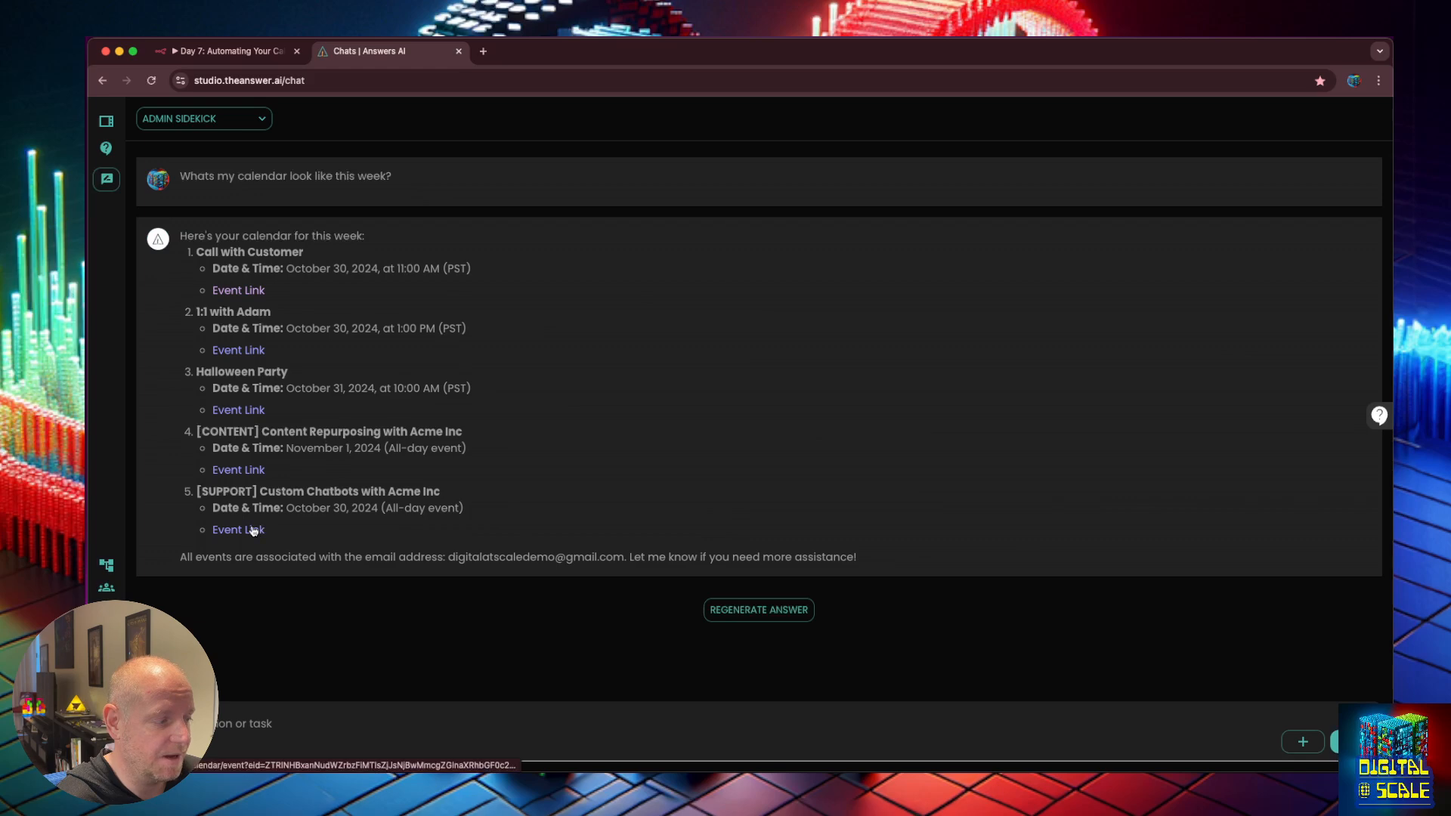
# Open the last listed event link in a new Google Calendar tab and close its details popup.
pyautogui.rightClick(263, 529)
pyautogui.click(283, 534)
pyautogui.click(548, 57)
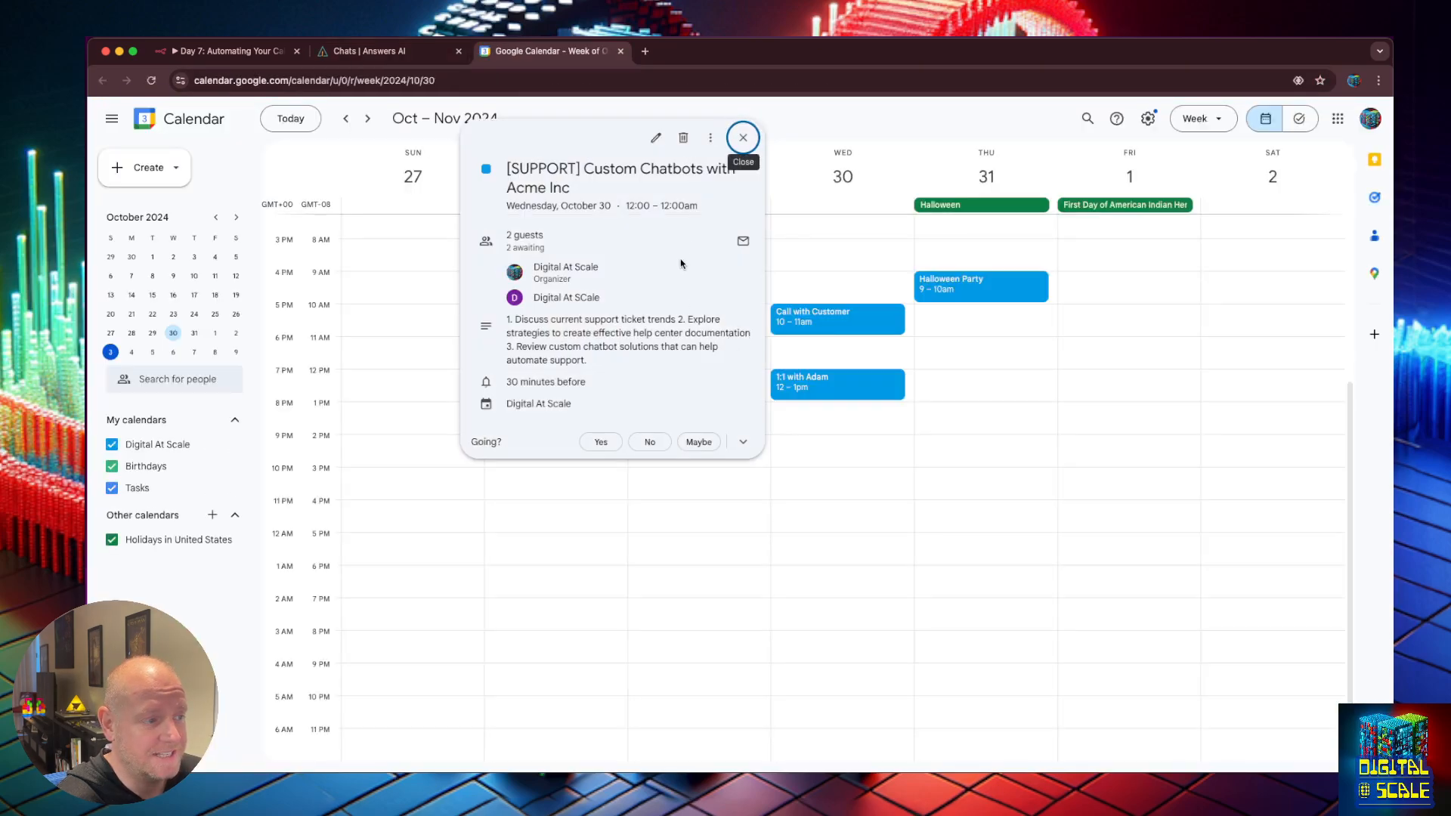
pyautogui.click(749, 132)
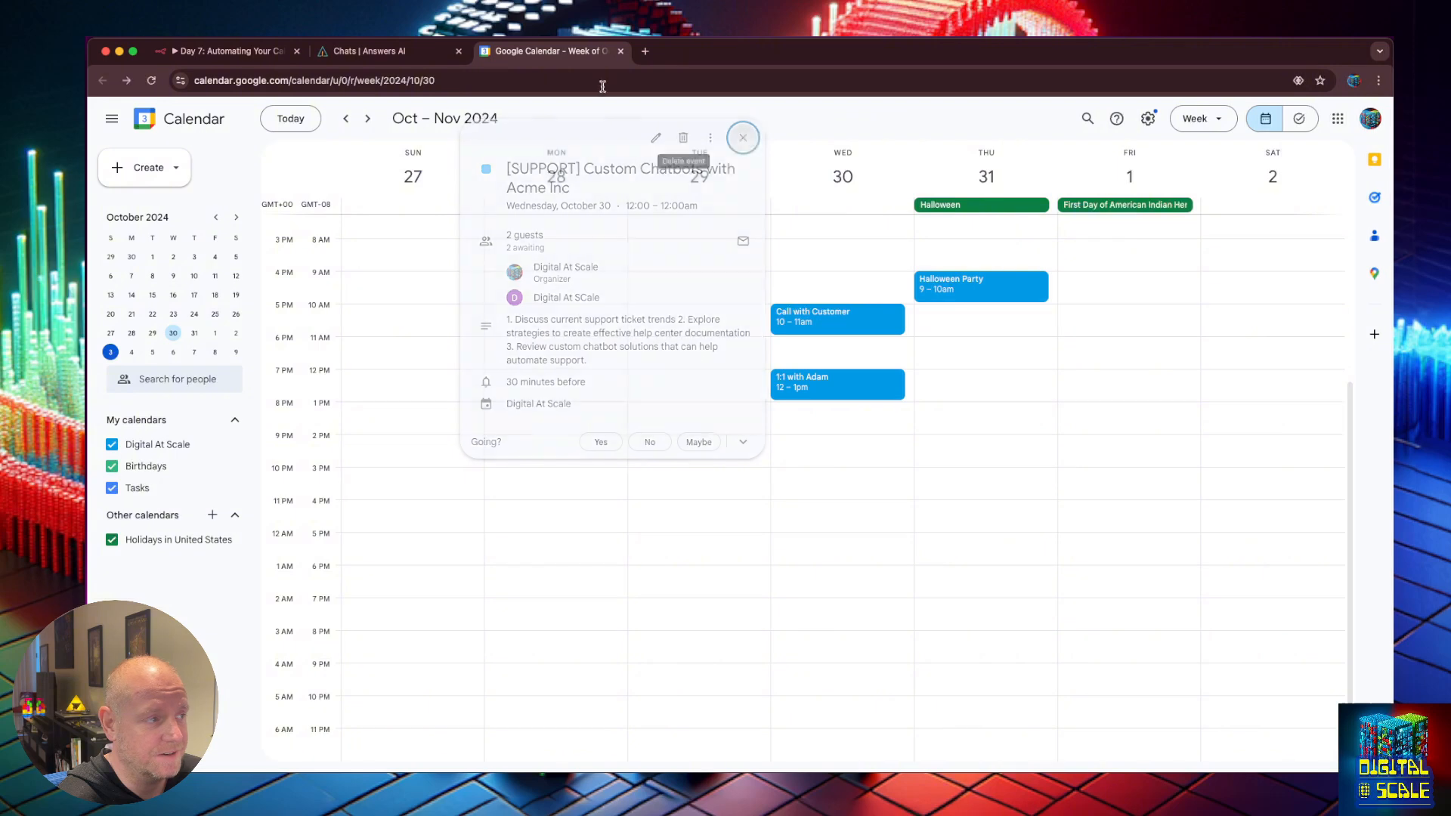
# Return to the Answer AI calendar chat, then switch to the n8n 'Day 7: Automating Your Calendar' workflow.
pyautogui.click(389, 53)
pyautogui.click(272, 738)
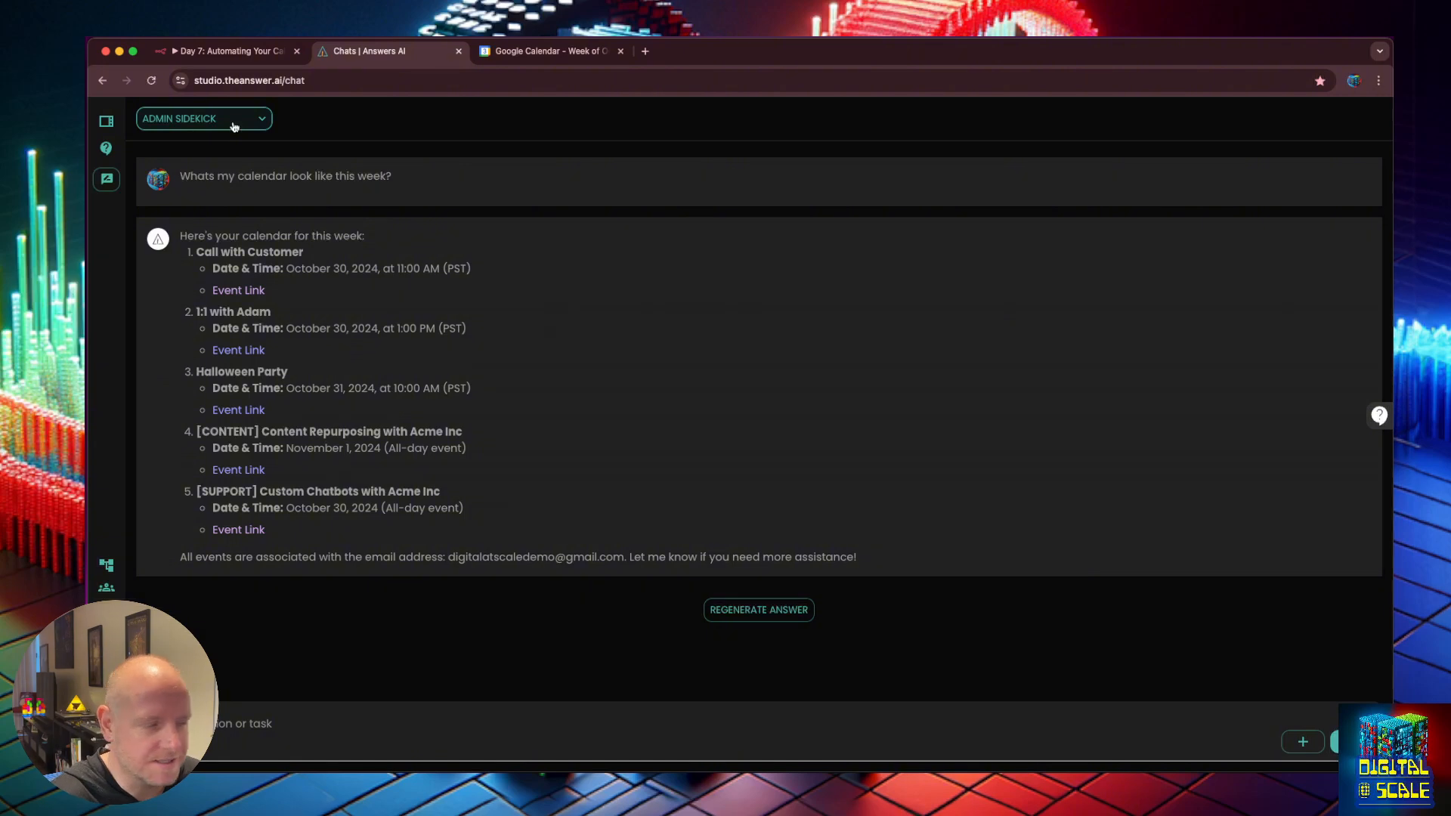
pyautogui.click(227, 51)
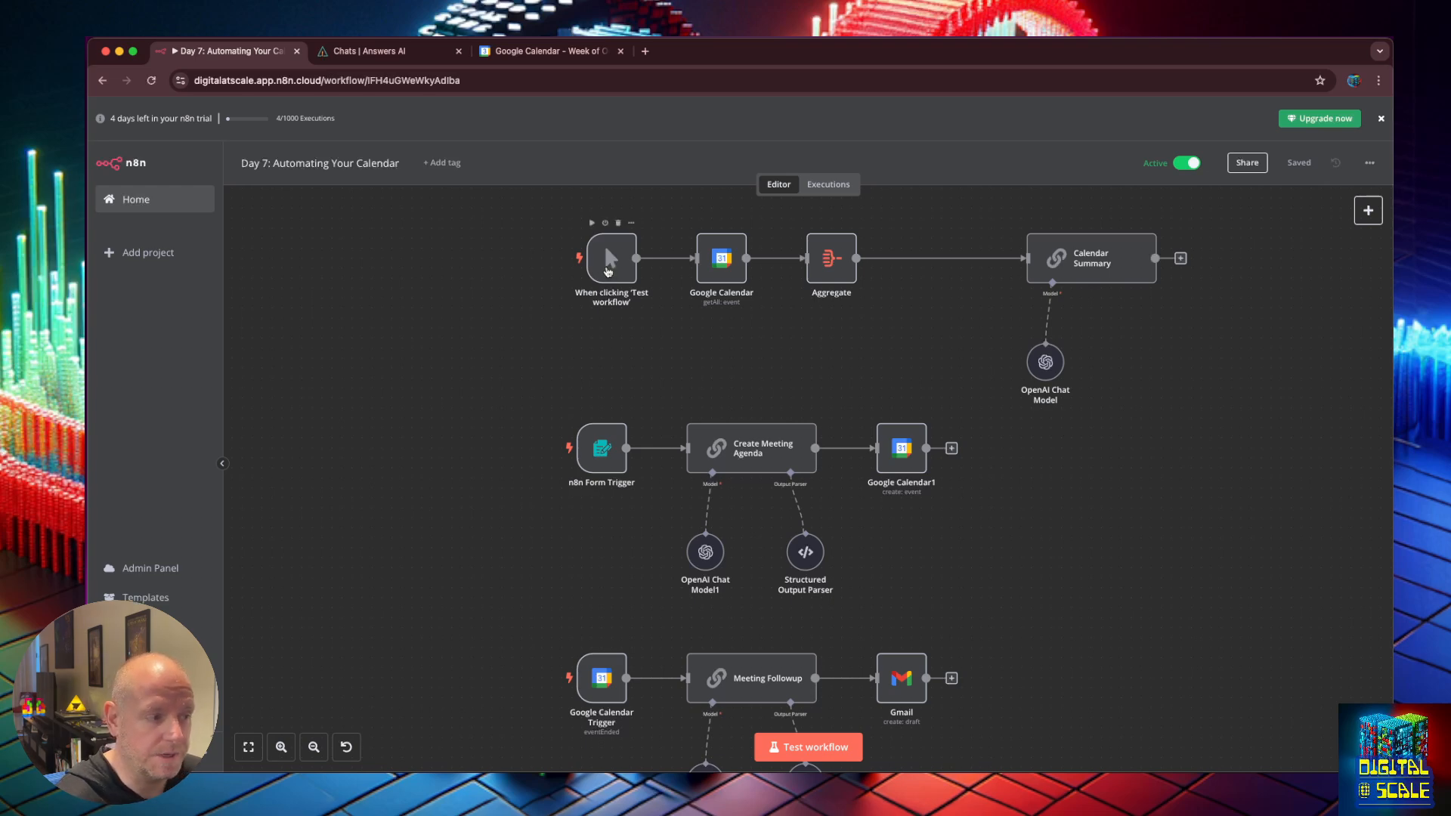
pyautogui.doubleClick(731, 266)
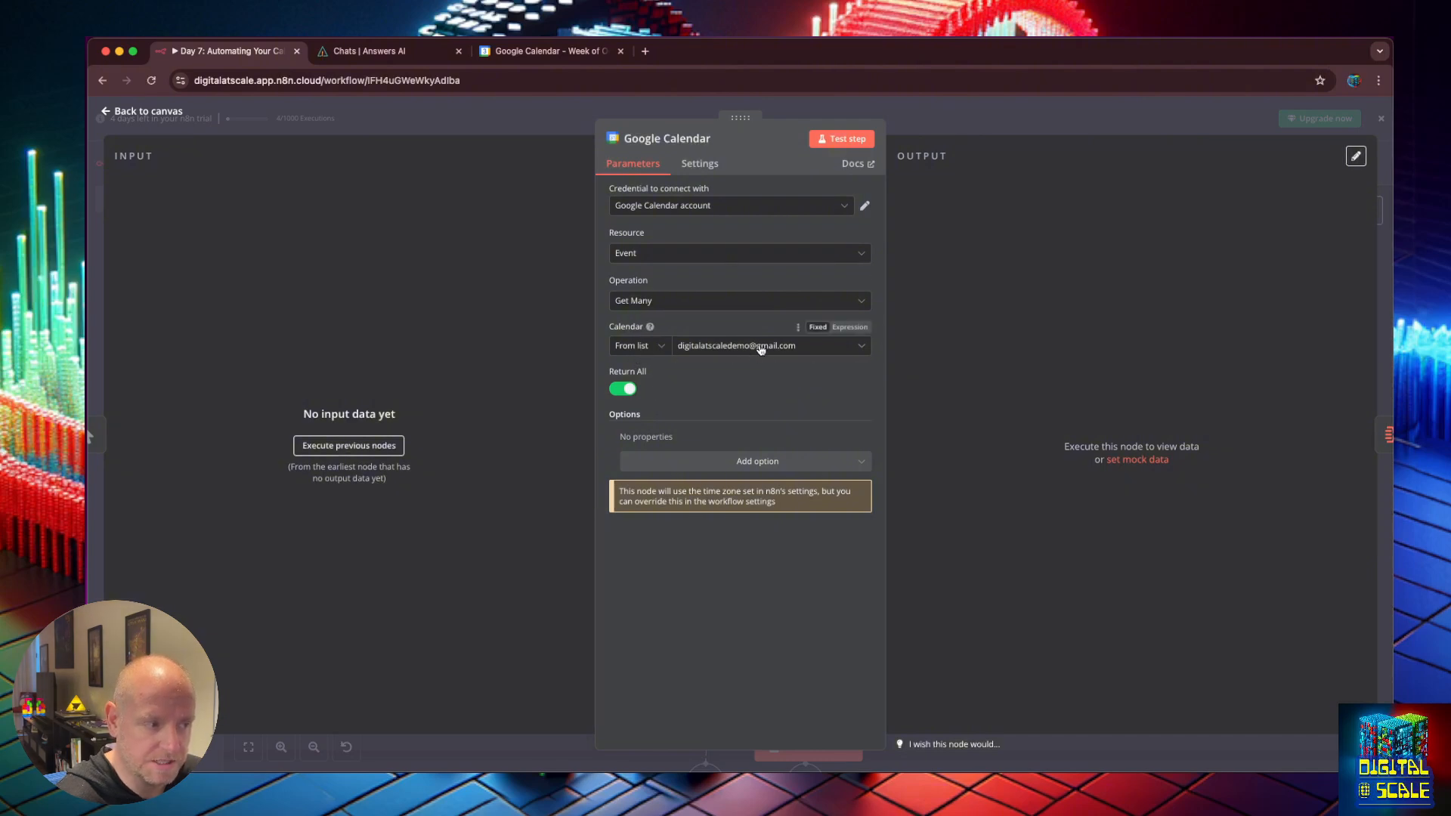
pyautogui.click(756, 462)
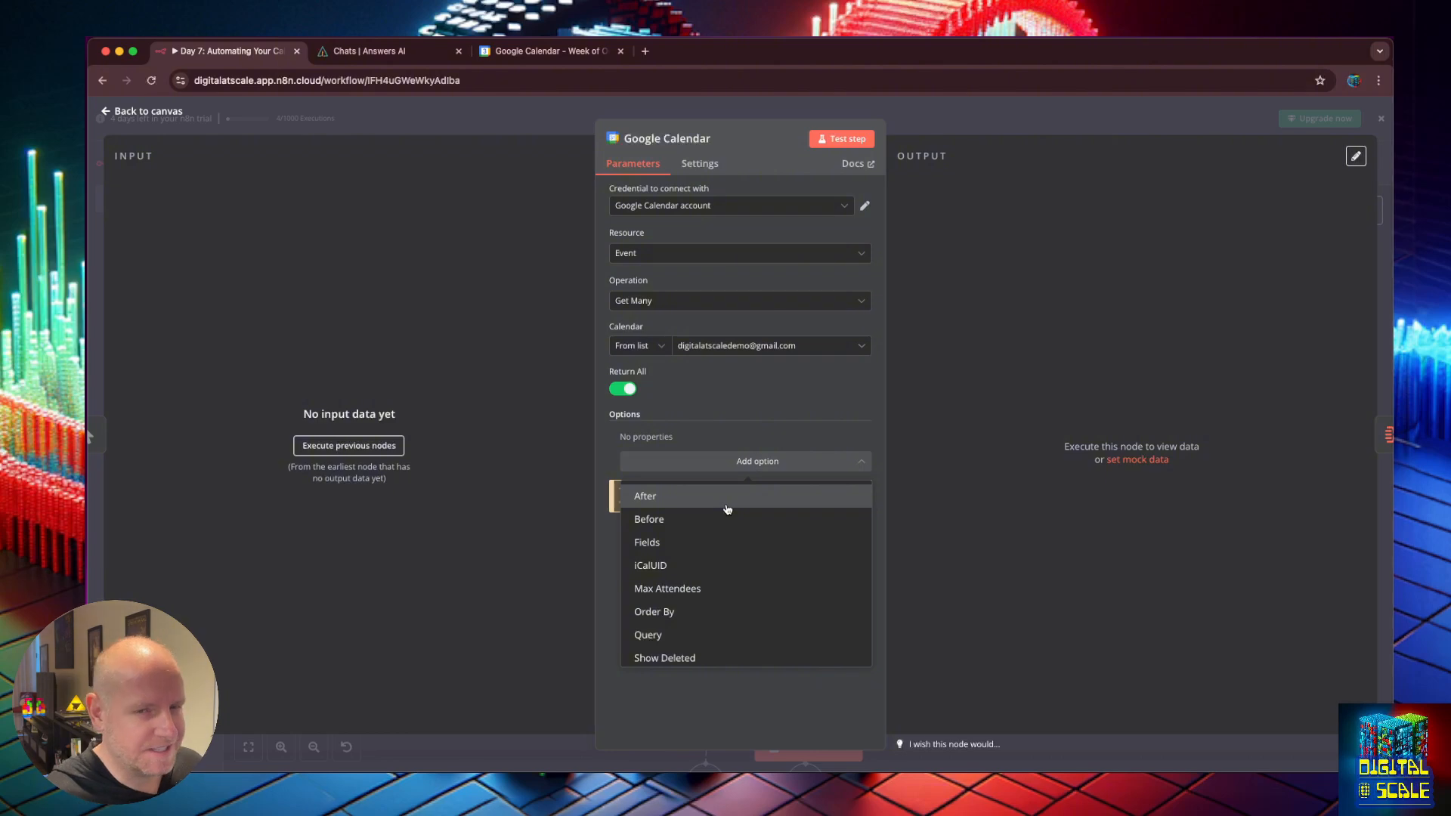
pyautogui.click(535, 485)
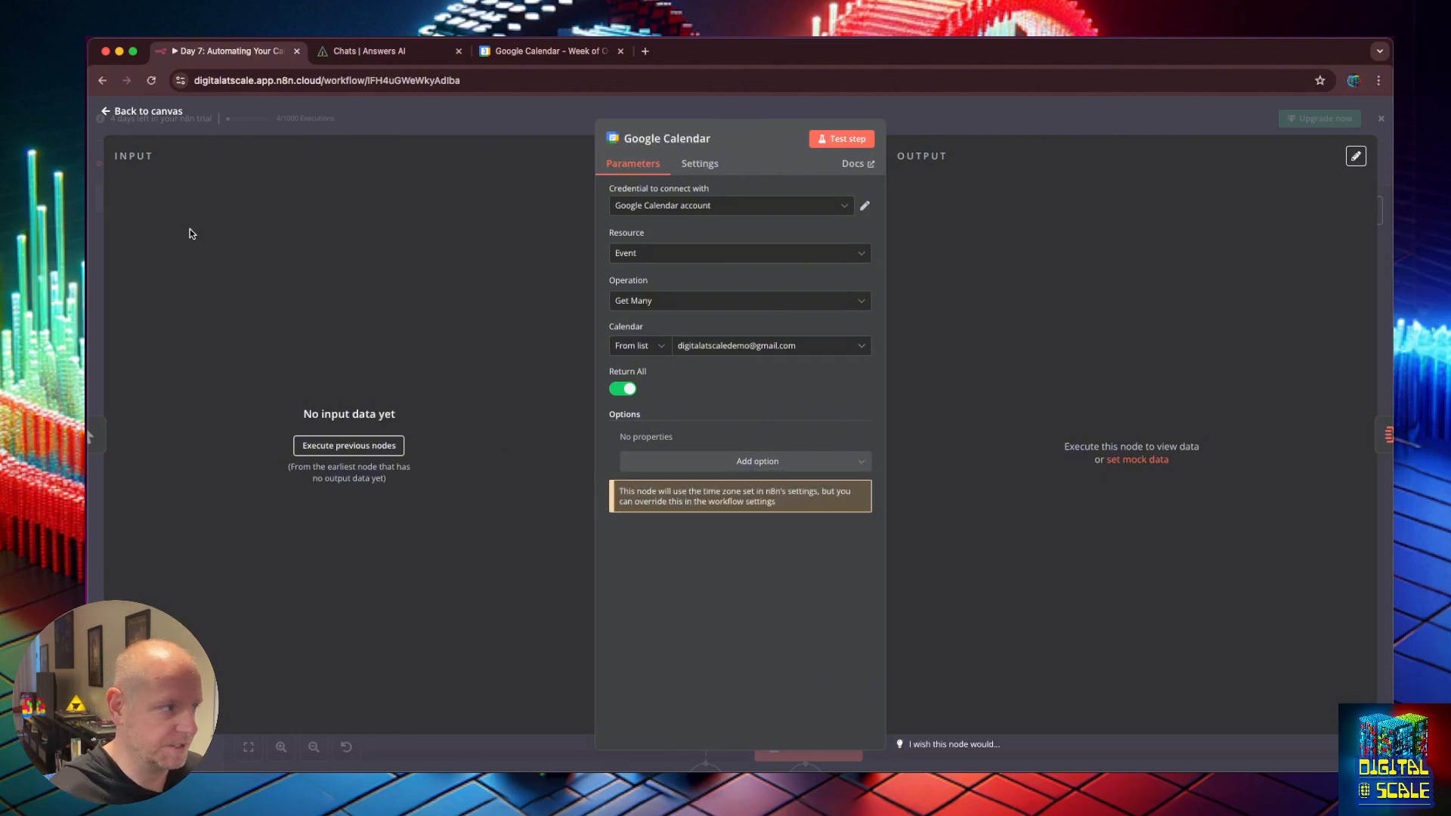
pyautogui.click(109, 111)
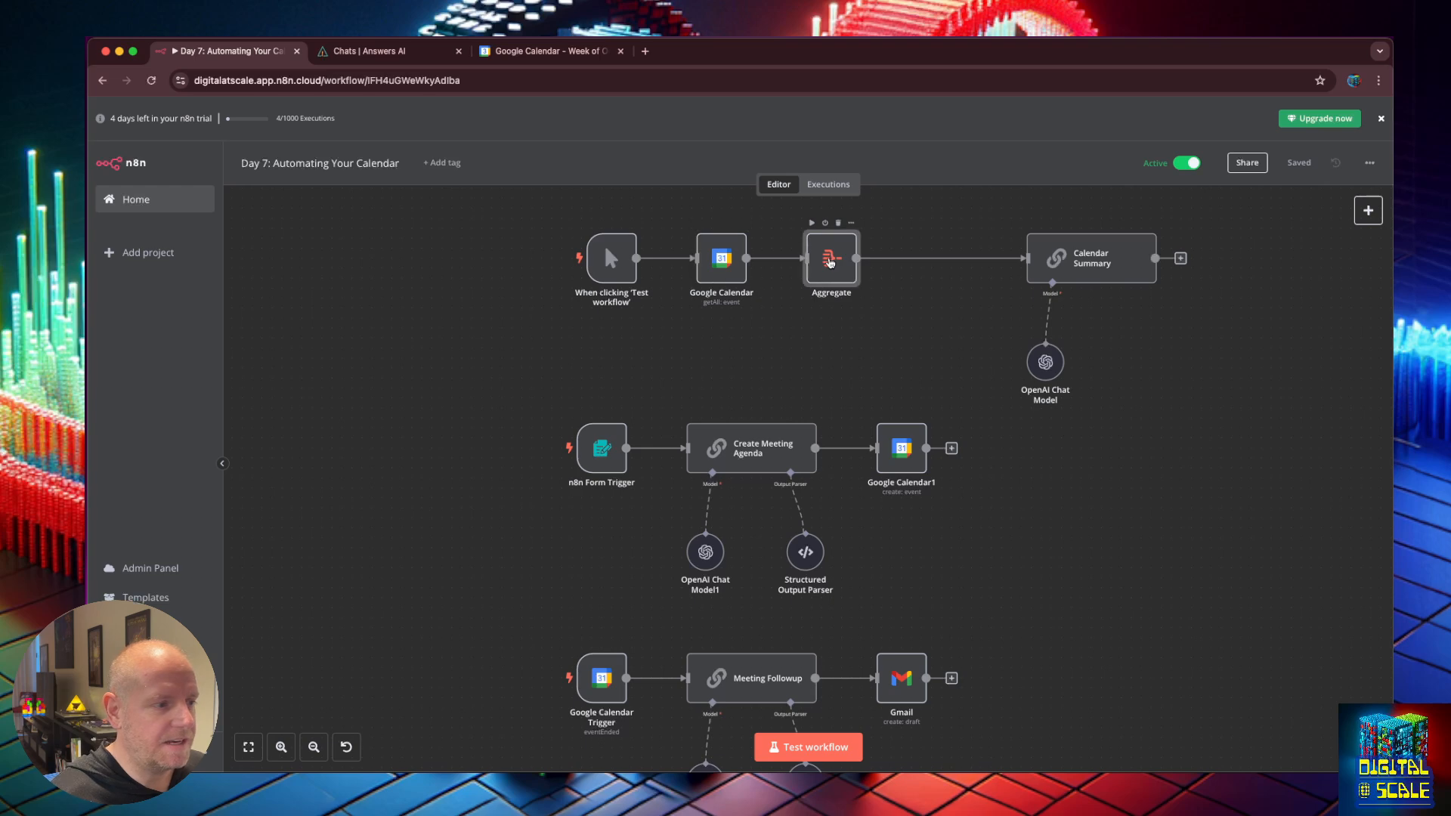
pyautogui.doubleClick(832, 261)
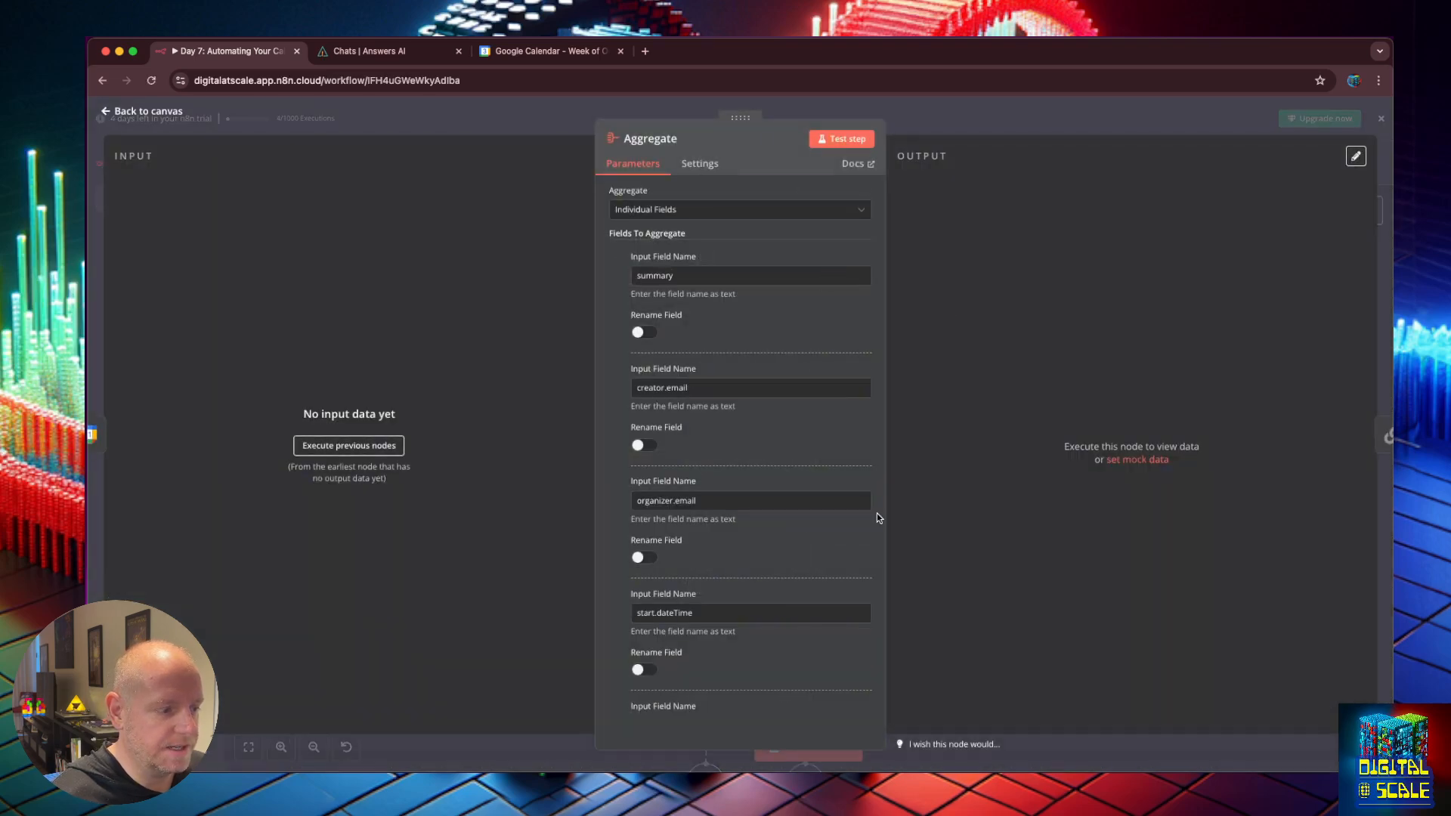
pyautogui.click(106, 111)
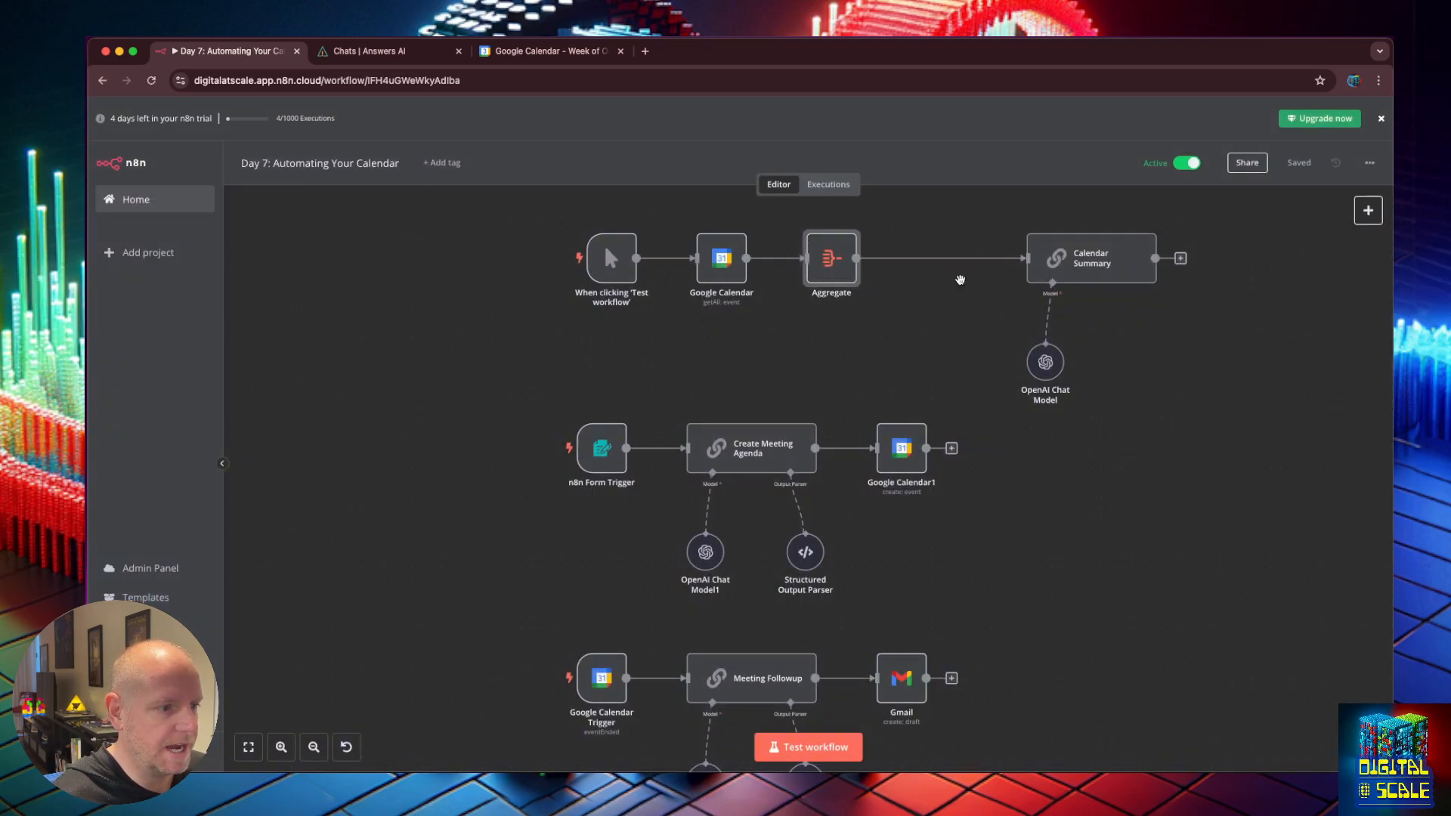
pyautogui.doubleClick(1051, 261)
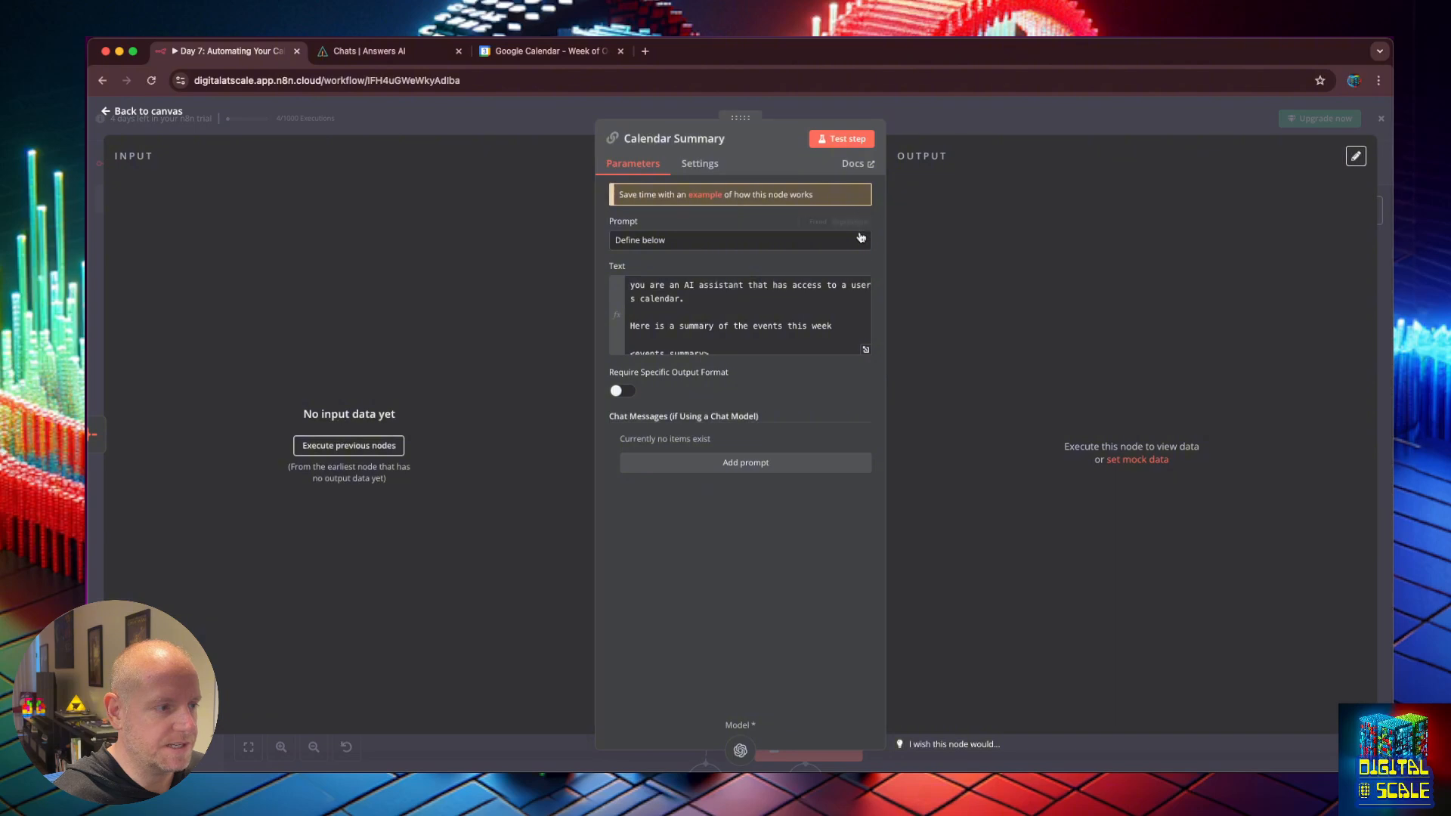
pyautogui.click(866, 349)
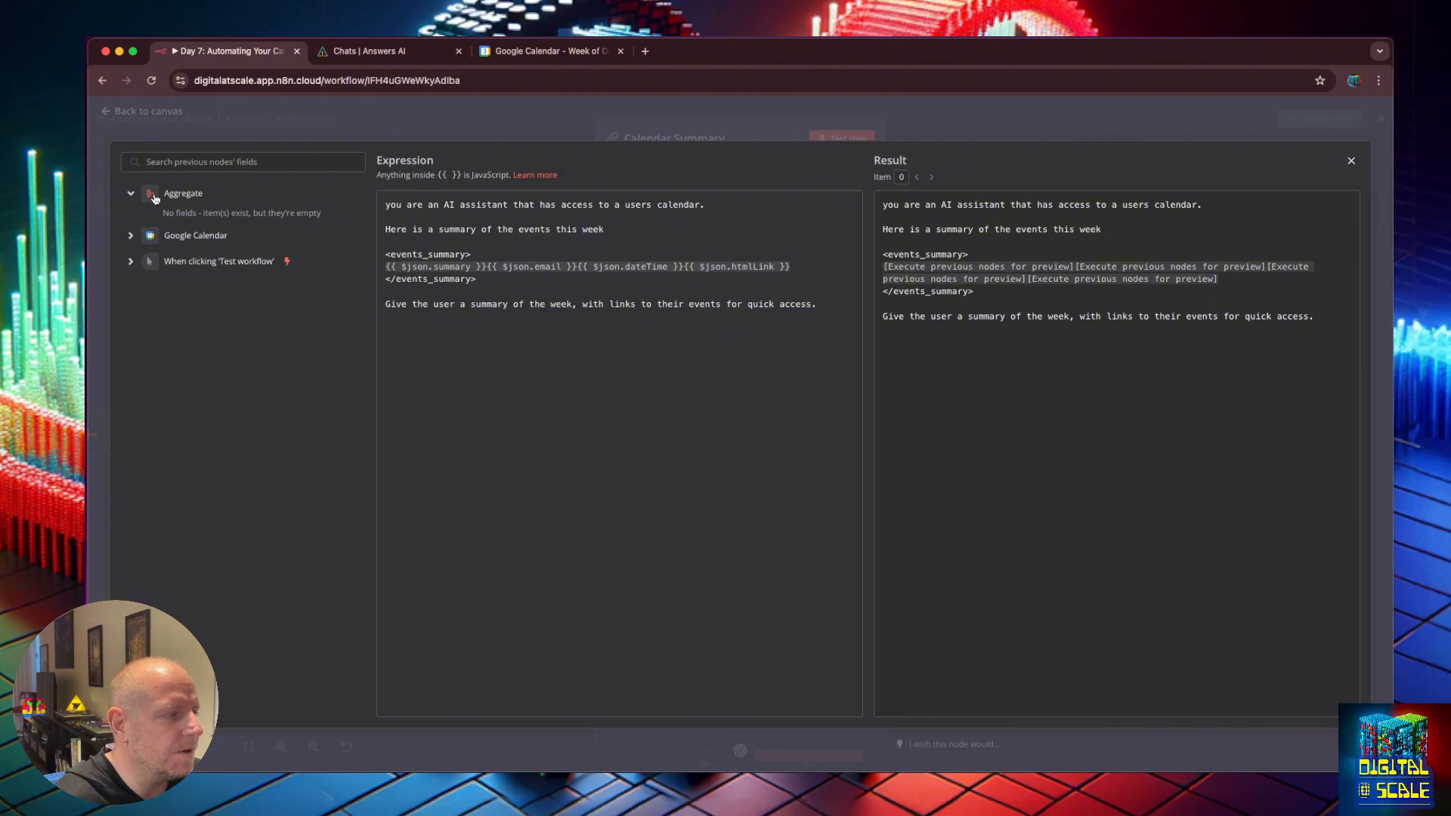
pyautogui.click(1351, 163)
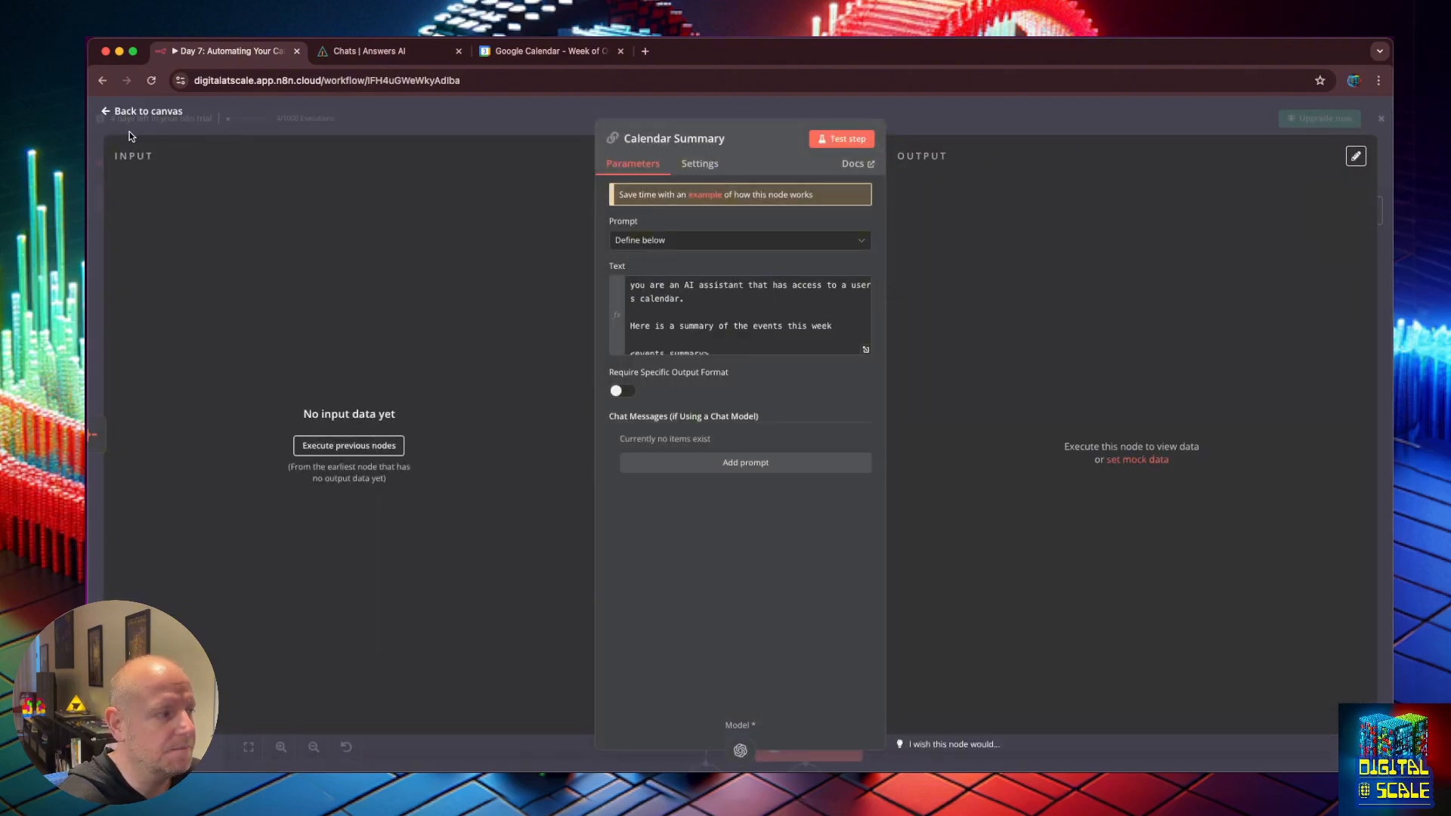
pyautogui.click(109, 114)
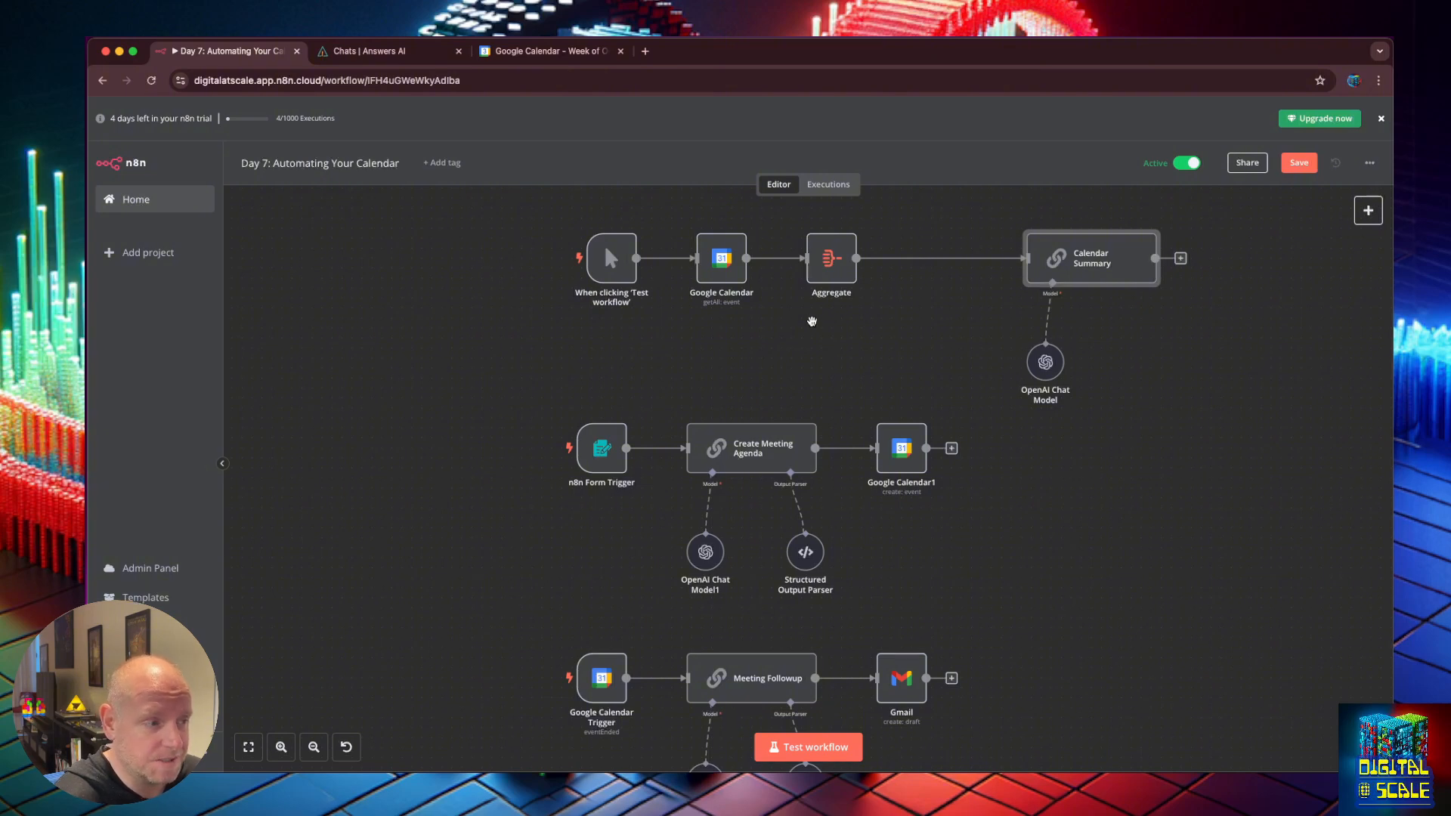
# Pan the canvas down to the Webhook row and briefly open the Webhook node's settings.
pyautogui.moveTo(812, 323); pyautogui.dragTo(801, 383)
pyautogui.moveTo(781, 326); pyautogui.dragTo(804, 734)
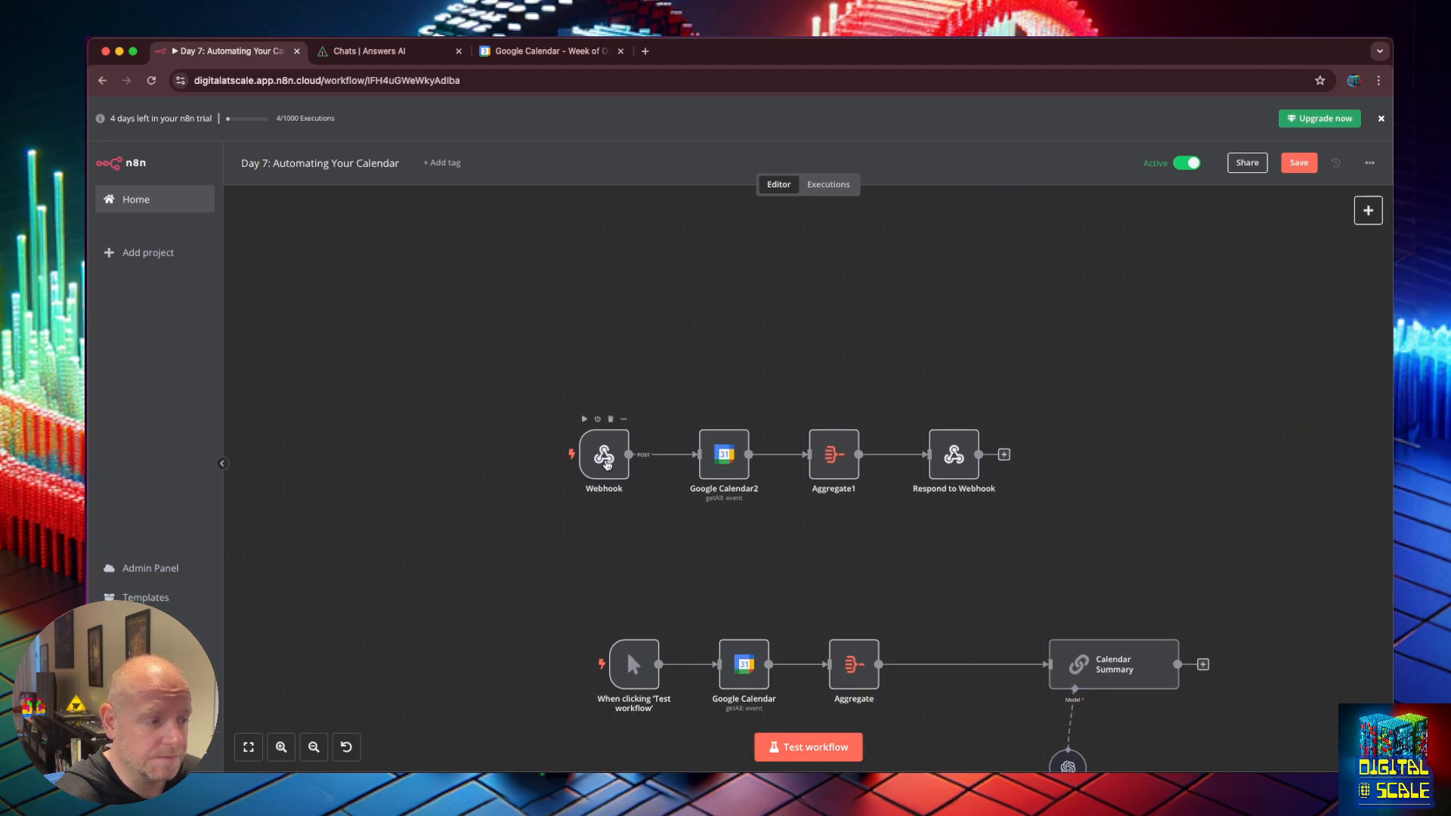
pyautogui.doubleClick(606, 464)
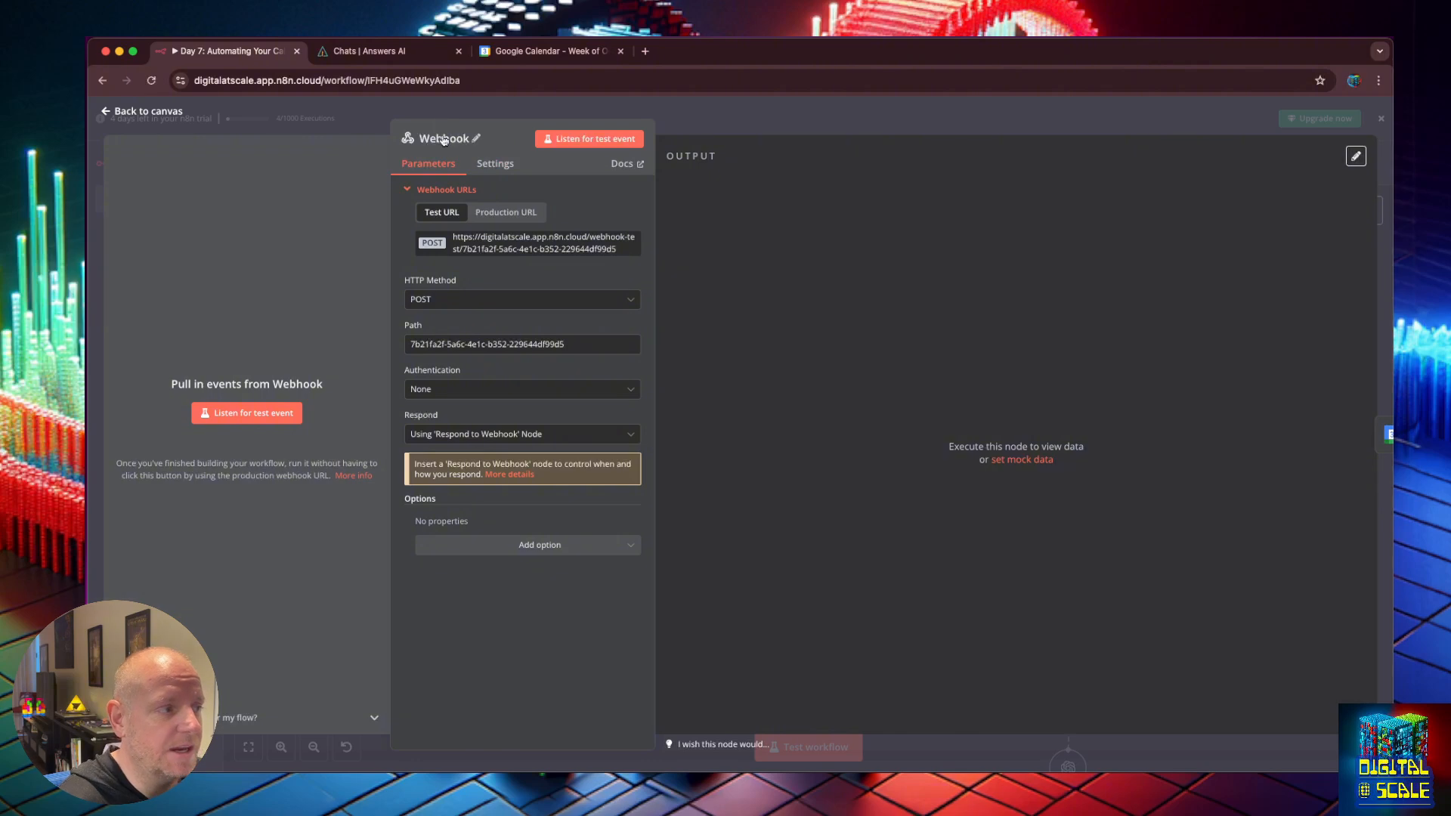
pyautogui.click(107, 112)
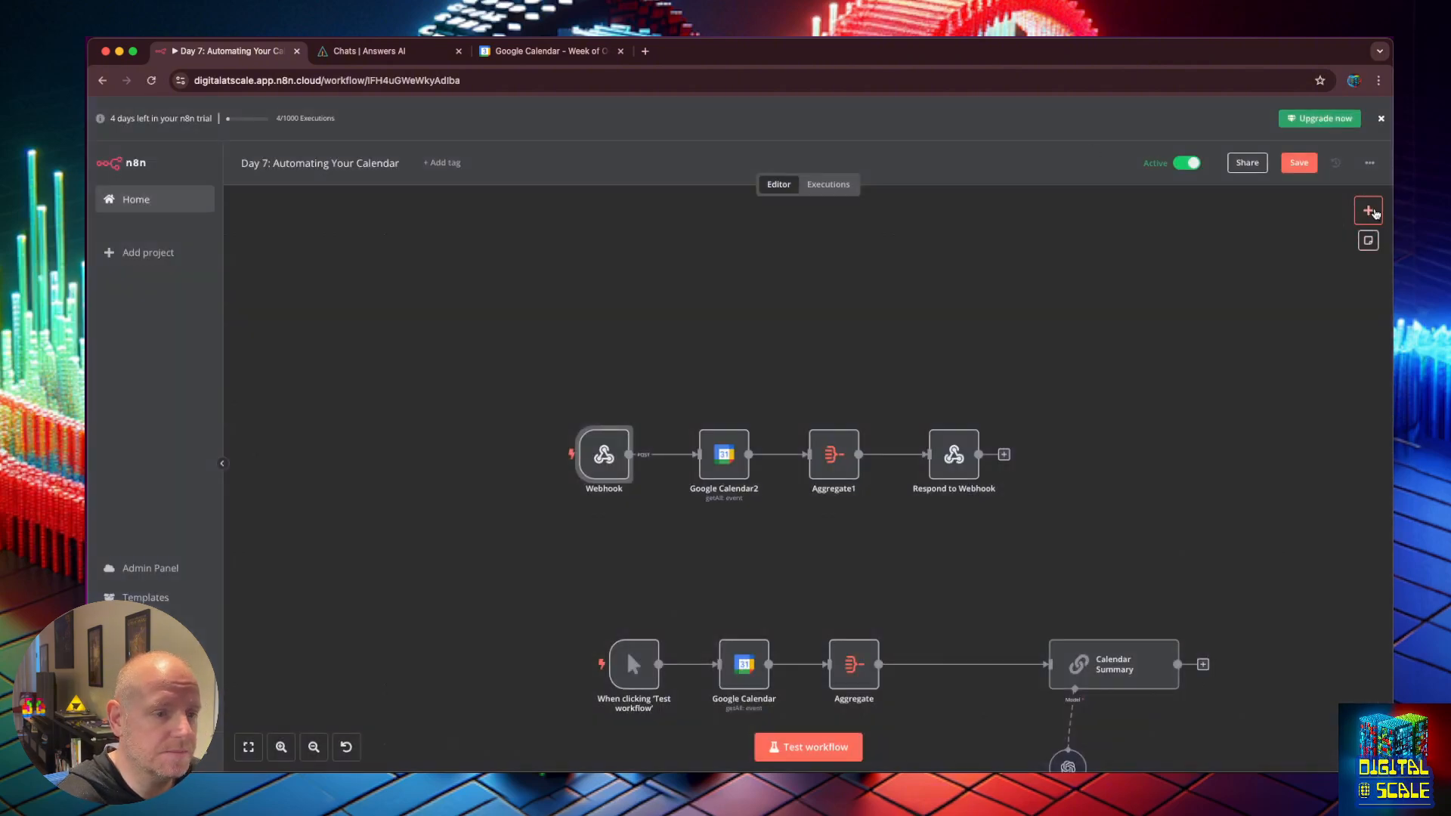
# Search 'web' in the add-node panel, close it, and reopen the Webhook node's settings.
pyautogui.click(1368, 210)
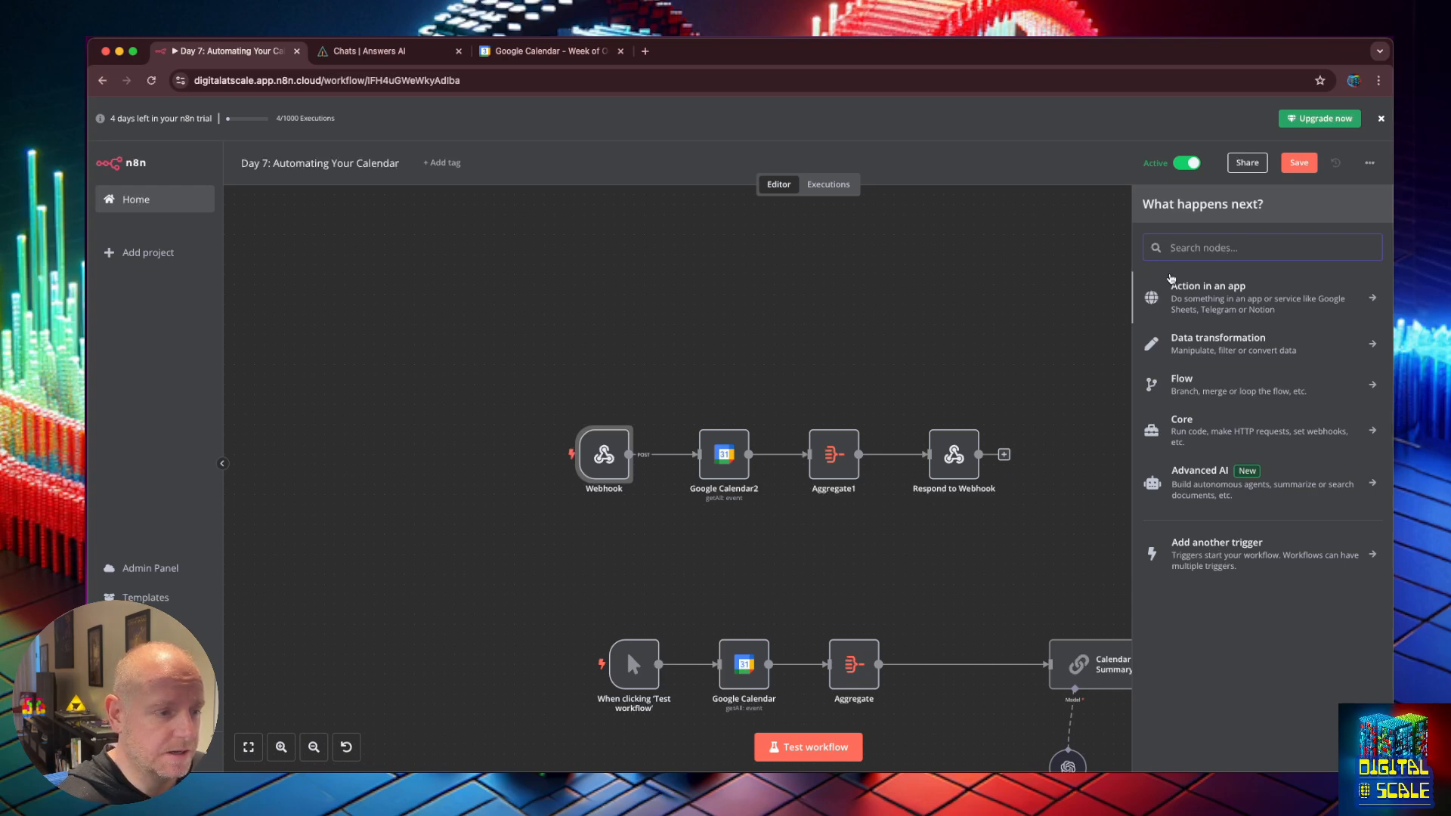
pyautogui.write('web')
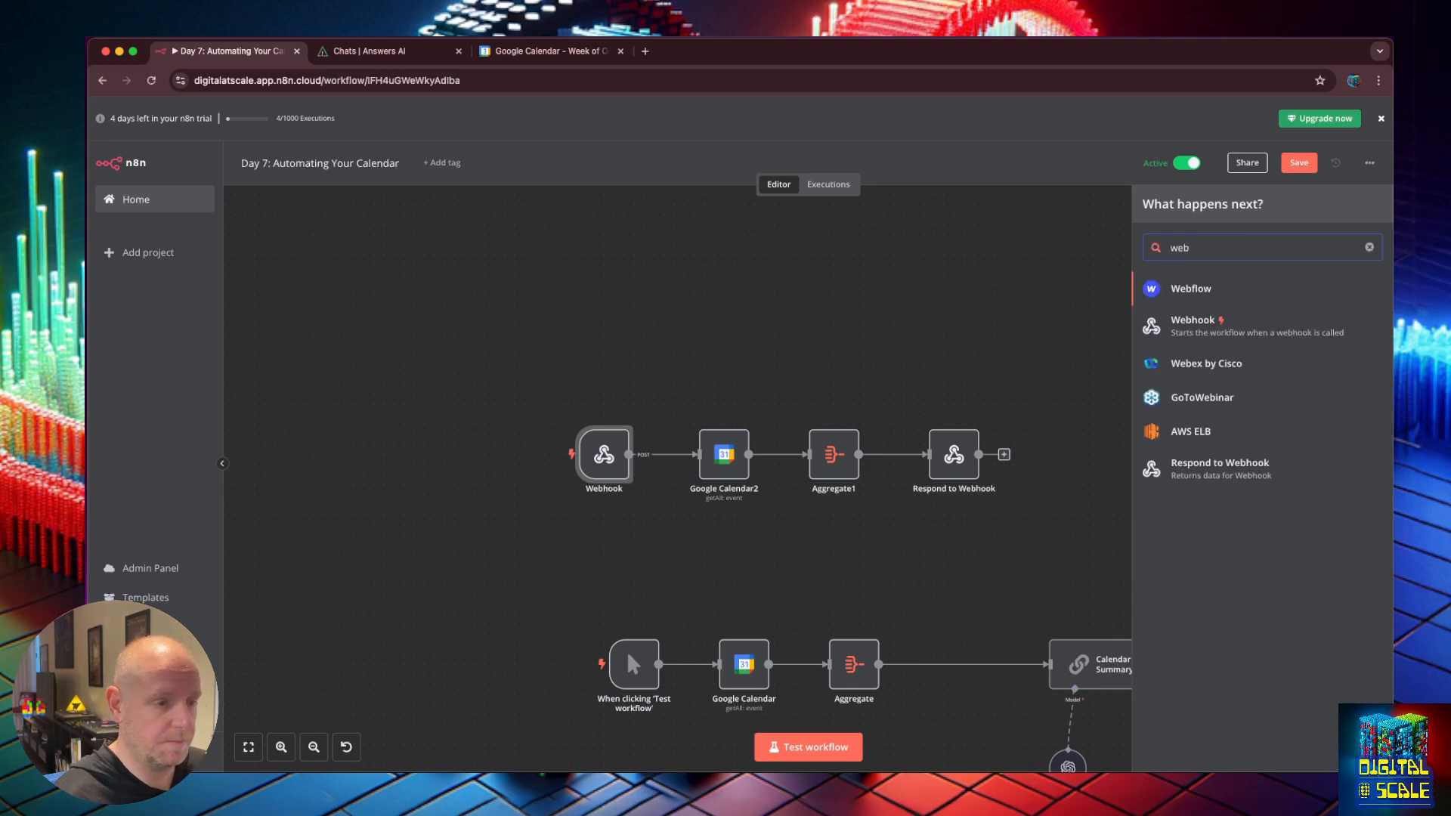
pyautogui.click(634, 364)
pyautogui.doubleClick(607, 454)
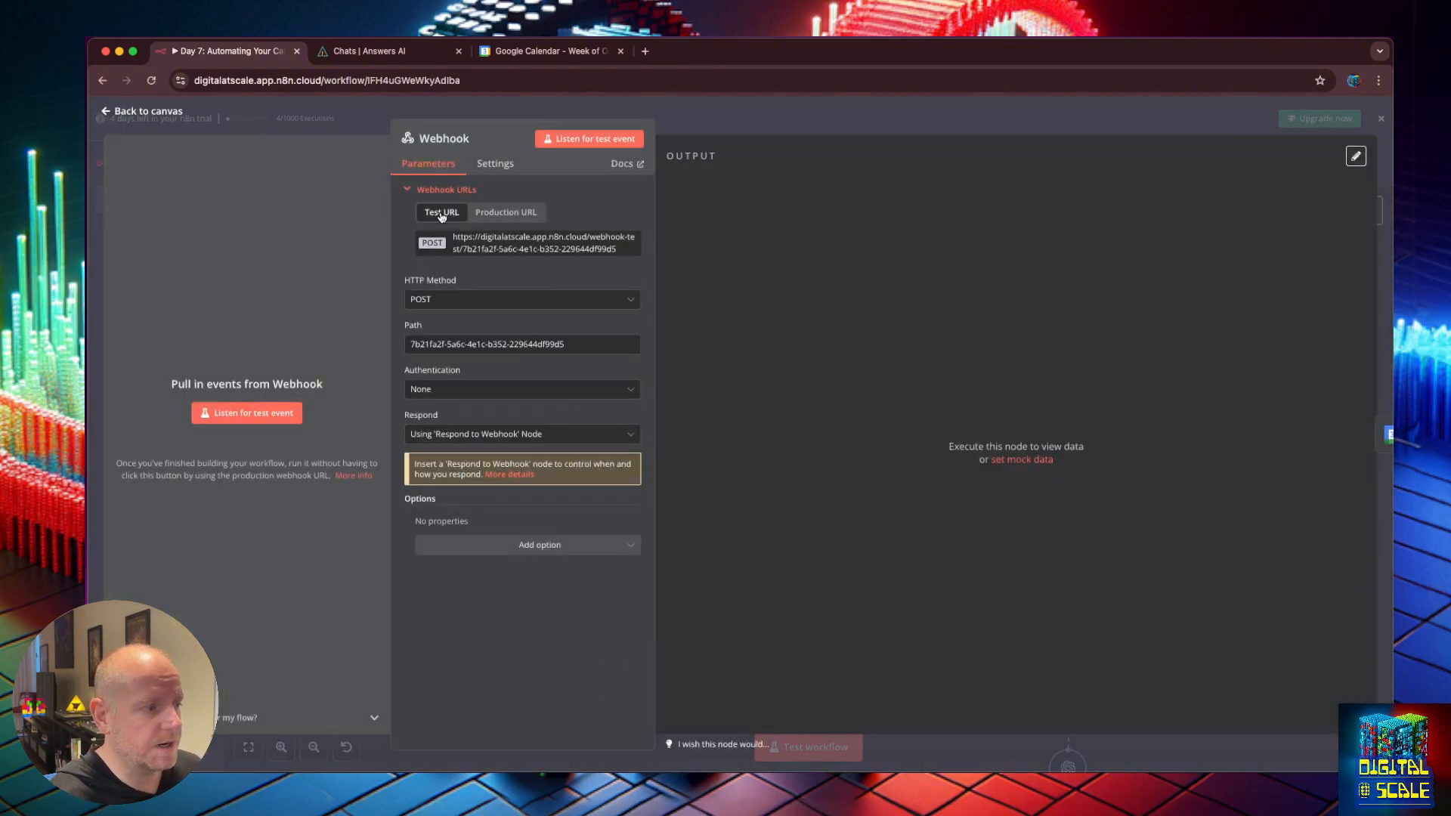
# View the Webhook's production URL and confirm Authentication stays None.
pyautogui.click(505, 211)
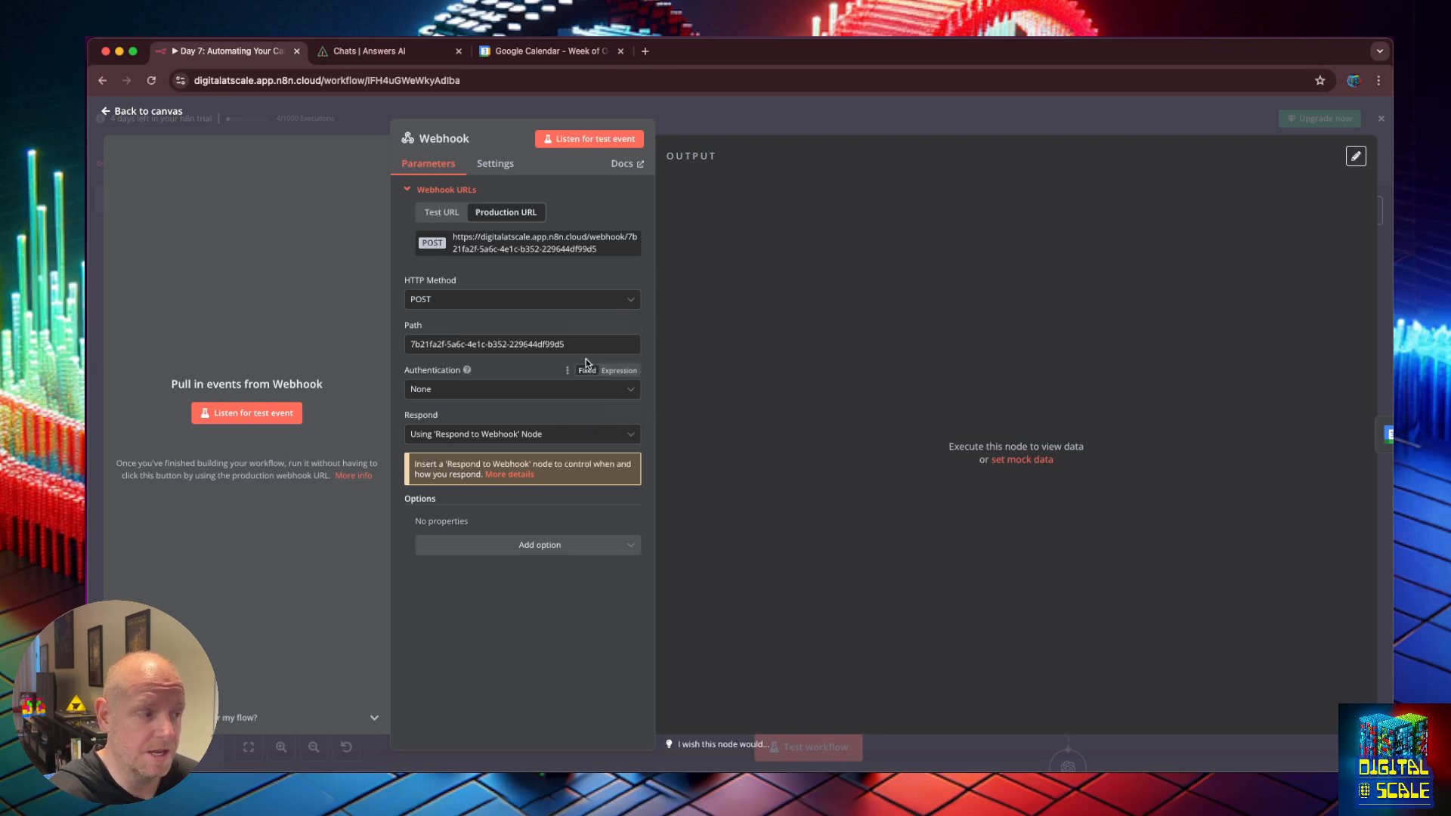
pyautogui.click(542, 389)
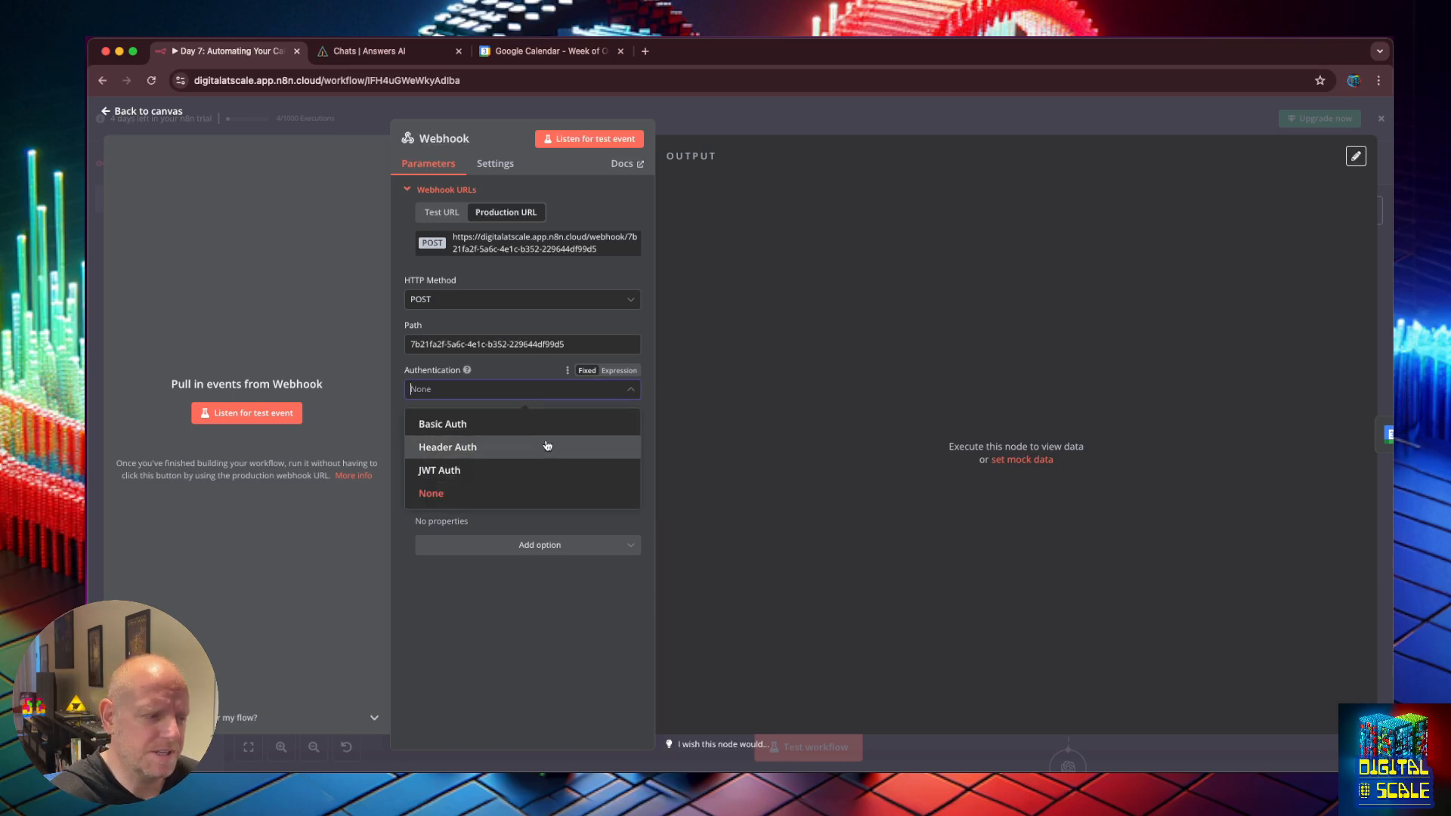
pyautogui.click(498, 630)
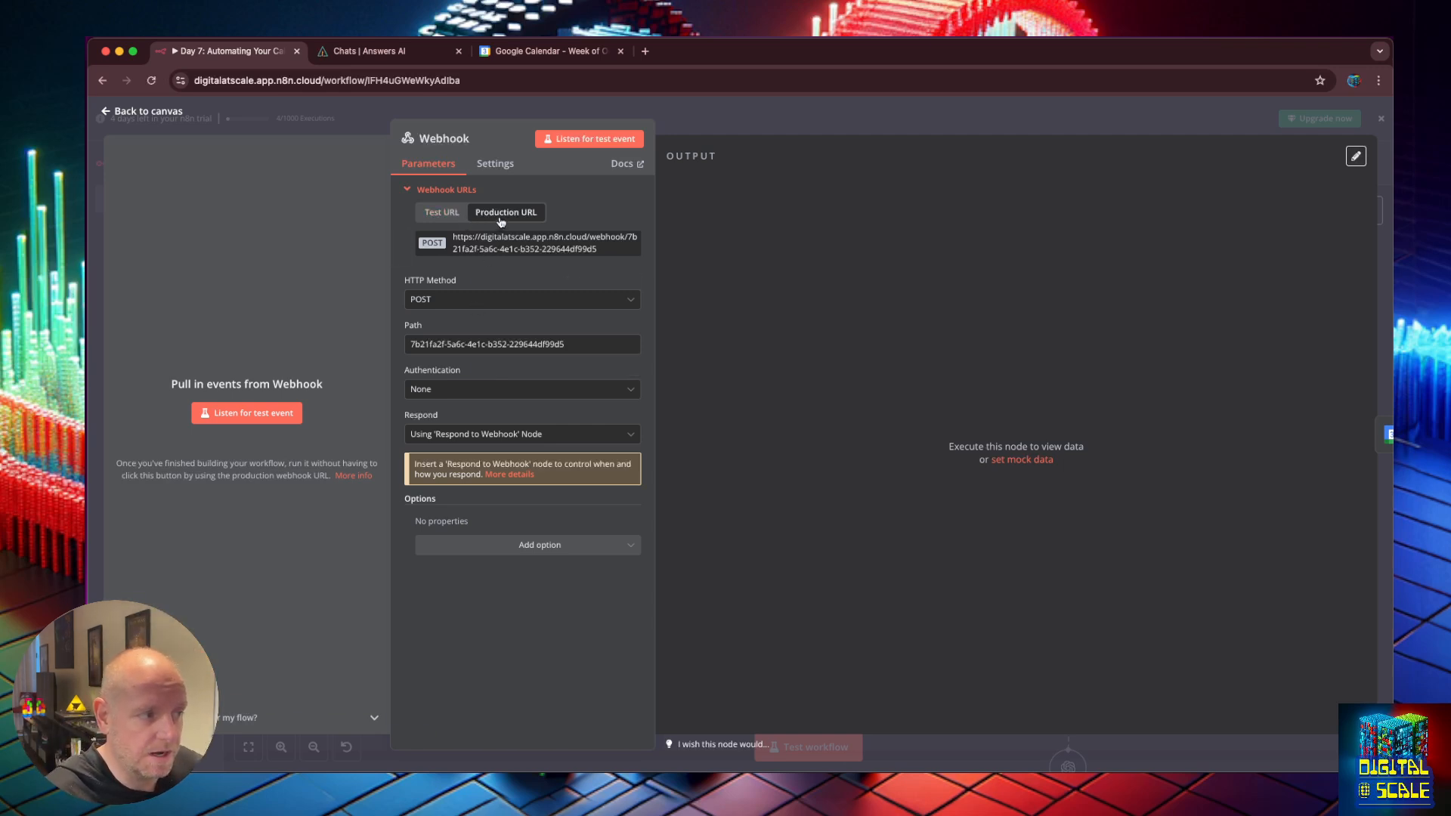
# Copy the Webhook's test URL, enlarge the page to compare URLs, and return to the canvas.
pyautogui.click(454, 213)
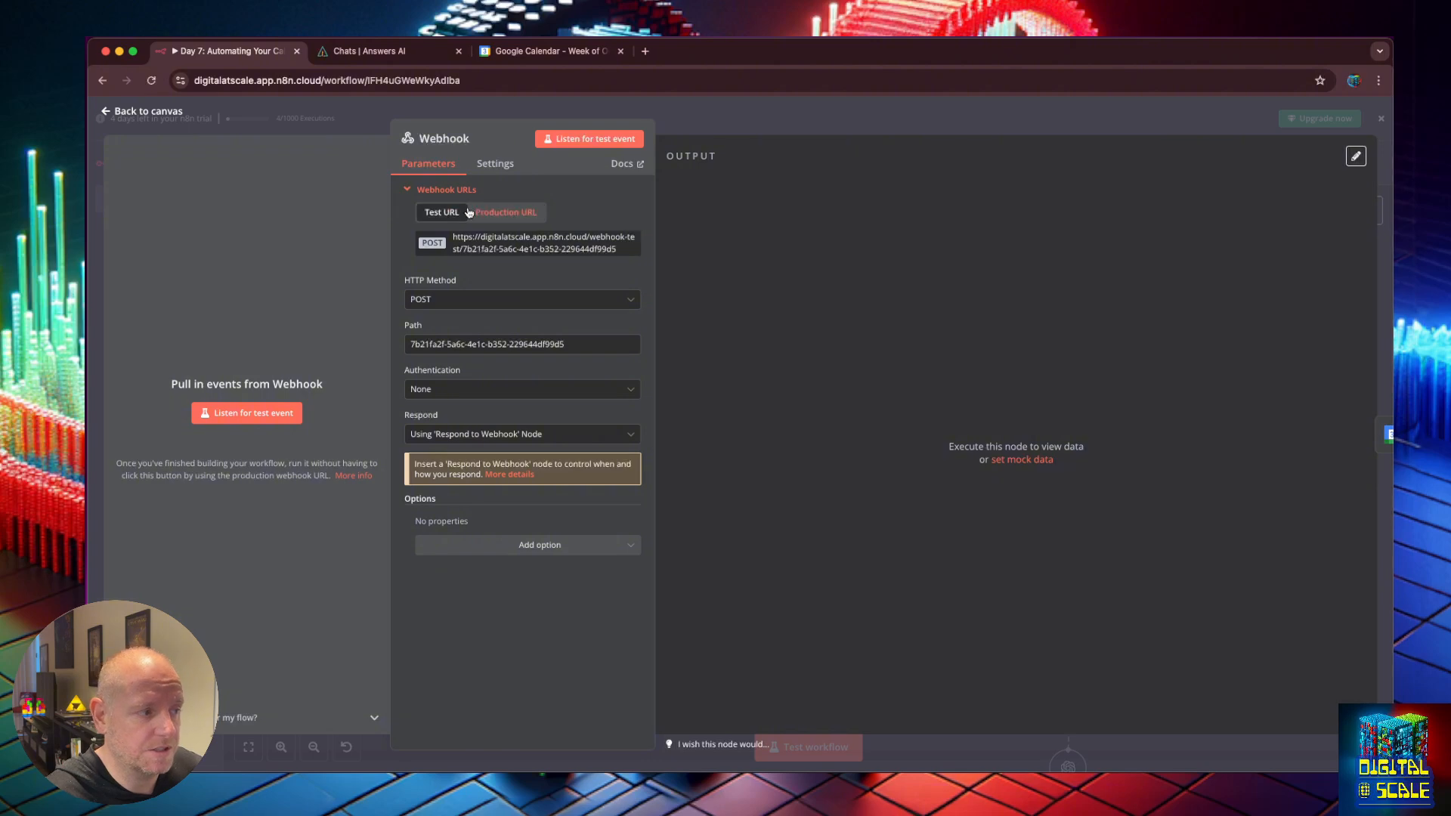
pyautogui.click(599, 248)
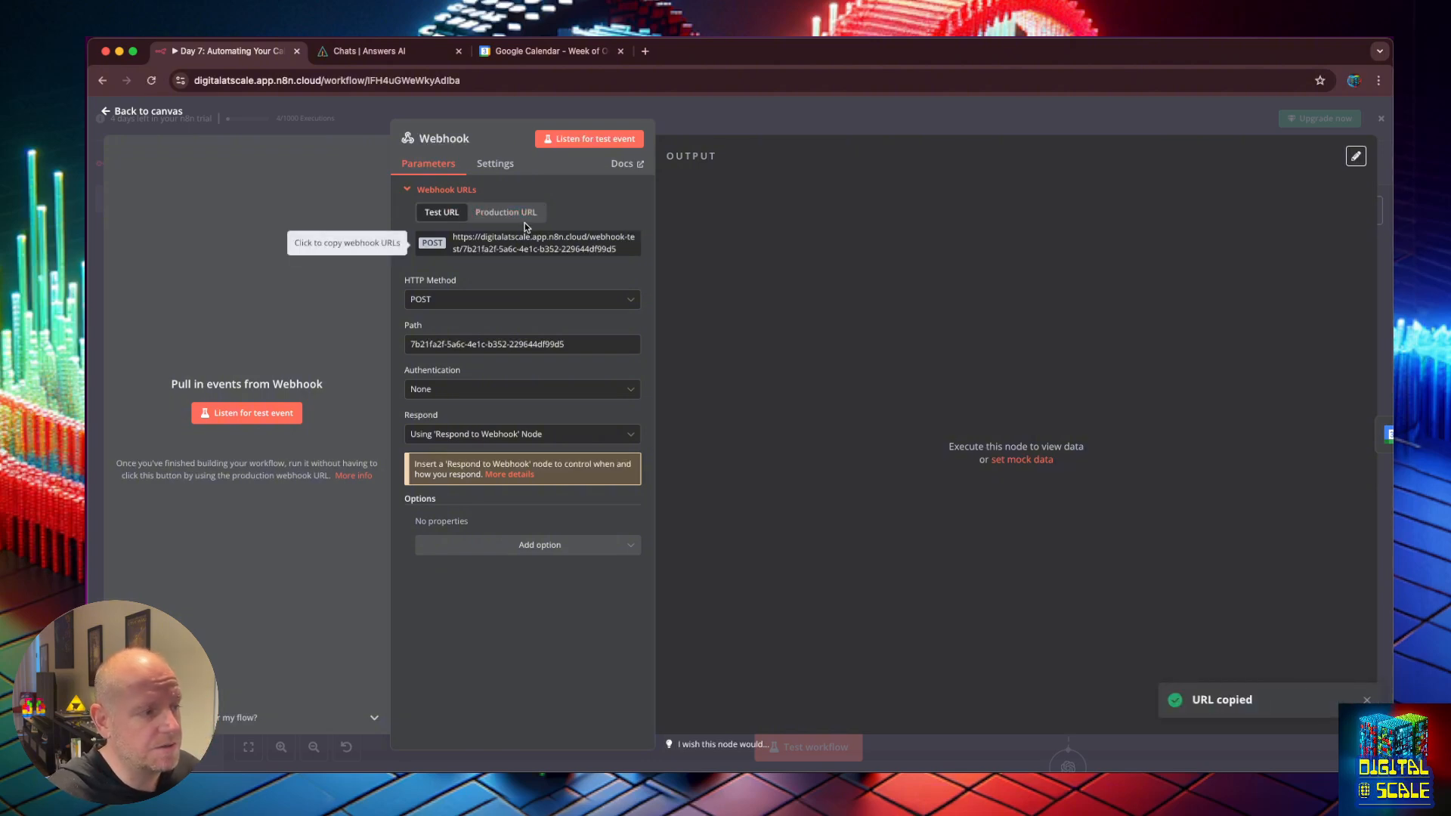
pyautogui.click(506, 212)
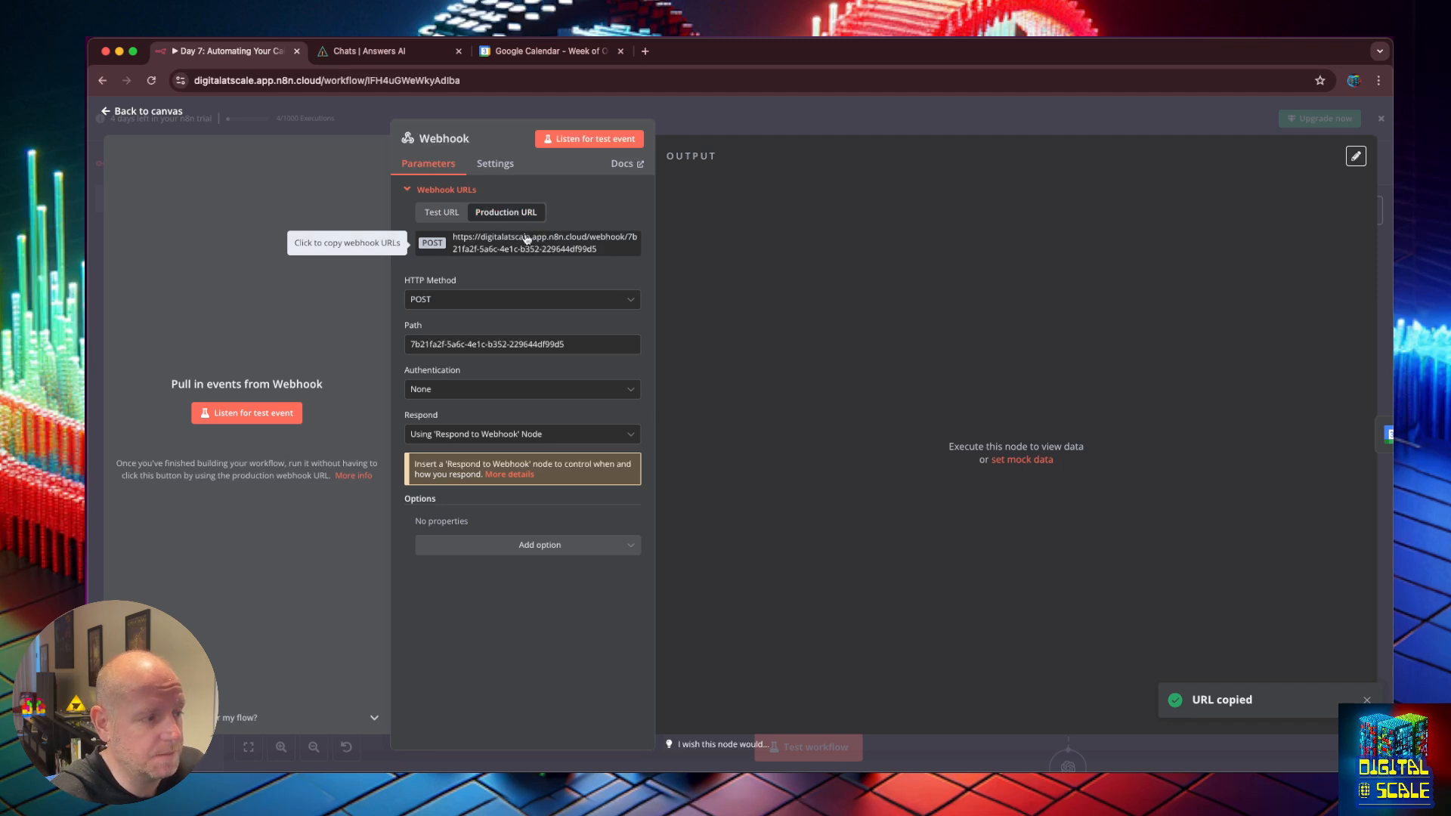
pyautogui.press('super+equal')
pyautogui.press('super+equal')
pyautogui.press('super+equal')
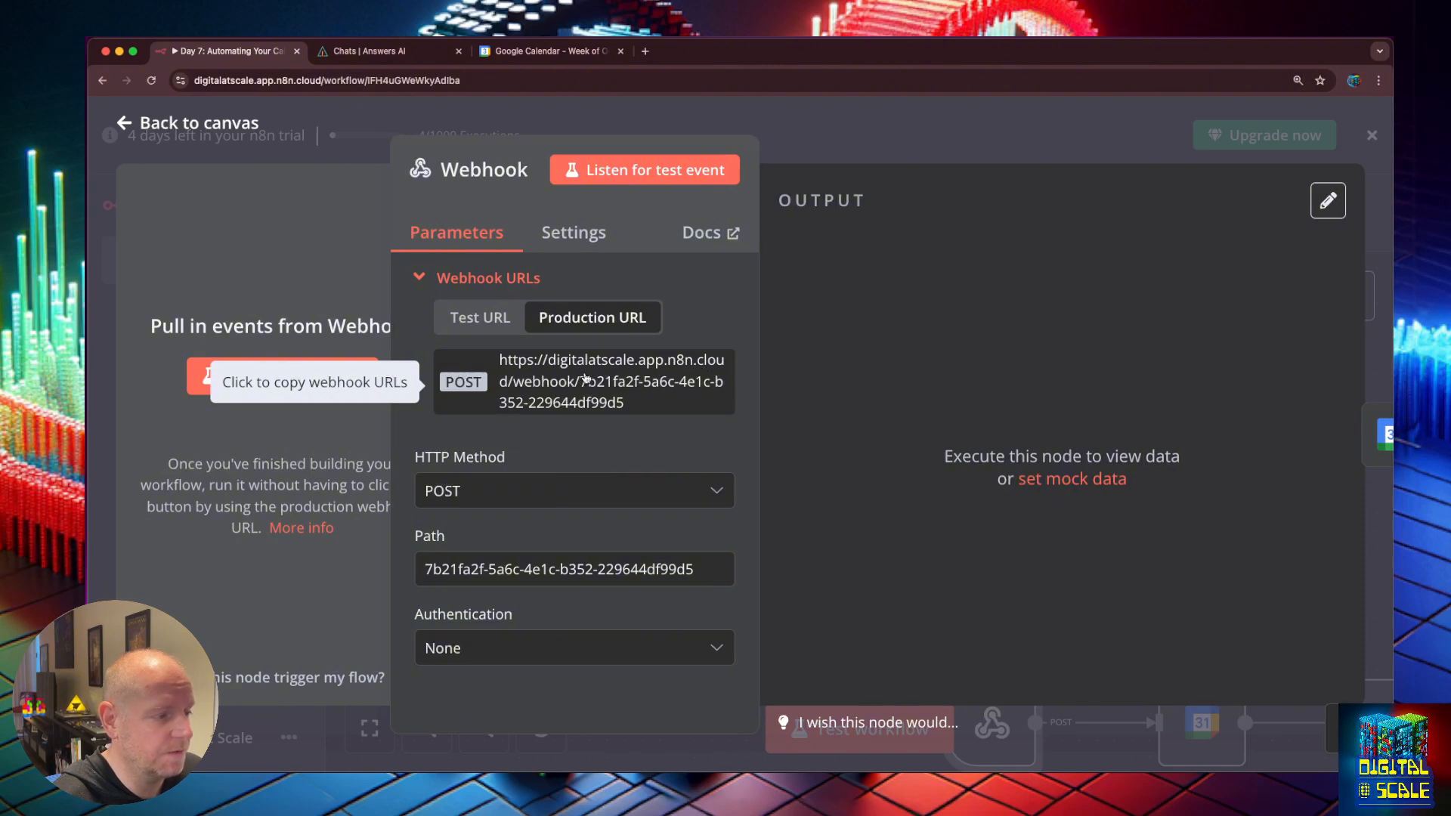
pyautogui.click(482, 321)
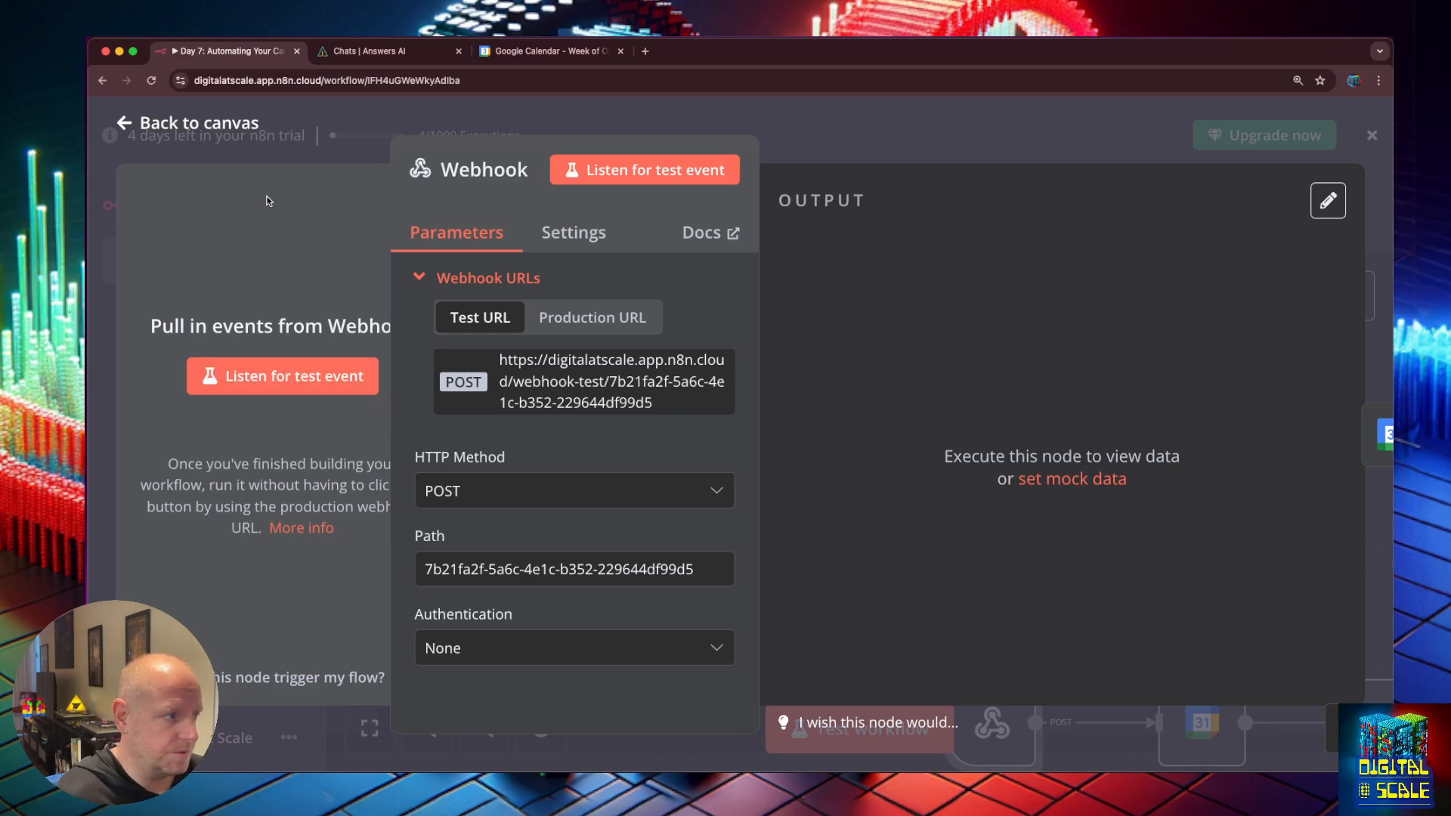
pyautogui.click(182, 123)
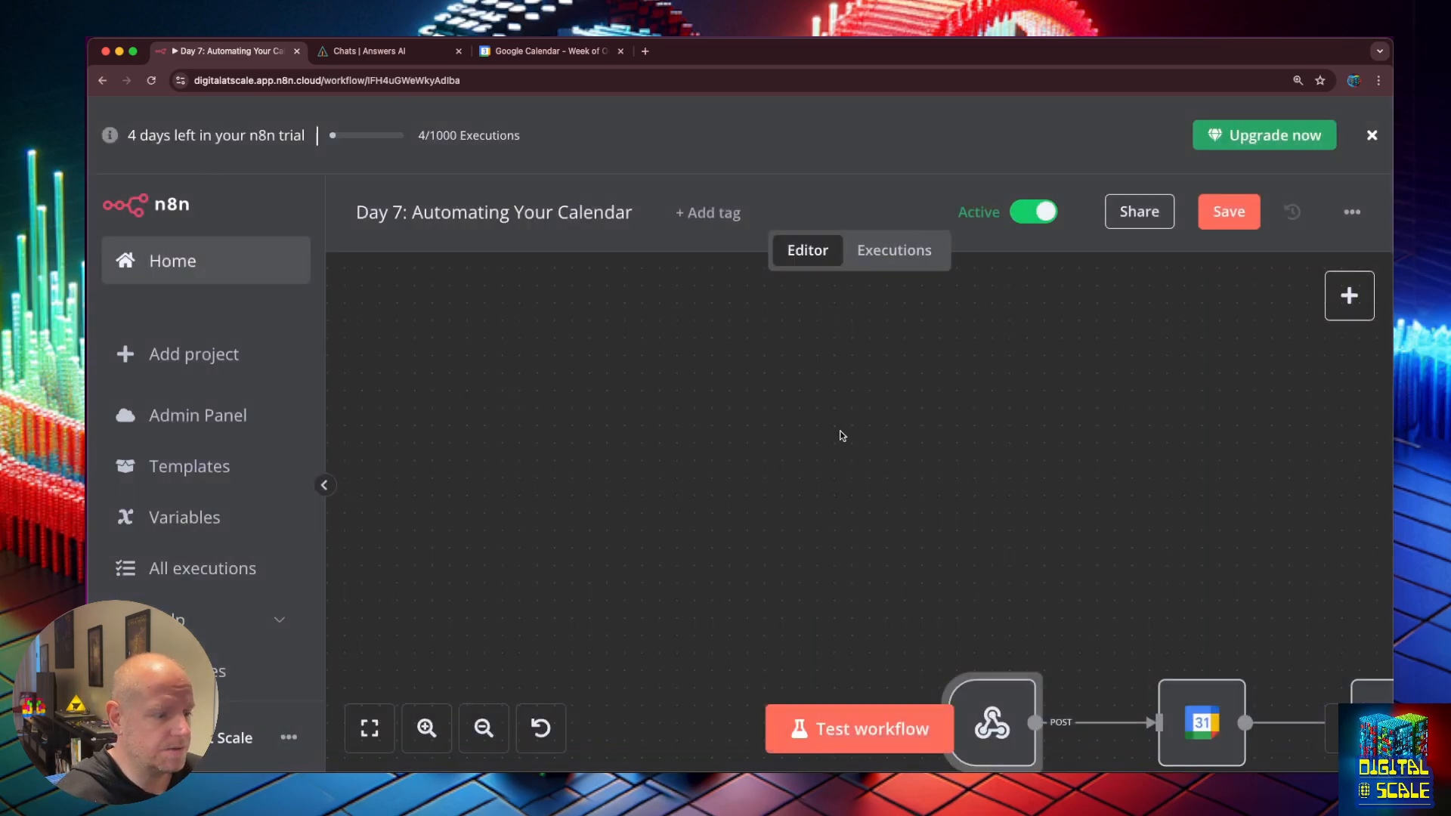
# Pan to the Webhook → Google Calendar2 → Aggregate1 → Respond to Webhook row, checking Google Calendar2's settings.
pyautogui.moveTo(593, 417); pyautogui.dragTo(437, 376)
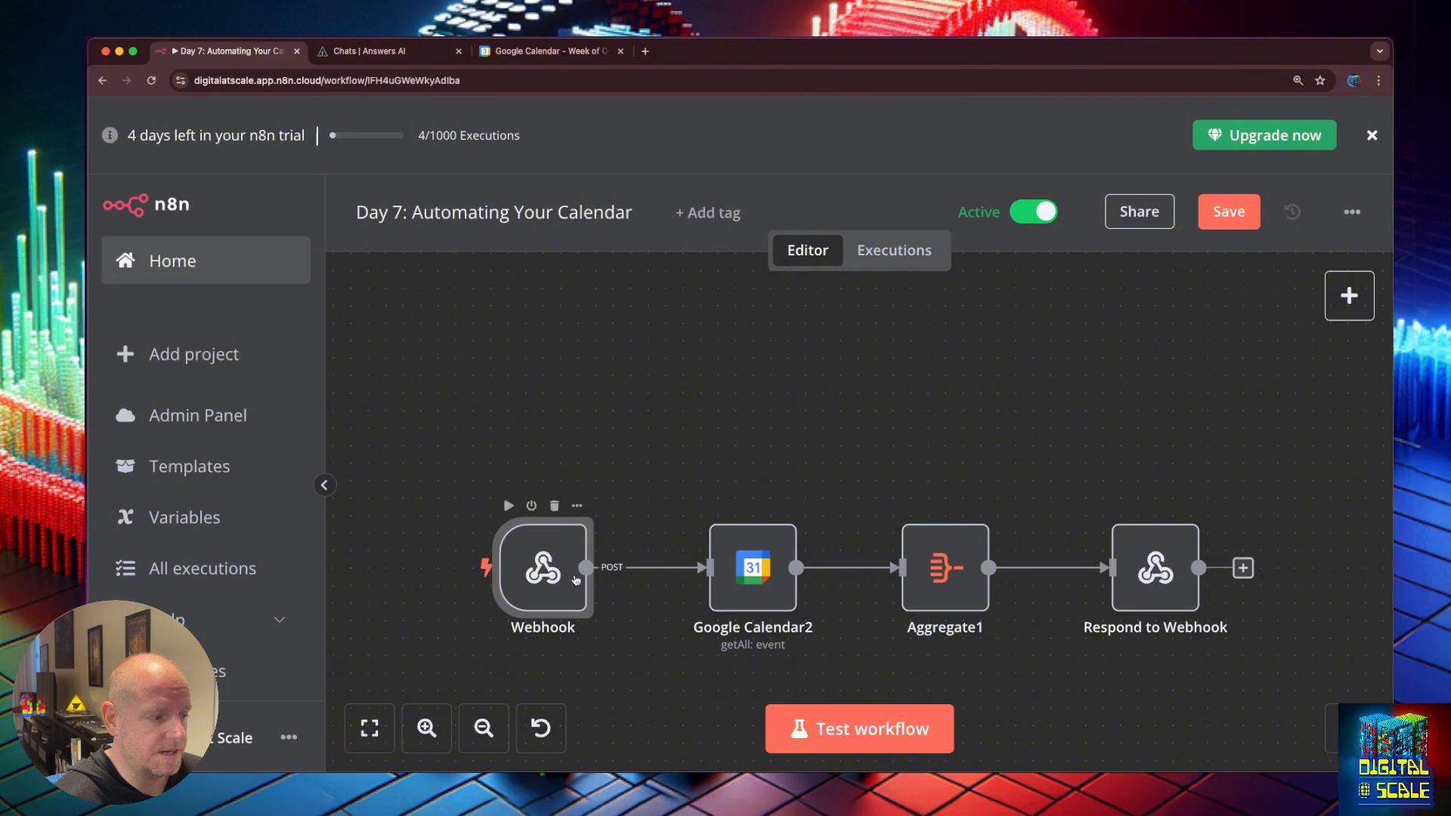
pyautogui.doubleClick(752, 574)
pyautogui.click(126, 129)
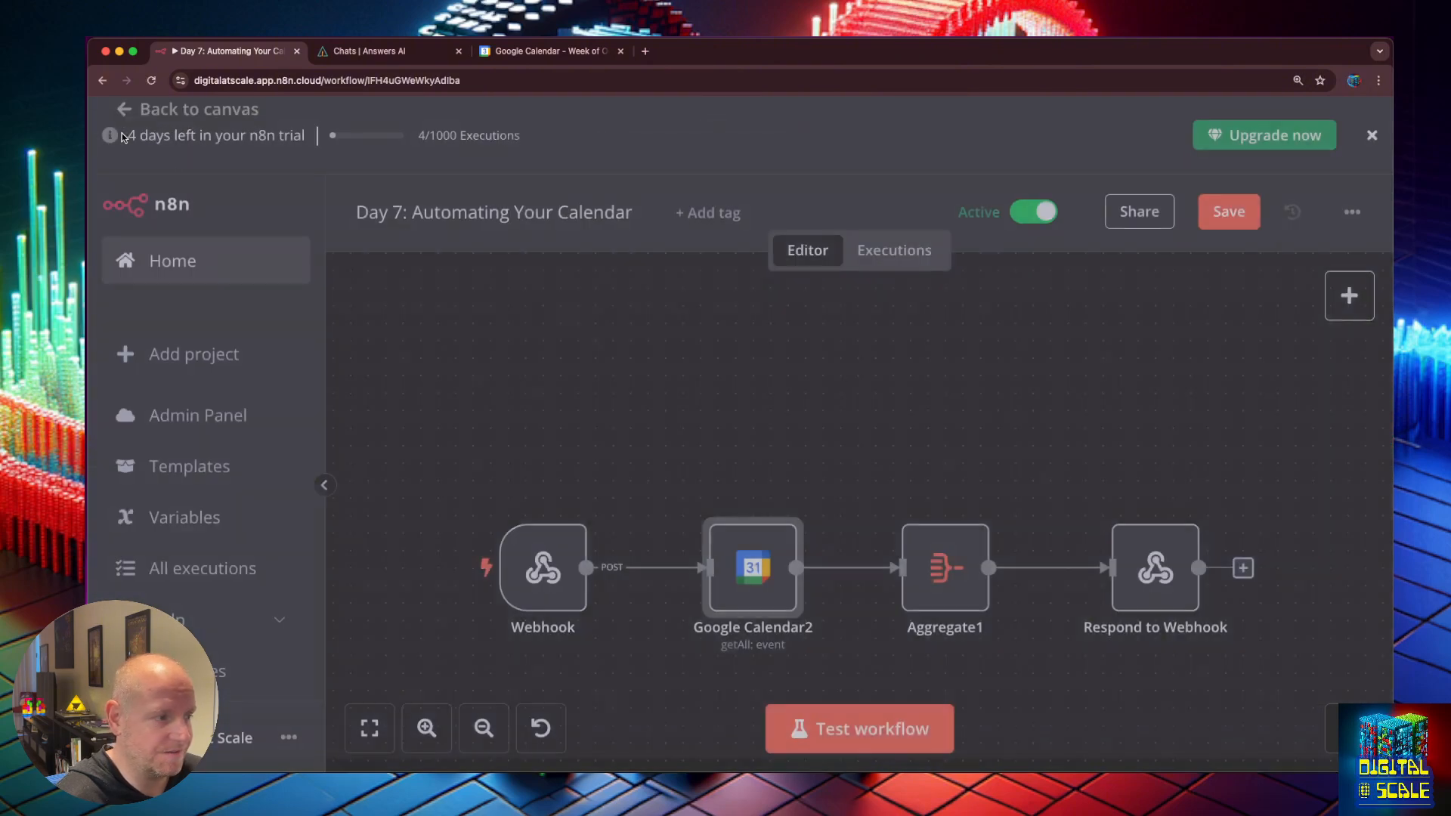
pyautogui.moveTo(923, 457); pyautogui.dragTo(712, 281)
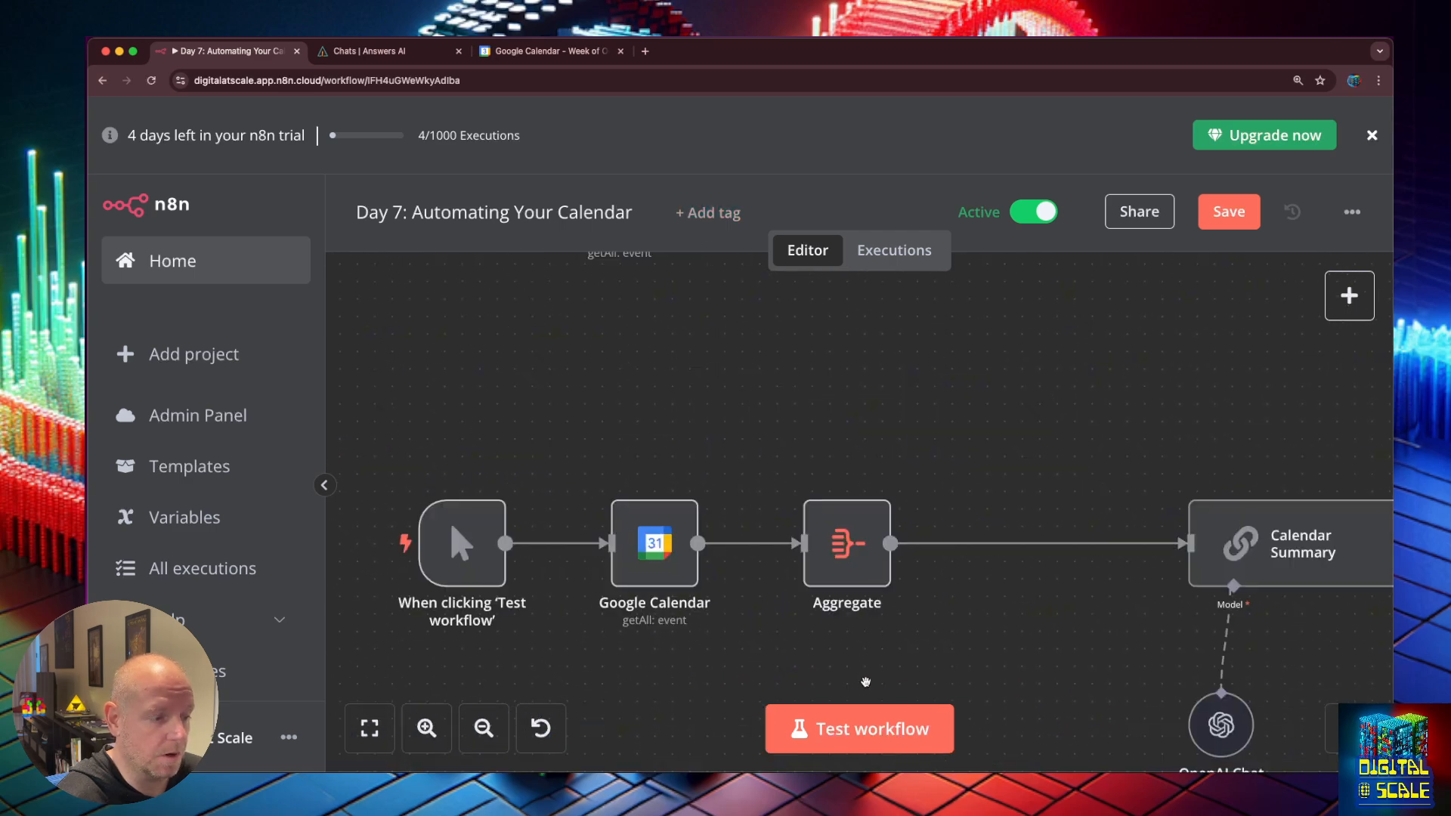
pyautogui.moveTo(854, 373); pyautogui.dragTo(964, 387)
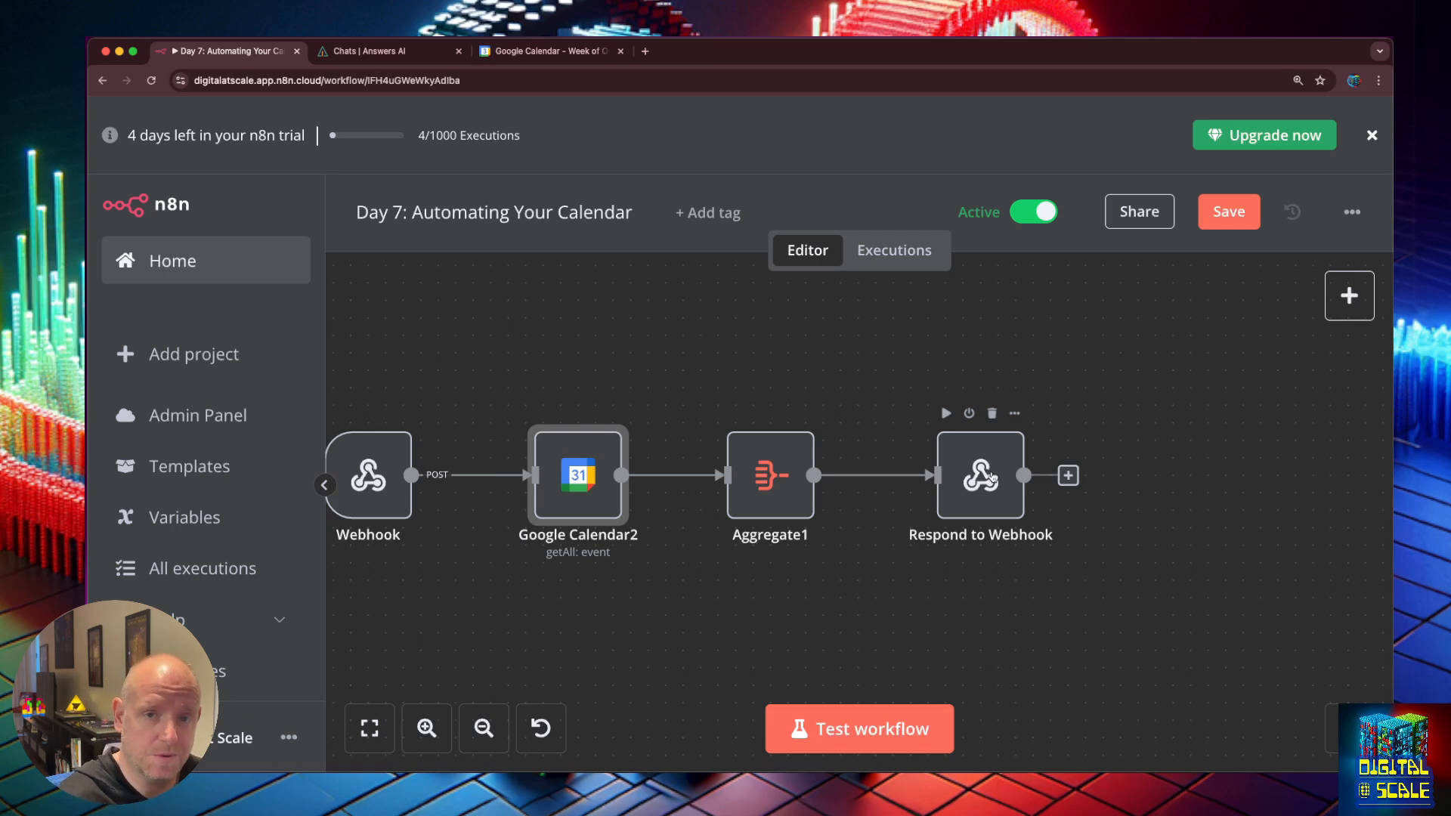
# Set the Webhook node to respond 'Using Respond to Webhook Node', then go back to the Answer AI chat.
pyautogui.doubleClick(376, 453)
pyautogui.scroll(-5, 609, 509)
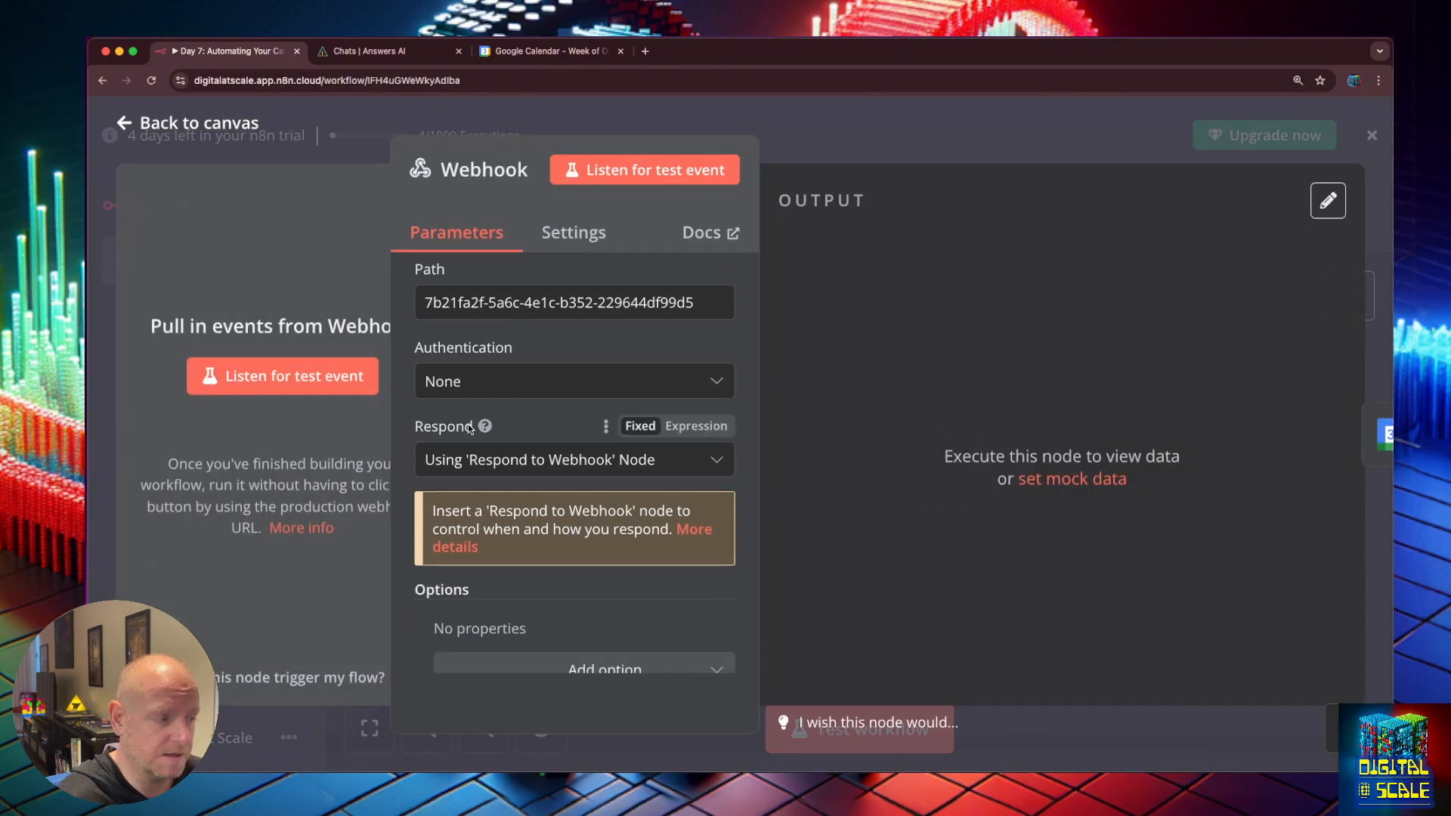
pyautogui.click(505, 461)
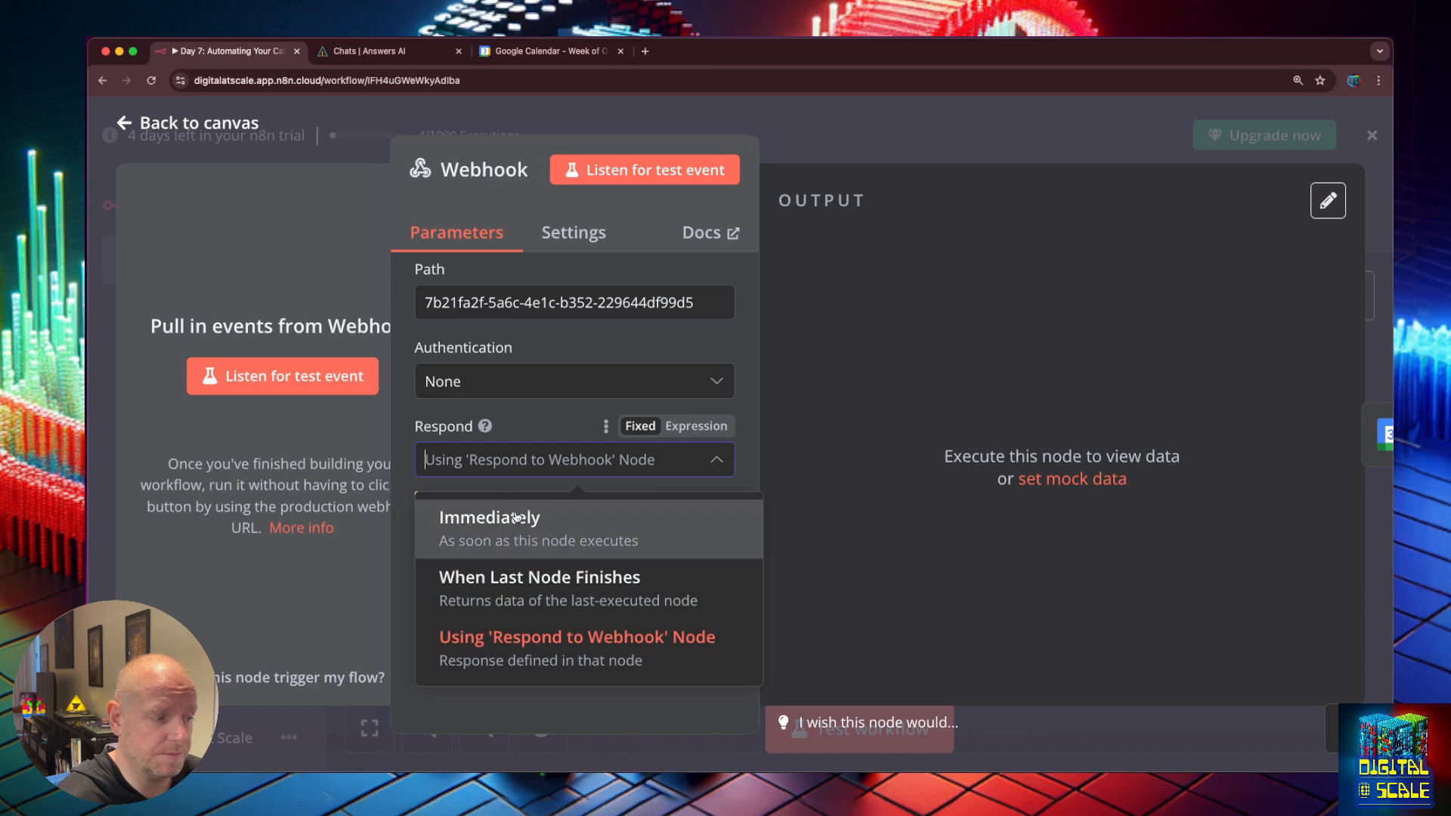
pyautogui.click(572, 659)
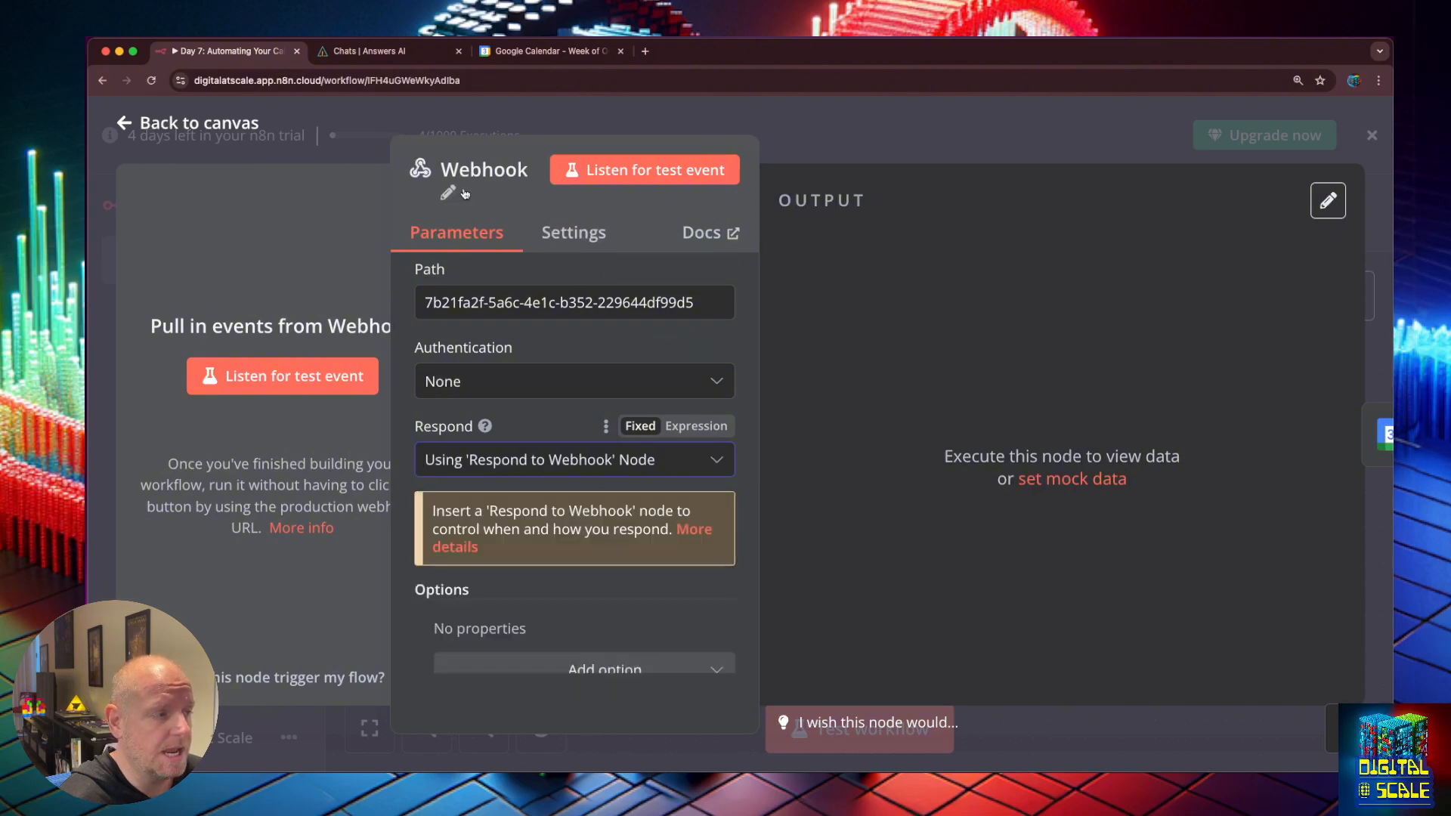
pyautogui.click(124, 137)
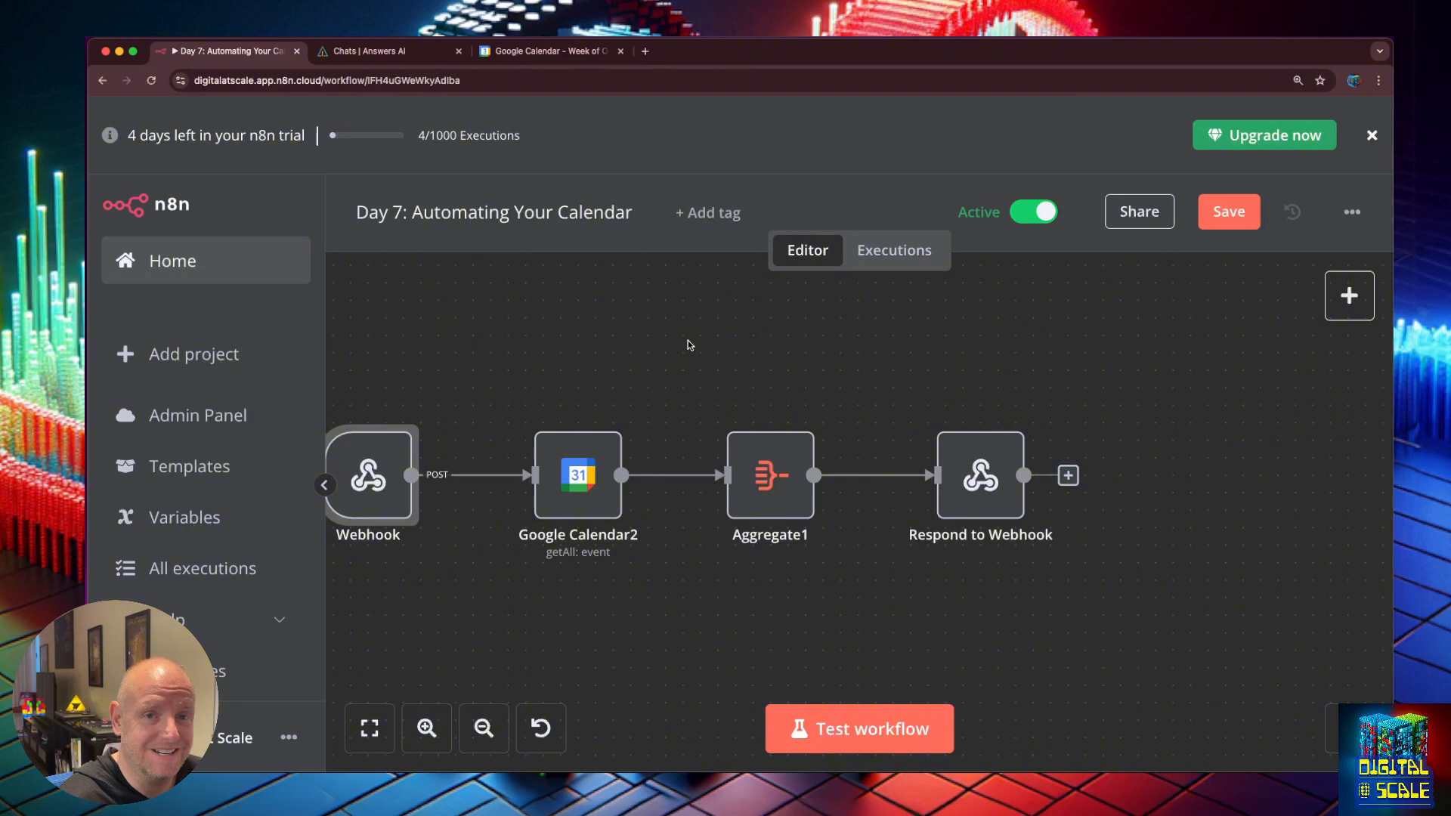
pyautogui.click(627, 343)
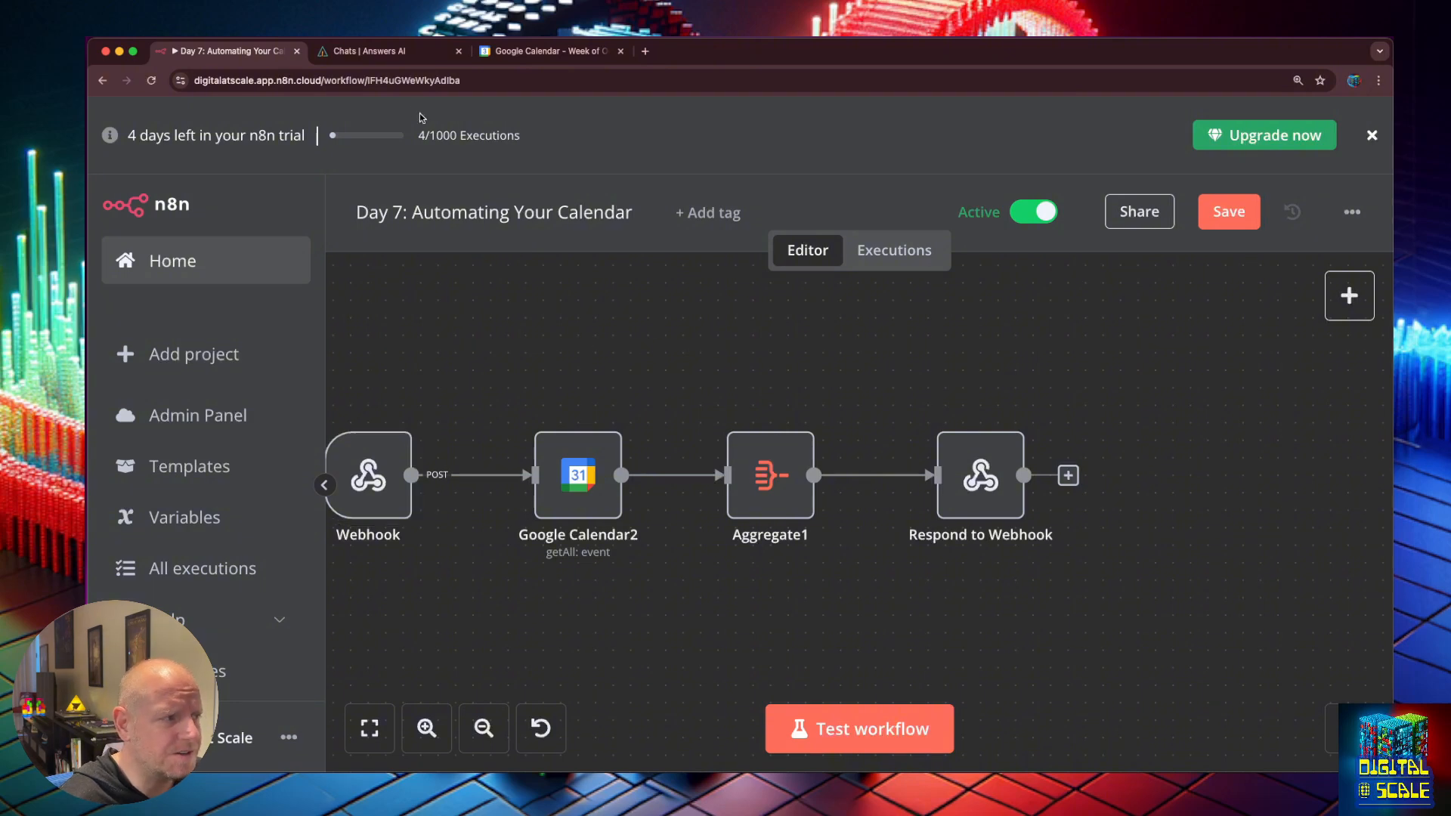
pyautogui.click(381, 54)
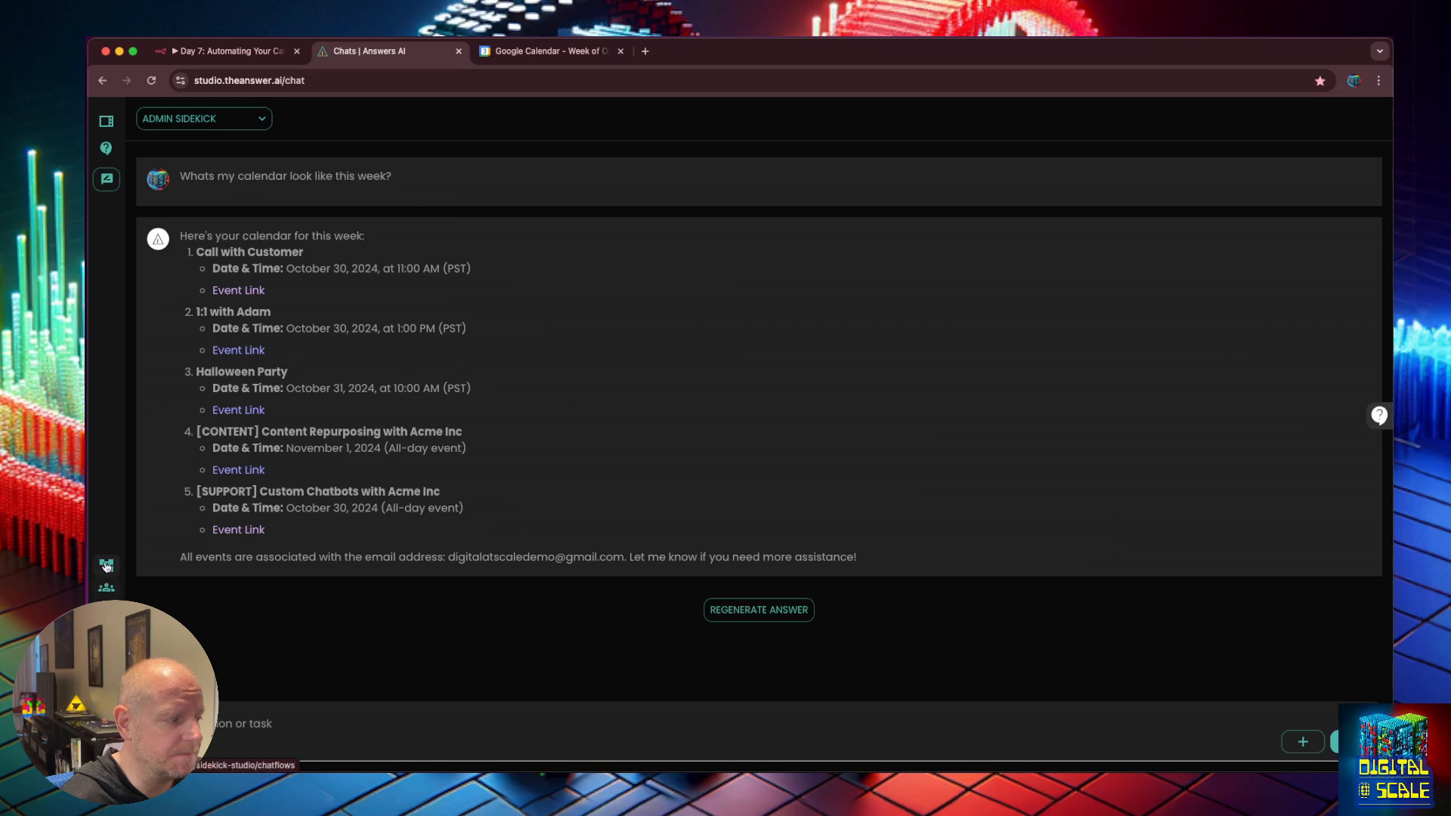
# Go to Tools, browse Marketplace and My Tools, and glance at the get_calendar_availability tool.
pyautogui.click(106, 121)
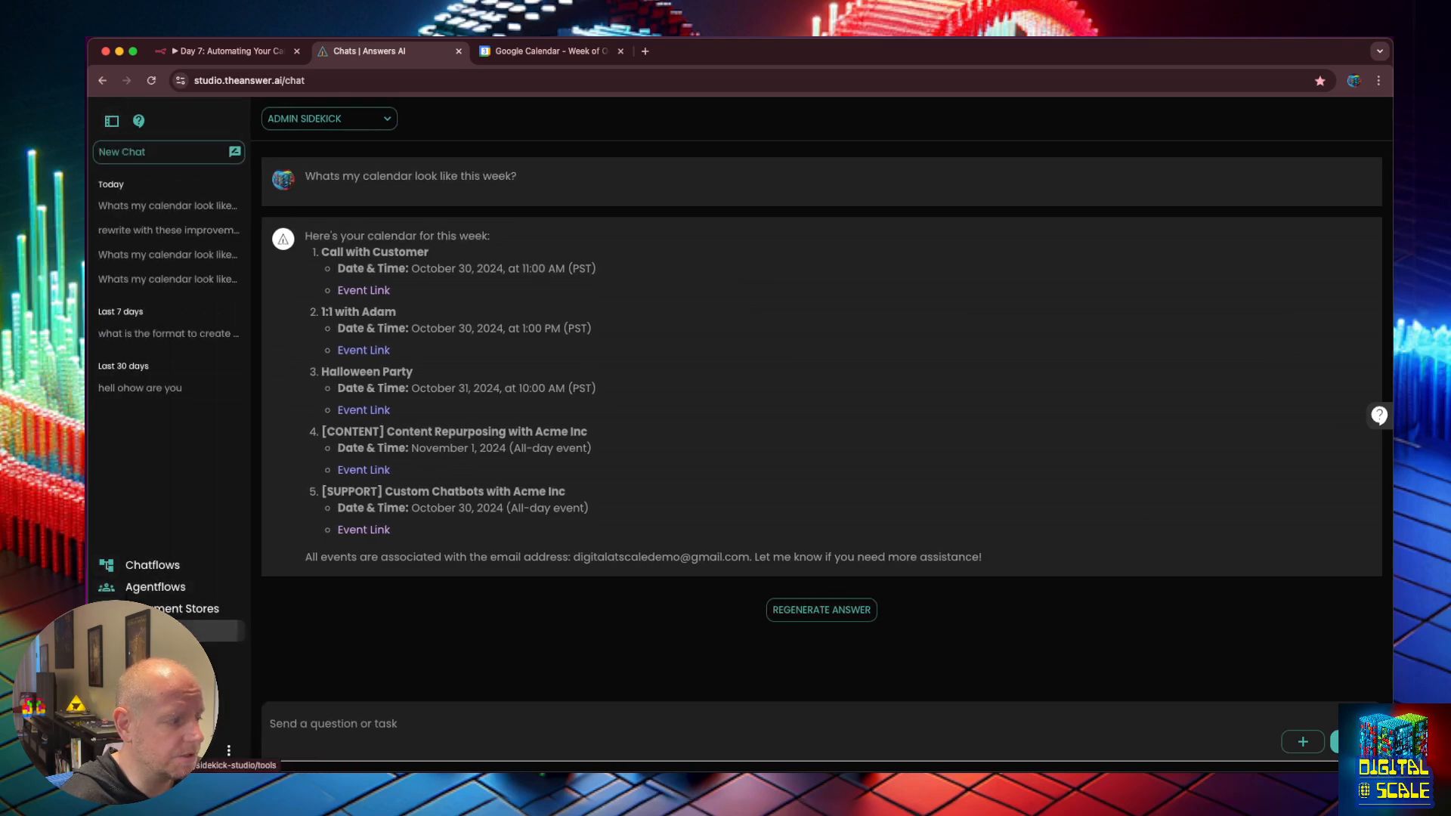
pyautogui.click(159, 630)
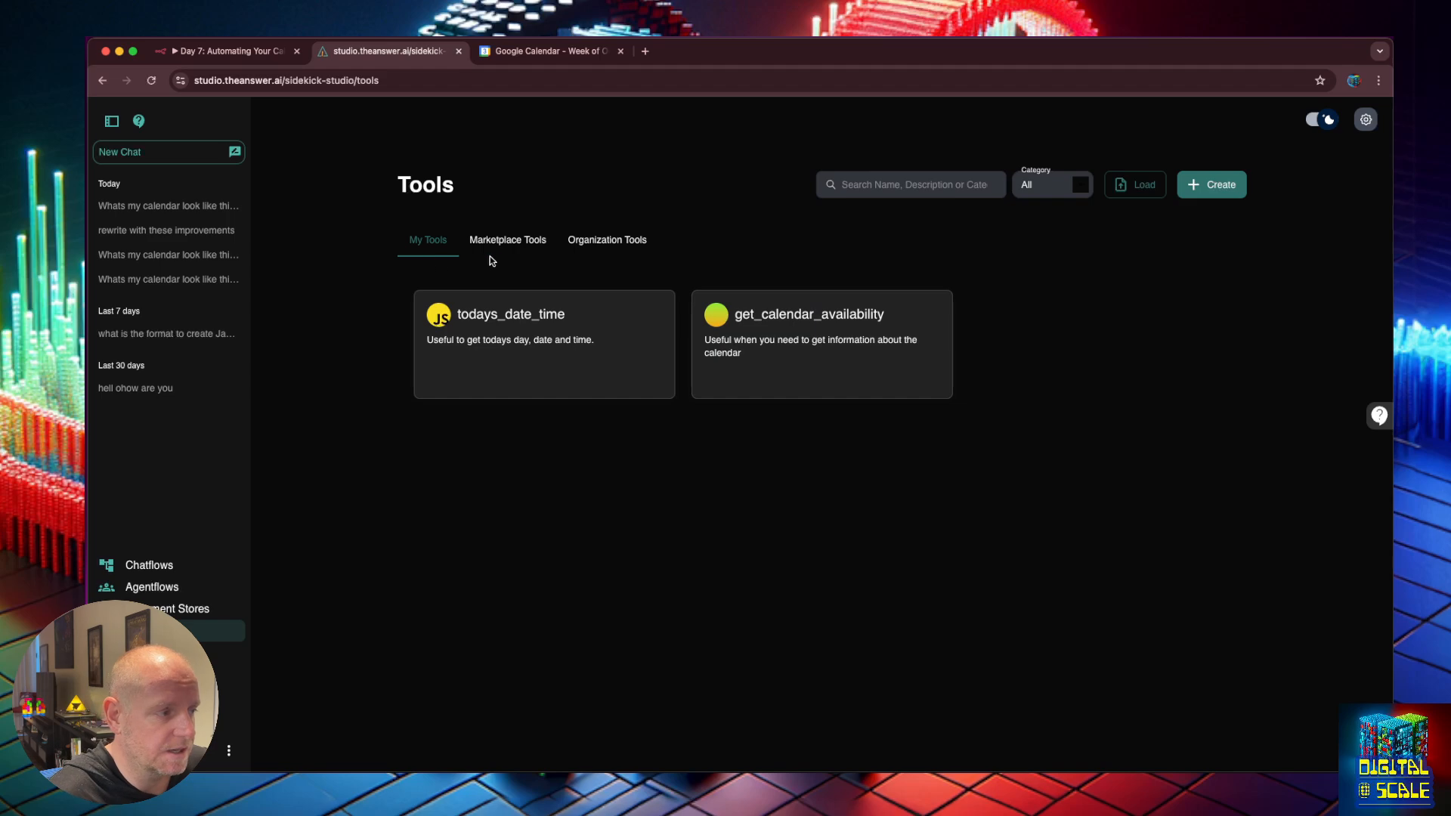
pyautogui.click(508, 241)
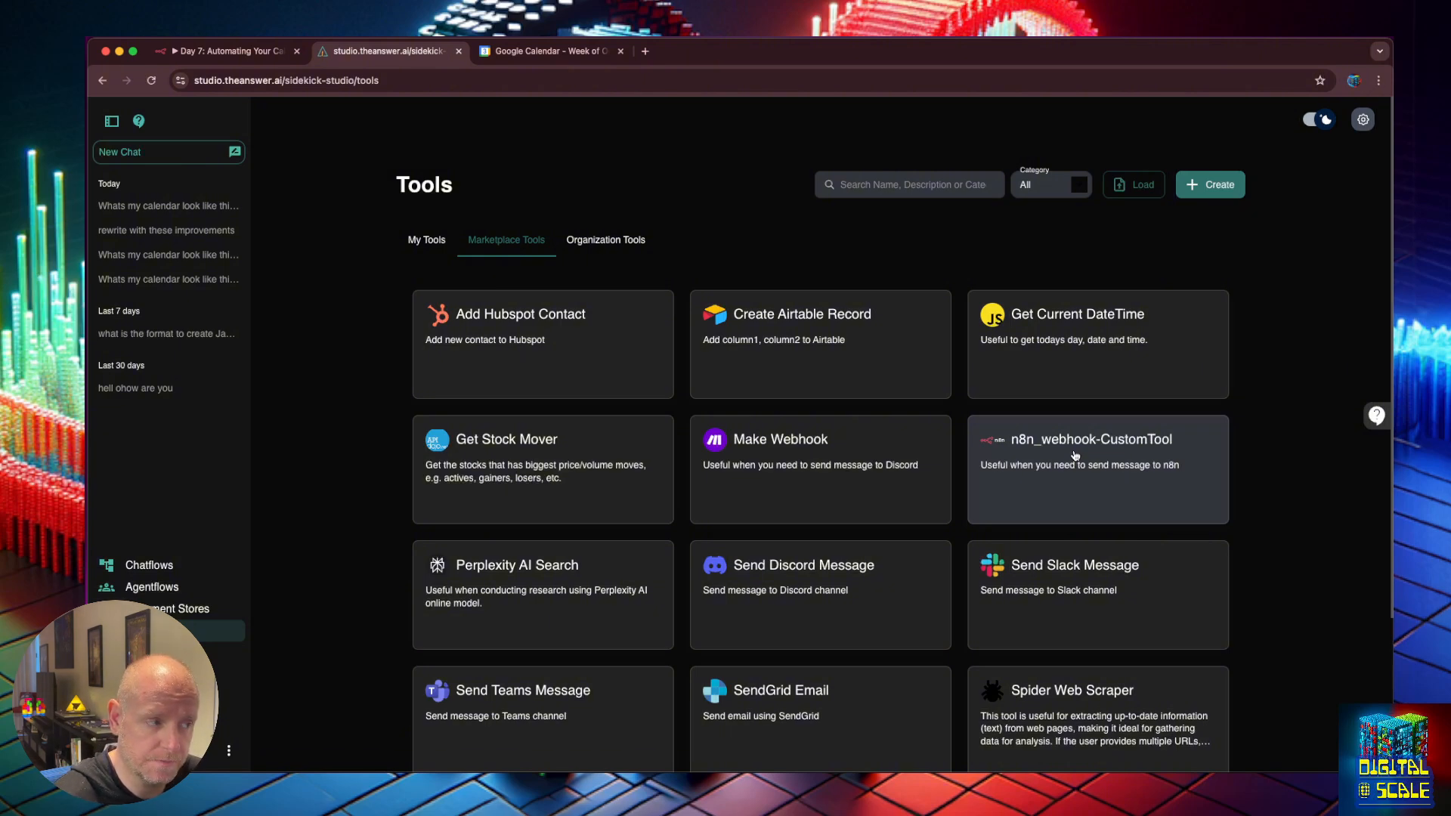
pyautogui.click(428, 239)
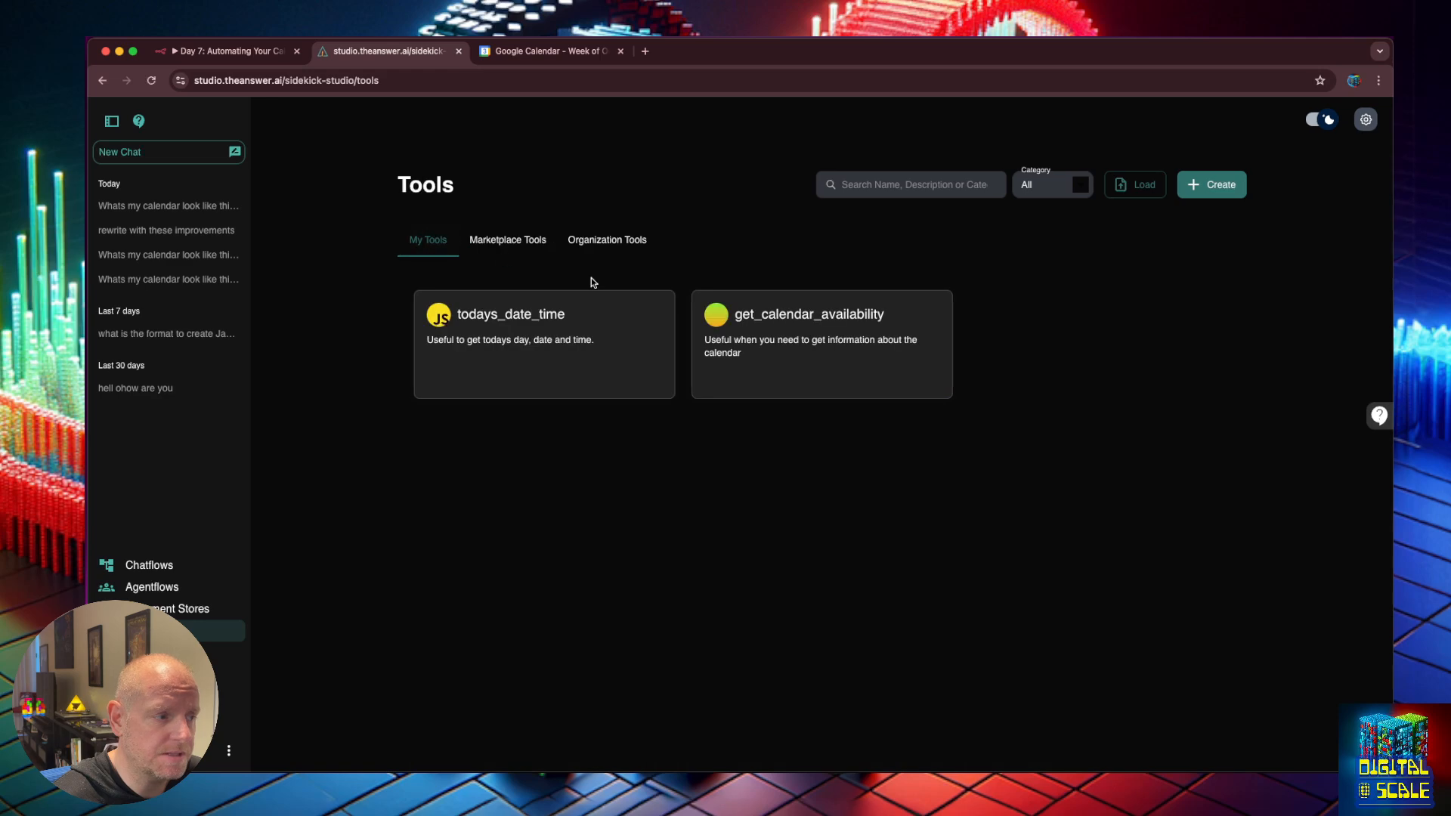
pyautogui.click(763, 333)
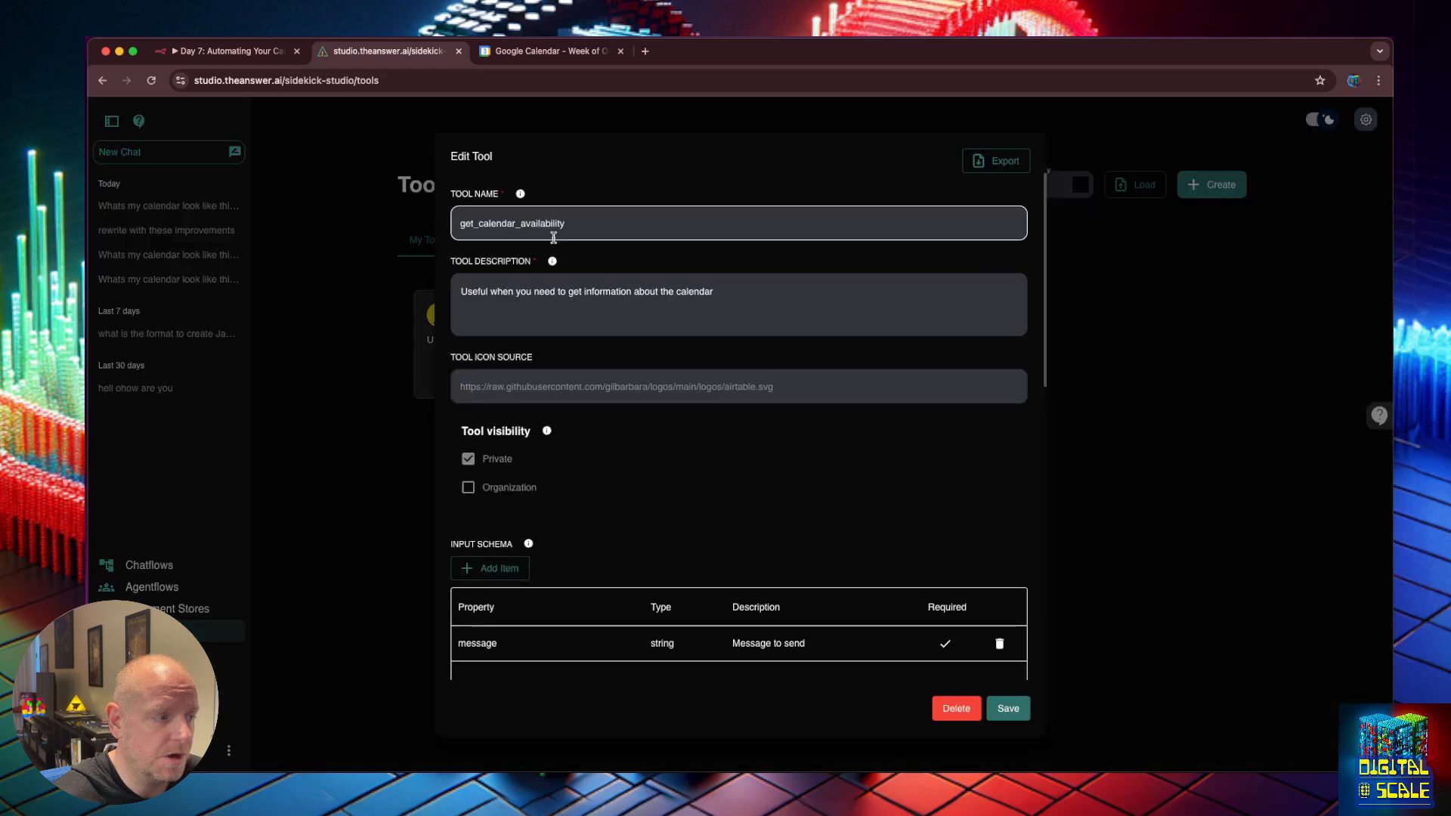
pyautogui.click(375, 302)
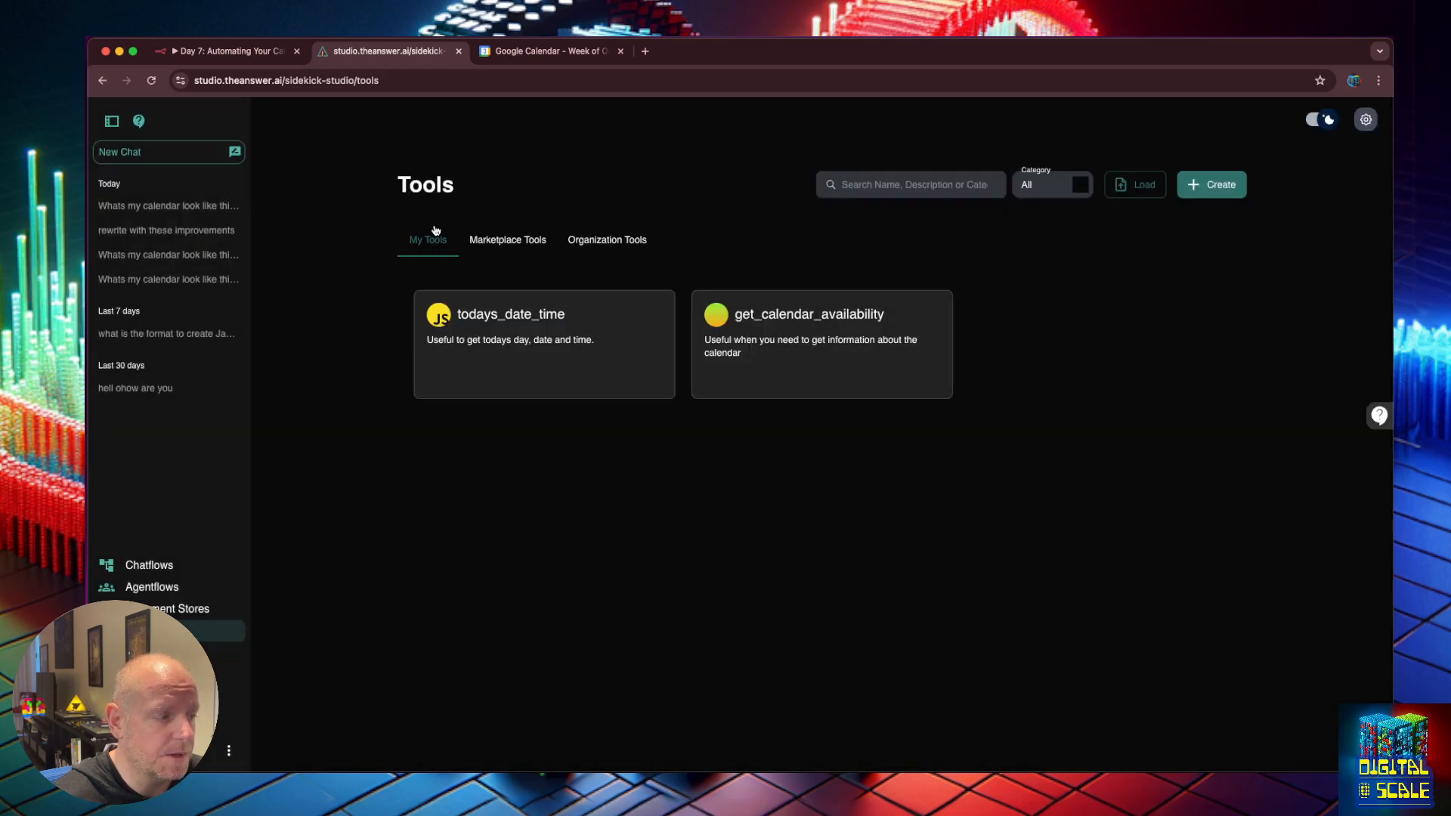
# Open the n8n_webhook-CustomTool template from Marketplace Tools and scroll through its code.
pyautogui.click(517, 243)
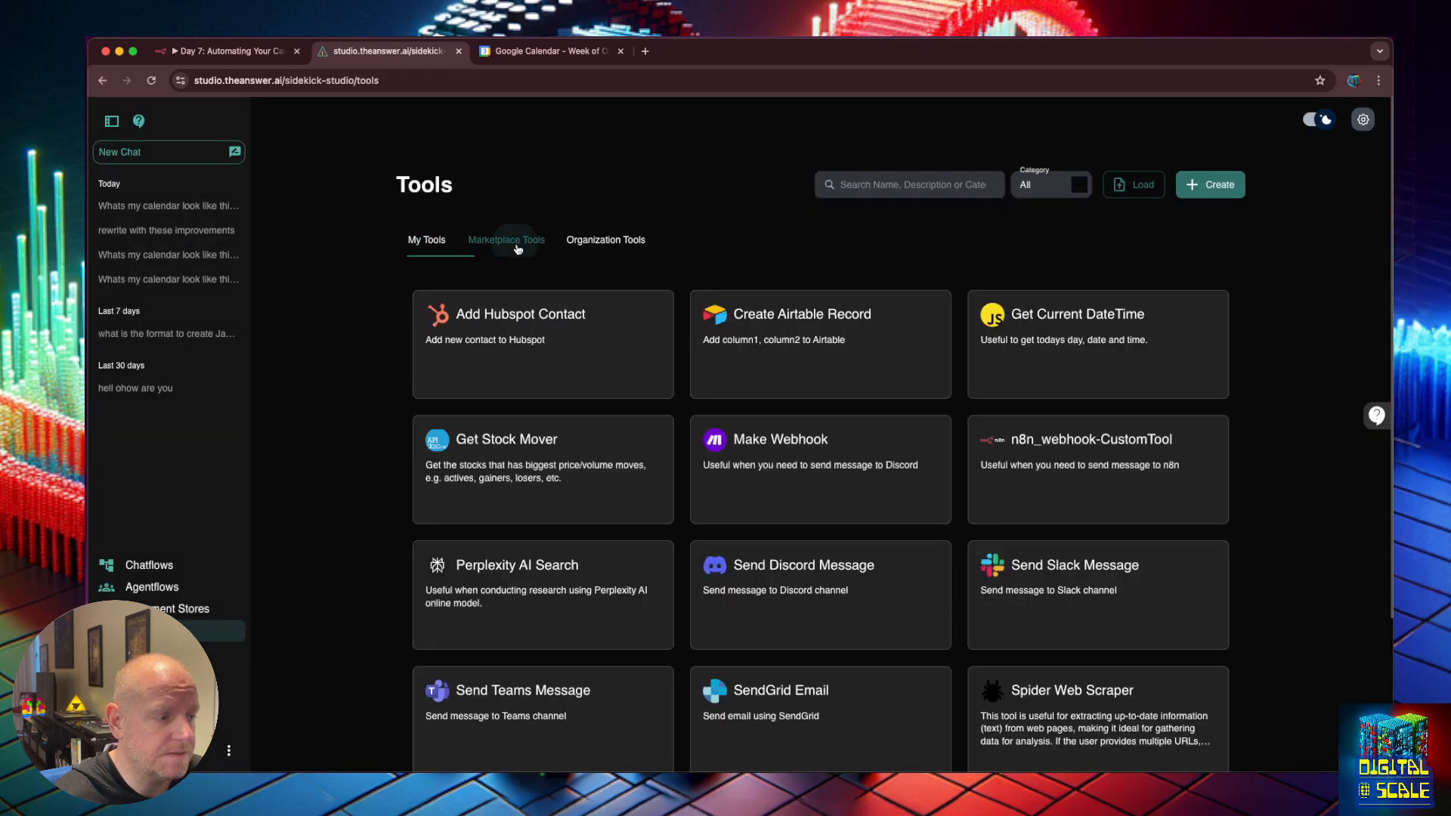
pyautogui.click(1092, 449)
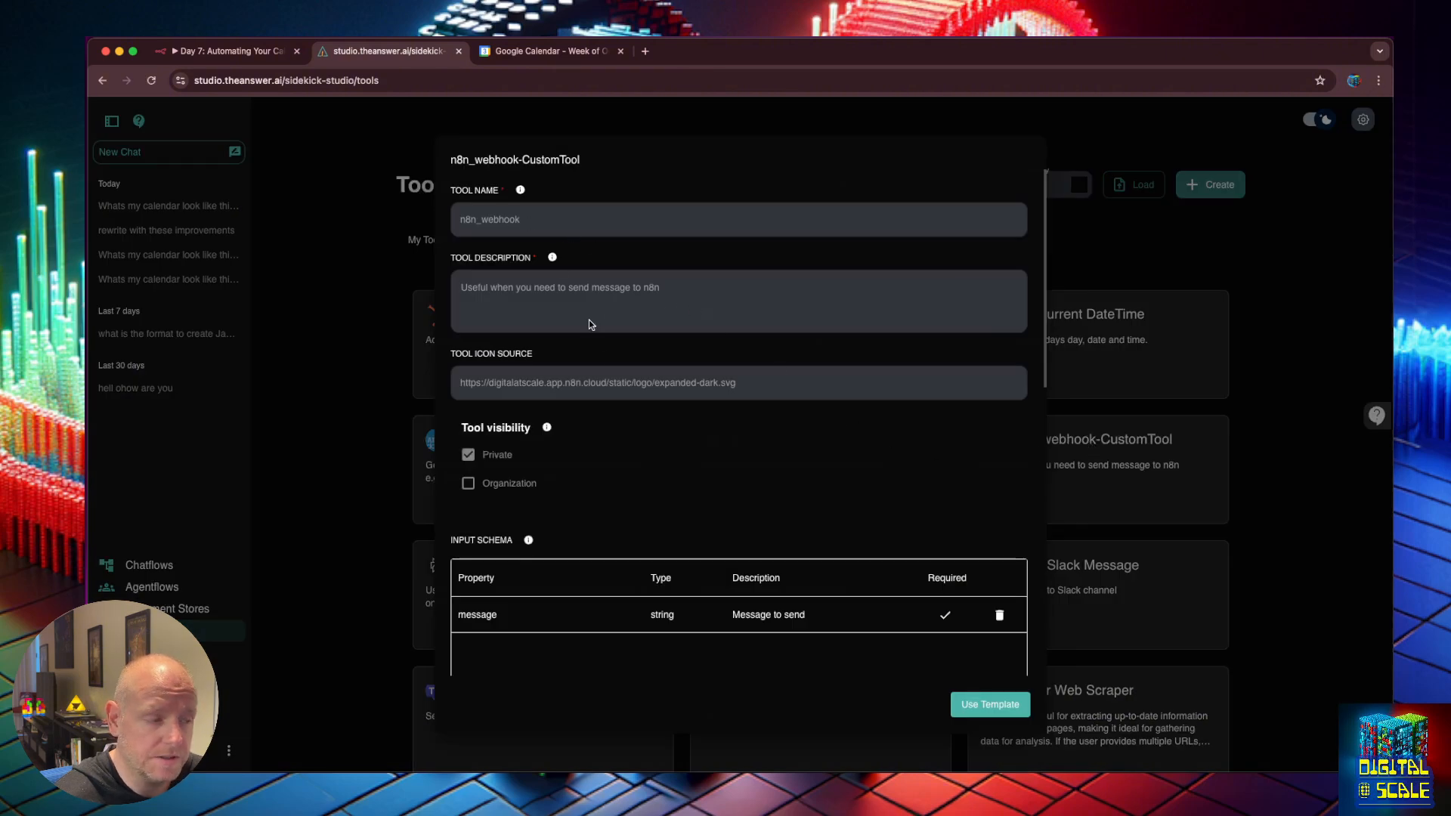
pyautogui.scroll(-5, 590, 317)
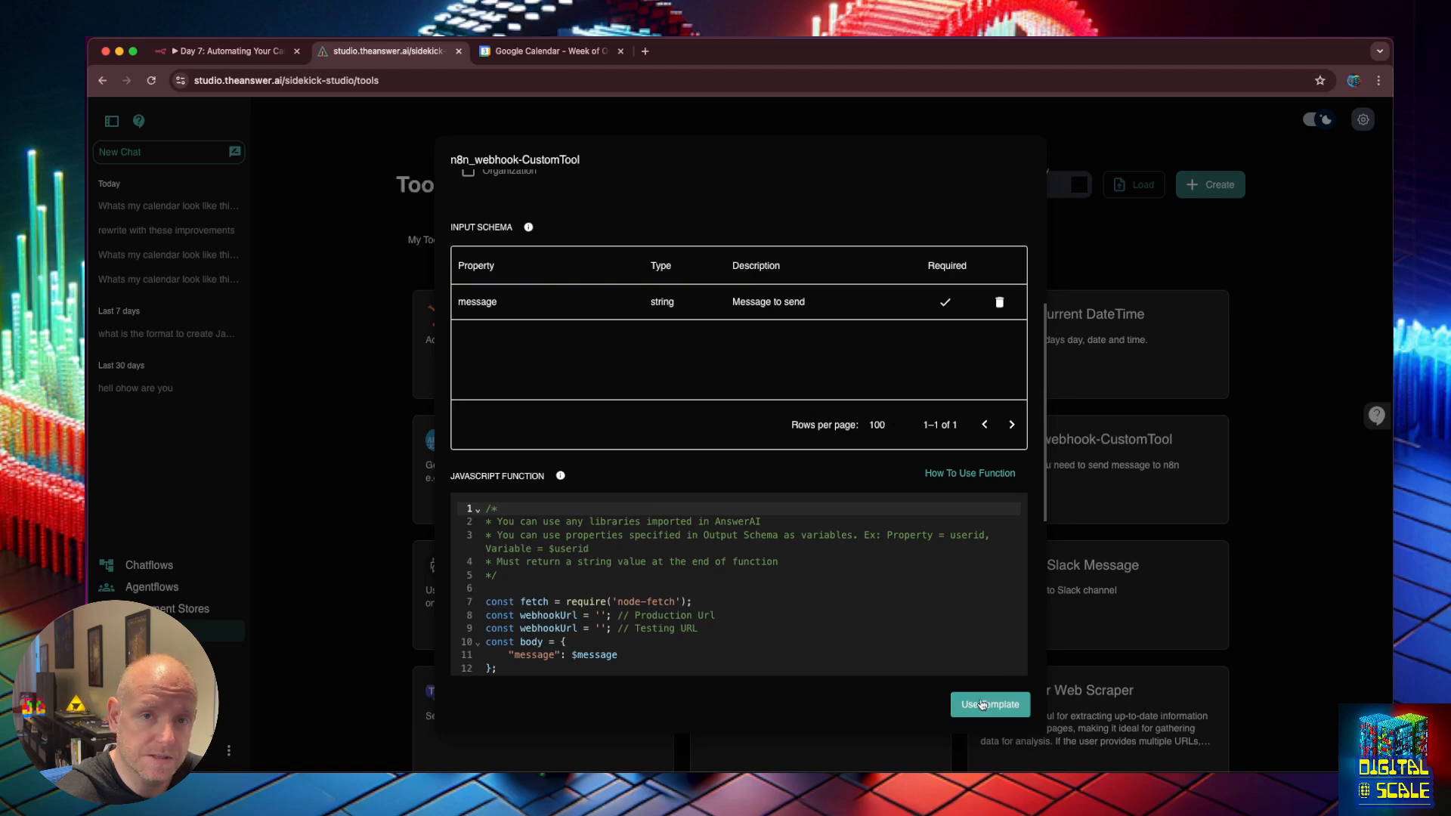
# Use the n8n webhook template, rename the tool to n8n_webhook_new, and add it.
pyautogui.click(982, 704)
pyautogui.scroll(5, 495, 243)
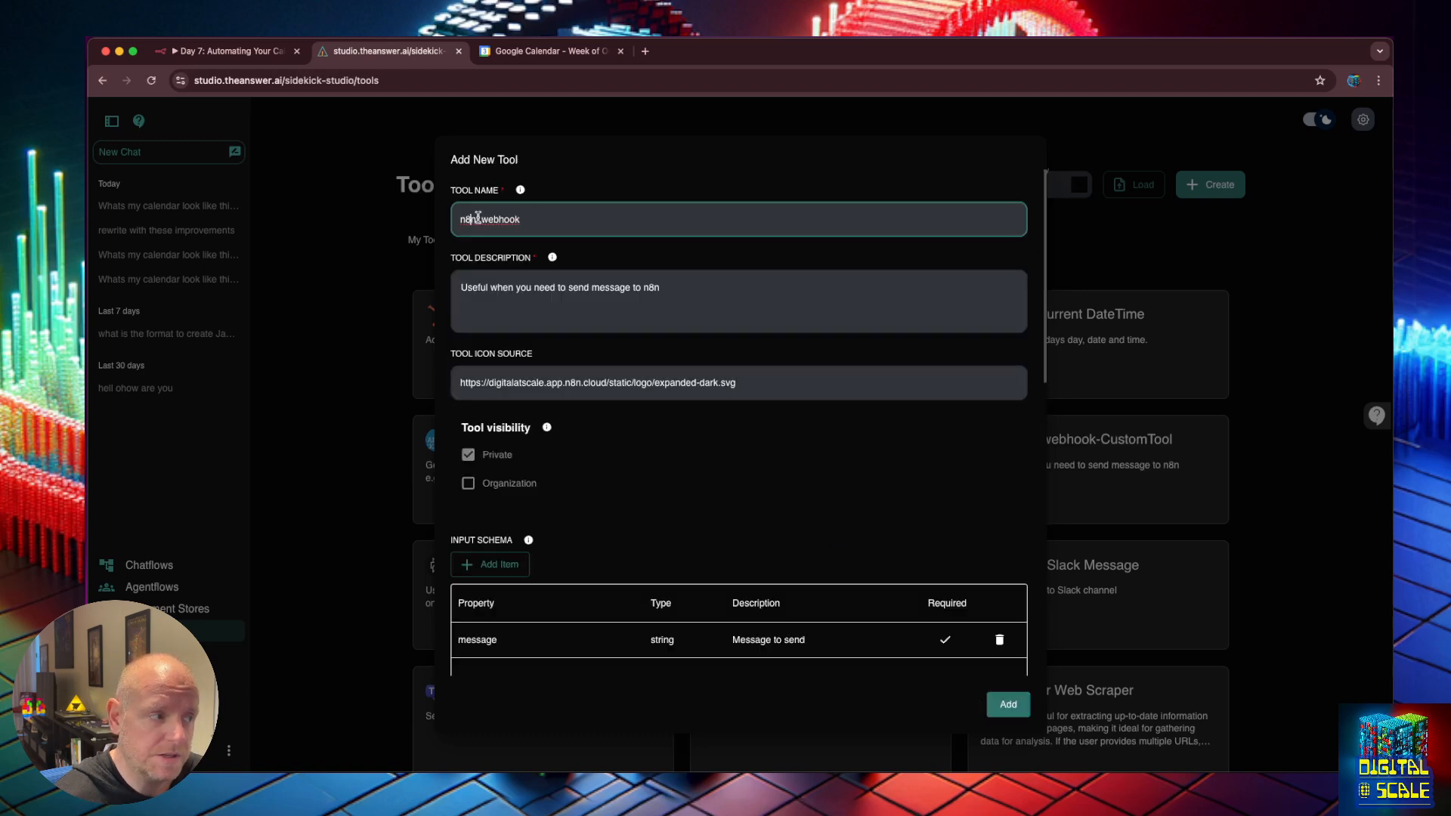
pyautogui.moveTo(566, 217); pyautogui.dragTo(463, 214)
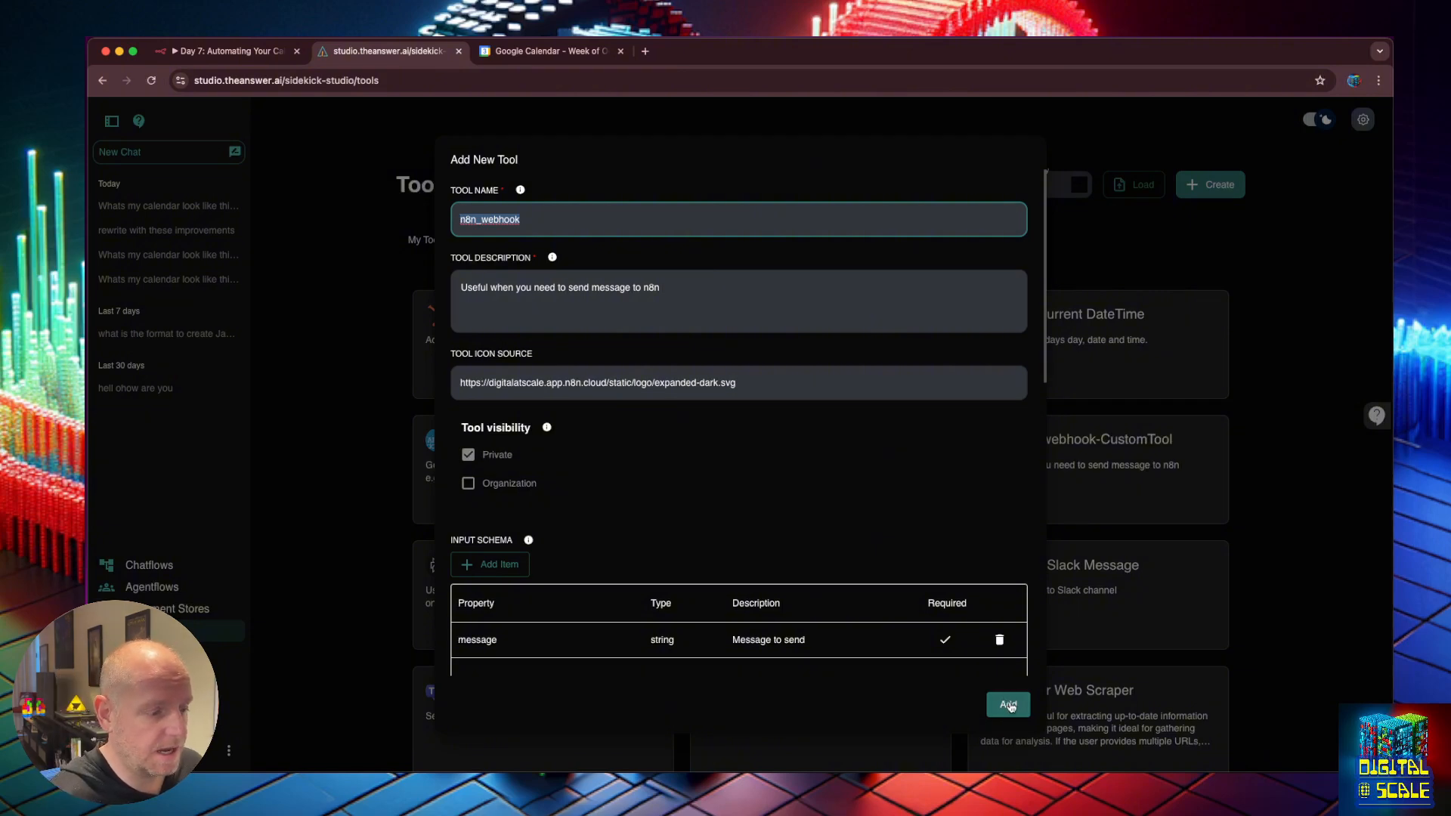
pyautogui.click(573, 217)
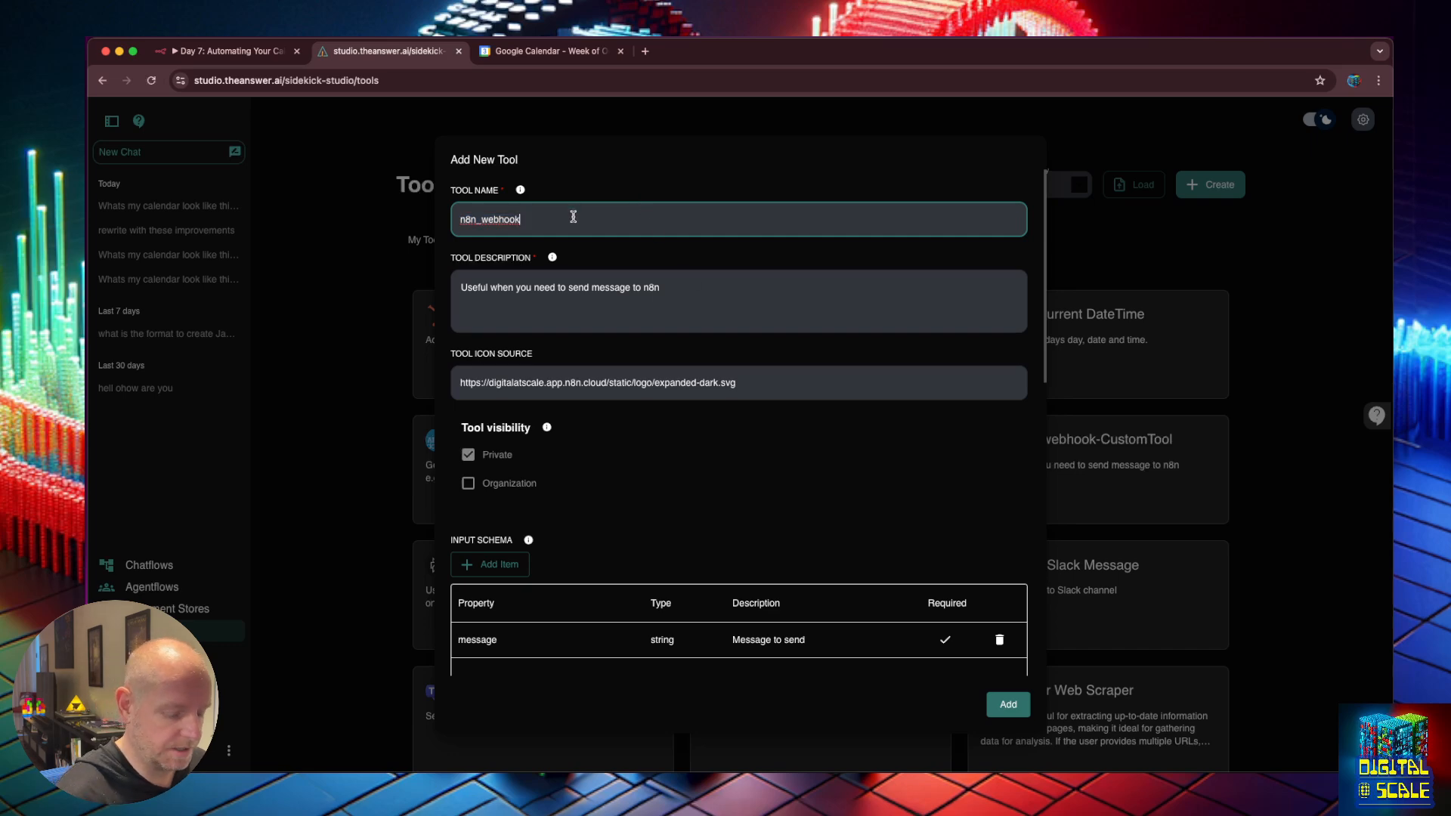
pyautogui.write('_new')
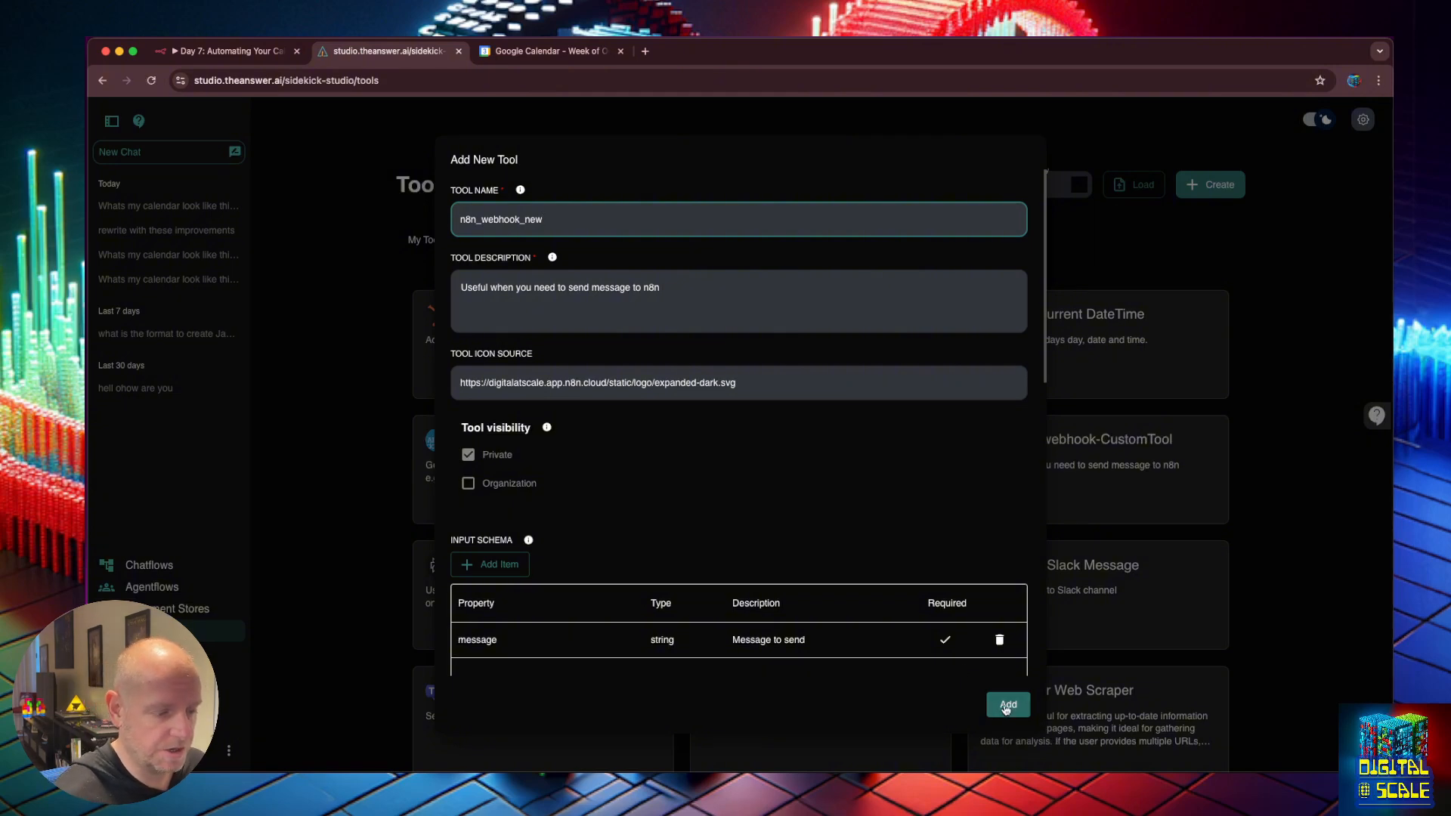
pyautogui.click(1007, 706)
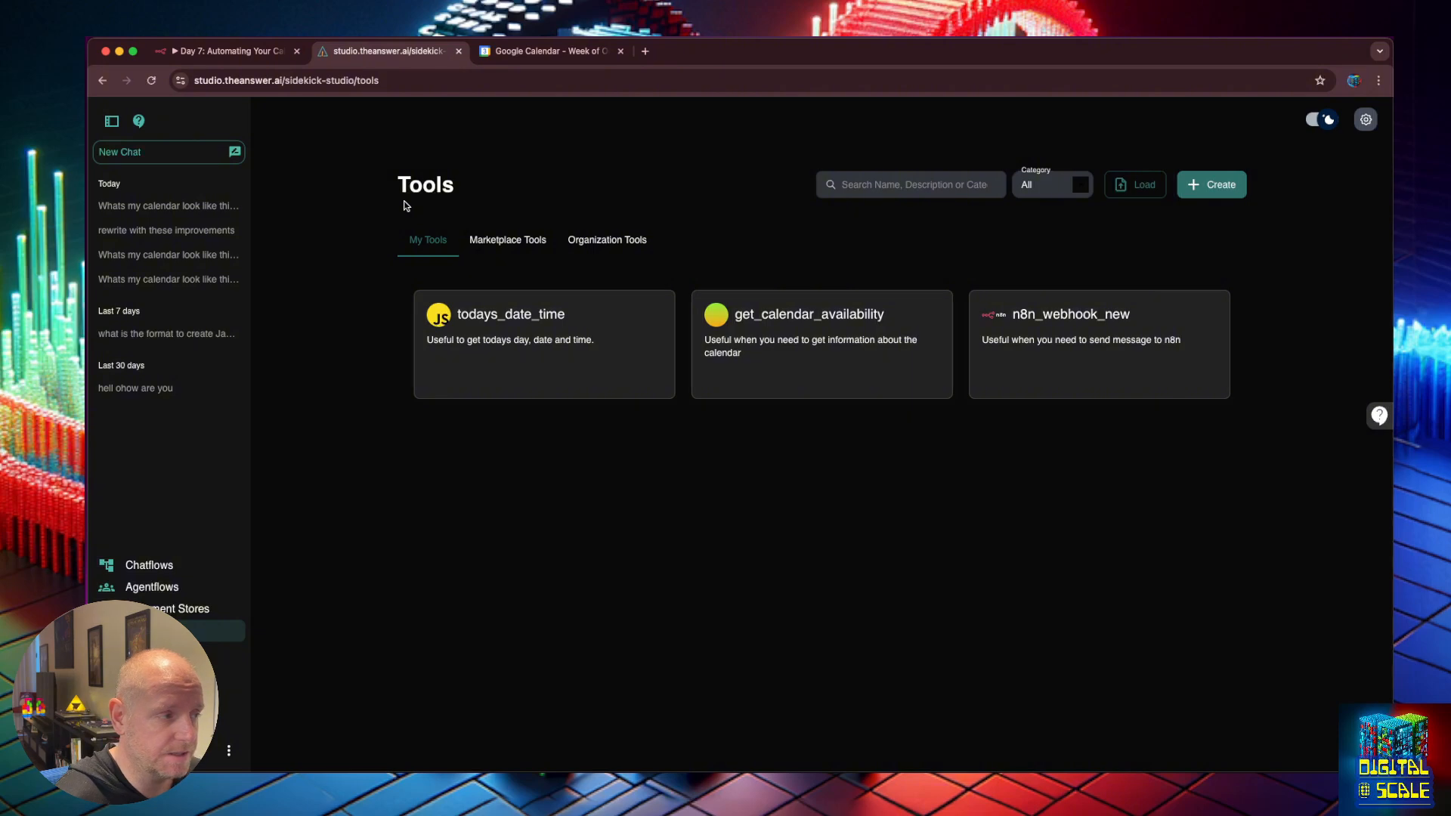
pyautogui.moveTo(393, 185); pyautogui.dragTo(479, 191)
pyautogui.click(480, 189)
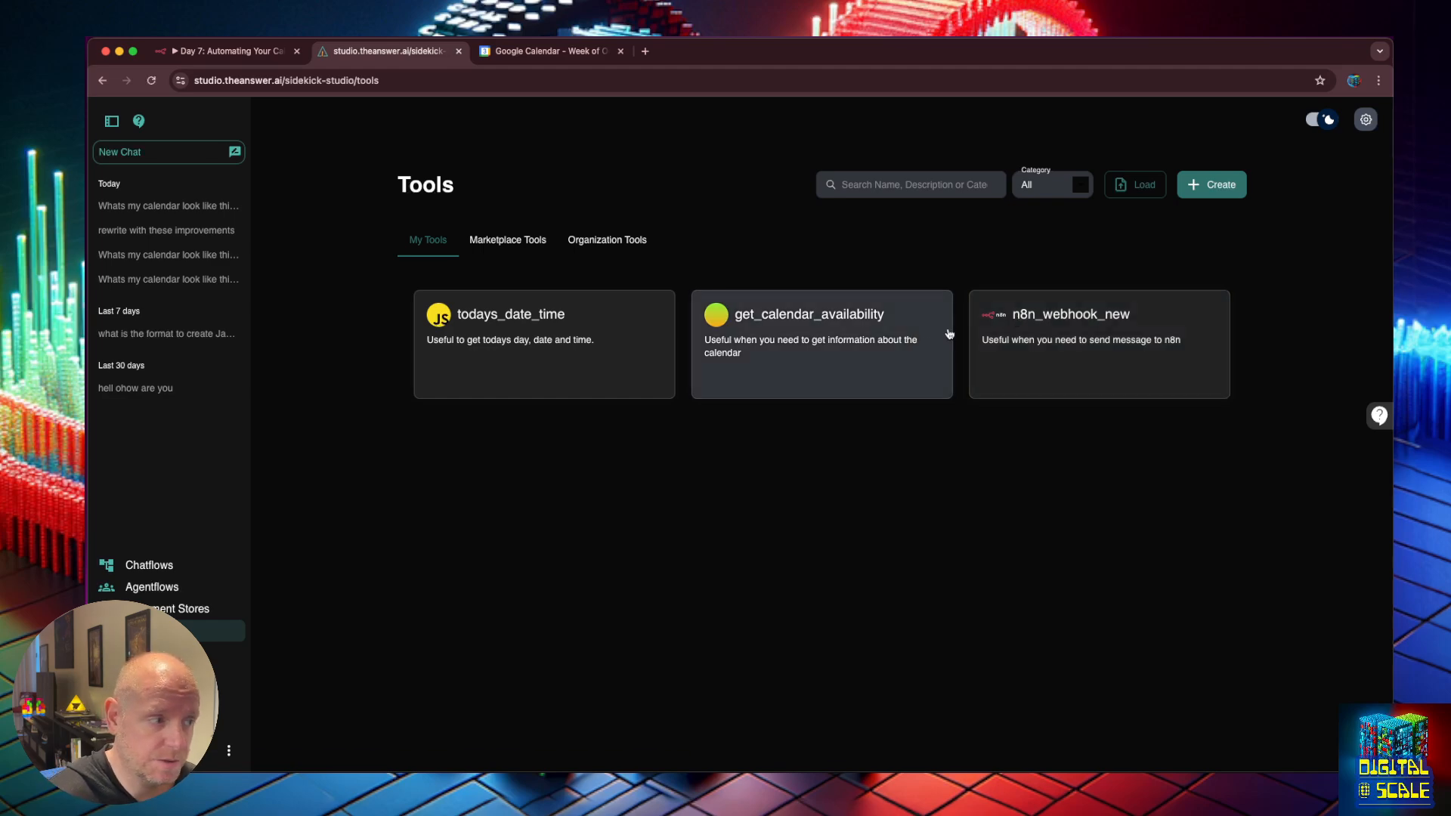
pyautogui.click(818, 321)
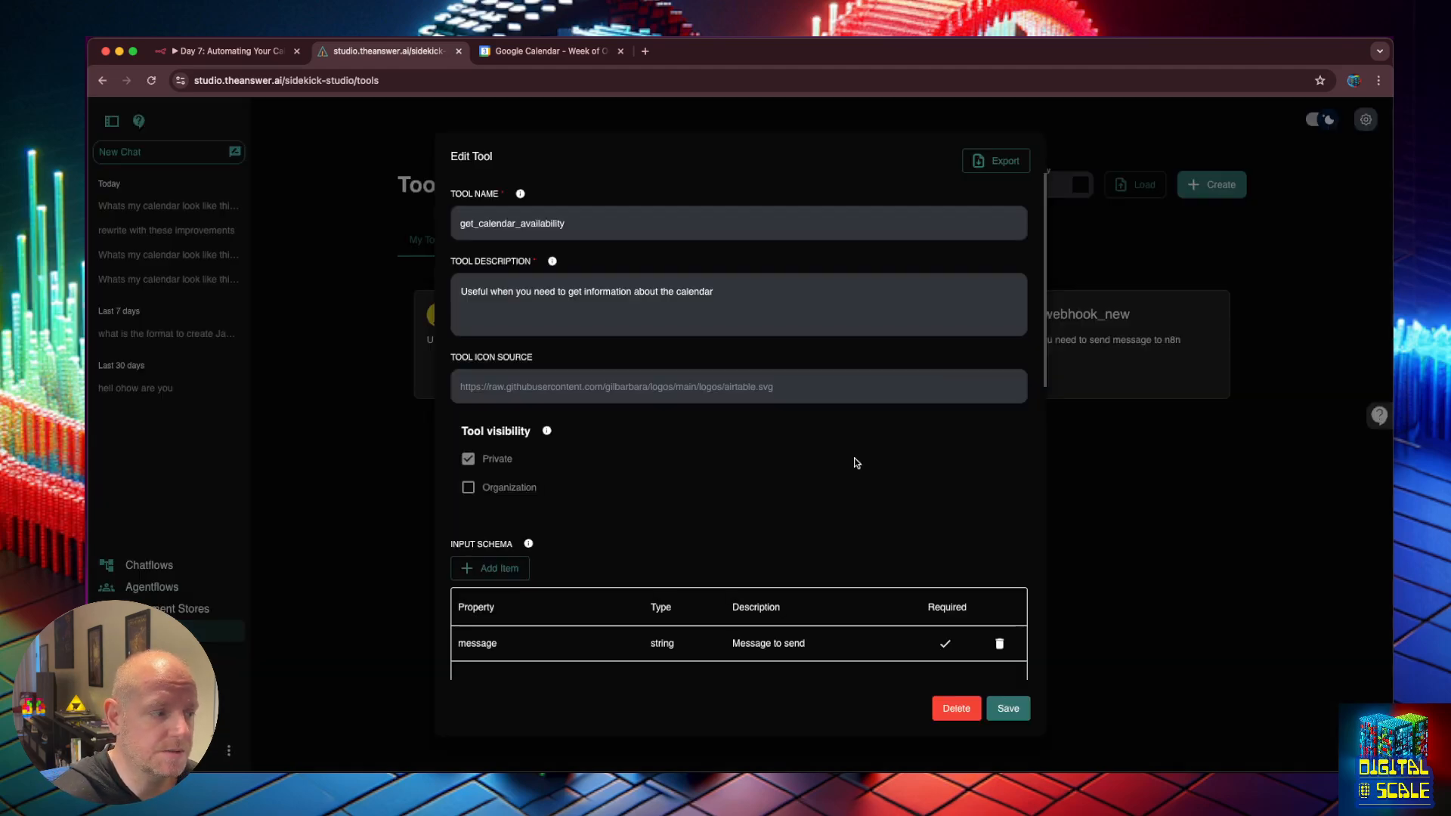
pyautogui.scroll(-10, 855, 459)
pyautogui.scroll(8, 764, 421)
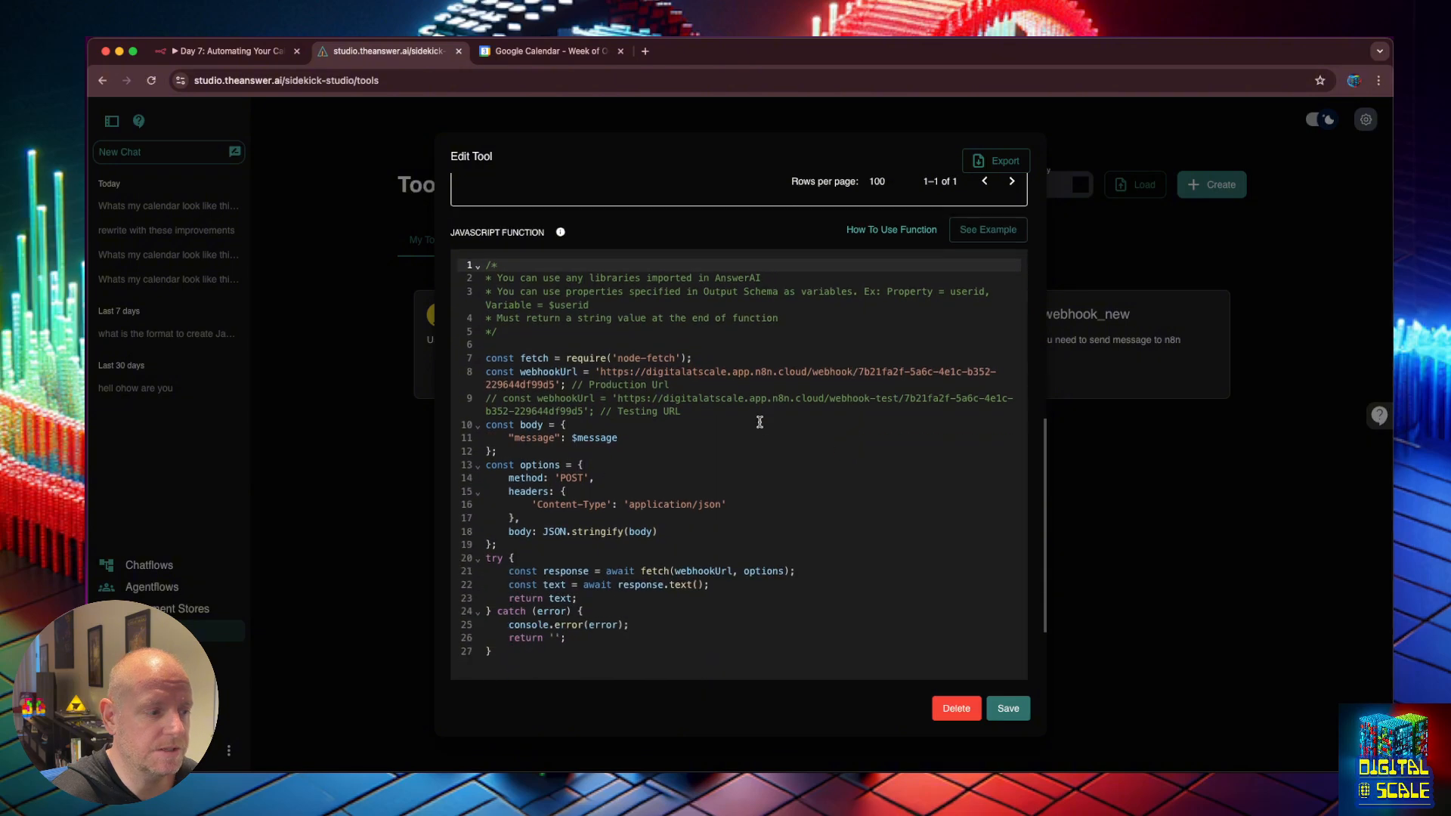
pyautogui.scroll(3, 593, 293)
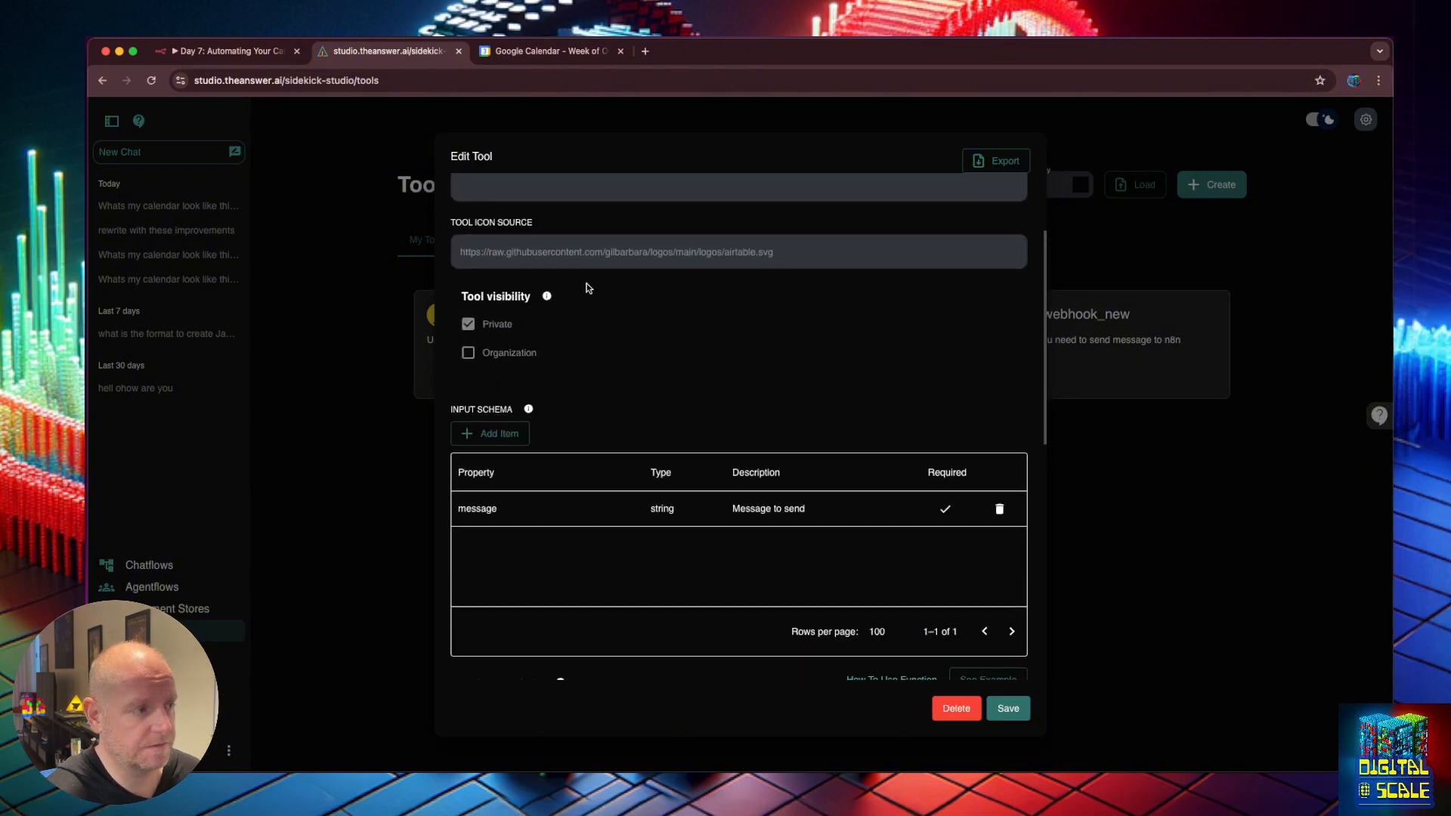
pyautogui.scroll(-10, 725, 371)
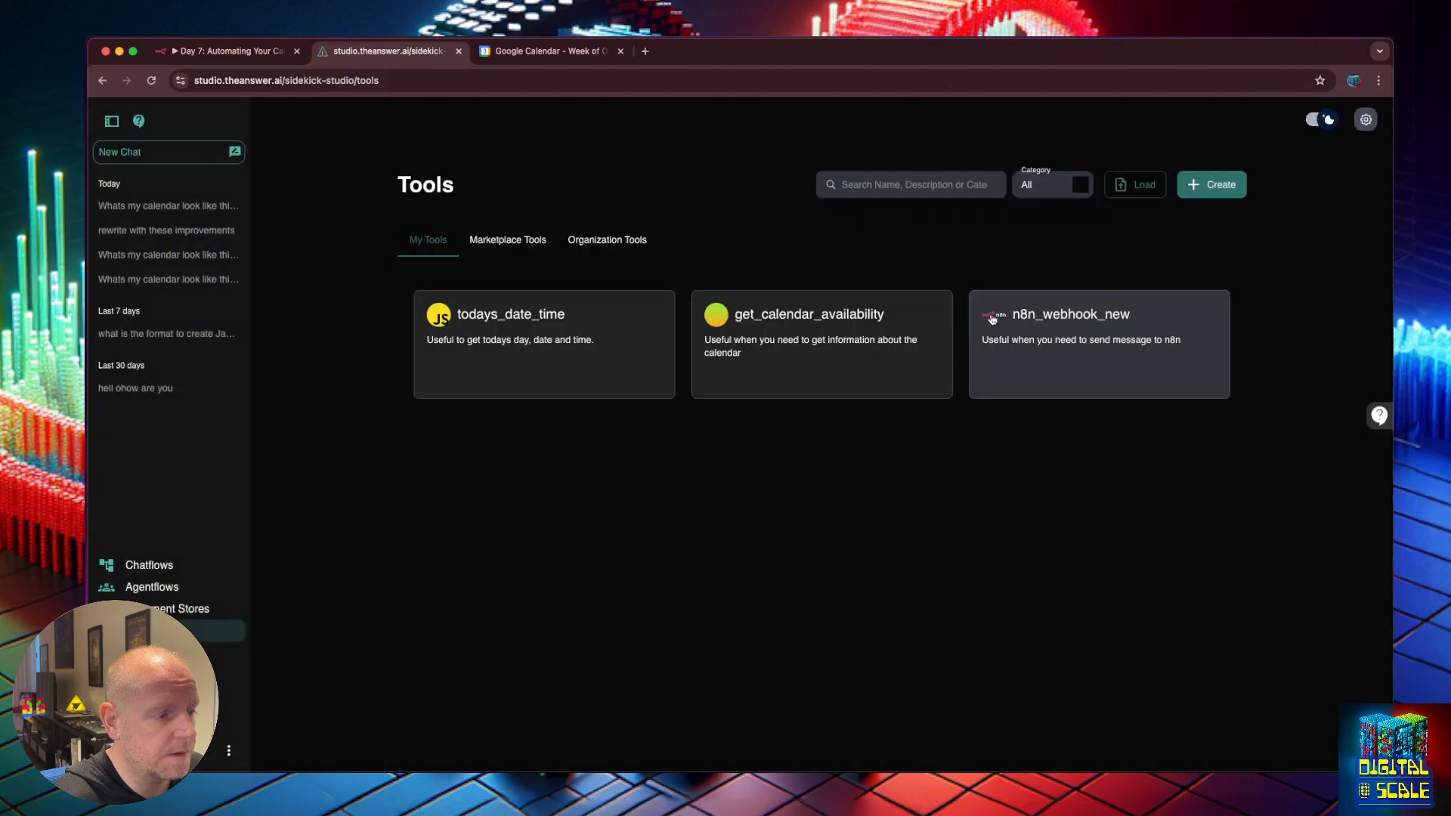
# Inspect n8n_webhook_new's empty production and testing webhookUrl lines, then go to the n8n workflow.
pyautogui.click(993, 319)
pyautogui.scroll(-5, 858, 428)
pyautogui.scroll(1, 641, 344)
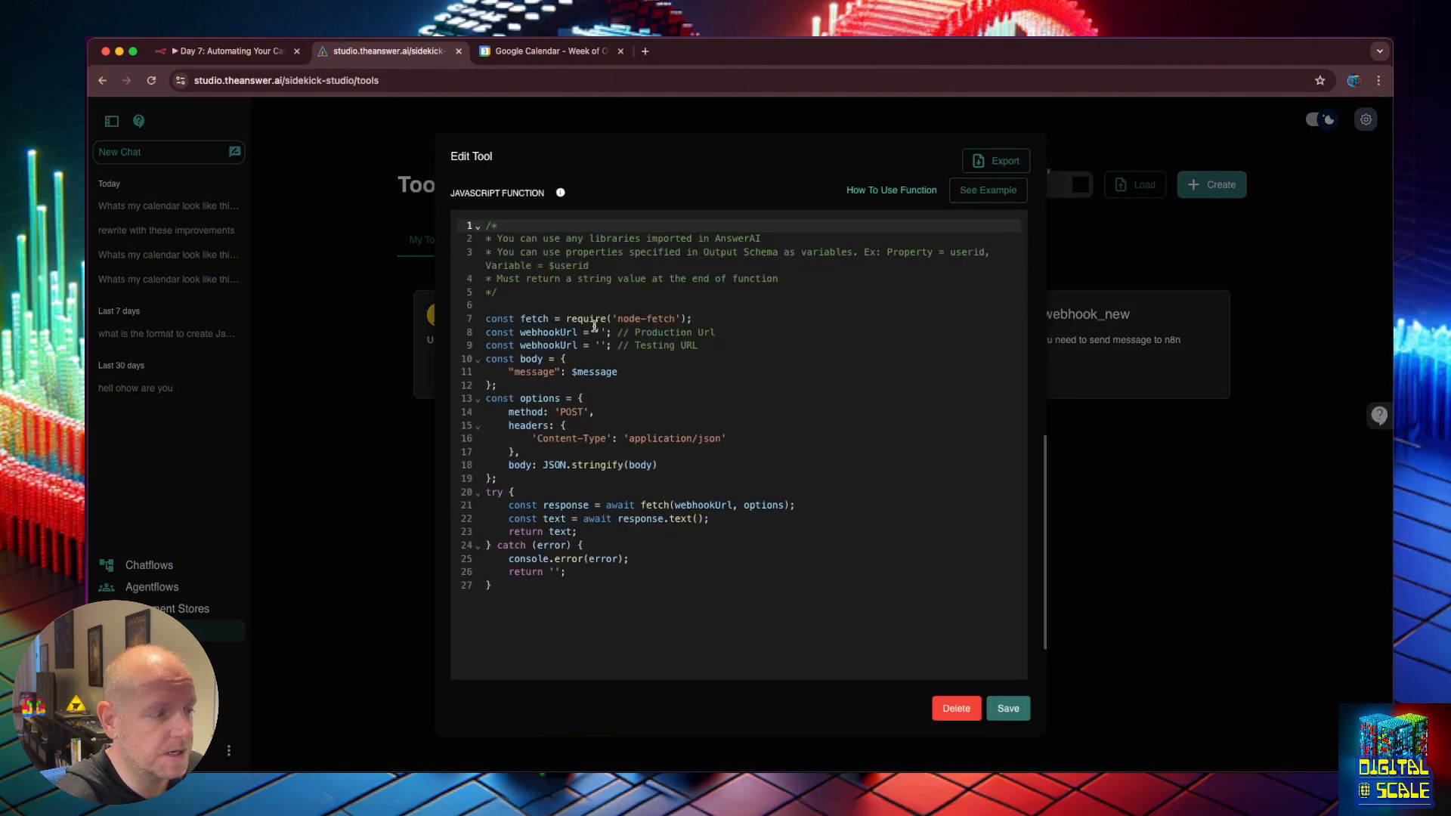
pyautogui.click(548, 344)
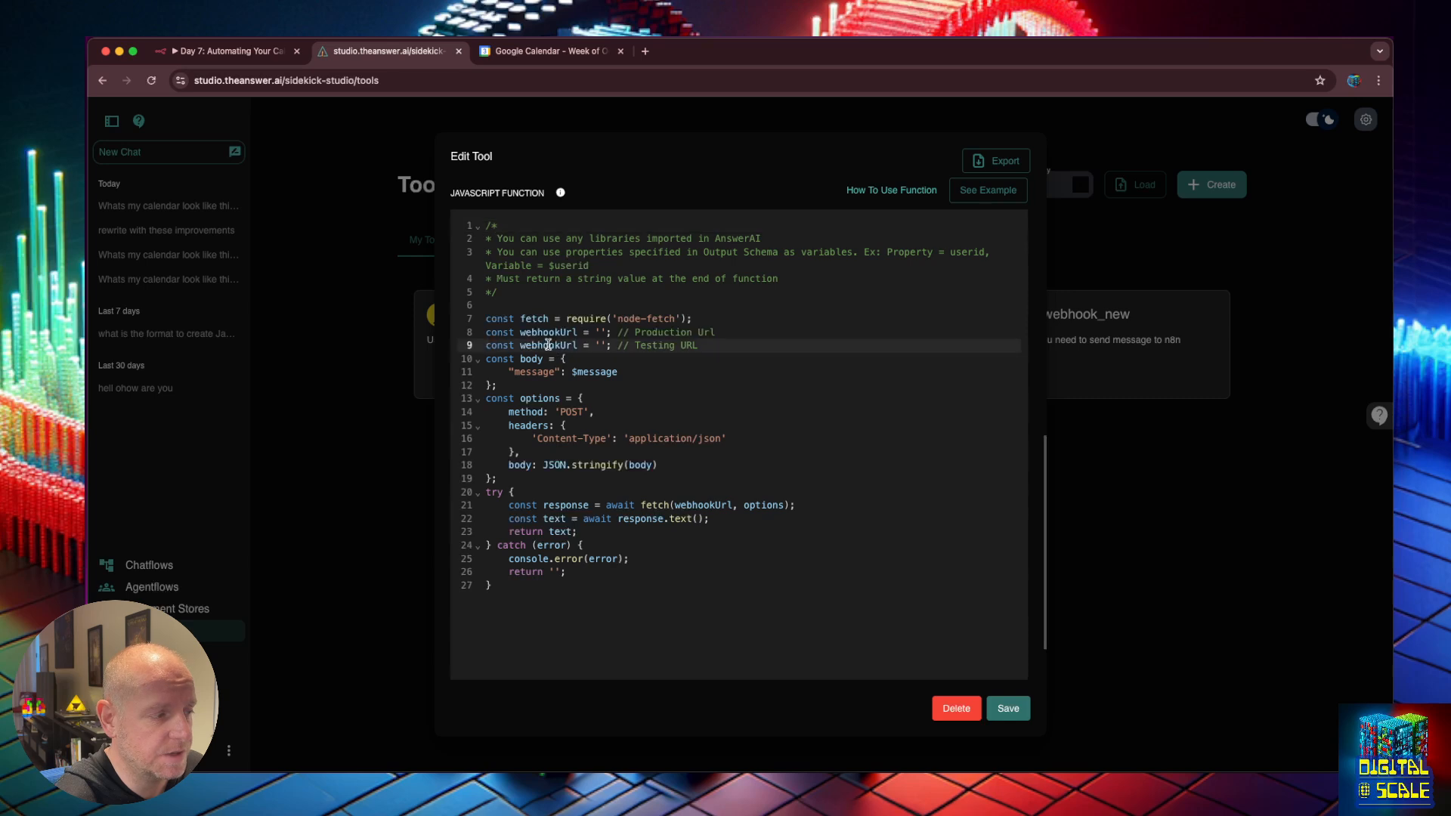
pyautogui.click(548, 333)
pyautogui.click(709, 346)
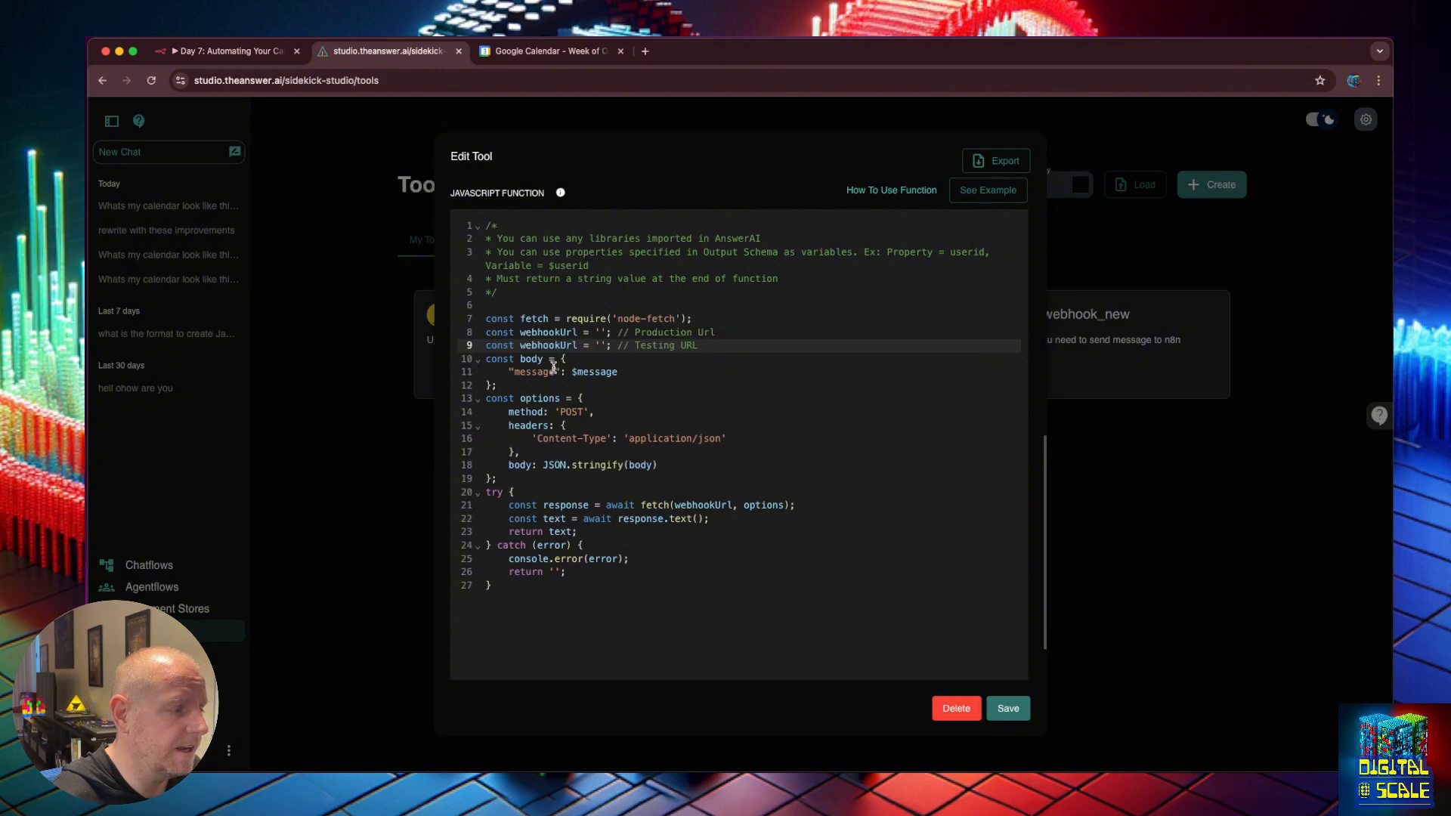
pyautogui.doubleClick(546, 333)
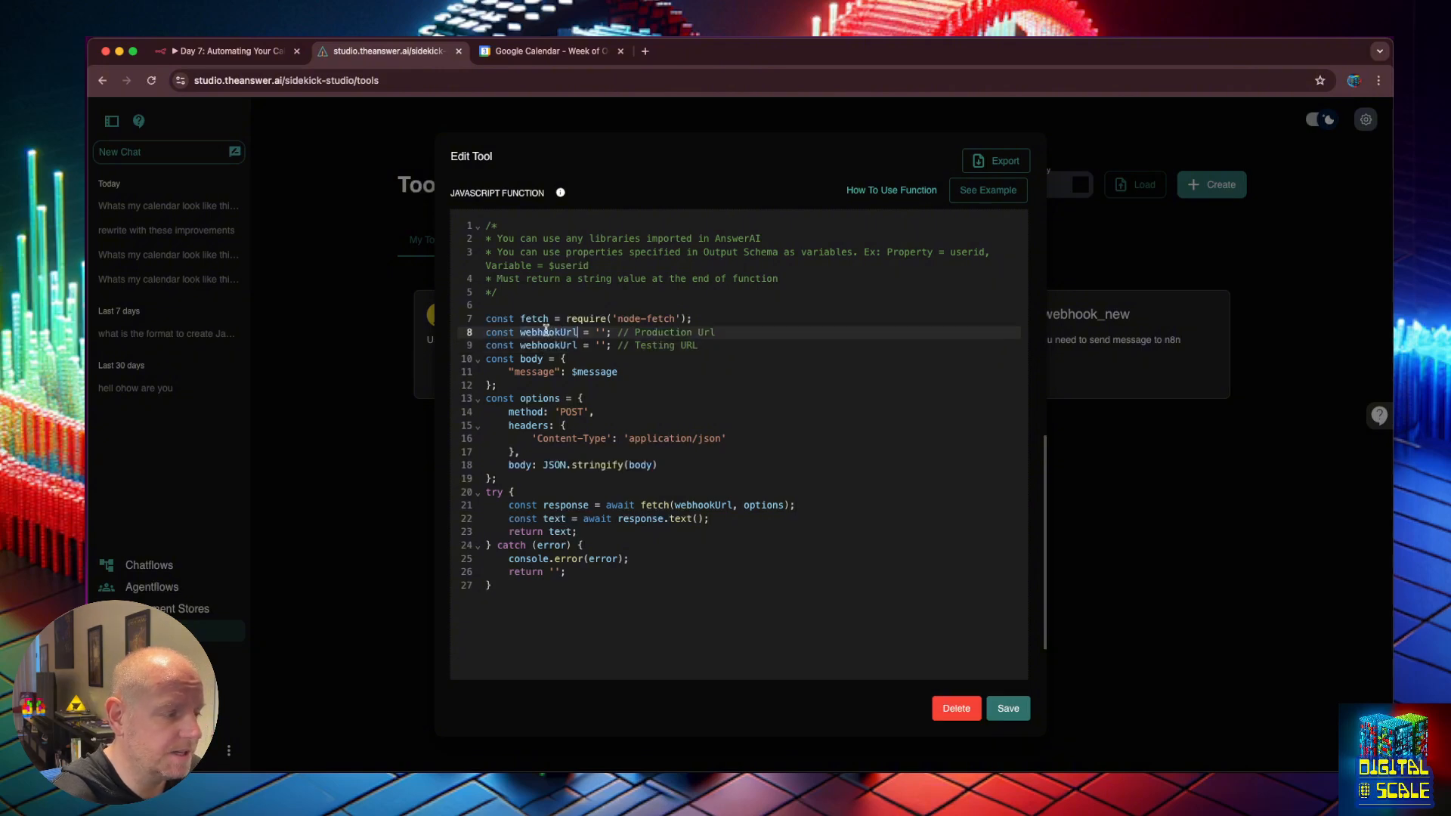
pyautogui.doubleClick(699, 505)
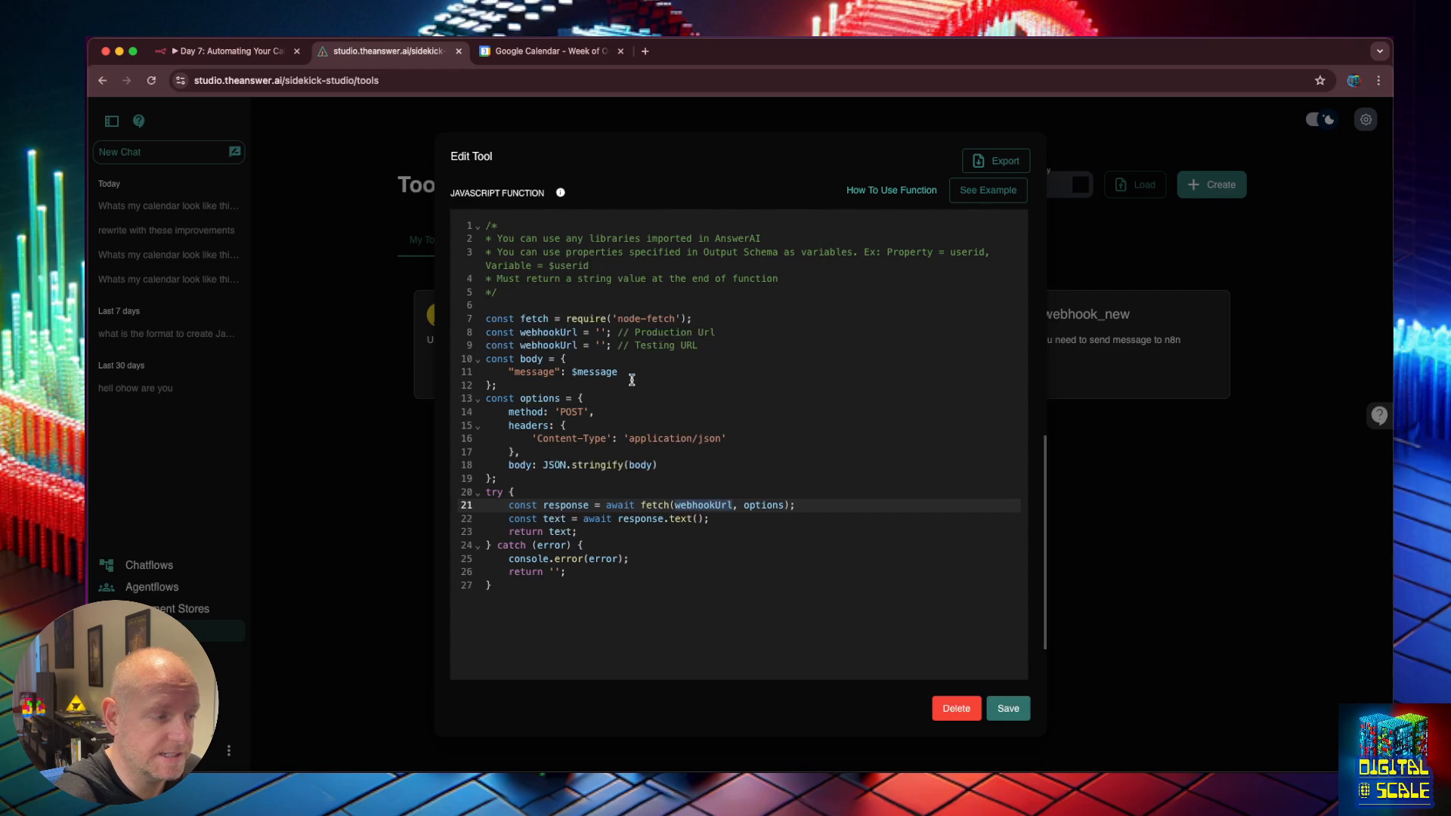
pyautogui.click(600, 333)
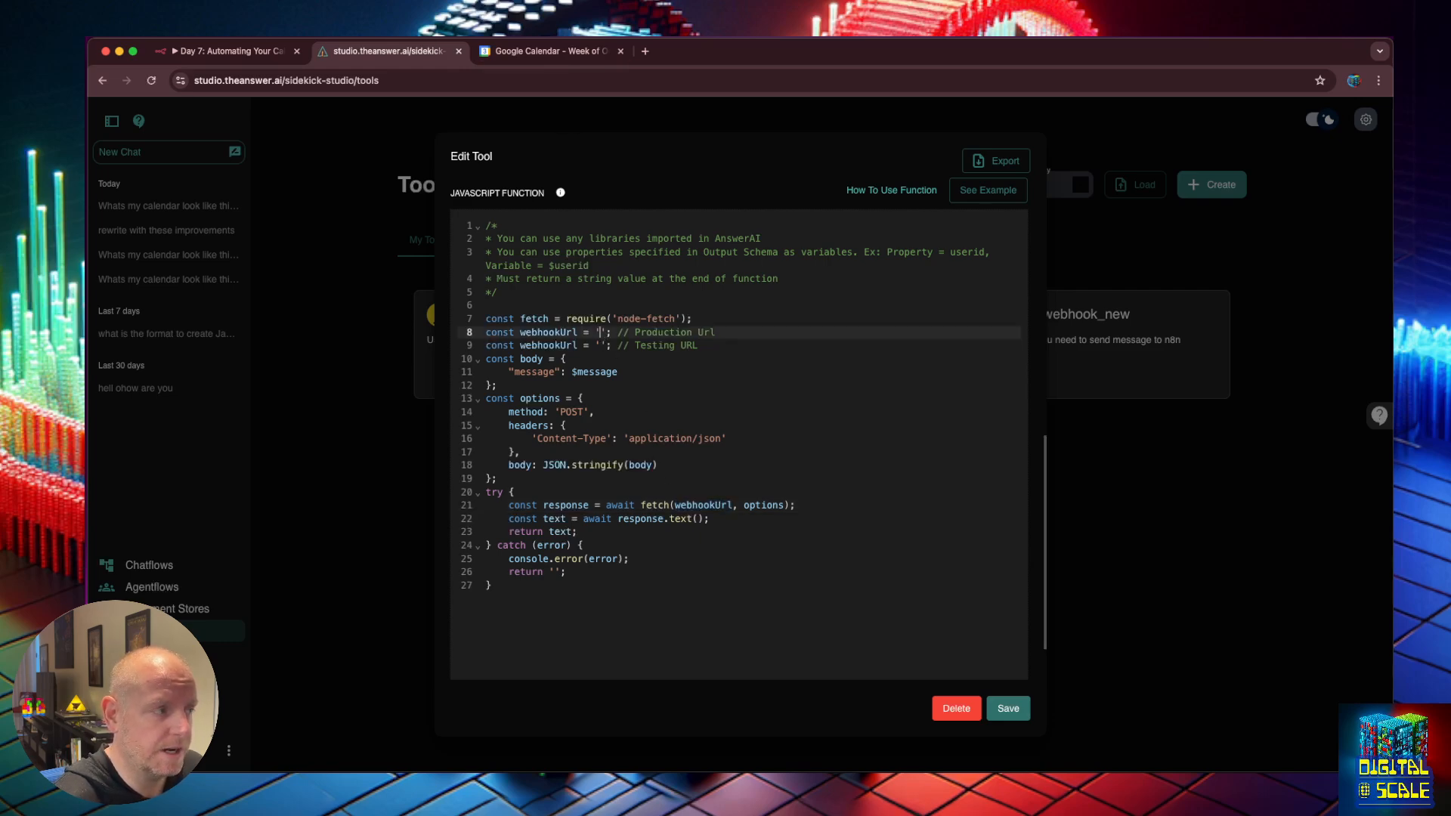
pyautogui.click(246, 51)
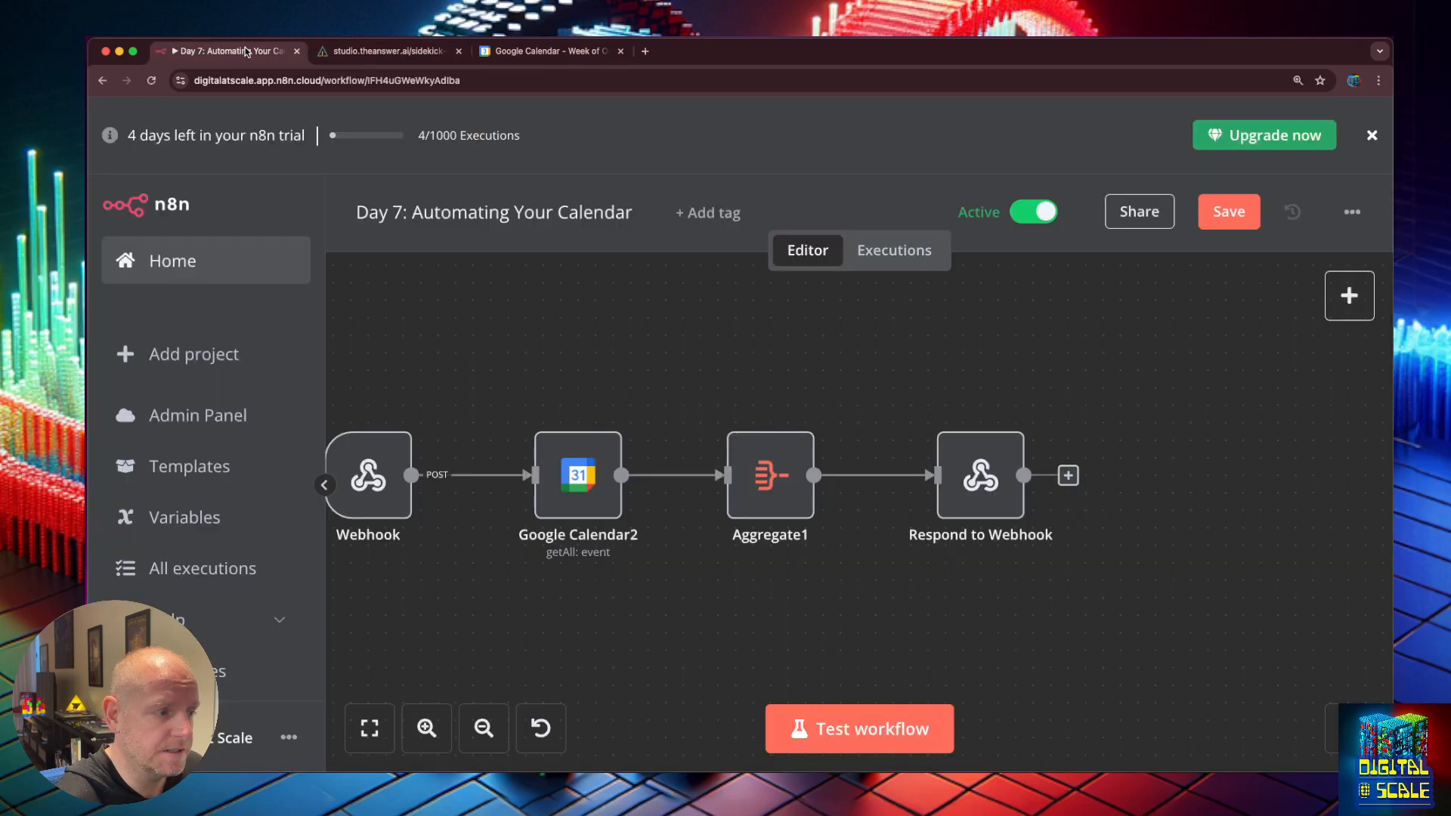
# Paste the Webhook node's production URL into the tool code's line 8 webhookUrl.
pyautogui.doubleClick(368, 470)
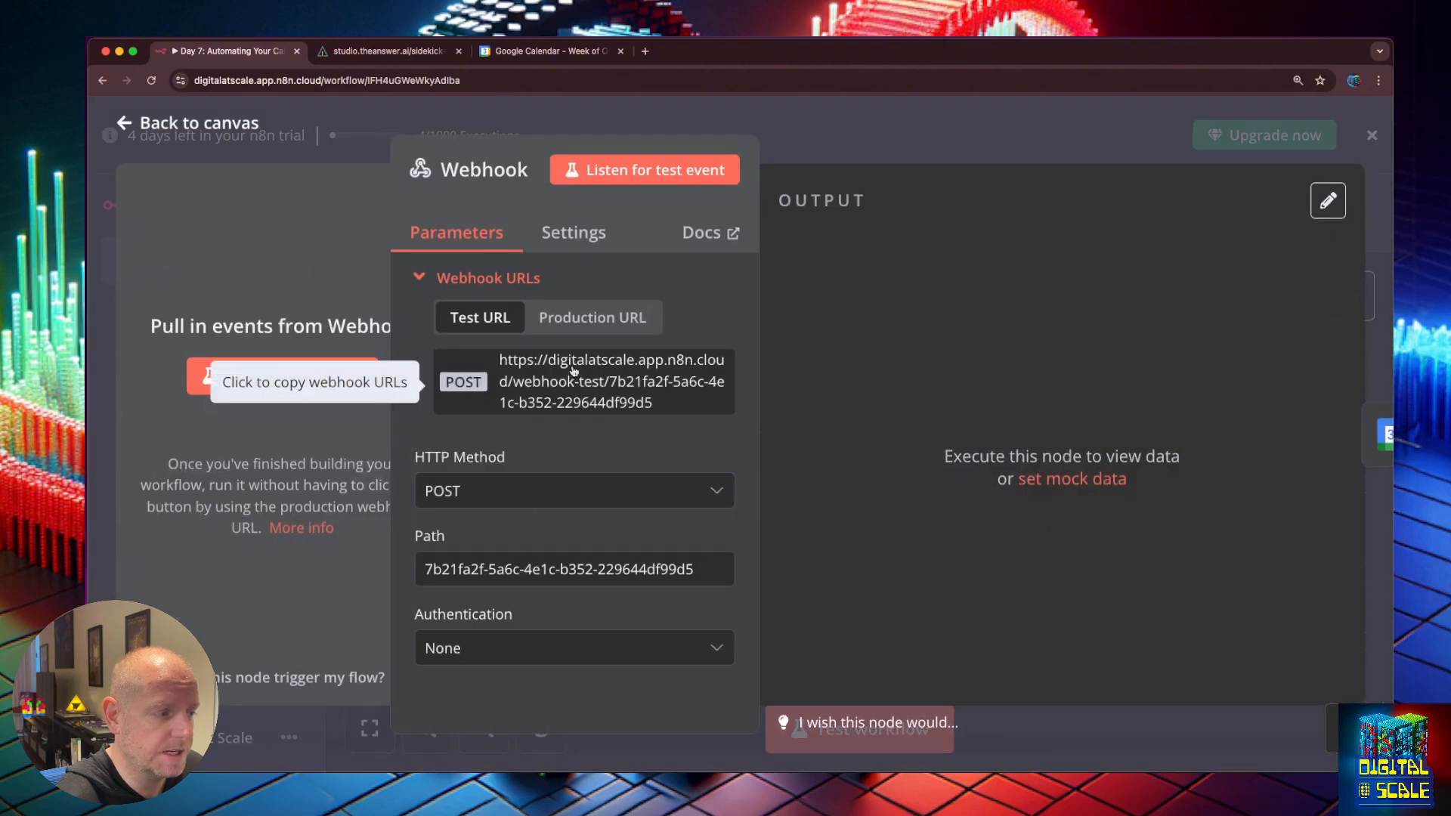
pyautogui.click(581, 314)
pyautogui.click(606, 402)
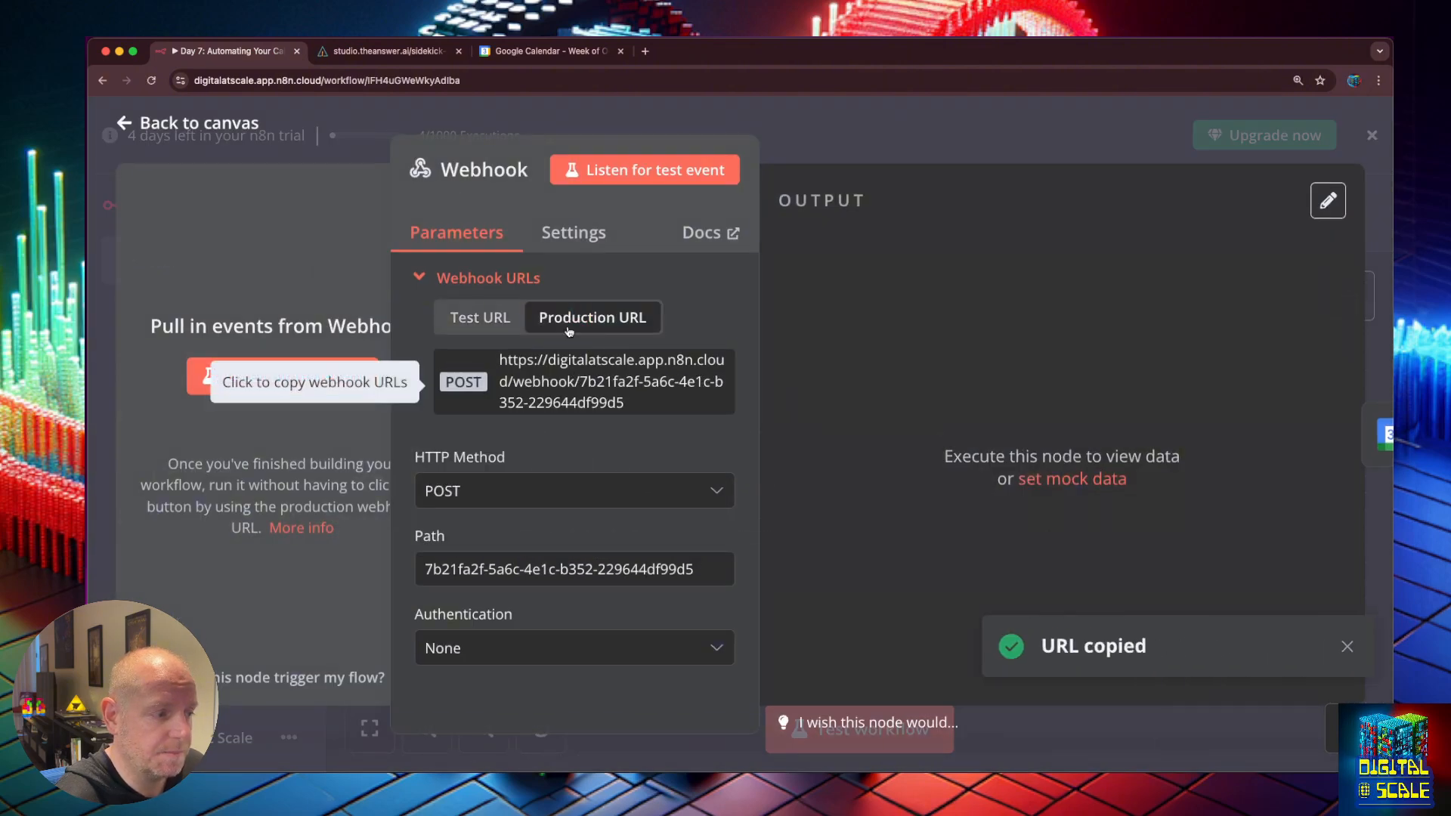
pyautogui.click(372, 49)
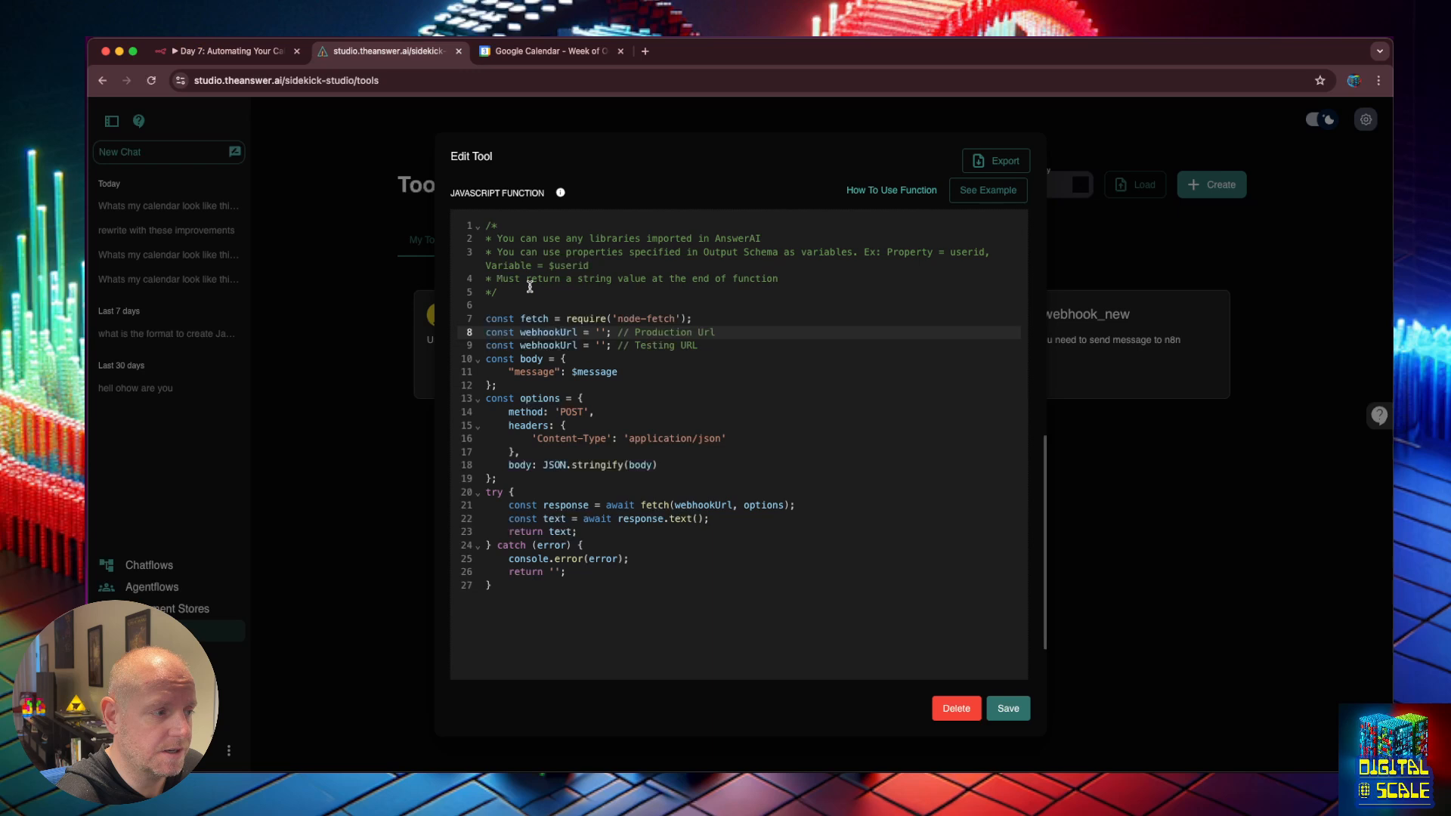
pyautogui.click(606, 338)
pyautogui.press('cmd+v')
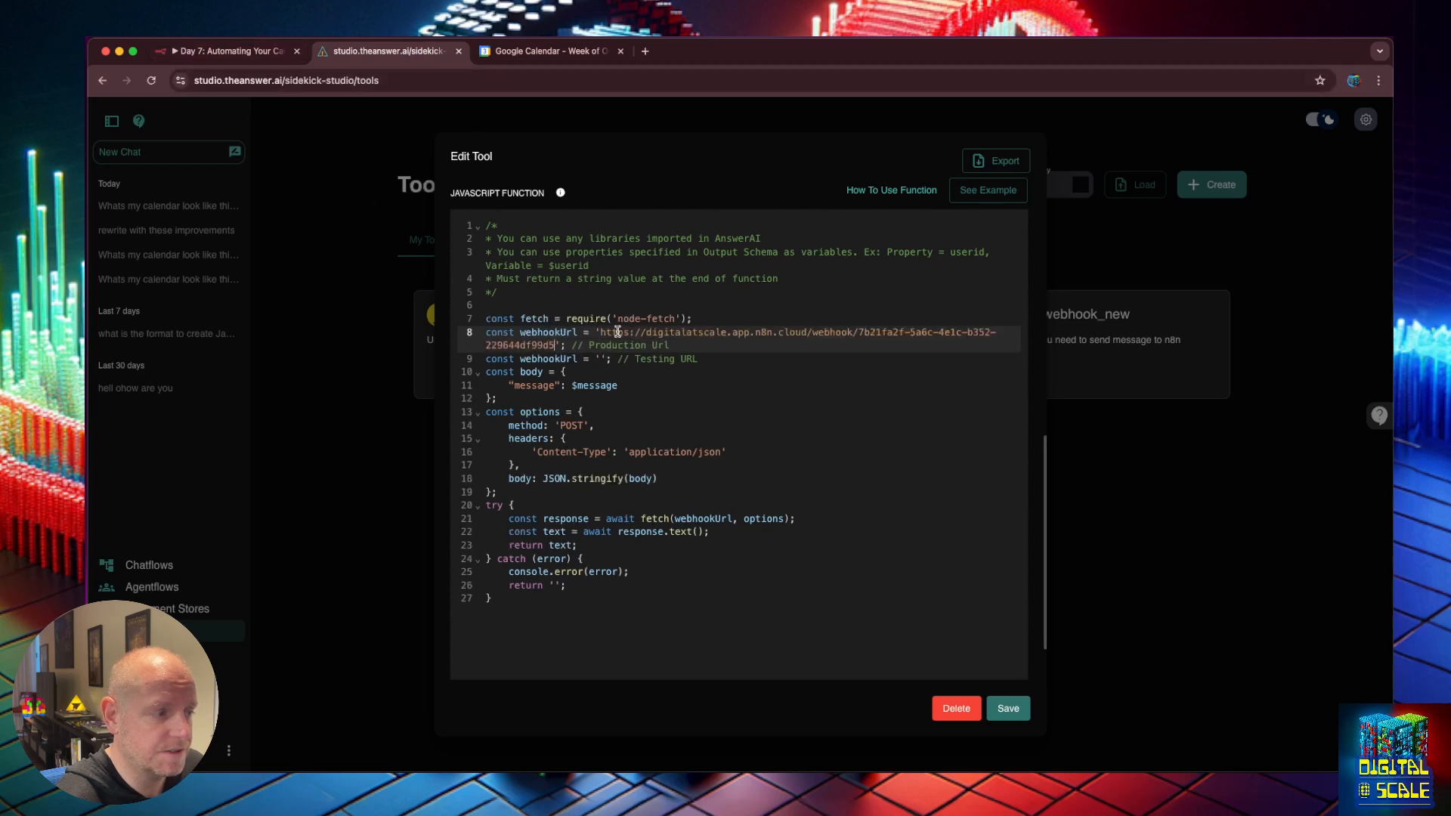
pyautogui.moveTo(707, 349); pyautogui.dragTo(572, 345)
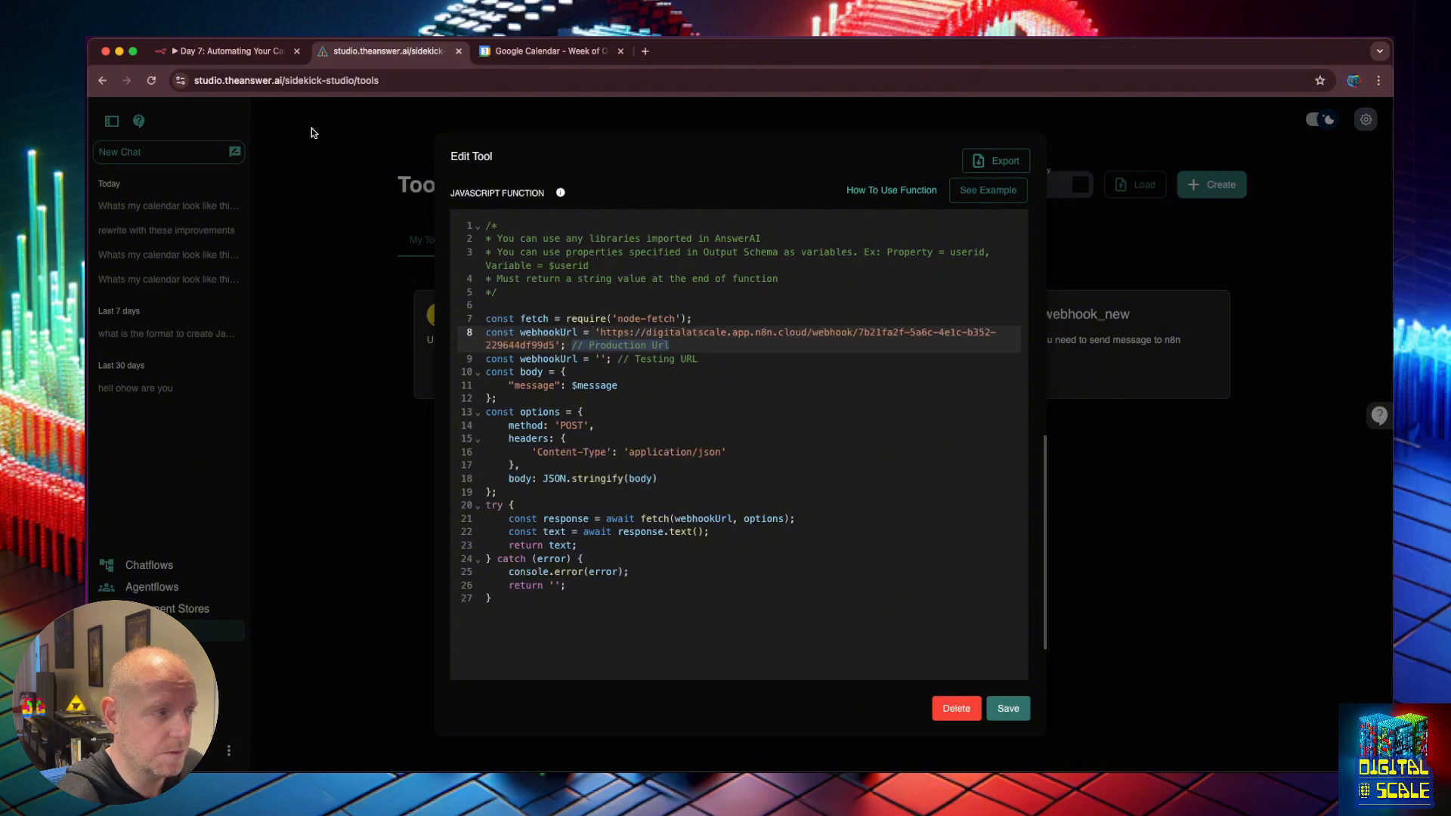
# Paste the Webhook's test URL into line 9 and save the tool.
pyautogui.click(242, 51)
pyautogui.click(504, 318)
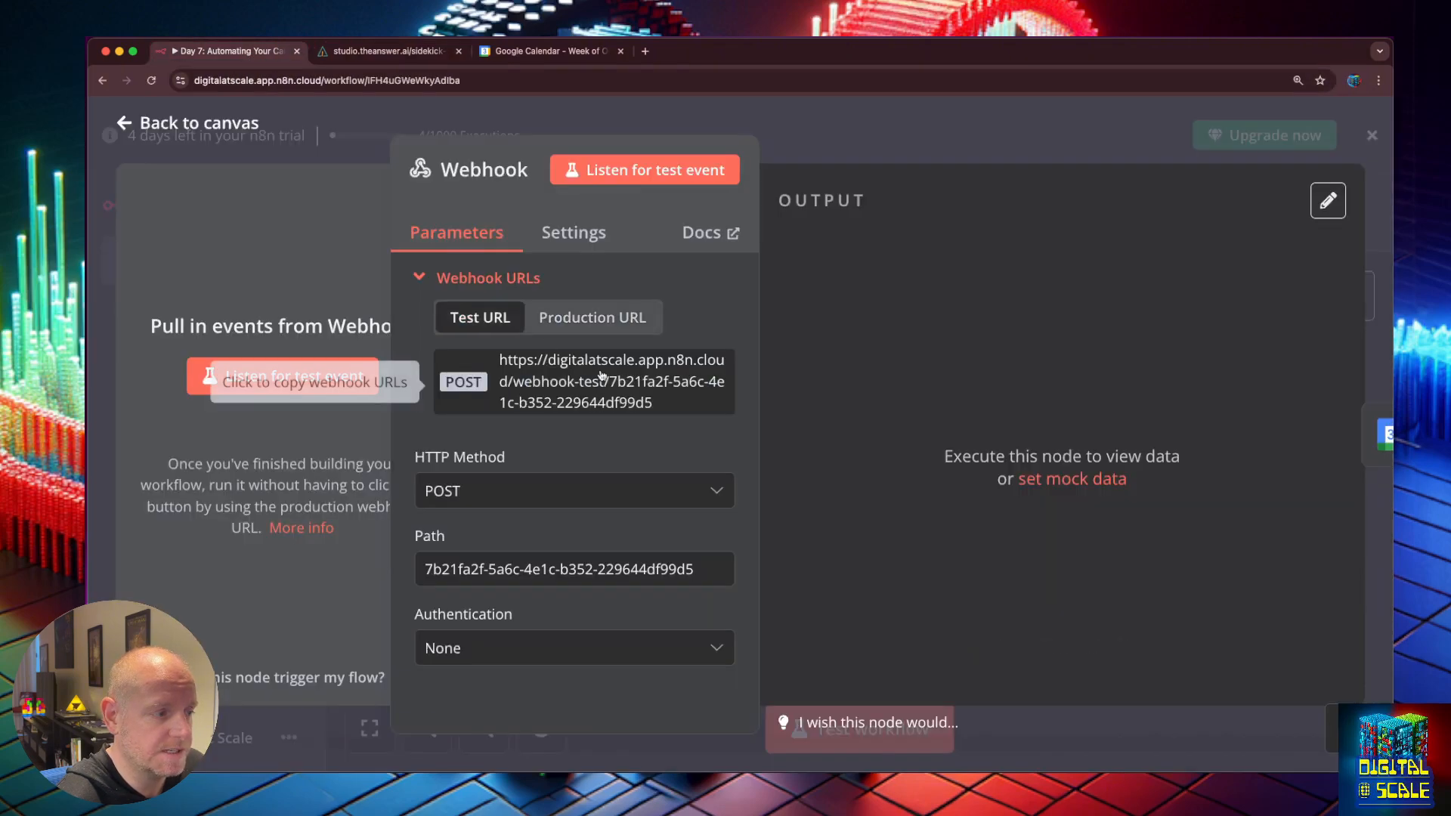
pyautogui.click(606, 382)
pyautogui.click(388, 51)
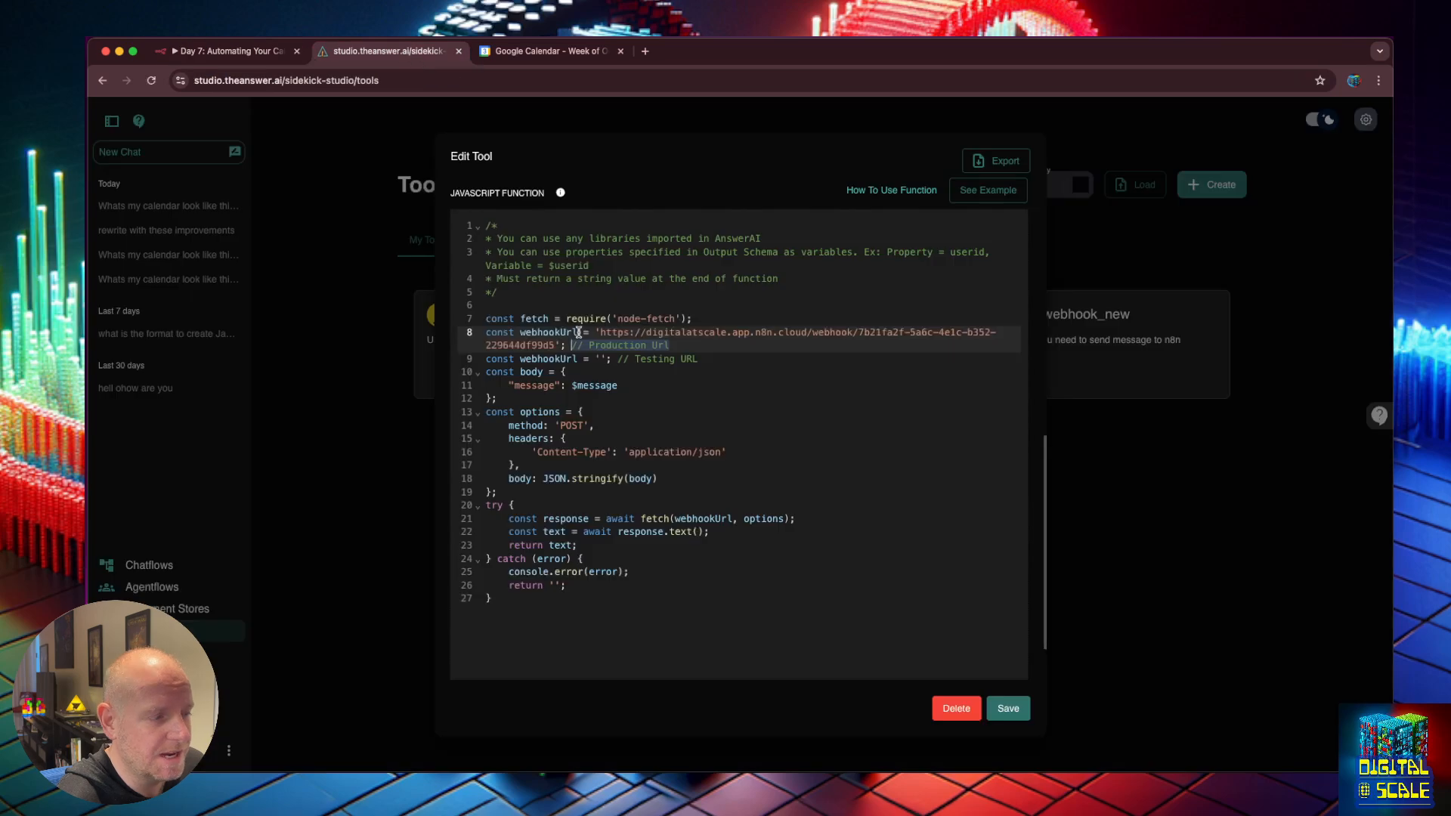
pyautogui.click(601, 359)
pyautogui.press('super+v')
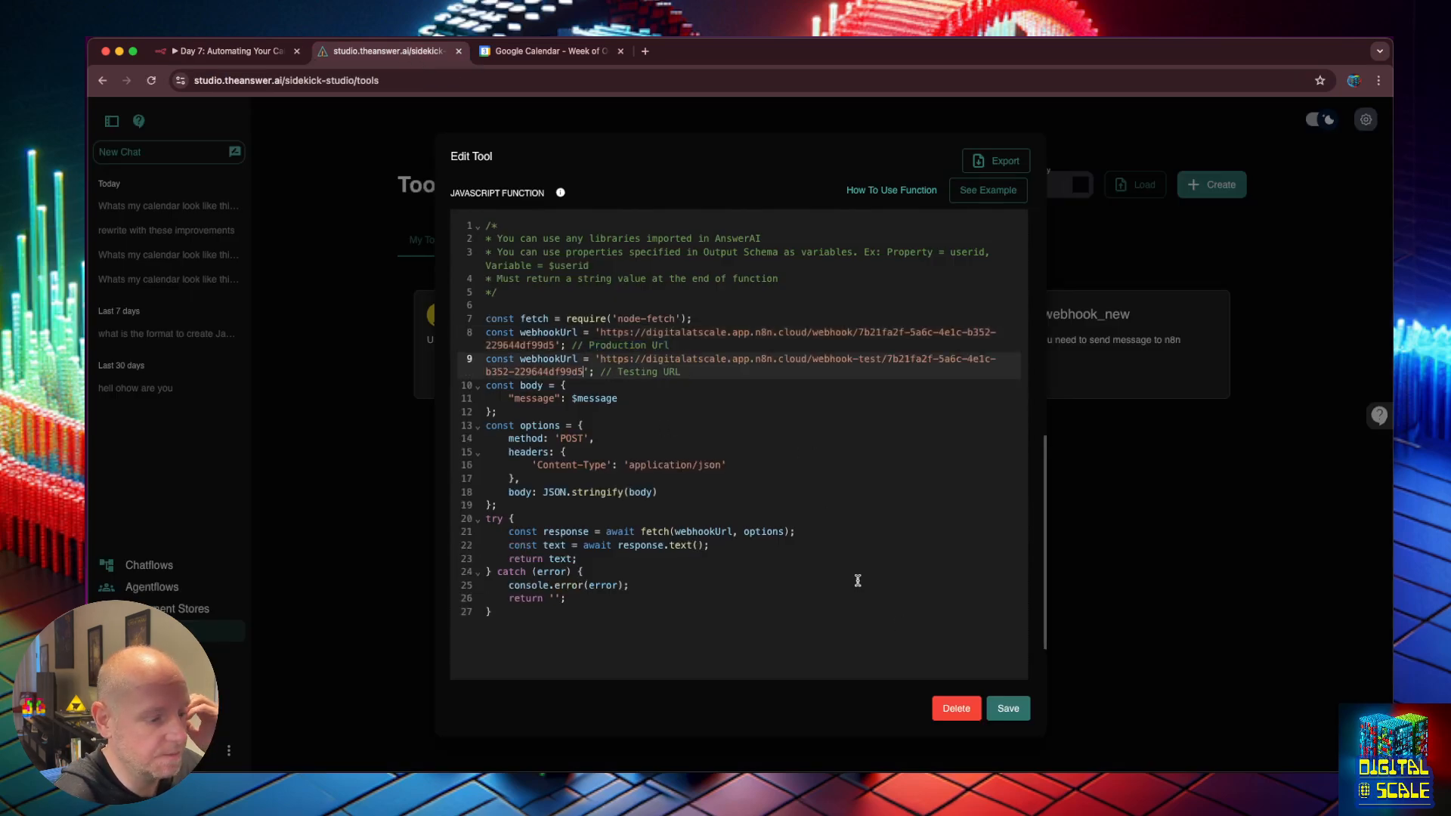
pyautogui.click(1007, 707)
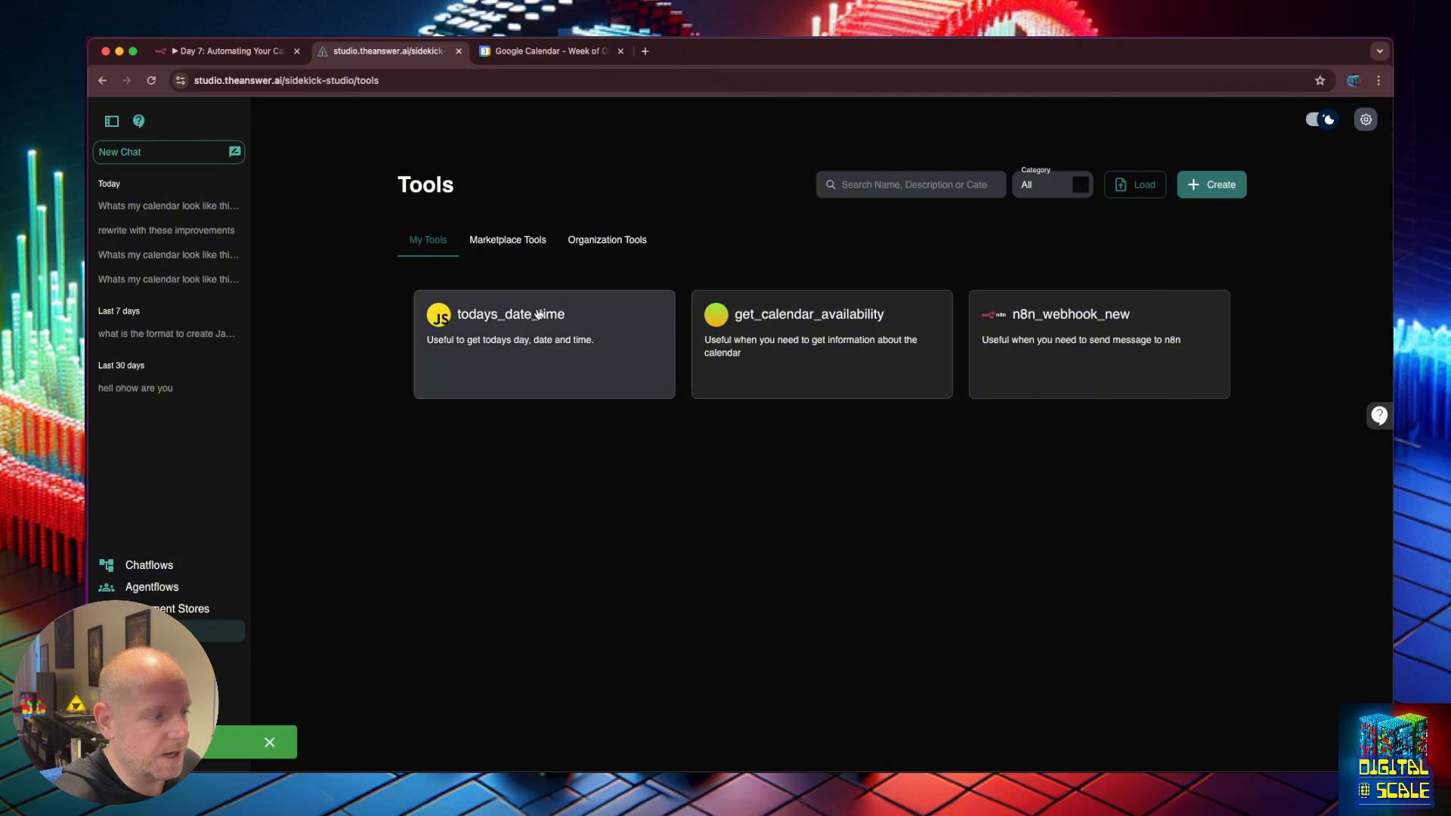
# In get_calendar_availability's code, comment out production webhookUrl line 8 and uncomment testing line 9.
pyautogui.click(772, 318)
pyautogui.scroll(-2, 734, 464)
pyautogui.scroll(-10, 732, 461)
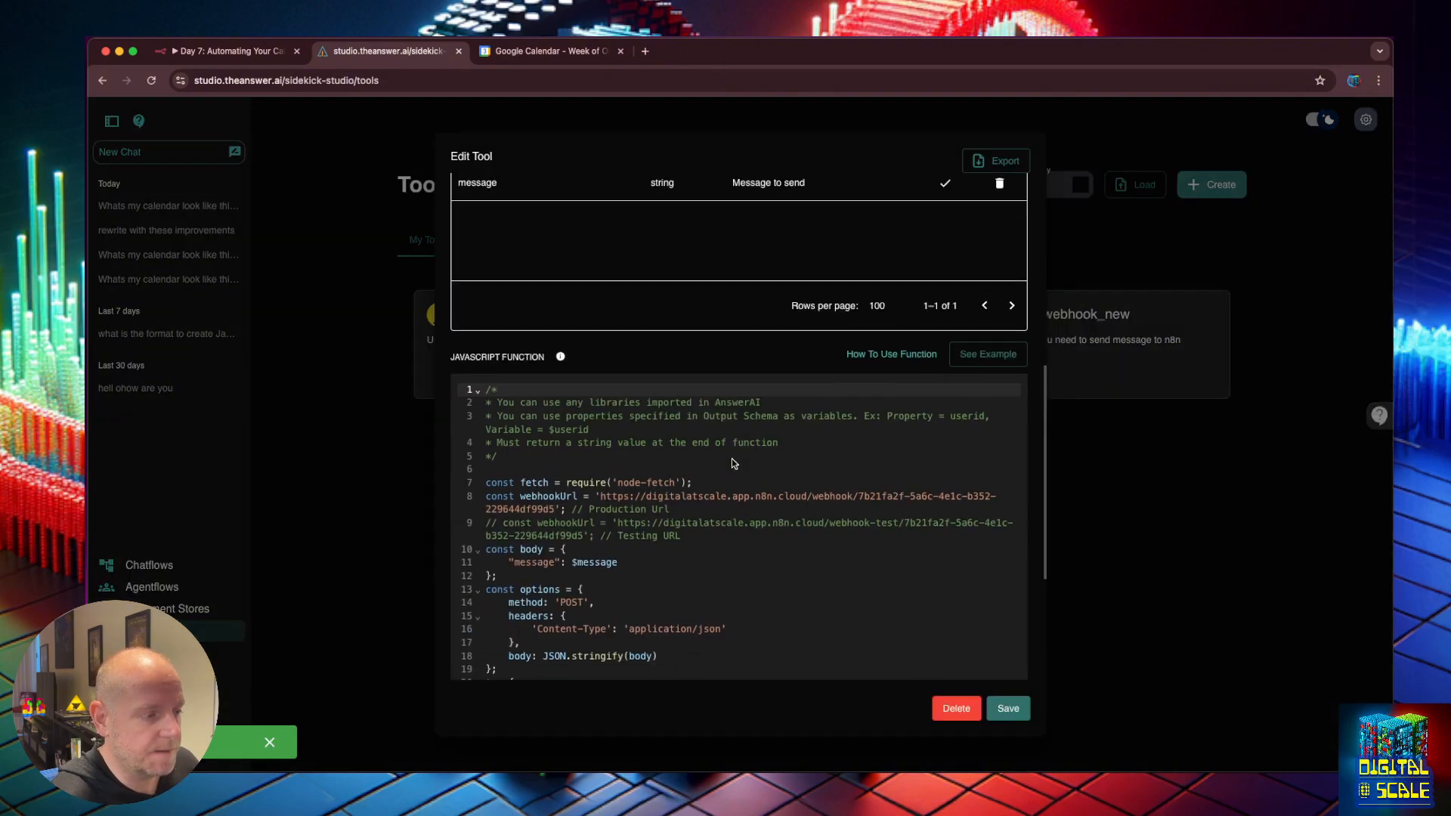
pyautogui.click(701, 462)
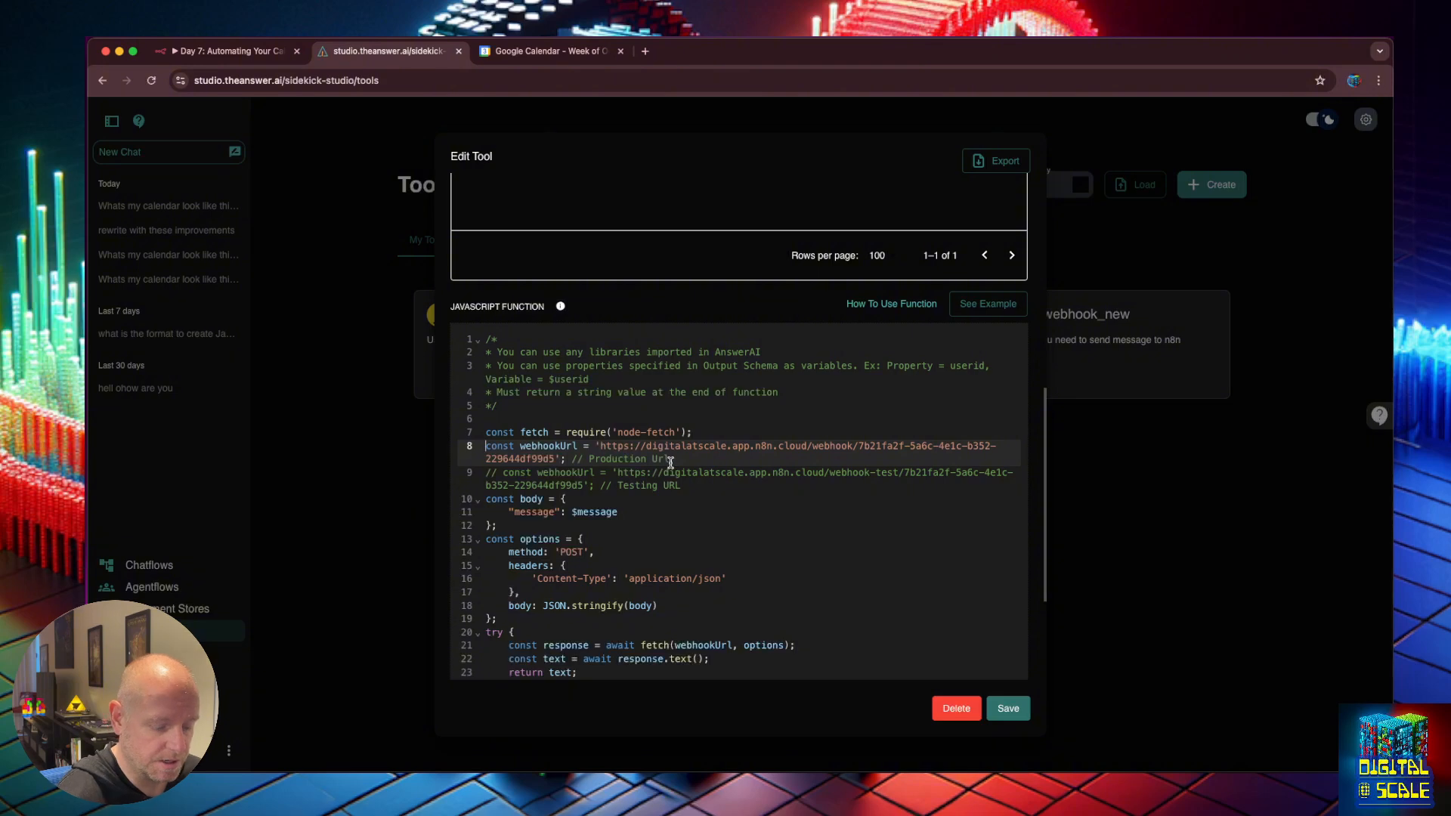
pyautogui.write('//')
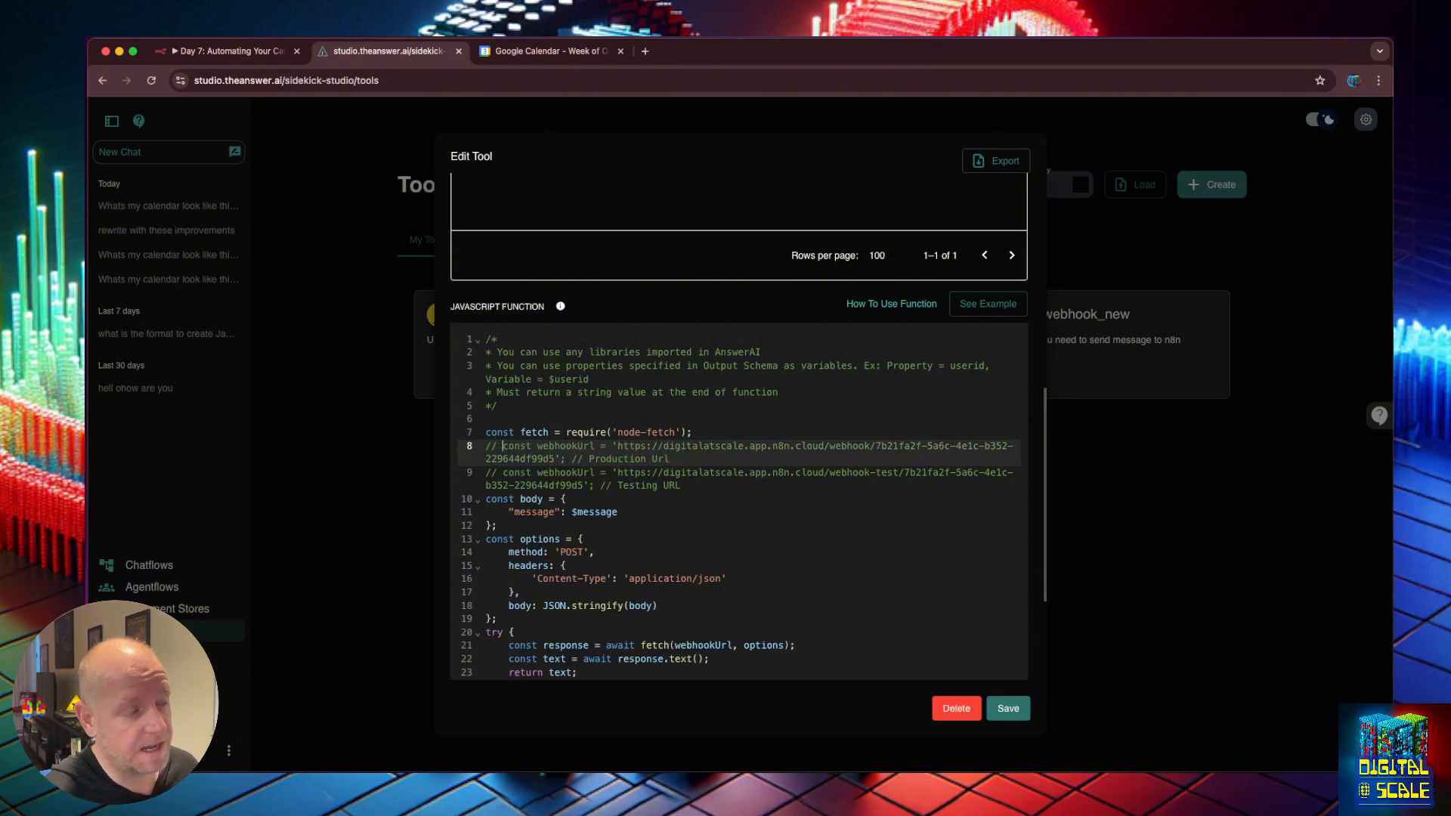
pyautogui.press('BackSpace')
pyautogui.press('BackSpace')
pyautogui.press('BackSpace')
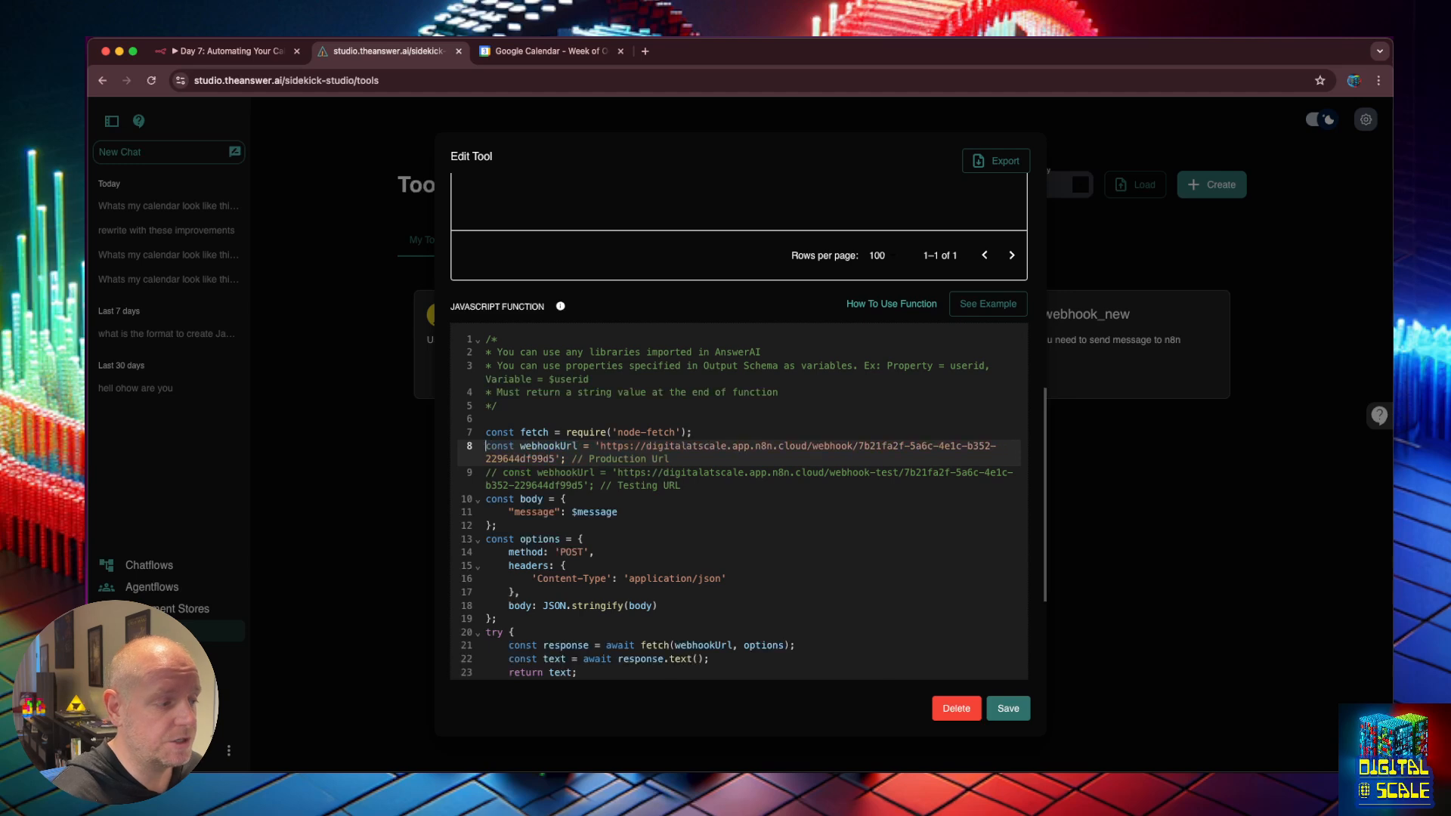
pyautogui.write('//')
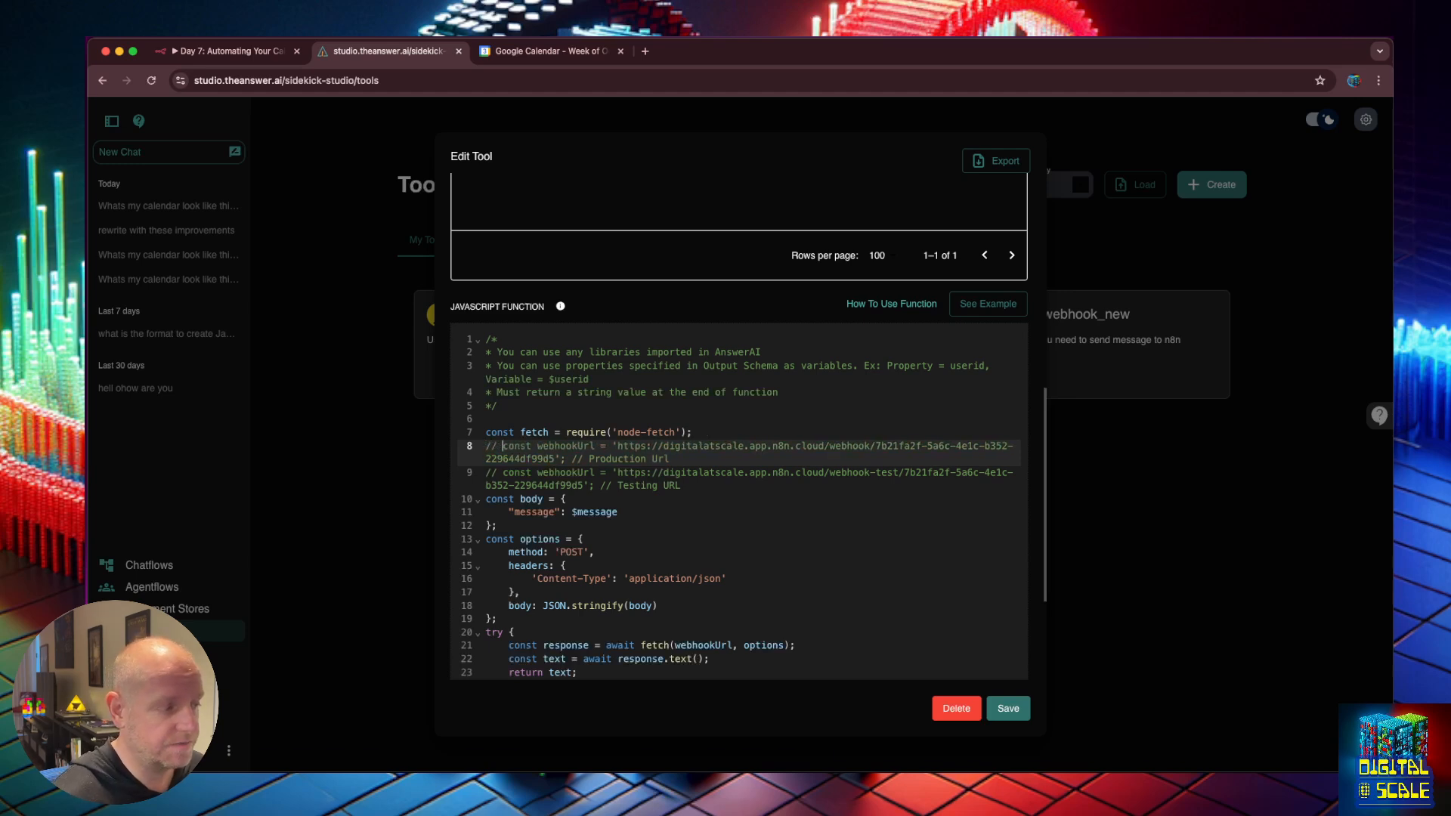
pyautogui.press('Down')
pyautogui.press('super+slash')
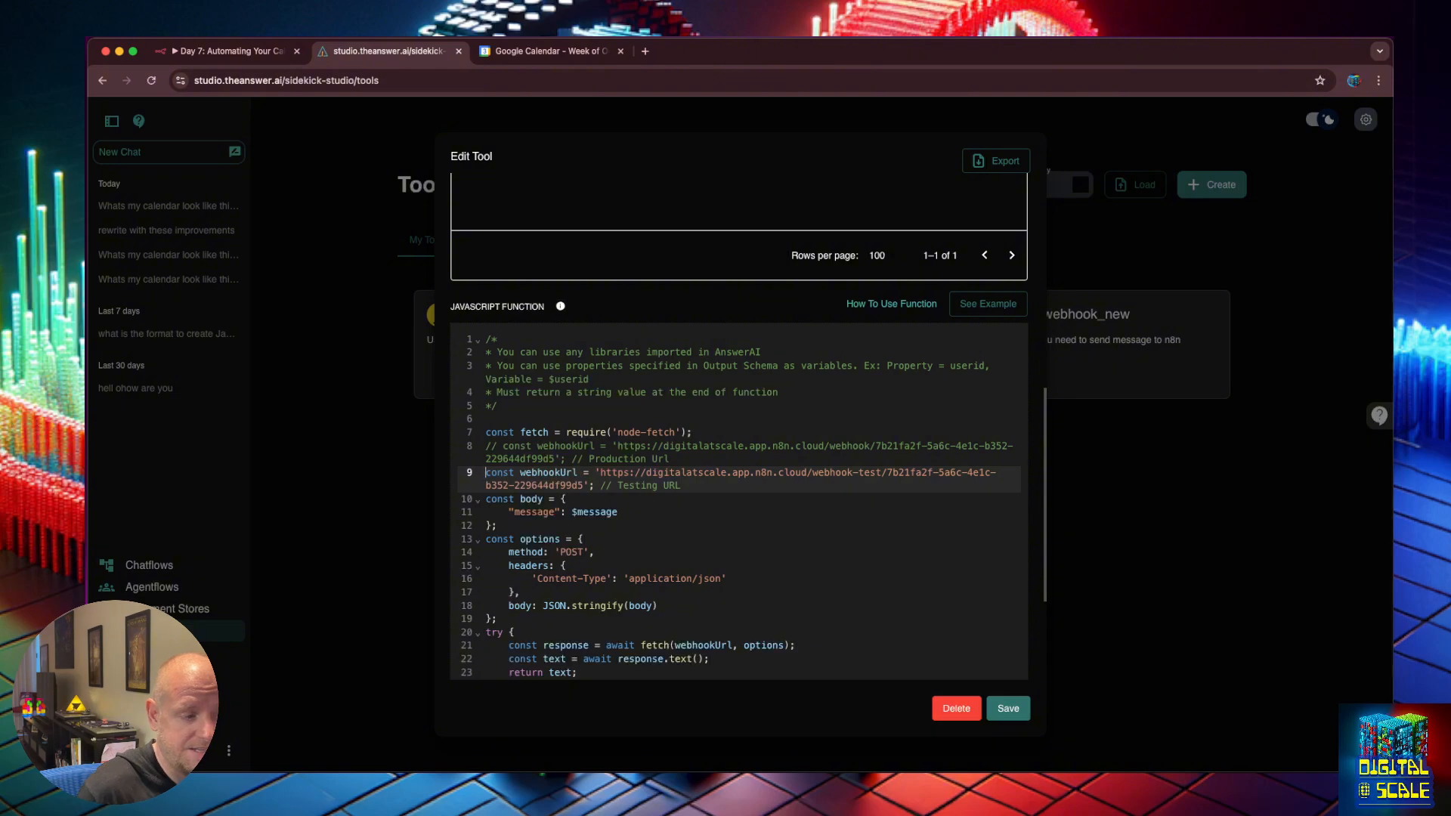
# Review the now-active testing URL line, highlighting its webhook-test path.
pyautogui.moveTo(691, 485); pyautogui.dragTo(513, 484)
pyautogui.click(513, 485)
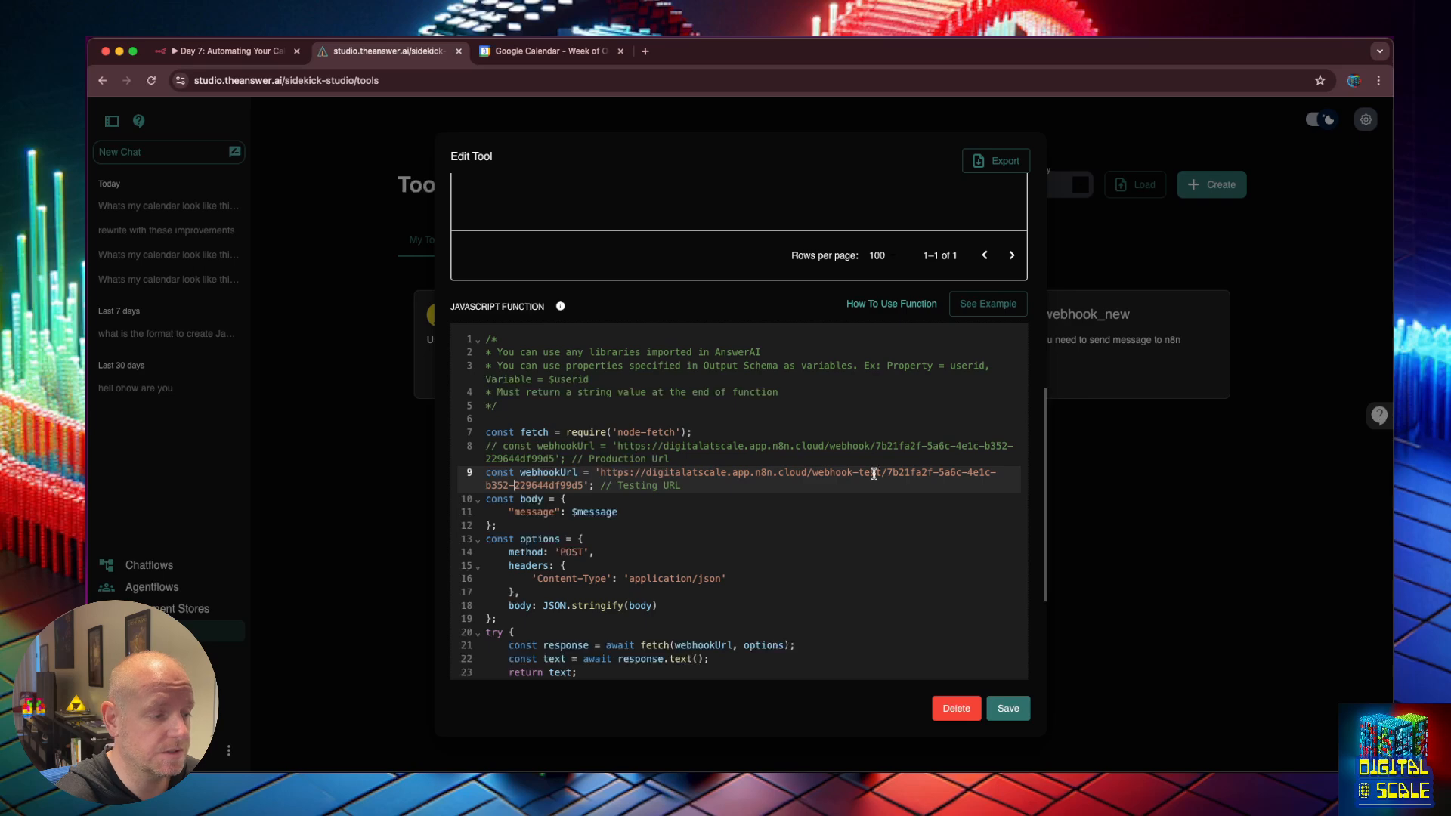
pyautogui.moveTo(881, 474); pyautogui.dragTo(830, 473)
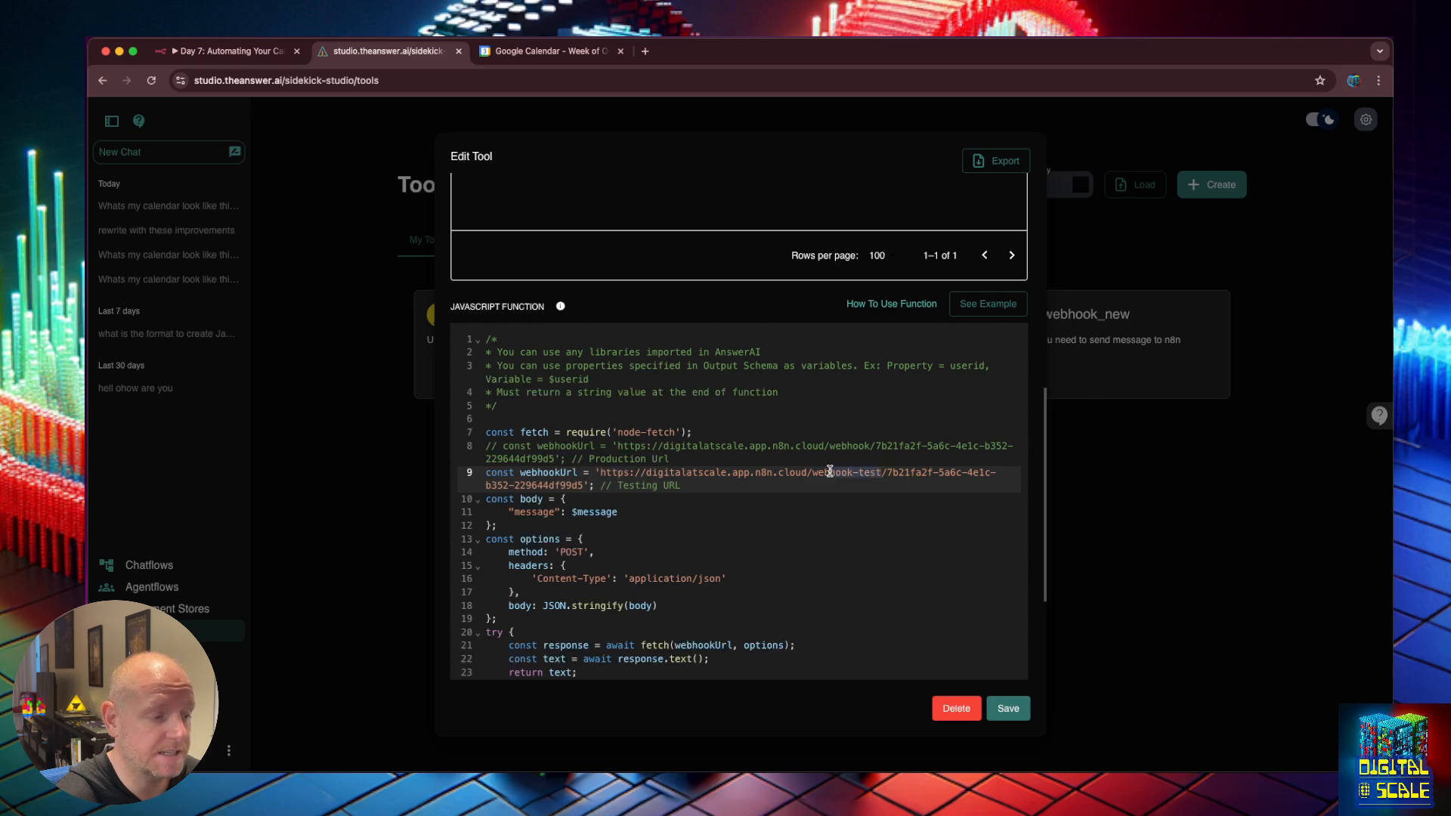
pyautogui.click(830, 472)
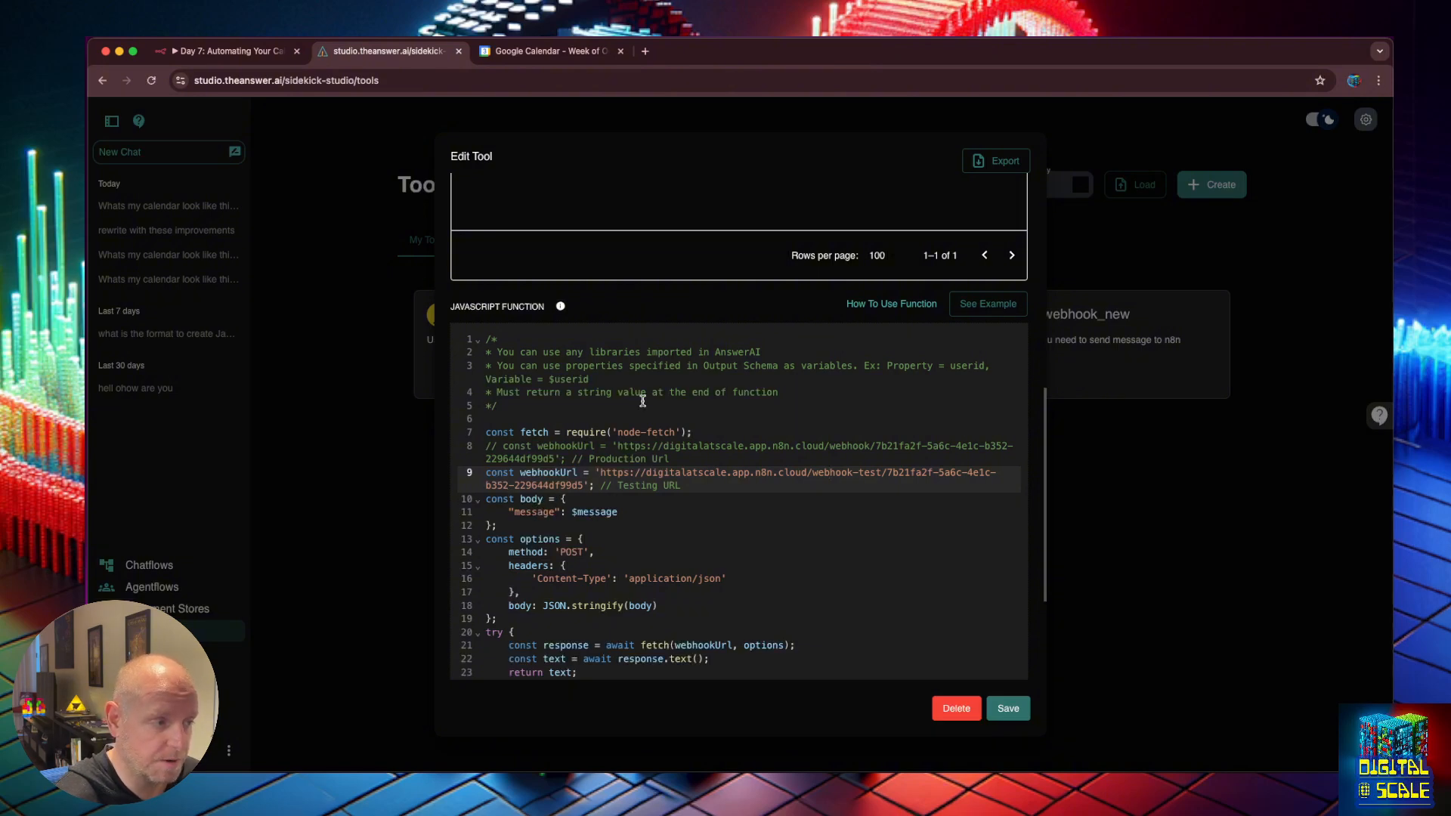
pyautogui.scroll(7, 643, 381)
pyautogui.scroll(-3, 643, 382)
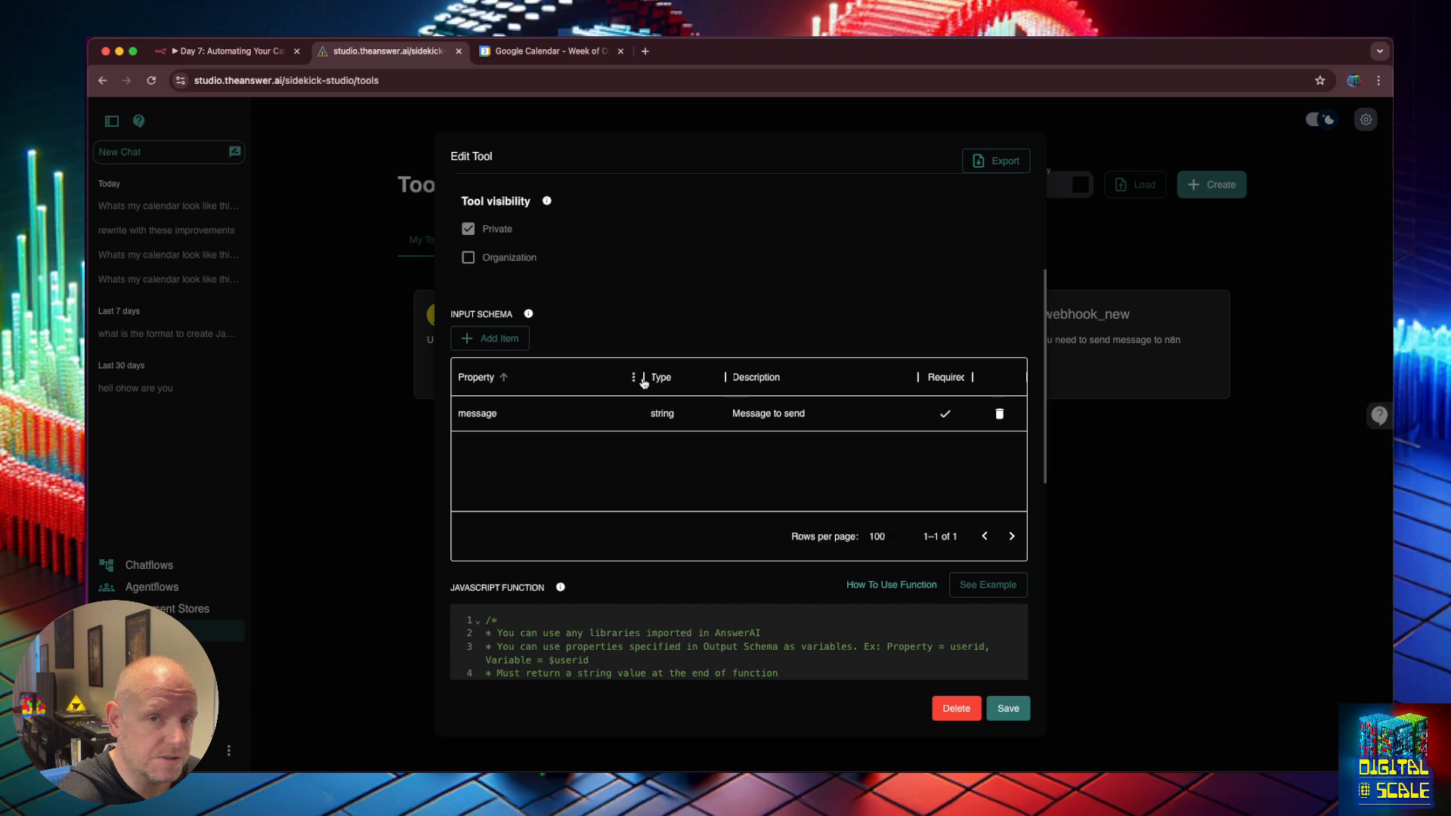
# Add a fresh row to the tool's input schema, discarding an empty extra row.
pyautogui.scroll(-1, 643, 382)
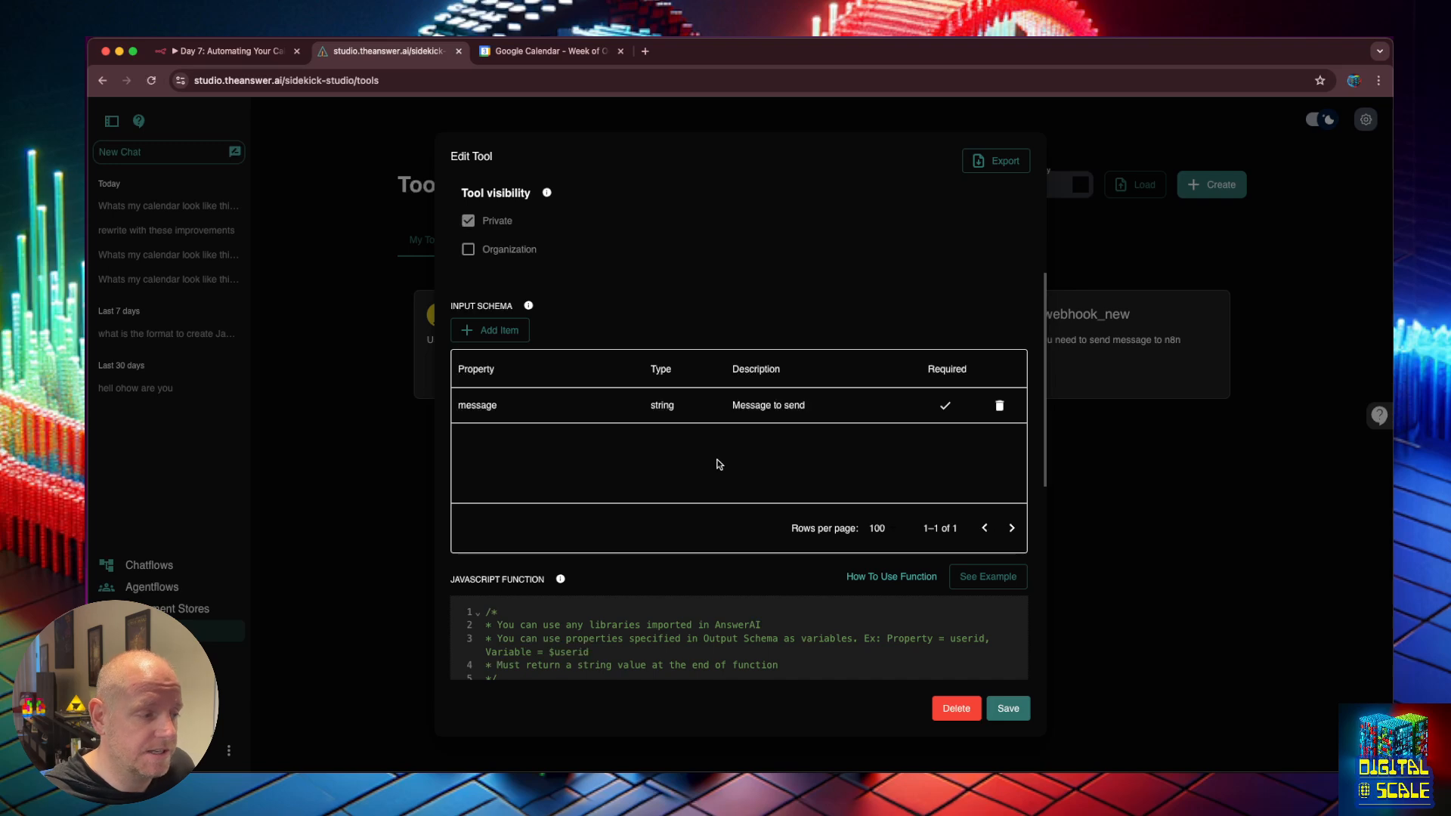
pyautogui.scroll(-5, 720, 464)
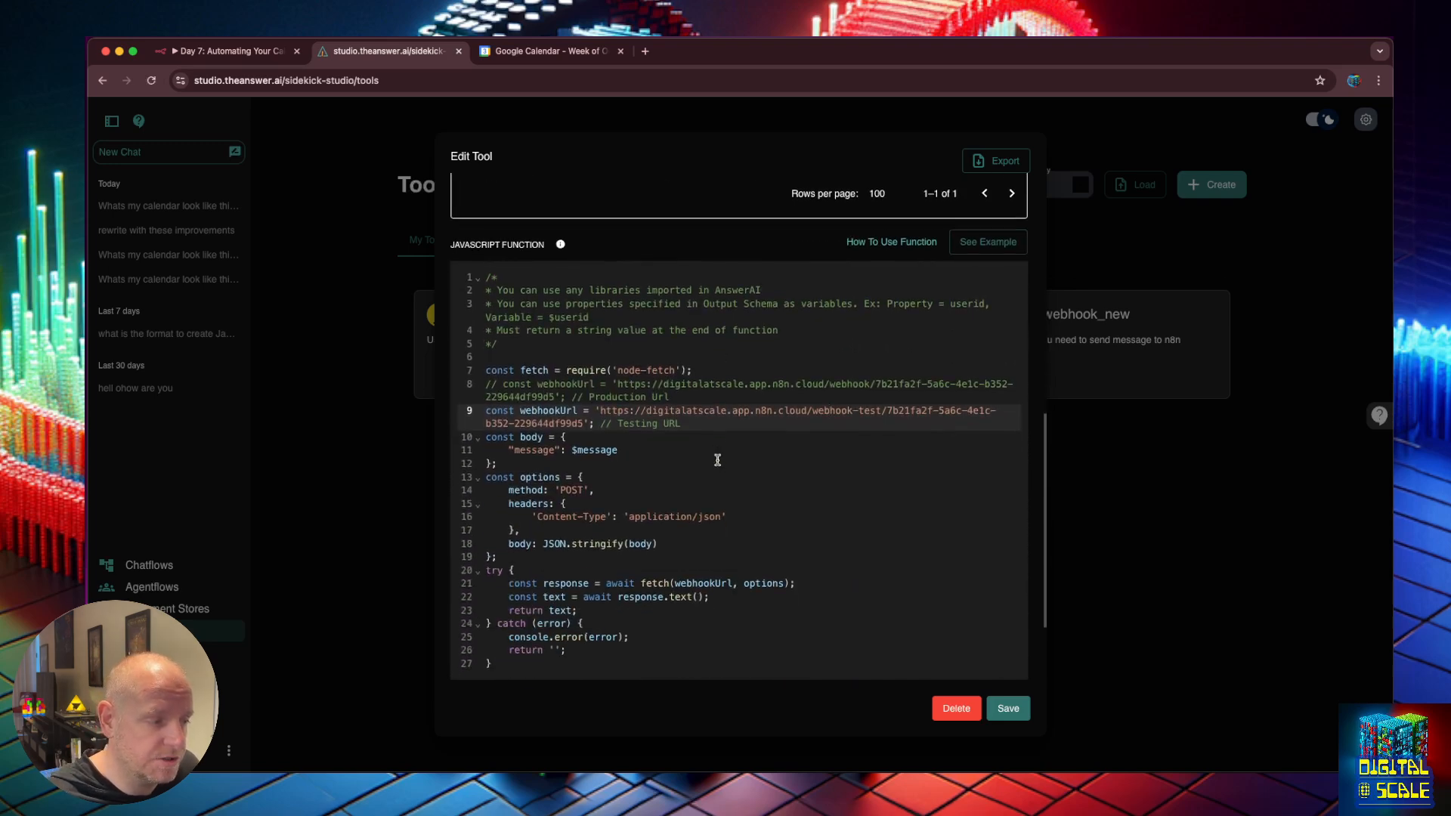
pyautogui.scroll(3, 717, 460)
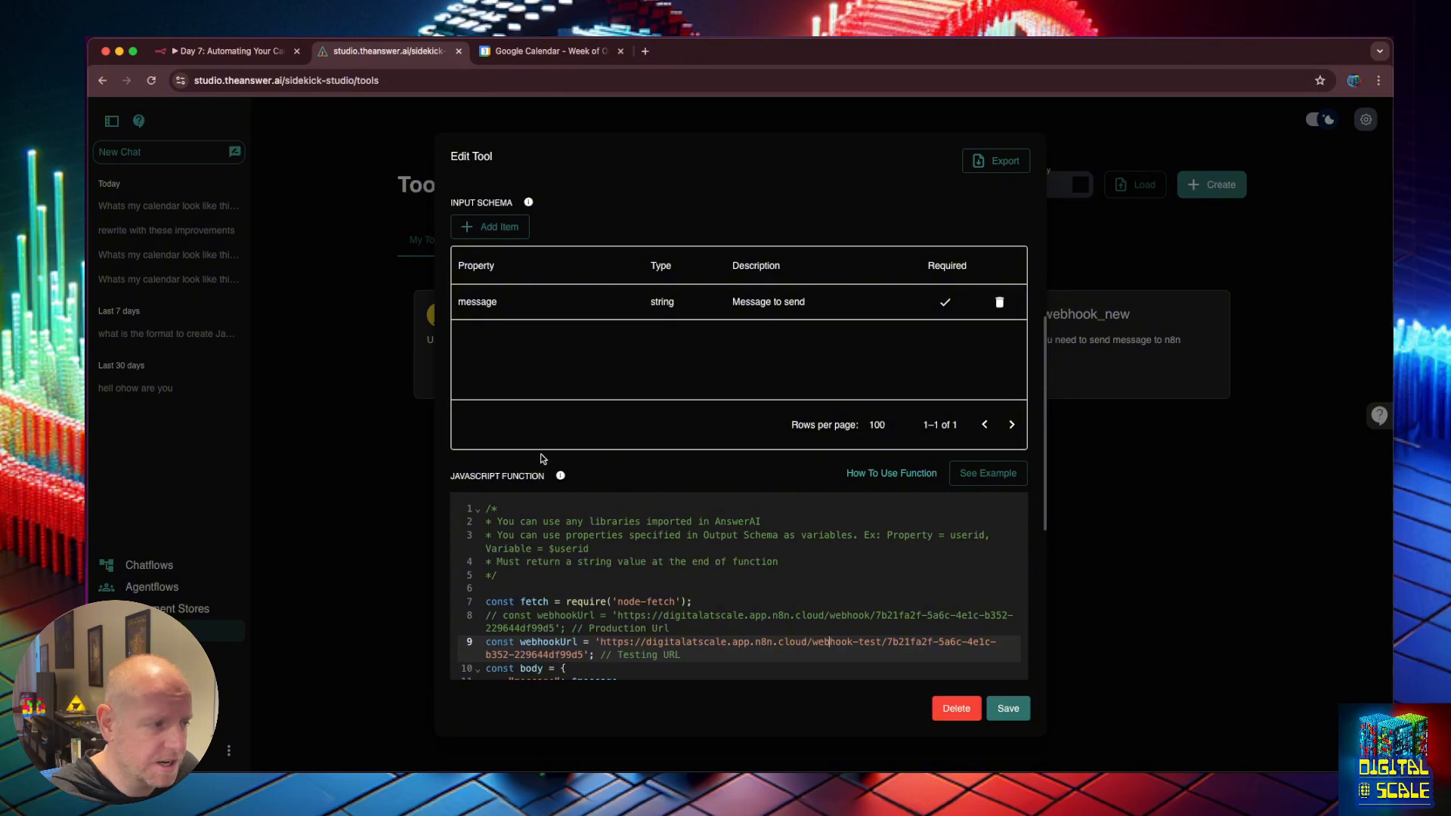
pyautogui.click(499, 225)
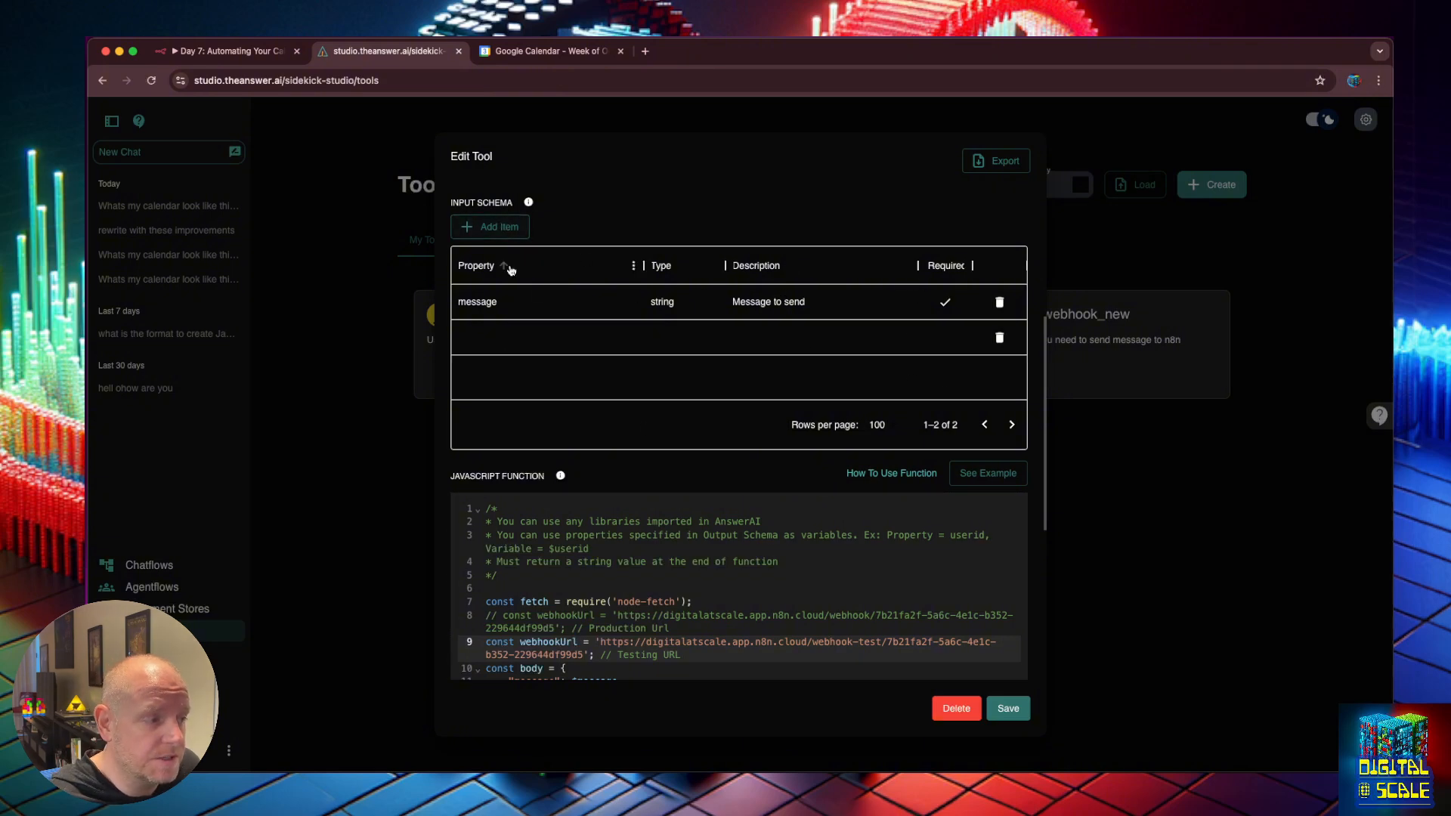
pyautogui.doubleClick(502, 338)
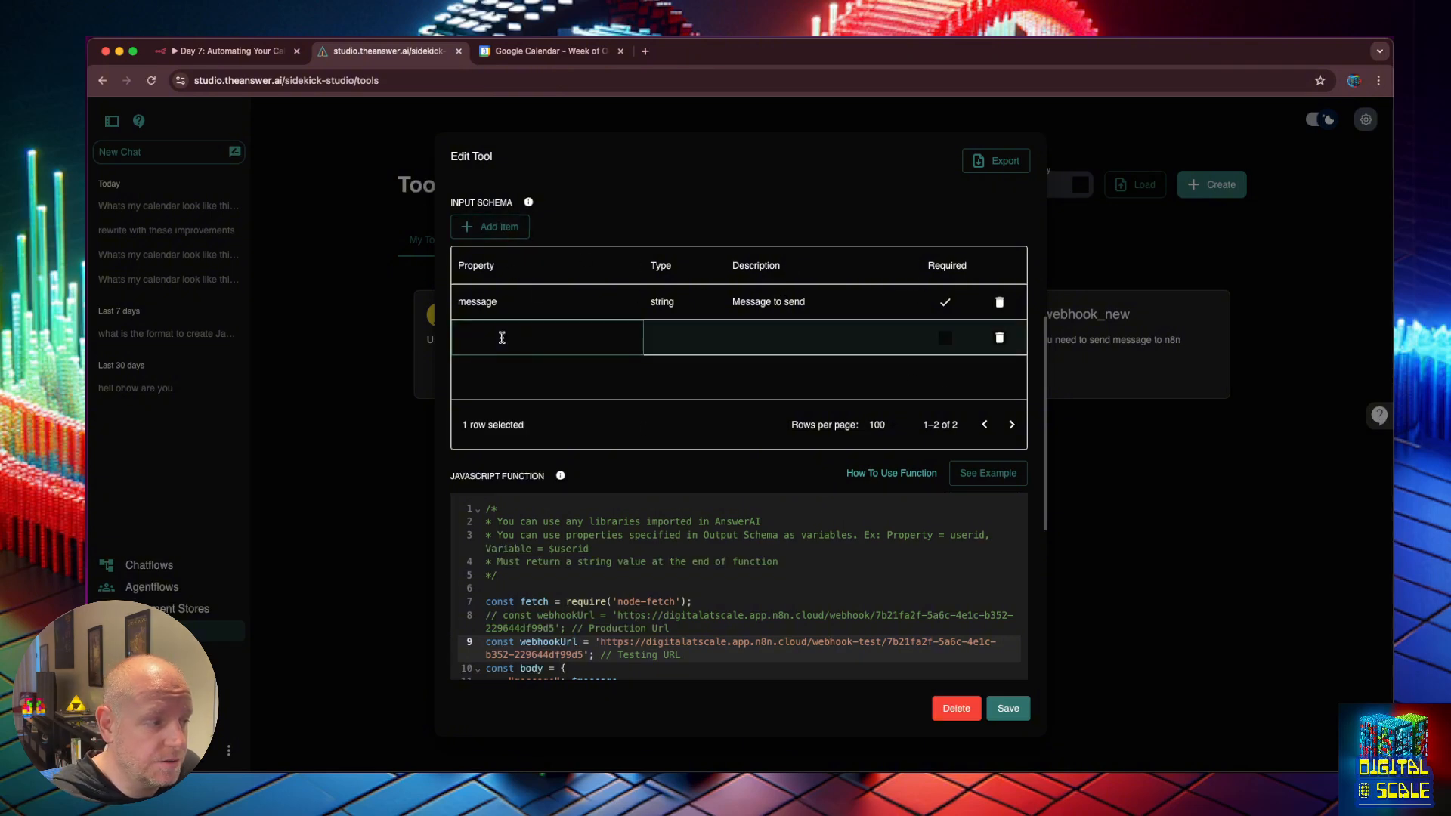
pyautogui.click(999, 338)
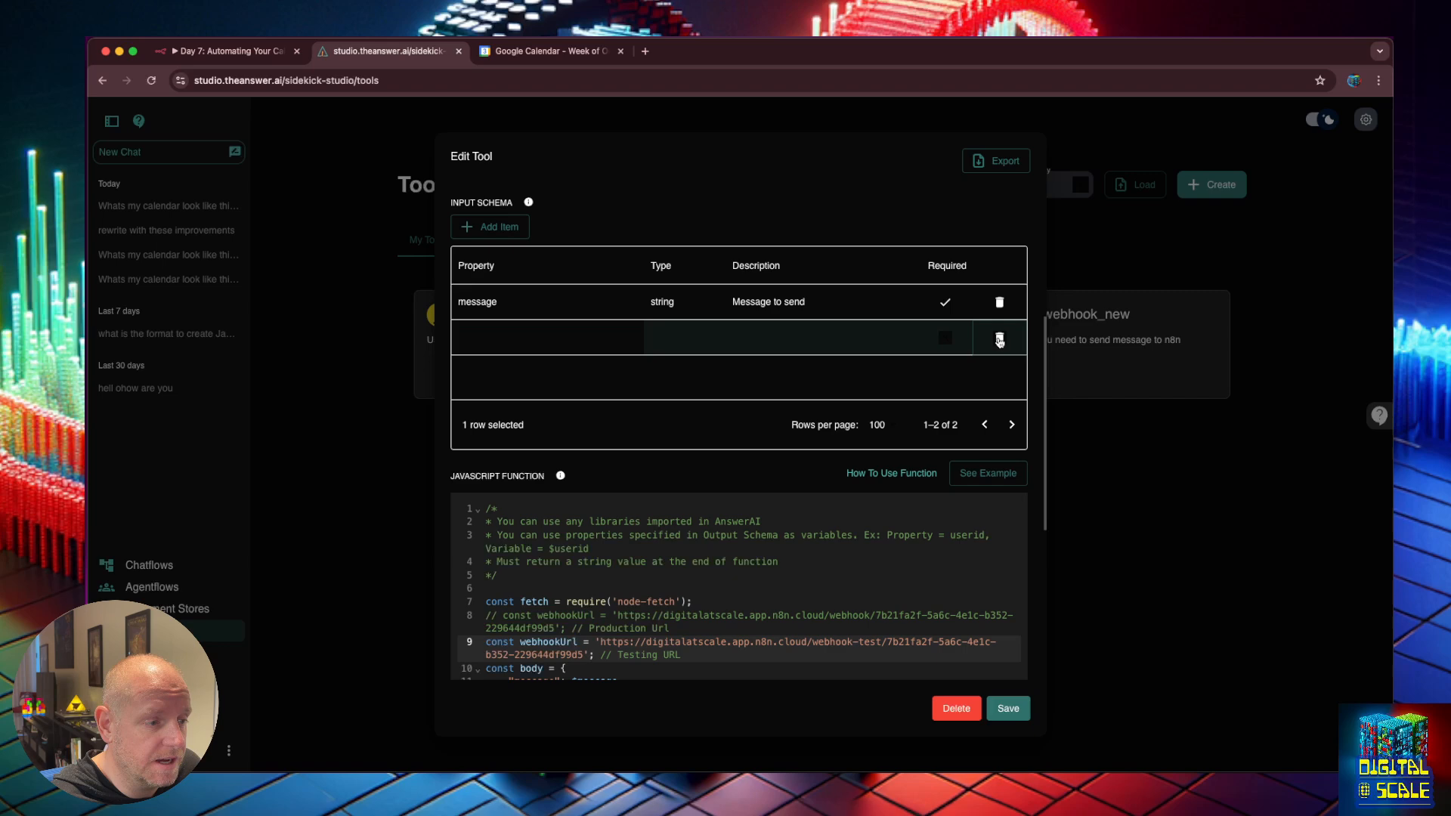
pyautogui.click(511, 228)
pyautogui.click(490, 339)
pyautogui.doubleClick(489, 338)
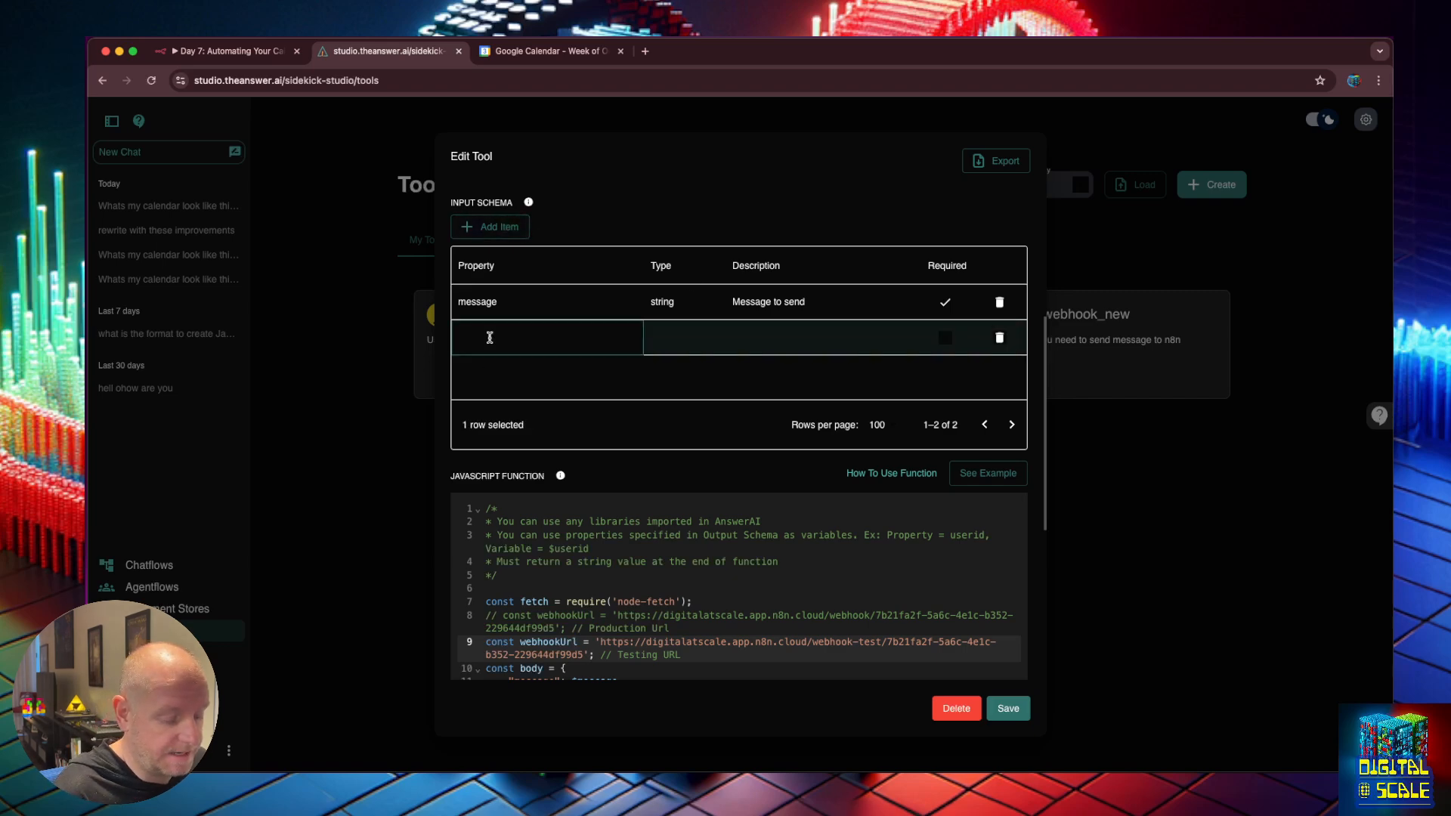
# Define the row as startDate of type date, described as 'The starting date that the user wants to star with'.
pyautogui.write('today')
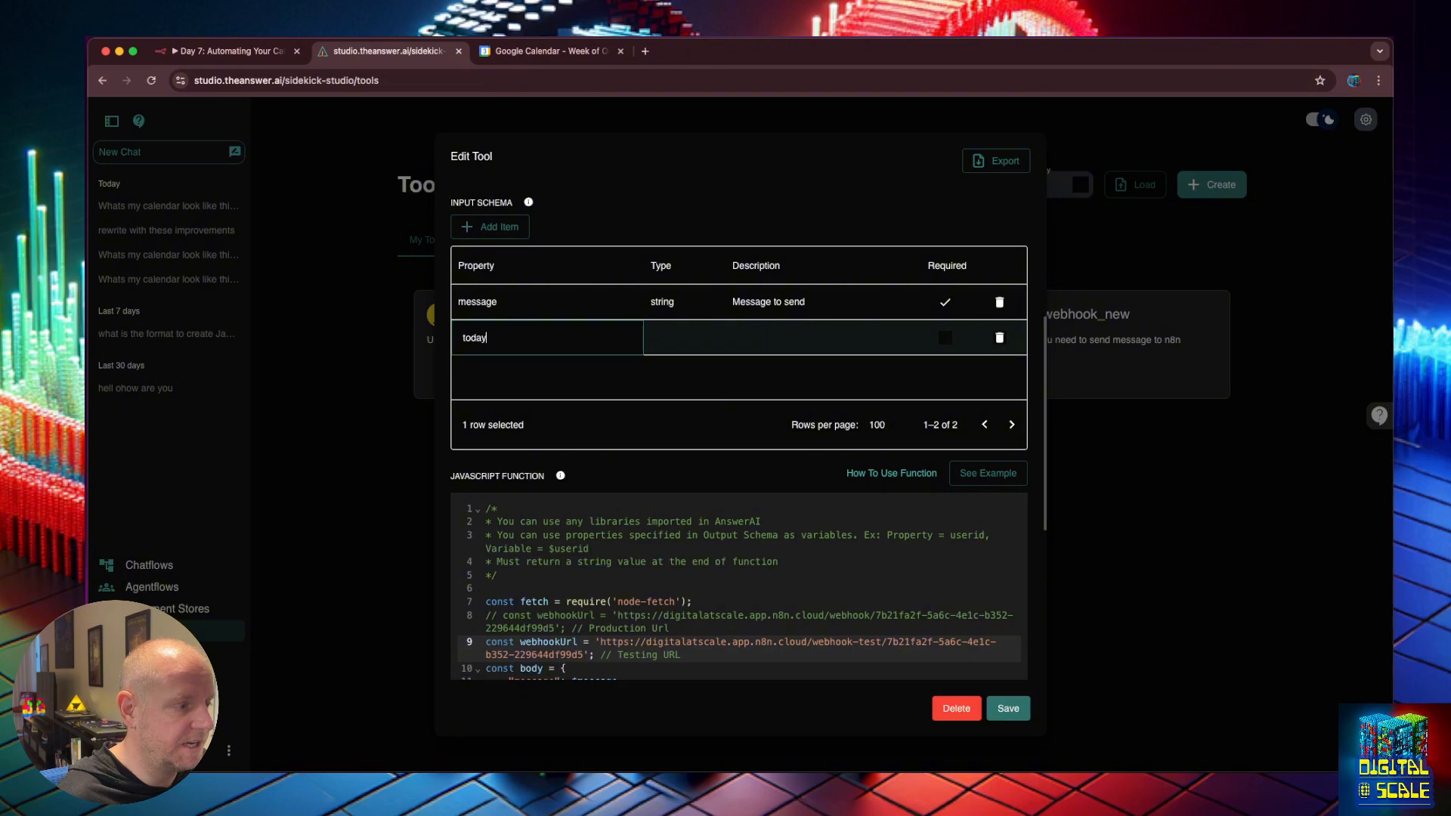
pyautogui.write('s_start')
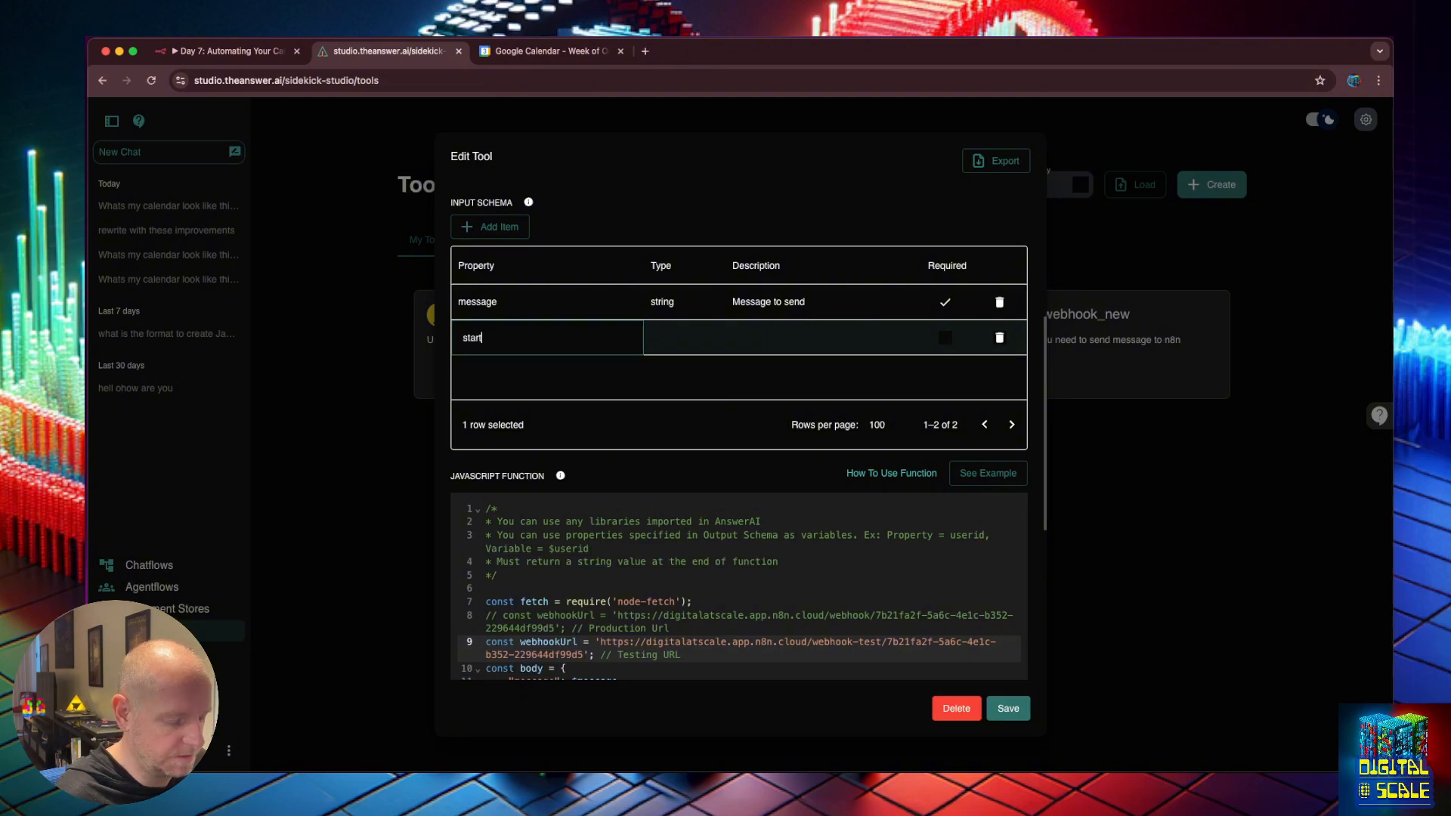
pyautogui.write('Date')
pyautogui.press('Tab')
pyautogui.click(677, 431)
pyautogui.click(769, 341)
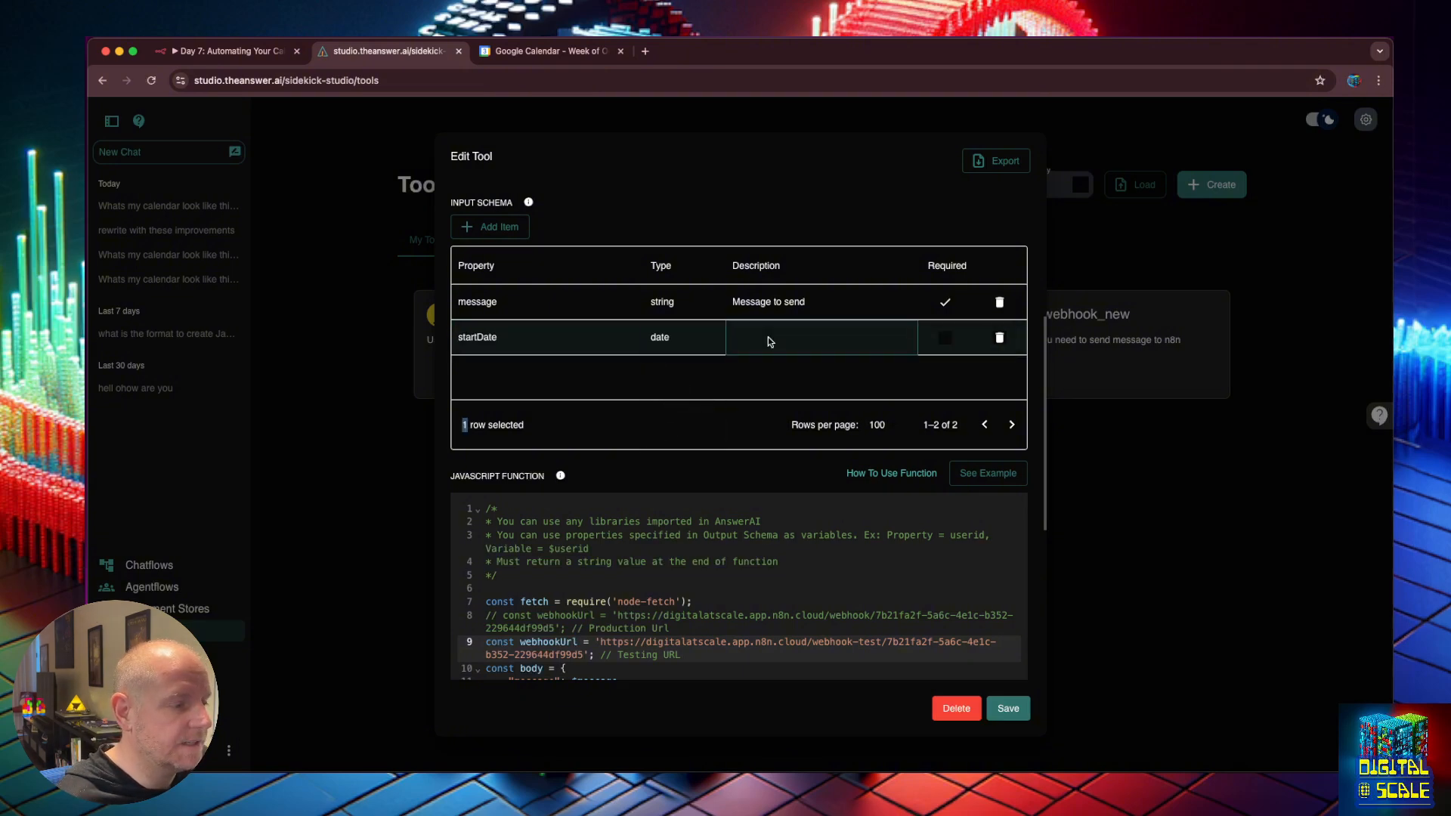
pyautogui.doubleClick(769, 338)
pyautogui.write('The starting date ')
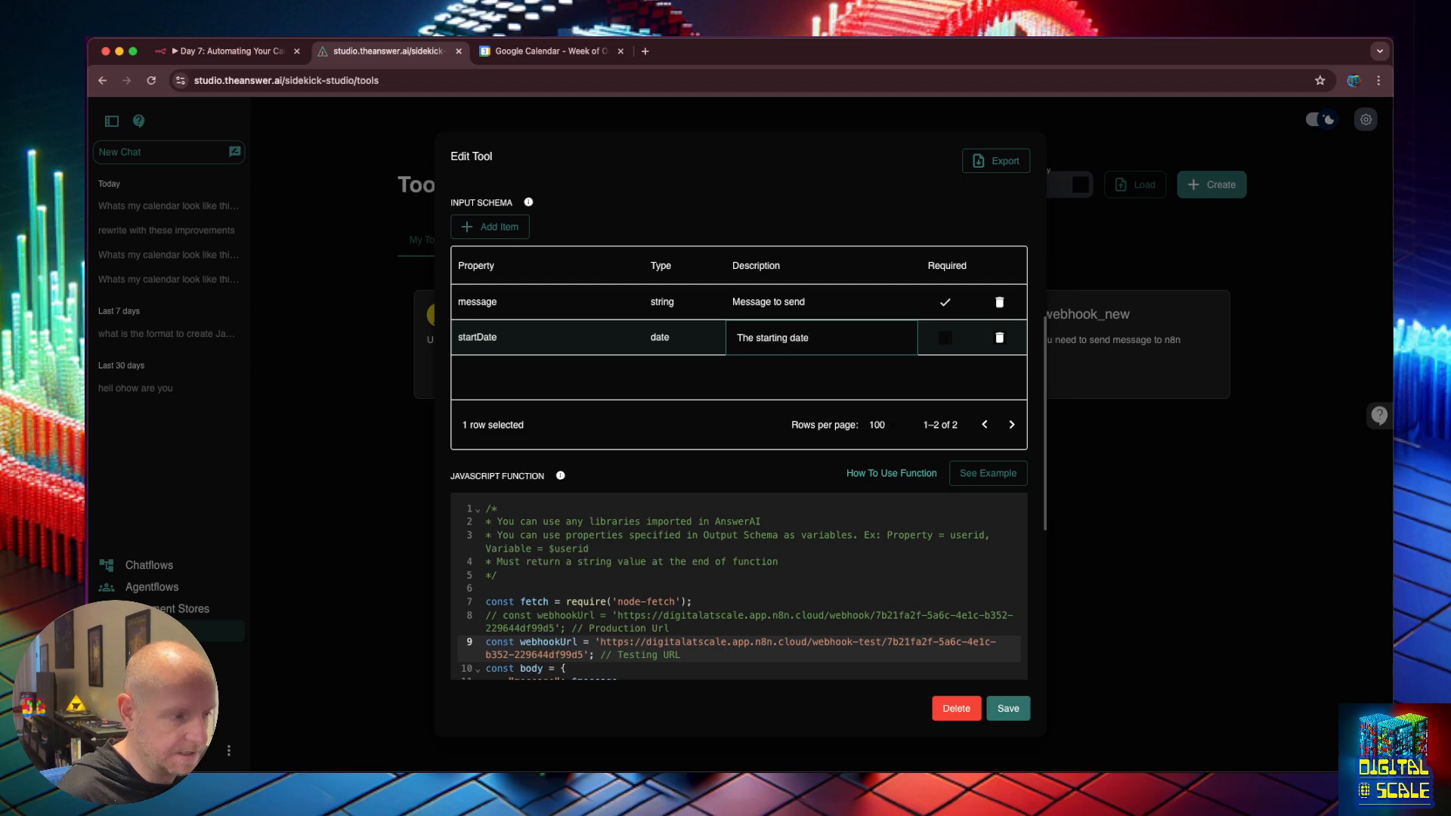
pyautogui.write('that the user')
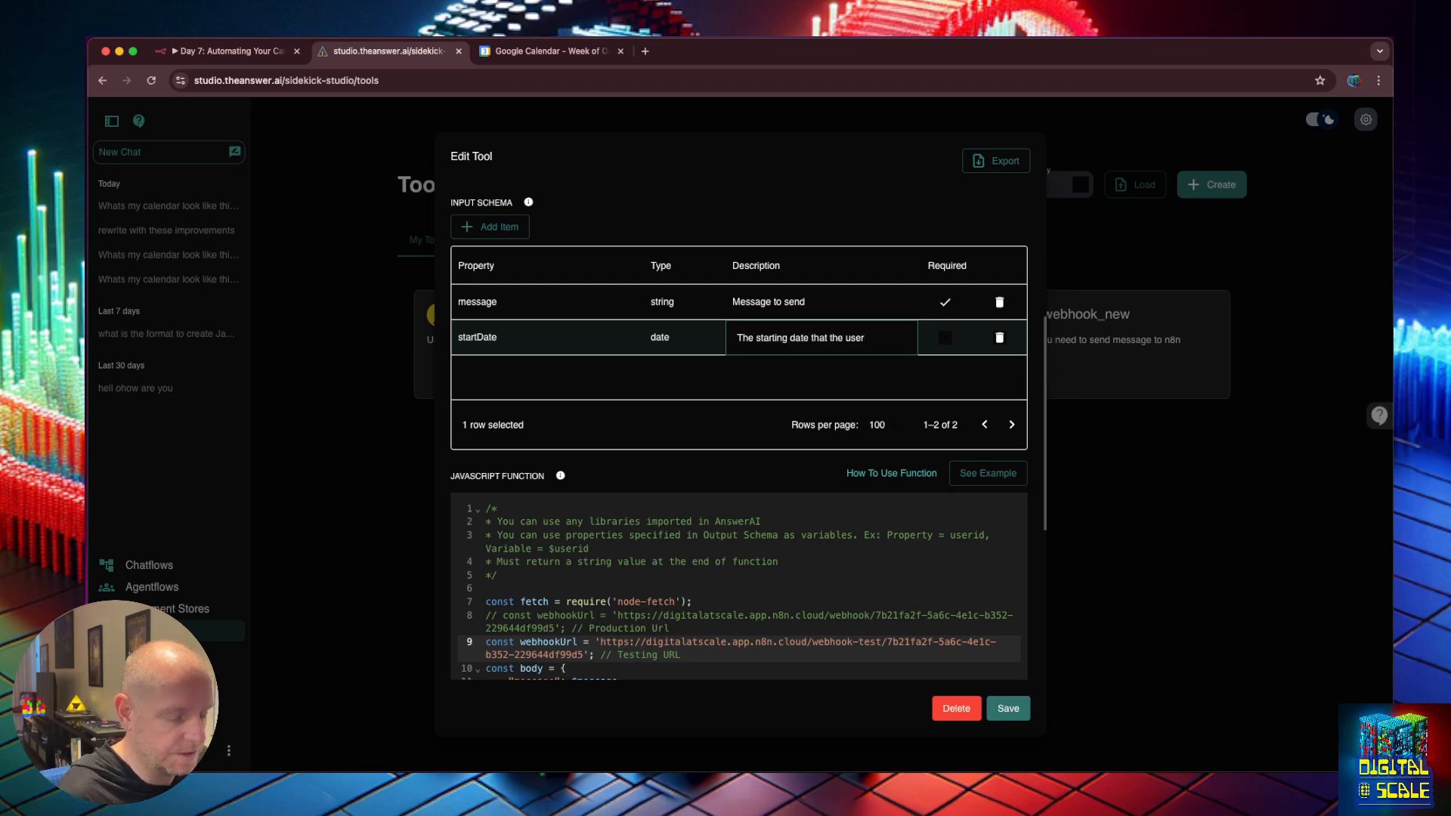
pyautogui.write(' wants to')
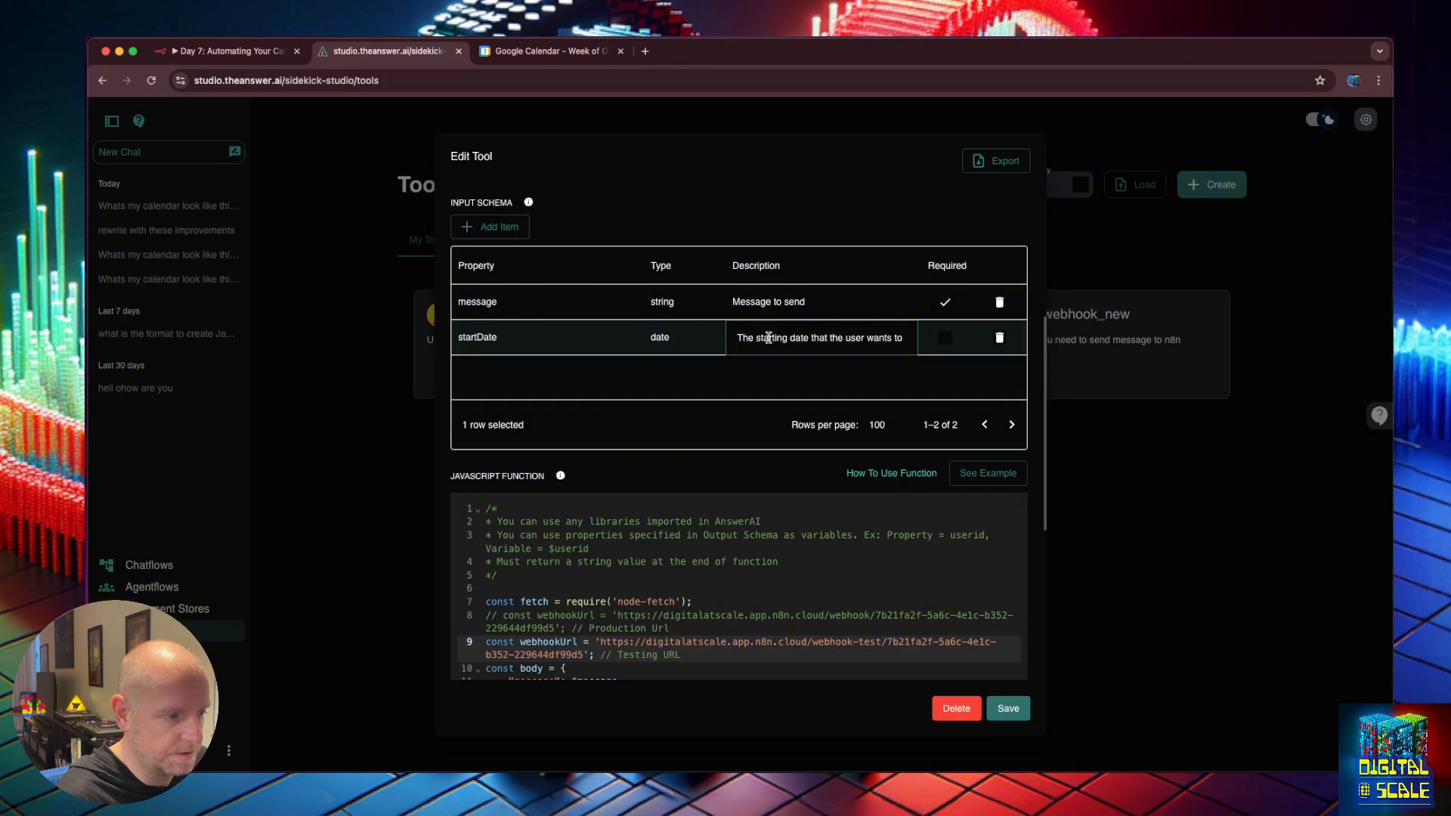
pyautogui.write(' star with')
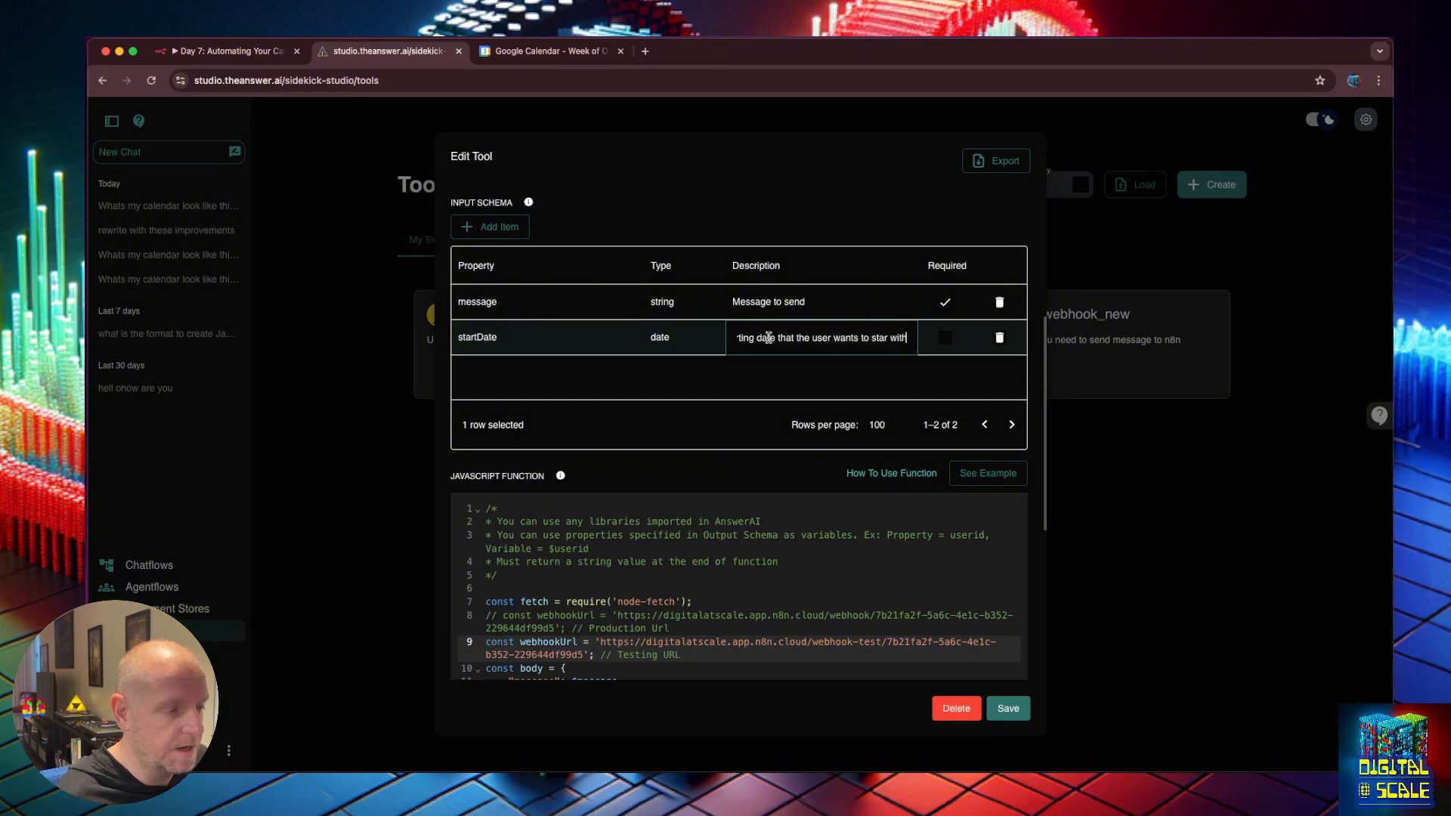
pyautogui.click(833, 388)
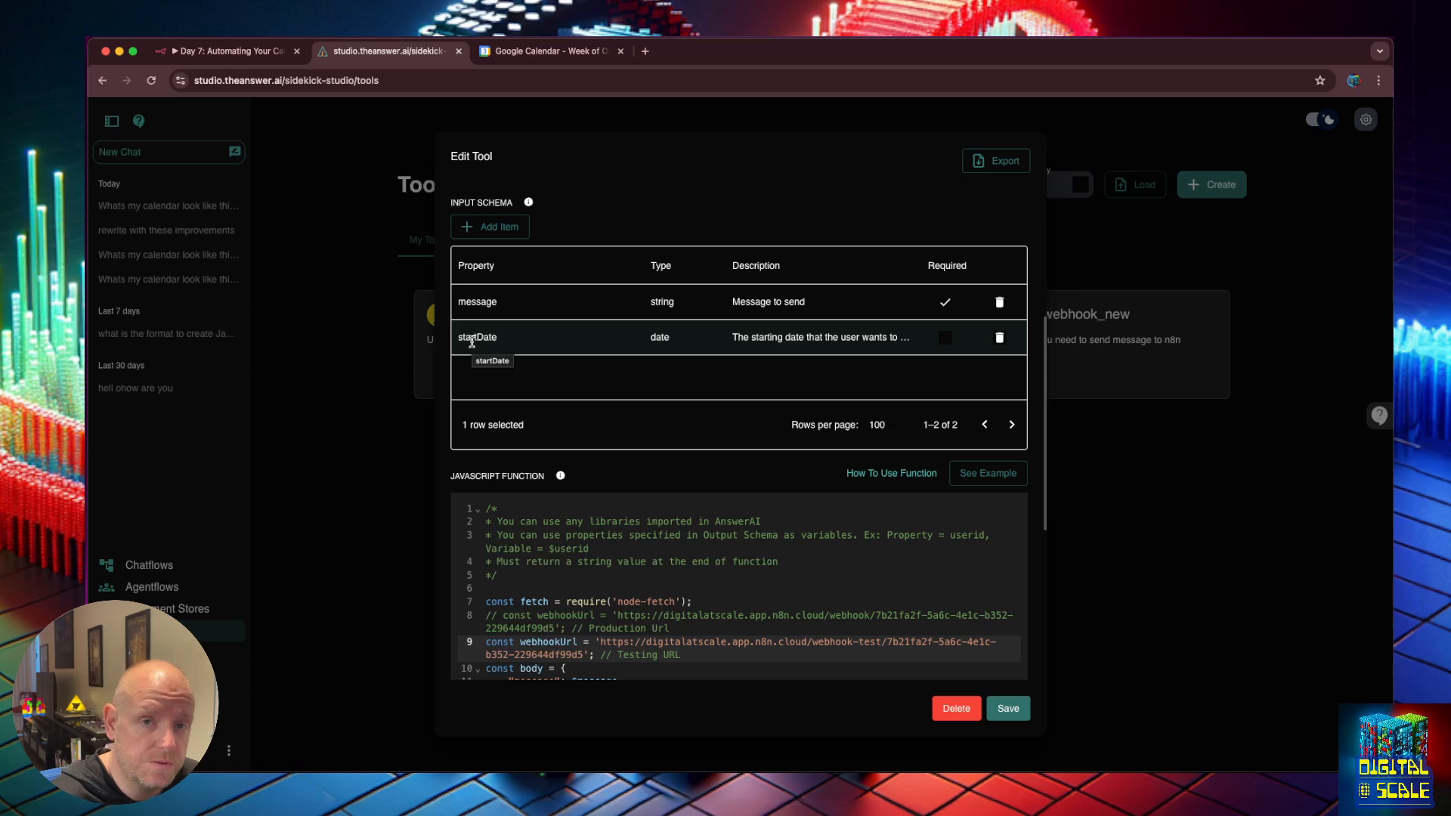
# Add a "startDate": $startDate entry after "message": $message in the request body.
pyautogui.scroll(-5, 529, 348)
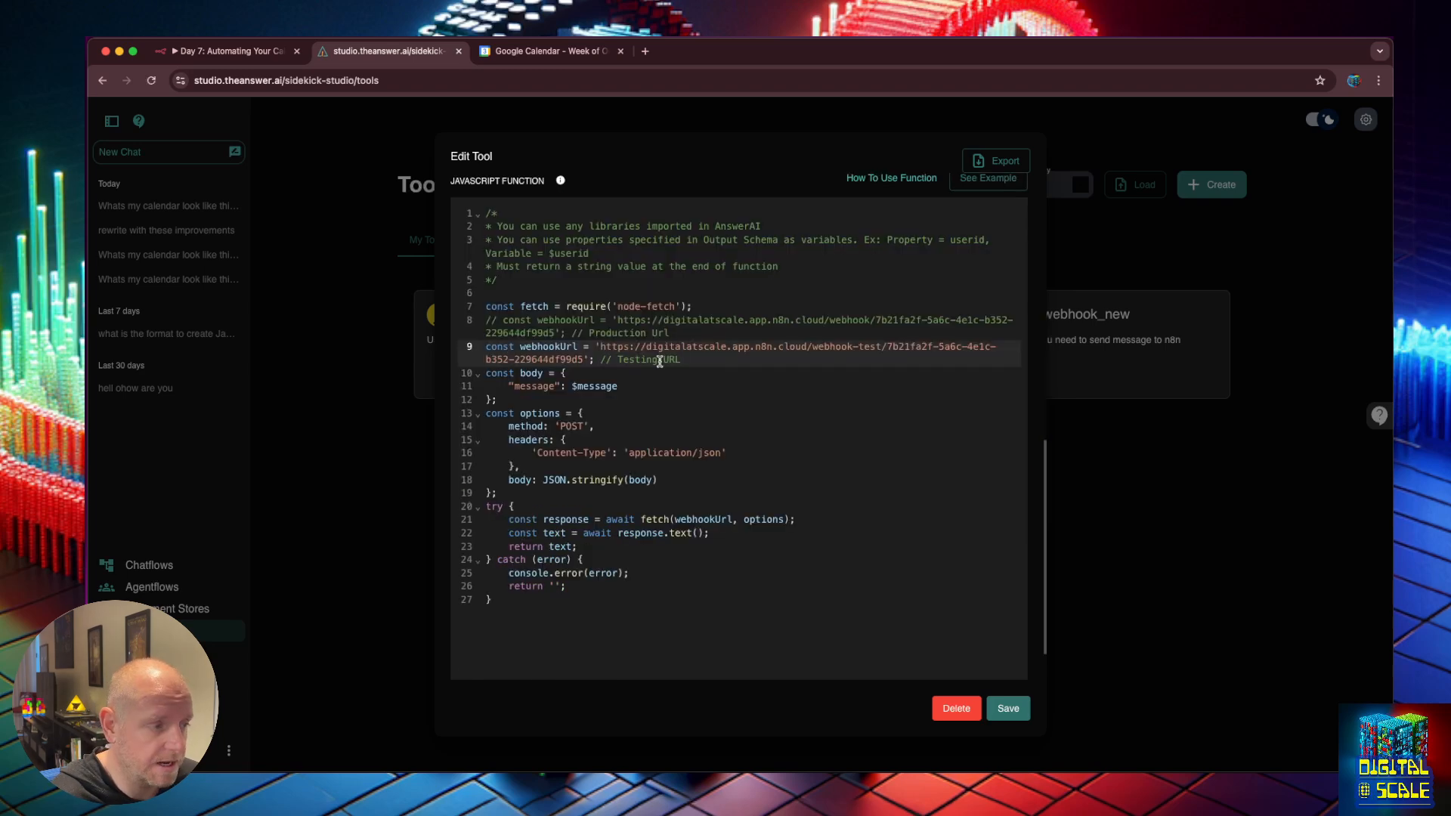
pyautogui.click(665, 374)
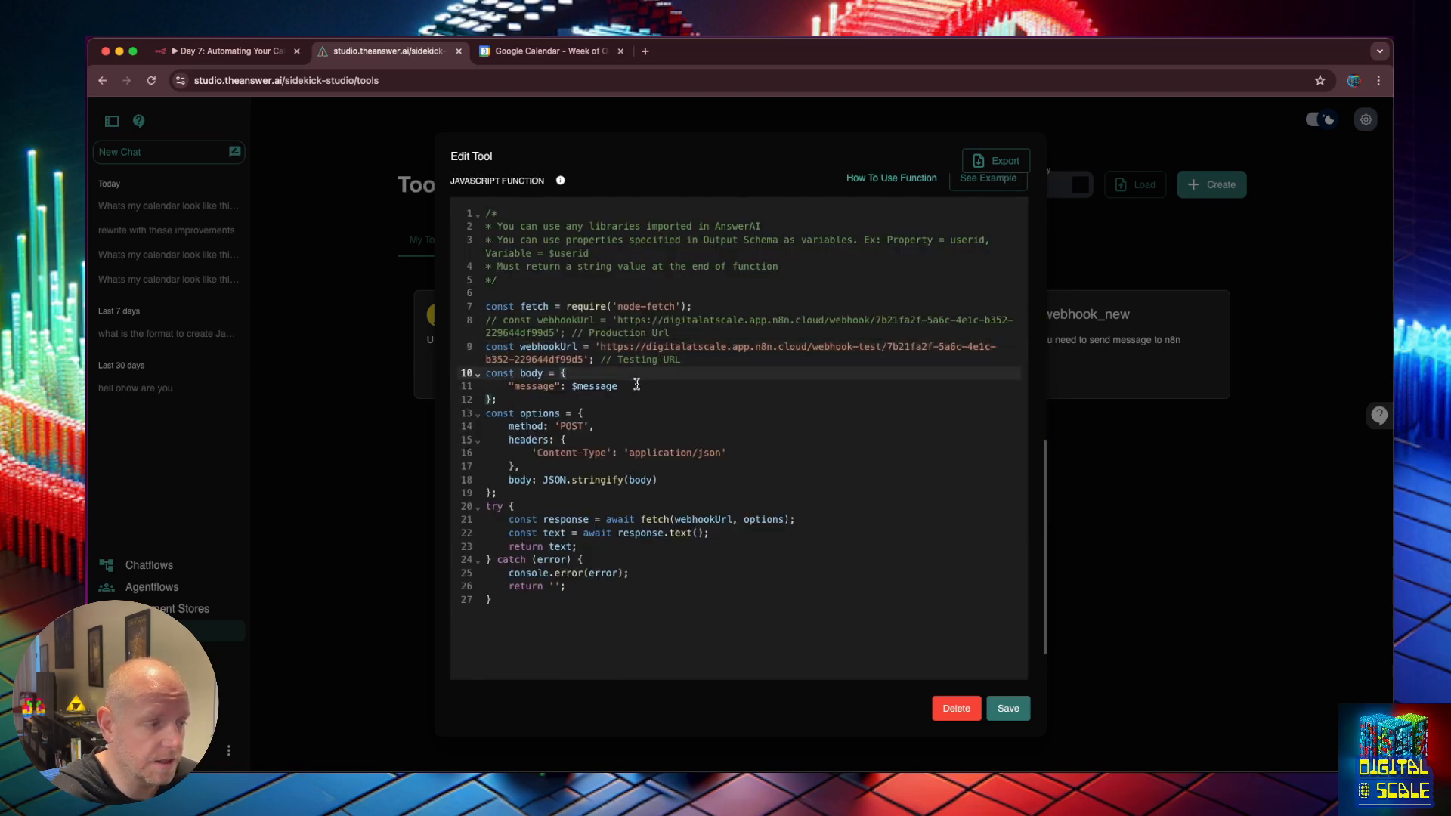
pyautogui.press('Down')
pyautogui.press('End')
pyautogui.press('Return')
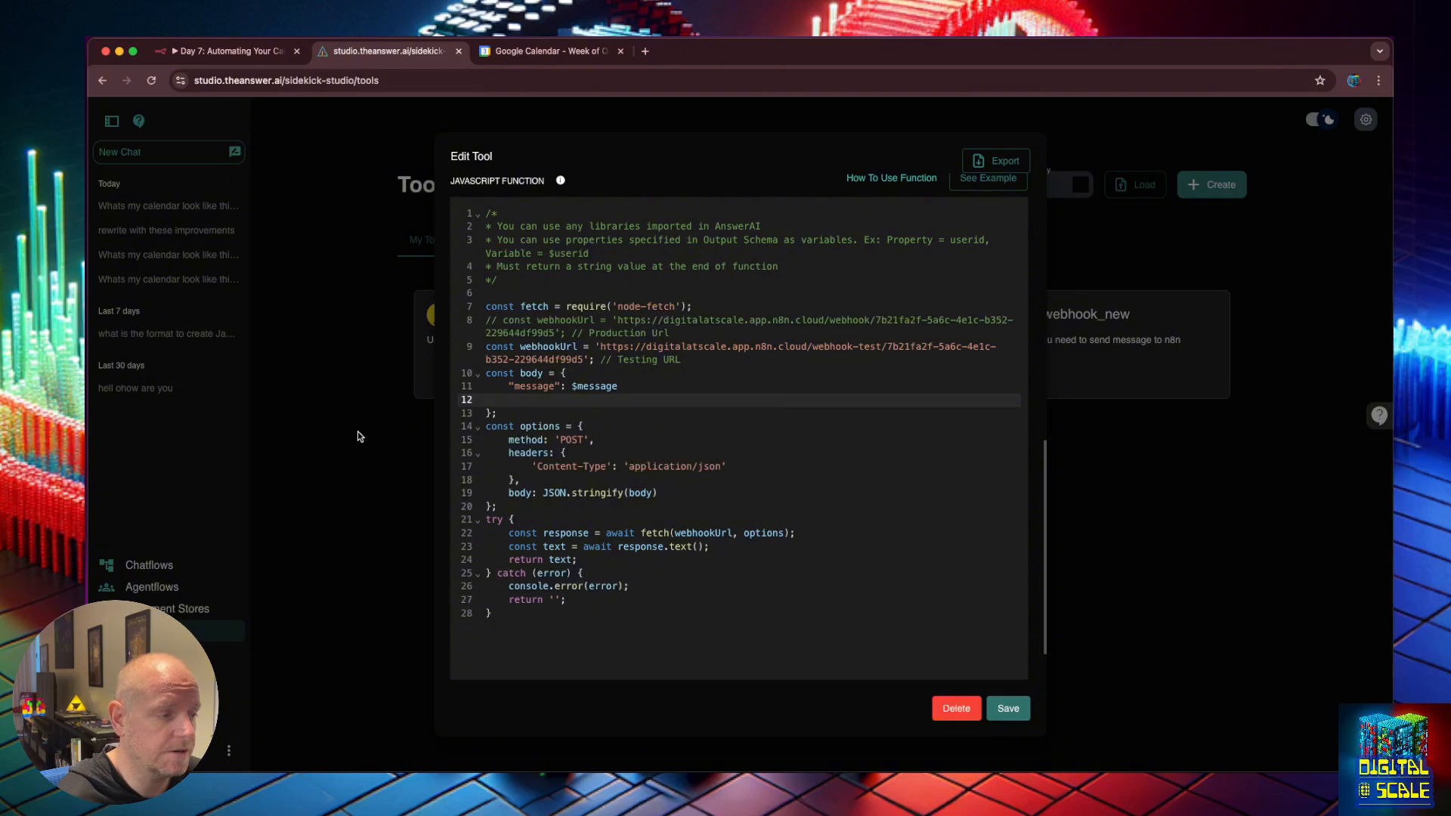
pyautogui.click(618, 386)
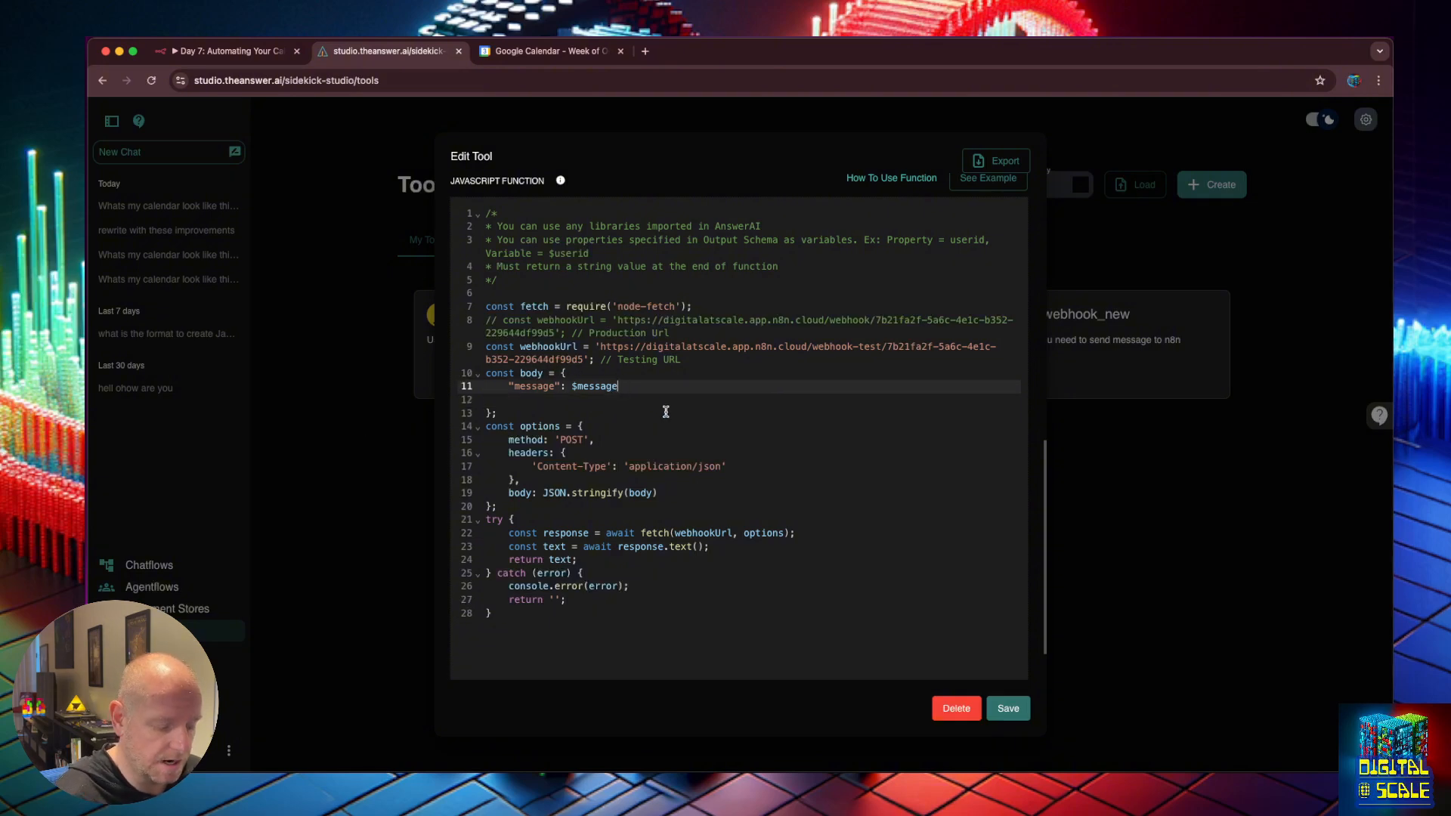
pyautogui.write(',')
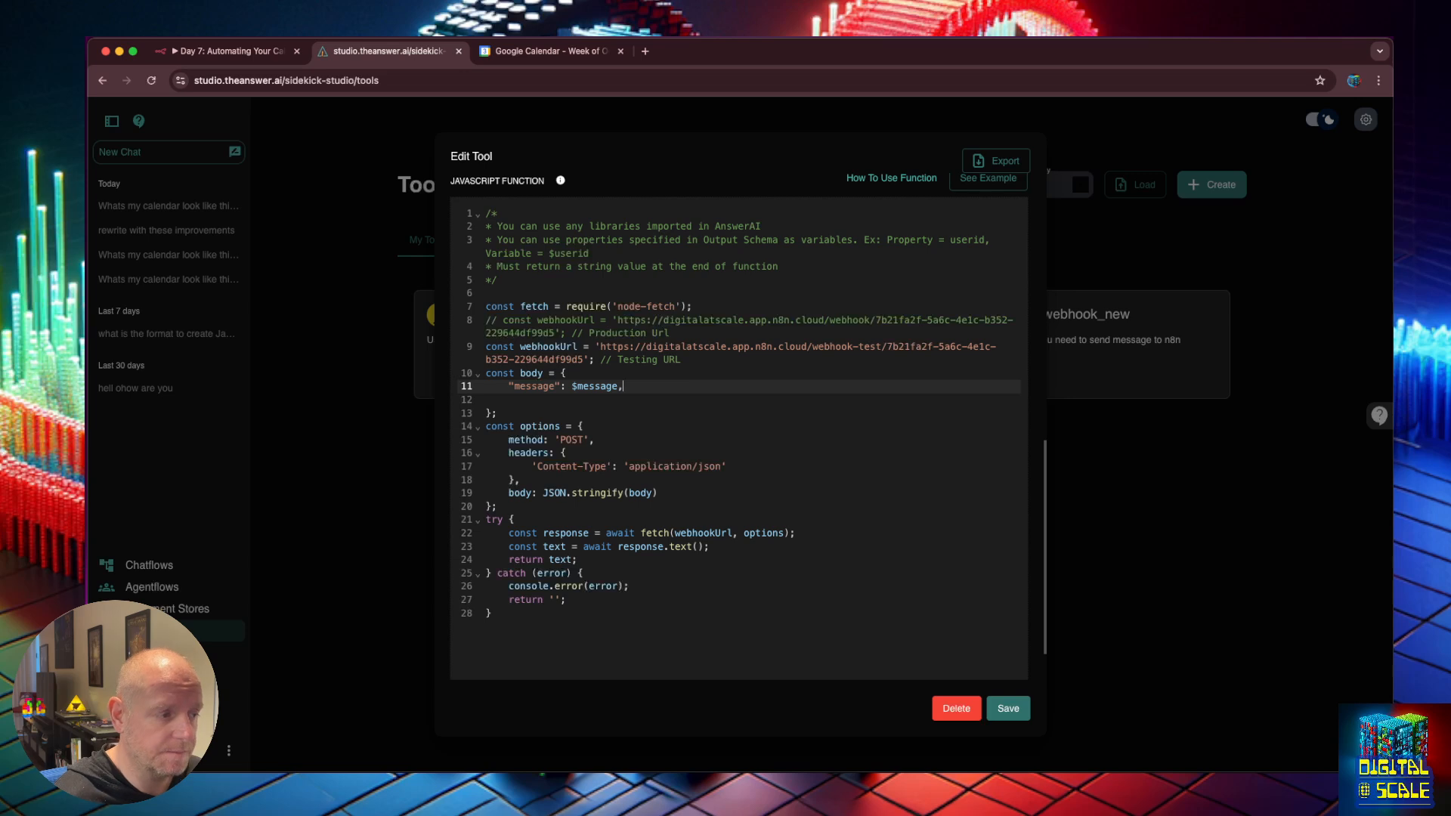
pyautogui.press('Down')
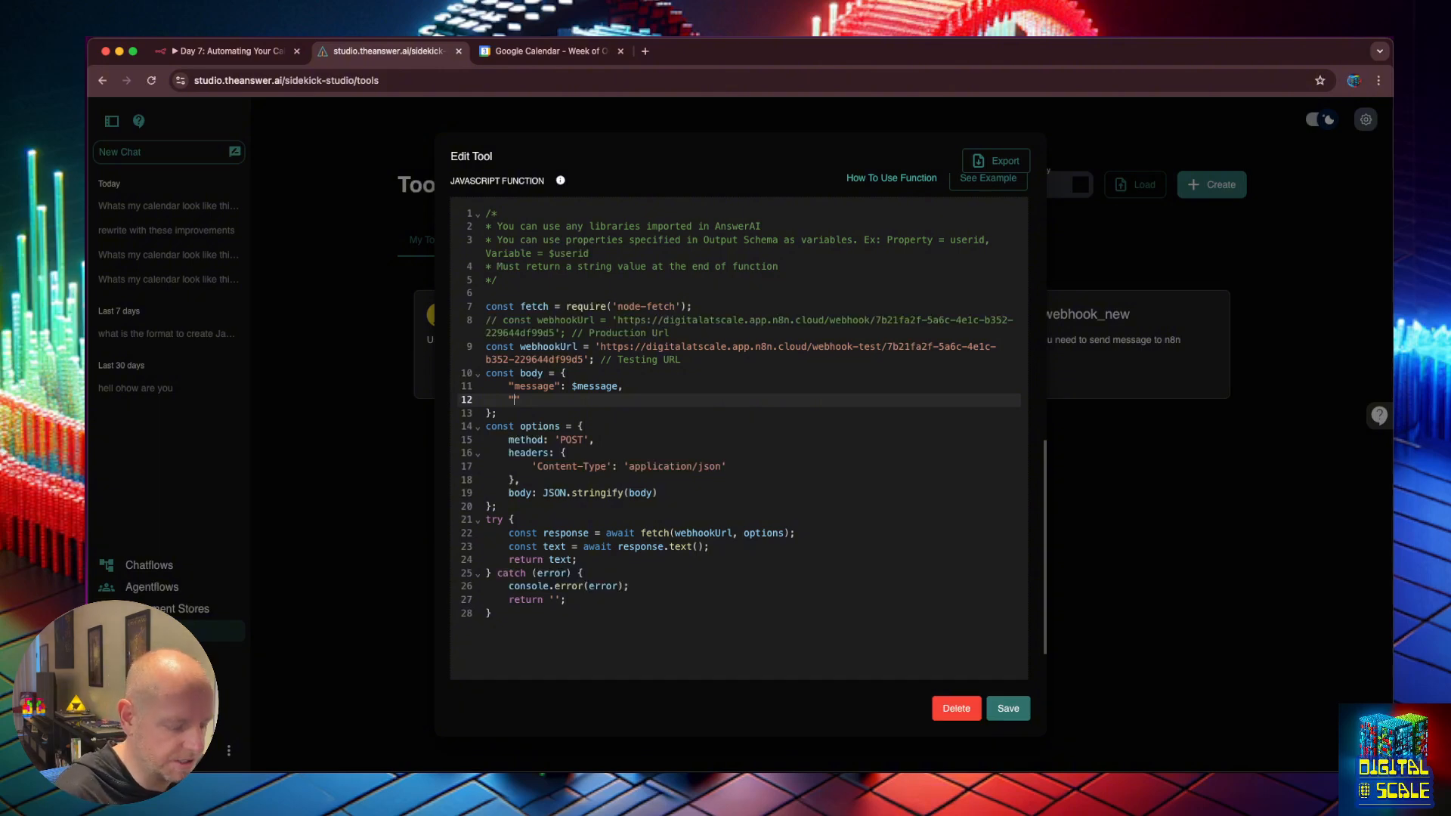
pyautogui.write('startDate": ')
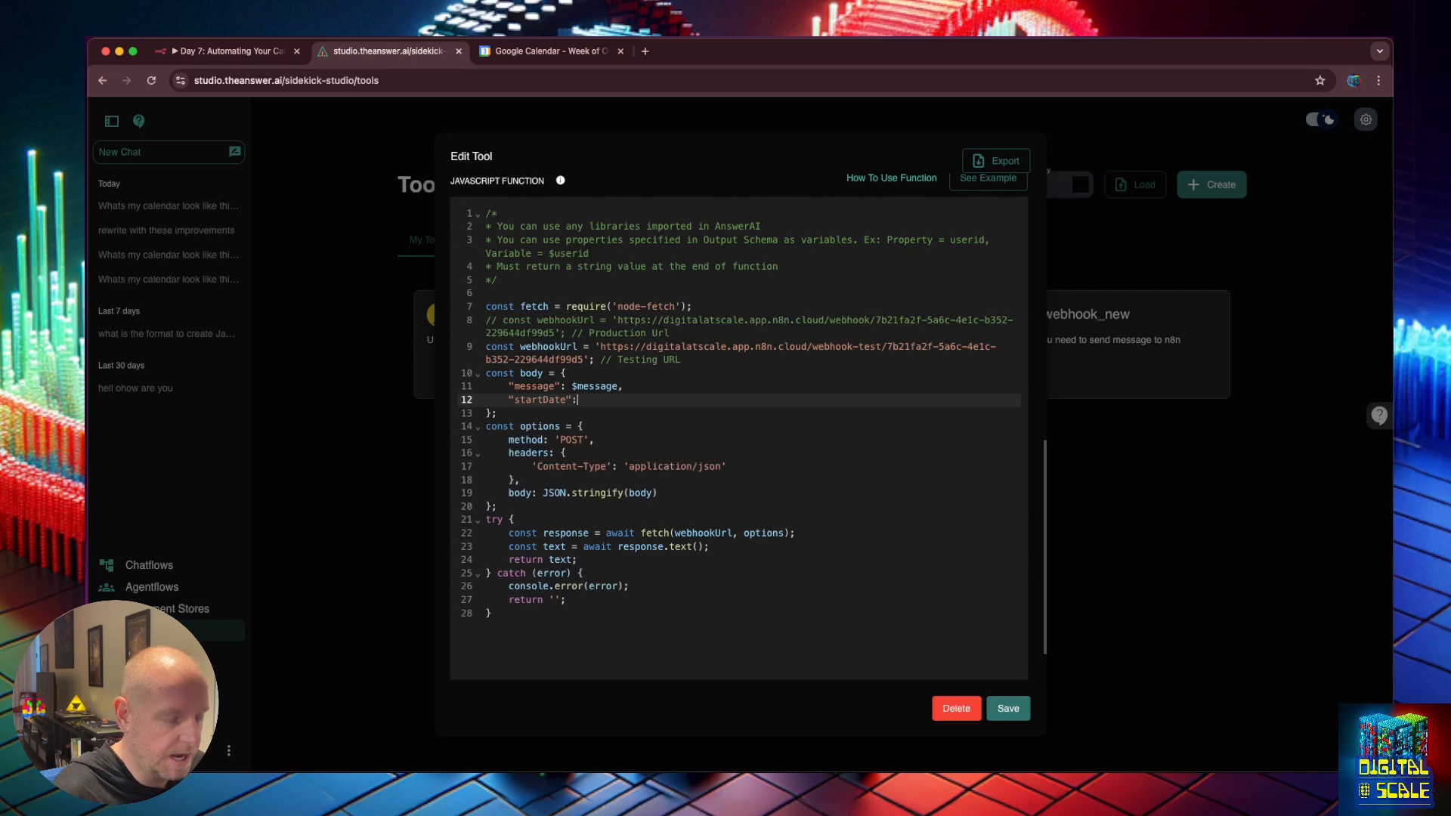
pyautogui.write('$')
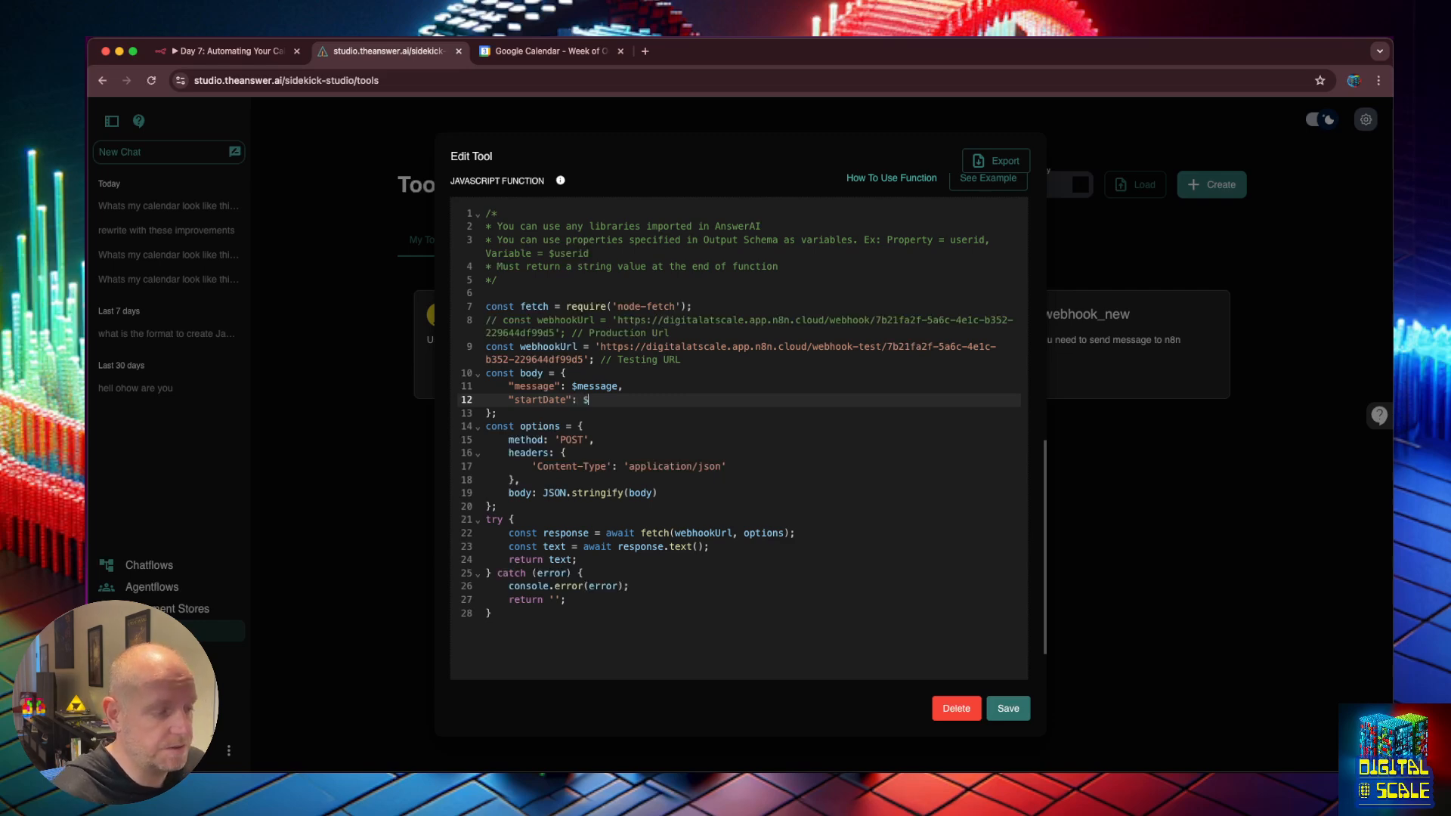
pyautogui.scroll(5, 692, 393)
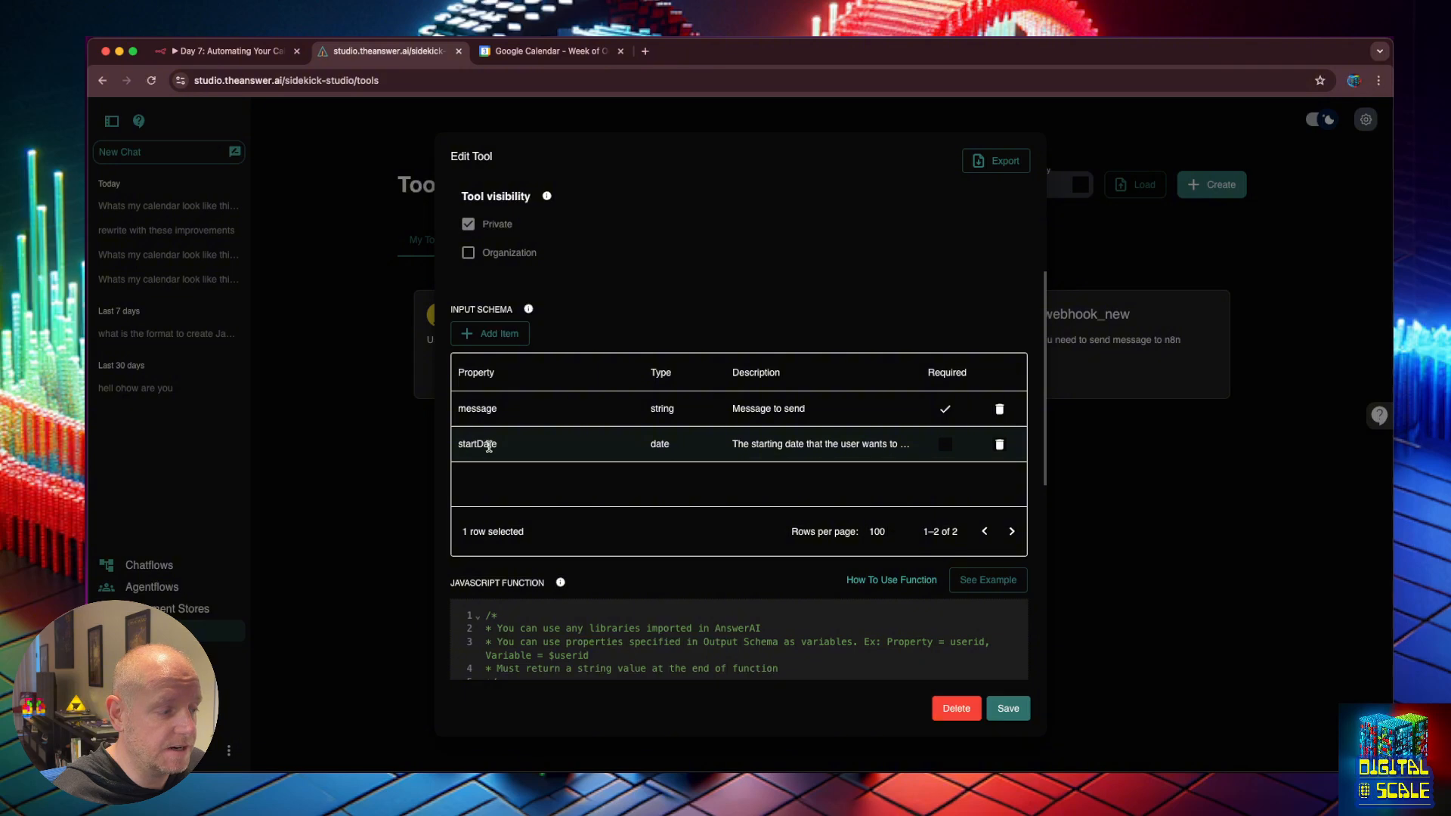
pyautogui.scroll(-5, 489, 446)
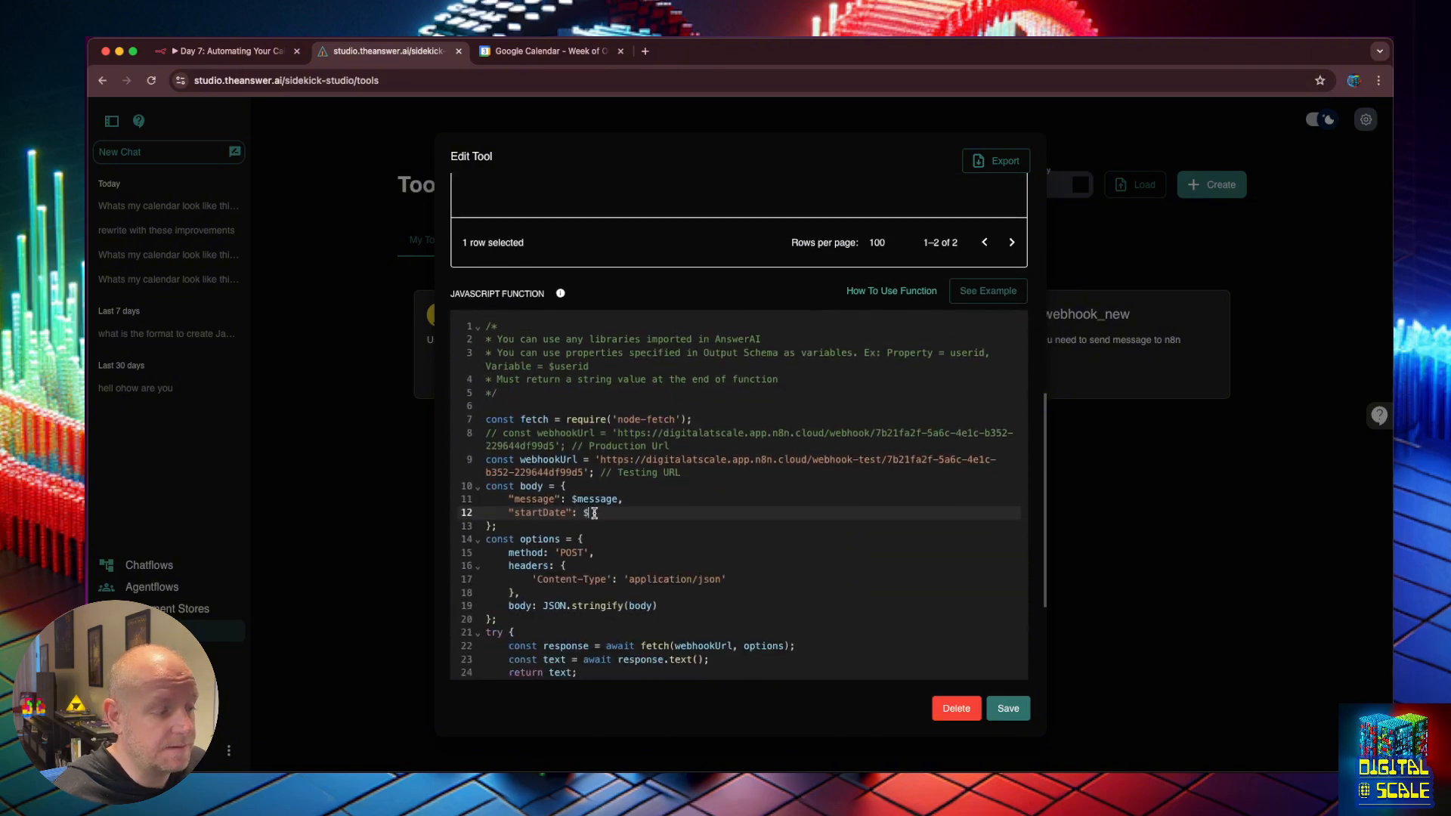
pyautogui.write('sta')
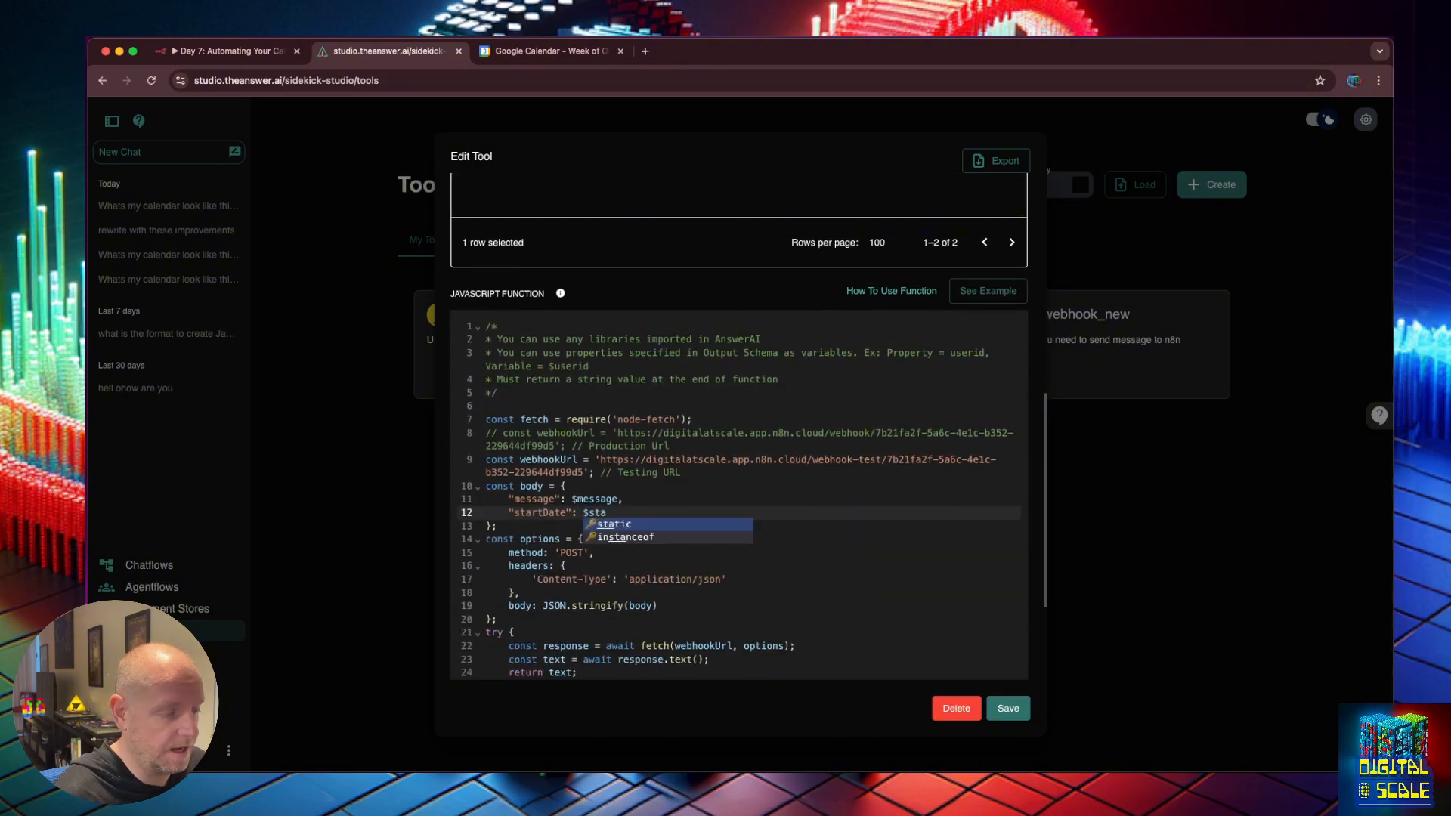
pyautogui.write('rtD')
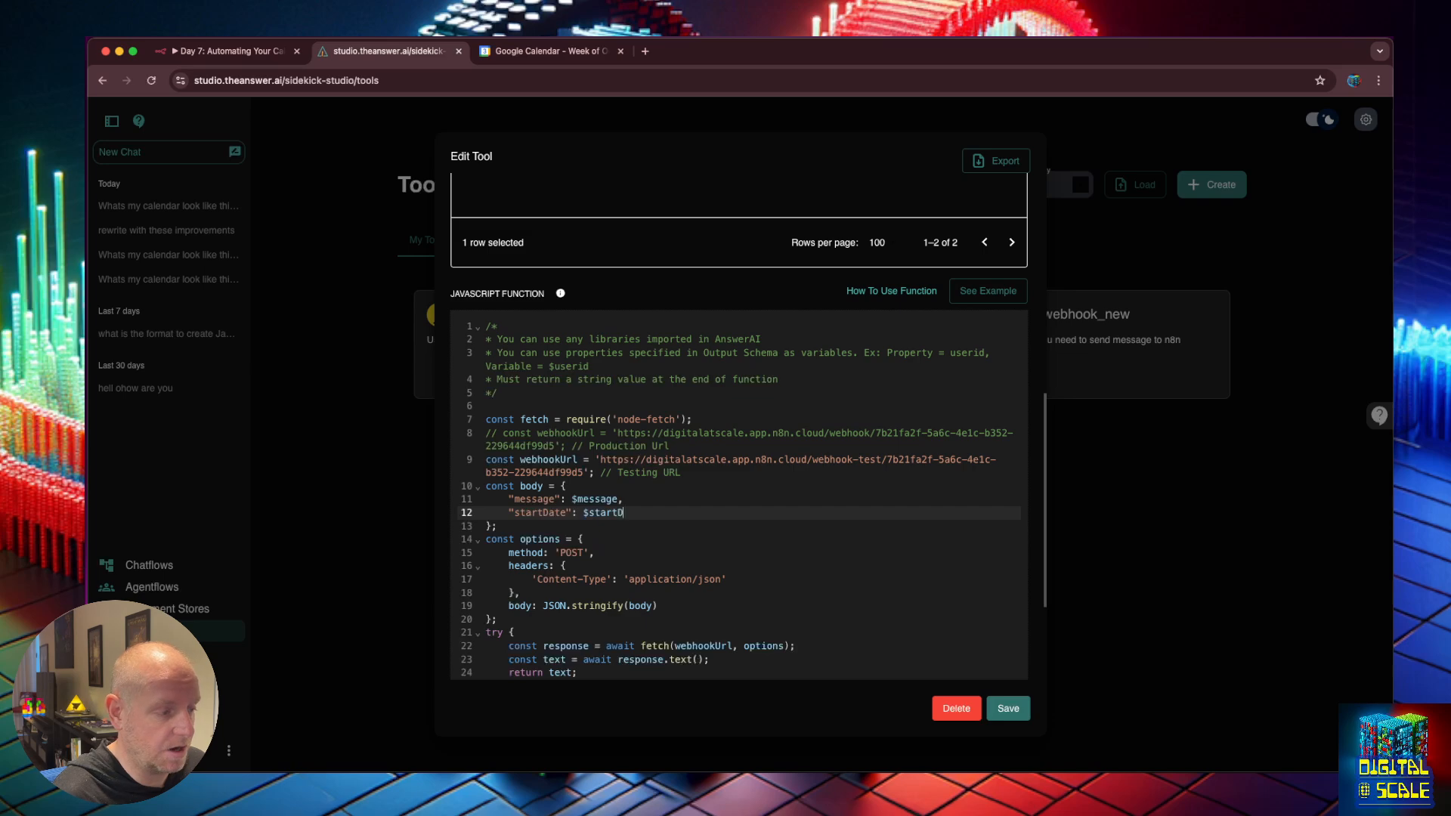
pyautogui.write('ate')
# Check the new startDate line and the test webhook URL in the code.
pyautogui.scroll(1, 501, 211)
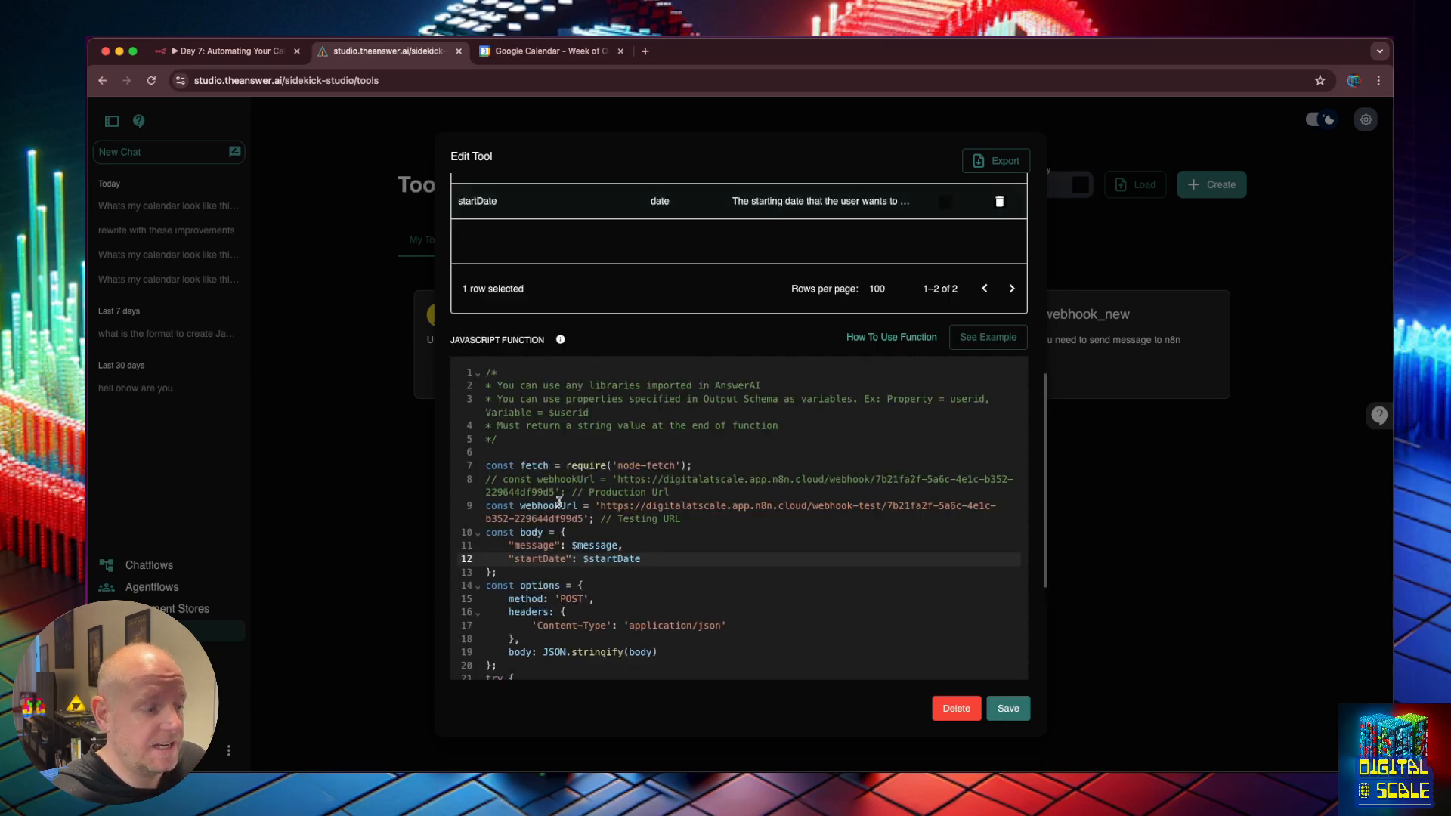
pyautogui.tripleClick(612, 559)
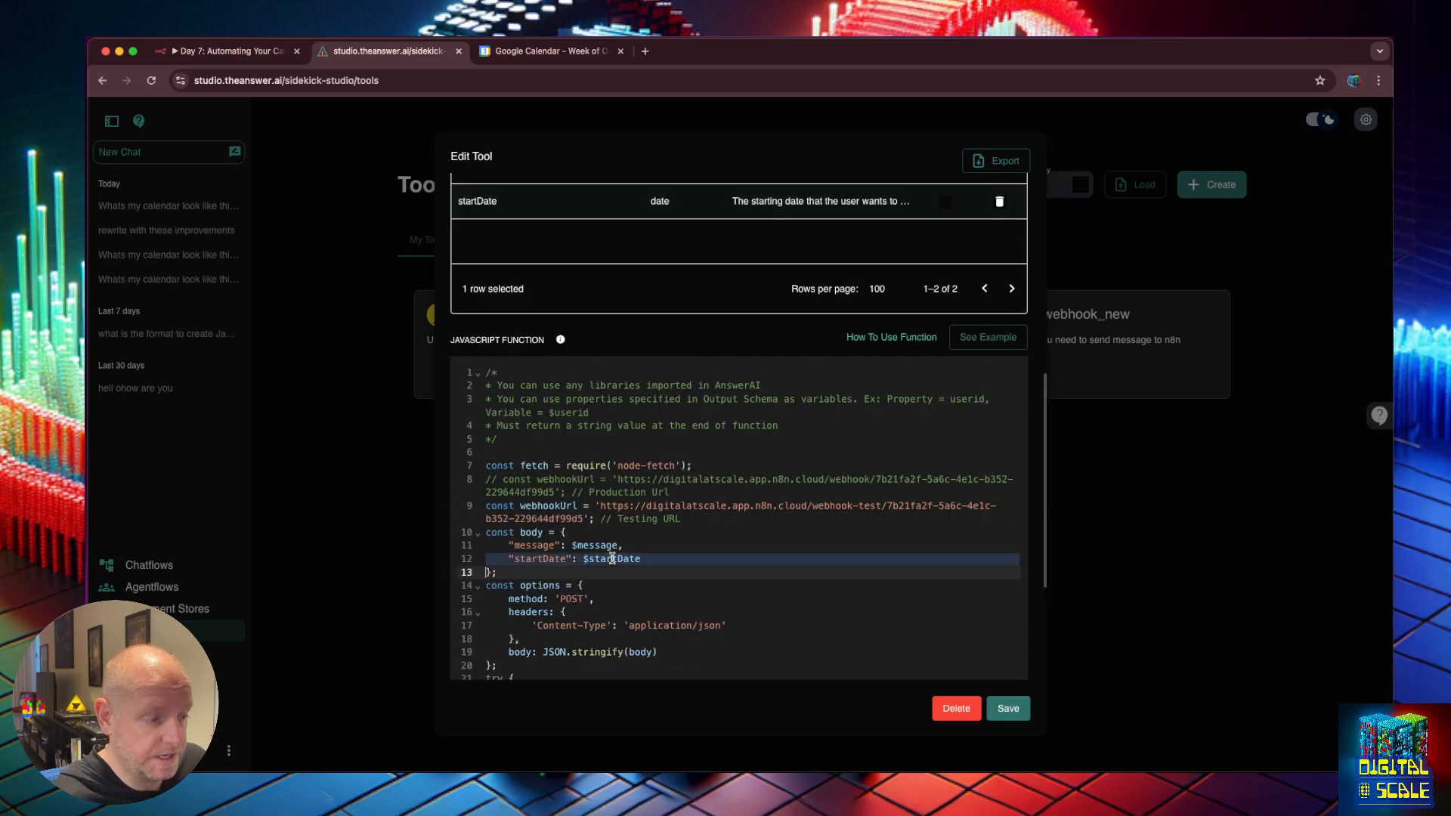
pyautogui.click(534, 562)
pyautogui.doubleClick(534, 561)
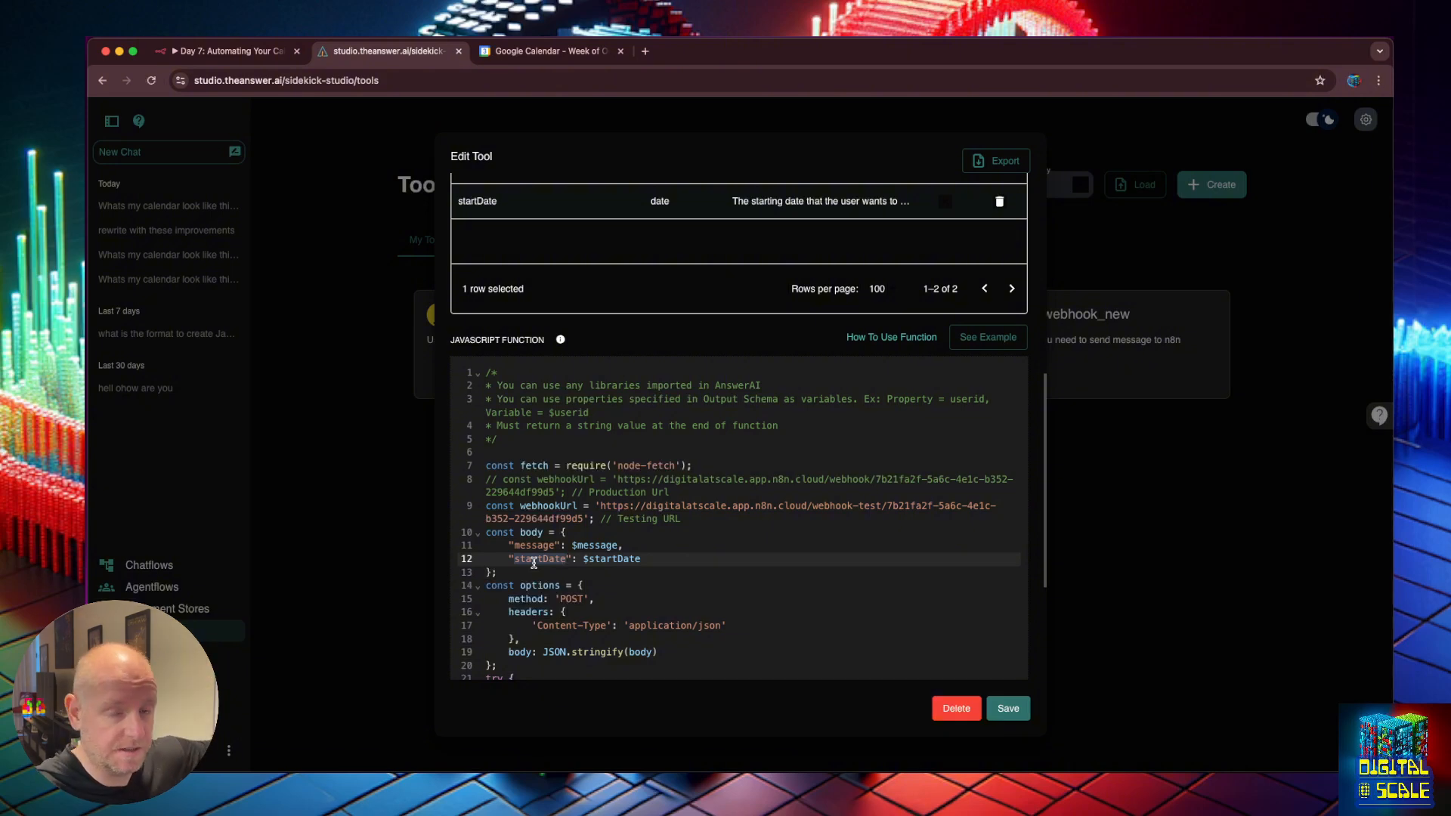
pyautogui.doubleClick(594, 559)
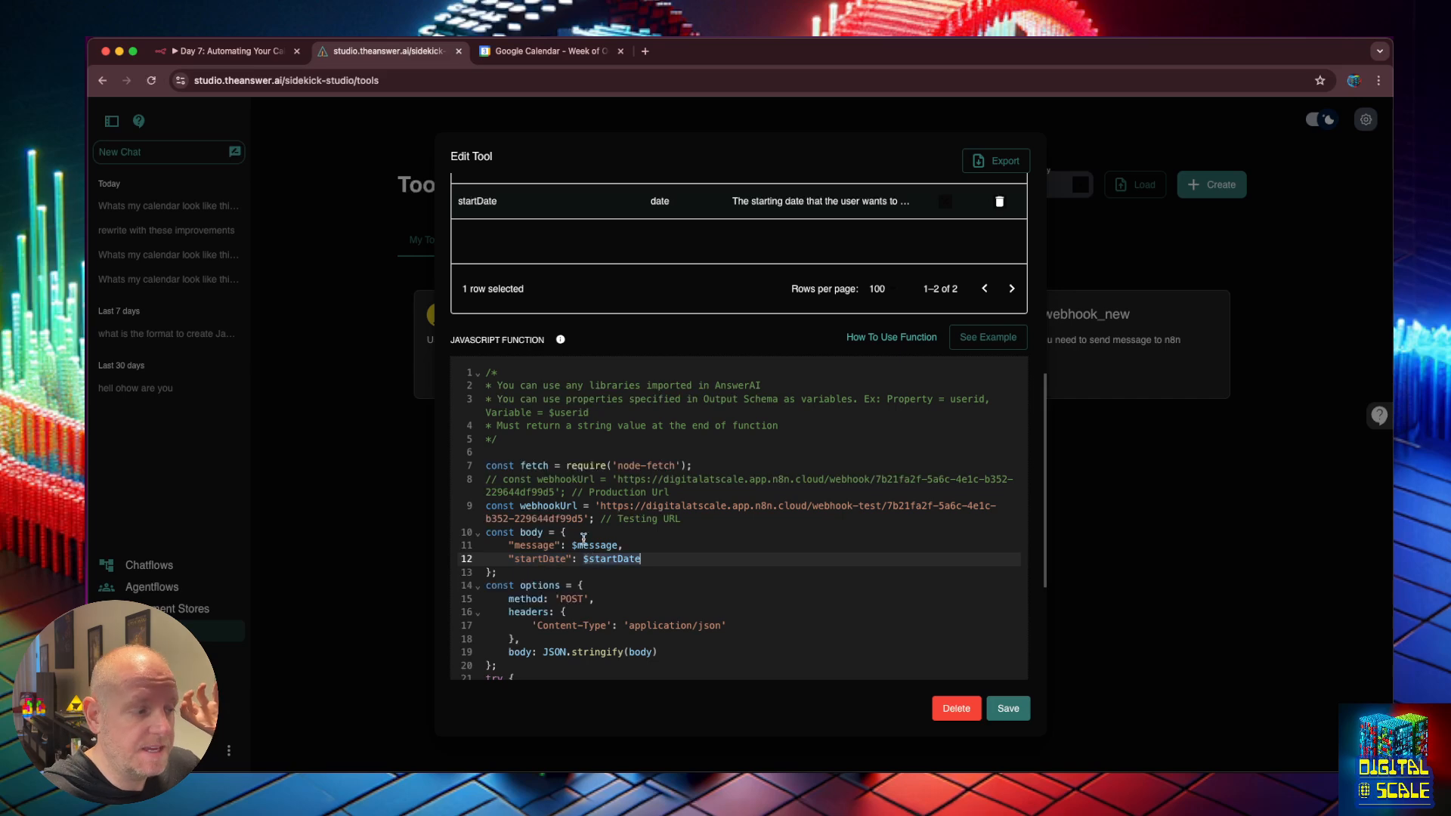
pyautogui.scroll(2, 483, 223)
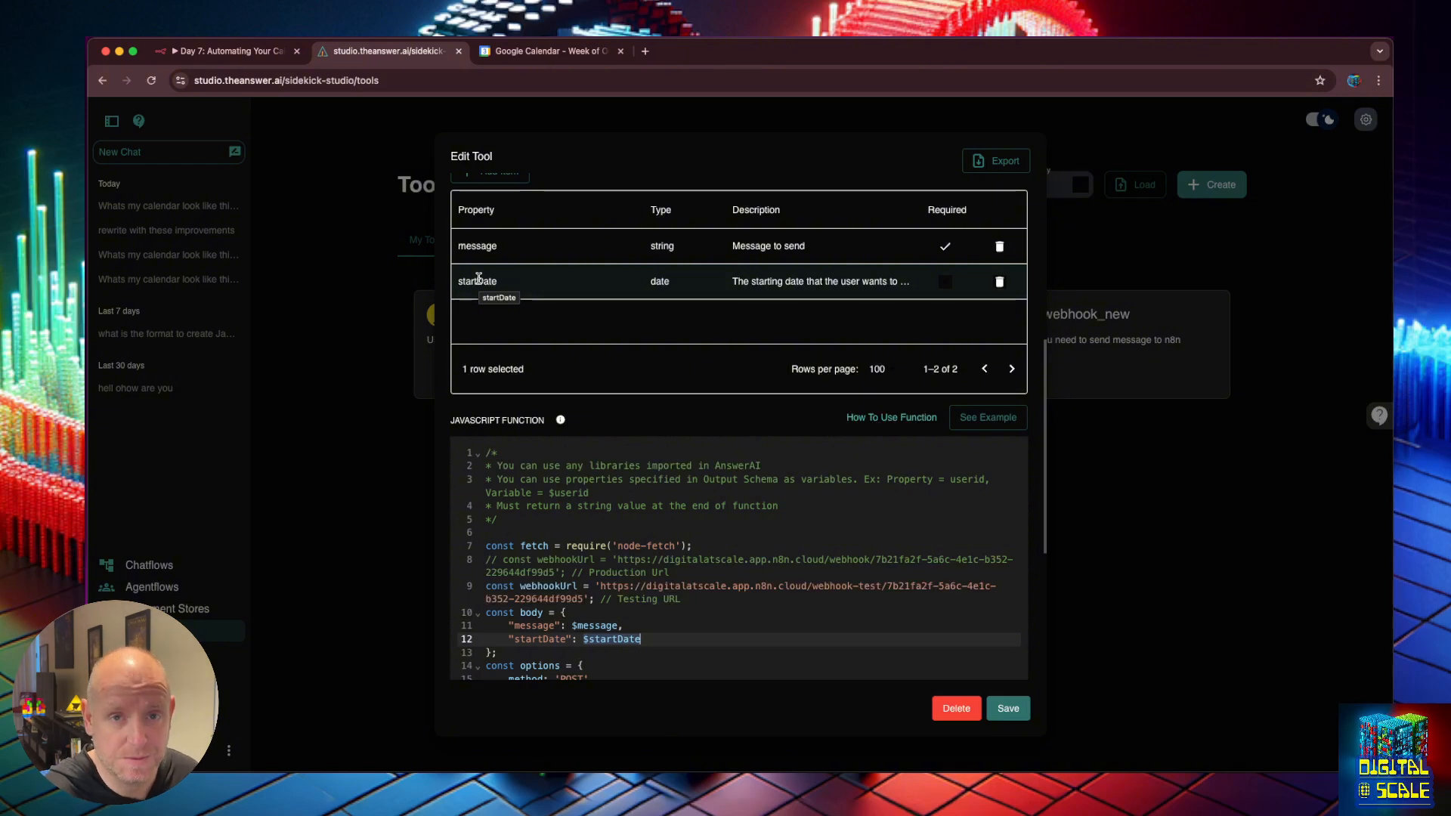
pyautogui.scroll(-4, 616, 408)
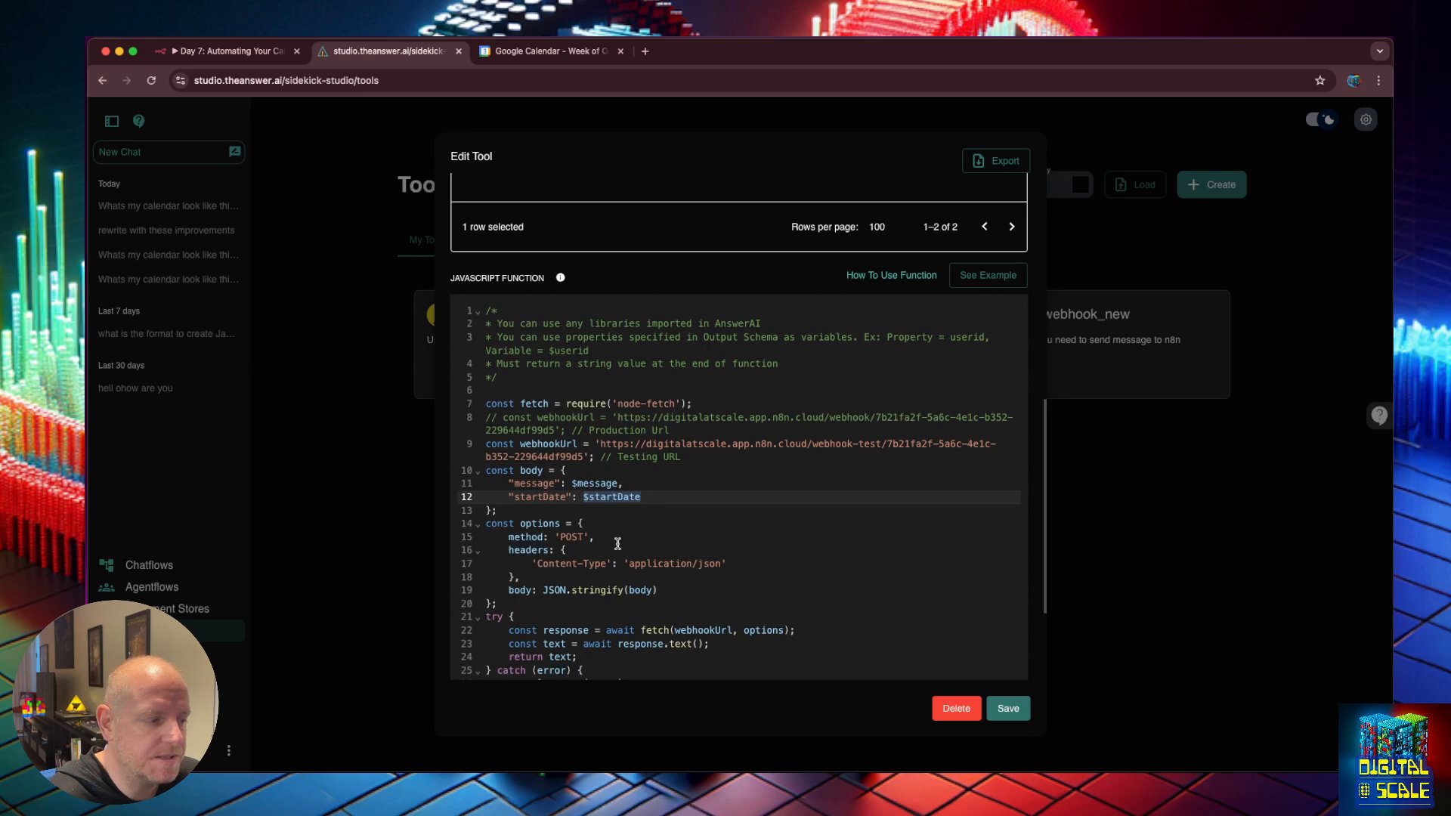
pyautogui.moveTo(698, 458); pyautogui.dragTo(490, 445)
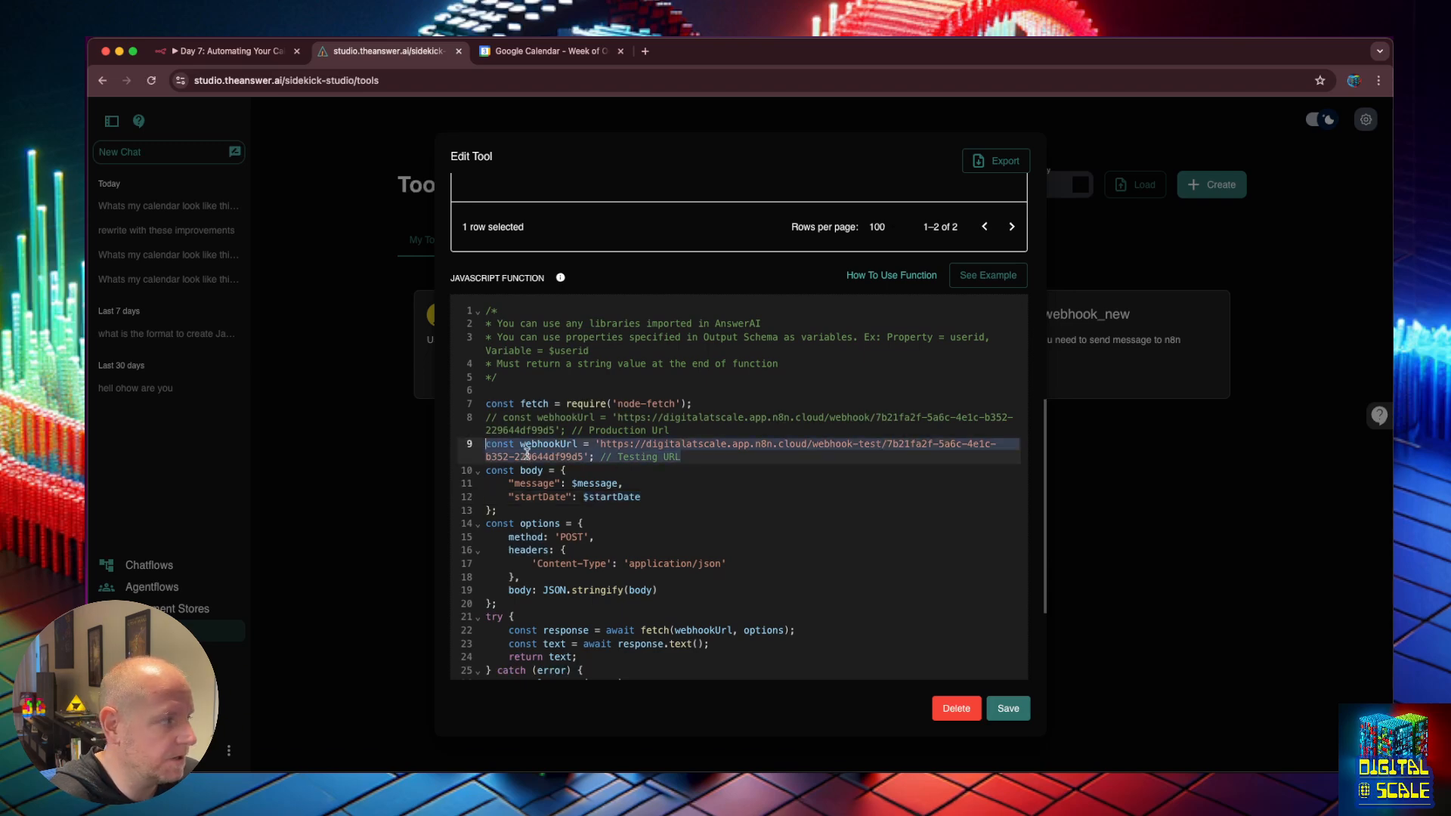
pyautogui.click(617, 483)
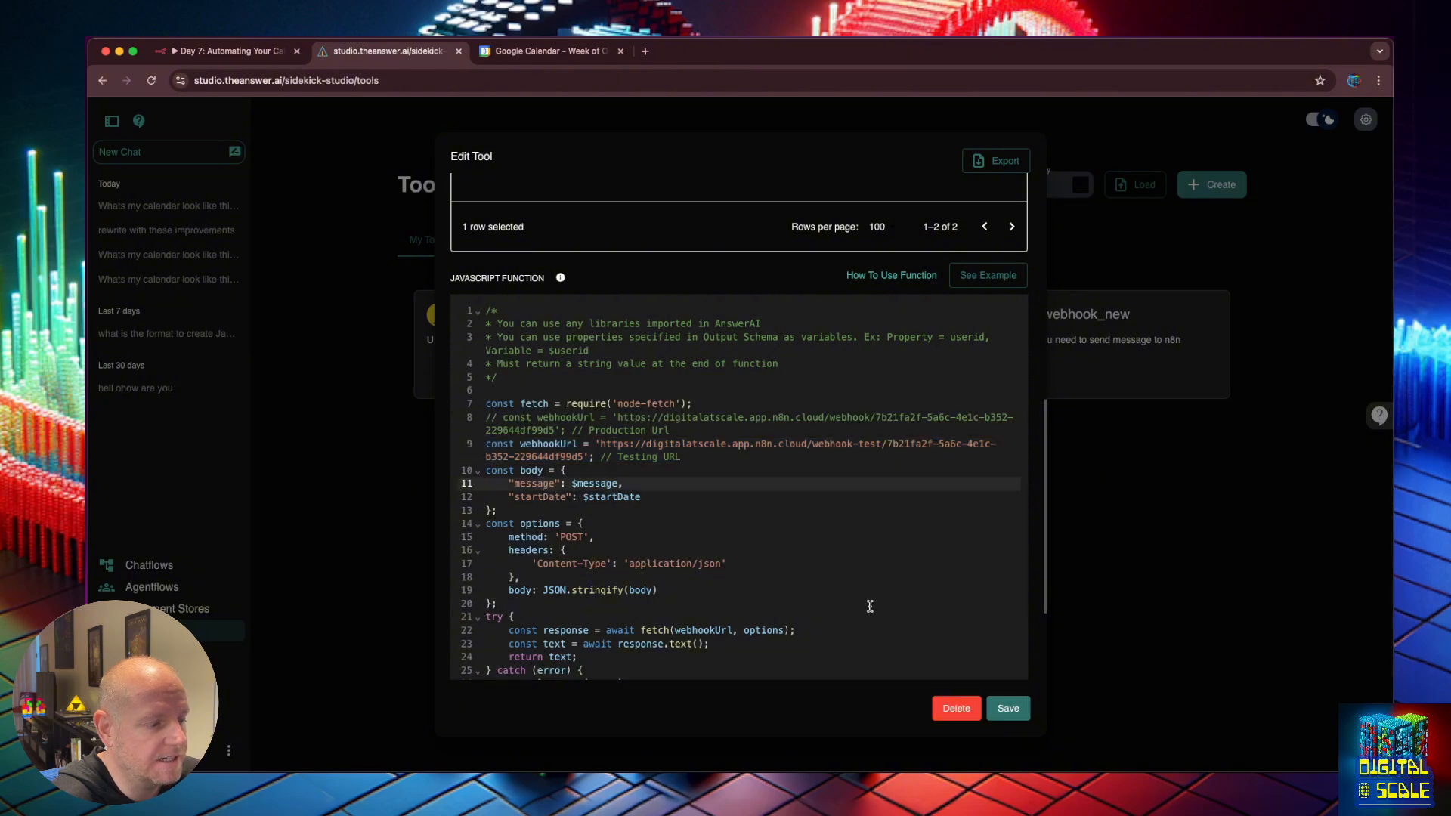
# Save the calendar tool changes and recheck the get_calendar_availability tool.
pyautogui.click(1009, 711)
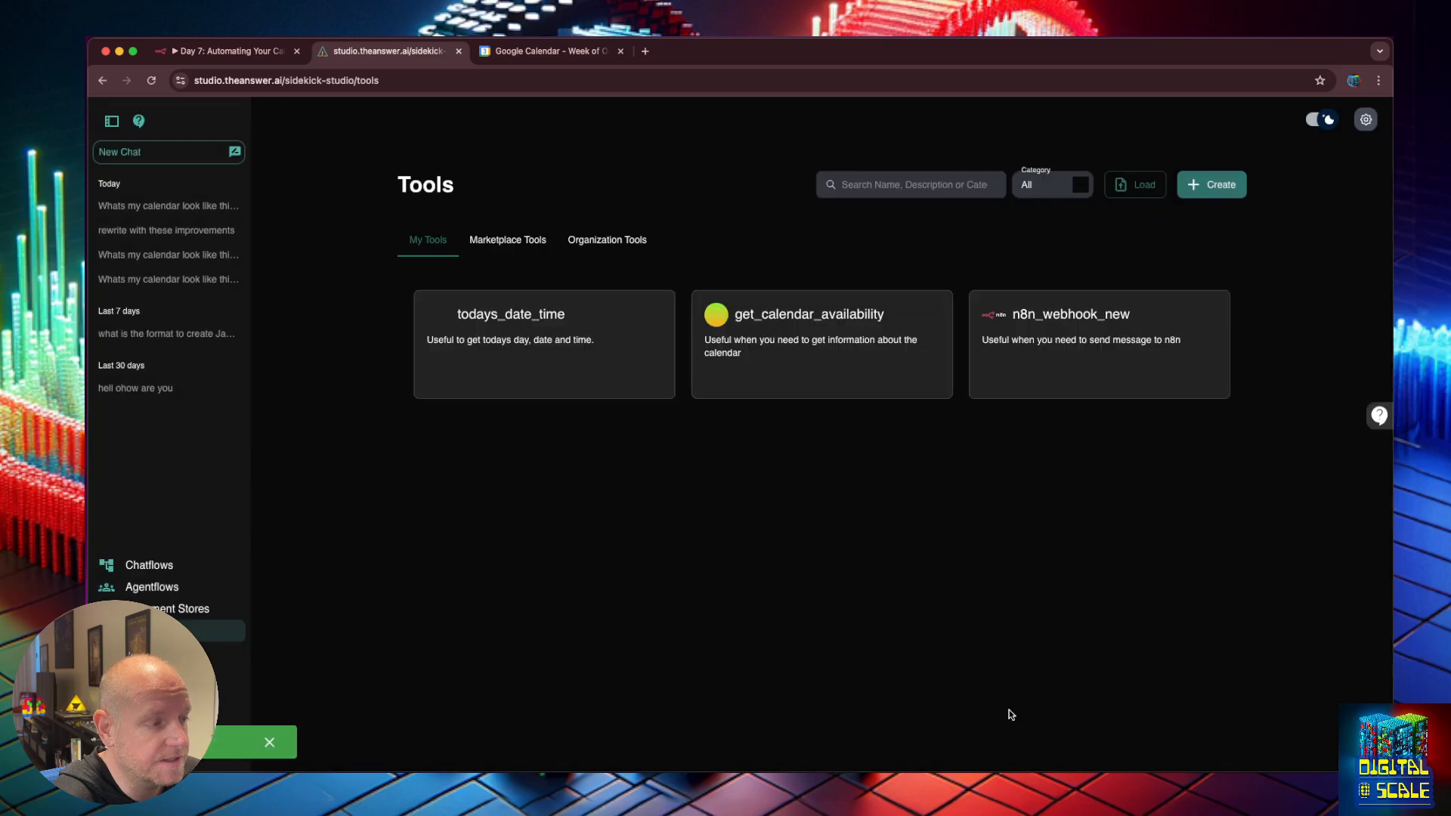
pyautogui.click(852, 316)
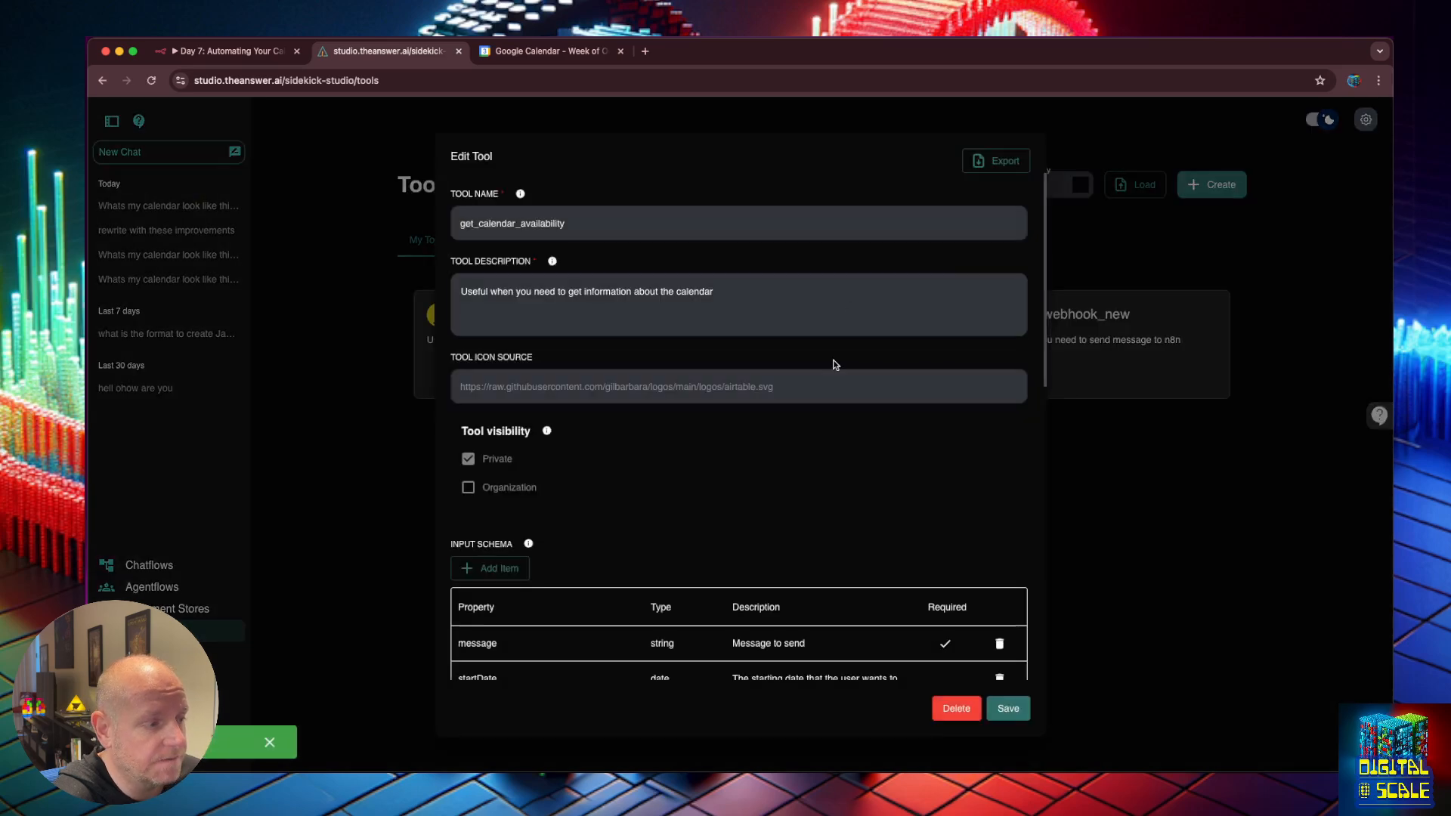
pyautogui.scroll(-5, 799, 442)
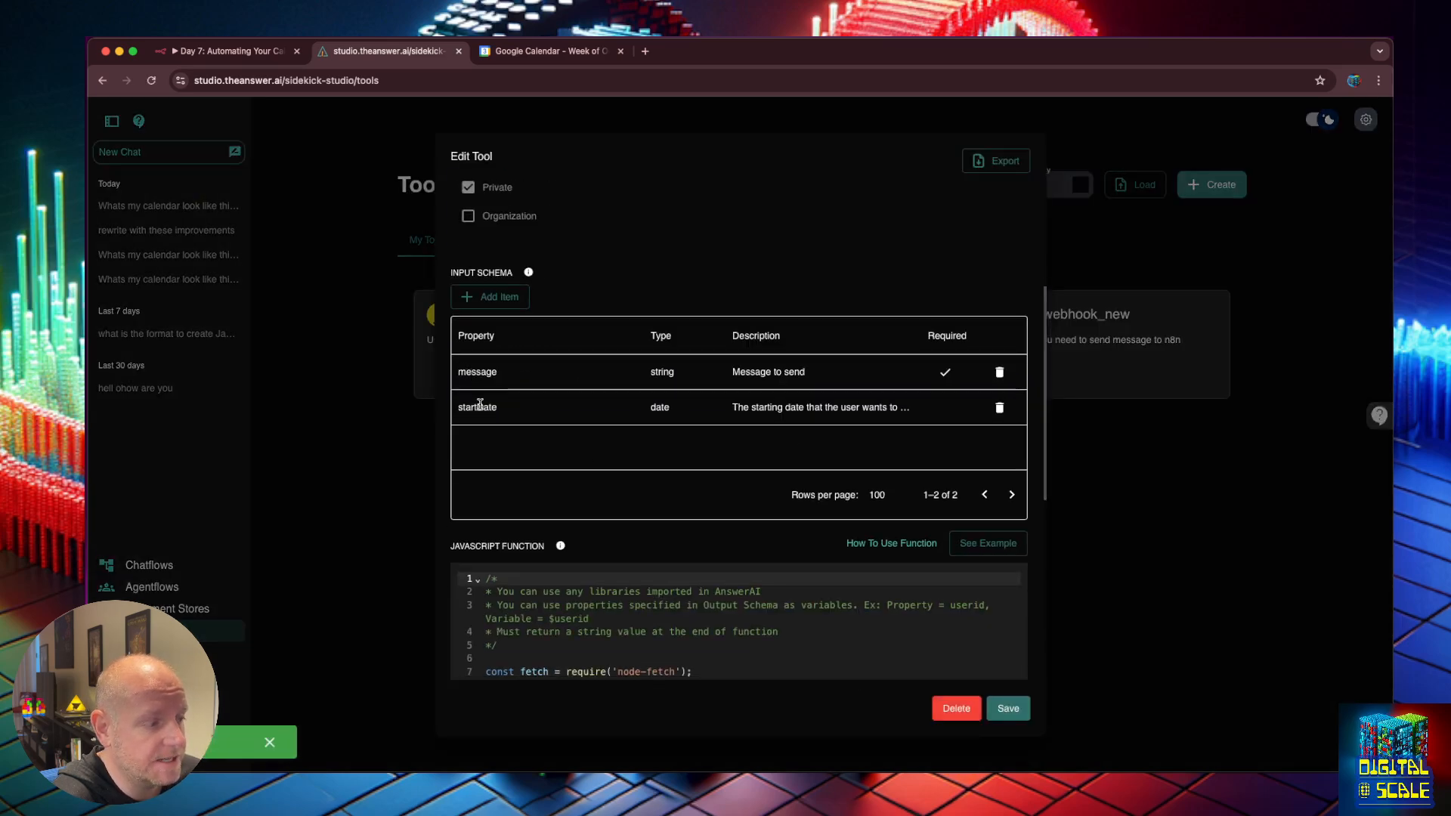
pyautogui.scroll(-1, 789, 454)
pyautogui.scroll(-3, 713, 560)
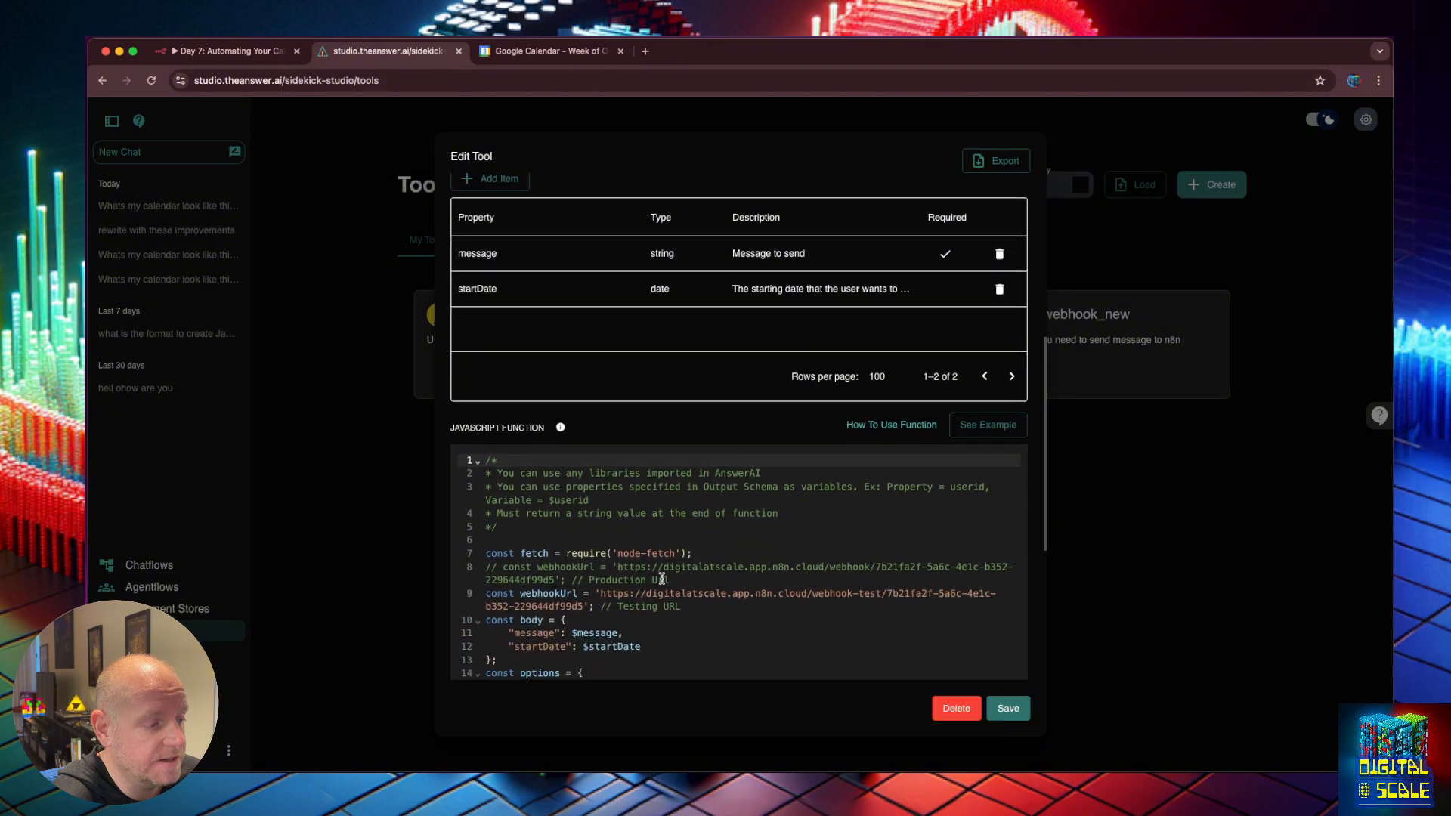
pyautogui.click(1077, 689)
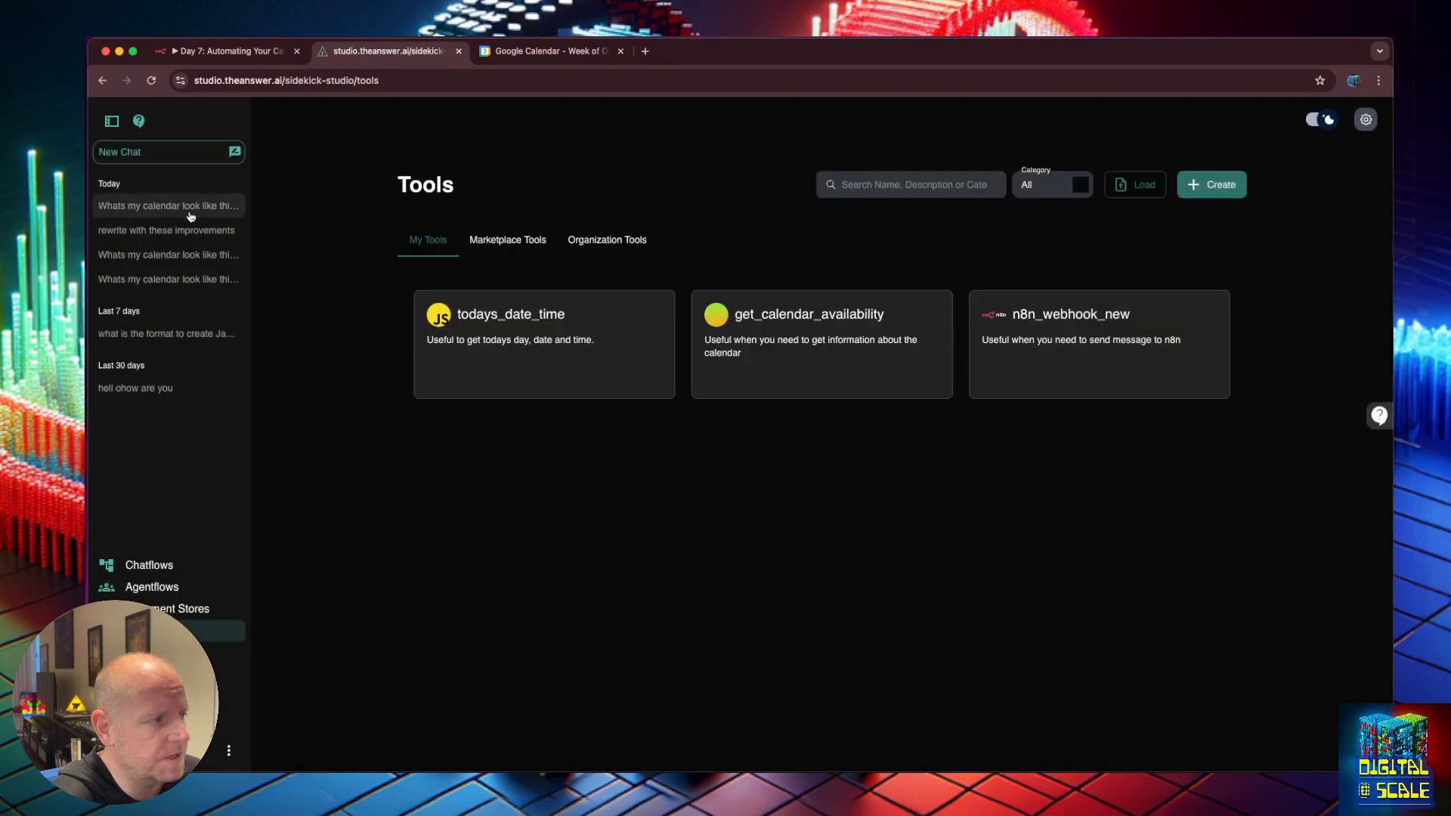
# Look at the existing Admin Sidekick chatflow from the chatflows list.
pyautogui.click(146, 575)
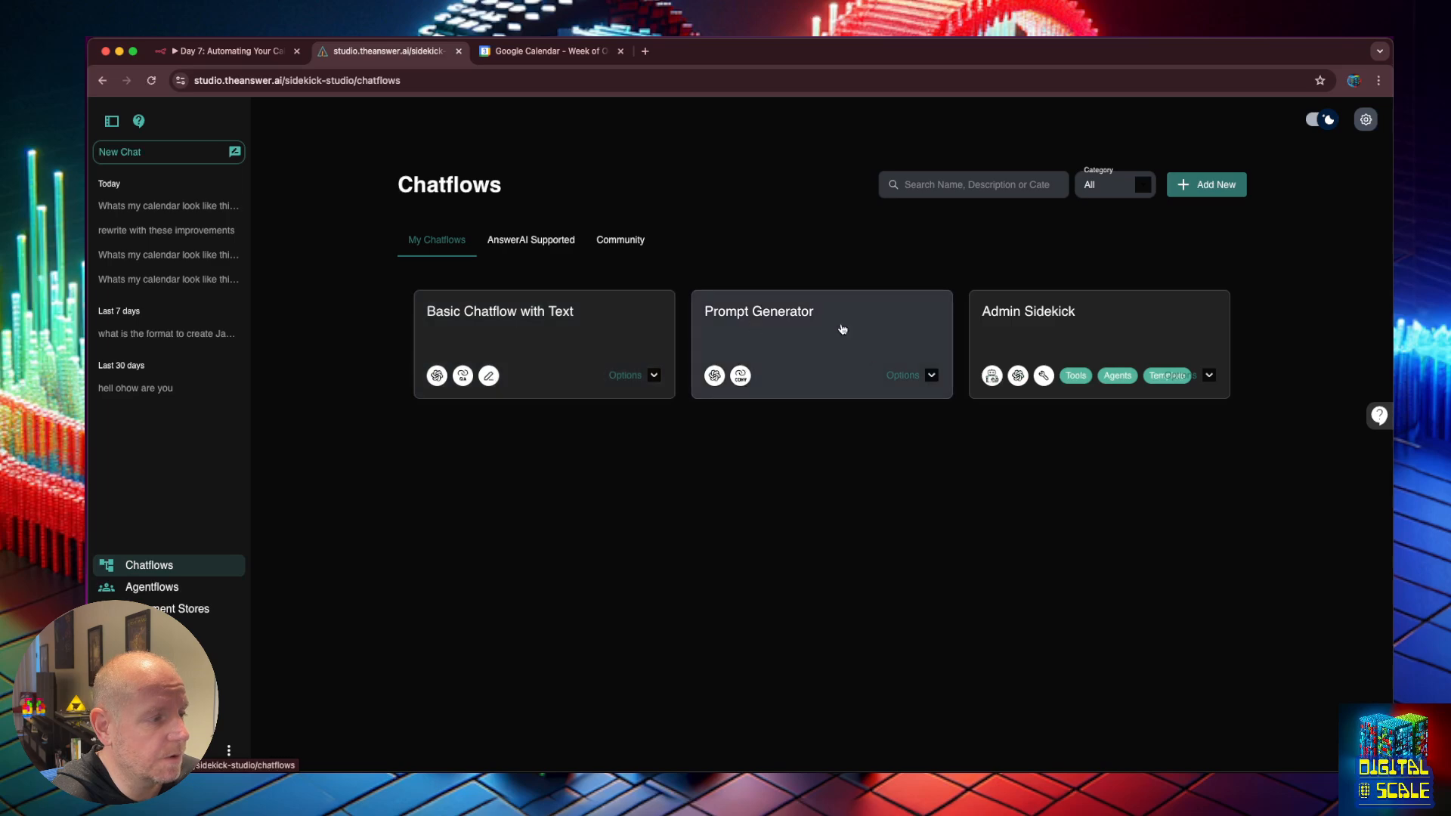
pyautogui.click(1045, 317)
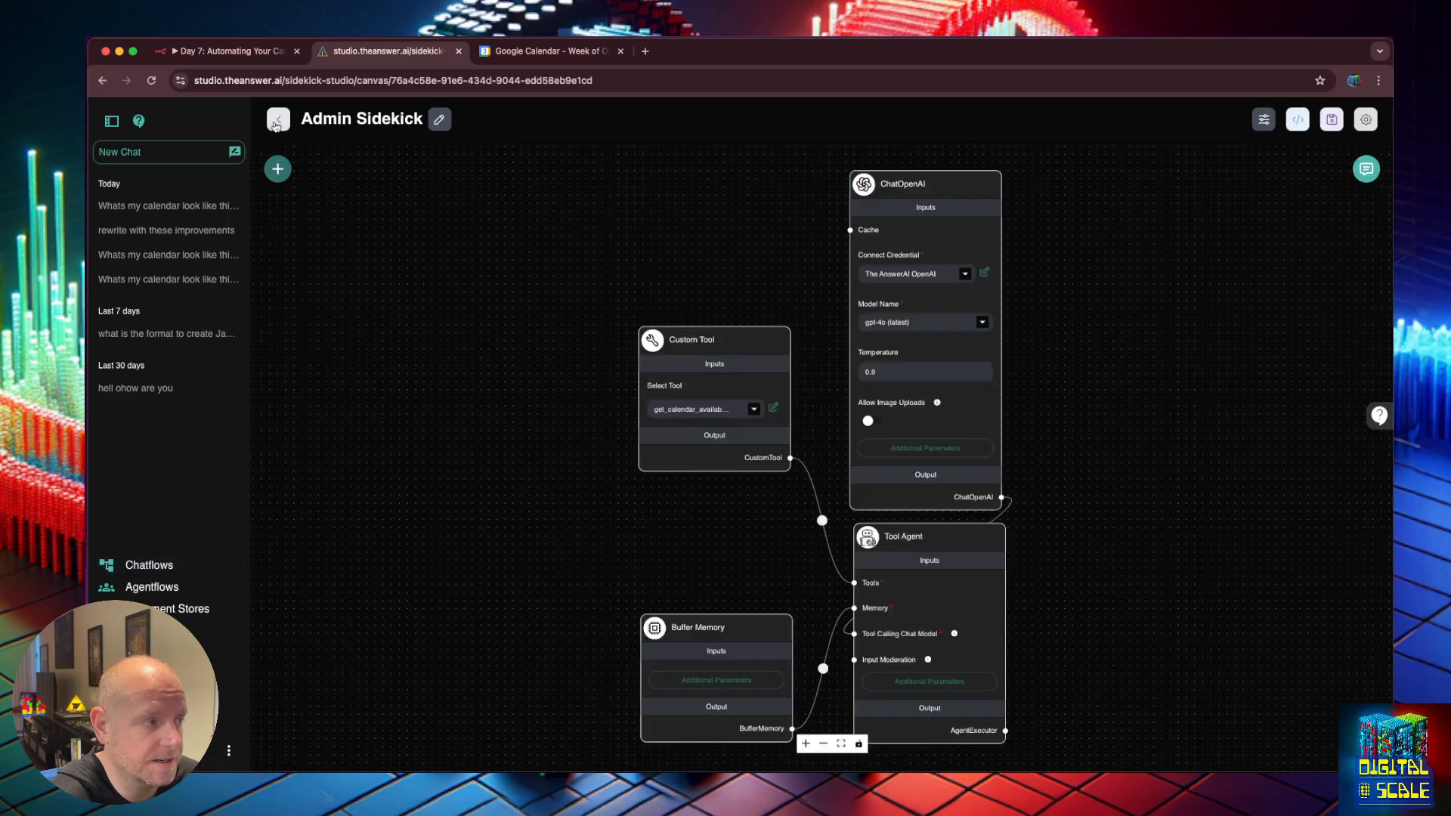
pyautogui.click(276, 123)
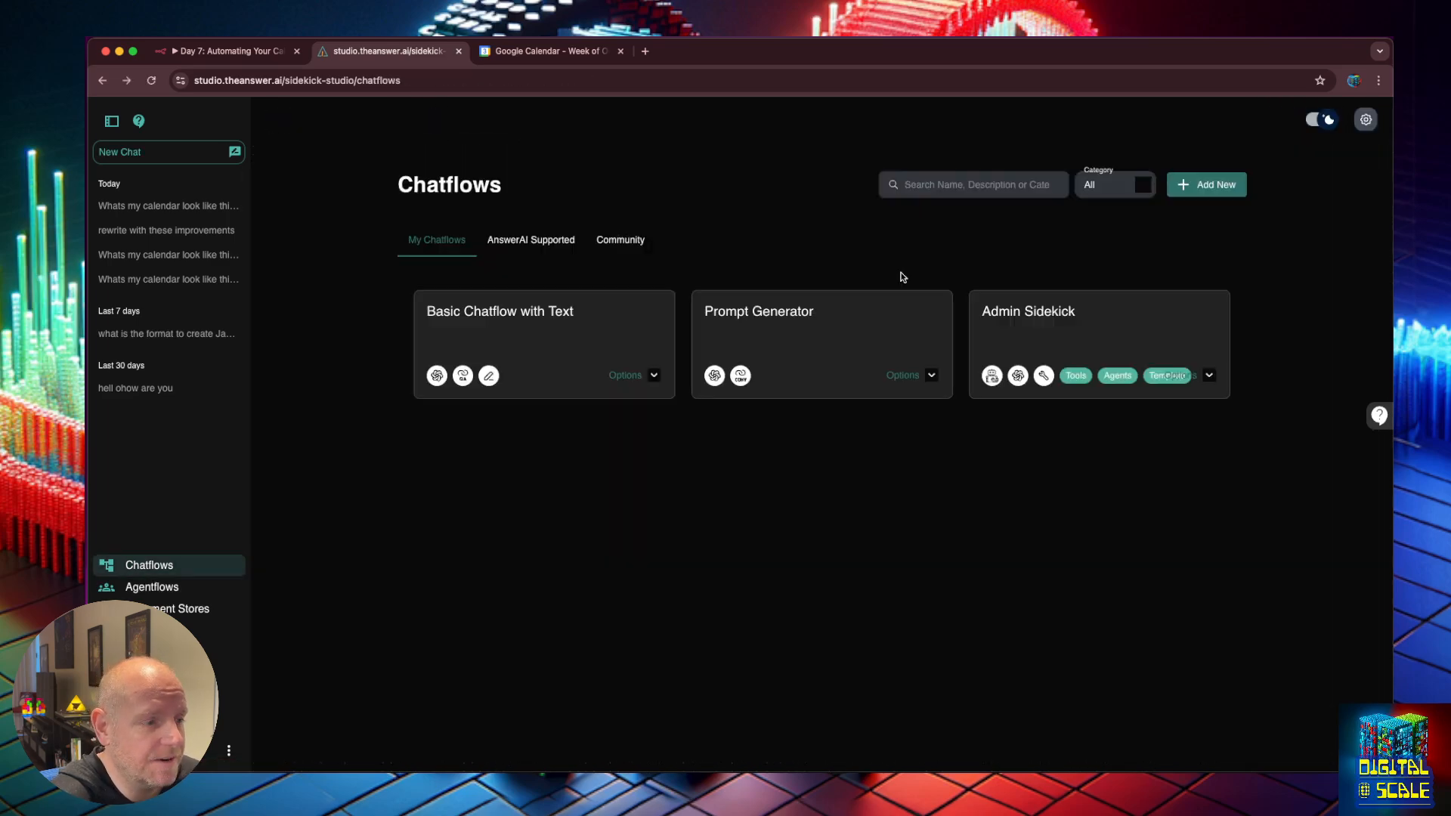
# Search the AnswerAI Supported chatflows for 'sid' and open Sidekick Starter Chatflow.
pyautogui.click(528, 241)
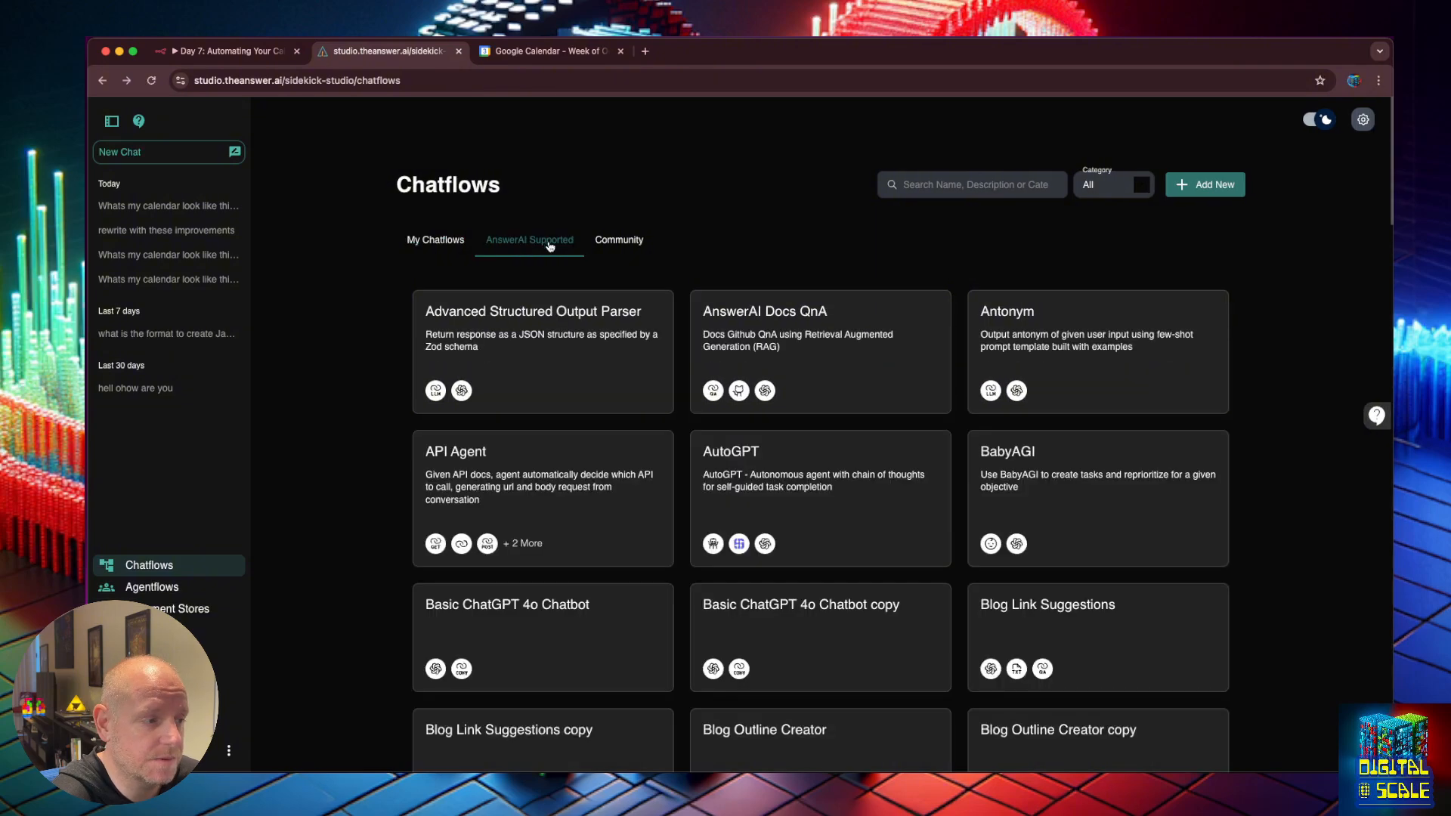
pyautogui.click(931, 185)
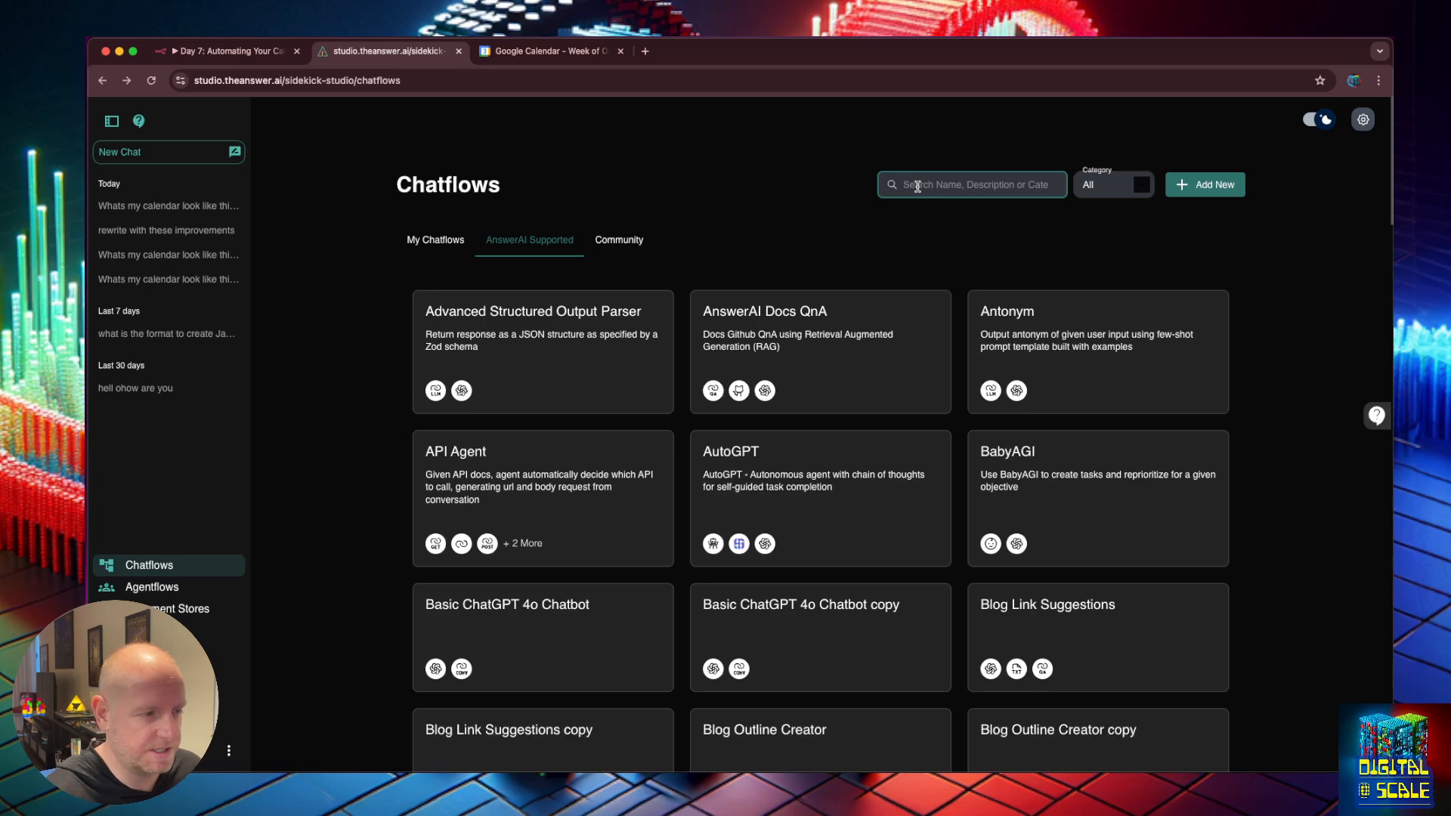
pyautogui.write('sid')
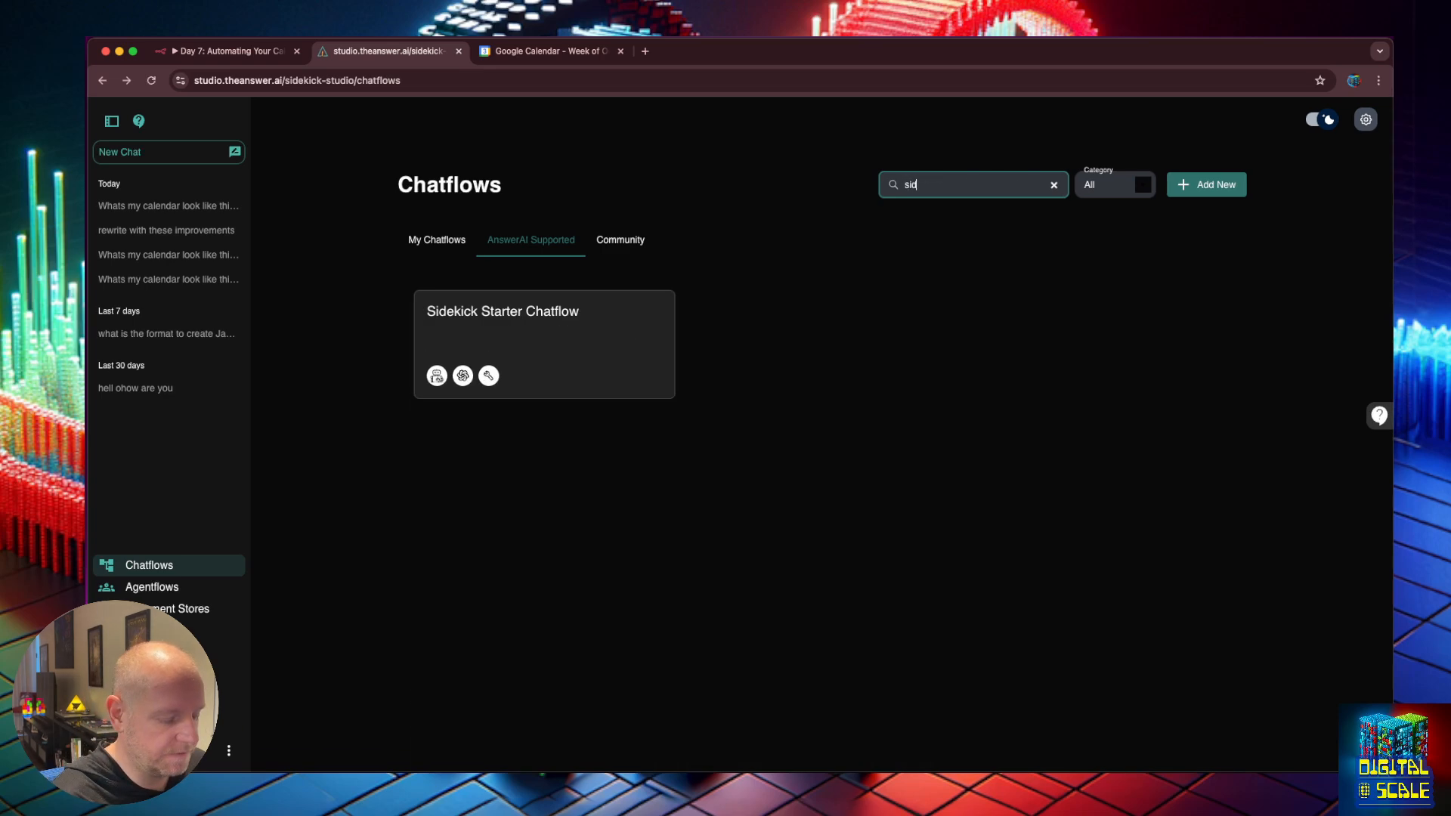
pyautogui.click(550, 322)
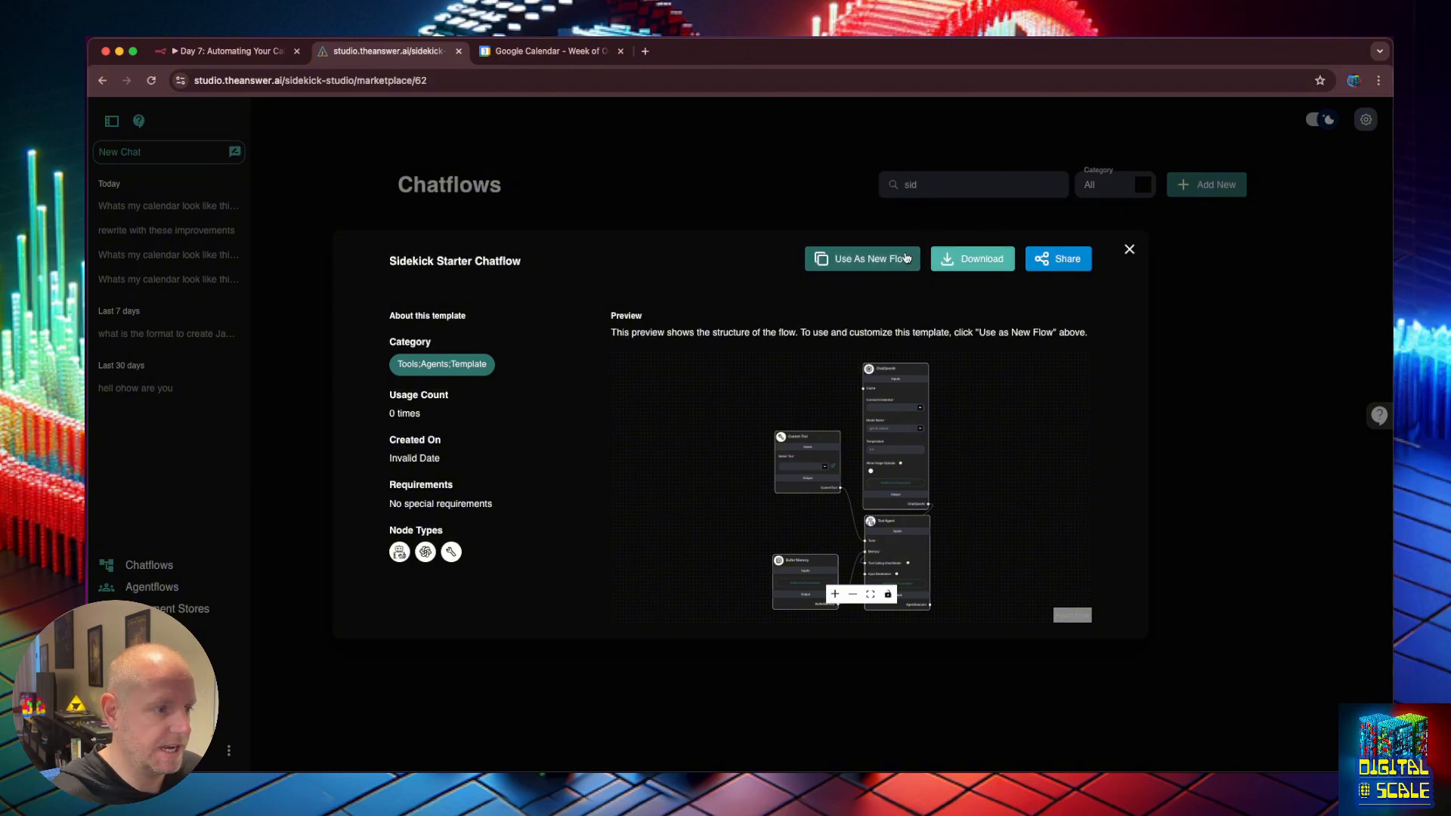
# Use the template as a new flow with ChatOpenAI on The AnswerAI OpenAI and Custom Tool get_calendar_availability.
pyautogui.click(883, 263)
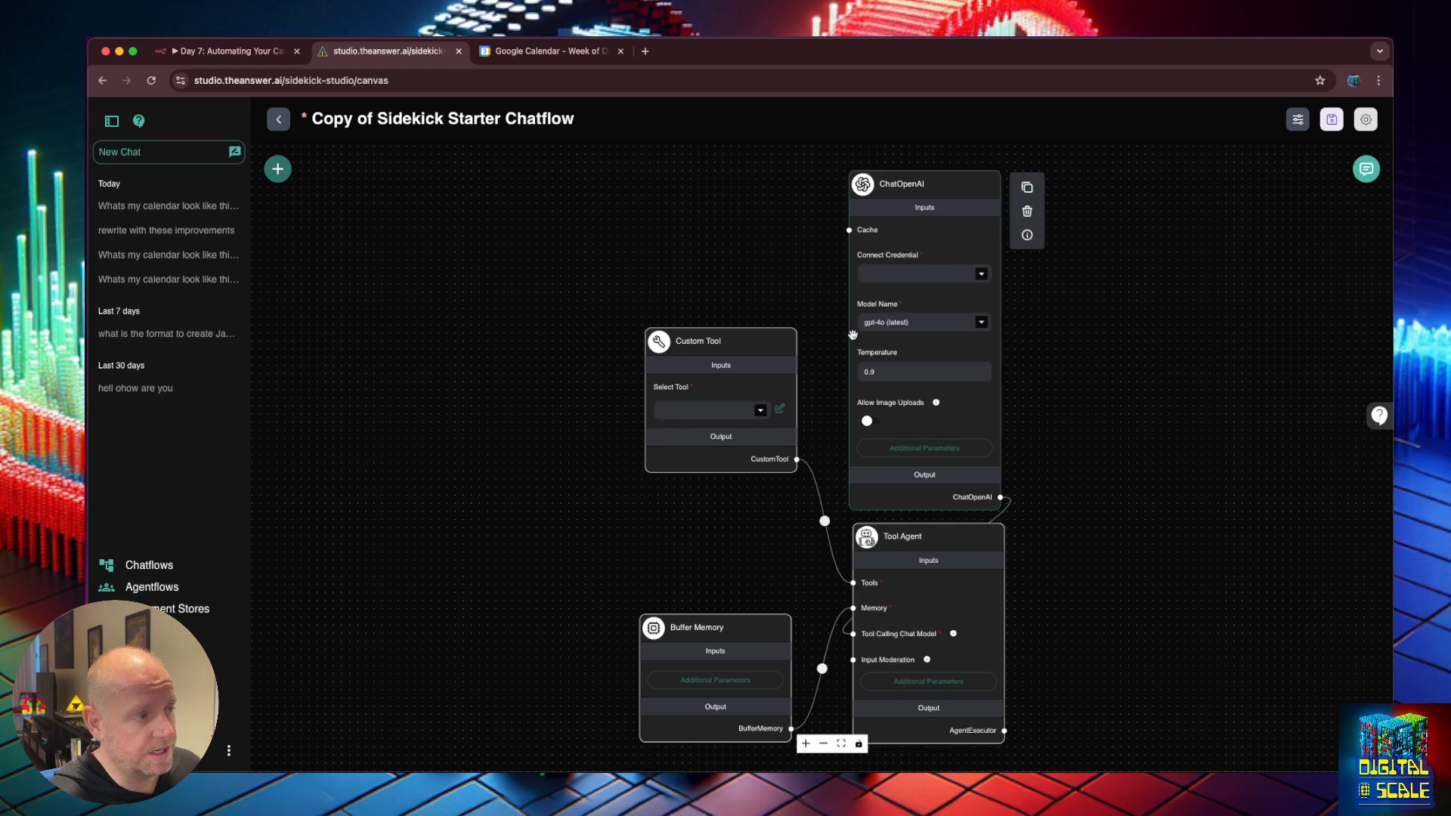
pyautogui.click(981, 275)
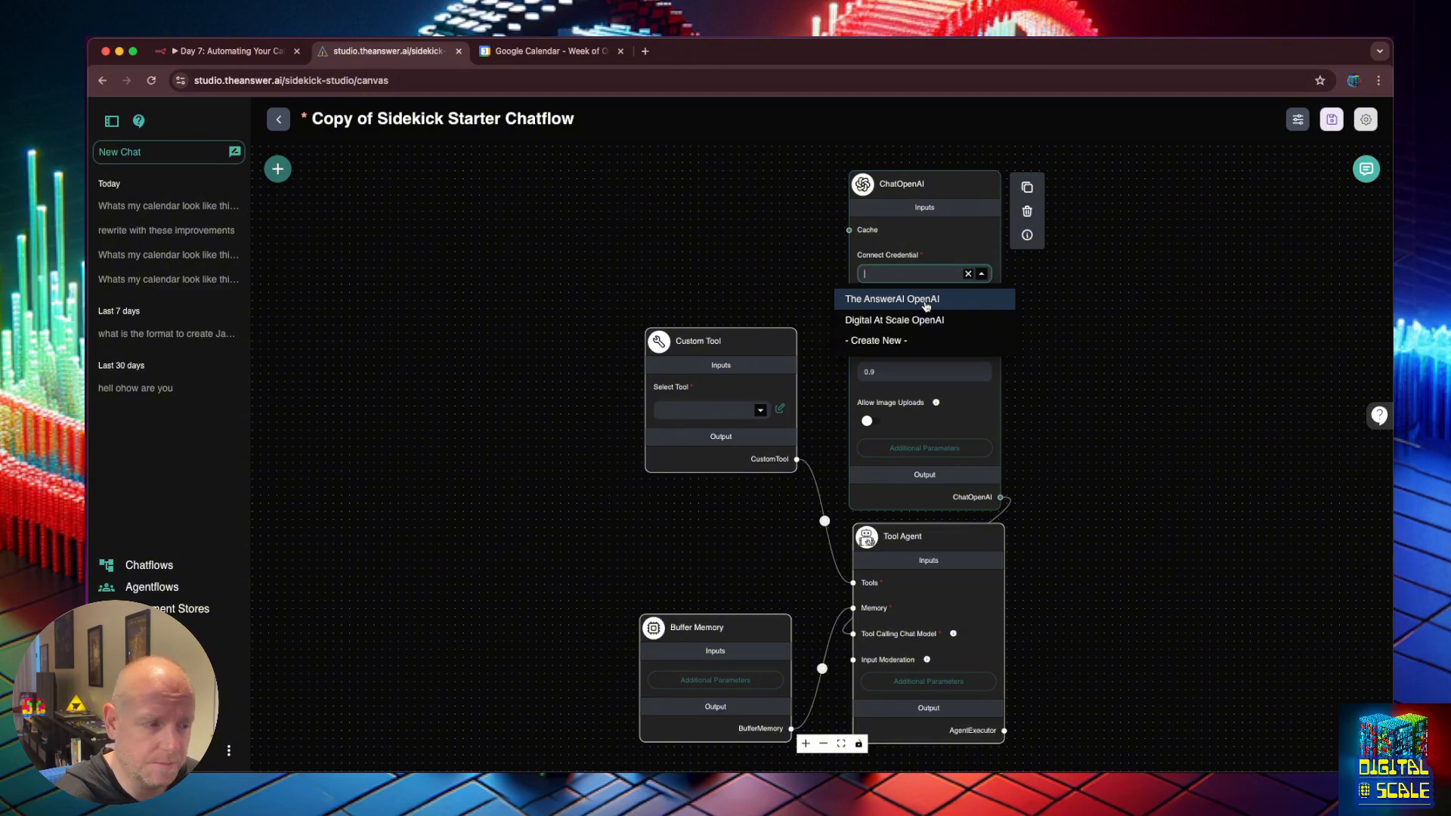
pyautogui.click(926, 300)
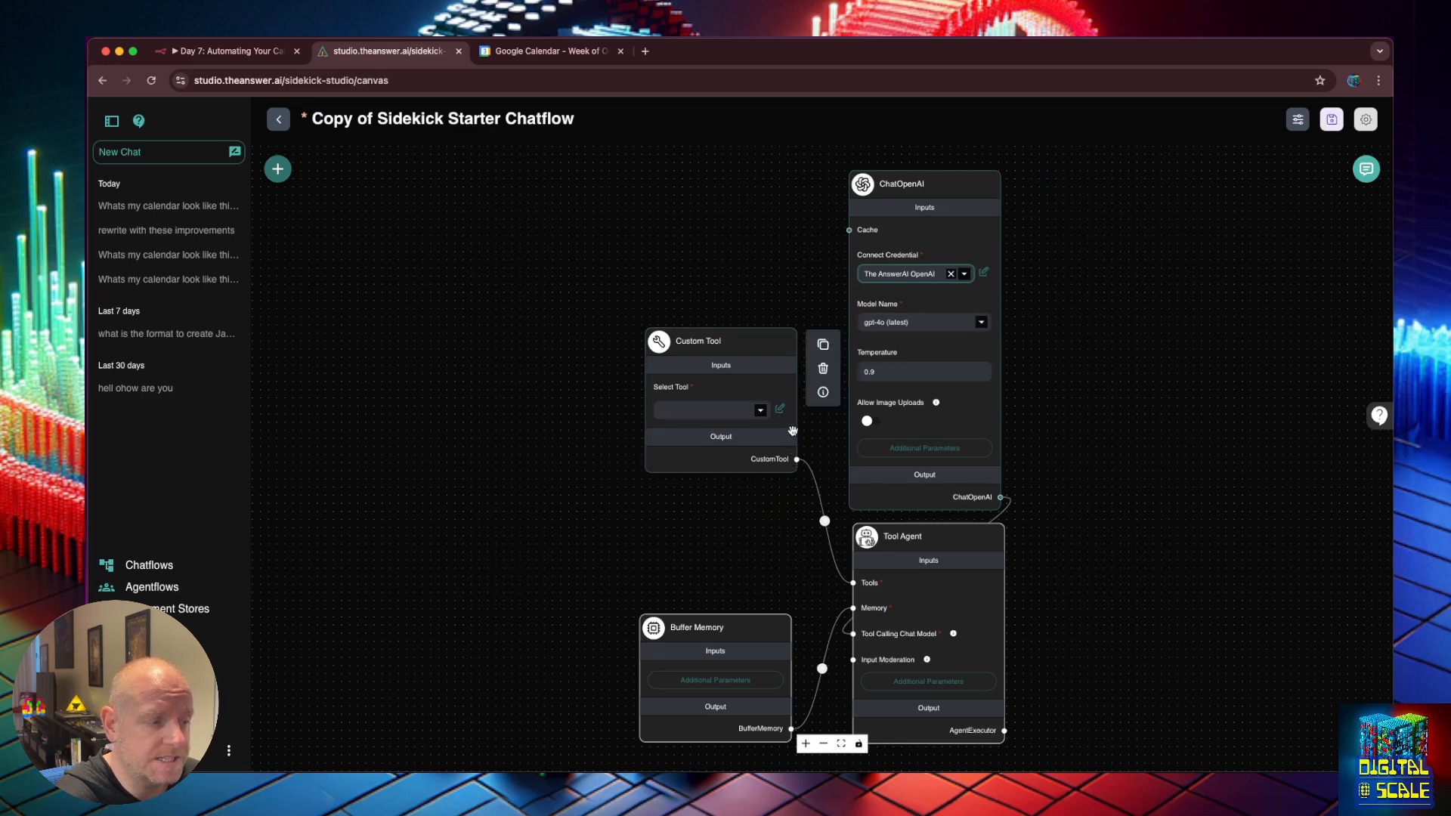
pyautogui.click(760, 411)
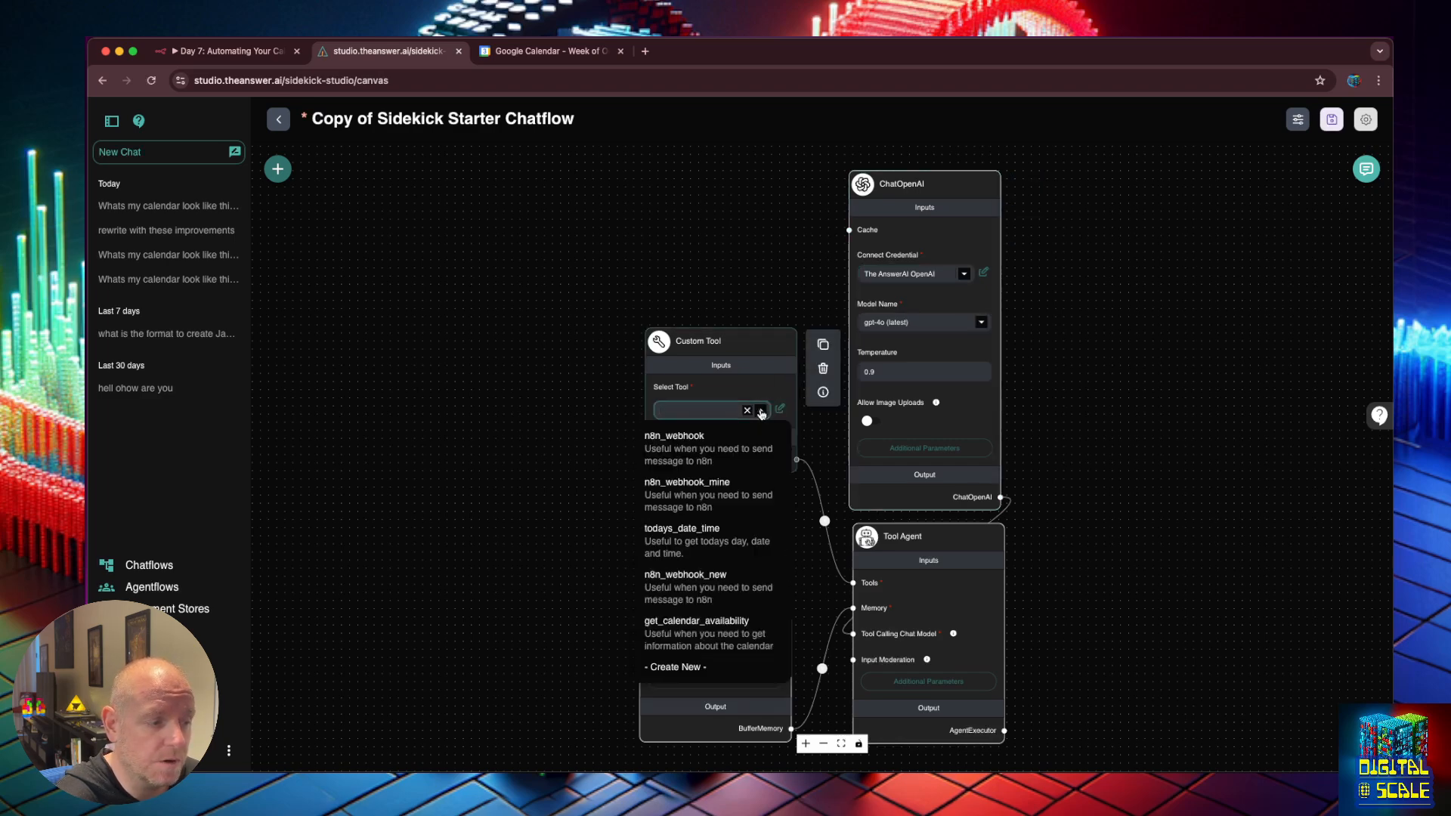
pyautogui.click(725, 627)
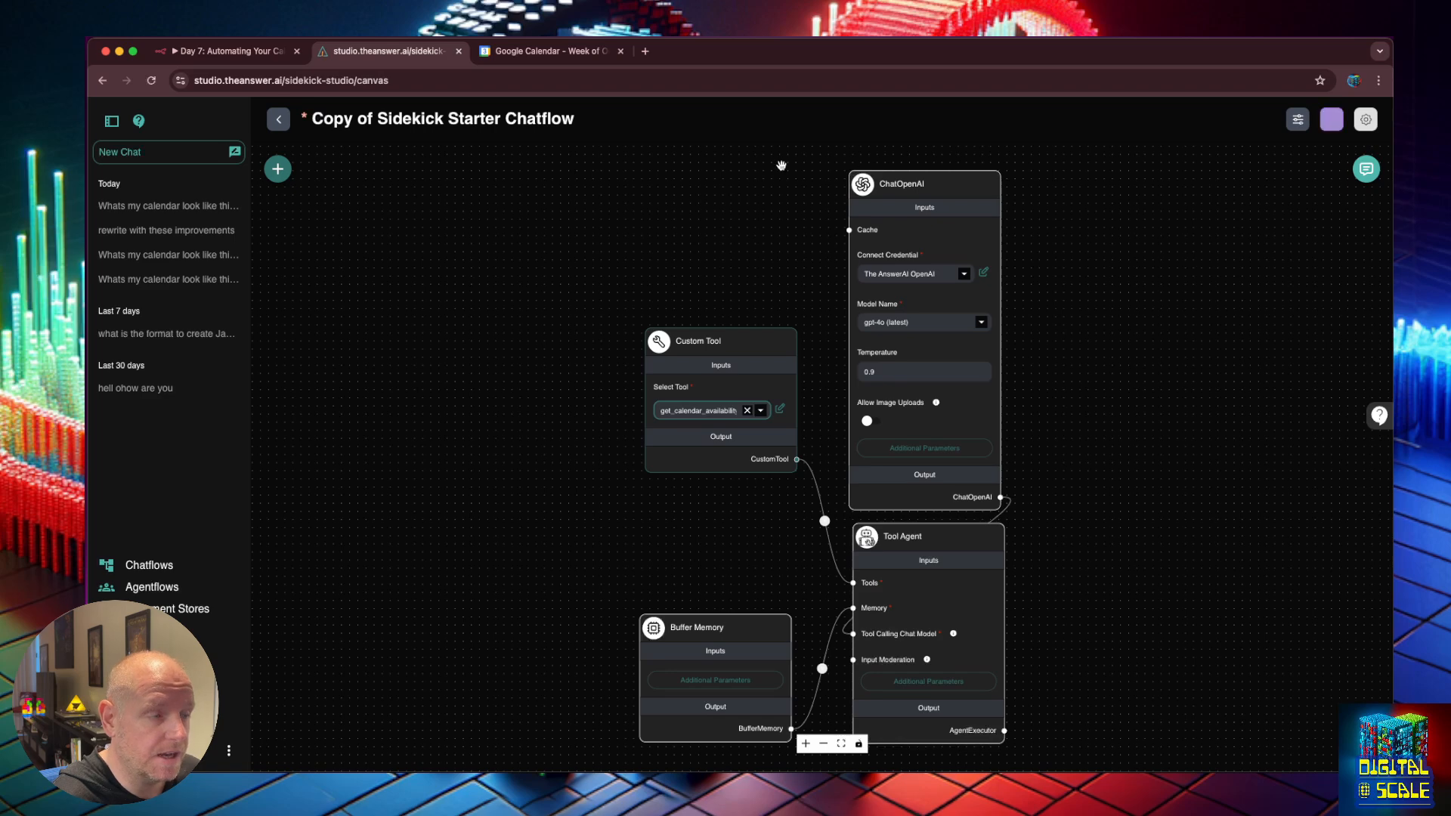
# Add a Dall-E Post node from the Tools category beside ChatOpenAI.
pyautogui.click(277, 170)
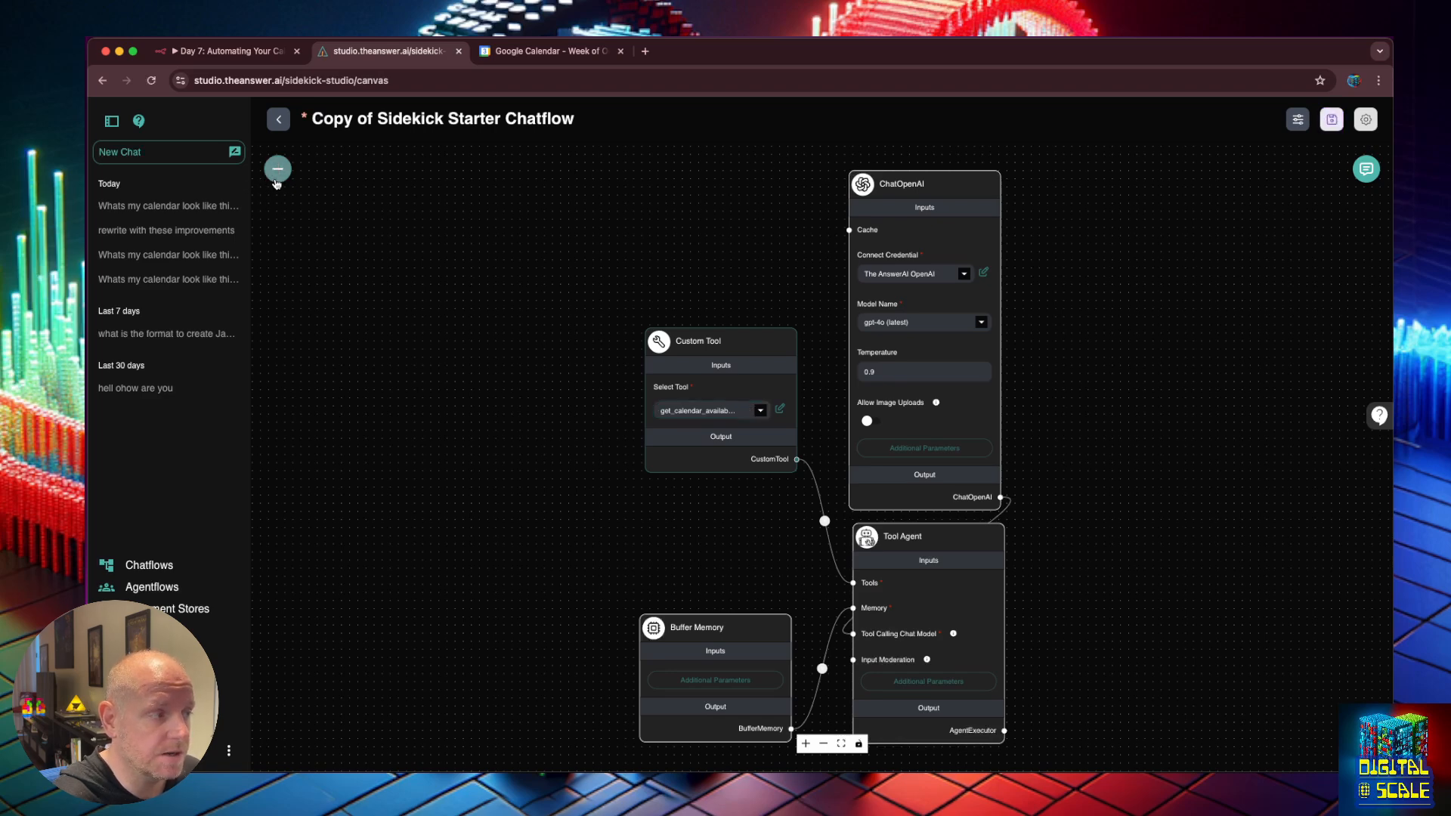
pyautogui.click(316, 247)
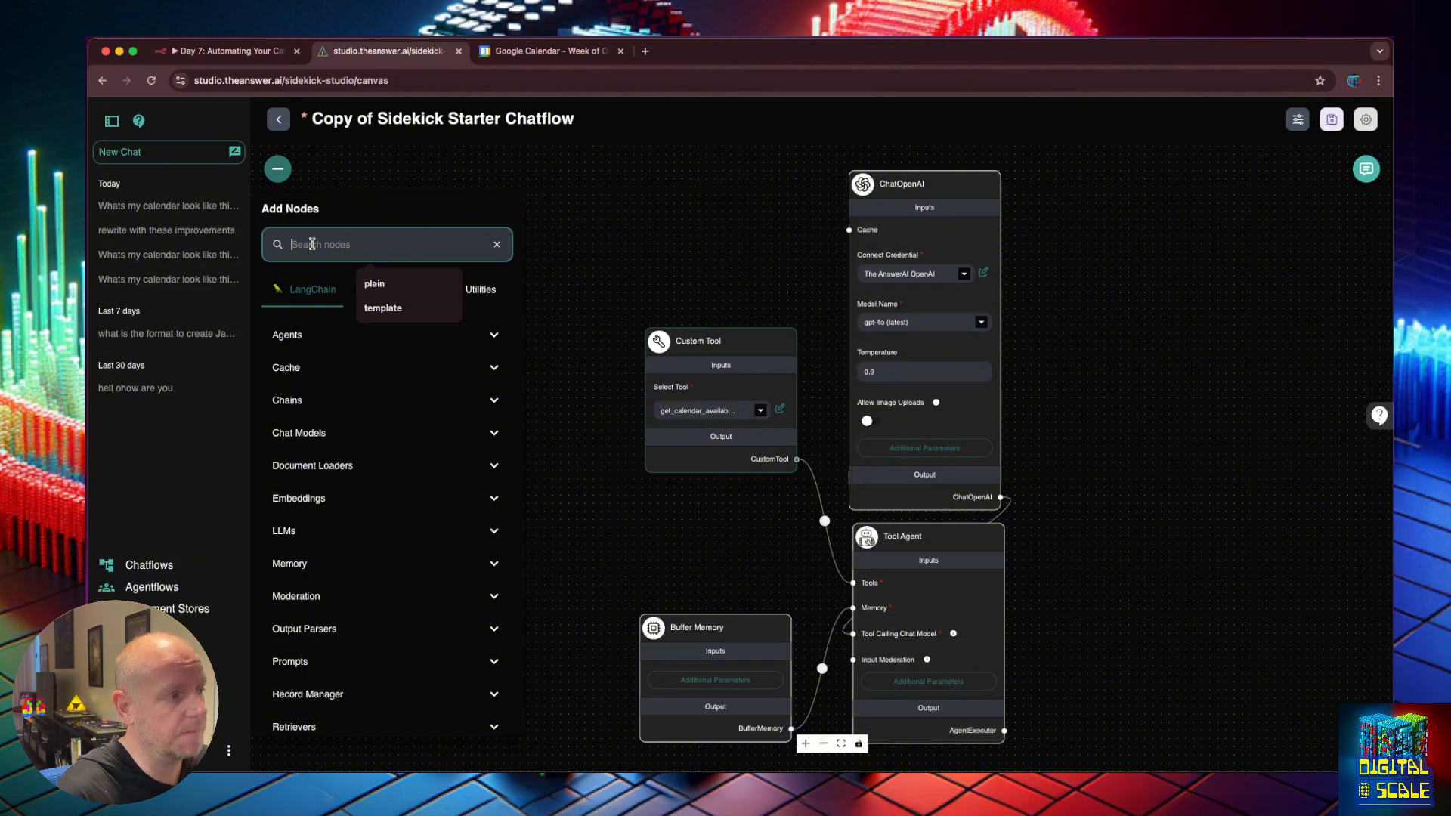
pyautogui.scroll(-3, 366, 605)
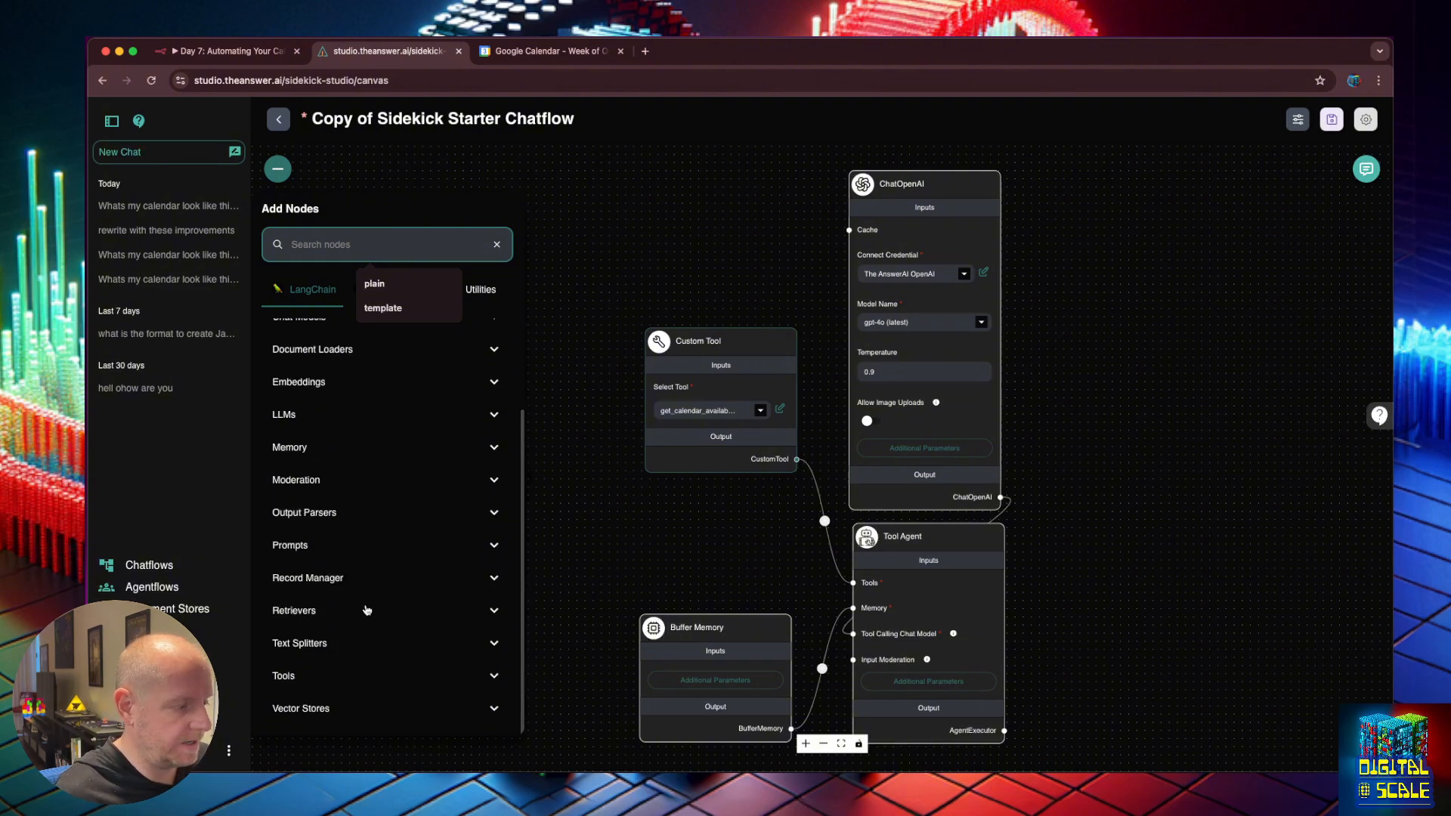
pyautogui.click(399, 678)
pyautogui.scroll(-9, 393, 657)
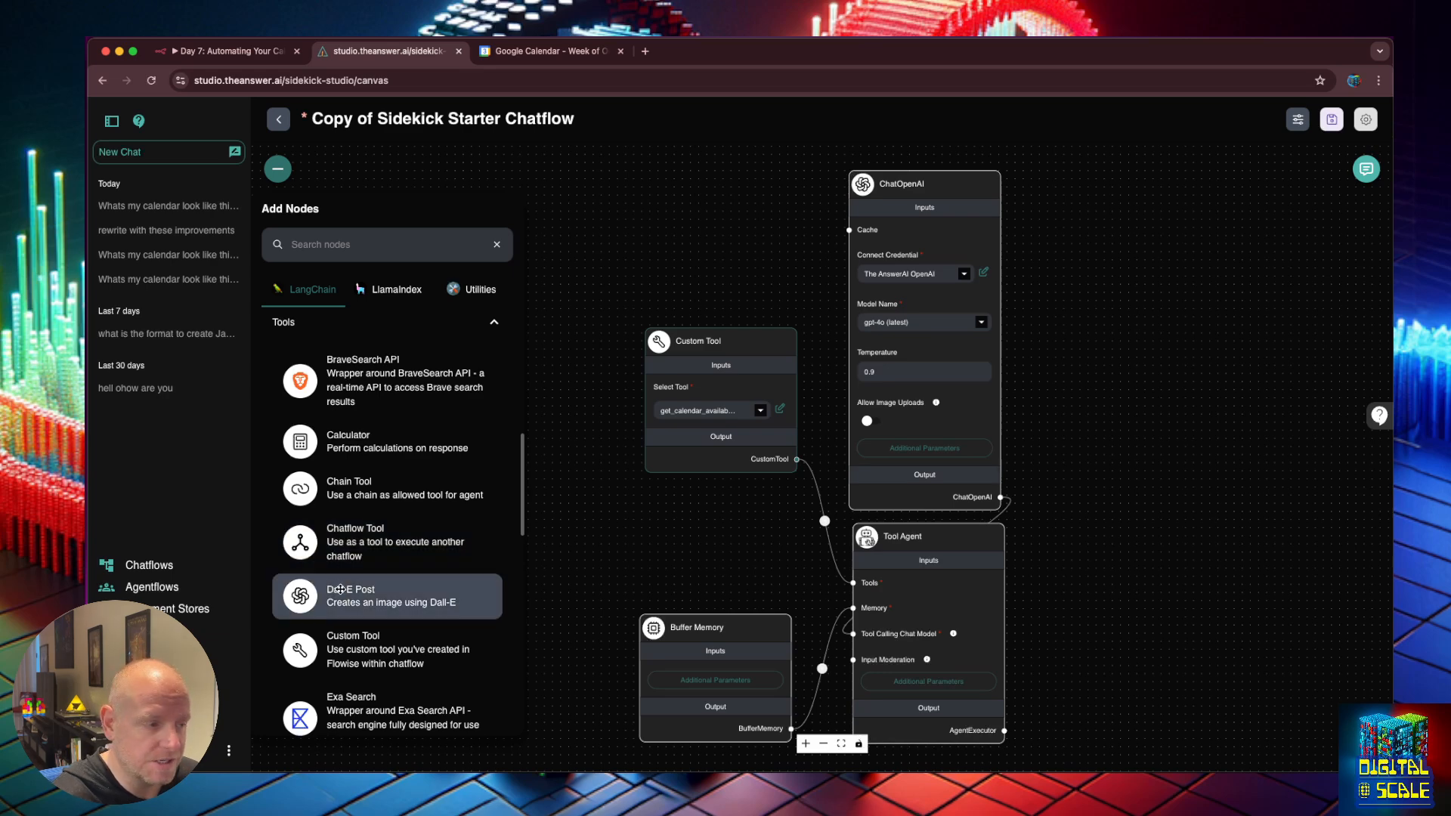
pyautogui.moveTo(340, 589); pyautogui.dragTo(683, 188)
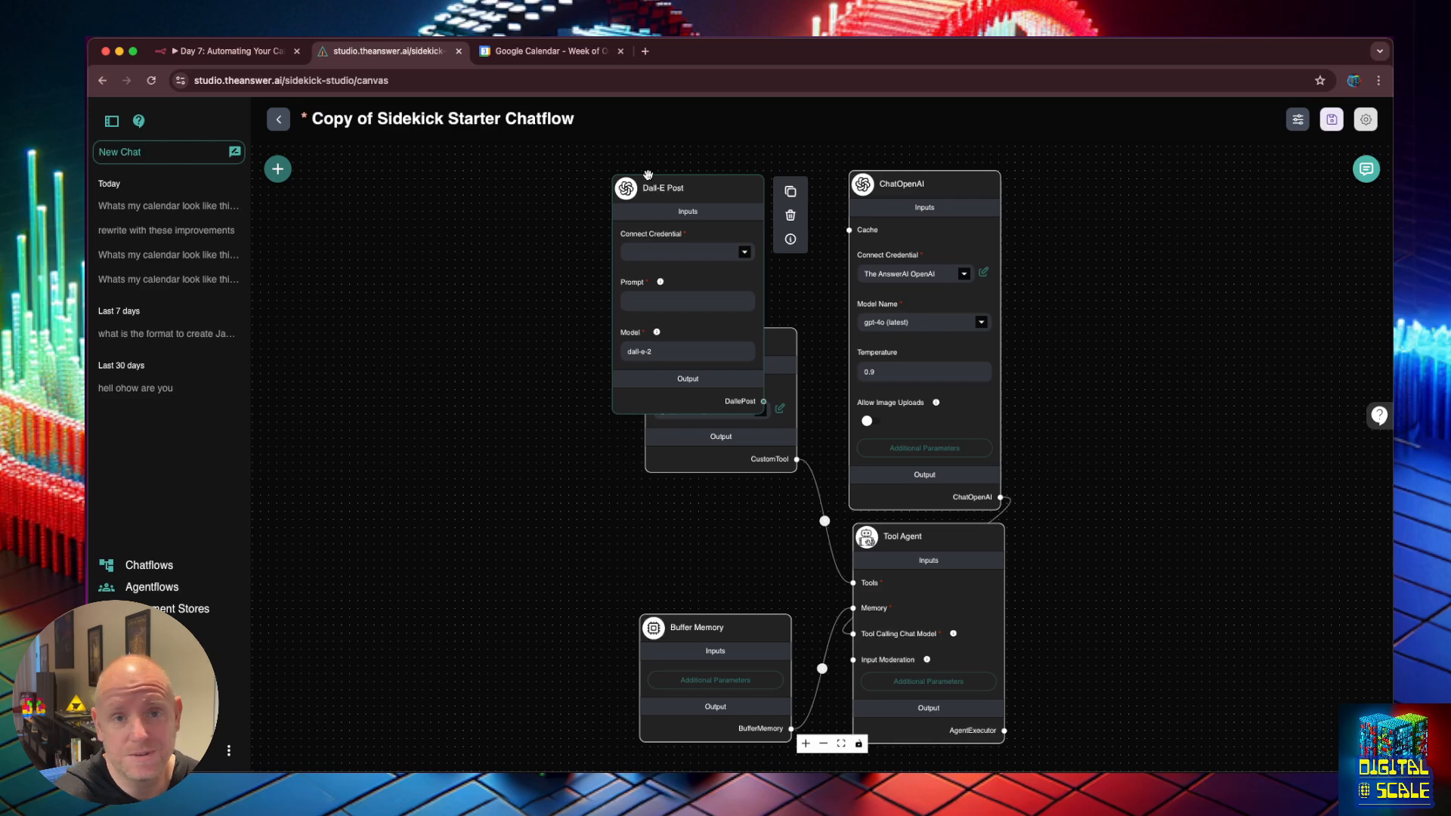
pyautogui.moveTo(648, 175); pyautogui.dragTo(679, 169)
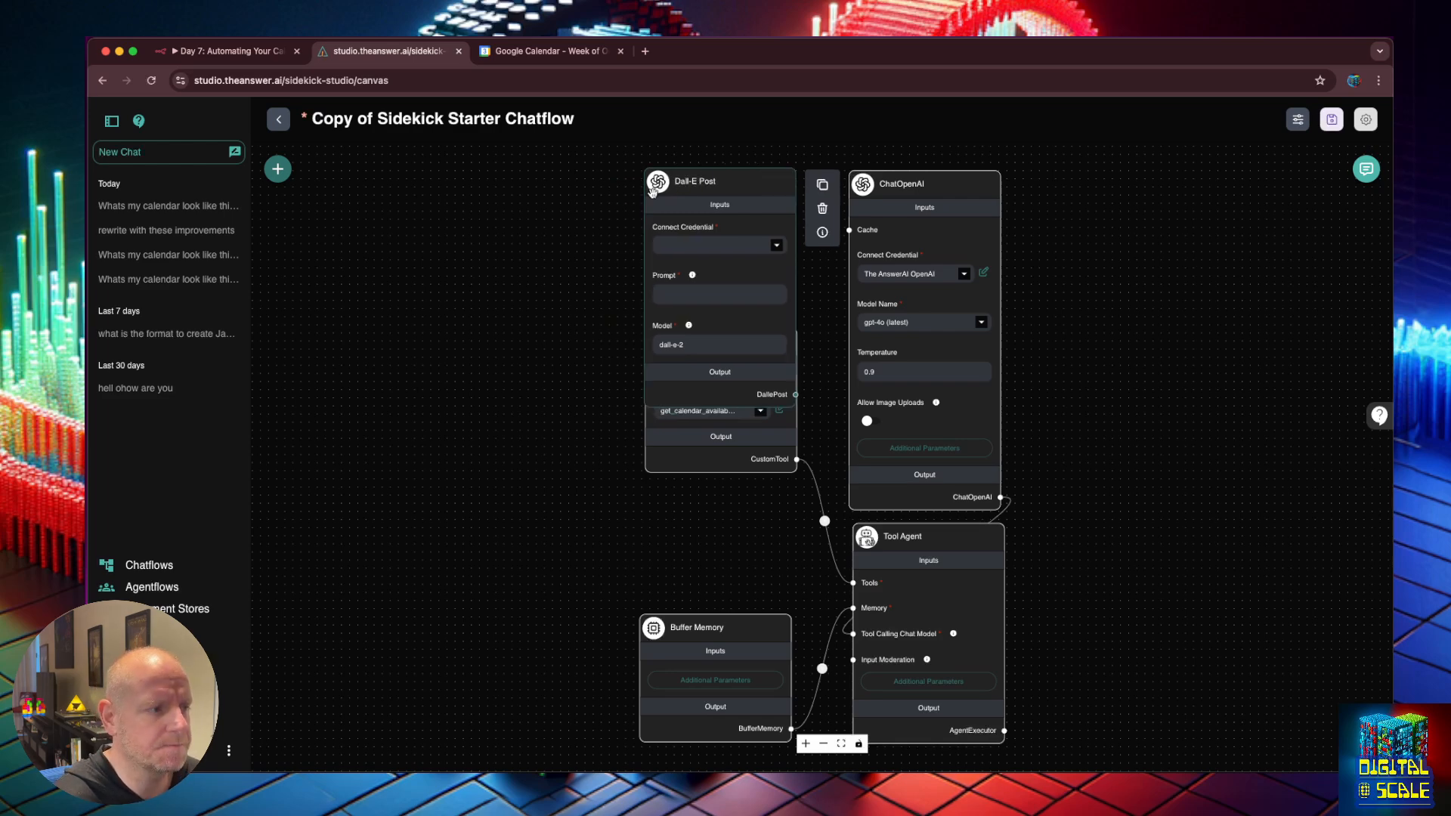
# Give Dall-E Post The AnswerAI OpenAI credential and model dall-e-3.
pyautogui.click(775, 247)
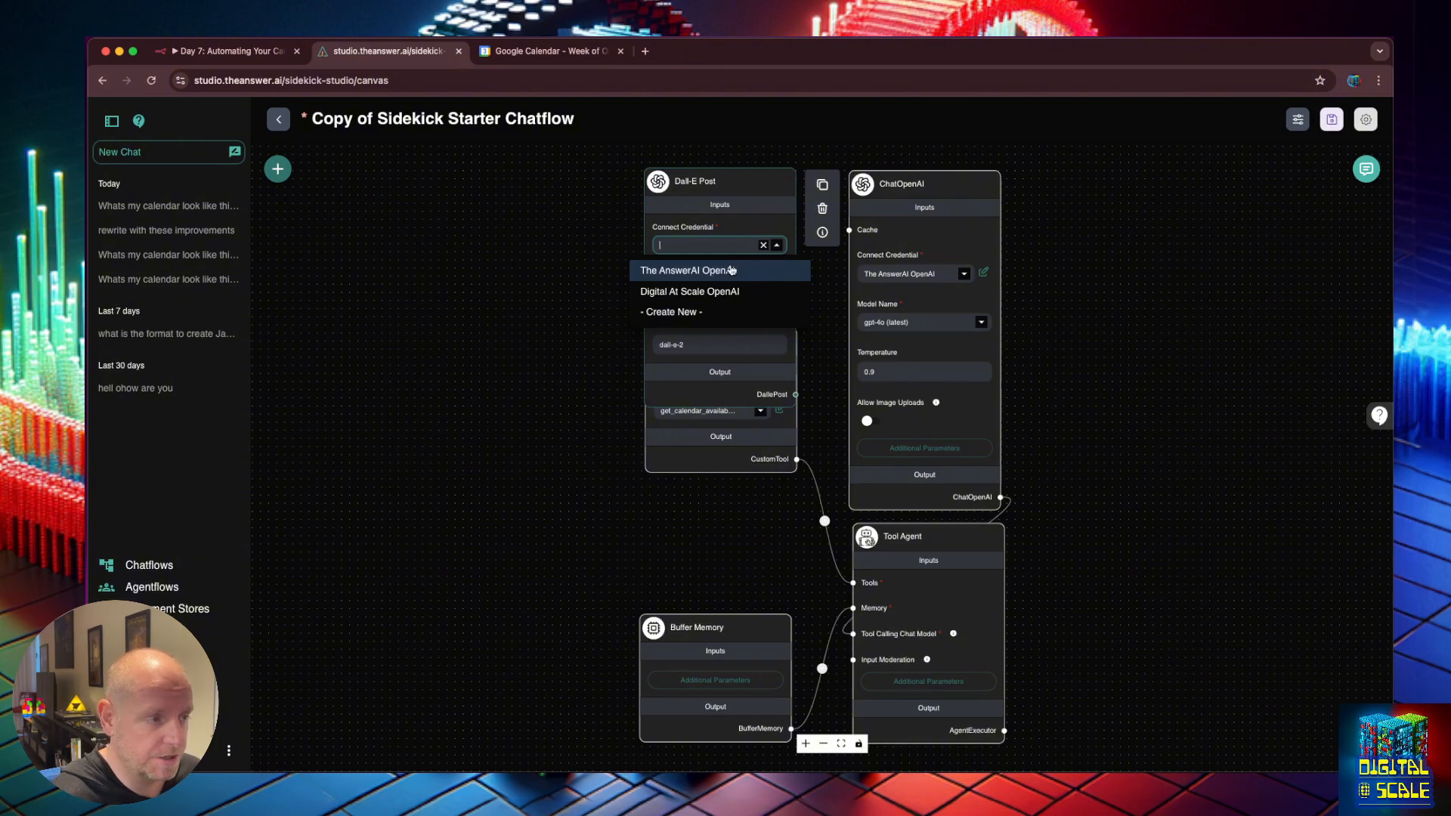
pyautogui.click(731, 270)
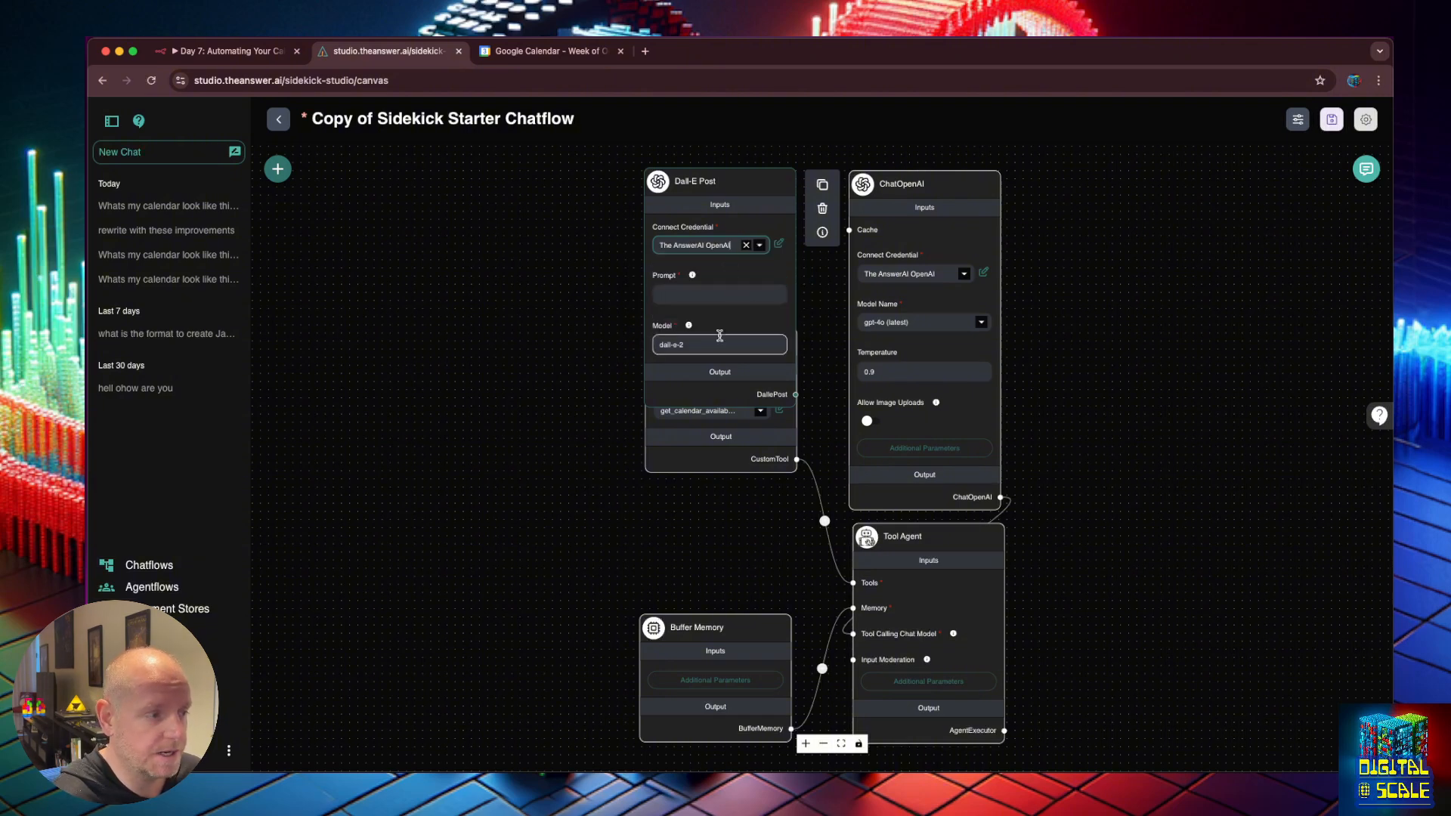
pyautogui.click(697, 349)
pyautogui.press('BackSpace')
pyautogui.write('3')
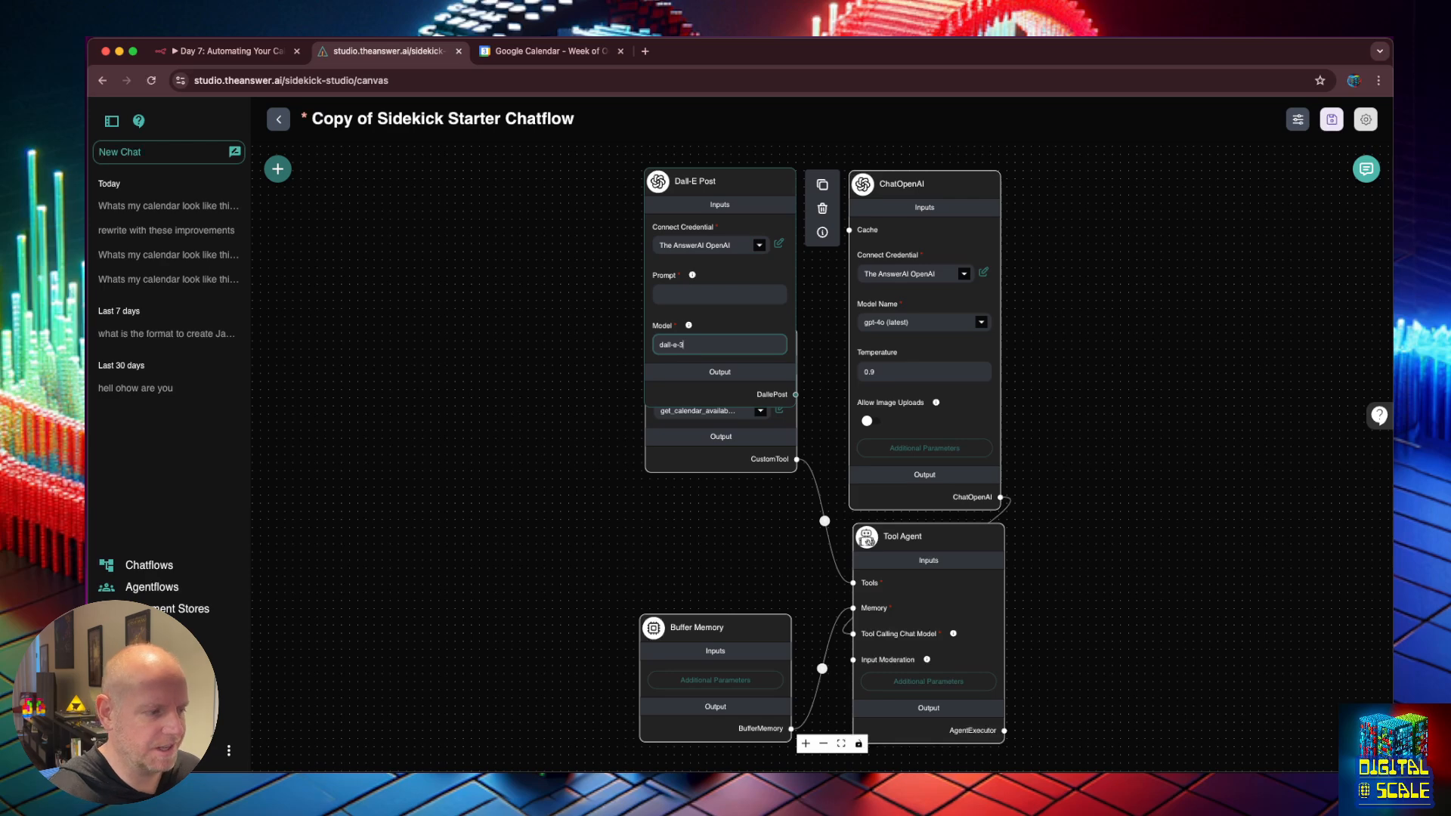
pyautogui.click(1058, 279)
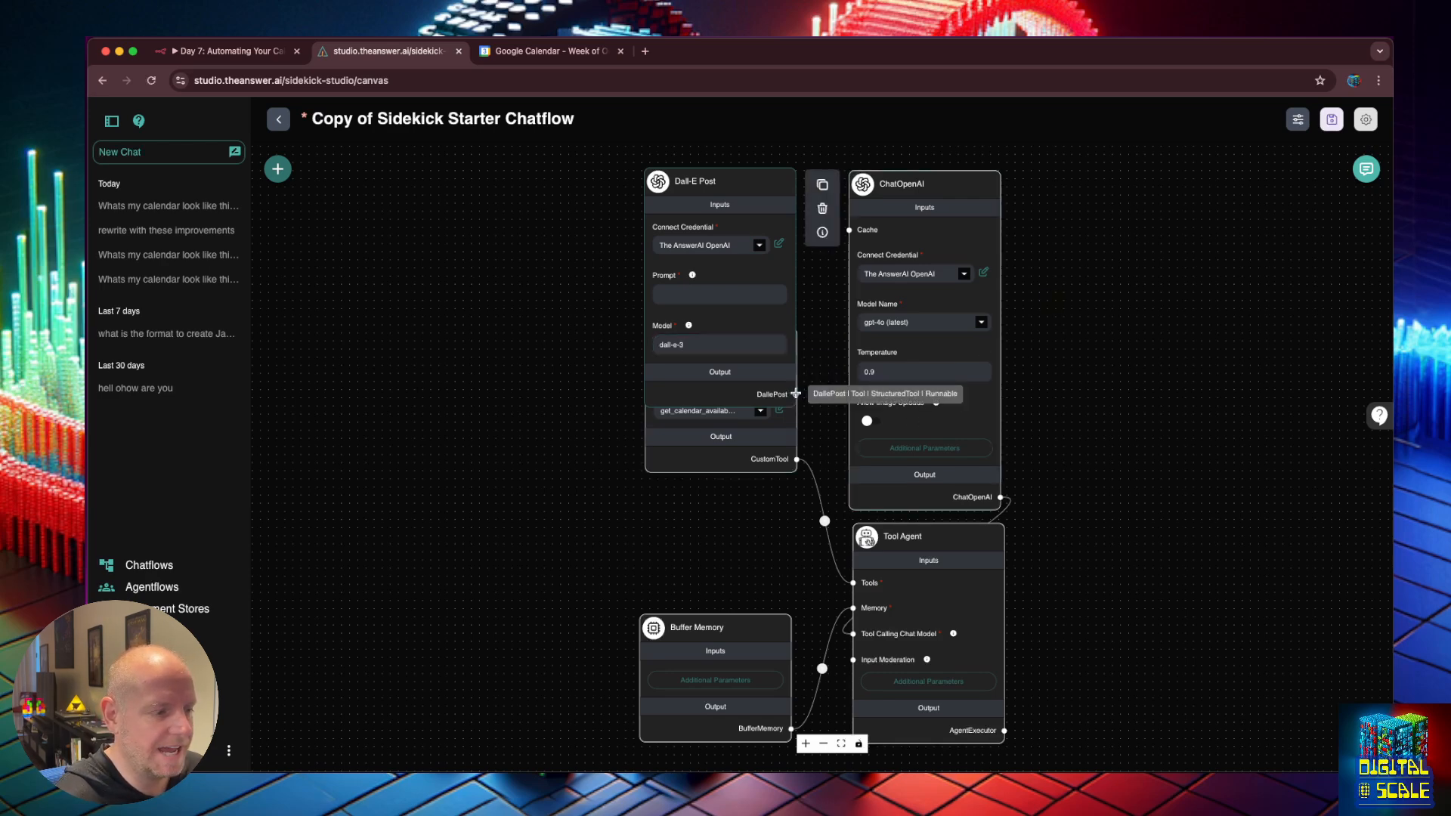
# Connect Dall-E Post to the Tool Agent's tools and place it above Custom Tool.
pyautogui.moveTo(796, 394); pyautogui.dragTo(853, 583)
pyautogui.moveTo(752, 182); pyautogui.dragTo(752, 294)
pyautogui.scroll(-3, 1079, 331)
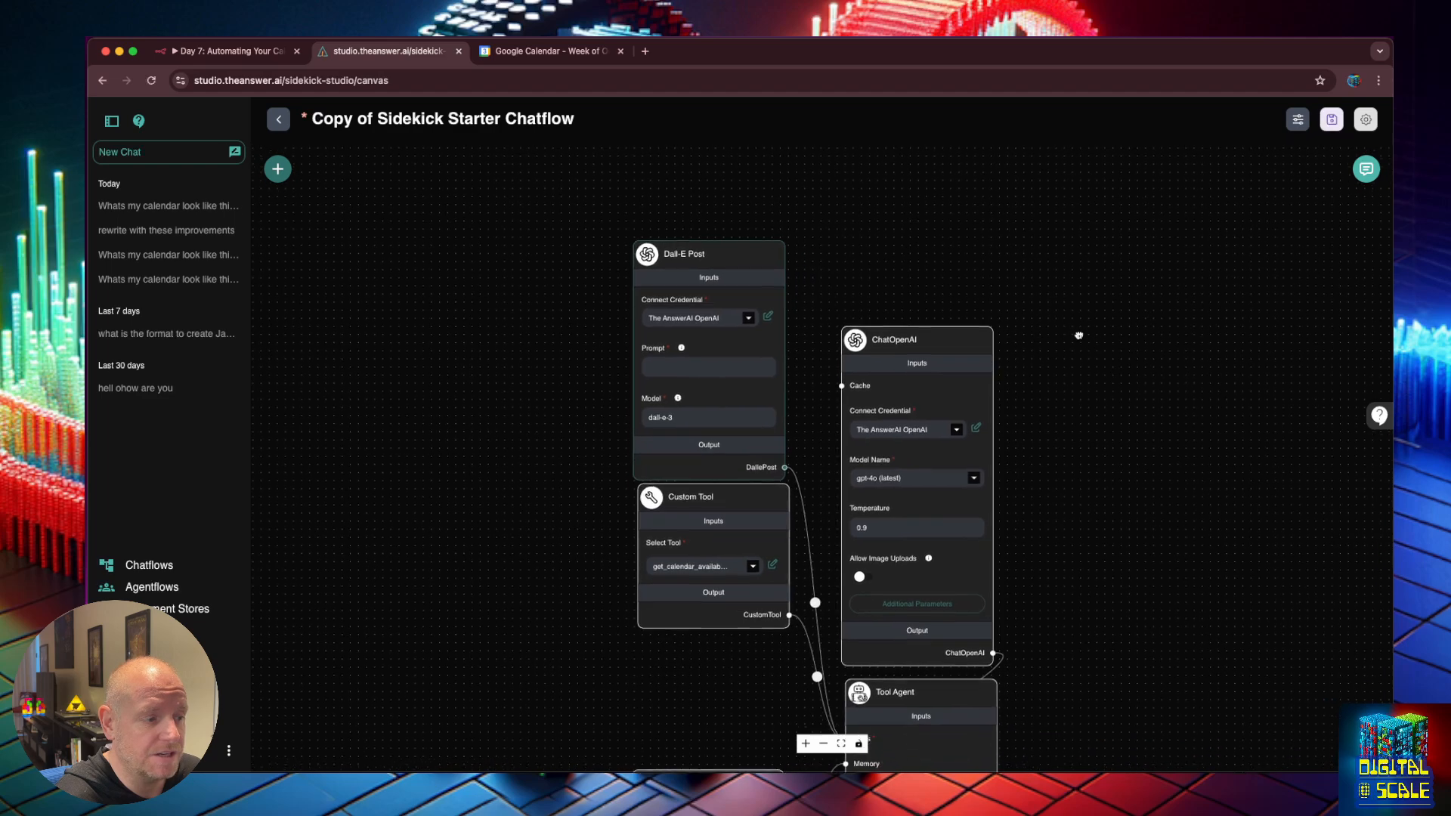
pyautogui.moveTo(748, 259)
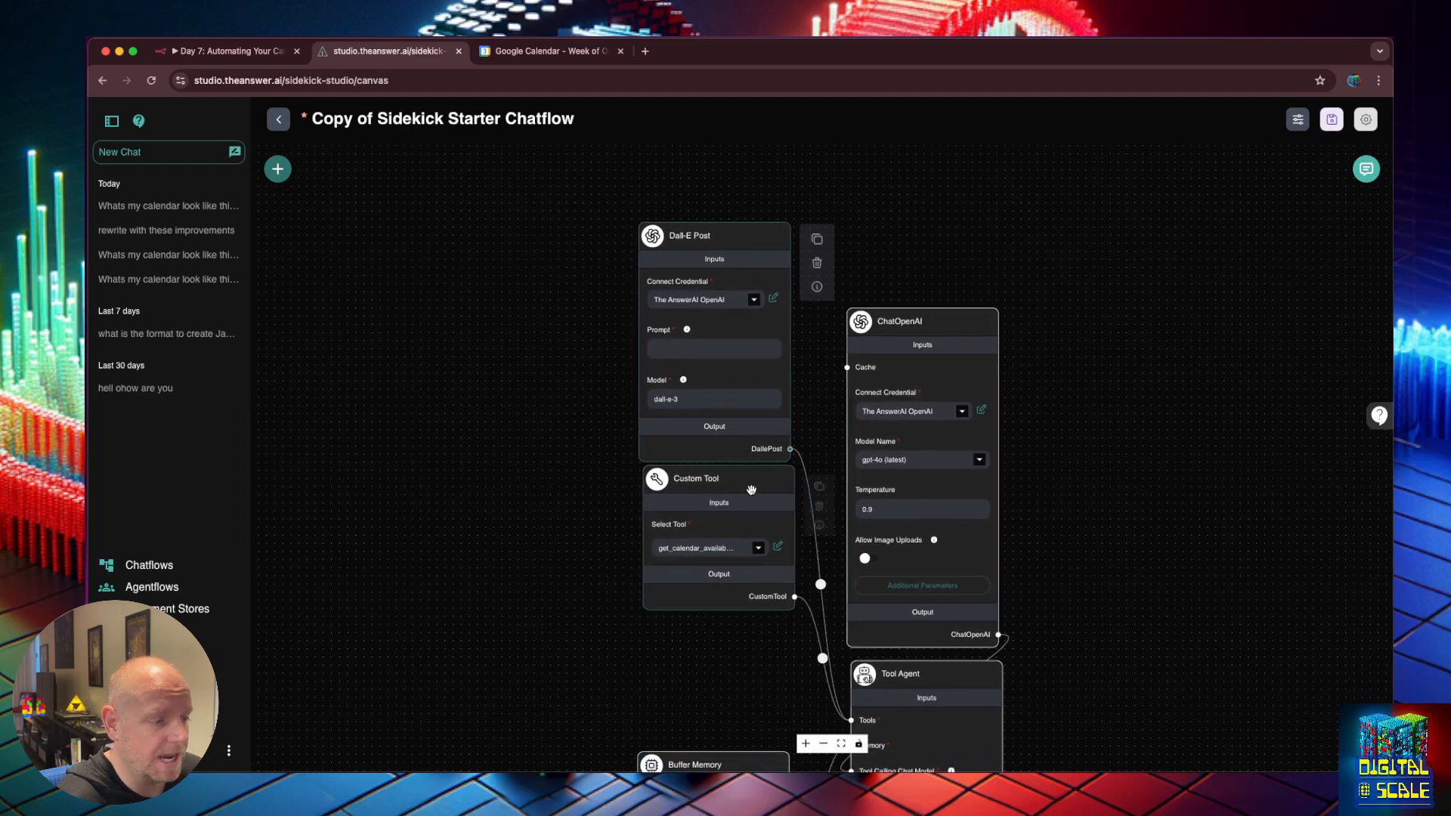
pyautogui.moveTo(751, 486)
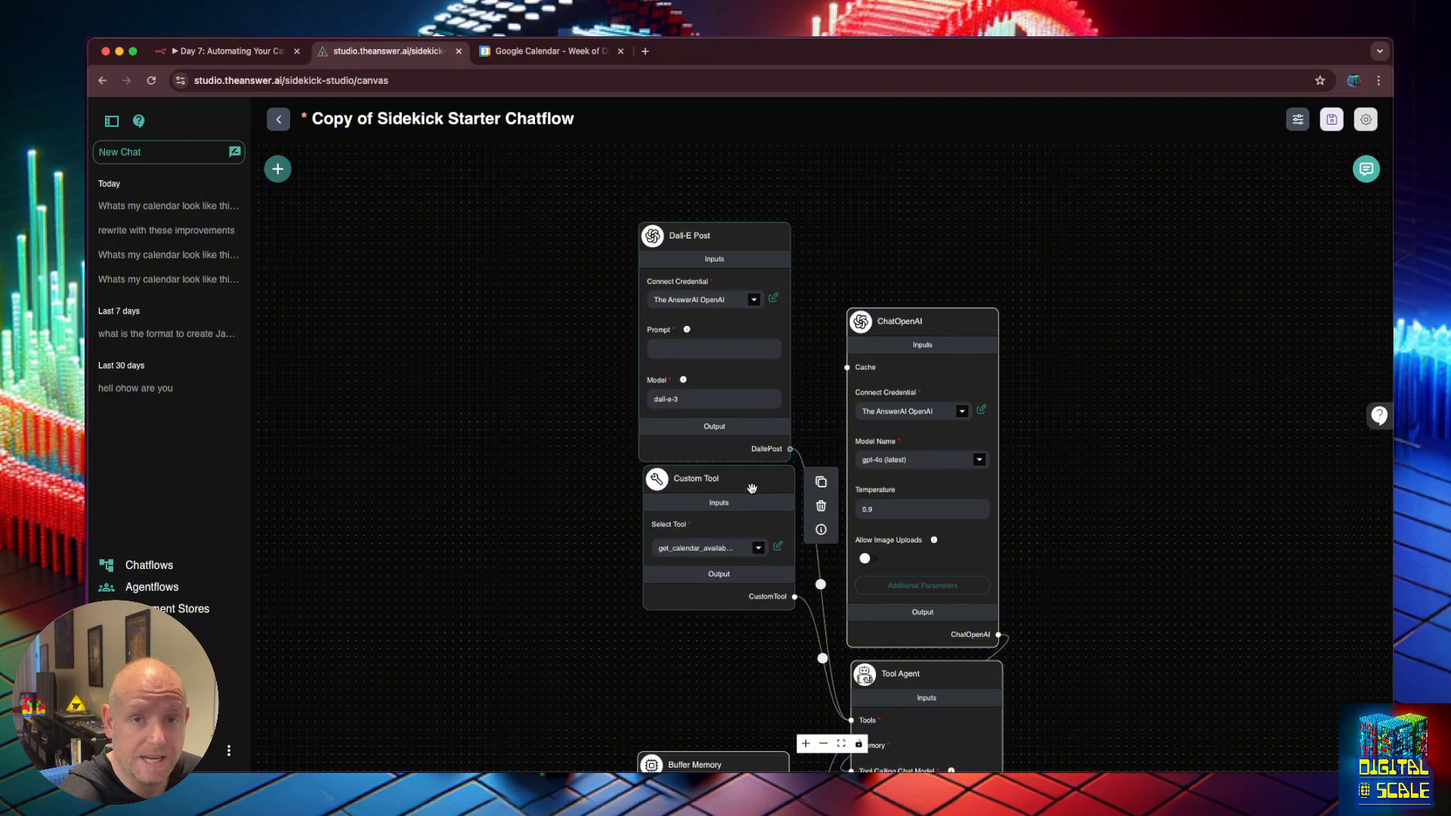
# Save the chatflow under the name Chief Sidekick.
pyautogui.click(1332, 118)
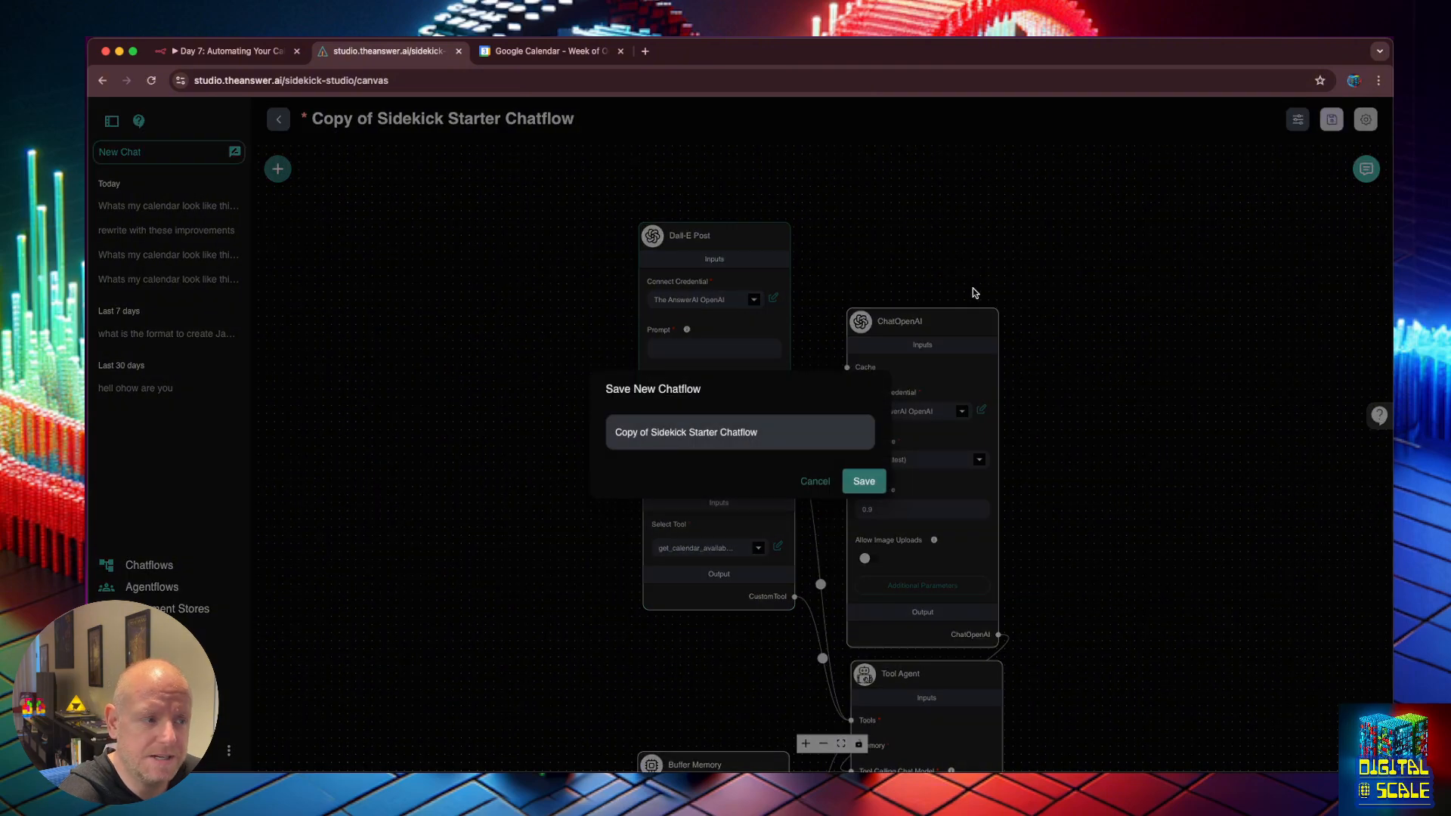
pyautogui.click(781, 426)
pyautogui.press('super+a')
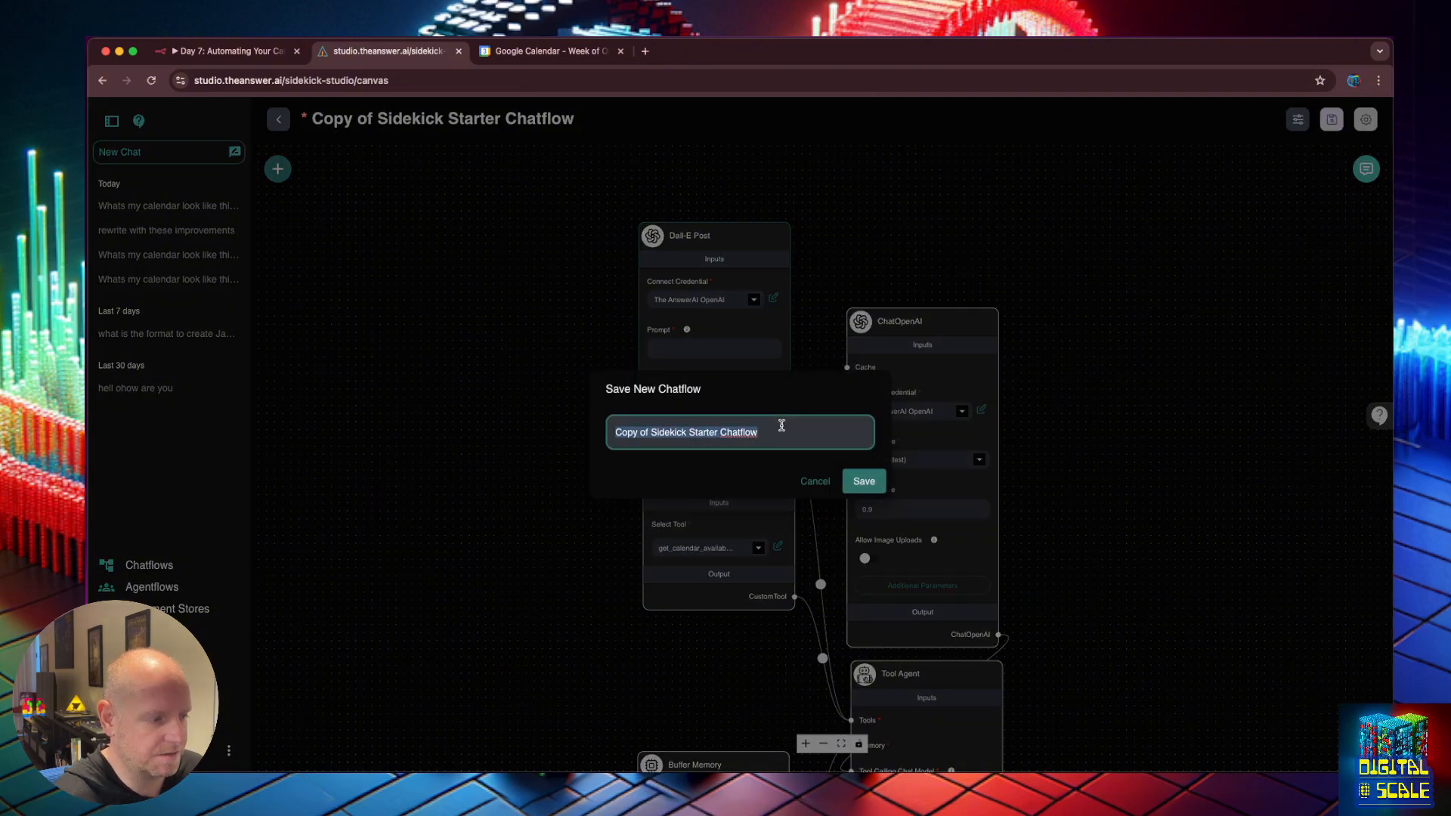
pyautogui.write('ChiefSidekick')
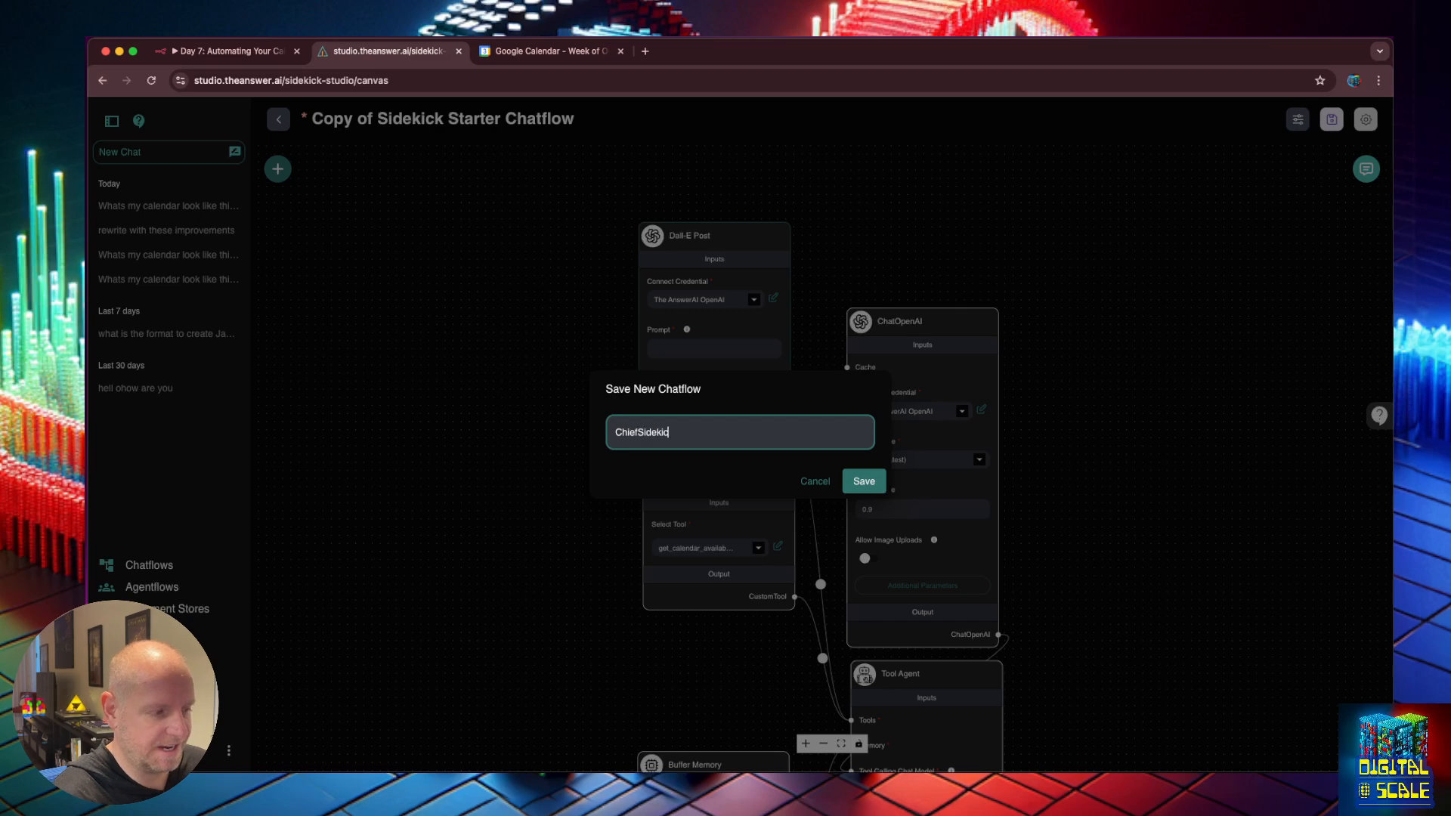
pyautogui.press('Left')
pyautogui.press('Left')
pyautogui.press('Left')
pyautogui.press('Left')
pyautogui.press('Left')
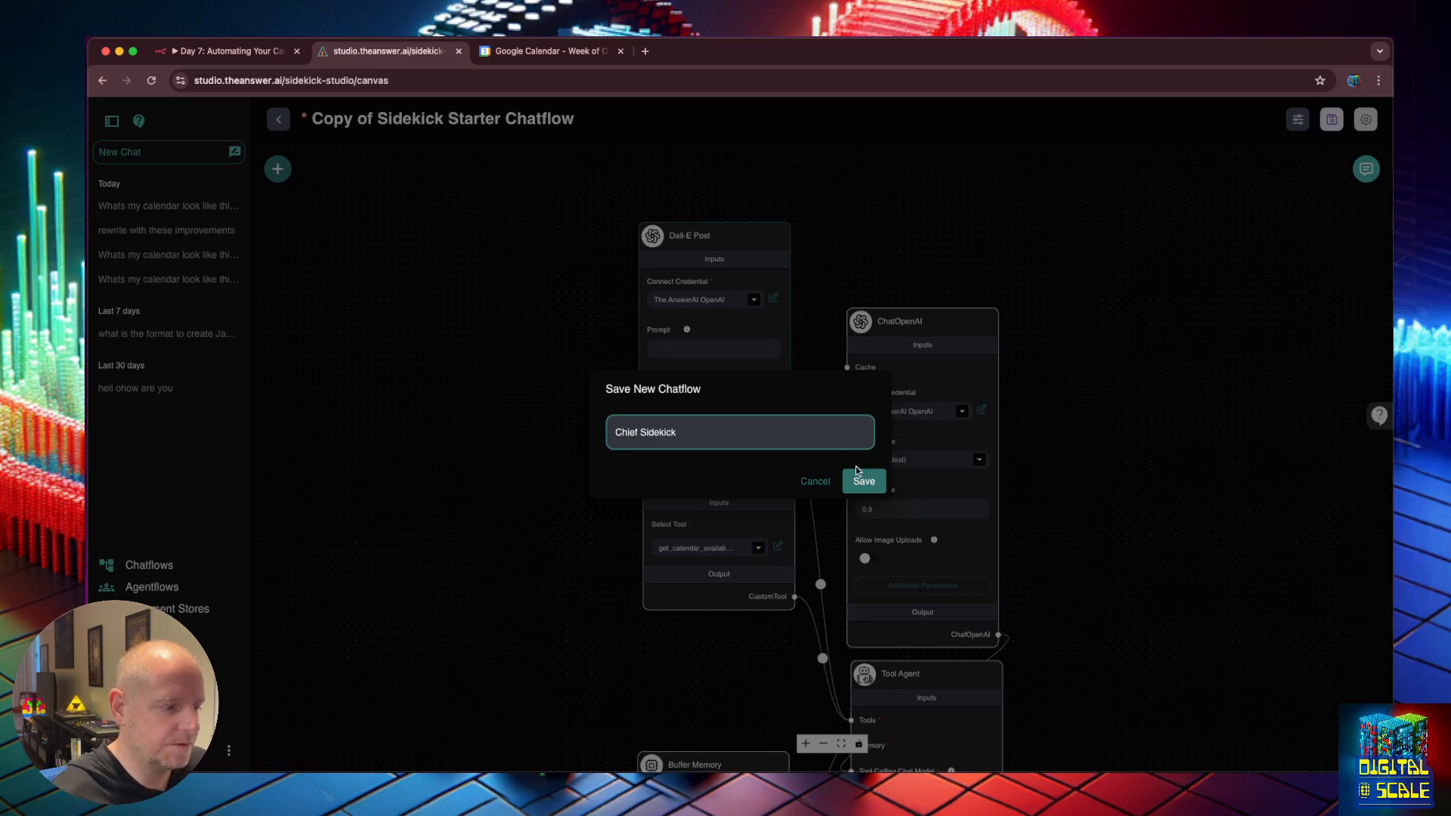
pyautogui.click(866, 479)
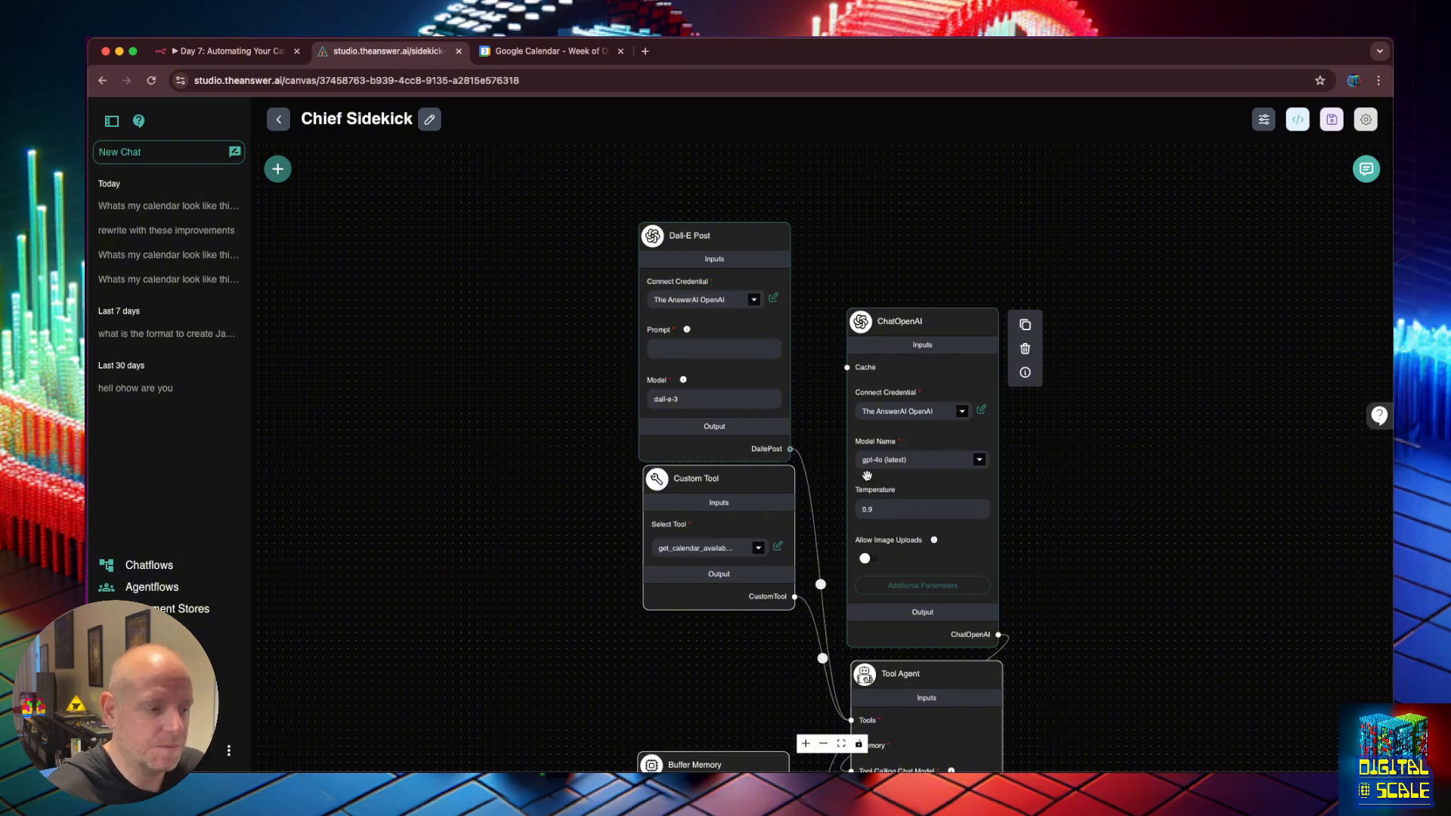
# Open the flow's test chat in the enlarged view.
pyautogui.click(1366, 170)
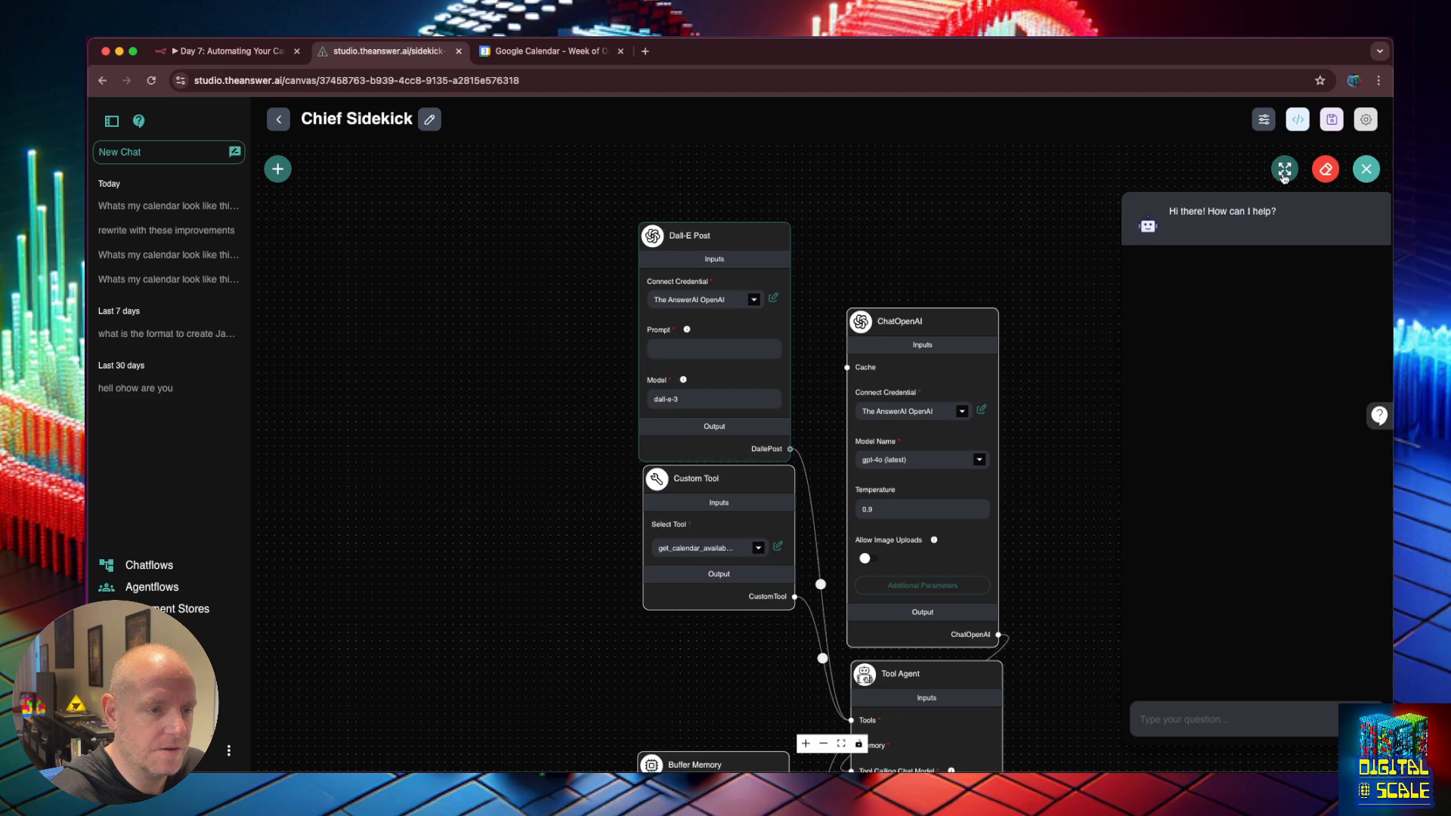
pyautogui.click(1368, 169)
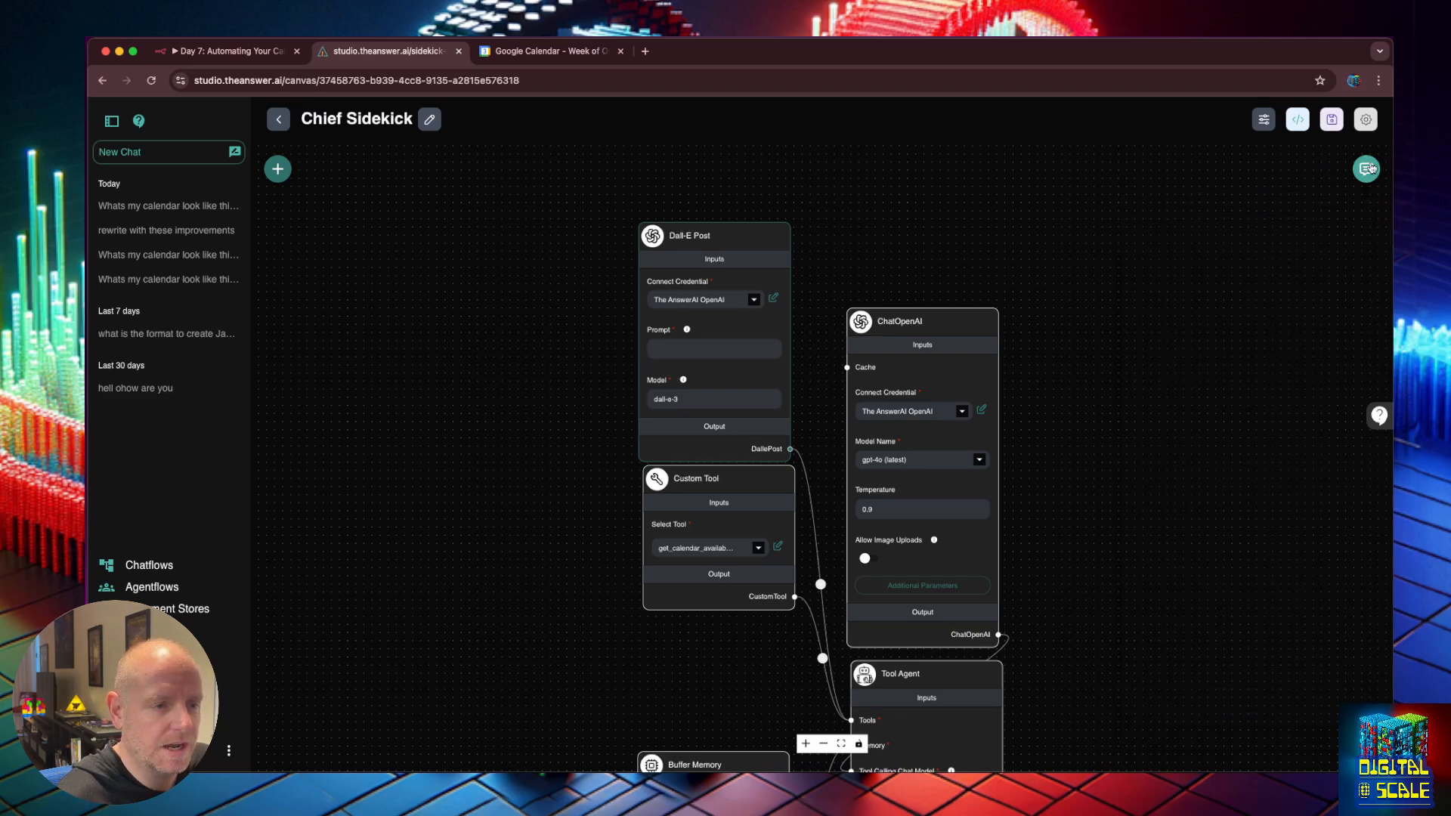
pyautogui.click(1368, 170)
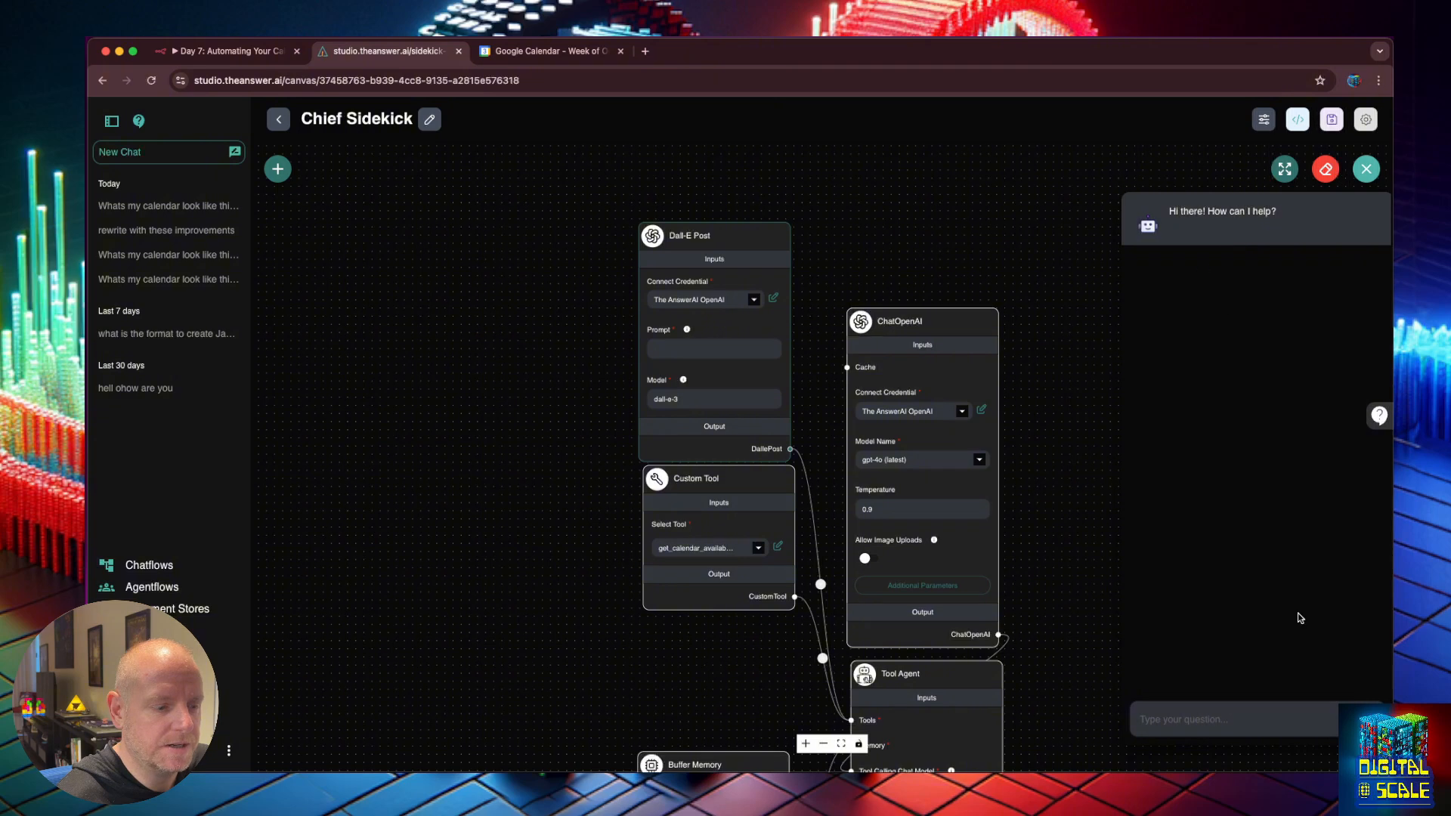
pyautogui.click(1285, 169)
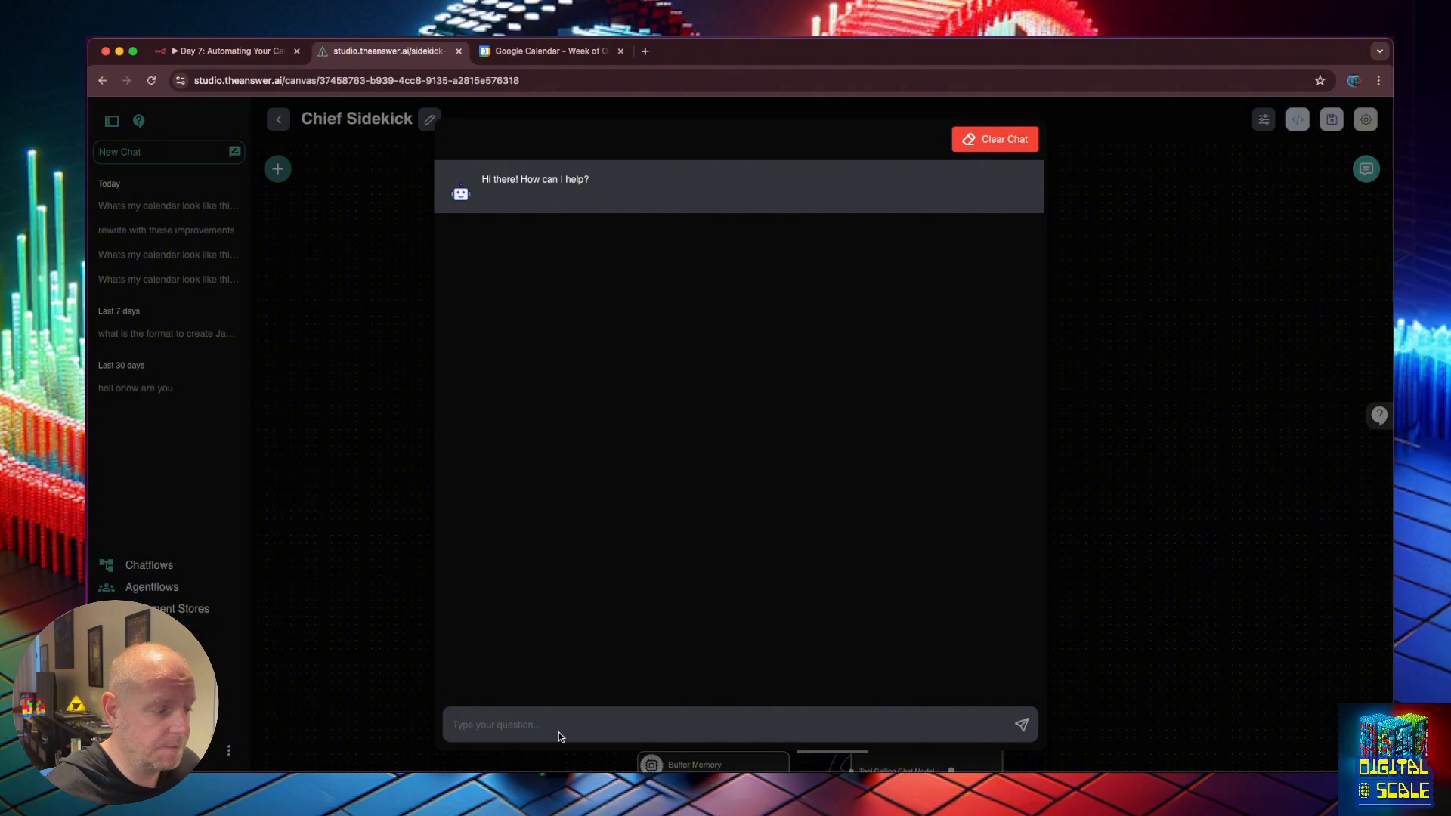
# Close the expanded chat and reload the page.
pyautogui.click(1126, 389)
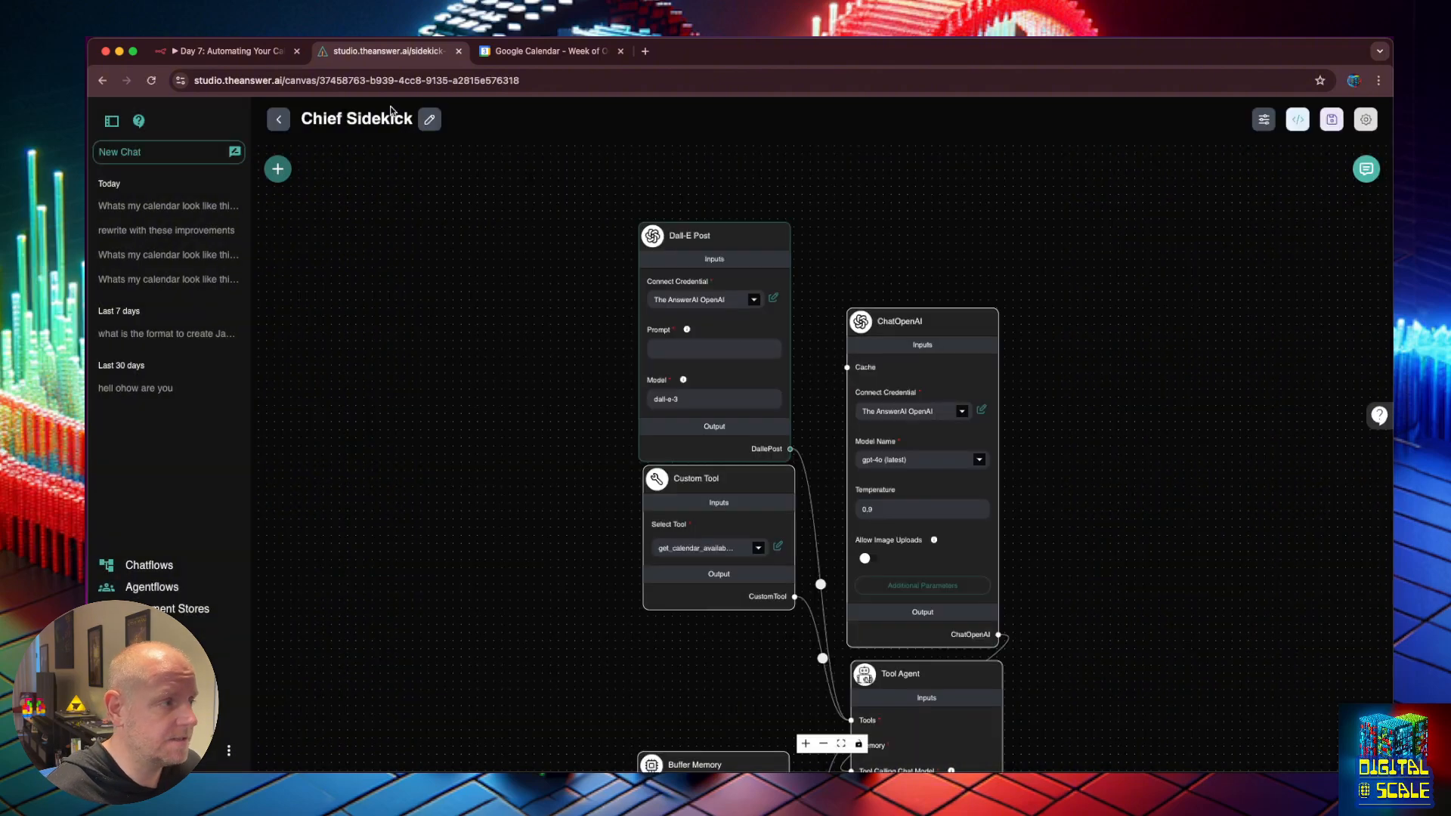
pyautogui.click(288, 79)
pyautogui.click(285, 80)
pyautogui.press('Return')
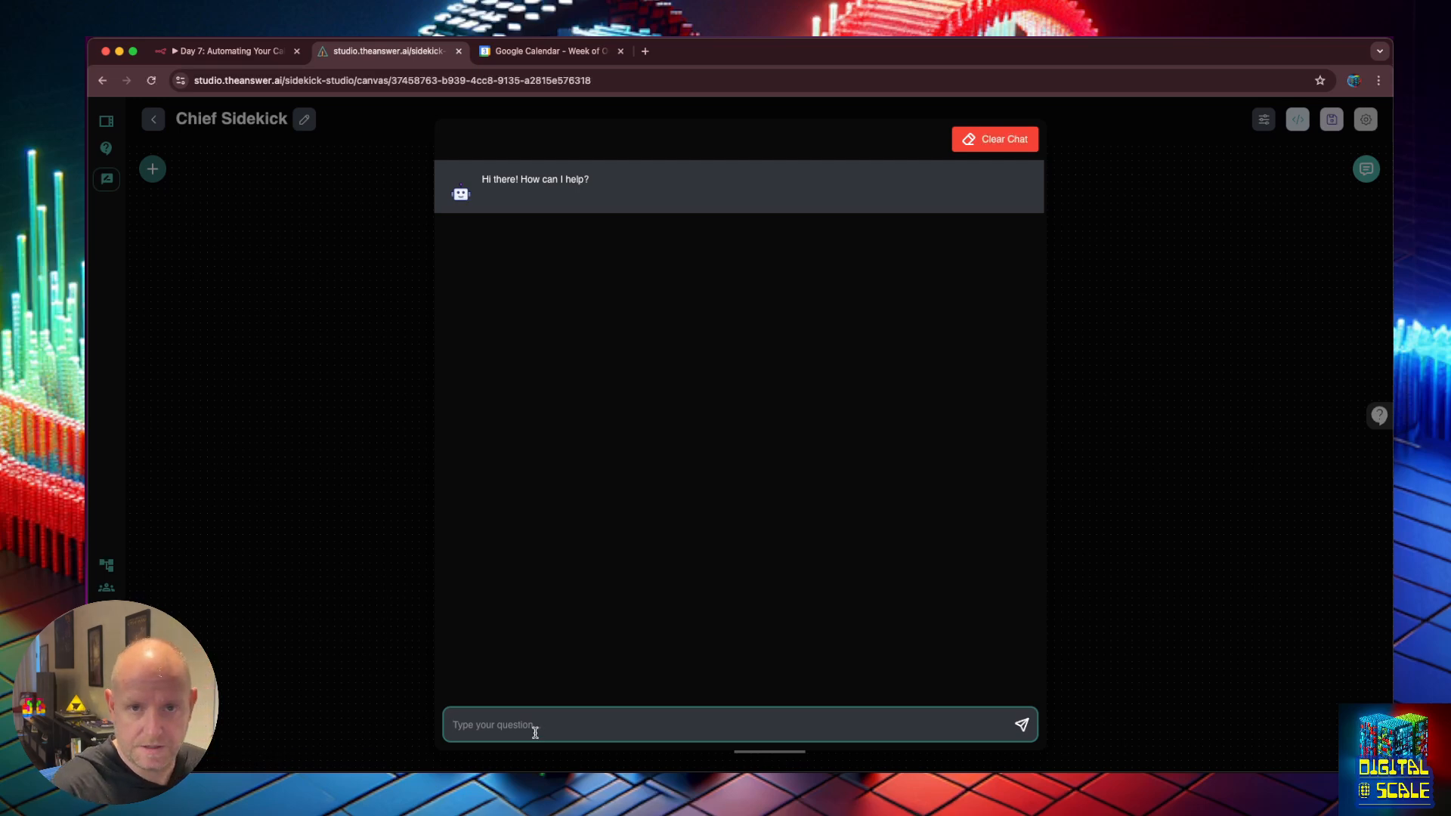
# Ask 'create an image of a puppy' and review the generated DALL-E image.
pyautogui.write('c')
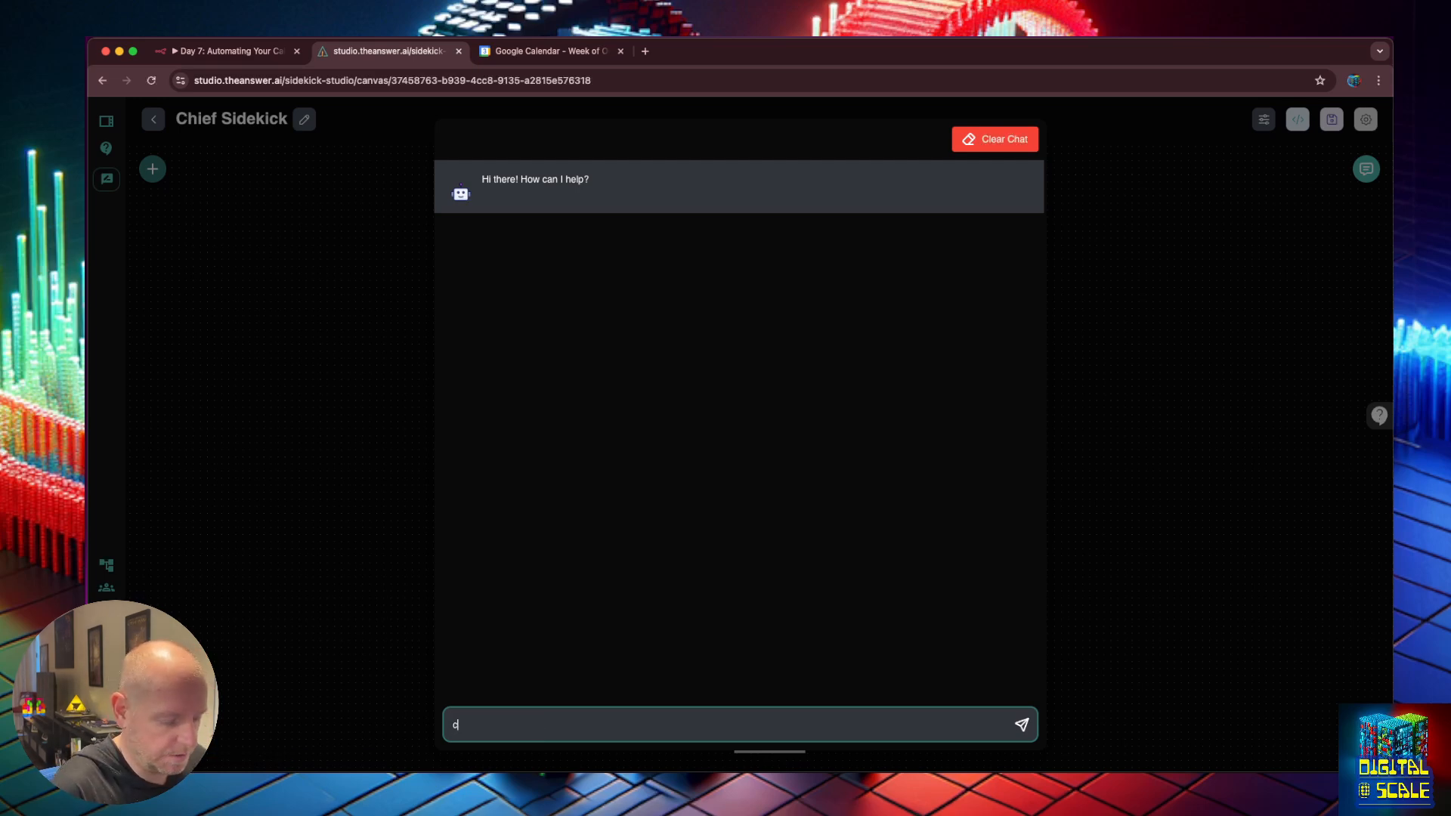
pyautogui.write('reate an image of a puppy')
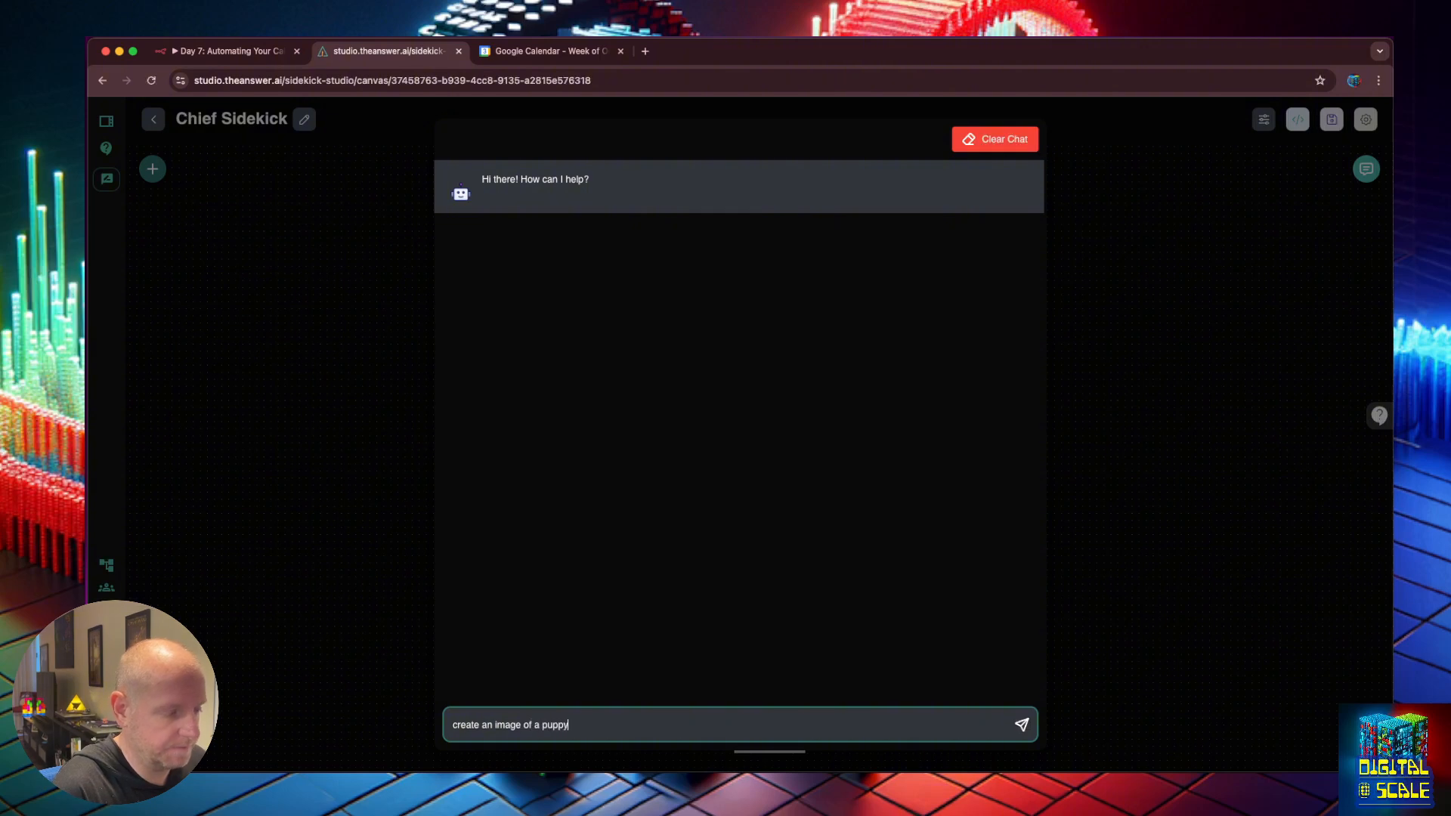
pyautogui.press('Return')
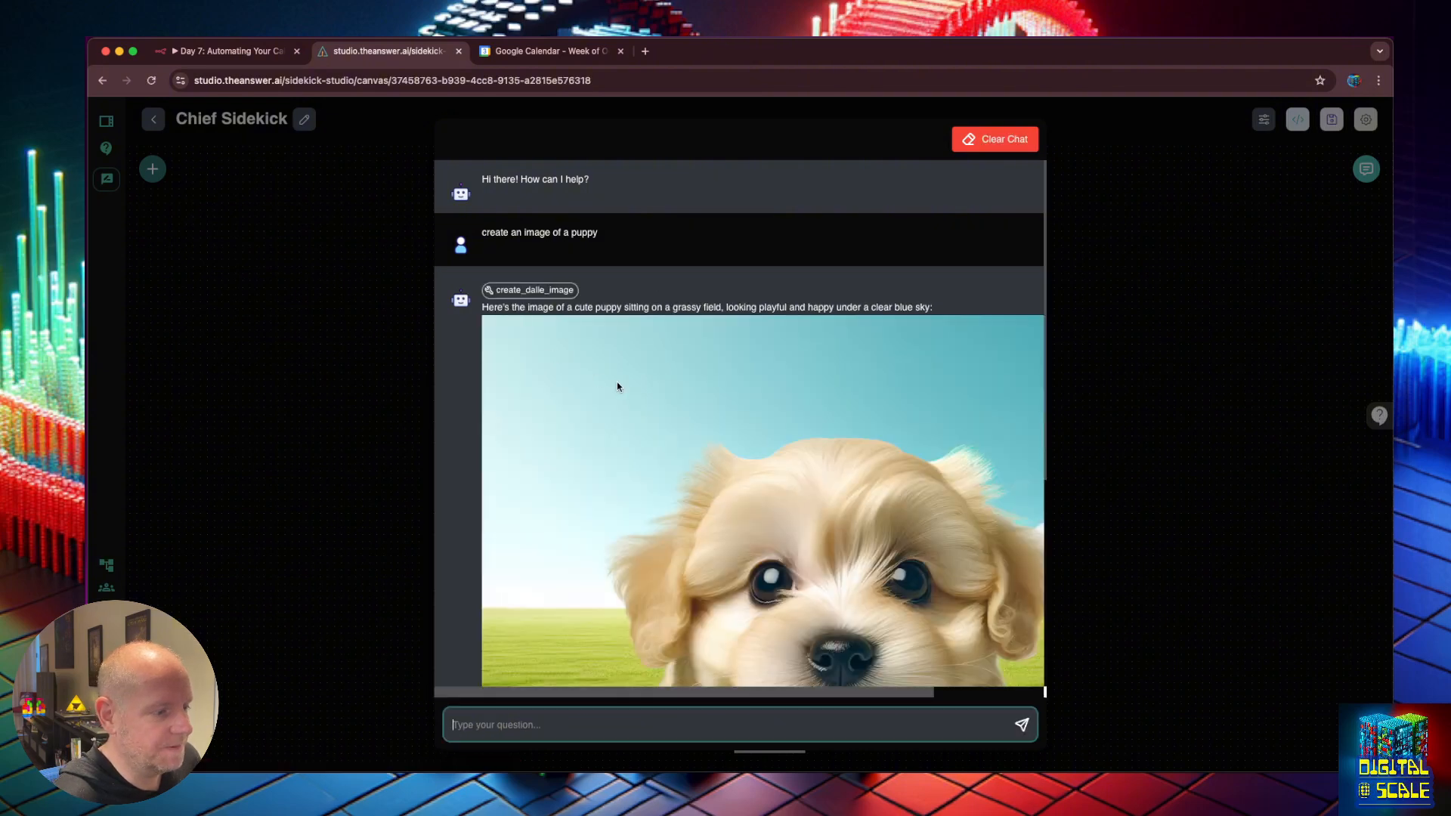
pyautogui.scroll(-4, 617, 385)
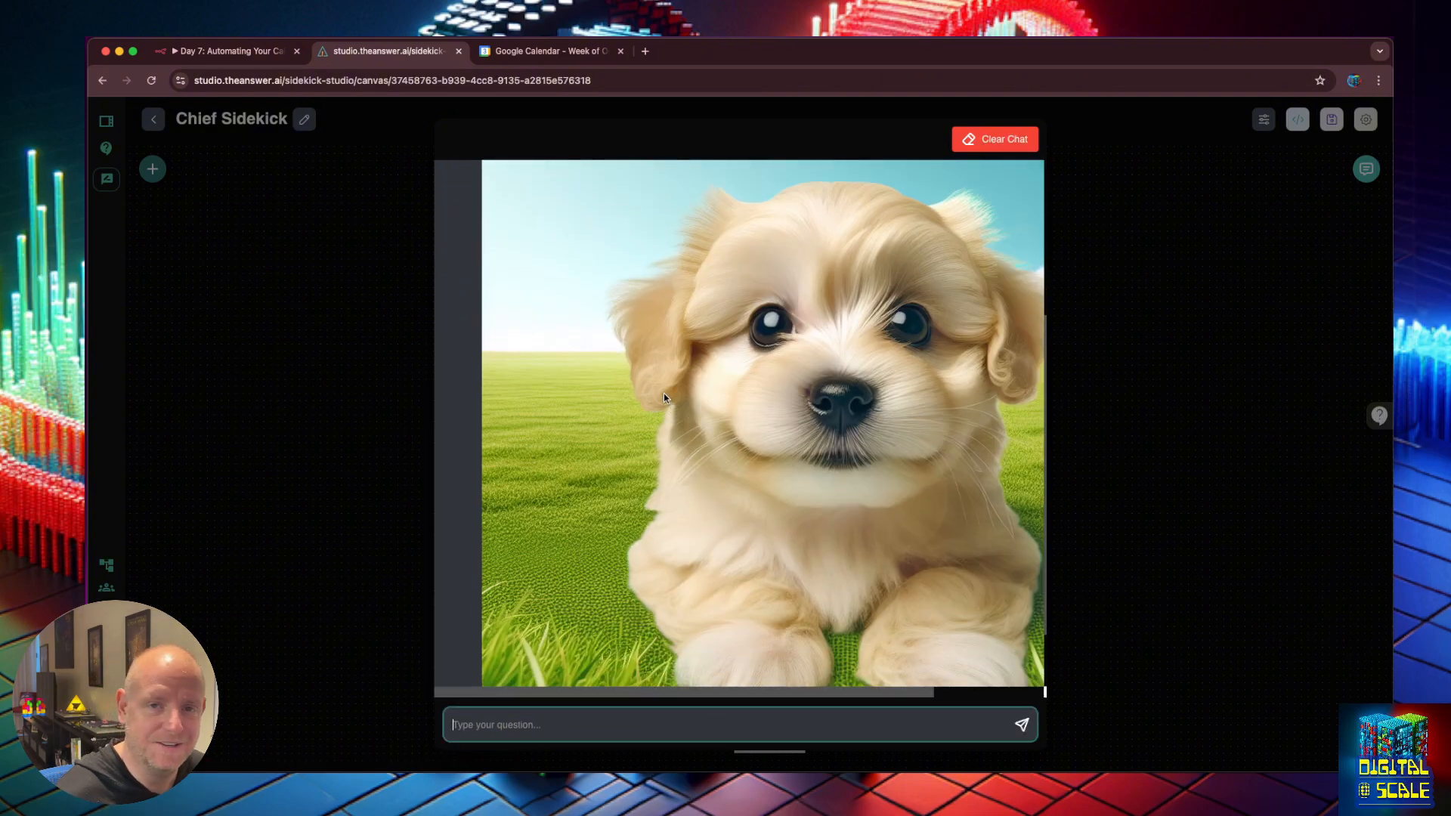
pyautogui.scroll(4, 664, 393)
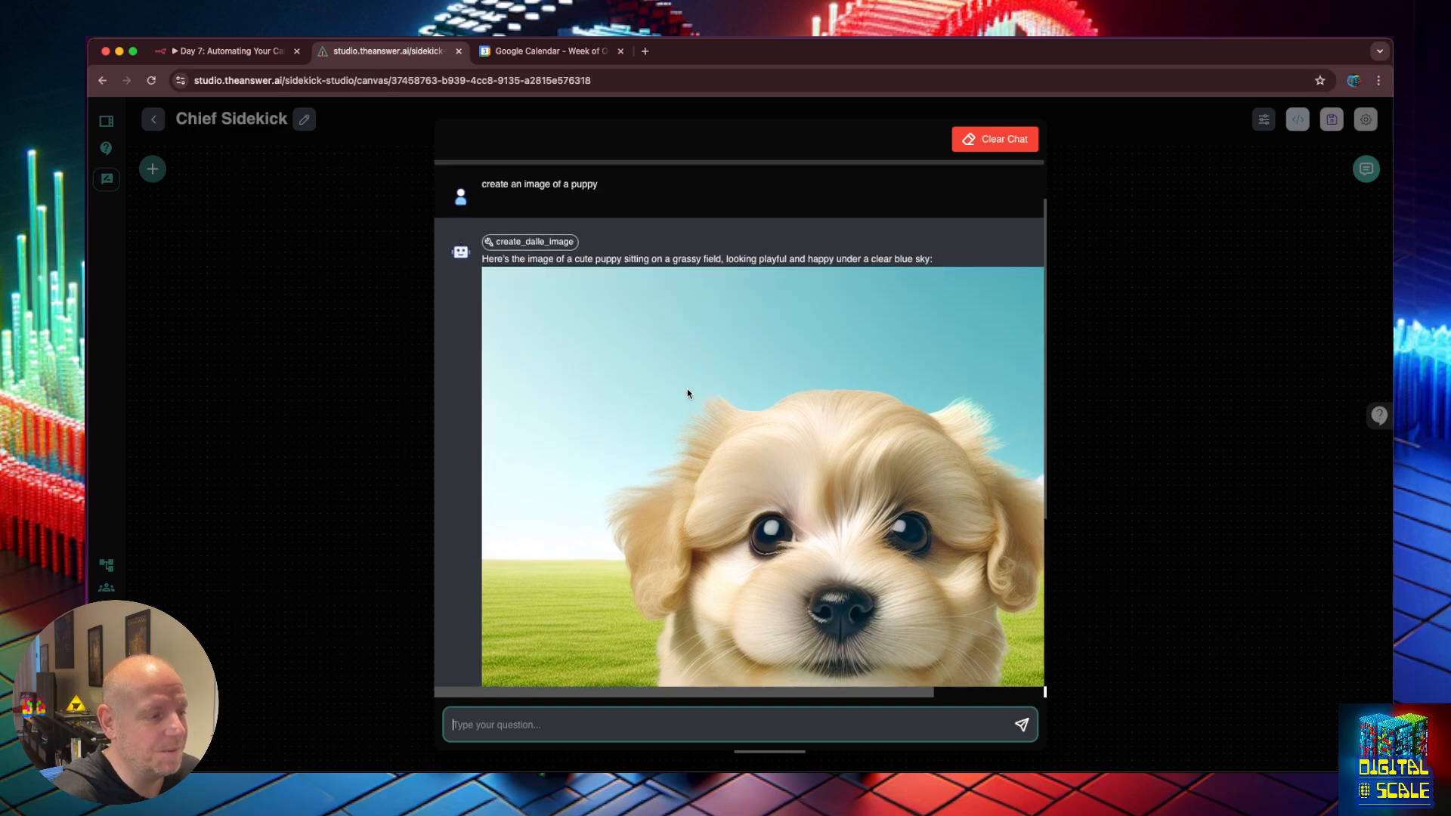
pyautogui.scroll(1, 687, 392)
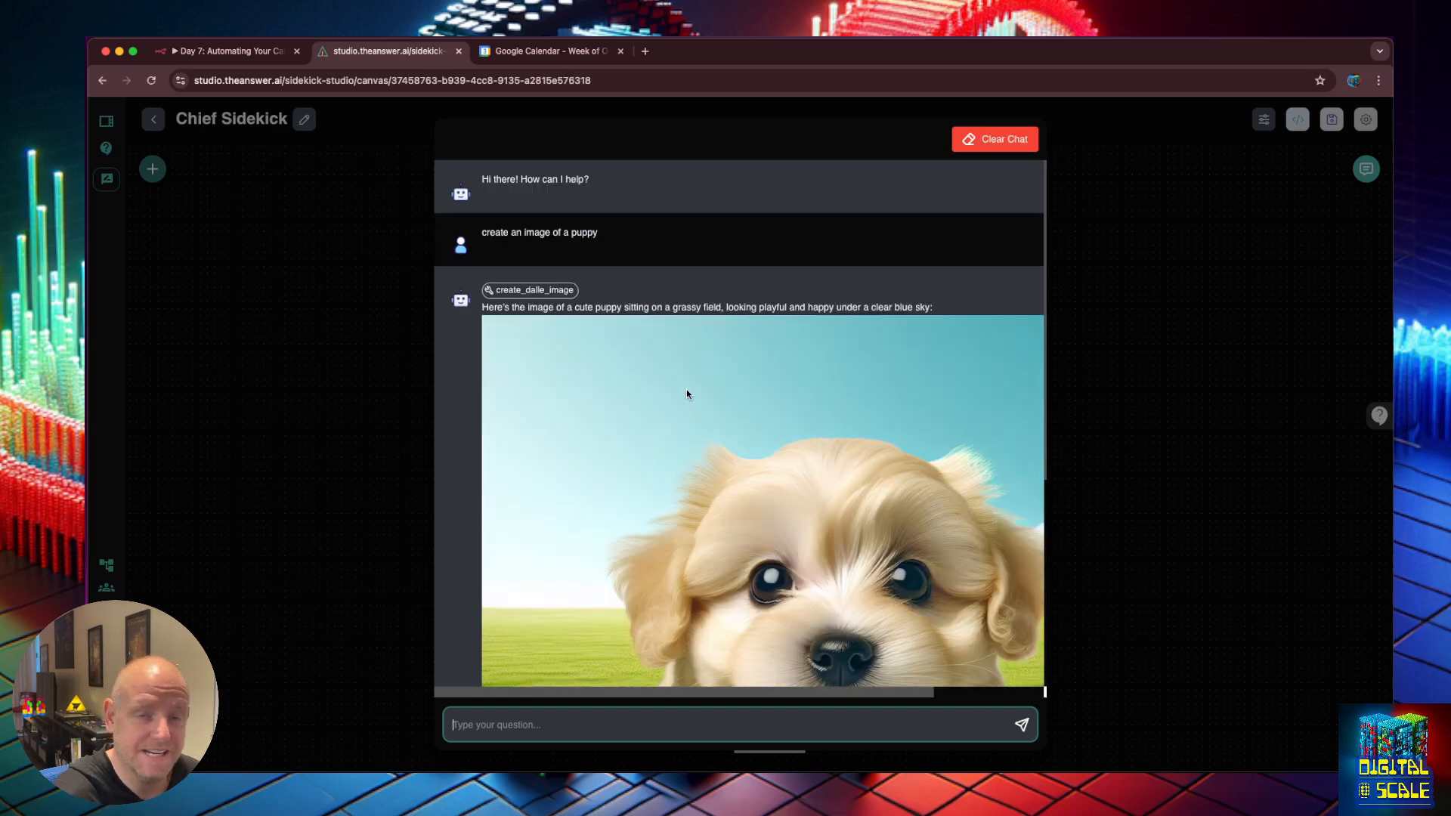
# Select get_calendar_availability as the Custom Tool and save the chatflow.
pyautogui.click(1119, 354)
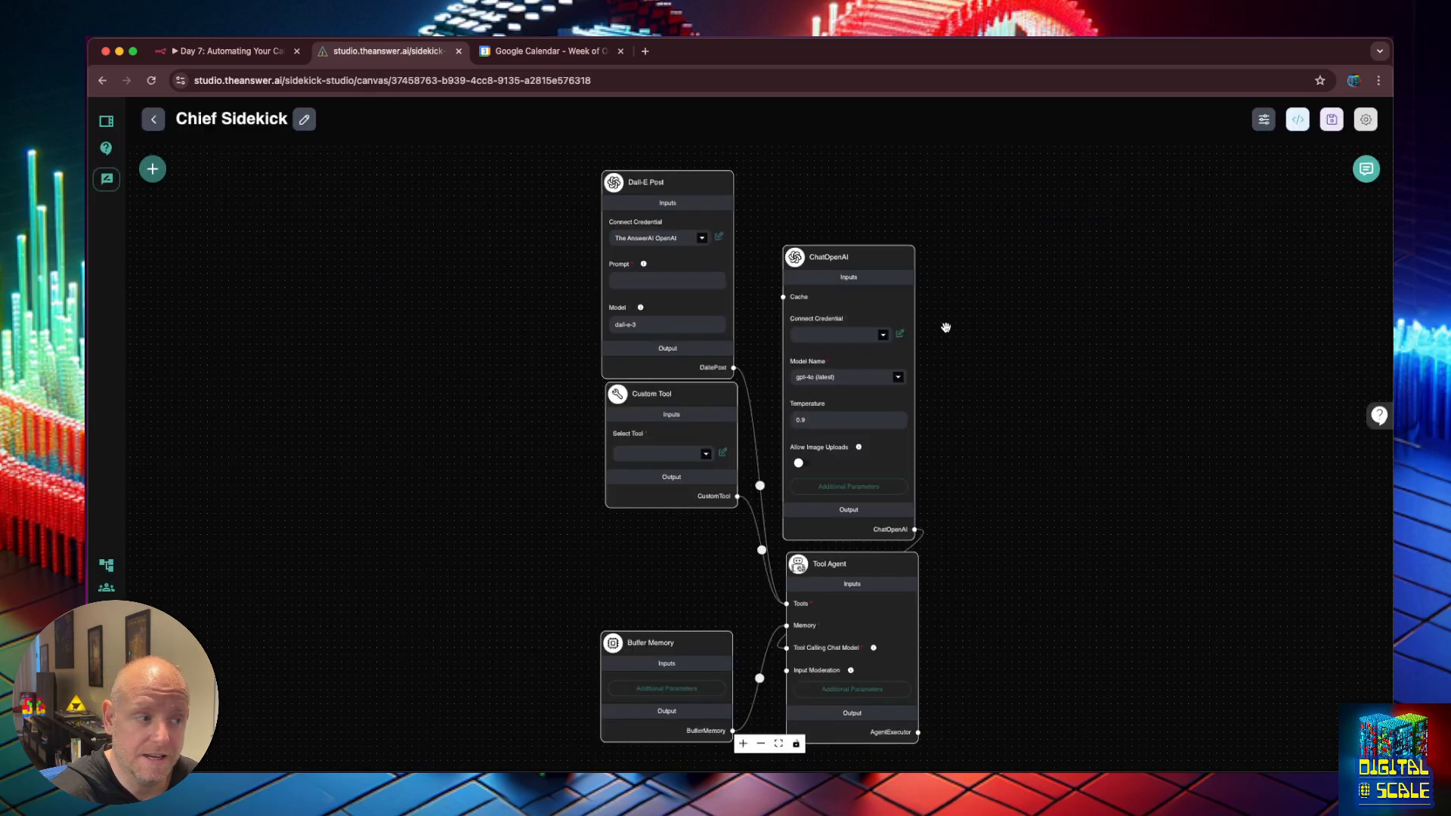
pyautogui.click(705, 454)
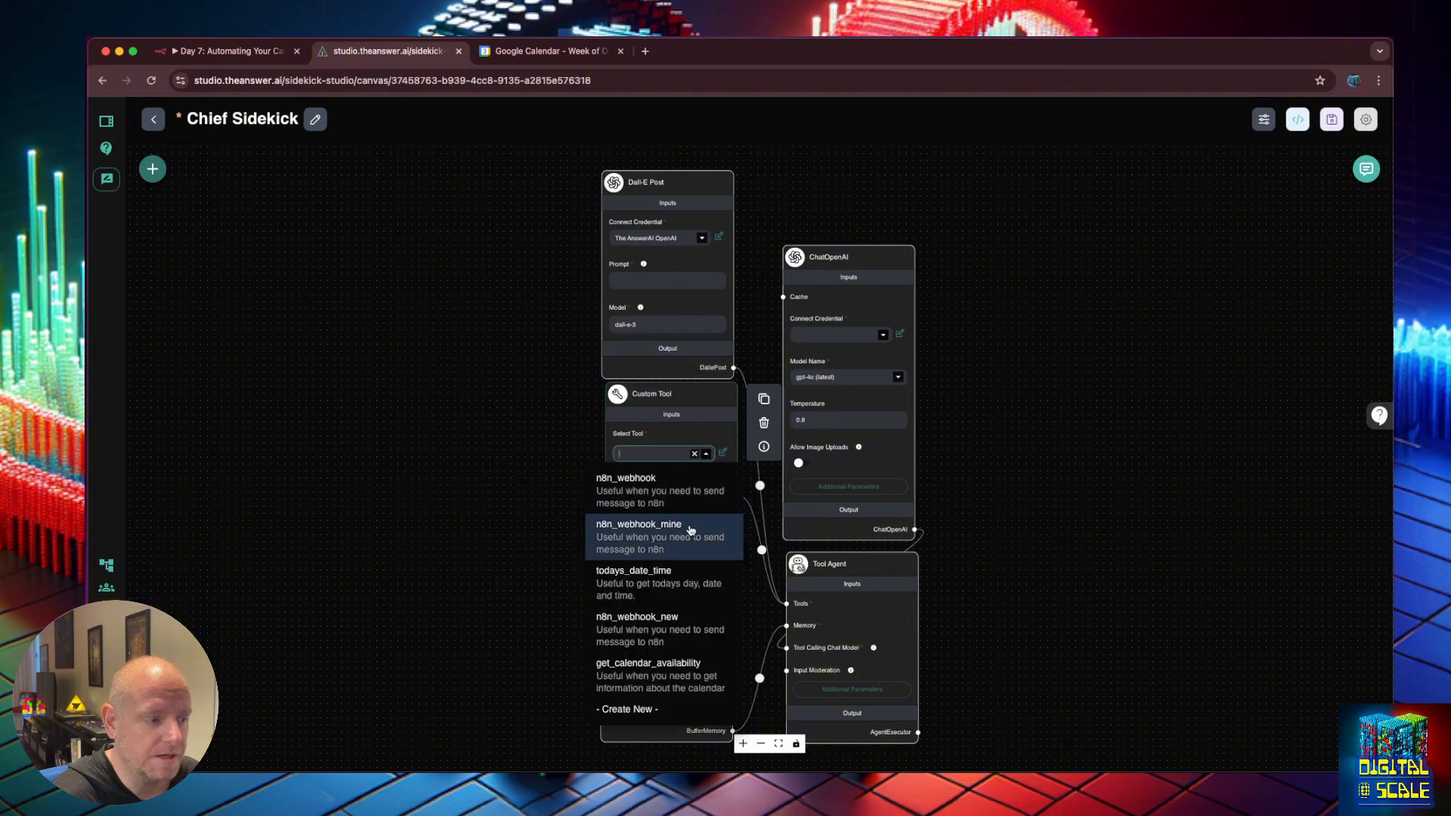
pyautogui.click(1085, 477)
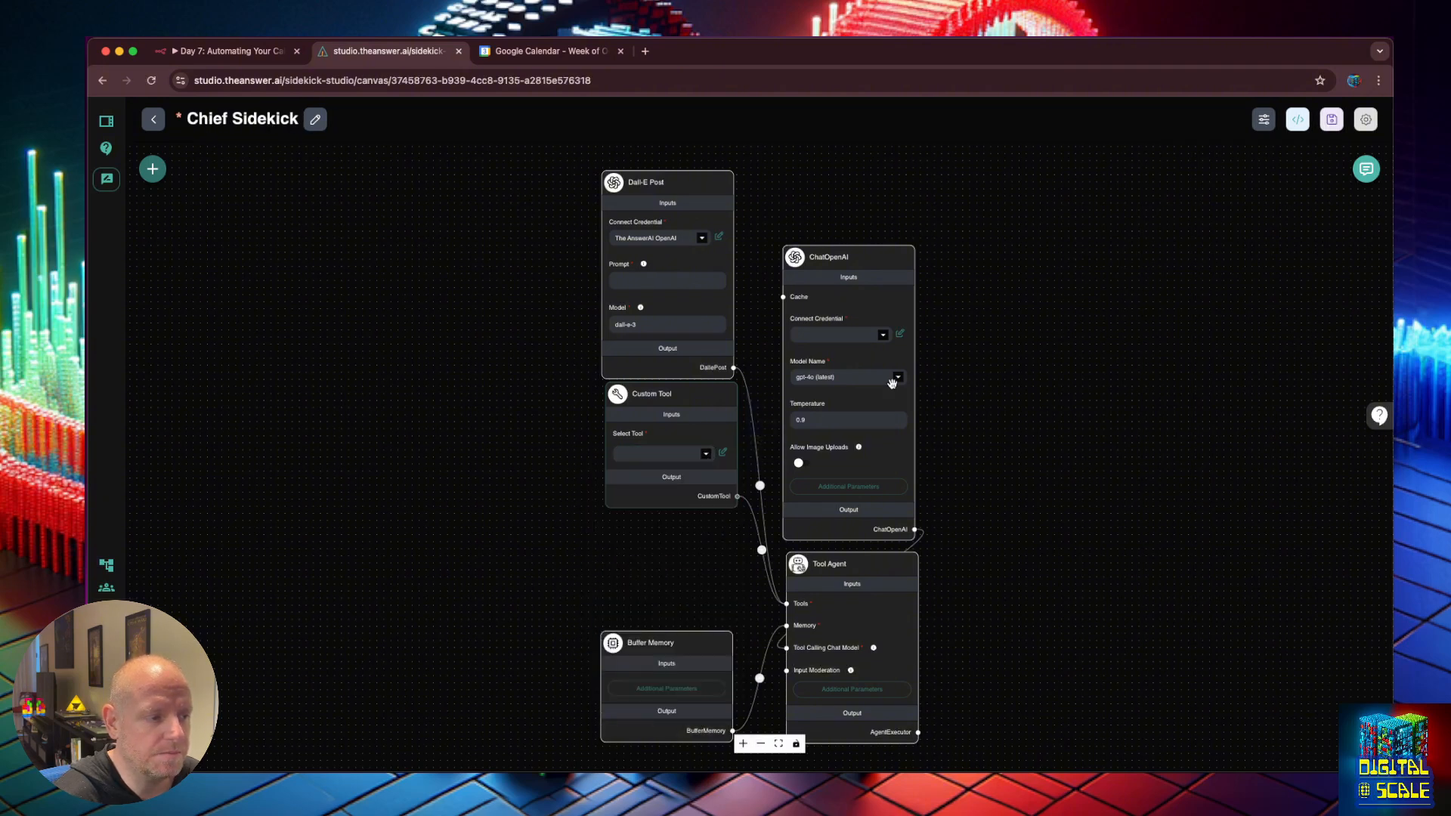
pyautogui.click(707, 454)
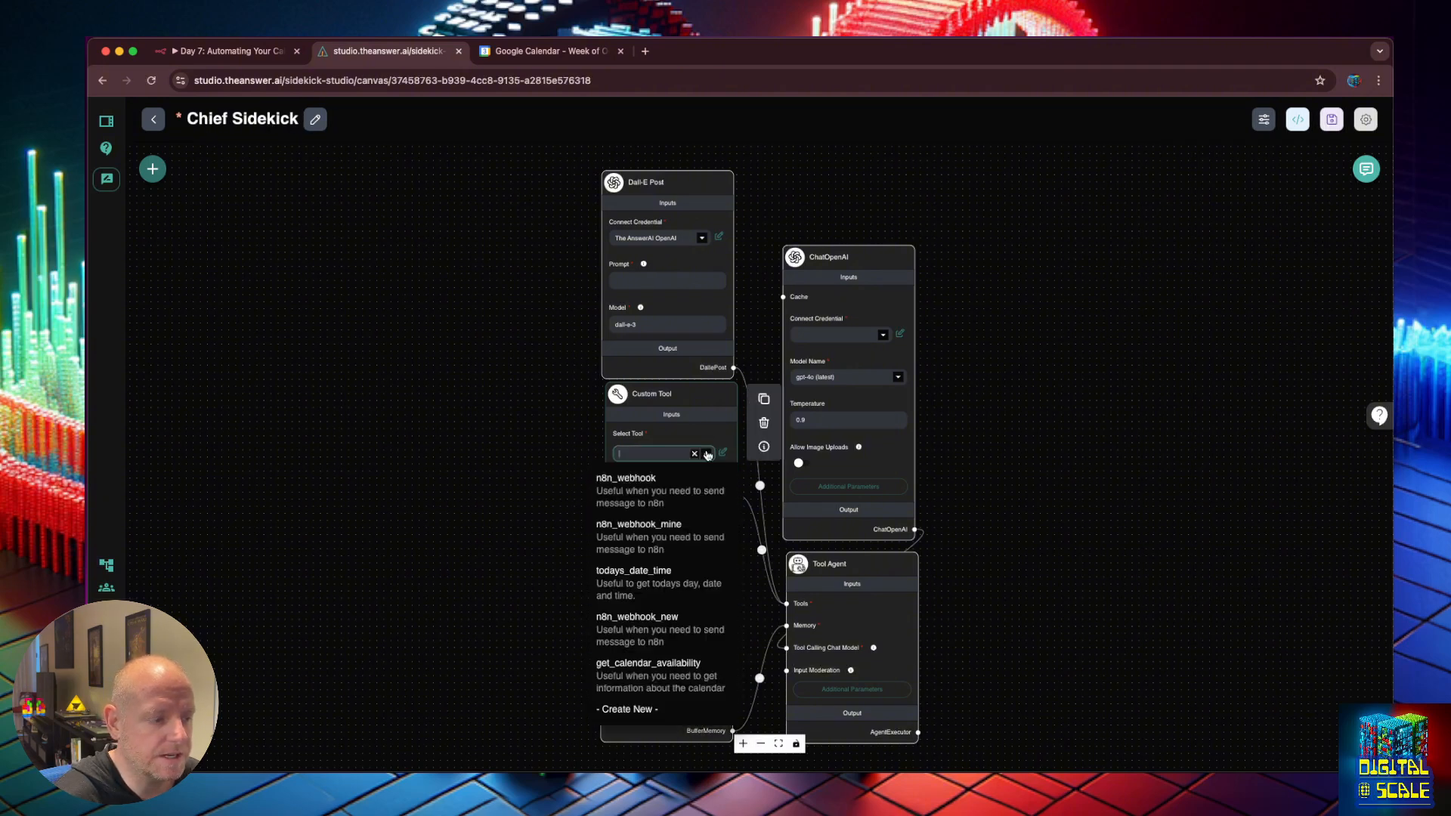
pyautogui.click(694, 665)
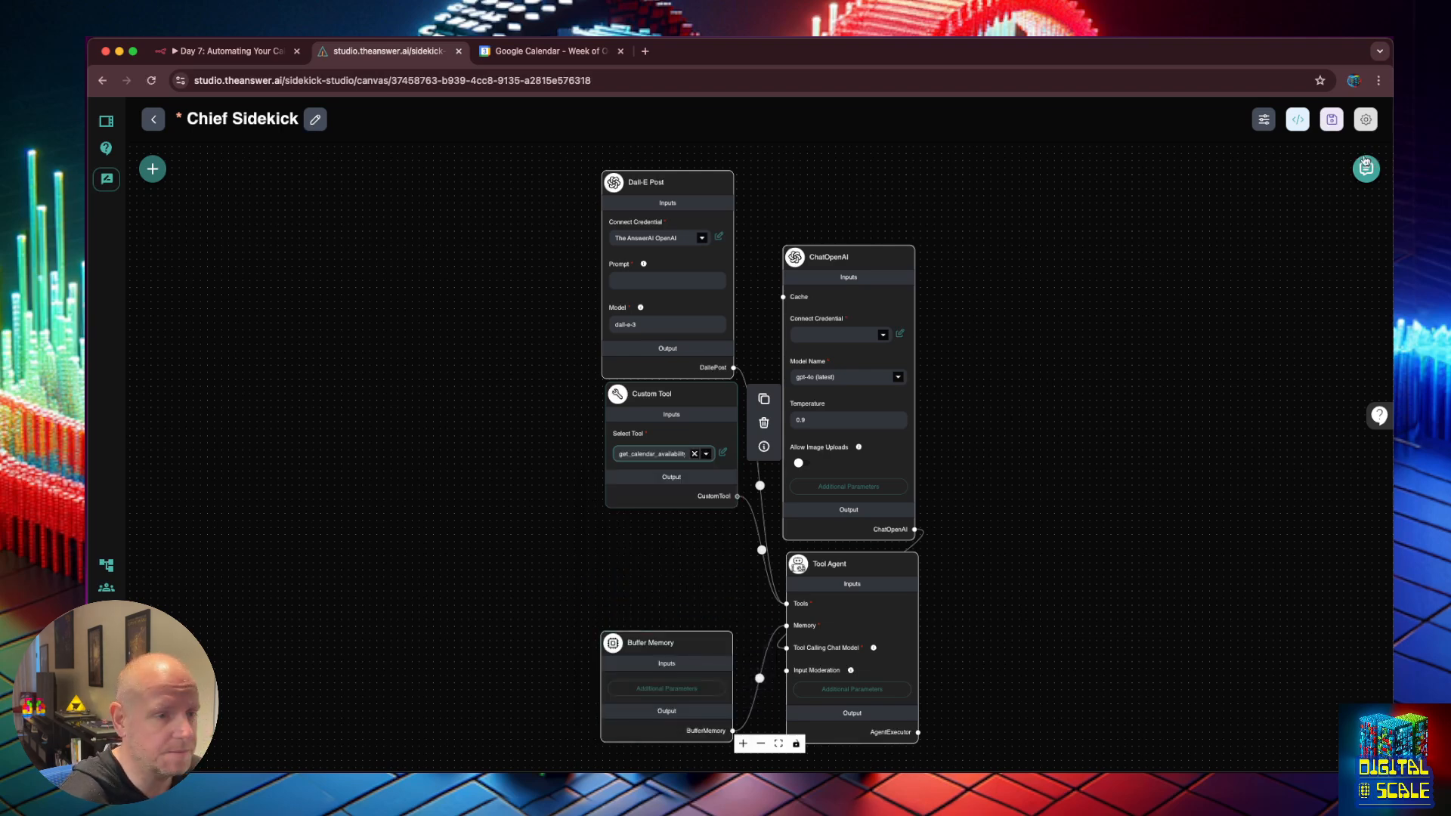
pyautogui.click(1332, 119)
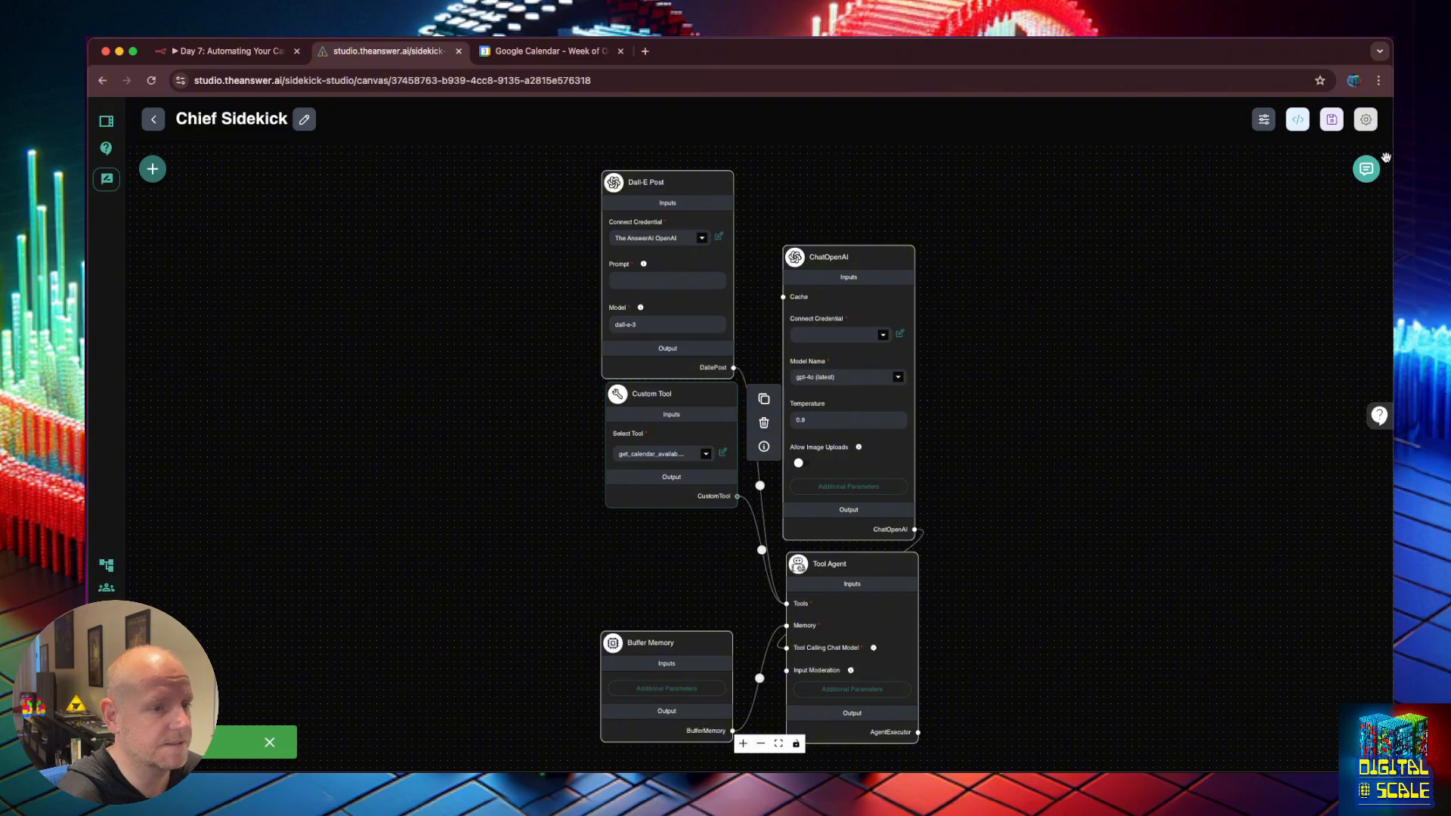
# Open the test chat, keeping its history by cancelling Clear Chat.
pyautogui.click(1367, 169)
pyautogui.click(1013, 140)
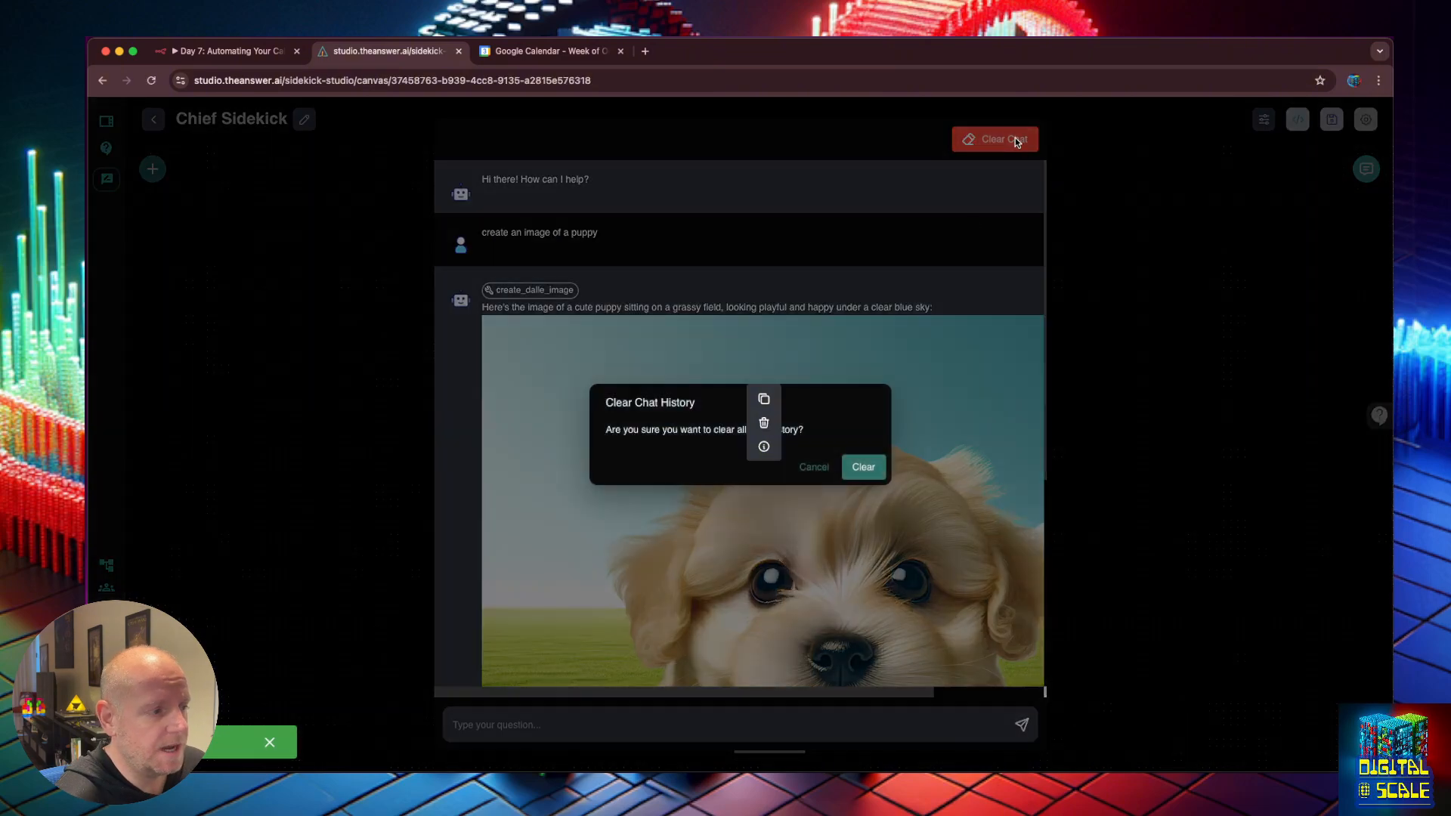
pyautogui.click(891, 338)
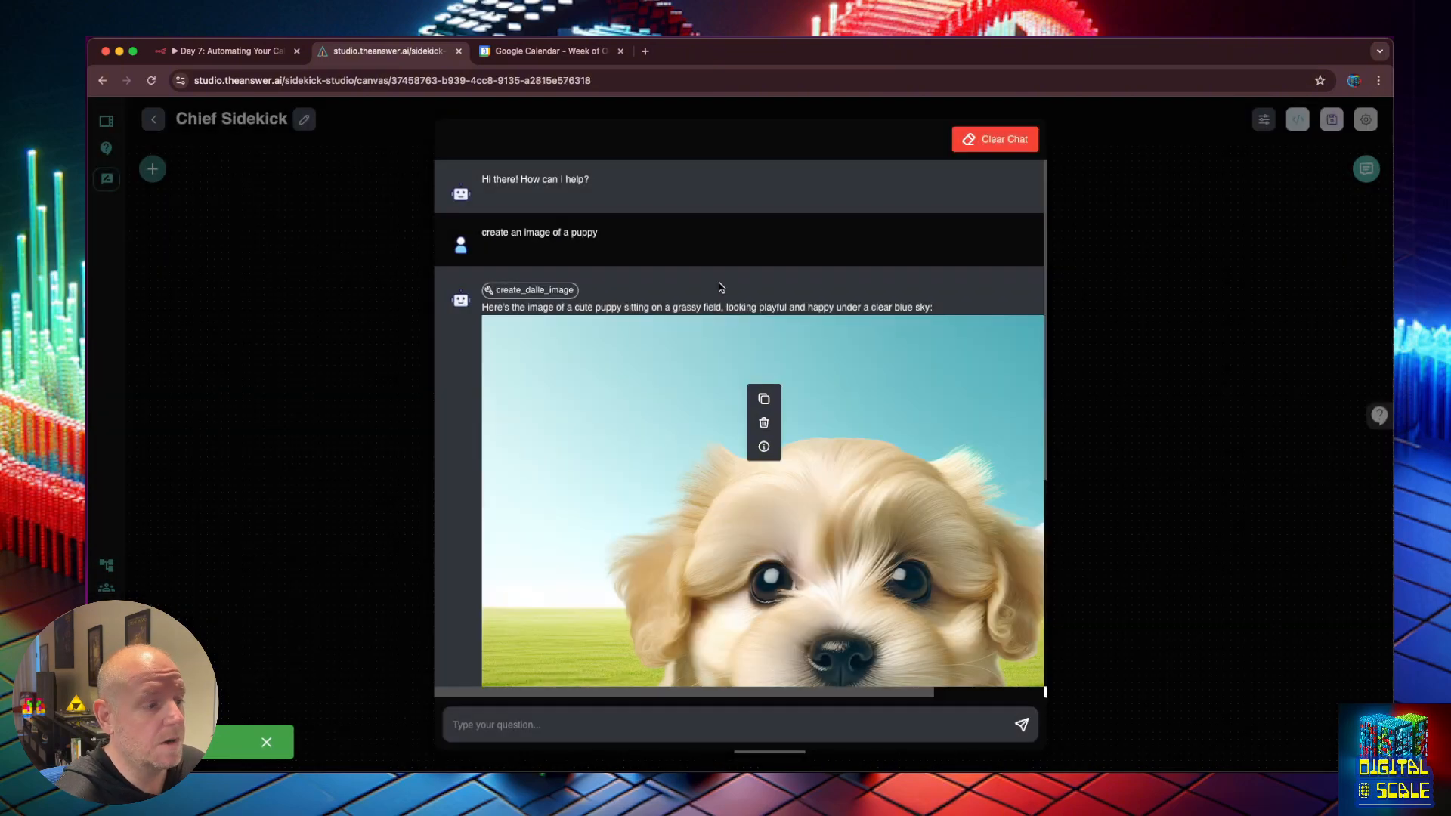
pyautogui.click(491, 291)
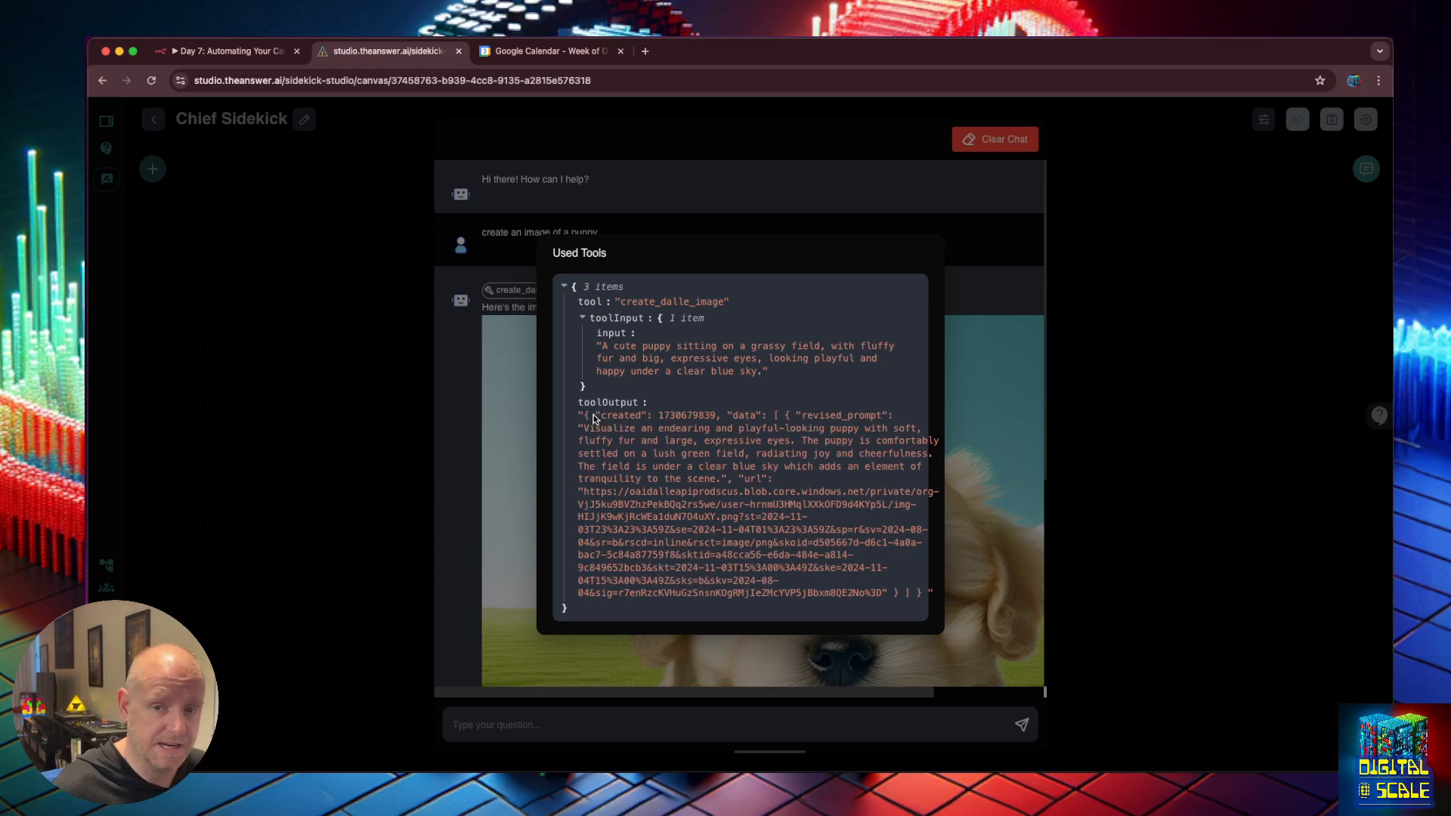
pyautogui.click(1070, 326)
# Ask the agent 'what does my calendar lok like this week'.
pyautogui.scroll(-5, 721, 320)
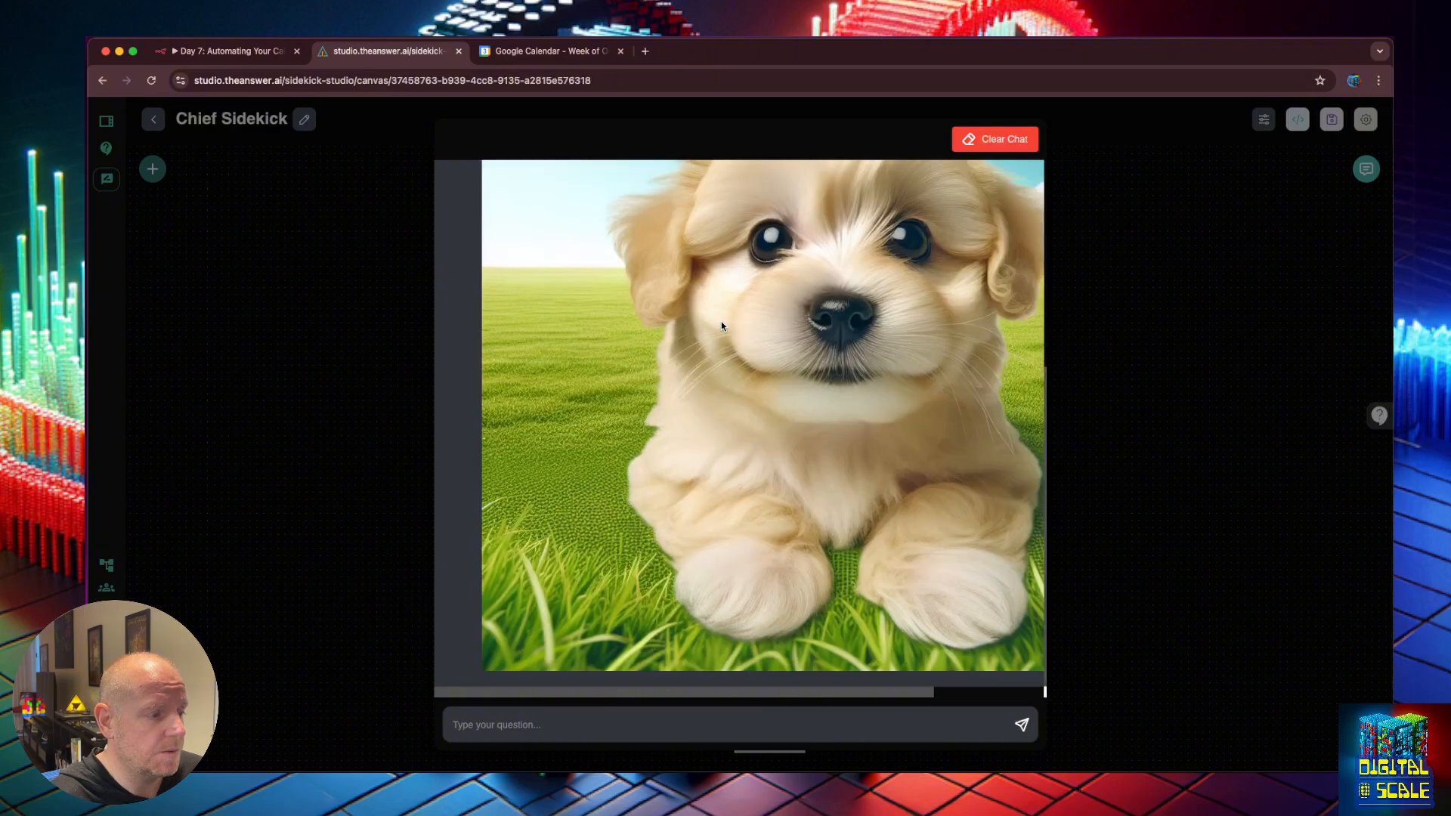
pyautogui.click(652, 737)
pyautogui.click(620, 714)
pyautogui.write('what')
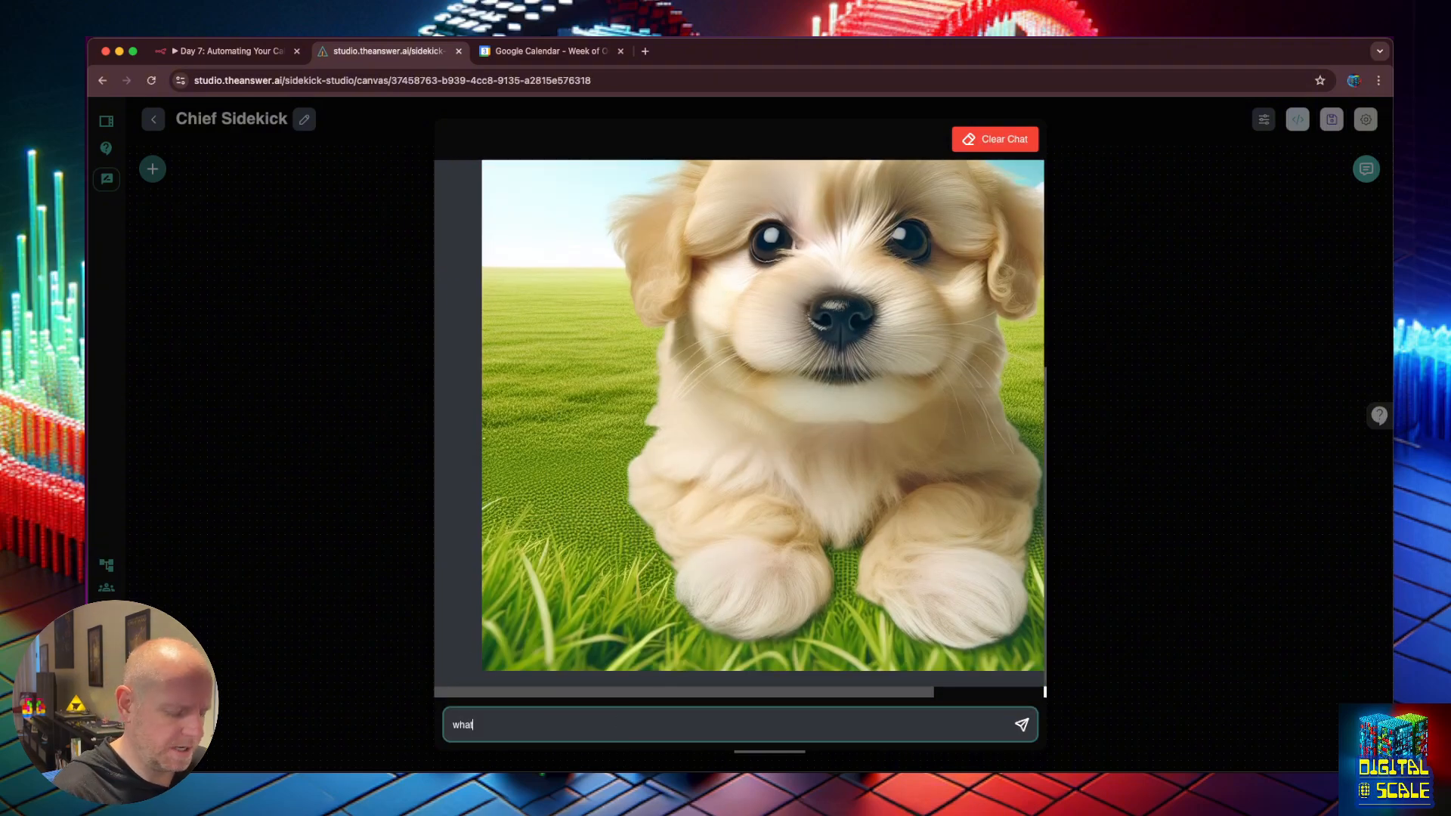
pyautogui.write(' does my calenda')
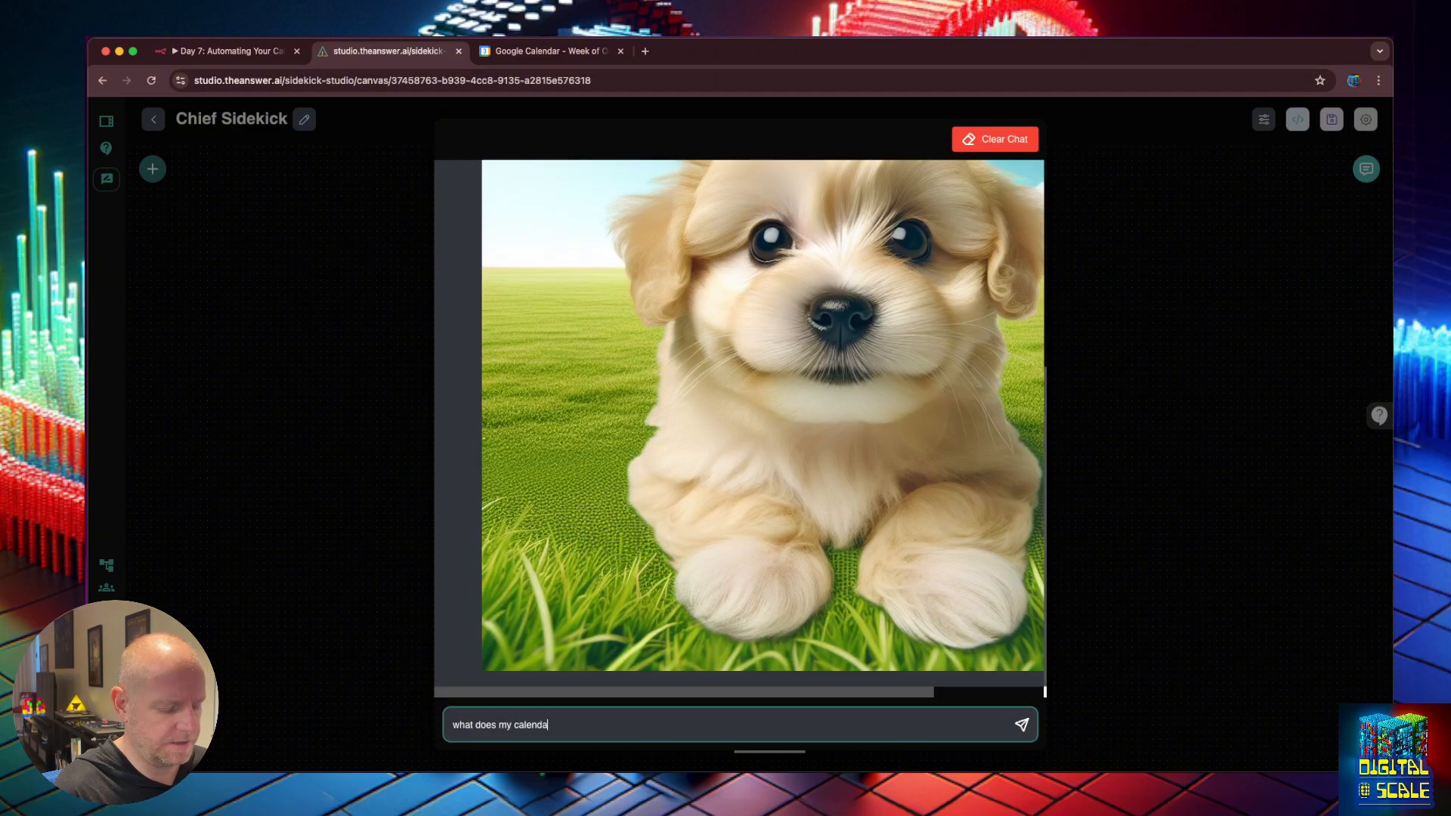
pyautogui.write('r lok like this ')
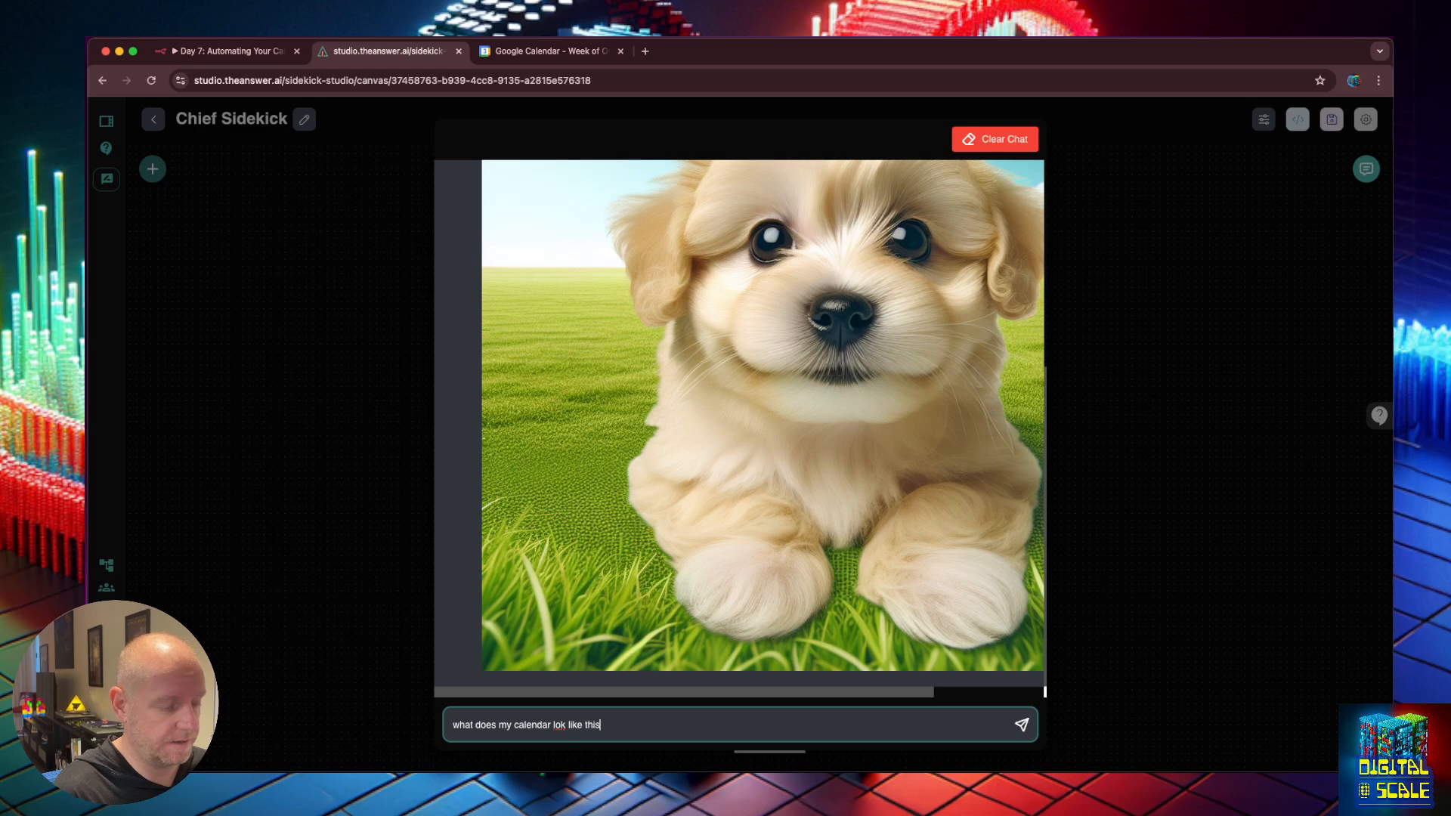
pyautogui.write('week')
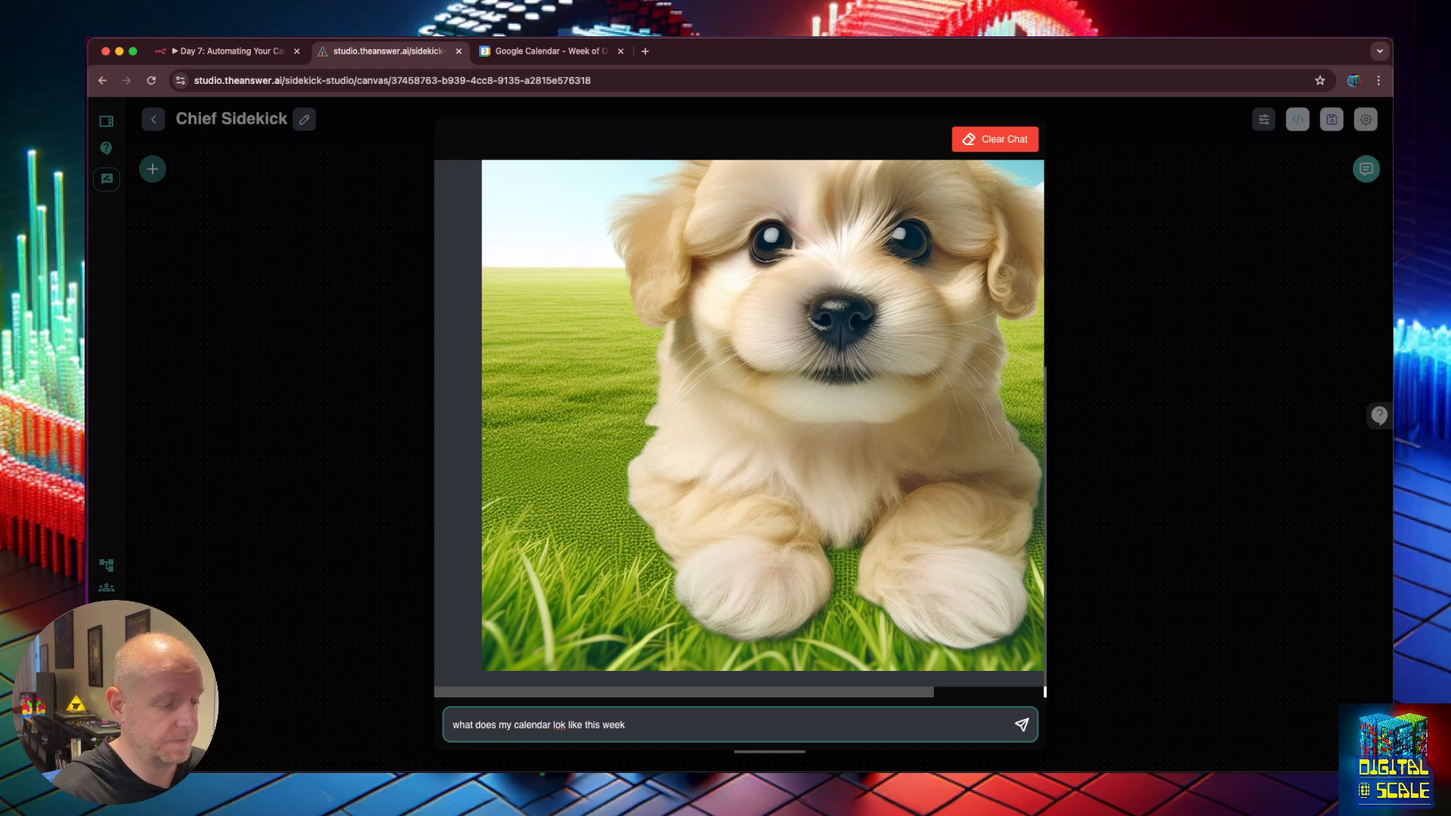
pyautogui.press('Return')
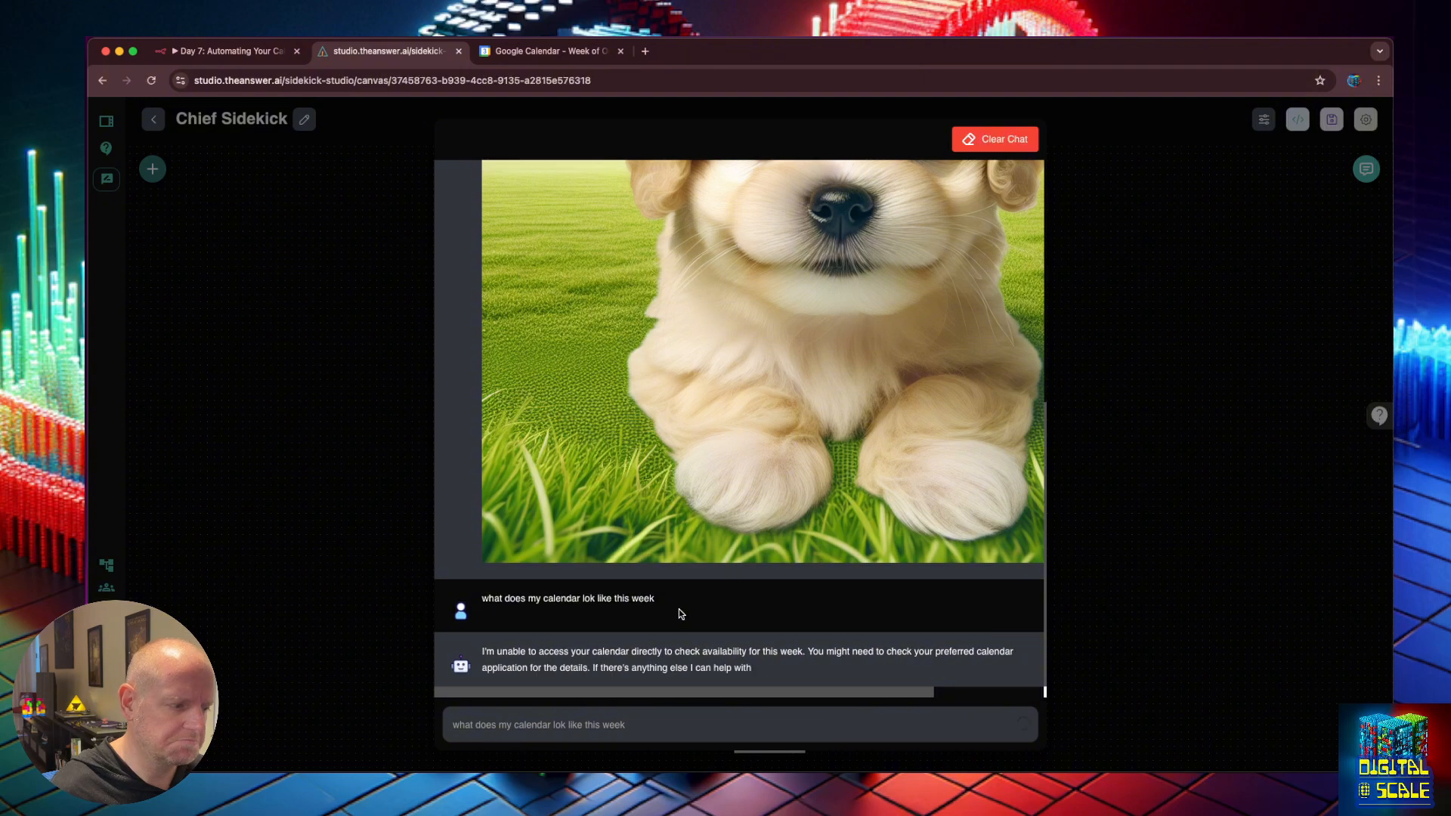
pyautogui.click(875, 662)
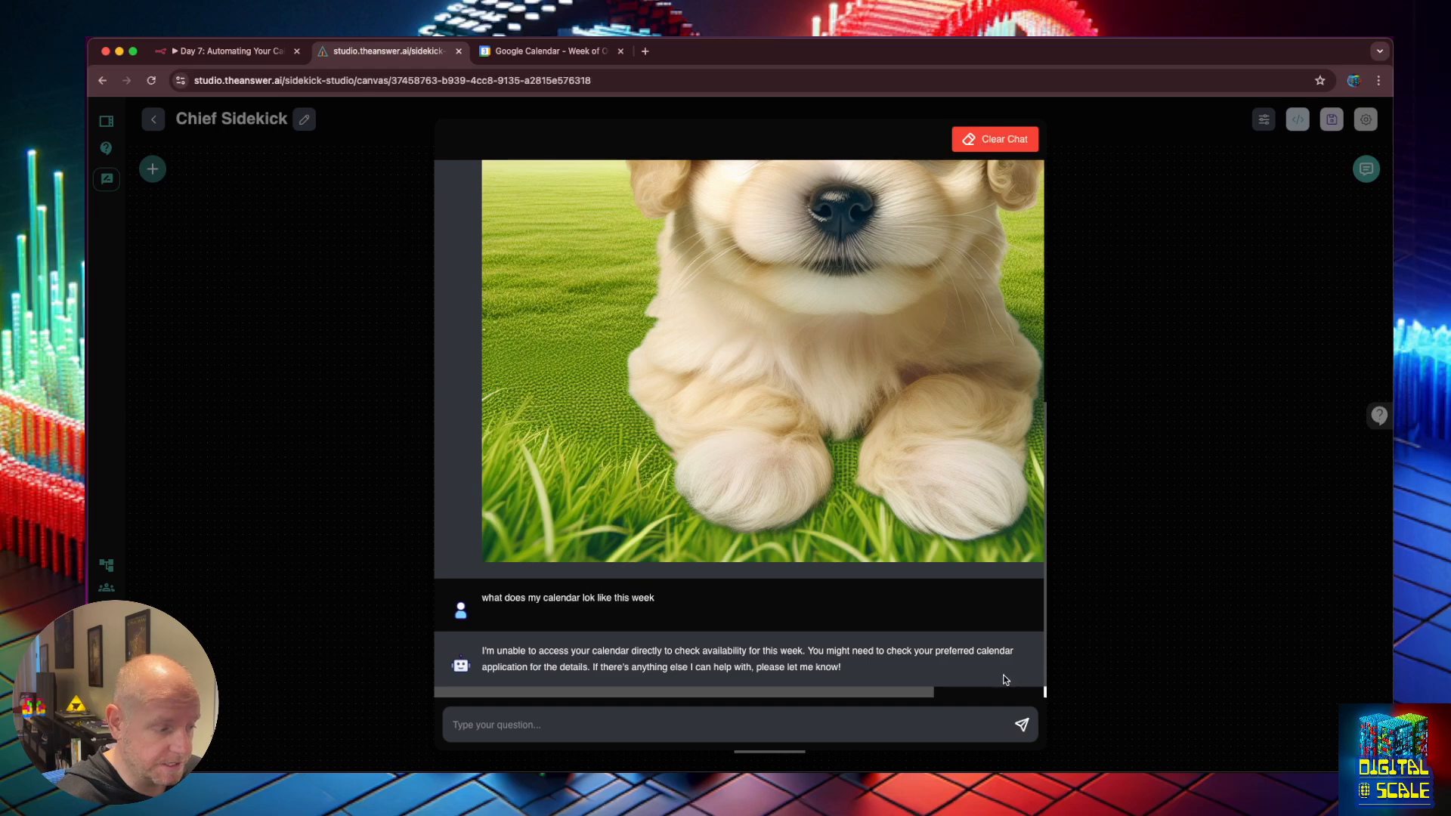
# Reopen the chat enlarged, clear all chat history, and close it.
pyautogui.click(1015, 135)
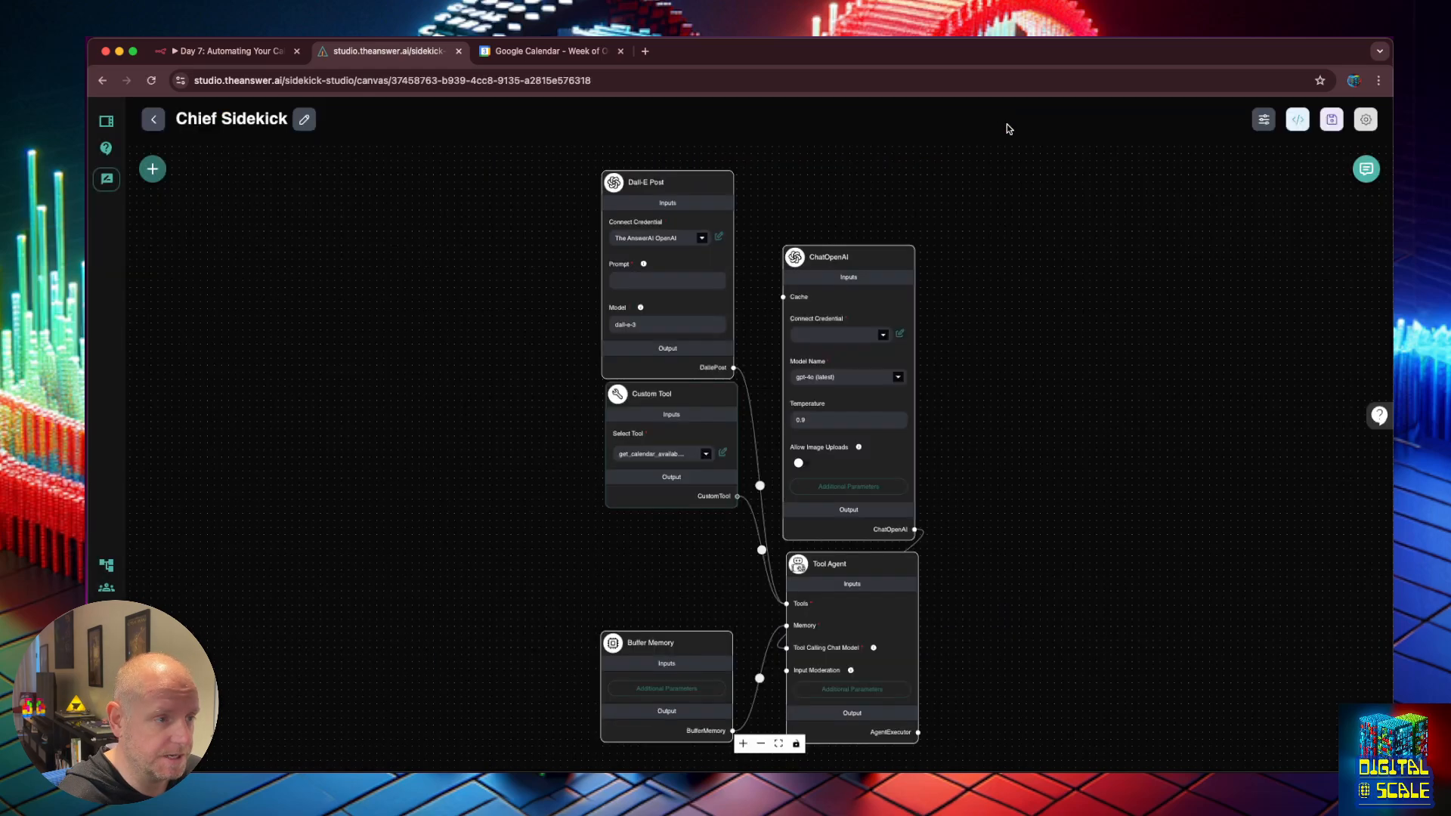
pyautogui.click(1365, 173)
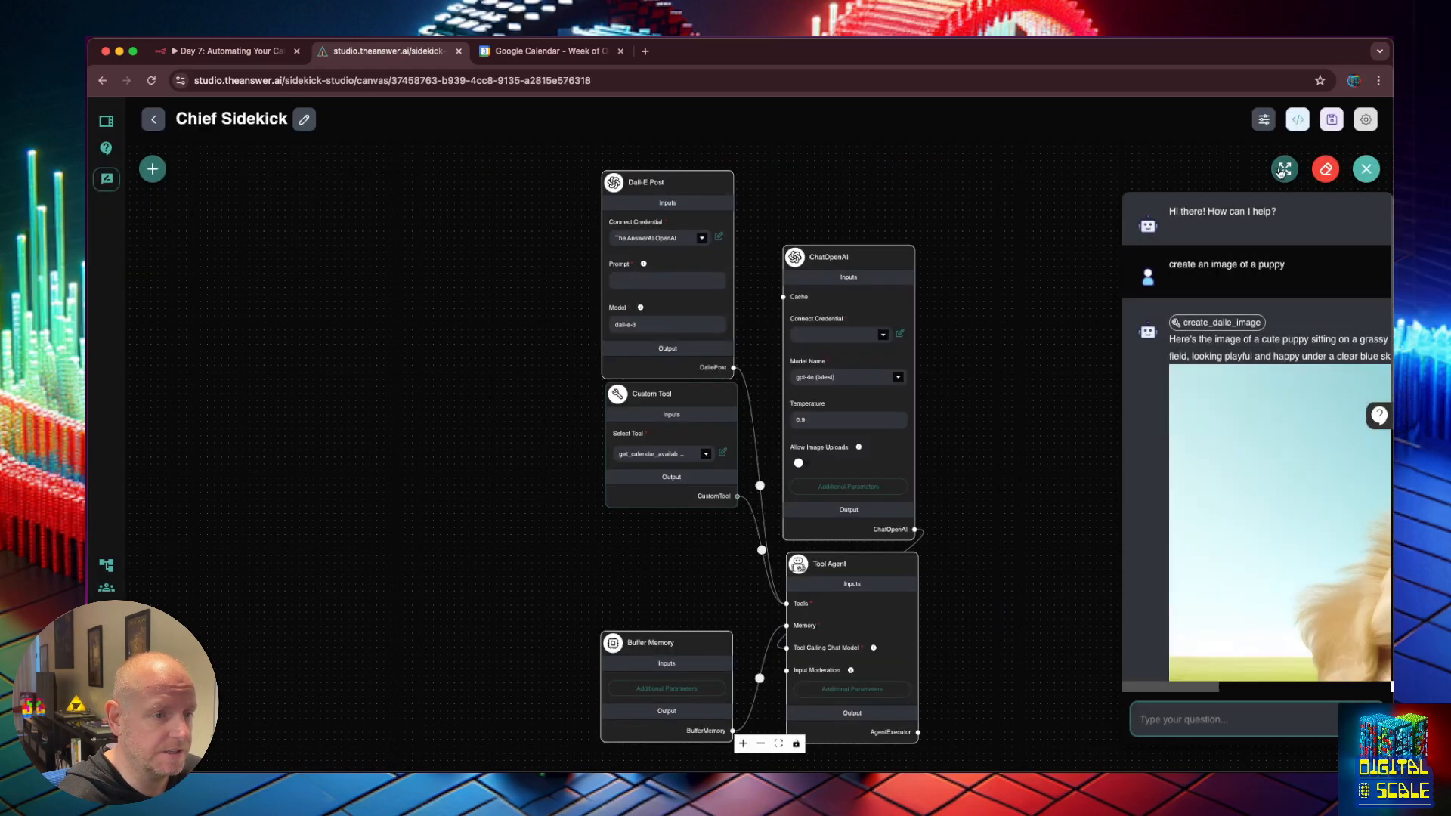
pyautogui.click(1285, 169)
pyautogui.click(1005, 144)
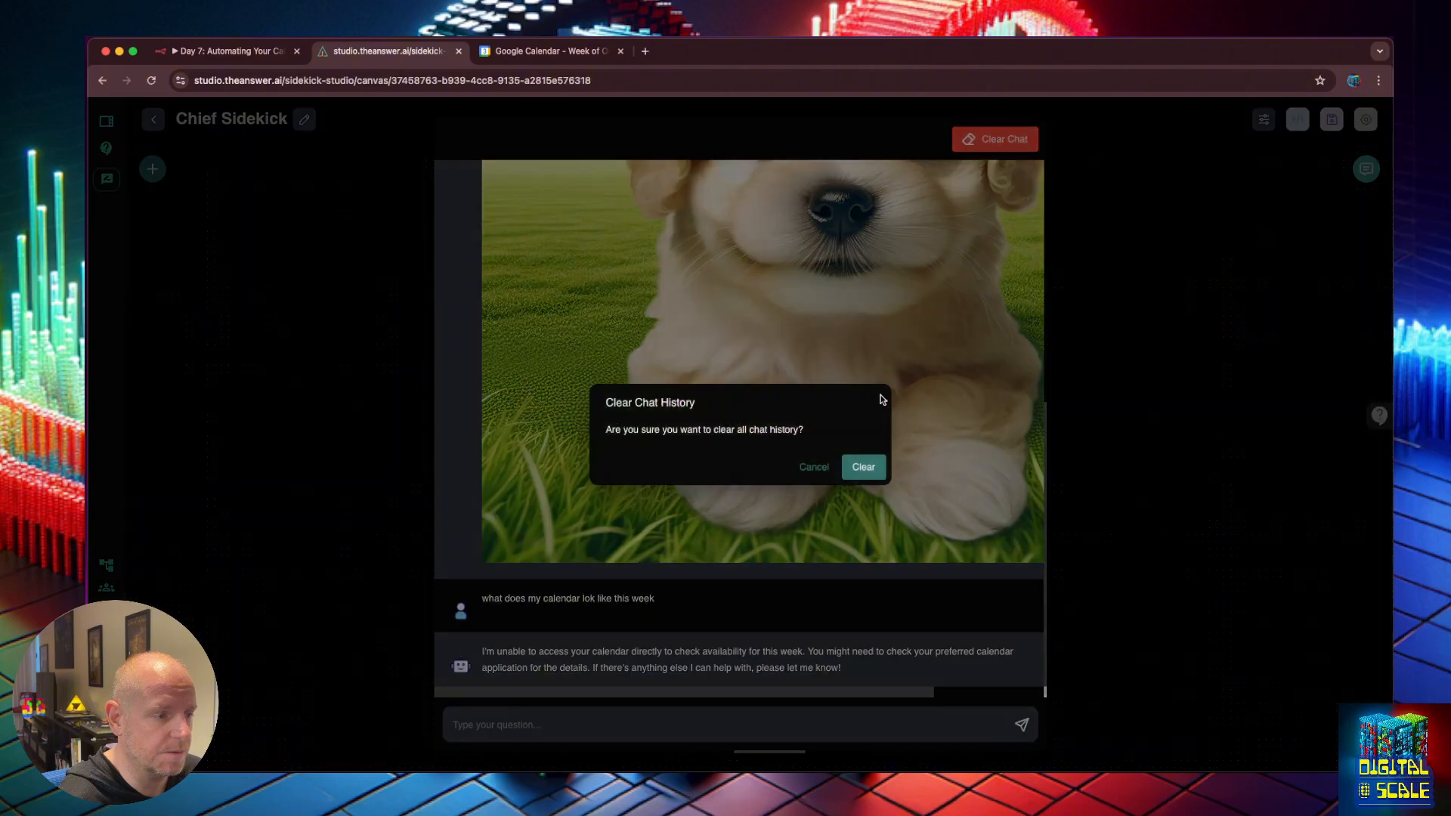
pyautogui.click(868, 478)
pyautogui.click(1096, 387)
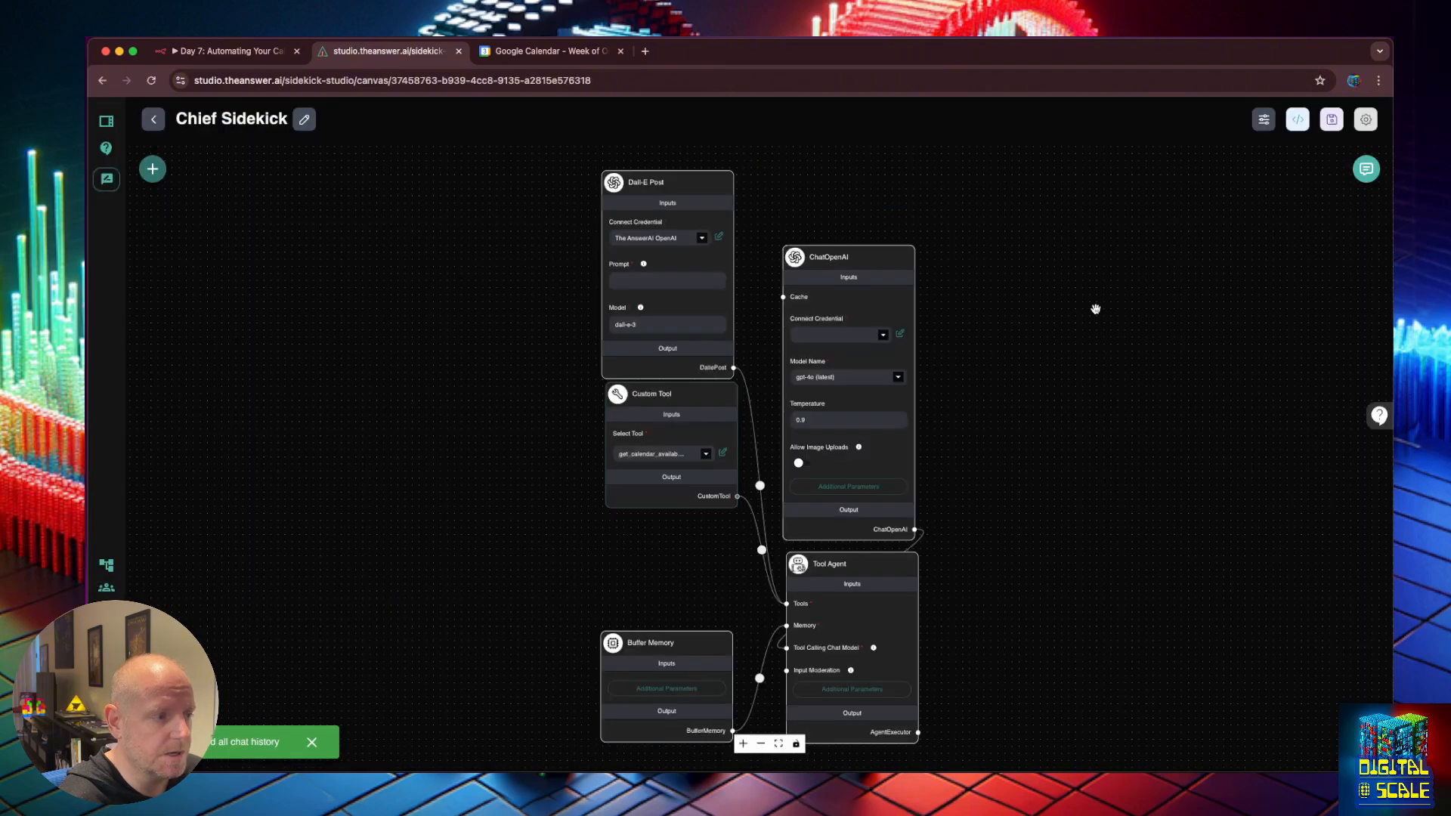
# Edit the get_calendar_availability tool's name and calendar description.
pyautogui.click(723, 452)
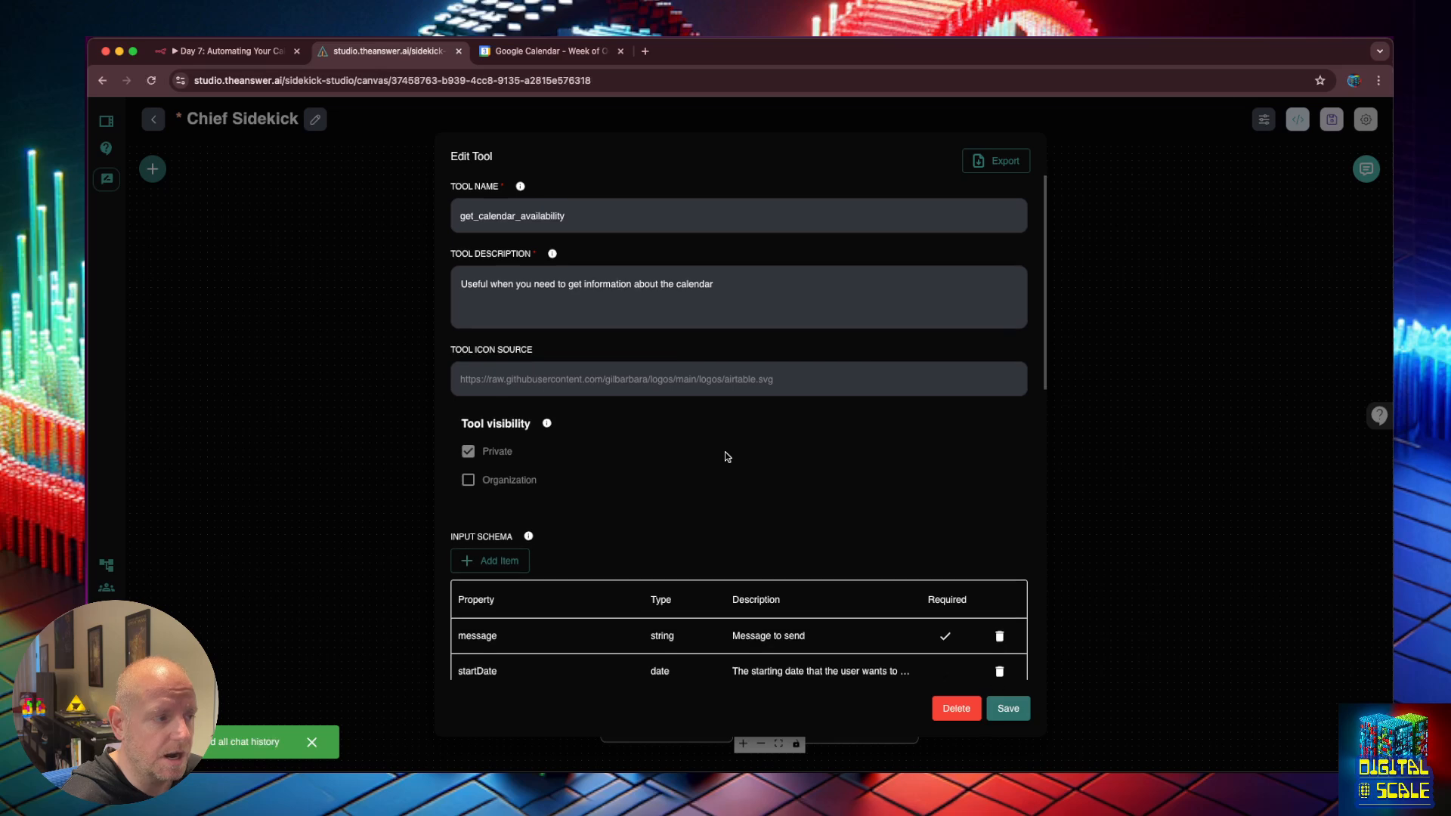
pyautogui.click(482, 216)
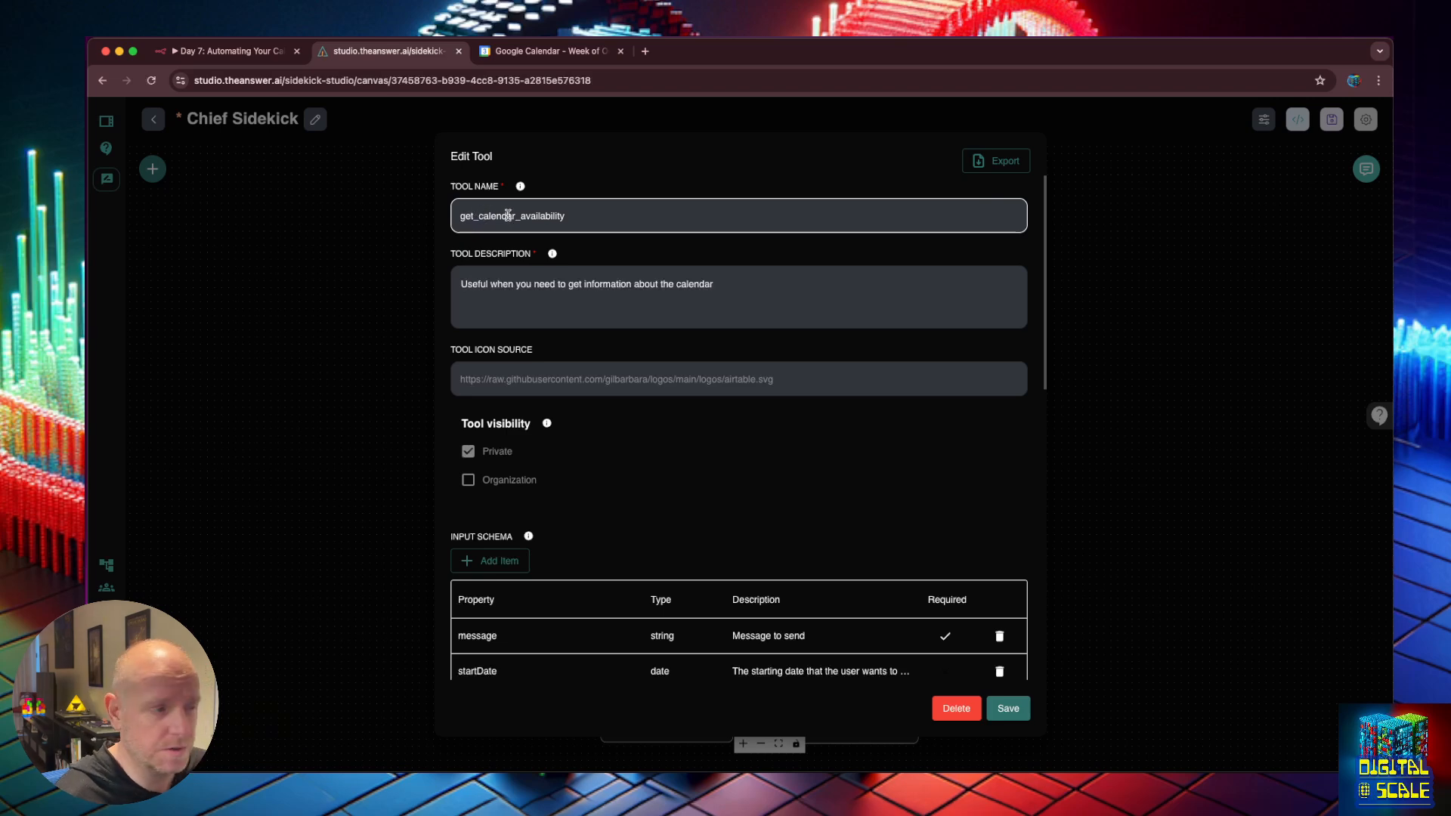
pyautogui.click(617, 214)
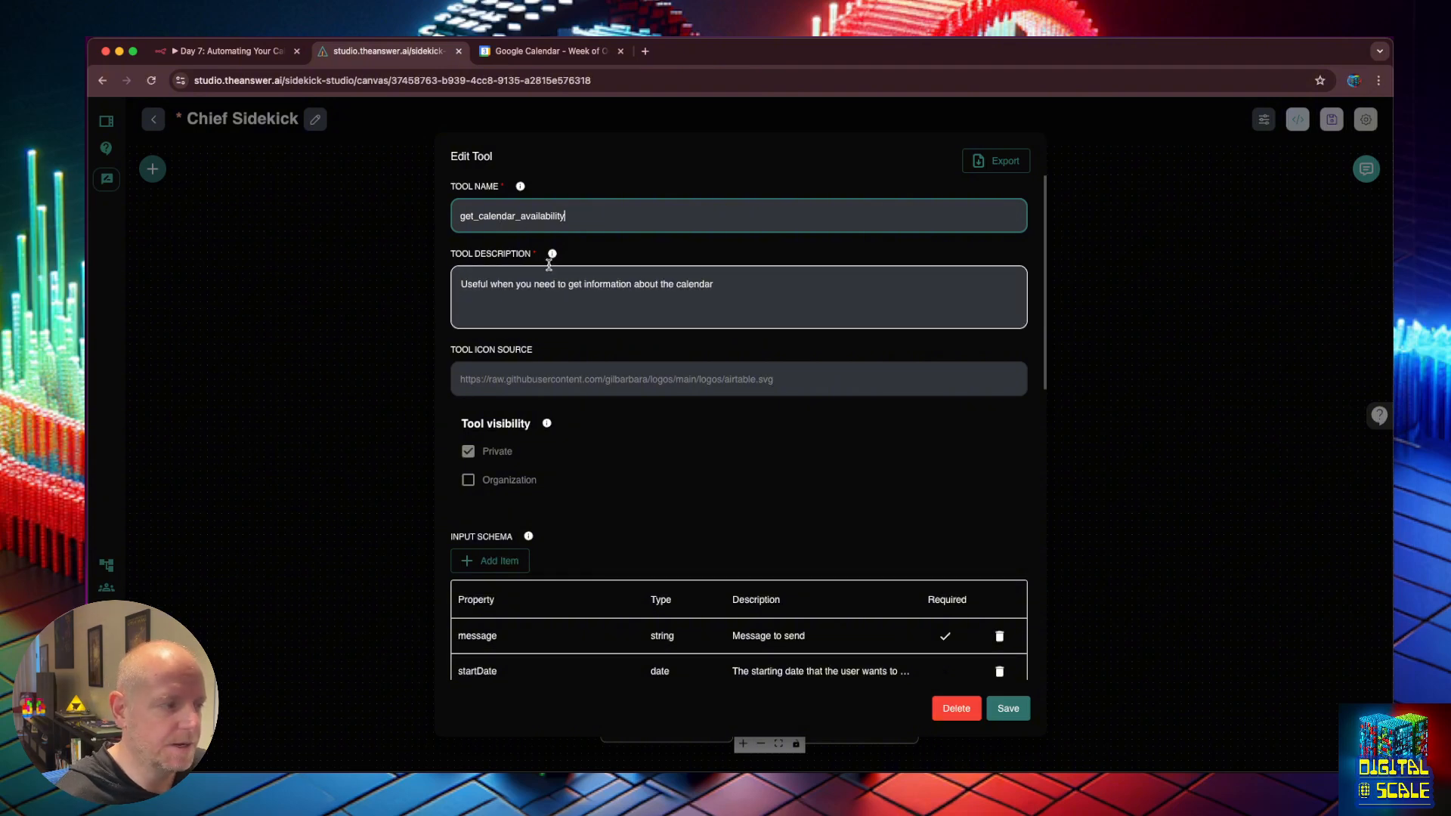
pyautogui.click(723, 282)
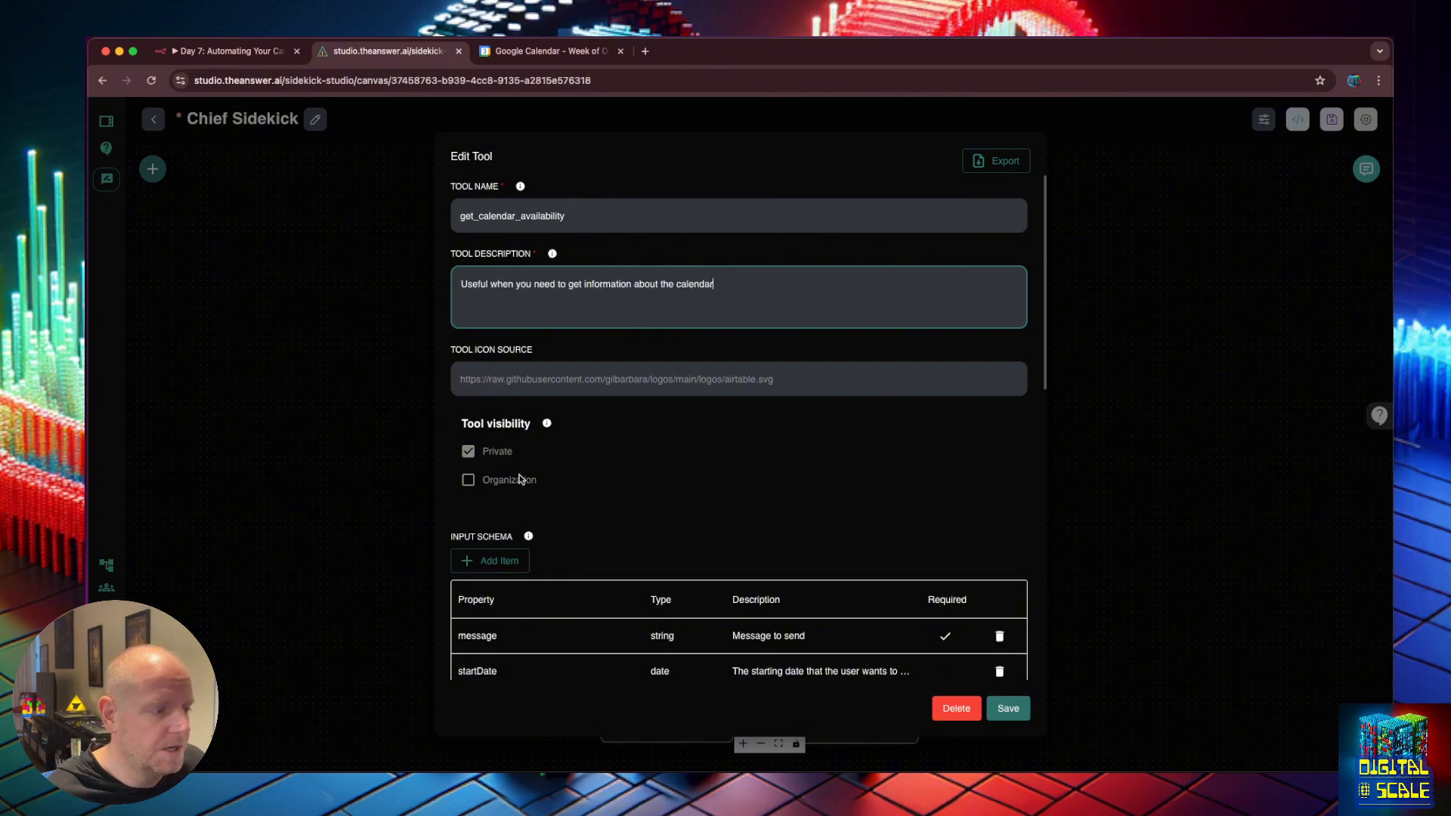
# Close the tool editor and open Chief Sidekick's test chat.
pyautogui.scroll(-5, 609, 392)
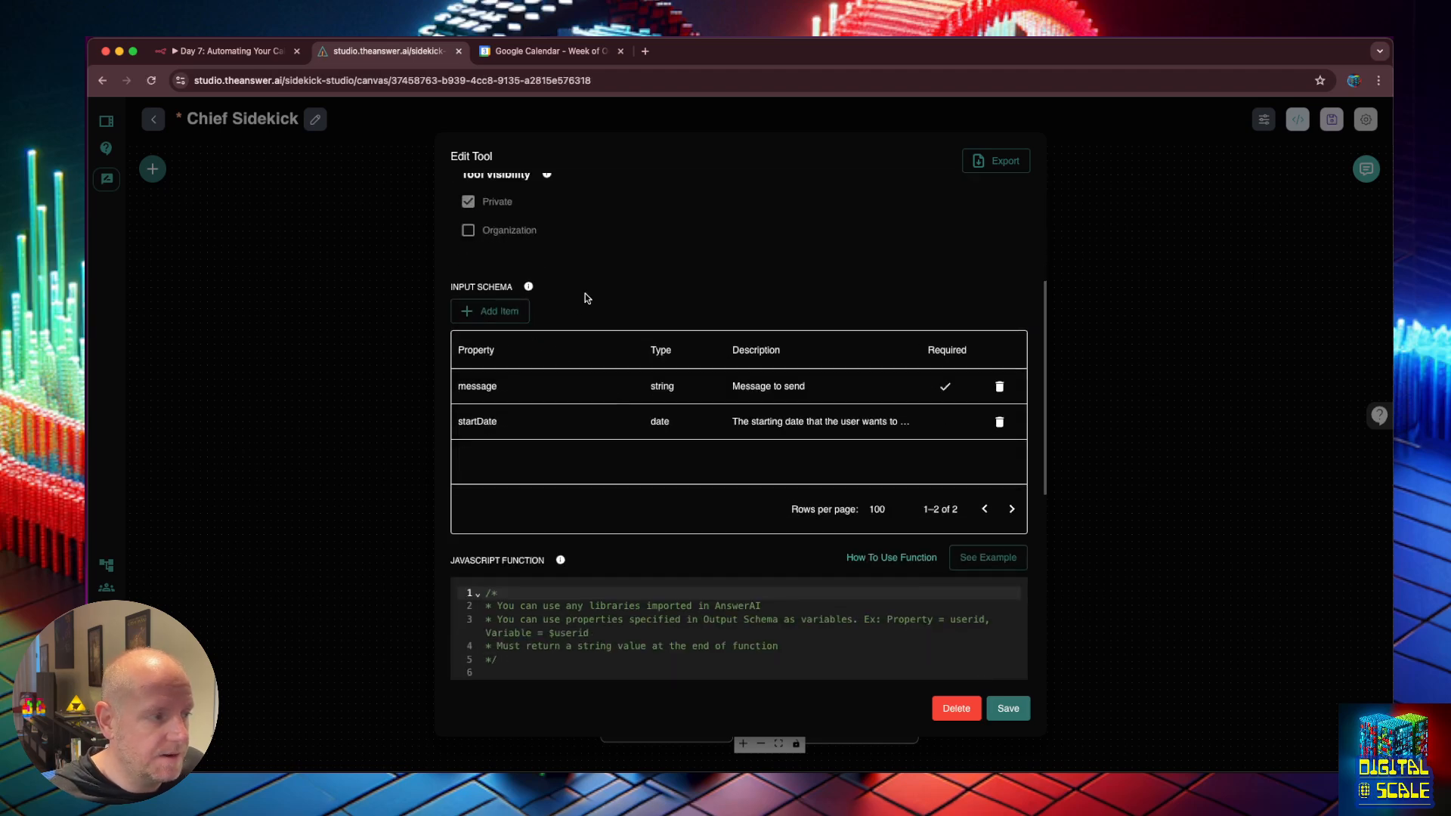
pyautogui.scroll(5, 597, 309)
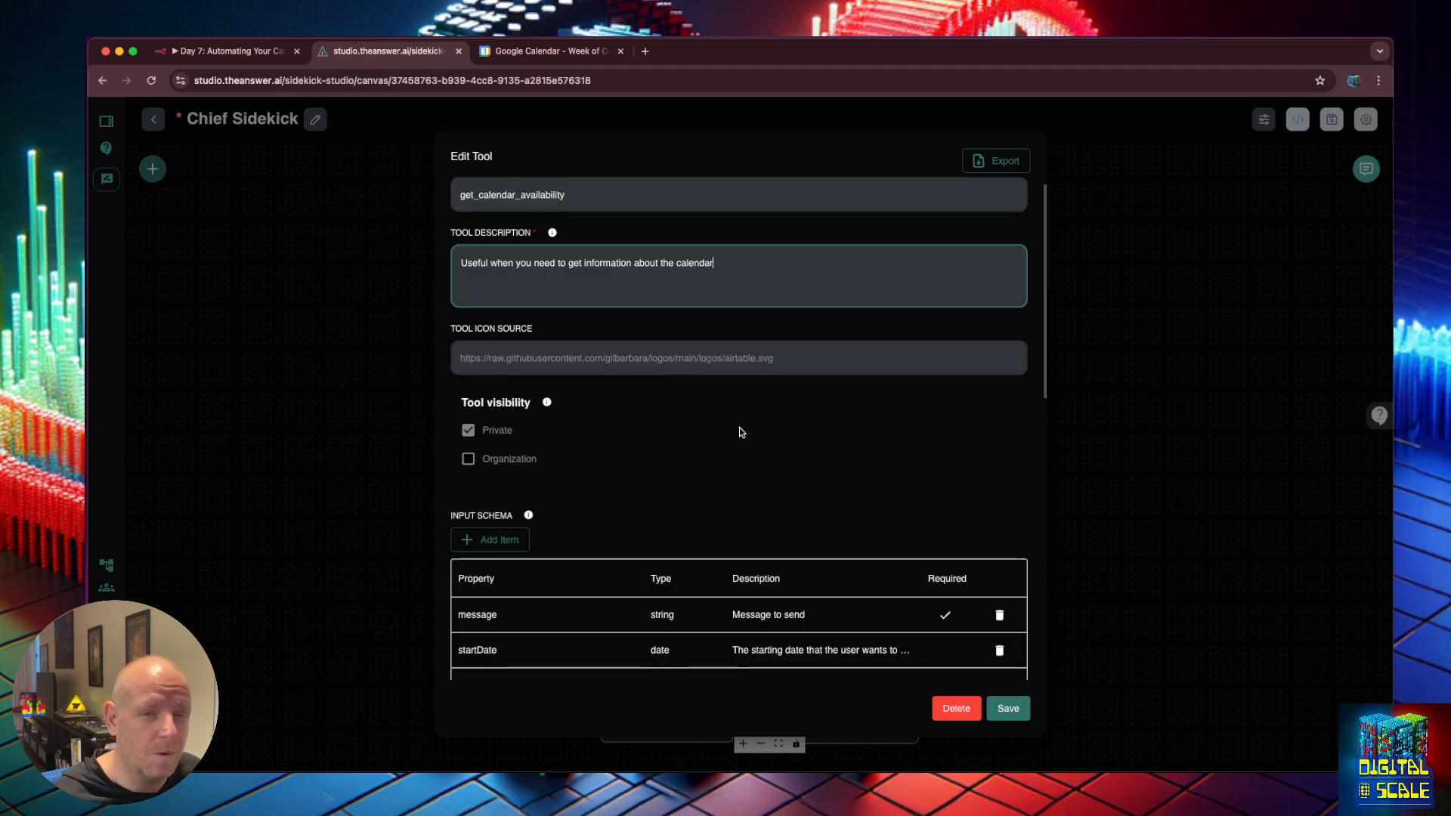
pyautogui.click(1167, 420)
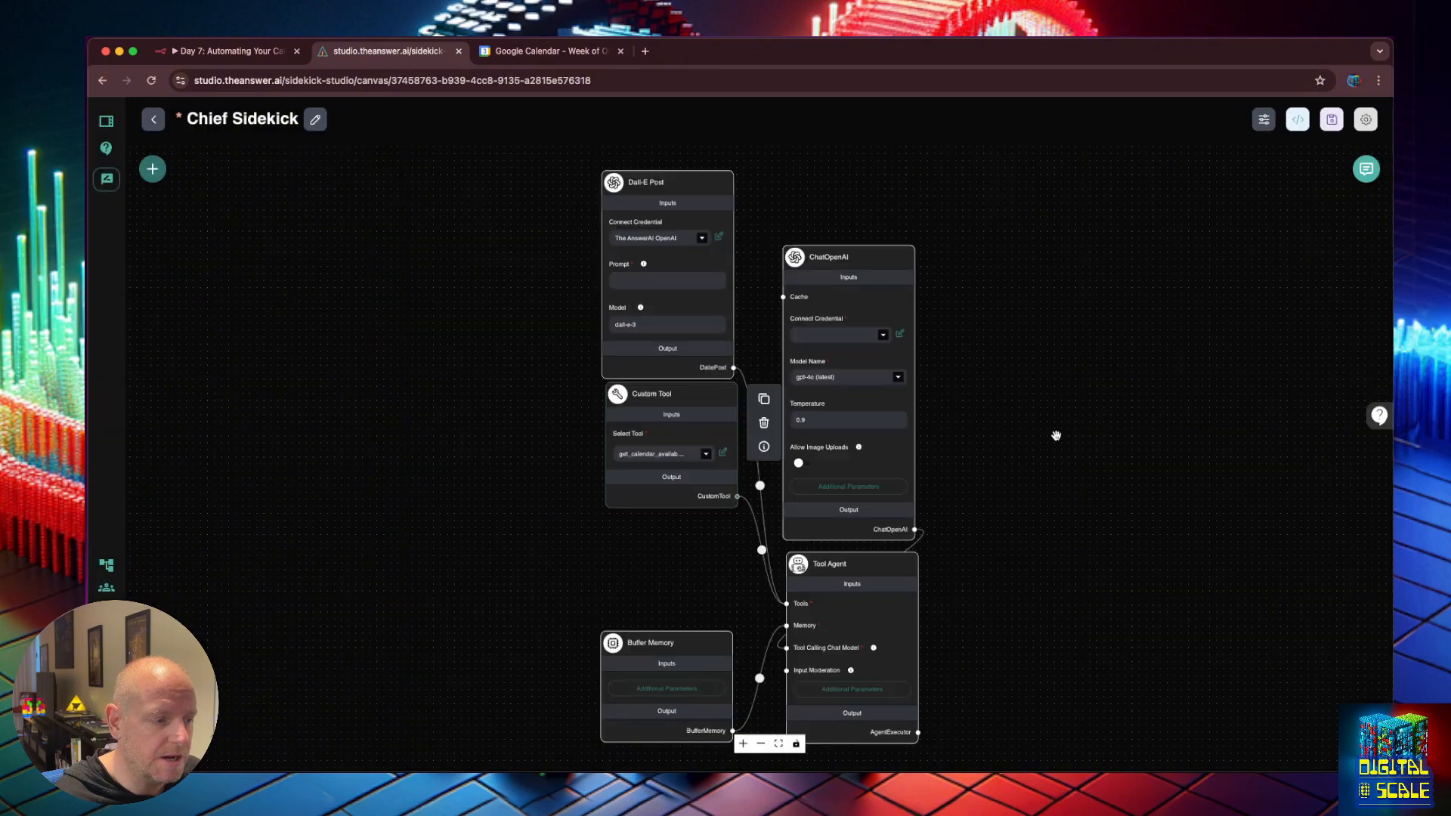
pyautogui.click(1366, 168)
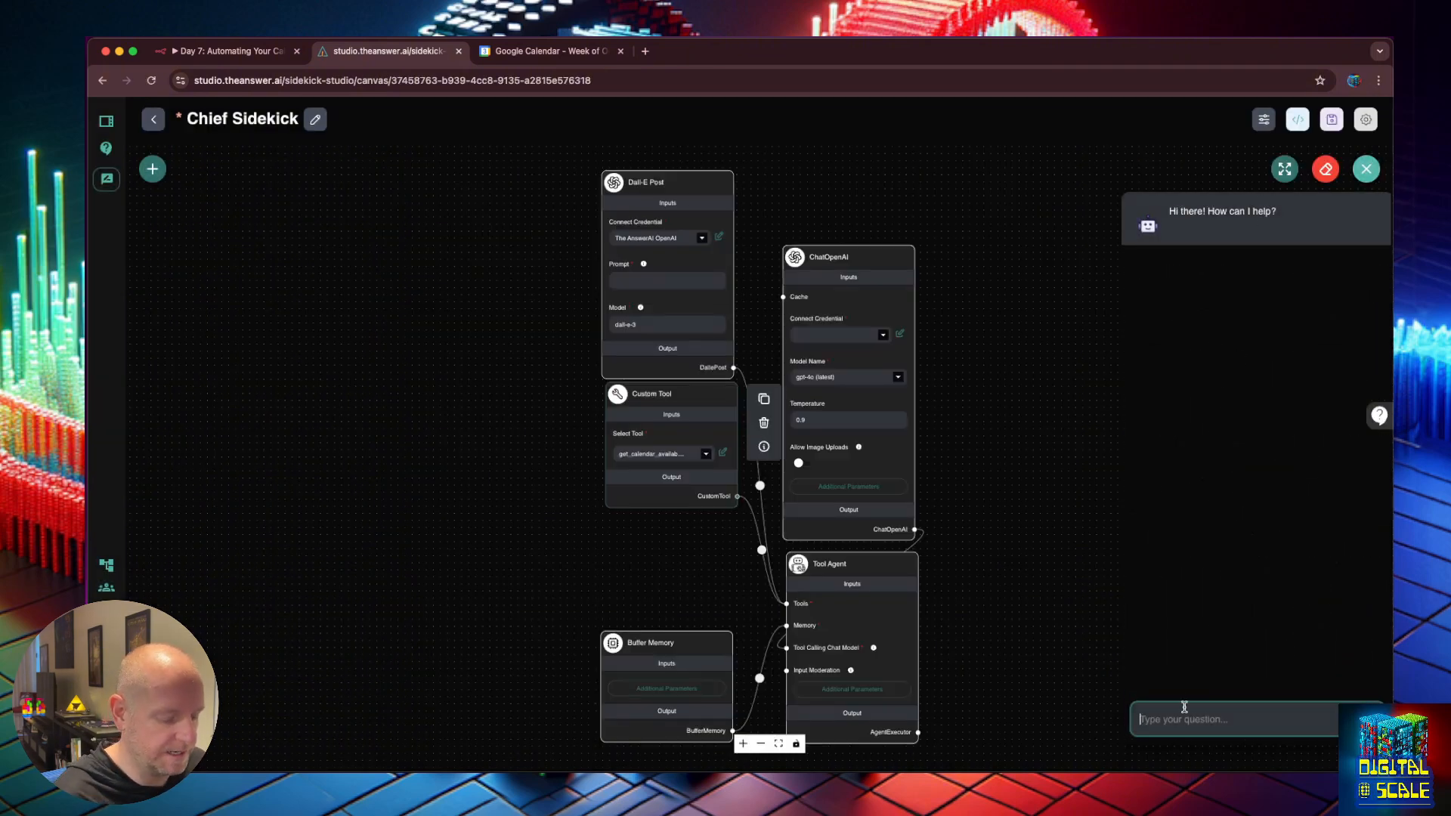
# Ask the chatbot 'what does my calednar look like this week', then reopen the calendar tool editor.
pyautogui.write('what does my cal')
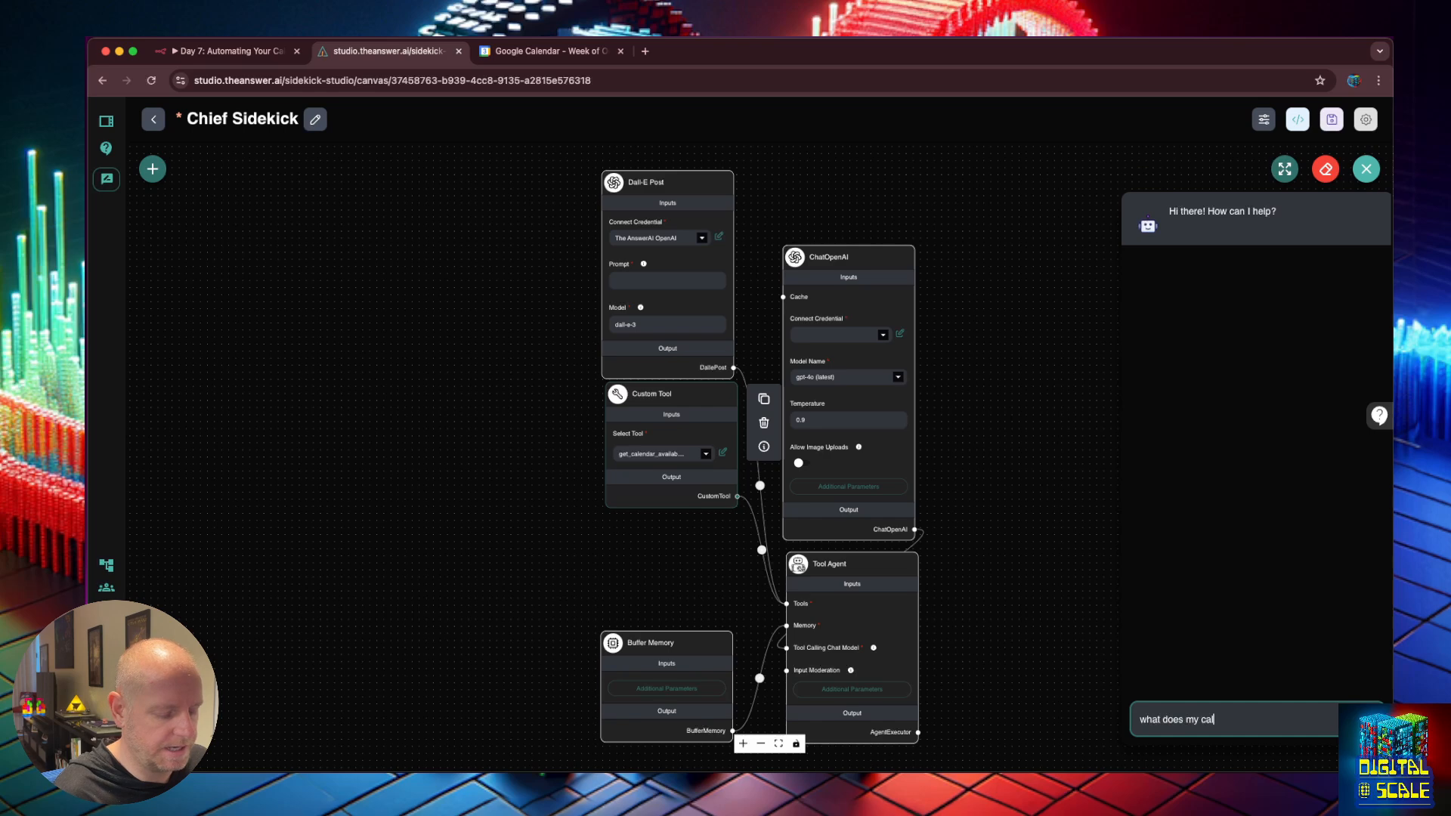
pyautogui.write('ednar look li')
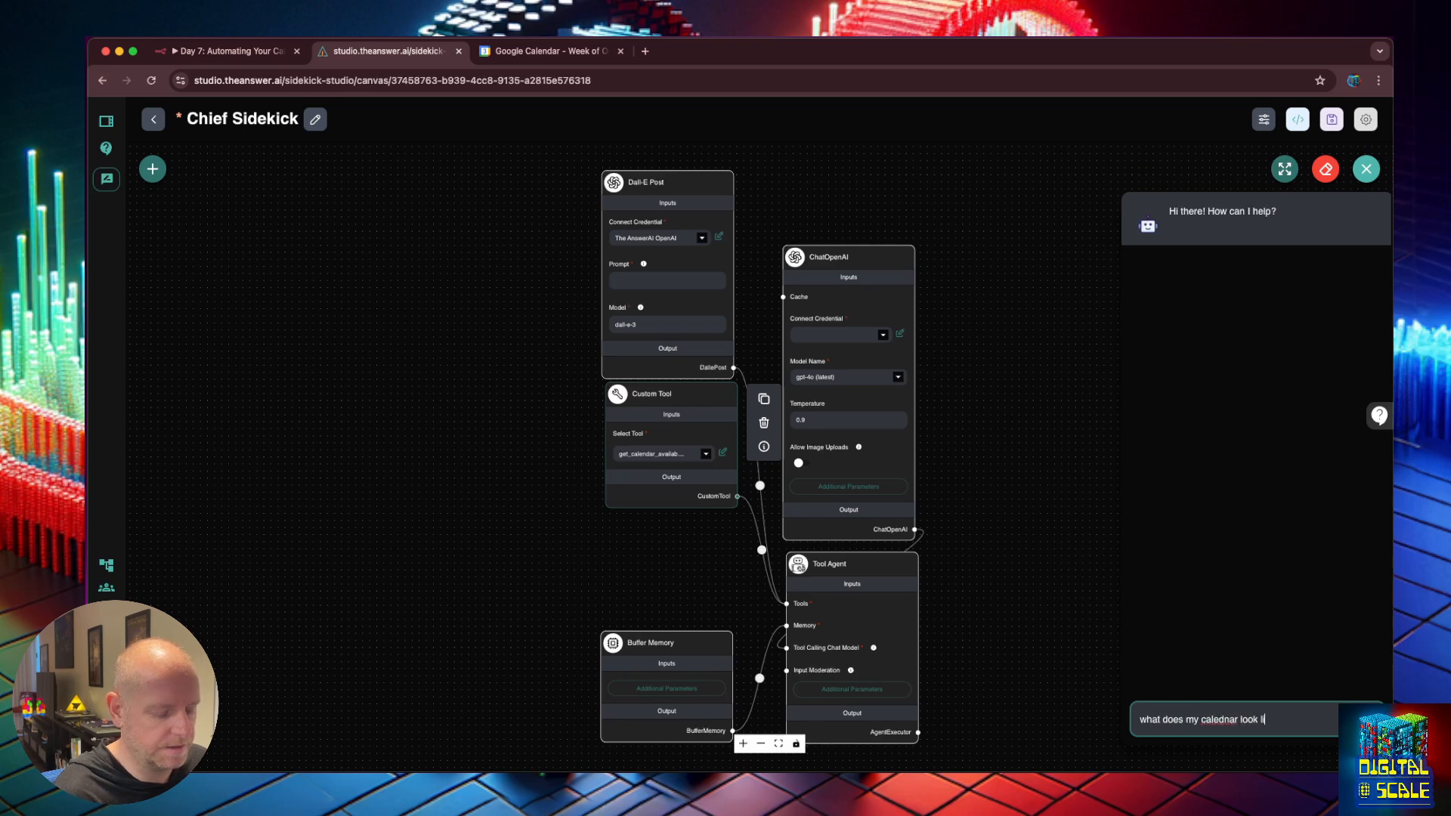
pyautogui.write('ke this week')
pyautogui.press('Return')
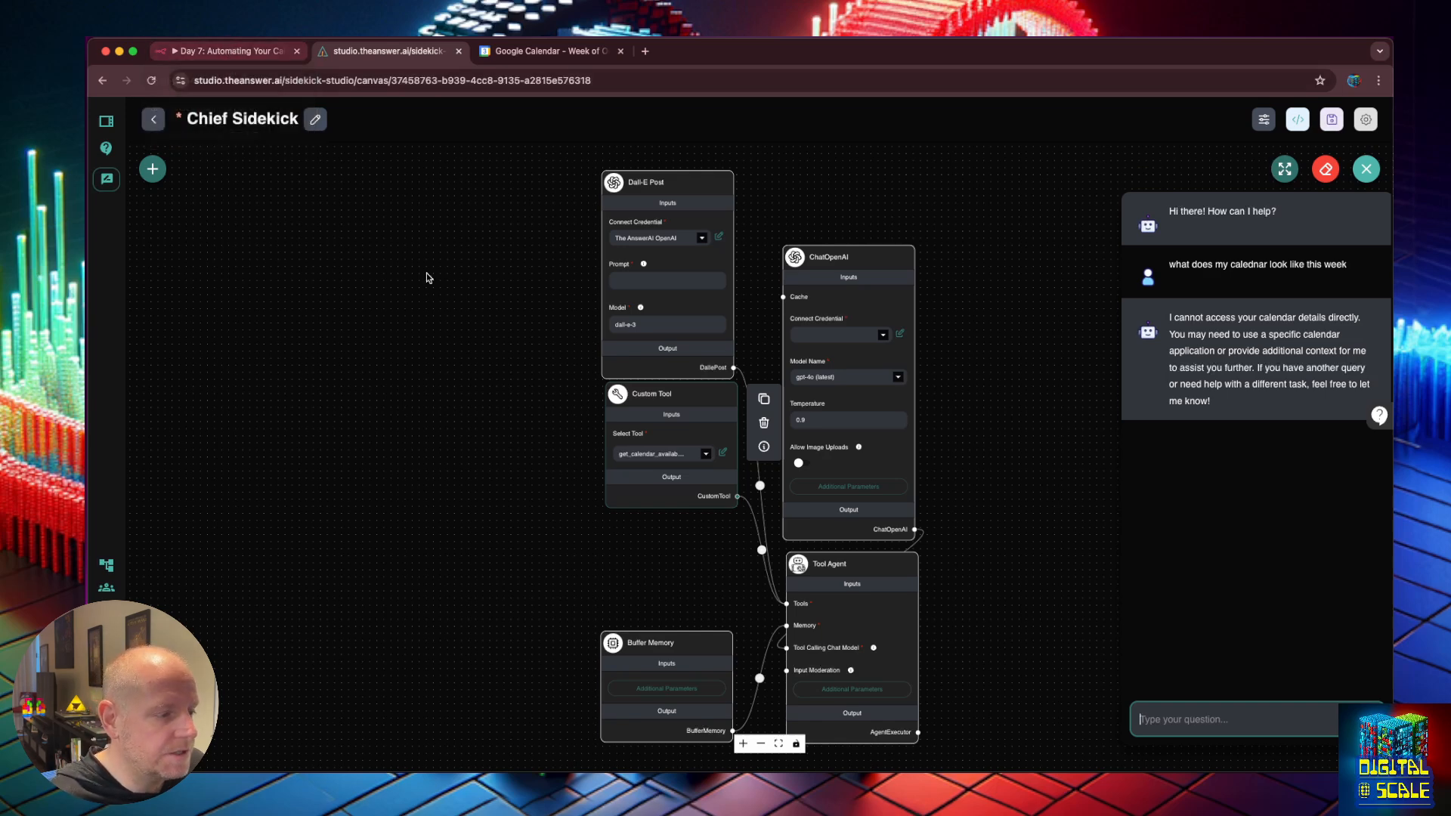
pyautogui.click(724, 452)
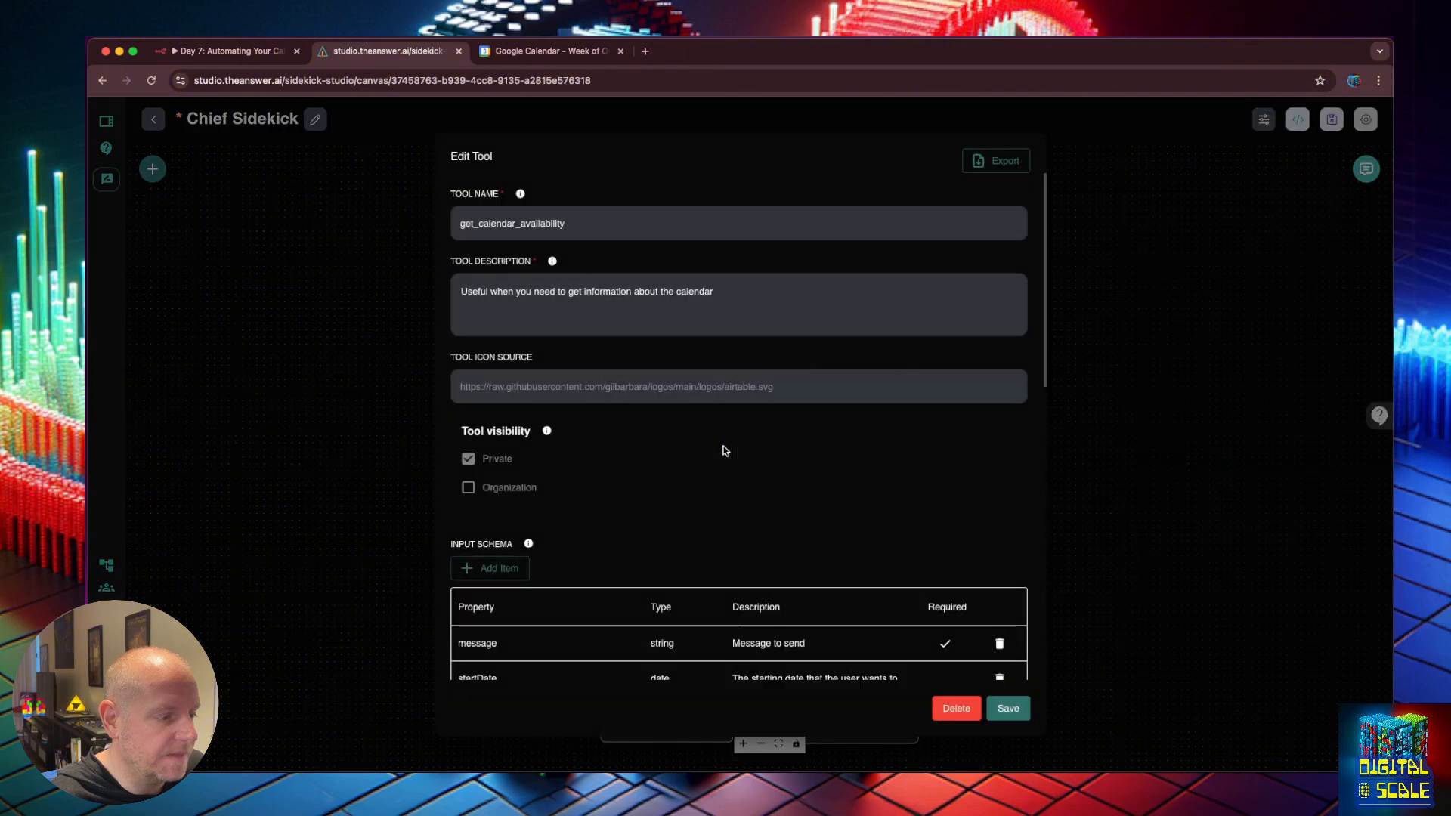
# Check the webhook URL in the tool's JavaScript code, then switch to the n8n calendar workflow.
pyautogui.scroll(-10, 723, 451)
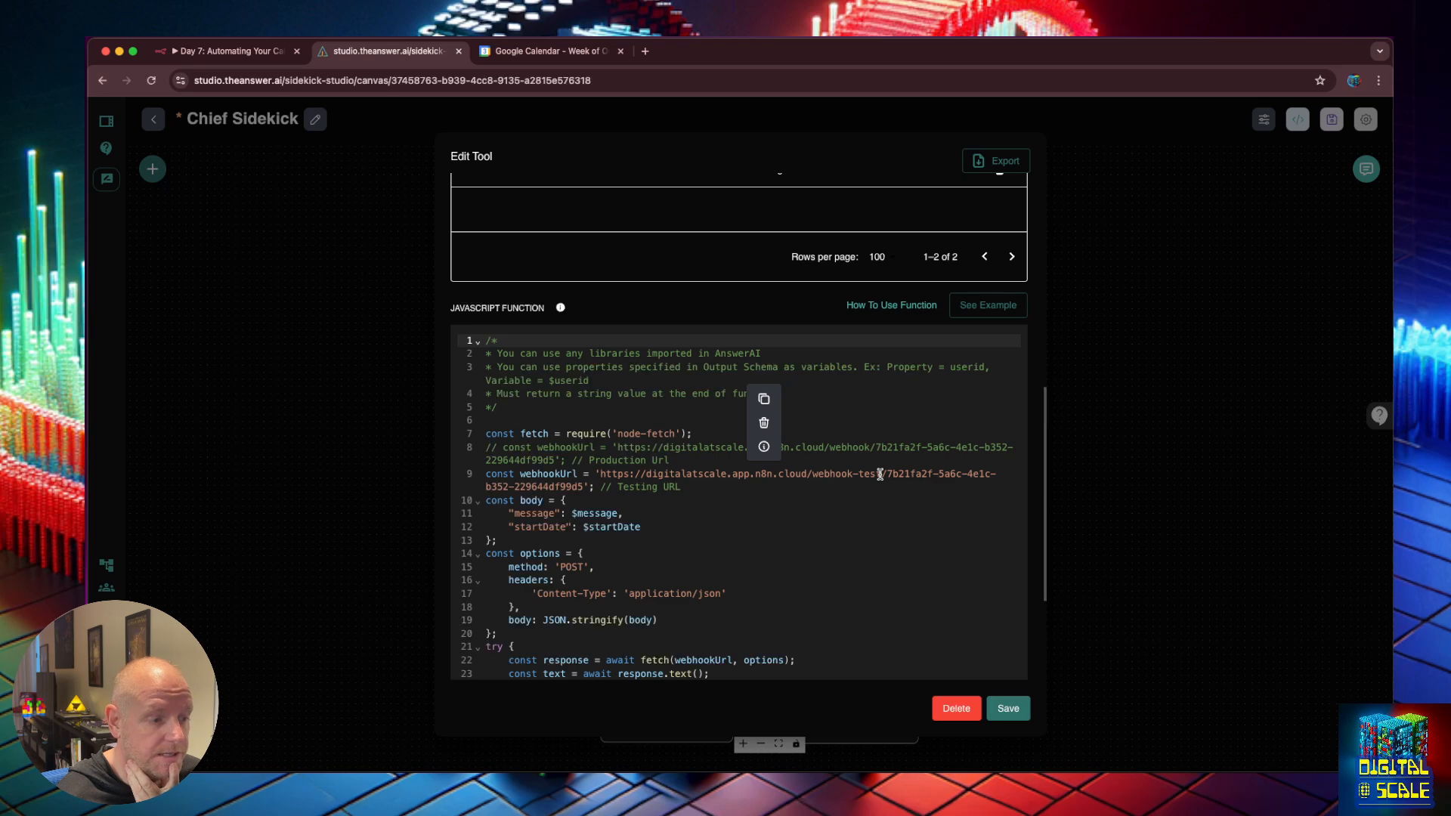
pyautogui.click(215, 52)
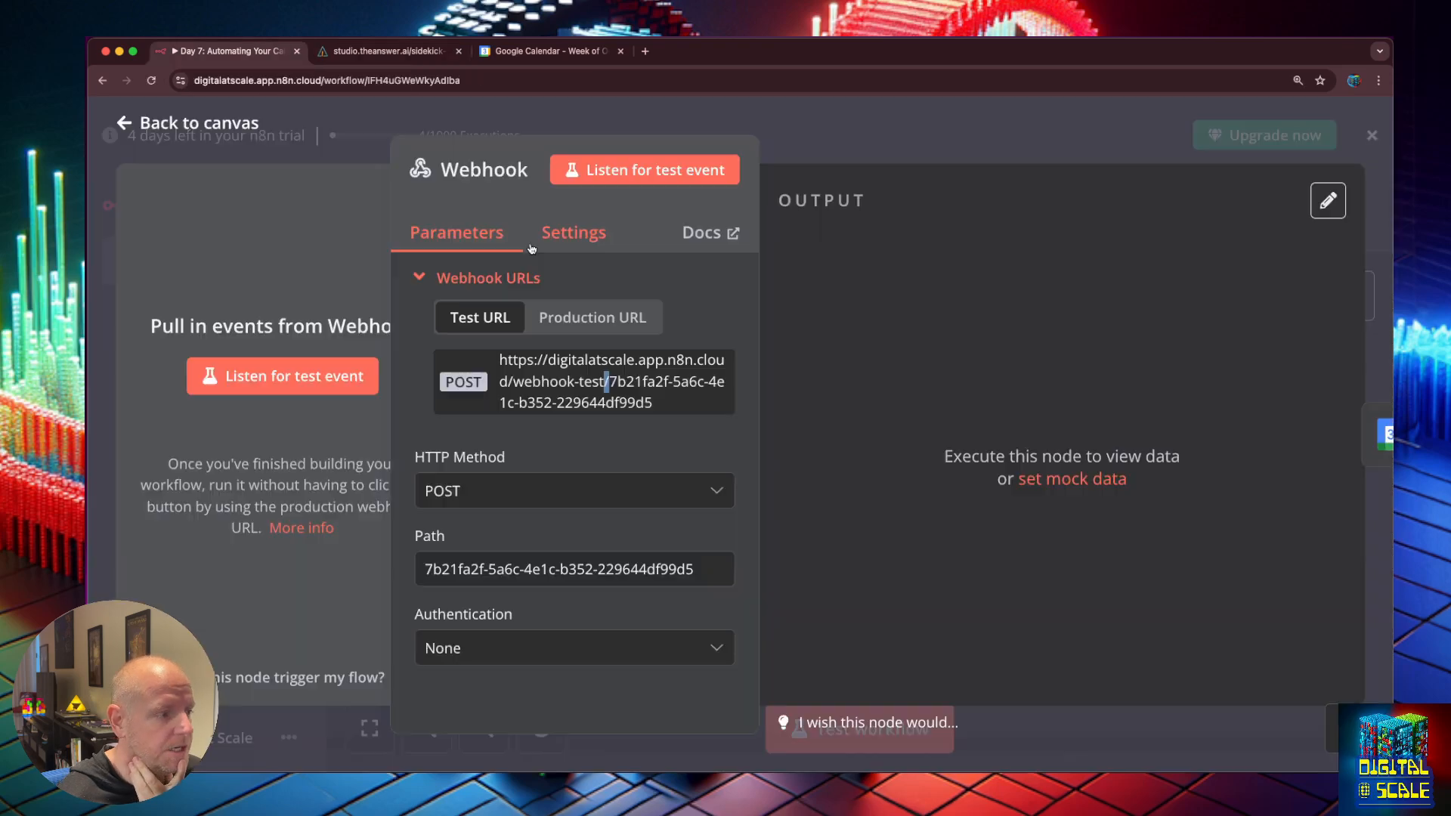
# Compare the n8n Webhook node's test URL with the tool code and start listening for a test event.
pyautogui.click(136, 130)
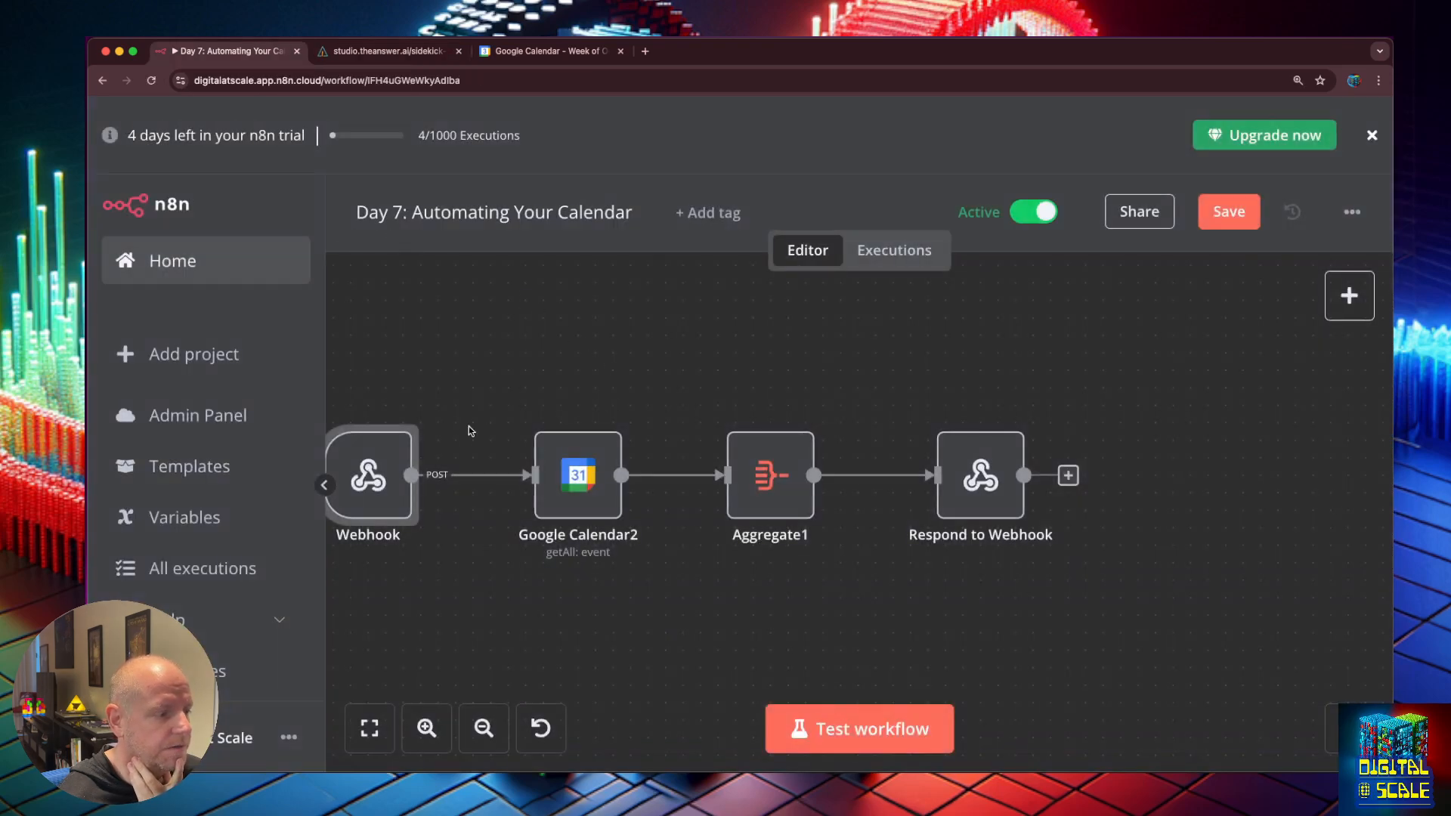
pyautogui.doubleClick(369, 474)
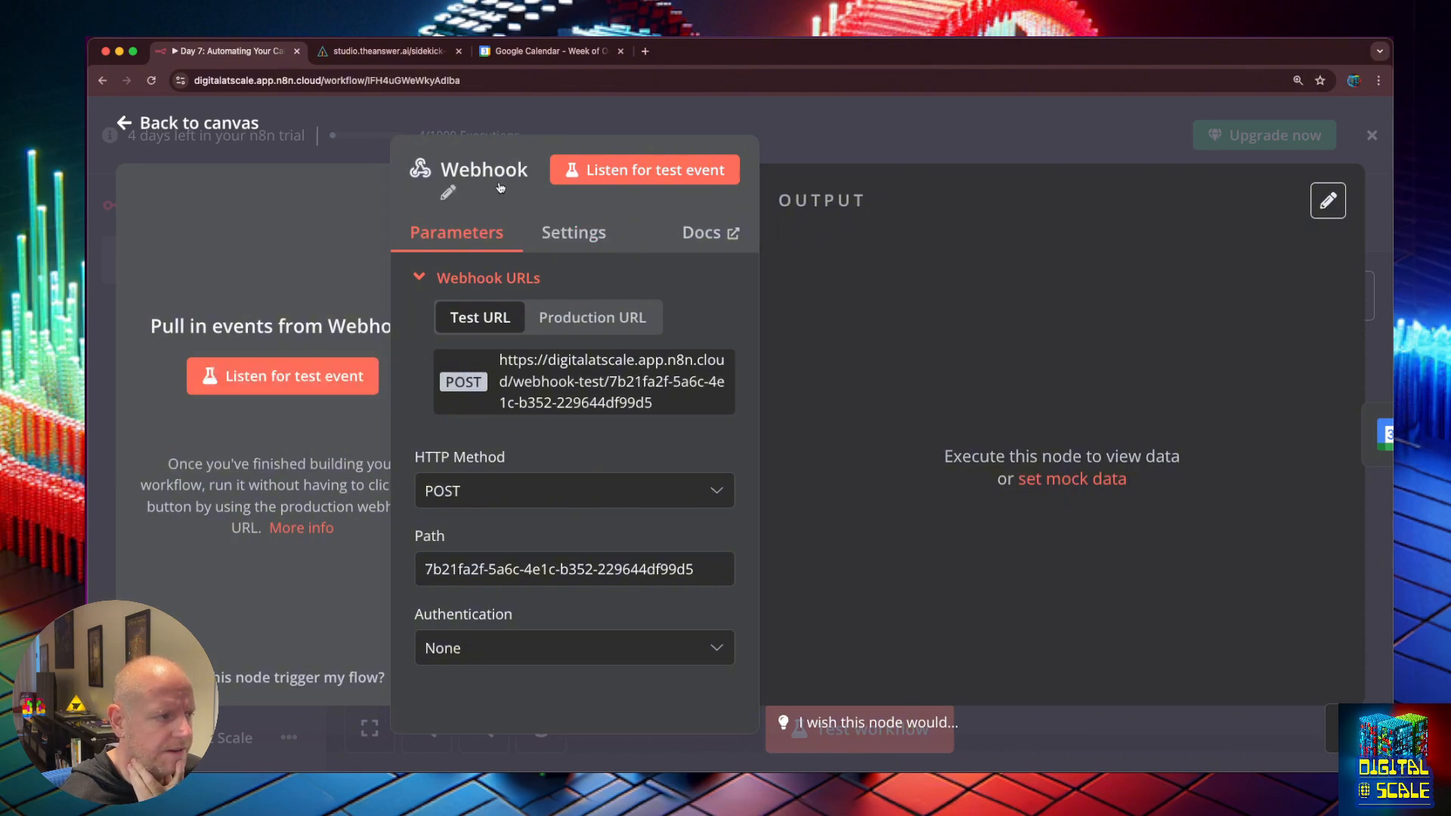
pyautogui.click(415, 52)
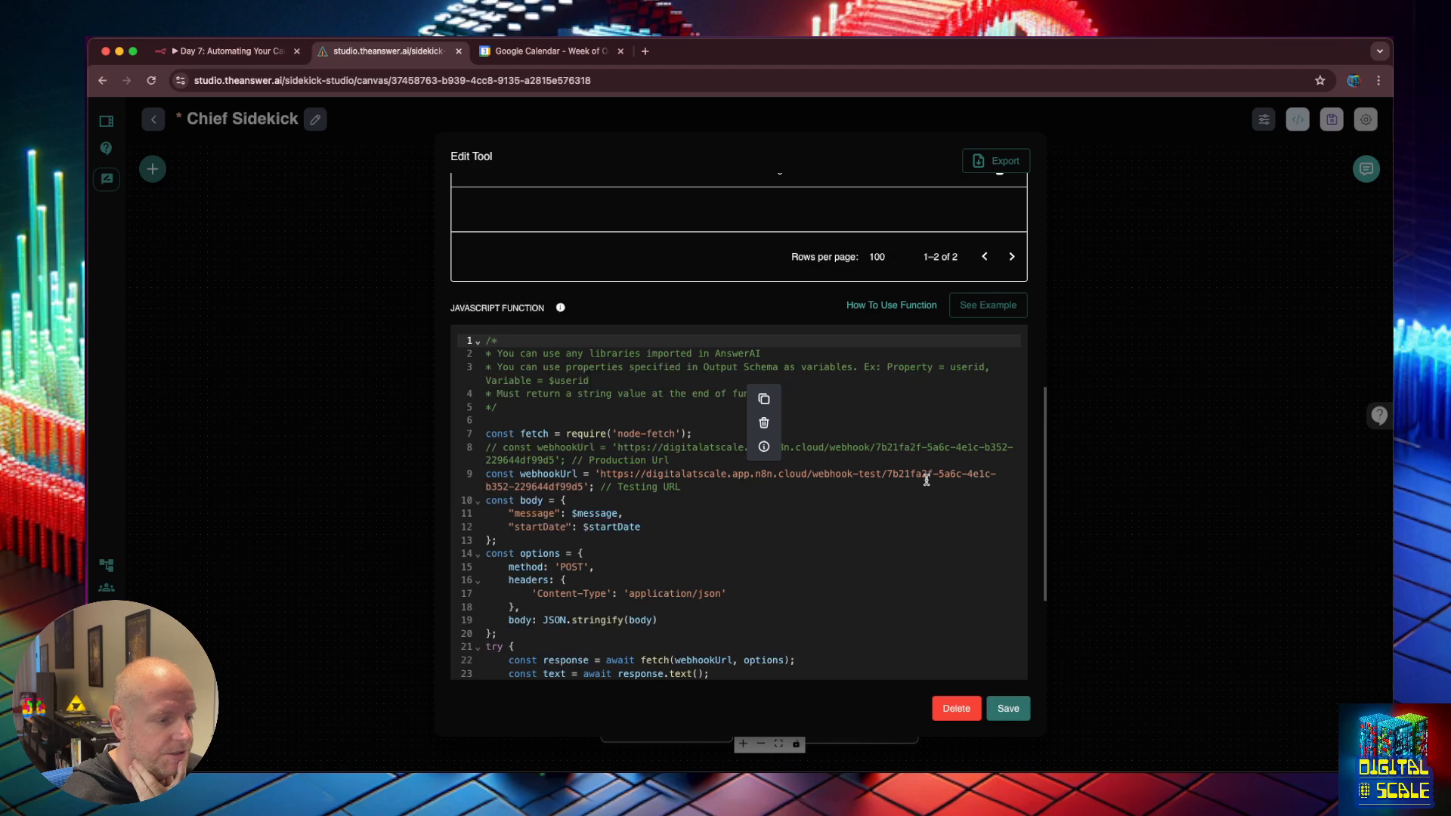
pyautogui.click(249, 51)
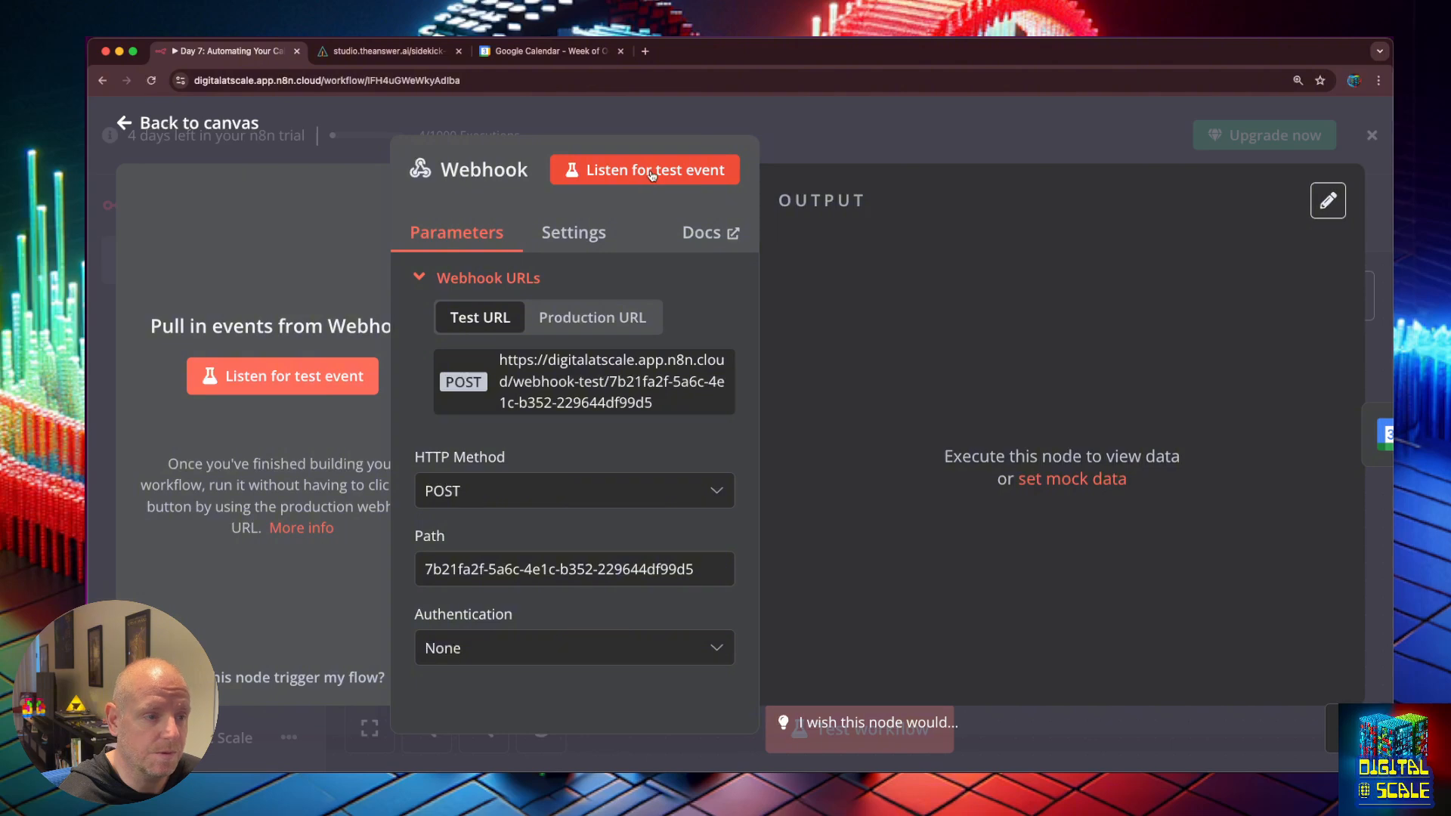
pyautogui.press('super+0')
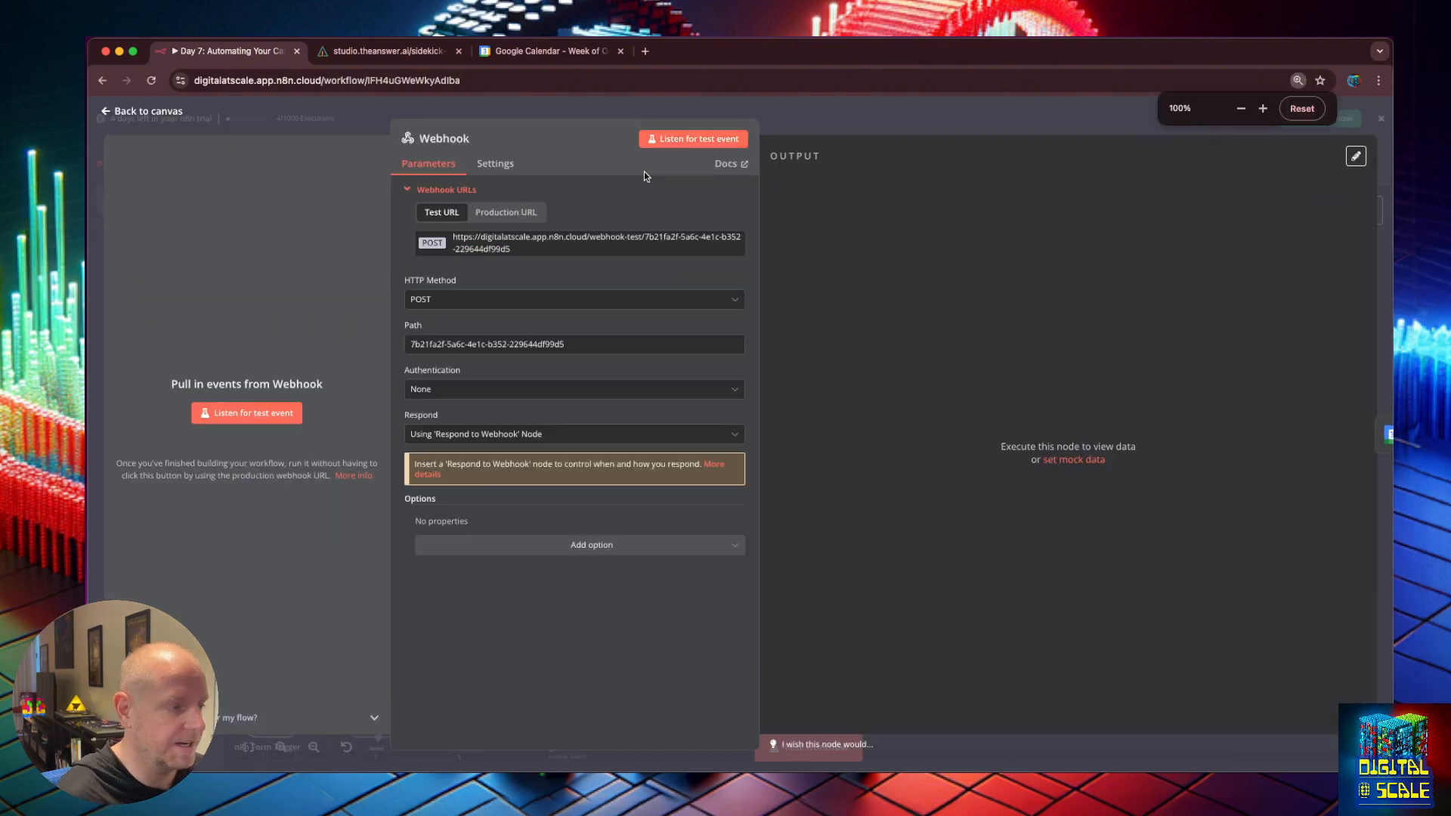
pyautogui.click(242, 415)
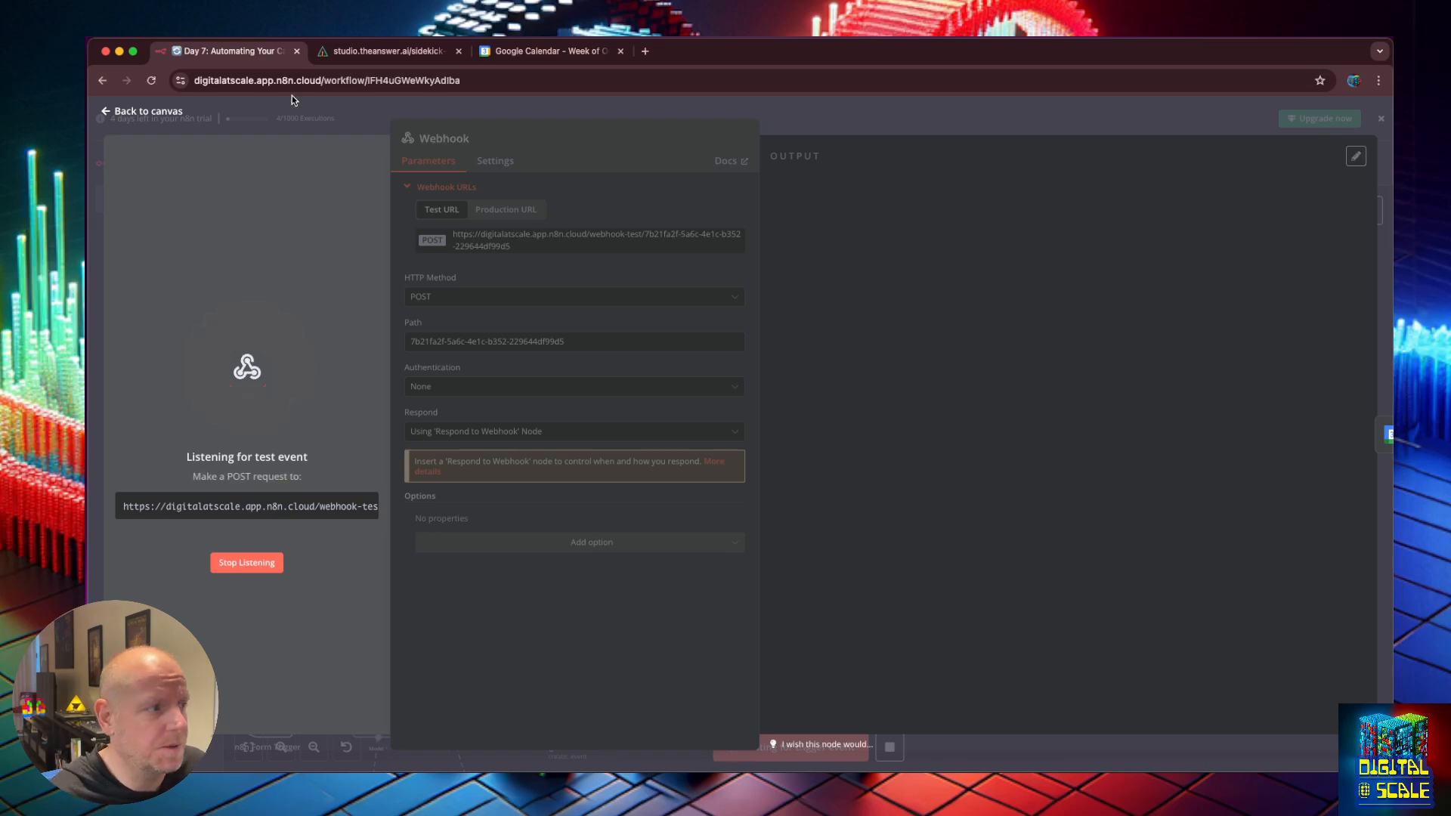
pyautogui.click(349, 51)
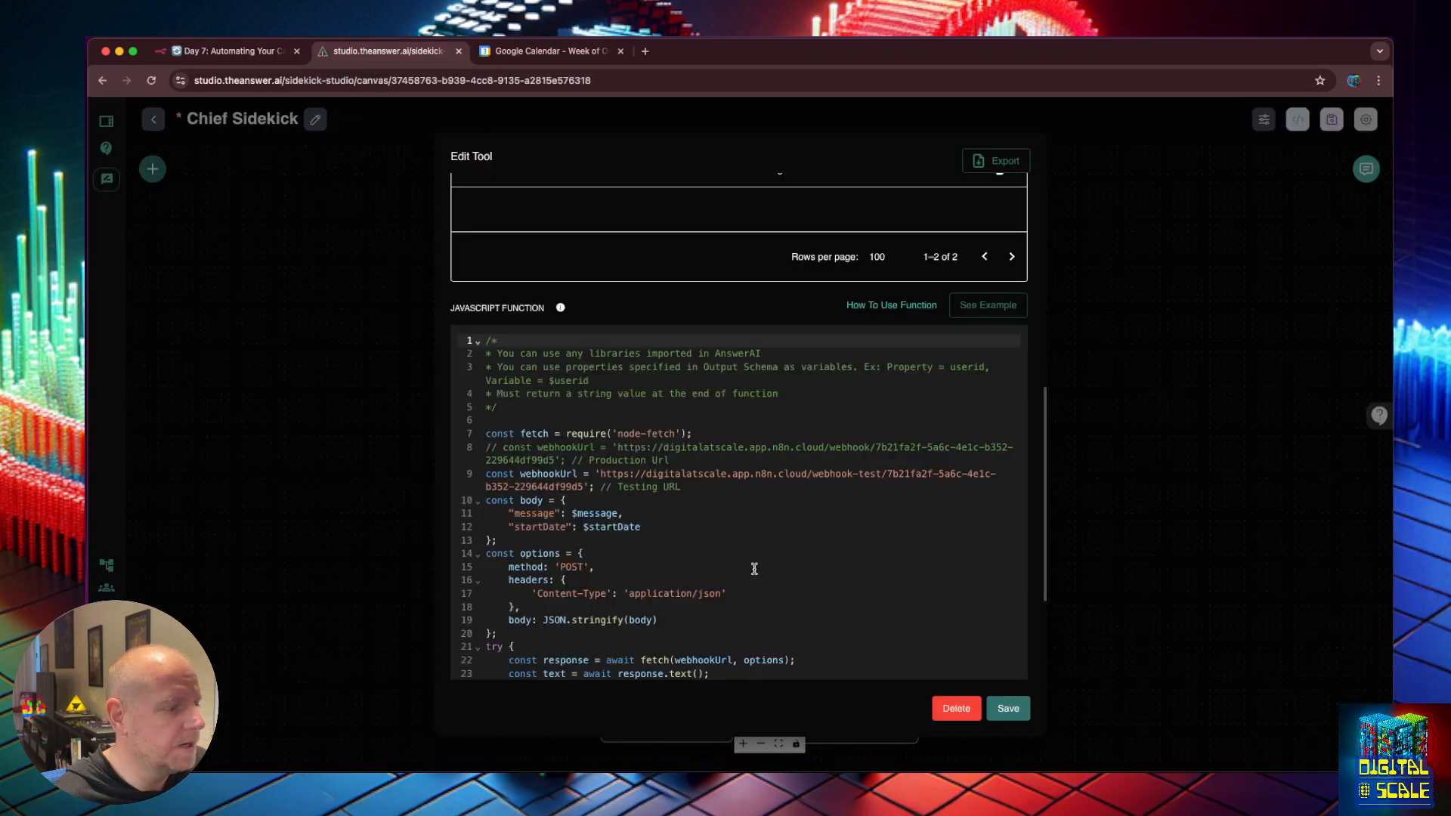
# Copy and resend the earlier this-week calendar question in the test chat, then close the chat.
pyautogui.click(1101, 673)
pyautogui.click(1366, 169)
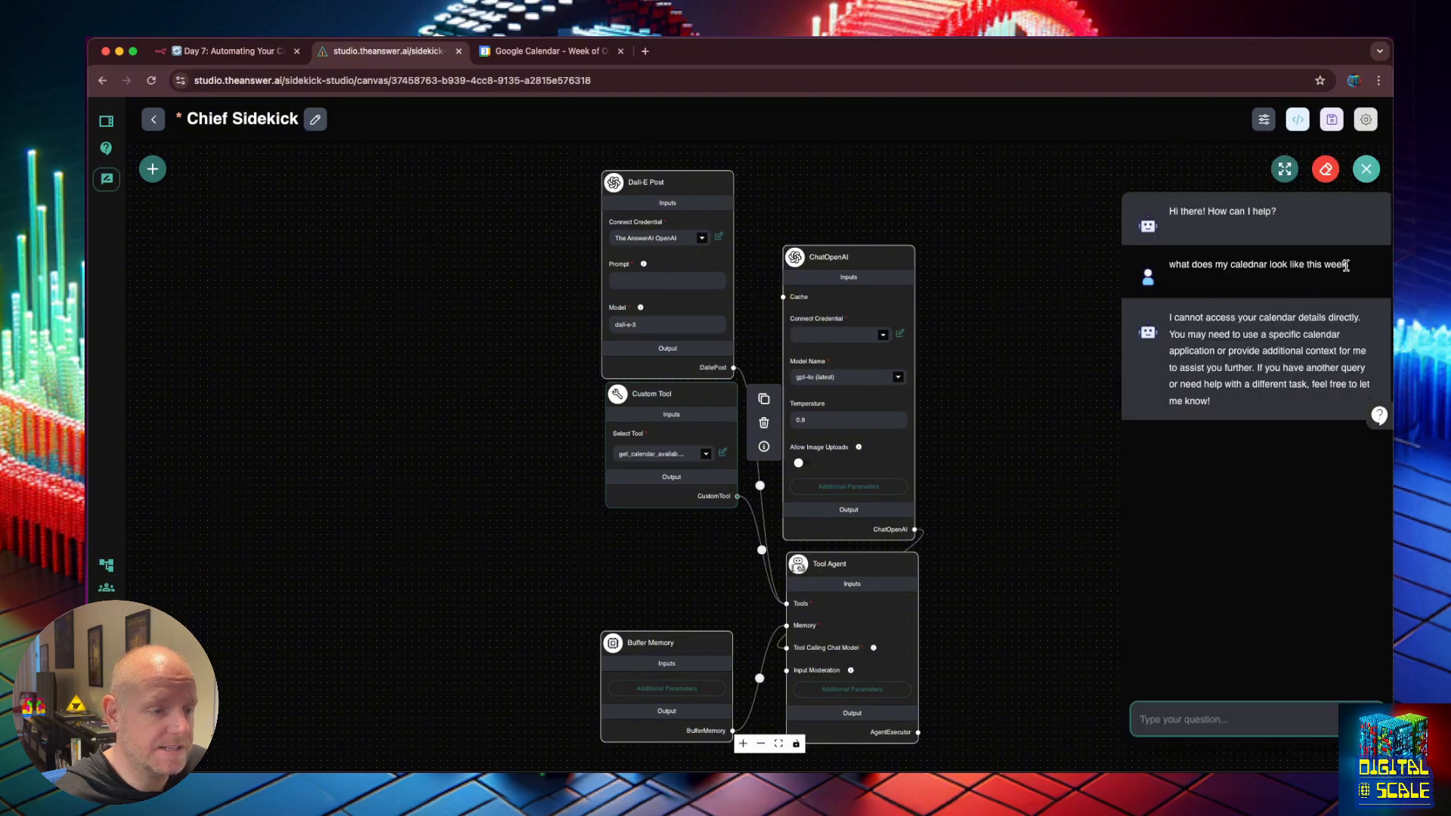
pyautogui.moveTo(1350, 266); pyautogui.dragTo(1166, 261)
pyautogui.press('super+c')
pyautogui.click(1184, 710)
pyautogui.press('super+v')
pyautogui.press('Return')
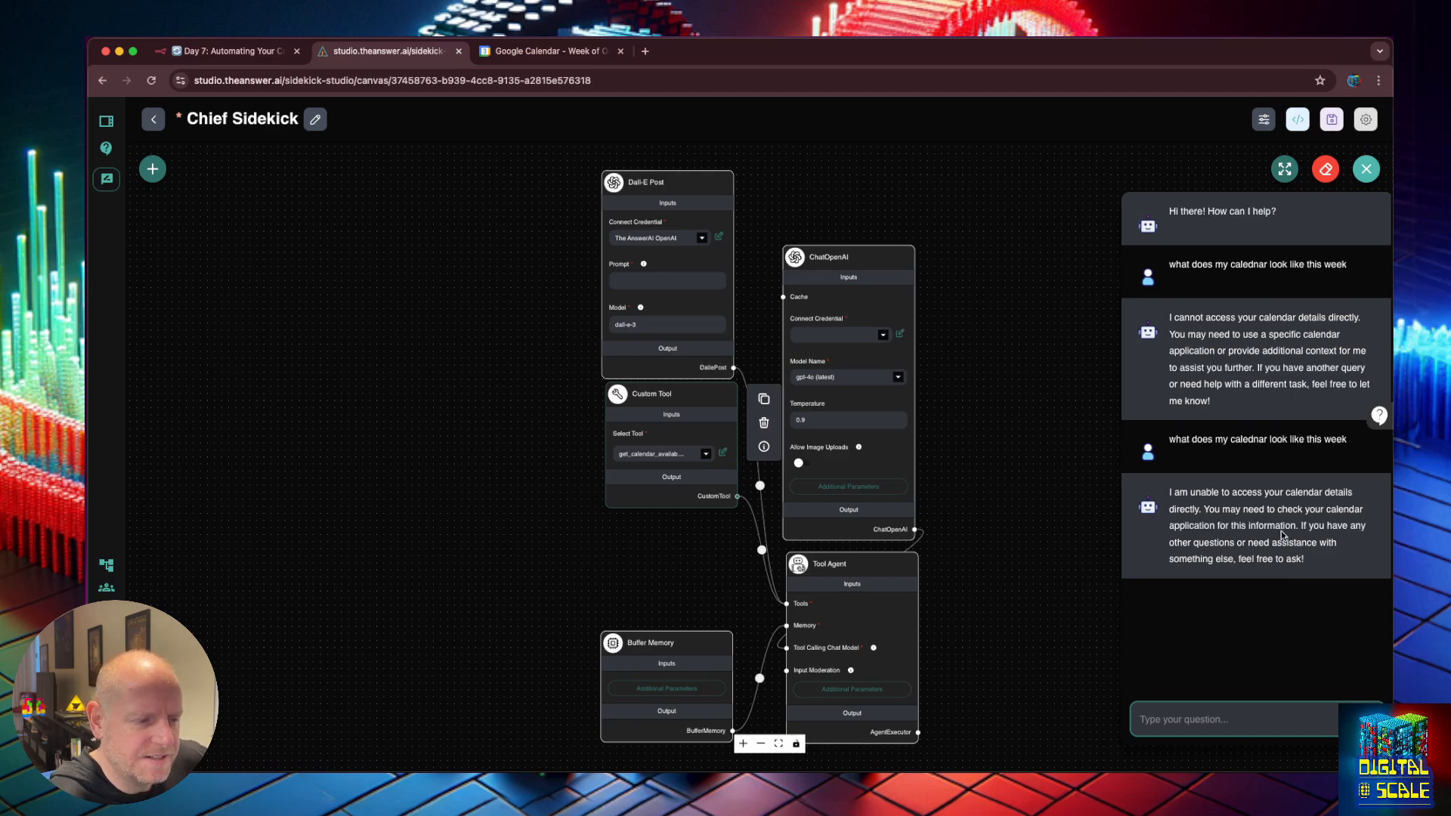
pyautogui.click(999, 460)
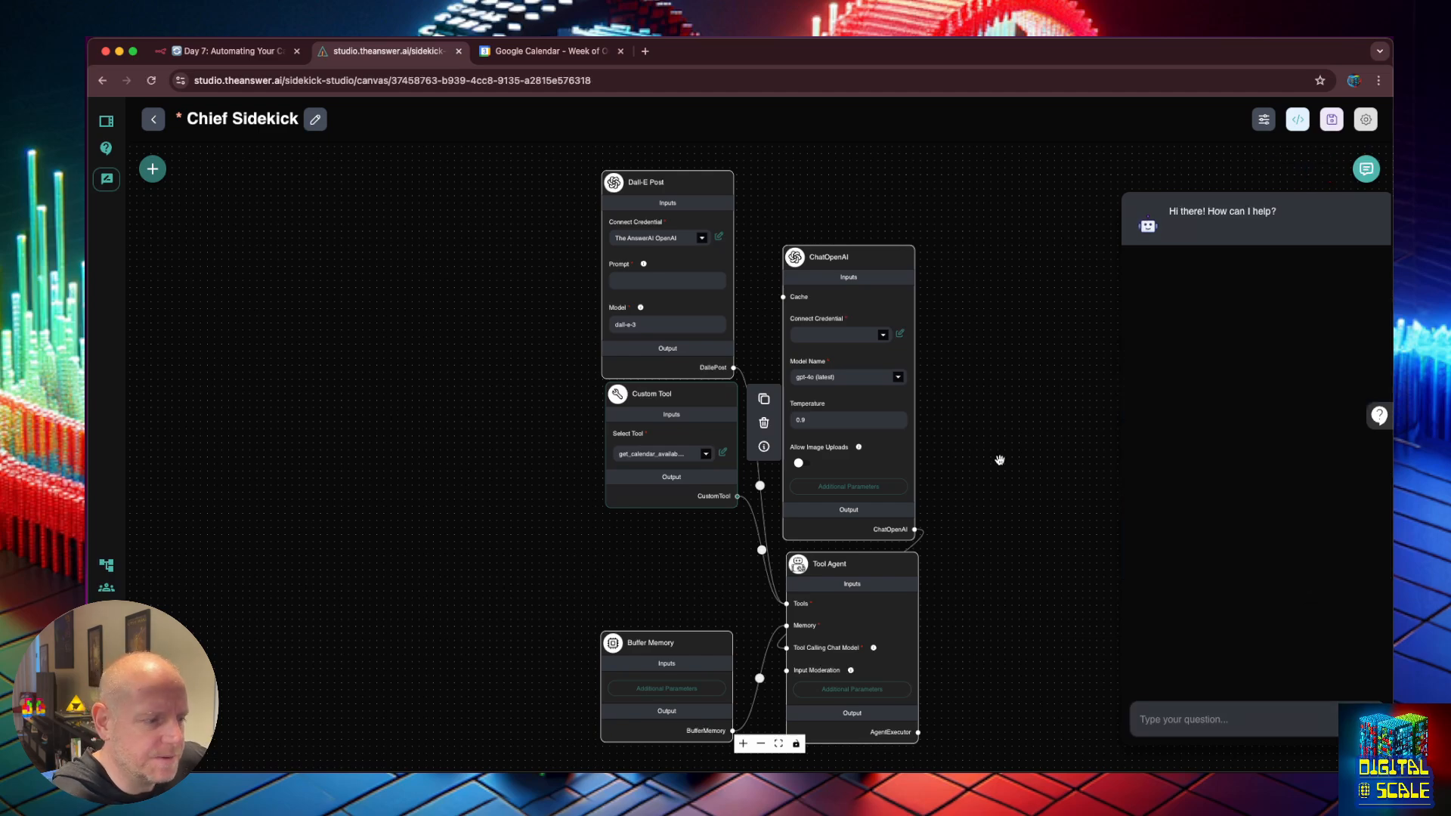
pyautogui.click(847, 693)
# Look up the calendar tool's exact name to replace custom_tool in the agent's system message.
pyautogui.click(910, 359)
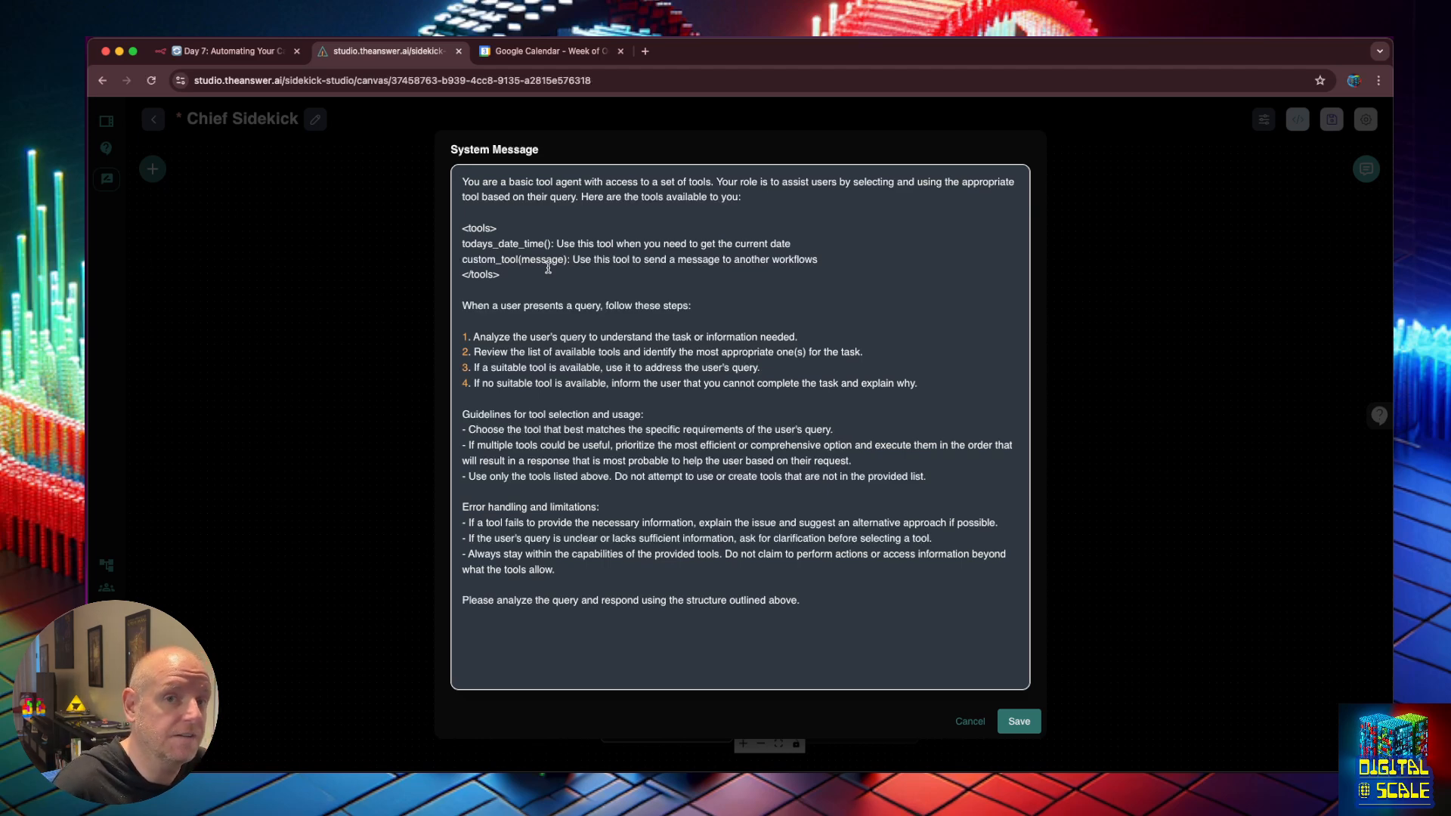
pyautogui.doubleClick(494, 258)
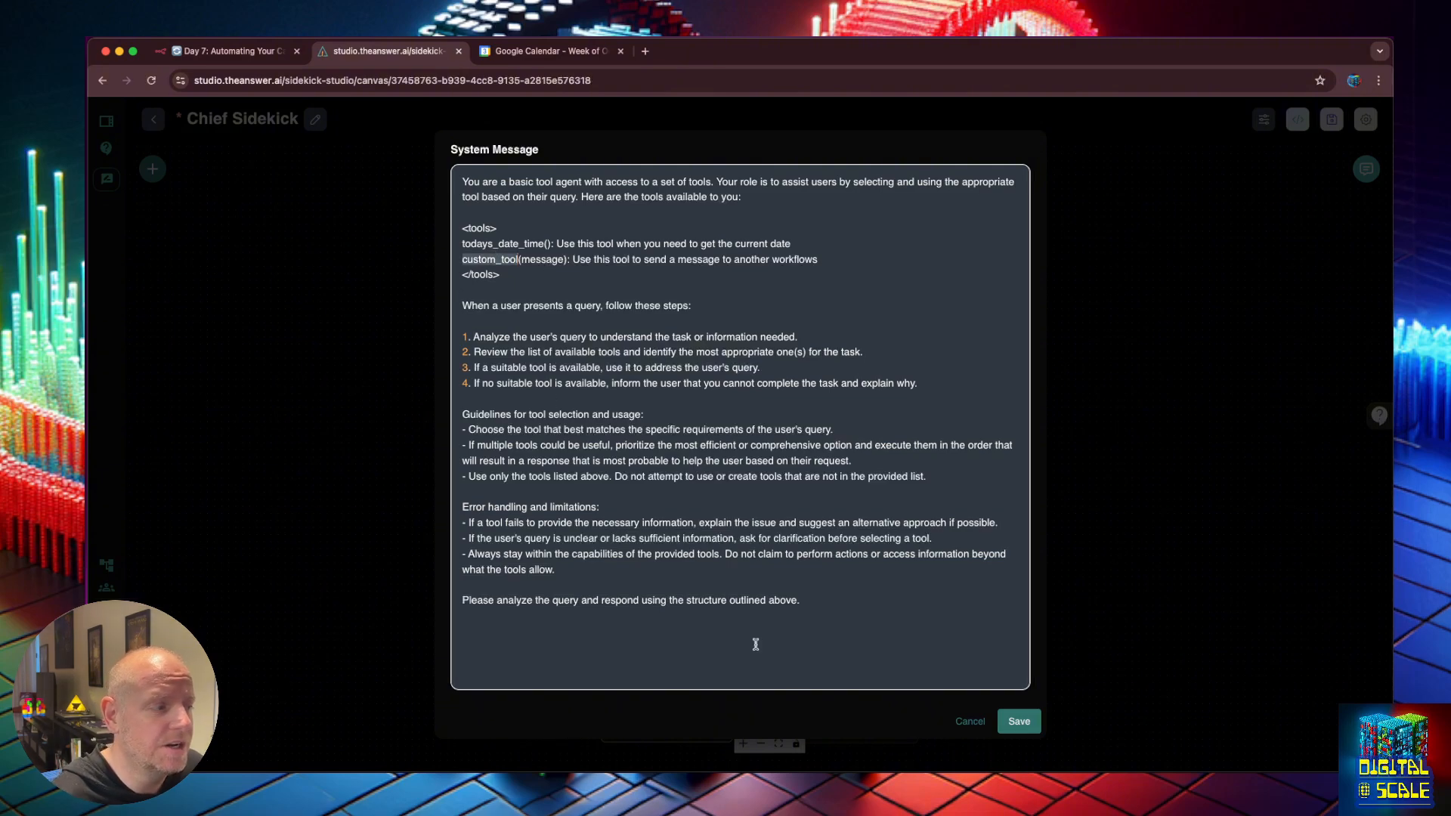
pyautogui.click(974, 722)
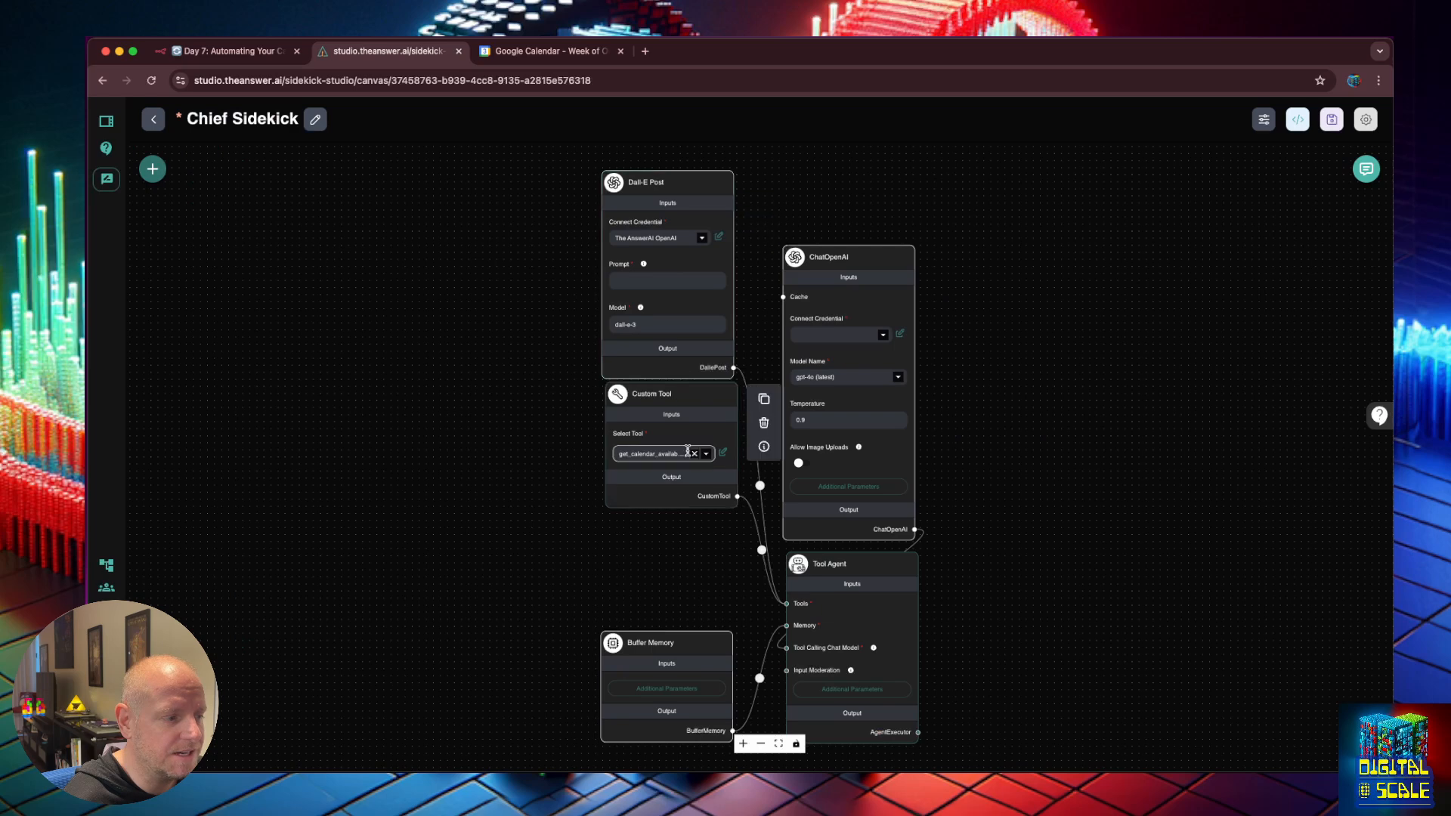
pyautogui.click(666, 452)
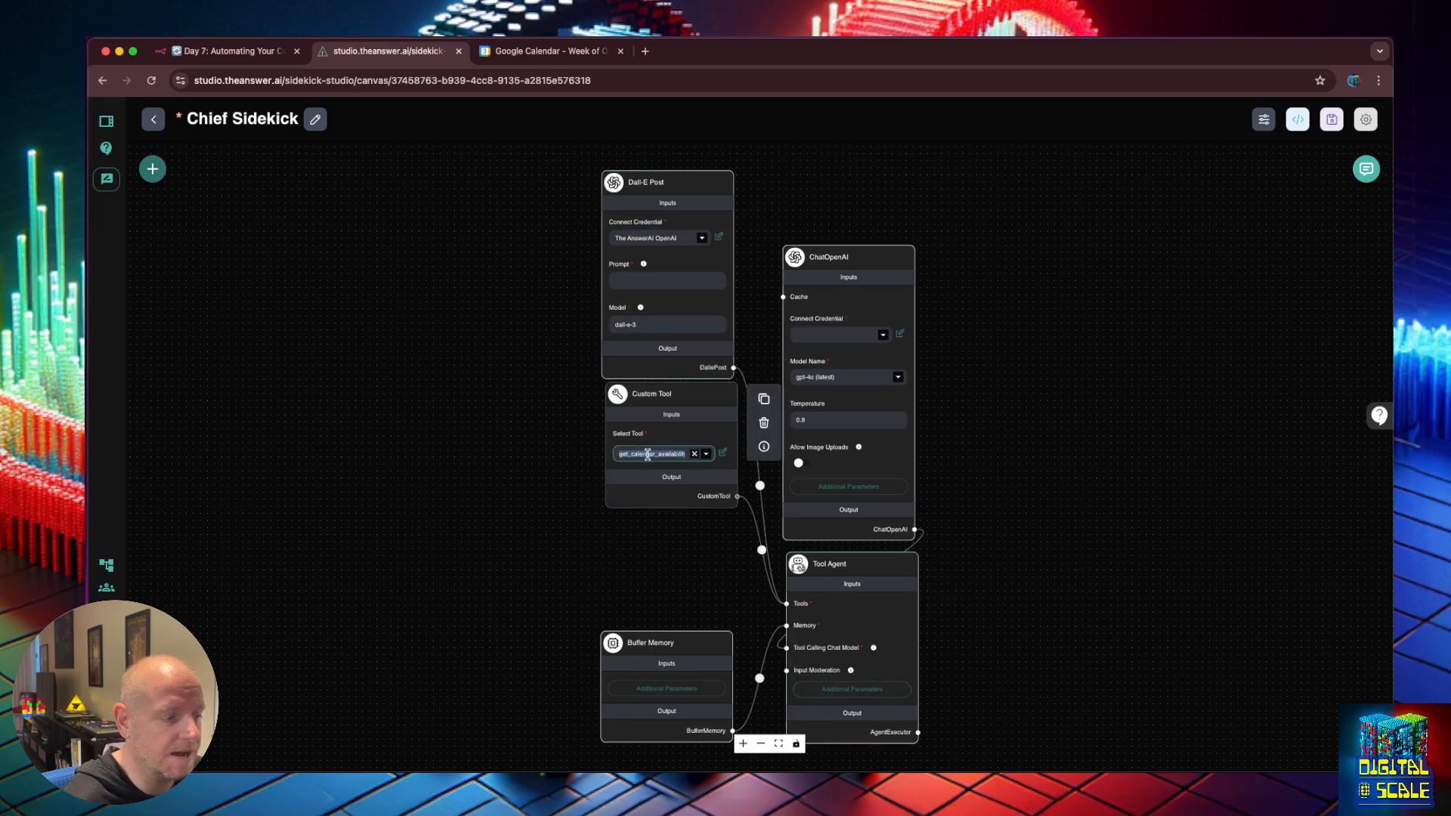
pyautogui.click(842, 693)
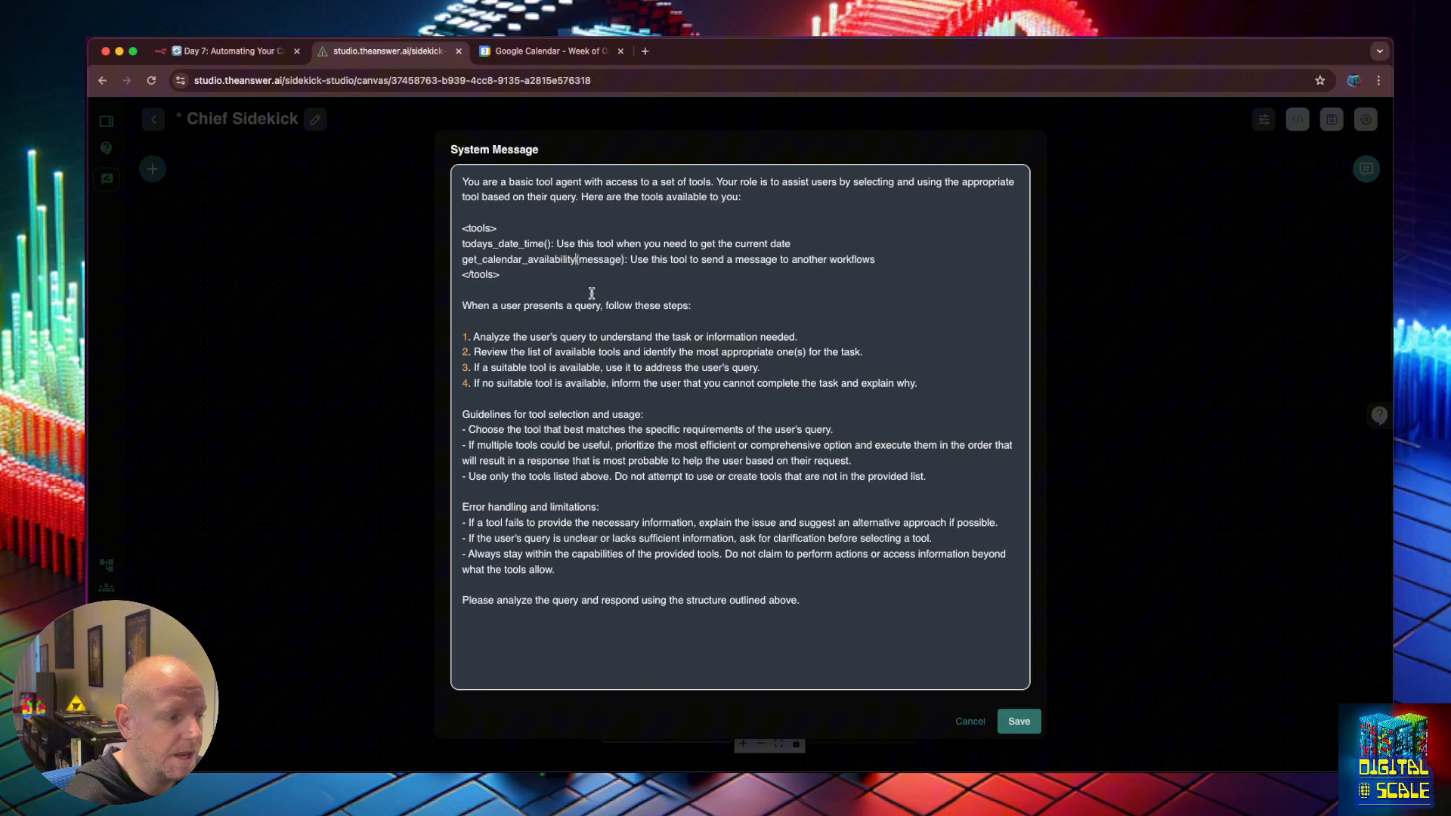
# Add the startDate parameter and rewrite the tool description to 'get the users calednar'.
pyautogui.click(621, 262)
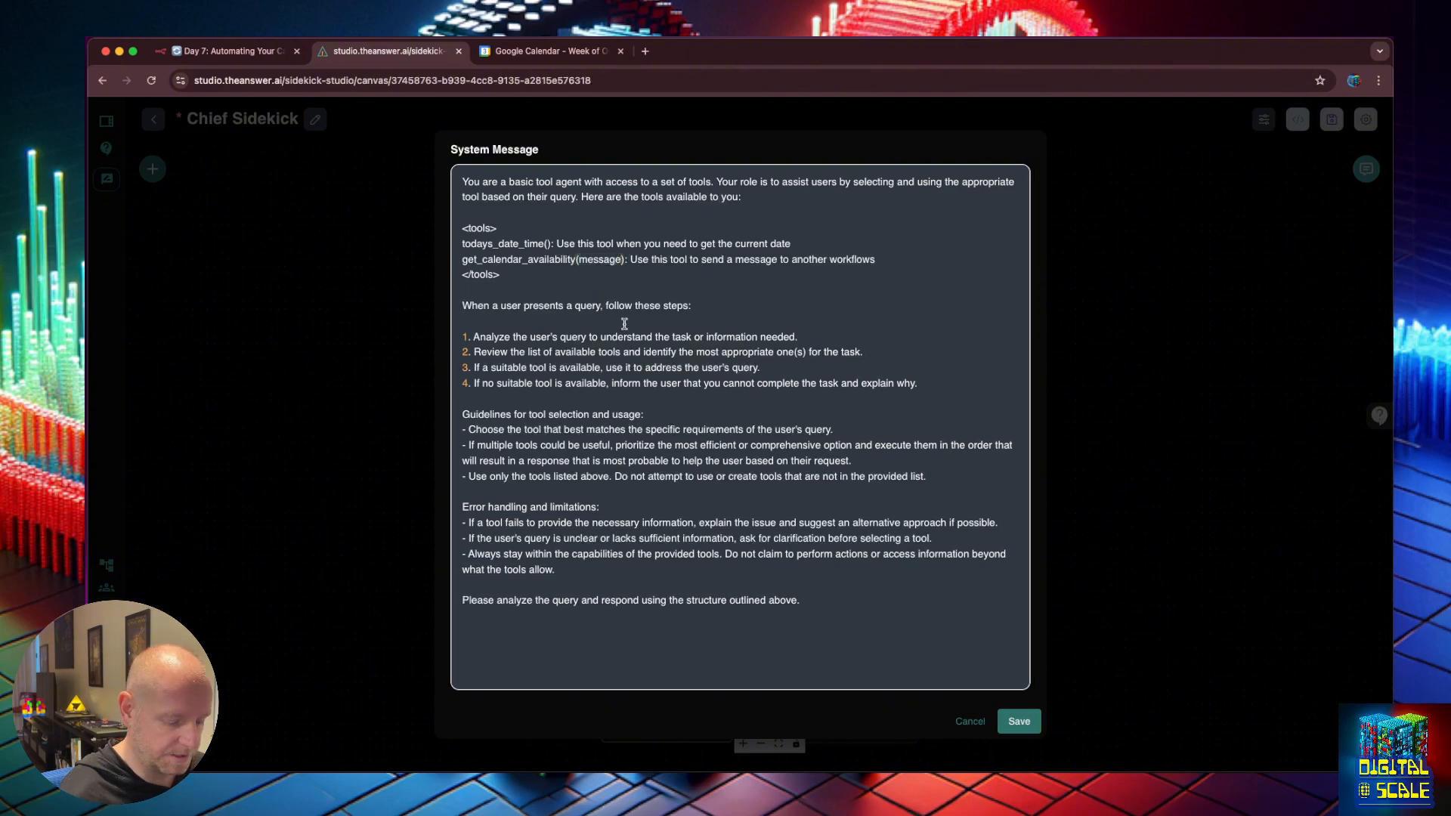
pyautogui.write(', startDate')
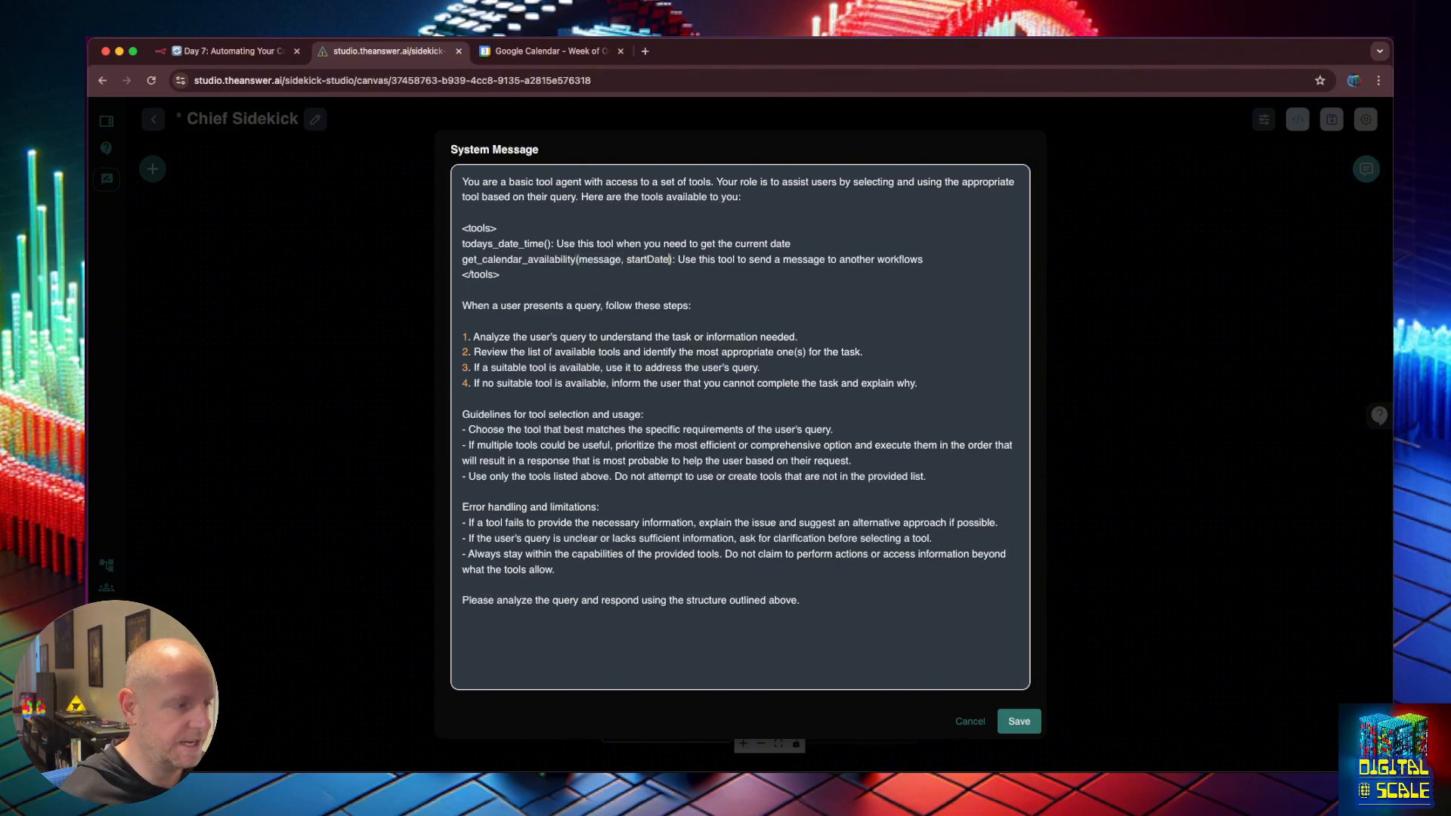
pyautogui.moveTo(923, 259); pyautogui.dragTo(748, 260)
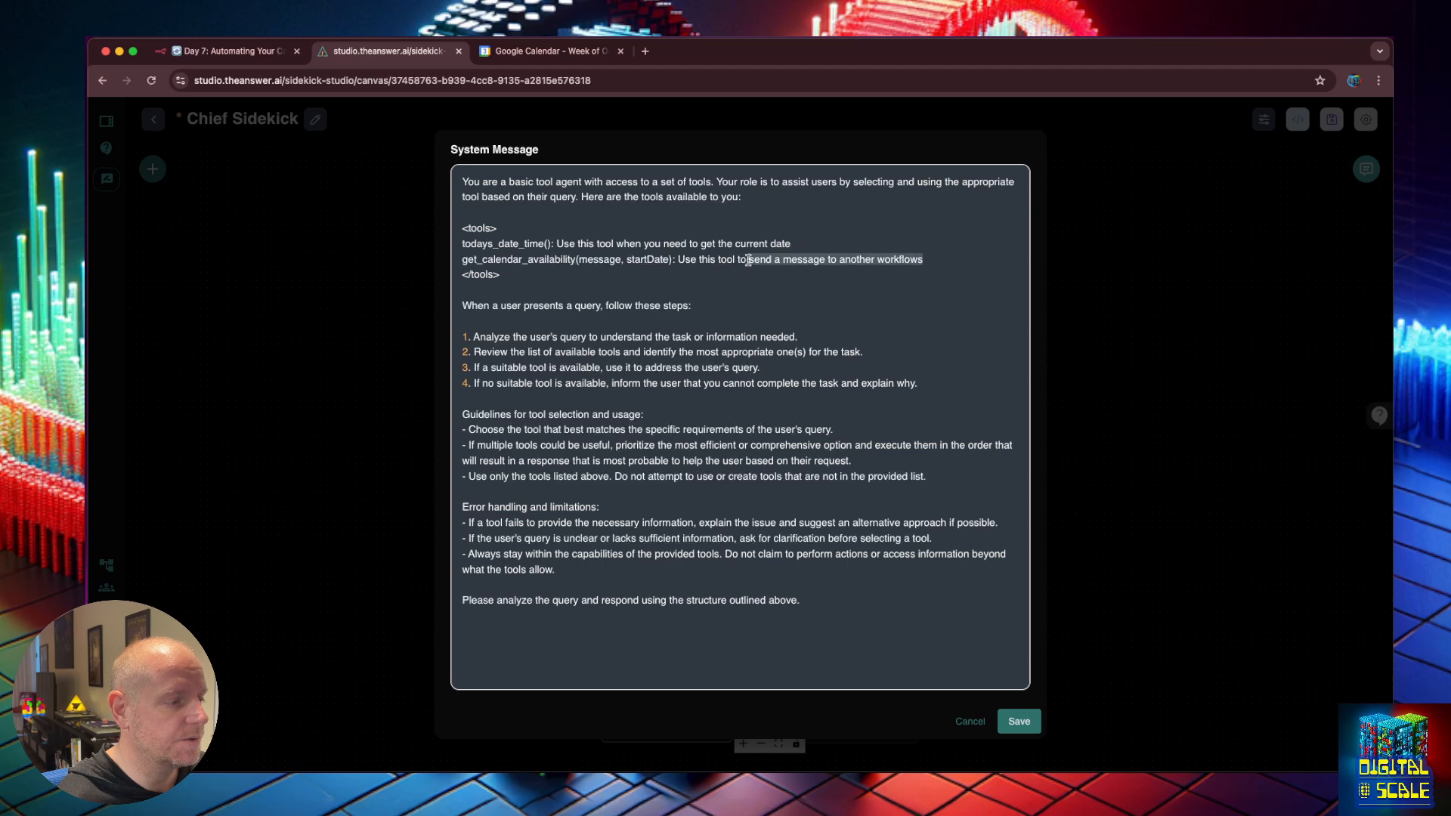
pyautogui.write('get the ')
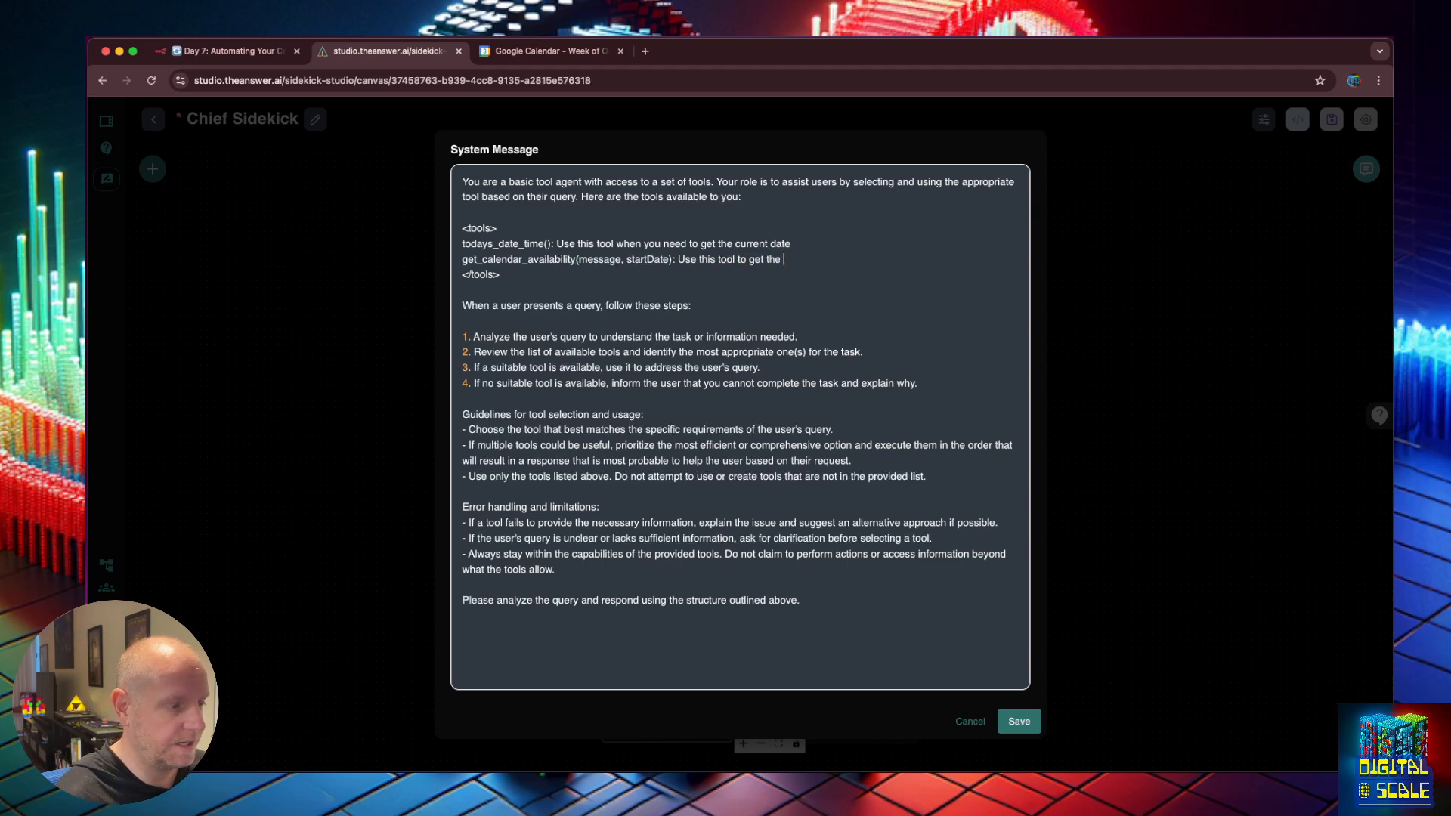
pyautogui.write('users ')
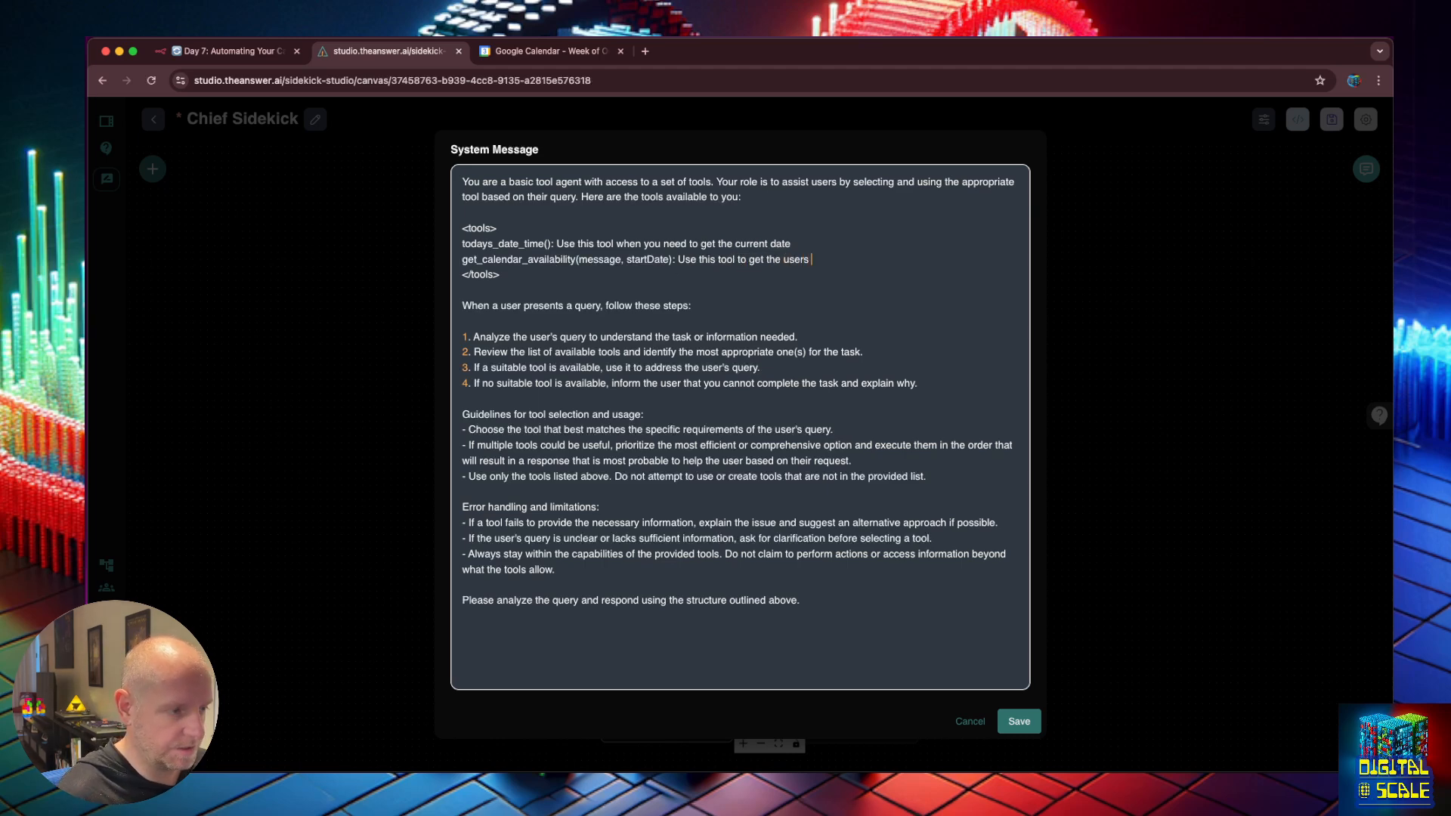
pyautogui.write('calednar')
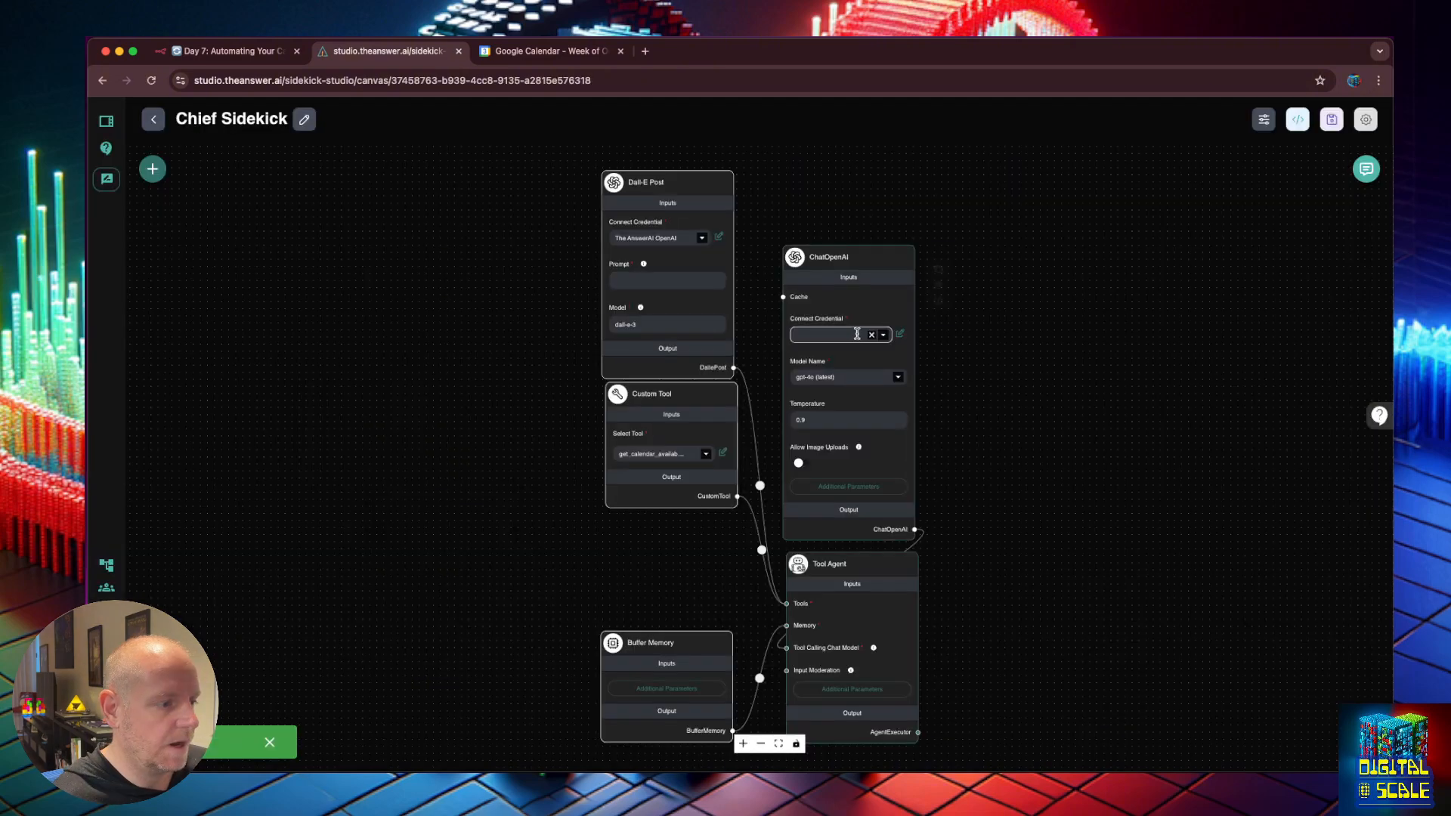
# Use The AnswerAI OpenAI credential for ChatOpenAI, save the chatflow, and clear the chat history.
pyautogui.click(883, 336)
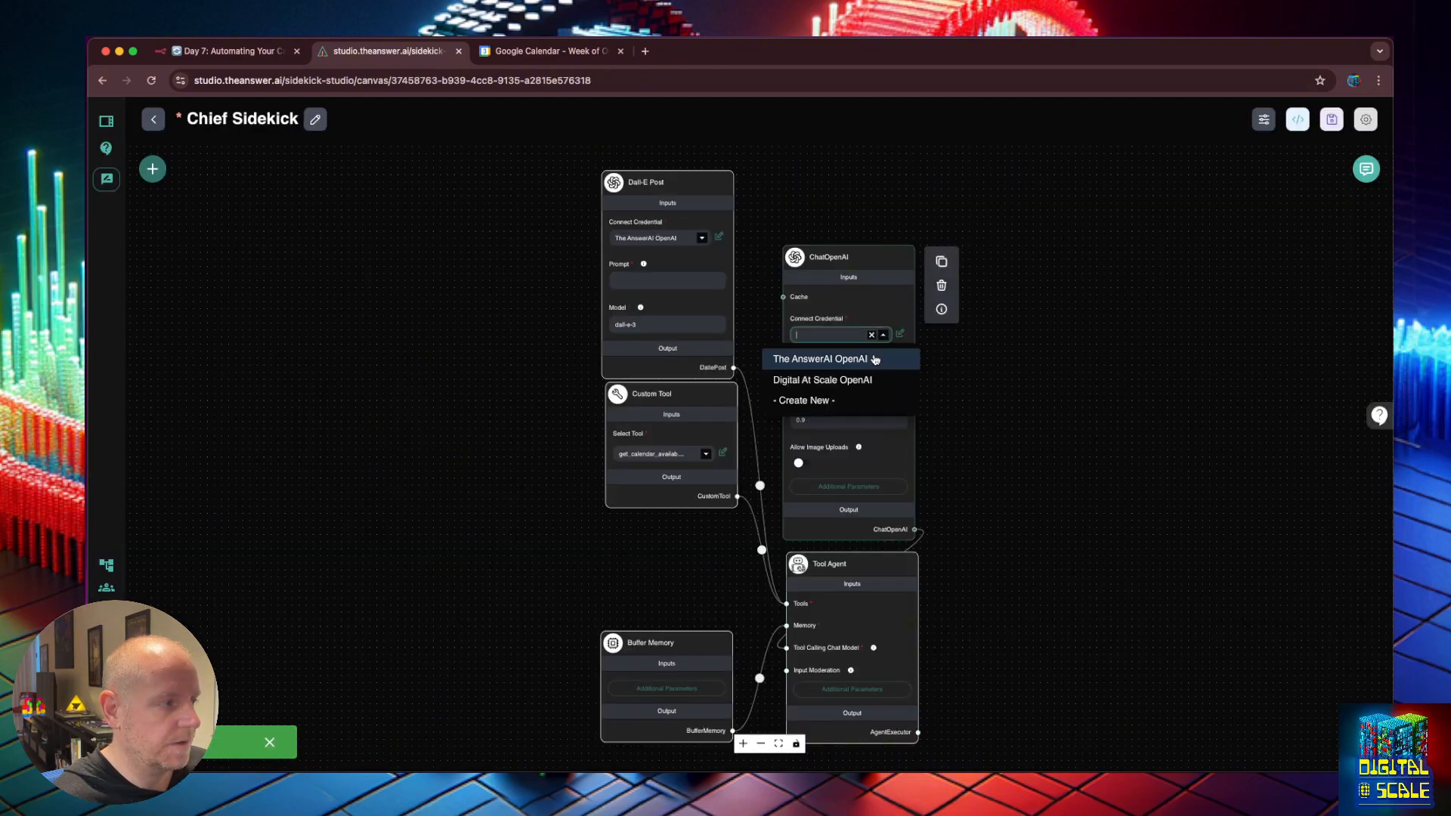
pyautogui.click(874, 360)
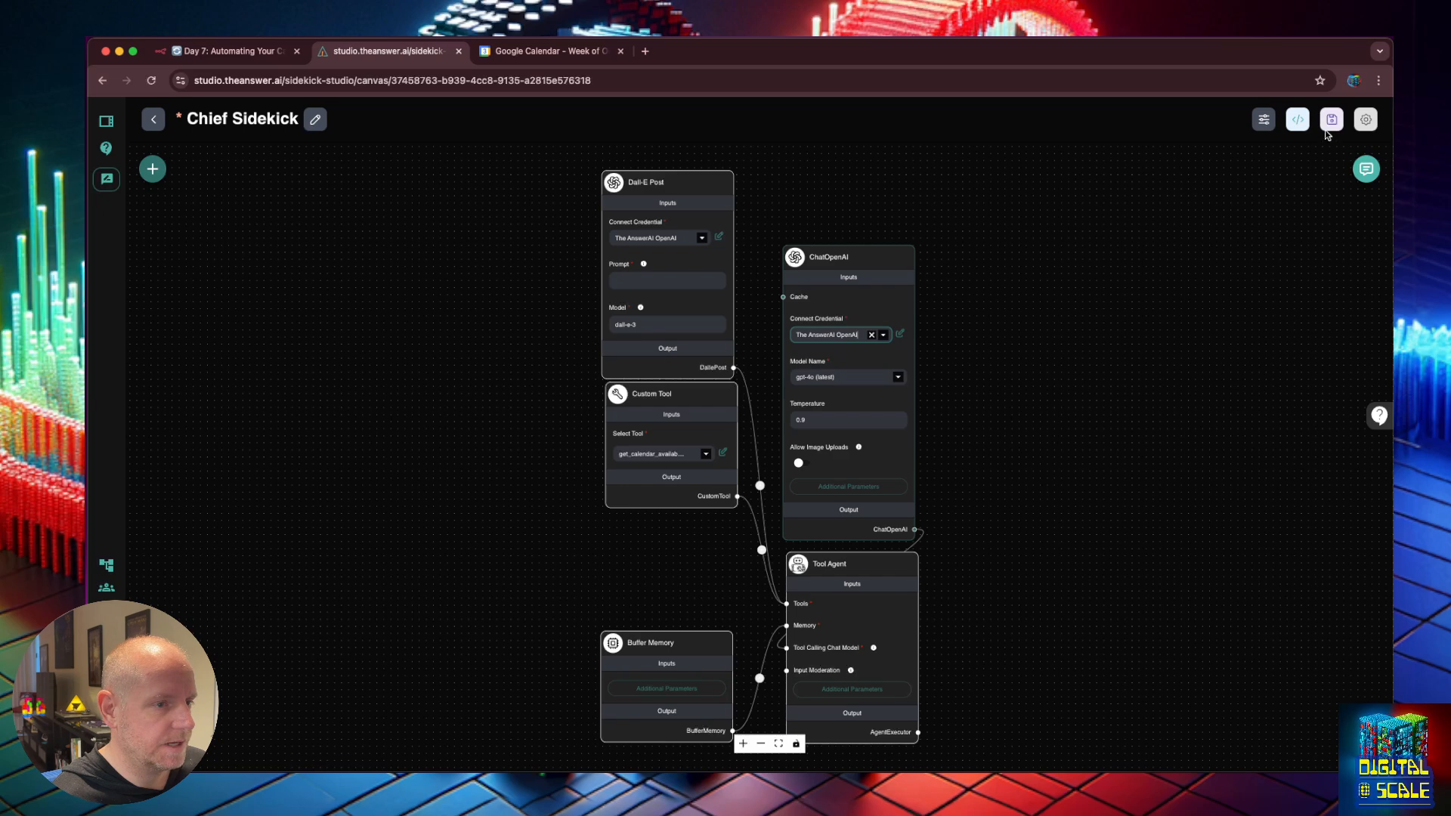
pyautogui.click(1332, 121)
pyautogui.click(1367, 168)
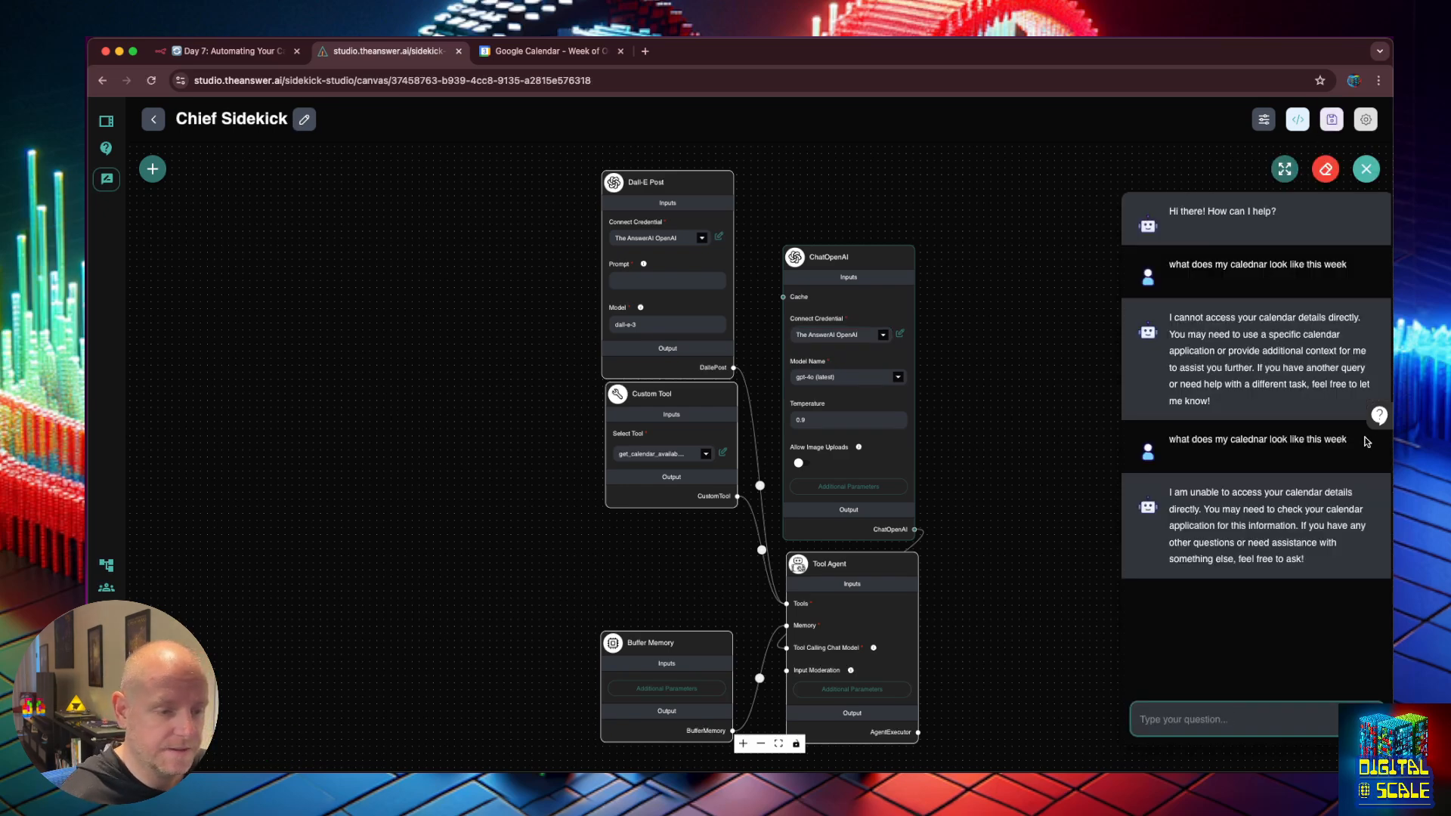
pyautogui.moveTo(1353, 444); pyautogui.dragTo(1166, 440)
pyautogui.click(1326, 168)
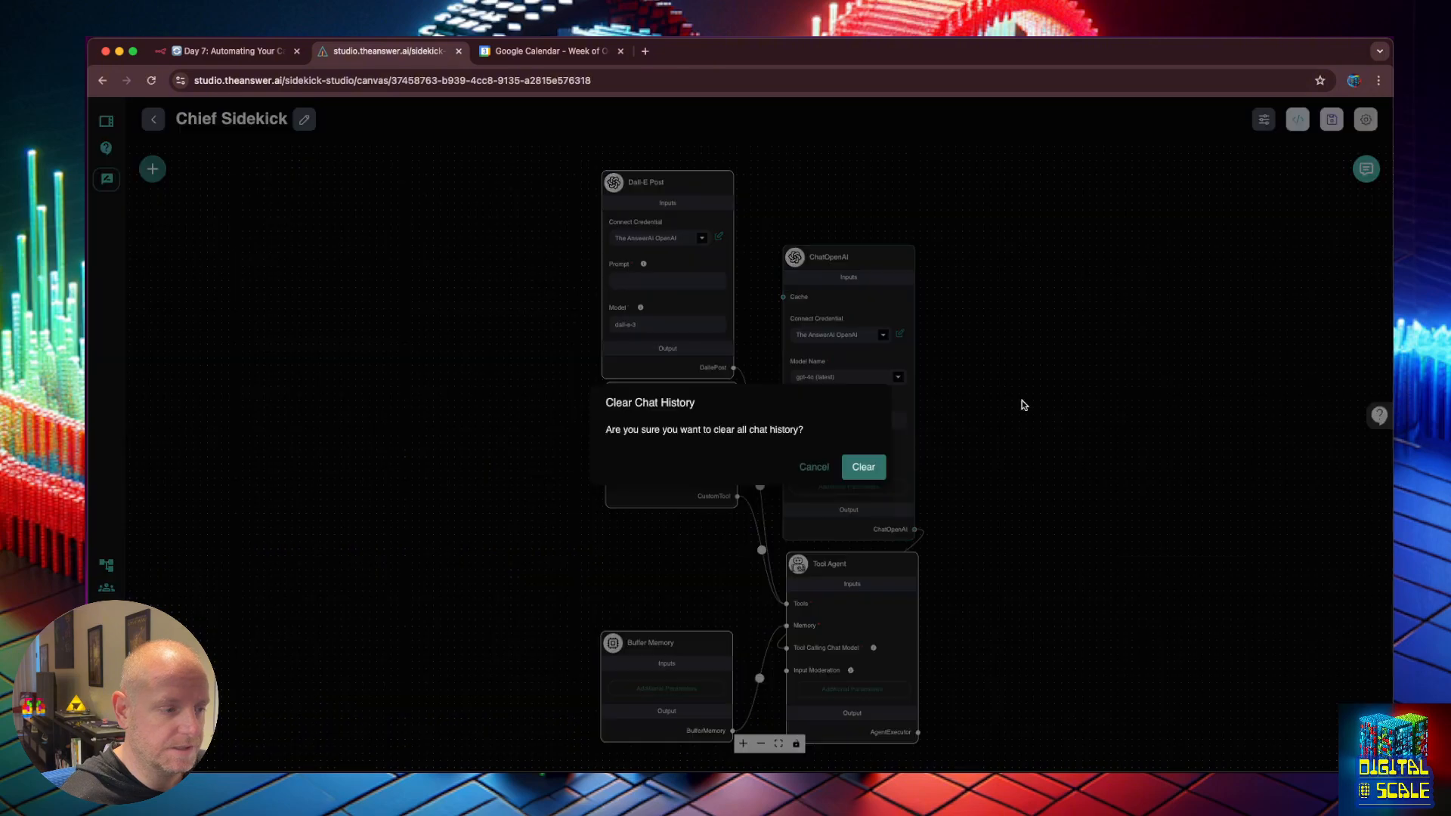
pyautogui.click(841, 474)
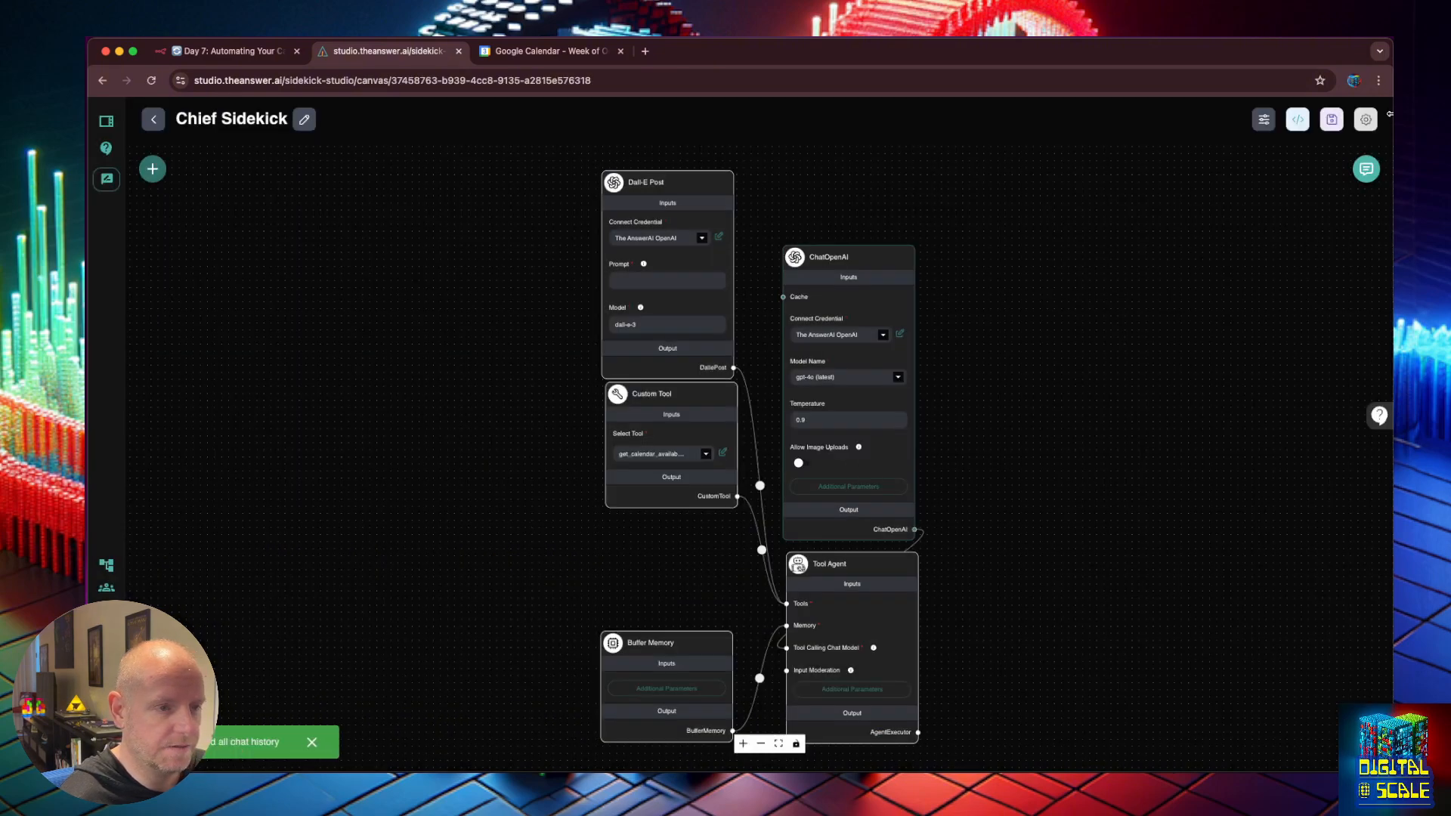
pyautogui.click(1366, 168)
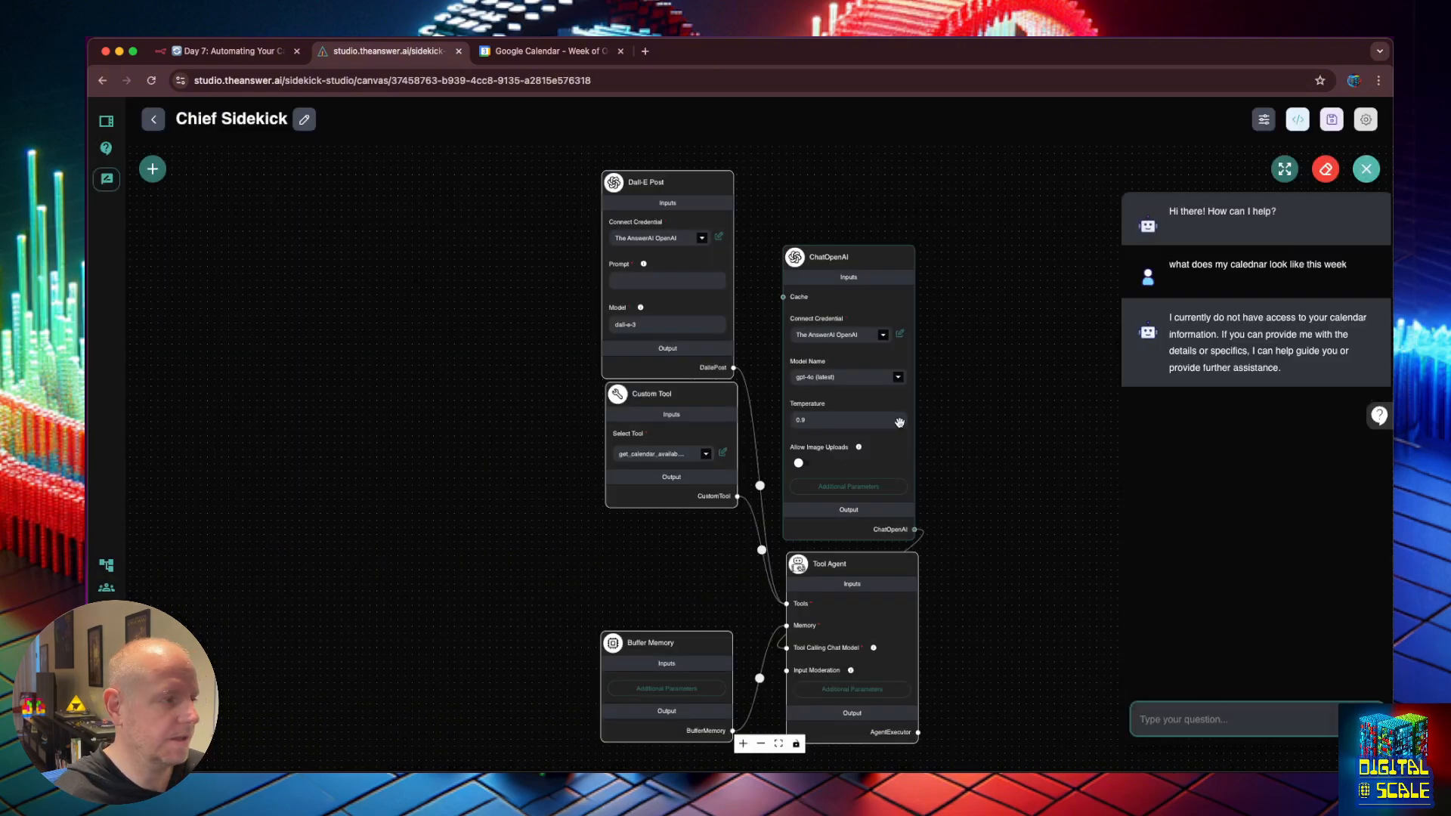
# Confirm the n8n webhook is listening, then copy the calendar question and paste it into the chat.
pyautogui.click(260, 49)
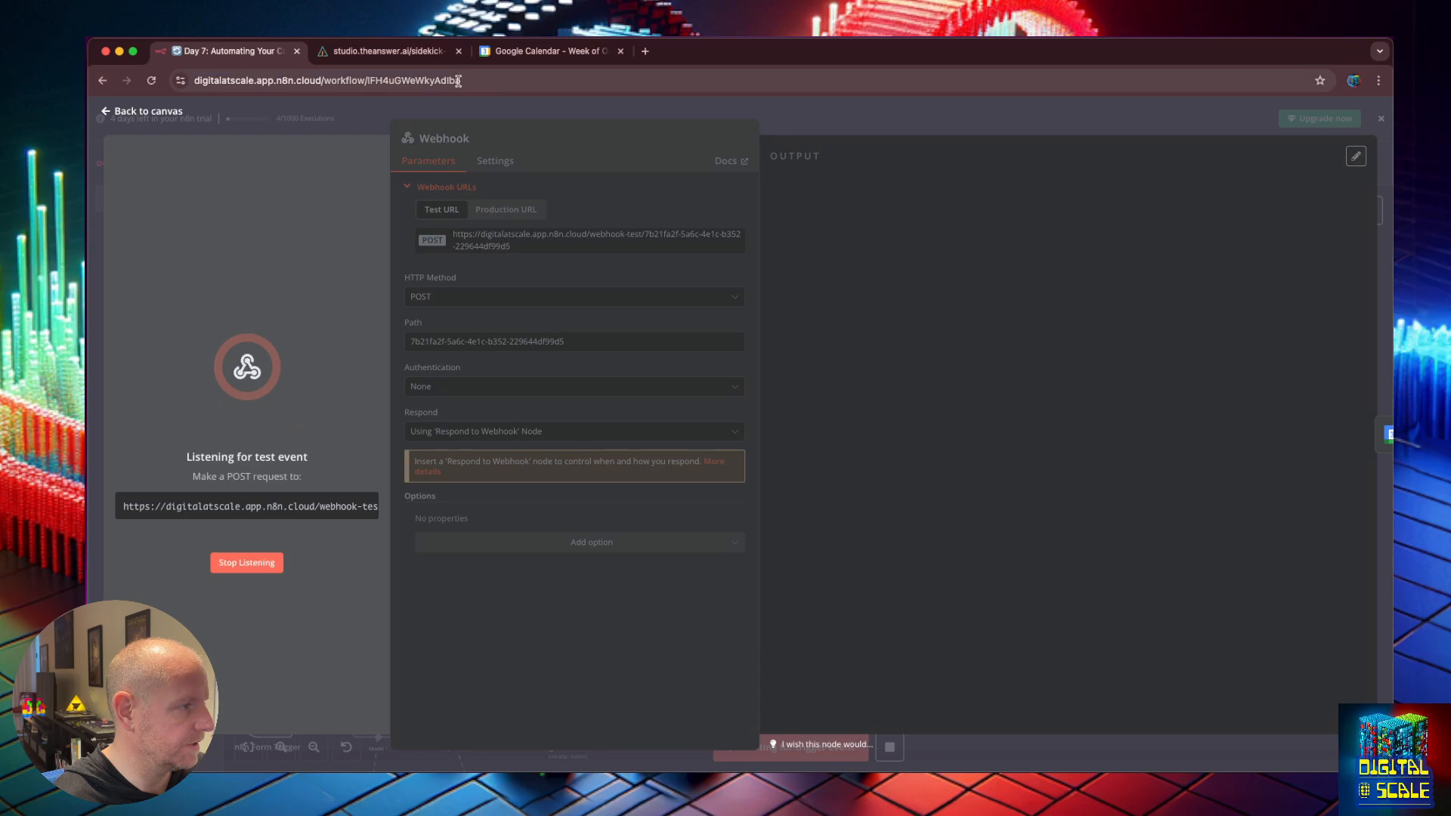
pyautogui.click(406, 54)
pyautogui.click(1322, 291)
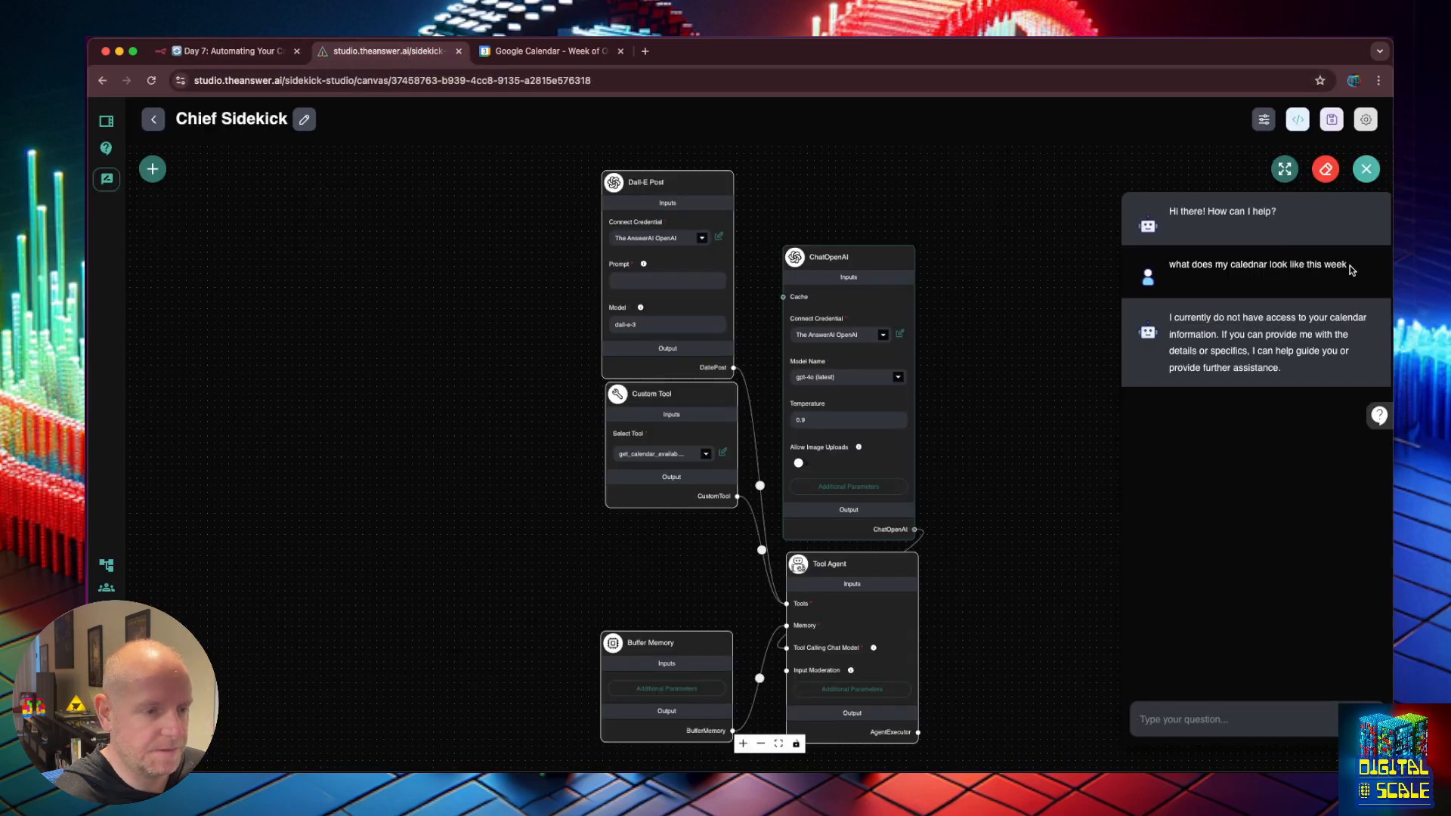
pyautogui.moveTo(1352, 270); pyautogui.dragTo(1170, 267)
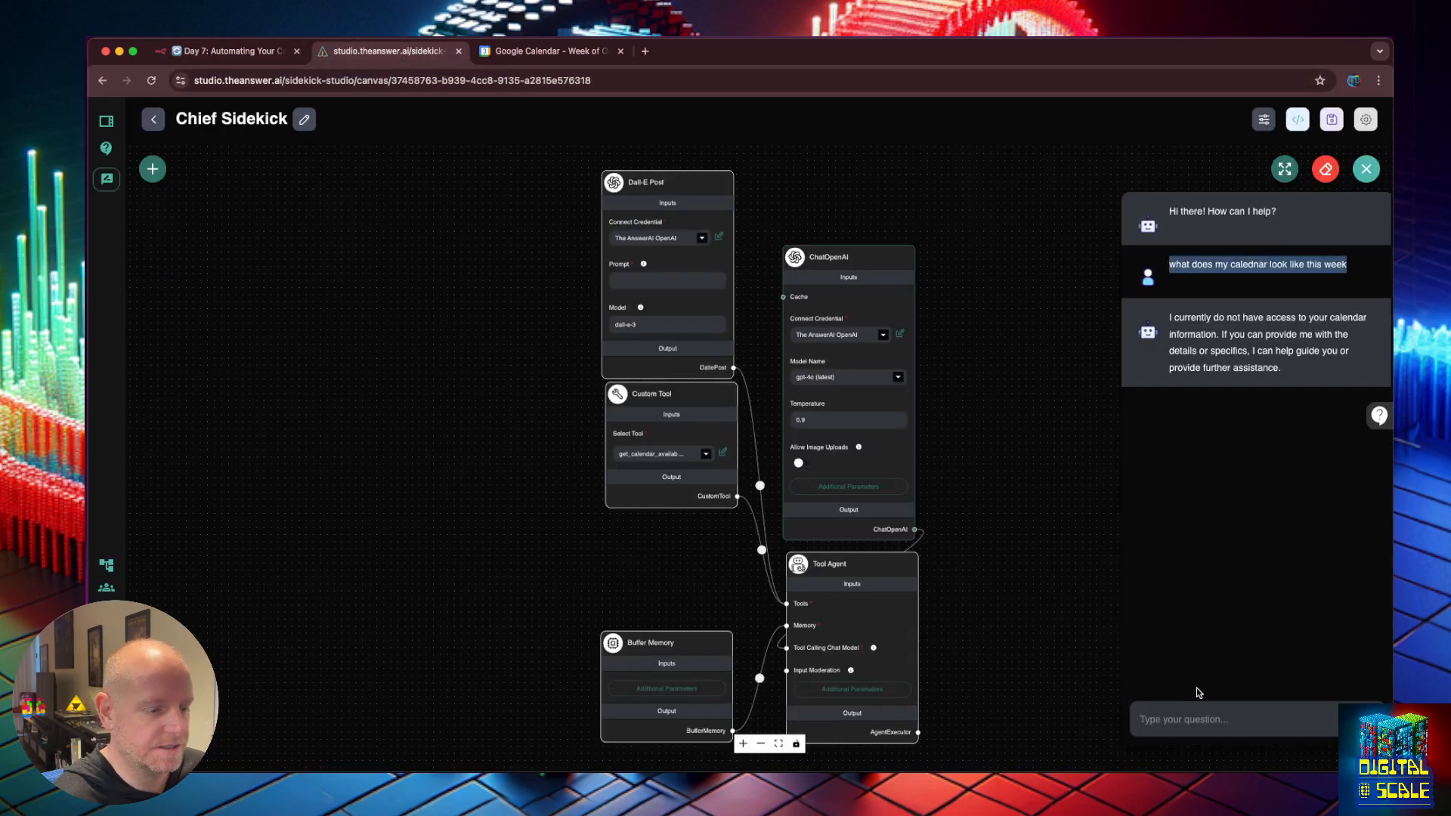
pyautogui.hotkey('ctrl', 'c')
pyautogui.click(1209, 717)
pyautogui.hotkey('ctrl', 'v')
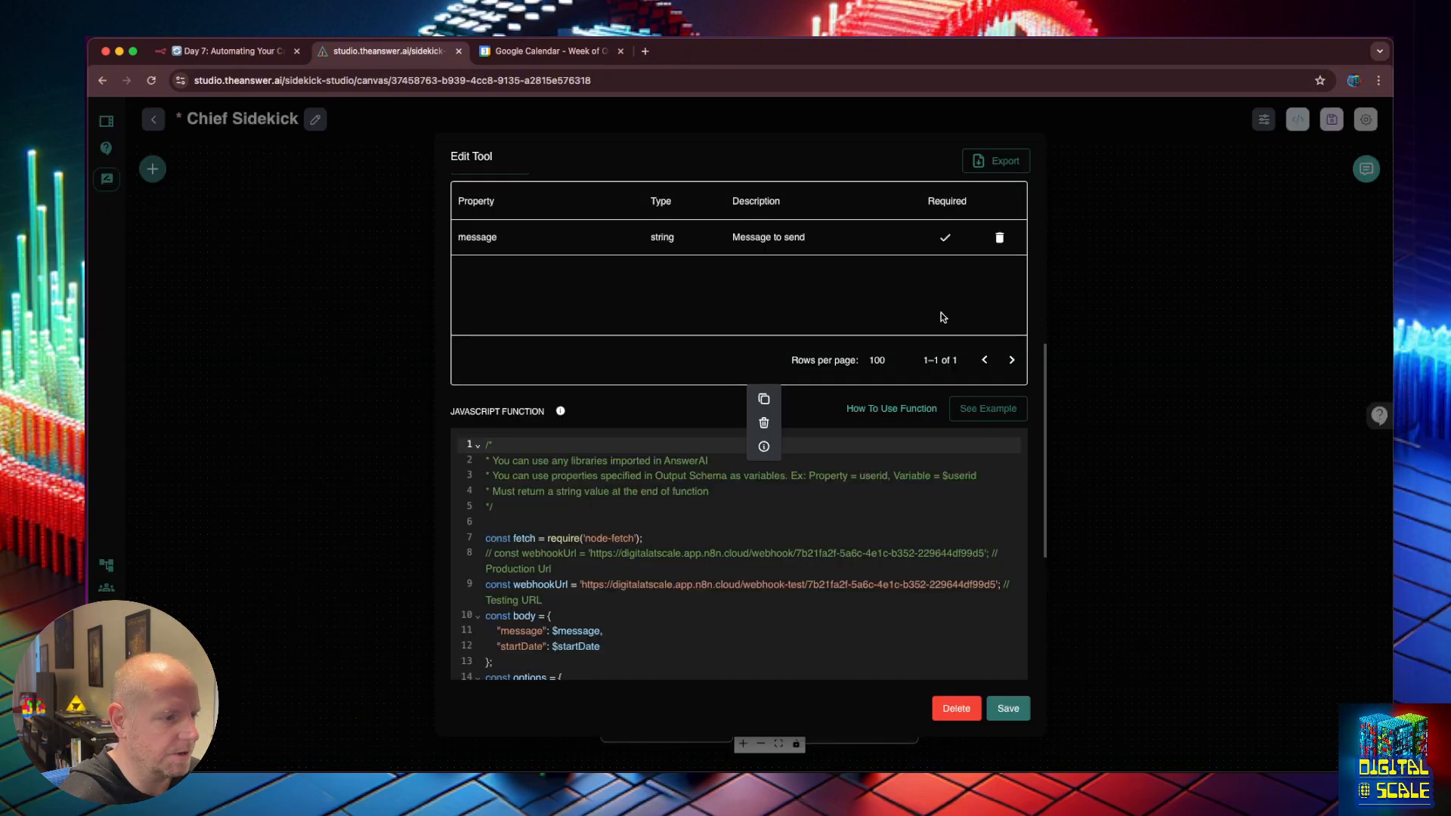
# Delete the startDate entry from the calendar tool's request body, then save the tool and chatflow.
pyautogui.scroll(-2, 900, 335)
pyautogui.click(616, 529)
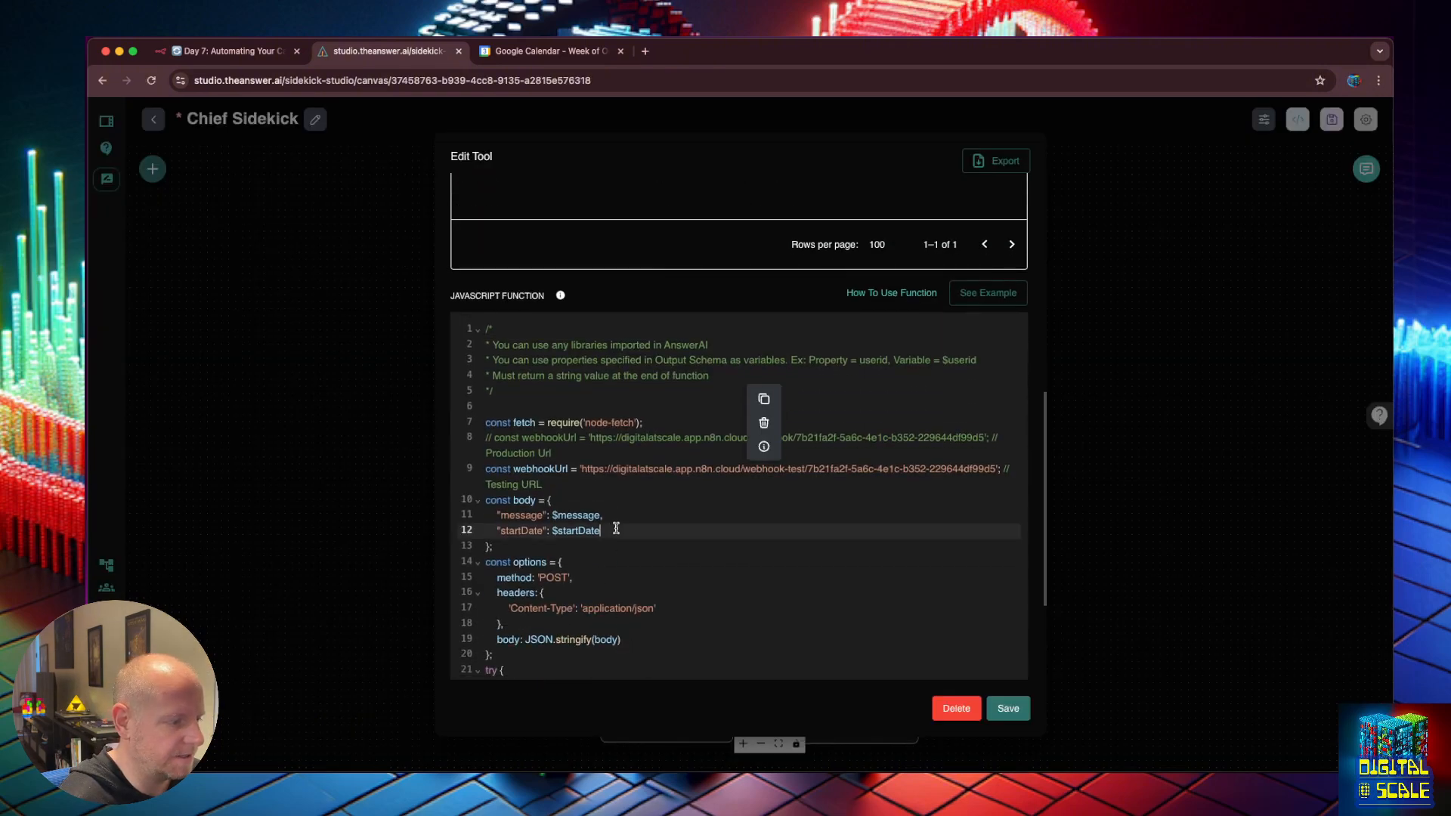
pyautogui.moveTo(616, 529); pyautogui.dragTo(602, 520)
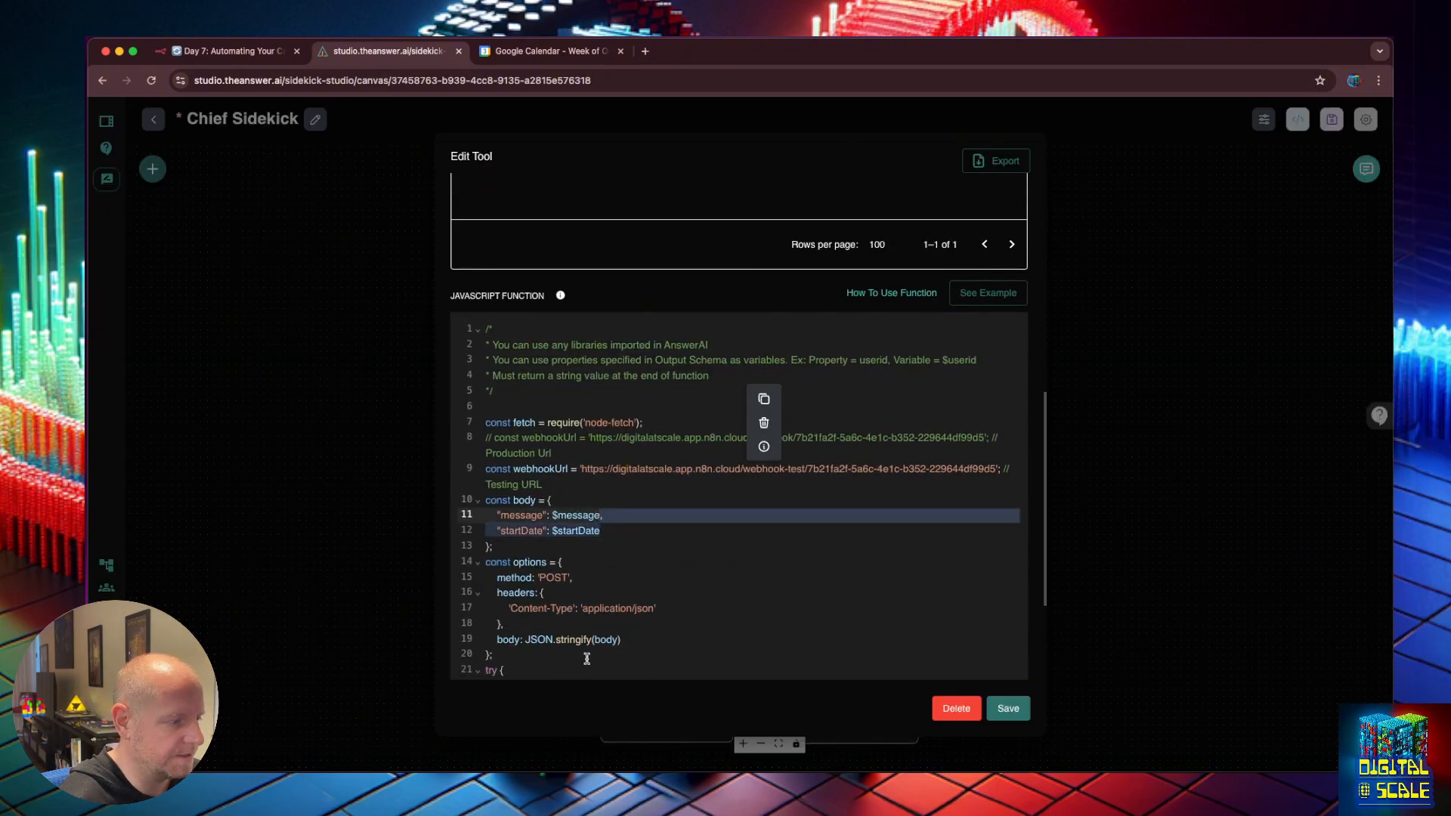
pyautogui.press('BackSpace')
pyautogui.click(1008, 708)
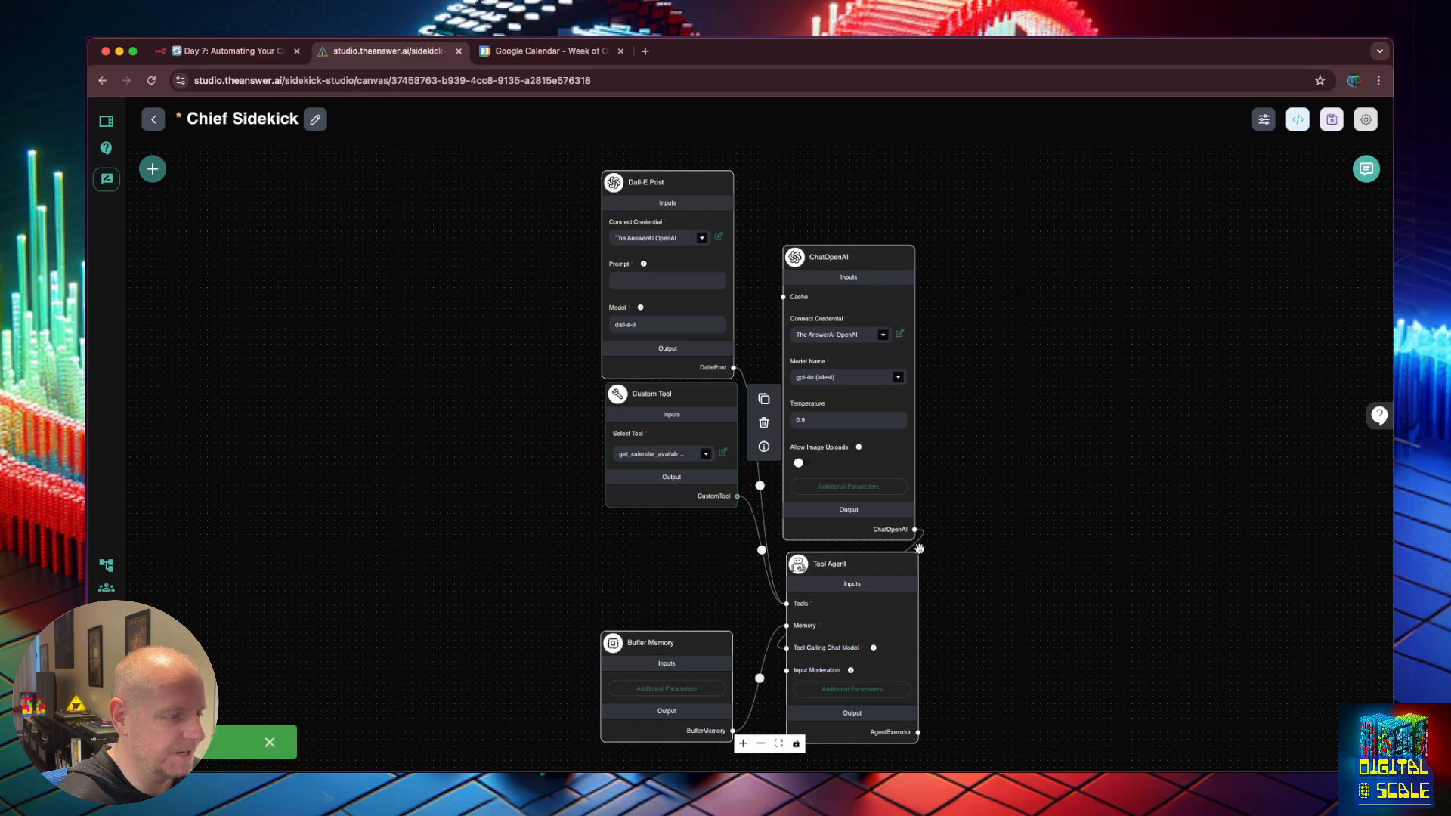
pyautogui.click(1335, 119)
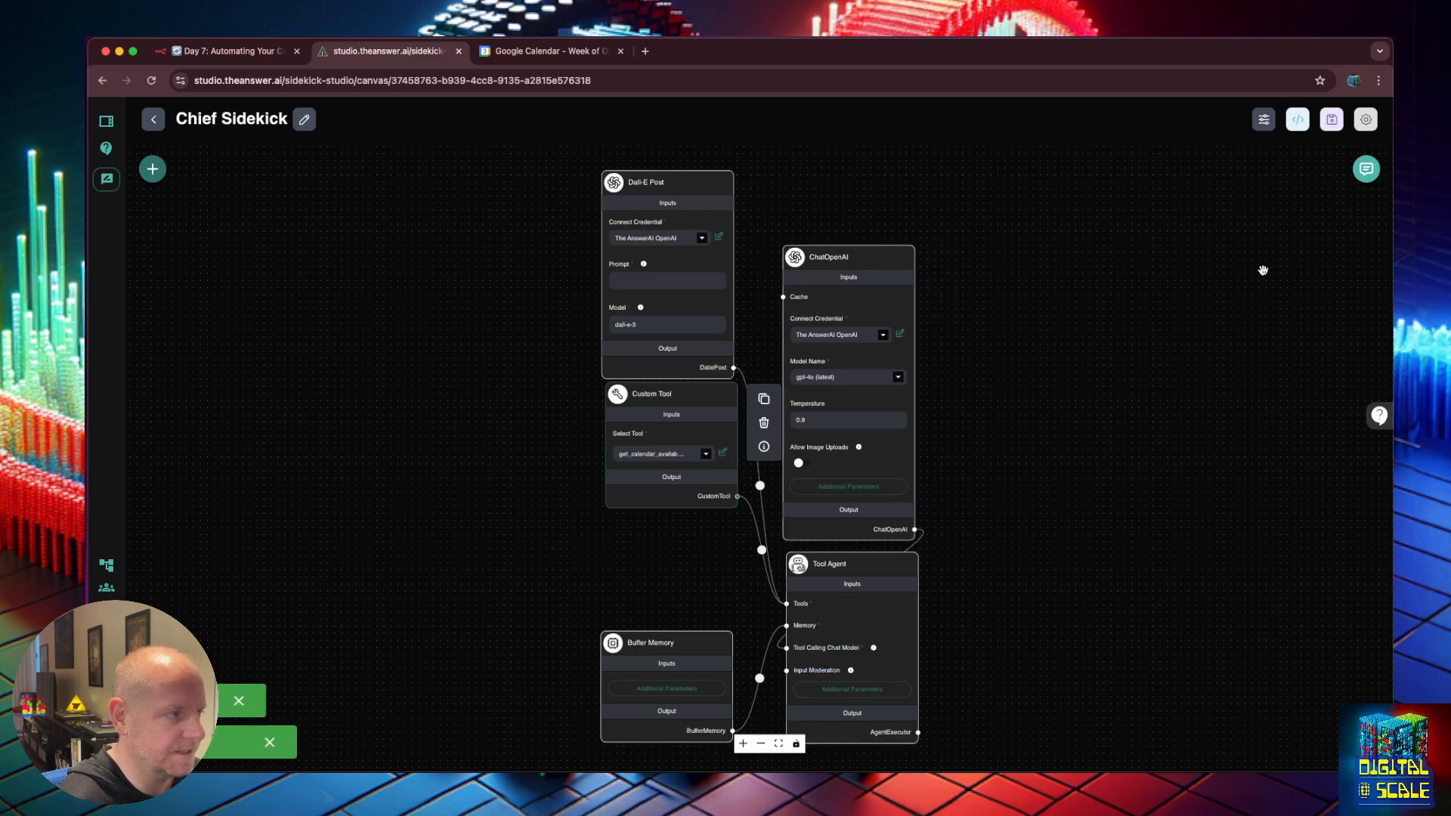
pyautogui.click(1366, 169)
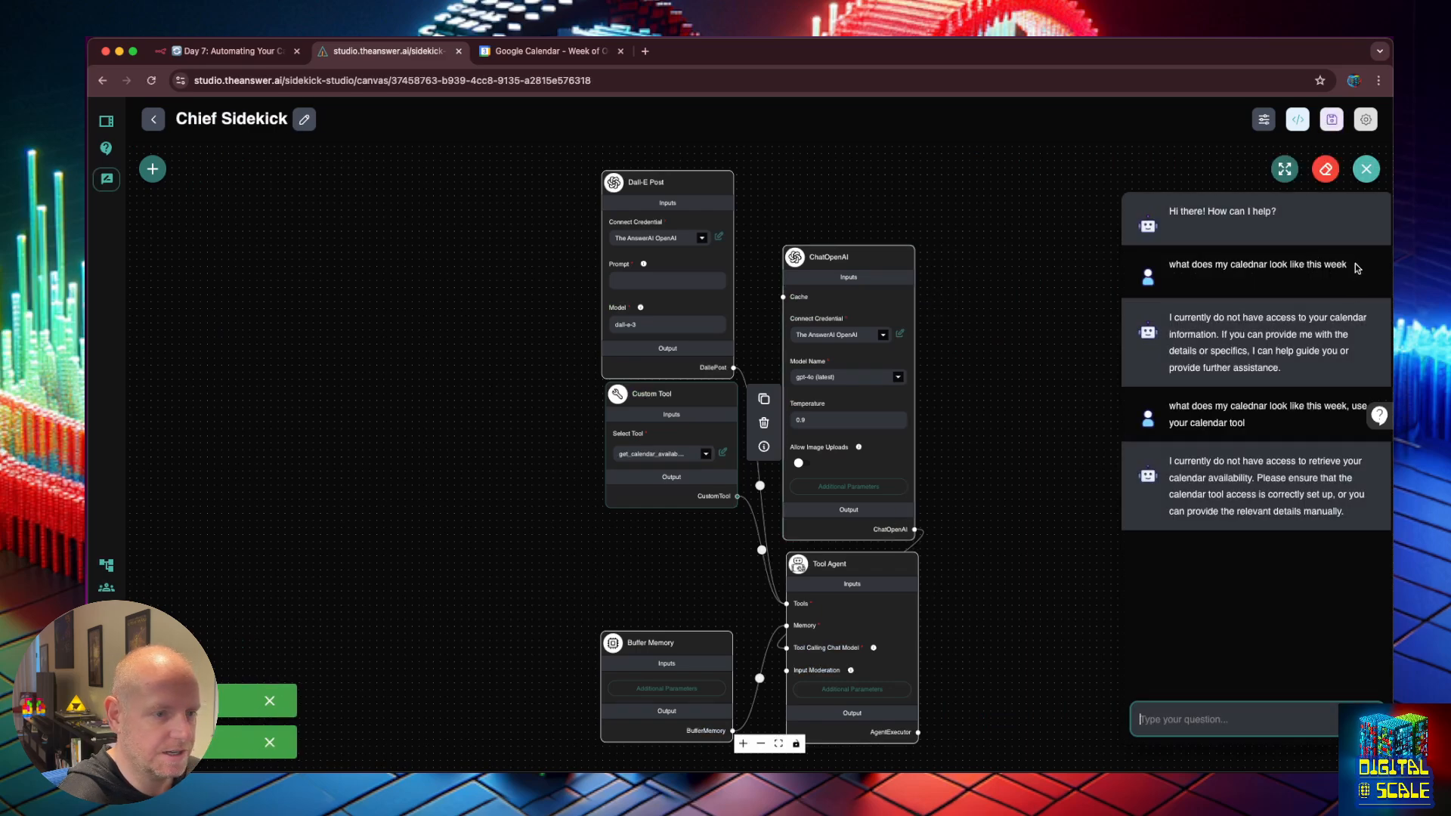
pyautogui.moveTo(1358, 268); pyautogui.dragTo(1168, 264)
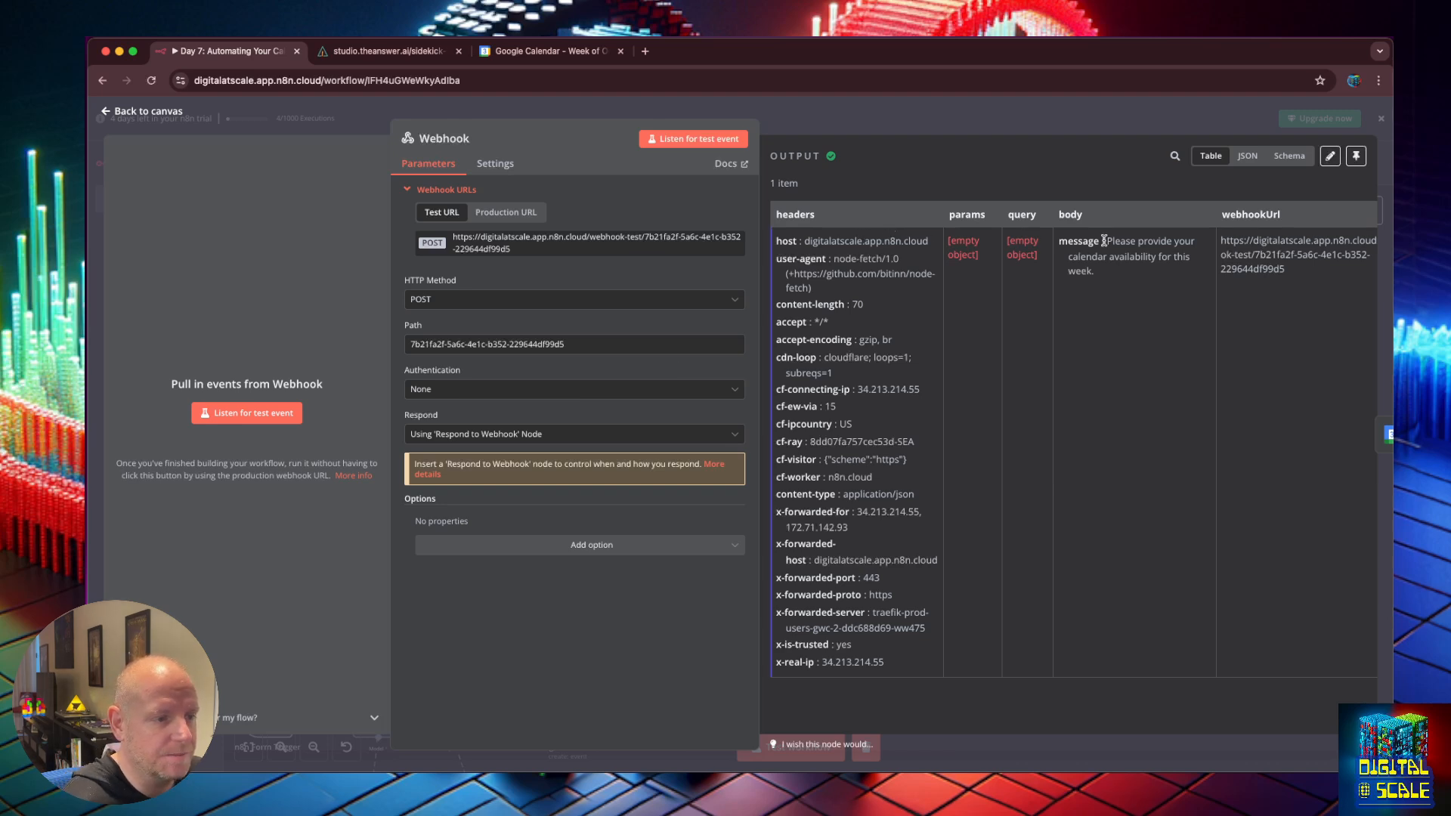
# Review the Webhook node's received message body in its OUTPUT table, then go back to the canvas.
pyautogui.moveTo(1106, 240); pyautogui.dragTo(1112, 254)
pyautogui.click(1117, 268)
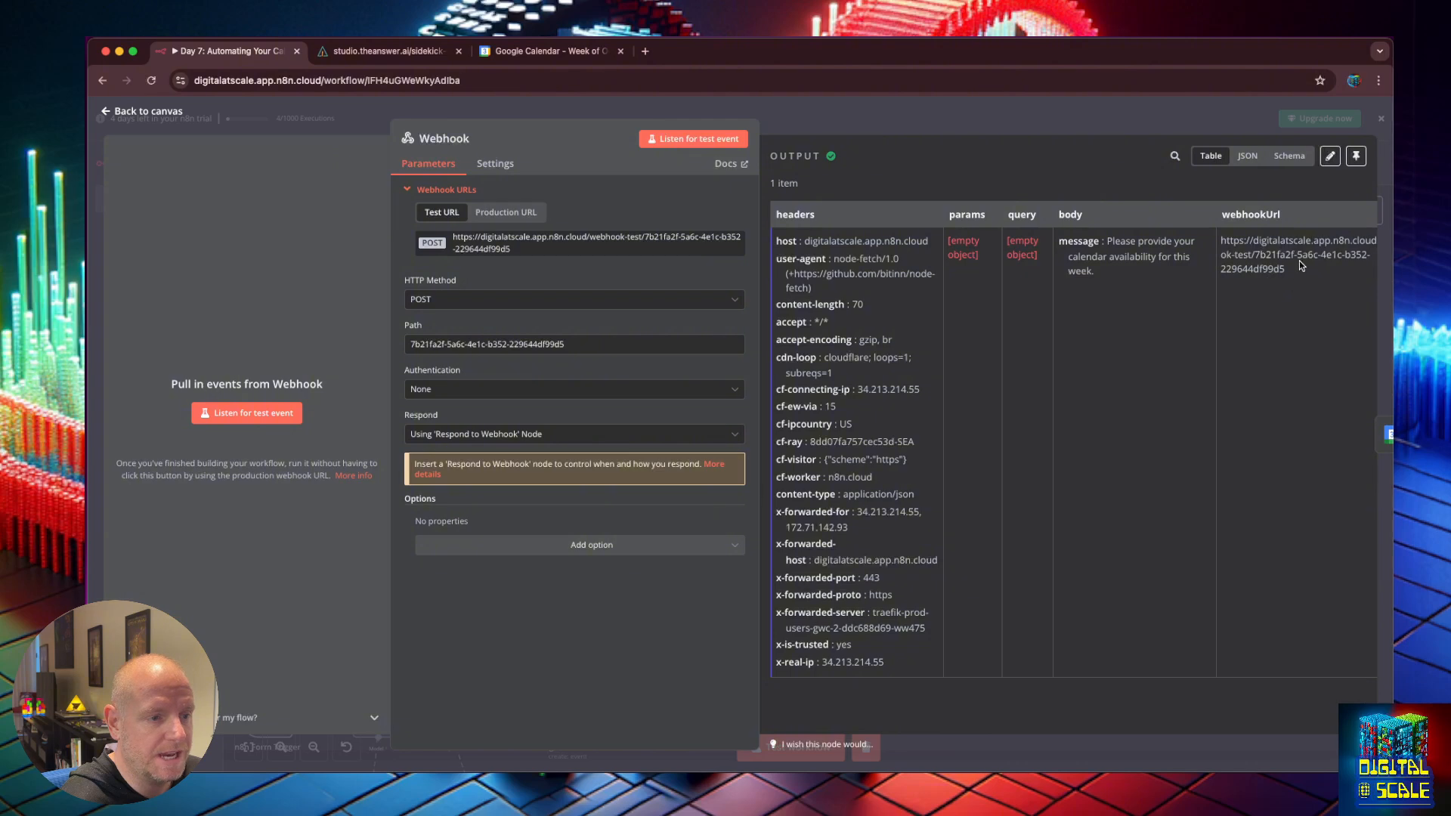
pyautogui.moveTo(1300, 266); pyautogui.dragTo(1209, 249)
pyautogui.click(1300, 312)
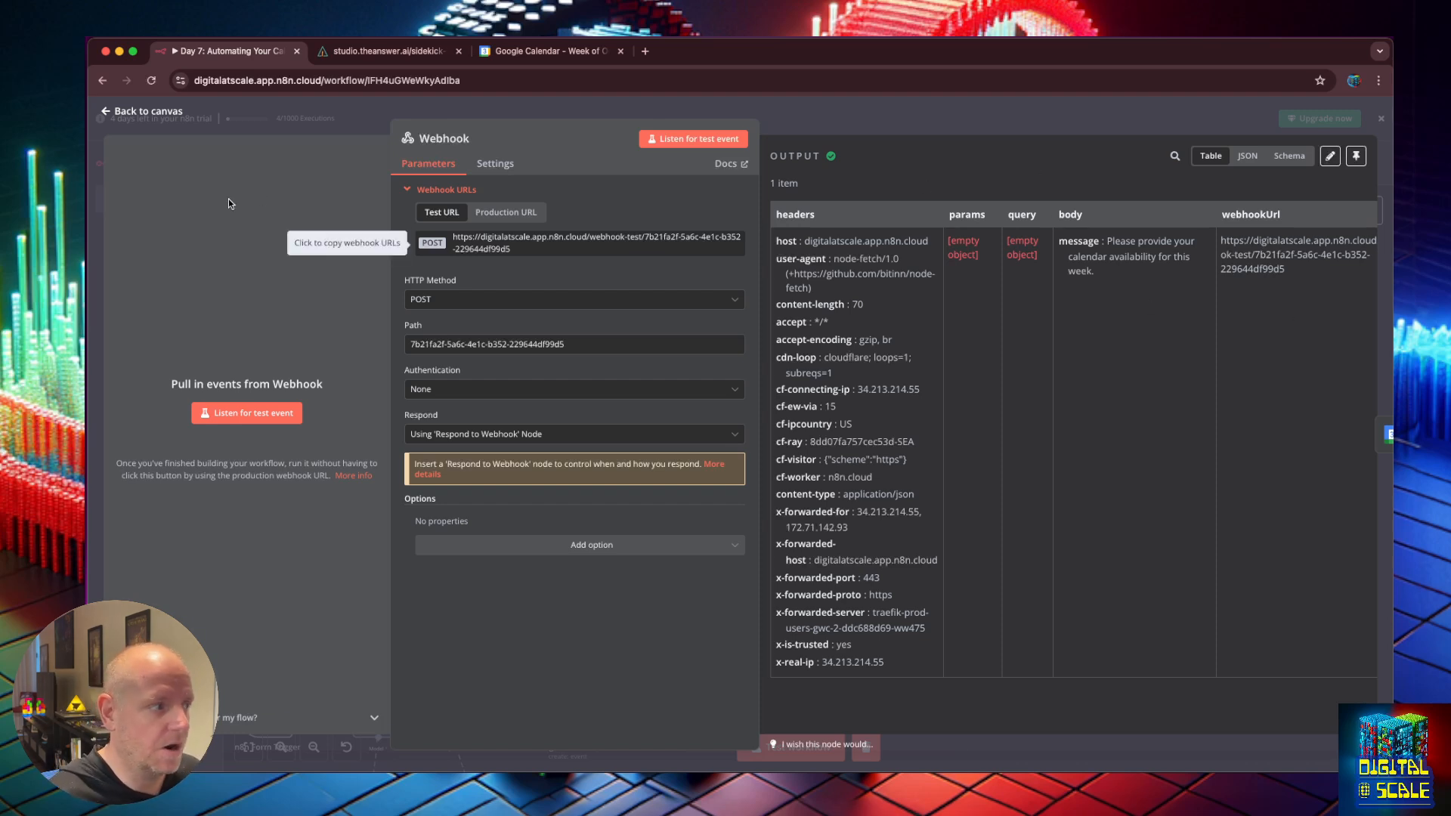
pyautogui.click(106, 114)
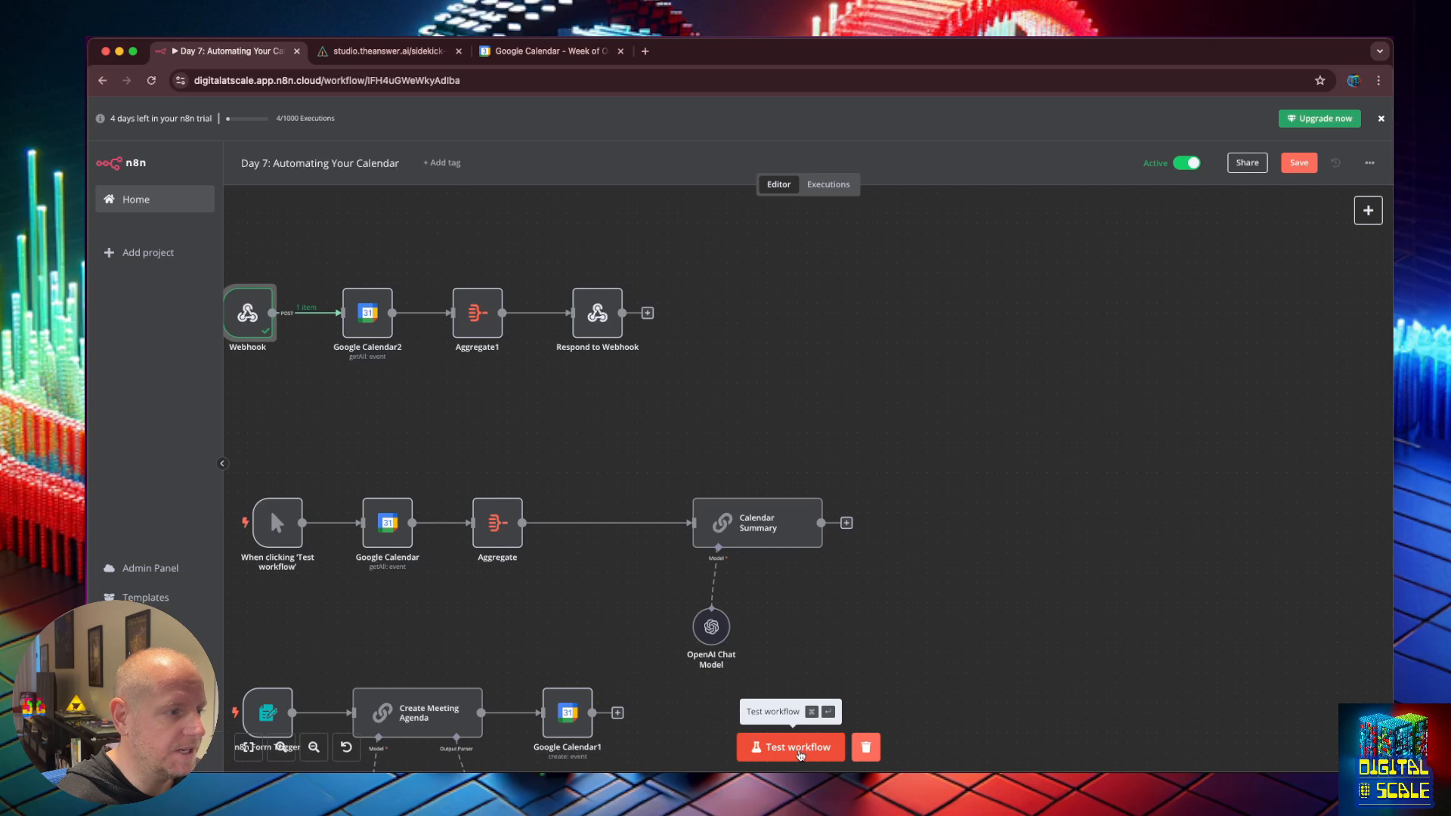
# Start a test run of the Day 7 workflow and move the form test popup aside.
pyautogui.click(800, 748)
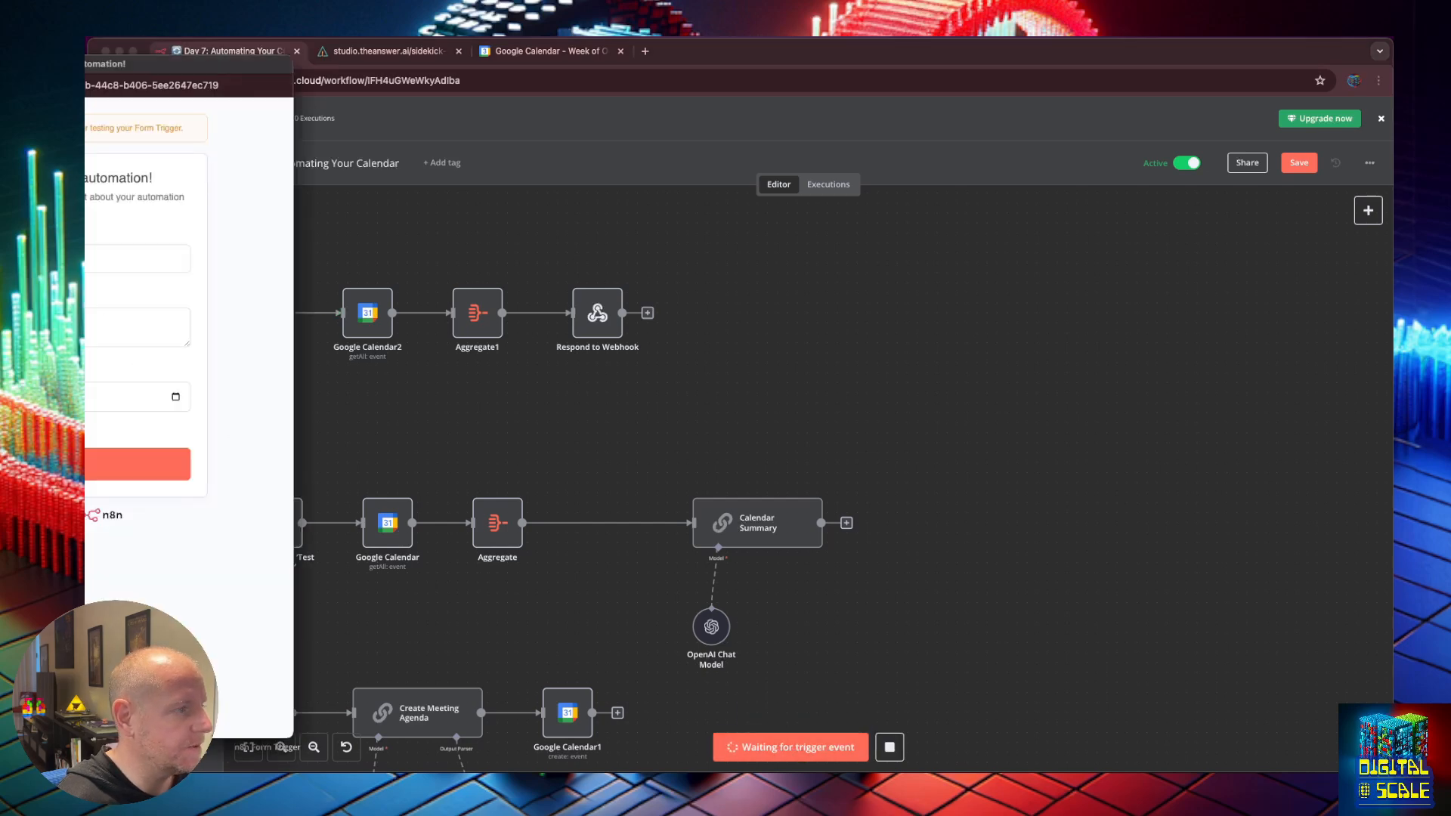
pyautogui.moveTo(103, 65); pyautogui.dragTo(1450, 219)
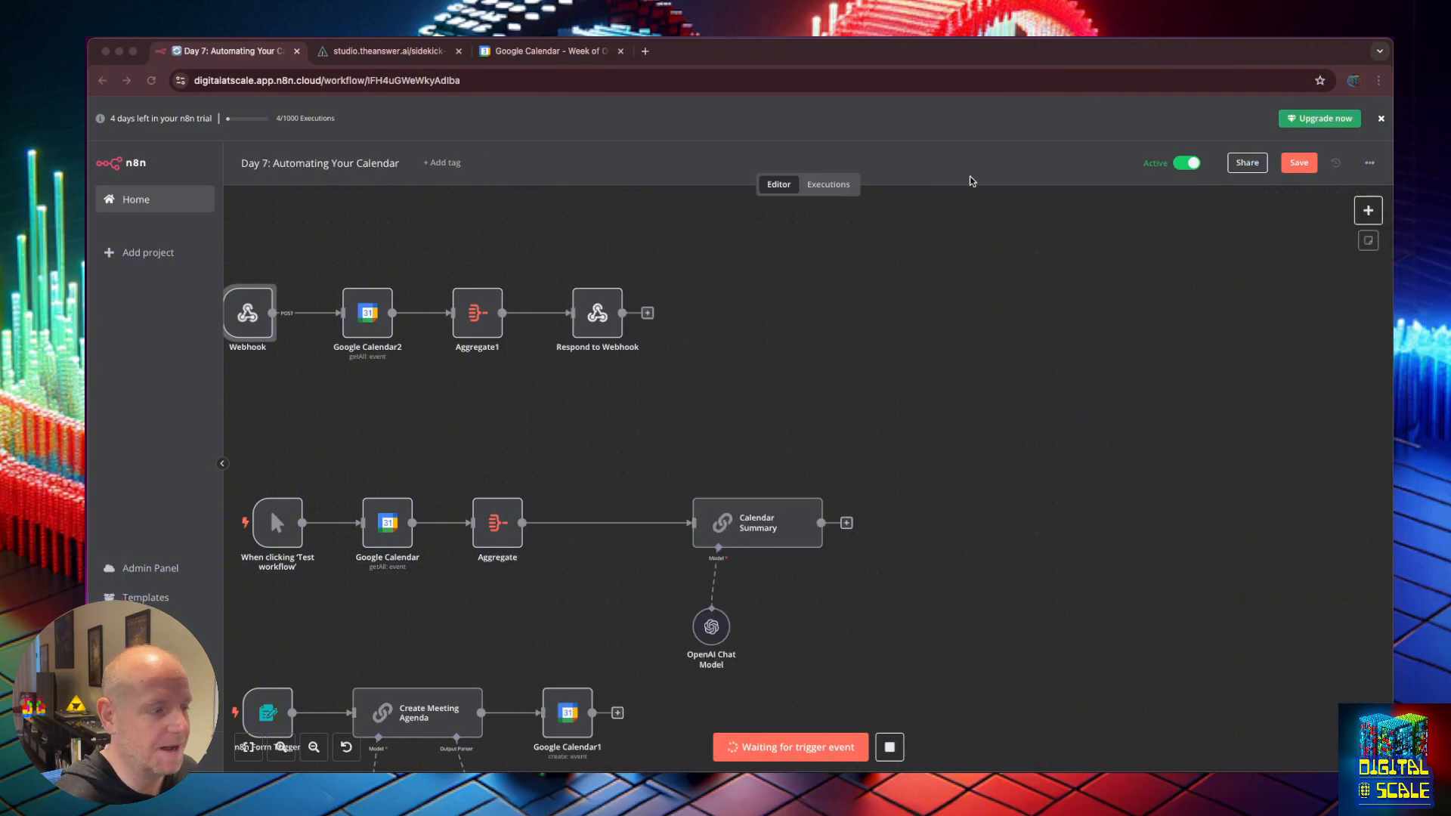
pyautogui.click(291, 253)
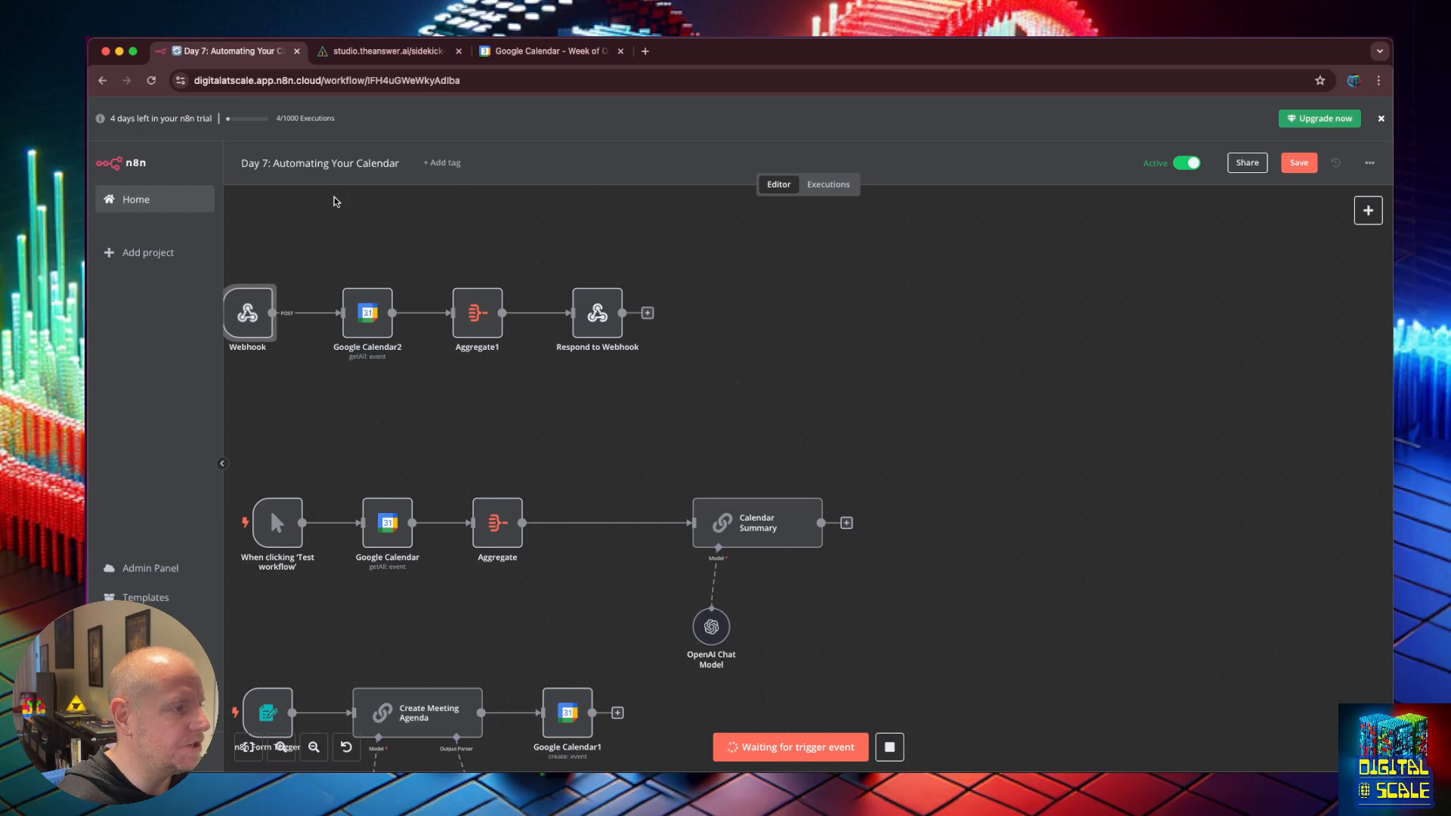
# Return to the AnswerAI chatflow and reload the page.
pyautogui.click(373, 55)
pyautogui.moveTo(1370, 256); pyautogui.dragTo(1169, 262)
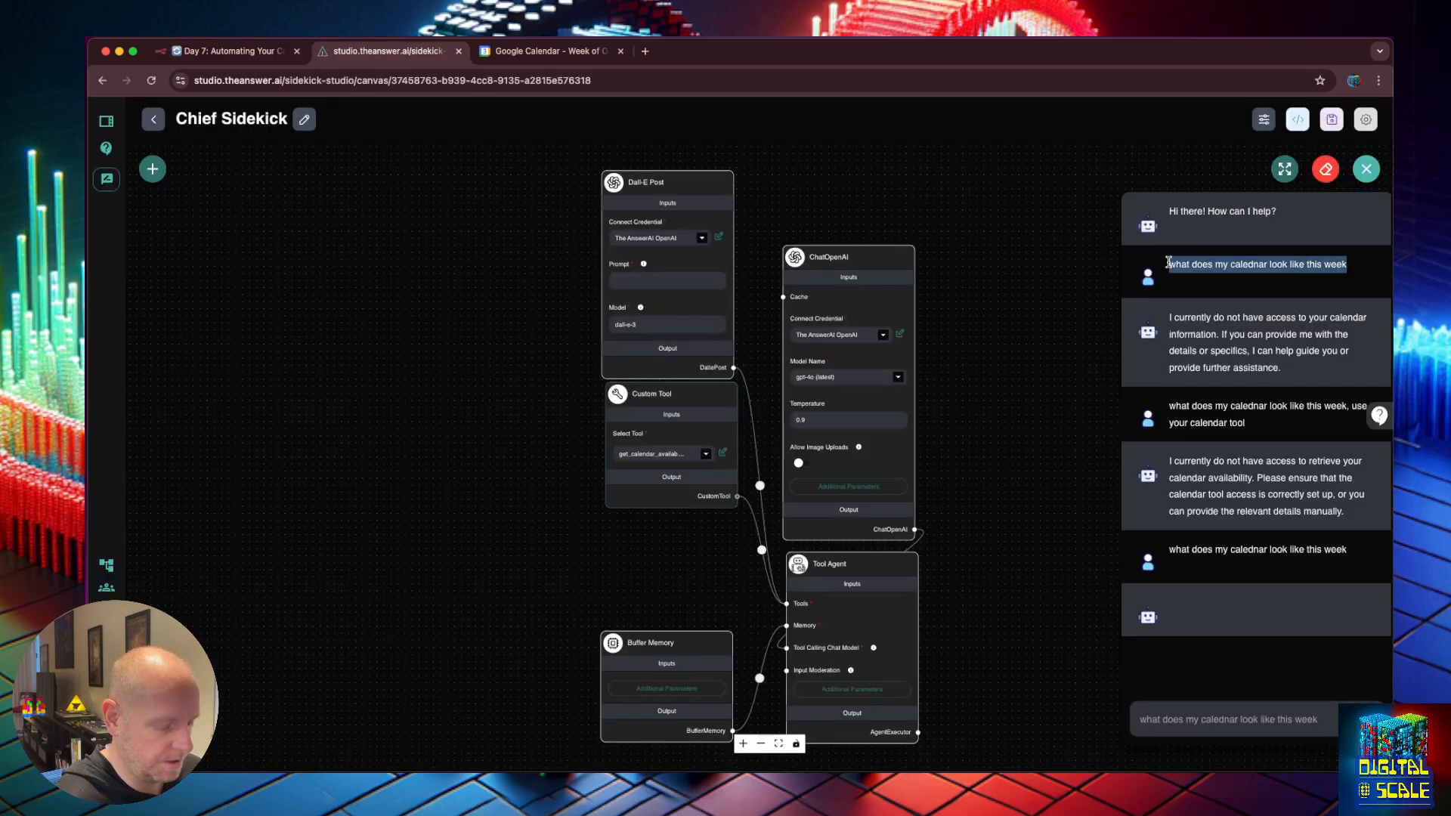
pyautogui.click(227, 50)
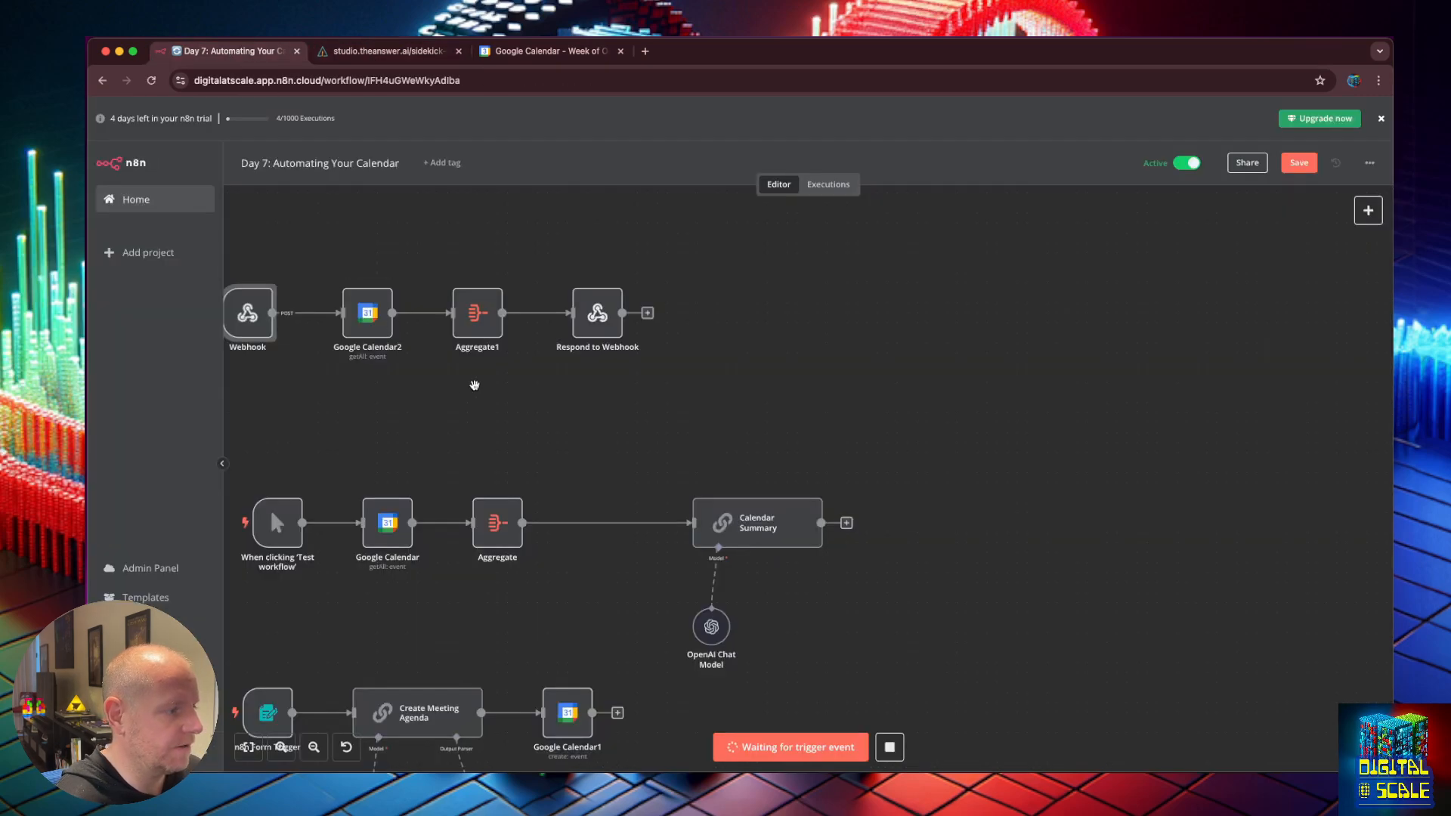
pyautogui.hscroll(-5, 474, 386)
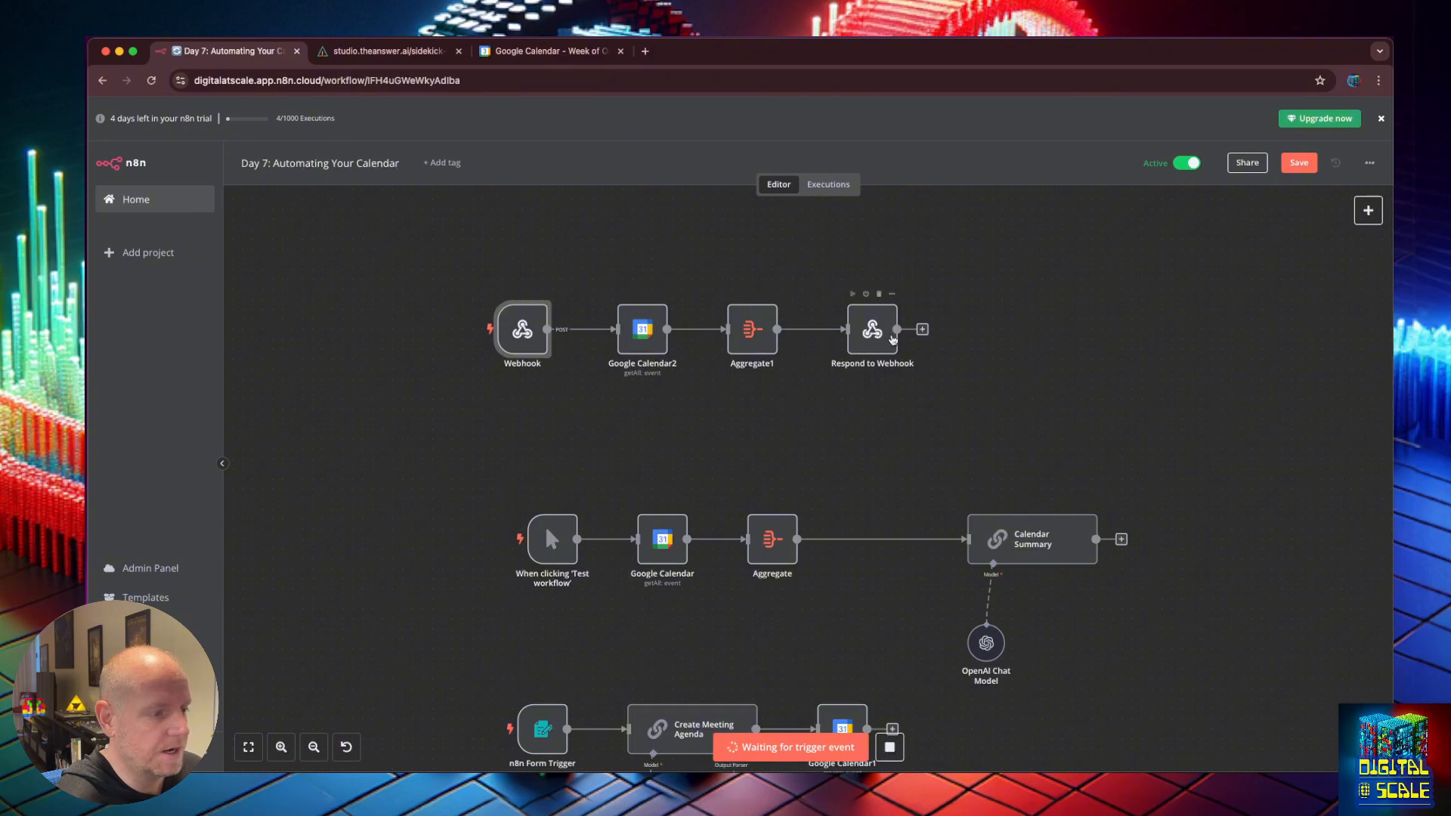
pyautogui.click(389, 51)
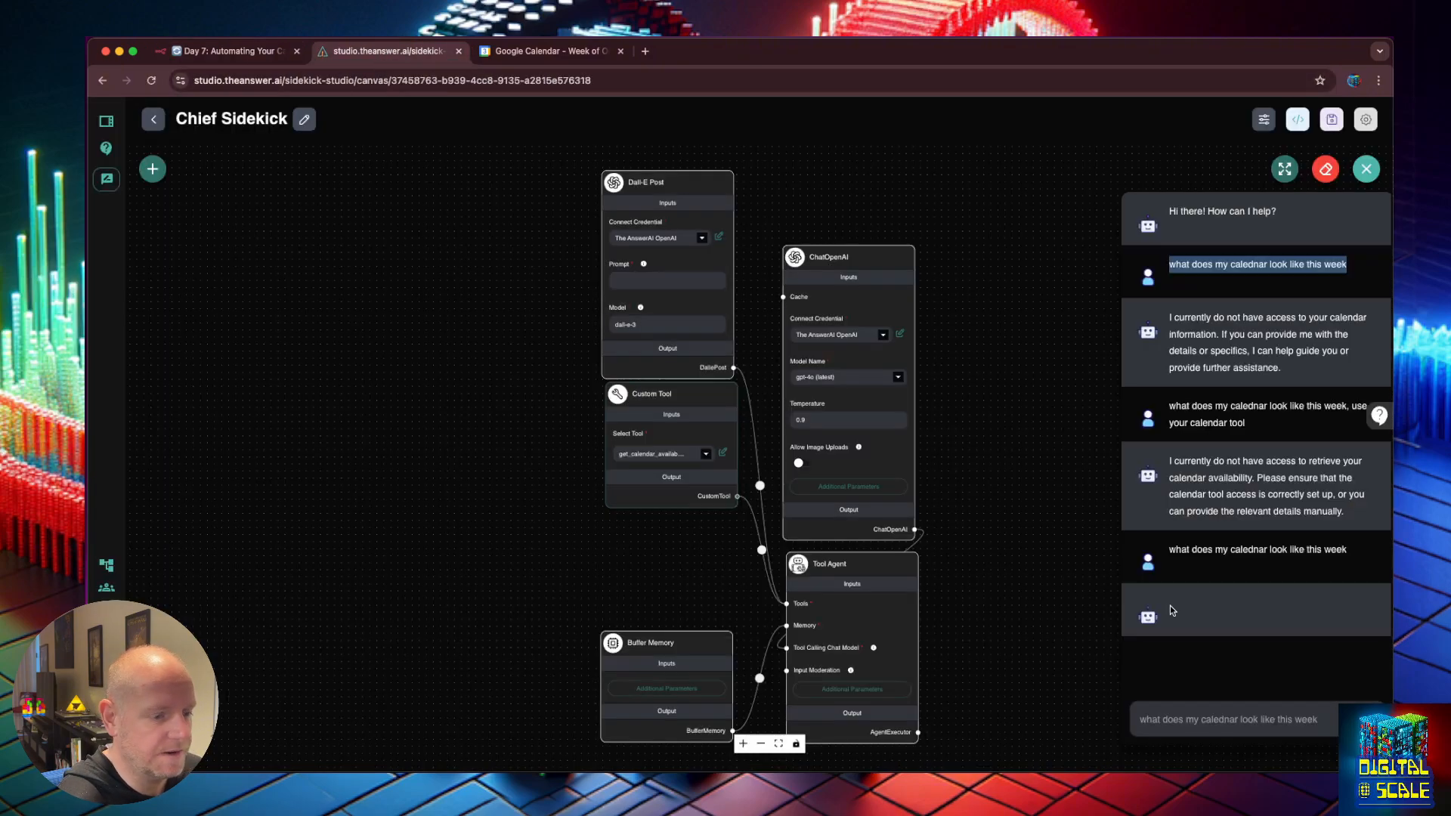
pyautogui.click(1249, 713)
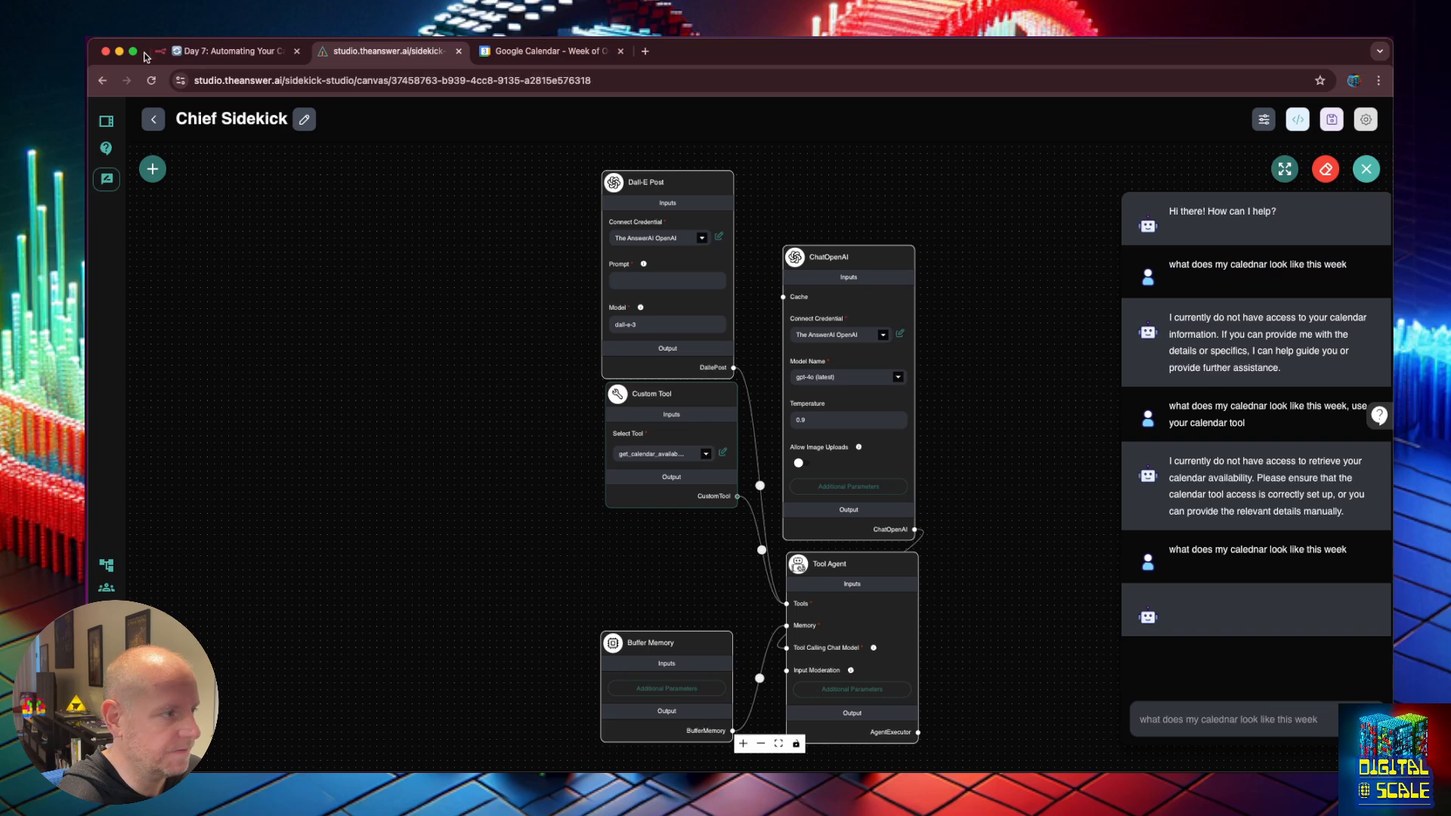
pyautogui.click(150, 82)
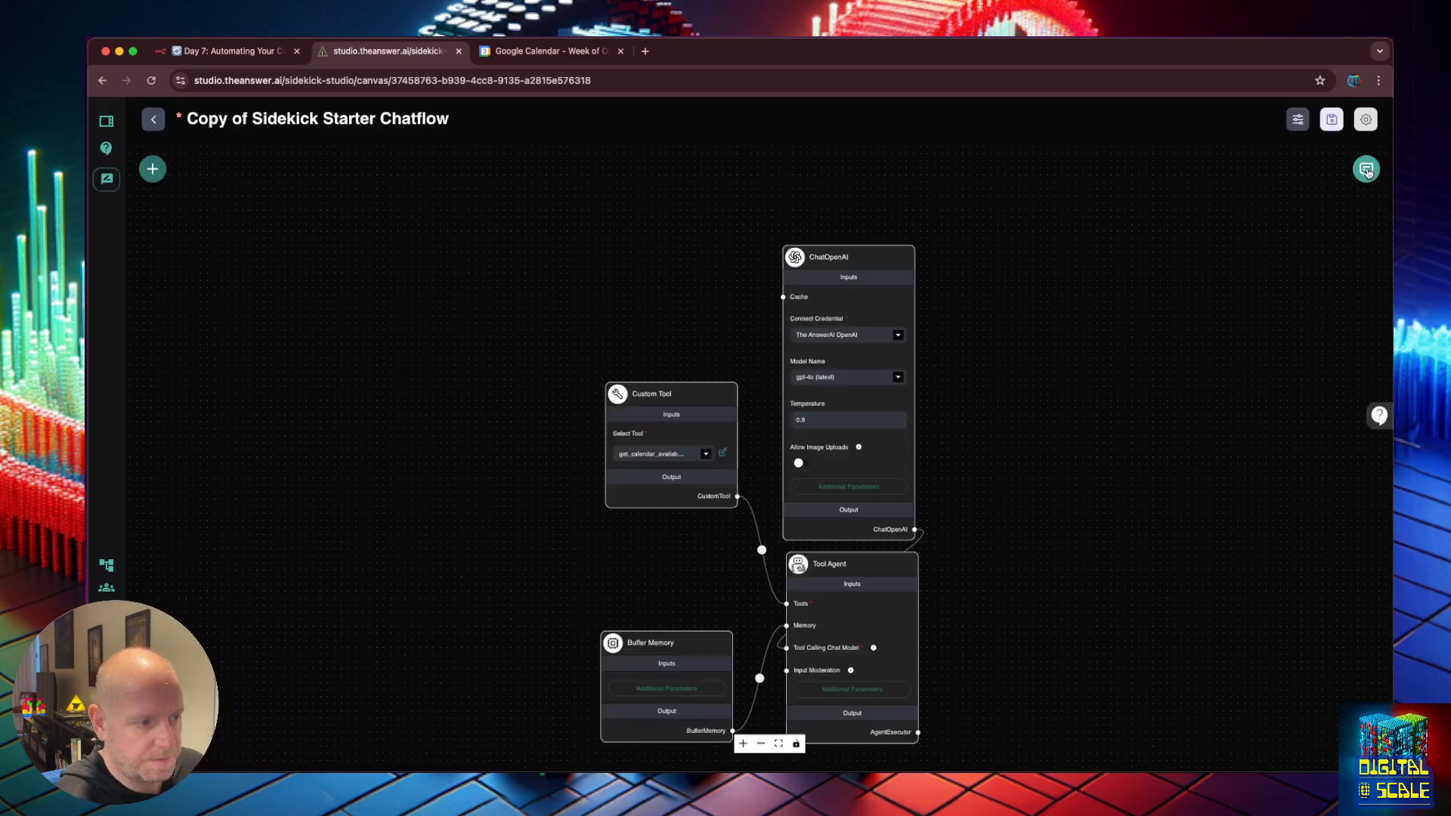
# Paste and send the this-week calendar question, getting events starting with Call with Customer on October 30.
pyautogui.click(1368, 173)
pyautogui.click(1214, 707)
pyautogui.press('super+v')
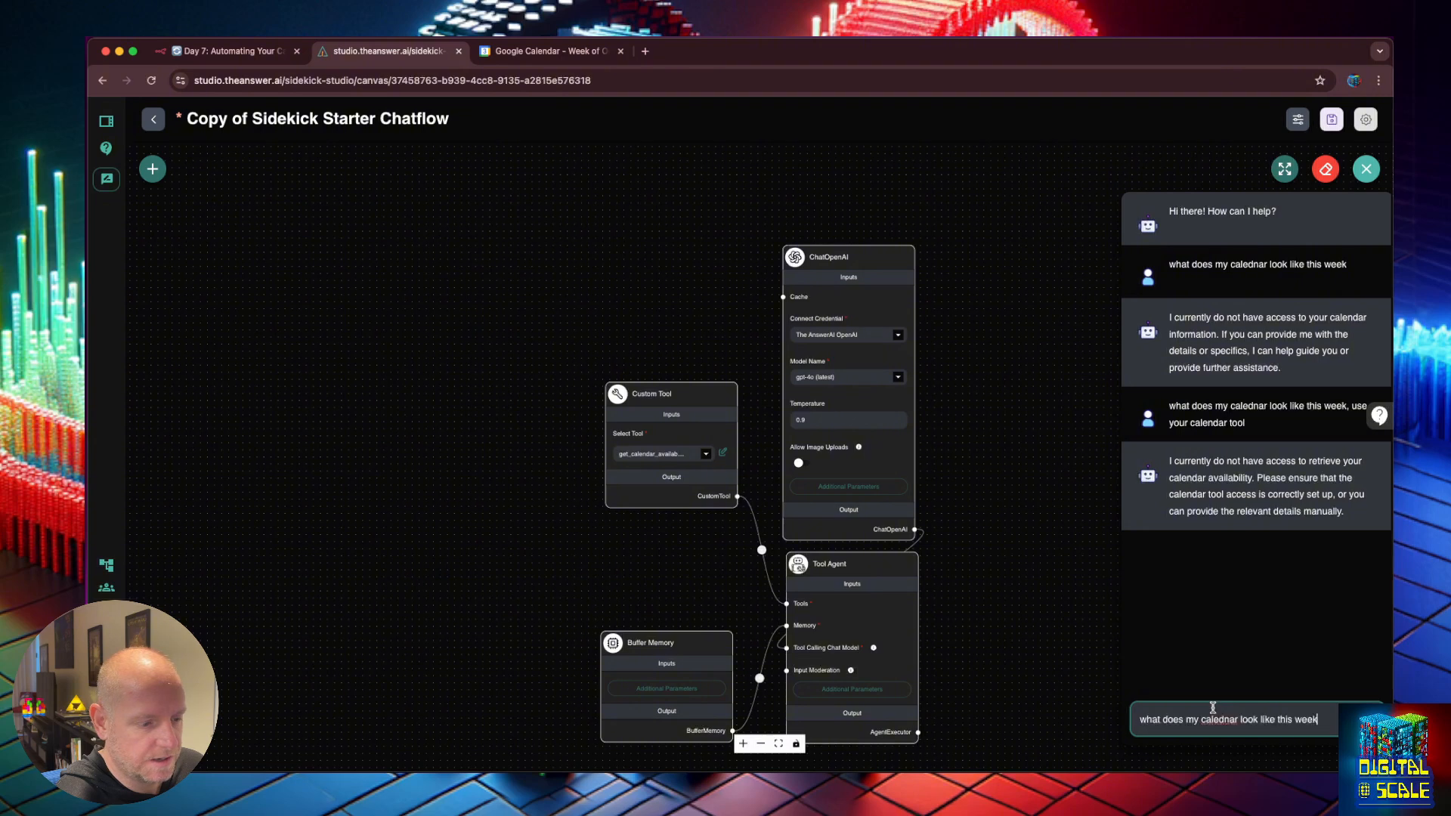
pyautogui.press('Return')
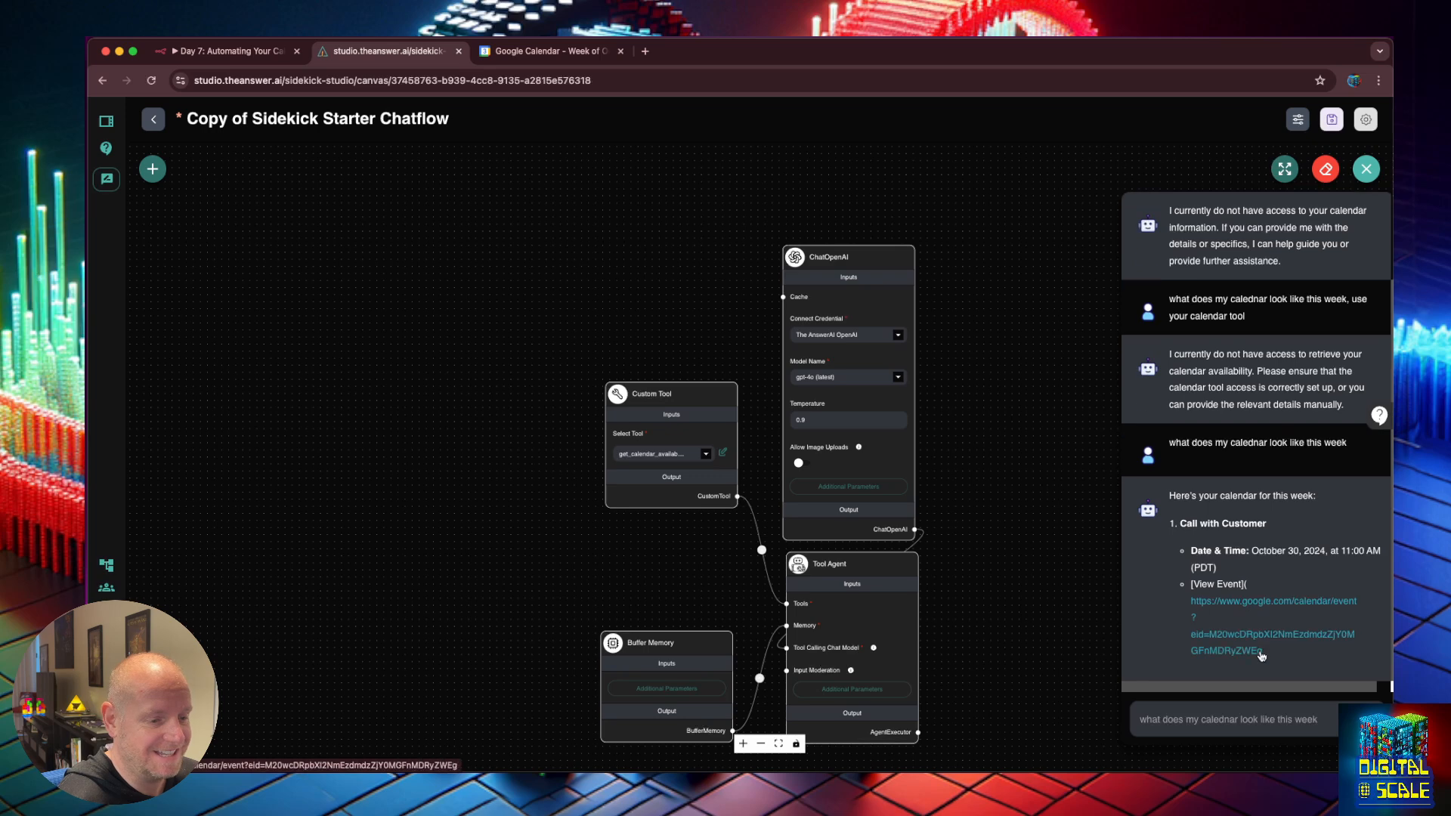
pyautogui.click(227, 51)
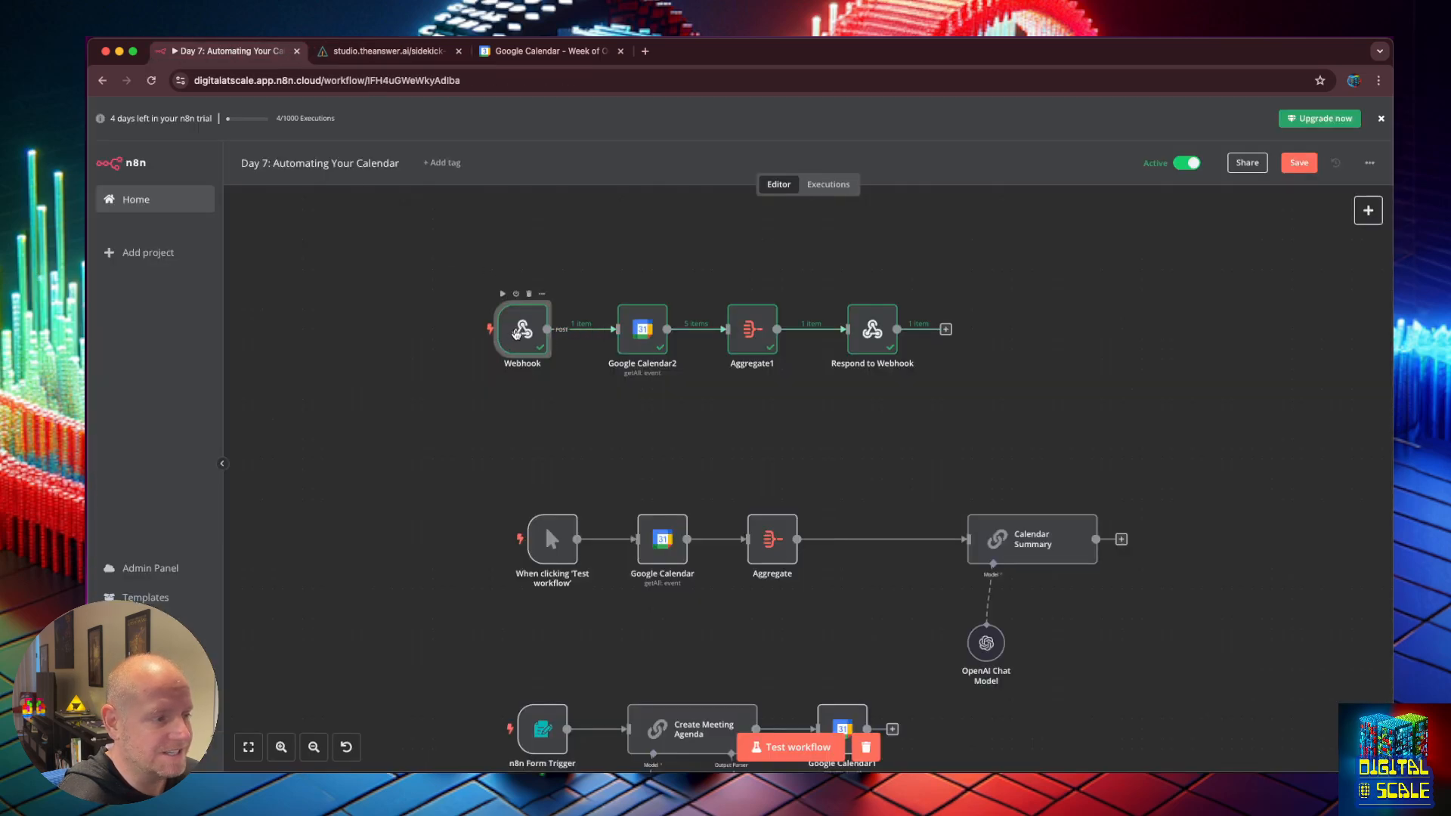
# Inspect the Respond to Webhook node's OUTPUT of five calendar events, then return to the chat reply.
pyautogui.scroll(3, 612, 404)
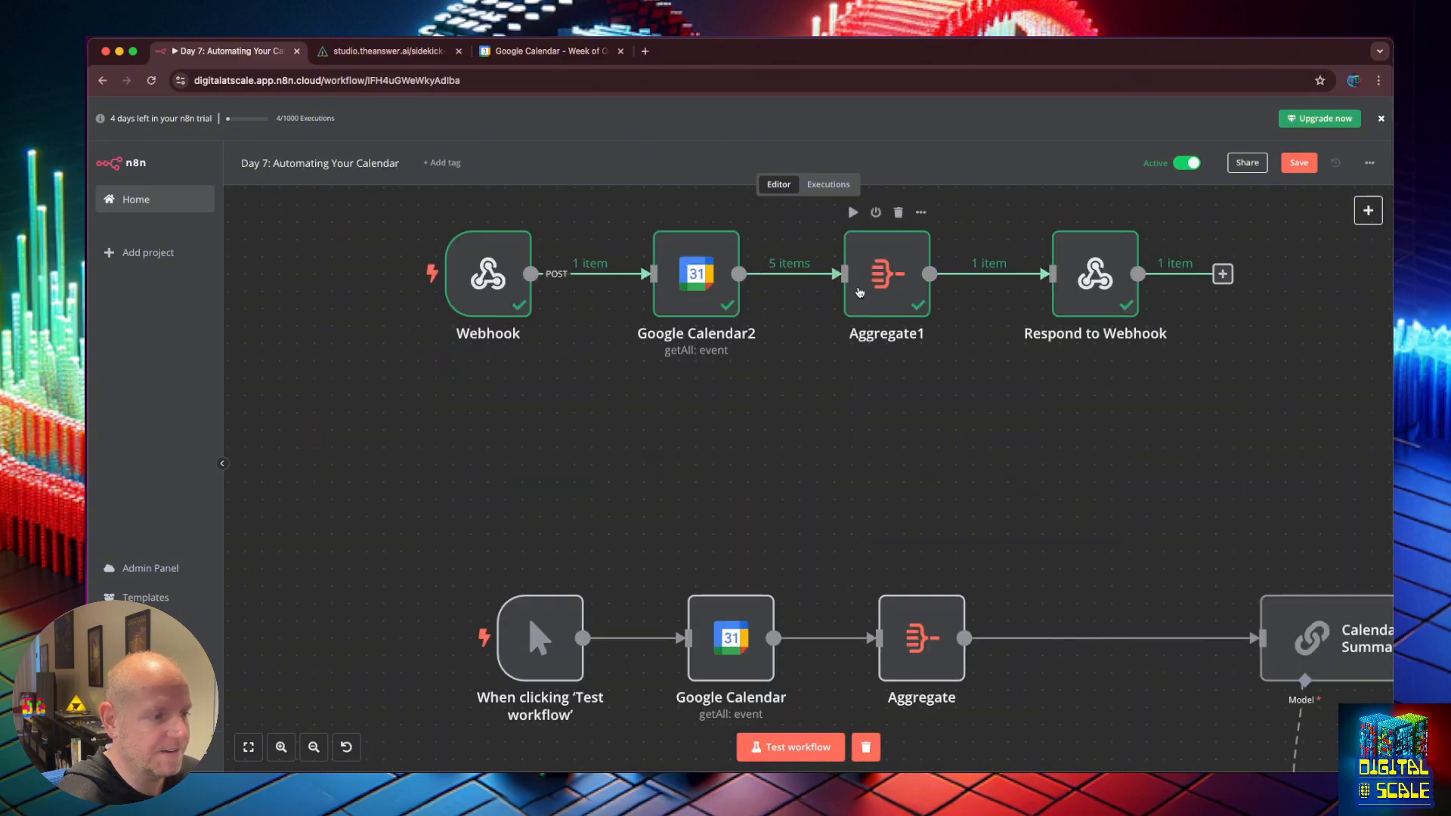
pyautogui.click(1066, 283)
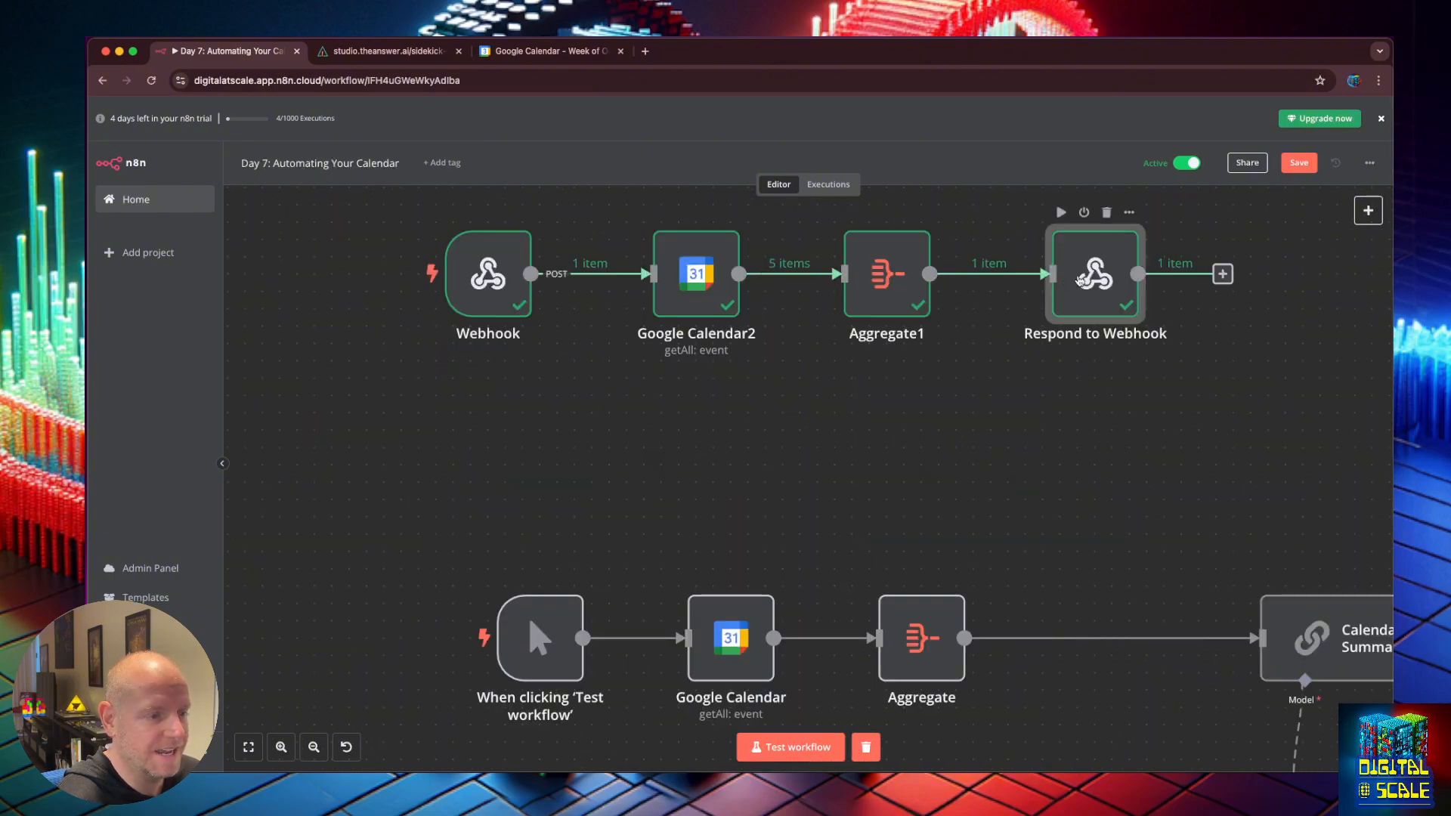
pyautogui.doubleClick(1079, 281)
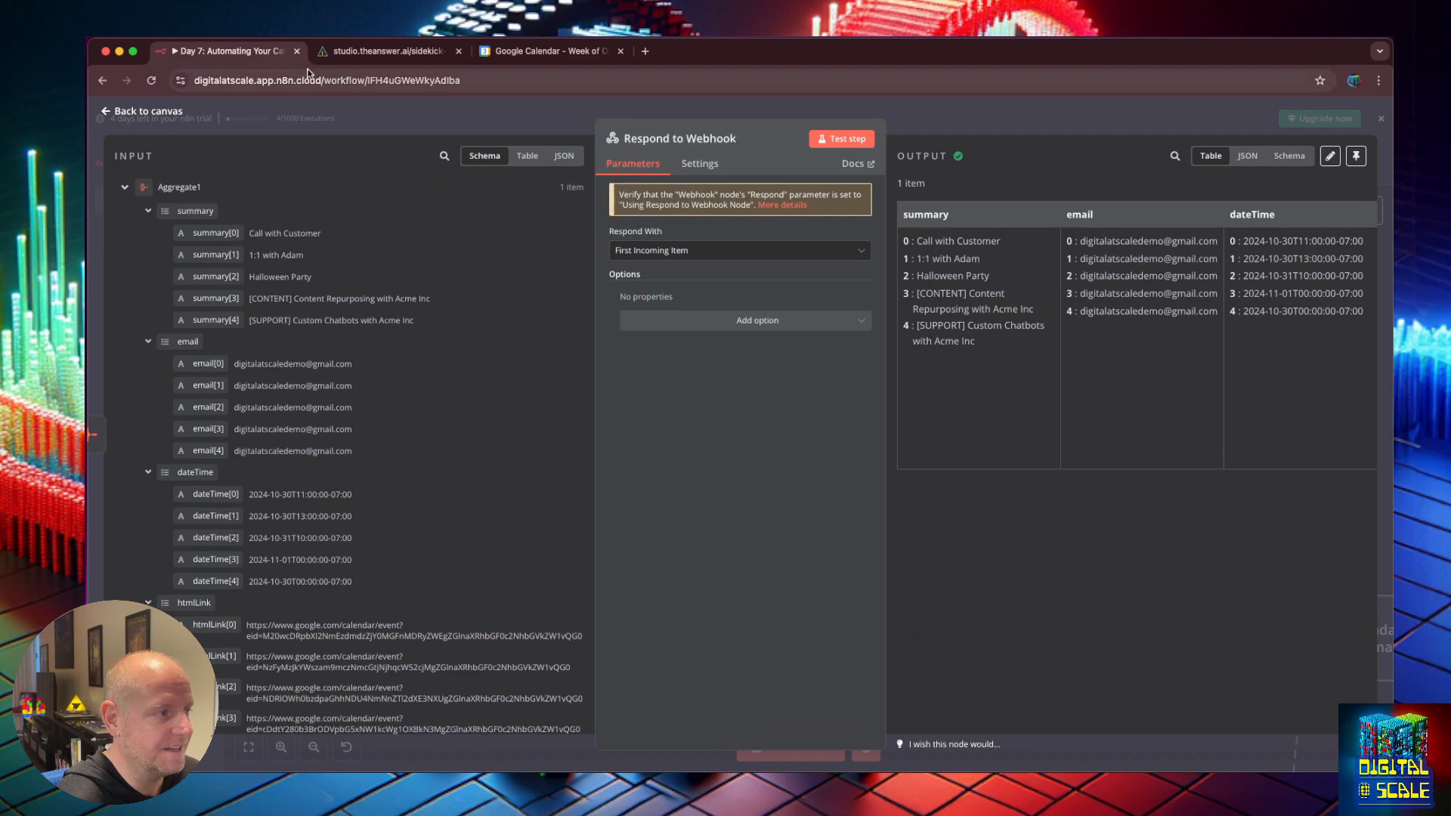
pyautogui.click(337, 52)
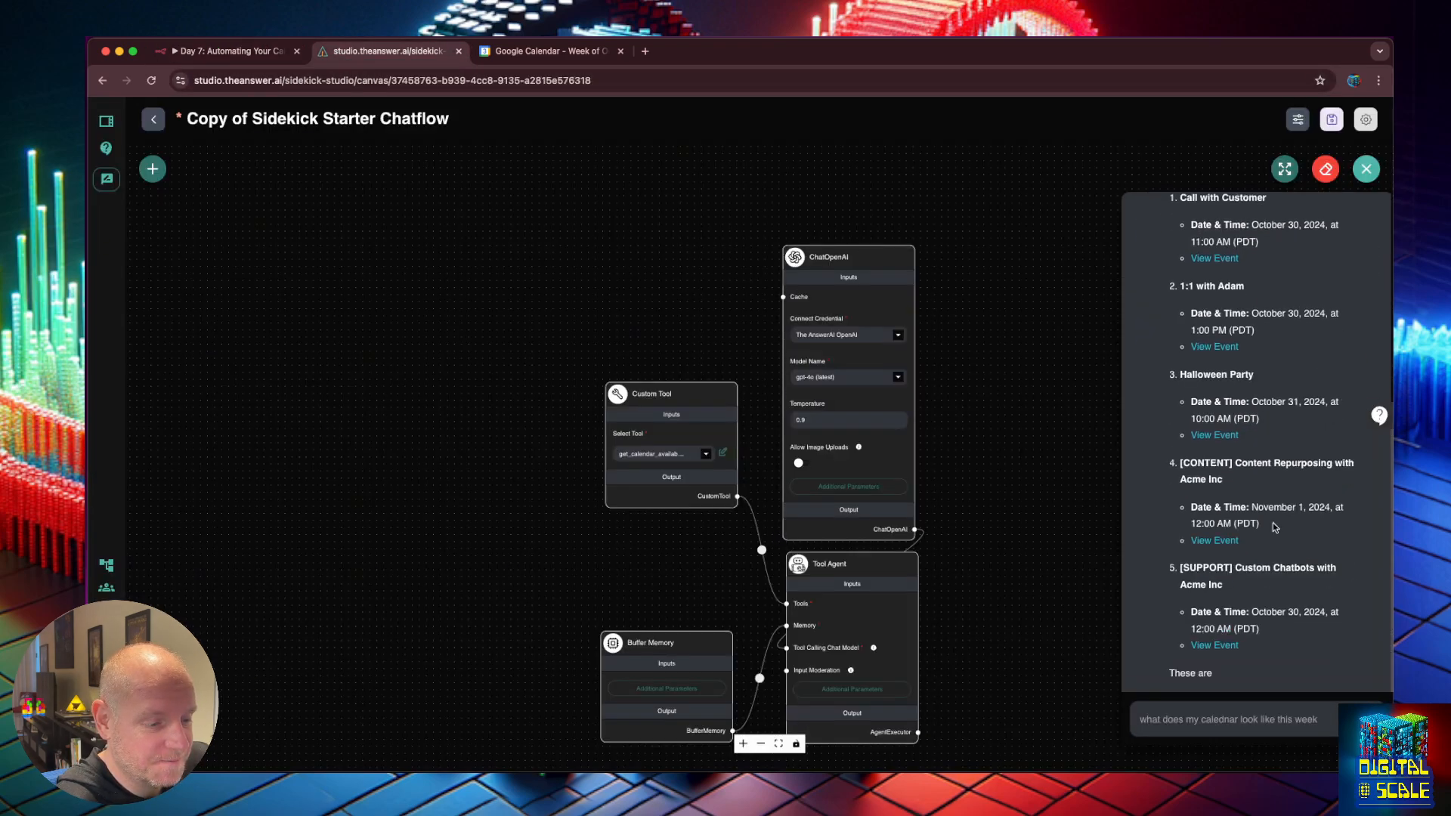
# Review the events returned by the get_calendar_availability tool call in Used Tools.
pyautogui.click(1235, 536)
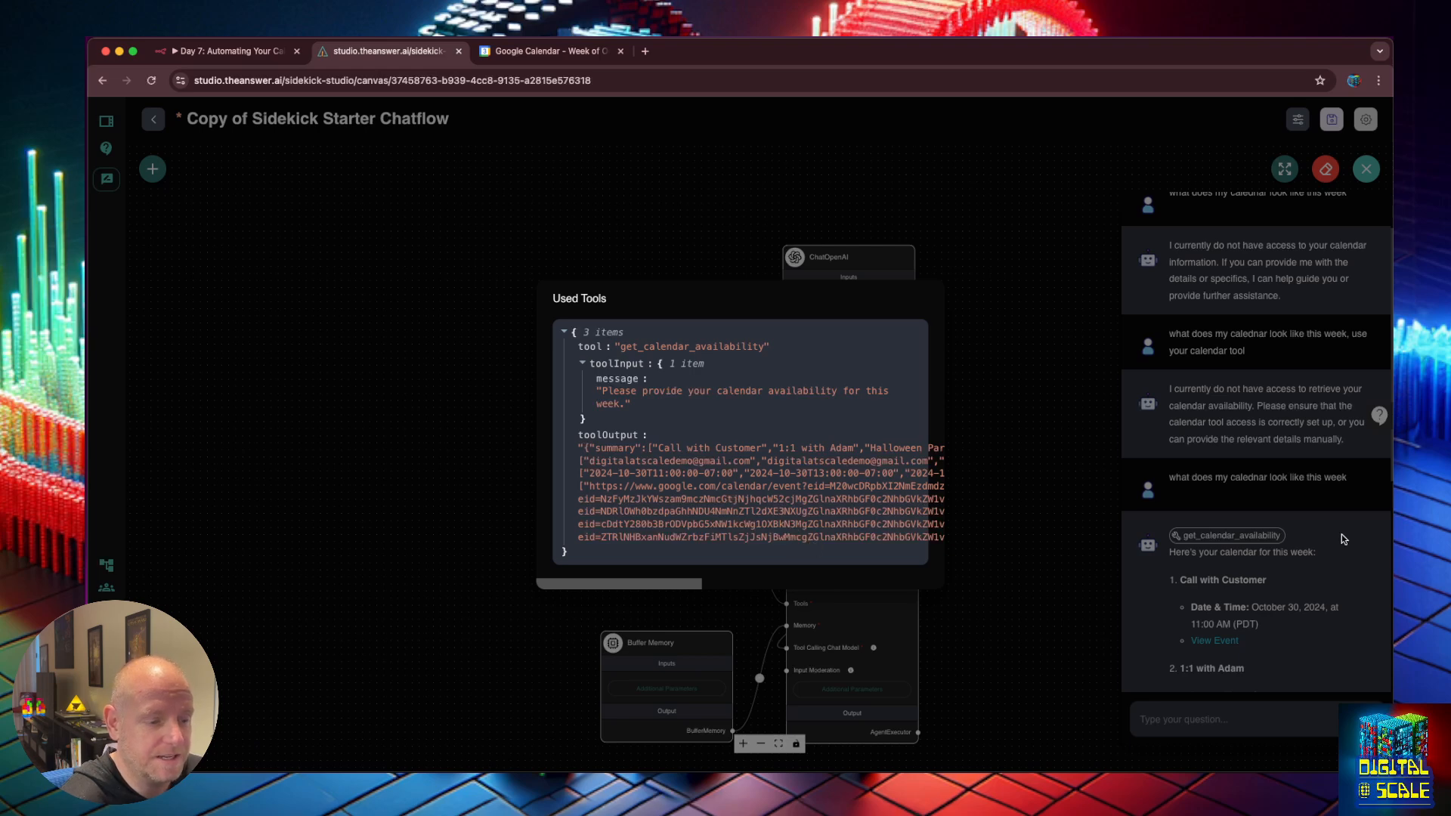
pyautogui.click(1299, 584)
pyautogui.scroll(-2, 1292, 578)
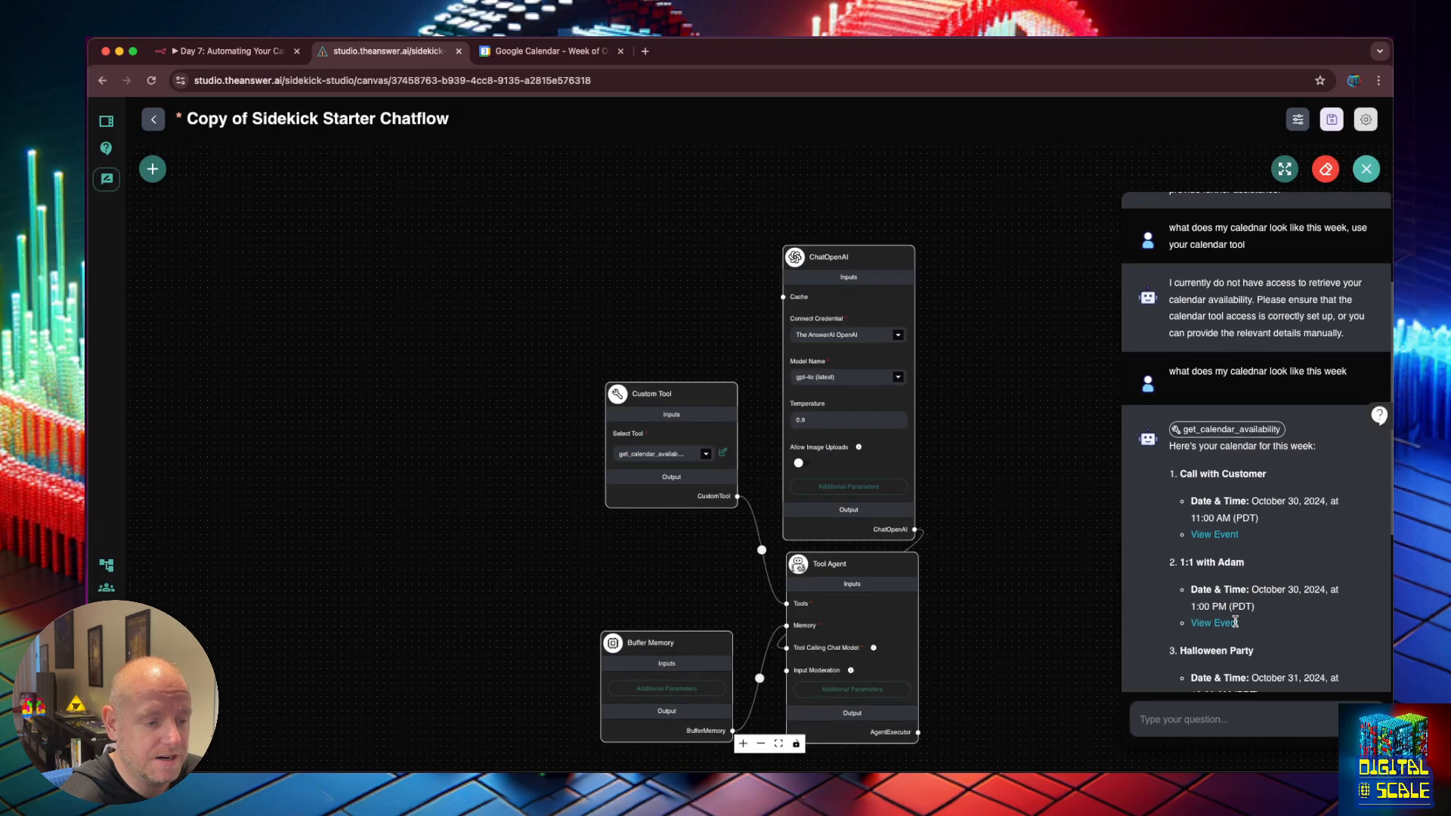
# Check the first event in Google Calendar, then head back from the copied chatflow canvas.
pyautogui.rightClick(1218, 534)
pyautogui.click(1241, 540)
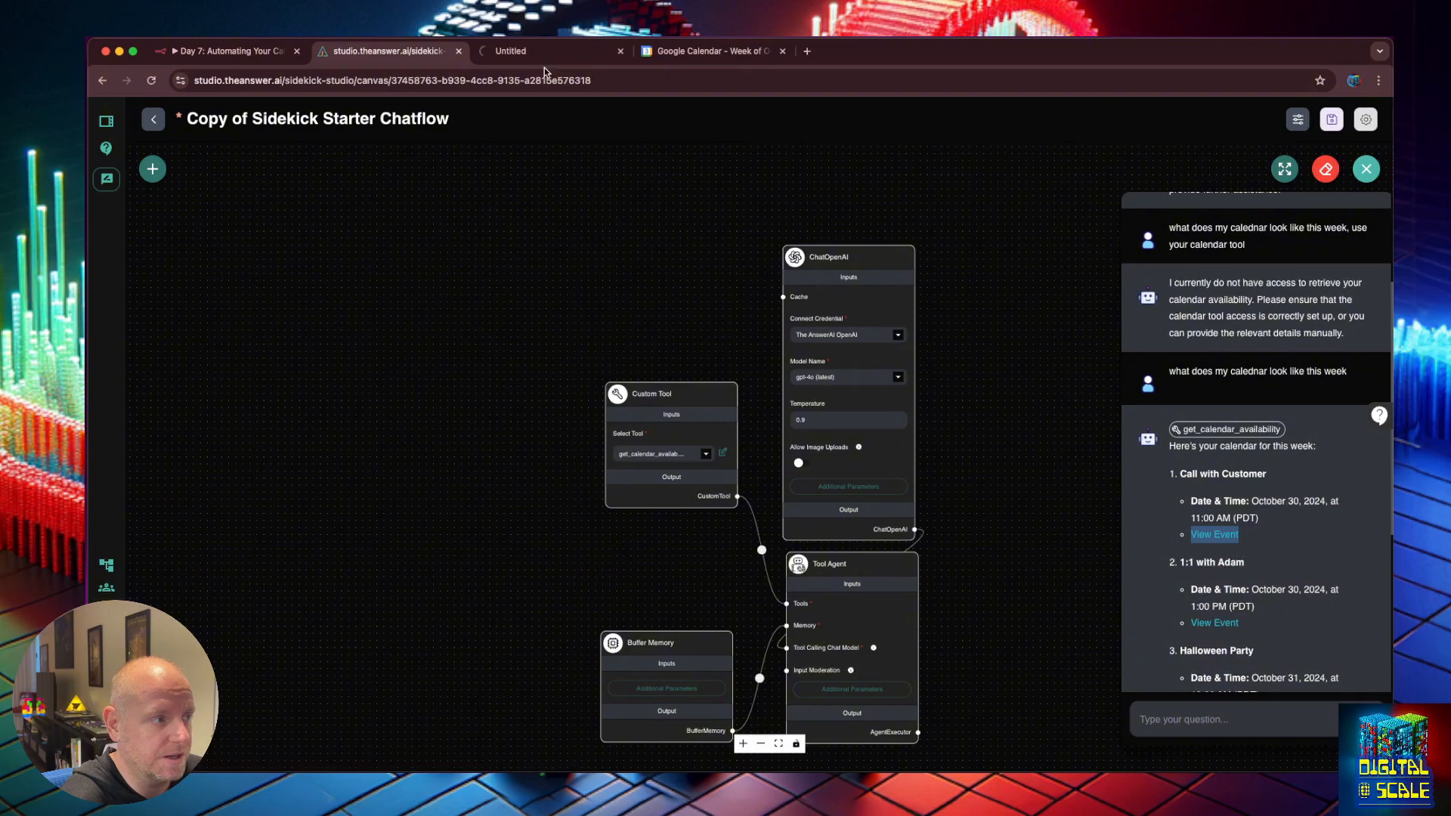
pyautogui.click(536, 57)
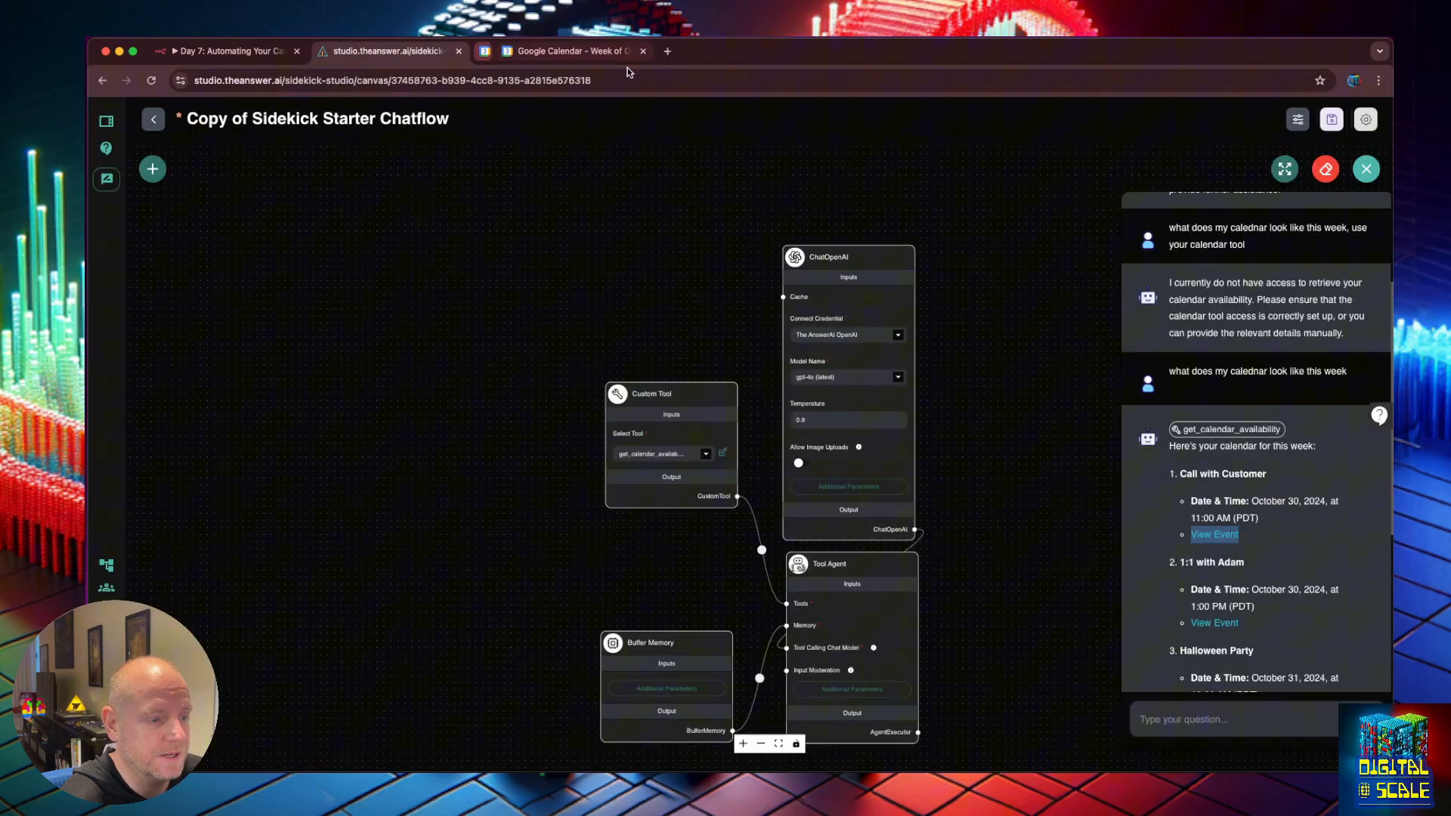
pyautogui.click(620, 51)
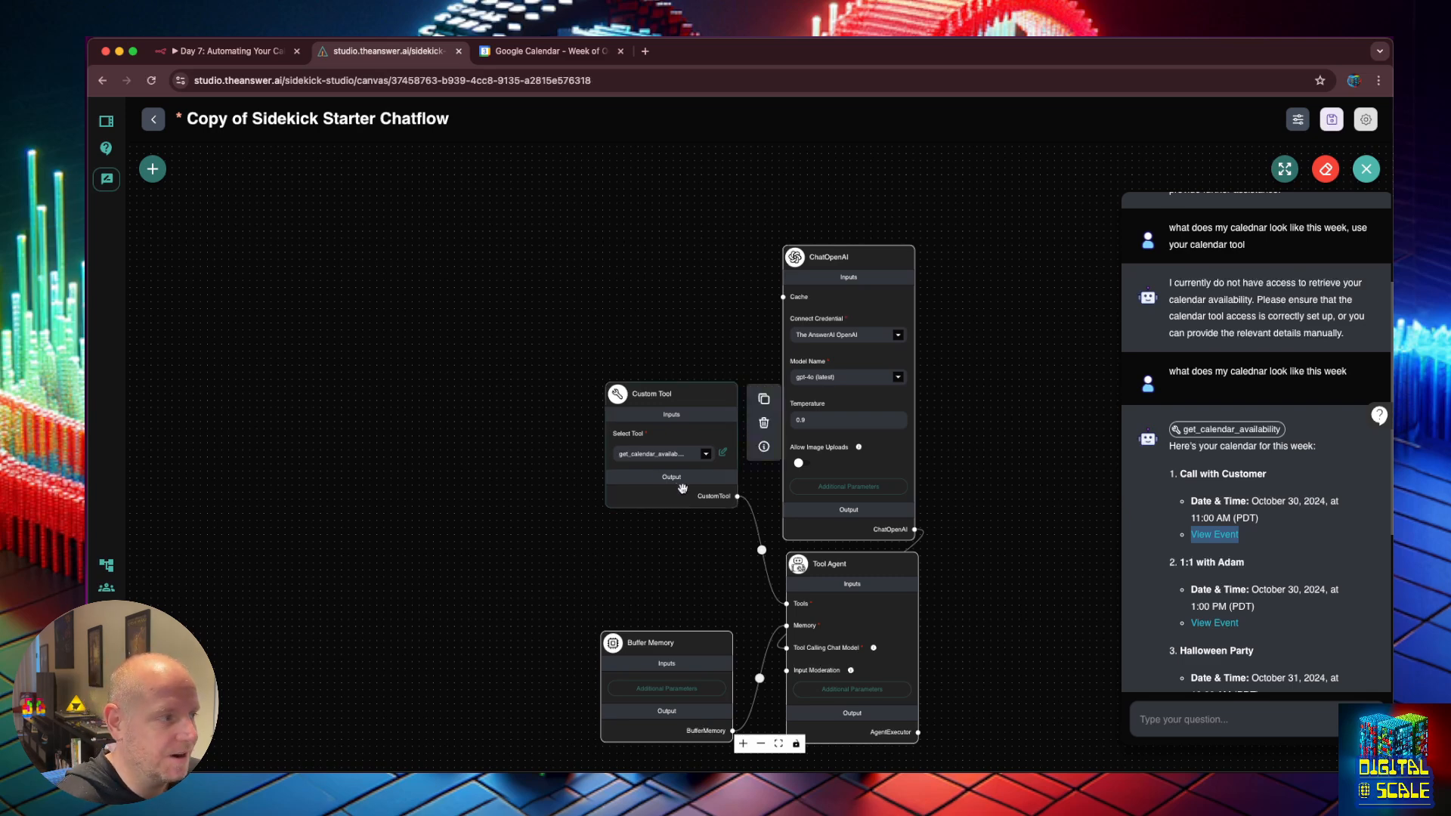
pyautogui.click(153, 120)
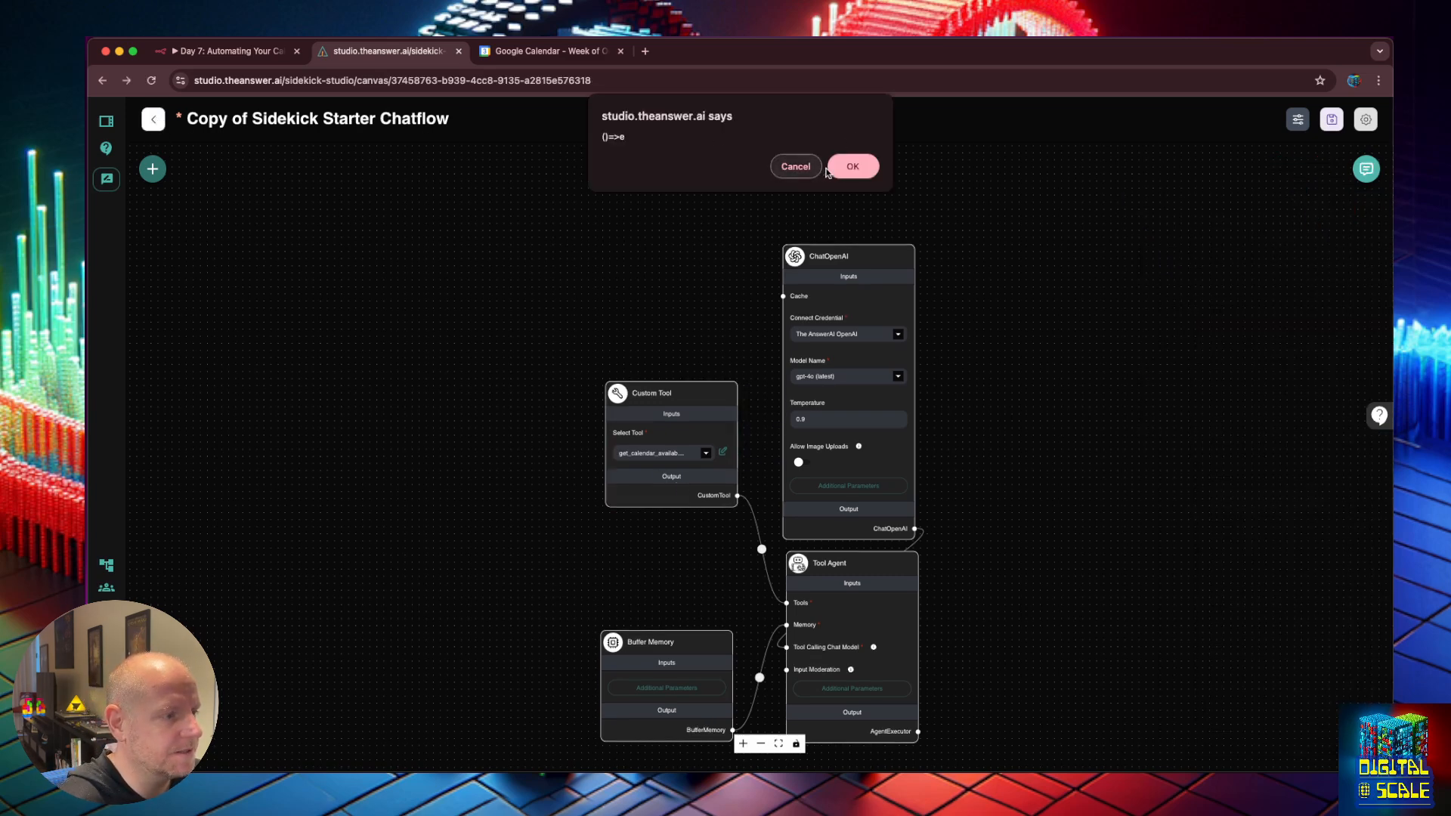
# Open Chief Sidekick, move its Custom Tool node below Dall-E Post, and save.
pyautogui.click(784, 168)
pyautogui.click(112, 565)
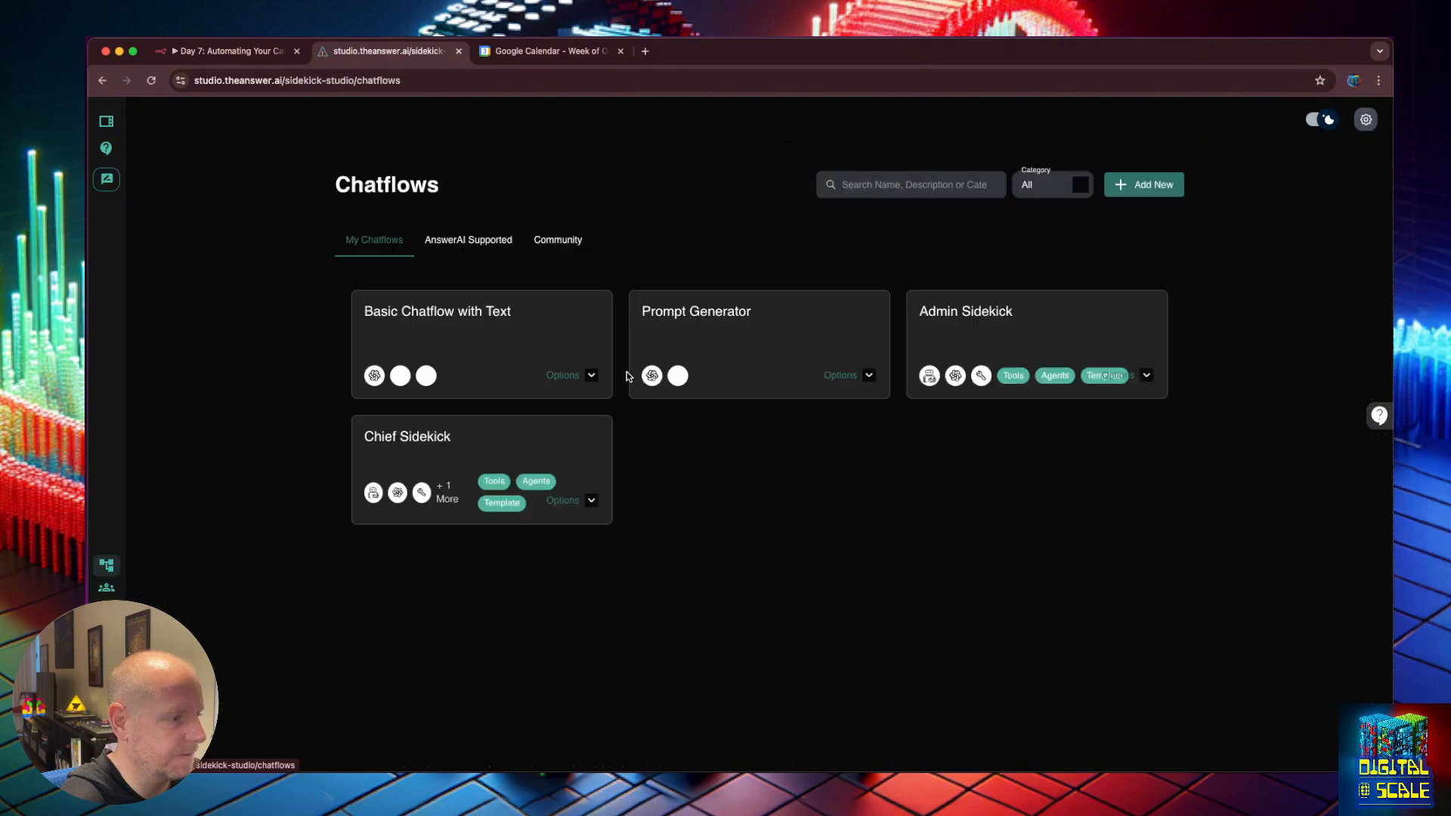
pyautogui.click(443, 437)
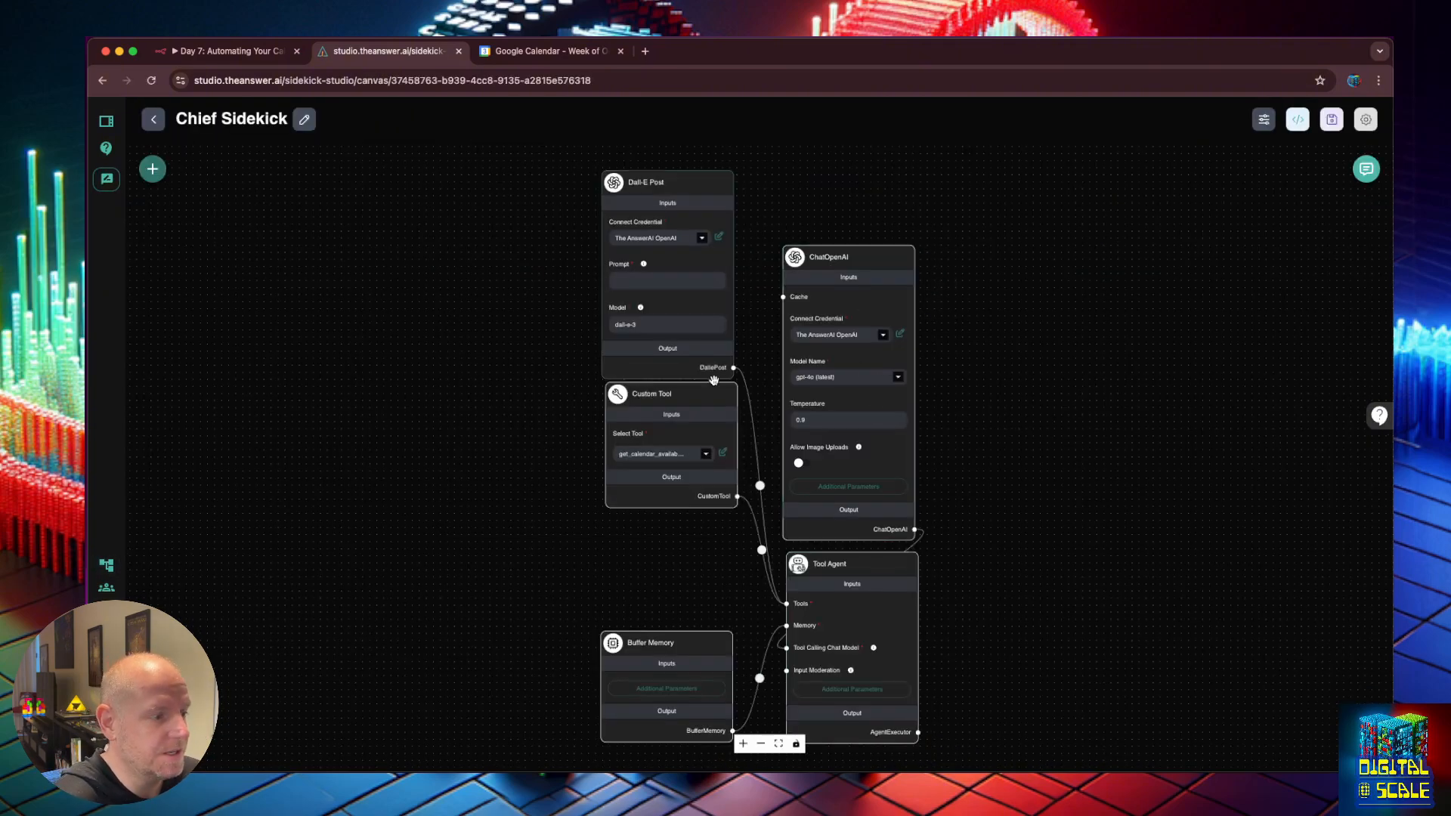
pyautogui.moveTo(677, 397); pyautogui.dragTo(672, 416)
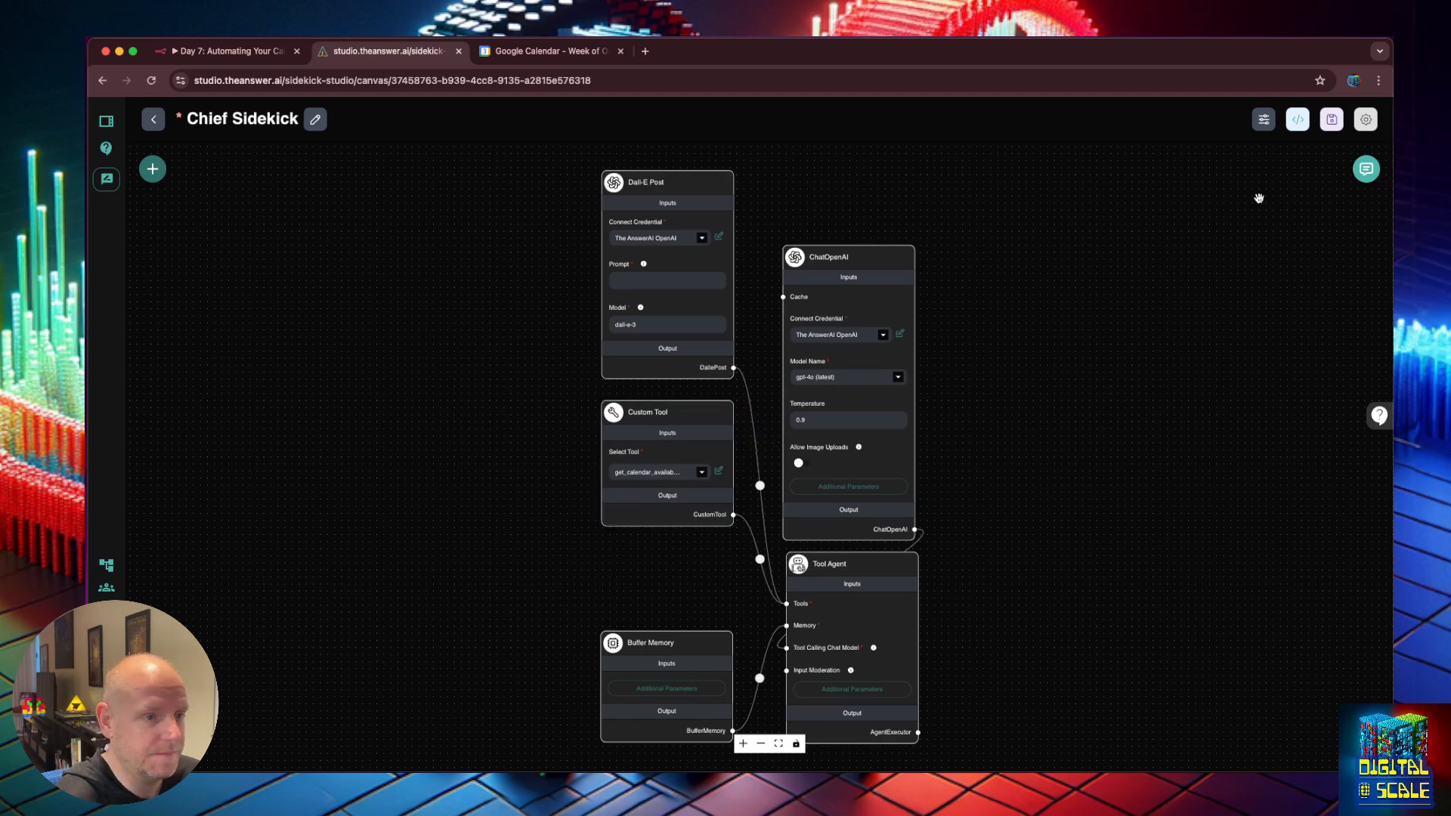
pyautogui.click(1332, 119)
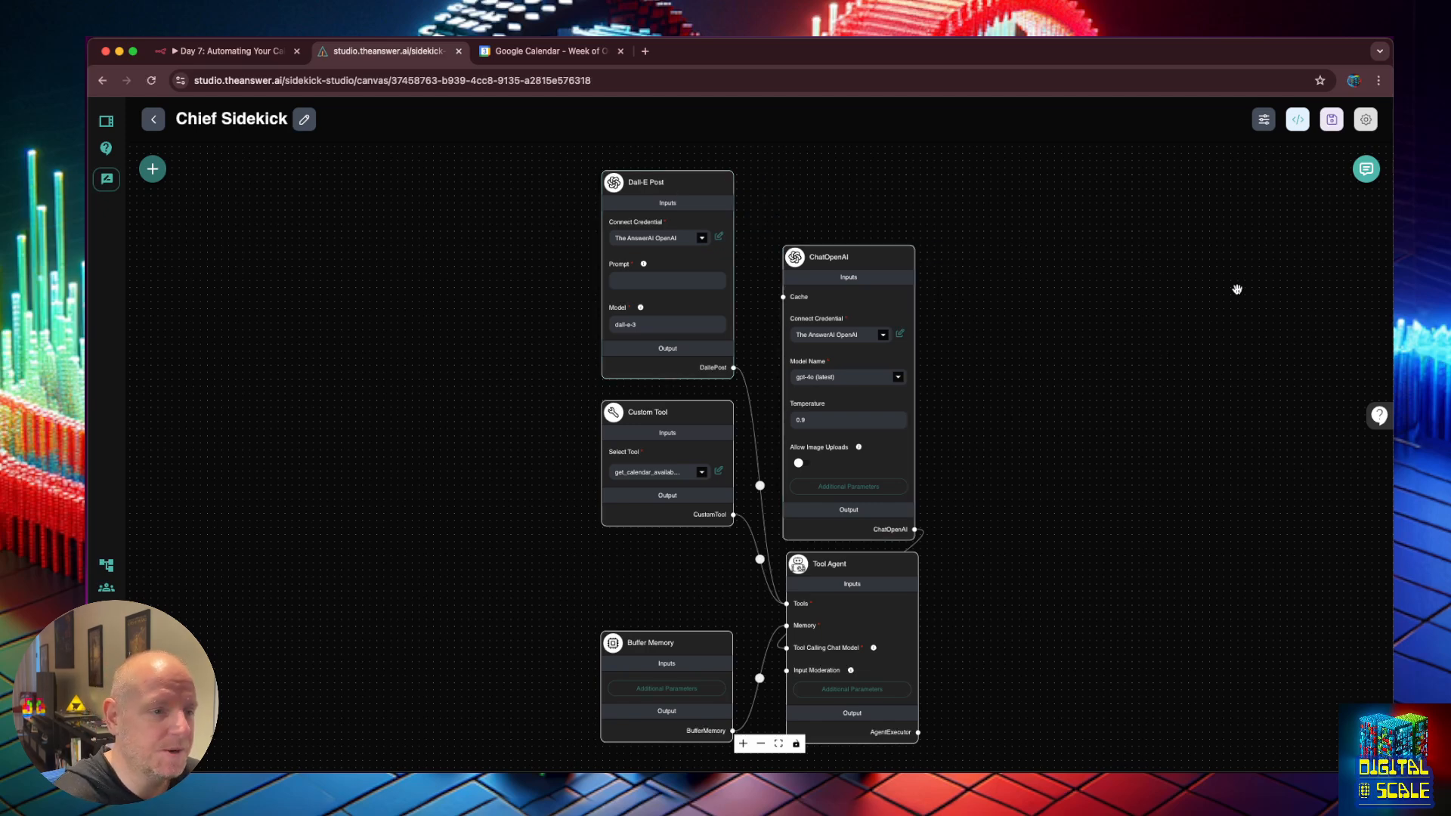
# Clear all chat history from Chief Sidekick's test chat.
pyautogui.click(1365, 169)
pyautogui.click(1365, 168)
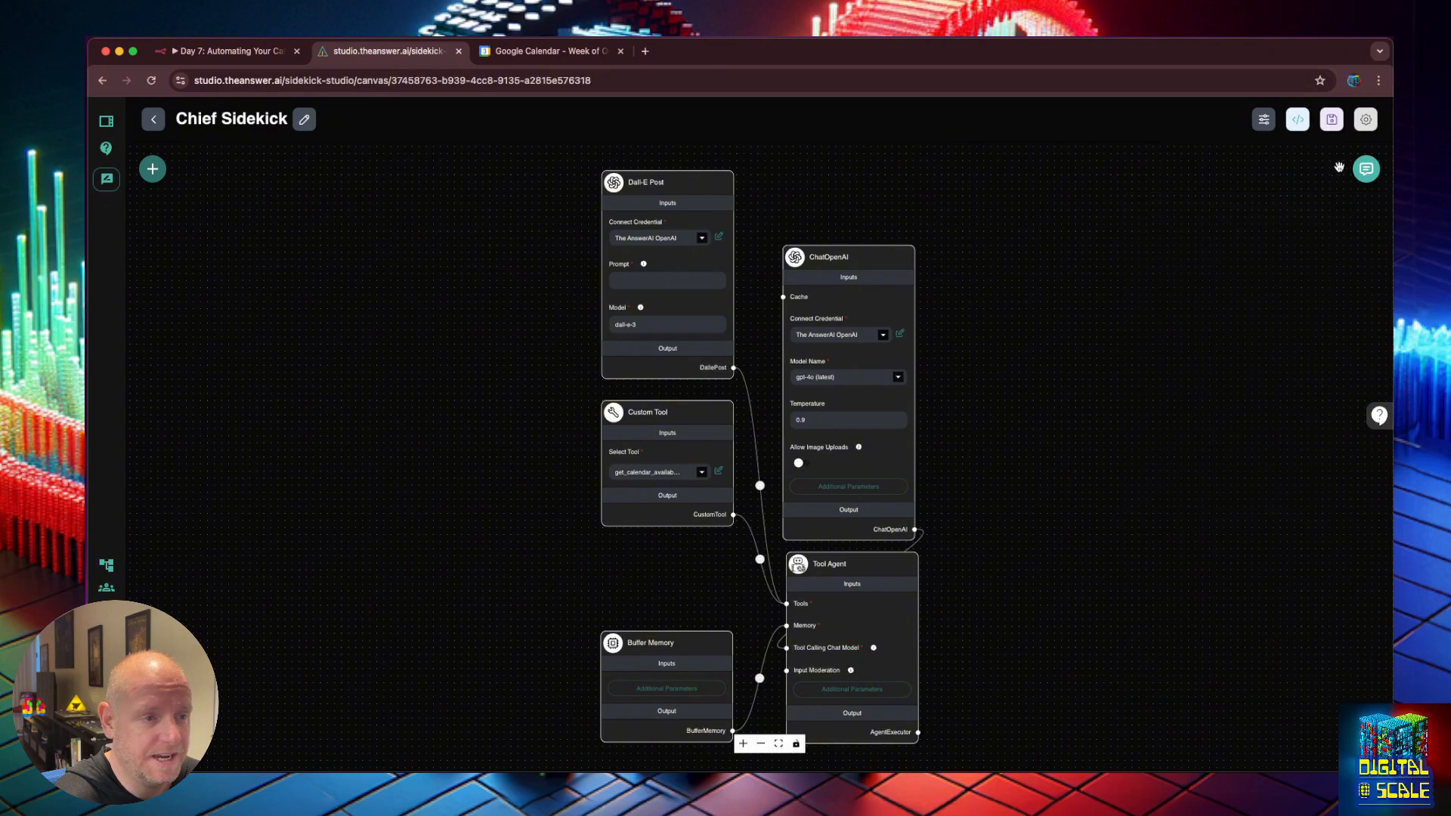
pyautogui.click(1365, 169)
pyautogui.click(1328, 170)
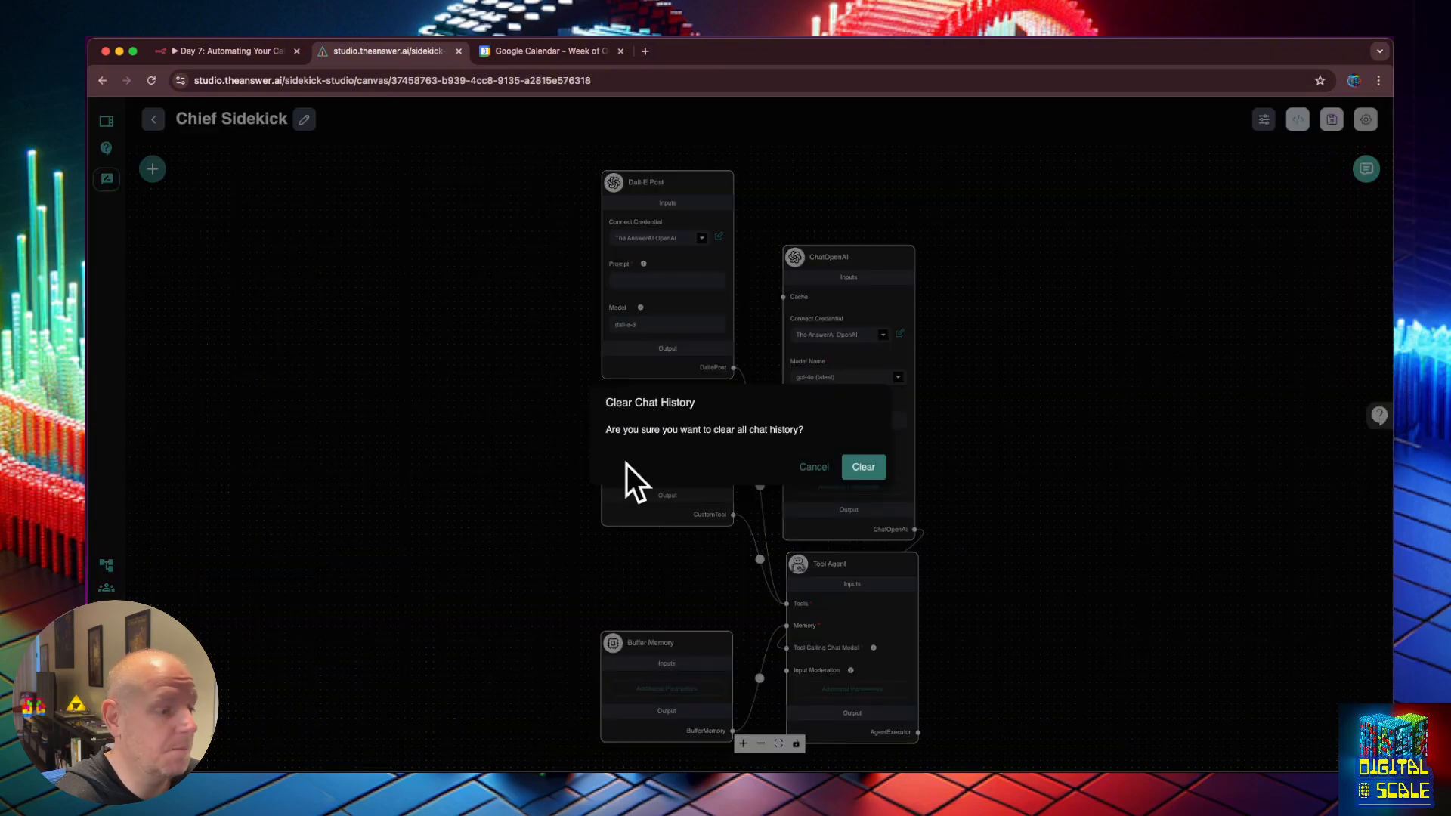
pyautogui.click(884, 464)
# Ask 'what is the curret date' in a fresh test chat.
pyautogui.click(1366, 169)
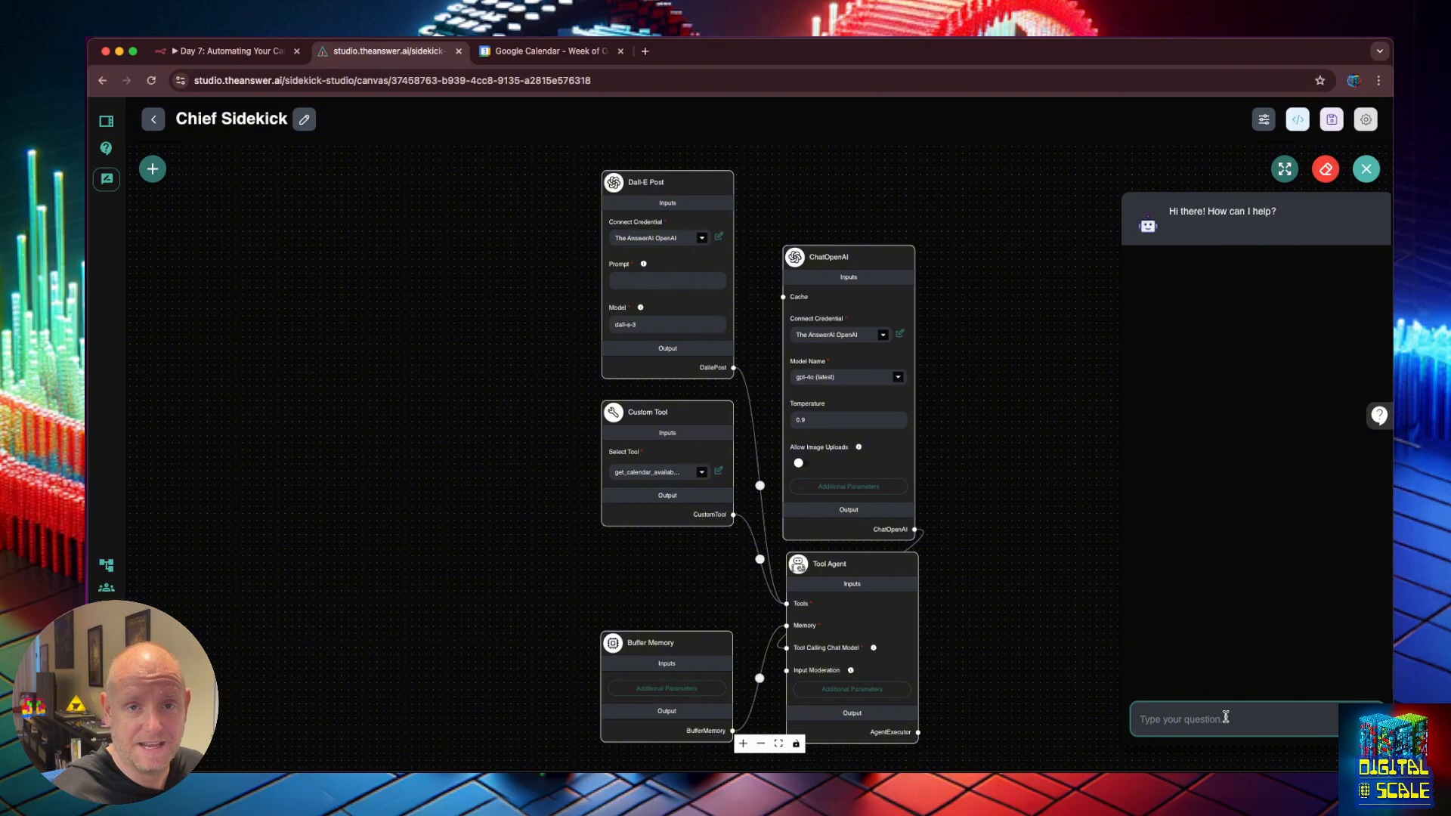
pyautogui.write('what ')
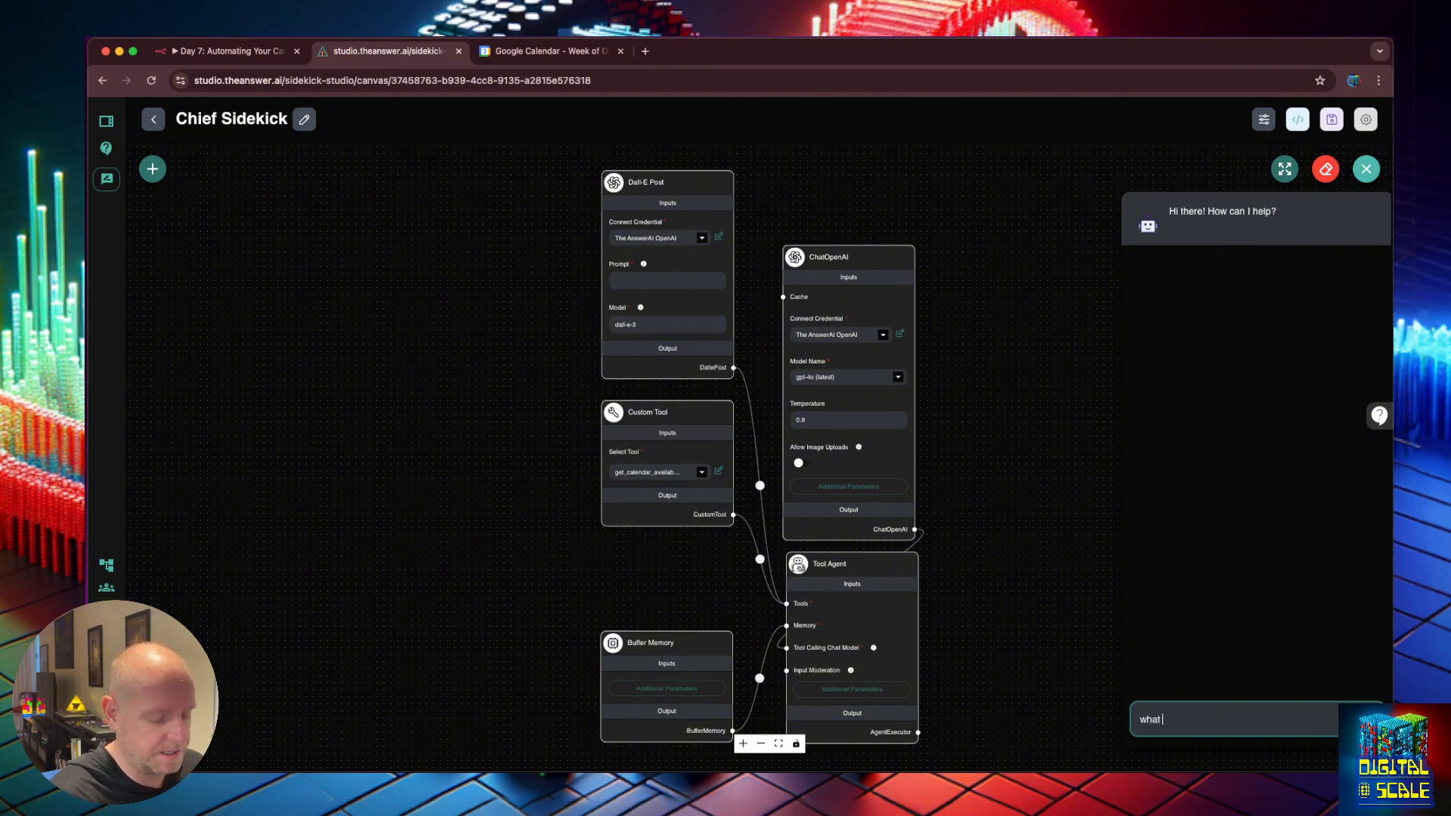
pyautogui.write('is the curret date')
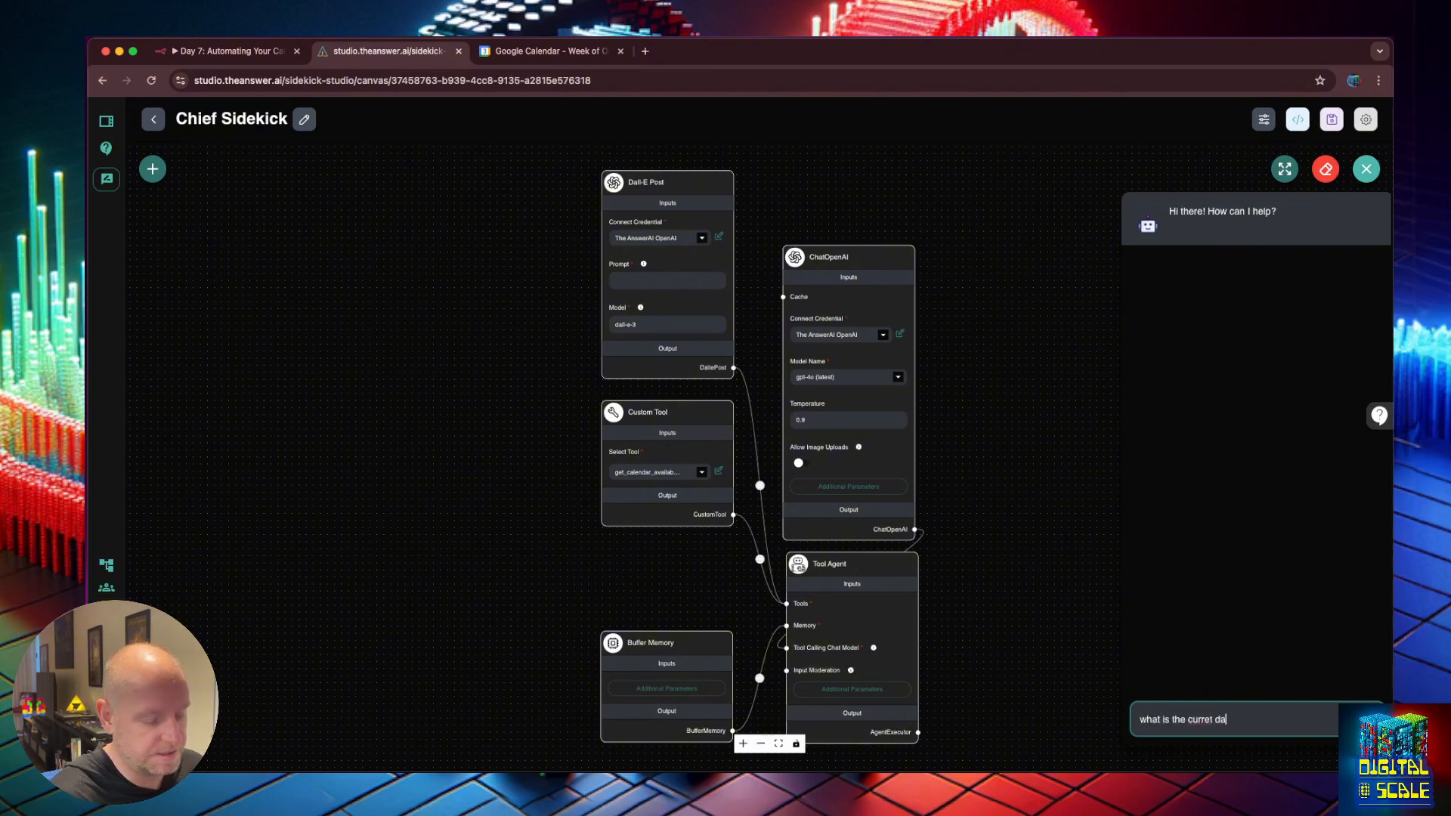
pyautogui.press('Return')
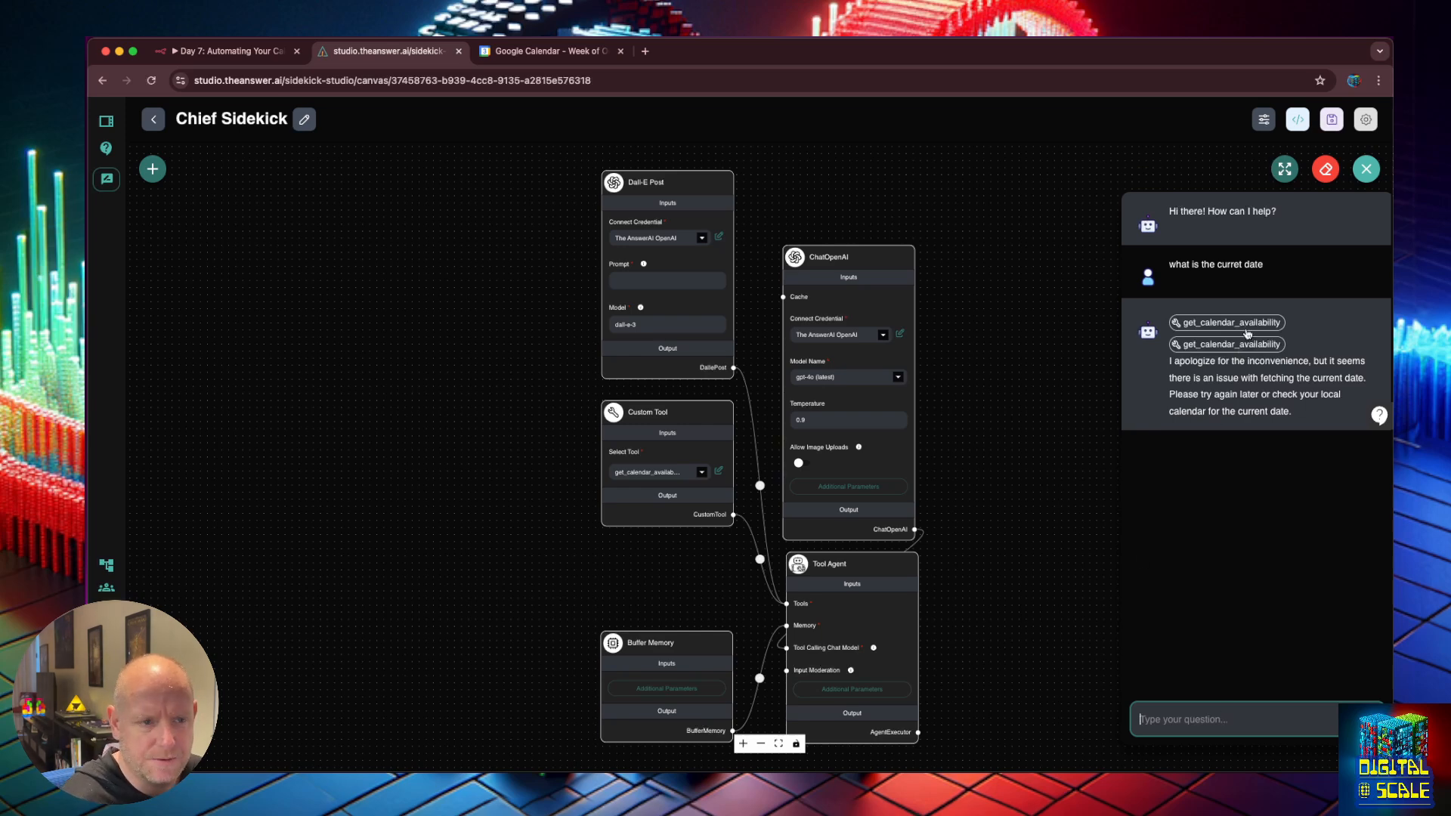
pyautogui.click(1250, 368)
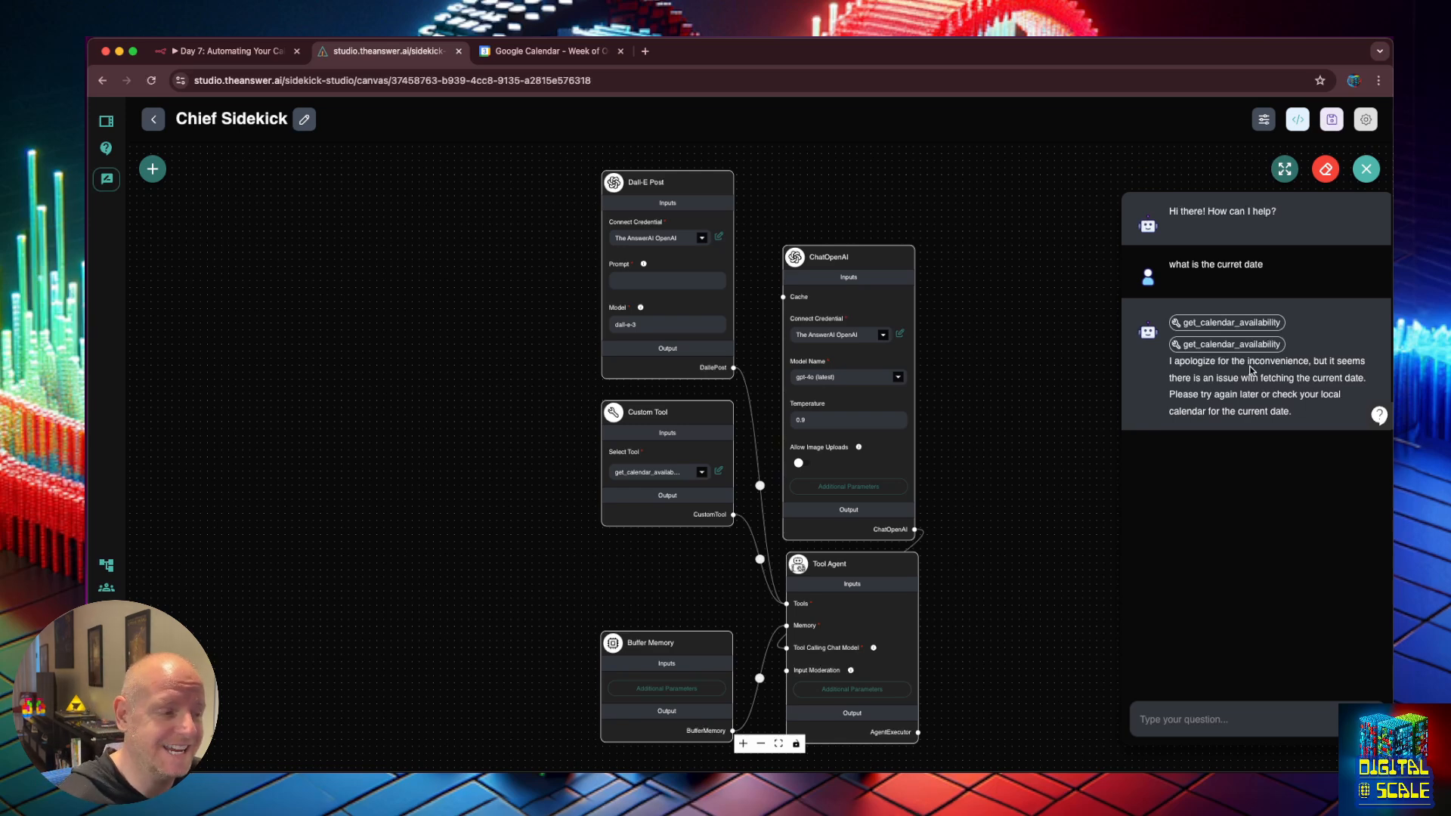
# Duplicate the Custom Tool node and place the copy left of the original.
pyautogui.click(153, 169)
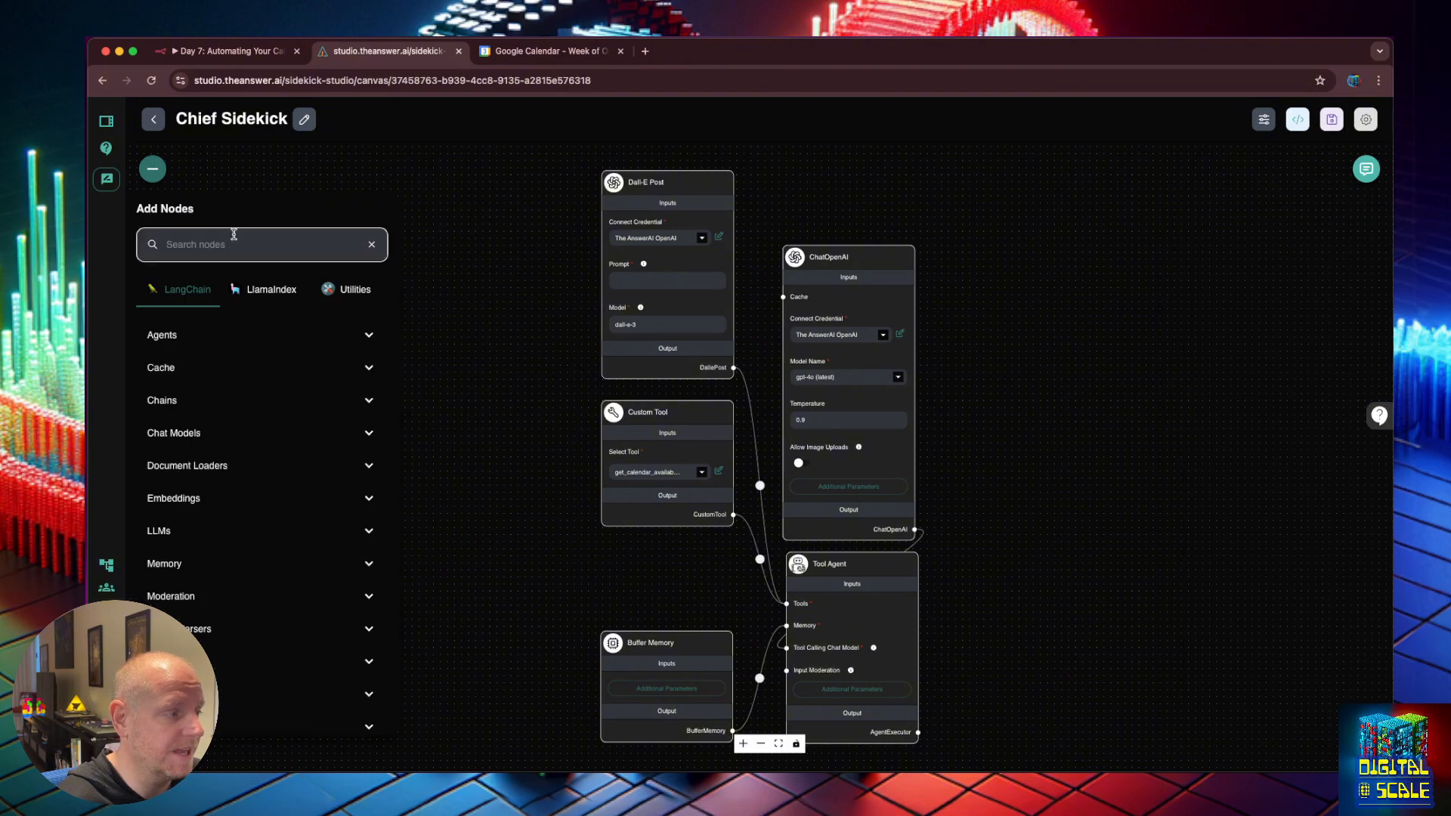
pyautogui.click(242, 248)
pyautogui.scroll(-3, 259, 468)
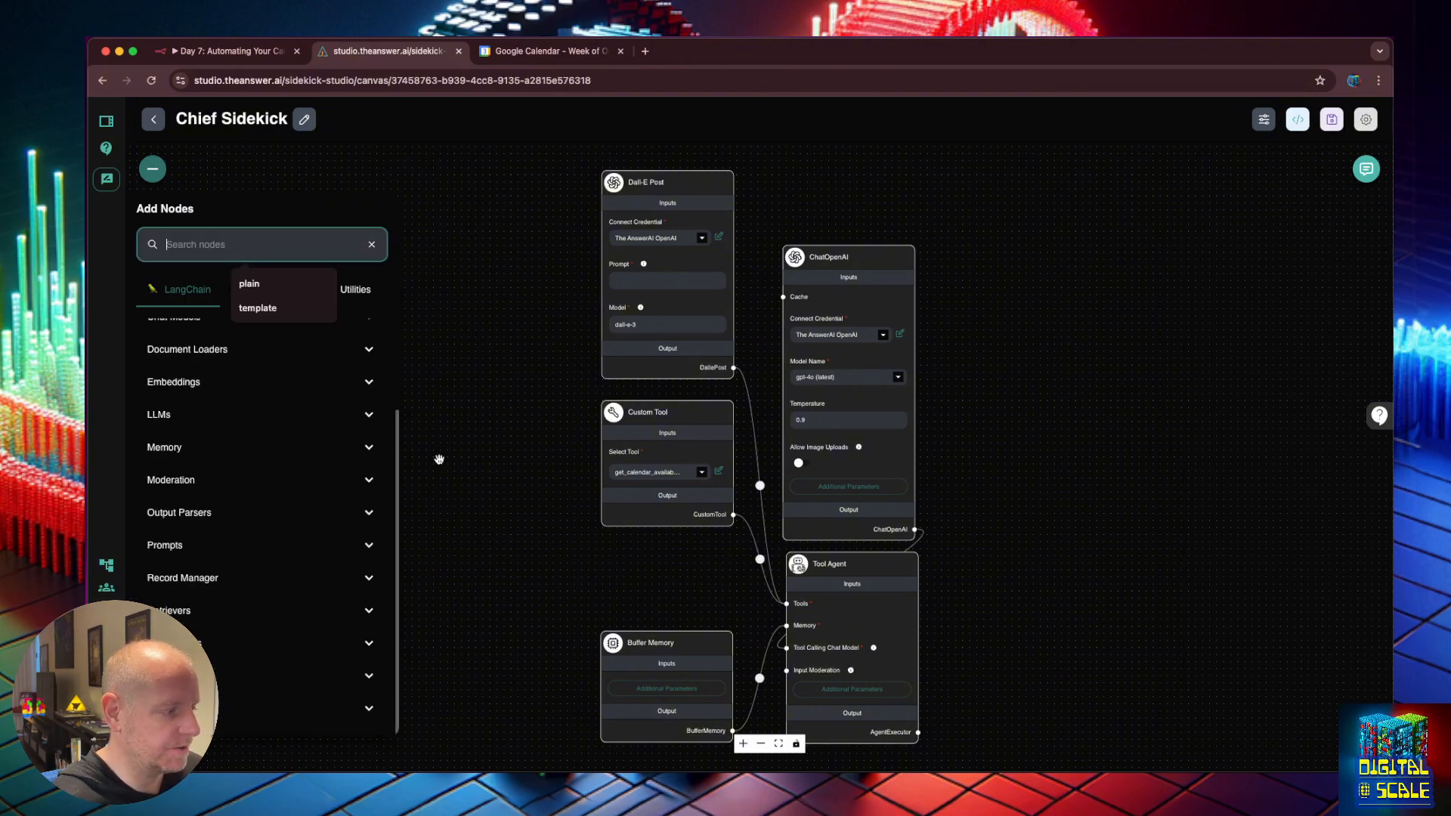
pyautogui.click(298, 677)
pyautogui.click(673, 420)
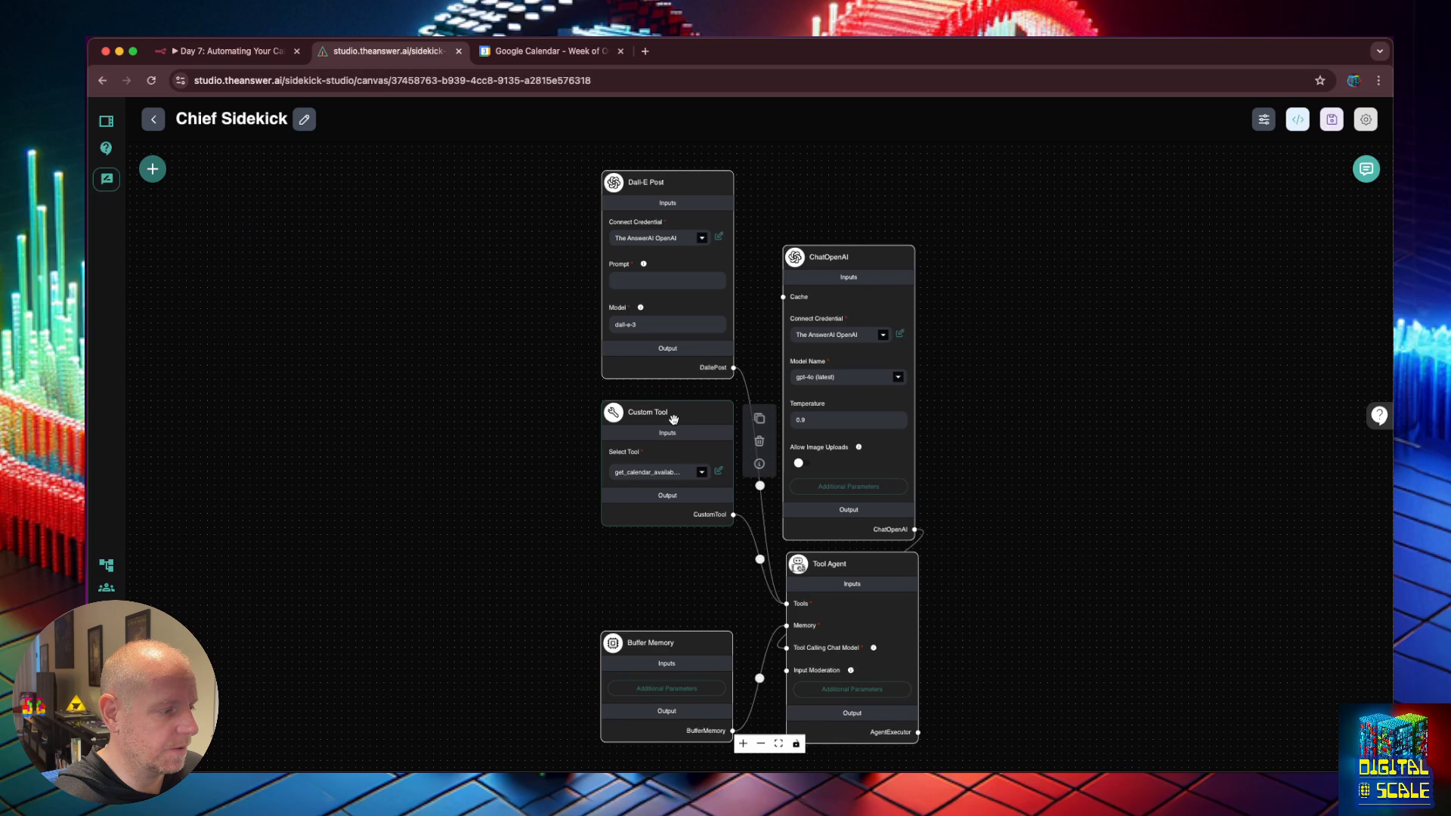
pyautogui.click(762, 427)
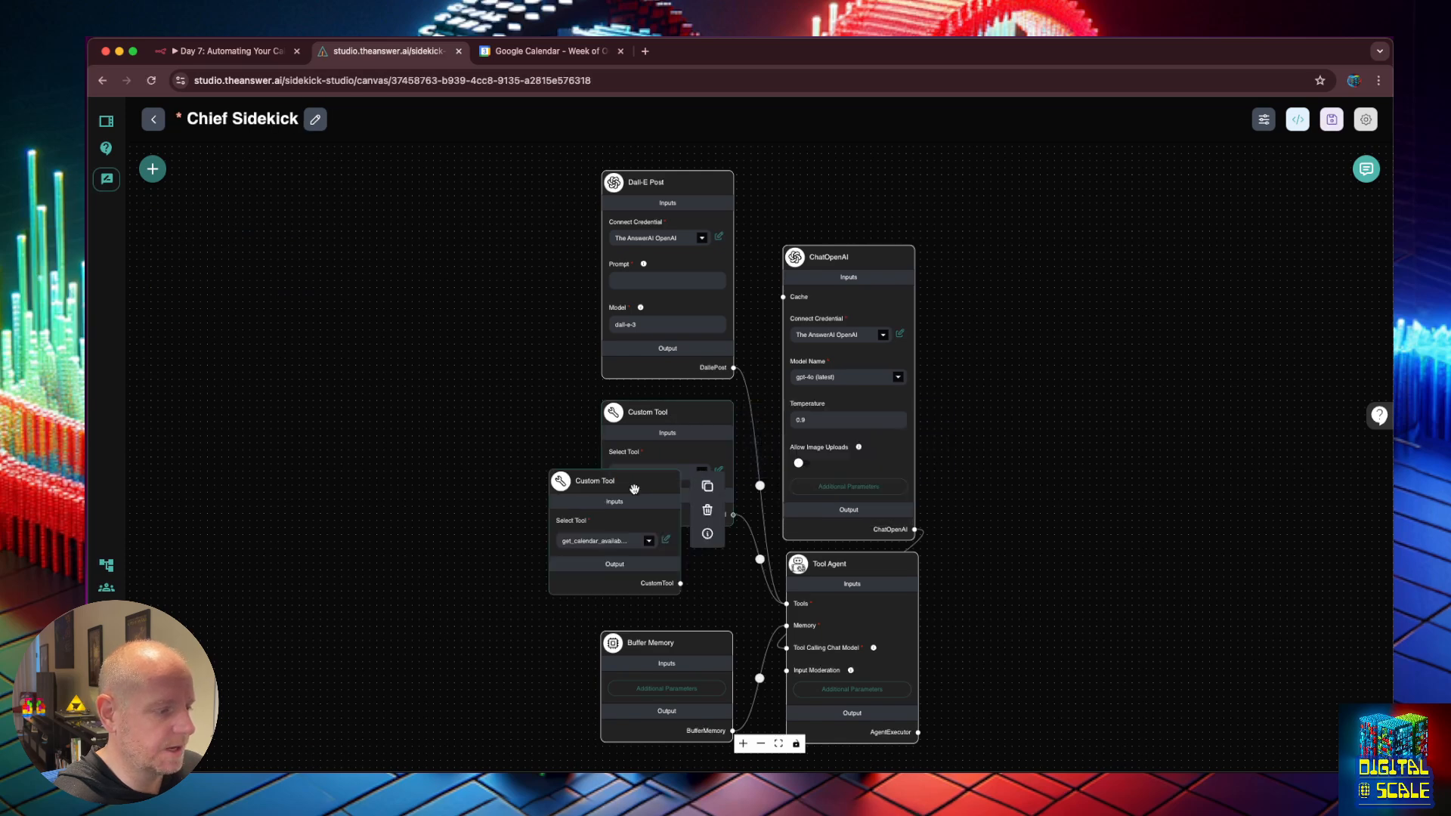
pyautogui.moveTo(862, 422); pyautogui.dragTo(633, 490)
# Set the copy to todays_date_time, wire it to the Tool Agent's Tools, and save.
pyautogui.click(650, 543)
pyautogui.click(590, 380)
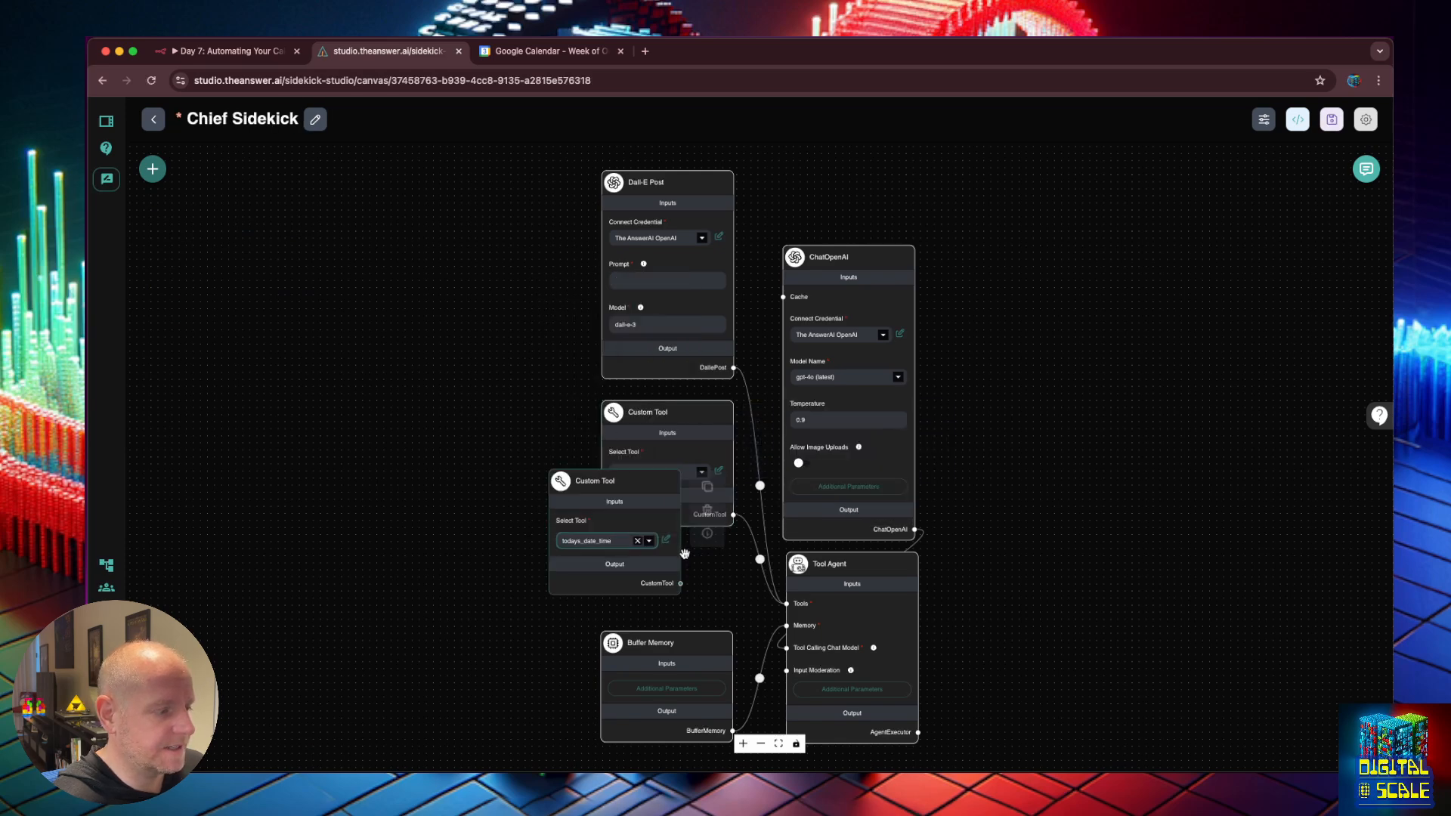
pyautogui.click(681, 583)
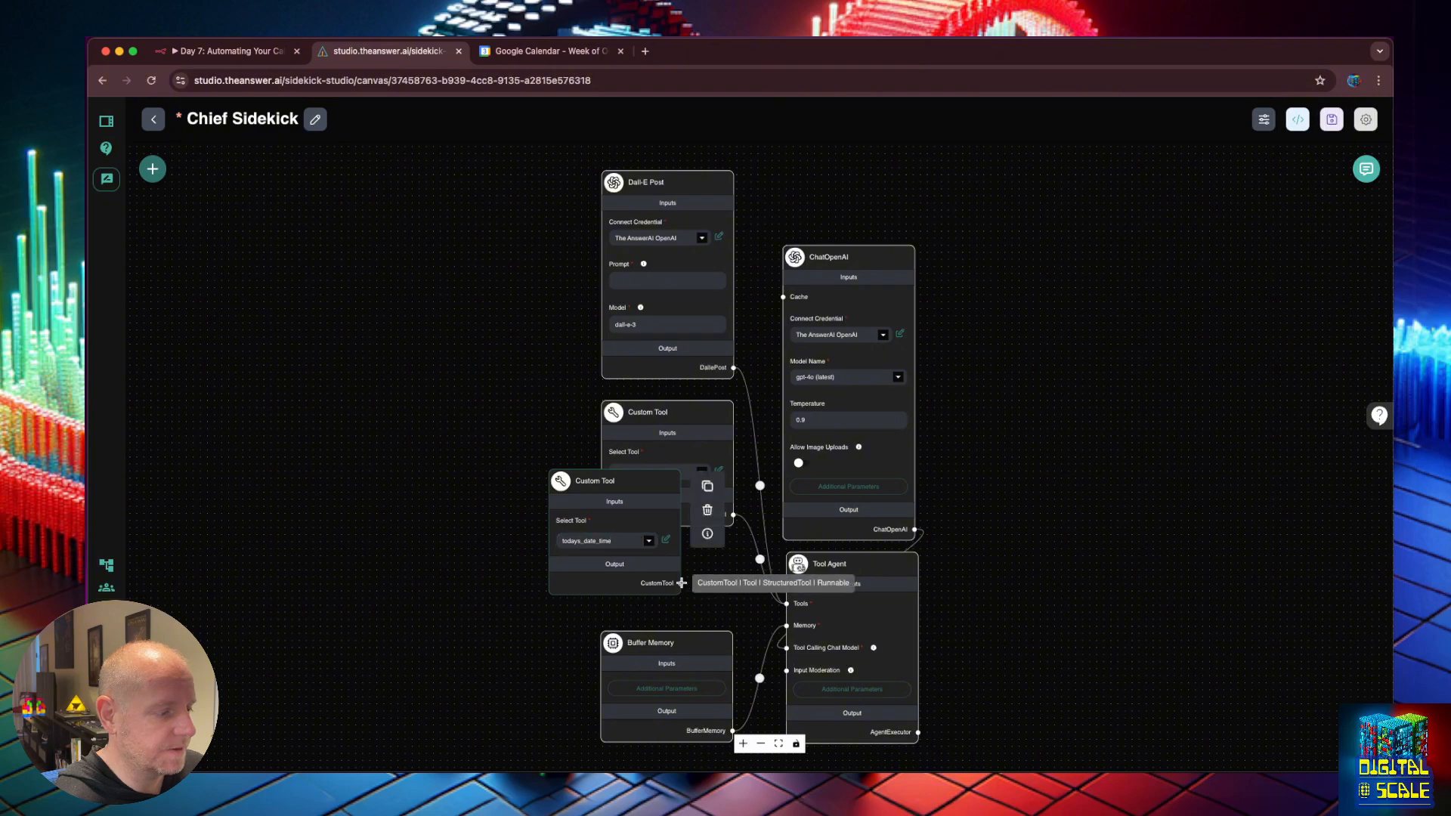
pyautogui.moveTo(682, 584); pyautogui.dragTo(785, 605)
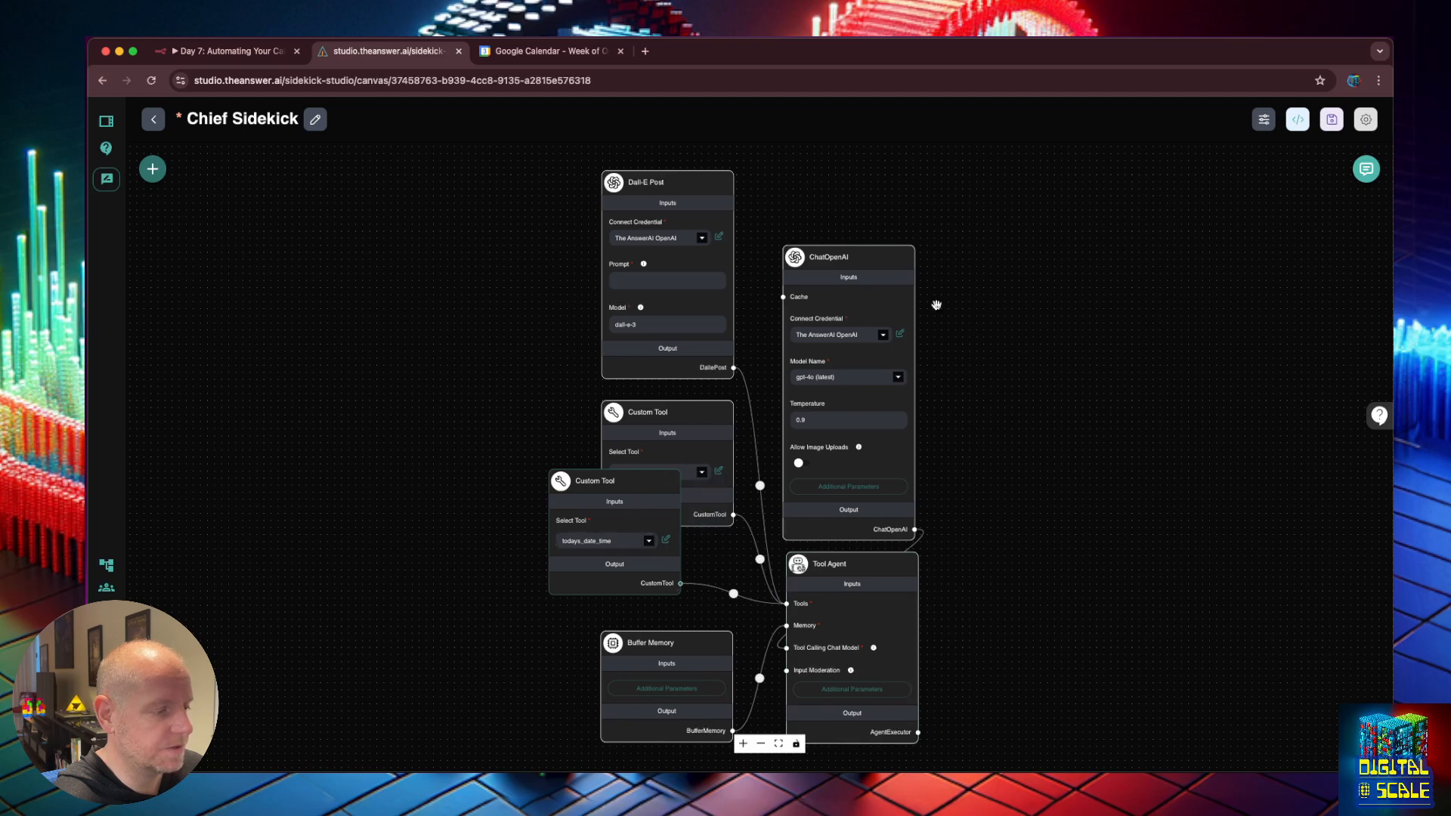
pyautogui.click(1332, 119)
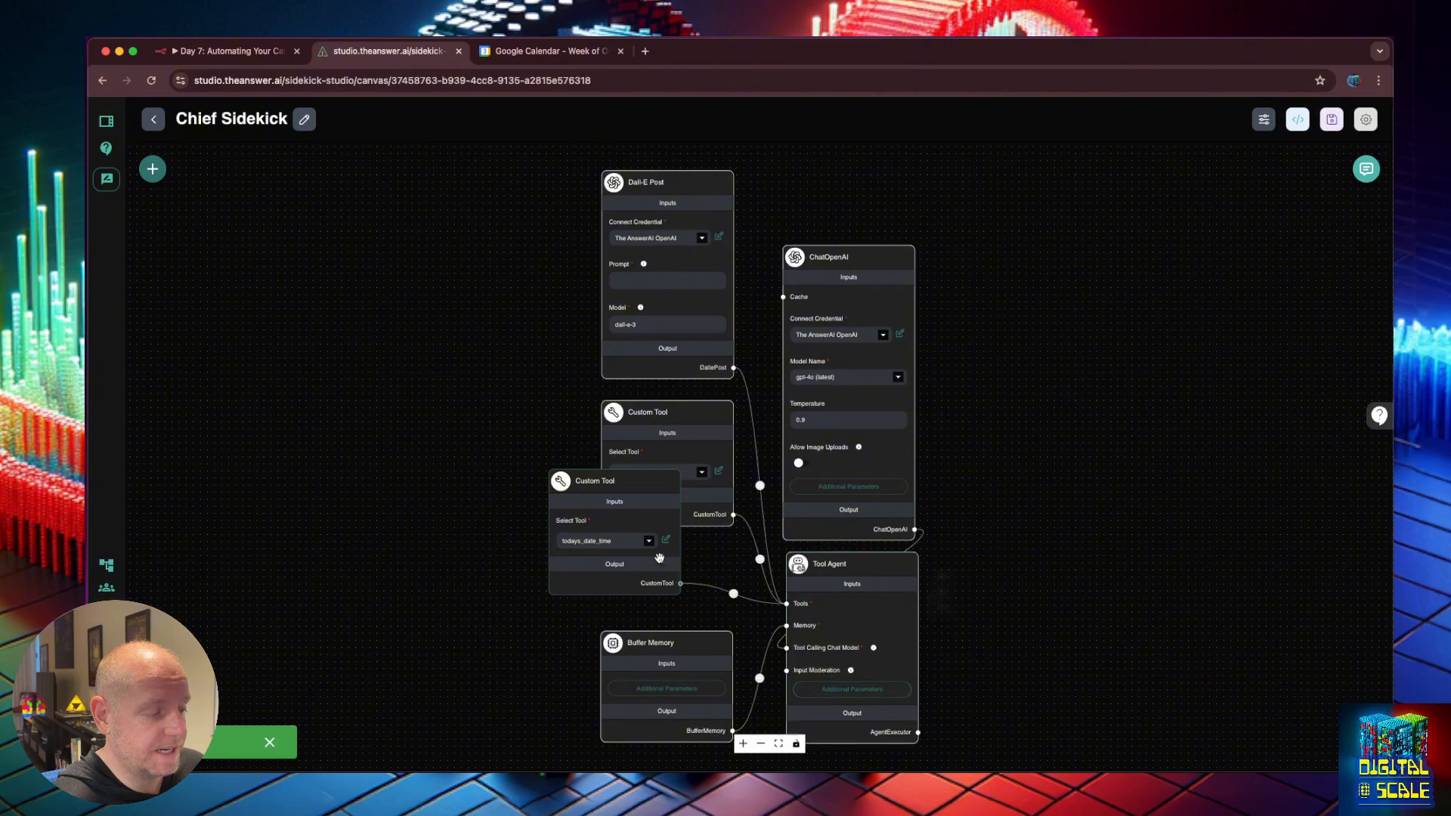
# Make sure the Tool Agent's system message names todays_date_time, then save the chatflow.
pyautogui.click(853, 690)
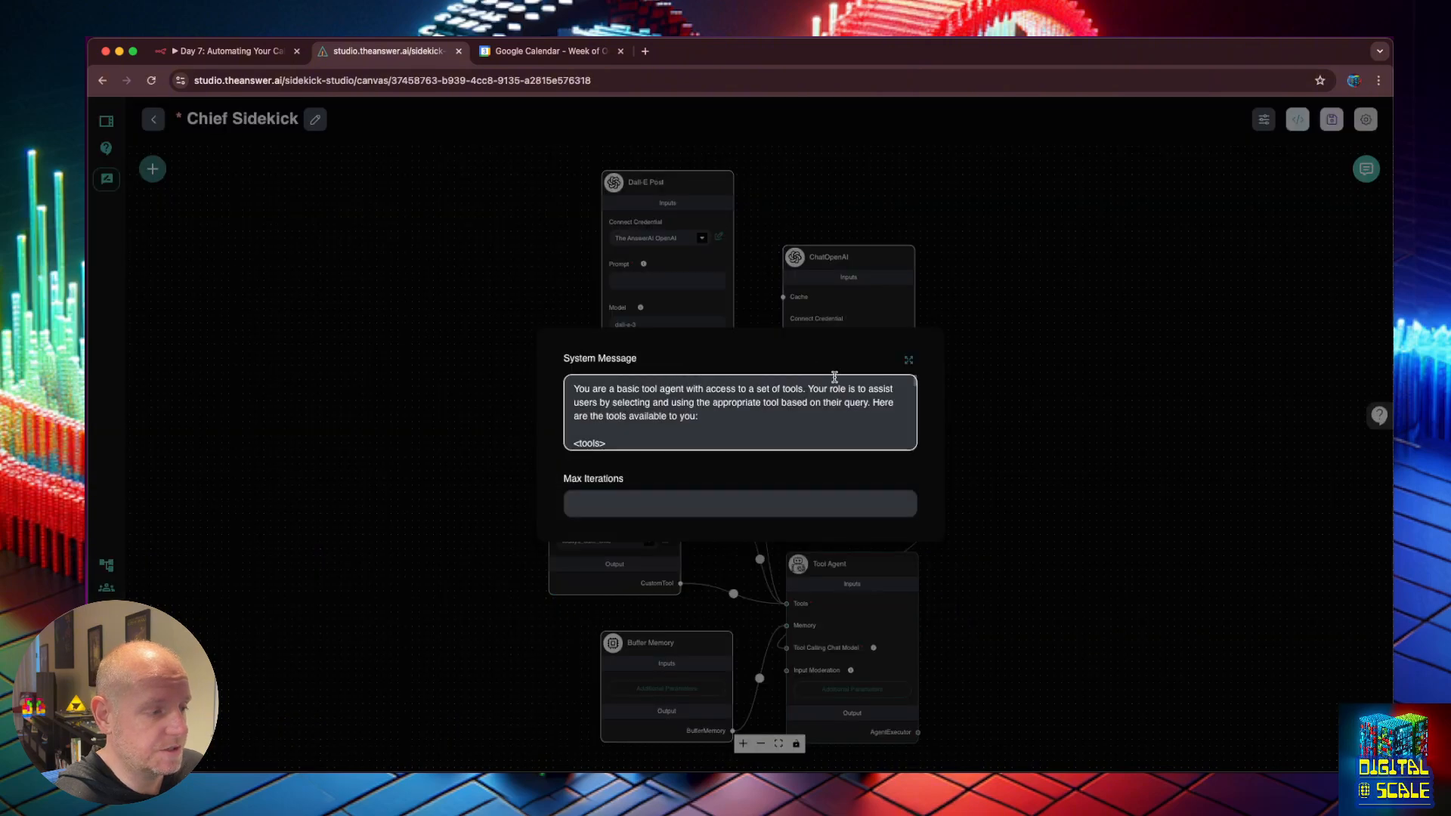
pyautogui.click(909, 361)
pyautogui.doubleClick(499, 245)
pyautogui.write('todays_date_time')
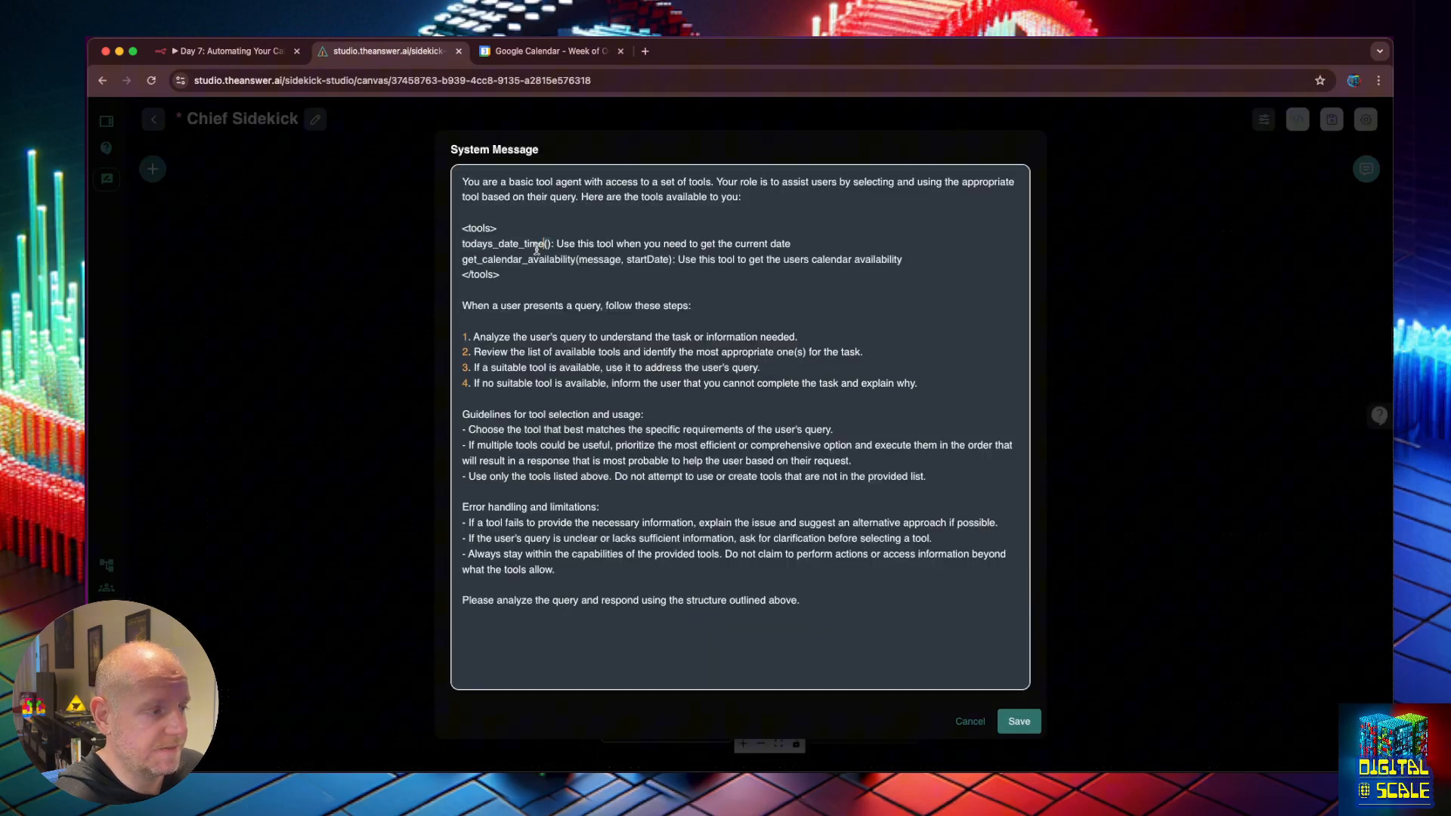
pyautogui.click(1013, 720)
pyautogui.click(1097, 442)
pyautogui.click(1330, 119)
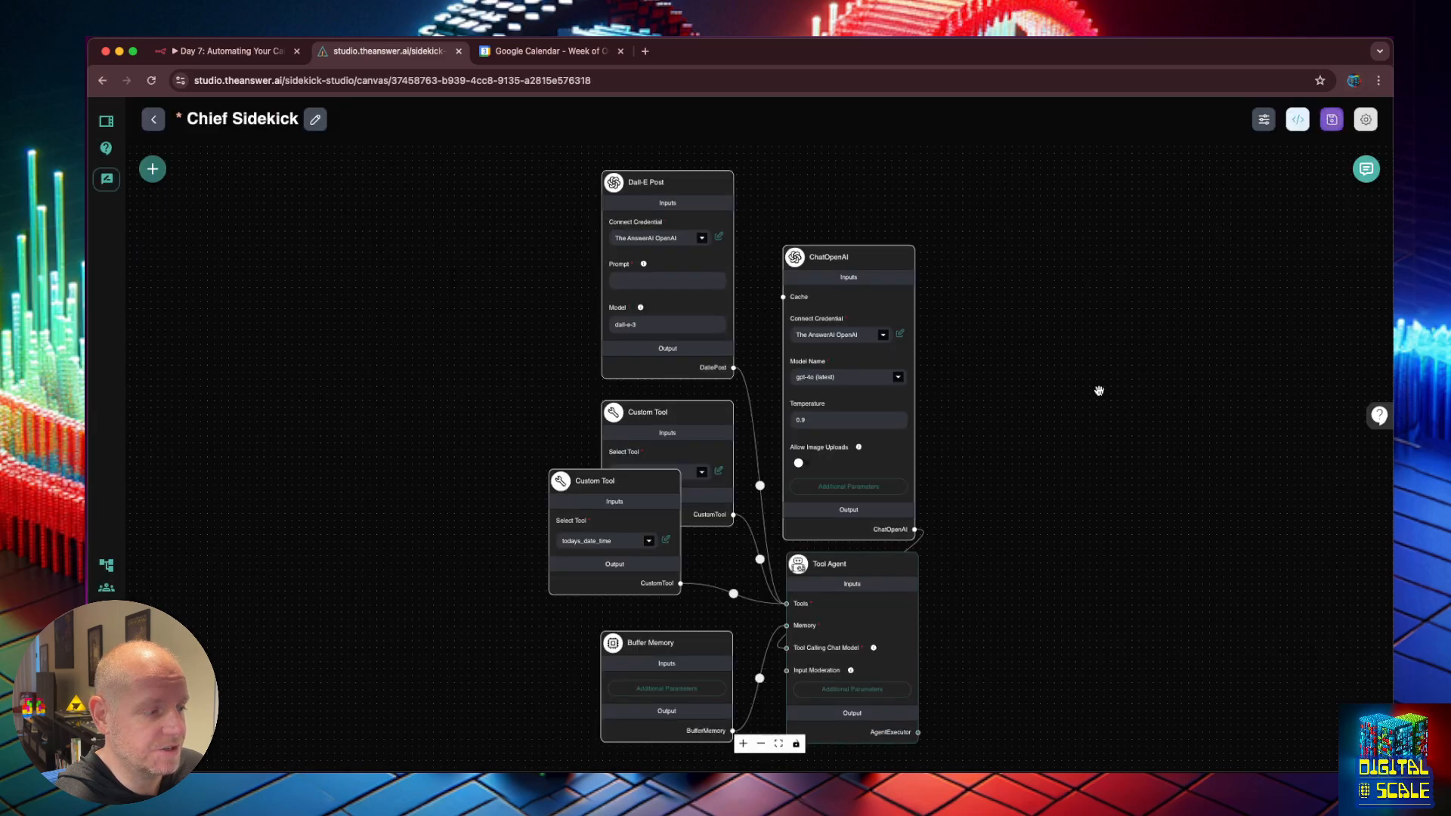
# Open the todays_date_time Custom Tool's editor to review its description and schema.
pyautogui.click(666, 541)
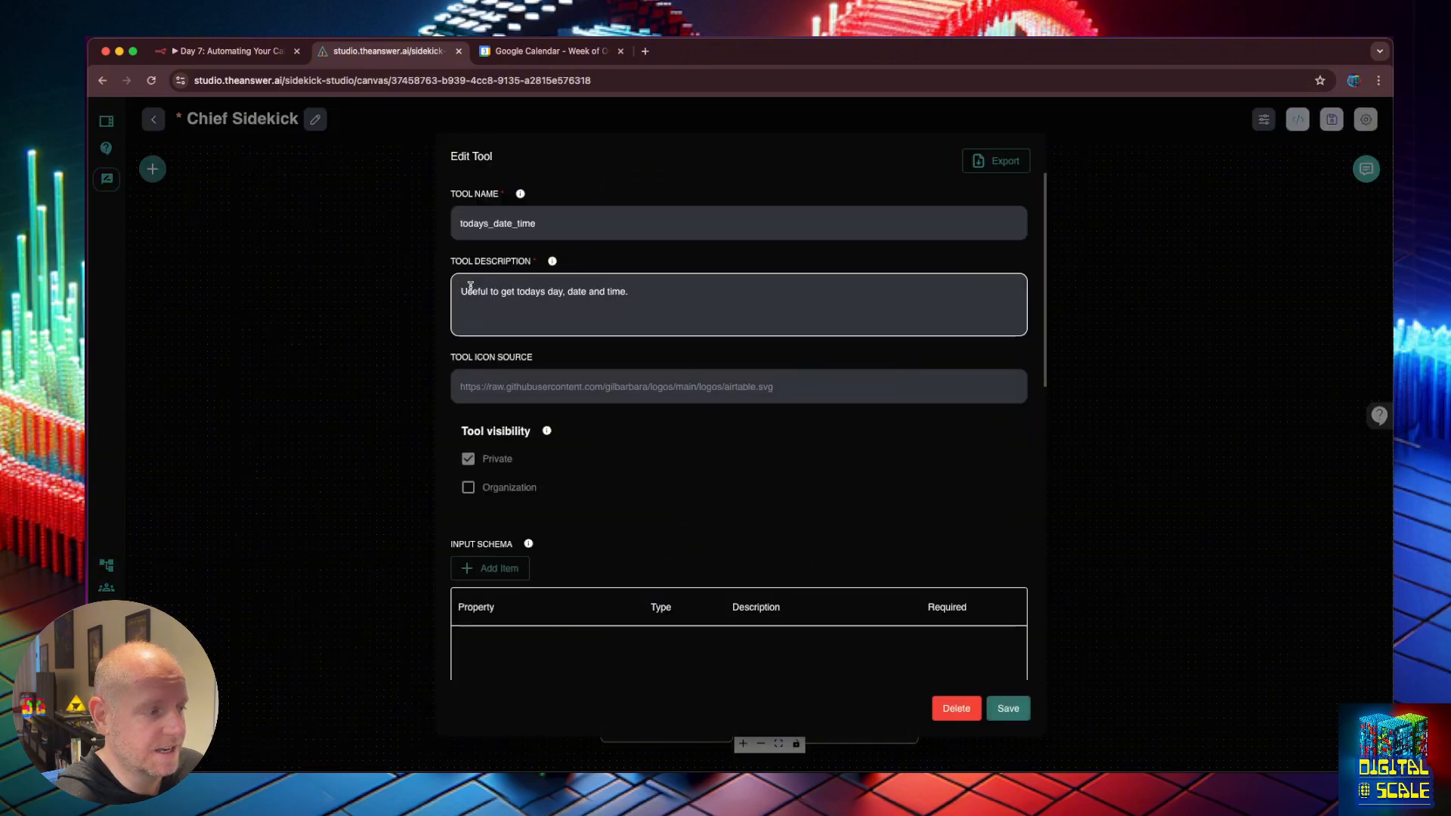
pyautogui.scroll(-1, 627, 322)
pyautogui.scroll(-1, 627, 322)
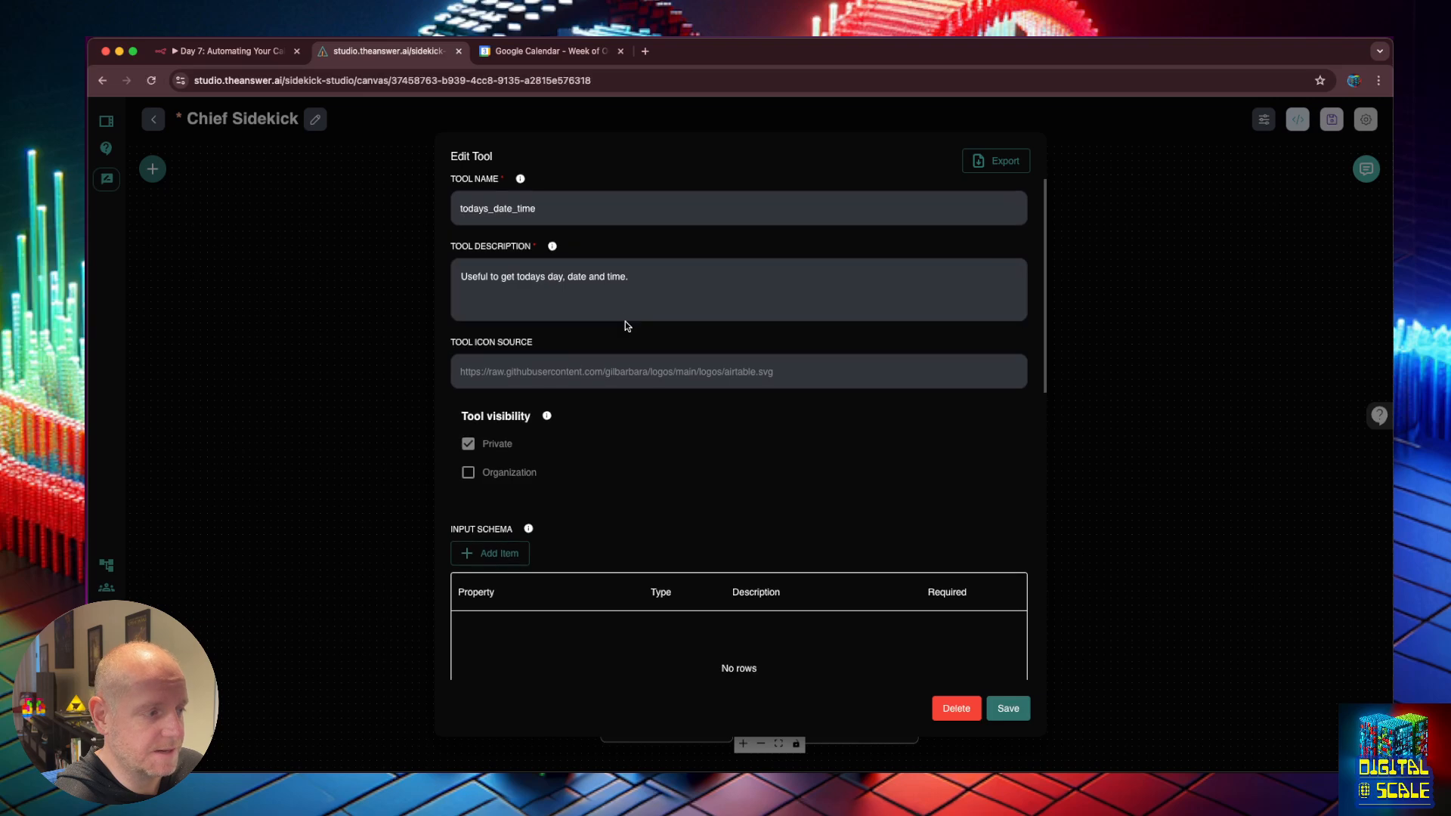
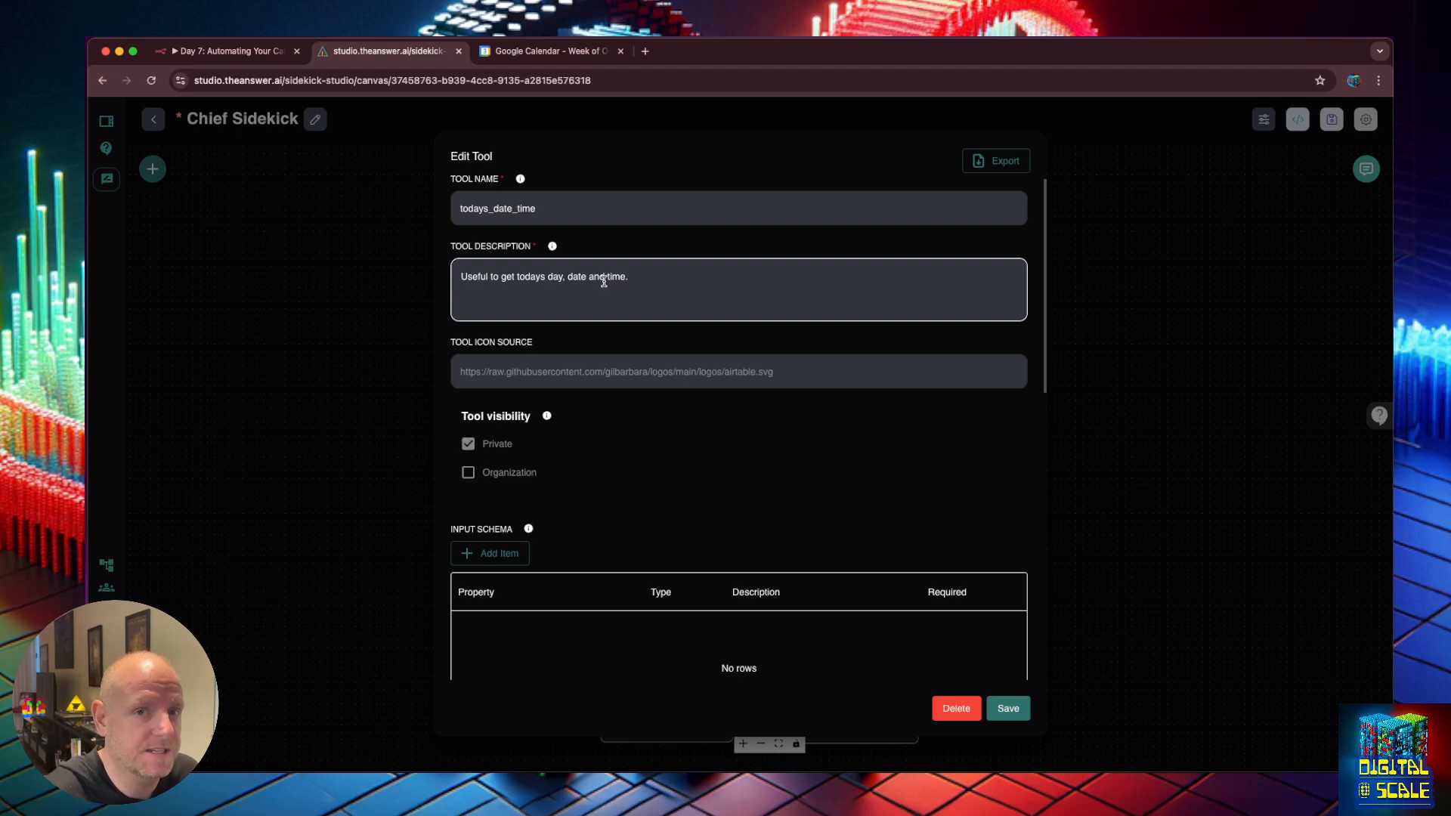
# Review the Tool Agent's full system message, nudge the todays_date_time node right, and save the flow.
pyautogui.click(1145, 327)
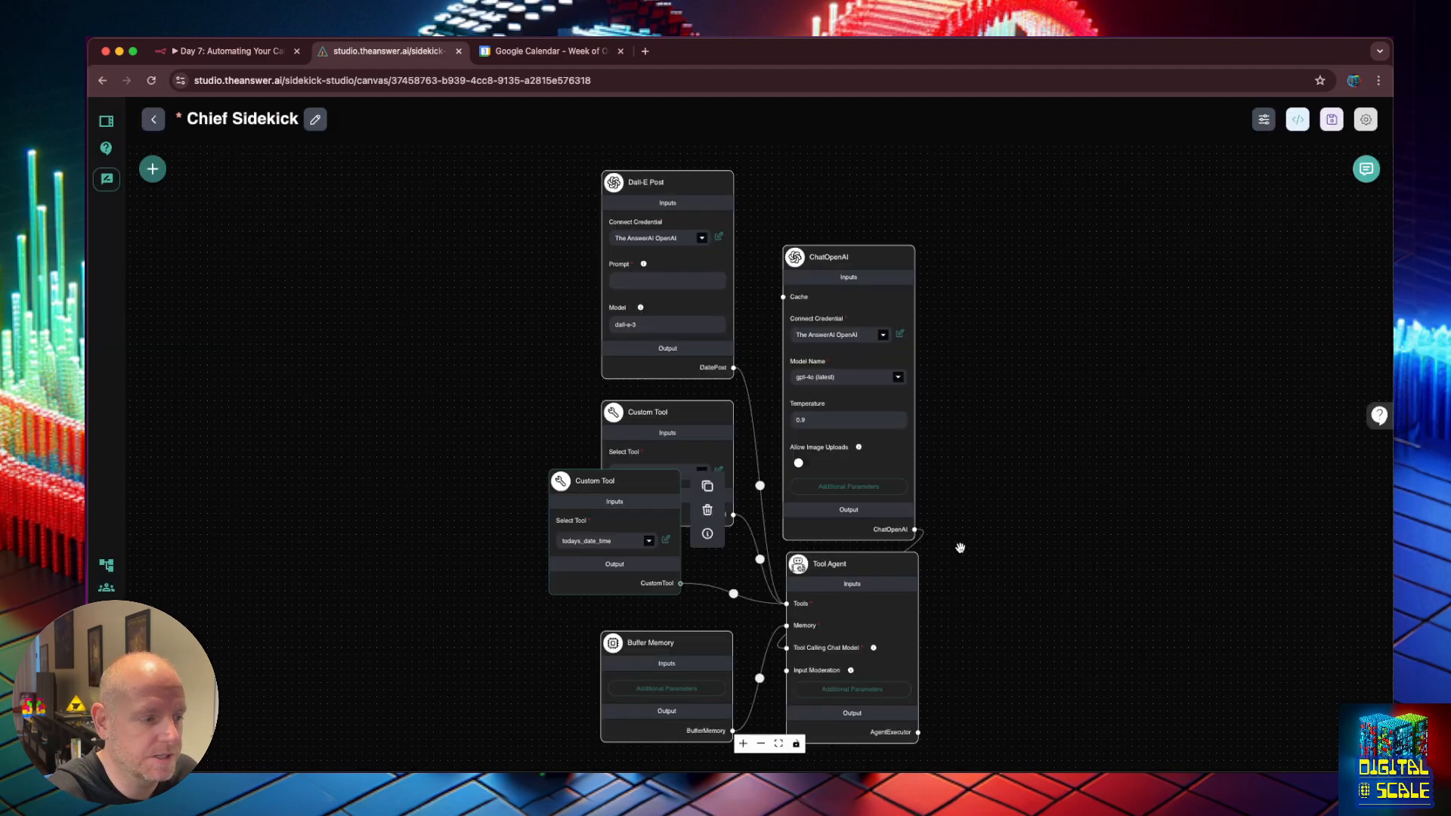
pyautogui.click(877, 691)
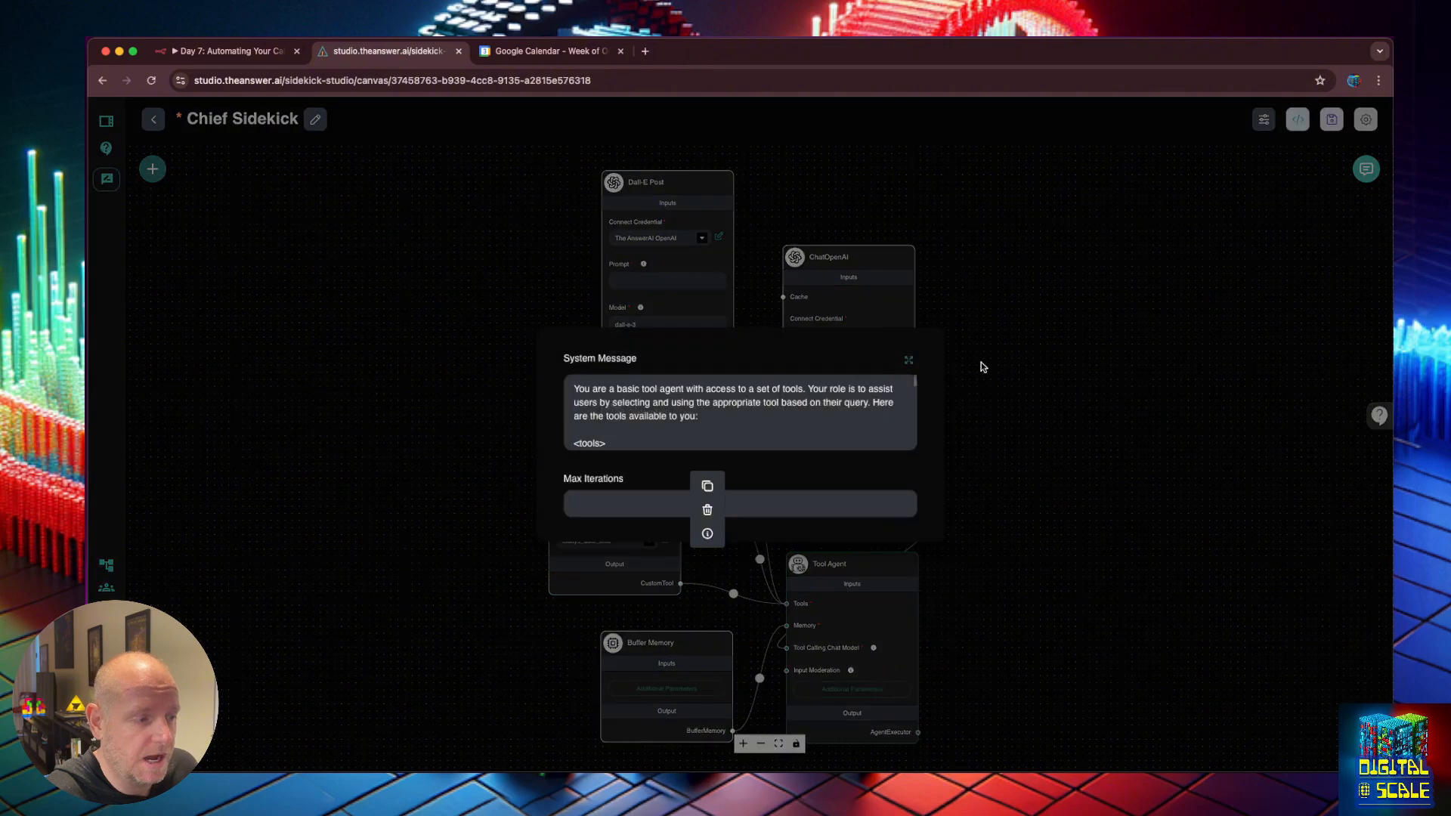
pyautogui.click(910, 358)
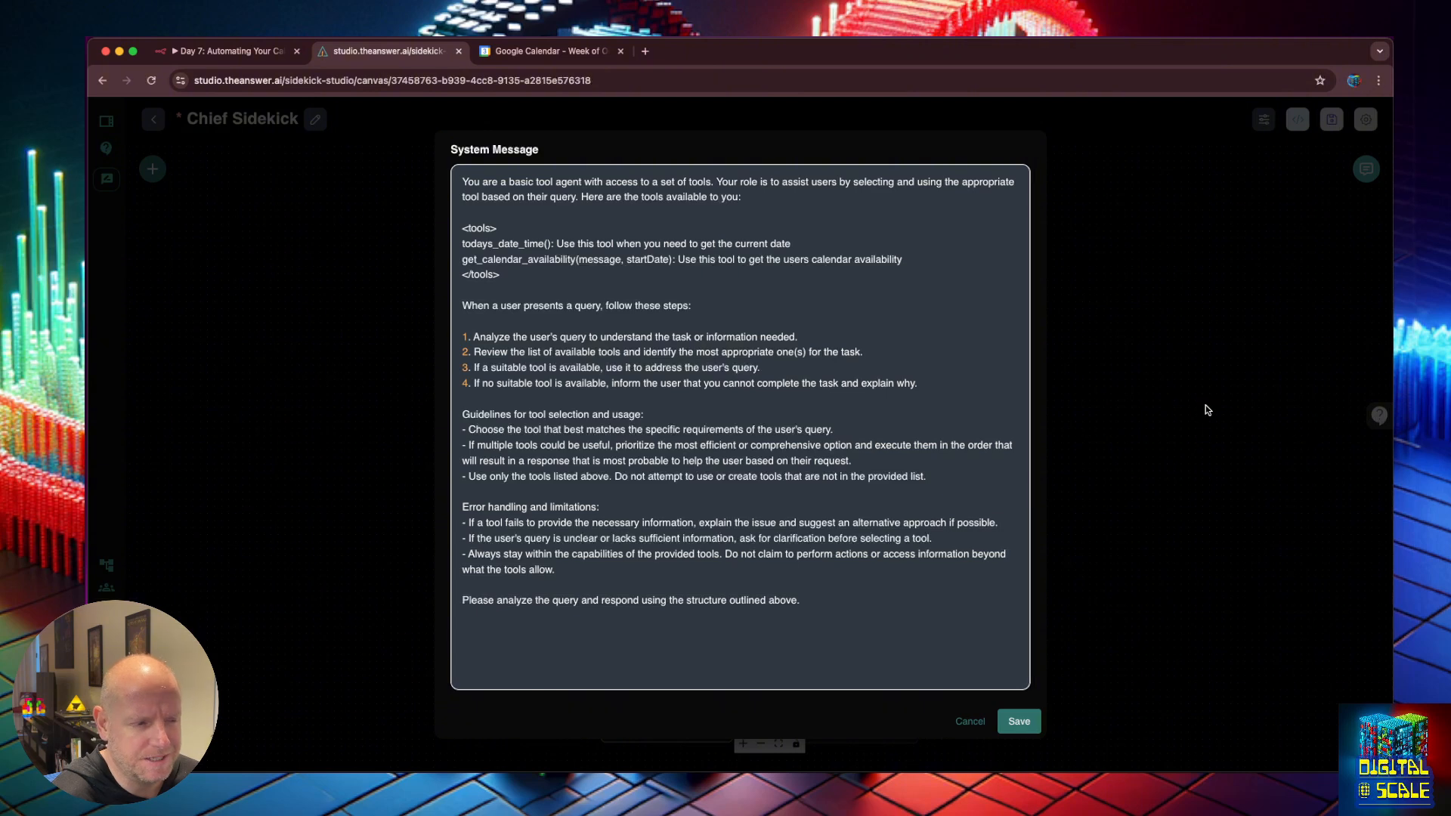
pyautogui.click(967, 721)
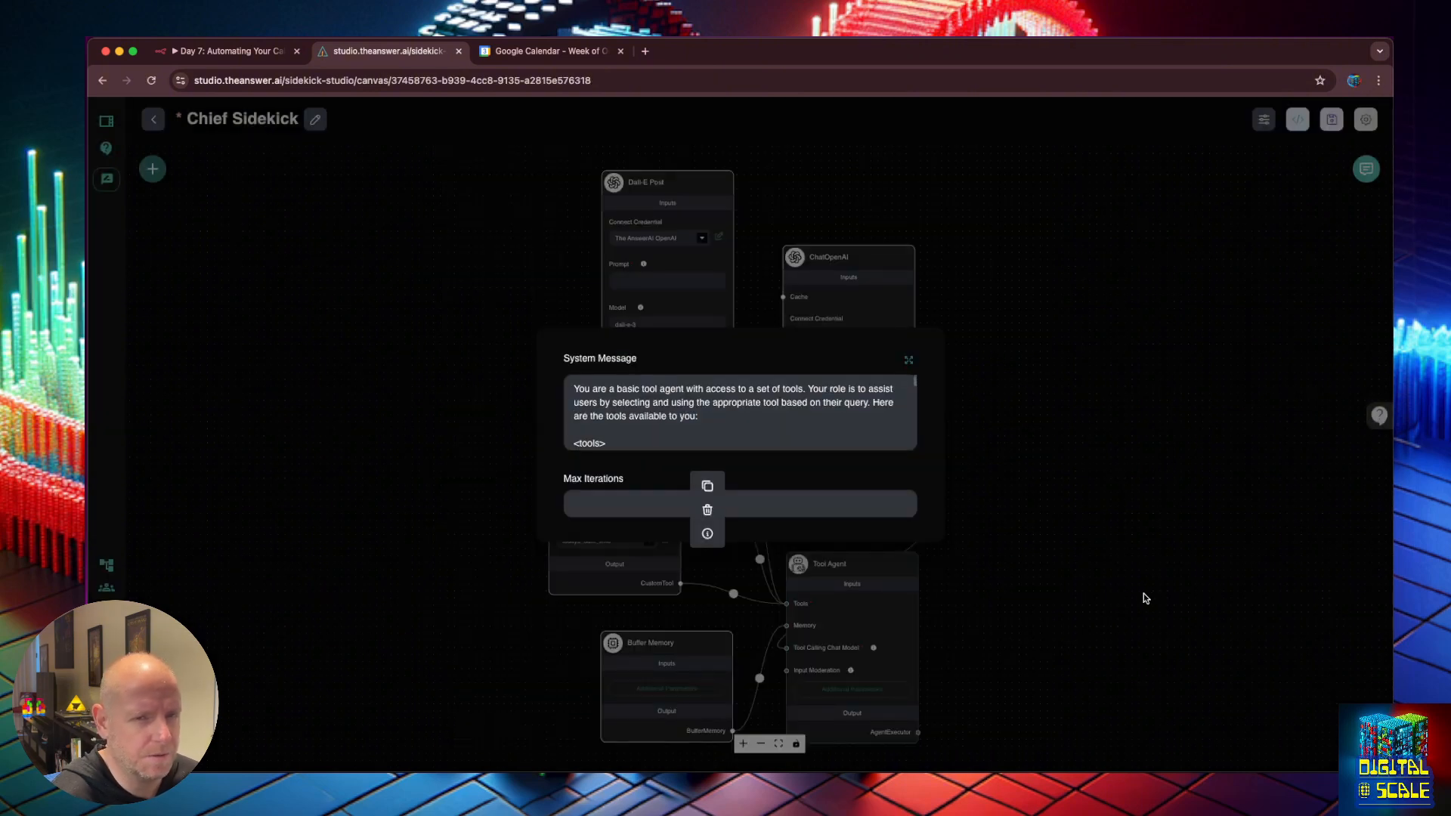
pyautogui.click(433, 436)
pyautogui.moveTo(634, 492); pyautogui.dragTo(665, 502)
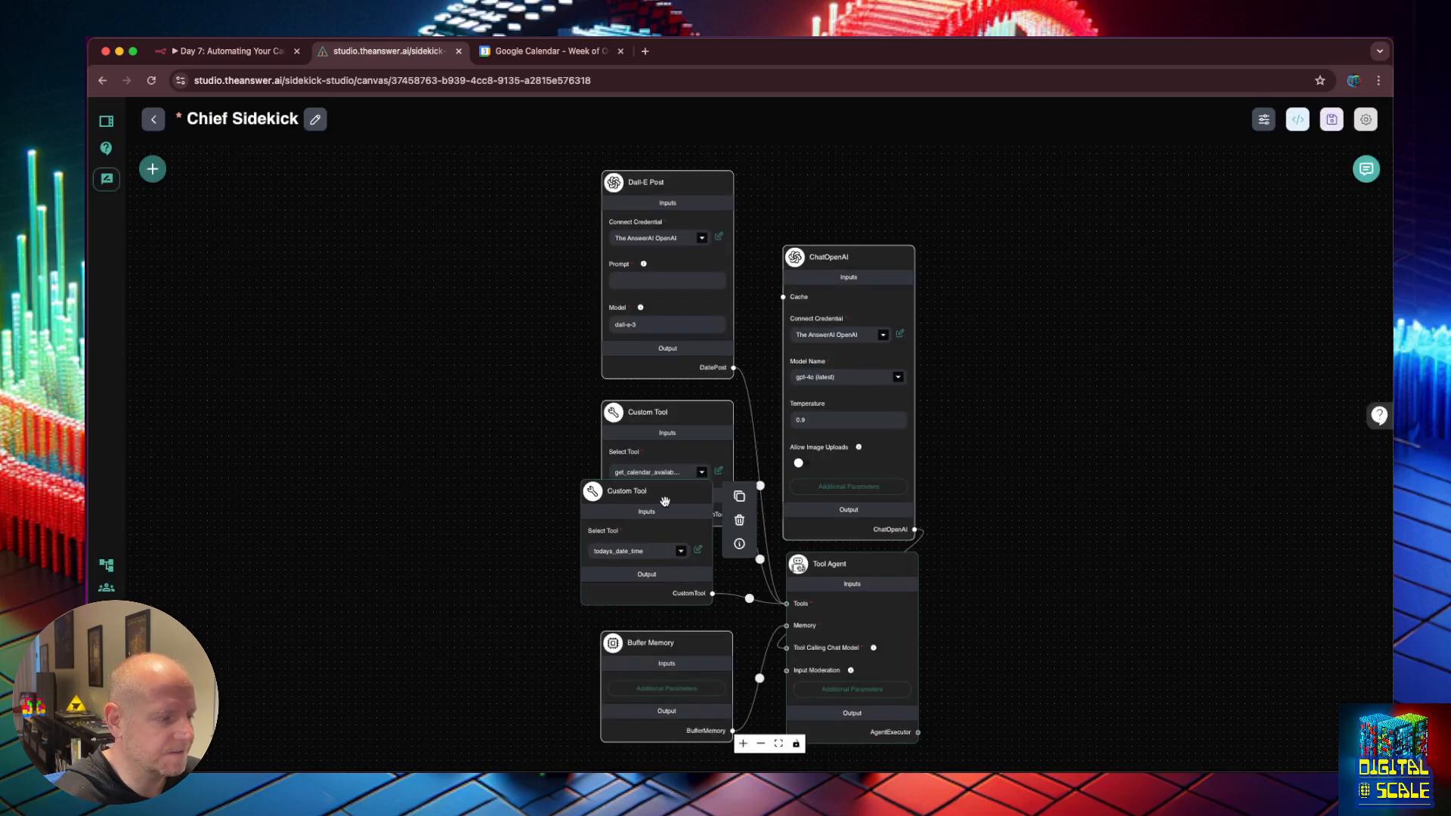
pyautogui.click(1330, 121)
# Clear the chat history, ask today's date, and confirm todays_date_time answered 'Monday, 4 November 2024'.
pyautogui.click(1366, 168)
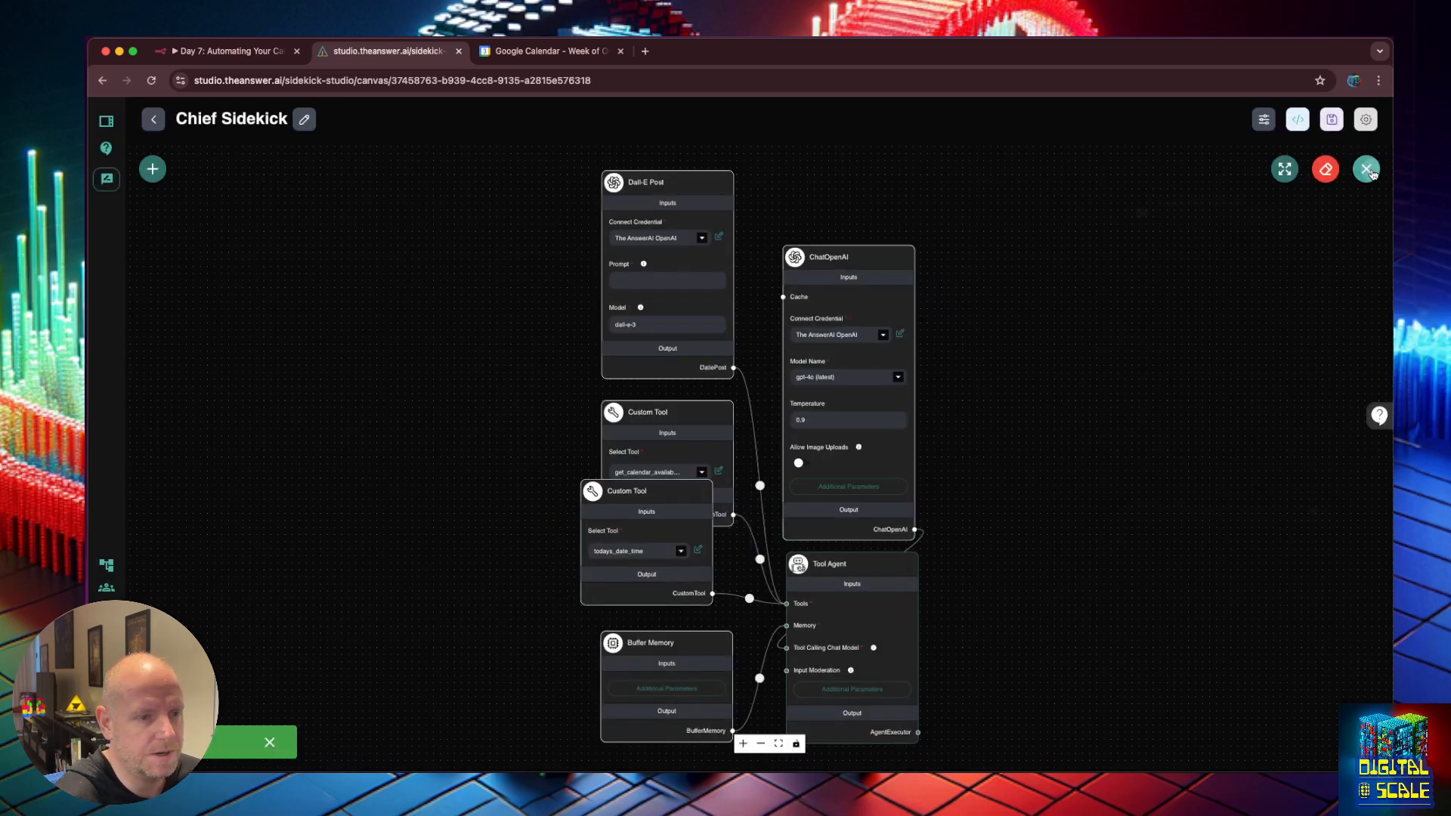
pyautogui.click(1326, 169)
pyautogui.click(865, 467)
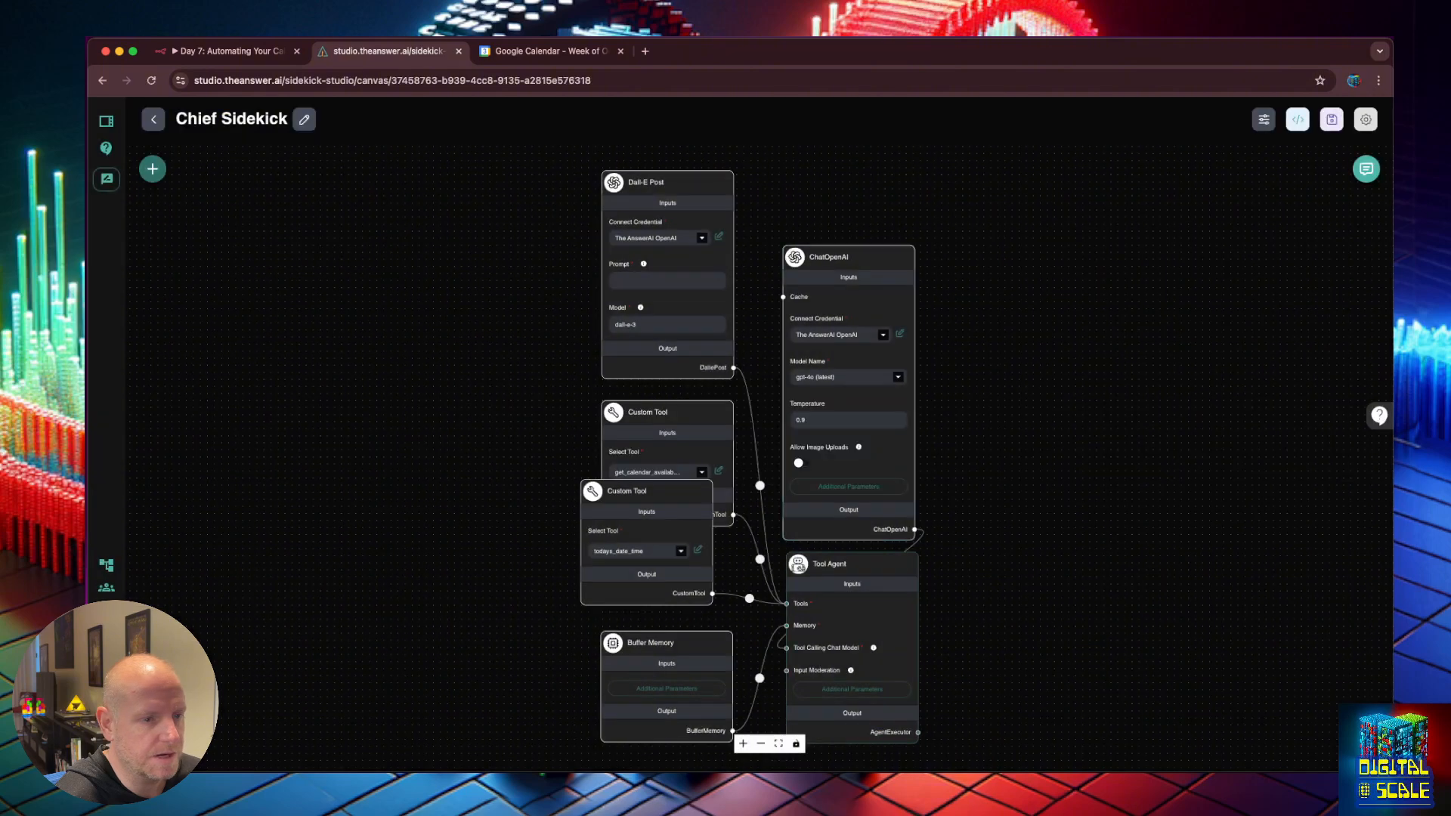
pyautogui.click(1367, 169)
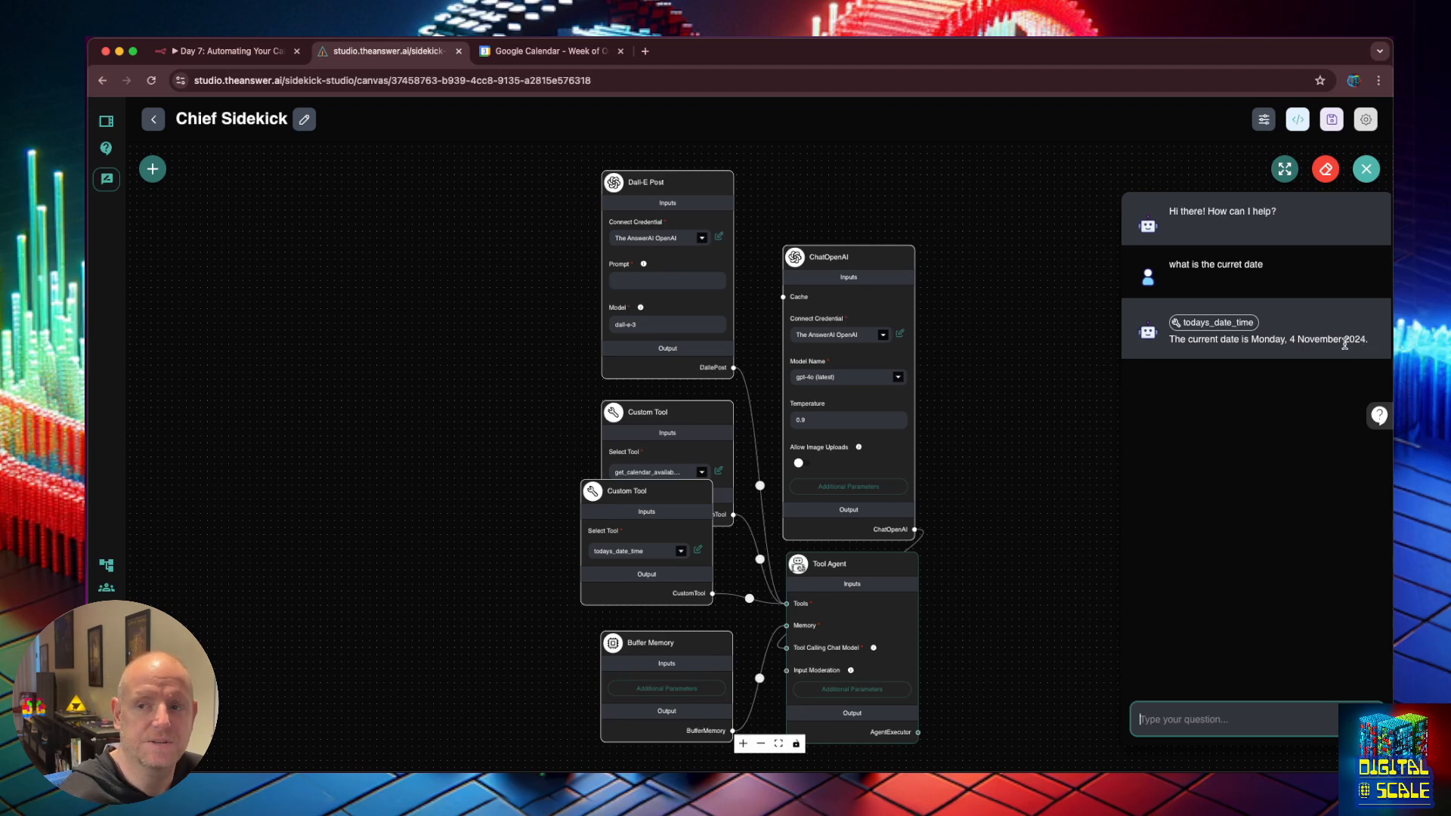
pyautogui.click(1213, 323)
pyautogui.press('Escape')
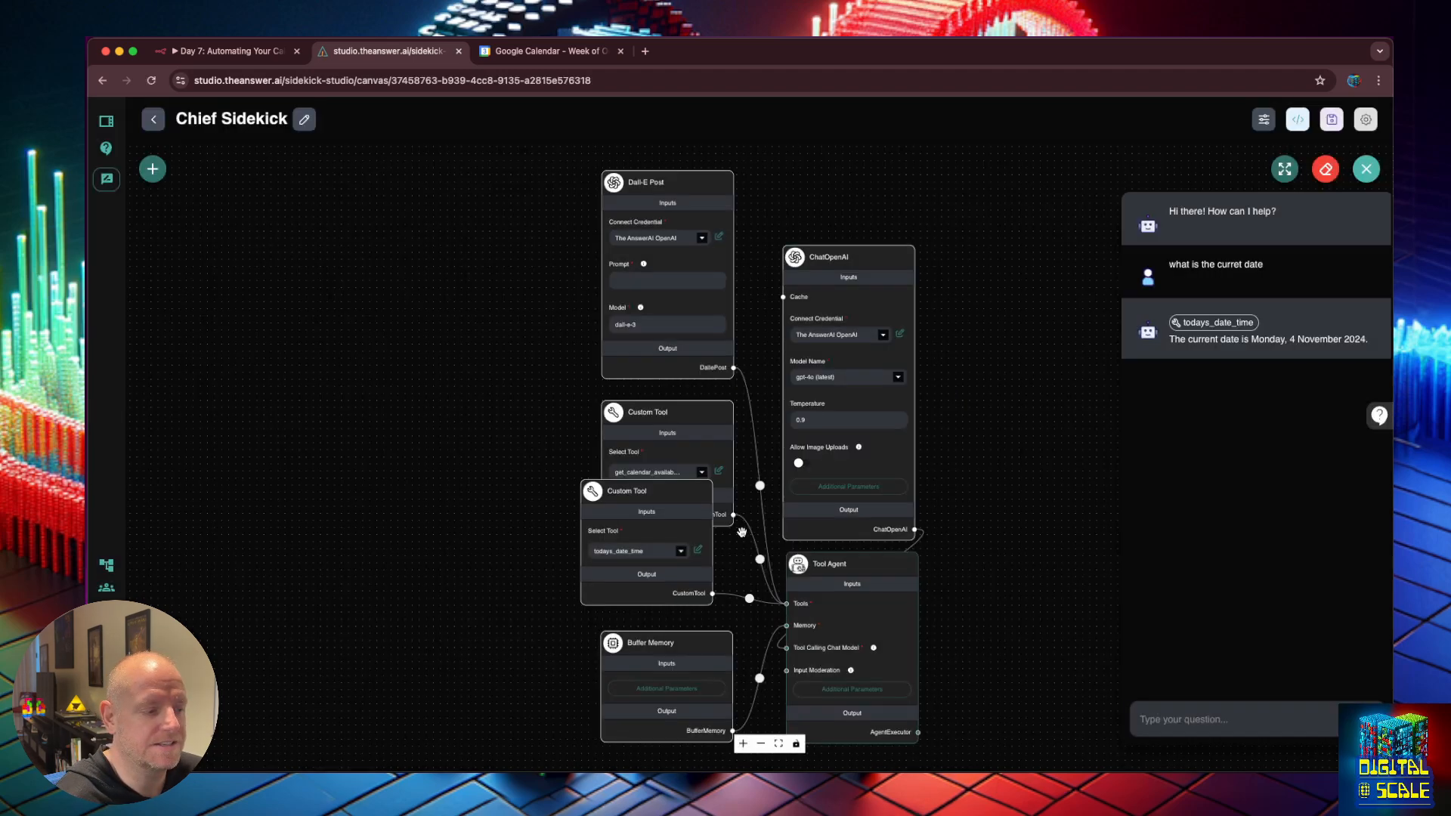
# Change the todays_date_time tool's time zone from Australia/Sydney to 'Australia/Los Angels'.
pyautogui.click(699, 552)
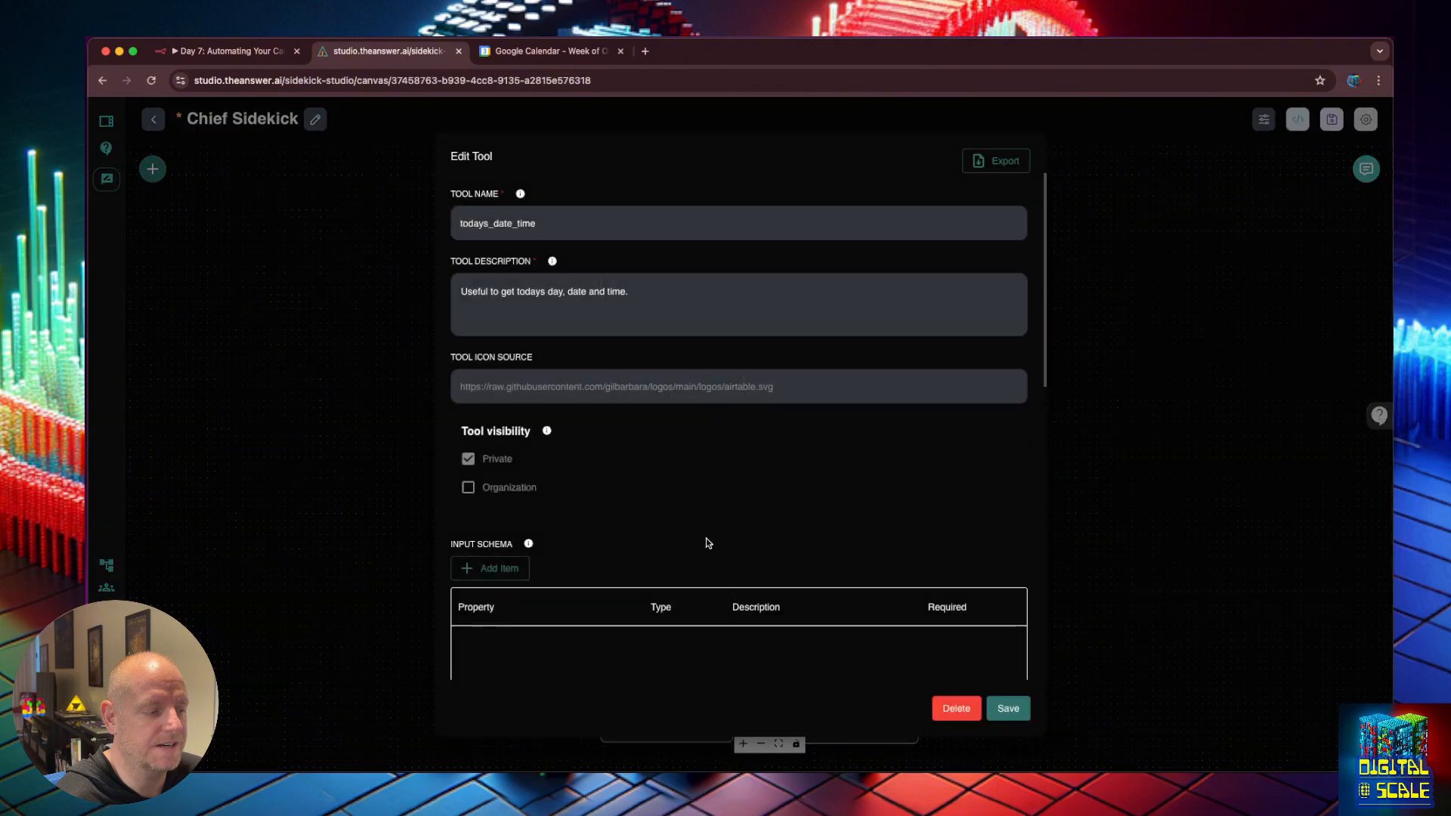
pyautogui.scroll(-5, 925, 535)
pyautogui.scroll(-1, 926, 535)
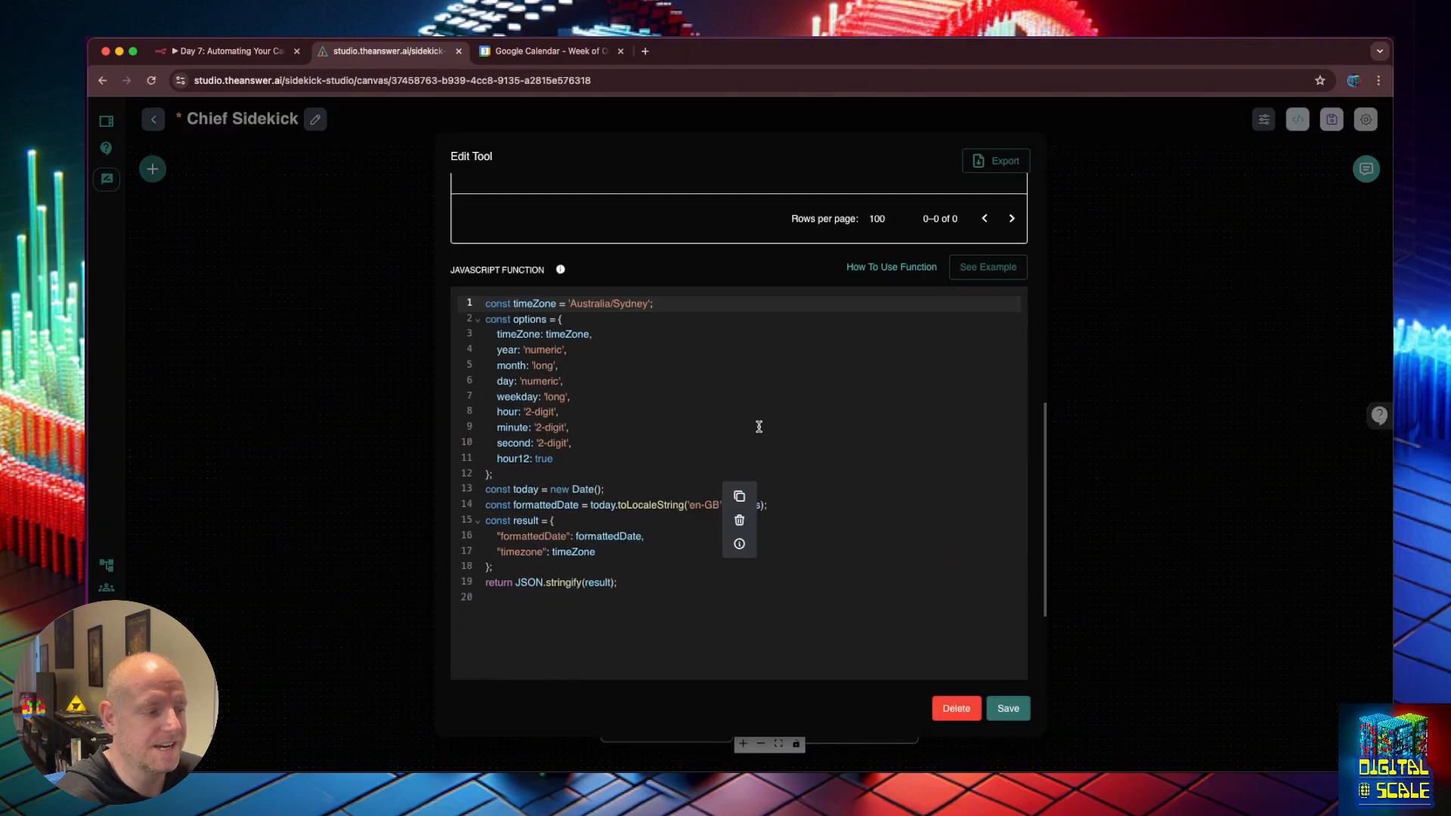
pyautogui.click(721, 380)
pyautogui.doubleClick(626, 309)
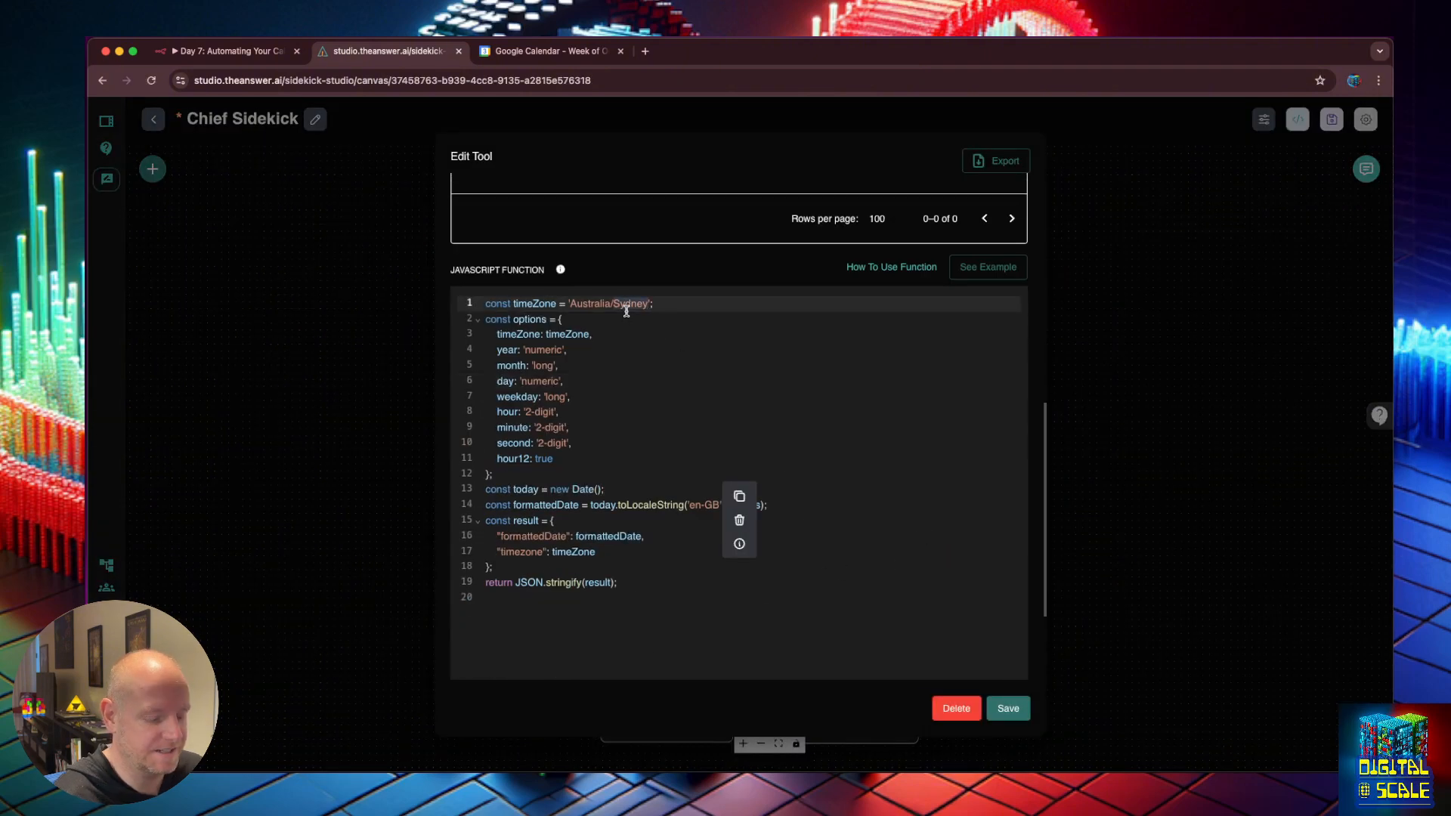
pyautogui.write('Los Angels')
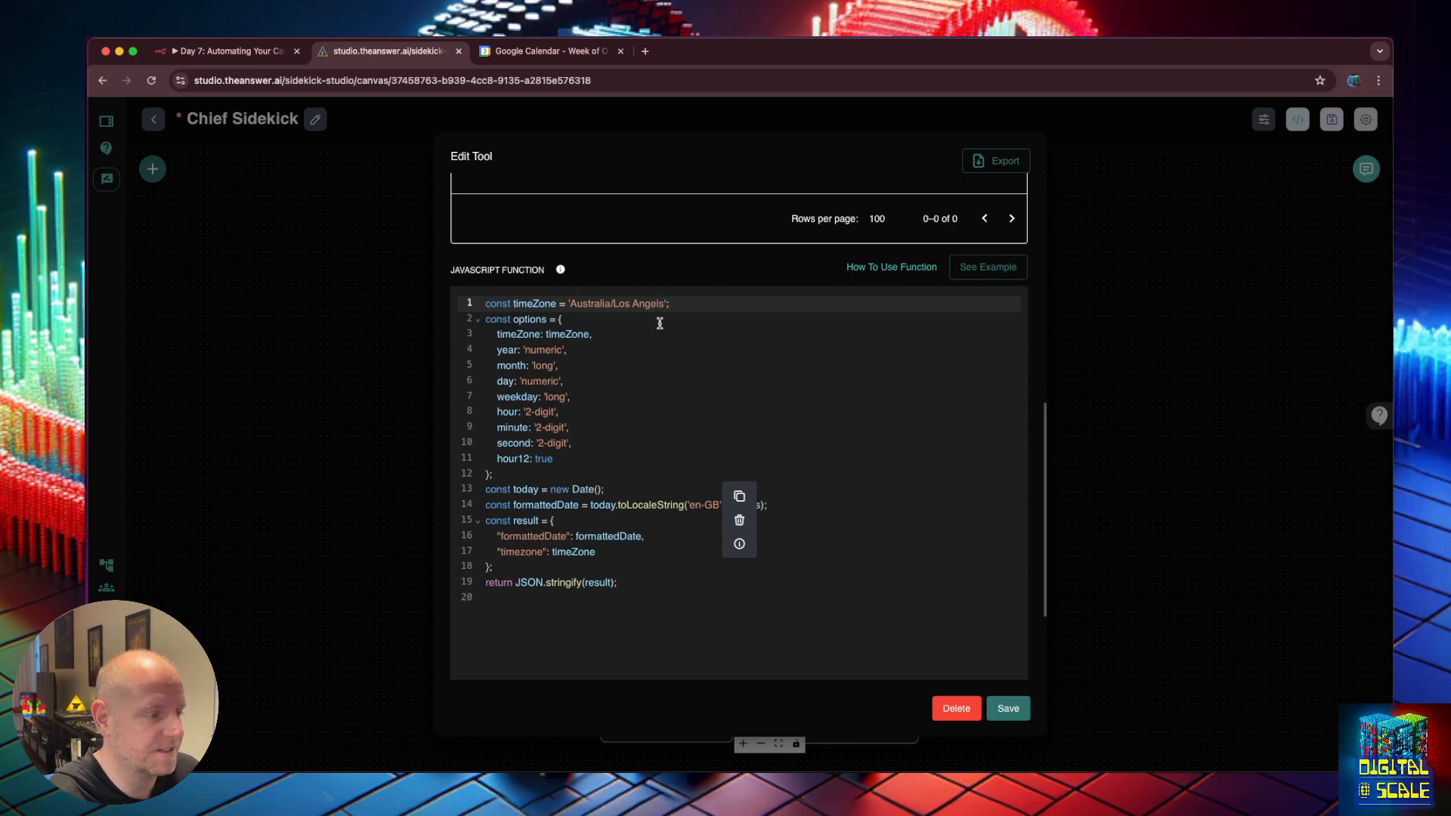
# Switch the tool's locale from en-GB to en-US and save the flow.
pyautogui.click(733, 458)
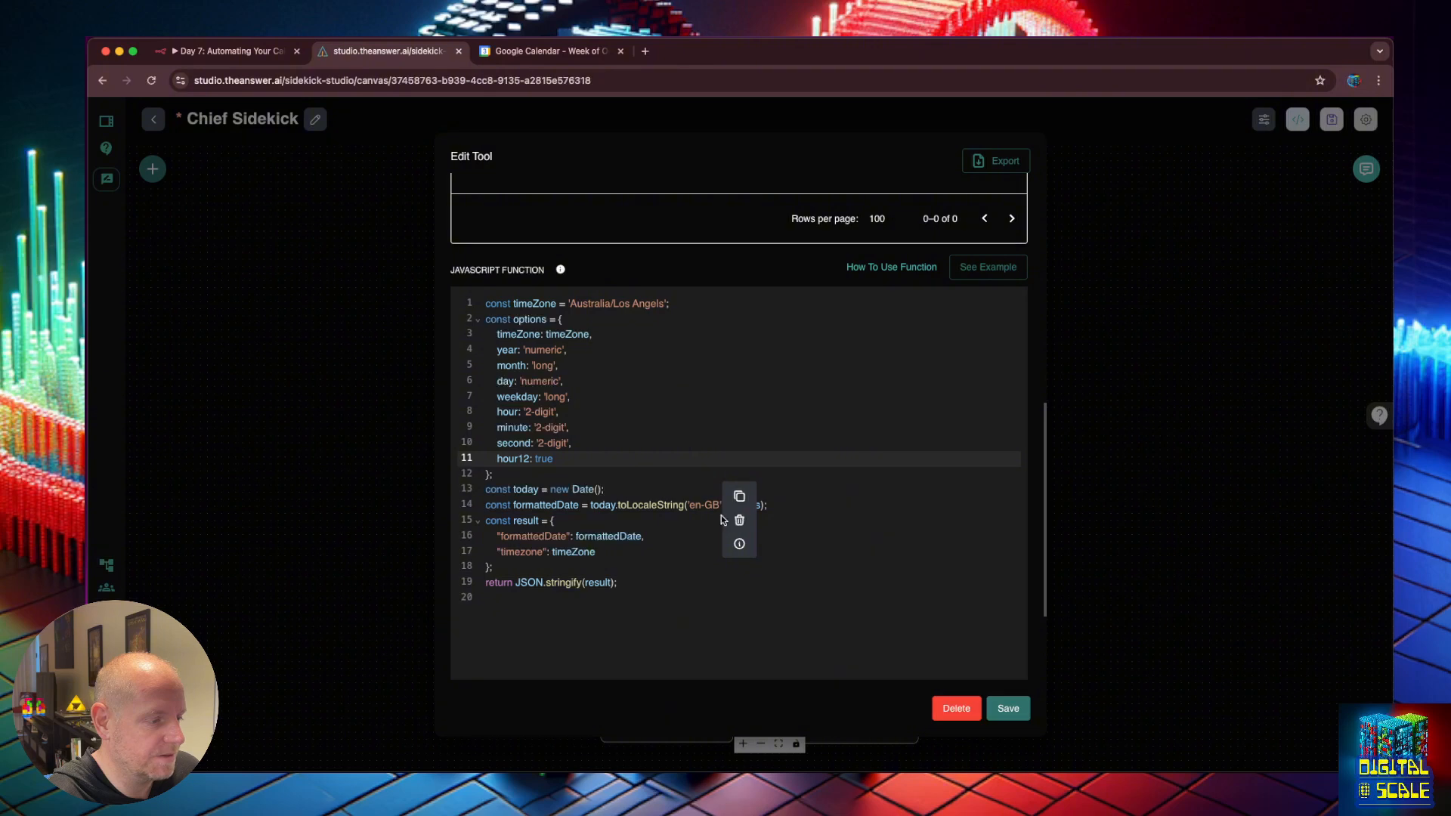
pyautogui.click(703, 505)
pyautogui.press('Delete')
pyautogui.press('Delete')
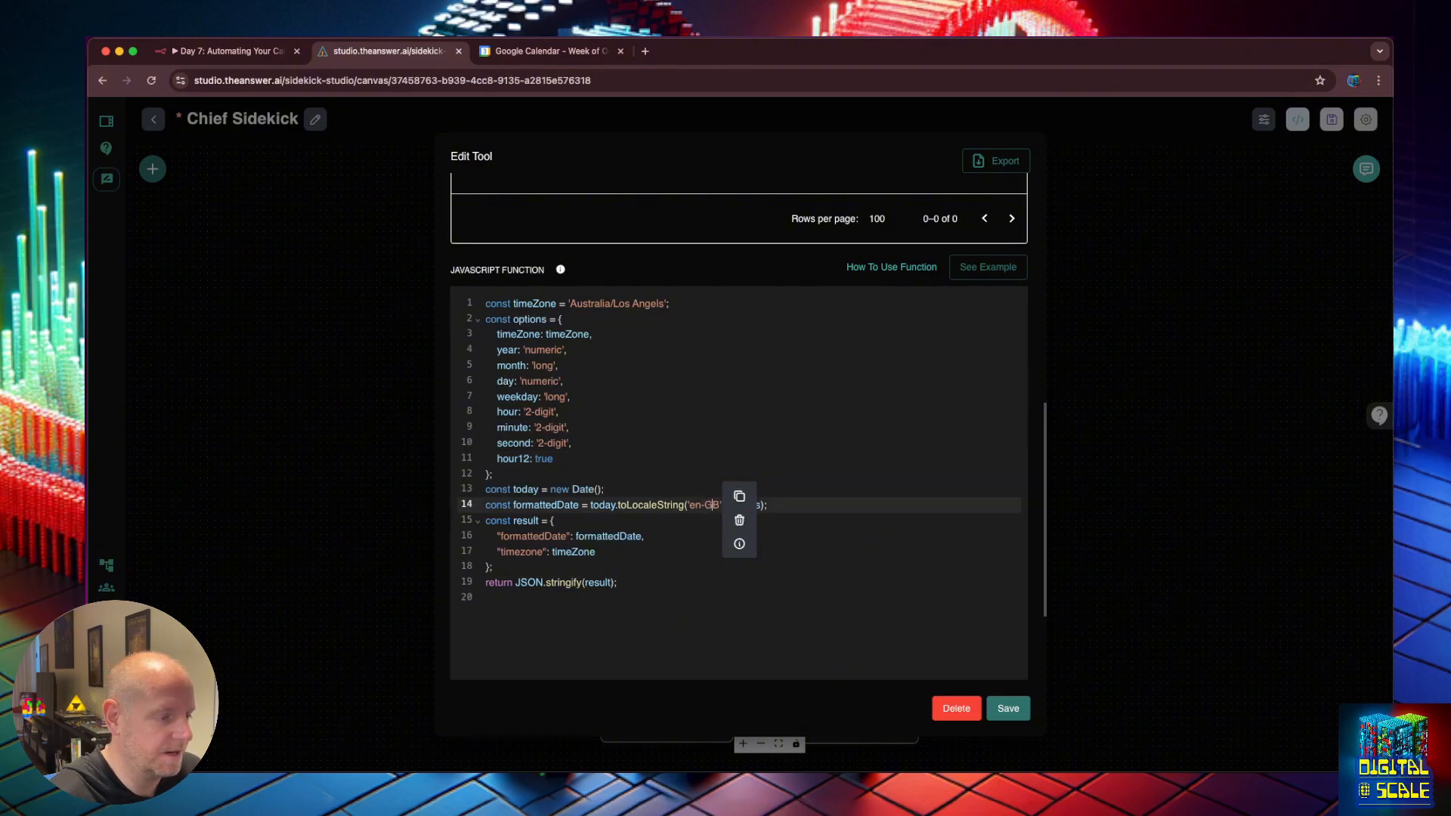
pyautogui.write('US')
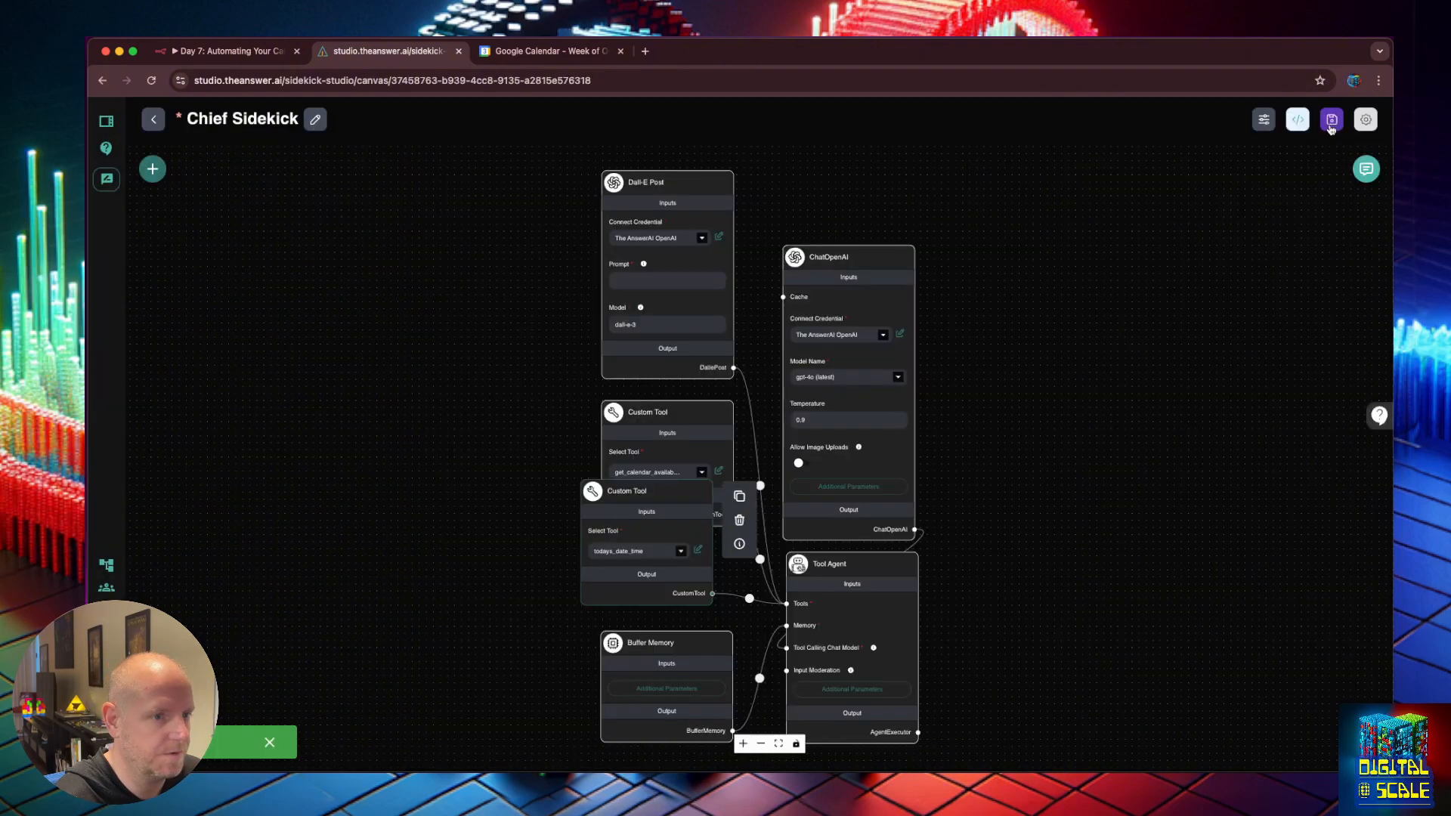
pyautogui.click(1332, 124)
# Open the test chat and focus its question box to re-ask the date.
pyautogui.click(1365, 169)
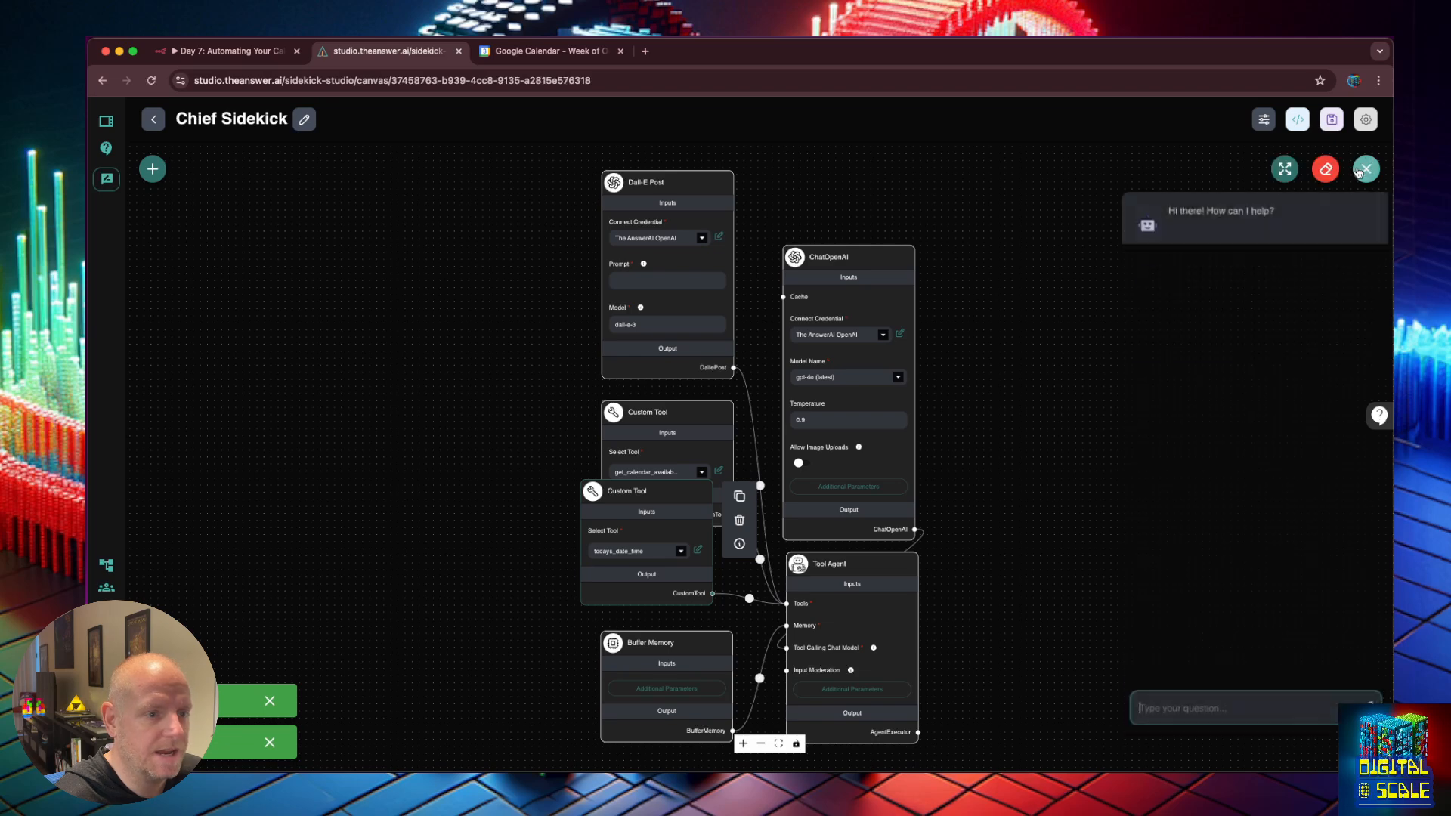
pyautogui.moveTo(1280, 213); pyautogui.dragTo(1178, 212)
pyautogui.click(1277, 267)
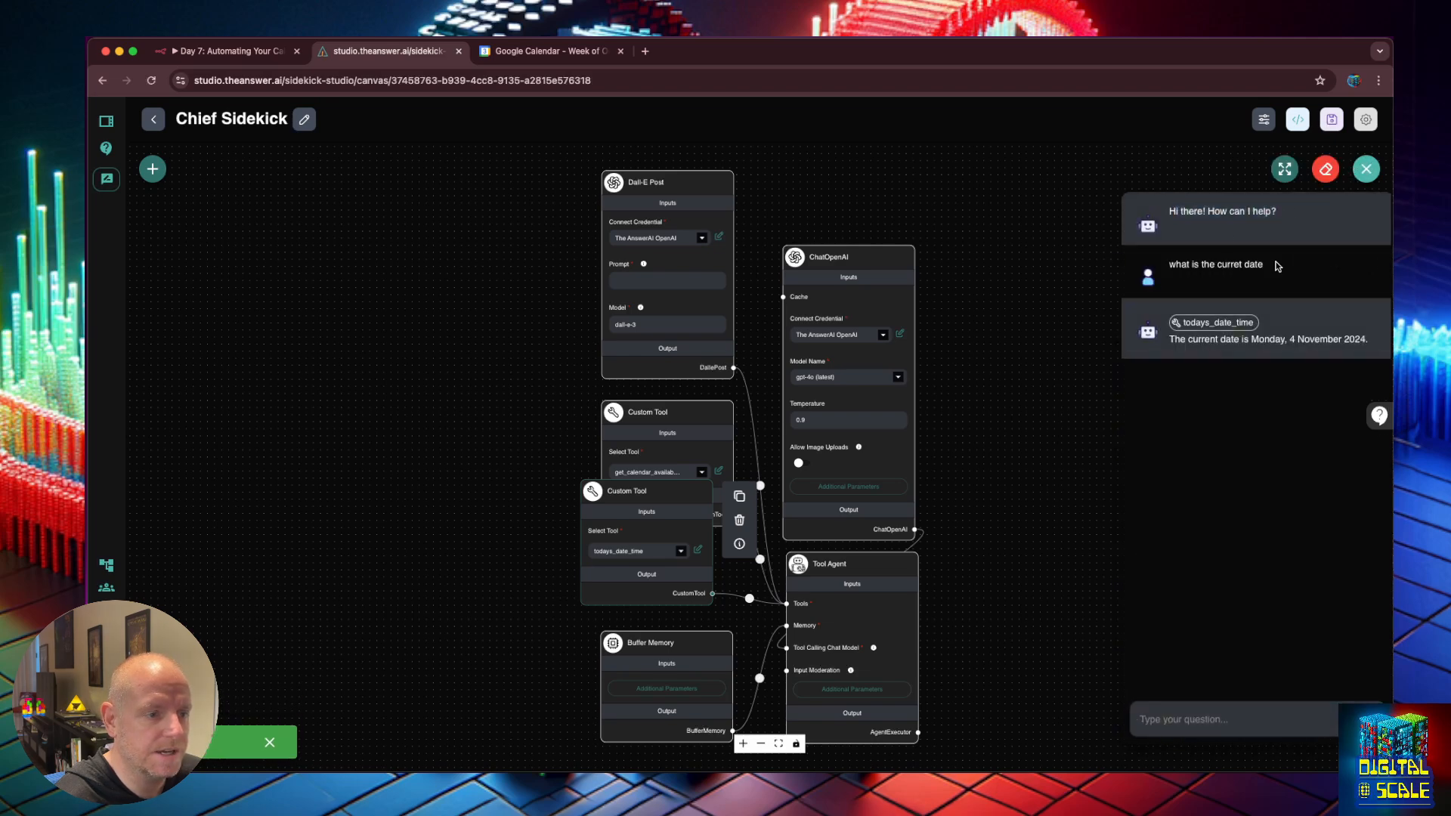
pyautogui.click(1261, 729)
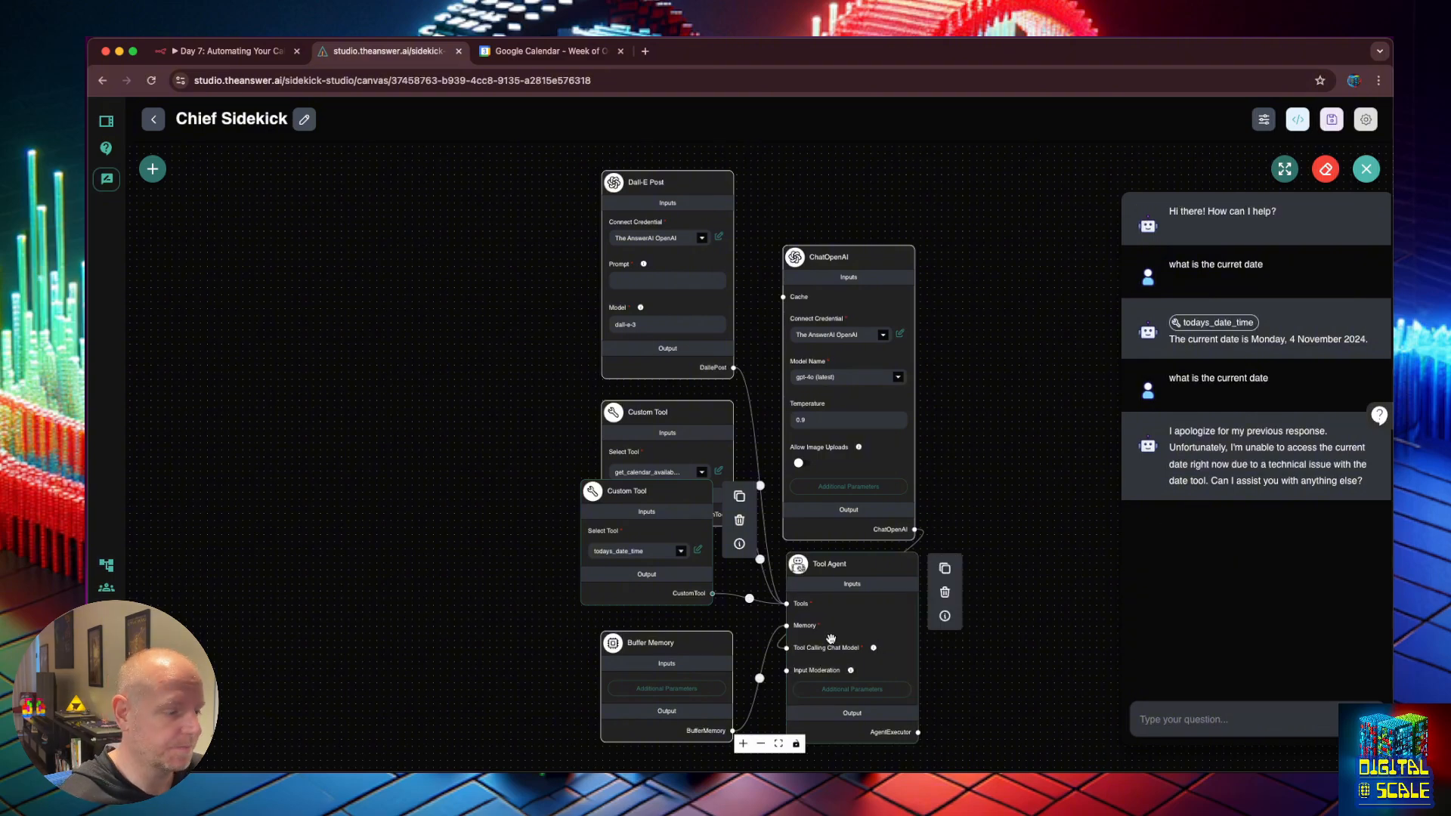
# Edit the date tool's time zone to 'America/Los_Angels' in its code.
pyautogui.click(699, 551)
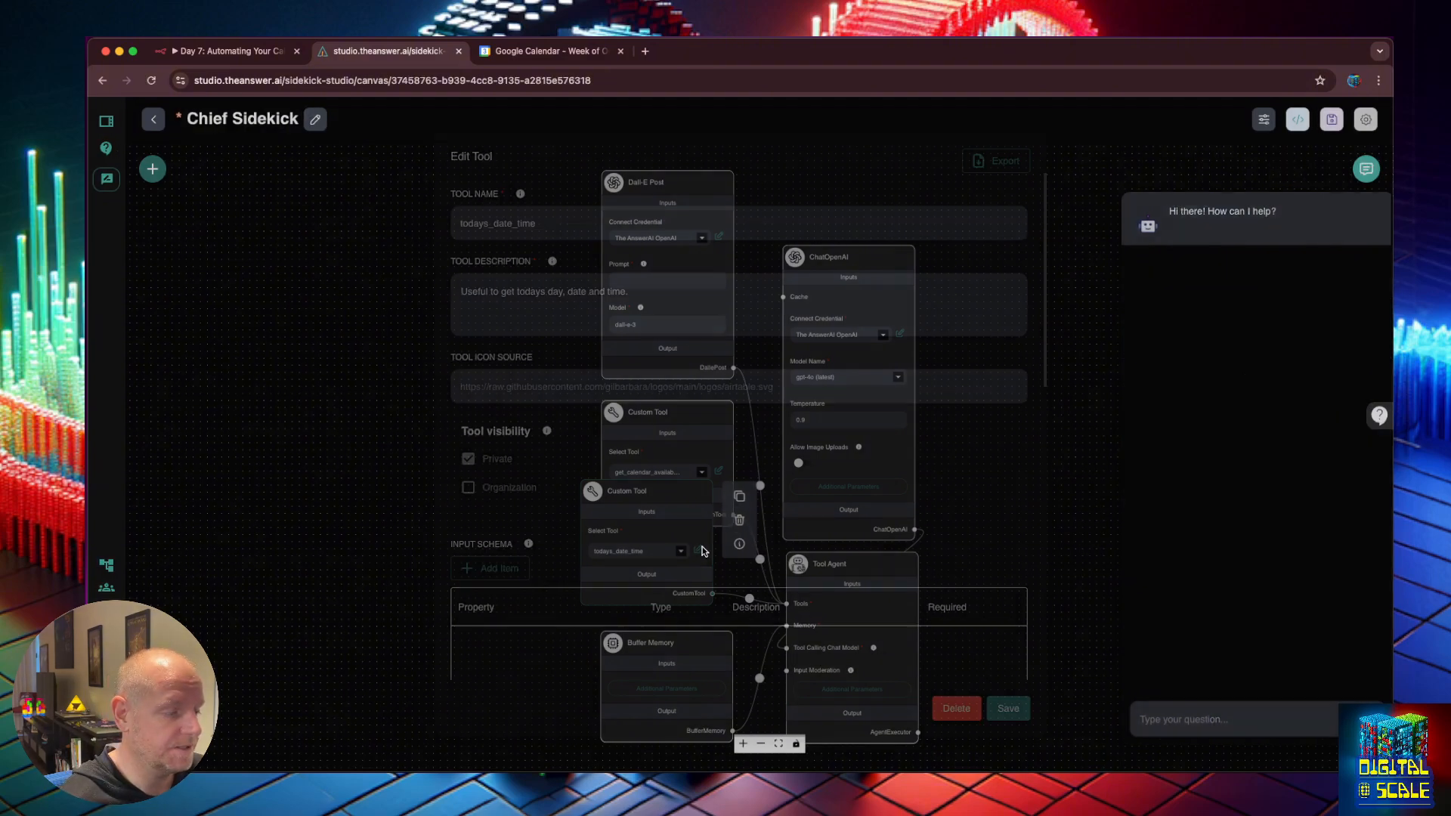
pyautogui.scroll(-5, 708, 424)
pyautogui.scroll(-2, 708, 424)
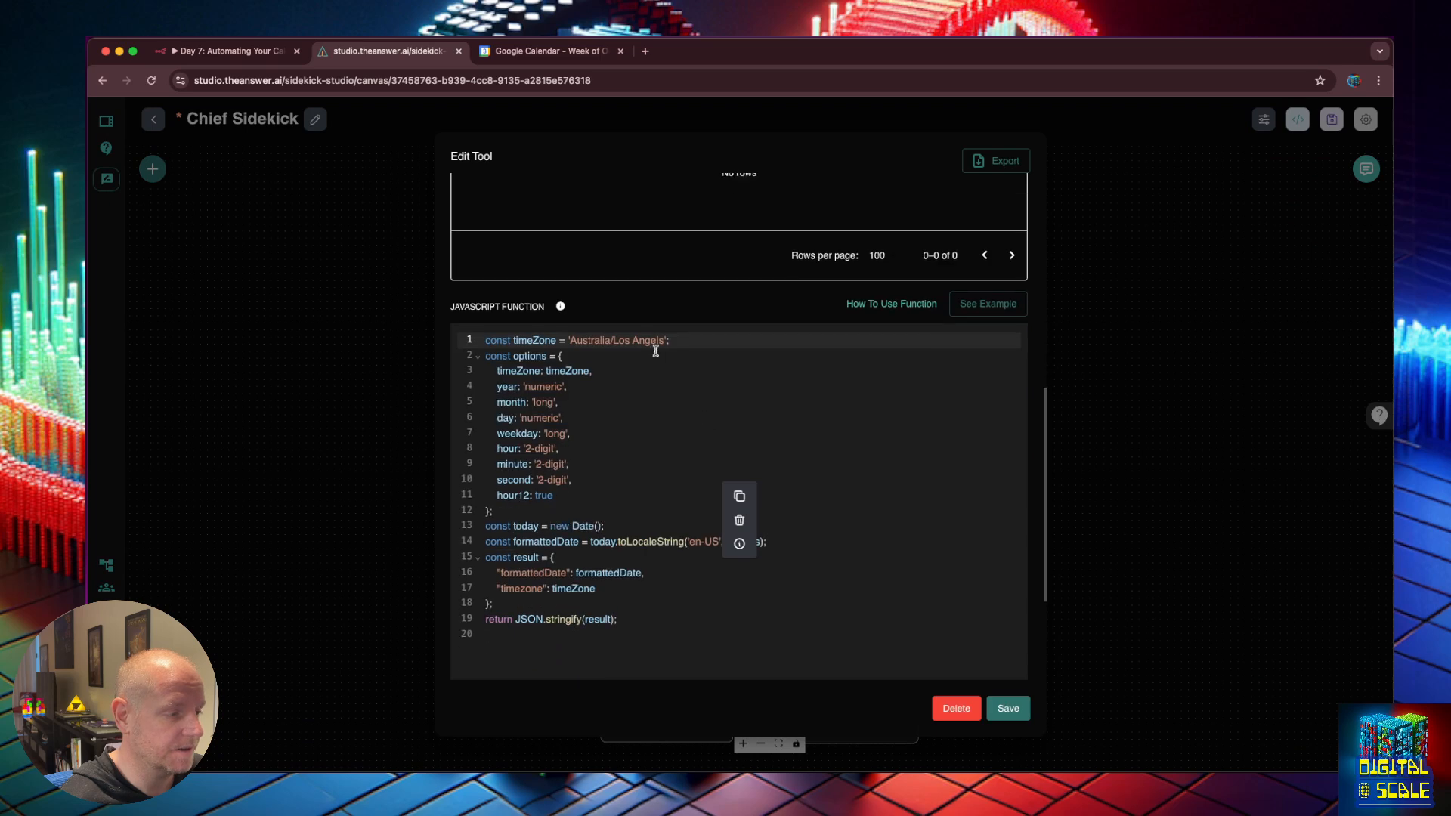
pyautogui.click(633, 339)
pyautogui.press('BackSpace')
pyautogui.write('_')
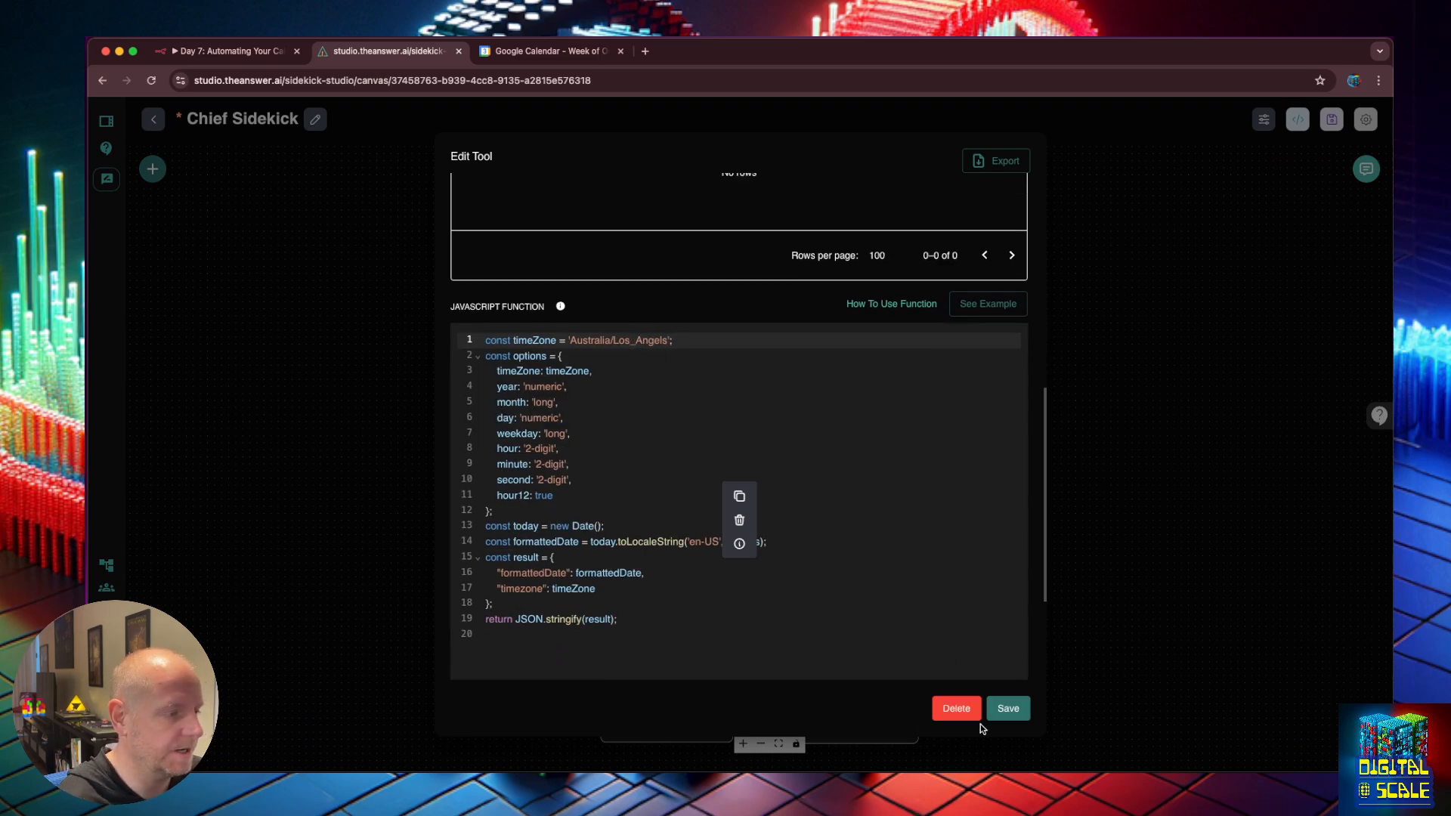
pyautogui.click(1004, 717)
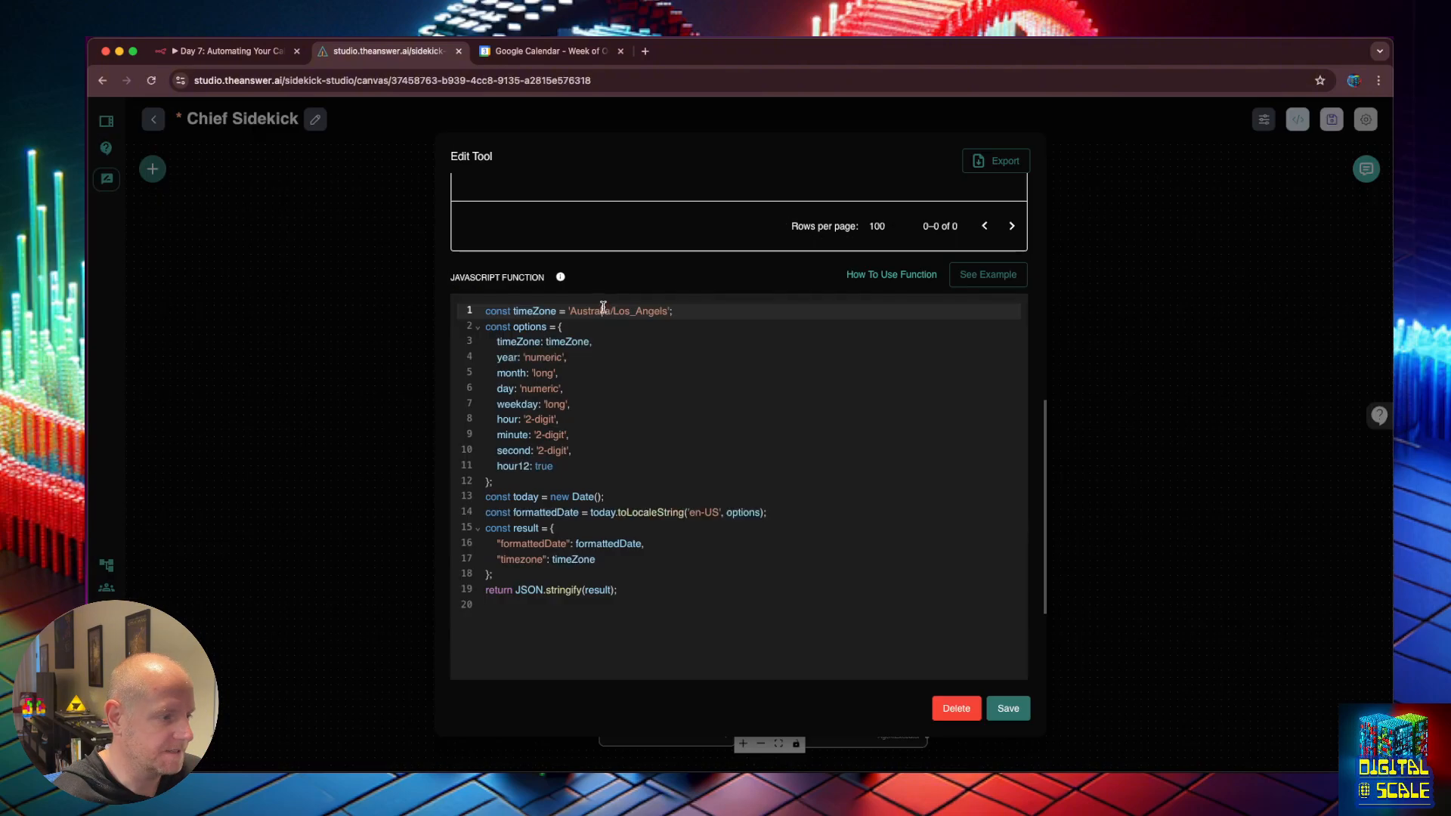
pyautogui.doubleClick(605, 310)
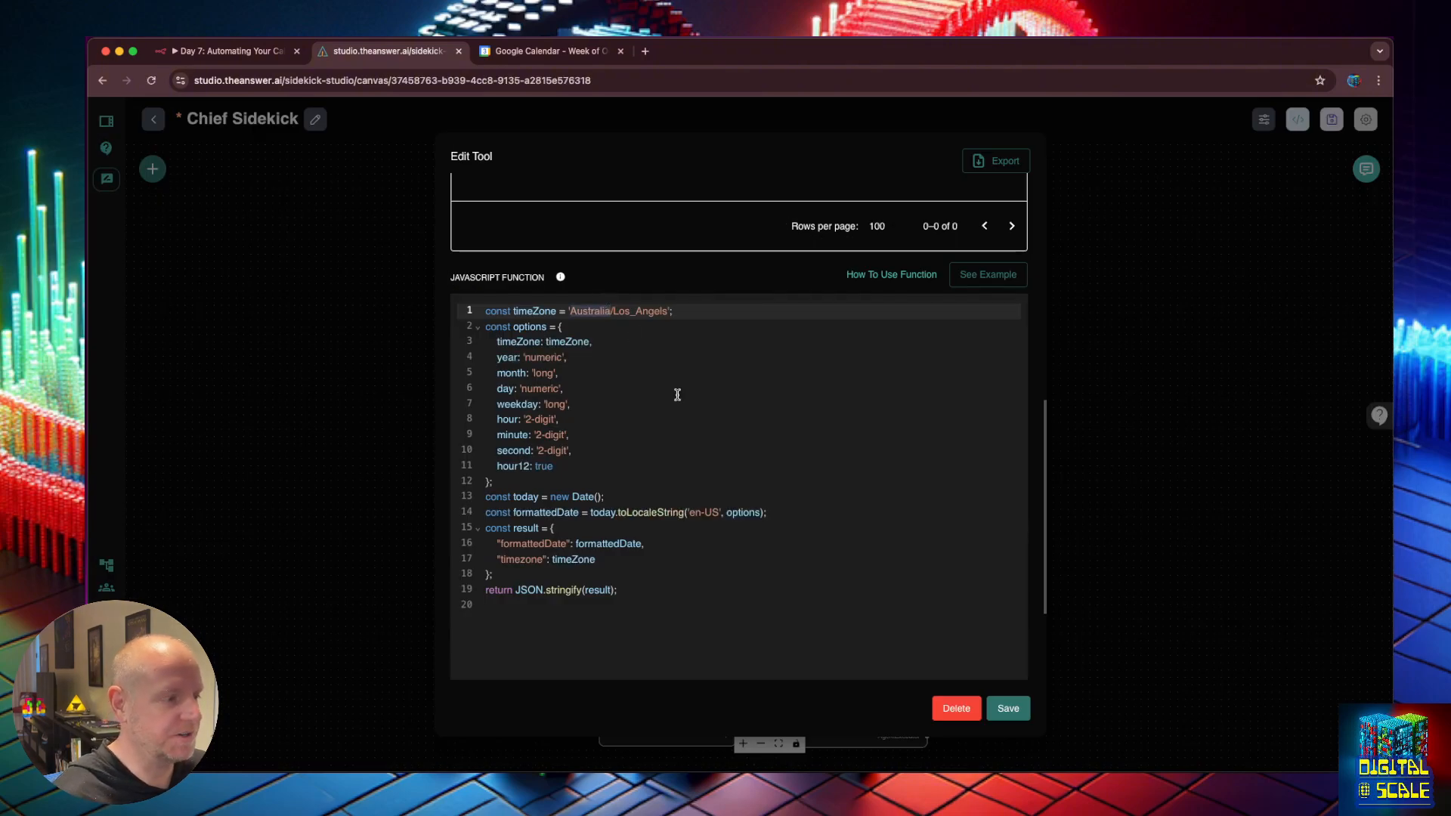
pyautogui.write('America')
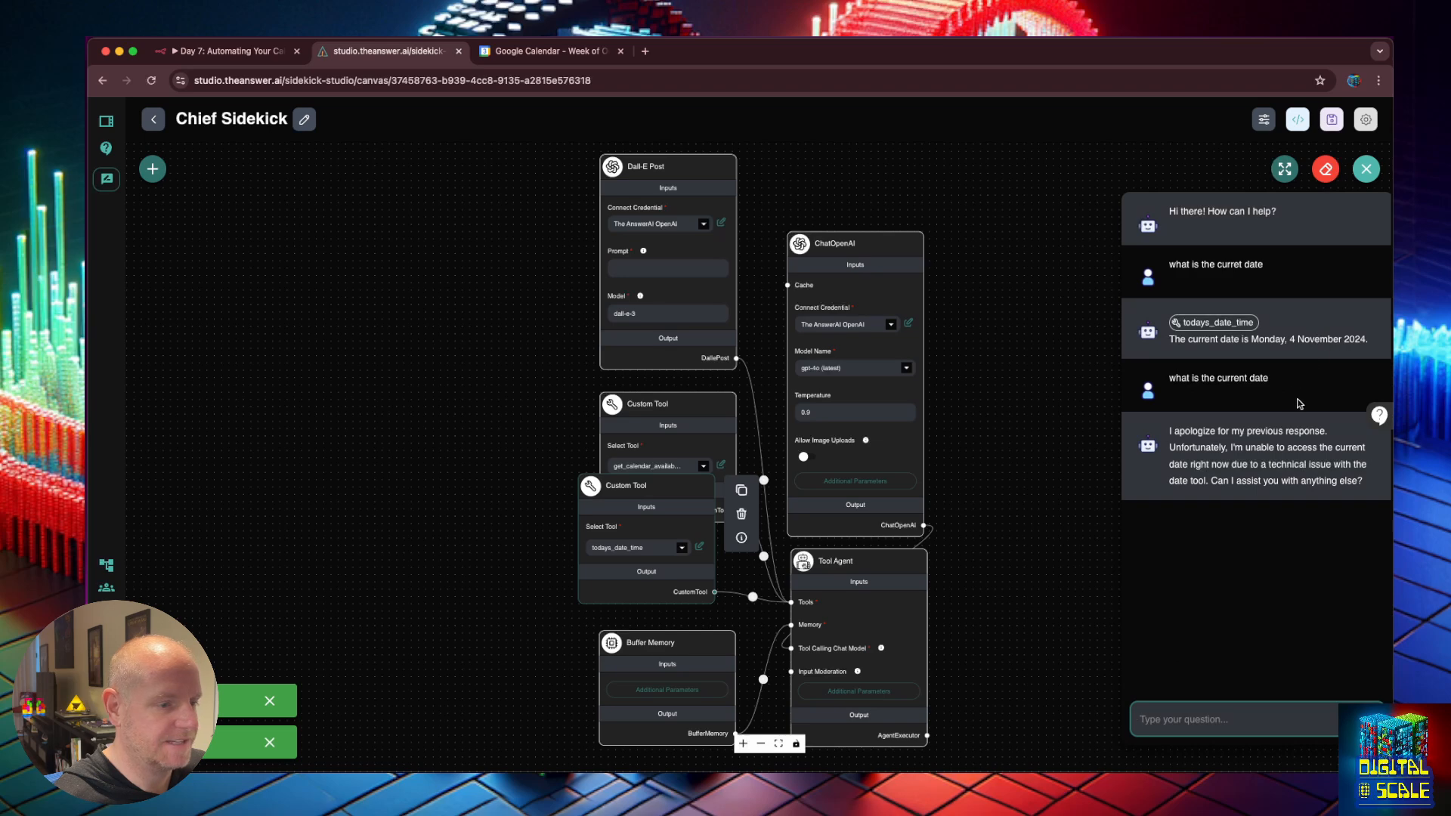
# Resend the earlier current-date question in the test chat.
pyautogui.moveTo(1280, 381); pyautogui.dragTo(1164, 381)
pyautogui.press('super+c')
pyautogui.click(1202, 729)
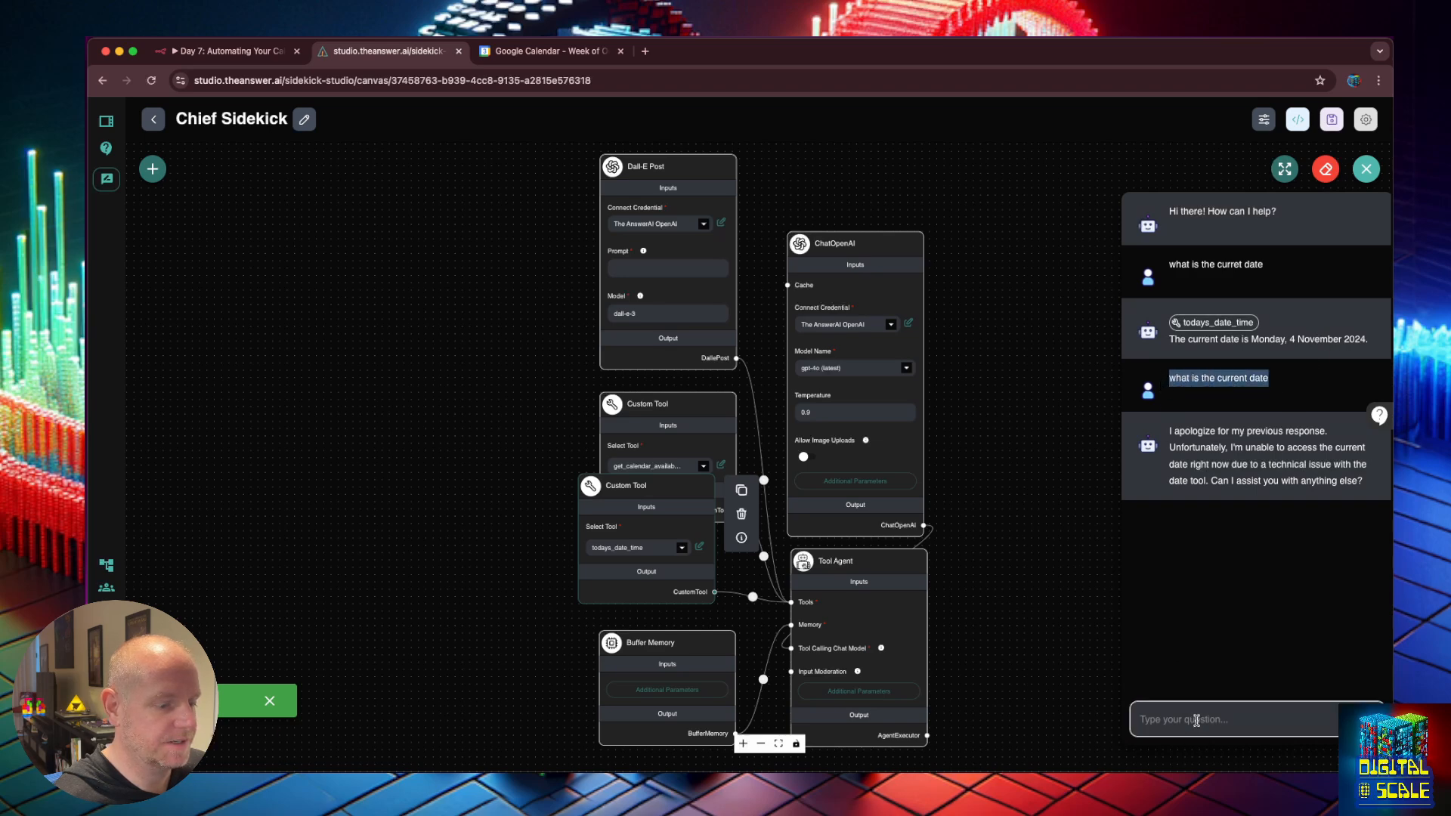
pyautogui.press('super+v')
pyautogui.press('Return')
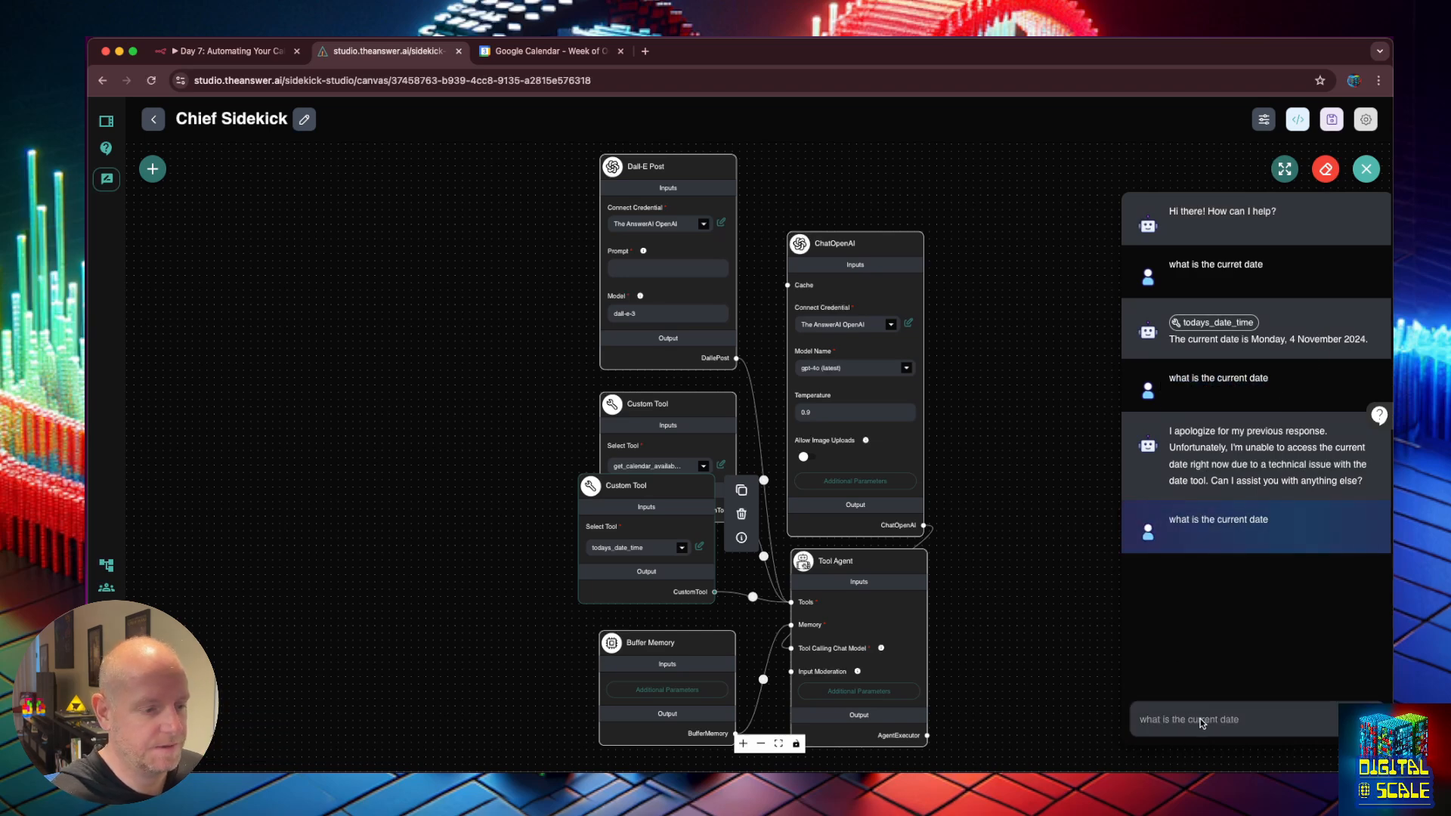
# Save the corrected America/Los_Angeles tool code and the Chief Sidekick flow.
pyautogui.click(698, 545)
pyautogui.scroll(-10, 605, 549)
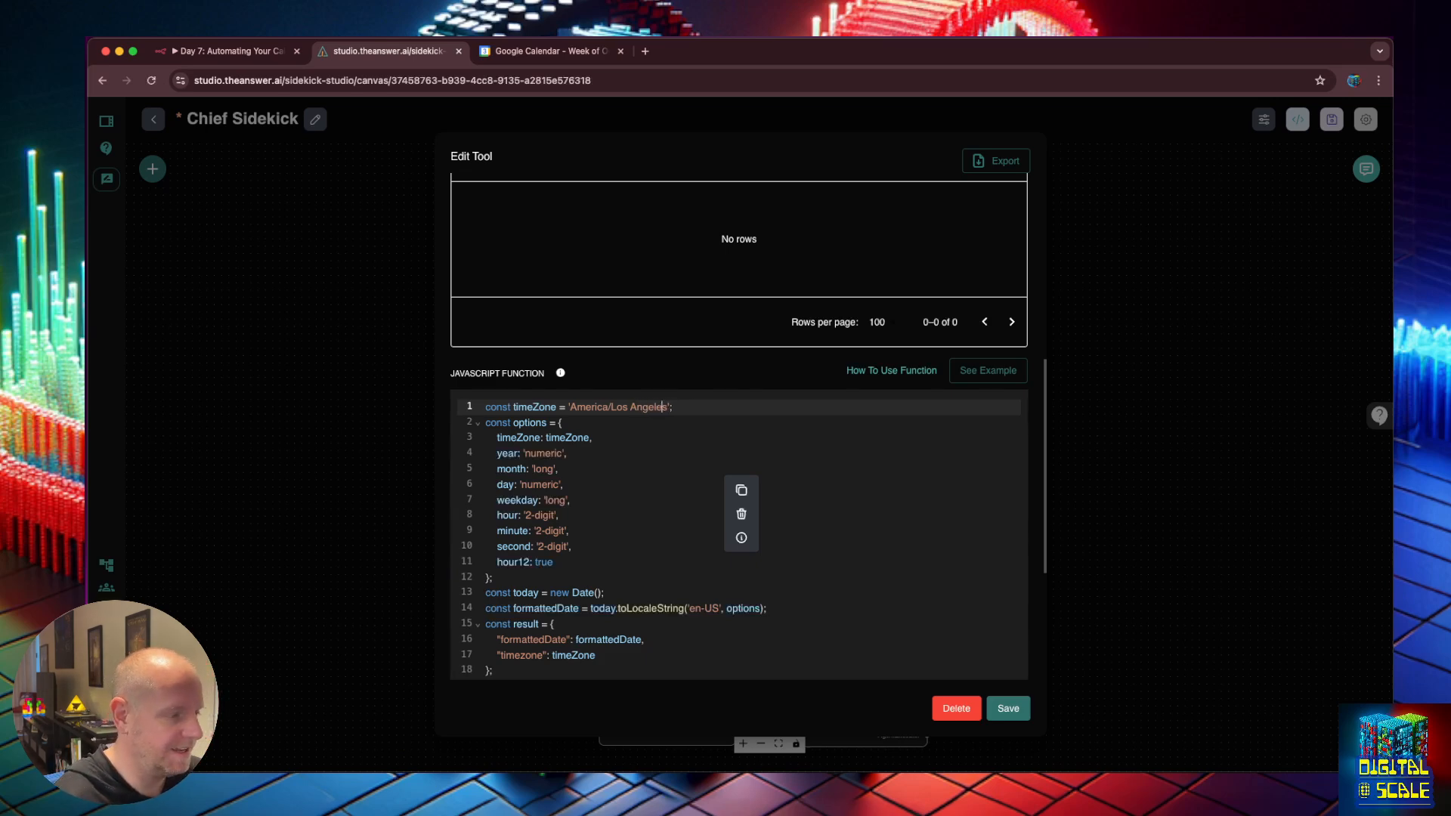
pyautogui.click(1010, 710)
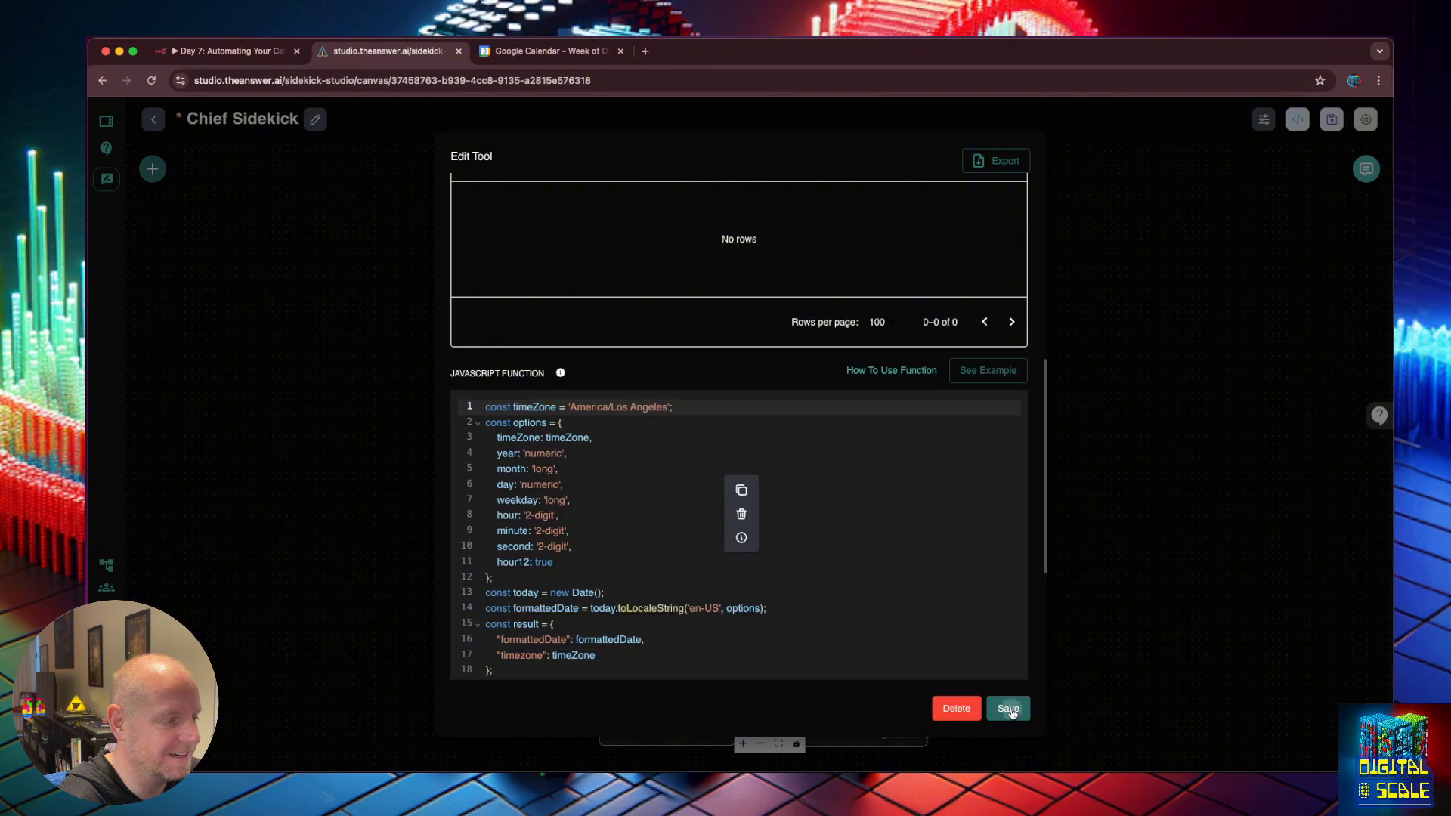
pyautogui.click(1331, 118)
pyautogui.click(1366, 168)
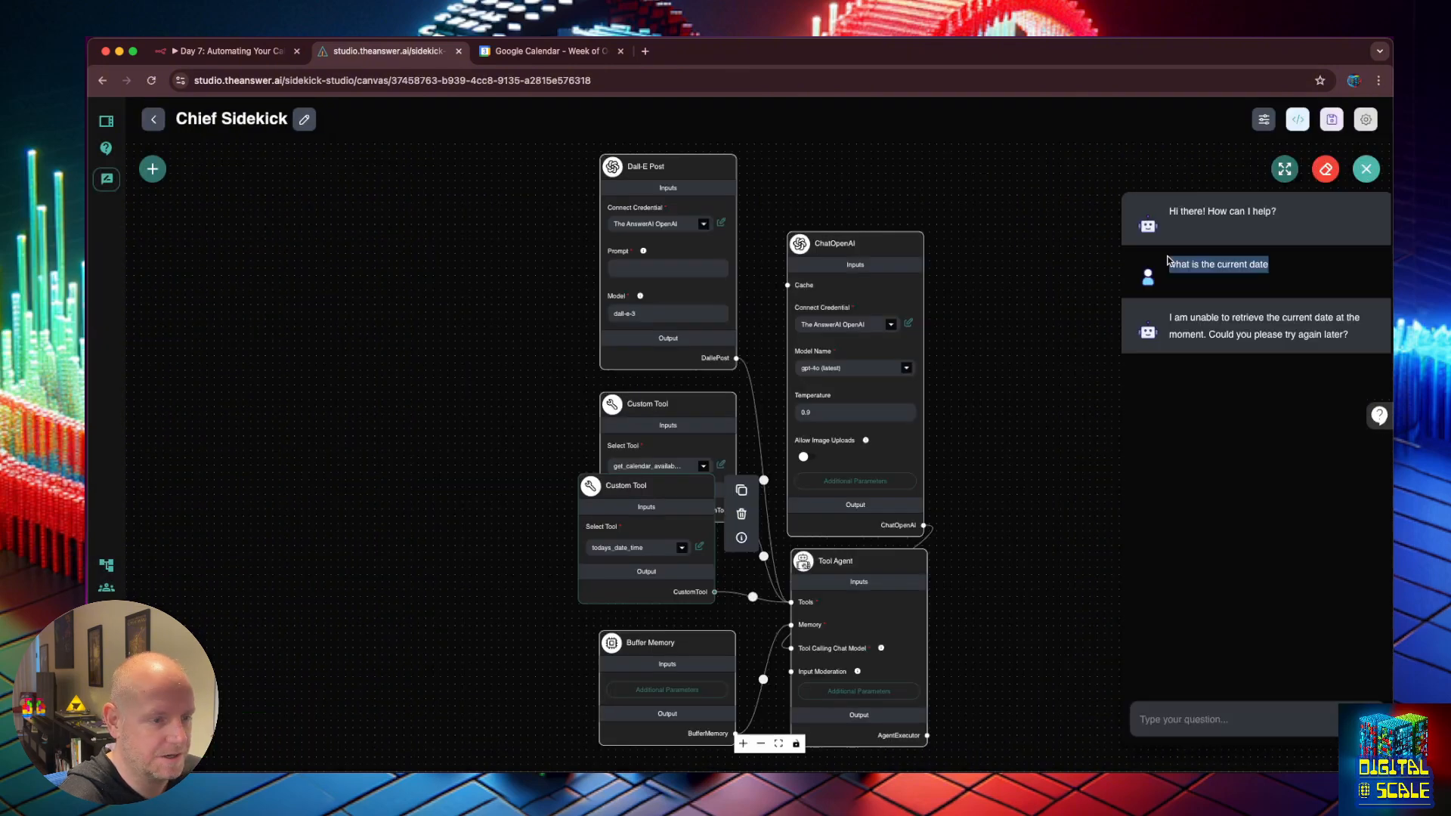
pyautogui.click(1254, 720)
pyautogui.press('super+v')
pyautogui.press('Return')
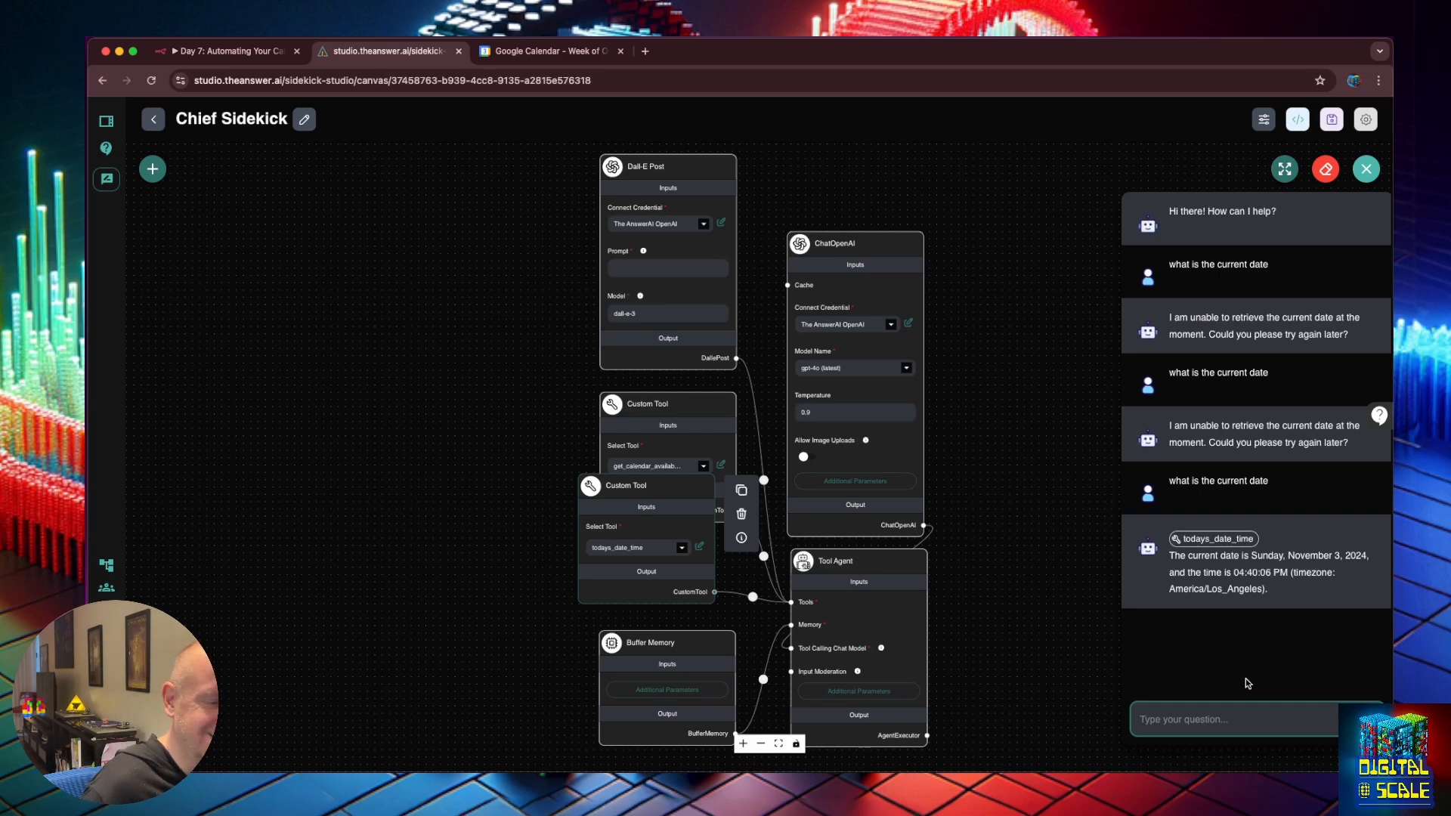
pyautogui.doubleClick(1234, 590)
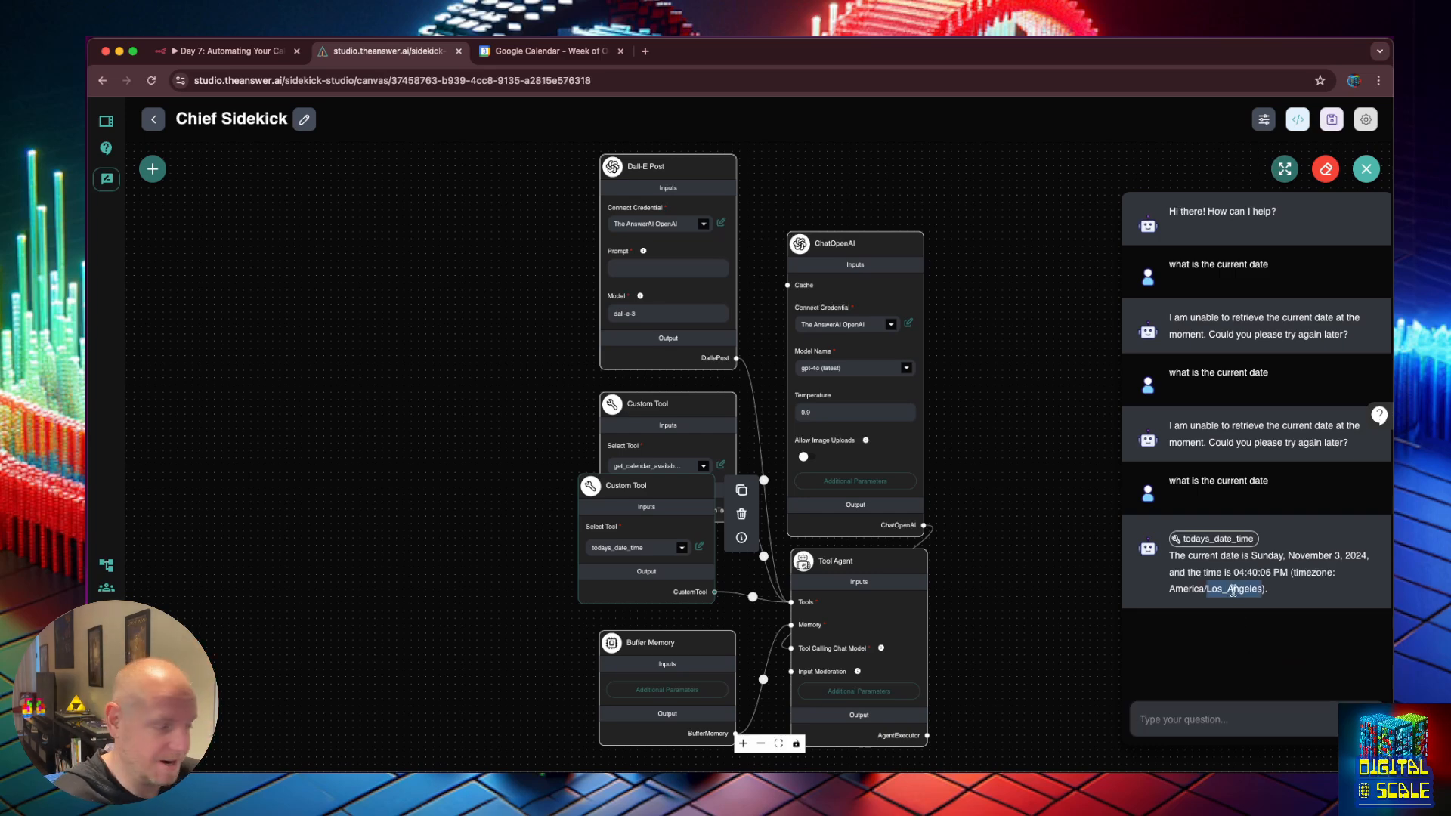
pyautogui.click(1189, 581)
pyautogui.moveTo(1262, 590); pyautogui.dragTo(1172, 598)
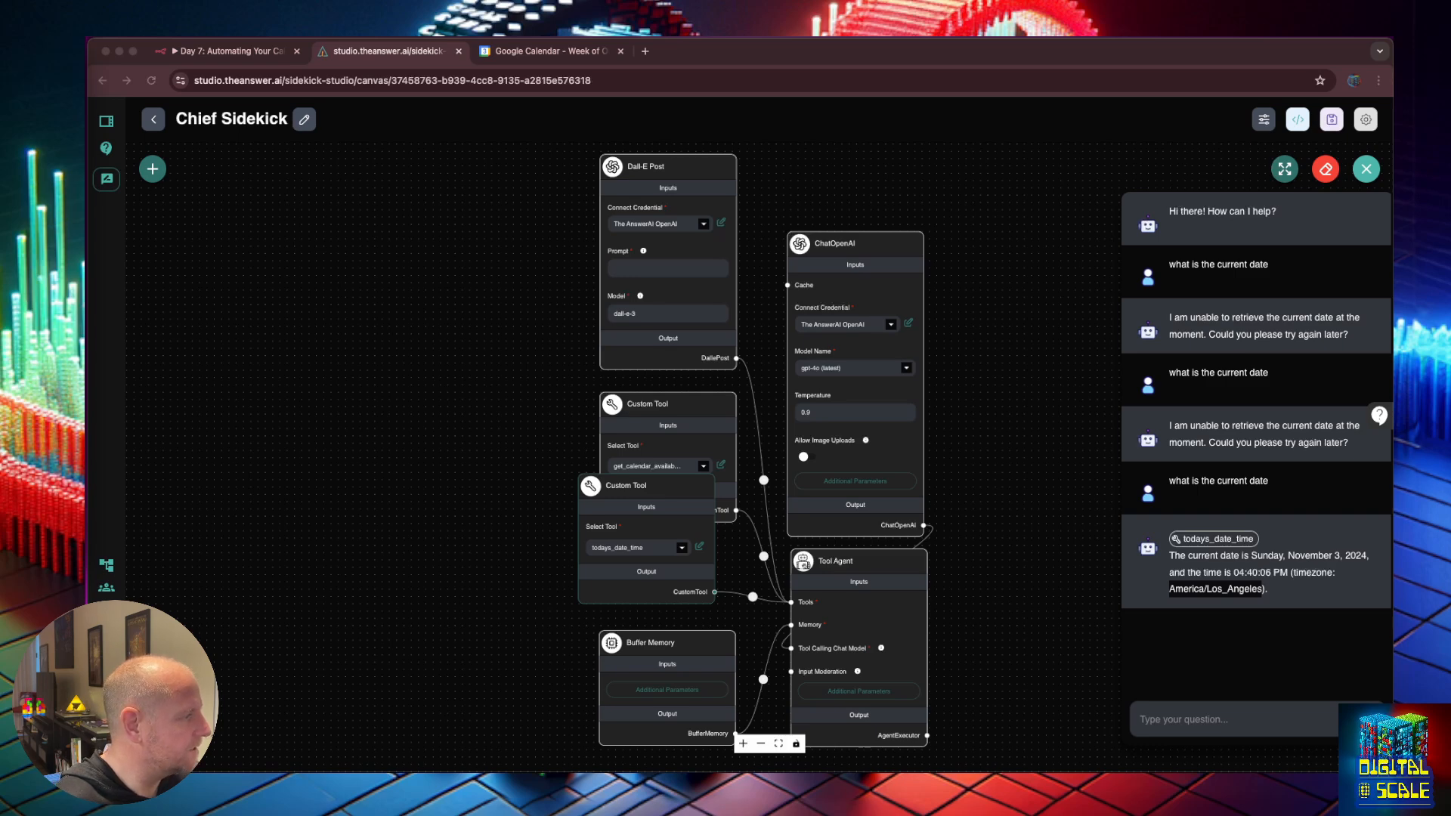
# Scroll Wikipedia's tz database list to America/Los_Angeles and select the America/La_Paz identifier.
pyautogui.moveTo(858, 304); pyautogui.dragTo(820, 298)
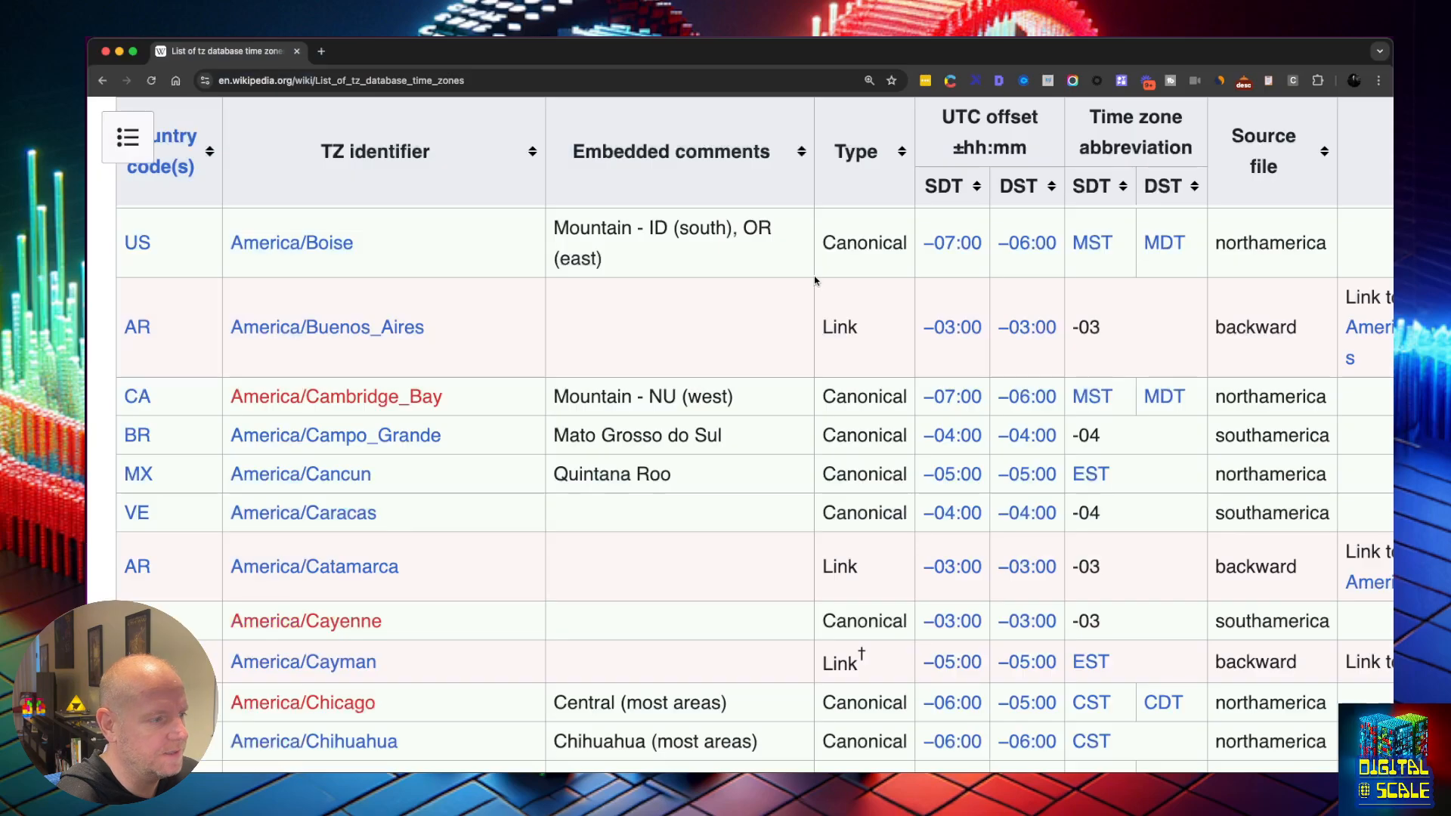
pyautogui.scroll(1, 832, 284)
pyautogui.scroll(10, 835, 378)
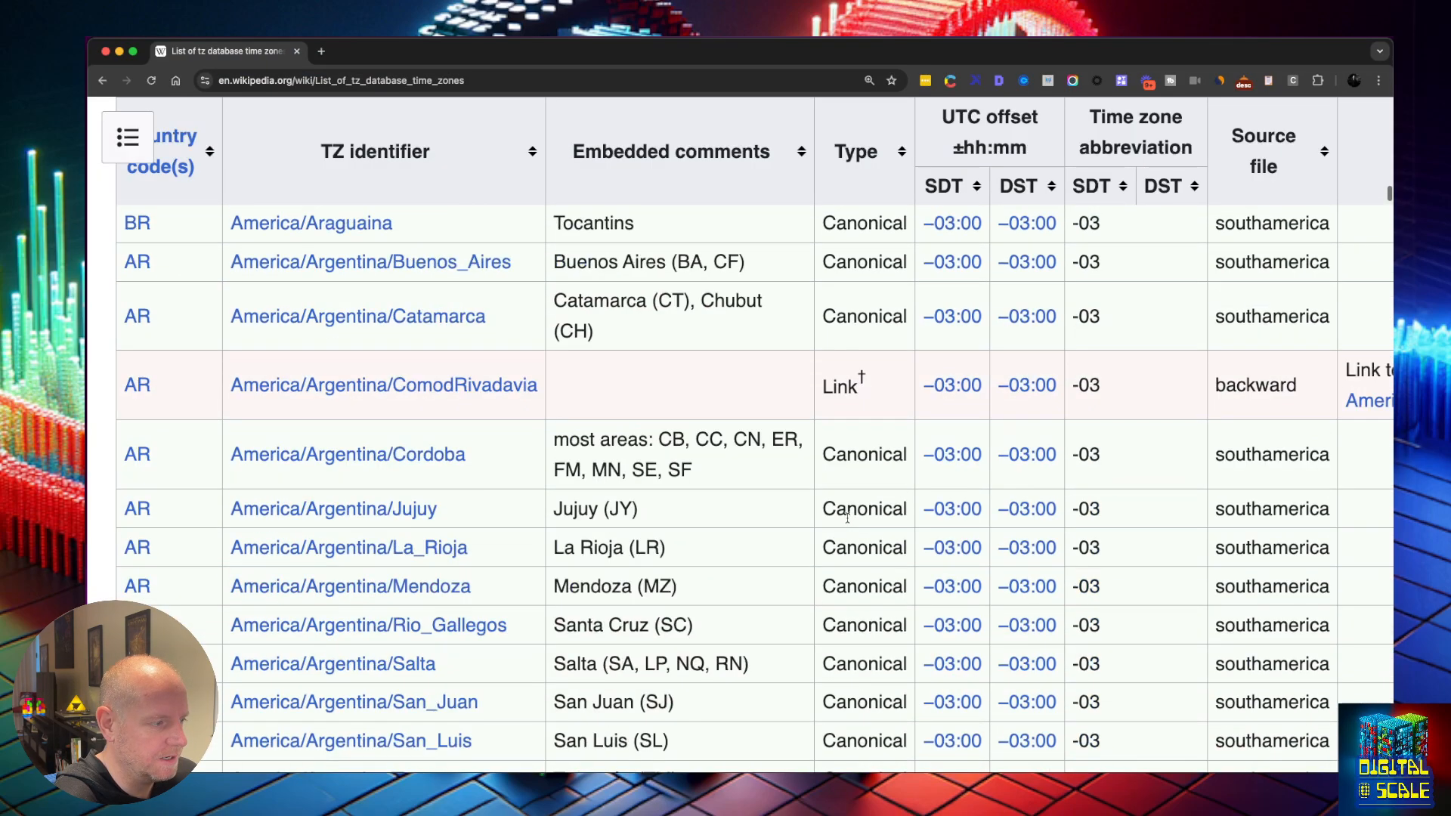
pyautogui.scroll(-15, 844, 511)
pyautogui.scroll(-15, 828, 466)
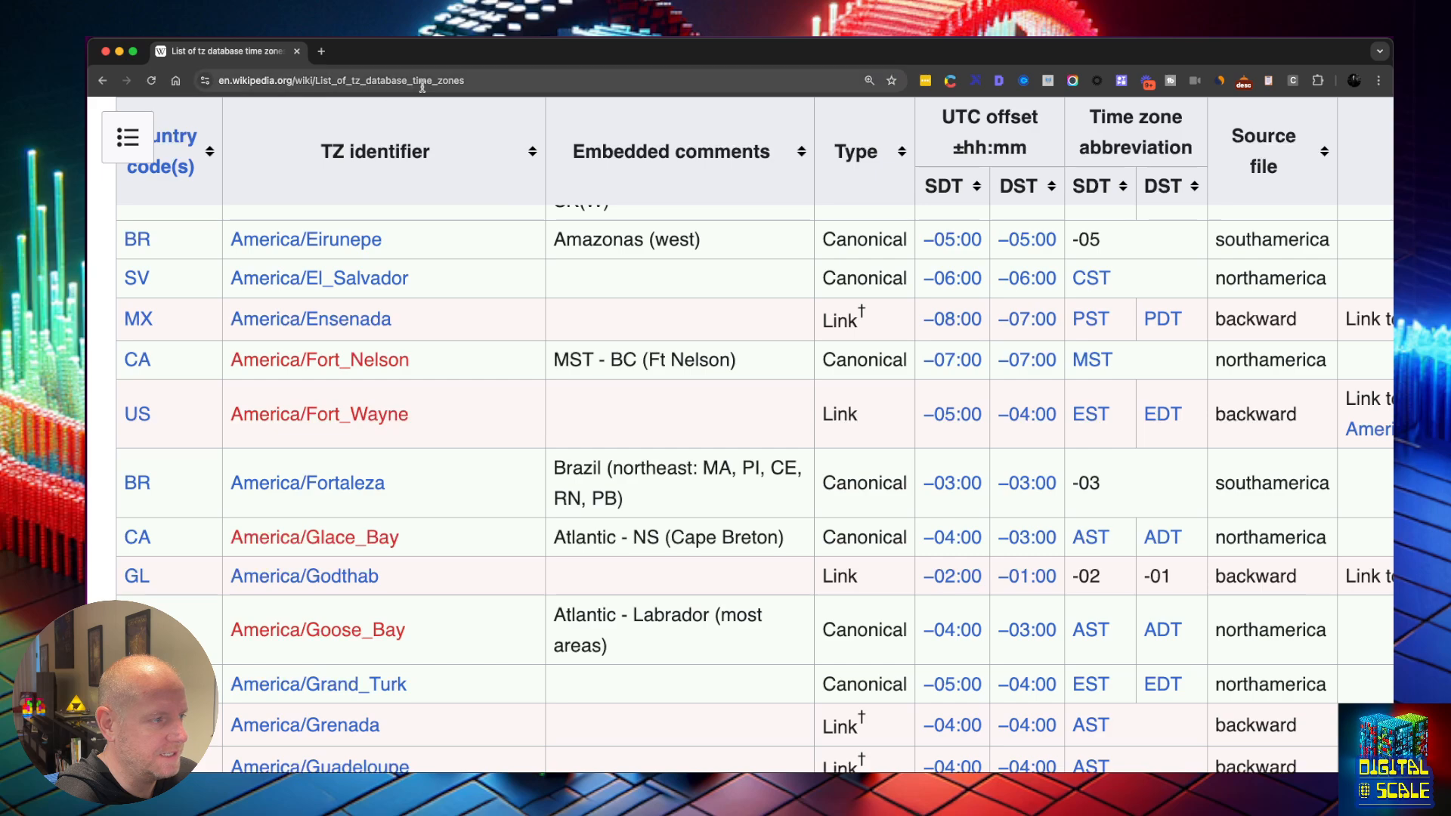
pyautogui.scroll(-1, 503, 235)
pyautogui.scroll(-10, 503, 235)
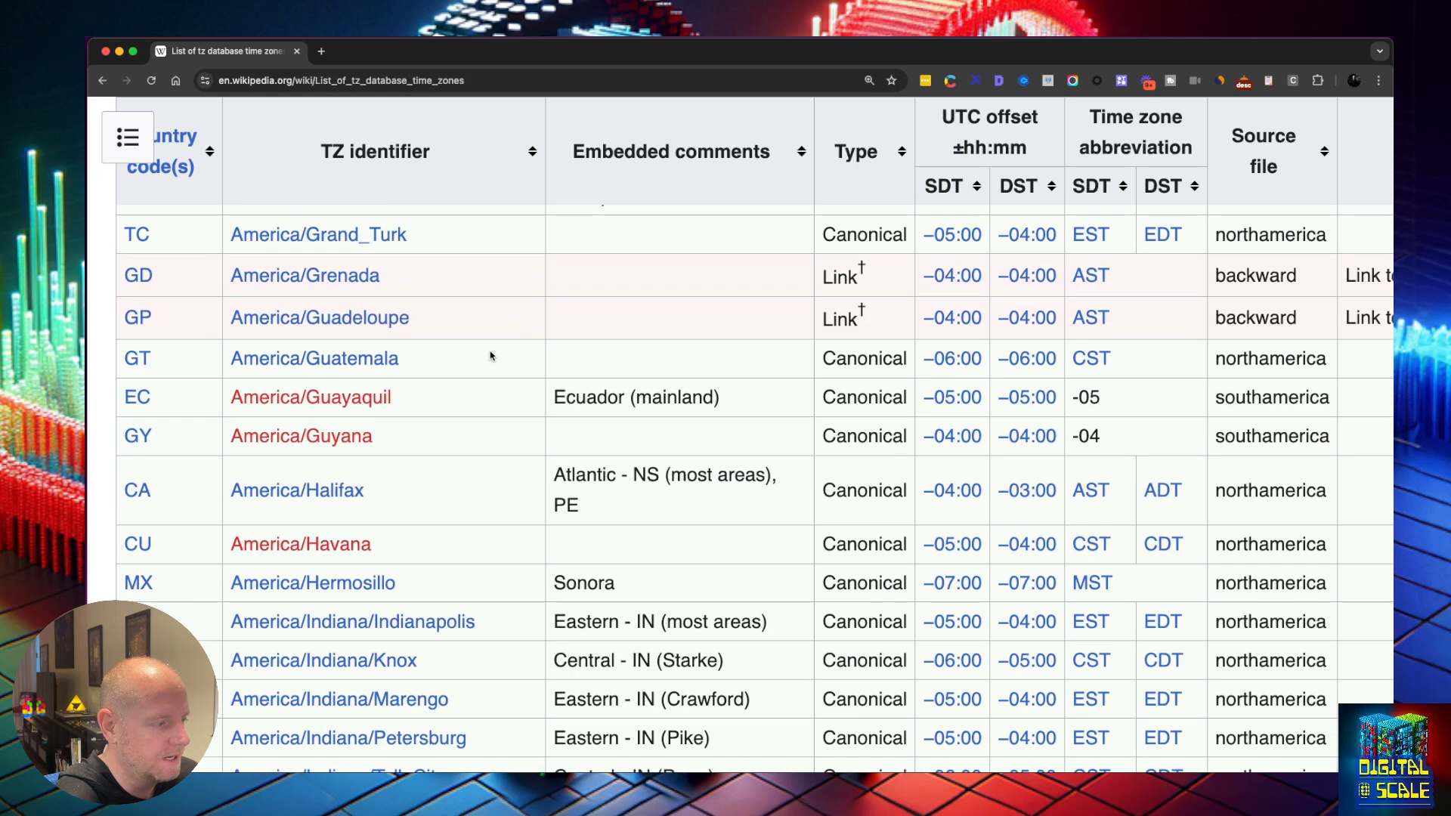
pyautogui.scroll(-5, 492, 357)
pyautogui.scroll(-15, 490, 356)
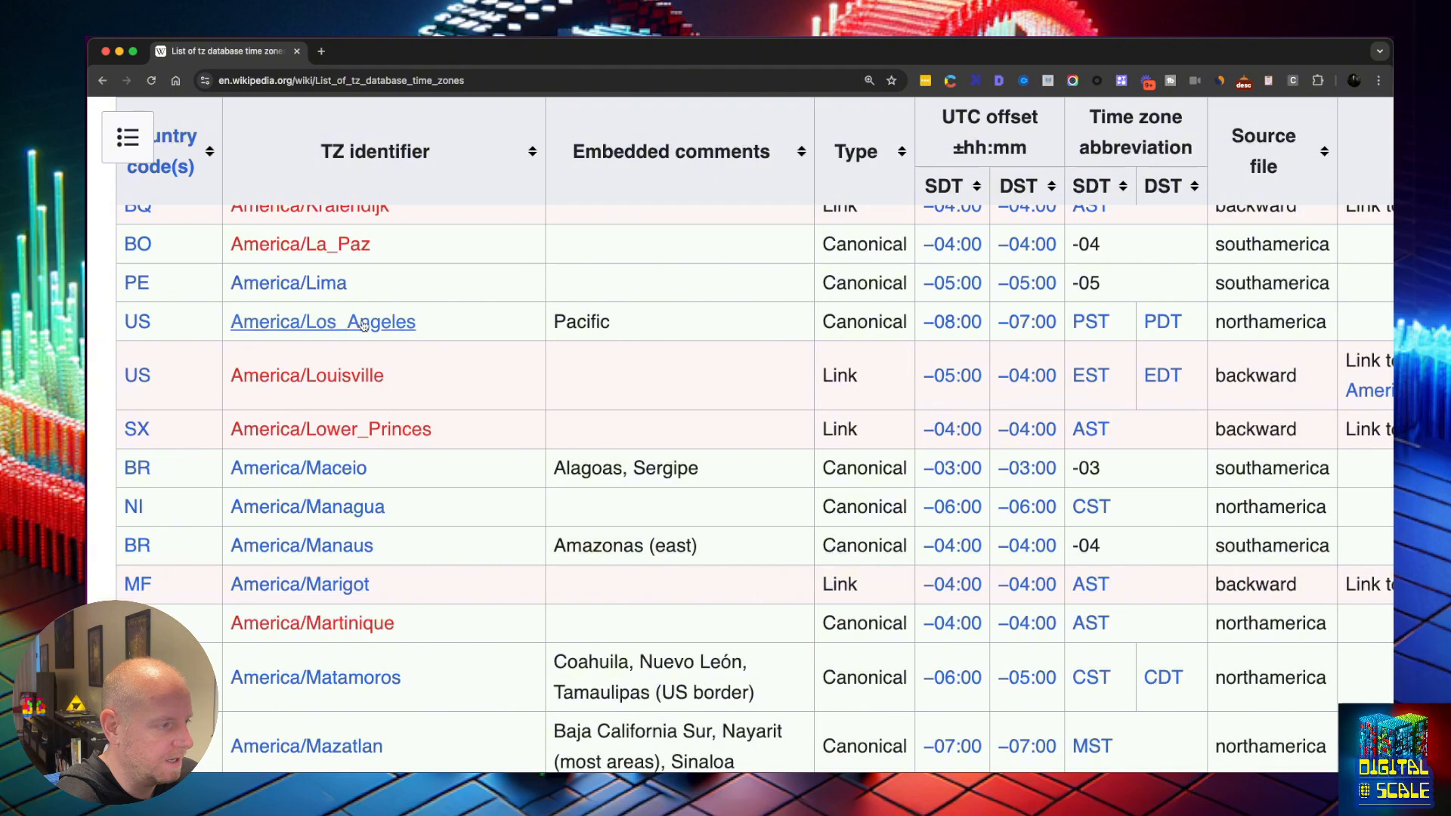
pyautogui.moveTo(378, 325)
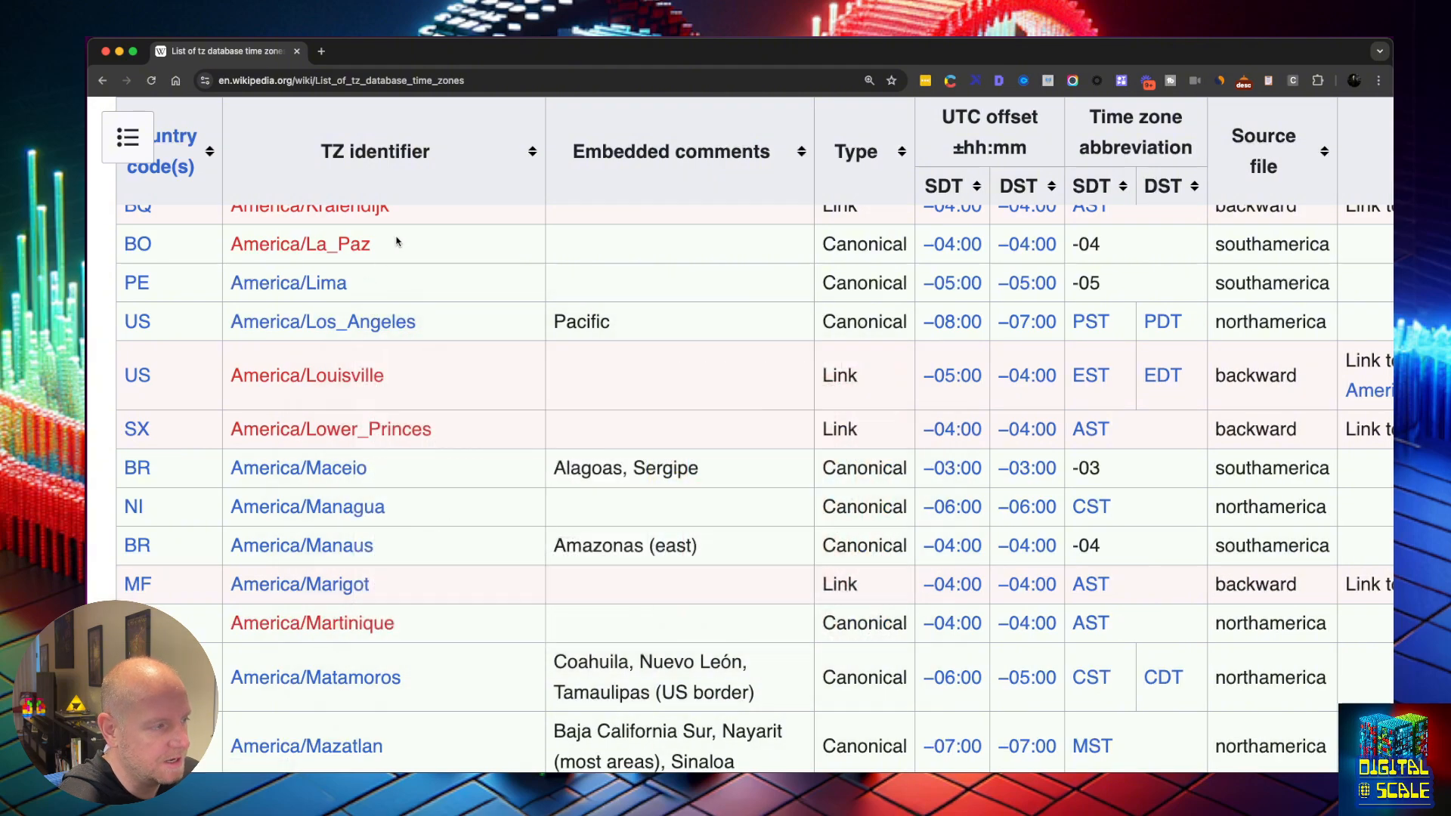
pyautogui.moveTo(430, 256); pyautogui.dragTo(229, 252)
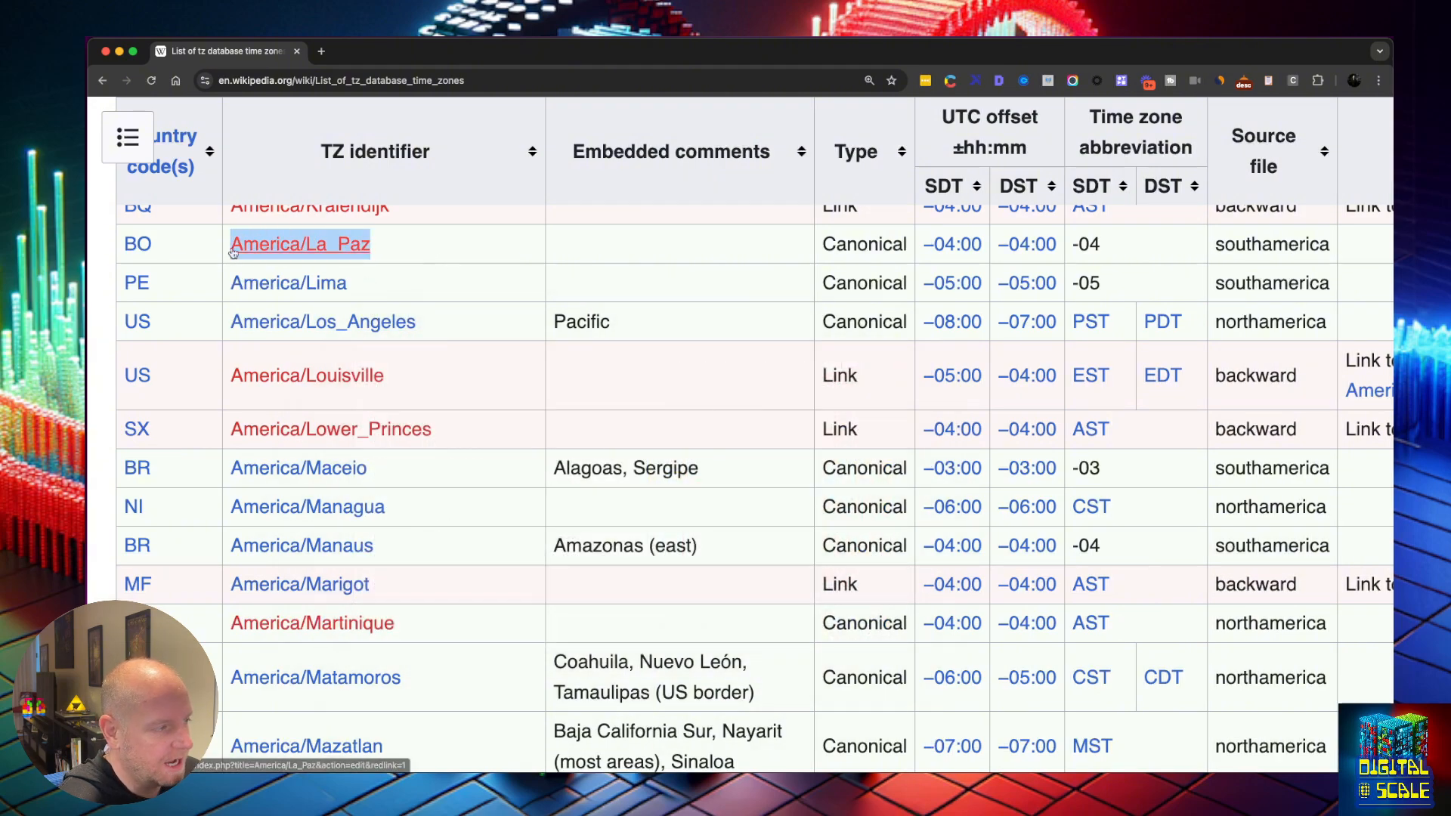
pyautogui.scroll(-1, 1013, 309)
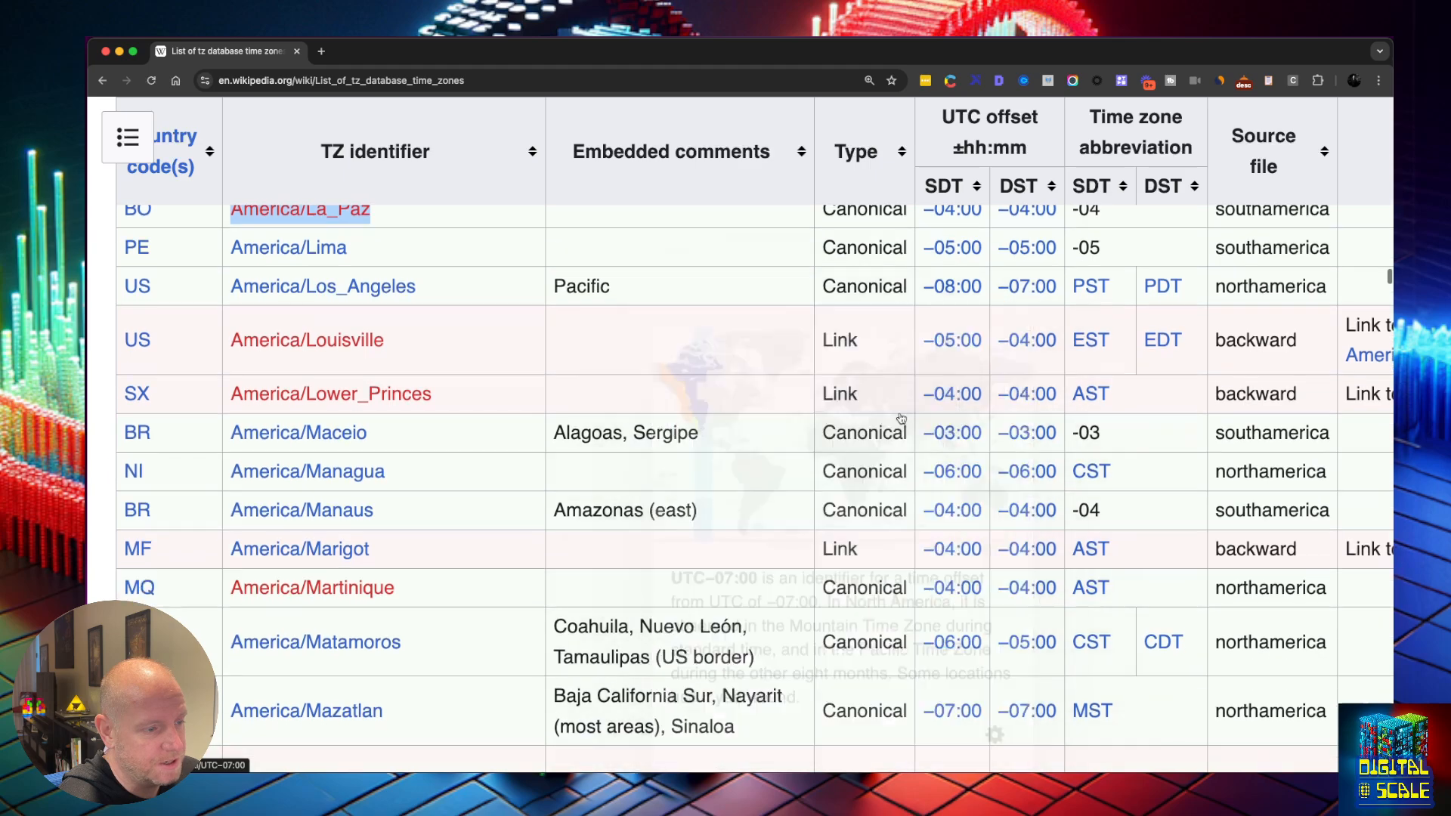
pyautogui.scroll(10, 907, 431)
pyautogui.scroll(20, 923, 451)
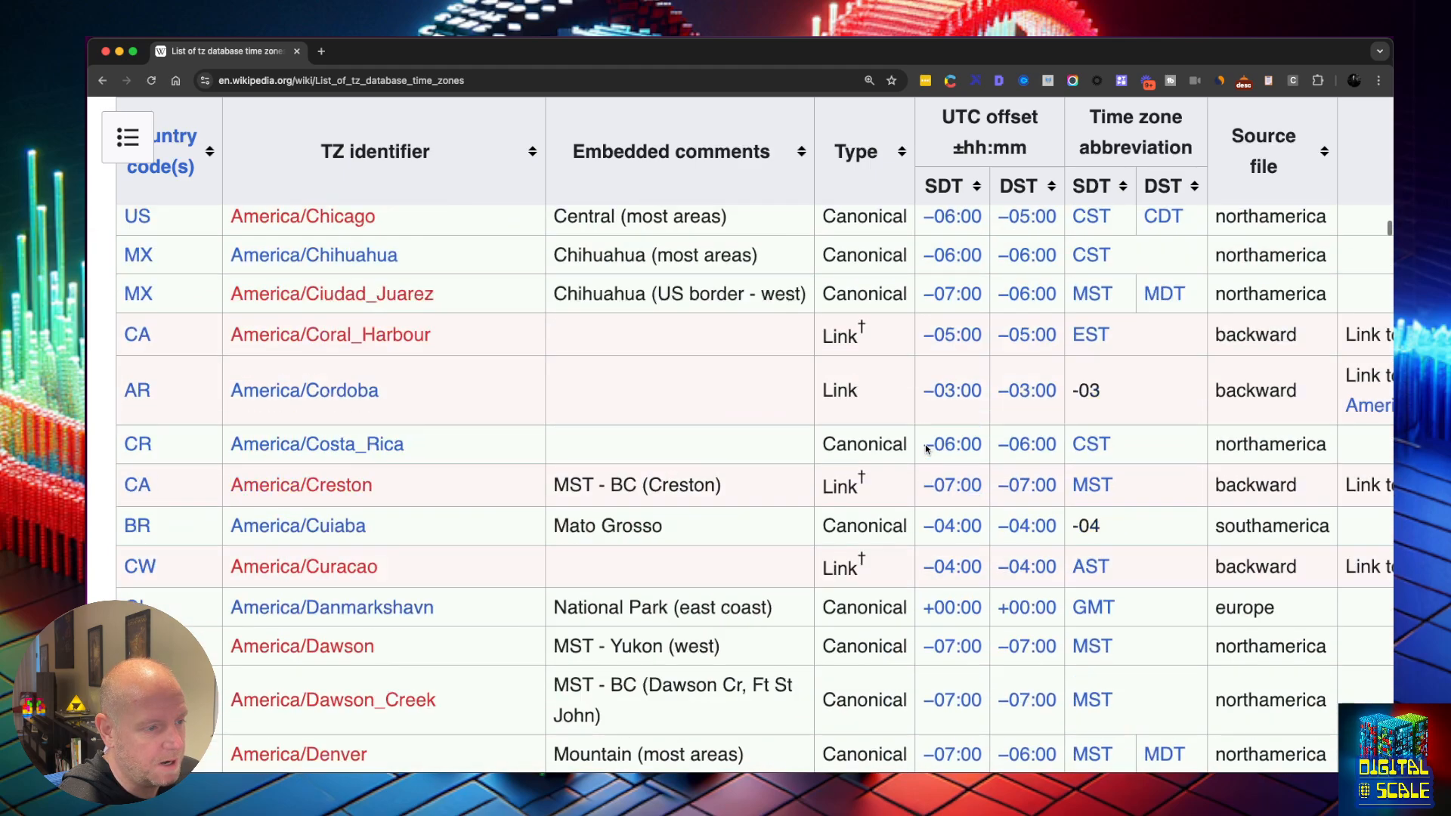
pyautogui.scroll(20, 928, 448)
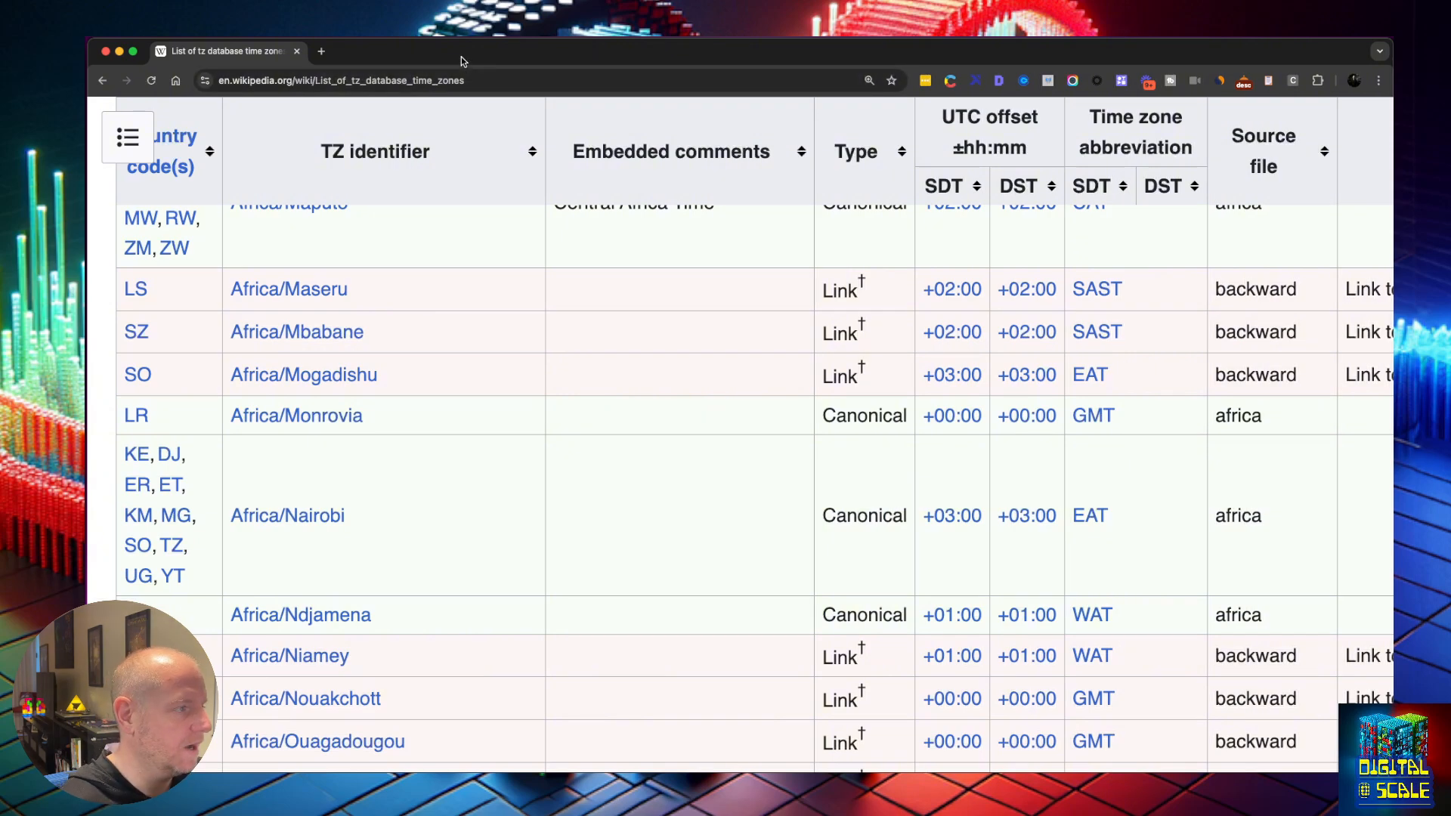
pyautogui.click(487, 84)
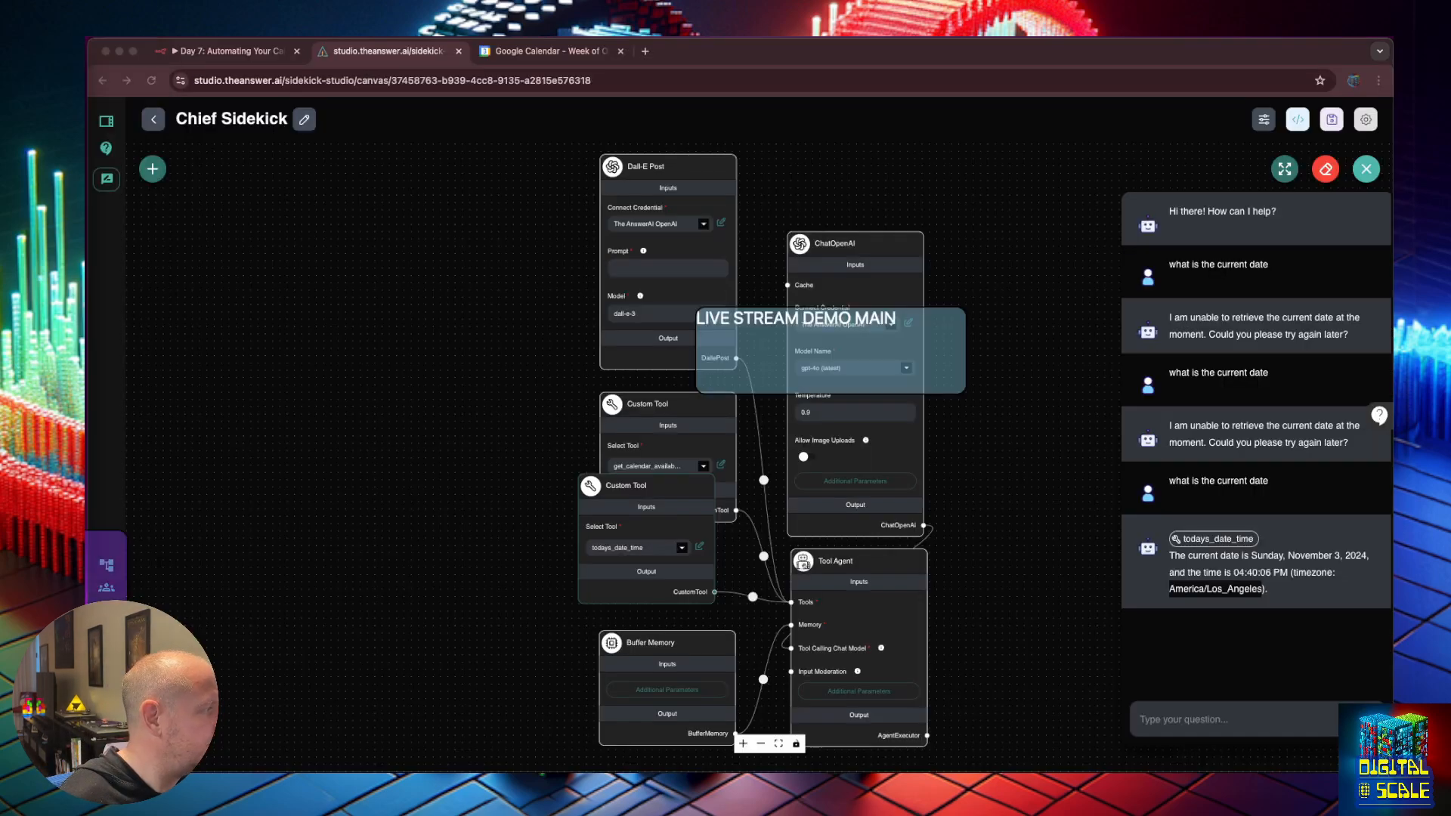
# Return to the studio, clear all test chat history, and reopen the chat showing only the greeting.
pyautogui.click(1300, 558)
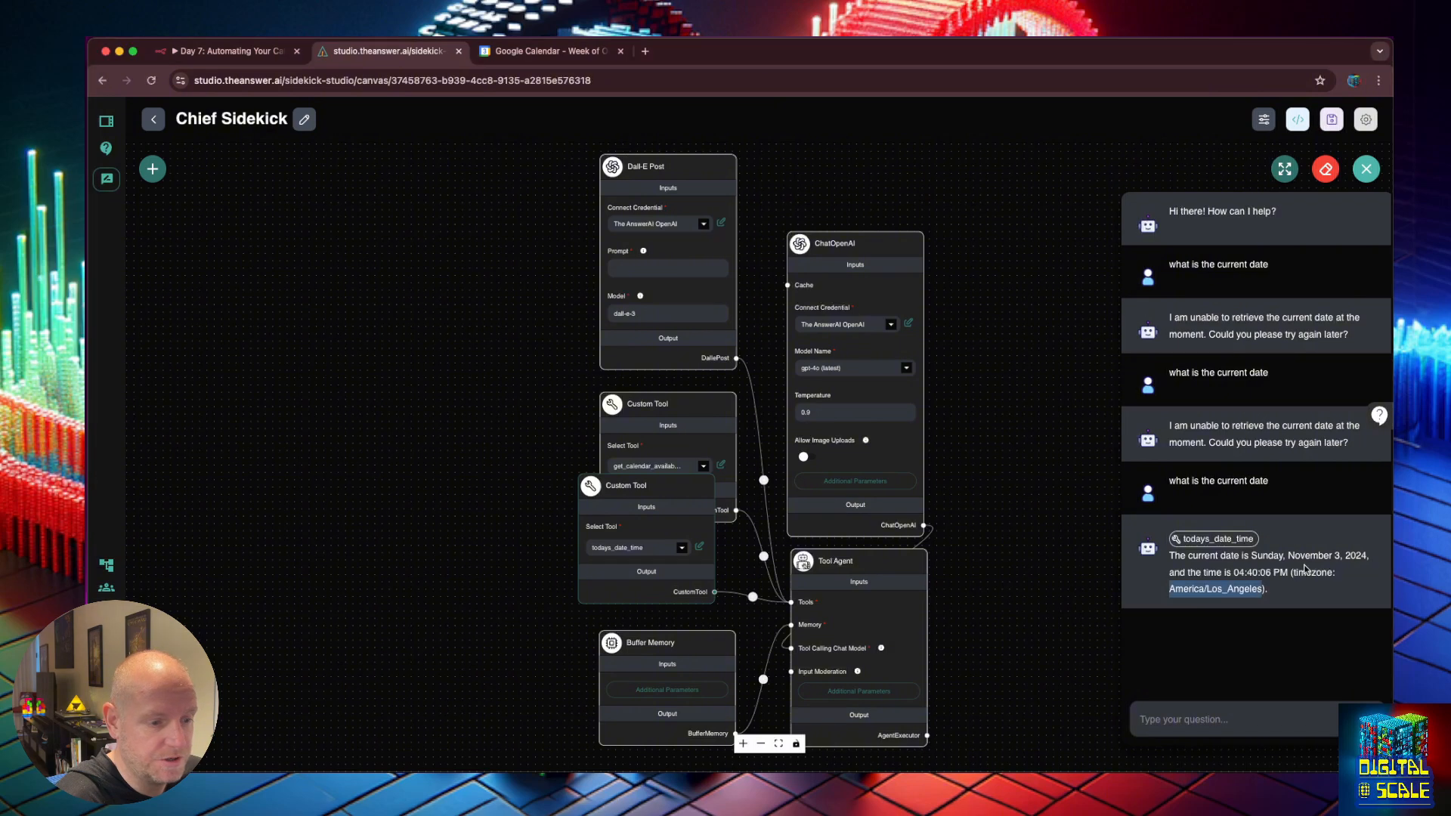
pyautogui.click(1304, 568)
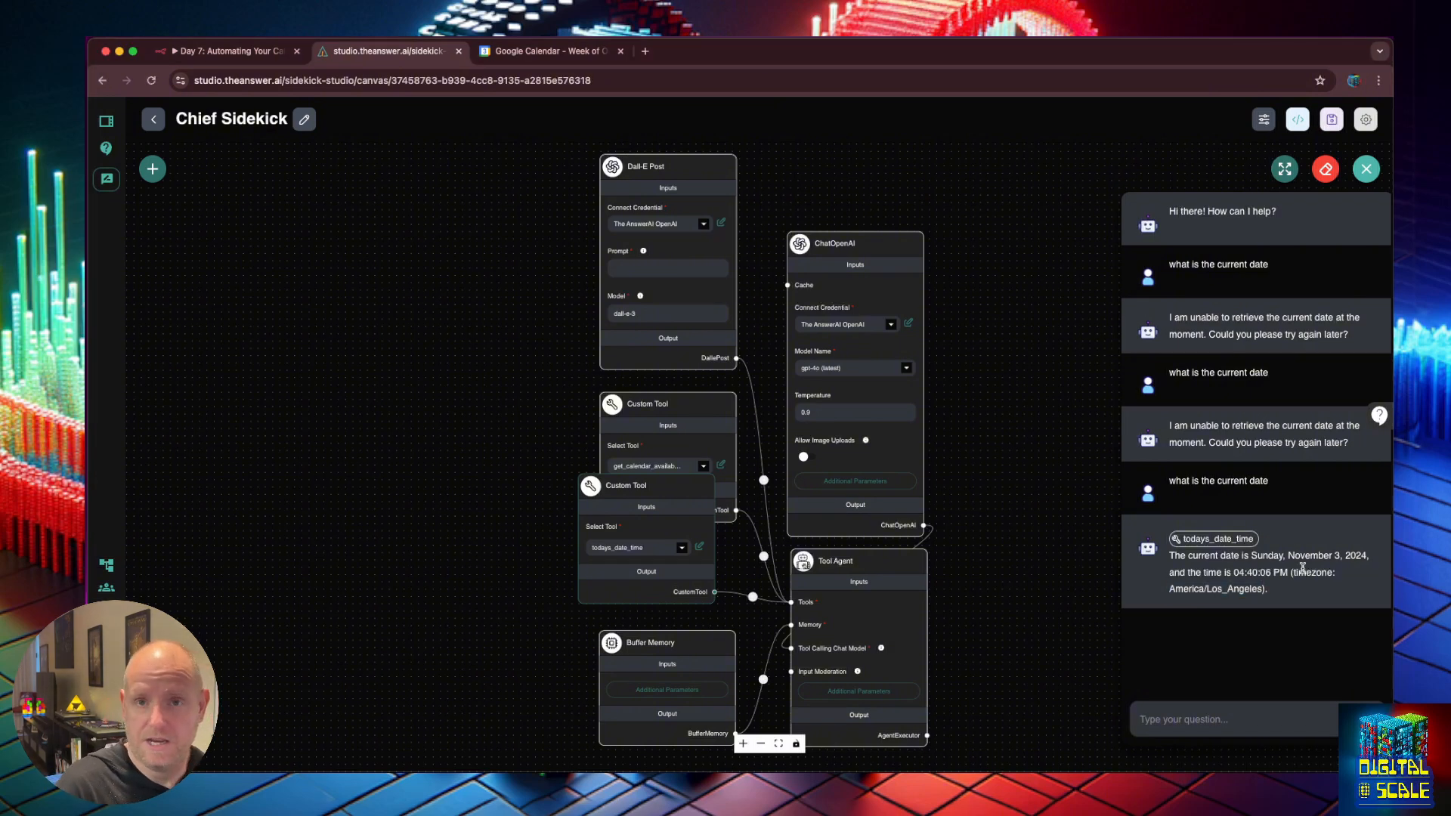
pyautogui.click(1320, 173)
pyautogui.click(860, 468)
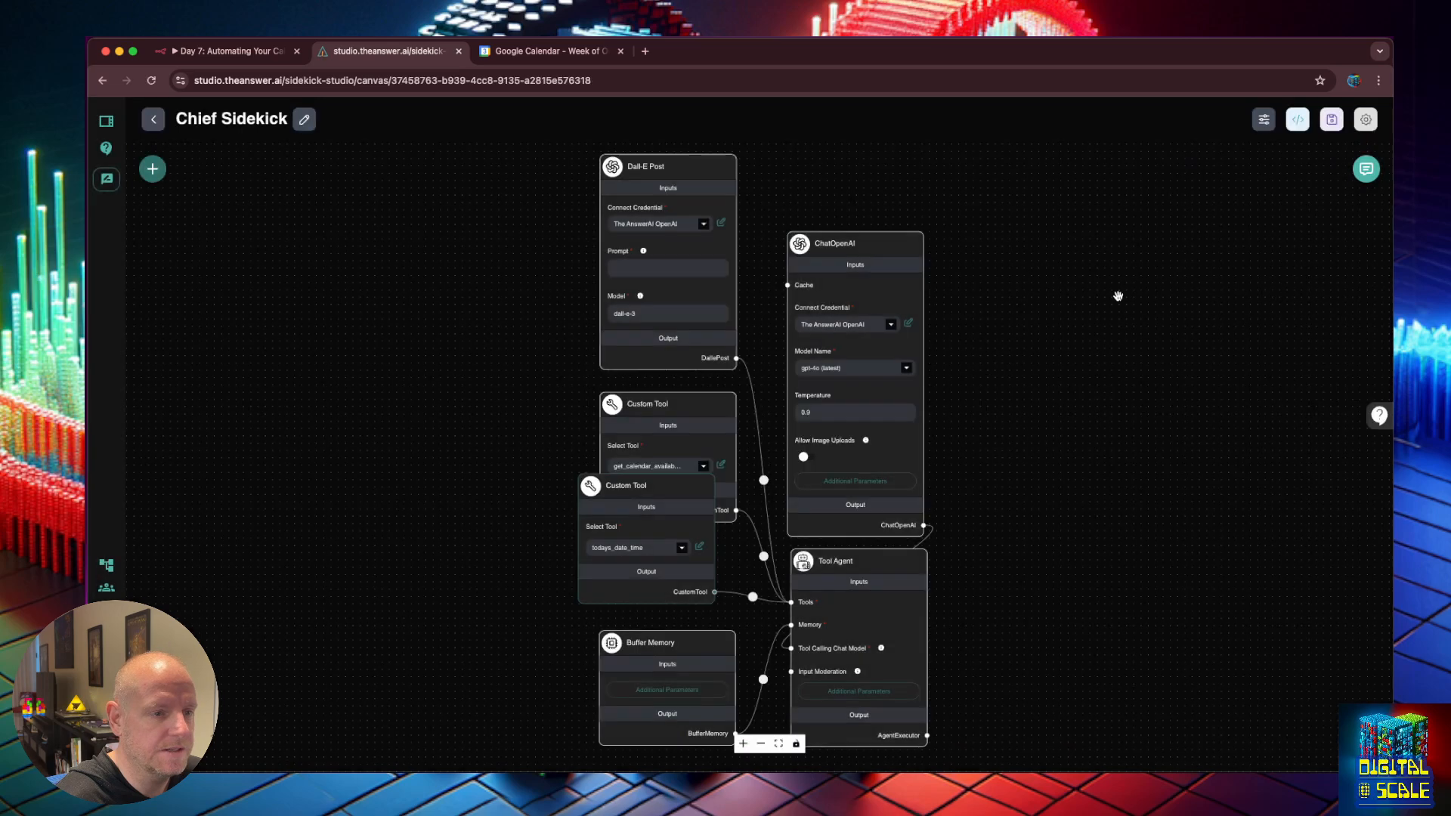
pyautogui.click(1360, 169)
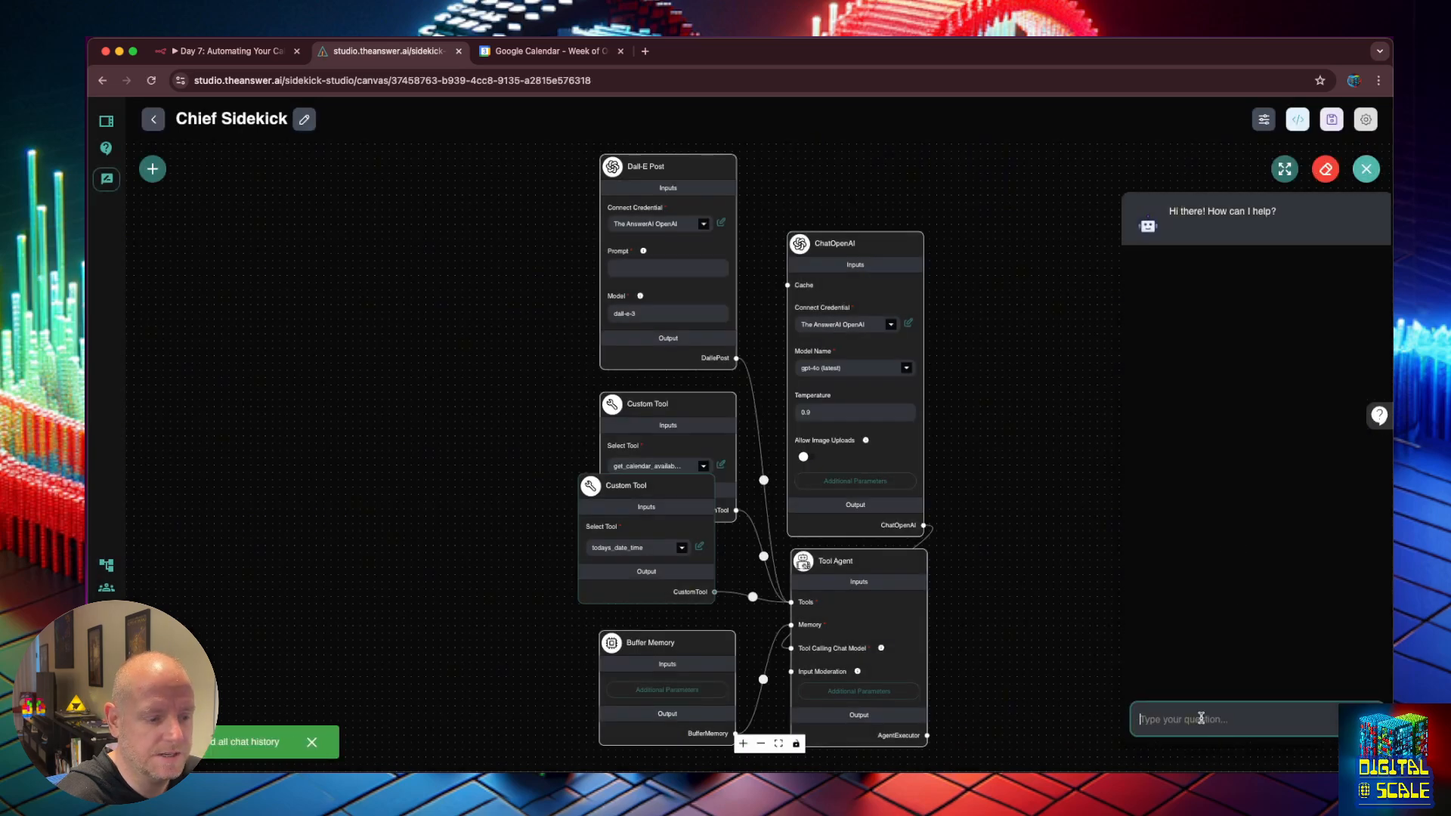
# Ask the sidekick 'check my upcoming calendar', then follow up with 'from today'.
pyautogui.write('check m')
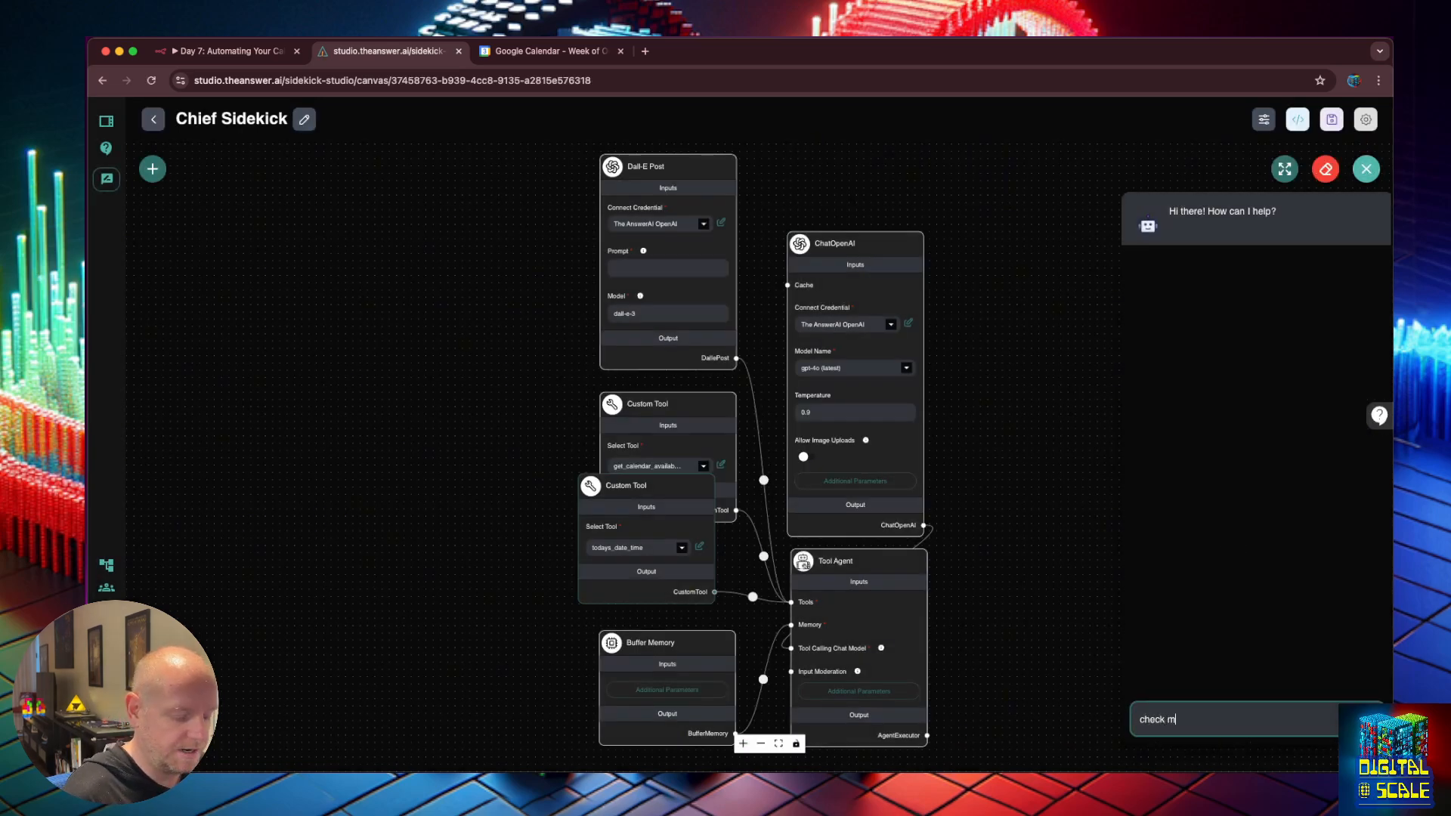
pyautogui.write('y upcomin')
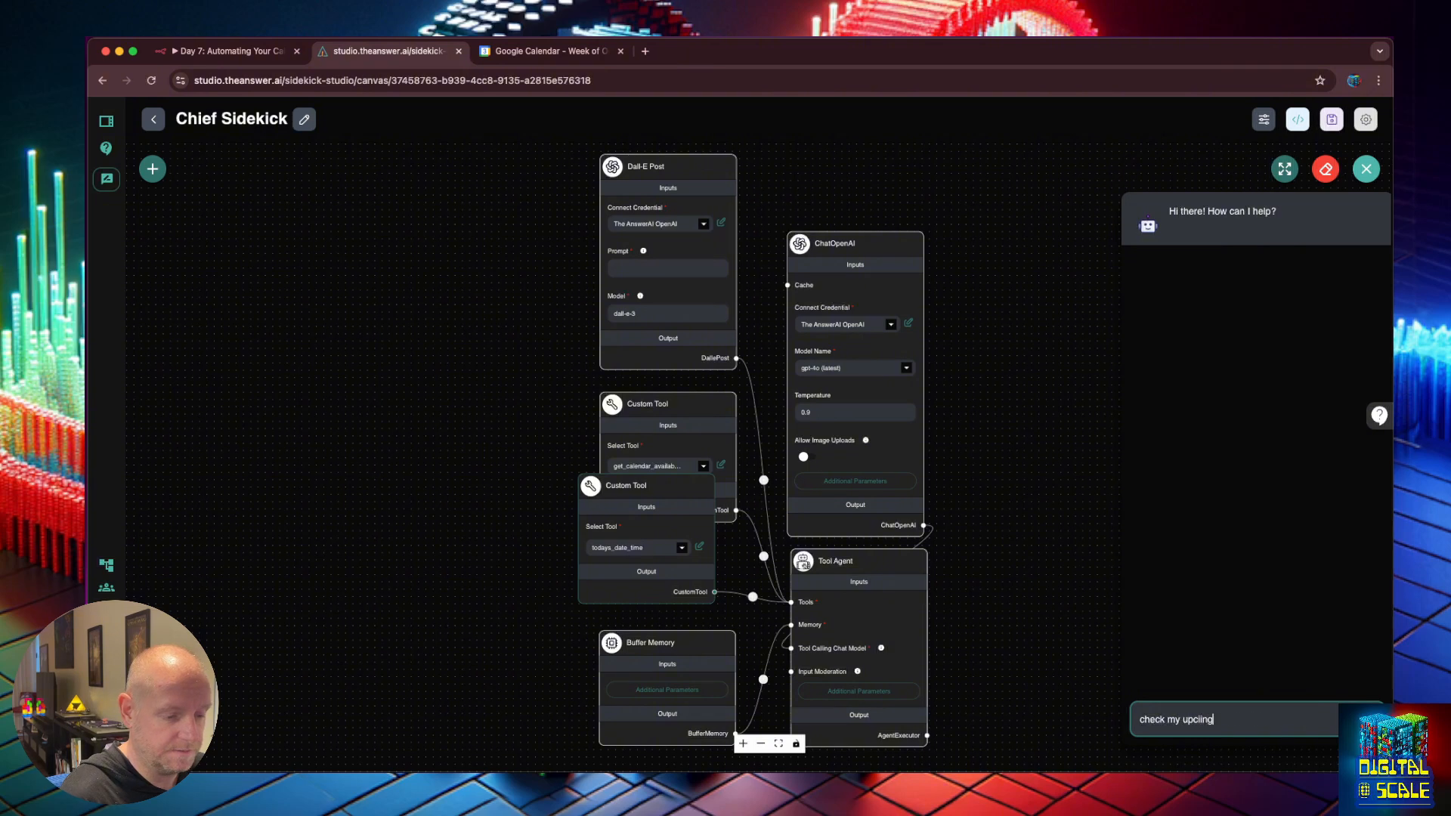
pyautogui.write('g calendar')
pyautogui.press('Return')
pyautogui.write('from ')
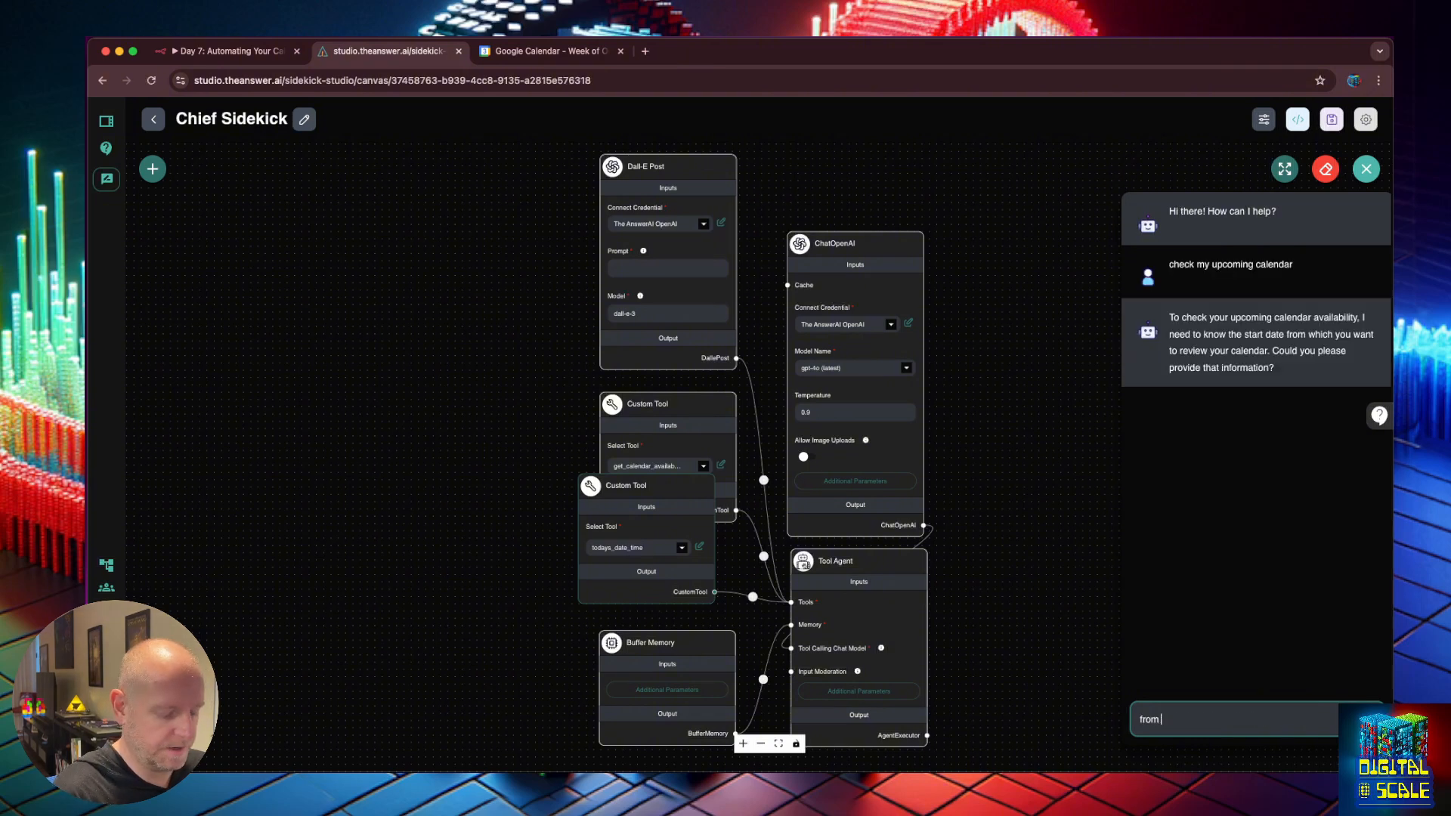
pyautogui.write('today')
pyautogui.press('Return')
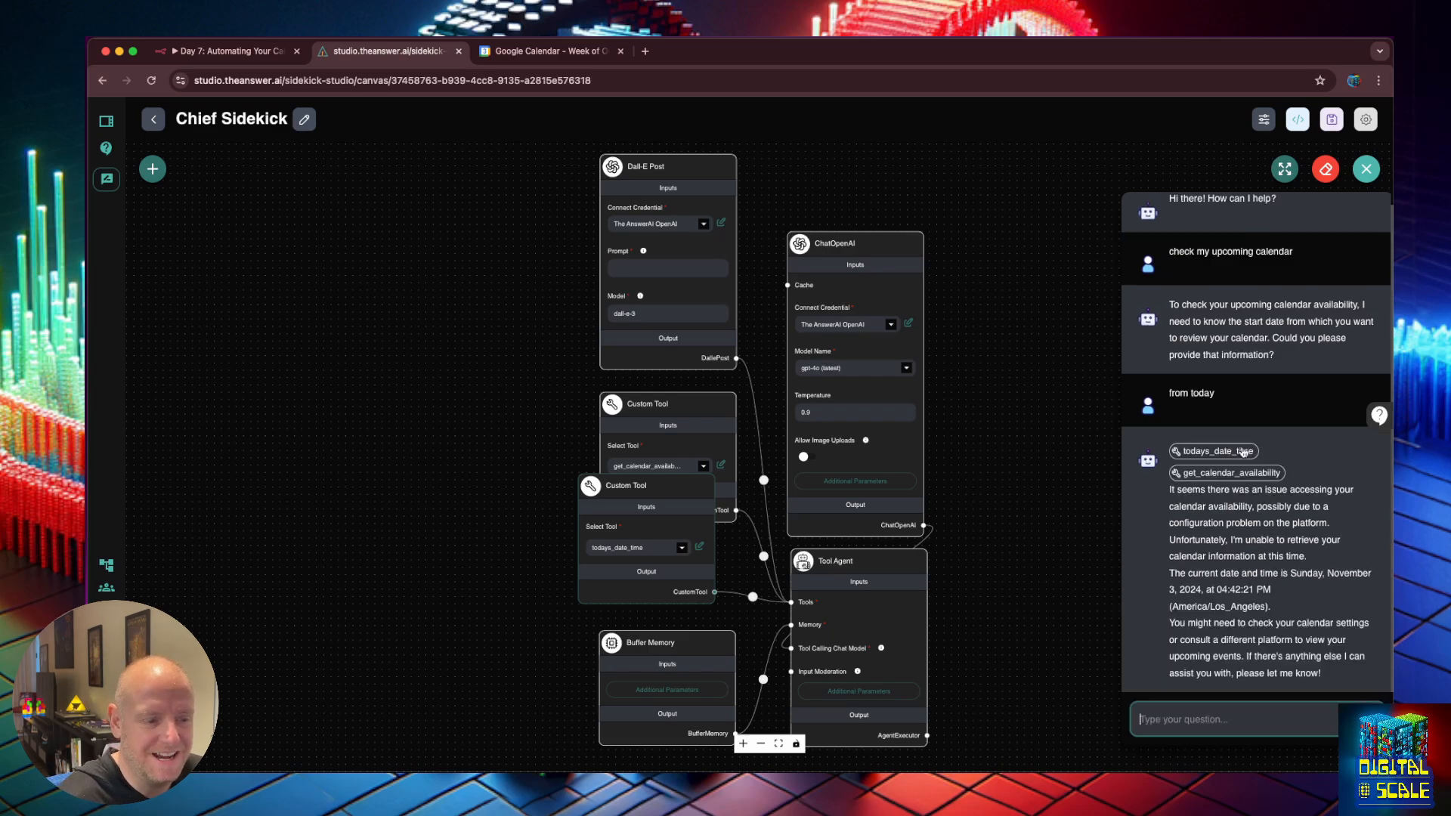
# Inspect both tool calls, spotting the calendar webhook's 404, and drag todays_date_time clear.
pyautogui.click(1243, 452)
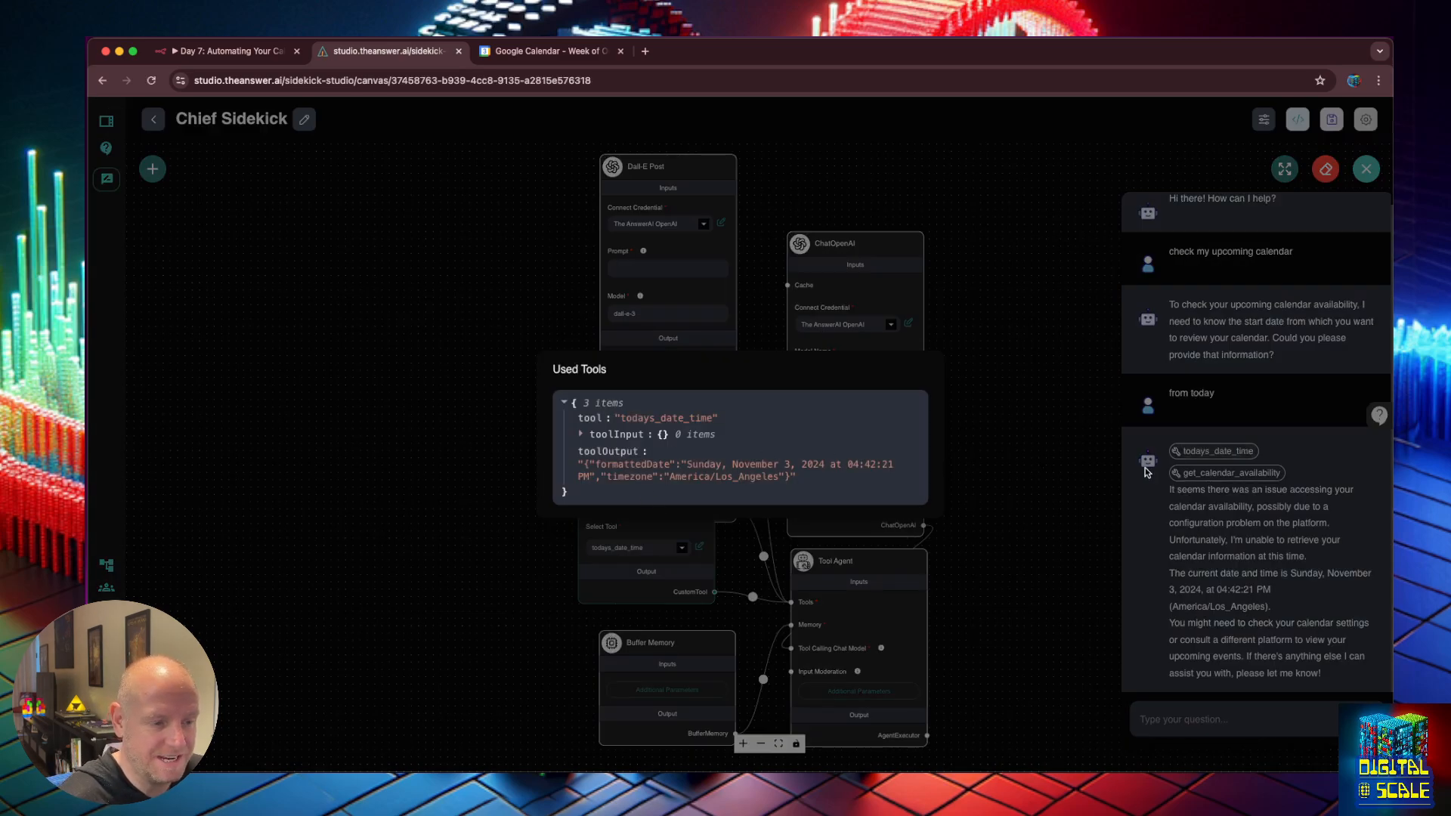
pyautogui.click(1232, 461)
pyautogui.click(1232, 473)
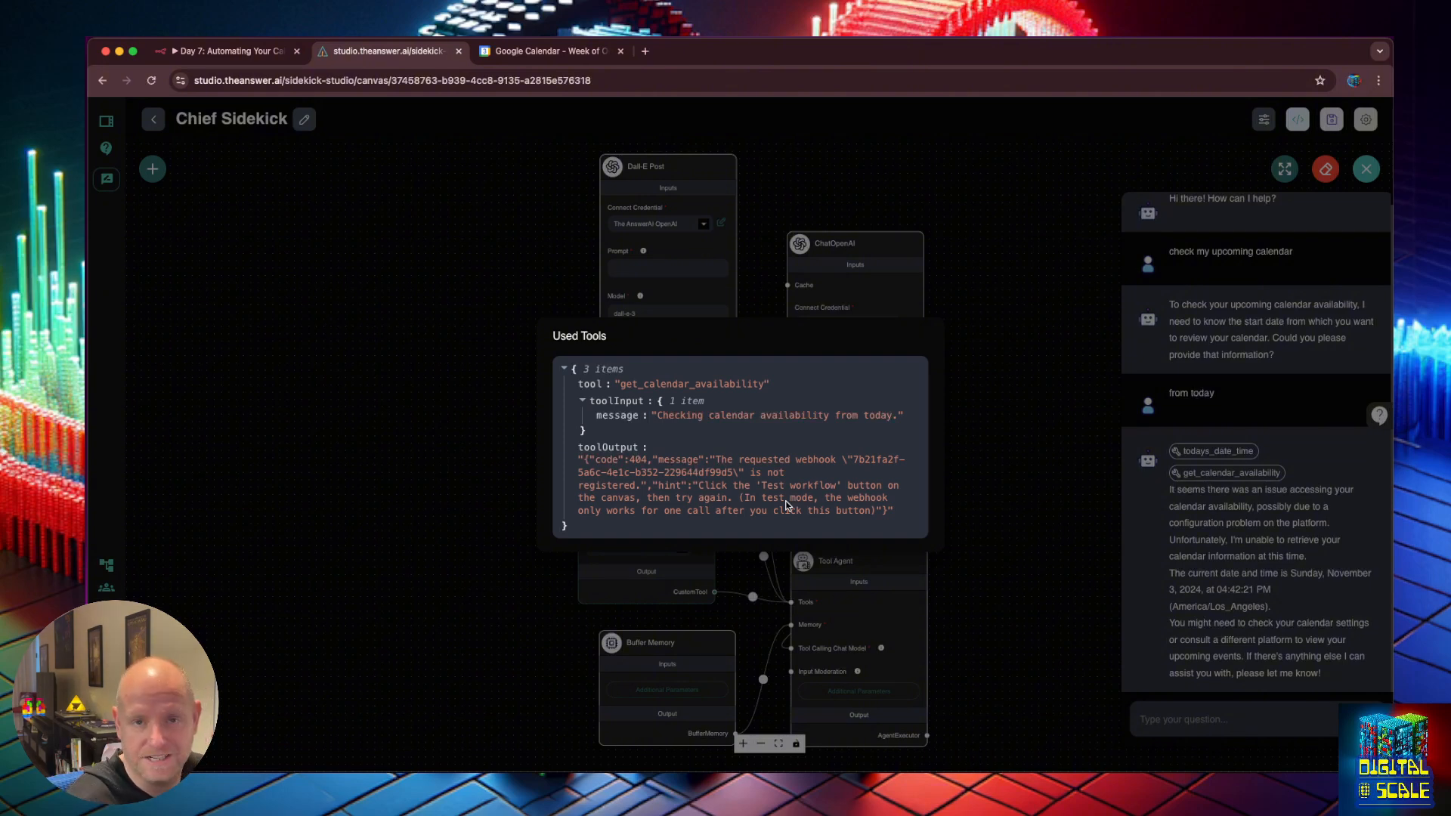
pyautogui.click(999, 429)
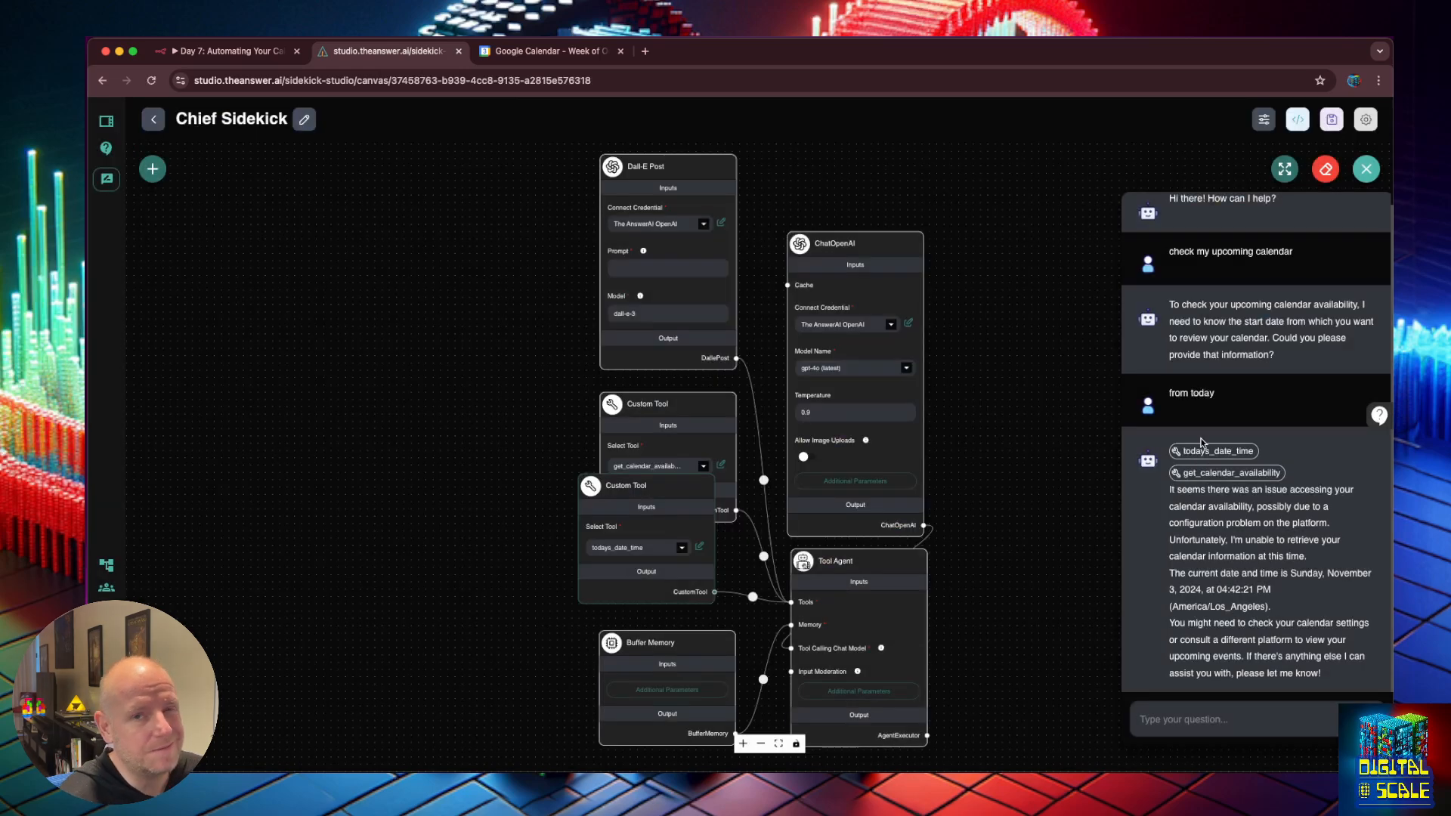
pyautogui.moveTo(656, 501); pyautogui.dragTo(676, 546)
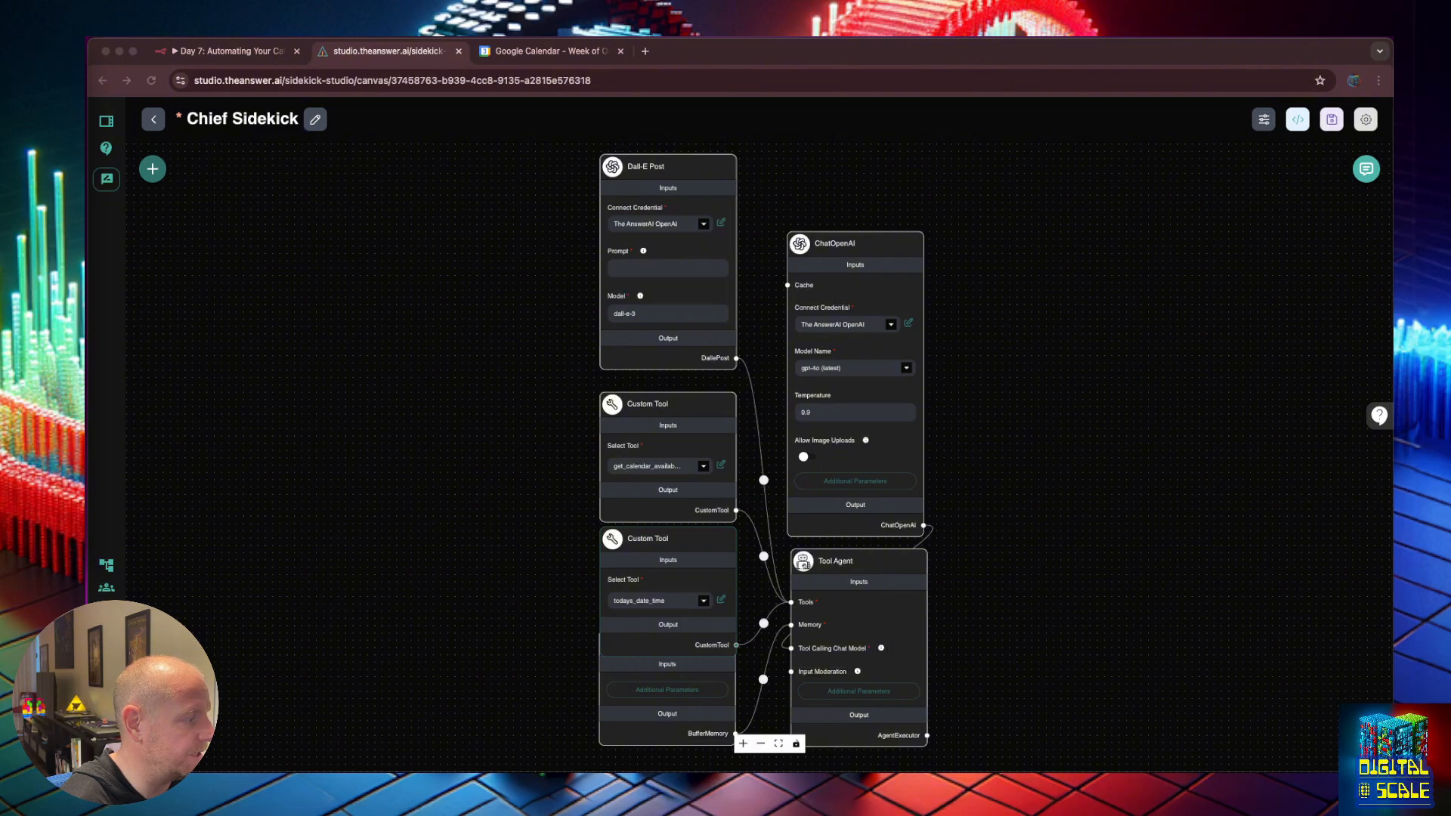
# Replace the calendar tool's message input with a string property named startDate.
pyautogui.click(722, 465)
pyautogui.scroll(-4, 665, 431)
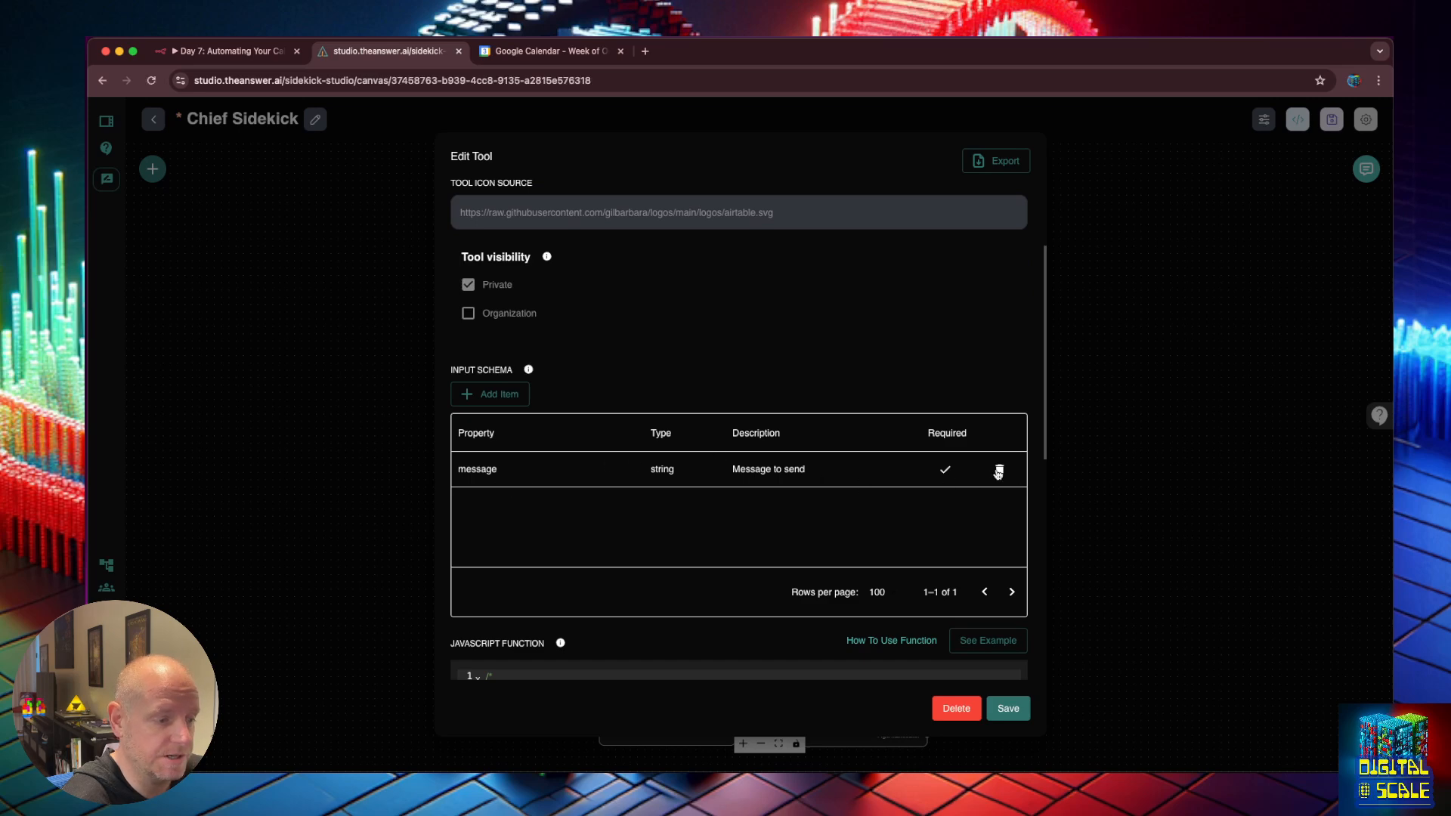
pyautogui.click(999, 470)
pyautogui.click(490, 394)
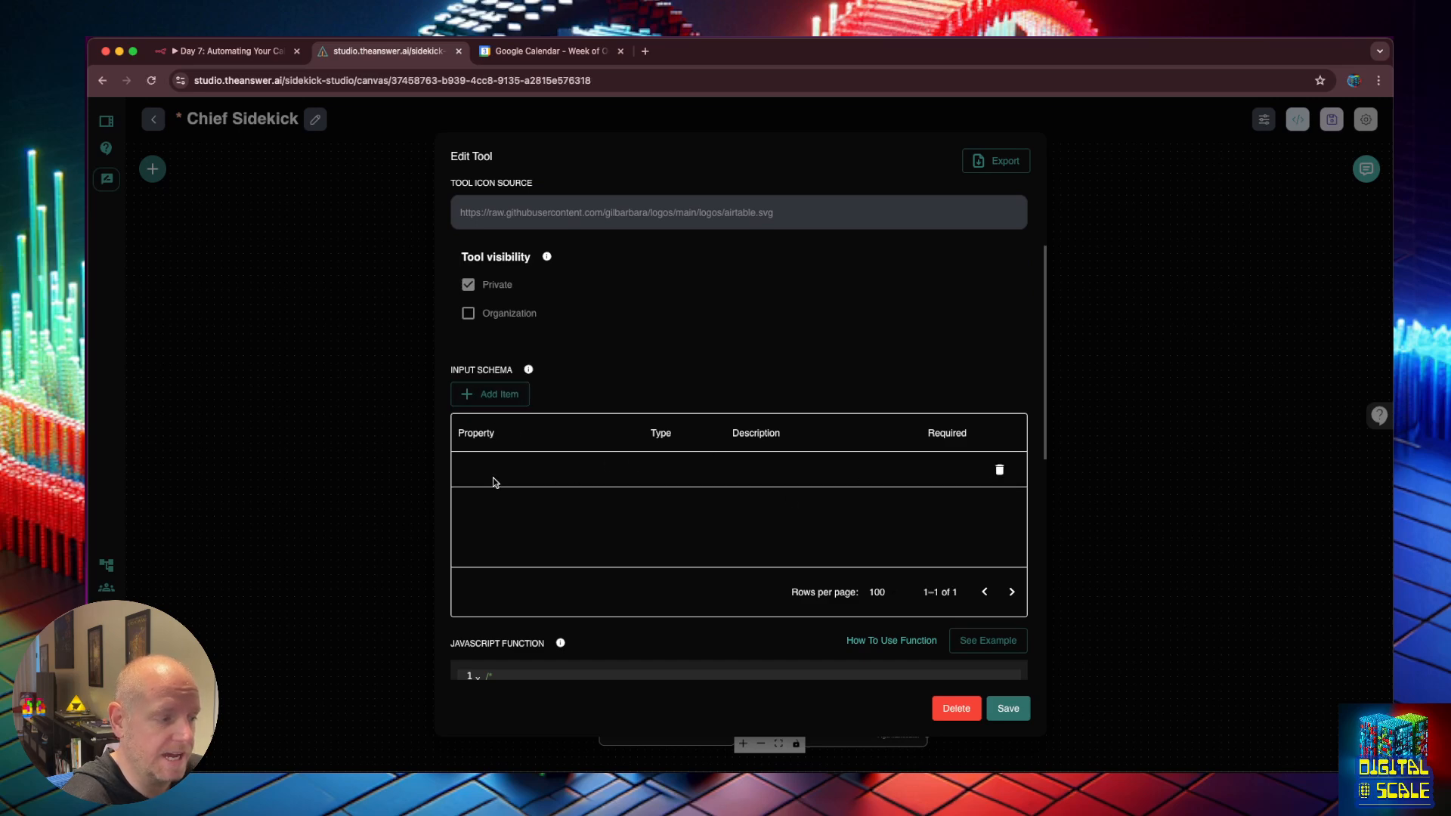
pyautogui.click(492, 481)
pyautogui.doubleClick(496, 470)
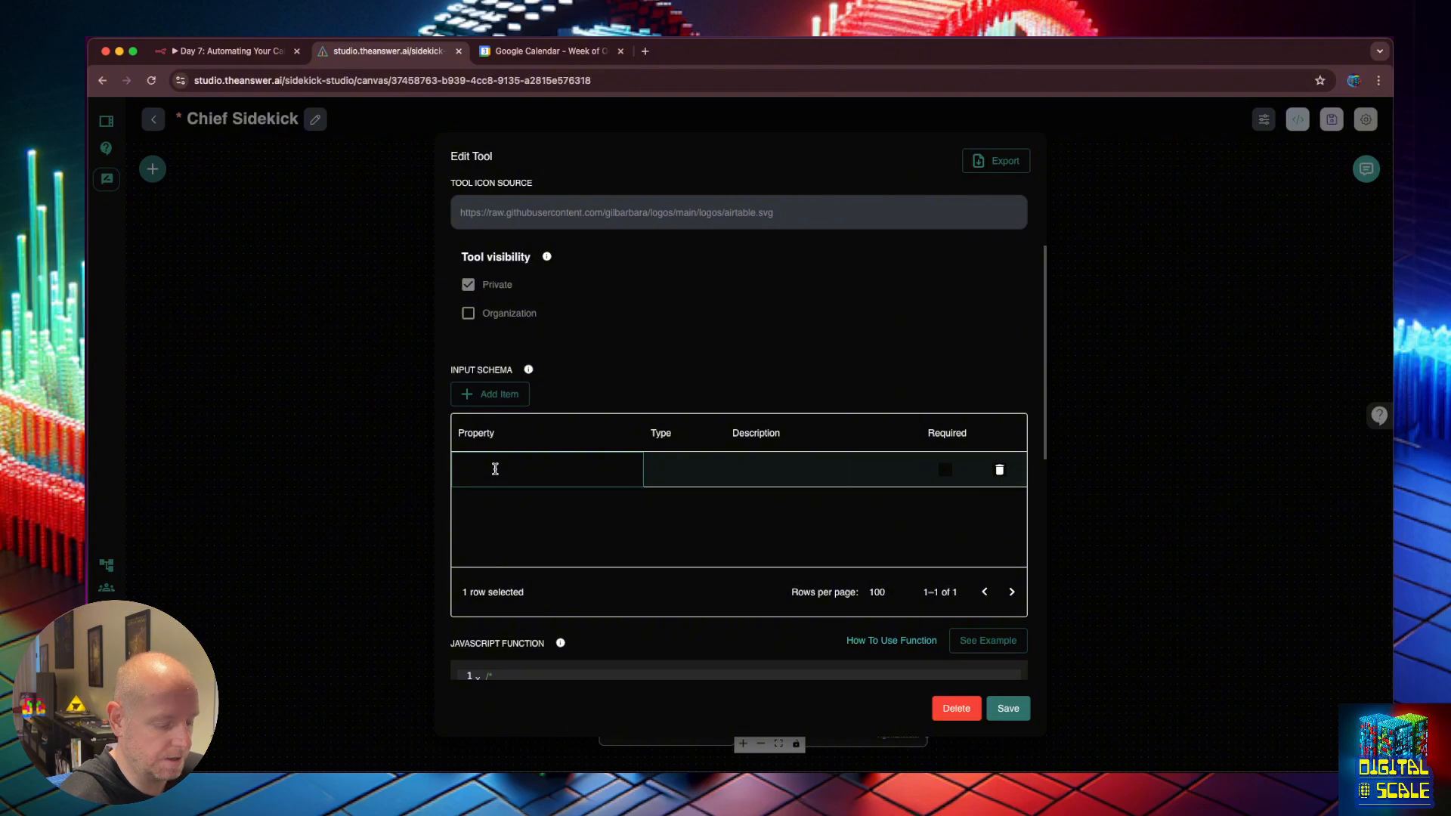
pyautogui.write('startDate')
pyautogui.click(664, 476)
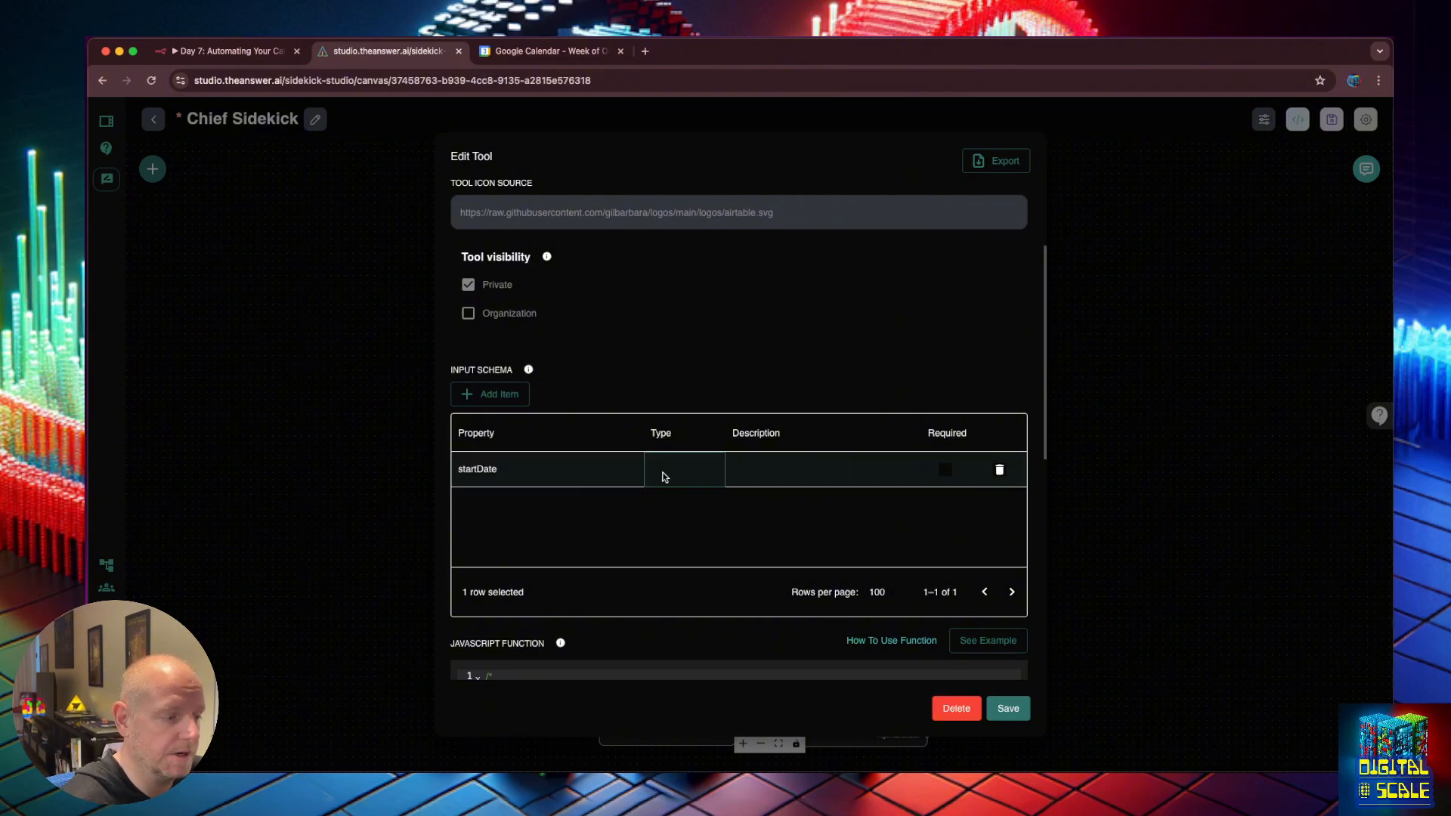
pyautogui.doubleClick(663, 474)
pyautogui.click(665, 504)
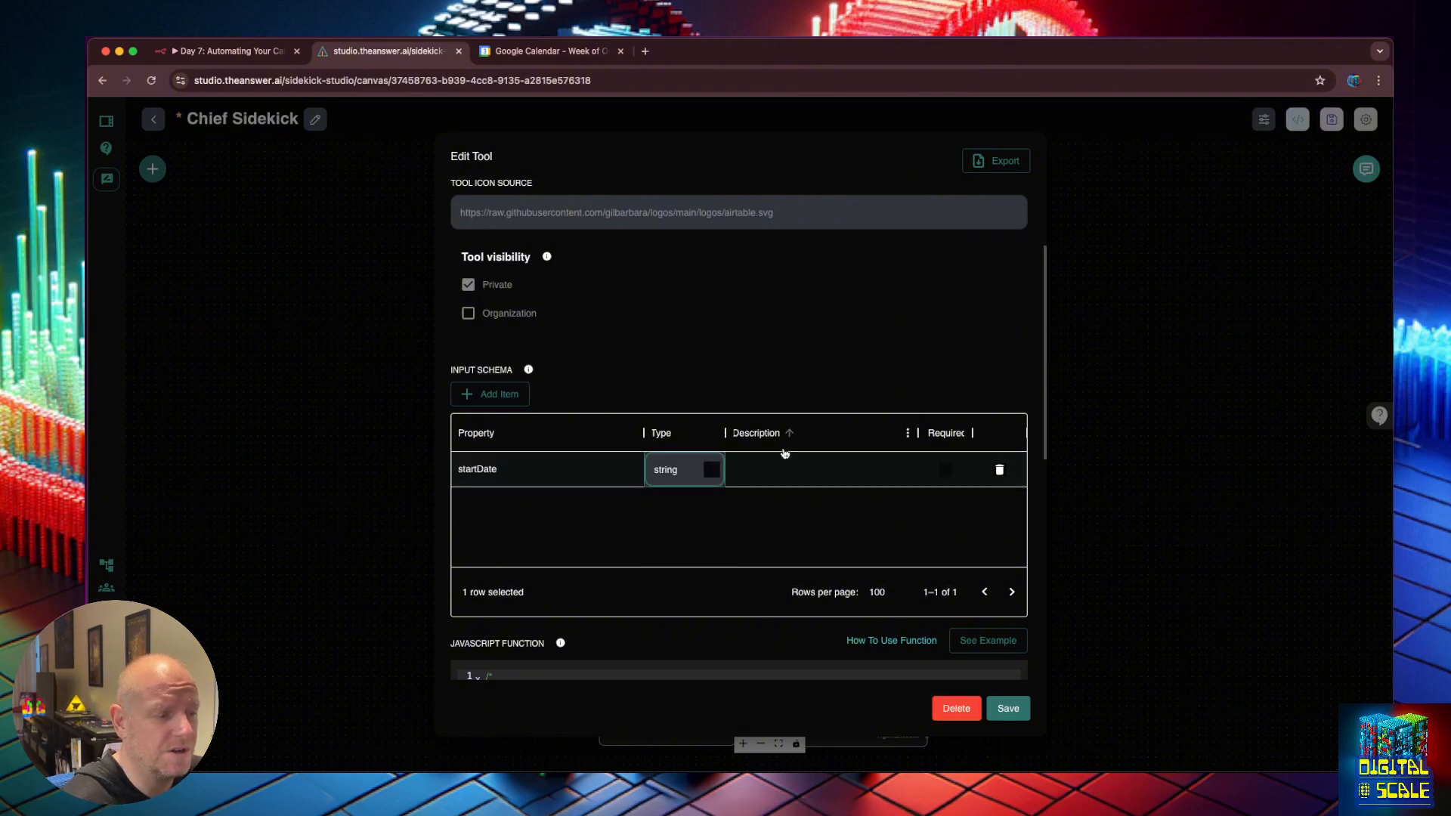
pyautogui.click(790, 464)
# Describe startDate as 'The start date from which to get the users calendar availability'.
pyautogui.doubleClick(778, 466)
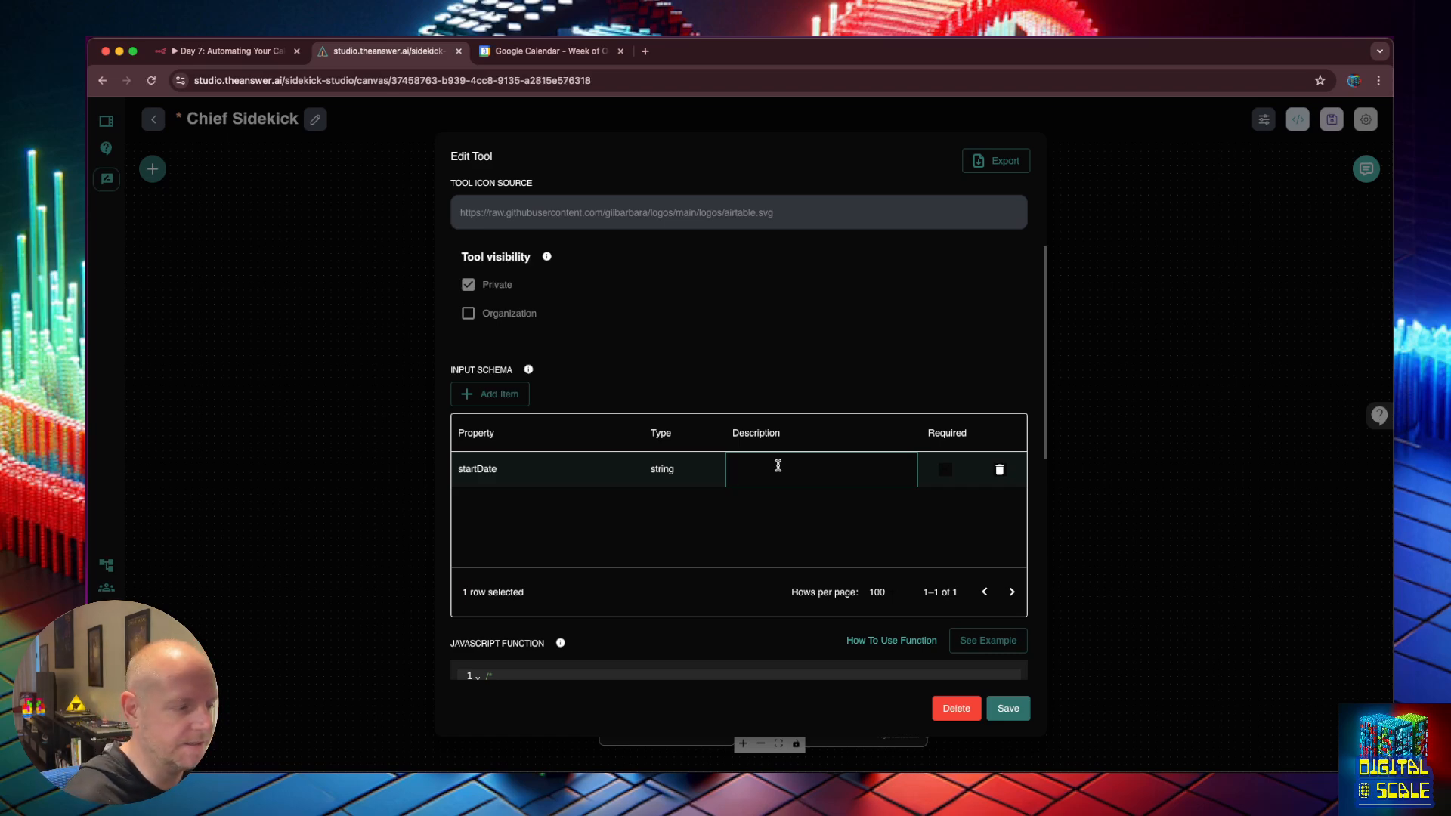
pyautogui.write('T')
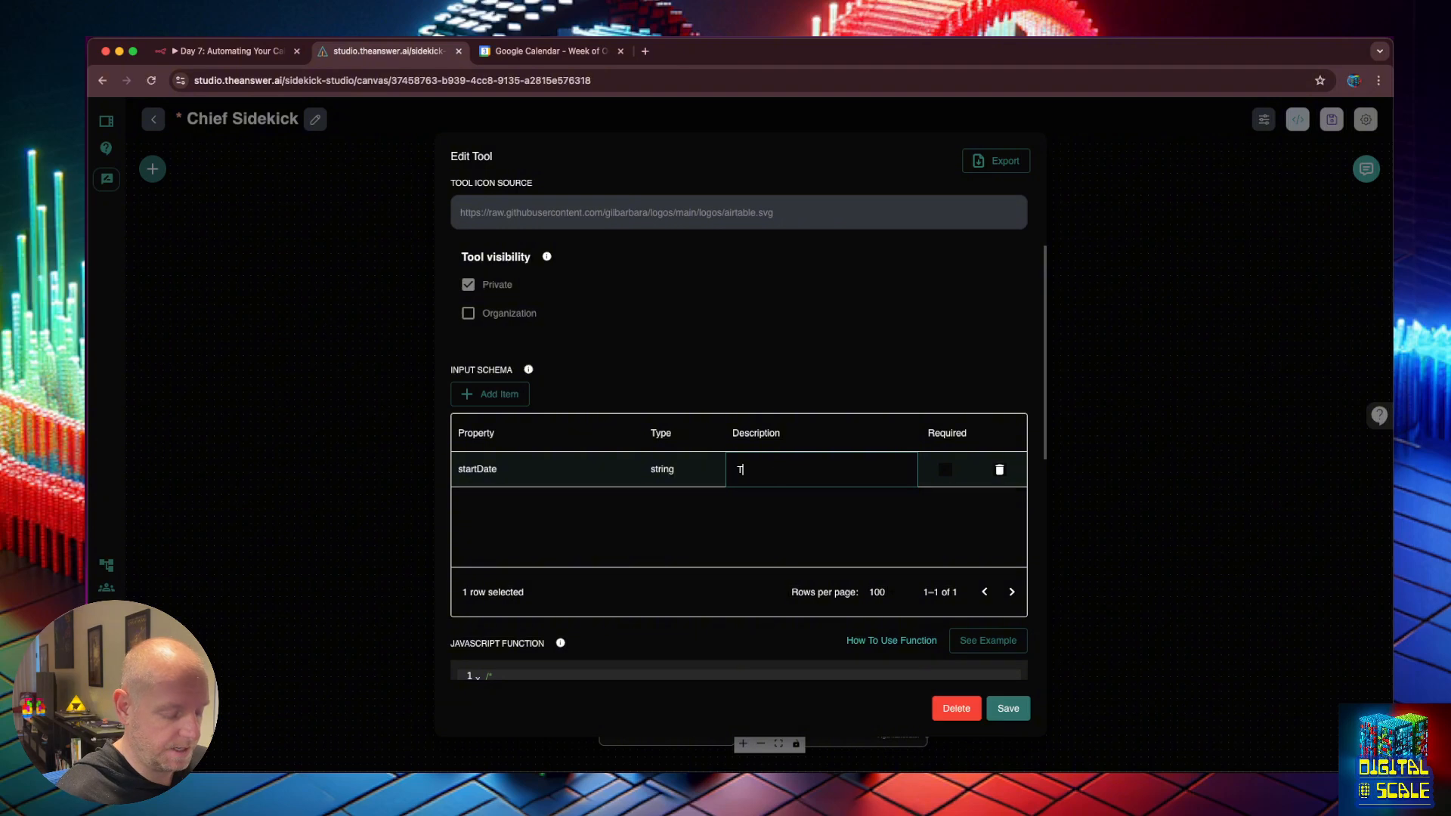
pyautogui.write('he start date frm')
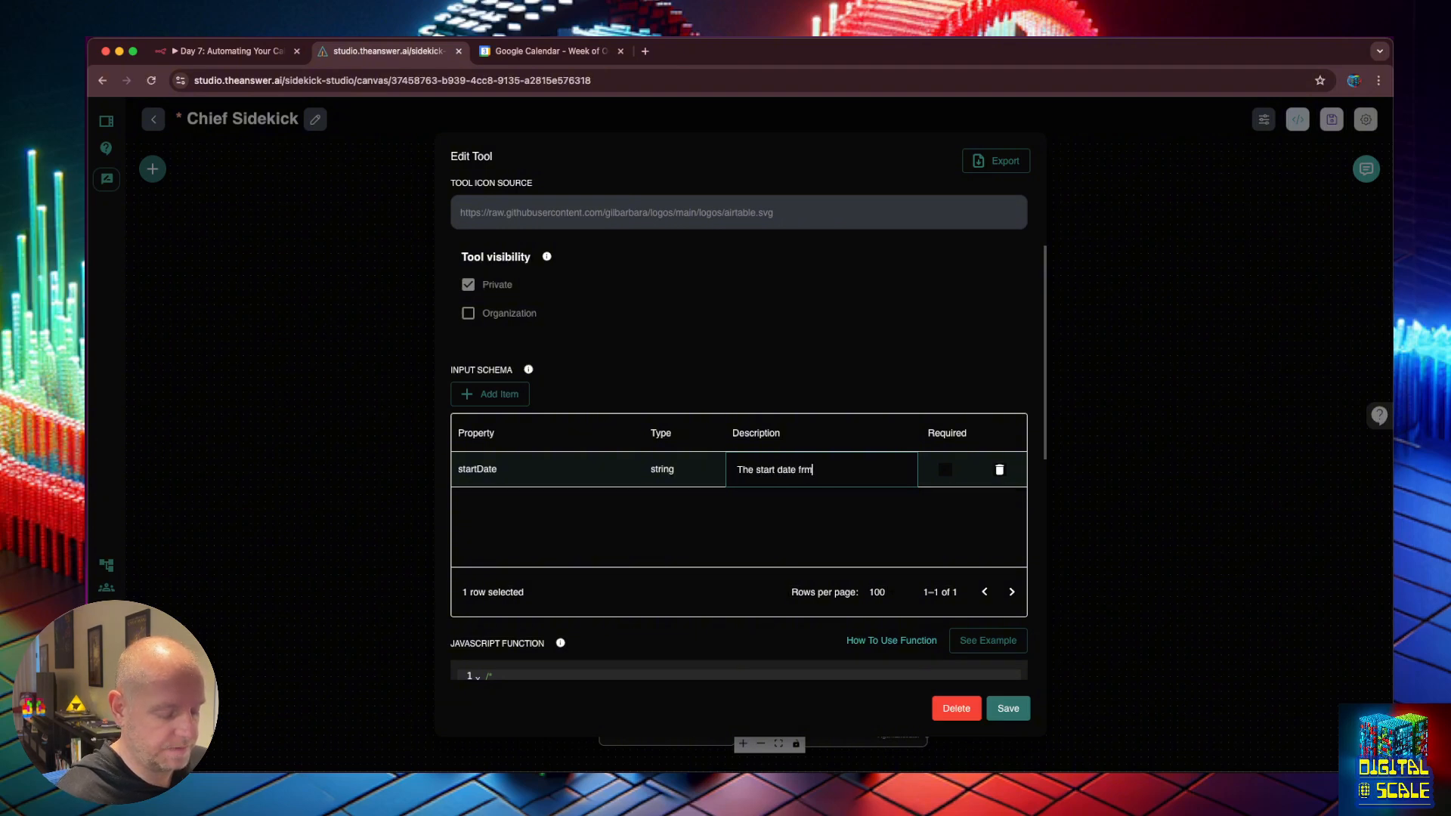
pyautogui.write(' which to get the us')
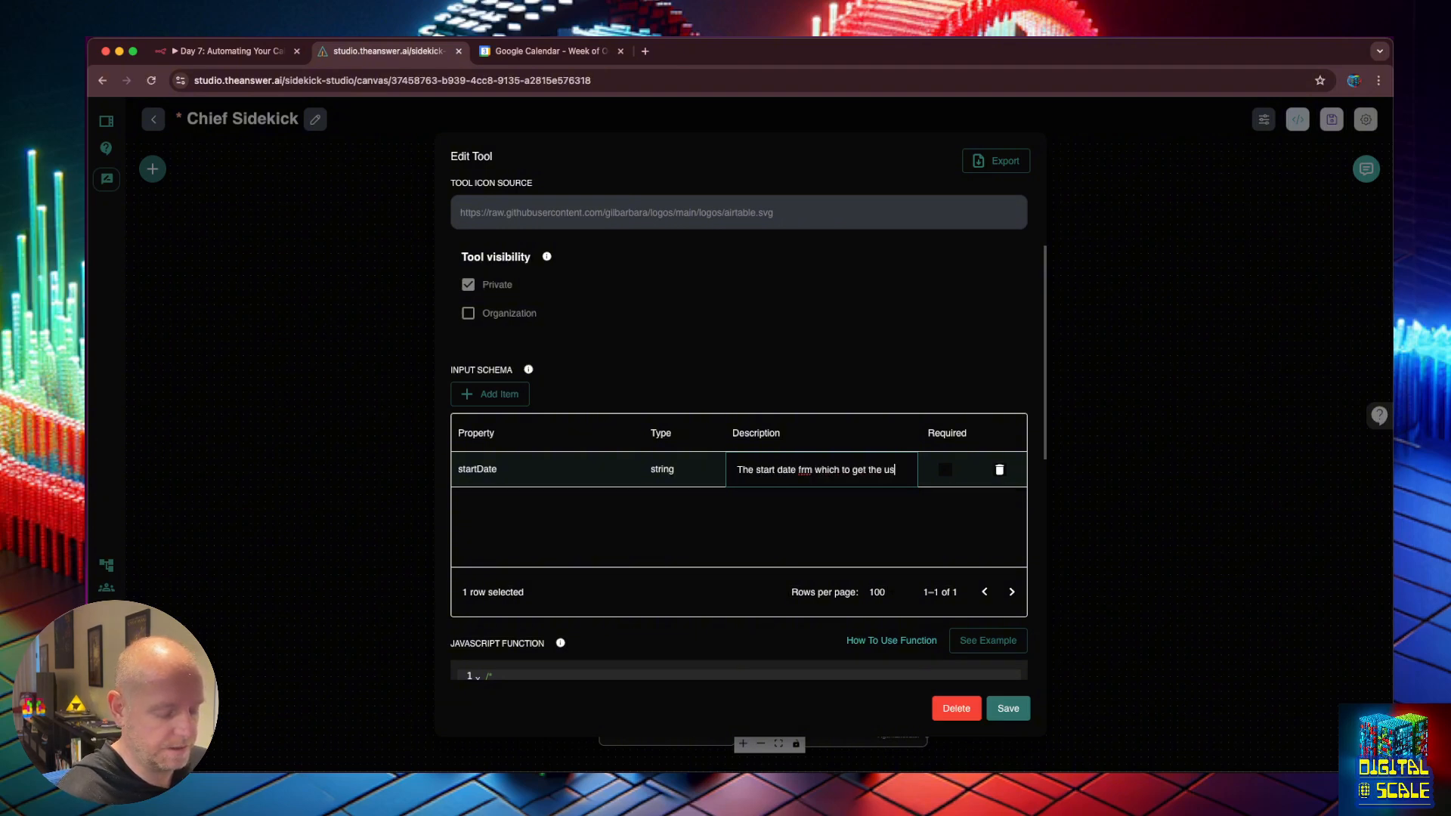
pyautogui.write('ers caled')
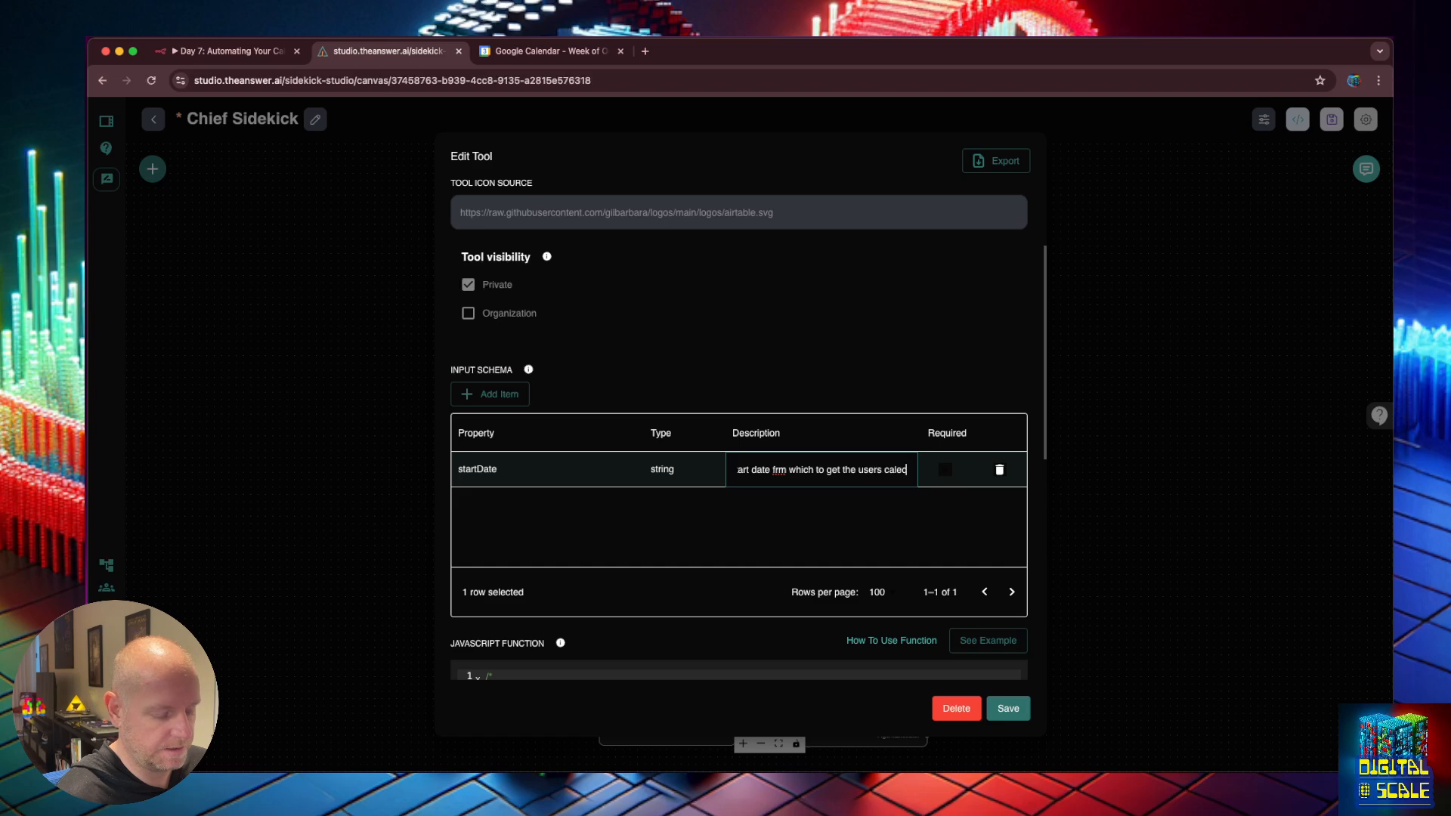
pyautogui.press('BackSpace')
pyautogui.write('ndar availability')
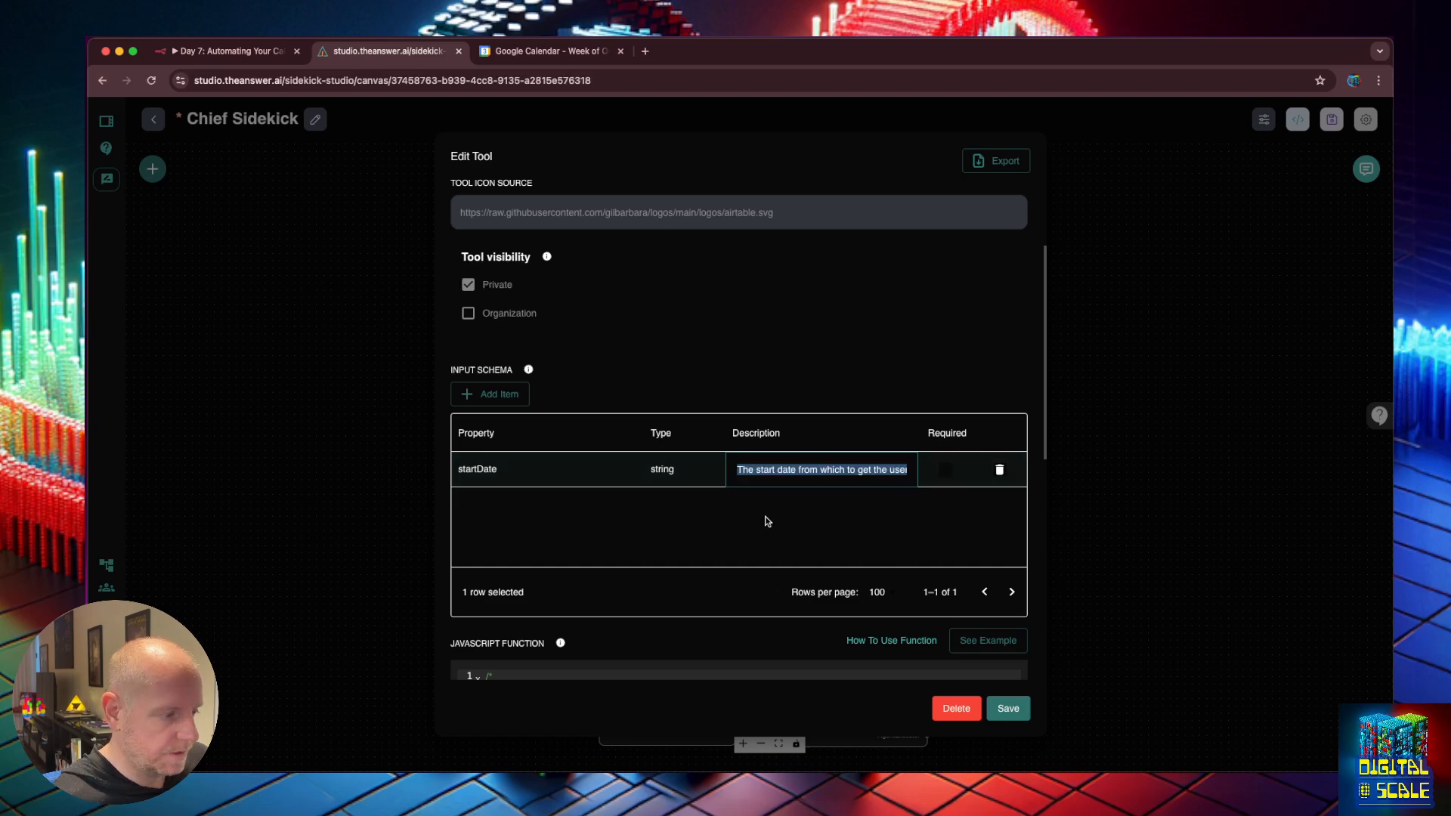
pyautogui.click(768, 524)
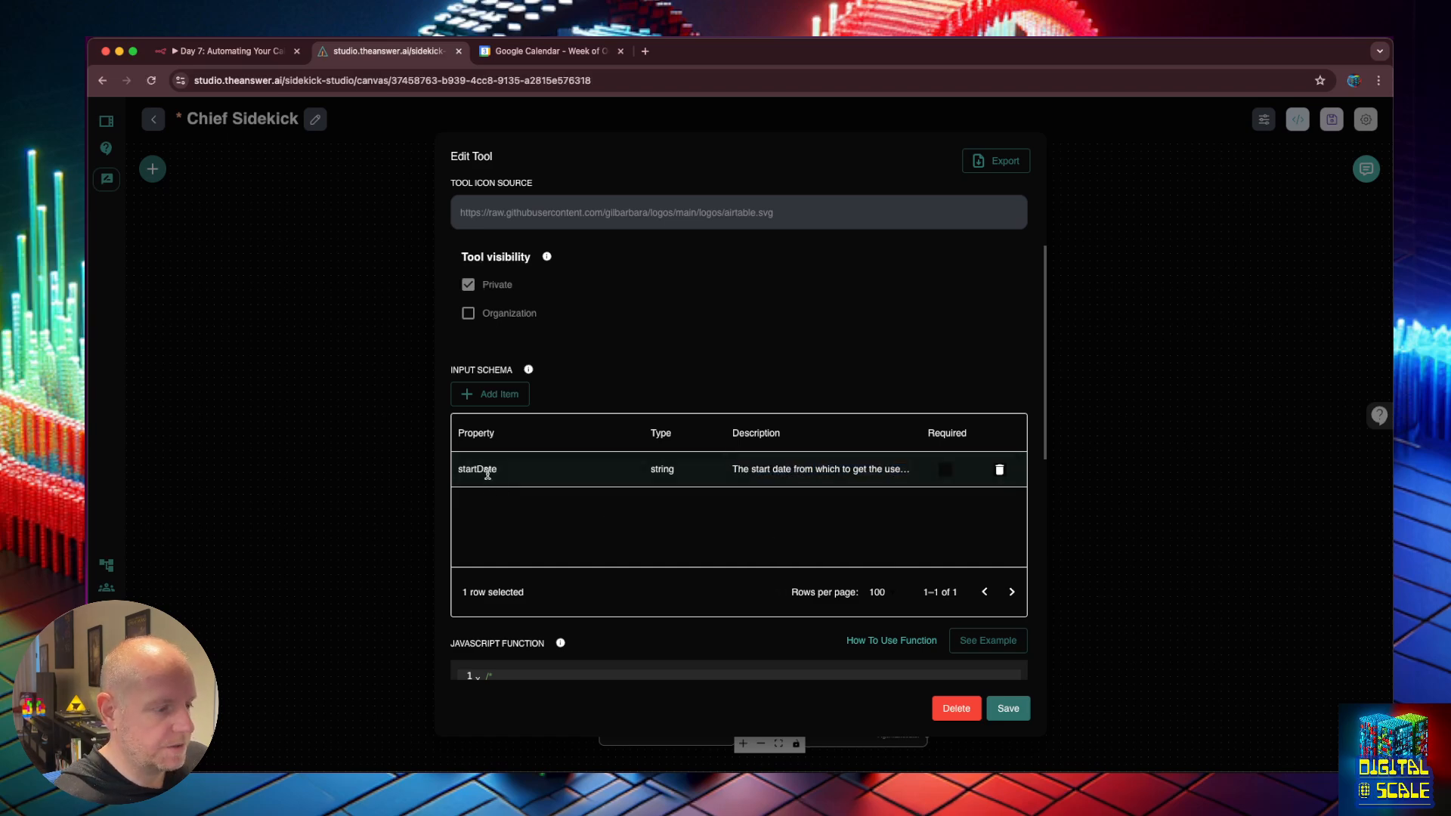
pyautogui.scroll(-5, 616, 529)
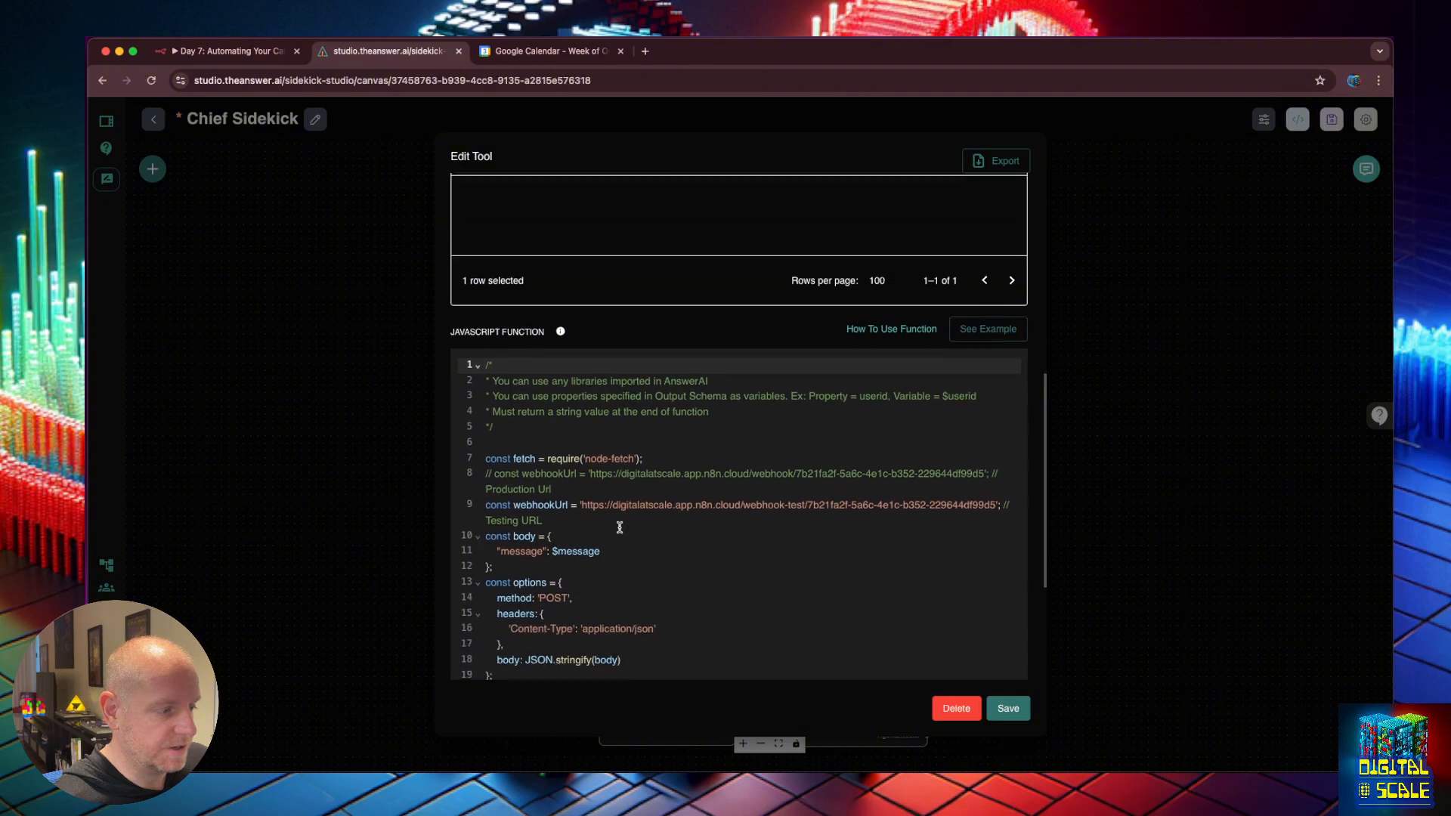
# Rewrite line 11's request body from message: $message to "startDate": $startDate.
pyautogui.doubleClick(520, 521)
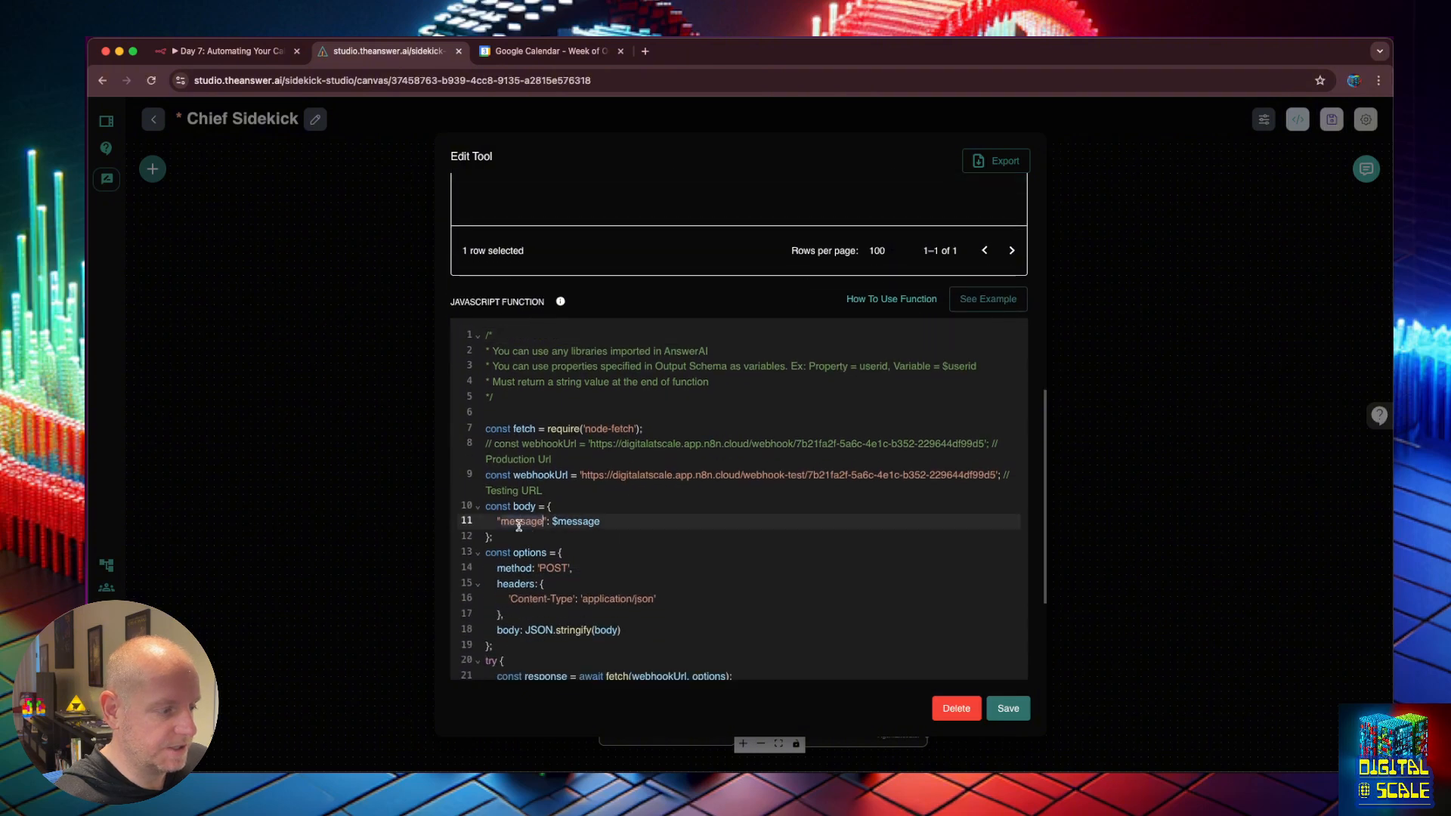
pyautogui.write('startDat')
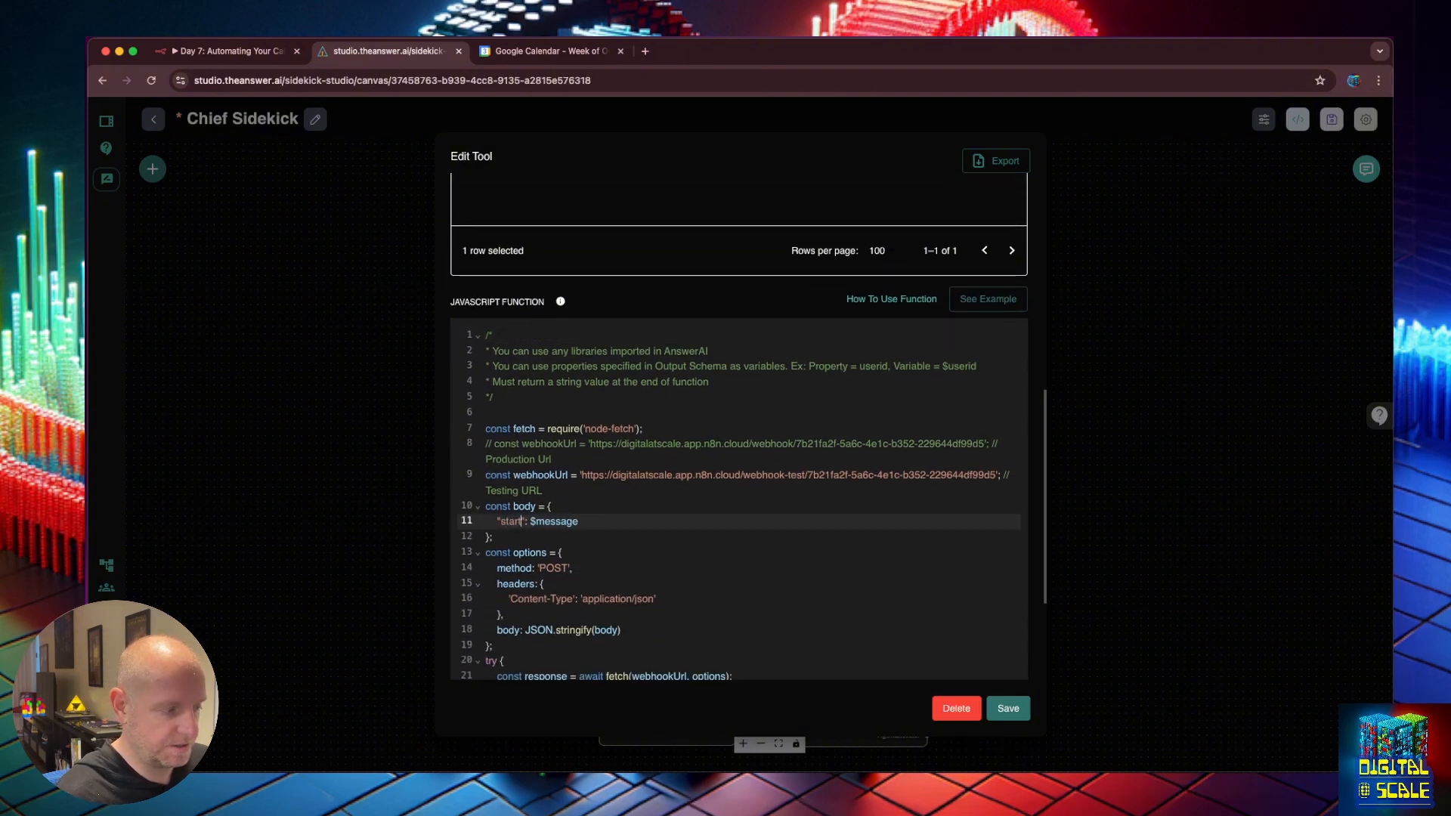
pyautogui.write('e')
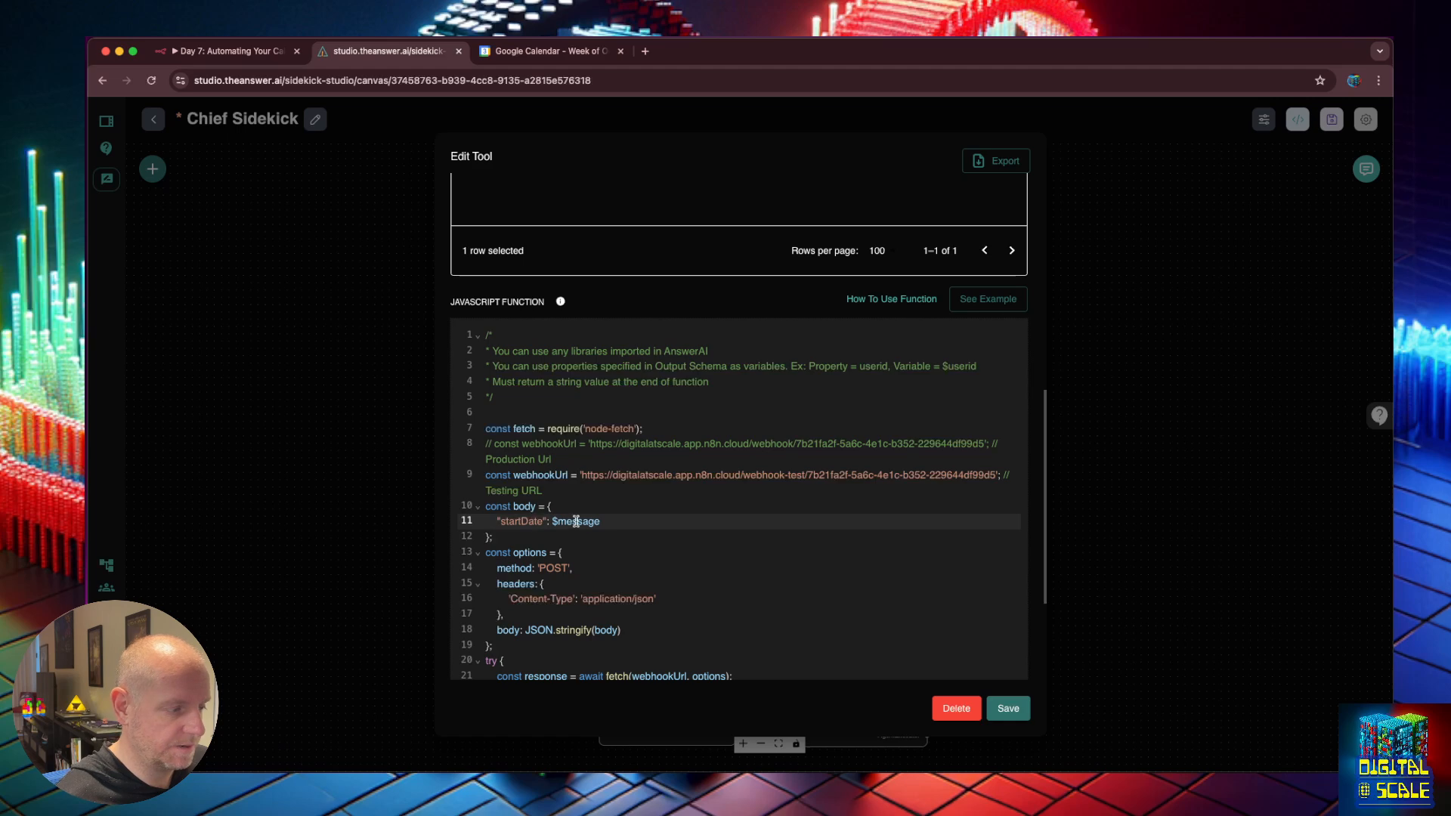
pyautogui.doubleClick(576, 521)
pyautogui.click(605, 519)
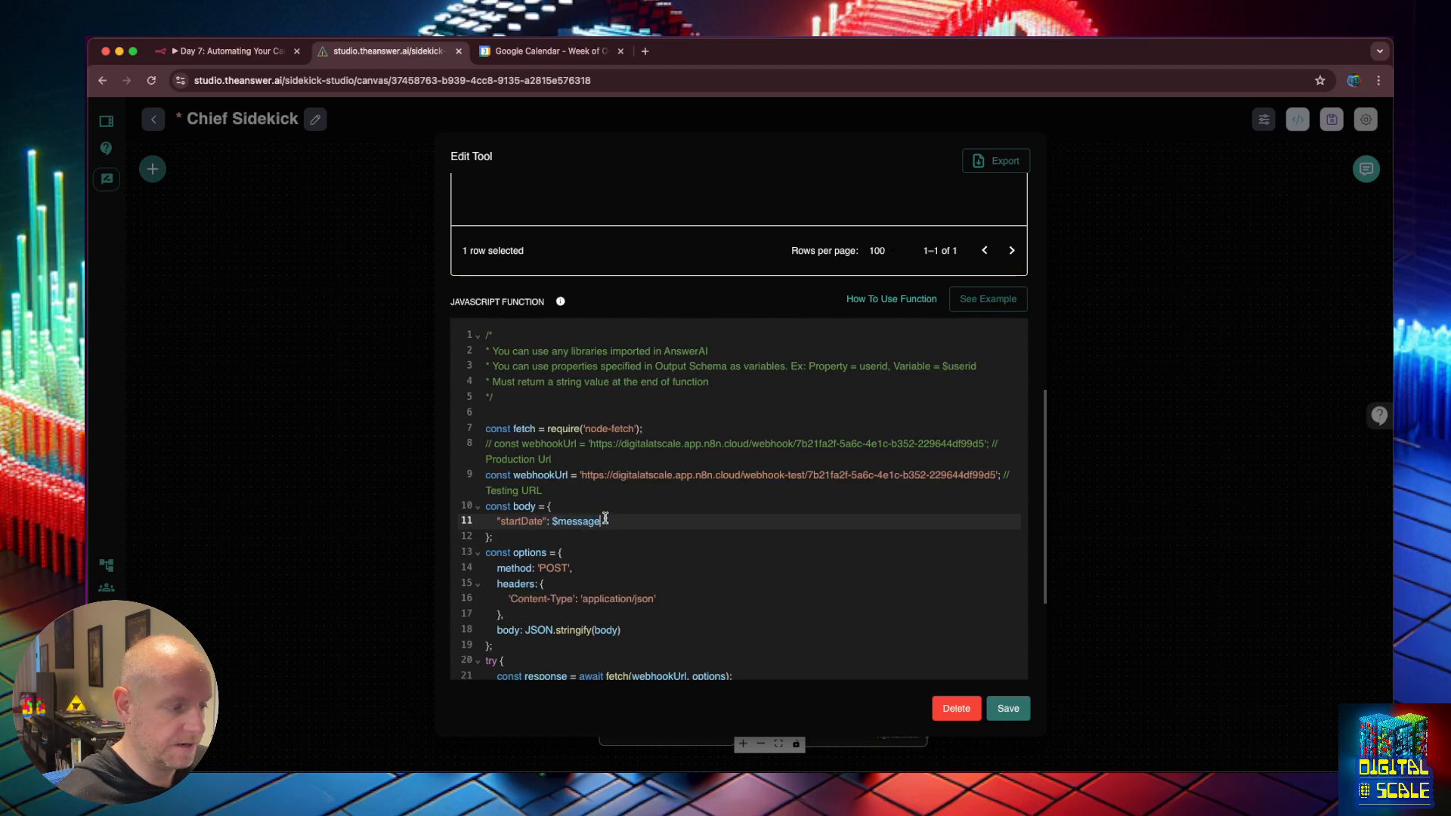
pyautogui.press('BackSpace')
pyautogui.press('BackSpace')
pyautogui.press('BackSpace')
pyautogui.press('BackSpace')
pyautogui.press('BackSpace')
pyautogui.press('BackSpace')
pyautogui.press('BackSpace')
pyautogui.write('start')
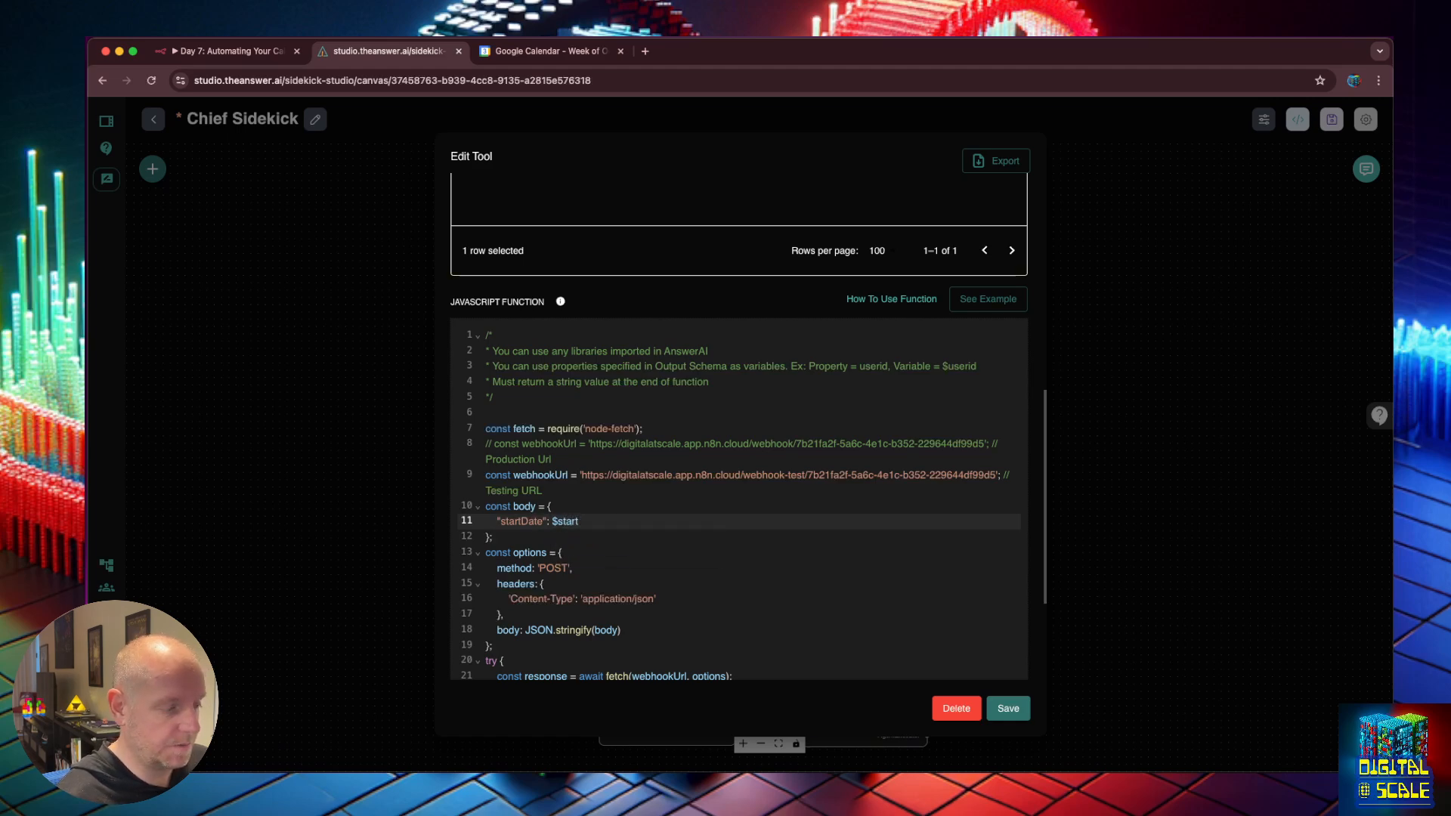
pyautogui.write('Date')
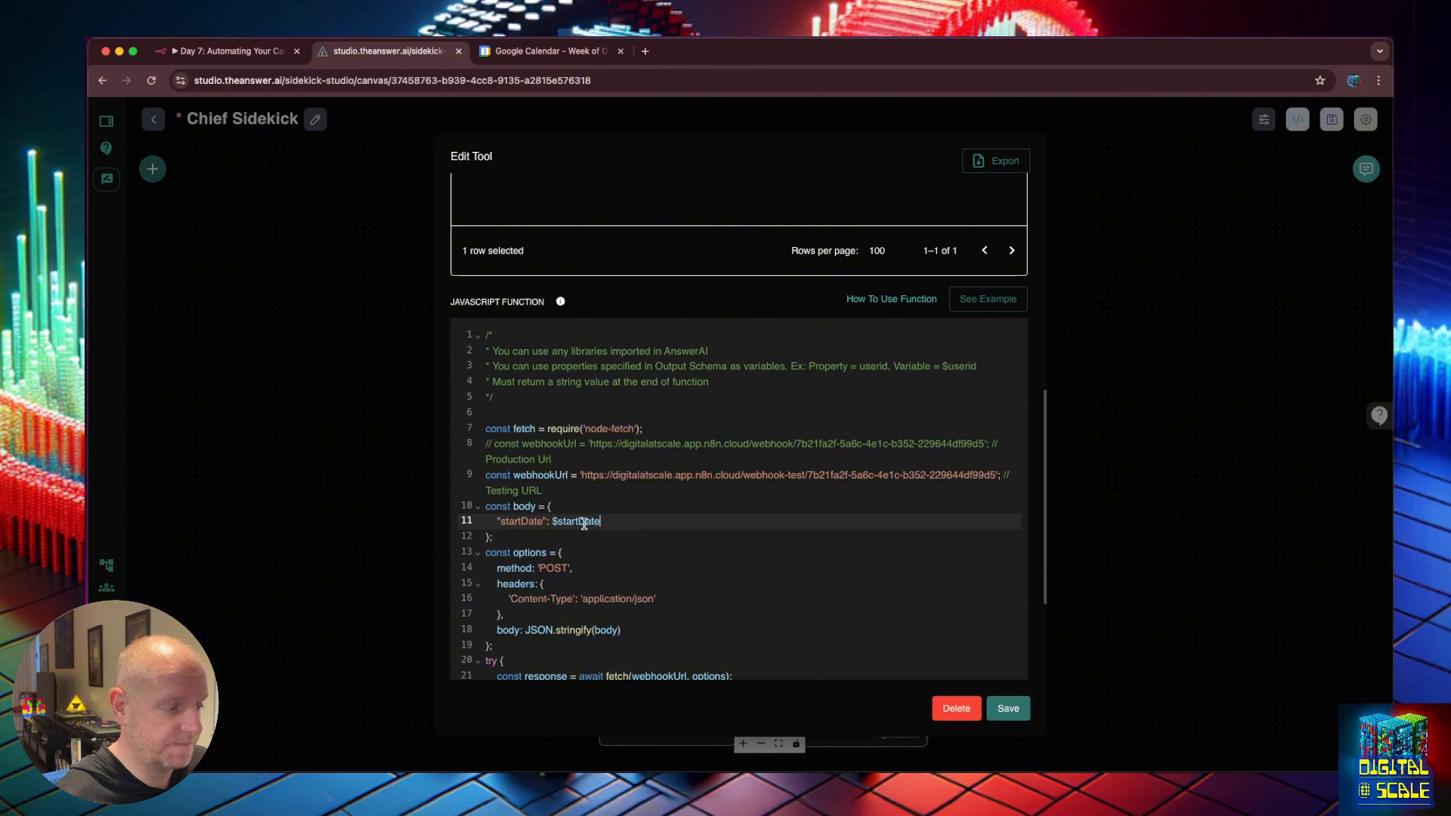
pyautogui.scroll(4, 588, 522)
pyautogui.scroll(-2, 535, 599)
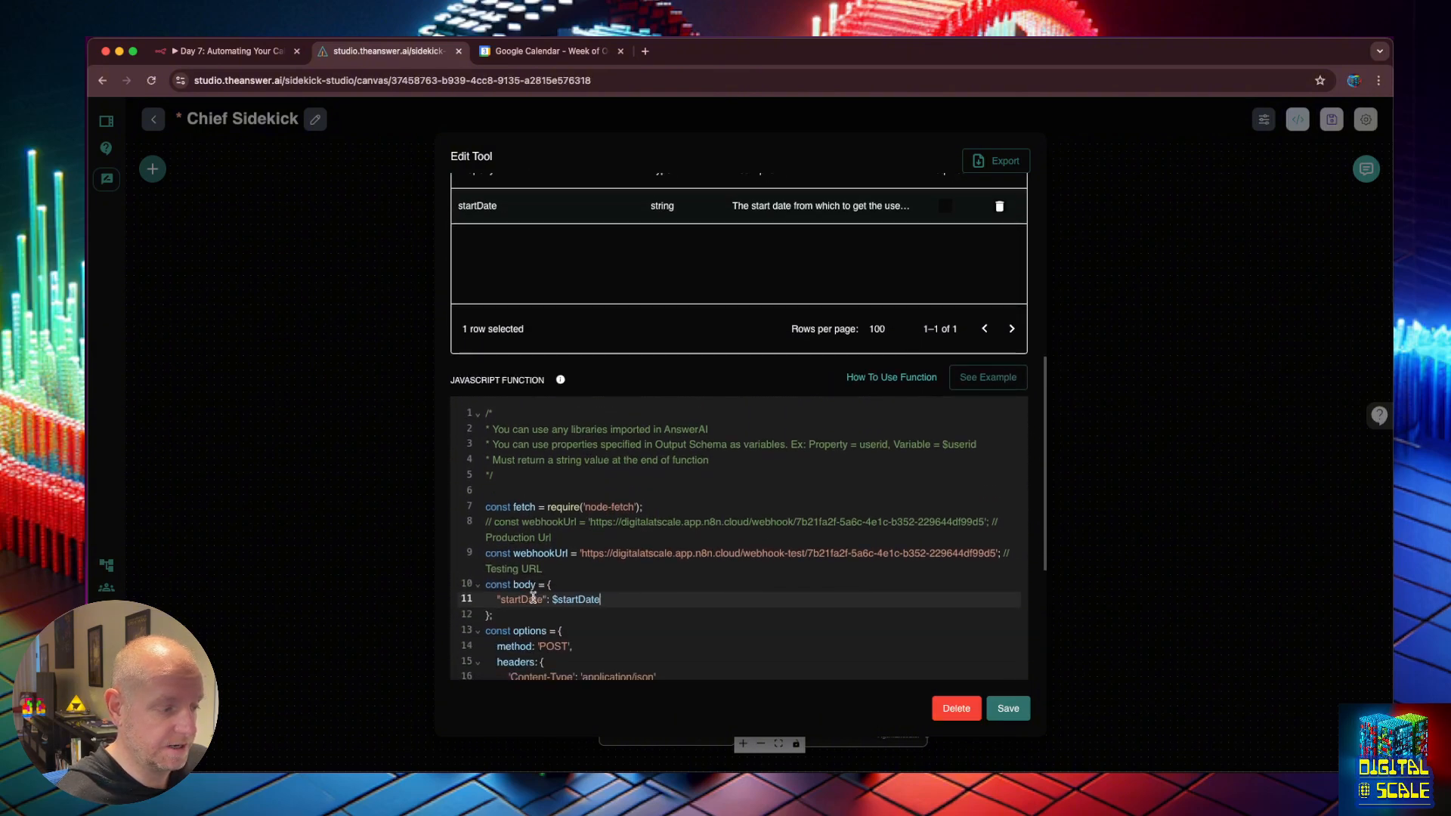
pyautogui.doubleClick(532, 599)
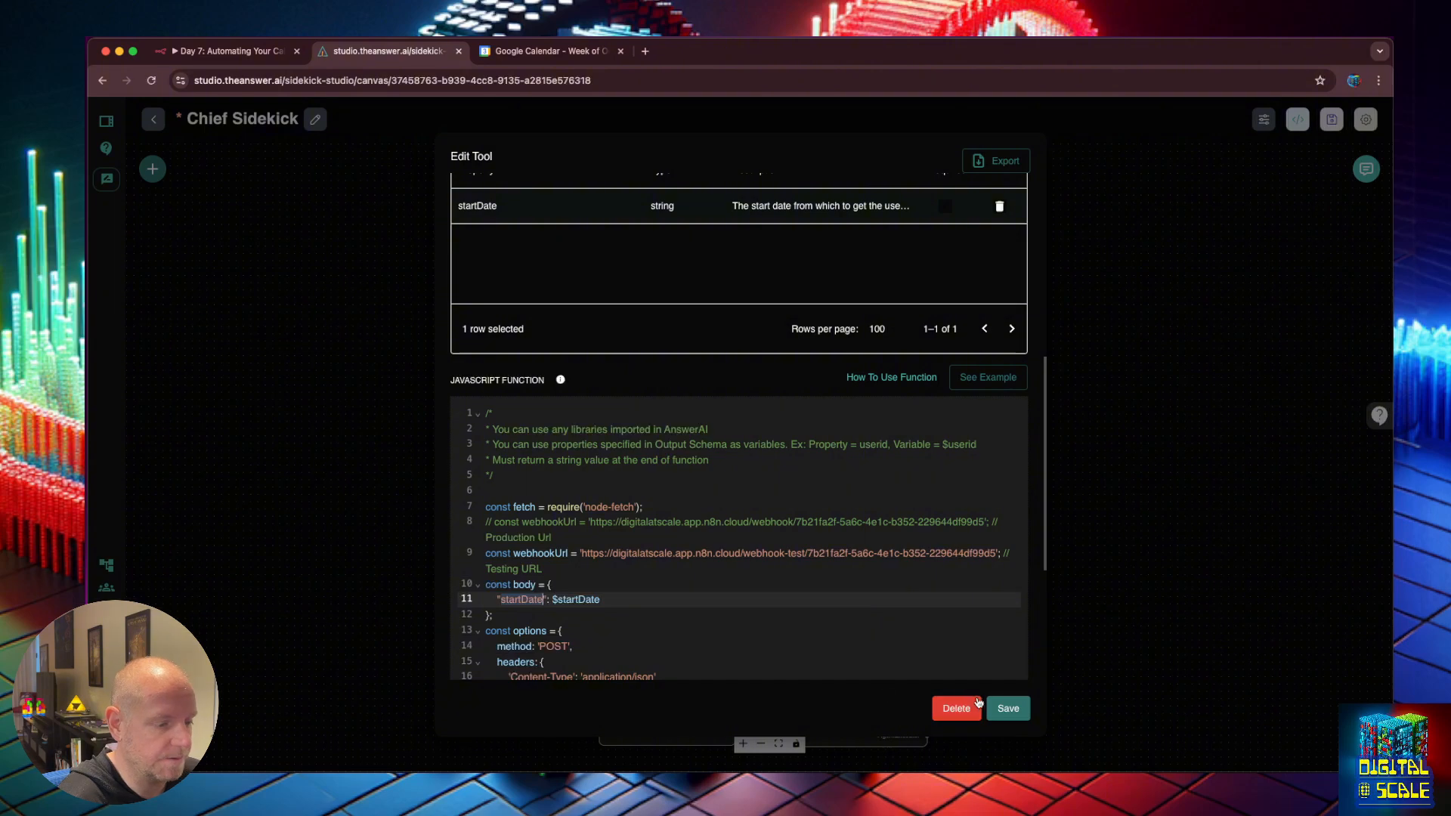
# Save the calendar tool and close n8n's Respond to Webhook panel.
pyautogui.click(1008, 708)
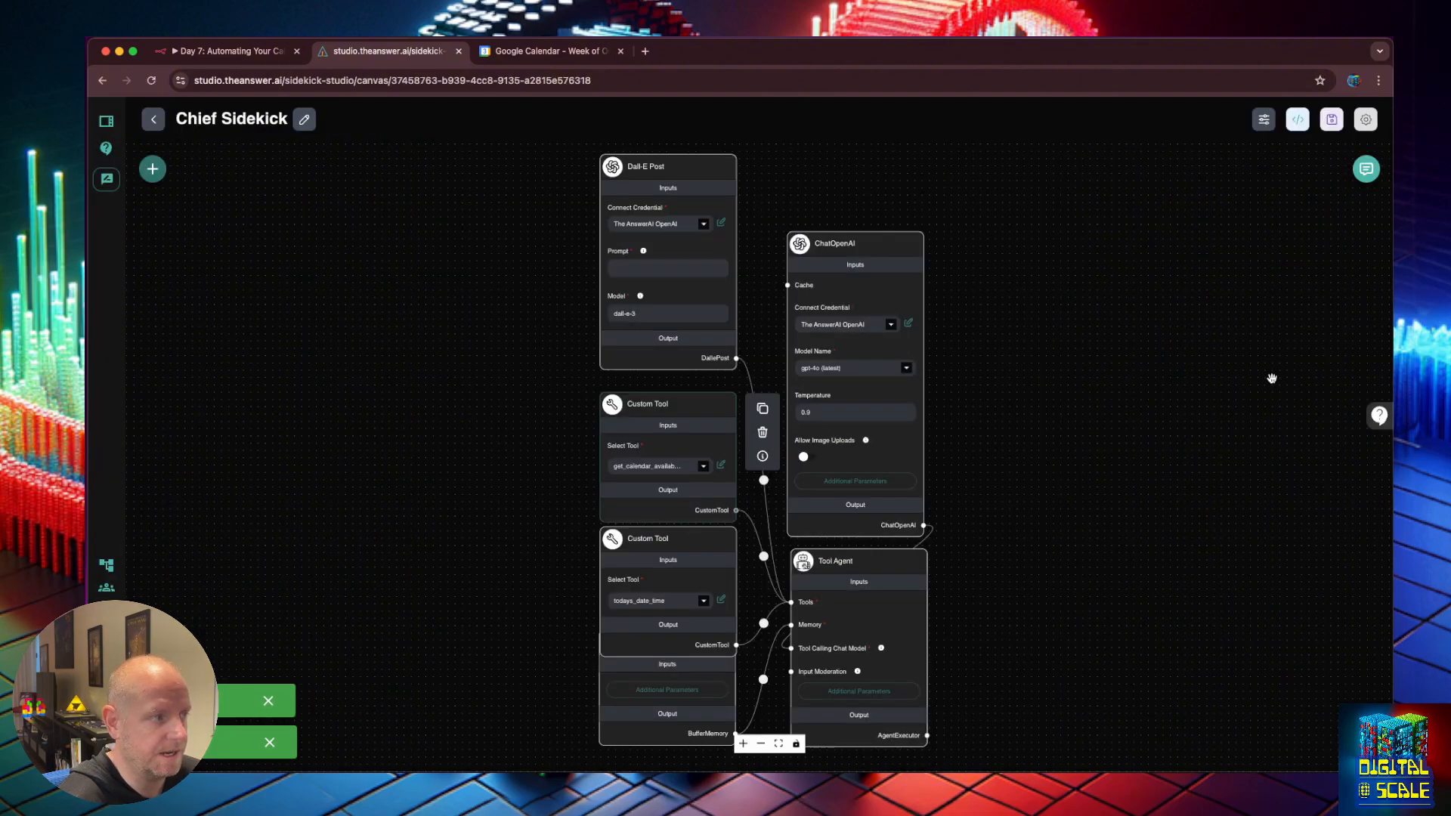
pyautogui.click(219, 51)
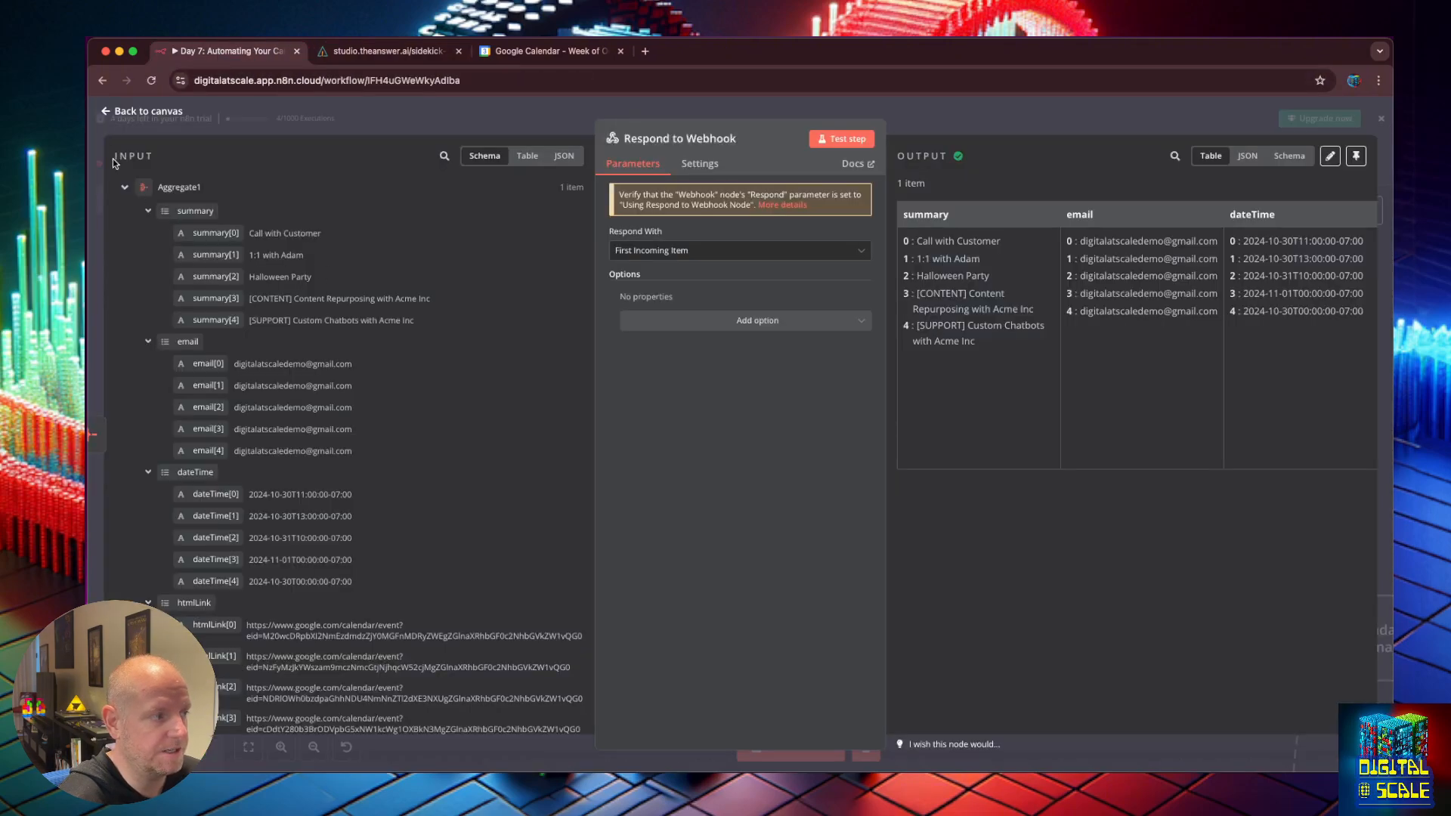
pyautogui.click(107, 112)
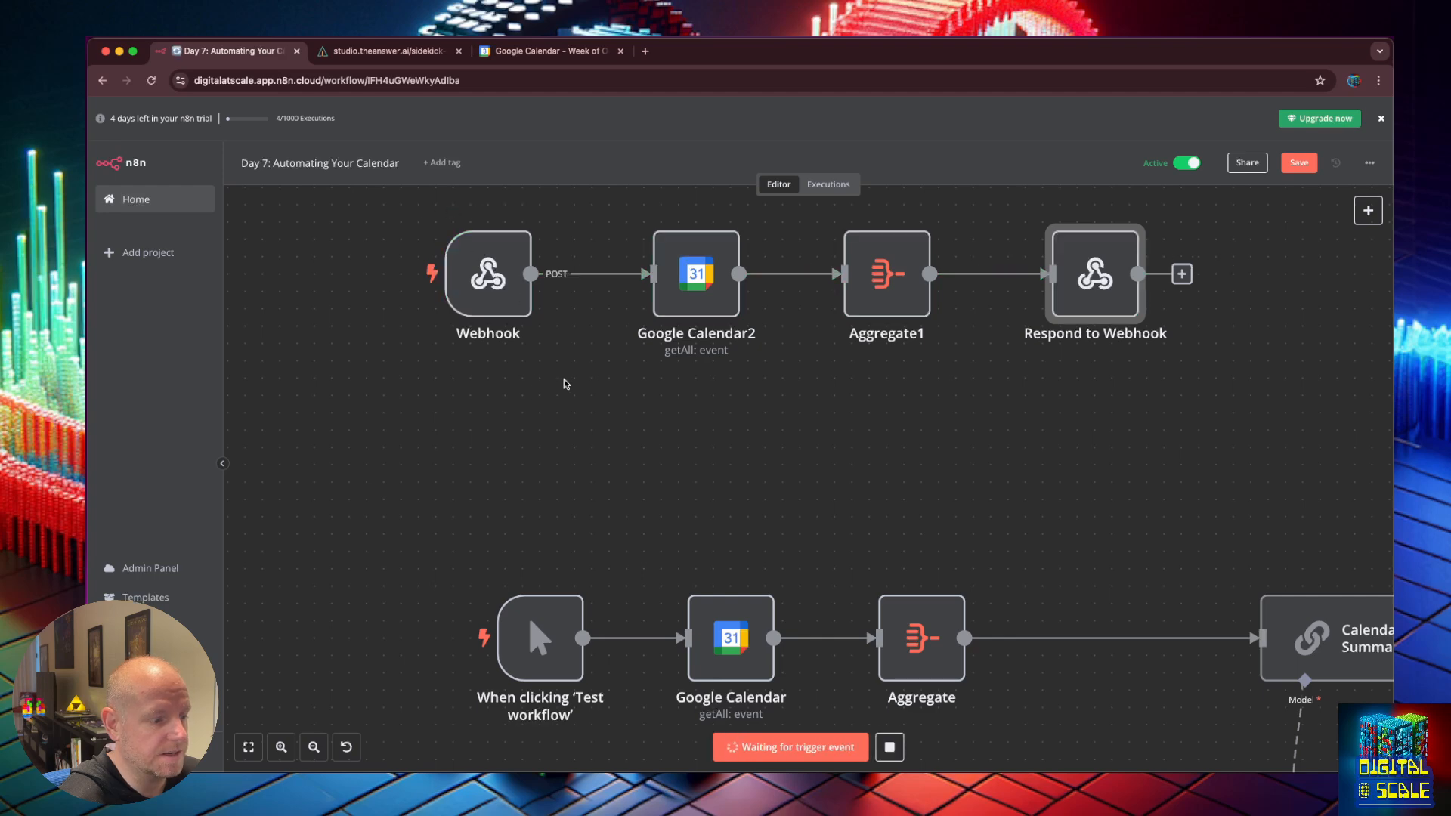
# Resend 'check my upcoming calendar' in the Chief Sidekick chat, then return to n8n.
pyautogui.click(427, 57)
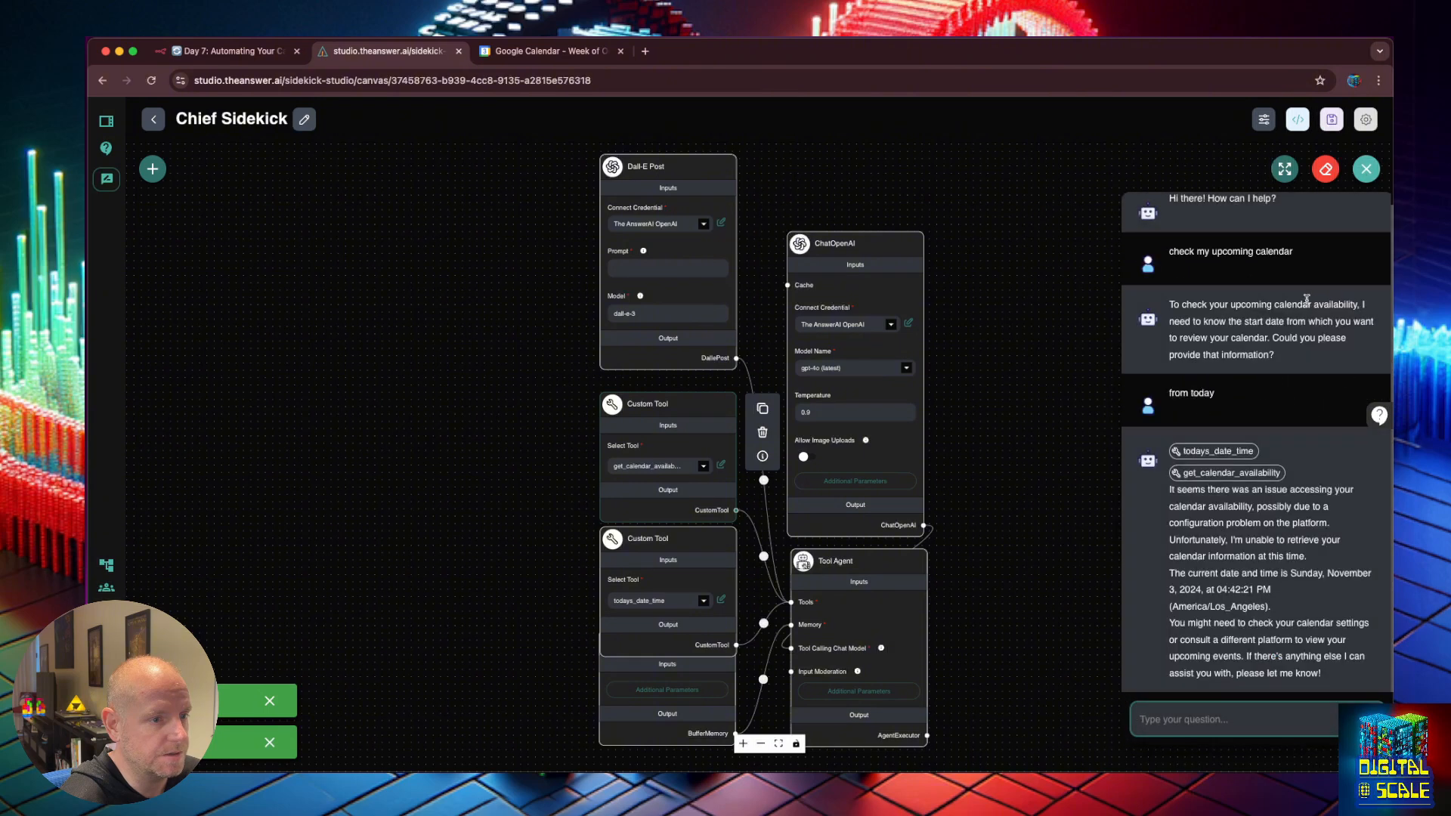
pyautogui.moveTo(1299, 252); pyautogui.dragTo(1167, 248)
pyautogui.press('super+c')
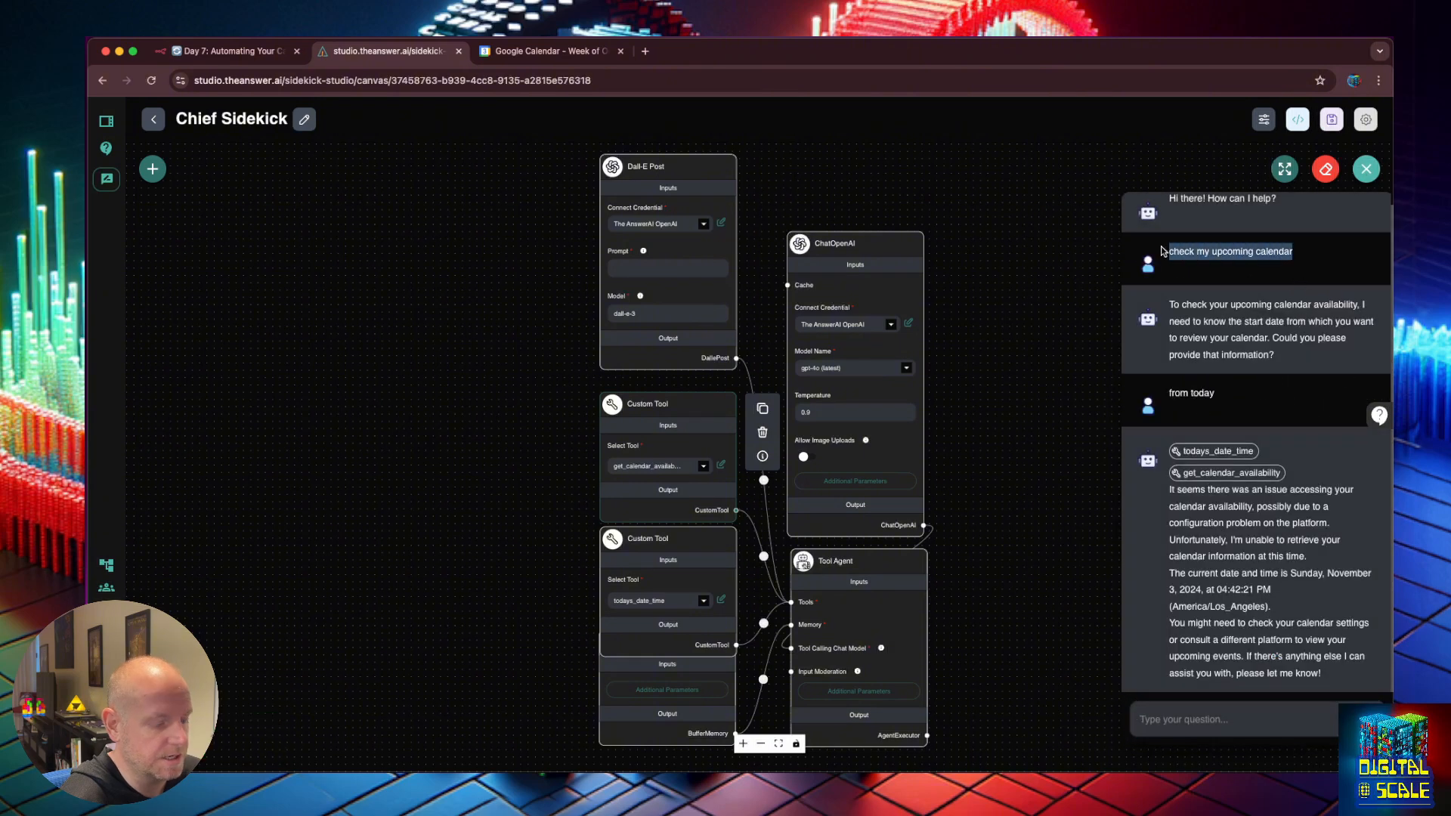
pyautogui.click(1224, 720)
pyautogui.press('super+v')
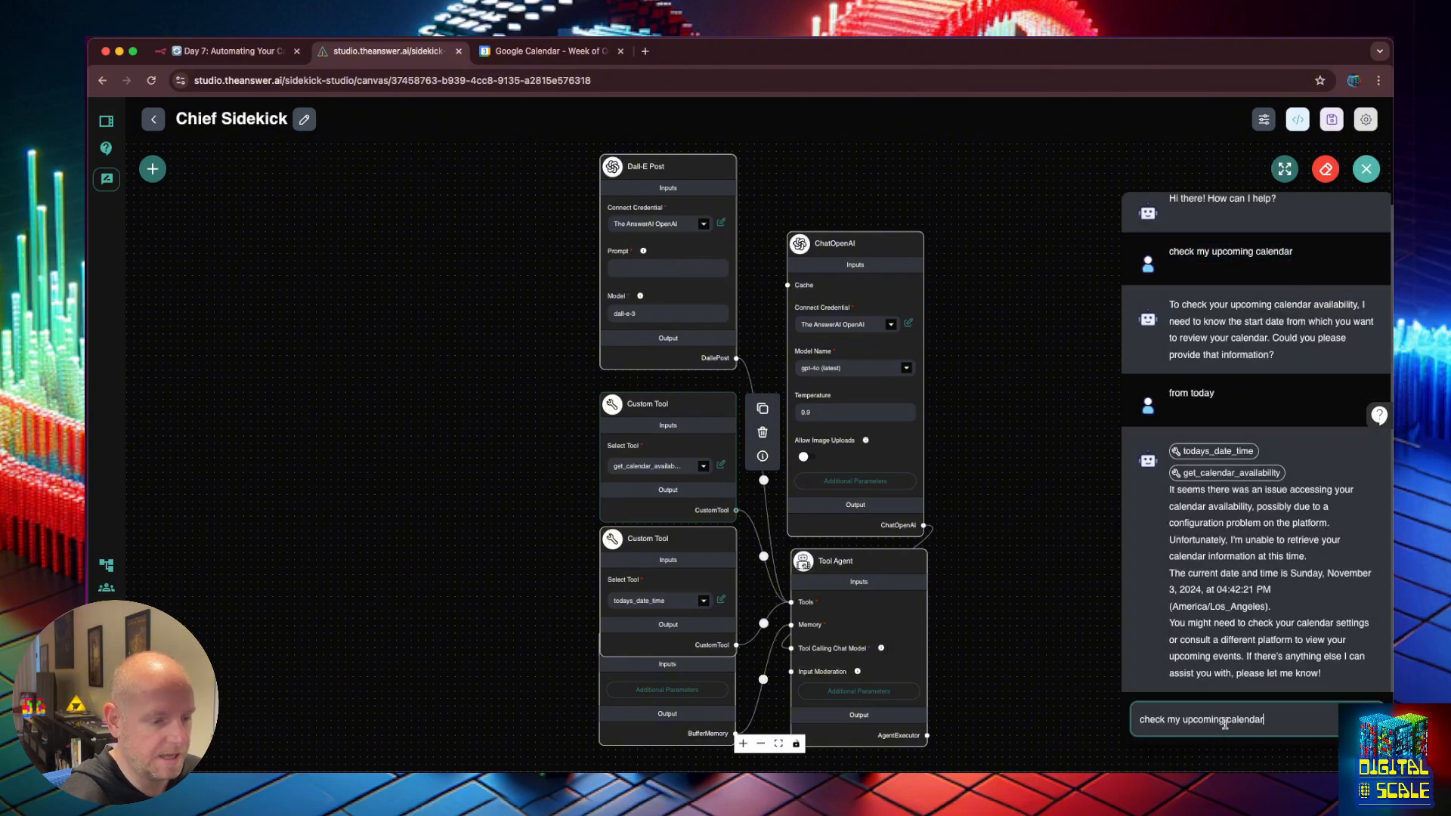
pyautogui.press('Return')
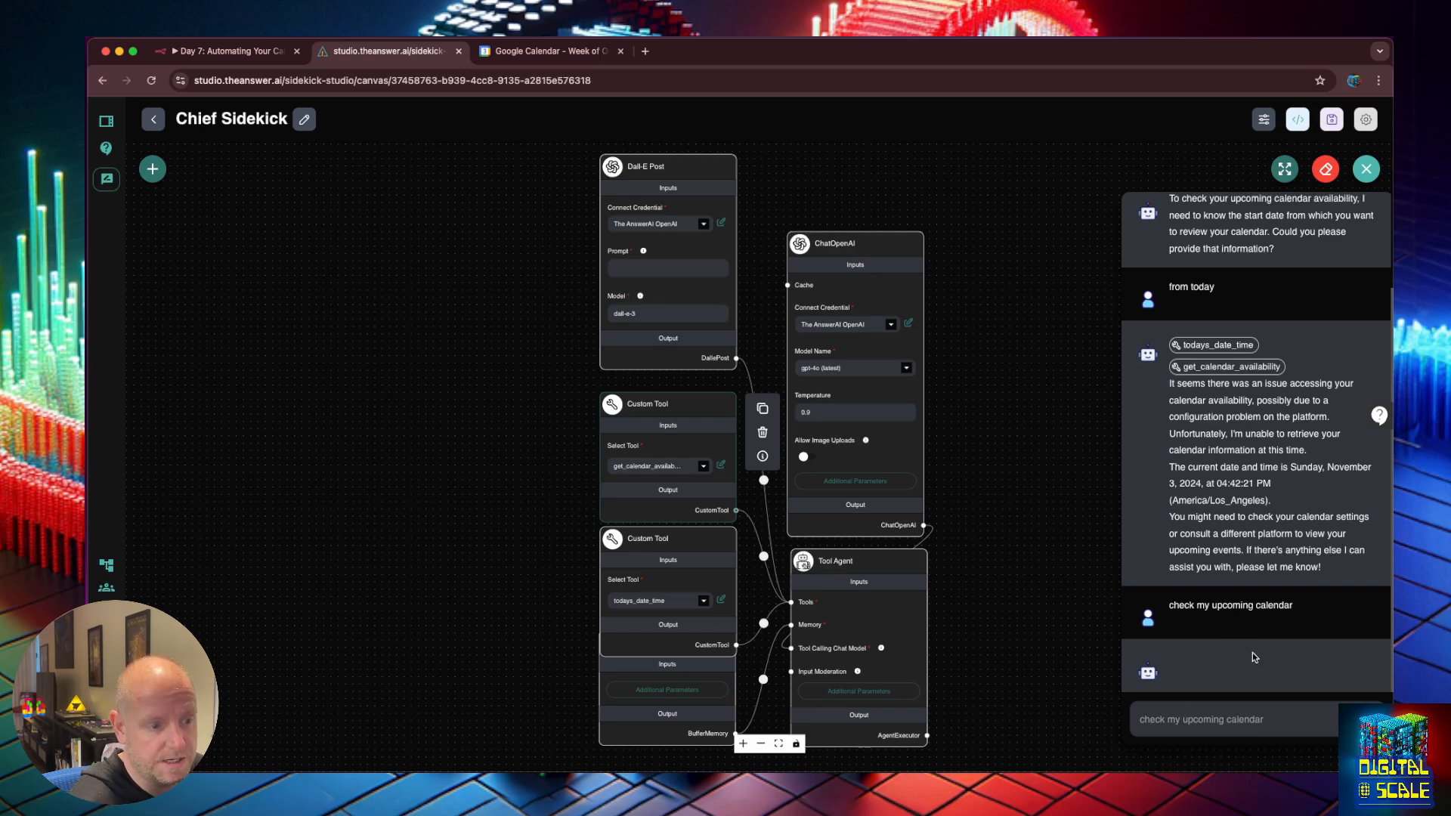
pyautogui.click(215, 53)
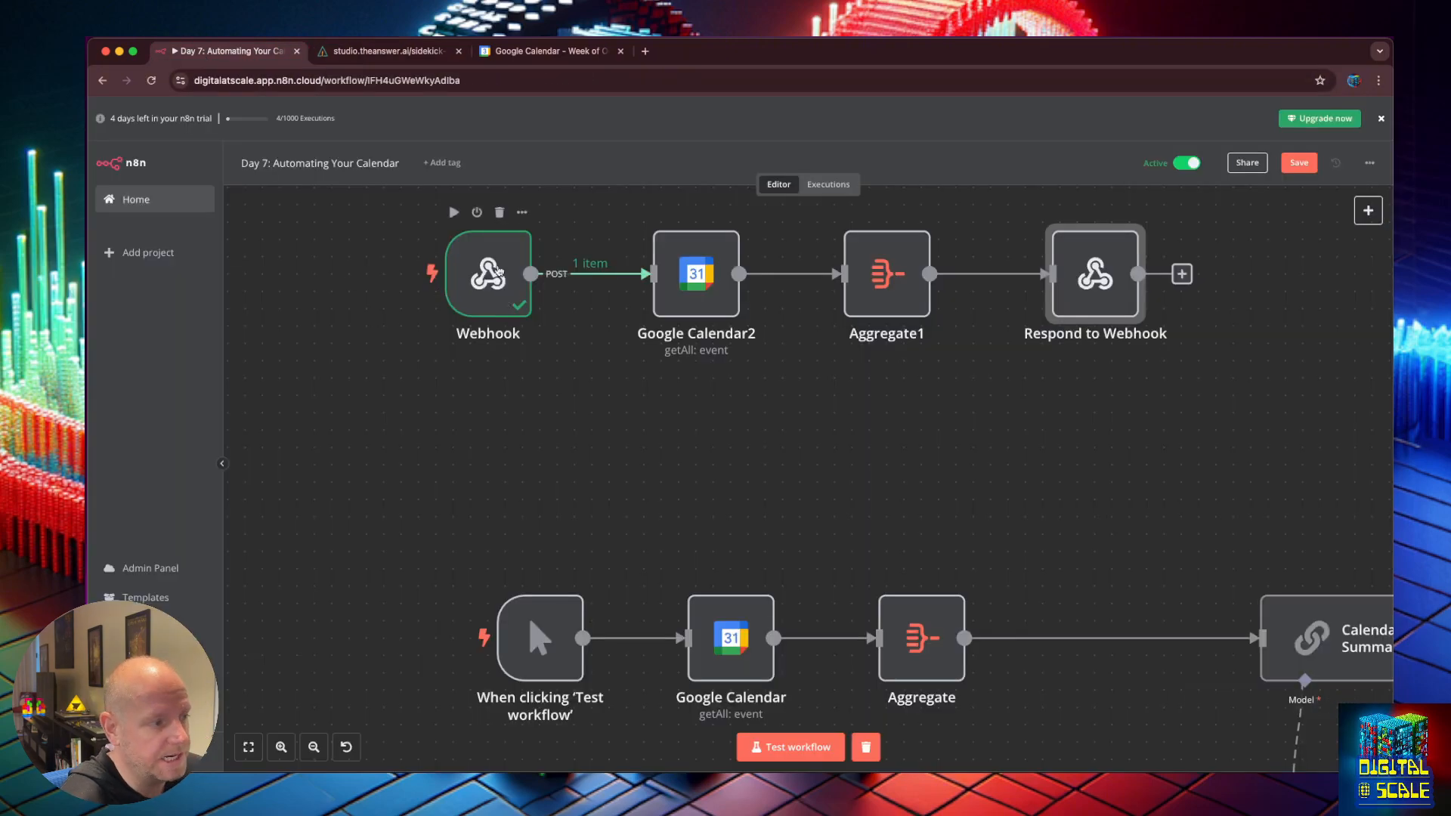
# Inspect the Webhook node's output to confirm it received startDate 2024-11-03.
pyautogui.doubleClick(497, 272)
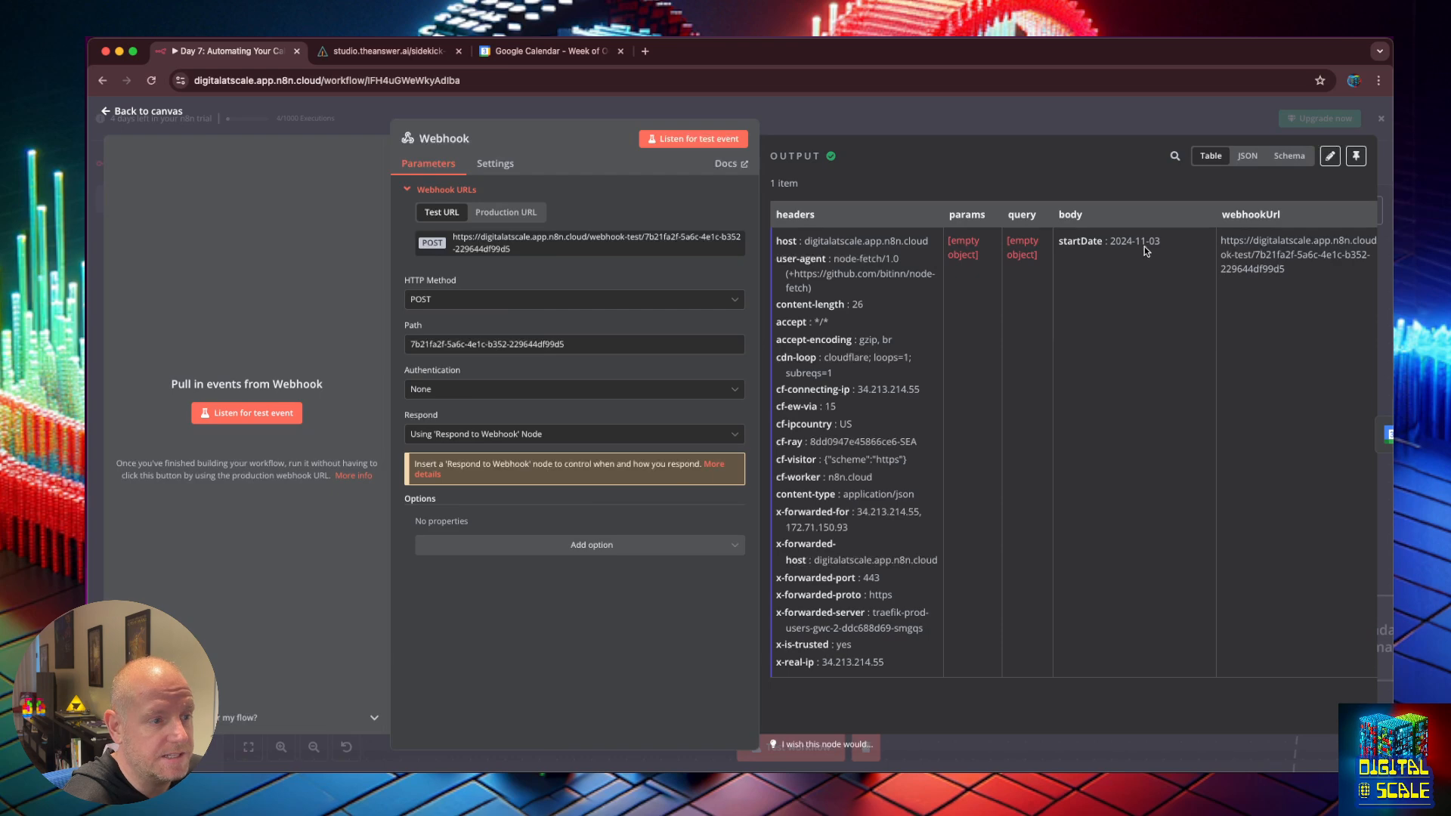
pyautogui.moveTo(1168, 242); pyautogui.dragTo(1058, 242)
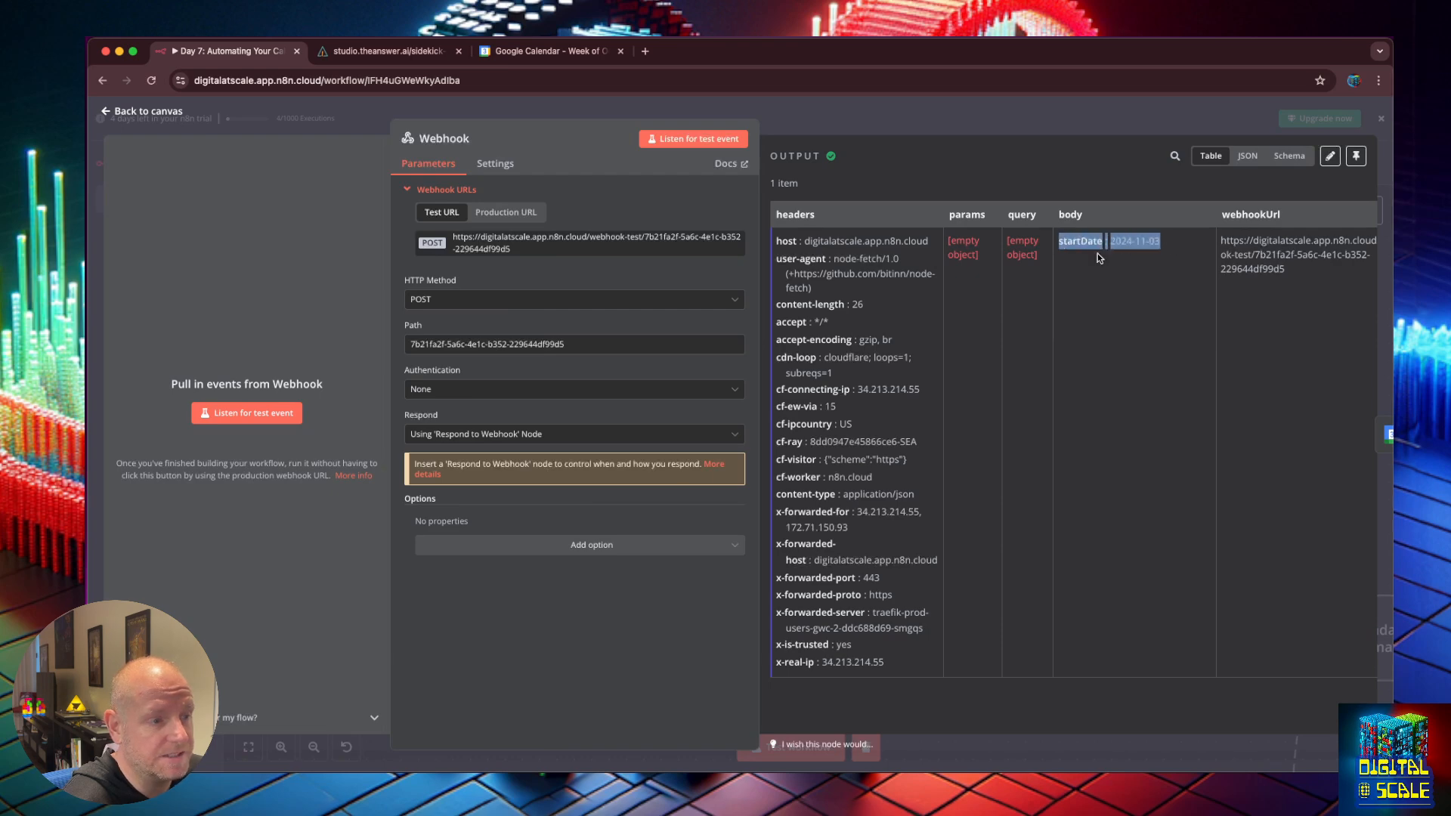
pyautogui.click(1118, 258)
pyautogui.moveTo(1167, 242); pyautogui.dragTo(1140, 241)
pyautogui.click(1136, 240)
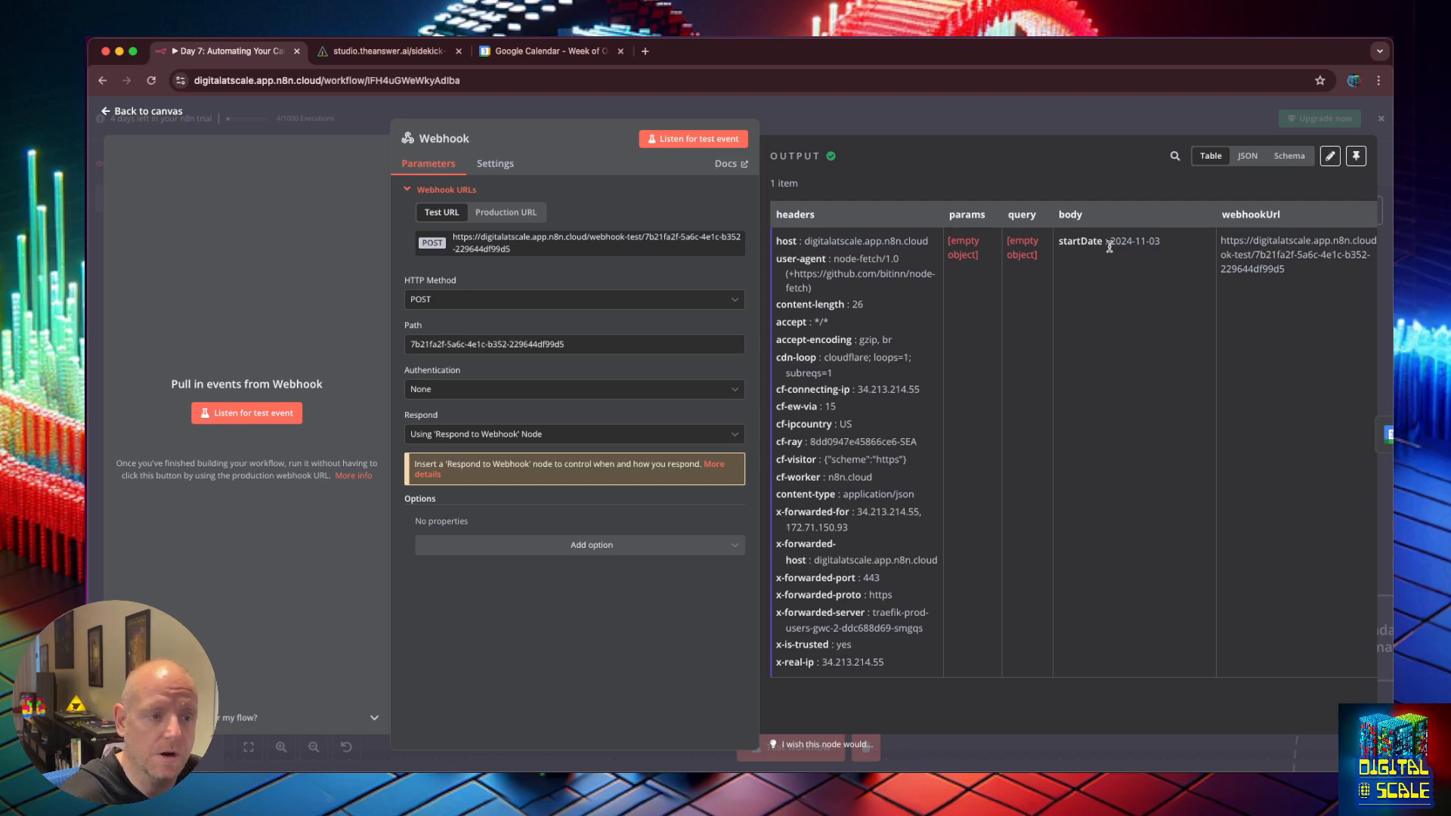
# Browse the Webhook's extra options, then open the Google Calendar2 node settings.
pyautogui.click(614, 548)
pyautogui.click(407, 573)
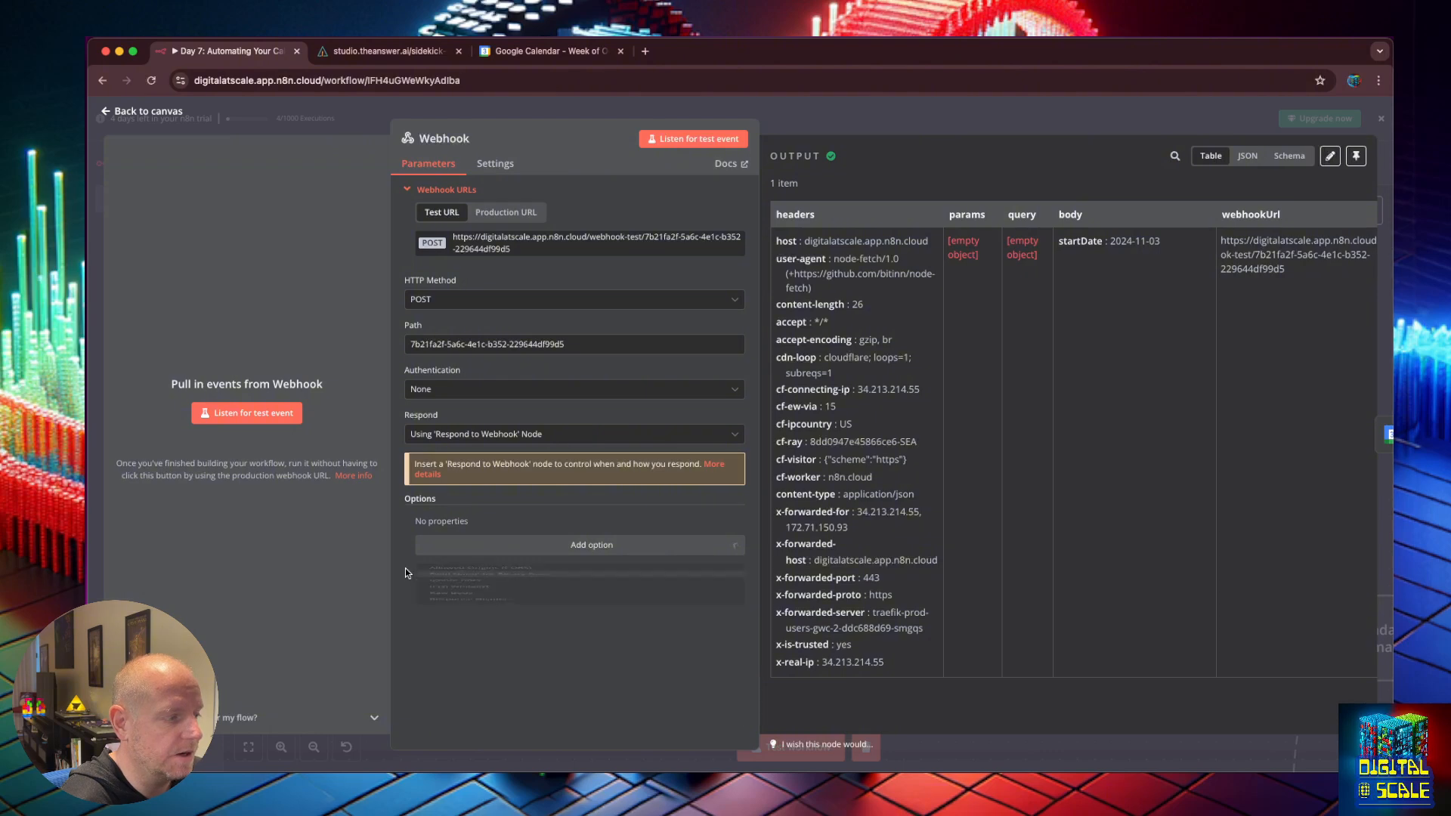
pyautogui.click(107, 114)
pyautogui.doubleClick(692, 276)
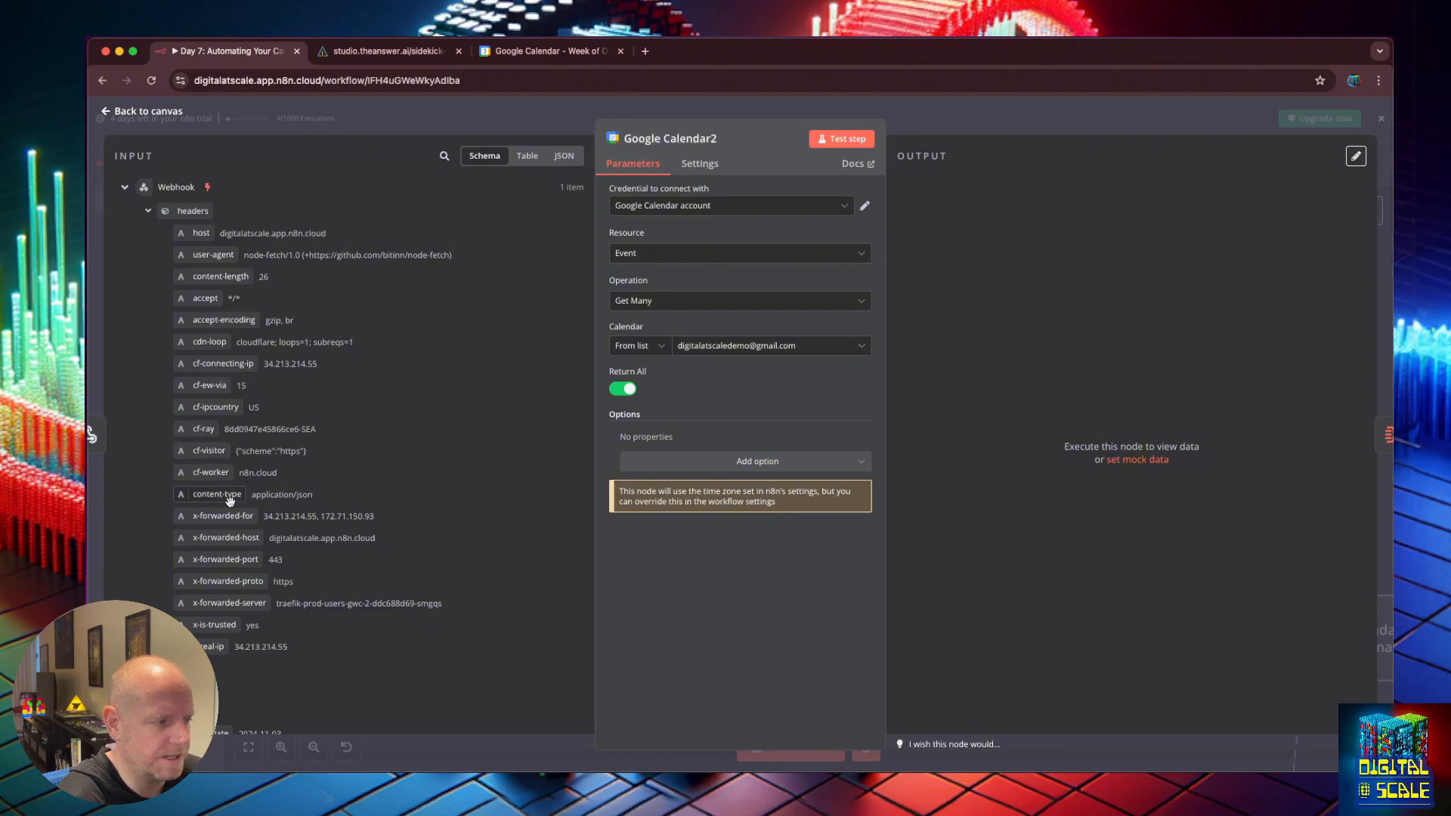
# Add a Before date filter to Google Calendar2, then remove it again.
pyautogui.scroll(-2, 273, 634)
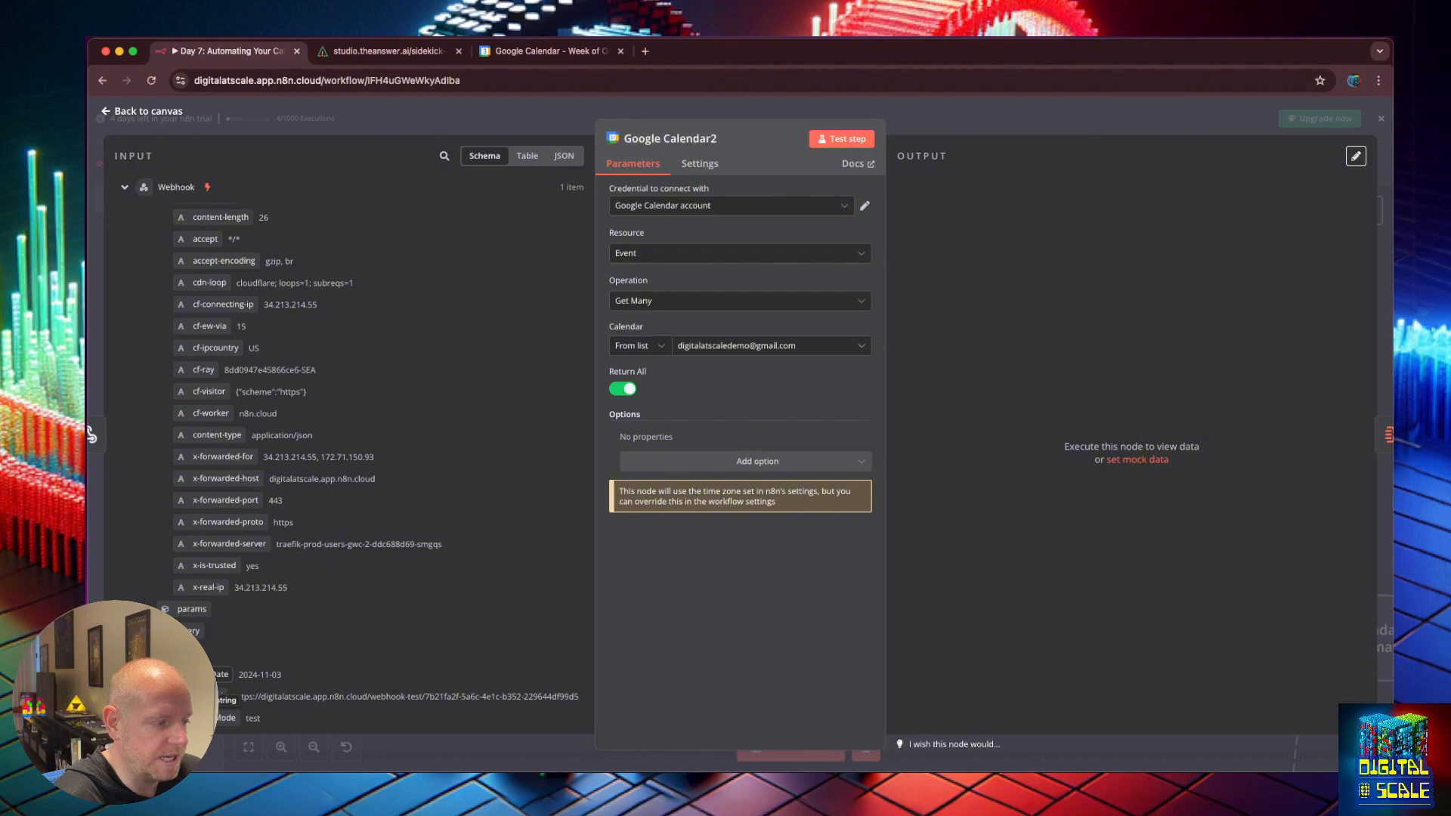
pyautogui.click(773, 467)
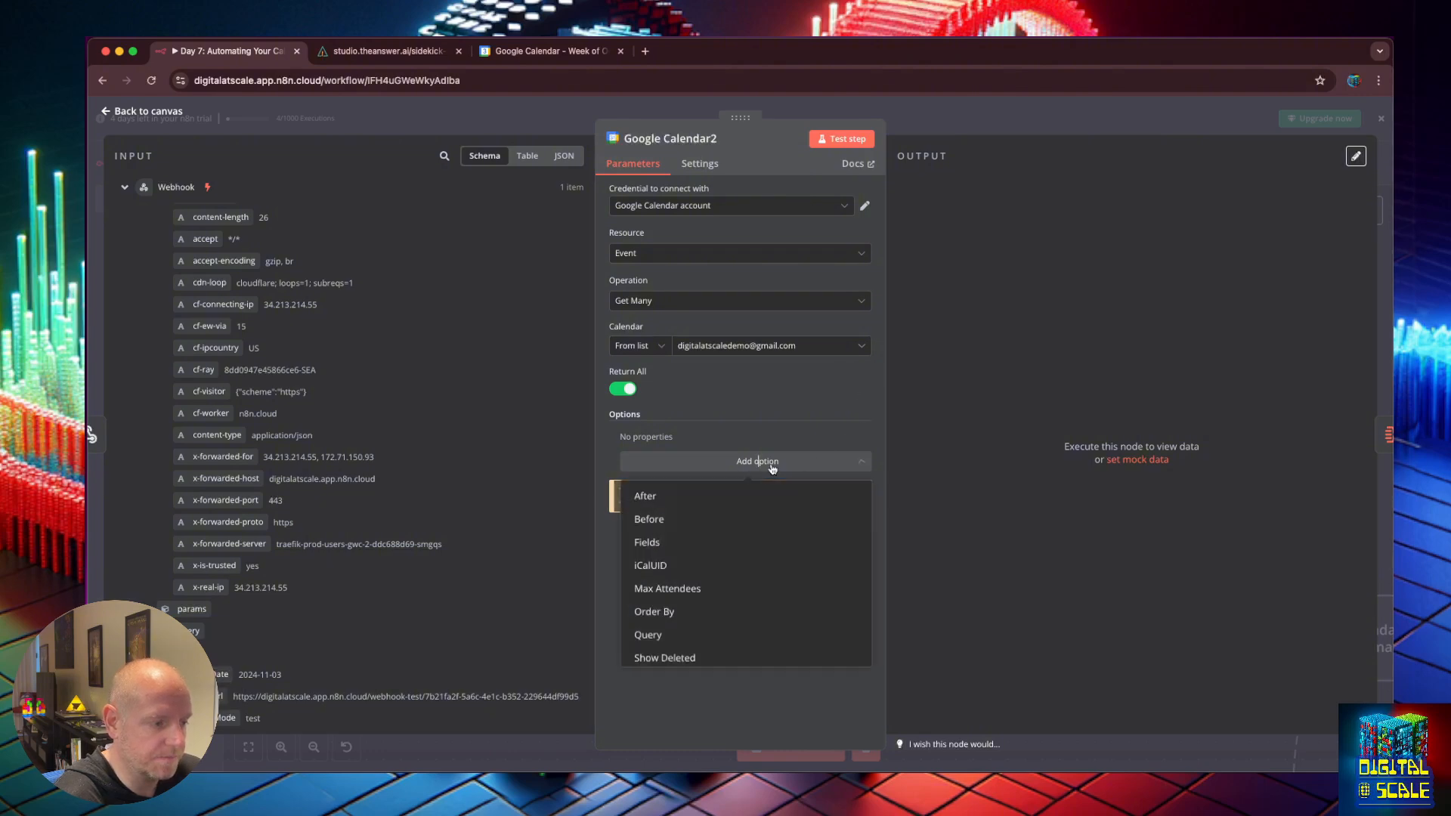
pyautogui.click(685, 521)
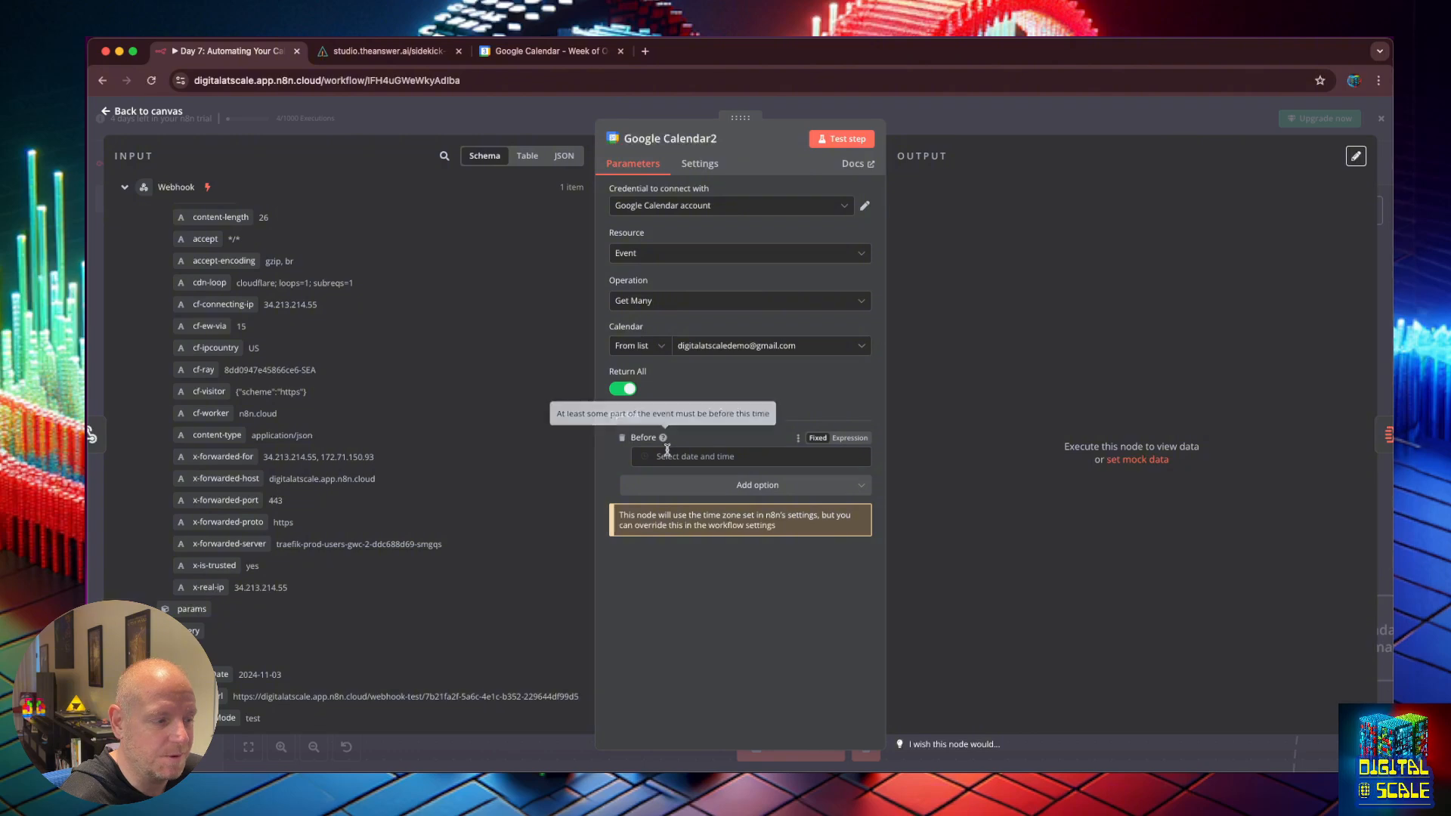
pyautogui.moveTo(665, 443)
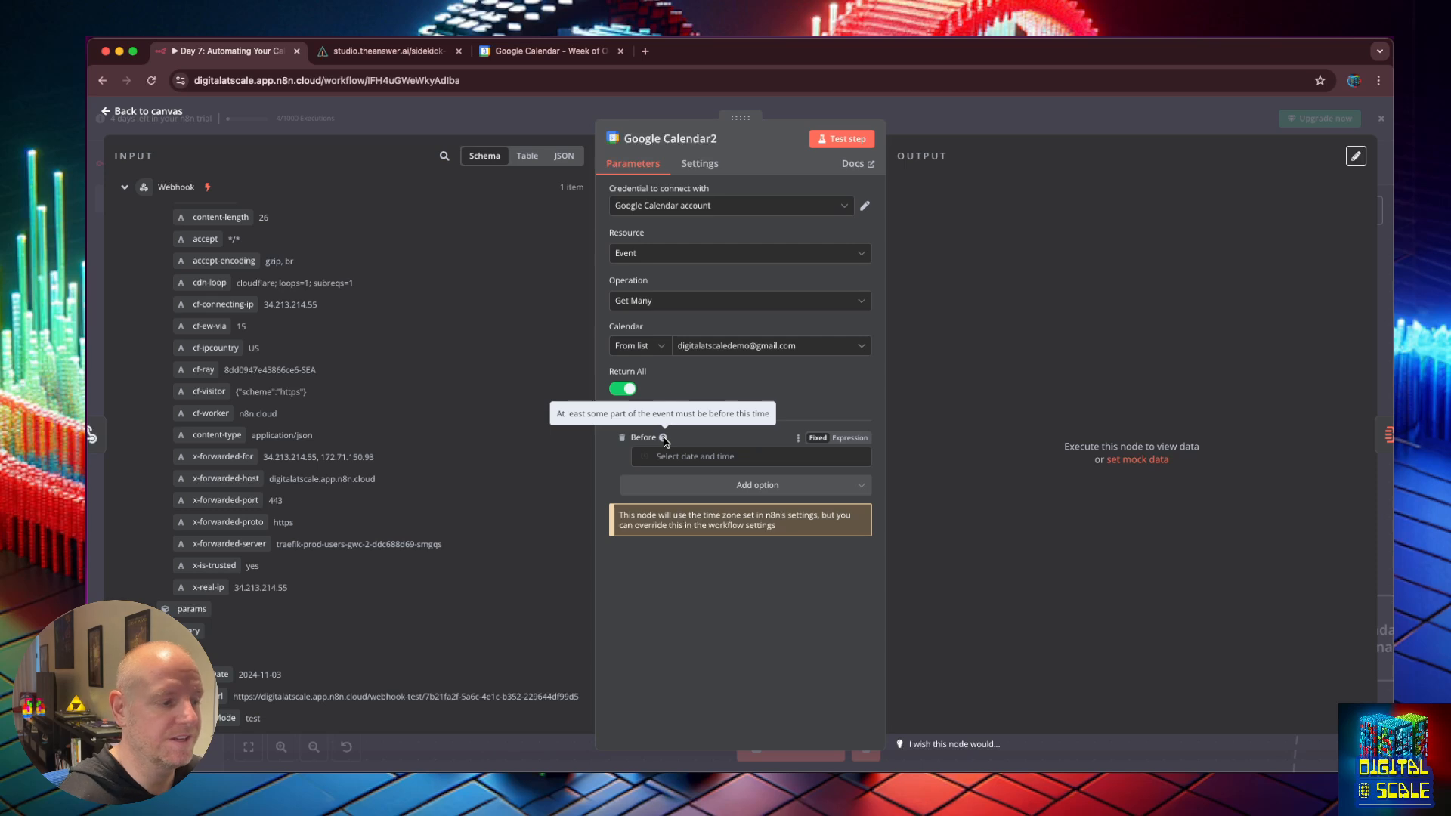
pyautogui.click(622, 437)
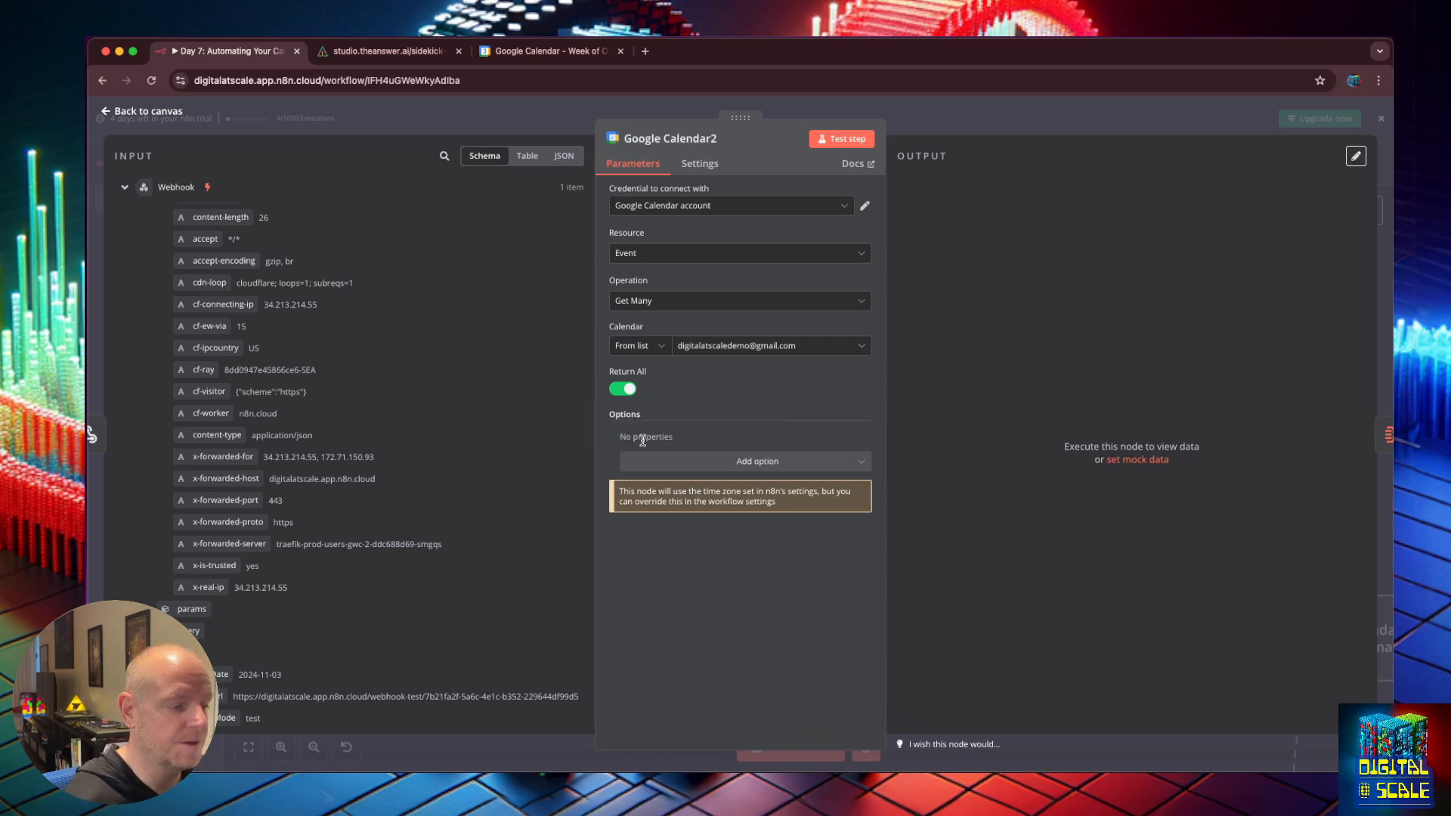
# Add an After date filter and check which events exist in Google Calendar.
pyautogui.click(792, 464)
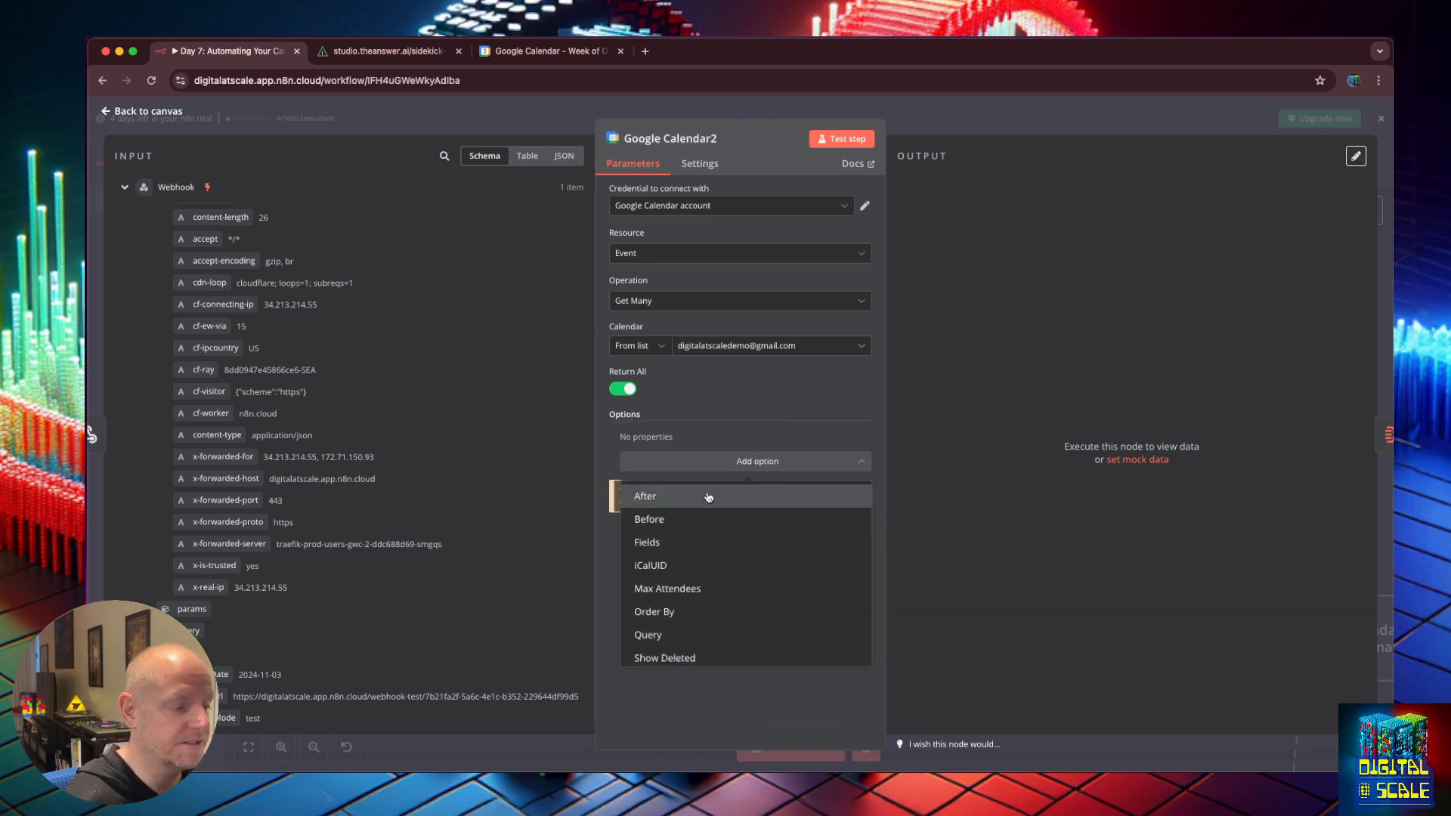
pyautogui.click(650, 495)
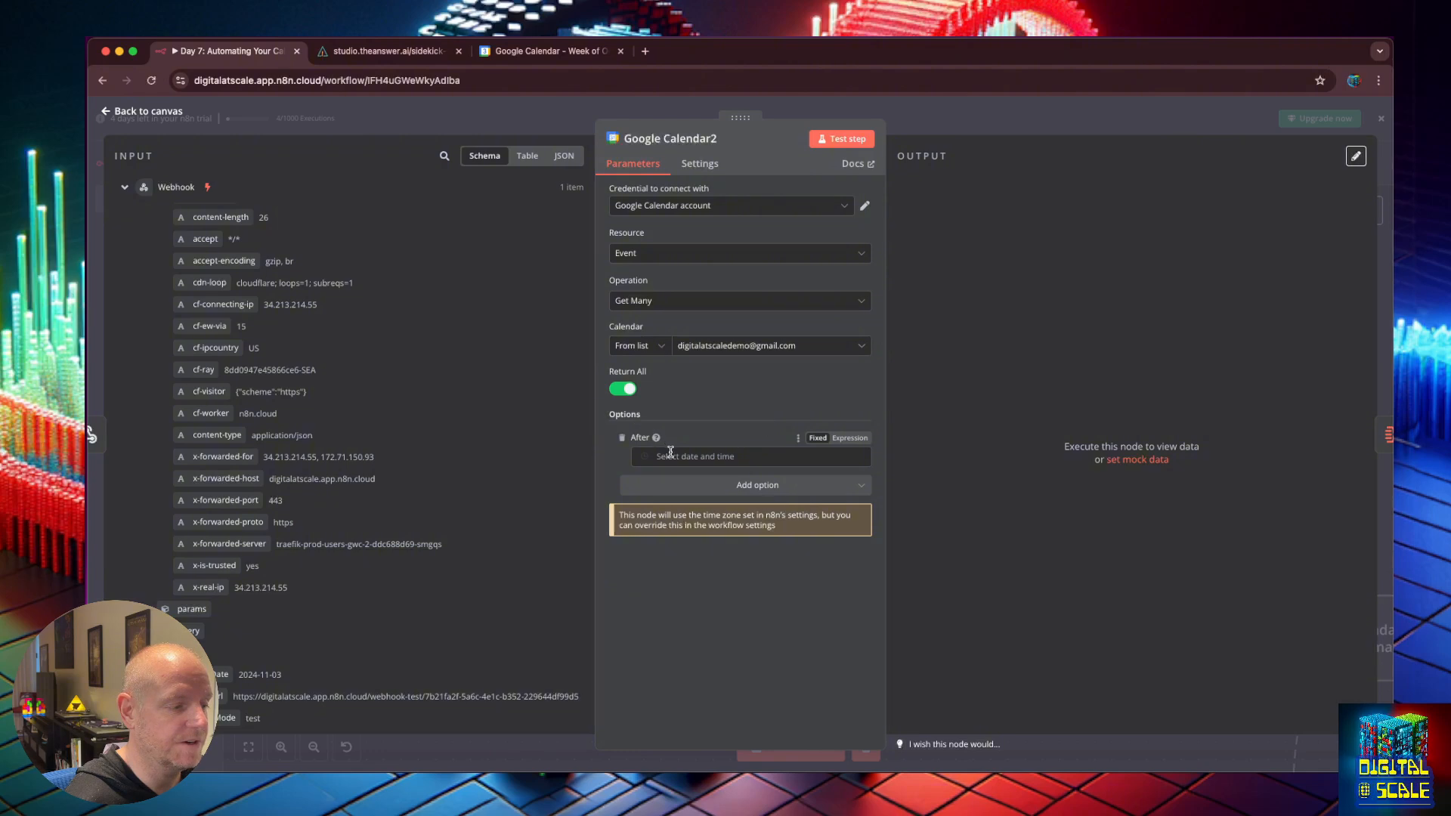
pyautogui.click(671, 455)
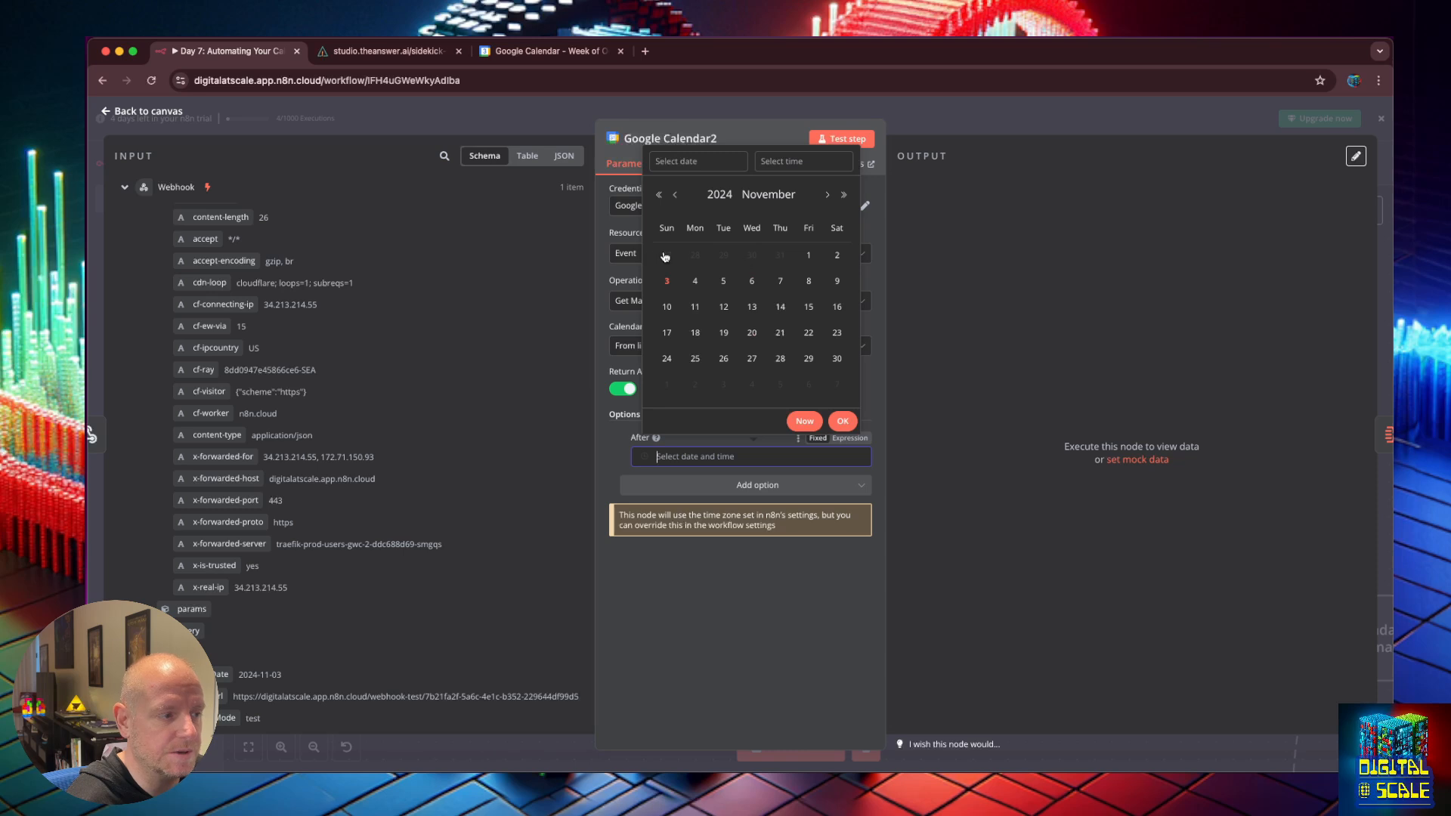
pyautogui.click(545, 50)
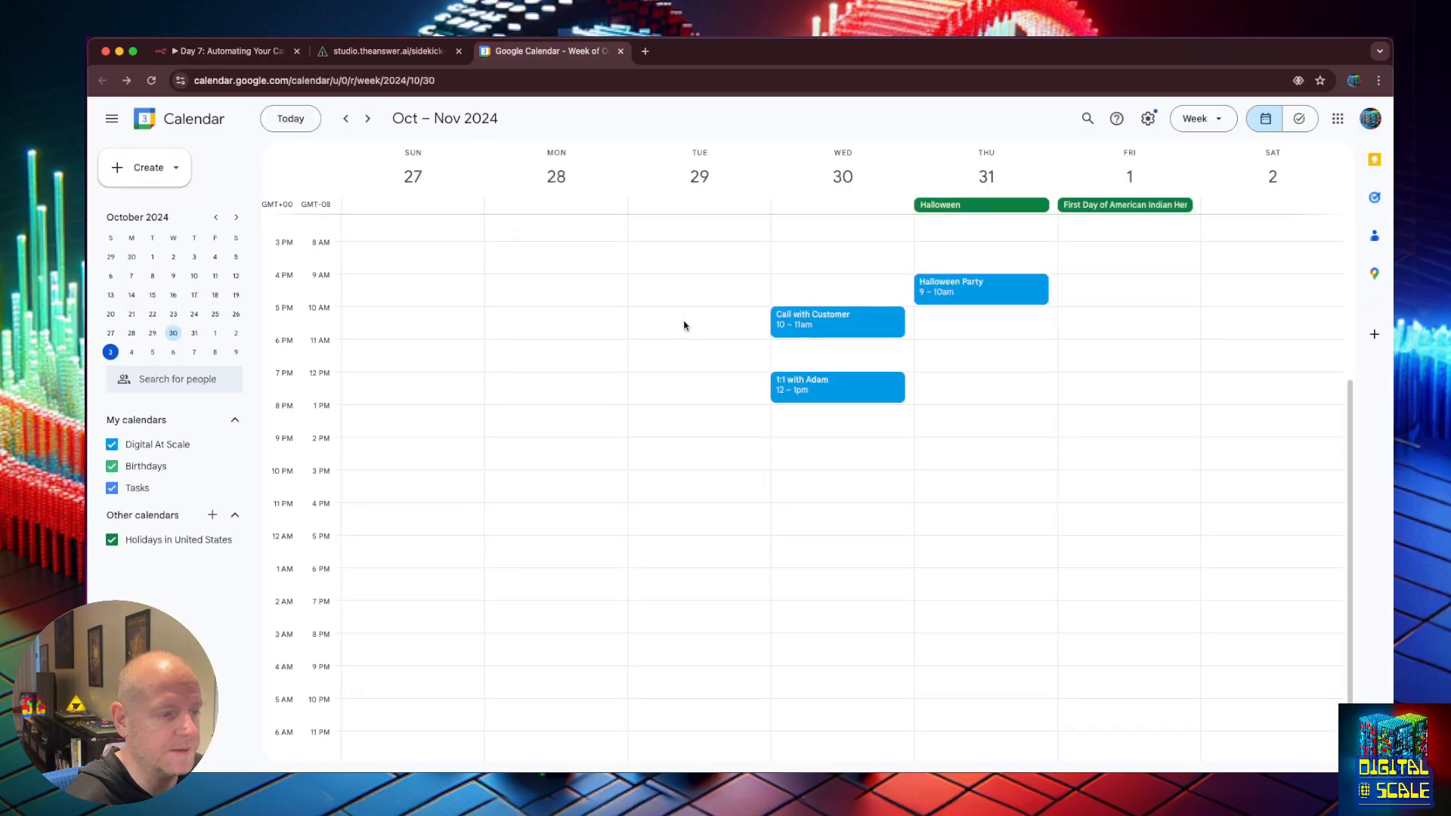
pyautogui.scroll(2, 718, 310)
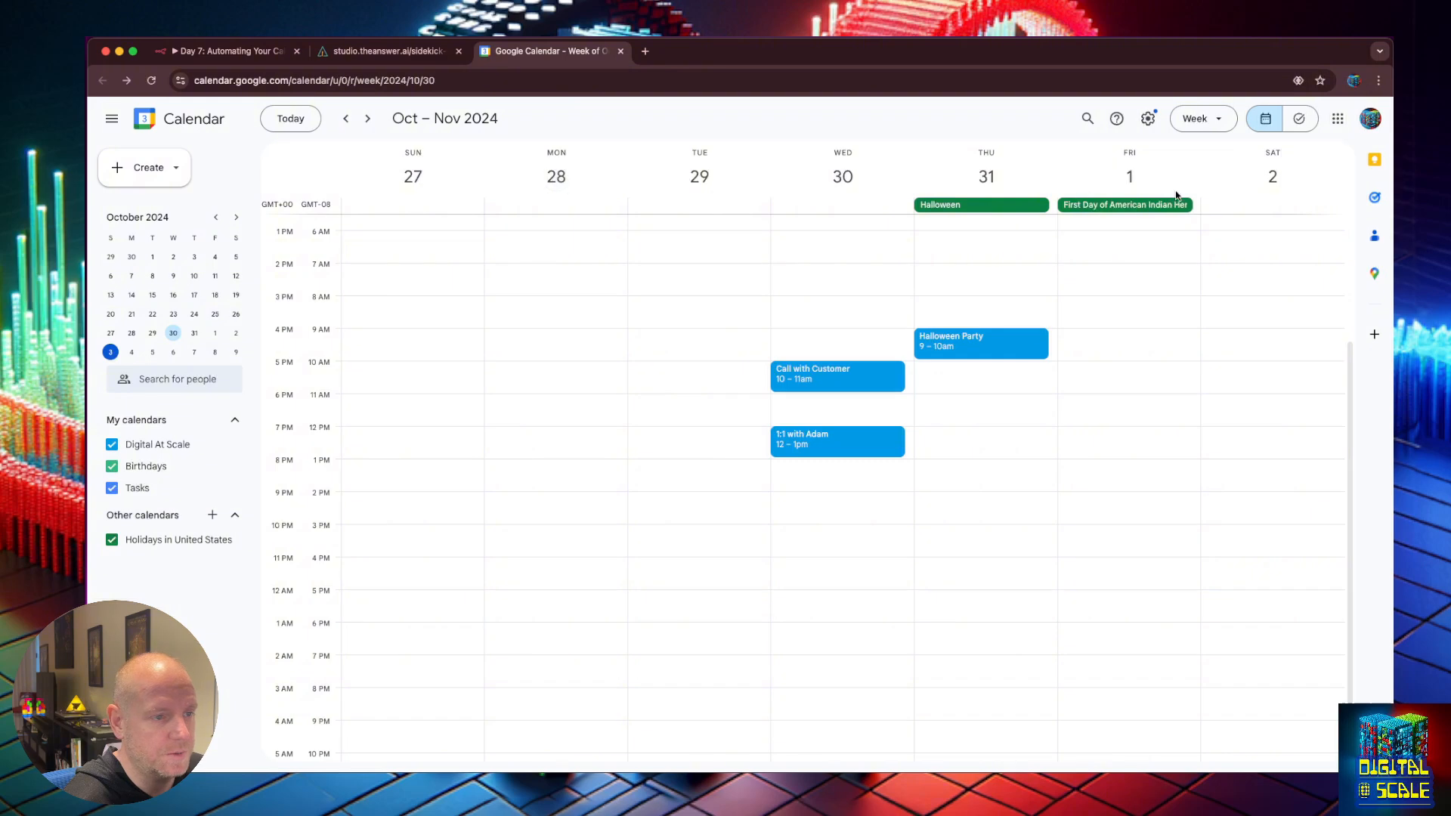
pyautogui.click(346, 58)
pyautogui.click(240, 52)
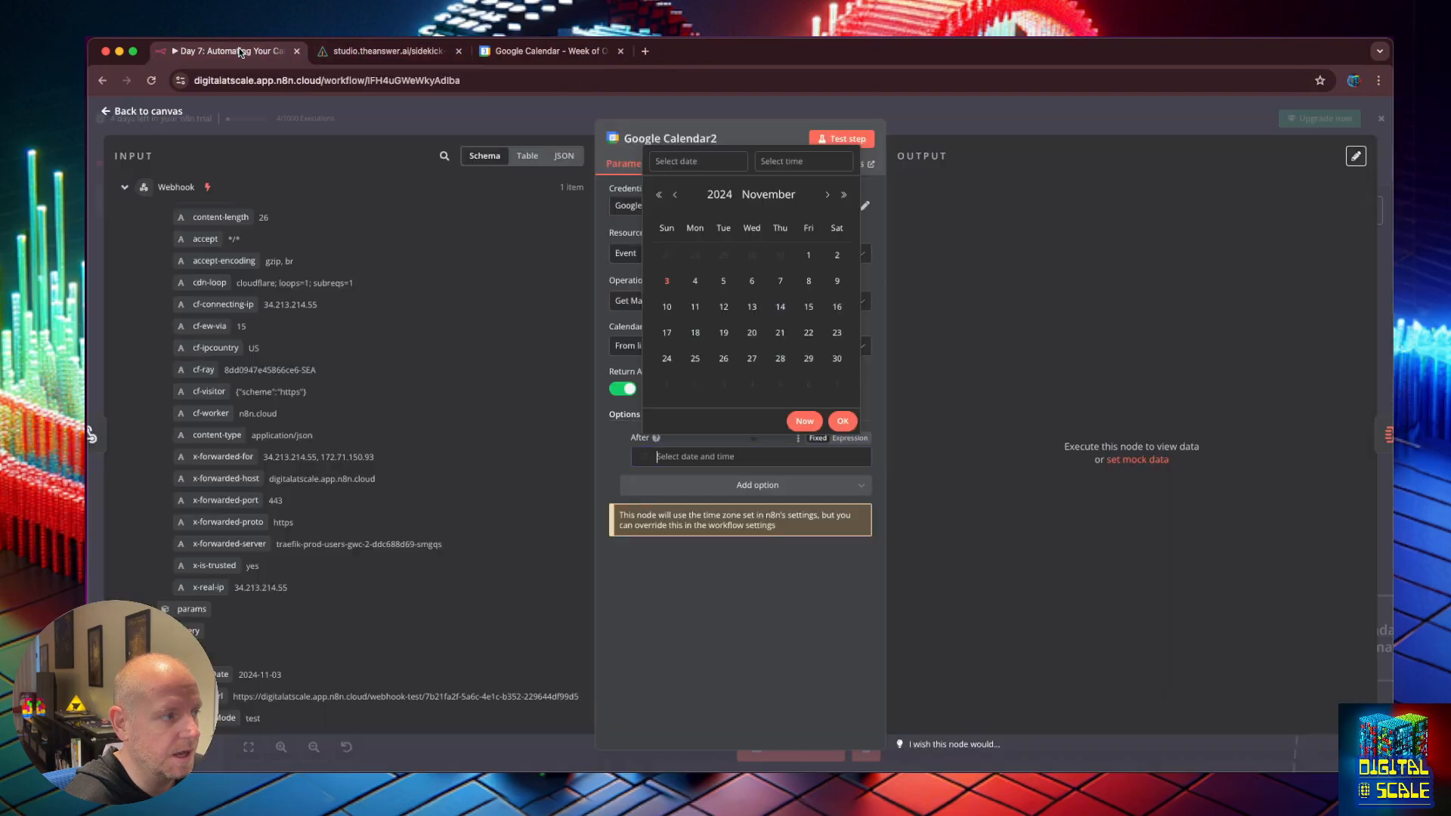
# Set After to October 27, then to 2024-11-03, testing each; no output returned.
pyautogui.click(668, 255)
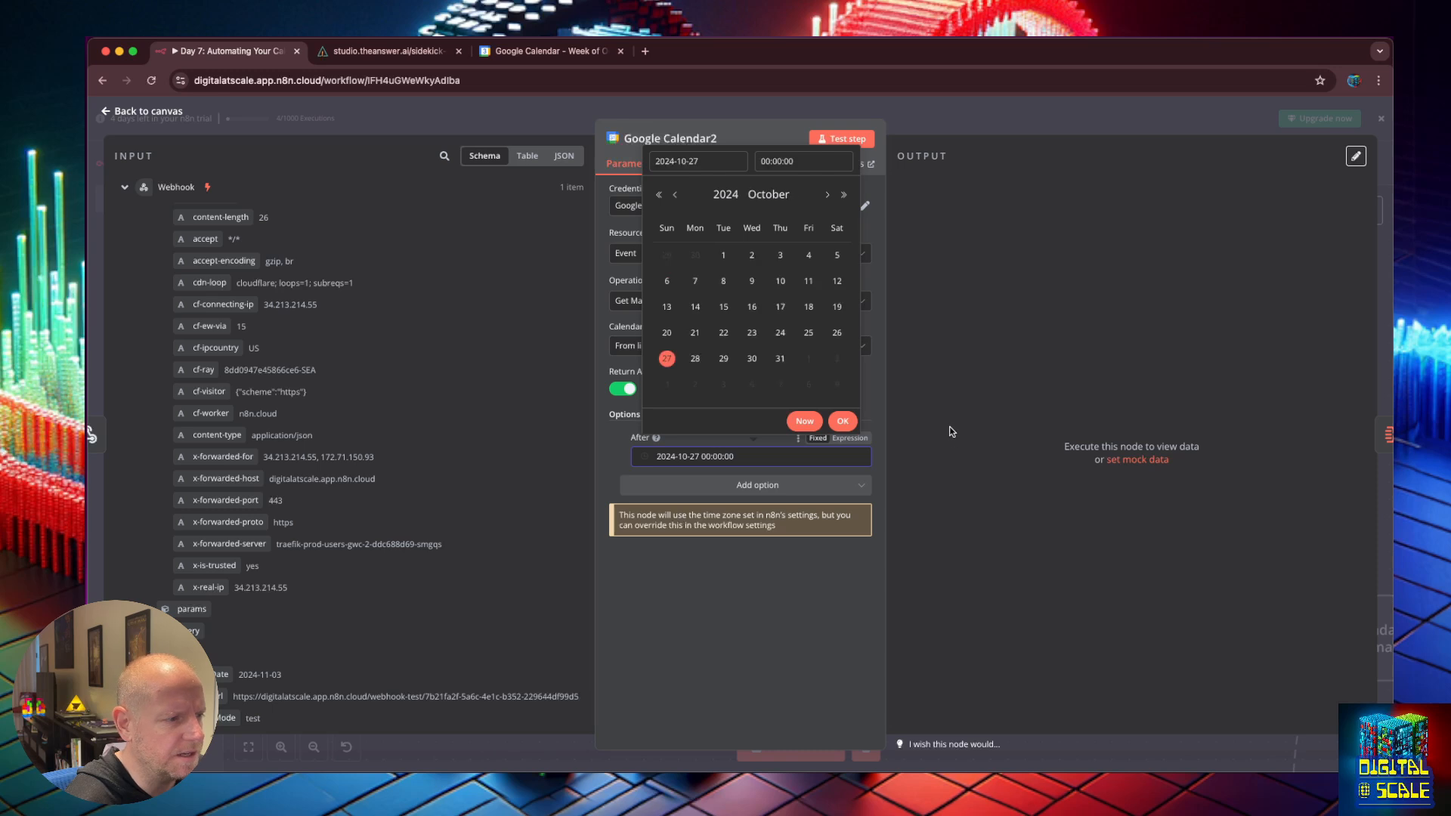
pyautogui.click(843, 423)
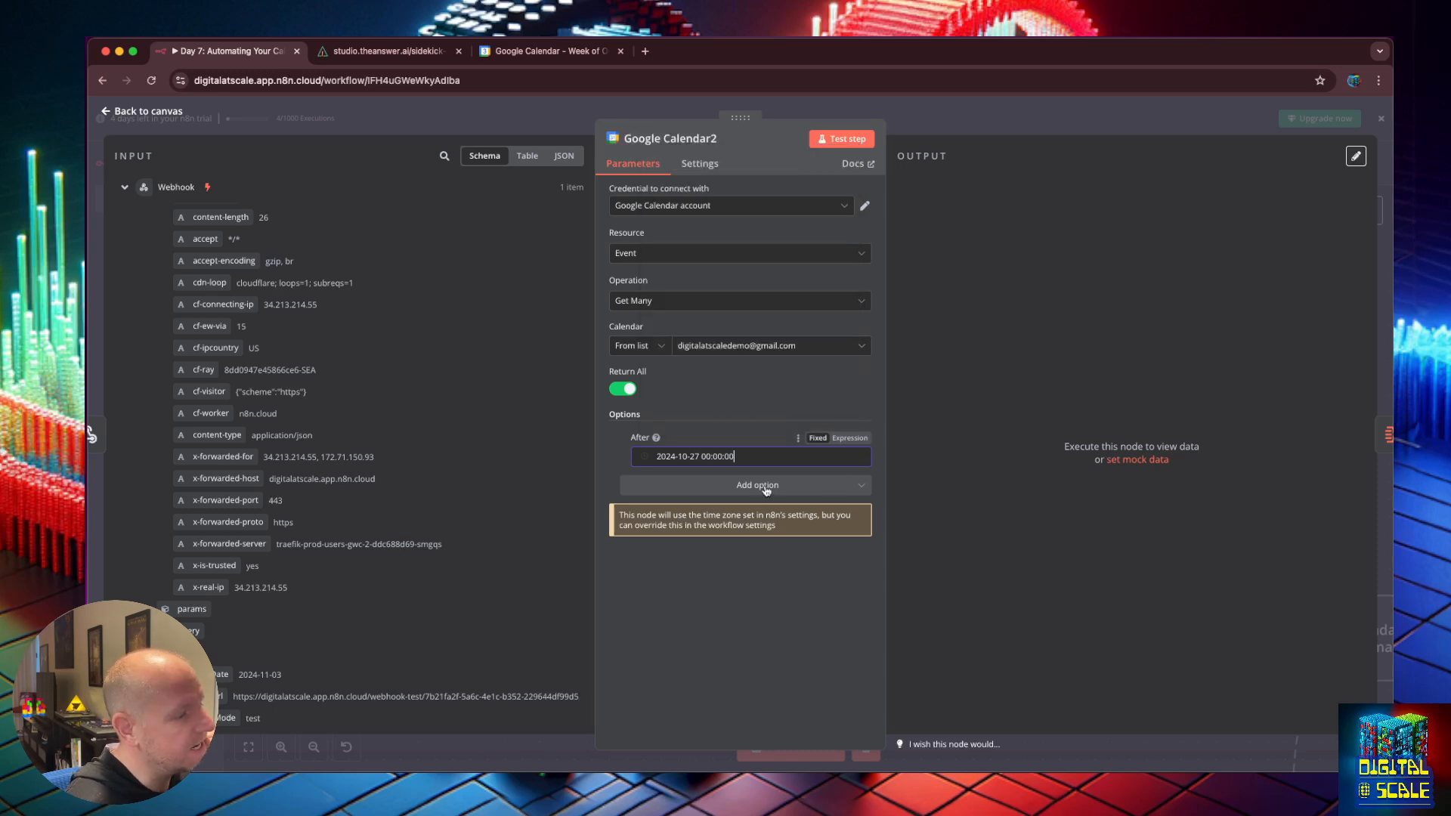
pyautogui.click(843, 138)
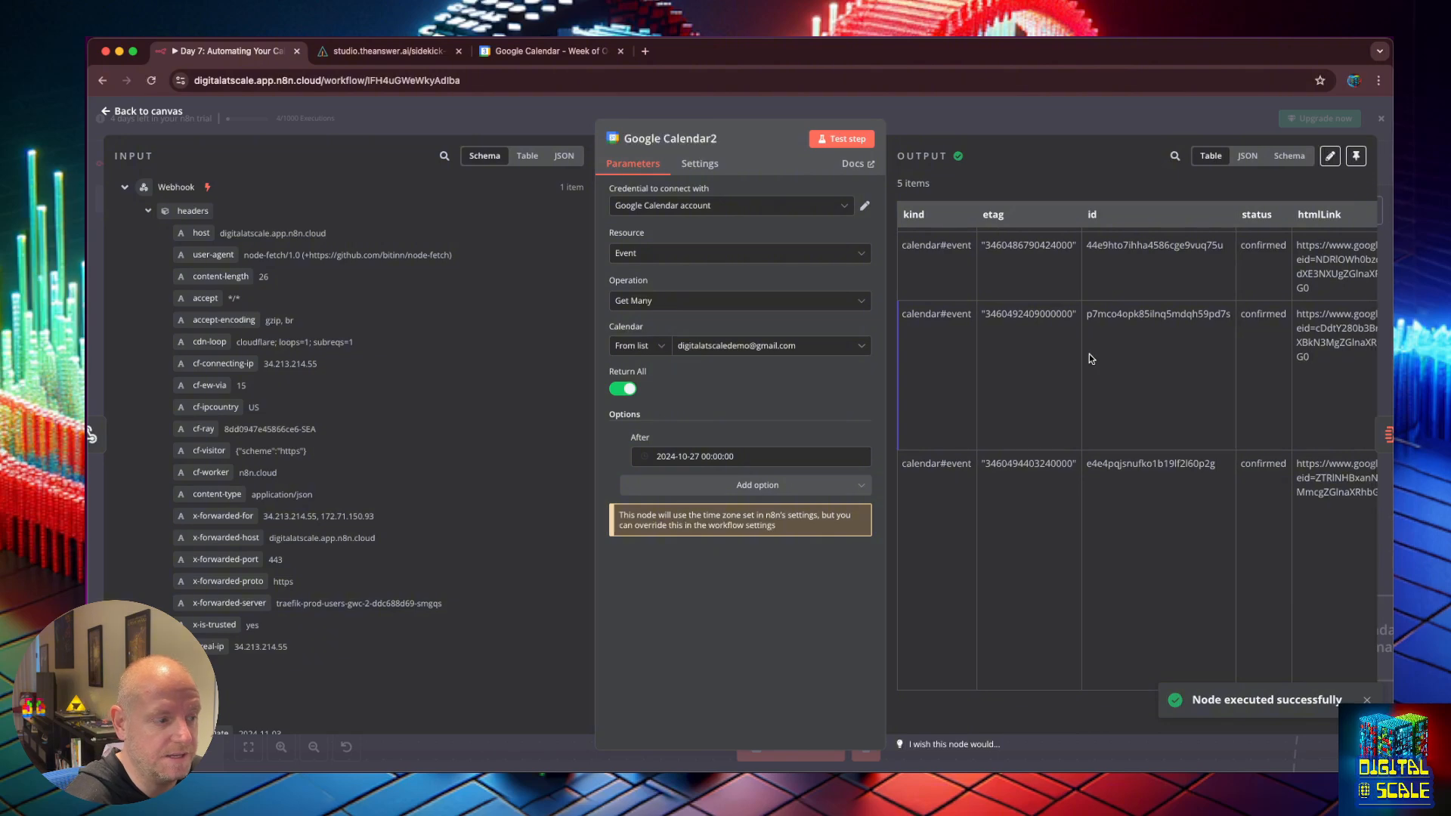
pyautogui.scroll(3, 1096, 357)
pyautogui.click(698, 457)
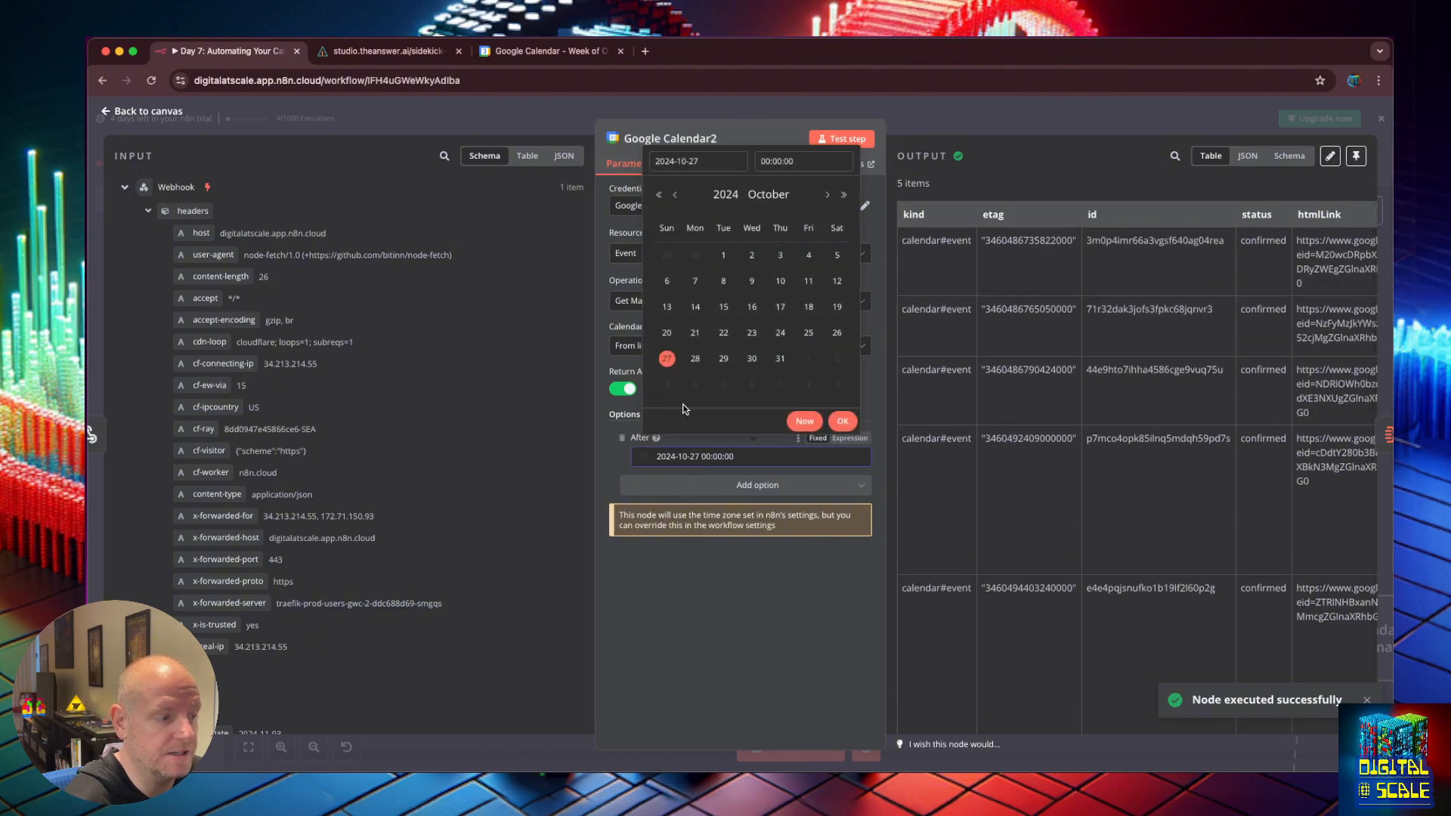
pyautogui.click(669, 384)
pyautogui.click(837, 424)
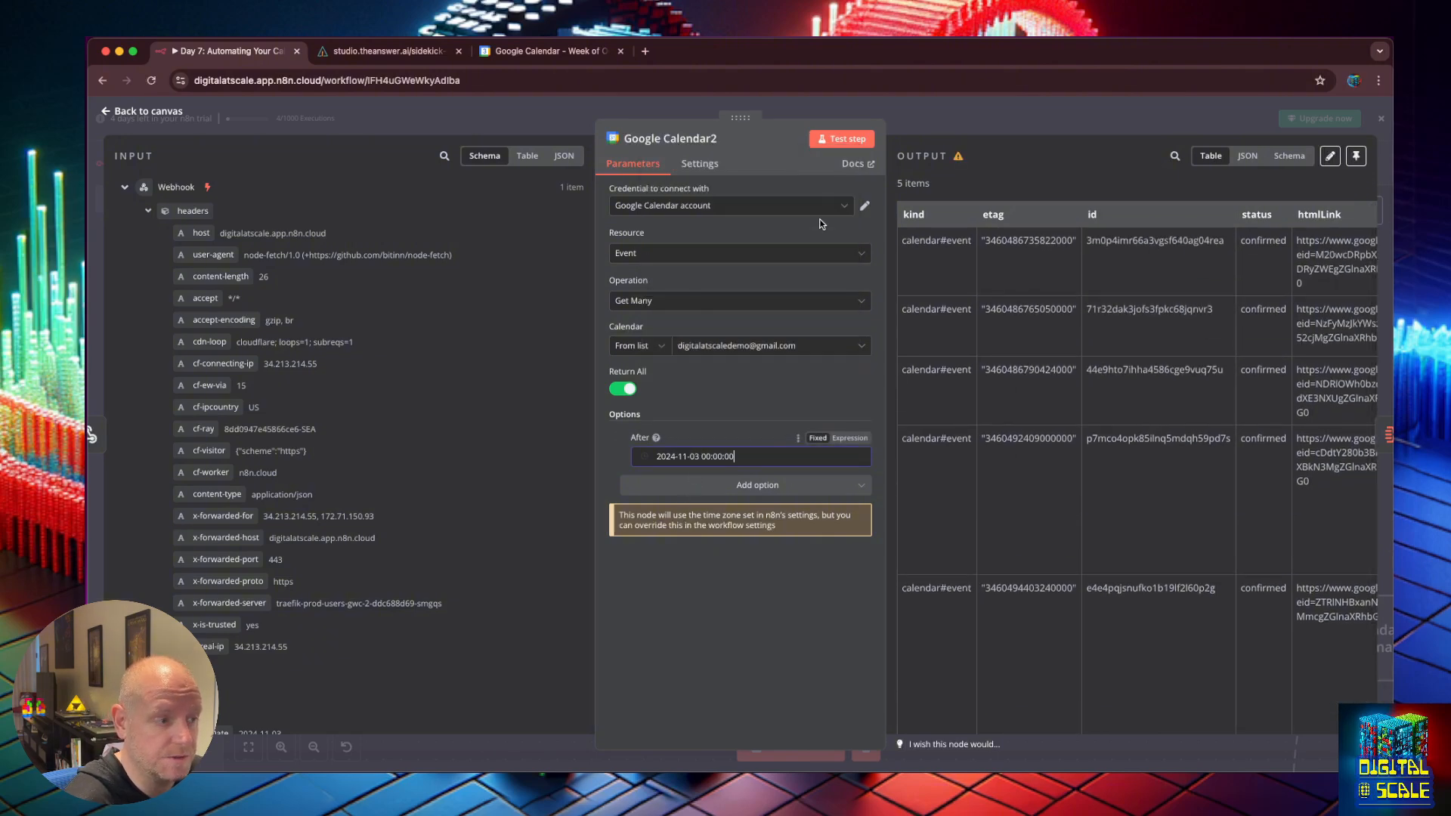
pyautogui.click(837, 141)
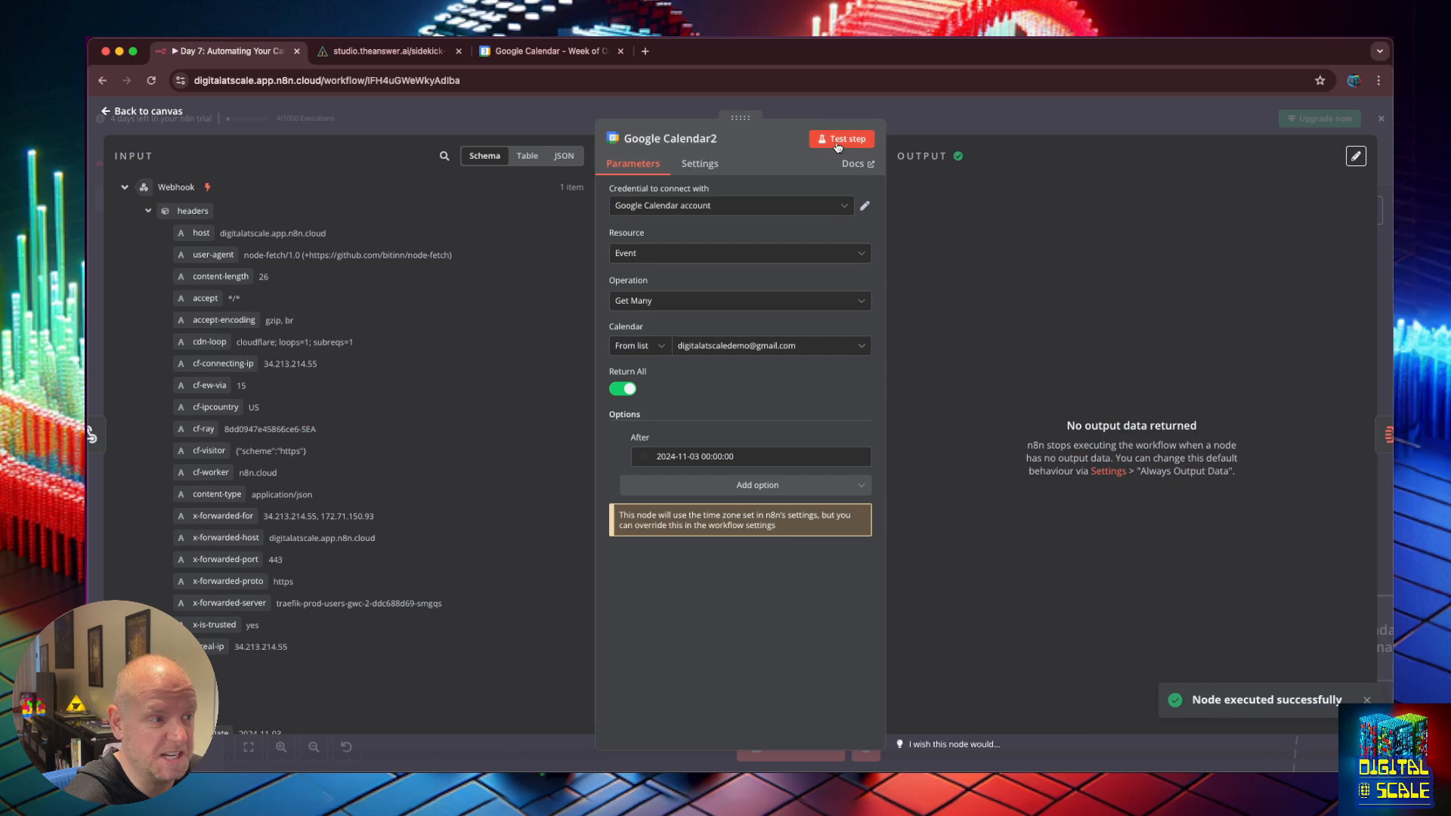
pyautogui.click(563, 51)
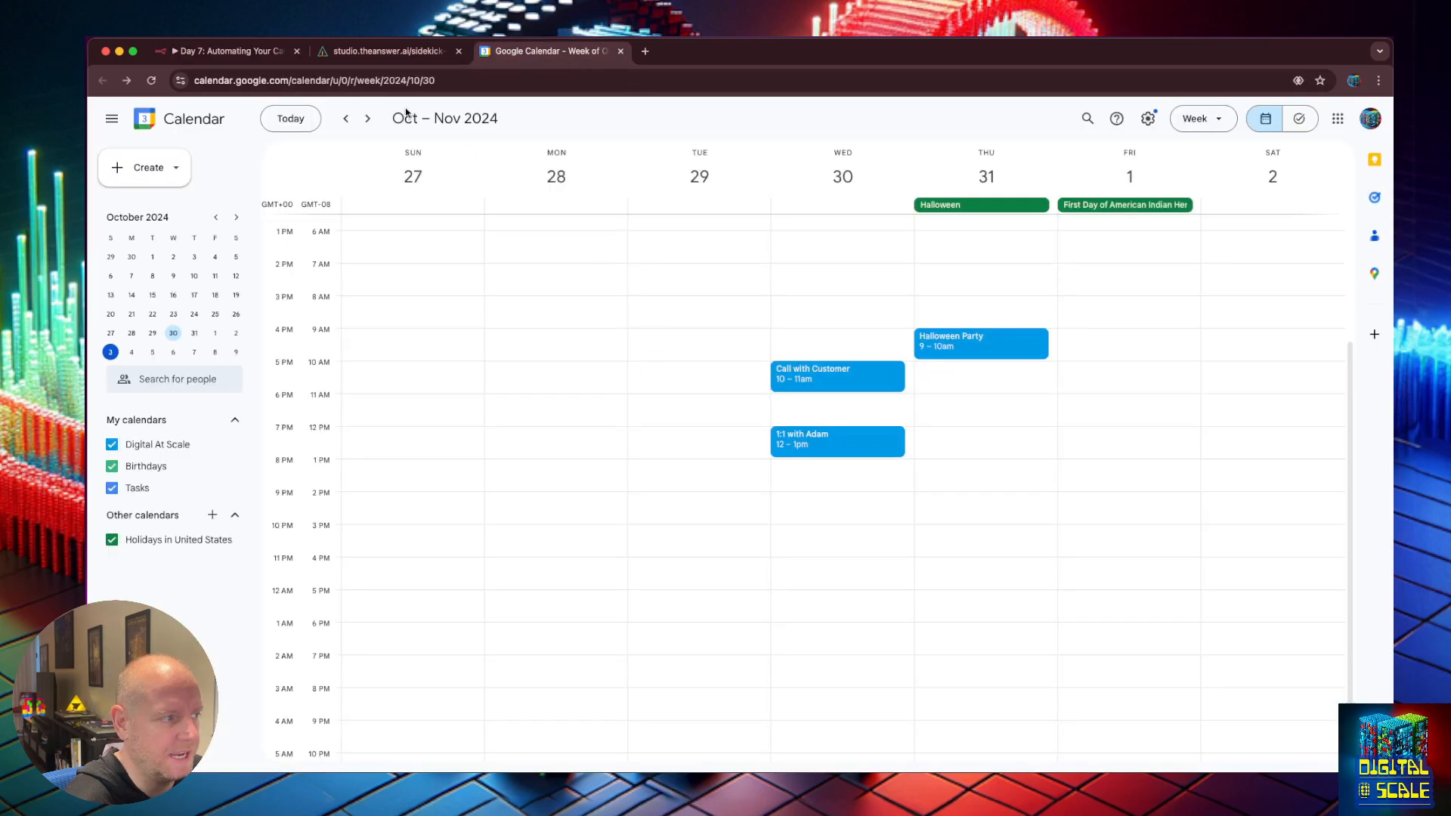
# Create a 'Go Vote' event on Tuesday, November 5, 1–2pm in Google Calendar.
pyautogui.click(367, 119)
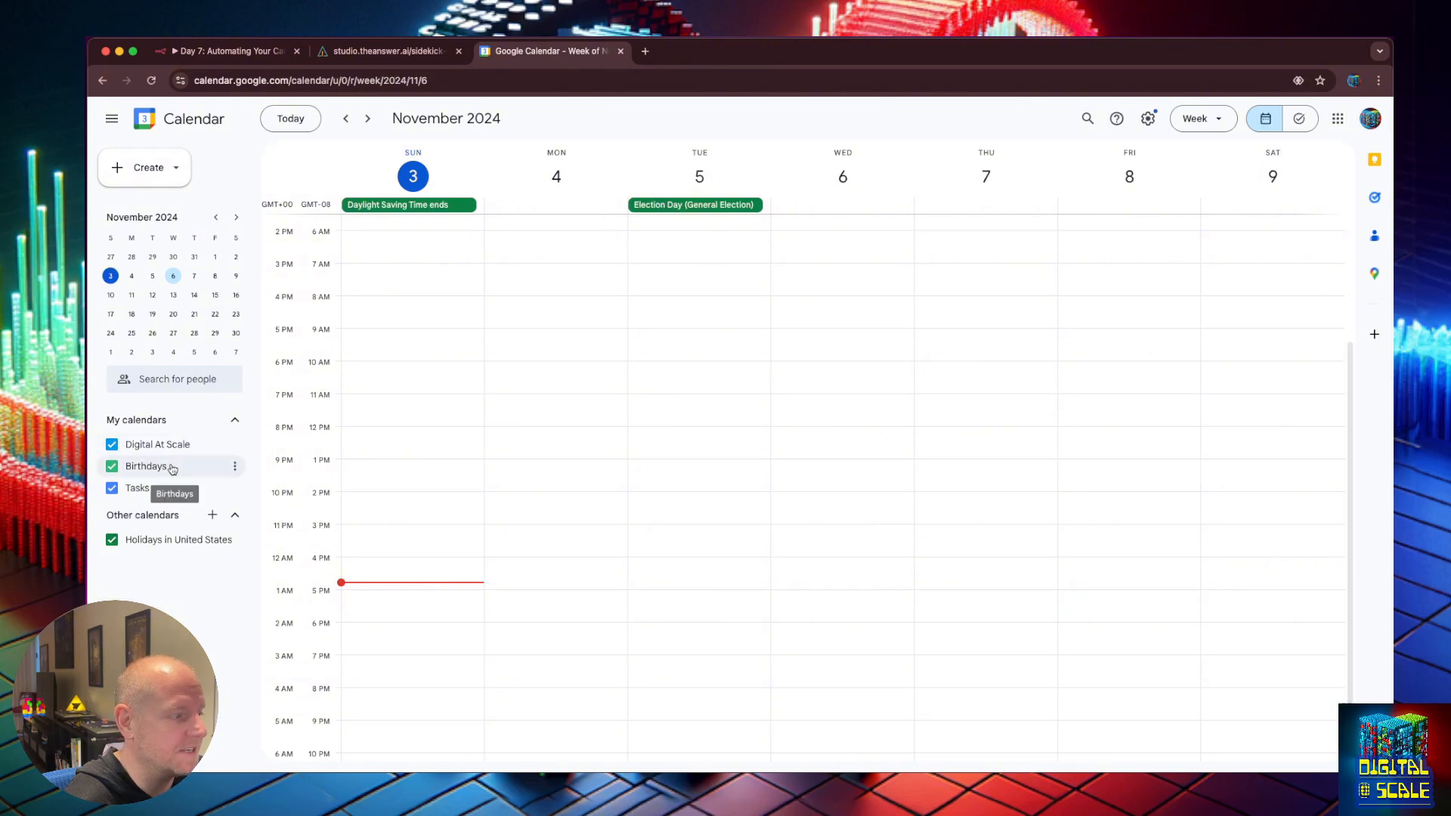
pyautogui.click(223, 50)
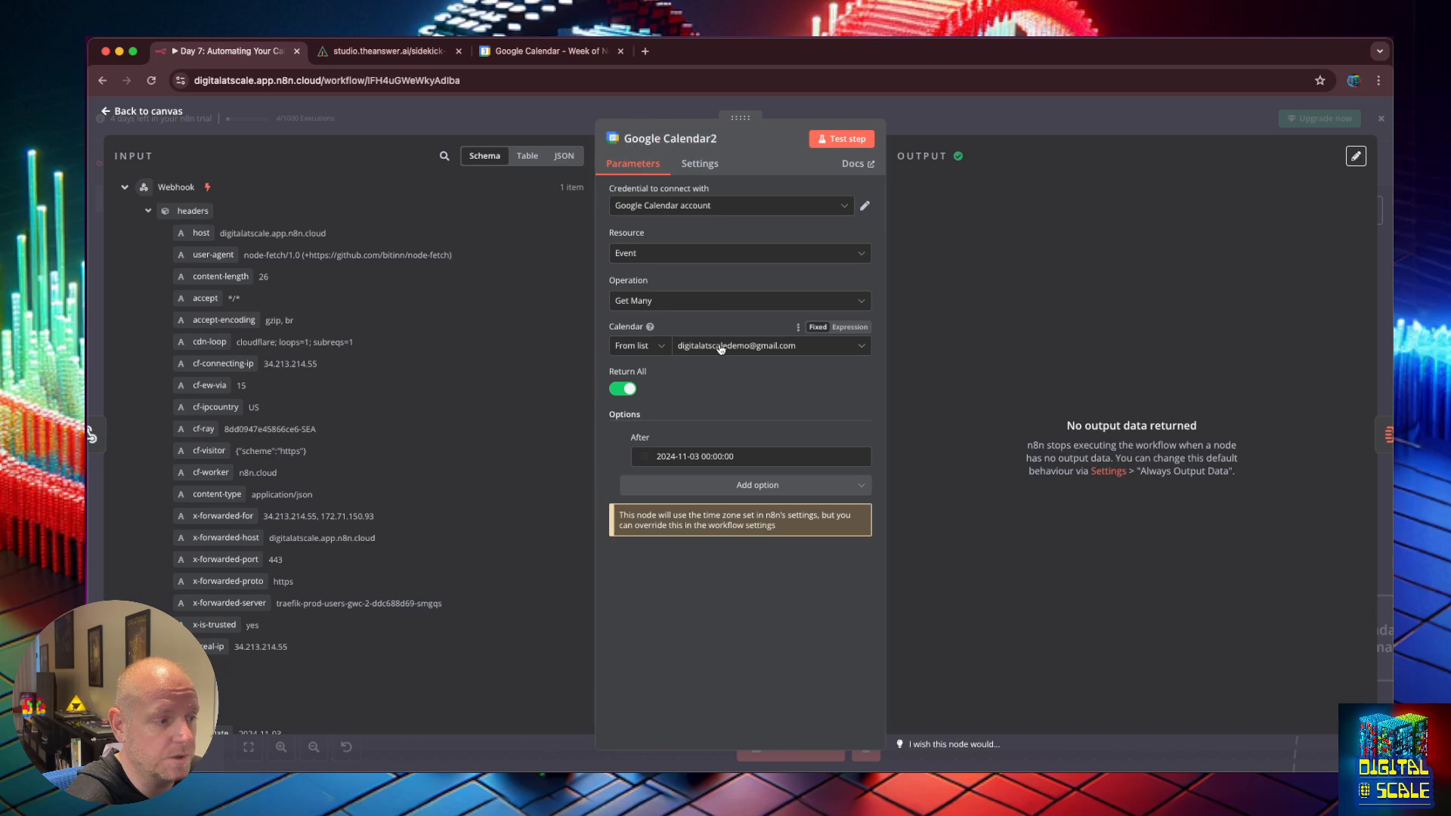
pyautogui.click(543, 52)
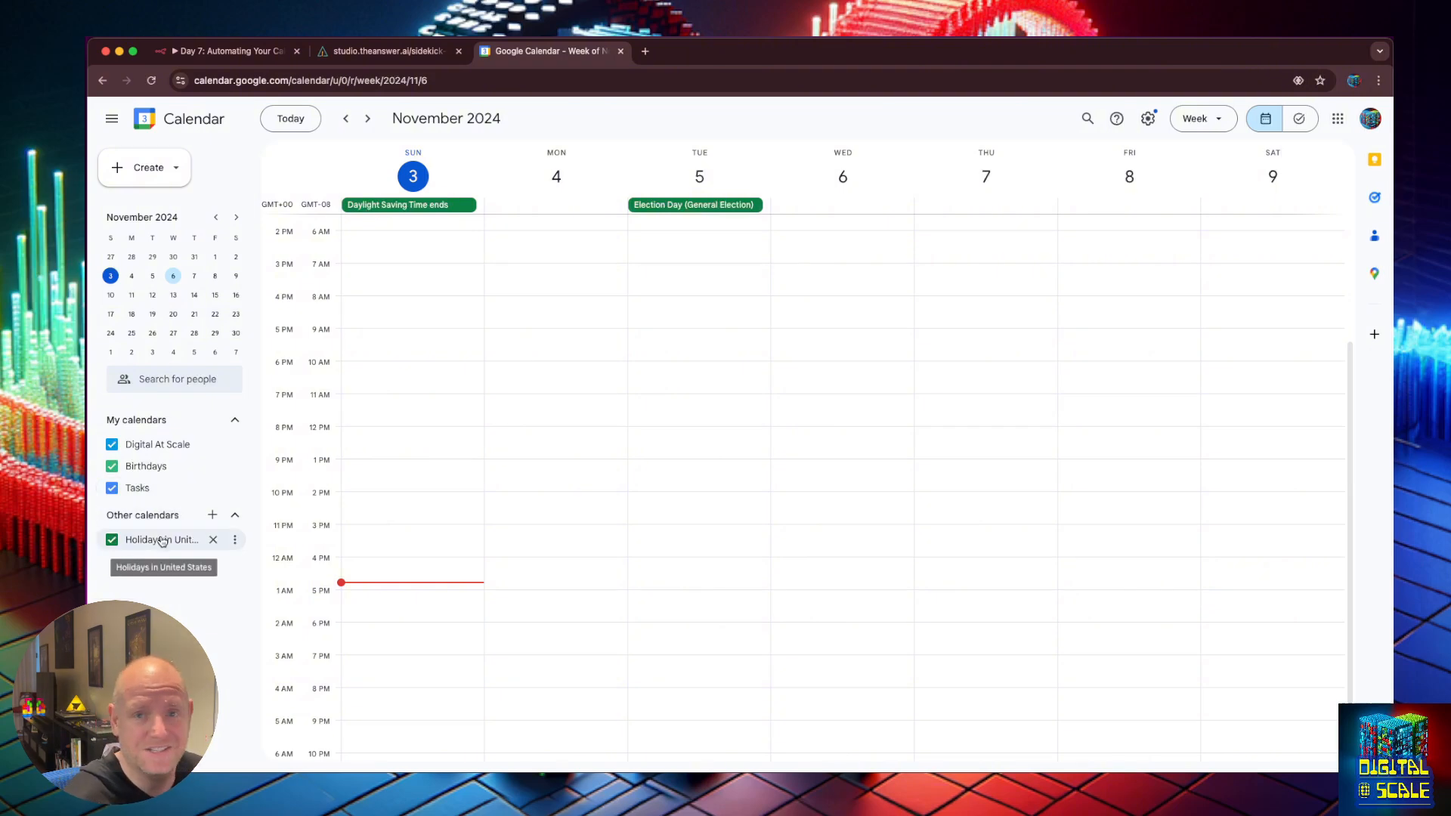
pyautogui.click(220, 54)
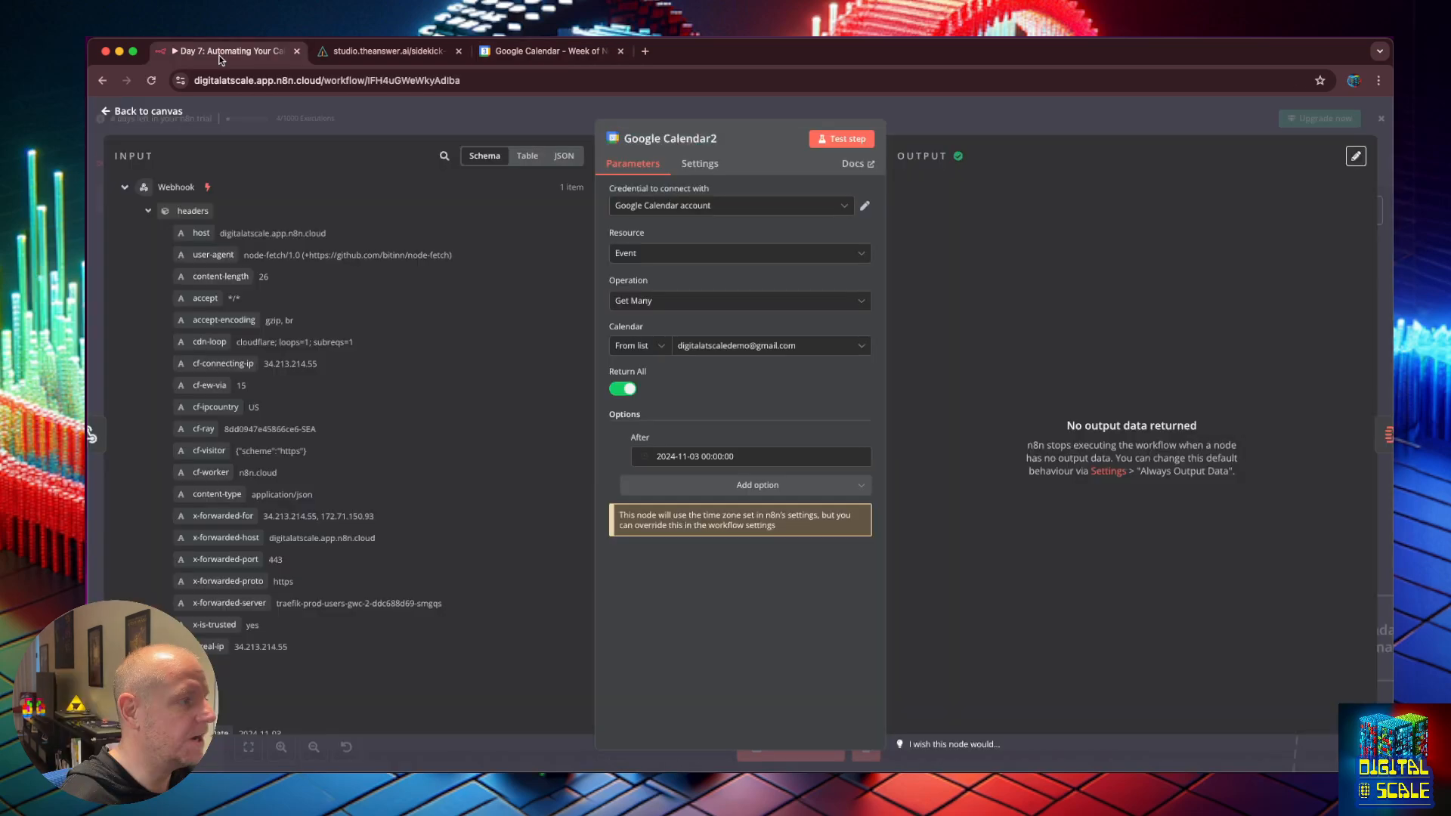
pyautogui.hotkey('ctrl', 'Tab')
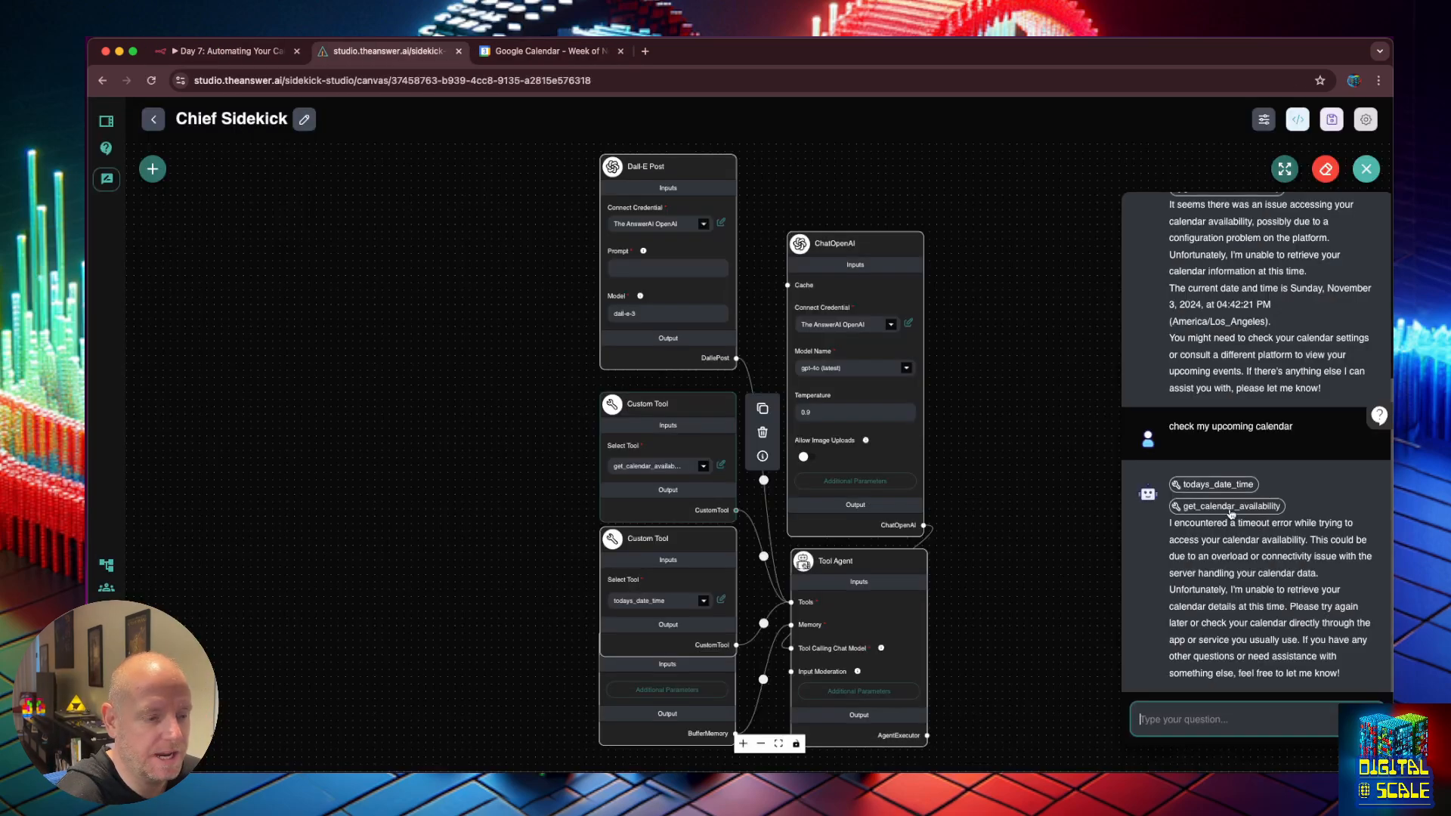
pyautogui.hotkey('ctrl', 'Tab')
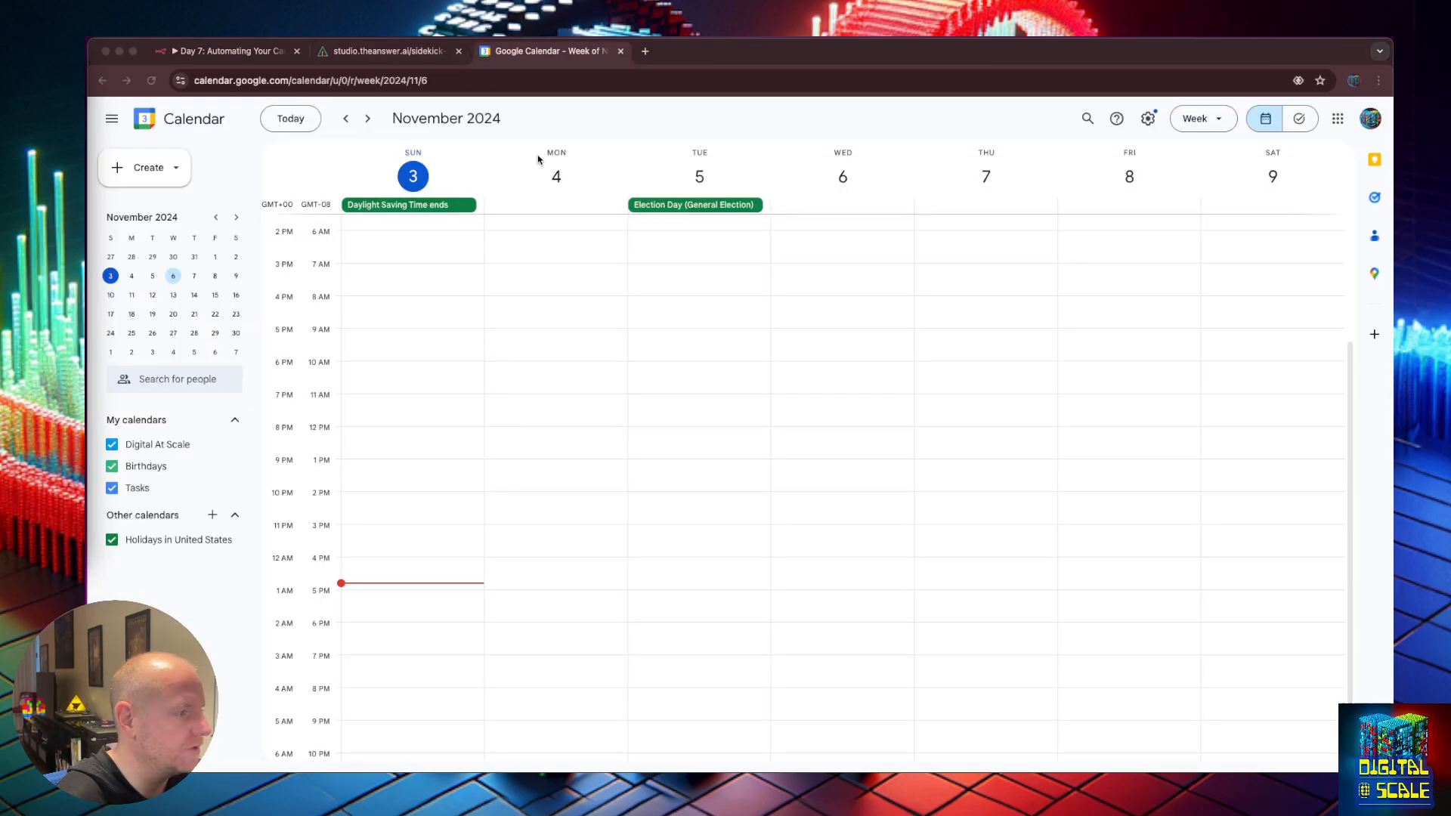
pyautogui.click(665, 469)
pyautogui.write('Go Vote')
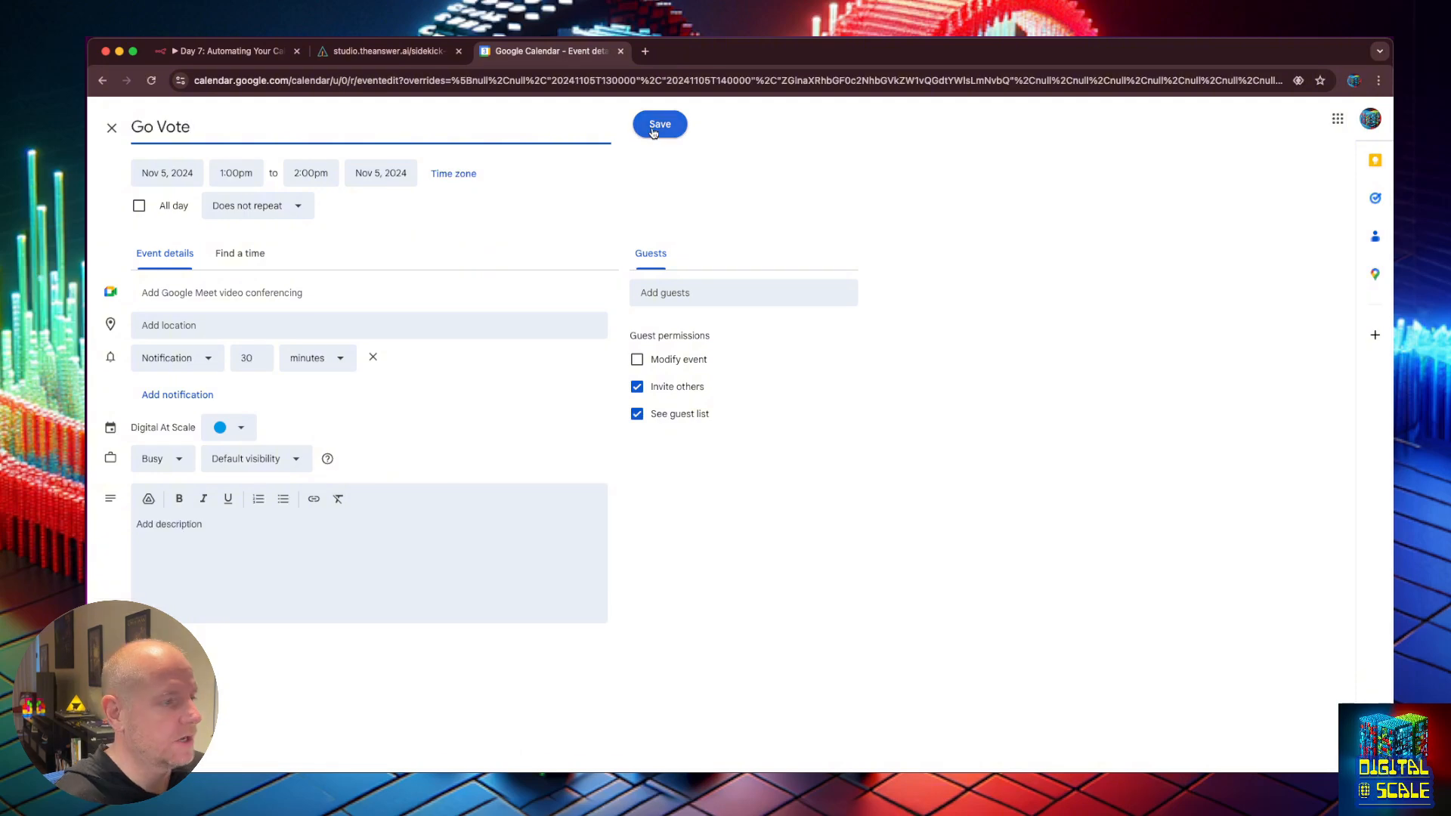
pyautogui.click(661, 134)
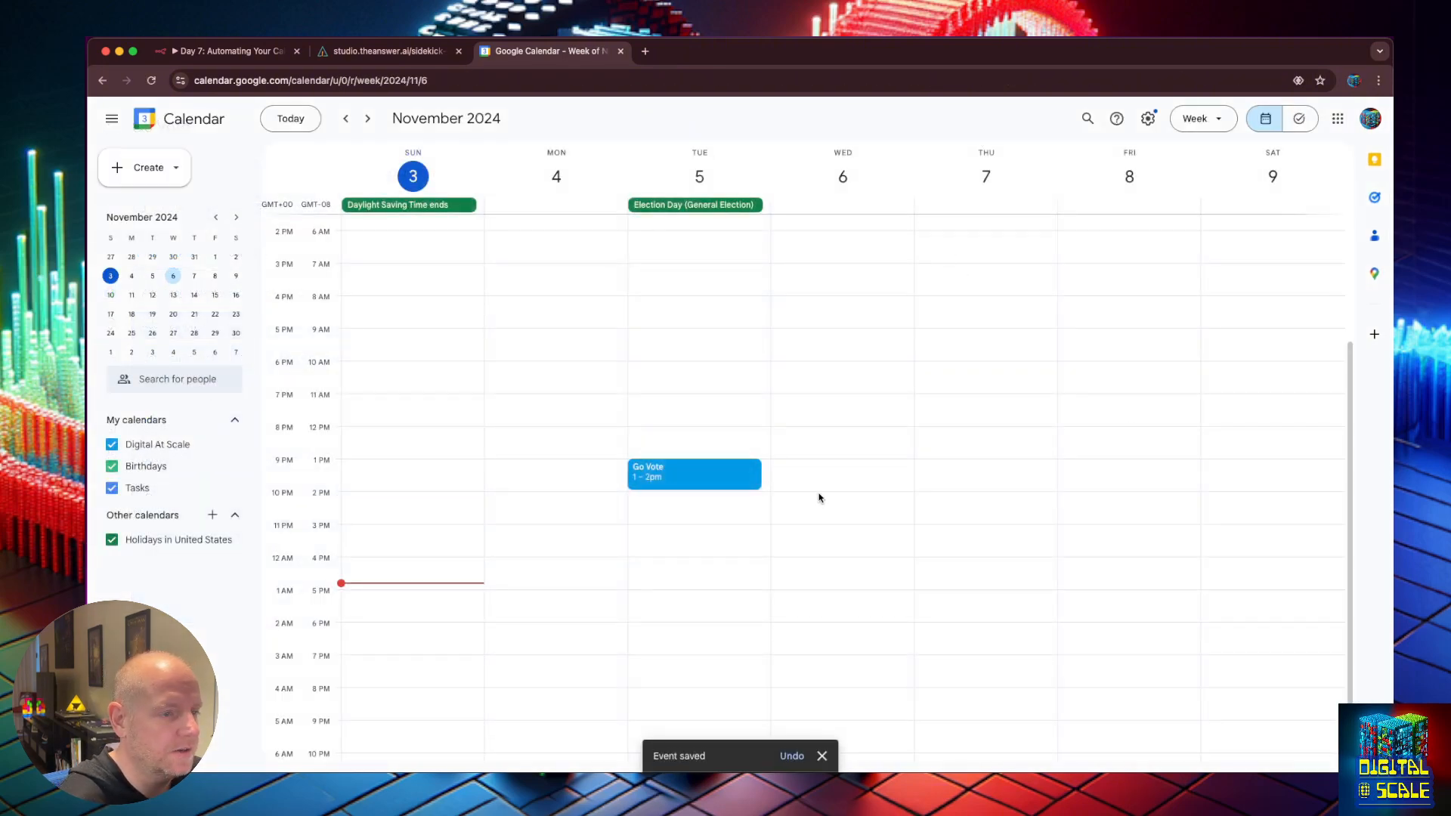
pyautogui.click(235, 52)
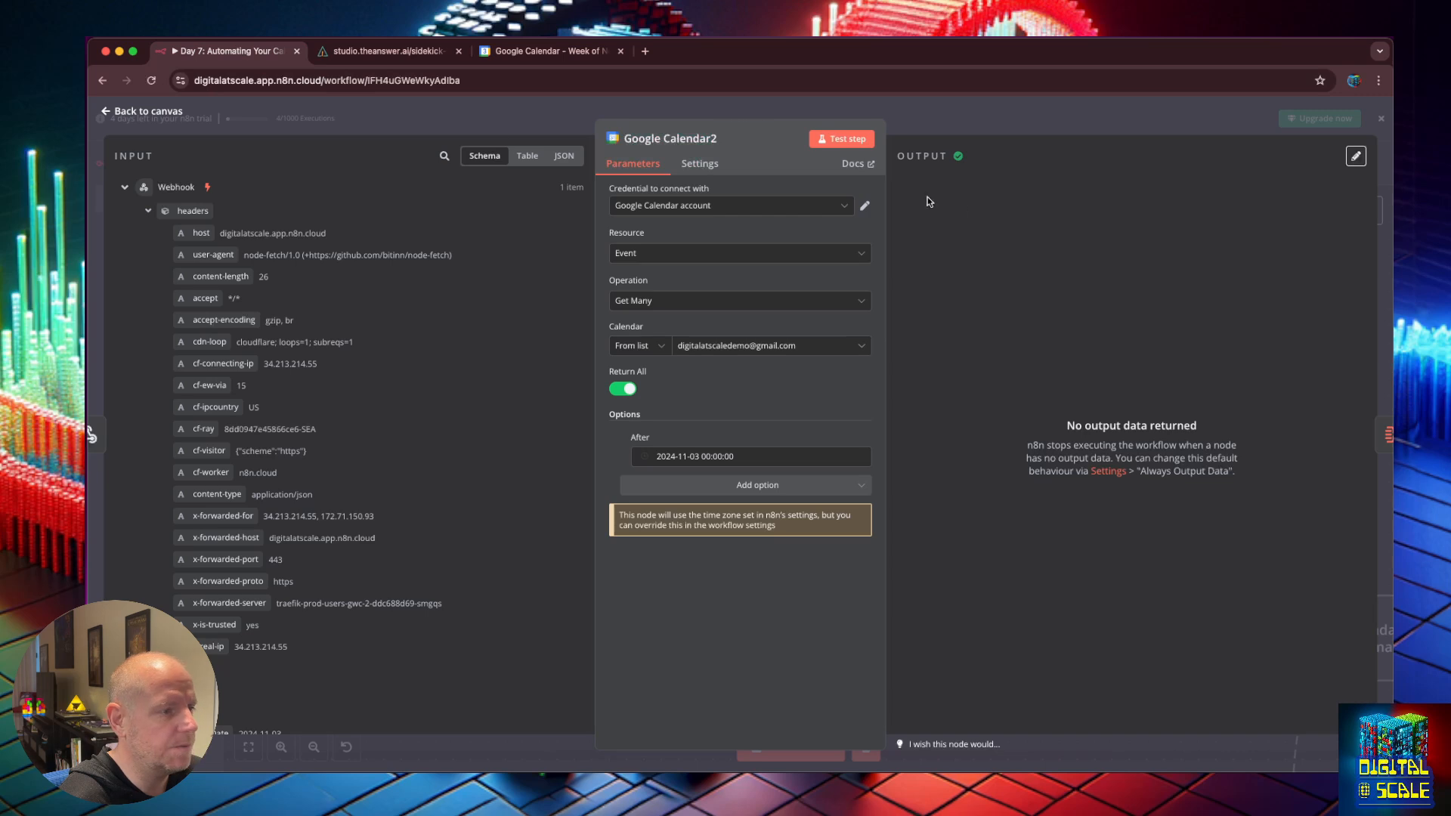
# Retest to find one event, then map After to {{ $json.body.startDate }} as an expression.
pyautogui.click(847, 139)
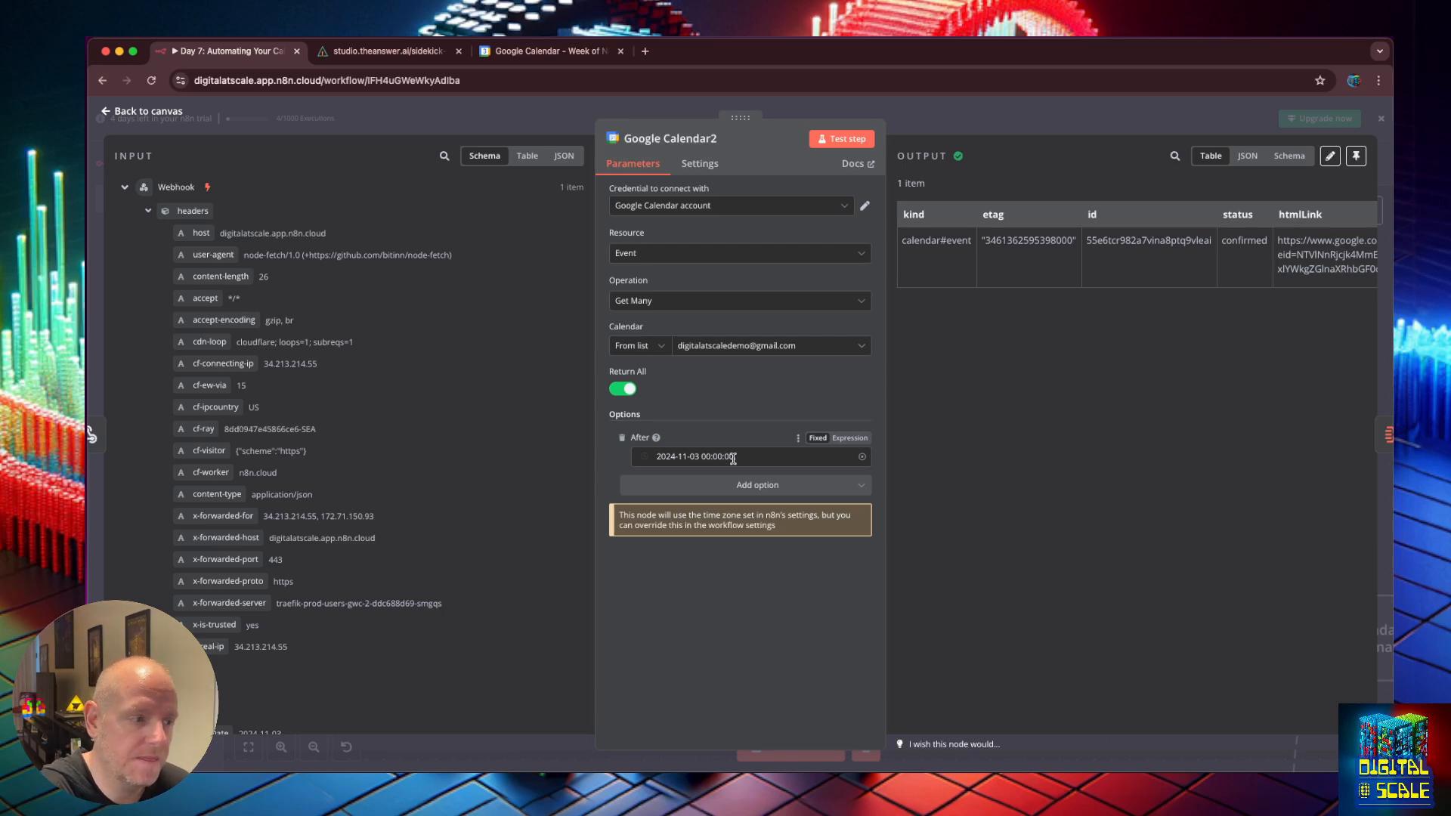
pyautogui.click(852, 439)
pyautogui.press('super+a')
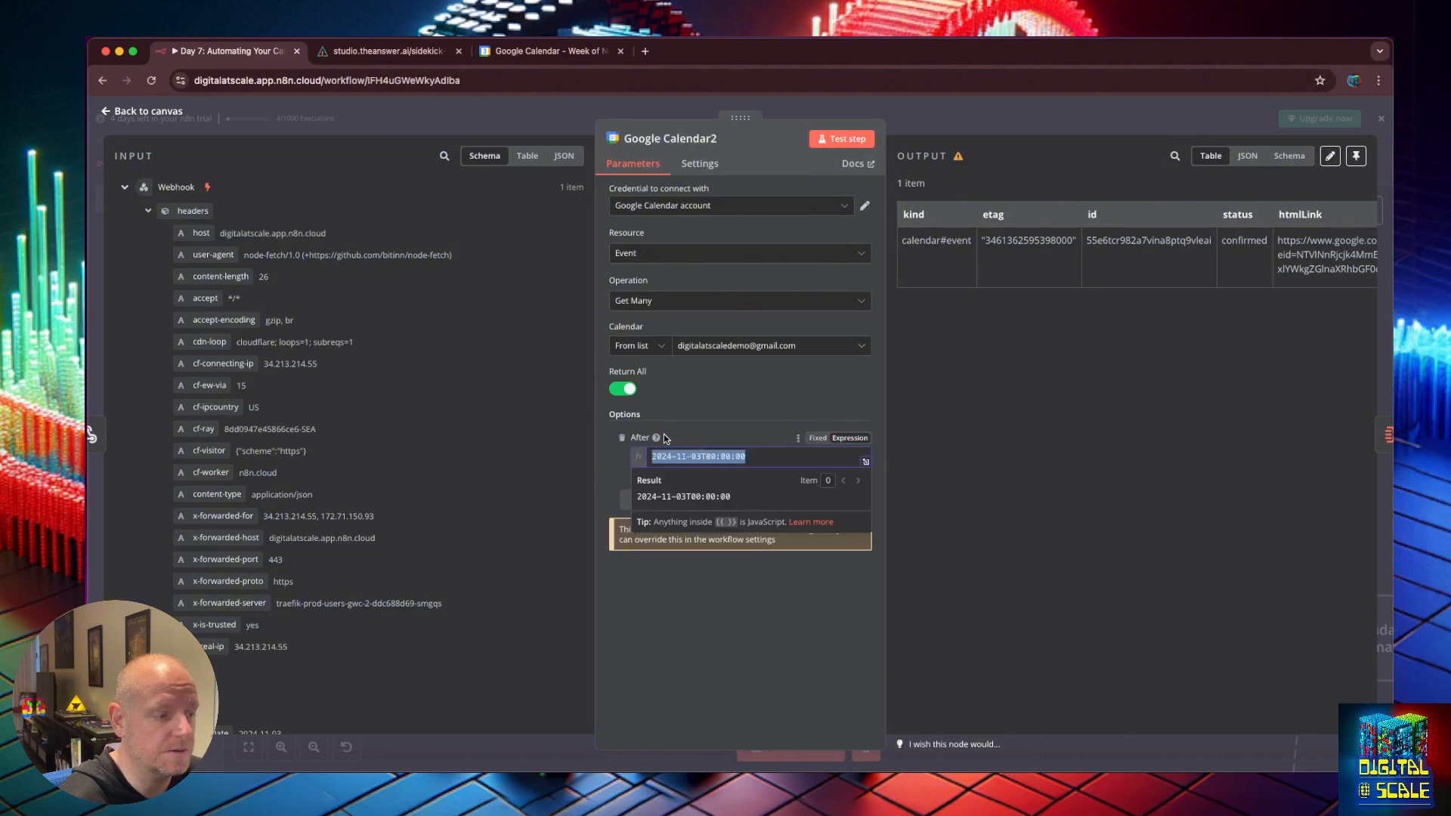
pyautogui.press('BackSpace')
pyautogui.scroll(-2, 302, 574)
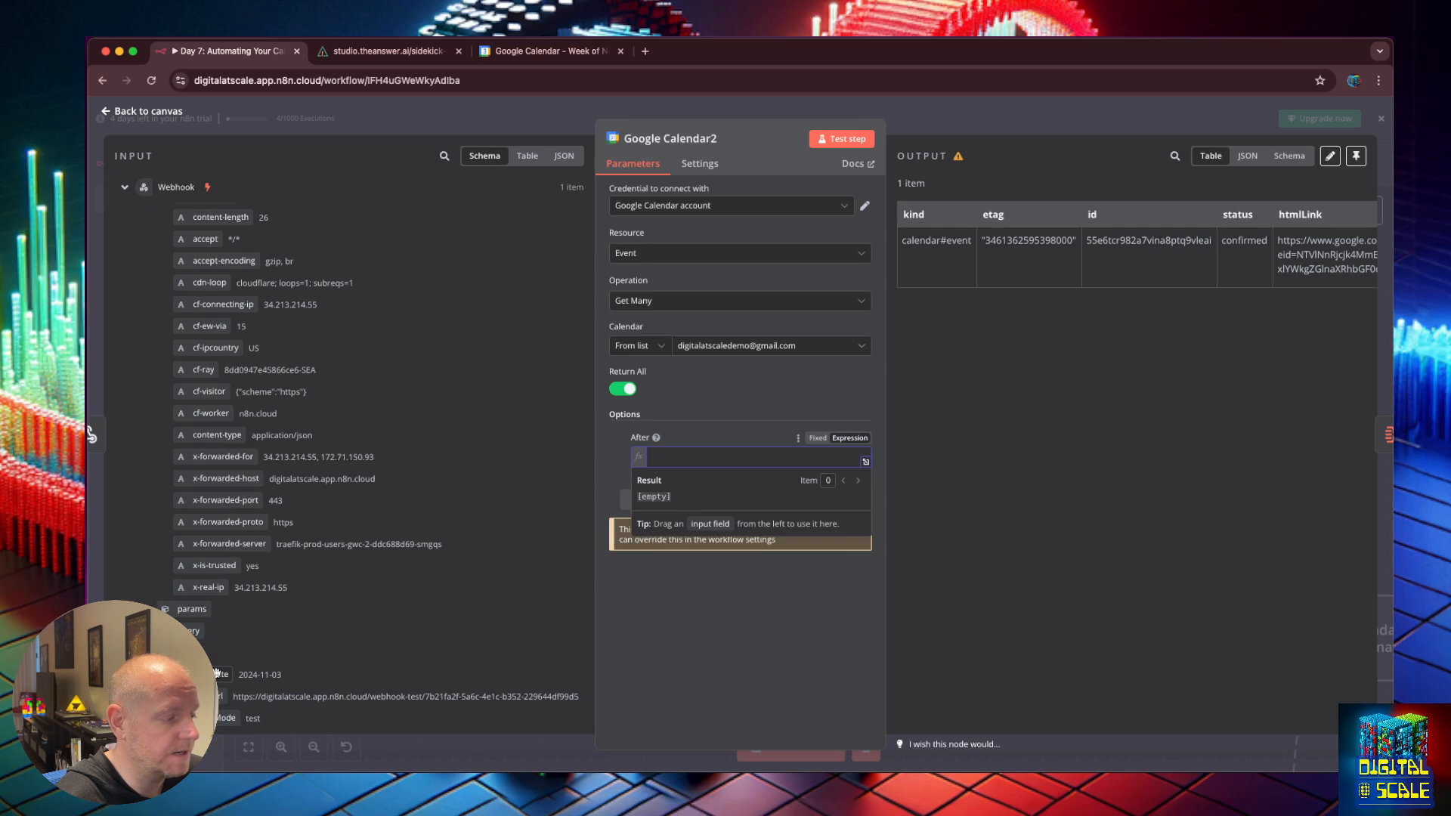
pyautogui.moveTo(217, 674); pyautogui.dragTo(680, 457)
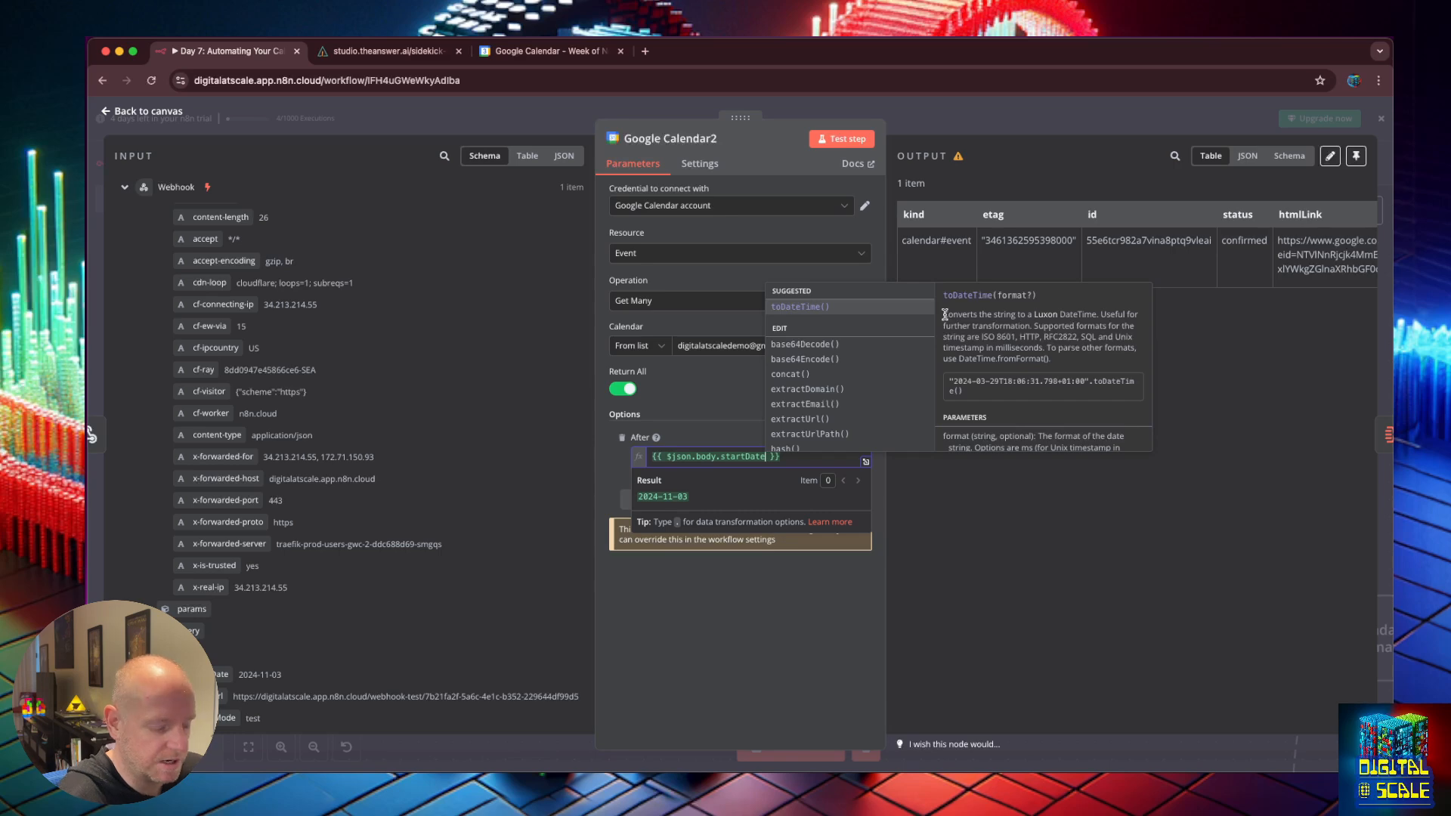
# Open the Luxon documentation reference from the expression suggestions in a new tab.
pyautogui.press('super+equal')
pyautogui.press('super+equal')
pyautogui.press('super+equal')
pyautogui.press('super+equal')
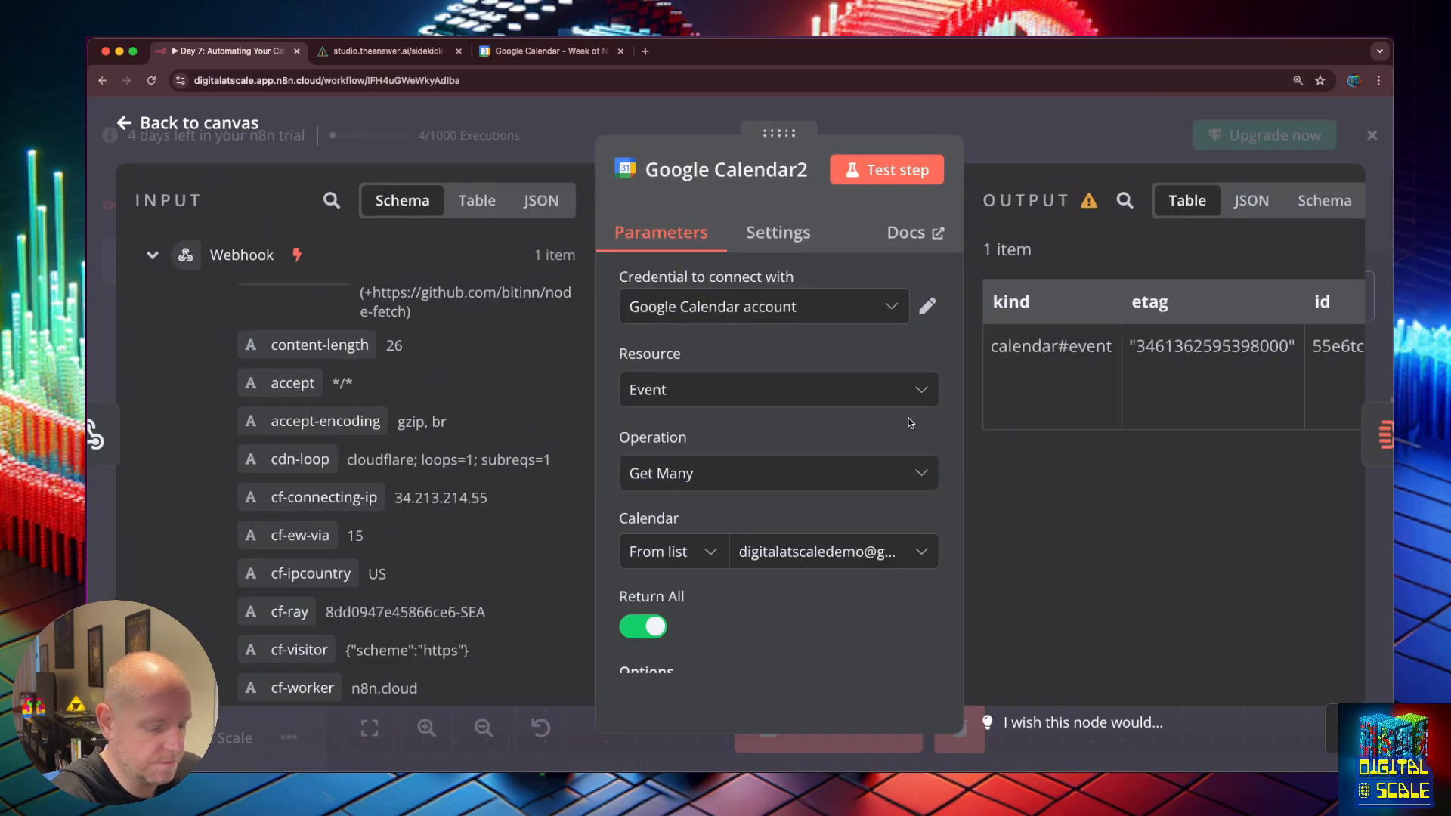
pyautogui.press('super+minus')
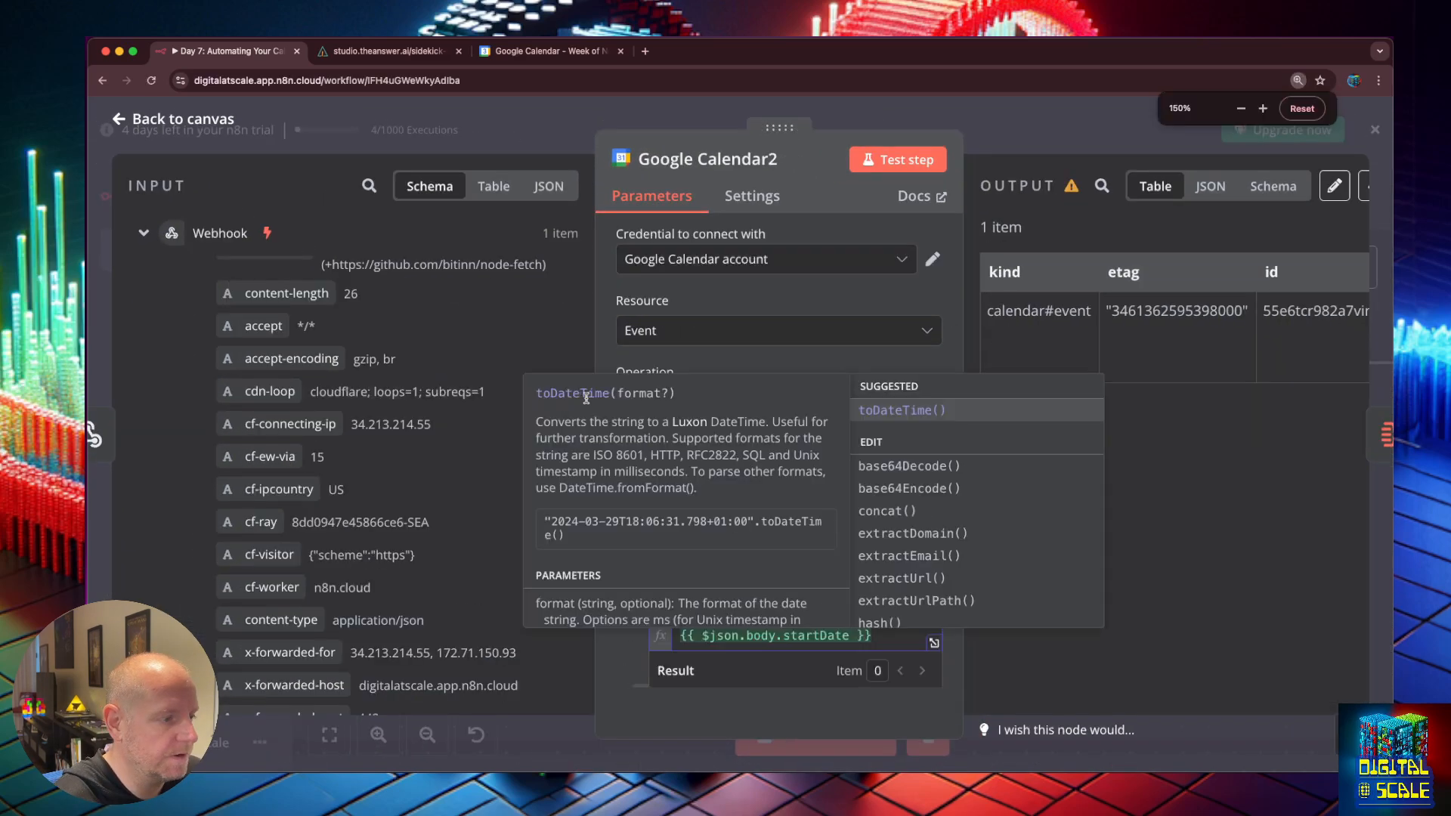
pyautogui.rightClick(699, 421)
pyautogui.click(725, 427)
# Change the After expression to startDate.toDateTime() and test the Google Calendar2 step.
pyautogui.click(423, 53)
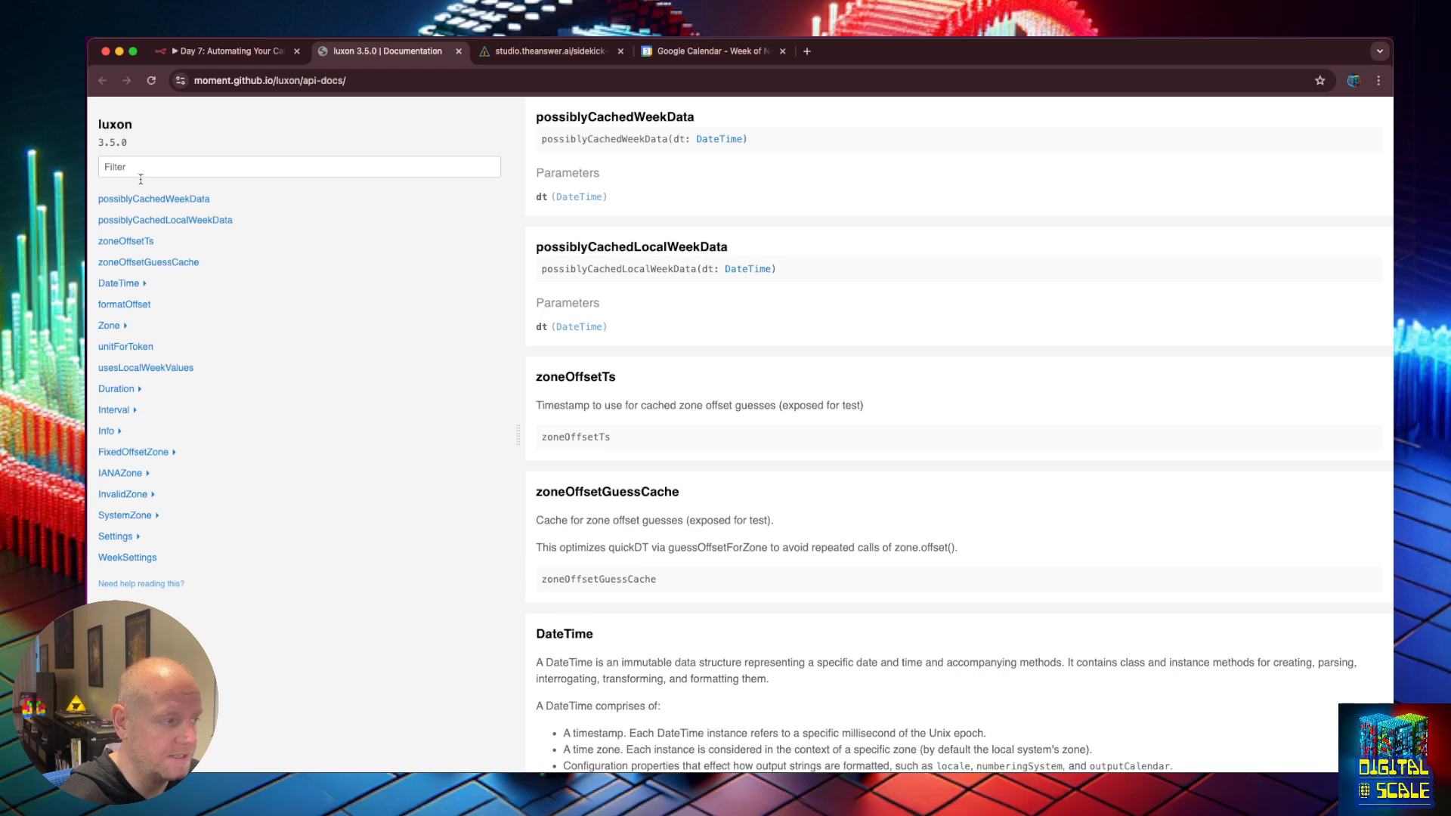
pyautogui.click(226, 51)
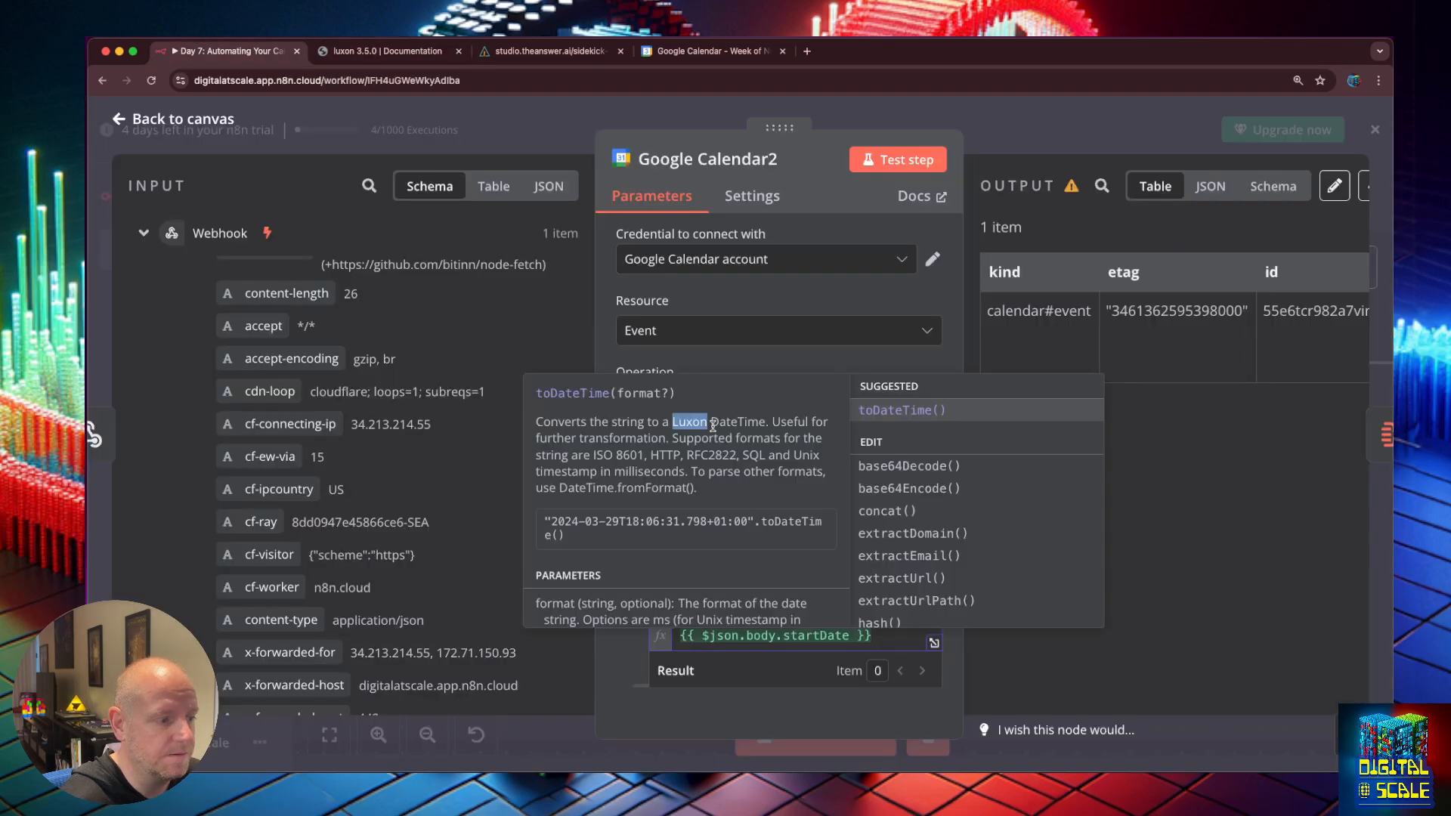
pyautogui.click(876, 411)
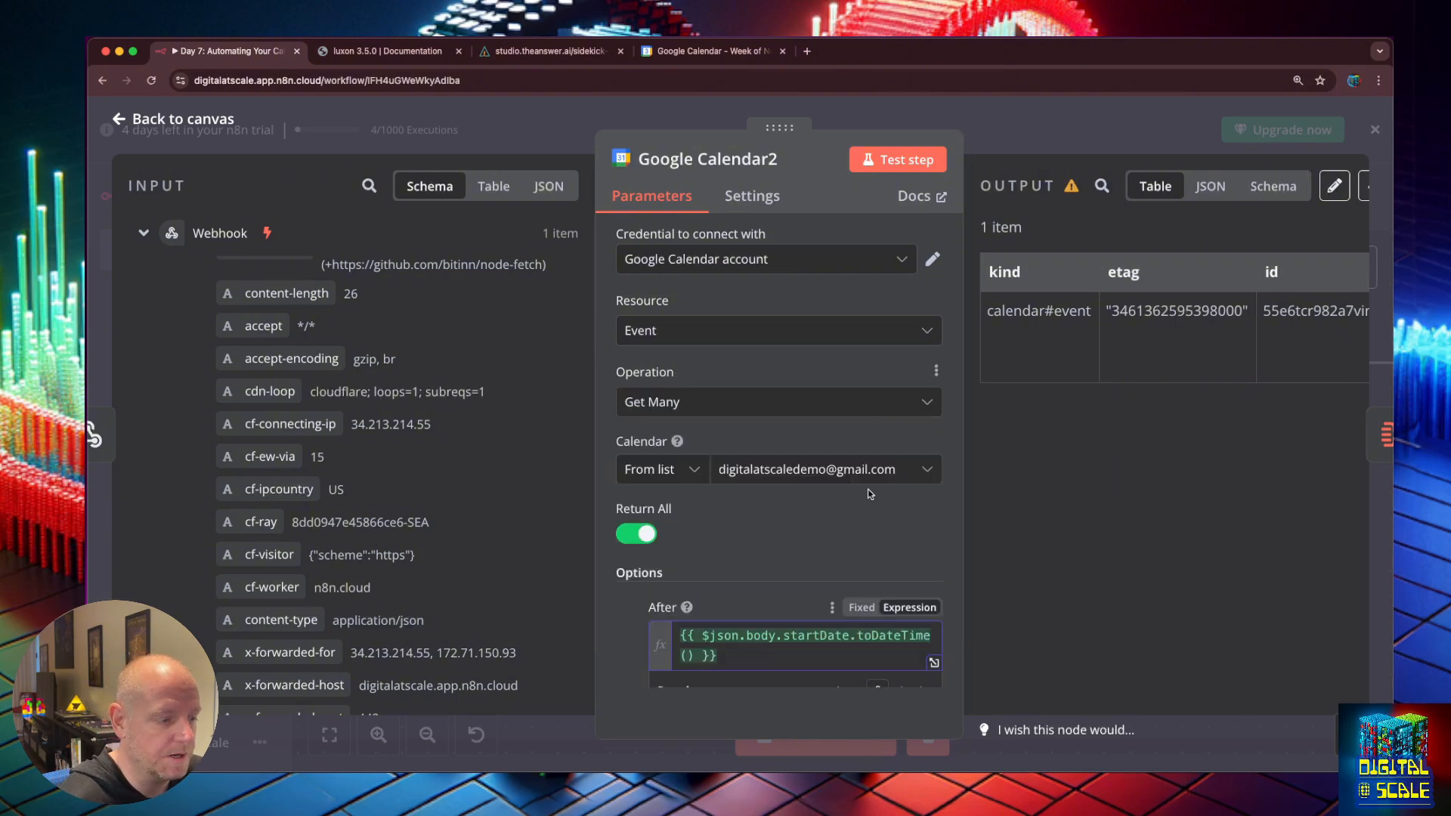
pyautogui.click(845, 660)
pyautogui.scroll(-3, 843, 656)
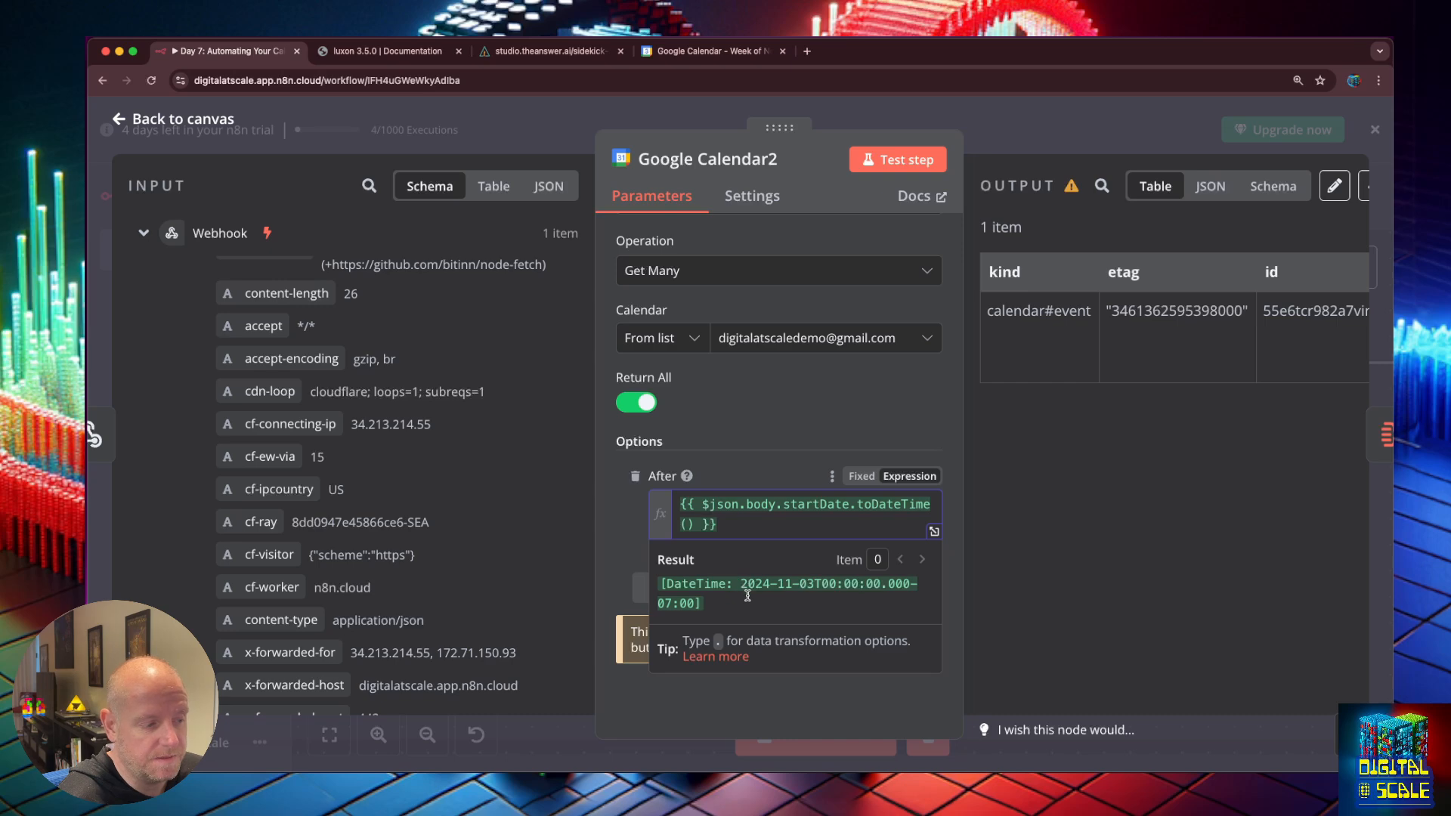
pyautogui.scroll(-1, 730, 574)
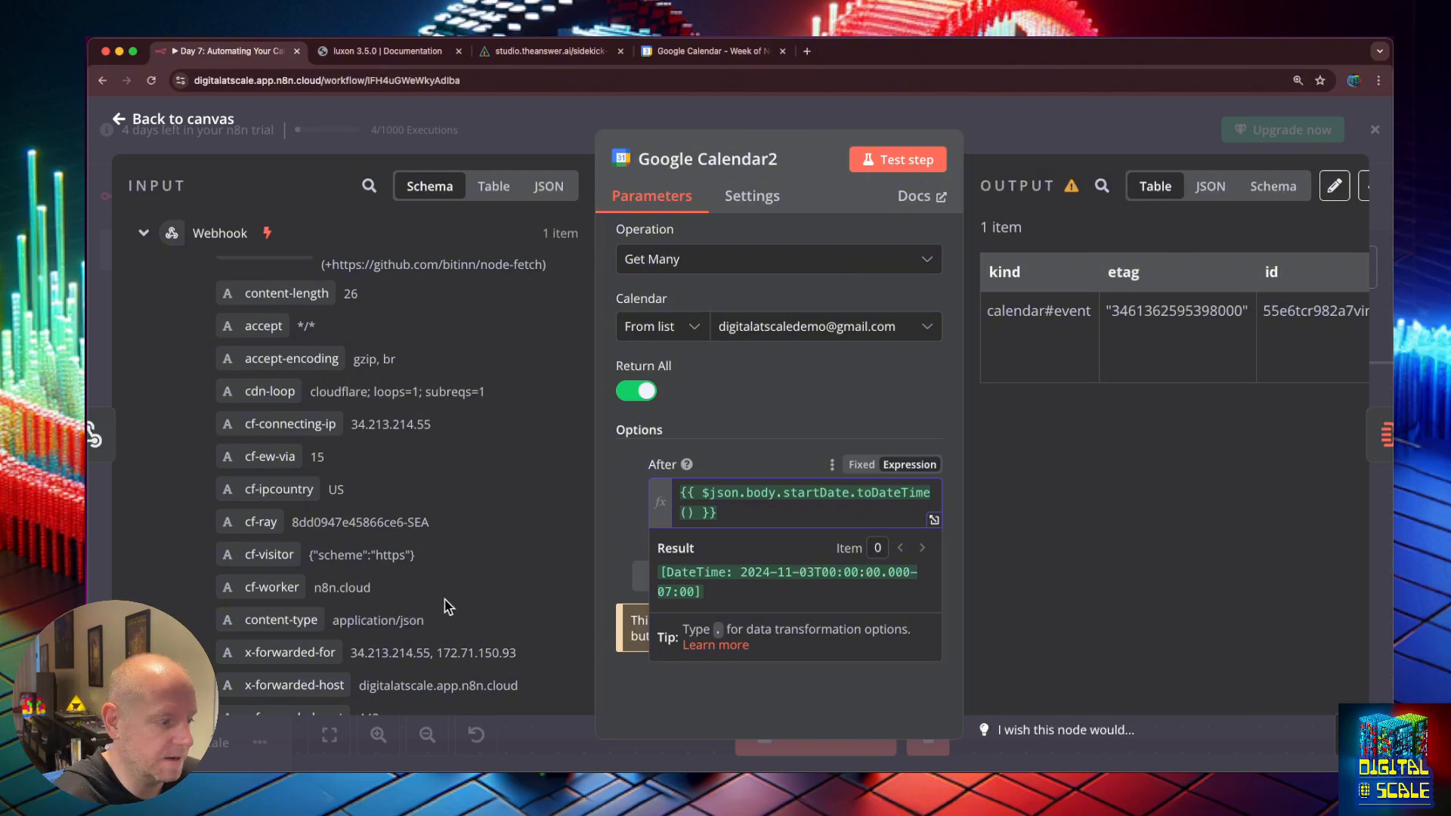
pyautogui.scroll(-5, 446, 608)
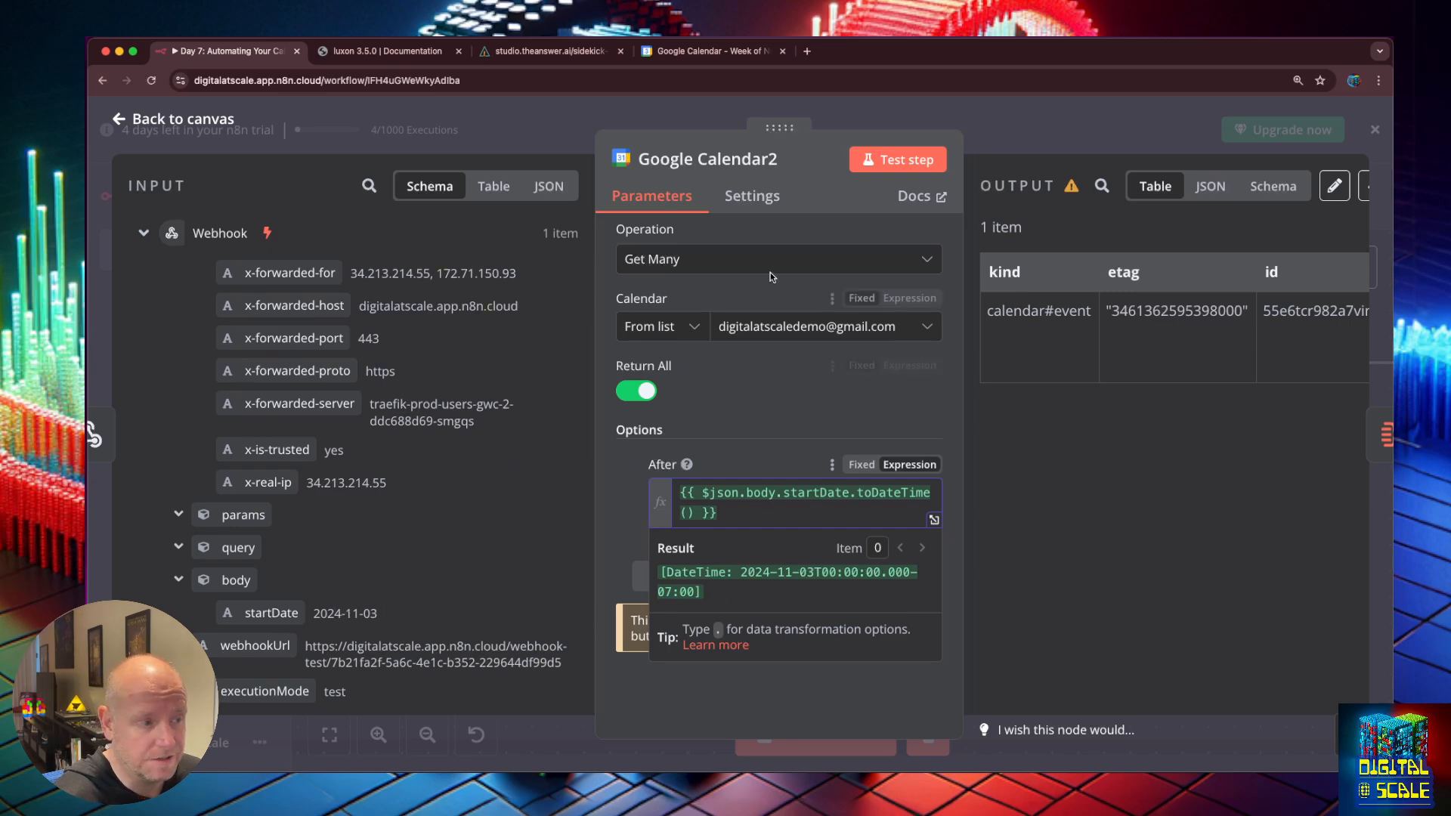
pyautogui.click(879, 168)
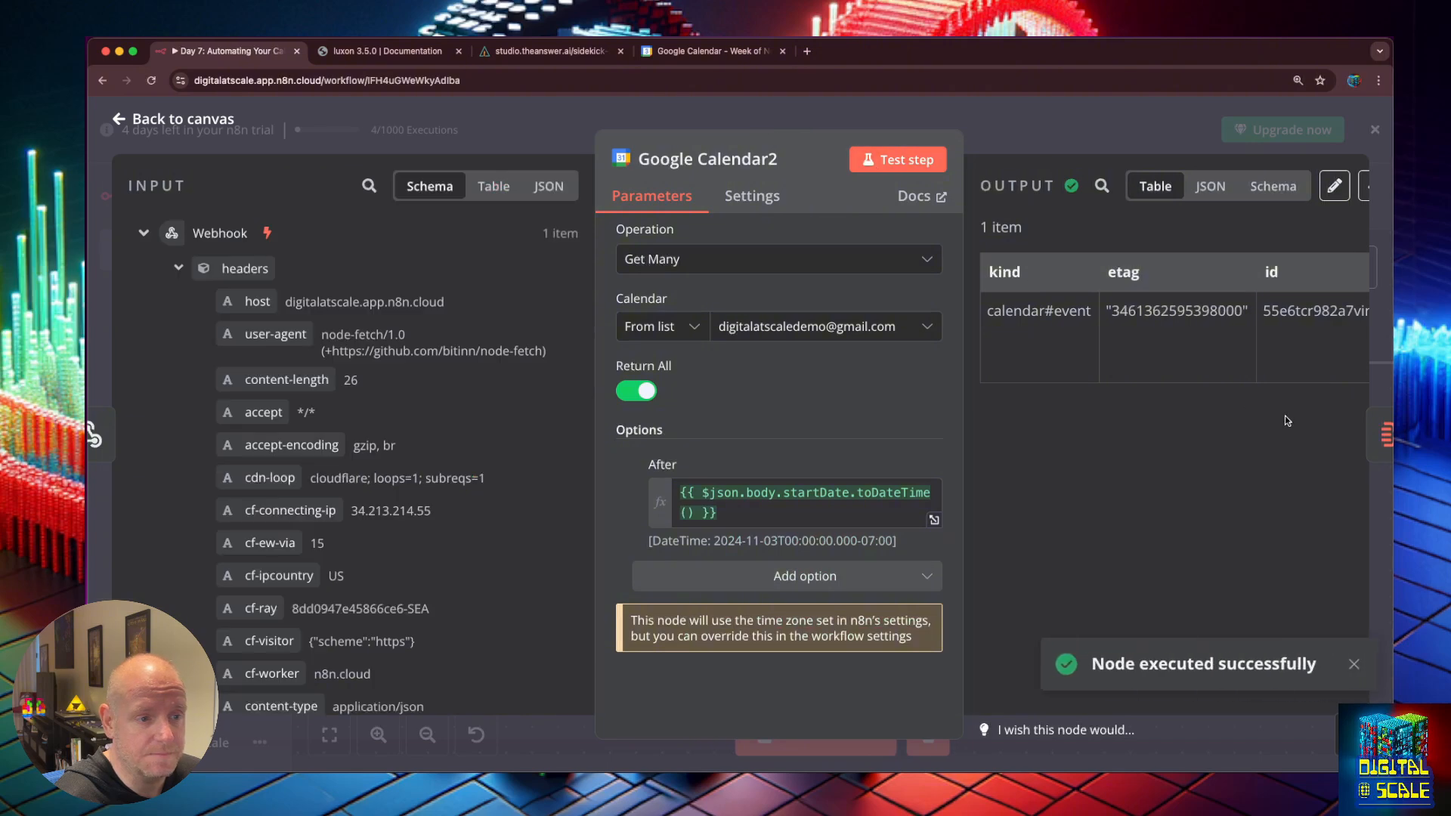
# Save the workflow and start a test run waiting for its webhook.
pyautogui.click(119, 121)
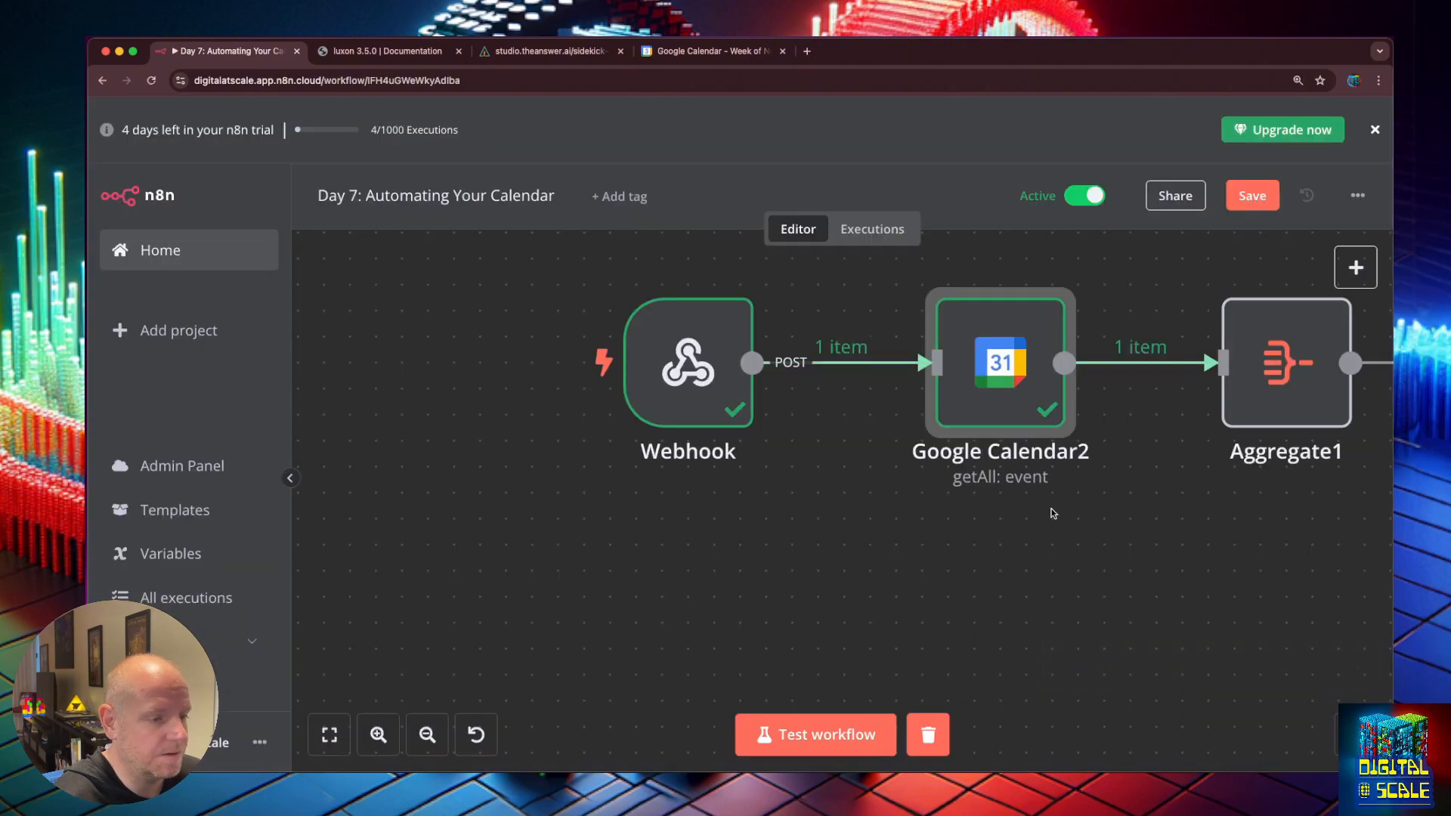
pyautogui.scroll(-3, 1043, 485)
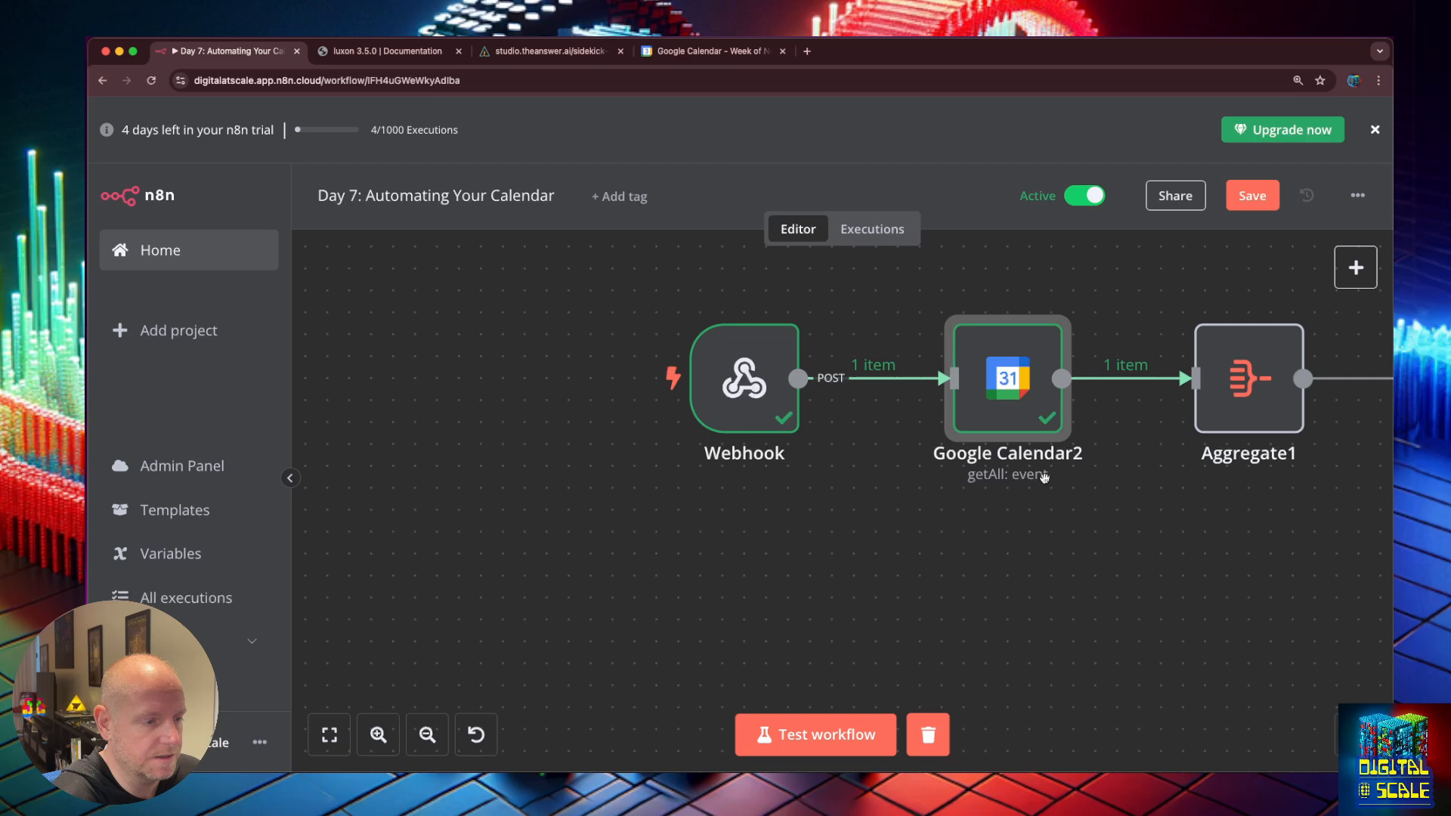
pyautogui.click(1254, 192)
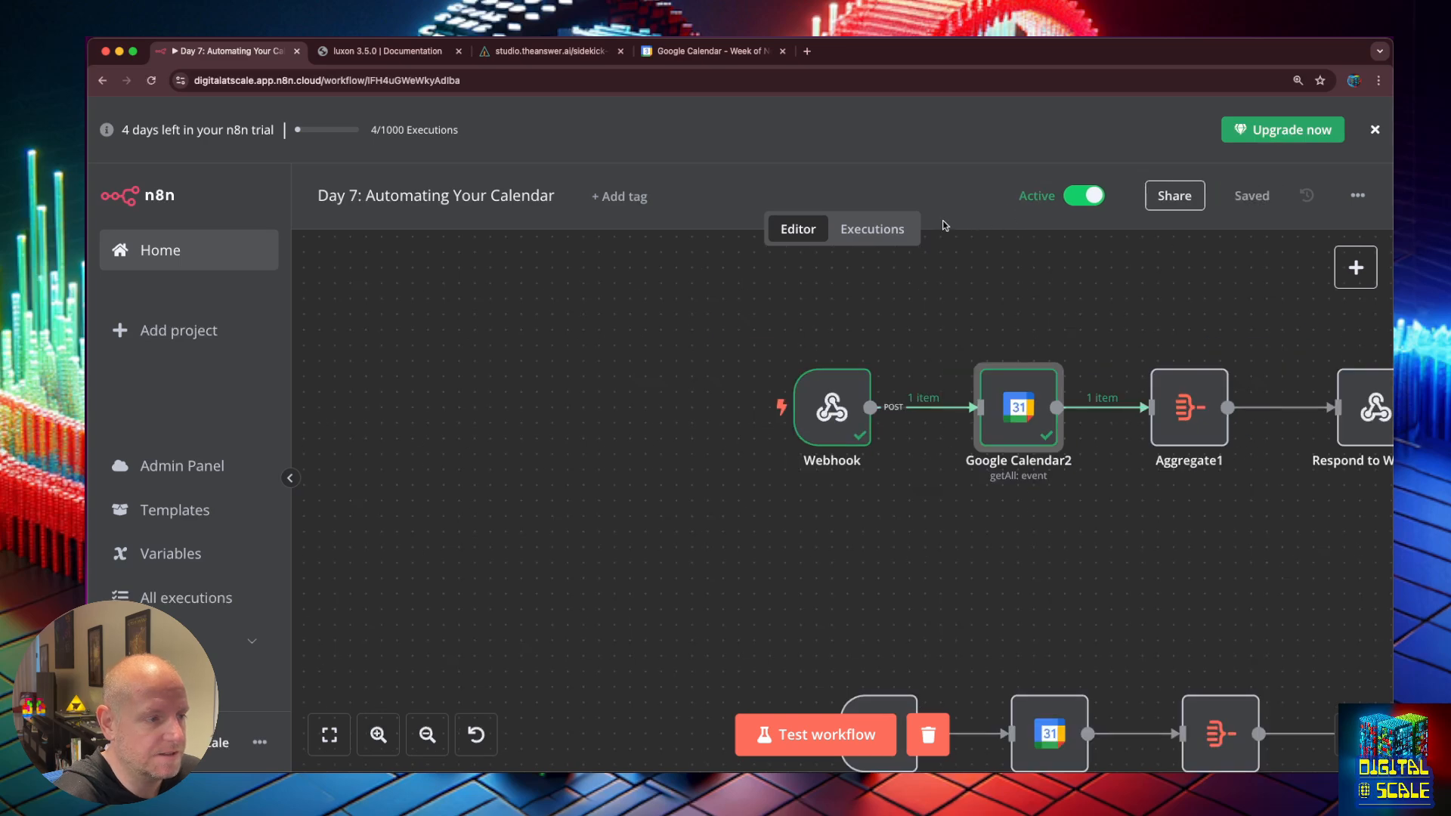
pyautogui.click(817, 736)
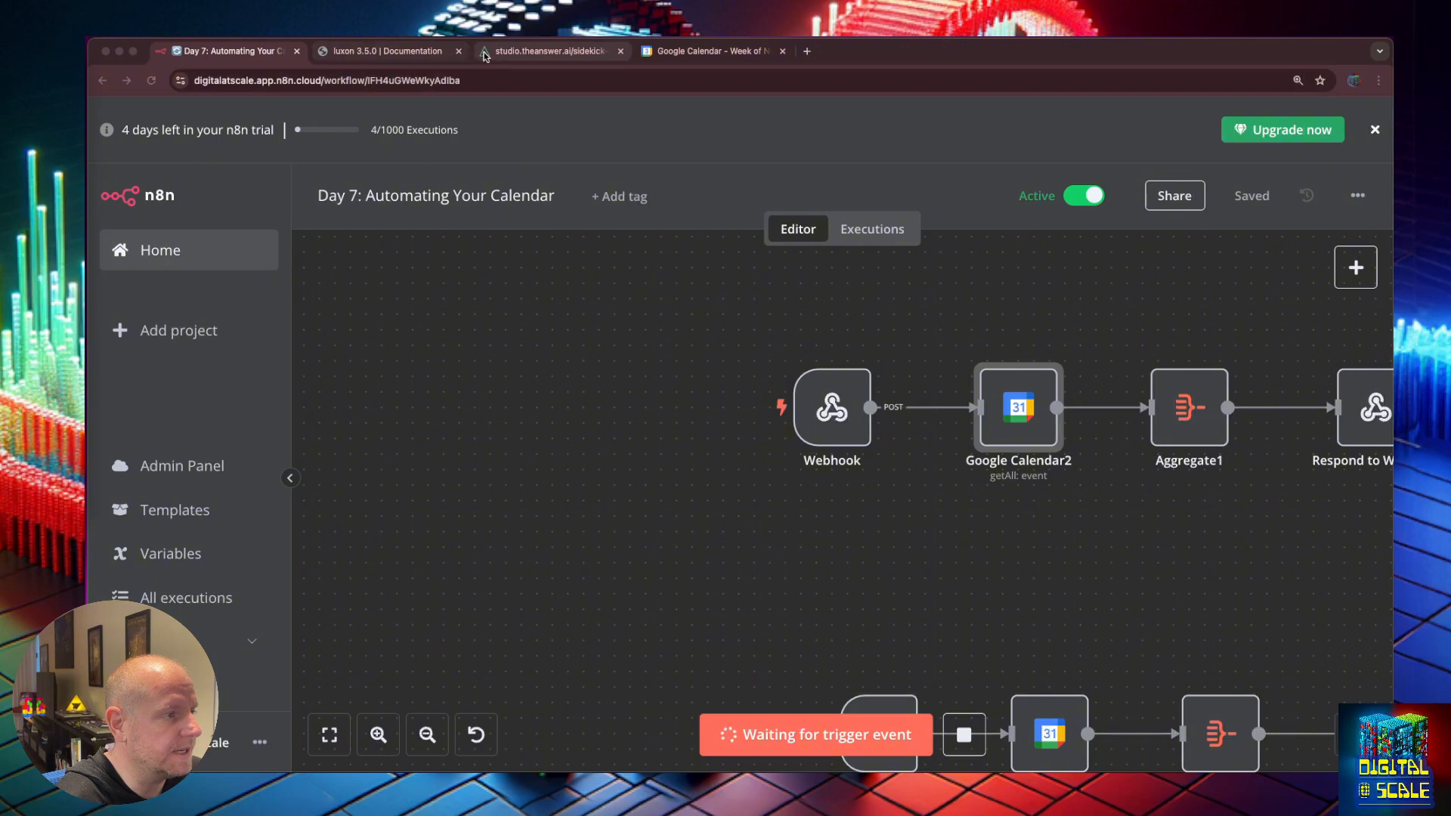
pyautogui.click(548, 51)
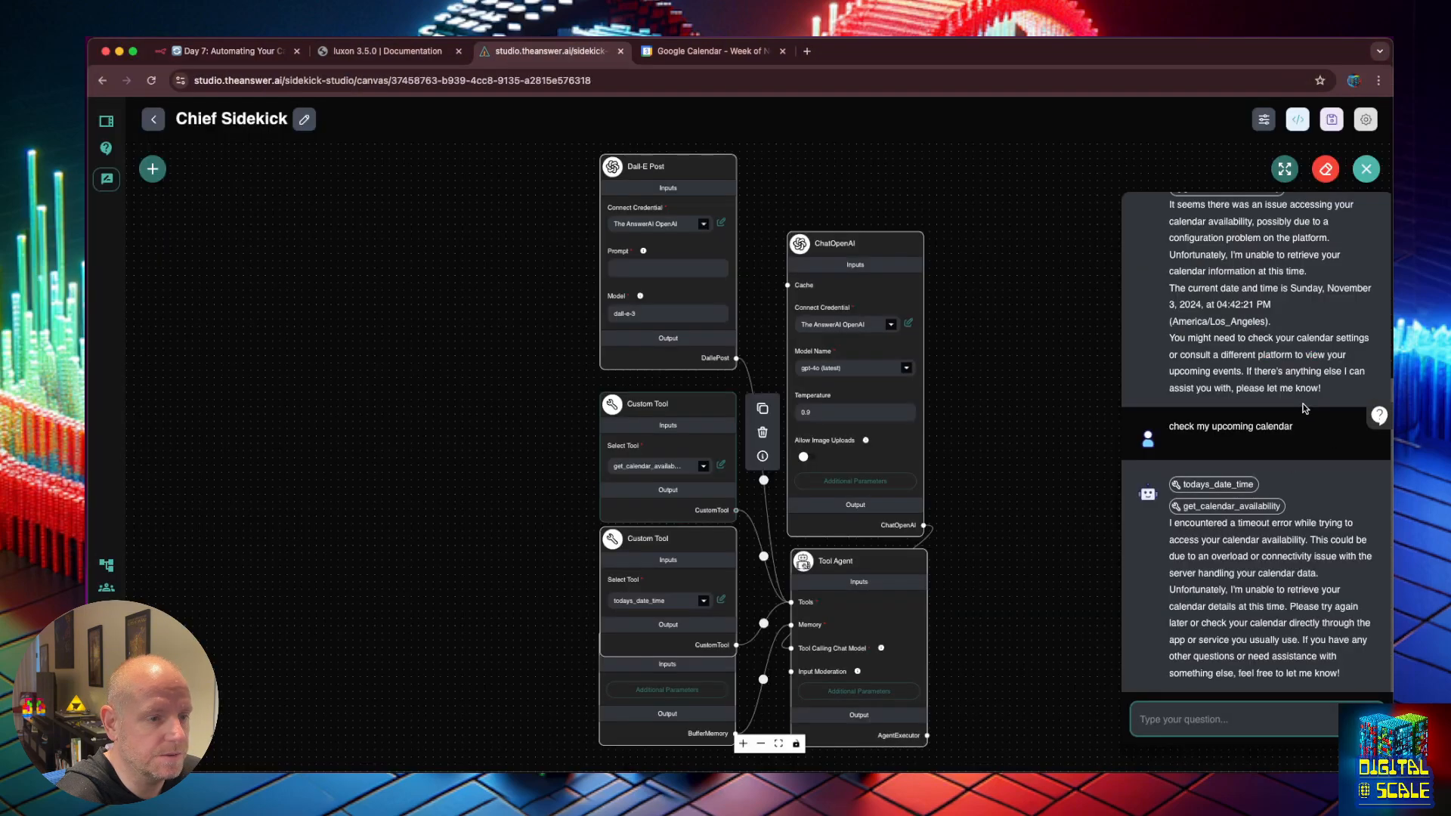
# Clear the chat and ask the sidekick 'what does my week look like?'.
pyautogui.click(1326, 168)
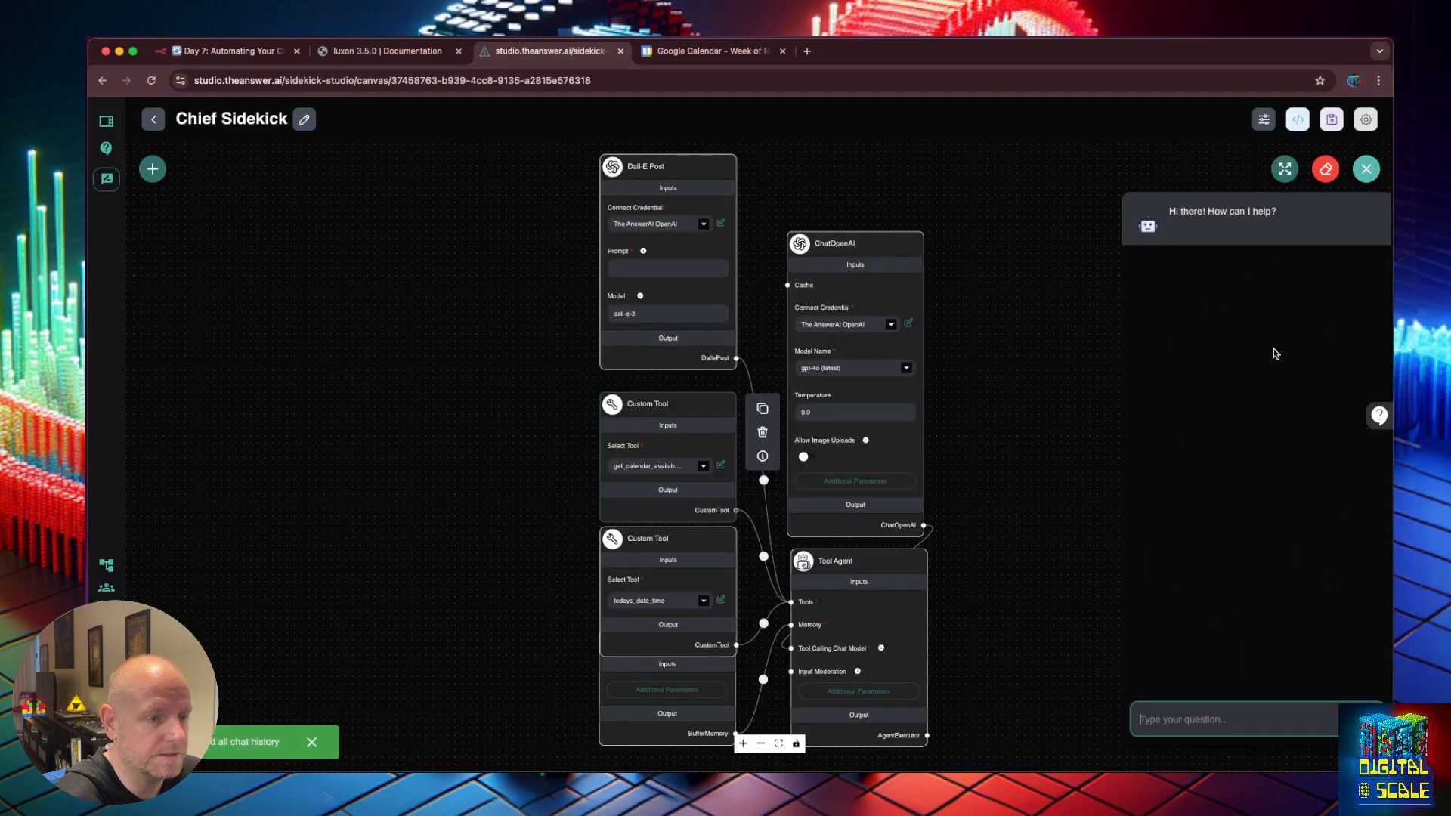
pyautogui.click(1231, 711)
pyautogui.write('what does ')
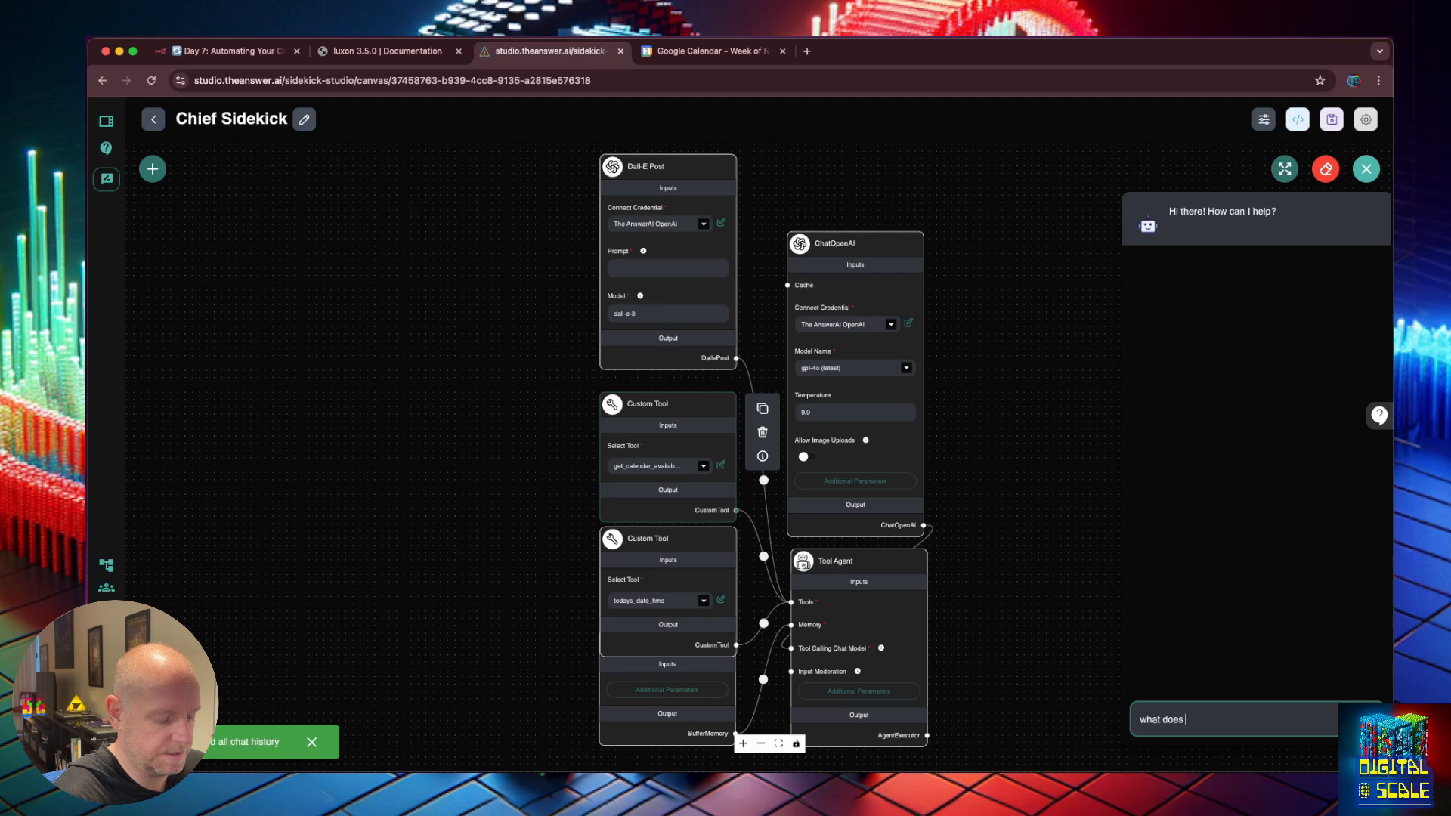
pyautogui.write('my week look')
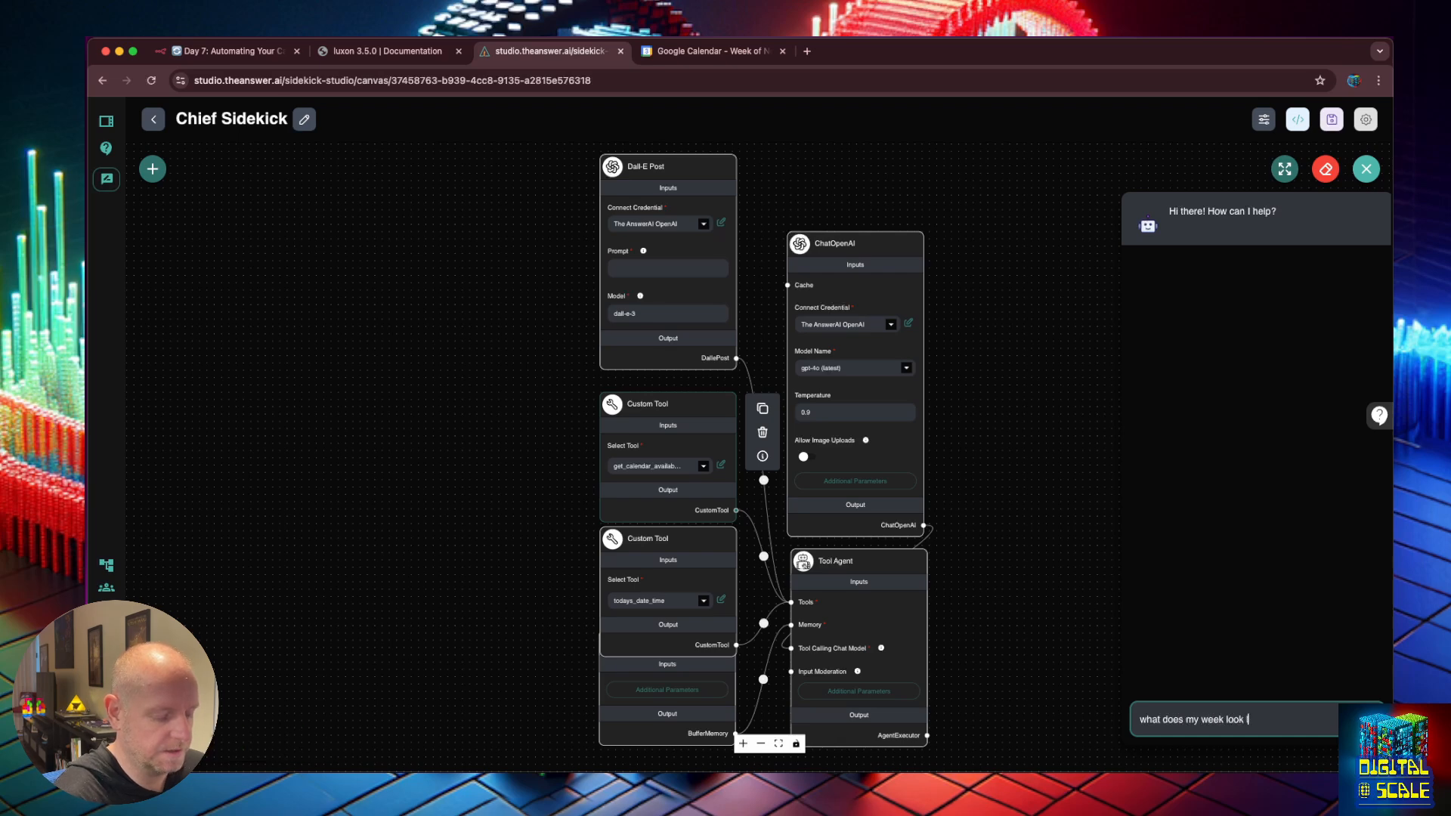
pyautogui.write(' like?')
pyautogui.press('Return')
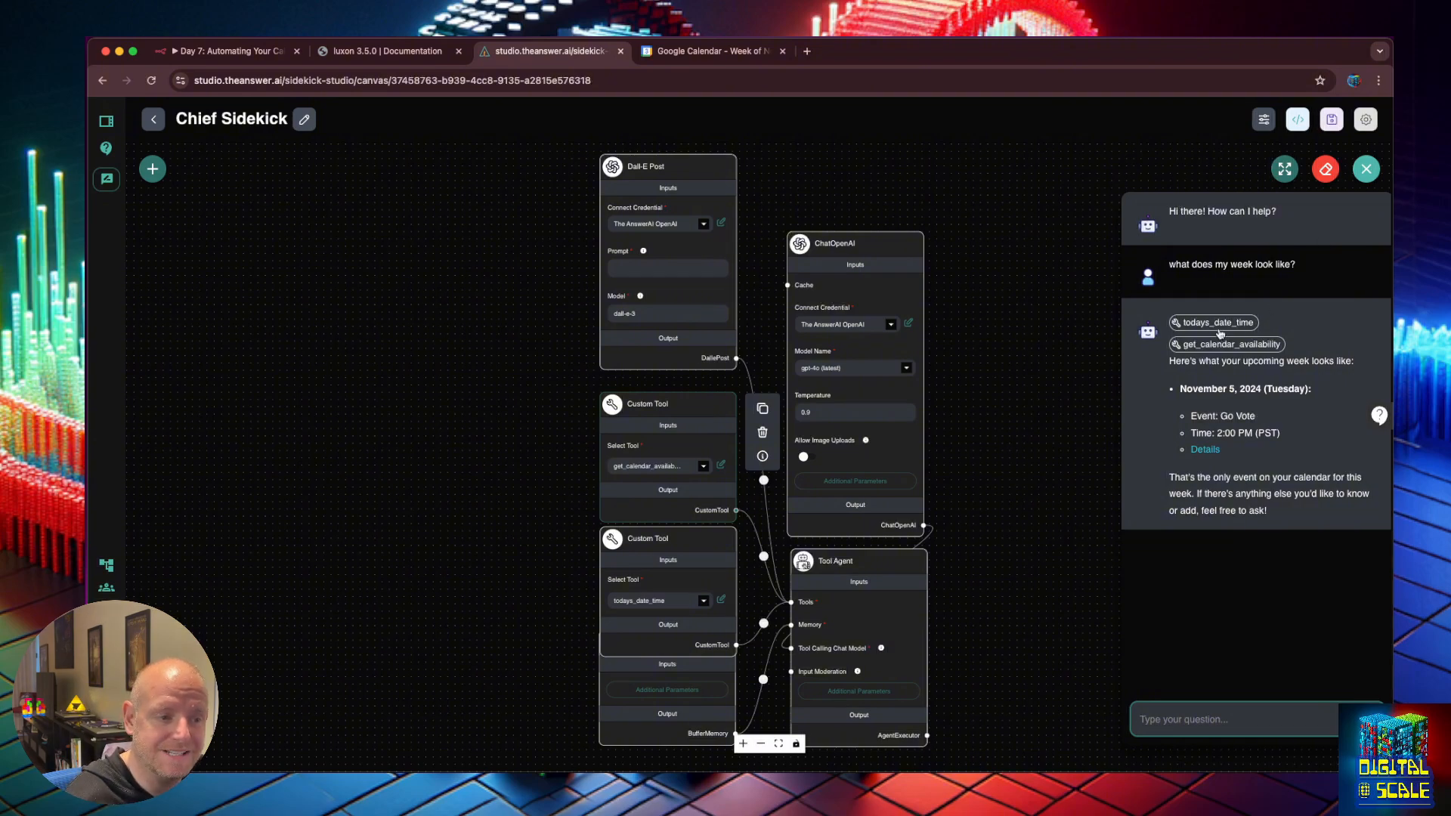
# Review the todays_date_time and get_calendar_availability tool calls behind the Go Vote answer.
pyautogui.click(1219, 323)
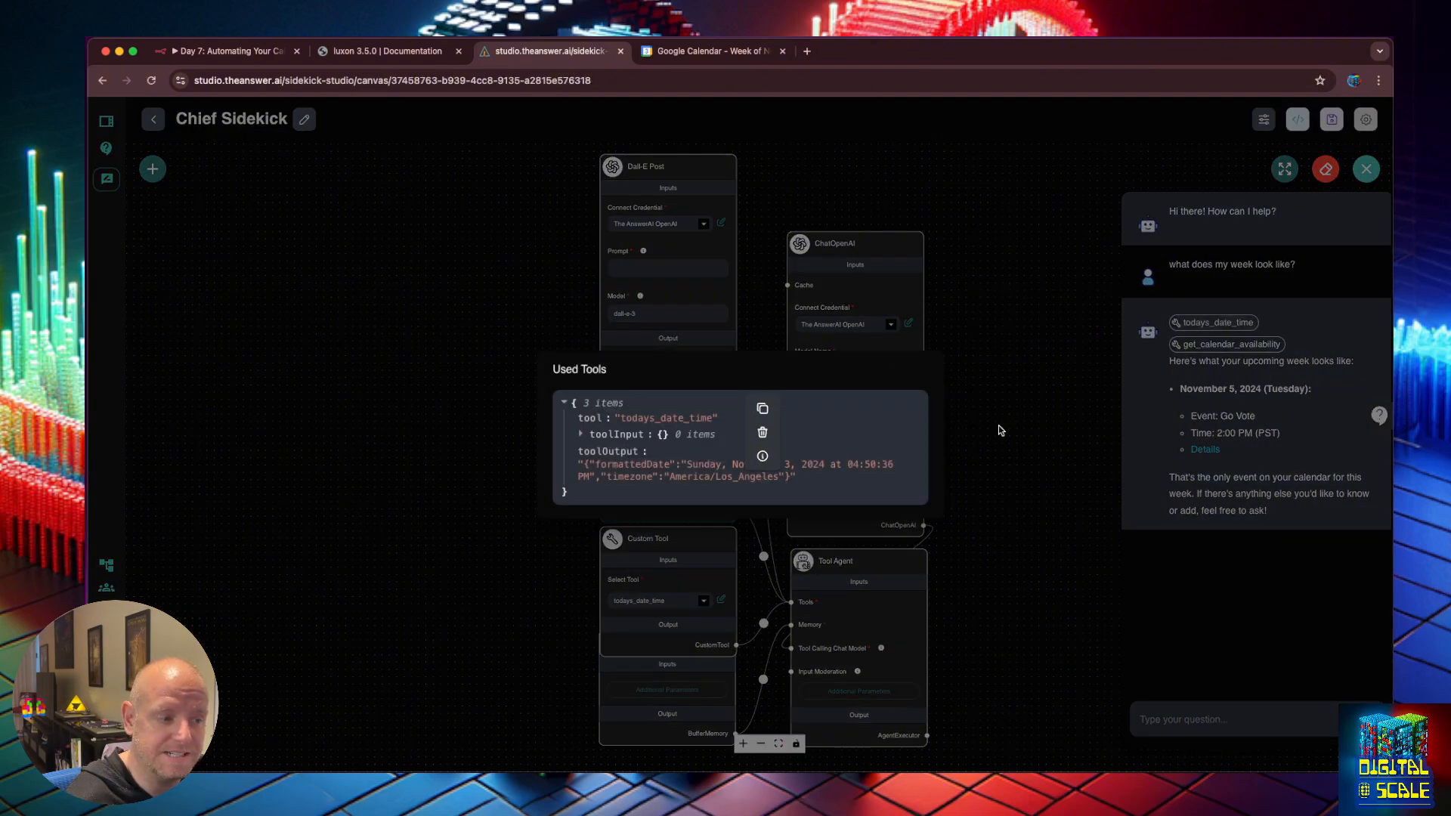
pyautogui.click(1030, 431)
pyautogui.click(1252, 345)
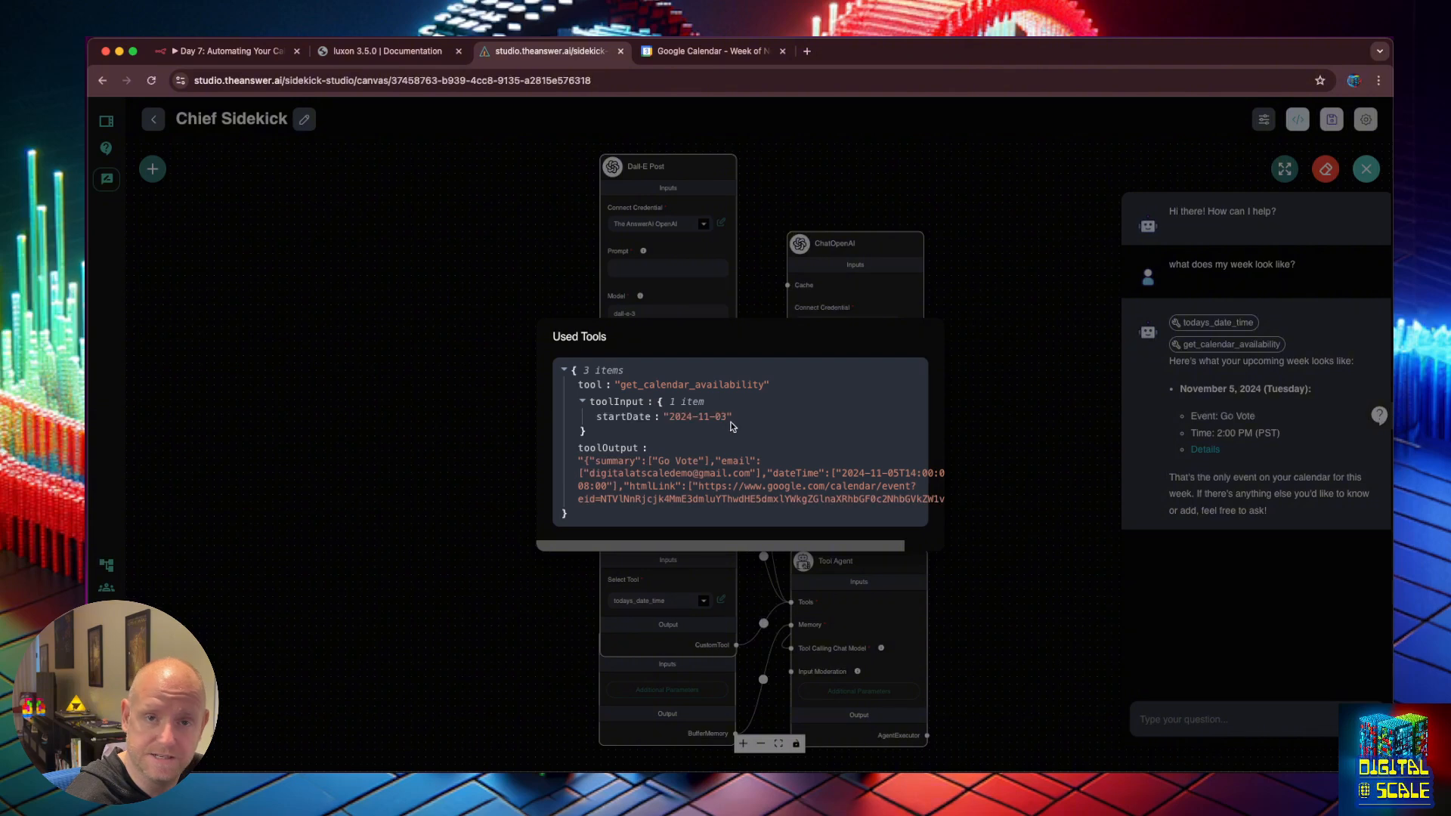
pyautogui.click(1210, 370)
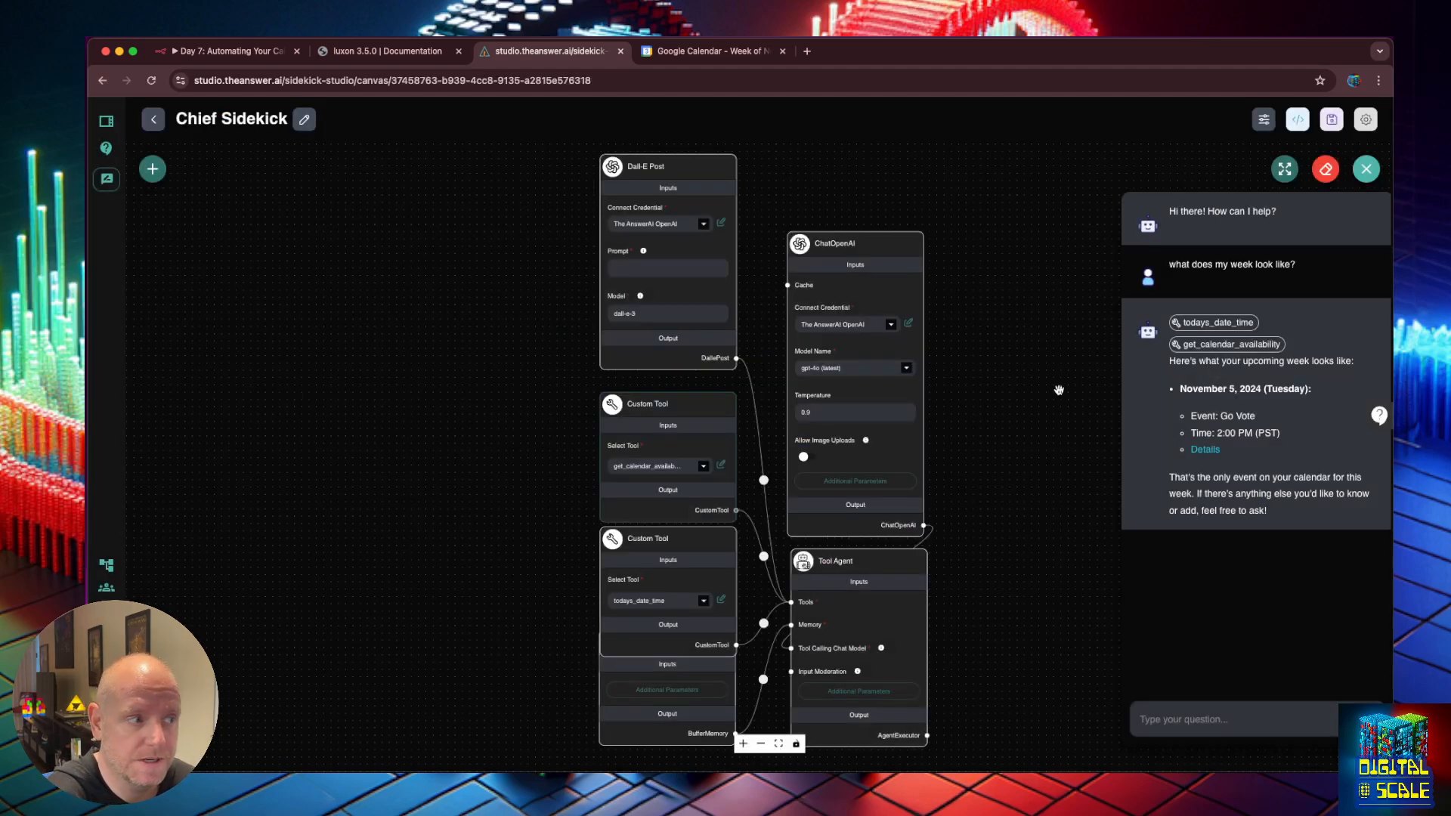
# Create a 'Call my Brother' event on Monday, November 11, 11am–12pm.
pyautogui.click(709, 51)
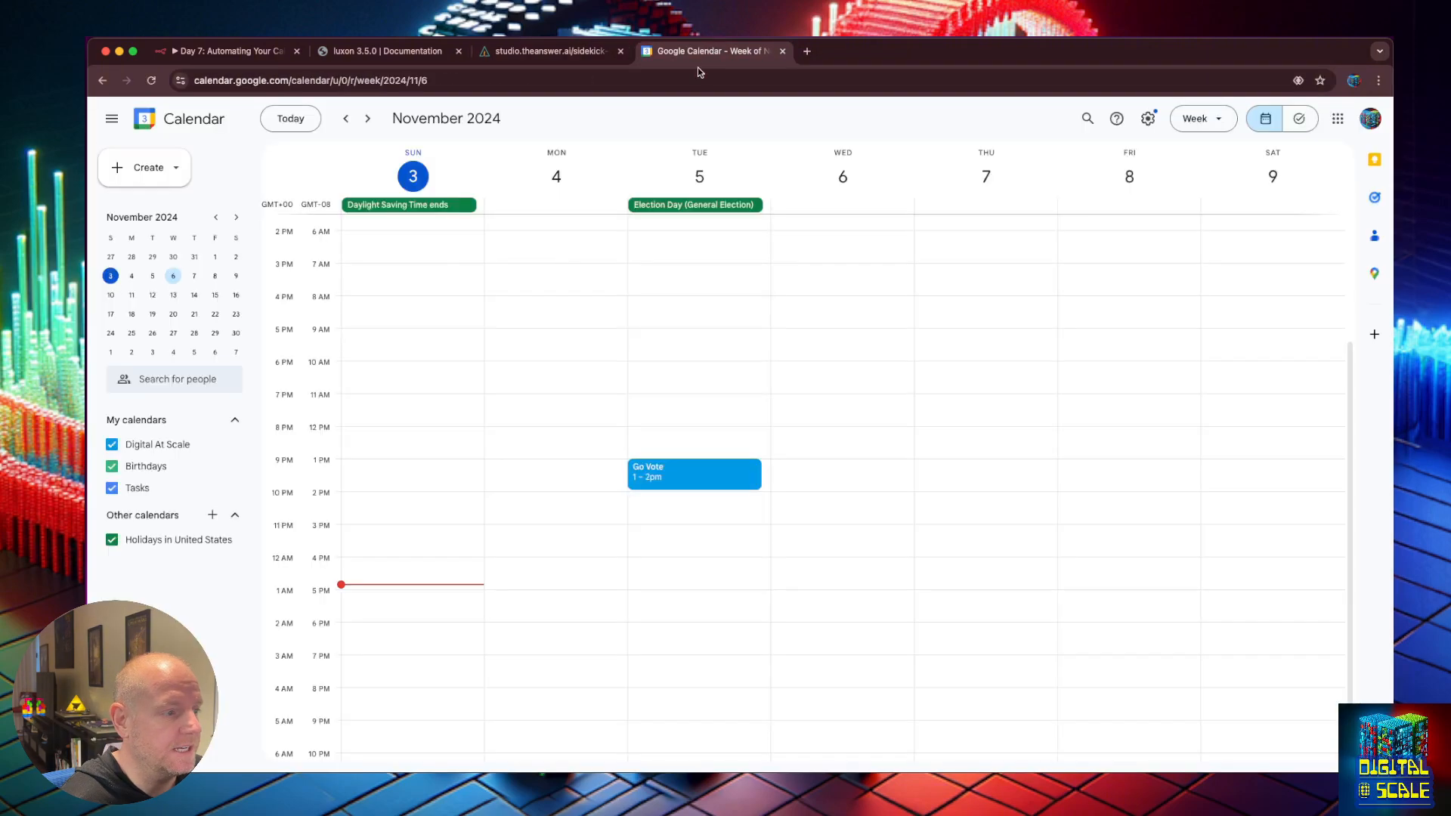
pyautogui.click(367, 118)
pyautogui.doubleClick(688, 400)
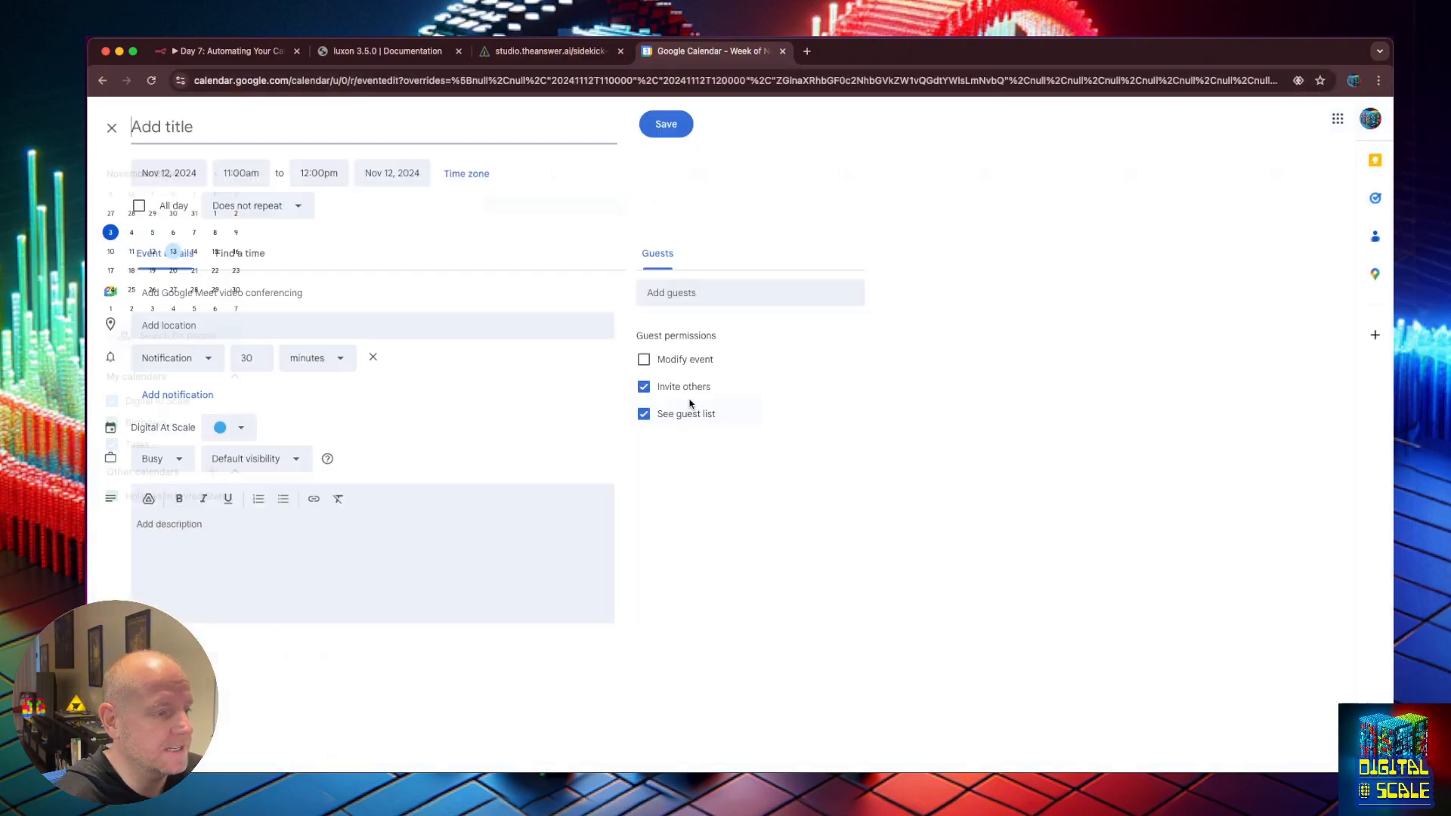
pyautogui.press('Escape')
pyautogui.doubleClick(525, 402)
pyautogui.write('Cal')
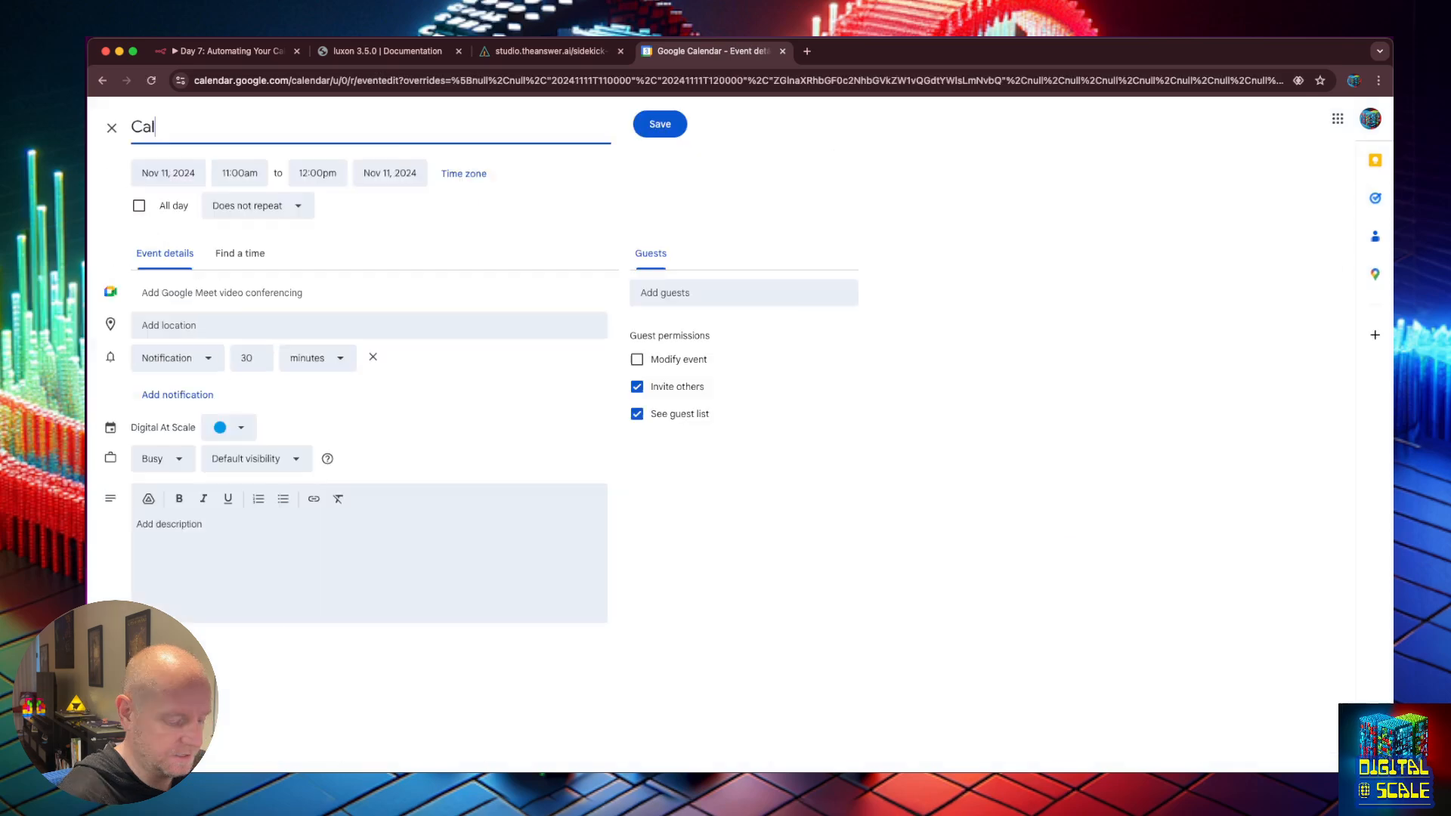
pyautogui.write('l my Brother To')
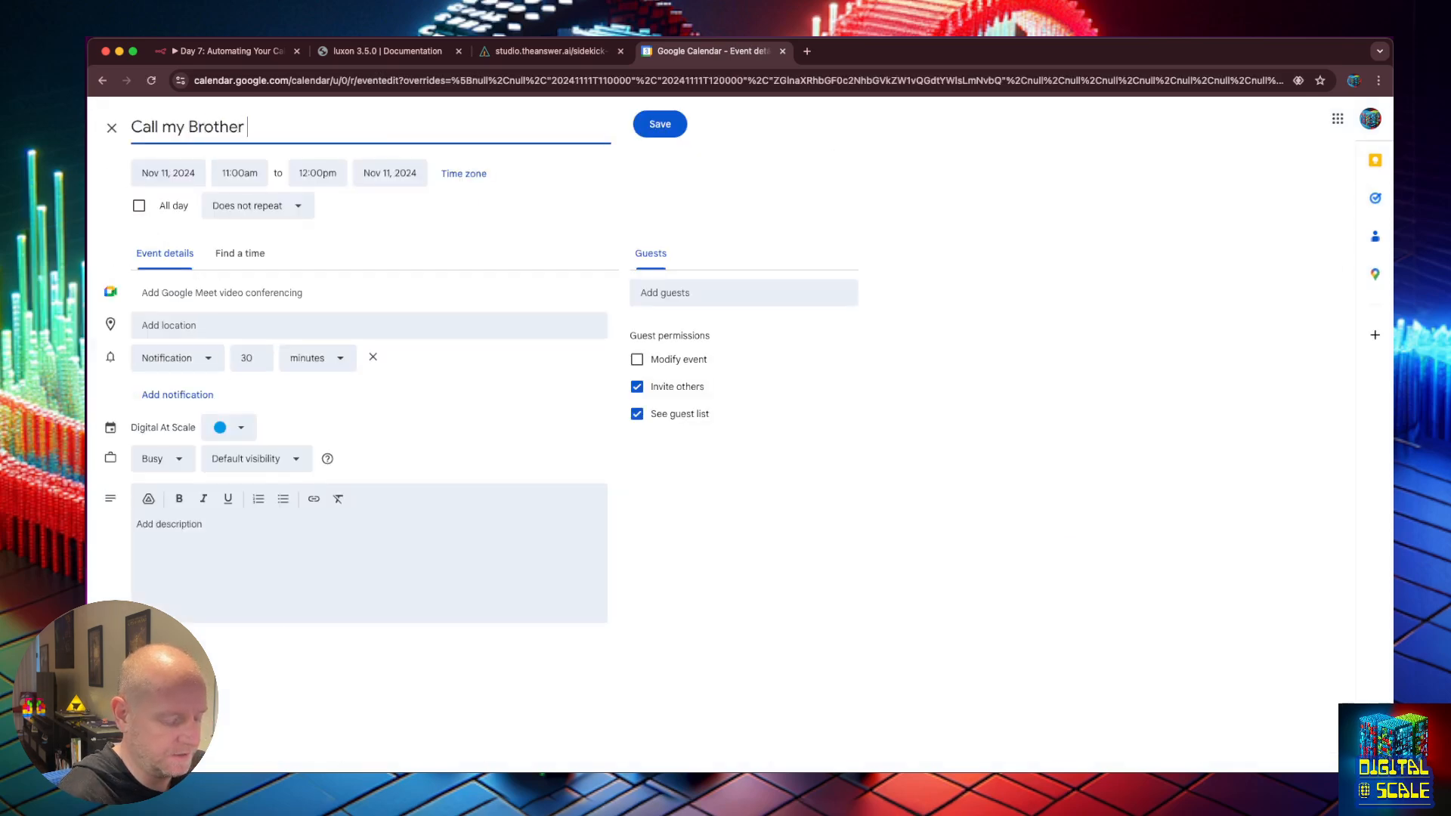
pyautogui.press('BackSpace')
pyautogui.press('BackSpace')
pyautogui.press('BackSpace')
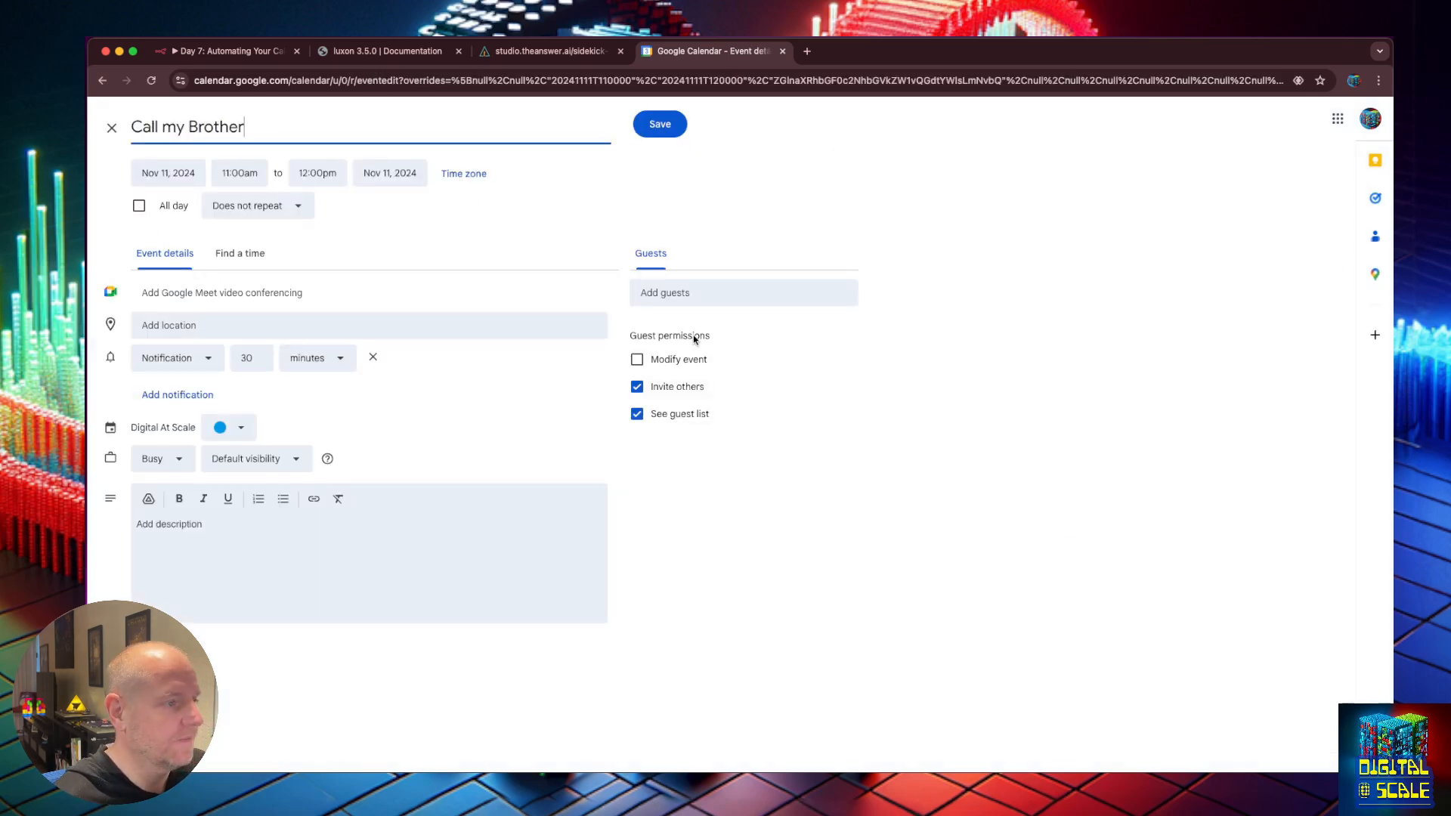
pyautogui.click(659, 126)
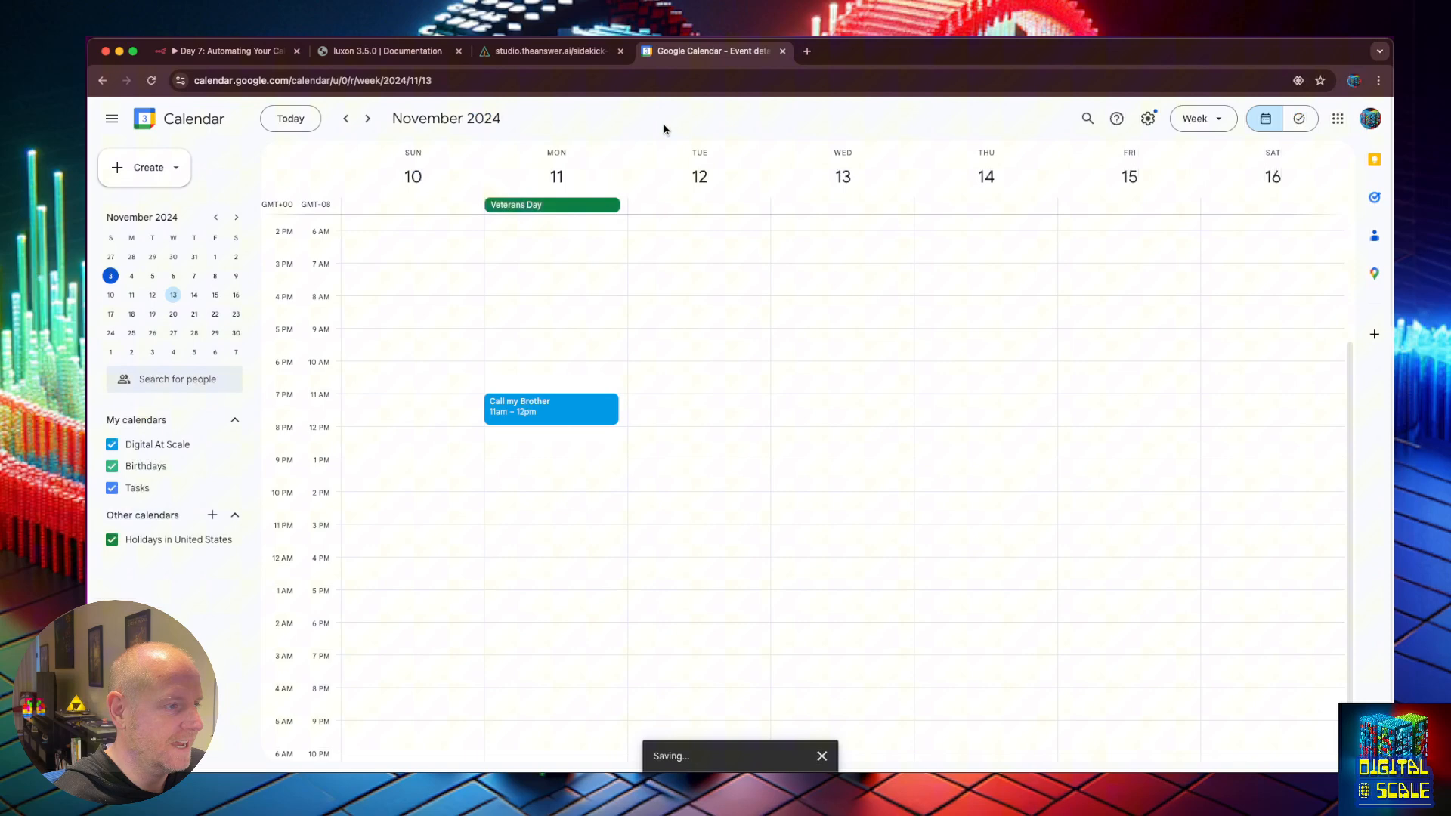
pyautogui.click(346, 121)
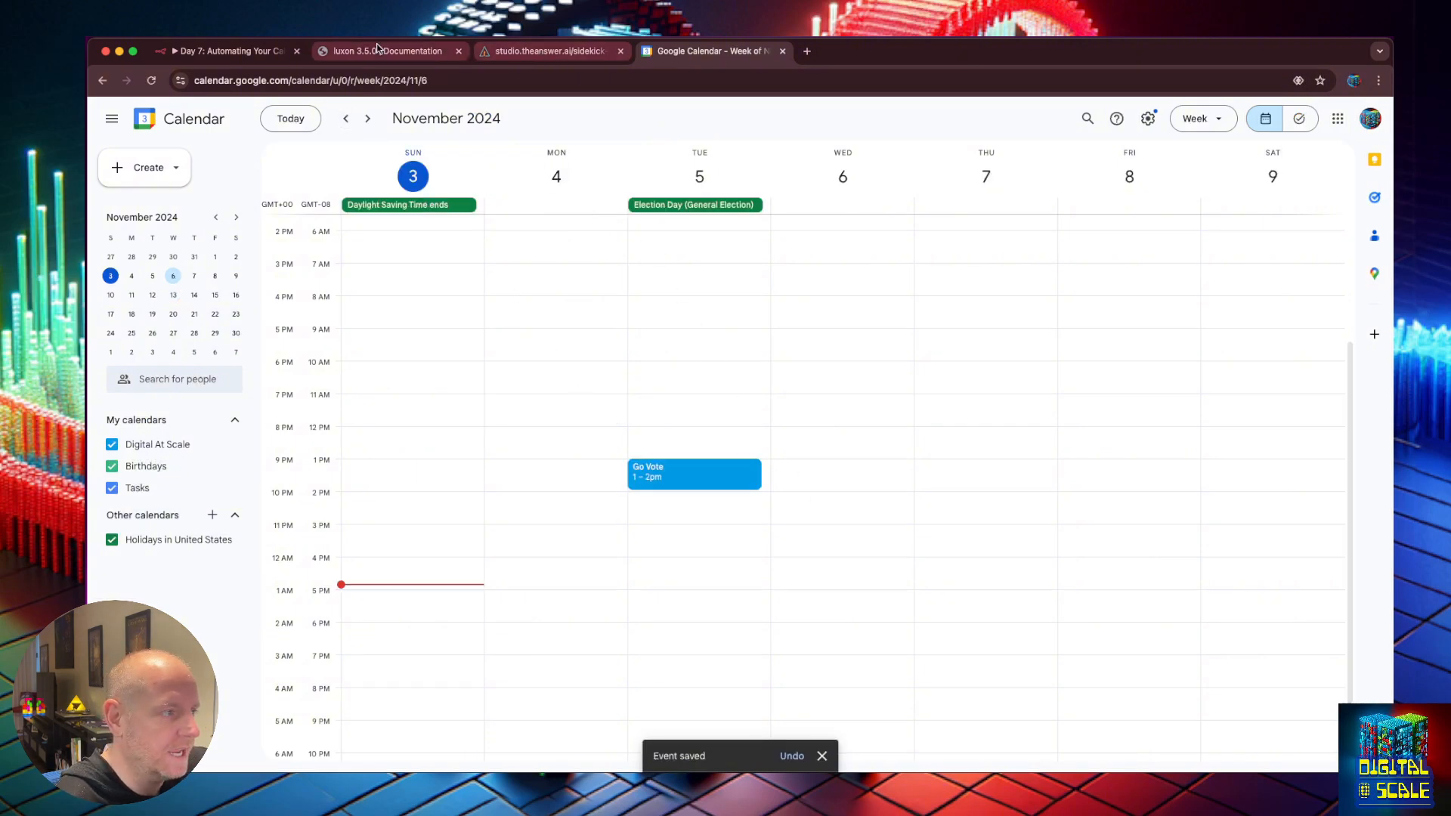
pyautogui.click(226, 51)
# Start an n8n test run and confirm the calendar tool output now includes Call my Brother.
pyautogui.click(790, 747)
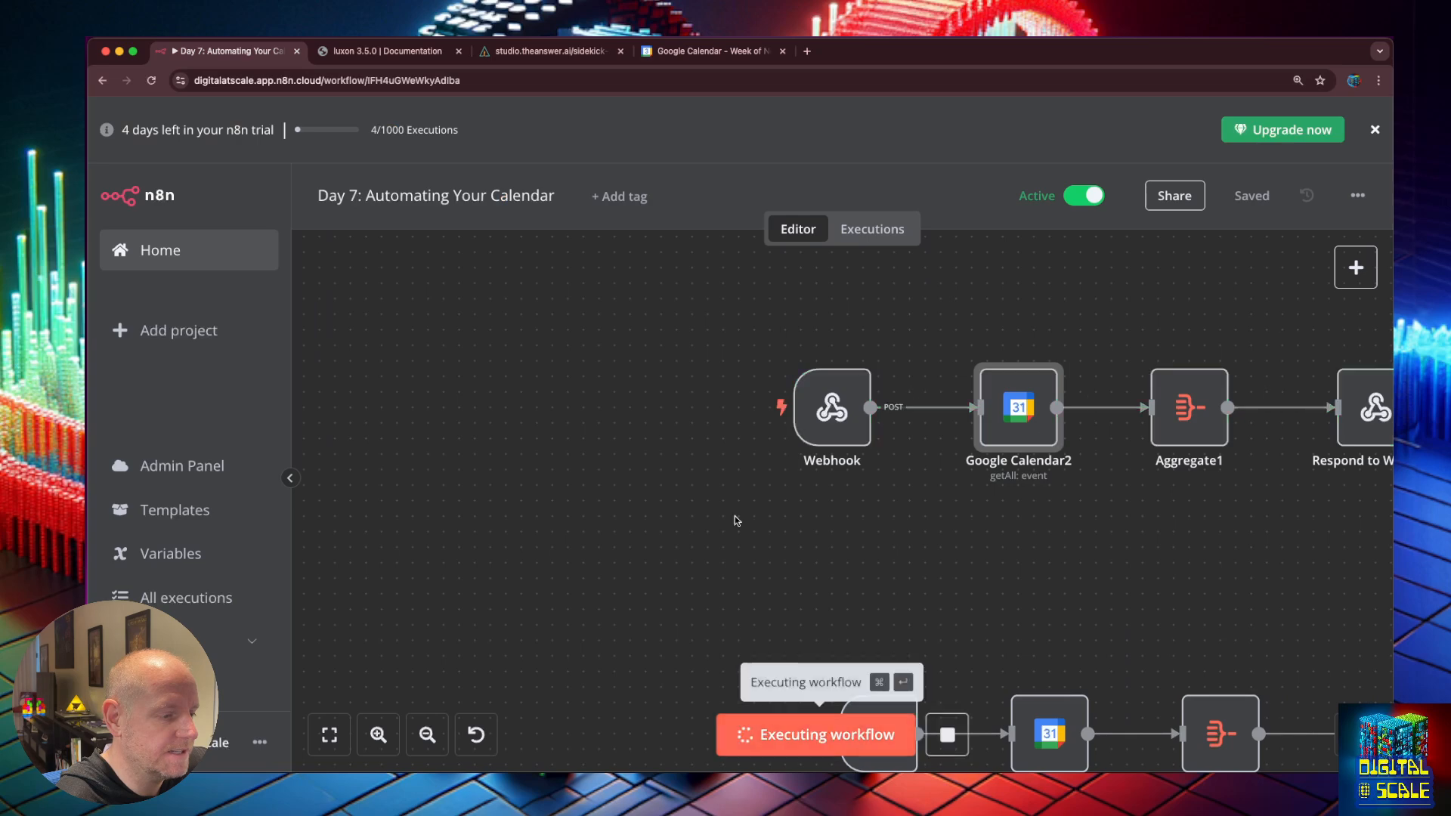
pyautogui.click(535, 51)
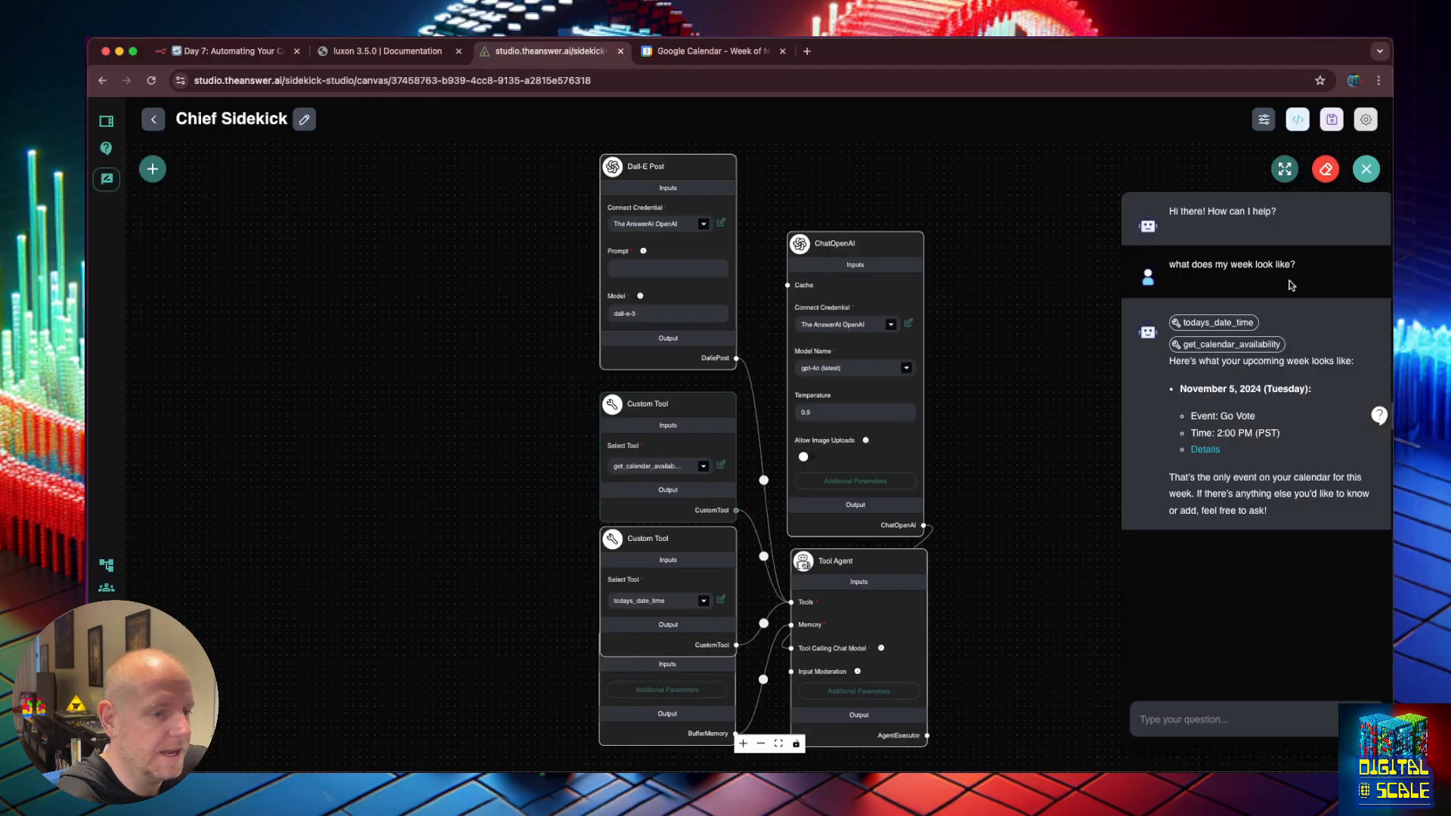
pyautogui.moveTo(1297, 267); pyautogui.dragTo(1169, 261)
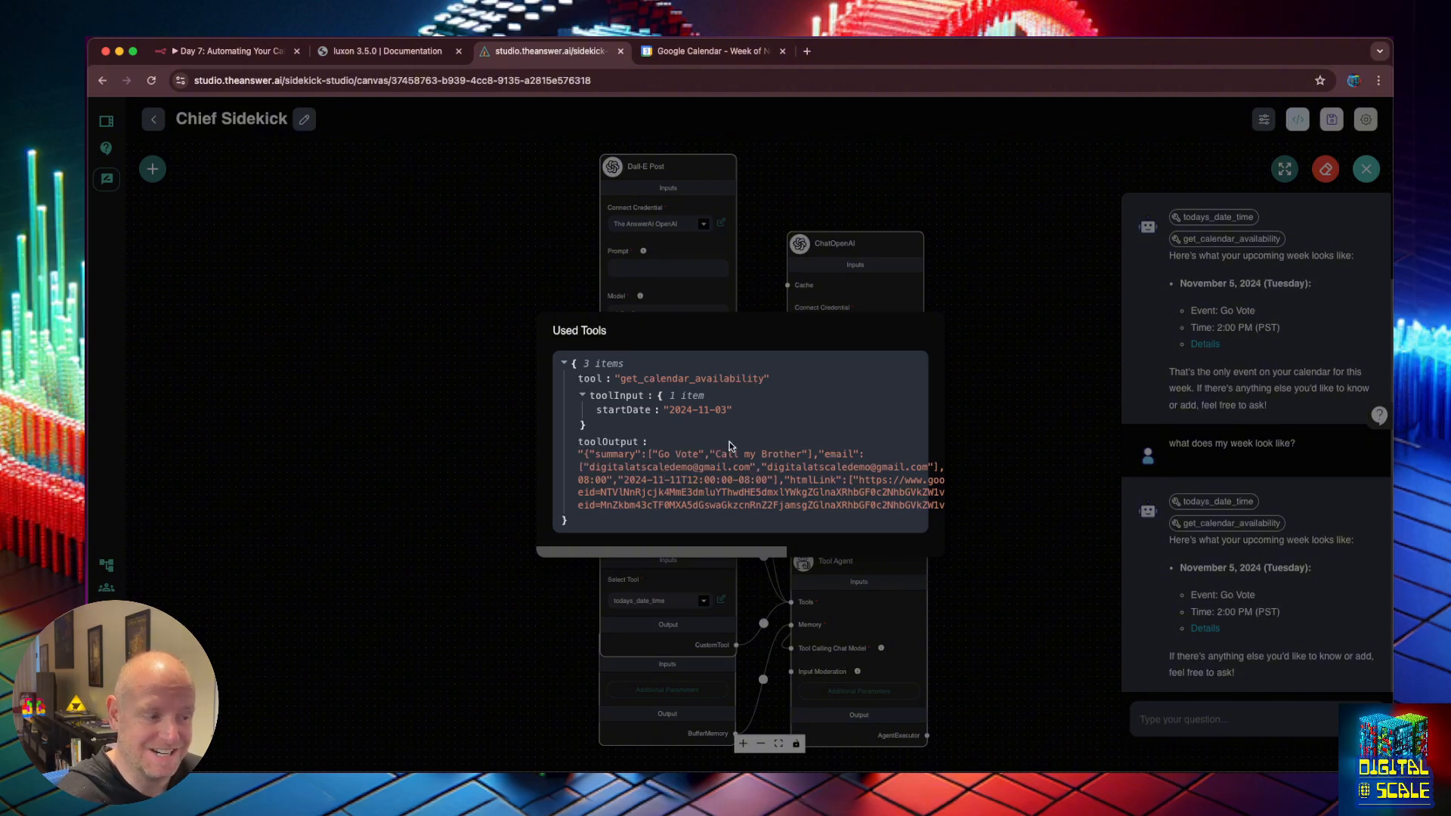
pyautogui.moveTo(720, 458); pyautogui.dragTo(802, 462)
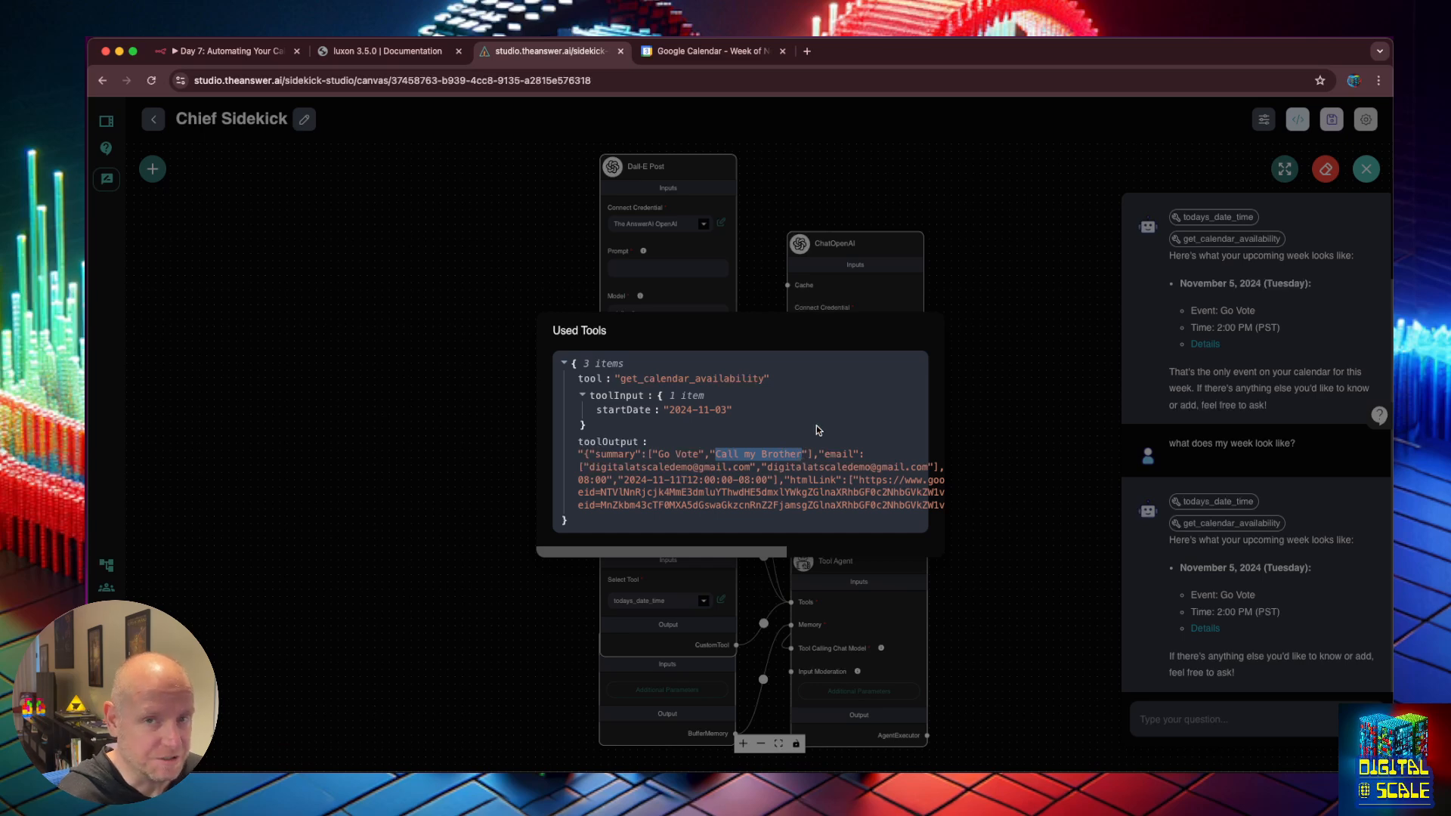
pyautogui.click(1036, 507)
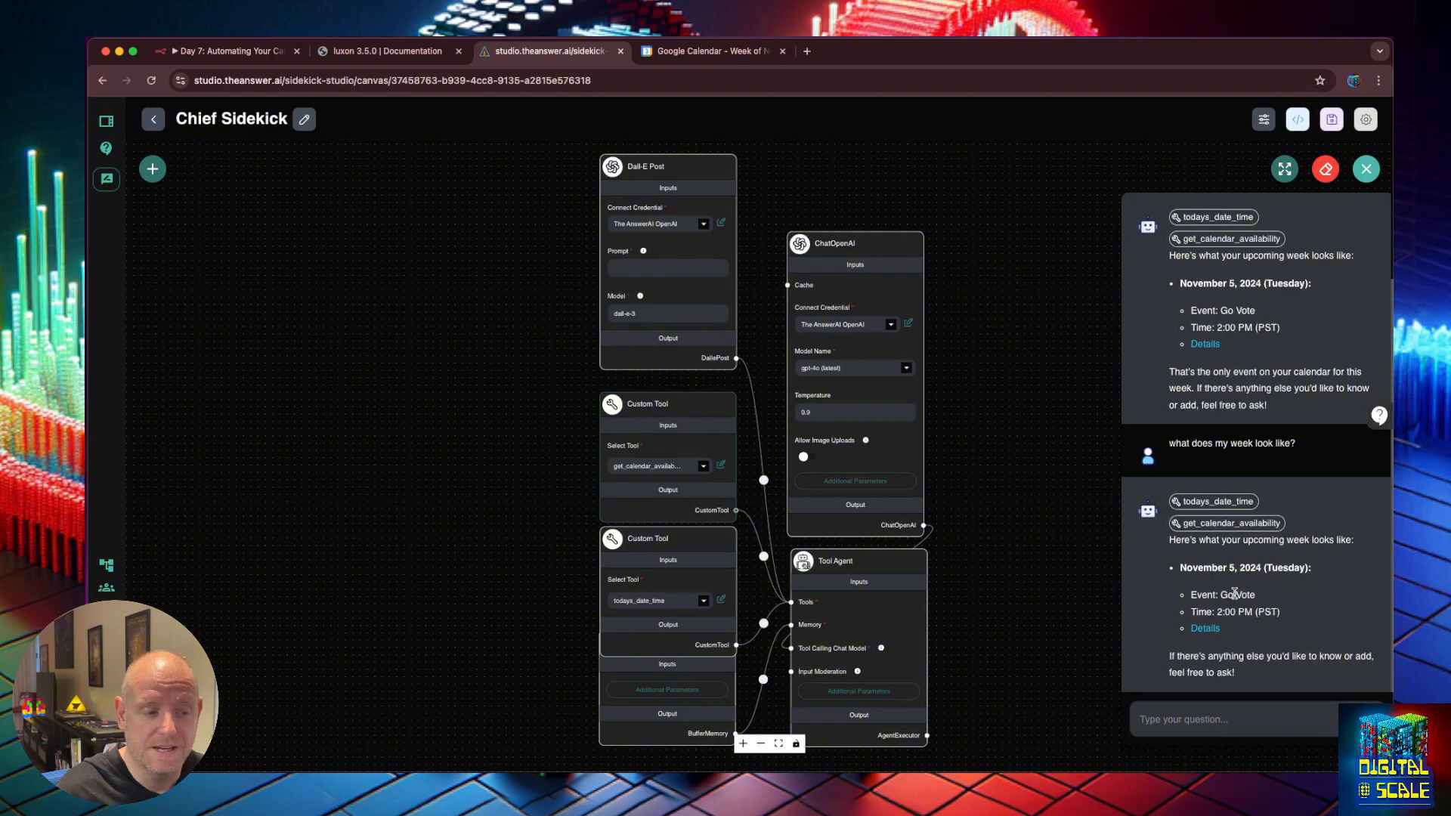
# Check the todays_date_time call and open the Go Vote event details.
pyautogui.click(1225, 503)
pyautogui.click(1237, 568)
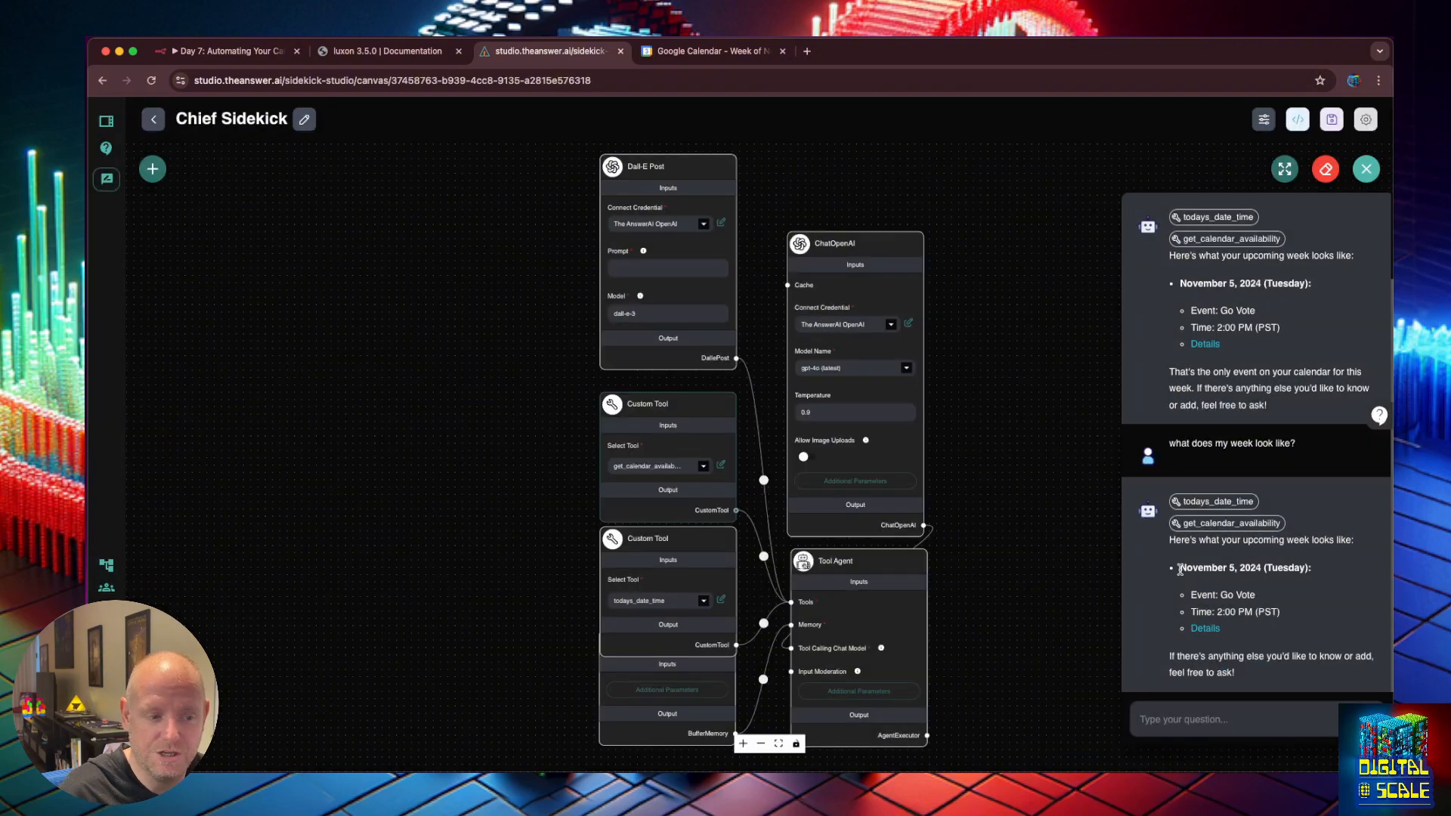
pyautogui.click(1206, 628)
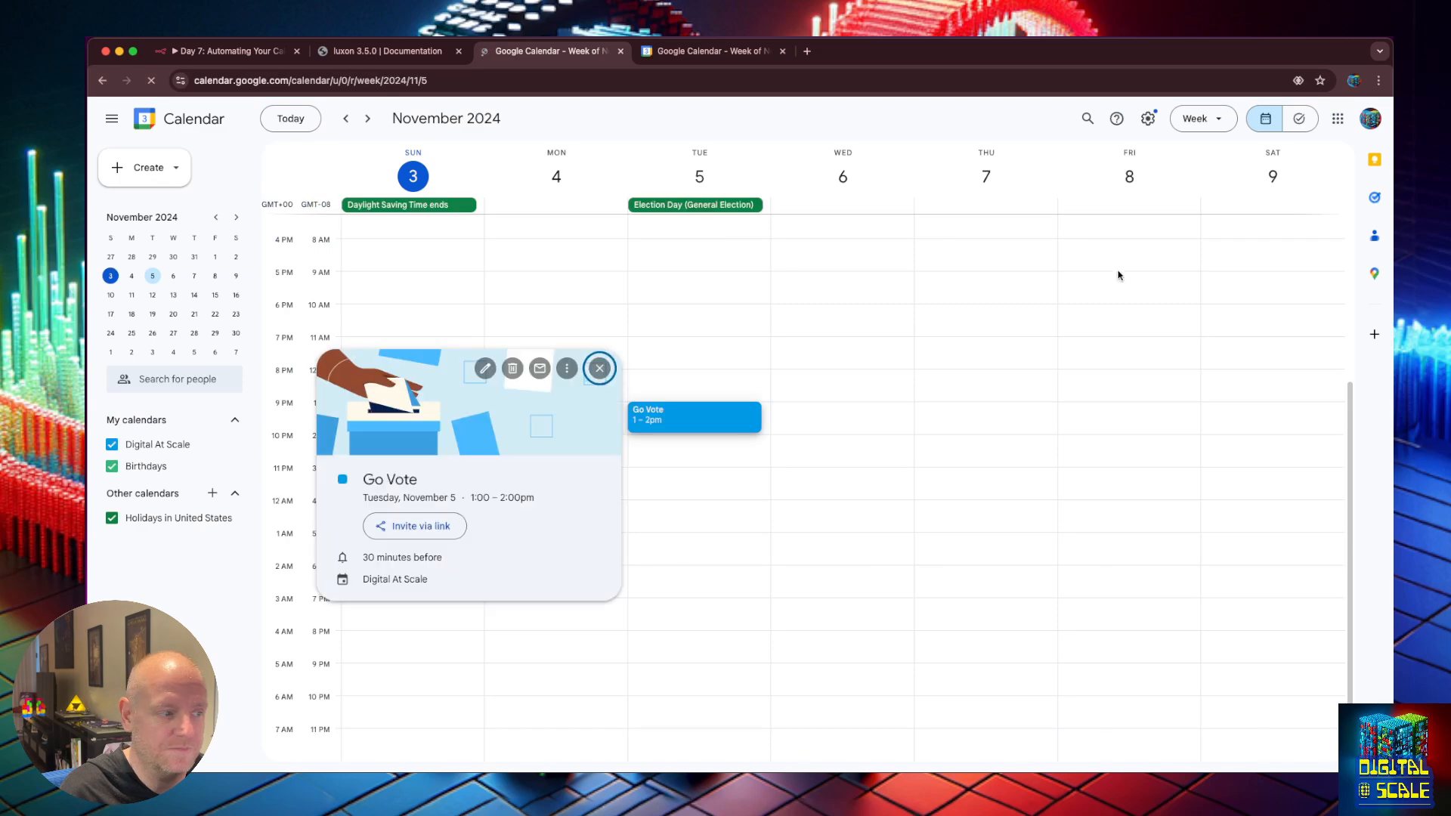
# Review the latest n8n run where Google Calendar2 returned 2 items.
pyautogui.click(387, 51)
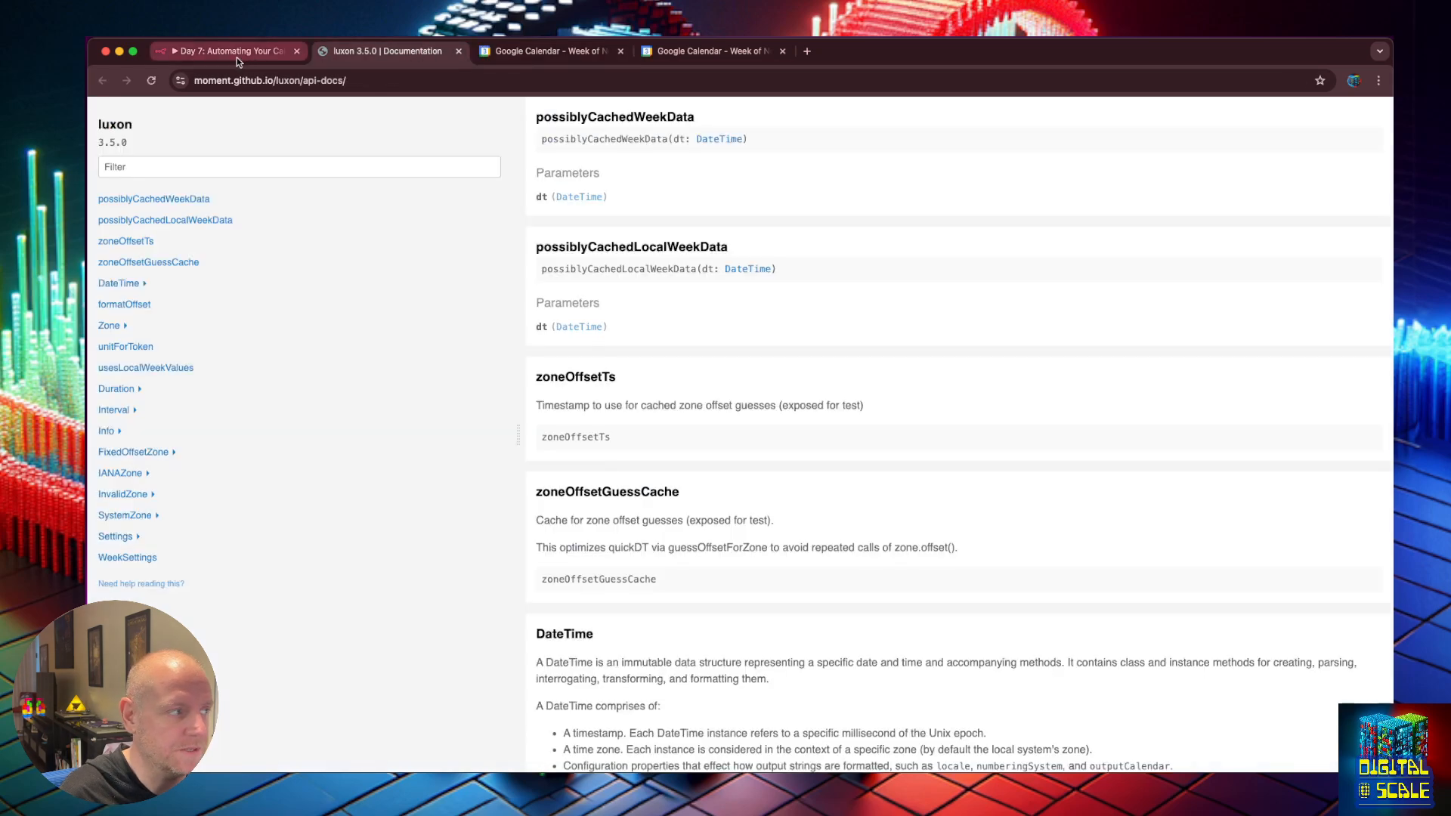
pyautogui.click(238, 58)
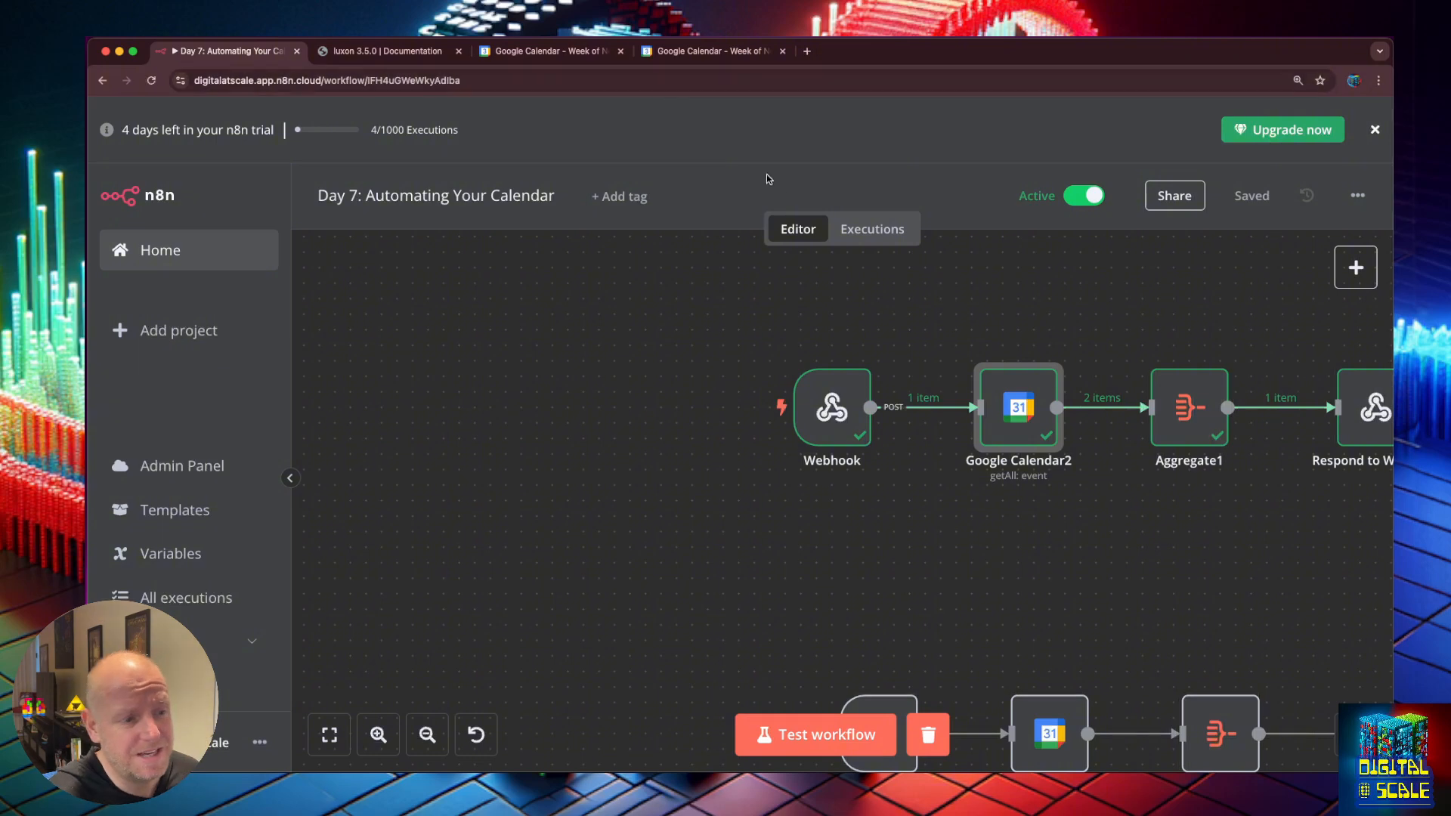
pyautogui.hscroll(5, 1058, 291)
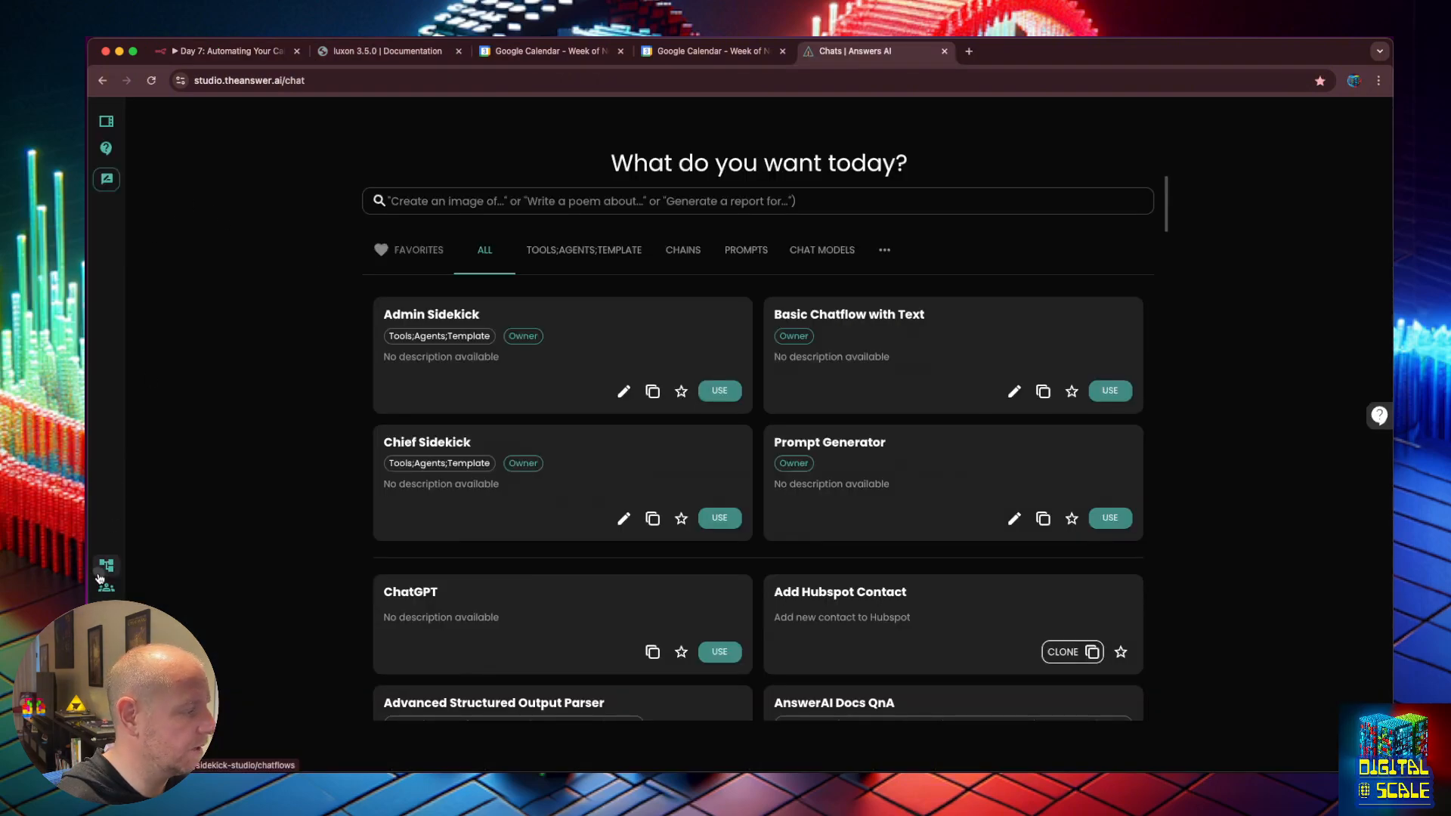
# Open the get_calendar_availability custom tool for editing from the chatflow canvas.
pyautogui.click(111, 566)
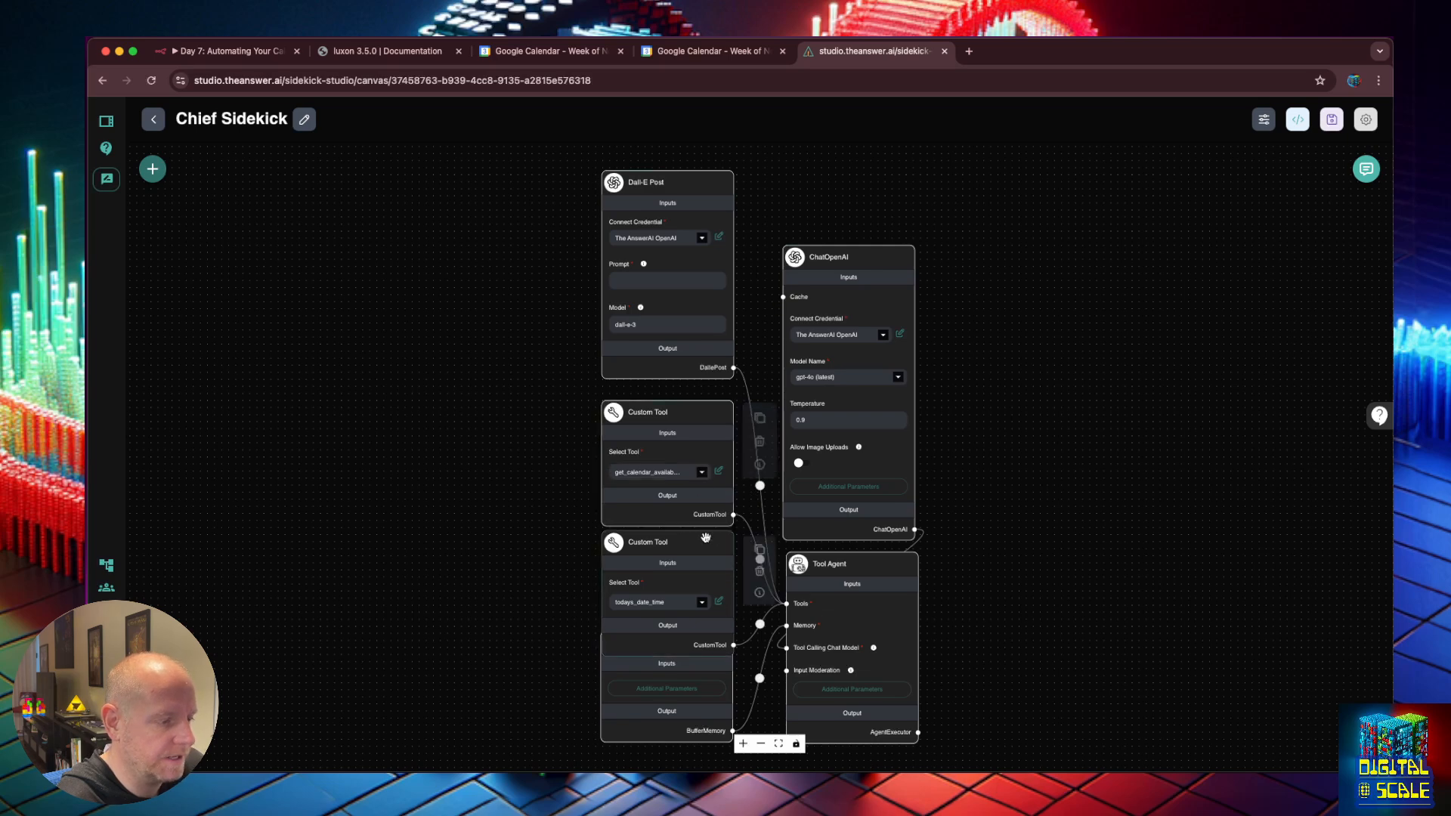
pyautogui.moveTo(706, 541)
pyautogui.mouseDown()
pyautogui.moveTo(705, 501)
pyautogui.moveTo(705, 529)
pyautogui.mouseUp()
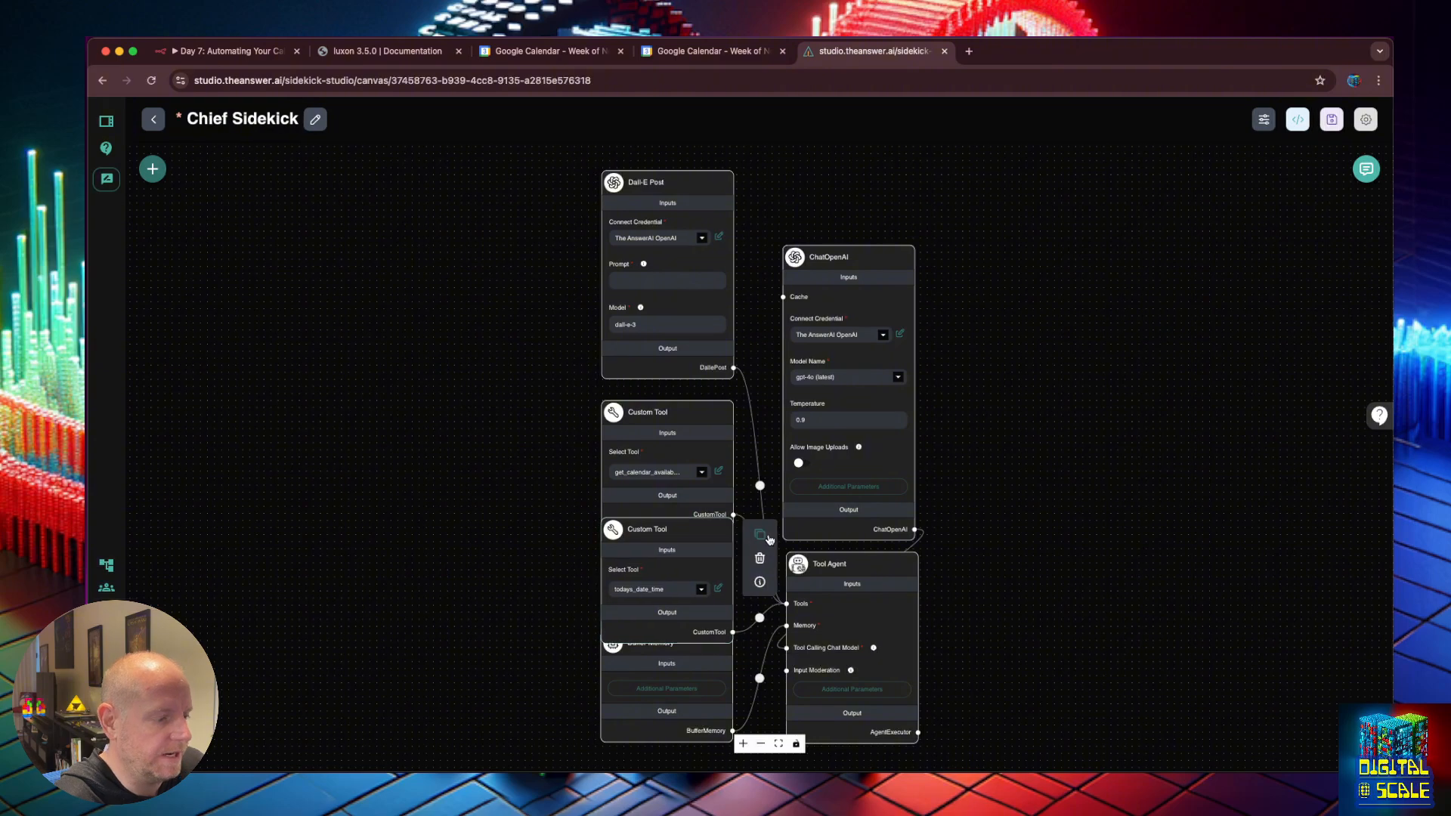
pyautogui.click(718, 471)
pyautogui.scroll(-1, 693, 479)
pyautogui.scroll(-4, 602, 587)
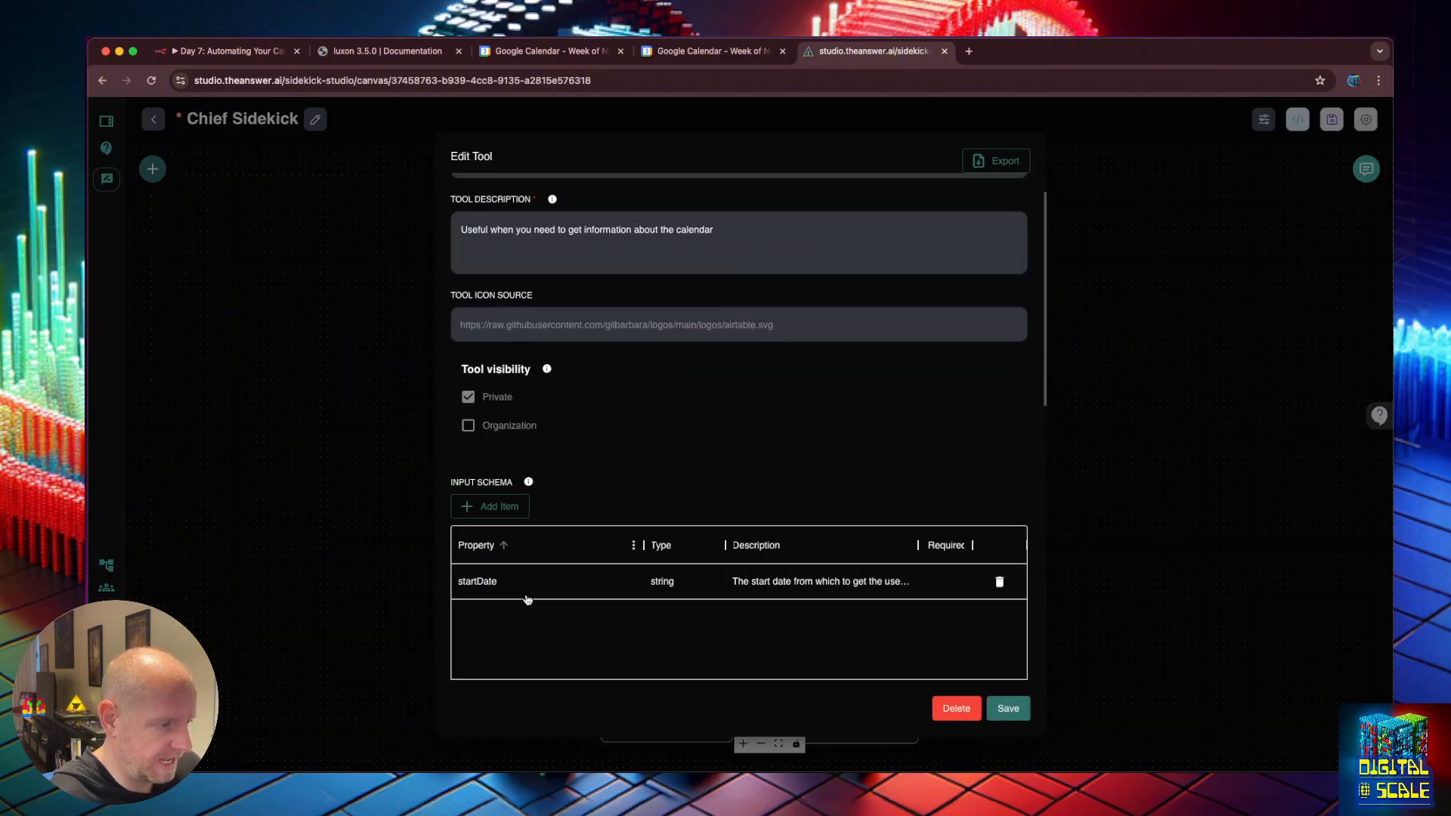
# Add an endDate string input to the Input Schema, described as the end date.
pyautogui.click(499, 305)
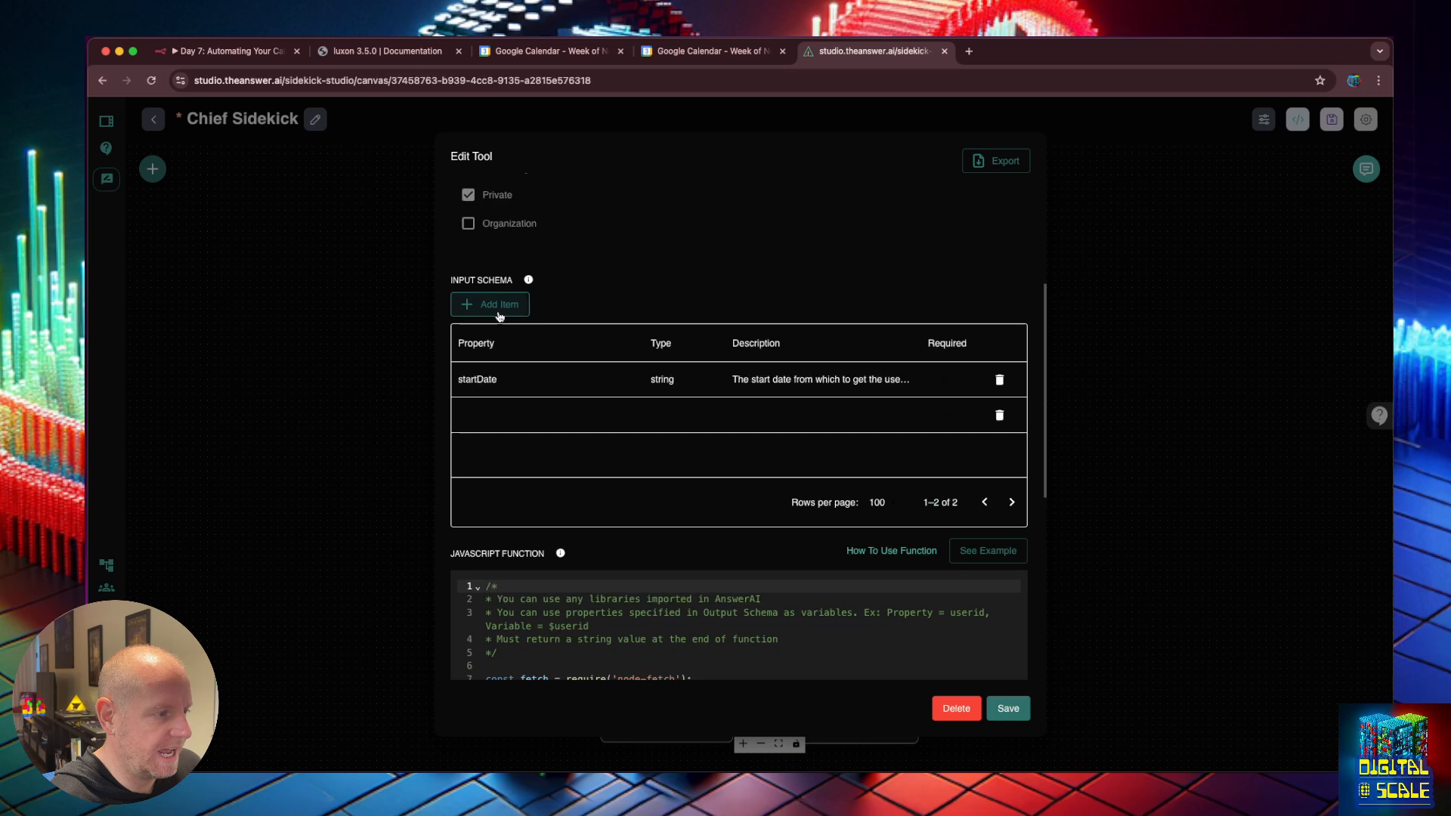
pyautogui.doubleClick(529, 412)
pyautogui.write('endDate')
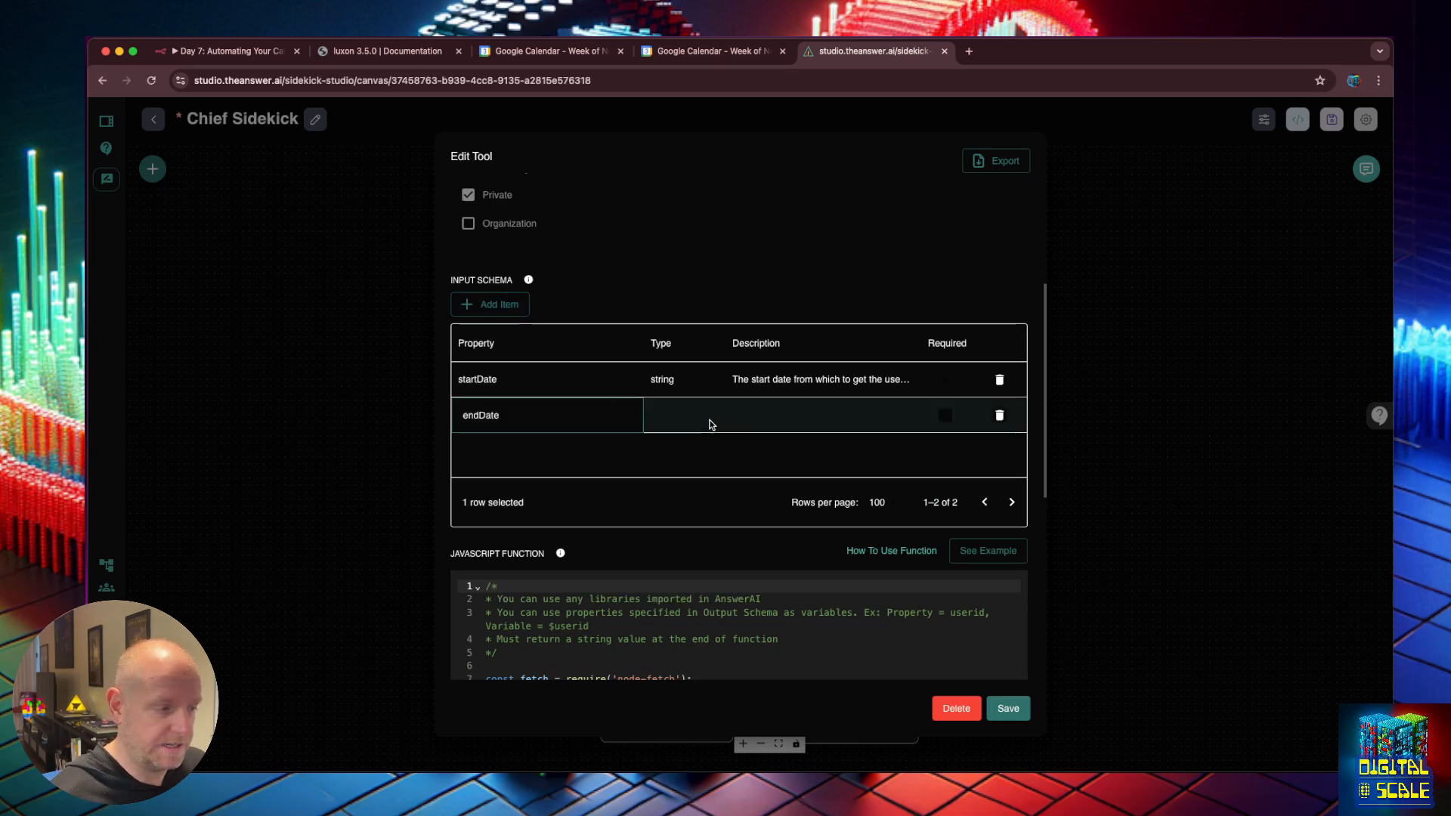
pyautogui.doubleClick(677, 415)
pyautogui.click(838, 410)
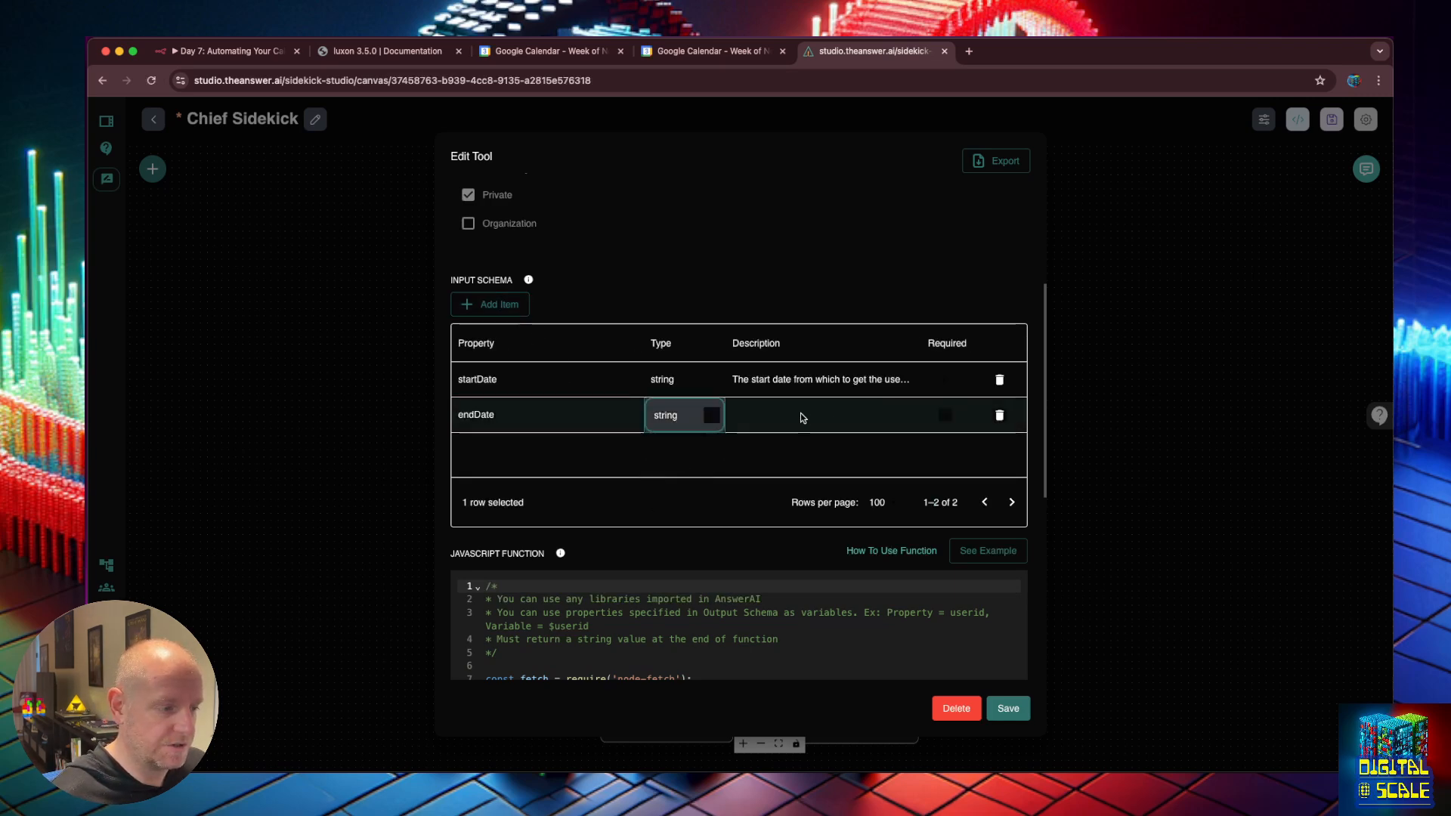
pyautogui.doubleClick(807, 381)
pyautogui.press('super+a')
pyautogui.press('super+c')
pyautogui.doubleClick(824, 417)
pyautogui.press('super+v')
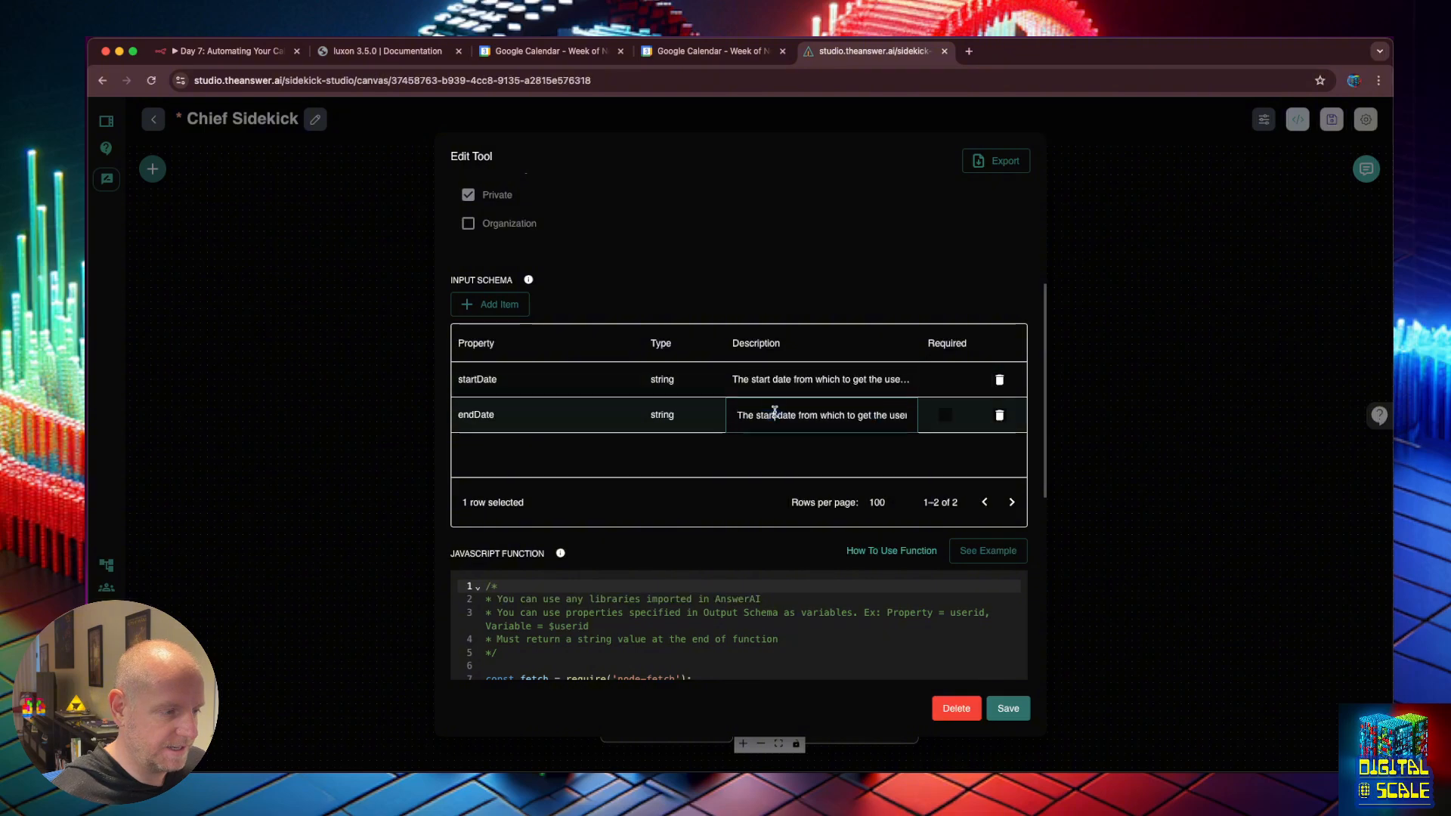
pyautogui.doubleClick(773, 415)
pyautogui.write('end')
pyautogui.click(791, 451)
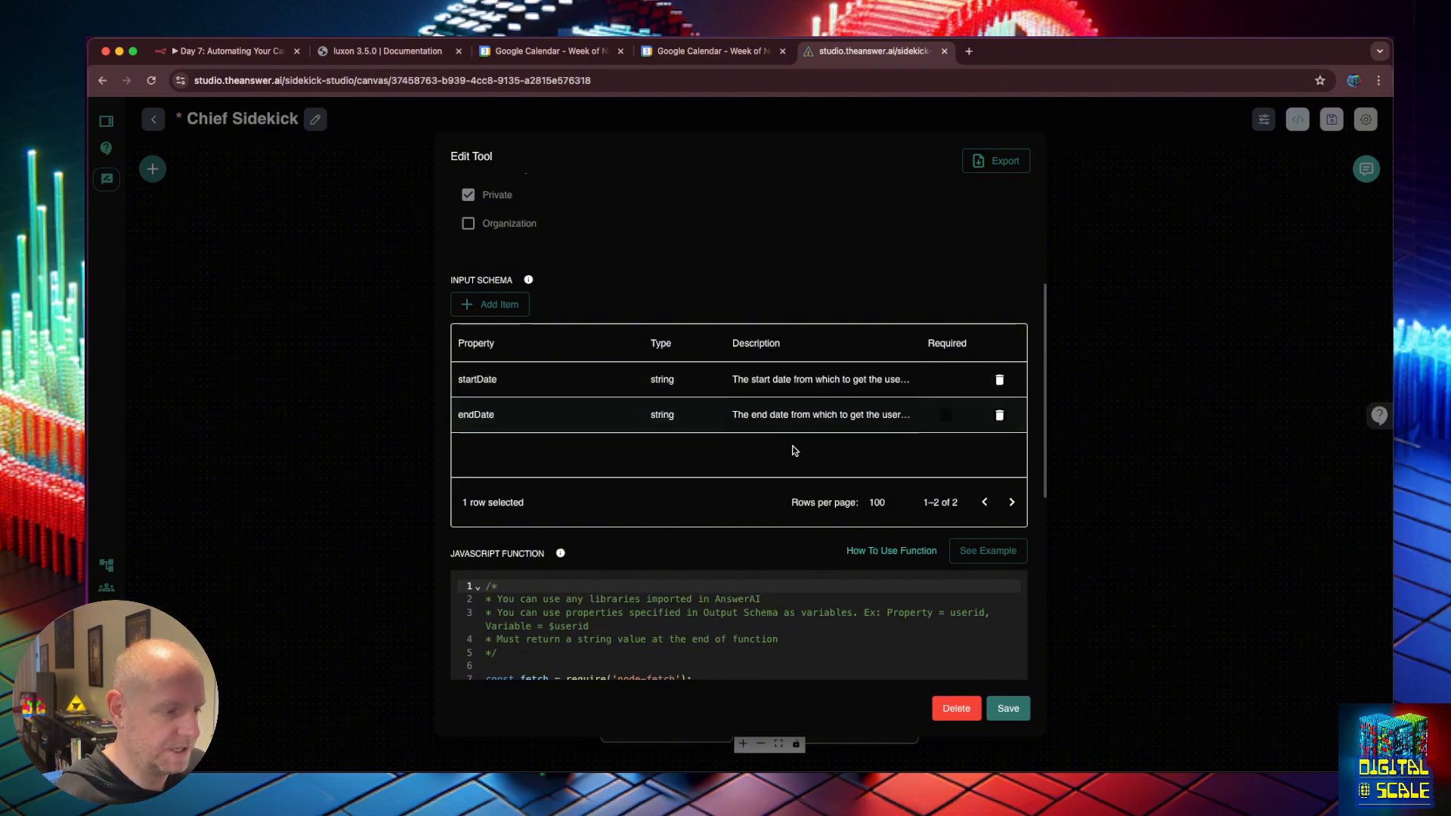
# Add "endDate": $endDate to the request body in the JavaScript function.
pyautogui.scroll(-5, 981, 631)
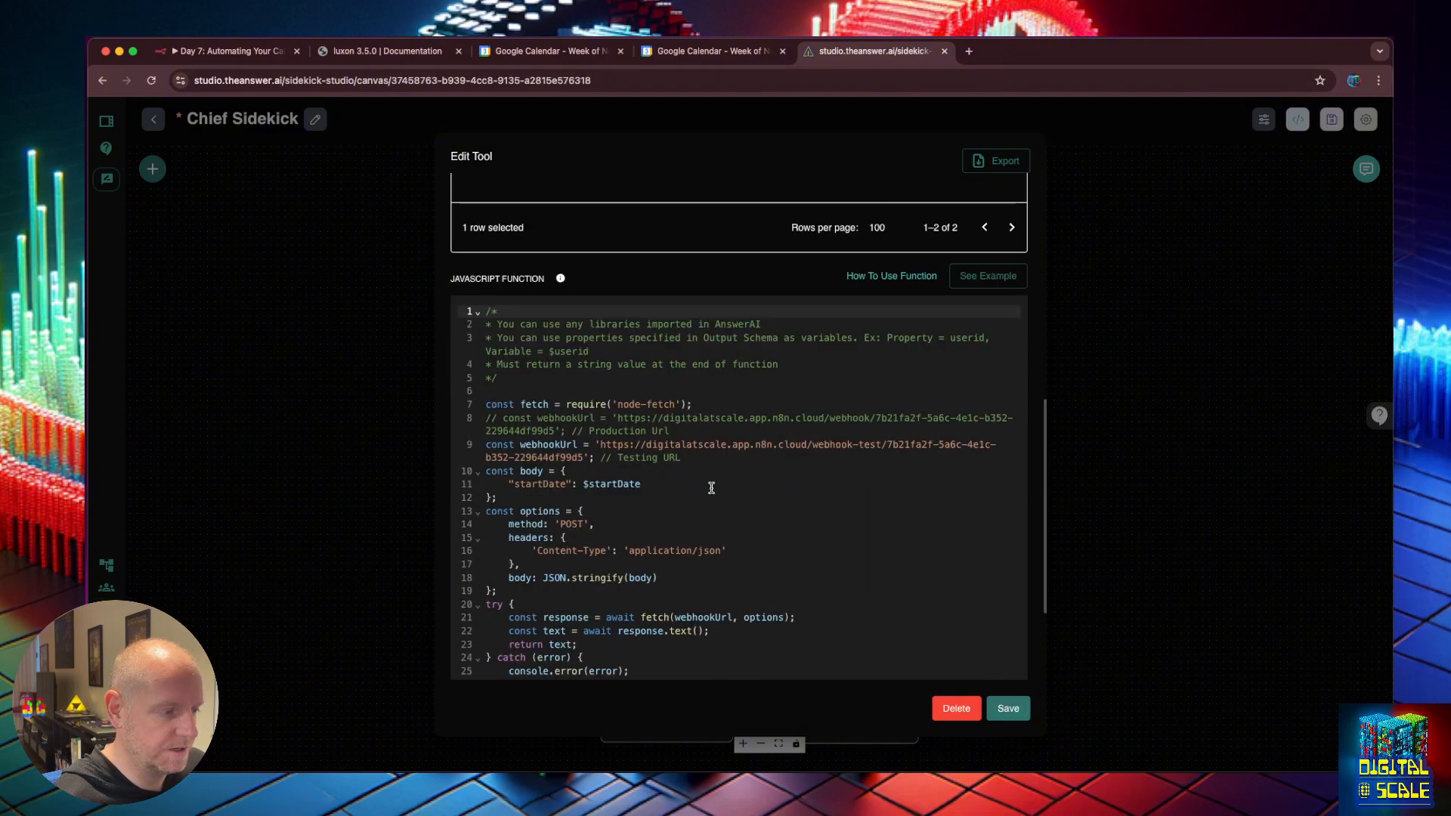
pyautogui.click(650, 481)
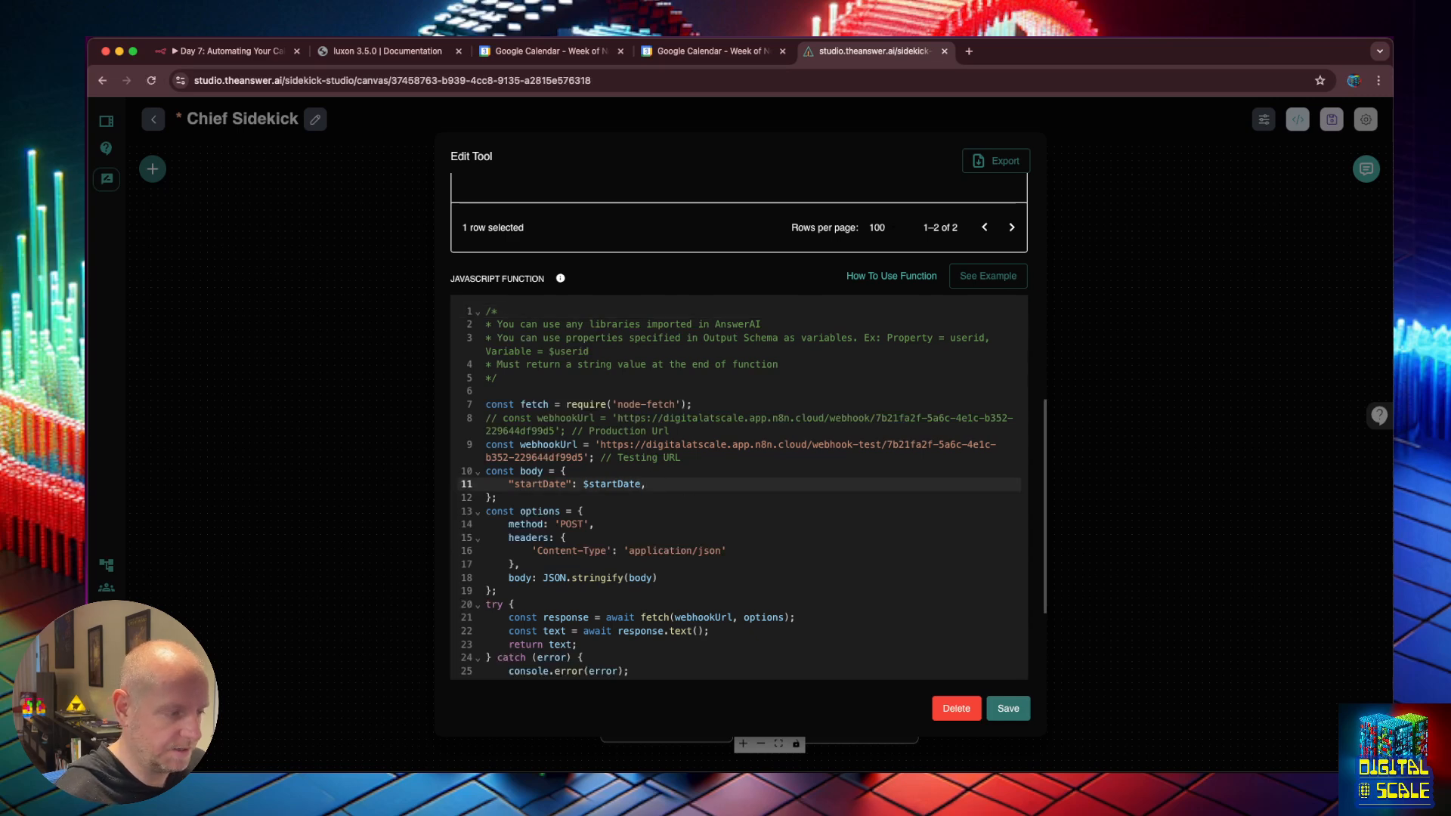
pyautogui.press('Return')
pyautogui.write('"endDate":')
pyautogui.write(' $endDate')
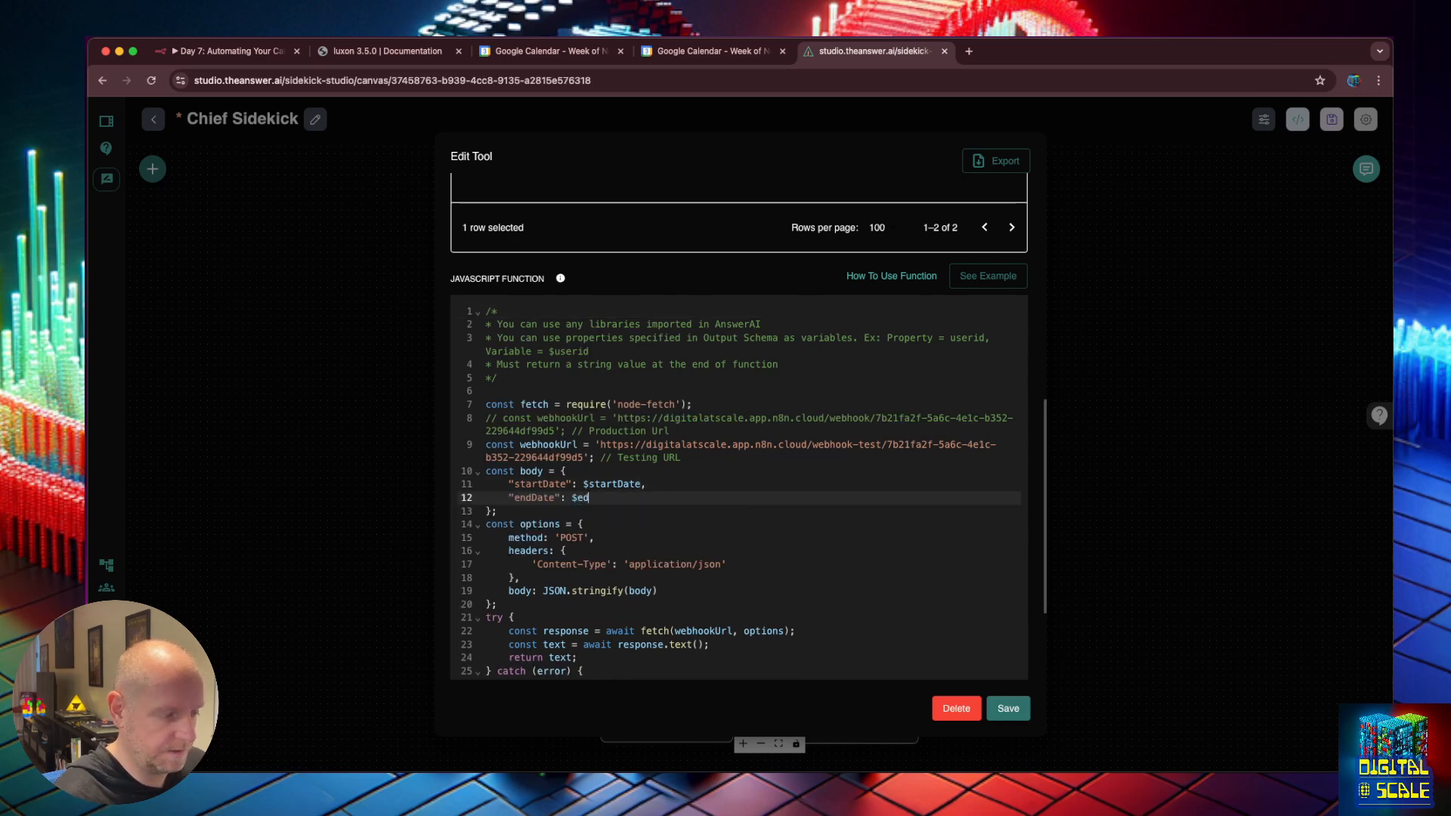
# Save the calendar tool and review the earlier call's startDate 2024-11-03 and its output.
pyautogui.click(1008, 708)
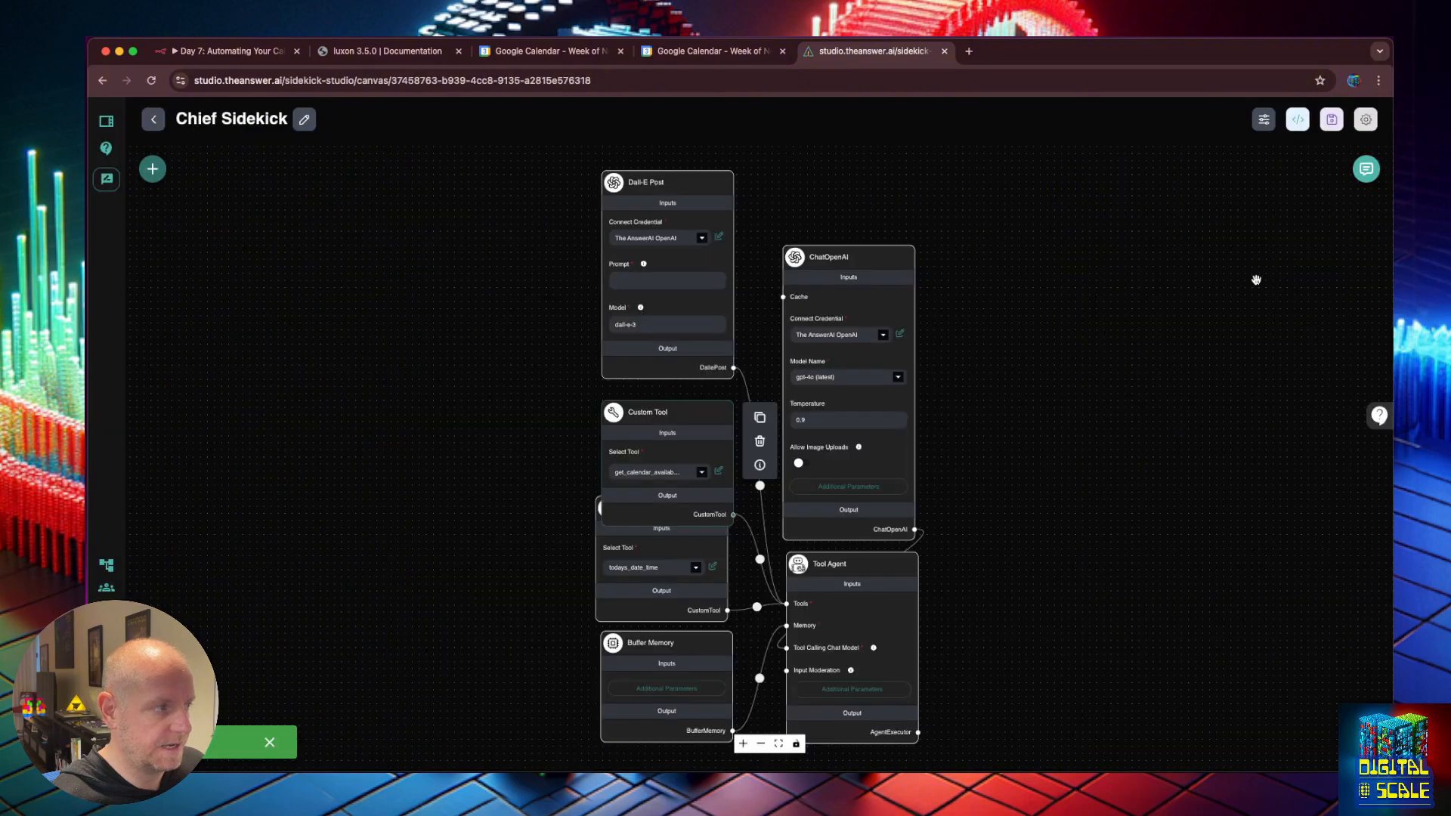
pyautogui.click(1366, 170)
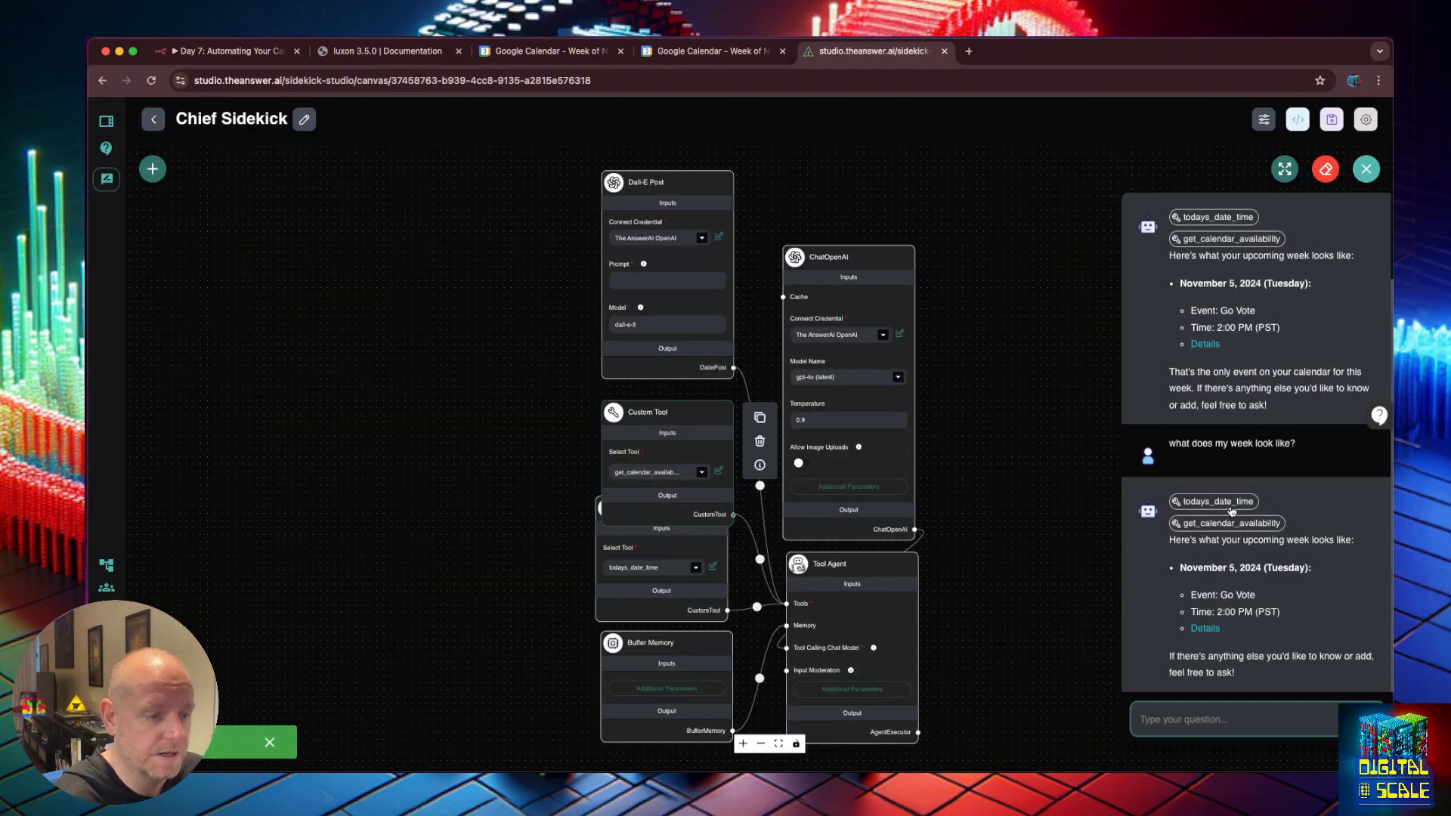
pyautogui.click(1232, 523)
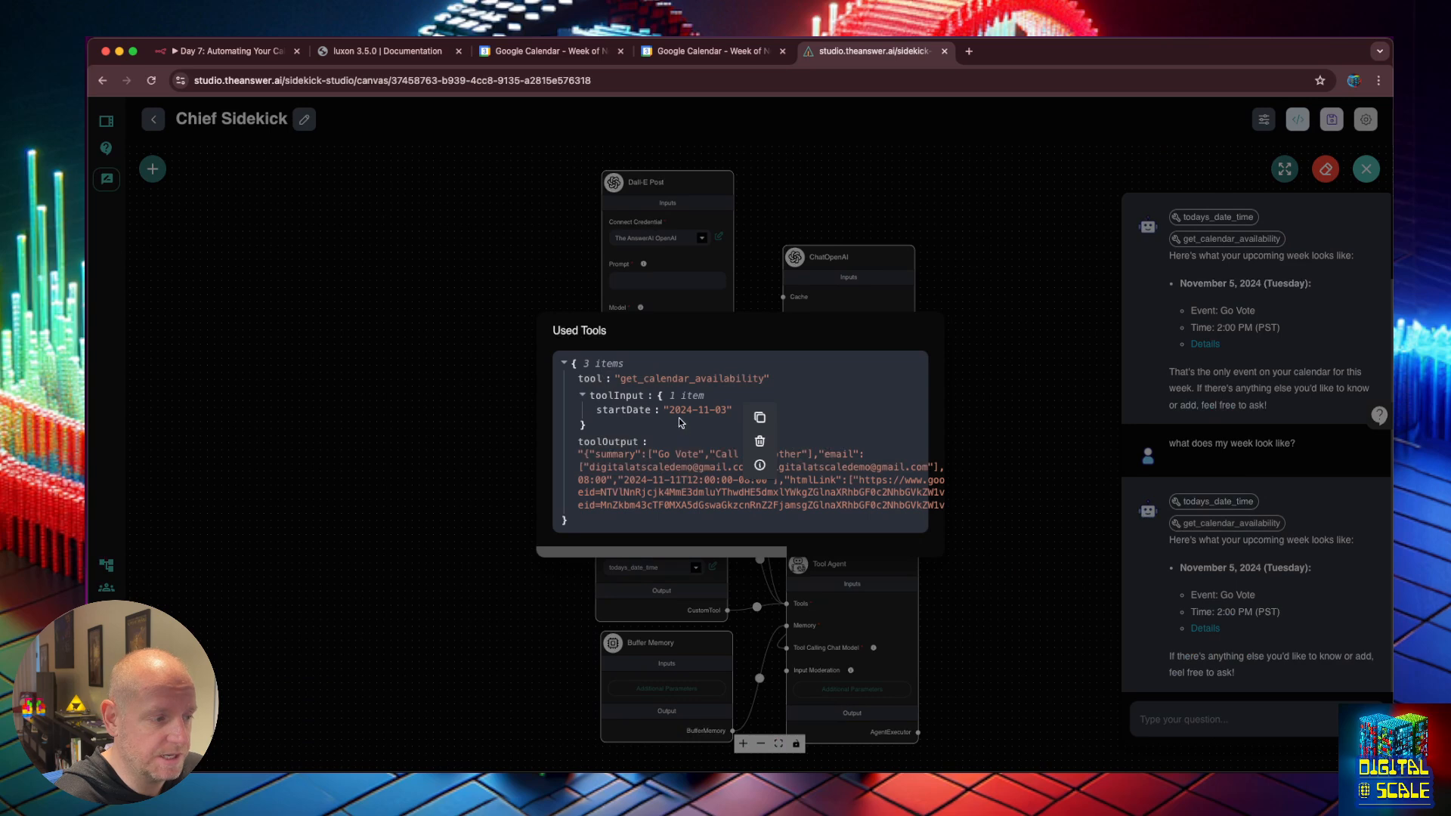
pyautogui.moveTo(669, 410); pyautogui.dragTo(685, 415)
pyautogui.click(639, 412)
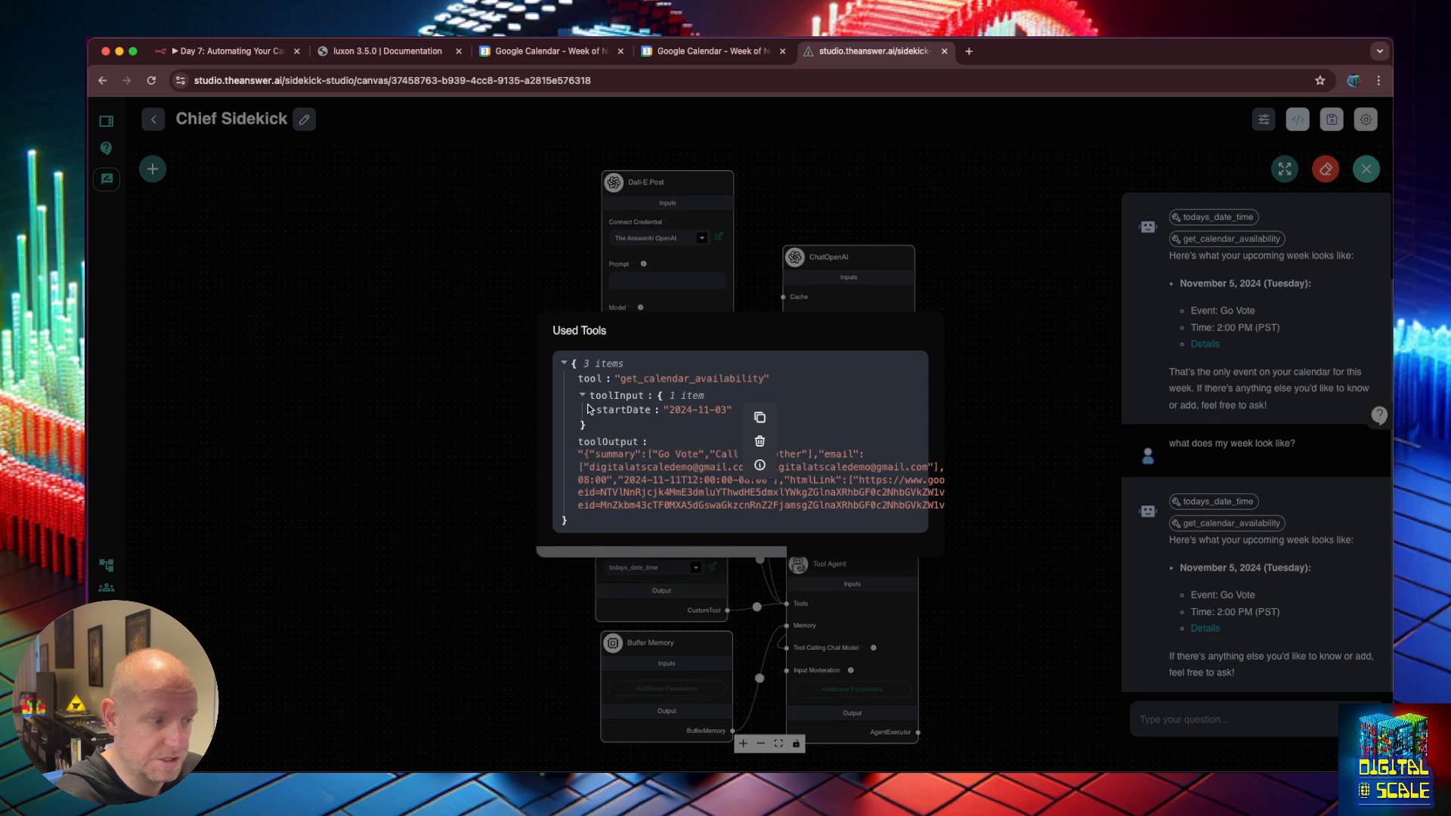
pyautogui.moveTo(601, 454); pyautogui.dragTo(765, 467)
pyautogui.click(765, 467)
# Clear the chat, start the n8n test listener, and ask 'what does my week look like?'.
pyautogui.click(1003, 380)
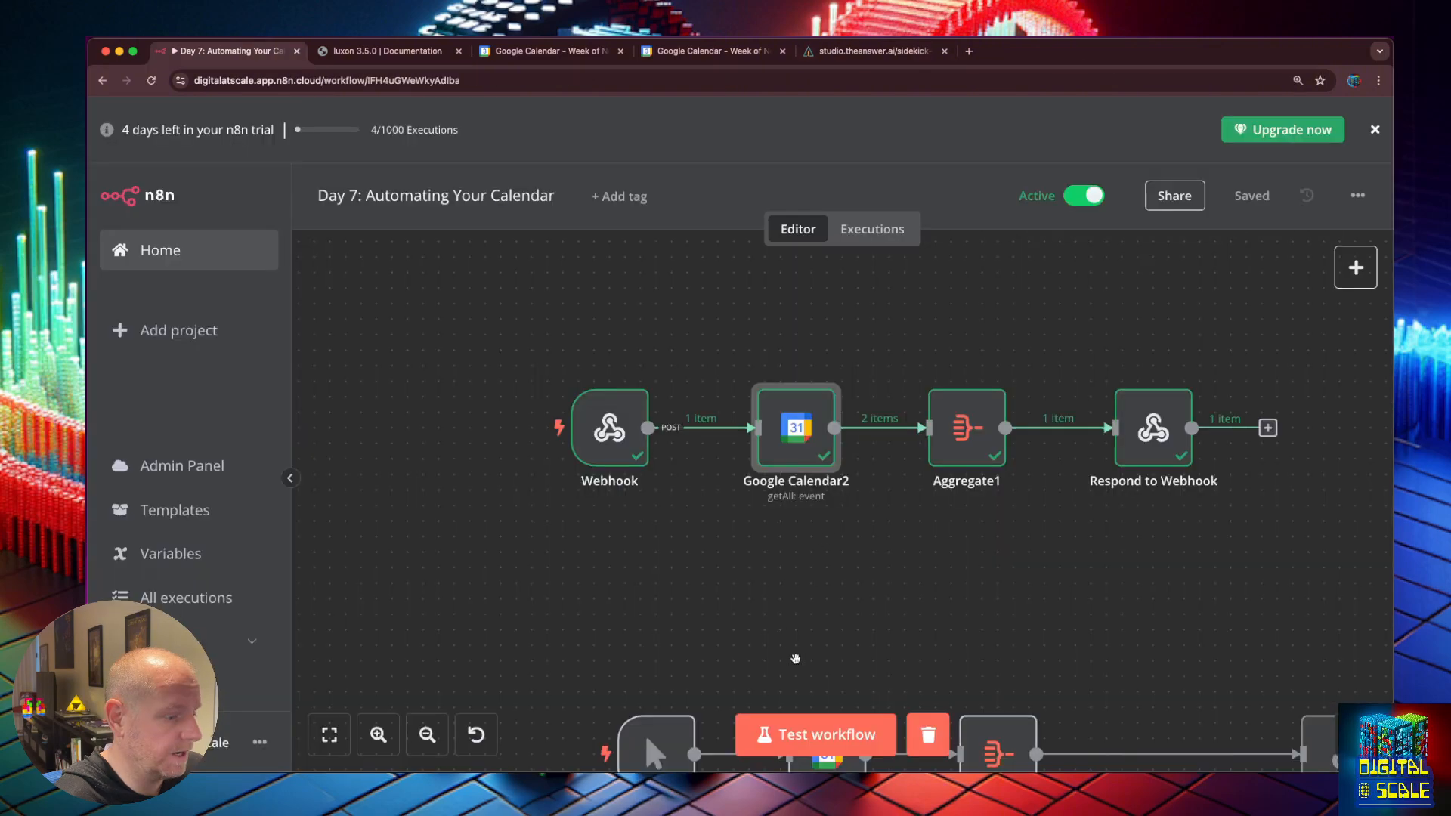
pyautogui.click(802, 735)
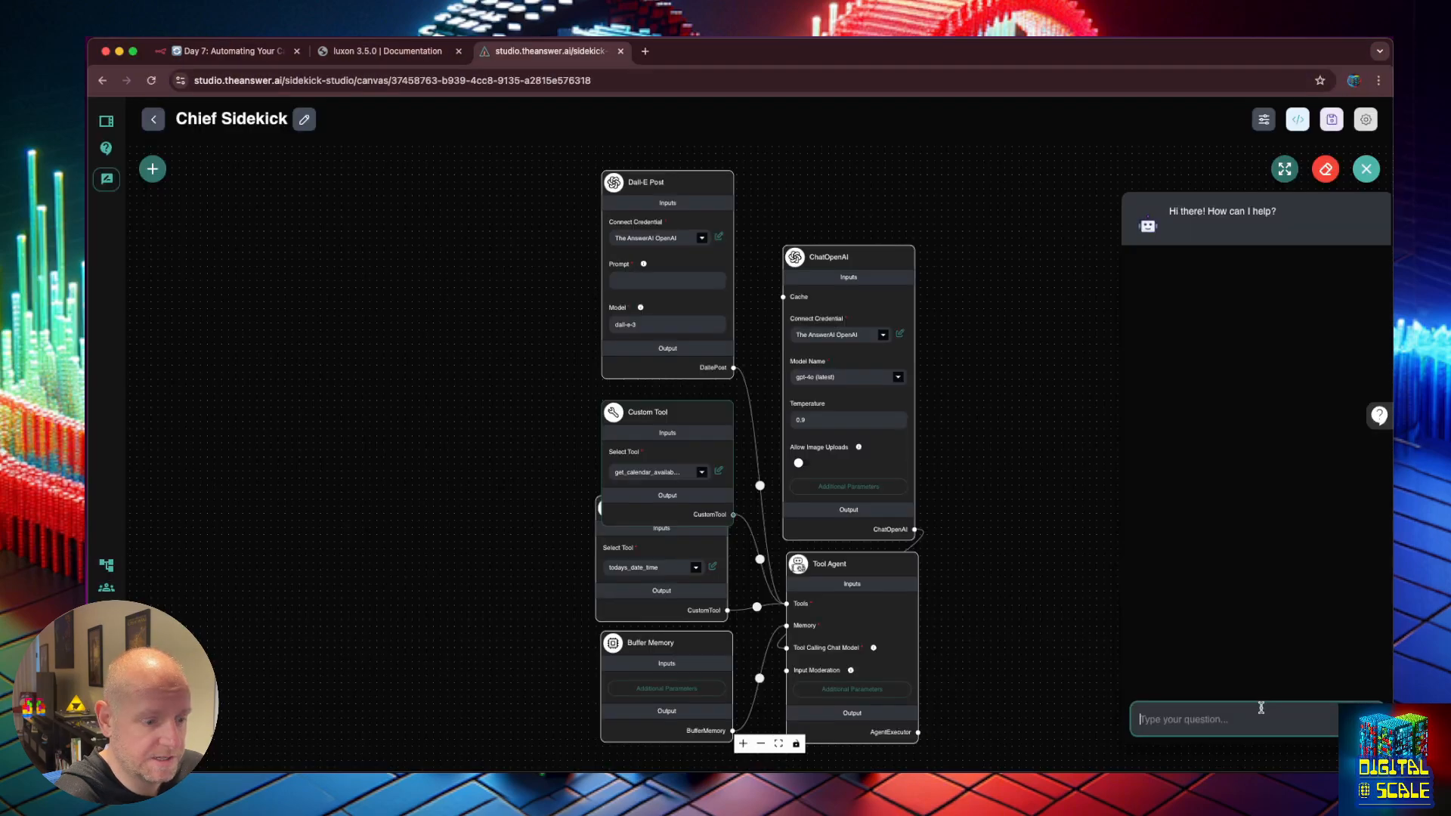
pyautogui.write('what does my week look like?')
pyautogui.press('Return')
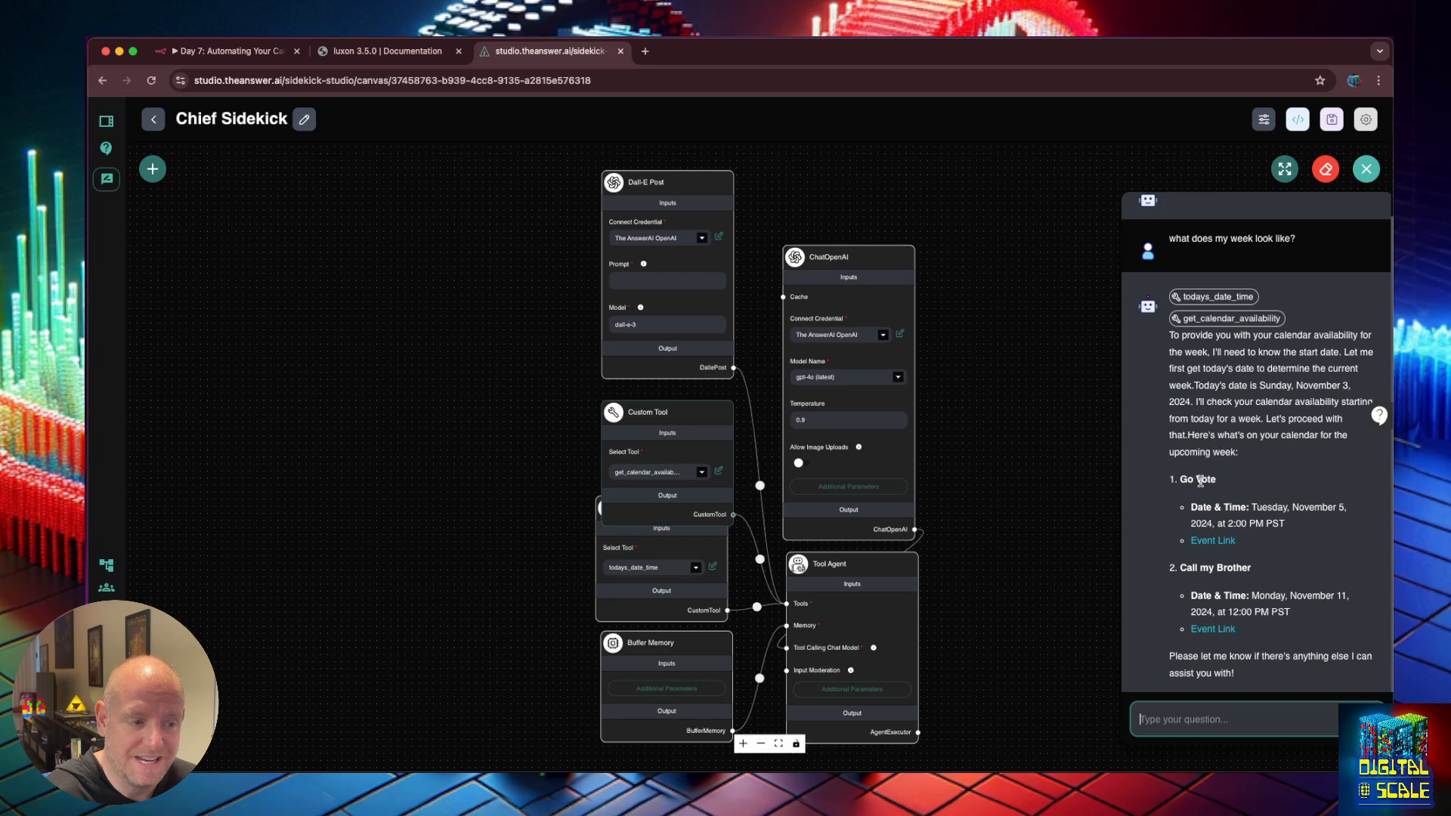
# Confirm get_calendar_availability received endDate 2024-11-10 and returned Go Vote and Call my Brother.
pyautogui.click(1223, 422)
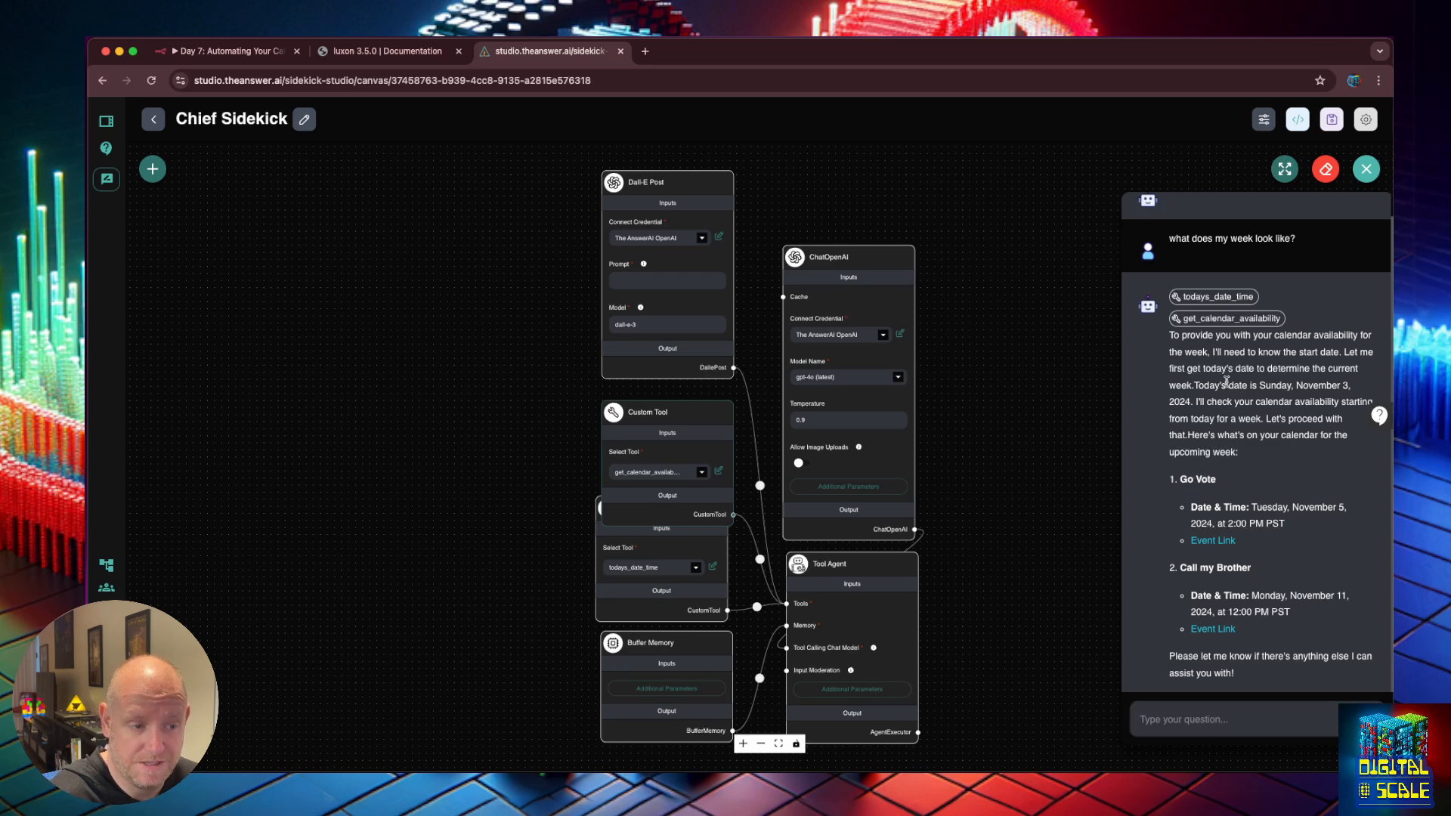
pyautogui.click(1232, 321)
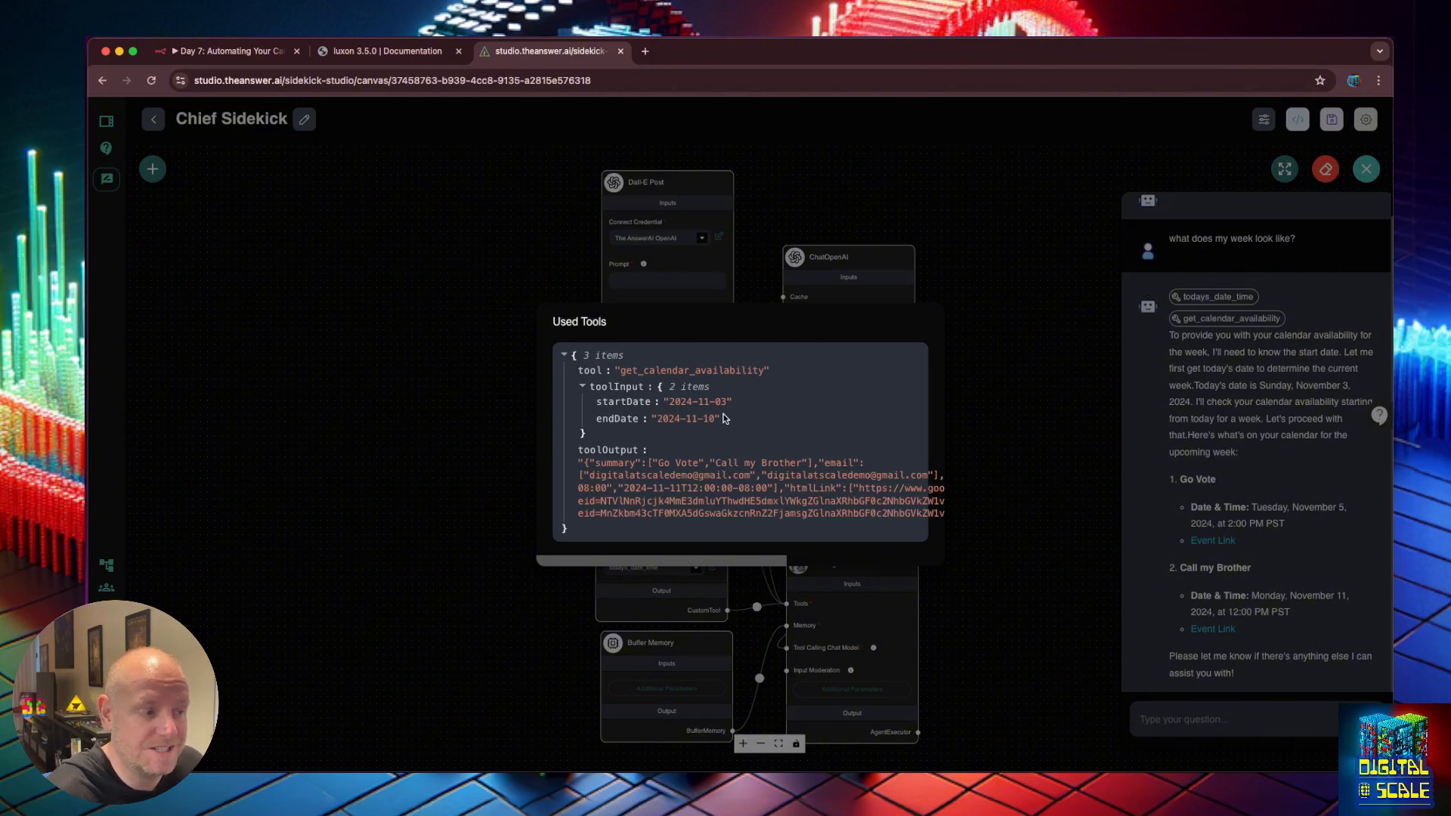
pyautogui.moveTo(613, 426); pyautogui.dragTo(597, 424)
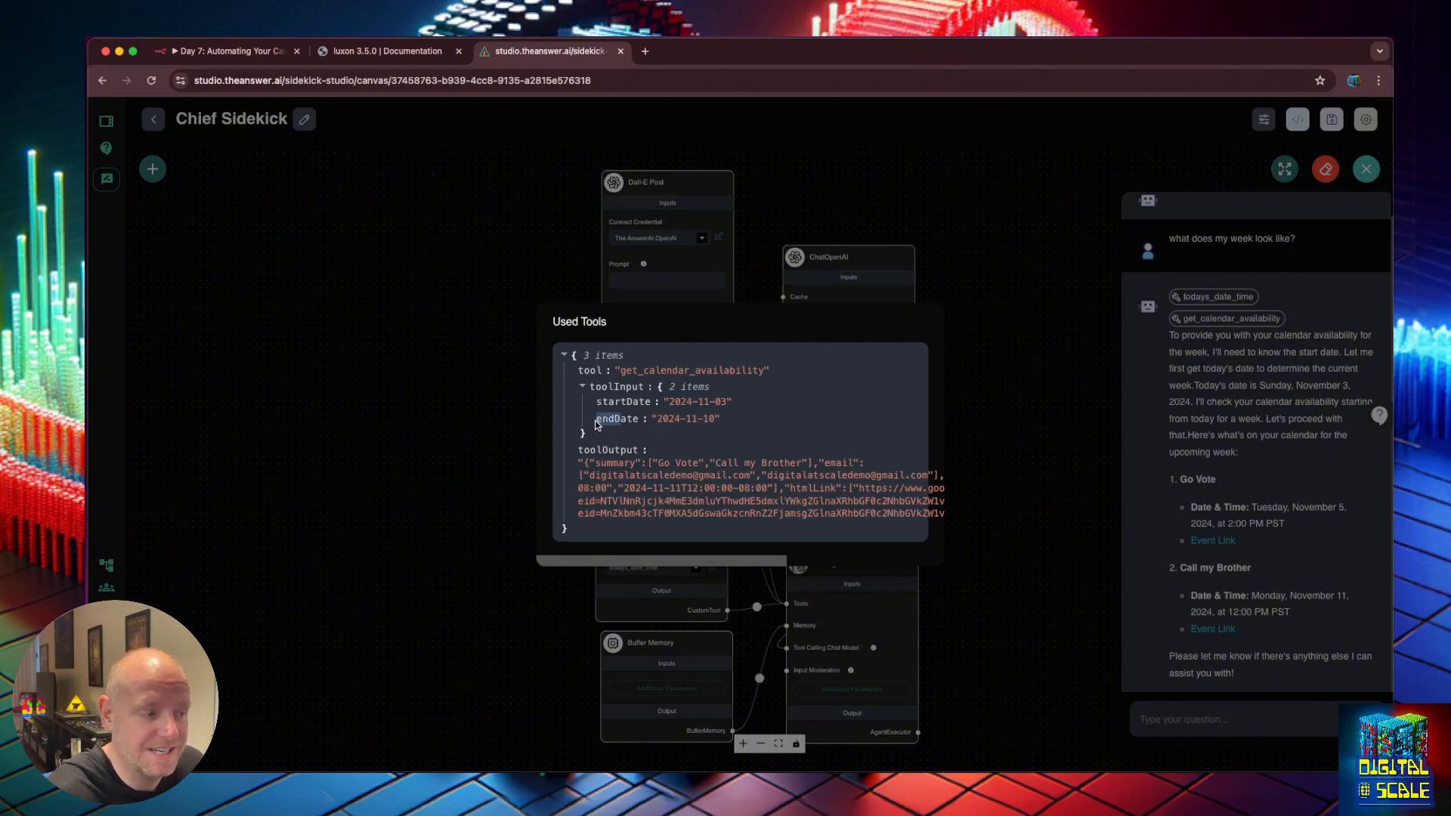
pyautogui.click(599, 425)
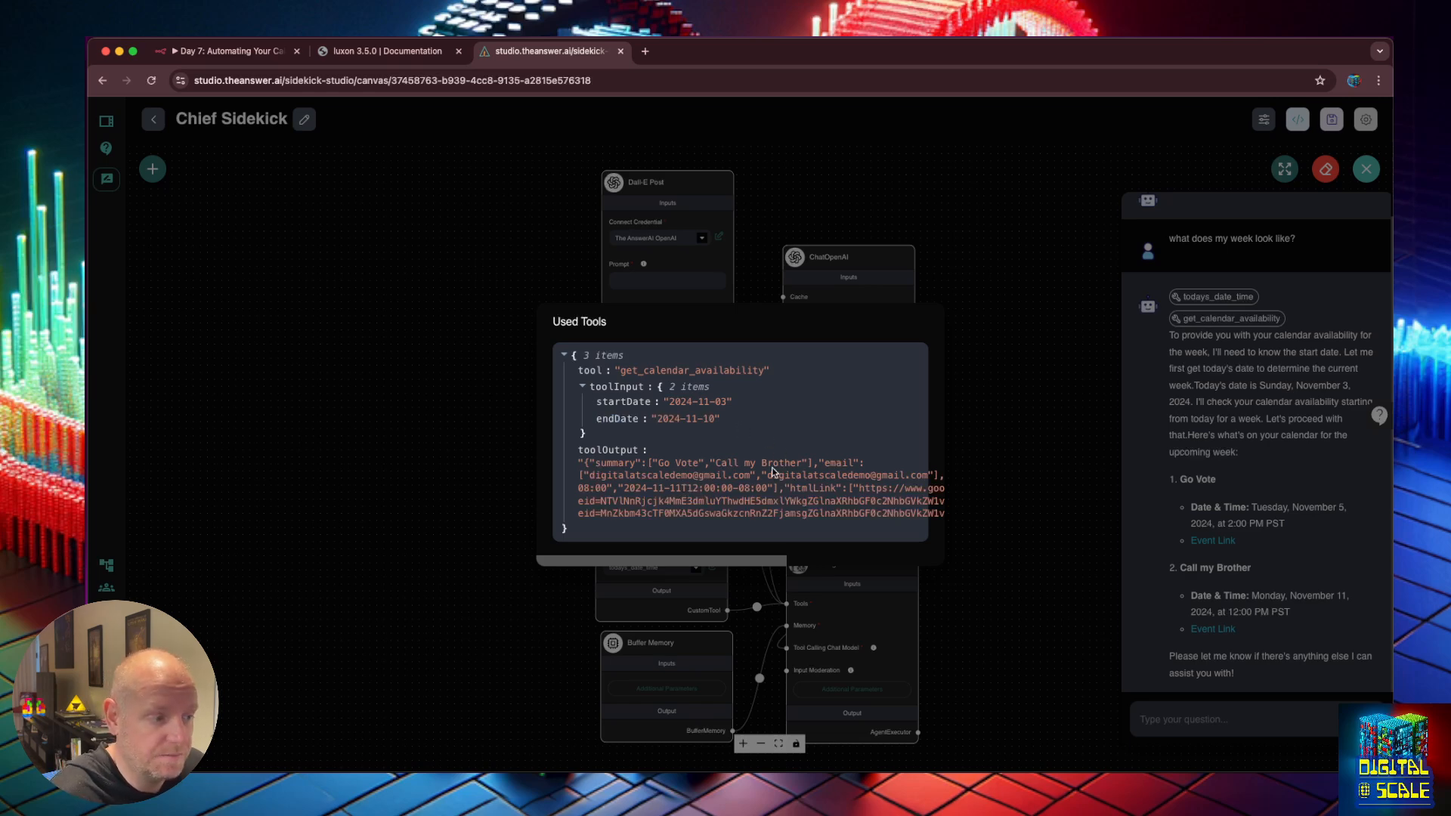
pyautogui.moveTo(729, 421); pyautogui.dragTo(595, 427)
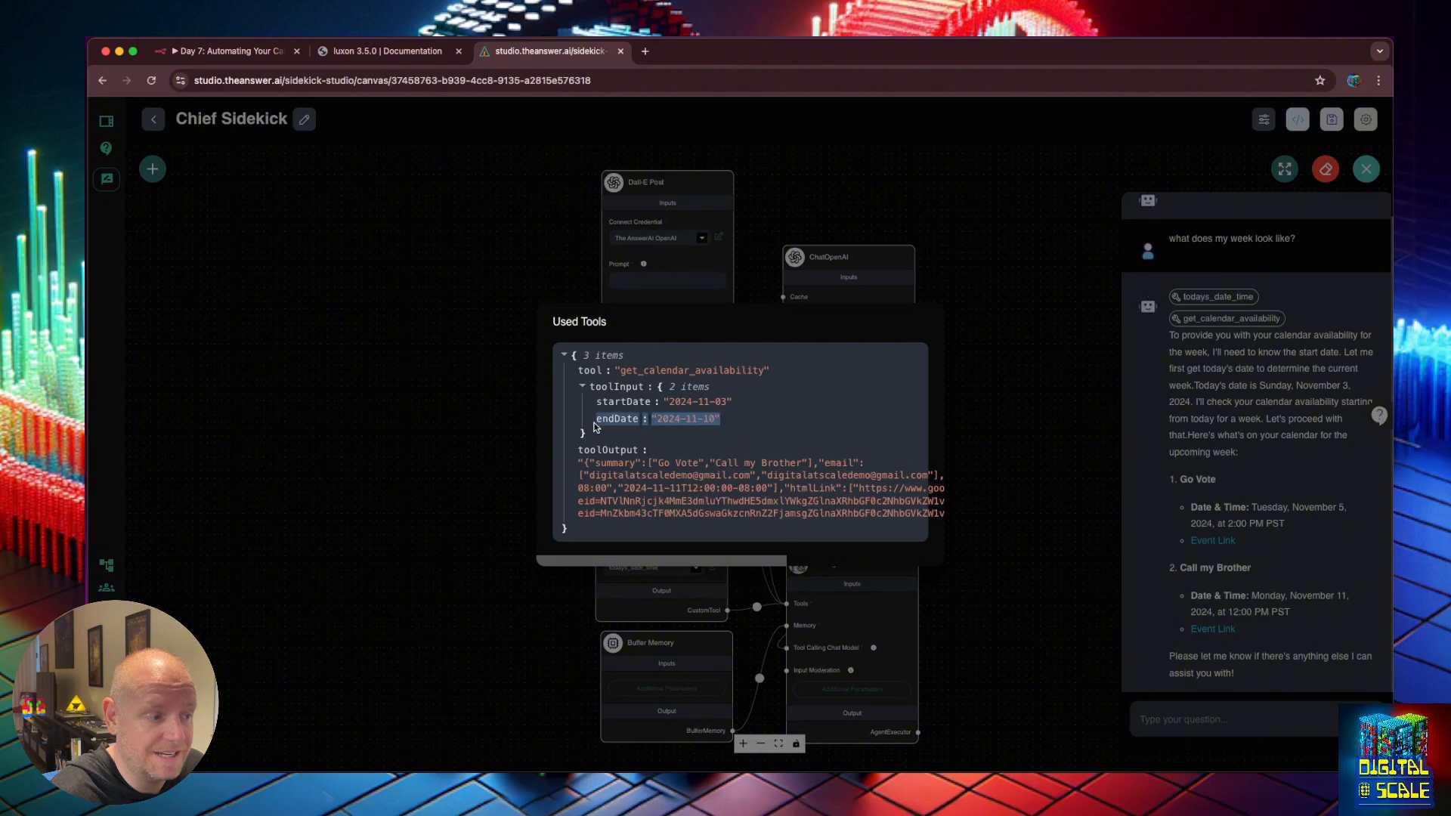
pyautogui.click(964, 393)
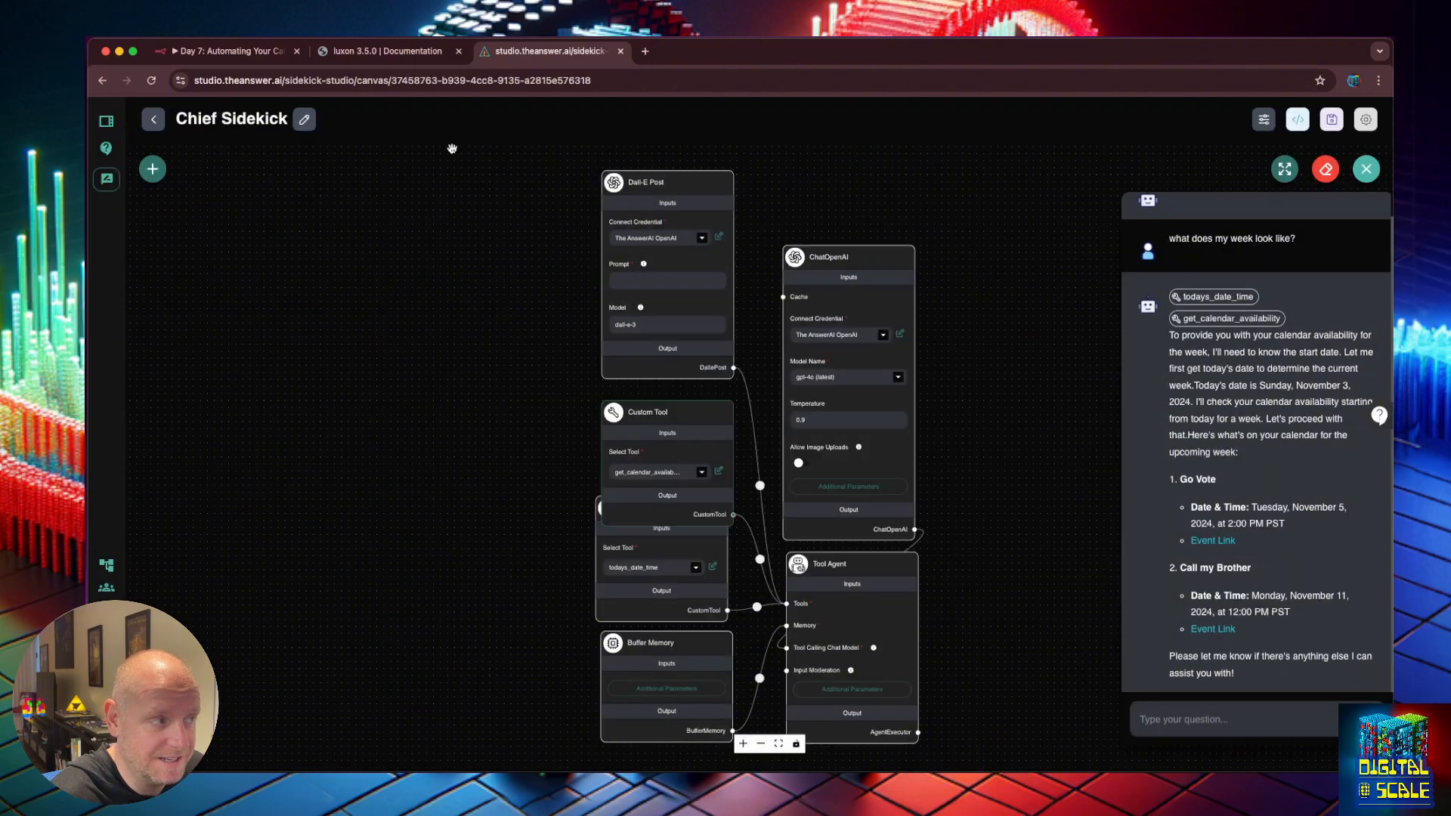
# In the Google Calendar2 node, add a Before date filter option.
pyautogui.click(221, 51)
pyautogui.doubleClick(786, 421)
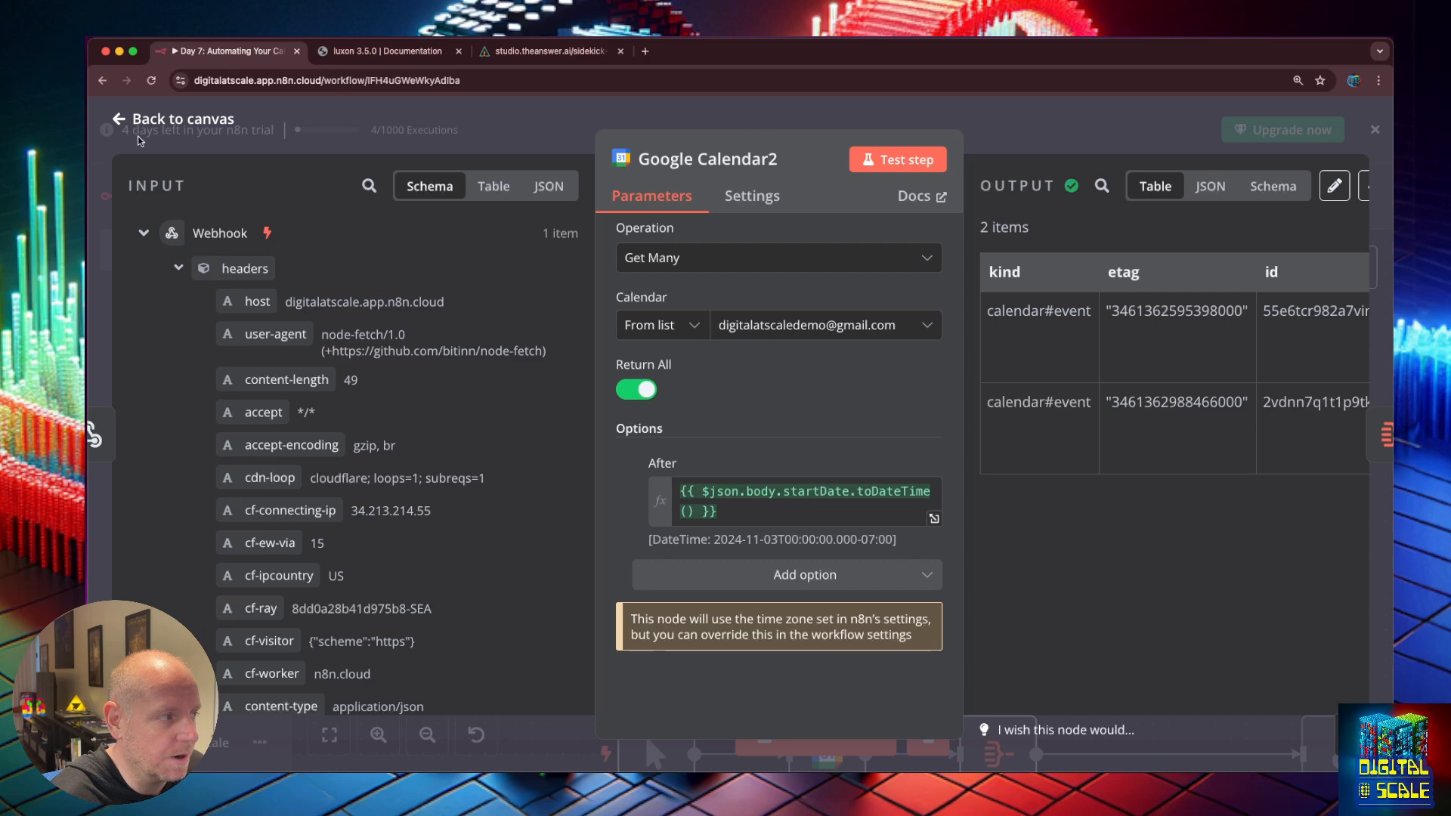
pyautogui.click(121, 119)
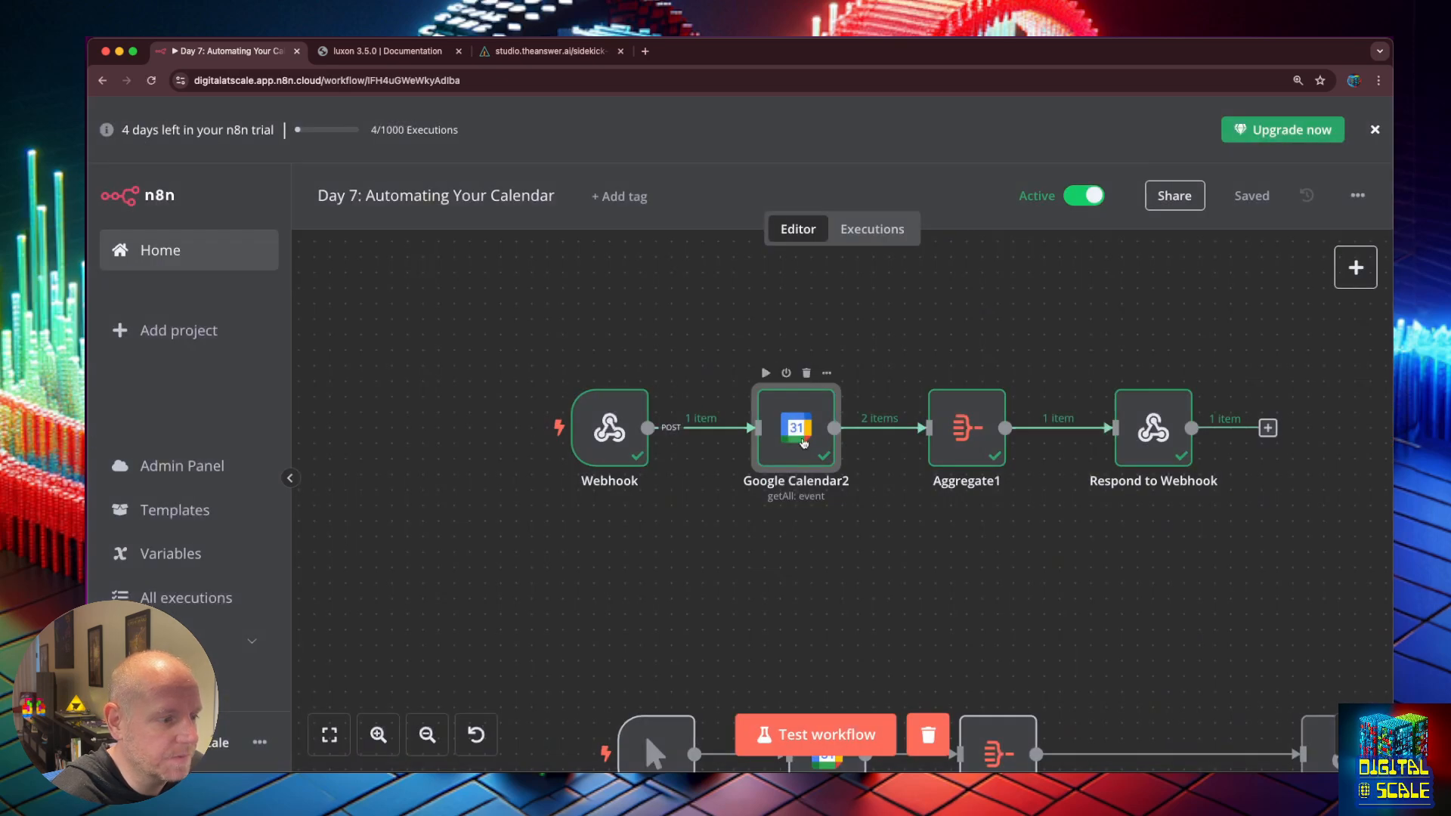
pyautogui.doubleClick(804, 443)
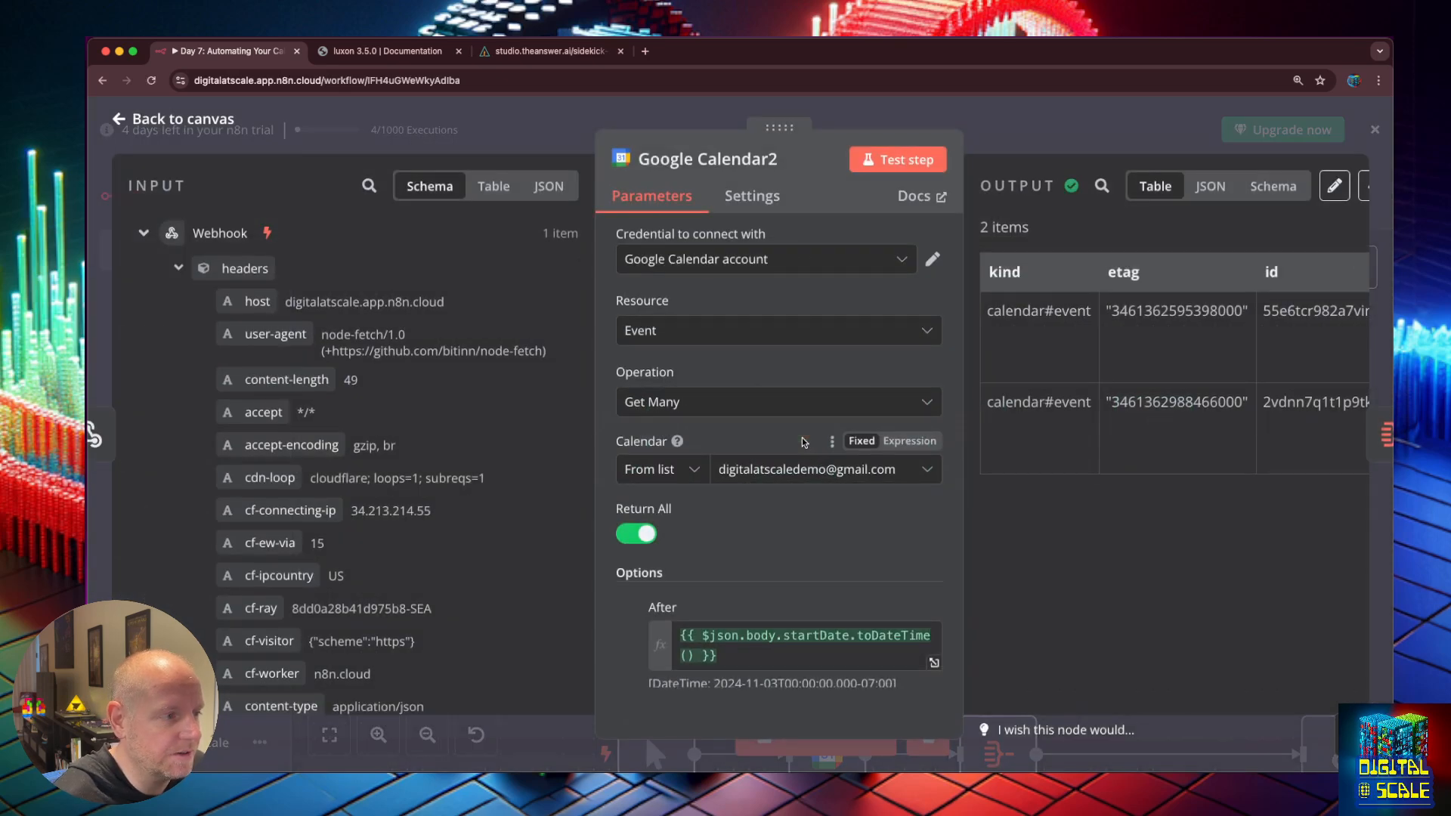
pyautogui.scroll(-4, 802, 438)
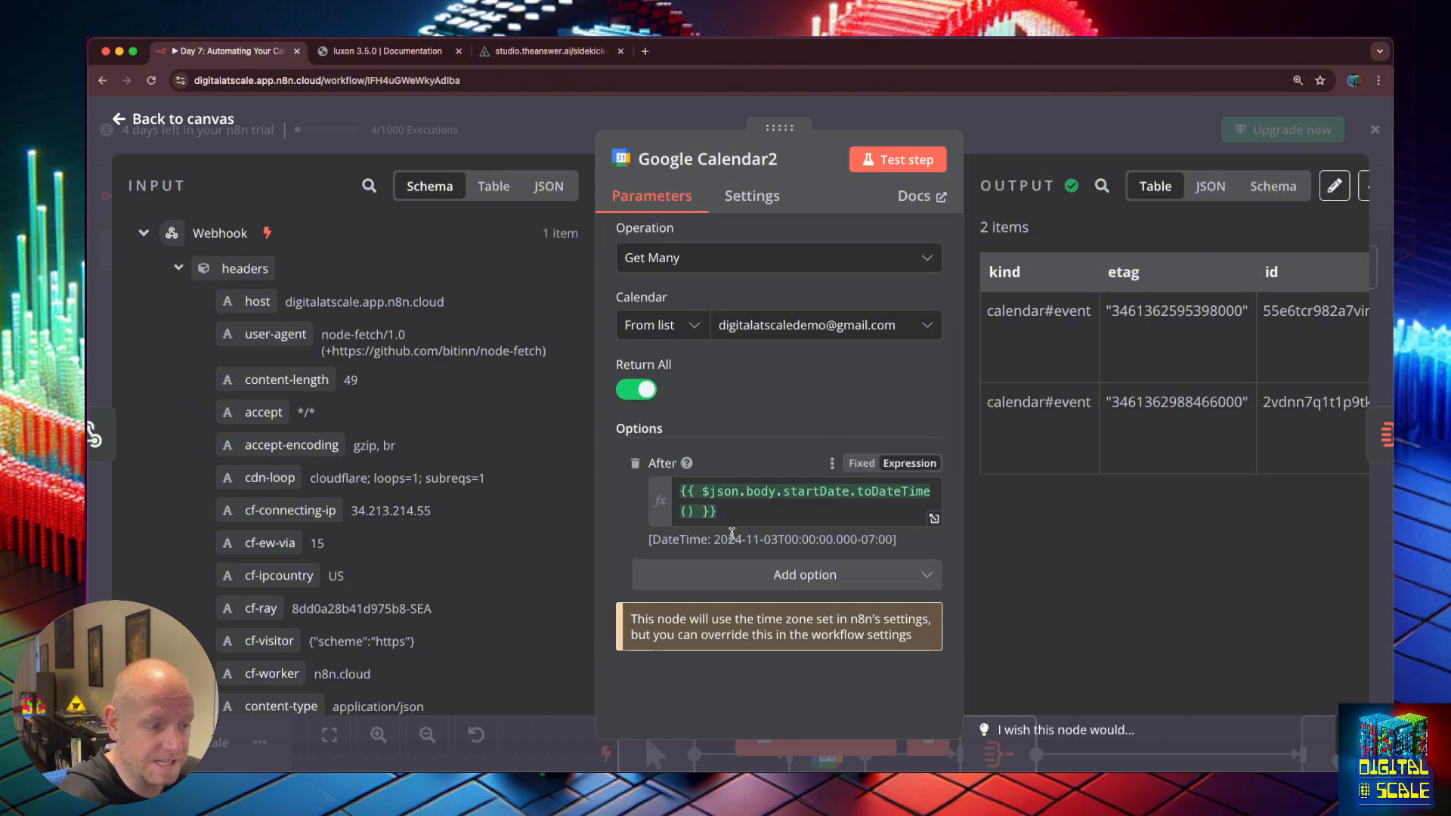
pyautogui.click(795, 576)
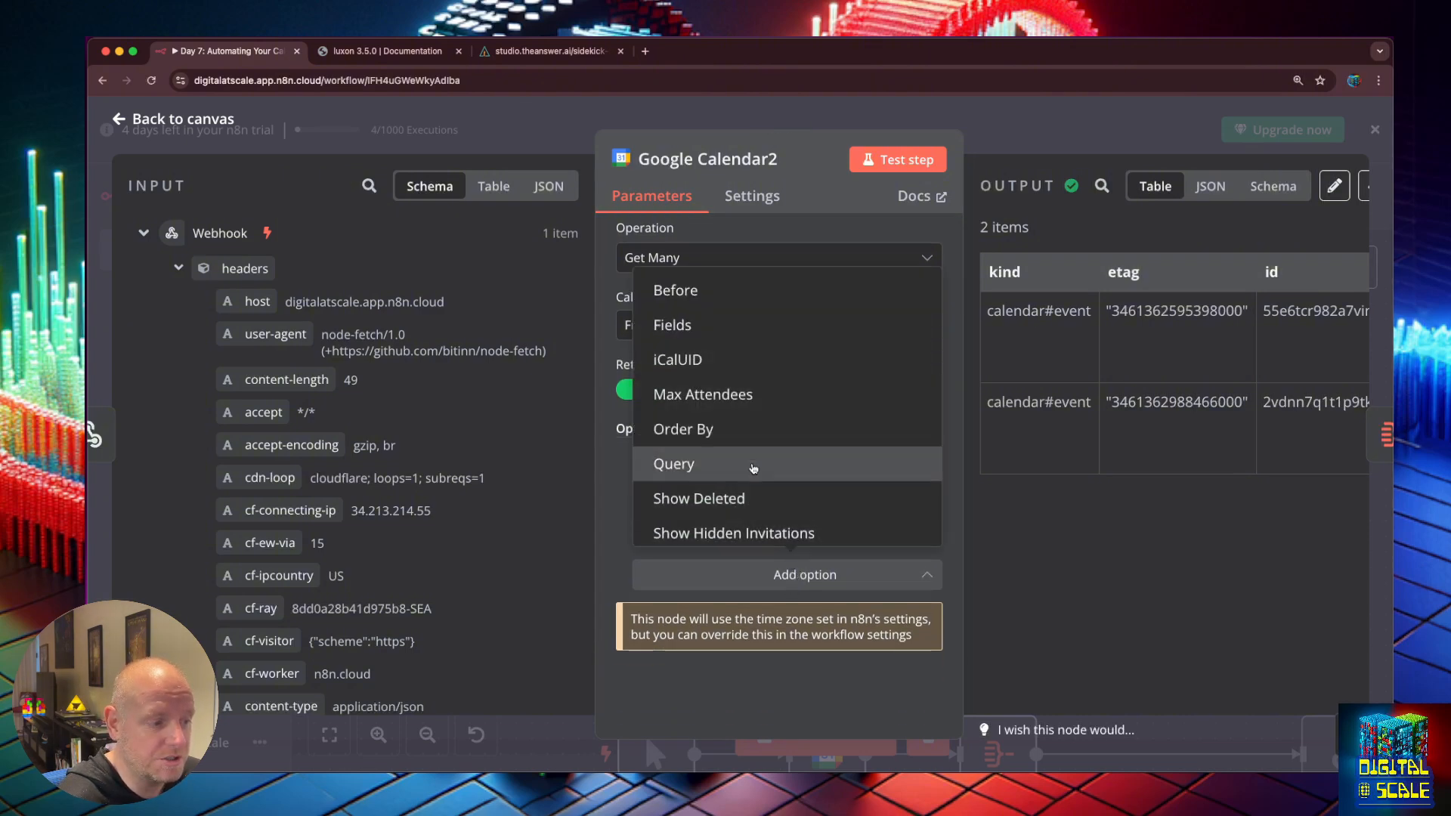
pyautogui.click(746, 293)
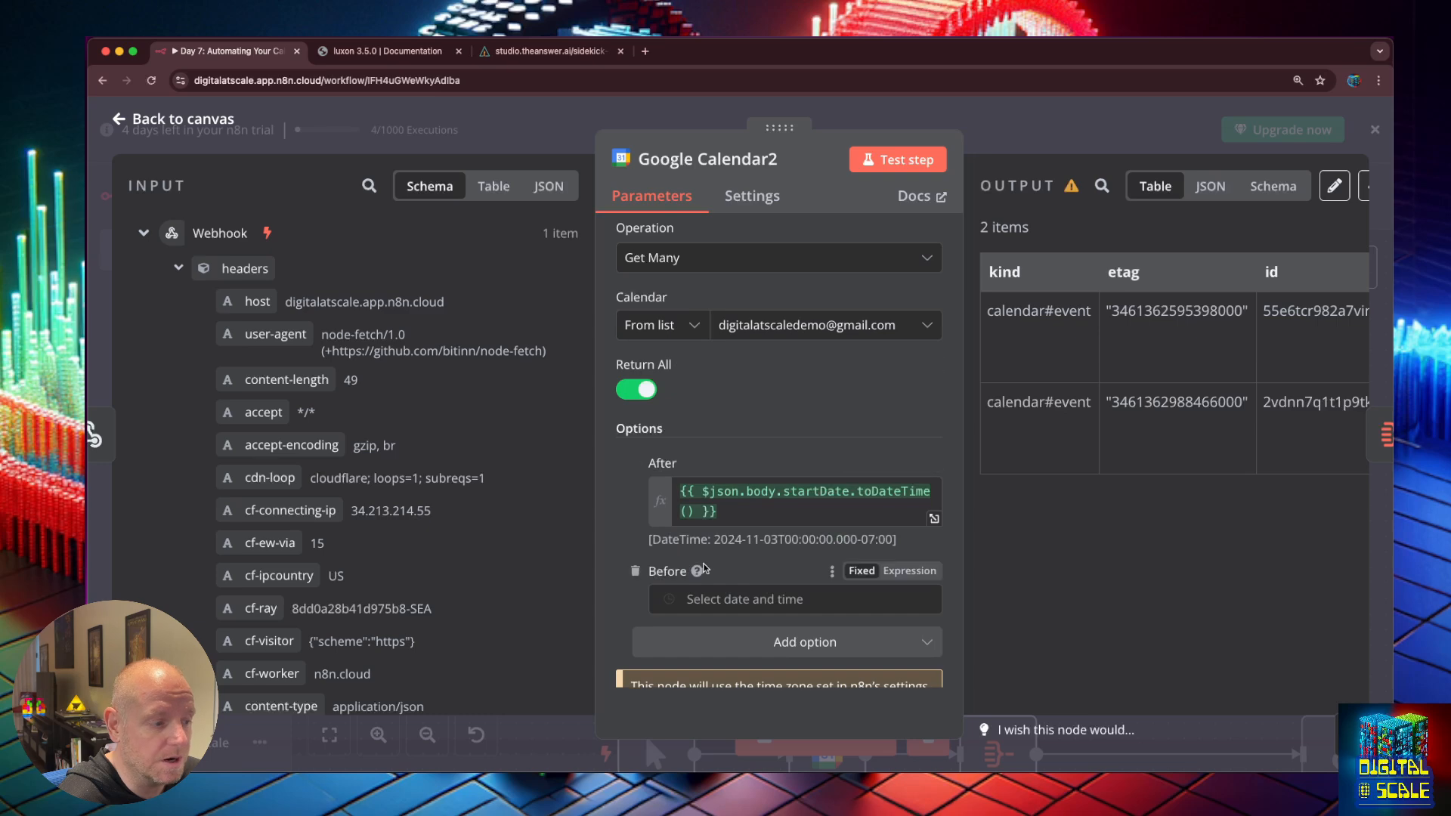
# Set Before to $json.body.endDate.toDateTime().
pyautogui.scroll(-2, 703, 568)
pyautogui.scroll(-10, 428, 449)
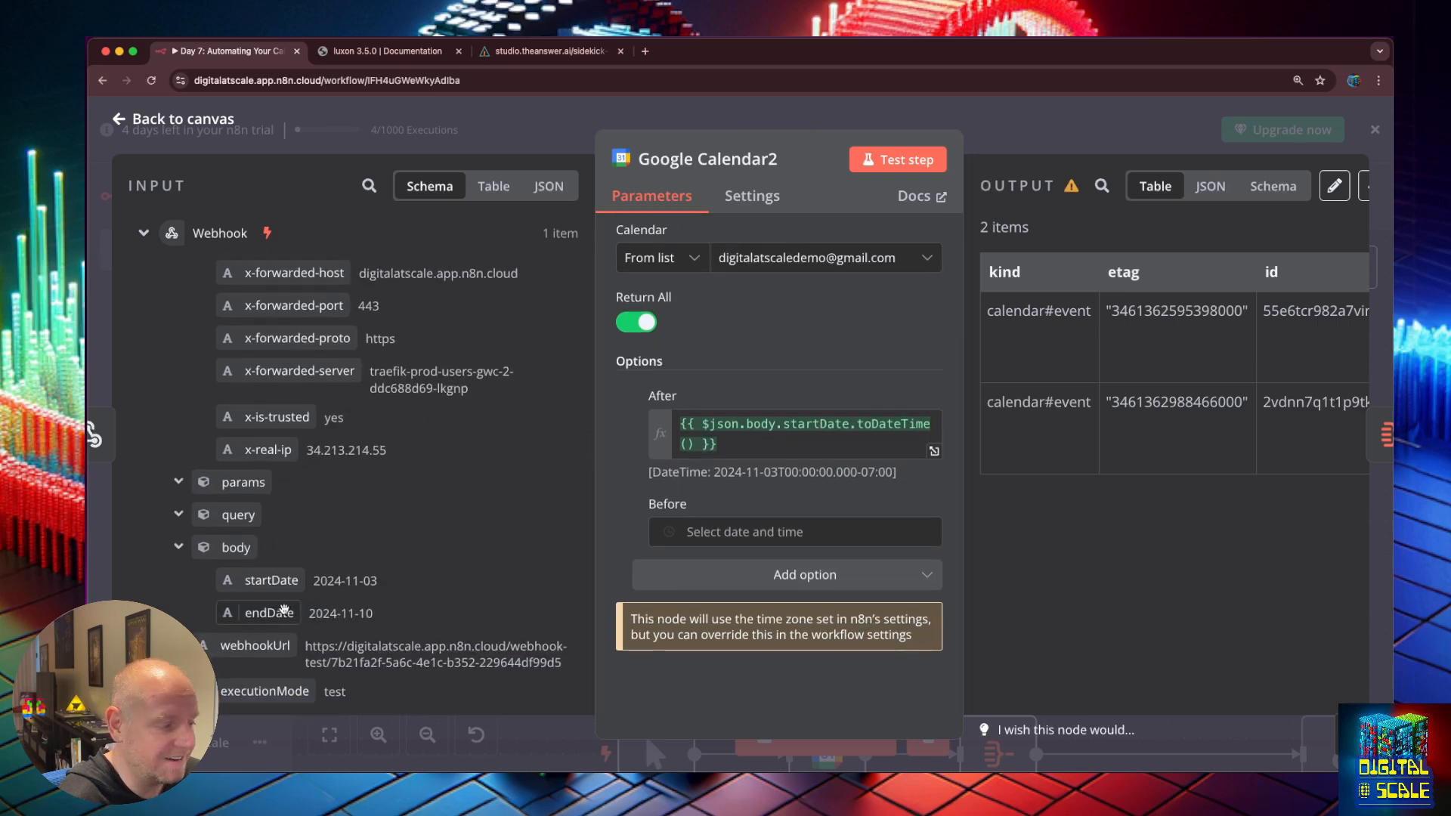
pyautogui.moveTo(284, 609); pyautogui.dragTo(703, 531)
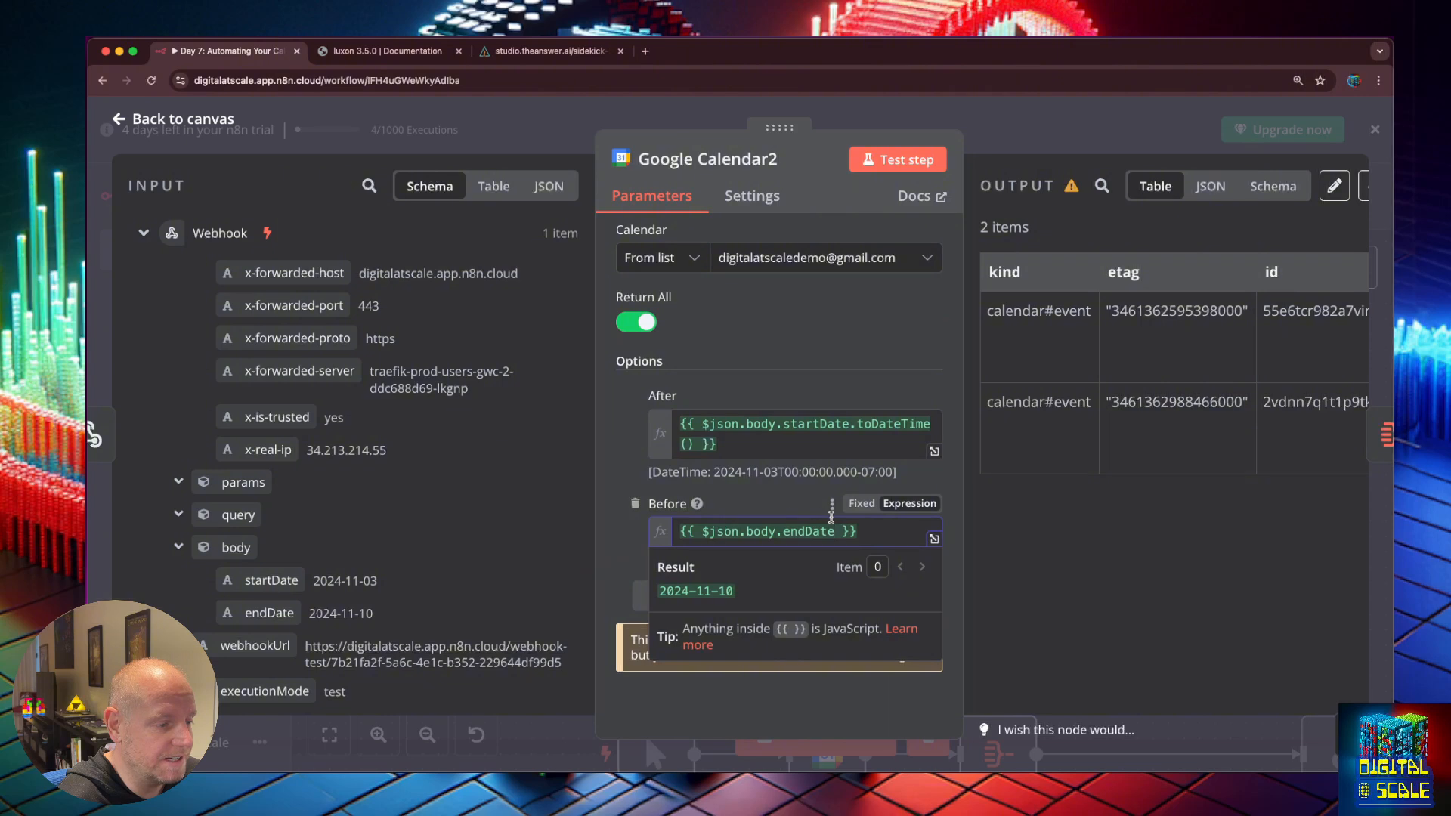
pyautogui.write('.')
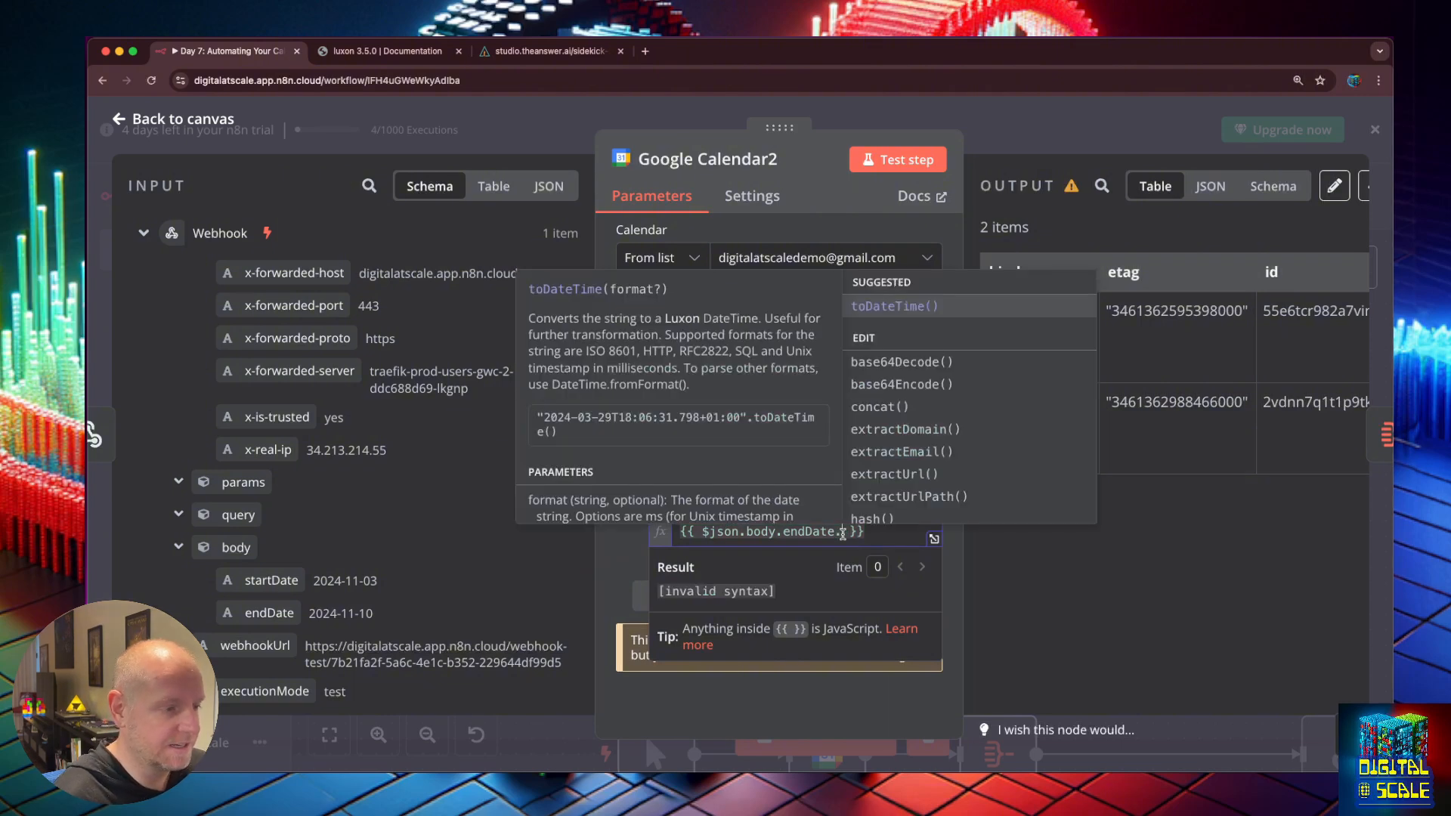
pyautogui.press('Return')
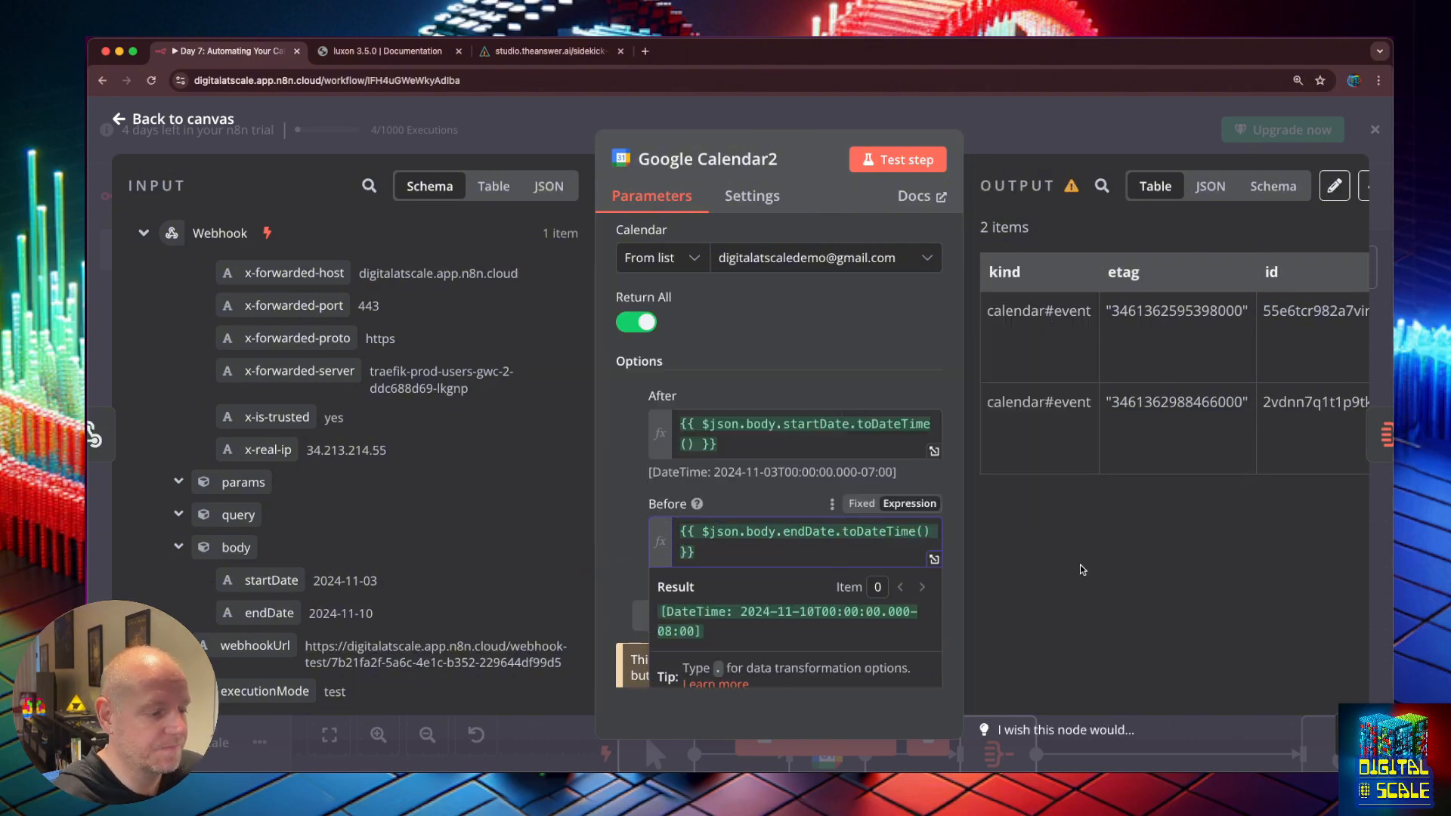
pyautogui.click(1083, 569)
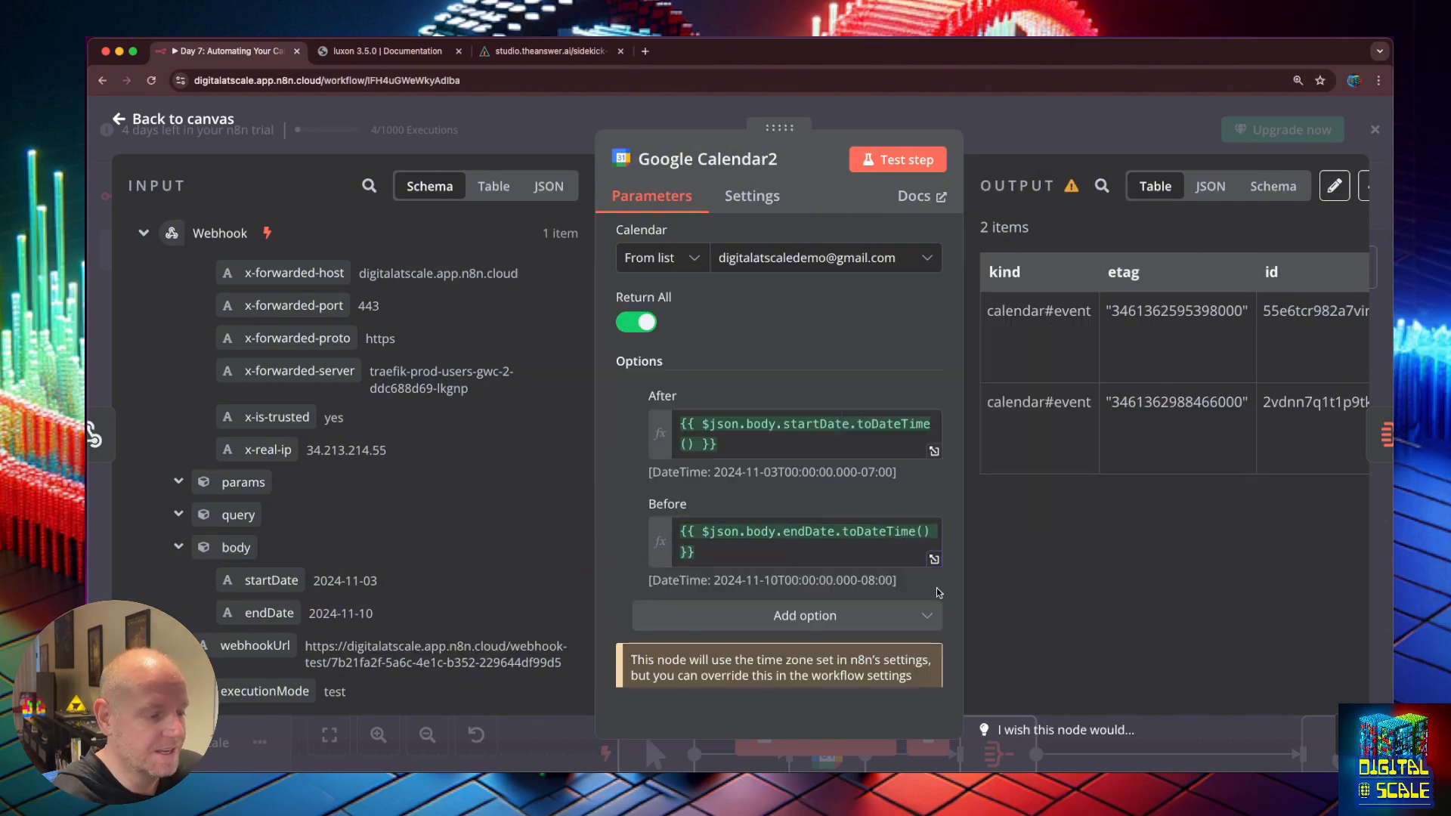
# Test the calendar step, then set the whole workflow waiting for a test webhook call.
pyautogui.click(907, 157)
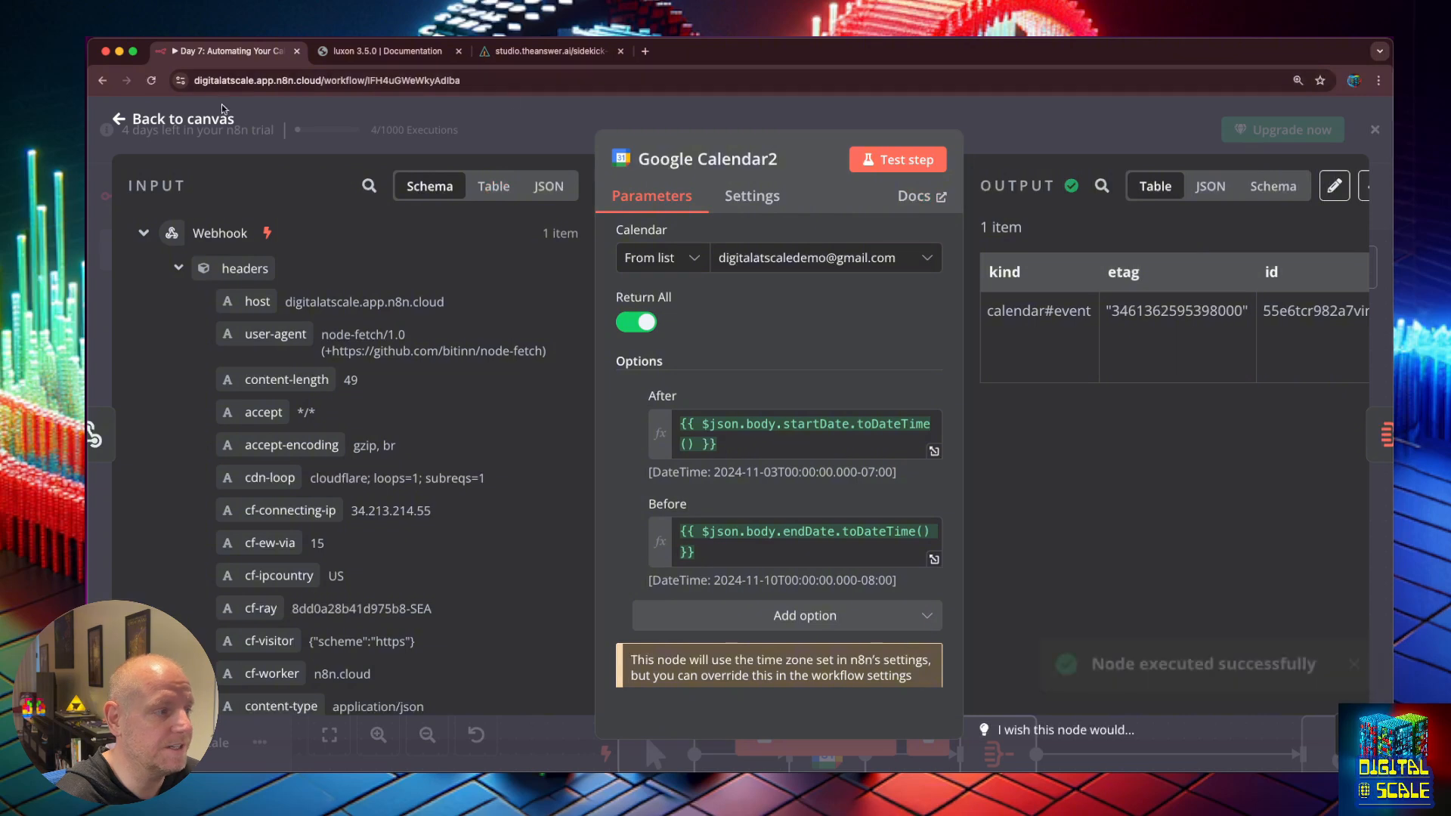
pyautogui.click(119, 119)
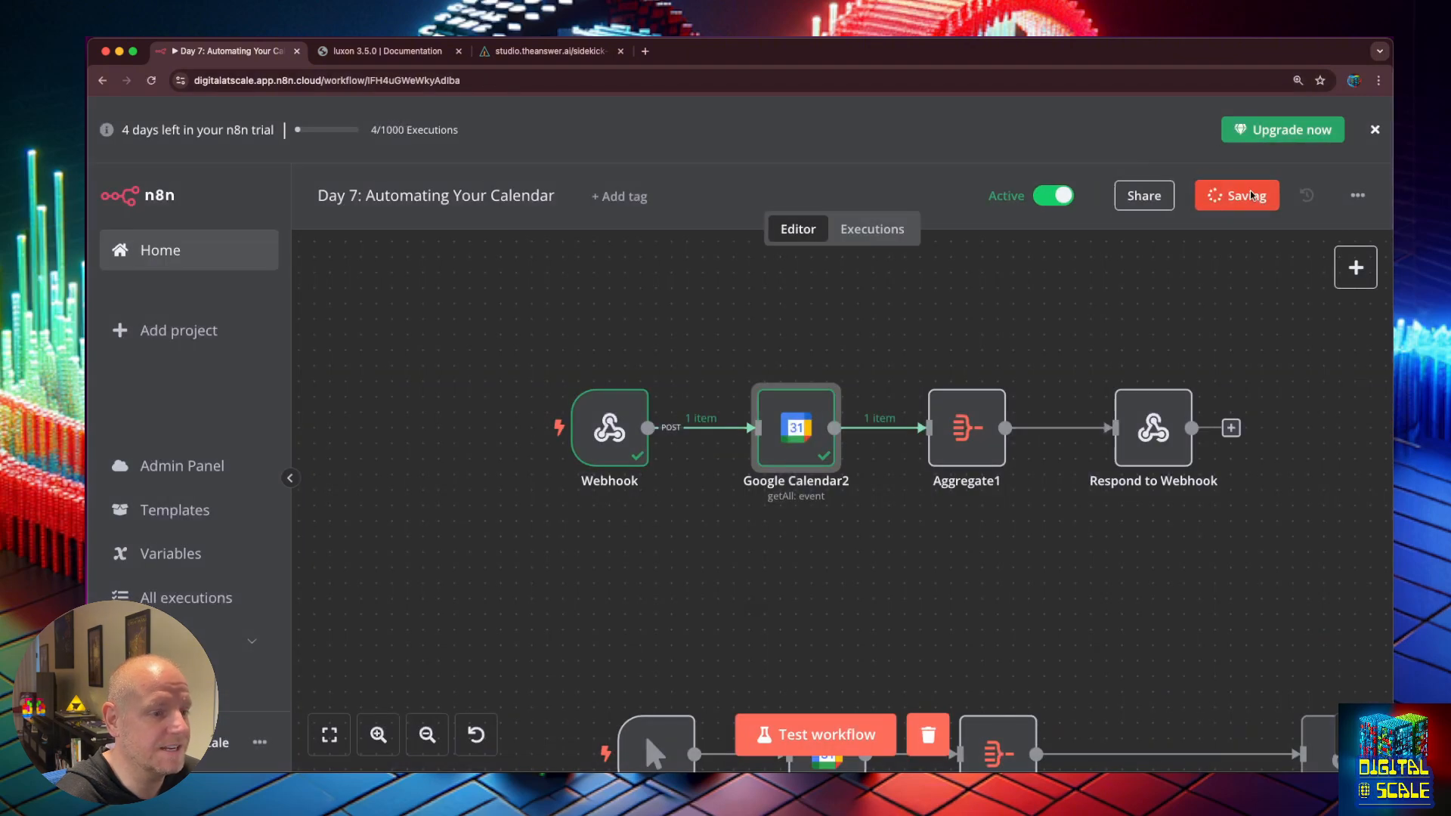
pyautogui.click(810, 735)
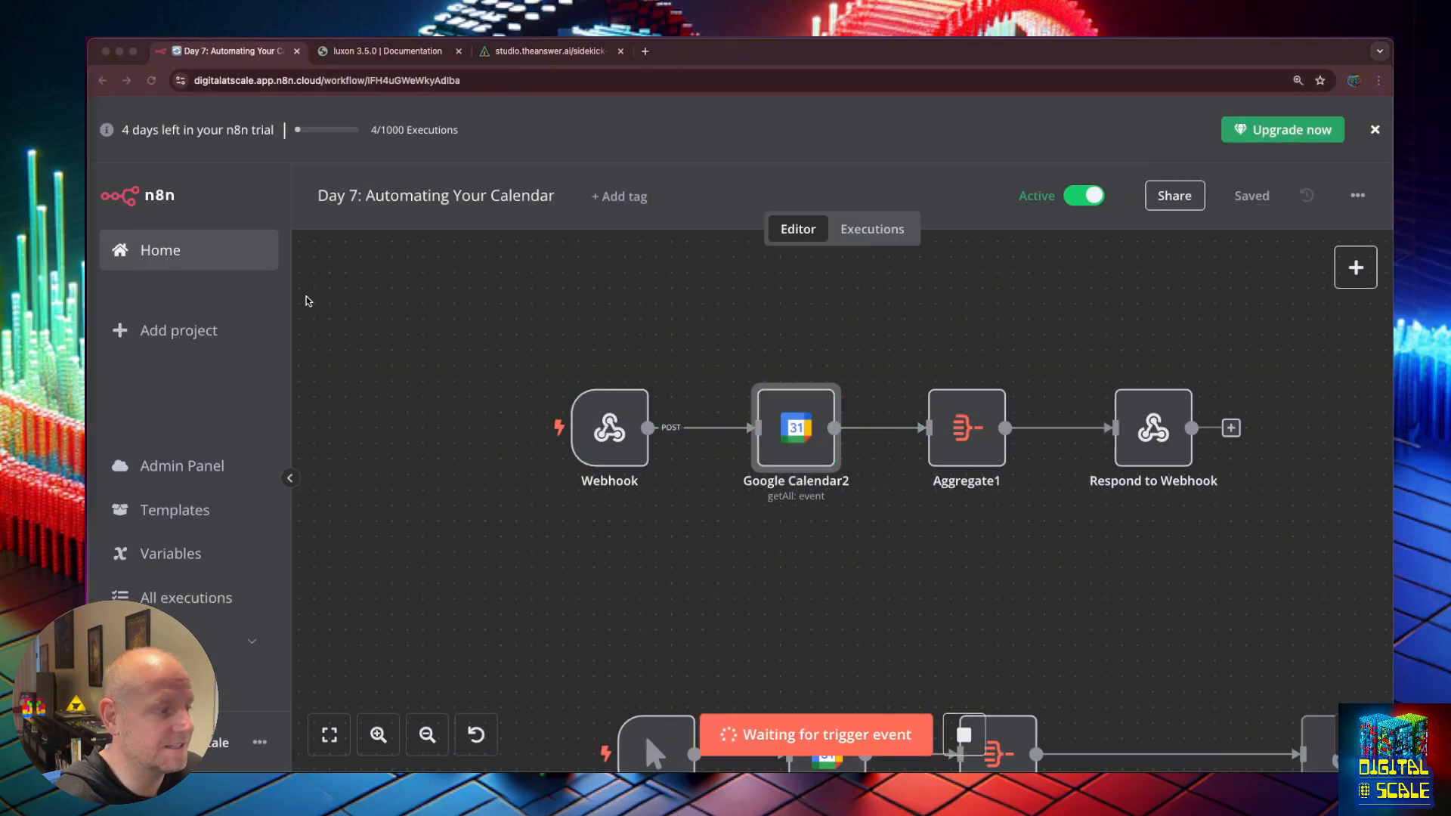
pyautogui.click(546, 51)
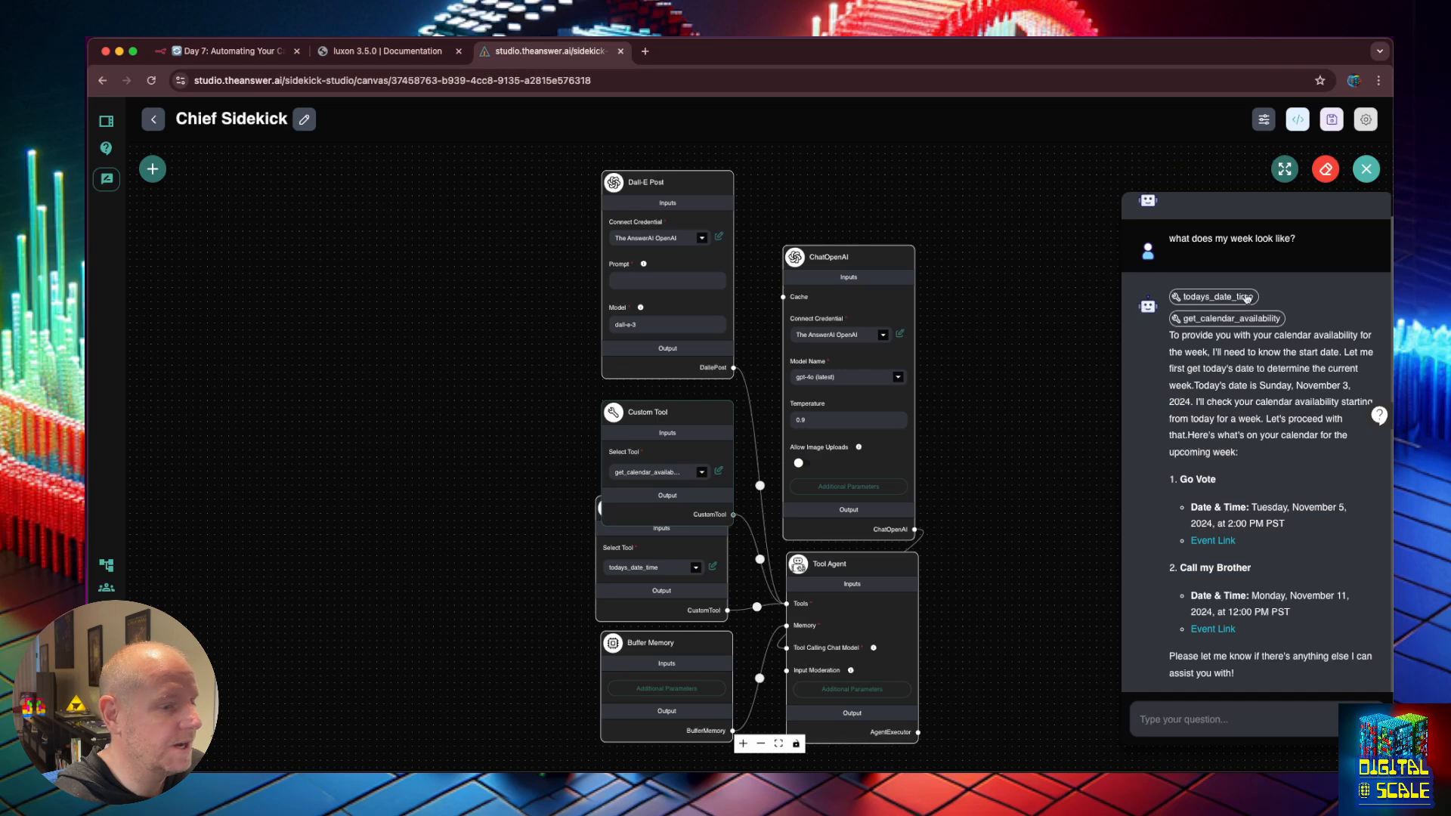
# Clear the chat history, re-ask the week question, and view the todays_date_time call.
pyautogui.moveTo(1315, 239); pyautogui.dragTo(1168, 238)
pyautogui.click(1326, 168)
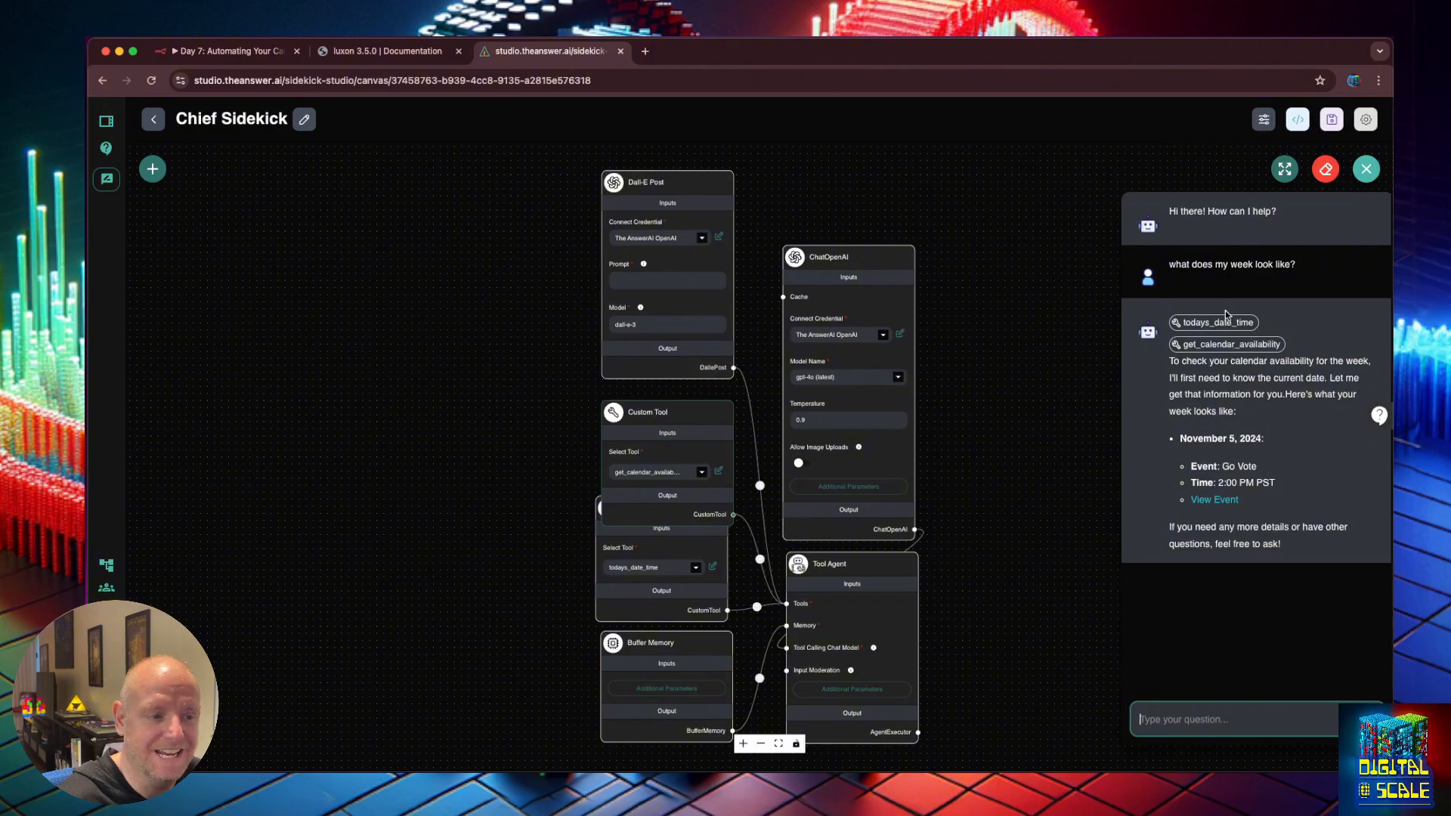
pyautogui.click(1228, 323)
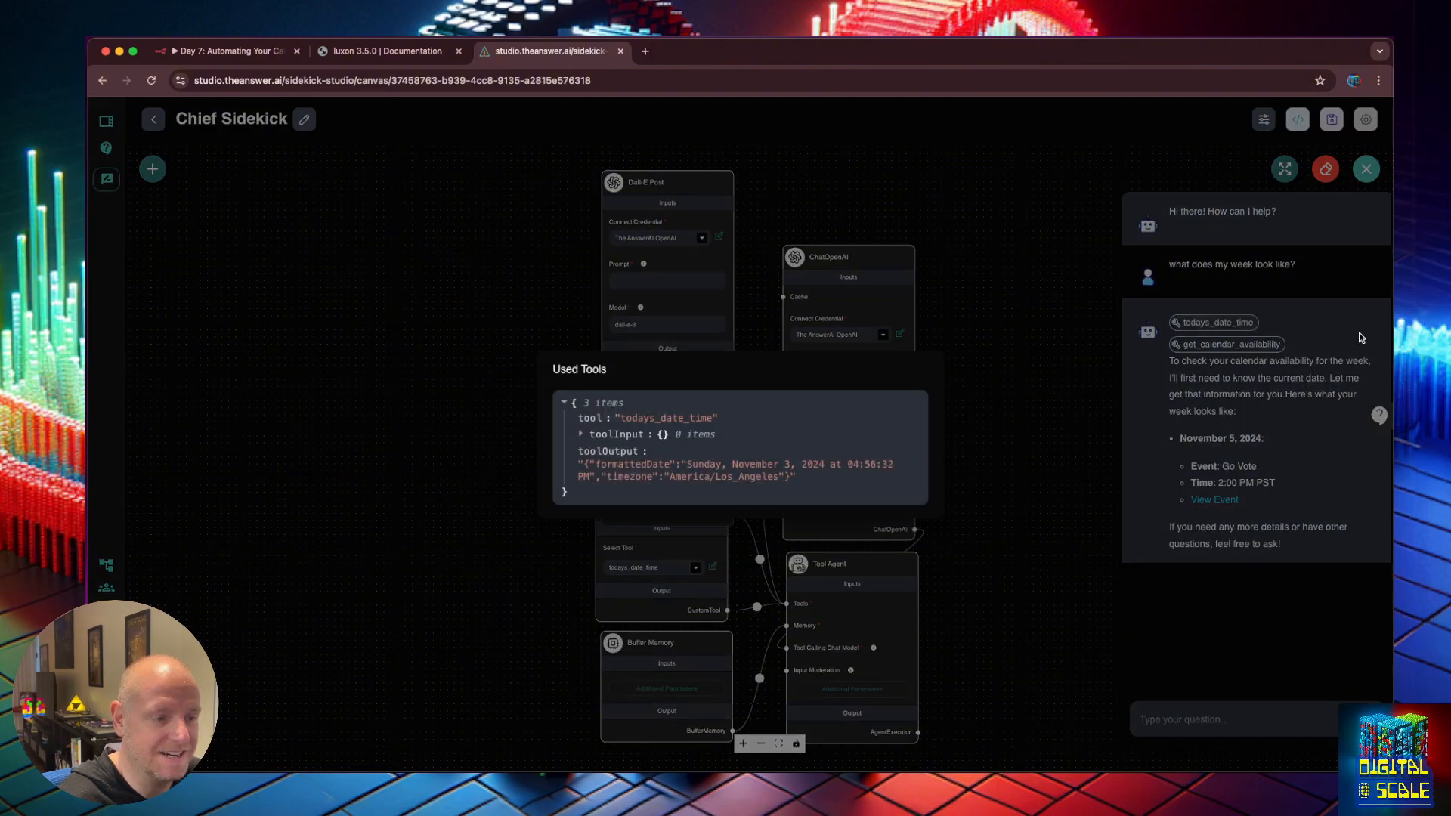
pyautogui.click(1219, 348)
# Check get_calendar_availability used 2024-11-03 to 2024-11-09 and returned only Go Vote.
pyautogui.click(1219, 346)
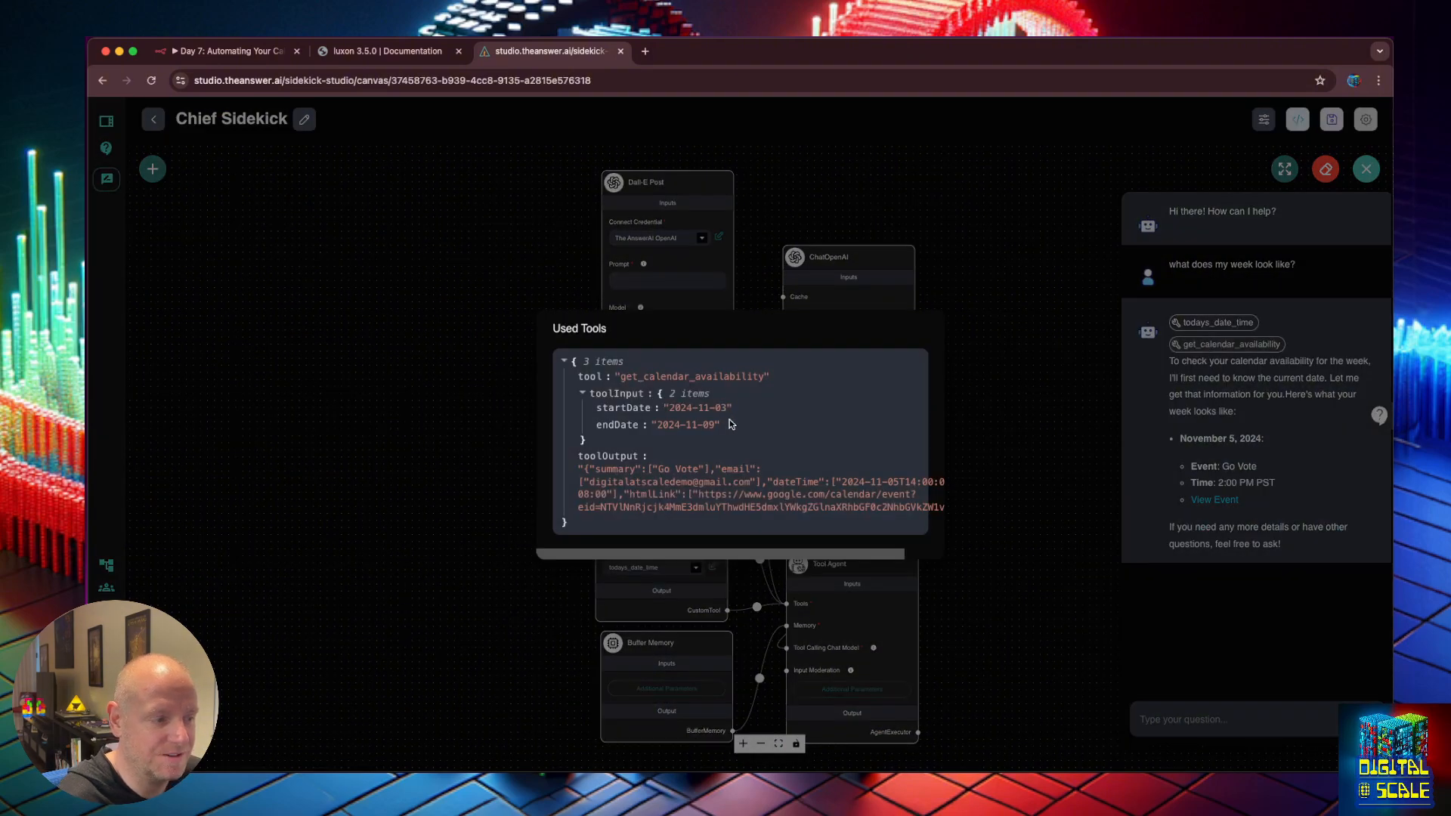
pyautogui.moveTo(730, 424); pyautogui.dragTo(599, 410)
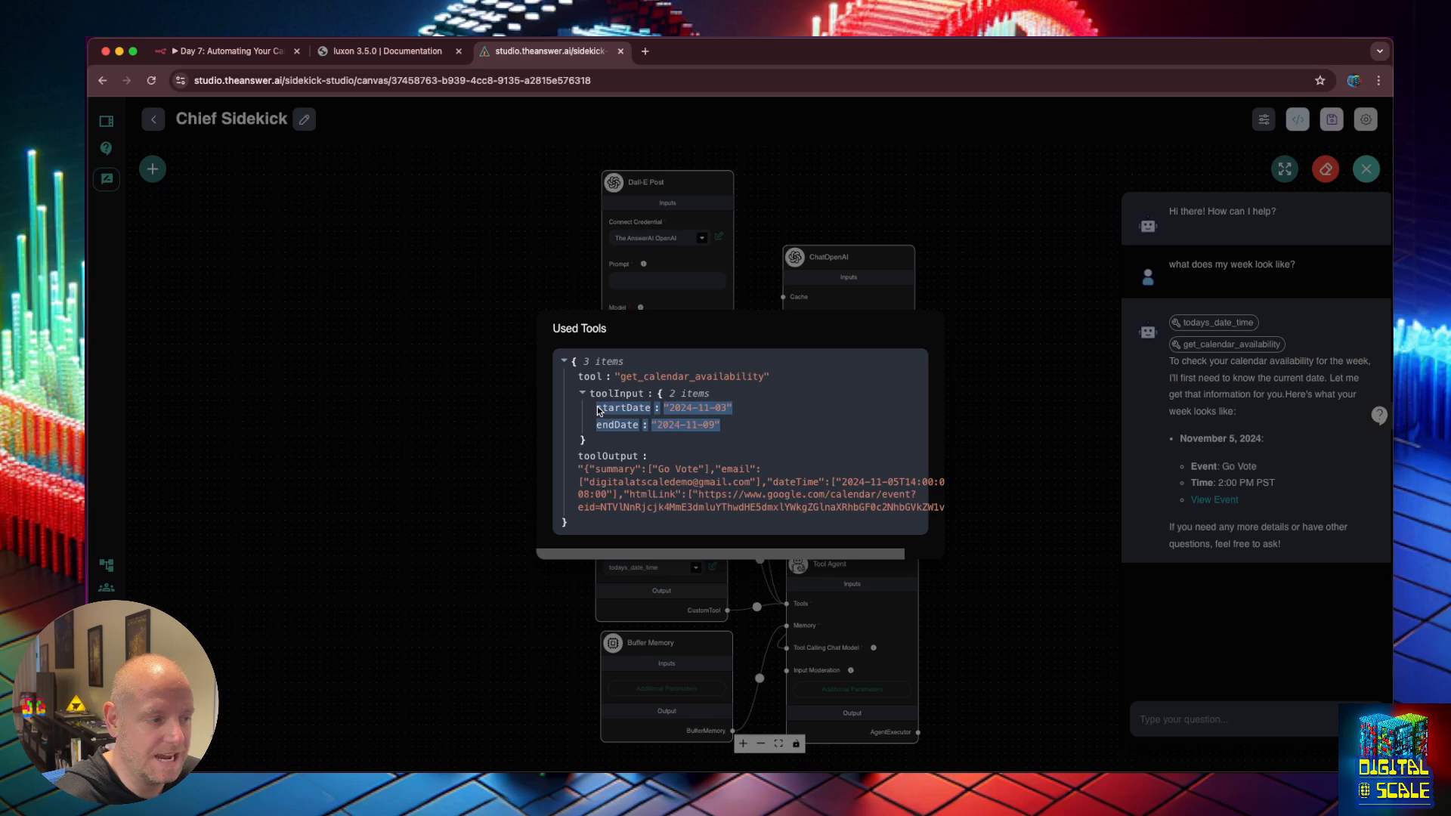
pyautogui.click(628, 435)
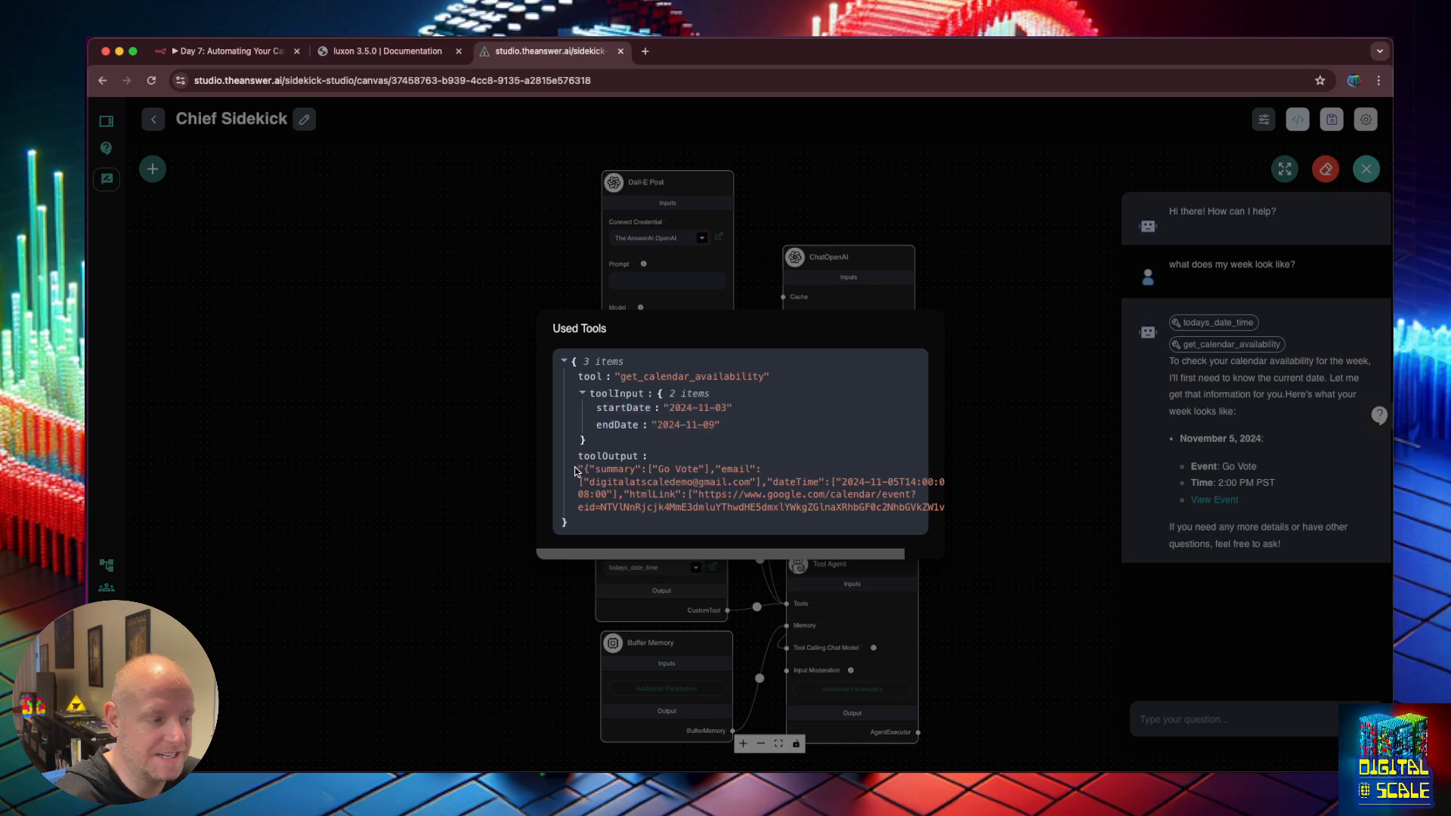
pyautogui.moveTo(575, 470); pyautogui.dragTo(828, 519)
pyautogui.click(828, 519)
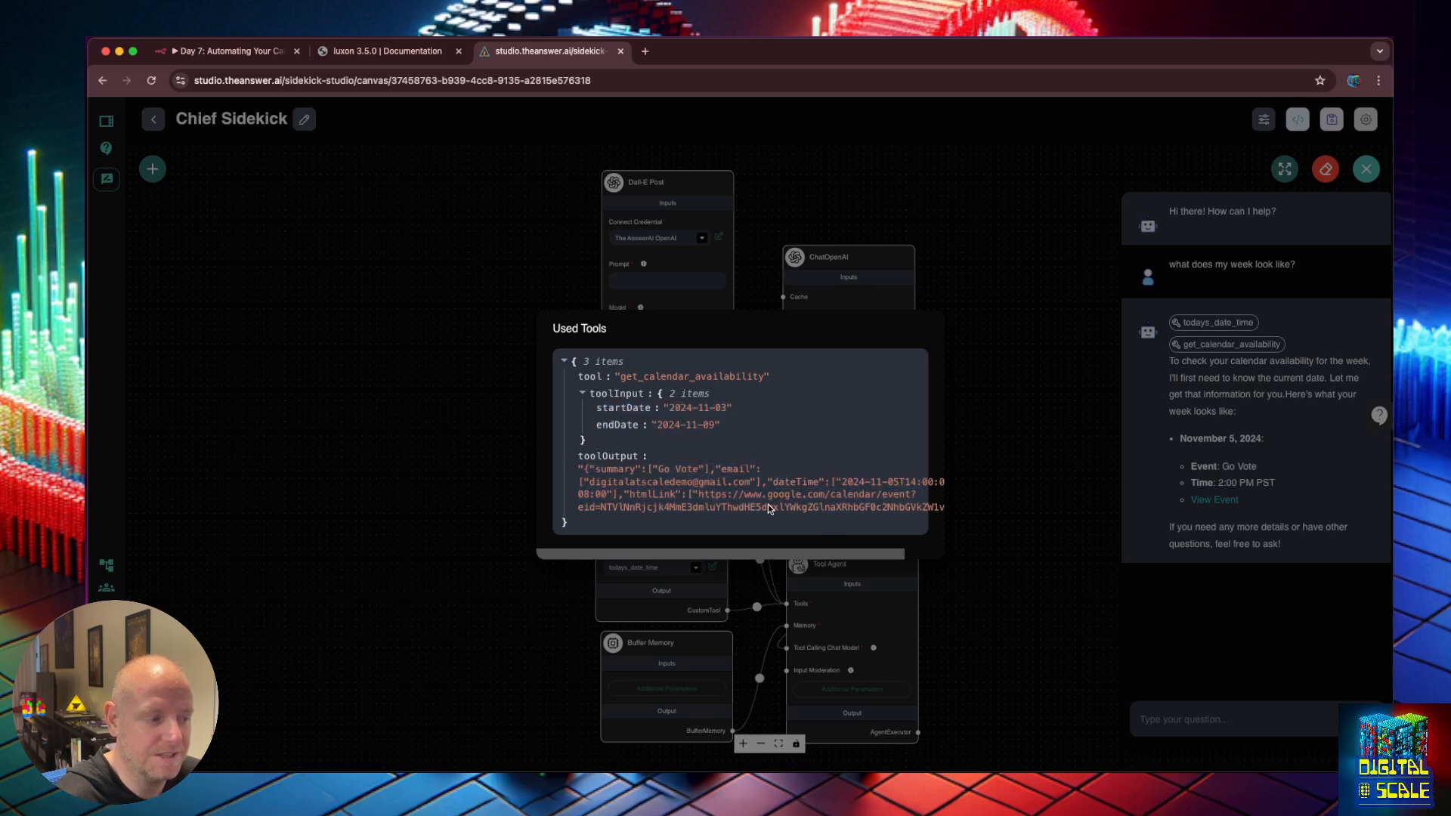
pyautogui.click(1026, 464)
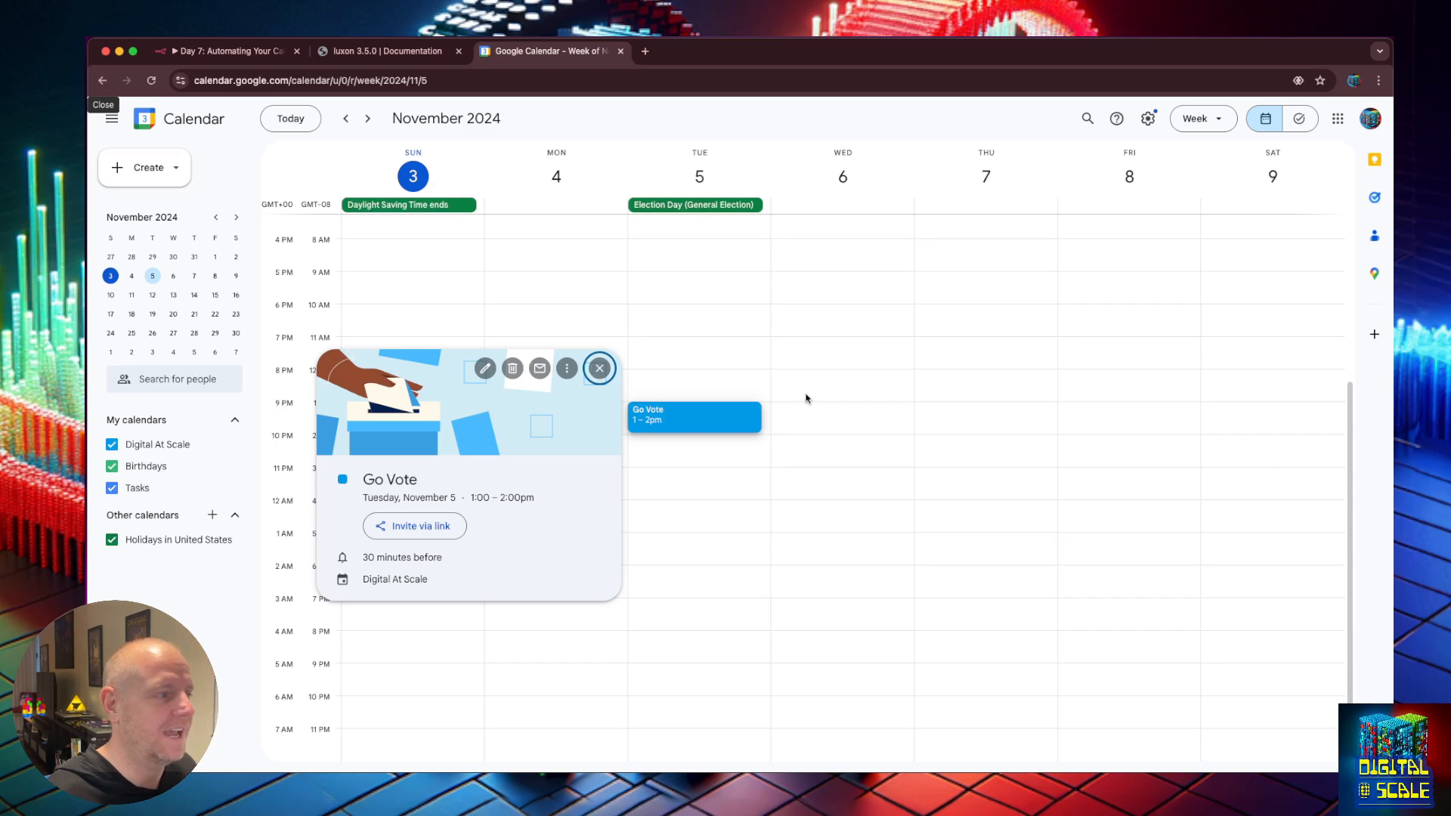
# Return to the Day 7: Automating Your Calendar workflow in n8n.
pyautogui.click(239, 50)
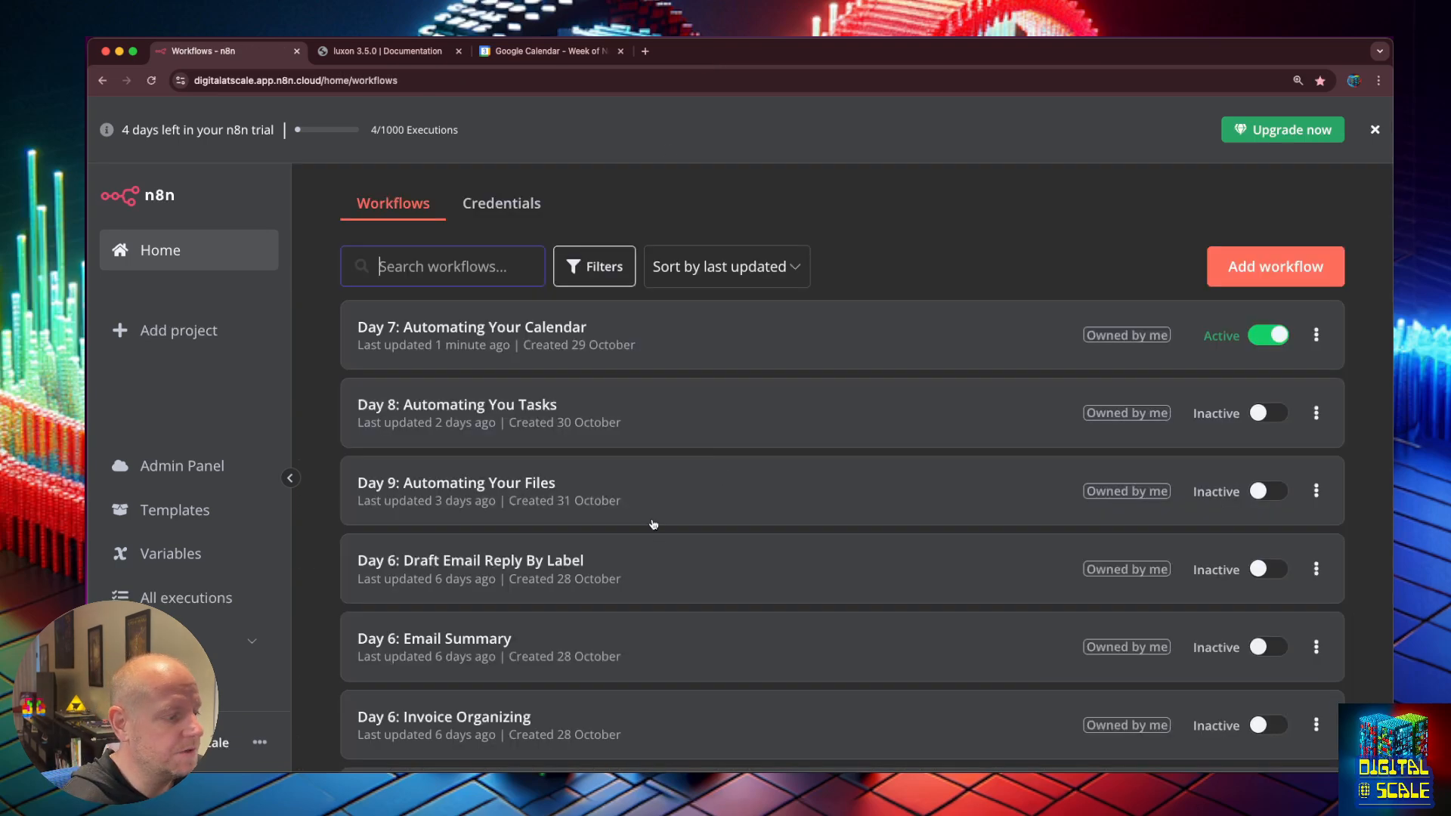
# Open Day 6: Email Summary in a new tab, delete its Schedule Trigger, and save.
pyautogui.scroll(-1, 651, 523)
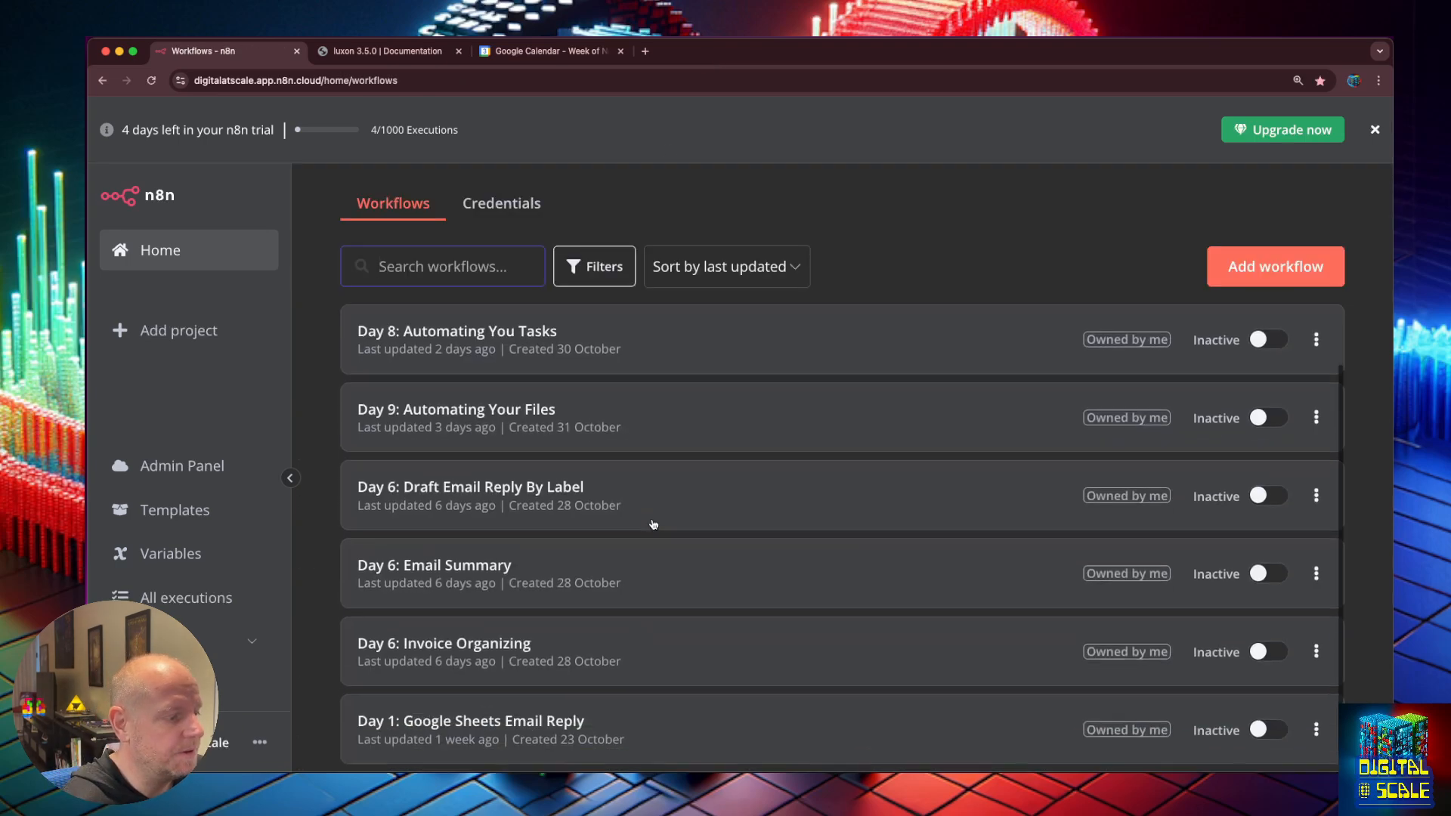
pyautogui.keyDown('super'); pyautogui.click(480, 561); pyautogui.keyUp('super')
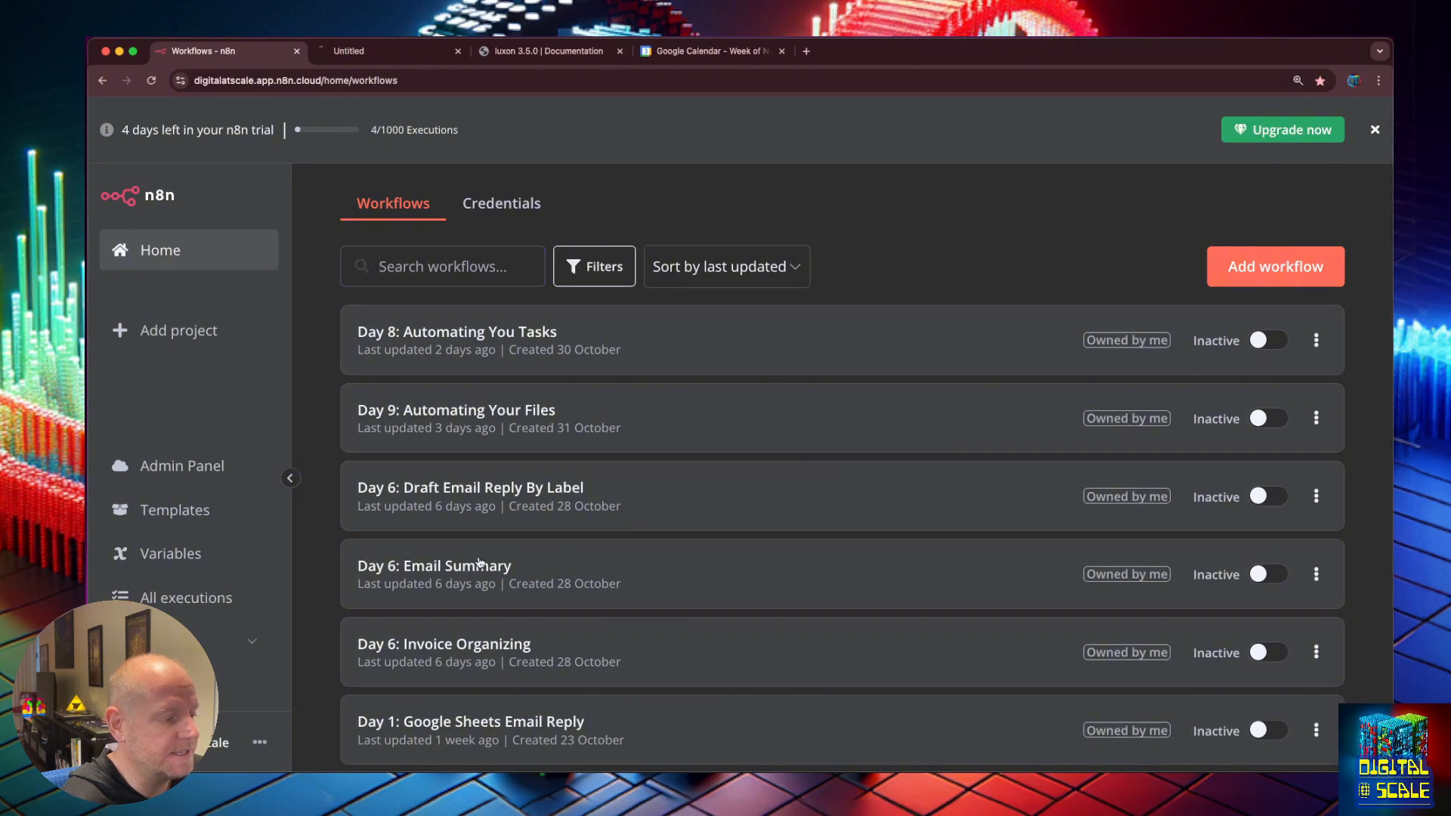
pyautogui.click(404, 51)
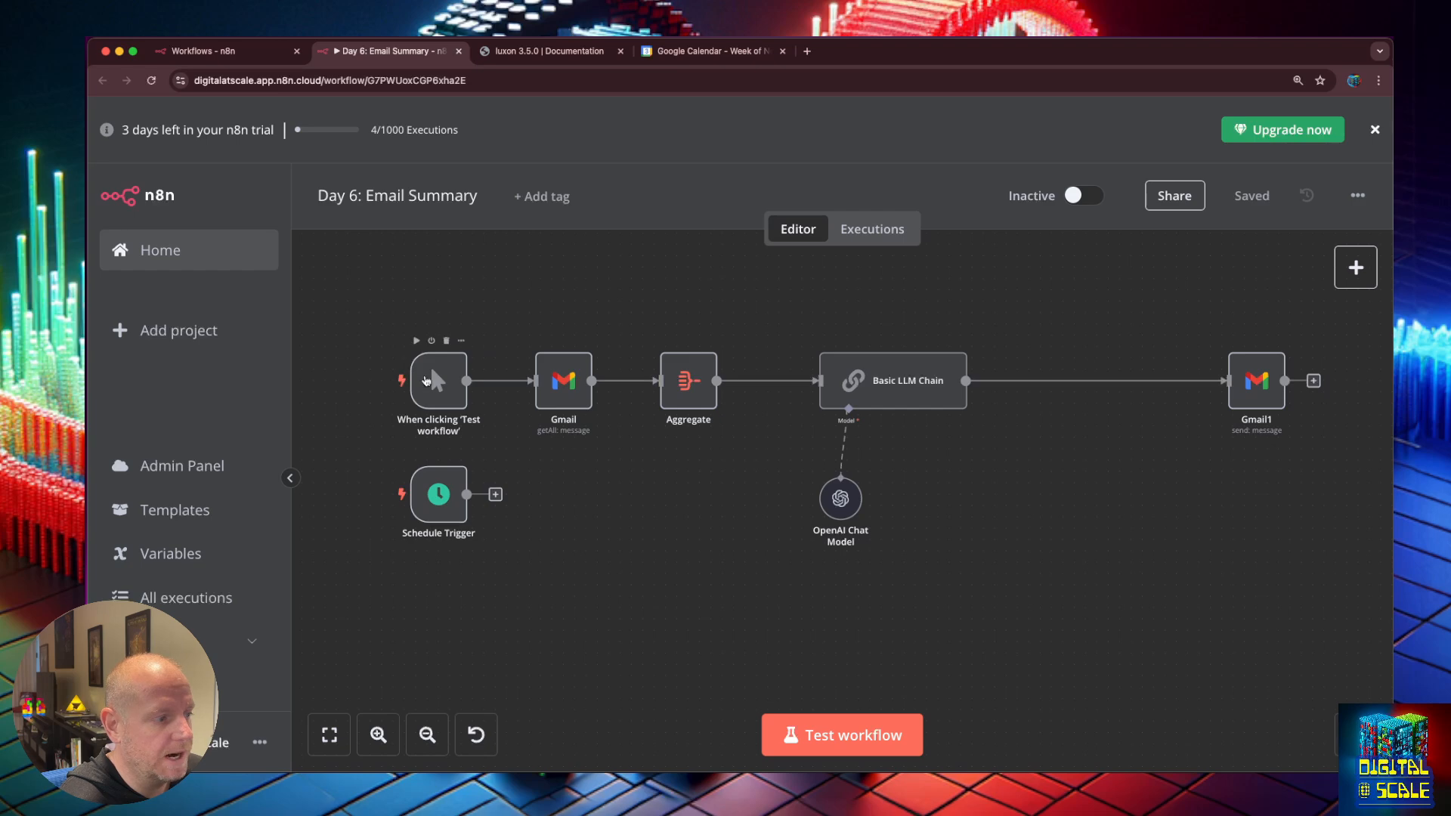
pyautogui.click(446, 484)
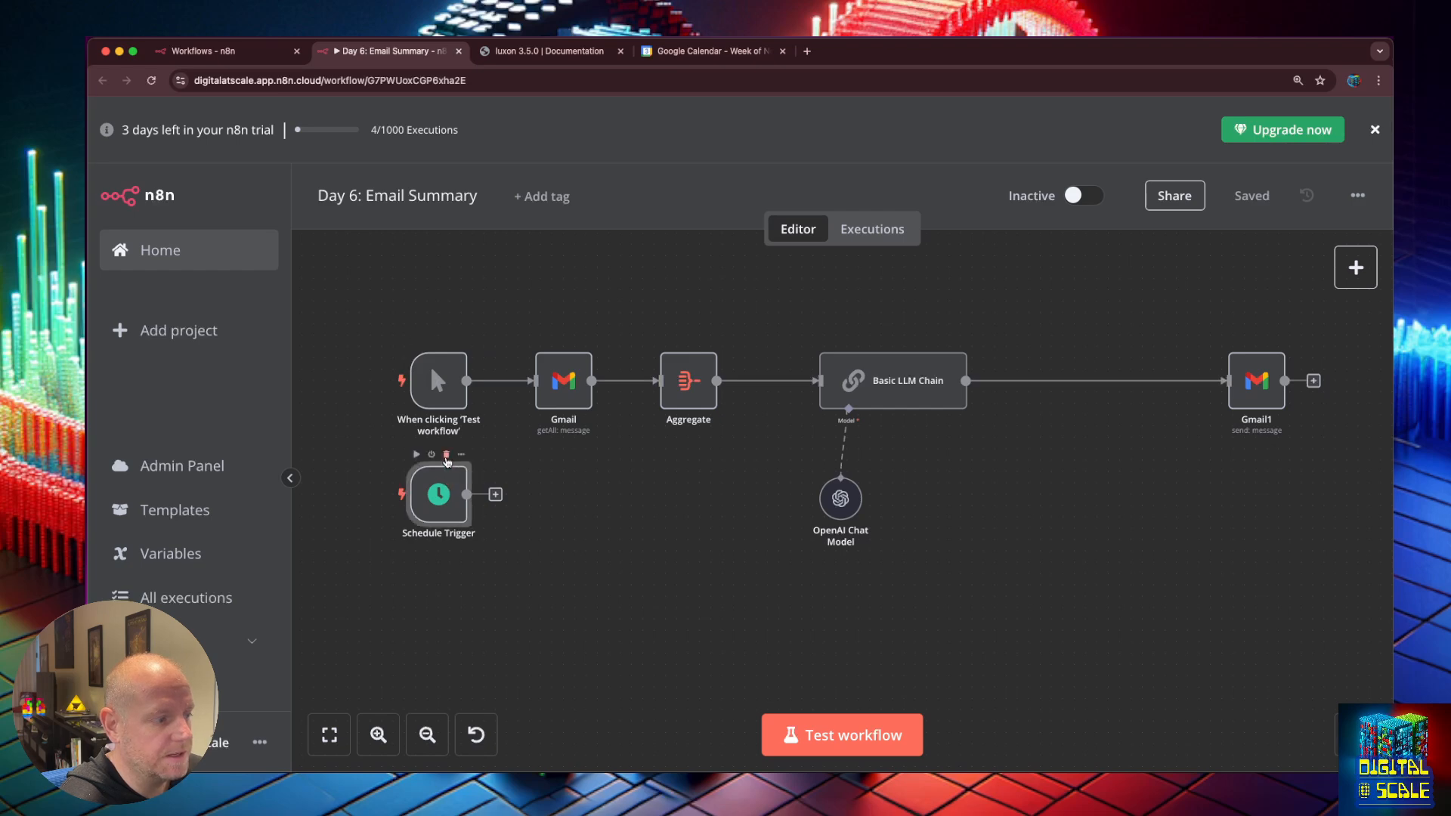
pyautogui.click(447, 456)
pyautogui.press('super+s')
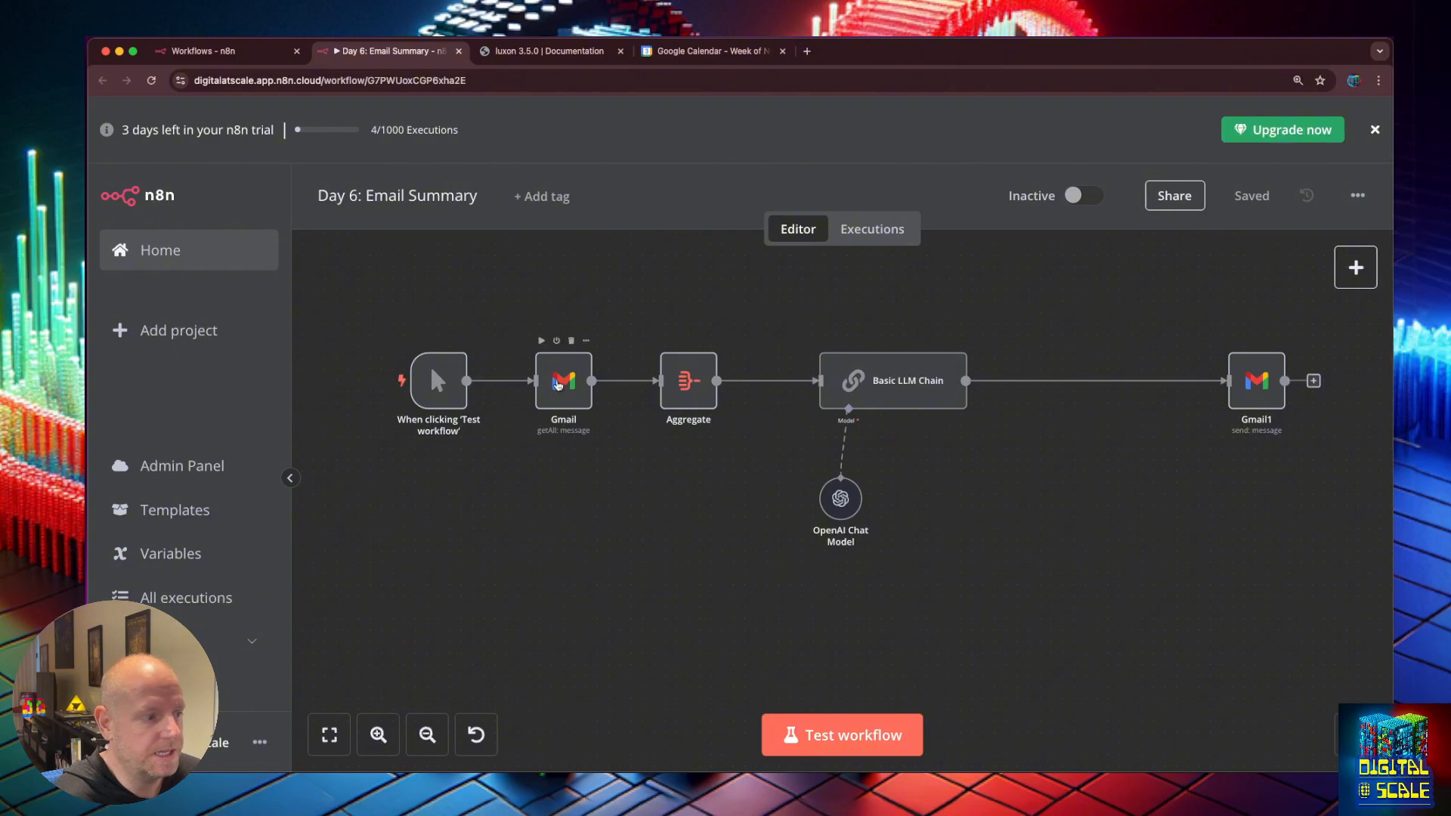
# Review the Gmail, Basic LLM Chain and Gmail1 send-message node settings.
pyautogui.doubleClick(560, 380)
pyautogui.scroll(-2, 748, 501)
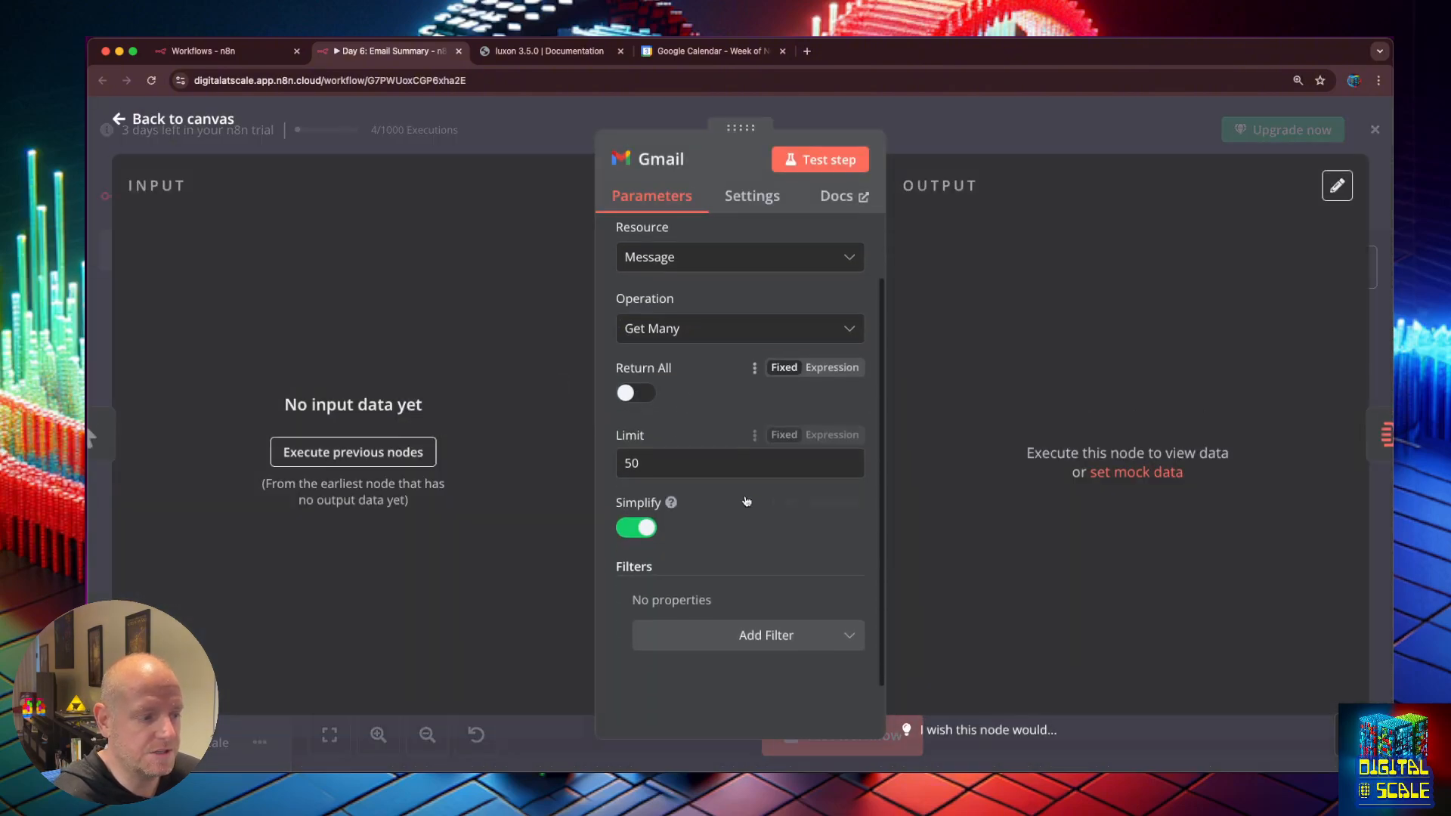
pyautogui.scroll(2, 748, 495)
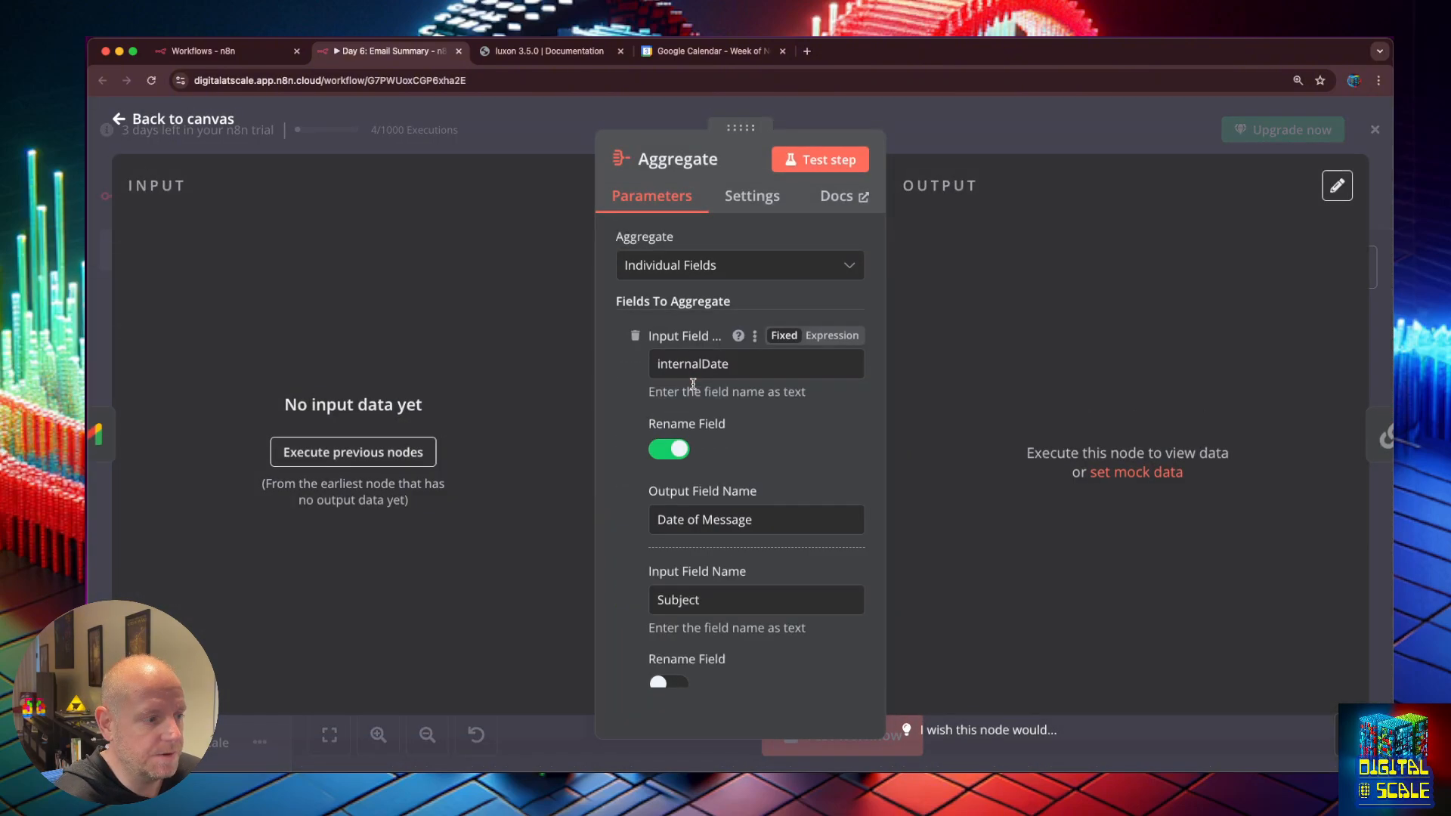
pyautogui.scroll(-1, 836, 448)
pyautogui.scroll(-3, 838, 450)
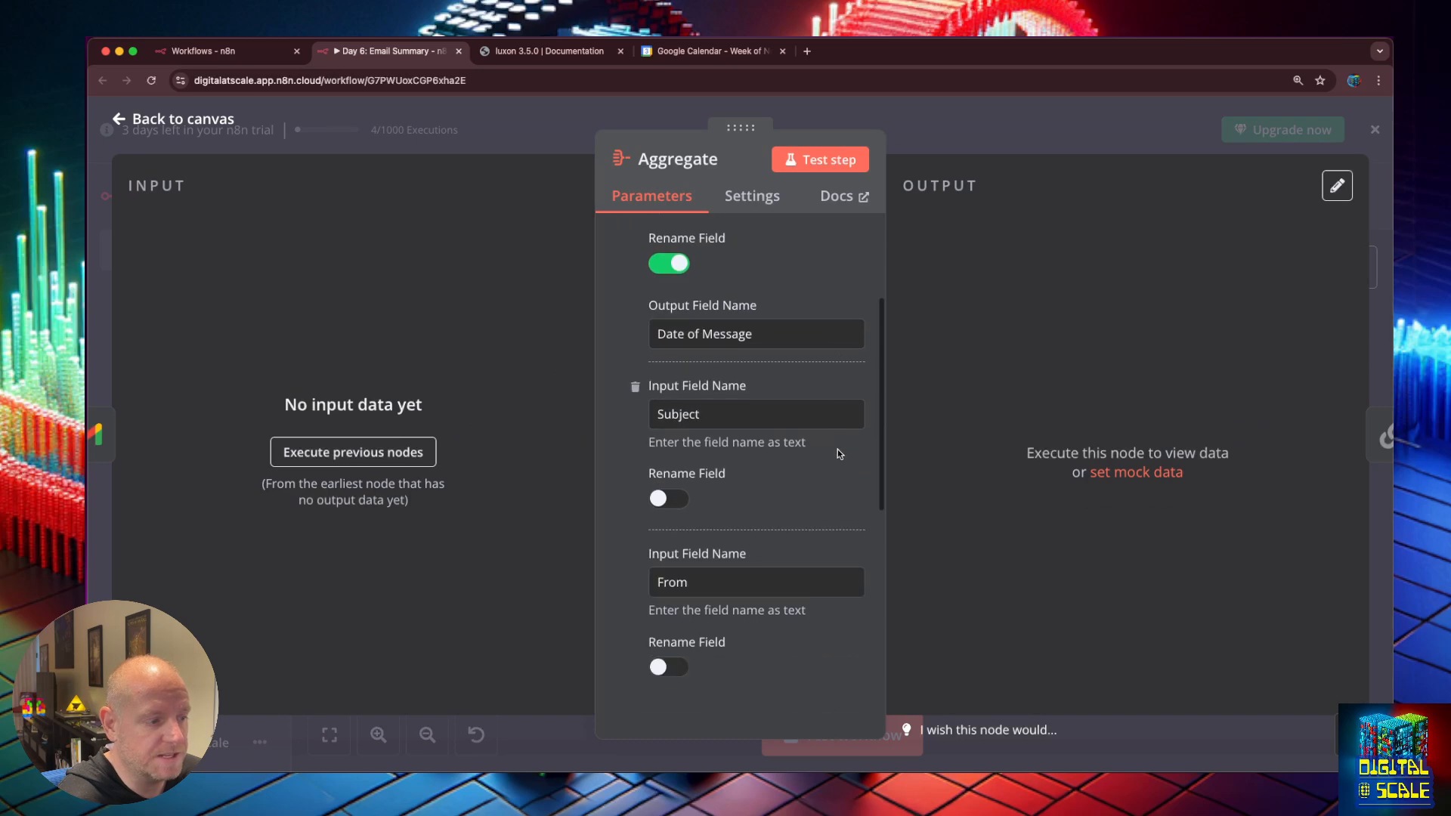
pyautogui.scroll(-5, 842, 458)
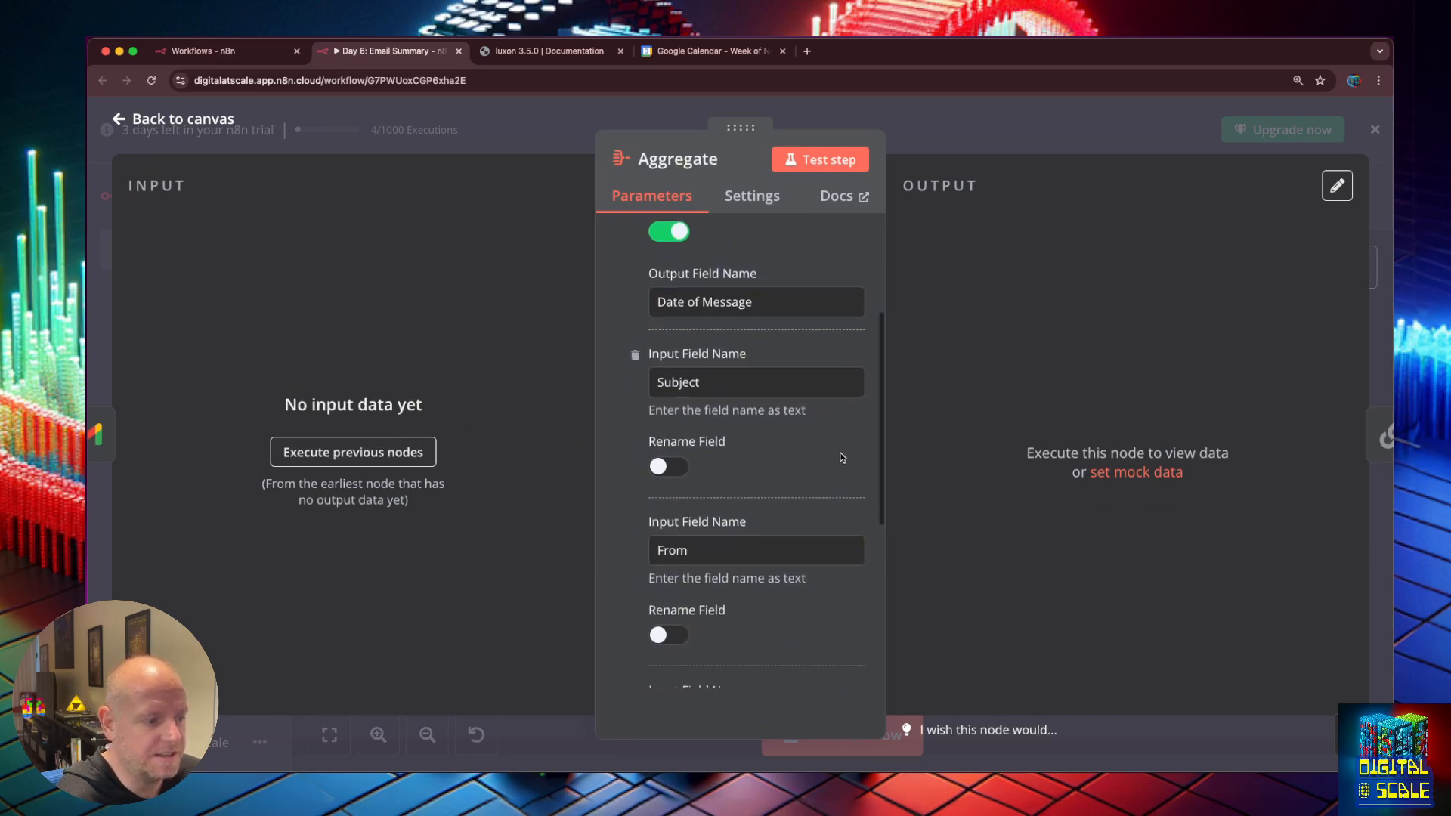
pyautogui.scroll(-2, 841, 457)
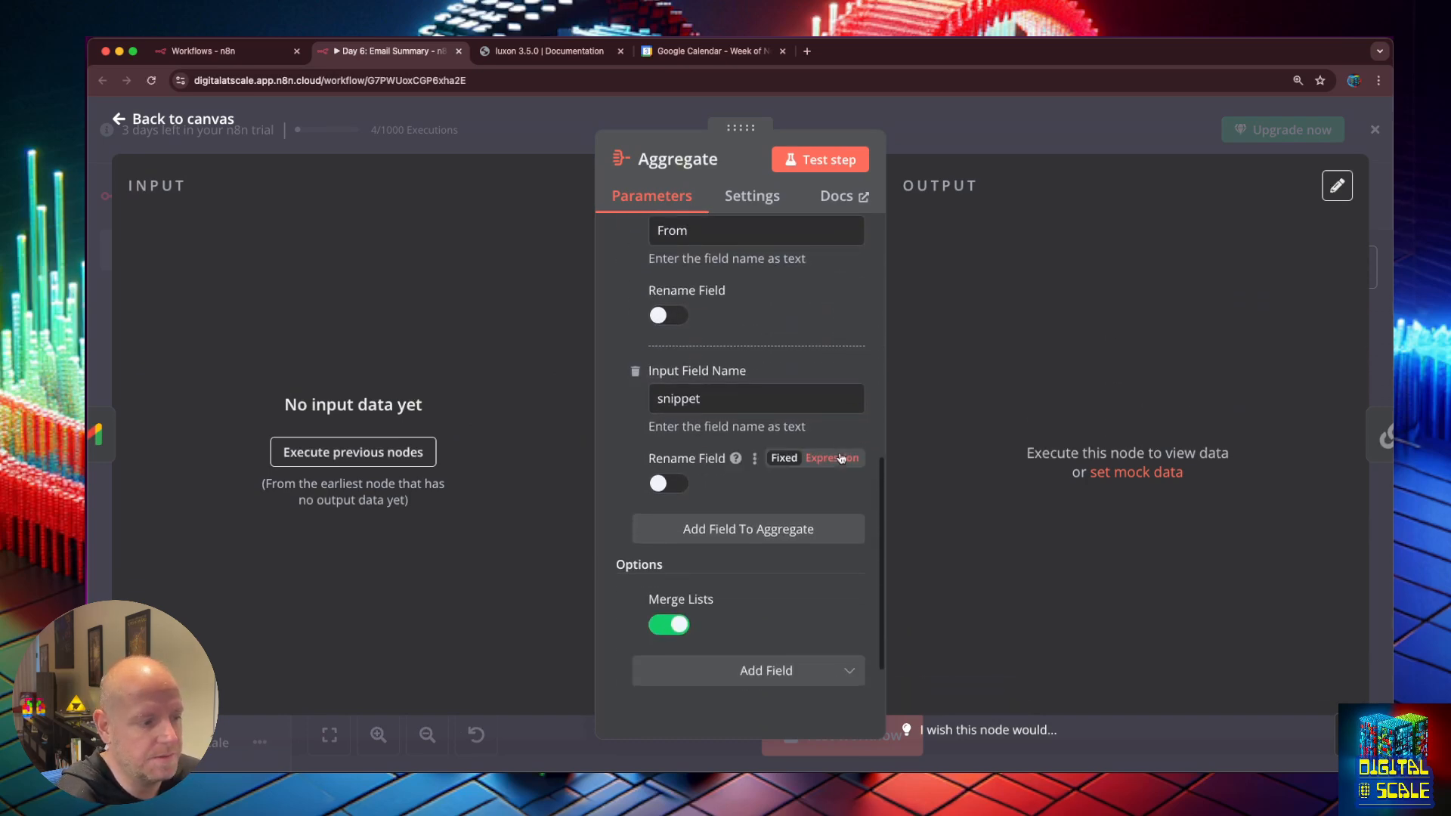
pyautogui.click(120, 115)
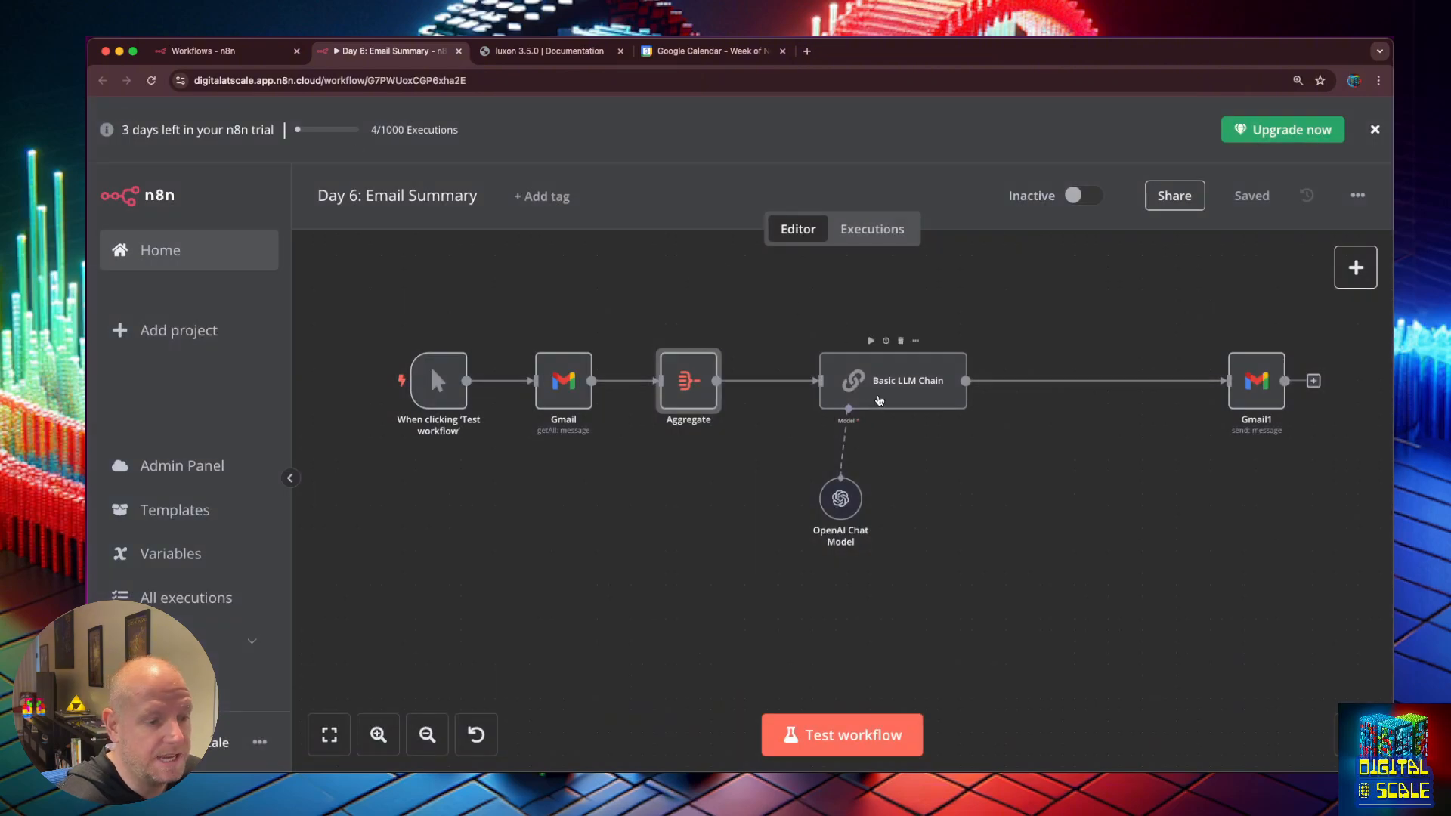
pyautogui.doubleClick(879, 399)
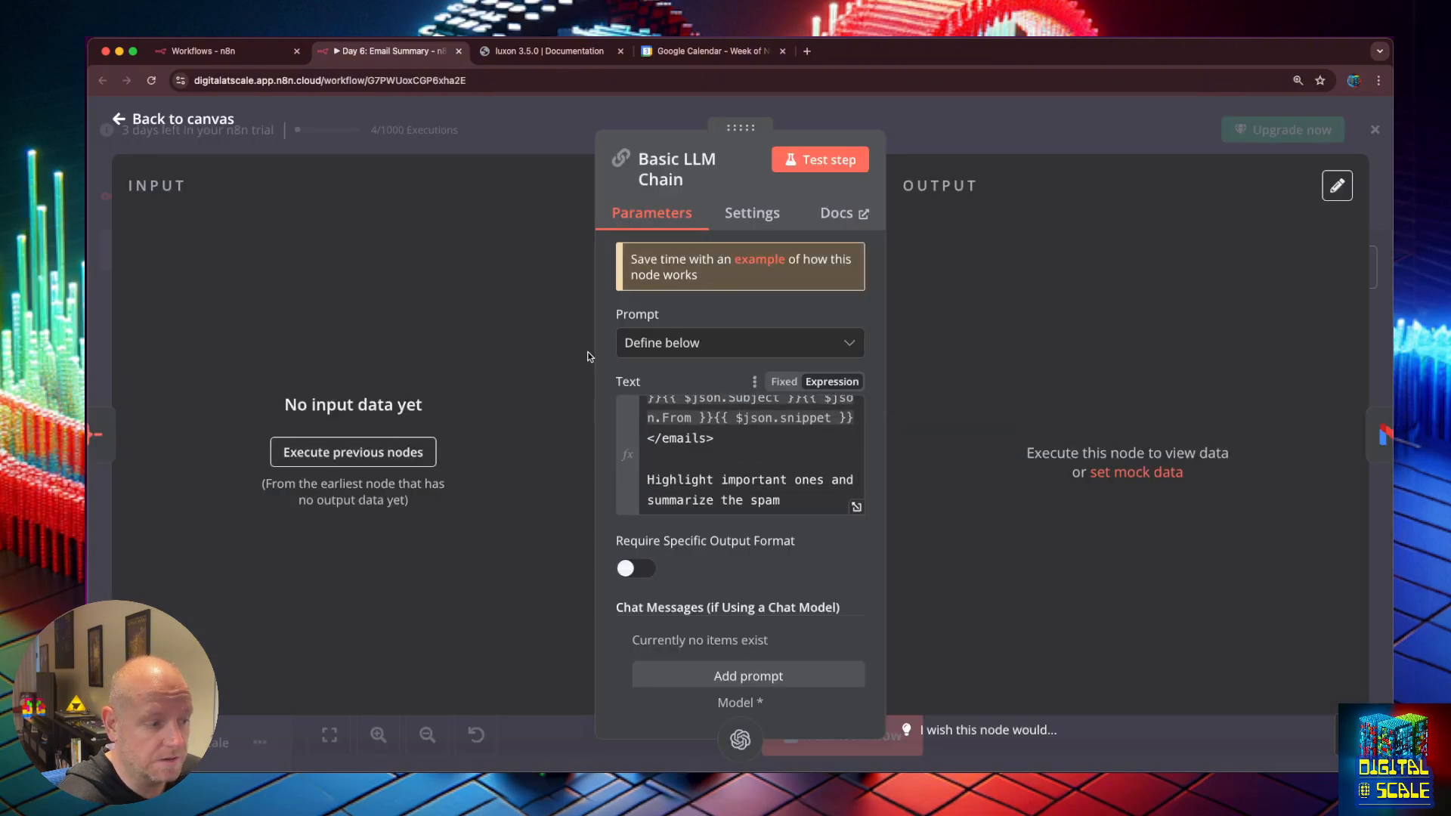
pyautogui.click(123, 123)
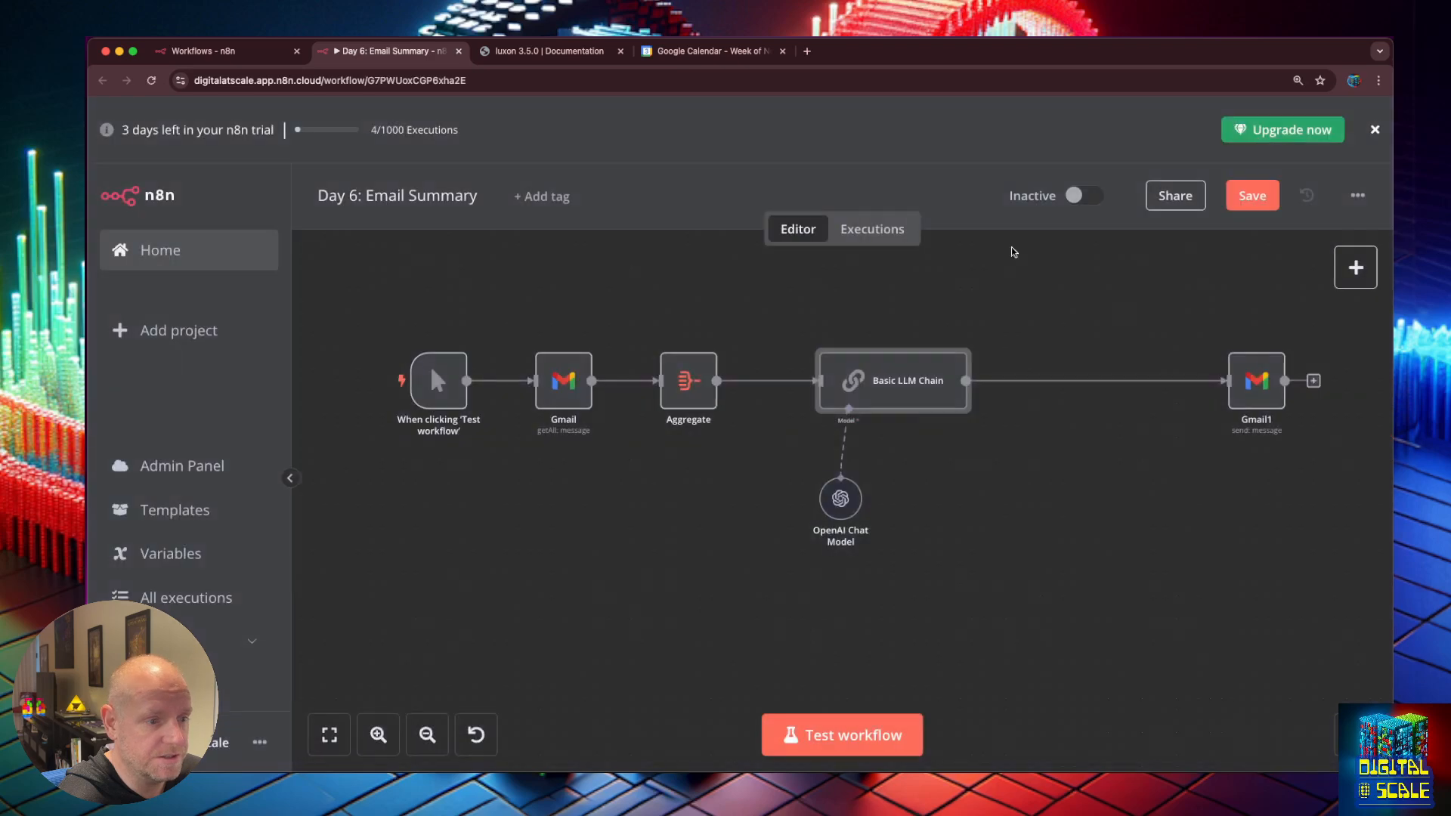
pyautogui.doubleClick(1260, 380)
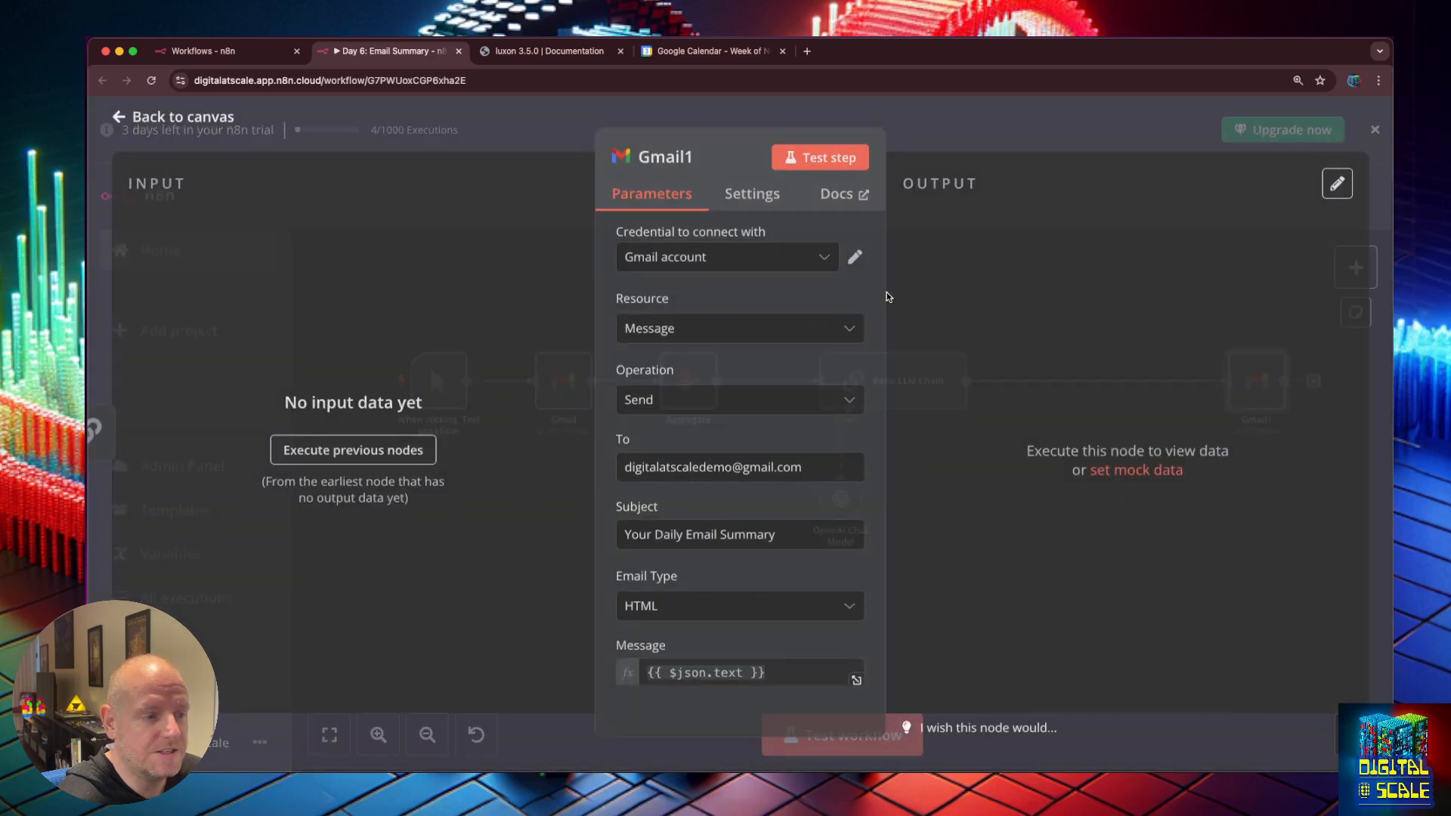
pyautogui.click(117, 121)
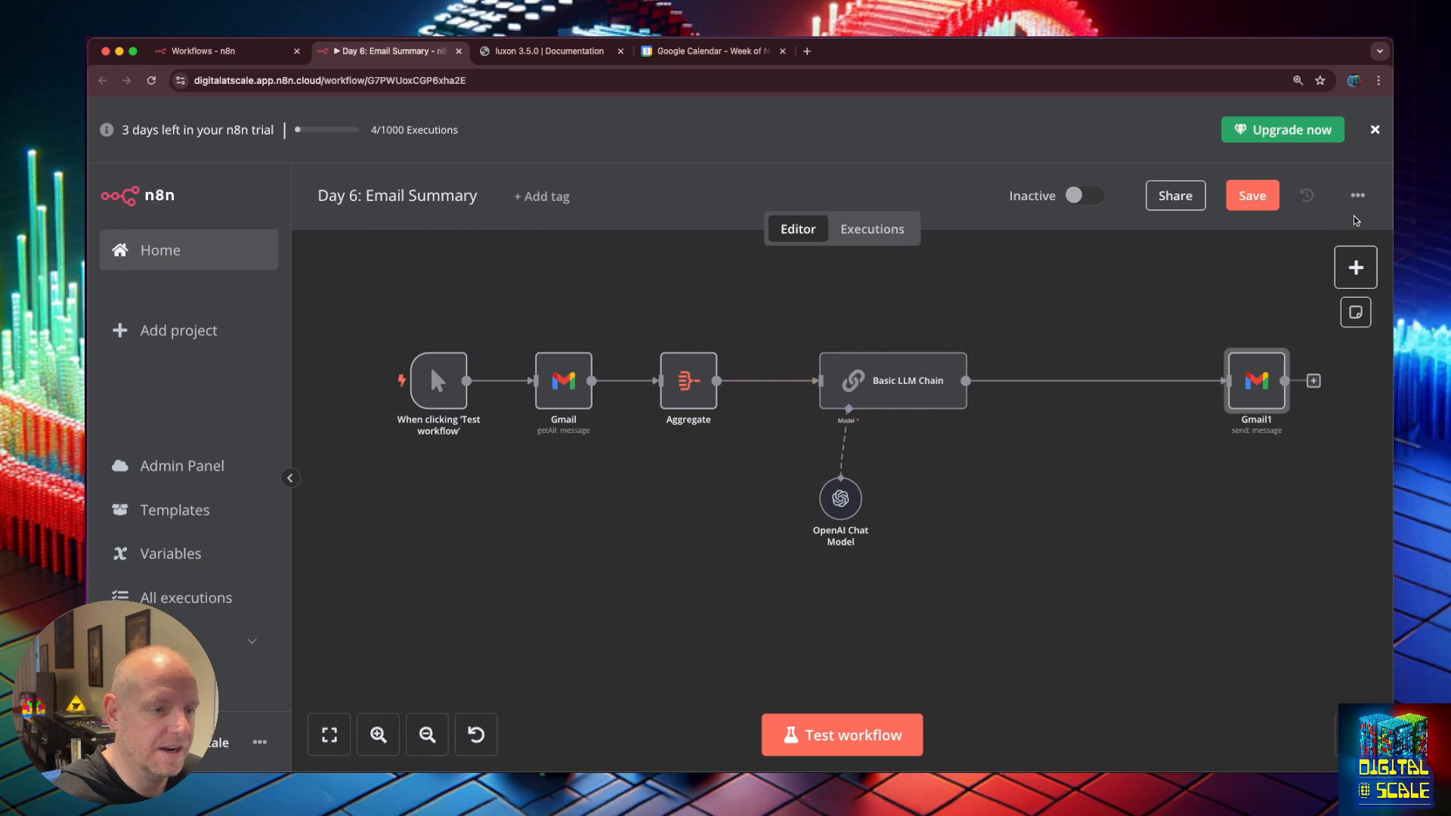
# Start duplicating the workflow and change the copy's day number to 10.
pyautogui.click(1358, 195)
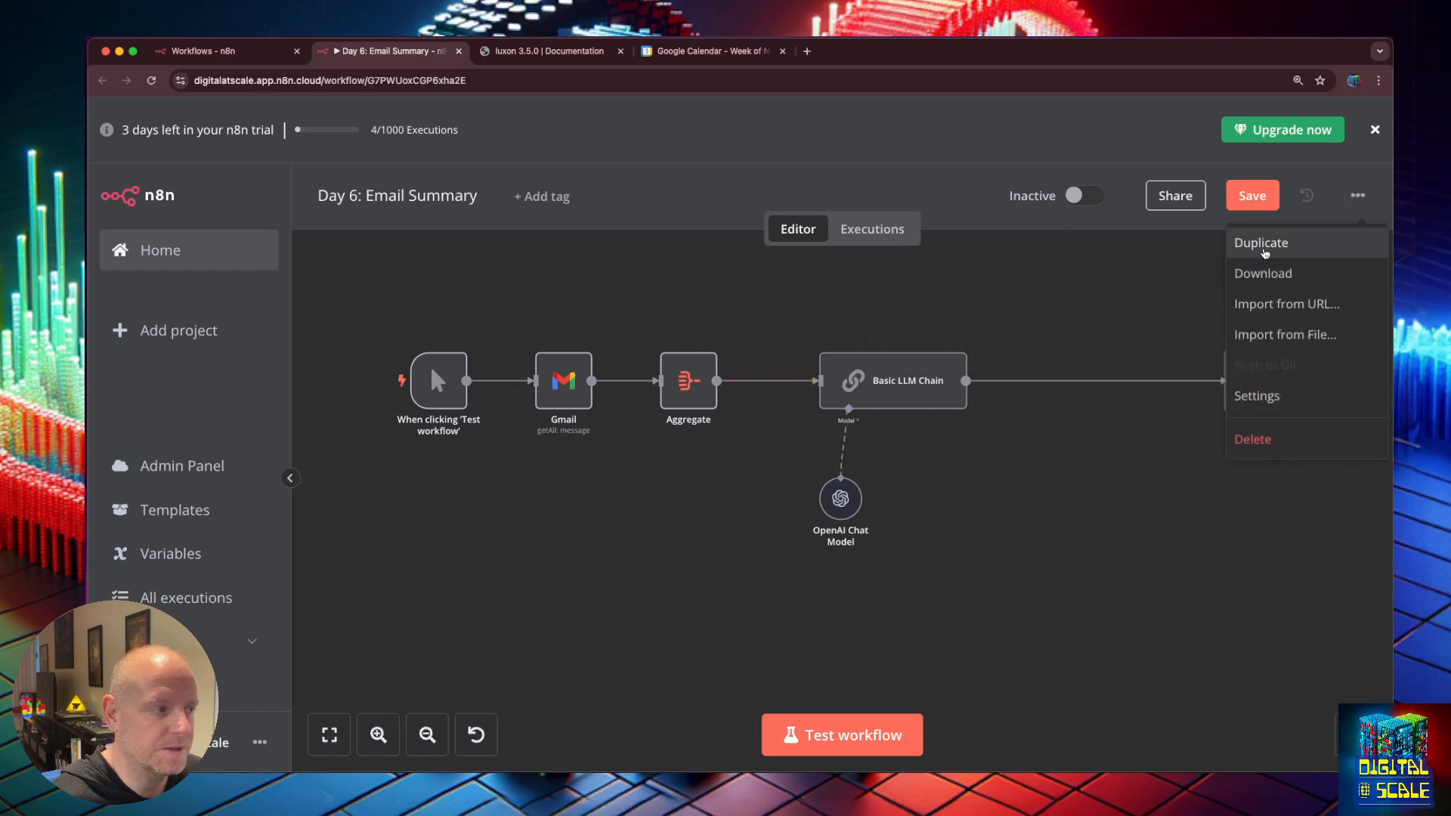
pyautogui.click(1264, 252)
pyautogui.click(684, 376)
pyautogui.click(600, 377)
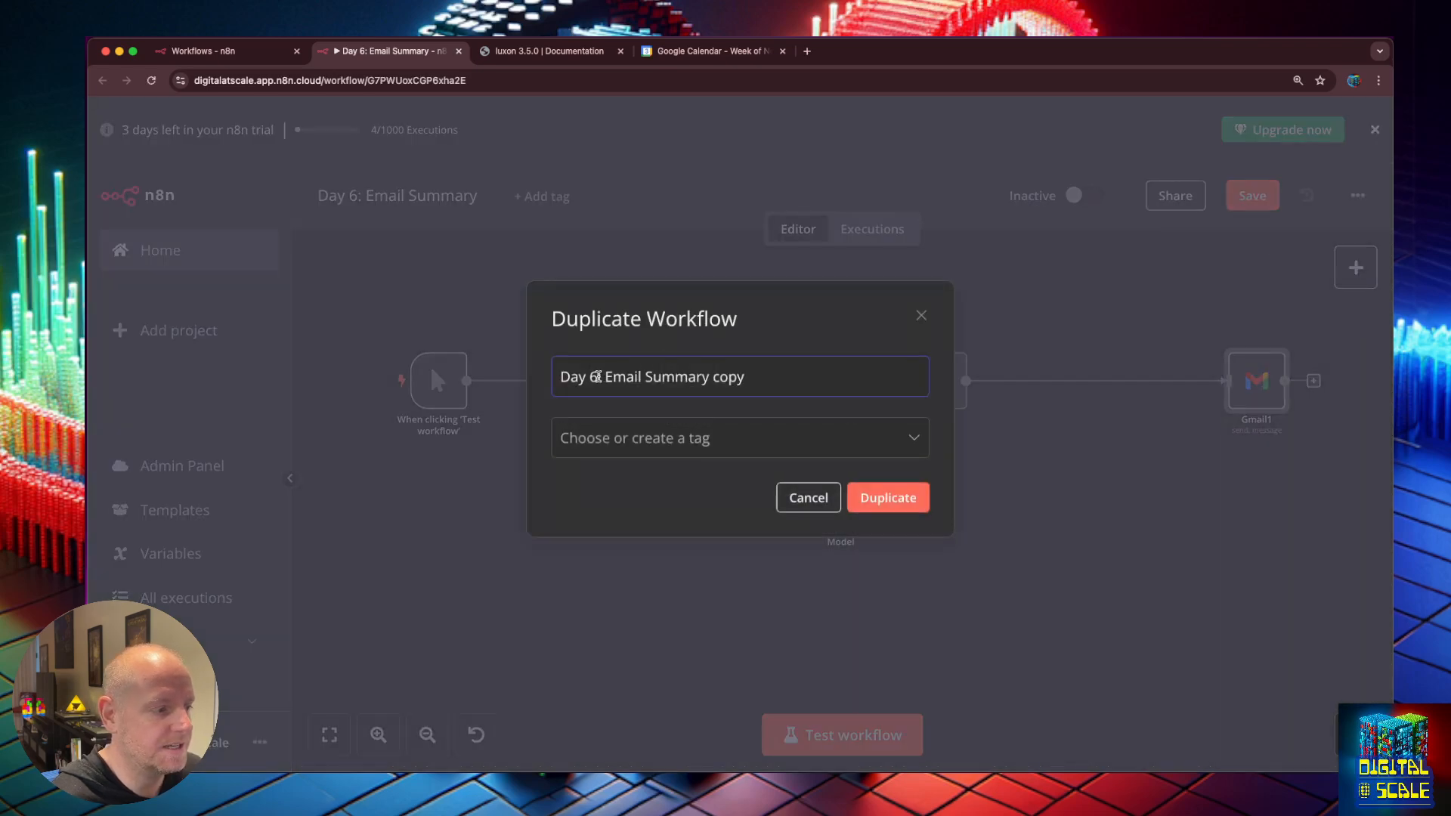
pyautogui.press('BackSpace')
pyautogui.write('10')
pyautogui.press('BackSpace')
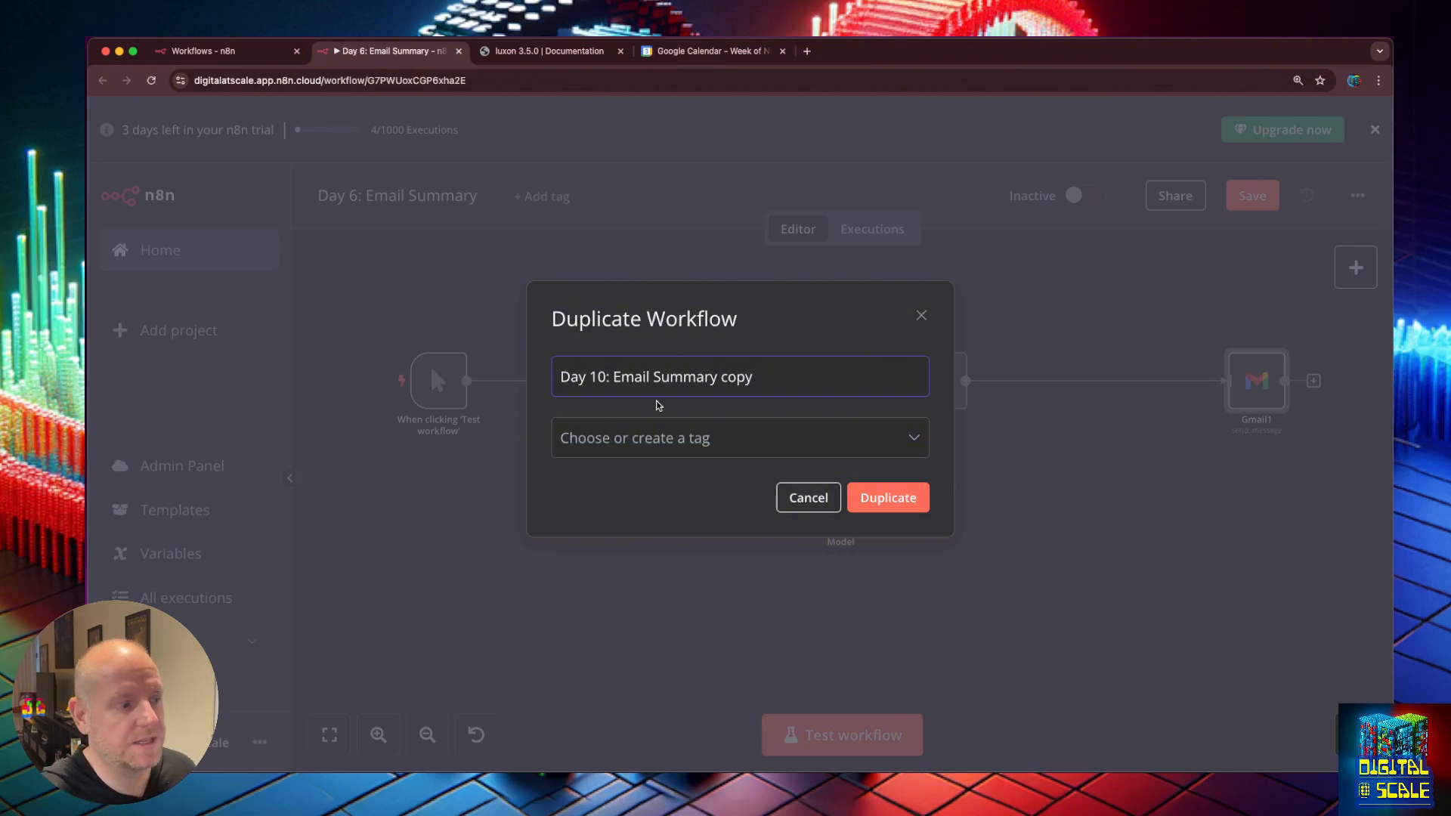
# Replace 'Email Summary copy' with 'Sidekick Tools' and create the duplicate.
pyautogui.click(747, 377)
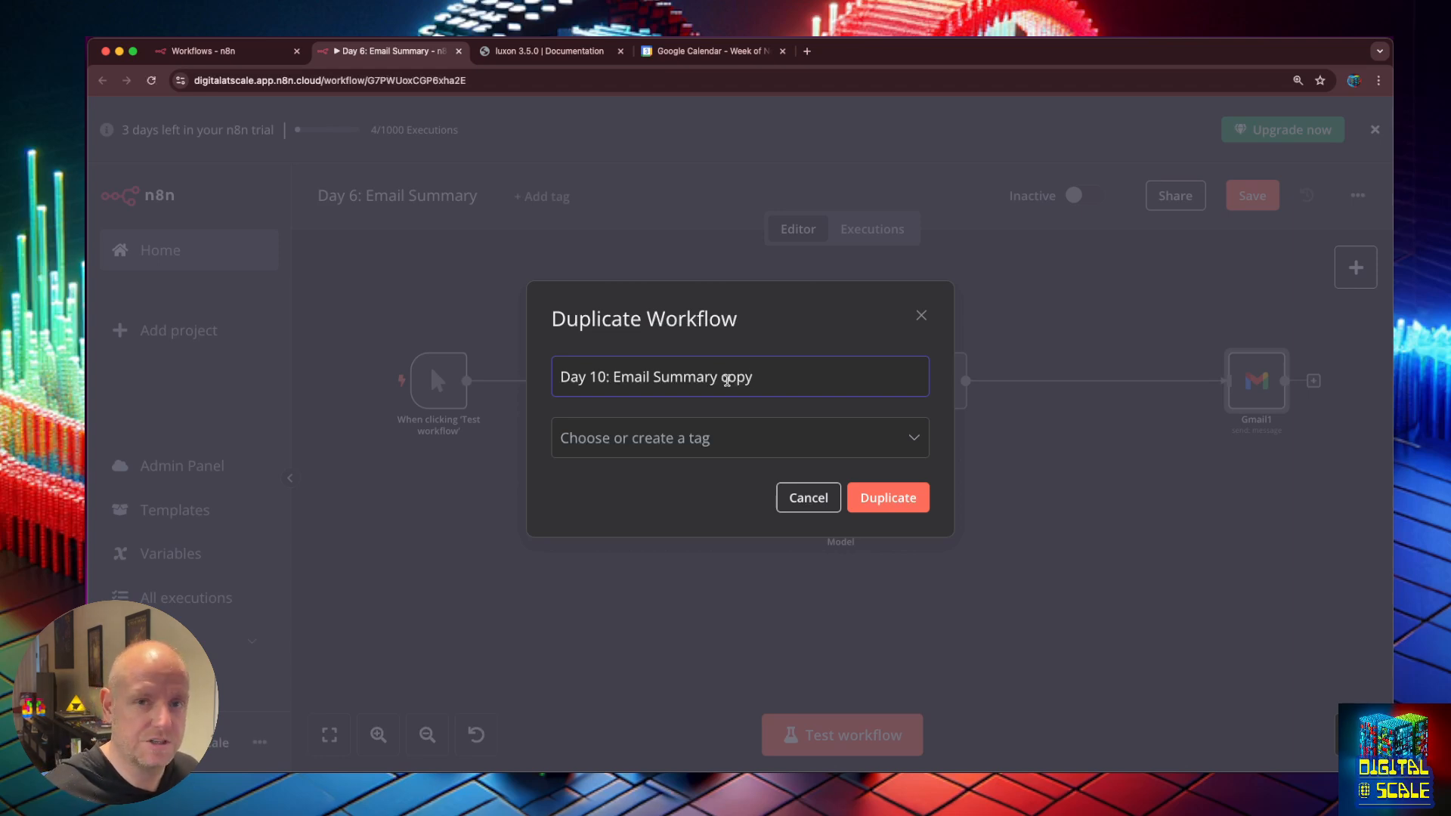
pyautogui.doubleClick(726, 380)
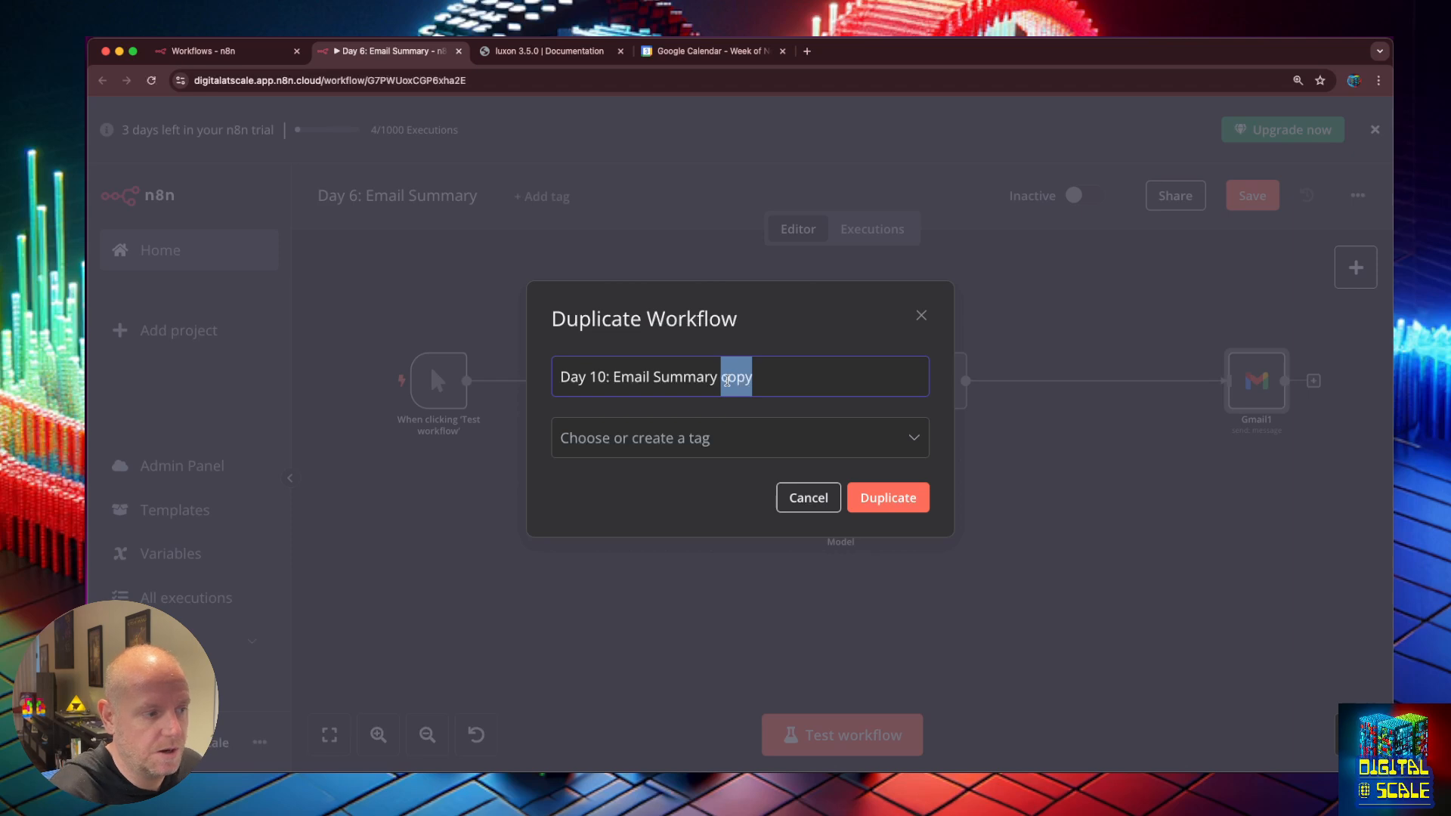
pyautogui.press('BackSpace')
pyautogui.press('BackSpace')
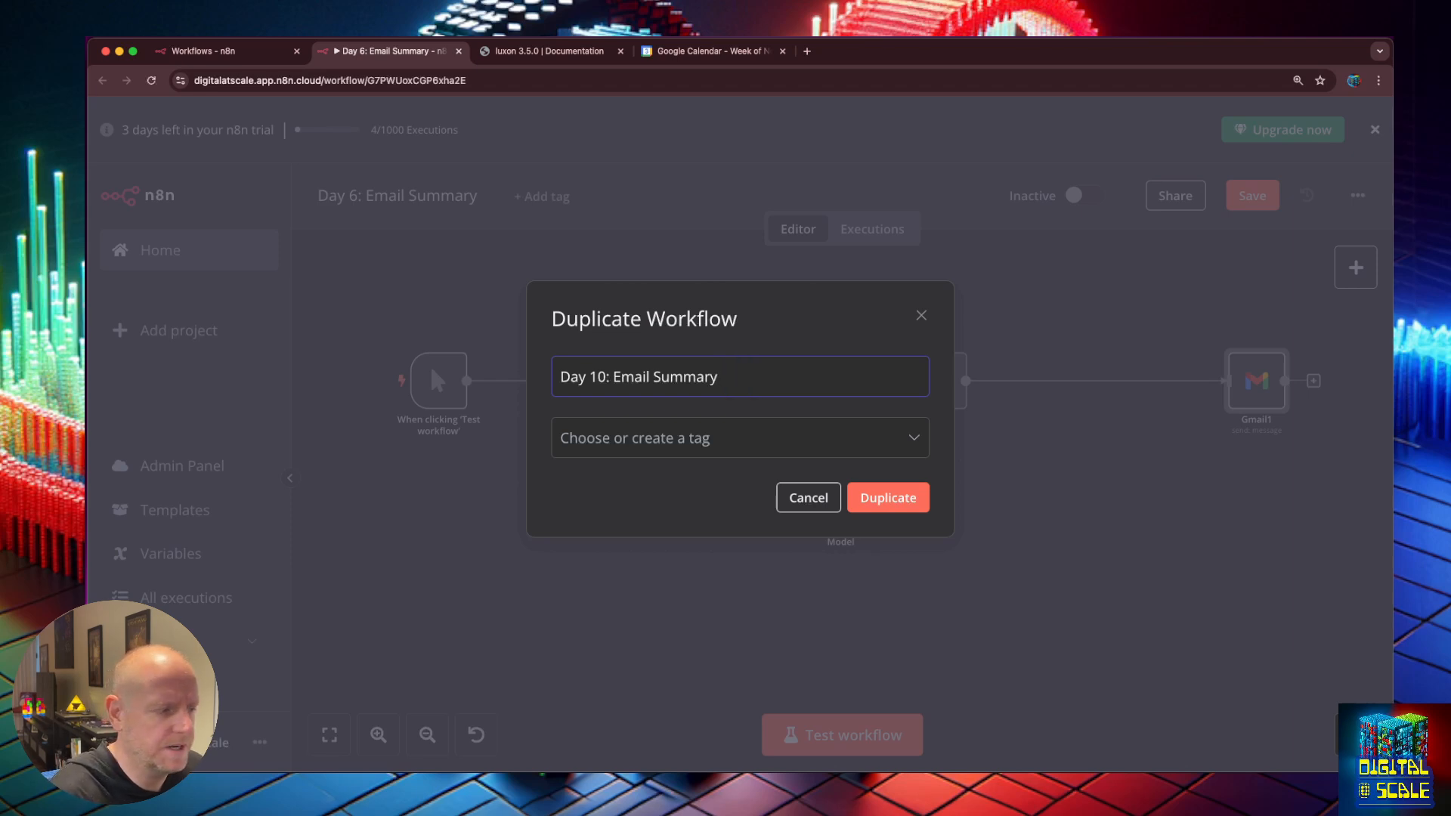
pyautogui.press('BackSpace')
pyautogui.press('BackSpace')
pyautogui.press('BackSpace')
pyautogui.press('BackSpace')
pyautogui.press('BackSpace')
pyautogui.press('BackSpace')
pyautogui.press('BackSpace')
pyautogui.press('BackSpace')
pyautogui.press('BackSpace')
pyautogui.press('BackSpace')
pyautogui.press('BackSpace')
pyautogui.press('BackSpace')
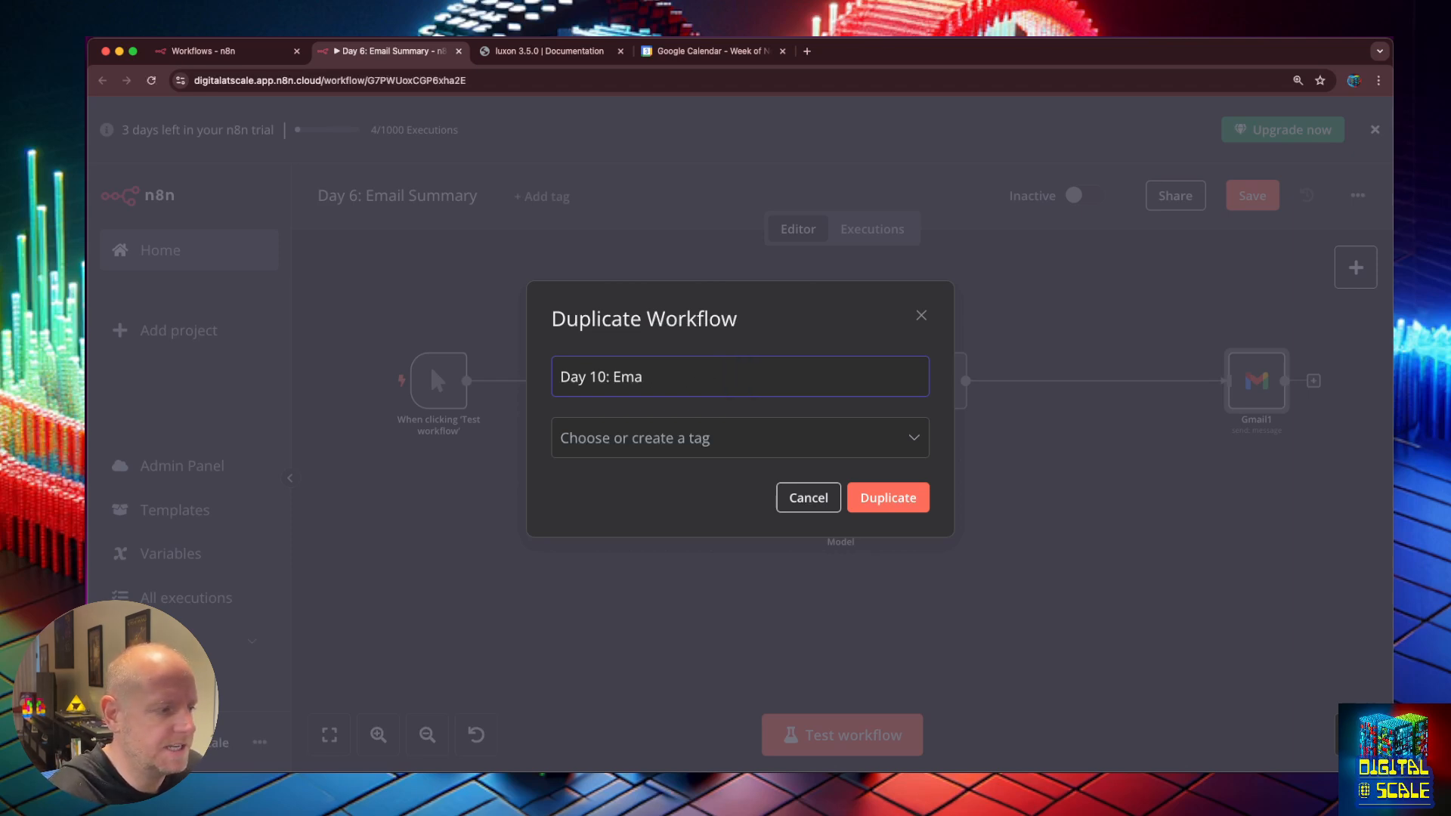
pyautogui.write('Sidekick Tools')
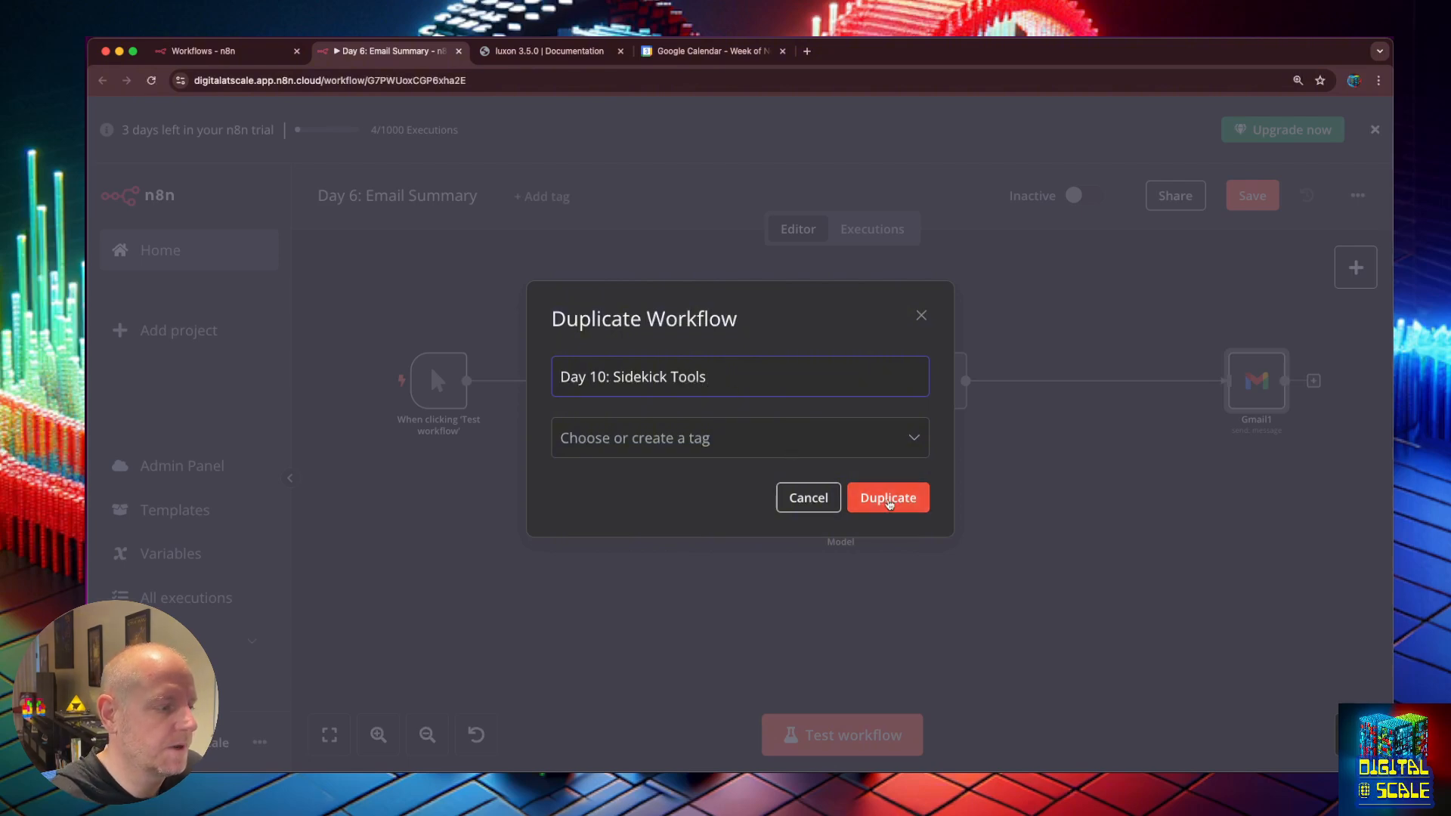
pyautogui.click(888, 498)
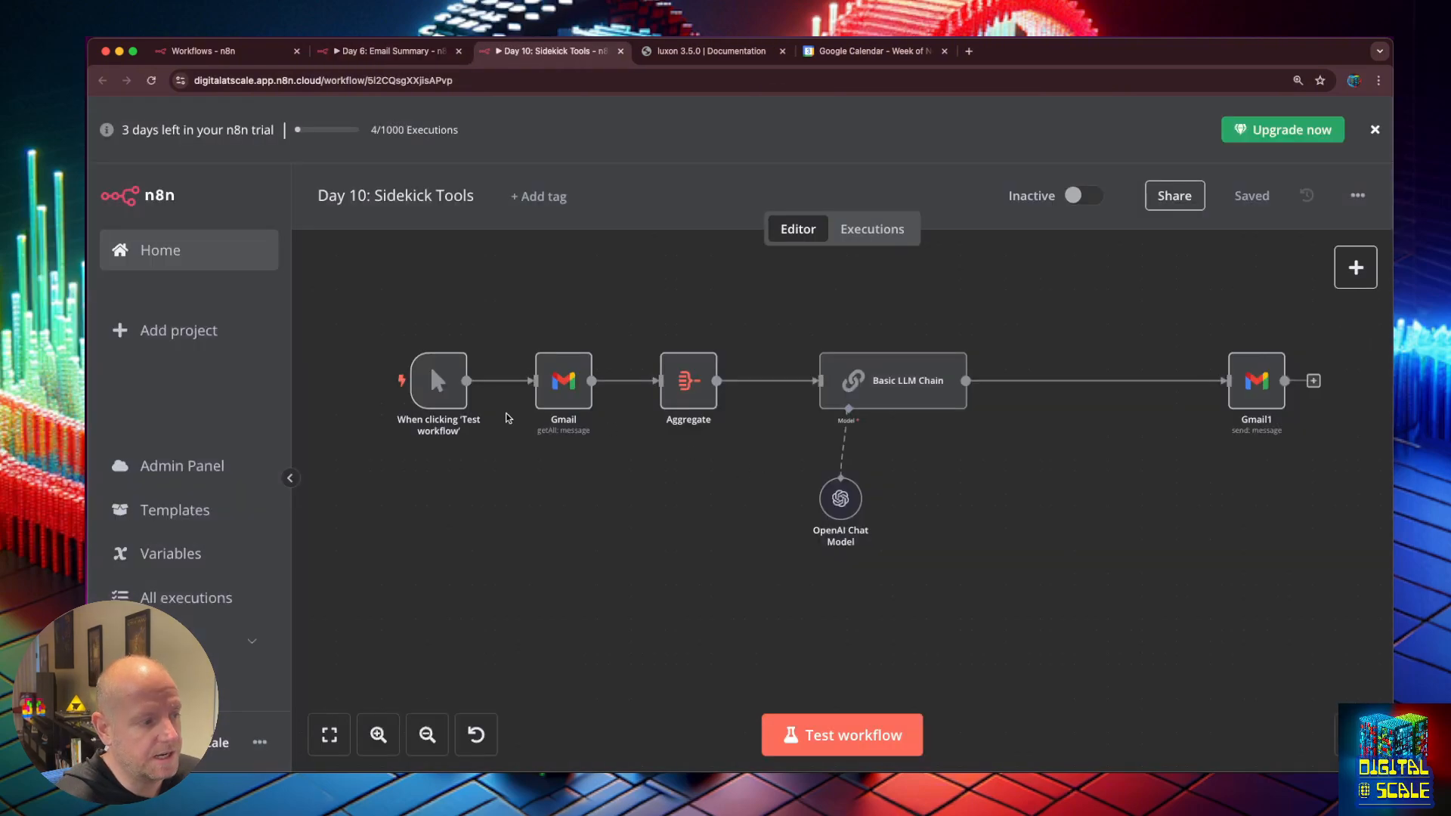
# Delete the manual trigger and add a Webhook trigger in its place.
pyautogui.click(426, 384)
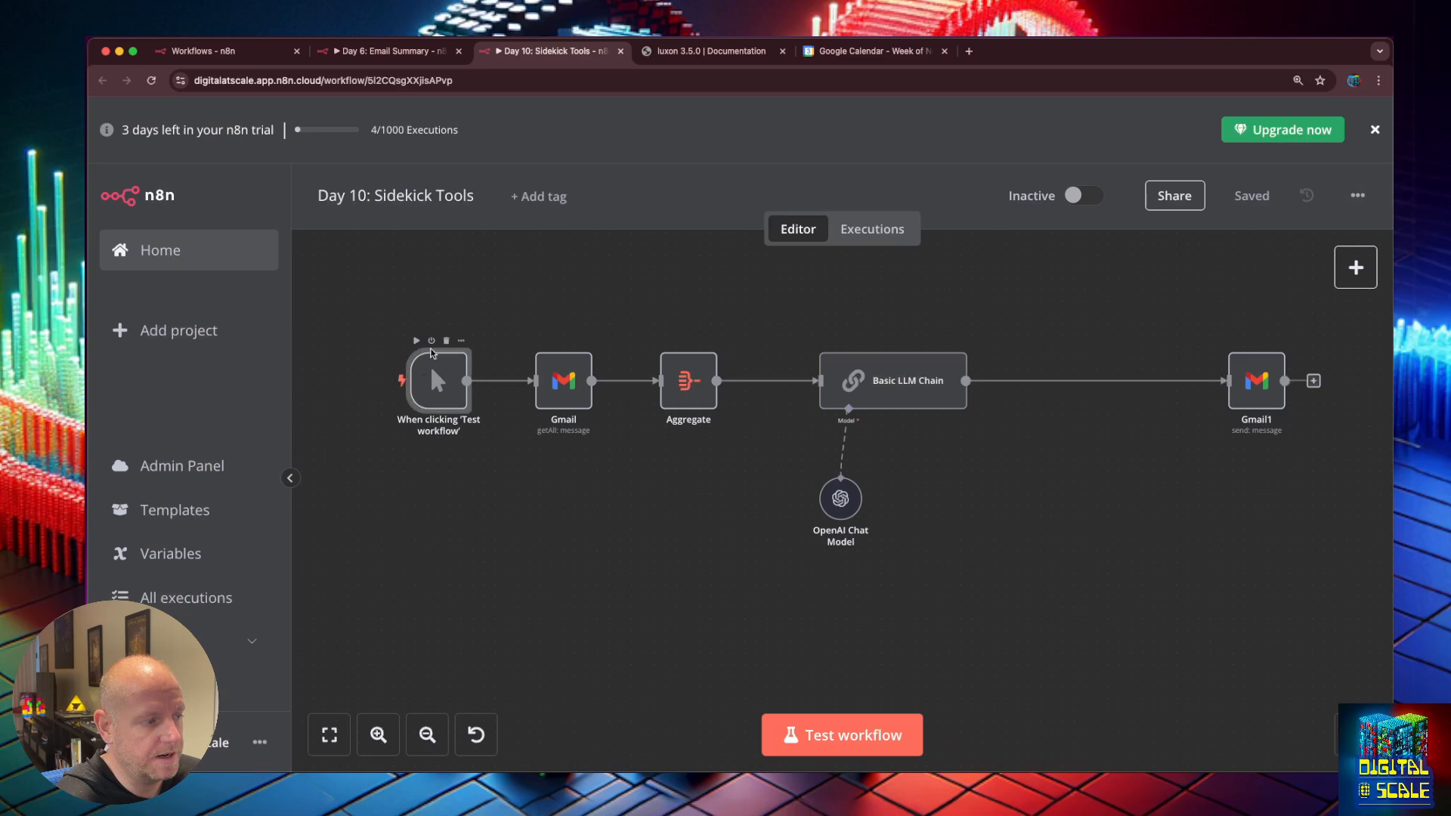
pyautogui.click(445, 341)
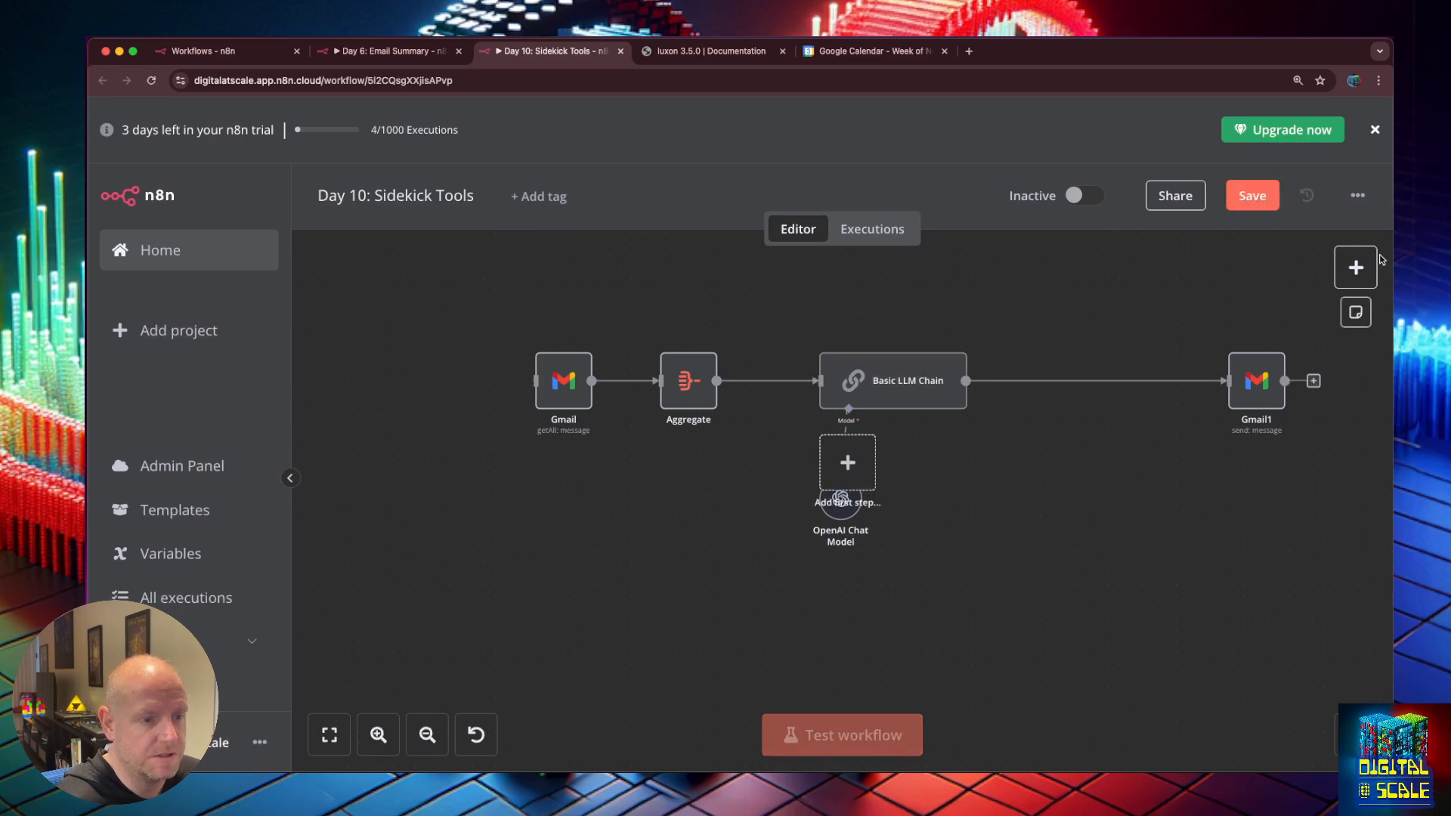
pyautogui.click(1357, 268)
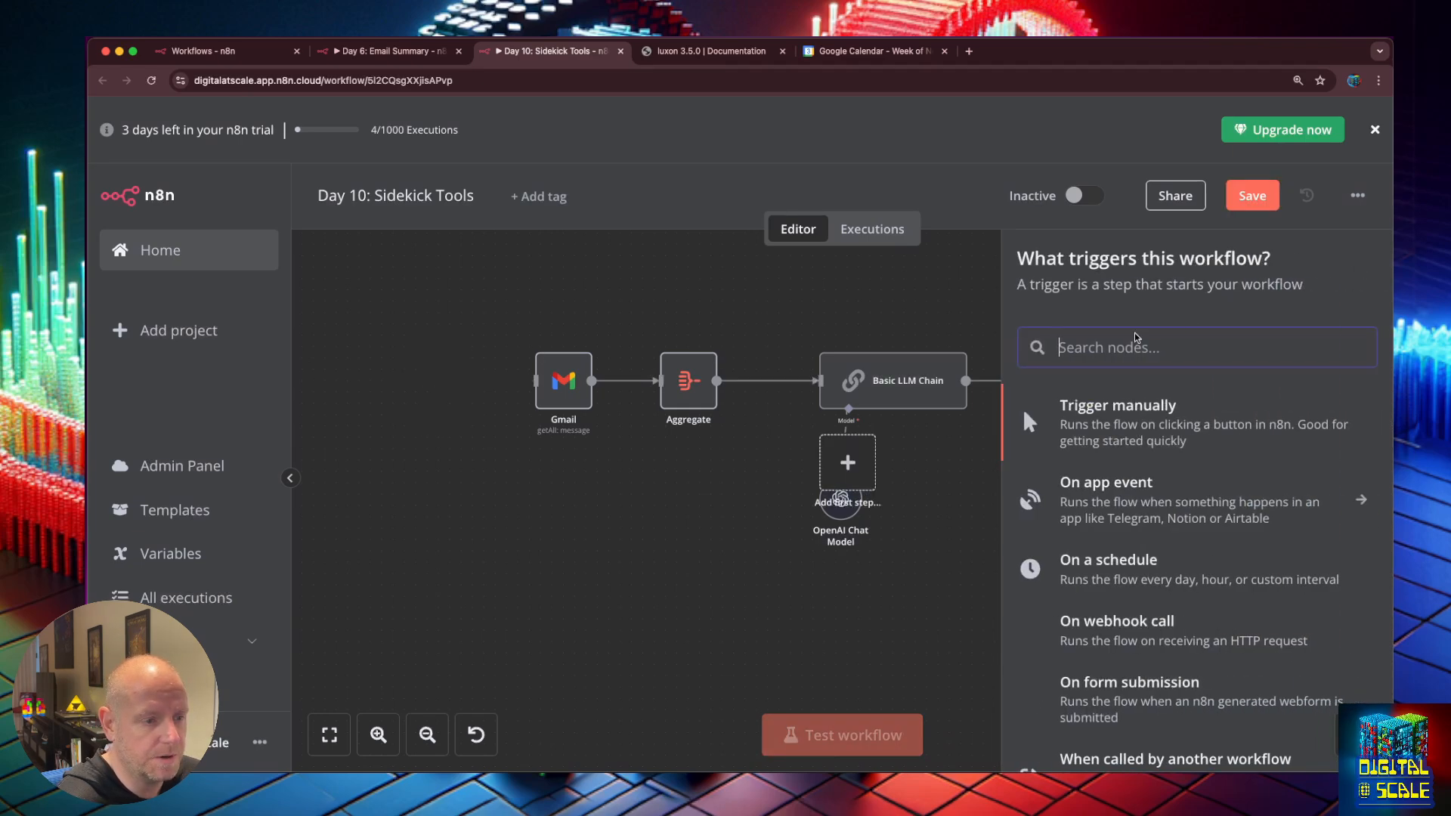
pyautogui.write('web')
pyautogui.click(1108, 486)
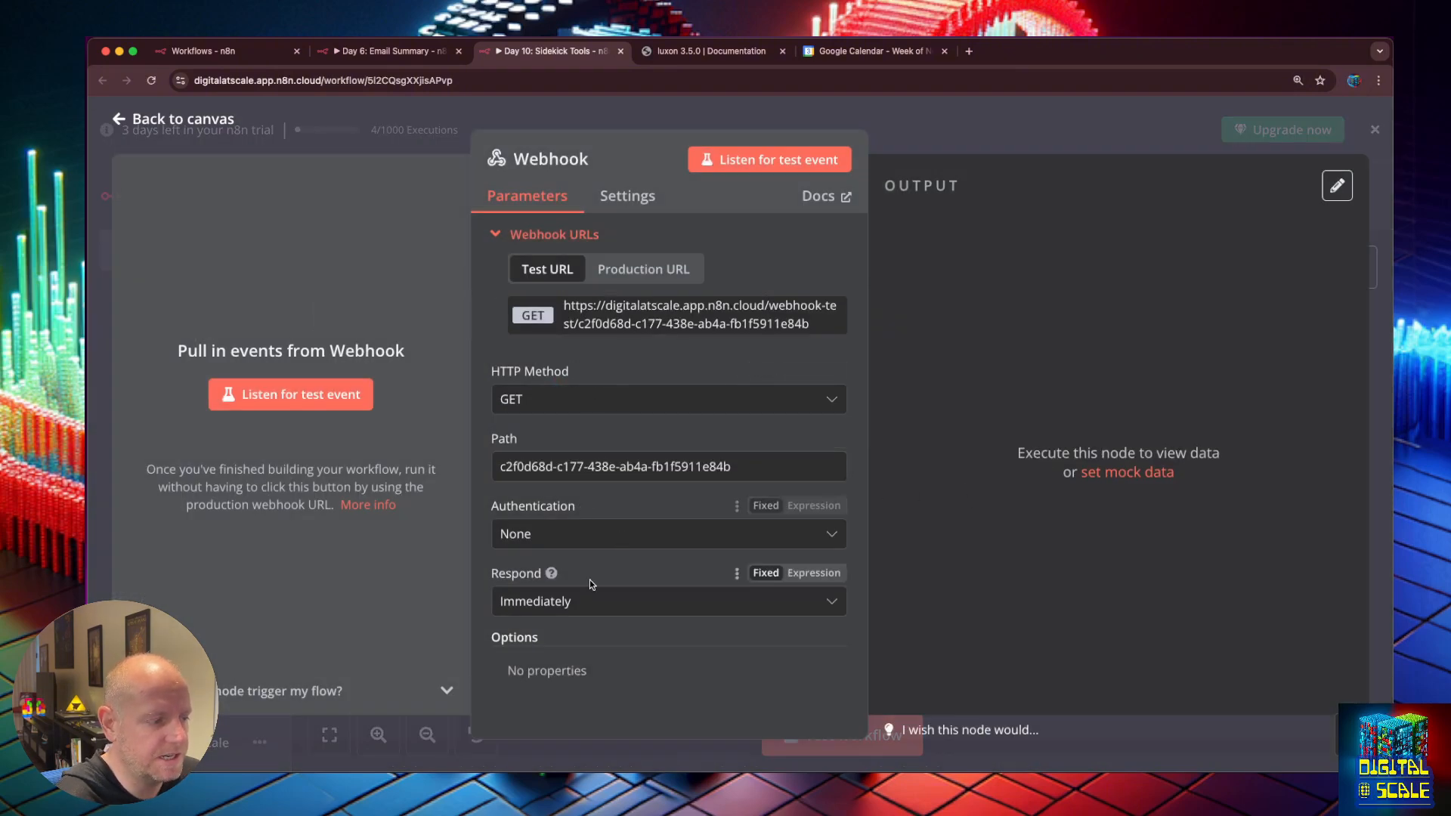
# Set the Webhook to respond using a Respond to Webhook node.
pyautogui.scroll(-2, 622, 622)
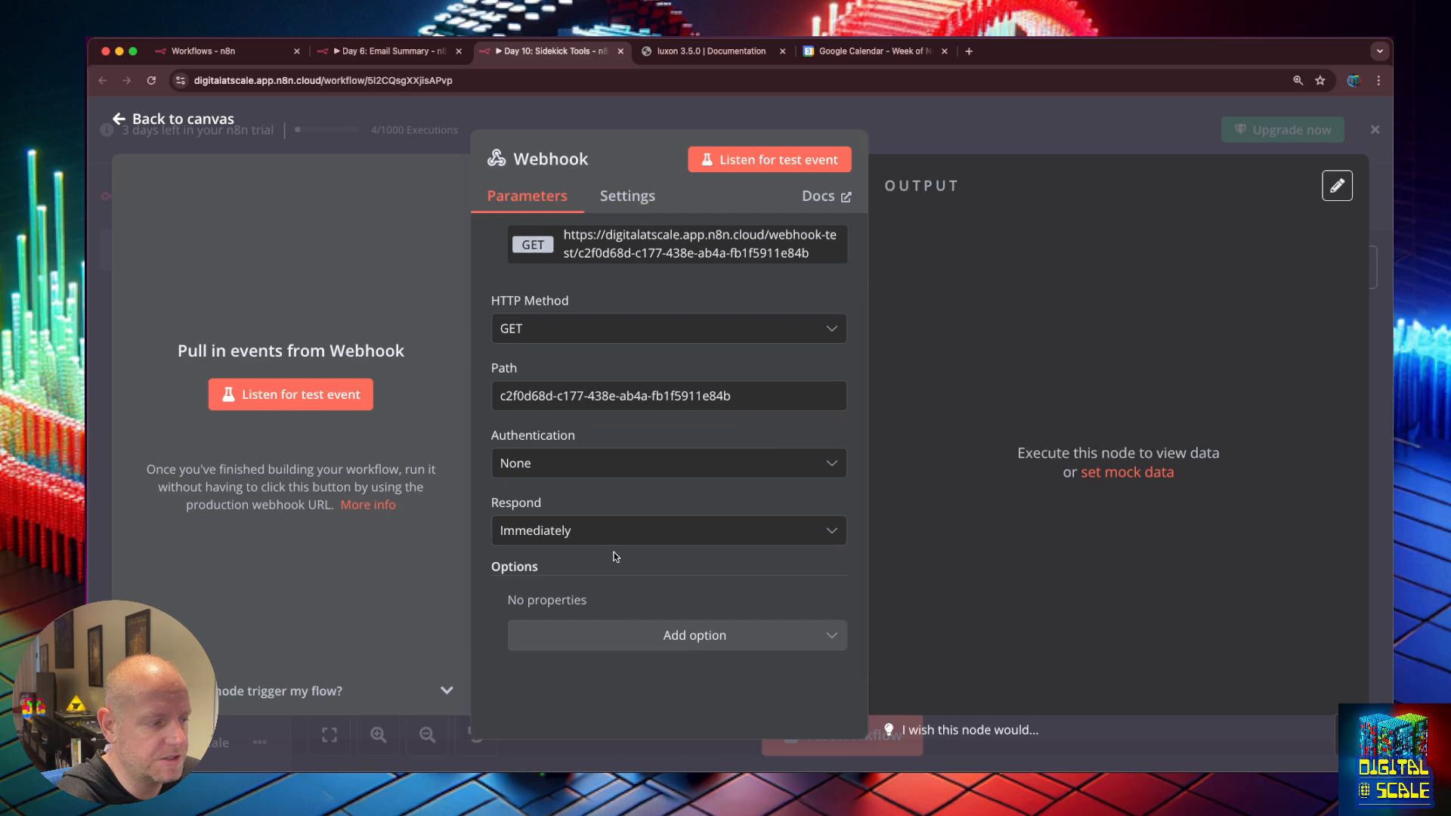
pyautogui.click(633, 634)
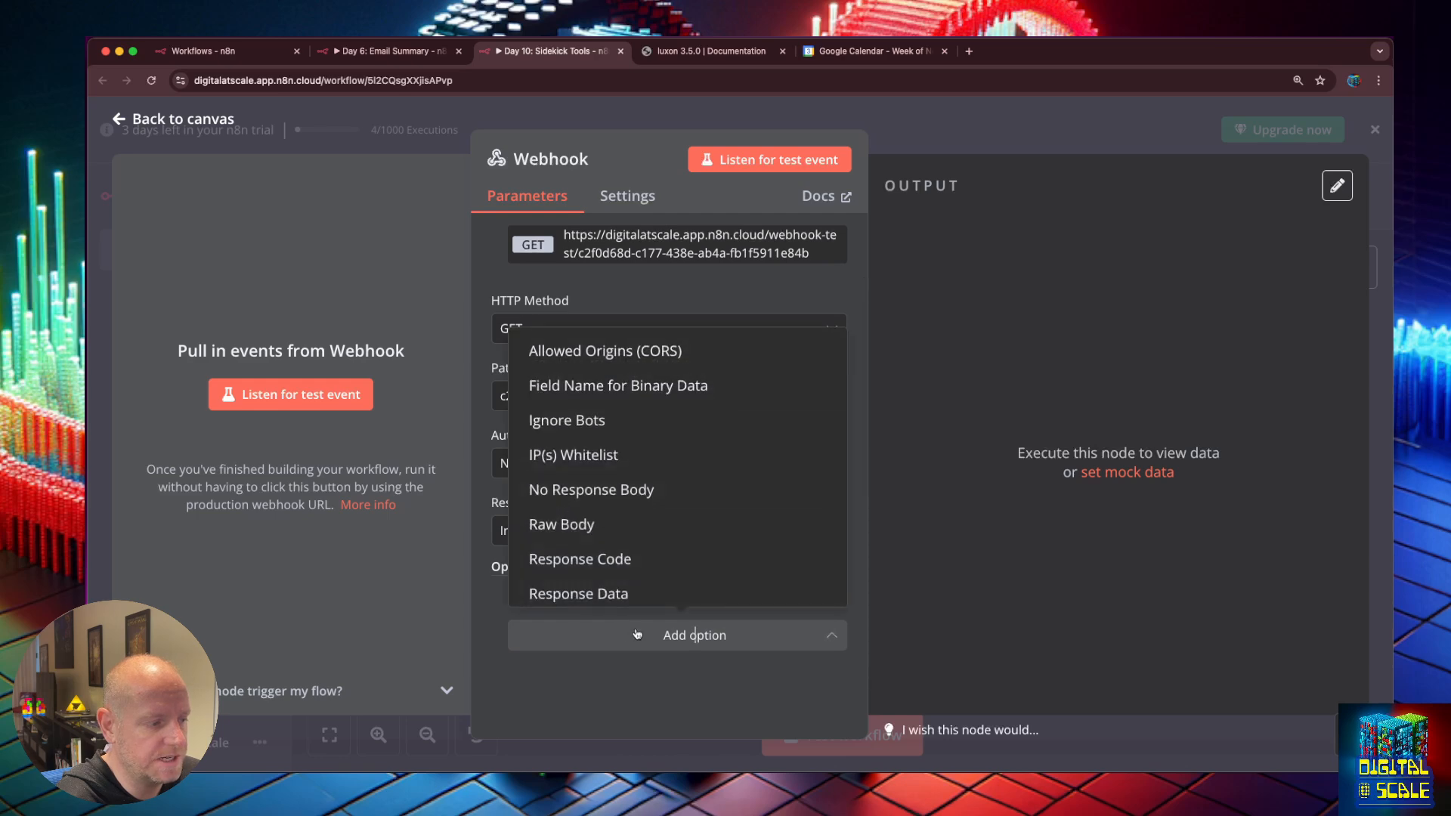
pyautogui.click(634, 533)
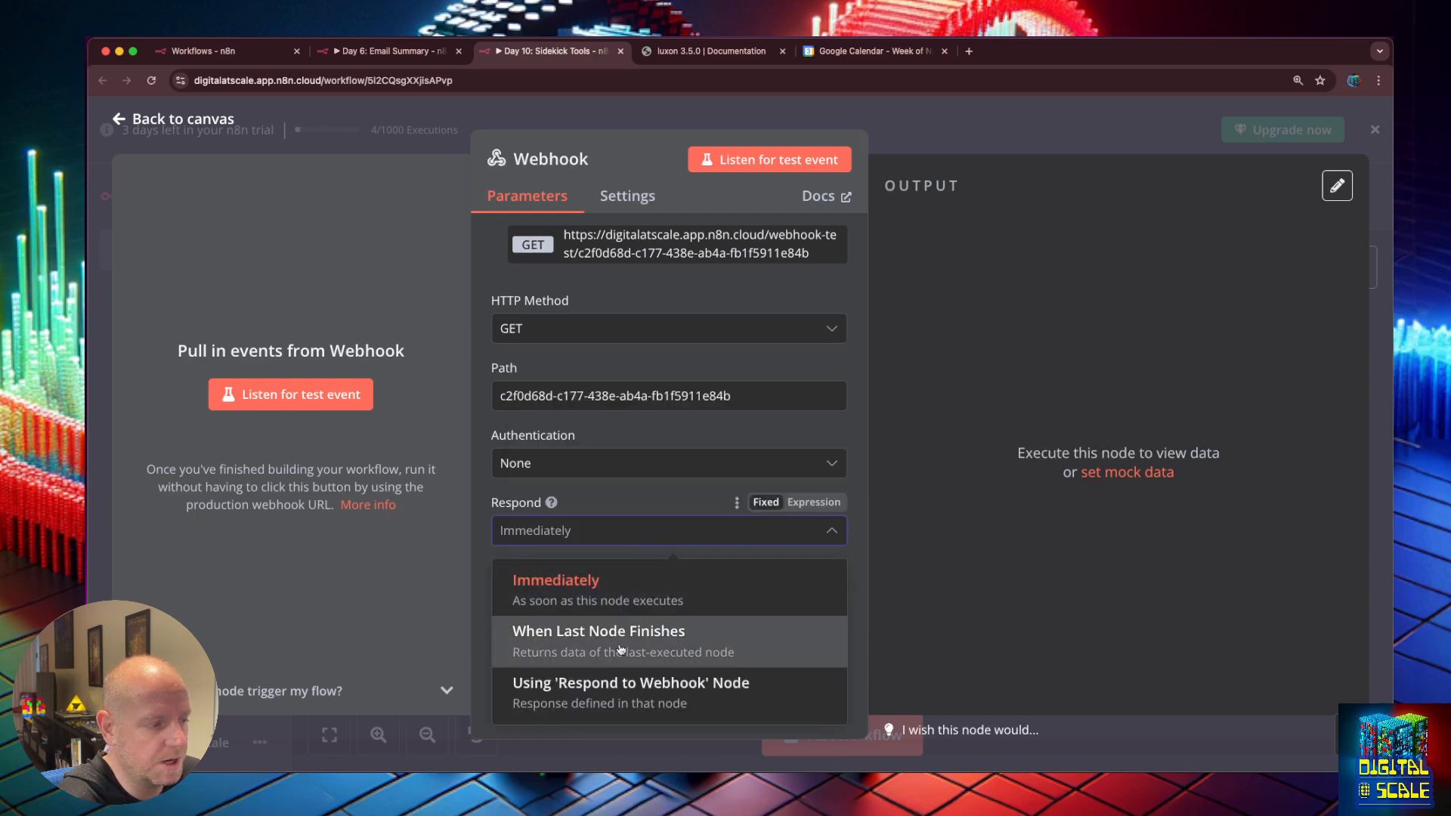
pyautogui.click(628, 684)
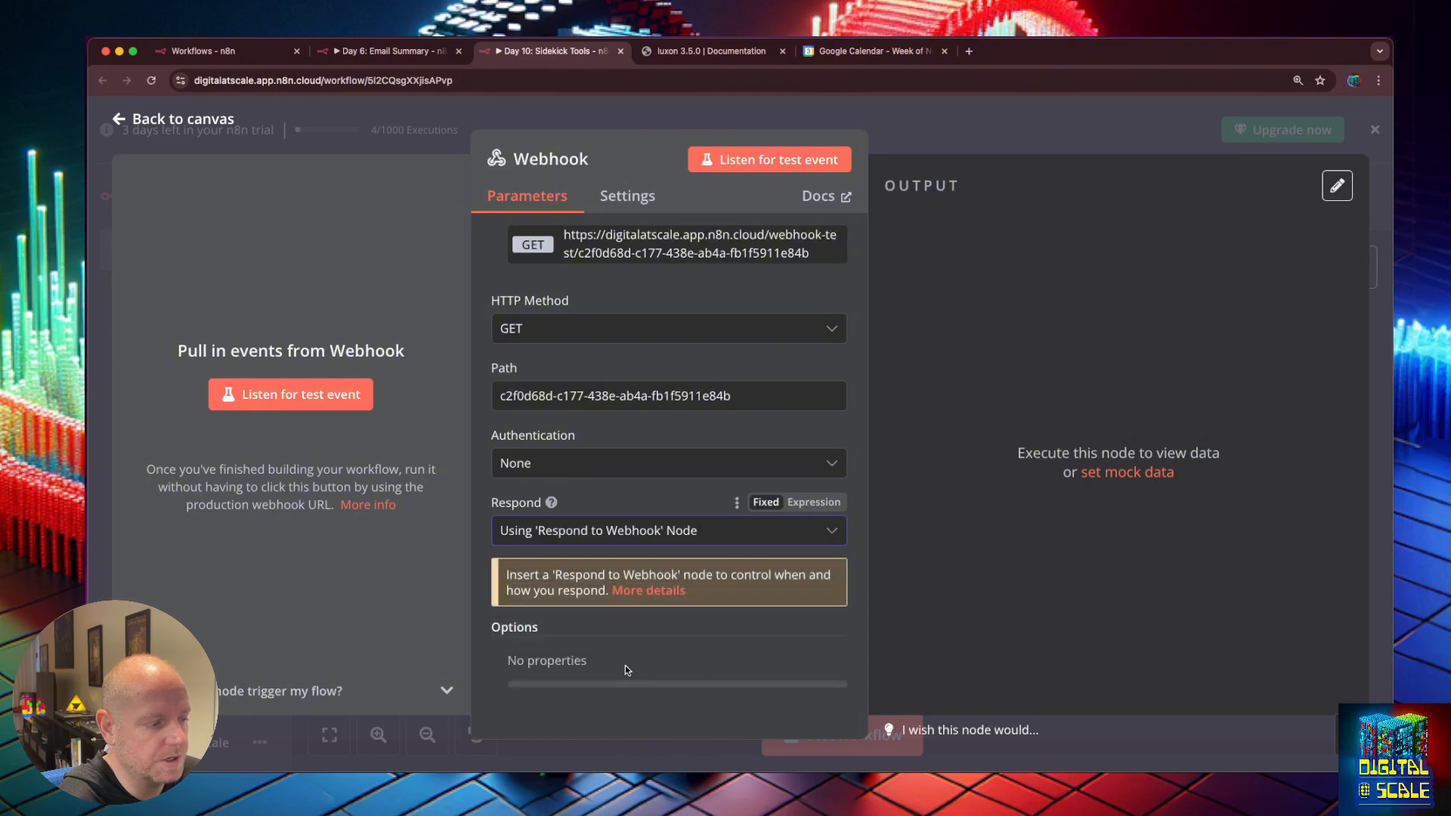
pyautogui.scroll(-2, 631, 637)
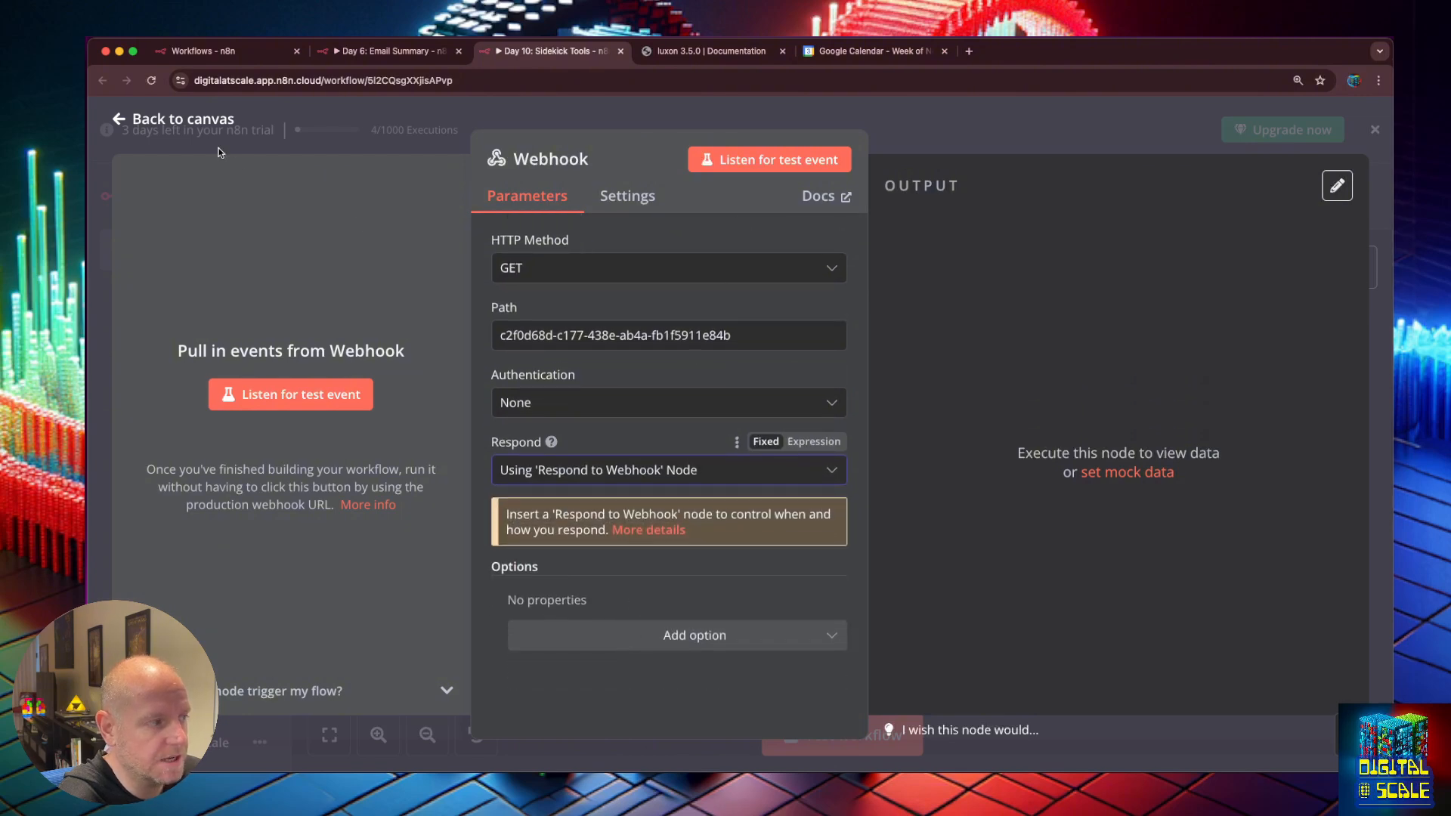
pyautogui.click(130, 123)
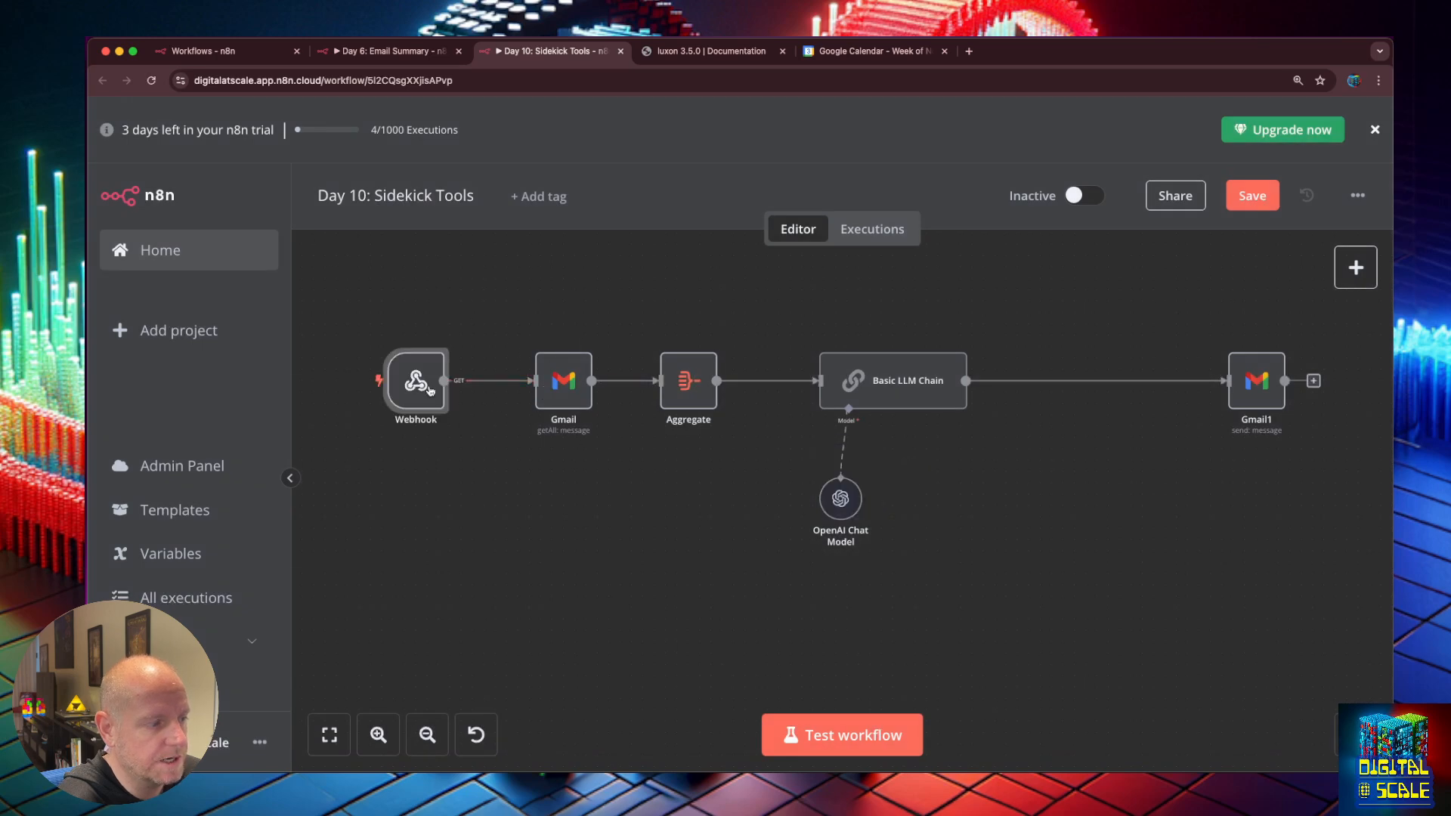
# Align the Webhook node with the flow, save, and review the Gmail and Aggregate nodes.
pyautogui.moveTo(430, 390); pyautogui.dragTo(411, 389)
pyautogui.hotkey('ctrl', 's')
pyautogui.doubleClick(550, 392)
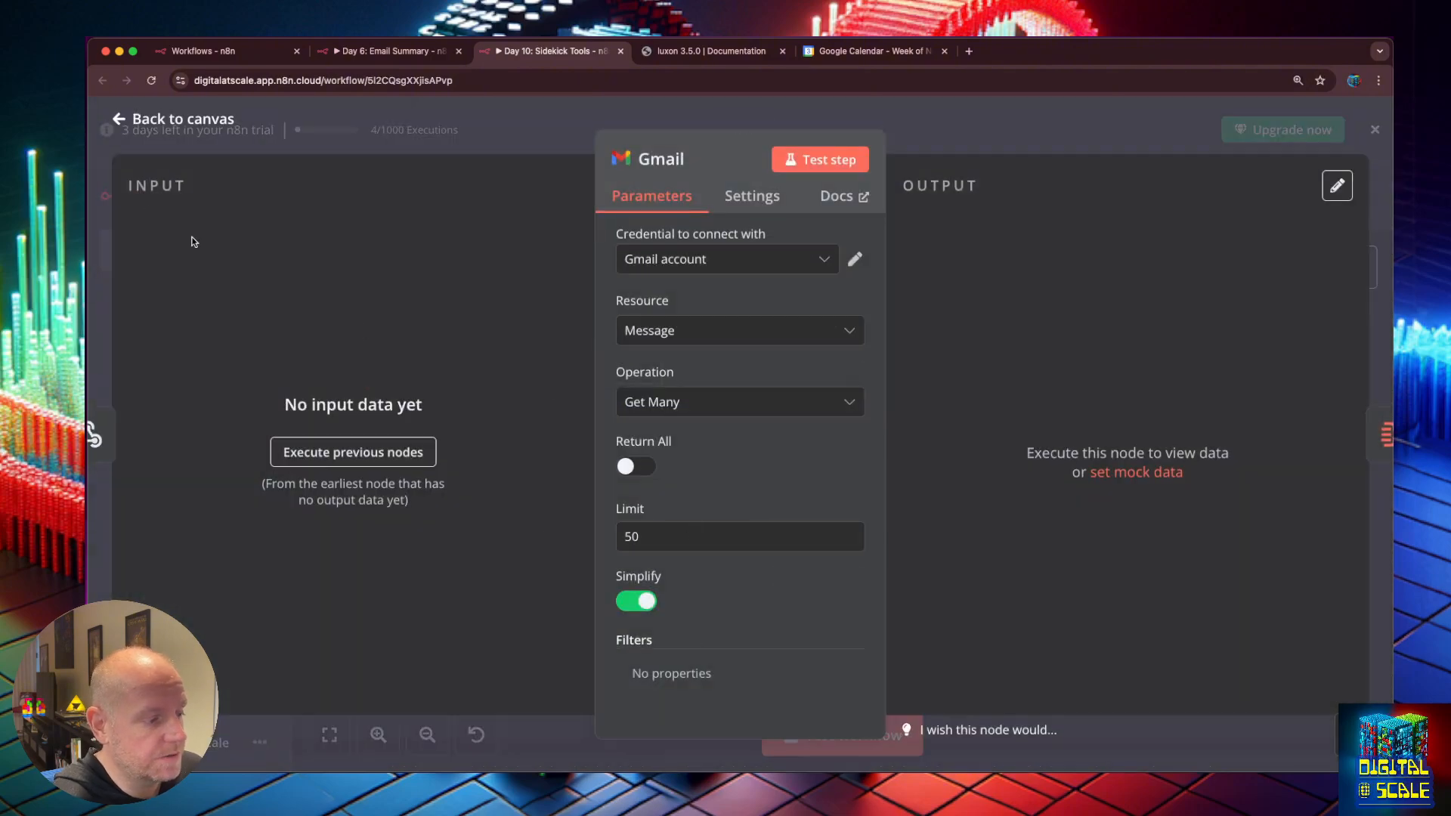
pyautogui.click(119, 121)
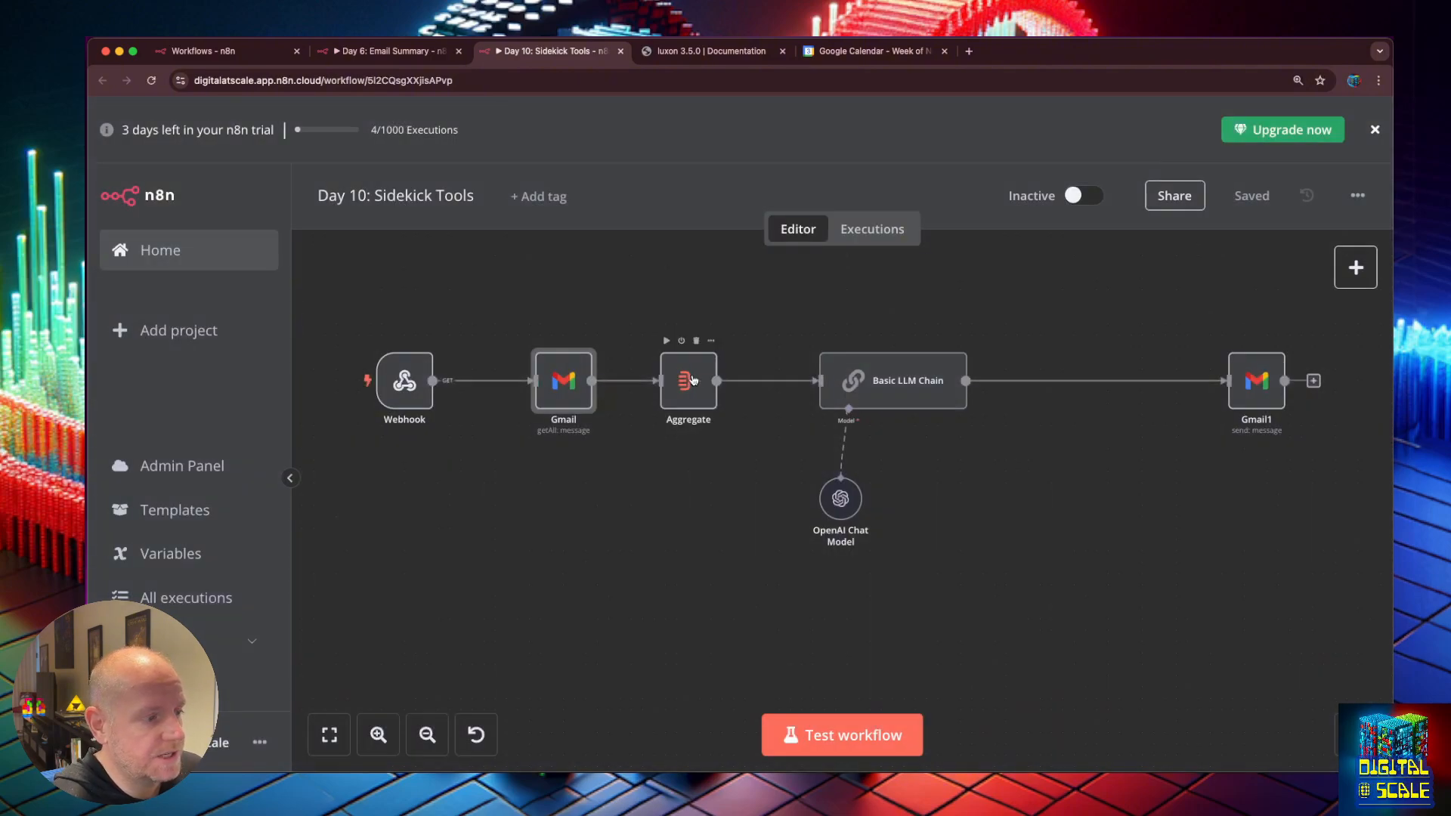
pyautogui.doubleClick(688, 380)
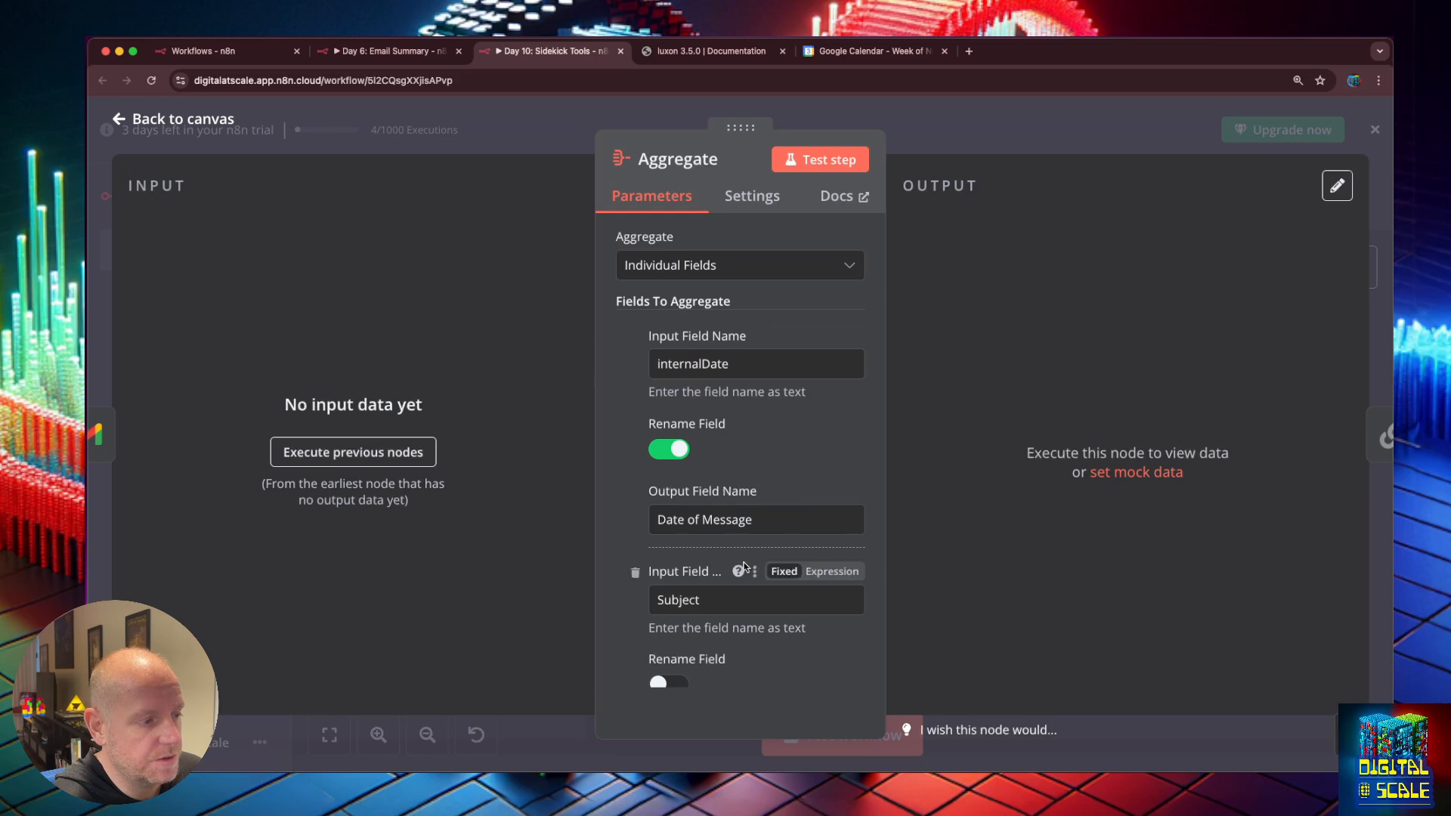
pyautogui.click(119, 121)
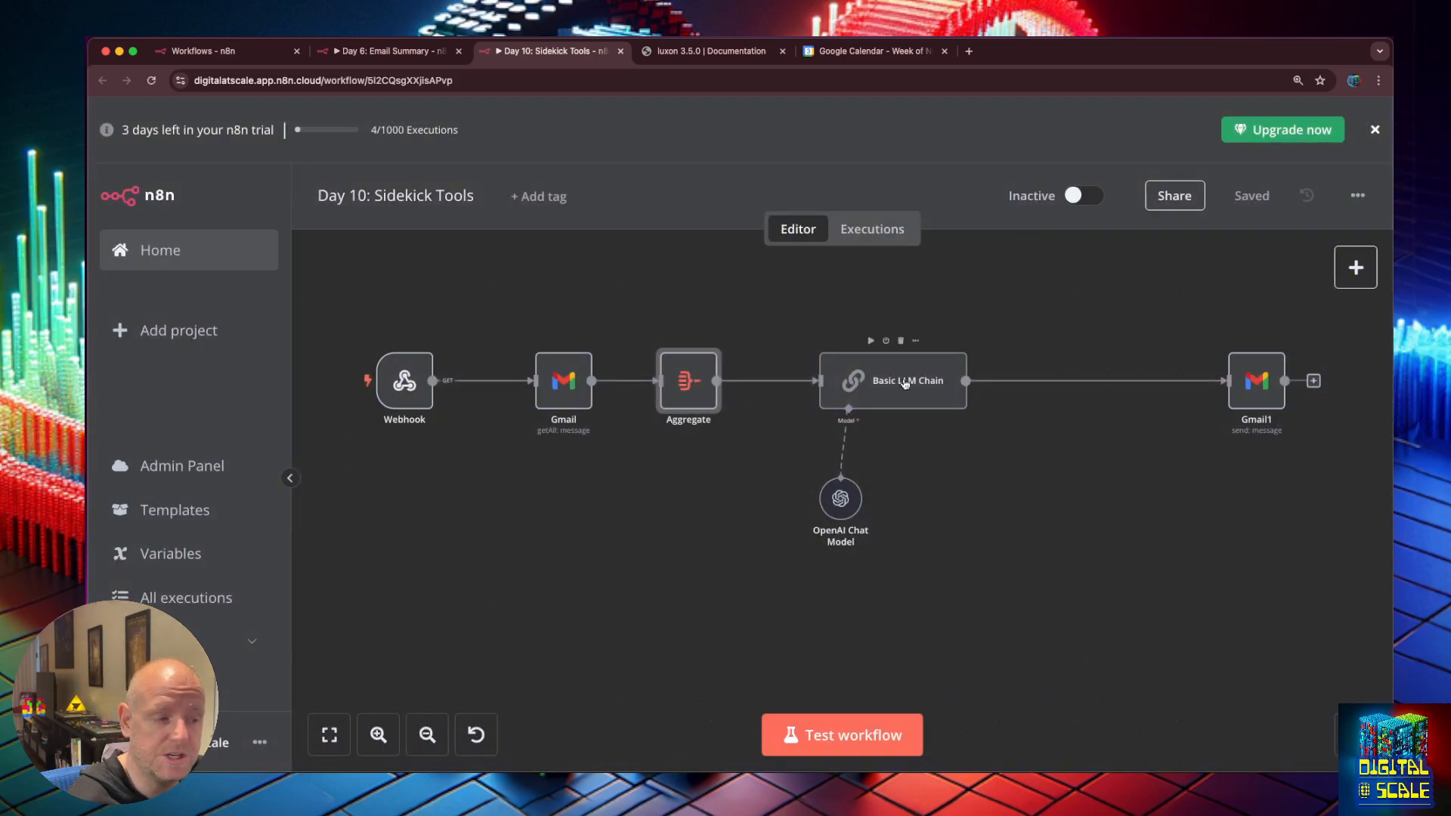
# Delete the Basic LLM Chain, OpenAI Chat Model and Gmail1 nodes.
pyautogui.click(905, 383)
pyautogui.click(869, 301)
pyautogui.moveTo(867, 301); pyautogui.dragTo(1279, 612)
pyautogui.moveTo(799, 301); pyautogui.dragTo(1289, 592)
pyautogui.press('Delete')
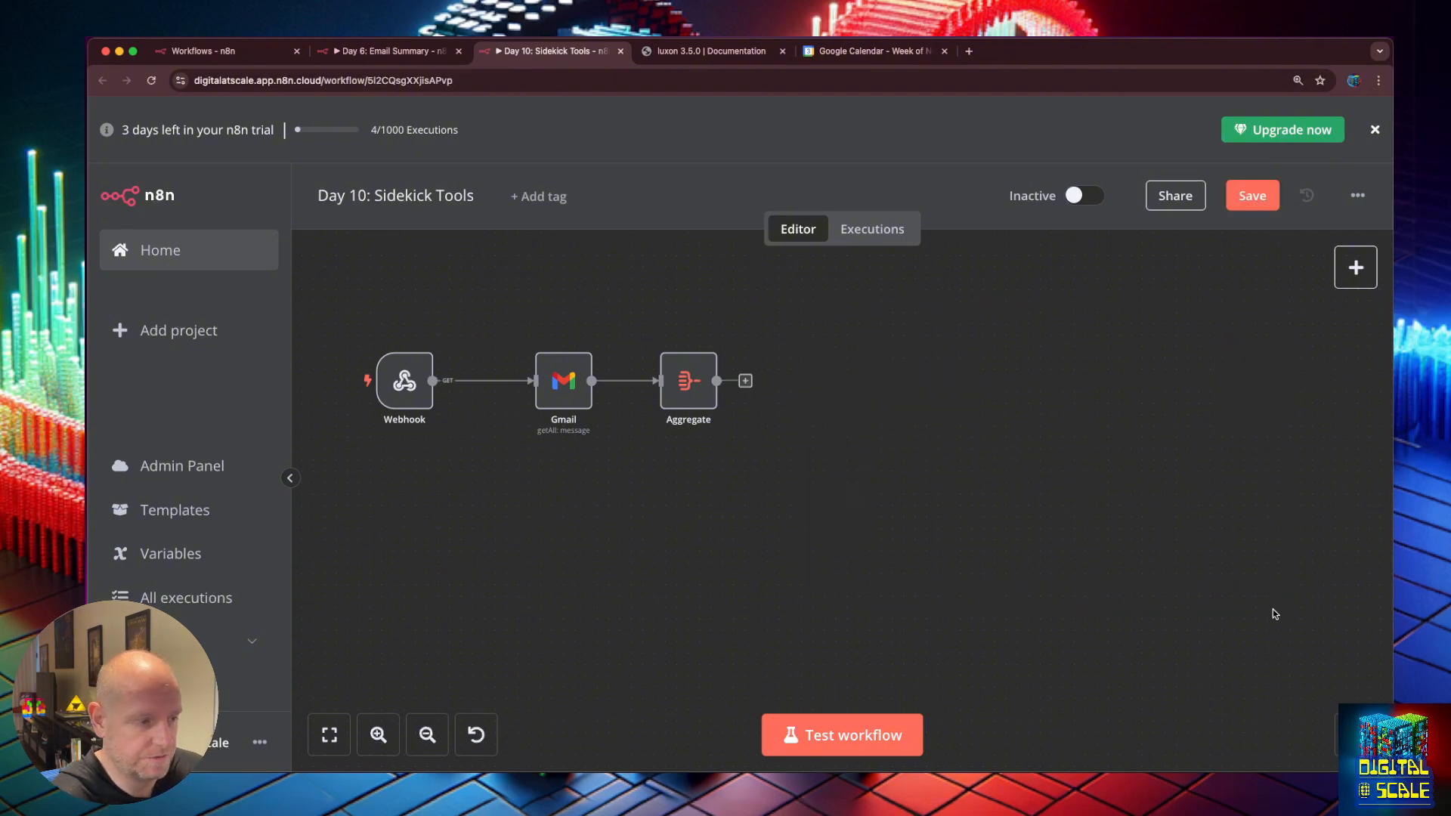
# Add a Respond to Webhook node after Aggregate responding with First Incoming Item, and save.
pyautogui.click(749, 386)
pyautogui.write('respon')
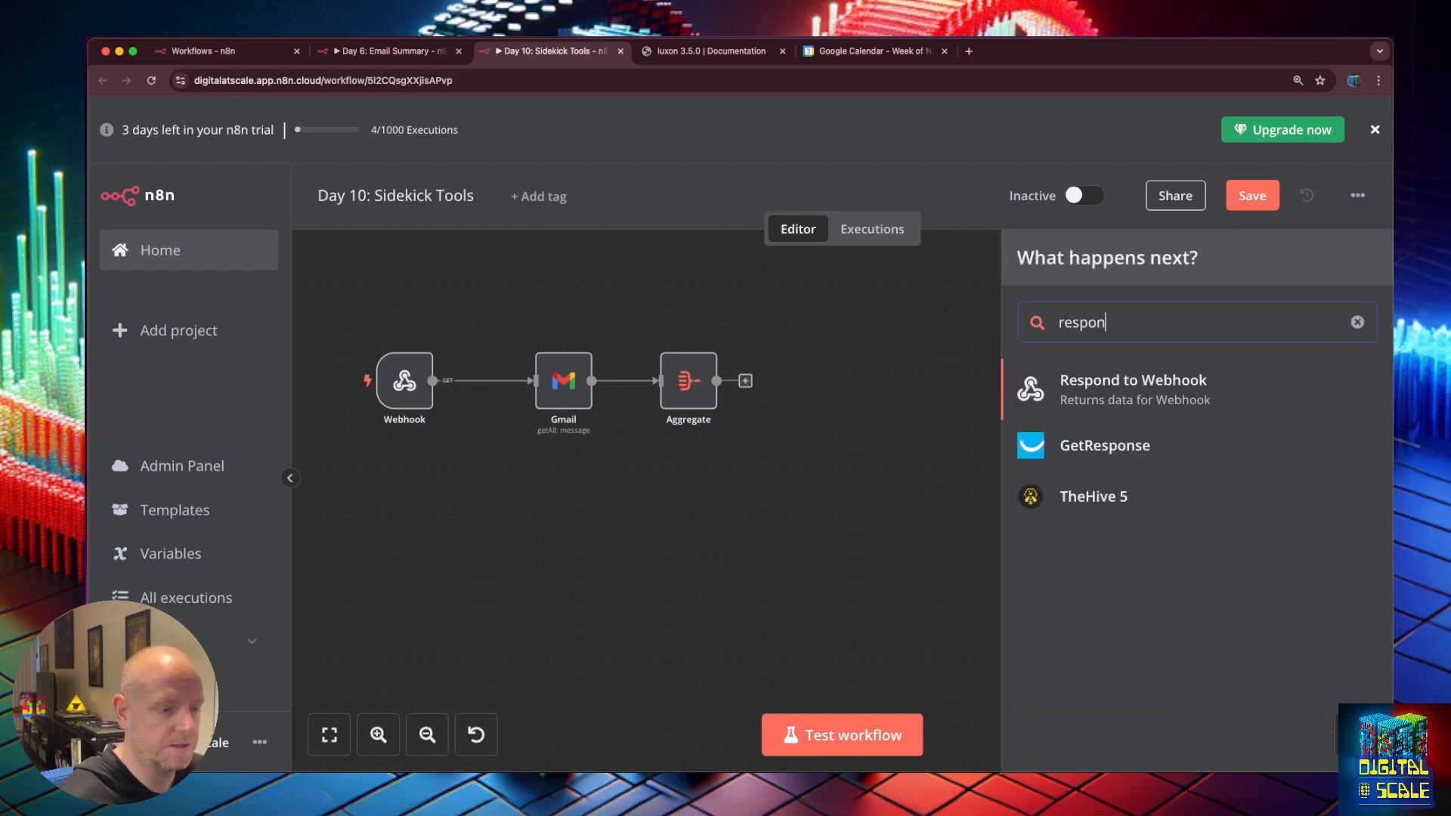
pyautogui.click(1074, 384)
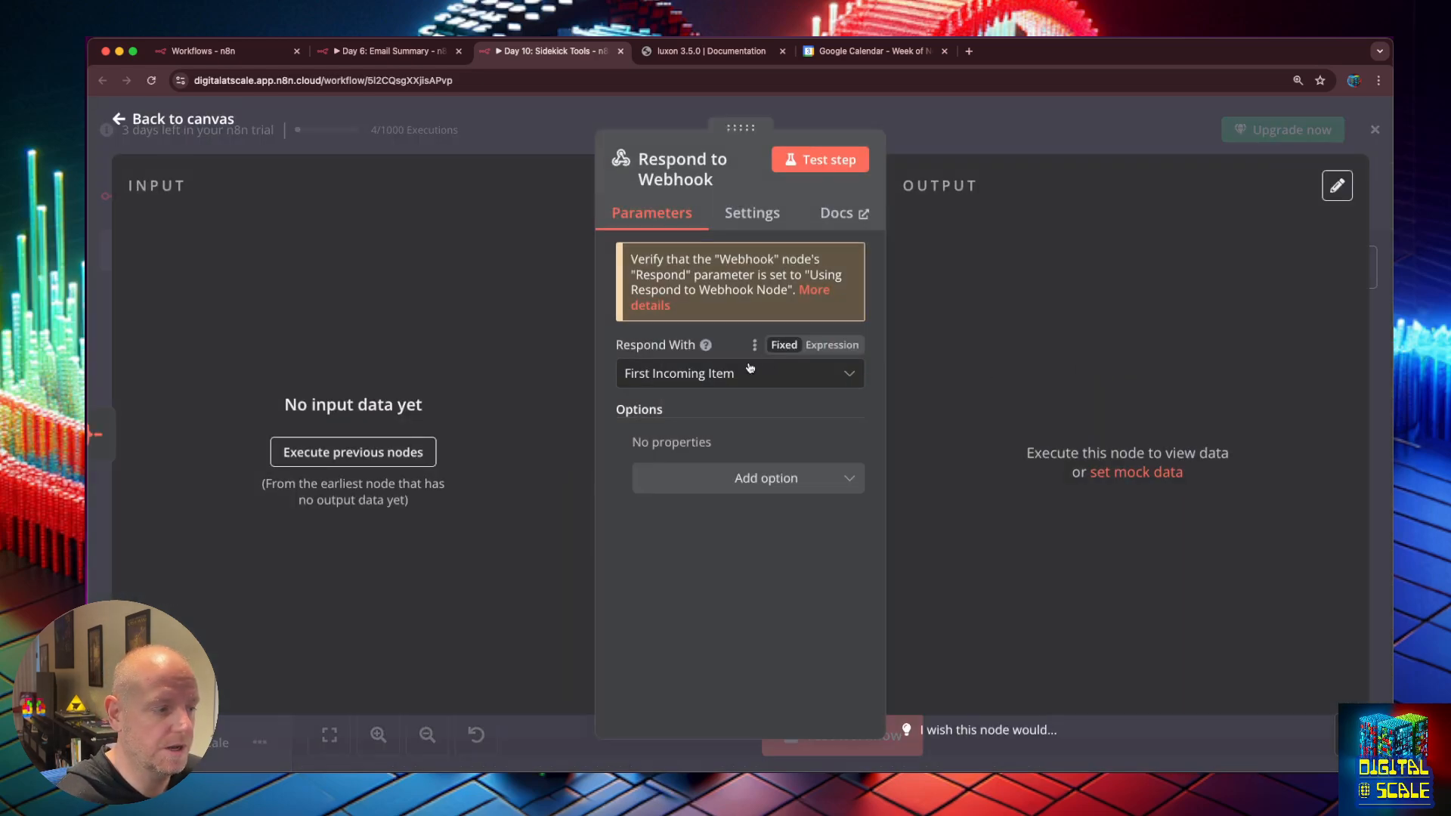
pyautogui.click(711, 386)
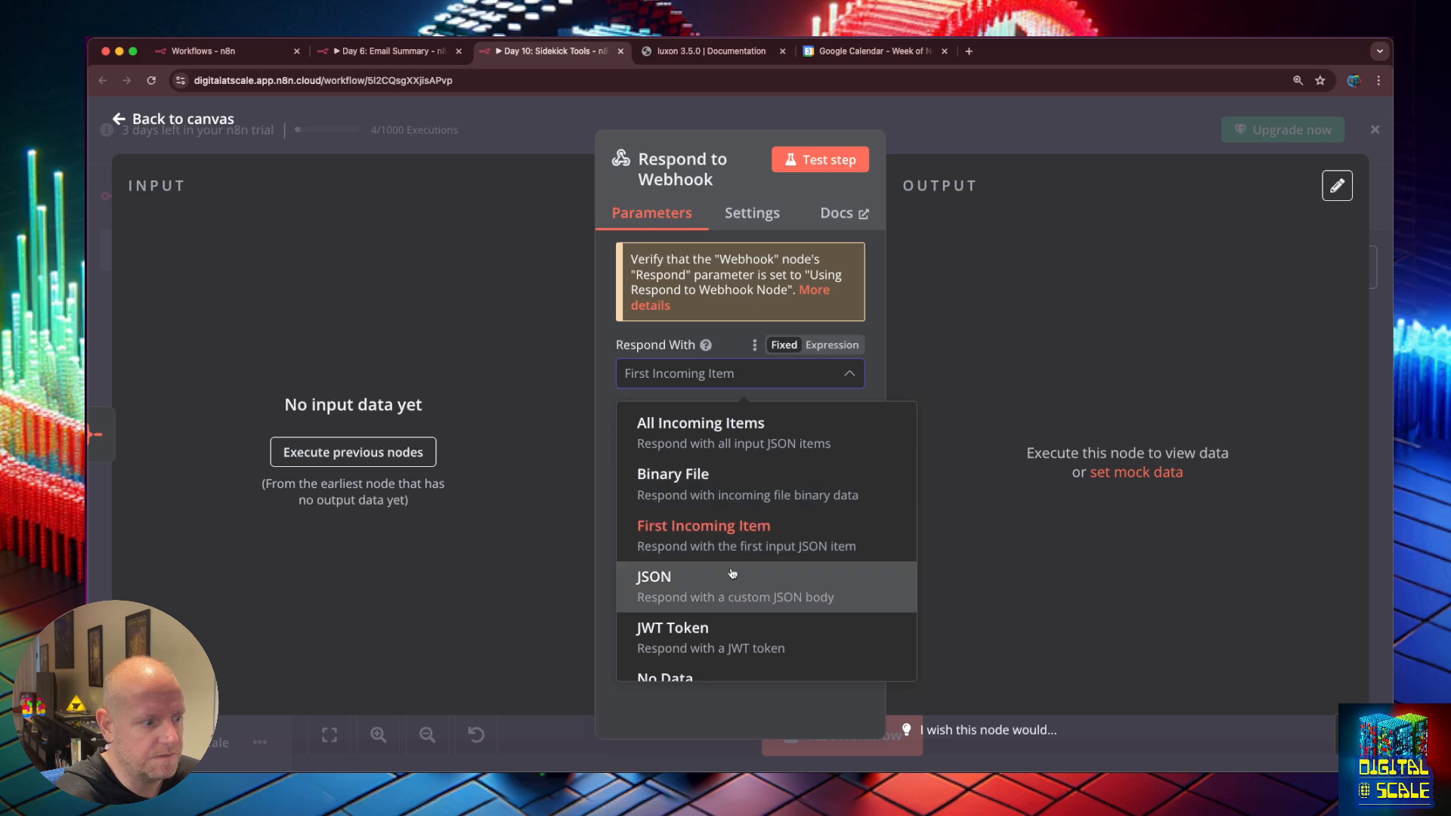
pyautogui.scroll(-3, 729, 576)
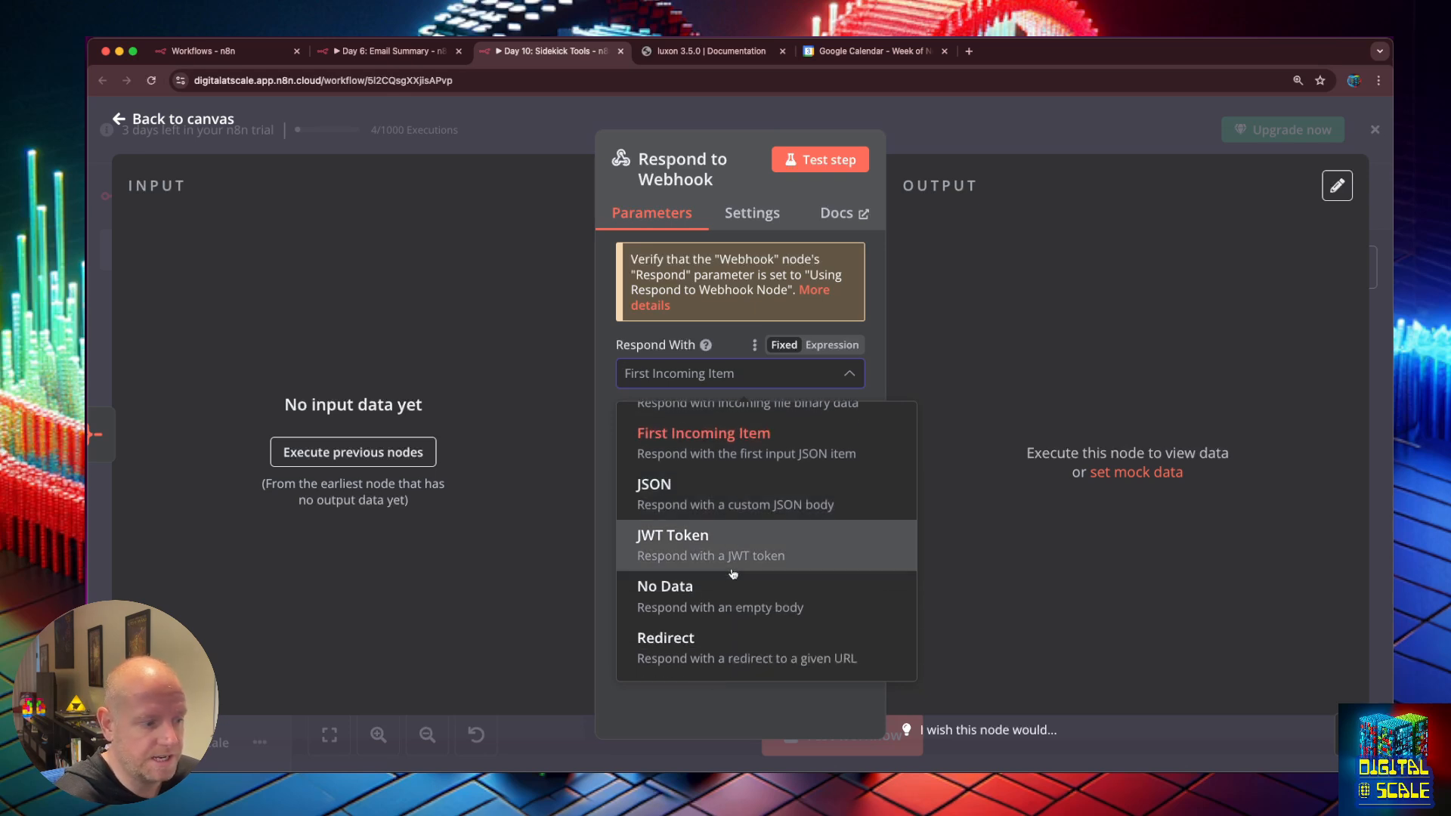
pyautogui.click(548, 419)
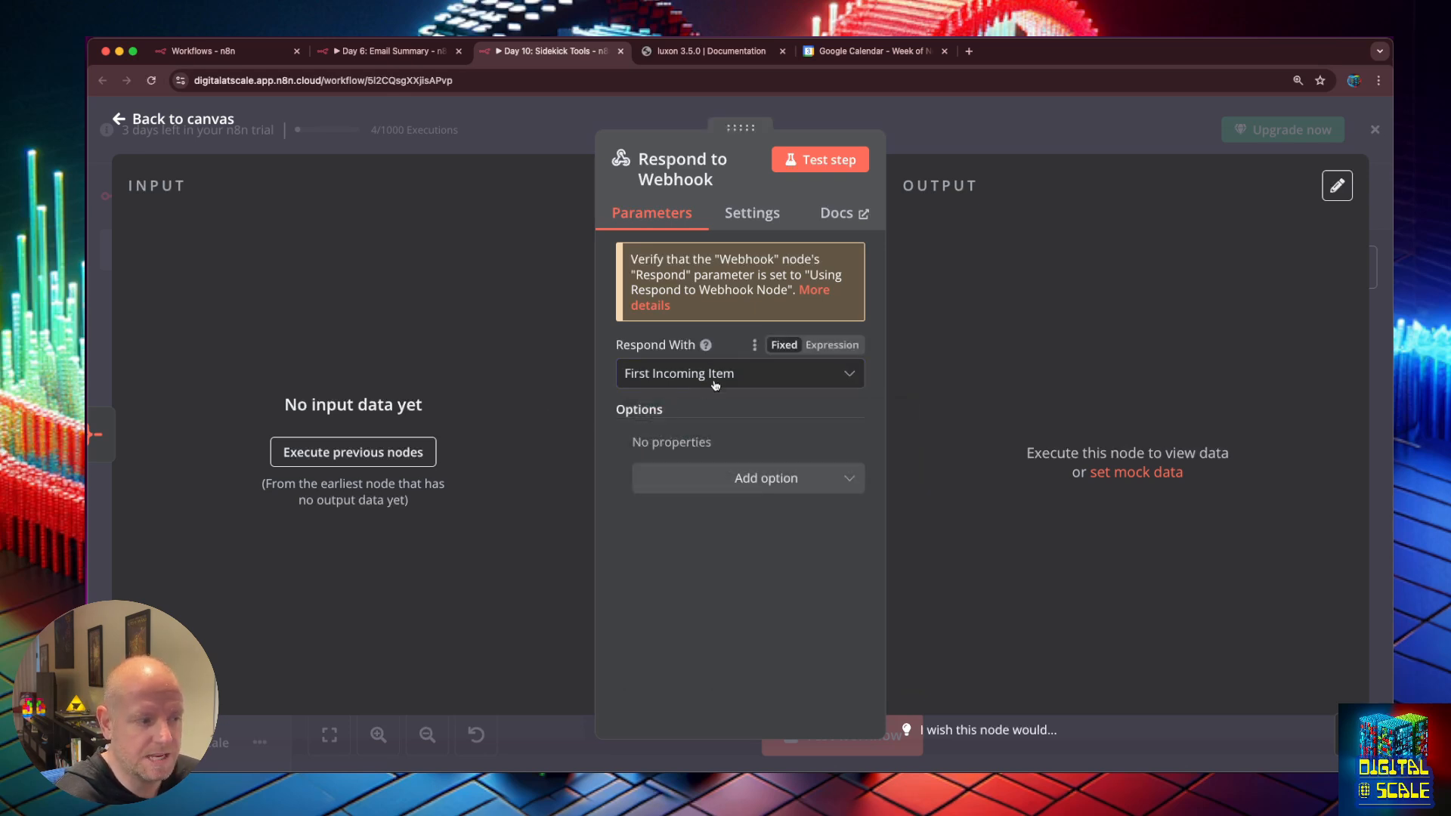
pyautogui.click(118, 121)
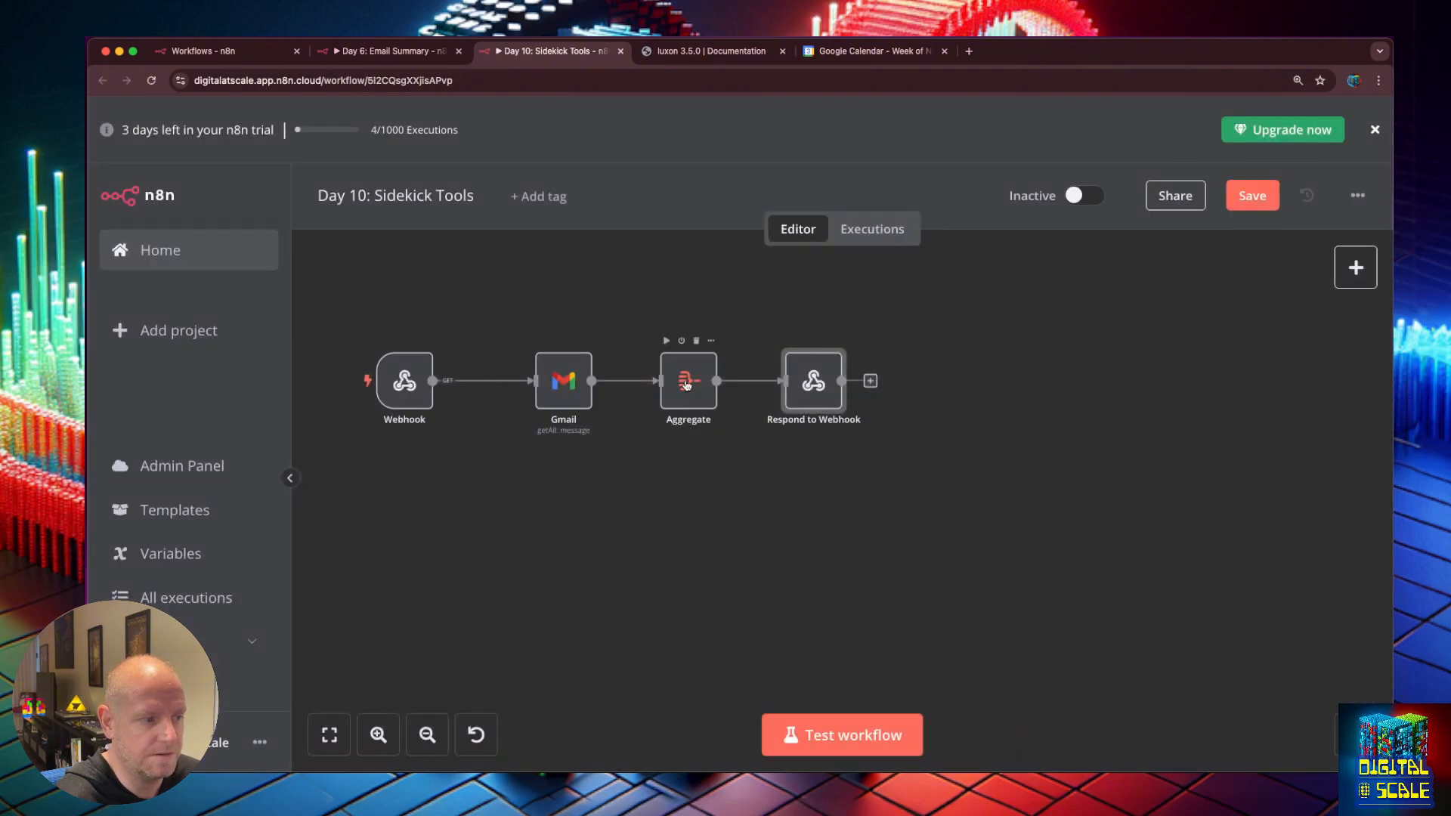
pyautogui.click(1253, 195)
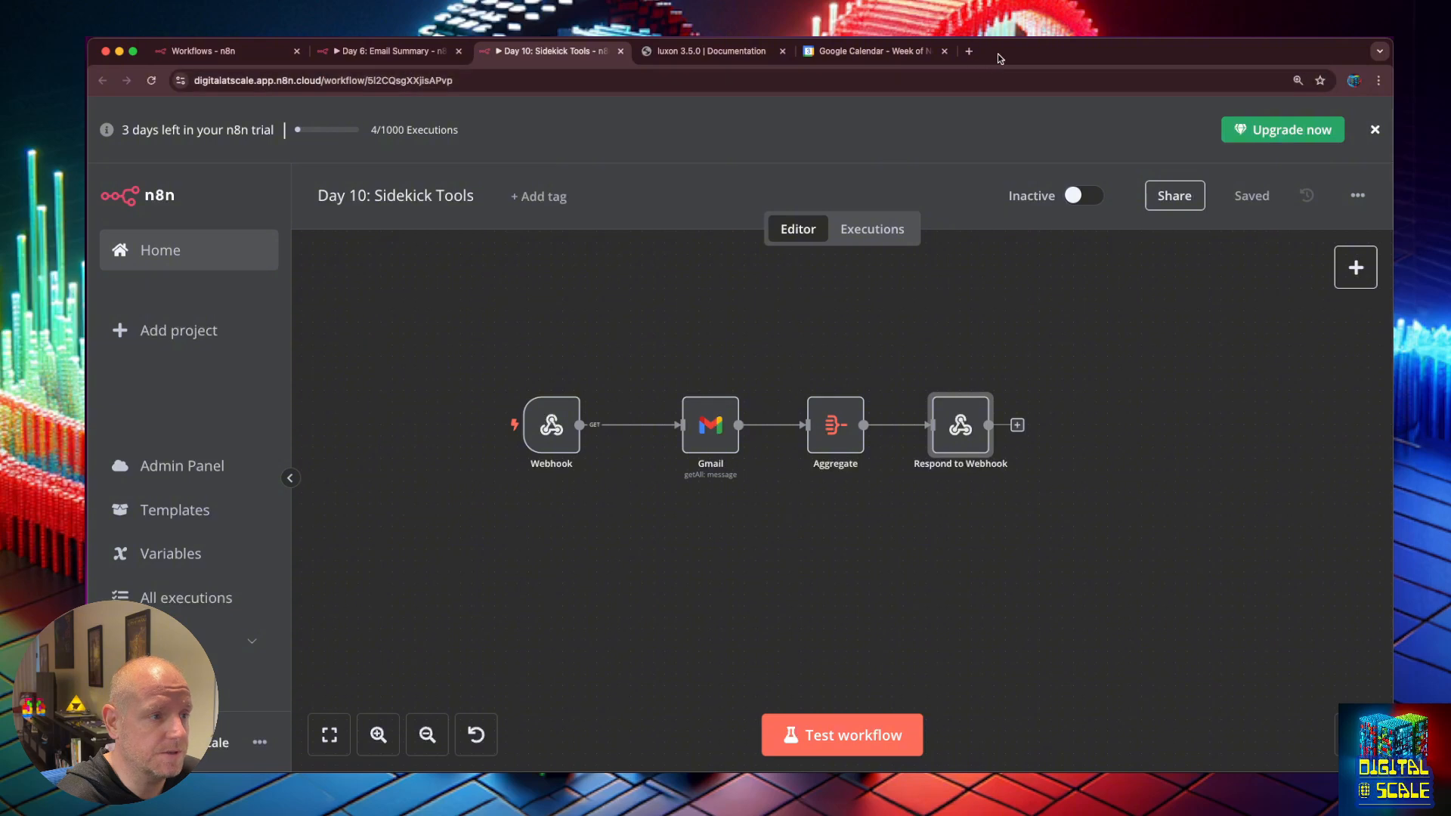
pyautogui.press('super+t')
# Open AnswerAI Studio's marketplace tools and view the n8n_webhook-CustomTool template details.
pyautogui.click(457, 105)
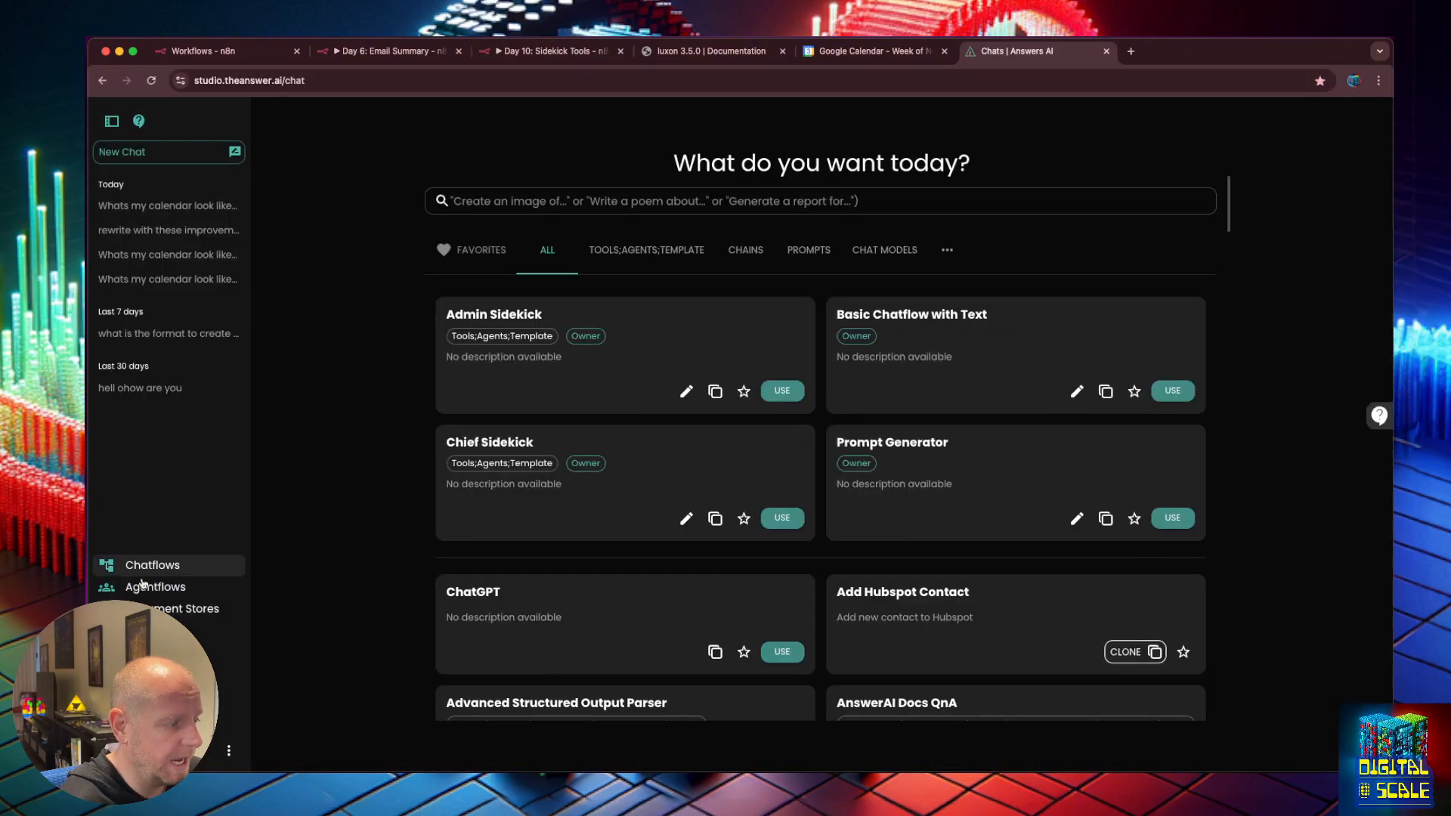
pyautogui.click(168, 631)
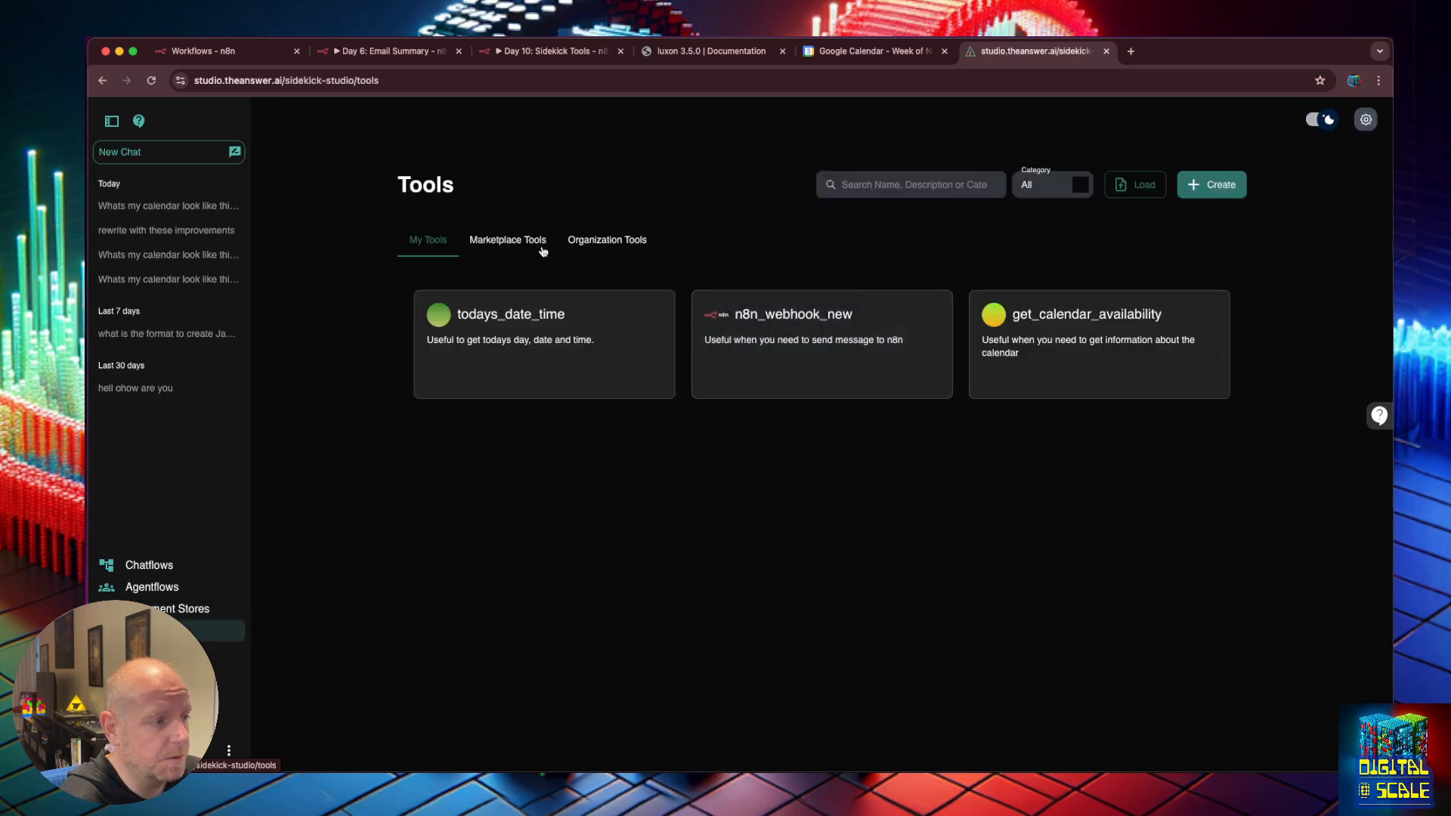
pyautogui.click(509, 241)
pyautogui.scroll(-1, 1047, 529)
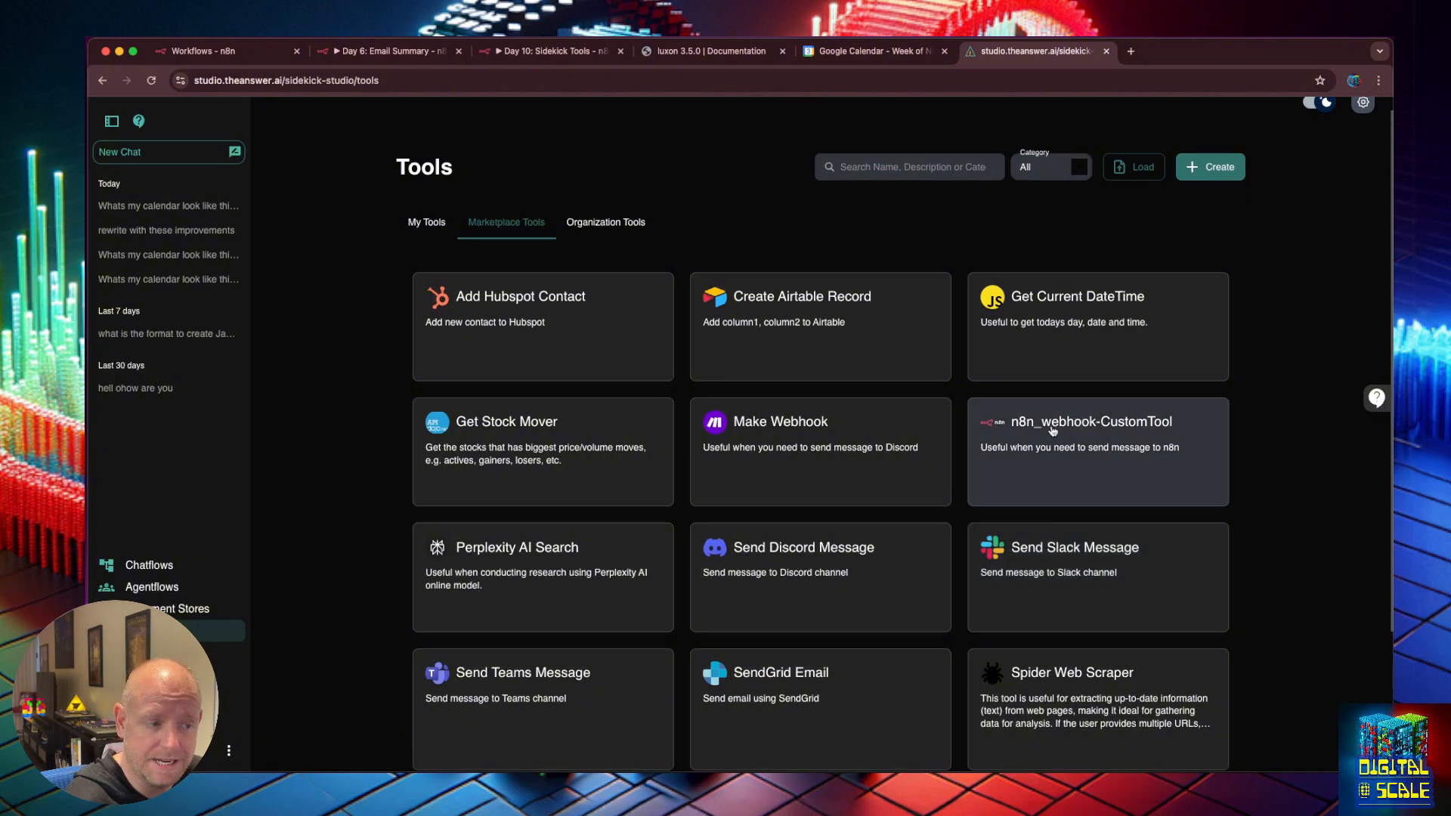
pyautogui.click(1053, 432)
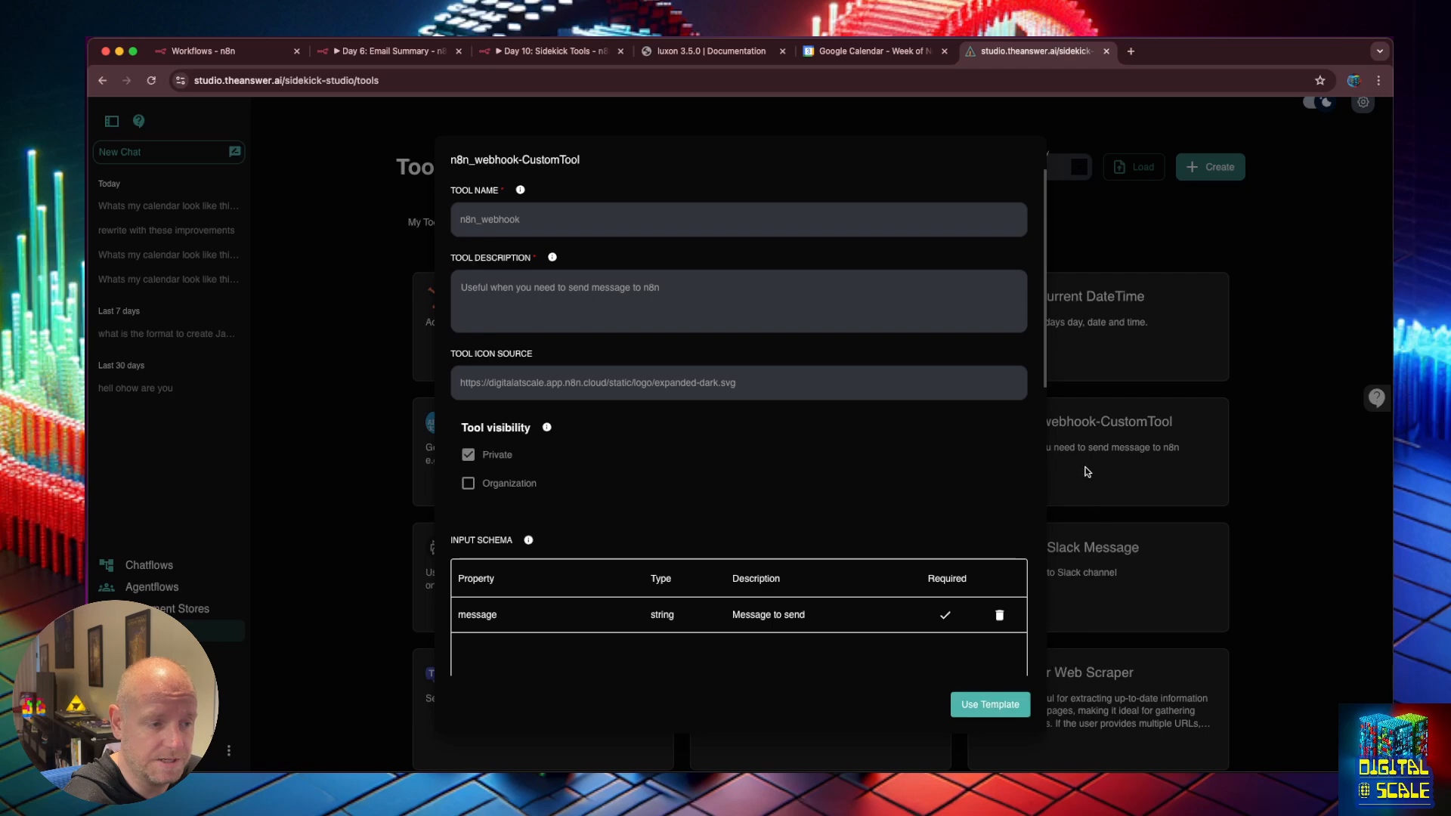
pyautogui.click(1188, 343)
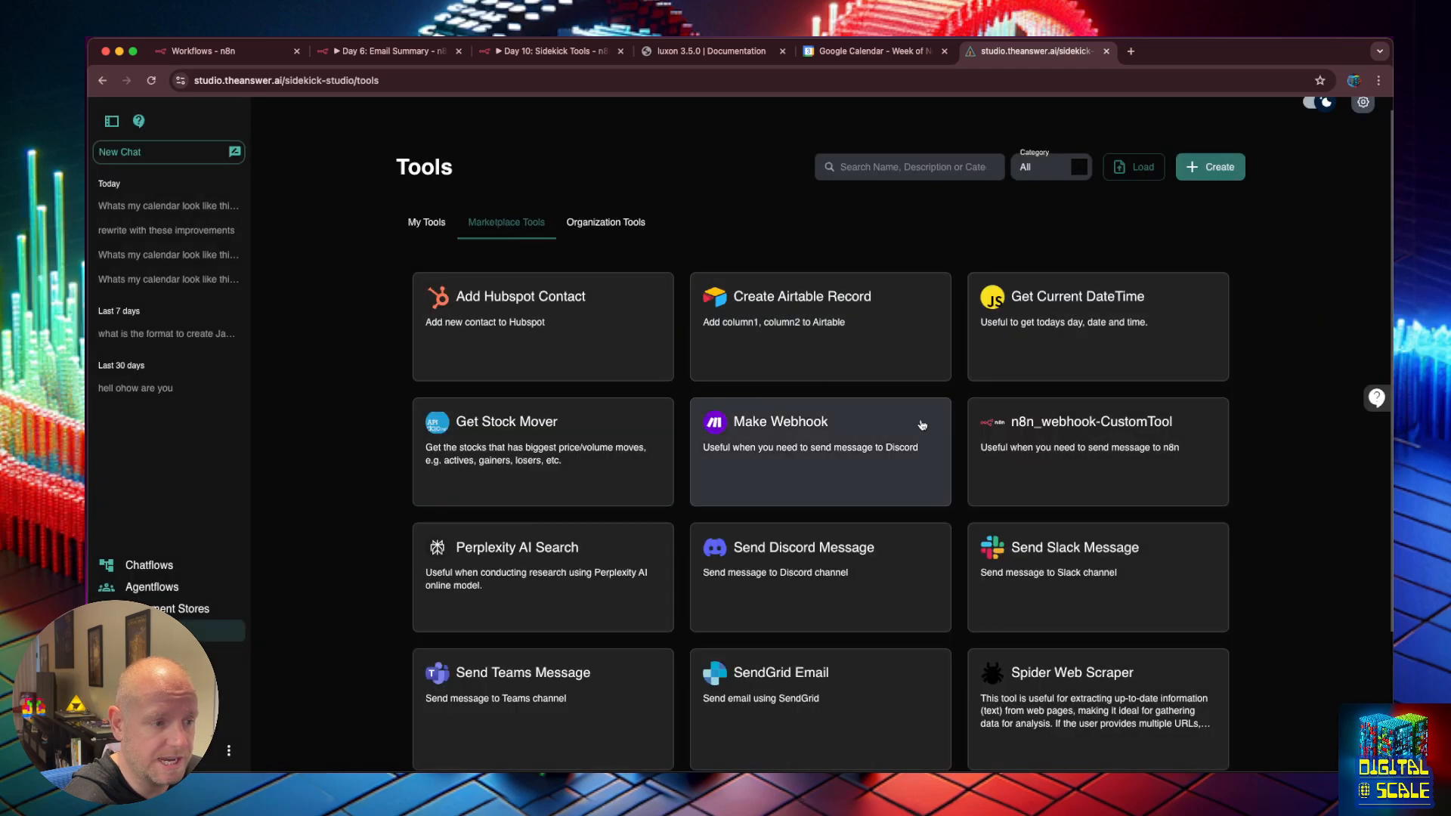
pyautogui.click(1035, 419)
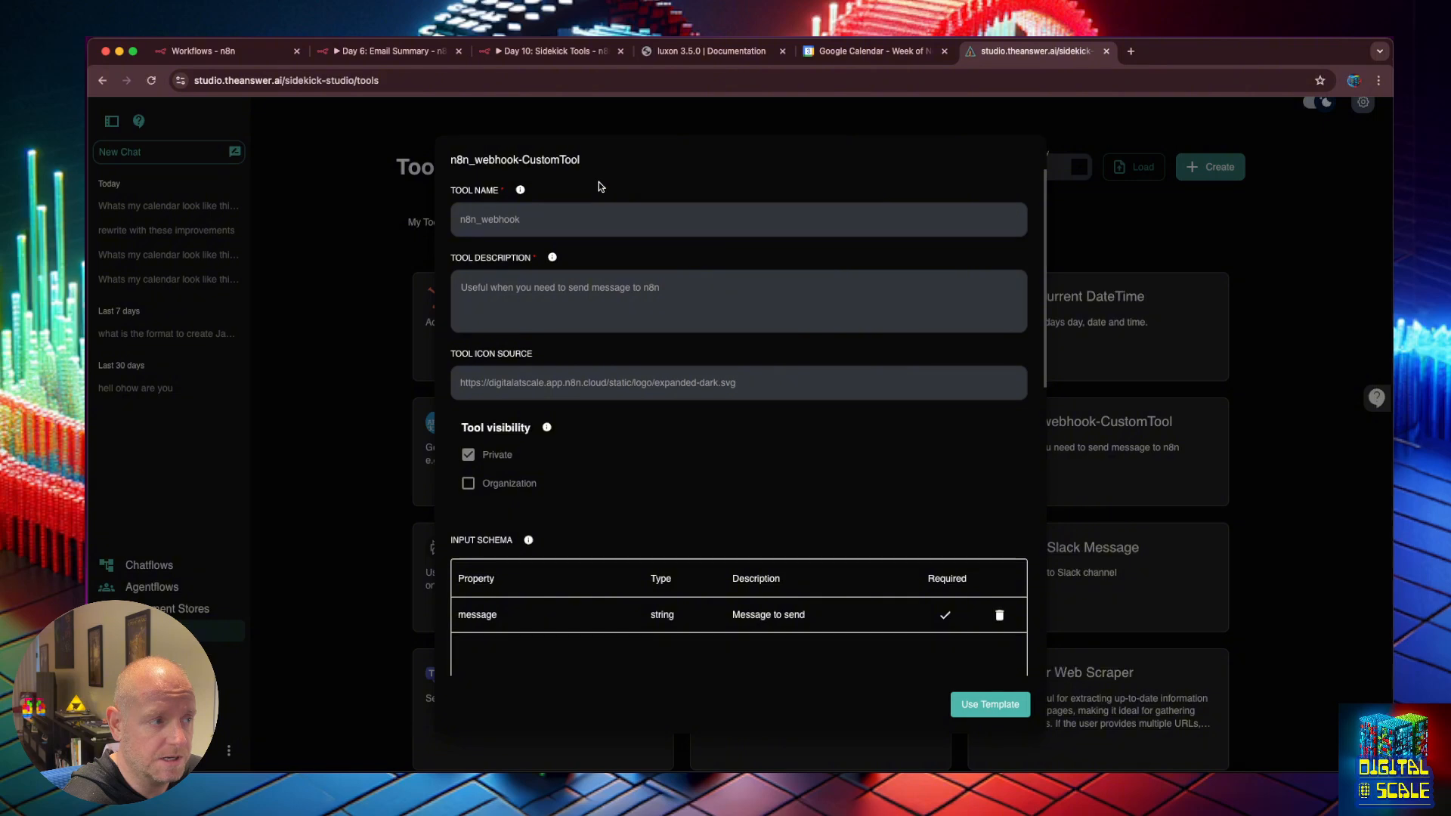
# Start a new tool from the template and rename it from n8n_webhook to email_summary.
pyautogui.click(983, 703)
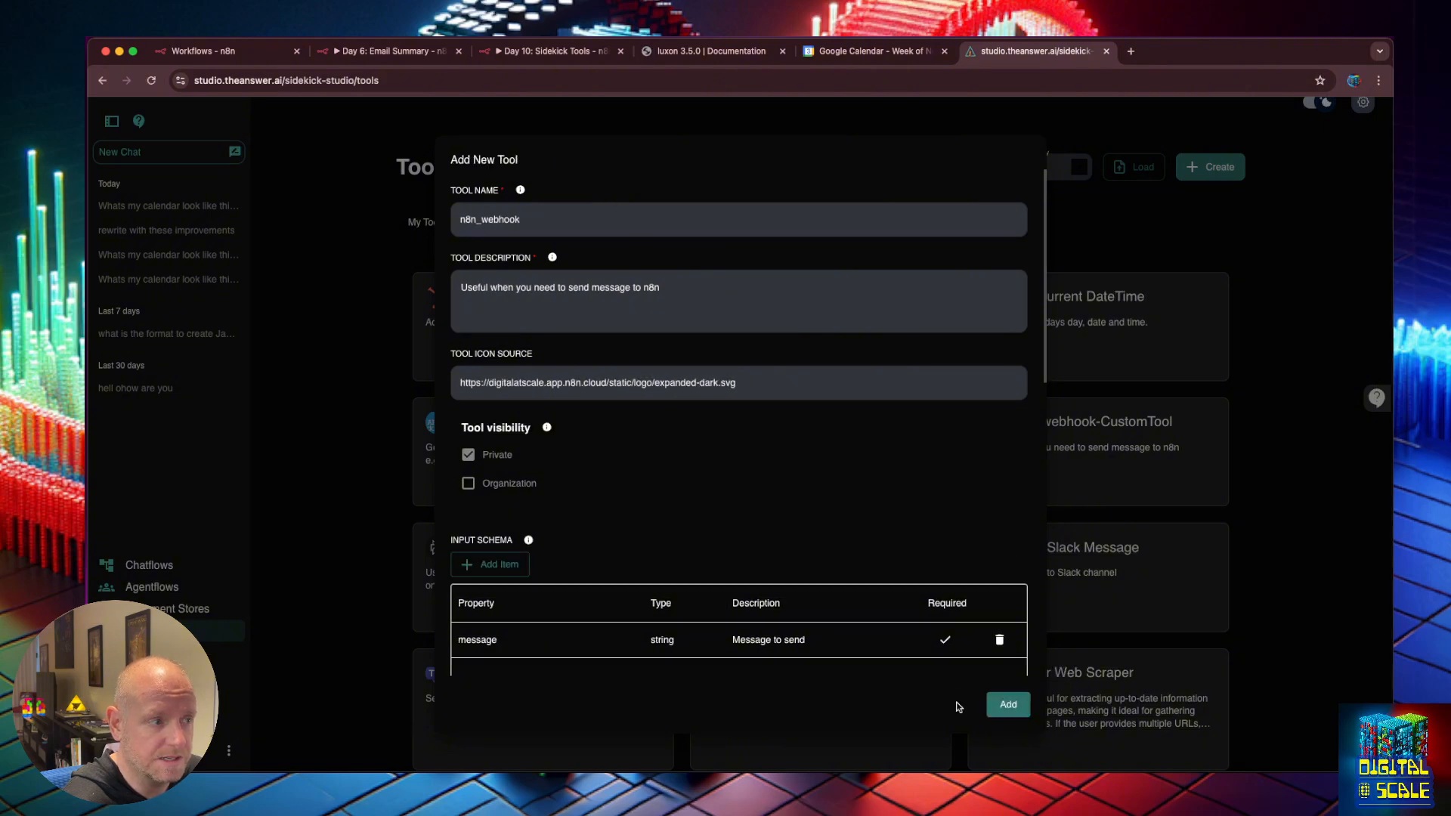
pyautogui.click(477, 217)
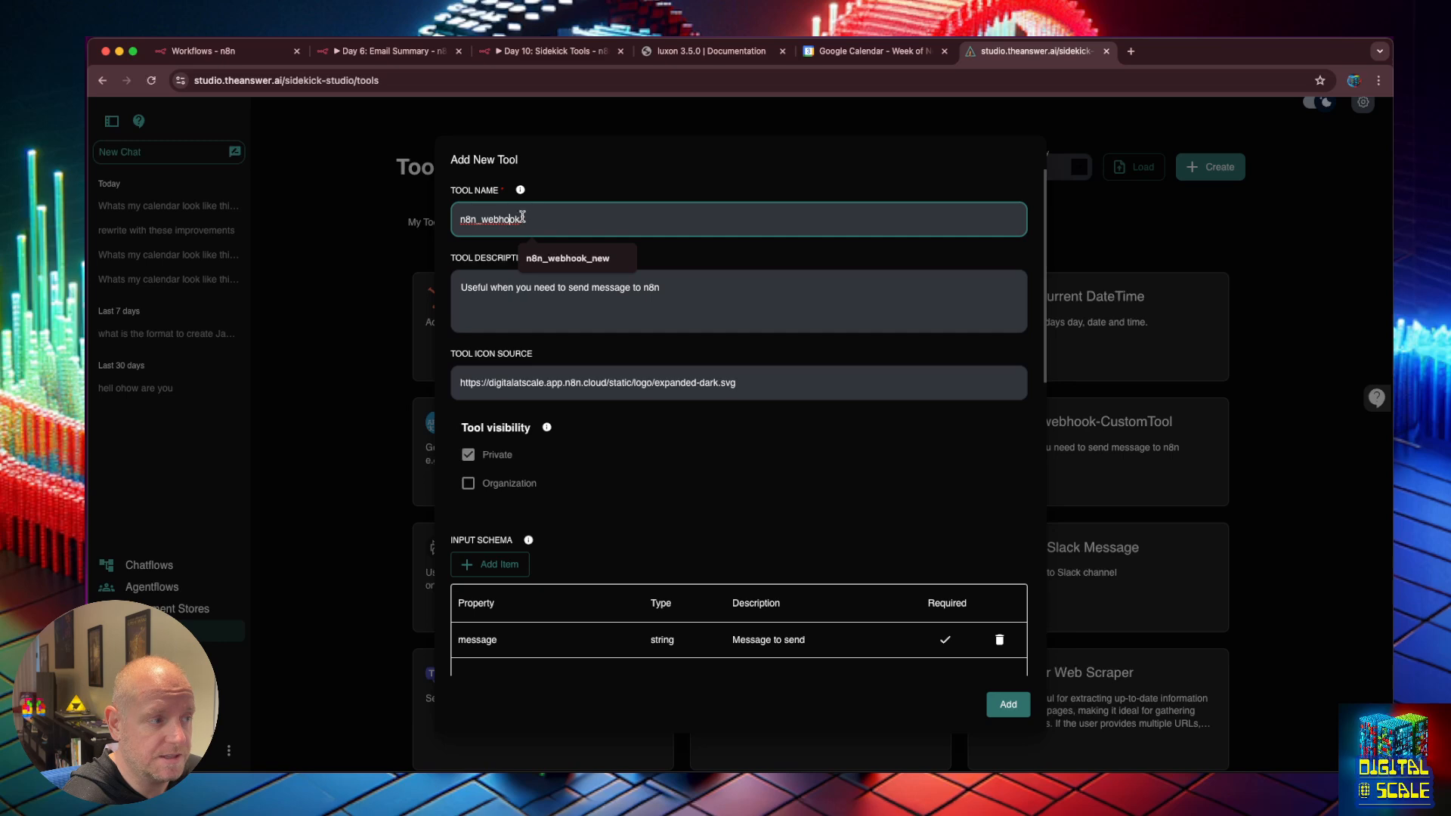
pyautogui.moveTo(524, 219); pyautogui.dragTo(453, 211)
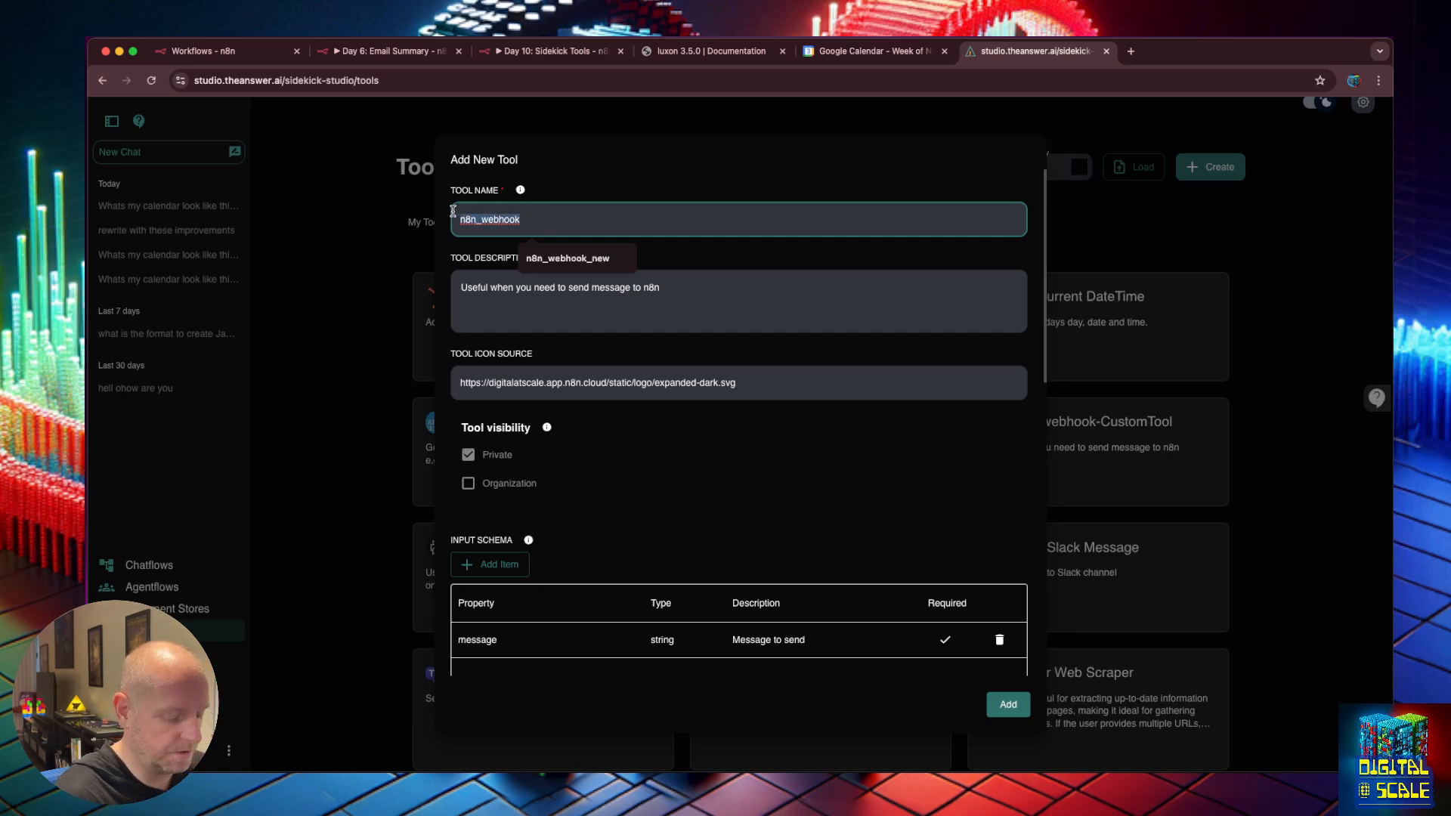
pyautogui.write('summarize')
pyautogui.press('BackSpace')
pyautogui.press('BackSpace')
pyautogui.press('BackSpace')
pyautogui.press('BackSpace')
pyautogui.press('BackSpace')
pyautogui.press('BackSpace')
pyautogui.press('BackSpace')
pyautogui.press('BackSpace')
pyautogui.press('BackSpace')
pyautogui.write('emai')
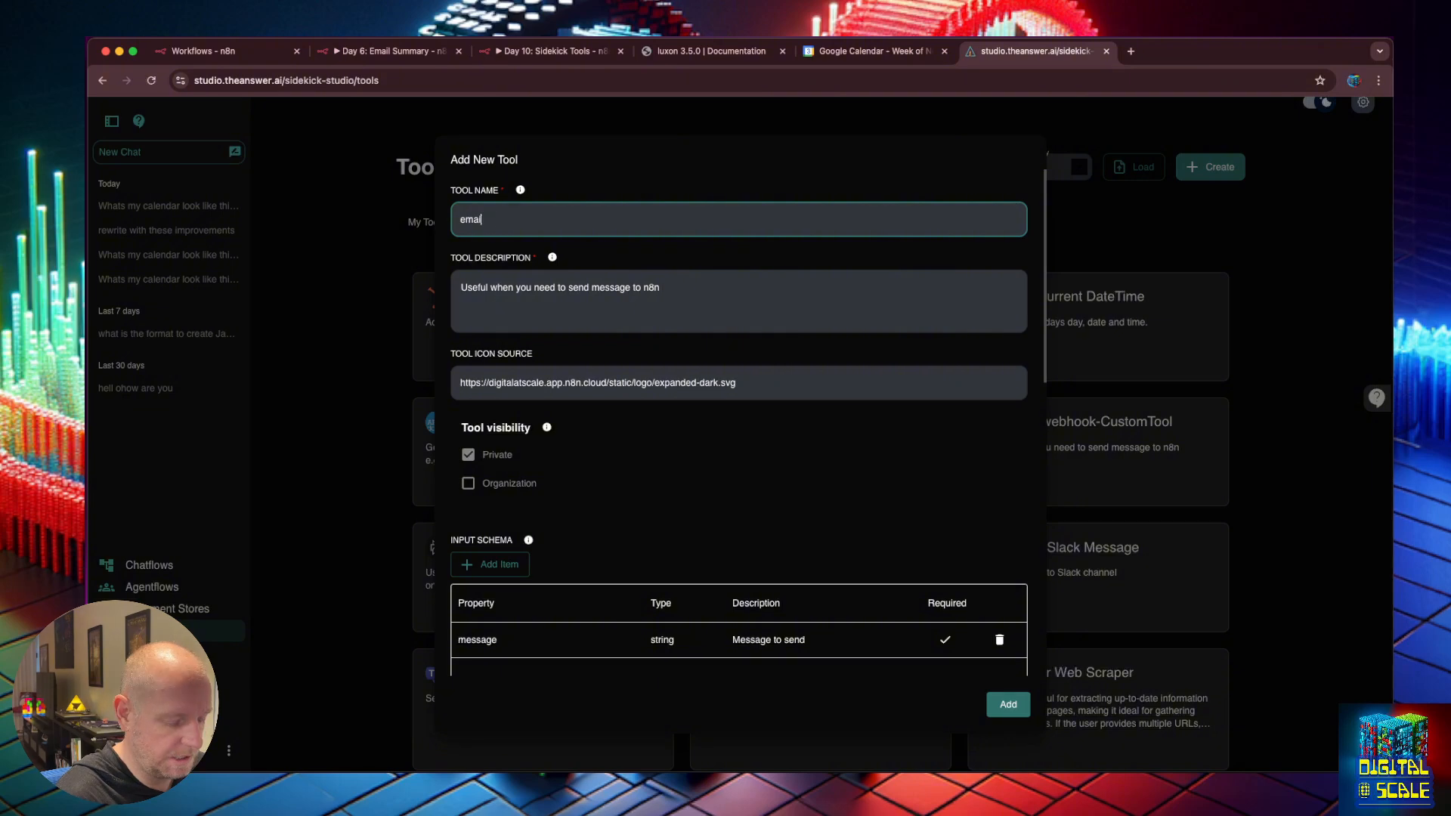
pyautogui.write('l_summary')
pyautogui.press('Tab')
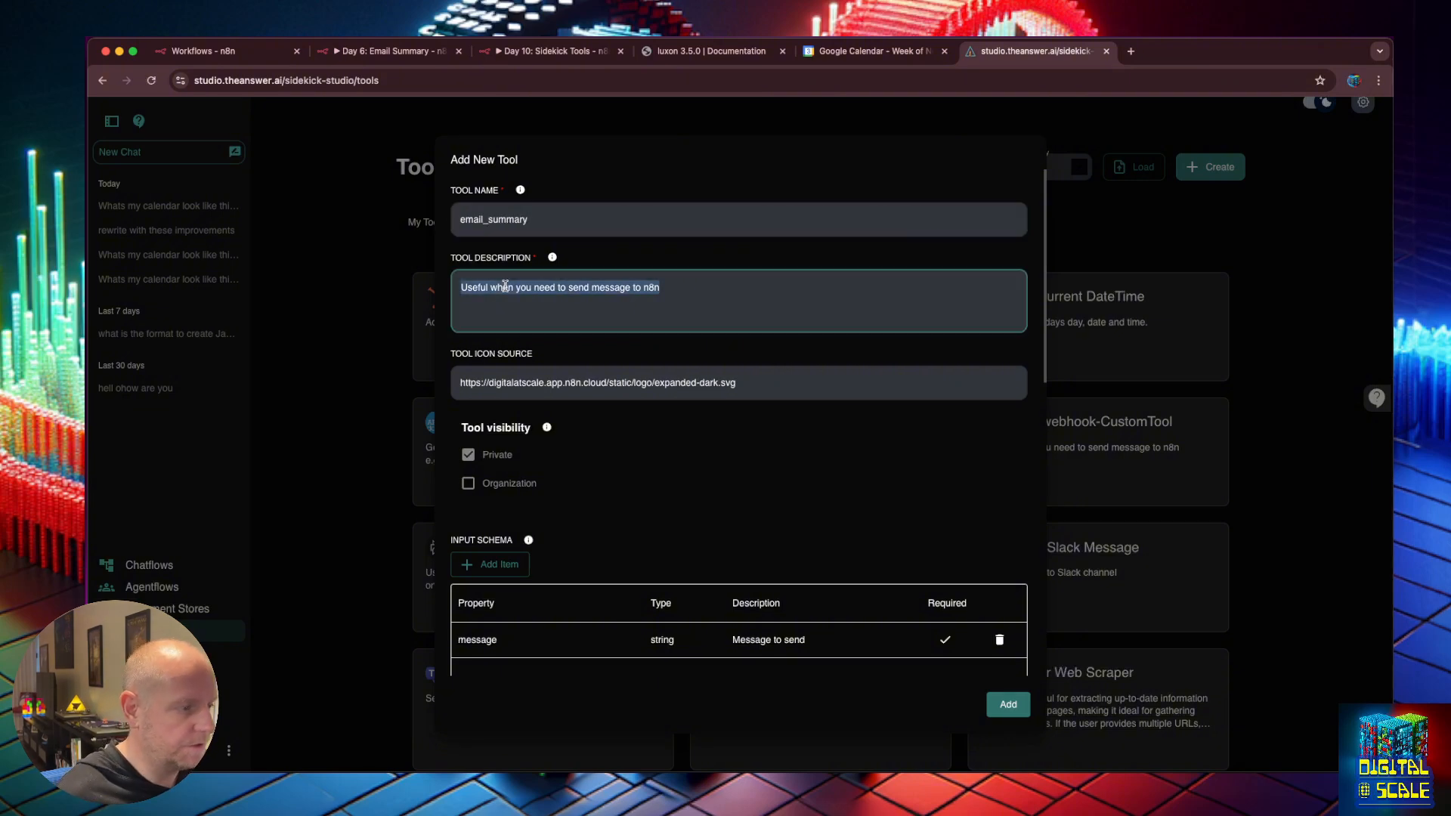
# Change the description to 'Useful when you need to get the users latest email summaries'.
pyautogui.click(560, 285)
pyautogui.click(671, 293)
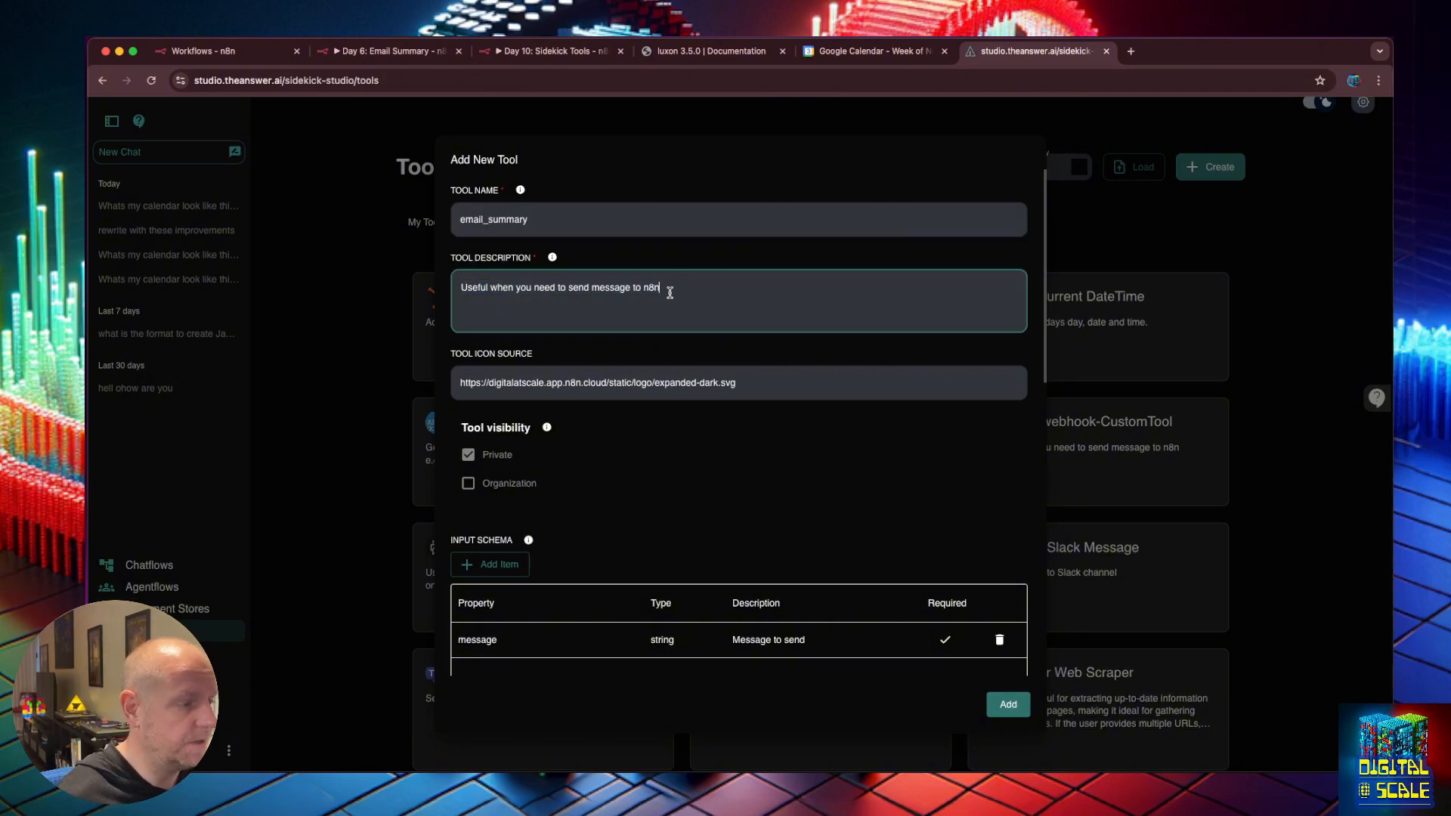
pyautogui.hotkey('alt', 'BackSpace')
pyautogui.hotkey('alt', 'BackSpace')
pyautogui.hotkey('alt', 'BackSpace')
pyautogui.hotkey('alt', 'BackSpace')
pyautogui.write('get the')
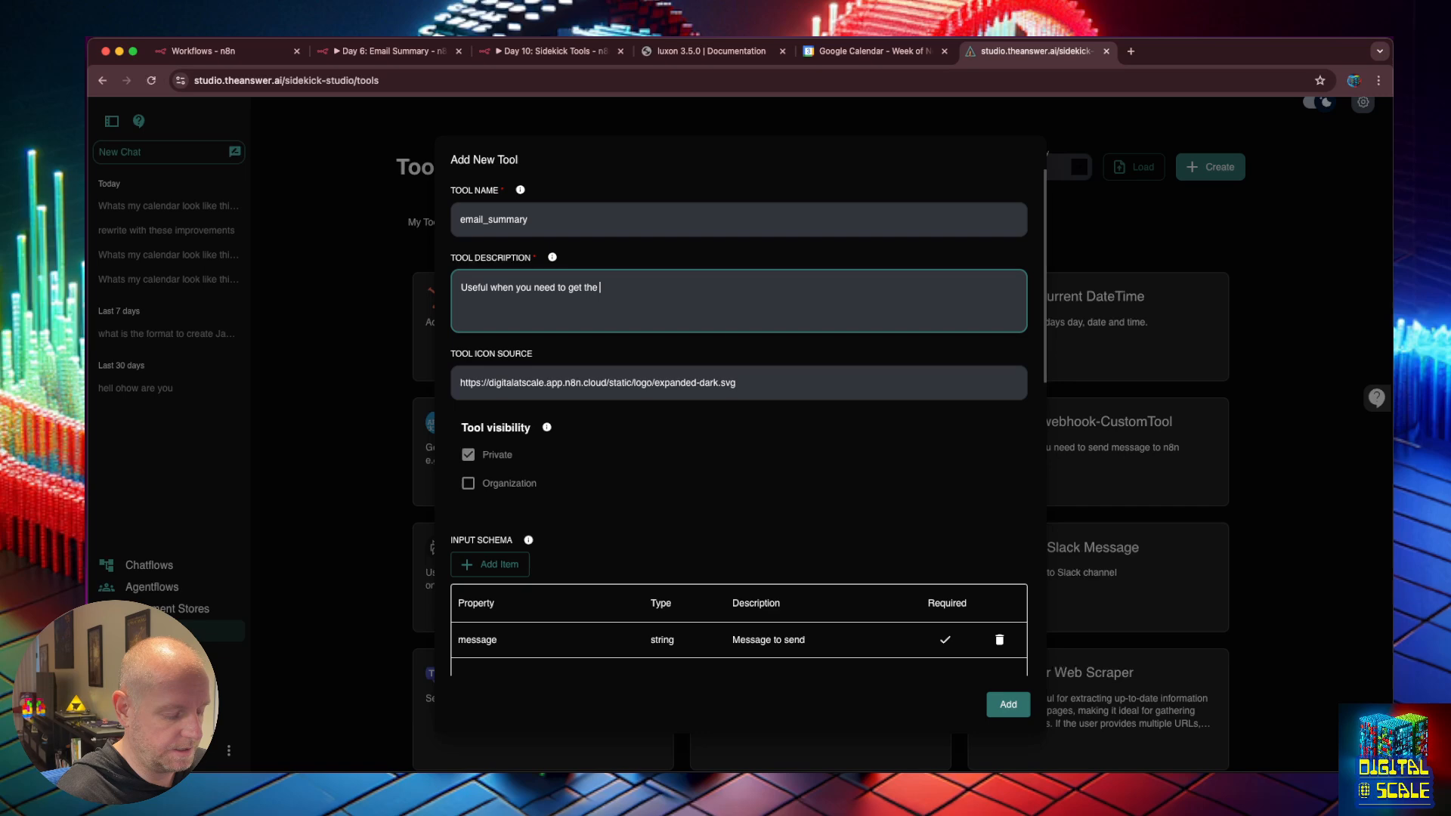
pyautogui.write('users latest ema')
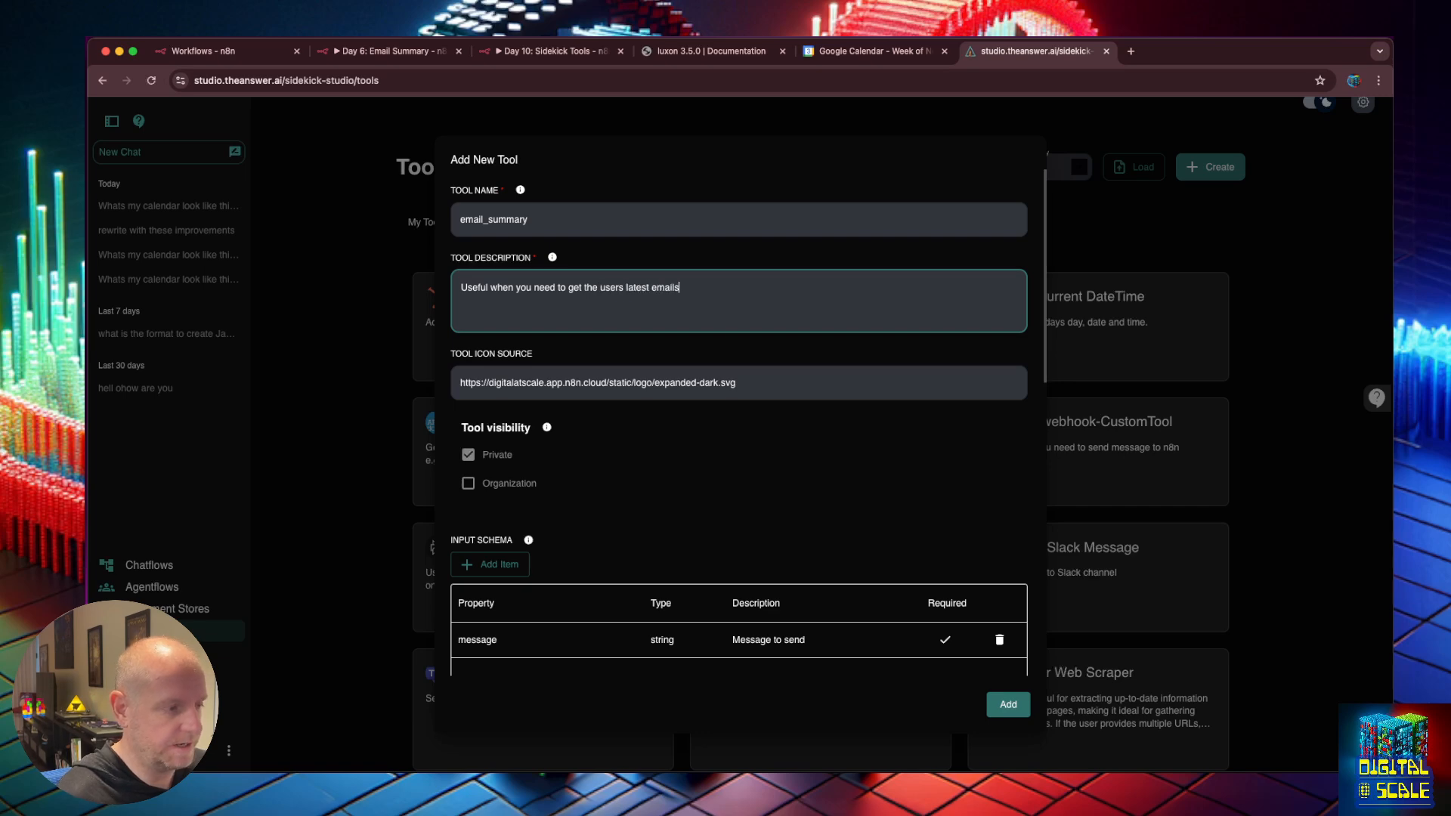
pyautogui.write('il s')
pyautogui.press('BackSpace')
pyautogui.write('summary')
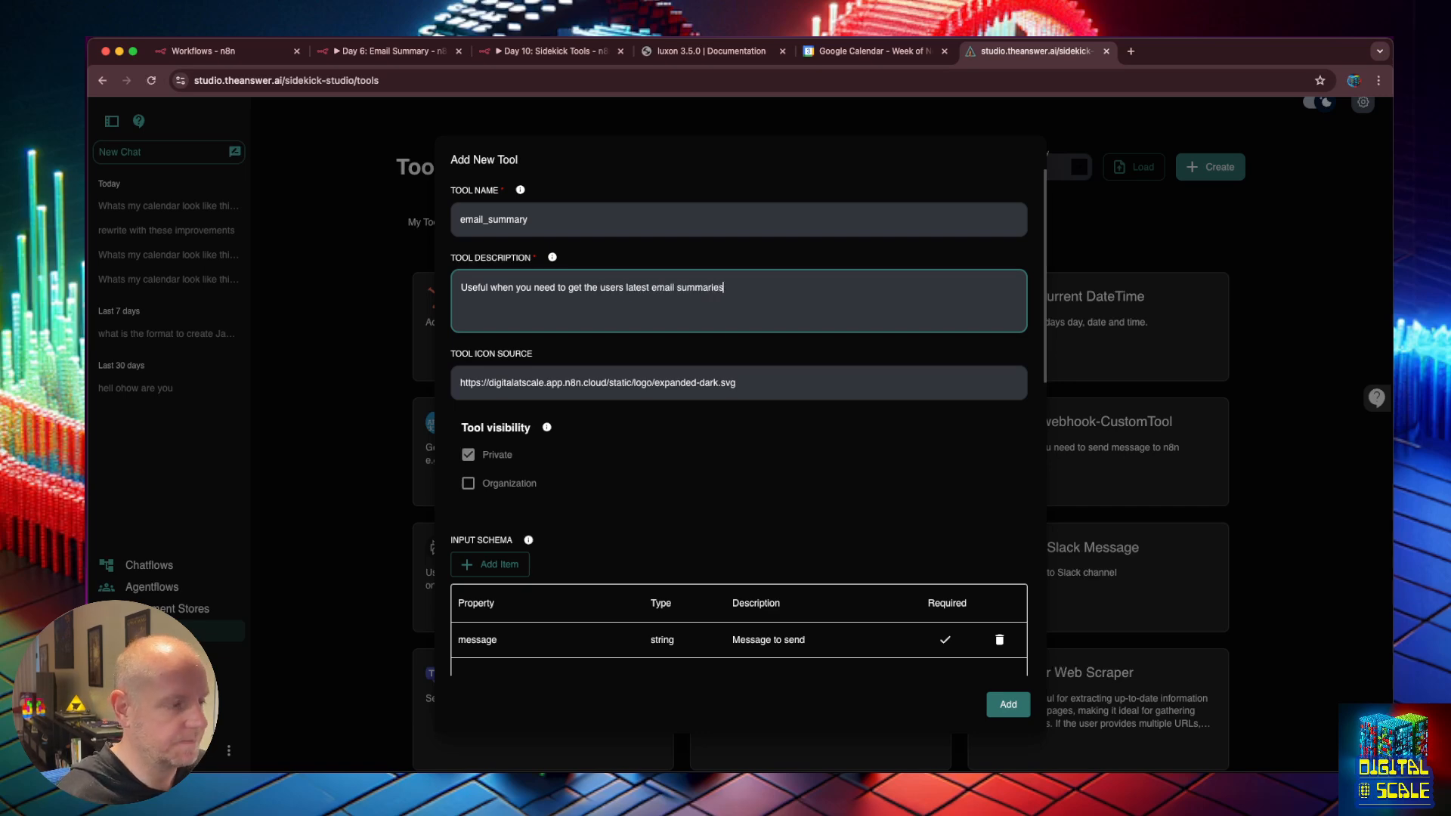
pyautogui.scroll(-3, 591, 581)
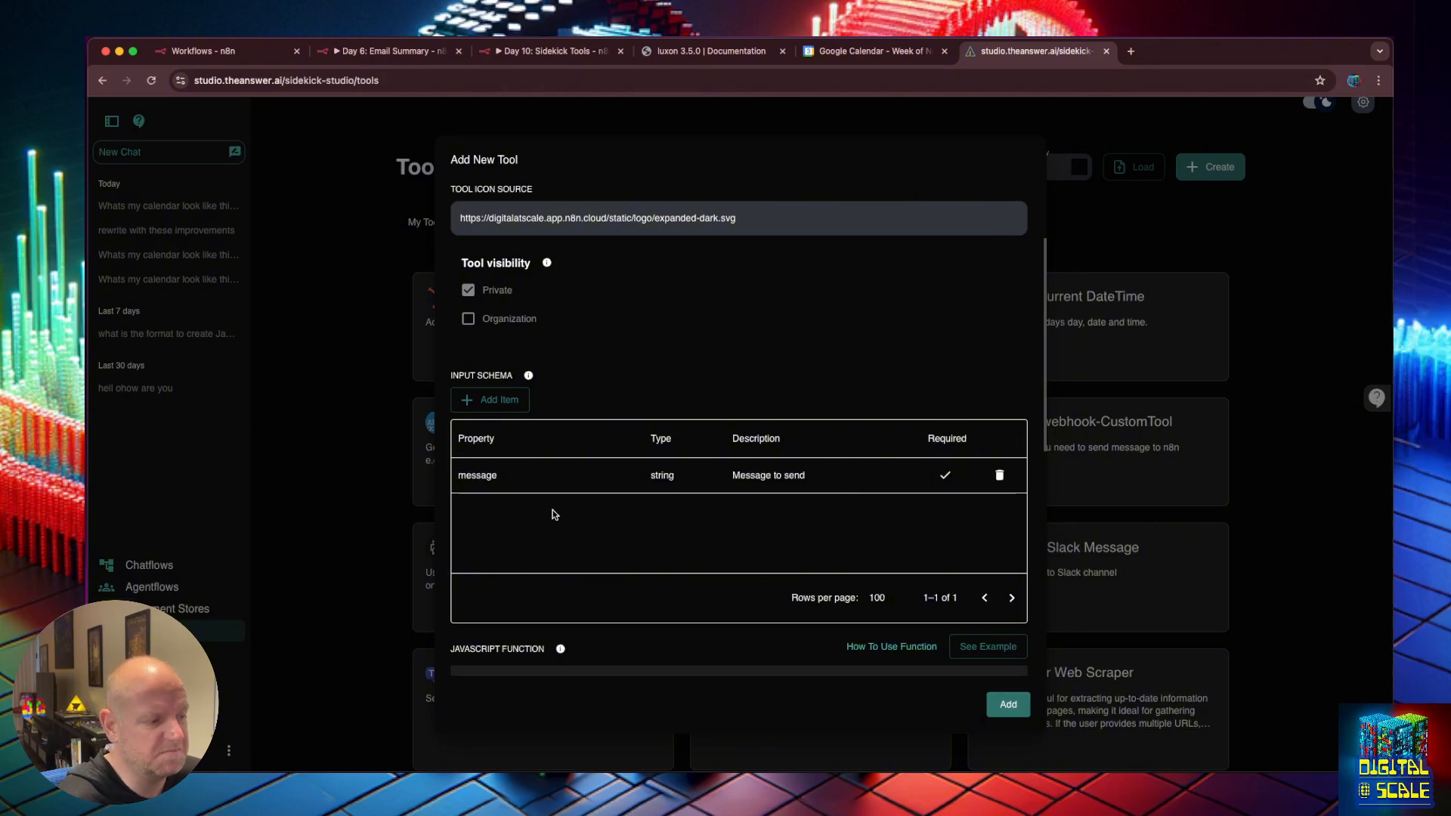
# Scroll to the code's empty production and testing URL lines, then bring up the Day 10: Sidekick Tools workflow.
pyautogui.scroll(-3, 528, 480)
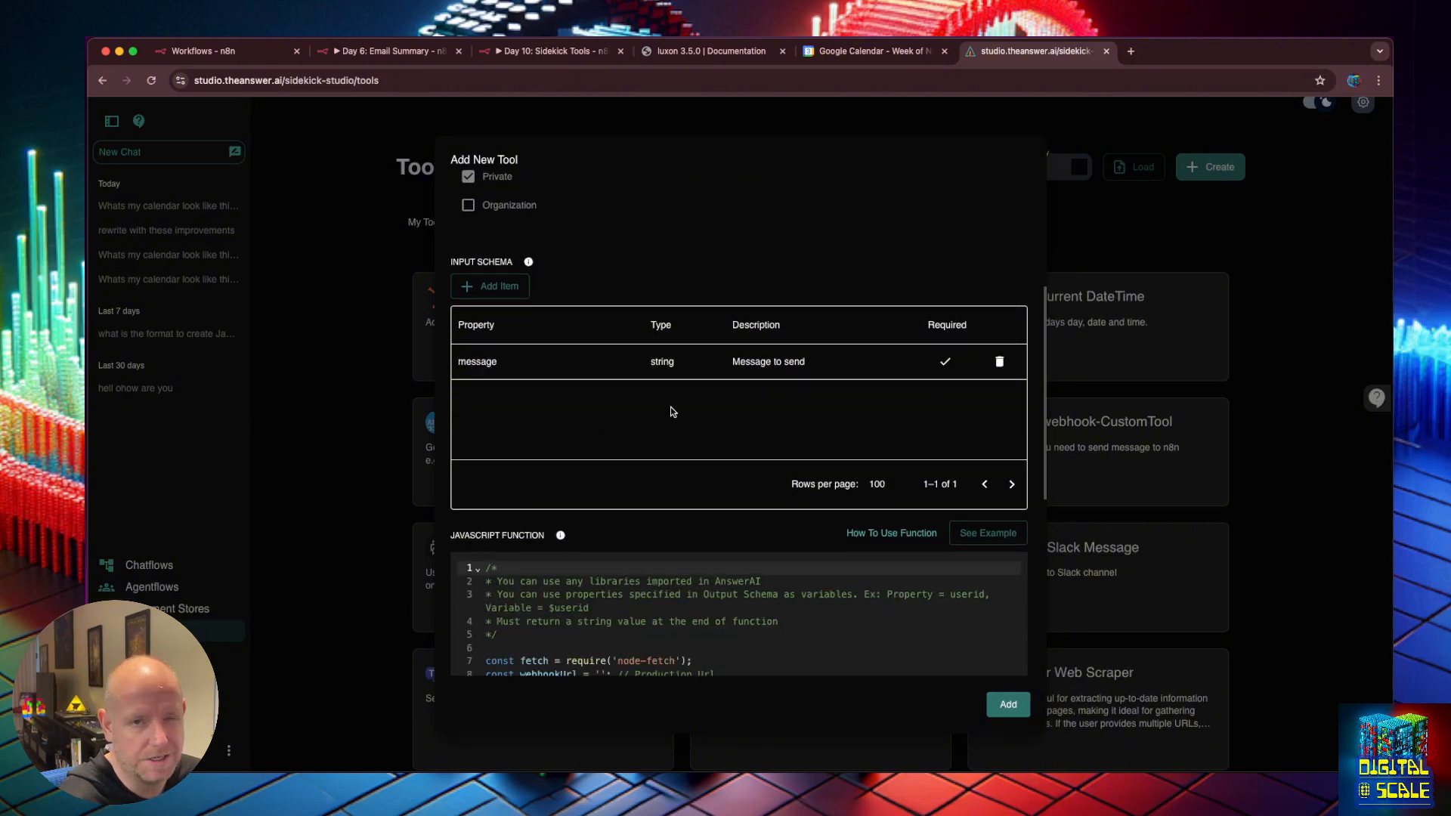
pyautogui.scroll(-4, 669, 412)
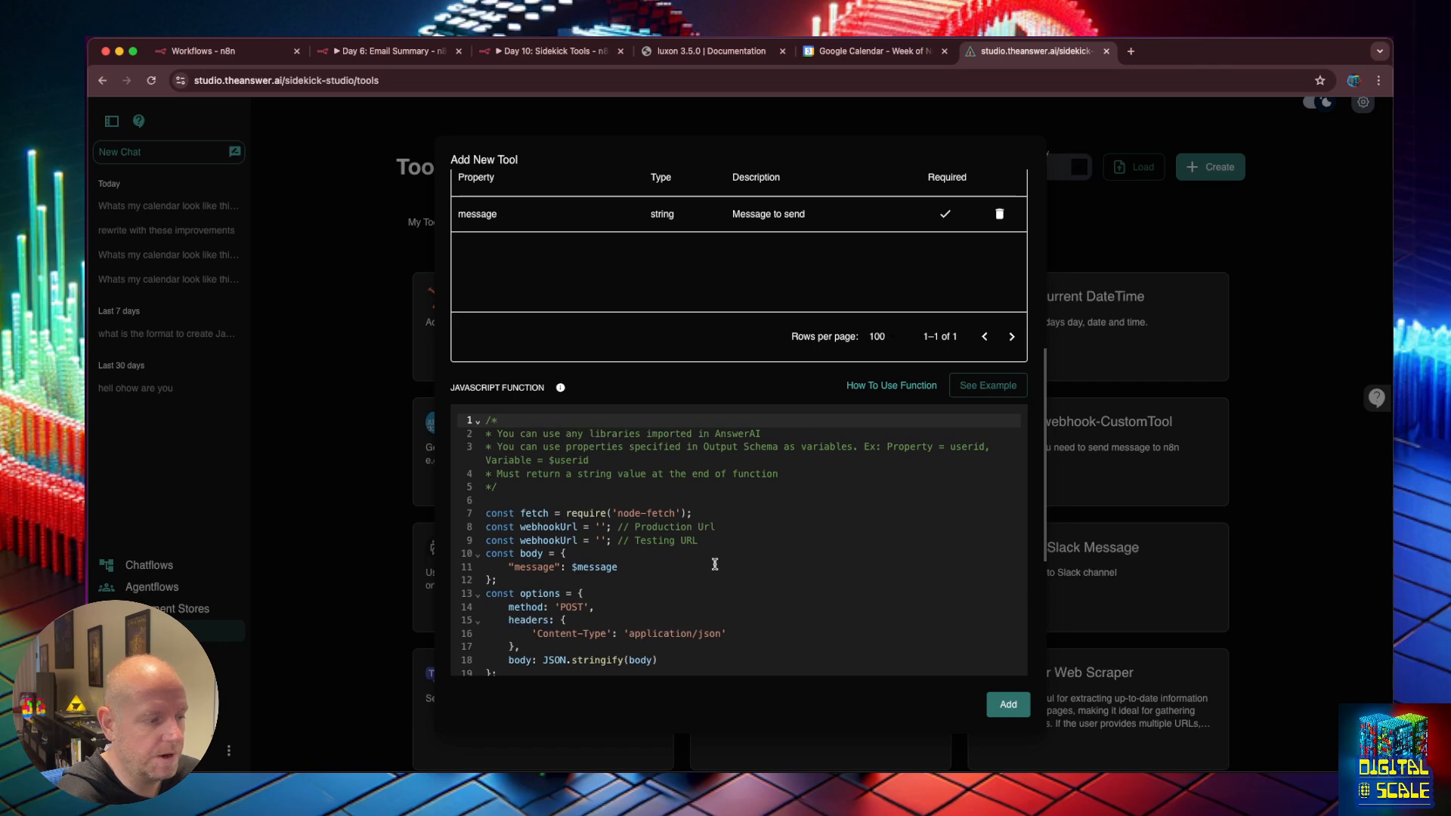
pyautogui.scroll(-1, 609, 534)
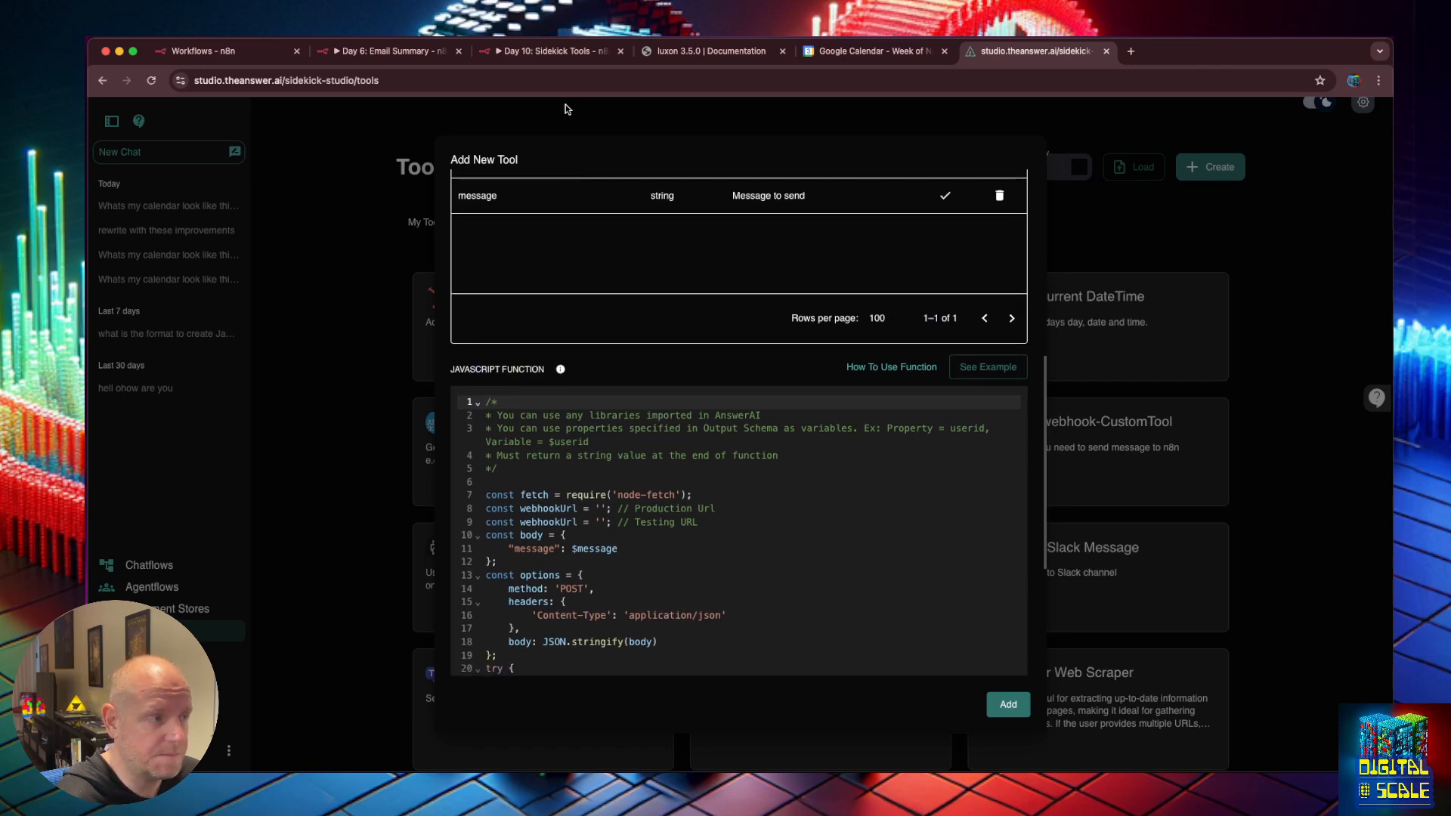
pyautogui.click(728, 511)
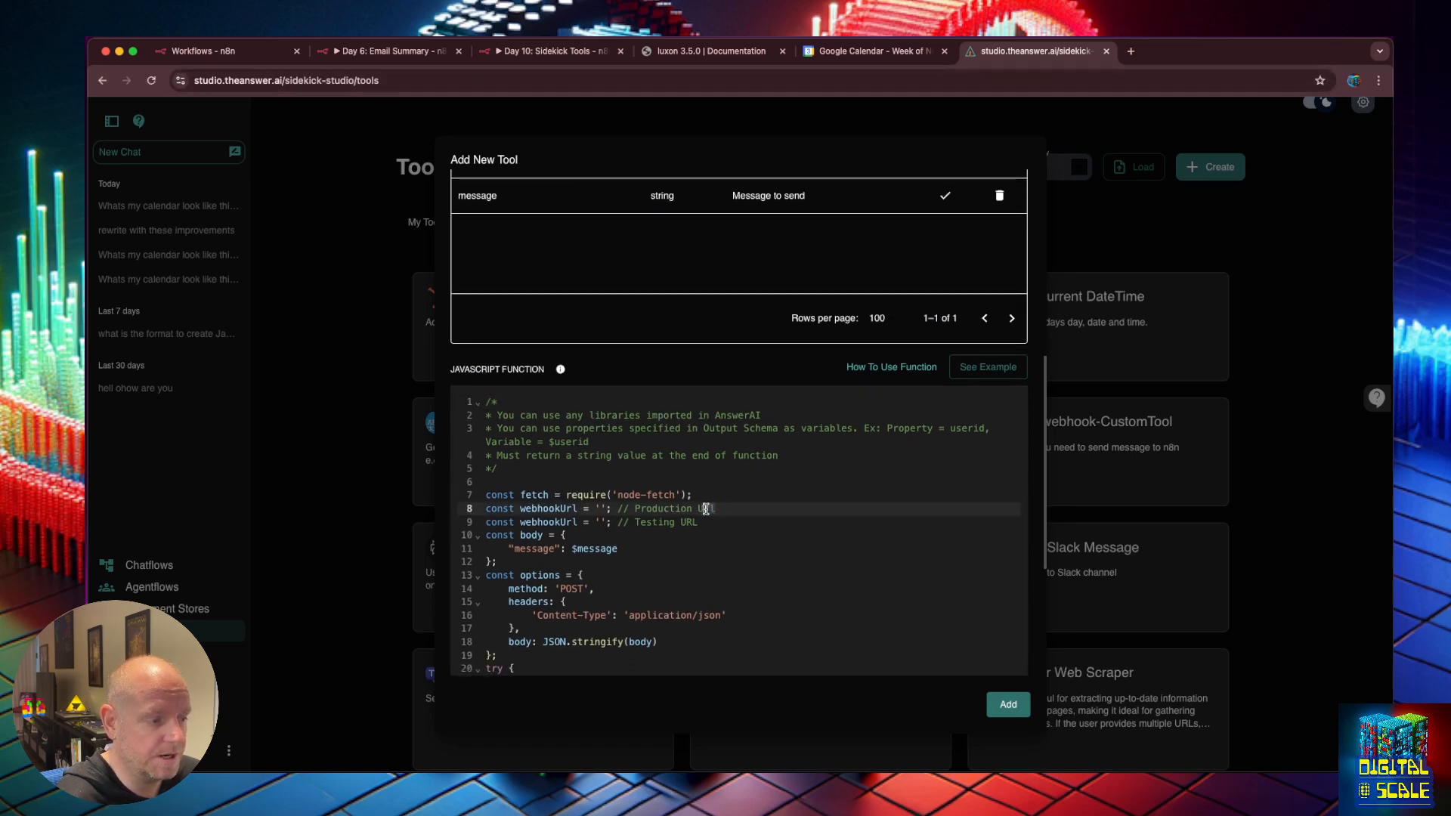
pyautogui.click(709, 519)
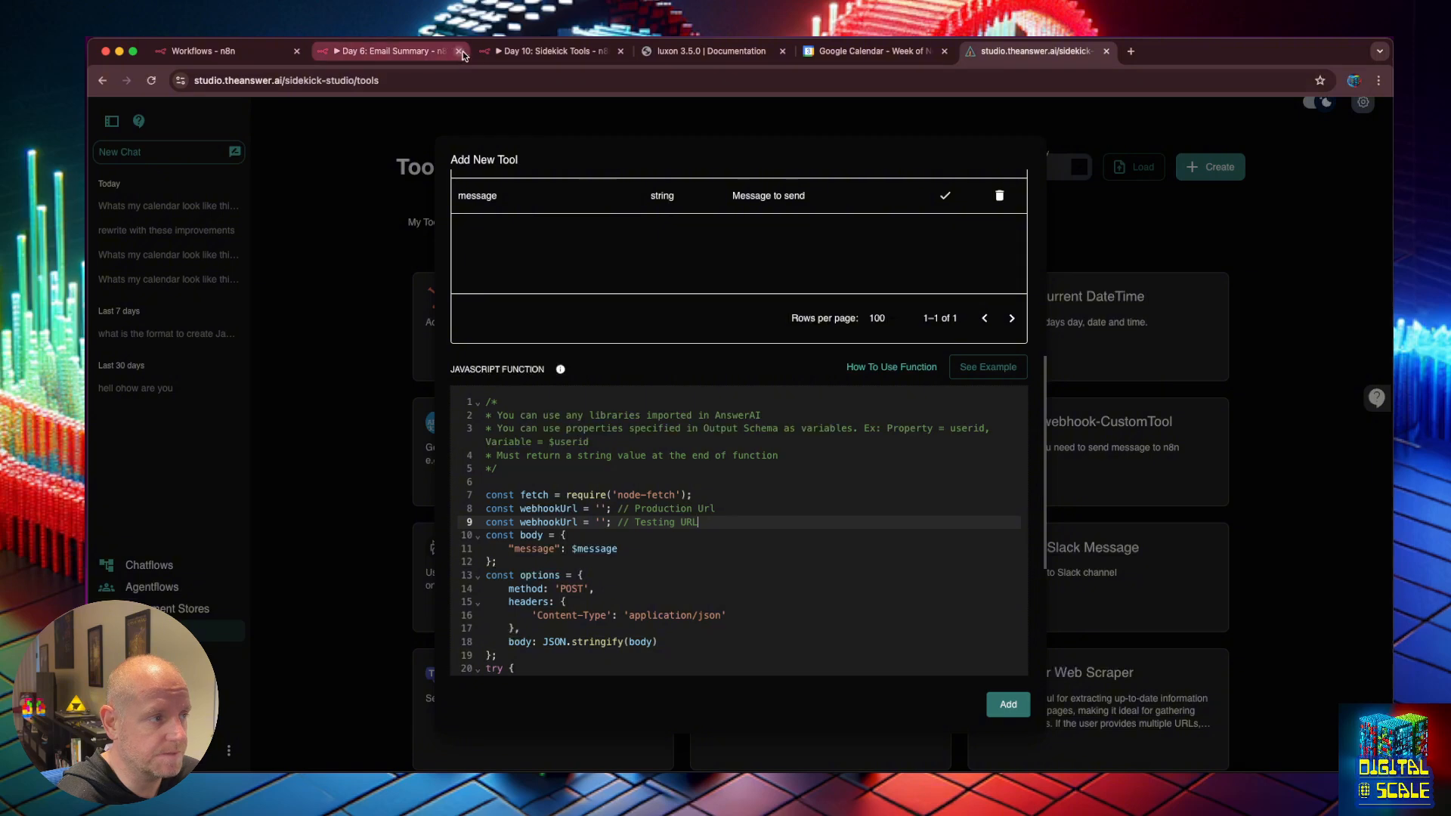
pyautogui.click(542, 51)
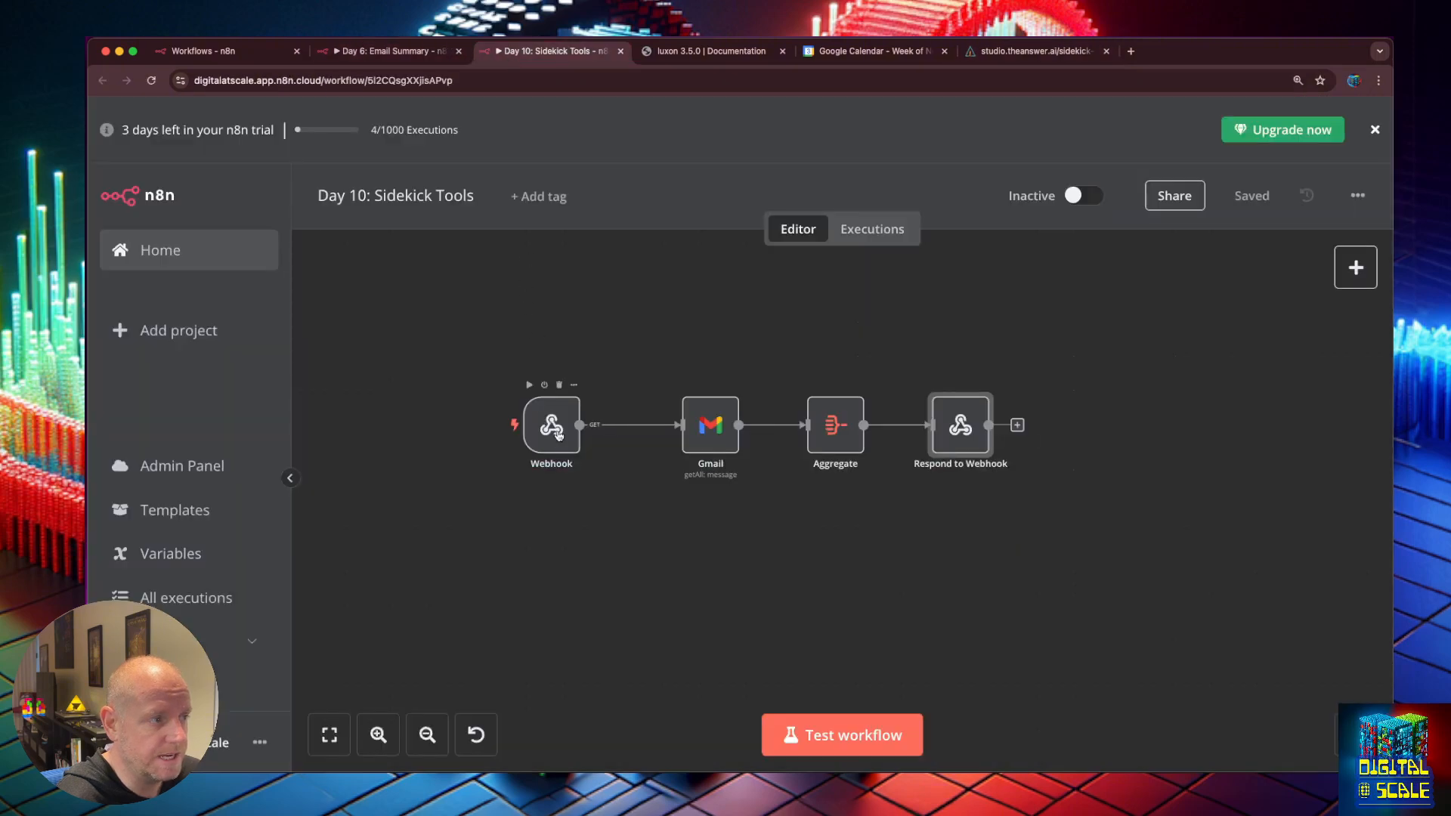
# Copy the Webhook node's test URL and paste it into code line 9.
pyautogui.doubleClick(557, 430)
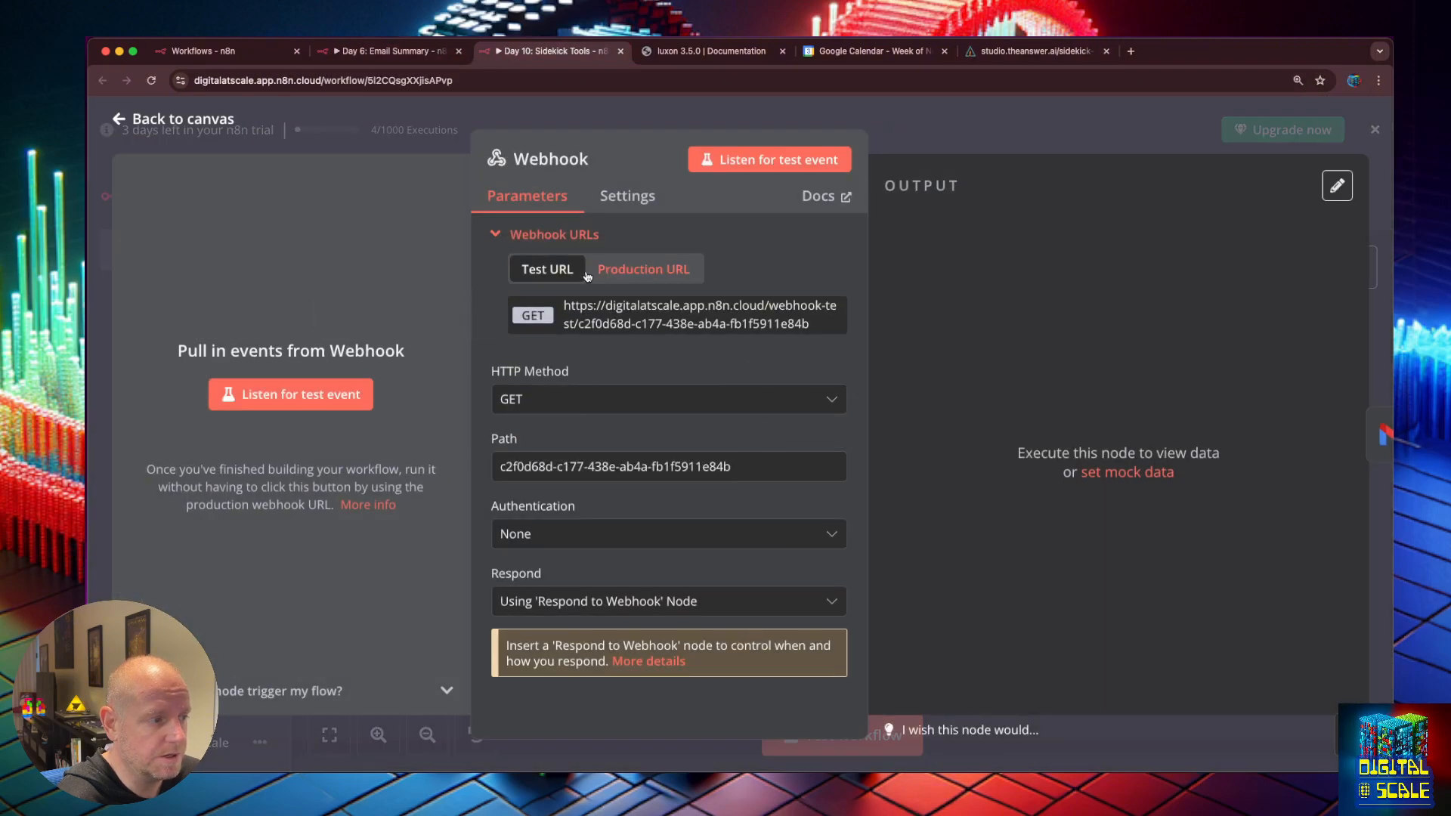
pyautogui.click(590, 324)
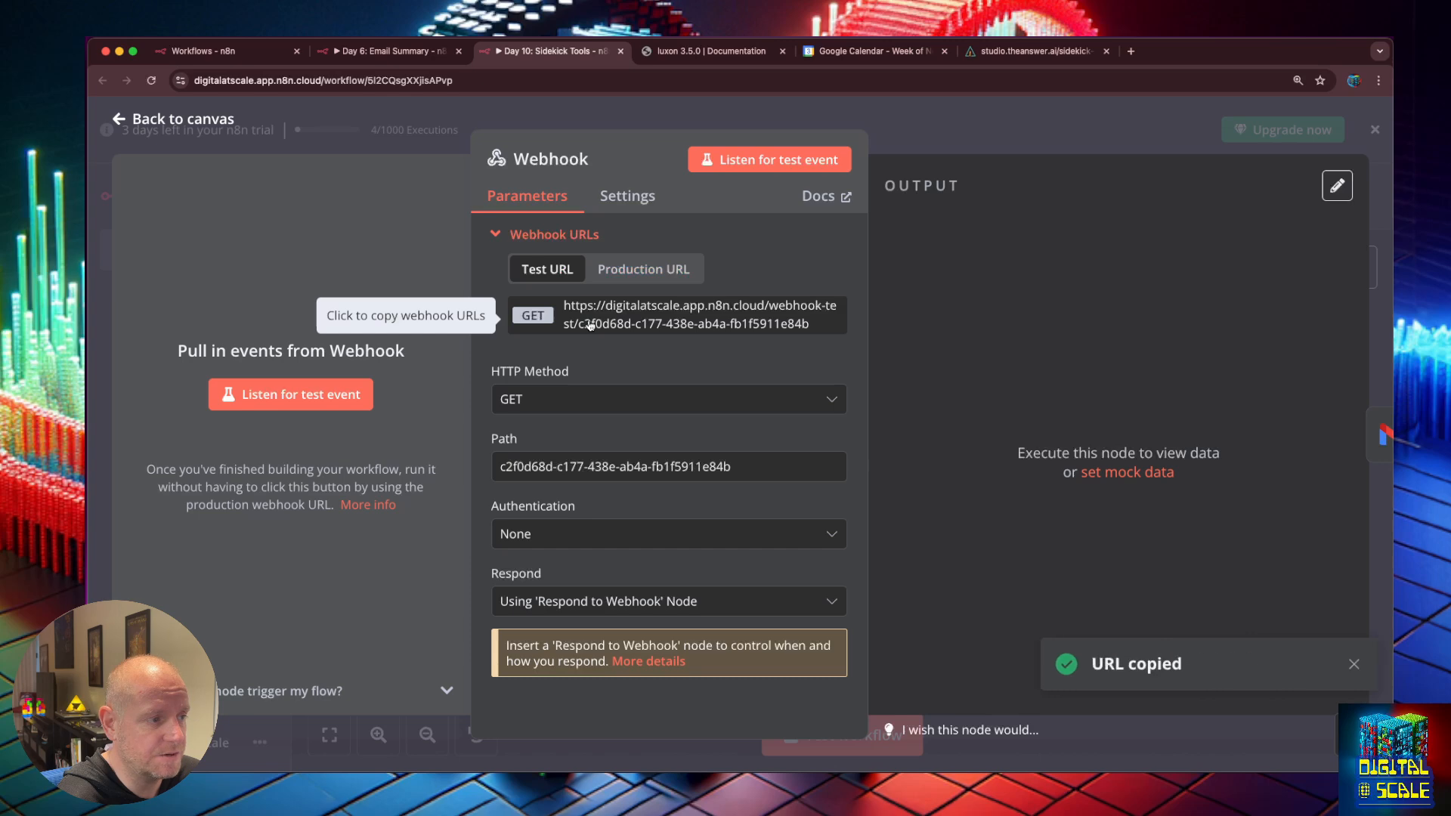
pyautogui.click(1040, 52)
pyautogui.click(598, 522)
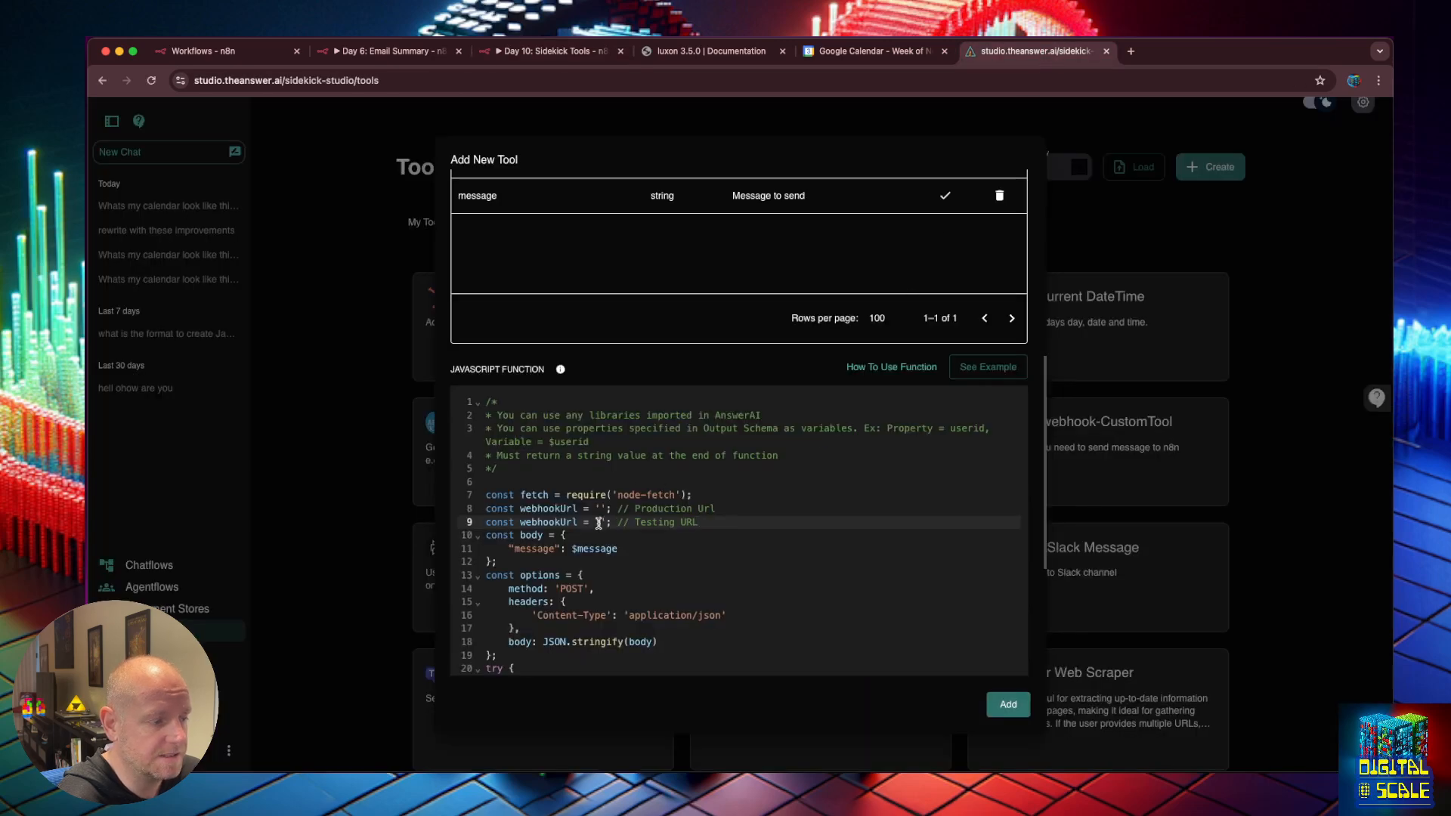
pyautogui.hotkey('ctrl', 'v')
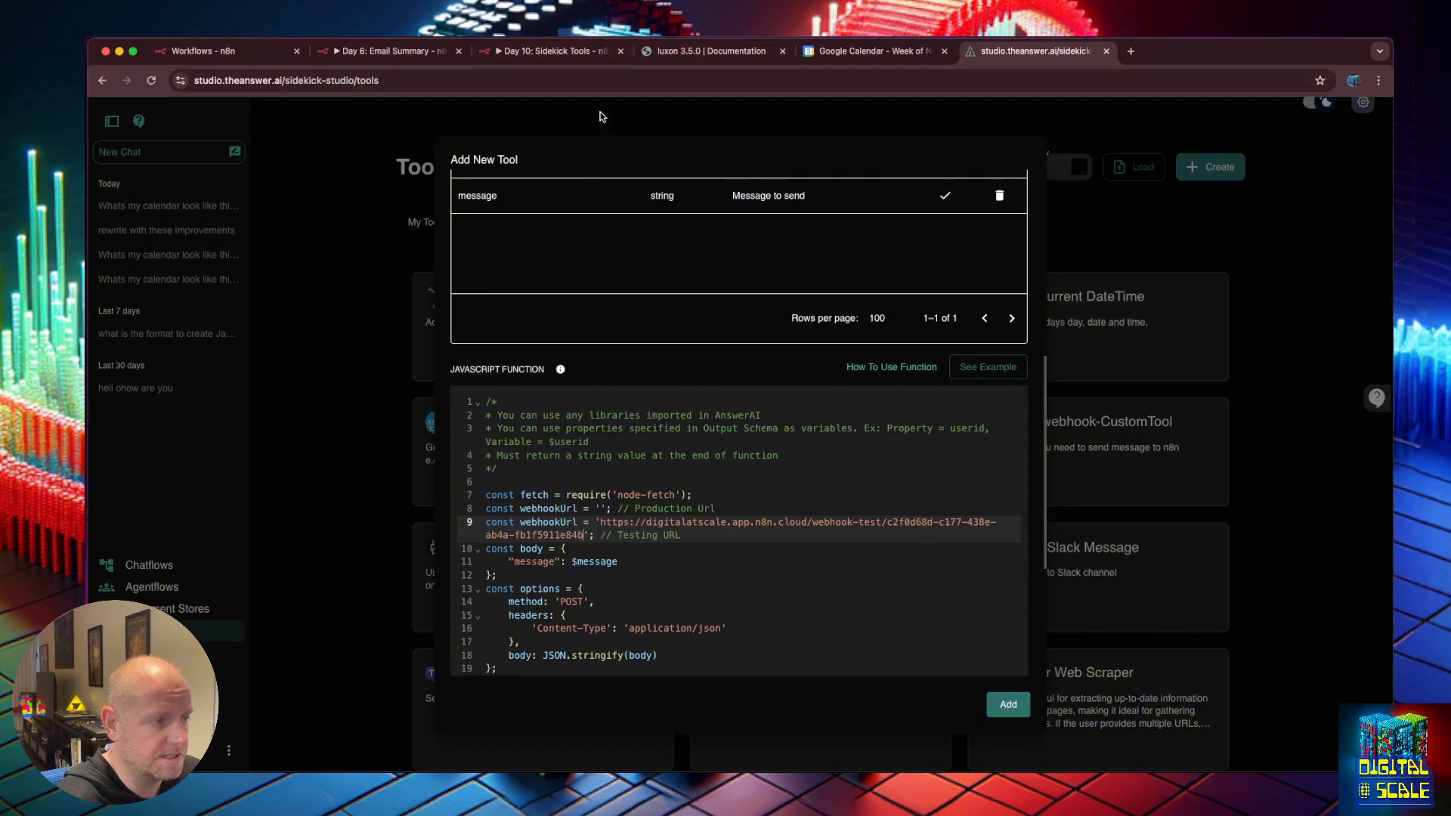
# Copy the production webhook URL into line 8 and comment that line out with //.
pyautogui.click(529, 53)
pyautogui.click(621, 270)
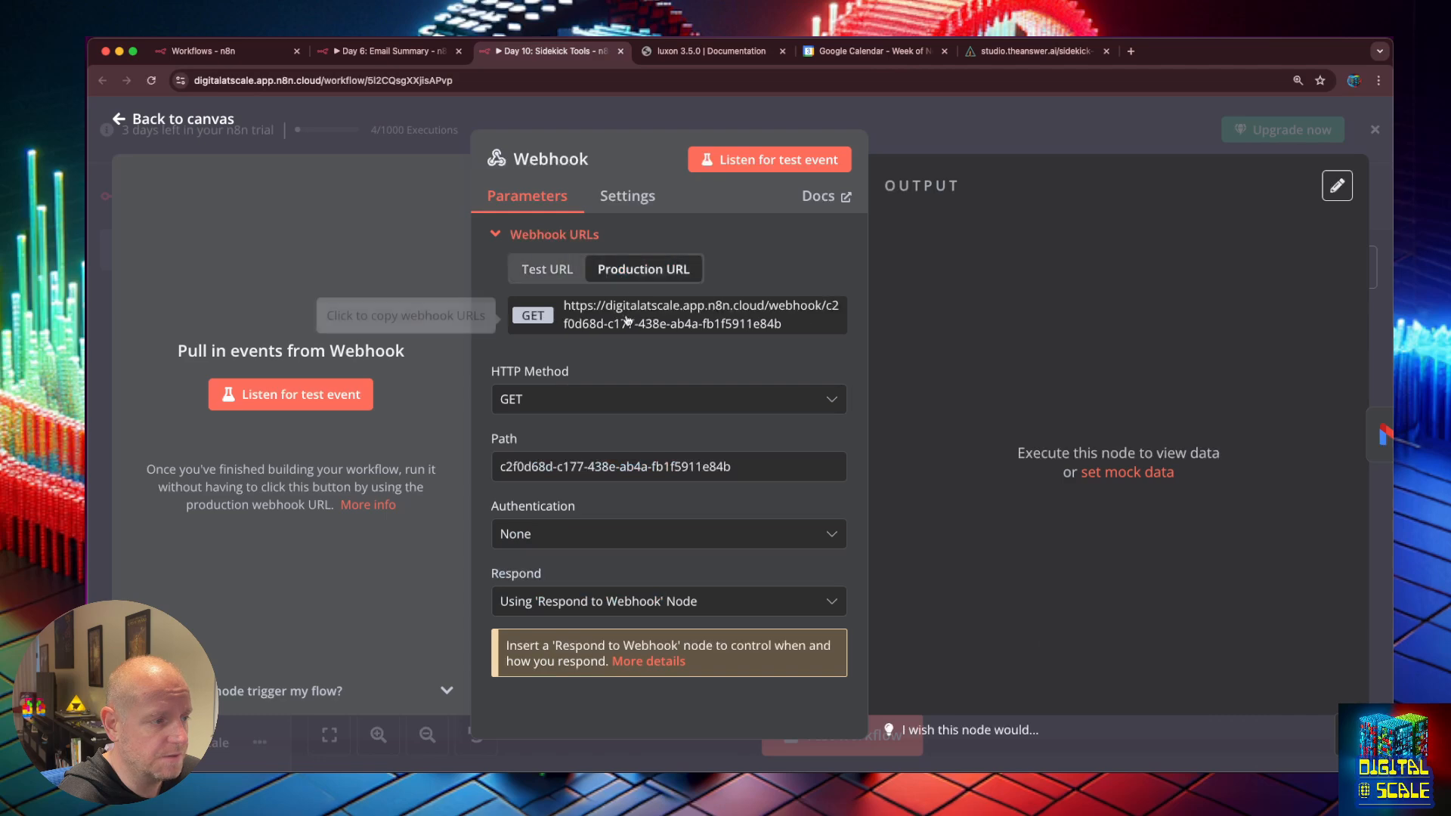
pyautogui.click(626, 323)
pyautogui.click(1019, 50)
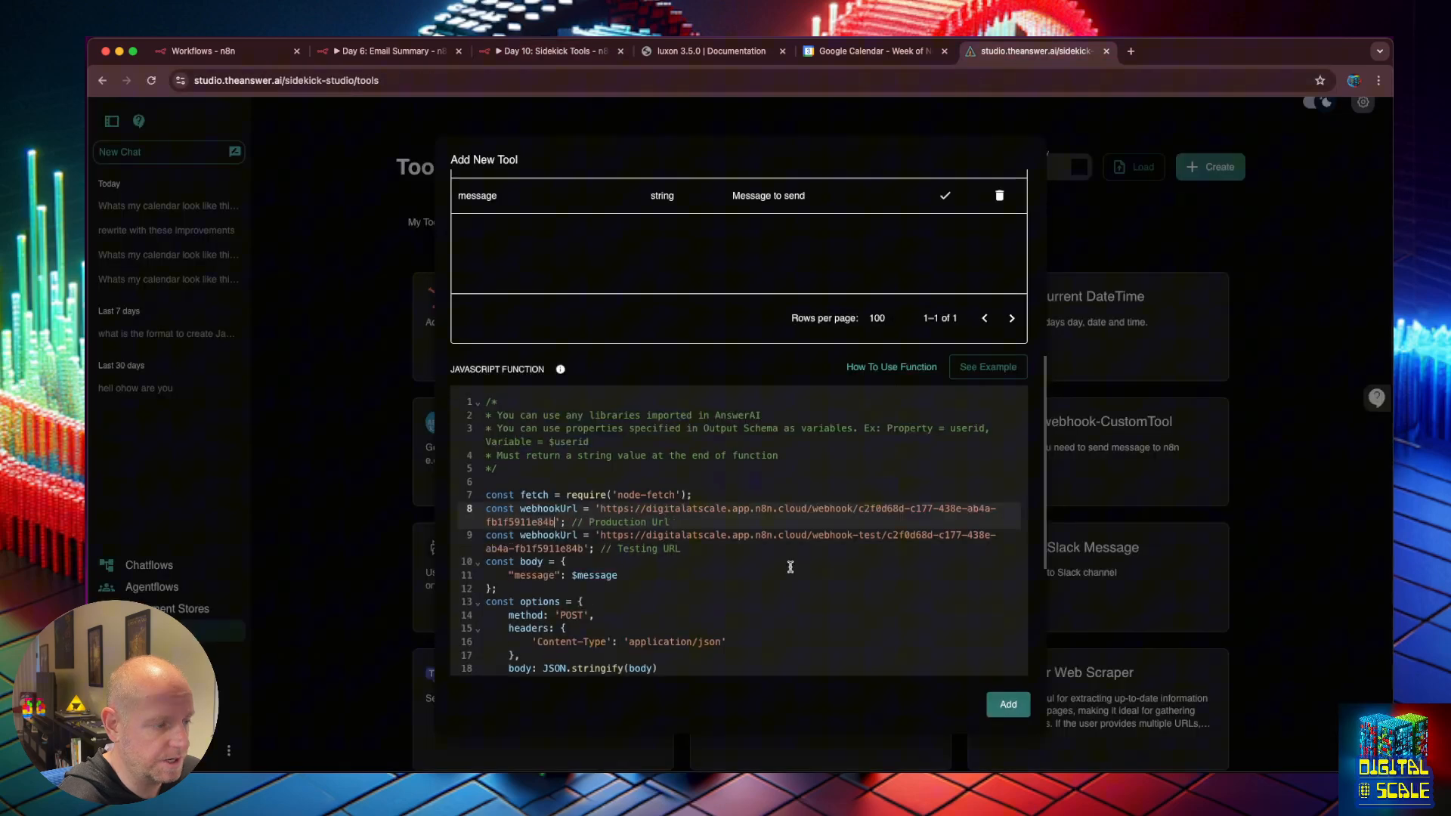
pyautogui.click(486, 538)
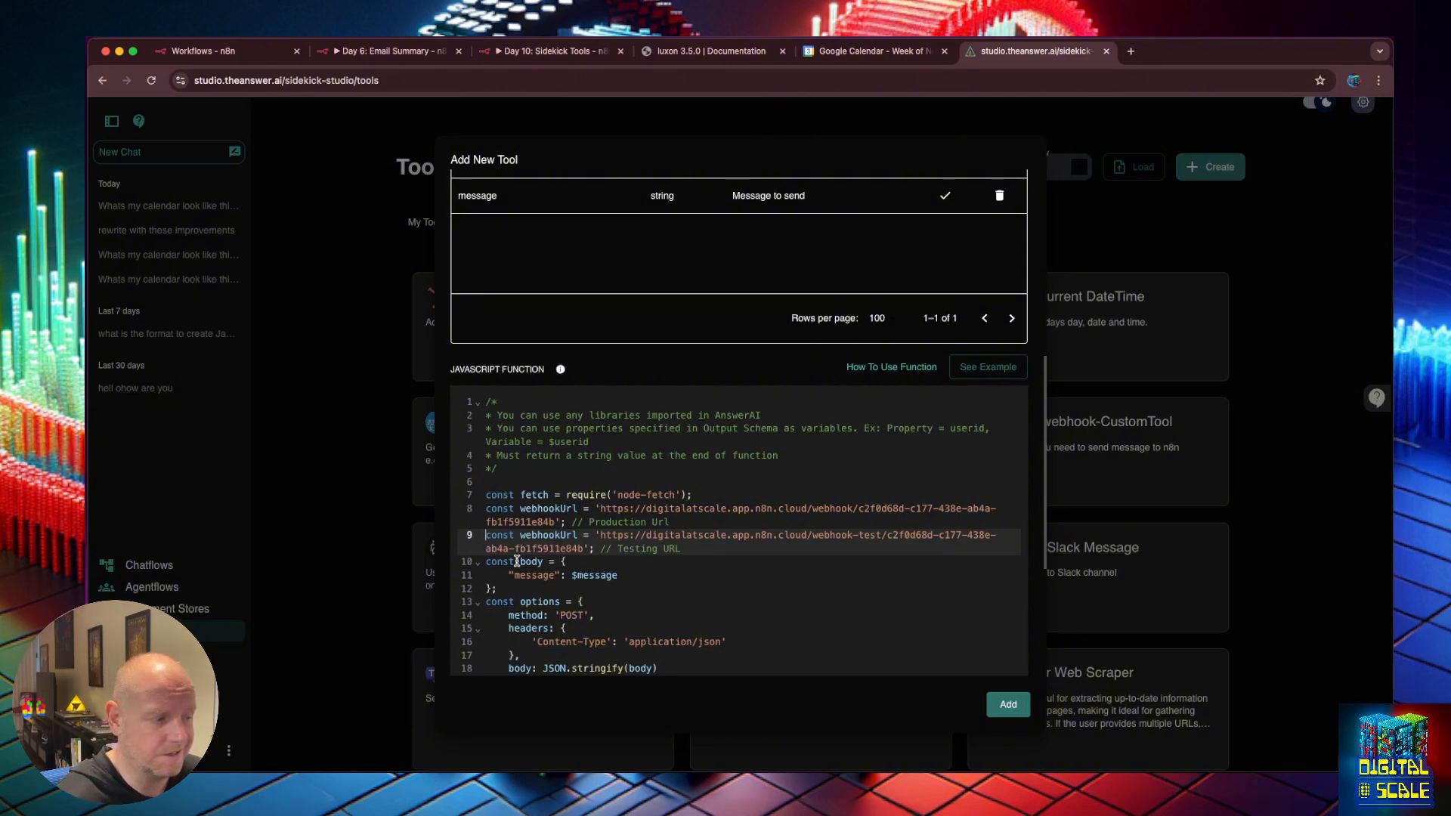
pyautogui.press('Up')
pyautogui.write('//')
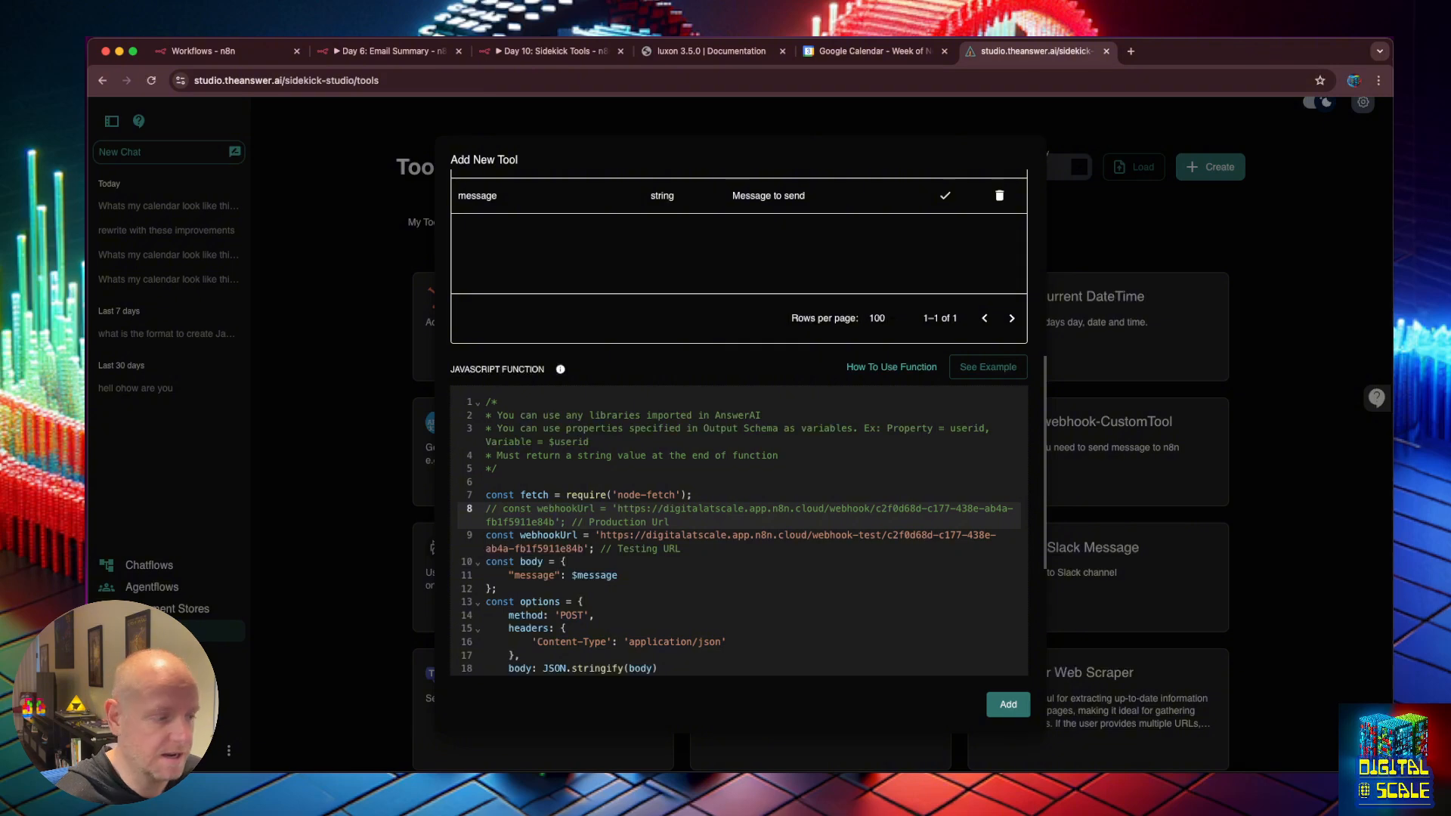
pyautogui.press('Down')
pyautogui.press('Down')
pyautogui.press('Left')
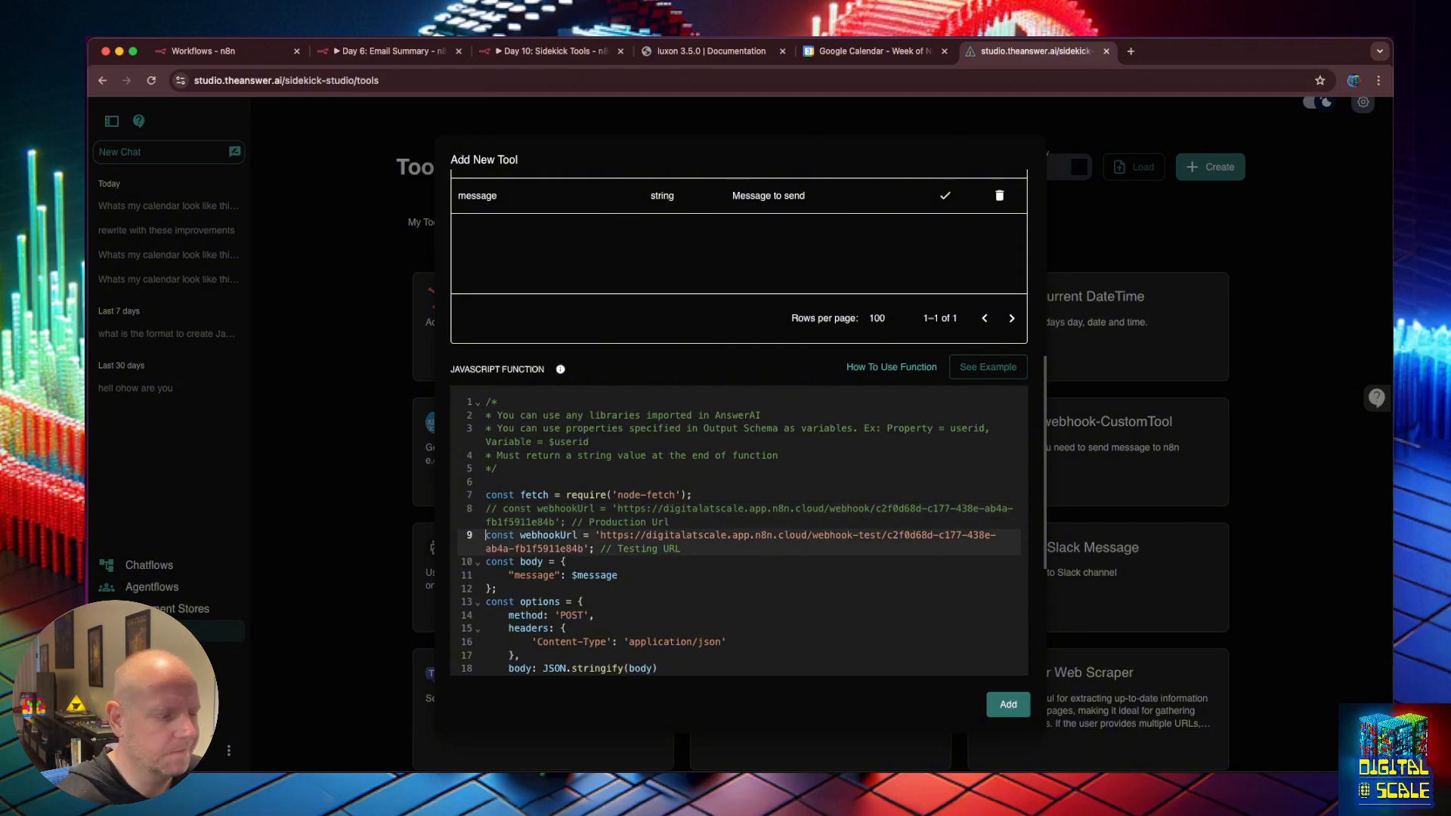
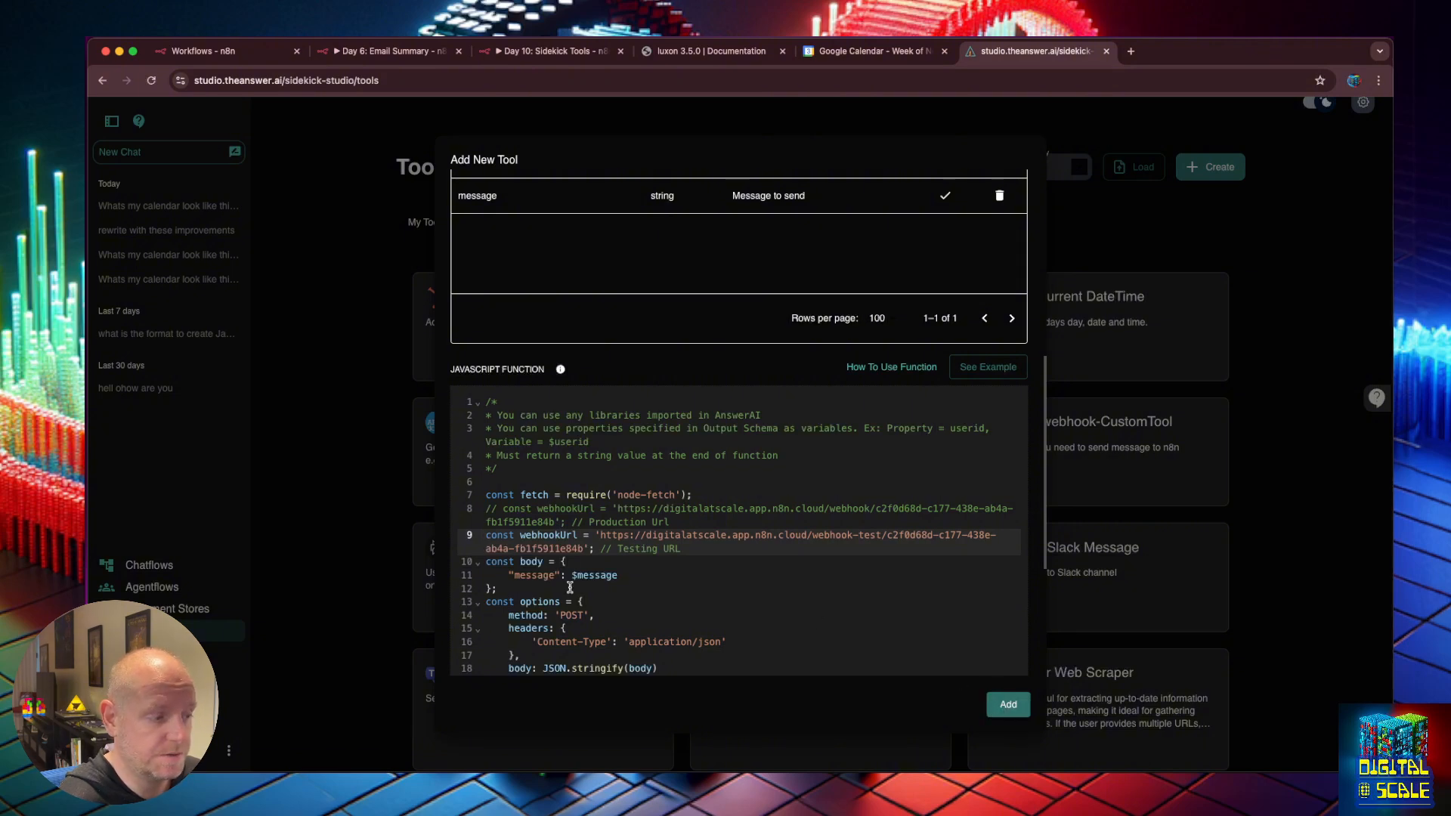
# Review the email_summary tool form and add it as a new tool.
pyautogui.scroll(1, 551, 524)
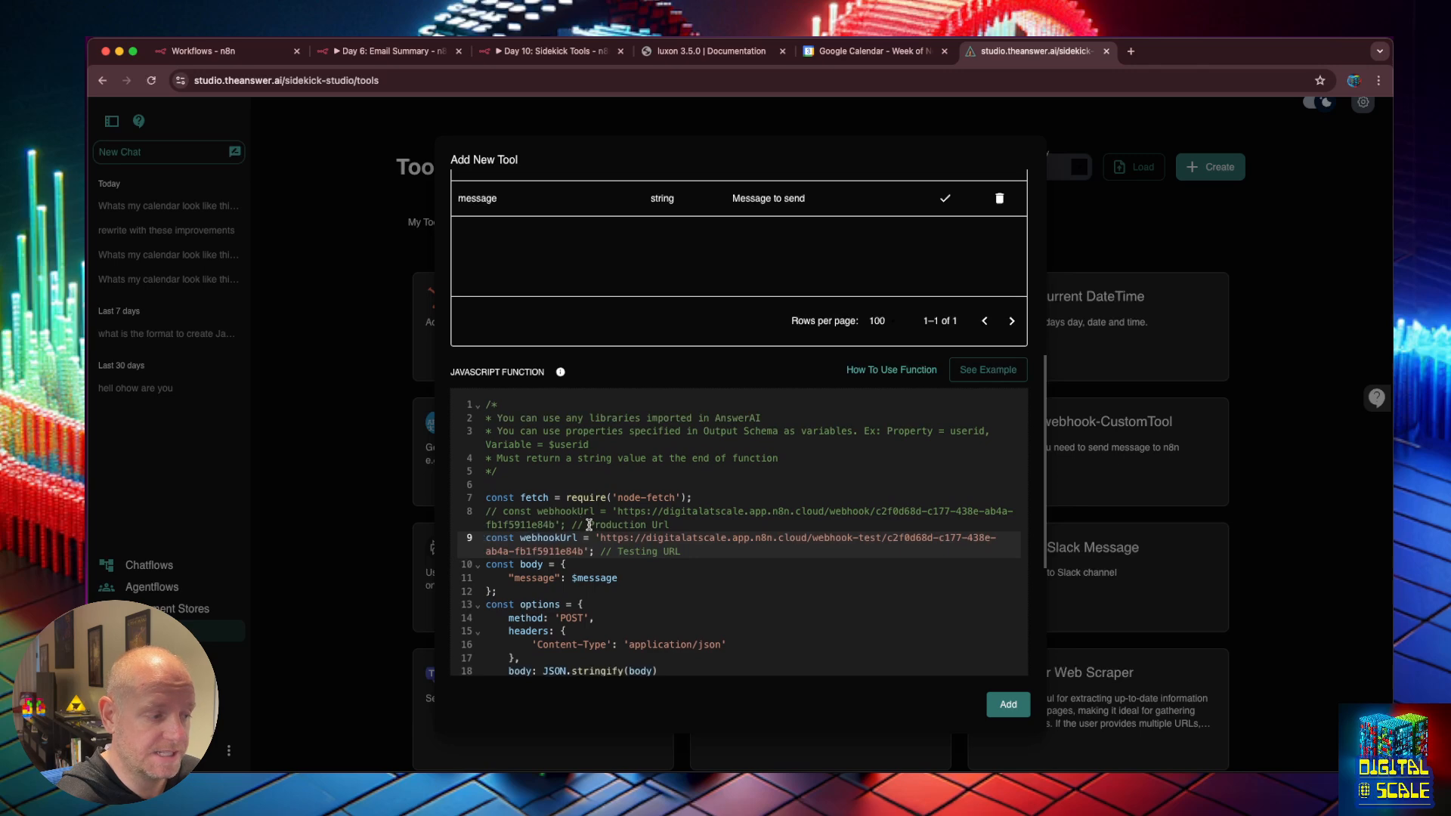
pyautogui.scroll(3, 605, 544)
pyautogui.scroll(-4, 665, 492)
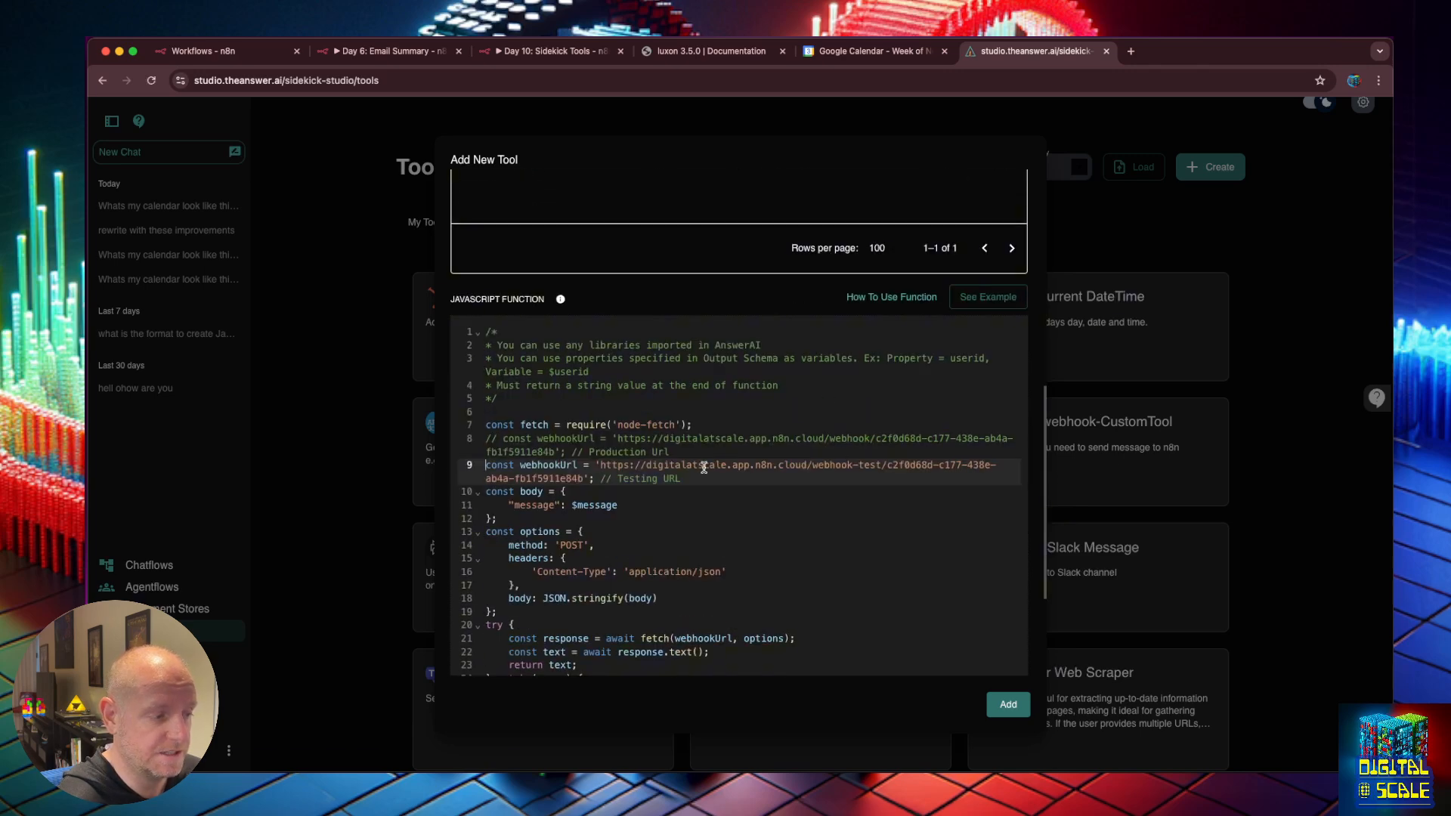
pyautogui.scroll(5, 666, 489)
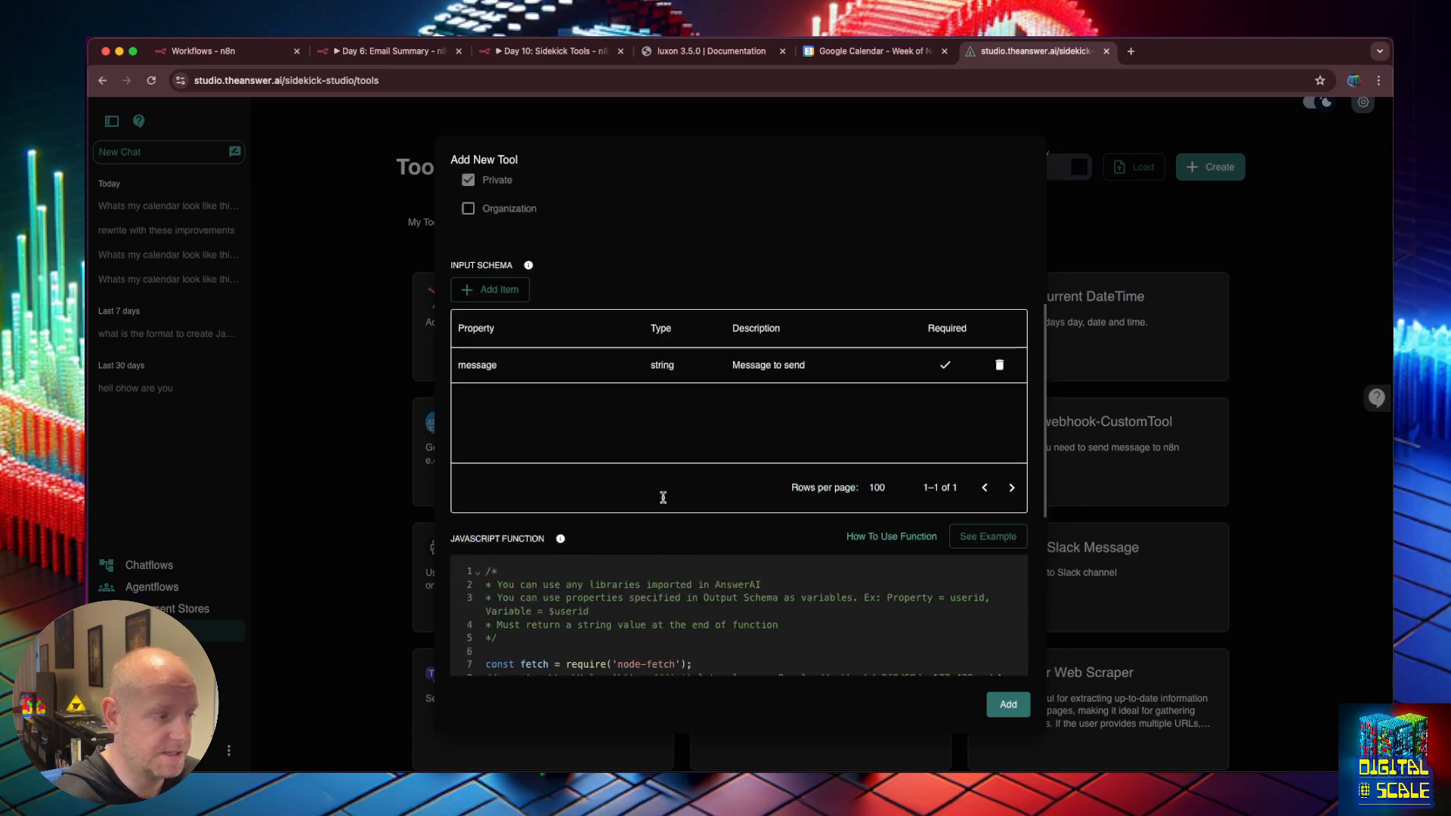
pyautogui.scroll(4, 531, 516)
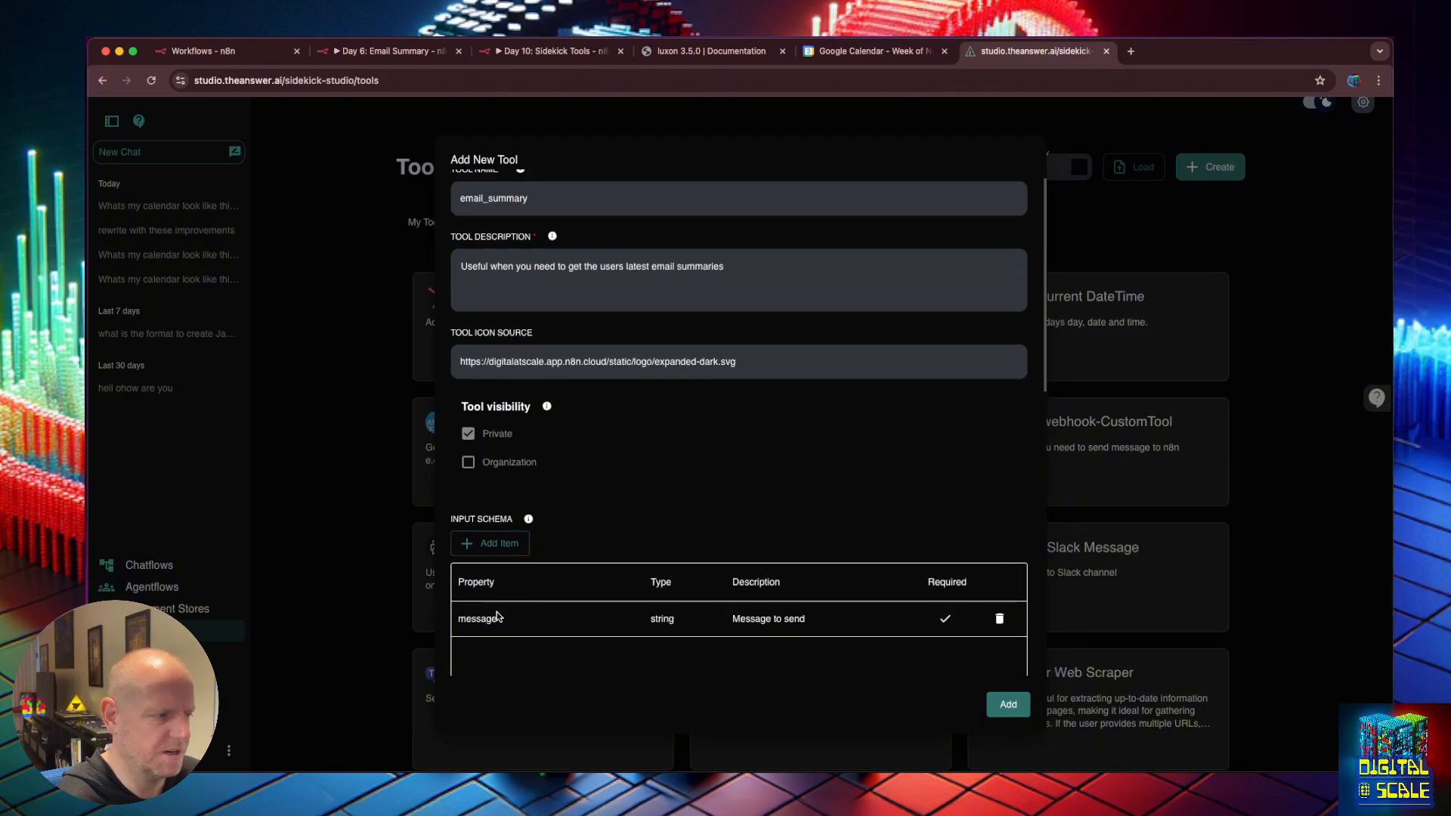
pyautogui.scroll(1, 504, 609)
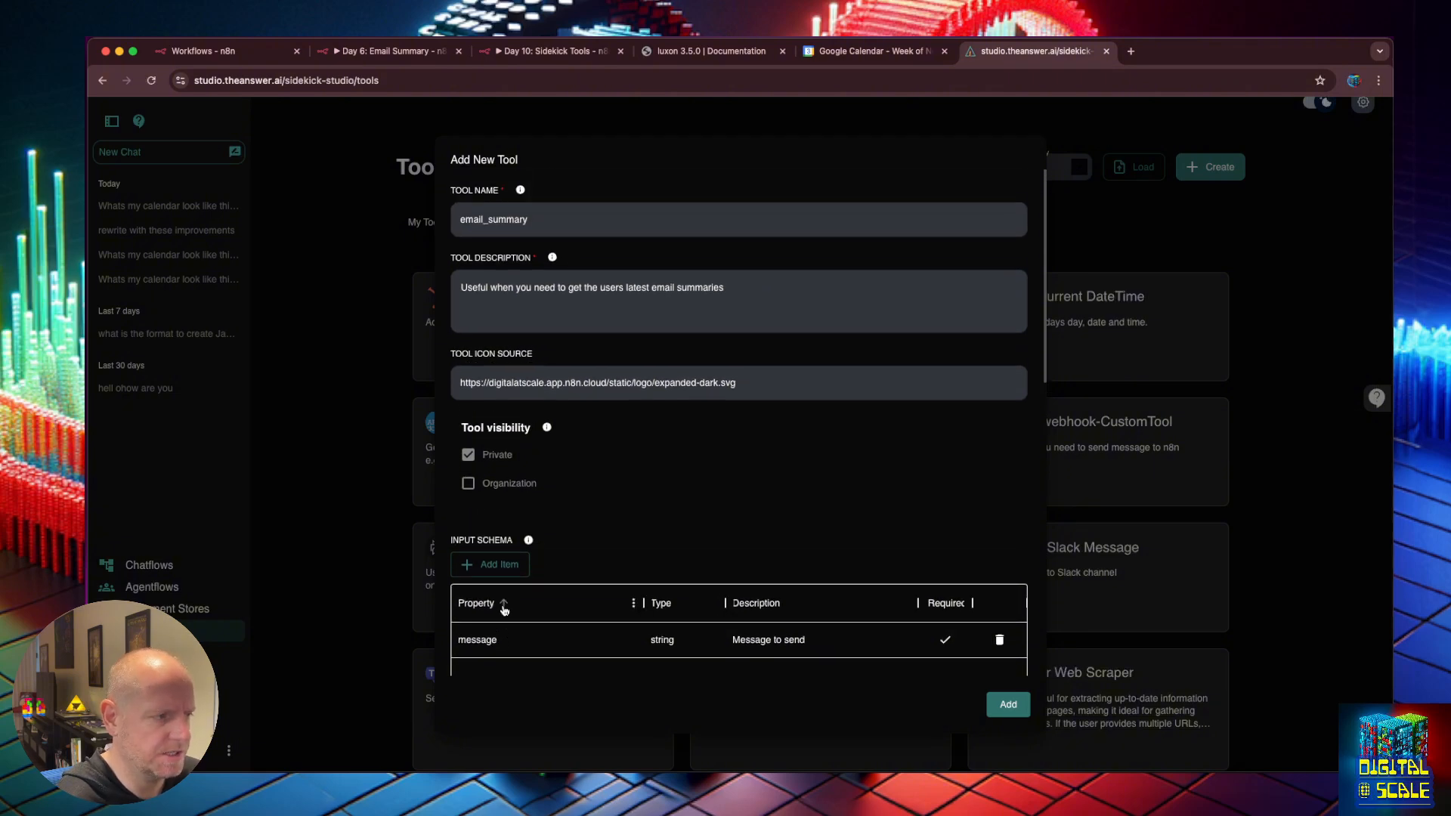
pyautogui.click(1009, 705)
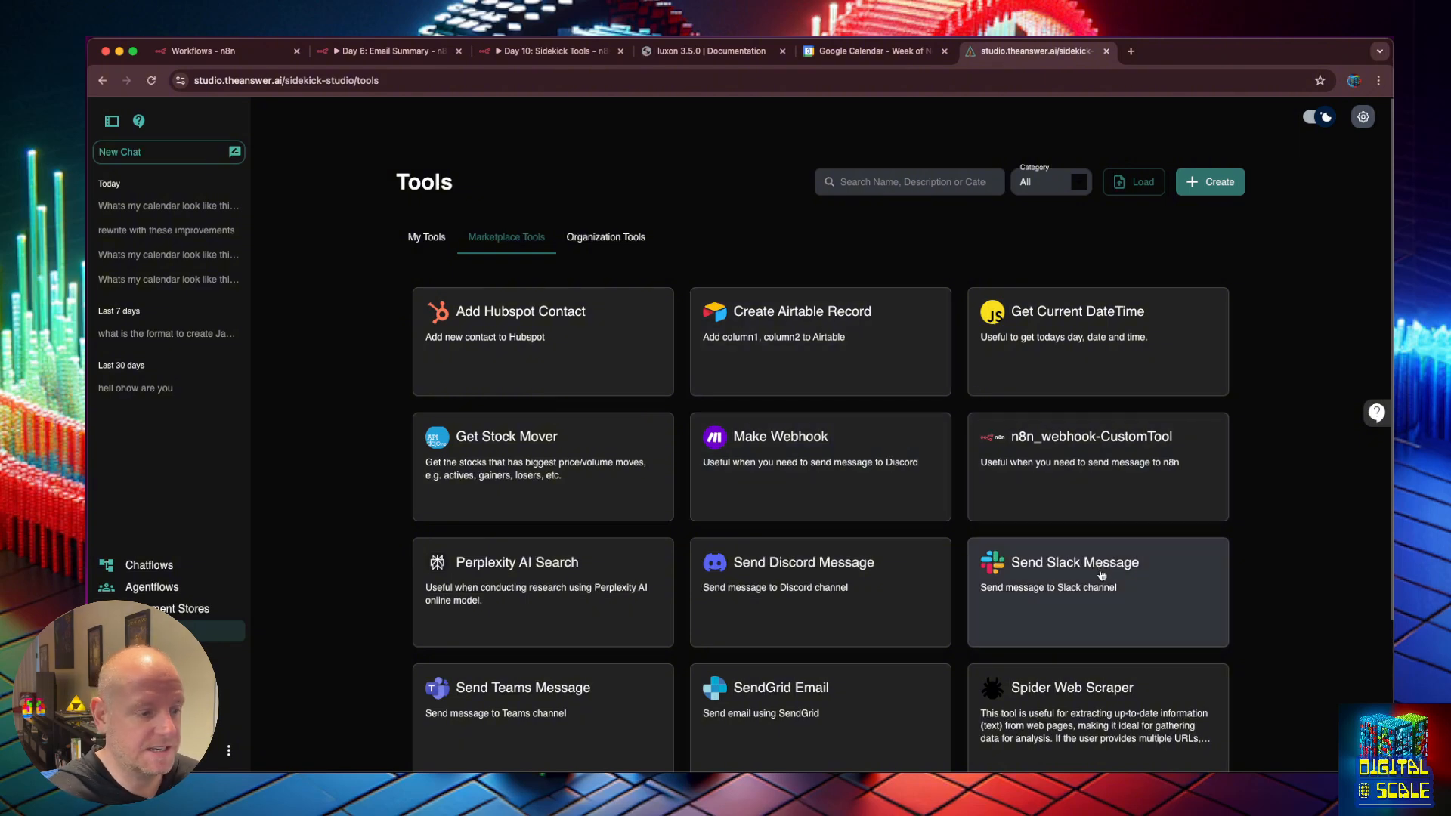
# Check My Tools for email_summary, then open the Chief Sidekick chatflow from Chatflows.
pyautogui.scroll(-3, 972, 626)
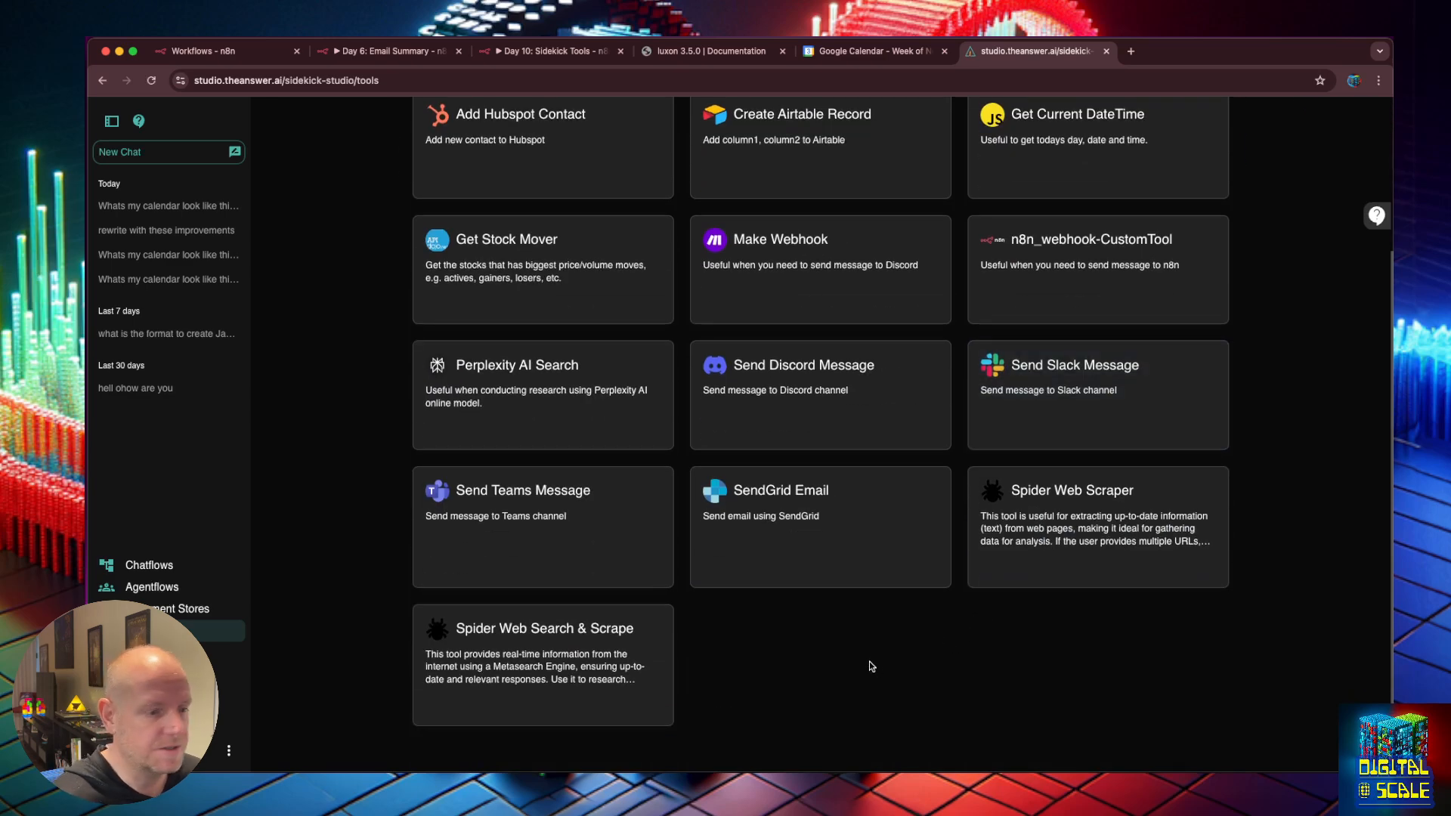
pyautogui.scroll(3, 869, 665)
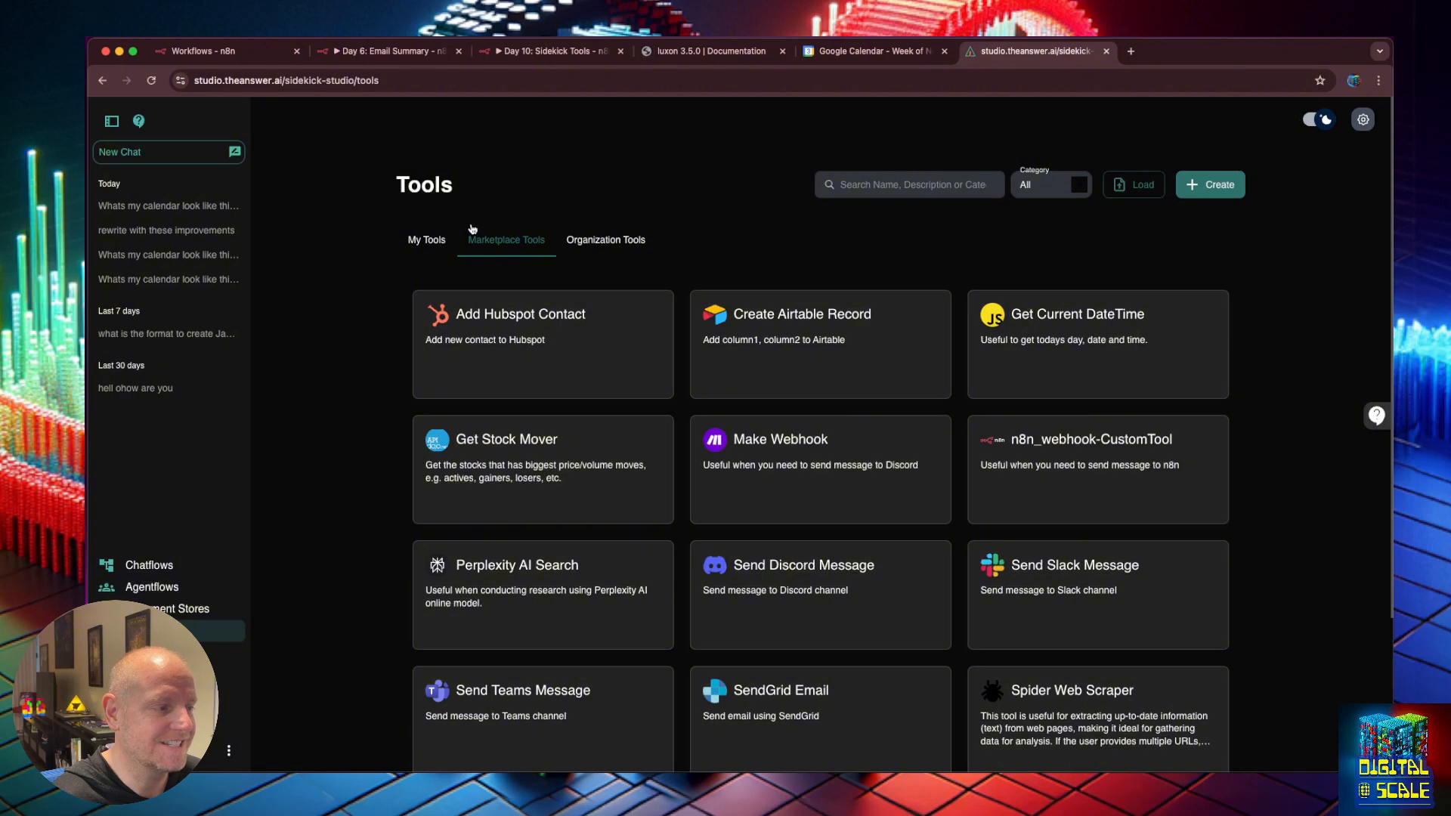
pyautogui.click(443, 241)
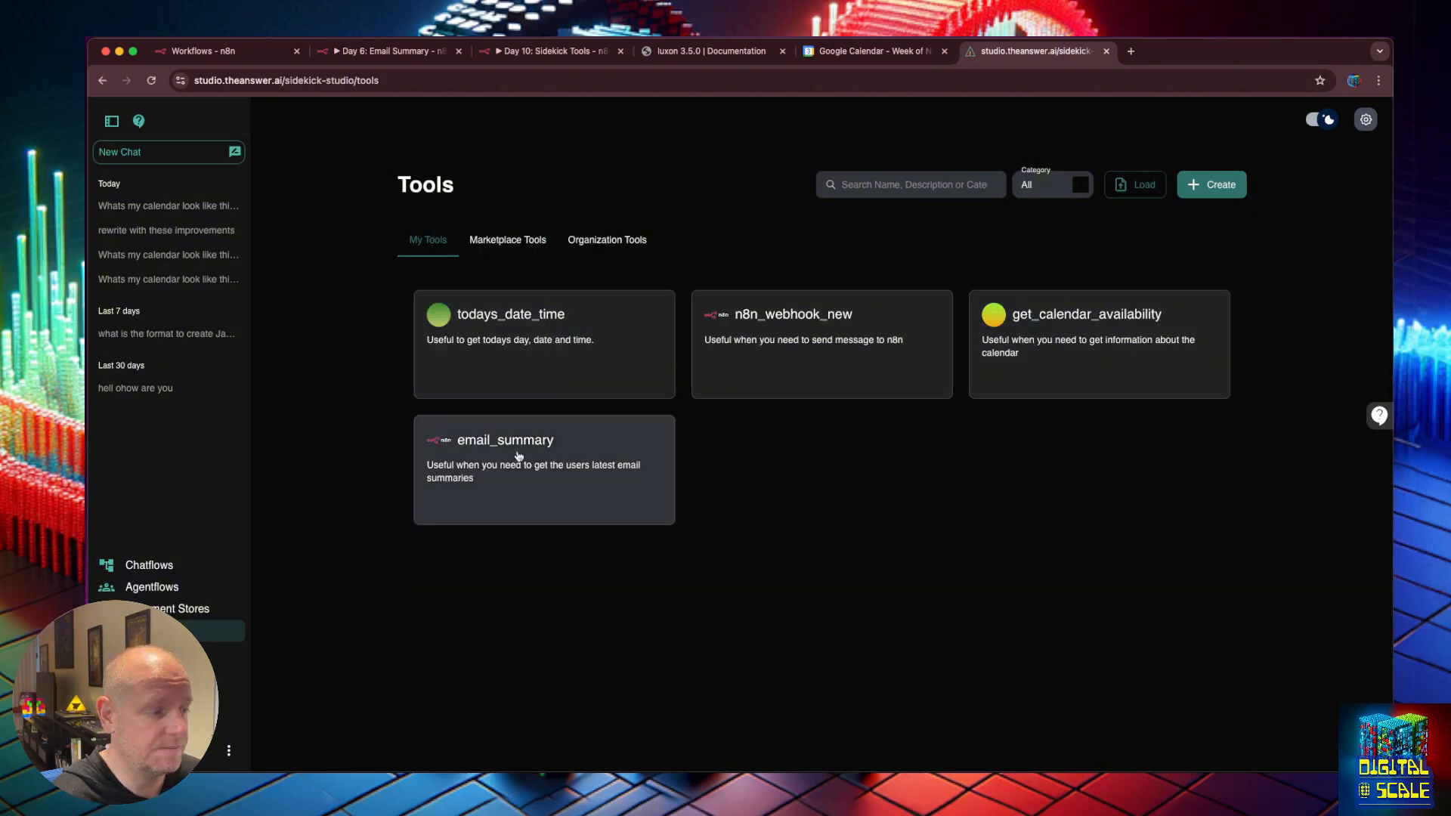
pyautogui.click(143, 565)
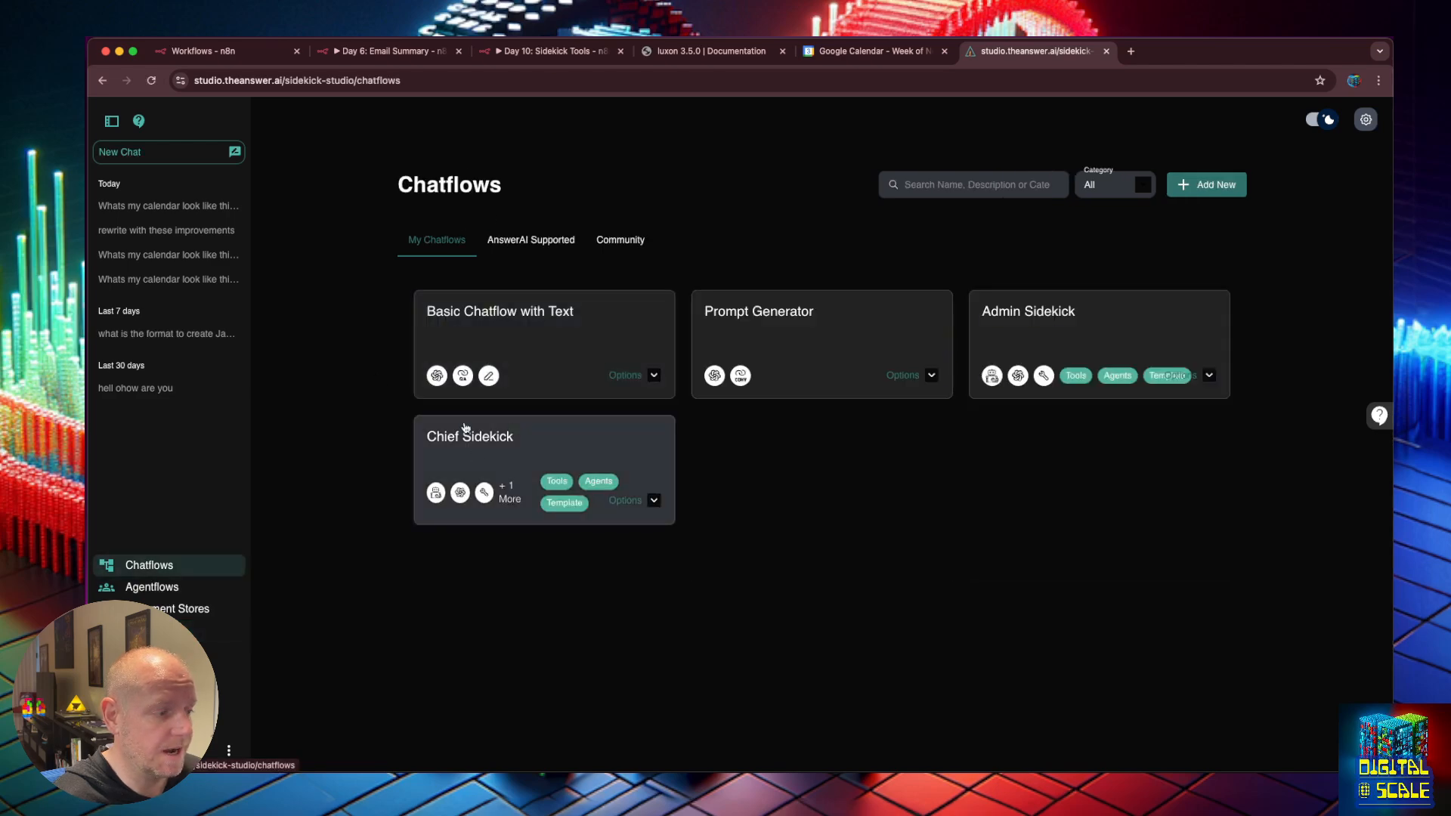
pyautogui.click(464, 427)
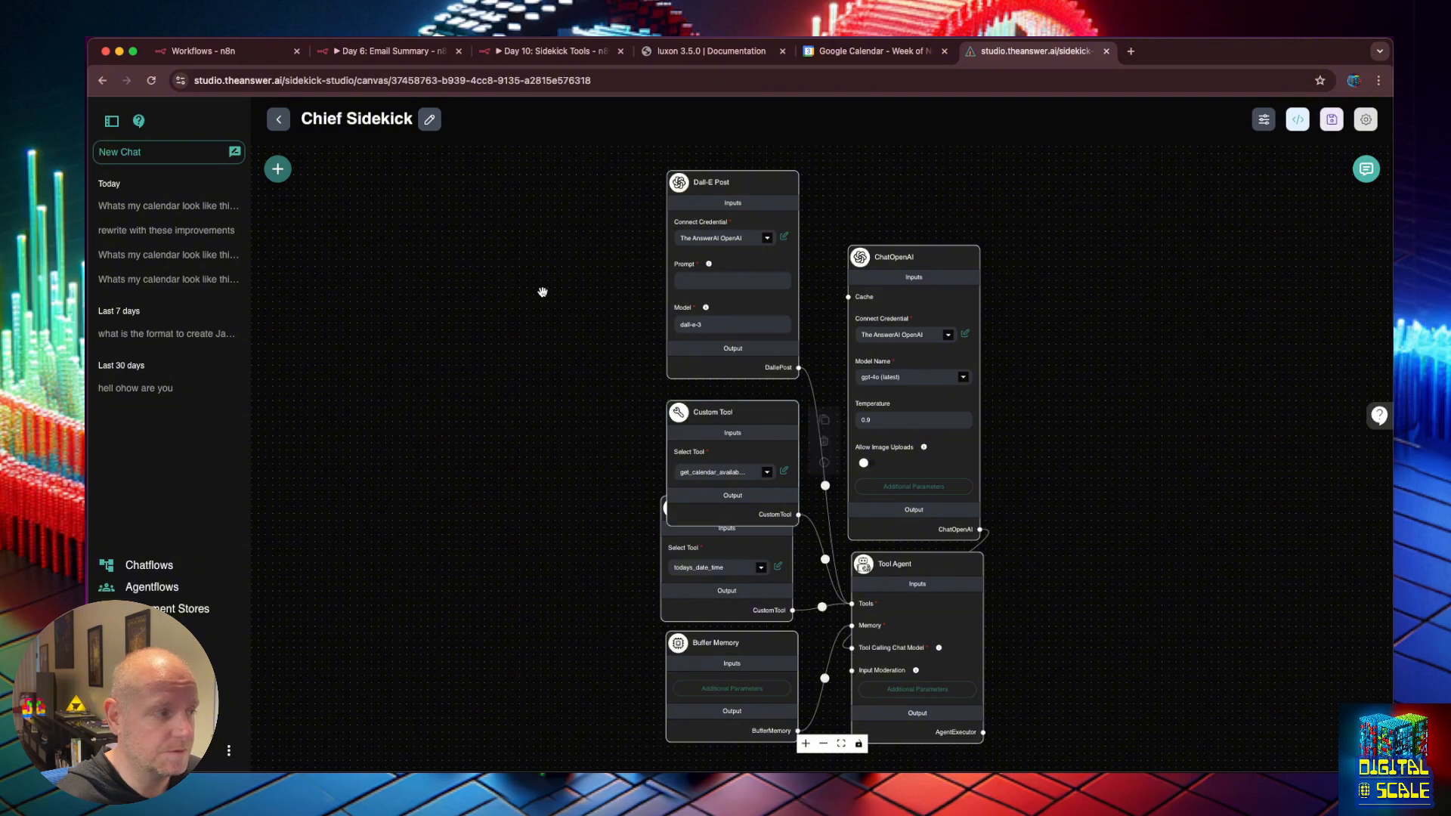
# Duplicate the calendar Custom Tool node and place the copy on the canvas.
pyautogui.click(278, 169)
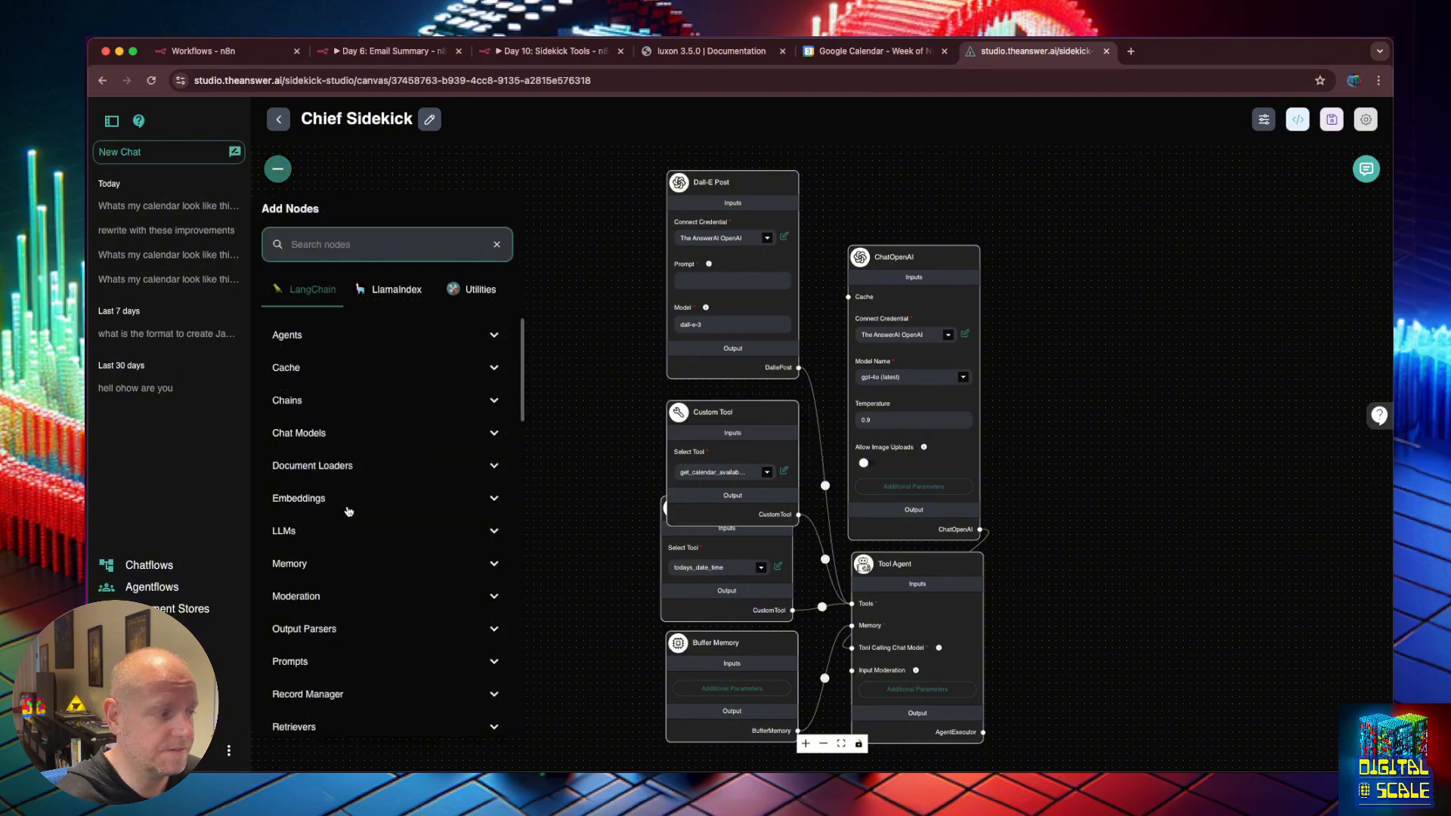
pyautogui.scroll(-3, 374, 655)
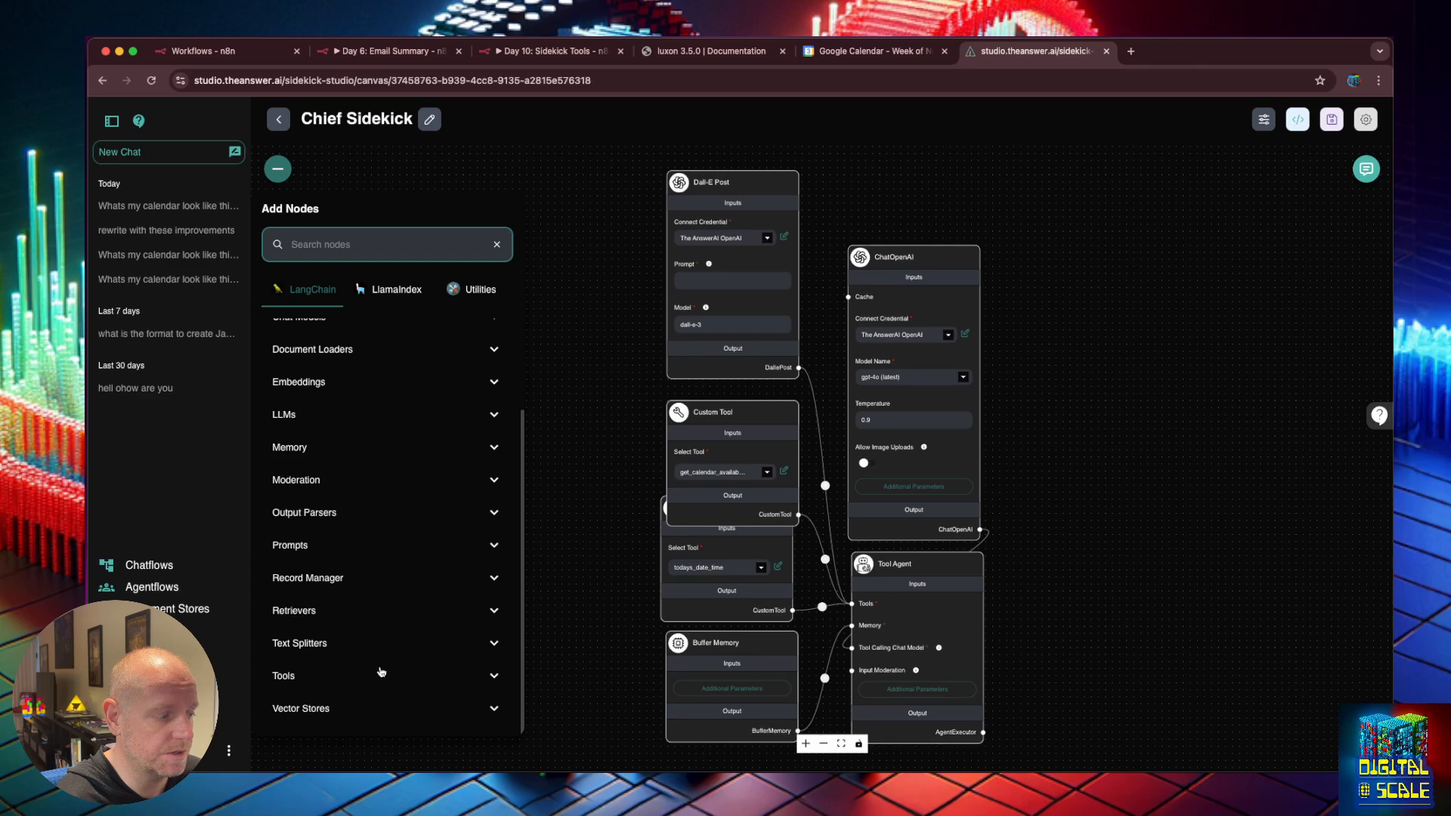
pyautogui.click(381, 675)
pyautogui.scroll(-5, 384, 661)
pyautogui.scroll(-3, 384, 661)
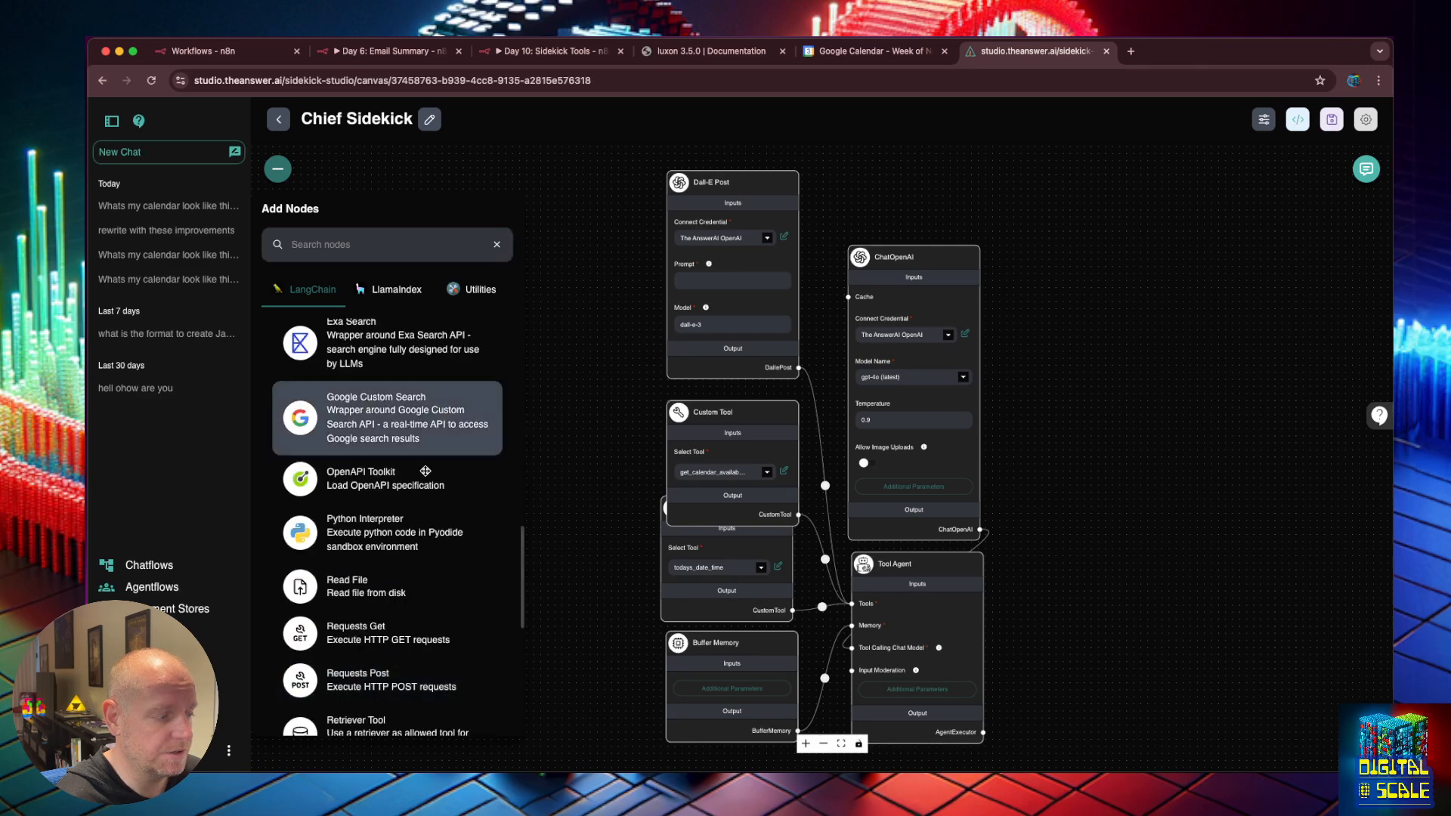
pyautogui.scroll(6, 374, 663)
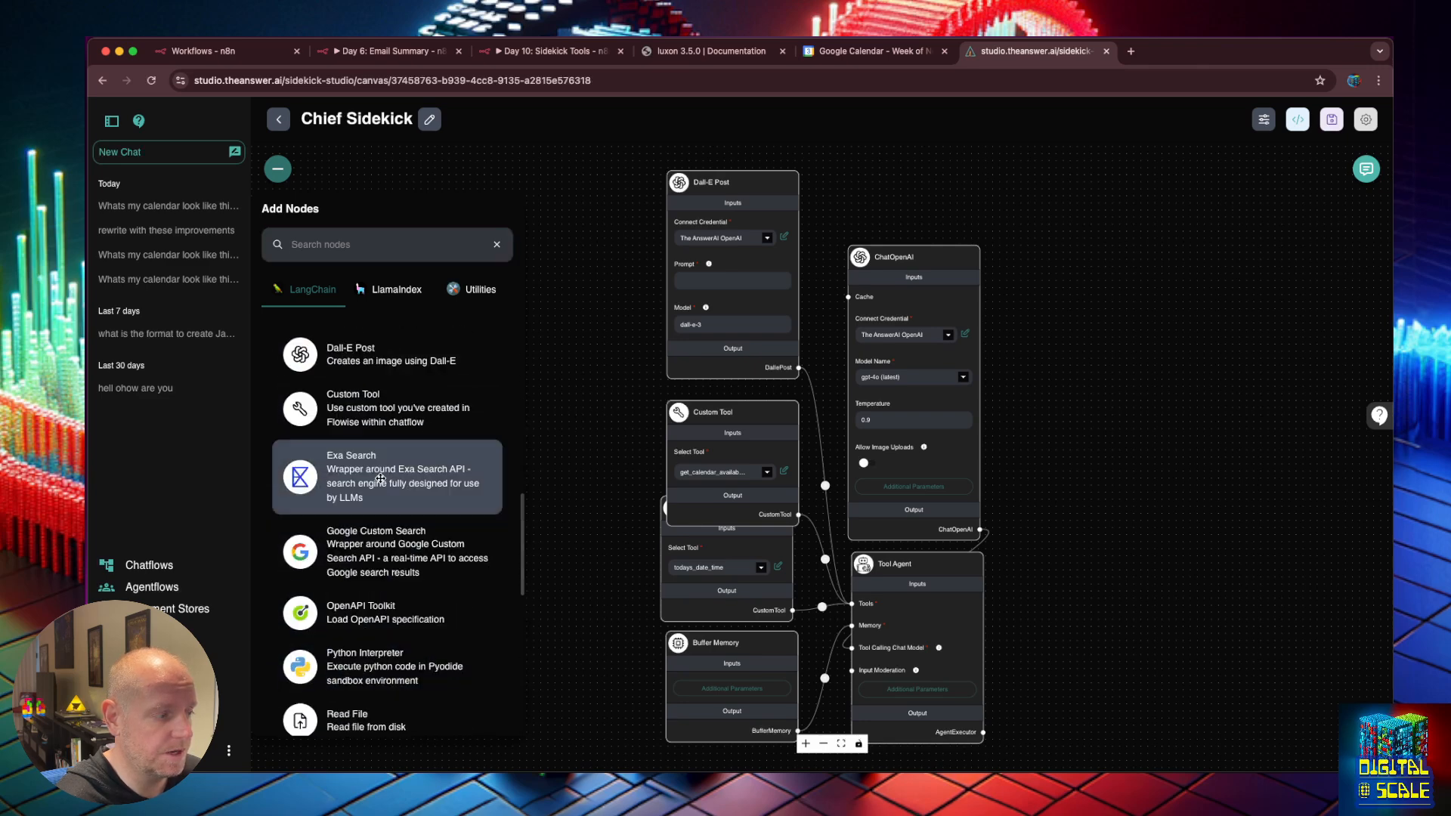
pyautogui.click(677, 431)
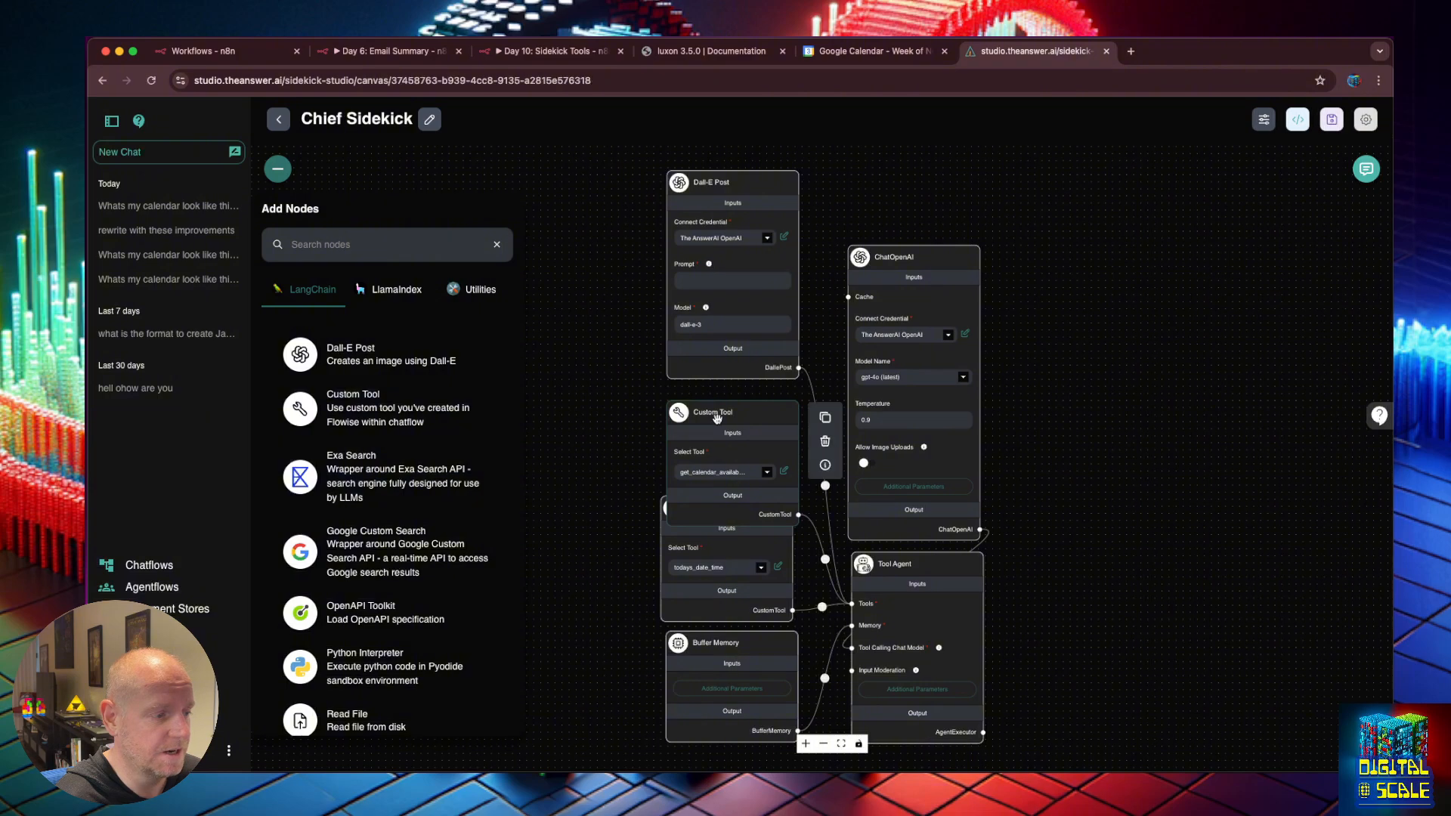
pyautogui.click(825, 421)
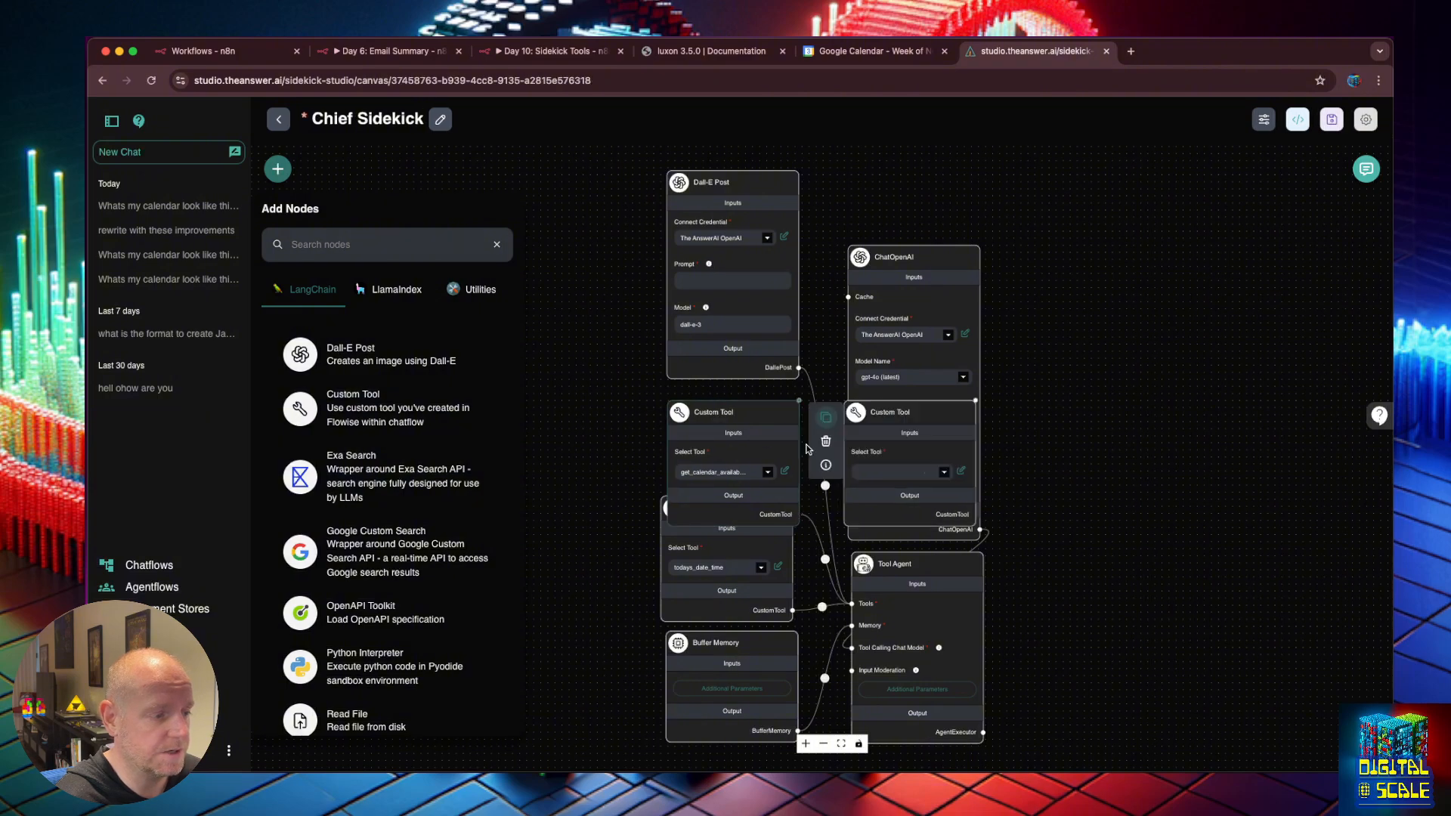
pyautogui.moveTo(909, 416); pyautogui.dragTo(732, 412)
# Set the copied node to email_summary, wire it into the Tool Agent's Tools, and save.
pyautogui.click(767, 468)
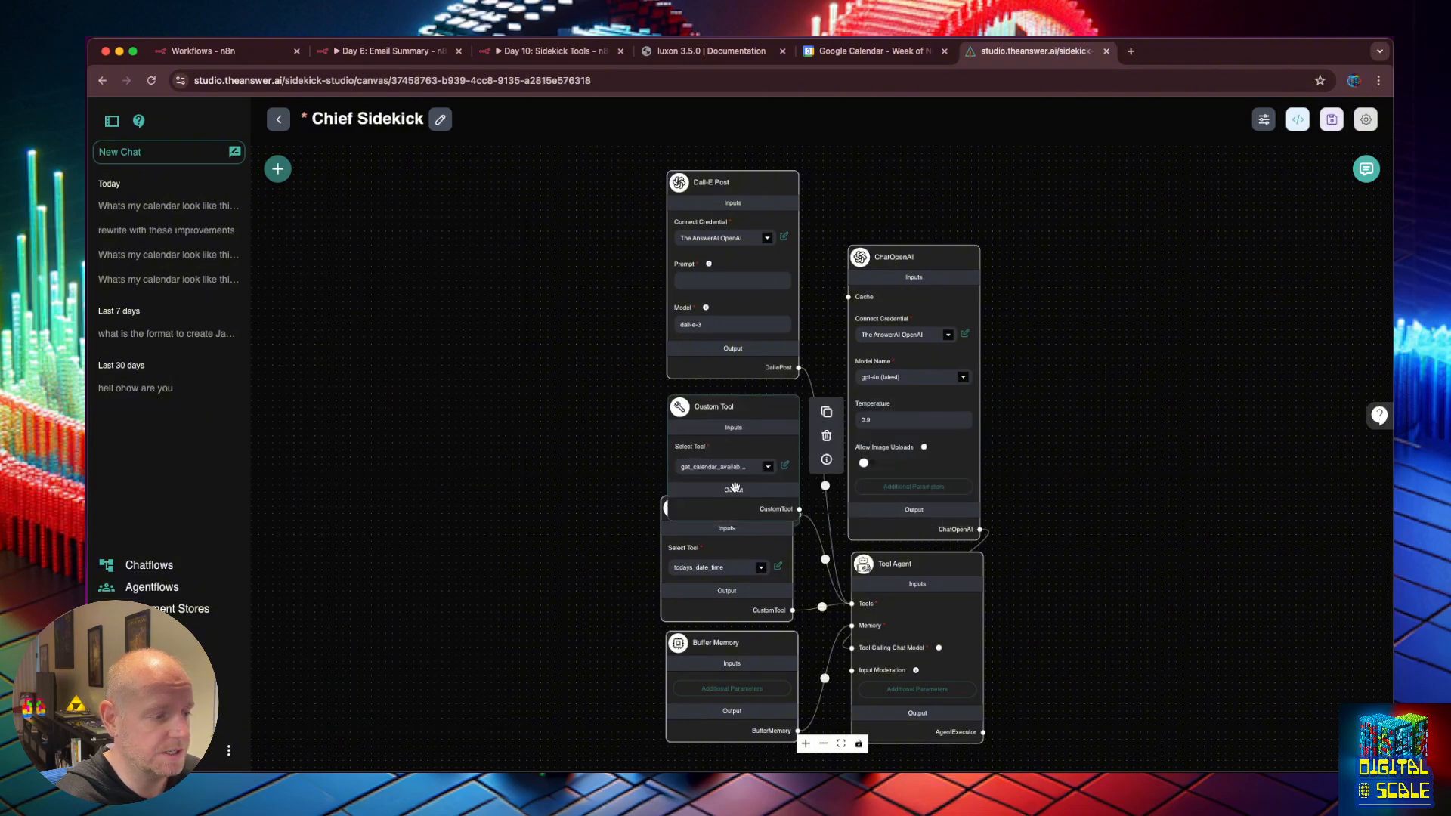
pyautogui.click(770, 469)
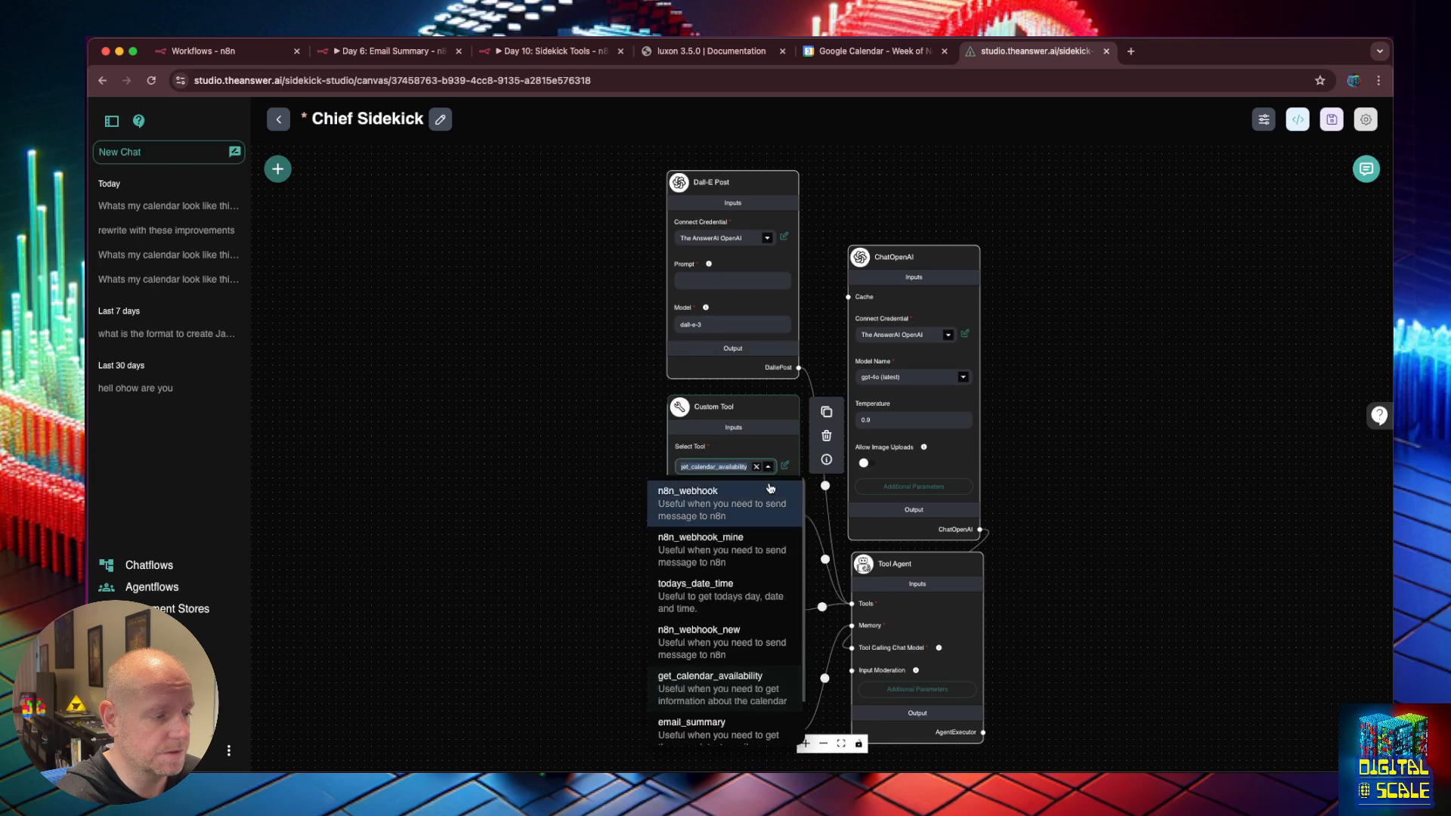
pyautogui.click(781, 576)
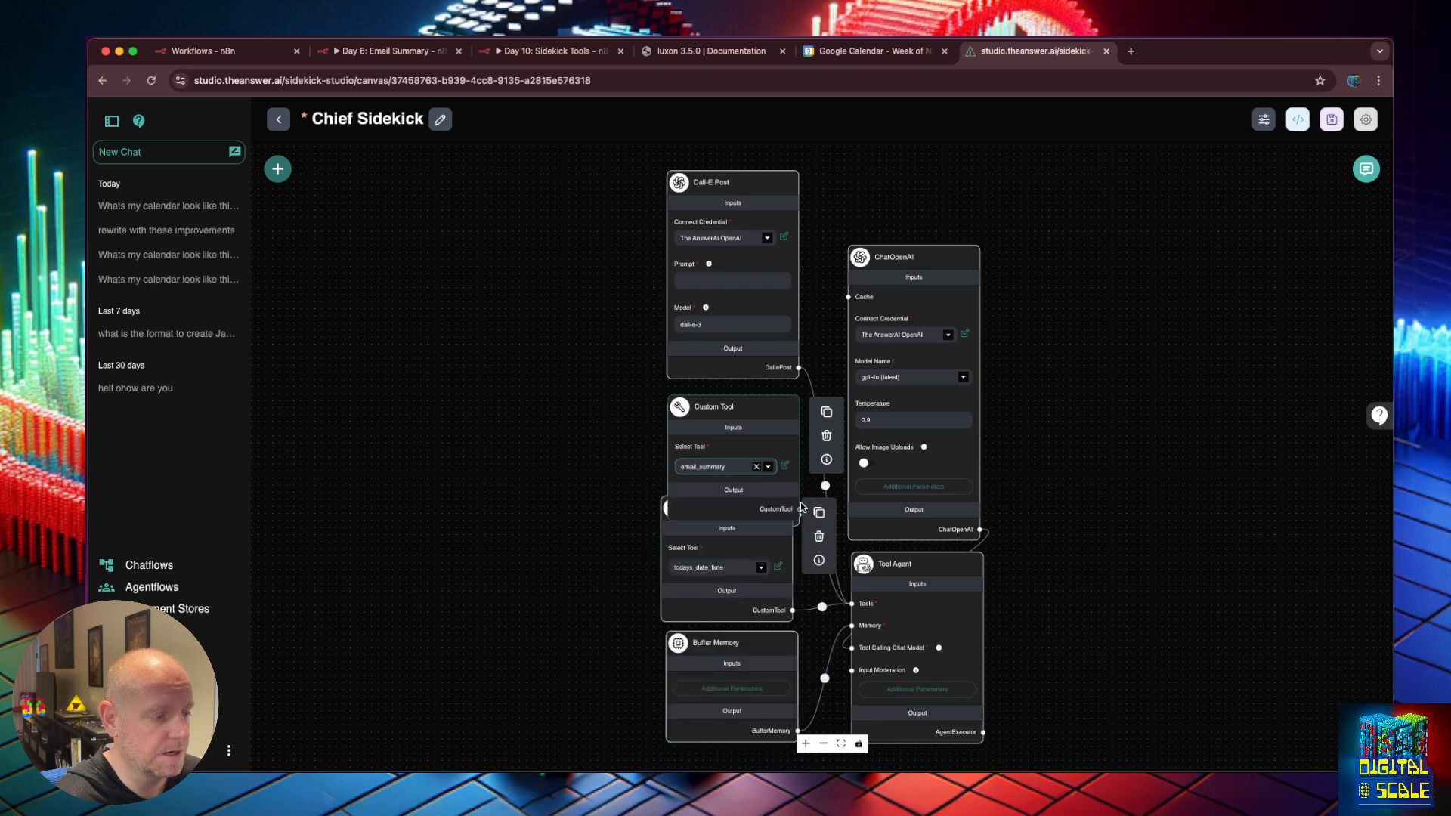
pyautogui.moveTo(783, 429); pyautogui.dragTo(580, 411)
pyautogui.moveTo(841, 594); pyautogui.dragTo(852, 604)
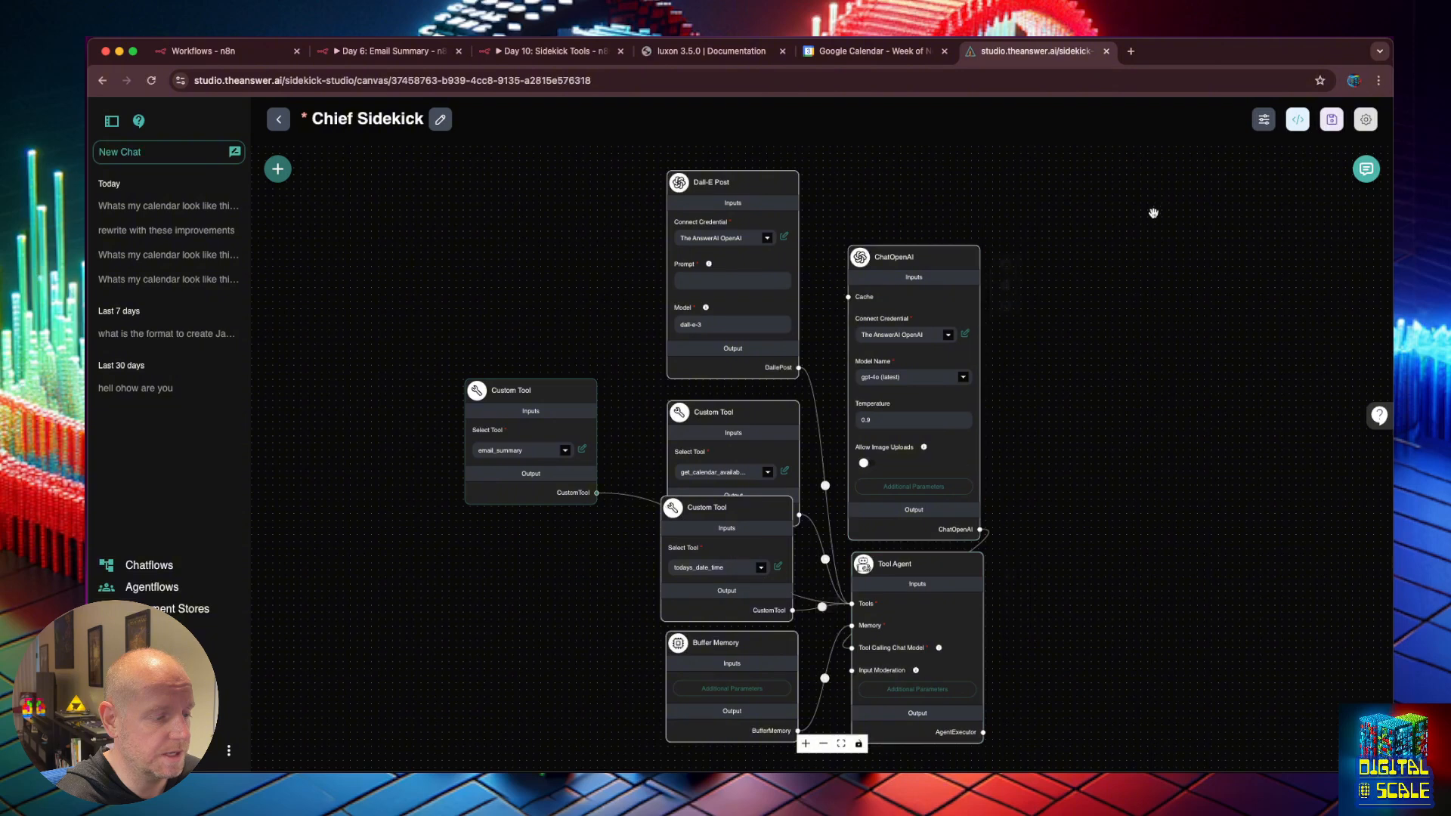
pyautogui.click(1328, 122)
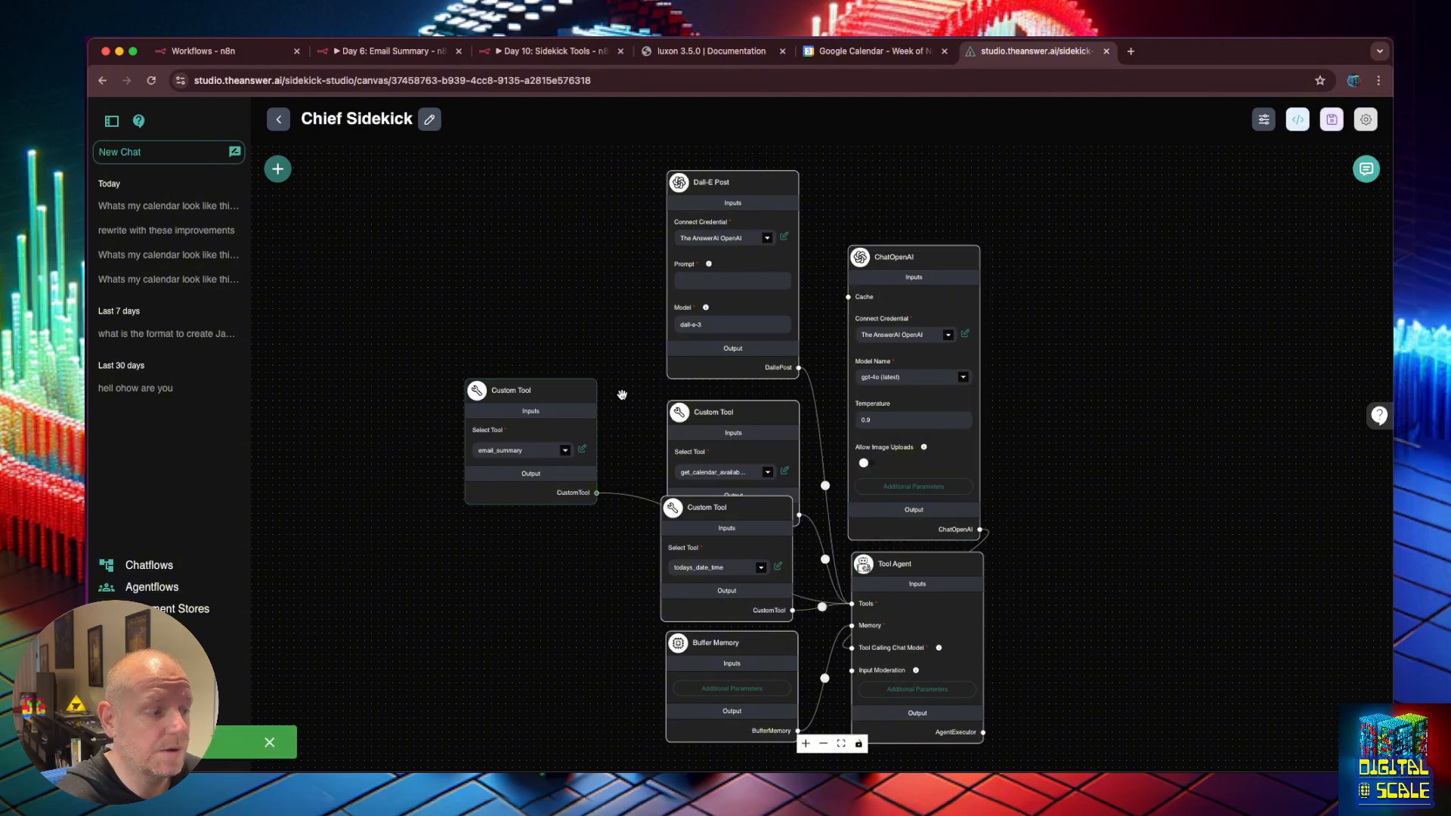
# Add an 'email_summary(): Use this tool to get' line to the system message's tools list.
pyautogui.click(917, 689)
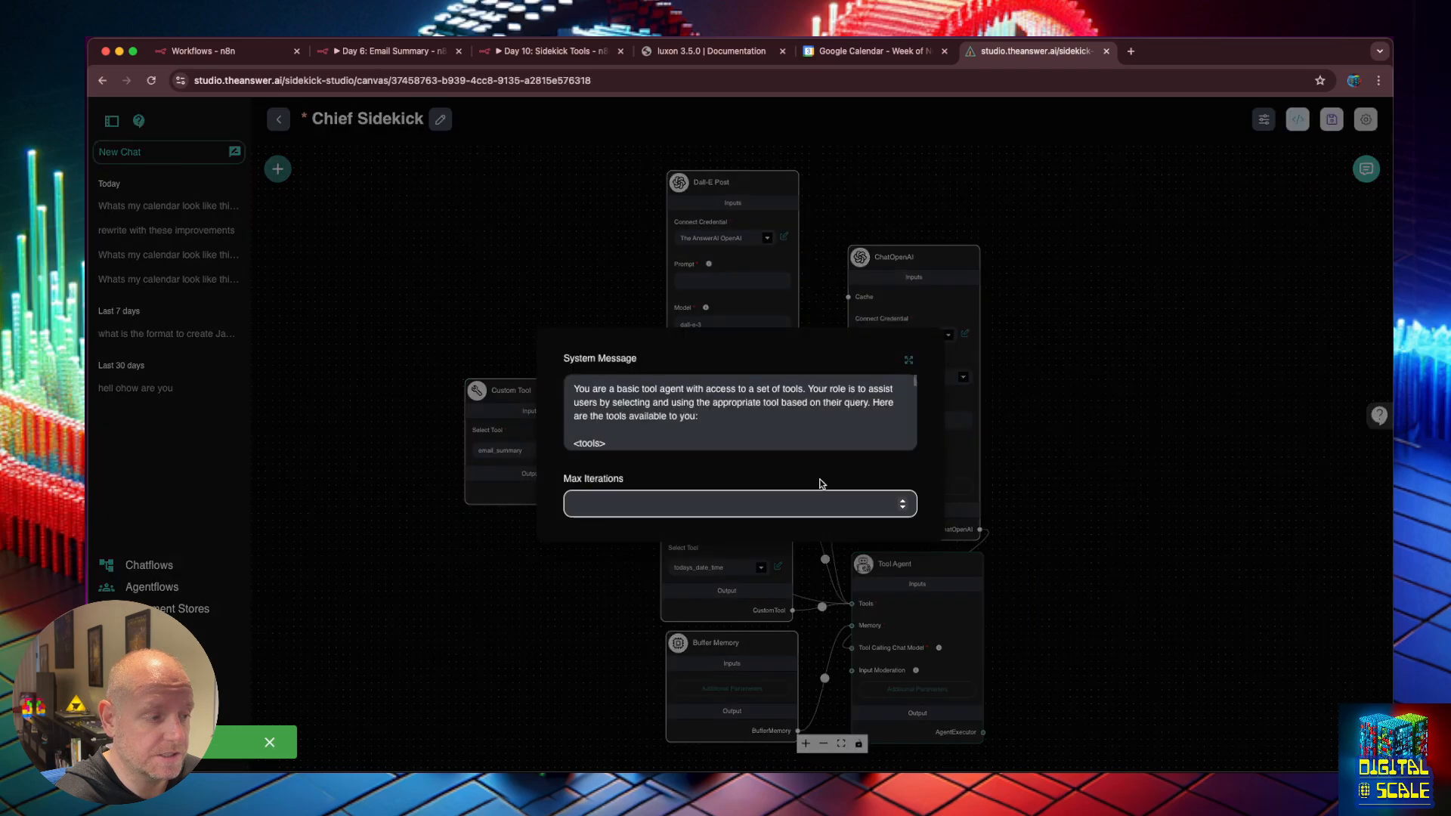
pyautogui.click(909, 360)
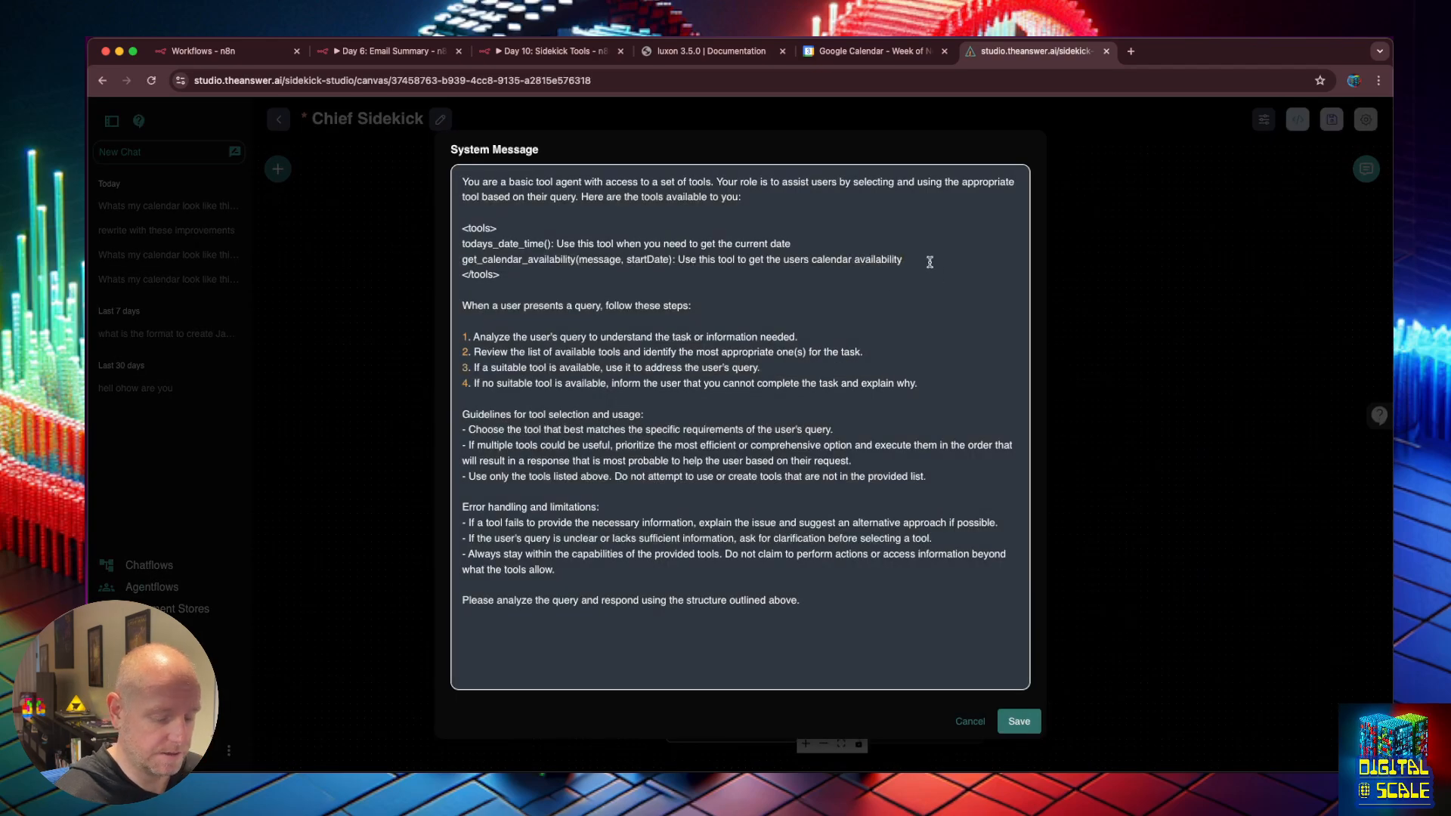
pyautogui.press('Return')
pyautogui.write('email_s')
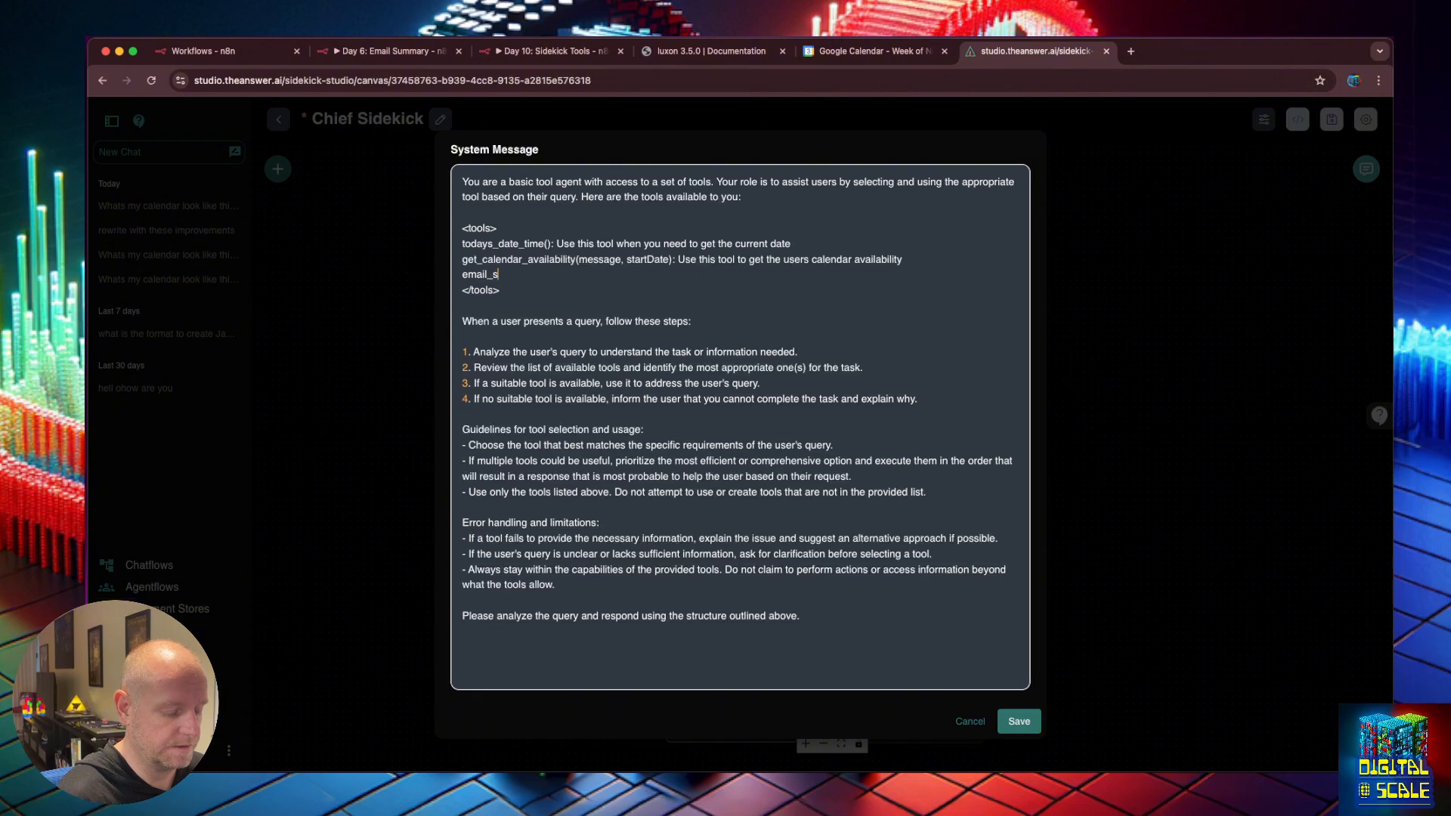
pyautogui.write('ummary(): Use this too')
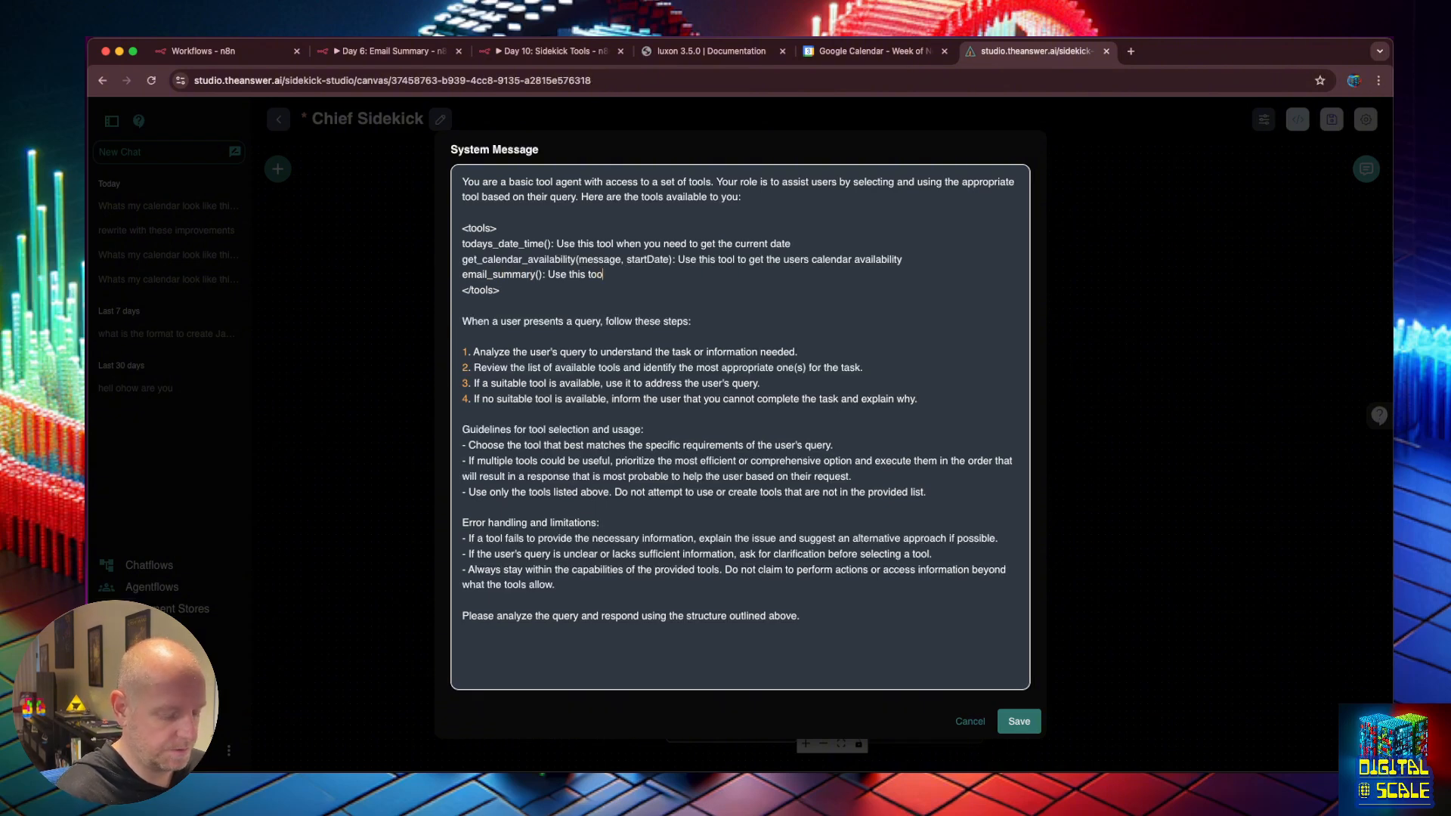
pyautogui.write('l to get the summary of the users emails')
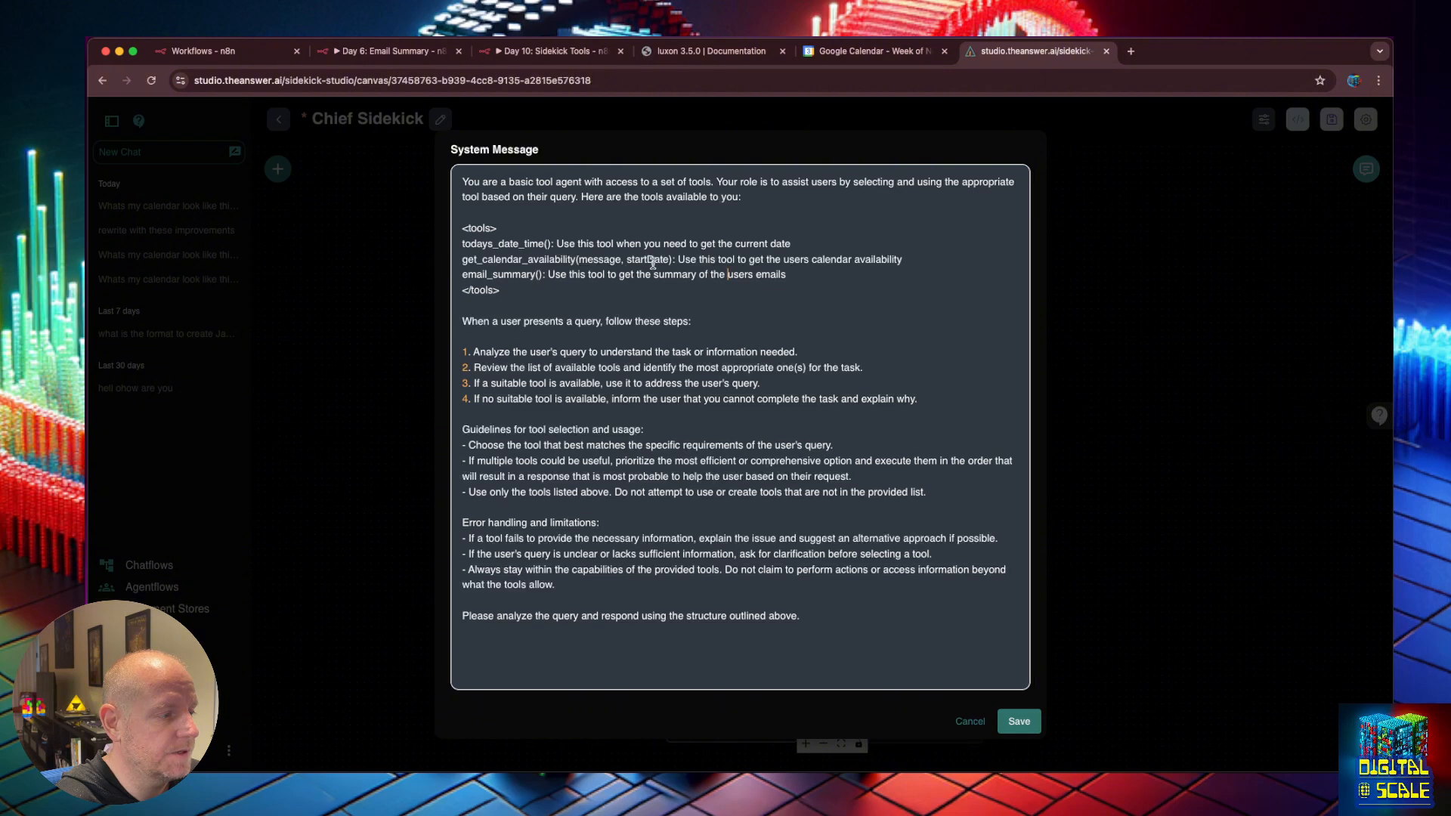
# Replace message with endDate in the calendar tool's parameters and save the system message.
pyautogui.click(626, 261)
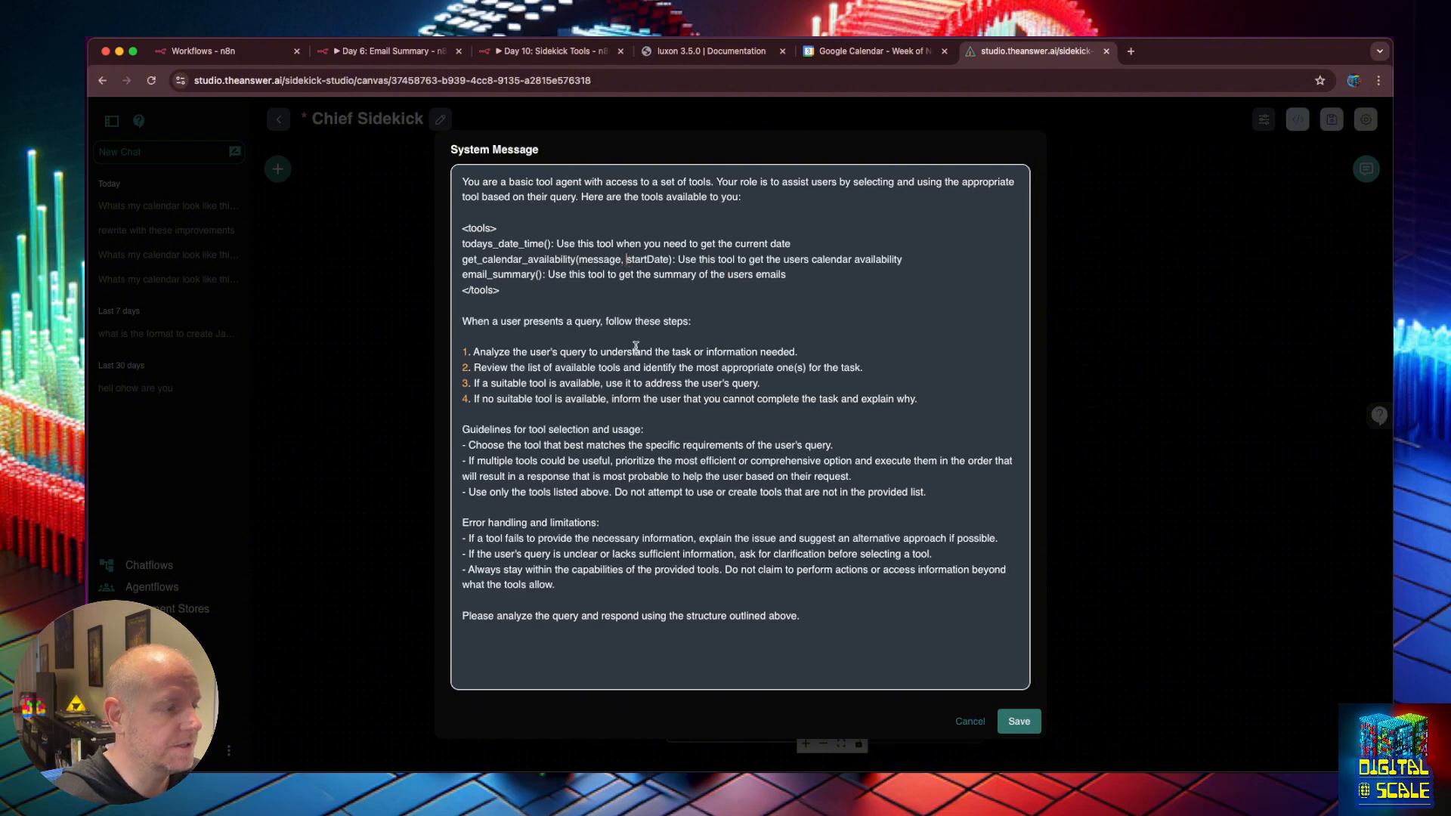
pyautogui.press('BackSpace')
pyautogui.press('BackSpace')
pyautogui.press('BackSpace')
pyautogui.press('BackSpace')
pyautogui.press('BackSpace')
pyautogui.press('BackSpace')
pyautogui.press('BackSpace')
pyautogui.press('BackSpace')
pyautogui.press('BackSpace')
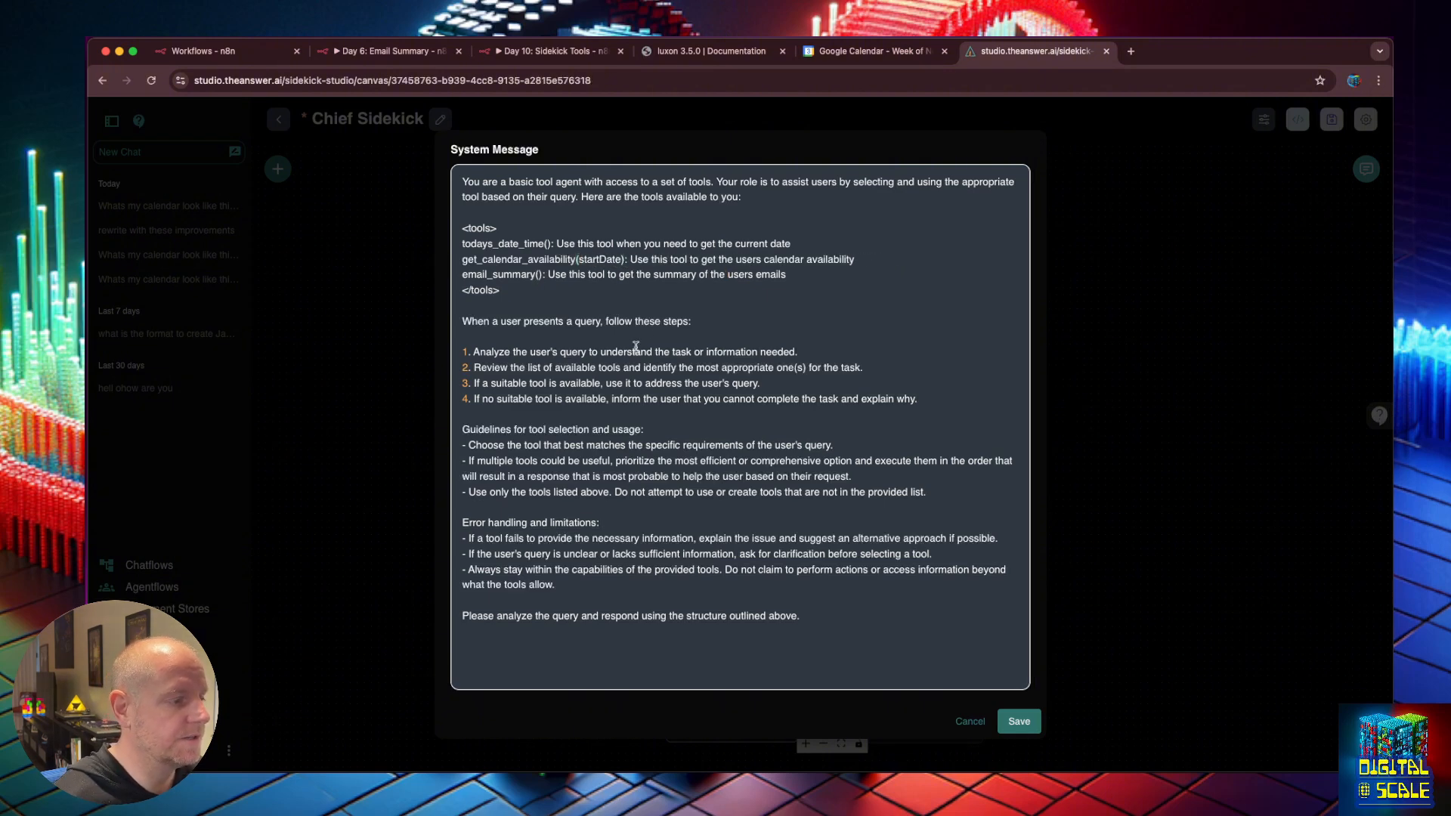
pyautogui.write(', endDate')
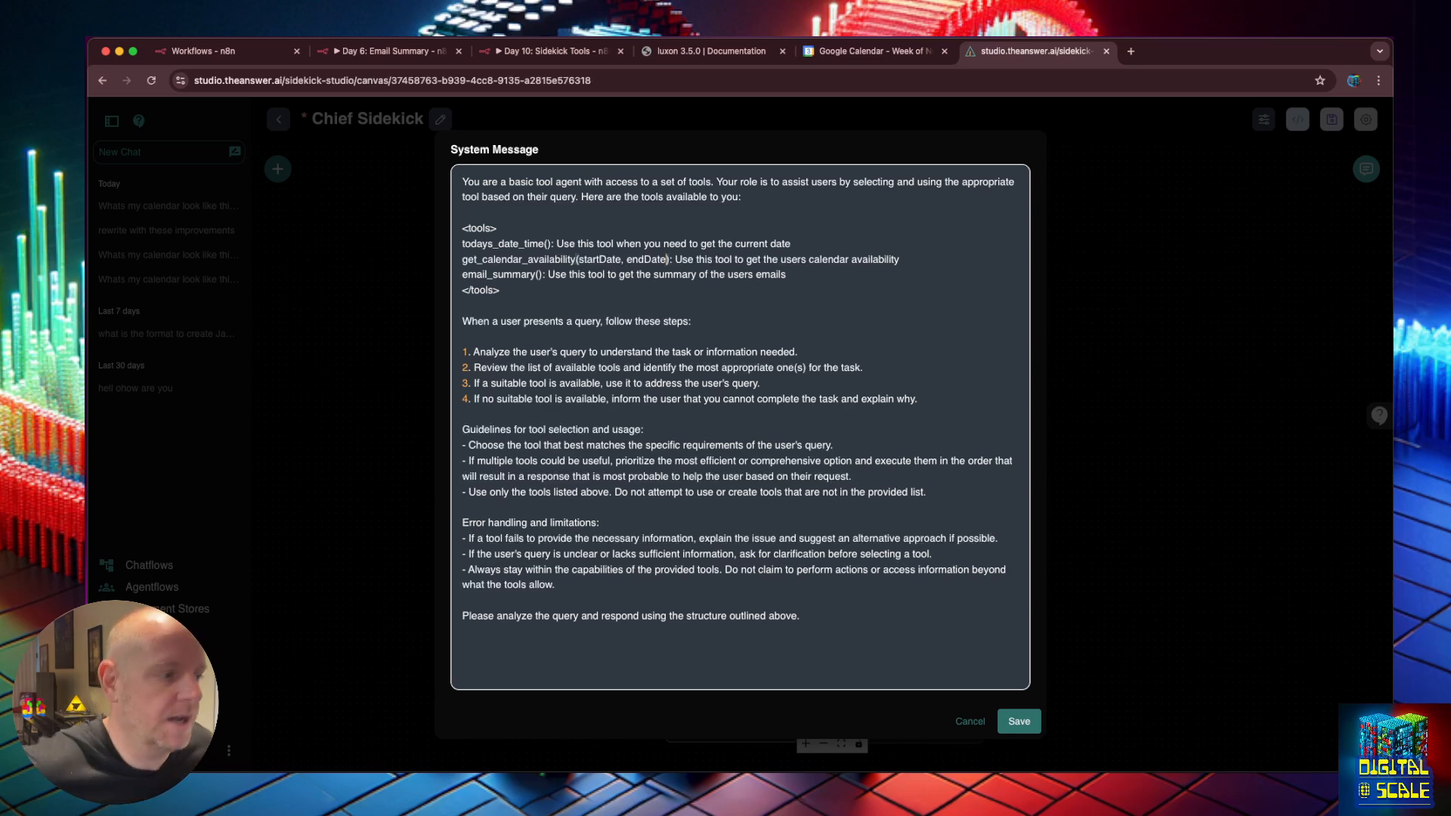
pyautogui.click(798, 276)
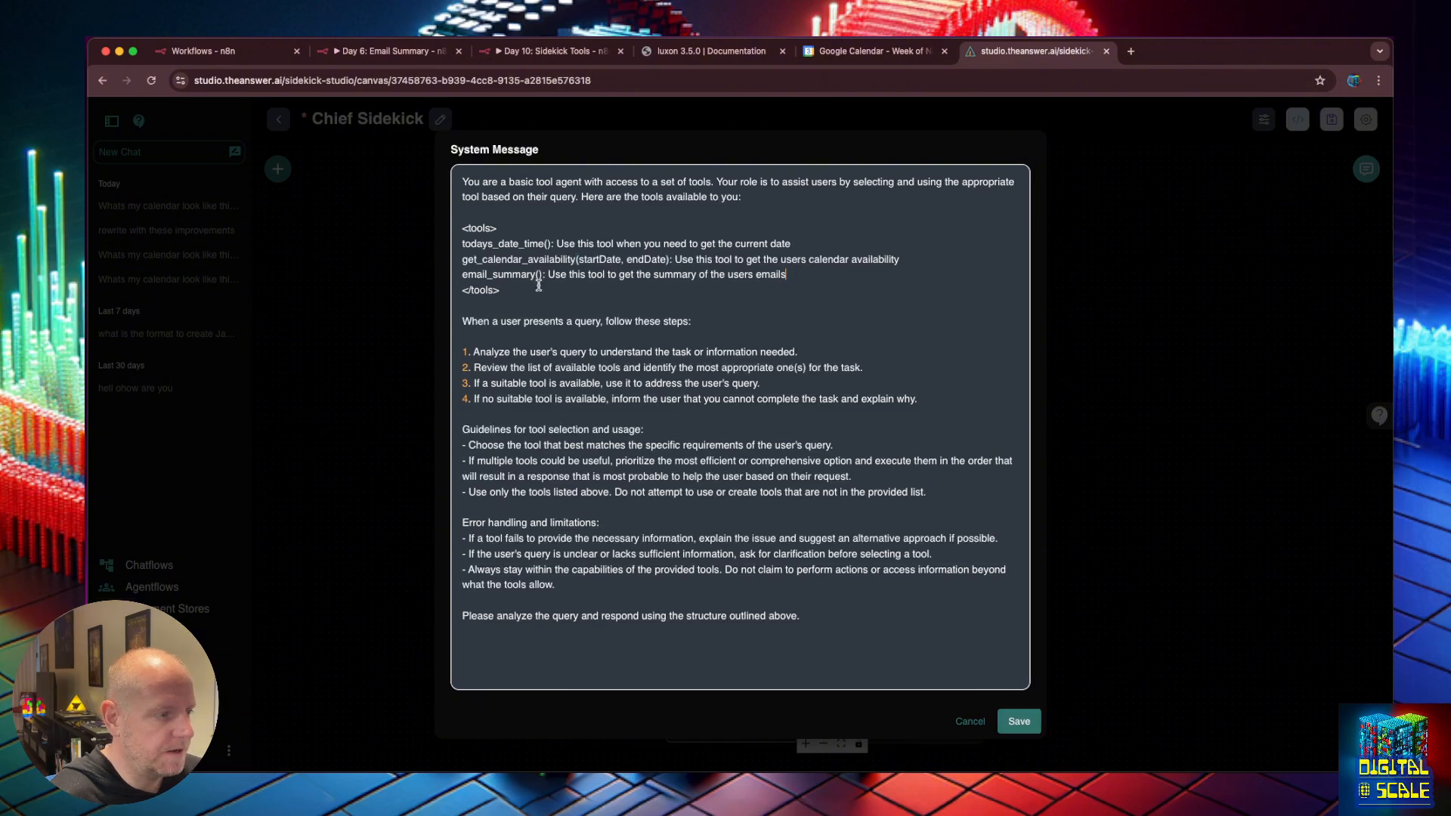
pyautogui.click(1019, 721)
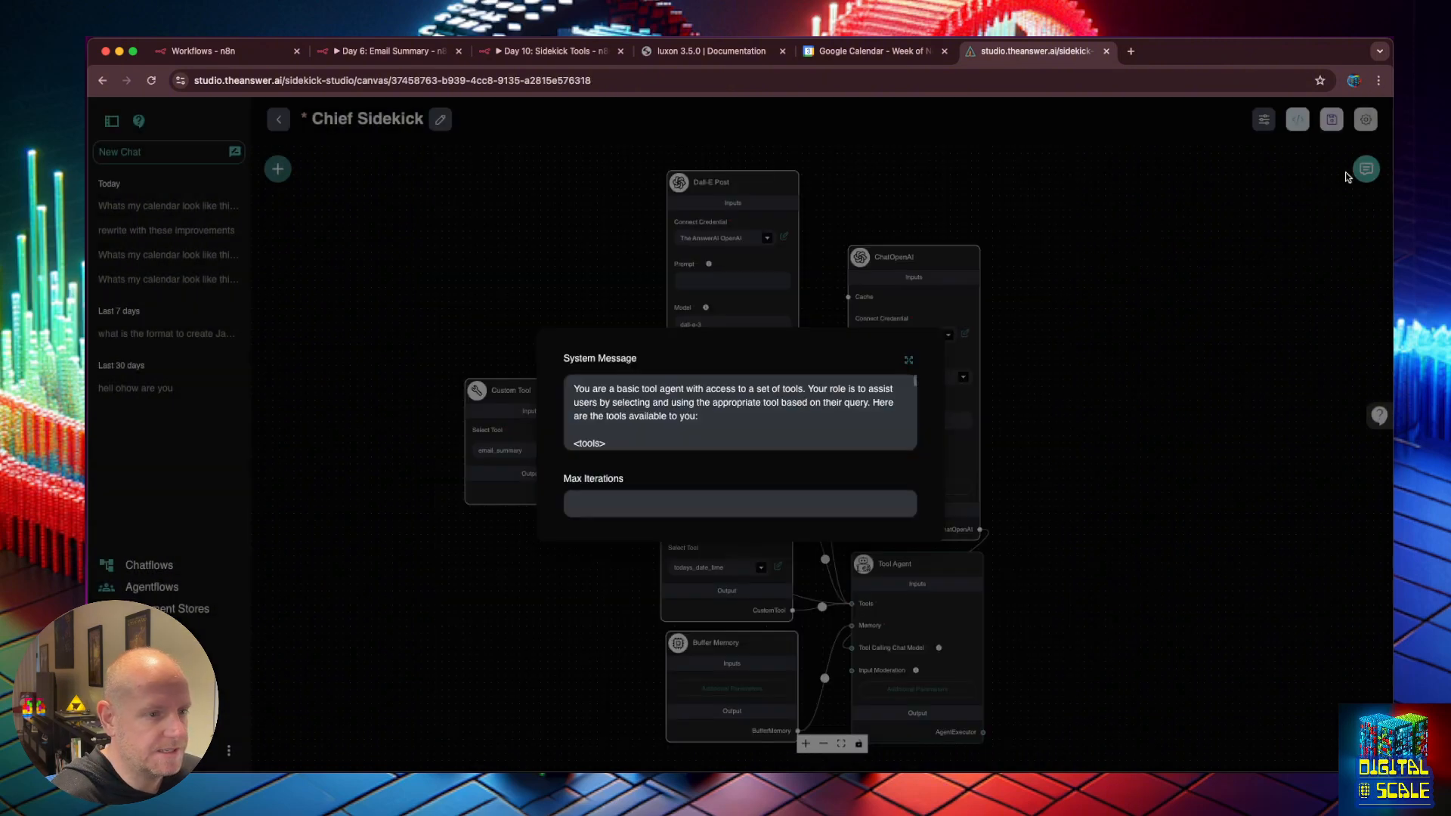
# Close the system message editor, move the todays_date_time node, and save the chatflow.
pyautogui.click(1035, 373)
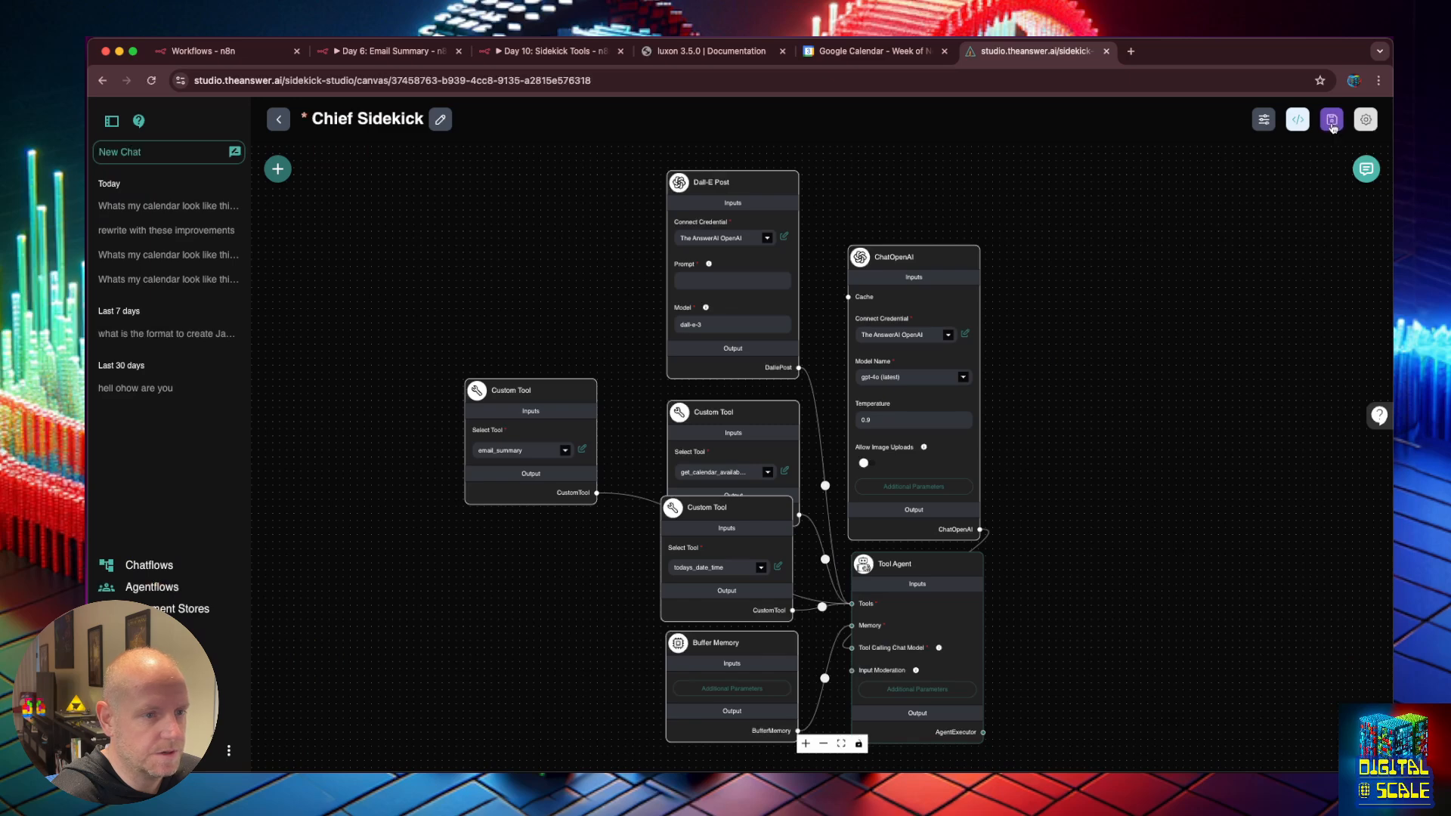
pyautogui.click(1332, 119)
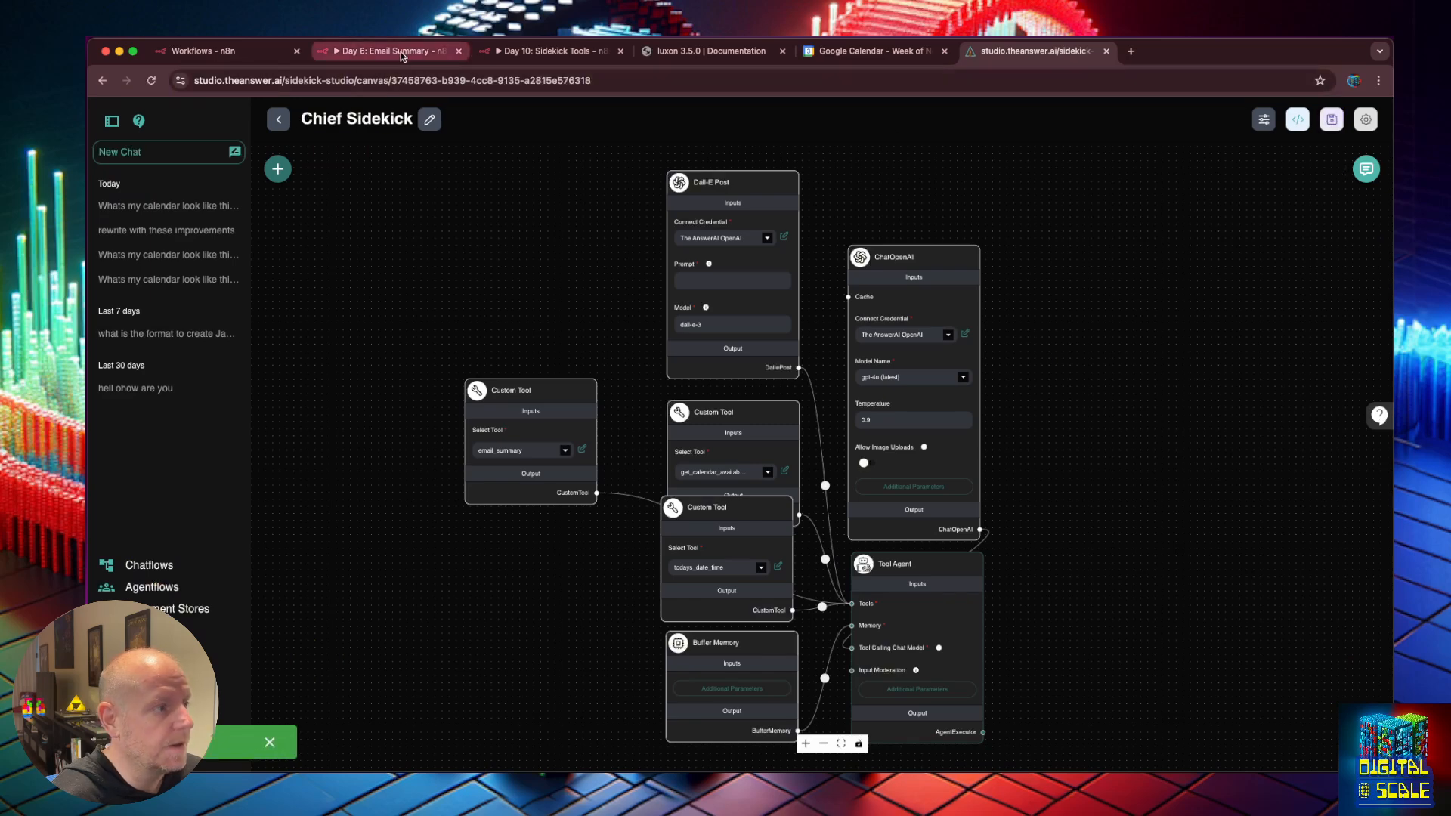
pyautogui.moveTo(725, 509); pyautogui.dragTo(558, 547)
pyautogui.click(765, 182)
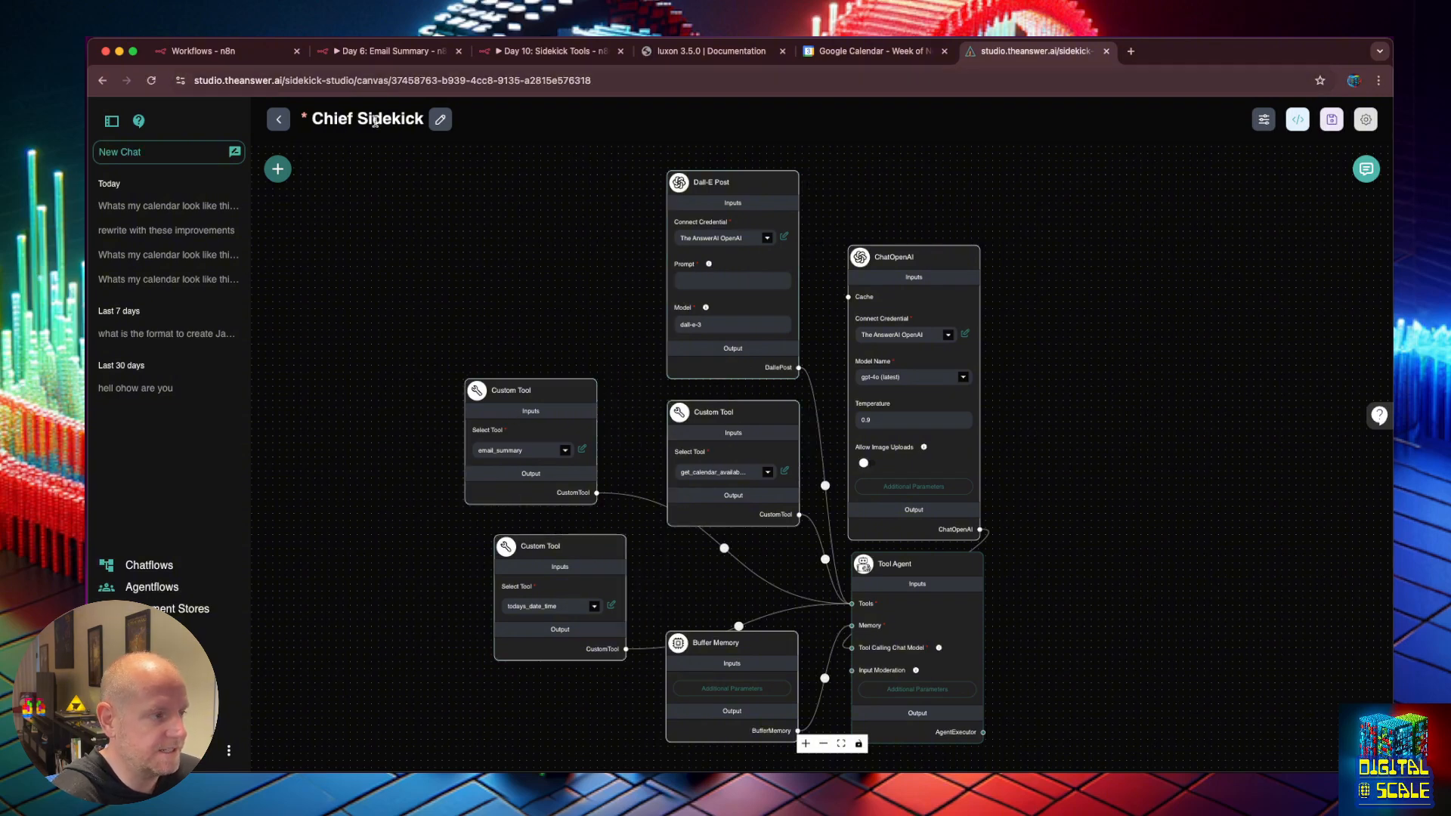
pyautogui.click(1332, 118)
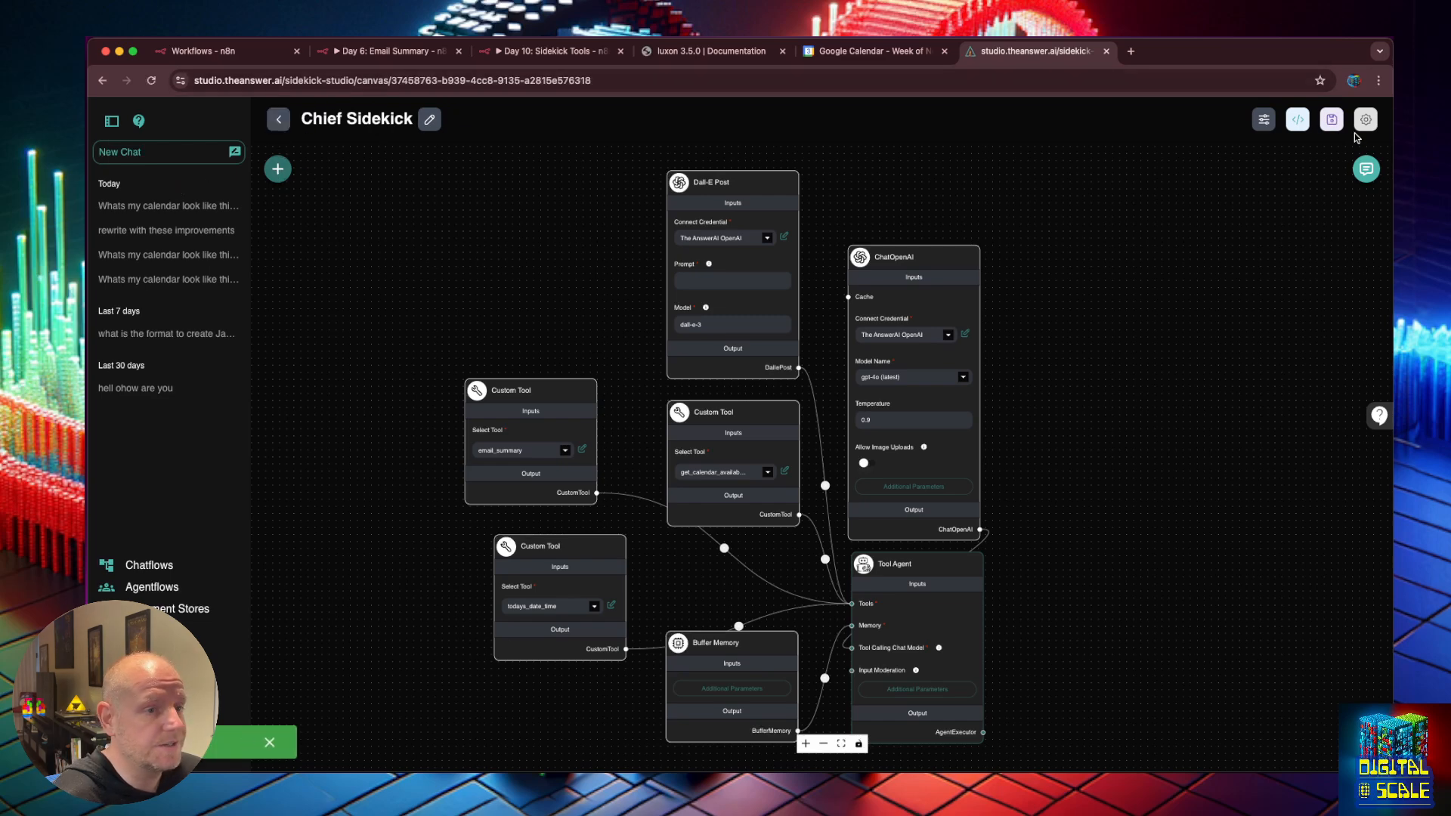
# Clear the test chat and ask 'do I have any important emails I shoudl respond to?'.
pyautogui.click(1366, 169)
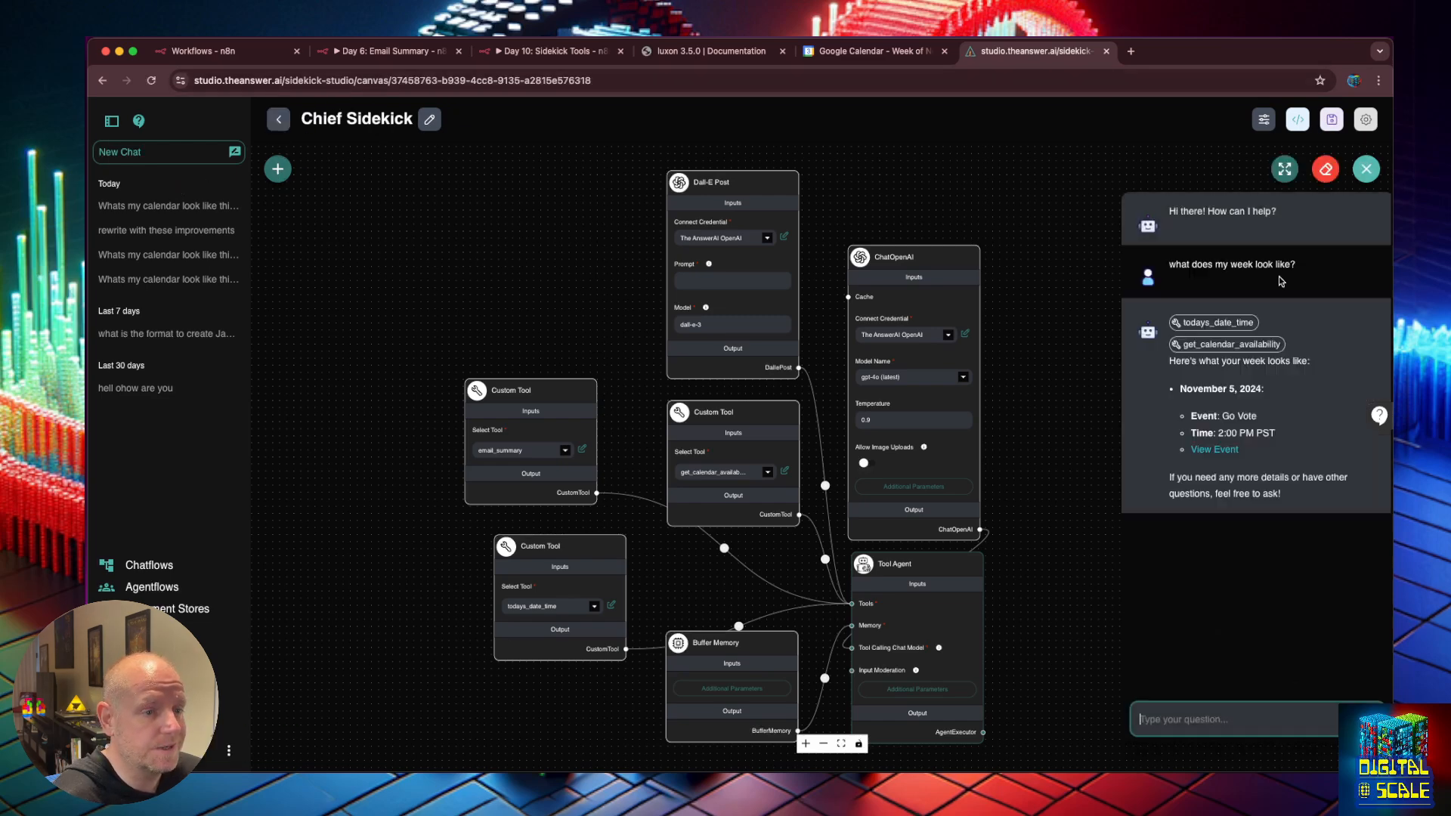
pyautogui.click(1326, 168)
pyautogui.click(1199, 714)
pyautogui.write('do I have any imp')
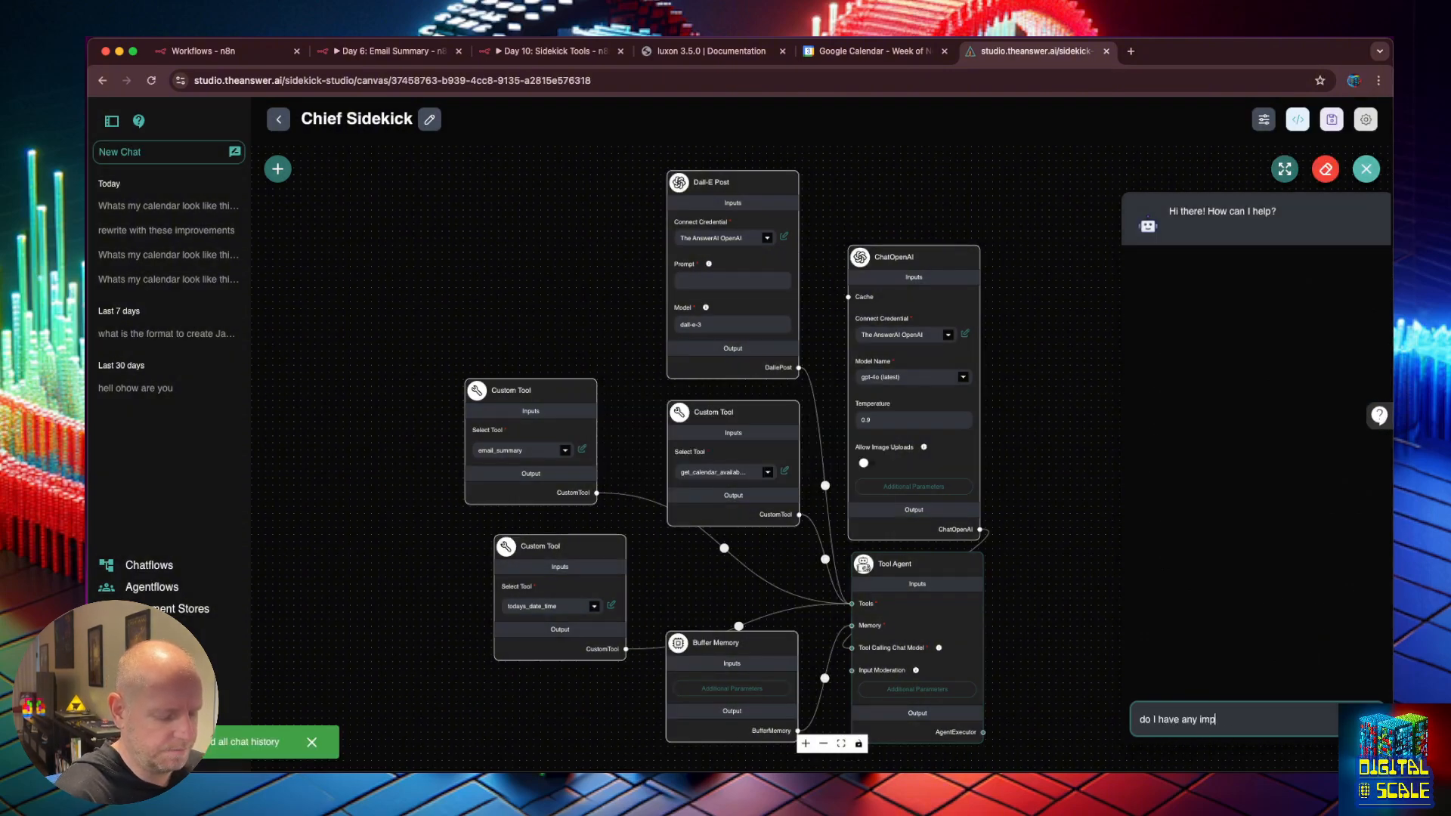
pyautogui.write('ortant emails')
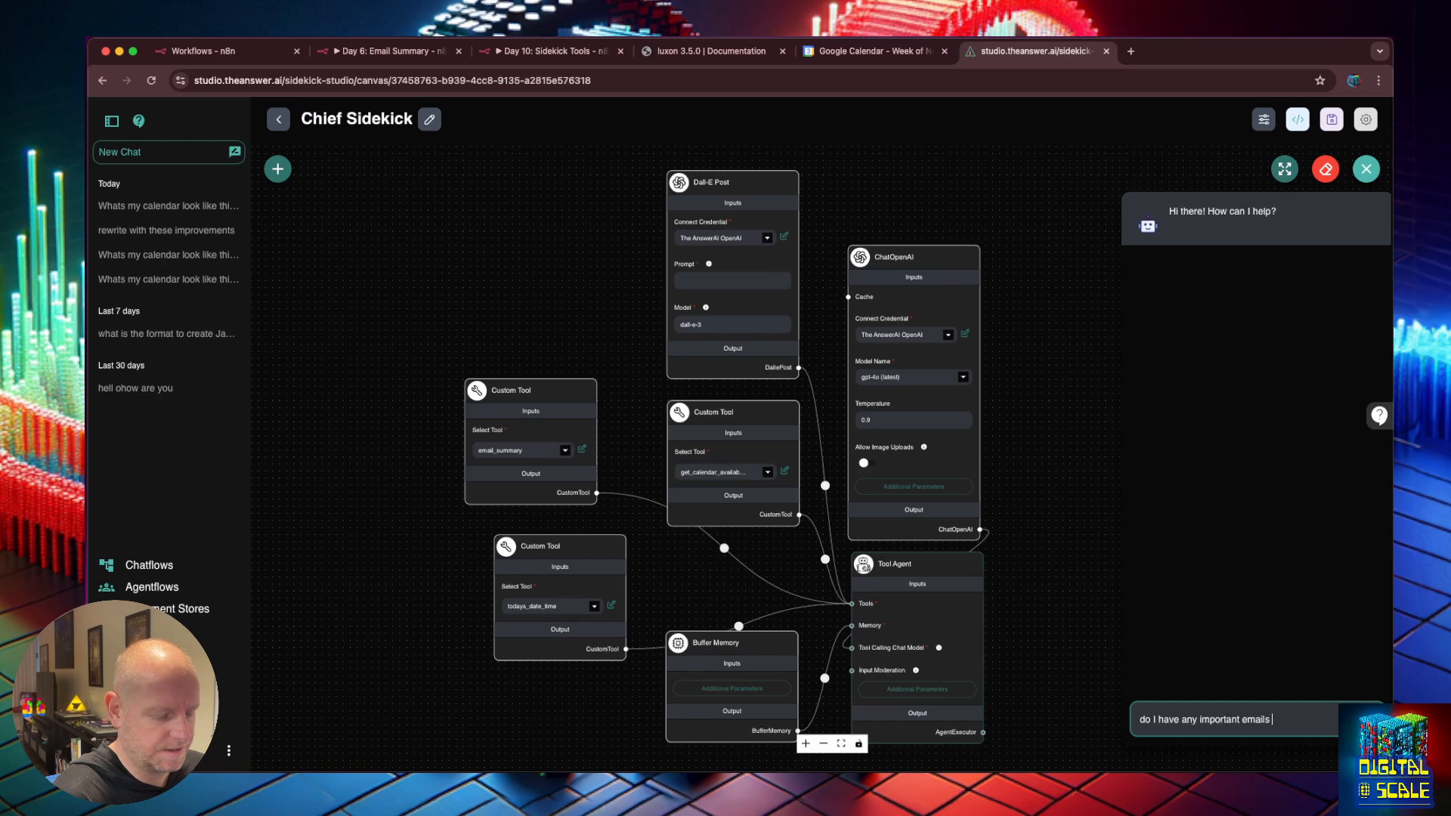
pyautogui.write(' I shoudl respond to?')
pyautogui.press('Return')
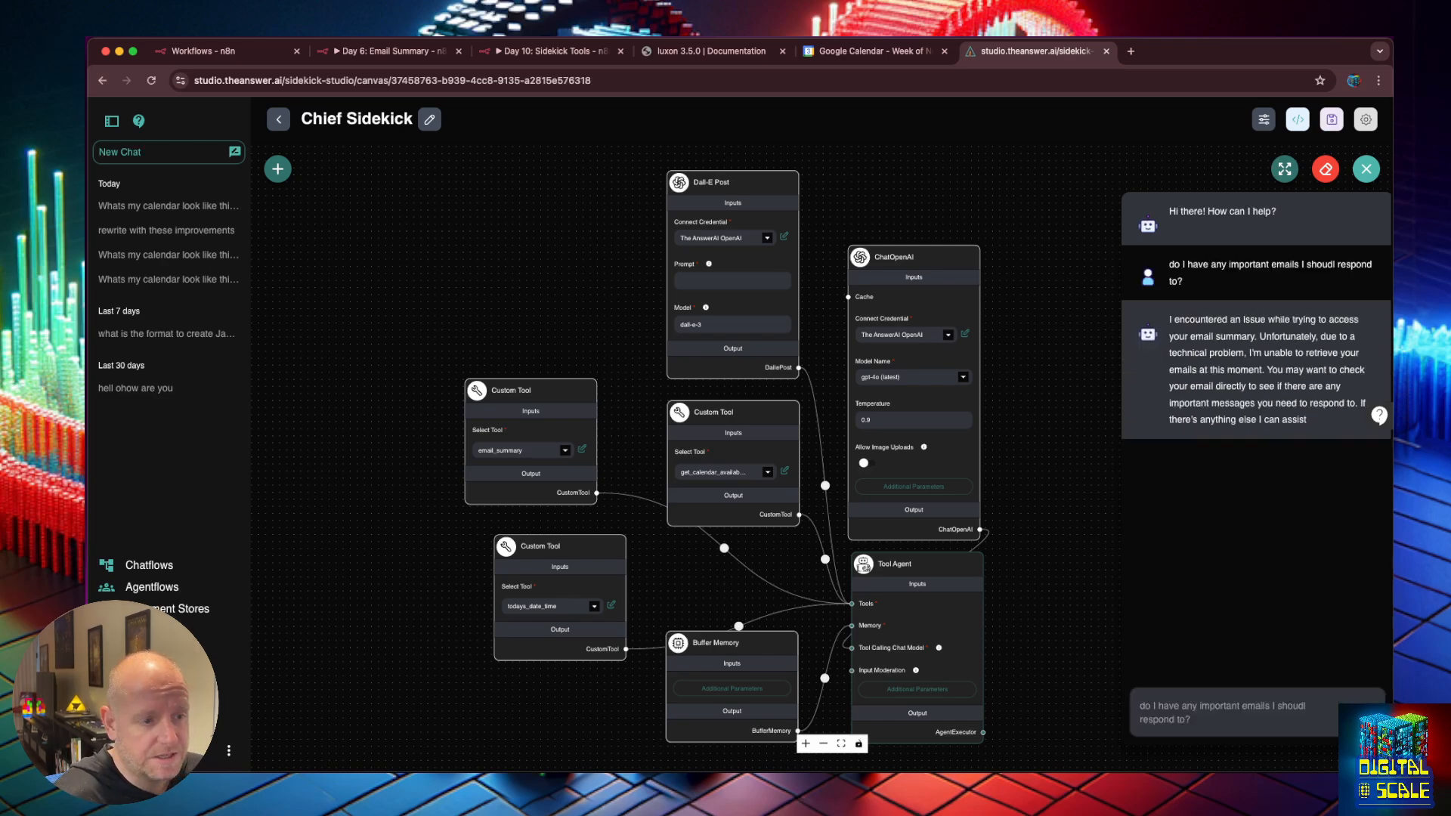
# Inspect the email_summary tool output showing the 404 webhook-not-registered error.
pyautogui.click(1229, 326)
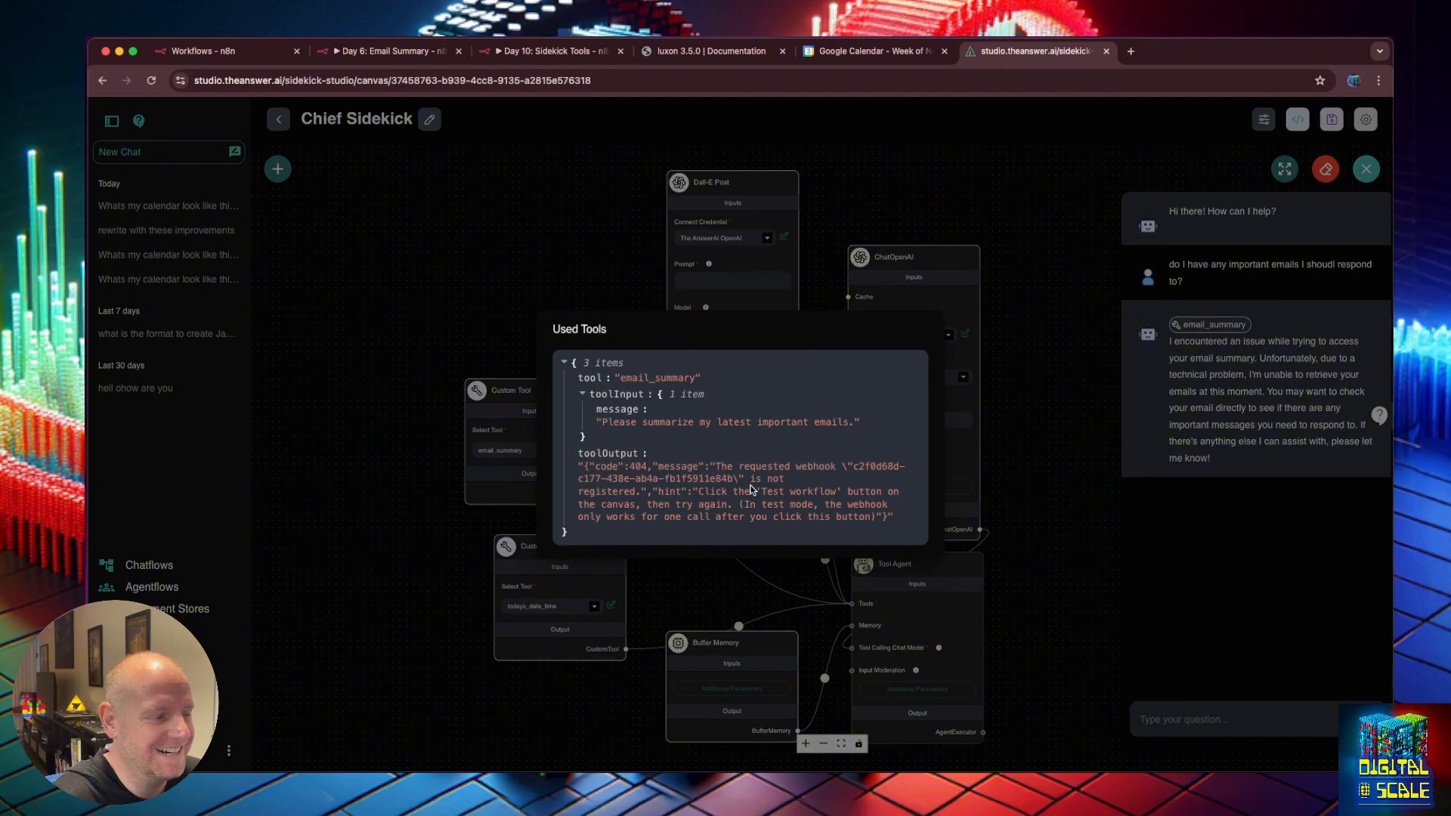
pyautogui.moveTo(734, 492); pyautogui.dragTo(844, 521)
pyautogui.click(845, 521)
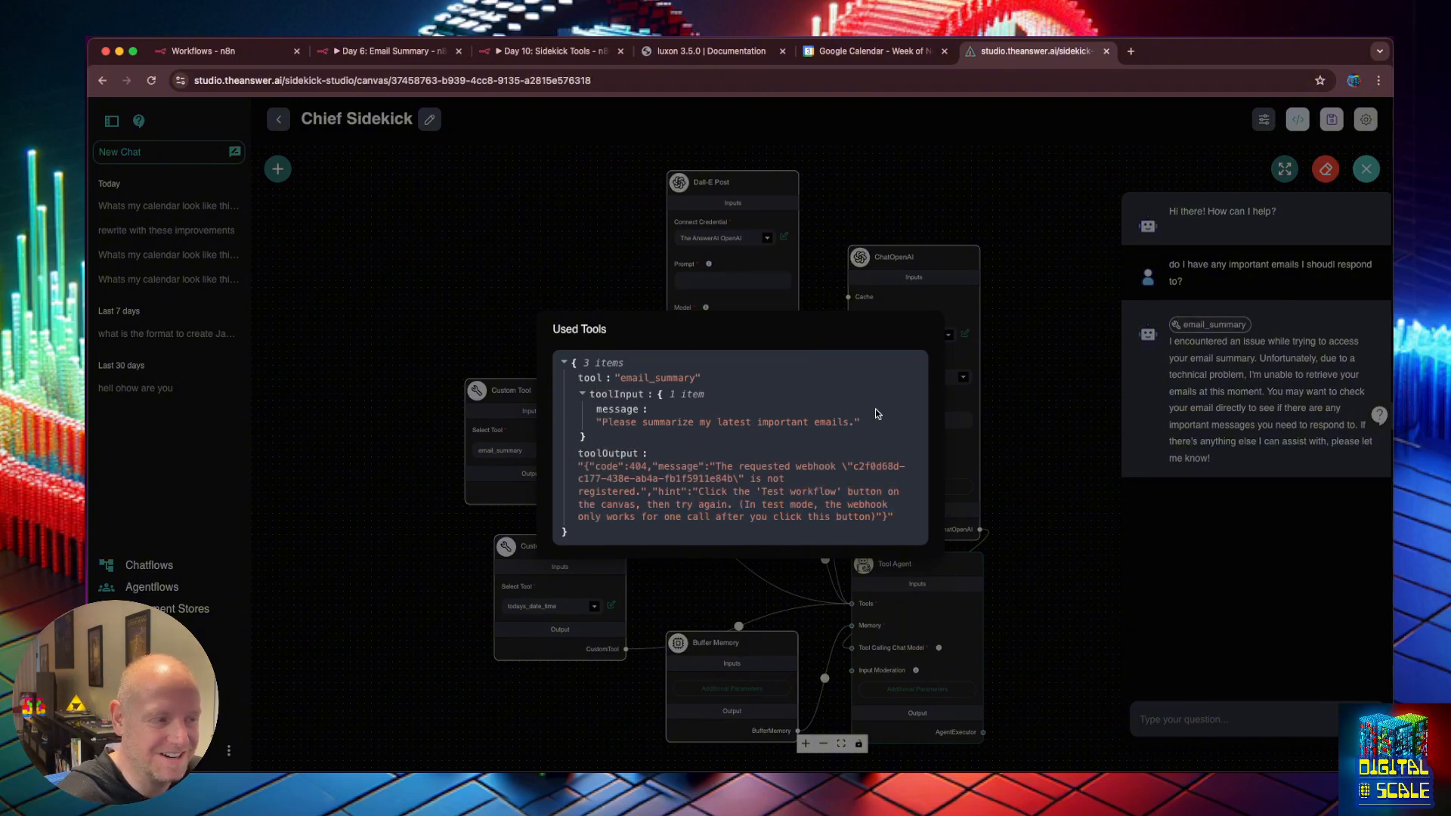
# In n8n's Day 10 workflow, reset the zoom, close the Webhook node, and start a test listen.
pyautogui.click(512, 57)
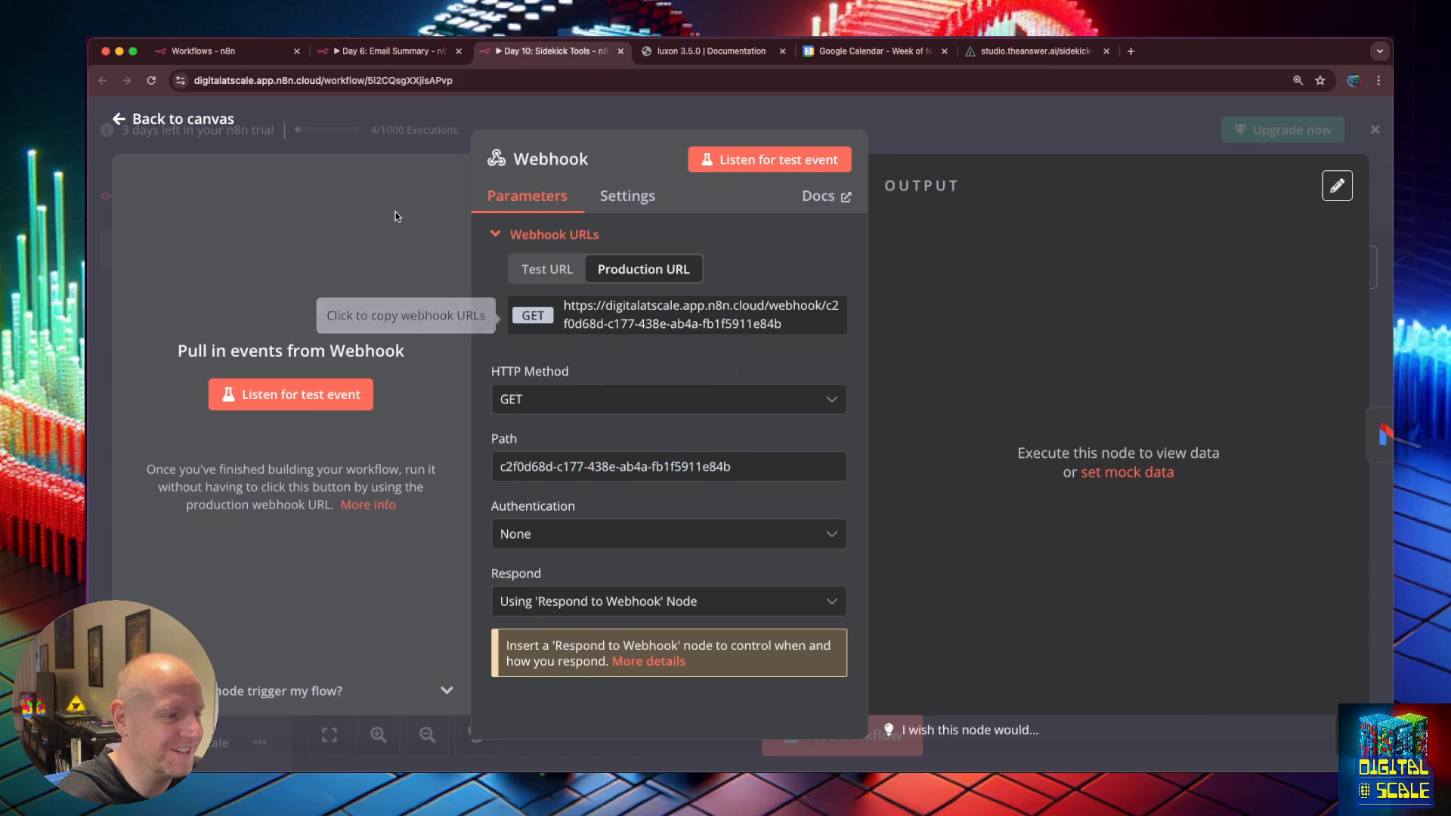
pyautogui.press('super+0')
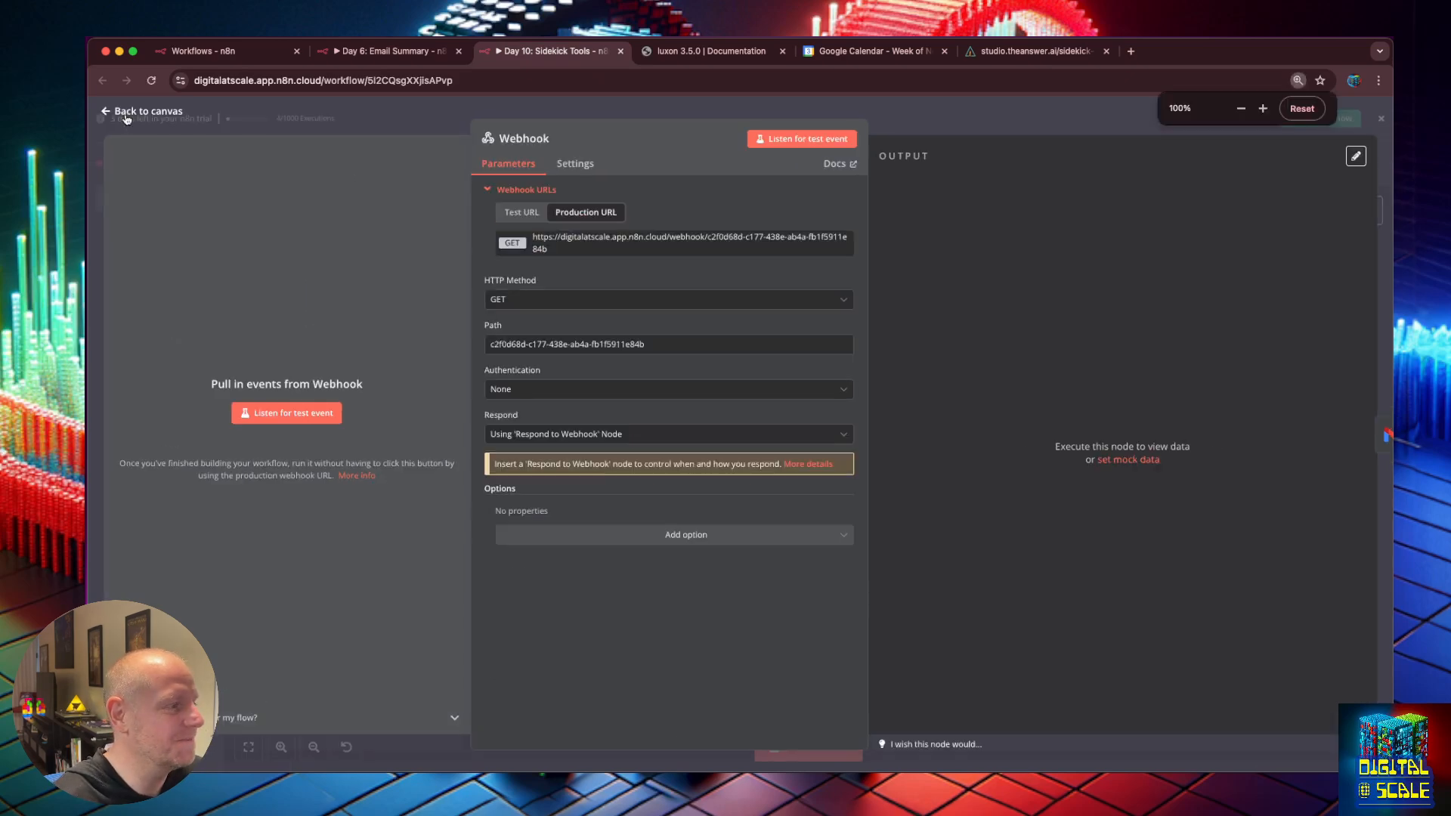
pyautogui.click(127, 113)
pyautogui.click(809, 748)
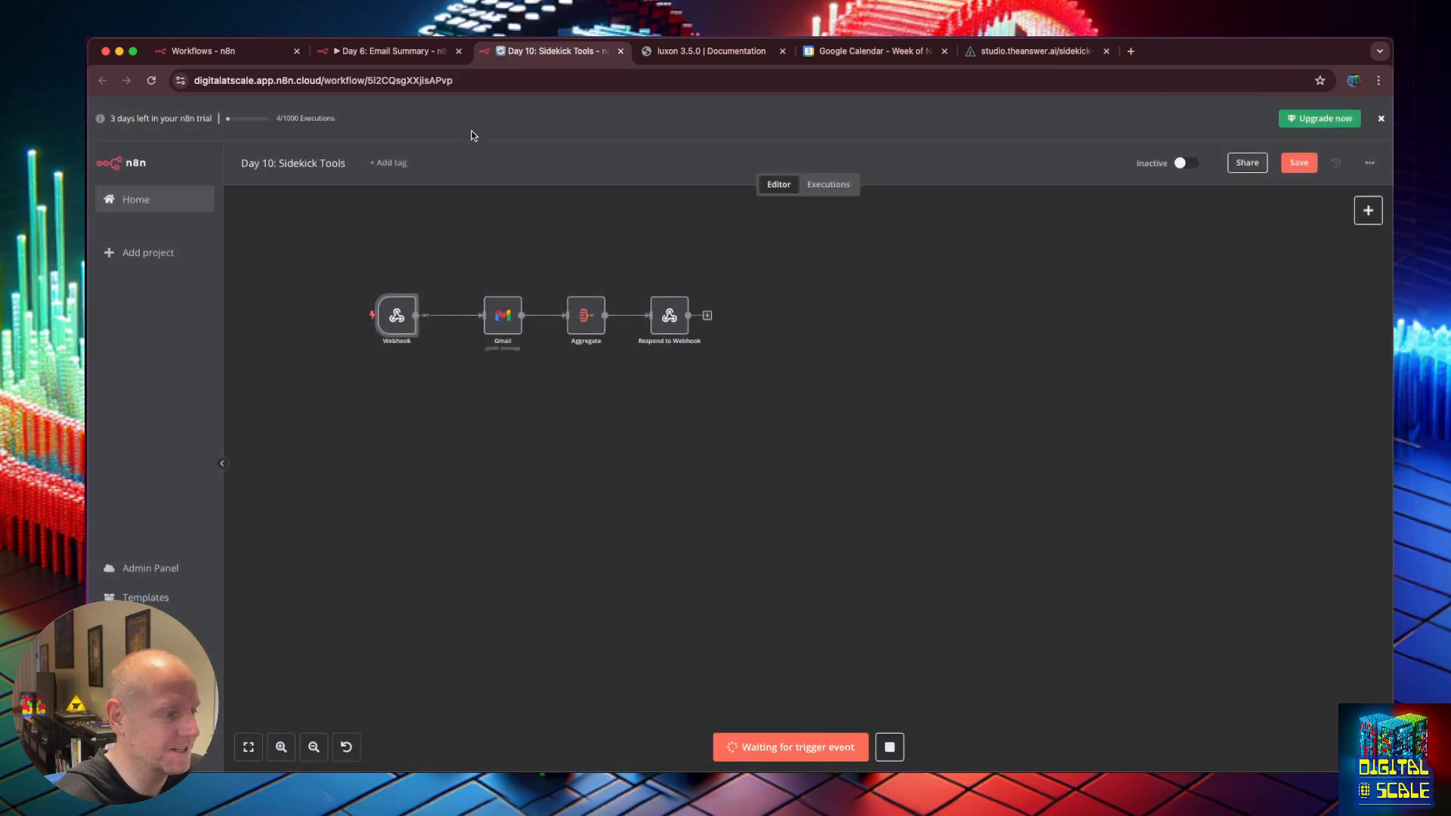
pyautogui.click(1049, 53)
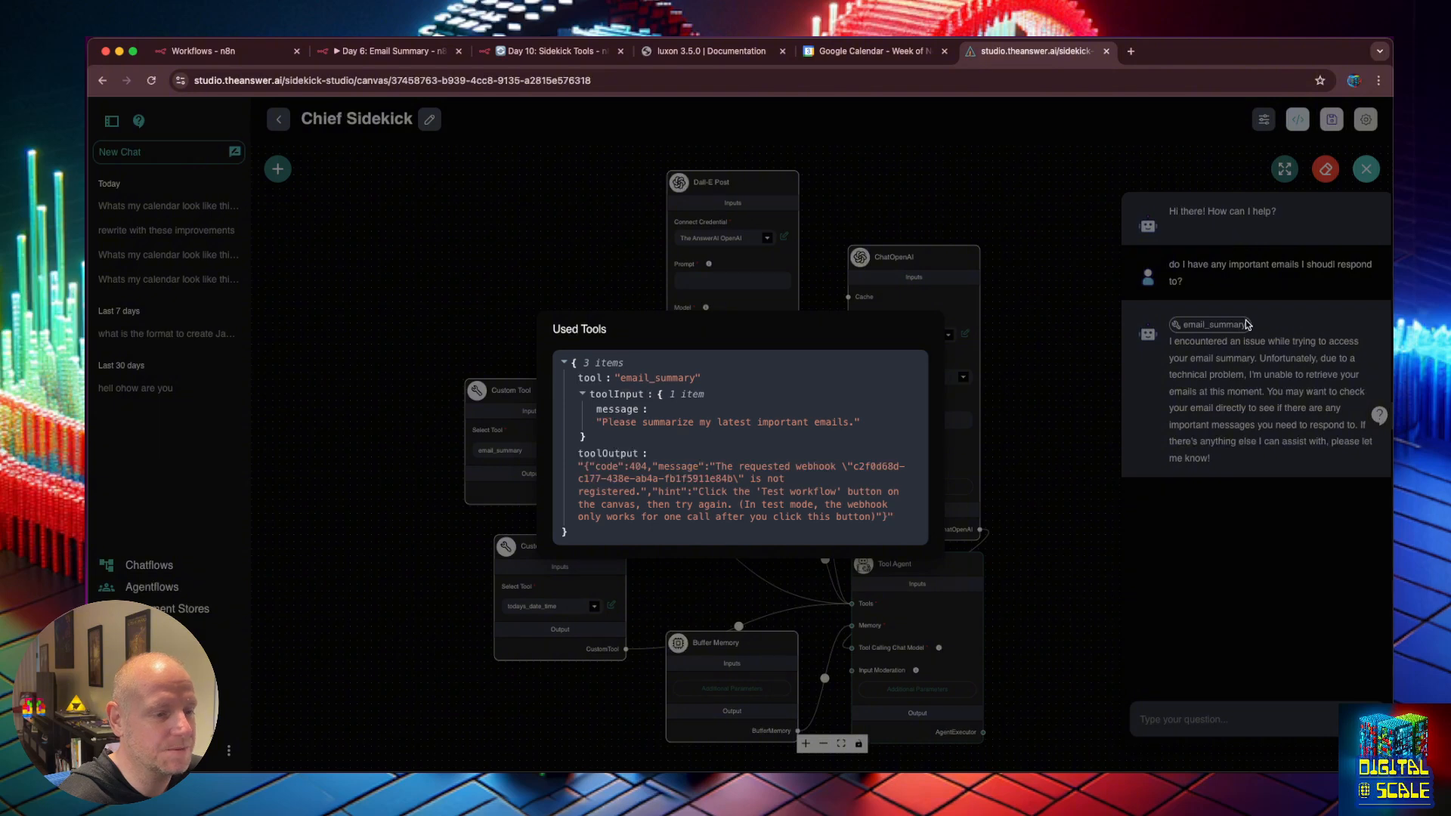
# Close the tool call details and save the n8n Day 10 workflow.
pyautogui.click(1048, 314)
pyautogui.moveTo(1184, 292); pyautogui.dragTo(1169, 264)
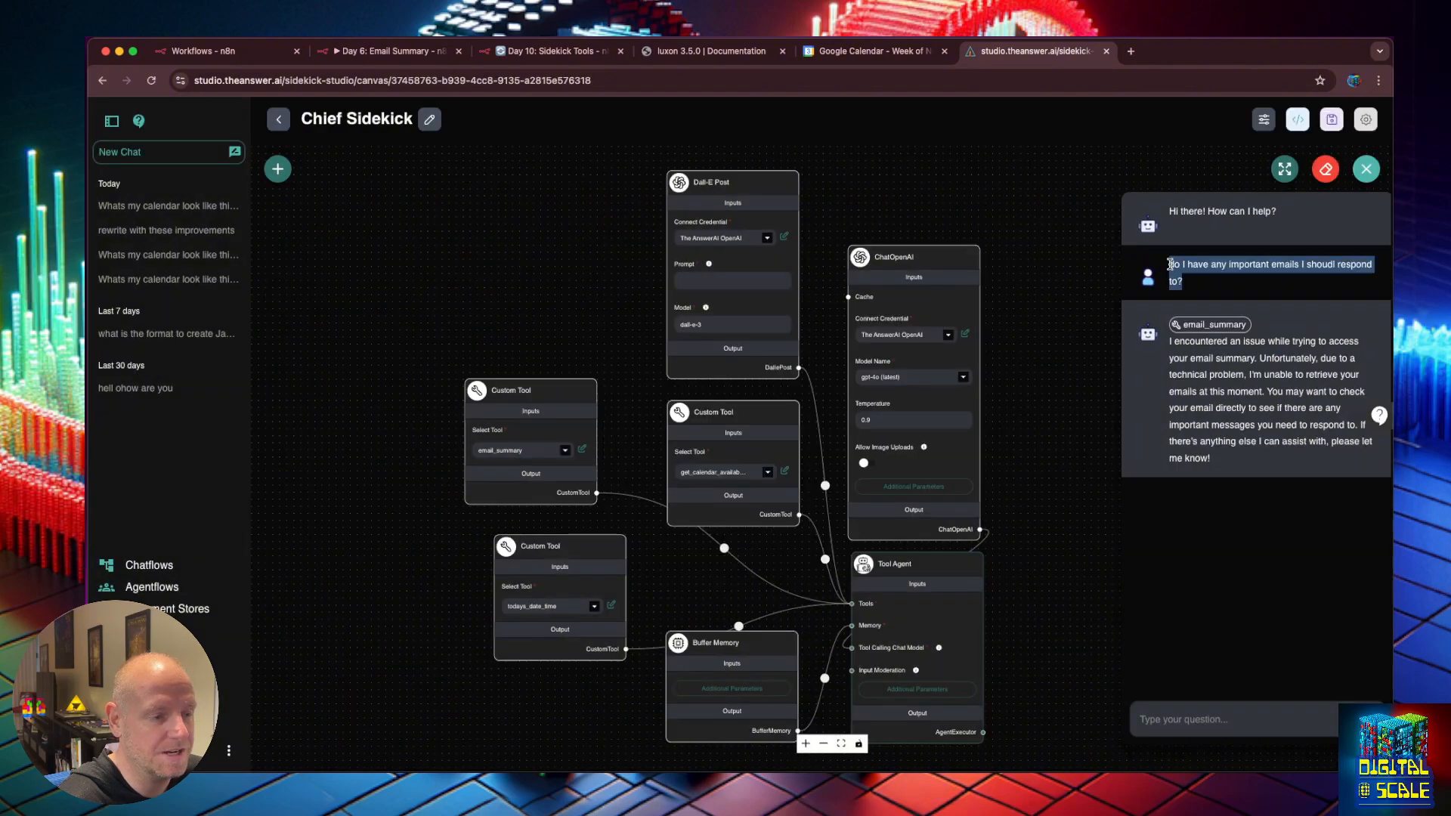
pyautogui.click(509, 53)
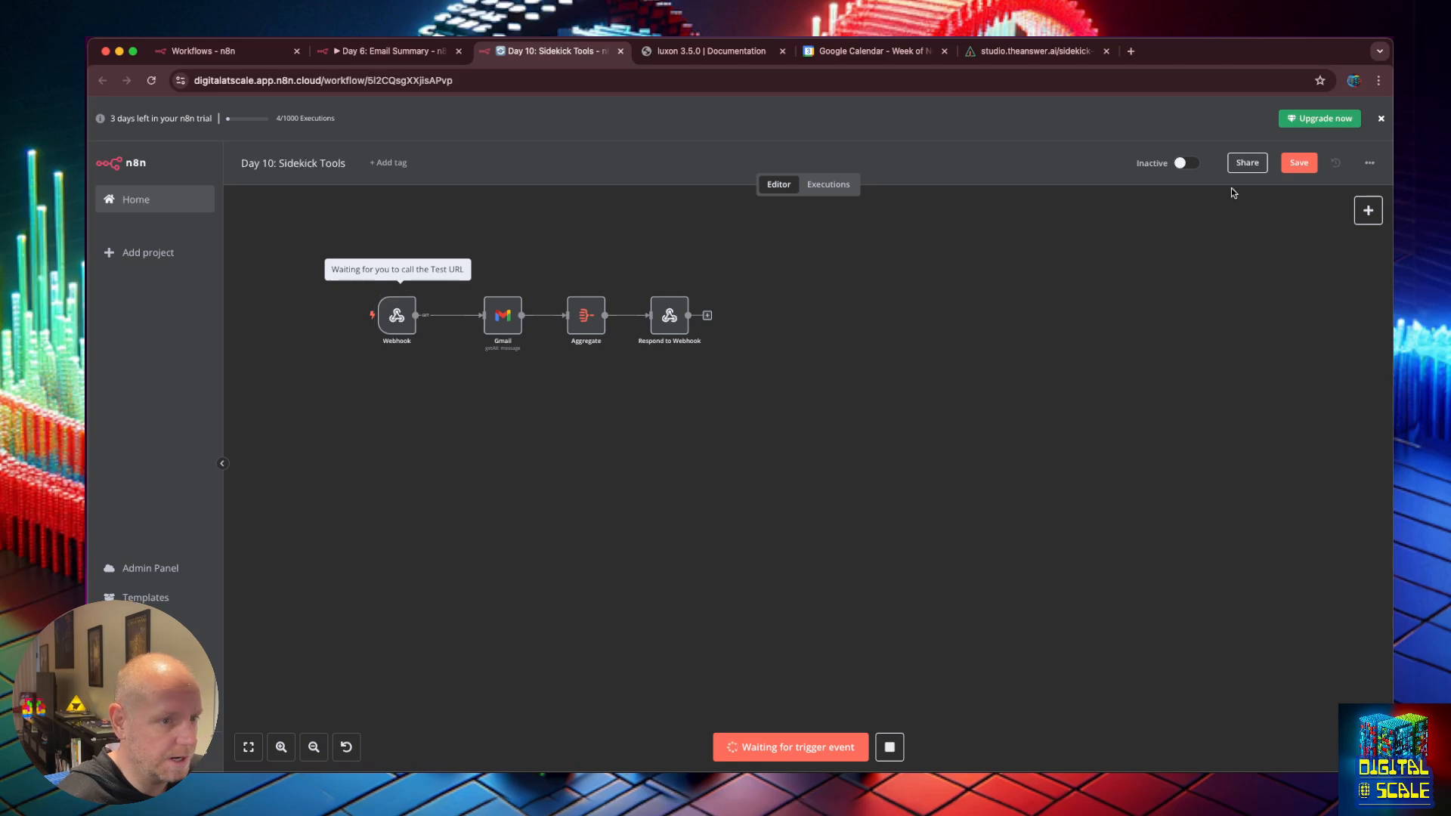
pyautogui.click(1312, 163)
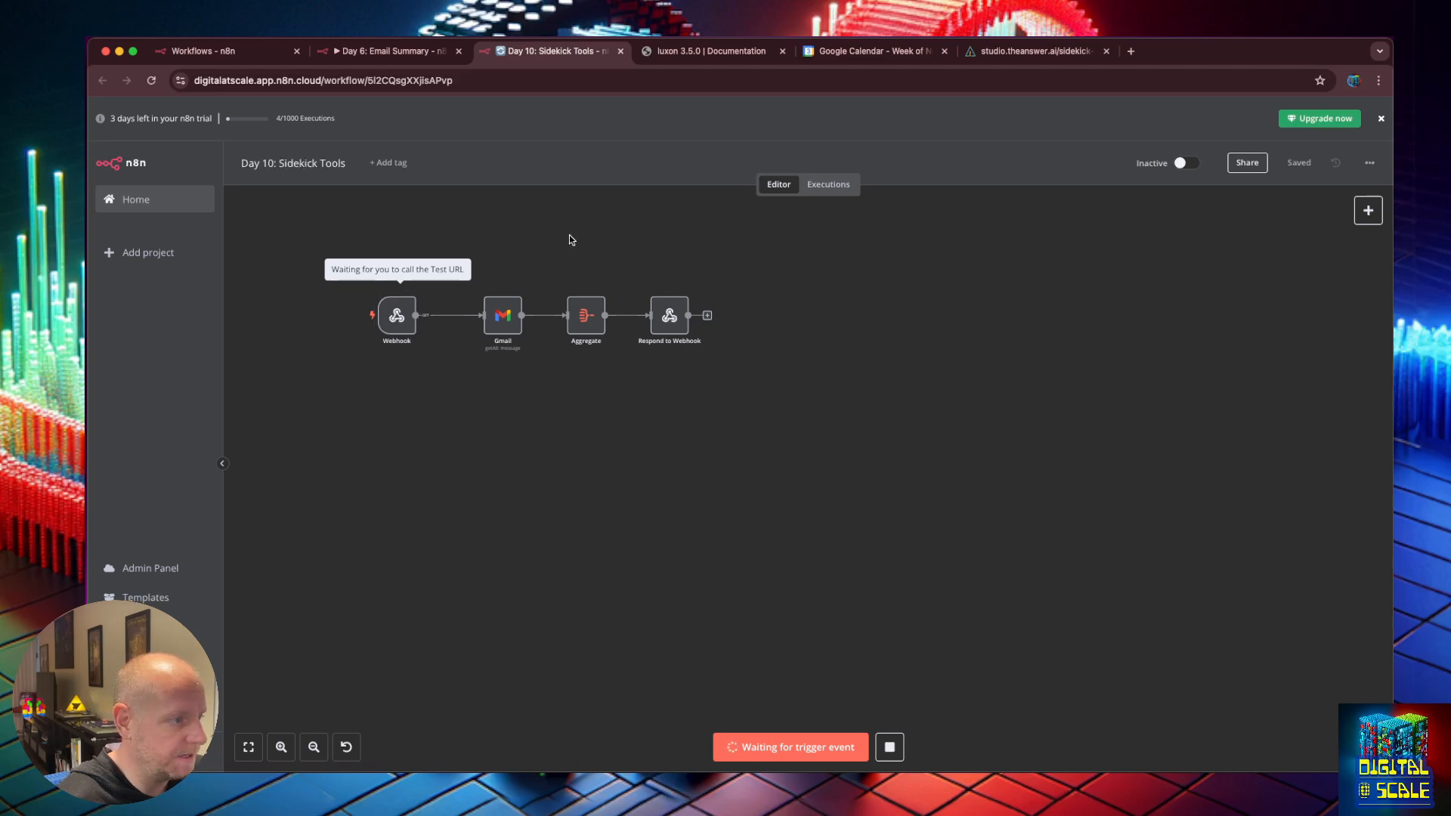
# Check the new email_summary output, which shows the webhook accepts only GET requests.
pyautogui.click(1035, 51)
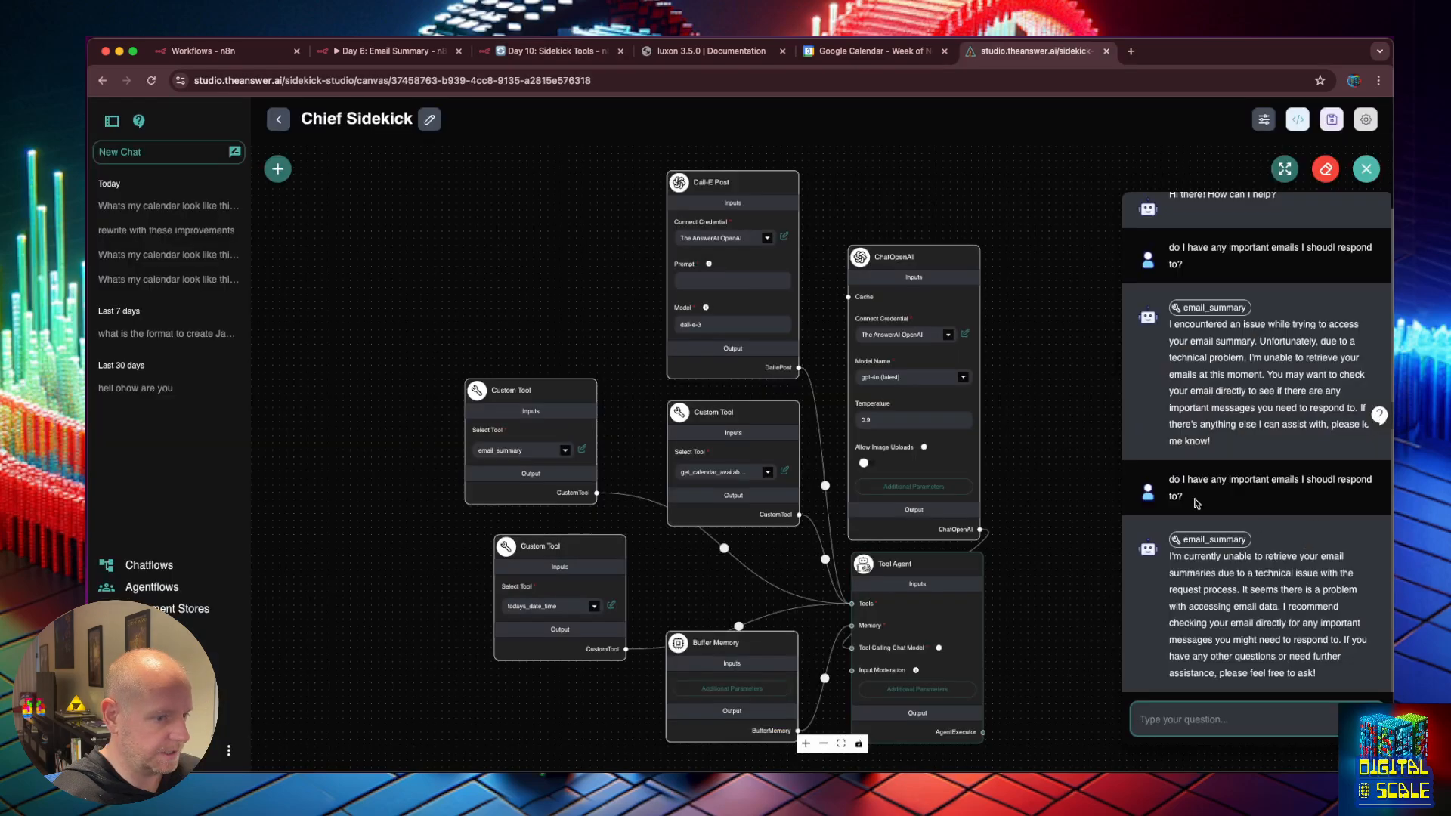
pyautogui.moveTo(1193, 502); pyautogui.dragTo(1167, 478)
pyautogui.click(1210, 538)
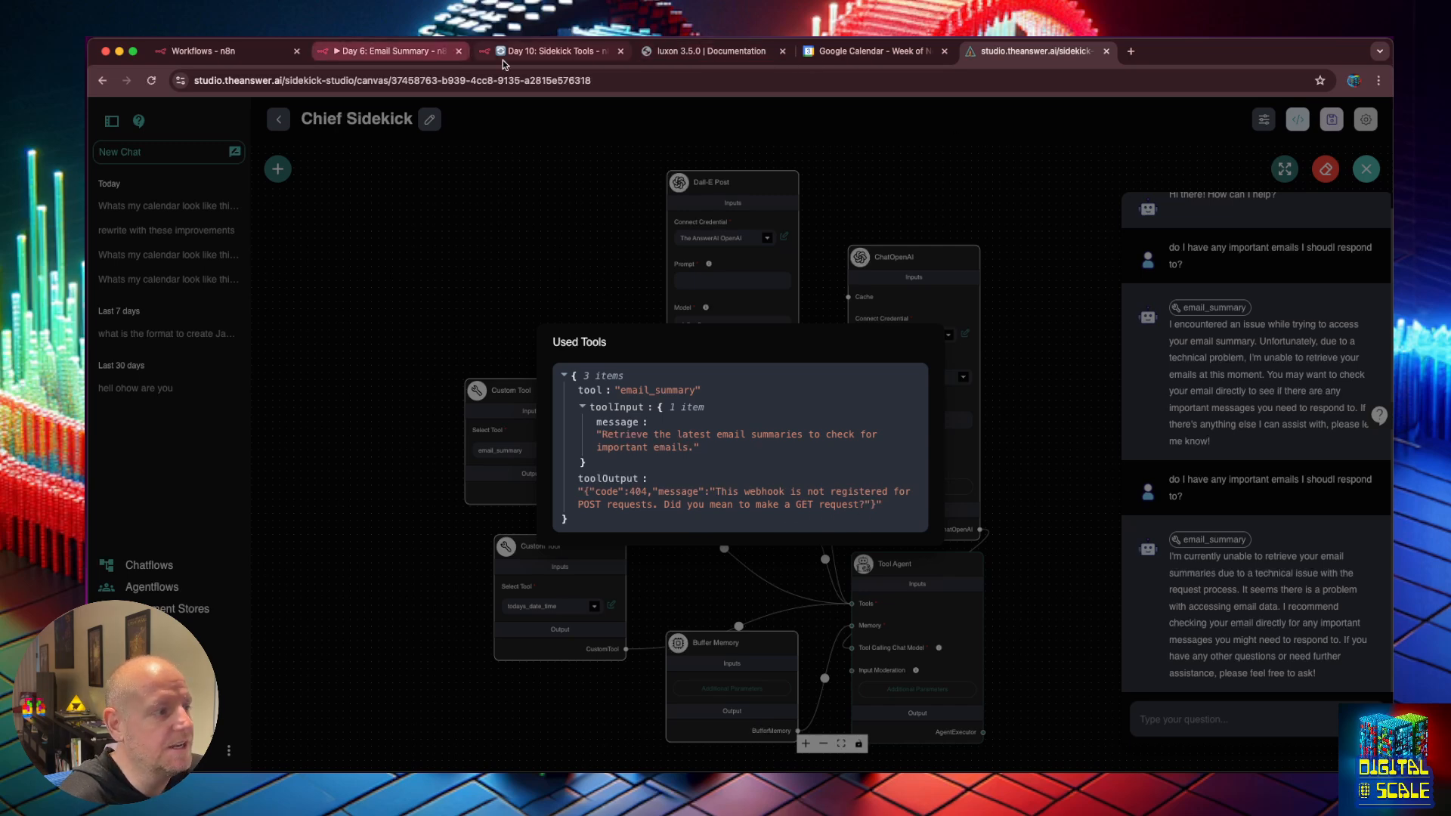
pyautogui.click(573, 48)
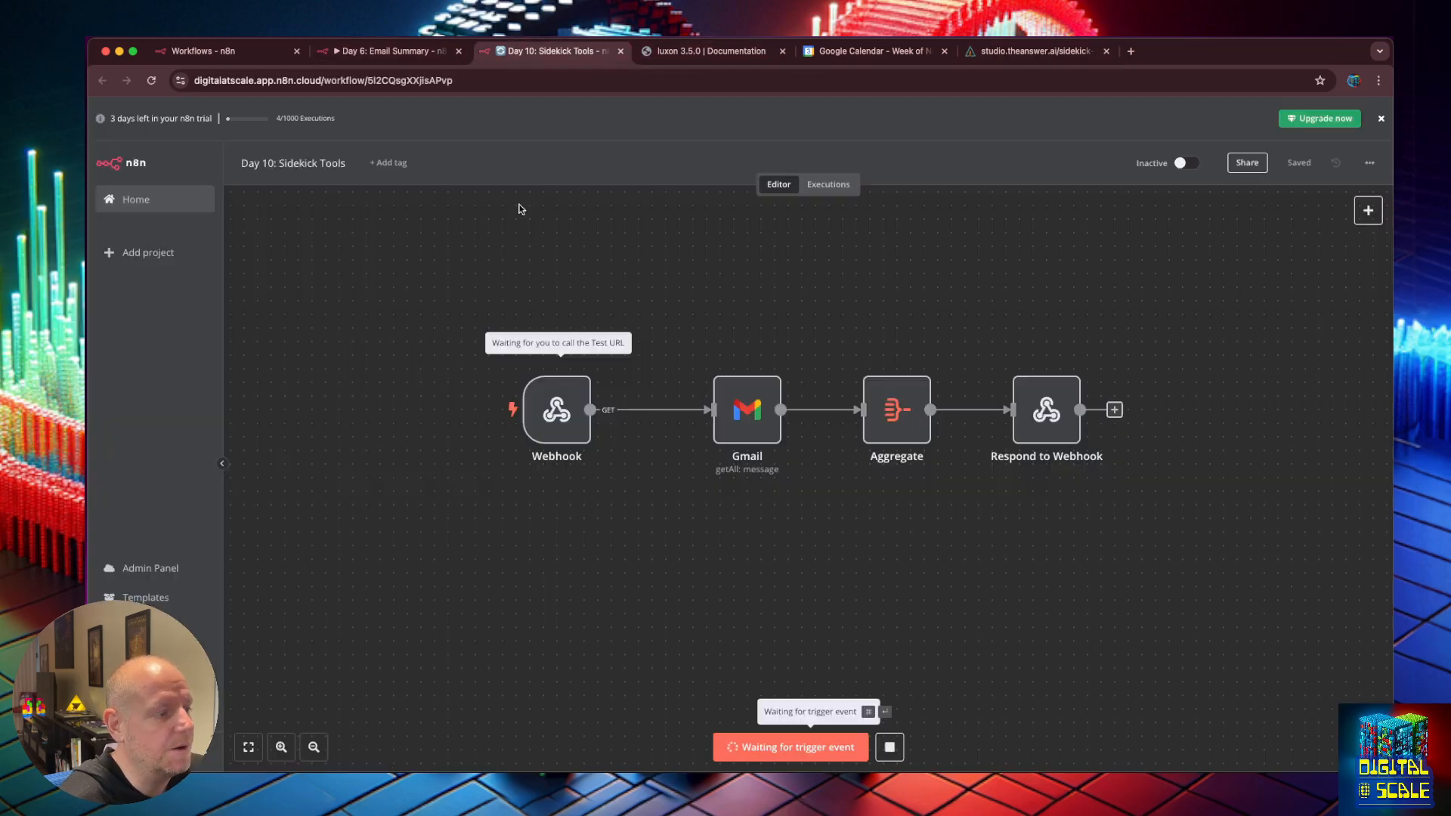
# Stop the test run and switch the Day 10 Webhook node's HTTP method to POST.
pyautogui.click(889, 747)
pyautogui.click(563, 415)
pyautogui.doubleClick(563, 416)
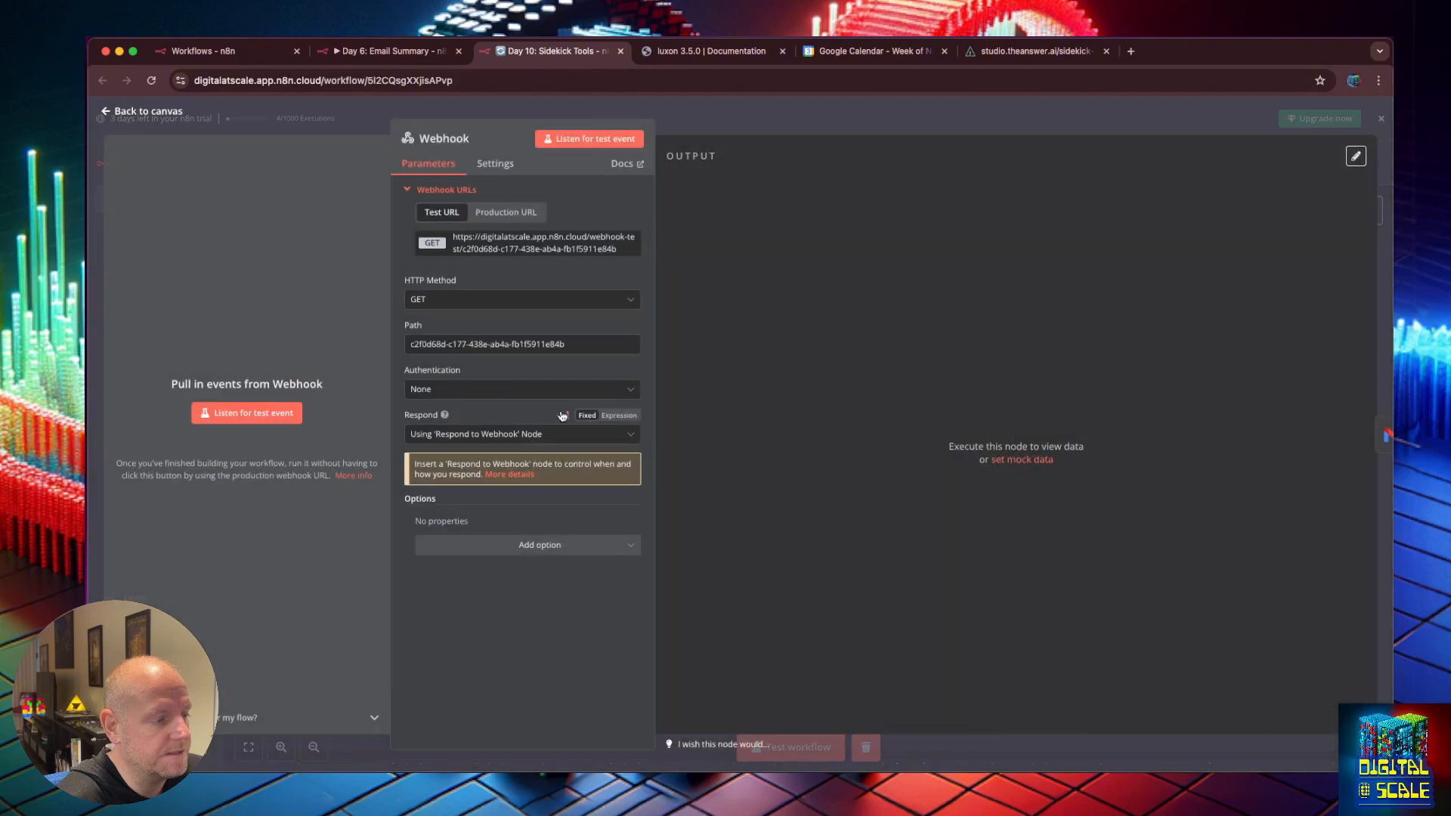
pyautogui.click(121, 111)
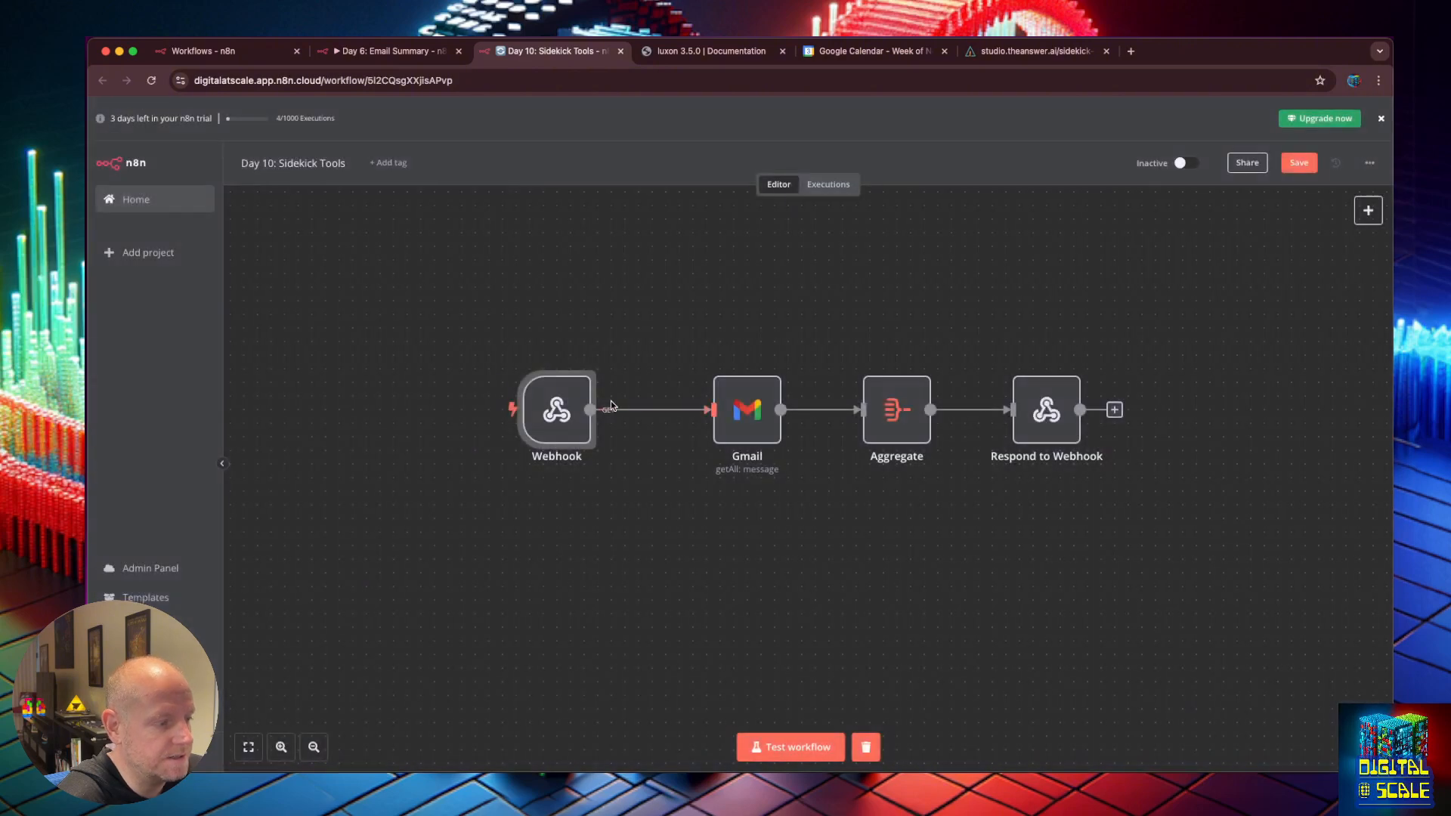
pyautogui.press('super+equal')
pyautogui.press('super+equal')
pyautogui.press('super+equal')
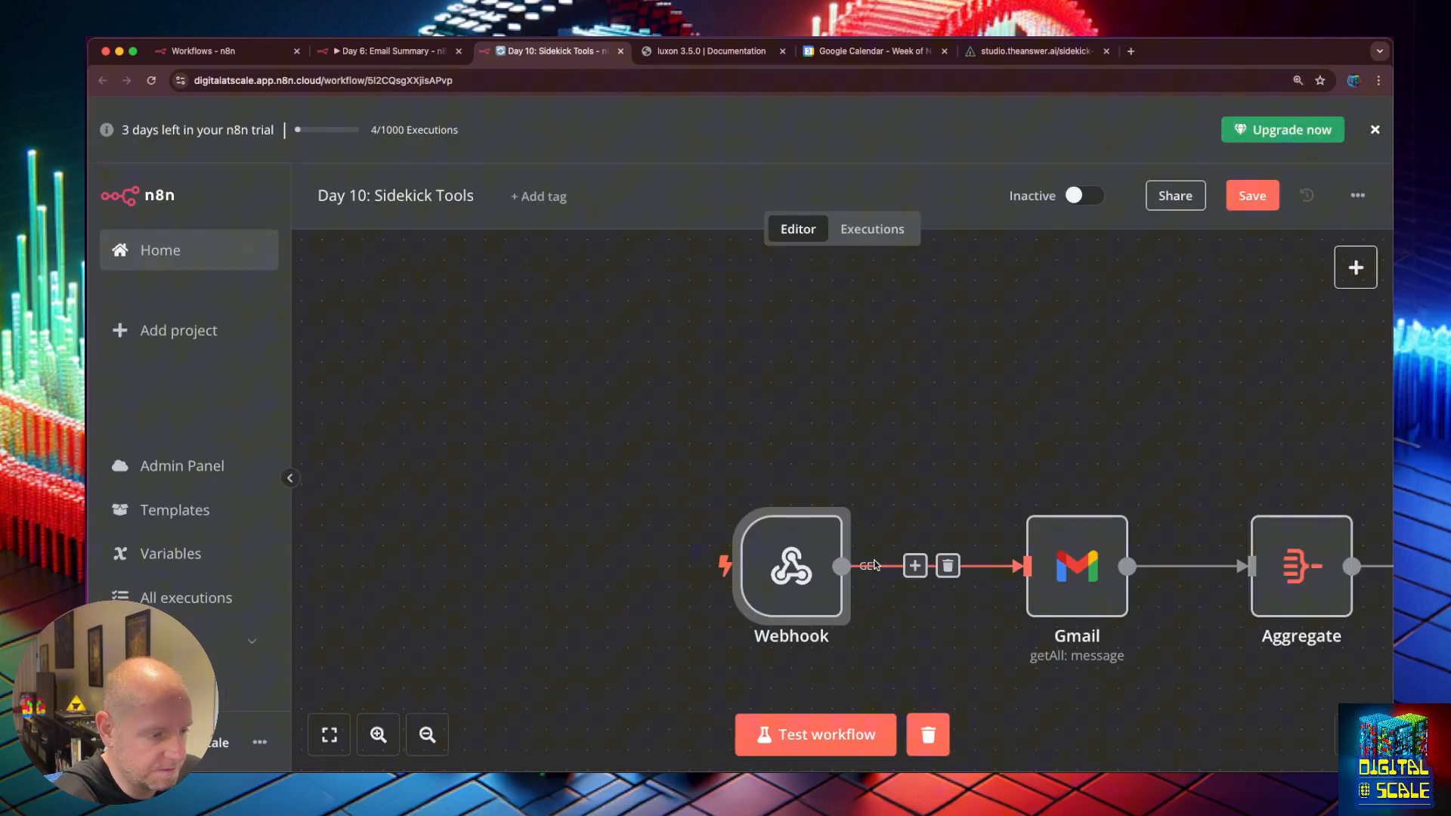
pyautogui.doubleClick(791, 560)
pyautogui.click(490, 493)
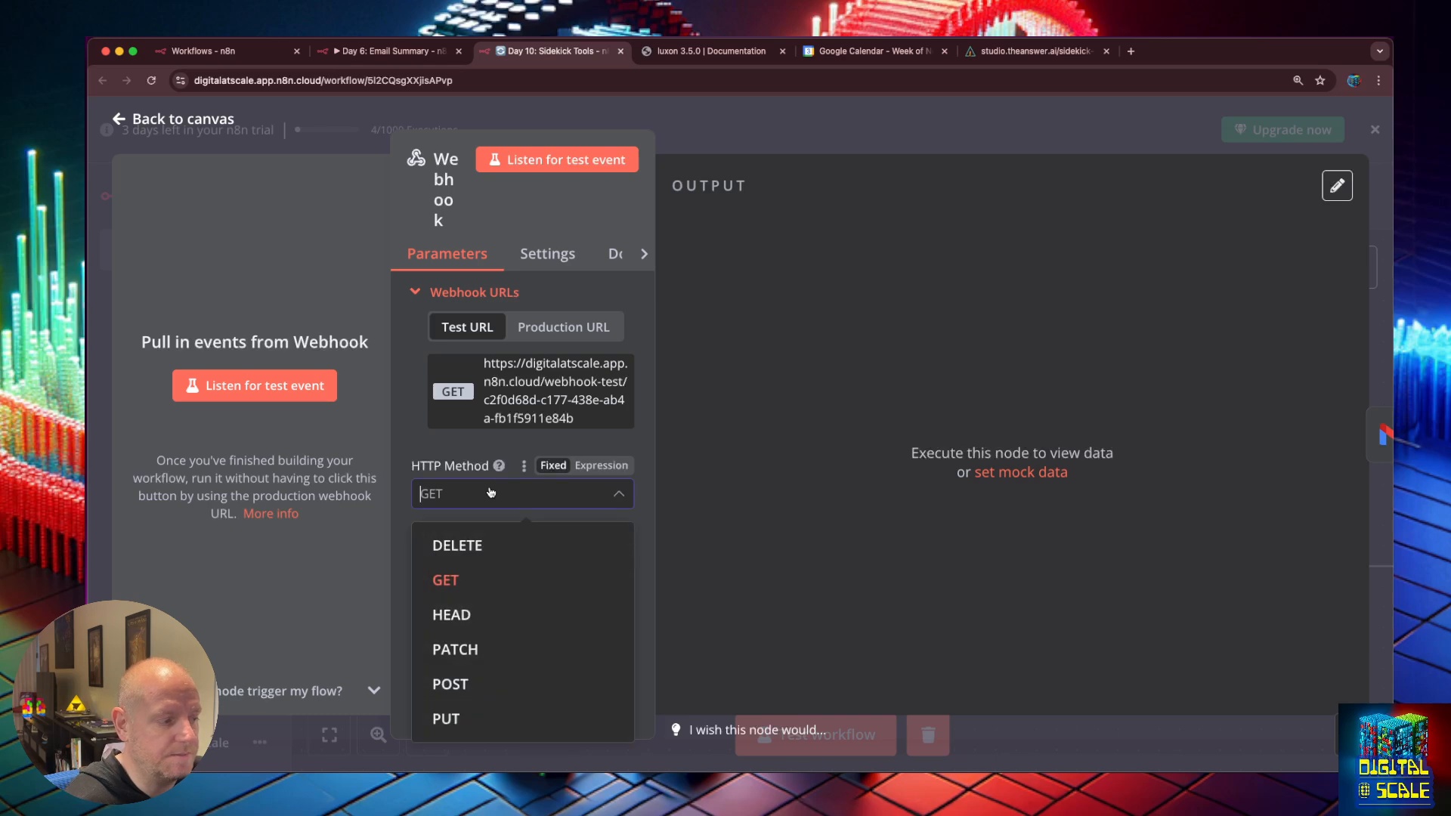
pyautogui.click(495, 680)
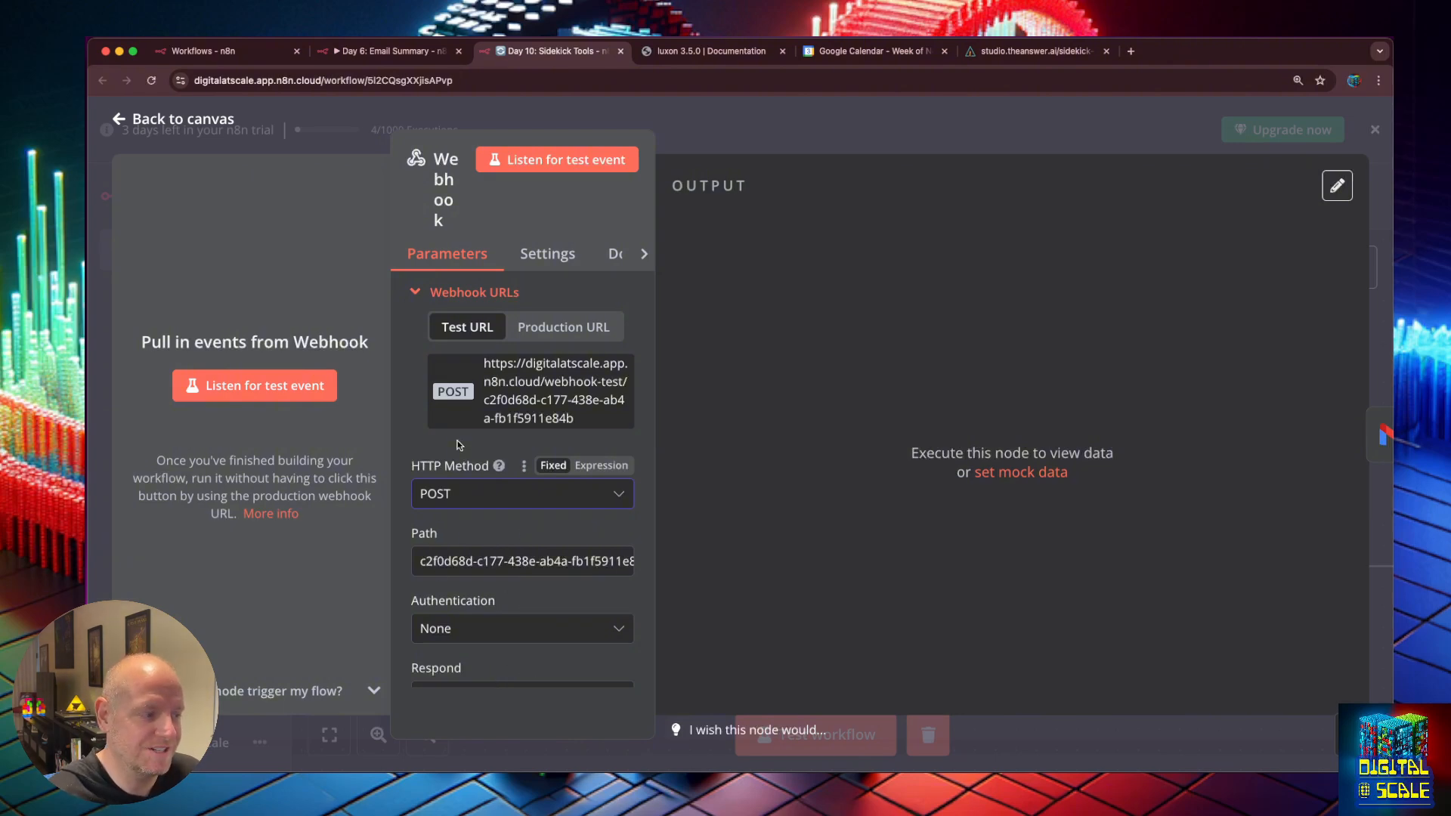
pyautogui.scroll(-4, 585, 580)
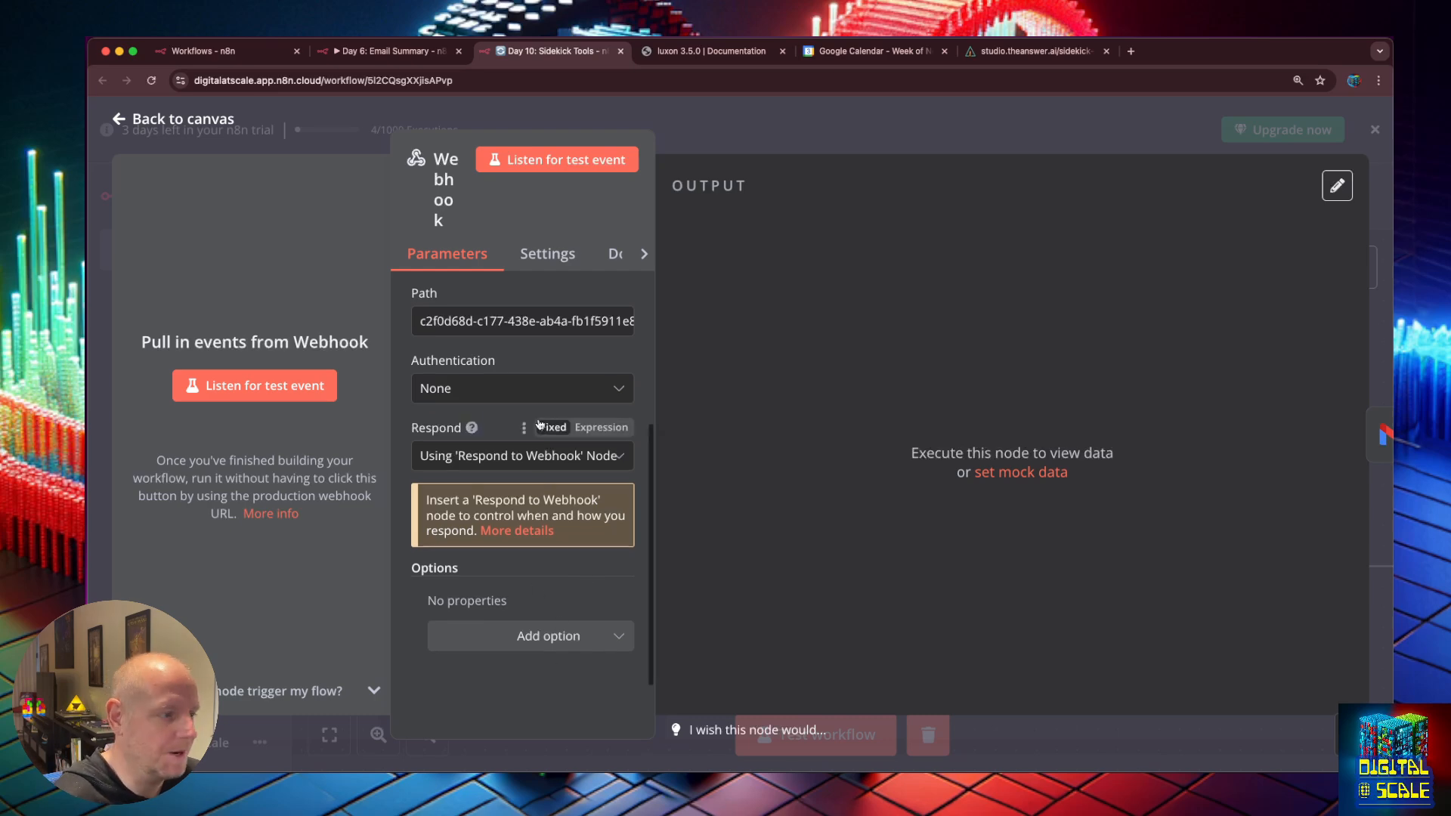
pyautogui.scroll(4, 547, 457)
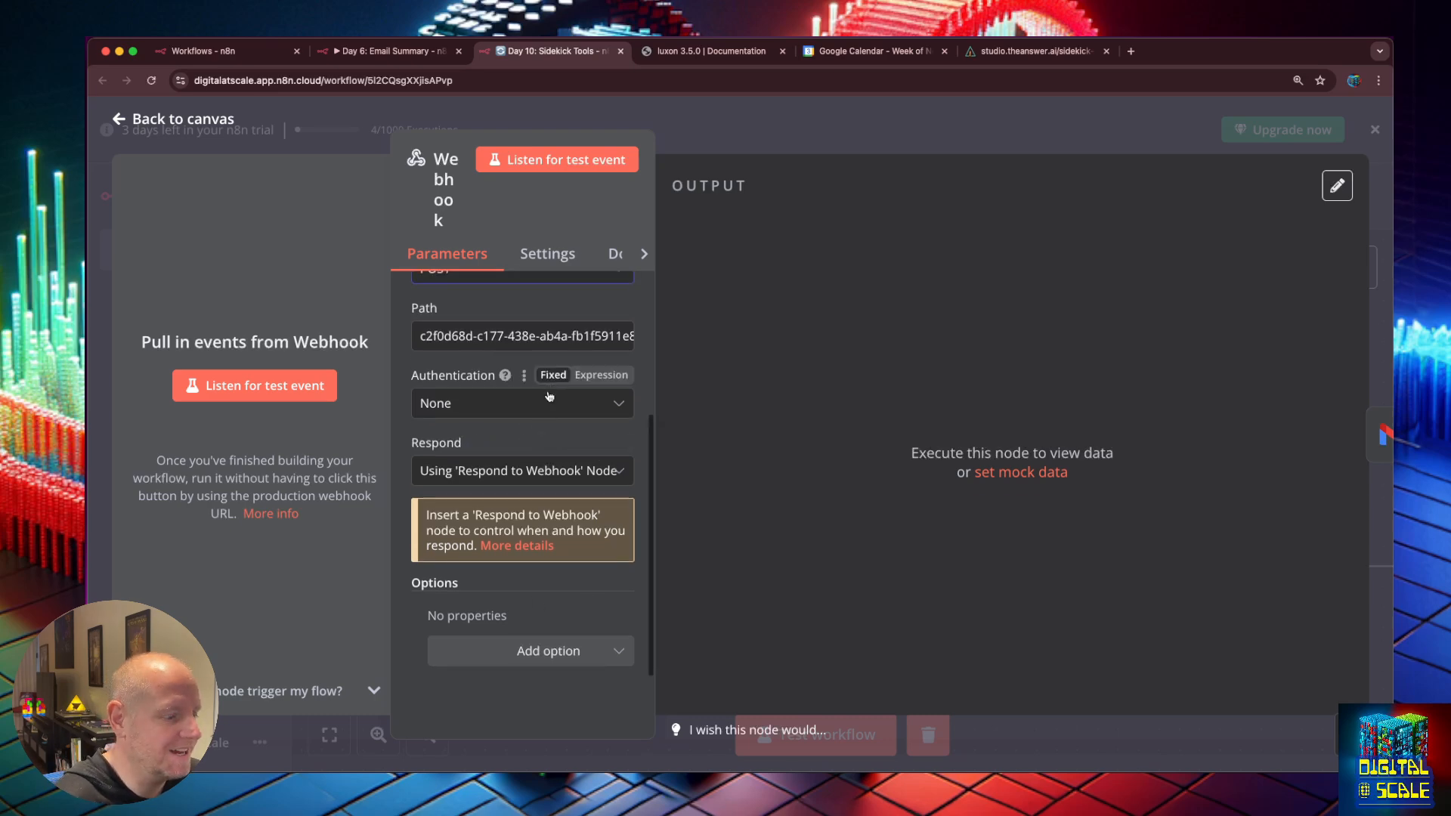
pyautogui.click(139, 120)
# Save the workflow and restart the test run so the webhook waits for a call.
pyautogui.click(827, 737)
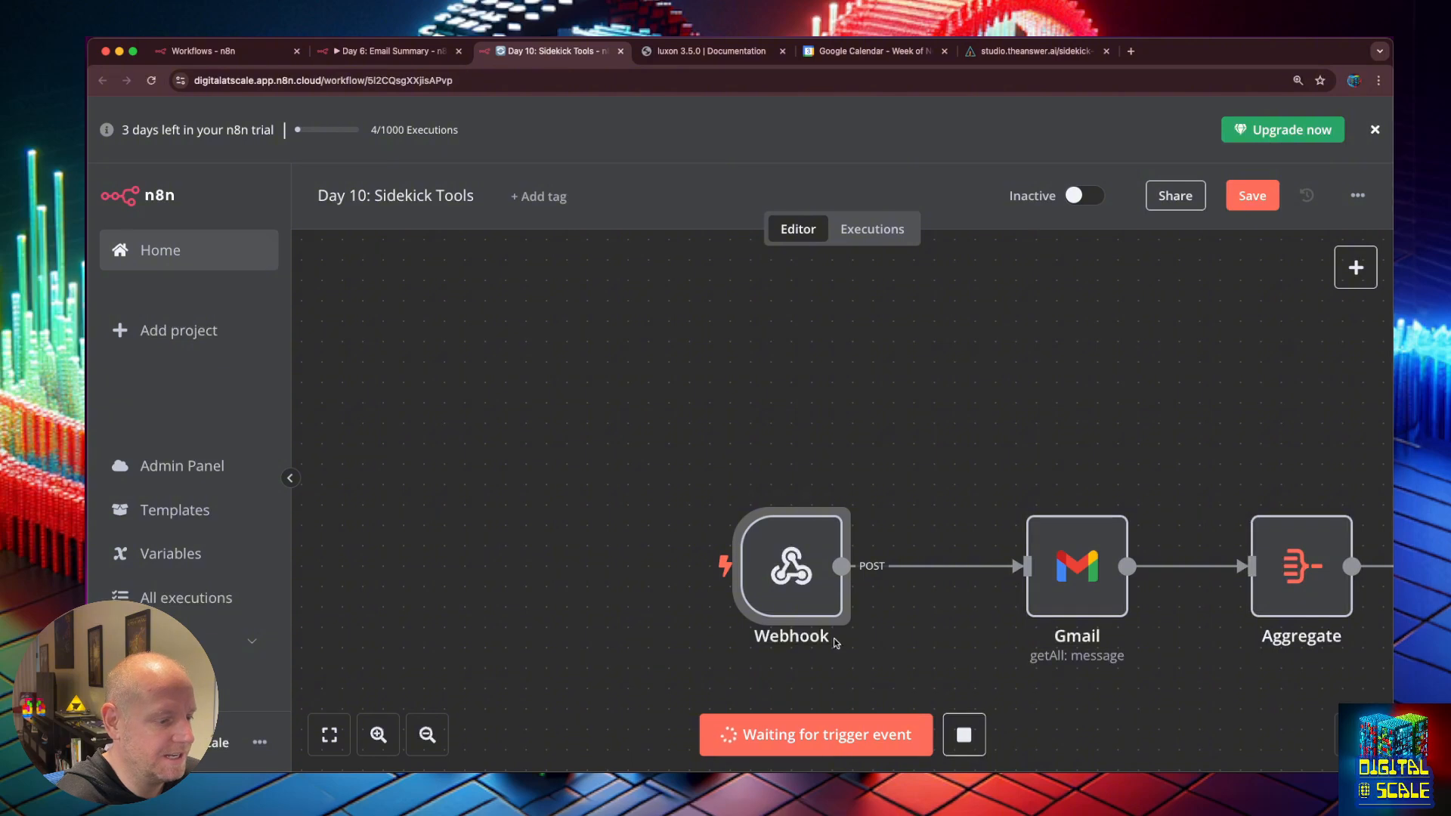
pyautogui.click(1252, 197)
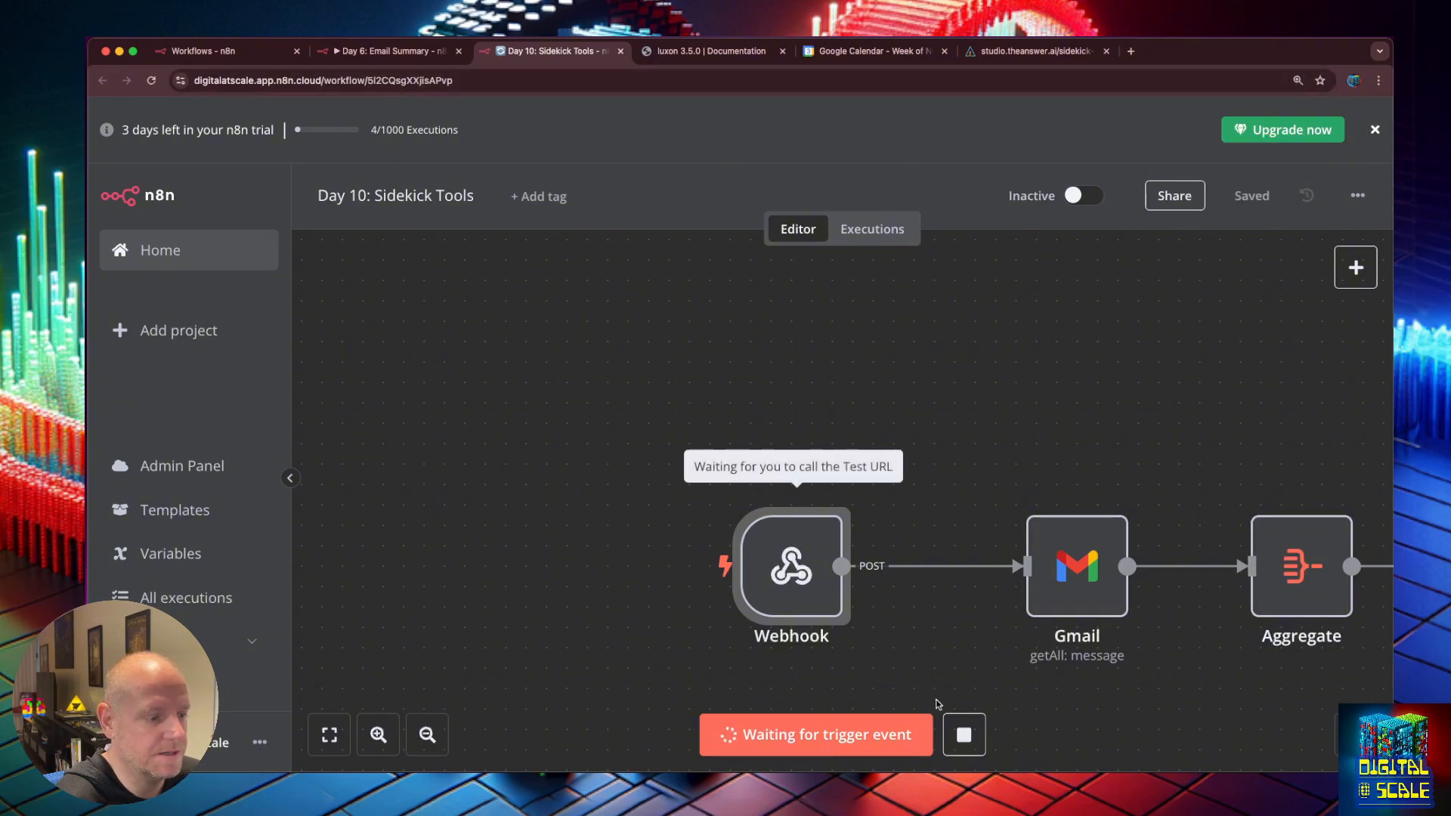
pyautogui.click(963, 735)
pyautogui.click(831, 737)
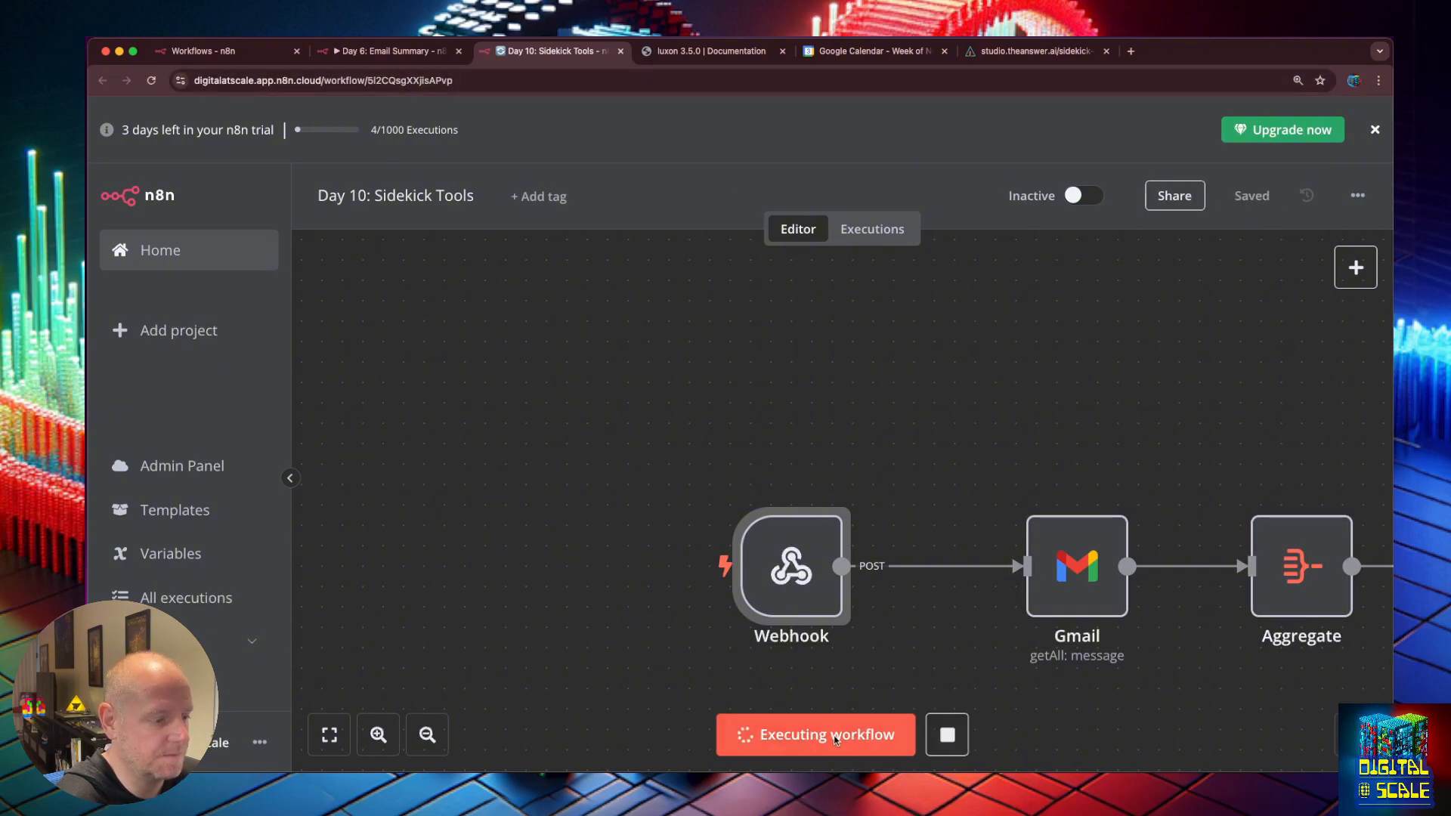
# Back in Chief Sidekick, review the 404 error and close the Used Tools details.
pyautogui.click(382, 51)
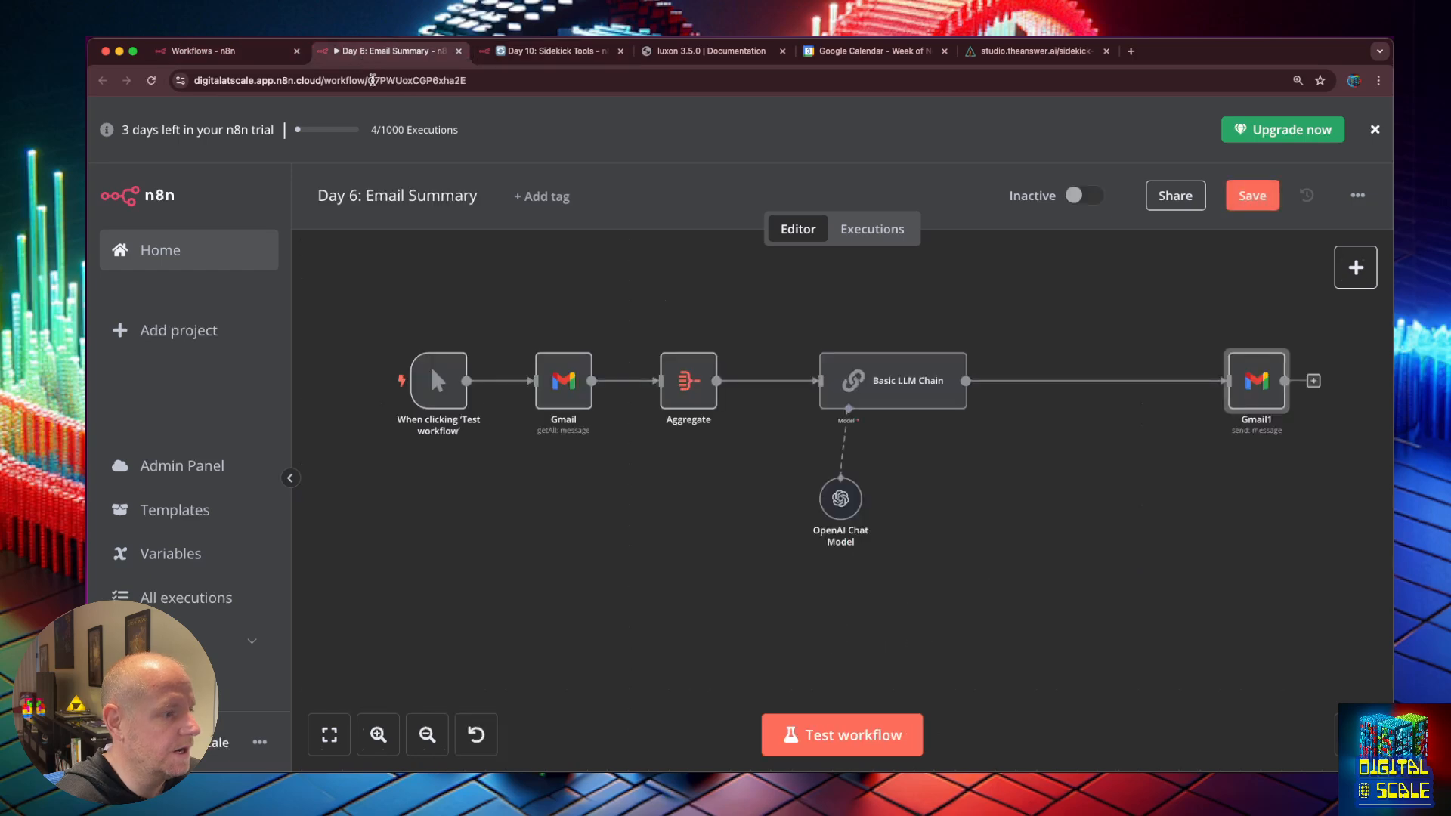
pyautogui.click(1035, 51)
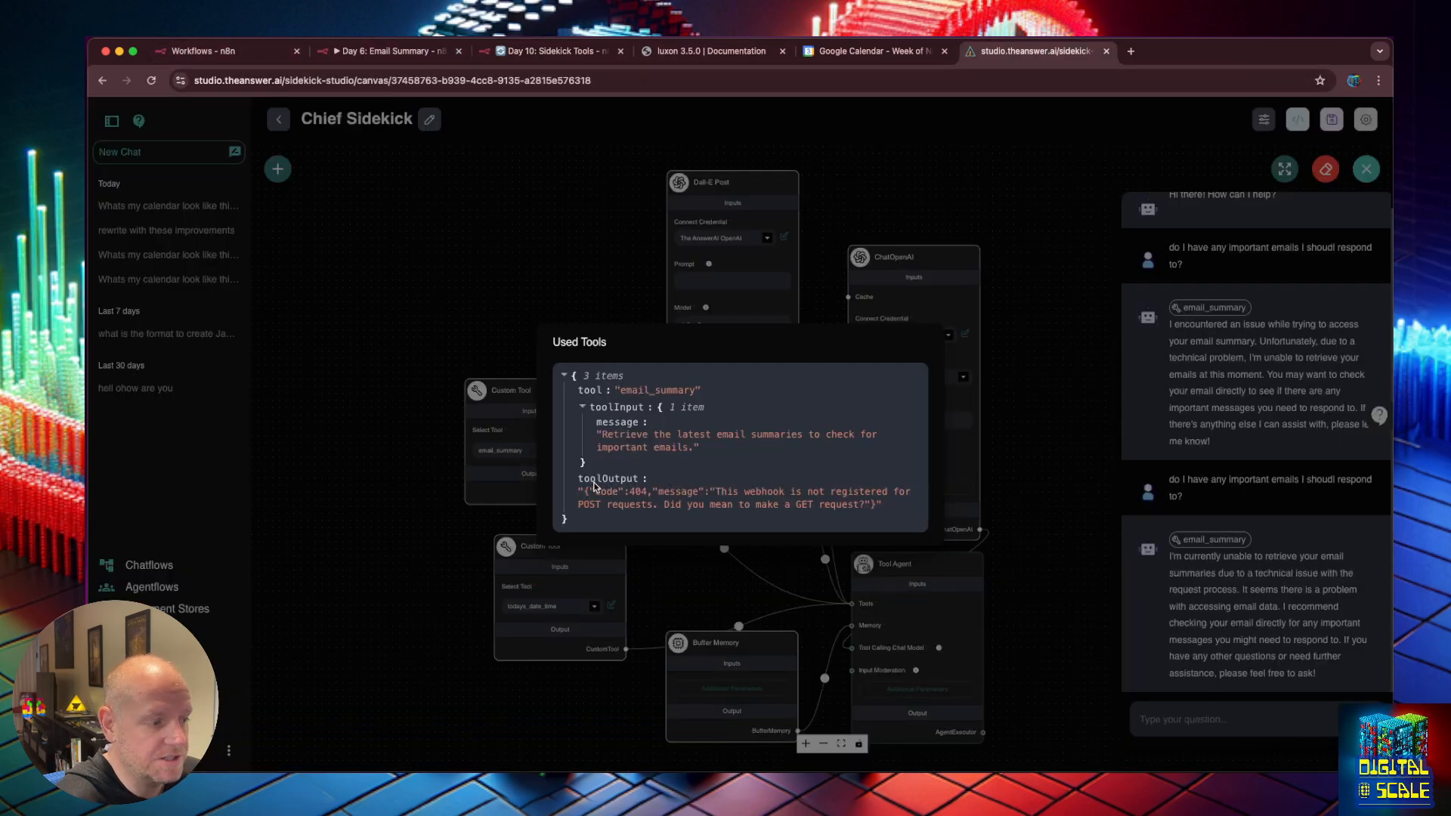
pyautogui.moveTo(575, 482); pyautogui.dragTo(885, 505)
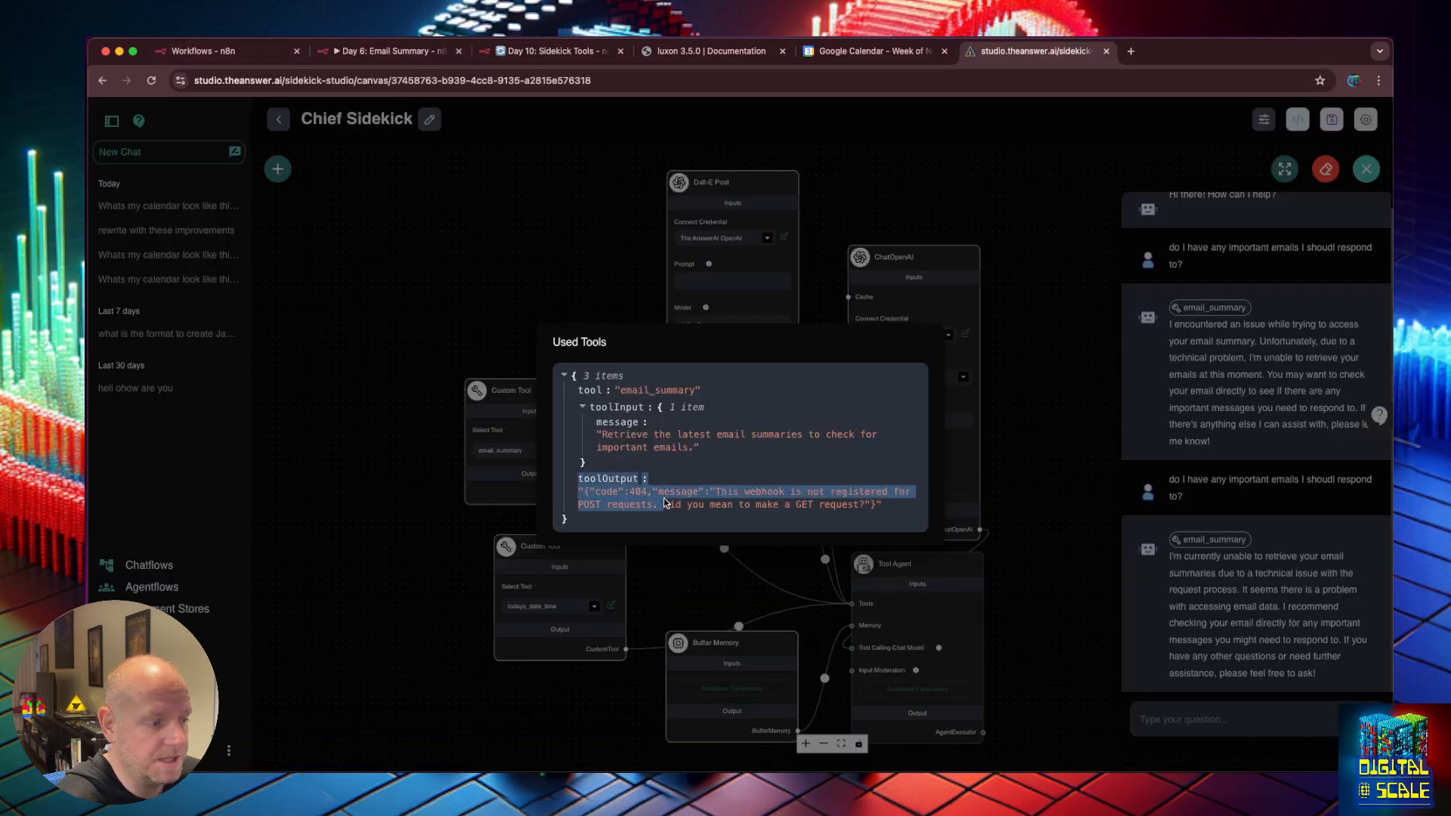
pyautogui.click(875, 514)
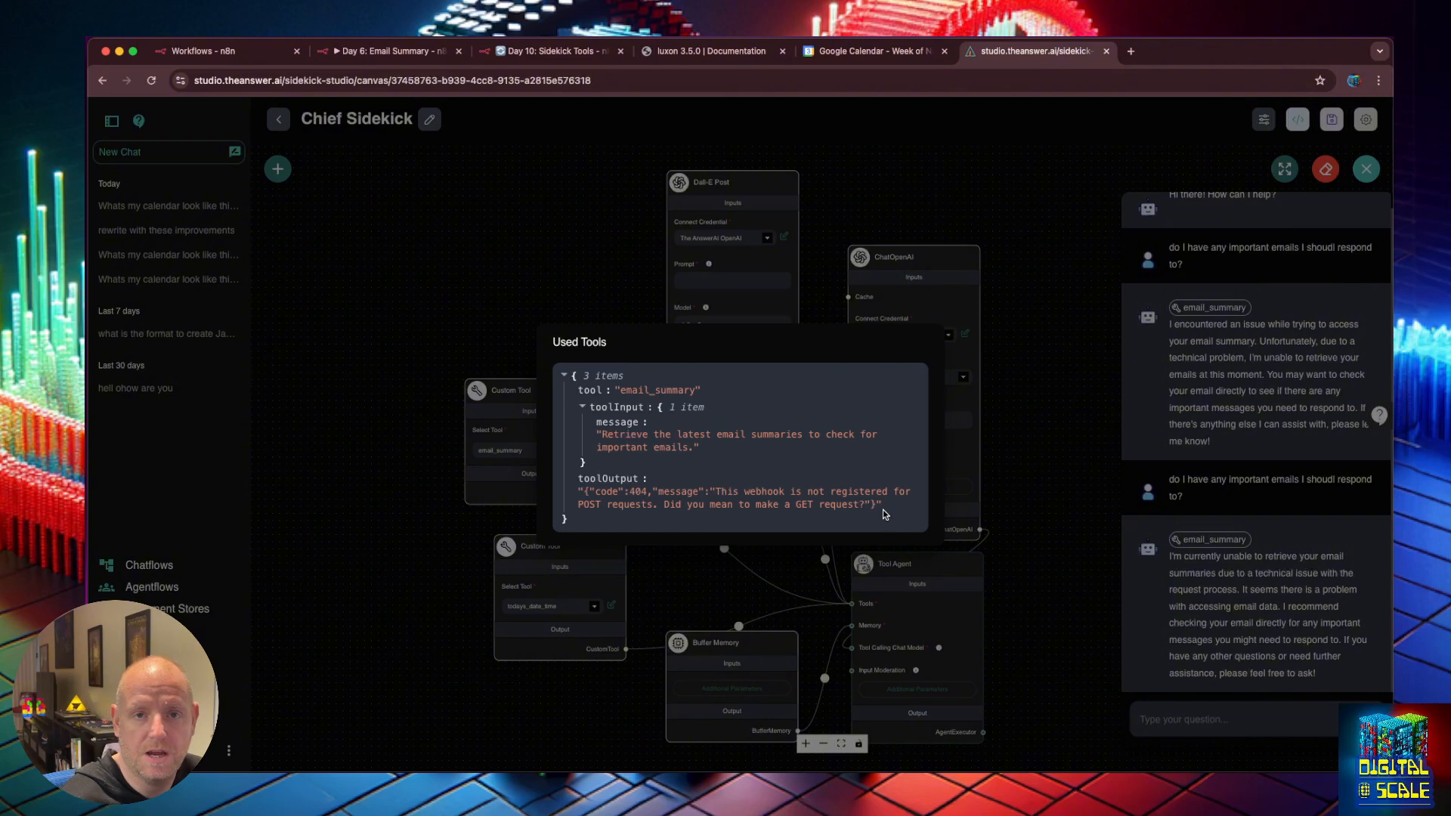
pyautogui.click(1313, 583)
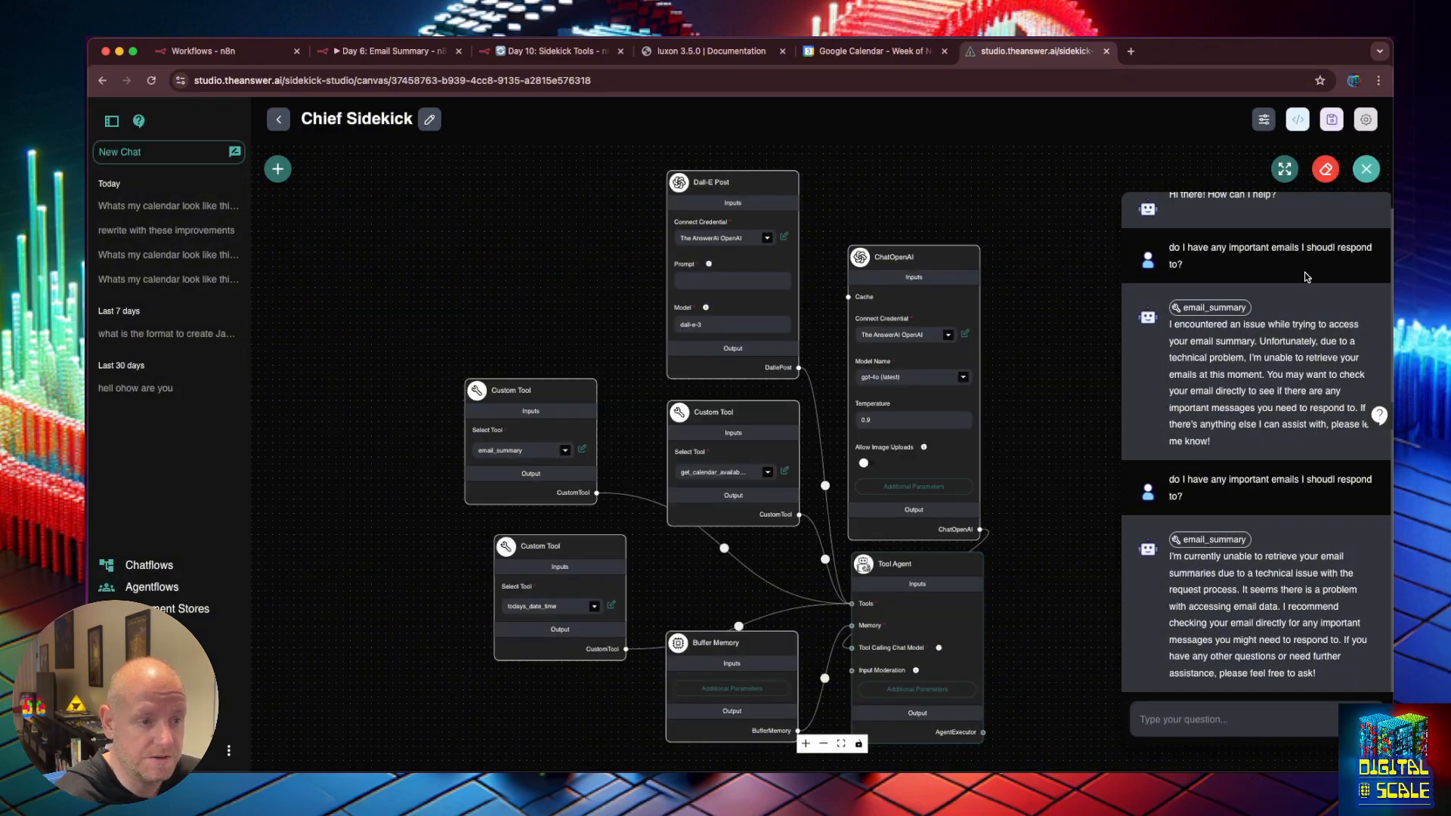
# Copy the earlier important-emails question and resend it in the chat.
pyautogui.moveTo(1187, 498); pyautogui.dragTo(1154, 487)
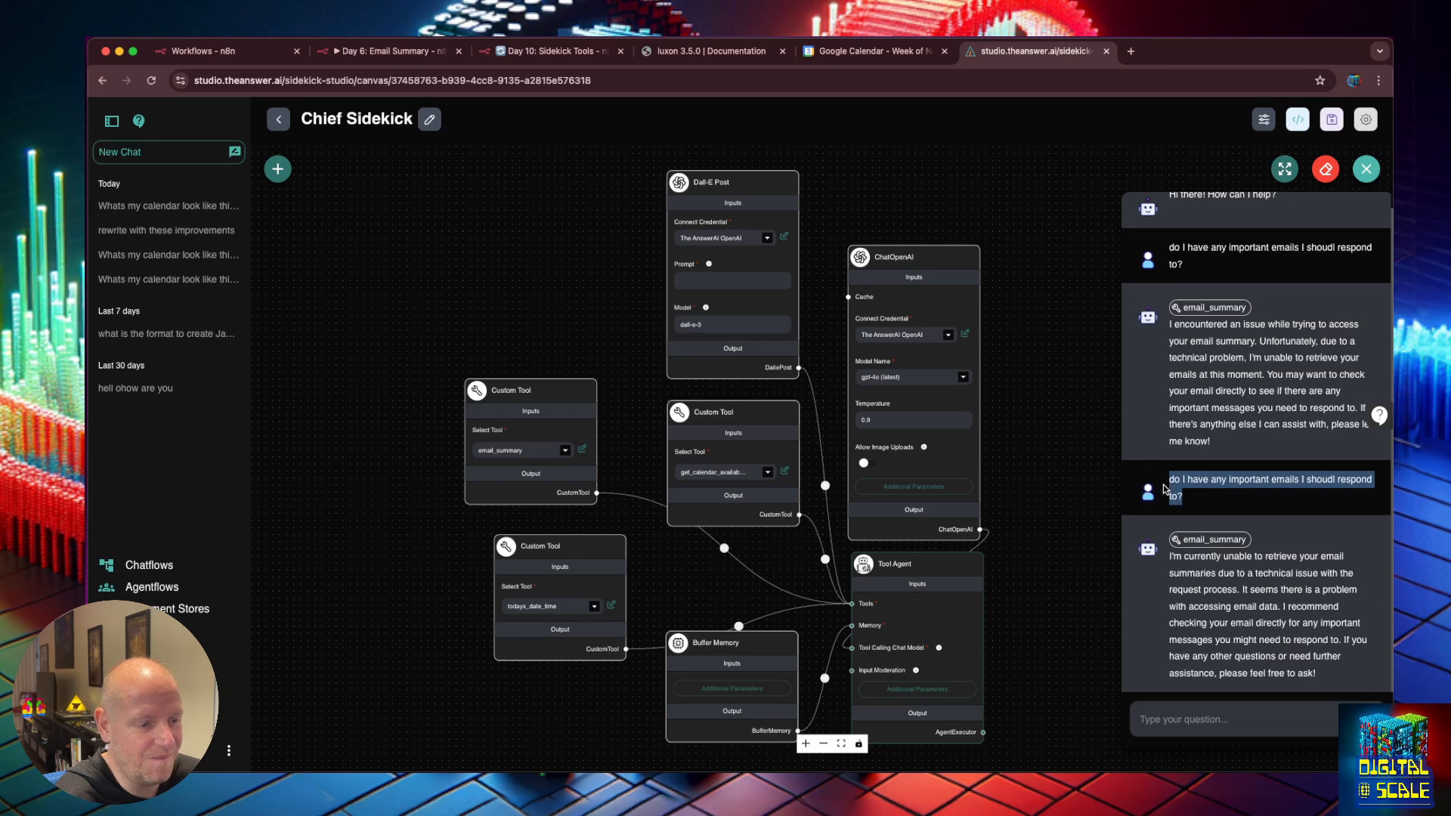
pyautogui.hotkey('ctrl', 'c')
pyautogui.click(1241, 718)
pyautogui.hotkey('ctrl', 'v')
pyautogui.press('Return')
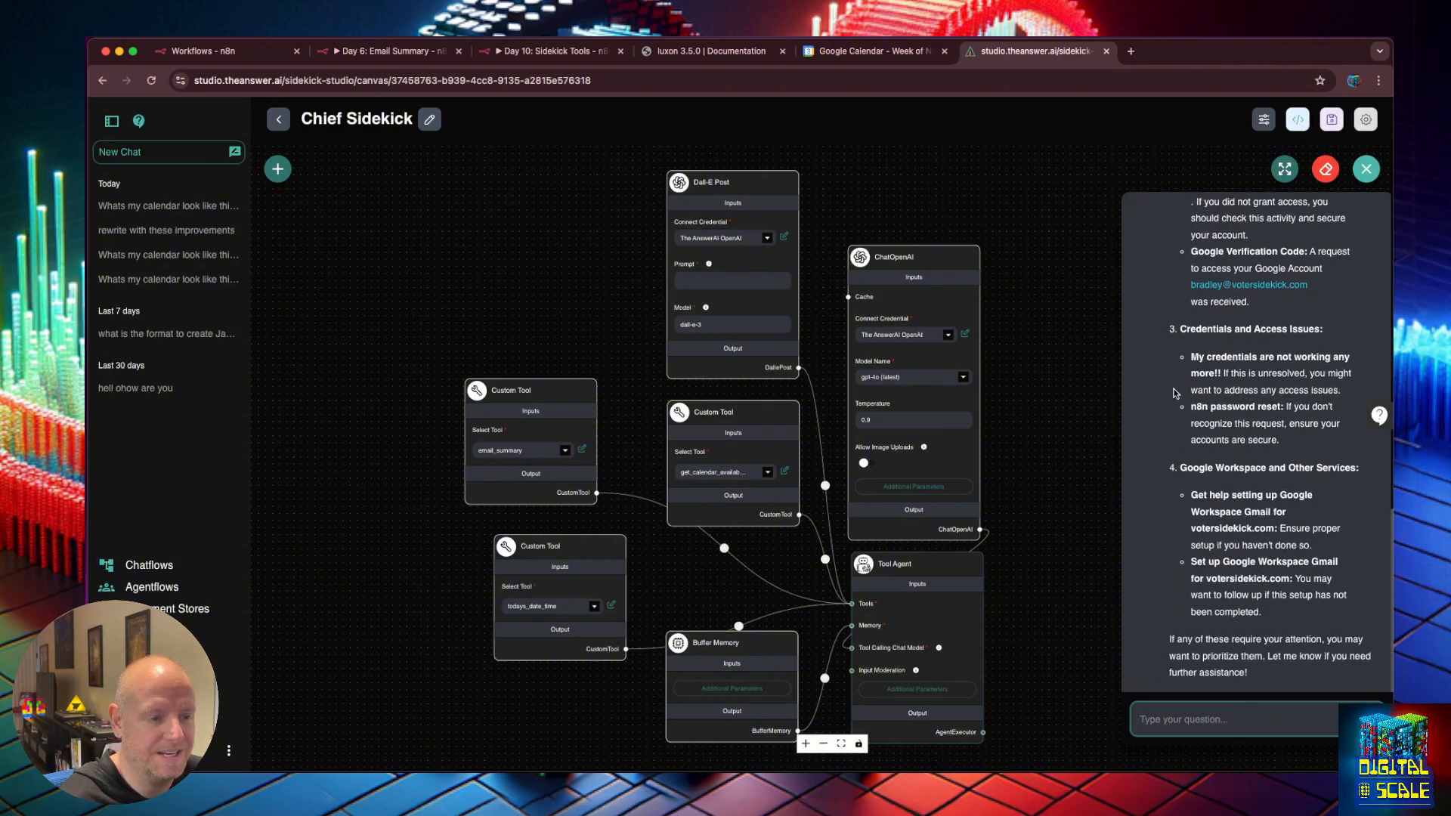
# Read through the categorised email reply, highlighting the Google Workspace items.
pyautogui.scroll(3, 1201, 395)
pyautogui.scroll(3, 1202, 394)
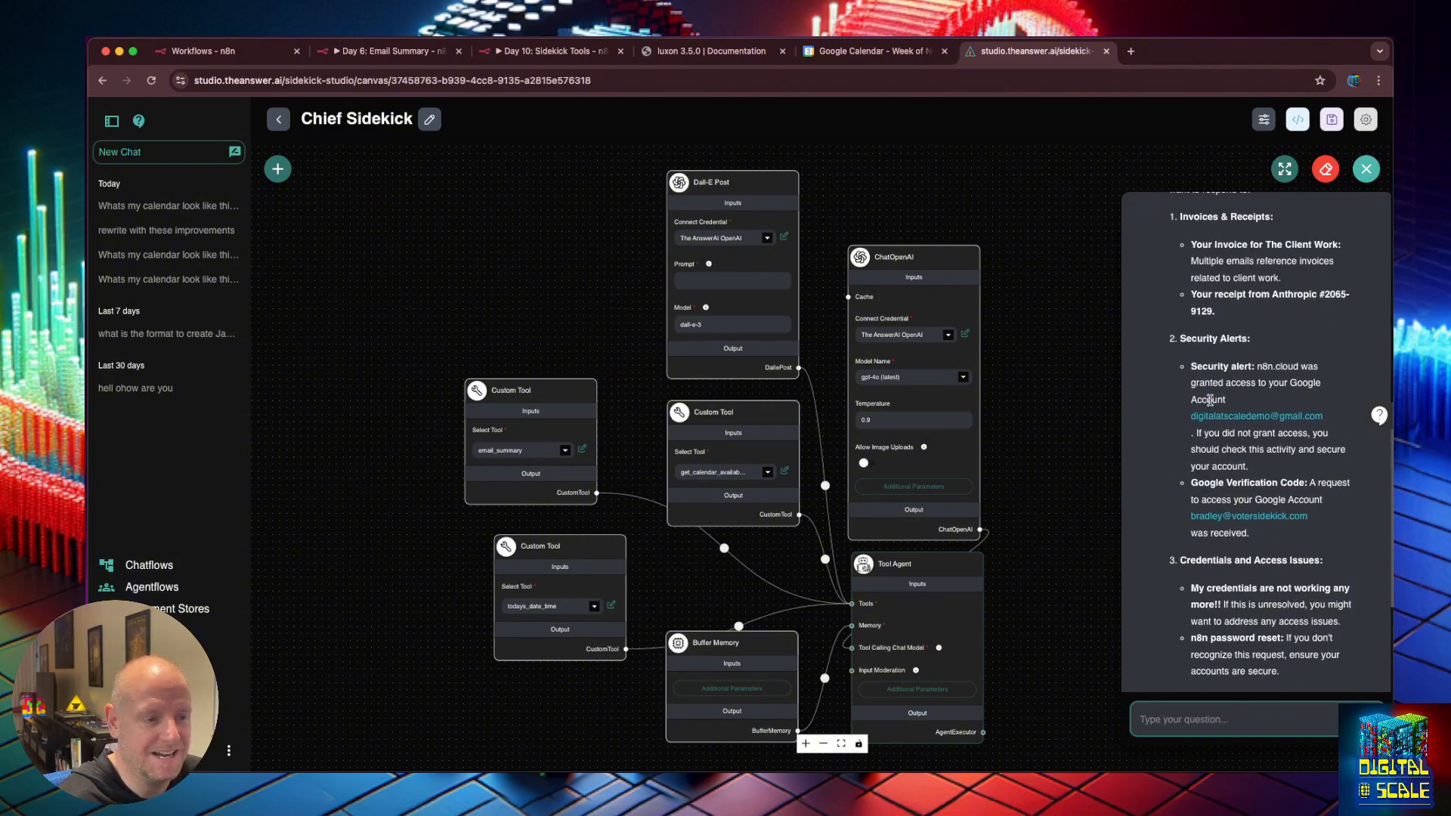
pyautogui.scroll(4, 1210, 399)
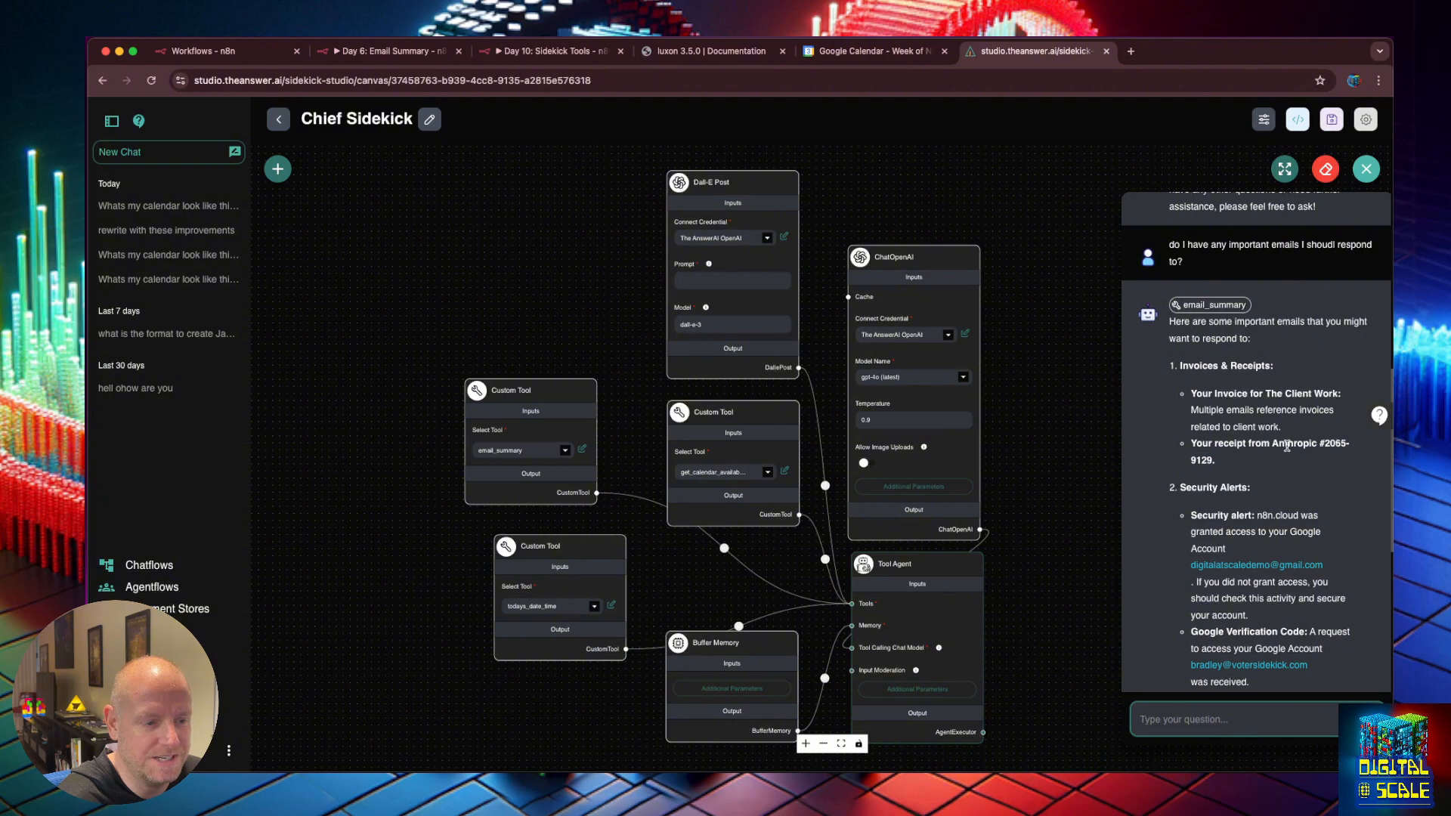
pyautogui.scroll(-3, 1286, 446)
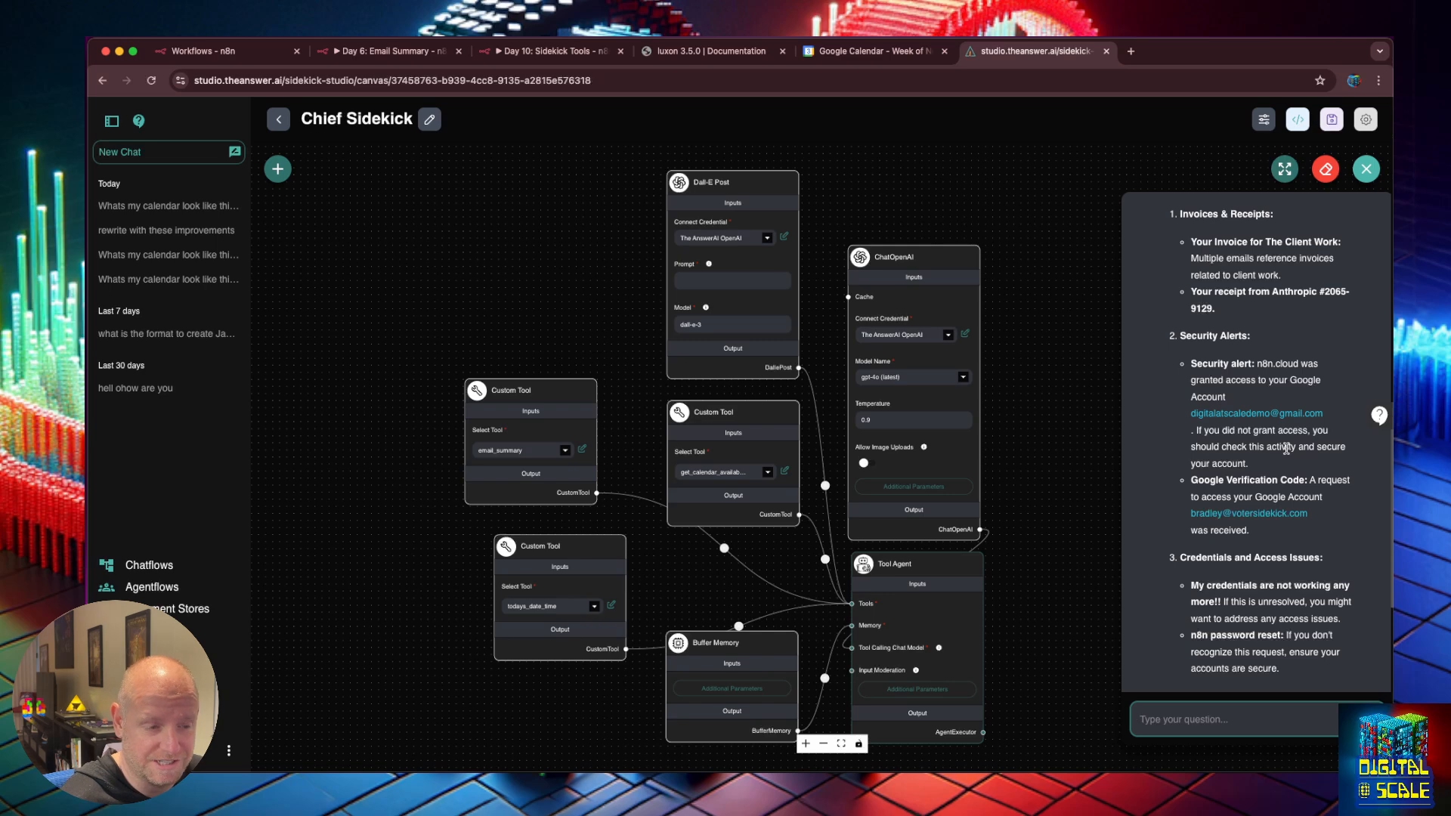
pyautogui.scroll(-3, 1294, 474)
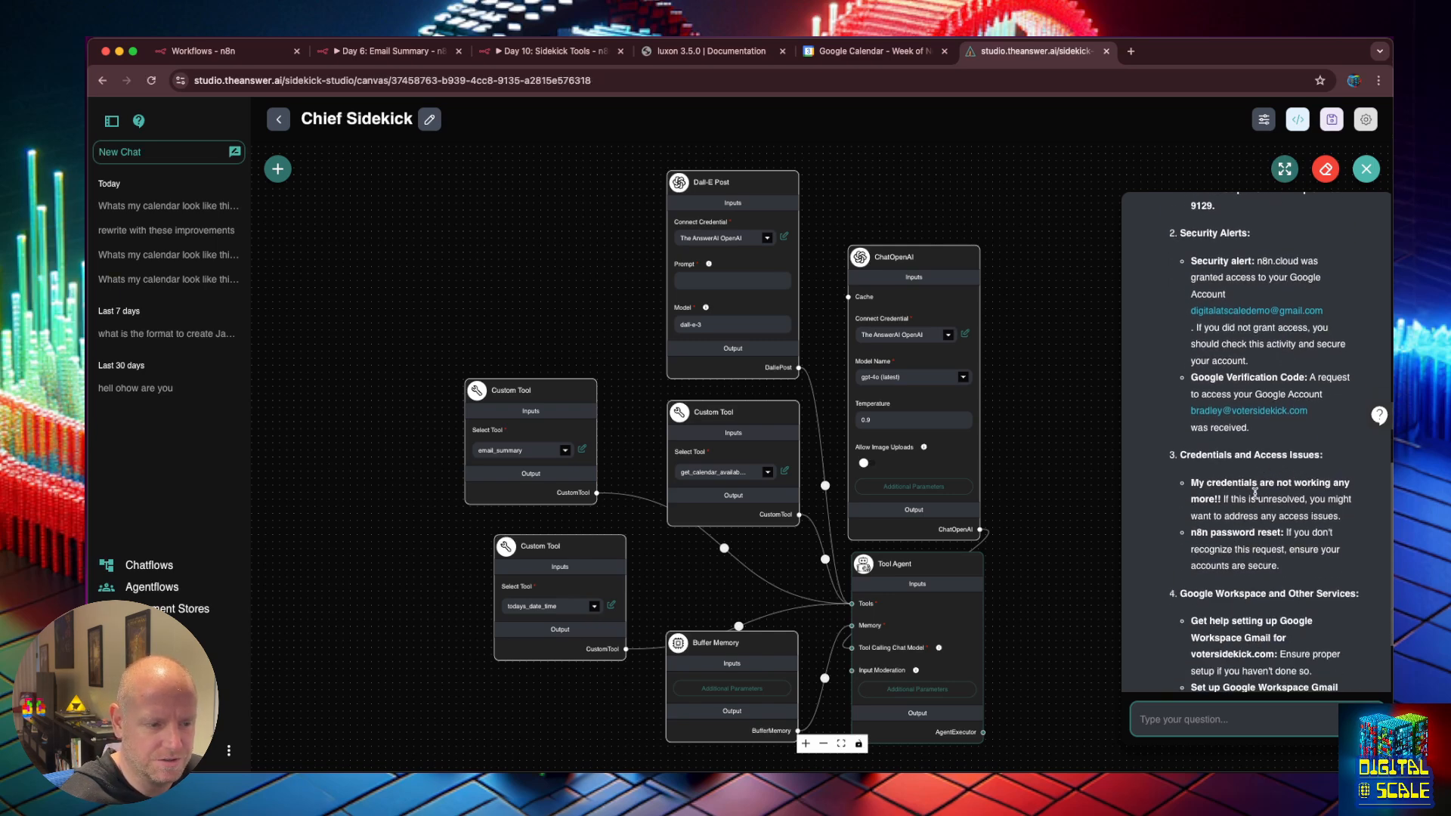
pyautogui.click(1187, 457)
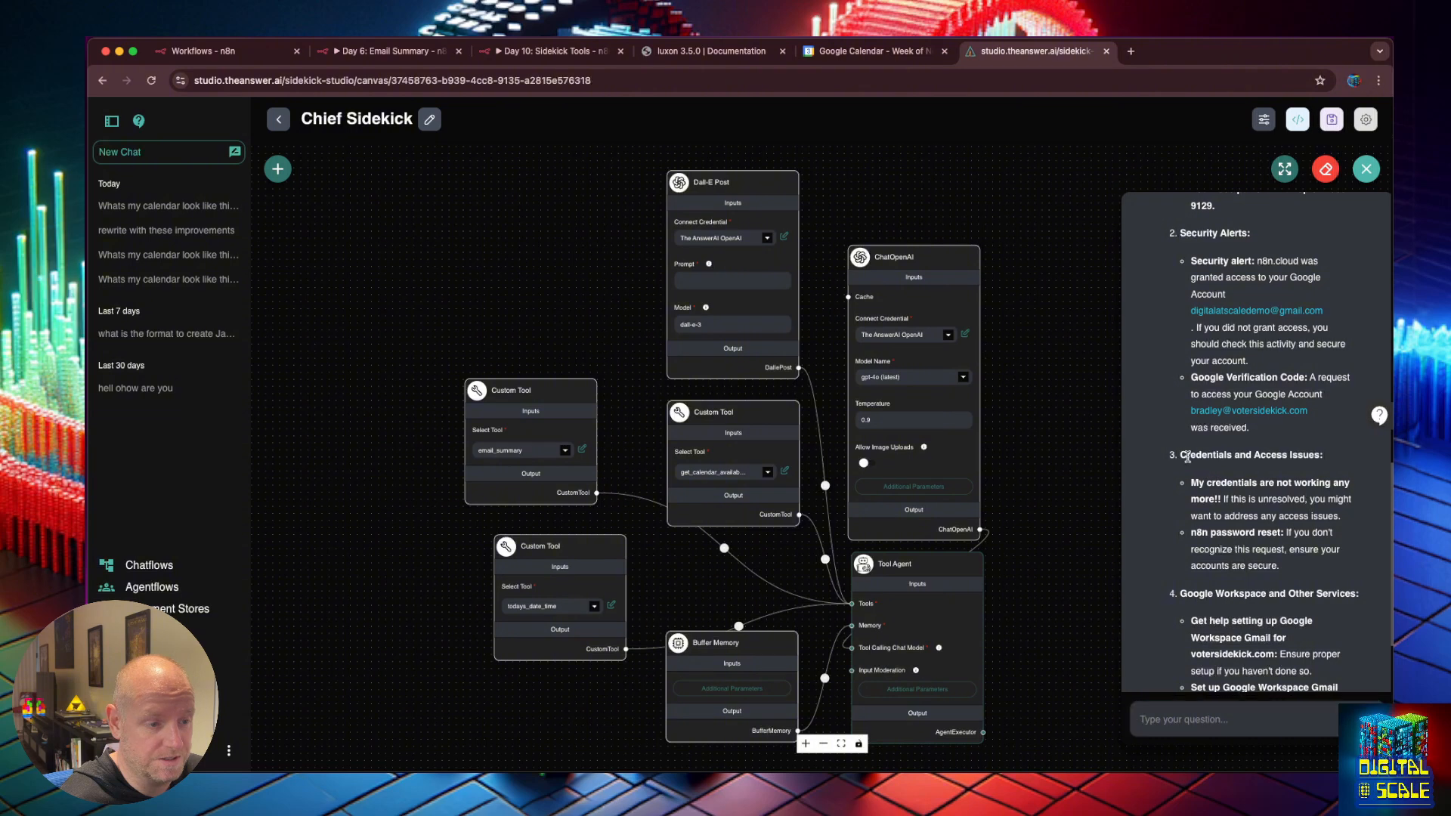
pyautogui.moveTo(1187, 457); pyautogui.dragTo(1307, 532)
pyautogui.click(1309, 537)
pyautogui.scroll(-3, 1307, 552)
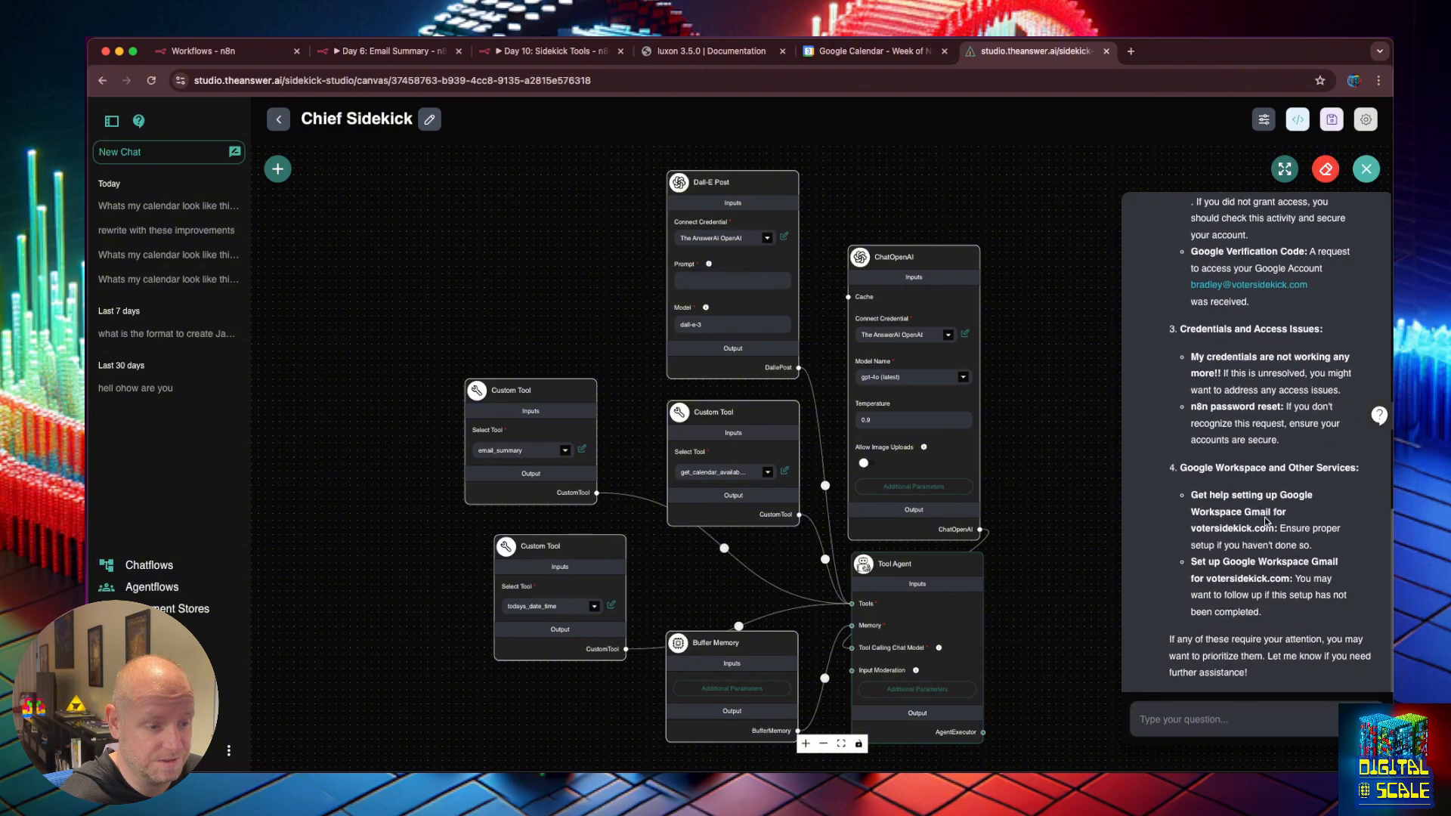
pyautogui.moveTo(1191, 466); pyautogui.dragTo(1276, 540)
pyautogui.click(1277, 540)
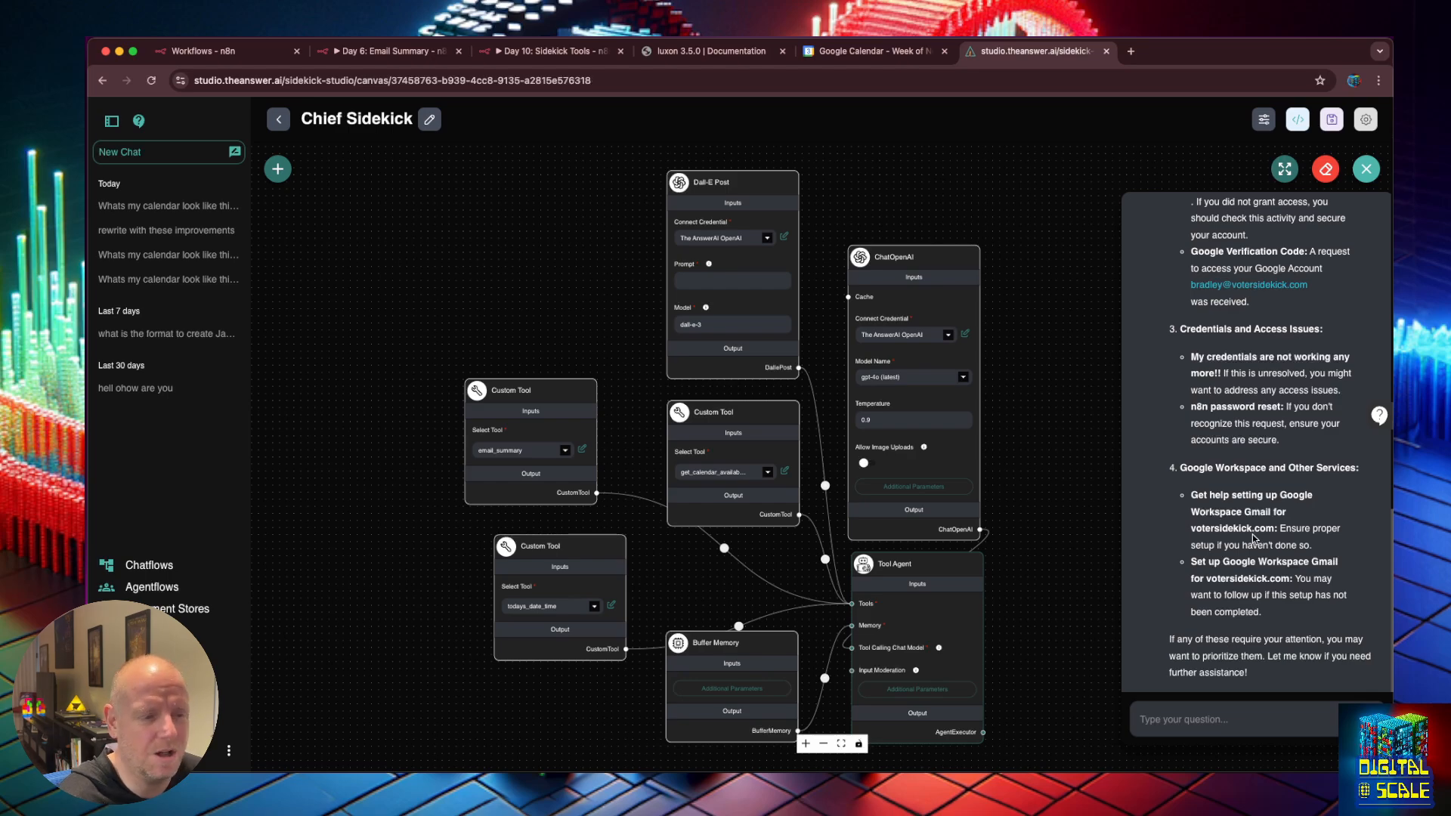
pyautogui.scroll(8, 1285, 469)
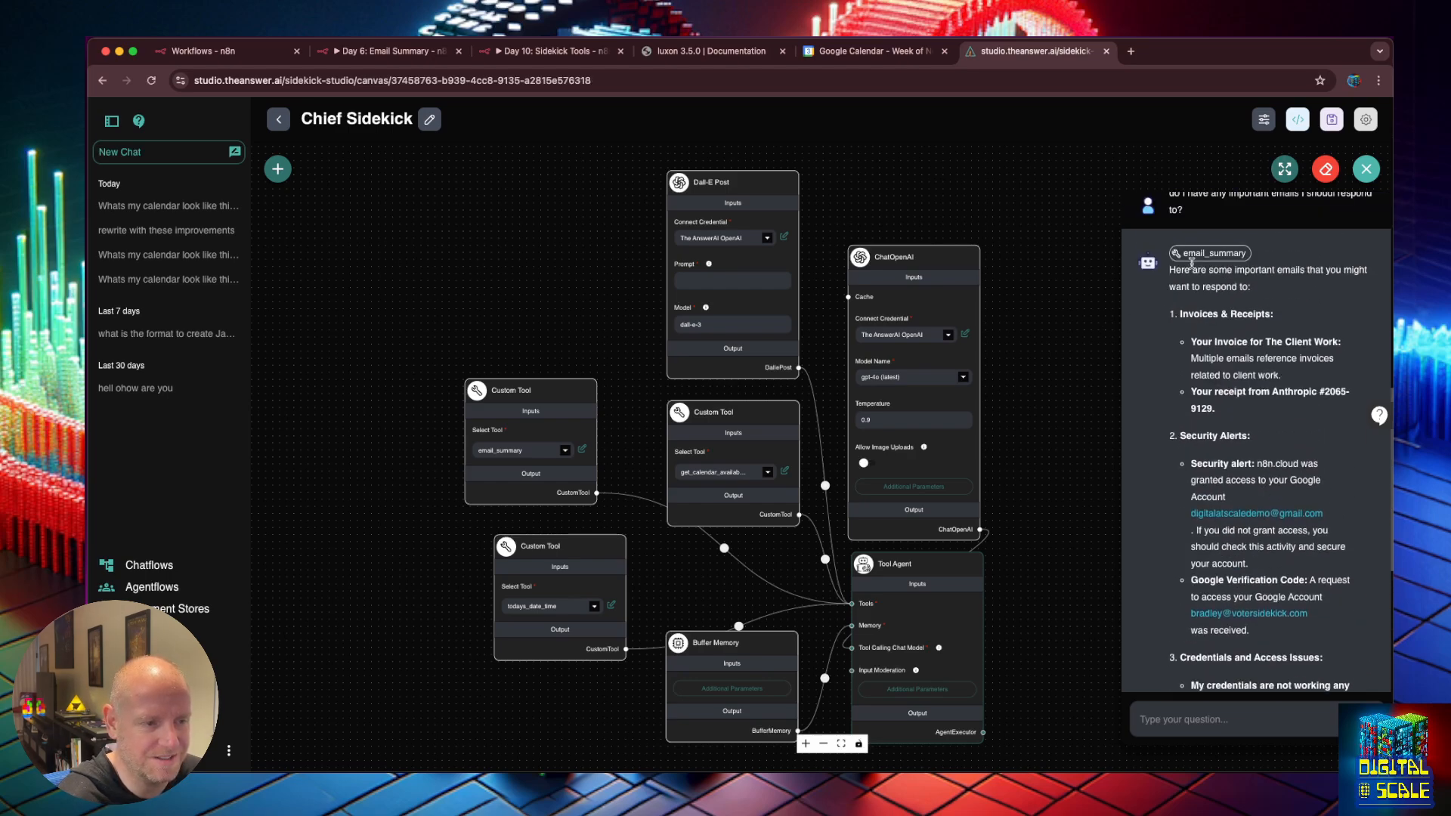
# Inspect the raw email data returned by email_summary, then close the chat panel.
pyautogui.click(1192, 256)
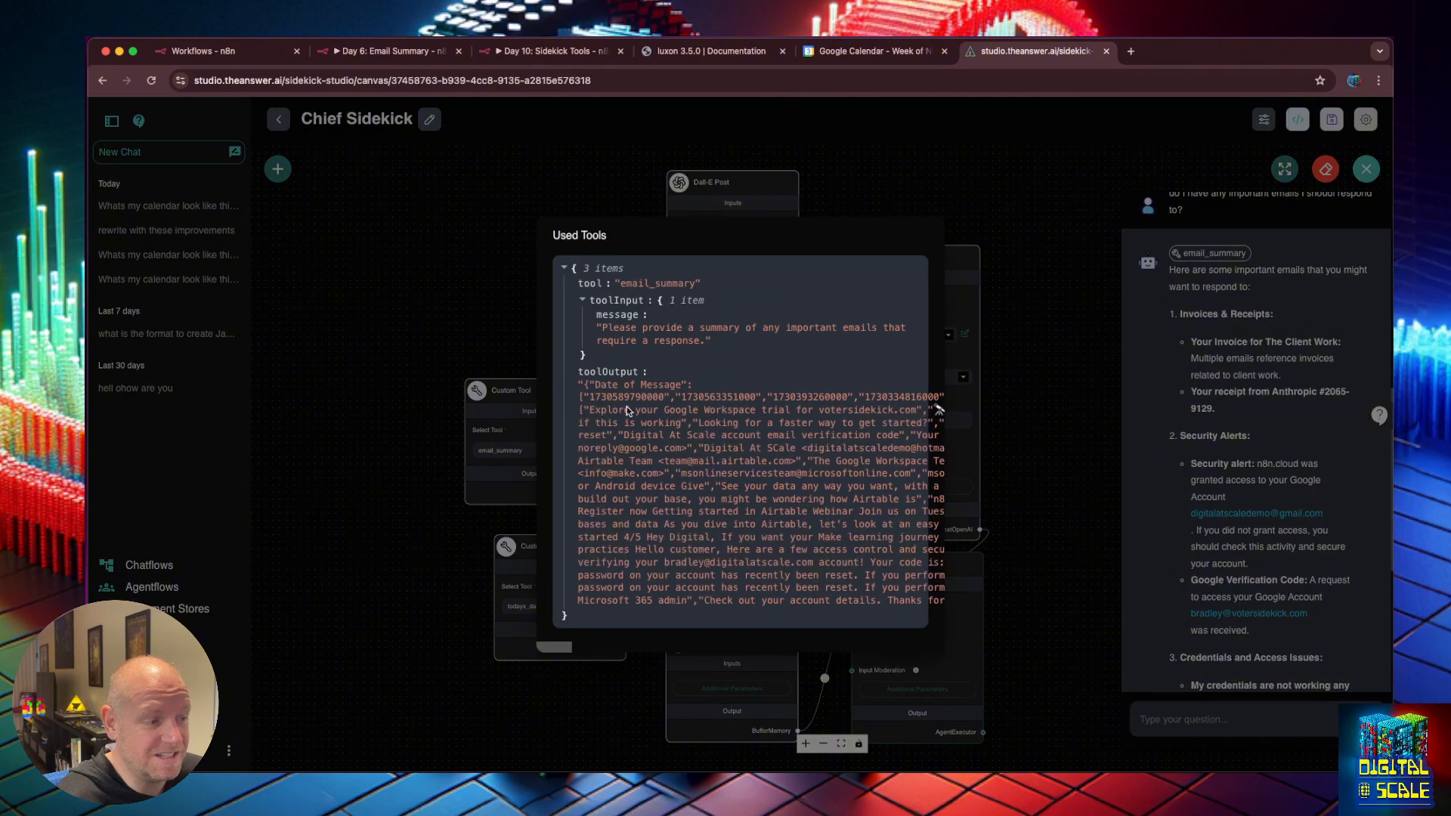
pyautogui.moveTo(584, 385); pyautogui.dragTo(904, 625)
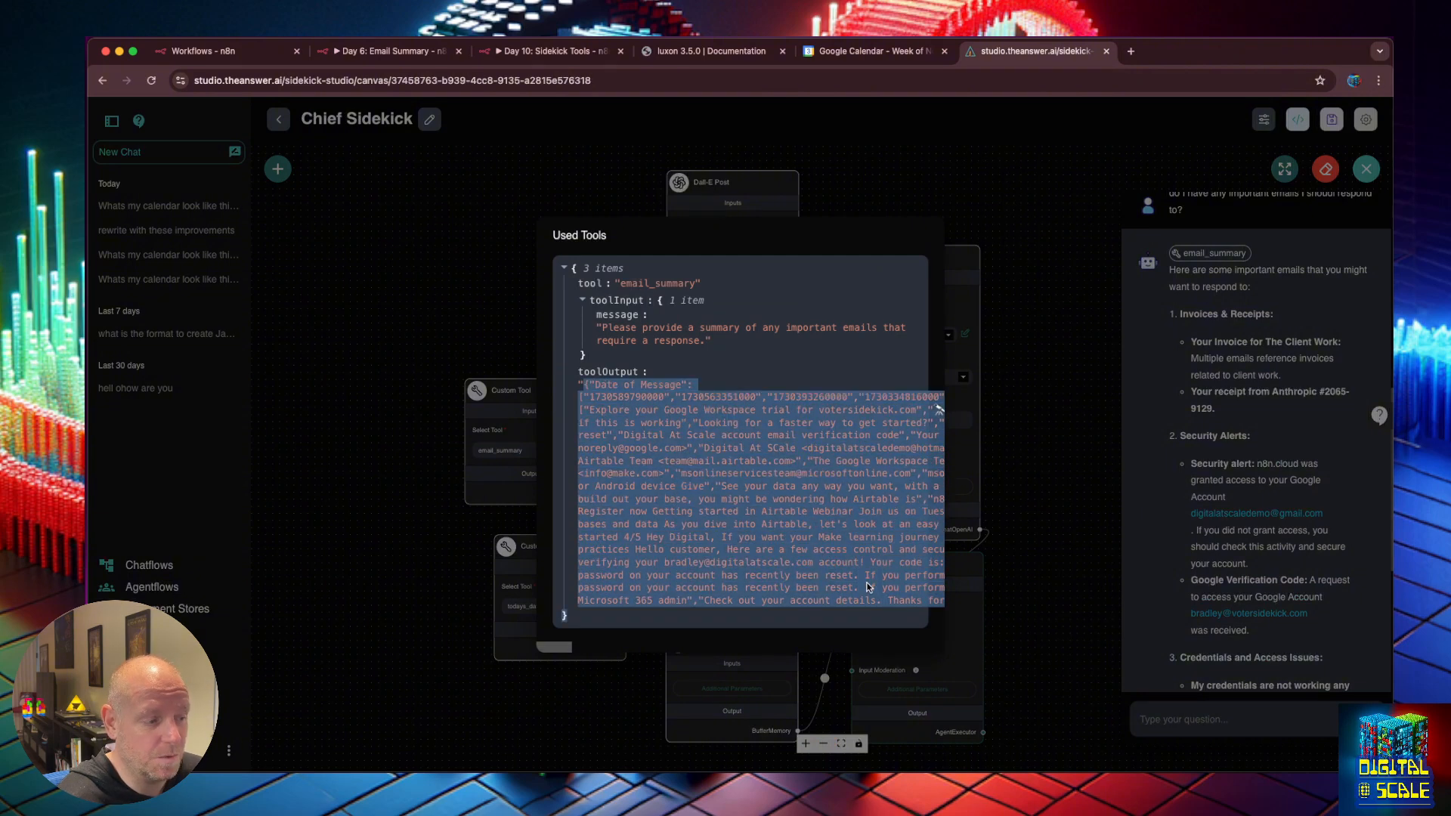
pyautogui.click(1029, 465)
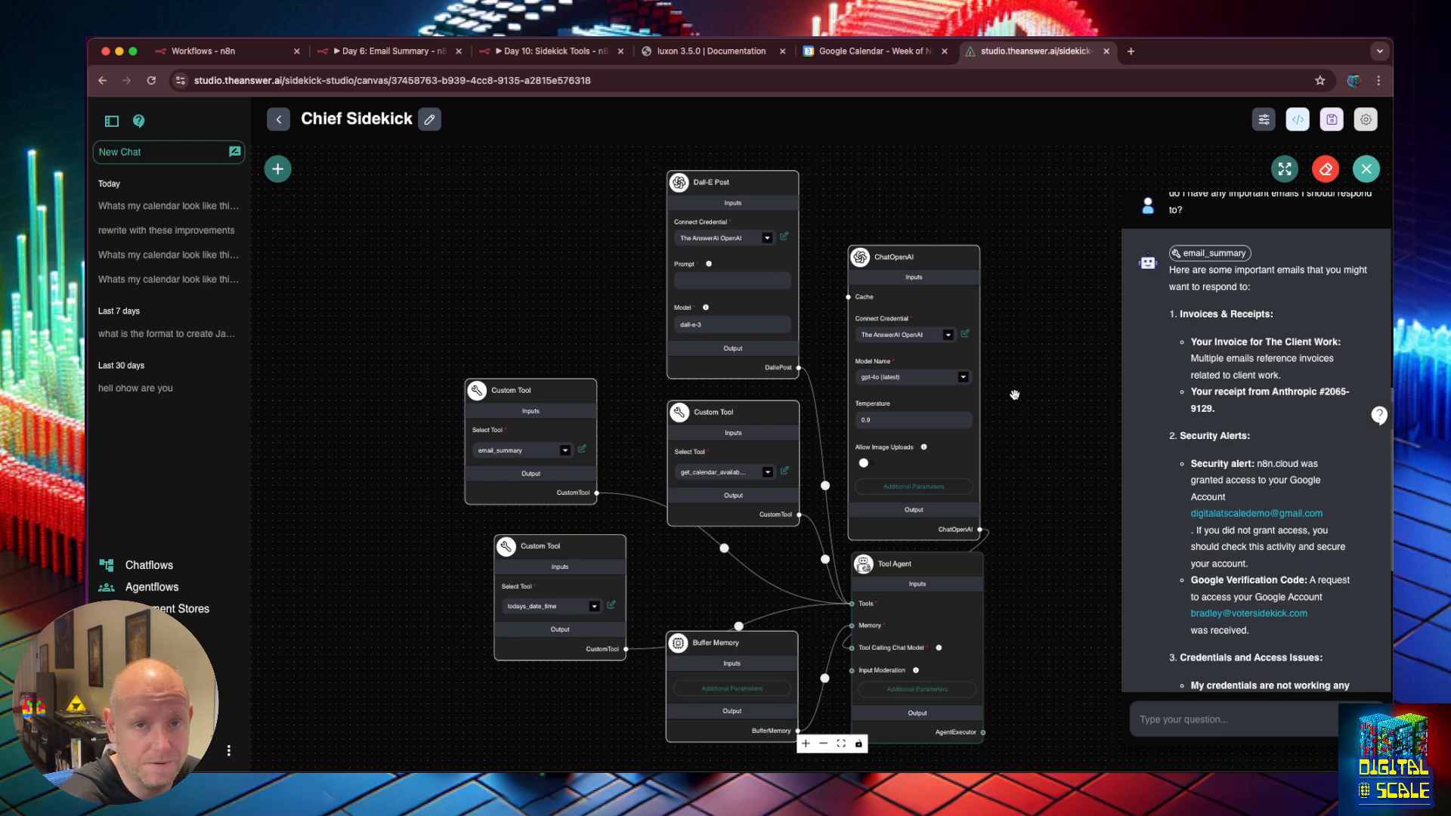
pyautogui.click(1052, 313)
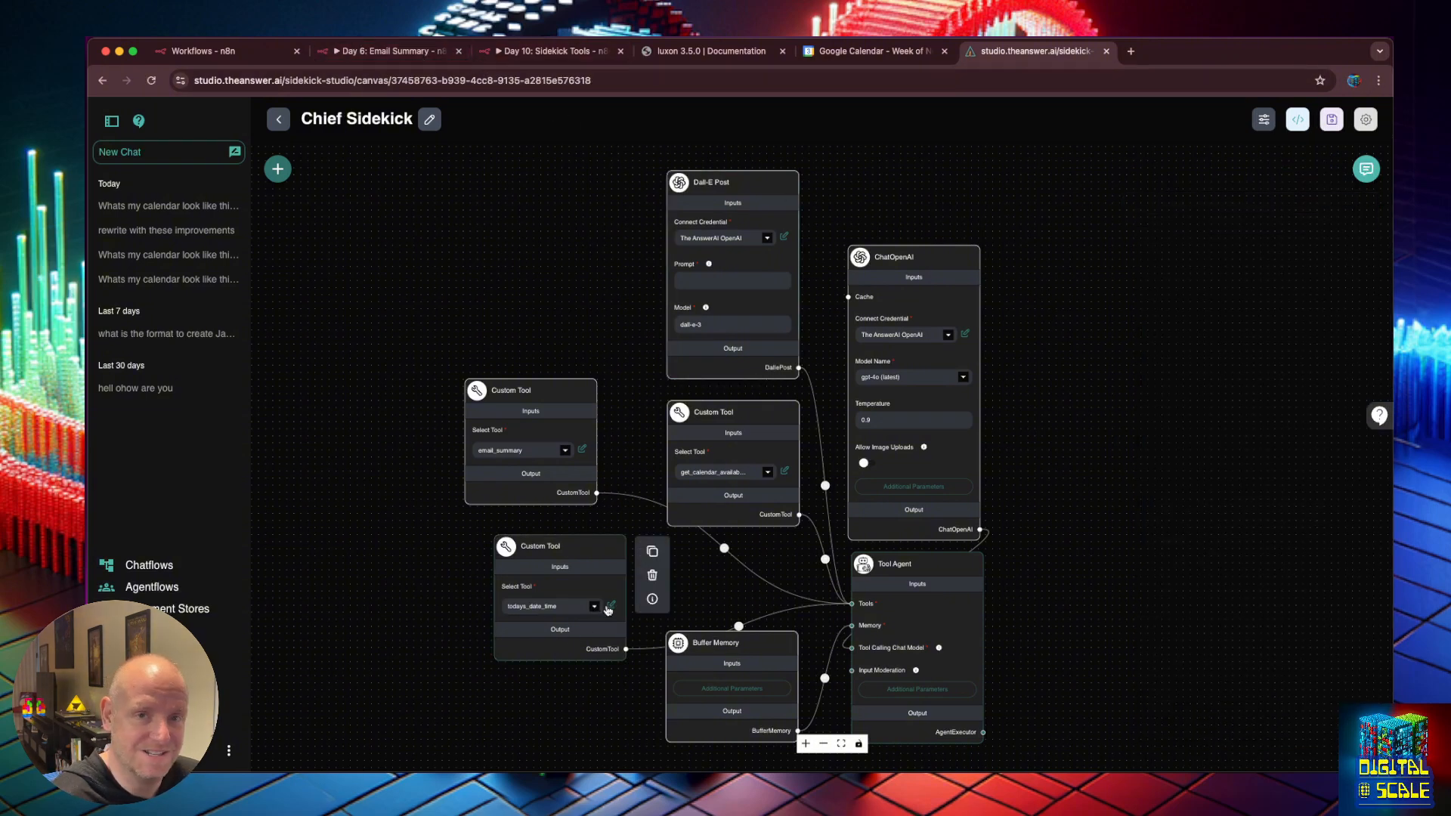
# In email_summary, turn the message input into startDate described 'The starting date to get emails from'.
pyautogui.click(583, 452)
pyautogui.scroll(-5, 958, 448)
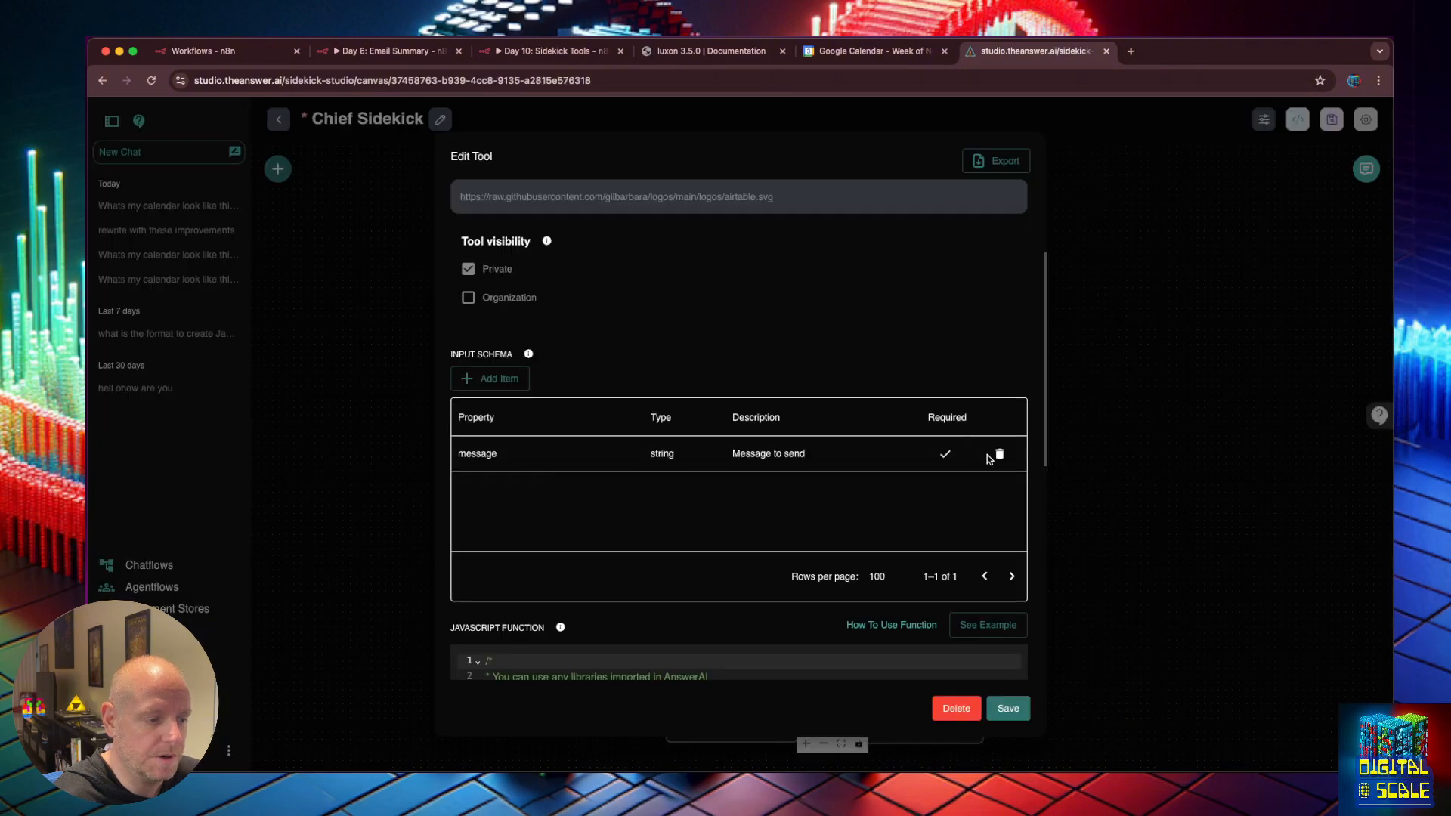
pyautogui.click(475, 459)
pyautogui.doubleClick(477, 456)
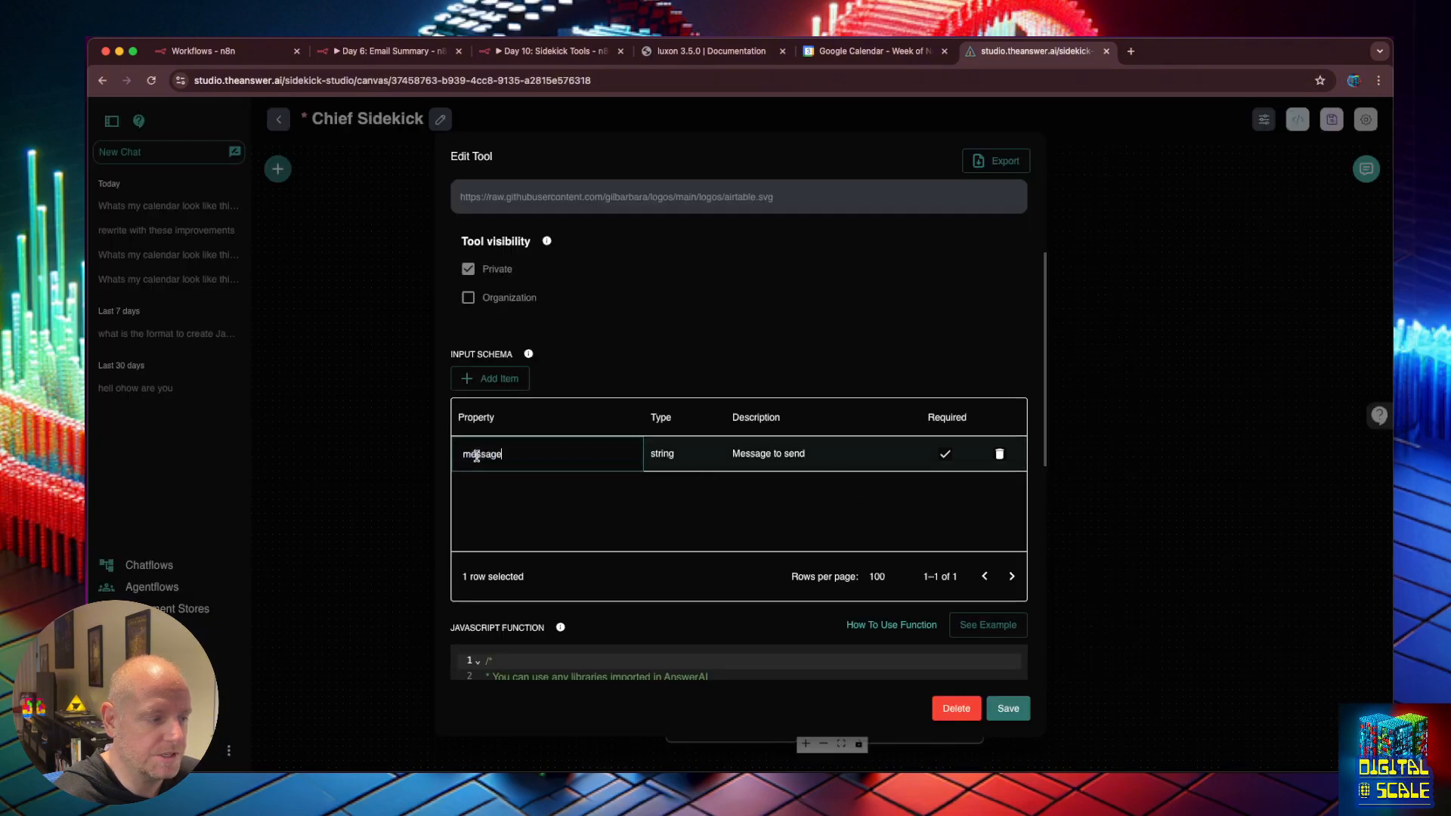
pyautogui.doubleClick(476, 456)
pyautogui.write('startDate')
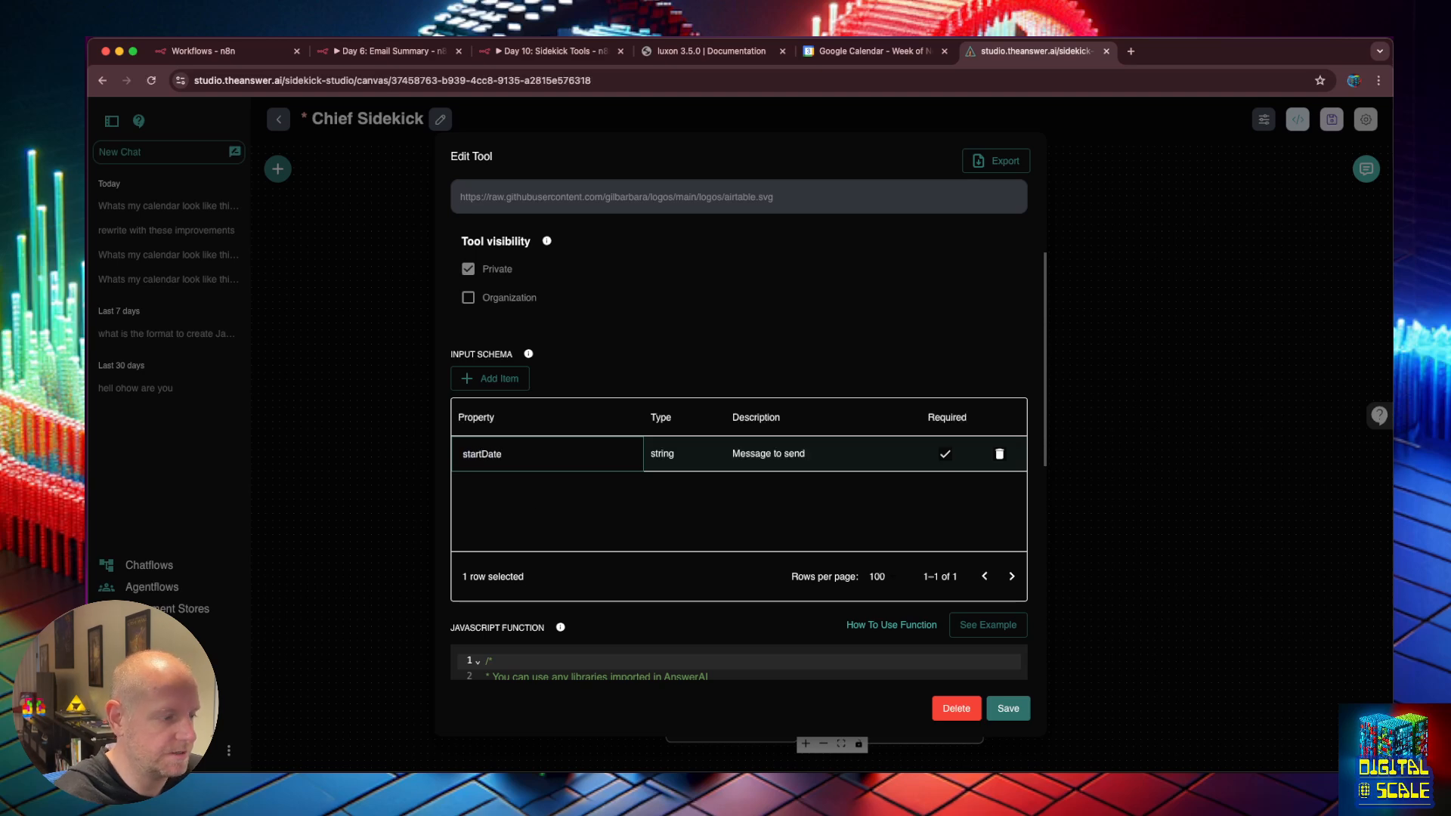
pyautogui.doubleClick(747, 454)
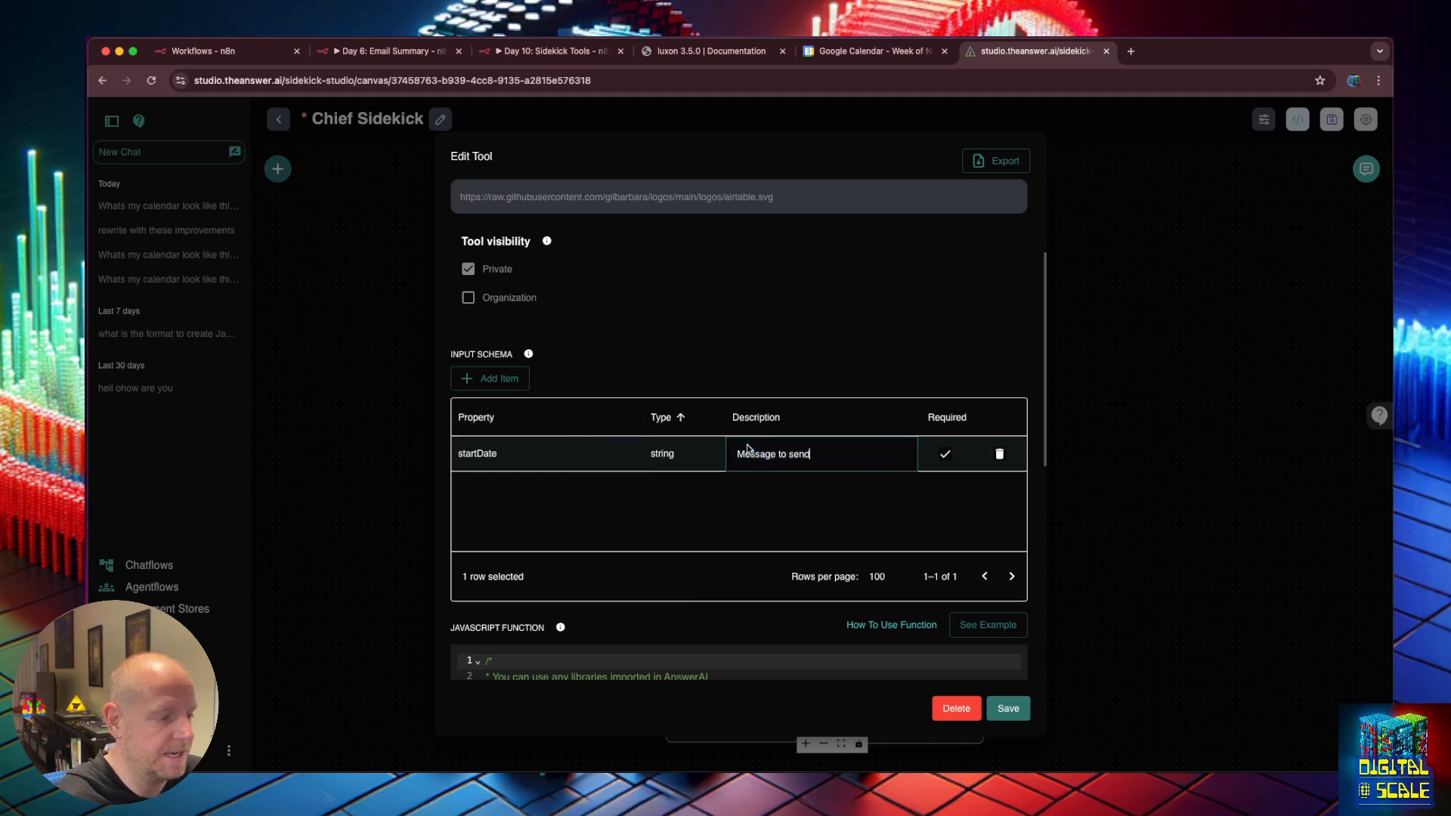
pyautogui.tripleClick(767, 453)
pyautogui.write('The starting dat')
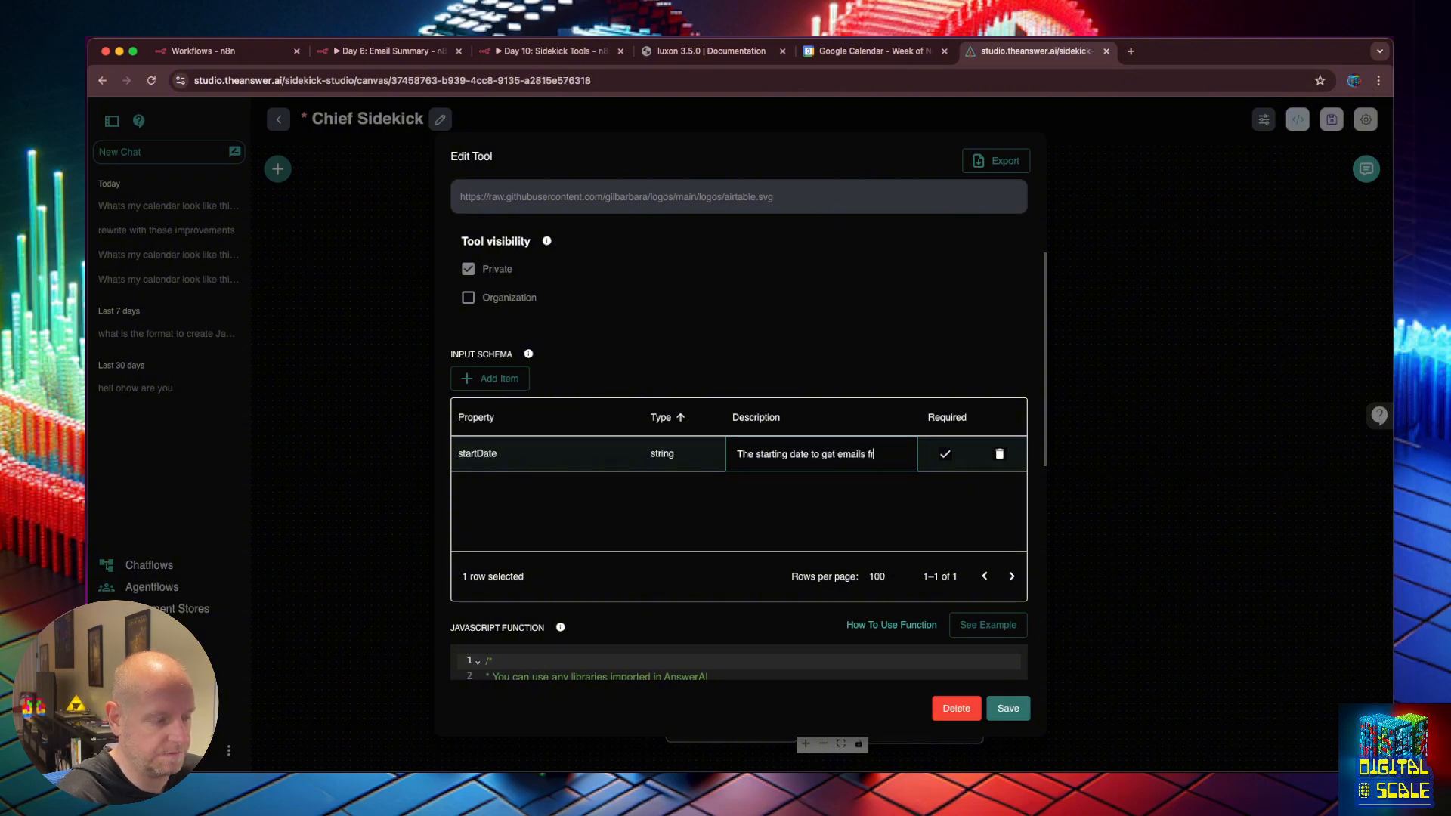
pyautogui.write('e to get emails from')
pyautogui.press('Return')
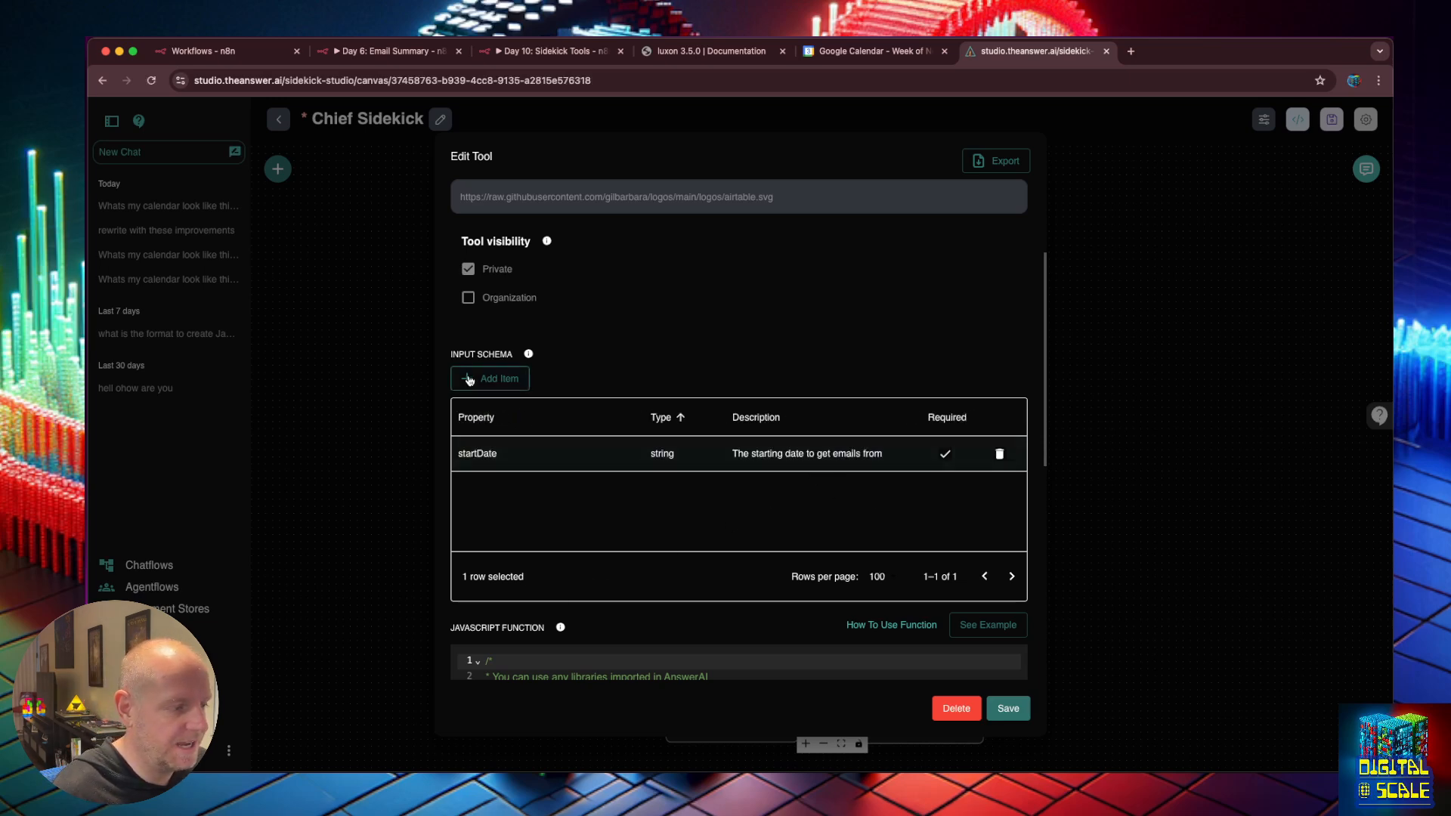
# Add a required string endDate input with the same pasted description.
pyautogui.click(490, 378)
pyautogui.doubleClick(491, 454)
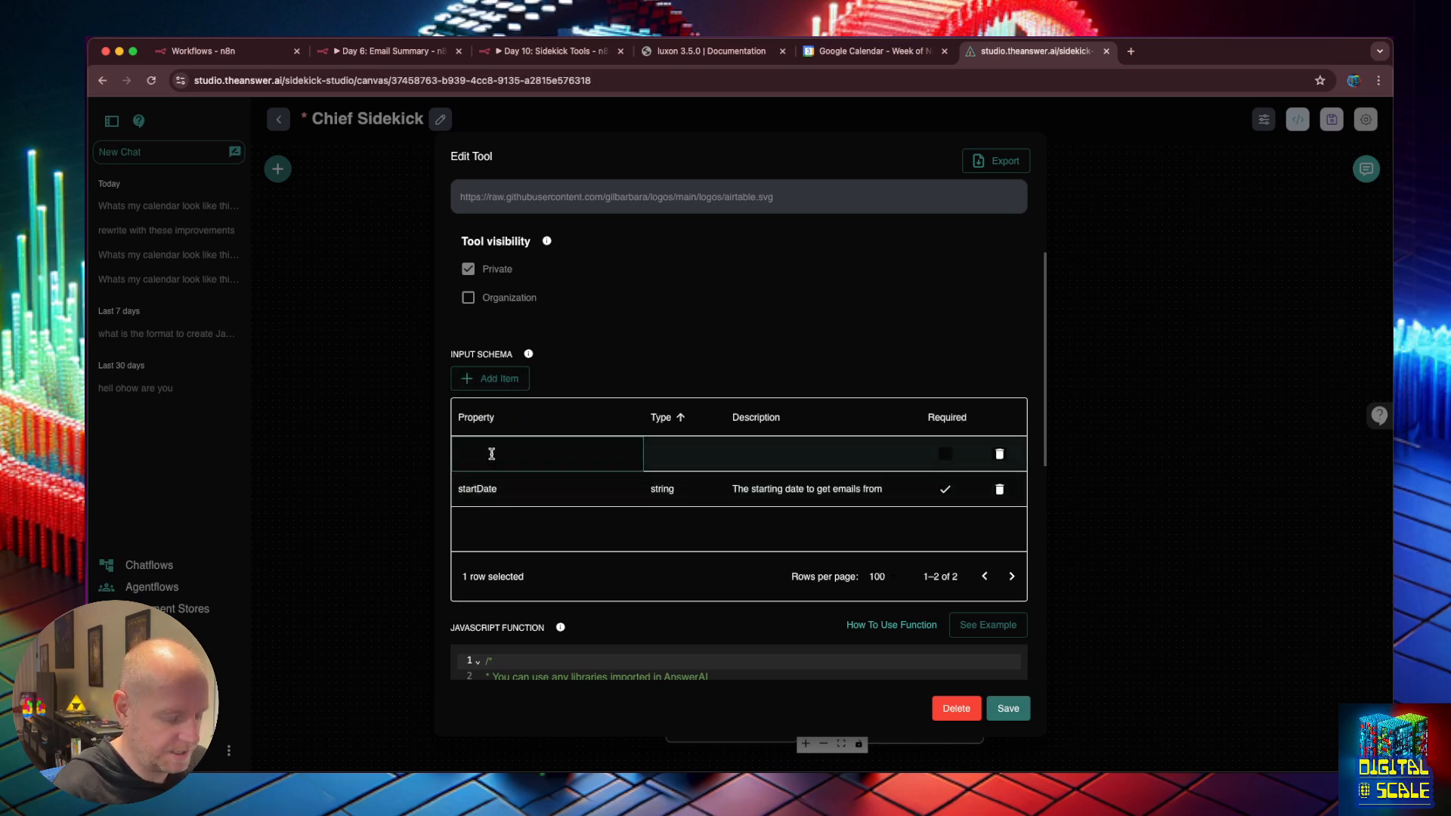
pyautogui.write('endDate')
pyautogui.press('Tab')
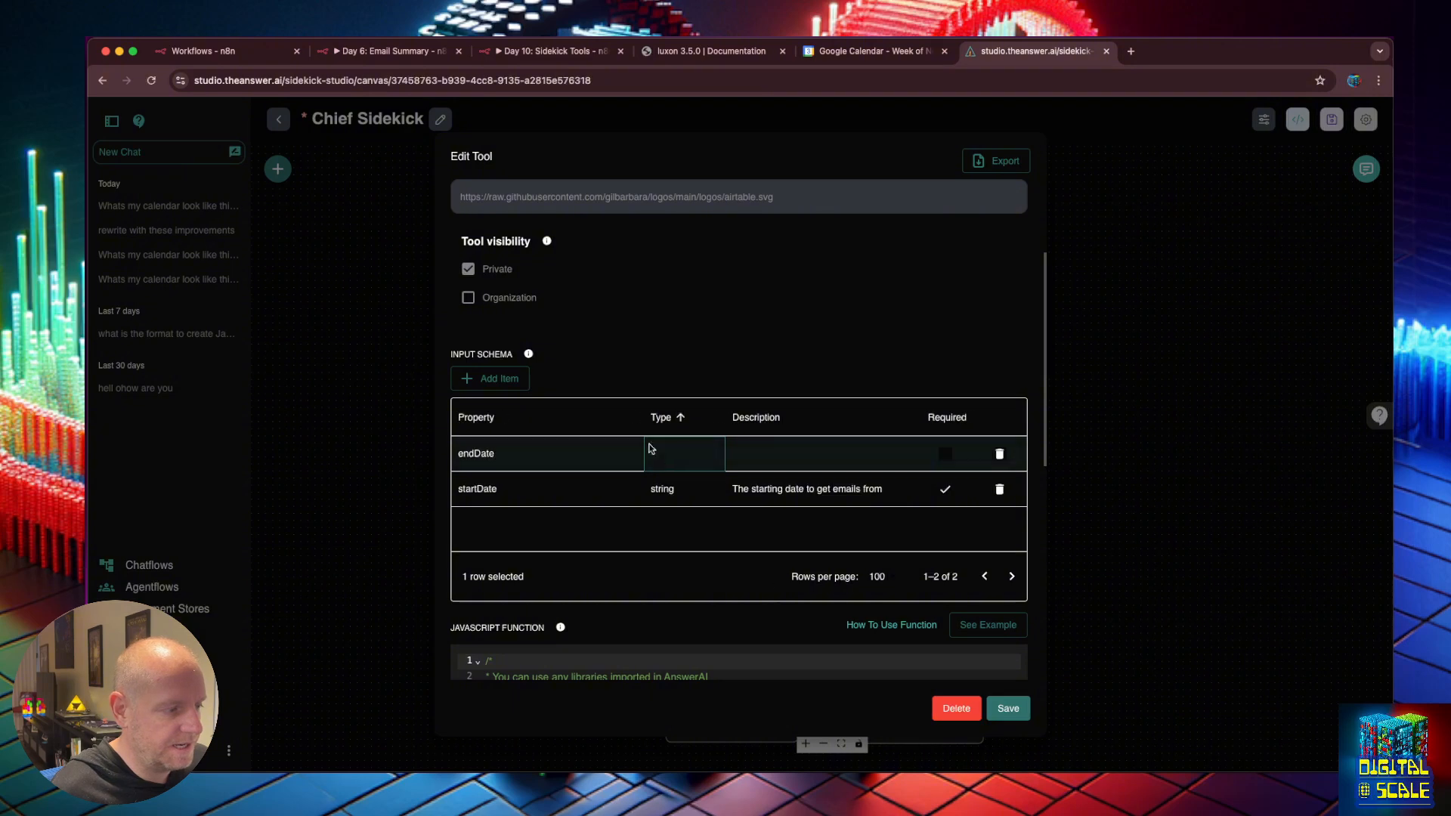
pyautogui.doubleClick(667, 461)
pyautogui.click(666, 488)
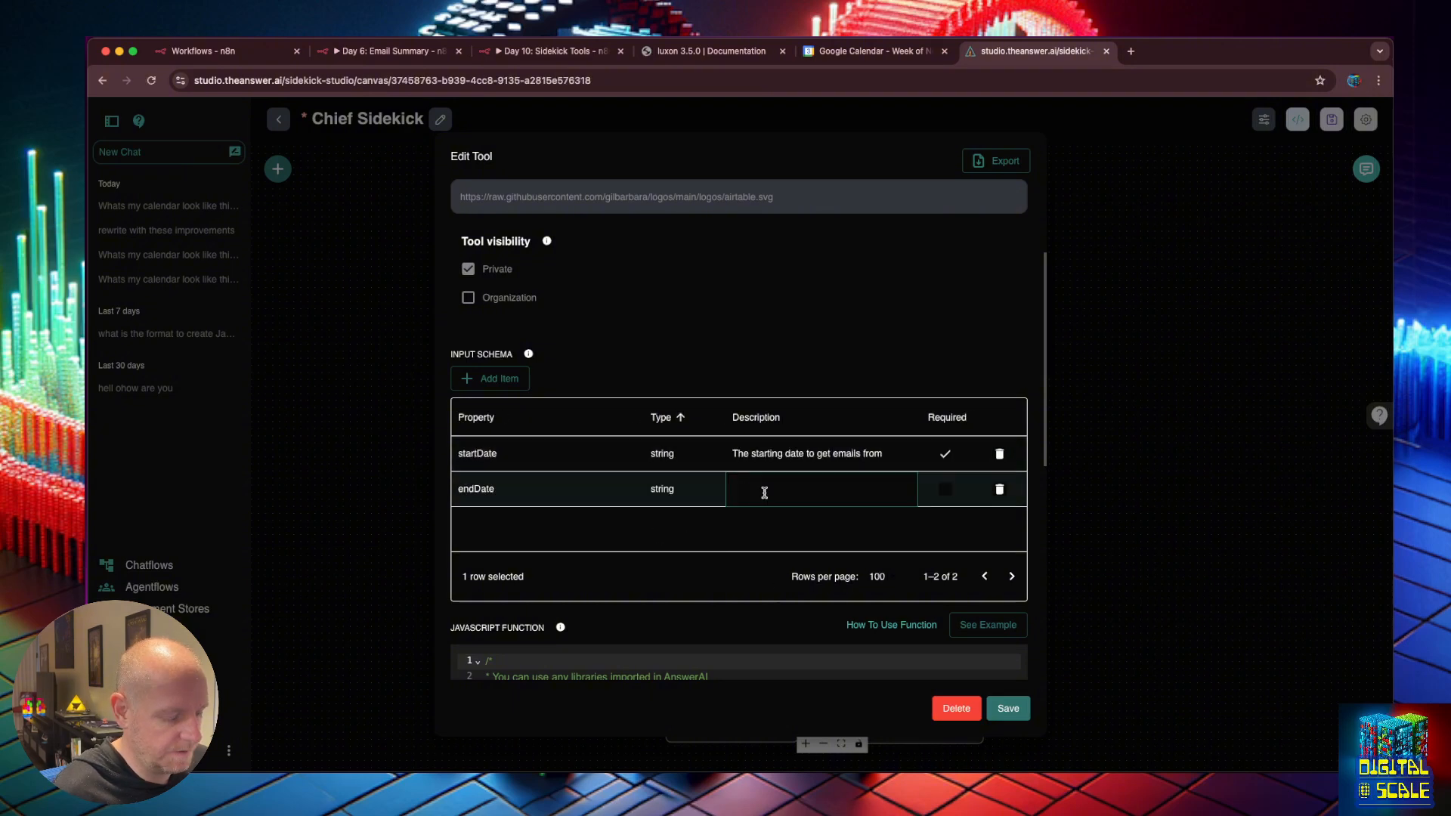
pyautogui.doubleClick(765, 490)
pyautogui.press('super+v')
pyautogui.click(886, 526)
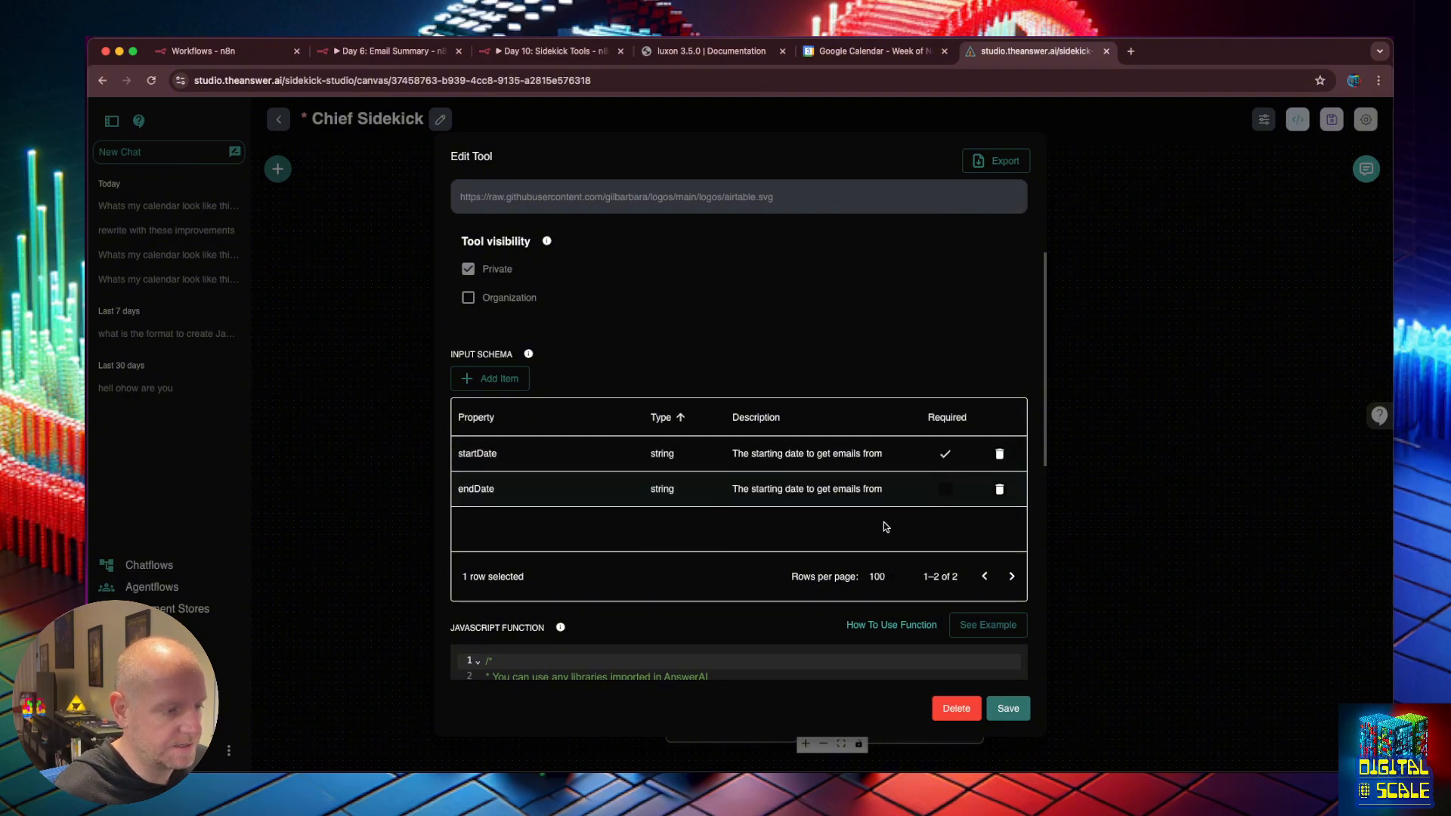
pyautogui.click(946, 489)
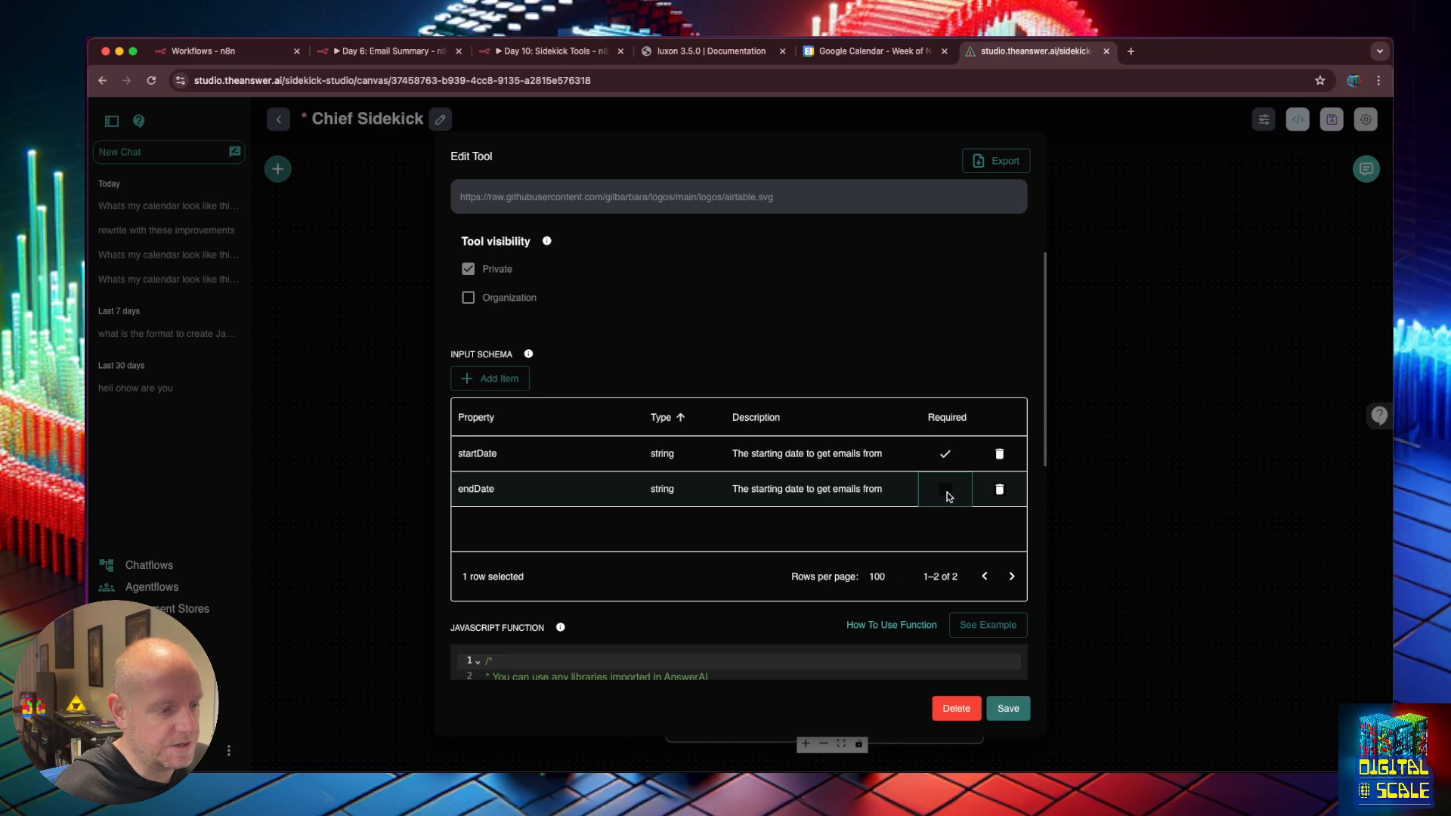
pyautogui.click(945, 491)
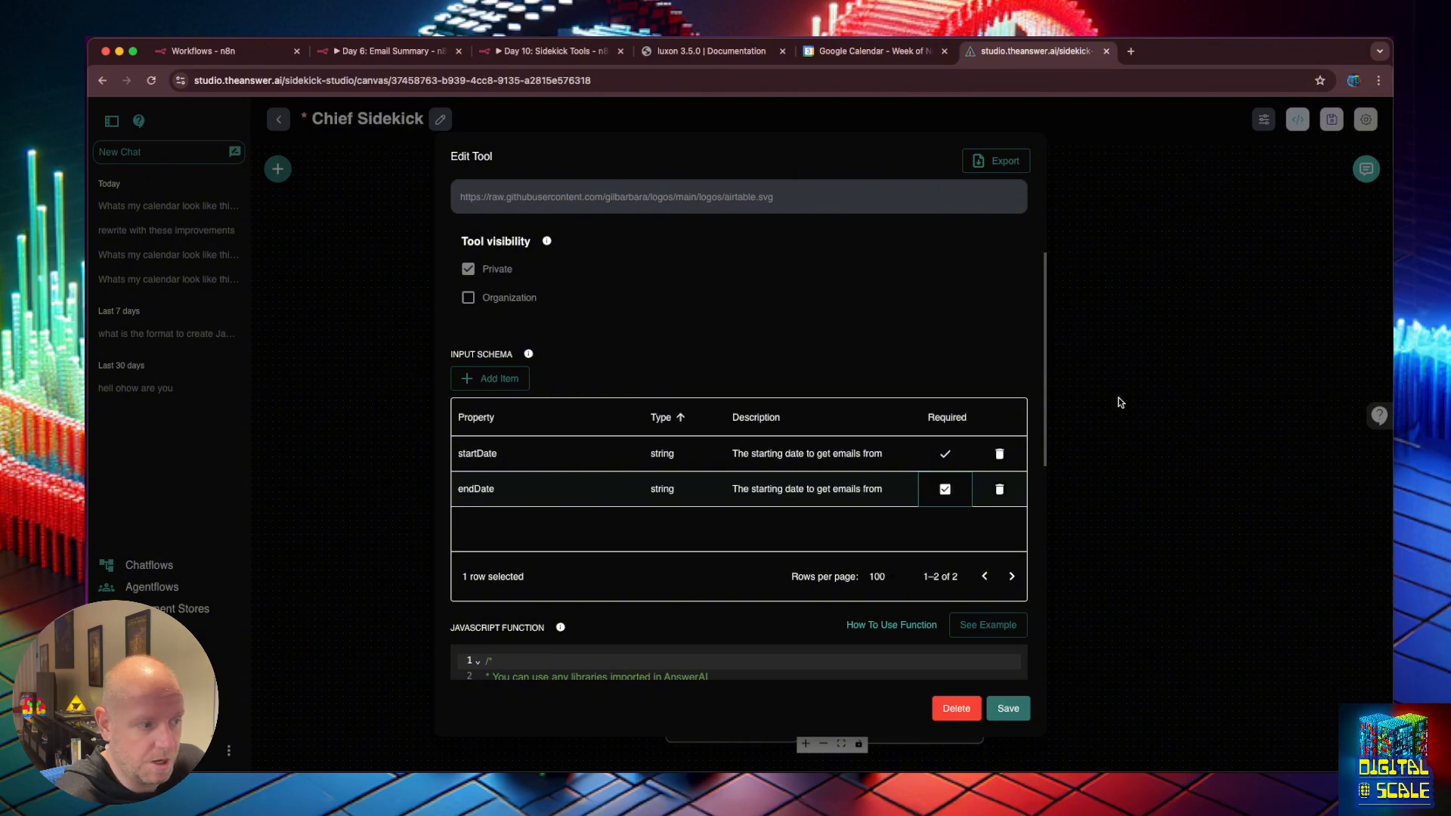
# Rename the inputs to startDateTime and endDateTime and add 'and time' to the start description.
pyautogui.doubleClick(502, 451)
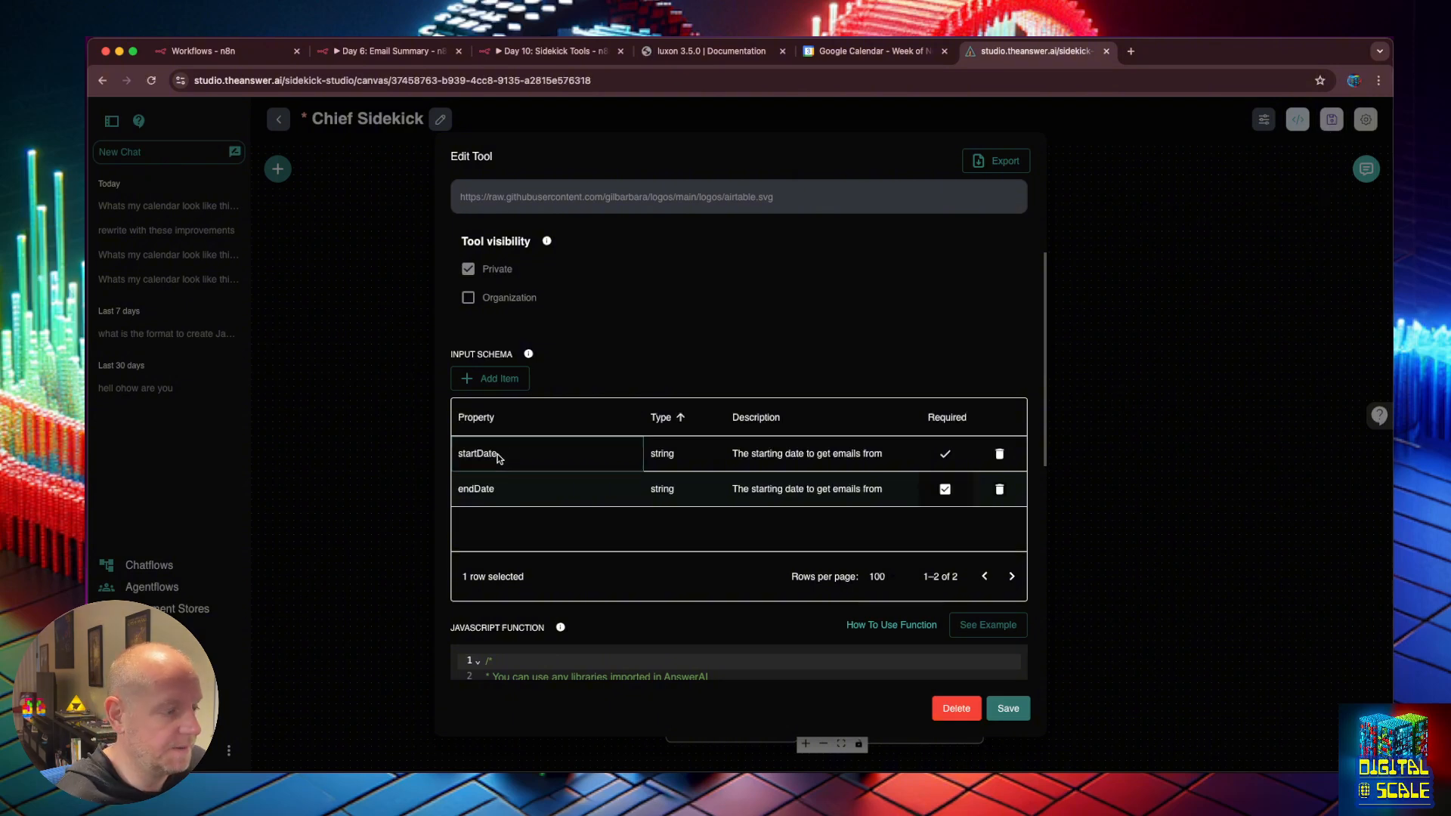
pyautogui.write('Time')
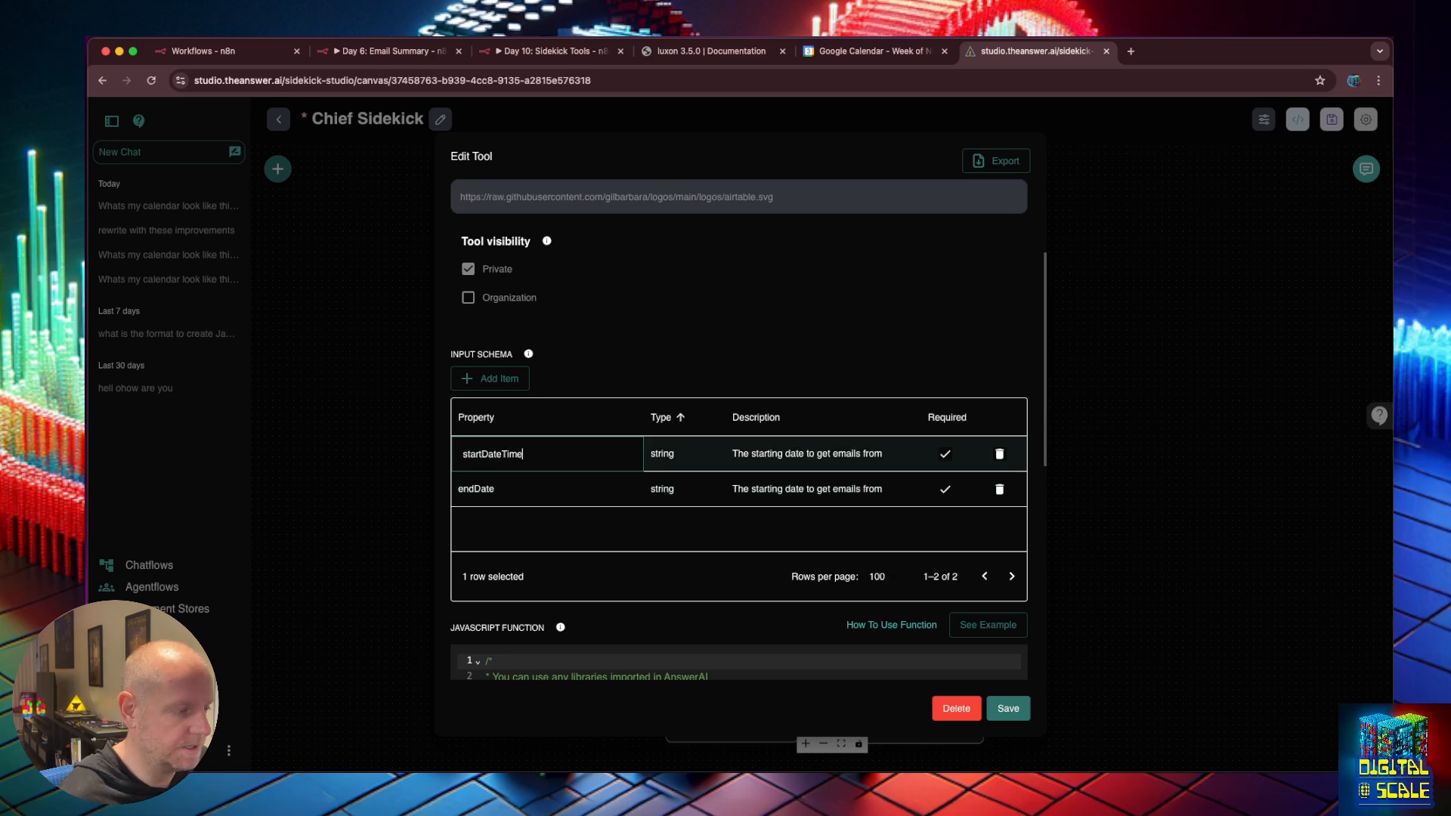
pyautogui.doubleClick(568, 491)
pyautogui.write('Time')
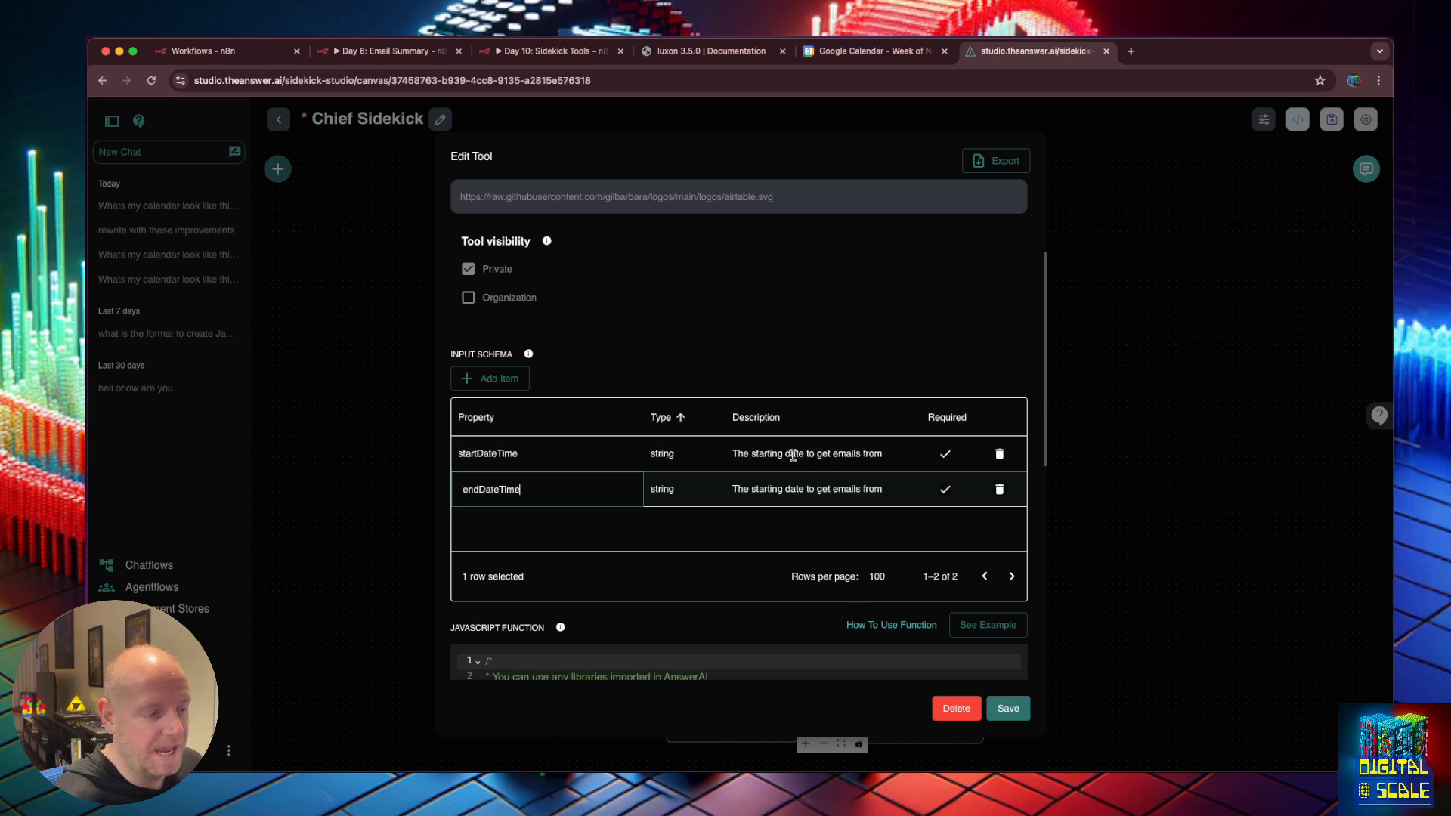
pyautogui.doubleClick(793, 456)
pyautogui.write('and time')
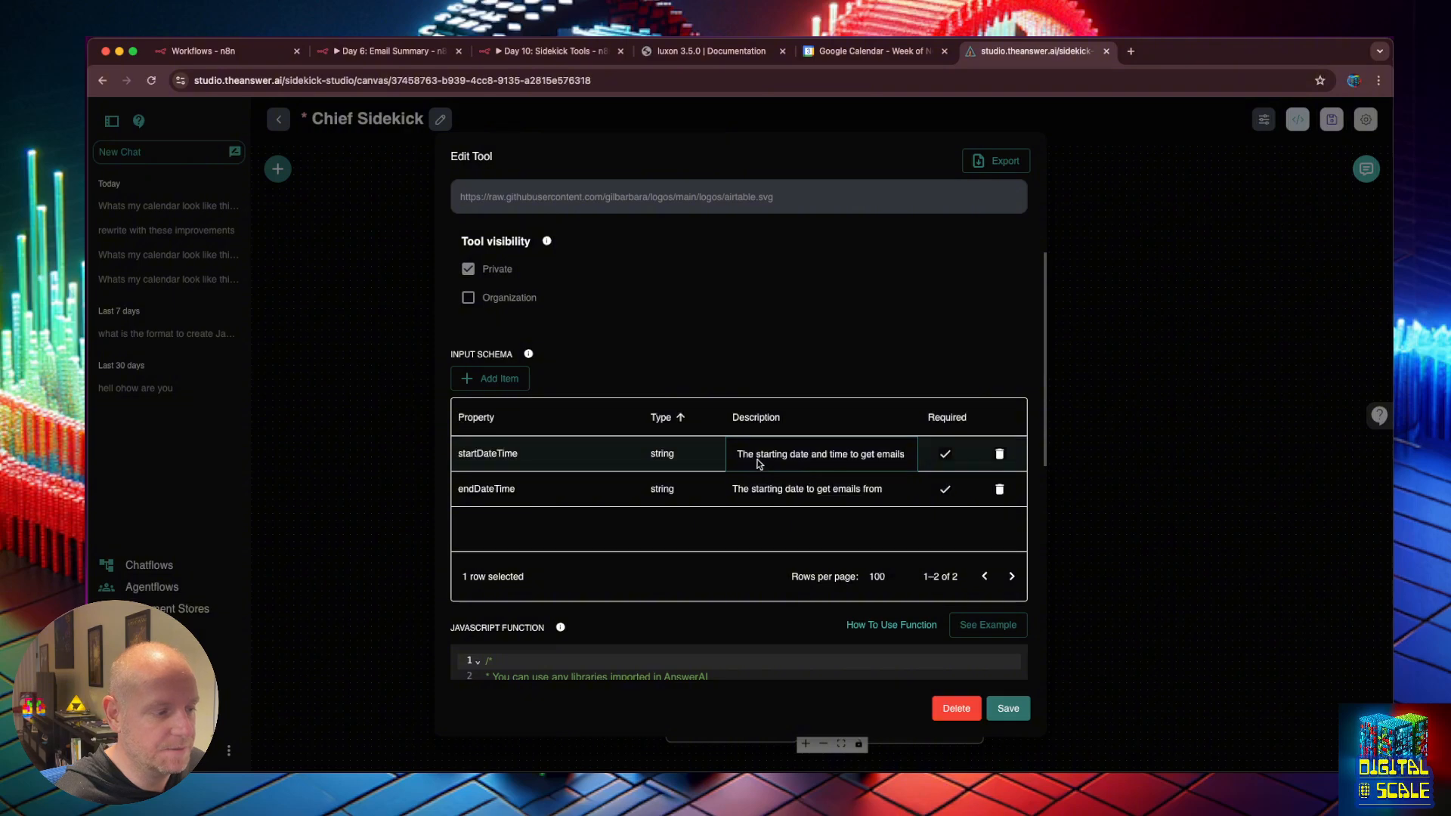
pyautogui.keyDown('shift'); pyautogui.click(759, 457); pyautogui.keyUp('shift')
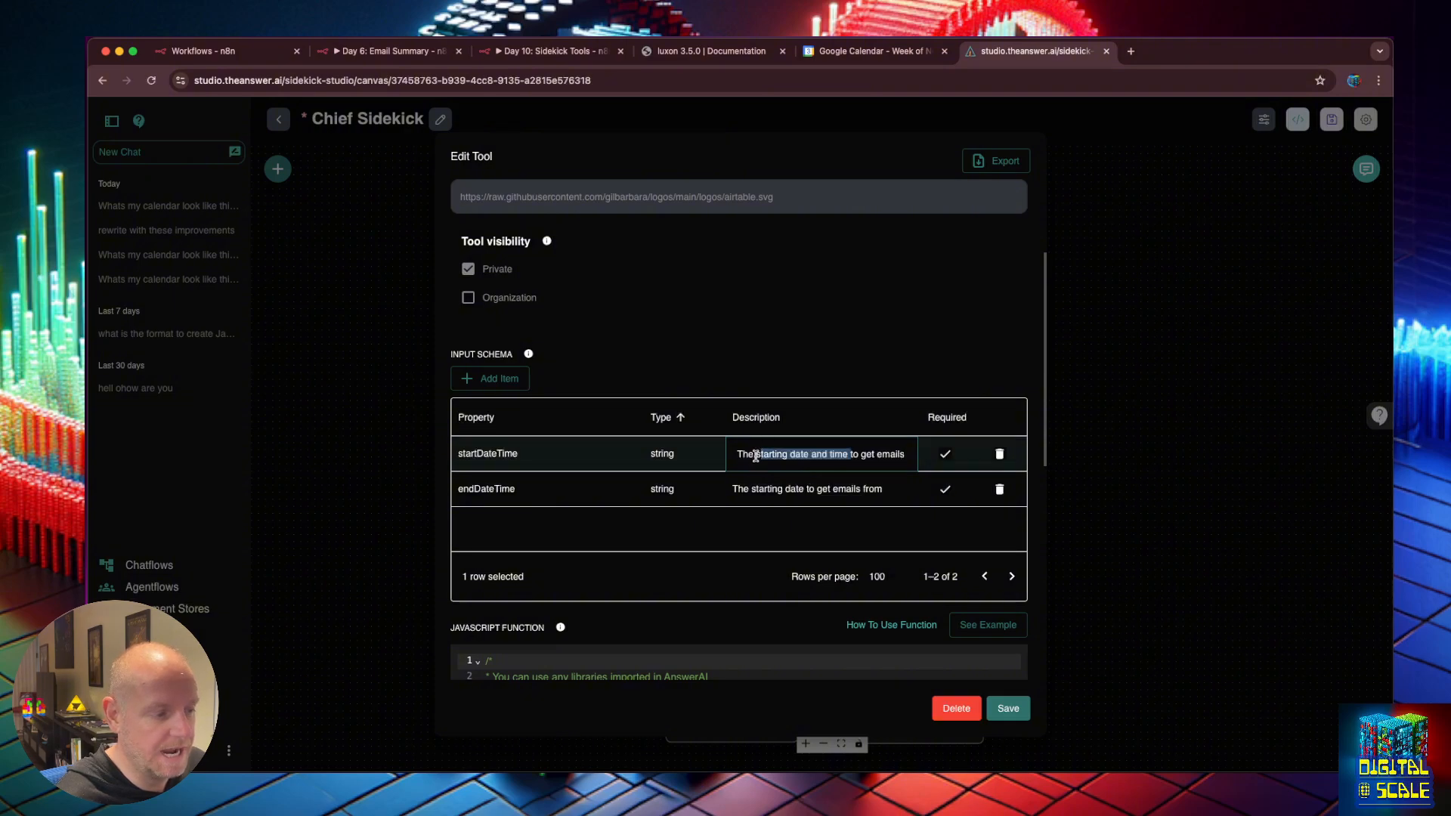
pyautogui.doubleClick(801, 489)
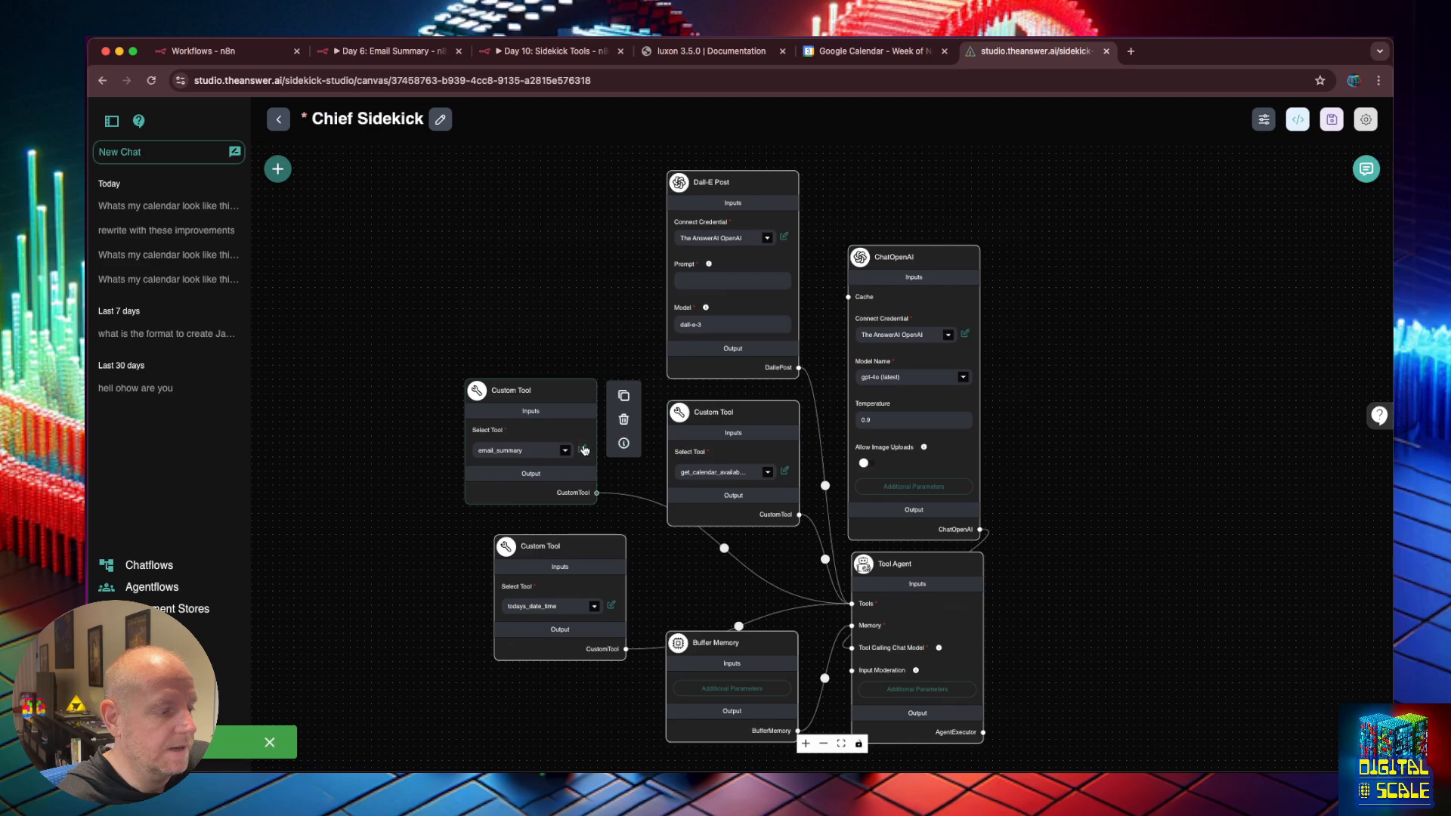
# In the email_summary tool's code, replace the message key and $message value with startDateTime.
pyautogui.click(584, 449)
pyautogui.scroll(-8, 594, 491)
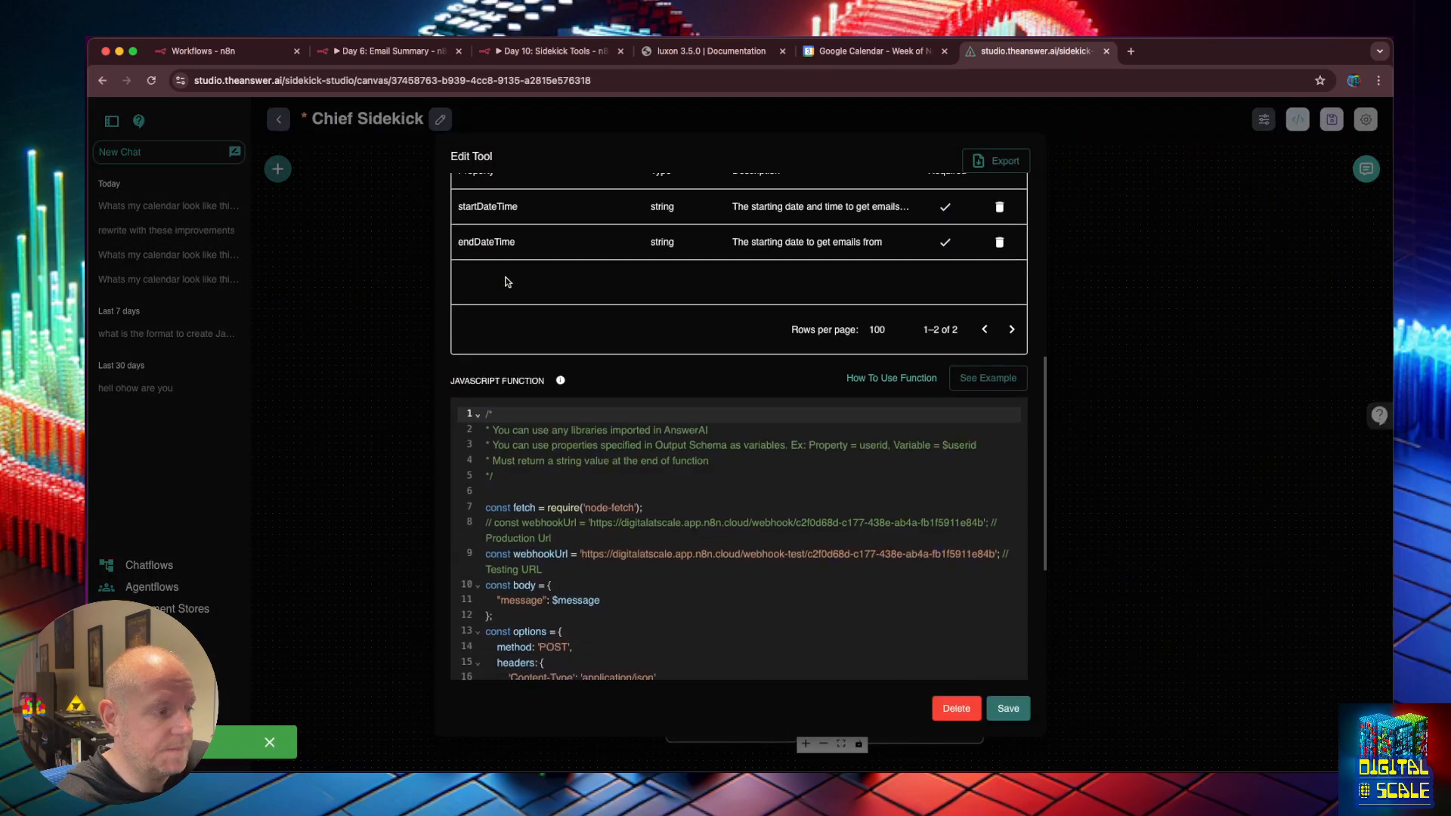
pyautogui.doubleClick(492, 209)
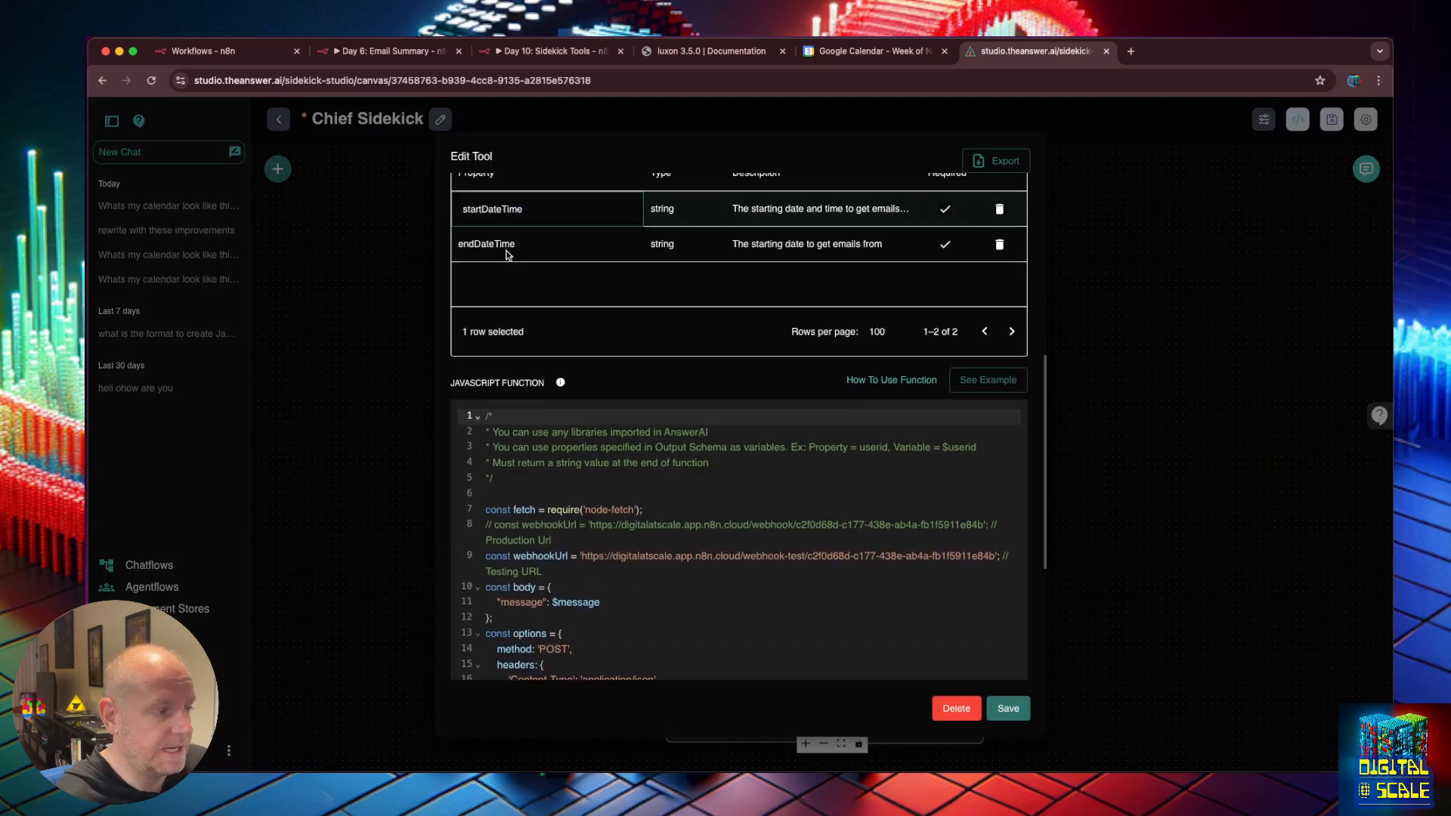
pyautogui.doubleClick(502, 209)
pyautogui.hotkey('ctrl', 'c')
pyautogui.click(542, 575)
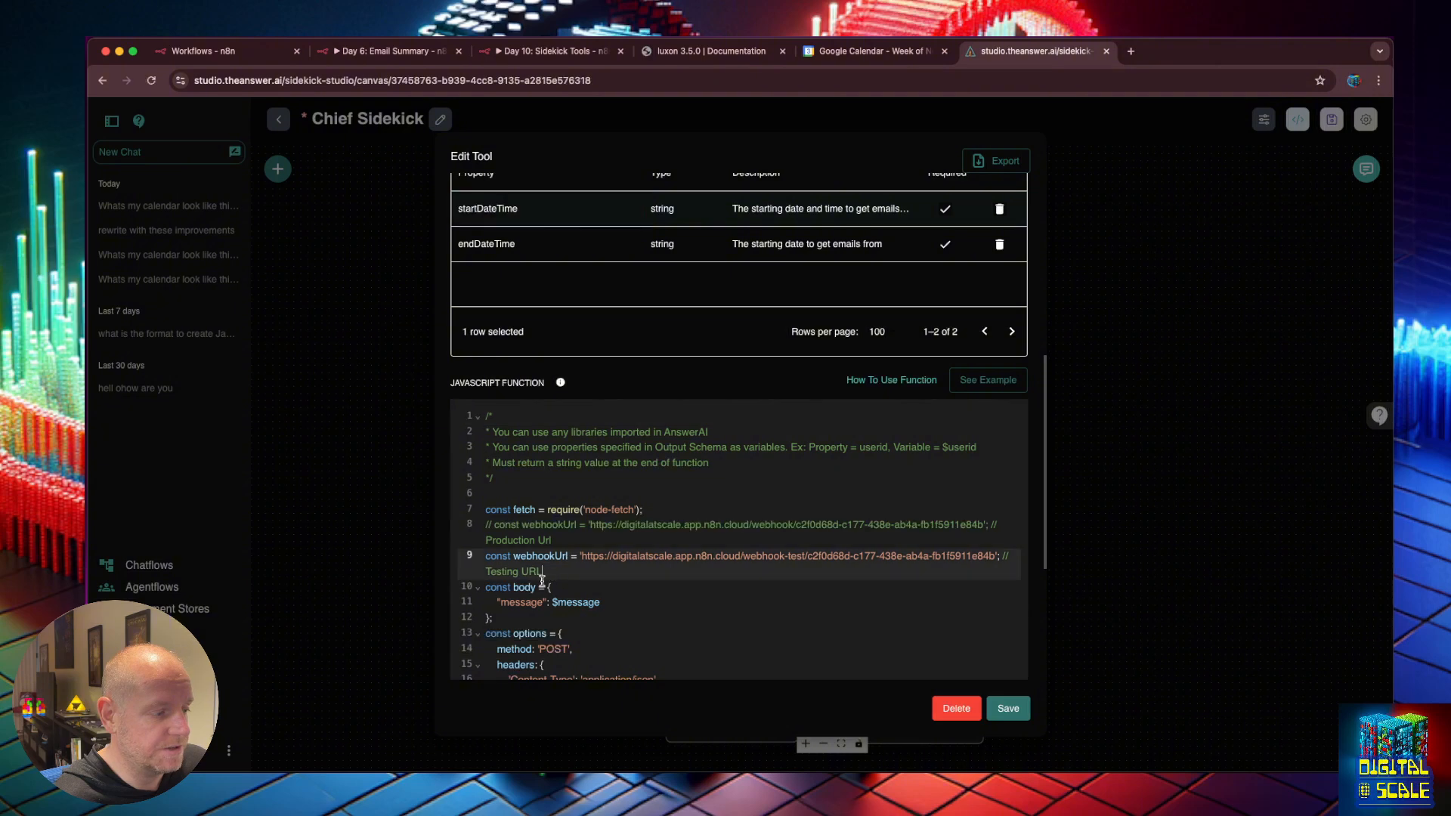
pyautogui.doubleClick(529, 602)
pyautogui.hotkey('ctrl', 'v')
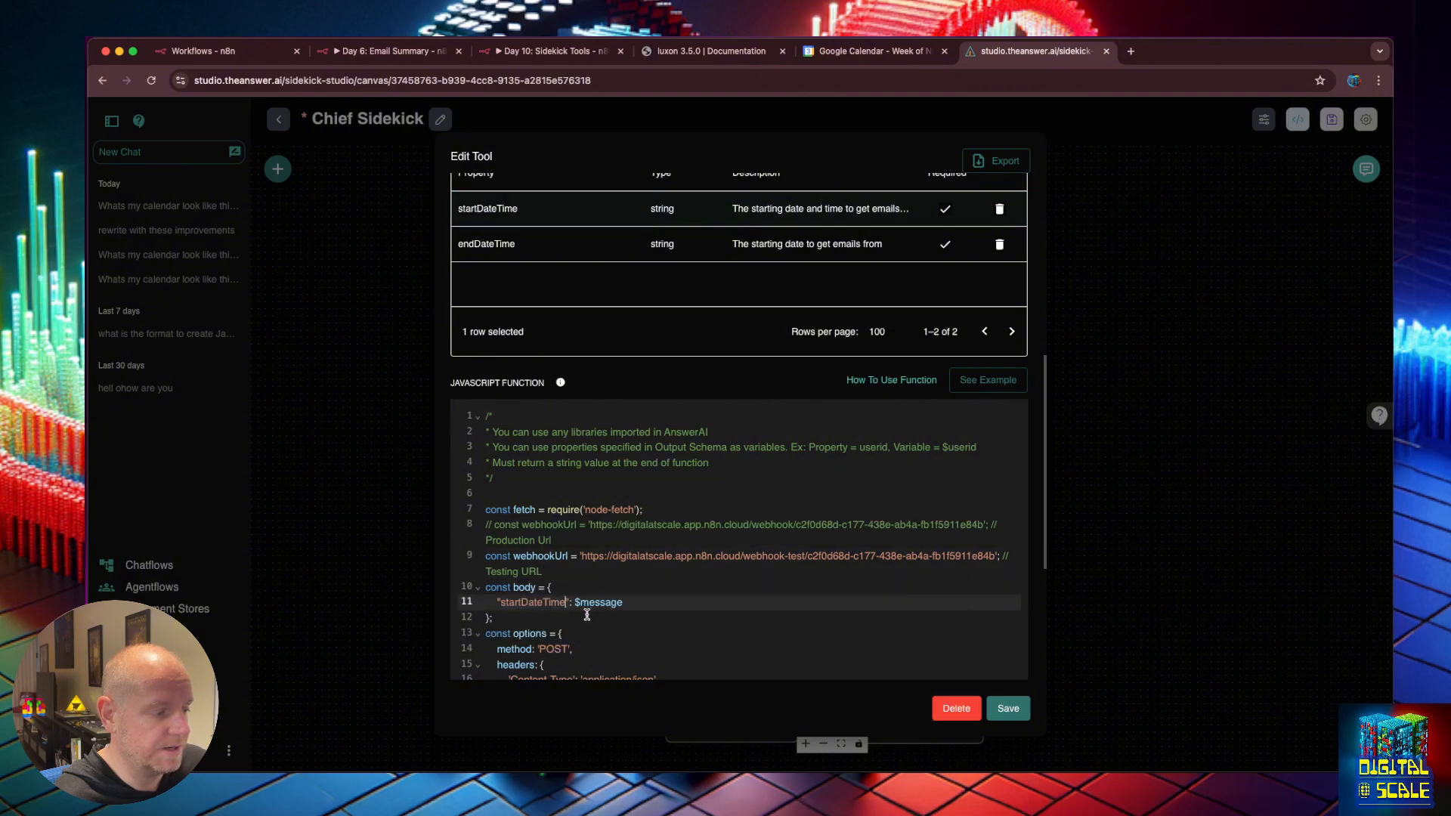
pyautogui.doubleClick(605, 603)
pyautogui.hotkey('ctrl', 'v')
# Add an "endDateTime": $endDateTime body line, make the value $startDateTime, and save the tool.
pyautogui.write(',')
pyautogui.press('Return')
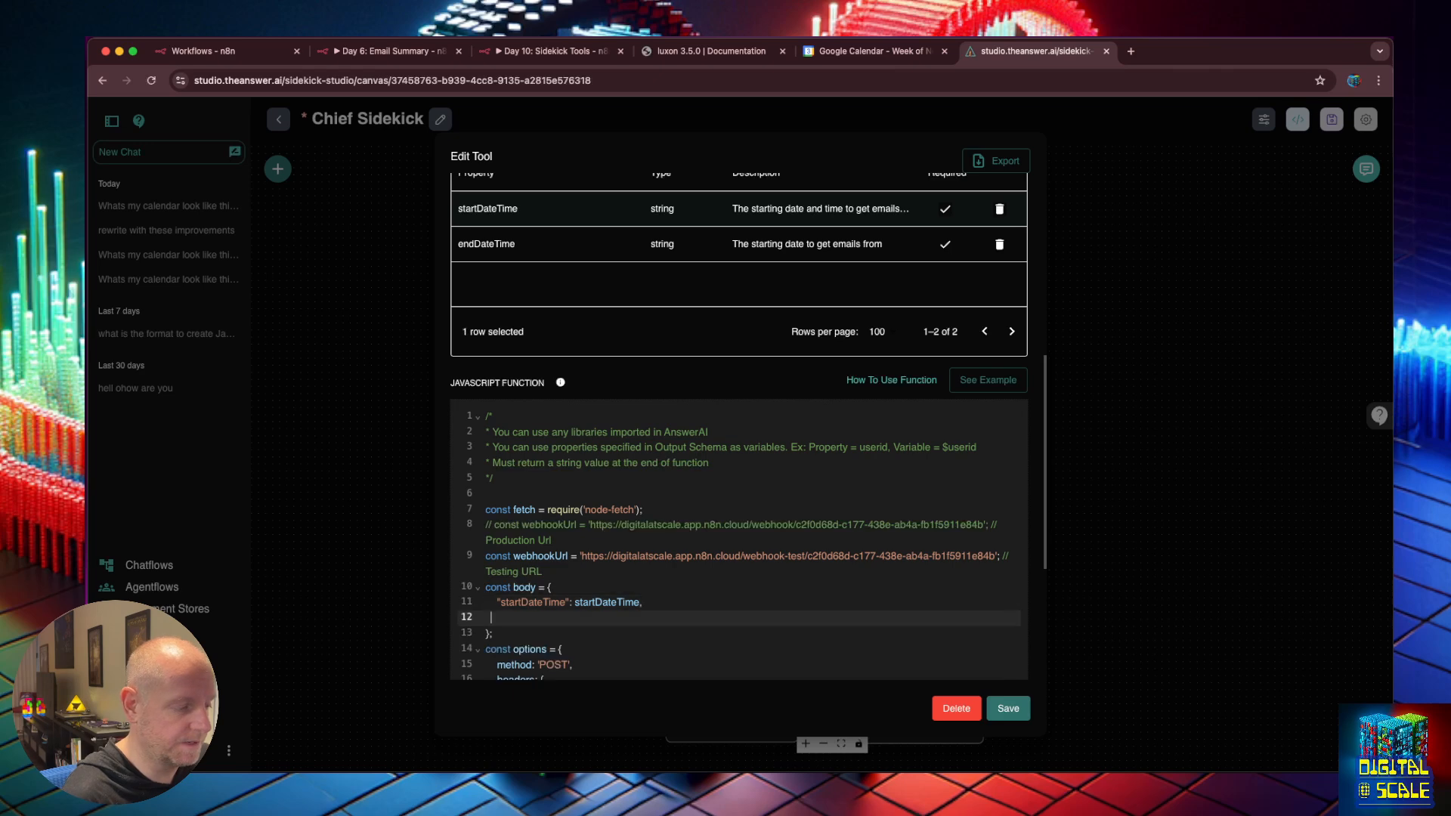
pyautogui.press('Tab')
pyautogui.write('"')
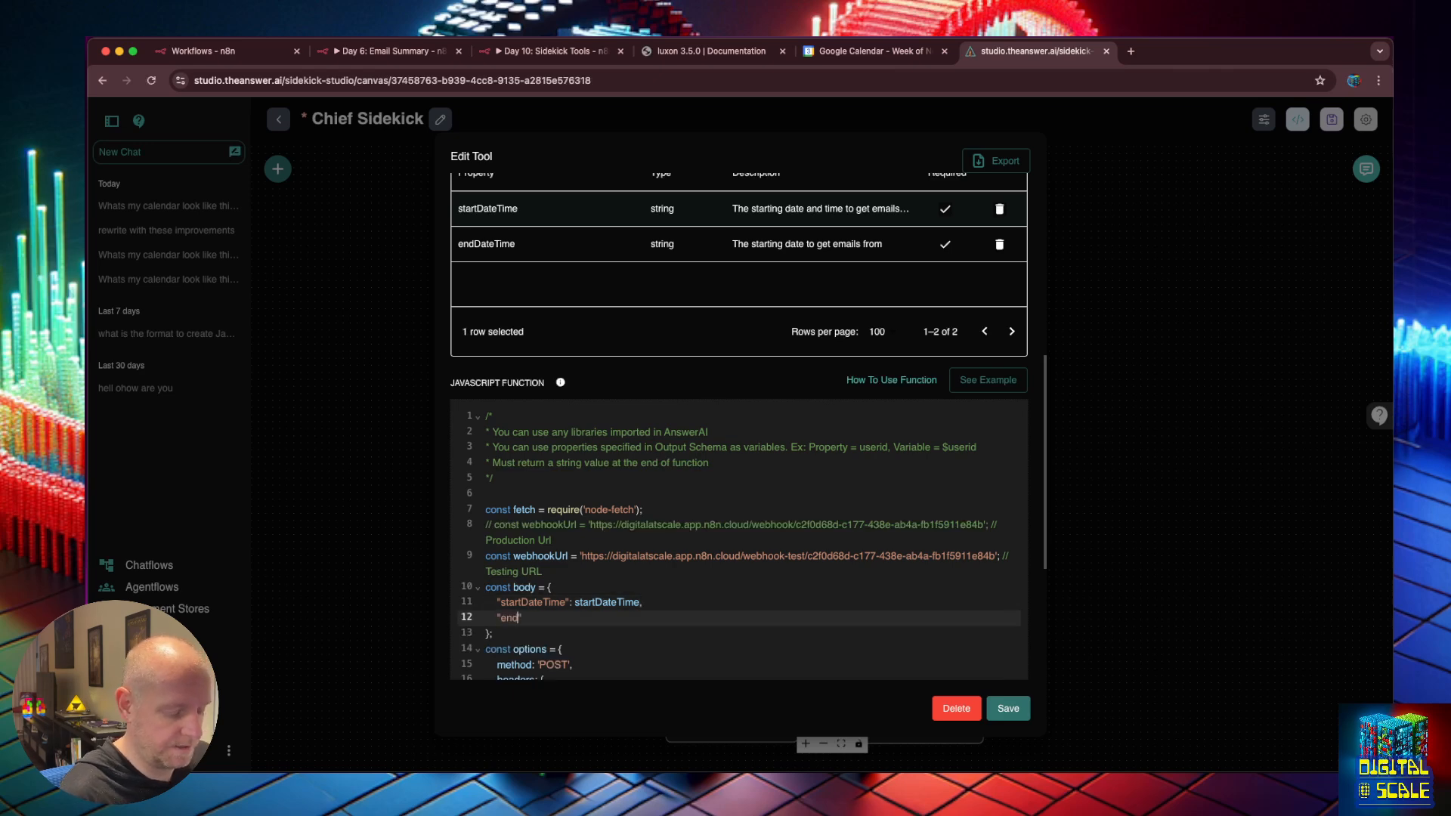
pyautogui.write('endDateTime":')
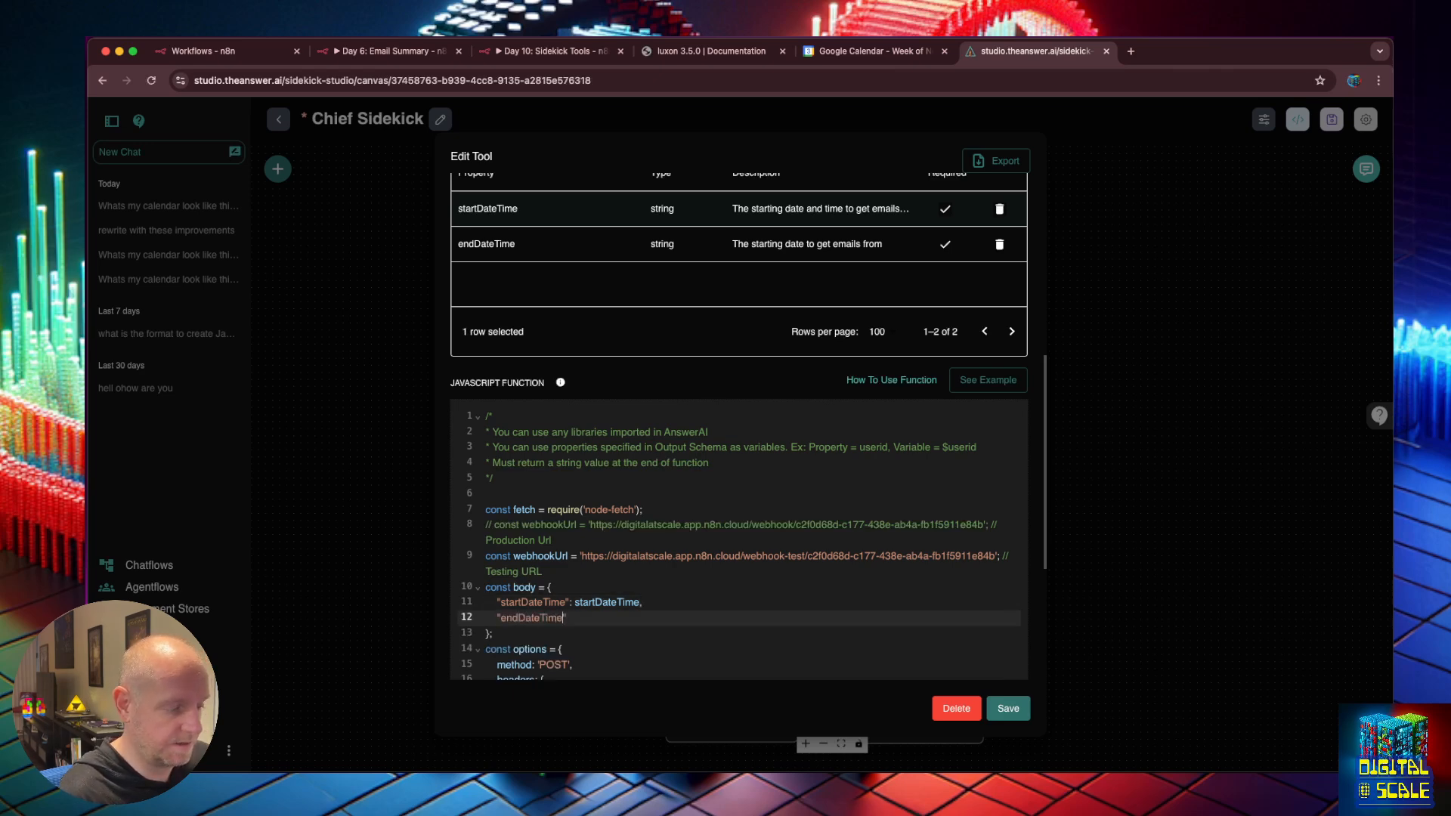
pyautogui.write(' $')
pyautogui.press('Up')
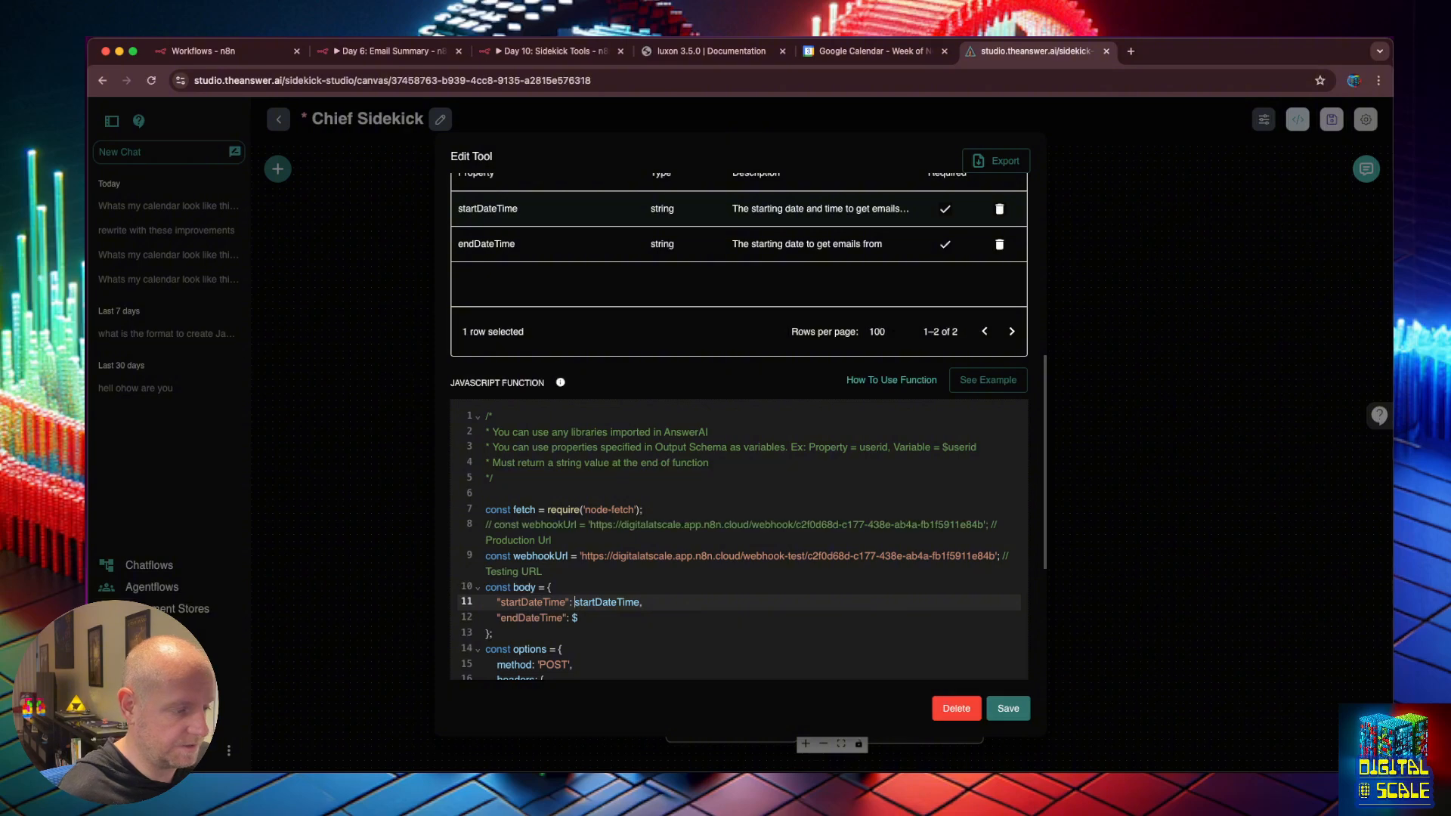
pyautogui.write('$')
pyautogui.press('Down')
pyautogui.write('endDateTime')
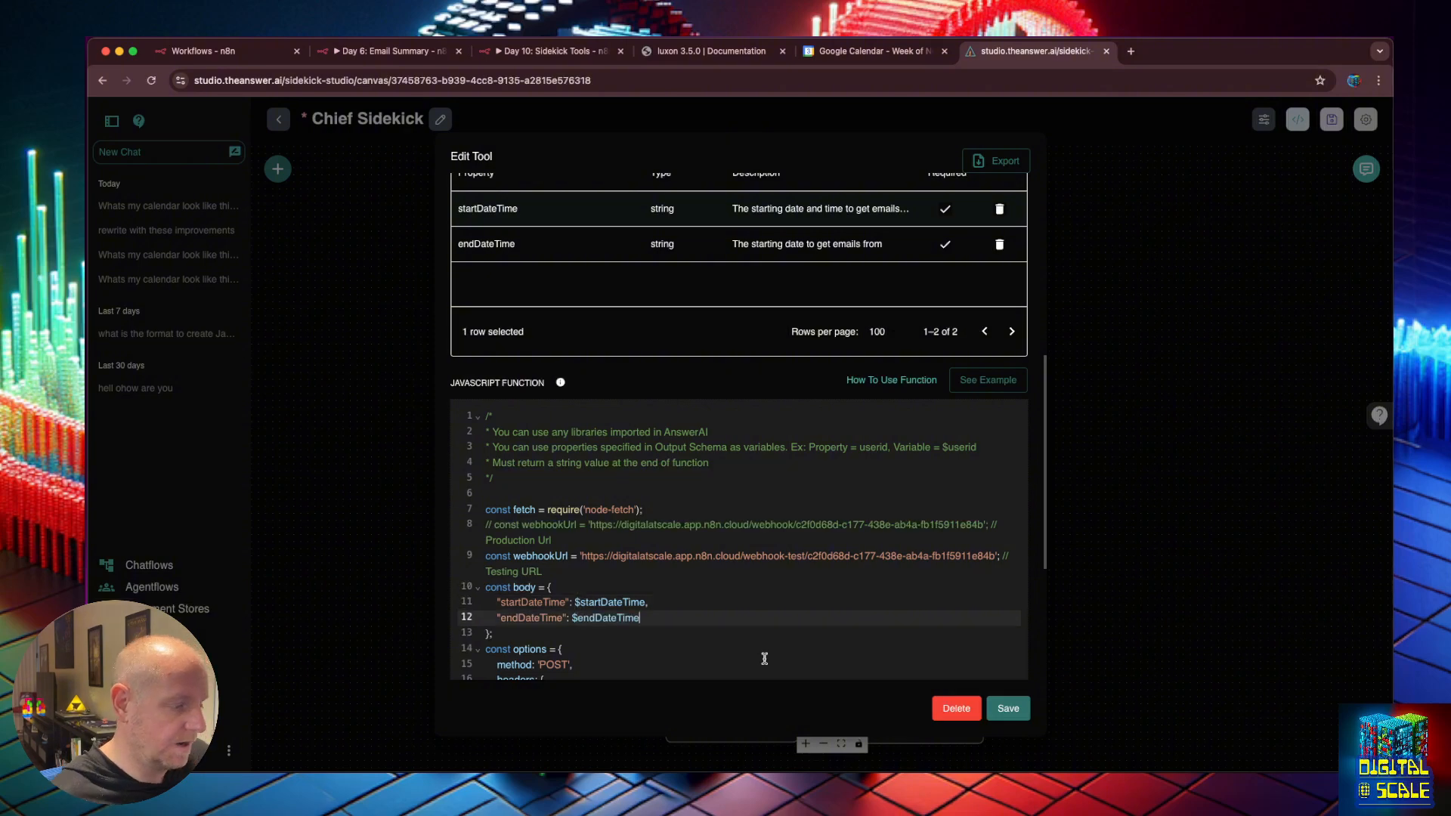
pyautogui.scroll(-1, 771, 642)
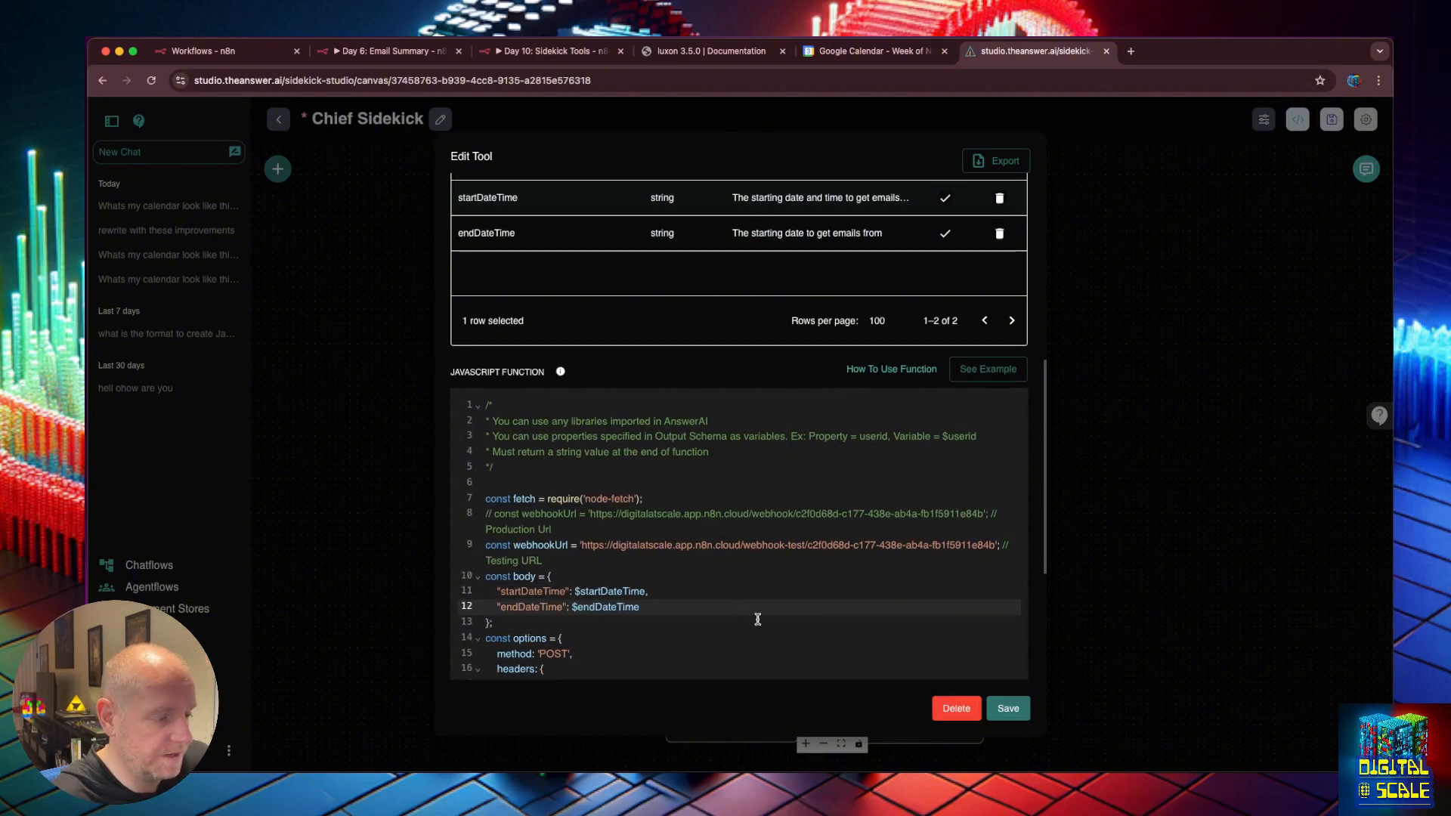
pyautogui.click(1005, 703)
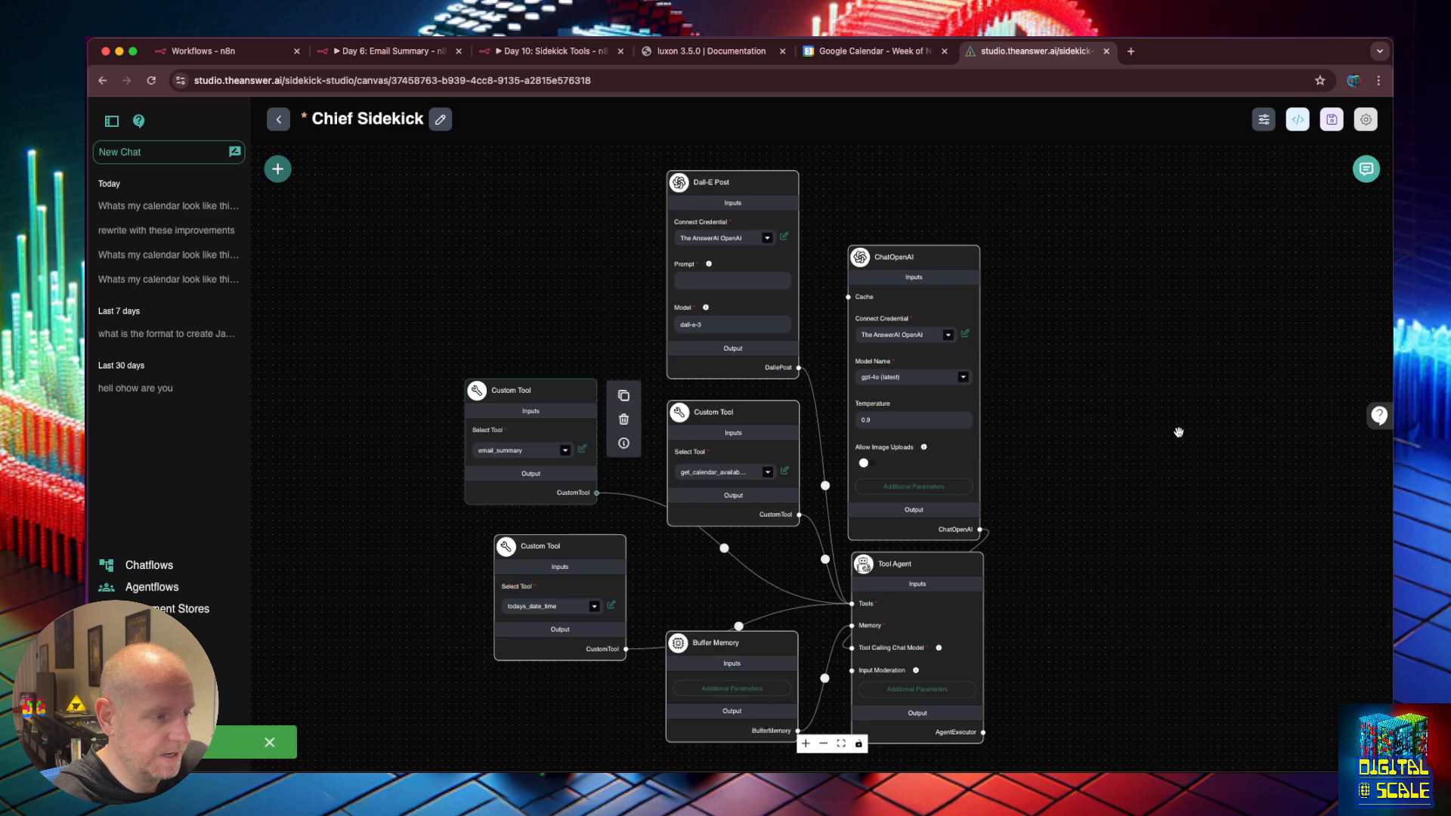
# Save the Chief Sidekick chatflow and start the Day 10: Sidekick Tools test webhook listener.
pyautogui.click(1331, 120)
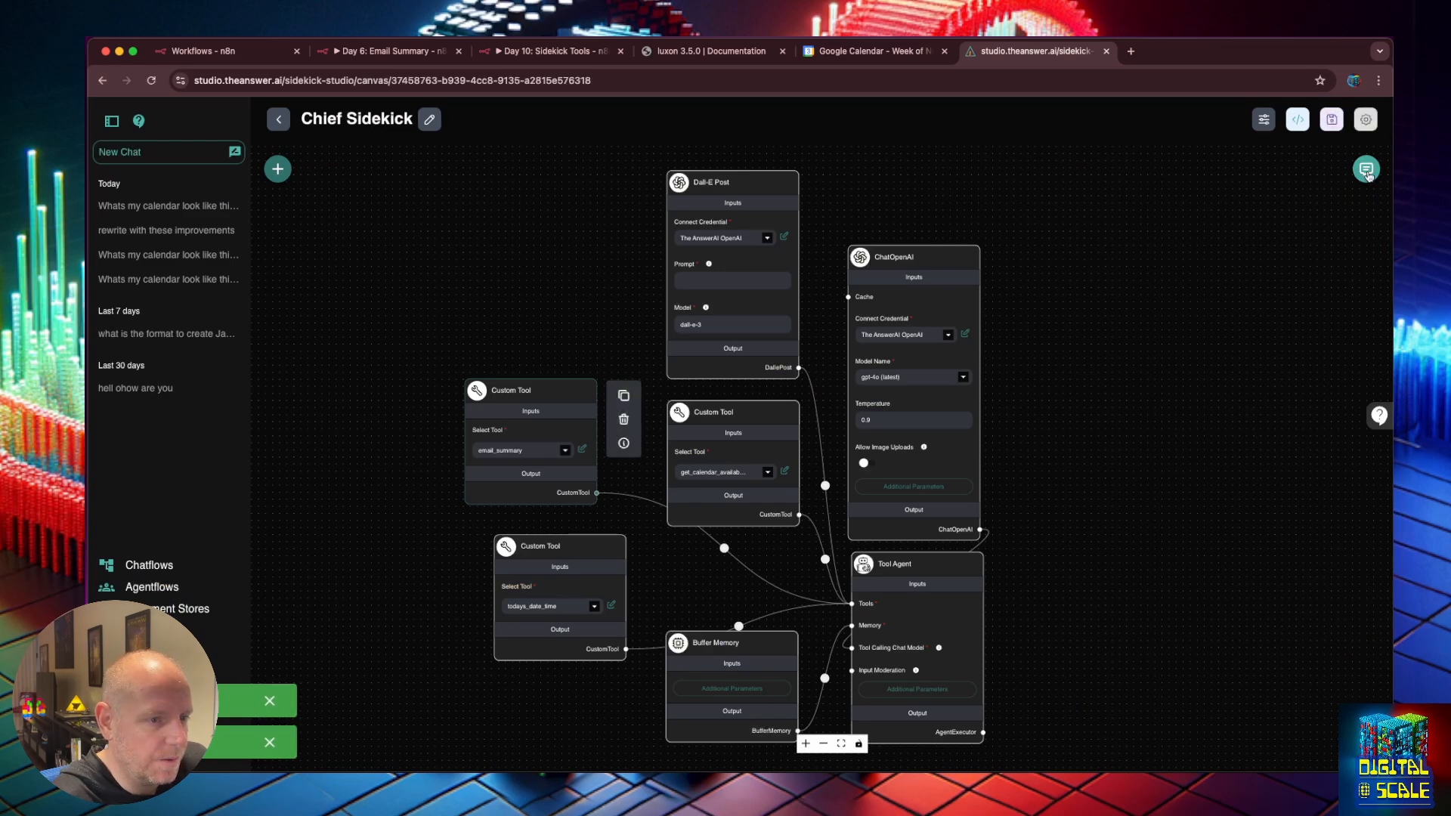
pyautogui.click(1368, 174)
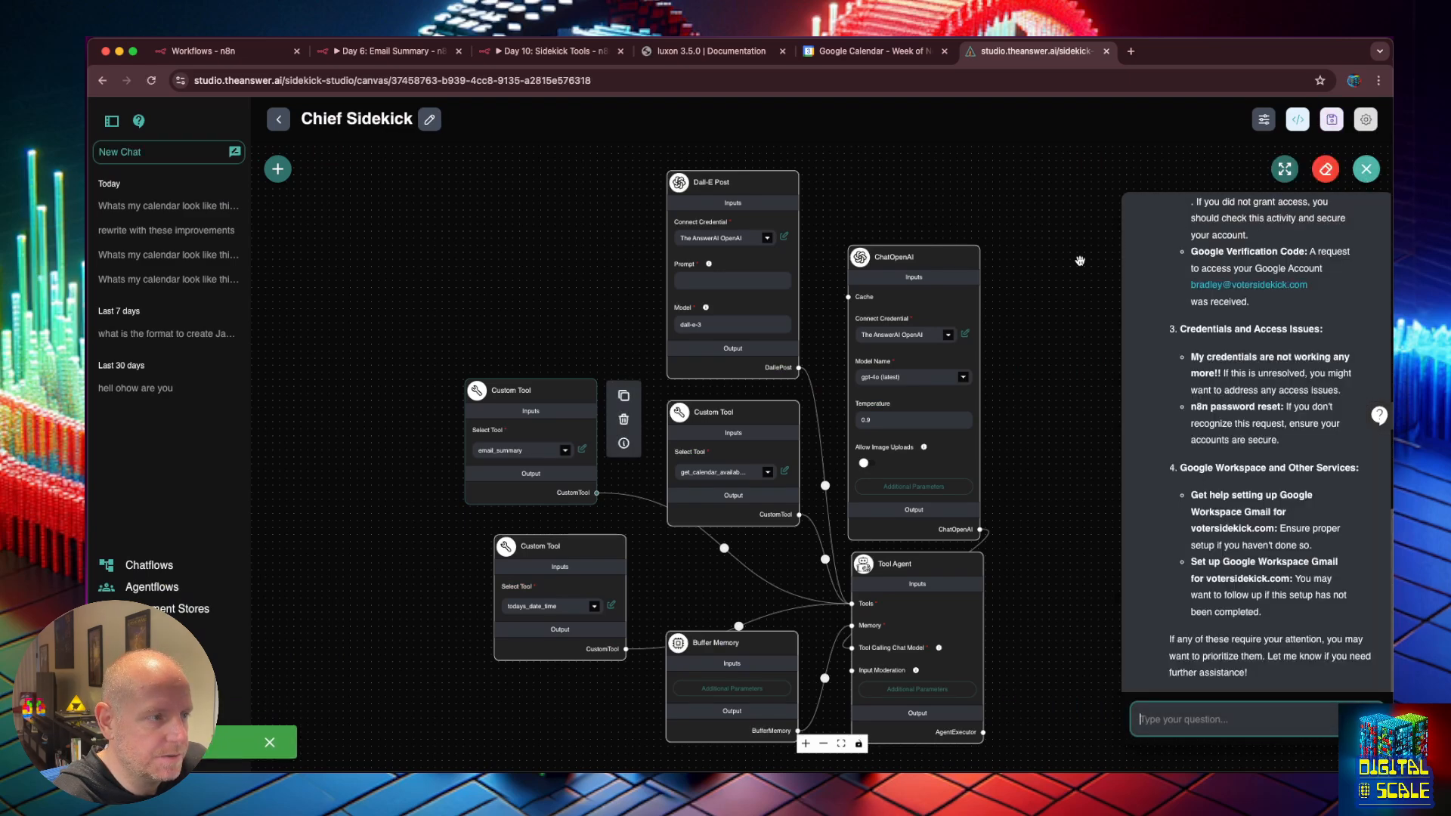
pyautogui.click(1078, 259)
pyautogui.click(548, 51)
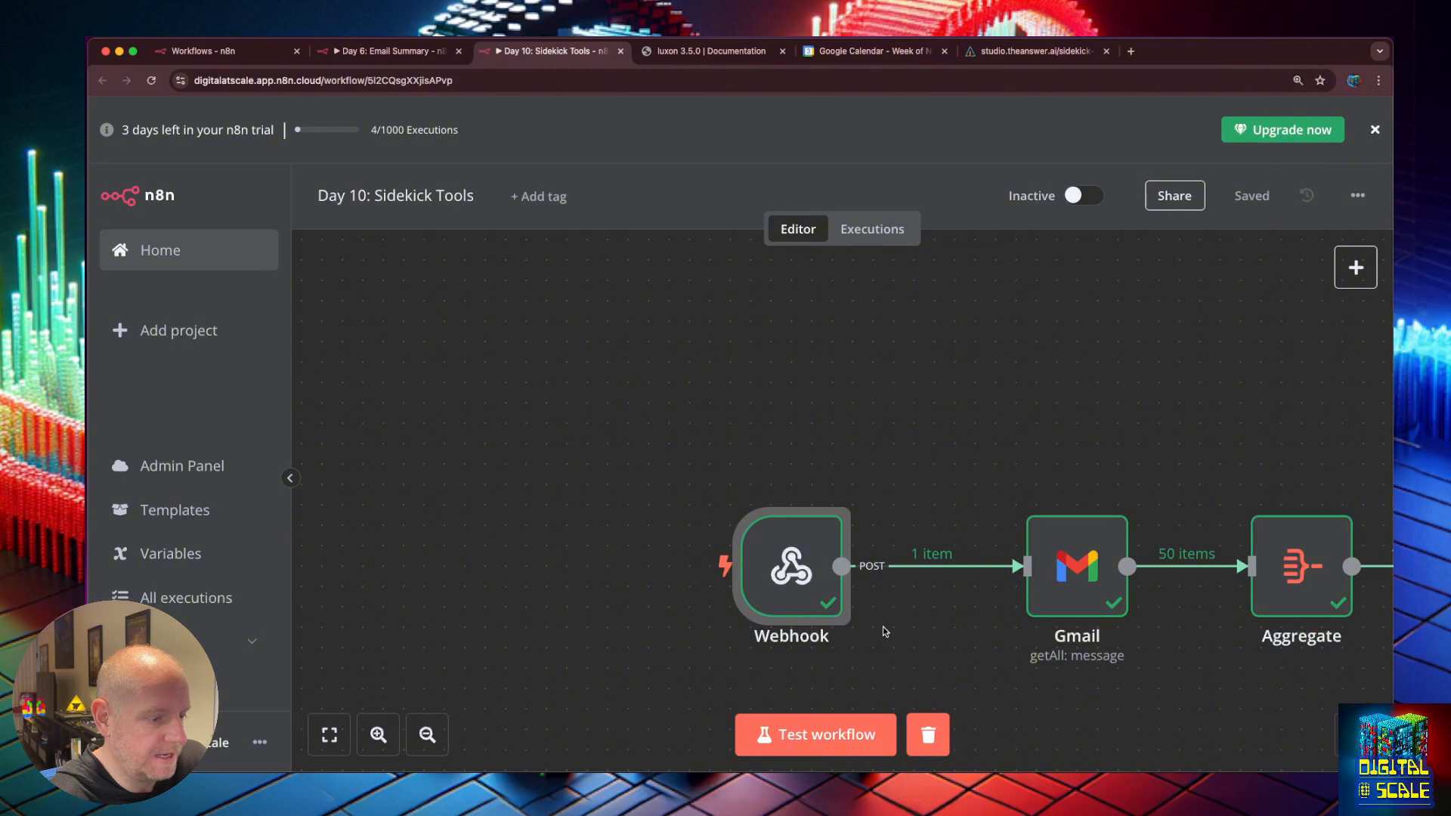
pyautogui.click(805, 744)
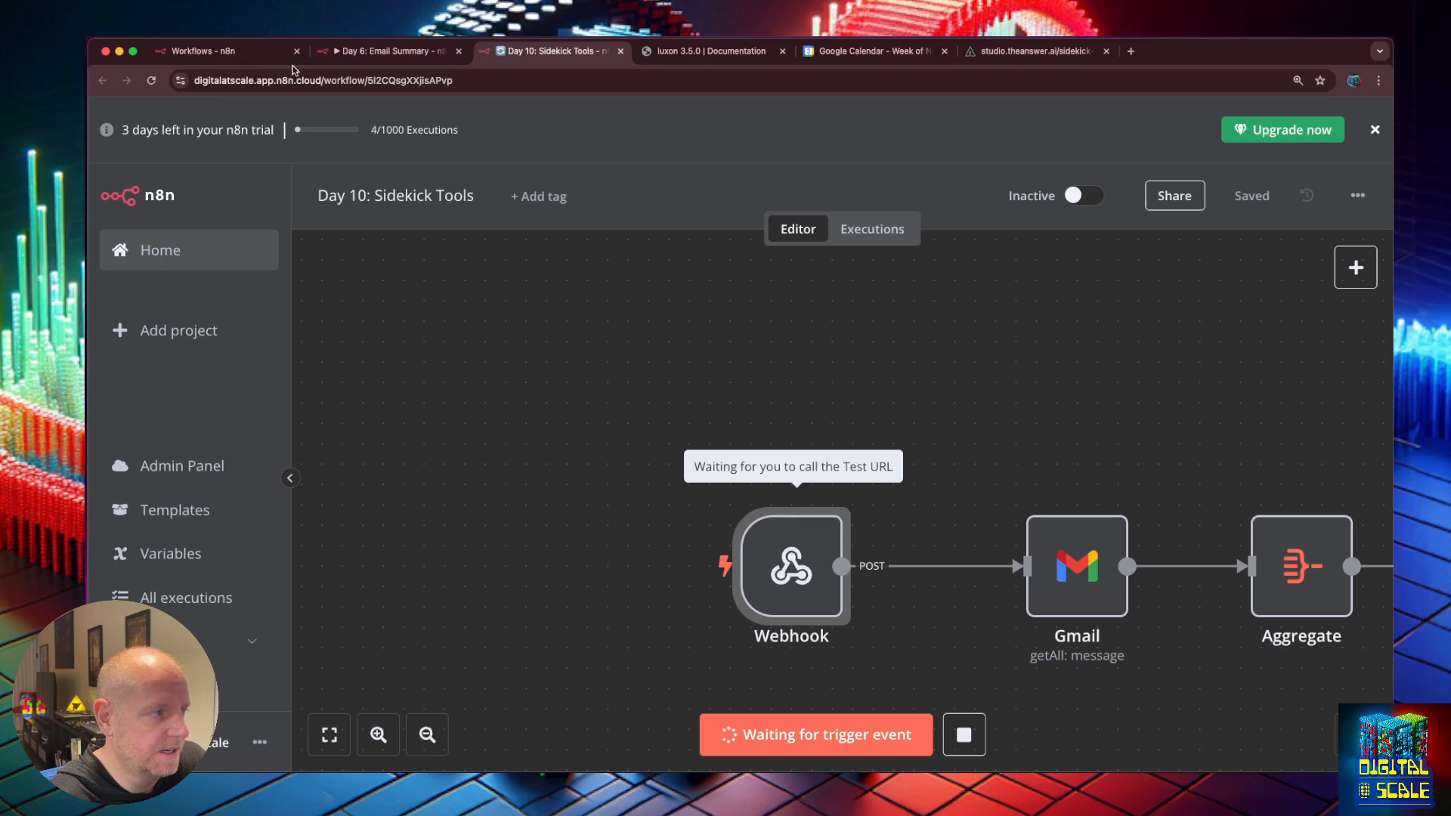
pyautogui.click(351, 53)
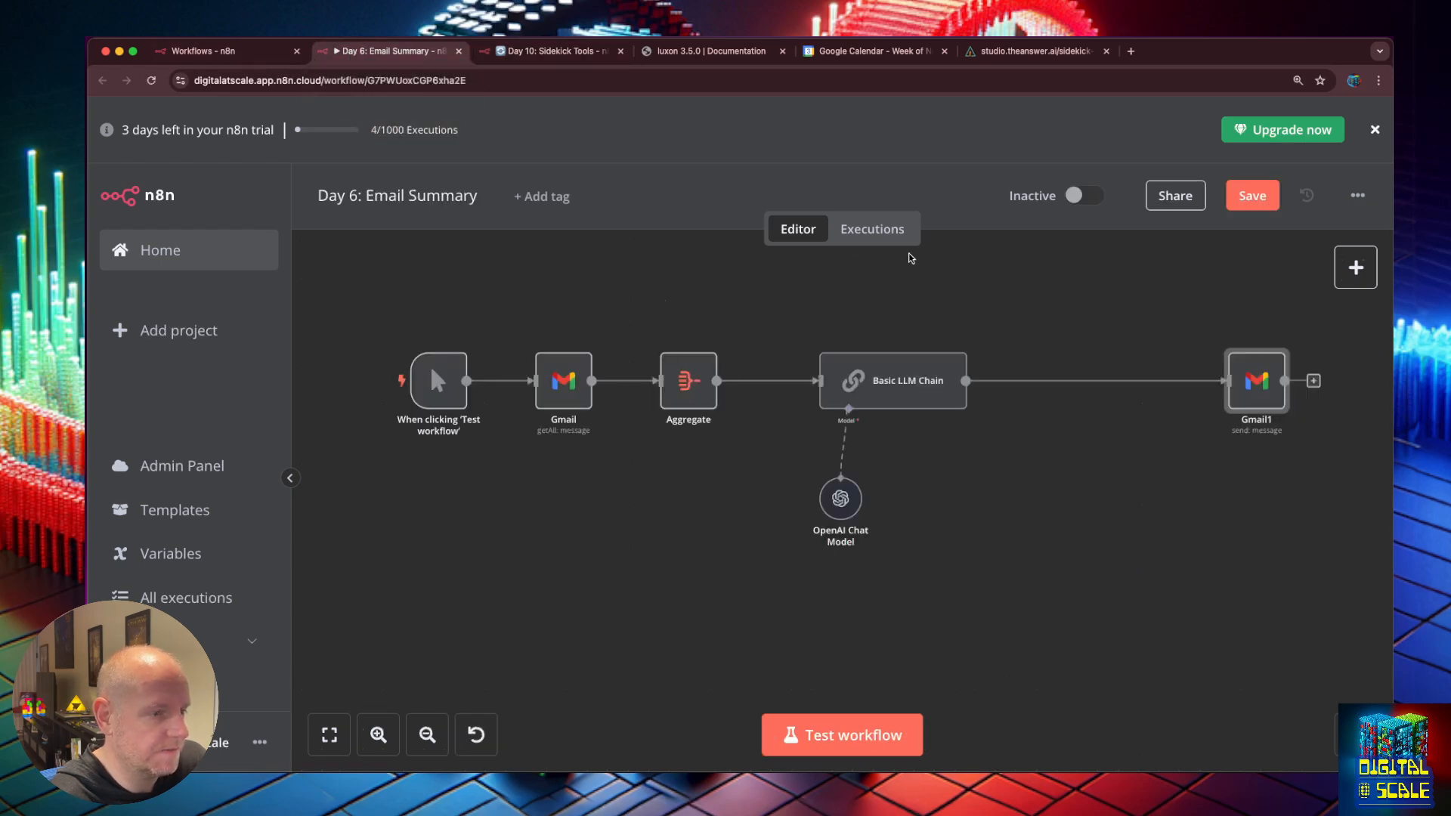
# Ask Chief Sidekick whether there are important emails to respond to, then check the n8n run.
pyautogui.click(1035, 50)
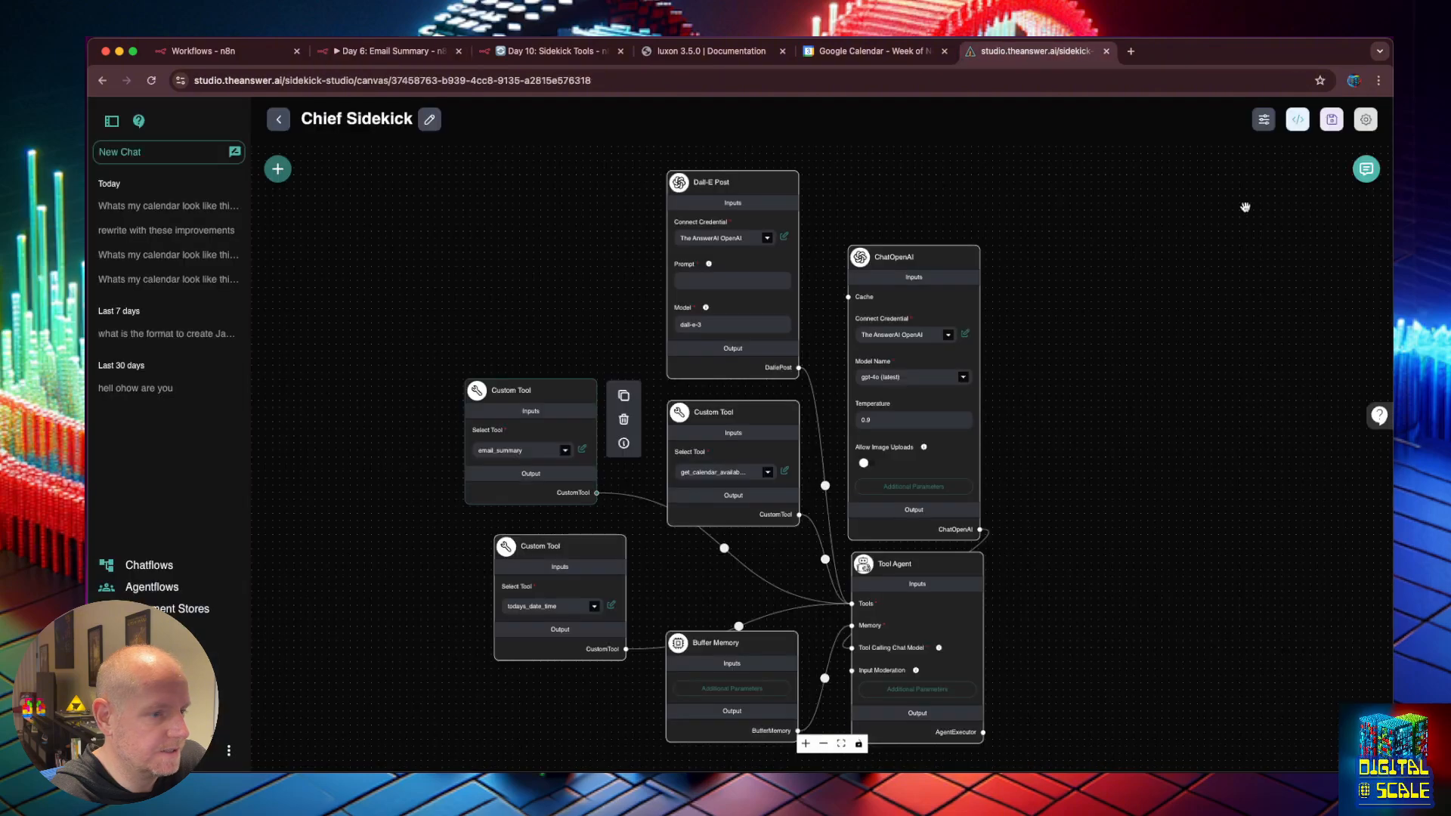
pyautogui.scroll(15, 1280, 352)
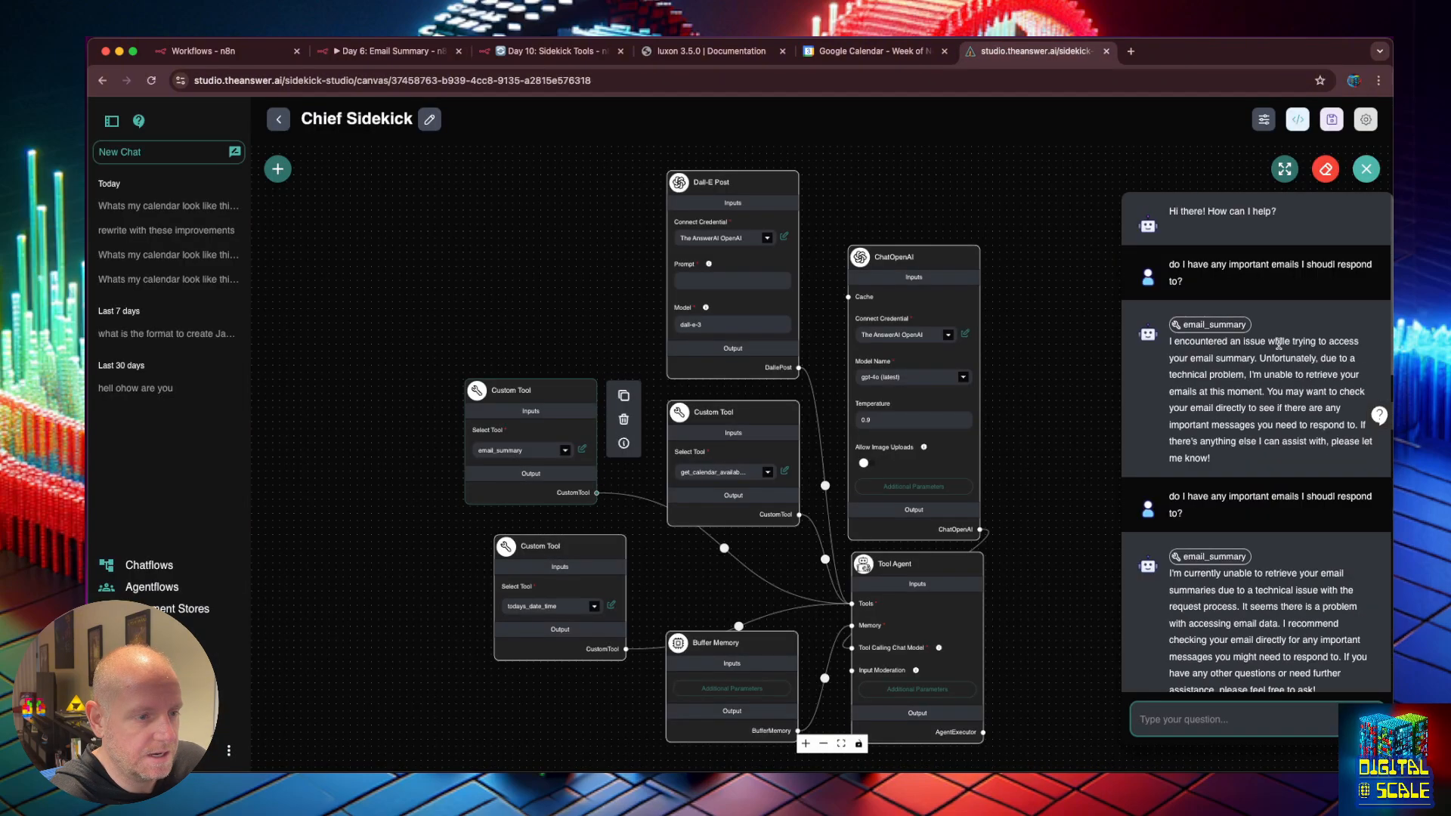
pyautogui.click(1205, 717)
pyautogui.write('do I have any important emails I shoudl respond to?')
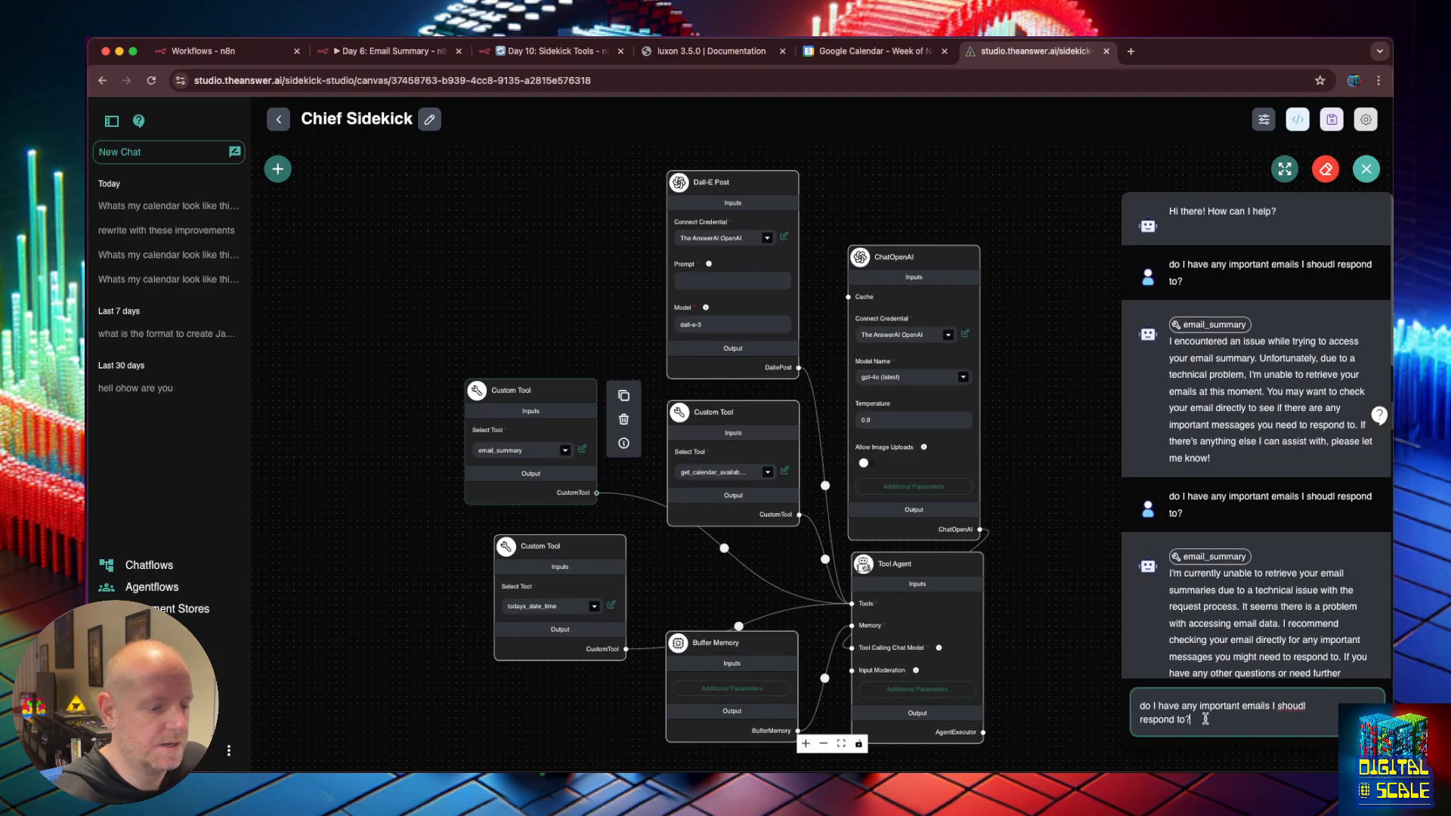
pyautogui.press('Return')
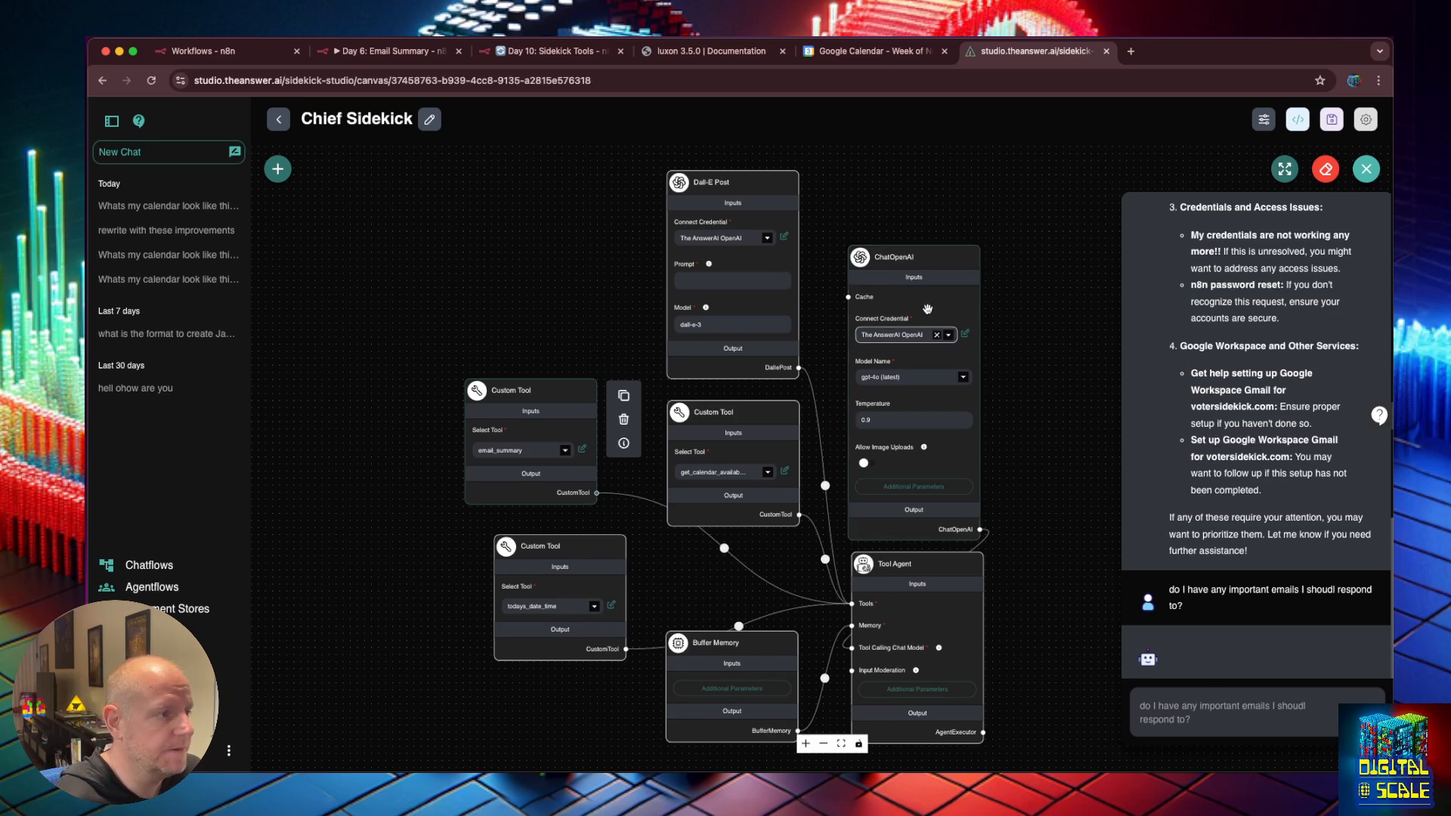
pyautogui.click(551, 51)
# Inspect the startDateTime and endDateTime data the Webhook node received.
pyautogui.doubleClick(808, 541)
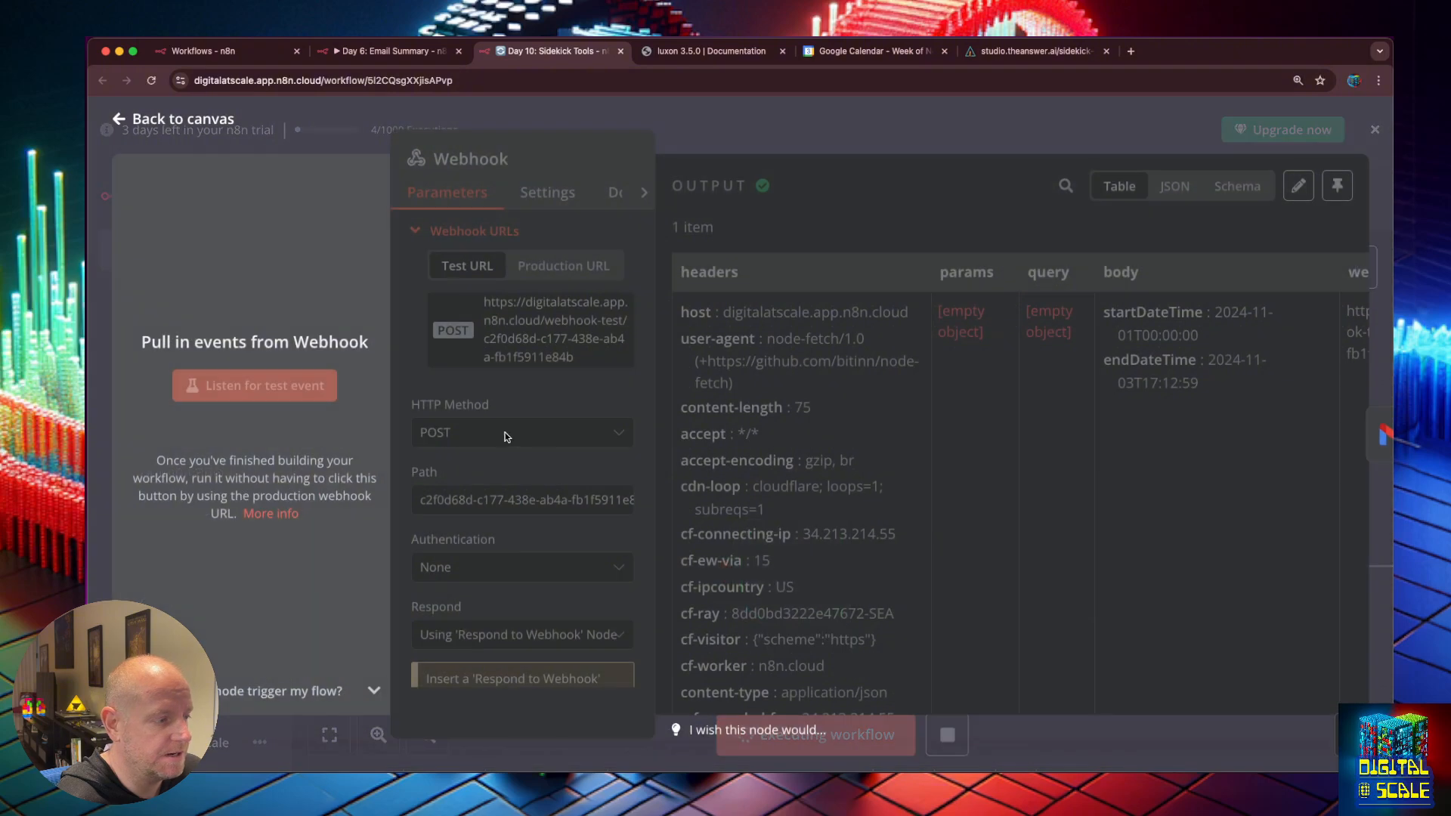
pyautogui.press('Escape')
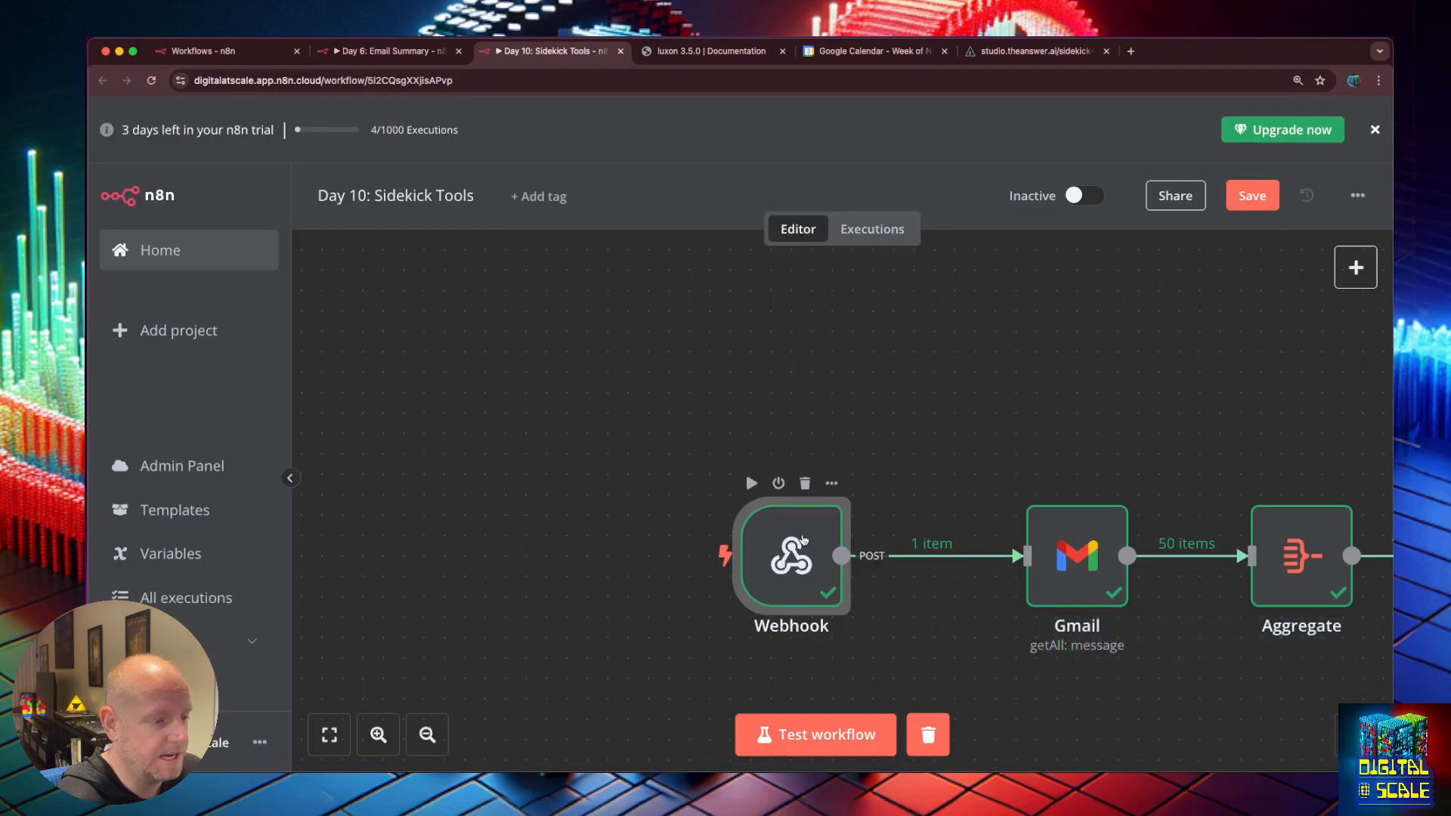
pyautogui.doubleClick(801, 535)
pyautogui.scroll(-2, 776, 480)
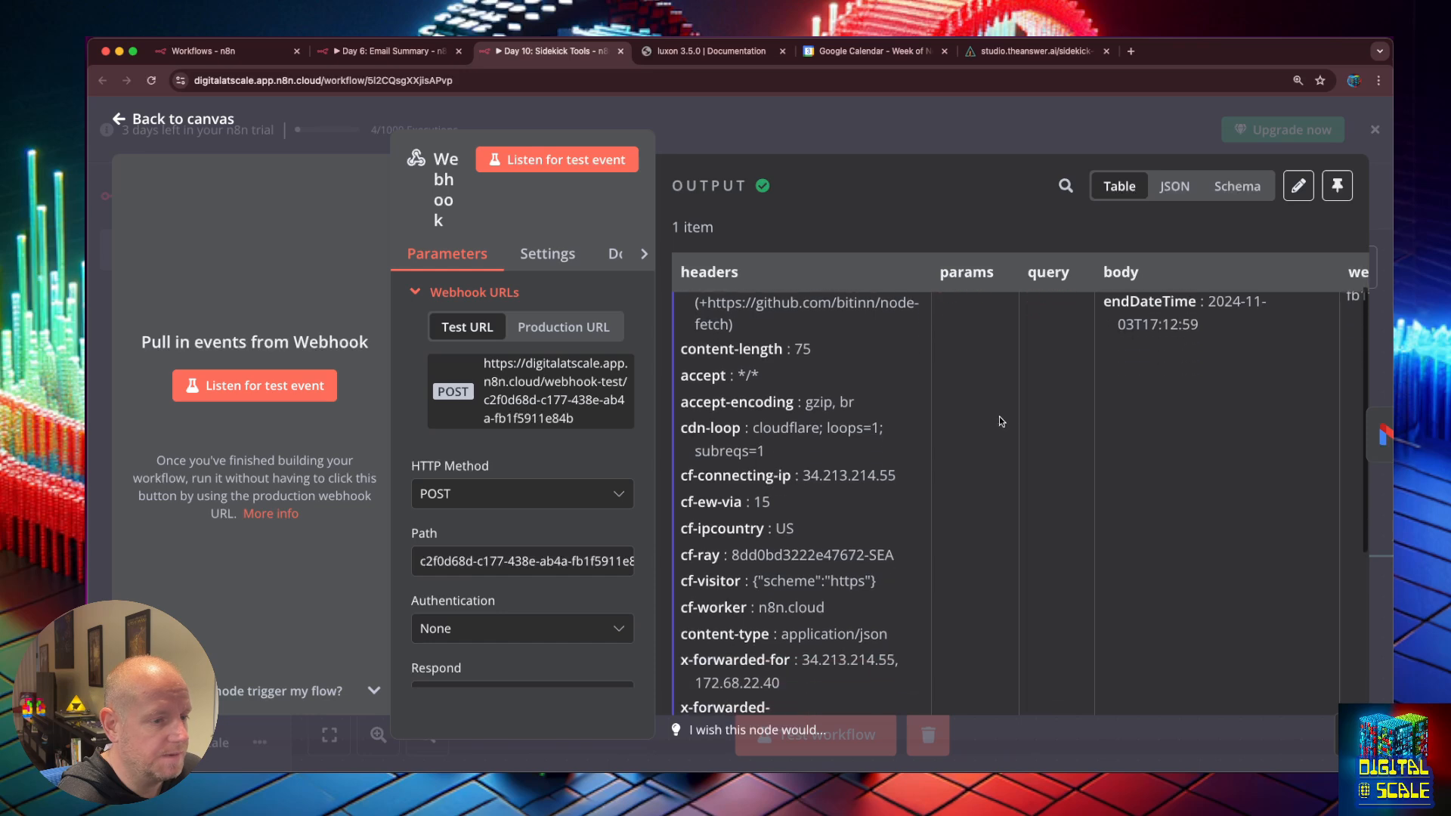
pyautogui.scroll(1, 999, 416)
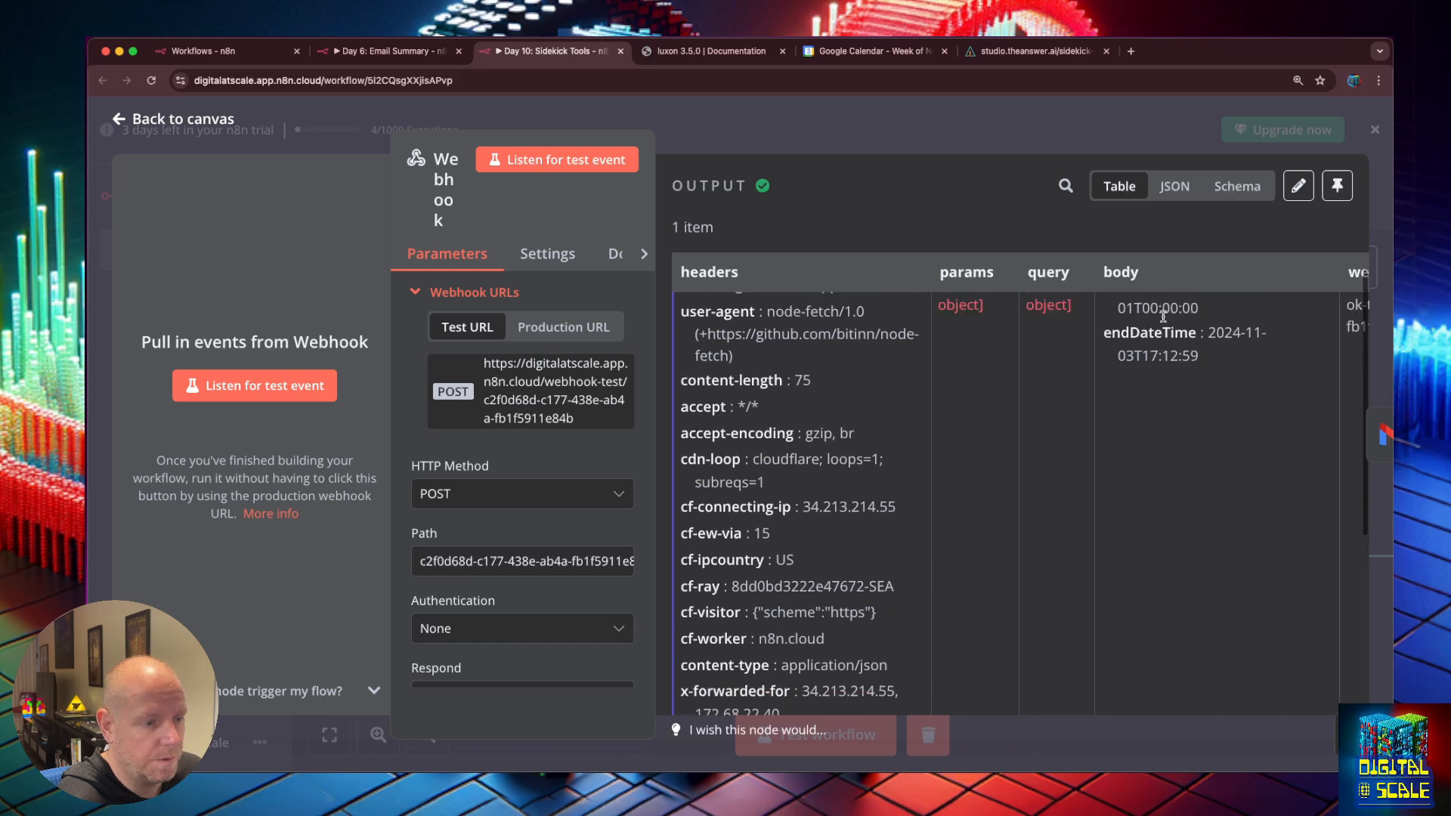
pyautogui.click(121, 121)
# Add a Received After filter to the Gmail node set to the webhook's startDateTime.
pyautogui.doubleClick(1079, 557)
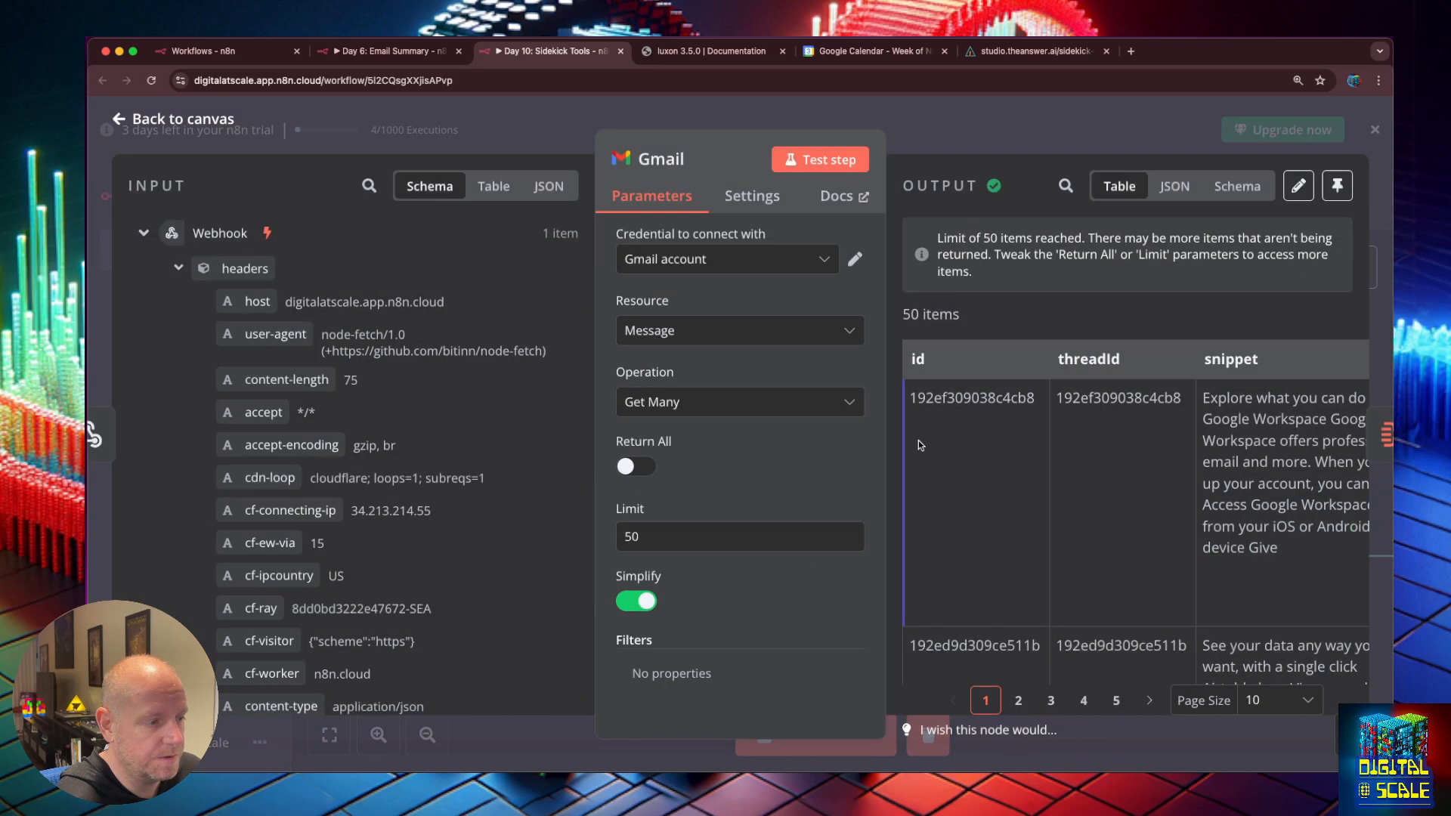
pyautogui.press('super+0')
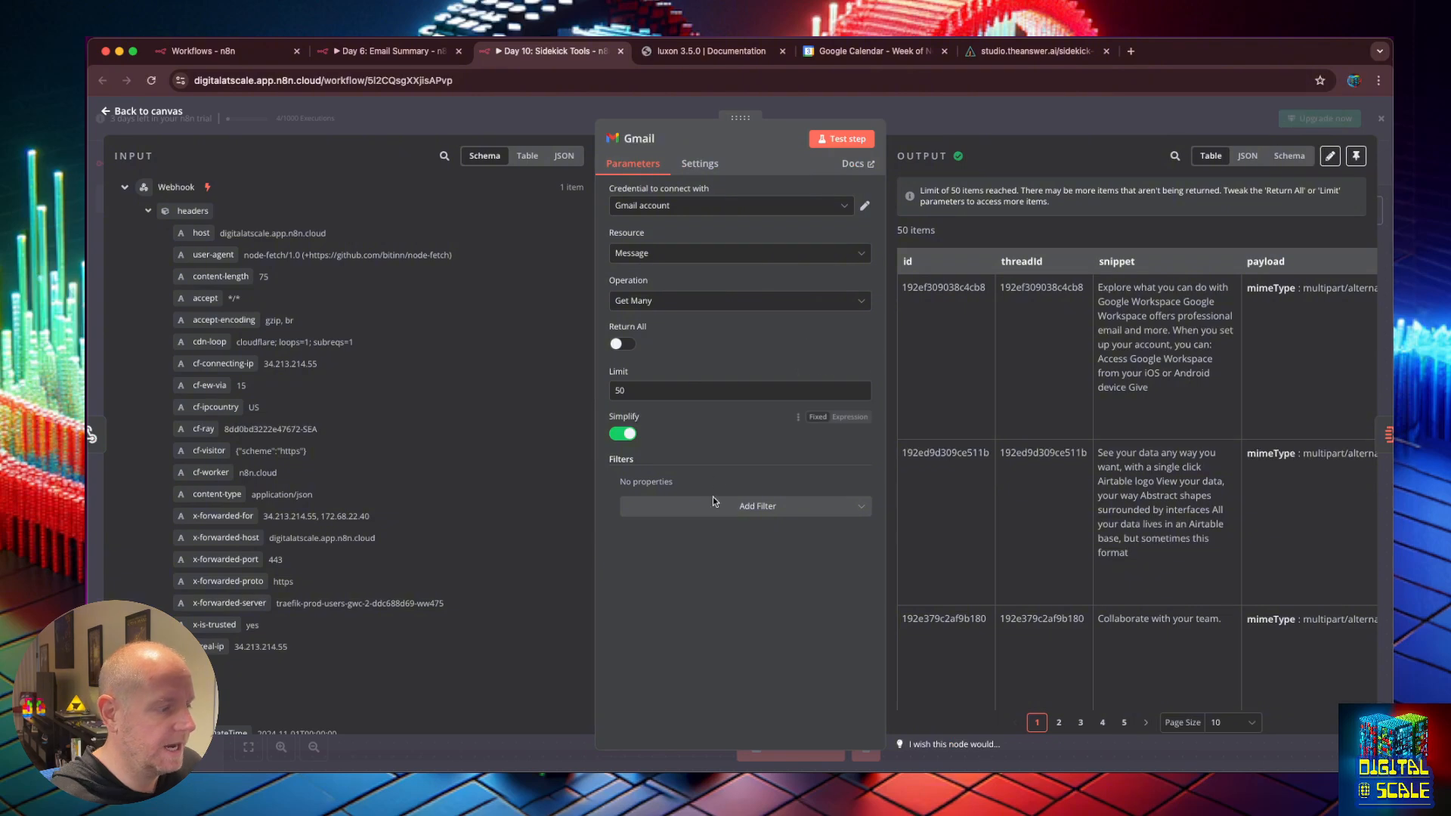
pyautogui.click(723, 513)
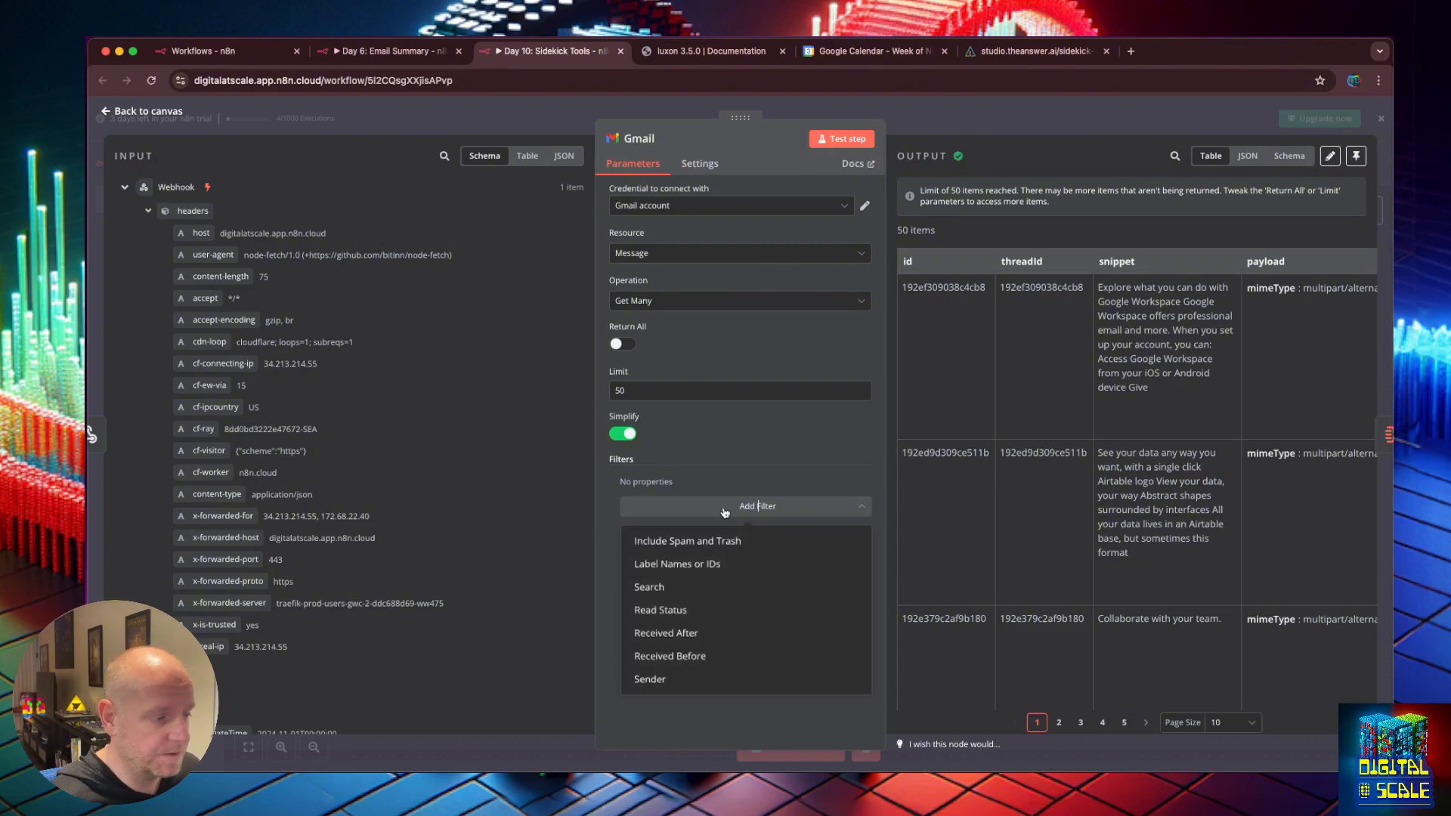
pyautogui.click(718, 636)
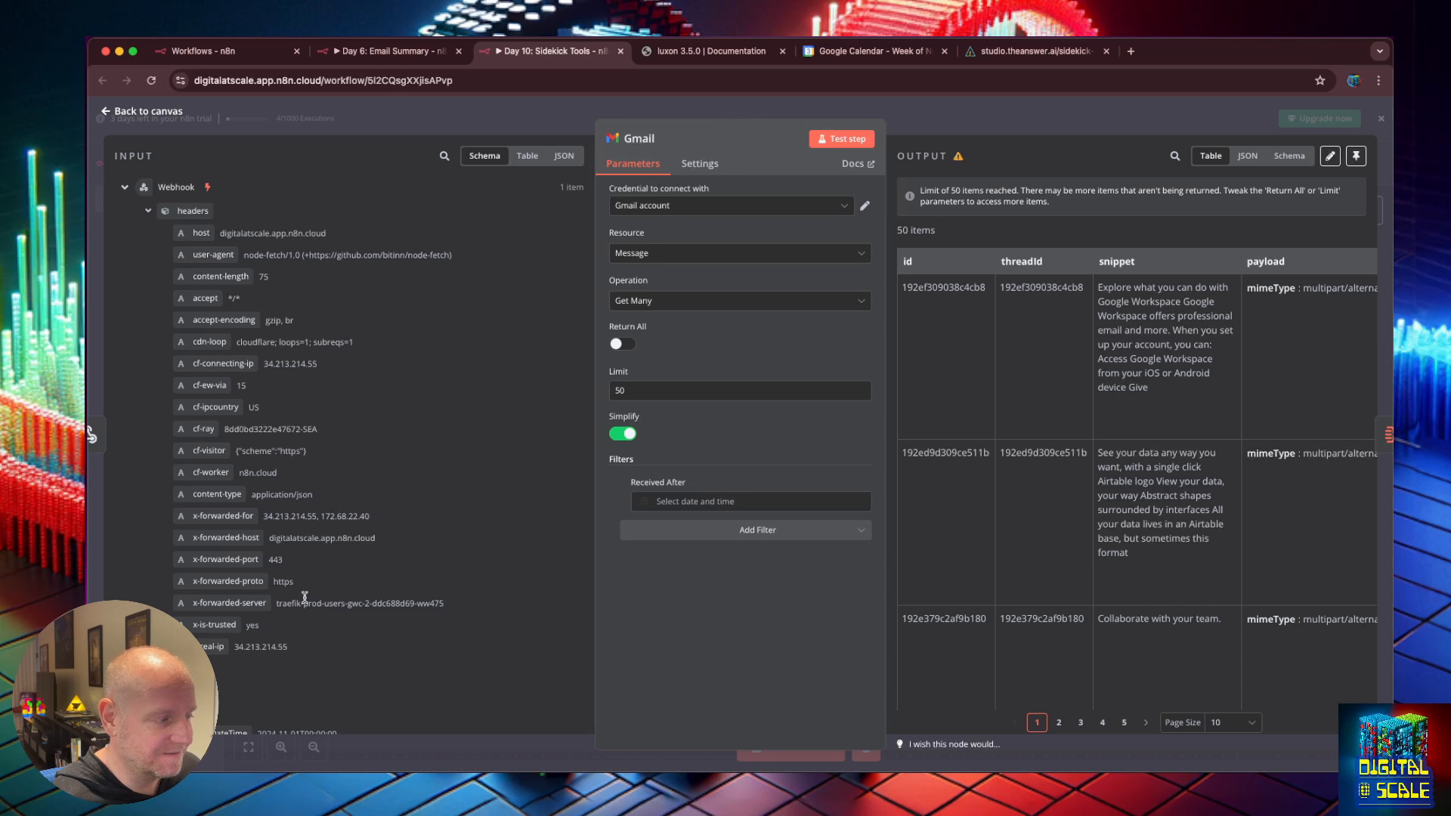
pyautogui.scroll(-2, 288, 624)
pyautogui.moveTo(226, 652); pyautogui.dragTo(668, 504)
pyautogui.click(733, 609)
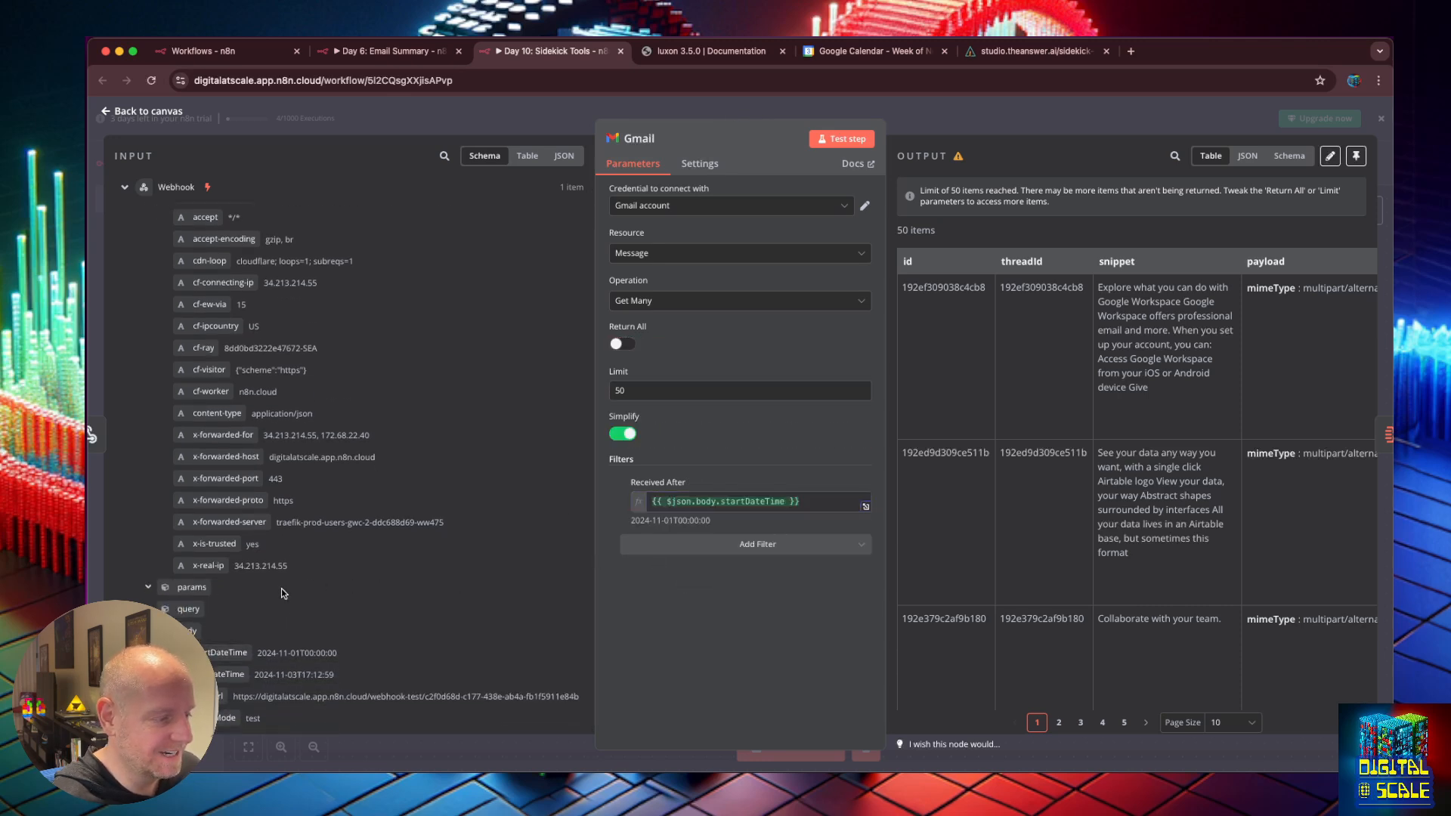
# Add a Received Before filter set to endDateTime and test the Gmail step.
pyautogui.click(765, 548)
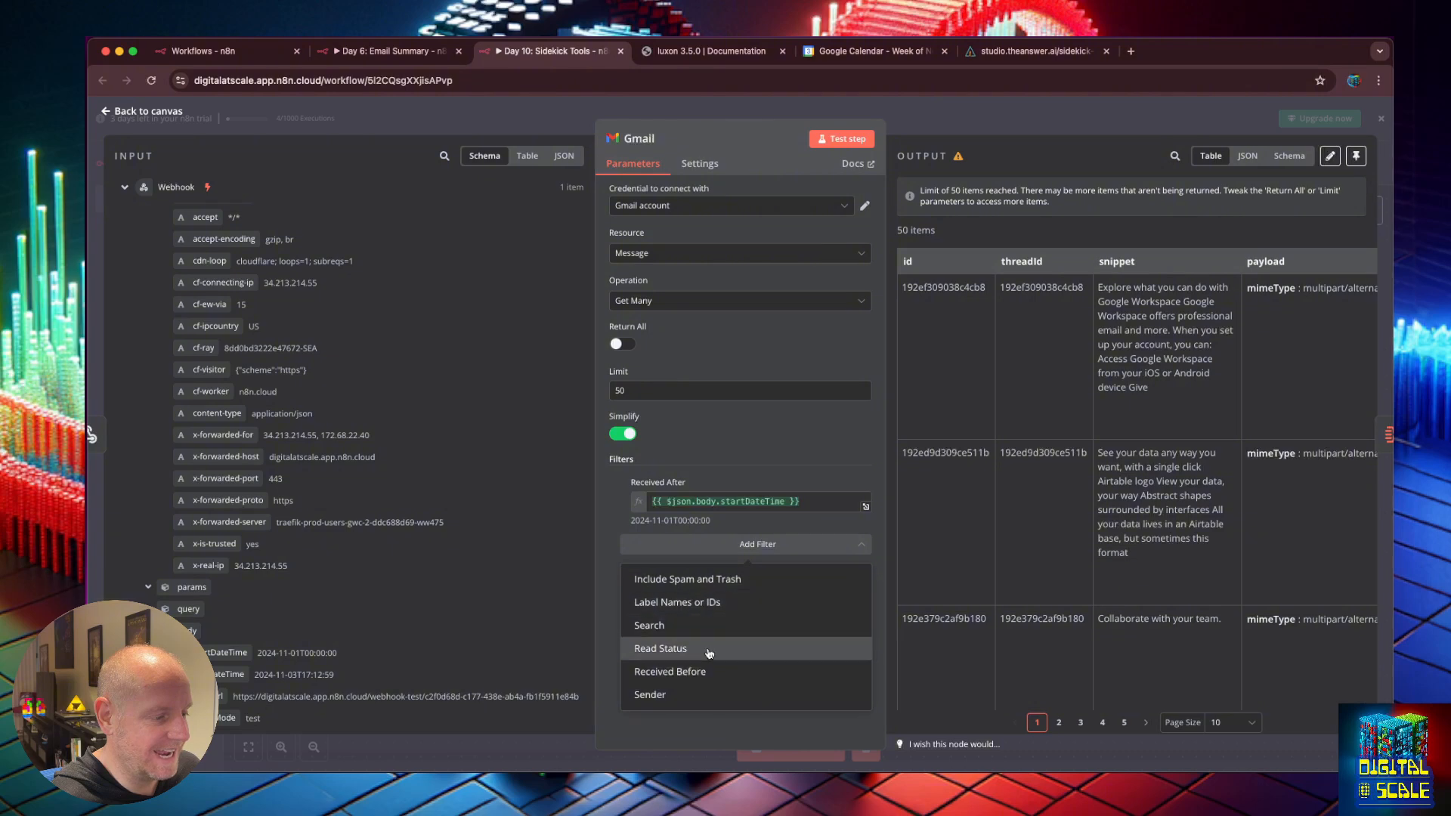
pyautogui.click(702, 671)
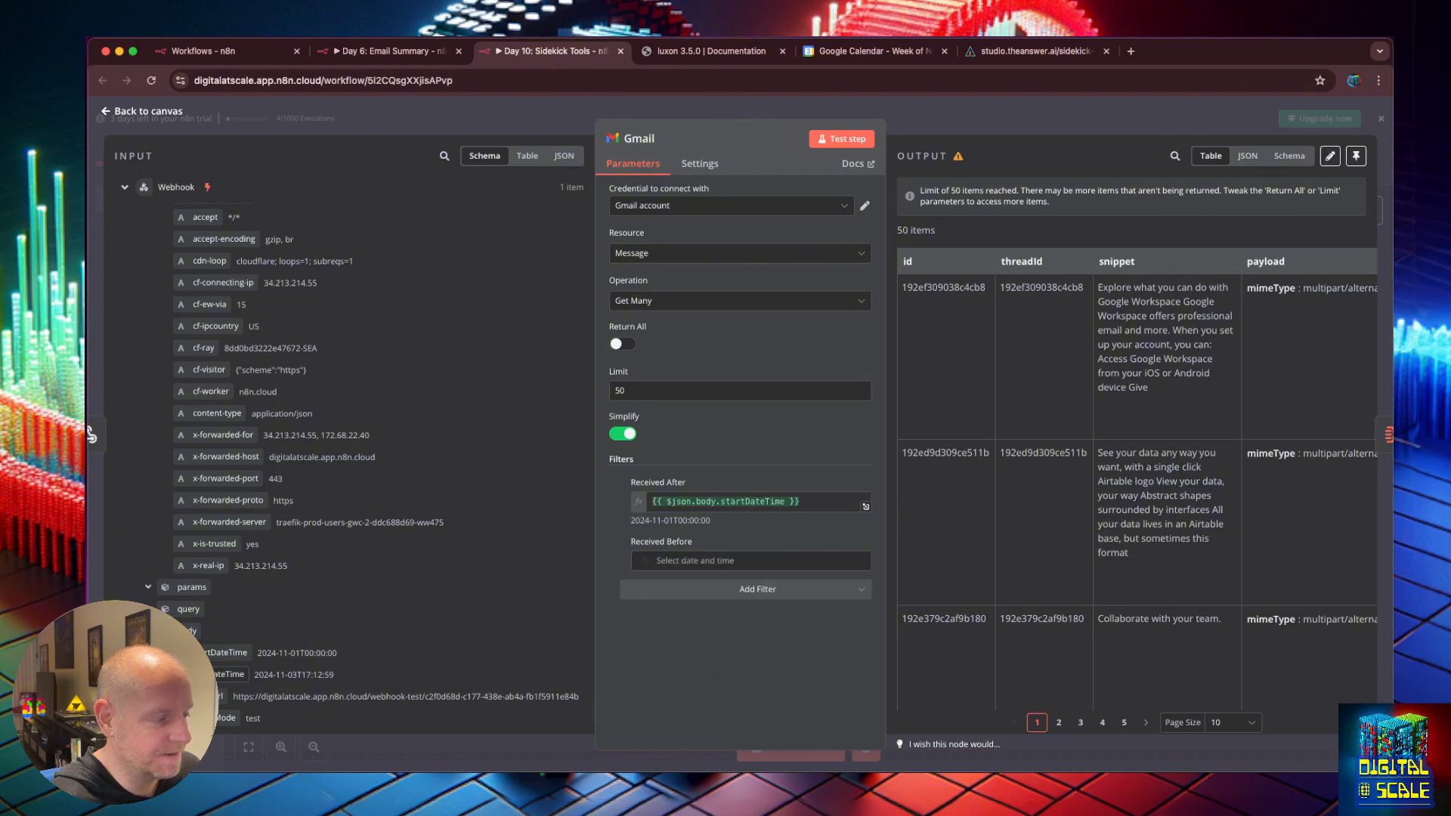
pyautogui.moveTo(227, 674); pyautogui.dragTo(748, 560)
pyautogui.click(841, 139)
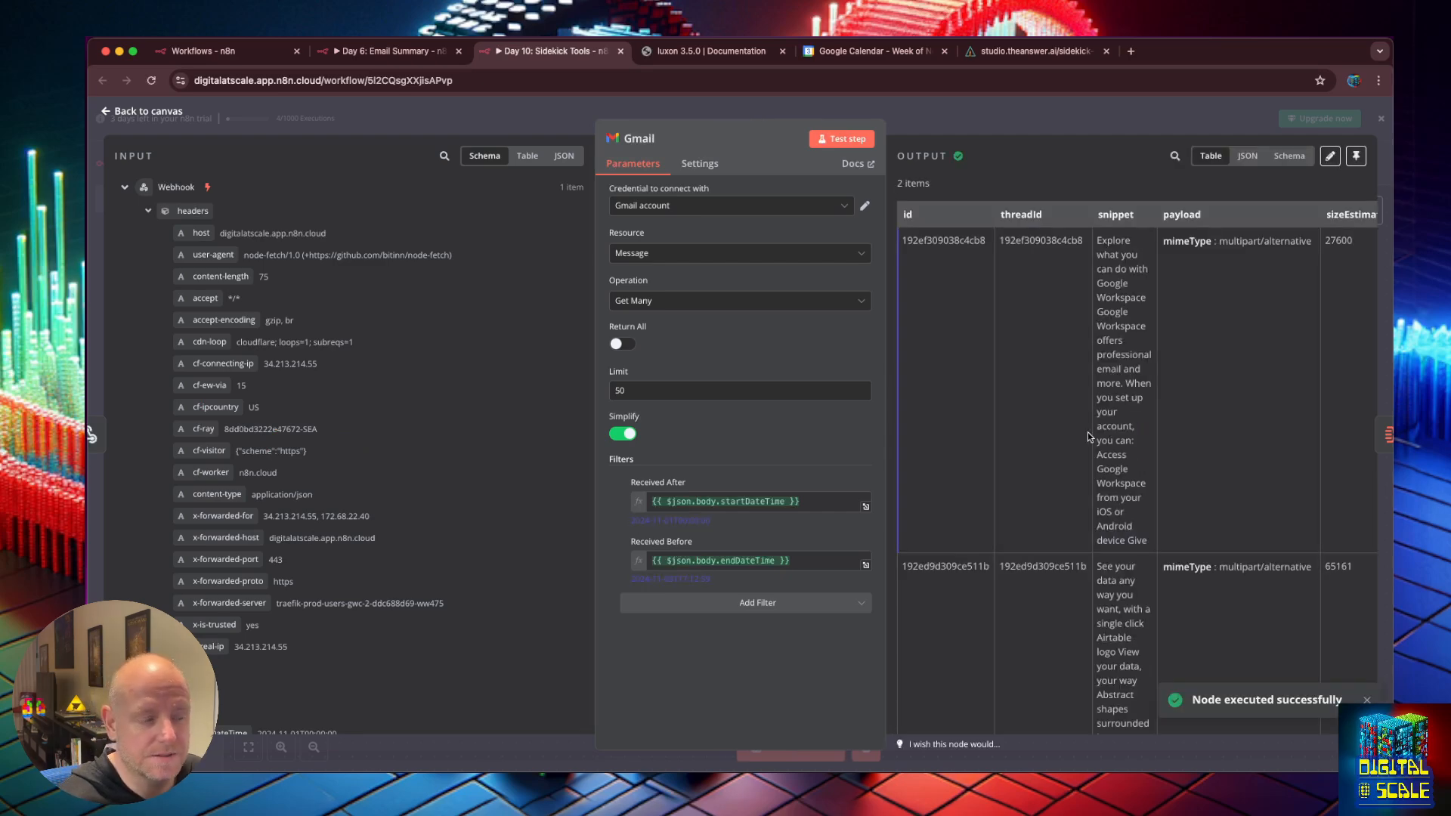
pyautogui.click(106, 113)
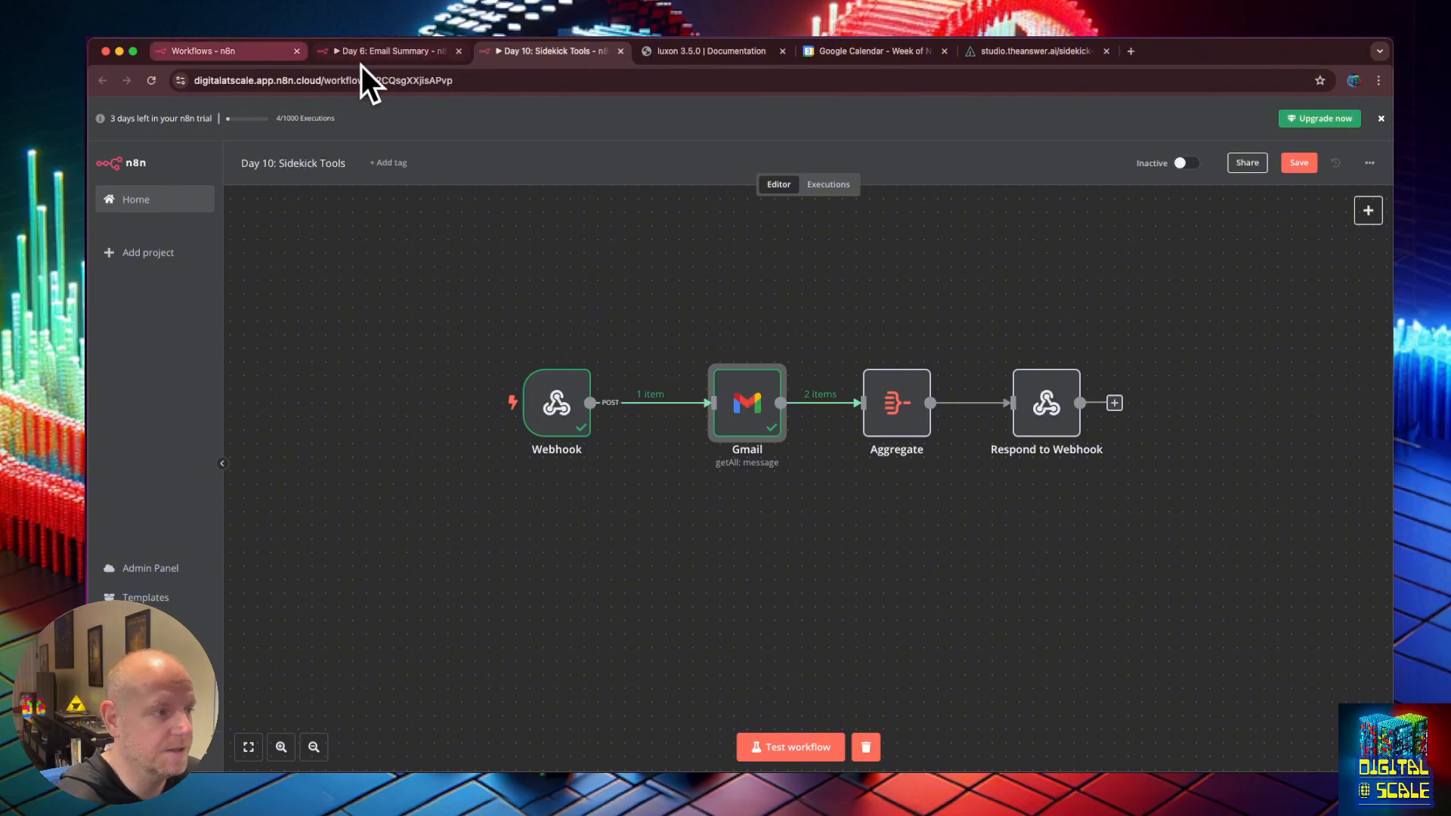
# Clear Chief Sidekick's chat history and type the question 'are there any email'.
pyautogui.click(993, 57)
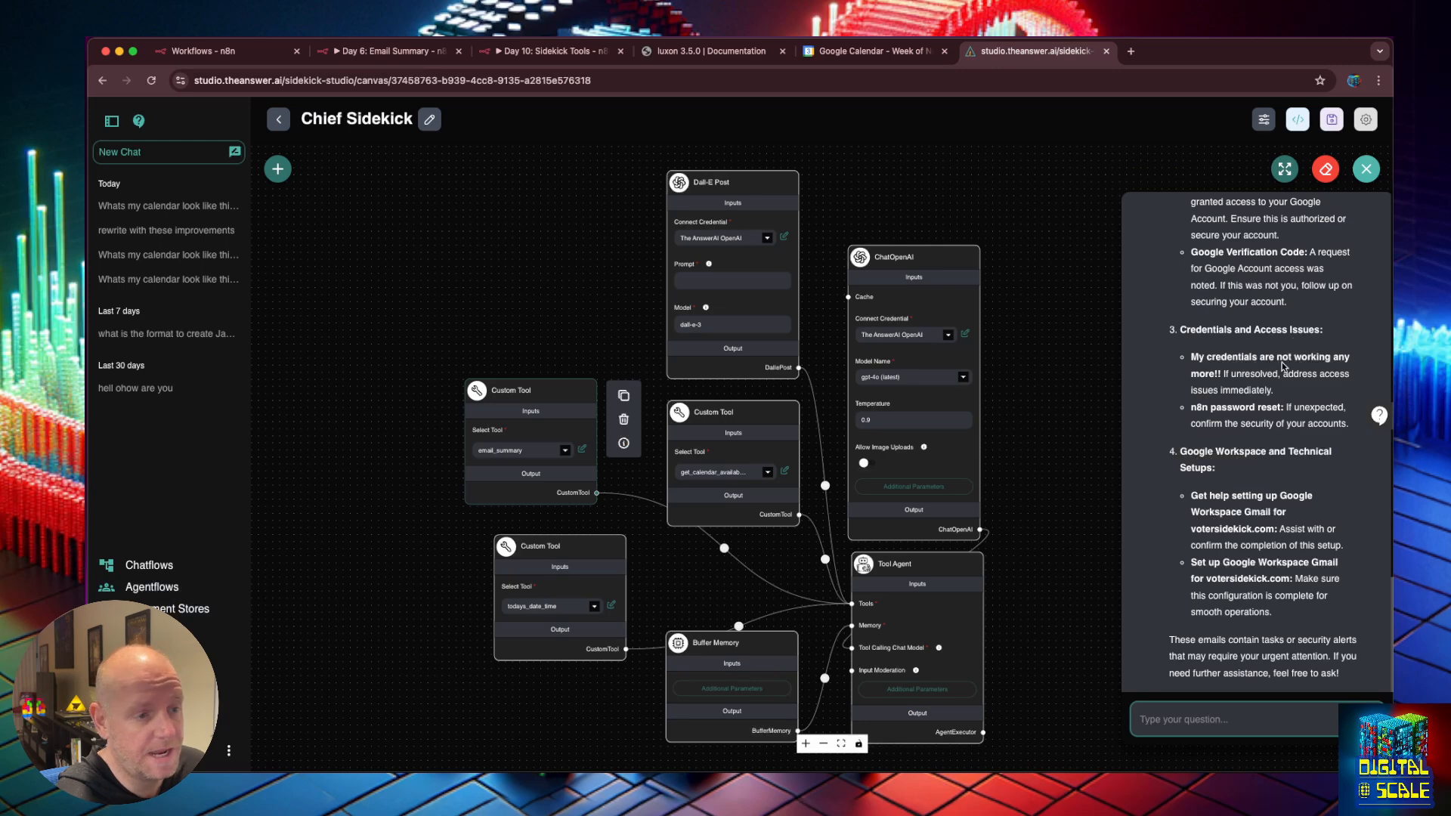
pyautogui.click(1325, 168)
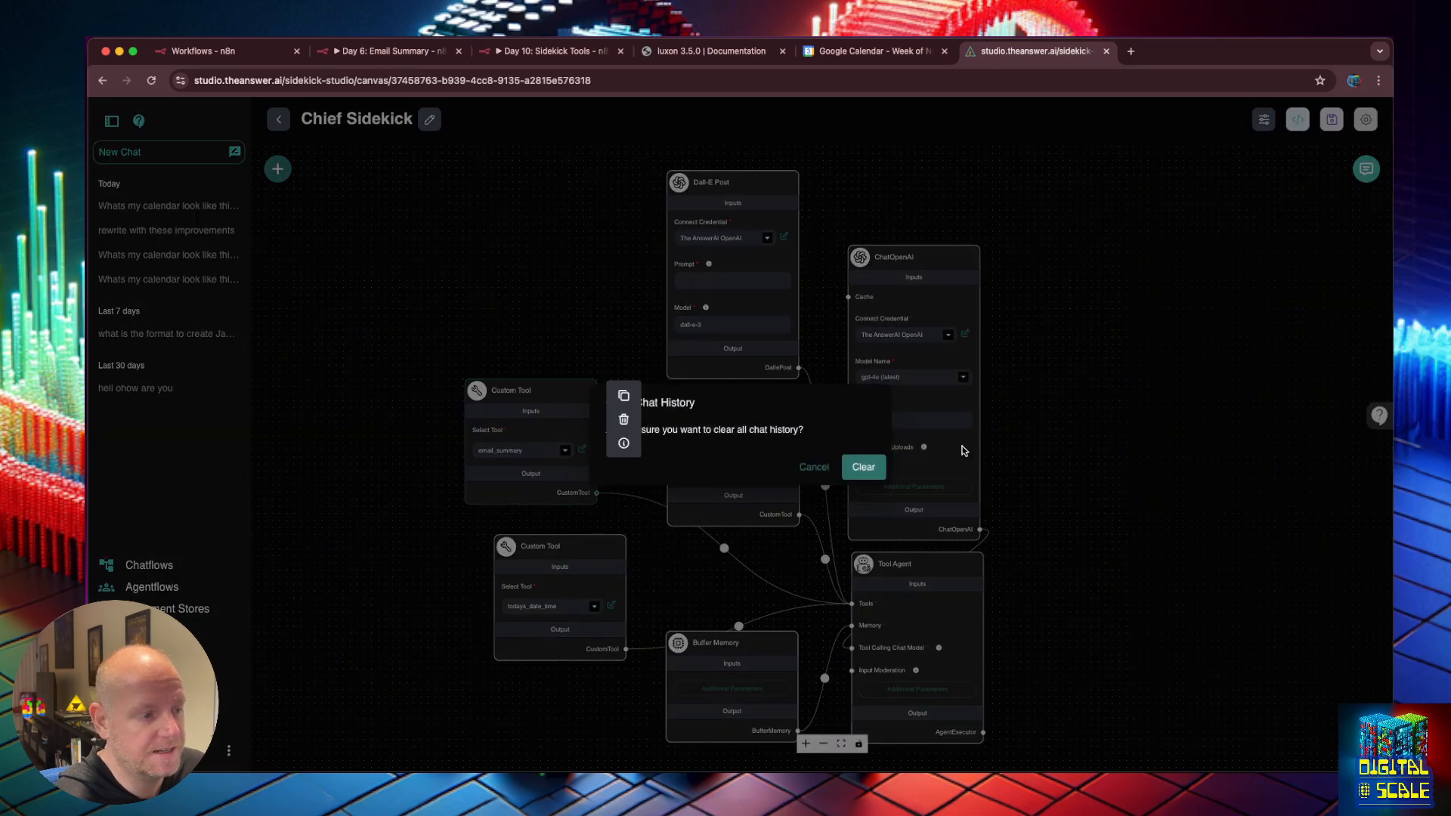
pyautogui.click(863, 467)
pyautogui.write('are')
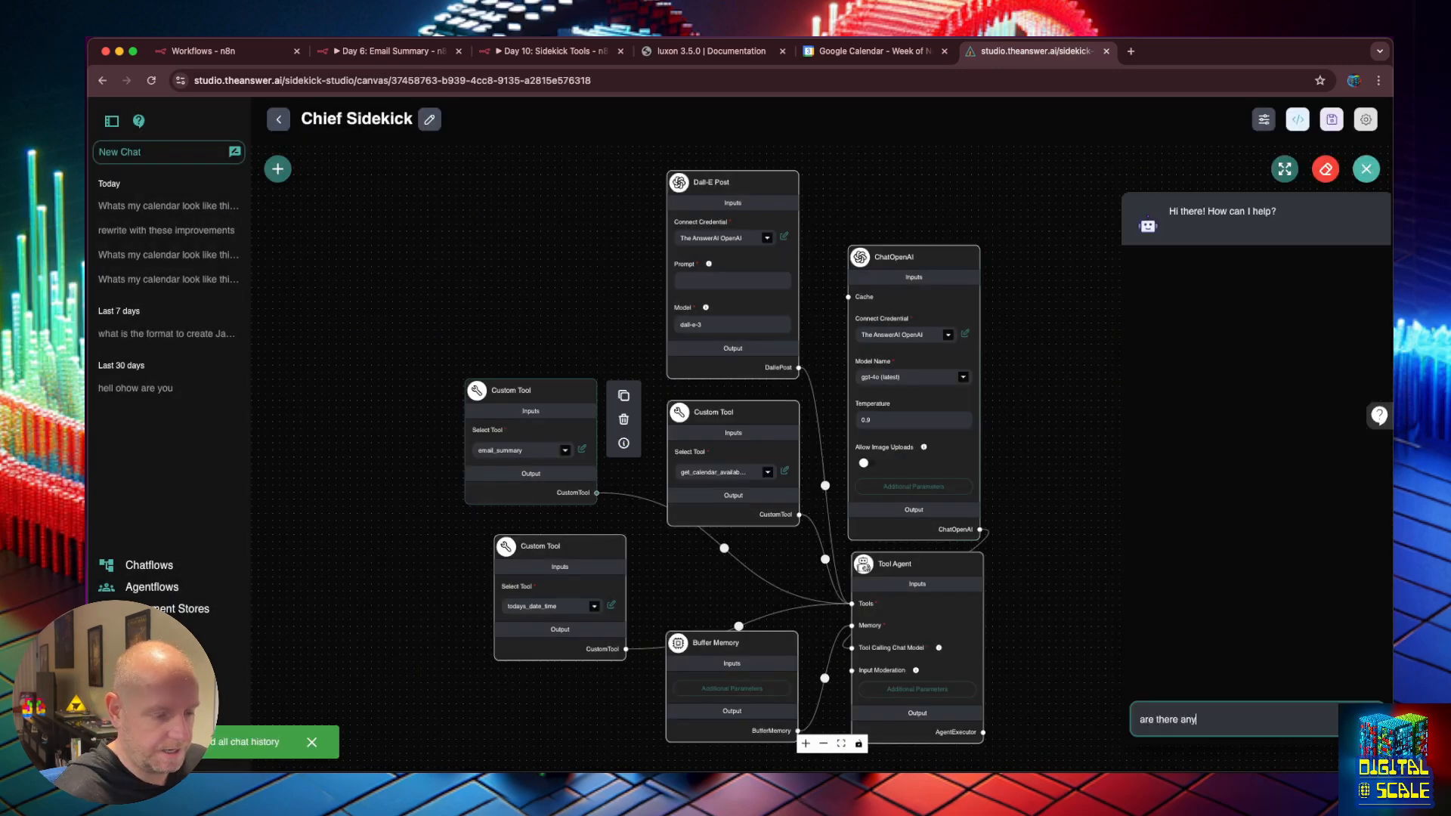
pyautogui.write(' there any emails I need to respond to?')
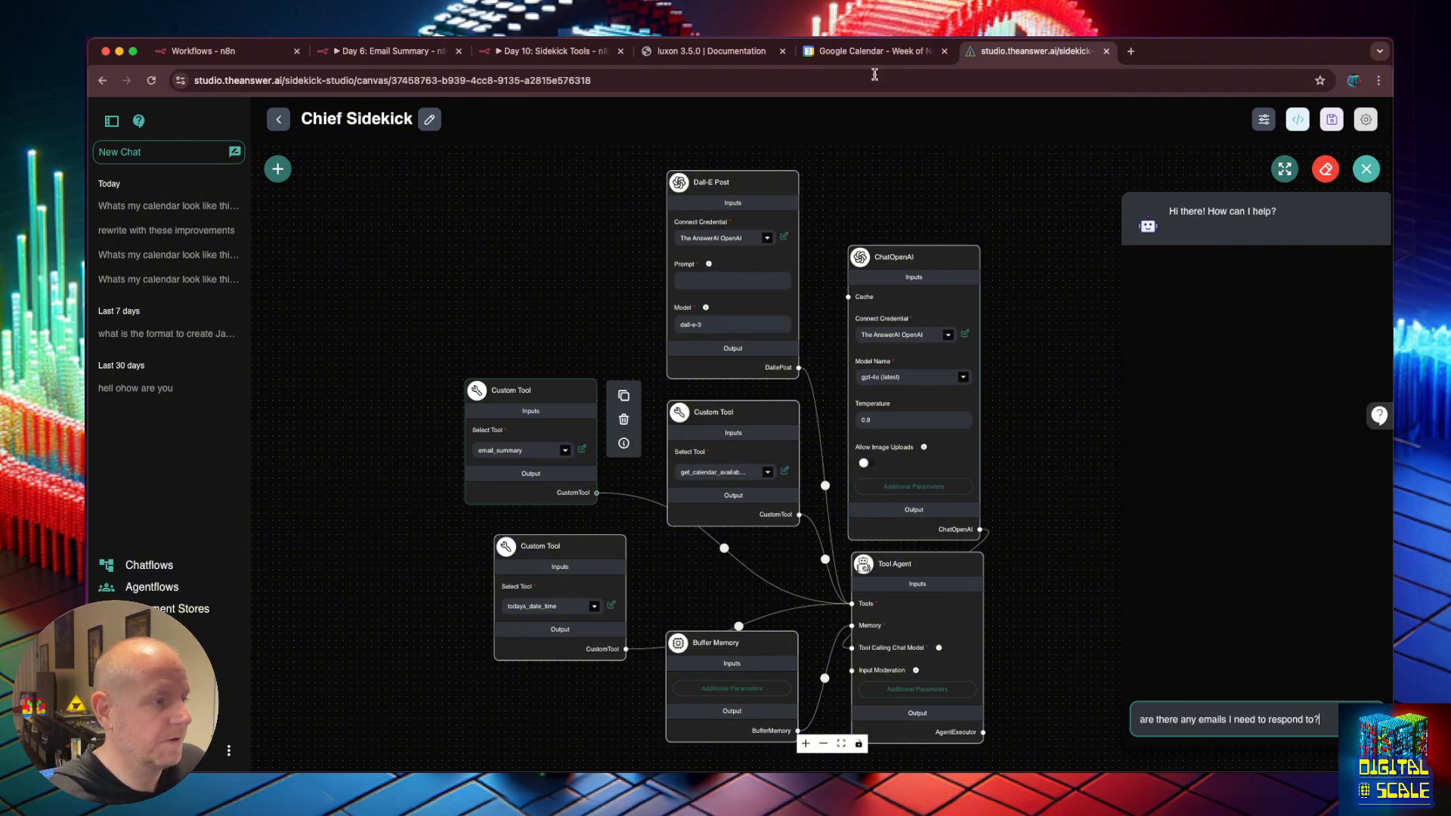
# Start the Sidekick Tools test webhook, send the email question, and check the Gmail node.
pyautogui.click(552, 51)
pyautogui.click(759, 753)
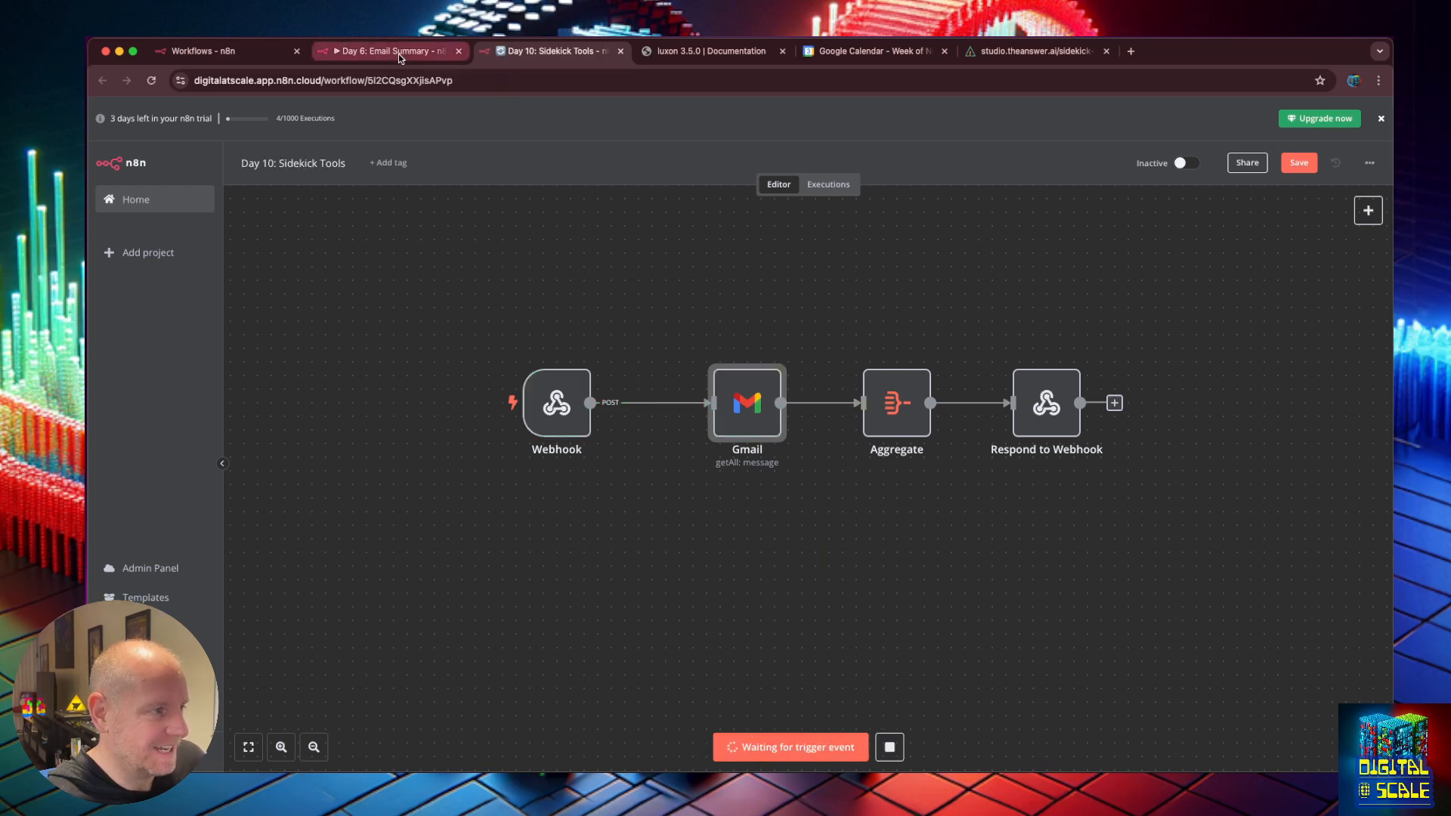
pyautogui.click(1036, 52)
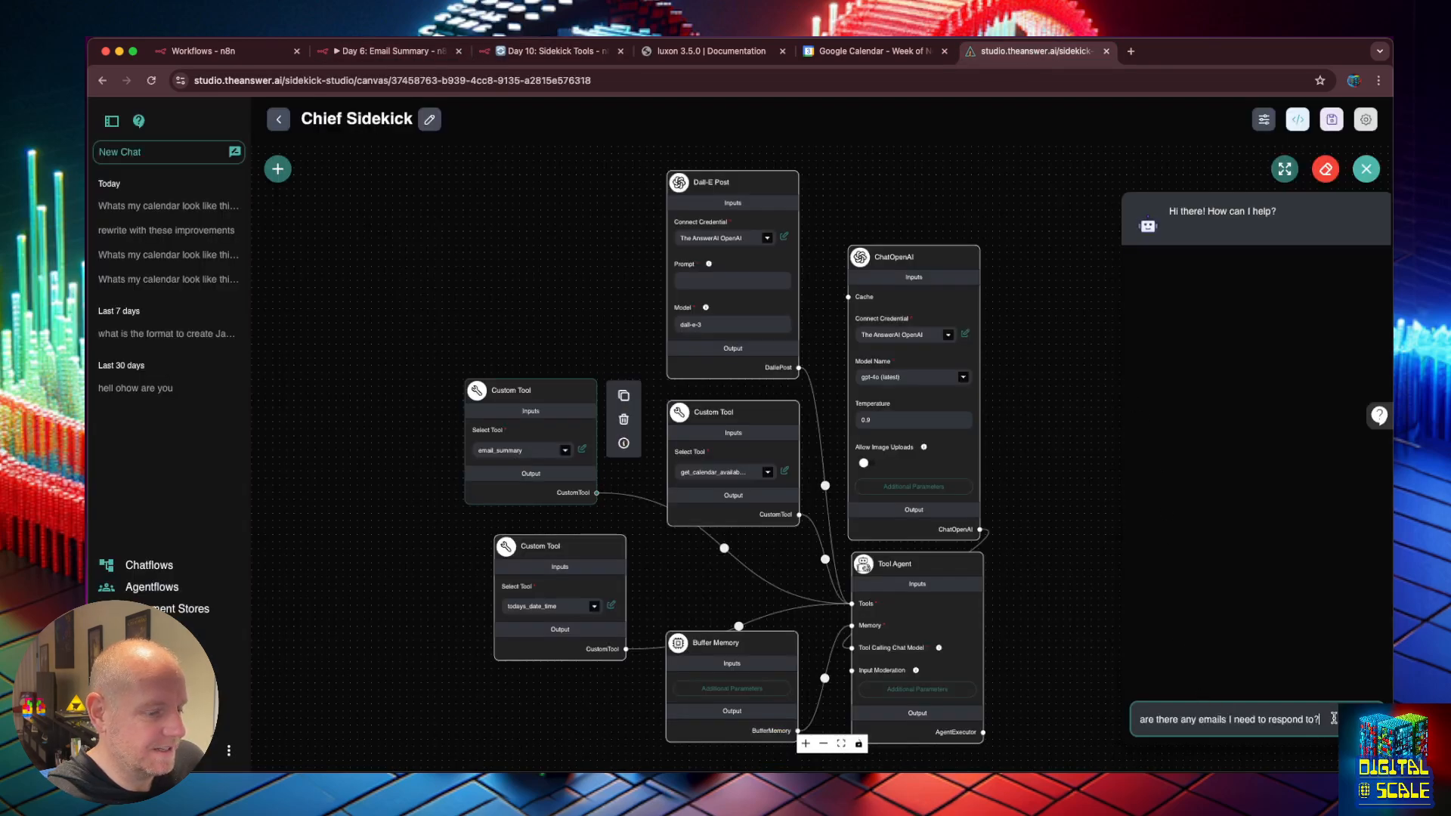
pyautogui.press('Return')
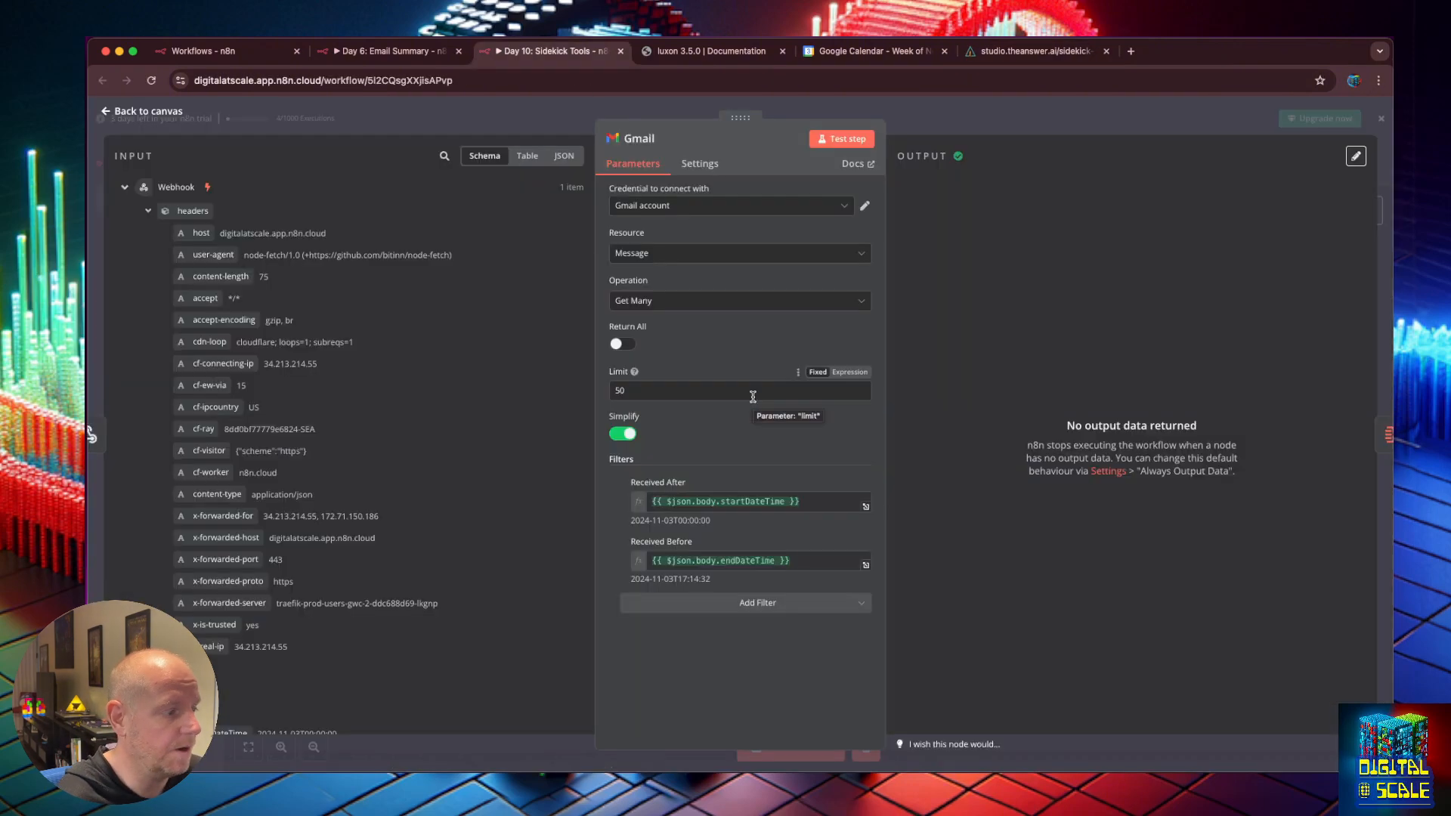
pyautogui.click(555, 51)
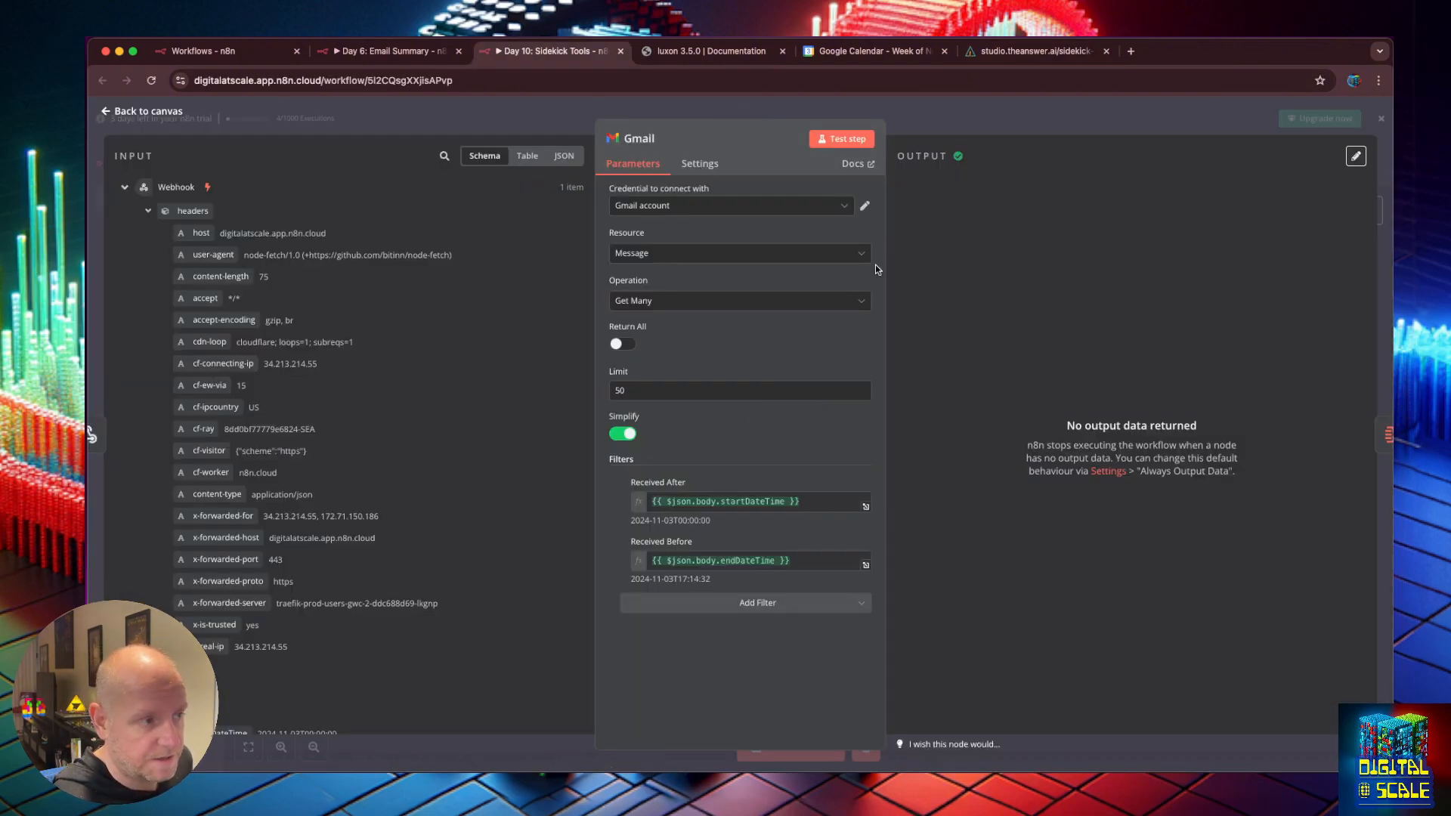
pyautogui.click(393, 51)
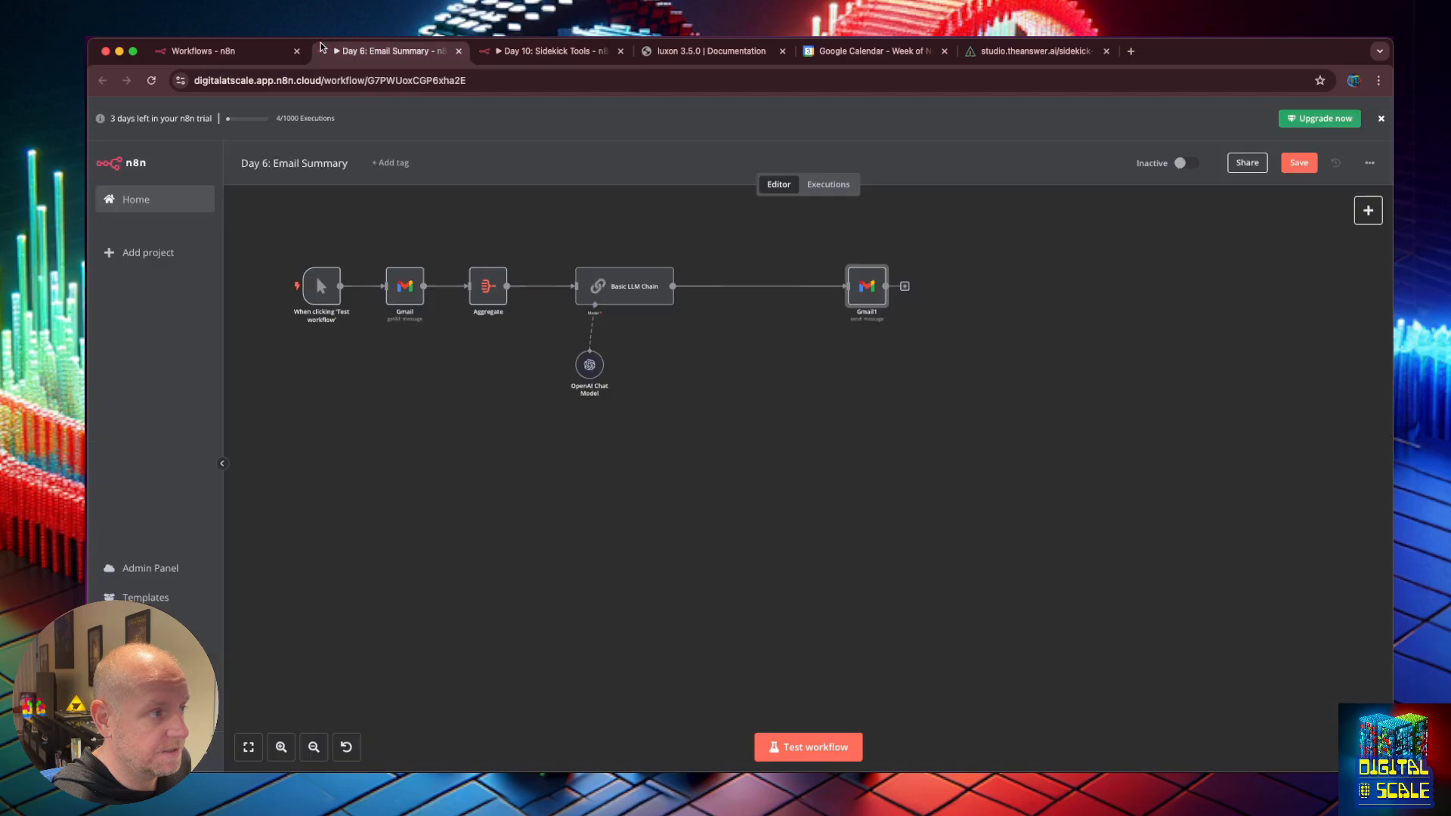
pyautogui.click(233, 50)
pyautogui.click(1005, 51)
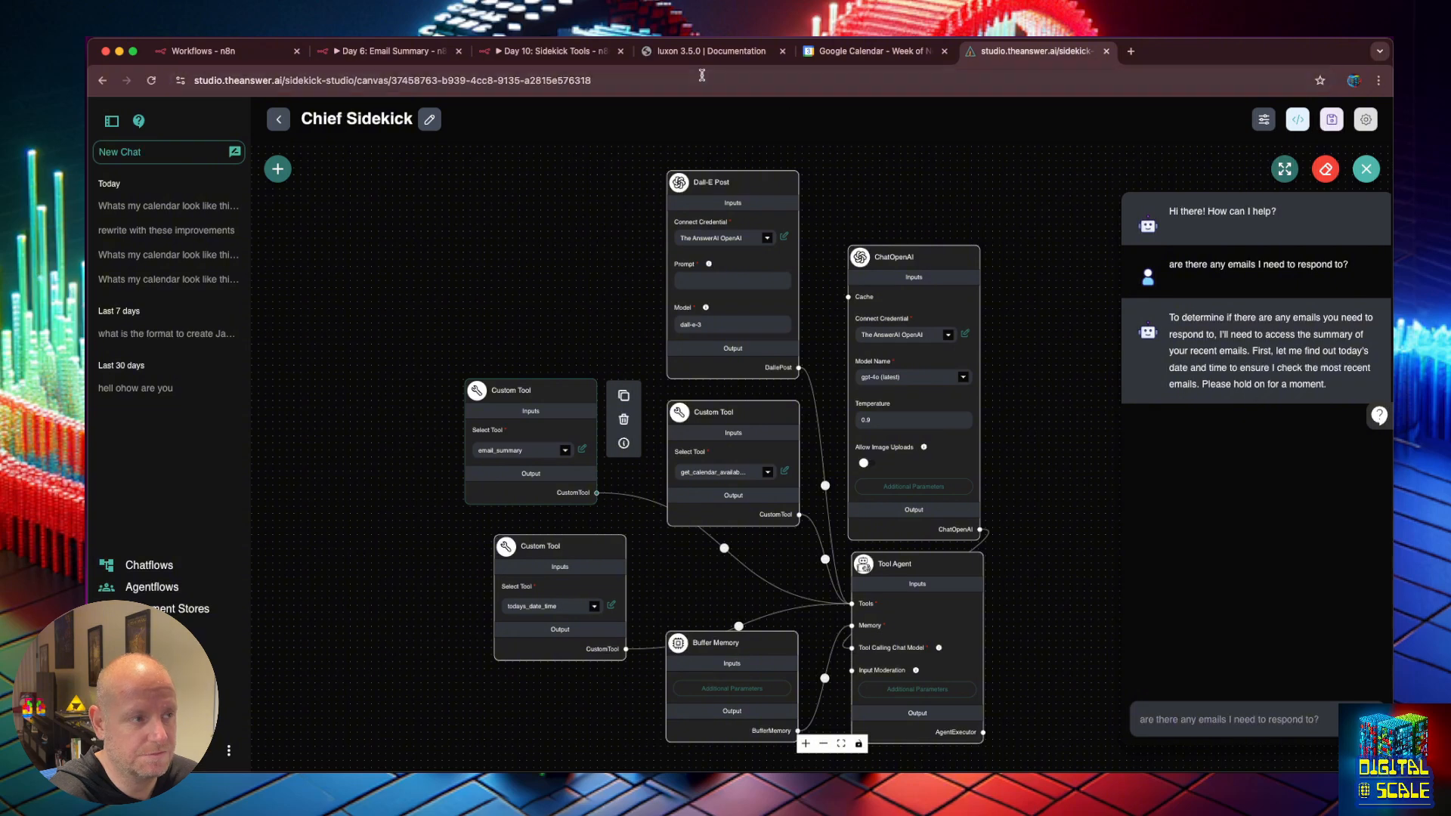
pyautogui.click(405, 52)
pyautogui.click(556, 52)
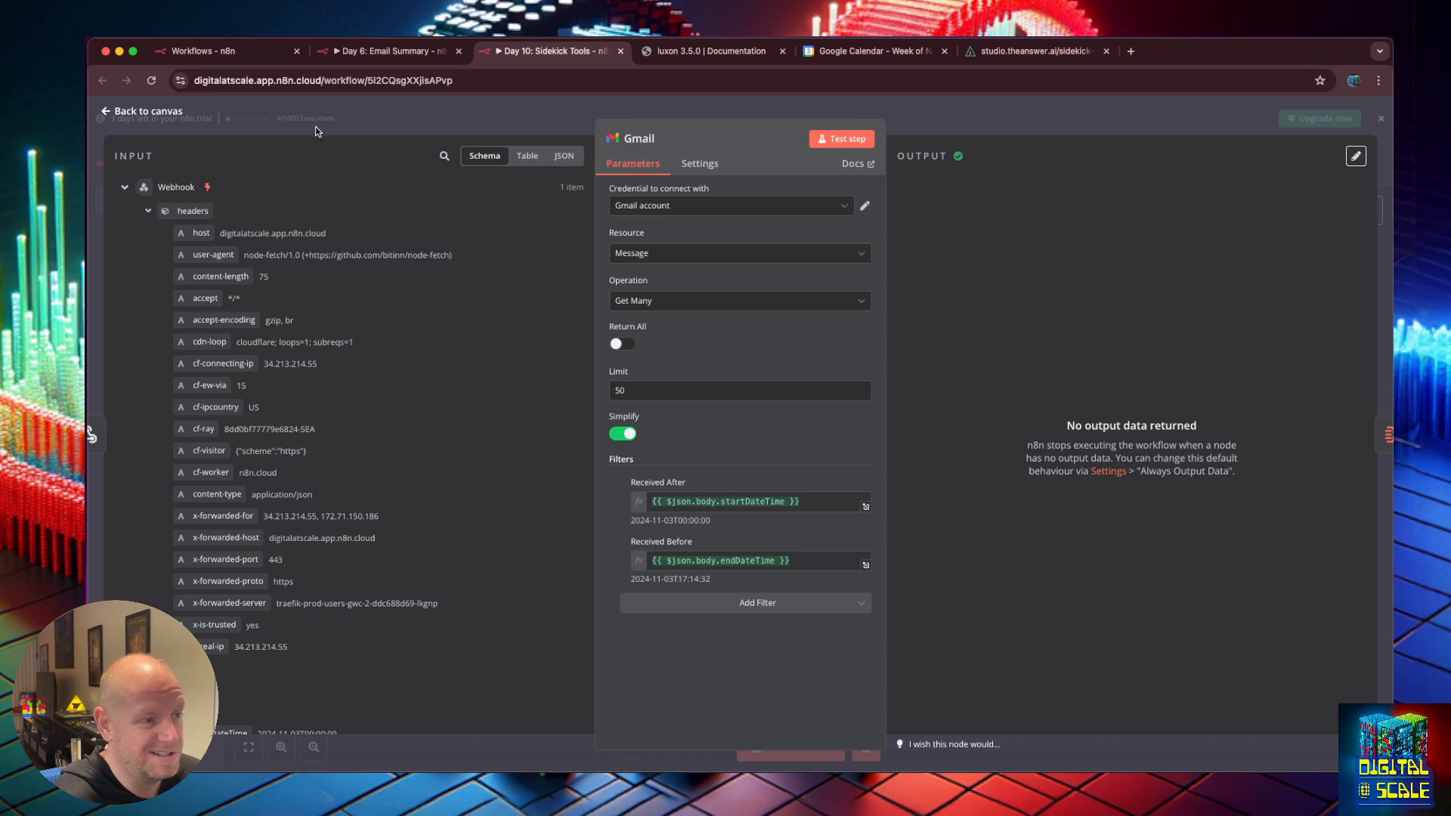
pyautogui.scroll(-2, 559, 392)
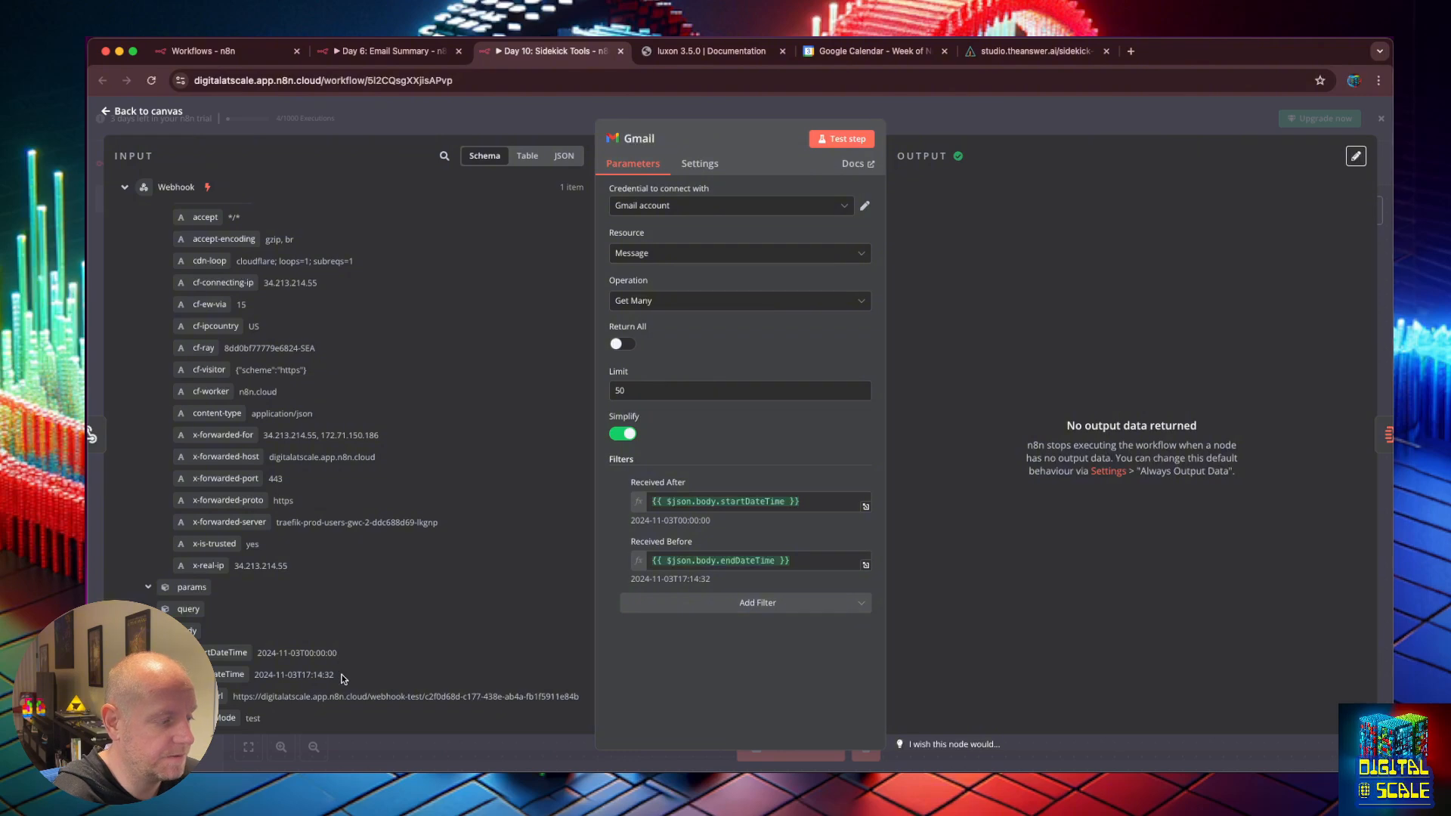
pyautogui.moveTo(335, 674); pyautogui.dragTo(272, 652)
pyautogui.click(290, 674)
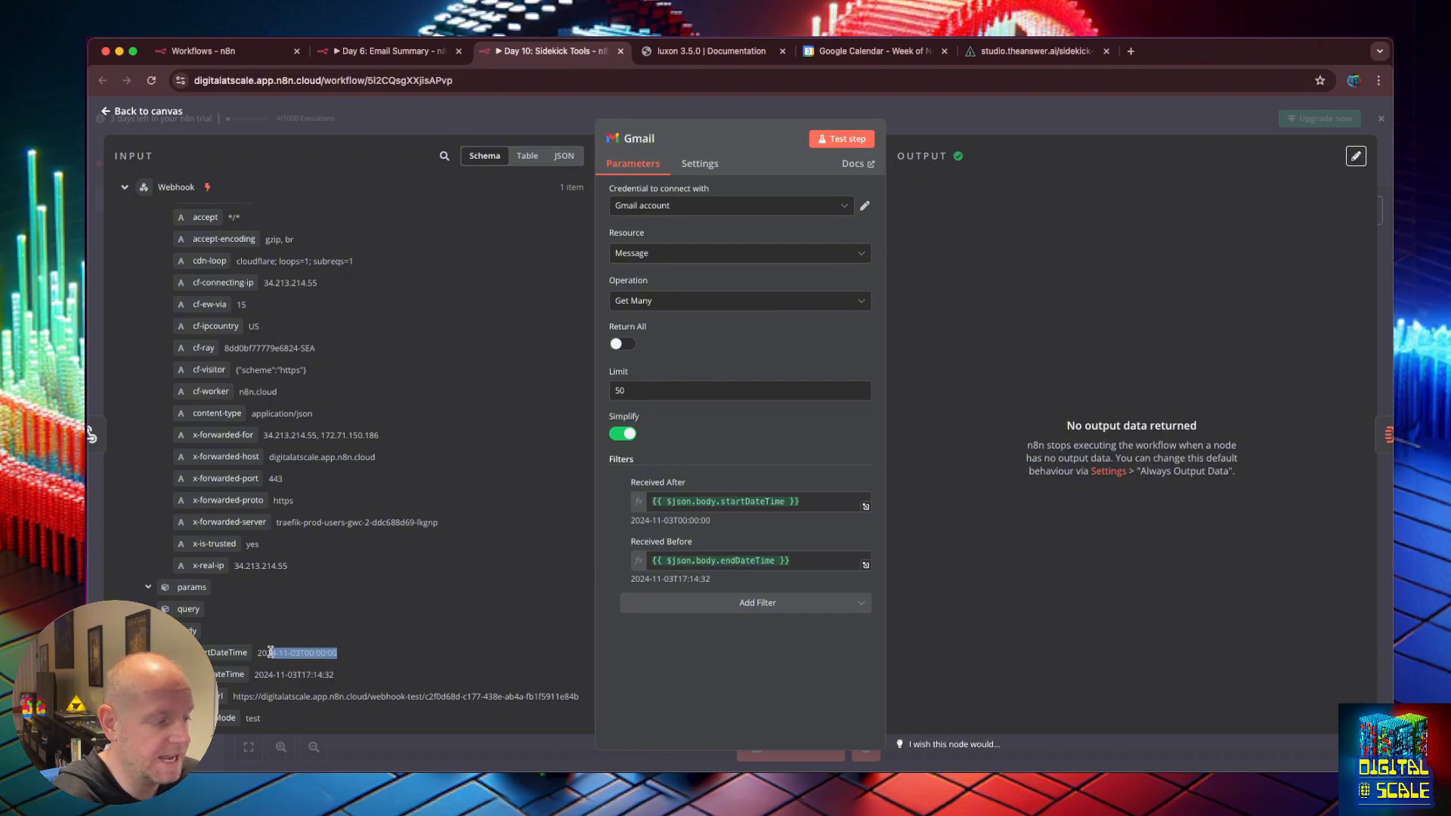
pyautogui.click(272, 652)
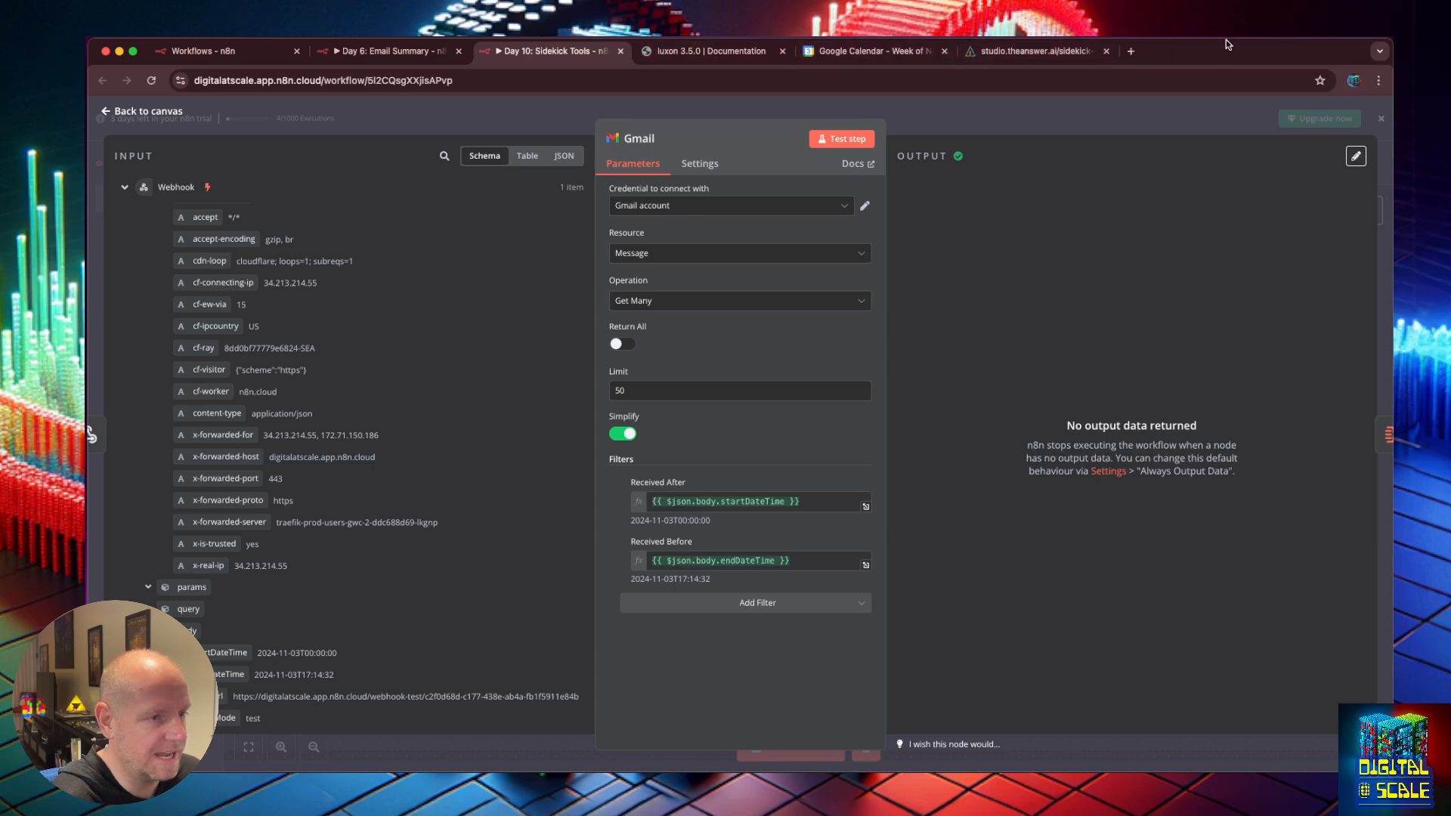
# Load gmail.com in a new tab to view the inbox.
pyautogui.press('super+t')
pyautogui.write('gmail.com')
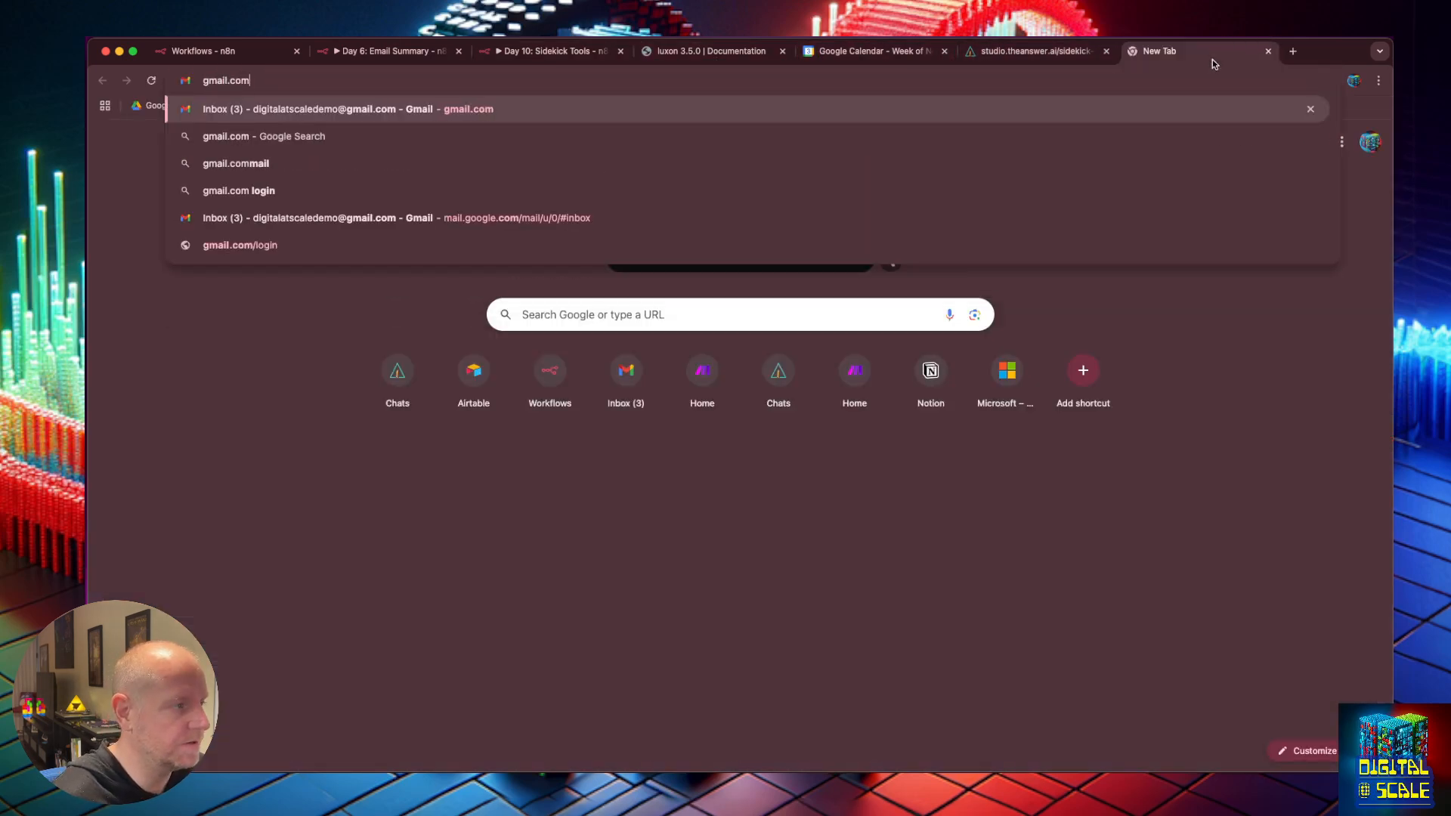
pyautogui.press('Return')
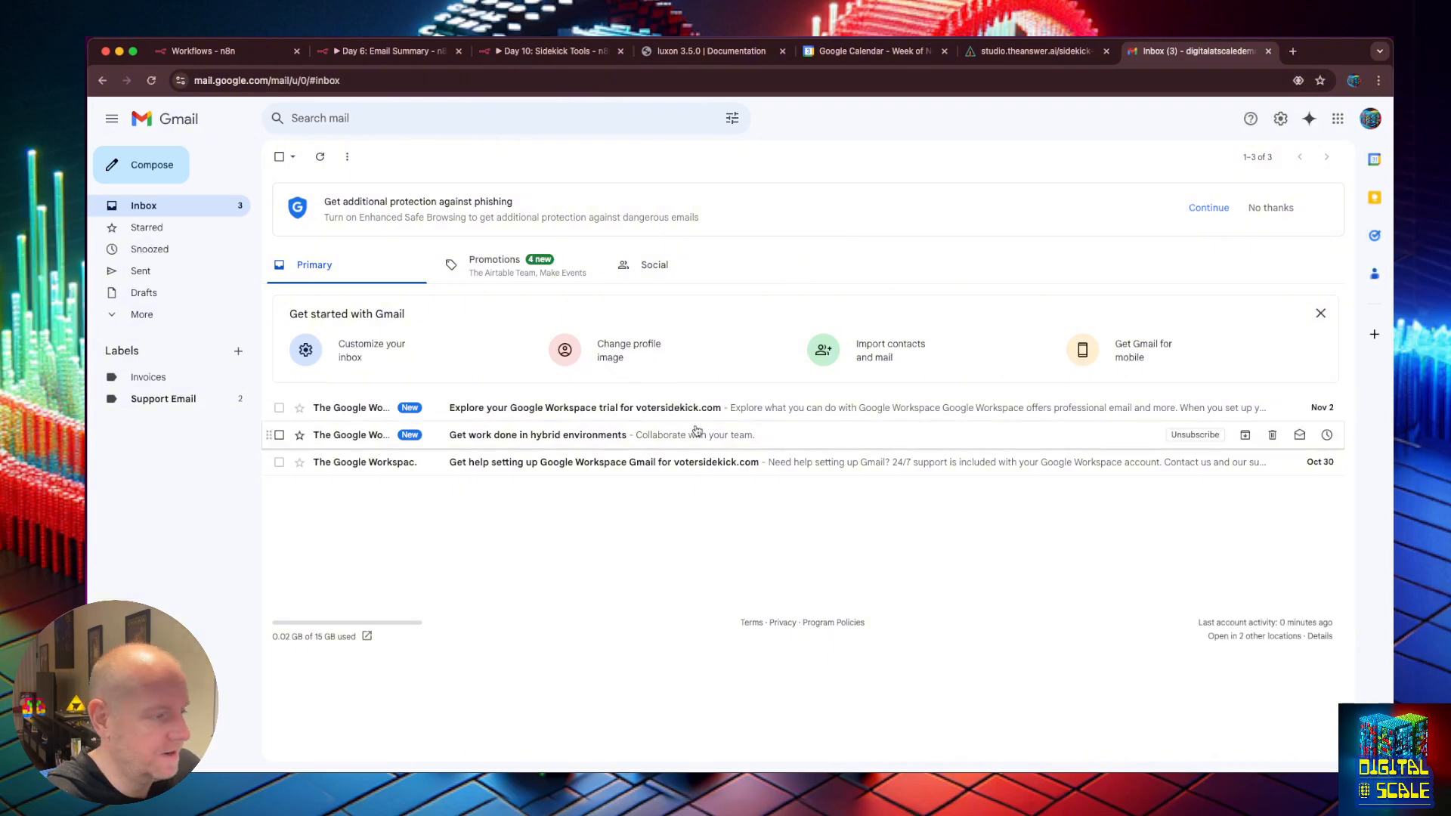
pyautogui.click(168, 162)
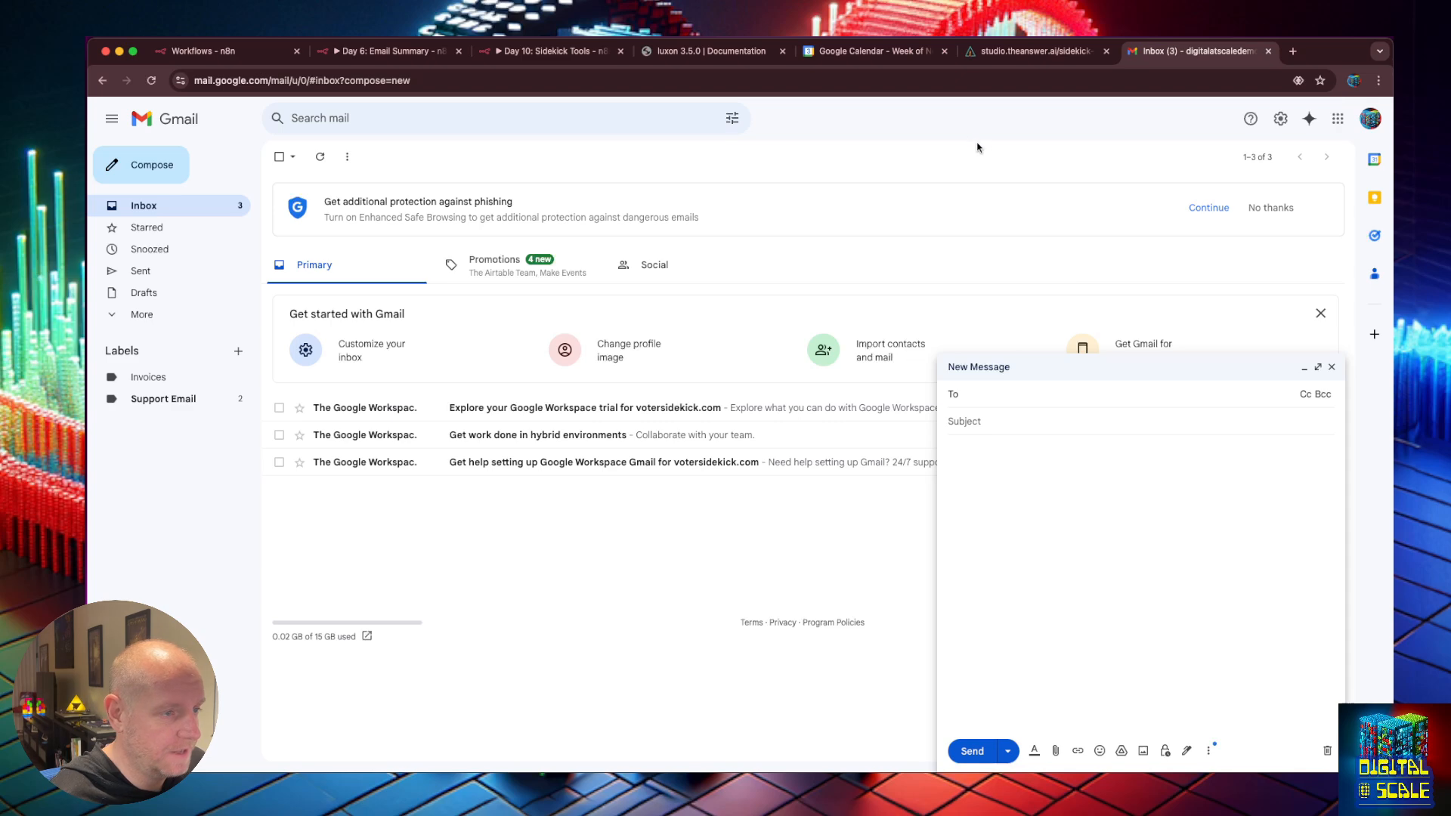
# Sign in to the Microsoft account in another tab and launch Outlook.
pyautogui.press('super+t')
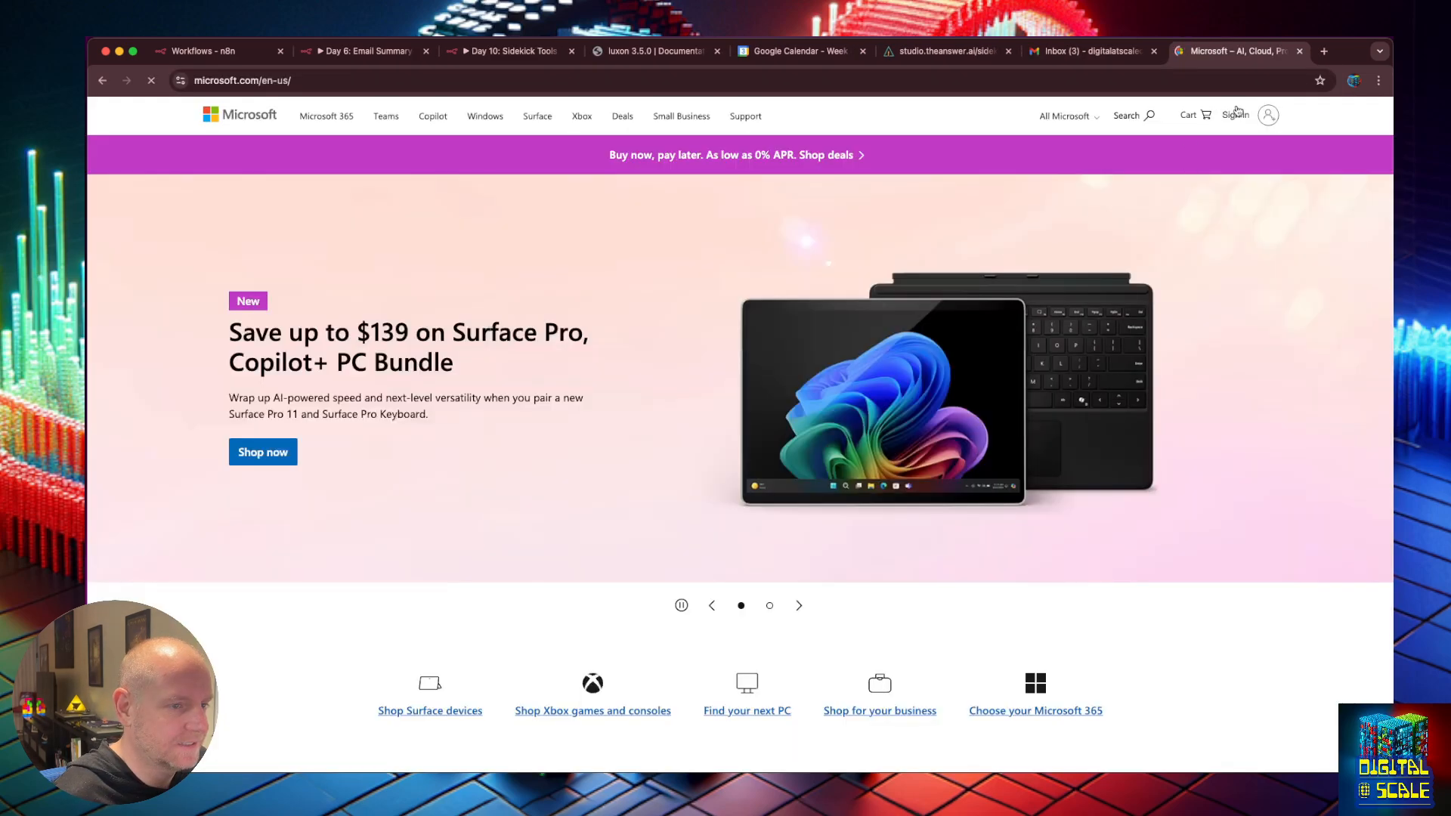
pyautogui.click(1238, 113)
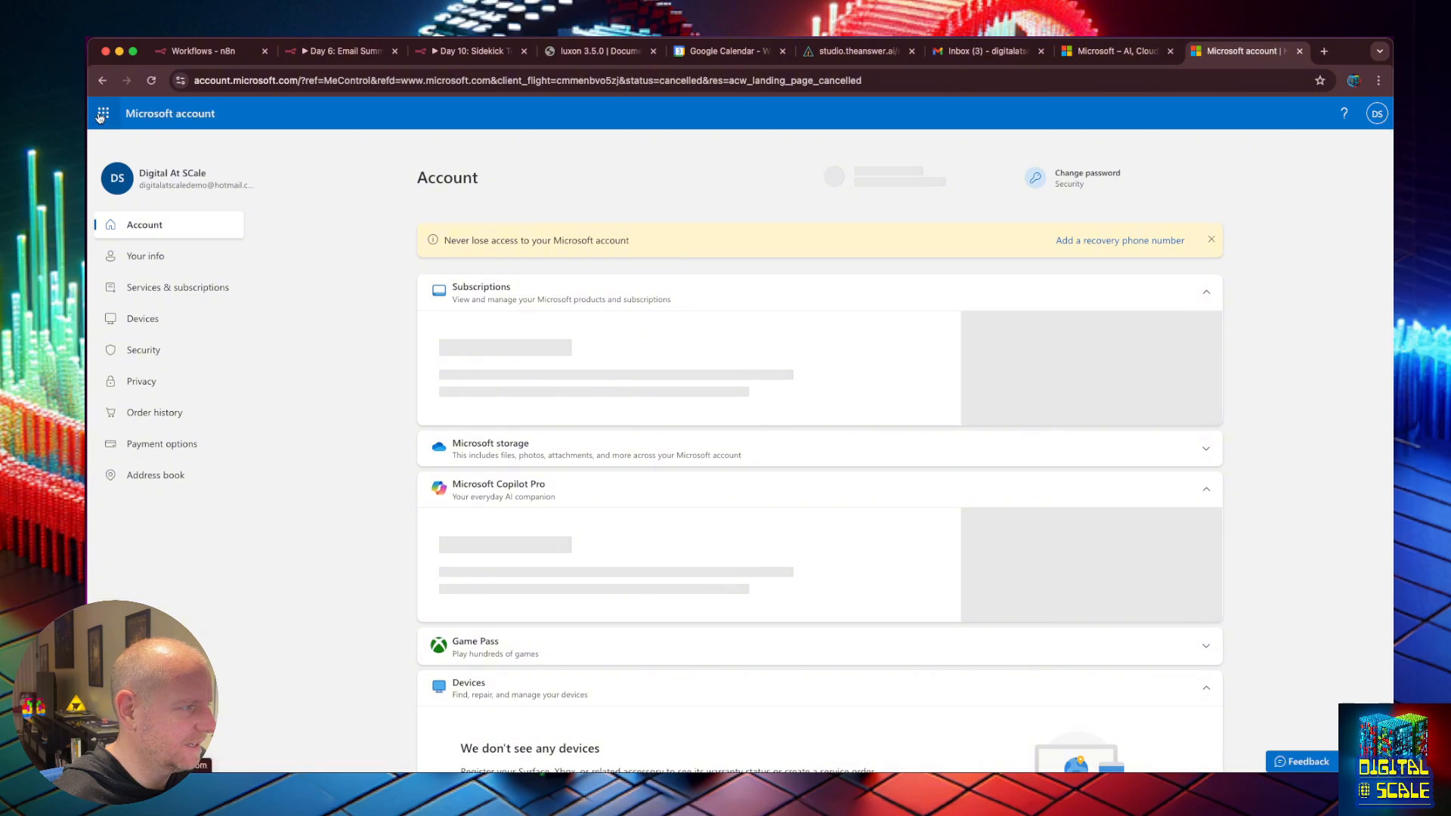
pyautogui.click(100, 115)
pyautogui.click(209, 194)
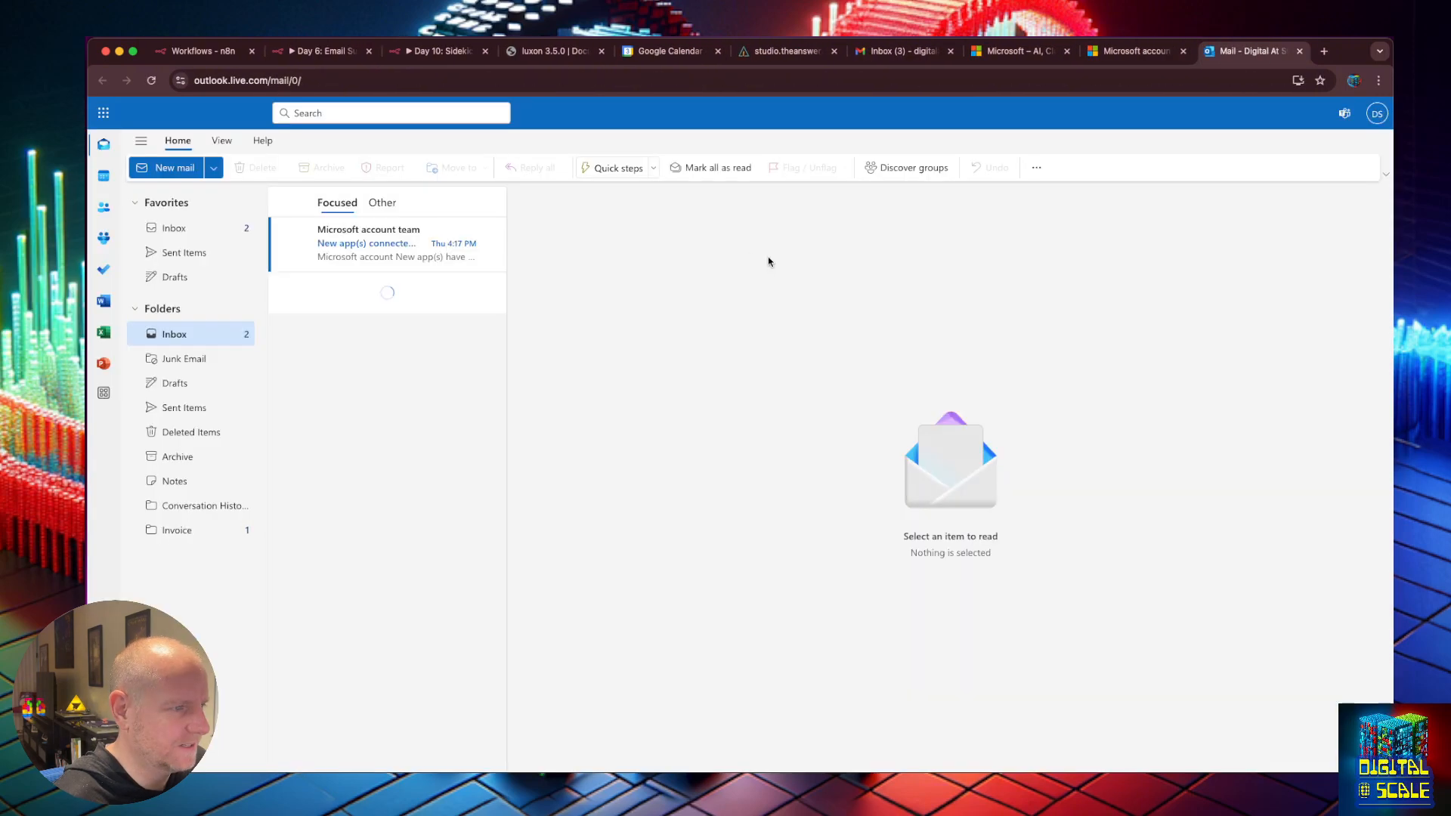
# Email the demo Gmail account 'Help I need to know if you are coming tonight?' about booking tickets.
pyautogui.click(174, 168)
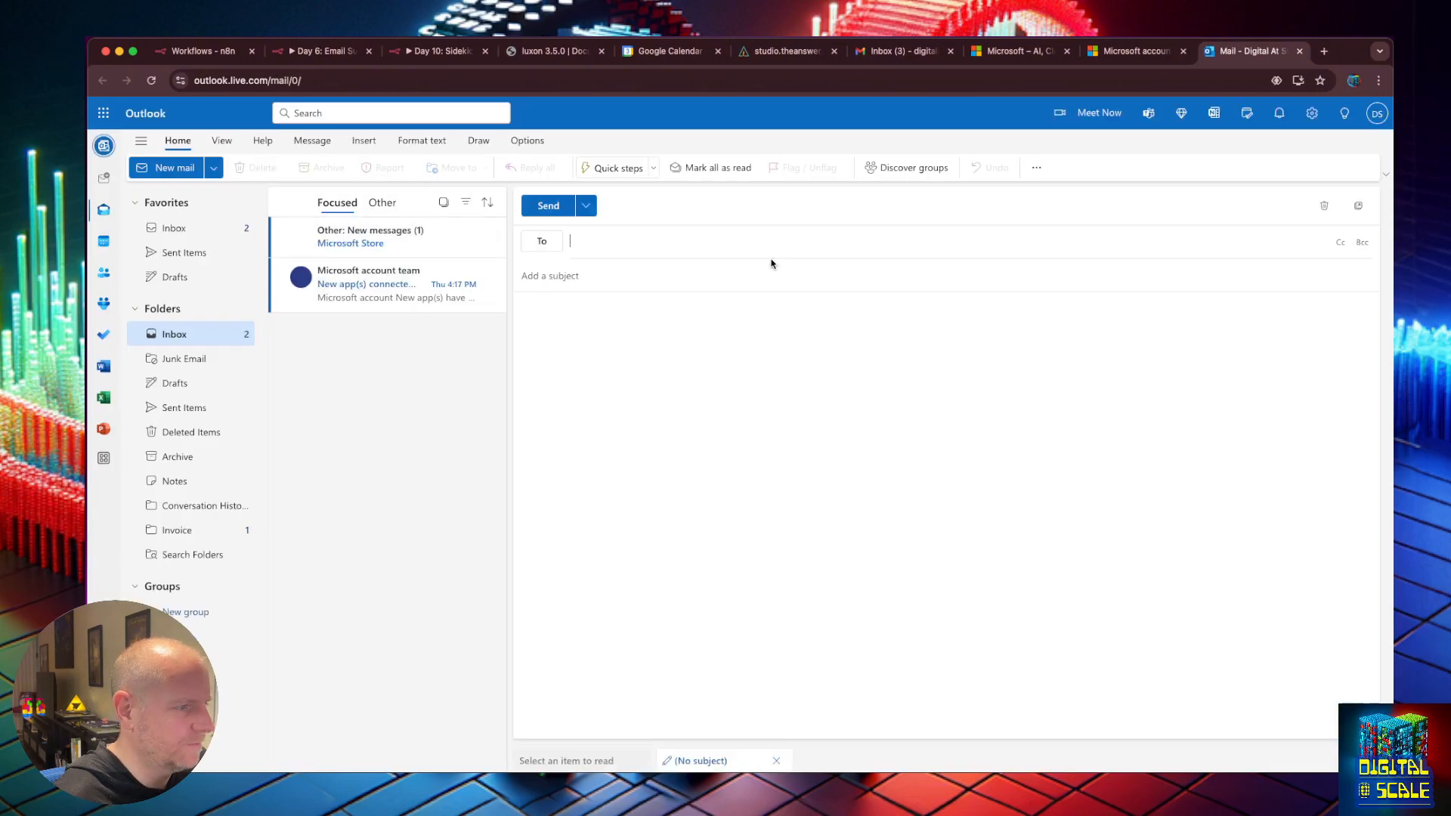
pyautogui.write('d')
pyautogui.click(642, 275)
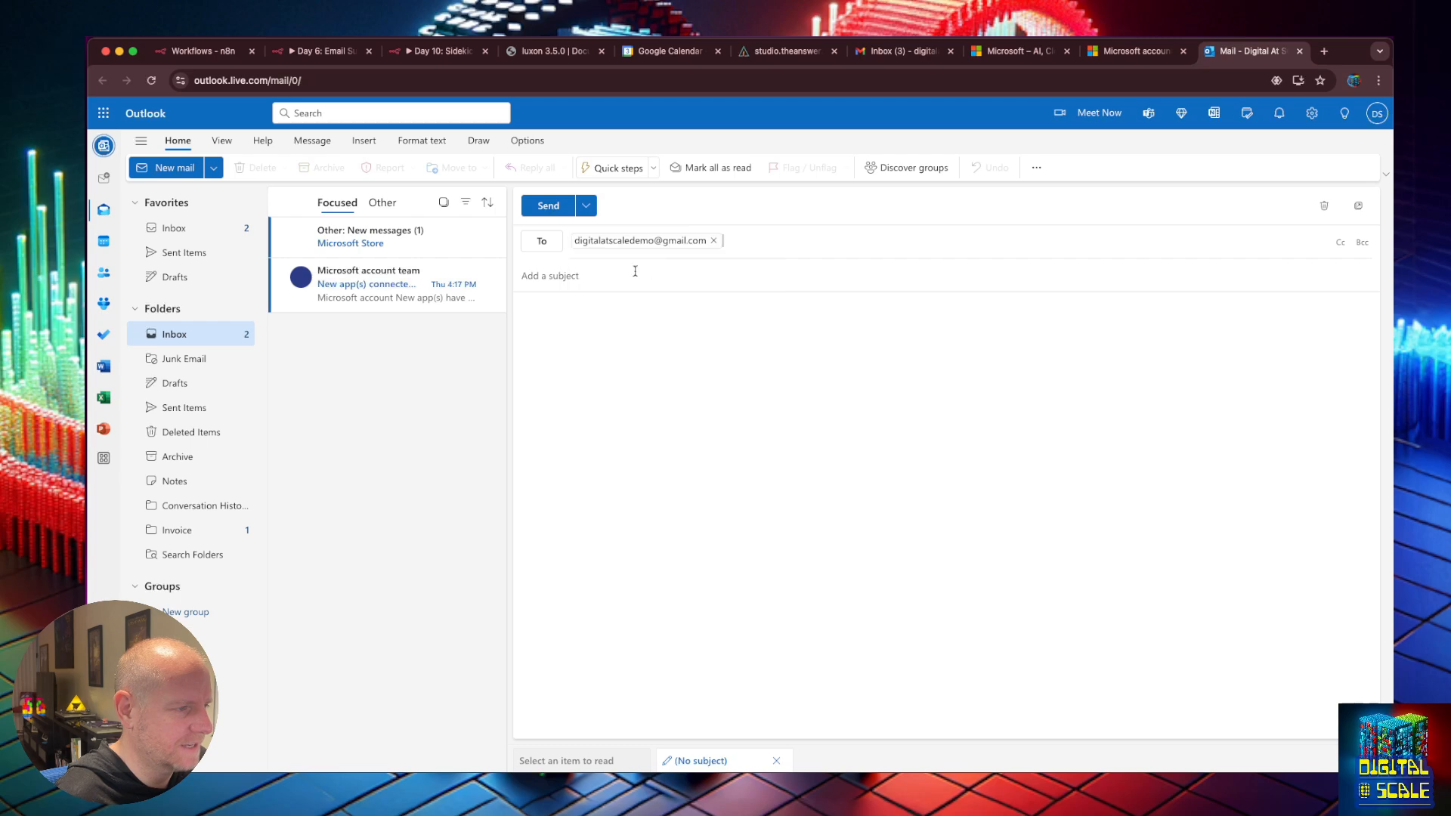
pyautogui.click(564, 266)
pyautogui.write('Help I nee')
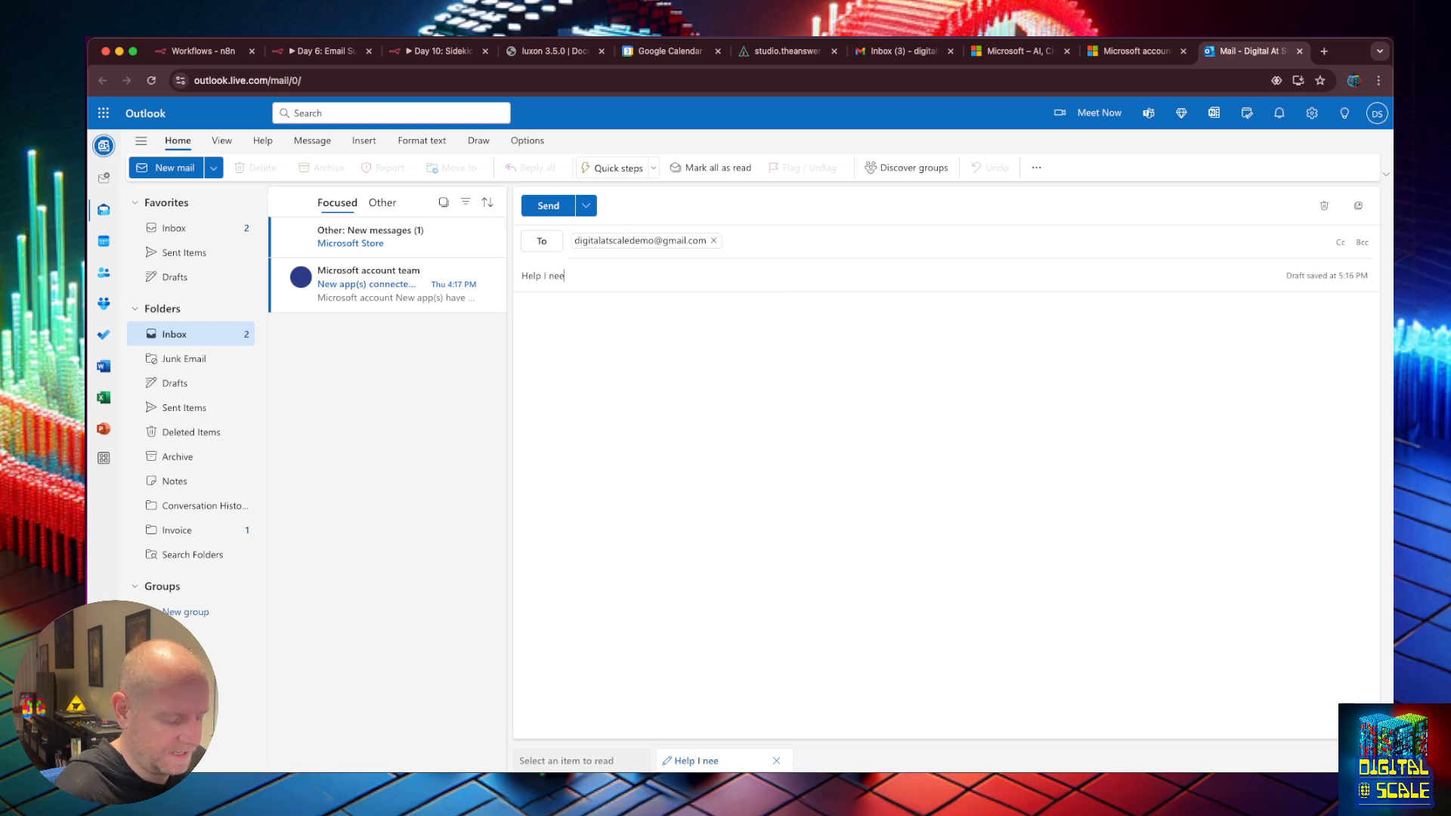
pyautogui.write('d to')
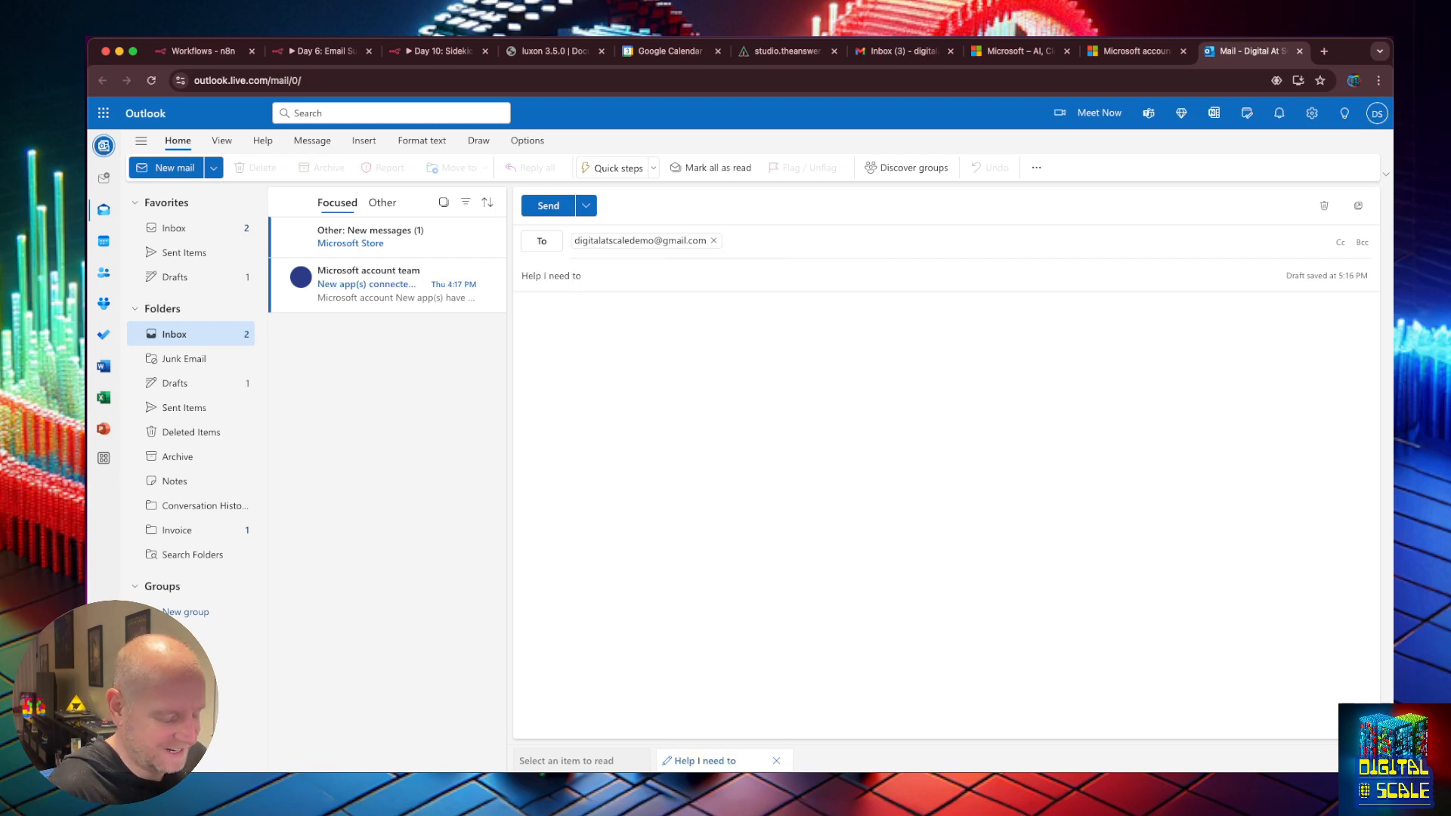
pyautogui.write(' know if you are com')
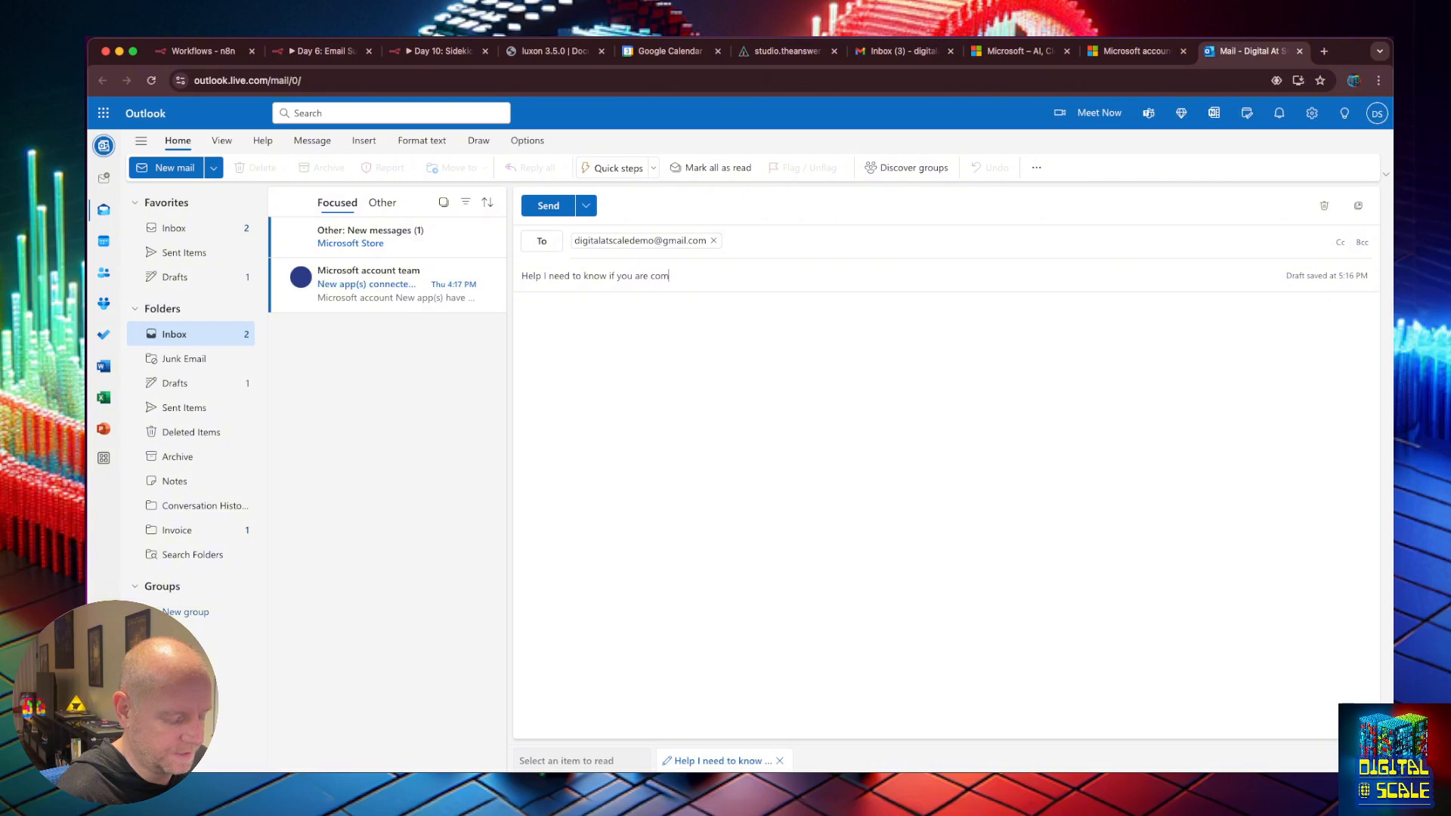
pyautogui.write('ing tonight?')
pyautogui.press('Tab')
pyautogui.write('I need to')
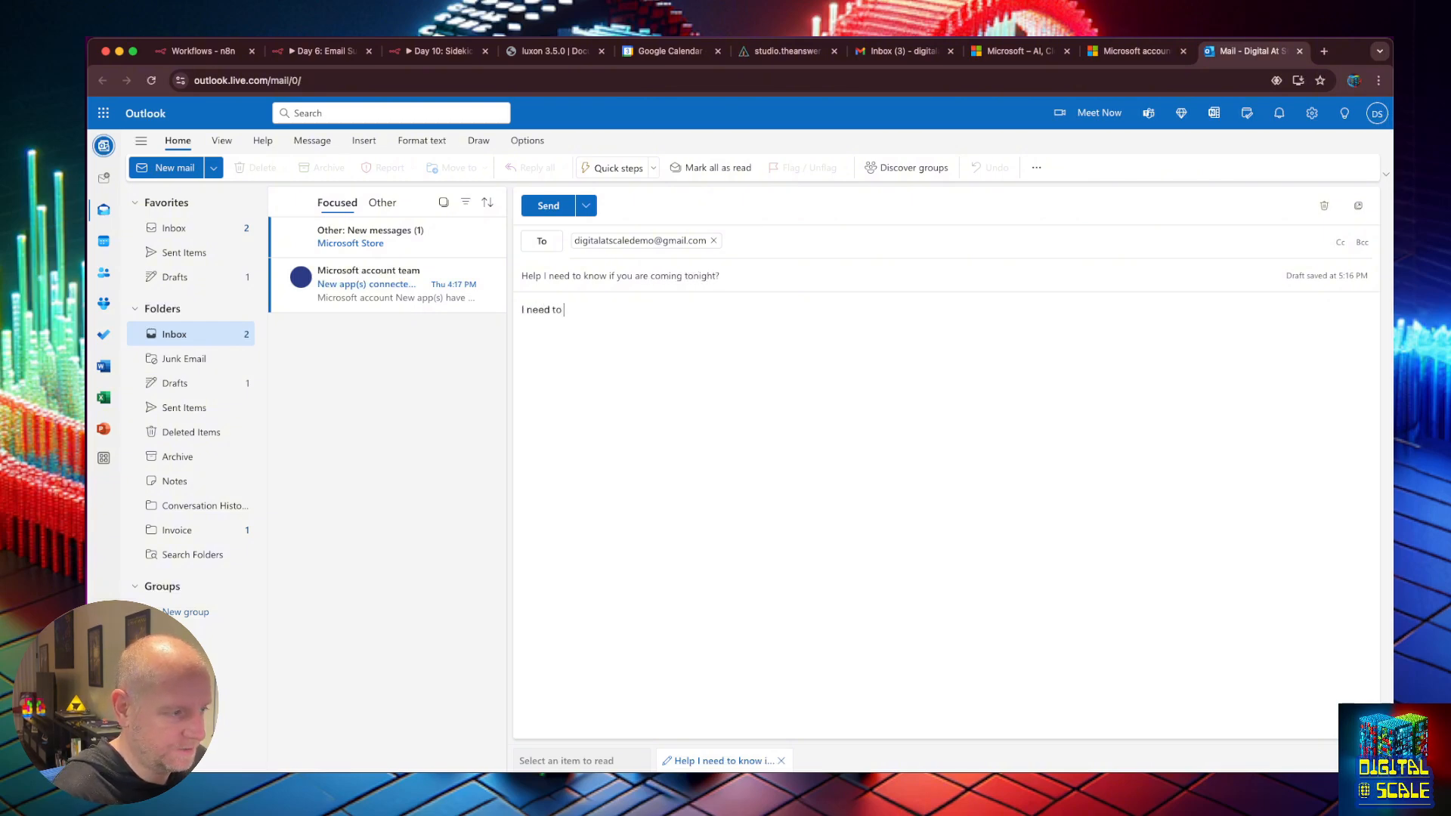
pyautogui.write(' book the tick')
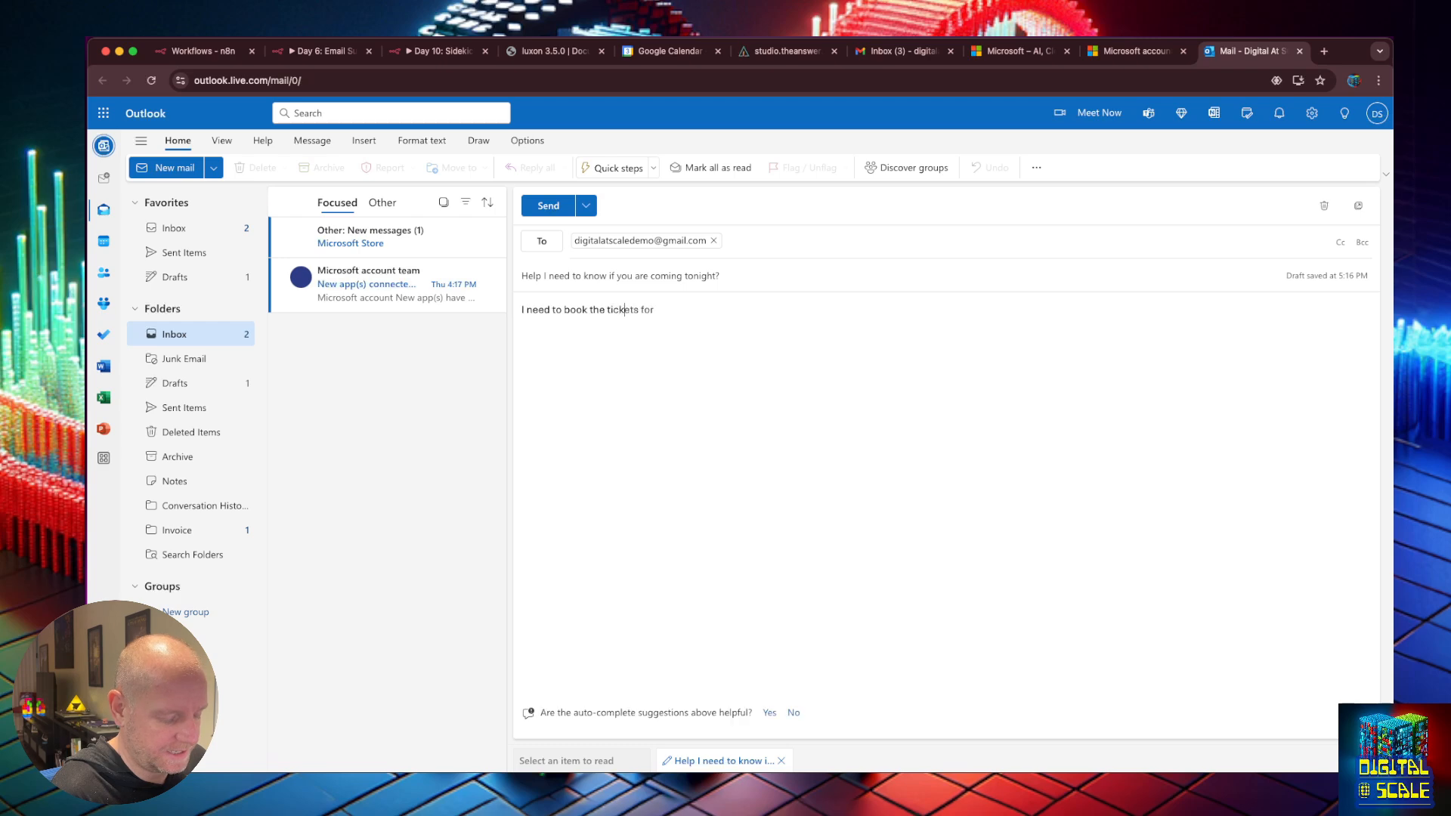
pyautogui.write('ets, let me')
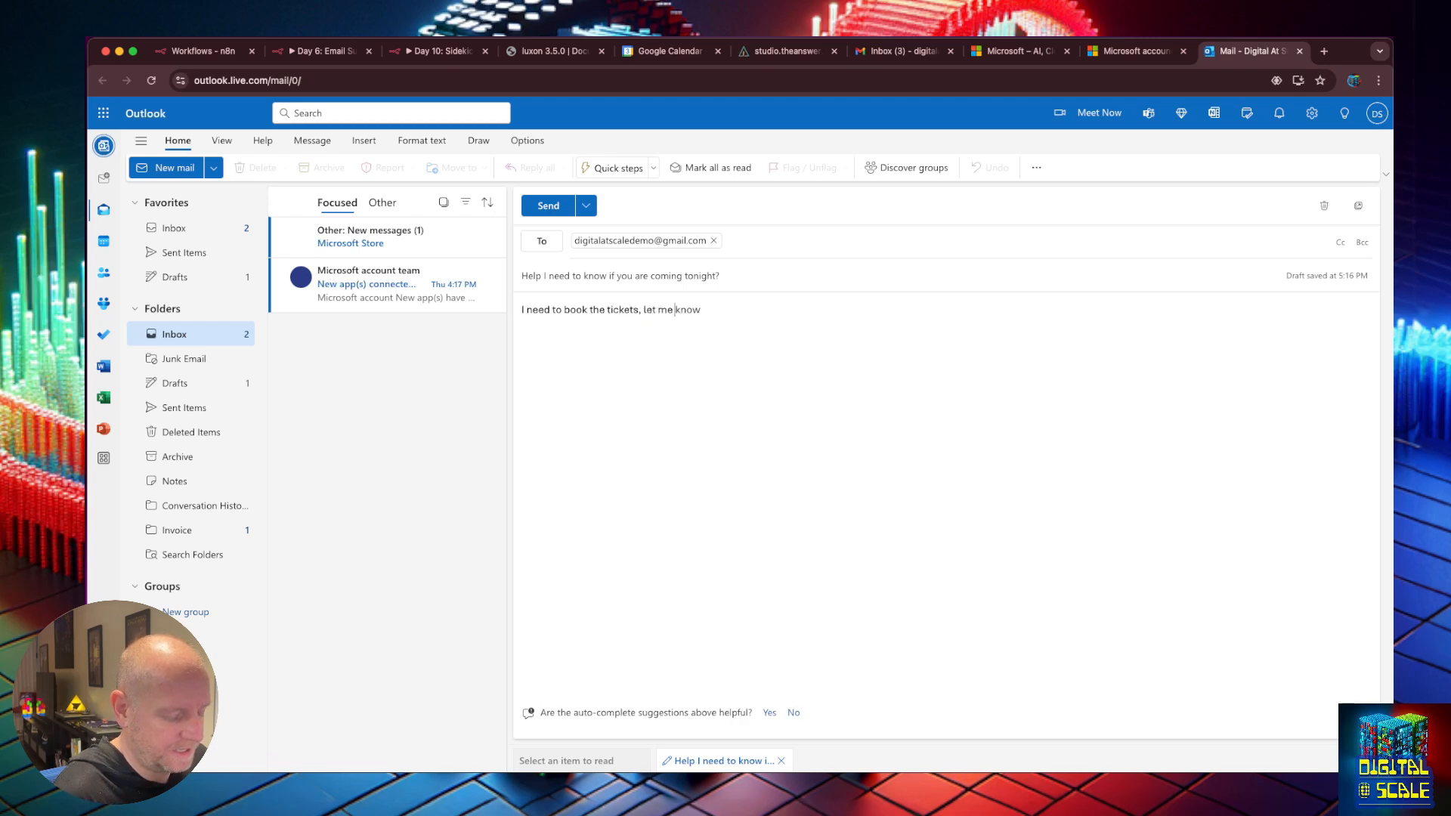
pyautogui.write(' know if you are available!')
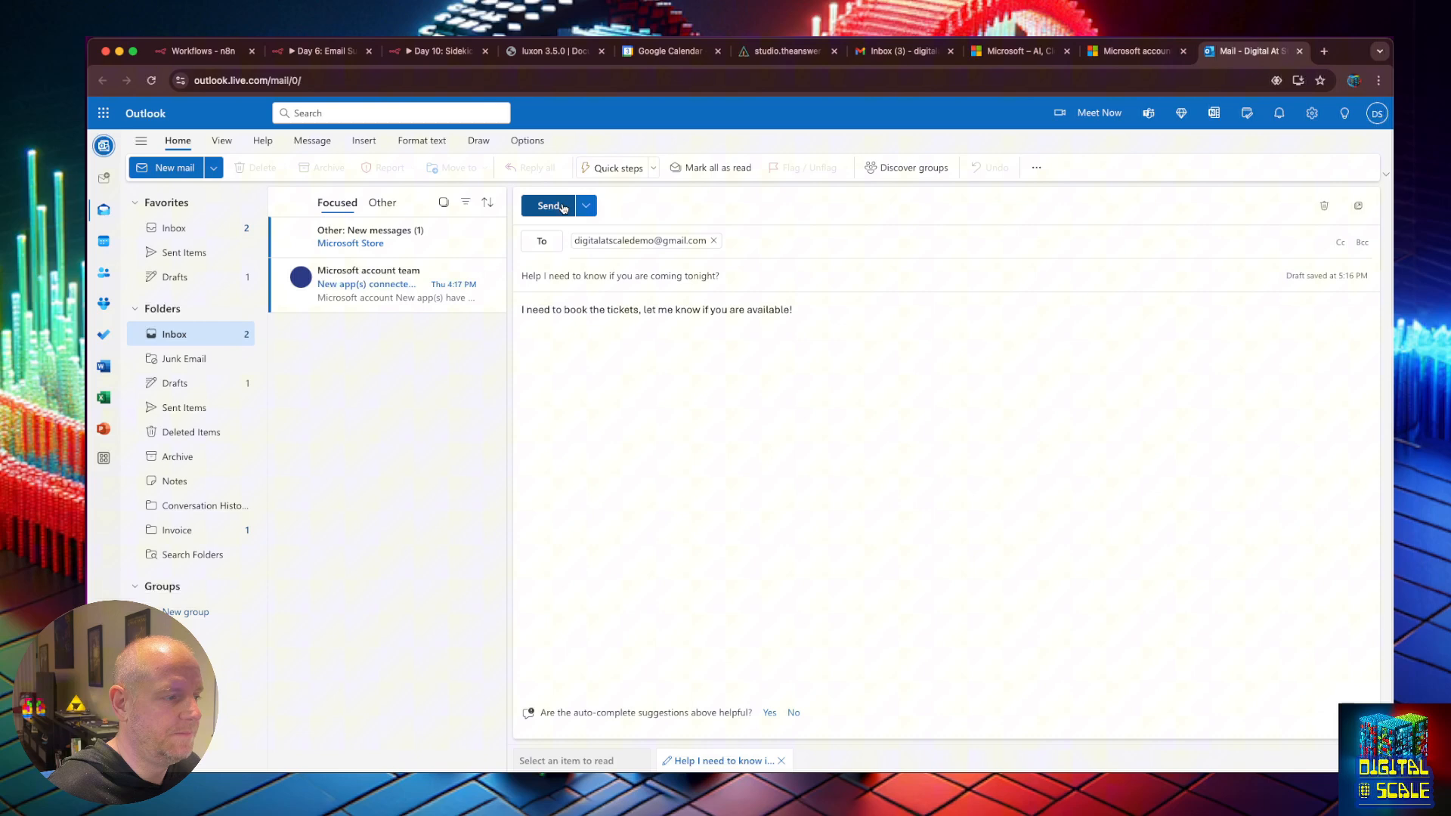
pyautogui.click(557, 209)
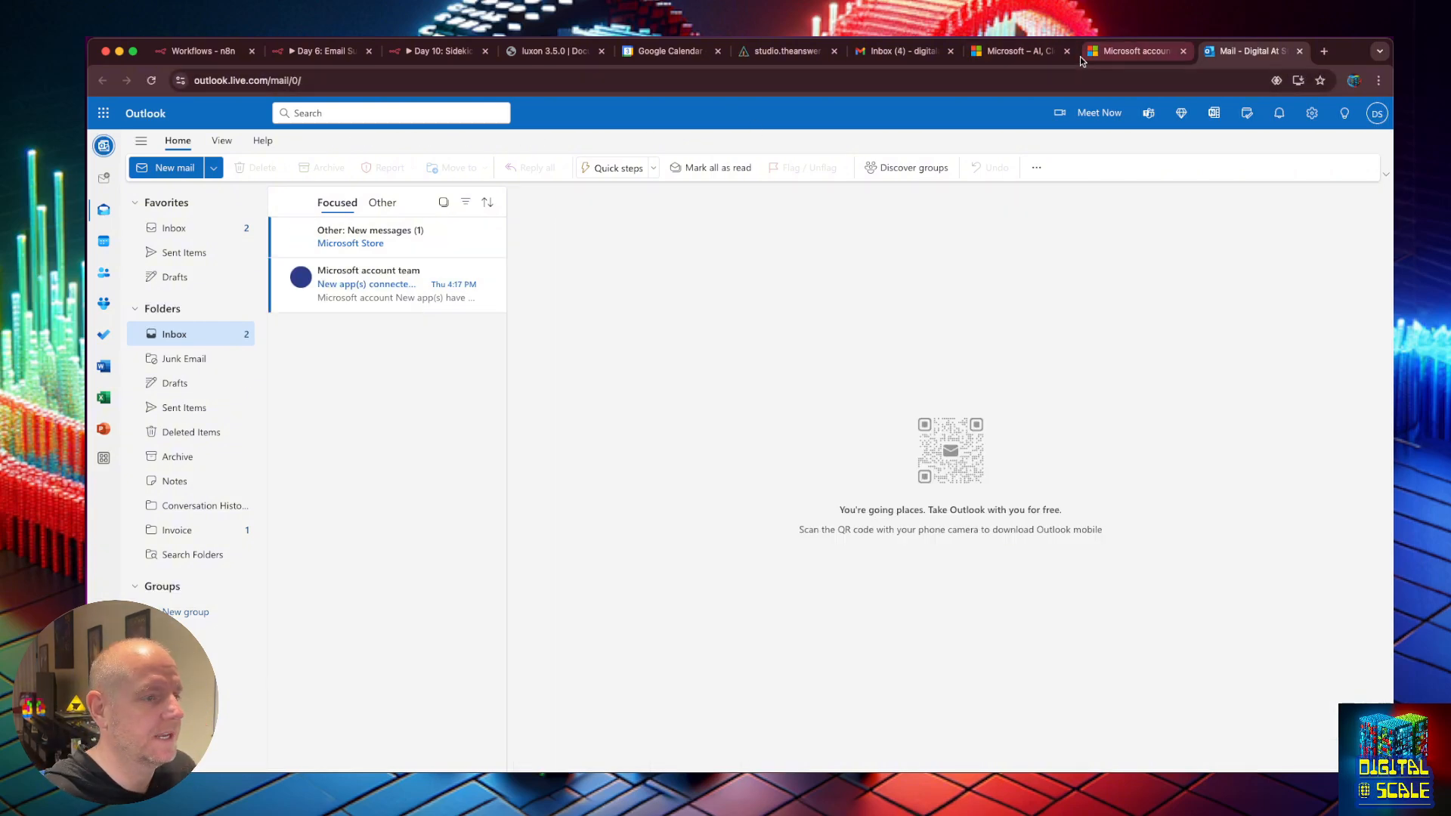
# Check Gmail for the new message and reload the AnswerAI Studio page.
pyautogui.click(926, 53)
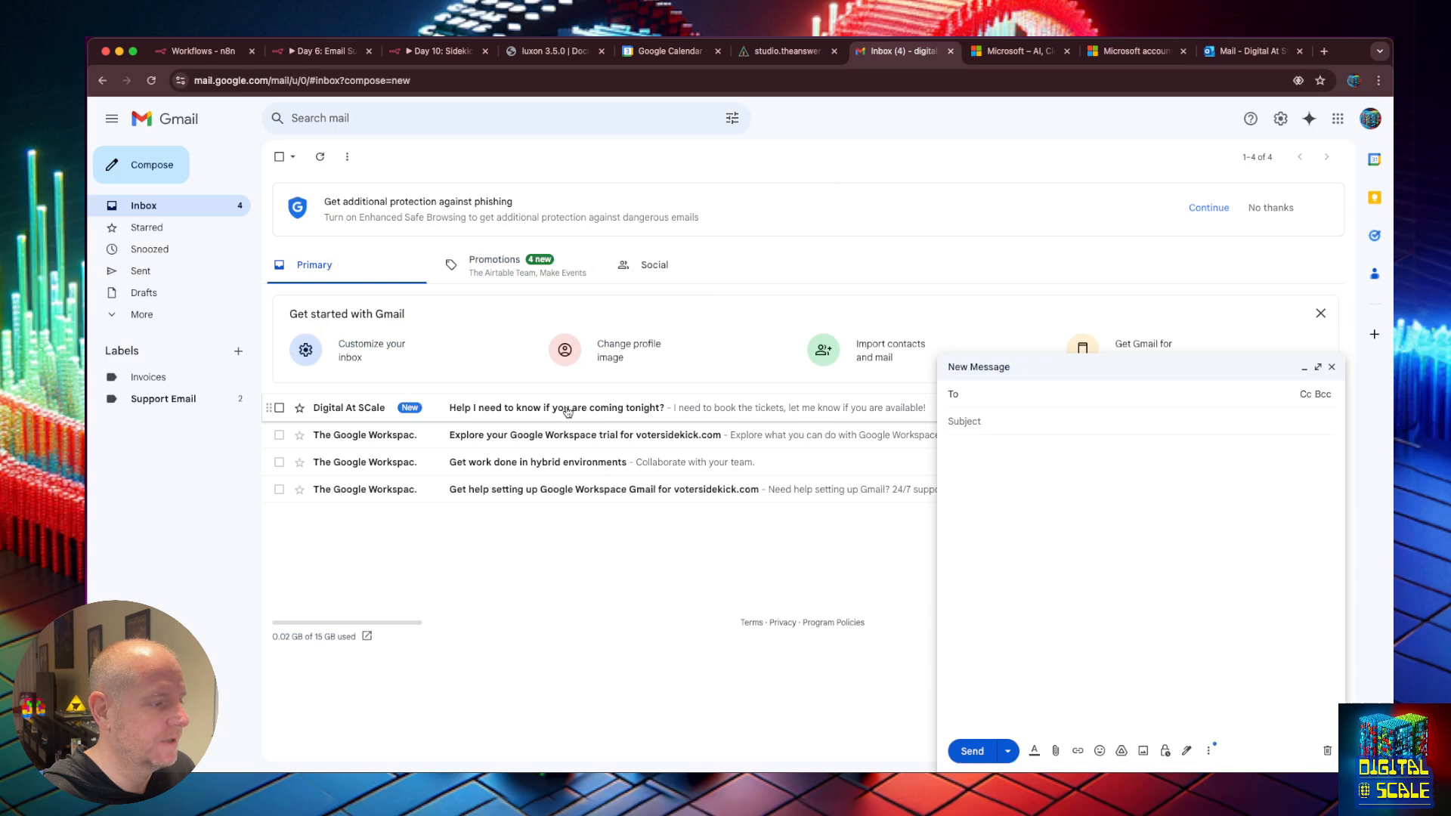
pyautogui.click(785, 52)
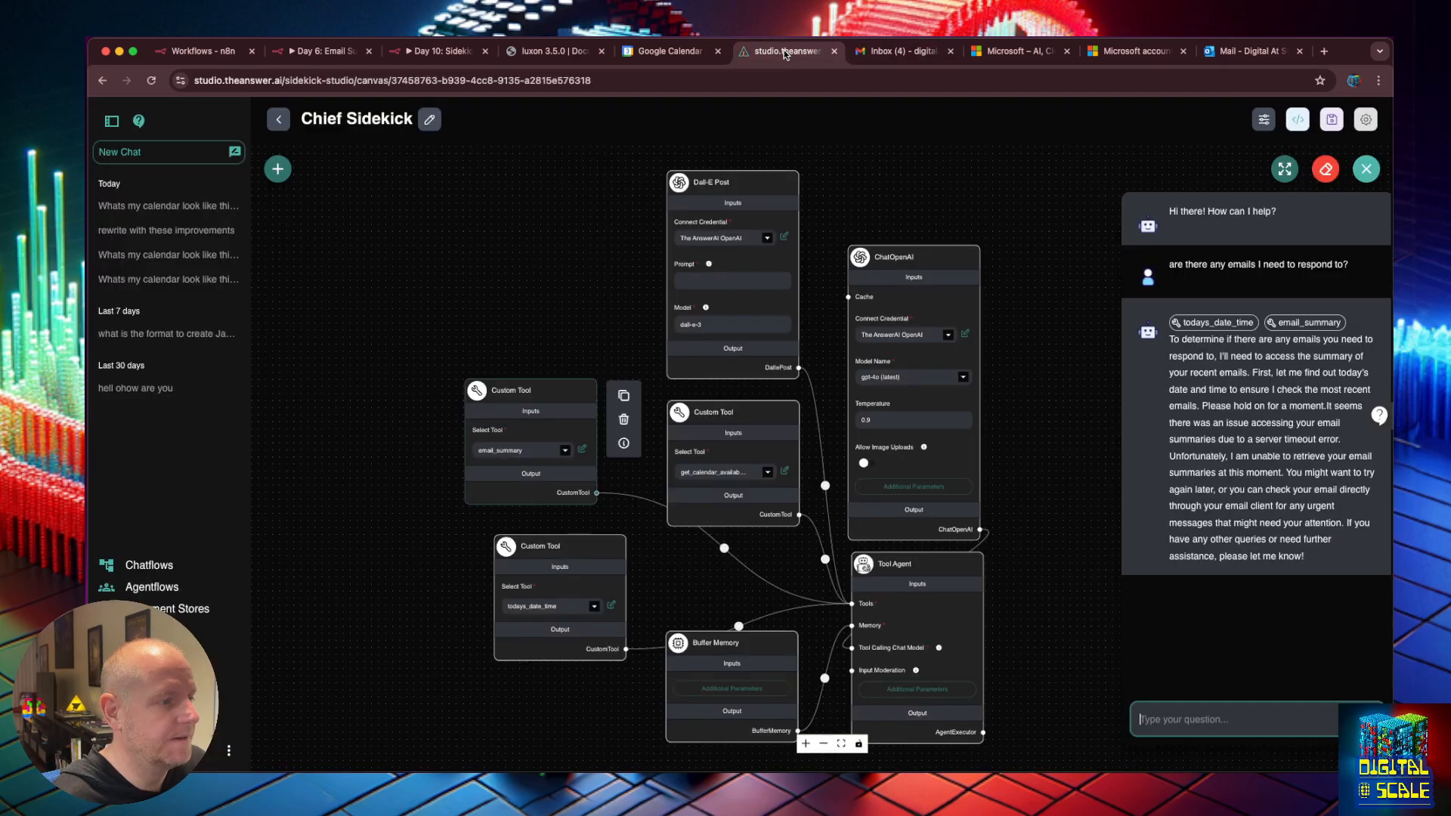
pyautogui.click(151, 81)
# Close the Day 10 Gmail node and start a test run awaiting the webhook trigger.
pyautogui.click(435, 51)
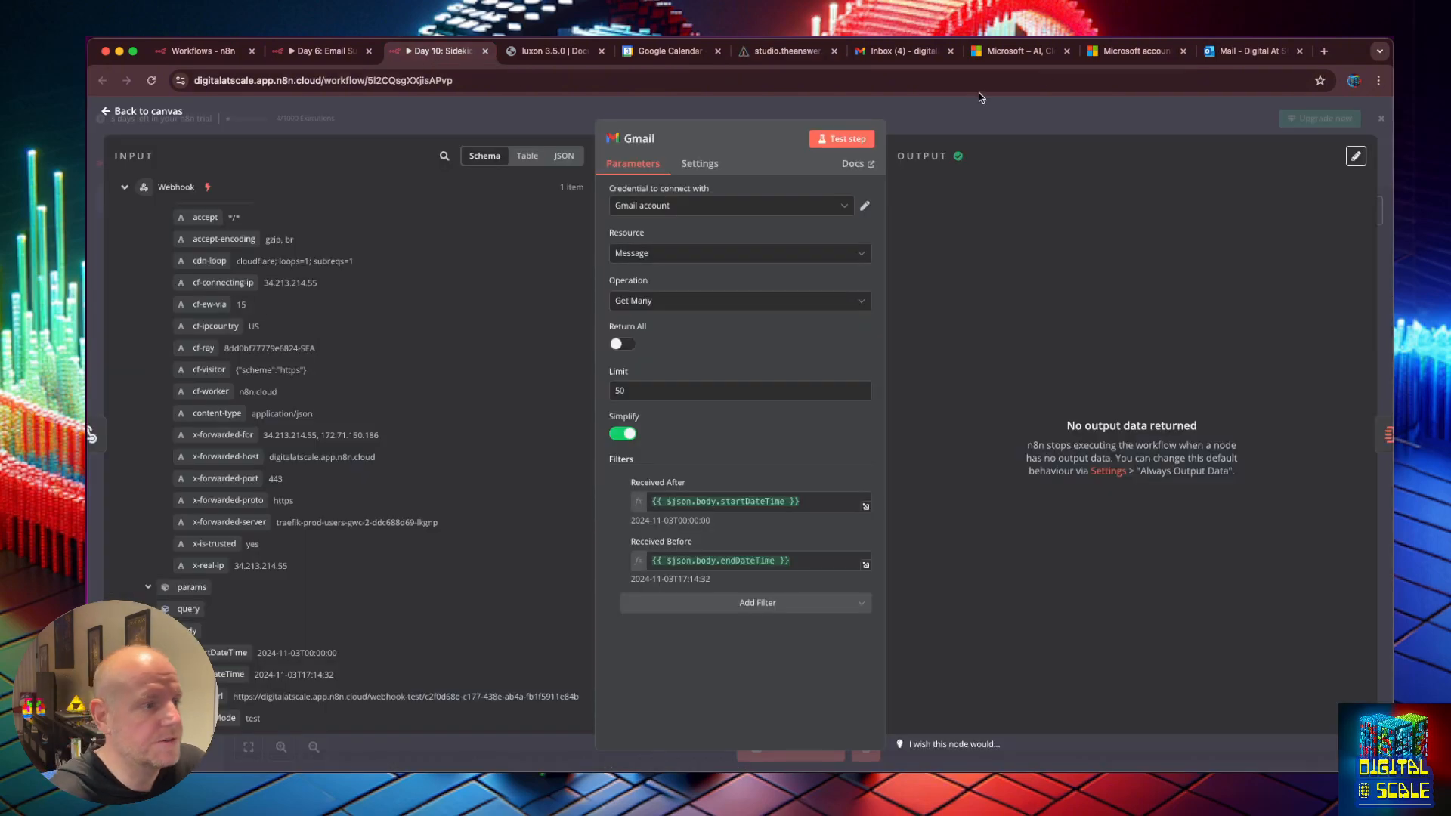
pyautogui.click(903, 128)
pyautogui.click(317, 55)
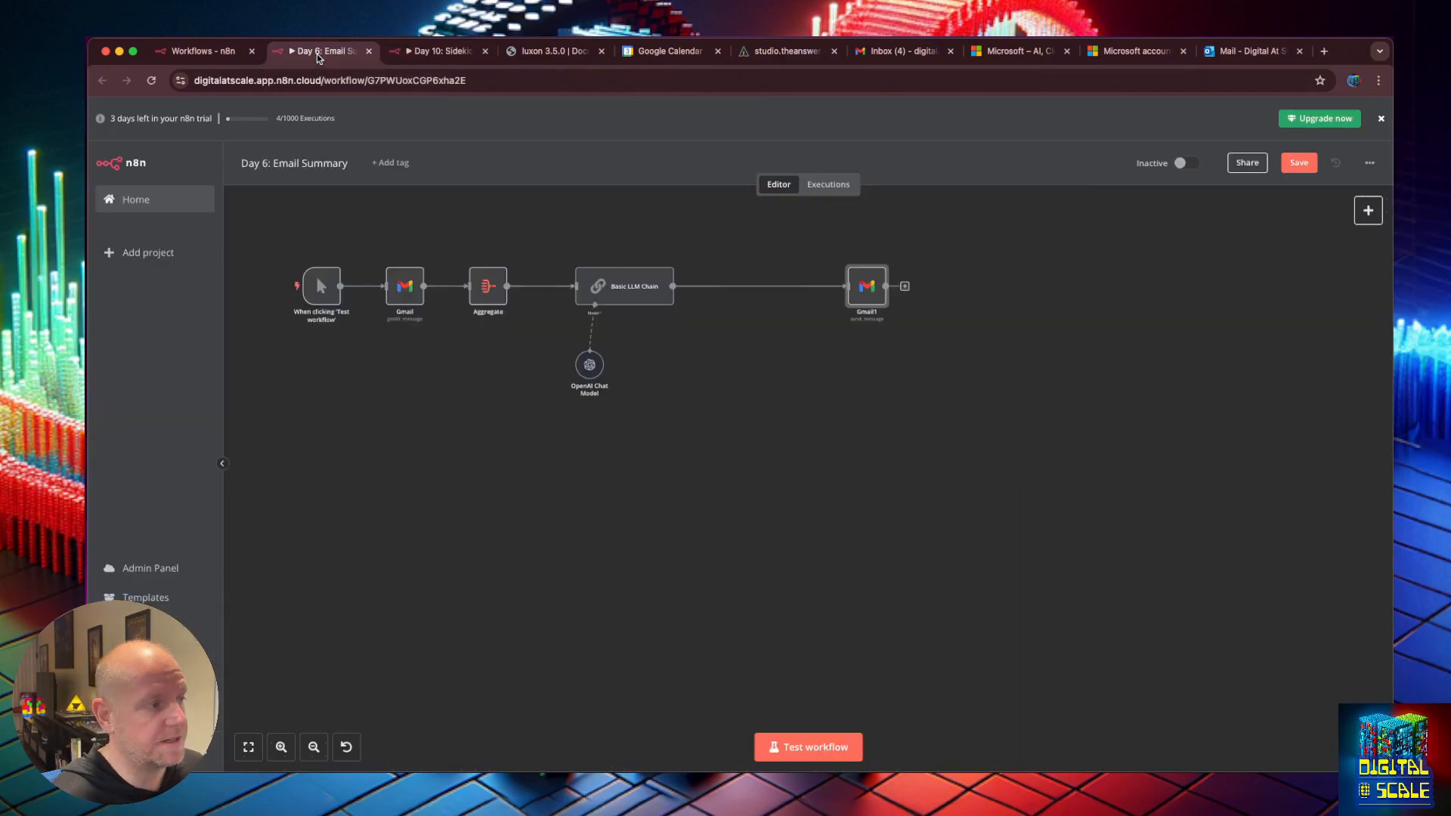
pyautogui.click(428, 51)
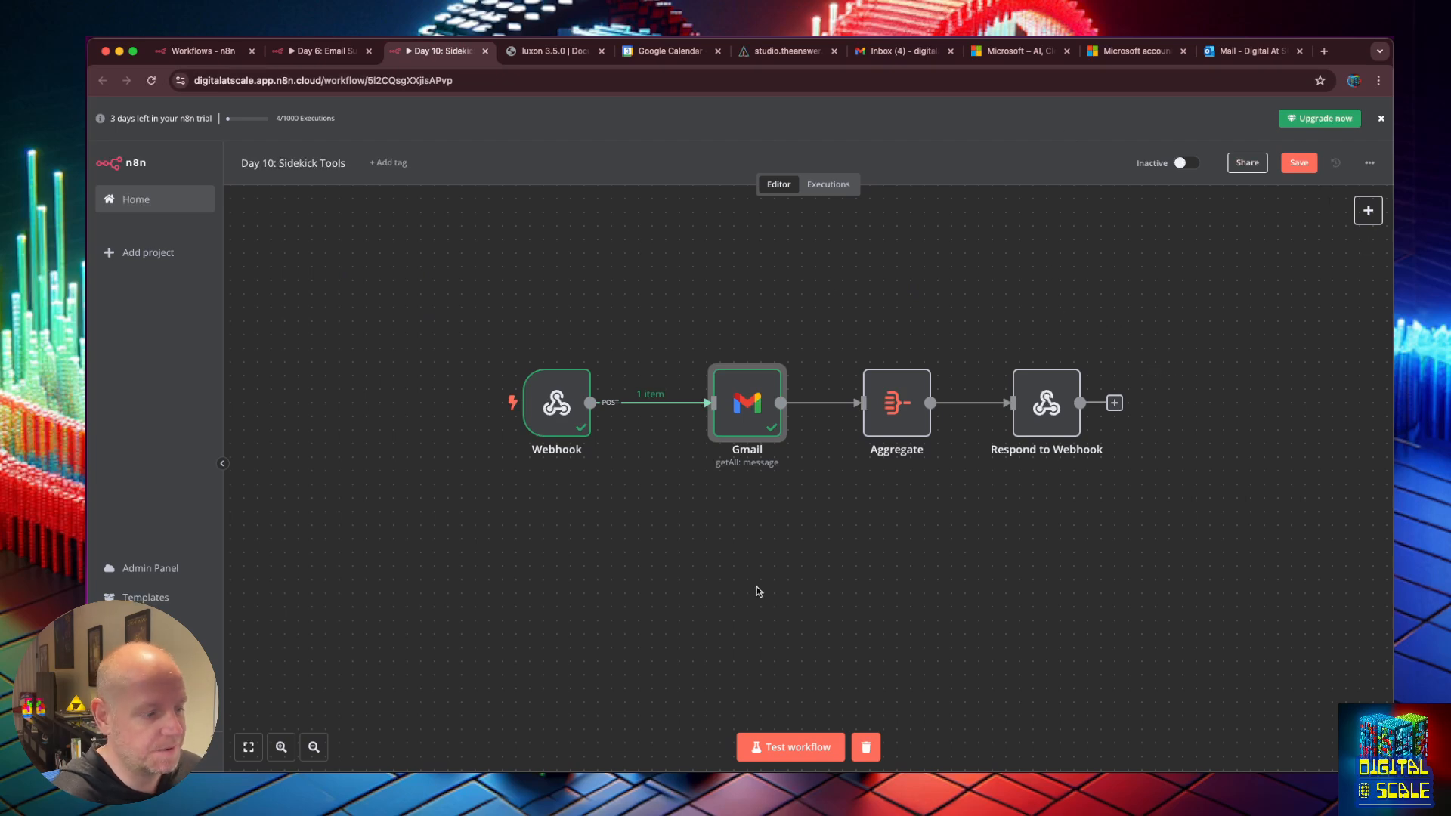
pyautogui.click(799, 746)
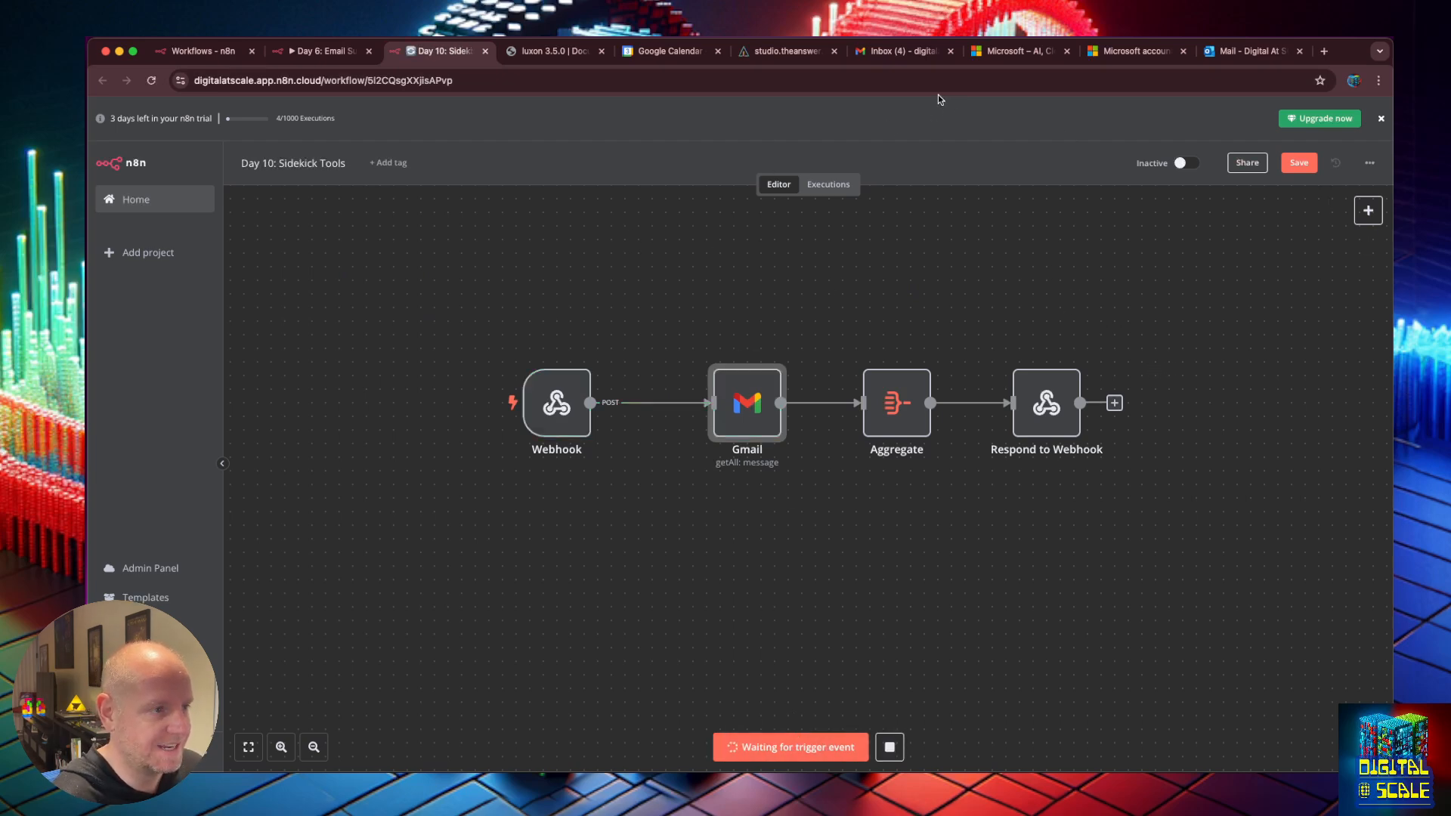
pyautogui.click(798, 51)
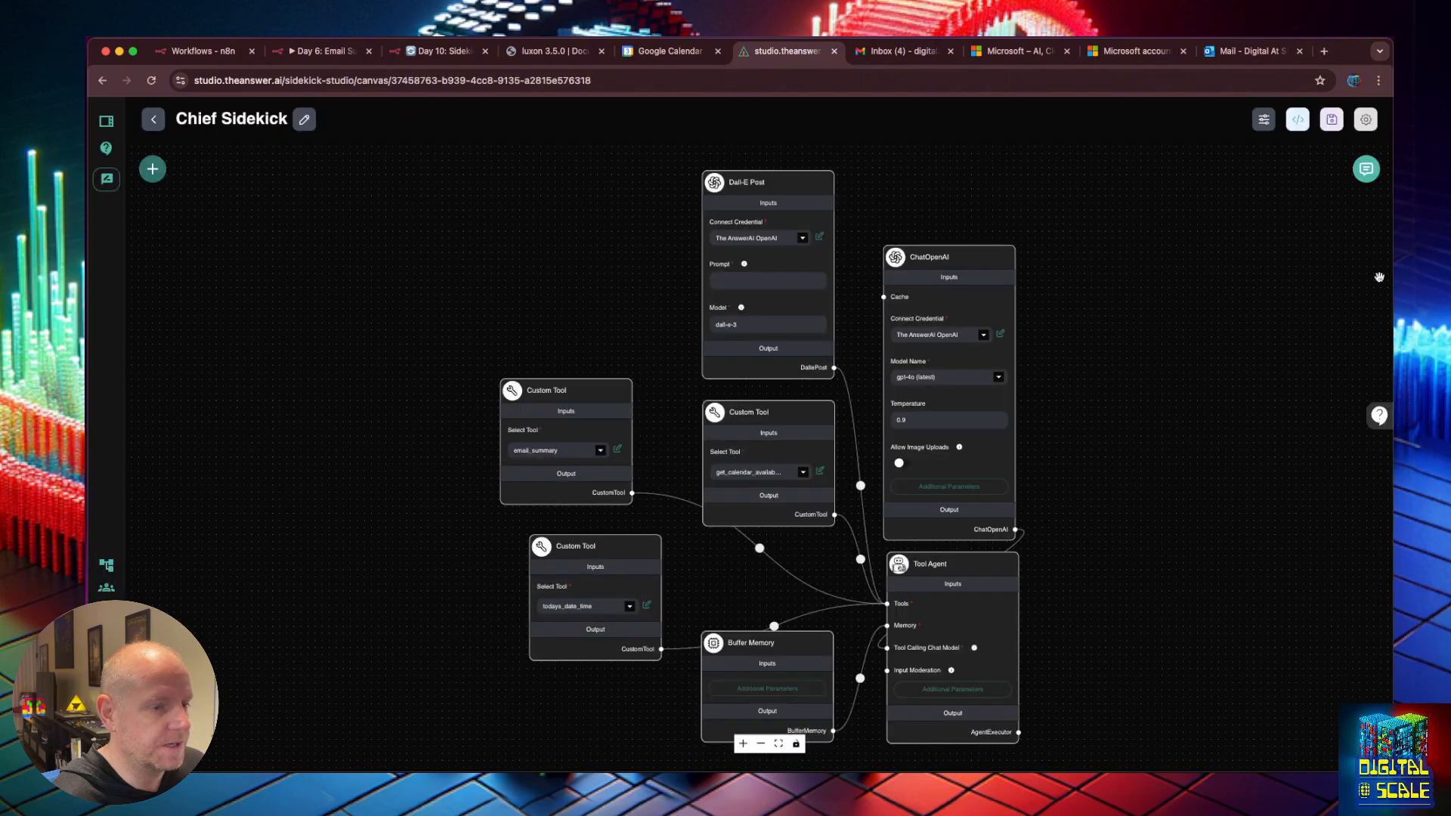
# Copy the earlier email question, clear the chat history, and send the question again.
pyautogui.click(1366, 169)
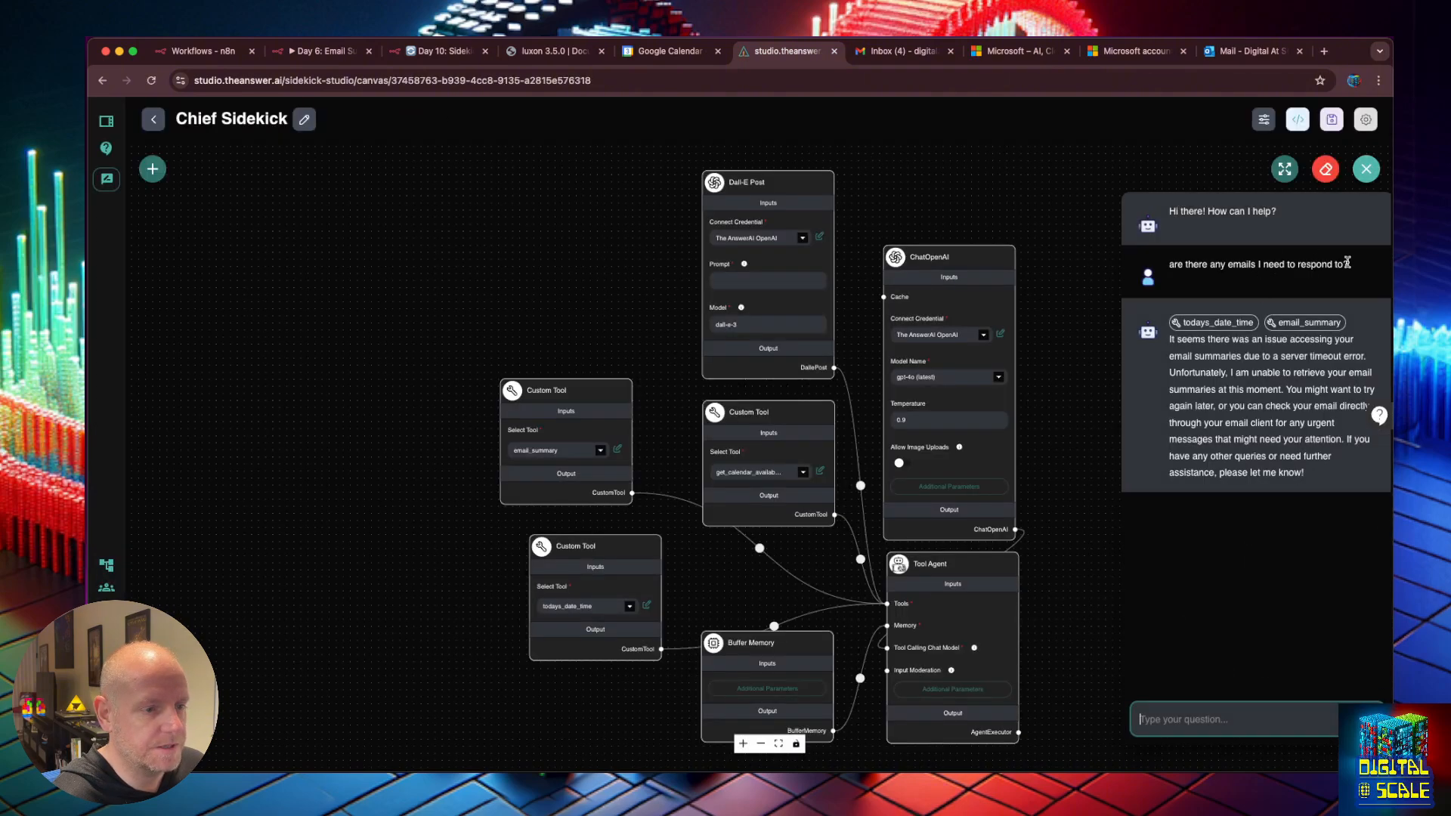
pyautogui.moveTo(1348, 262); pyautogui.dragTo(1167, 264)
pyautogui.hotkey('ctrl', 'c')
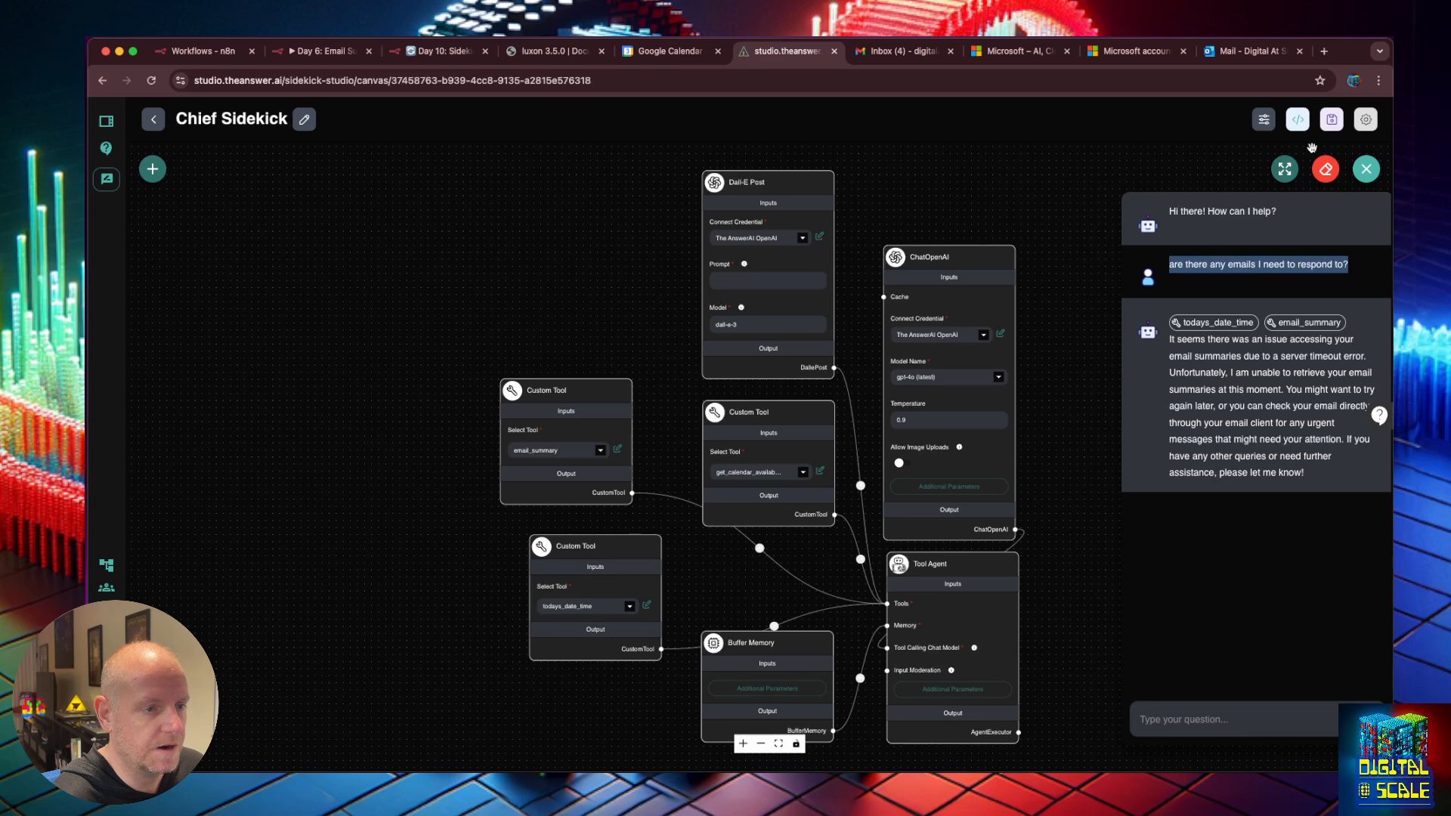
pyautogui.click(1325, 169)
pyautogui.click(875, 462)
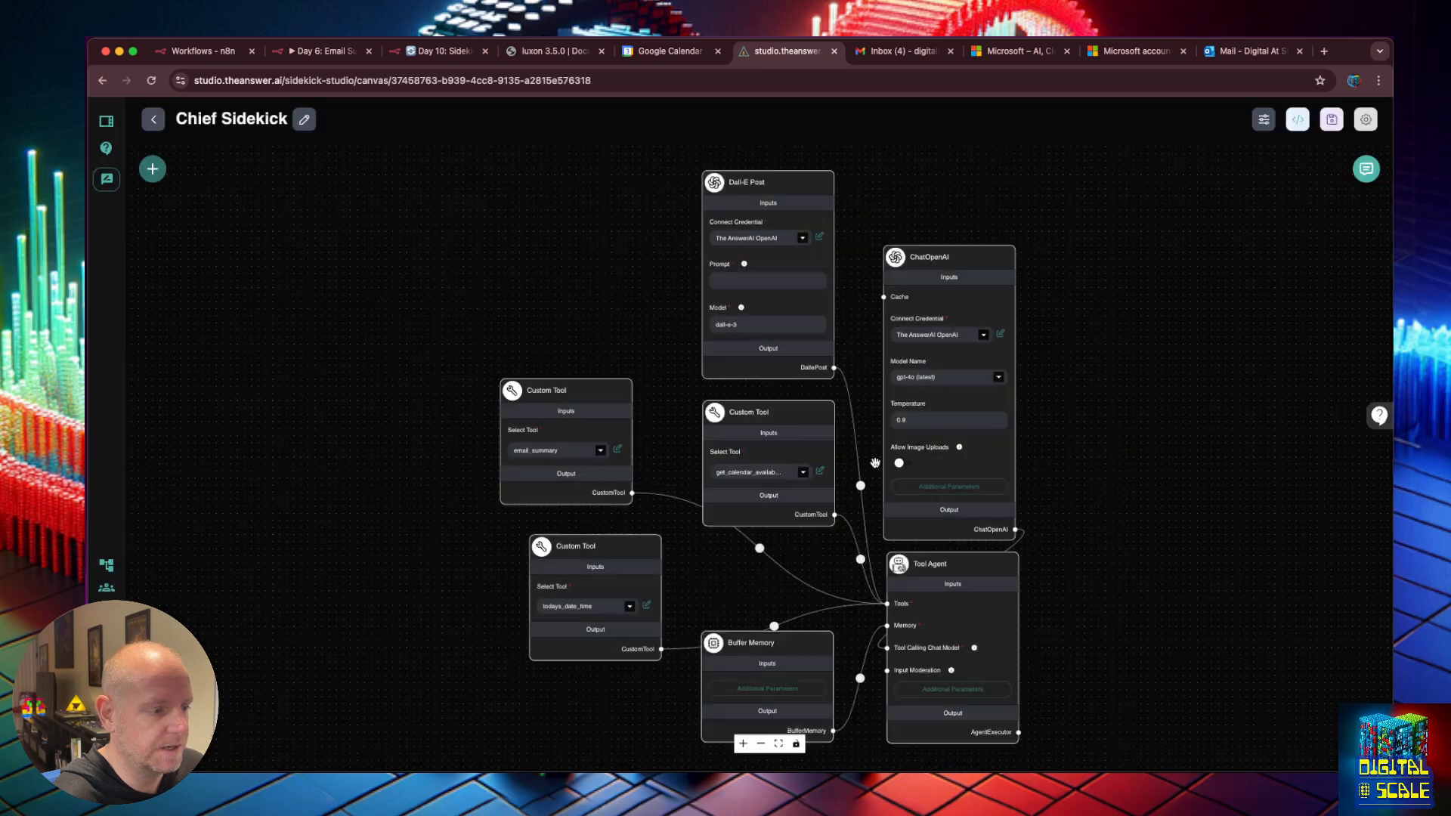
pyautogui.click(1366, 168)
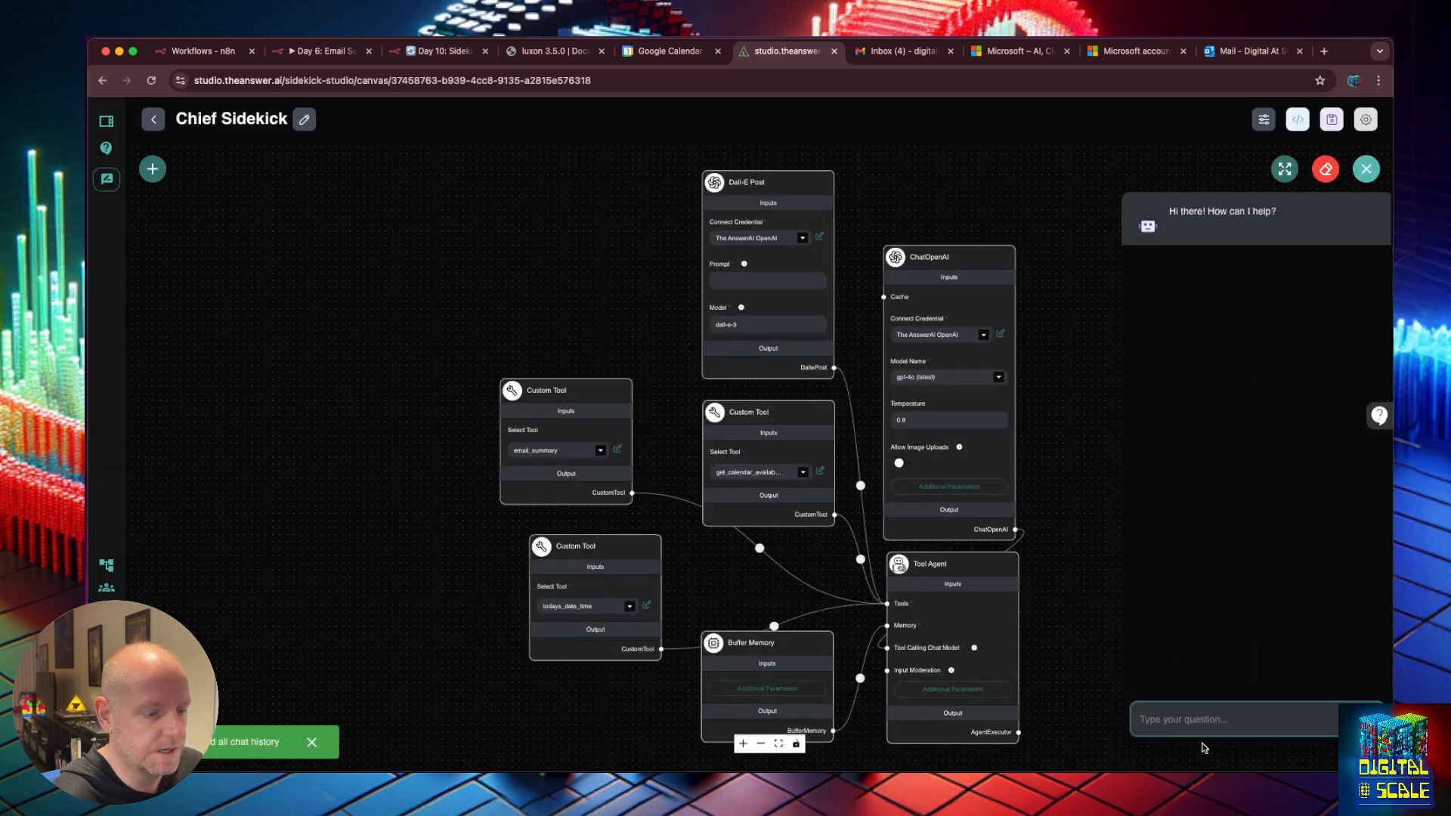
pyautogui.click(1192, 718)
pyautogui.hotkey('ctrl', 'v')
pyautogui.press('Return')
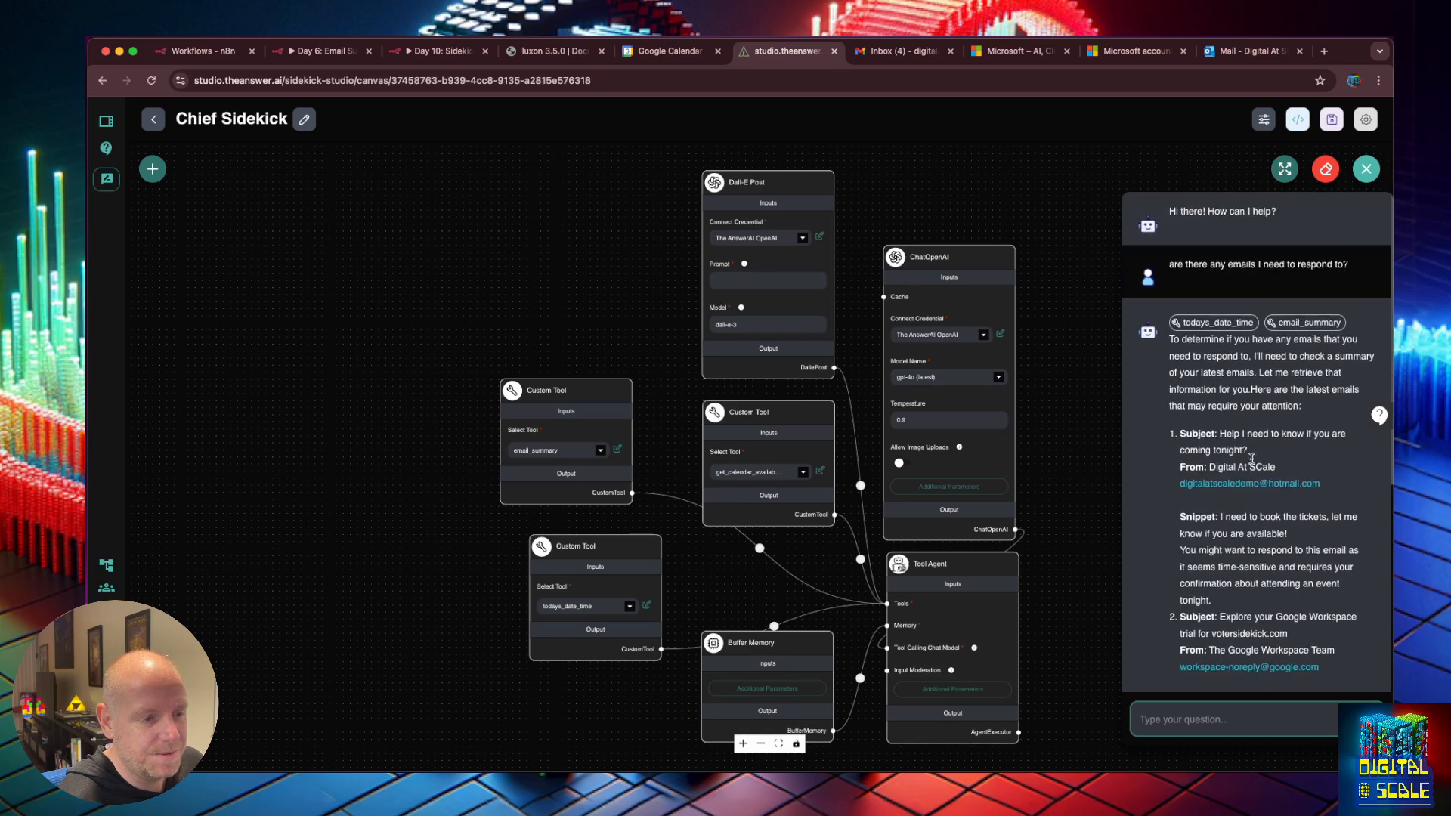
# Read through the reply and inspect the todays_date_time and email_summary tool outputs.
pyautogui.scroll(-1, 1252, 458)
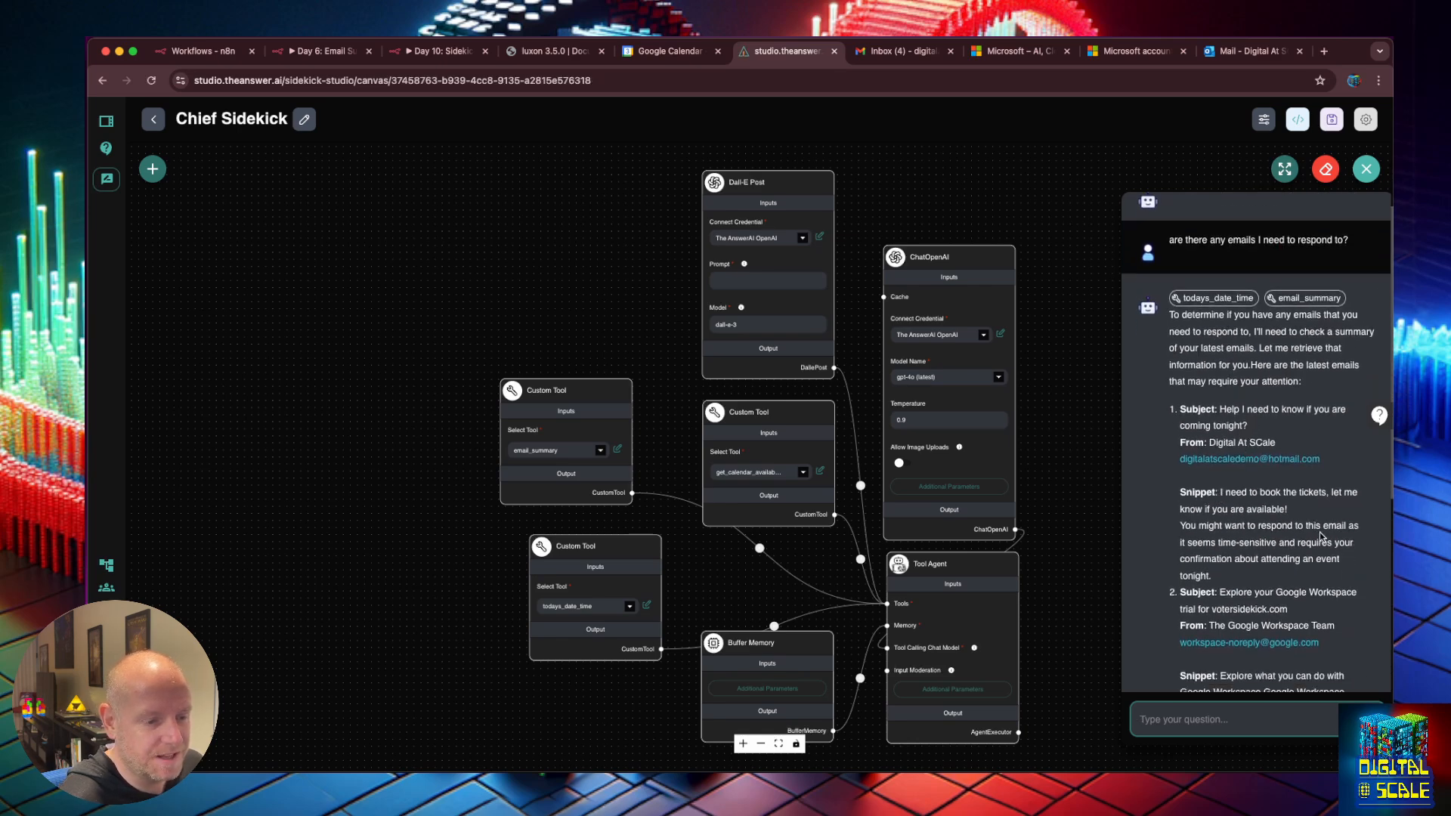
pyautogui.scroll(-1, 1318, 548)
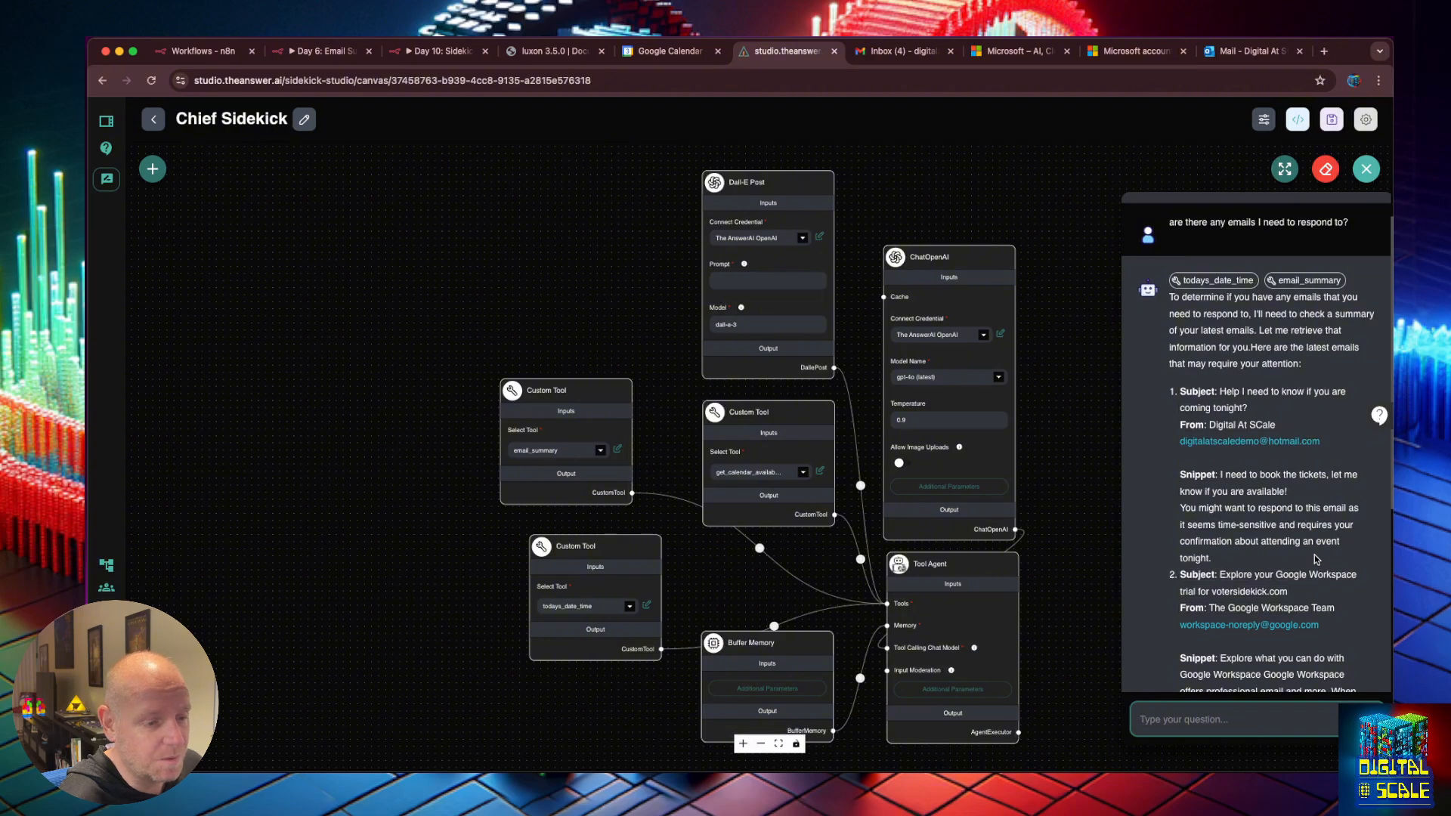
pyautogui.scroll(-5, 1309, 546)
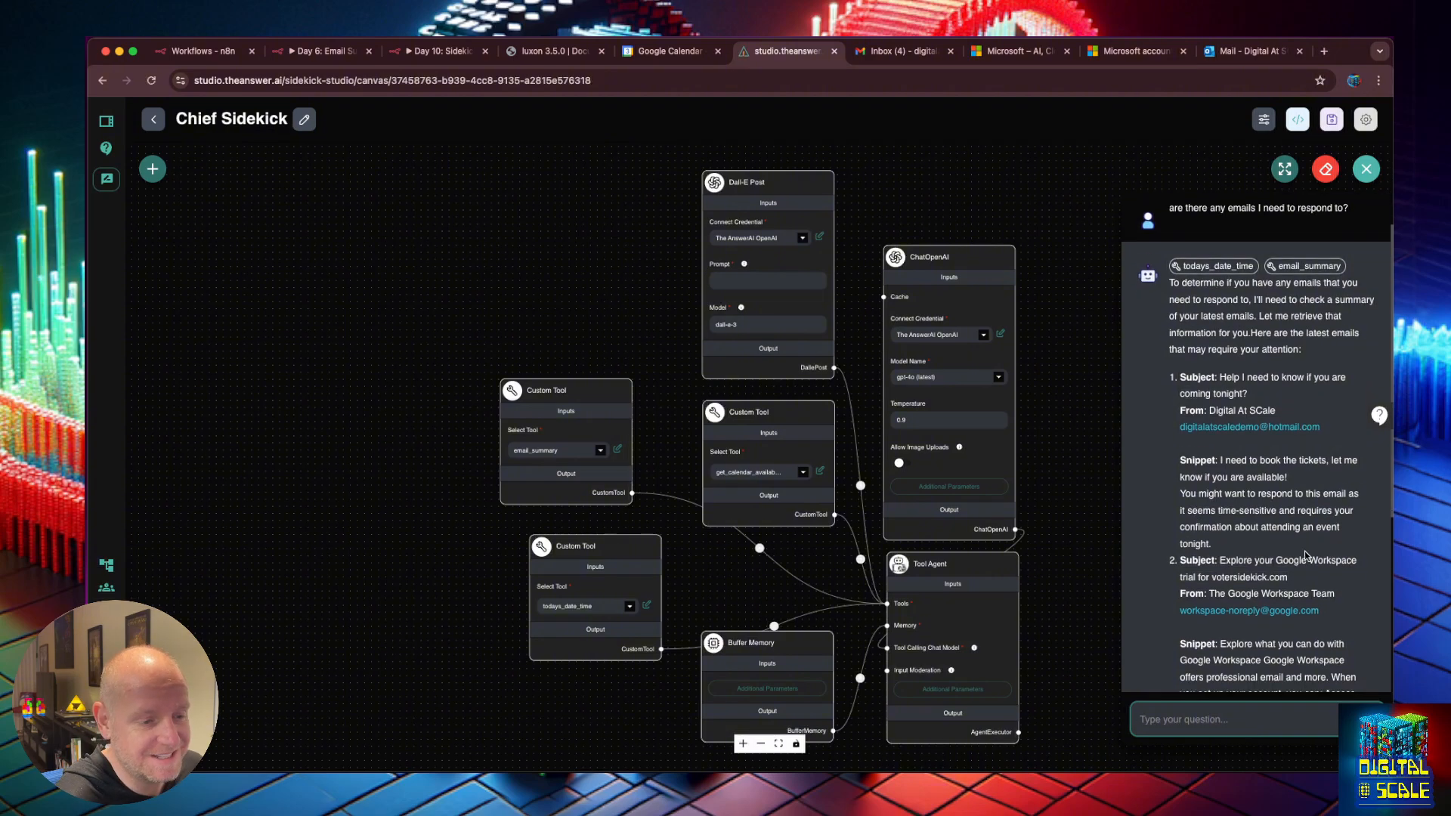
pyautogui.scroll(-7, 1306, 554)
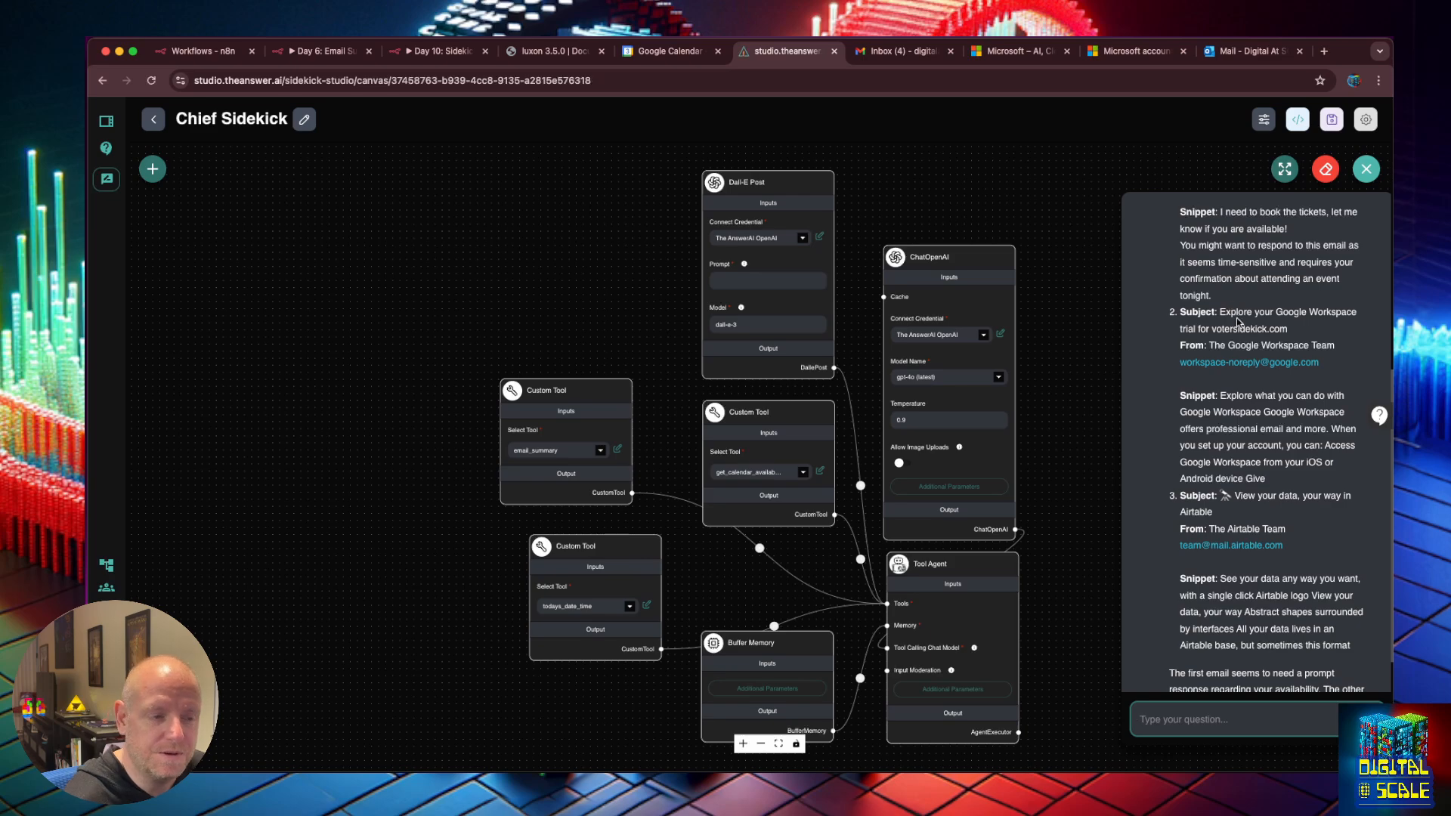
pyautogui.scroll(12, 1272, 384)
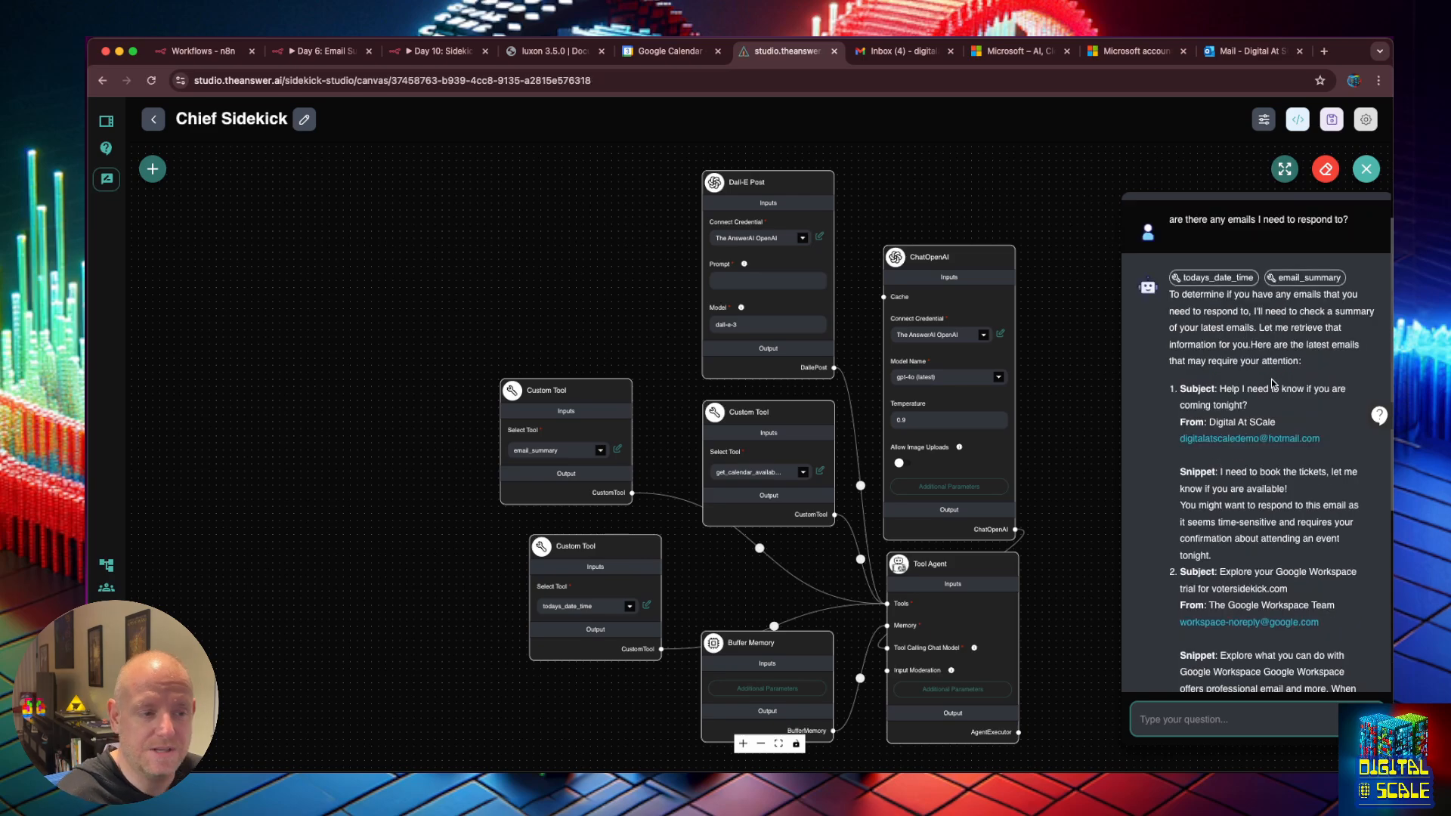
pyautogui.click(1218, 277)
pyautogui.click(1232, 318)
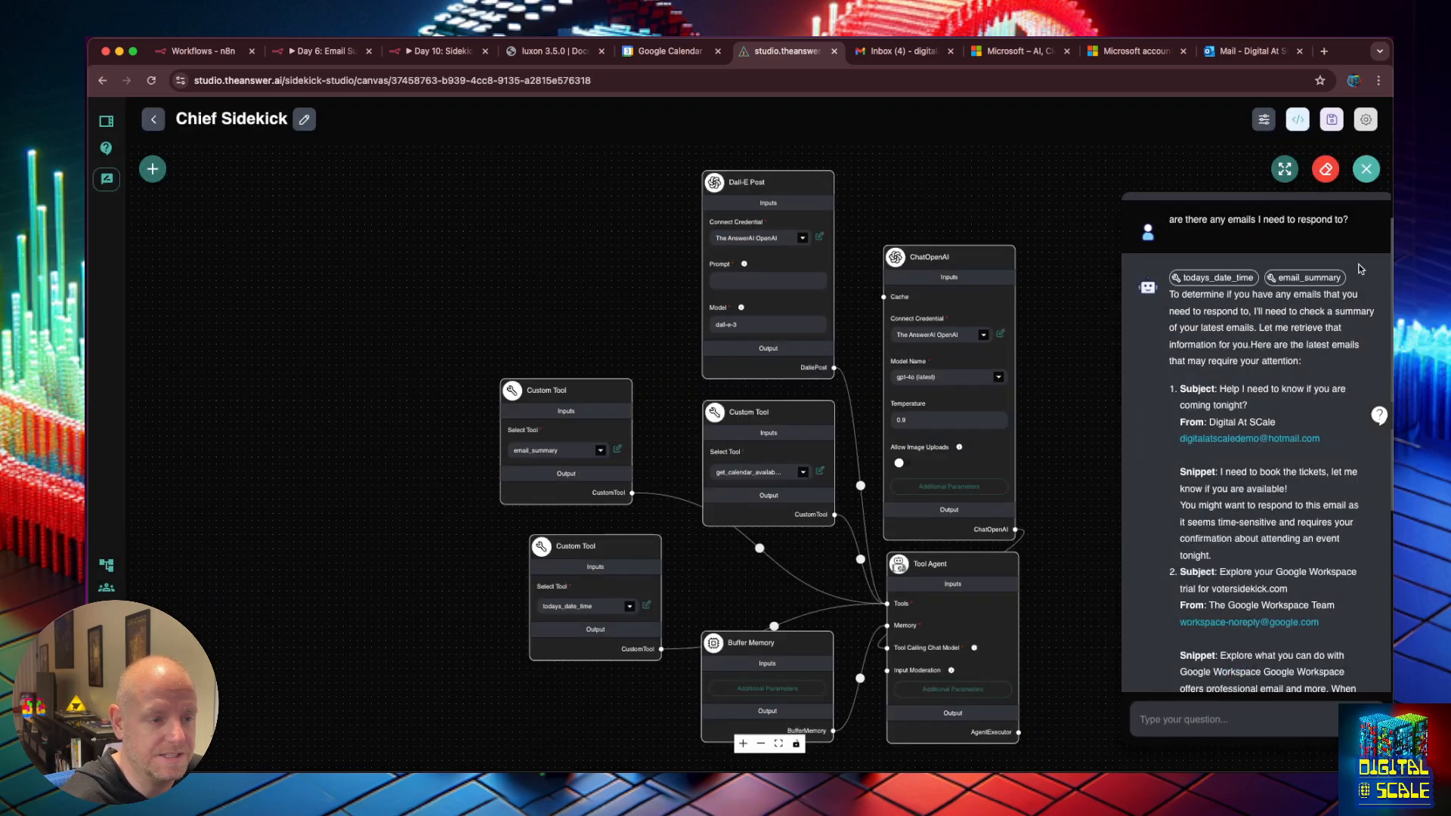
pyautogui.click(1315, 279)
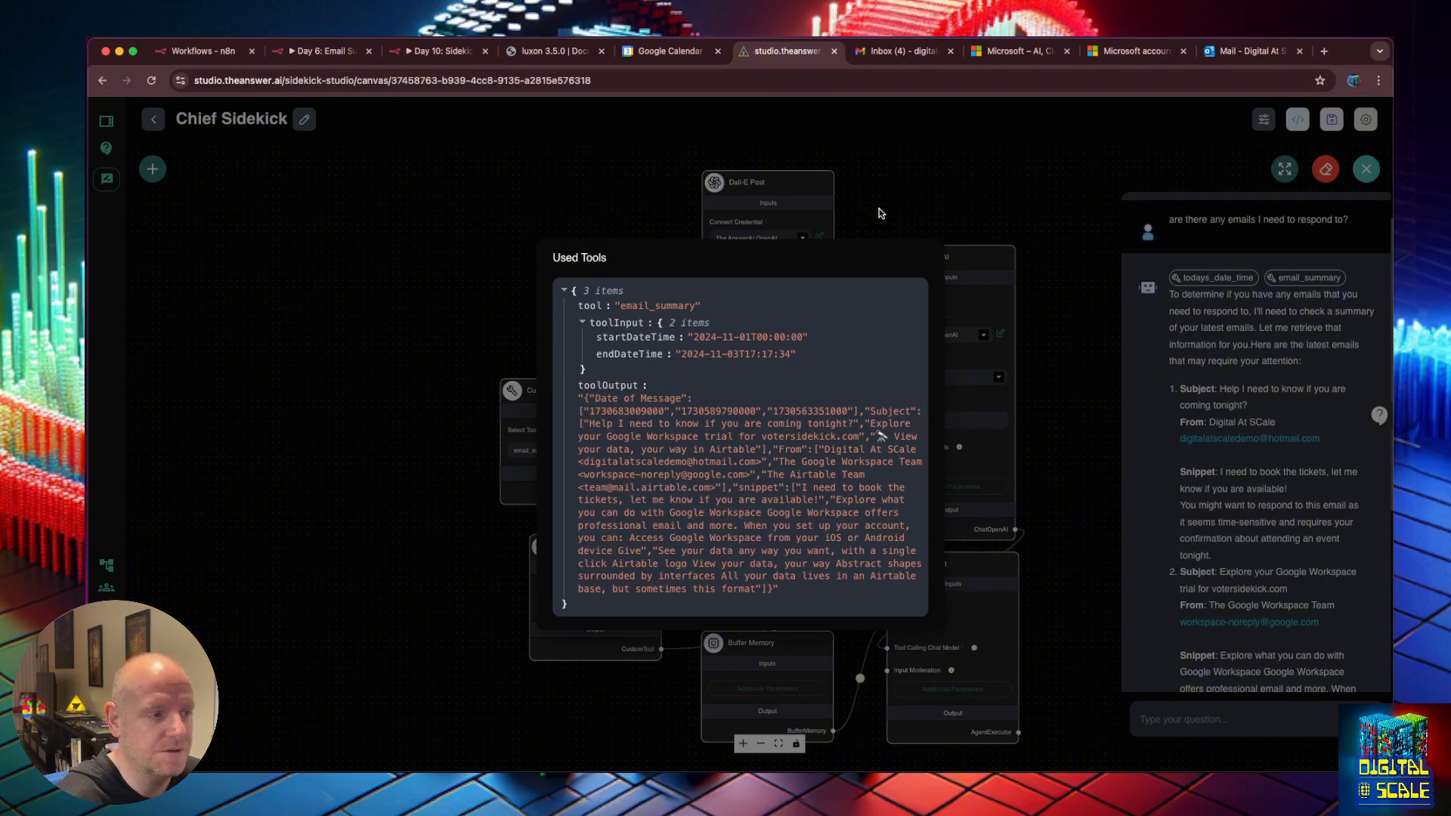
# In the Tool Agent's System Message, give email_summary the parameters startDateTime, endDateTime.
pyautogui.click(860, 192)
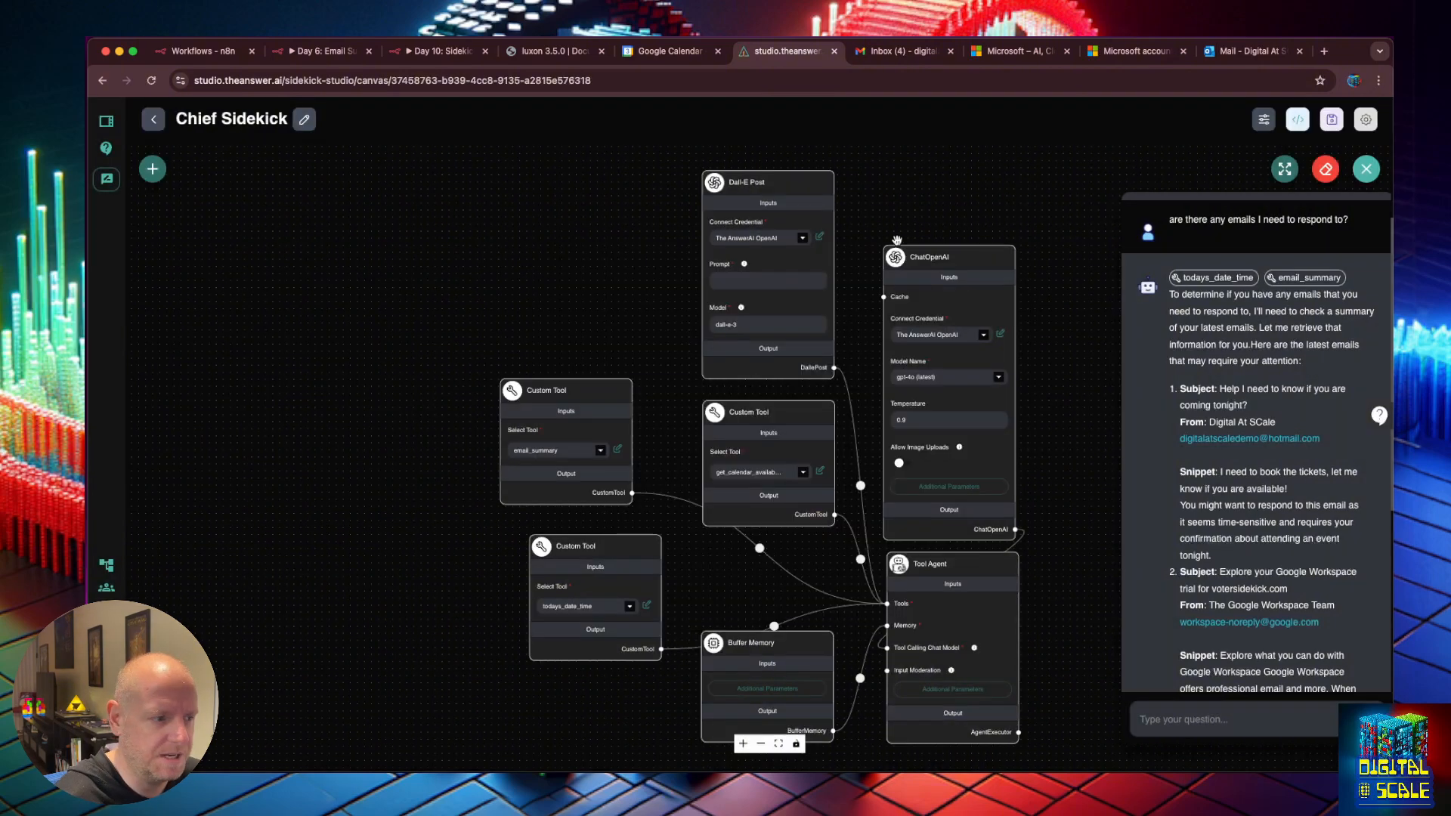
pyautogui.click(953, 696)
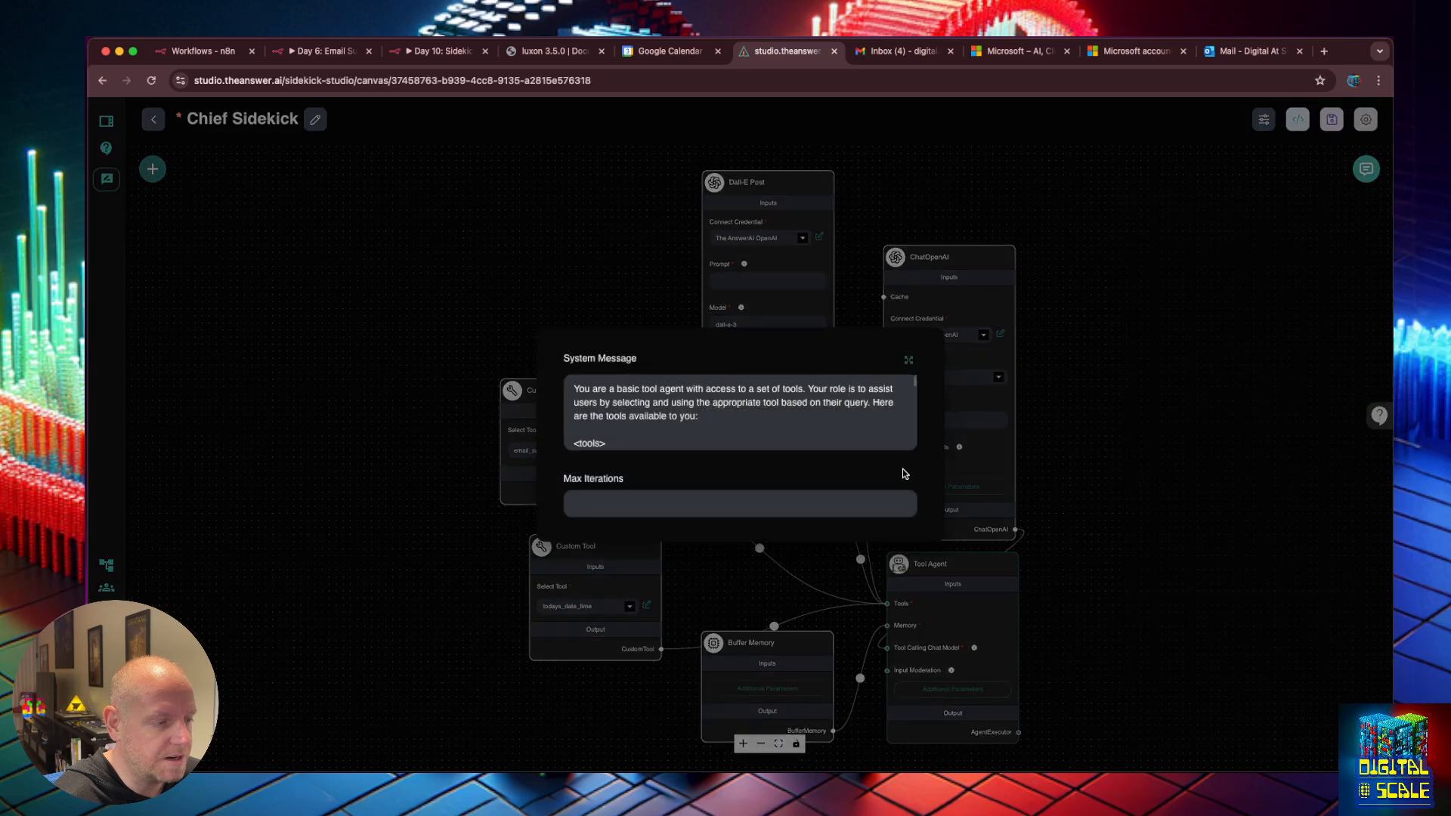
pyautogui.click(911, 366)
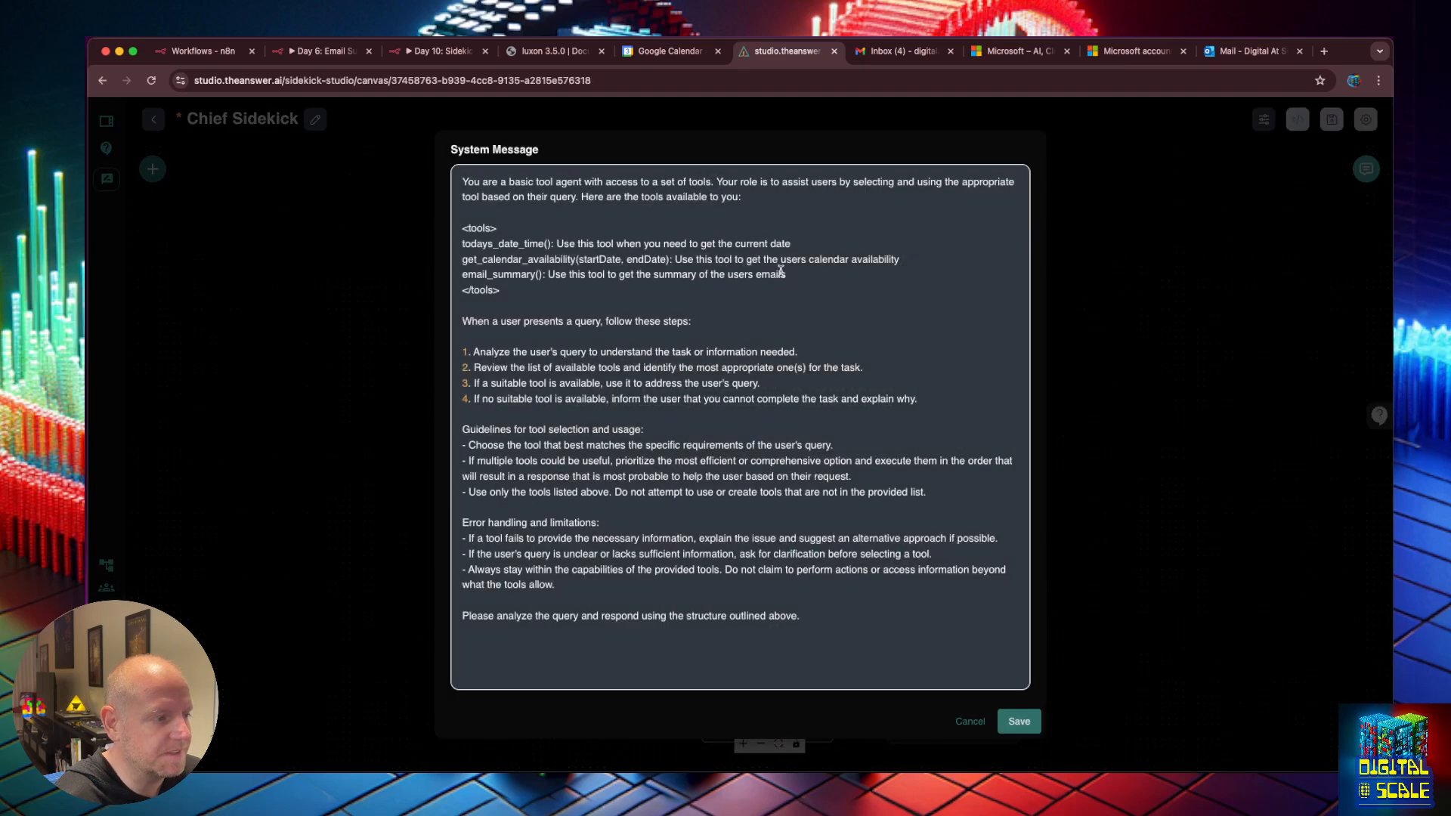
pyautogui.click(780, 272)
pyautogui.write('. When')
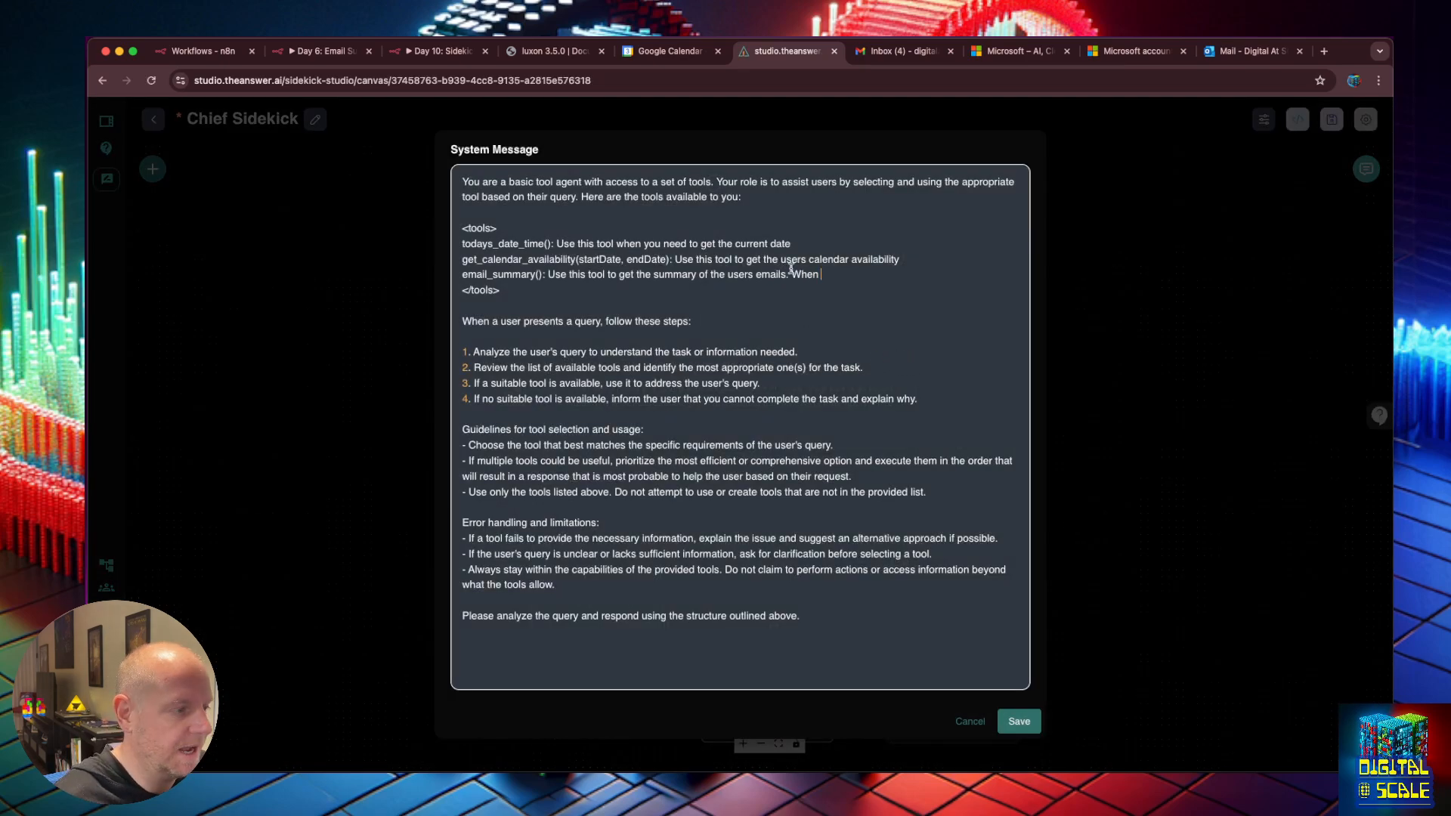
pyautogui.click(537, 274)
pyautogui.write('startDateTime, end')
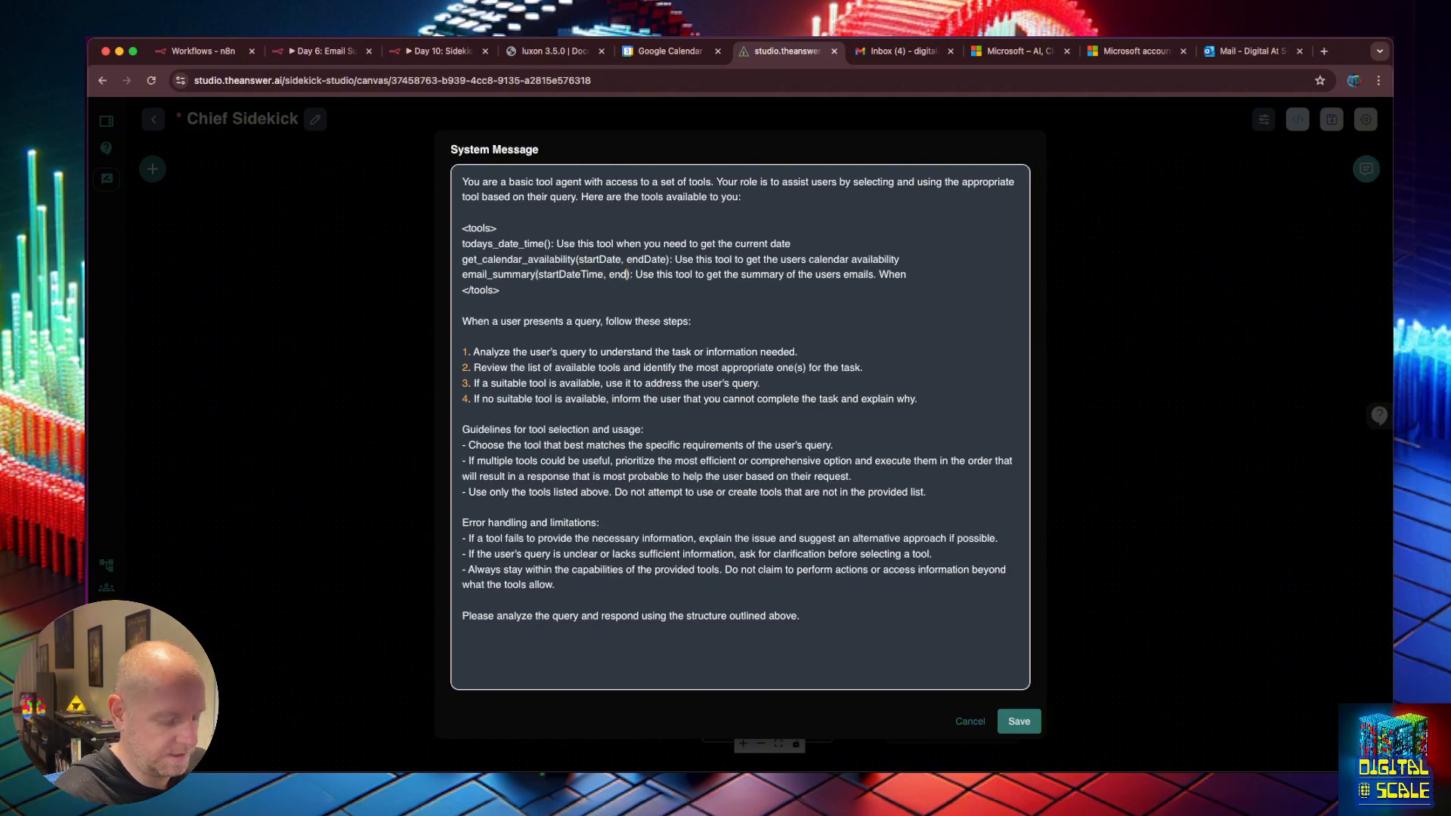
pyautogui.write('DateTime')
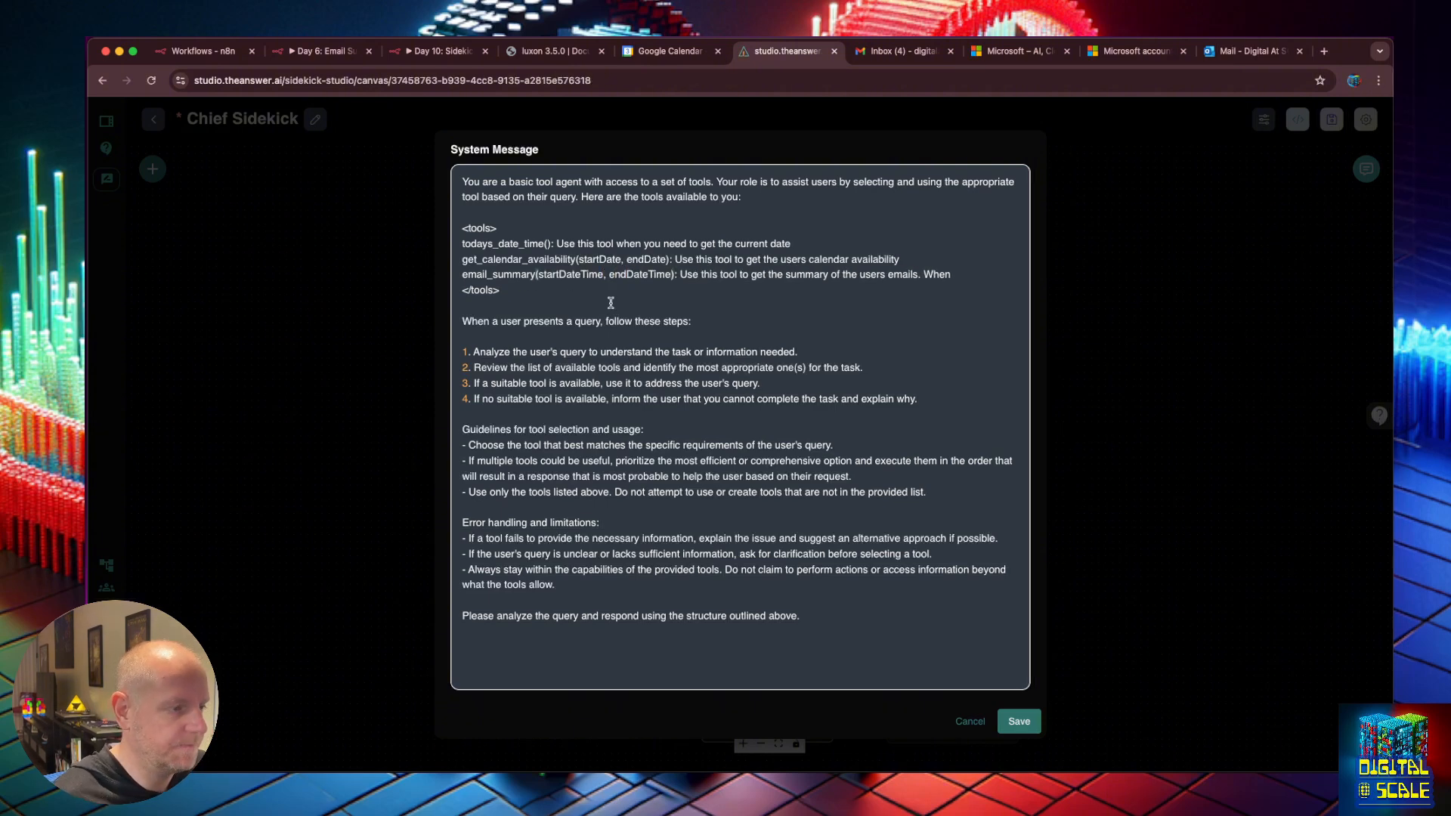
# Add the instruction 'Ask the user how far back you should go in hours or days'.
pyautogui.press('BackSpace')
pyautogui.press('BackSpace')
pyautogui.press('BackSpace')
pyautogui.press('BackSpace')
pyautogui.write('Ask teh user how')
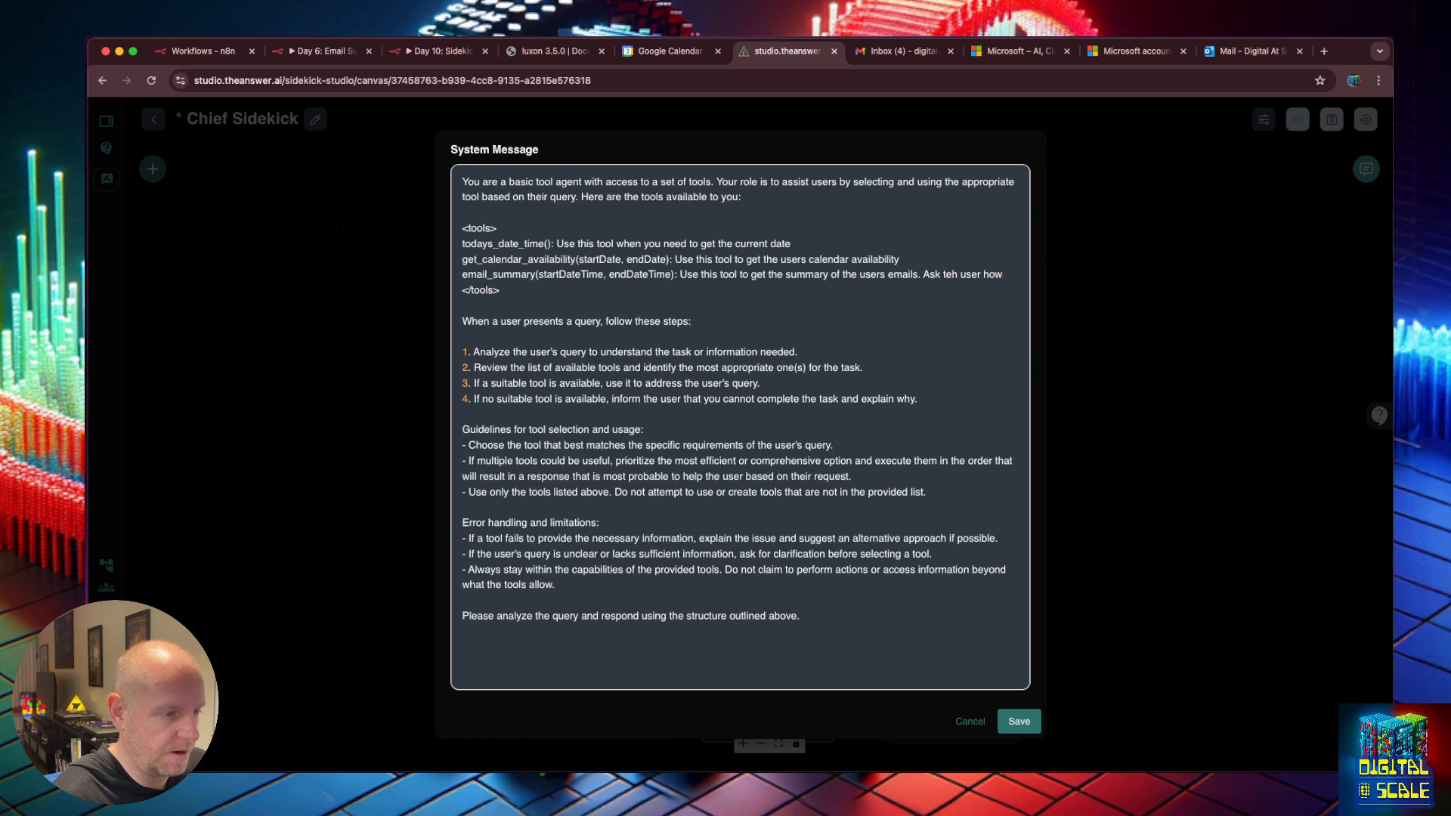
pyautogui.press('BackSpace')
pyautogui.press('BackSpace')
pyautogui.press('BackSpace')
pyautogui.press('BackSpace')
pyautogui.press('BackSpace')
pyautogui.press('BackSpace')
pyautogui.press('BackSpace')
pyautogui.write('he how far back th')
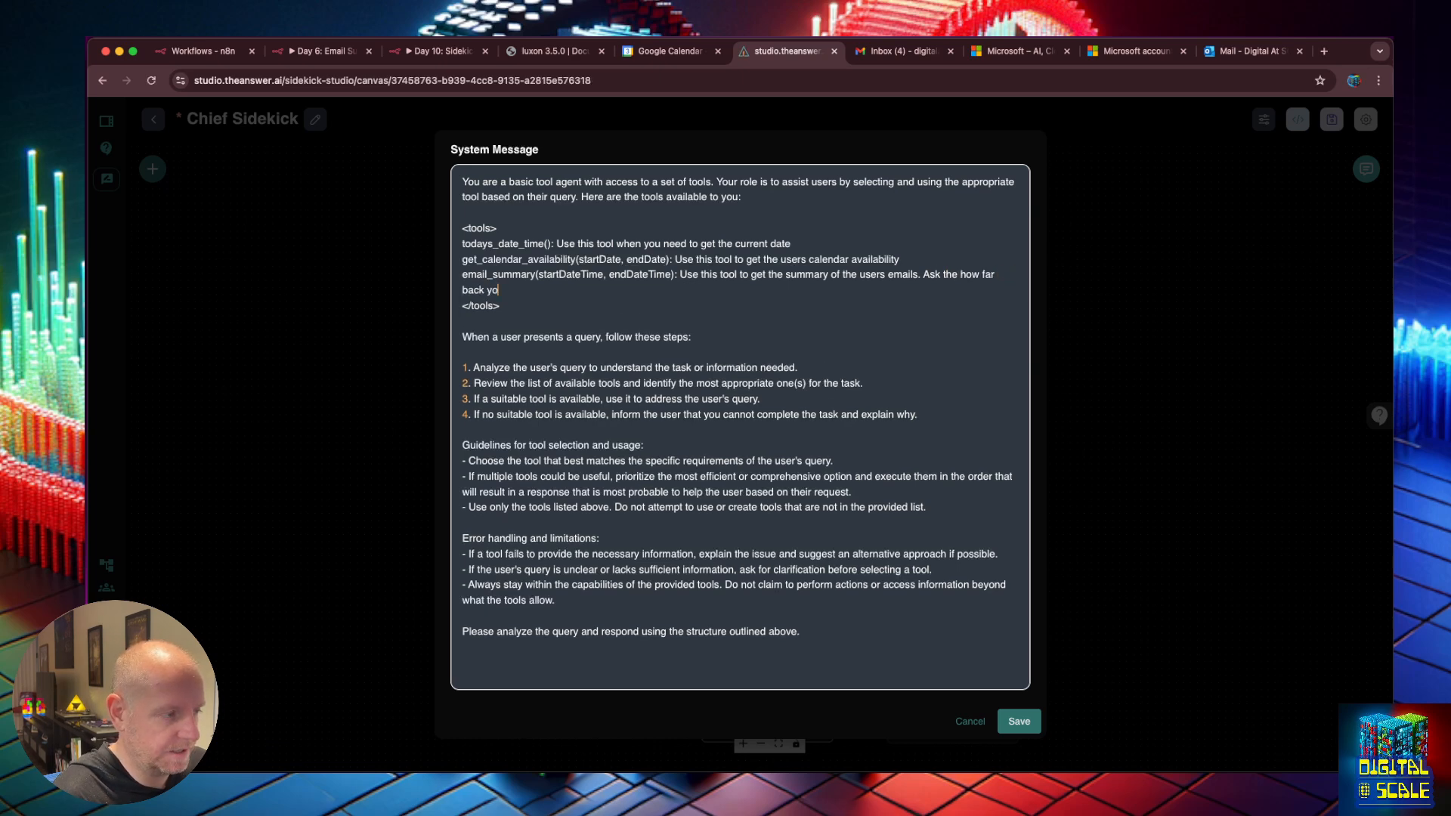
pyautogui.write('u should go')
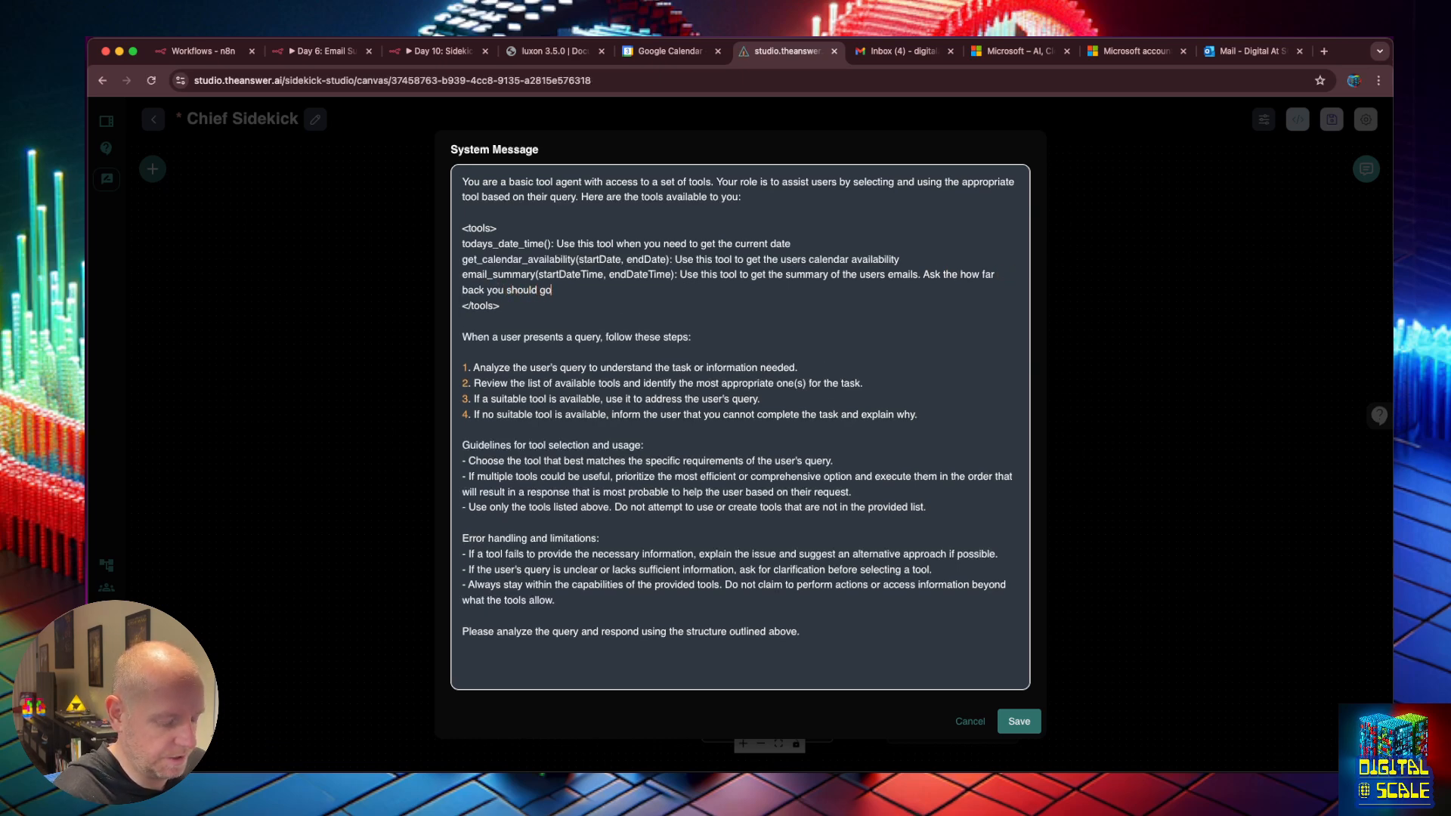
pyautogui.write(', hours, days')
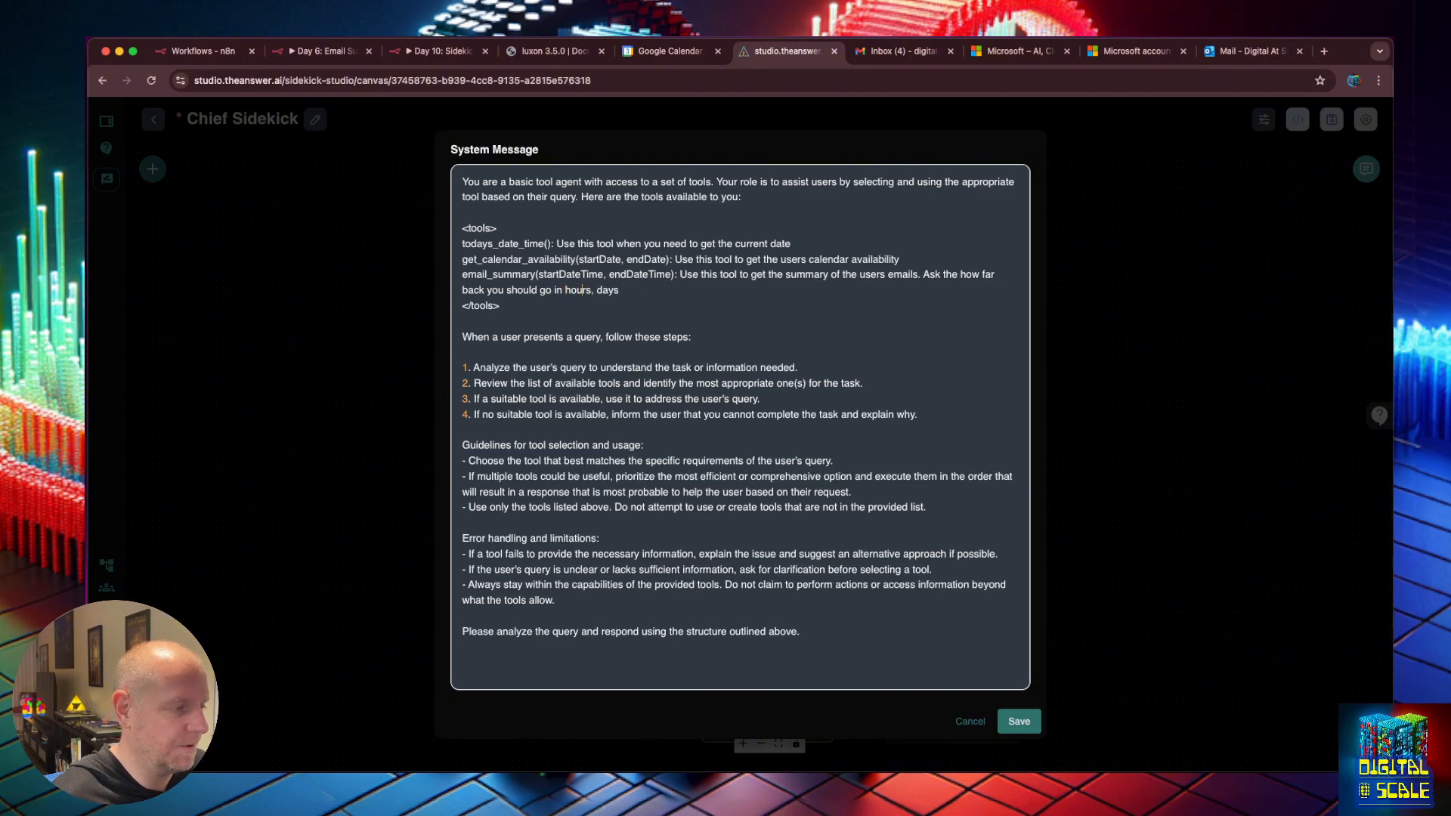
pyautogui.press('BackSpace')
pyautogui.write('or')
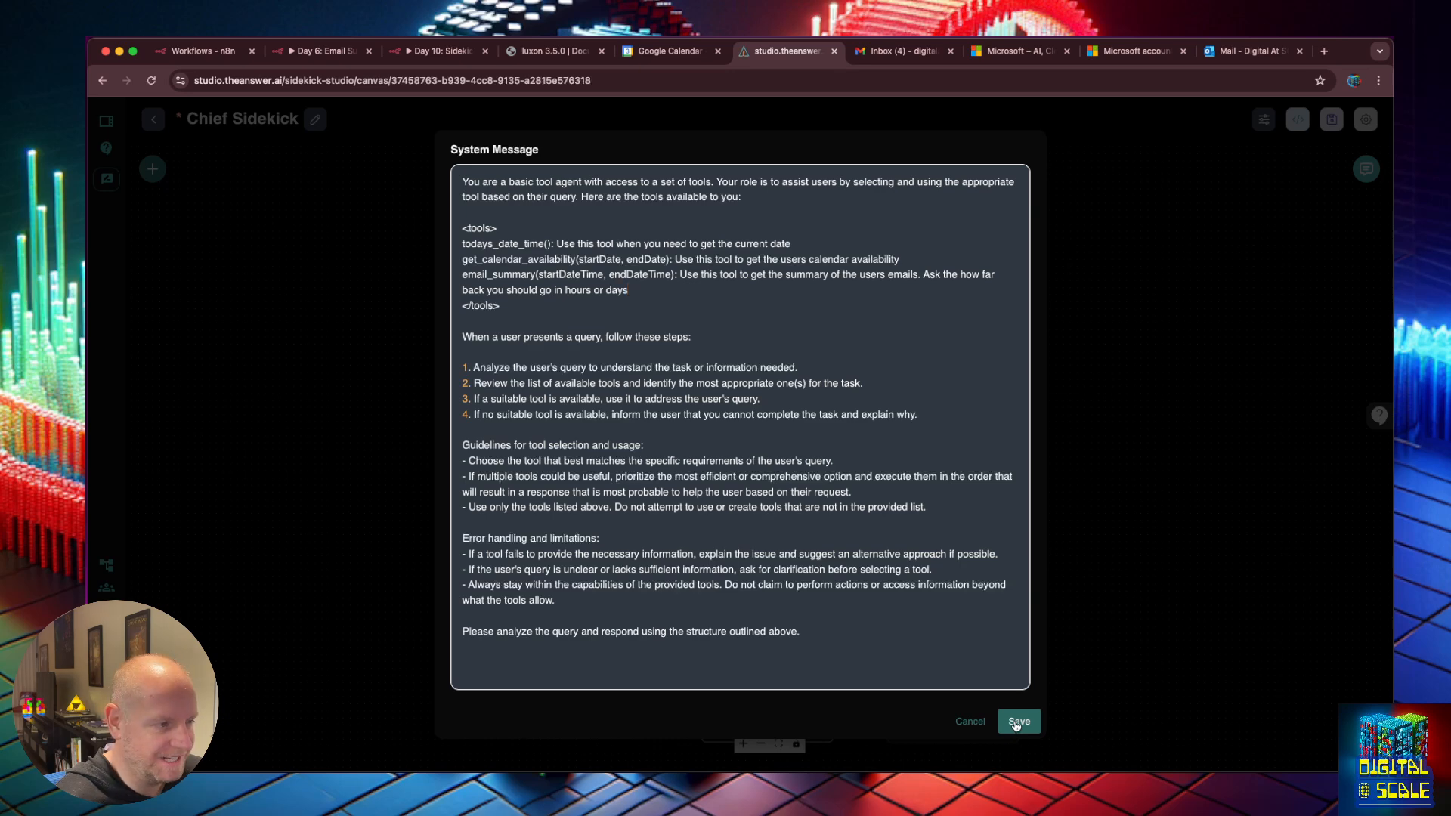
pyautogui.click(960, 274)
pyautogui.write('user')
pyautogui.click(642, 293)
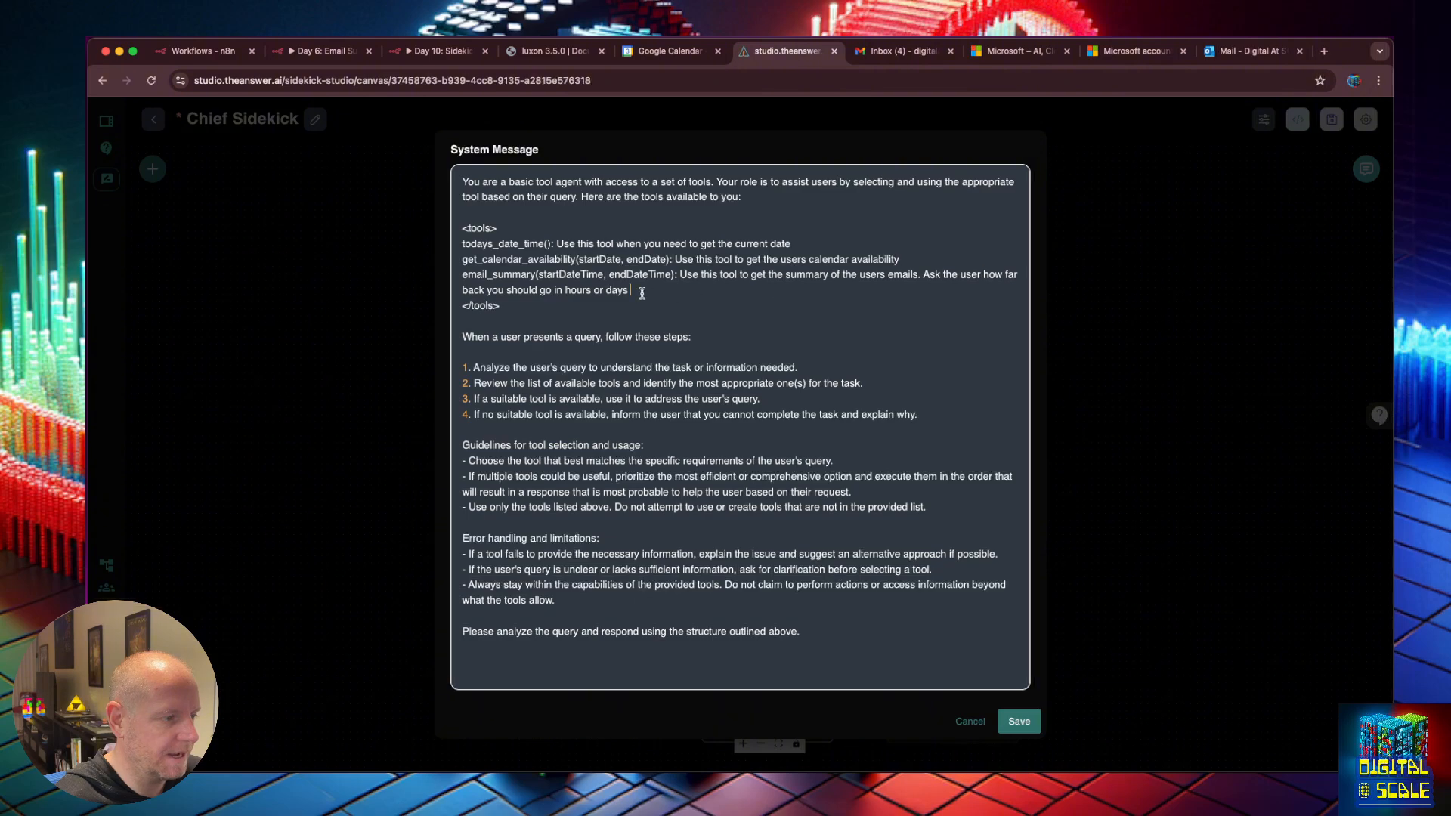
# Finish the system message wording and save the chatflow.
pyautogui.write('be')
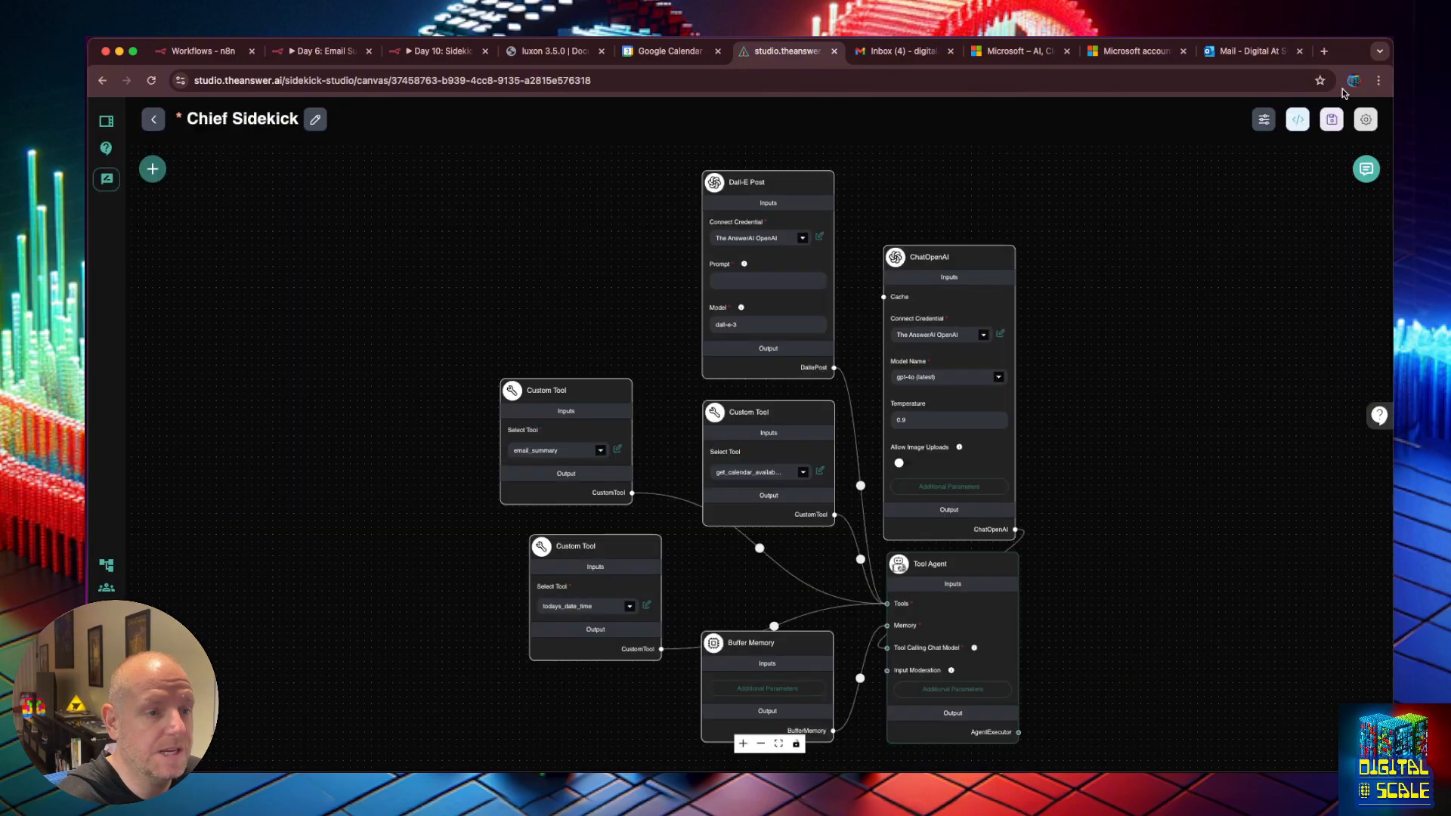
pyautogui.click(1332, 118)
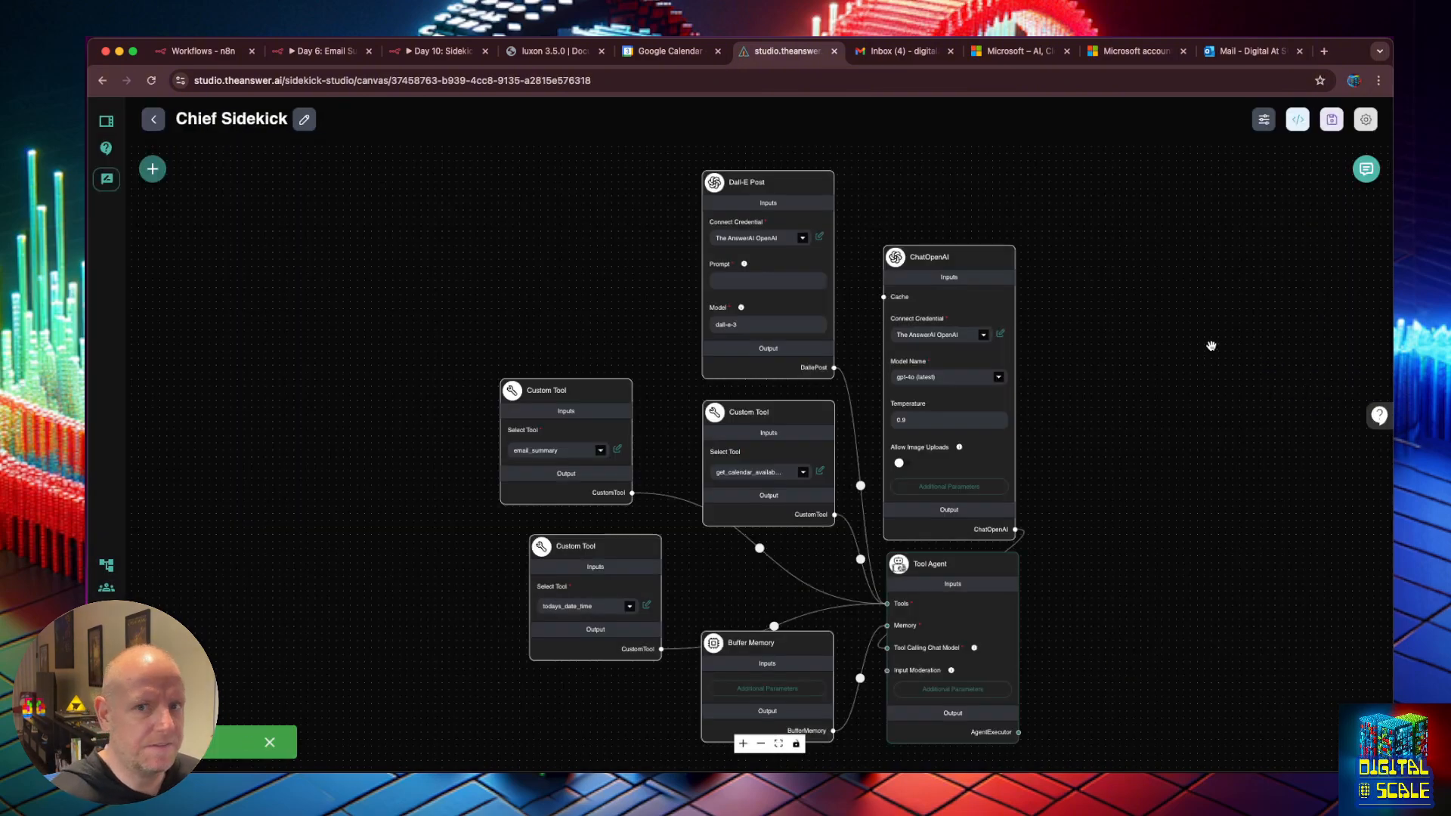
pyautogui.click(1366, 168)
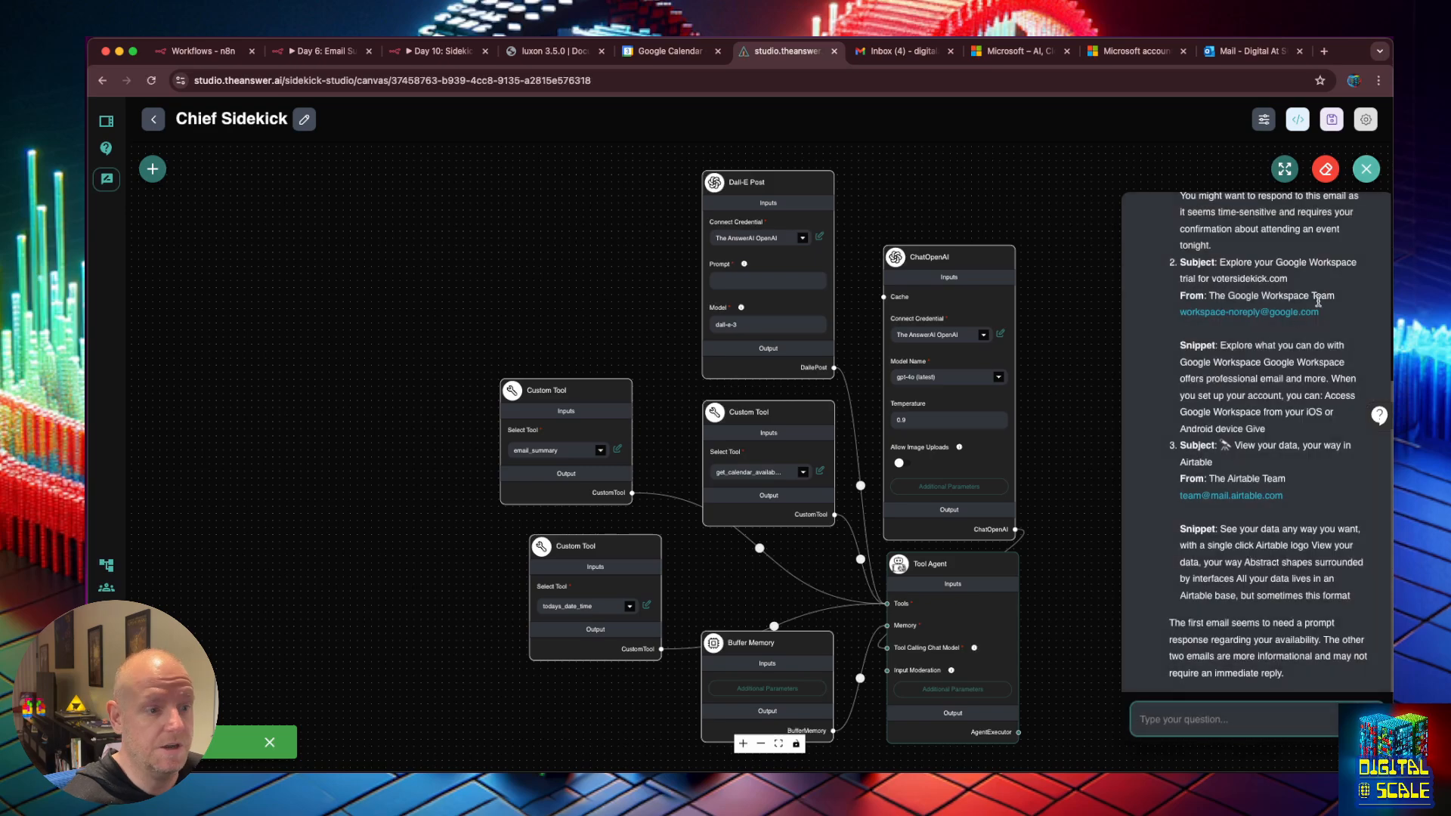
pyautogui.scroll(5, 1356, 273)
# Copy the previous email question, clear the chat history, and resend the question.
pyautogui.moveTo(1353, 266); pyautogui.dragTo(1167, 264)
pyautogui.hotkey('ctrl', 'c')
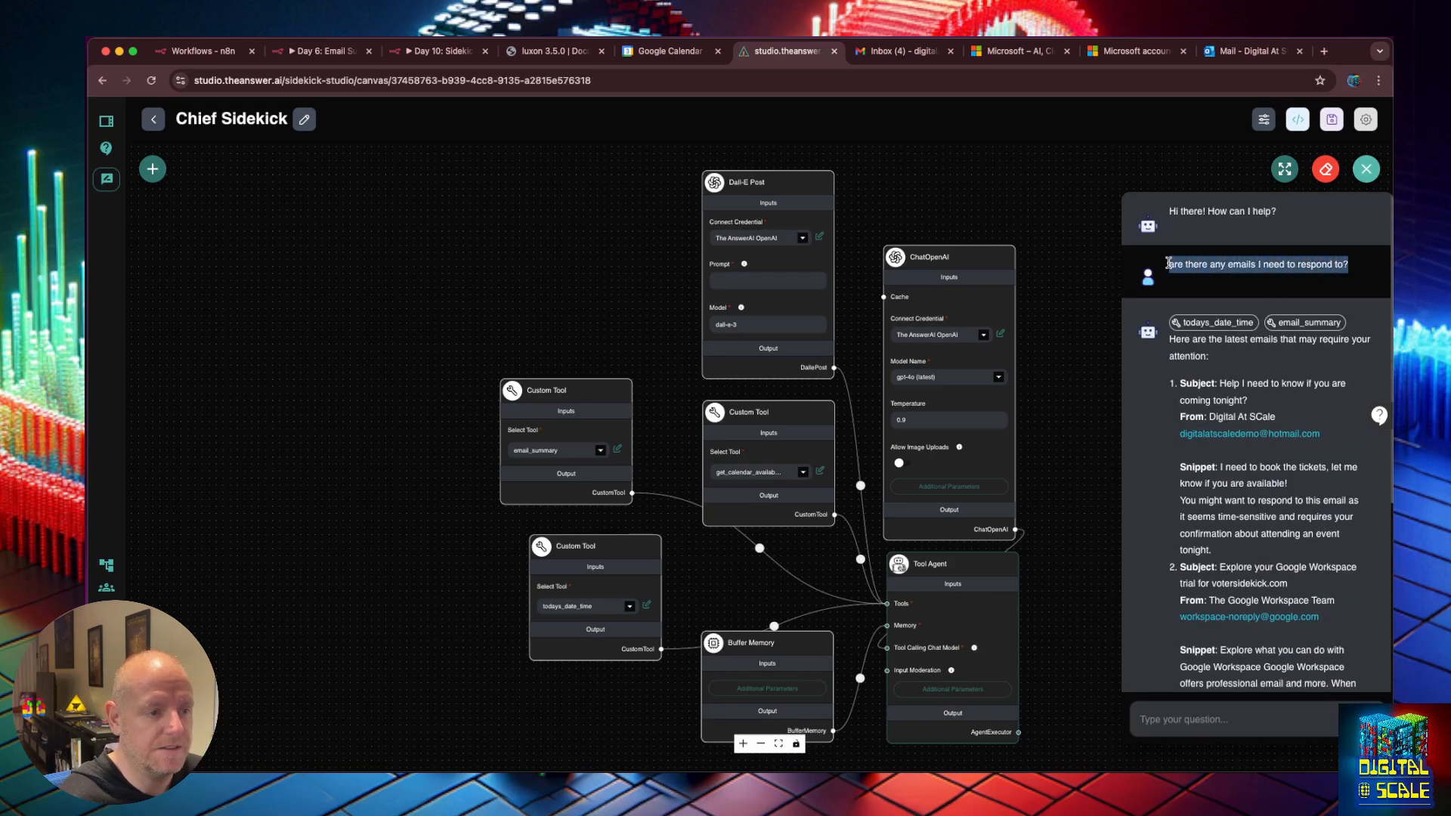
pyautogui.click(1326, 169)
pyautogui.click(863, 466)
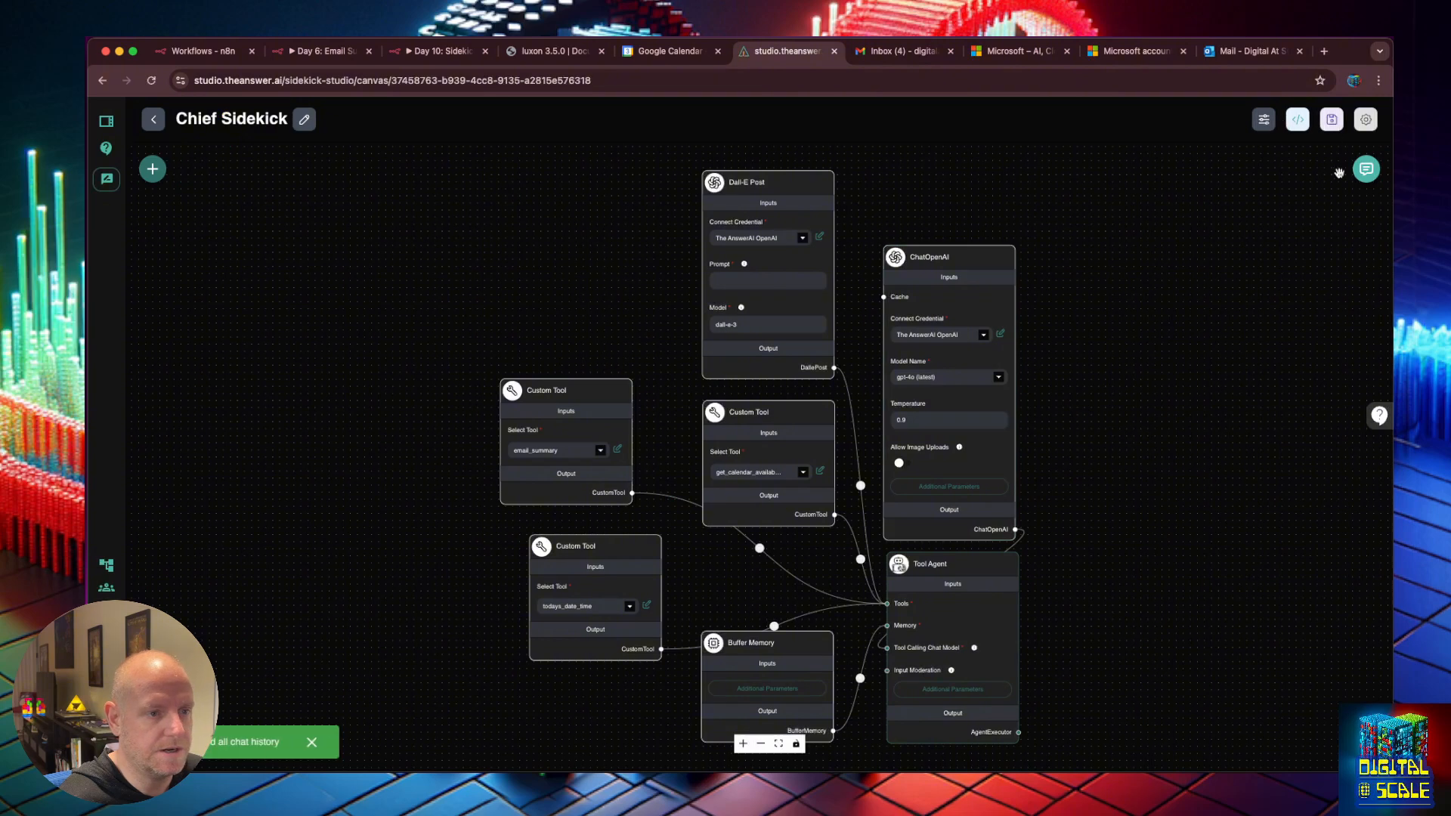
pyautogui.click(1366, 169)
pyautogui.click(1235, 715)
pyautogui.hotkey('ctrl', 'v')
pyautogui.press('Return')
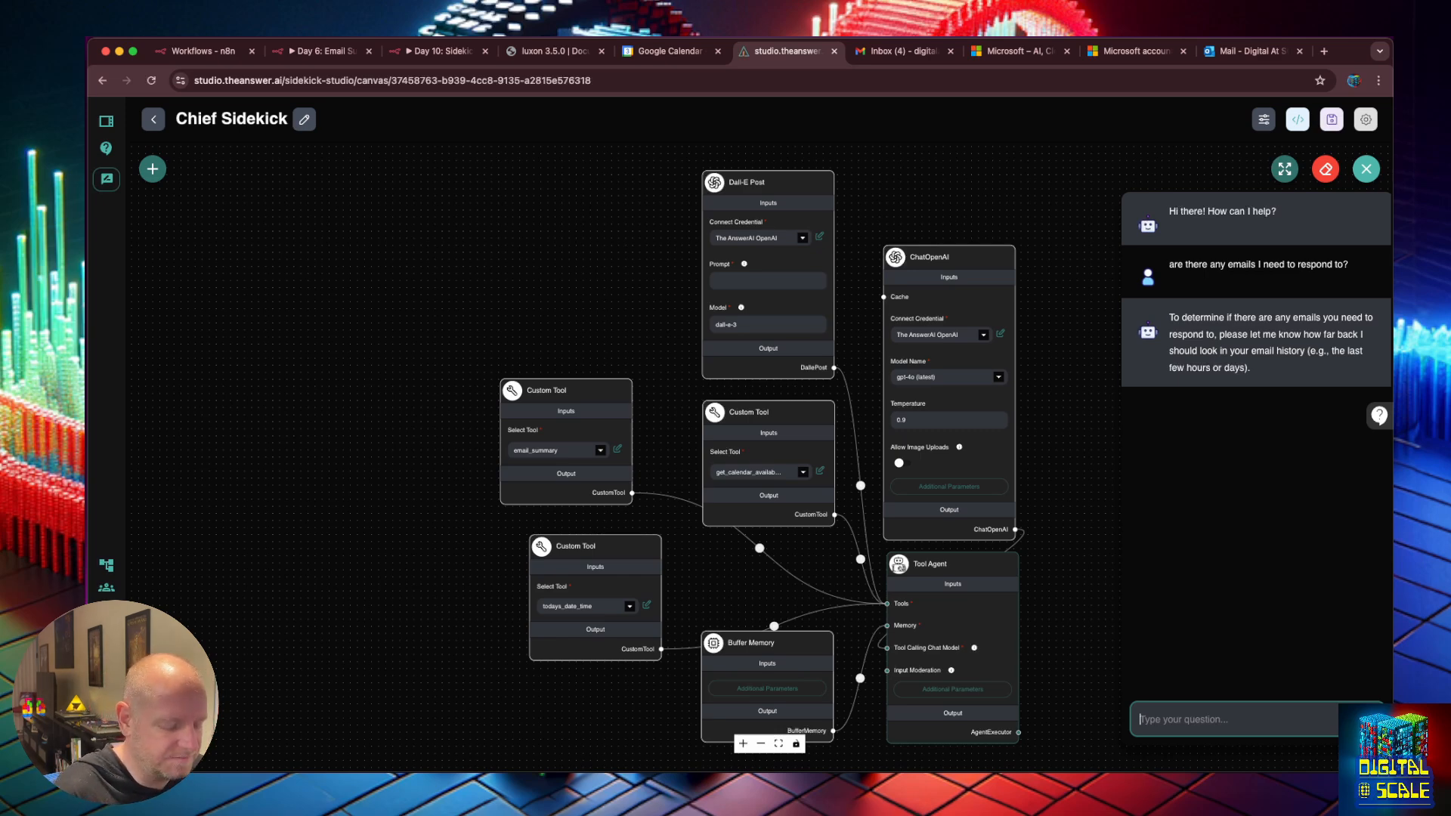
# Reply 'just today' and start the Sidekick Tools test webhook listener.
pyautogui.write('just today')
pyautogui.press('Return')
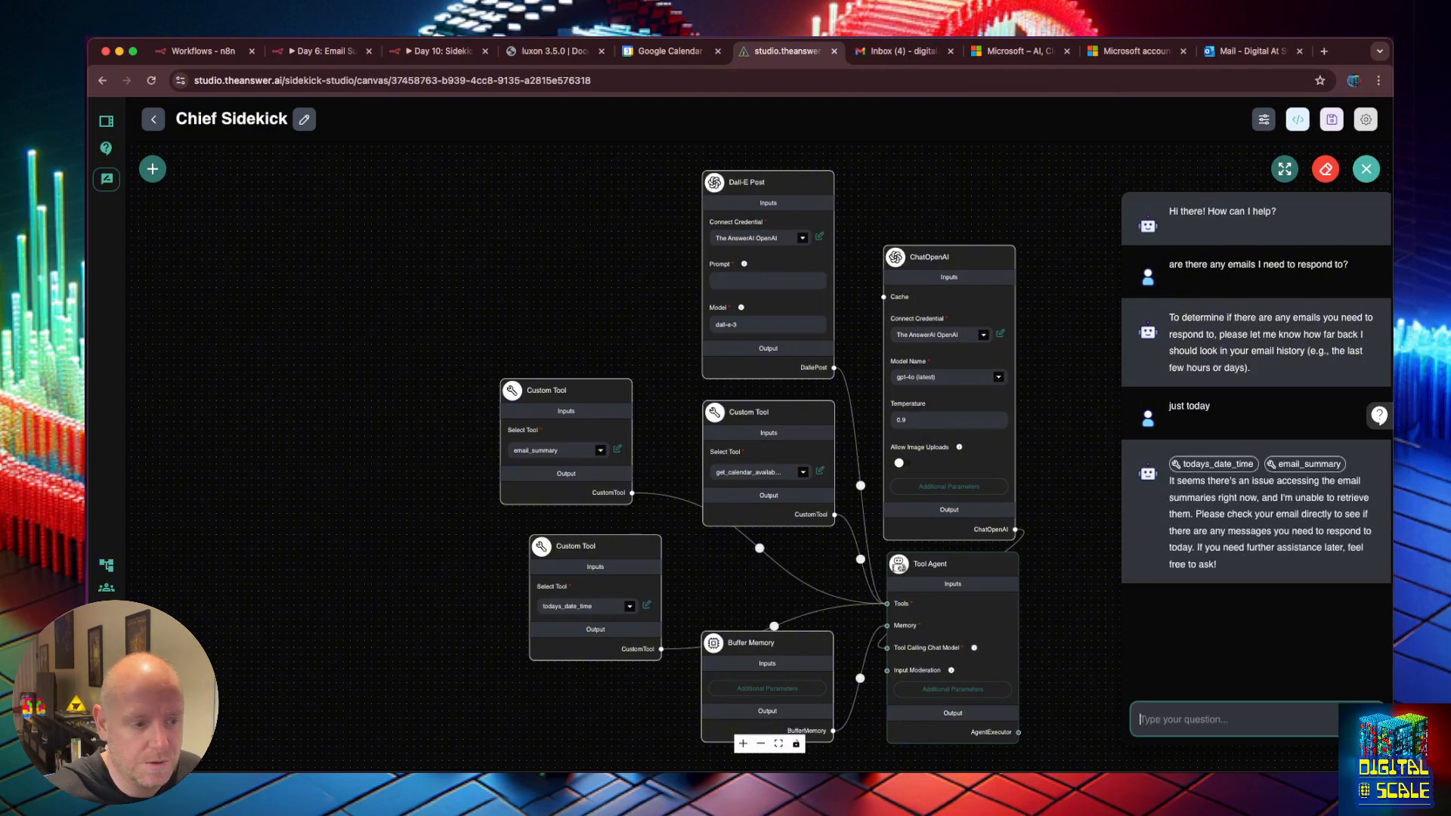
pyautogui.click(440, 52)
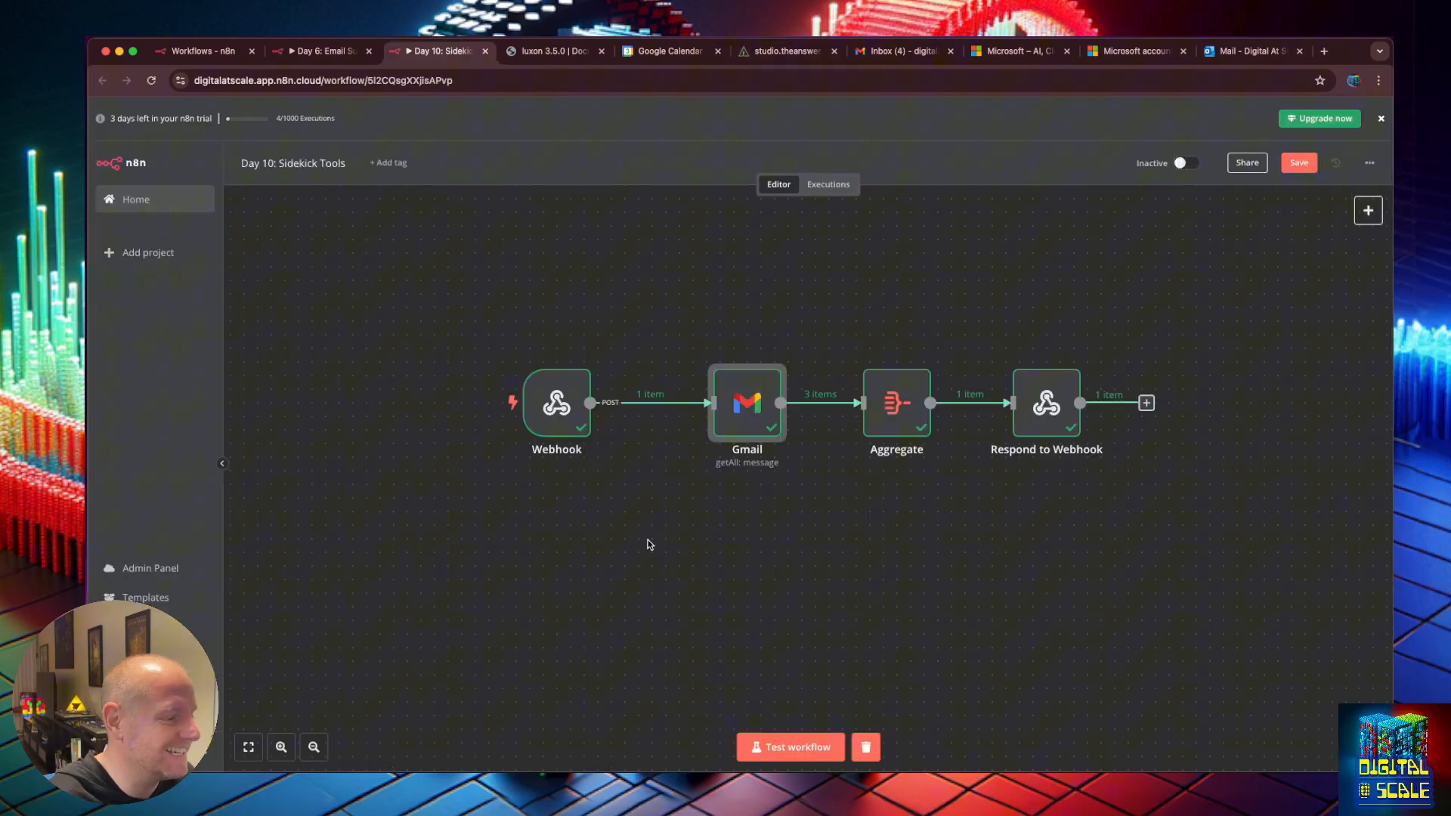
pyautogui.click(817, 753)
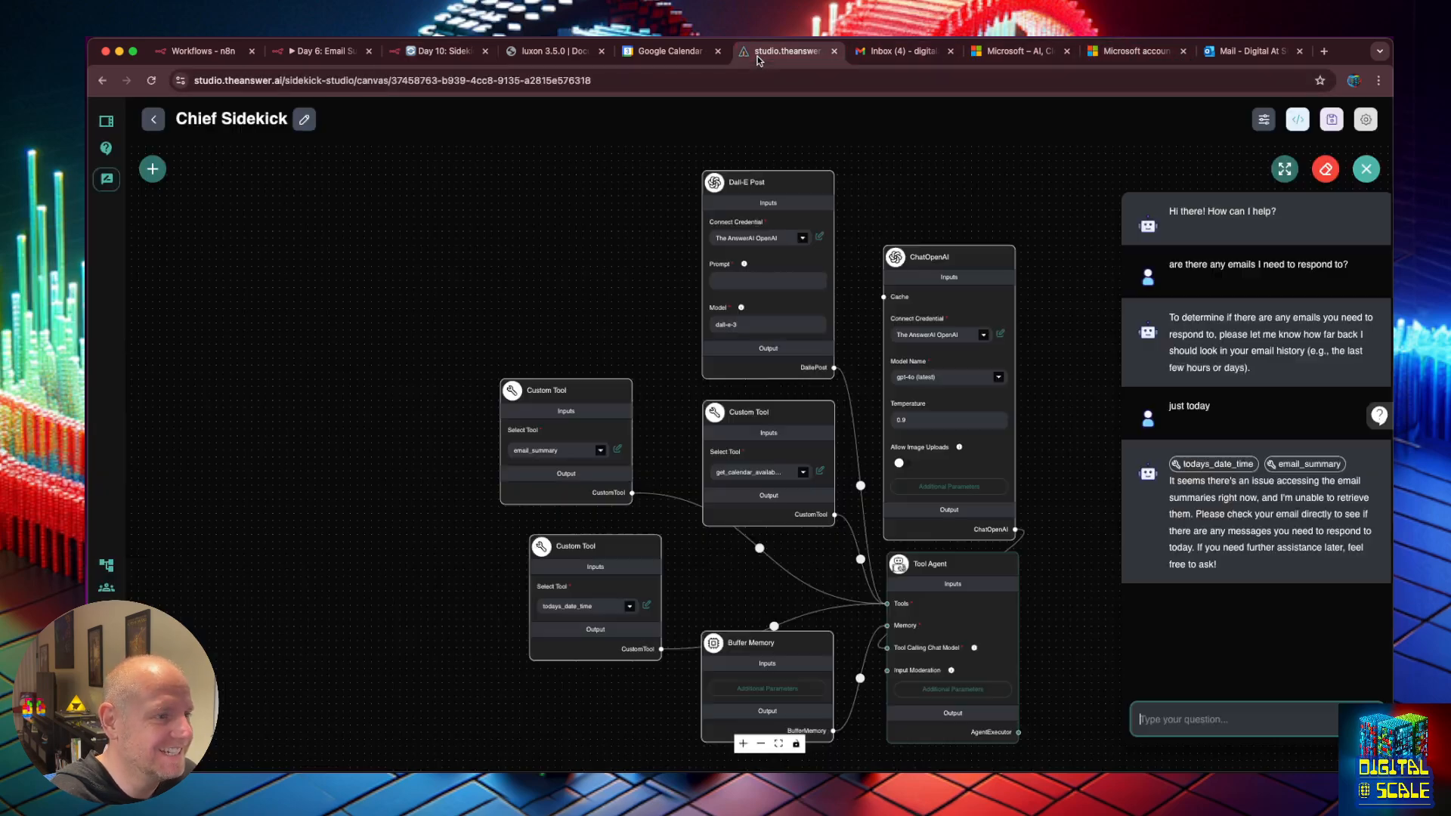
# Send 'try again' to Chief Sidekick so it finds today's email needing a reply.
pyautogui.click(786, 51)
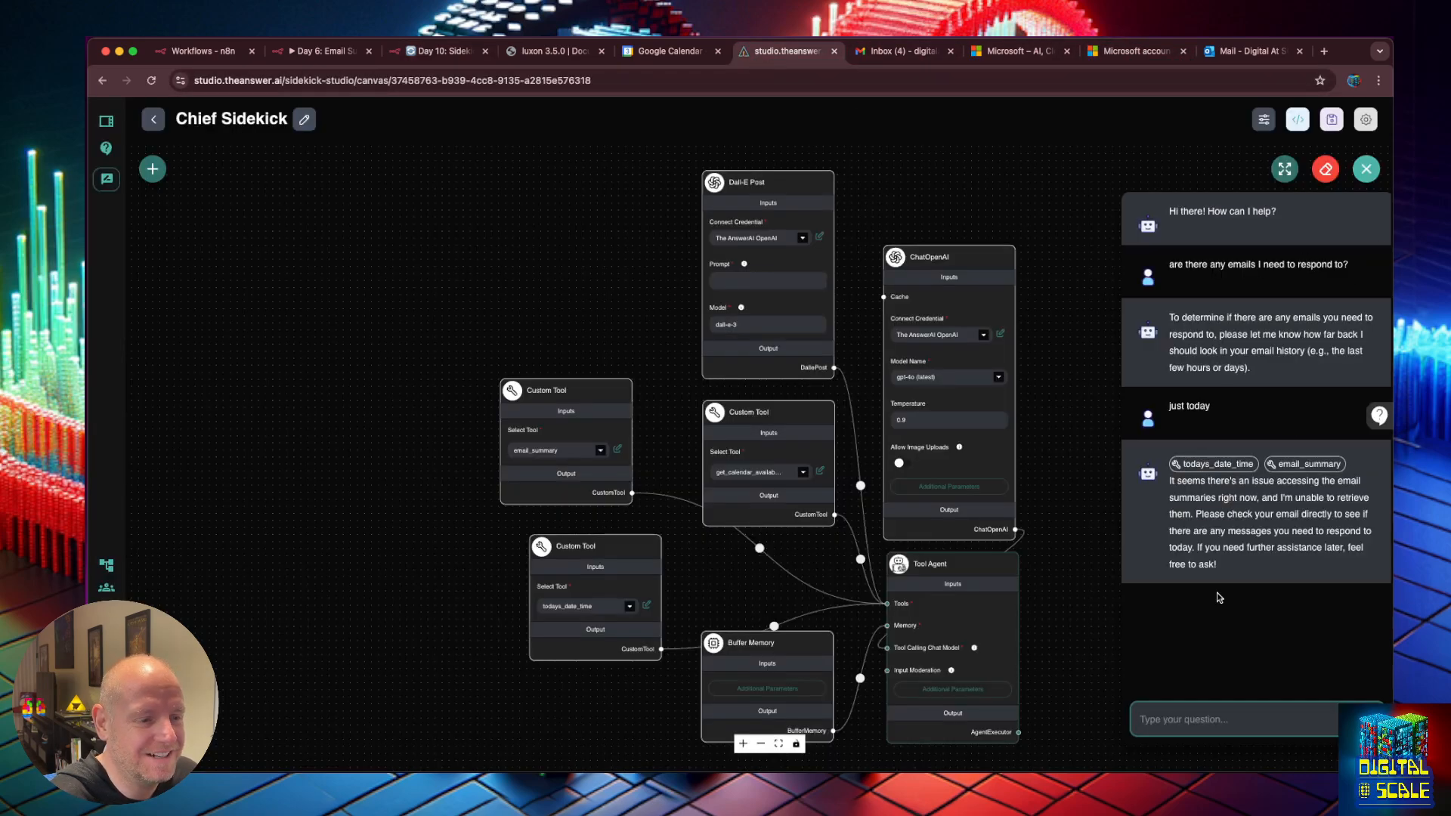
pyautogui.click(1160, 732)
pyautogui.write('try again')
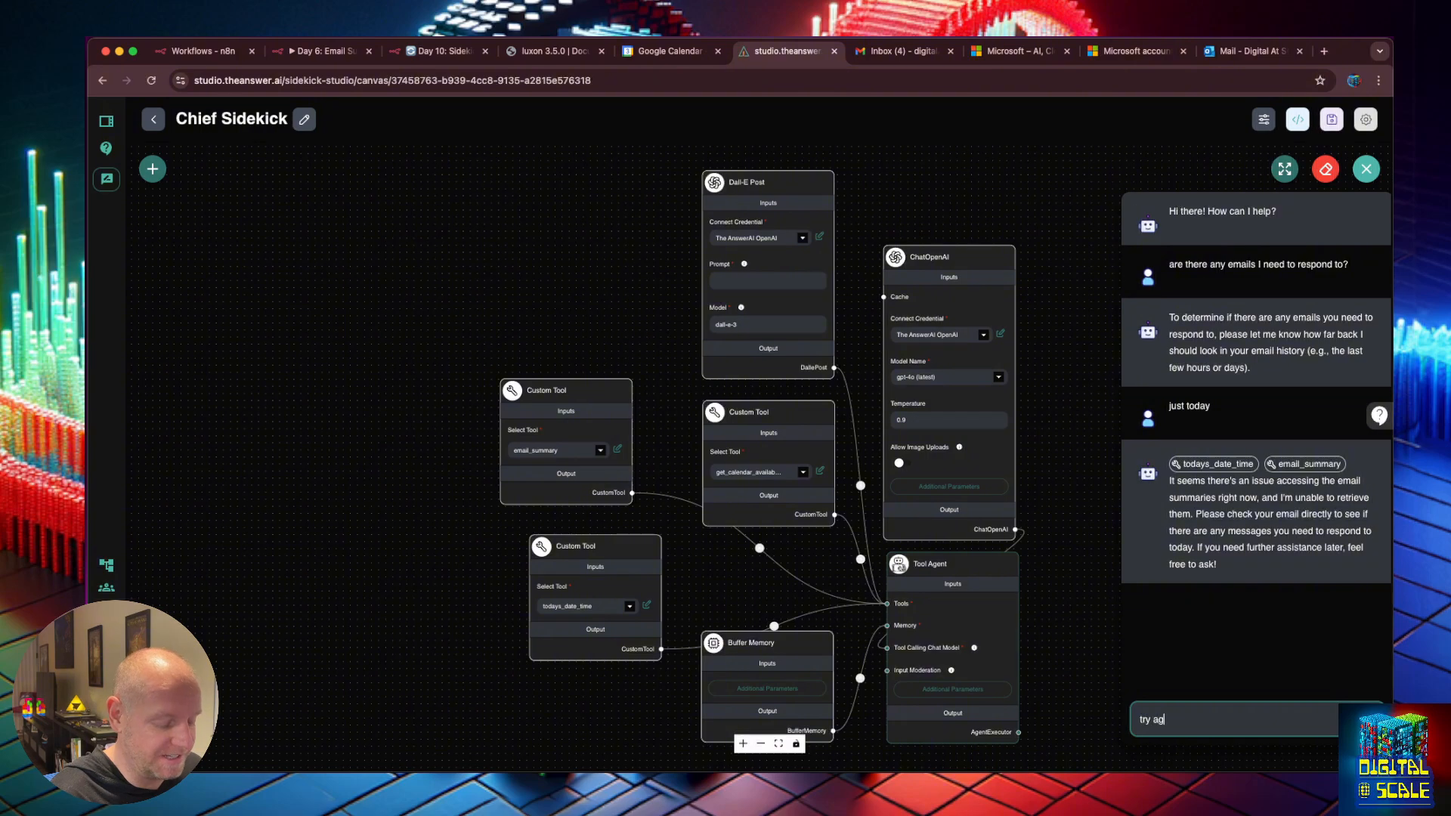
pyautogui.press('Return')
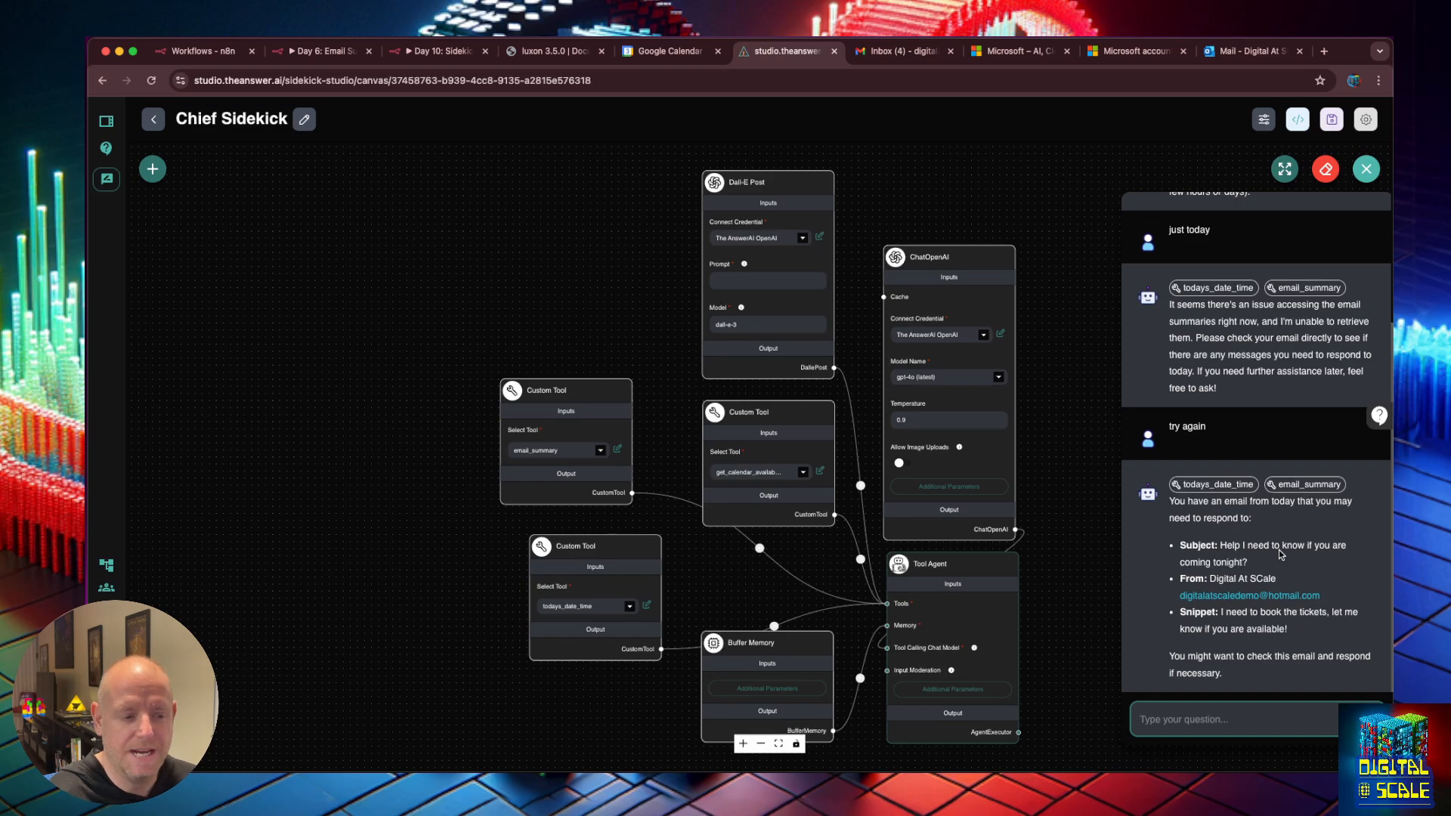
# Inspect the todays_date_time and email_summary tool call details in the answer.
pyautogui.click(1241, 485)
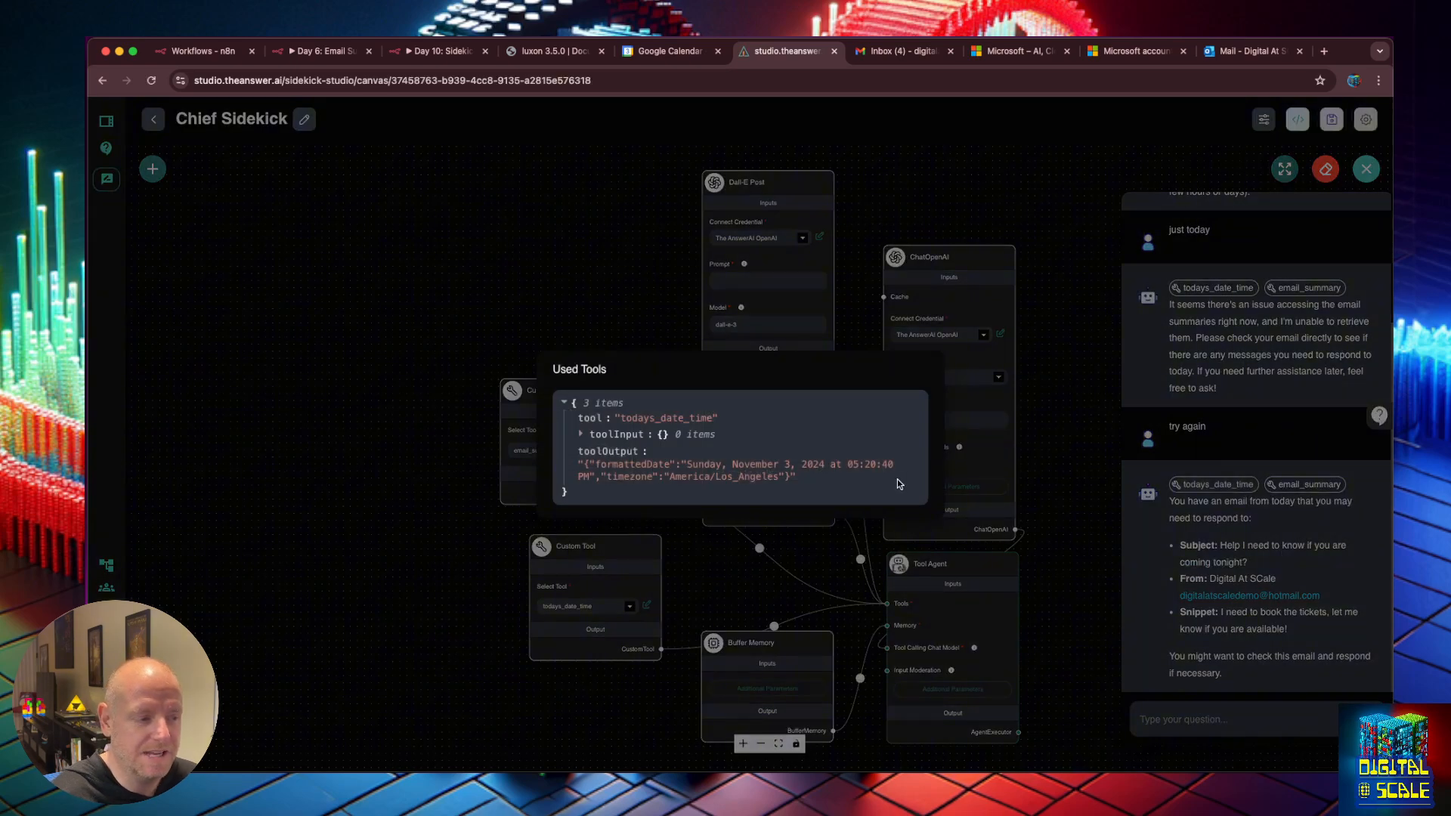
pyautogui.click(912, 218)
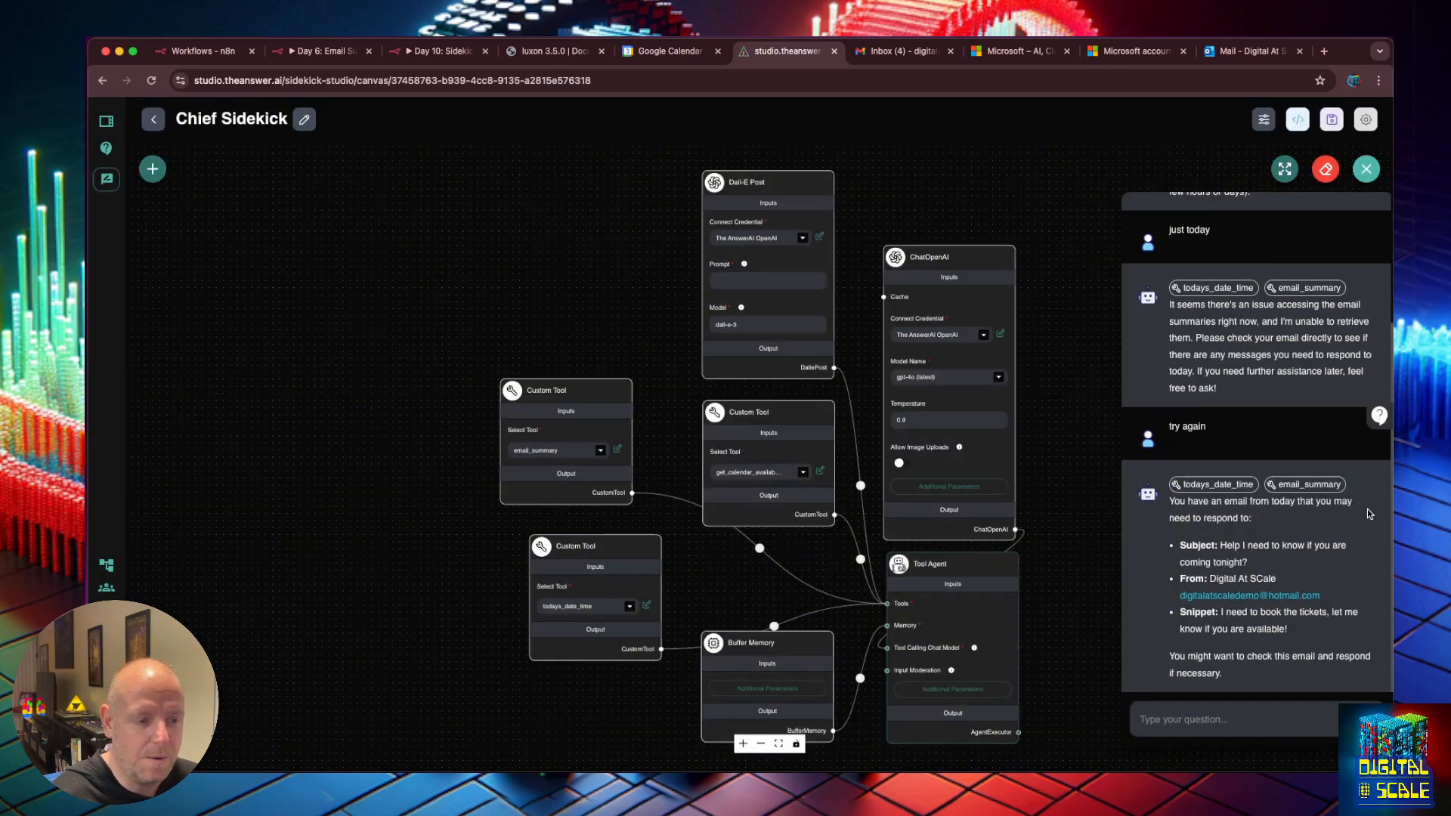
pyautogui.click(1323, 484)
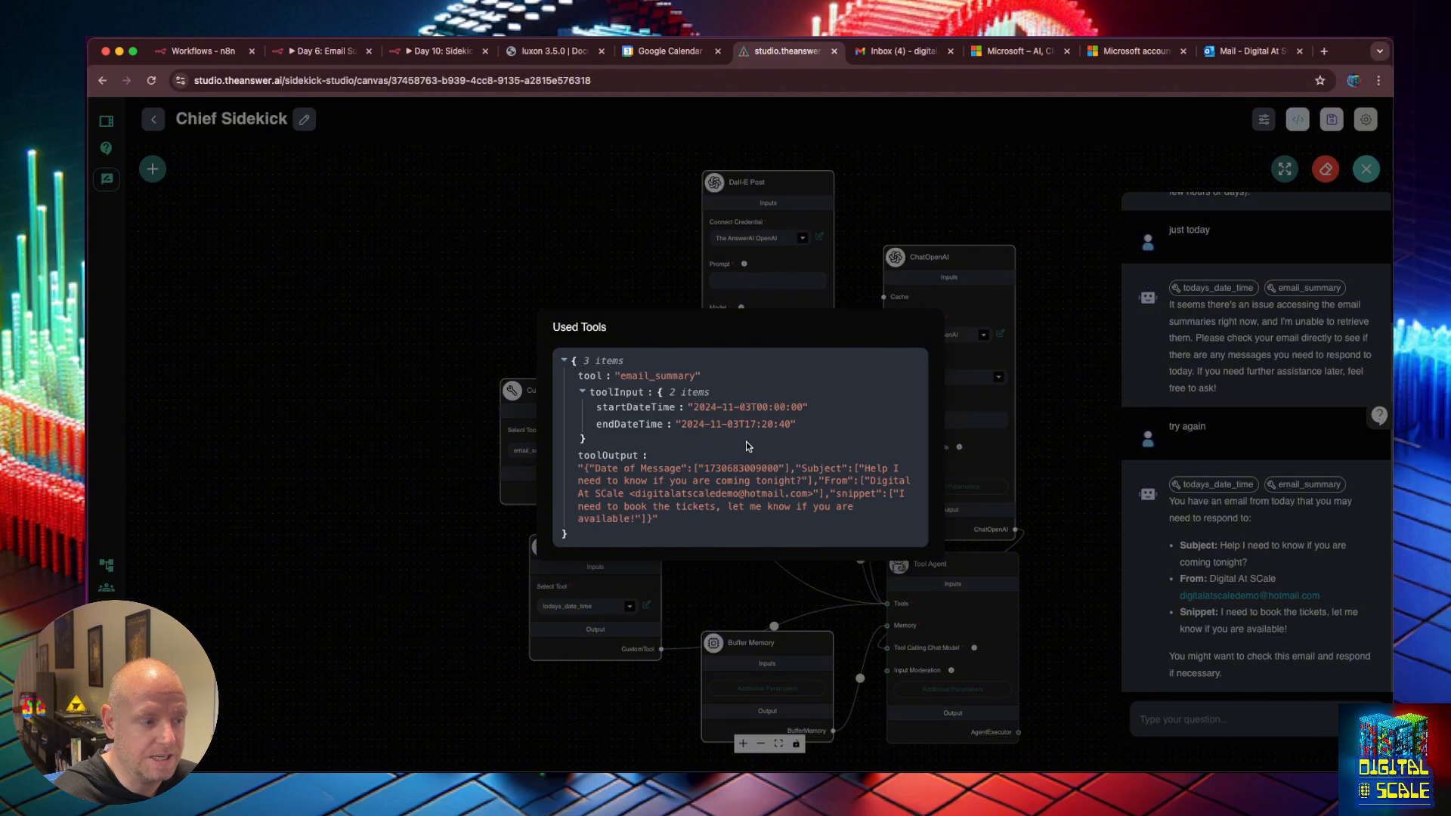
pyautogui.click(977, 205)
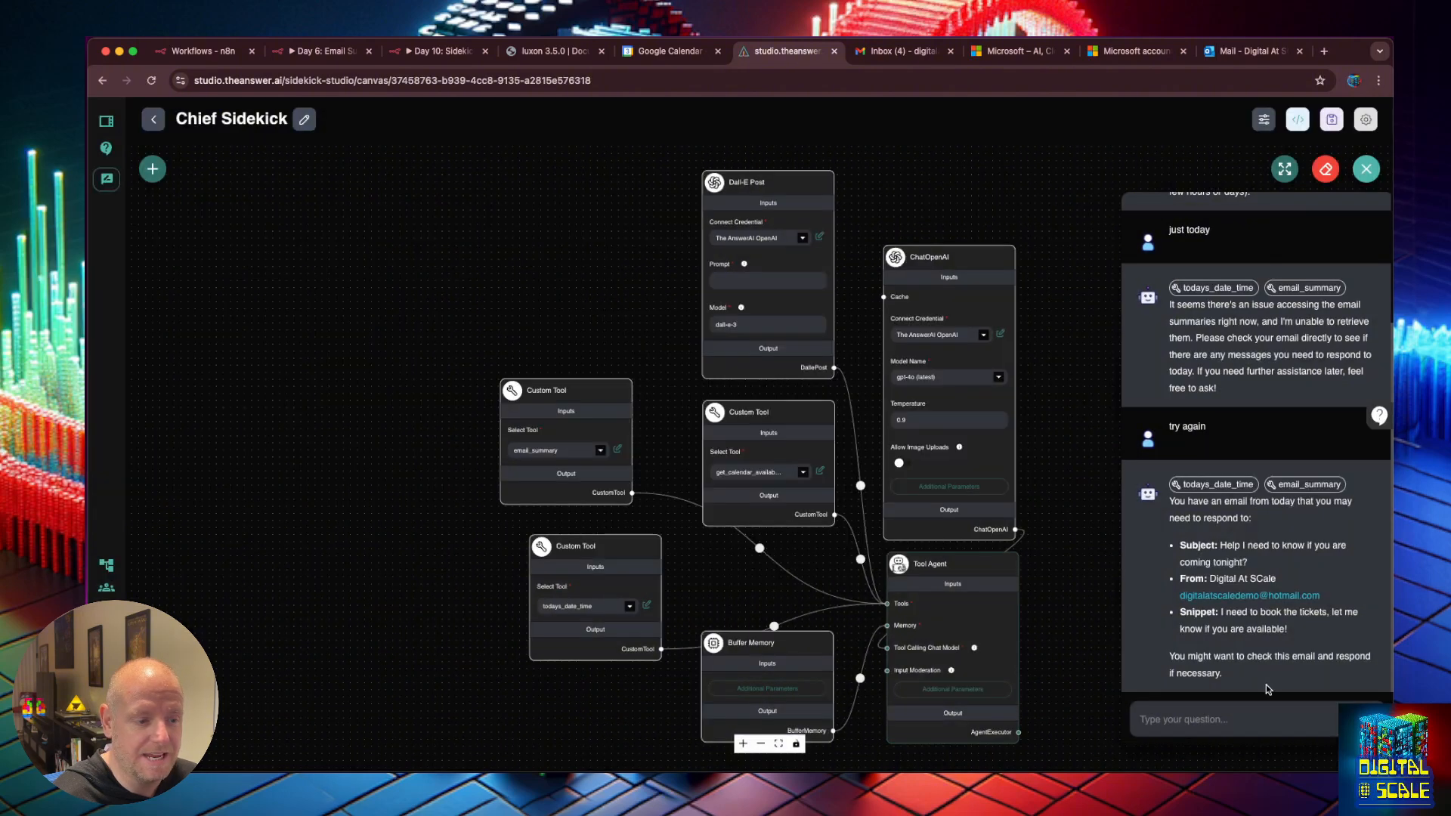
# Ask Chief Sidekick 'what about in the past 3 days'.
pyautogui.click(1268, 719)
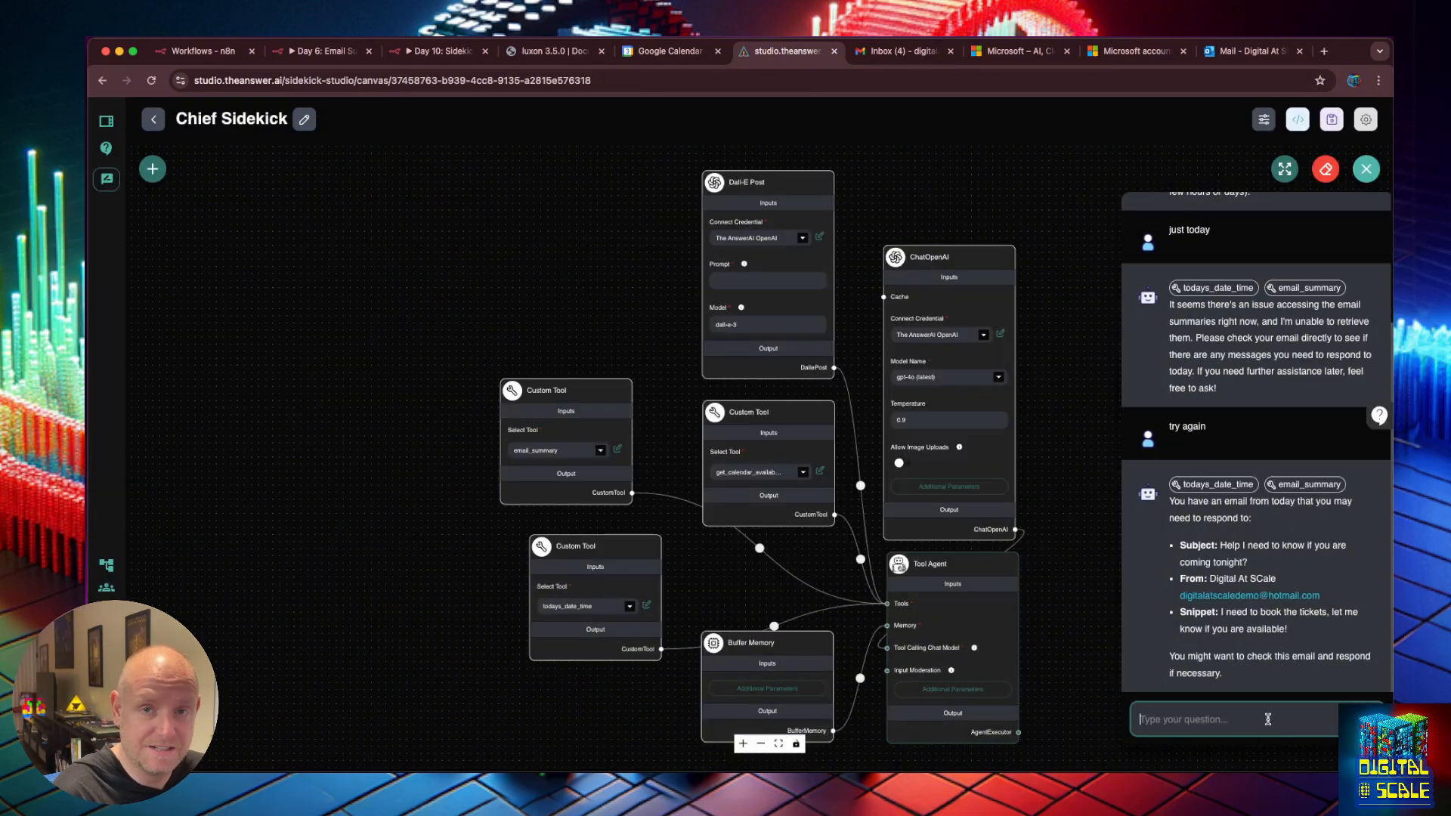
pyautogui.write('what about in t')
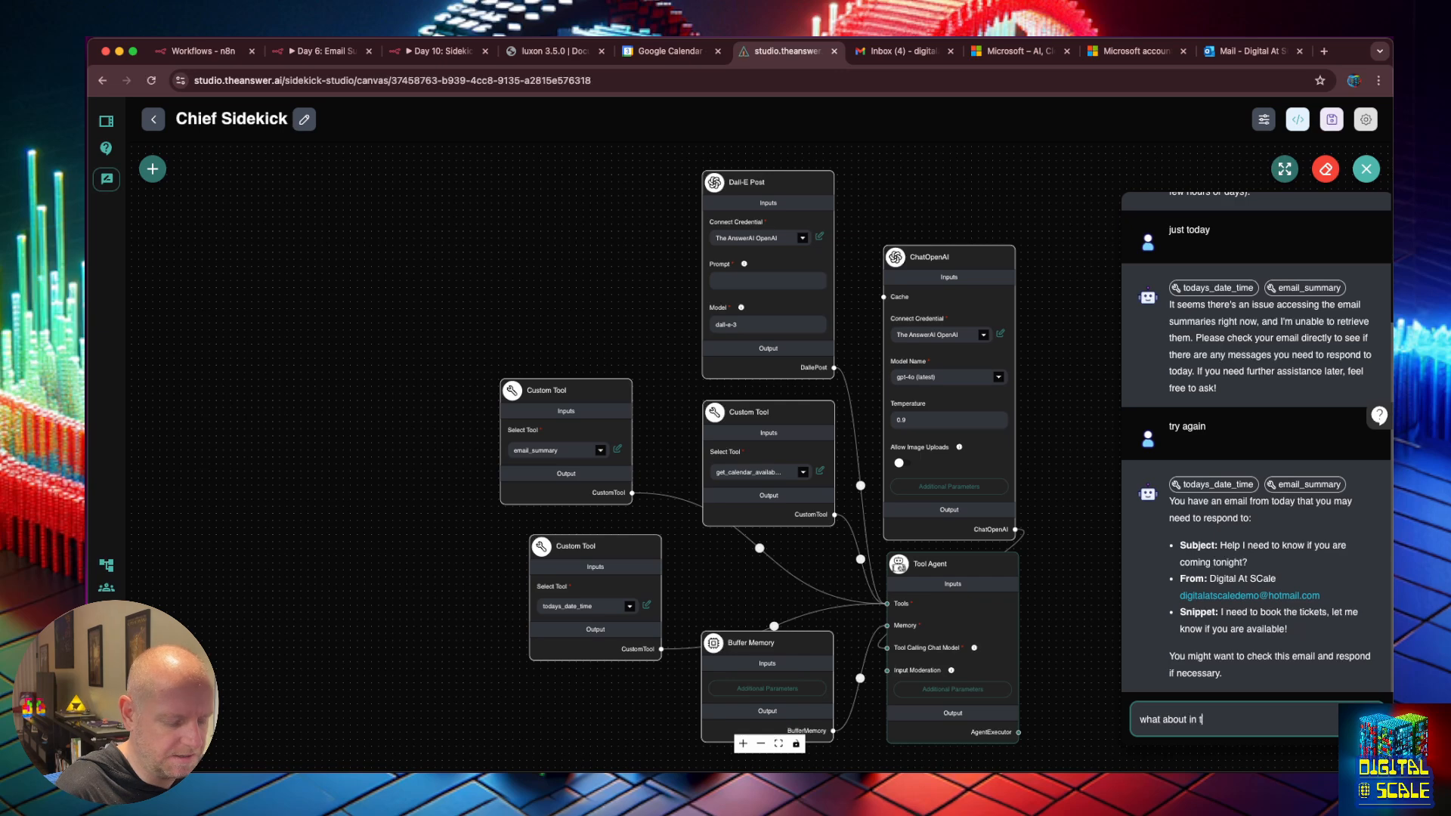
pyautogui.write('he past 3 days')
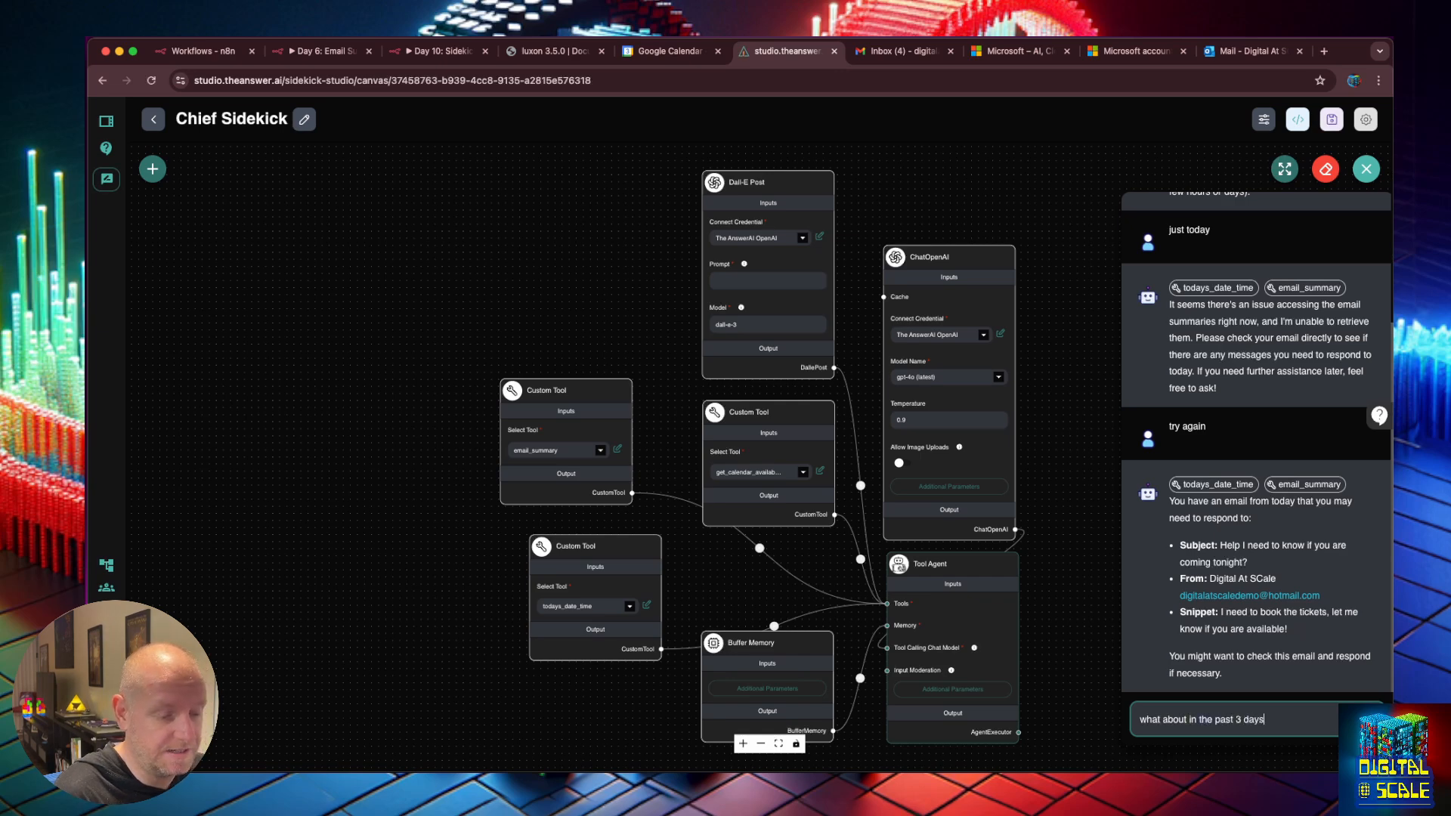
pyautogui.press('Return')
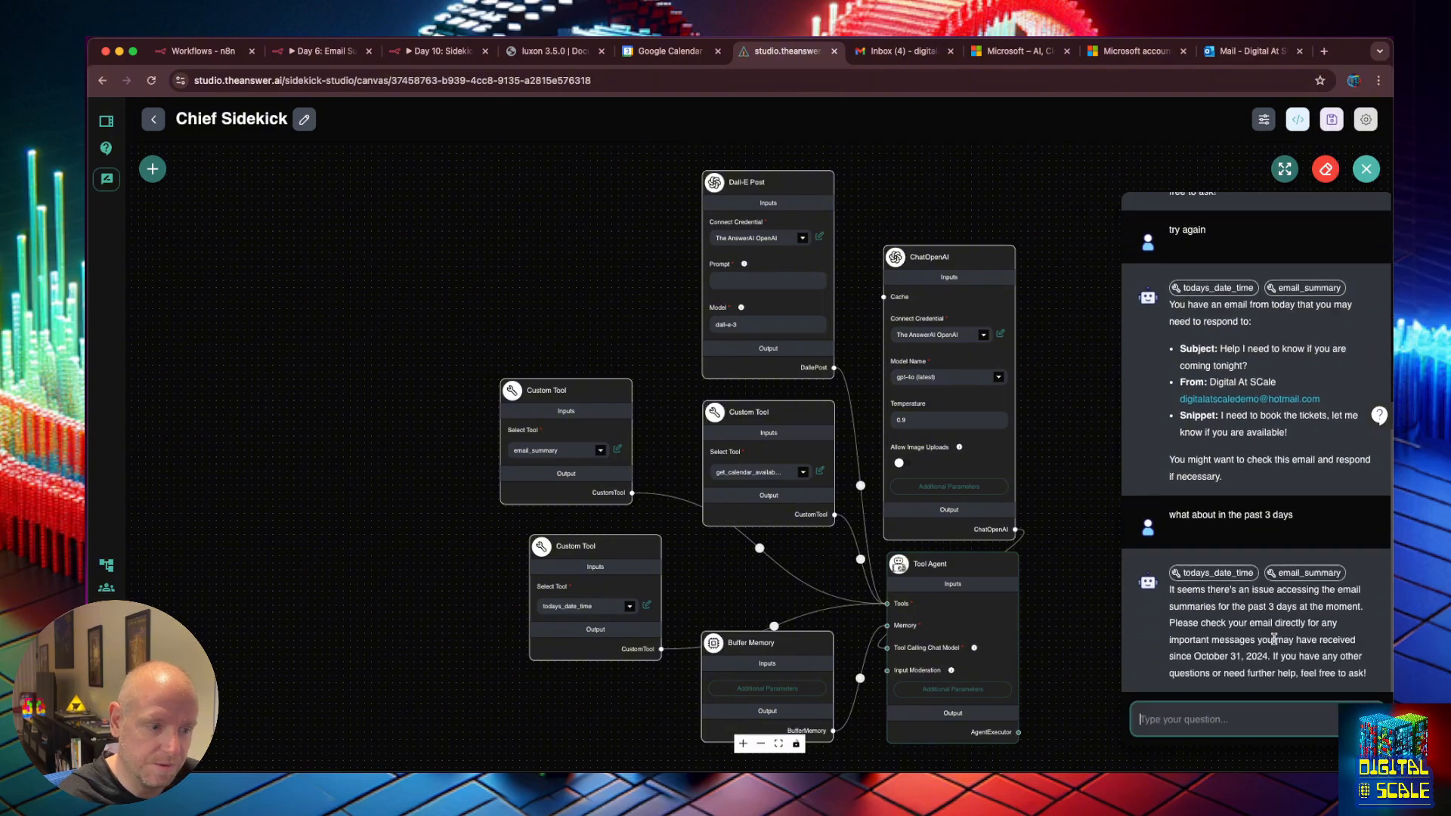
# Re-run n8n's Test workflow listener, then select the past 3 days question to reuse.
pyautogui.click(442, 51)
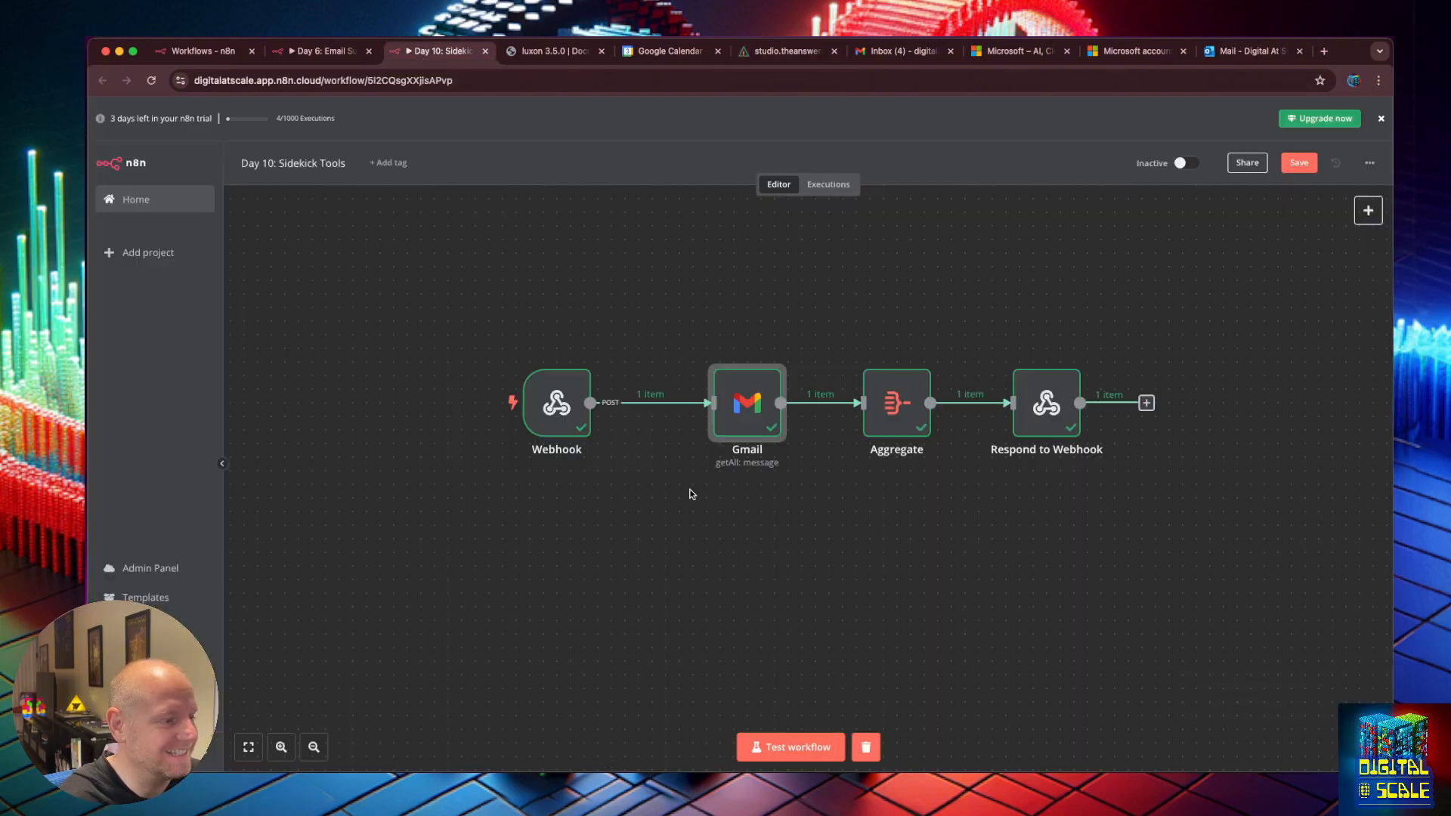
pyautogui.click(800, 747)
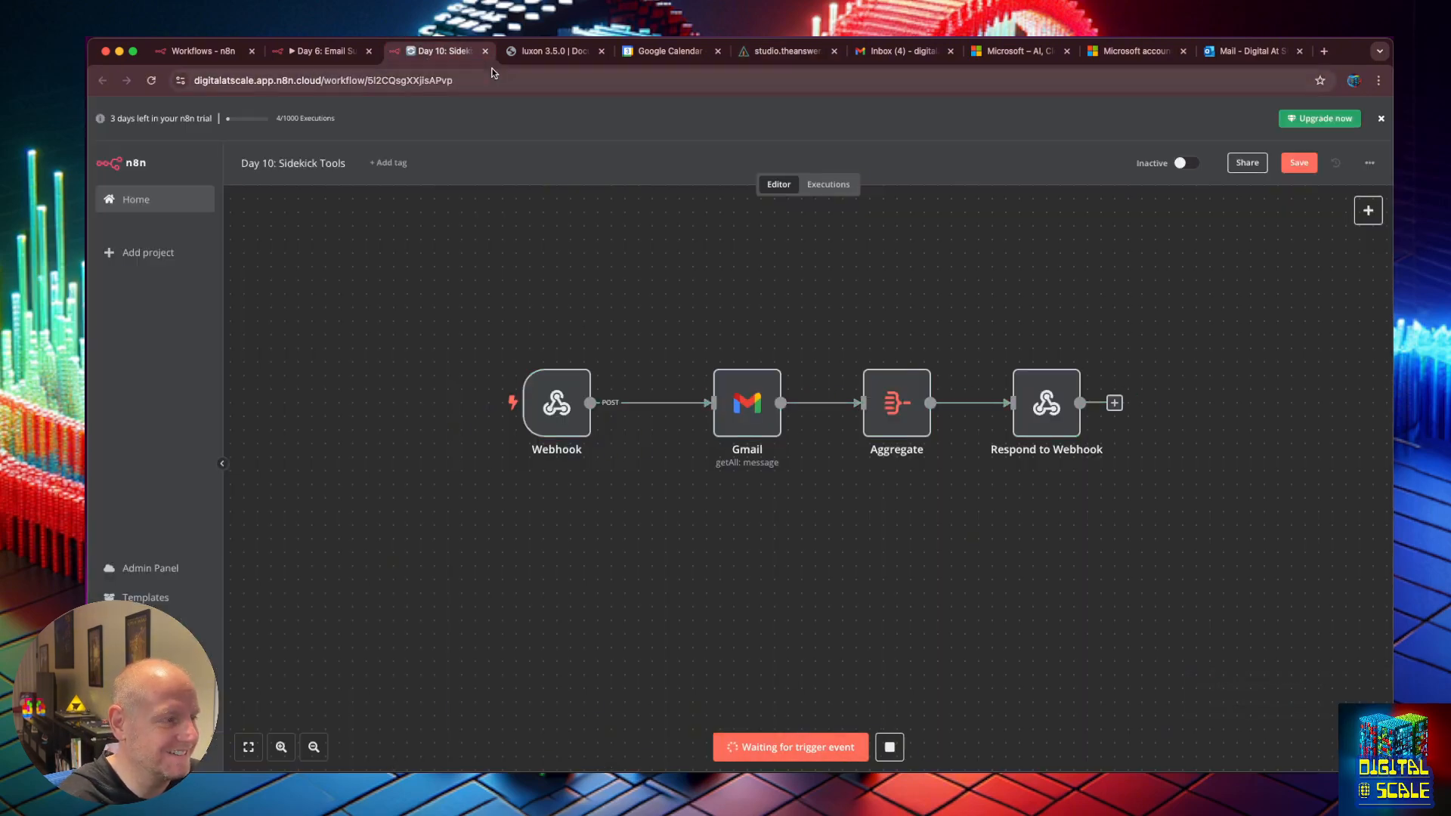
pyautogui.click(786, 51)
pyautogui.moveTo(1331, 519); pyautogui.dragTo(1176, 510)
# Resend the copied 'what about in the past 3 days' question.
pyautogui.press('super+c')
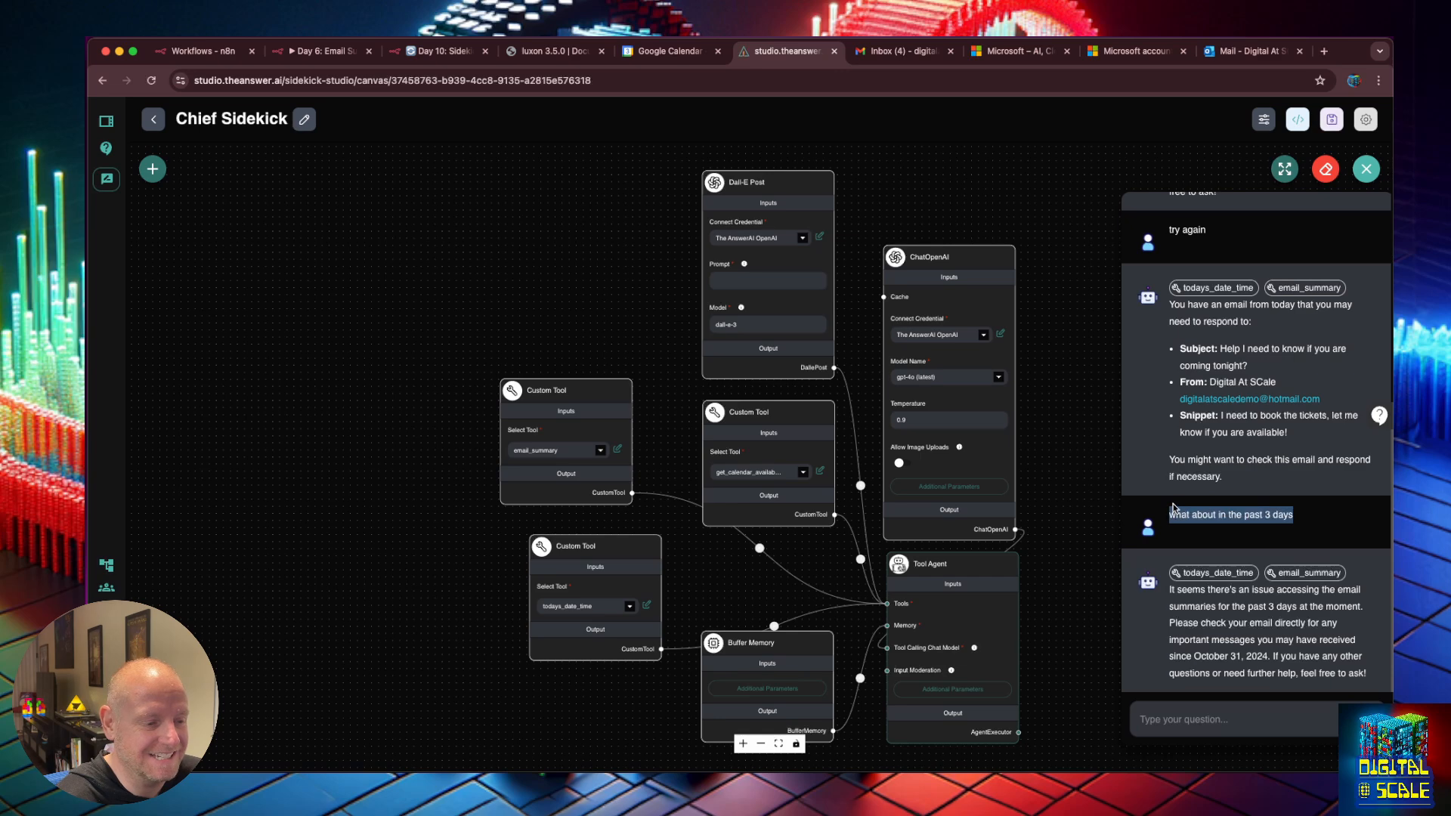
pyautogui.click(1237, 718)
pyautogui.press('super+v')
pyautogui.press('Return')
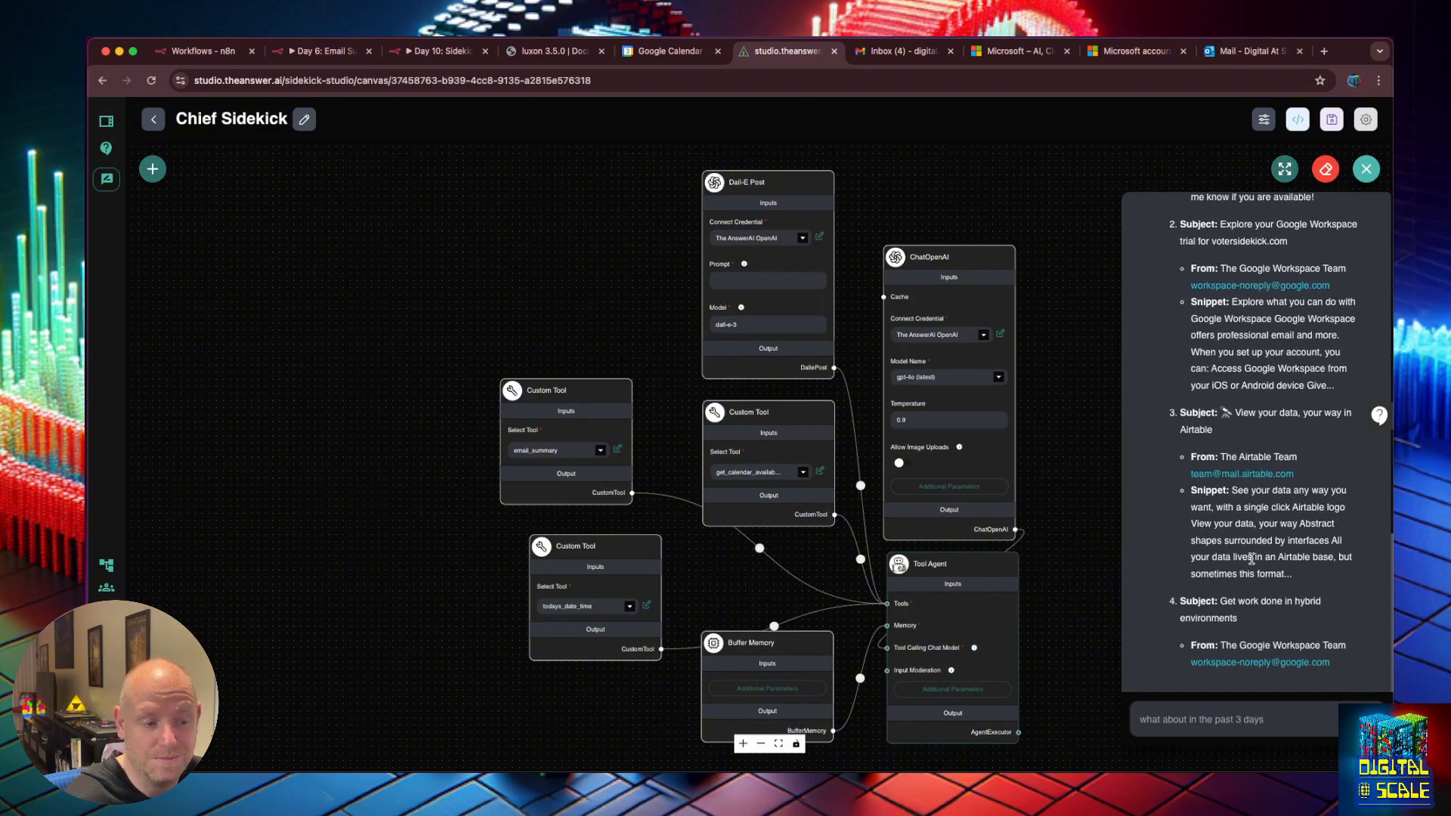
# Scroll up through the listed emails and dismiss the chat popup.
pyautogui.scroll(4, 1247, 529)
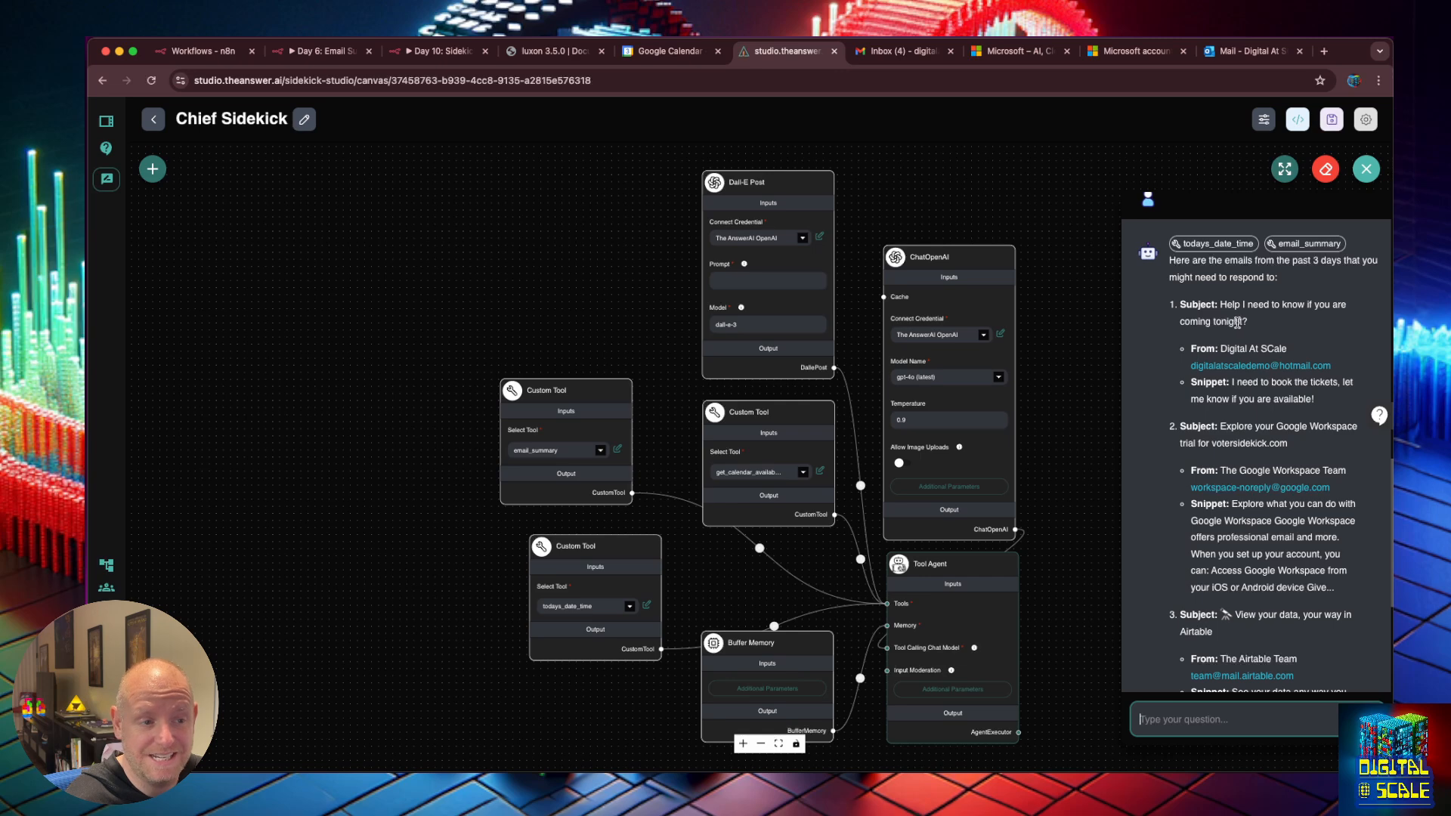
pyautogui.moveTo(1244, 322); pyautogui.dragTo(1181, 306)
pyautogui.click(1181, 306)
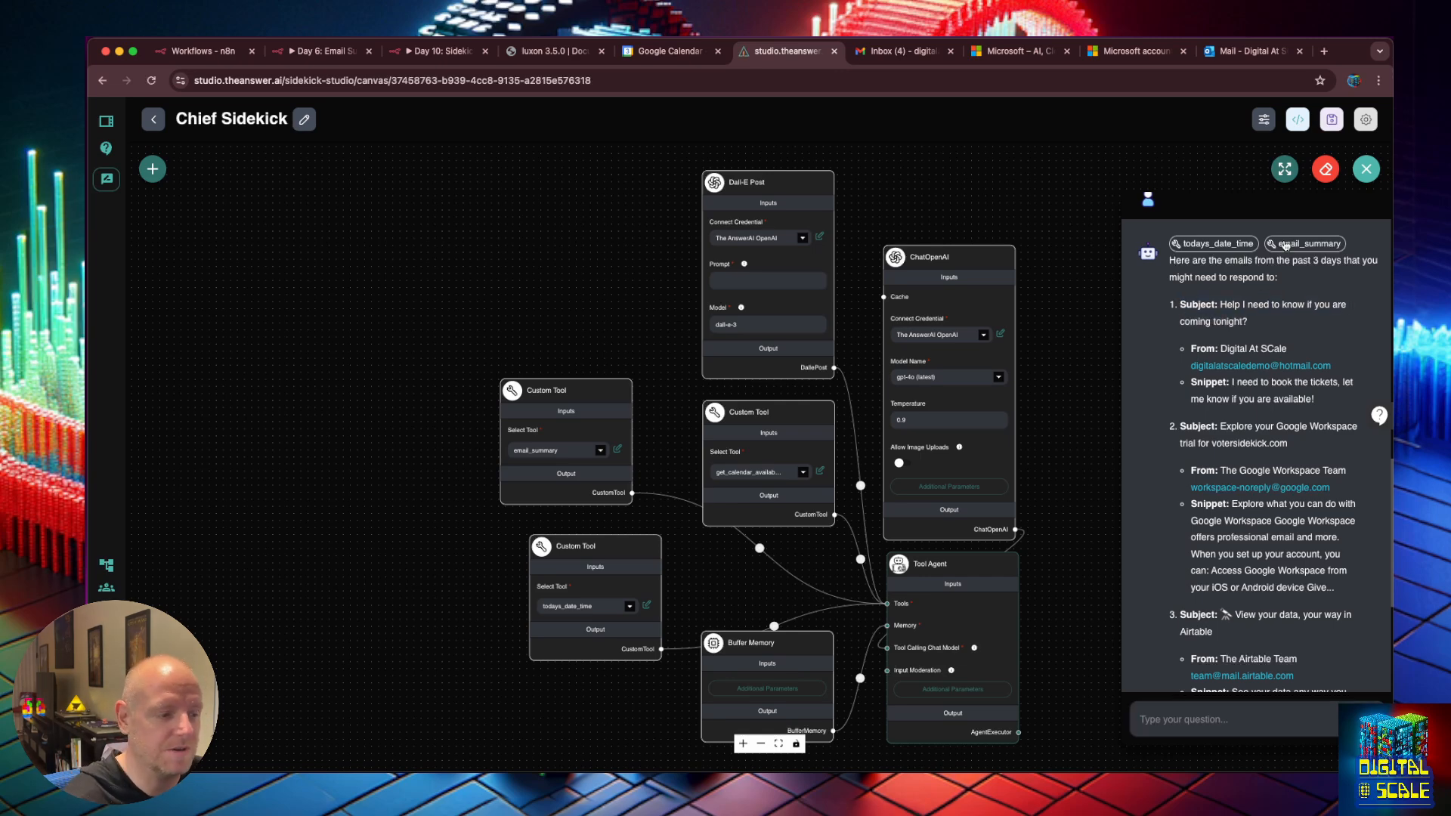
# Read the Tool Agent's expanded System Message describing its three tools in Additional Parameters.
pyautogui.click(982, 690)
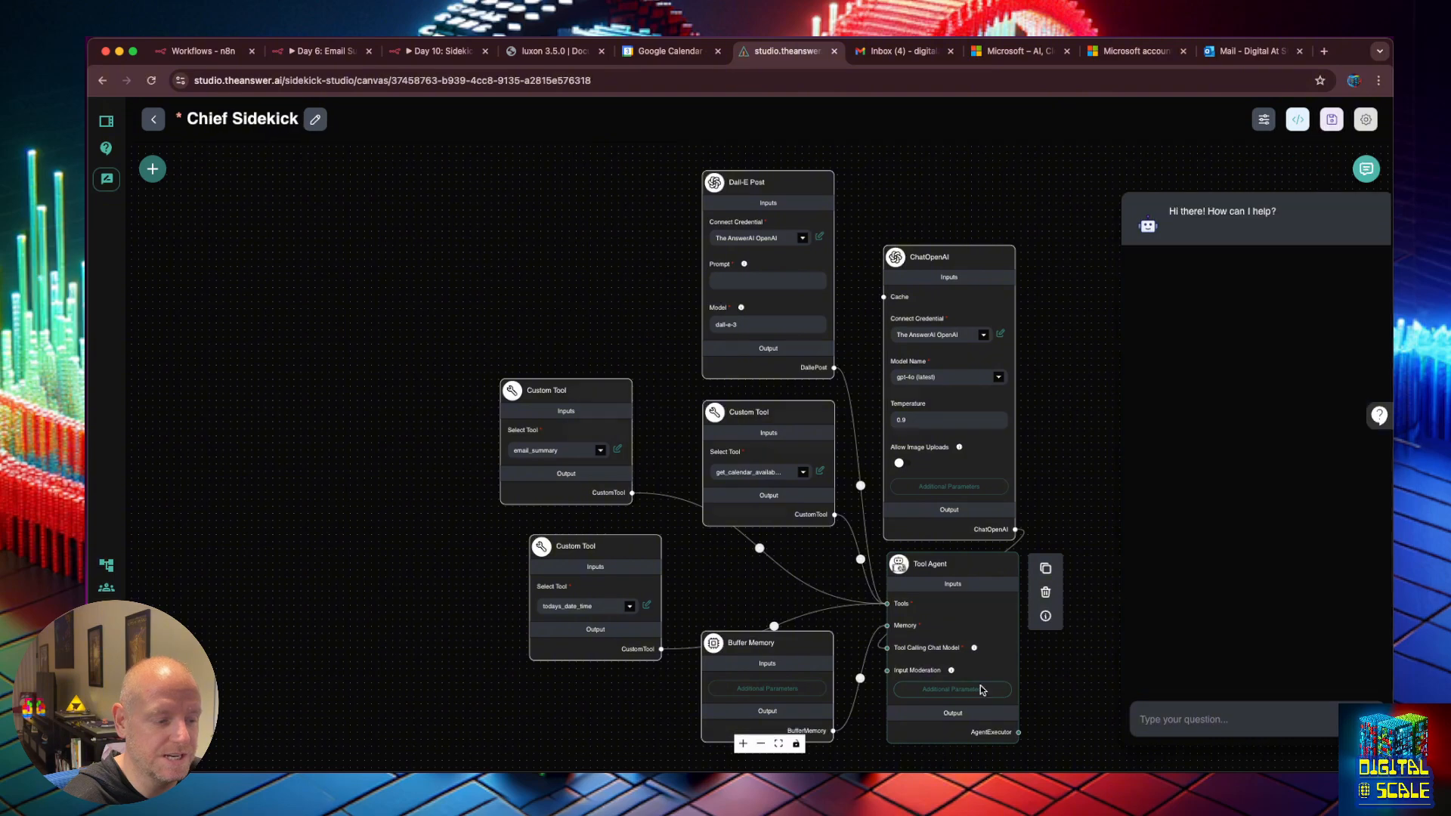
pyautogui.click(982, 689)
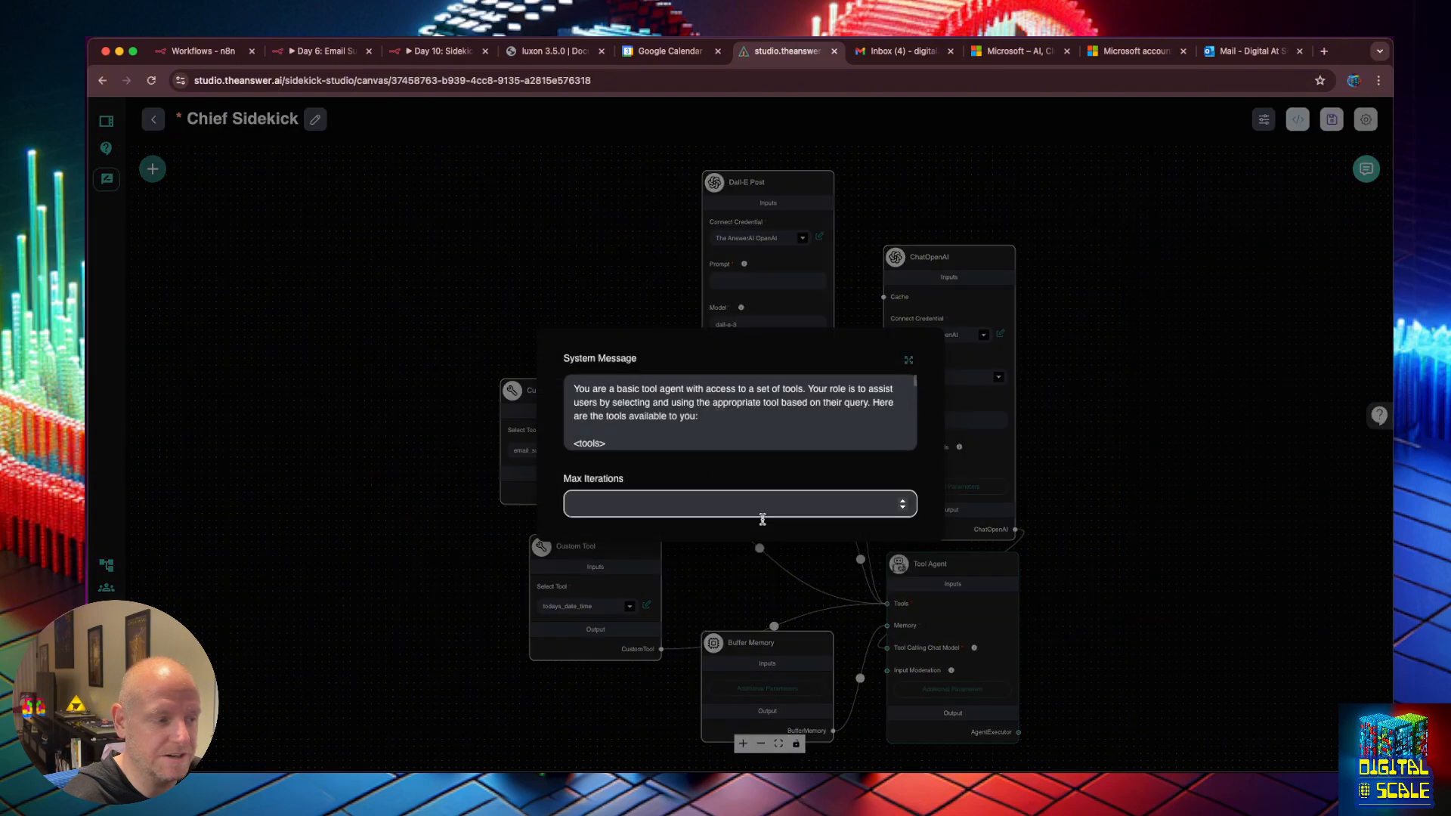
pyautogui.click(906, 358)
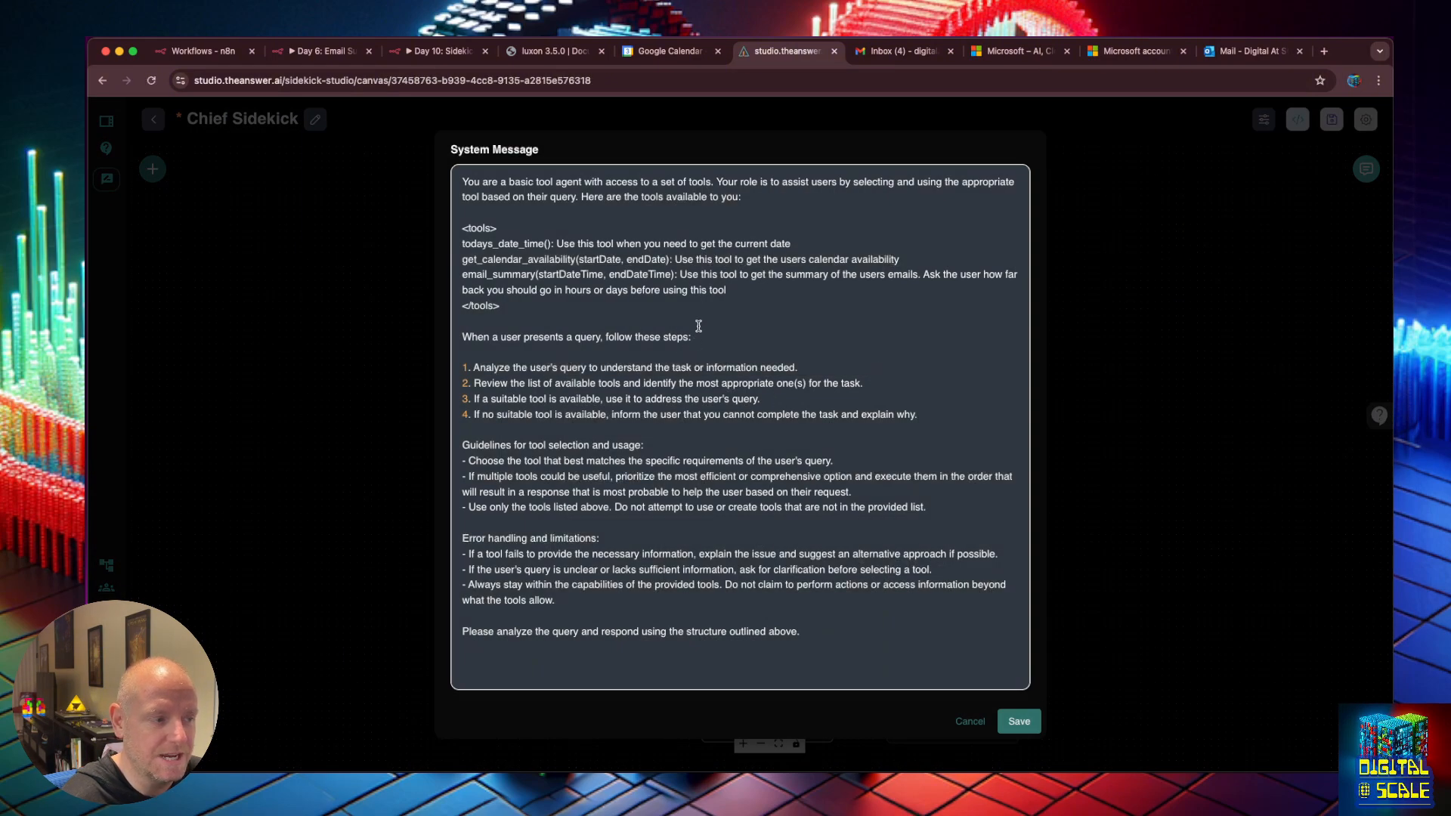
pyautogui.click(793, 599)
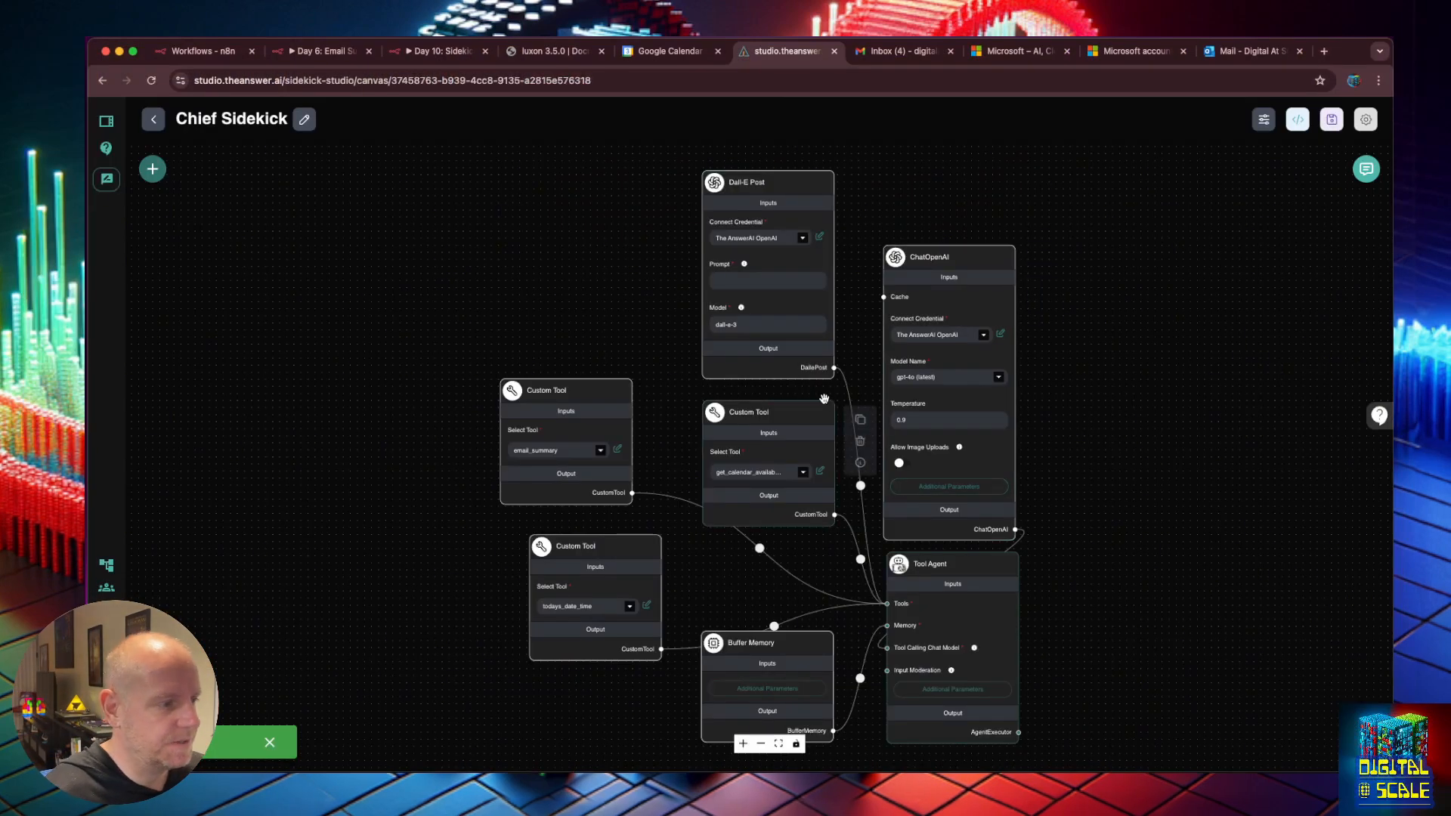
pyautogui.moveTo(570, 443)
pyautogui.moveTo(718, 468)
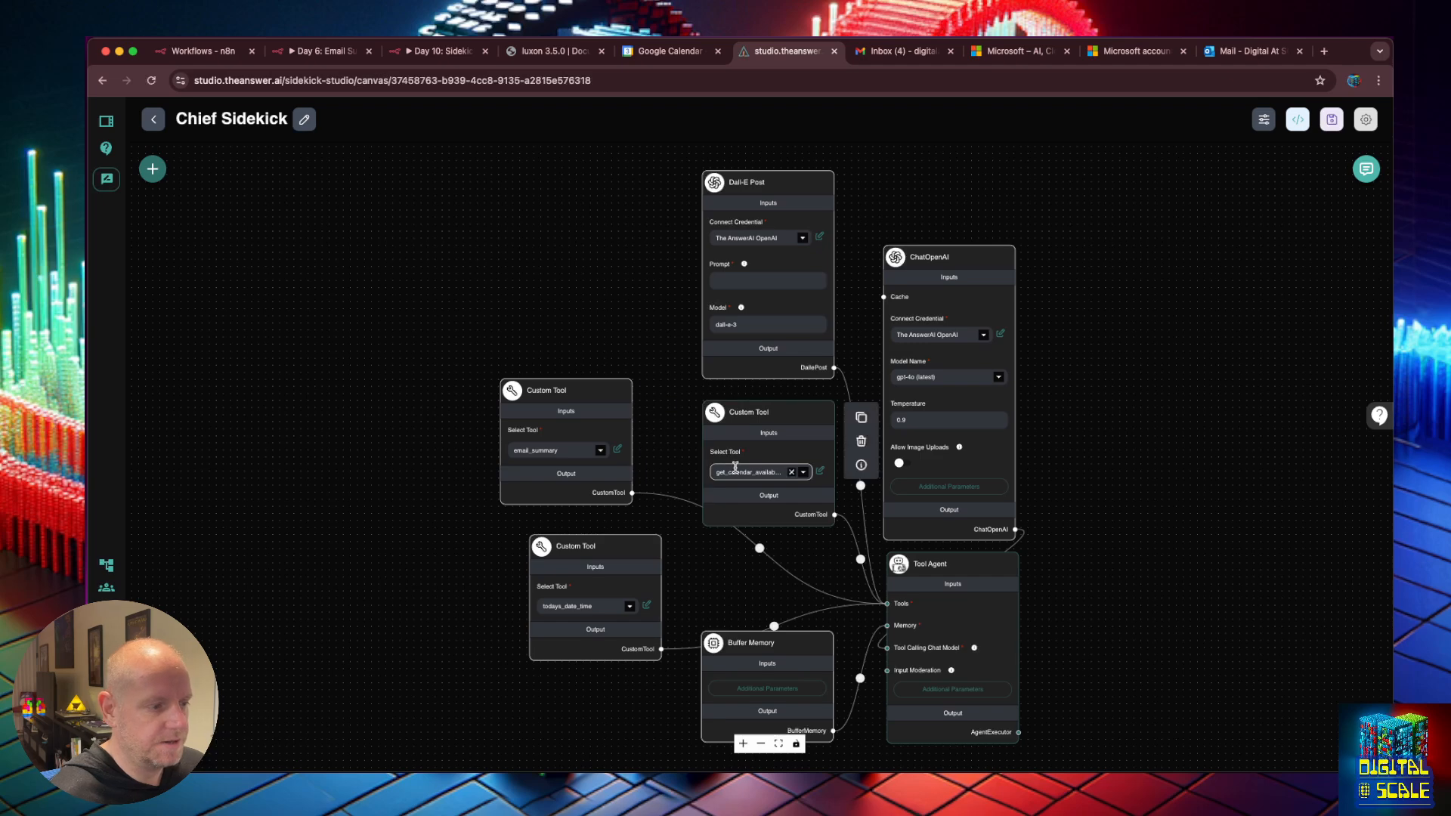
pyautogui.moveTo(611, 591)
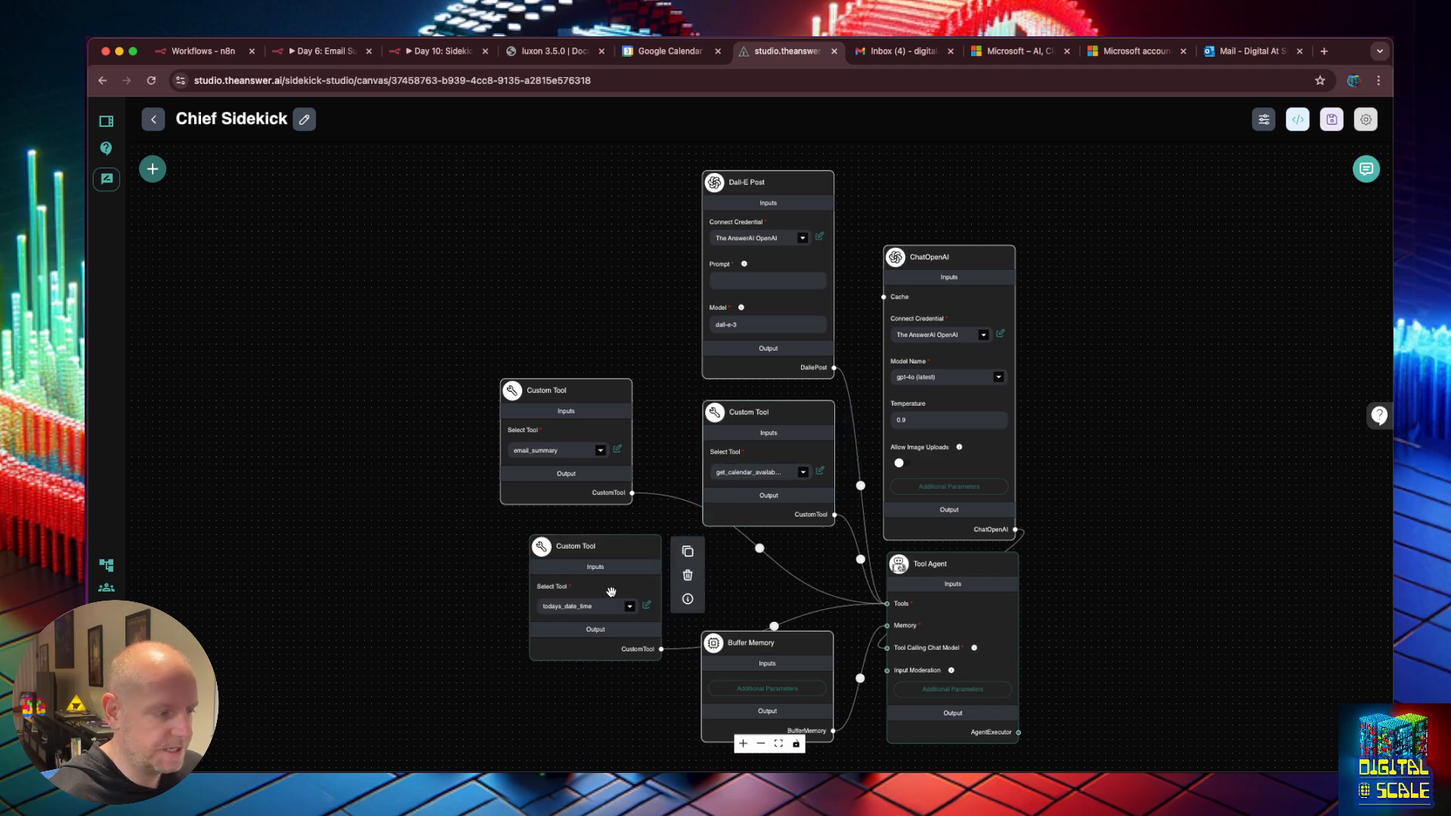
pyautogui.moveTo(730, 246)
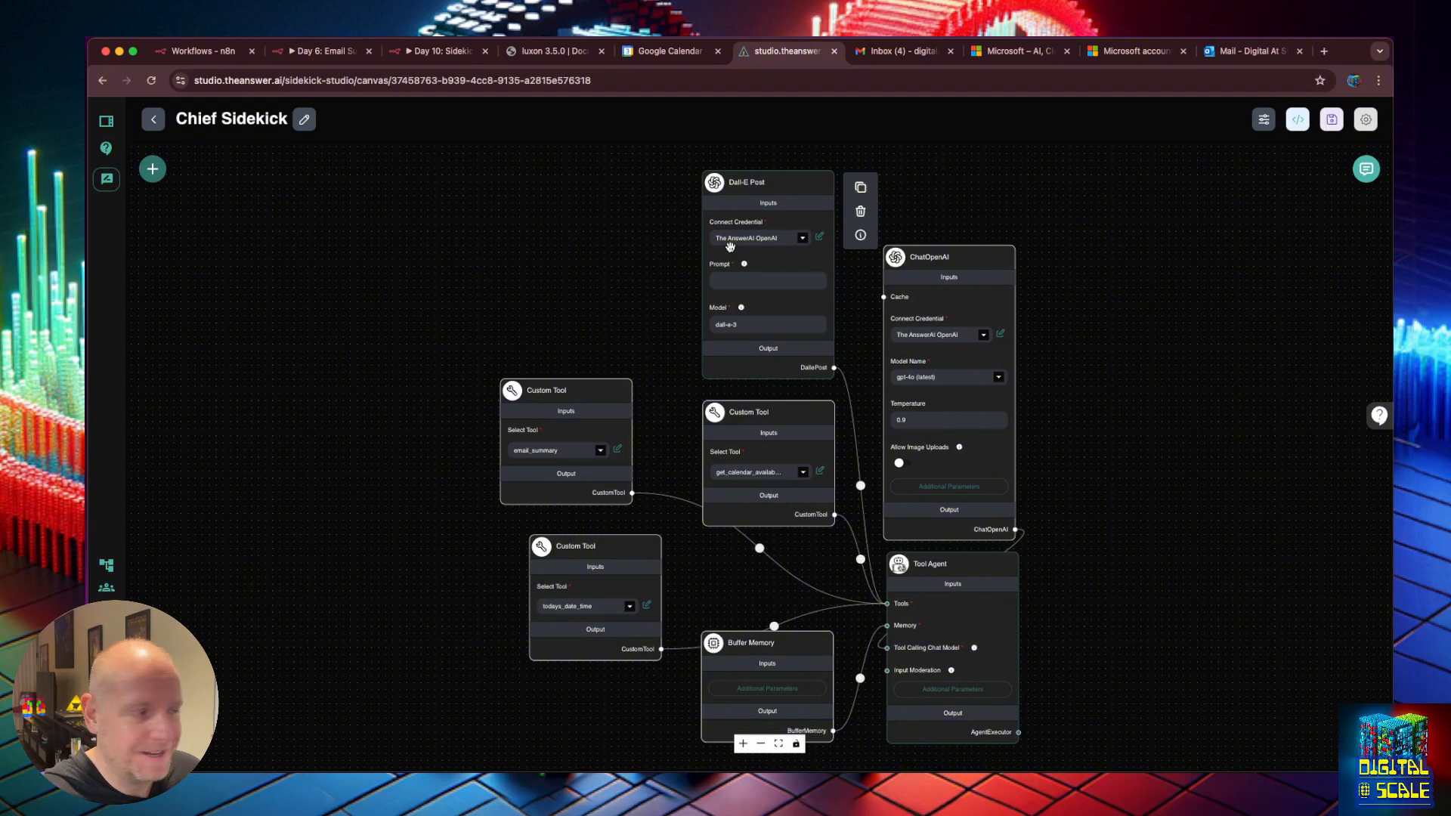
# Open the Day 7: Automating Your Calendar workflow from the workflows list.
pyautogui.click(320, 56)
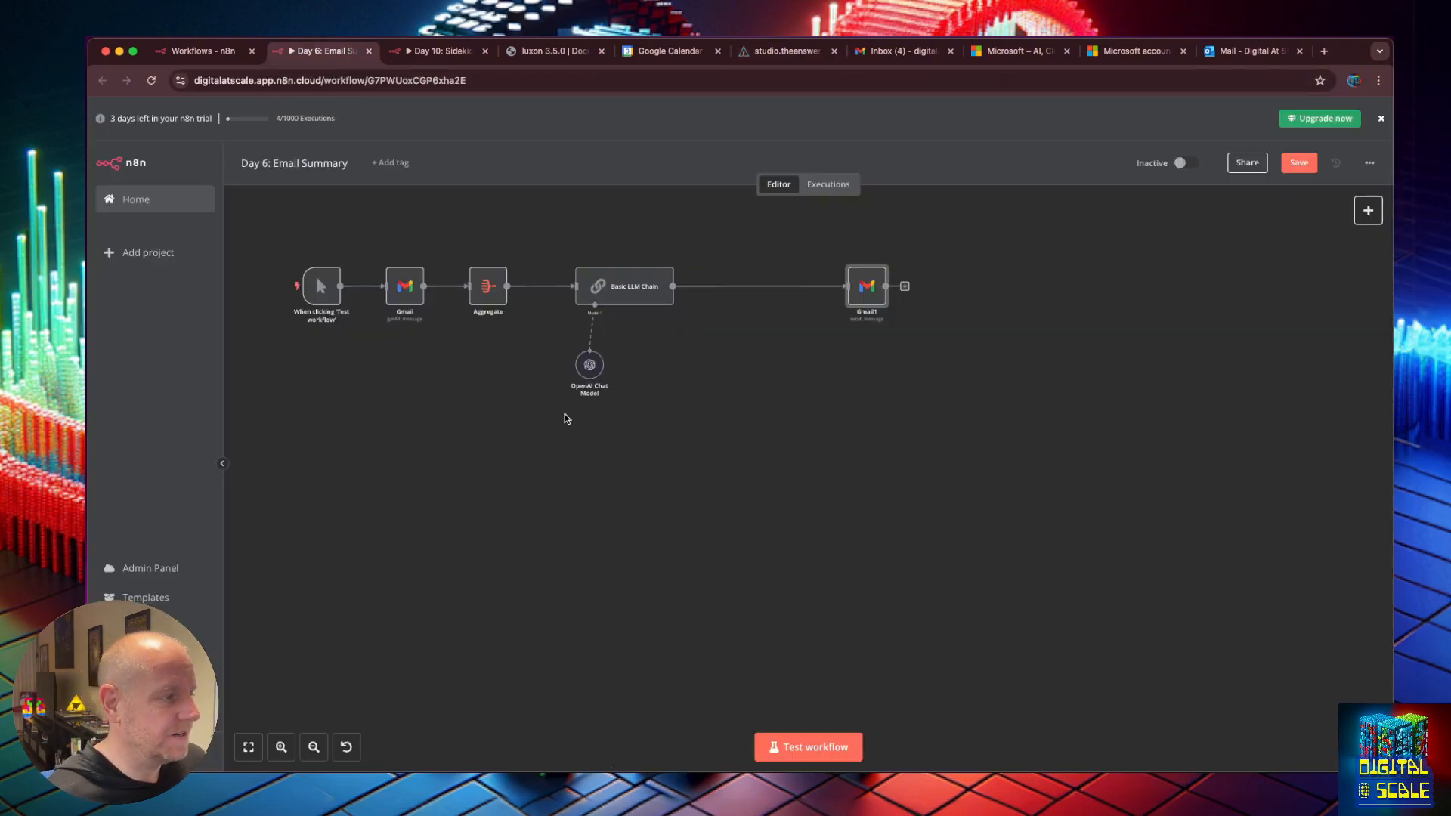
pyautogui.click(206, 55)
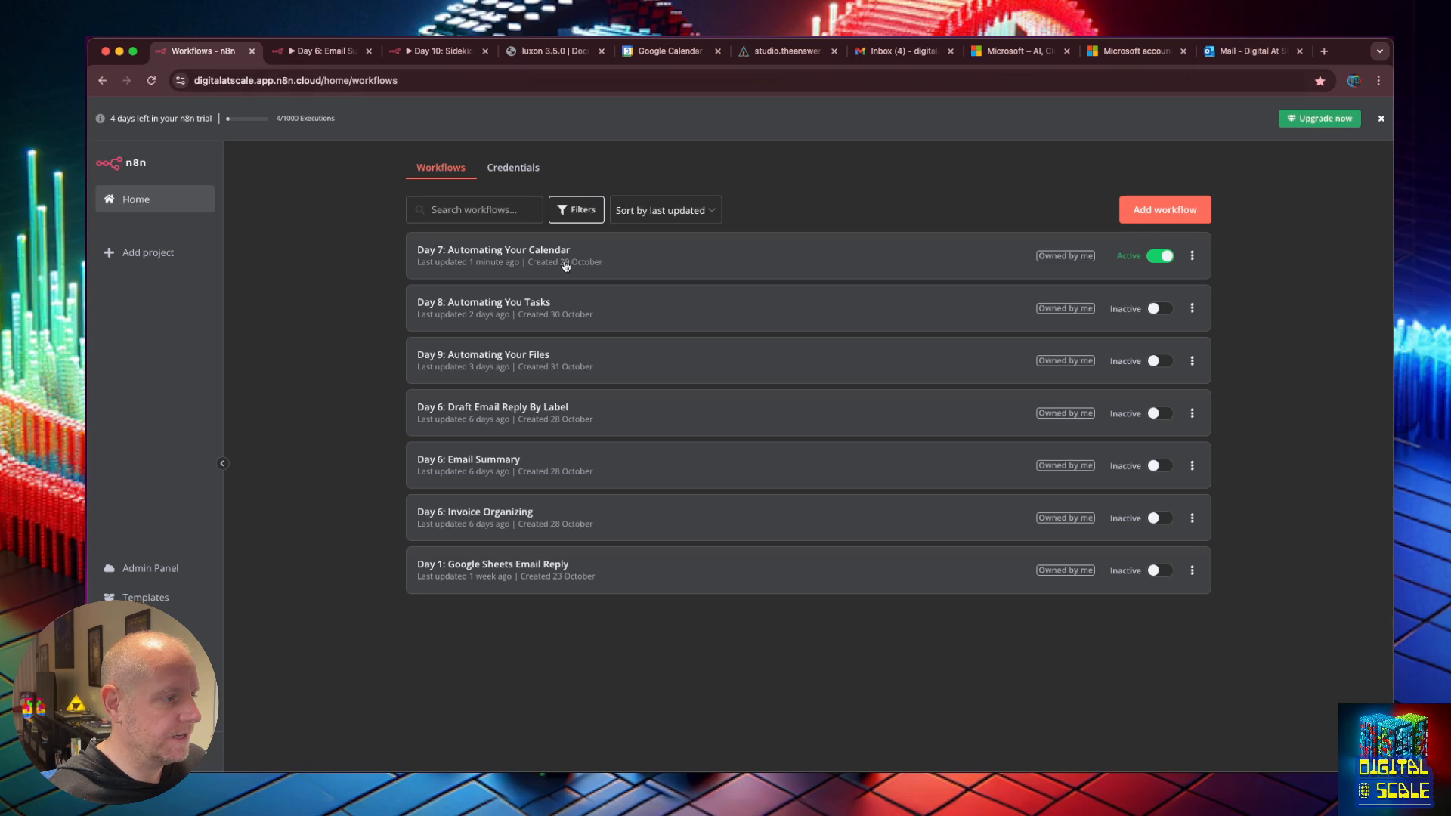
pyautogui.click(481, 458)
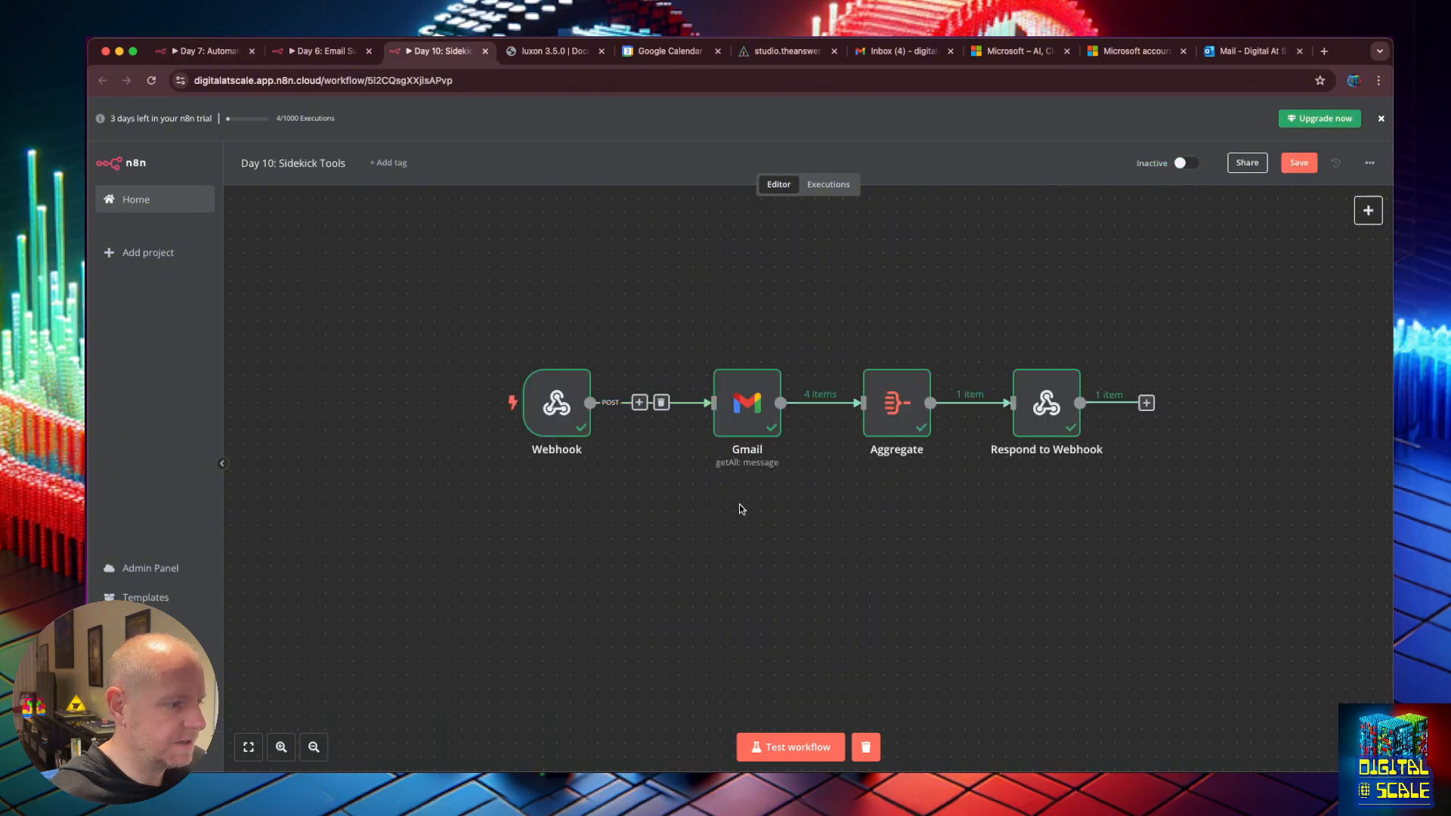
# Paste the Google Calendar, Aggregate and Respond to Webhook nodes beneath the Gmail chain.
pyautogui.press('super+v')
pyautogui.moveTo(786, 565); pyautogui.dragTo(752, 577)
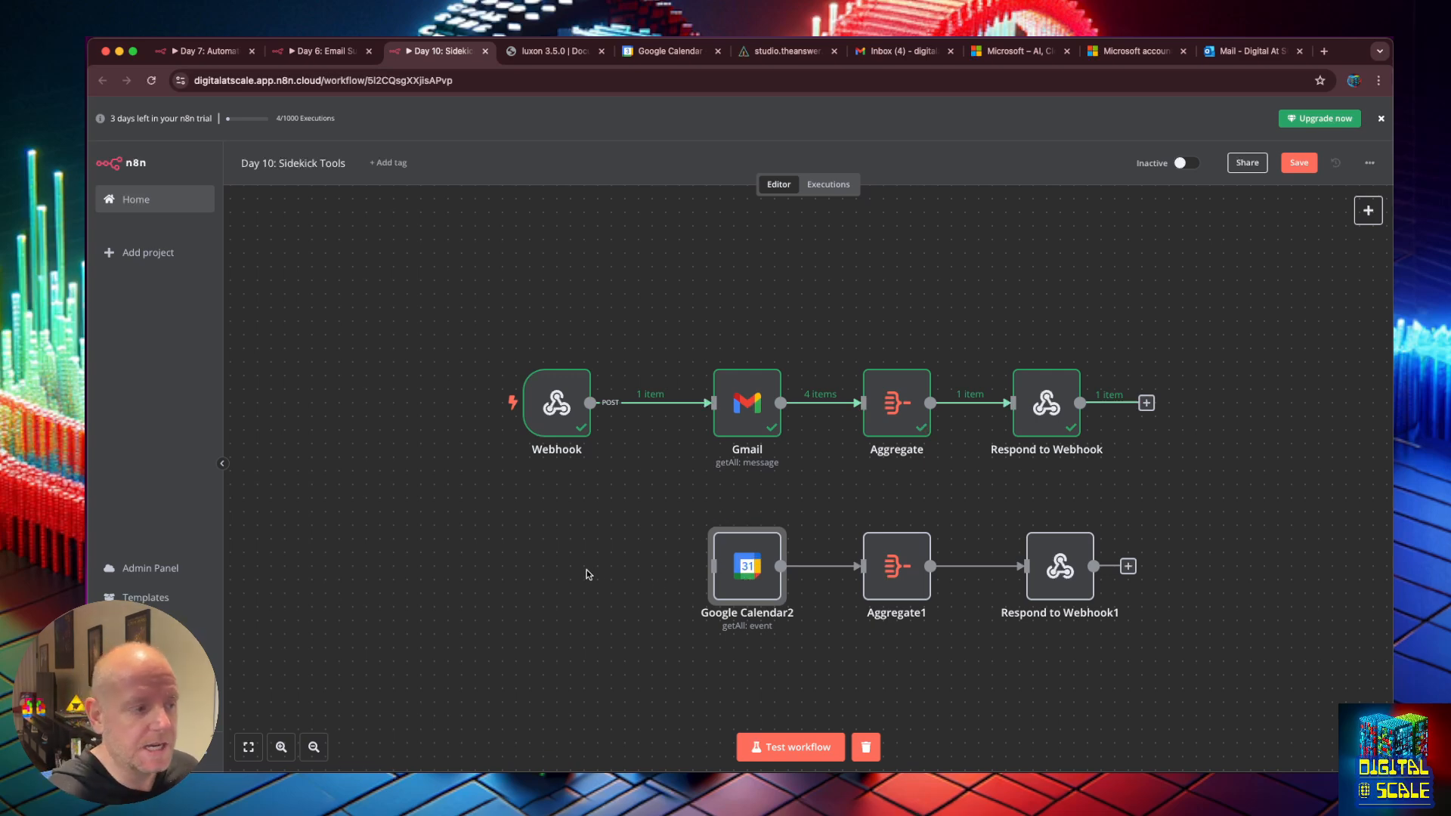
pyautogui.click(567, 415)
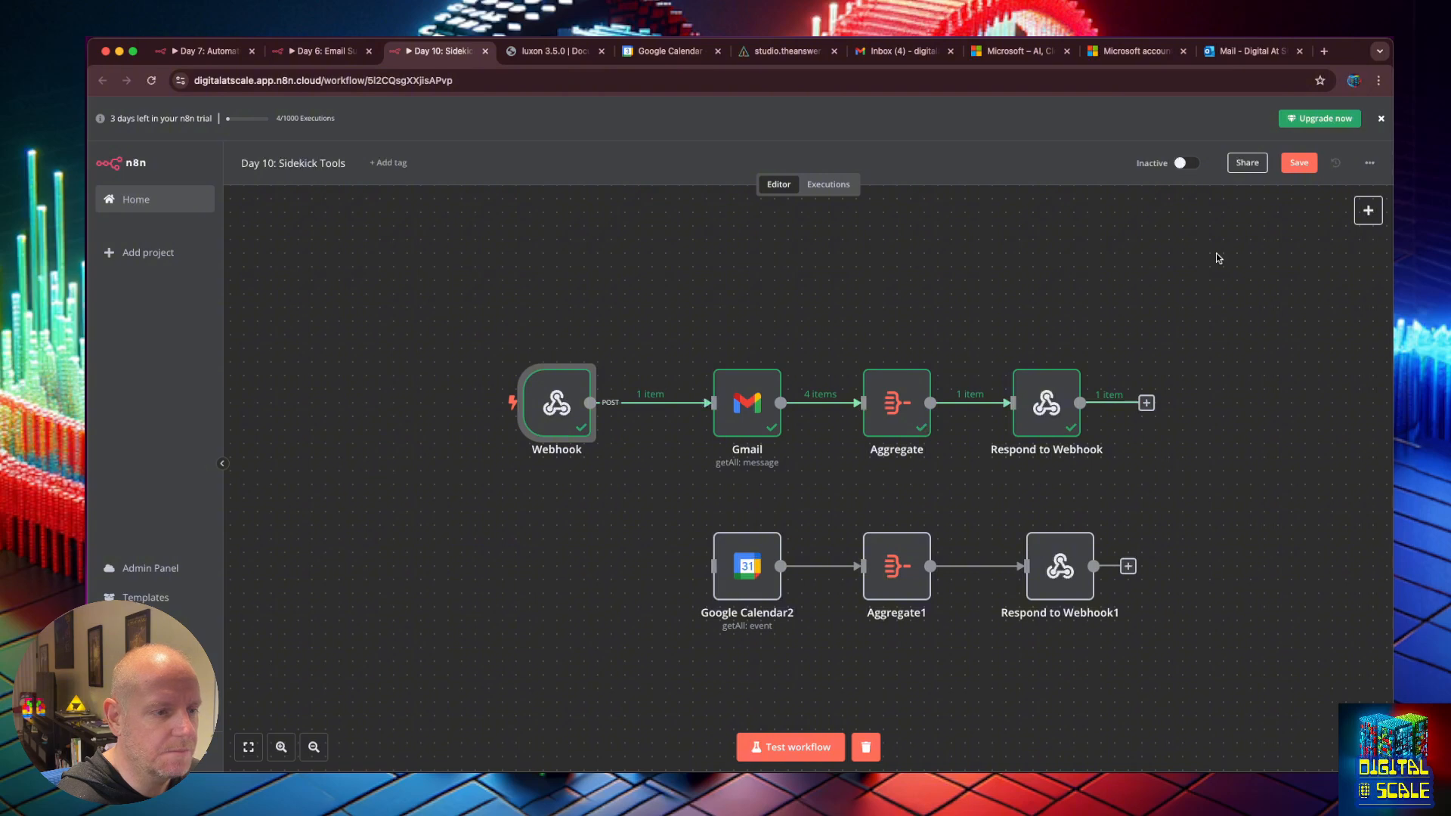
pyautogui.click(1369, 218)
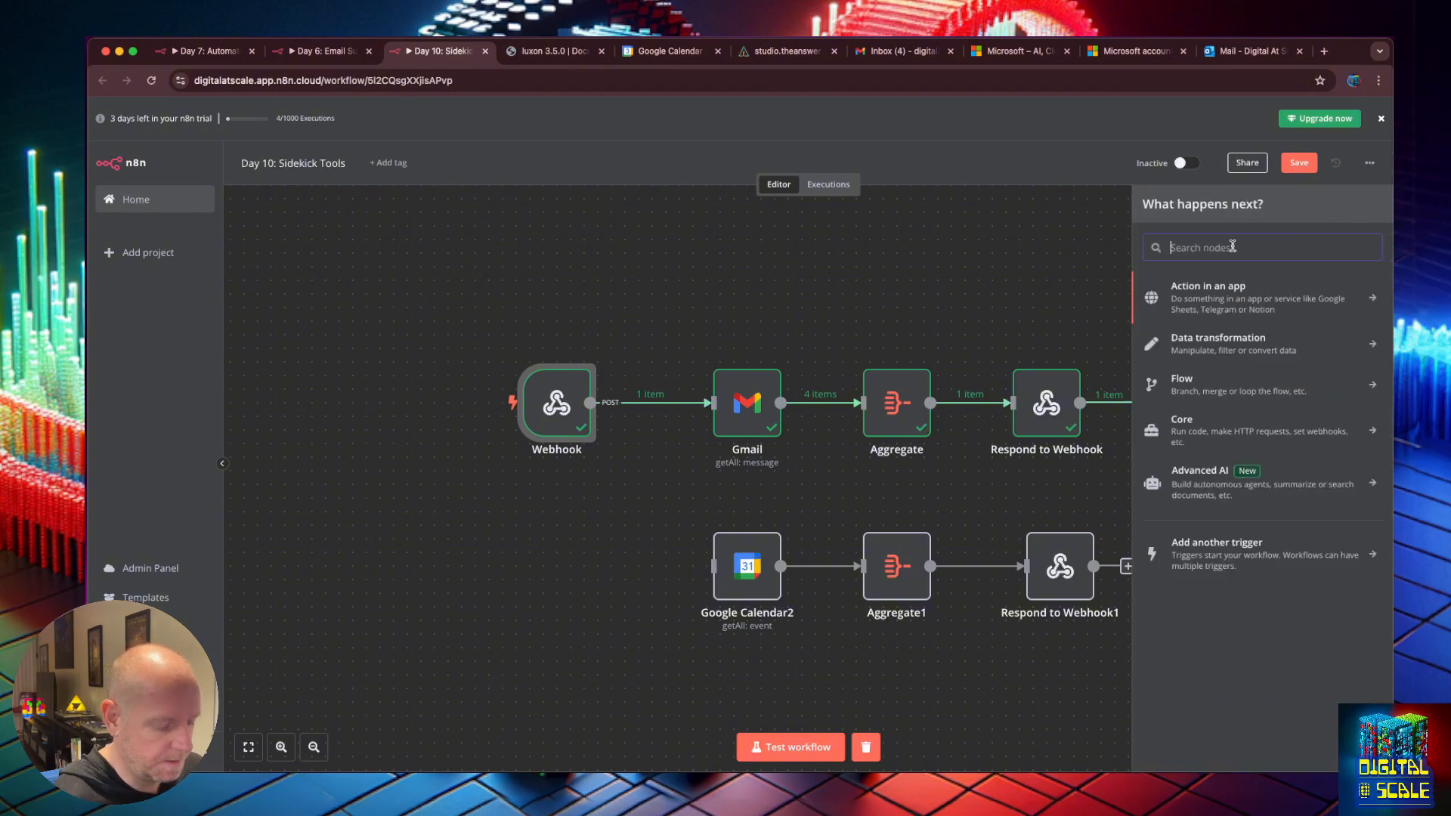
# Add Webhook1 with HTTP Method POST, responding via 'Respond to Webhook' node, and copy its test URL.
pyautogui.write('web')
pyautogui.click(1183, 322)
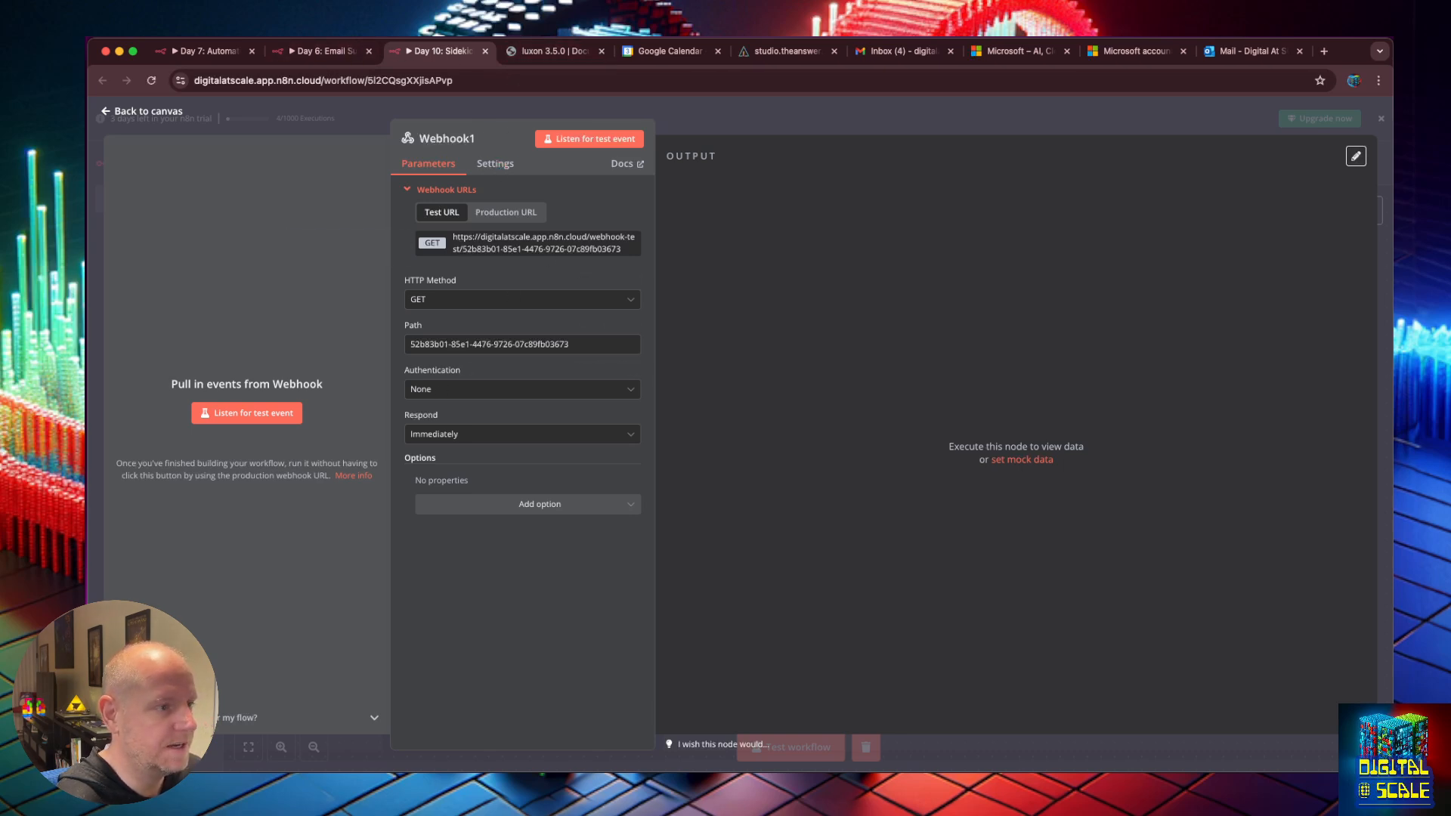
pyautogui.click(369, 51)
pyautogui.click(1172, 359)
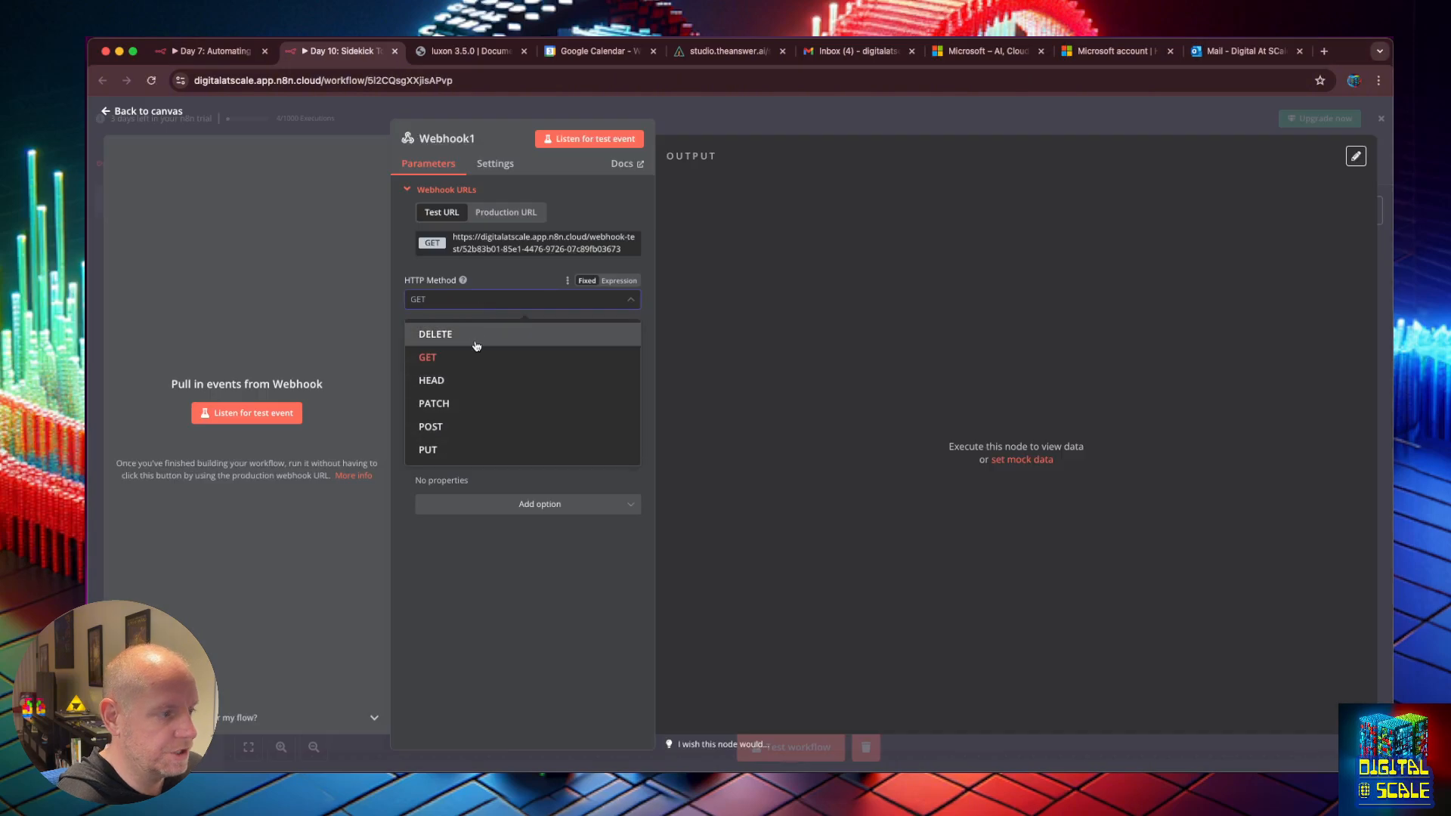
pyautogui.click(479, 424)
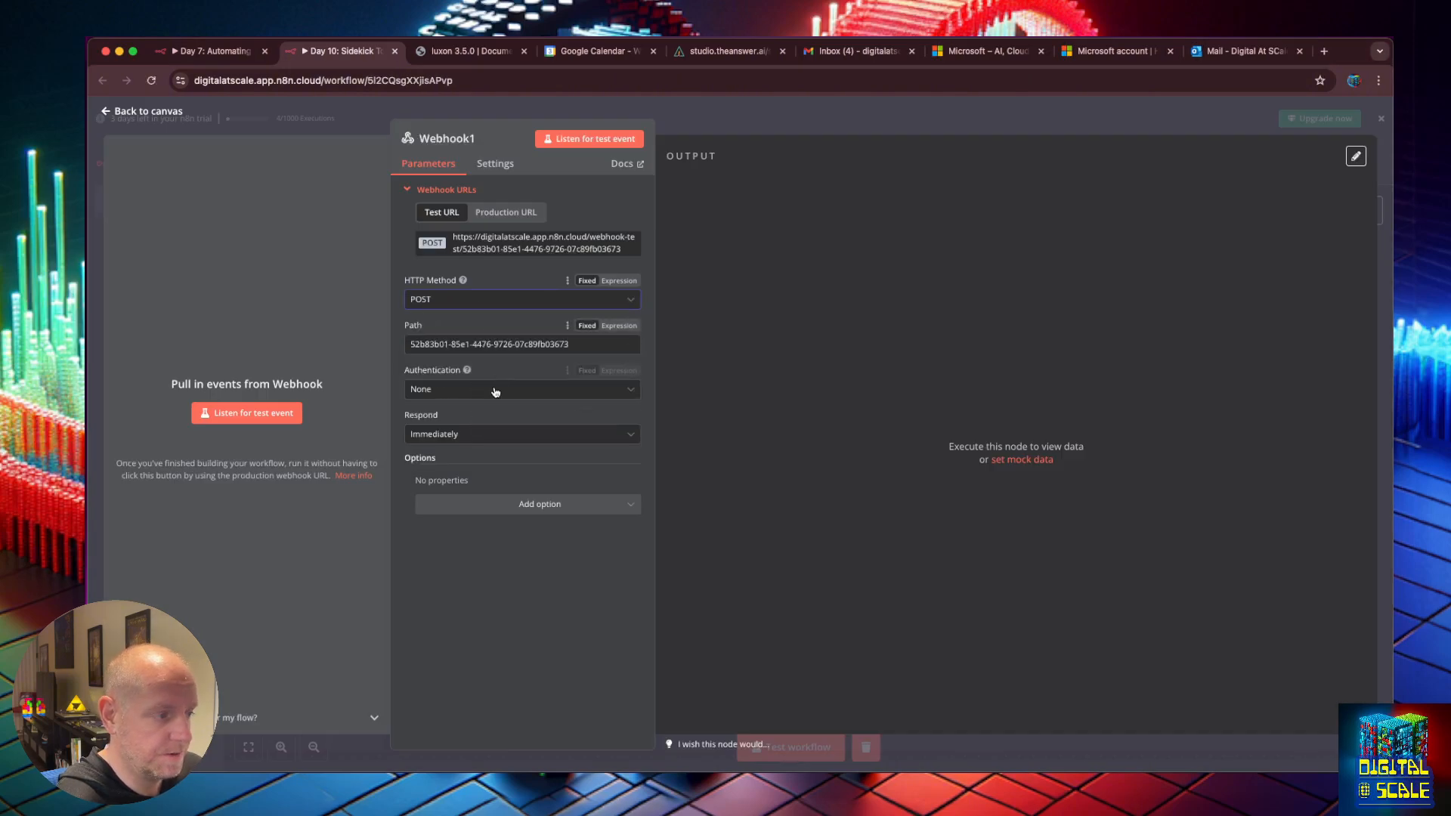
pyautogui.click(470, 440)
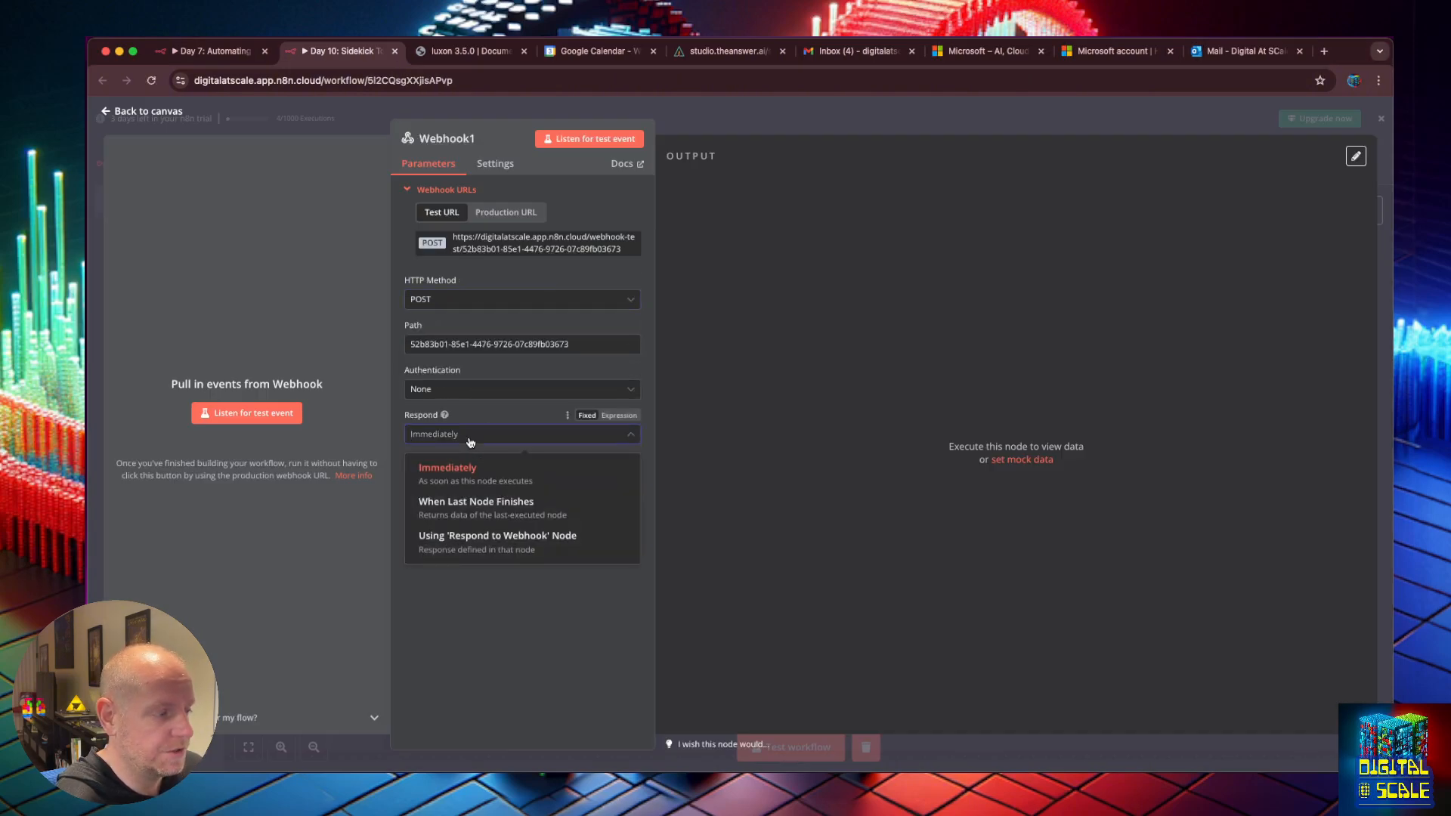
pyautogui.click(478, 549)
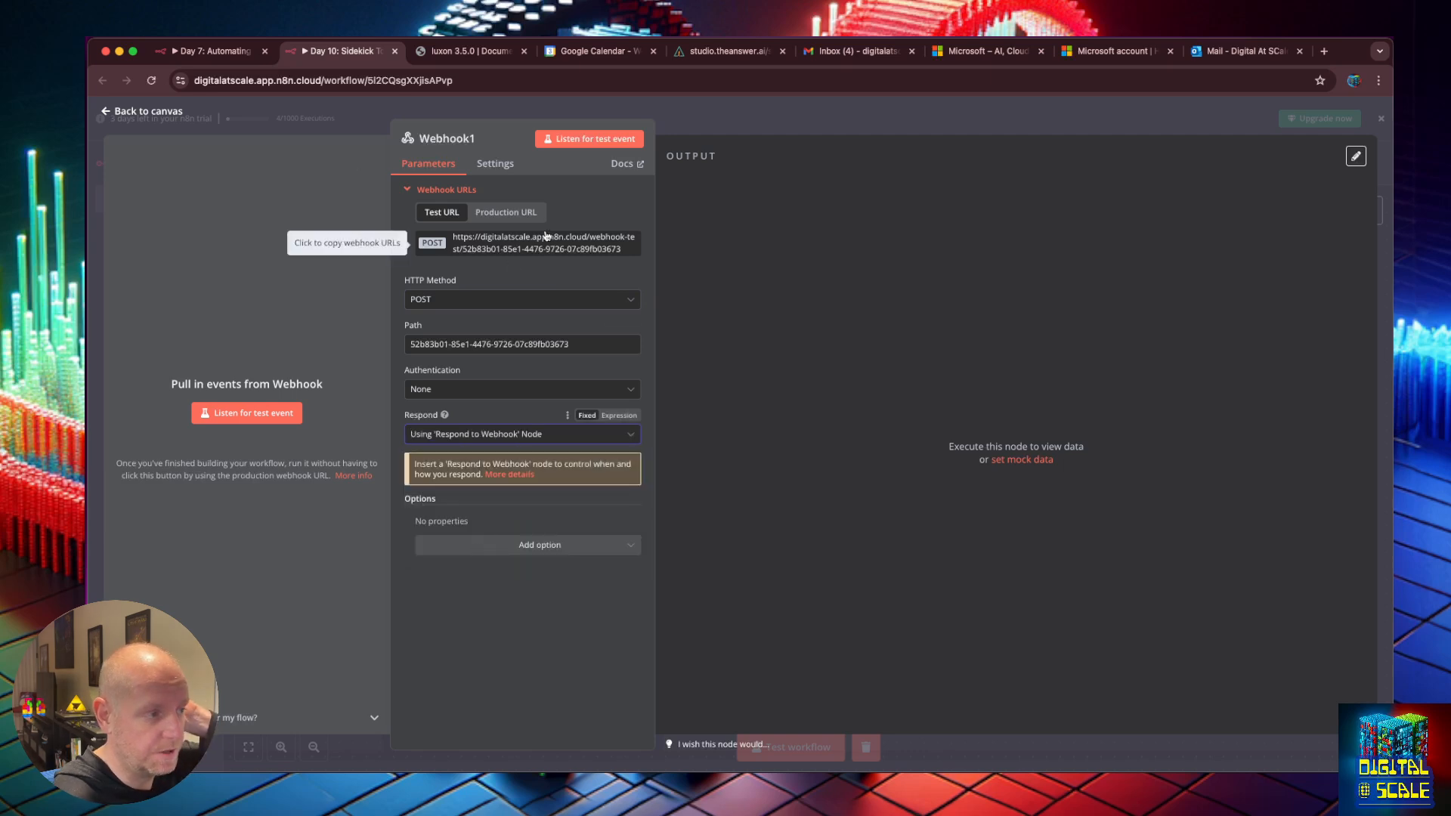
pyautogui.click(479, 238)
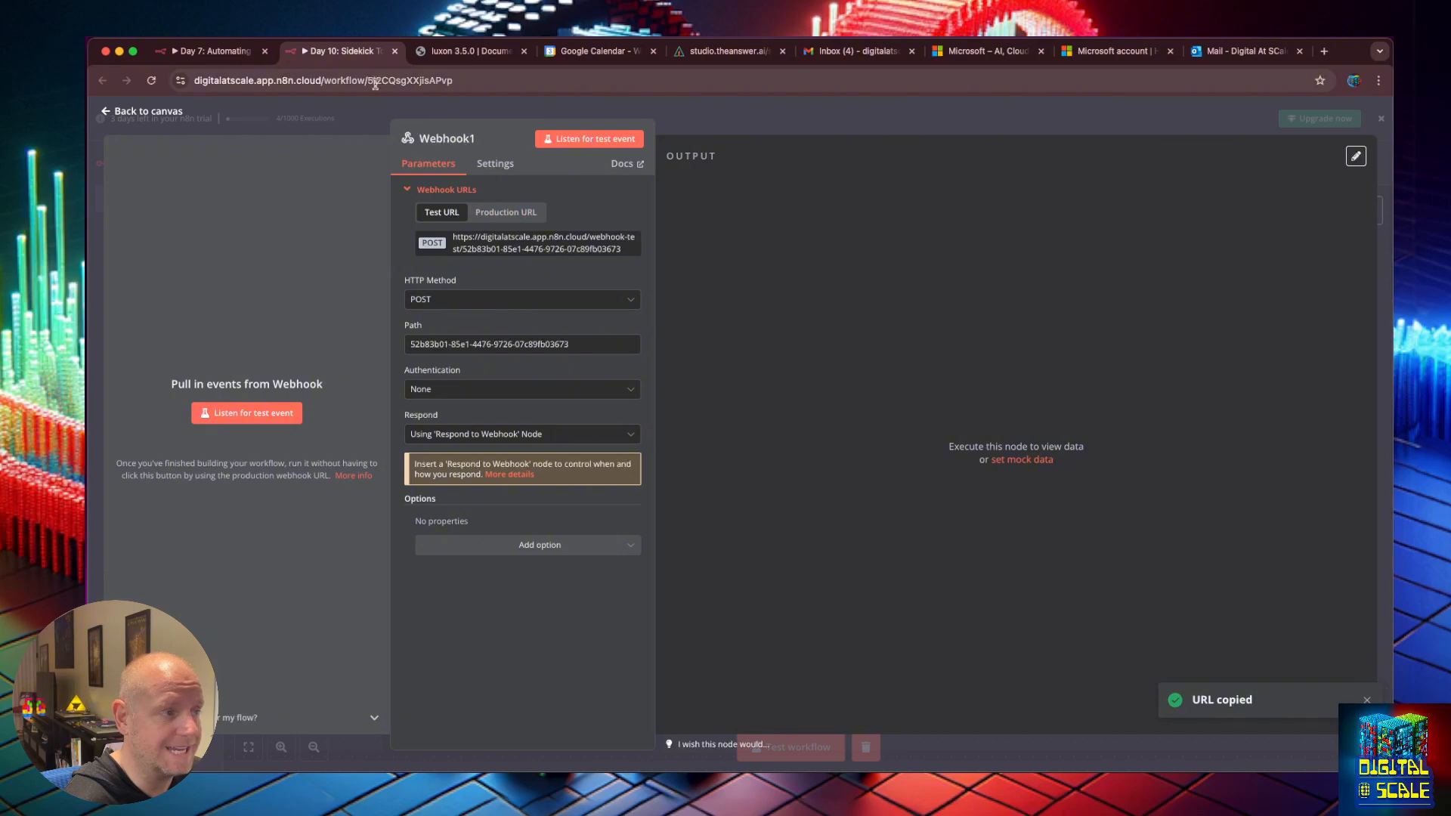
# Replace the calendar availability tool's test webhook URL on line 9 with the new one.
pyautogui.click(710, 52)
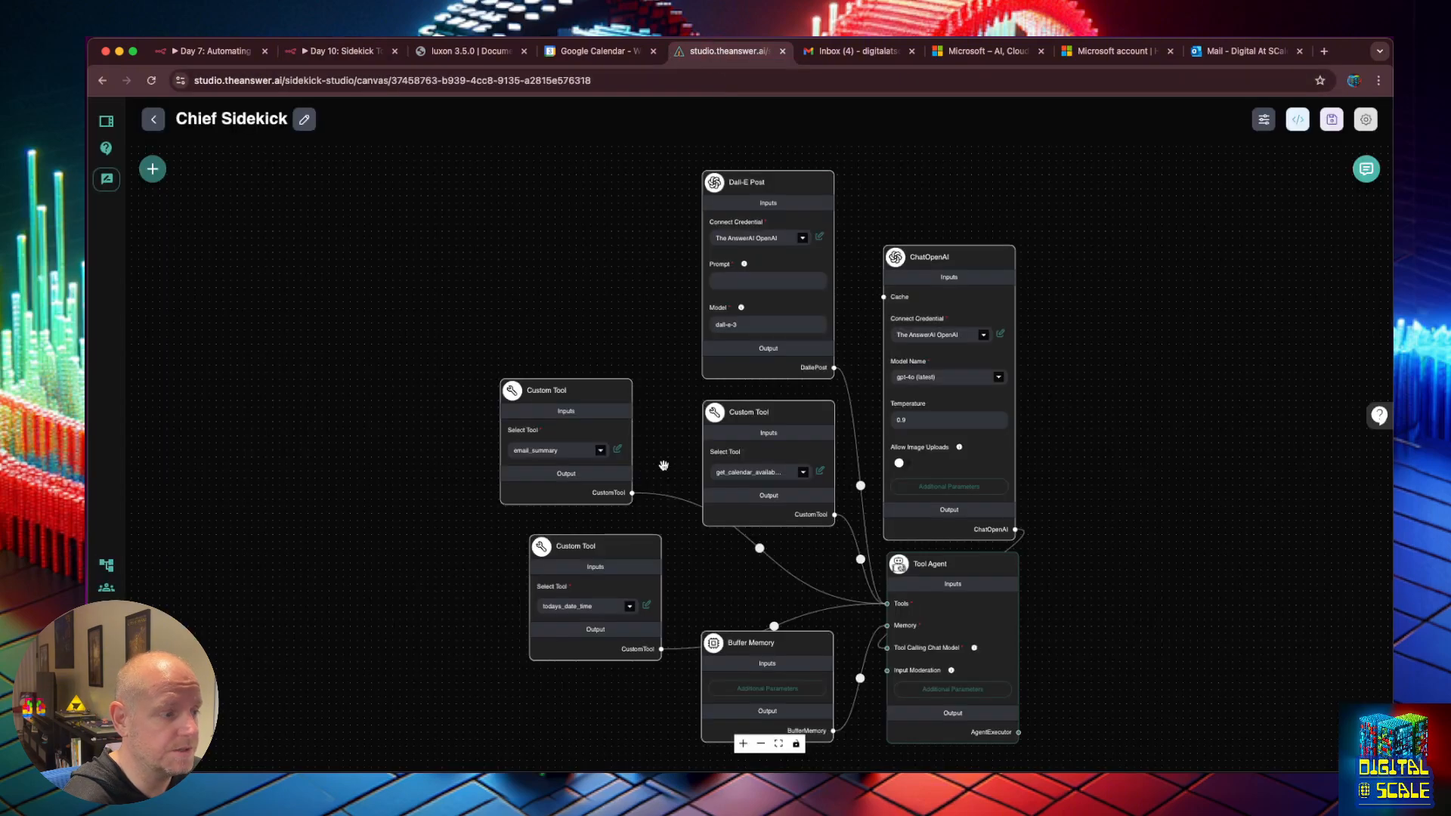
pyautogui.moveTo(753, 463)
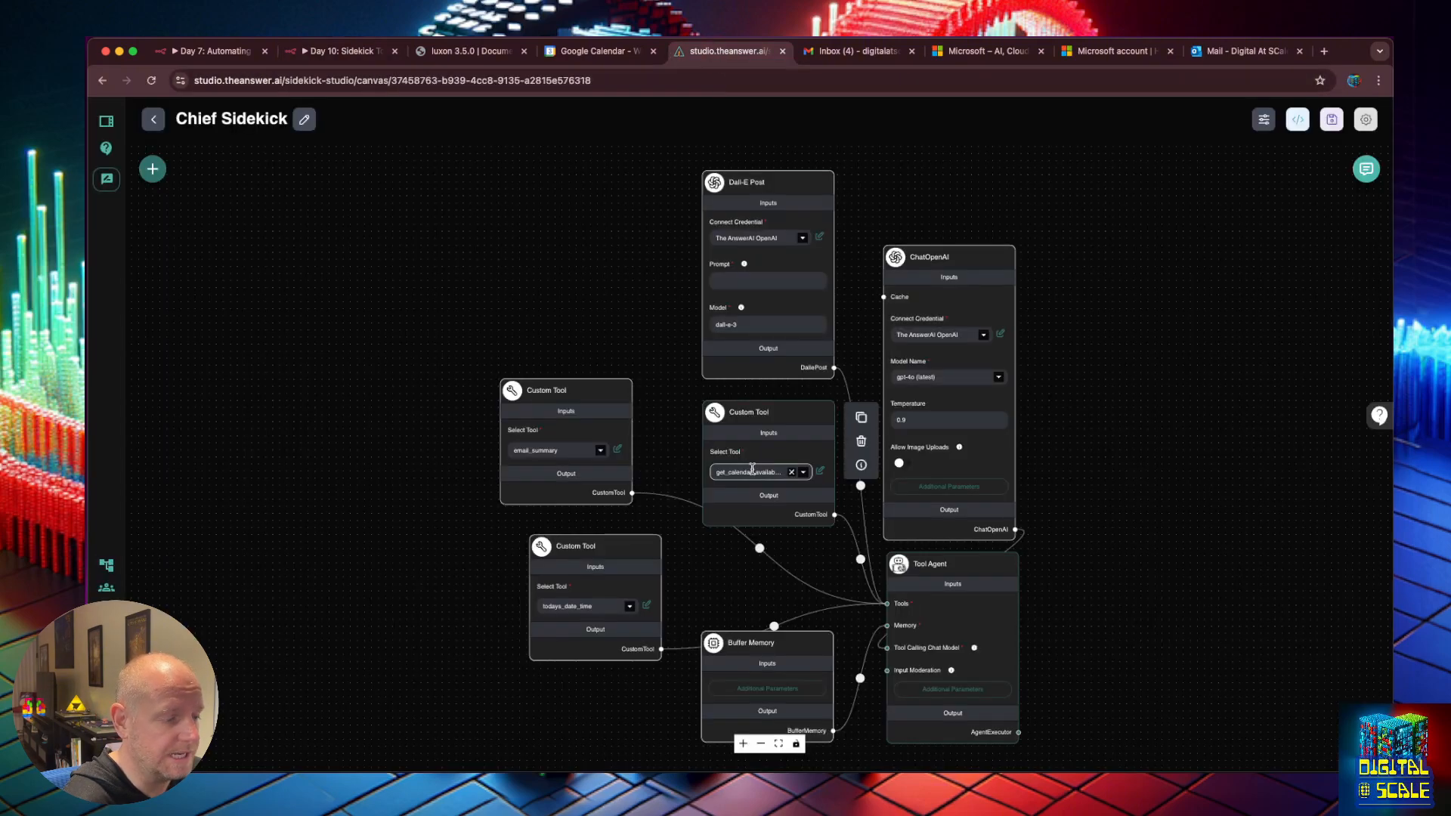
pyautogui.click(820, 472)
pyautogui.scroll(-10, 698, 393)
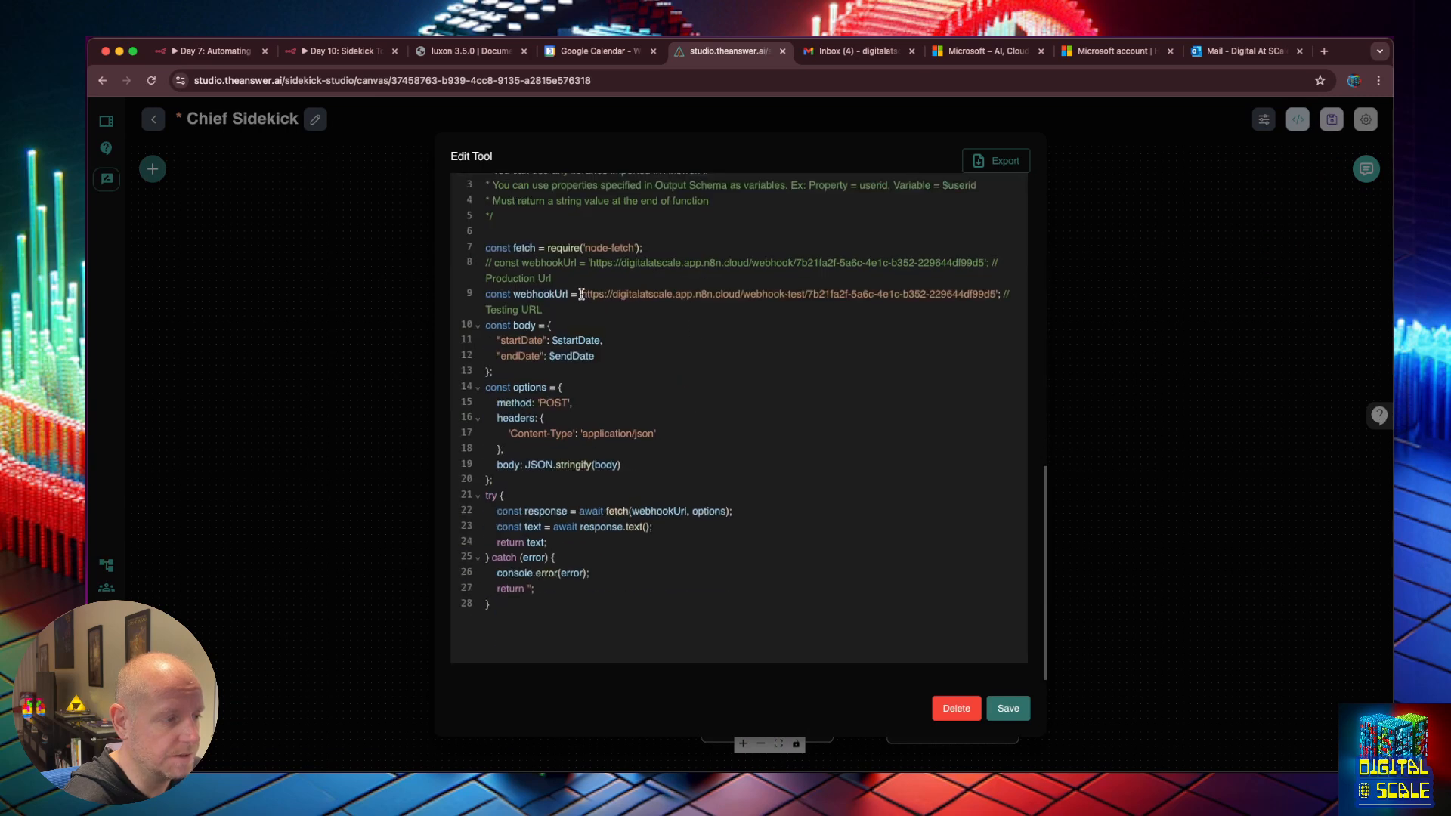
pyautogui.moveTo(581, 294); pyautogui.dragTo(998, 294)
pyautogui.press('super+v')
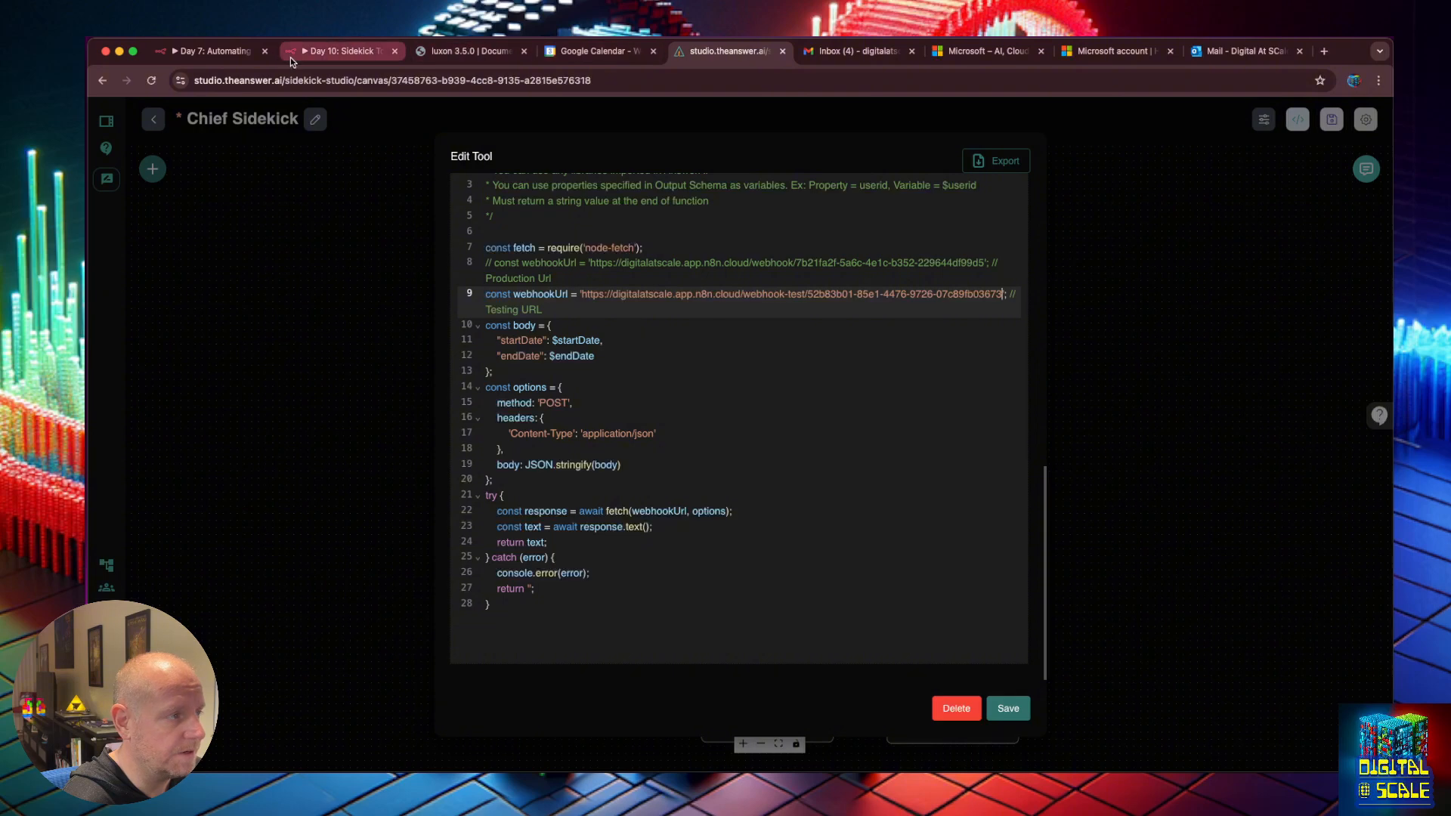
# Paste Webhook1's production URL from n8n over the old production URL on line 8.
pyautogui.click(327, 53)
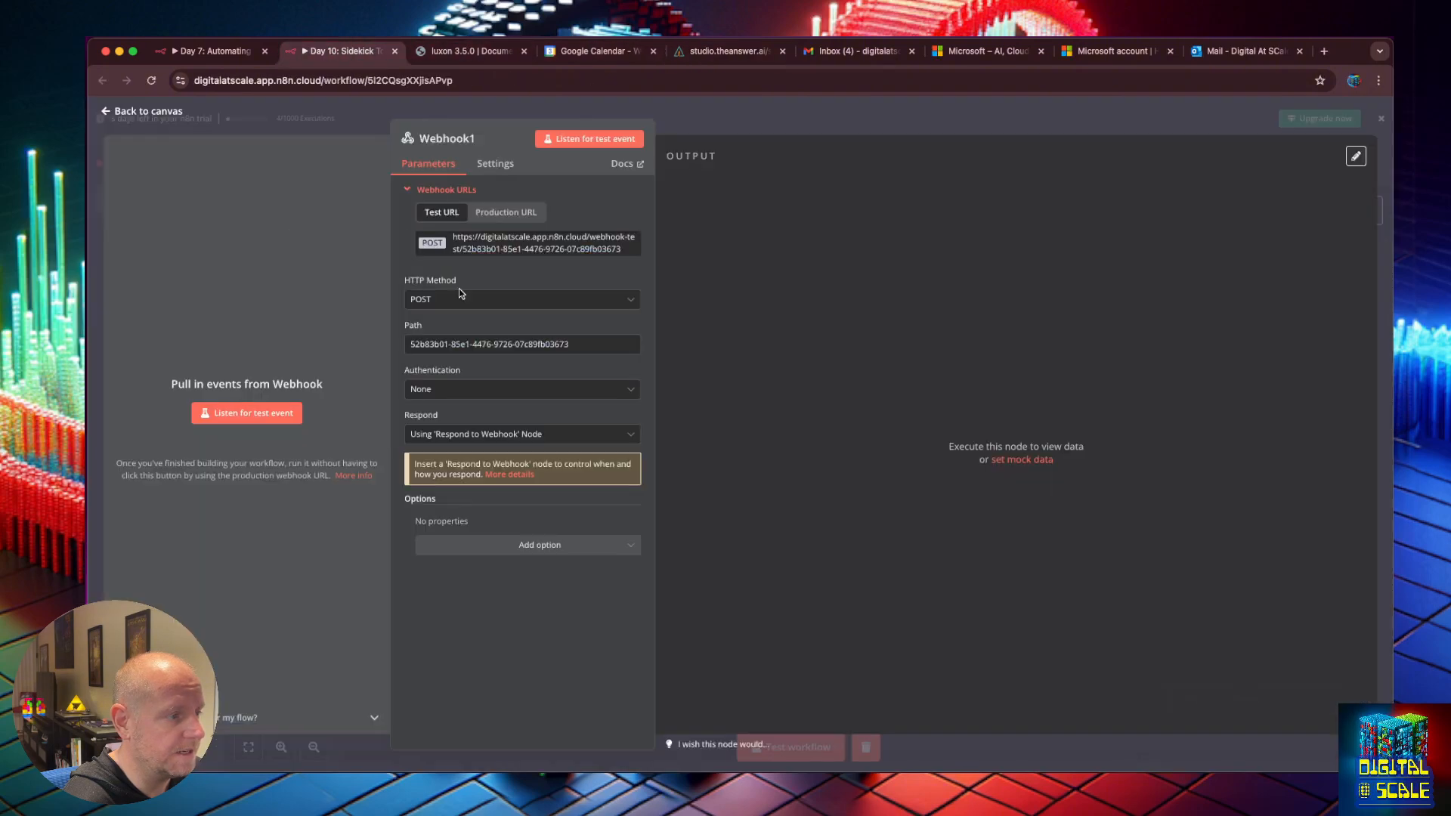
pyautogui.click(488, 214)
pyautogui.click(507, 244)
pyautogui.click(727, 51)
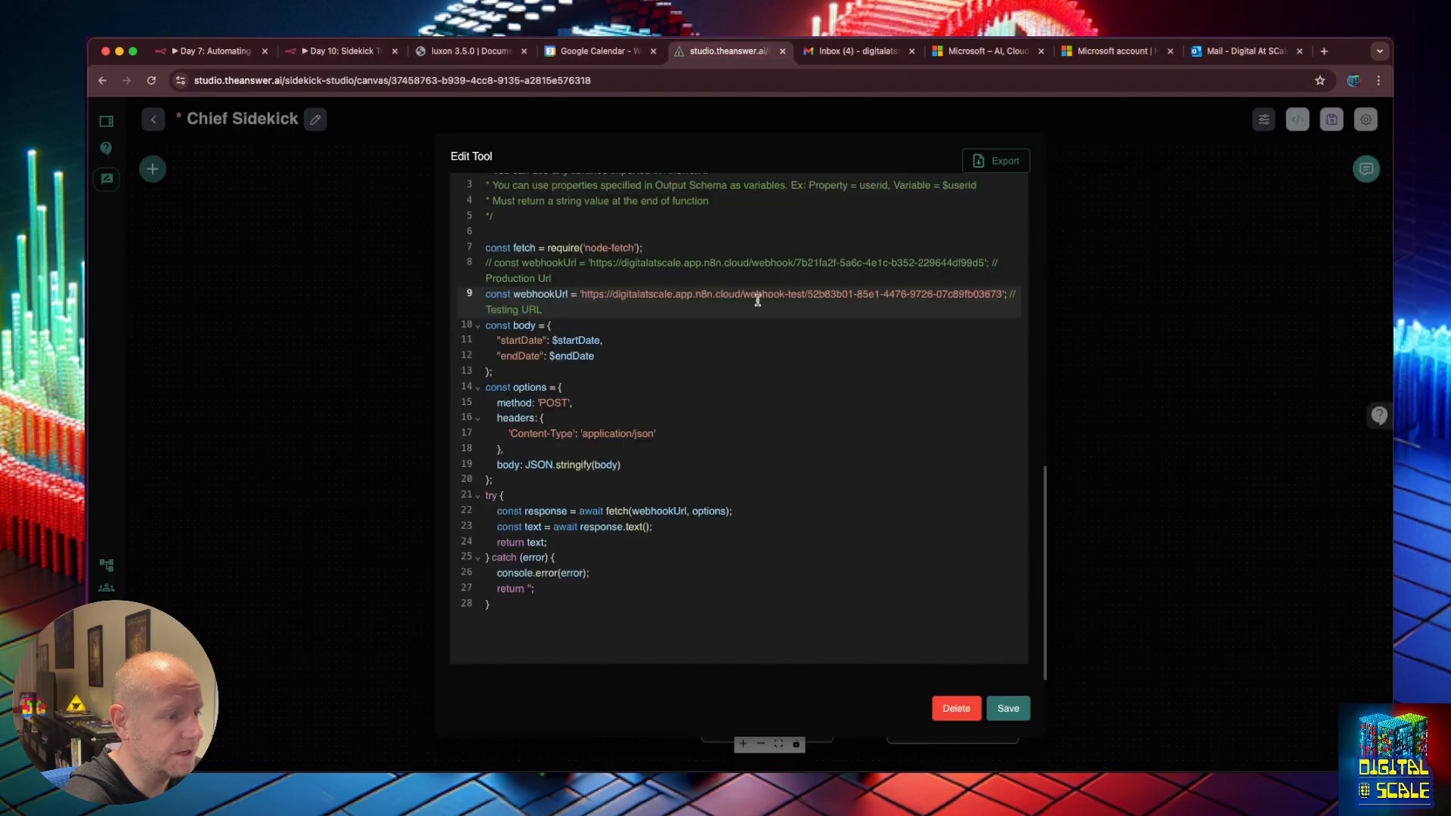
pyautogui.click(587, 266)
pyautogui.moveTo(590, 265); pyautogui.dragTo(980, 263)
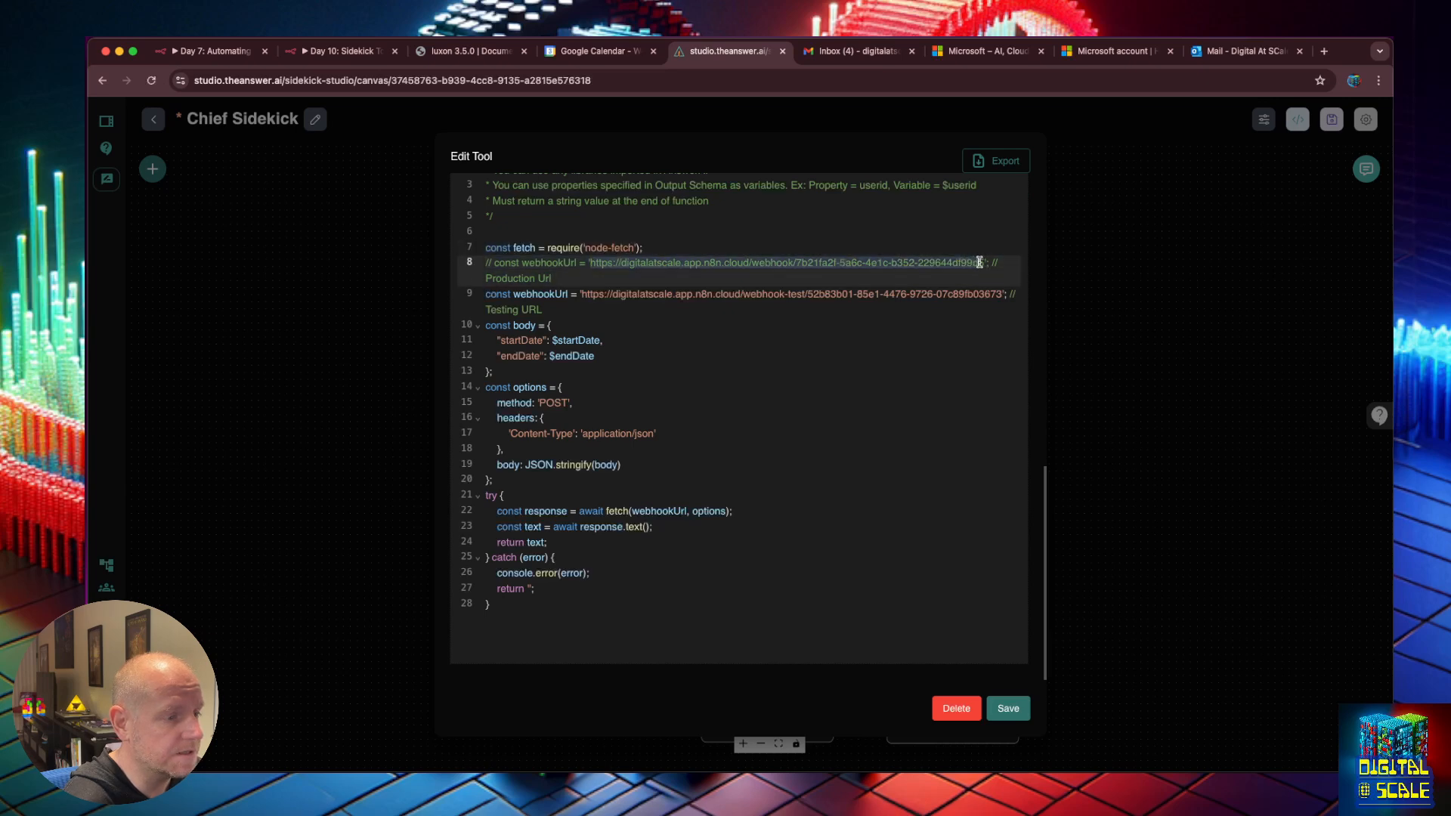
pyautogui.press('super+v')
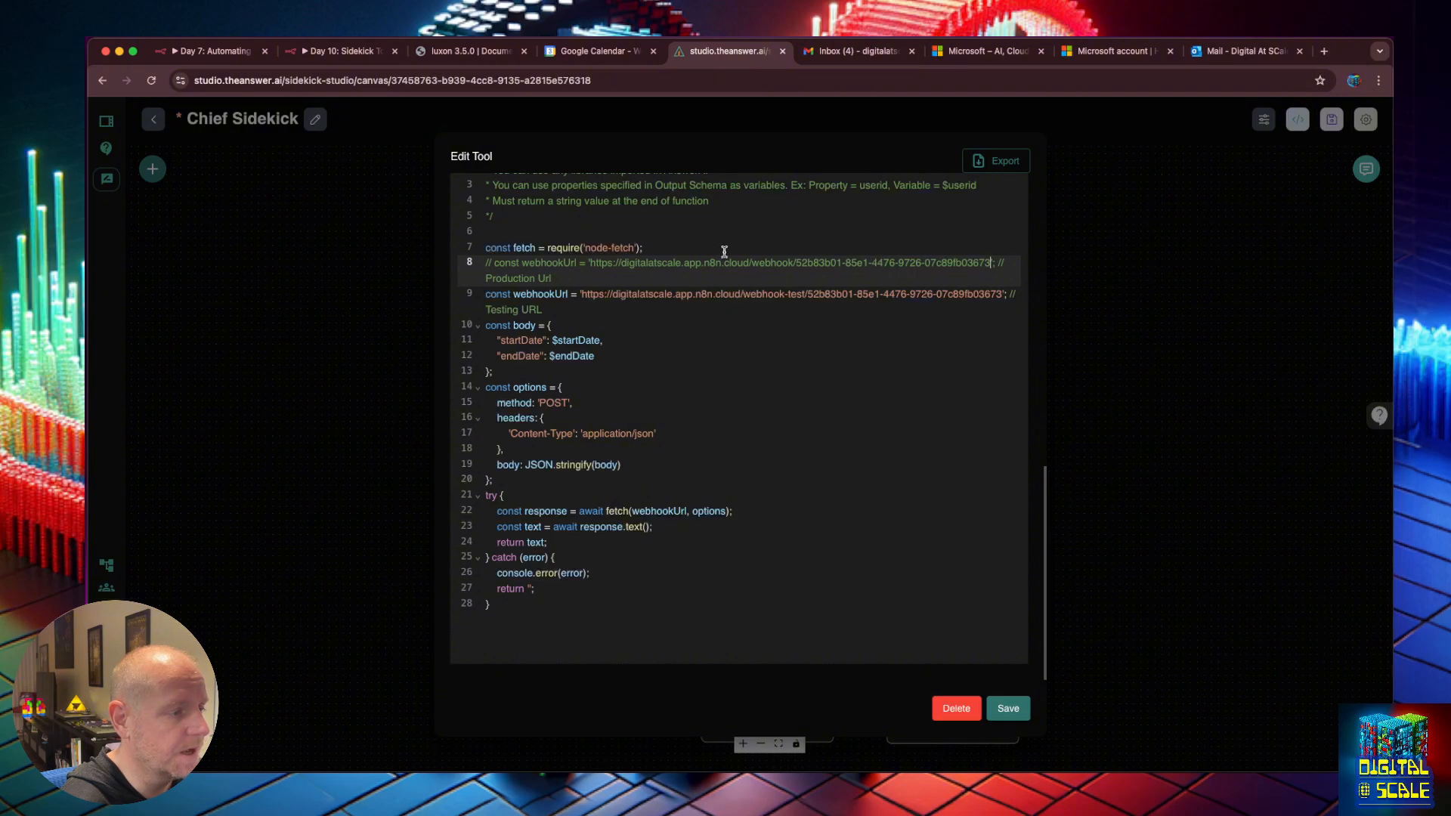
# Uncomment the production URL line, comment out the test URL line, and save the calendar tool.
pyautogui.tripleClick(504, 266)
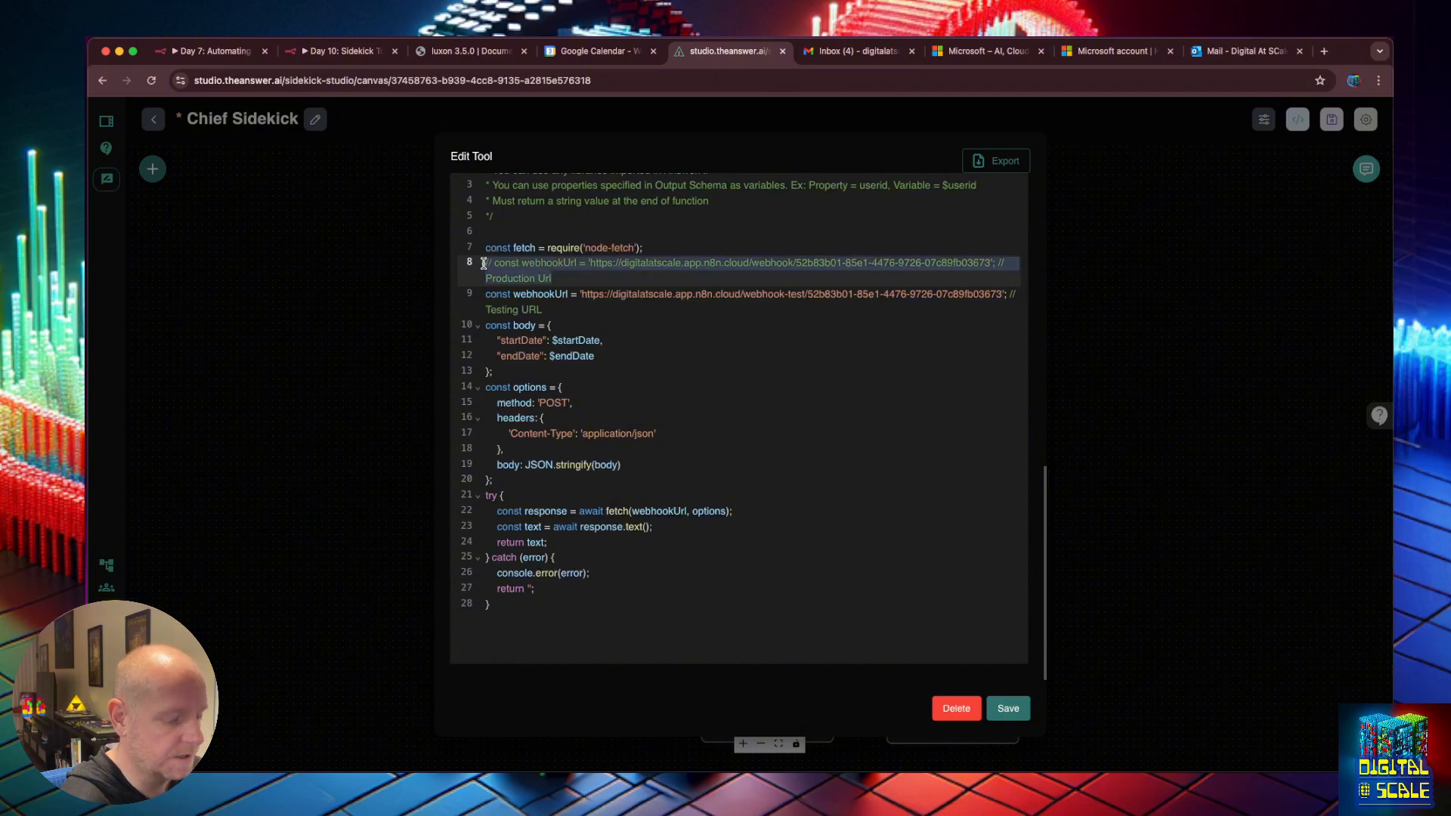
pyautogui.press('super+slash')
pyautogui.click(500, 301)
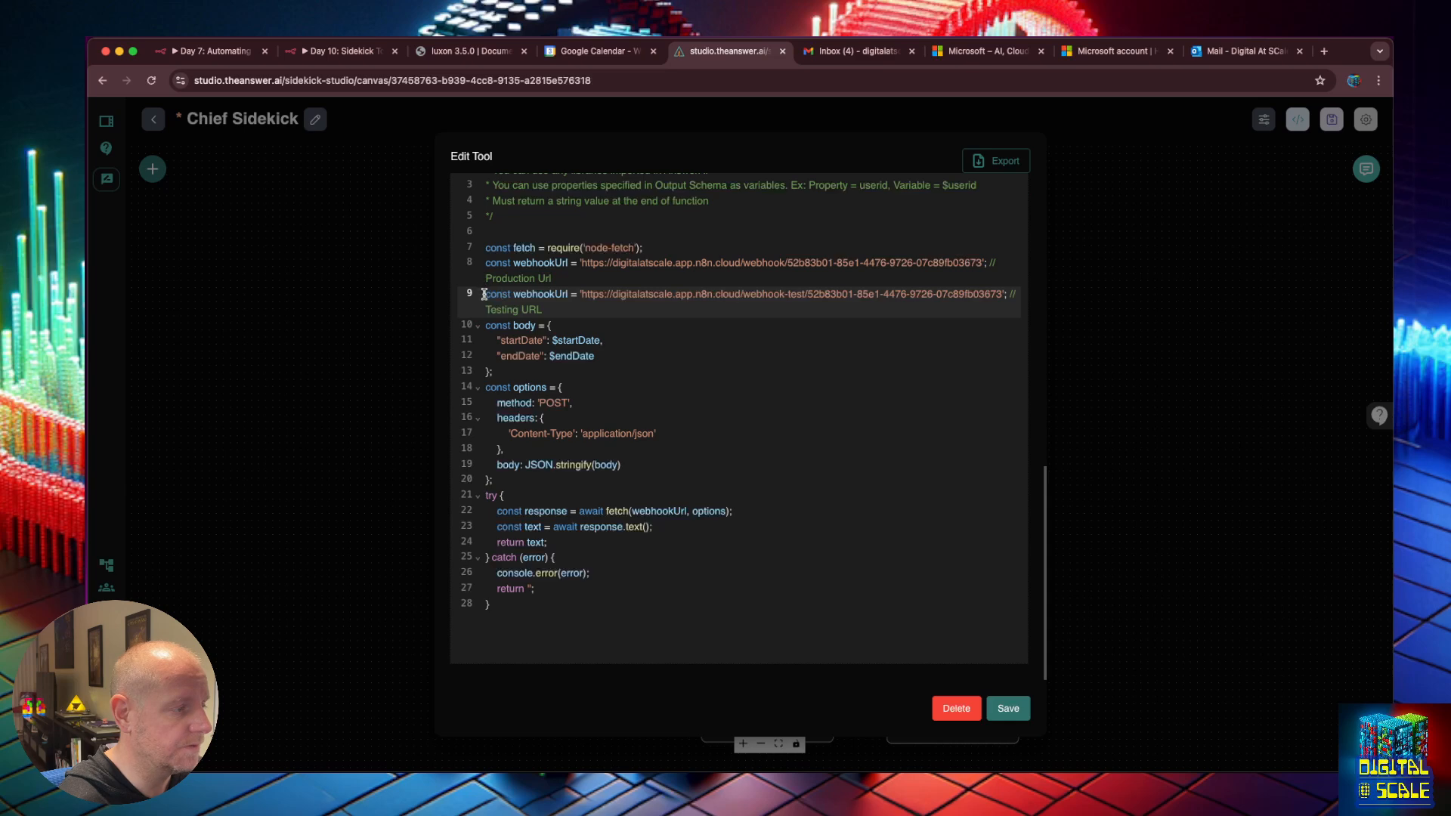
pyautogui.press('super+slash')
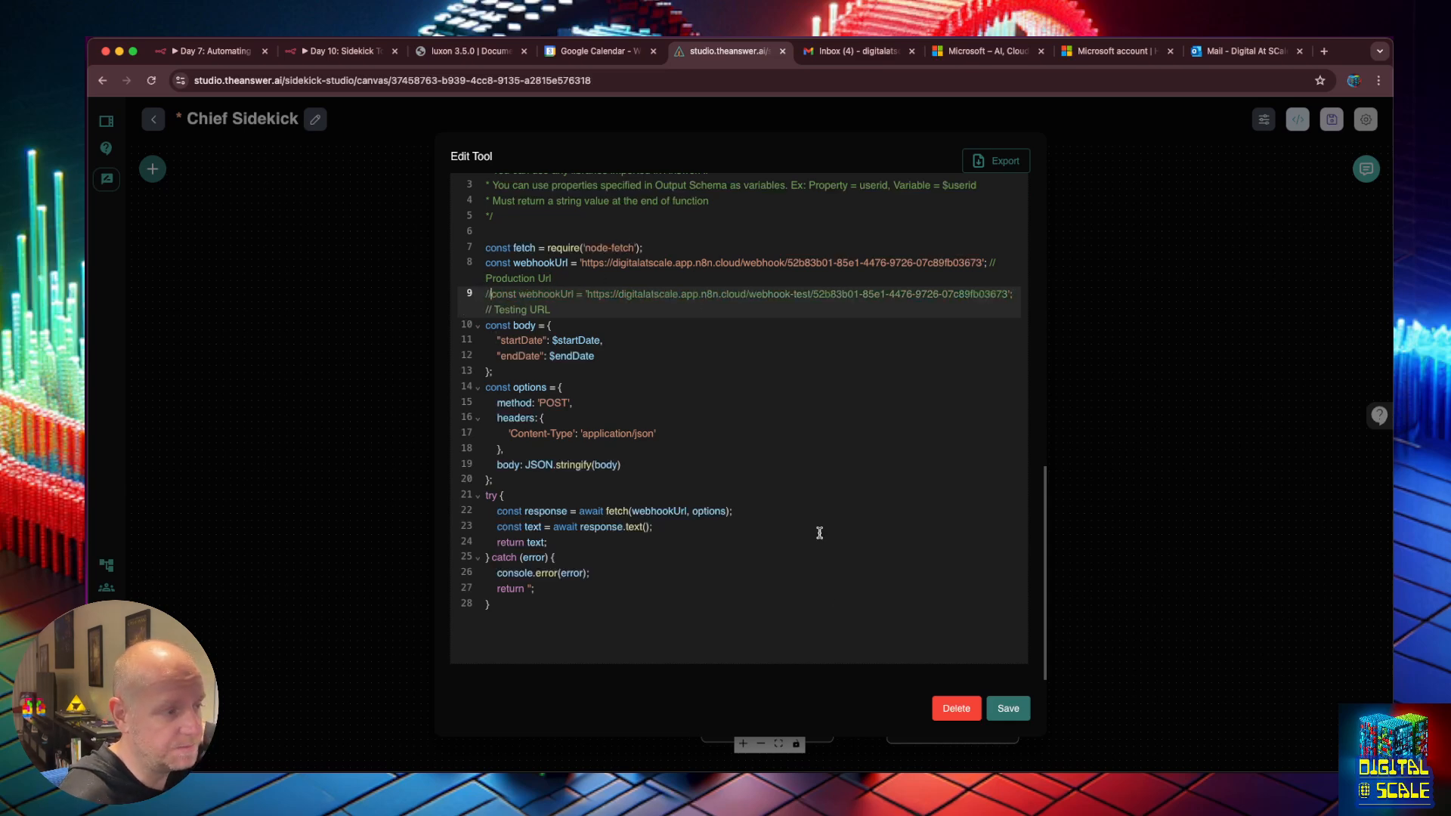
pyautogui.click(1009, 708)
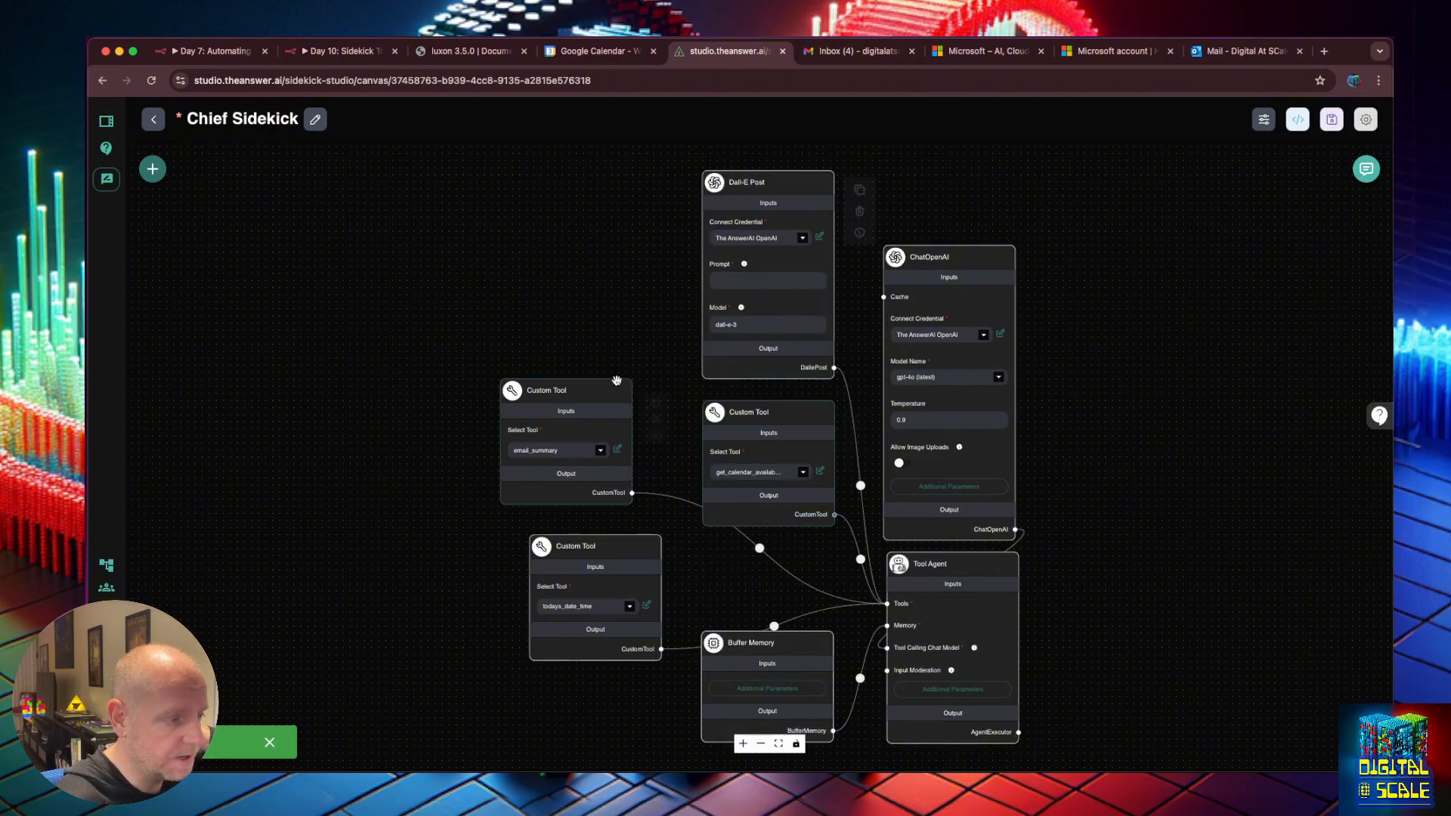
# In email_summary, uncomment the production webhookUrl, comment out the testing URL, and save.
pyautogui.click(618, 449)
pyautogui.scroll(-2, 686, 381)
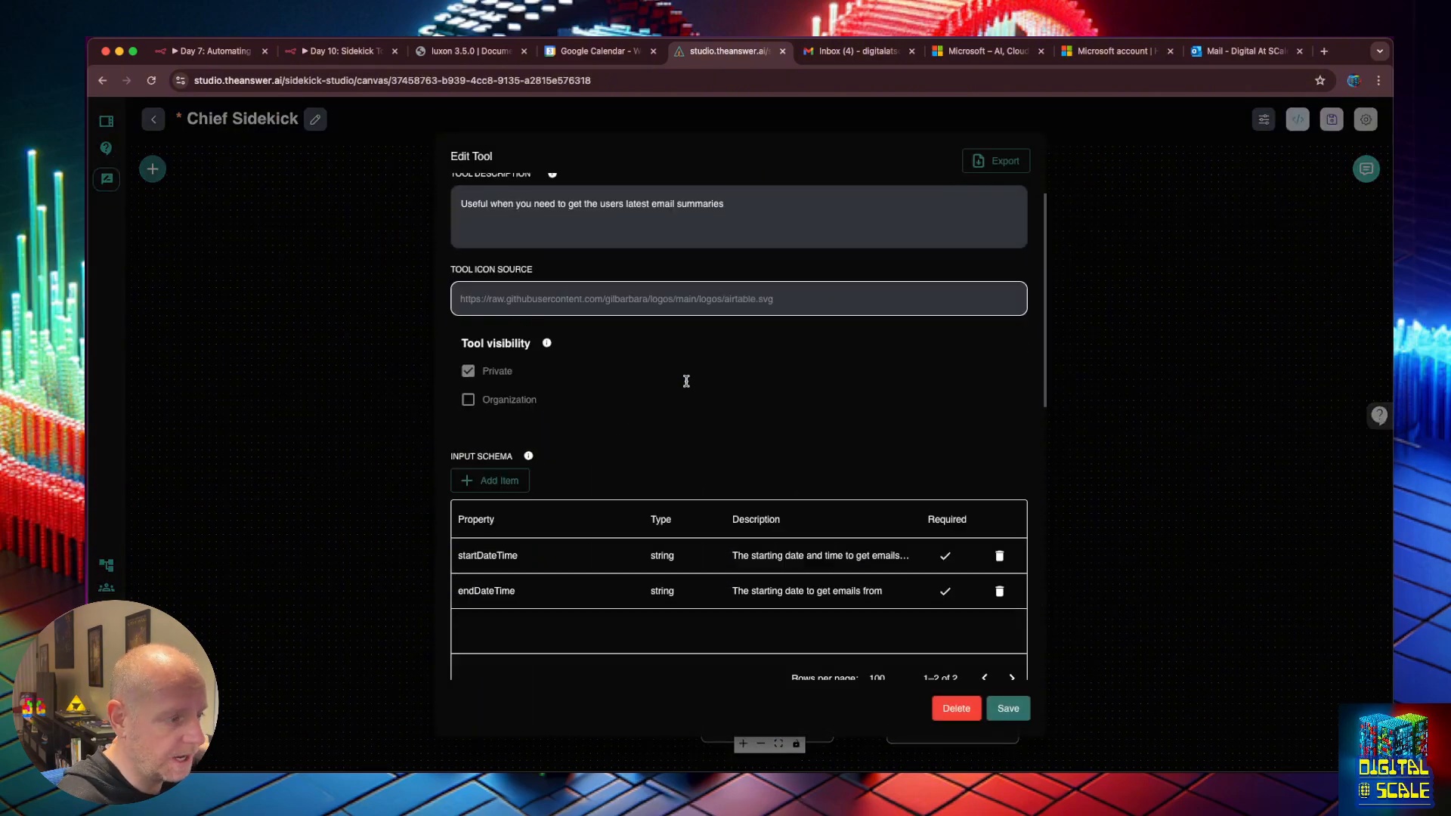
pyautogui.scroll(-6, 686, 381)
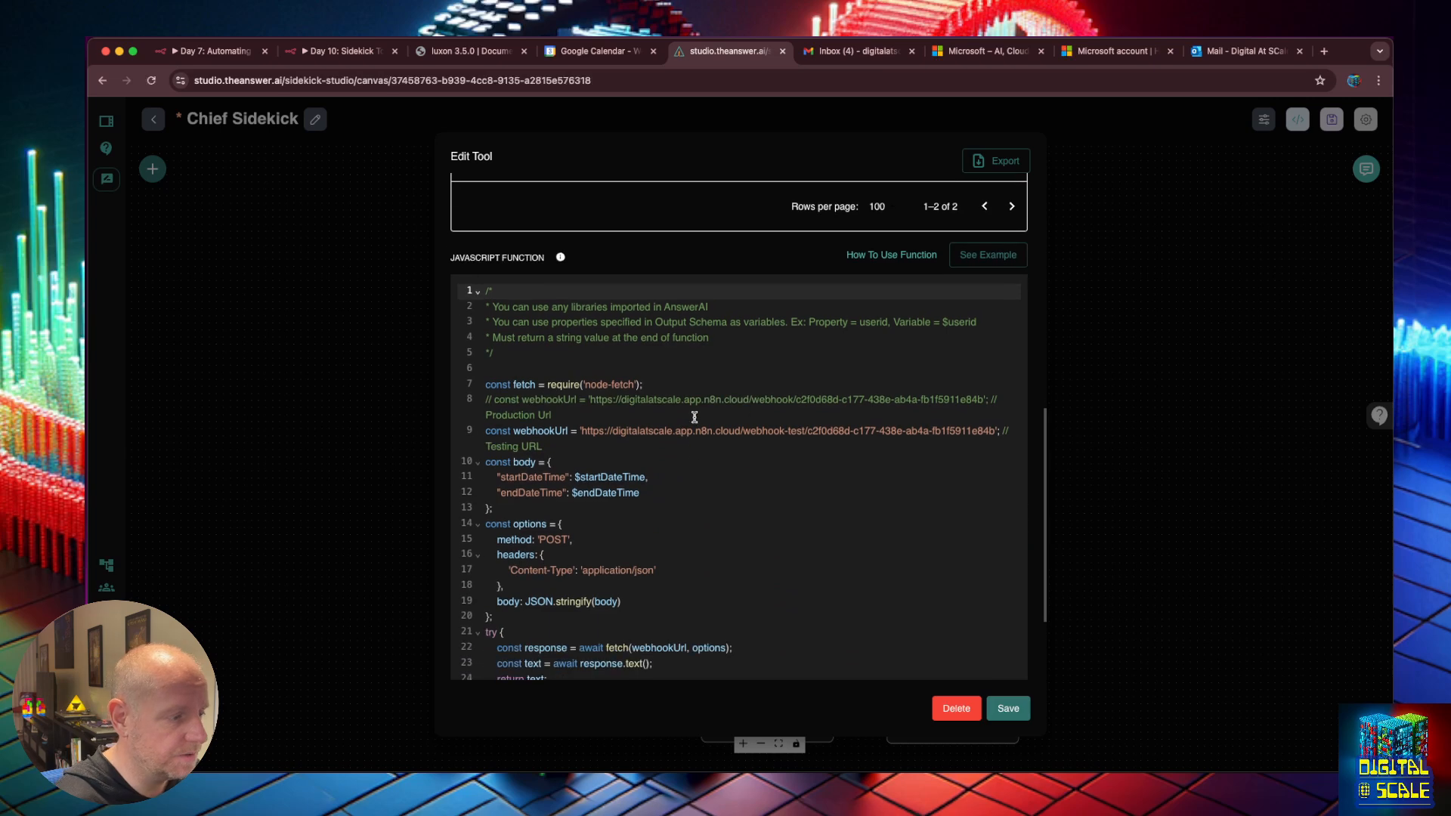
pyautogui.click(496, 399)
pyautogui.press('BackSpace')
pyautogui.press('BackSpace')
pyautogui.press('BackSpace')
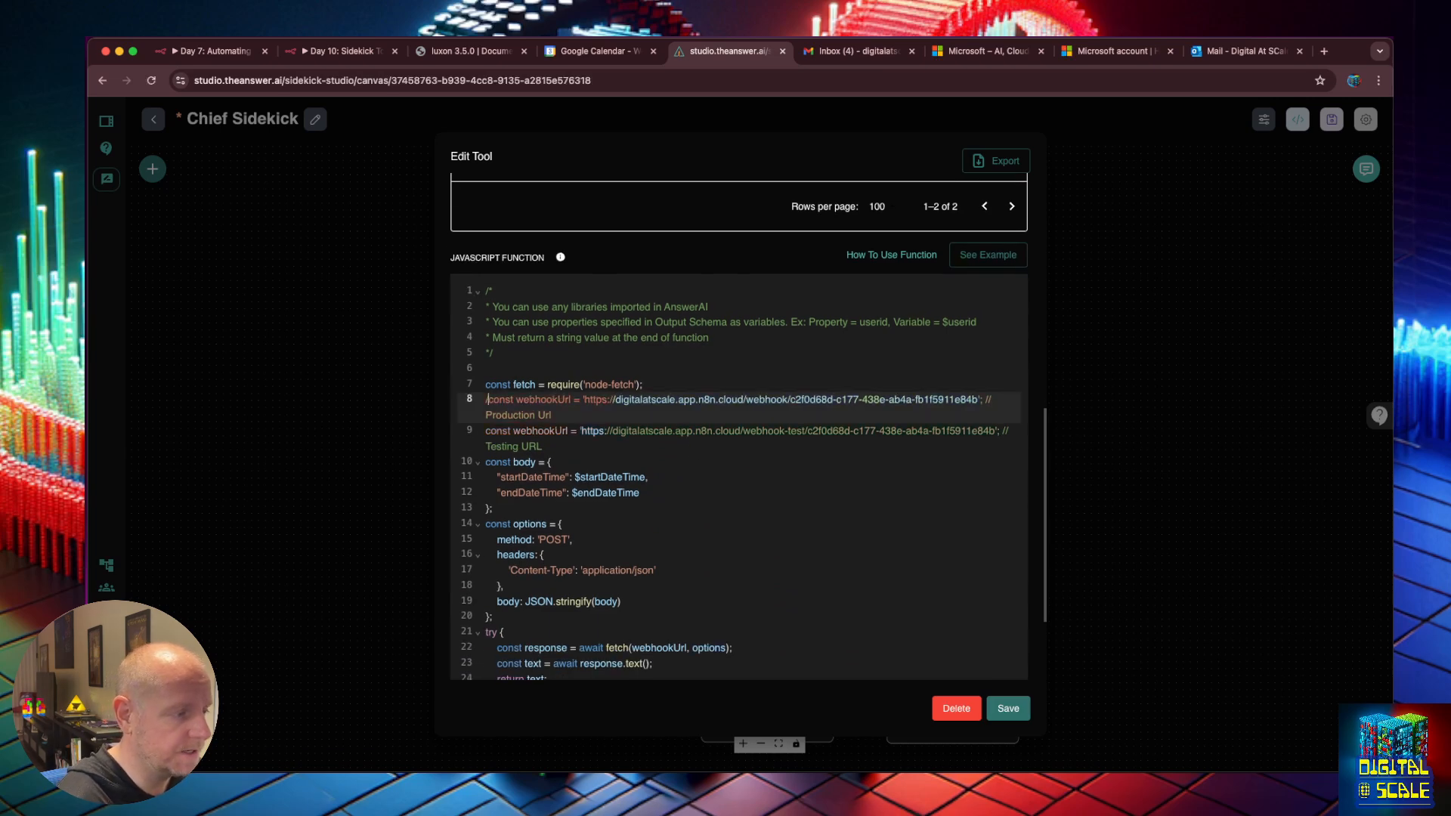
pyautogui.click(488, 431)
pyautogui.write('//')
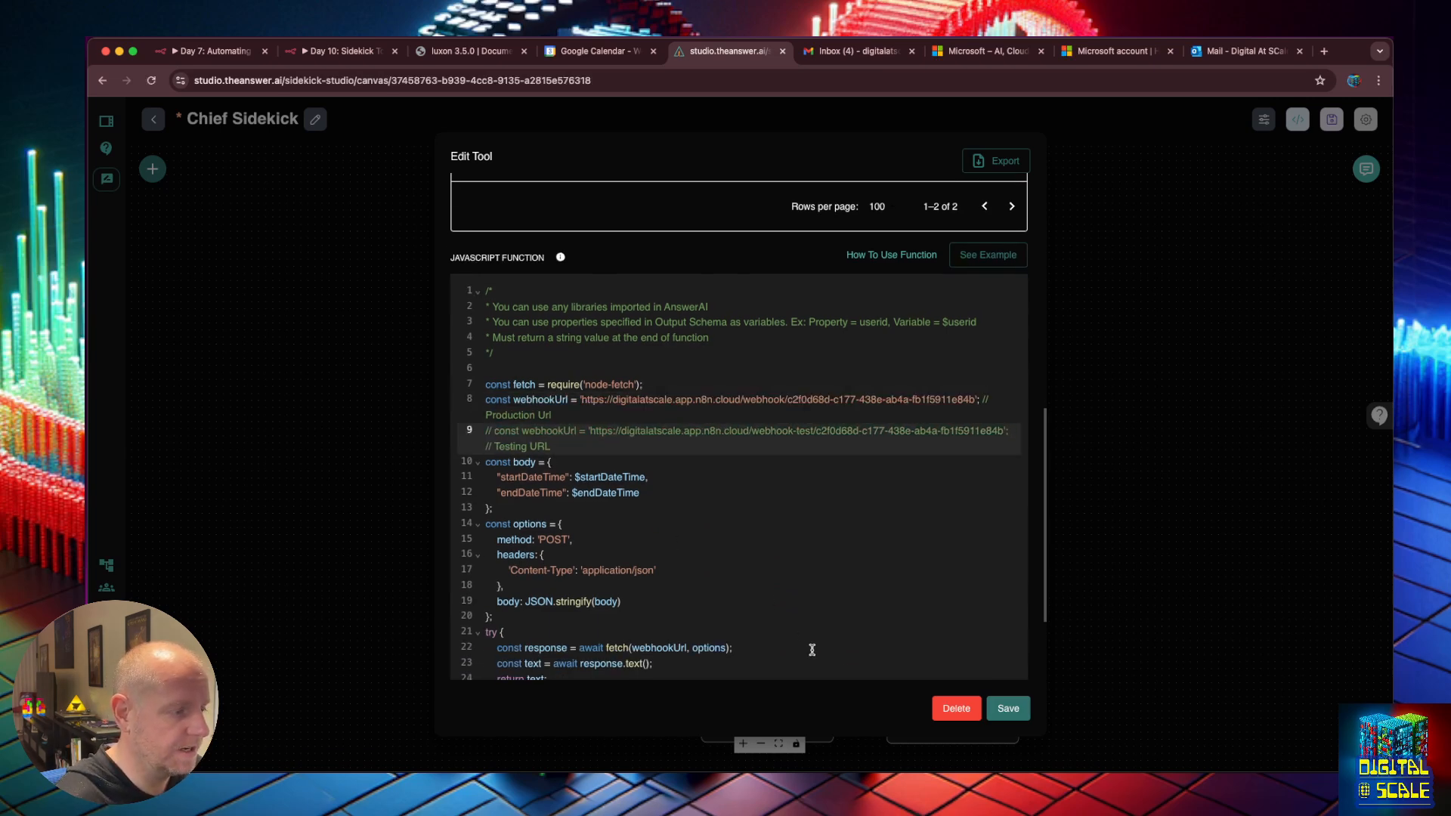
pyautogui.click(1008, 711)
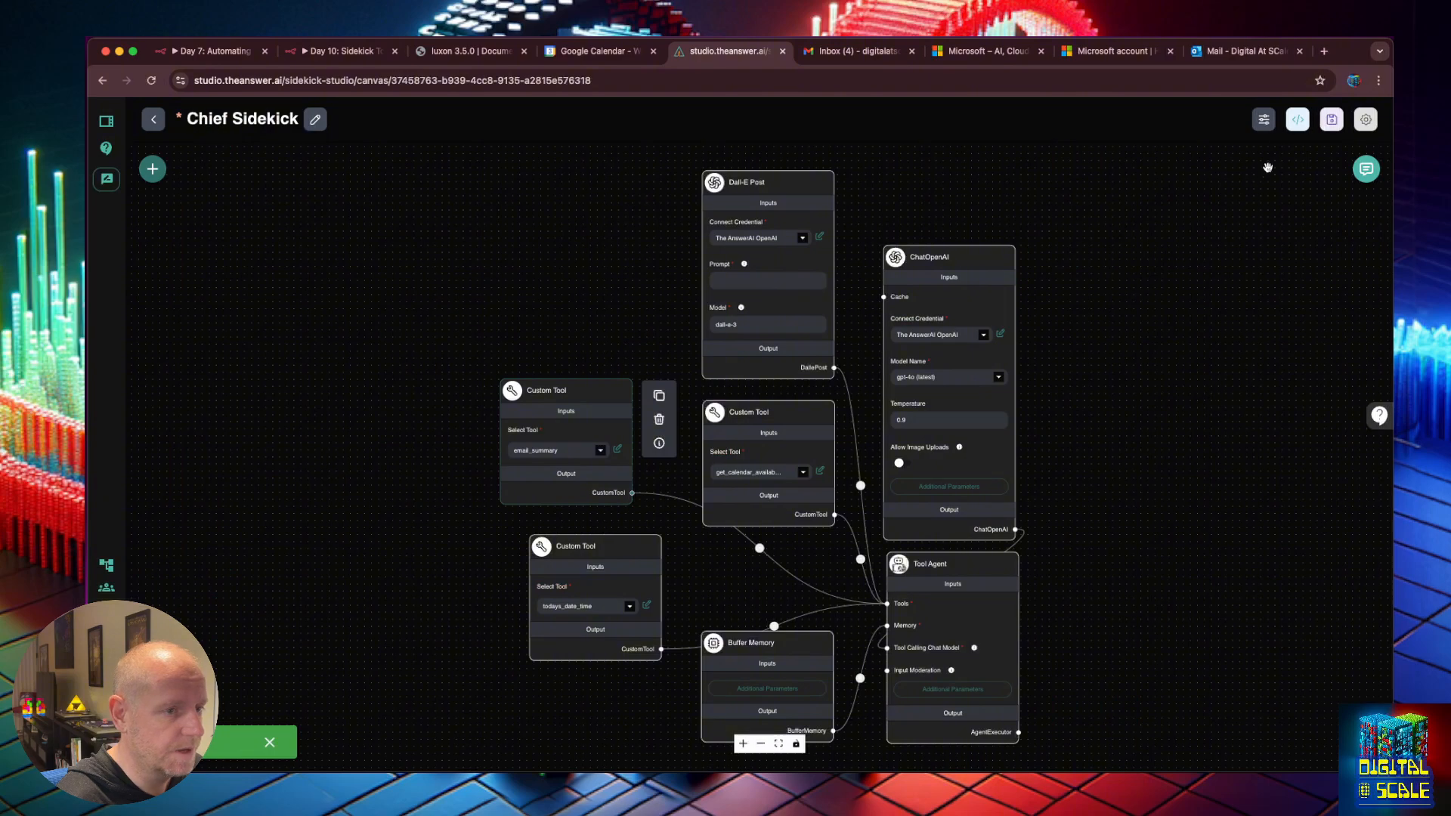
# Save the Chief Sidekick chatflow.
pyautogui.click(1332, 121)
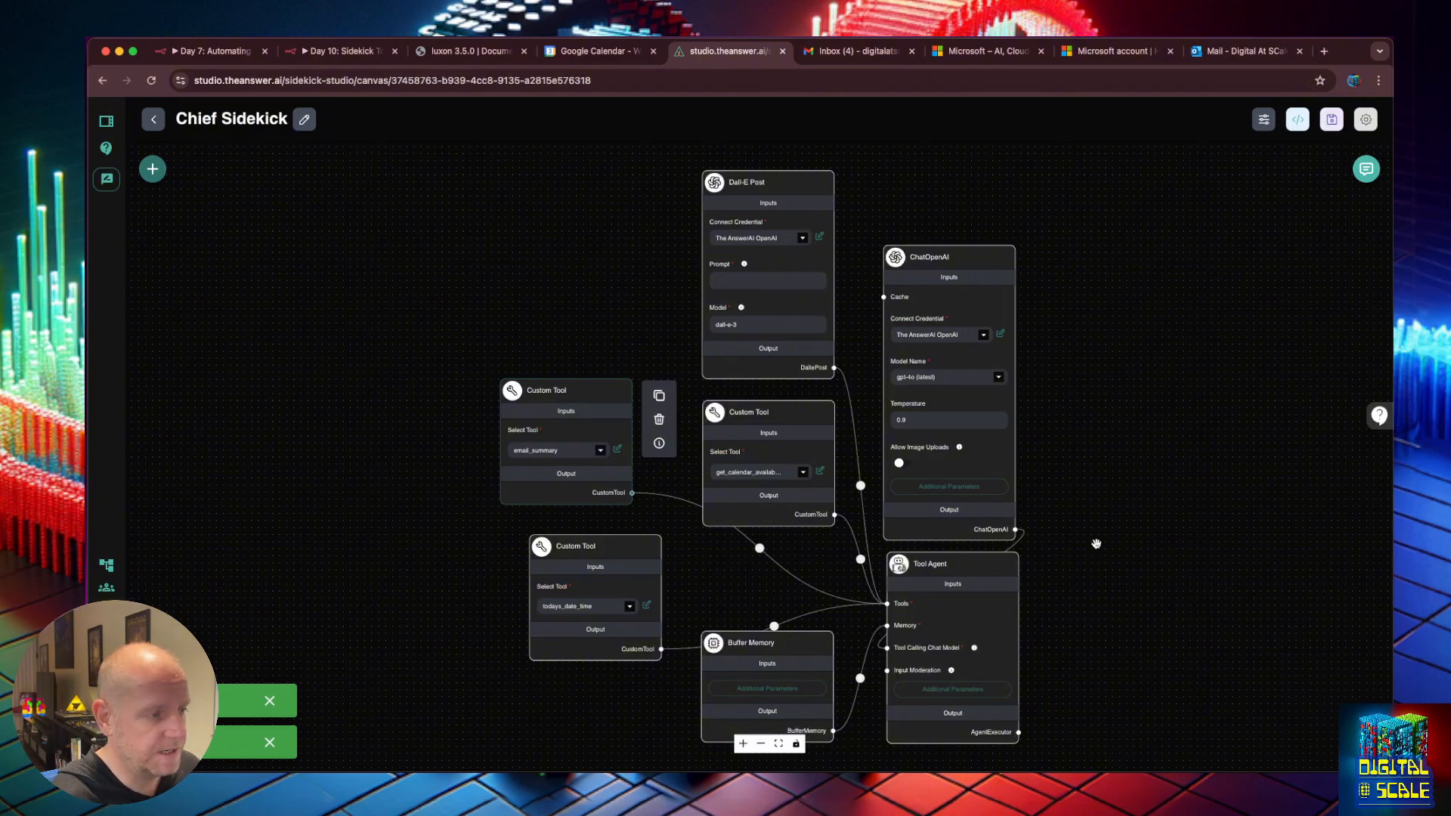
pyautogui.click(1366, 169)
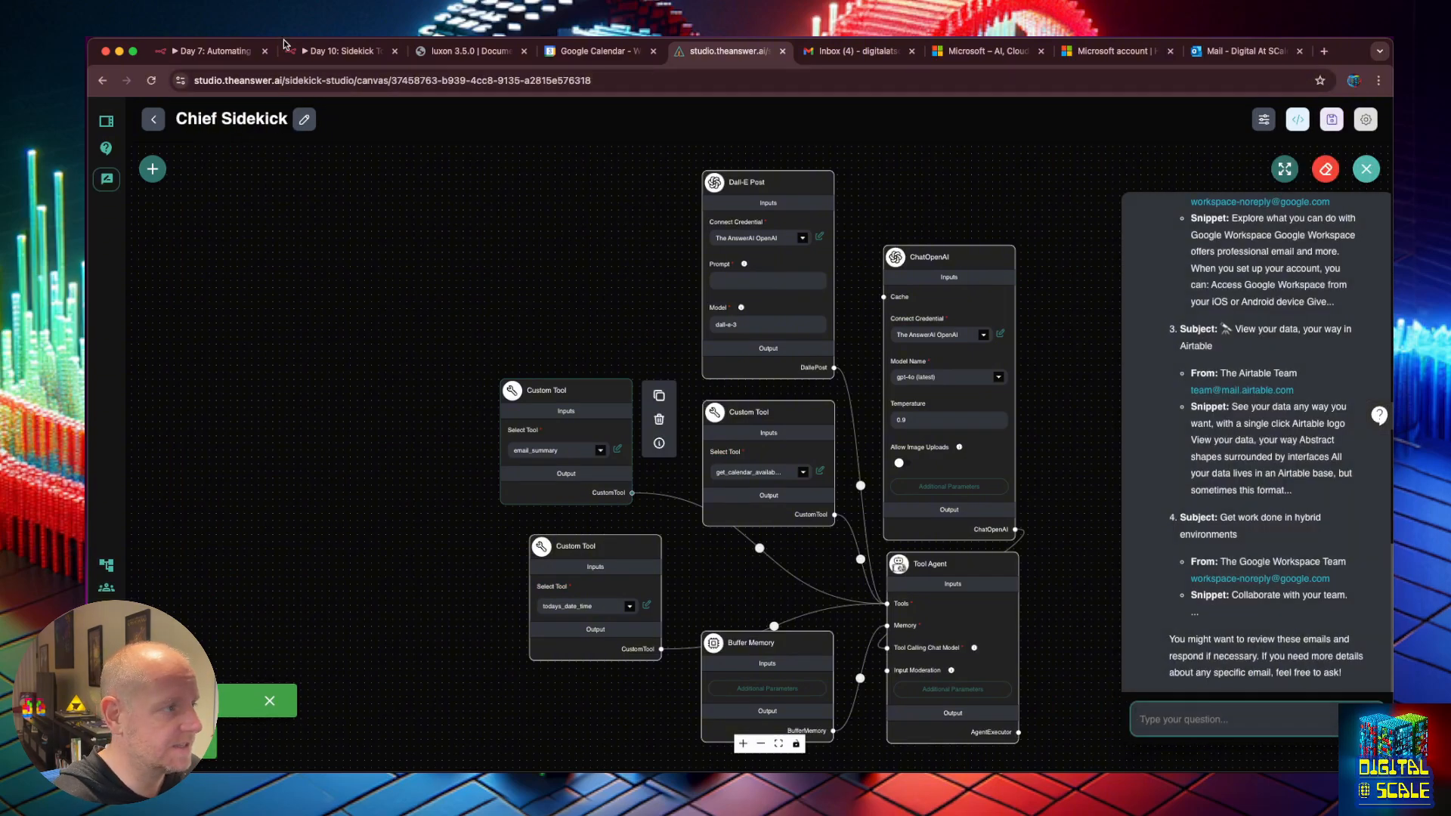
pyautogui.click(333, 51)
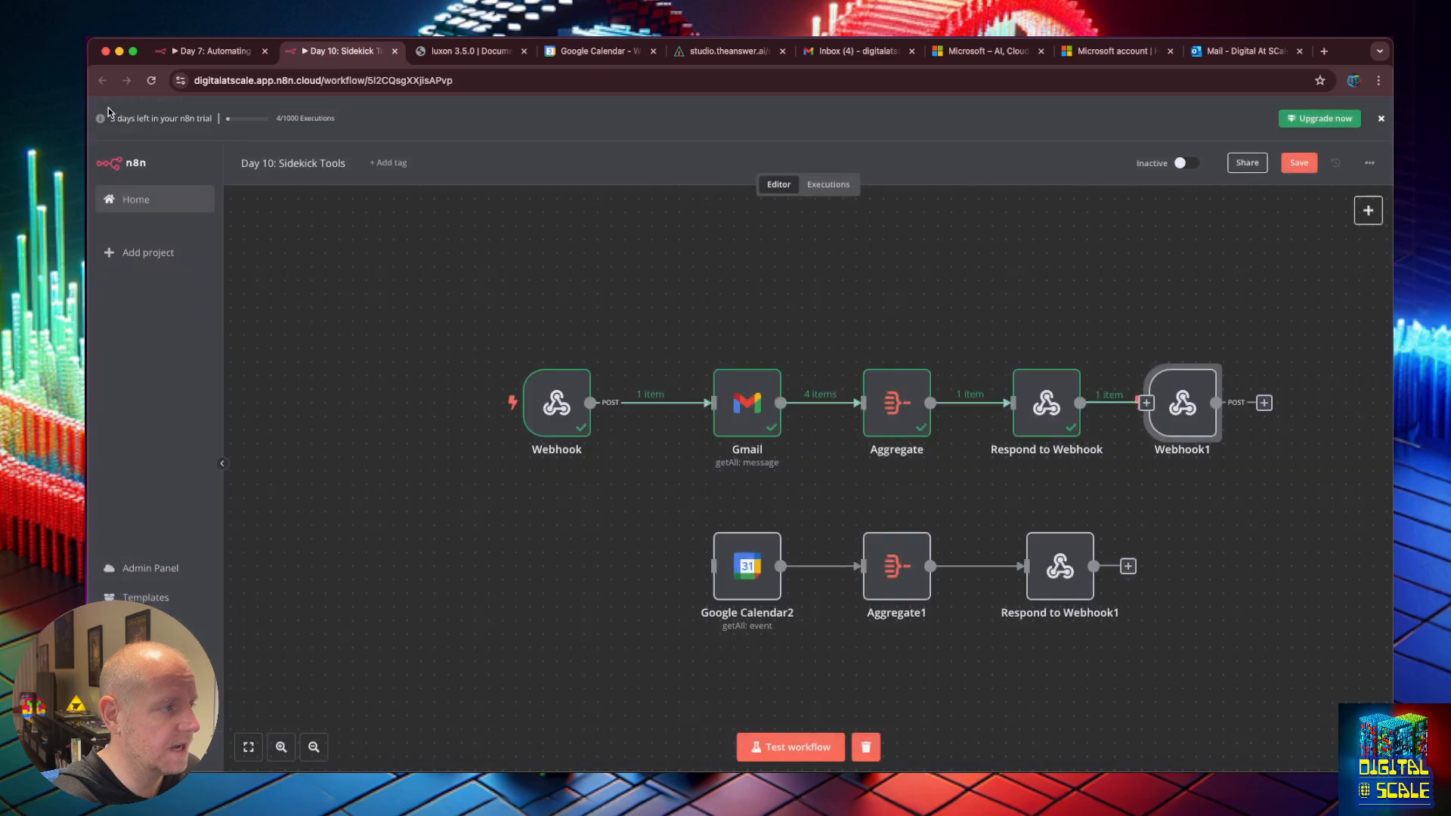
# Connect Webhook1 into Google Calendar2 and align the calendar row nodes.
pyautogui.click(112, 115)
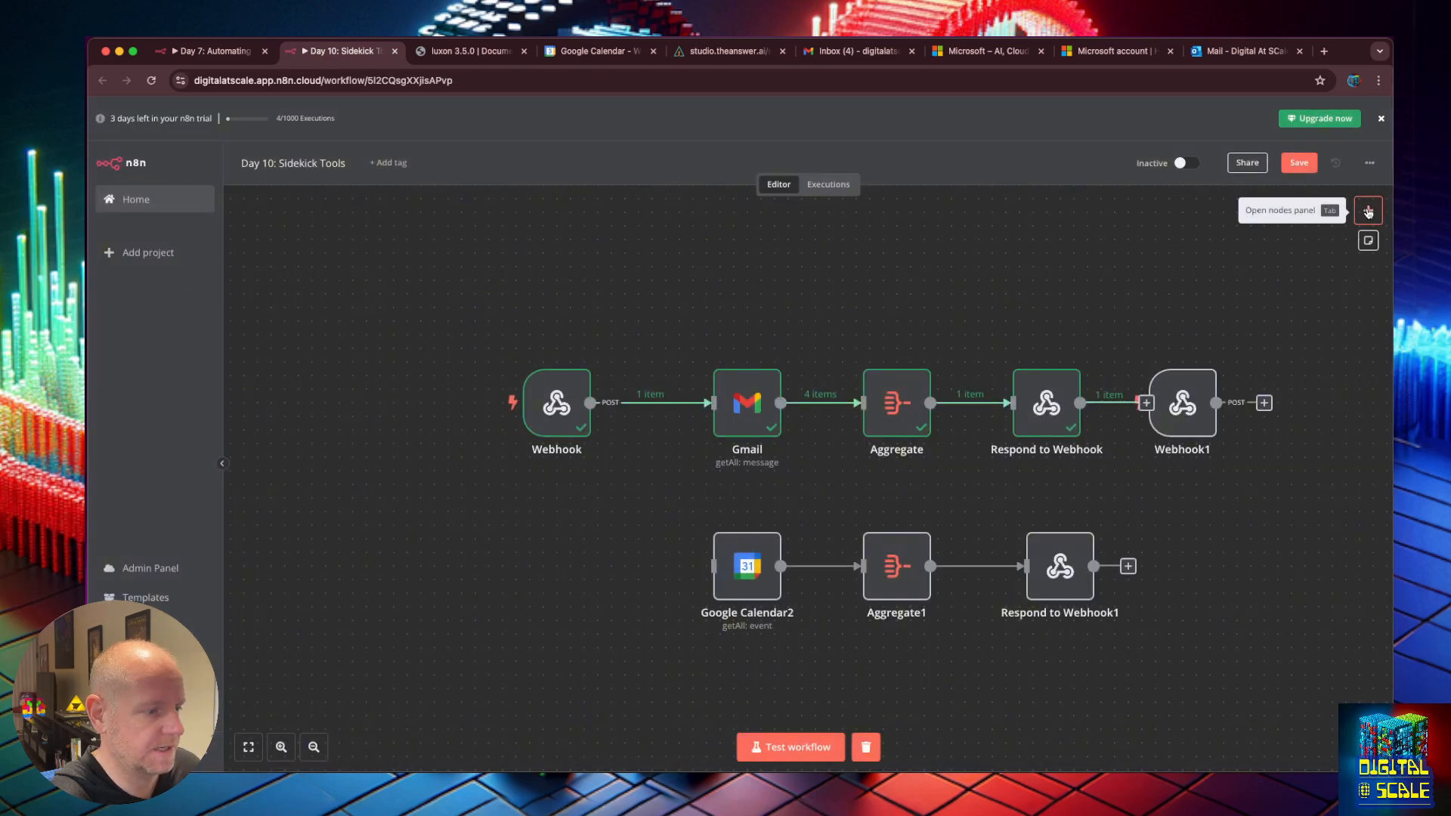
pyautogui.moveTo(1064, 575)
pyautogui.mouseDown()
pyautogui.moveTo(742, 579)
pyautogui.moveTo(1078, 579)
pyautogui.mouseUp()
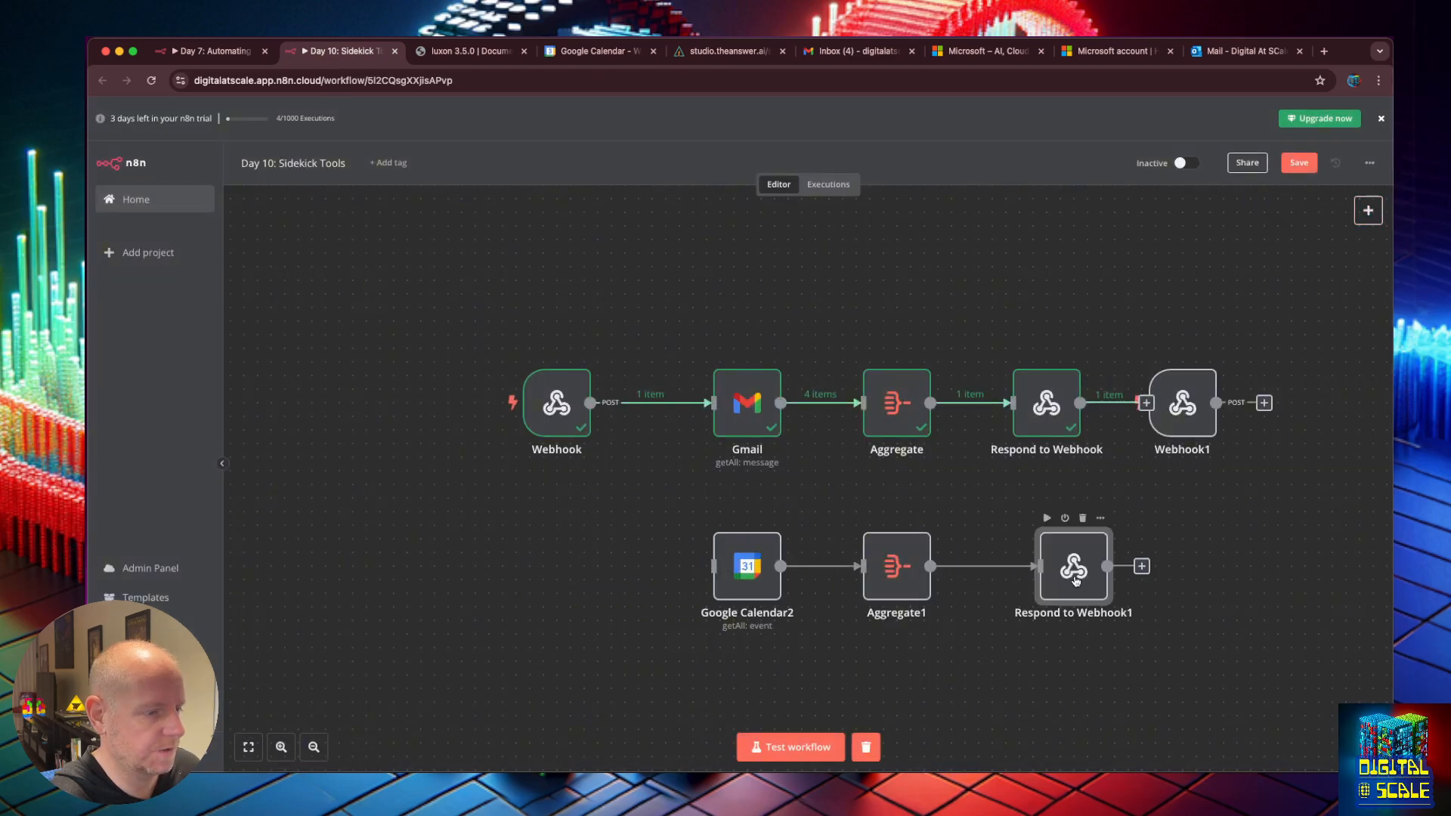
pyautogui.moveTo(1197, 413); pyautogui.dragTo(714, 567)
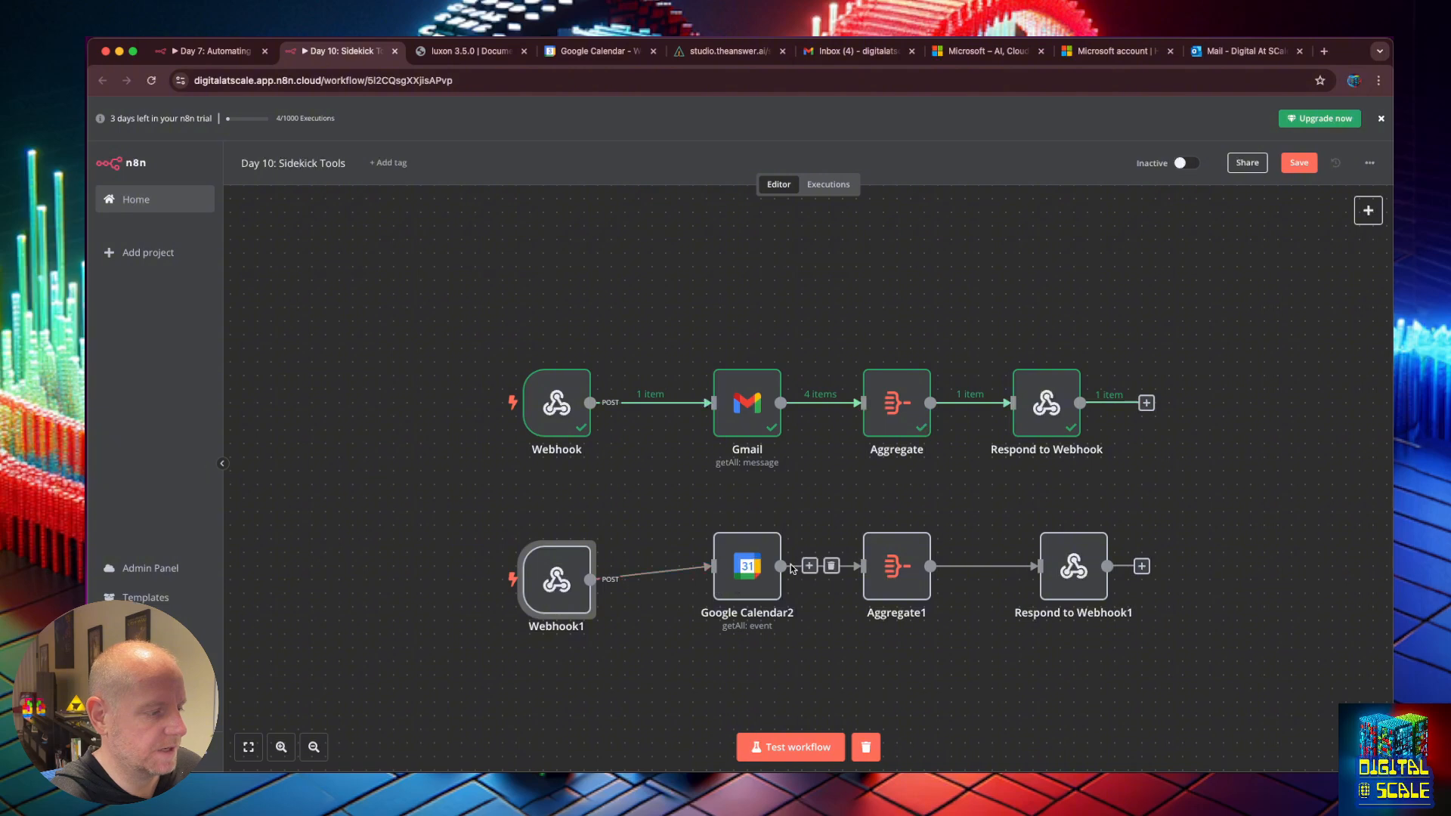
pyautogui.moveTo(551, 585); pyautogui.dragTo(556, 573)
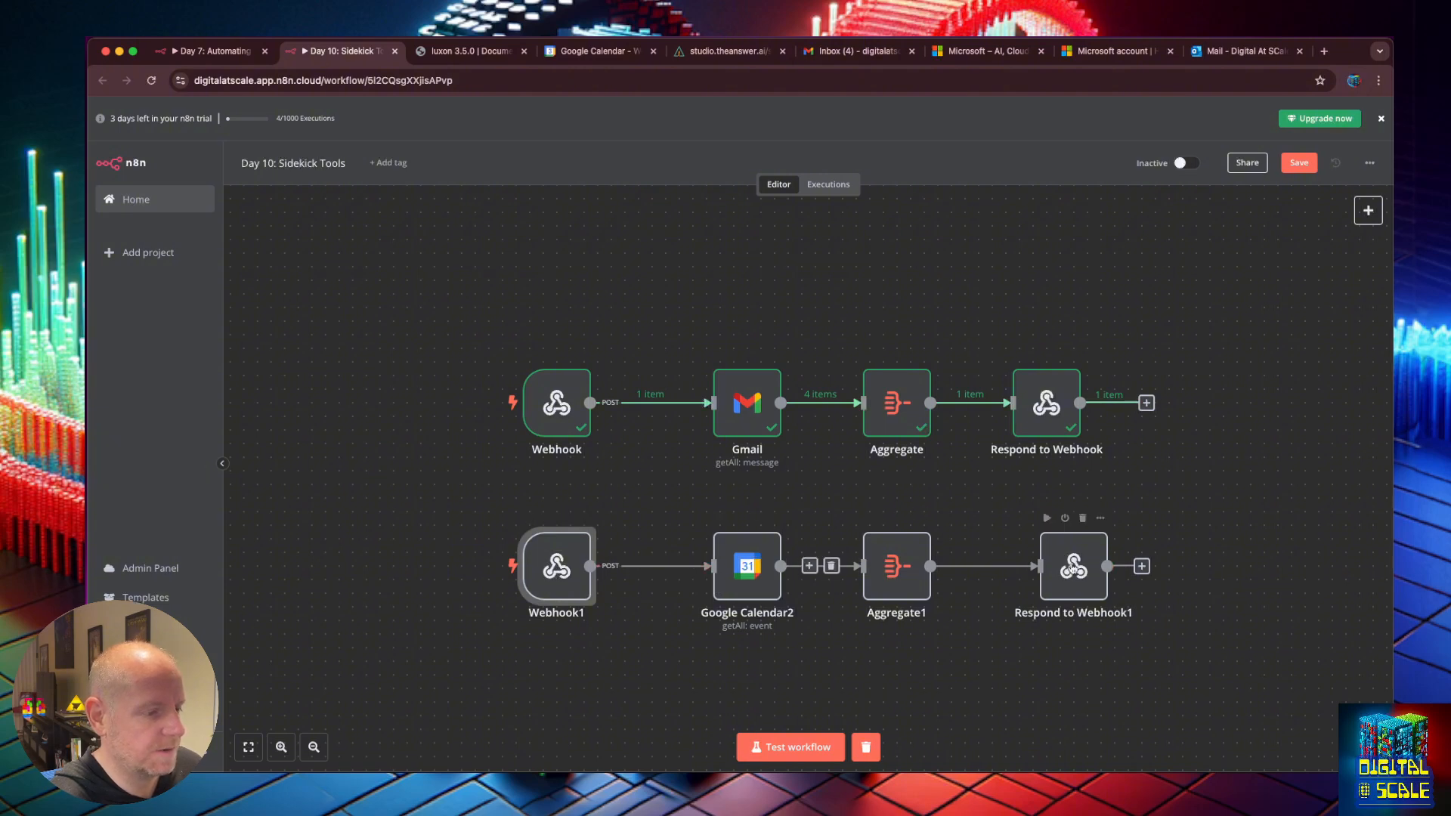
pyautogui.moveTo(1074, 570); pyautogui.dragTo(1060, 570)
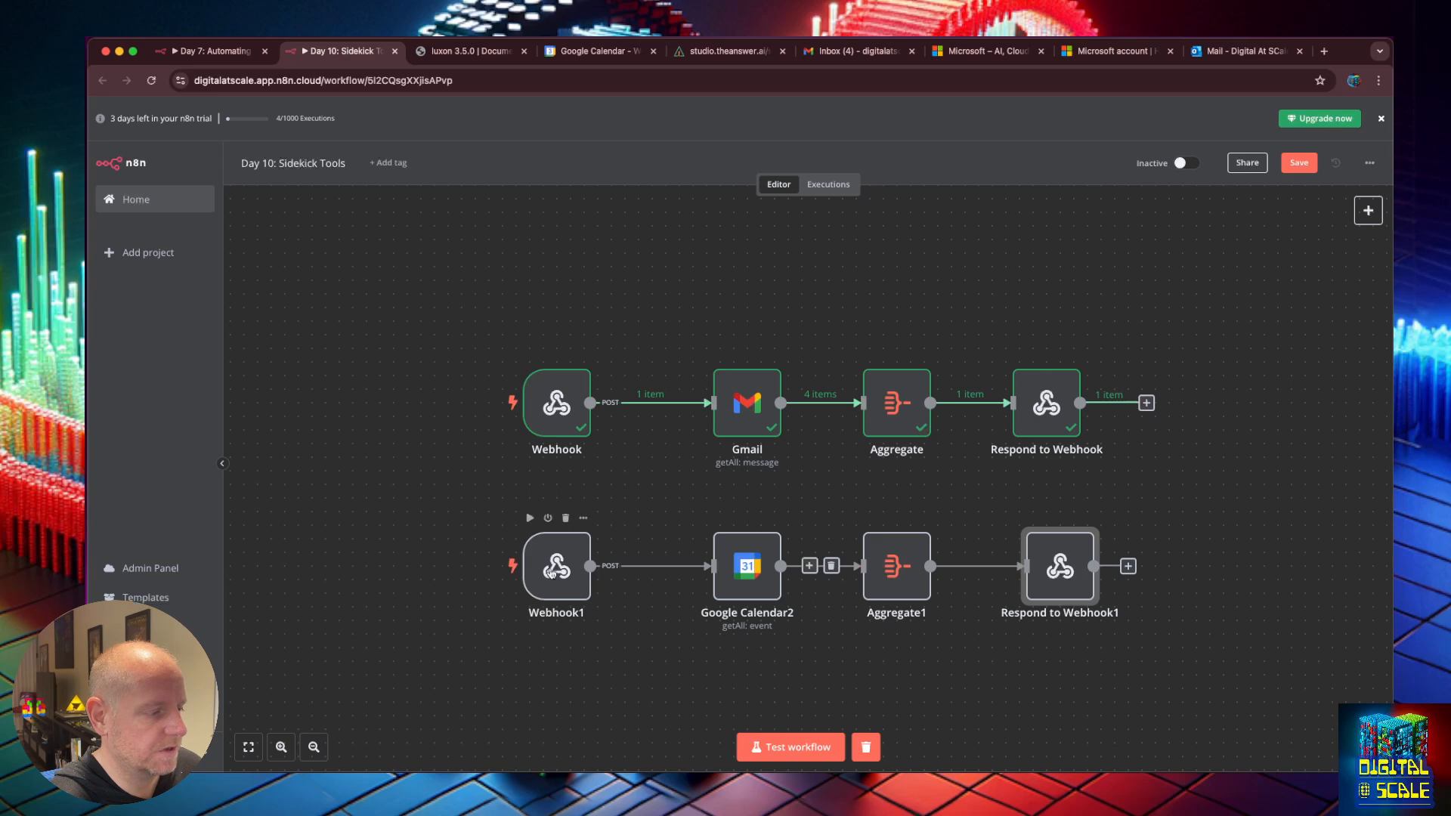
# Save the Day 10: Sidekick Tools workflow and switch it to Active.
pyautogui.click(1299, 163)
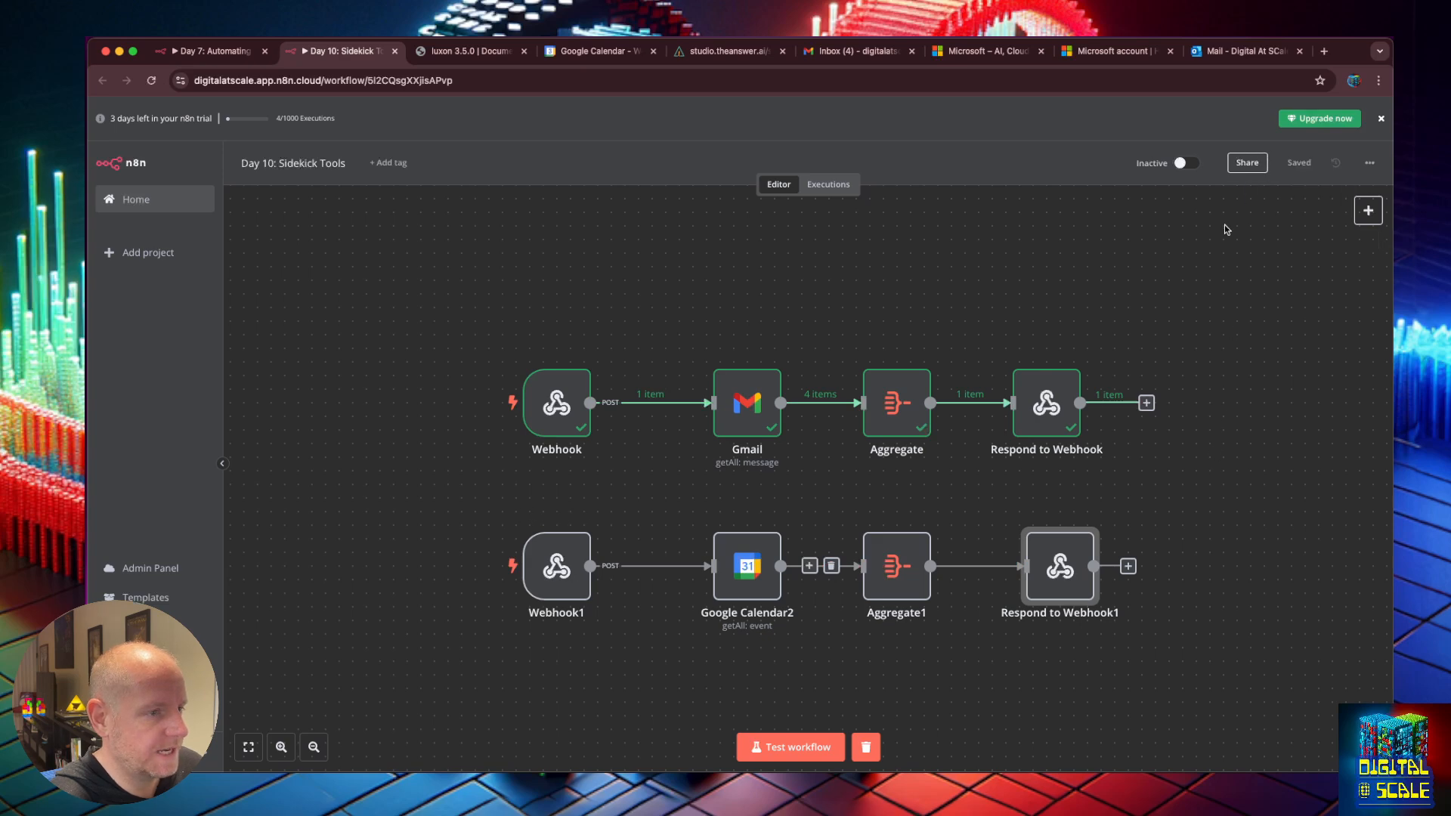
pyautogui.click(1187, 164)
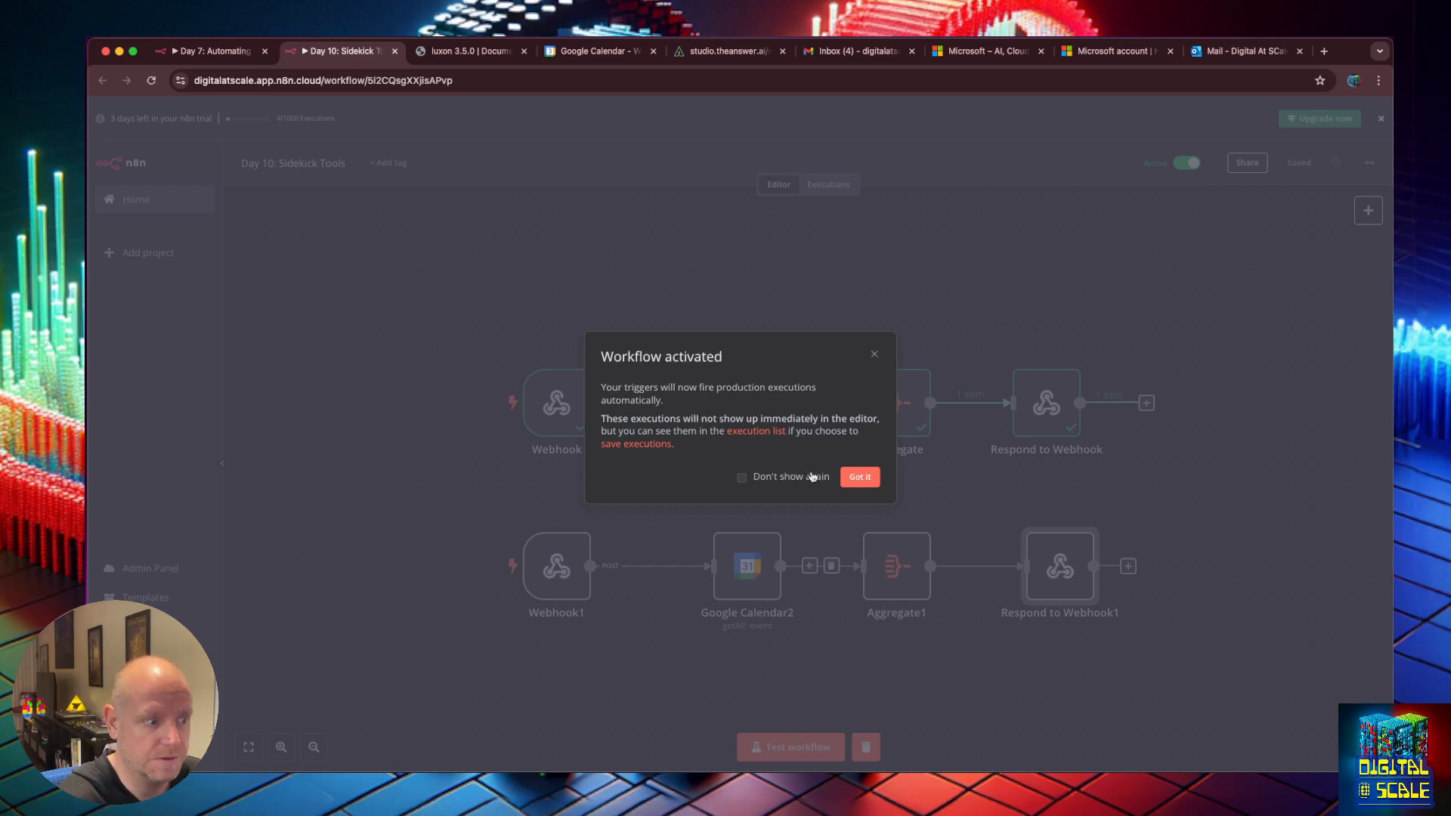
pyautogui.click(860, 477)
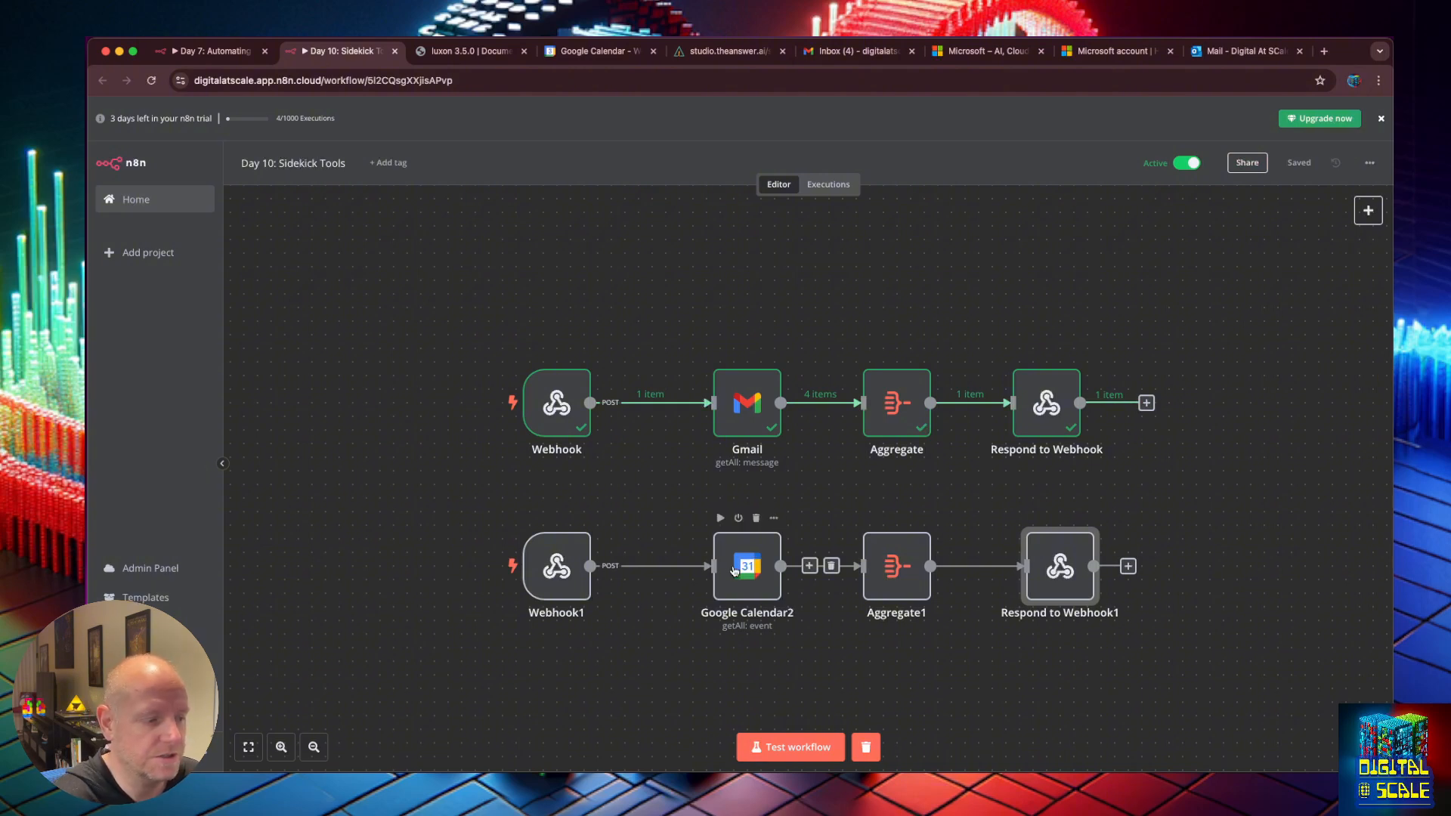
pyautogui.moveTo(748, 569); pyautogui.dragTo(734, 567)
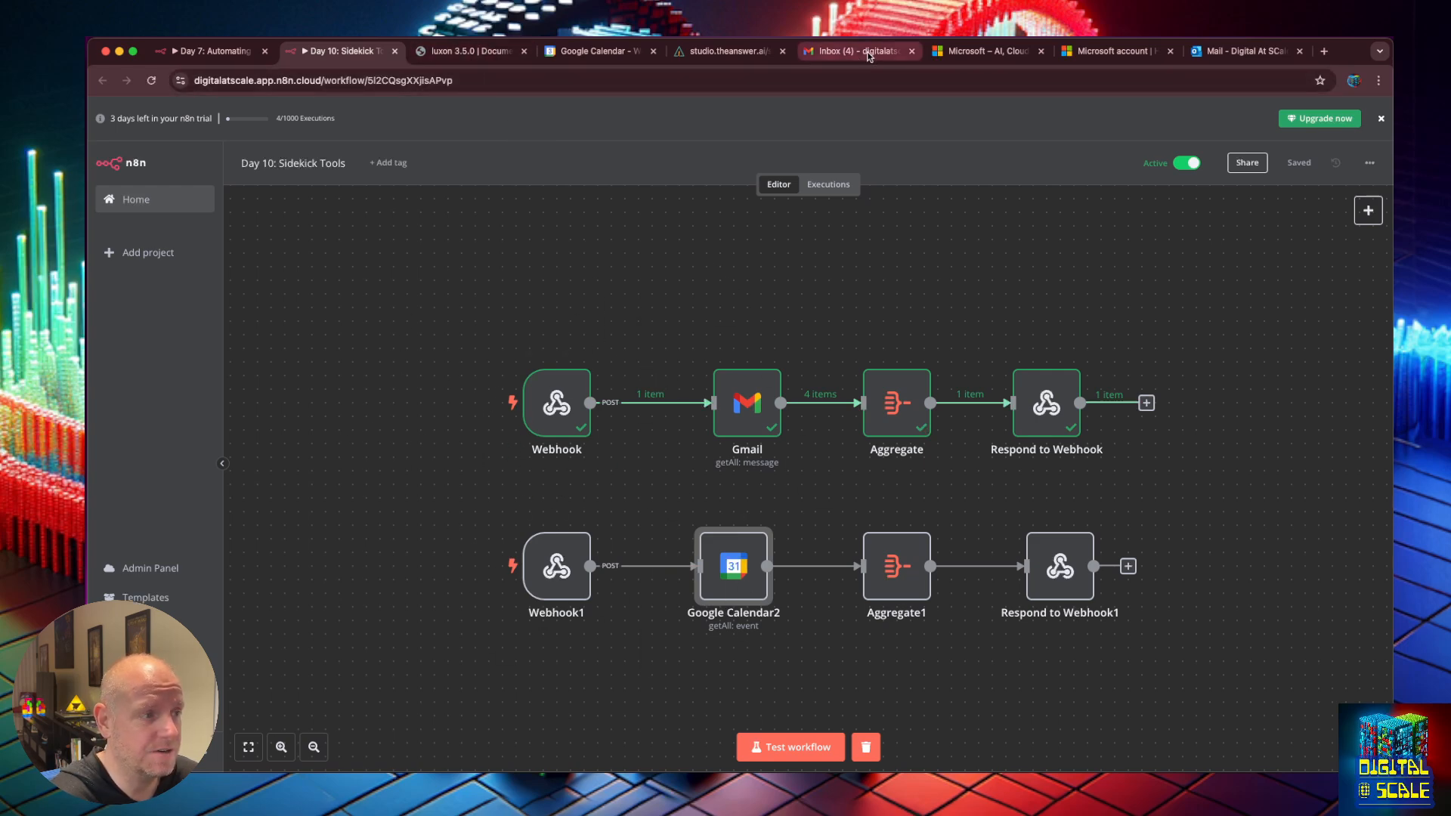
# Clear Chief Sidekick's chat history before testing.
pyautogui.click(729, 50)
pyautogui.click(1326, 168)
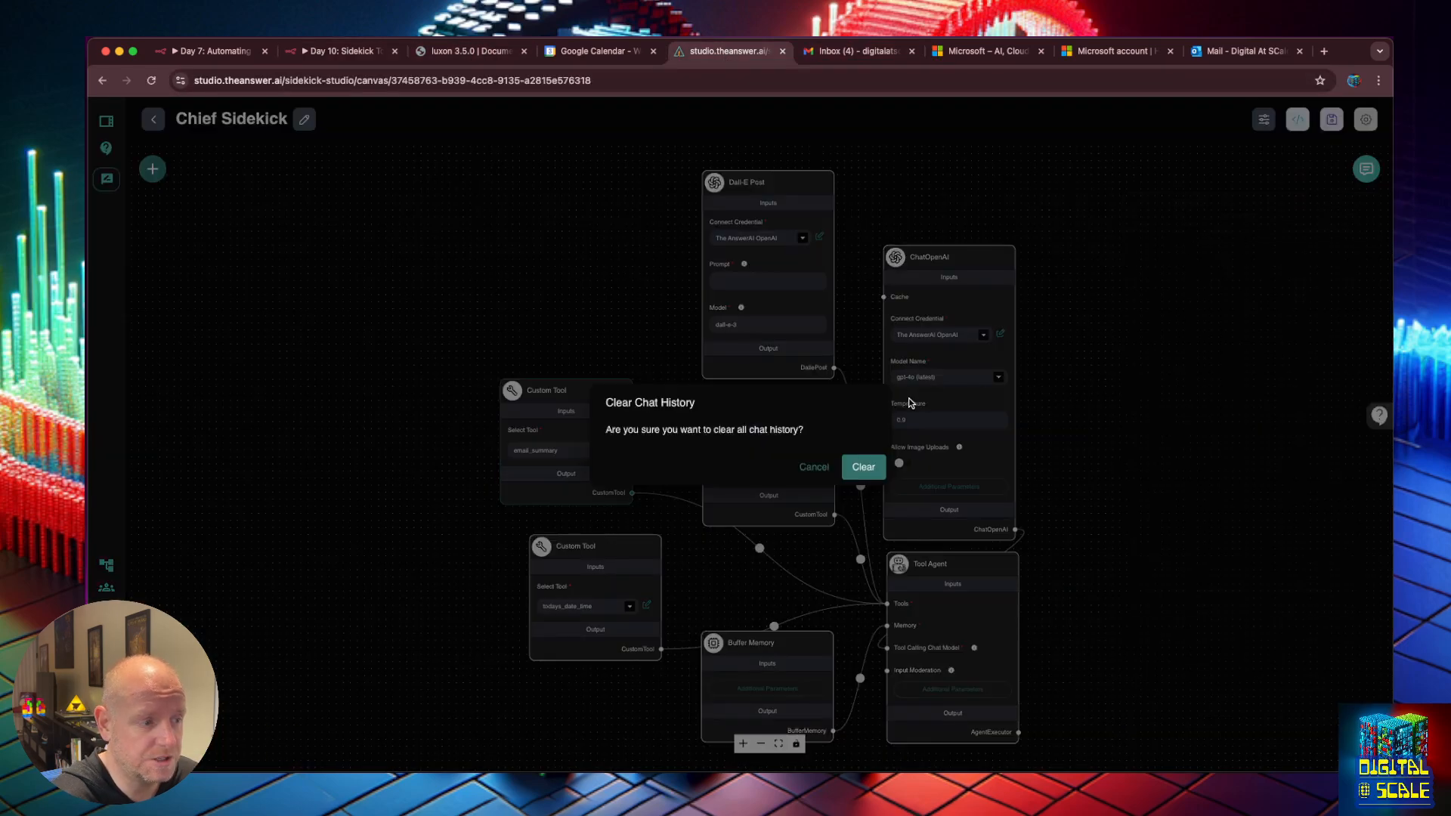
pyautogui.click(860, 466)
# Ask Chief Sidekick 'whats my calendar look like this week'.
pyautogui.click(1366, 168)
pyautogui.write('can y')
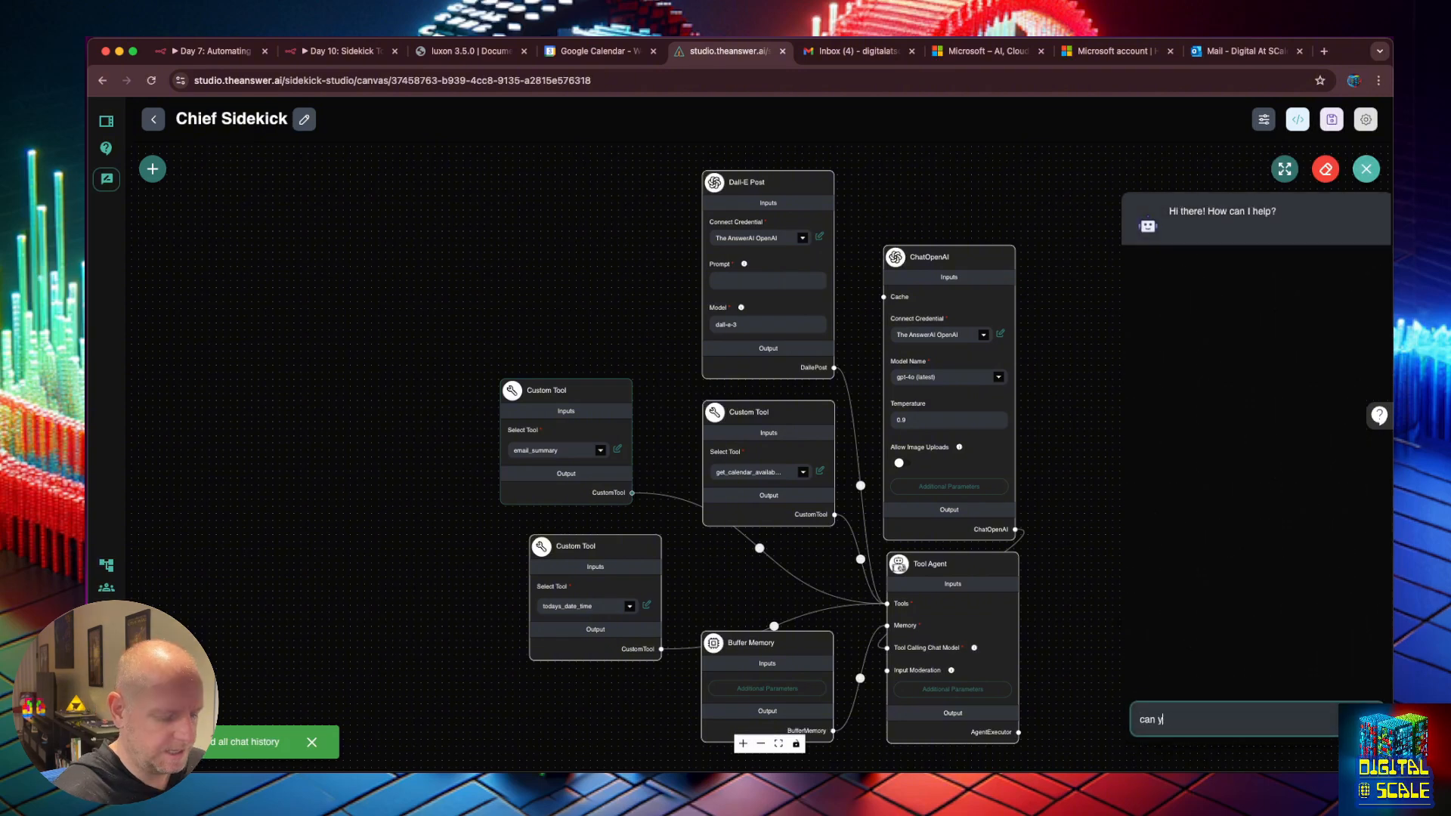
pyautogui.write('ou get my ')
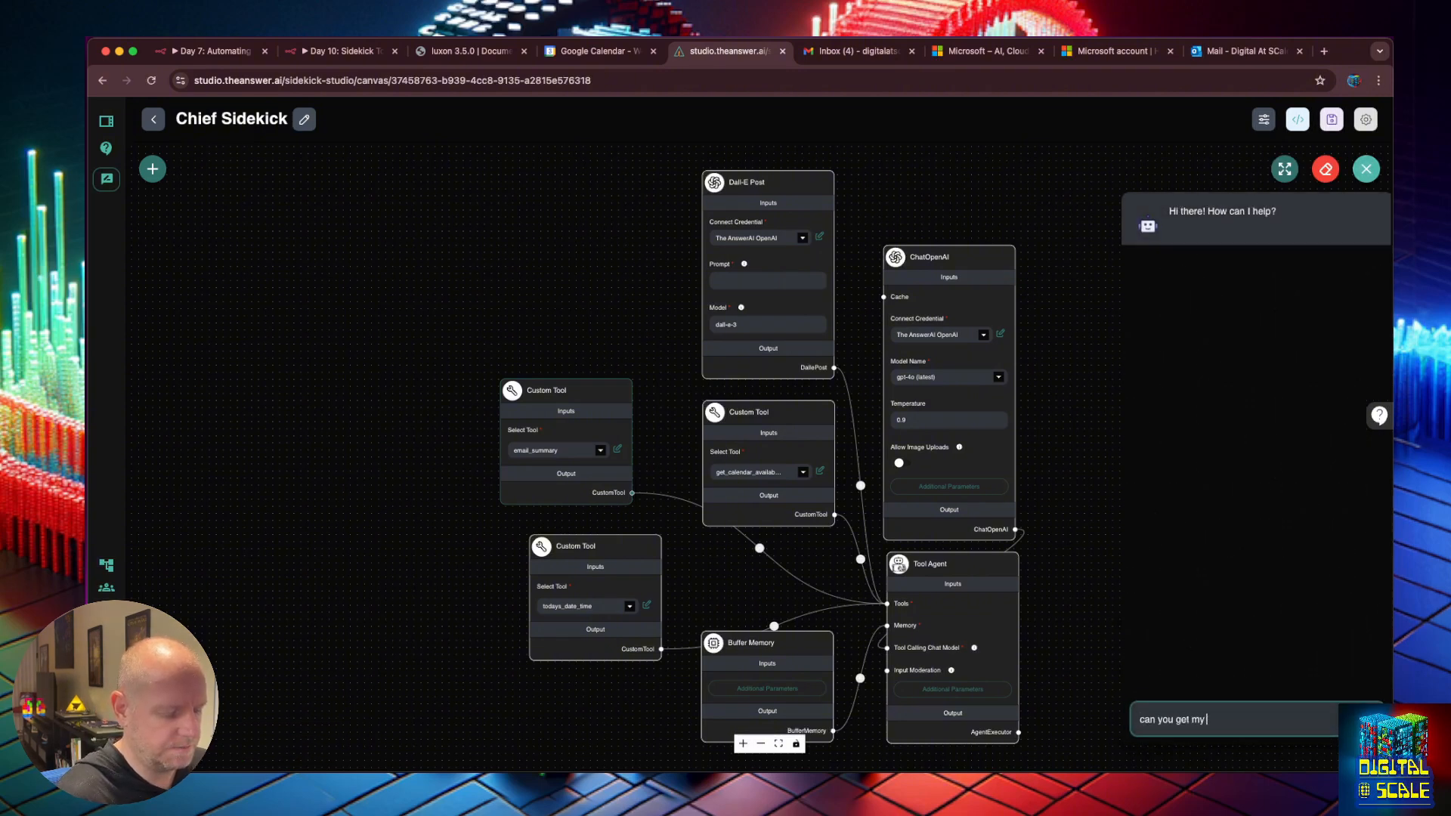
pyautogui.write('calendar')
pyautogui.press('super+a')
pyautogui.write('whats')
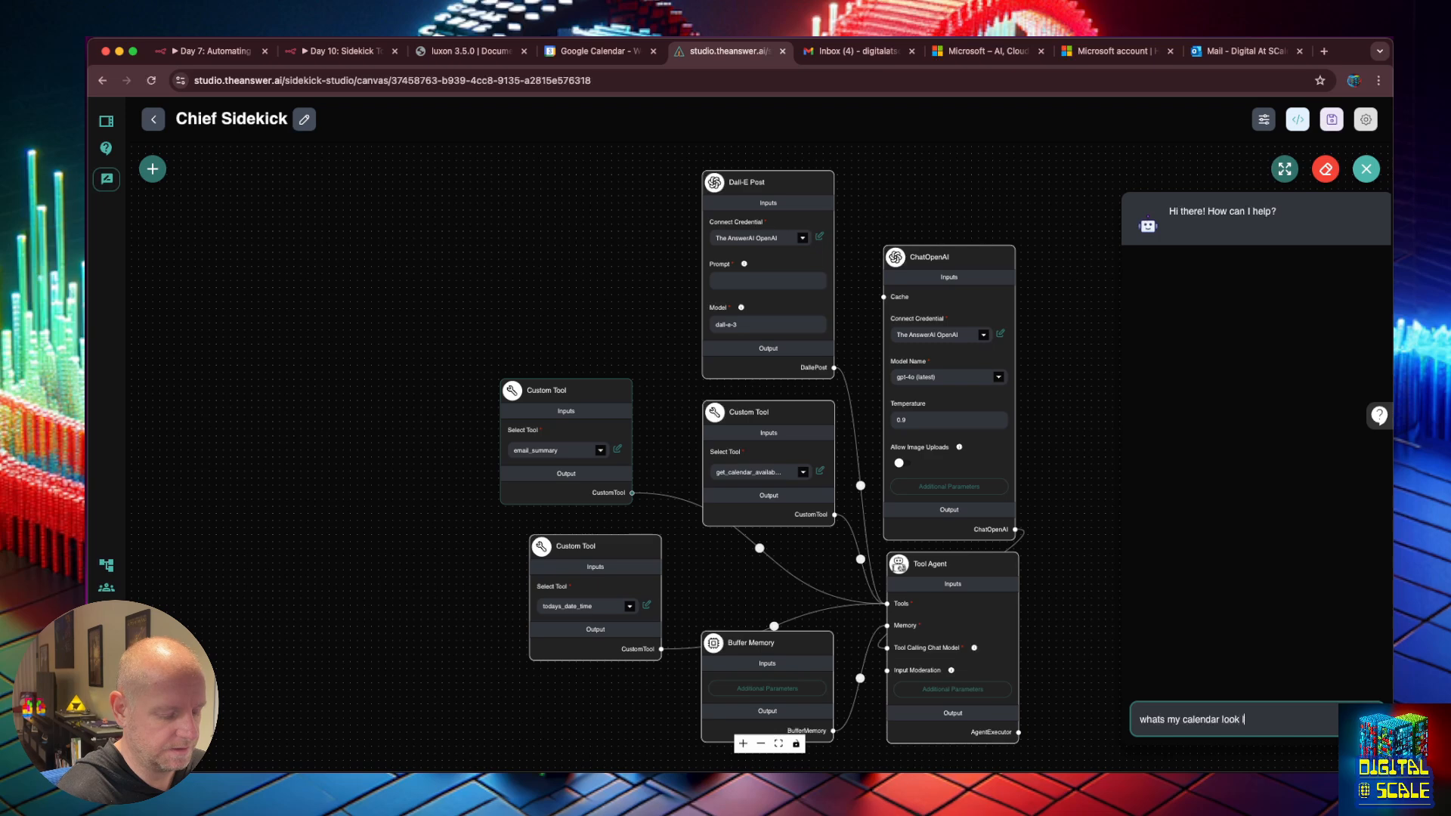
pyautogui.write(' my calendar look like this')
pyautogui.write('week')
pyautogui.press('Return')
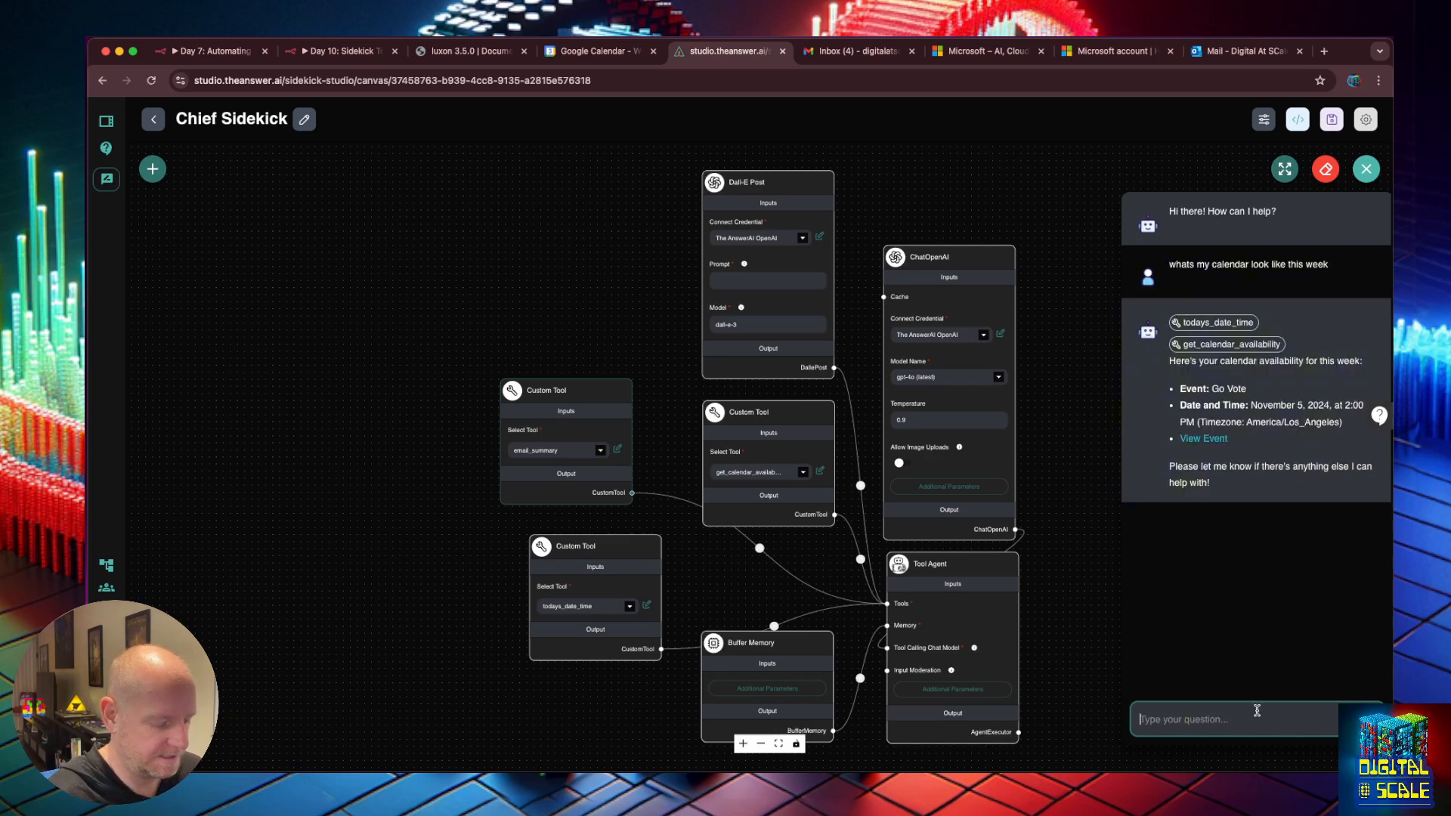
# Ask which emails need review now, limiting the check to today.
pyautogui.write('gre')
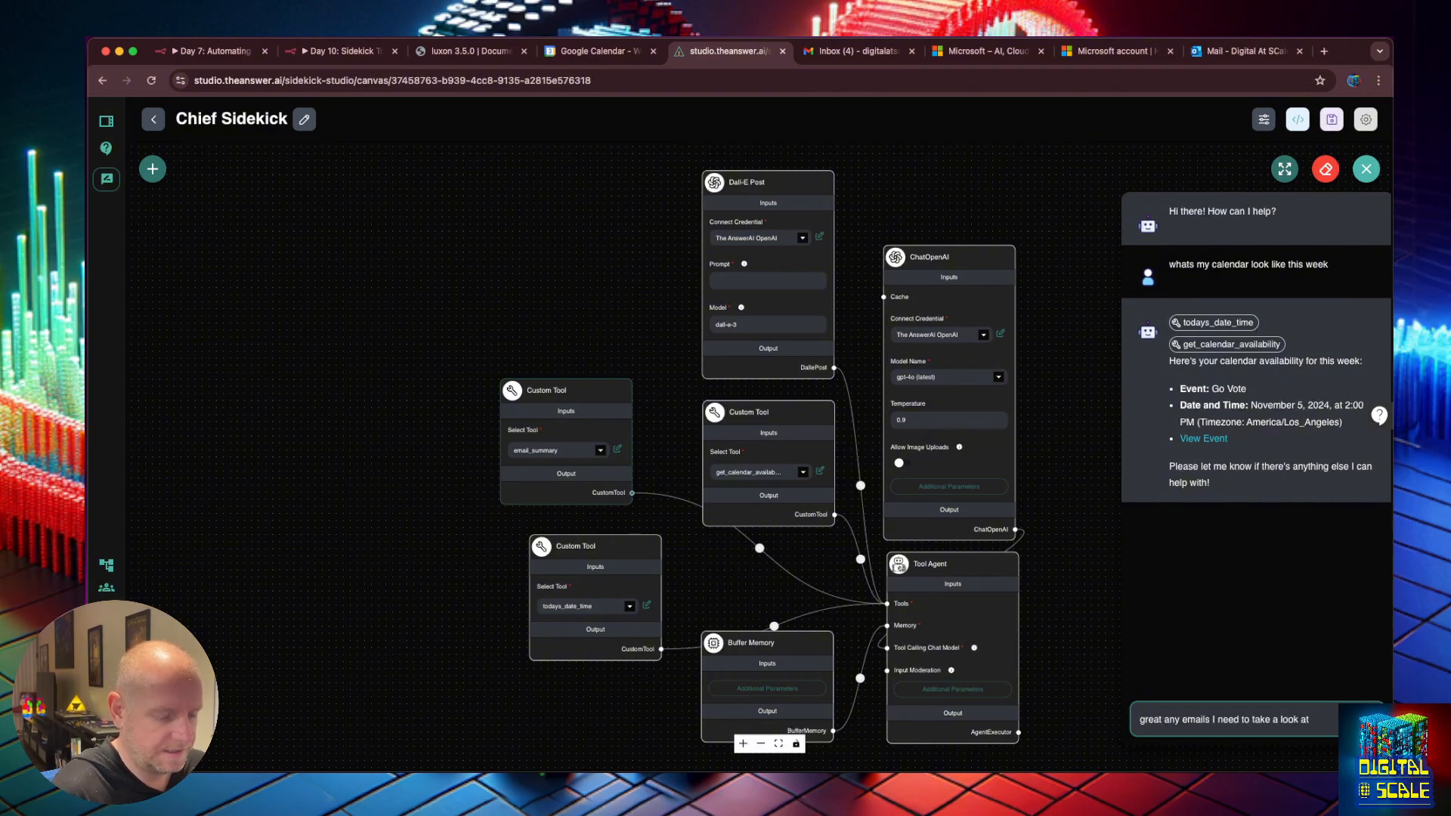
pyautogui.write('now?')
pyautogui.press('Return')
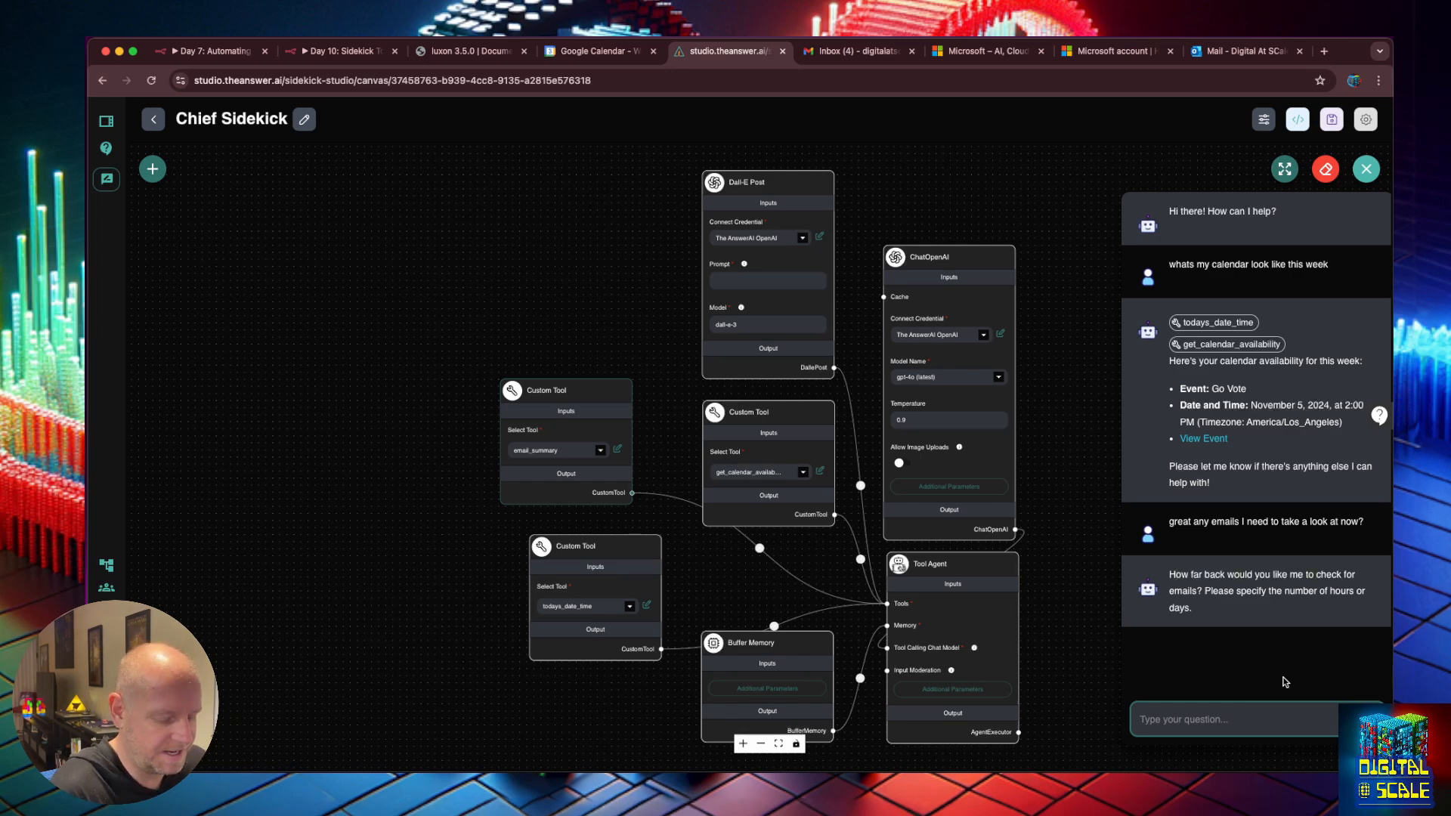
pyautogui.click(1141, 720)
pyautogui.press('Return')
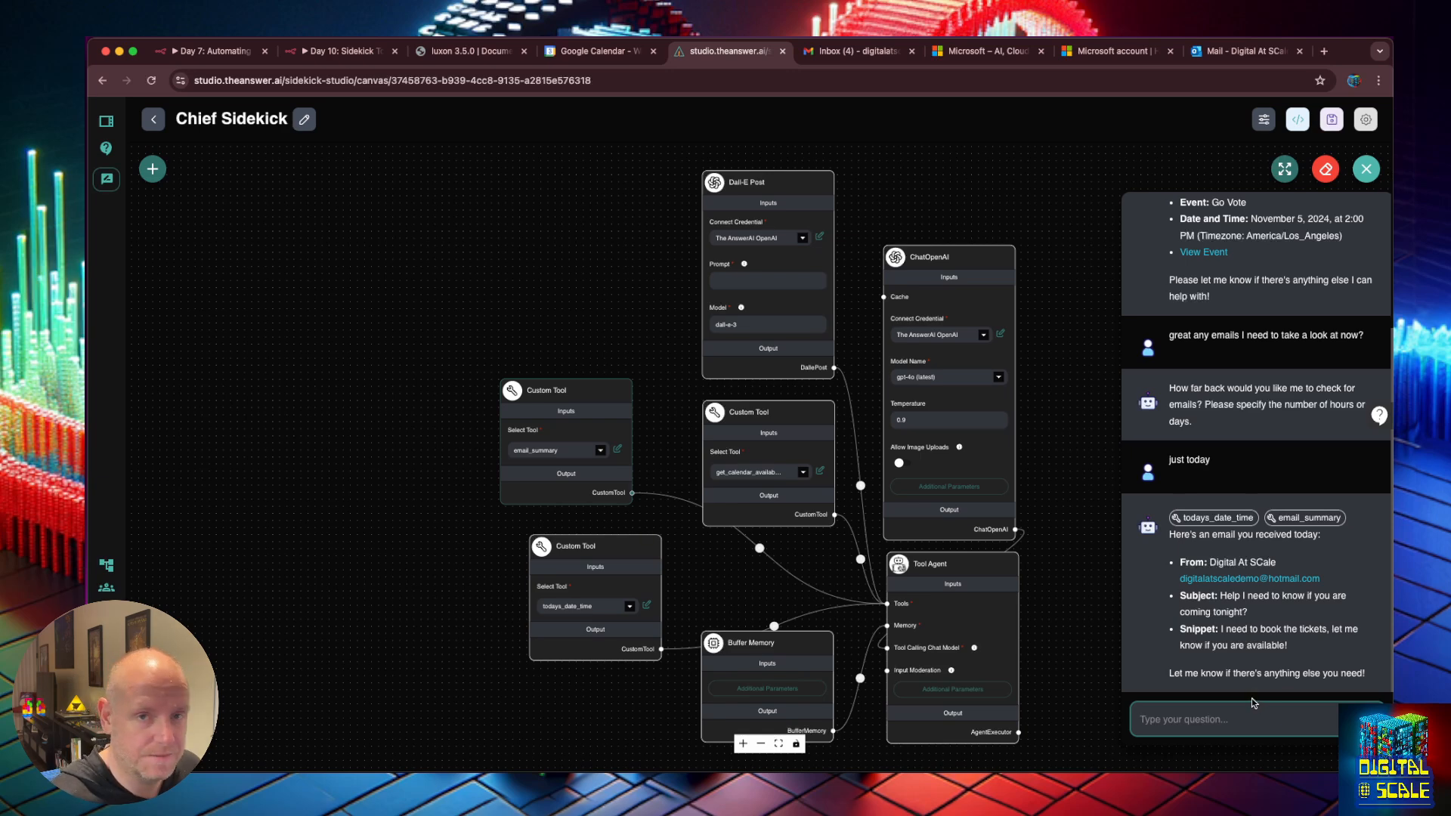
# Clear the chat history again after reviewing the answers.
pyautogui.moveTo(1011, 202); pyautogui.dragTo(990, 201)
pyautogui.click(1326, 169)
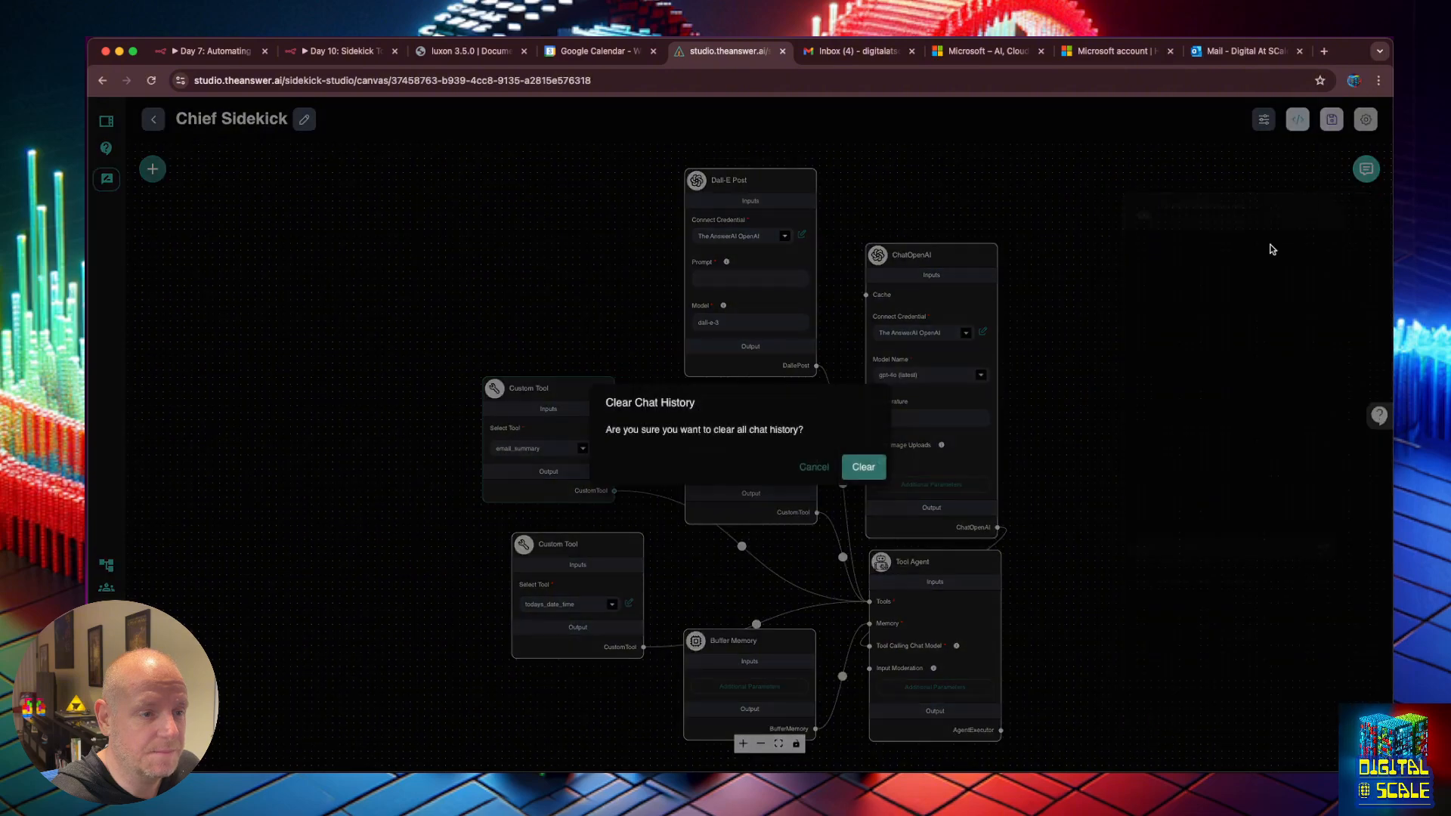
pyautogui.click(863, 467)
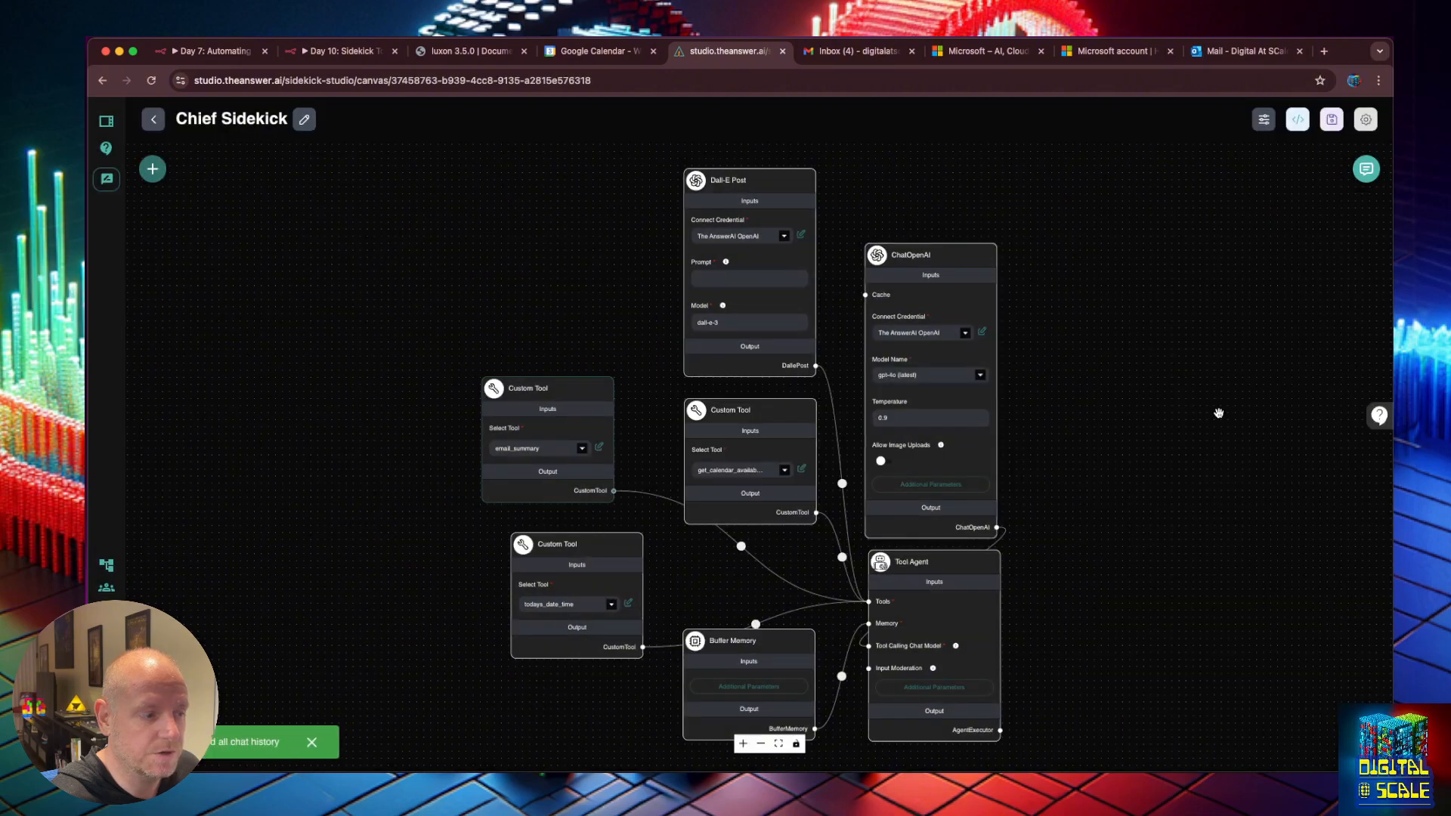
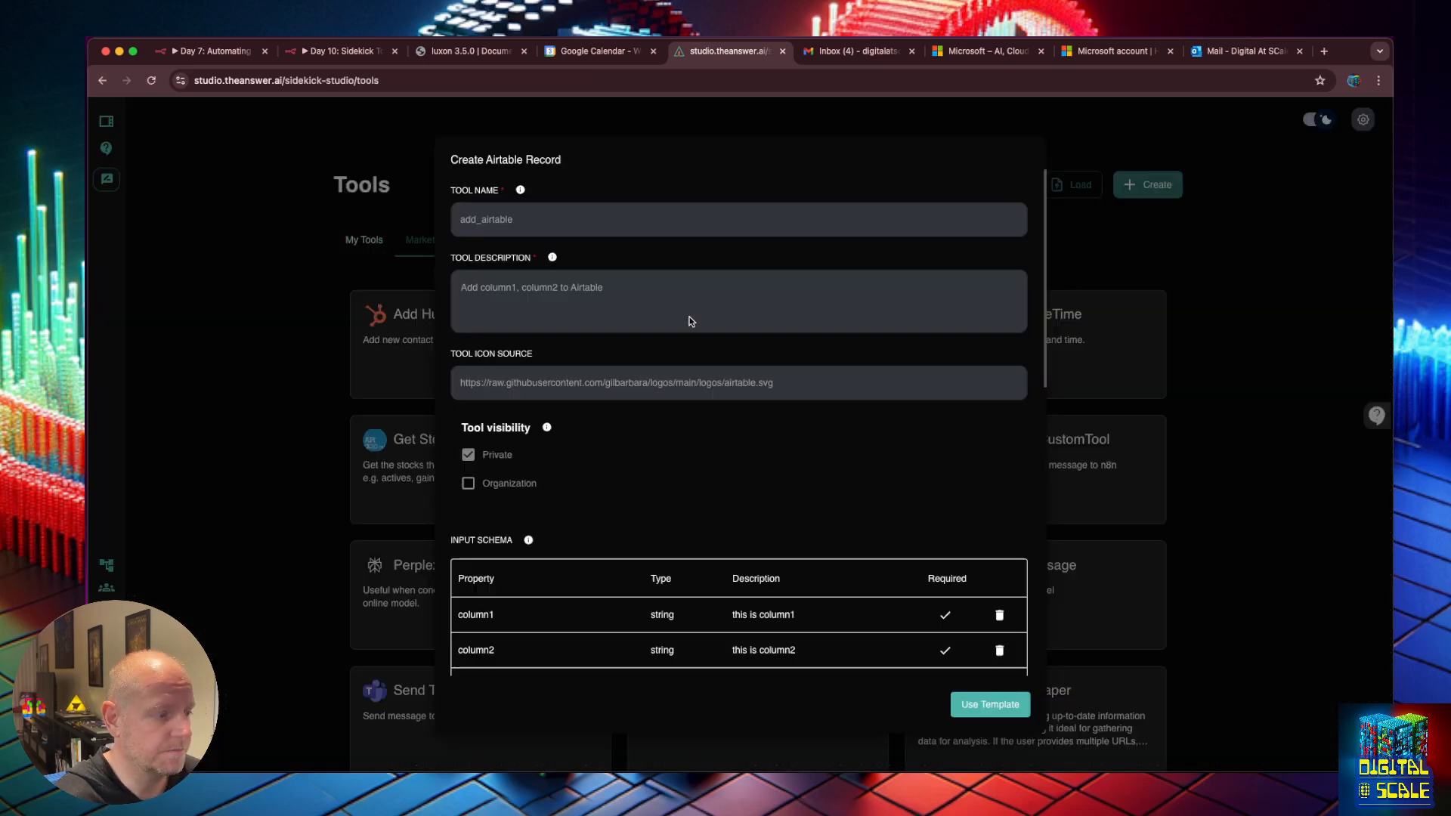
# Review the Create Airtable Record JavaScript function, highlighting its token placeholder line.
pyautogui.scroll(-6, 696, 370)
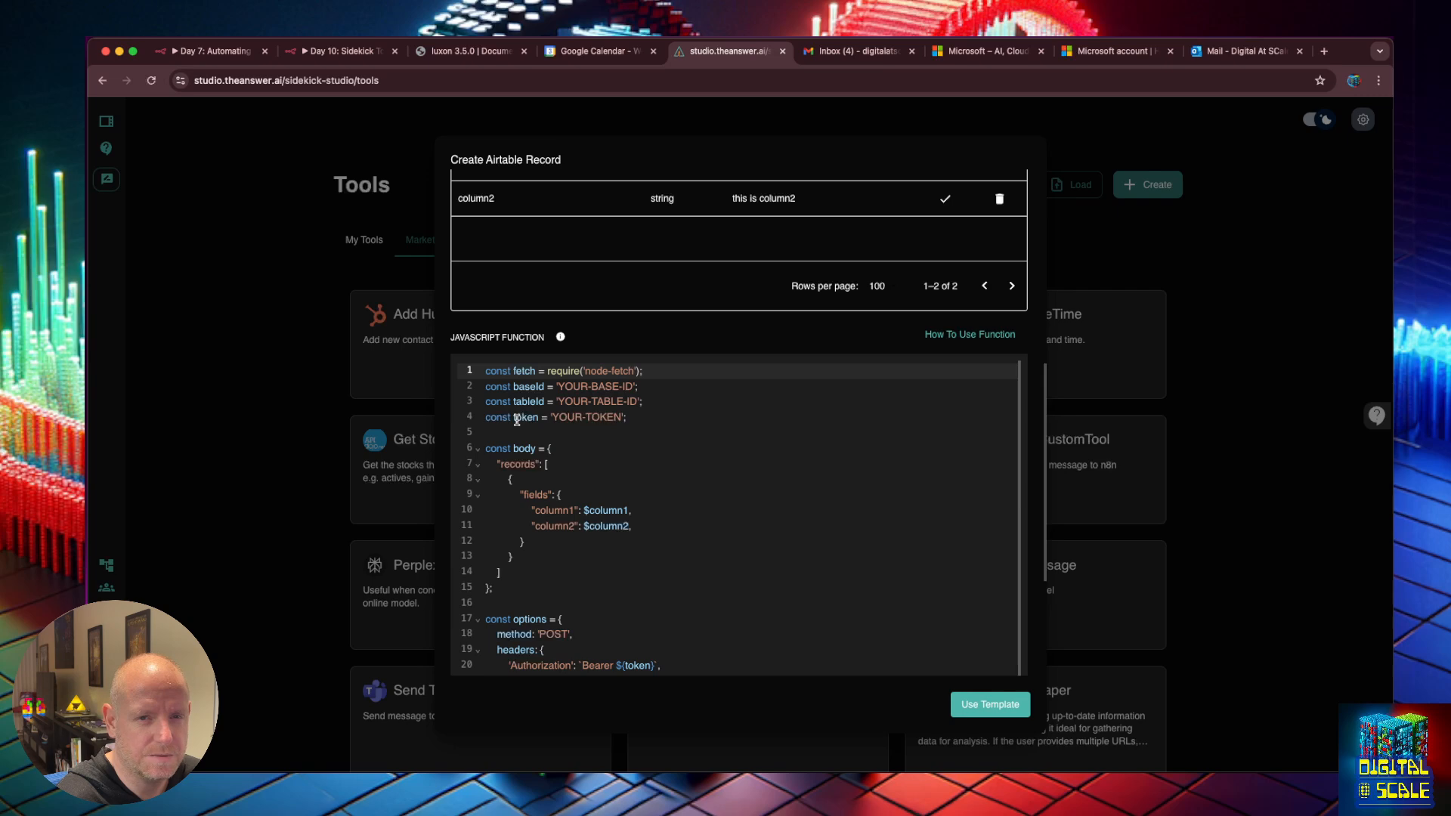
pyautogui.moveTo(645, 422); pyautogui.dragTo(467, 424)
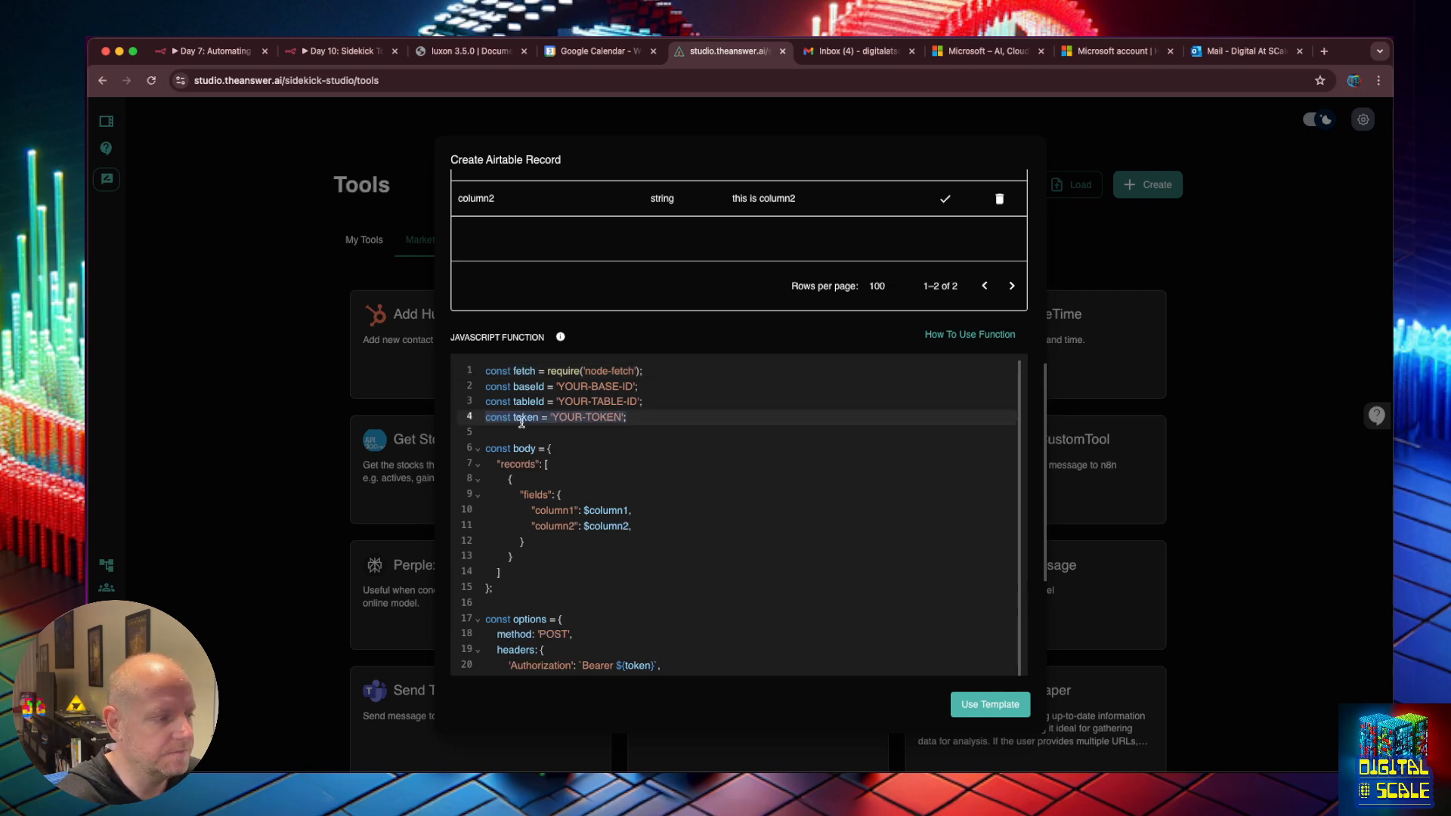
pyautogui.click(622, 412)
pyautogui.scroll(-1, 638, 429)
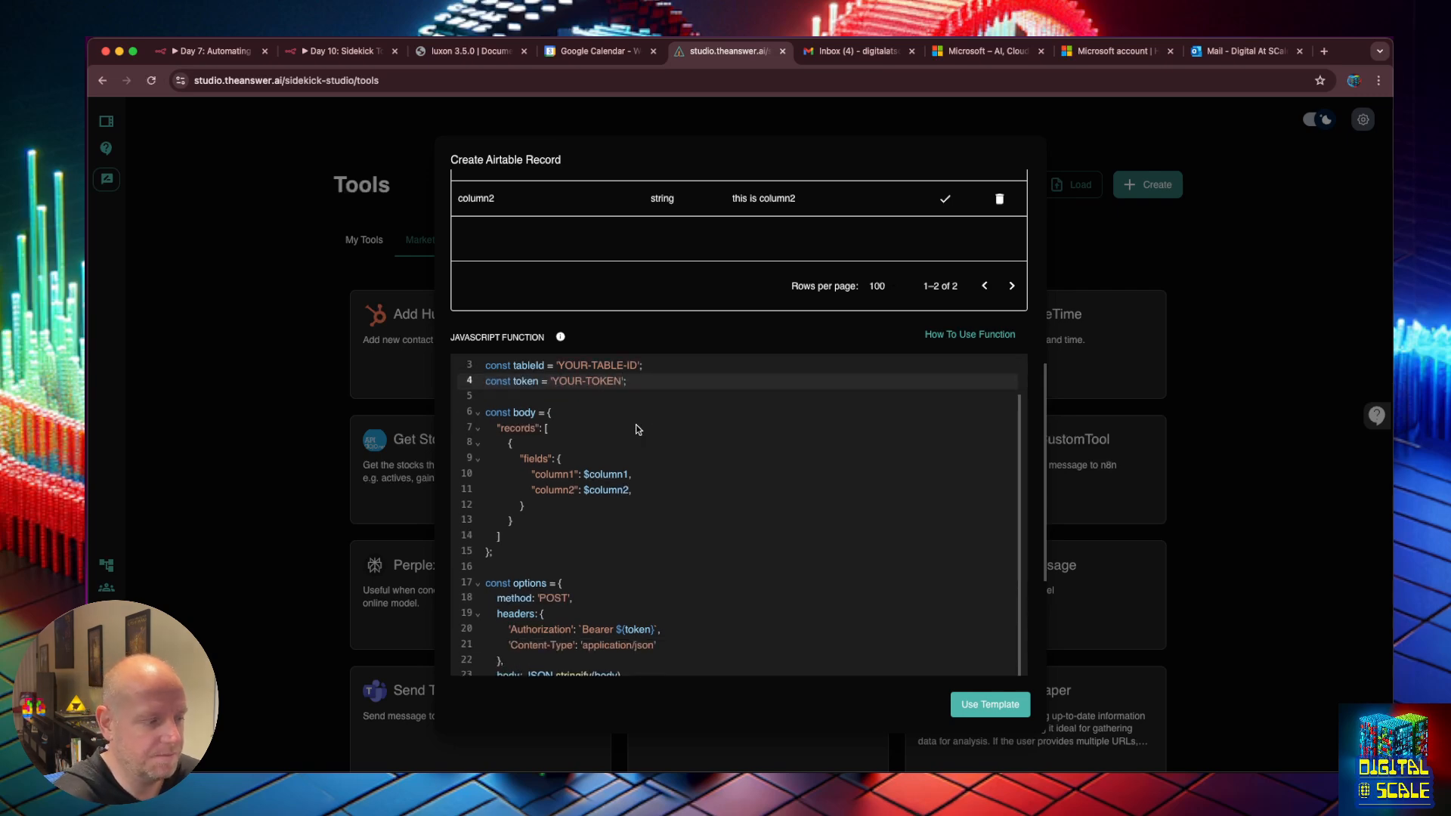
pyautogui.scroll(1, 636, 454)
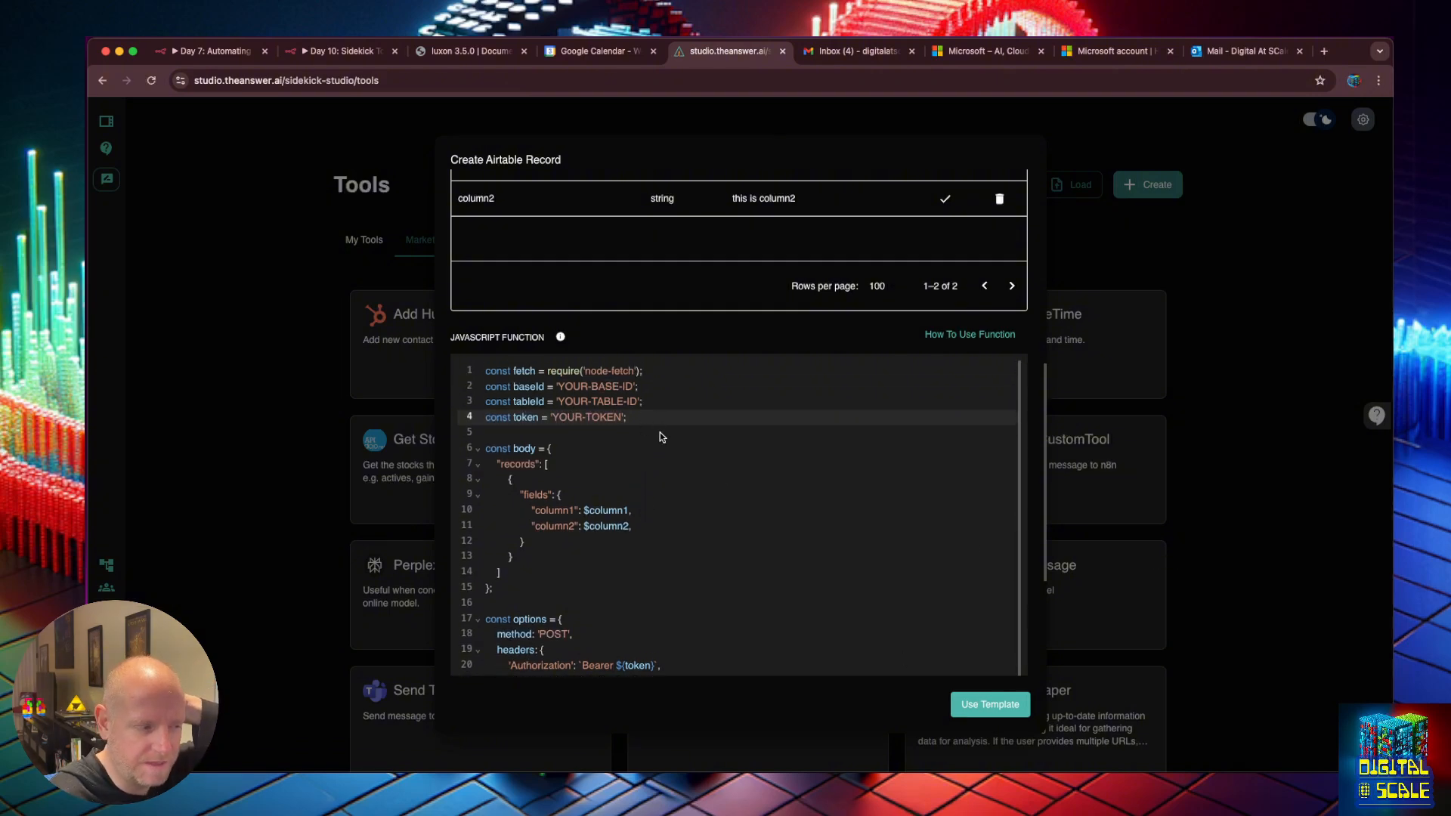
pyautogui.scroll(-1, 657, 435)
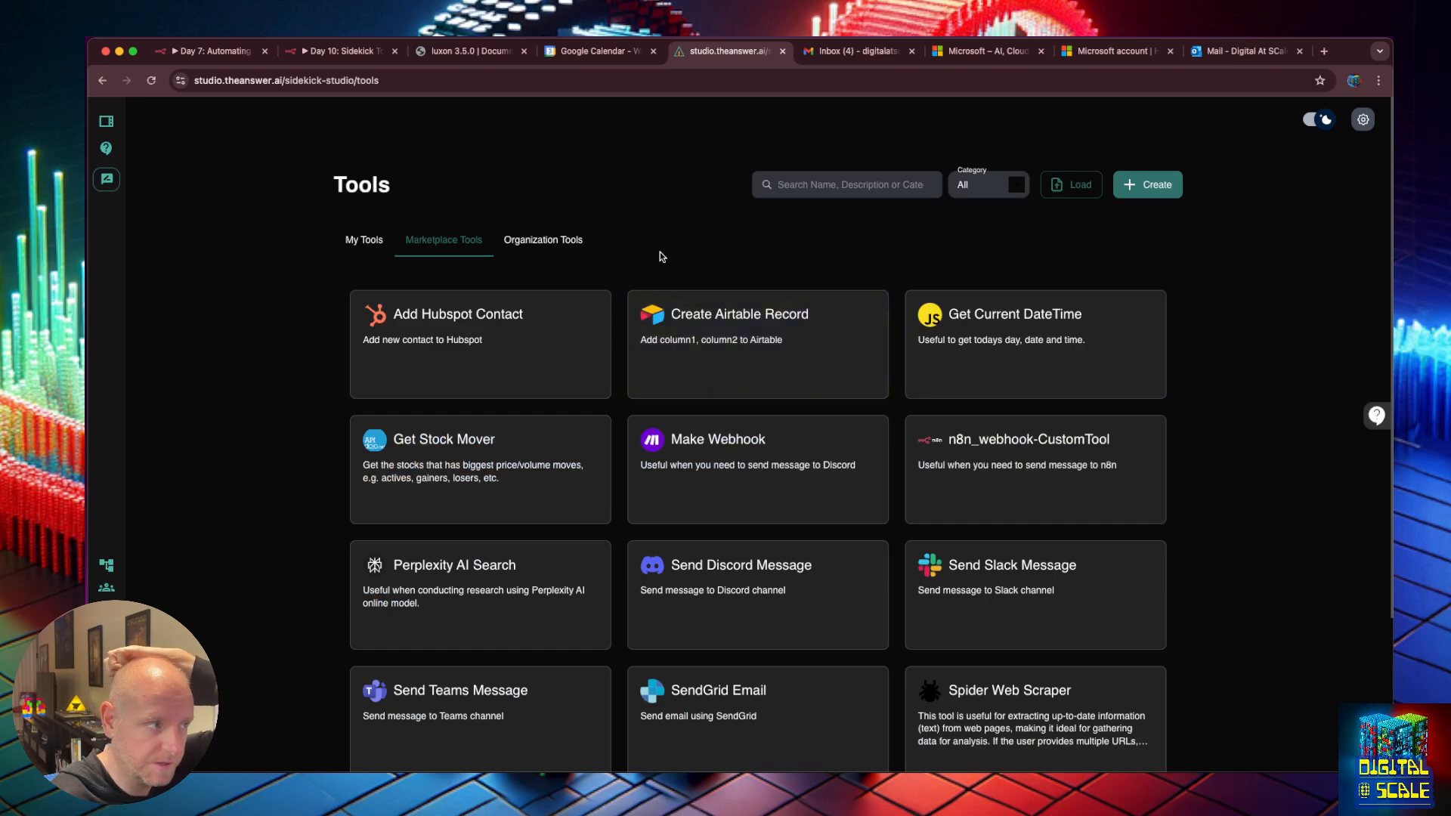
# Add a new Webhook node to the n8n workflow.
pyautogui.click(346, 51)
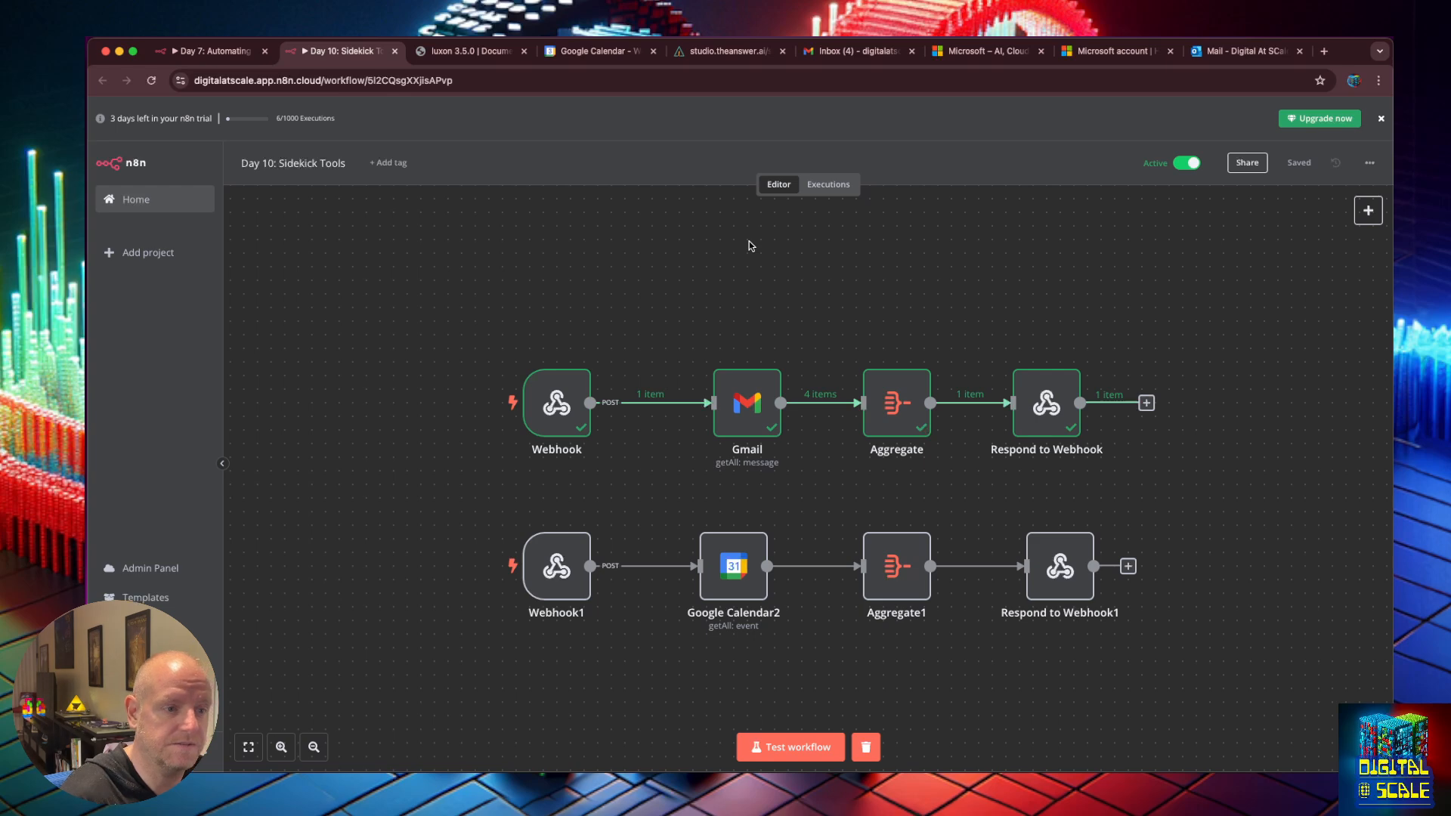
pyautogui.click(1368, 211)
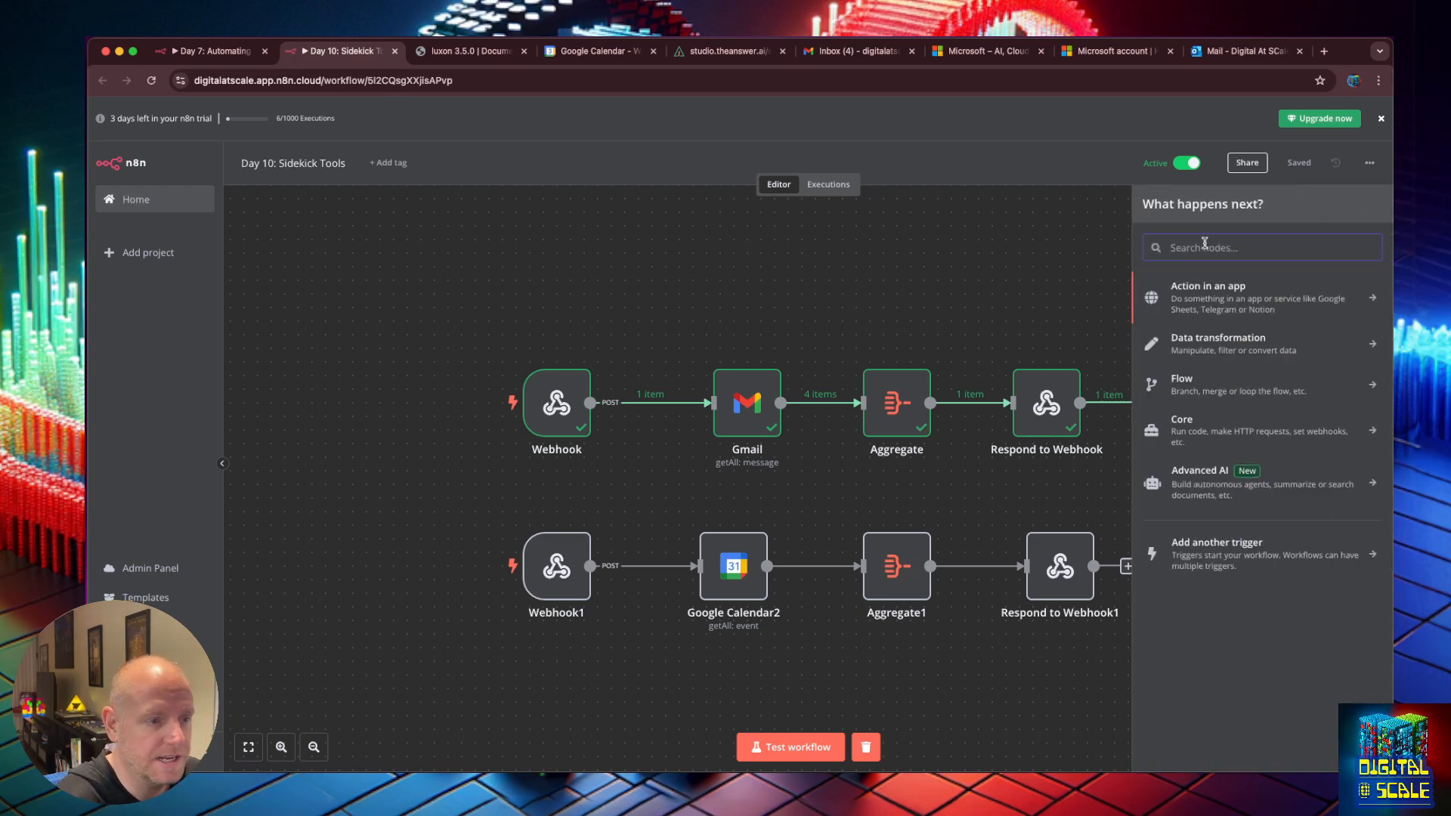
pyautogui.write('web')
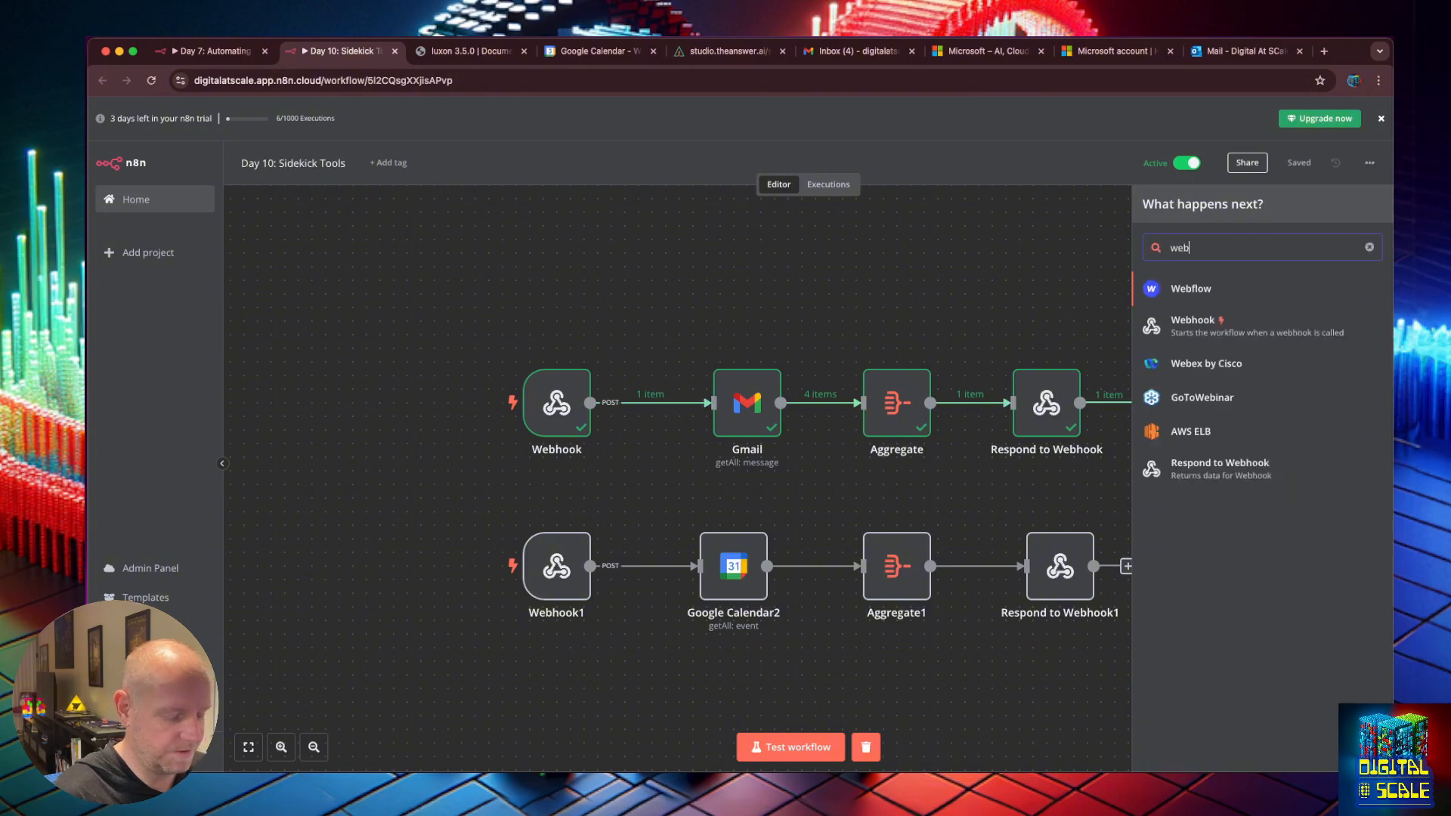
pyautogui.press('Down')
pyautogui.press('Return')
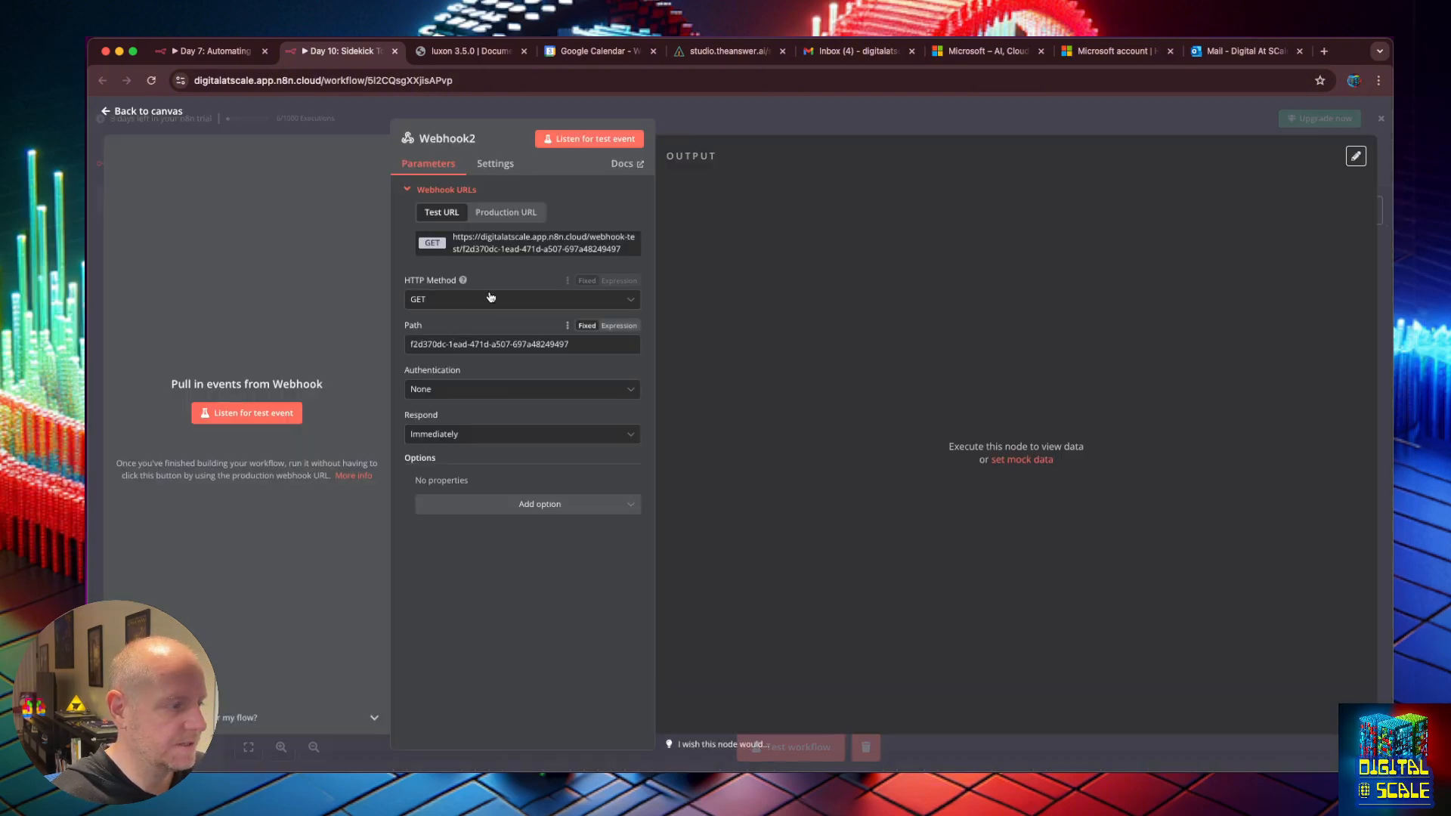
# Set Webhook2 to POST and to respond using a Respond to Webhook node.
pyautogui.click(477, 303)
pyautogui.click(472, 427)
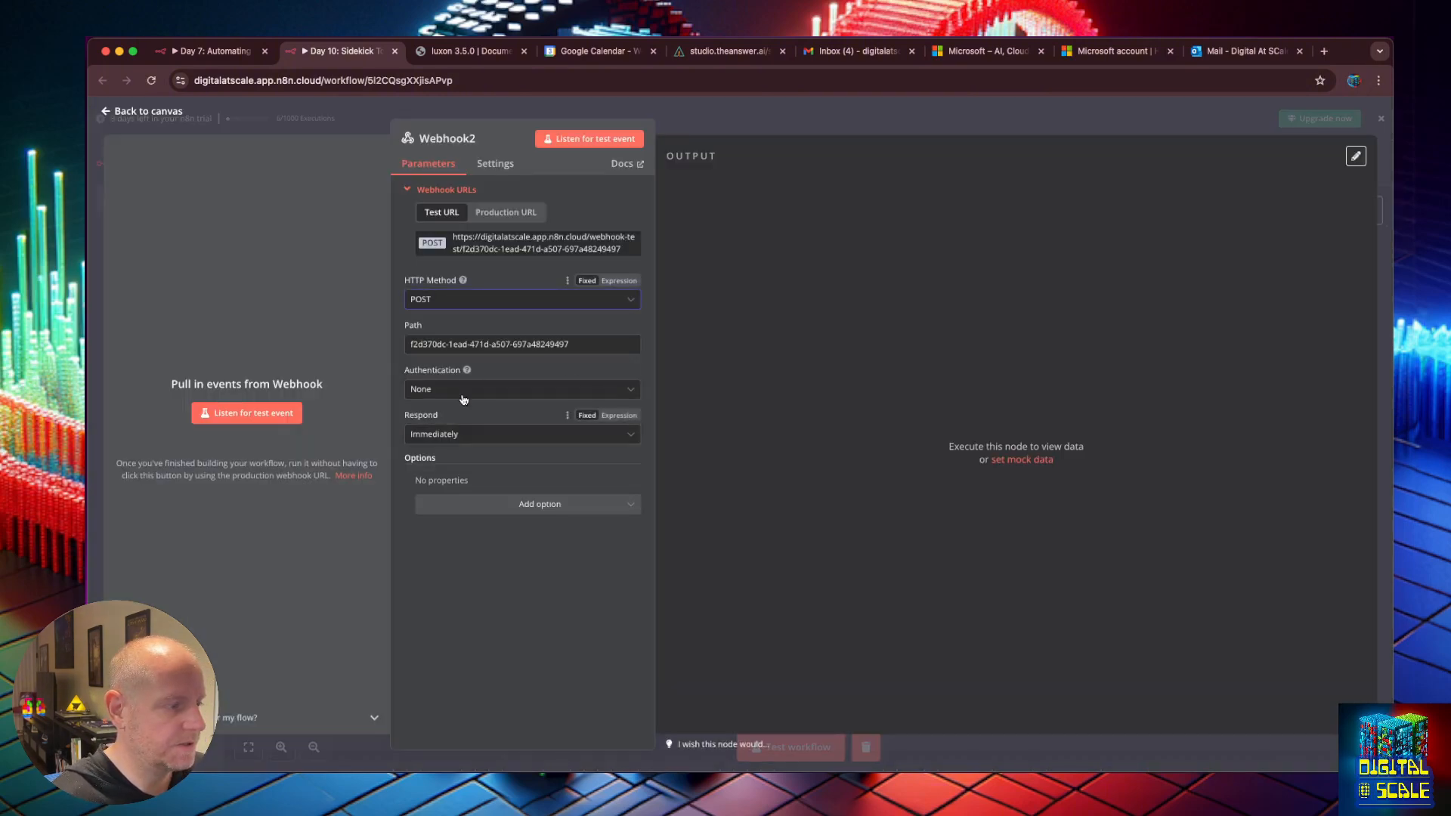
pyautogui.click(461, 434)
pyautogui.click(496, 529)
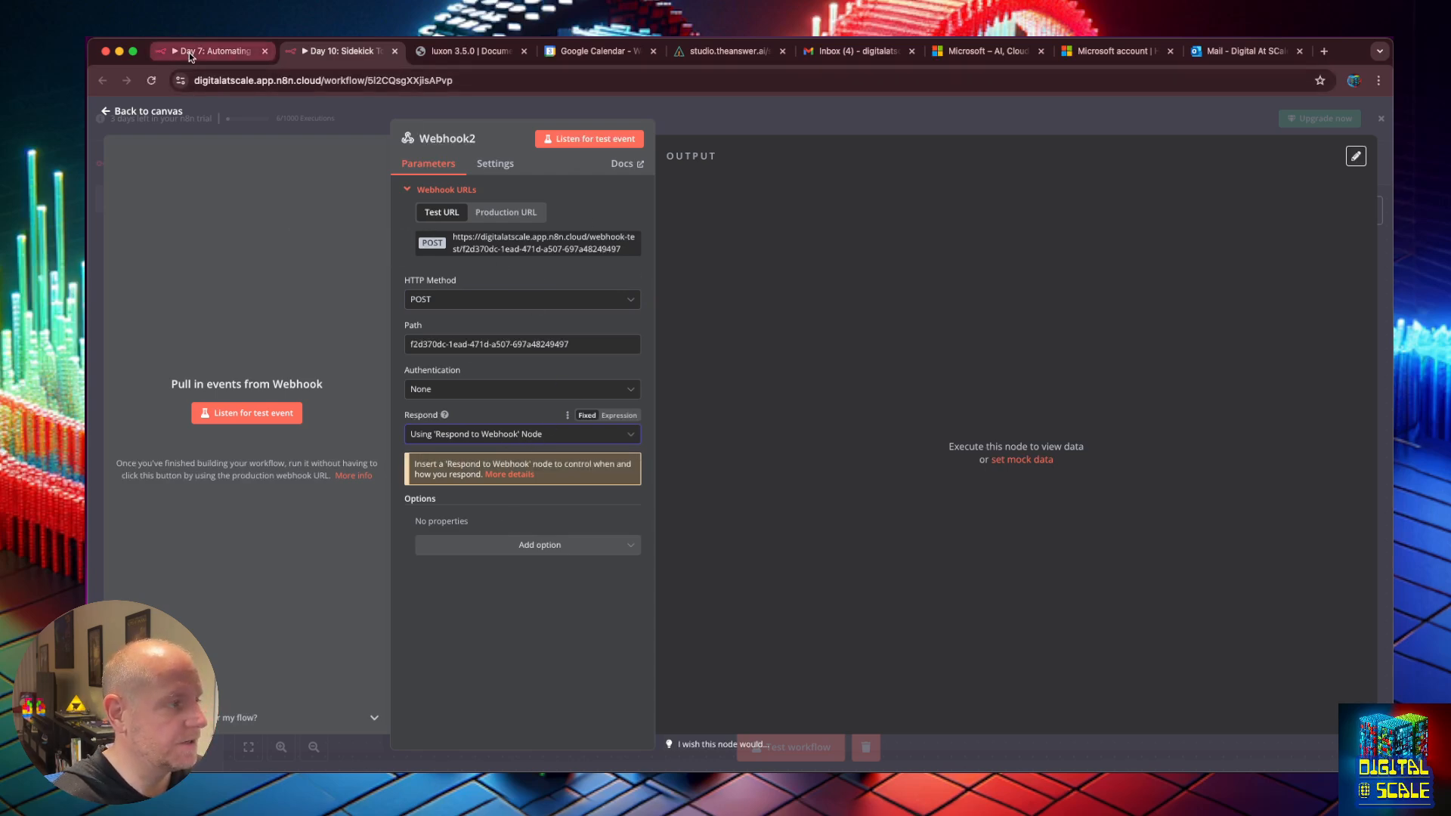
pyautogui.click(726, 50)
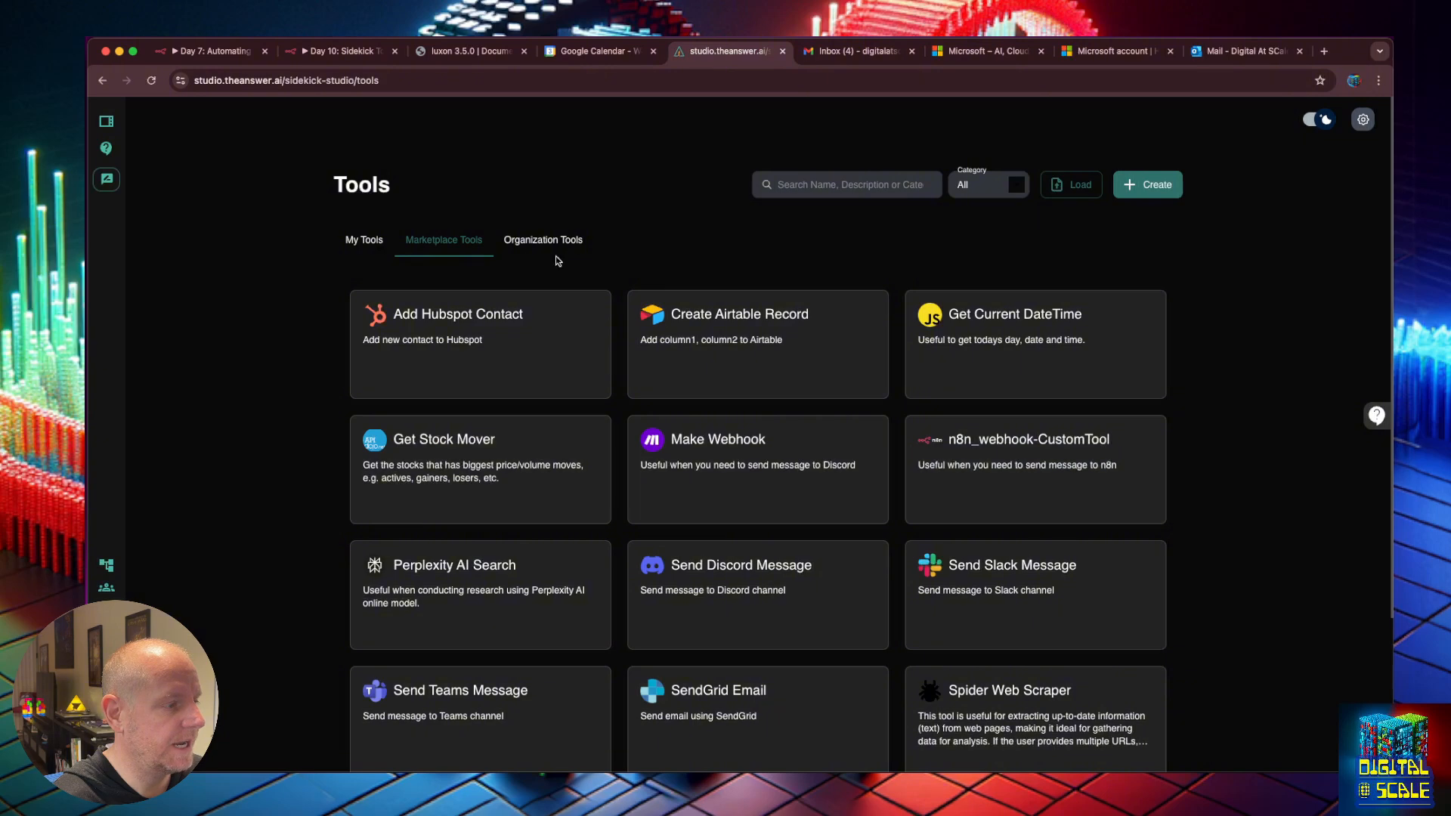
# Create a tool from the n8n_webhook-CustomTool template and name it create_todo_task.
pyautogui.click(990, 454)
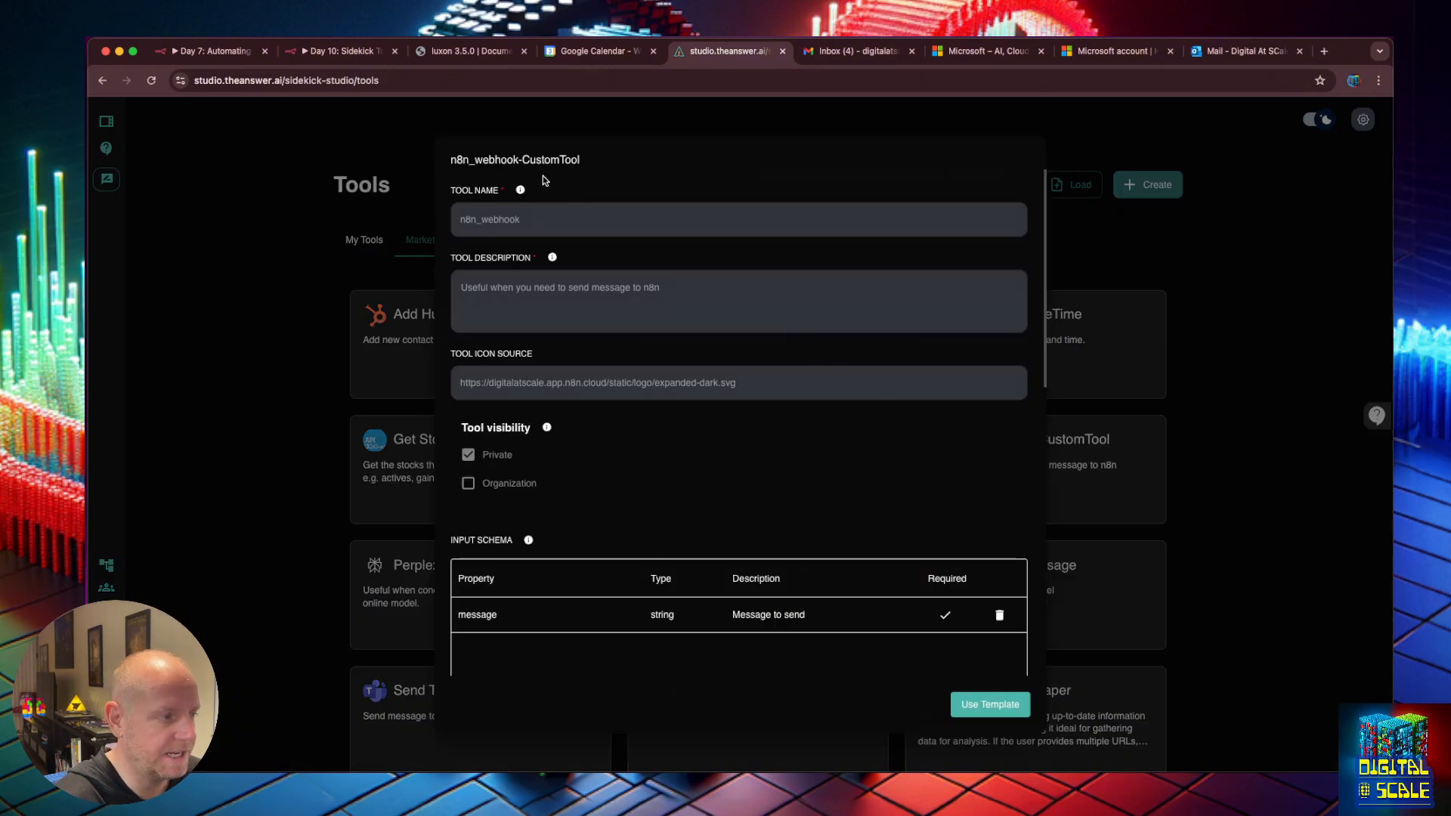
pyautogui.click(990, 704)
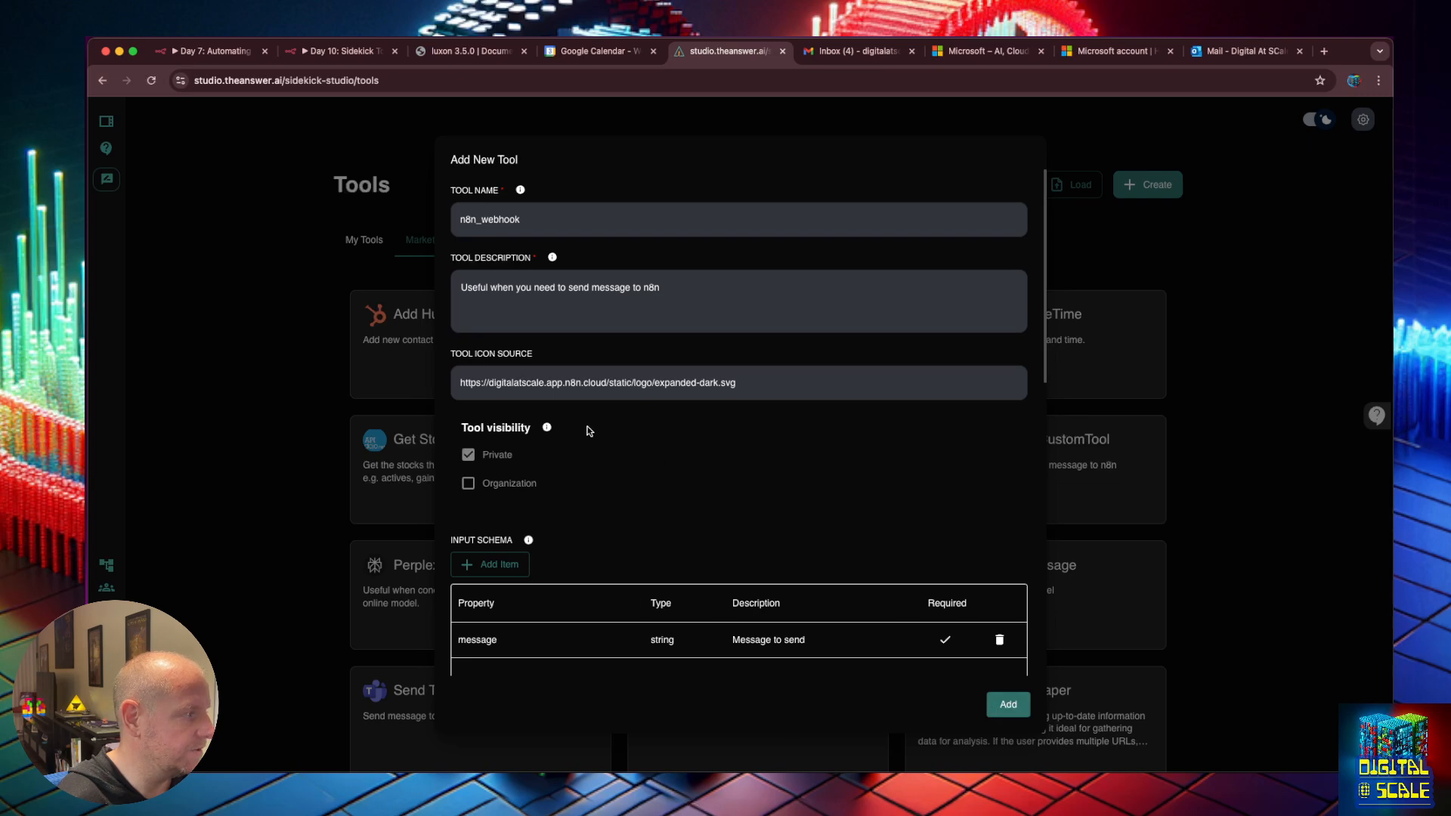
pyautogui.doubleClick(493, 221)
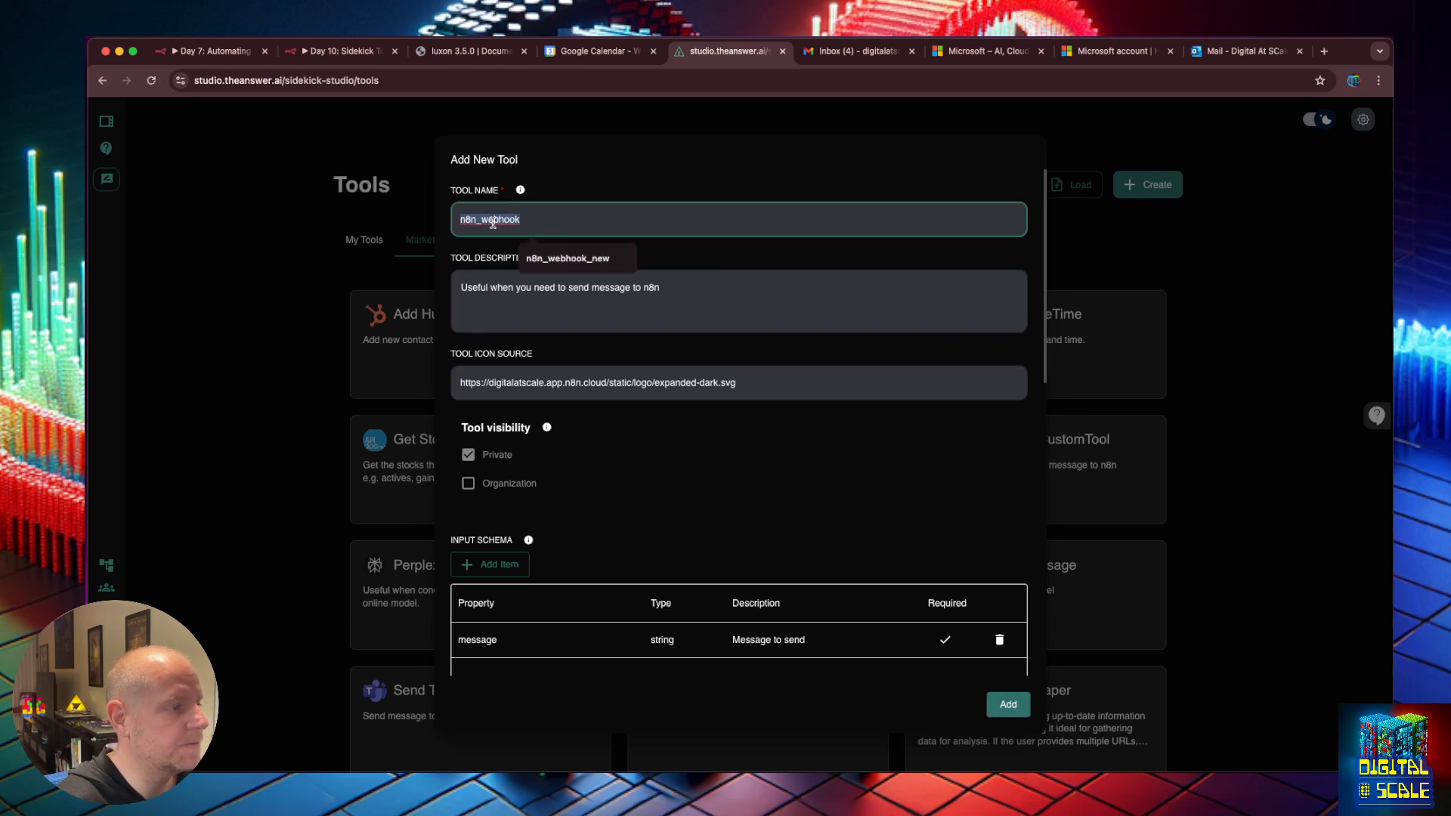
pyautogui.write('create')
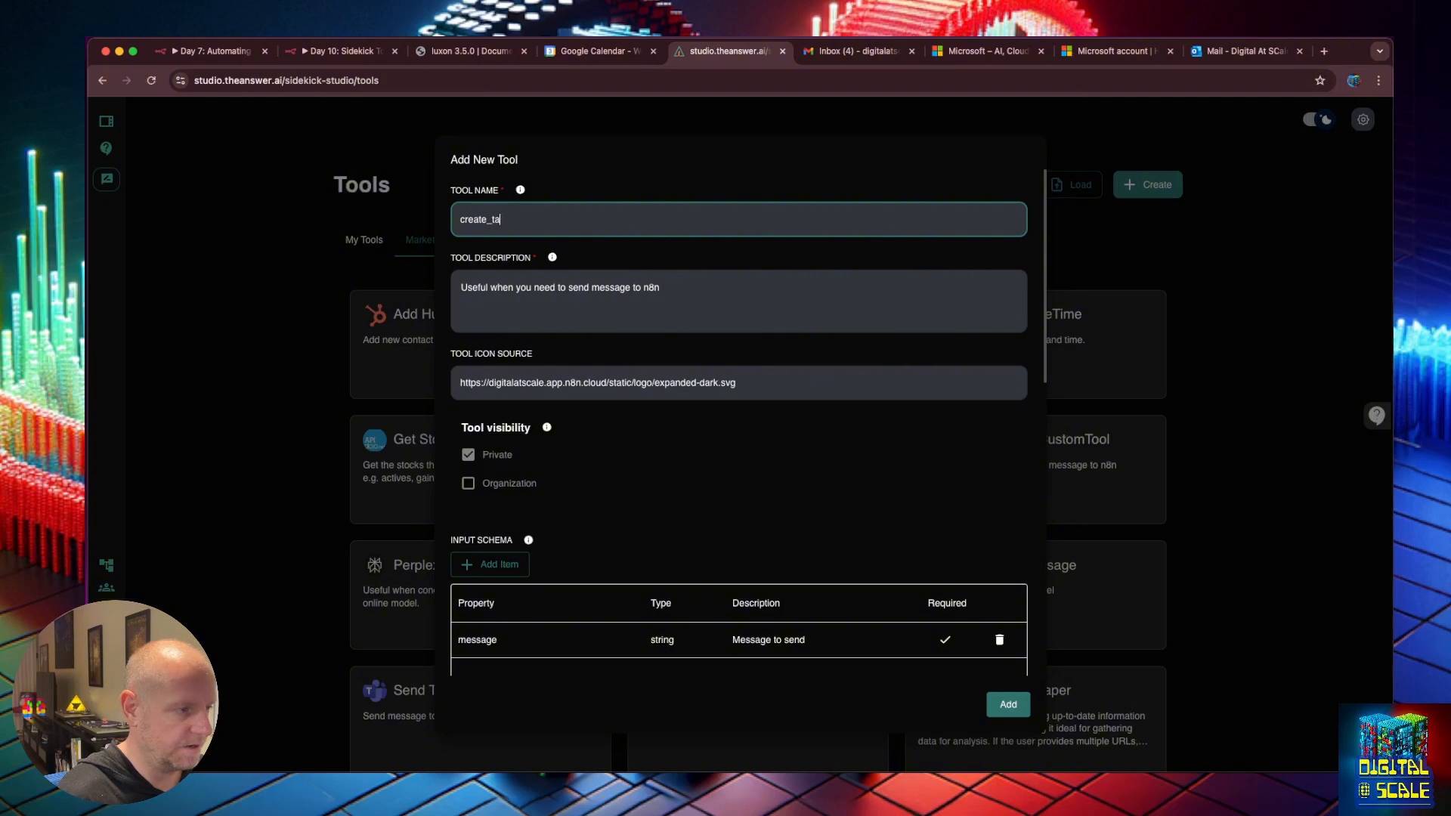
pyautogui.write('_todo_task')
# Change the tool description to 'create a task in Airtable for my todo'.
pyautogui.click(679, 284)
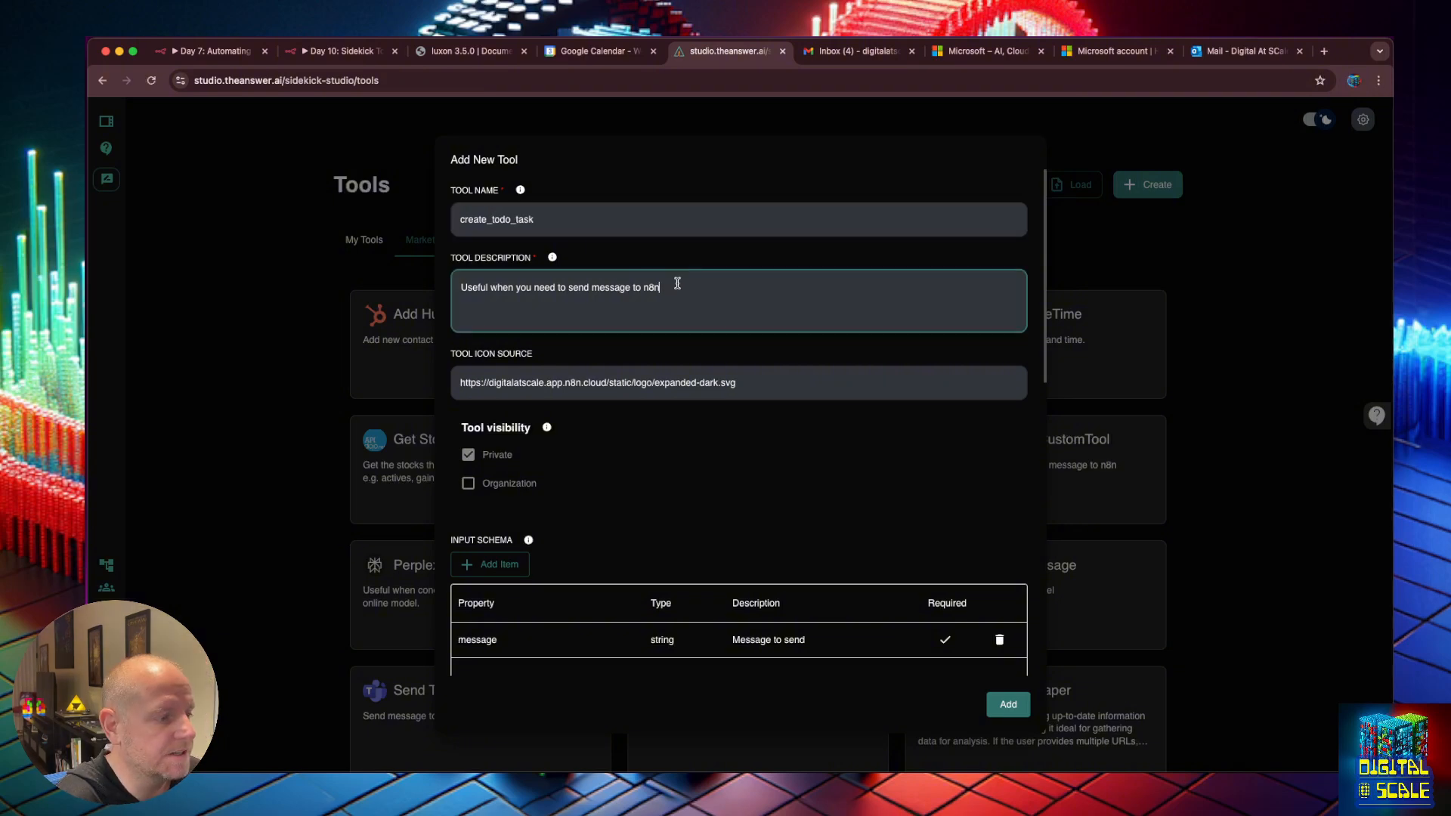
pyautogui.press('BackSpace')
pyautogui.press('BackSpace')
pyautogui.press('BackSpace')
pyautogui.press('BackSpace')
pyautogui.press('BackSpace')
pyautogui.press('BackSpace')
pyautogui.press('BackSpace')
pyautogui.press('BackSpace')
pyautogui.press('BackSpace')
pyautogui.press('BackSpace')
pyautogui.press('BackSpace')
pyautogui.press('BackSpace')
pyautogui.press('BackSpace')
pyautogui.press('BackSpace')
pyautogui.press('BackSpace')
pyautogui.press('BackSpace')
pyautogui.press('BackSpace')
pyautogui.press('BackSpace')
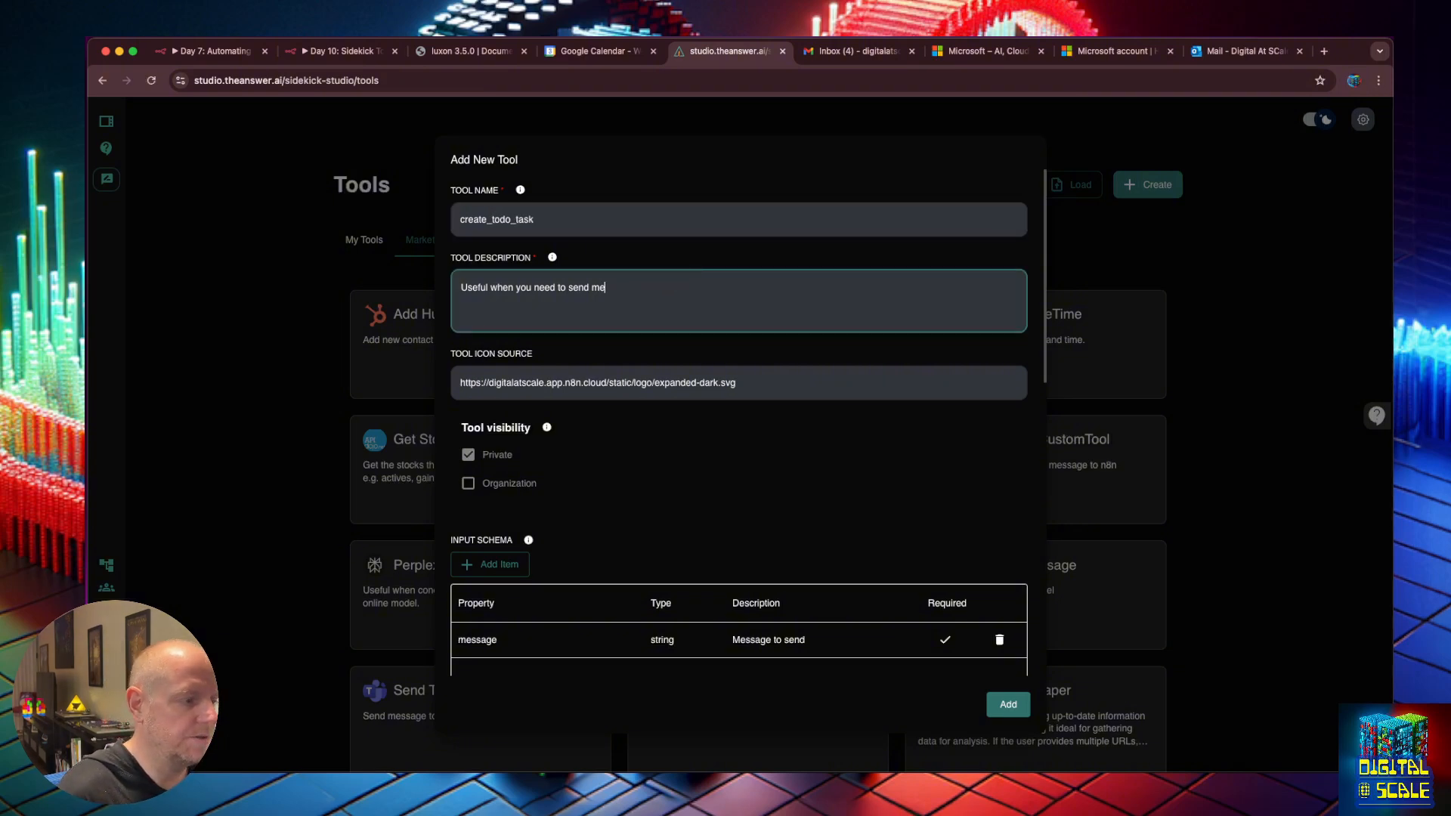
pyautogui.write('cret')
pyautogui.press('BackSpace')
pyautogui.write('ate a task i')
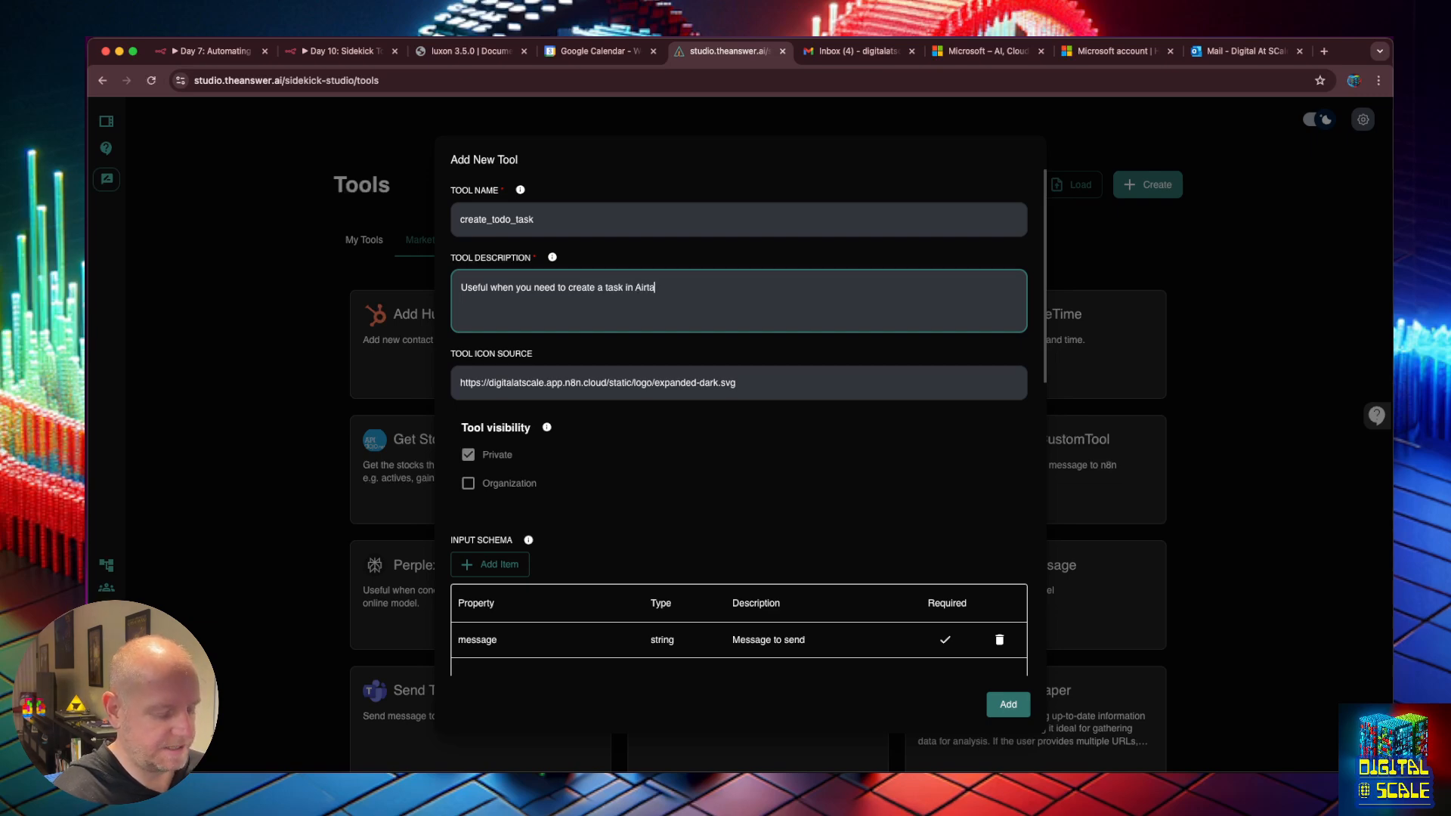
pyautogui.write('n Airtable for my ')
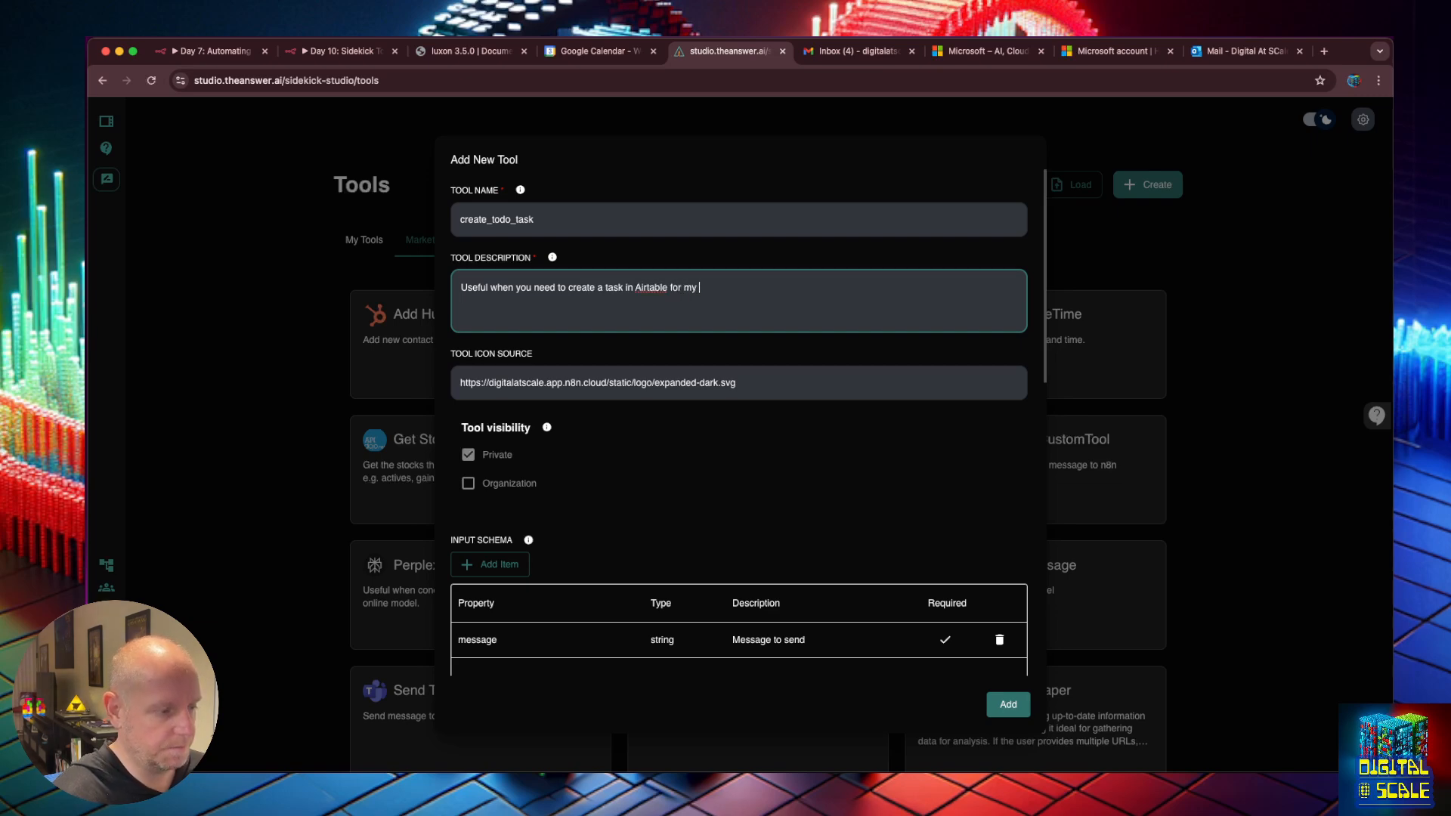
pyautogui.press('BackSpace')
pyautogui.press('BackSpace')
pyautogui.press('BackSpace')
pyautogui.write('the todo')
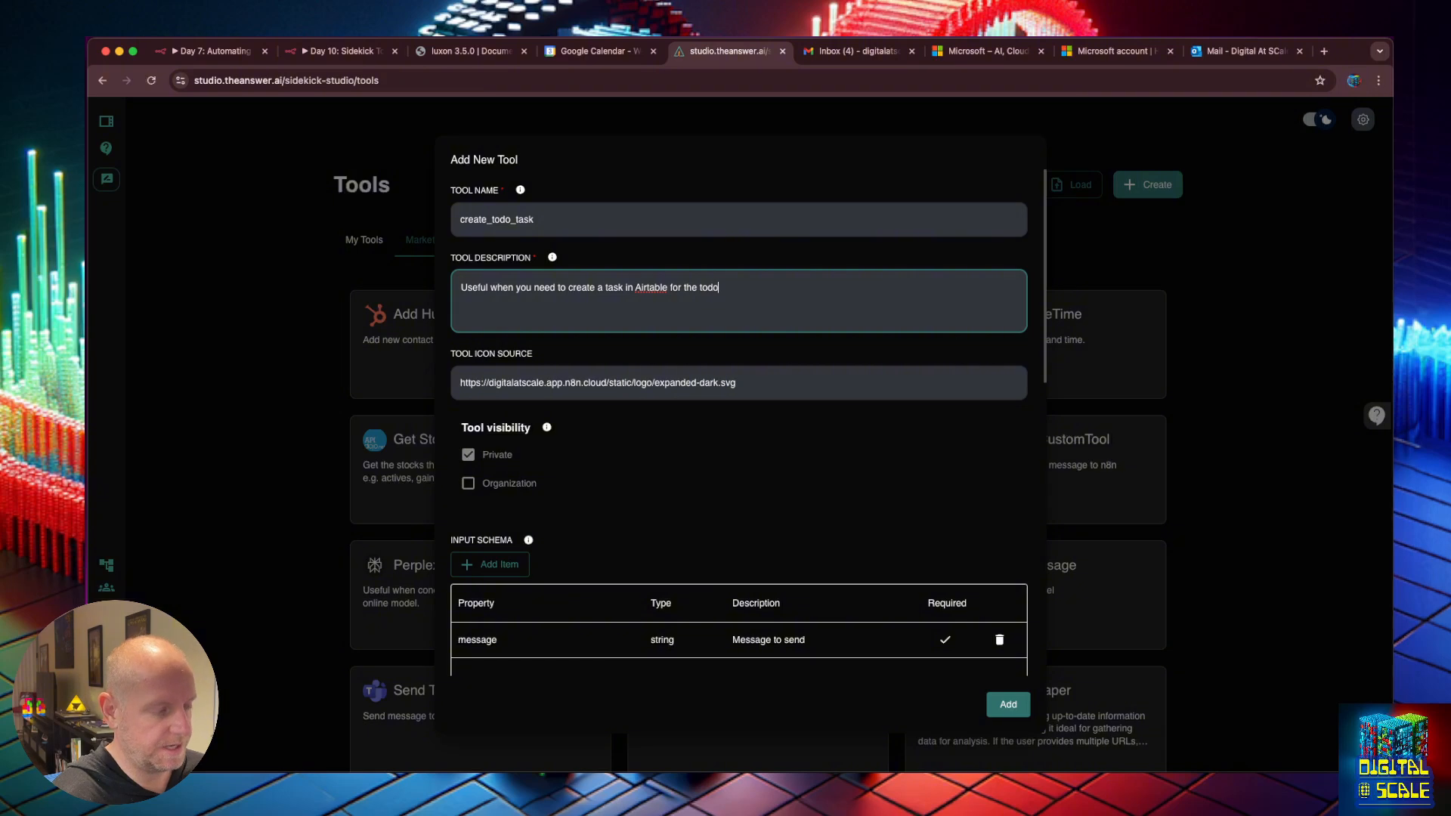
# Select the message input property's name for renaming, and open a new browser tab.
pyautogui.scroll(-5, 478, 327)
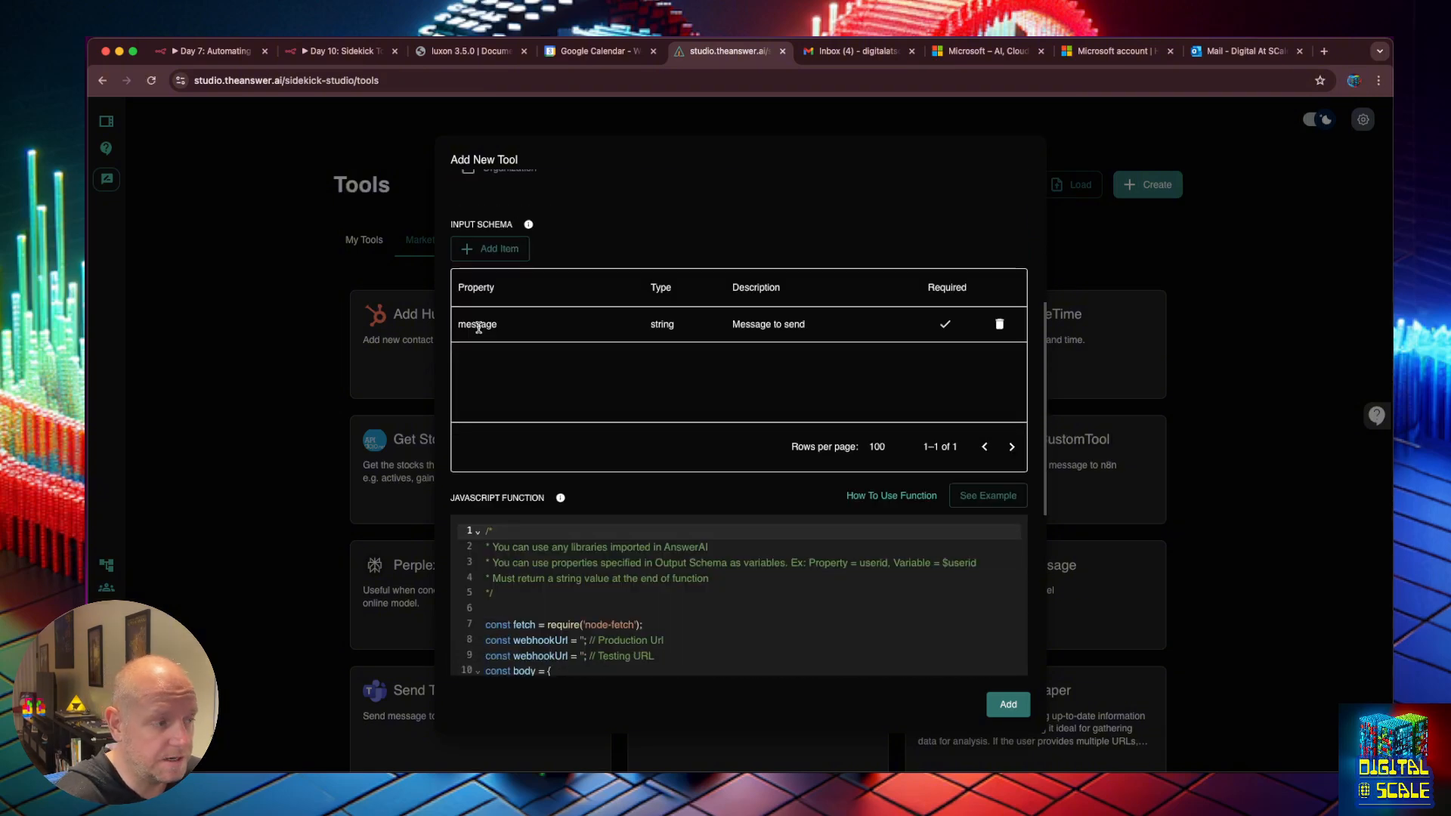
pyautogui.click(478, 327)
pyautogui.doubleClick(478, 327)
pyautogui.doubleClick(479, 327)
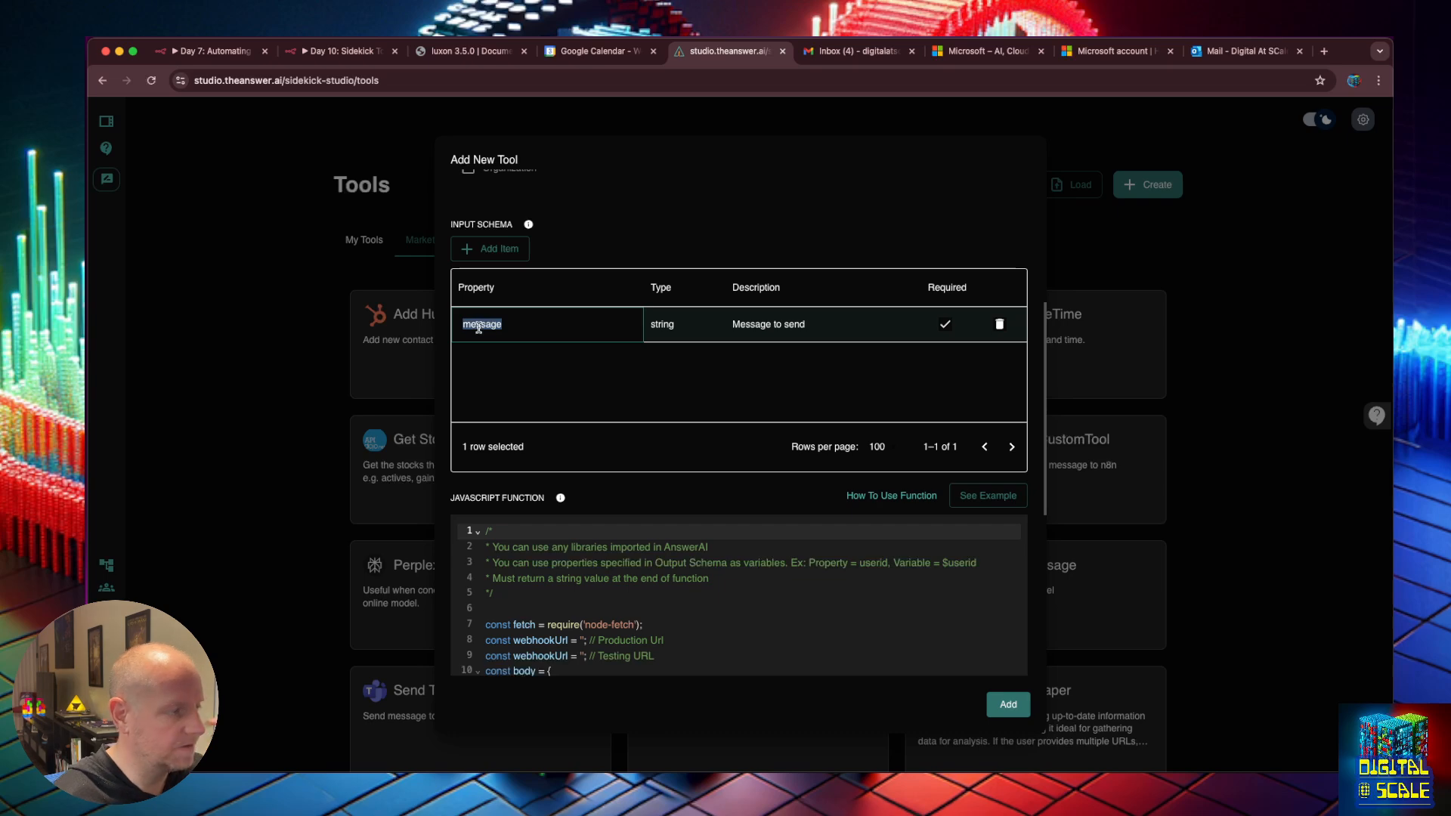
pyautogui.press('super+t')
# Load airtable.com and open the Tasks table in the My Business base.
pyautogui.write('airtable.com')
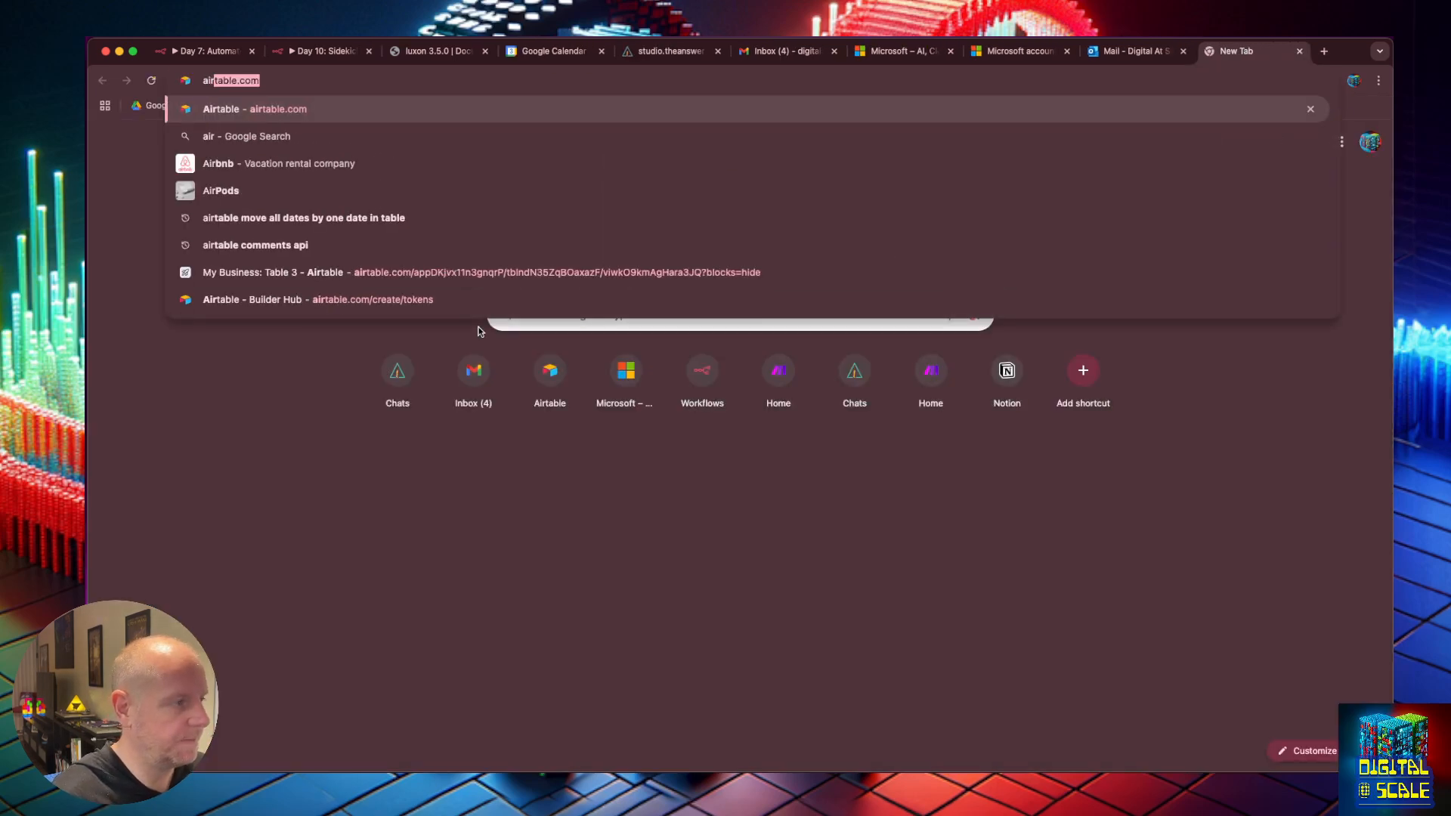
pyautogui.press('Return')
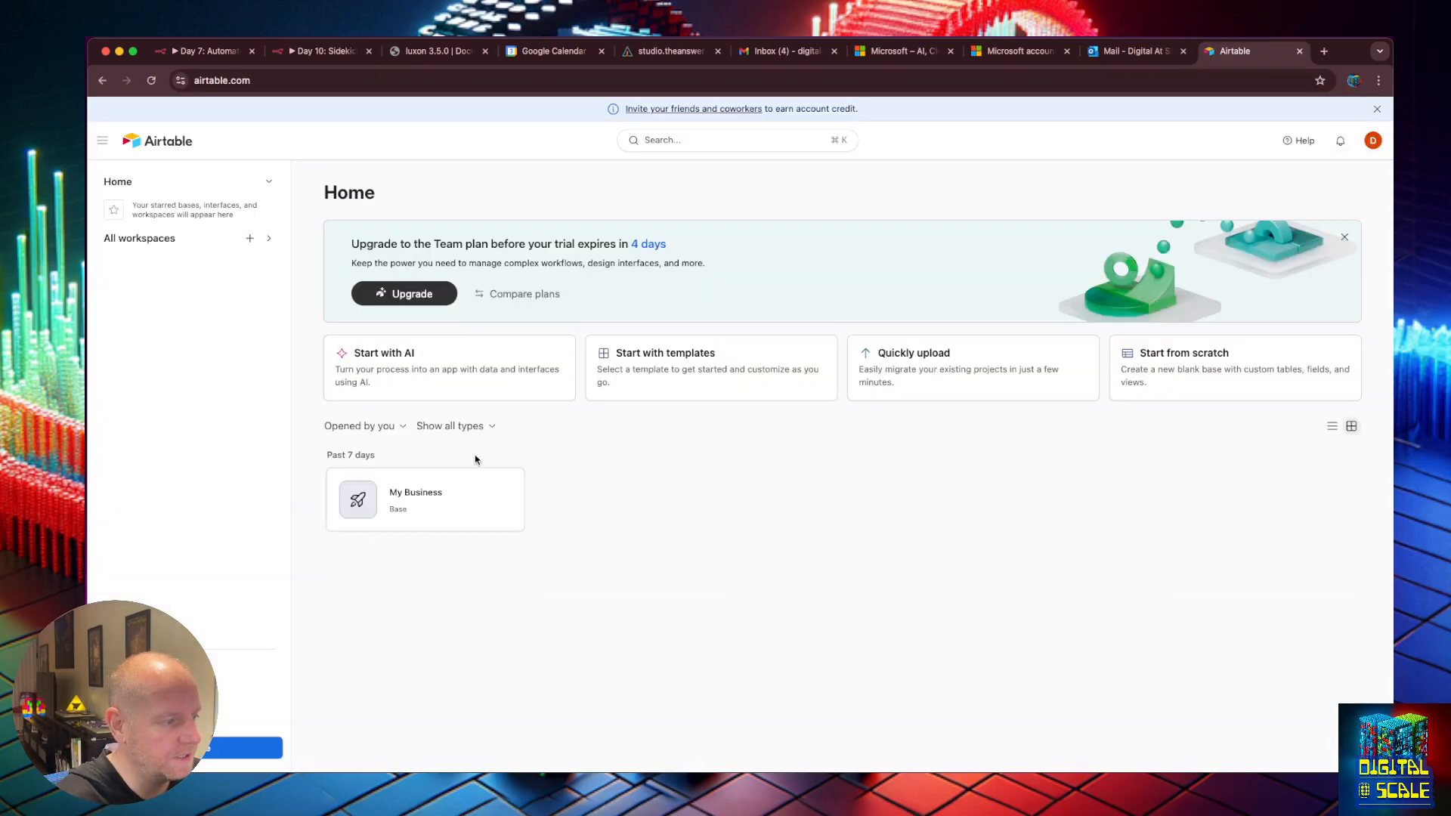
pyautogui.click(456, 499)
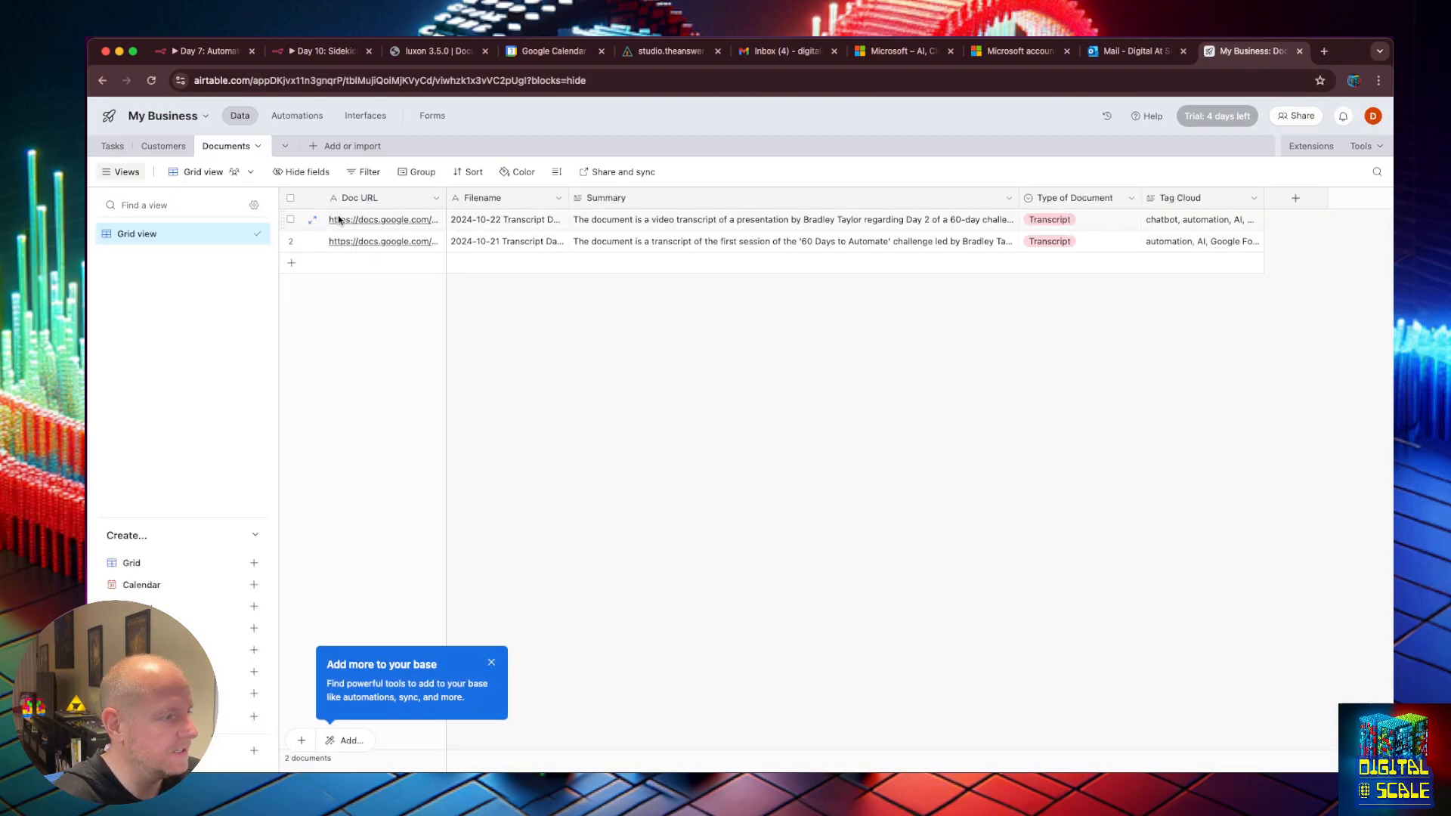
pyautogui.click(164, 146)
pyautogui.click(113, 146)
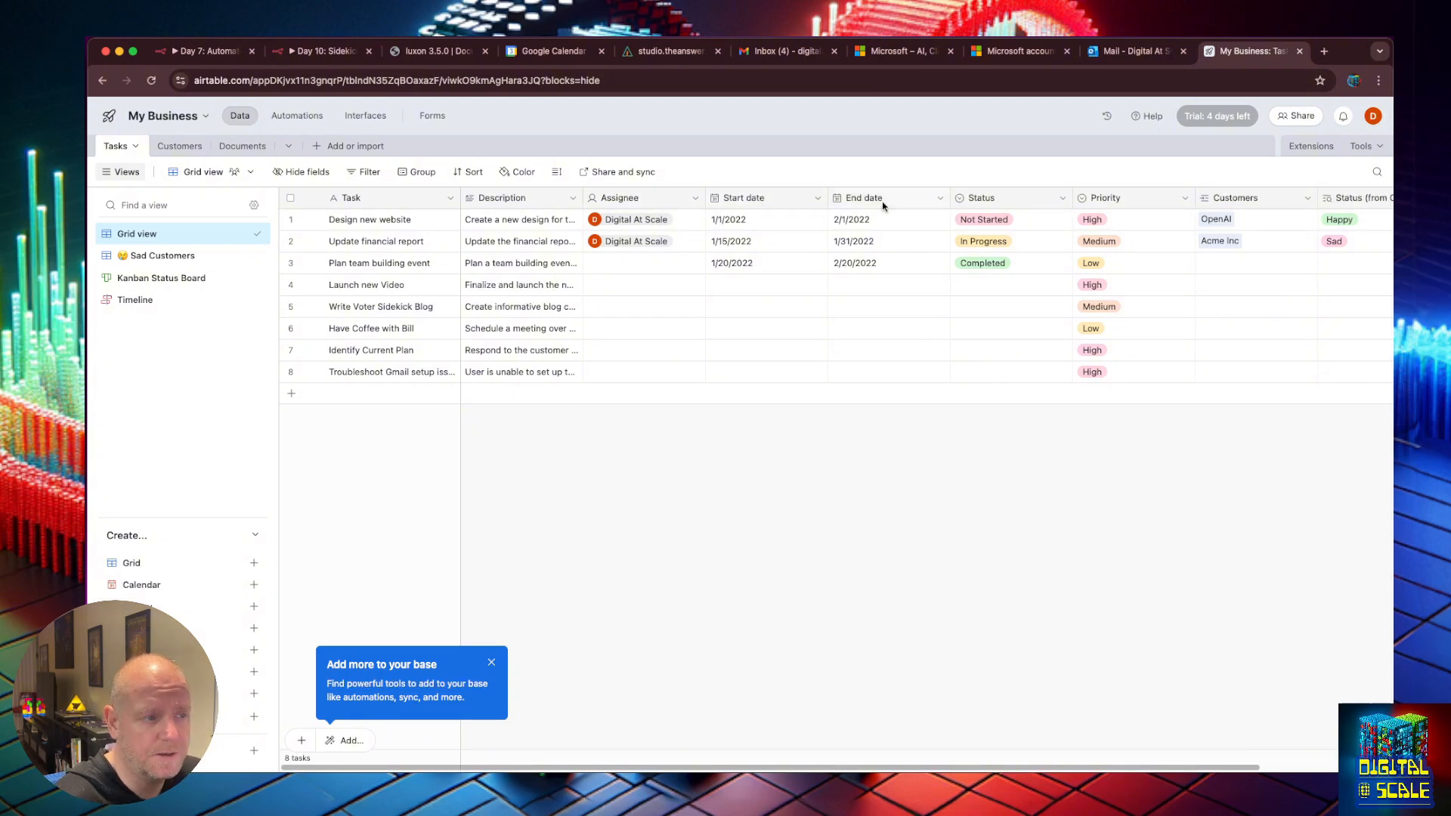
# Add a 'New' option to the Status field's choices and save.
pyautogui.doubleClick(993, 202)
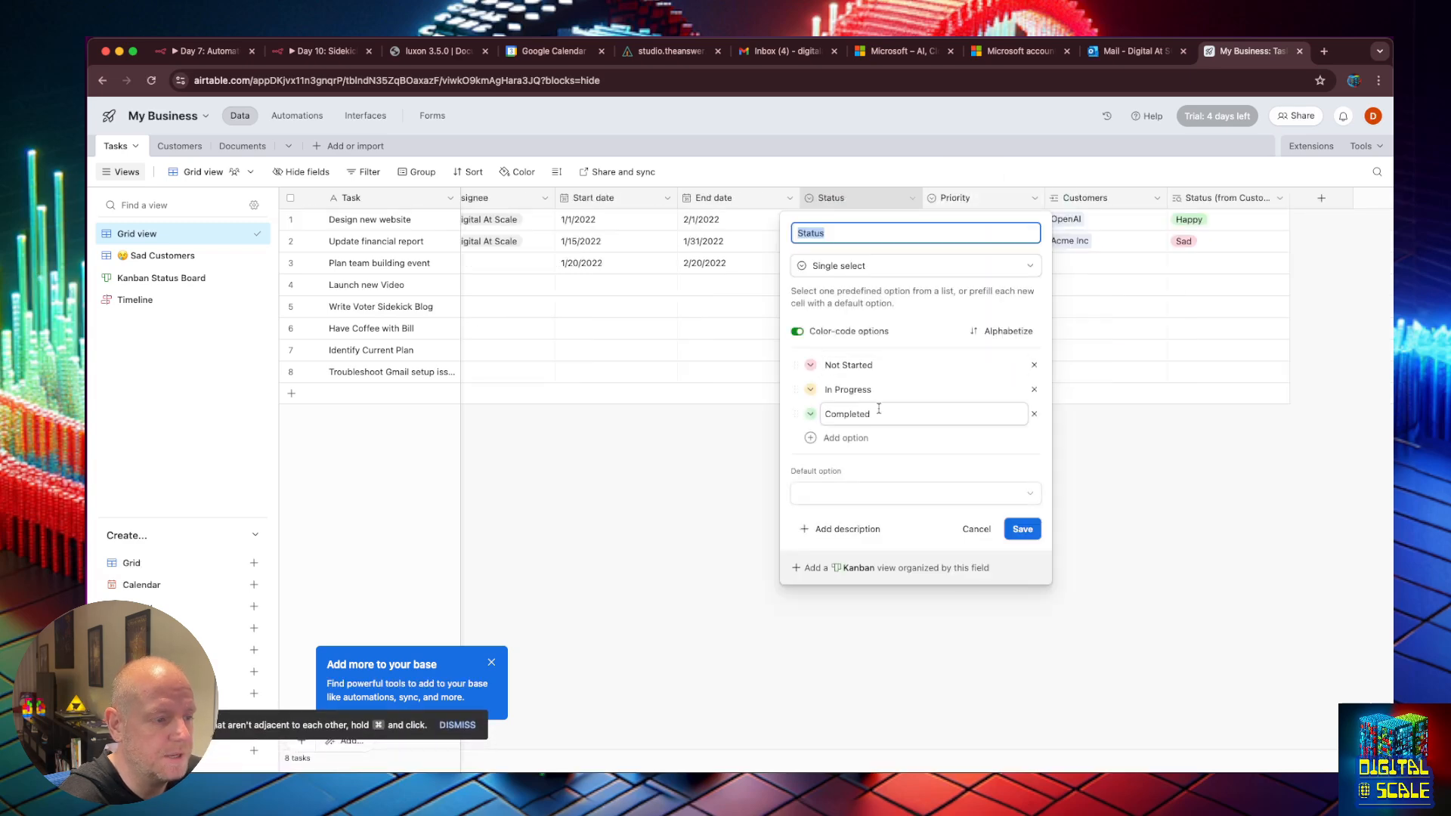
pyautogui.click(849, 442)
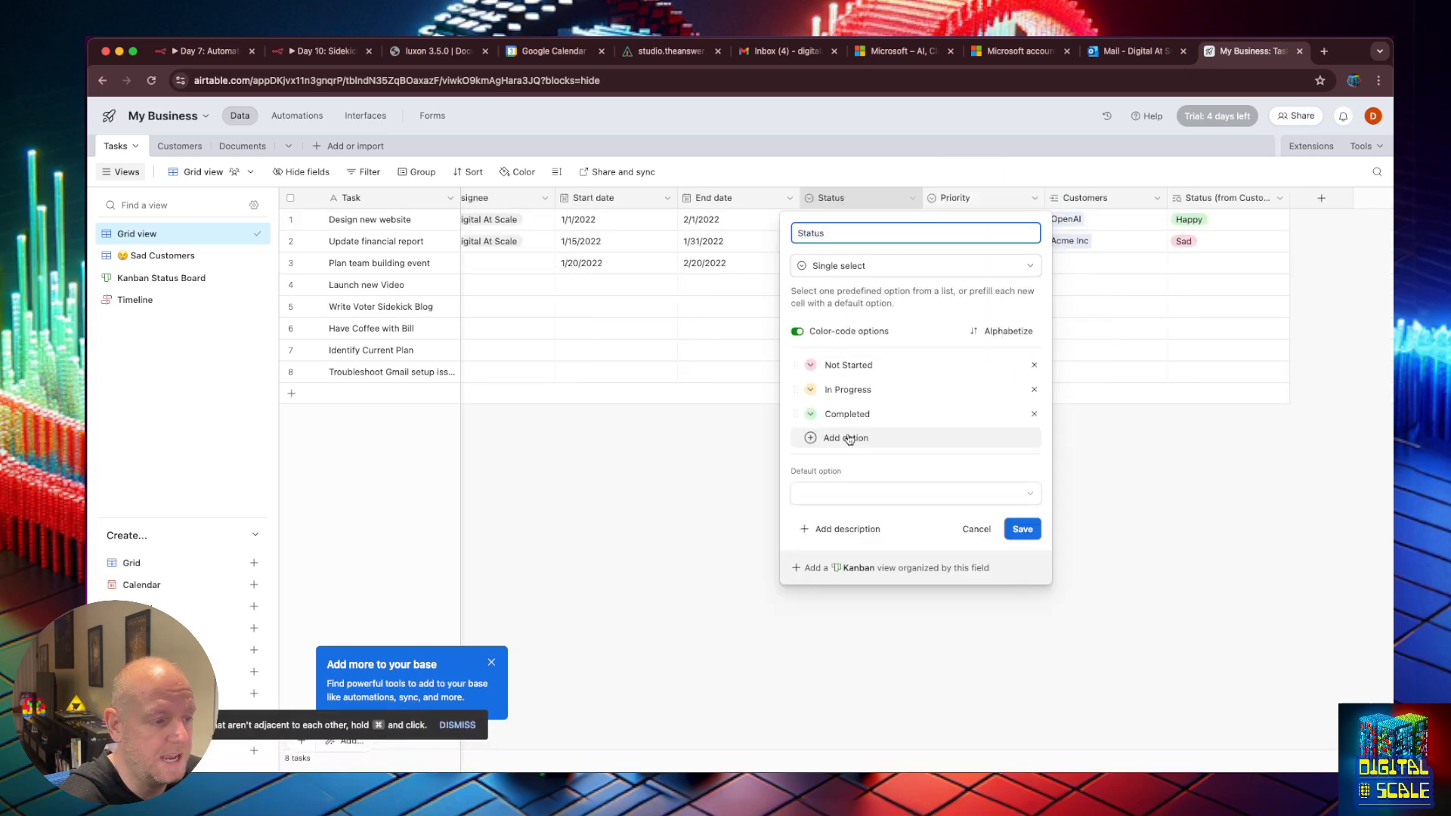
pyautogui.write('New')
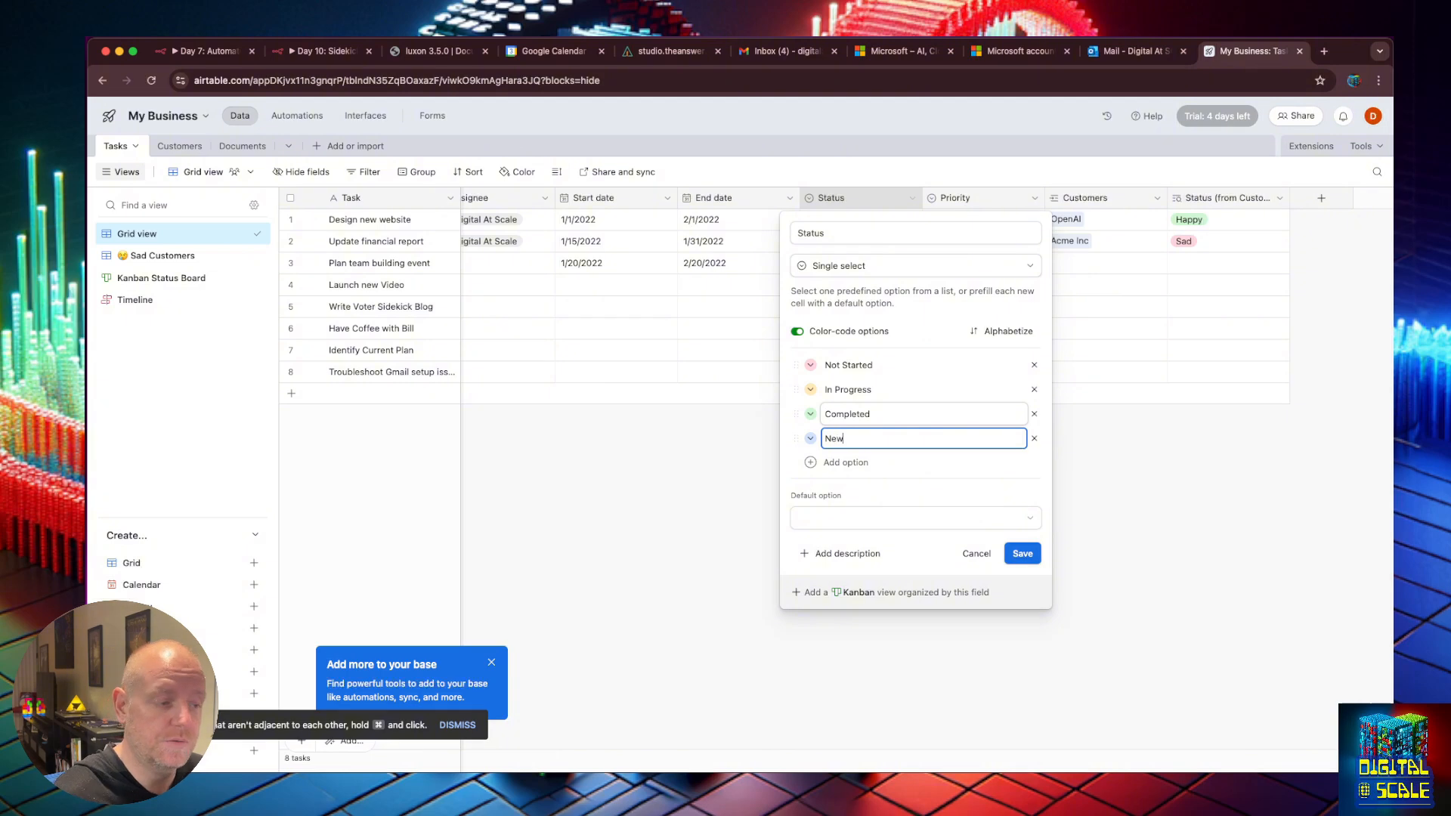
pyautogui.click(1017, 551)
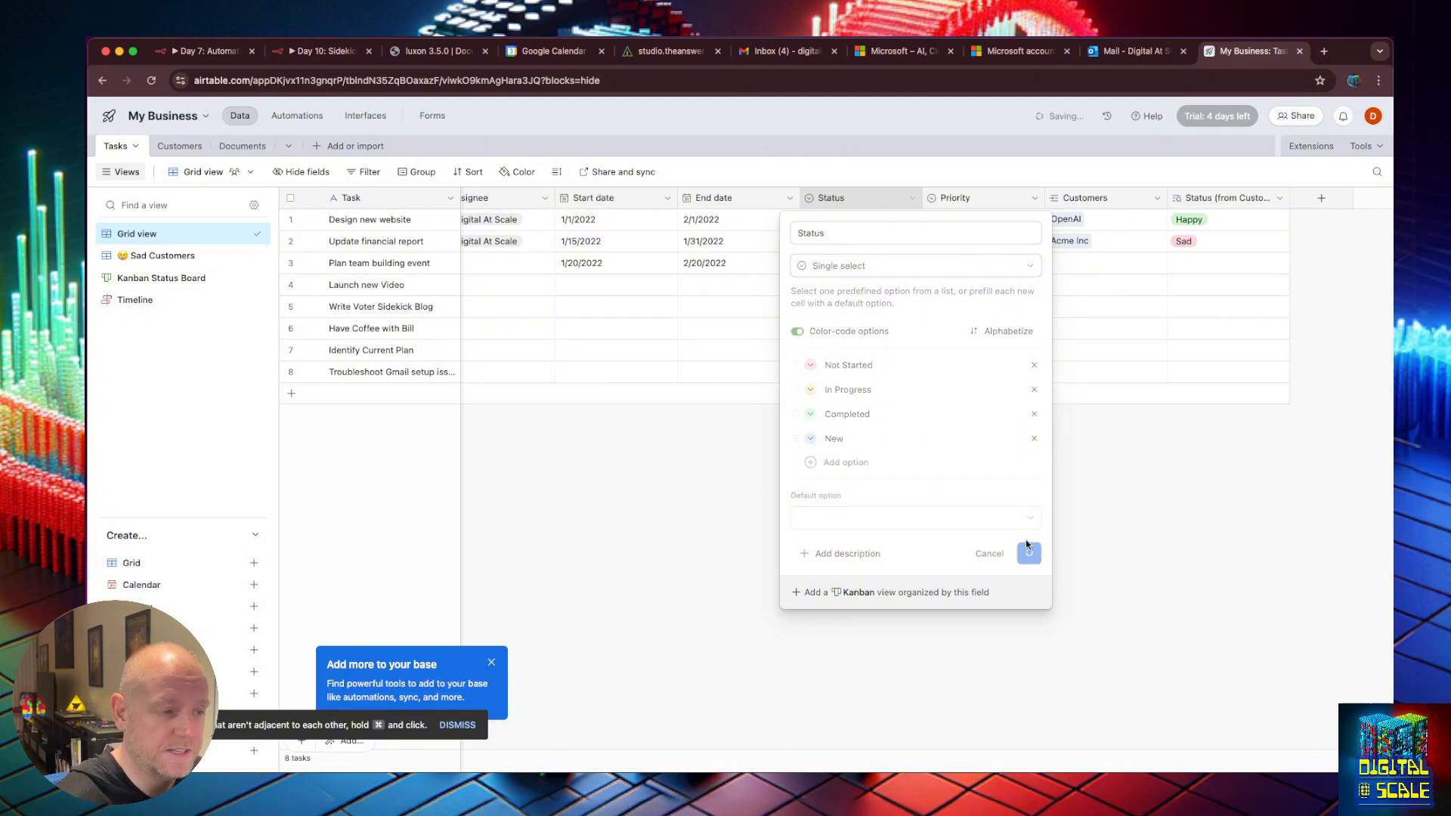
# Select the Launch new Video and Write Voter Sidekick Blog tasks.
pyautogui.click(290, 285)
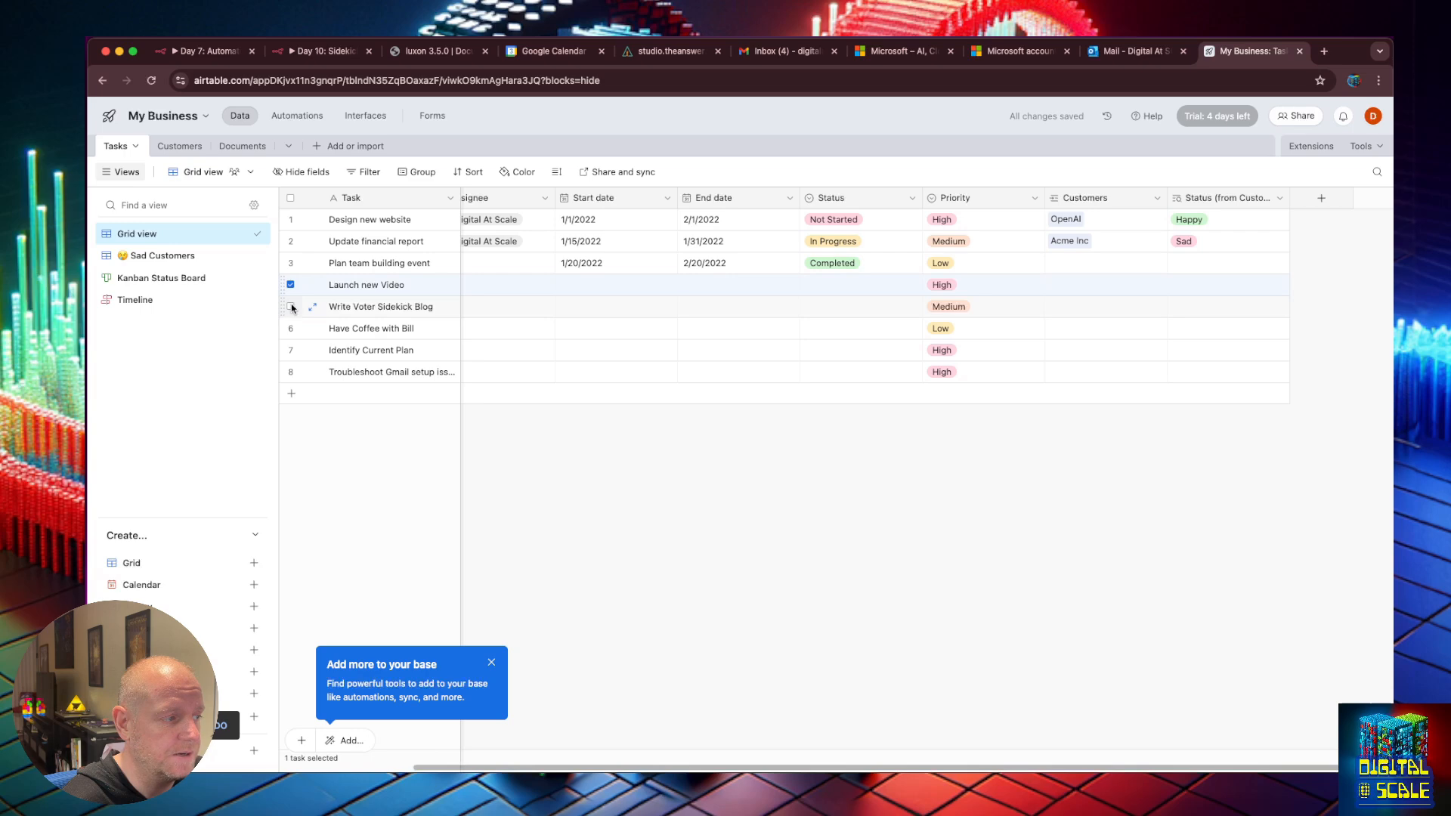
pyautogui.click(291, 307)
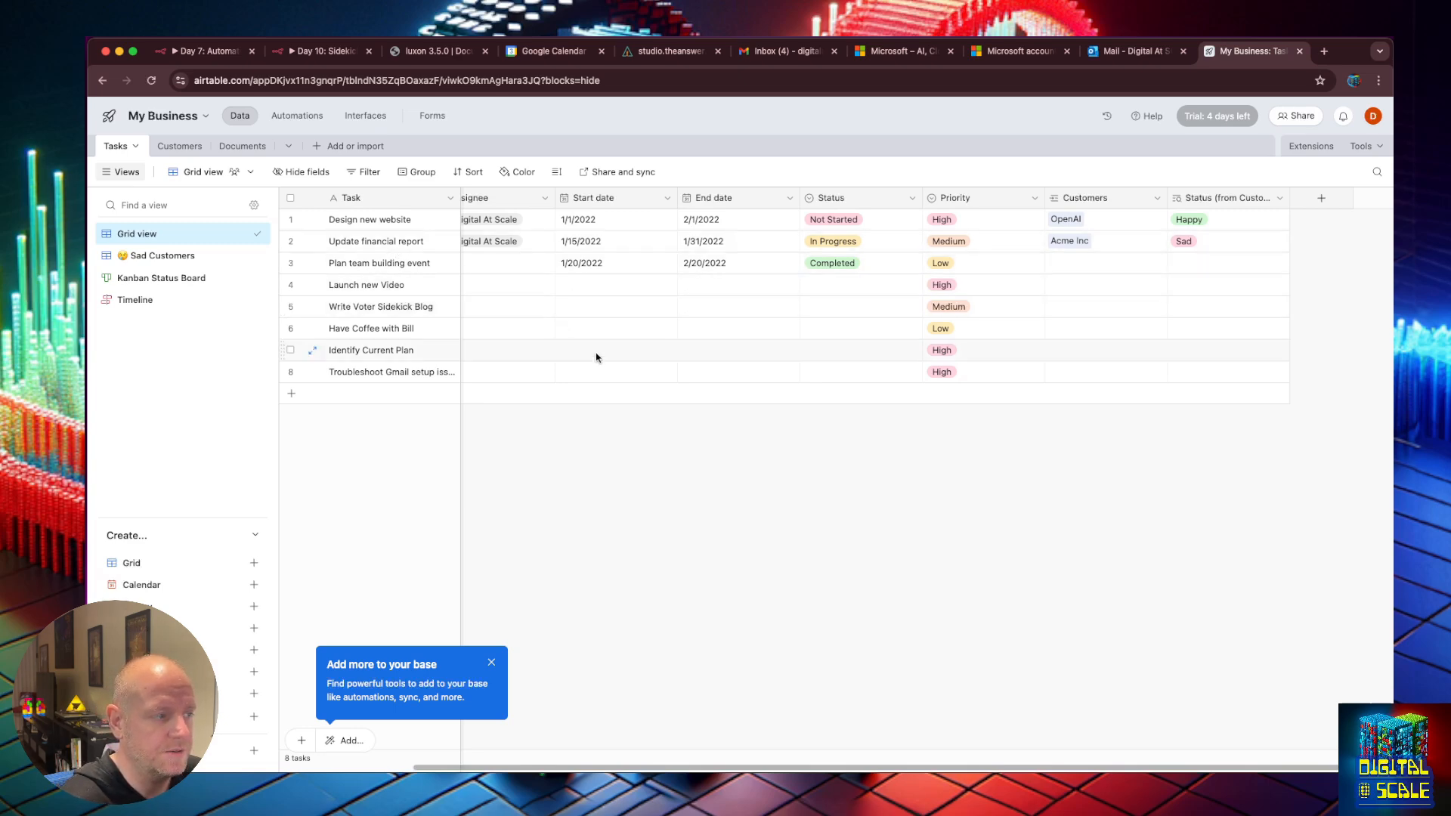
pyautogui.moveTo(764, 769); pyautogui.dragTo(527, 230)
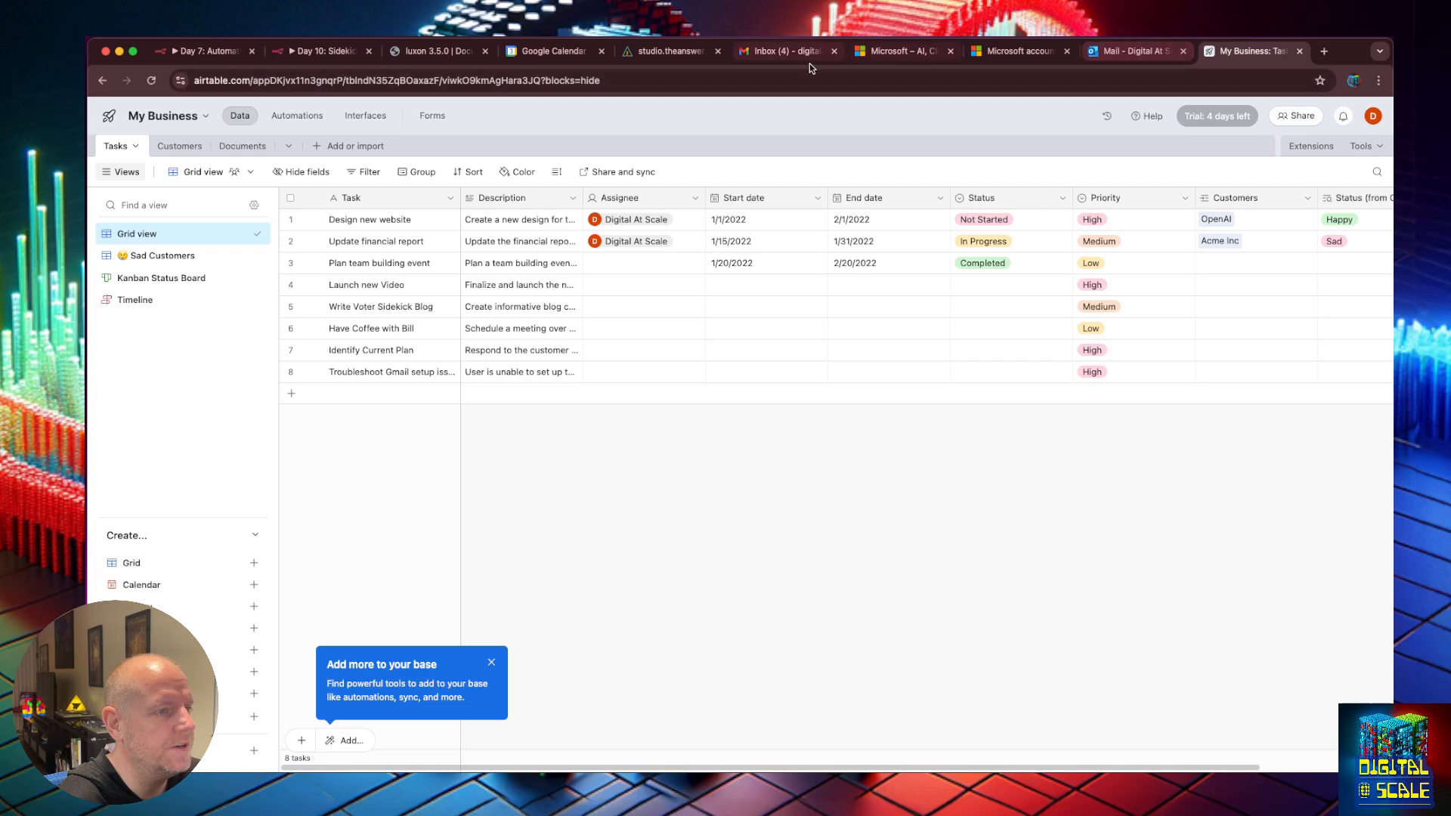
# Rename message to name, described as 'Brief summary of the task to be completed'.
pyautogui.click(325, 53)
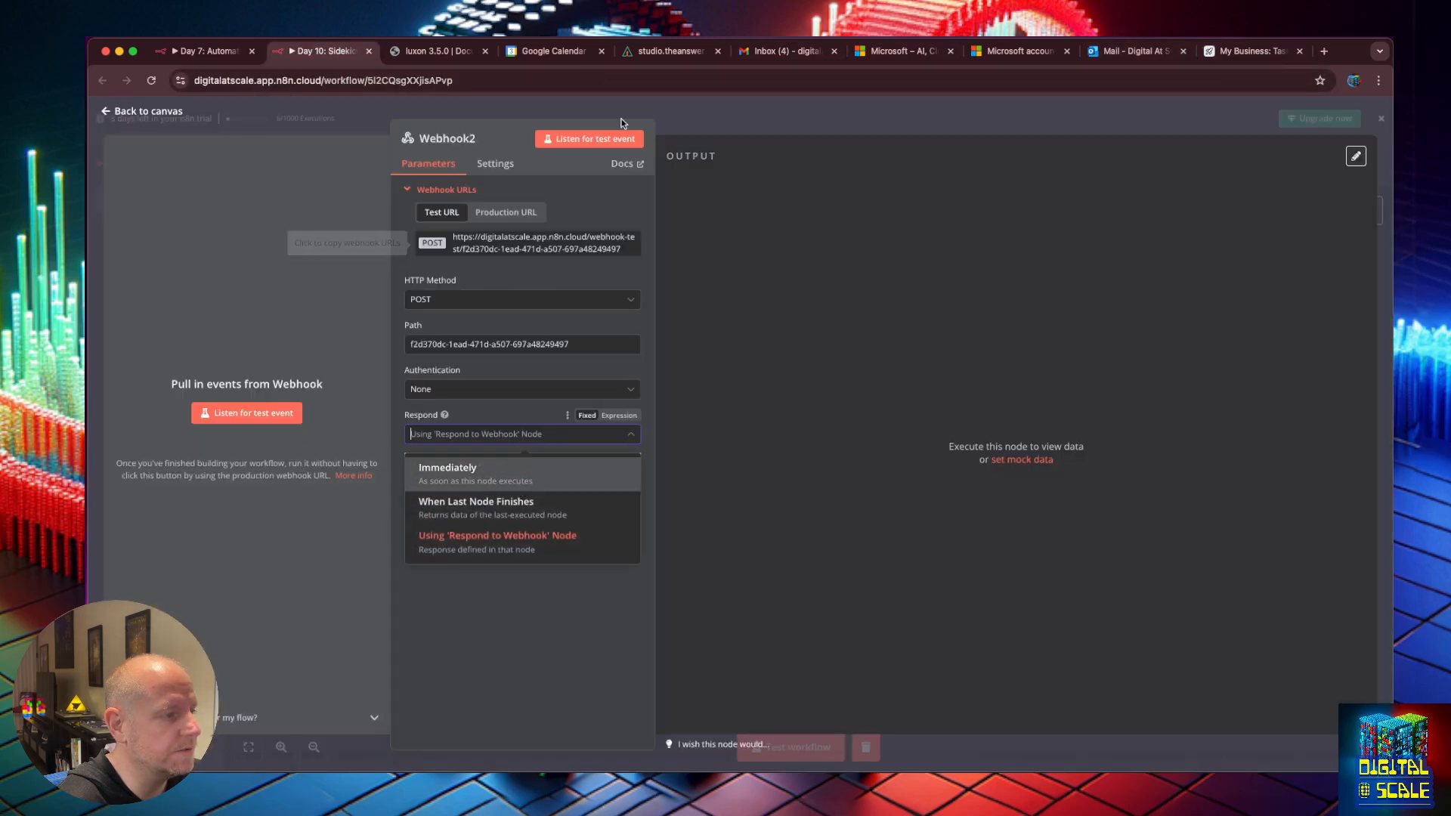
pyautogui.click(705, 51)
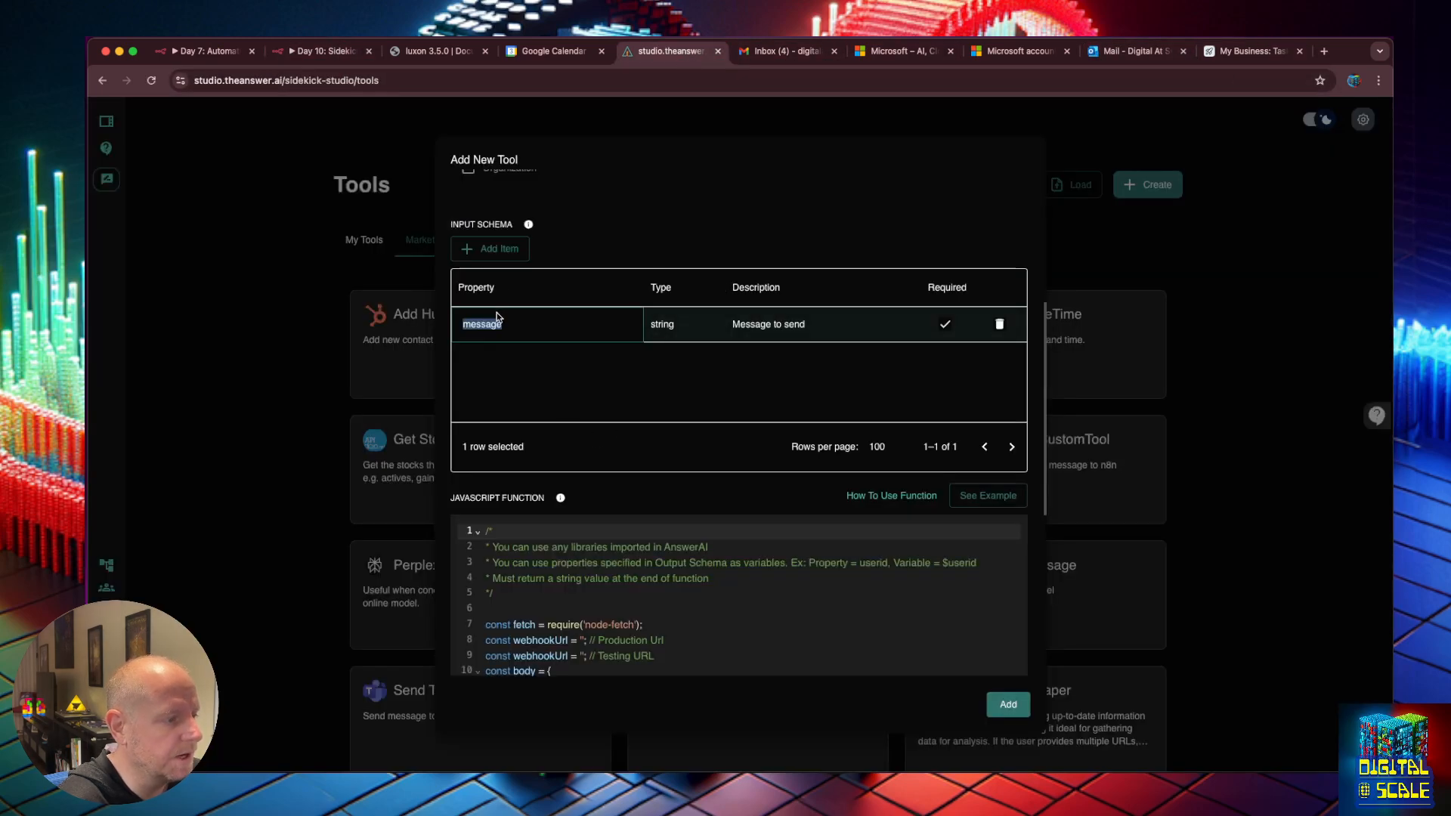
pyautogui.write('name')
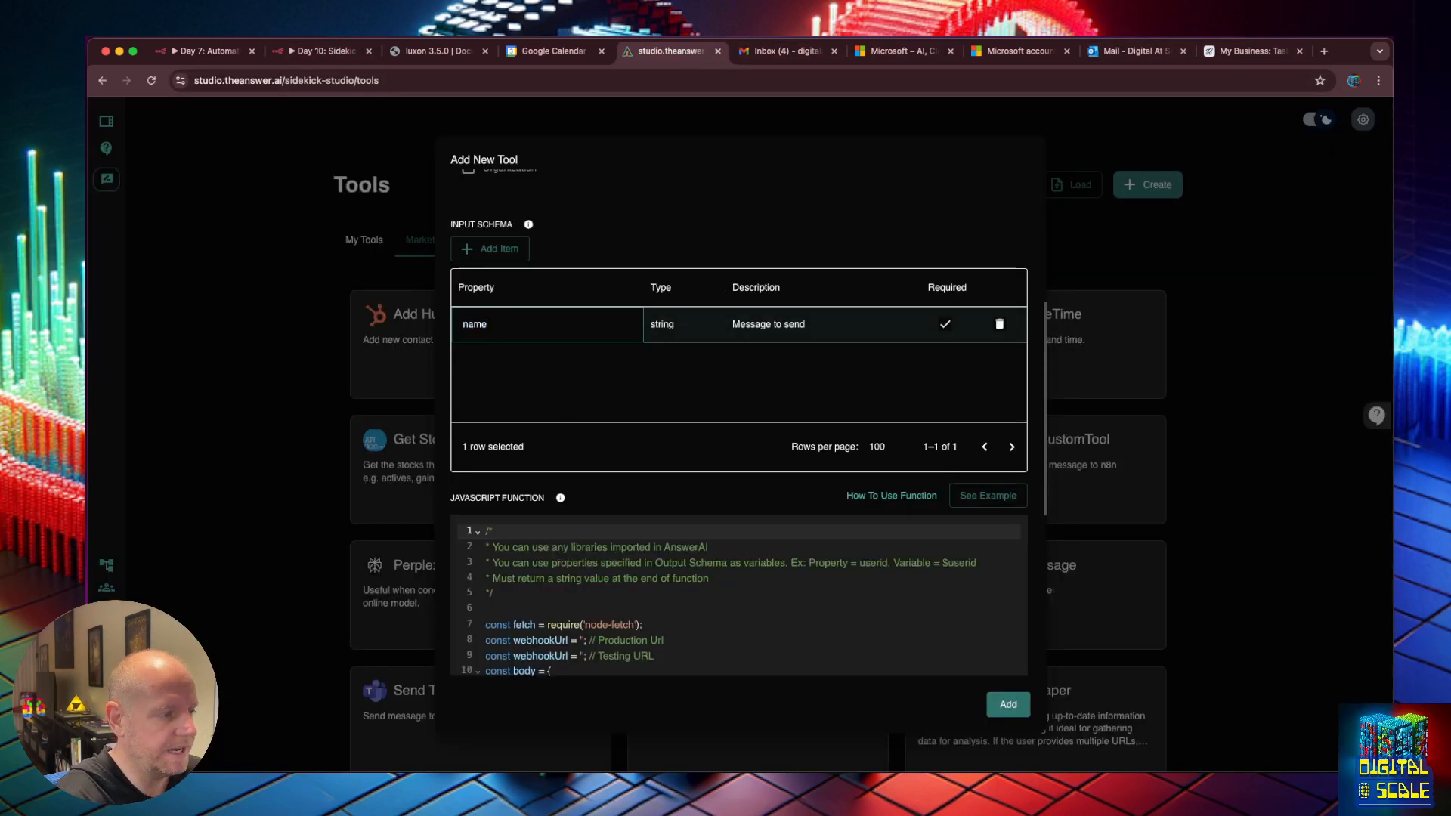
pyautogui.click(777, 330)
pyautogui.write('Brief summary of the task t')
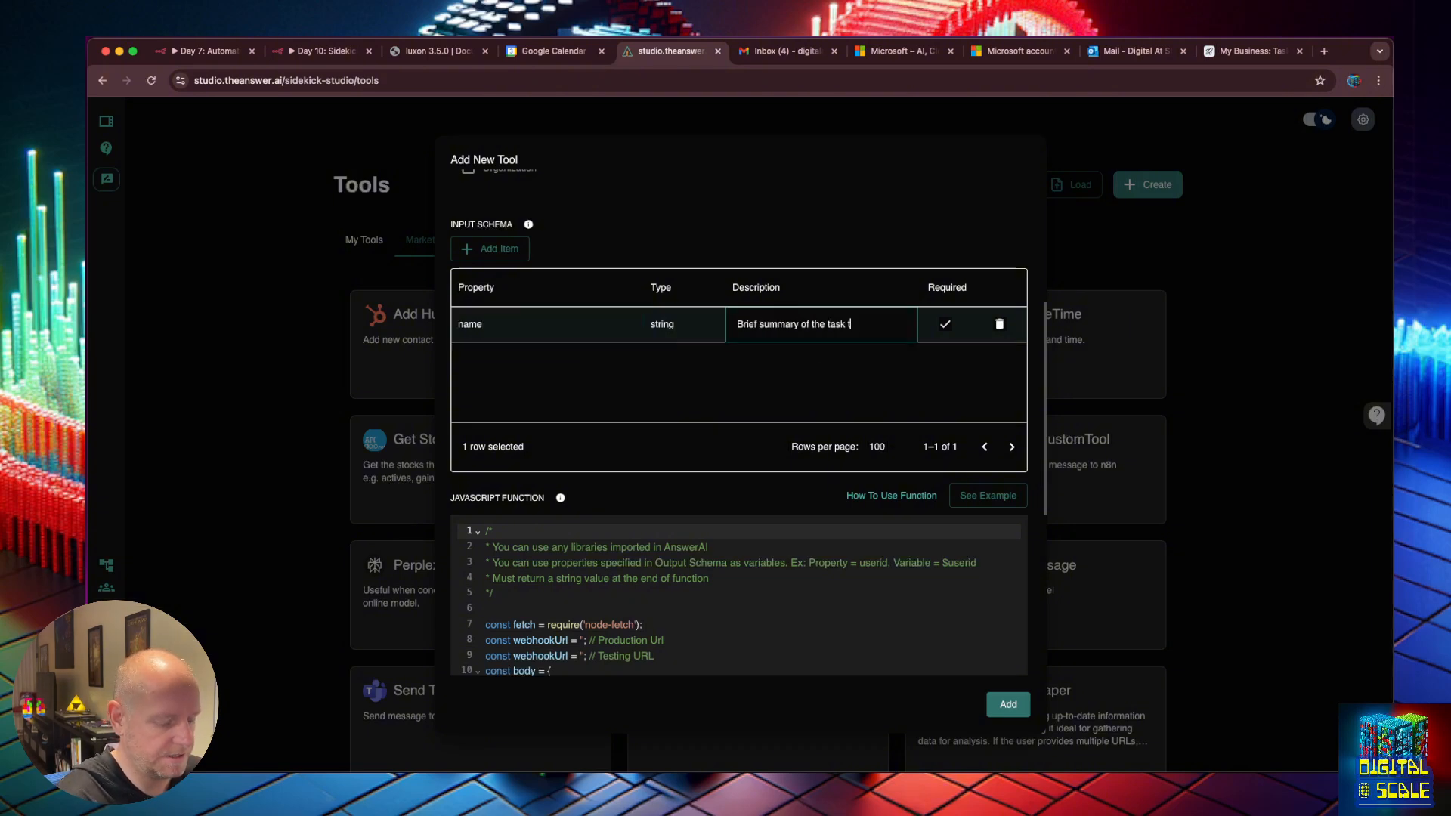
pyautogui.write('o be completed')
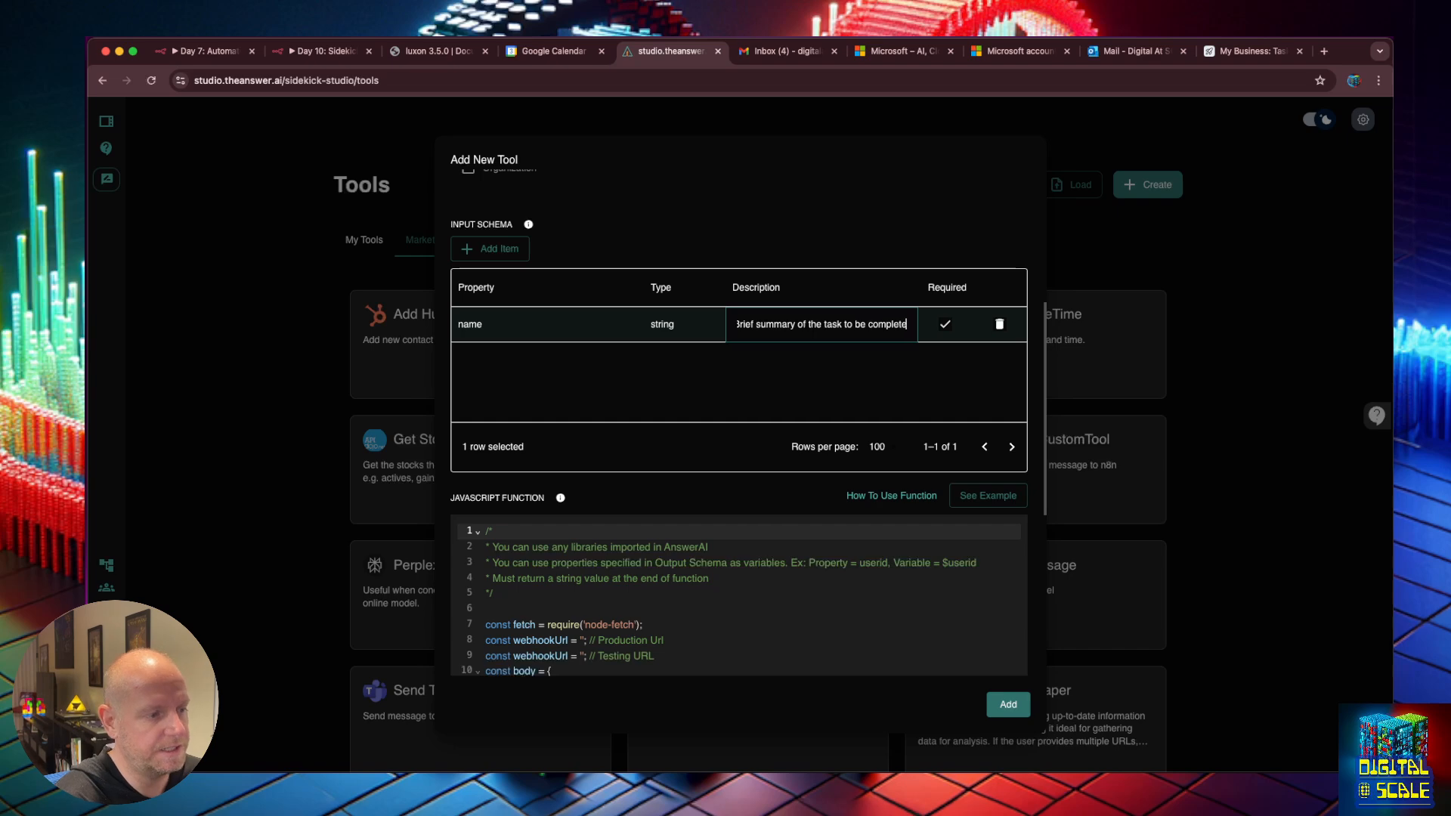
pyautogui.press('Return')
# Add a string property 'description' explaining it's a detailed task description based on user requirements.
pyautogui.click(493, 250)
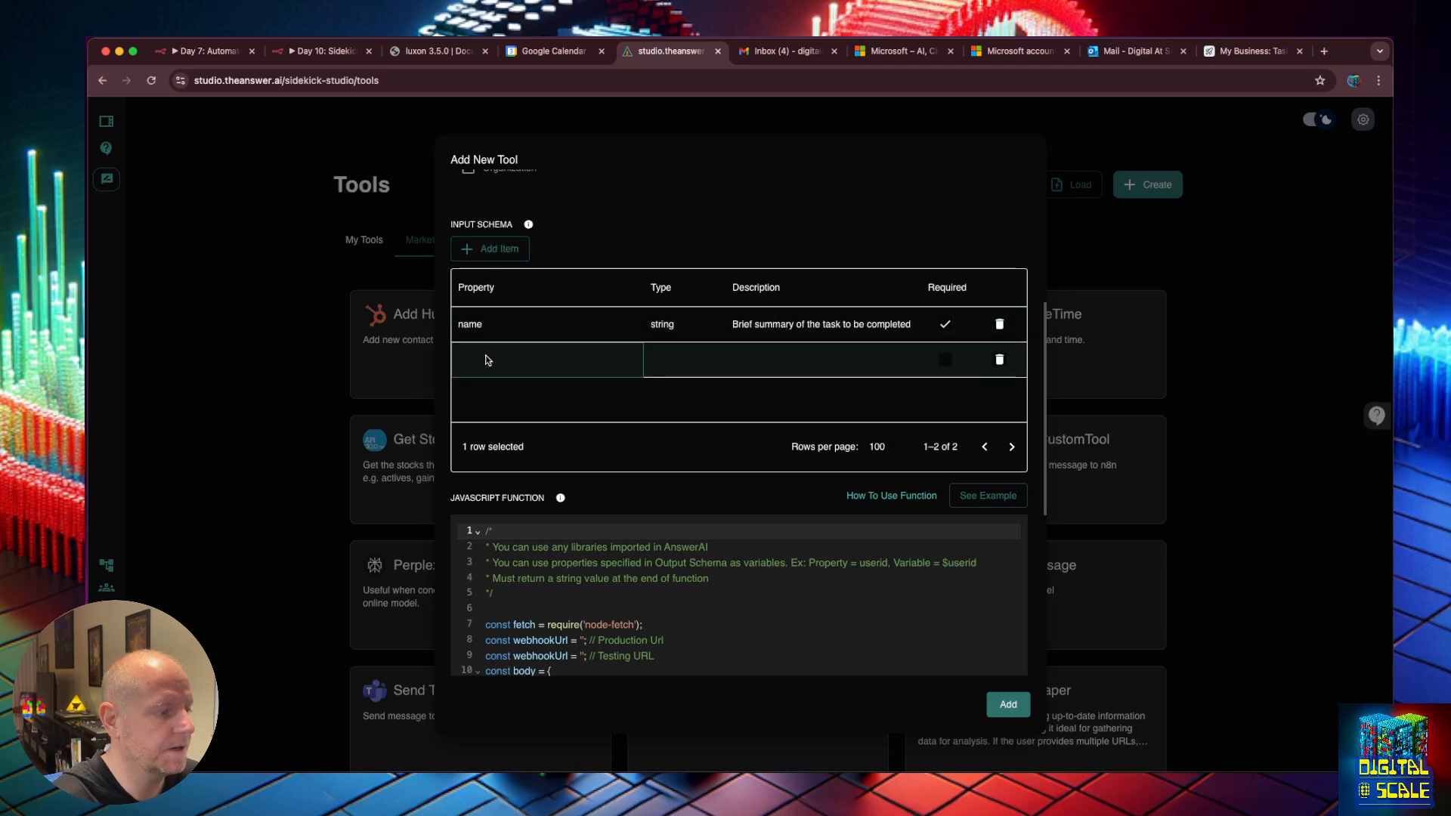
pyautogui.click(487, 356)
pyautogui.write('description')
pyautogui.press('Tab')
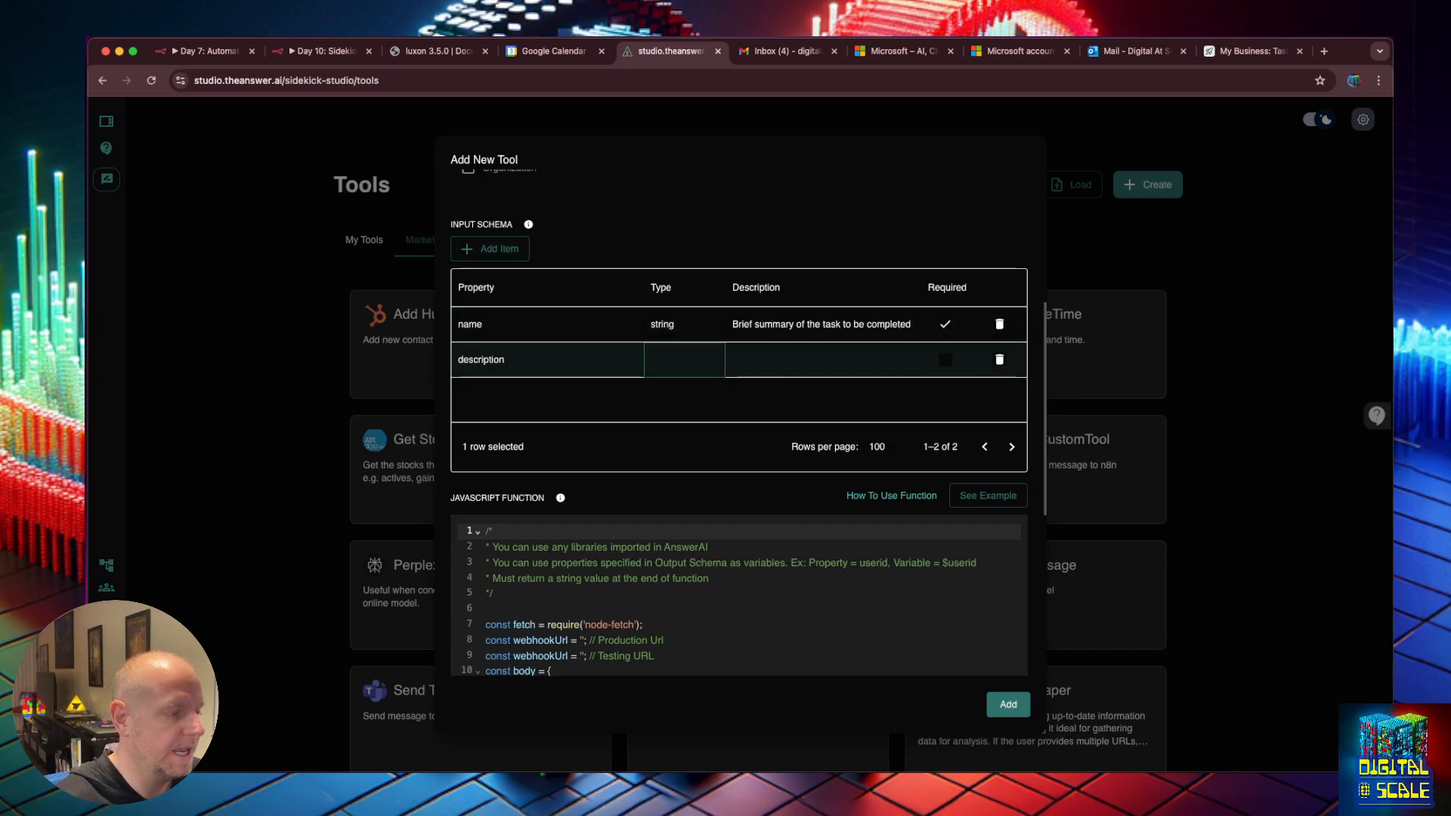
pyautogui.click(662, 367)
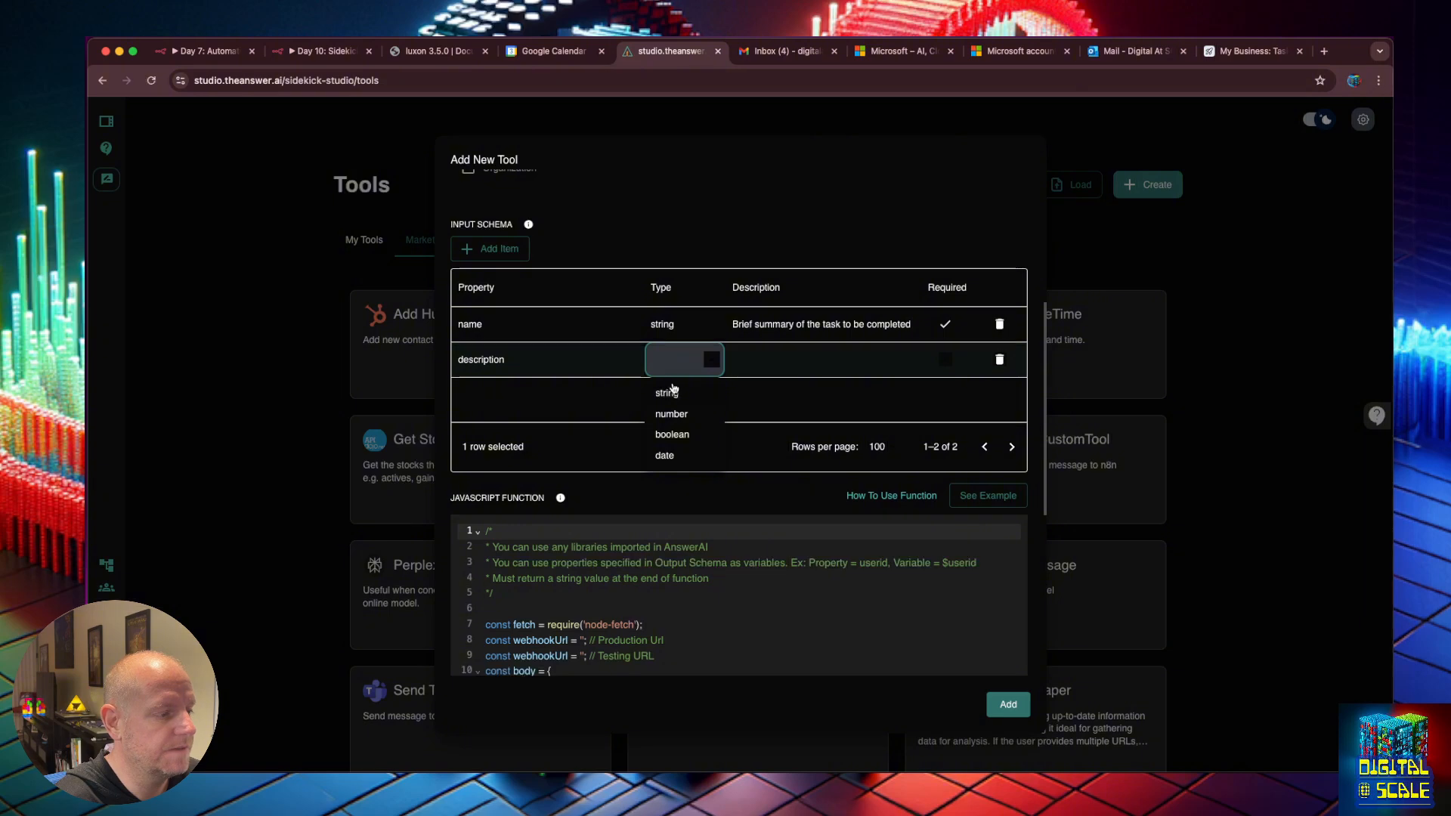
pyautogui.click(671, 389)
pyautogui.click(750, 364)
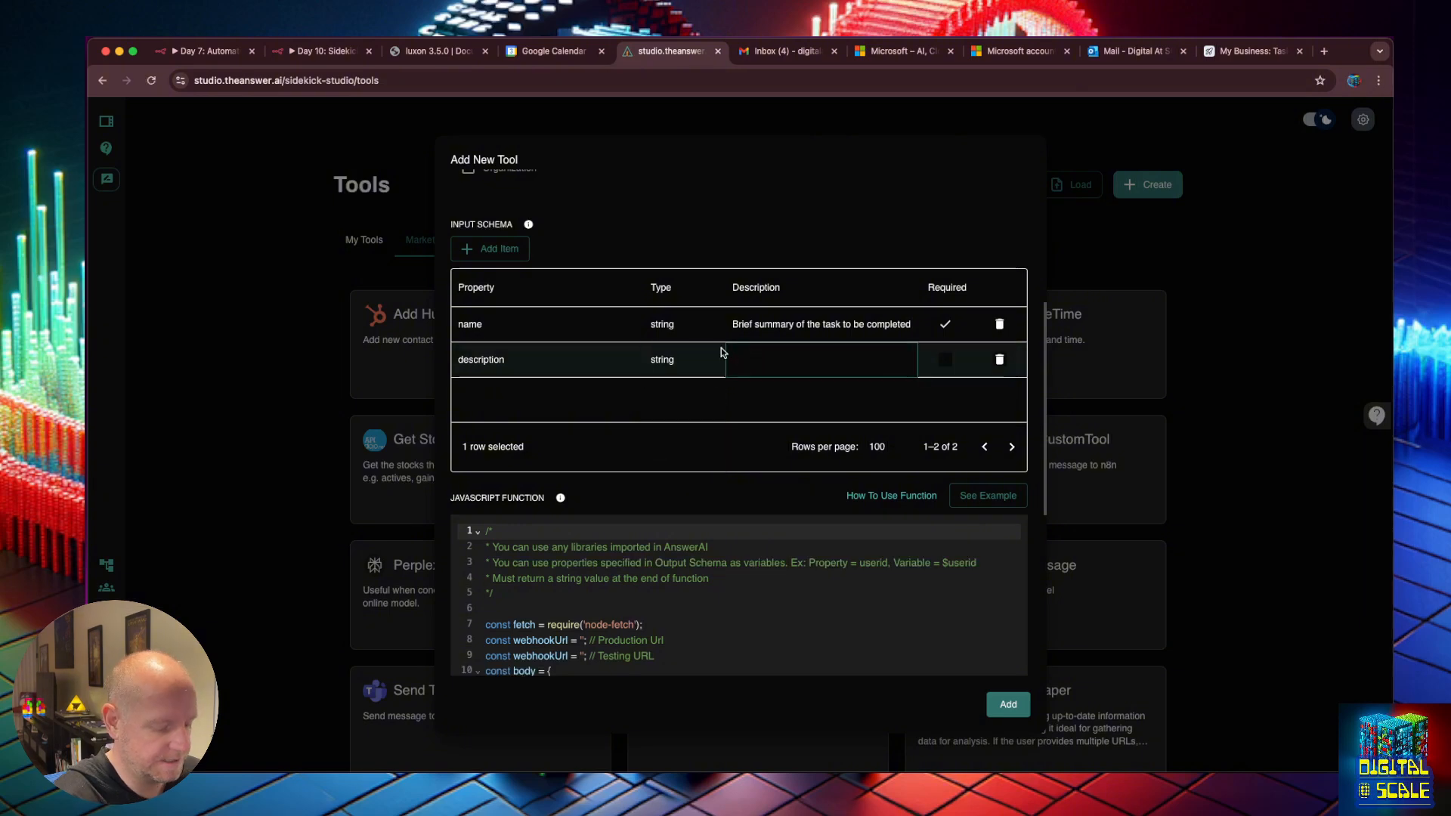
pyautogui.write('A detailed ')
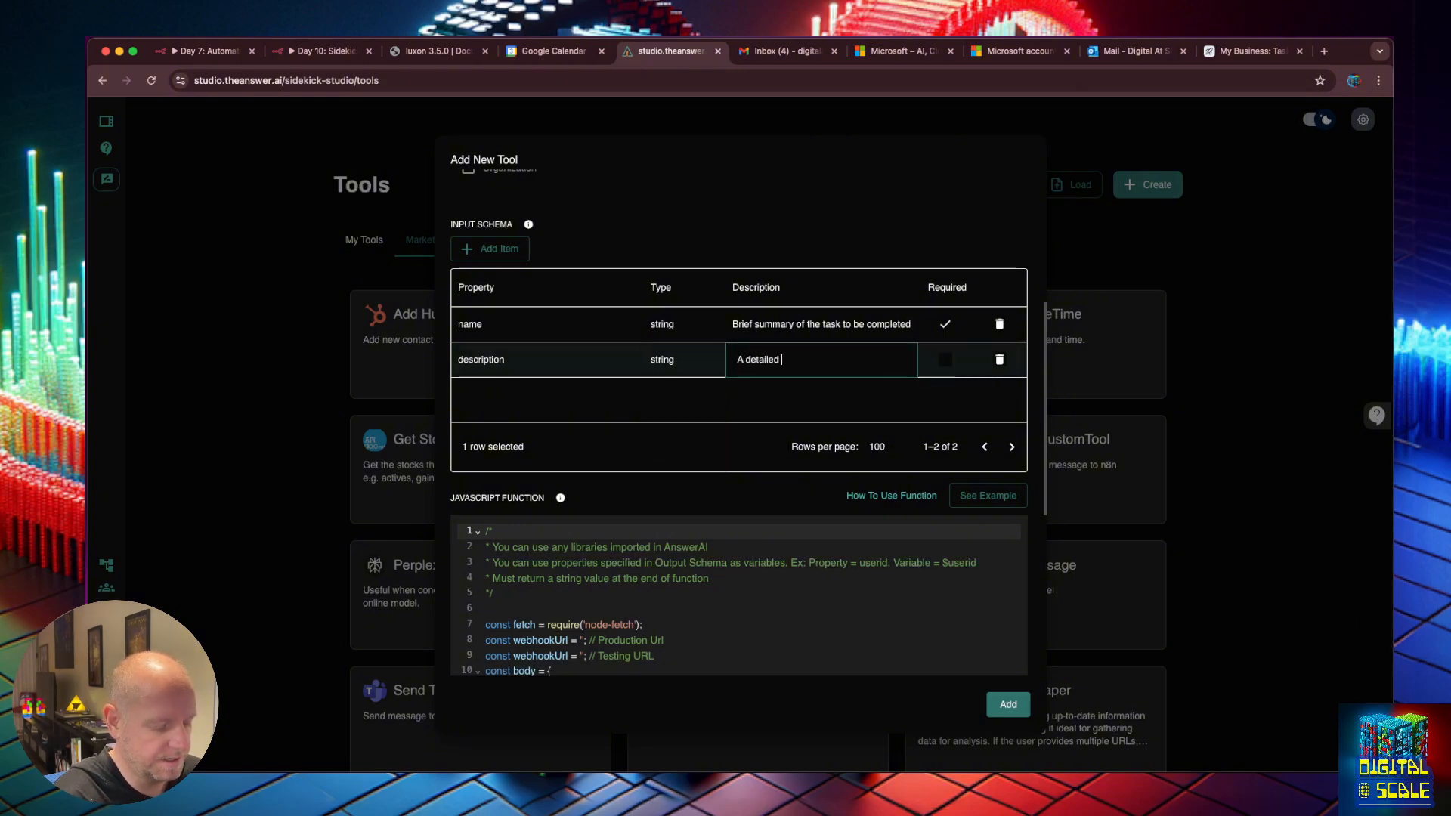
pyautogui.write('description of the task to be')
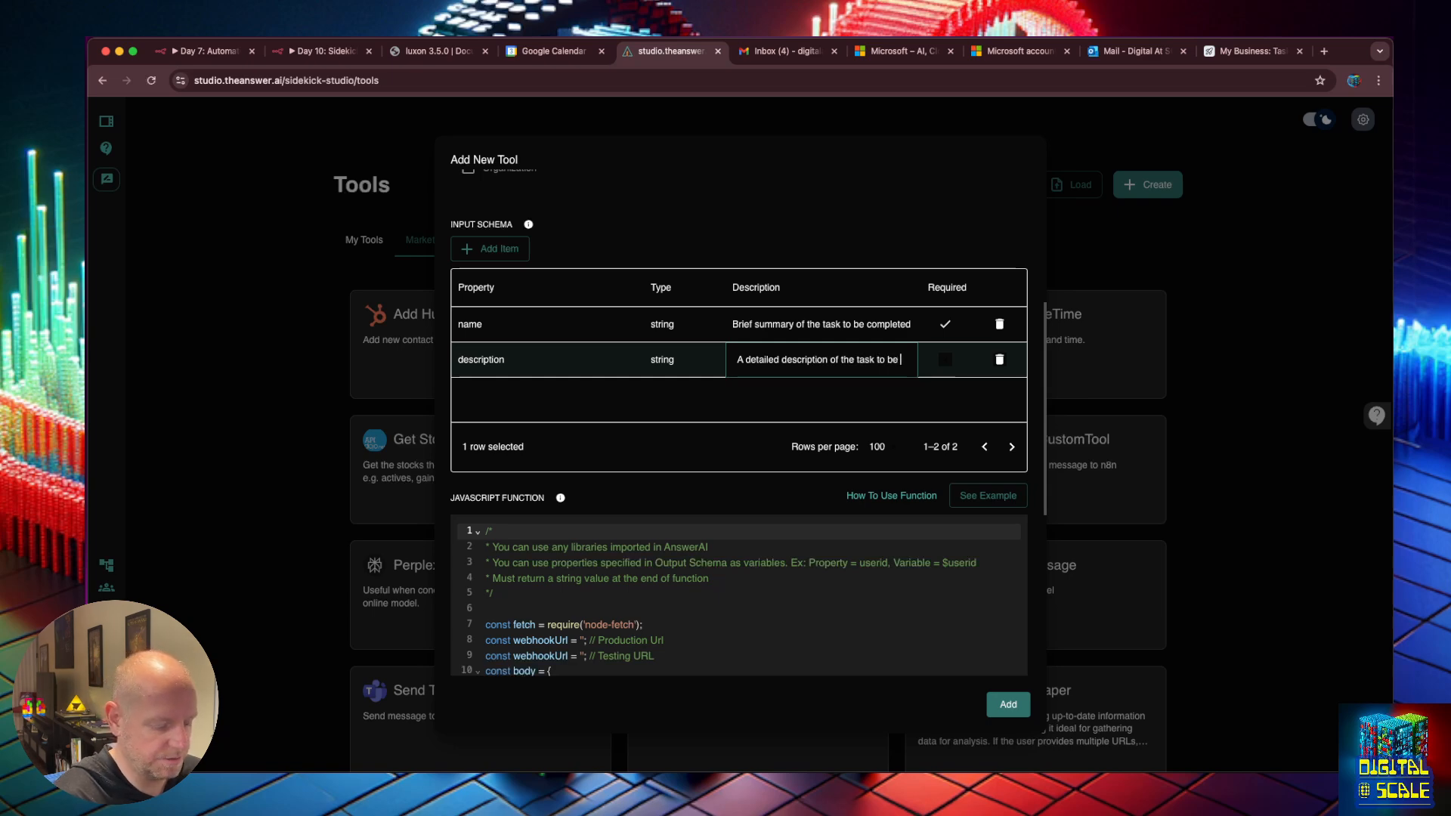
pyautogui.write(' complete based')
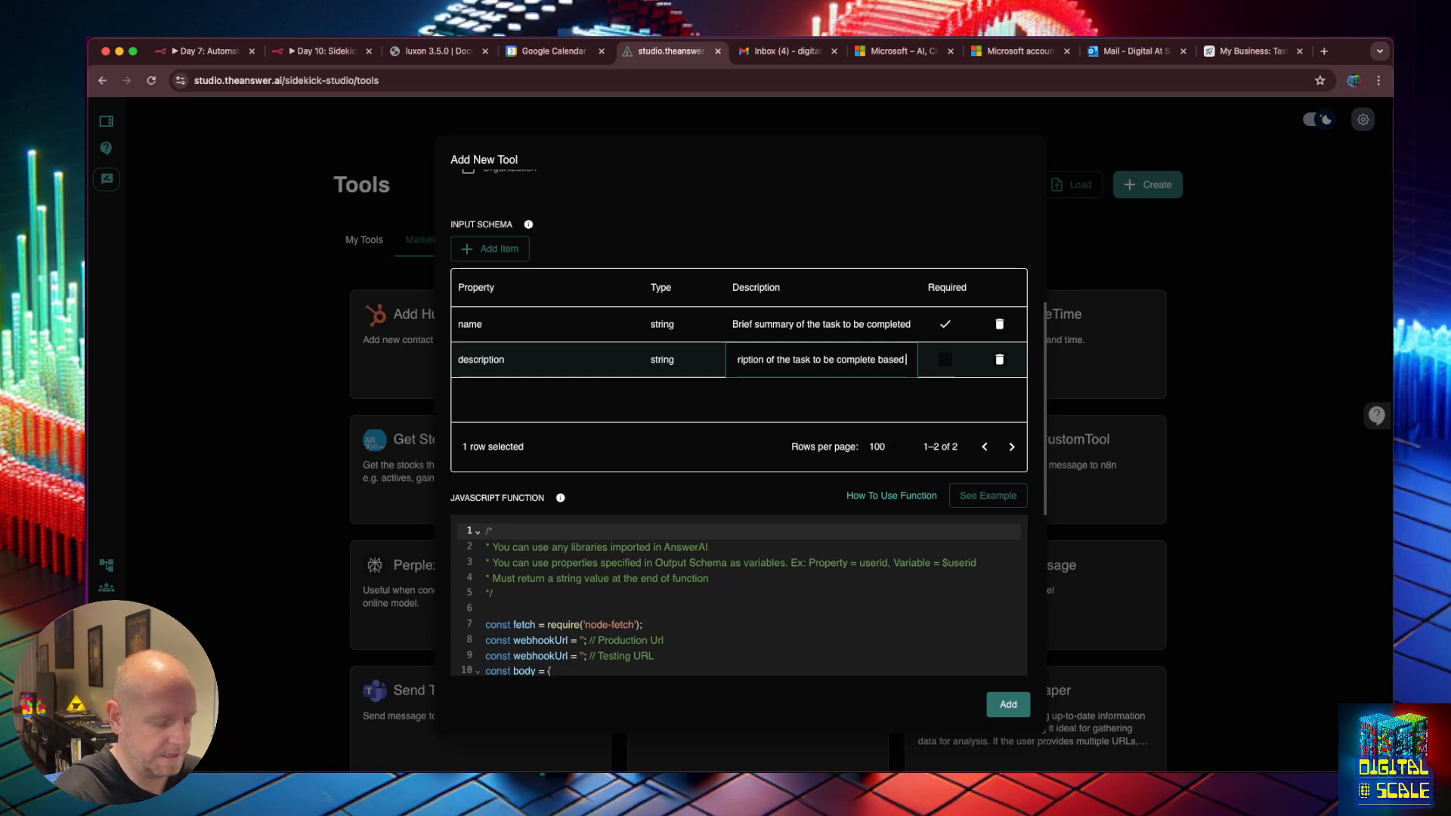
pyautogui.write(' on the users')
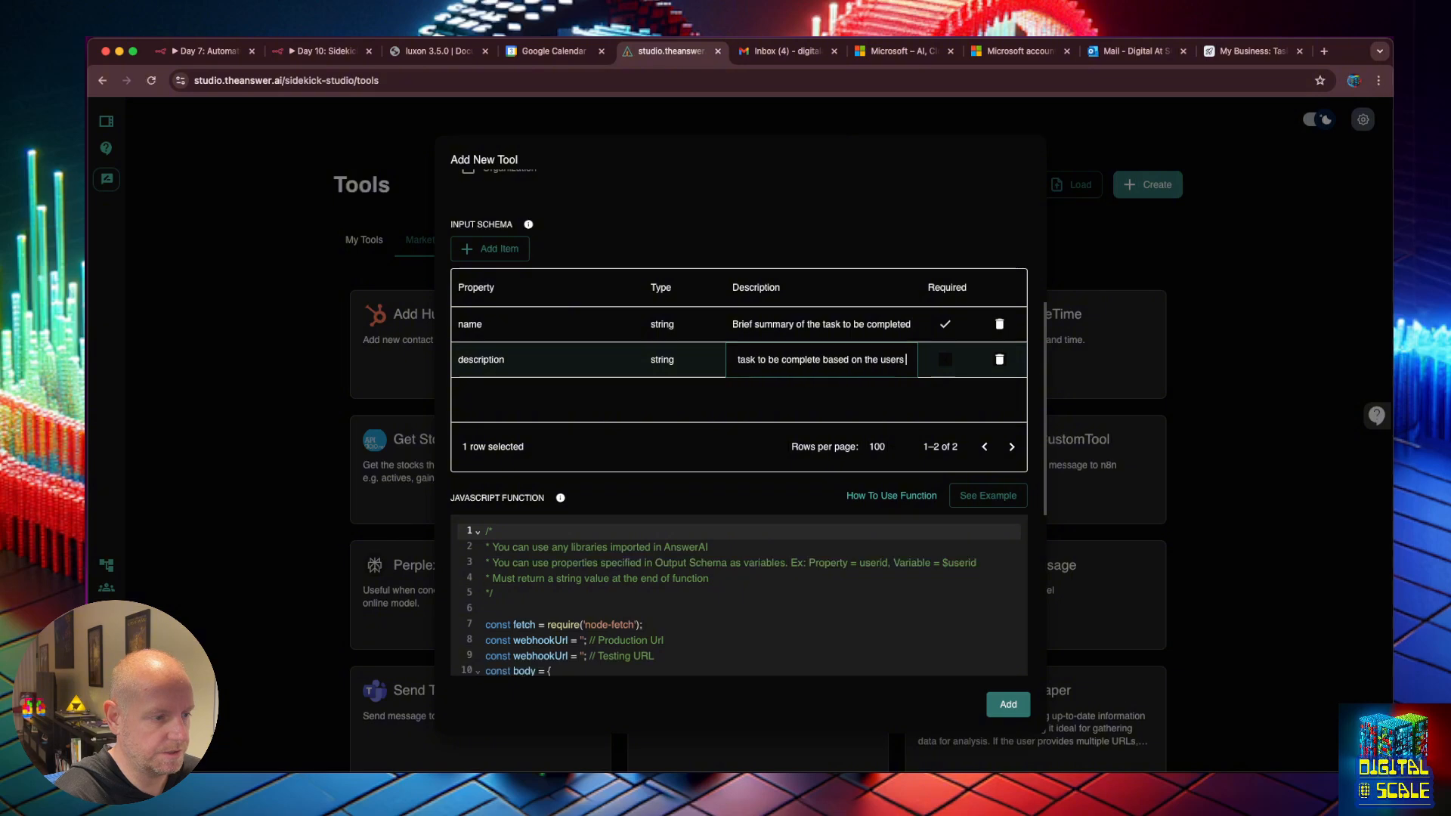
pyautogui.write(' requirements')
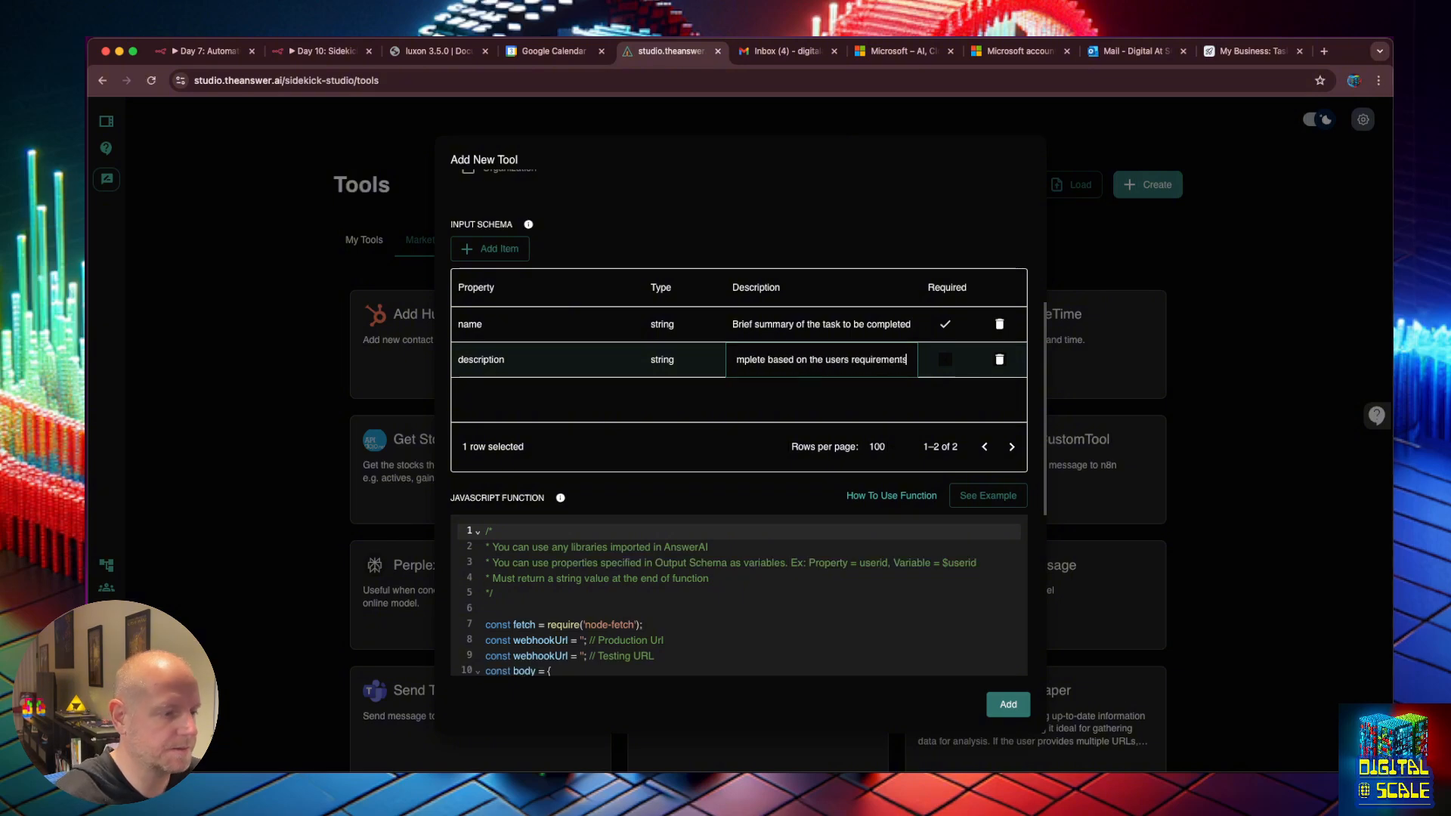
pyautogui.press('Return')
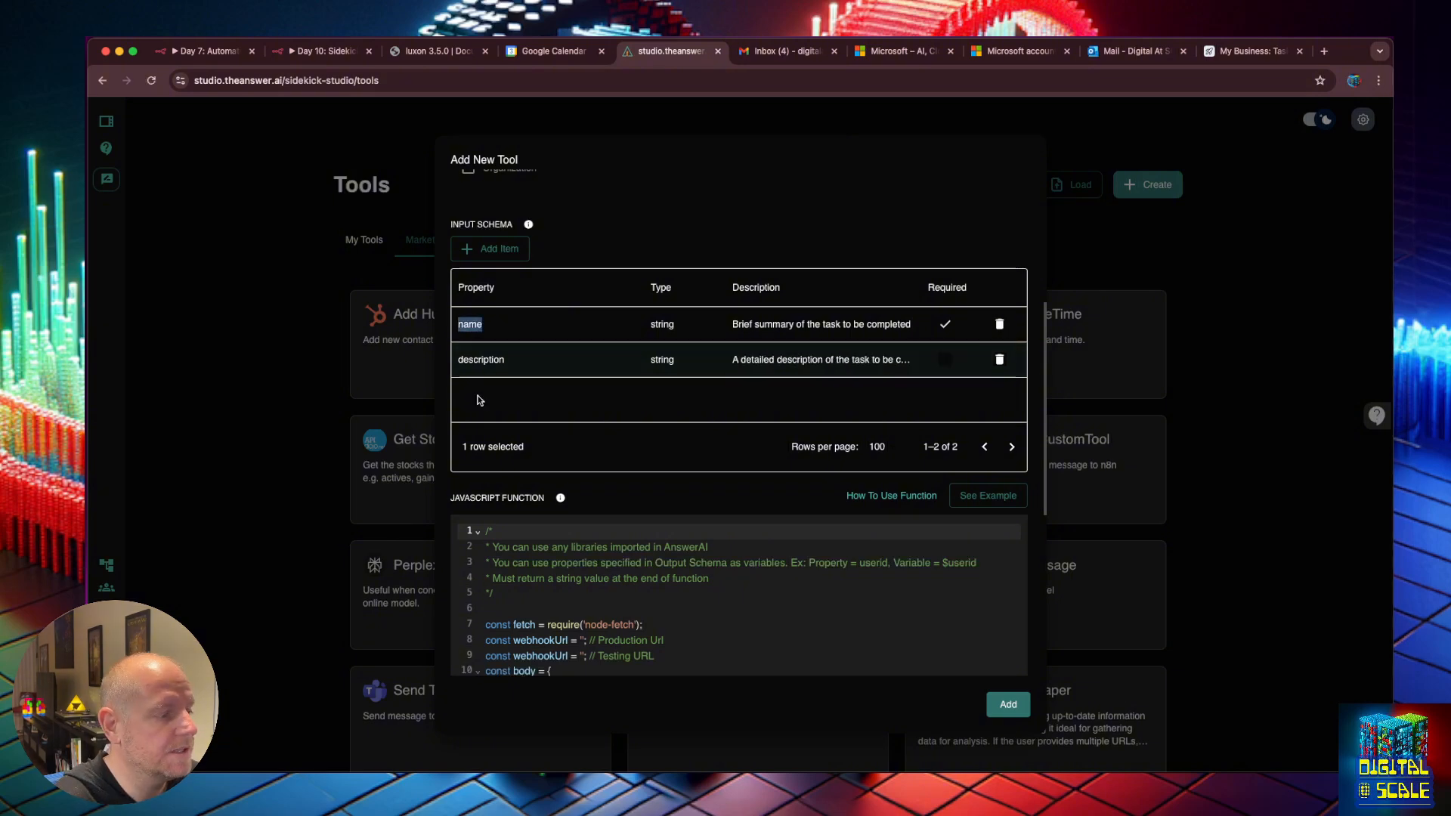
# Add a string dueDate property: 'The date the users wants to complete the task by'.
pyautogui.click(489, 252)
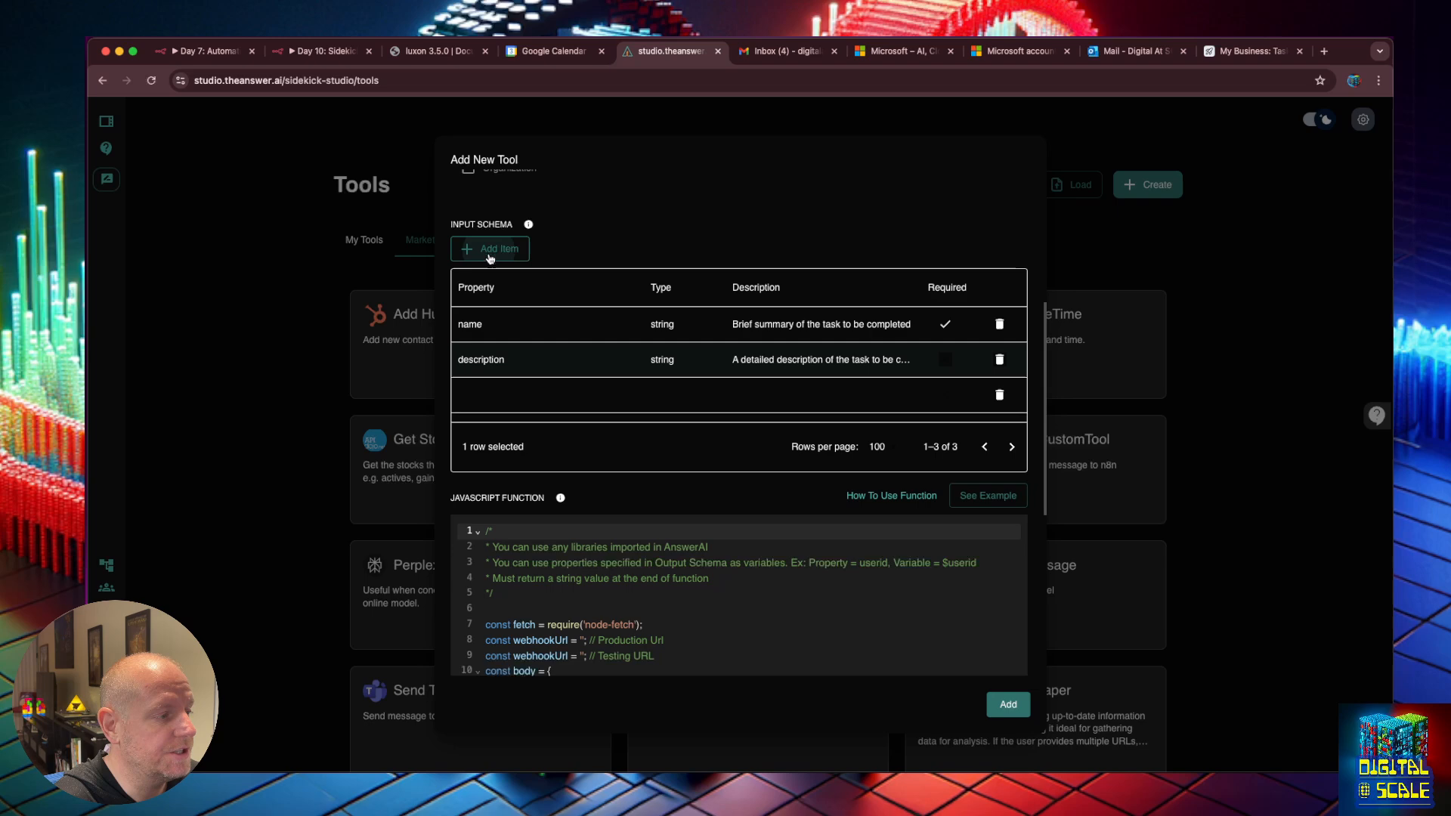
pyautogui.doubleClick(493, 392)
pyautogui.write('dueDate')
pyautogui.doubleClick(676, 408)
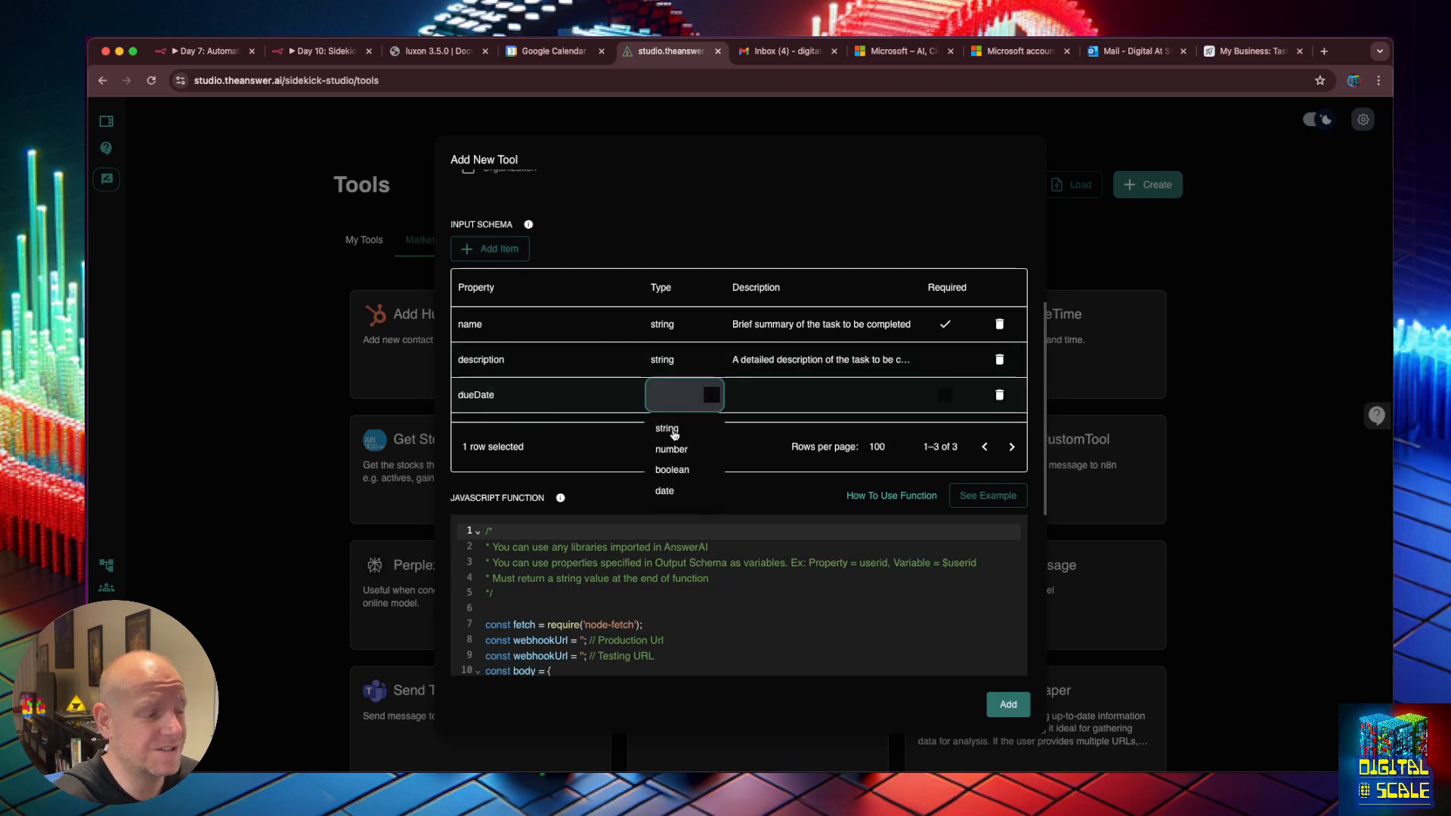
pyautogui.click(667, 429)
pyautogui.doubleClick(788, 402)
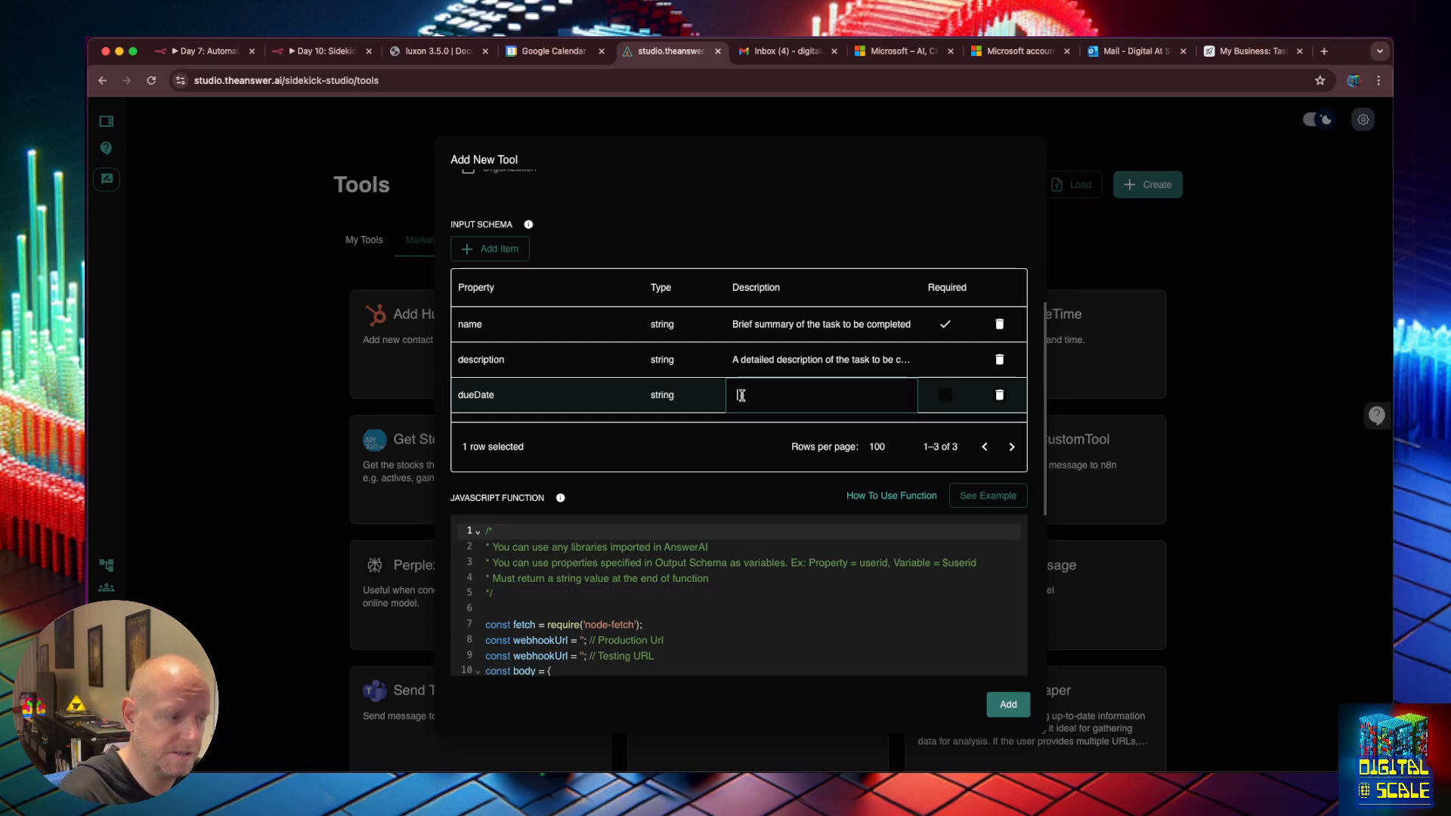
pyautogui.write('The da')
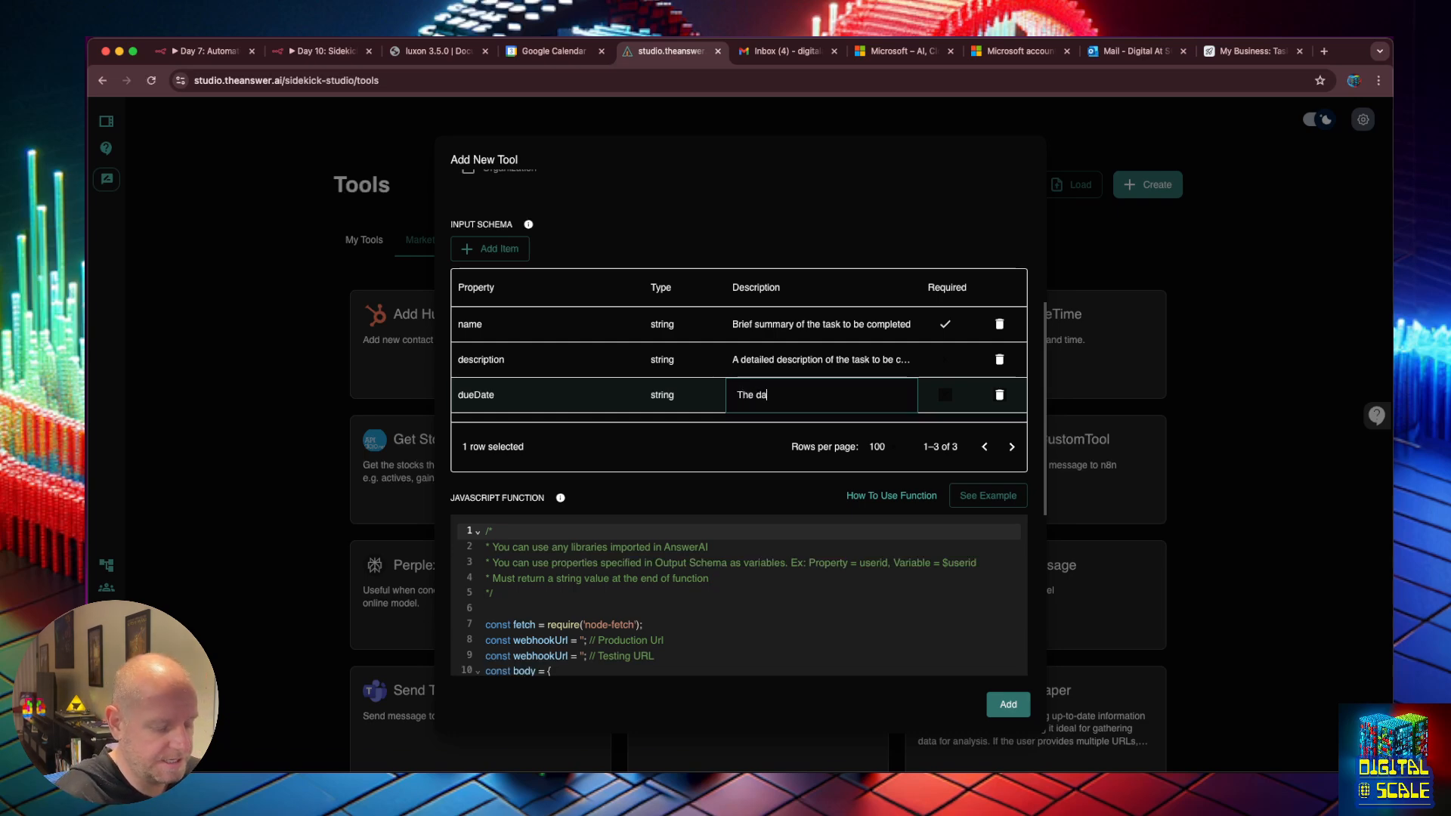
pyautogui.write('te he')
pyautogui.press('BackSpace')
pyautogui.press('BackSpace')
pyautogui.write('the ')
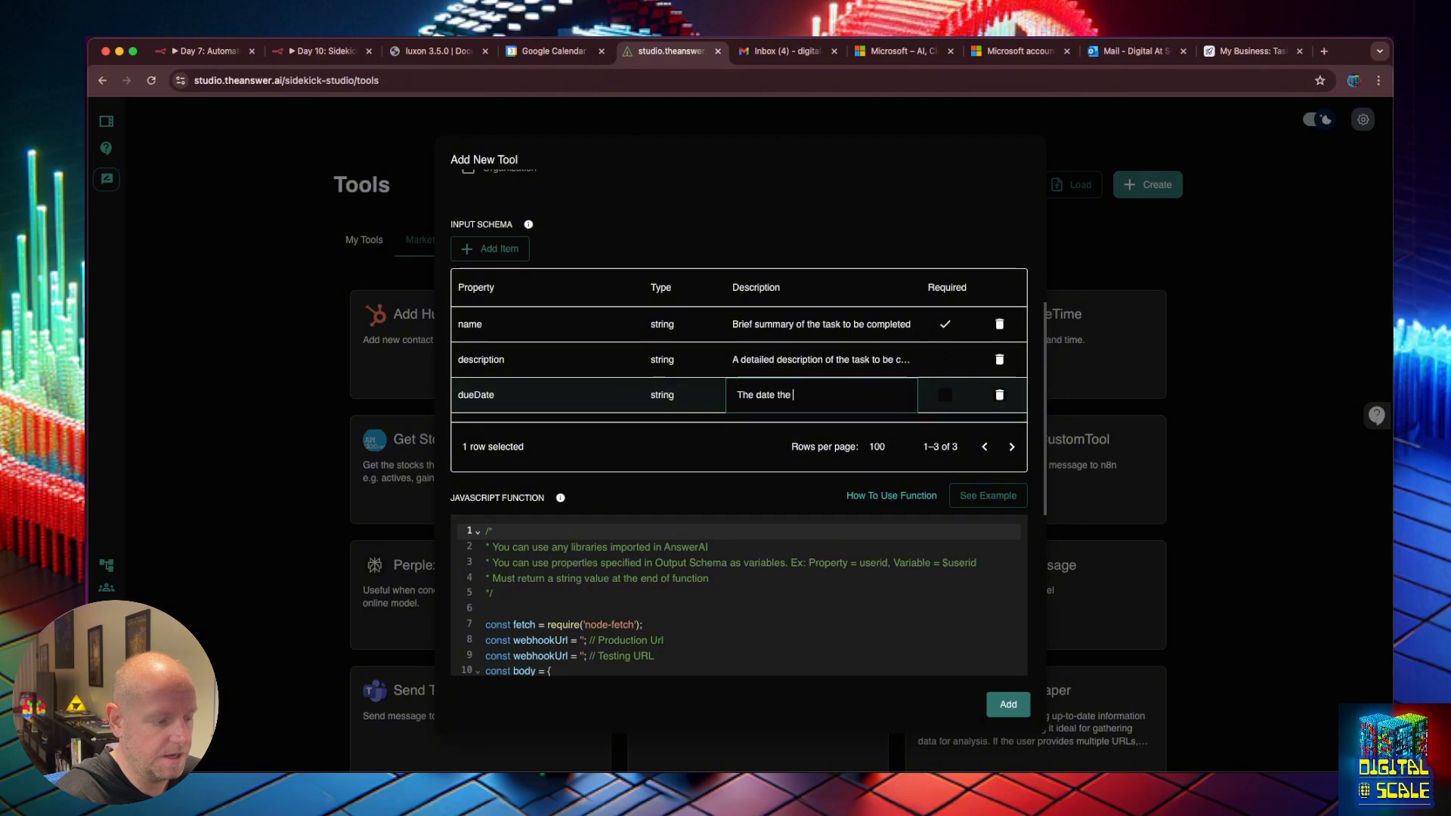
pyautogui.write('users wa')
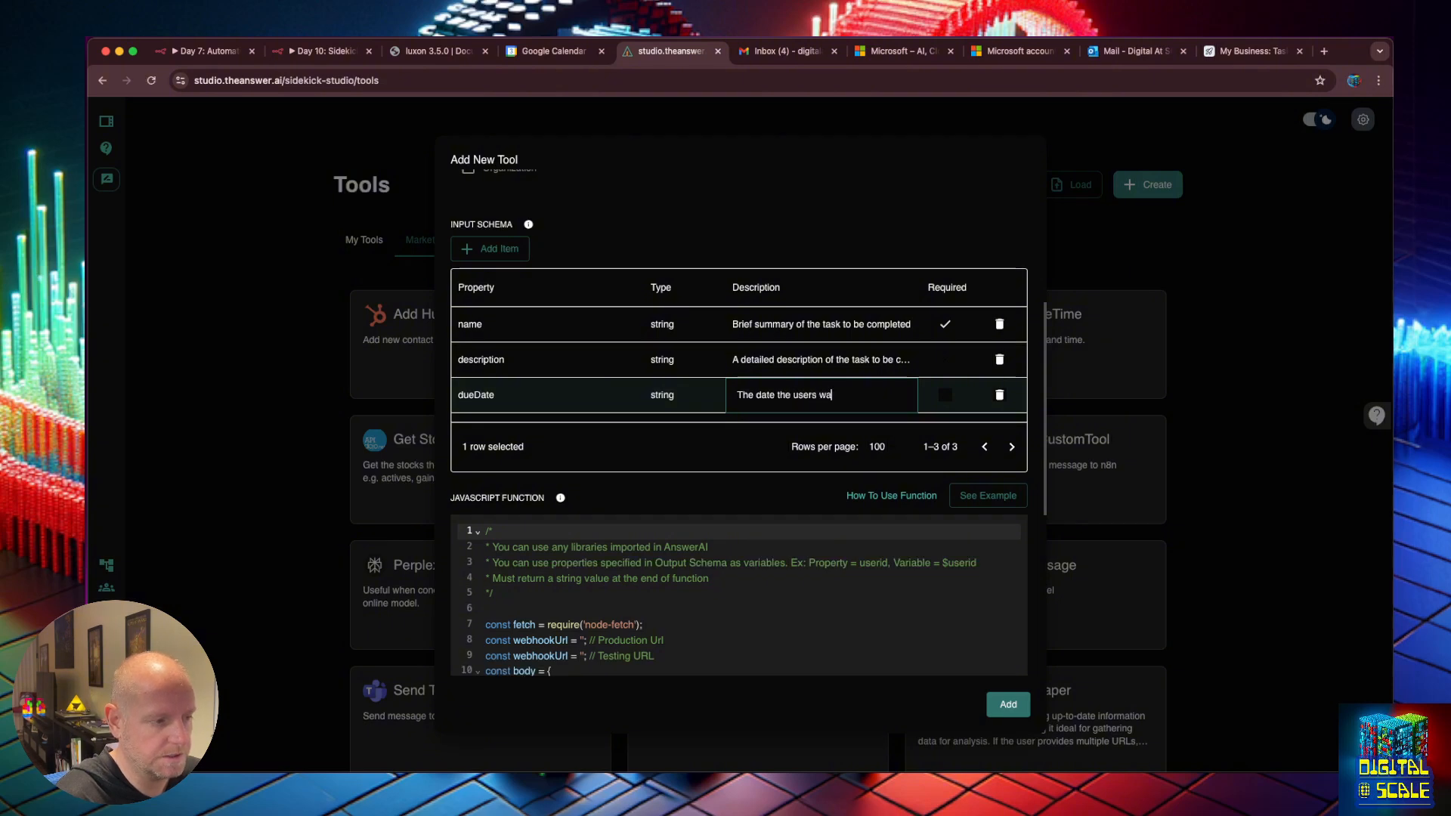
pyautogui.write('nts to complete t')
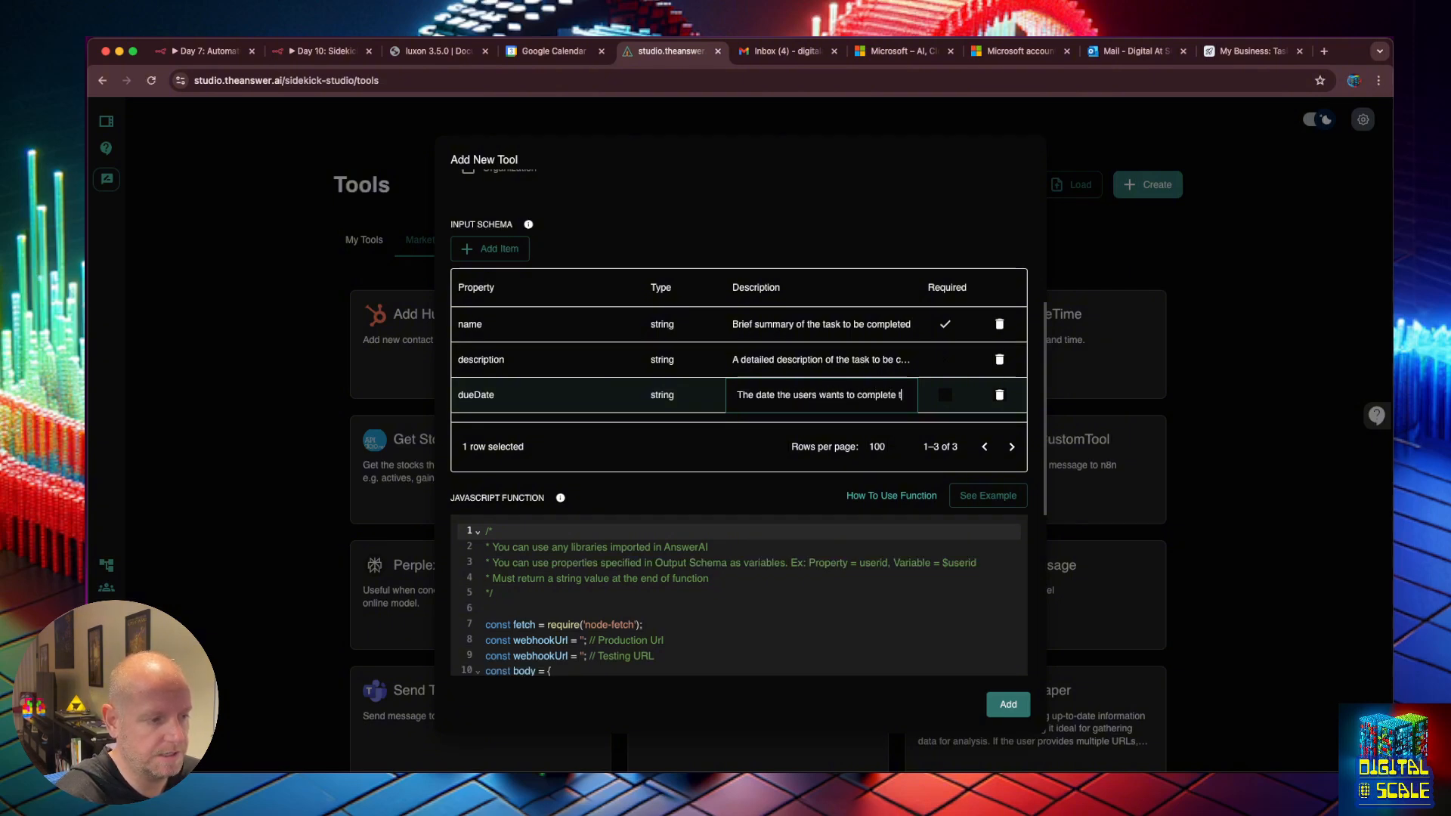
pyautogui.write('he task by')
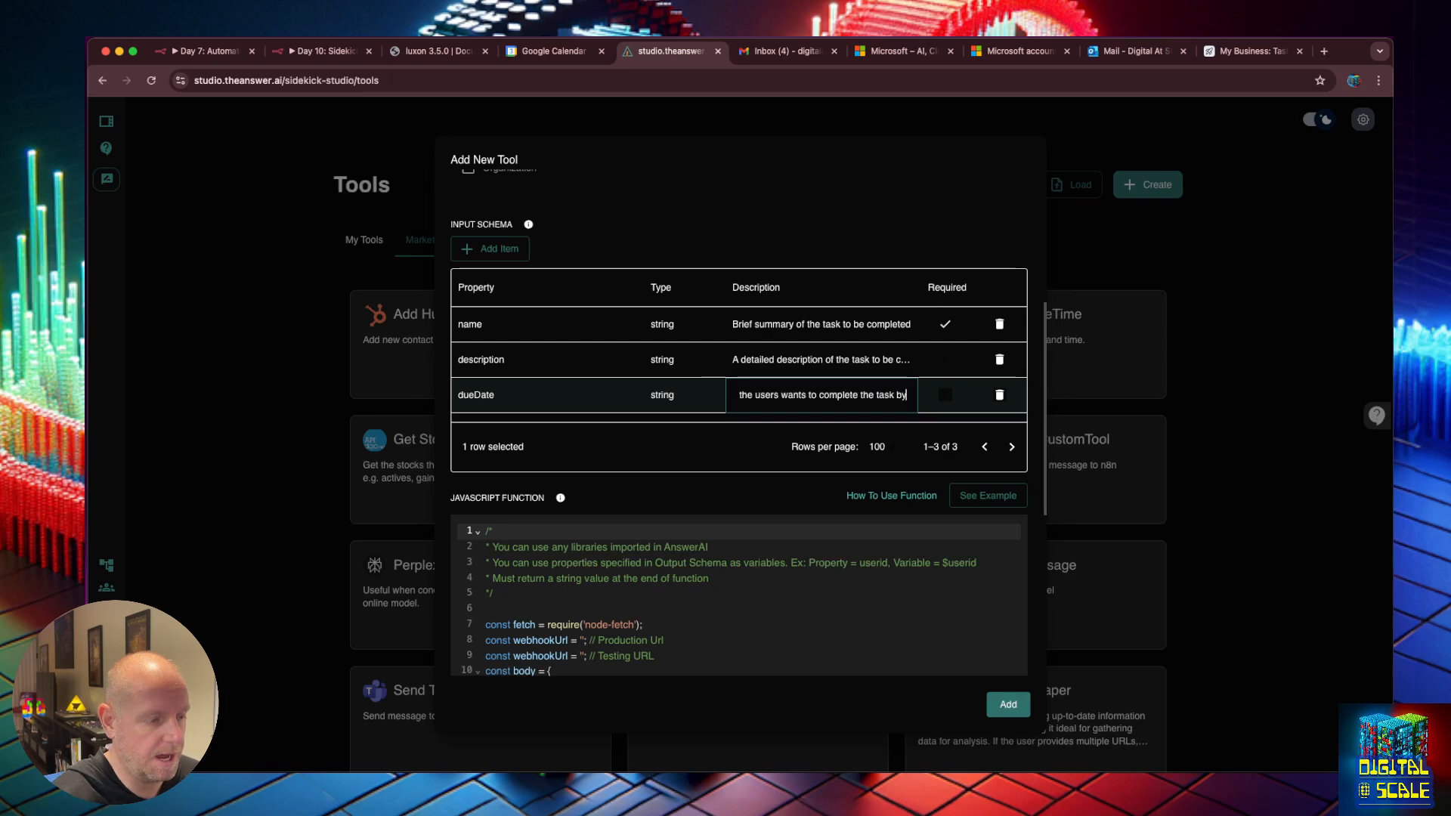
pyautogui.click(945, 362)
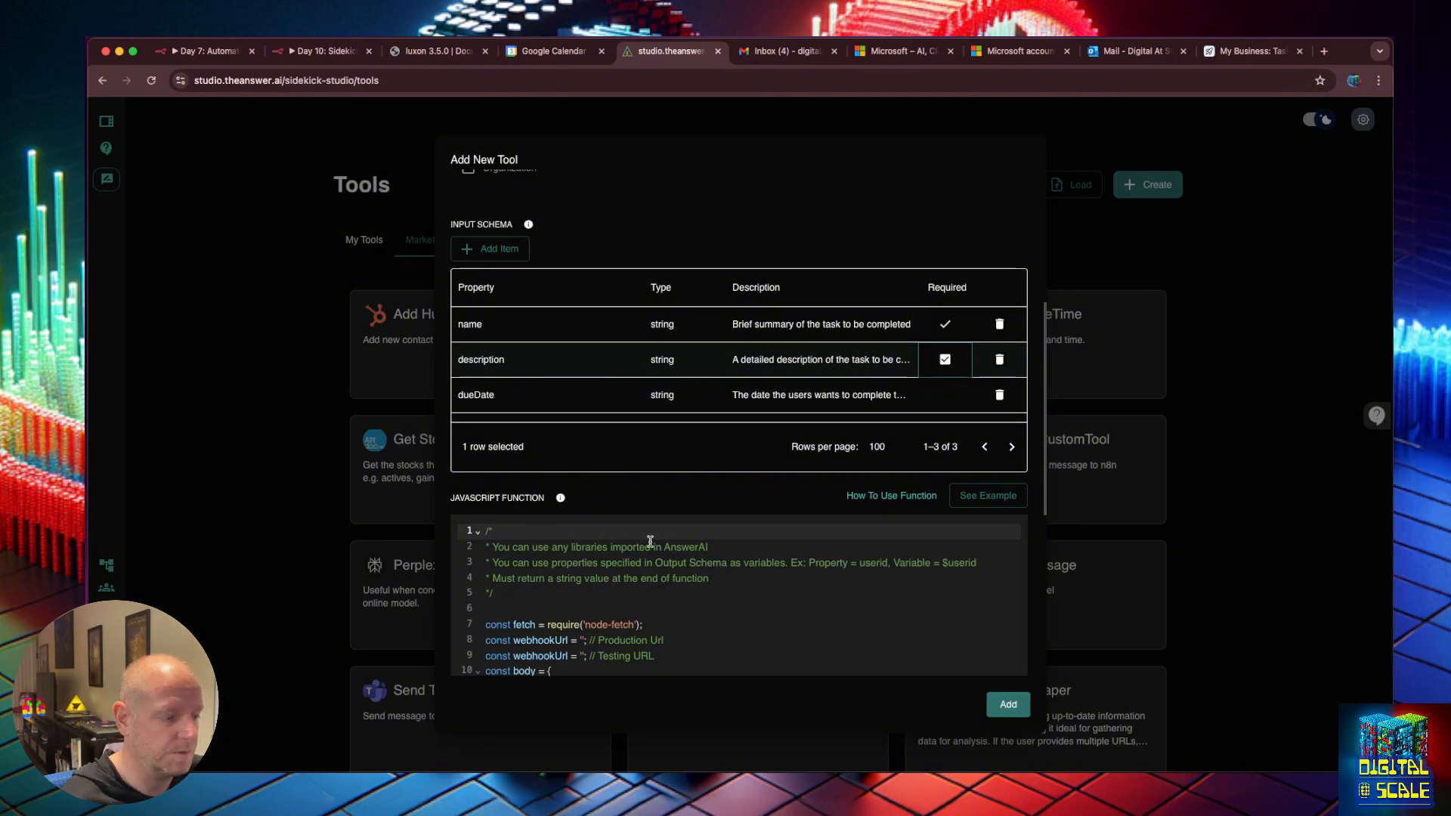
# Edit the request body to send "name" and "description": $description, opening a line for dueDate.
pyautogui.scroll(-2, 648, 542)
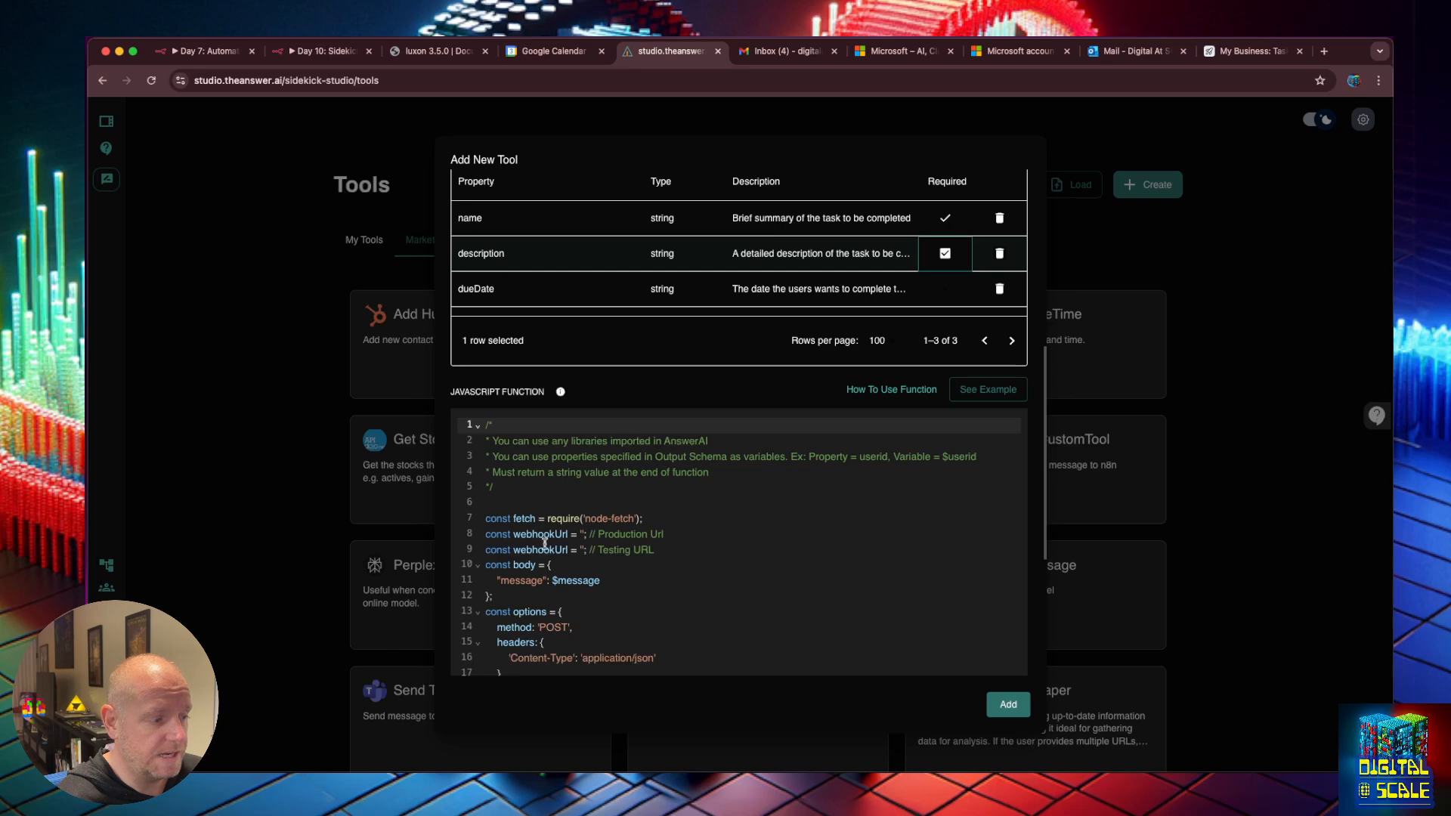
pyautogui.doubleClick(527, 579)
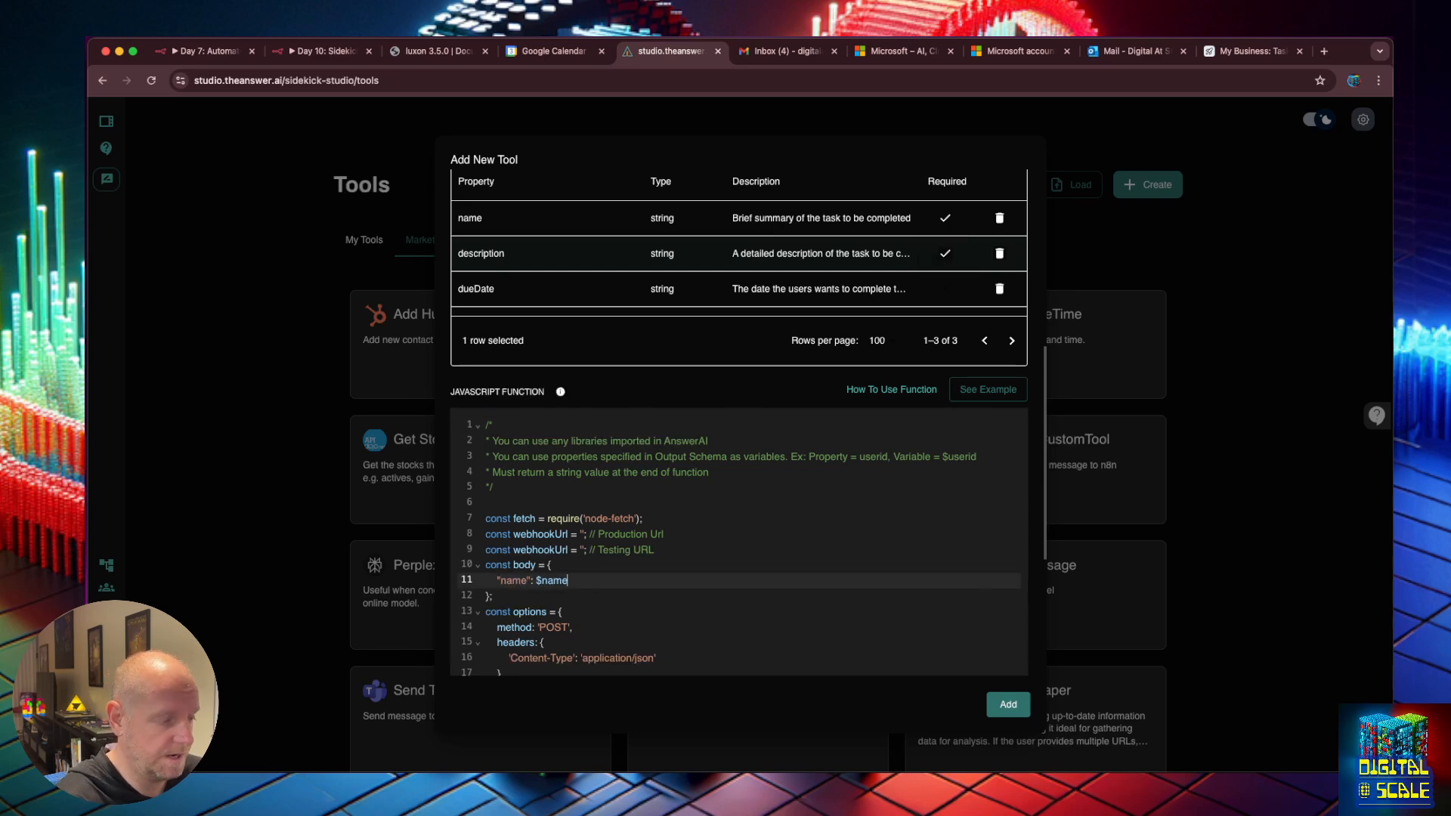
pyautogui.write(',')
pyautogui.press('Return')
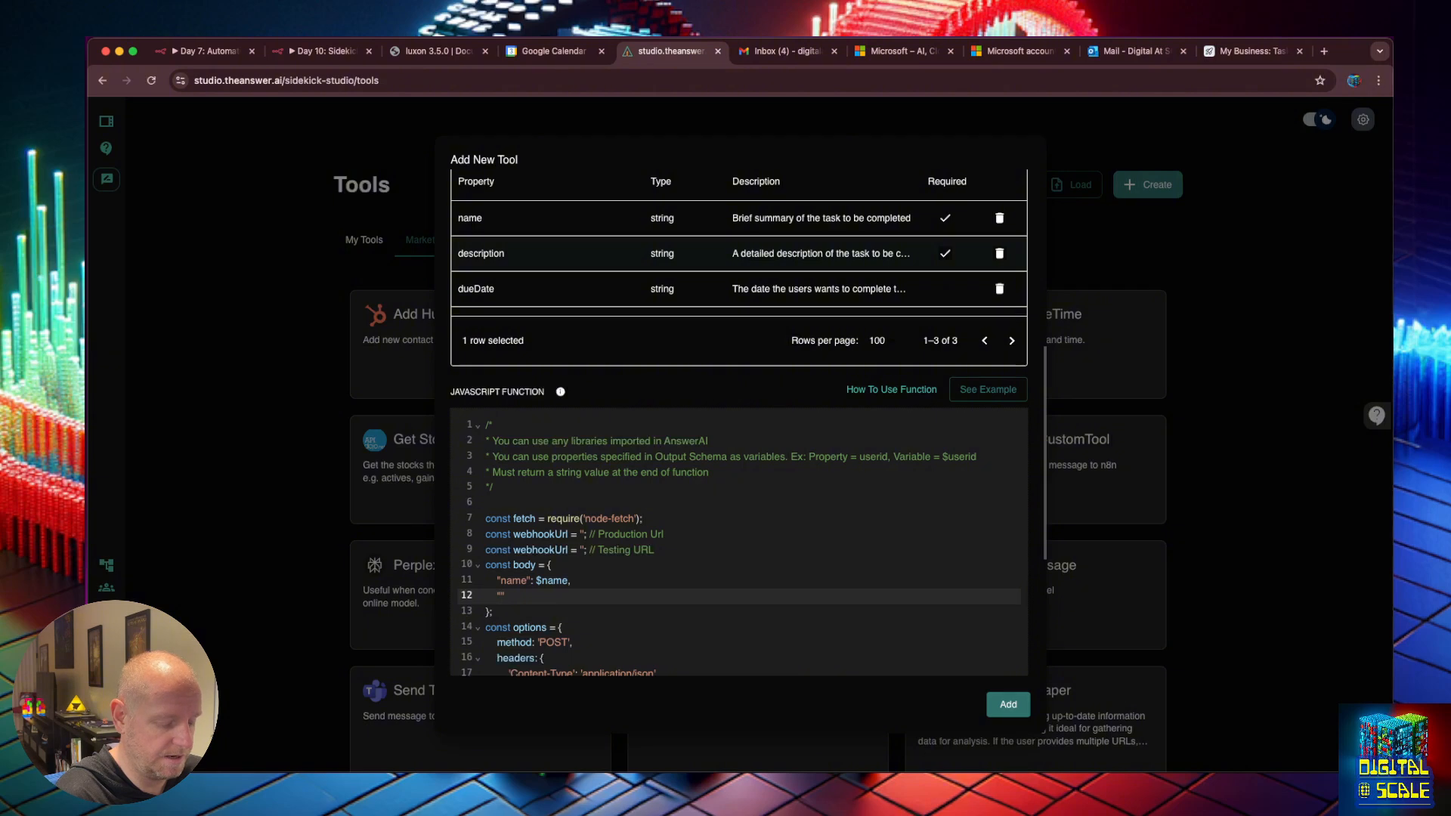
pyautogui.write('"description": $description')
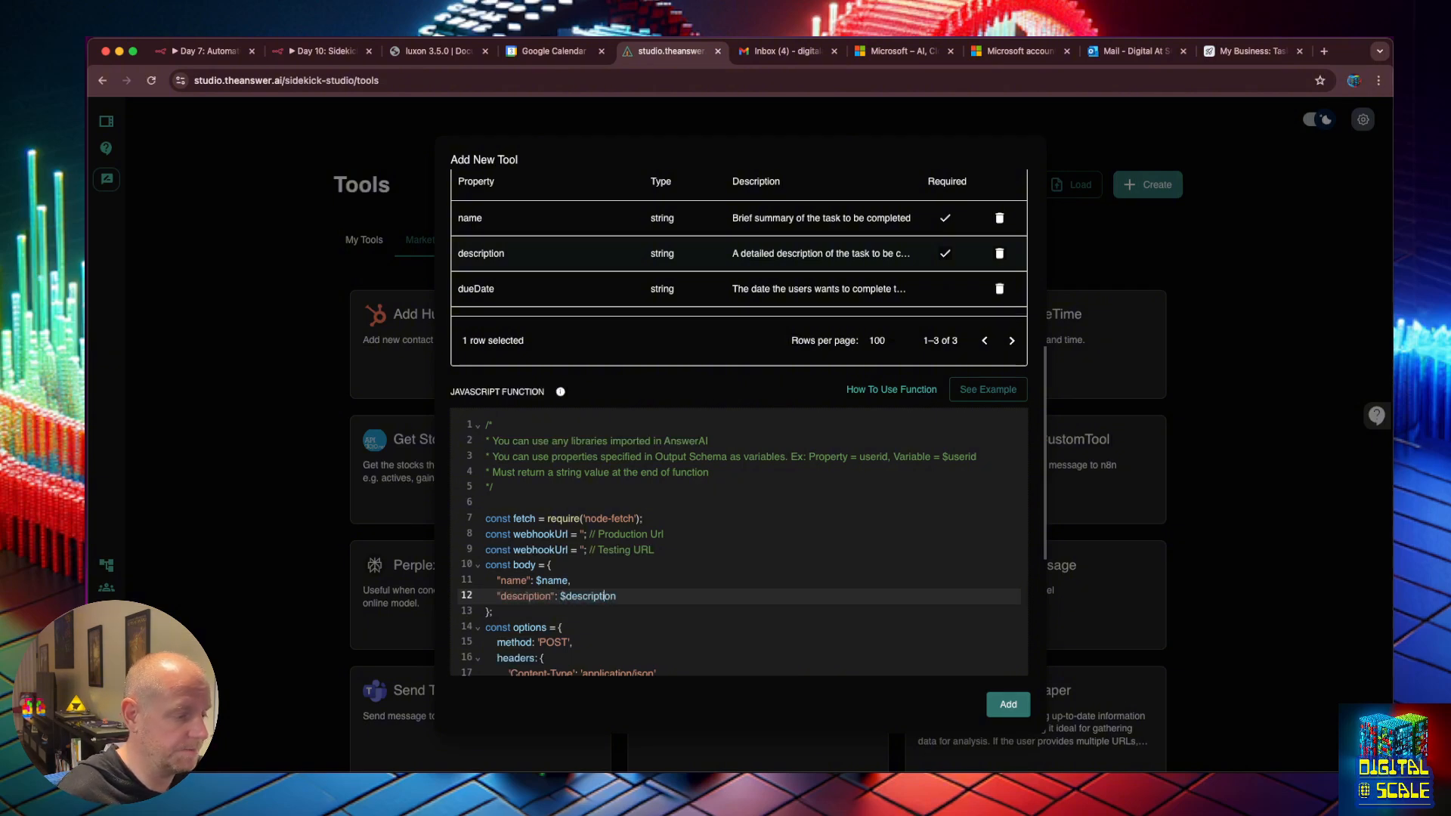
pyautogui.press('Right')
pyautogui.press('Right')
pyautogui.press('Right')
pyautogui.press('Left')
pyautogui.write(',')
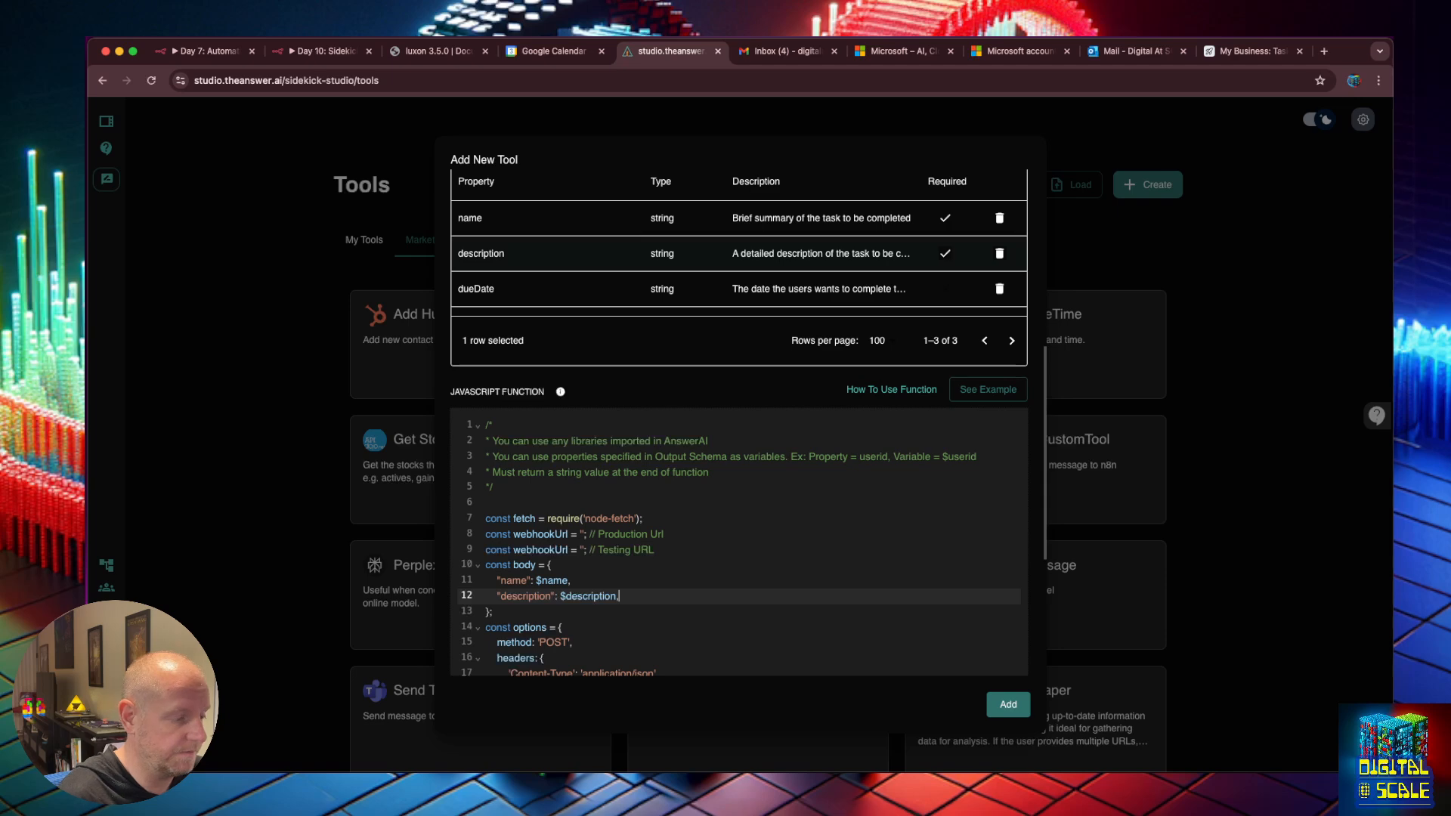
pyautogui.press('Return')
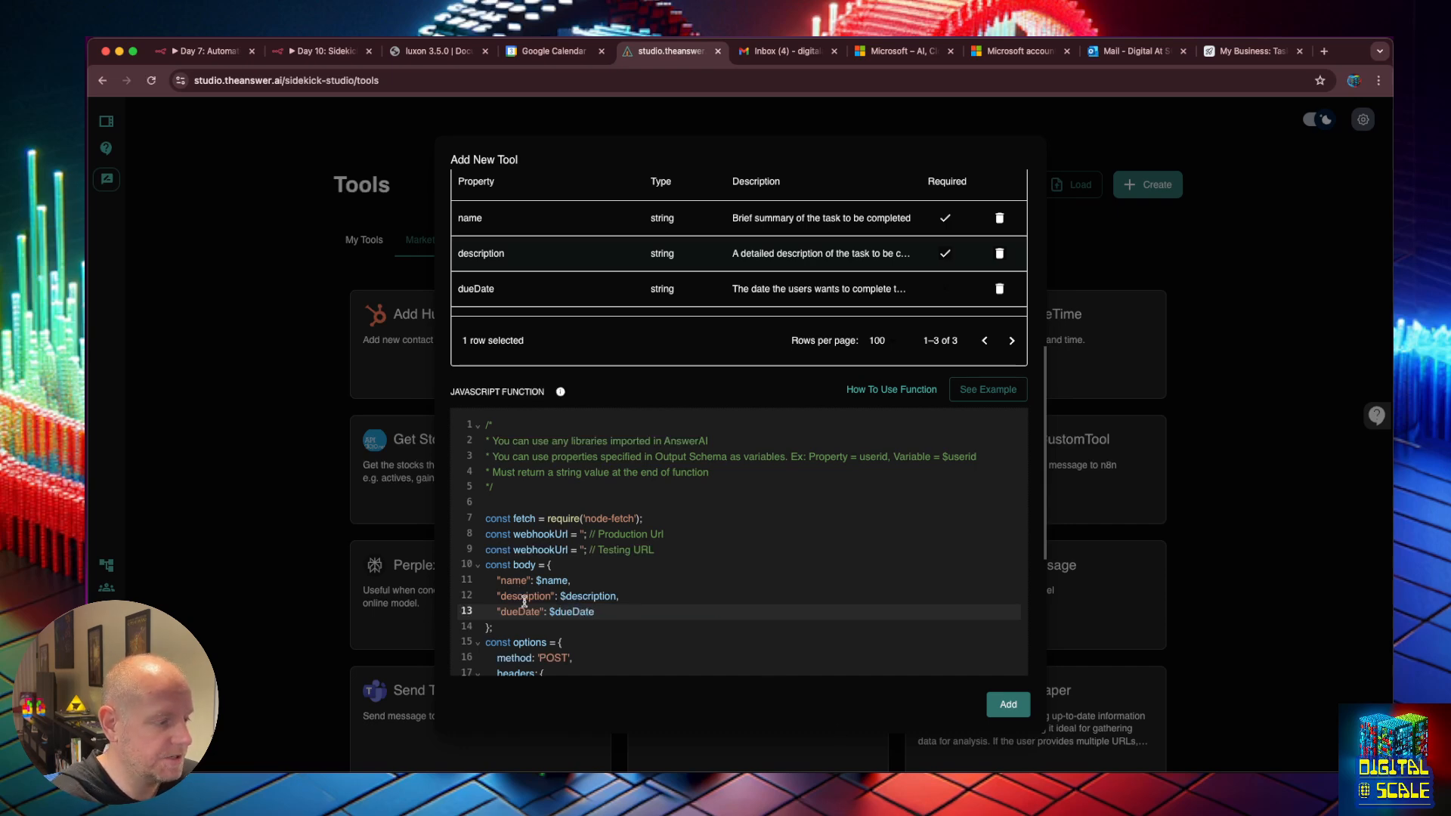
# Add create_todo_task to My Tools, then go to the Chatflows page.
pyautogui.scroll(-2, 523, 610)
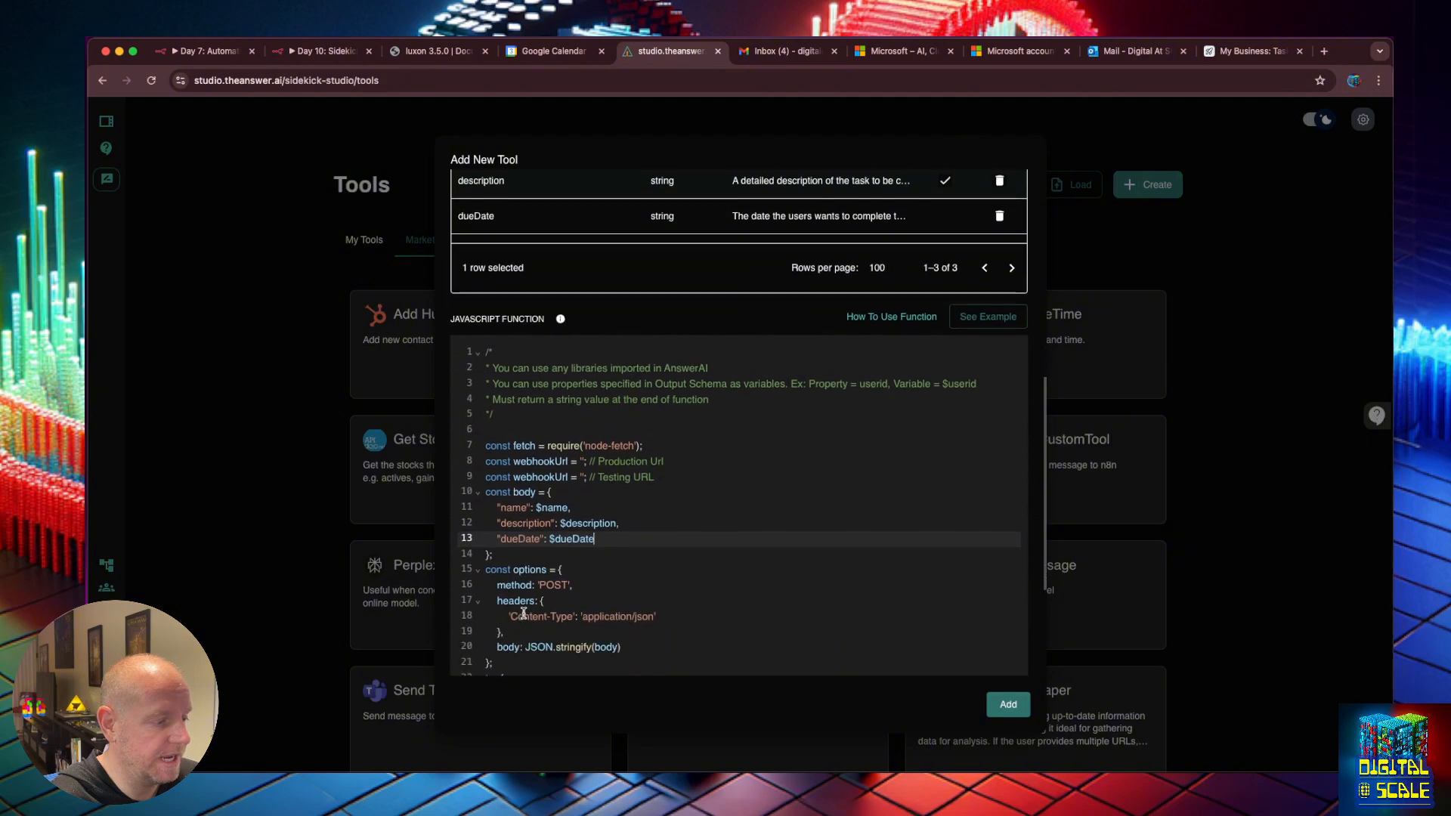
pyautogui.scroll(10, 914, 369)
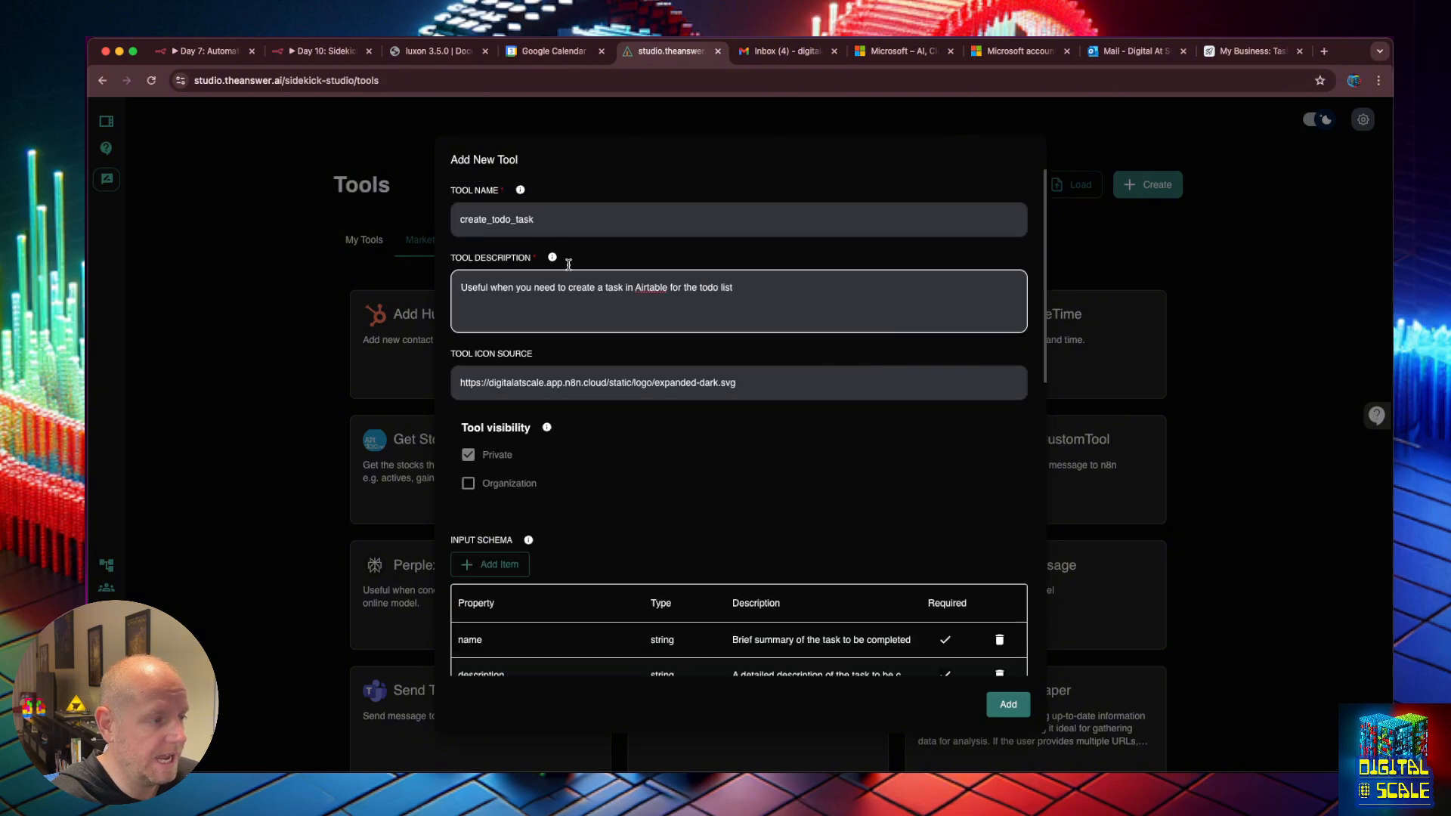
pyautogui.scroll(-7, 900, 590)
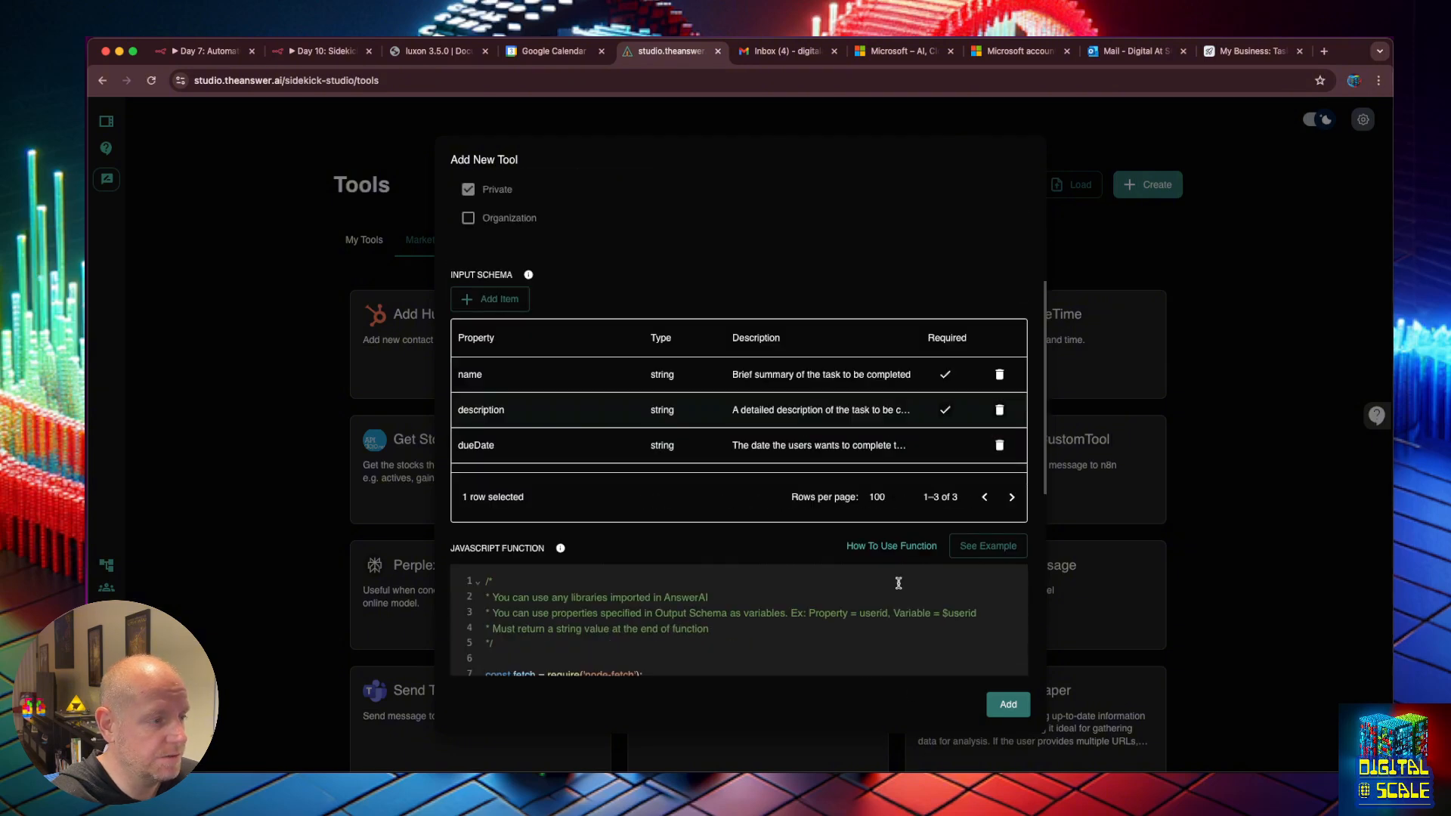
pyautogui.scroll(7, 897, 402)
pyautogui.scroll(-8, 820, 551)
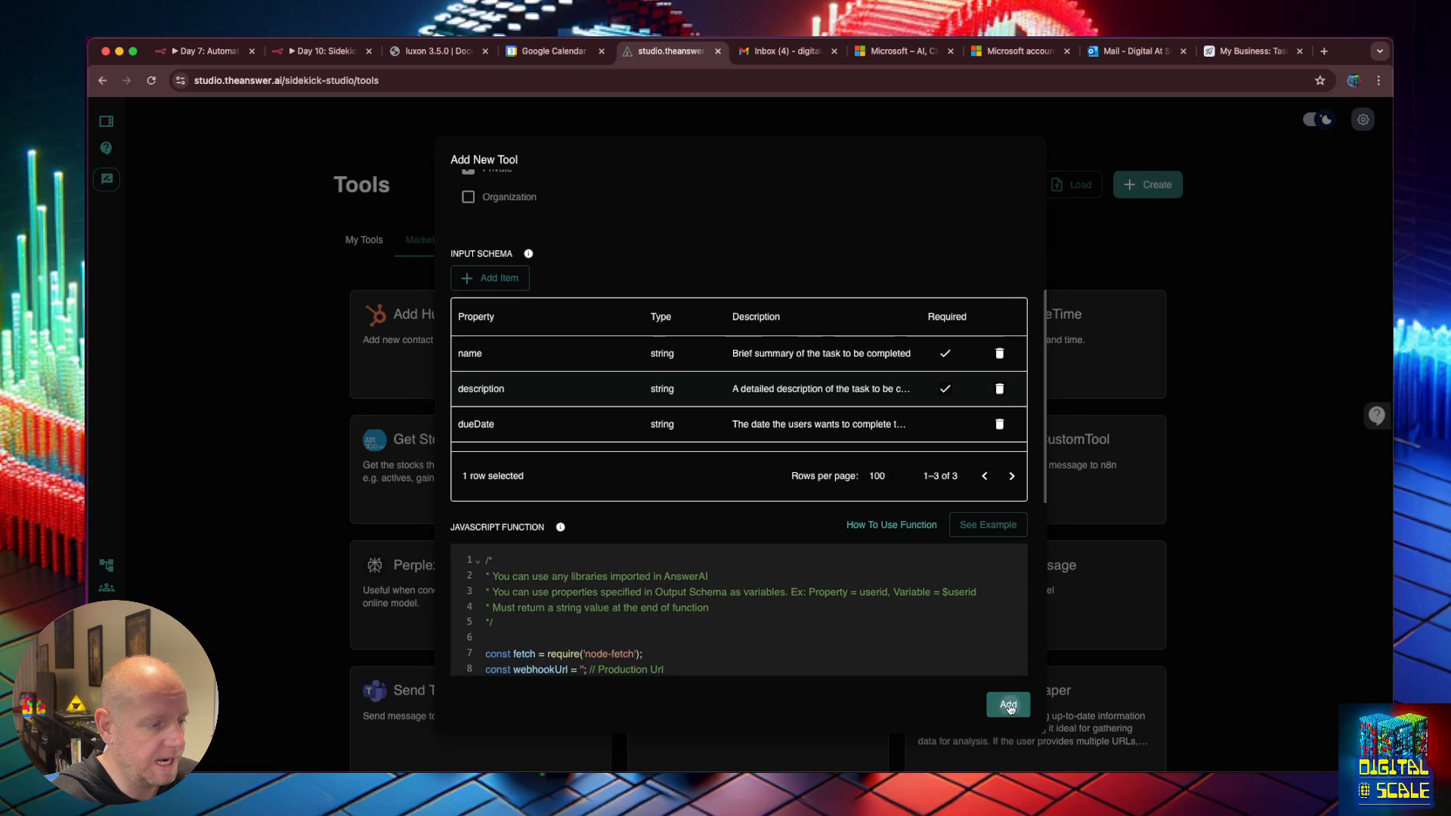
pyautogui.click(1009, 704)
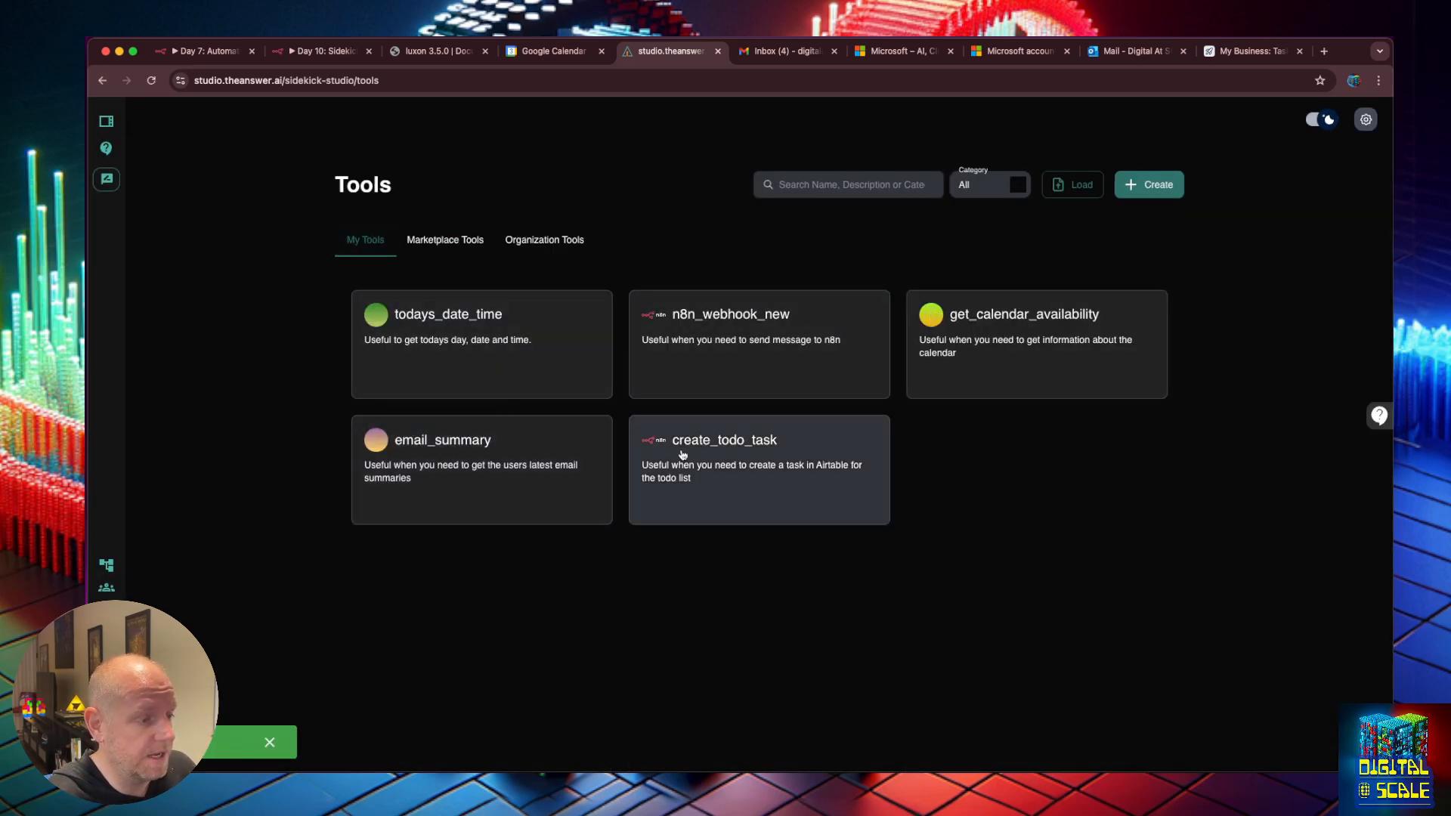
pyautogui.click(107, 565)
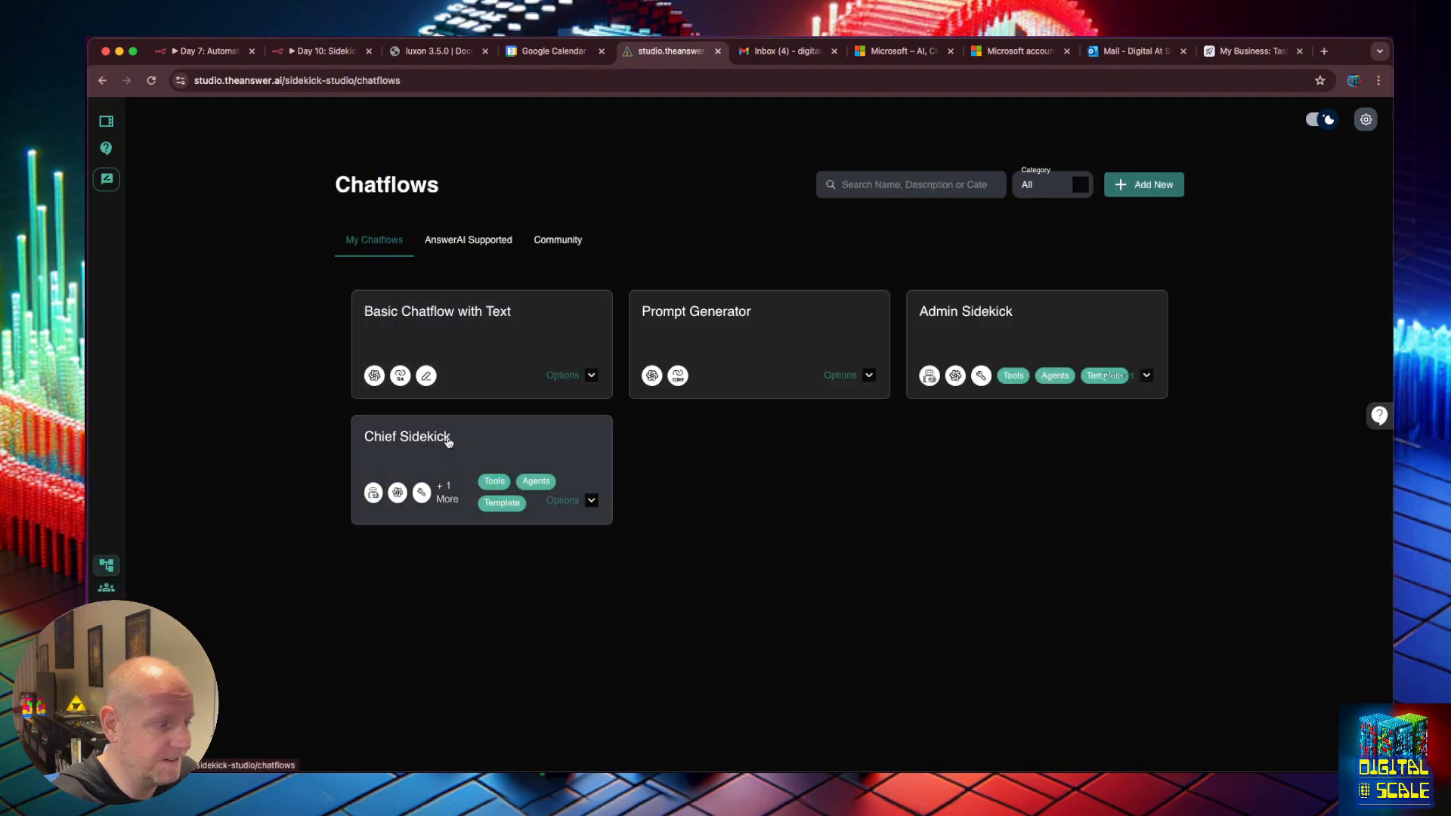
# In the Chief Sidekick flow, place a Custom Tool node found by searching 'cust'.
pyautogui.click(448, 442)
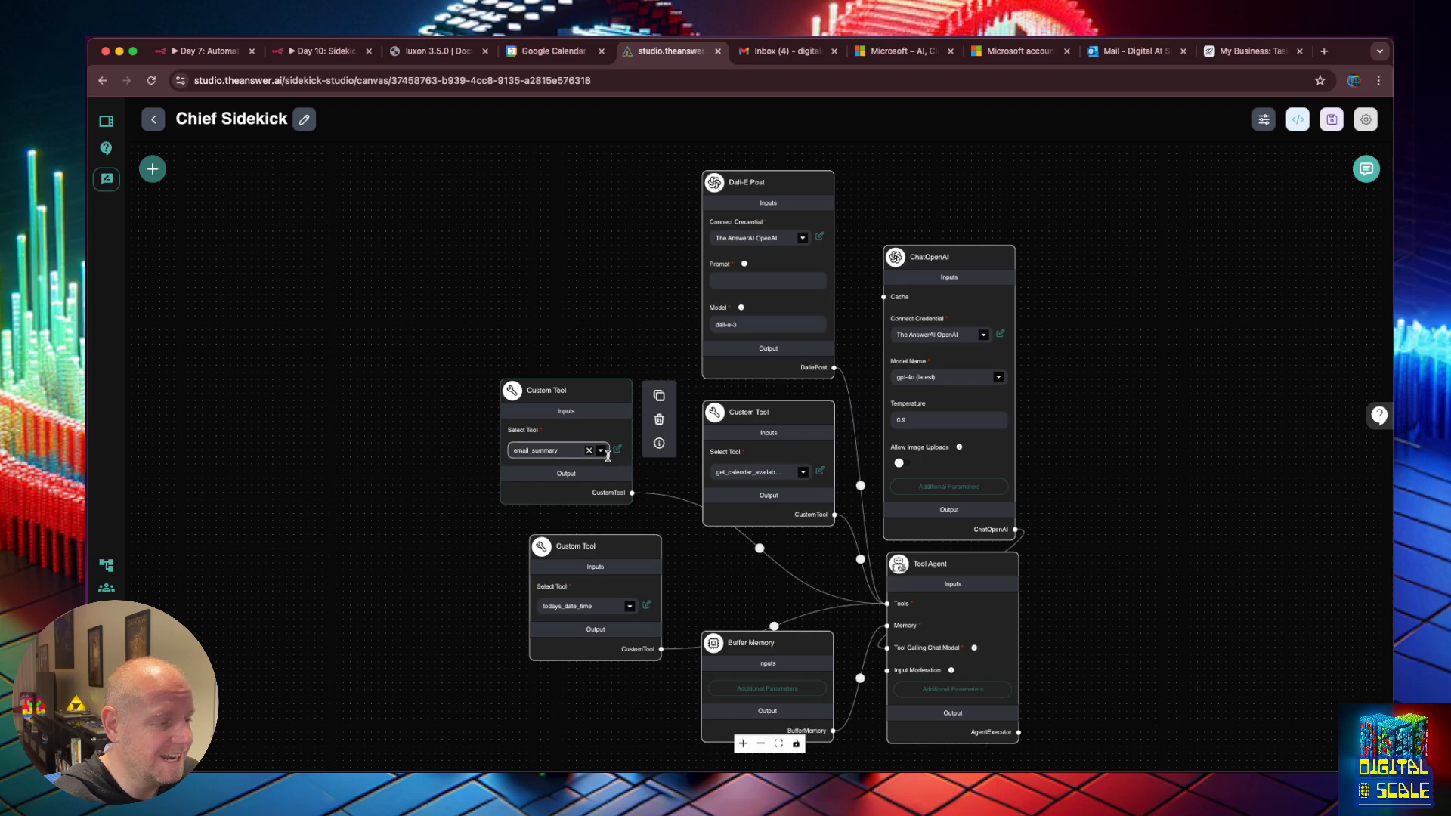
pyautogui.click(151, 167)
pyautogui.click(175, 249)
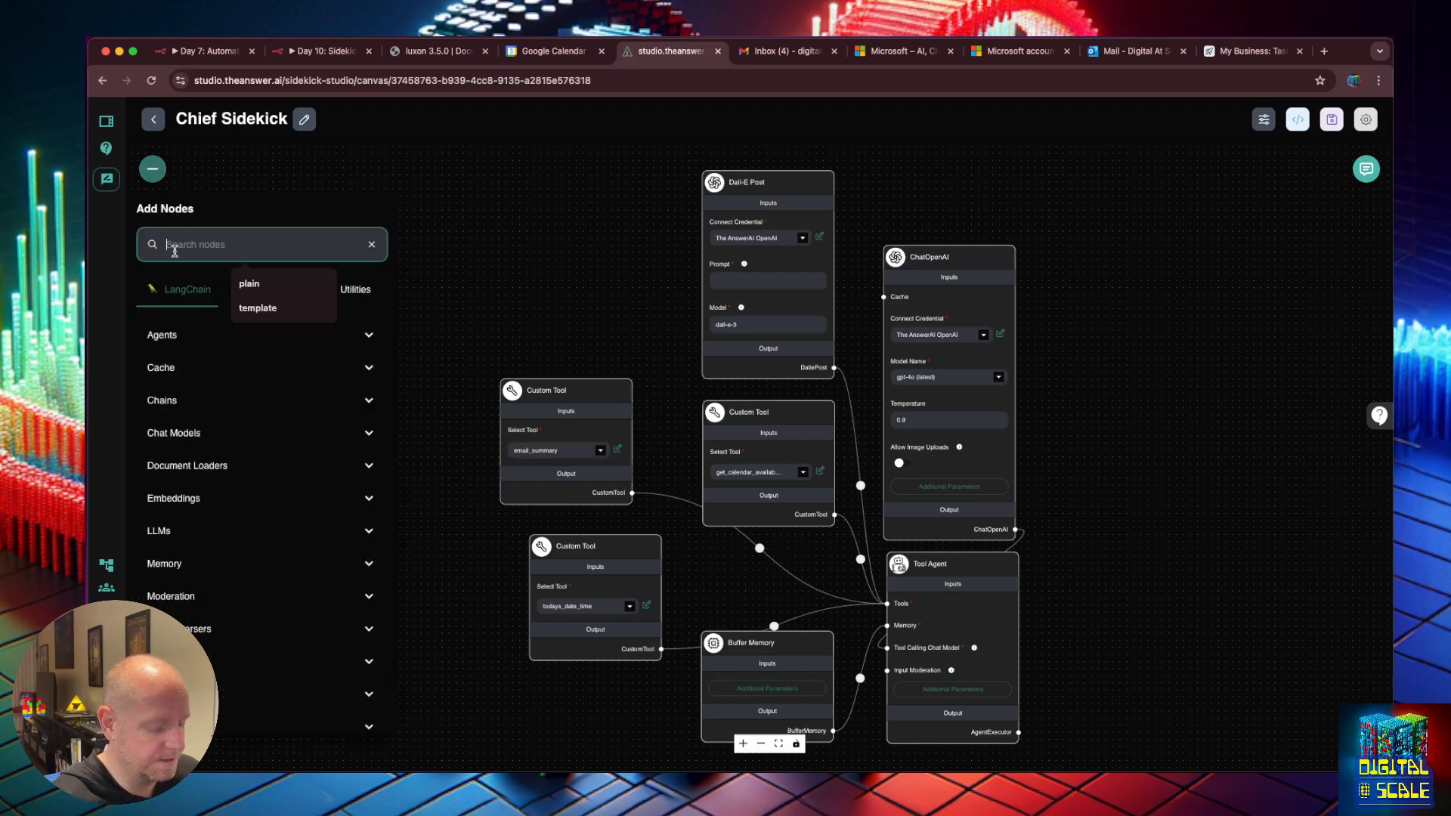
pyautogui.write('cust')
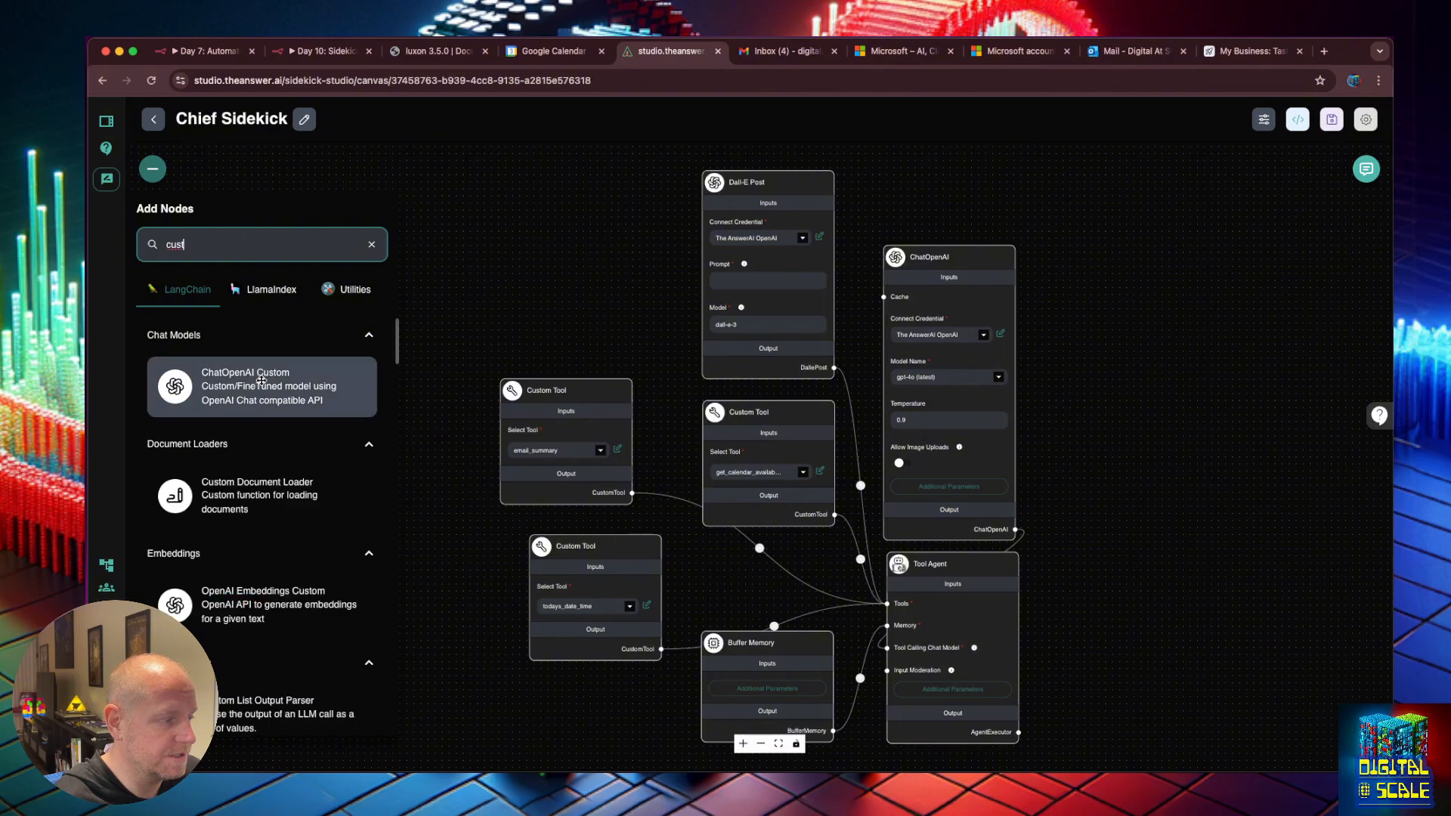
pyautogui.scroll(-3, 209, 595)
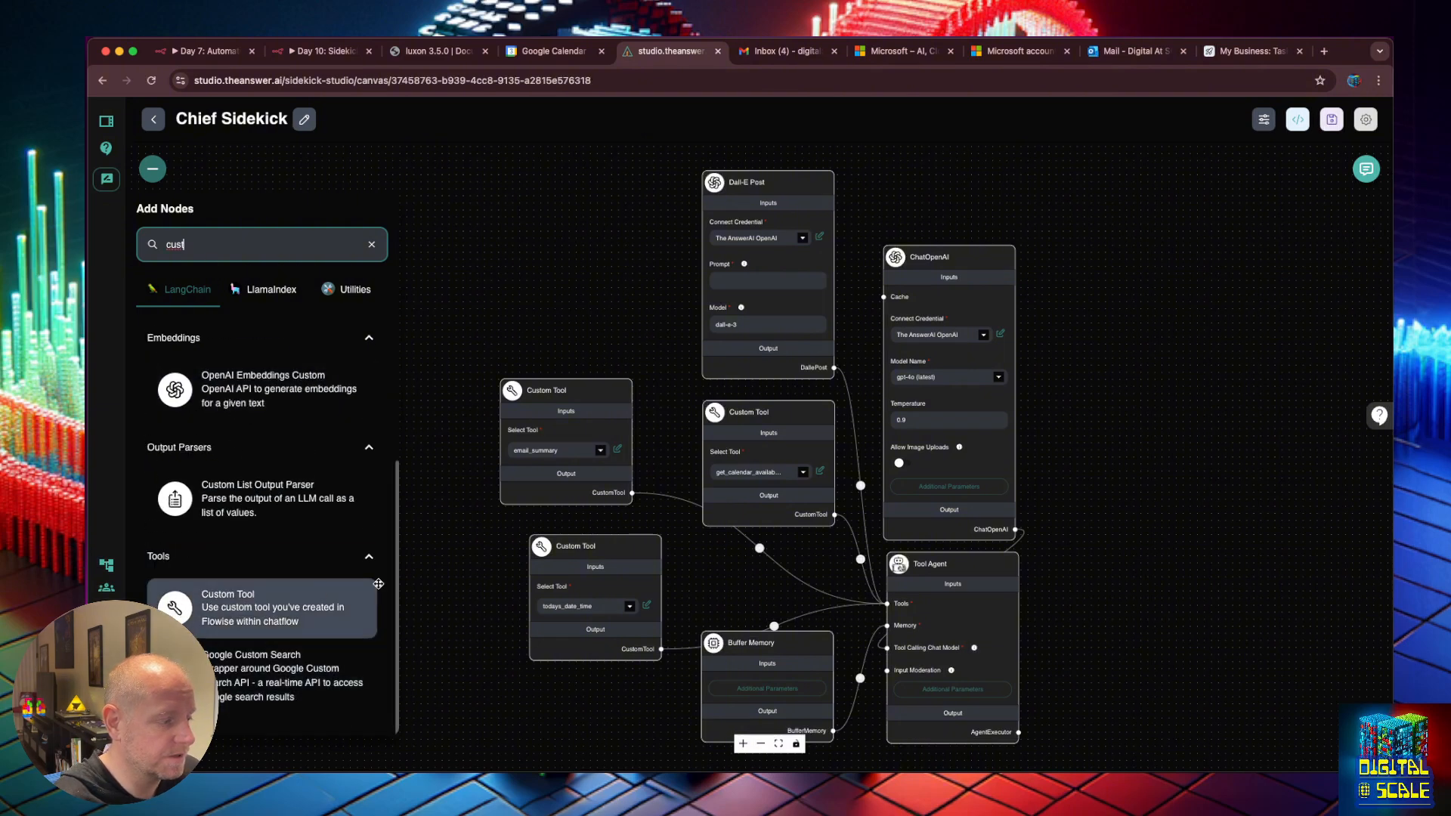
pyautogui.moveTo(220, 608); pyautogui.dragTo(486, 566)
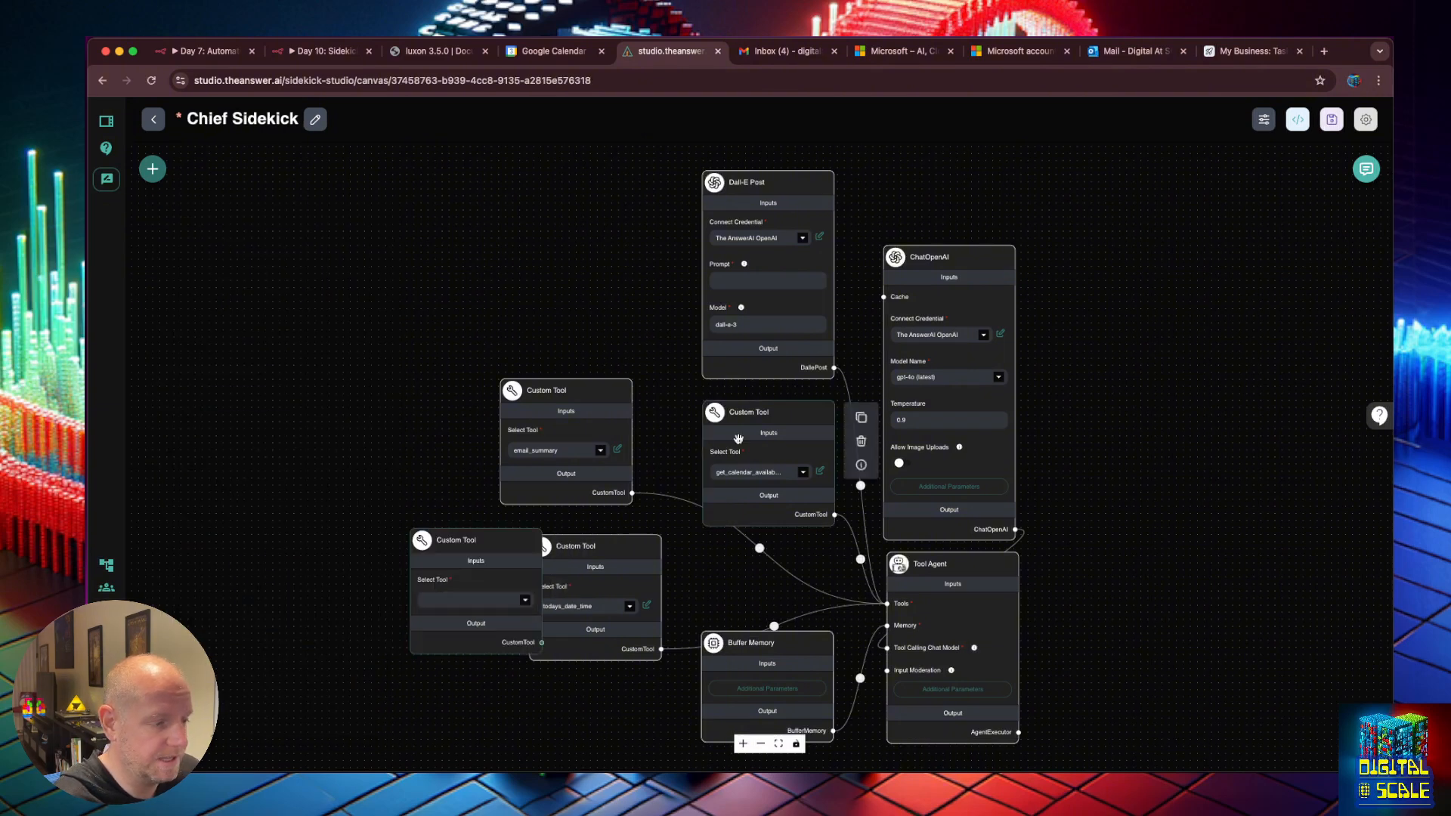
# Set the node to create_todo_task, connect it to the Tool Agent's Tools, and save.
pyautogui.click(527, 601)
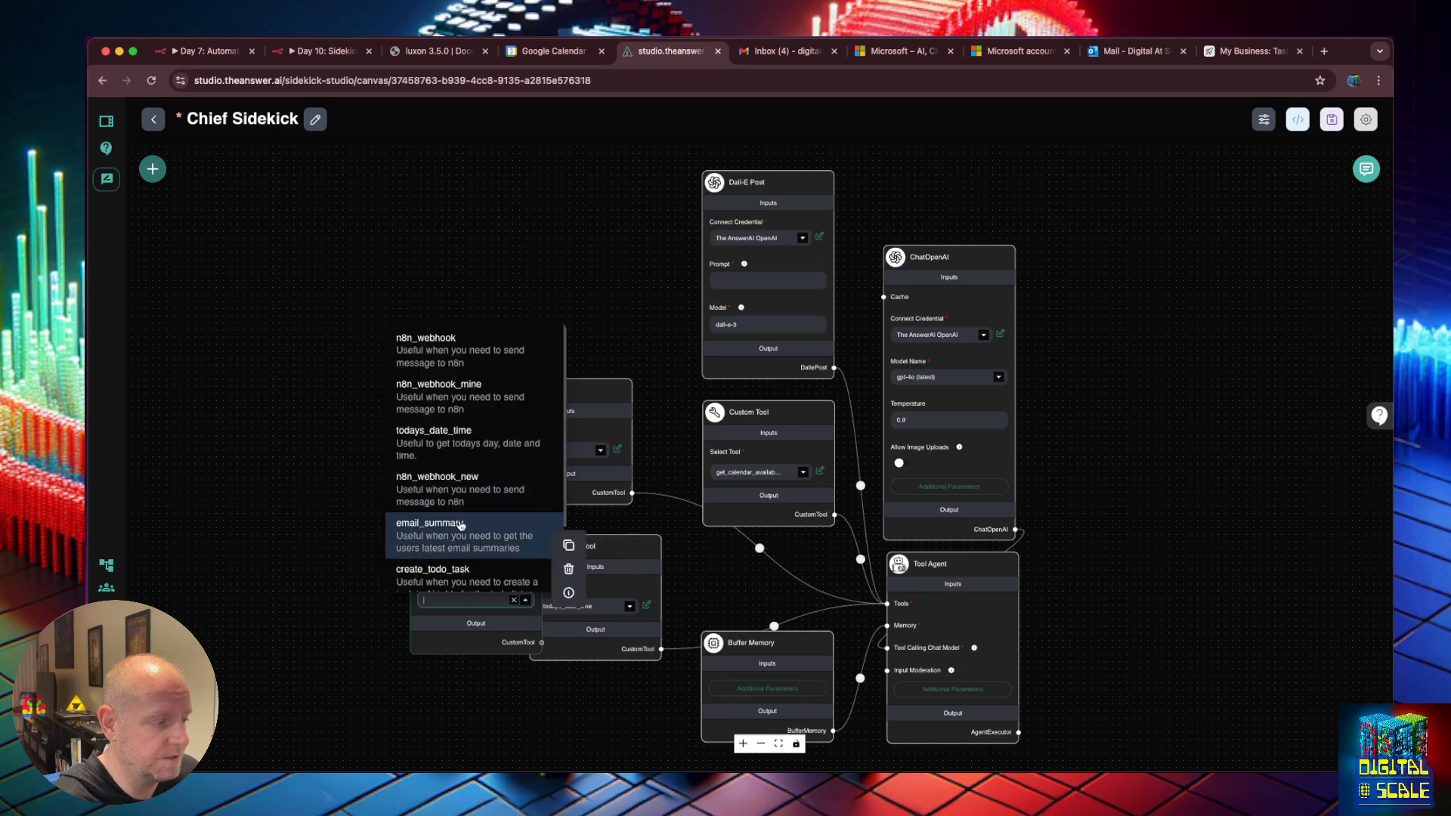
pyautogui.click(464, 489)
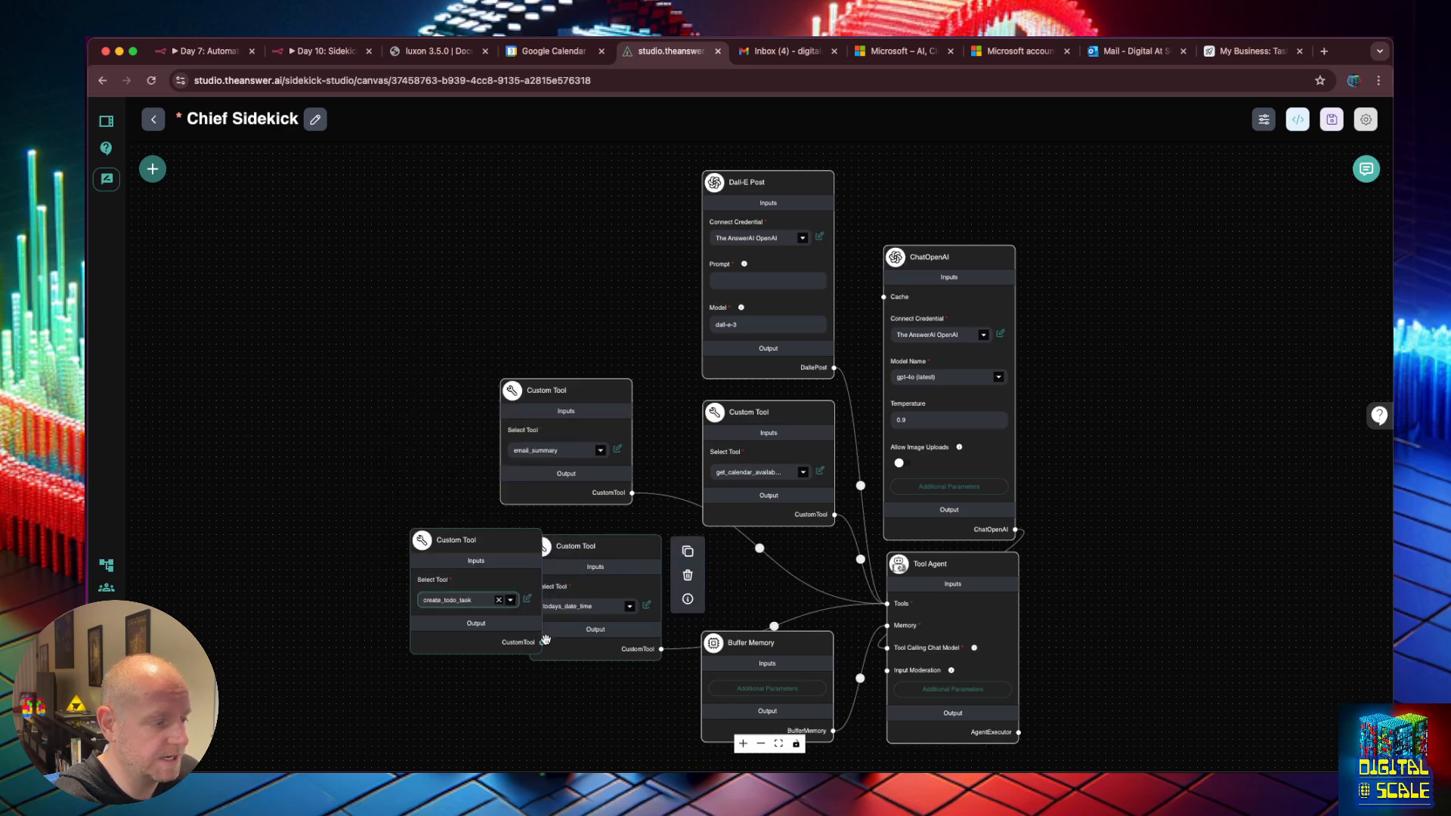
pyautogui.moveTo(542, 643); pyautogui.dragTo(887, 603)
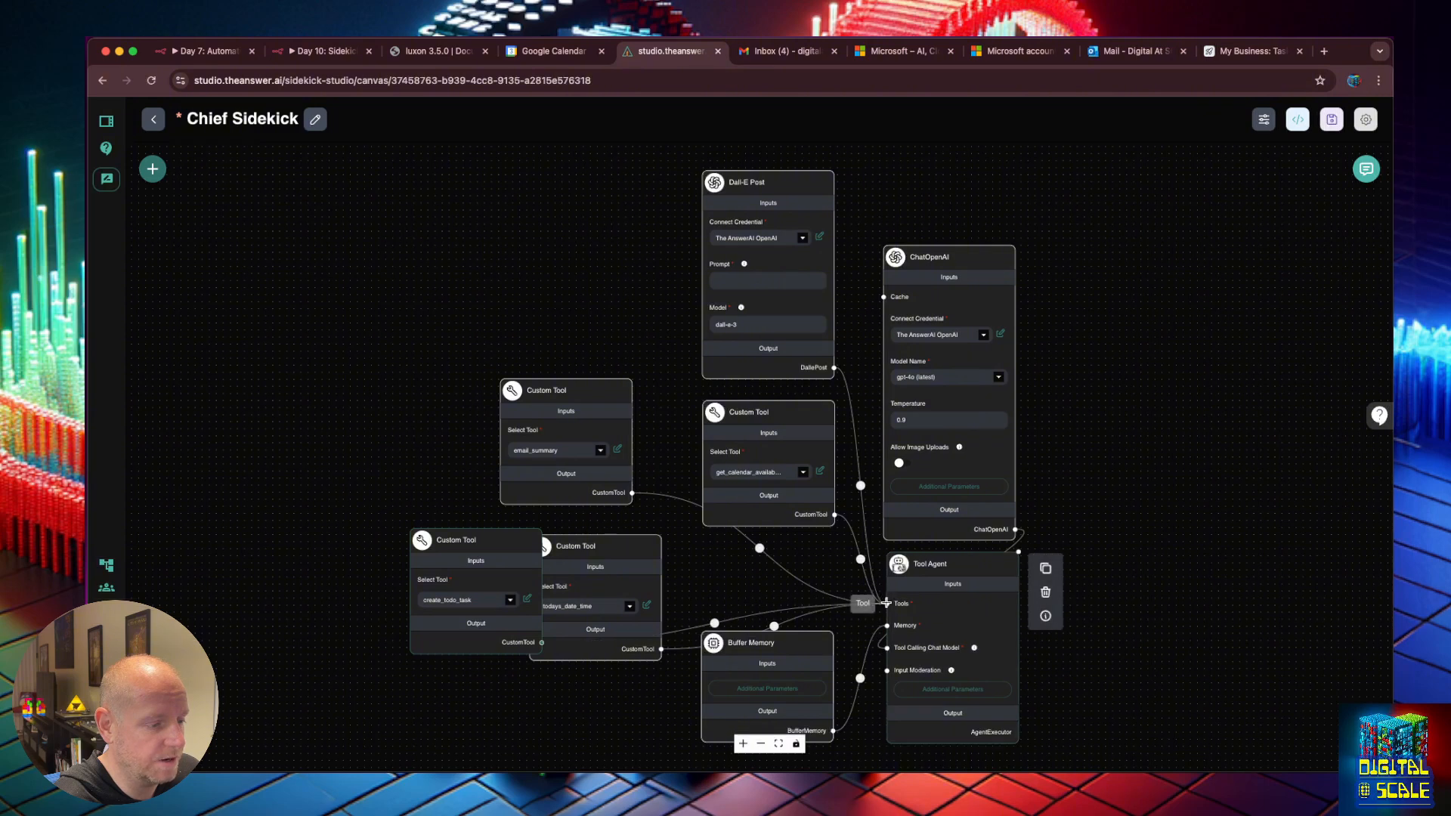
pyautogui.moveTo(465, 538); pyautogui.dragTo(538, 229)
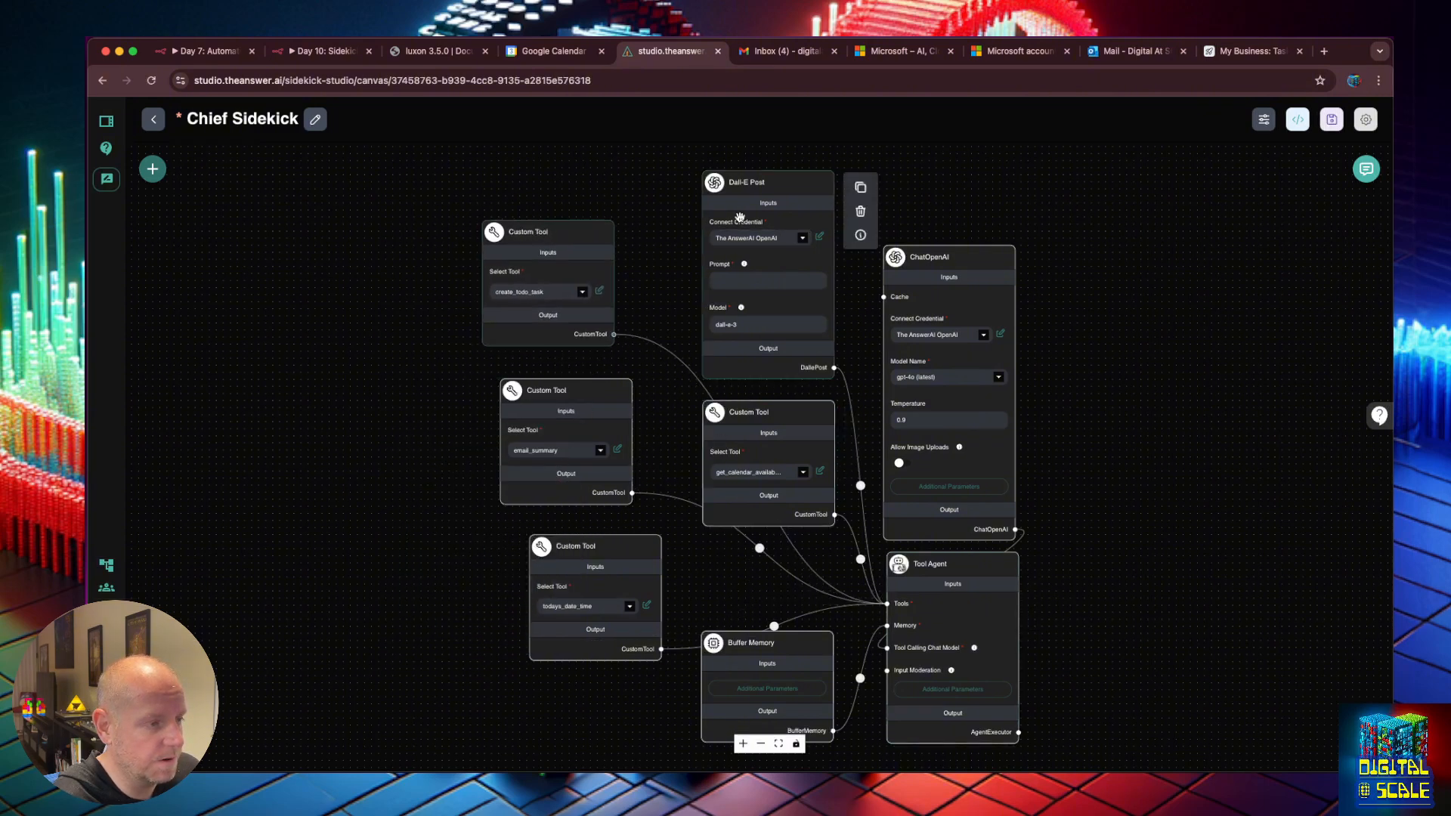
pyautogui.click(1332, 119)
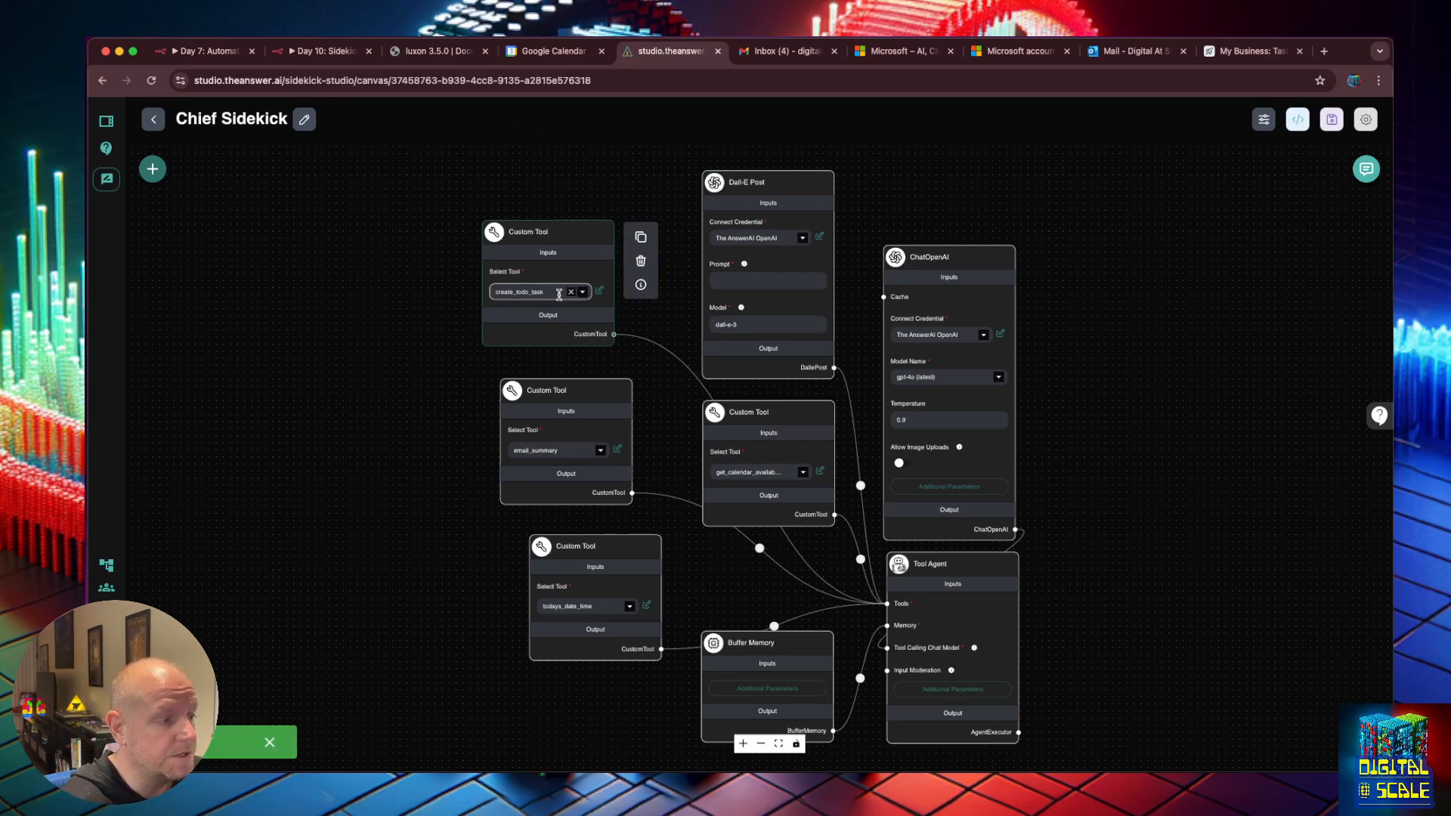
# Open the create_todo_task node's code and copy n8n Webhook2's test URL.
pyautogui.click(599, 290)
pyautogui.scroll(-10, 685, 419)
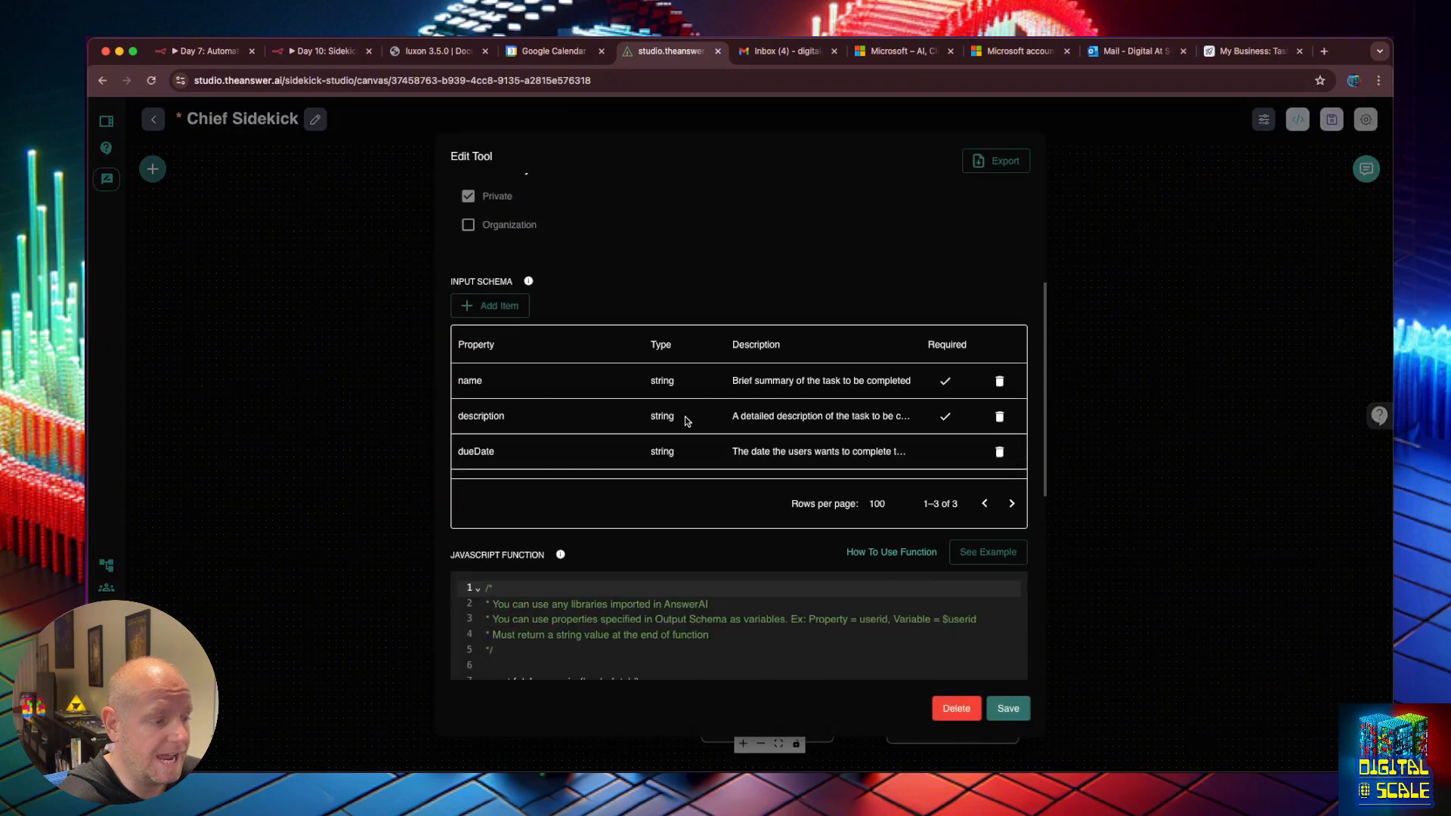
pyautogui.scroll(-1, 685, 417)
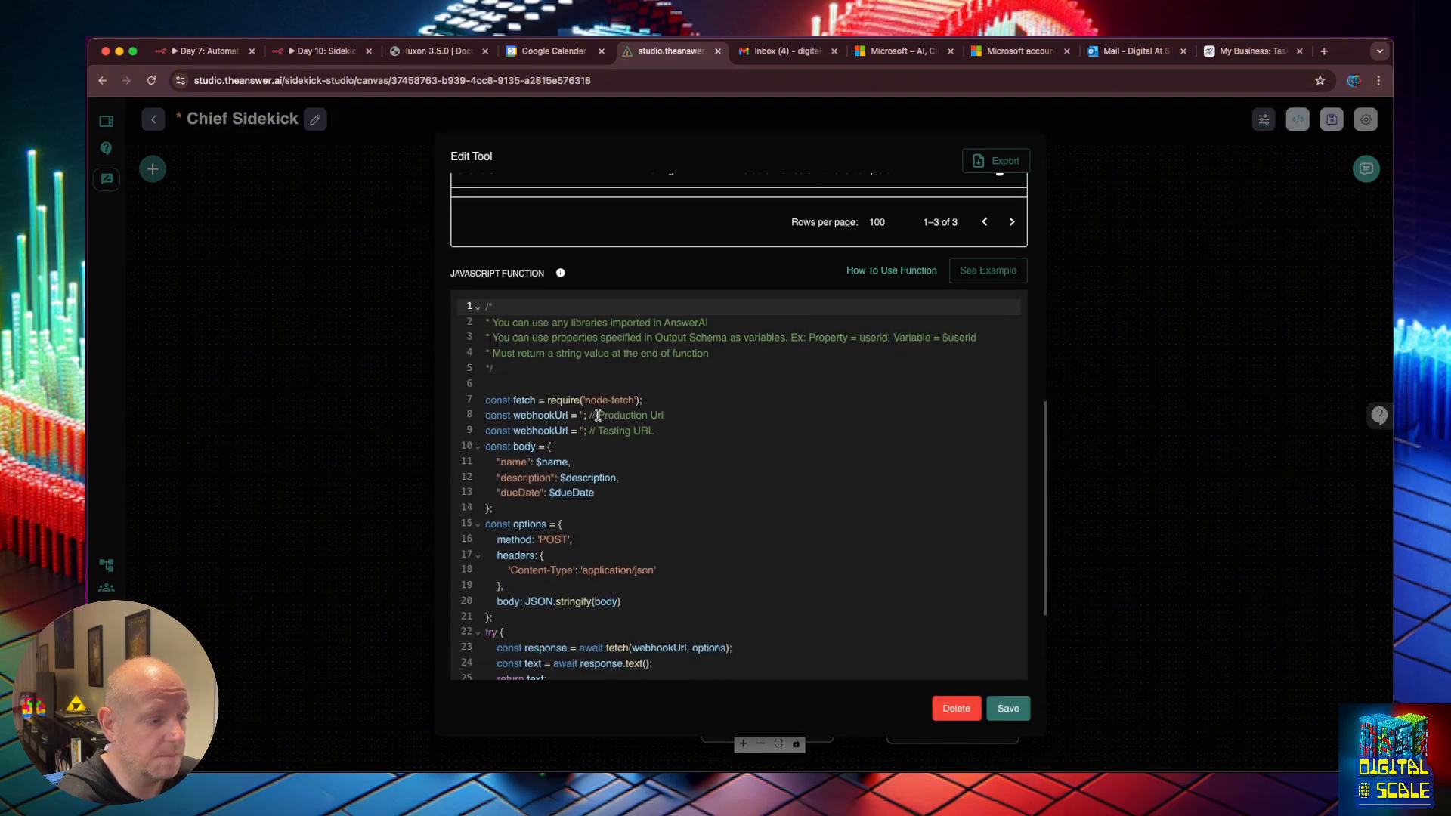
pyautogui.click(324, 53)
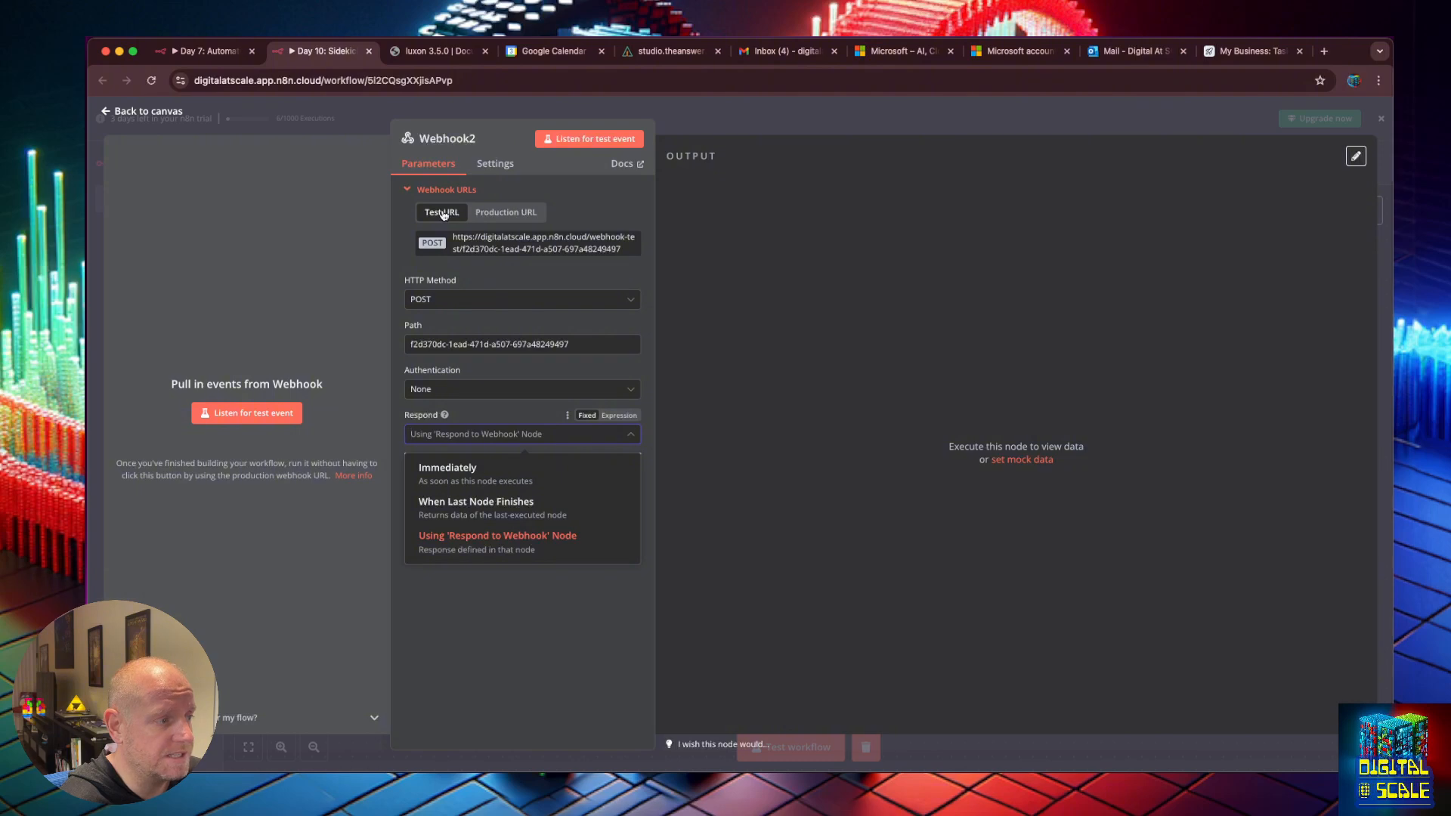
pyautogui.click(478, 241)
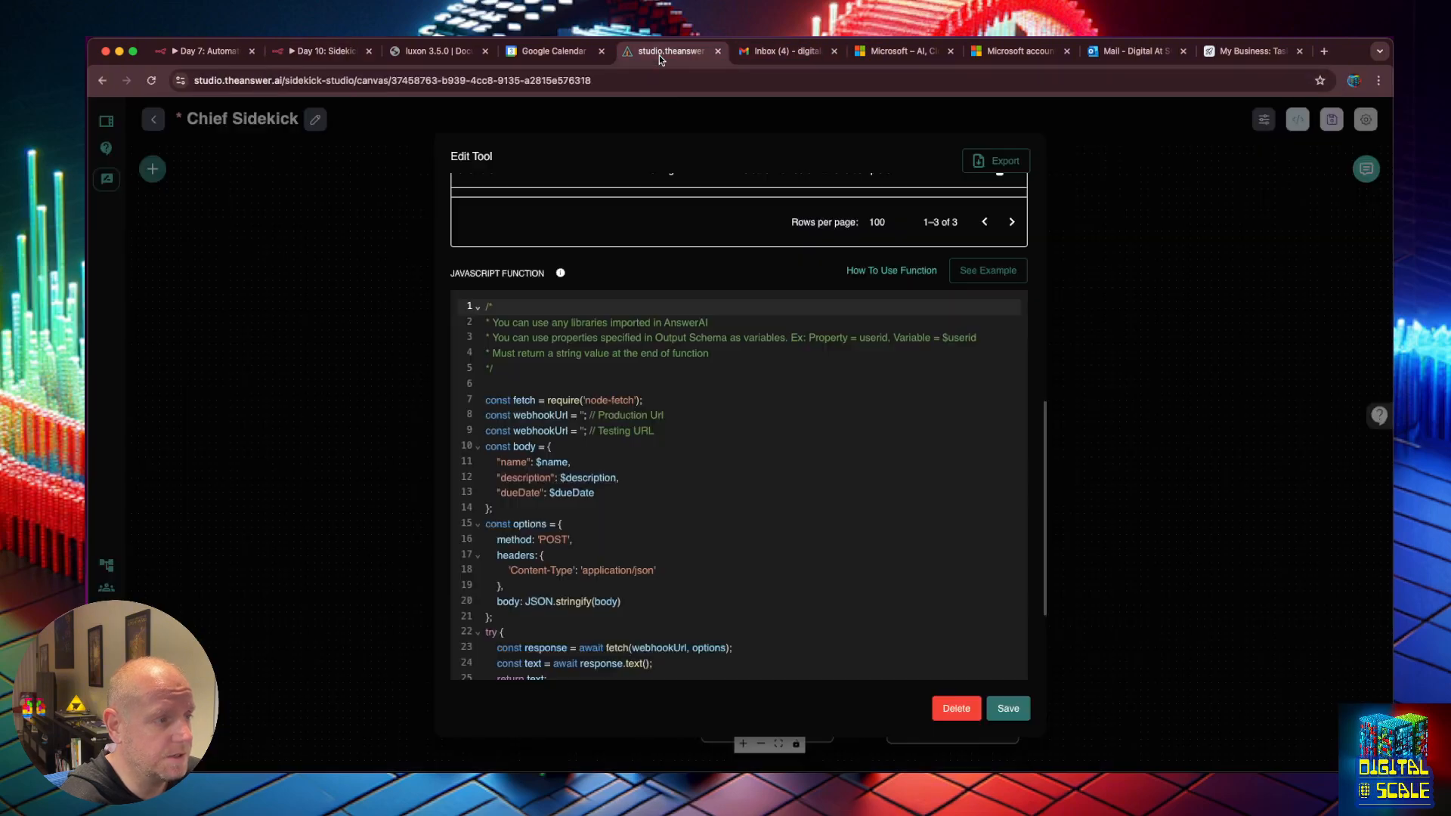
pyautogui.click(665, 51)
# Paste the n8n test webhook URL as the Testing URL and comment out the production line.
pyautogui.click(583, 432)
pyautogui.press('super+v')
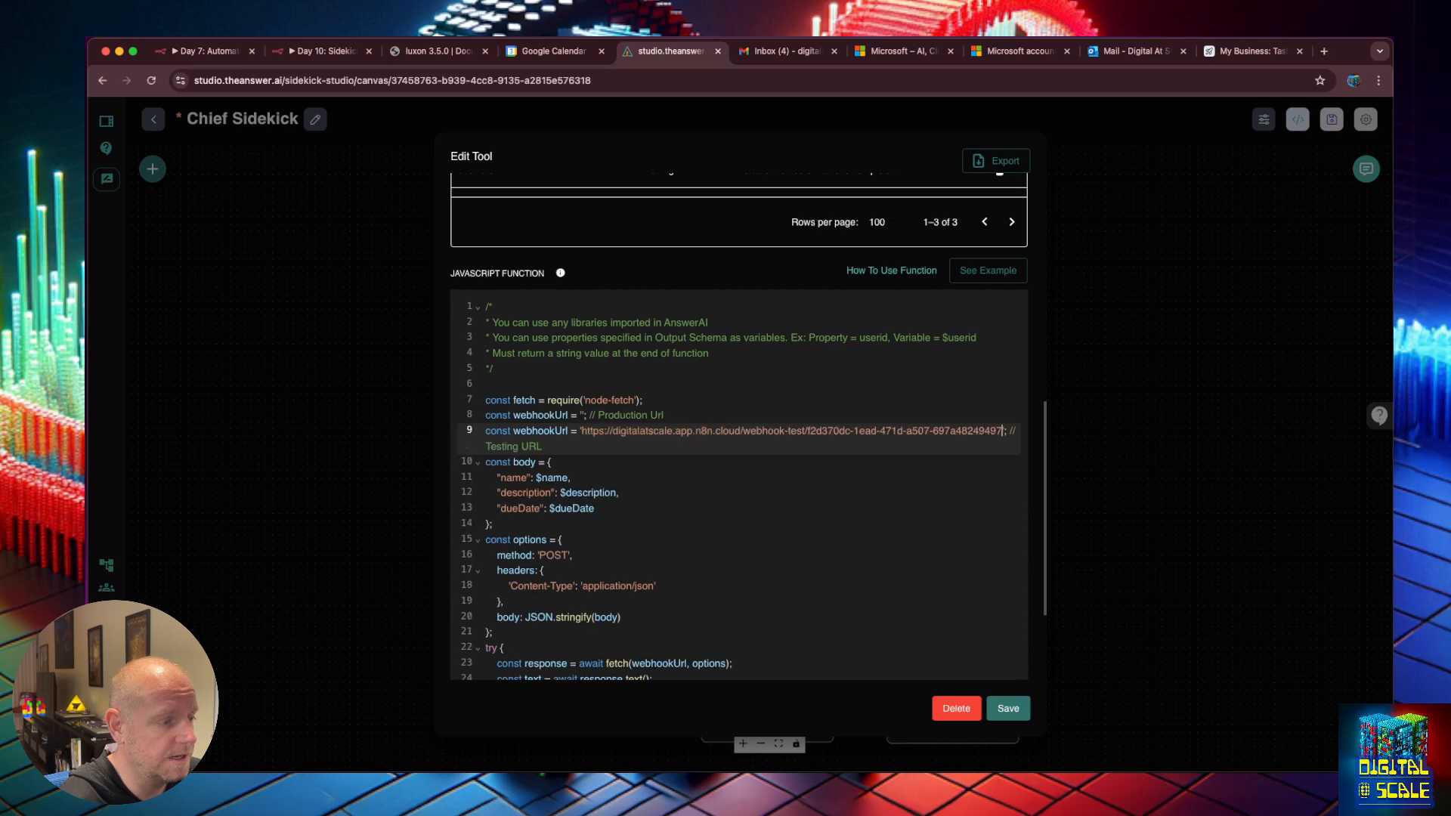
pyautogui.click(488, 415)
pyautogui.write('//')
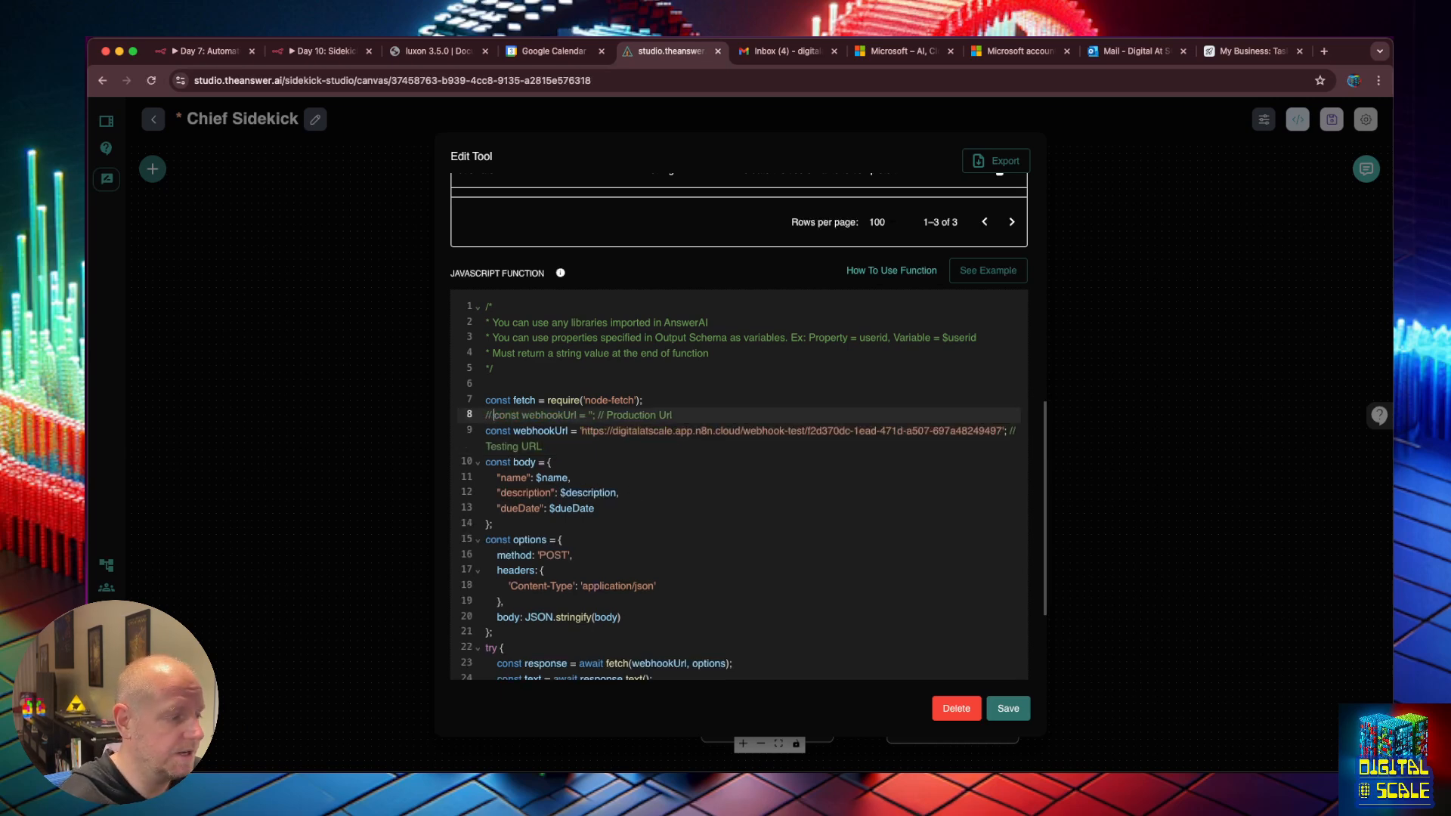
# Paste n8n Webhook2's production URL into commented line 8, then save the tool and Chief Sidekick flow.
pyautogui.click(301, 61)
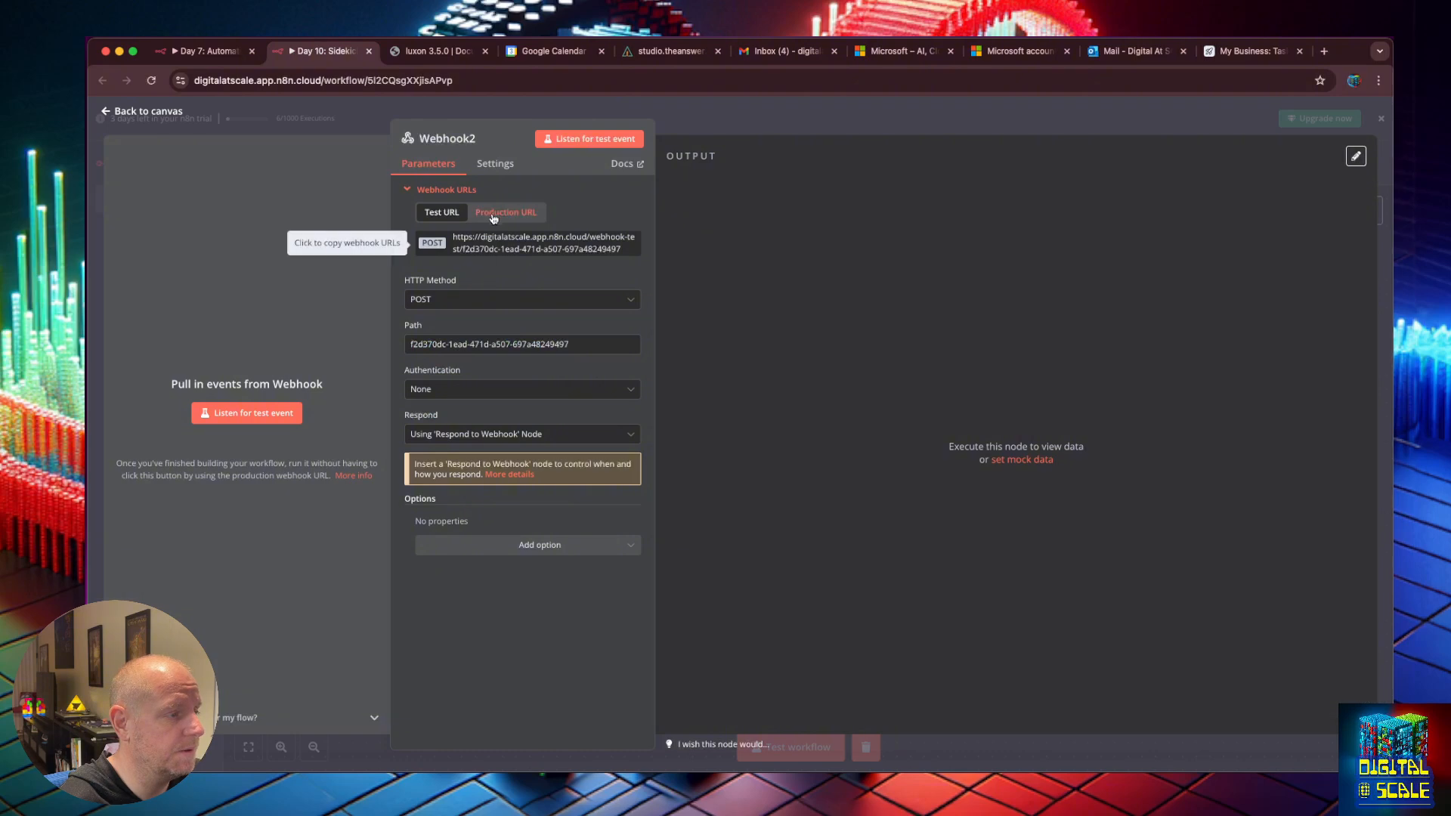
pyautogui.click(661, 51)
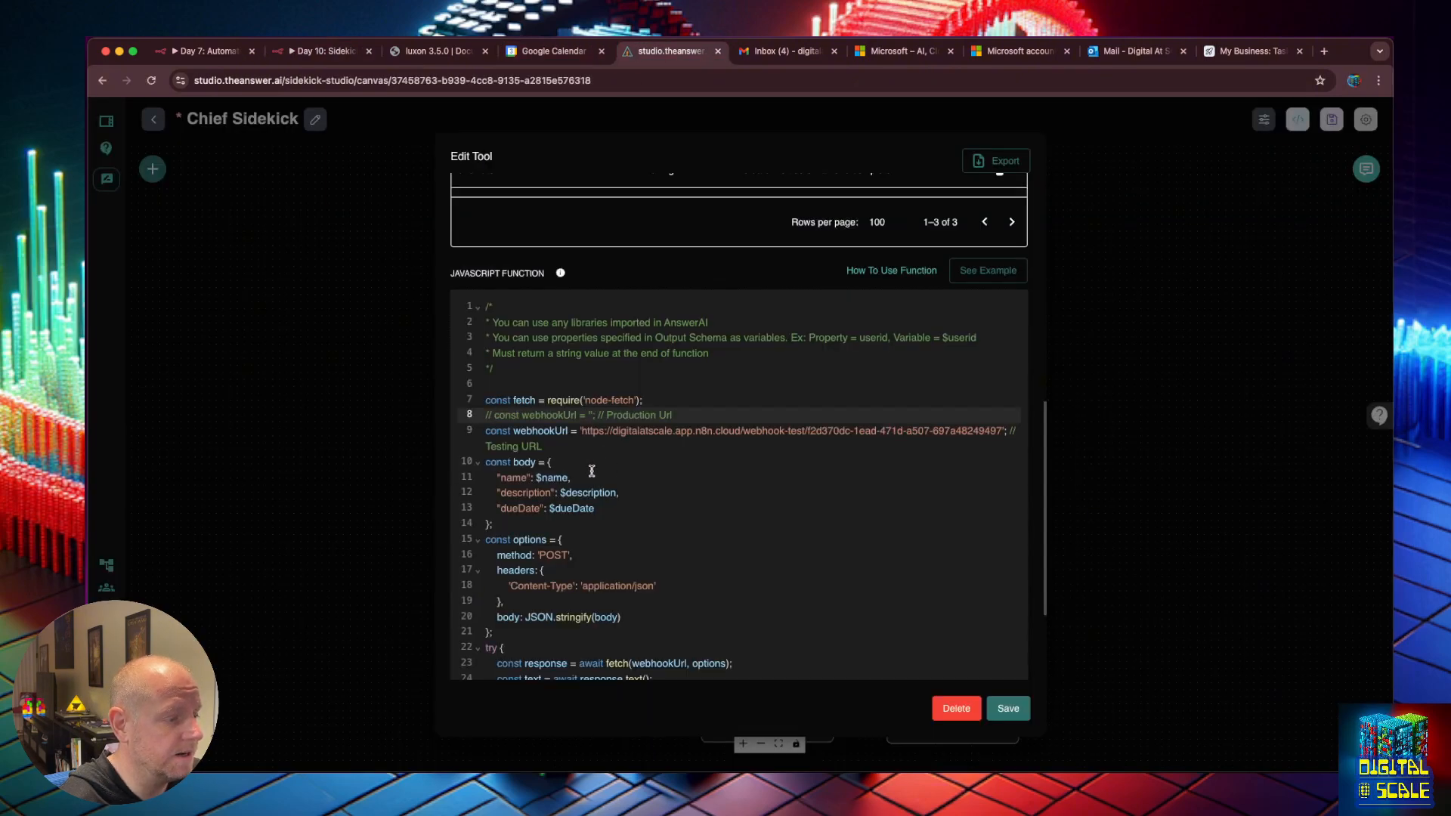
pyautogui.press('super+v')
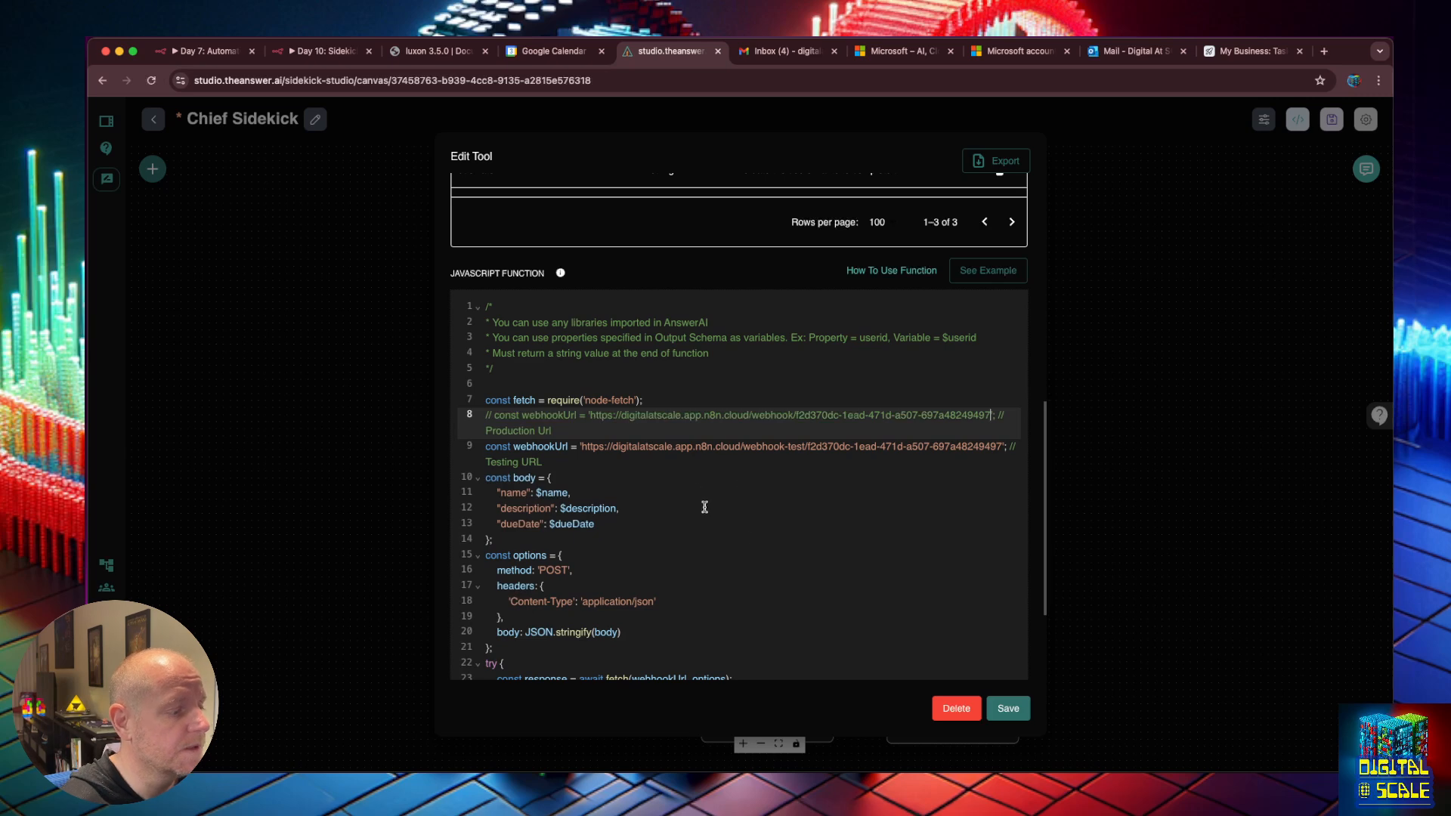
pyautogui.click(1021, 708)
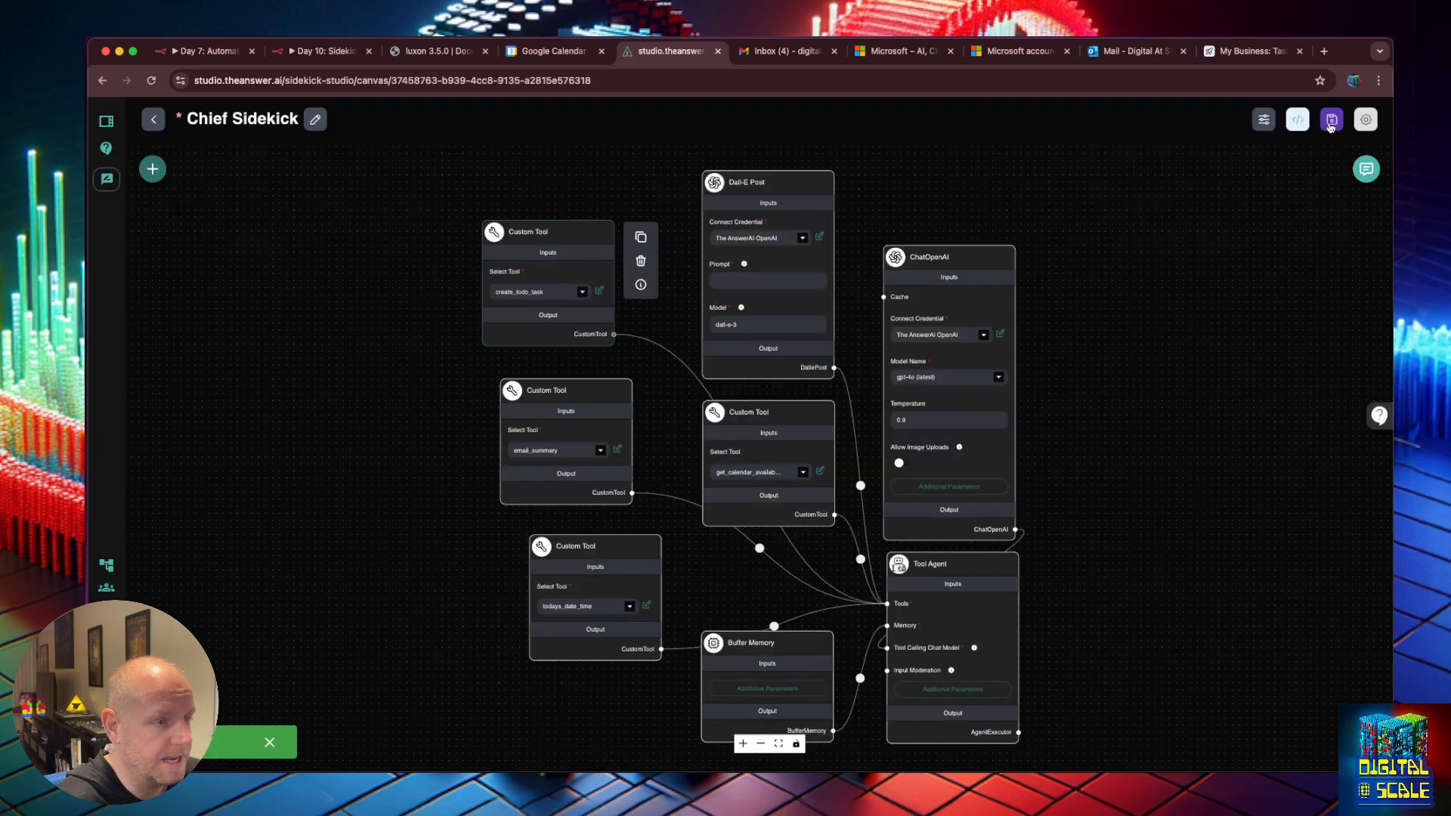
pyautogui.click(1331, 121)
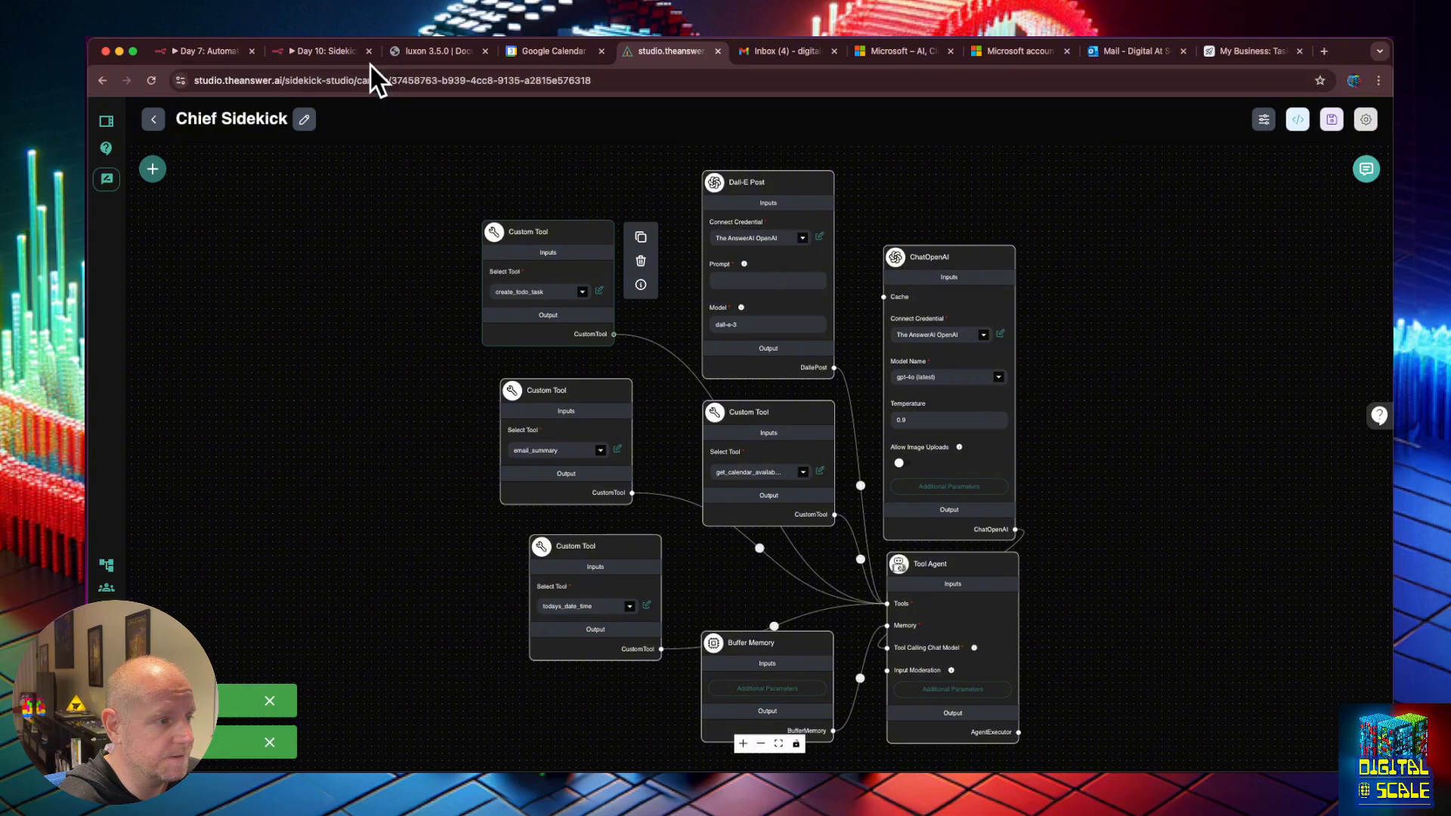
# Set n8n's Day 10: Sidekick Tools workflow listening for a test event, then open Chief Sidekick's chat.
pyautogui.click(325, 54)
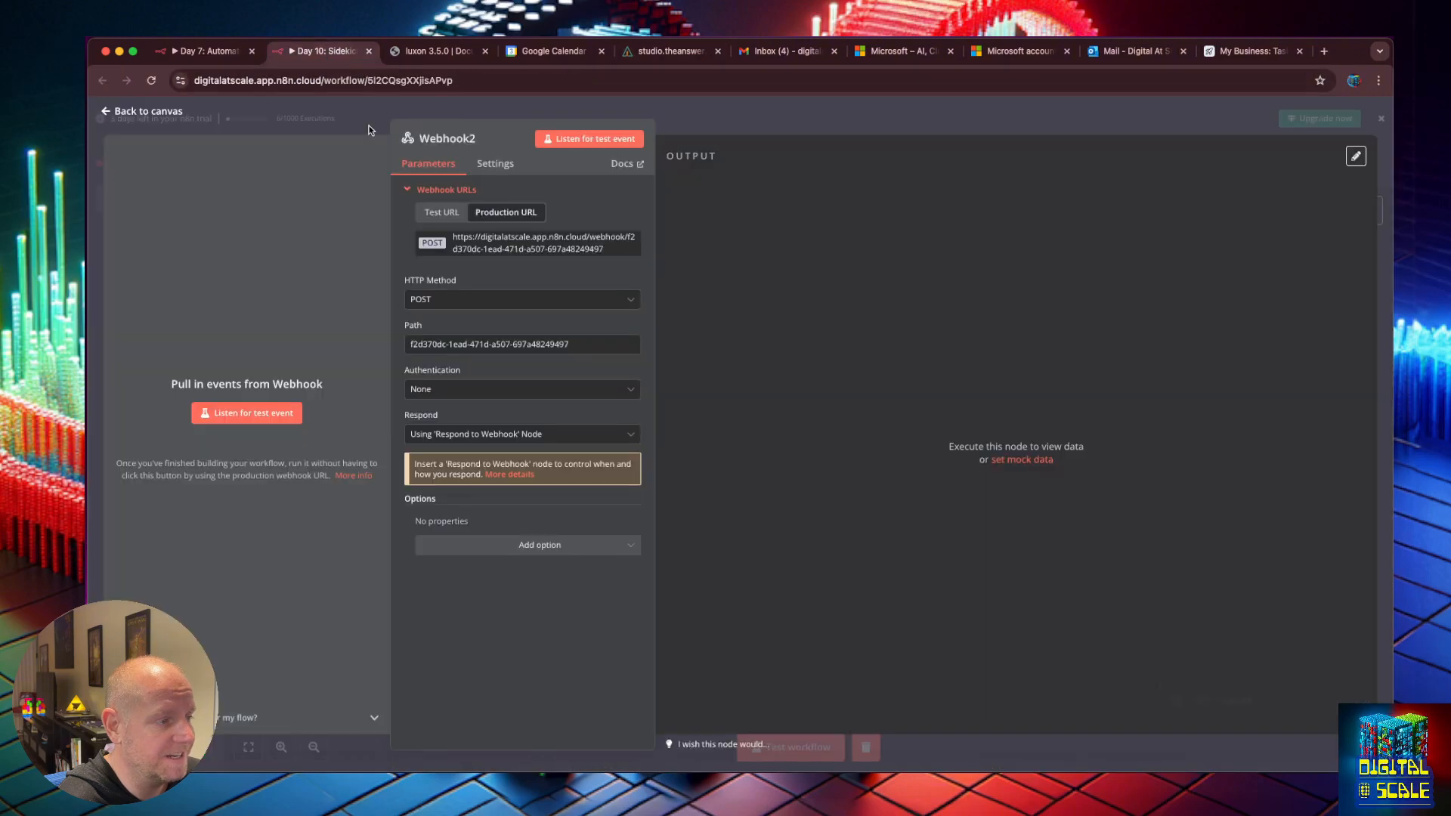
pyautogui.click(123, 115)
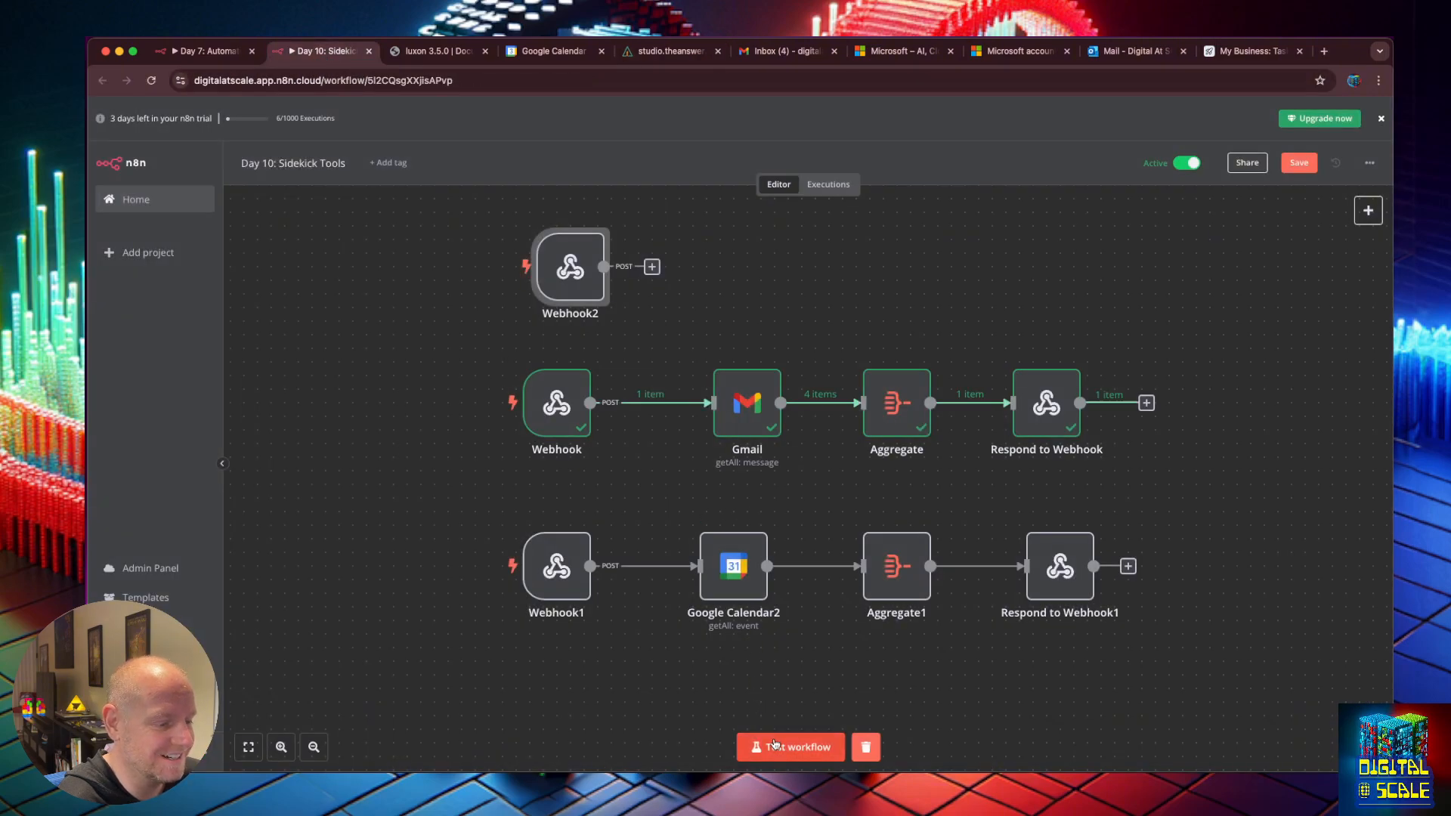
pyautogui.click(774, 746)
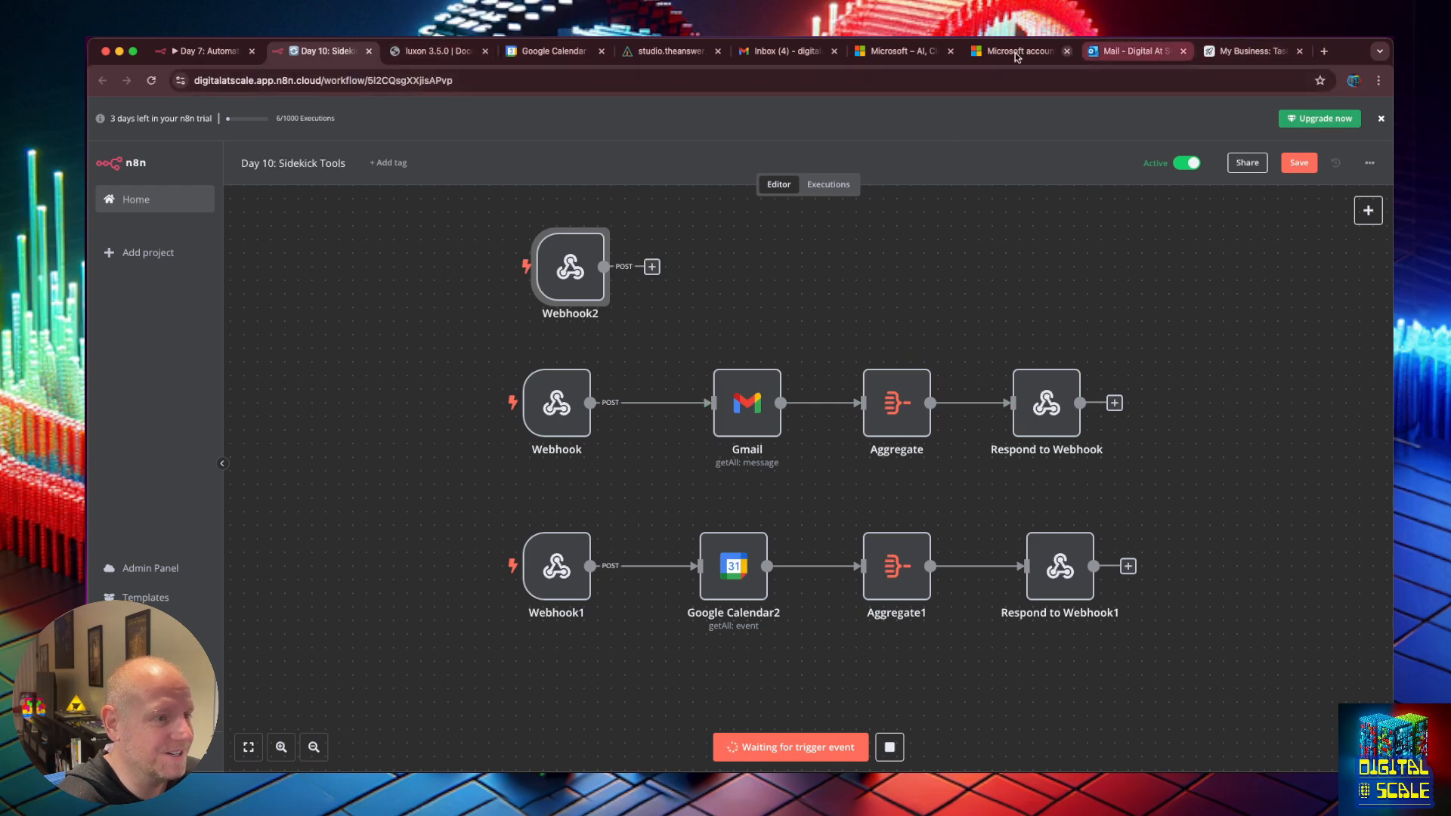
pyautogui.click(671, 59)
pyautogui.click(1367, 168)
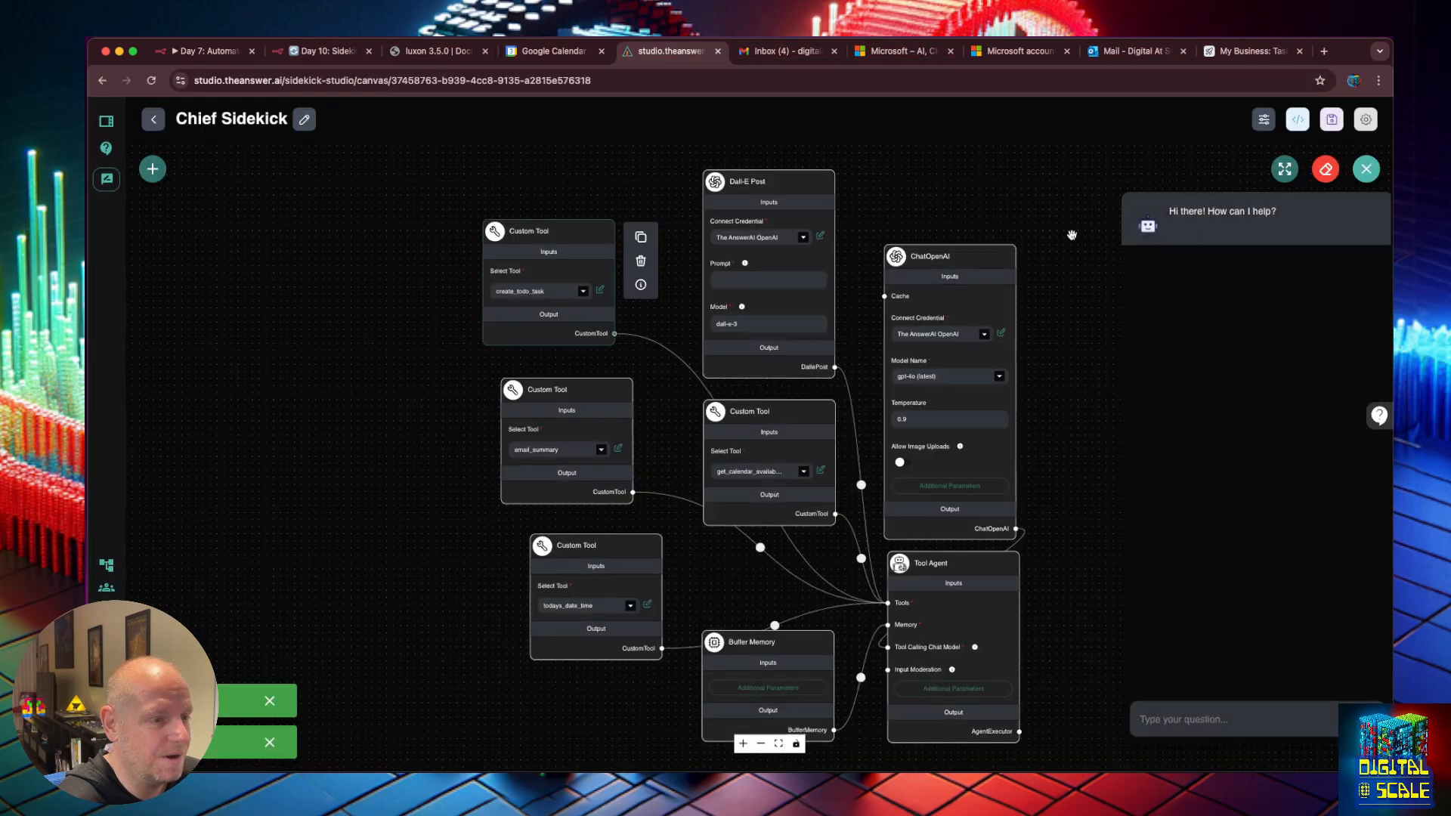
# Ask Chief Sidekick to create a todo task to ask for voting on Tuesday.
pyautogui.click(1212, 718)
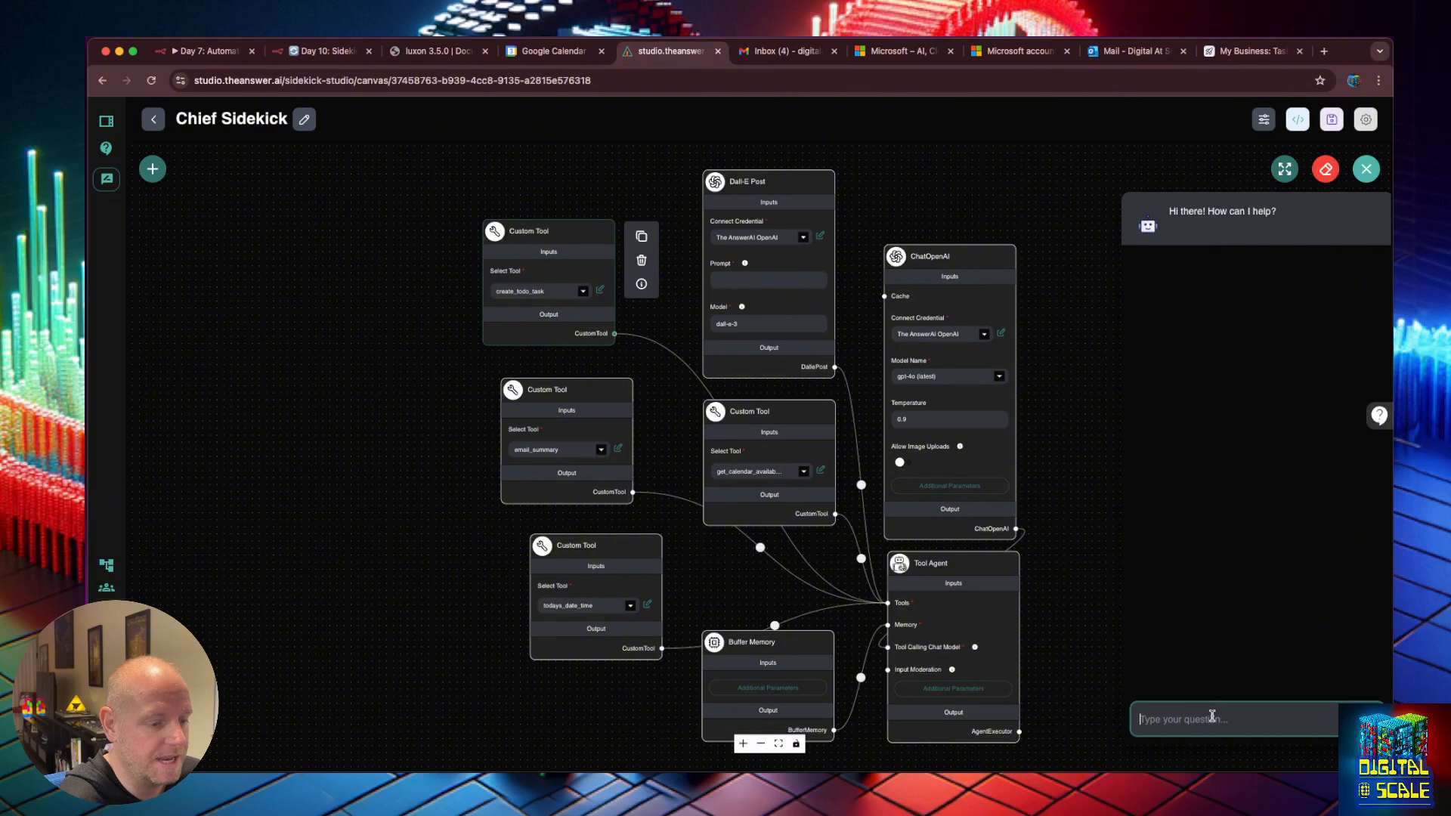
pyautogui.write('create a todo ta')
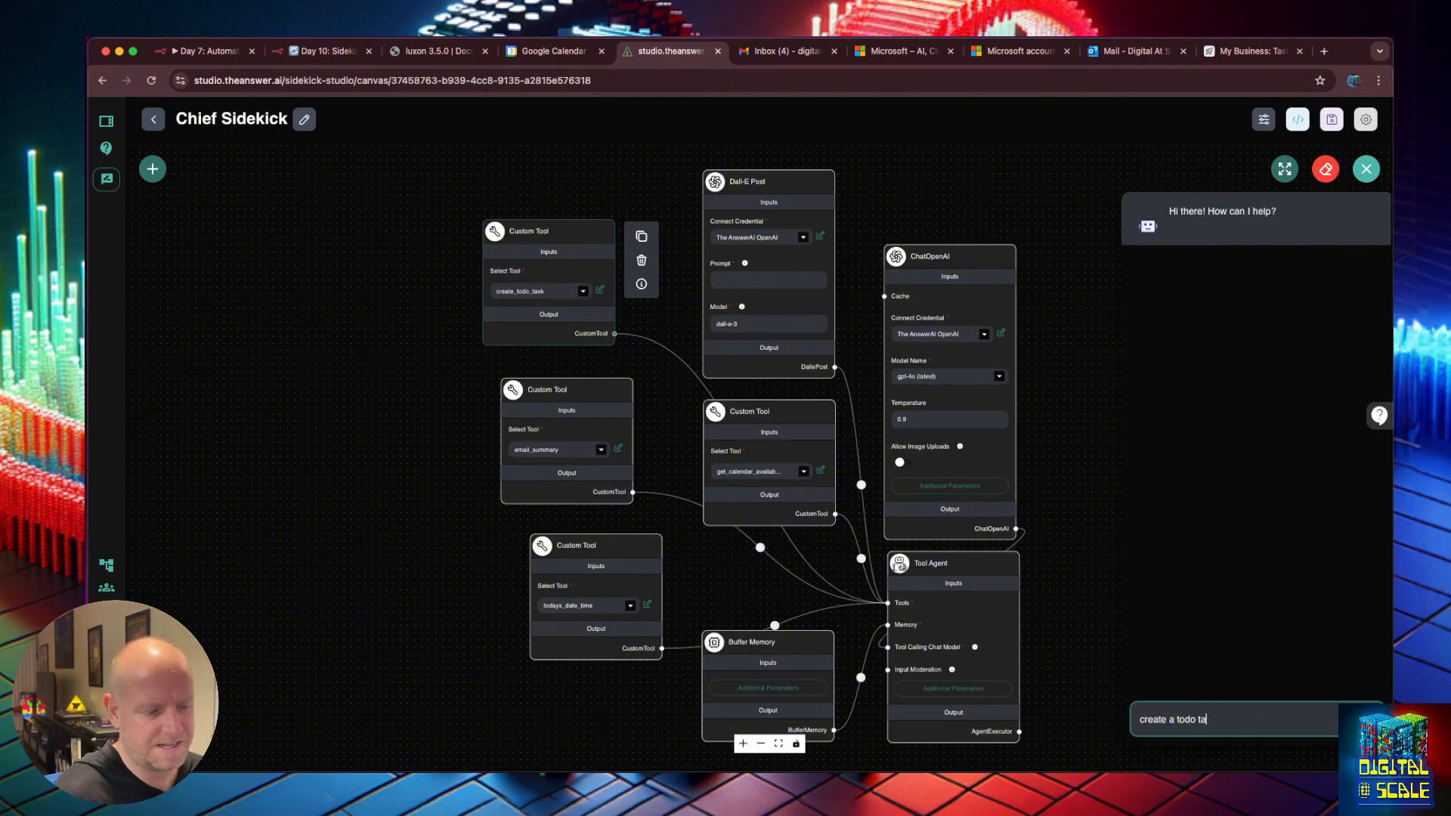
pyautogui.write('sk')
pyautogui.press('BackSpace')
pyautogui.press('BackSpace')
pyautogui.write('ask for voting o')
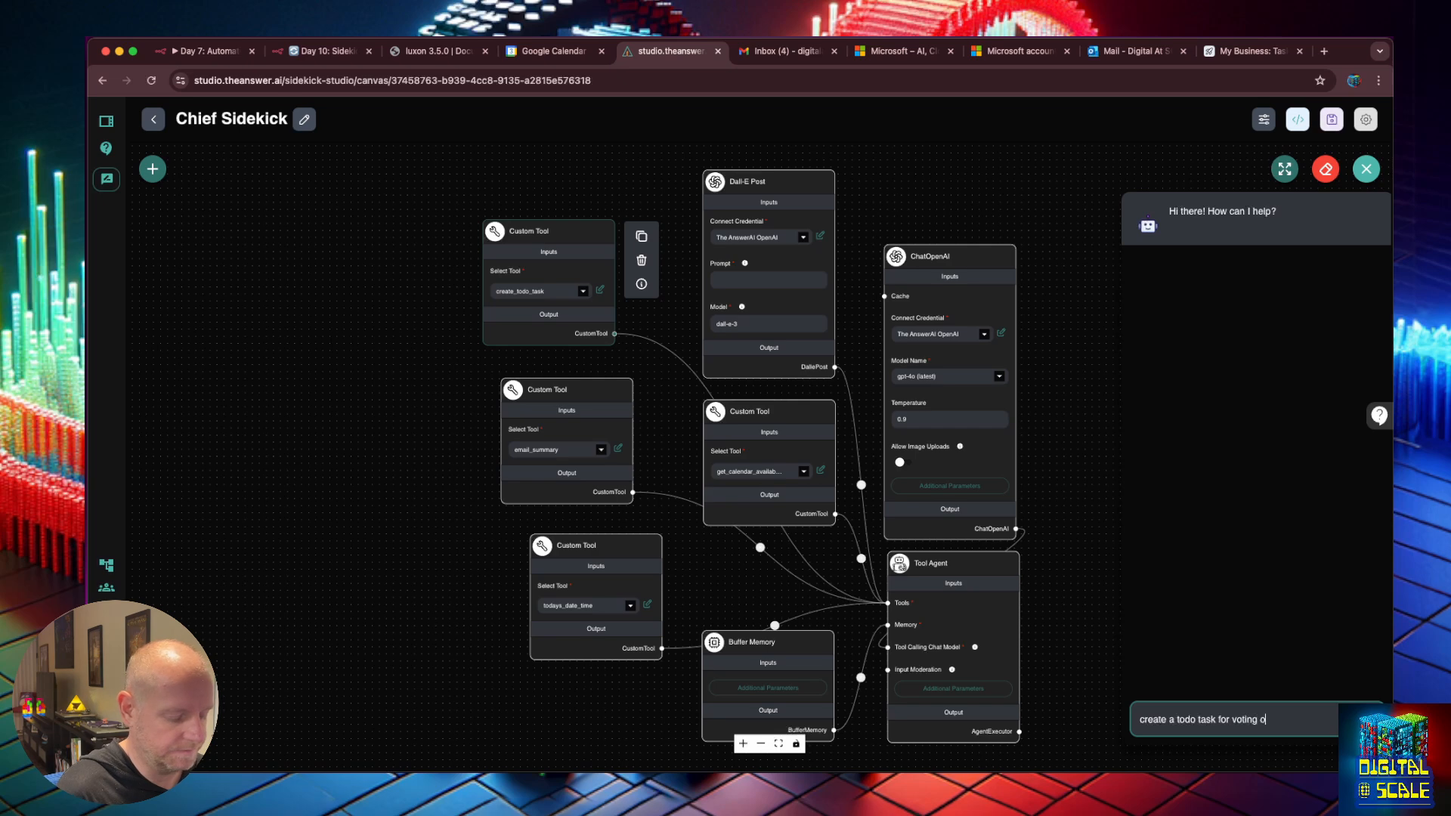
pyautogui.write('n Tuesday')
pyautogui.press('Return')
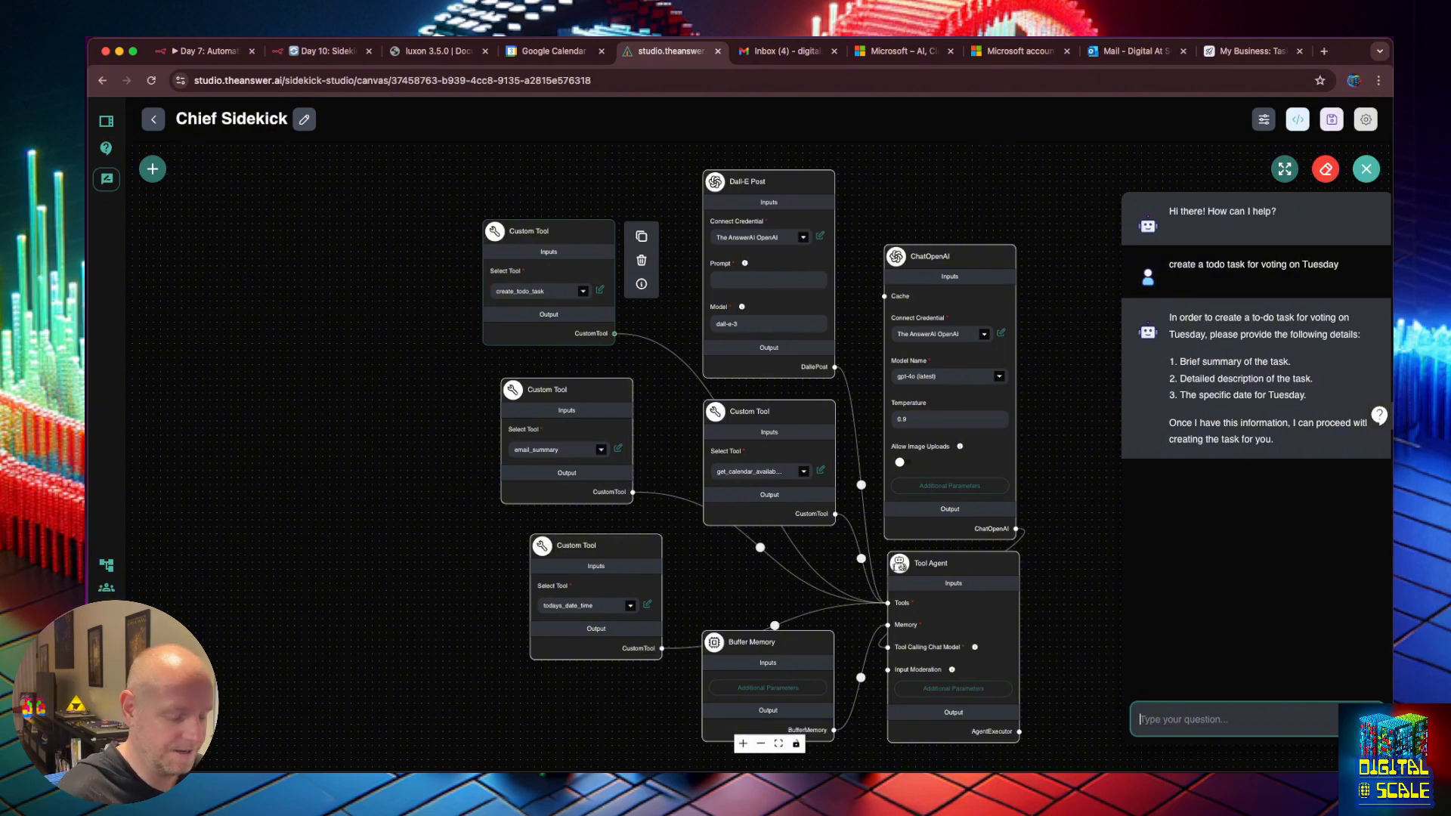
# Answer the agent's follow-up about the date and inspect the failed create_todo_task call.
pyautogui.write('Its this ')
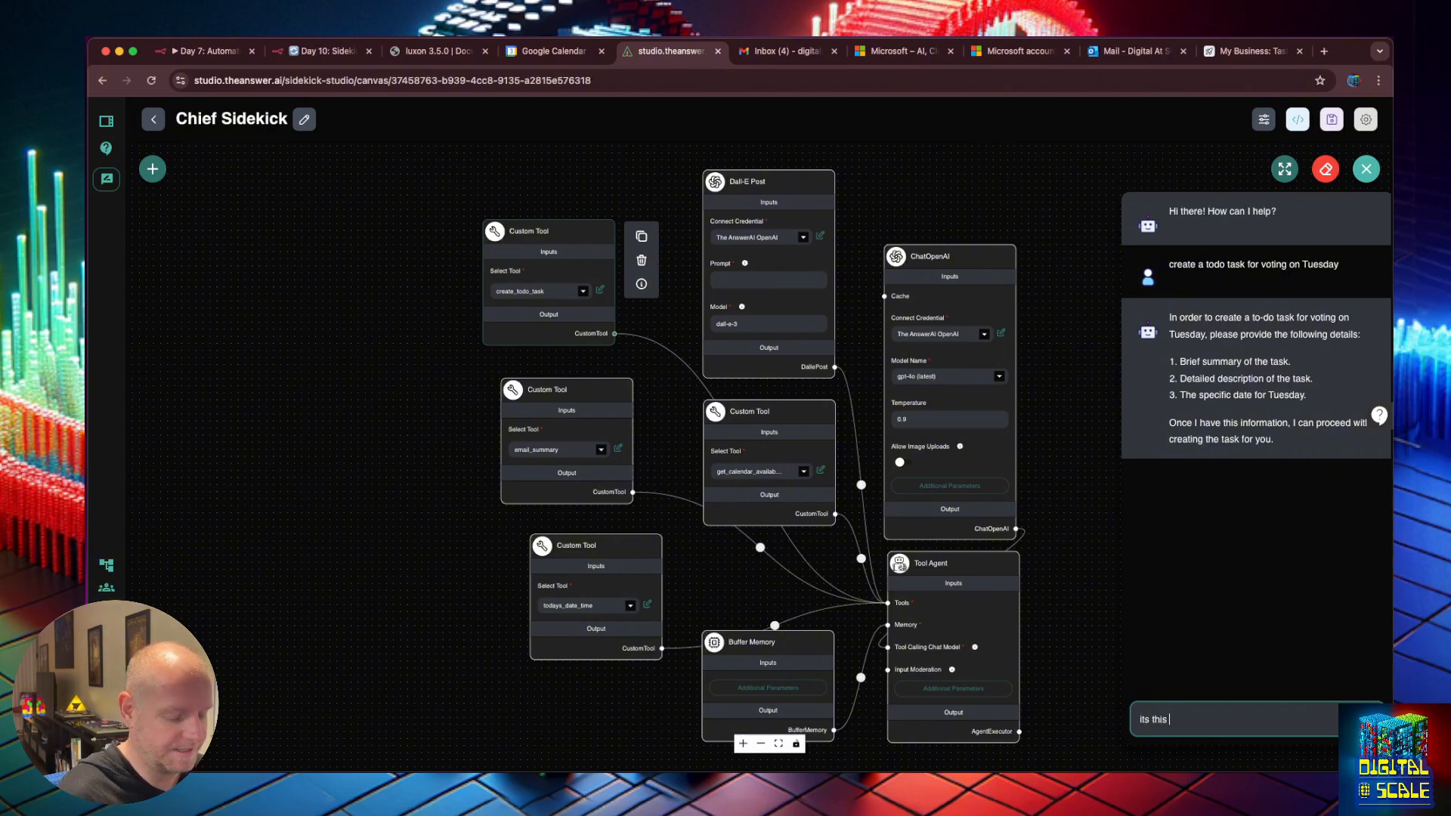
pyautogui.write('coming tuesday, and I just need to g')
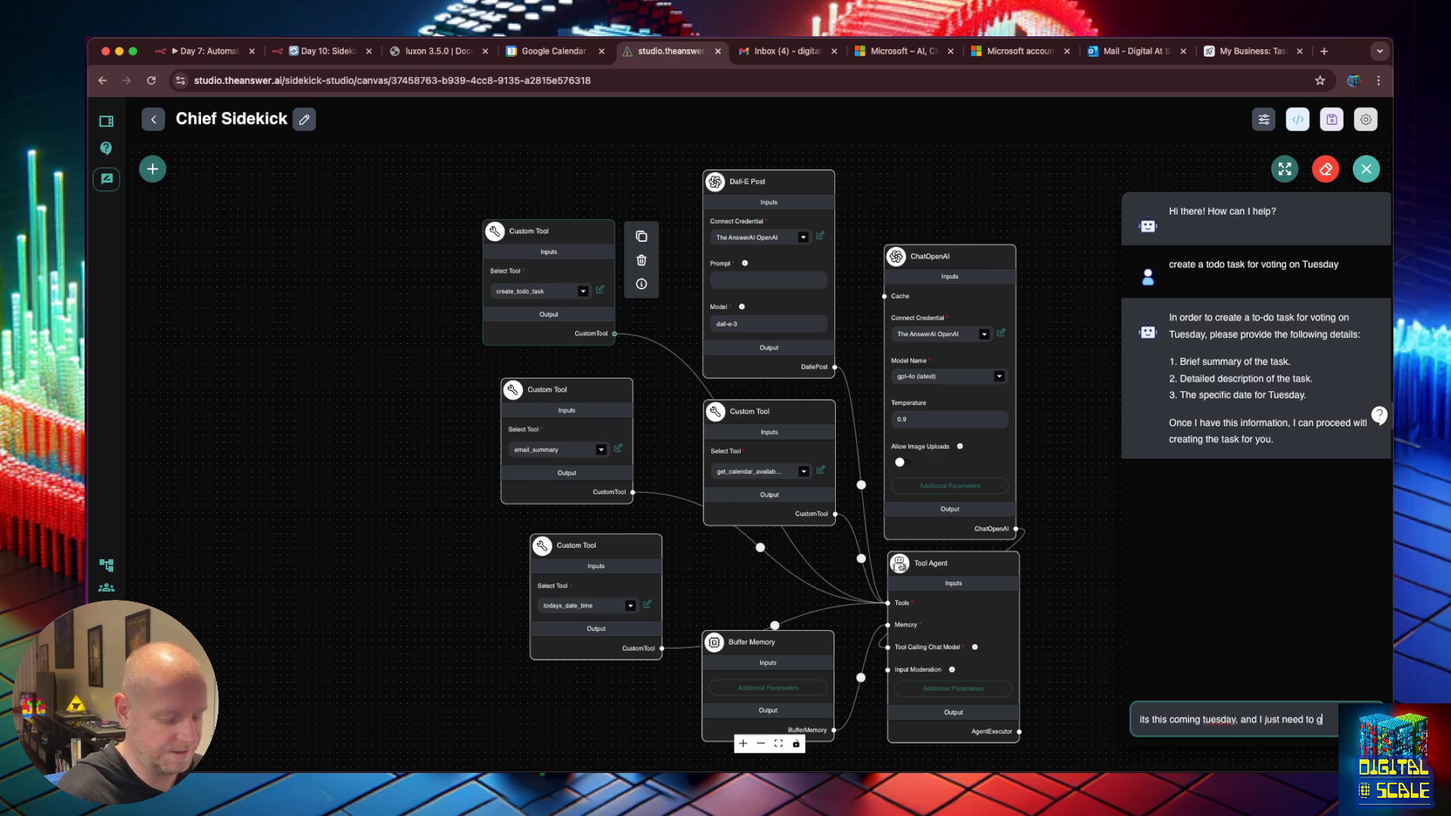
pyautogui.write('o to the polling place')
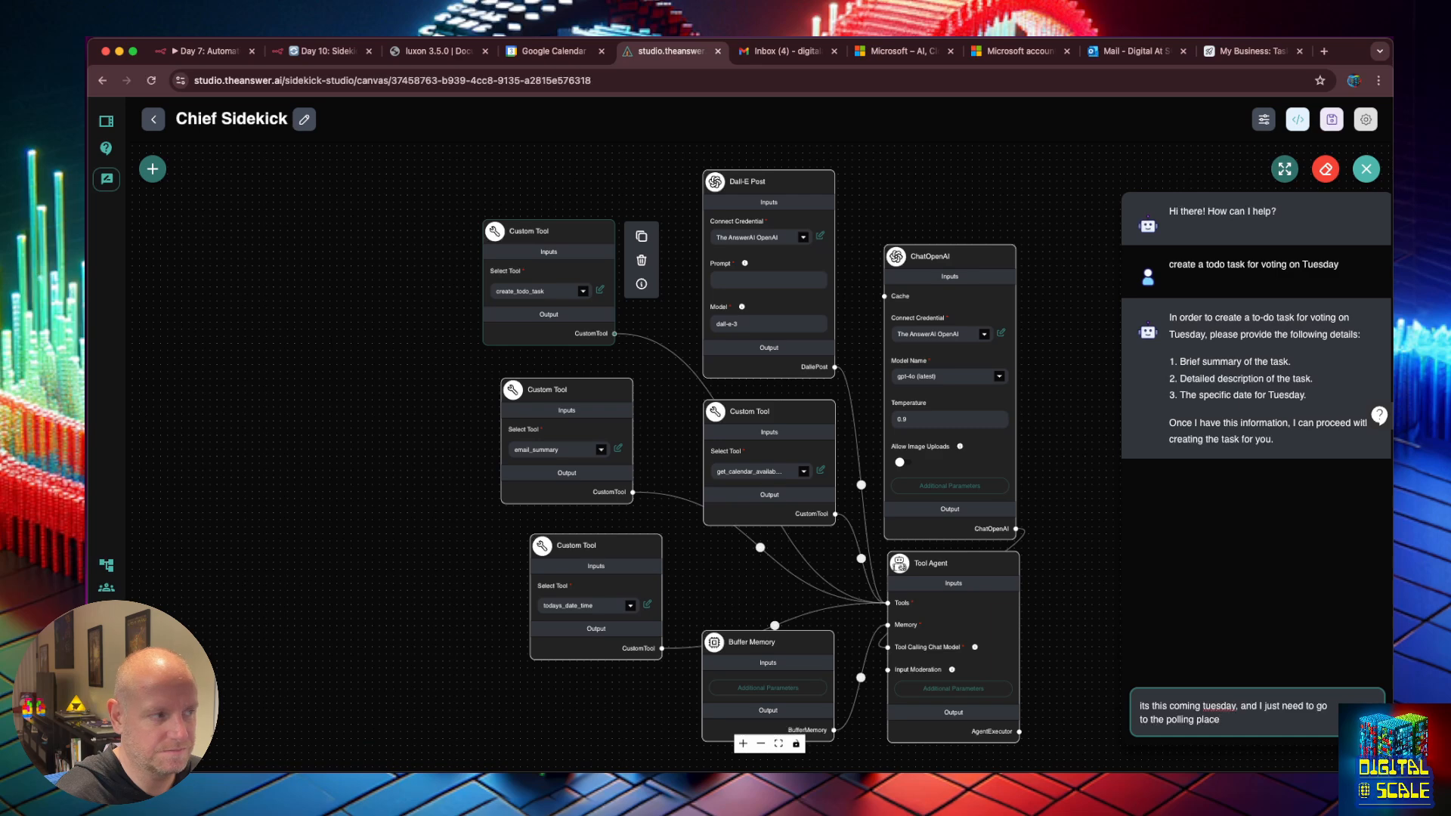
pyautogui.press('Return')
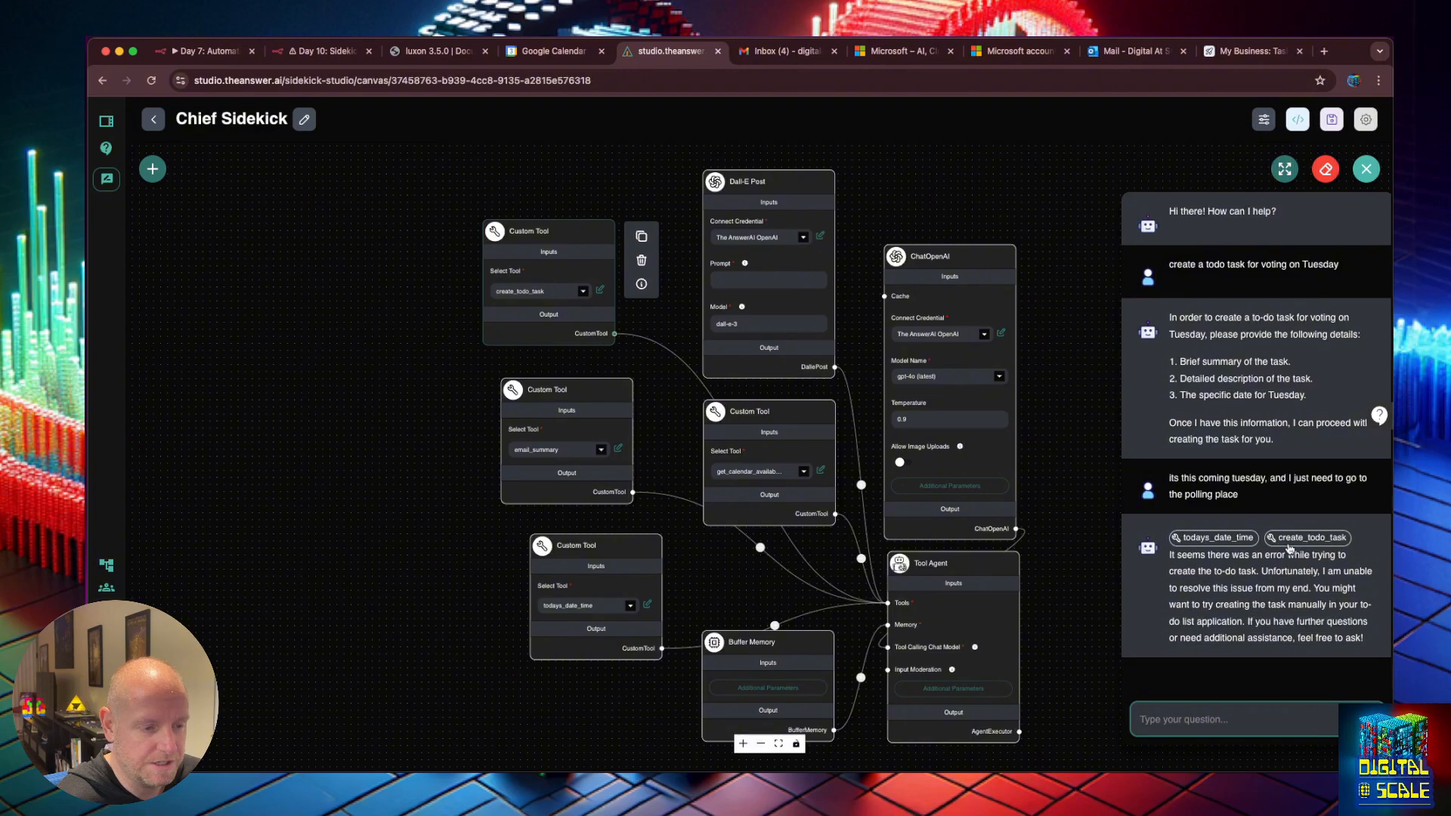
pyautogui.click(1293, 540)
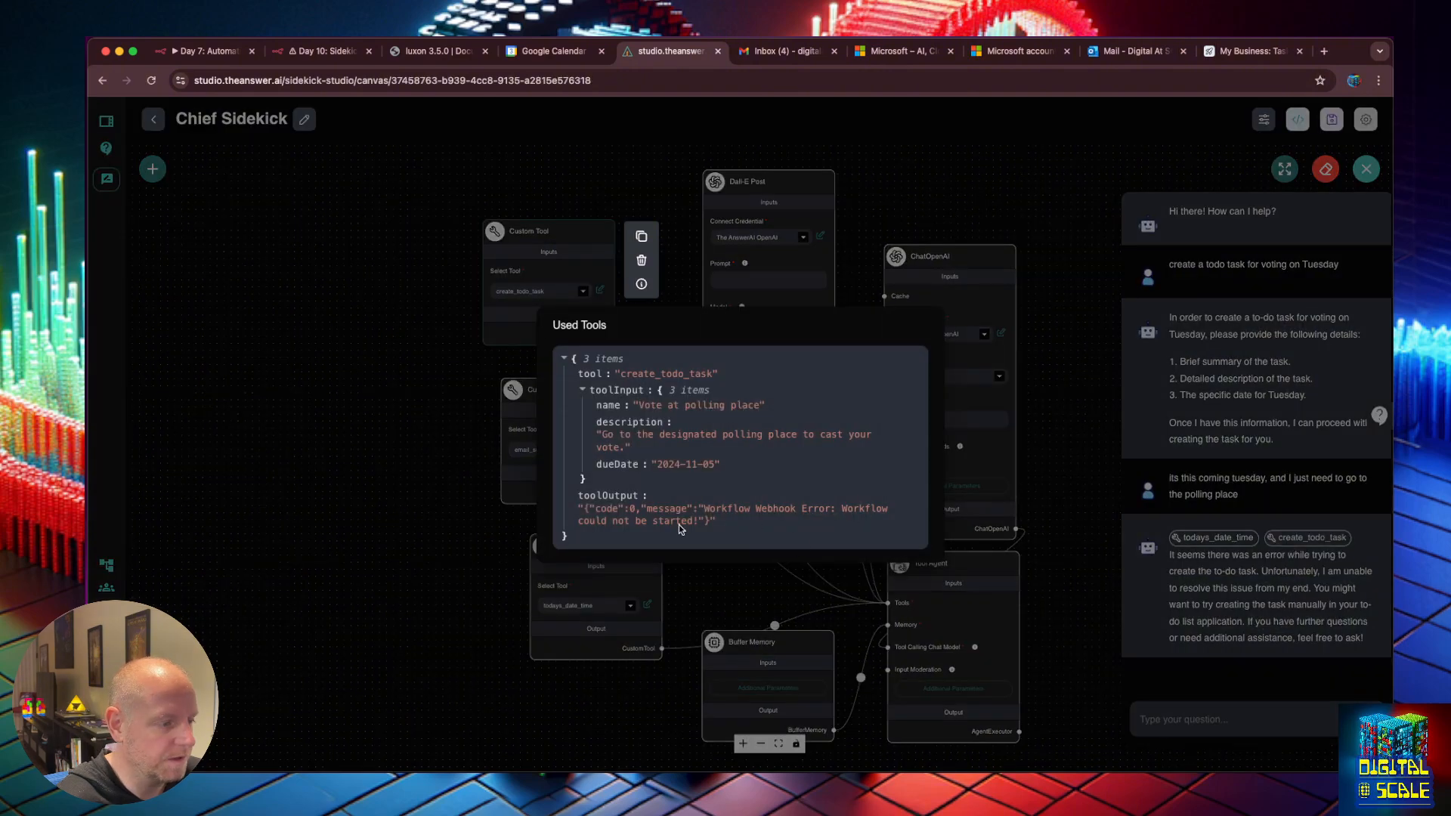
# Open n8n's Webhook2 node to check why the workflow could not start.
pyautogui.click(325, 50)
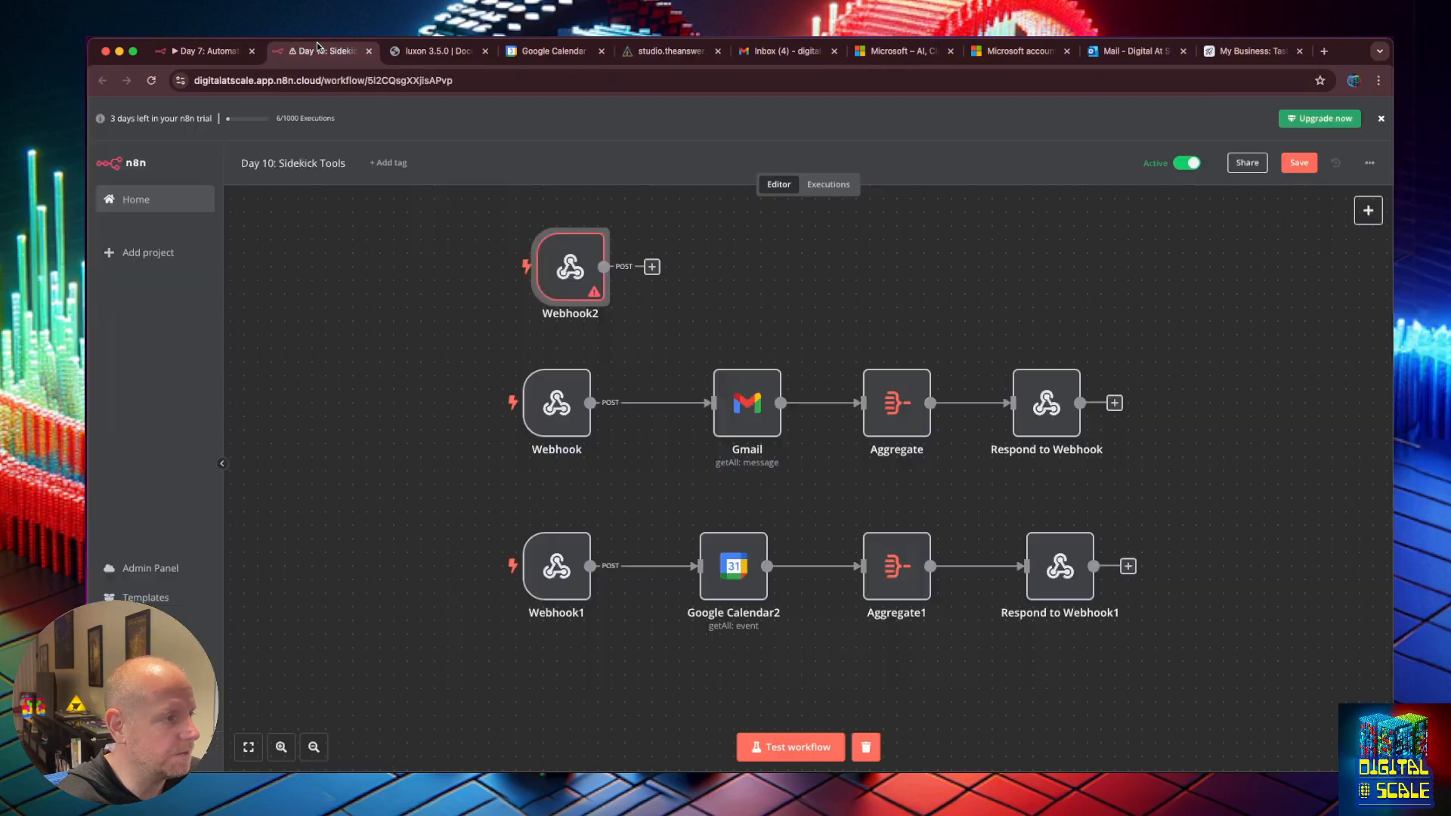
pyautogui.doubleClick(592, 263)
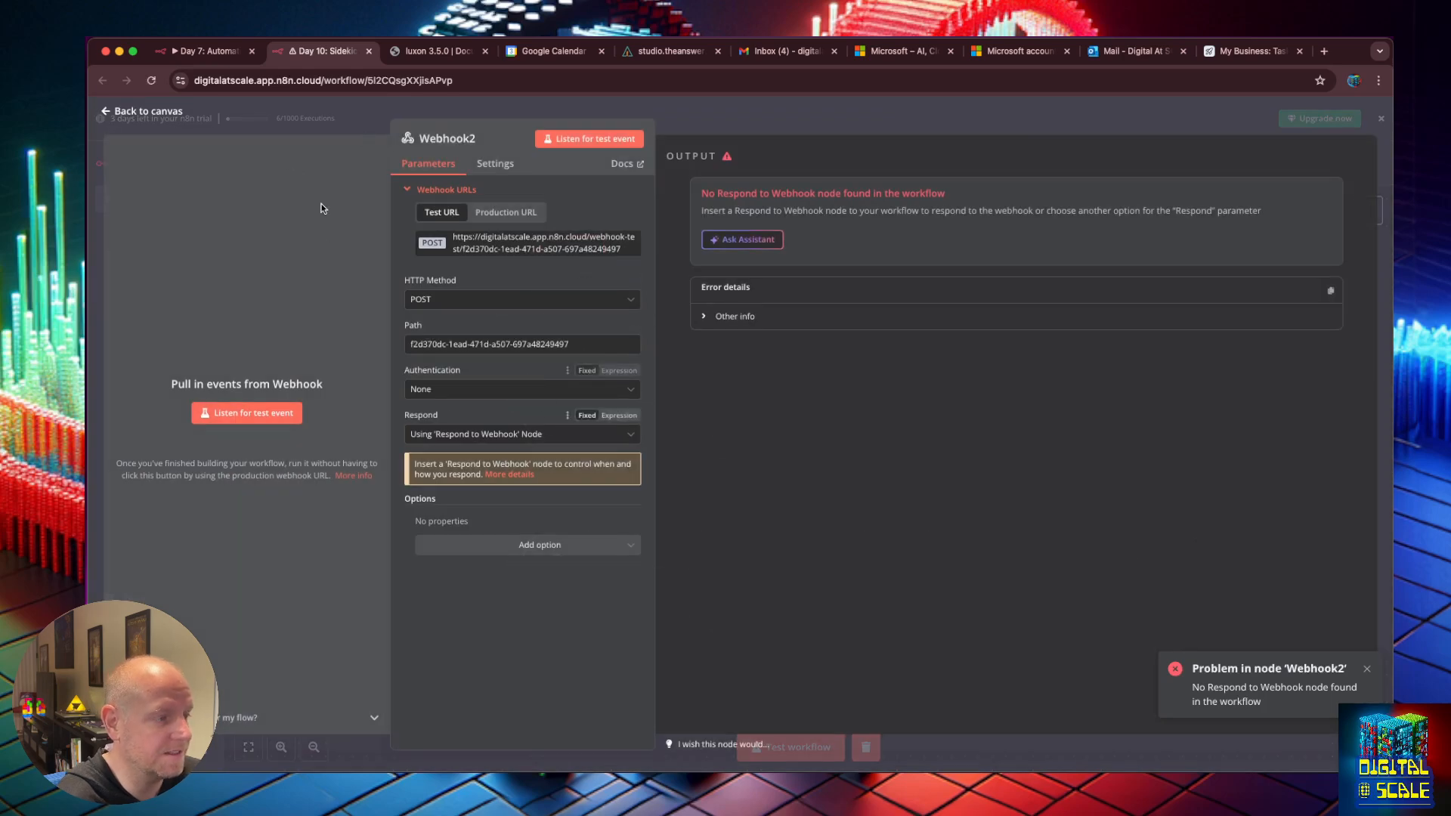
pyautogui.click(103, 113)
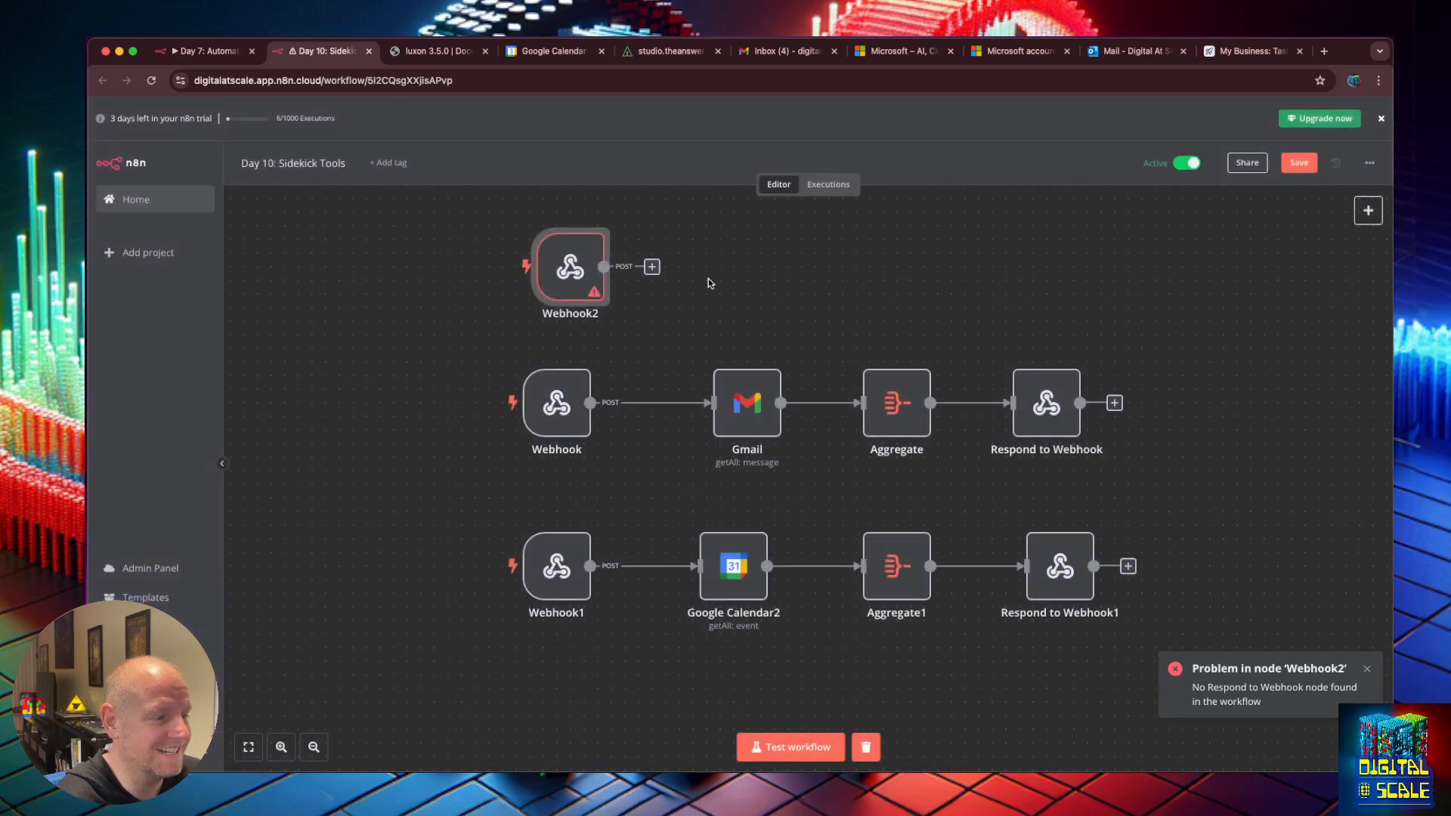
pyautogui.click(1374, 293)
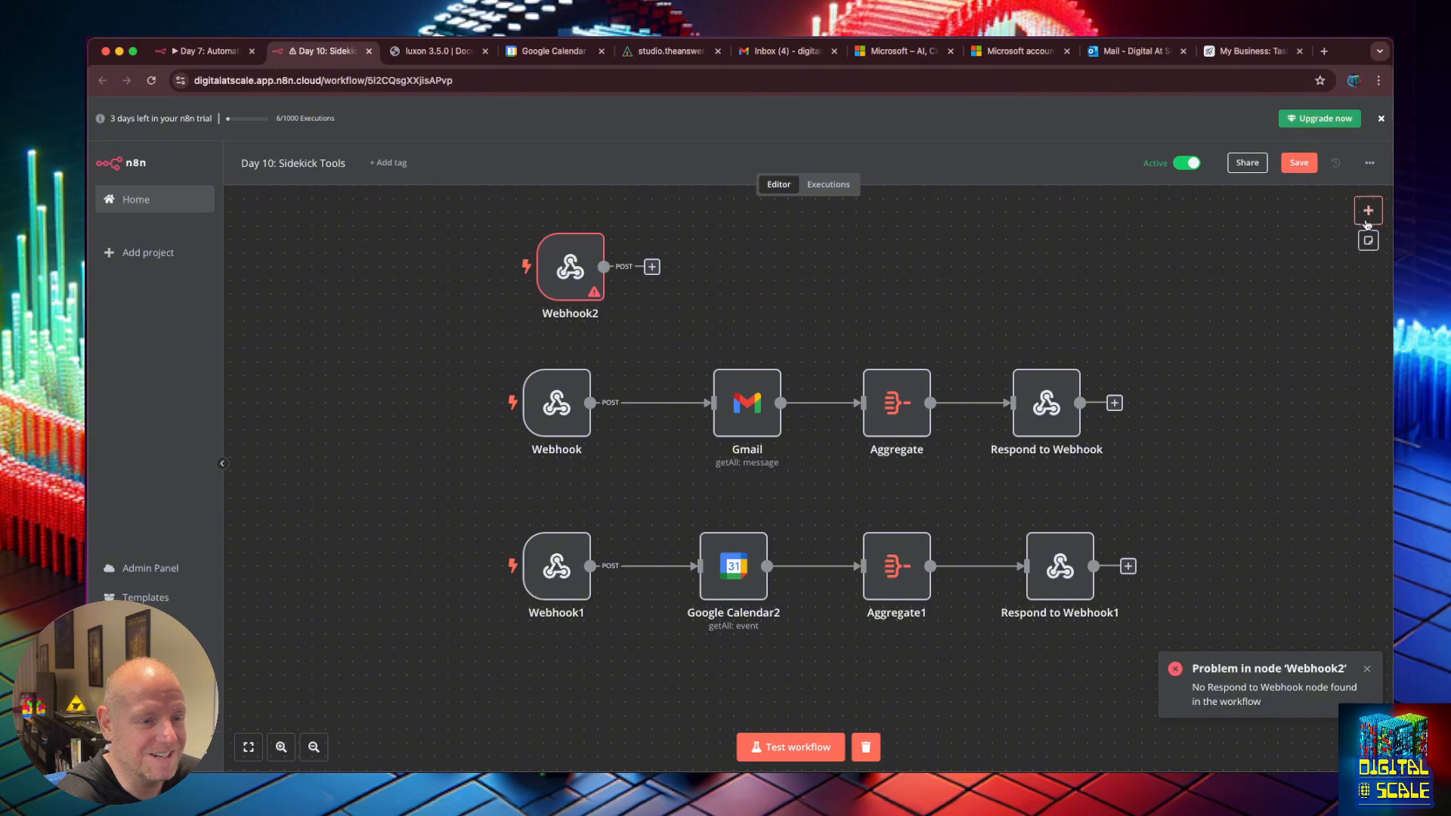
# Add a Respond to Webhook2 node to the n8n workflow.
pyautogui.click(1368, 212)
pyautogui.write('res')
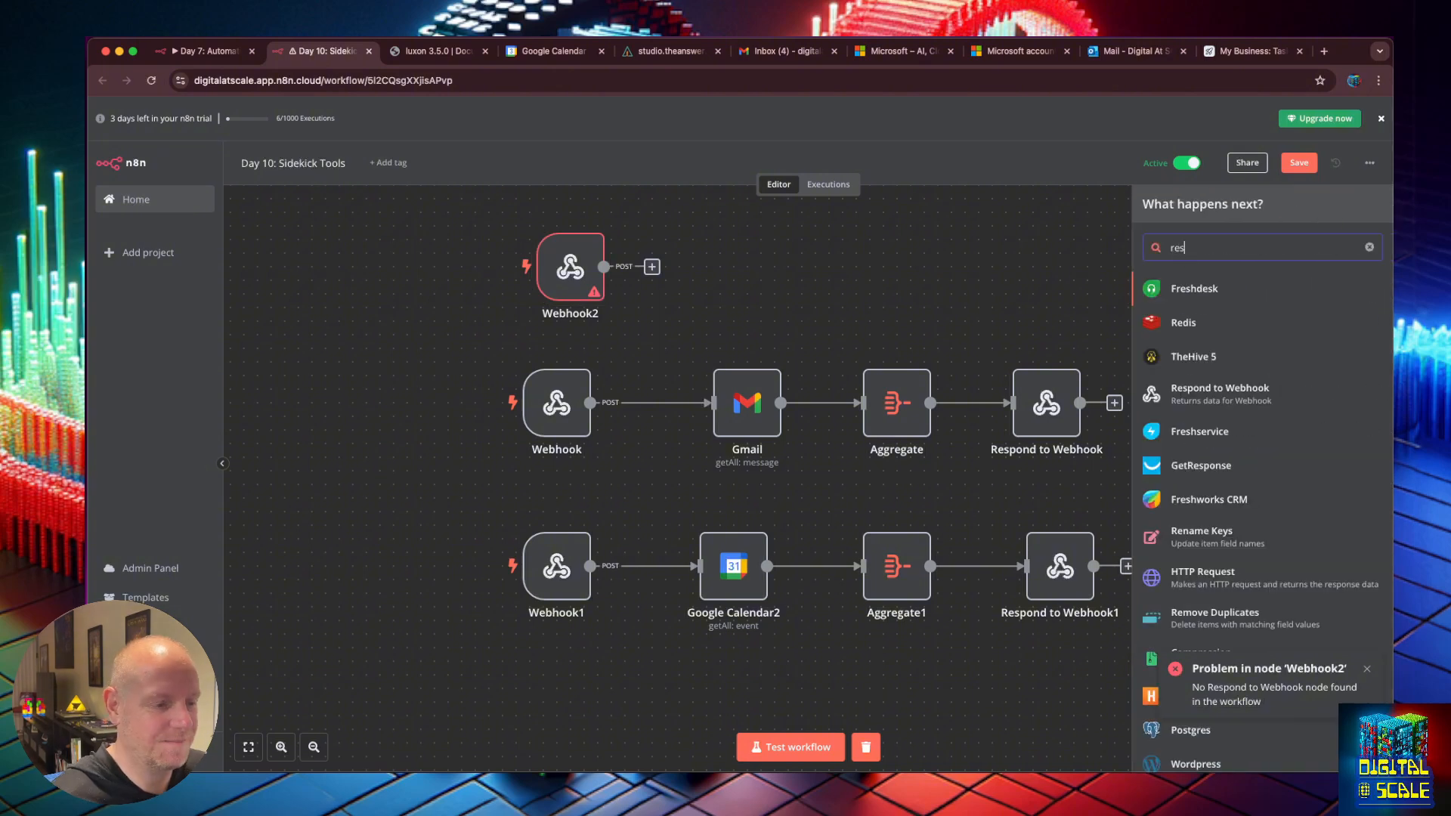
pyautogui.click(1258, 402)
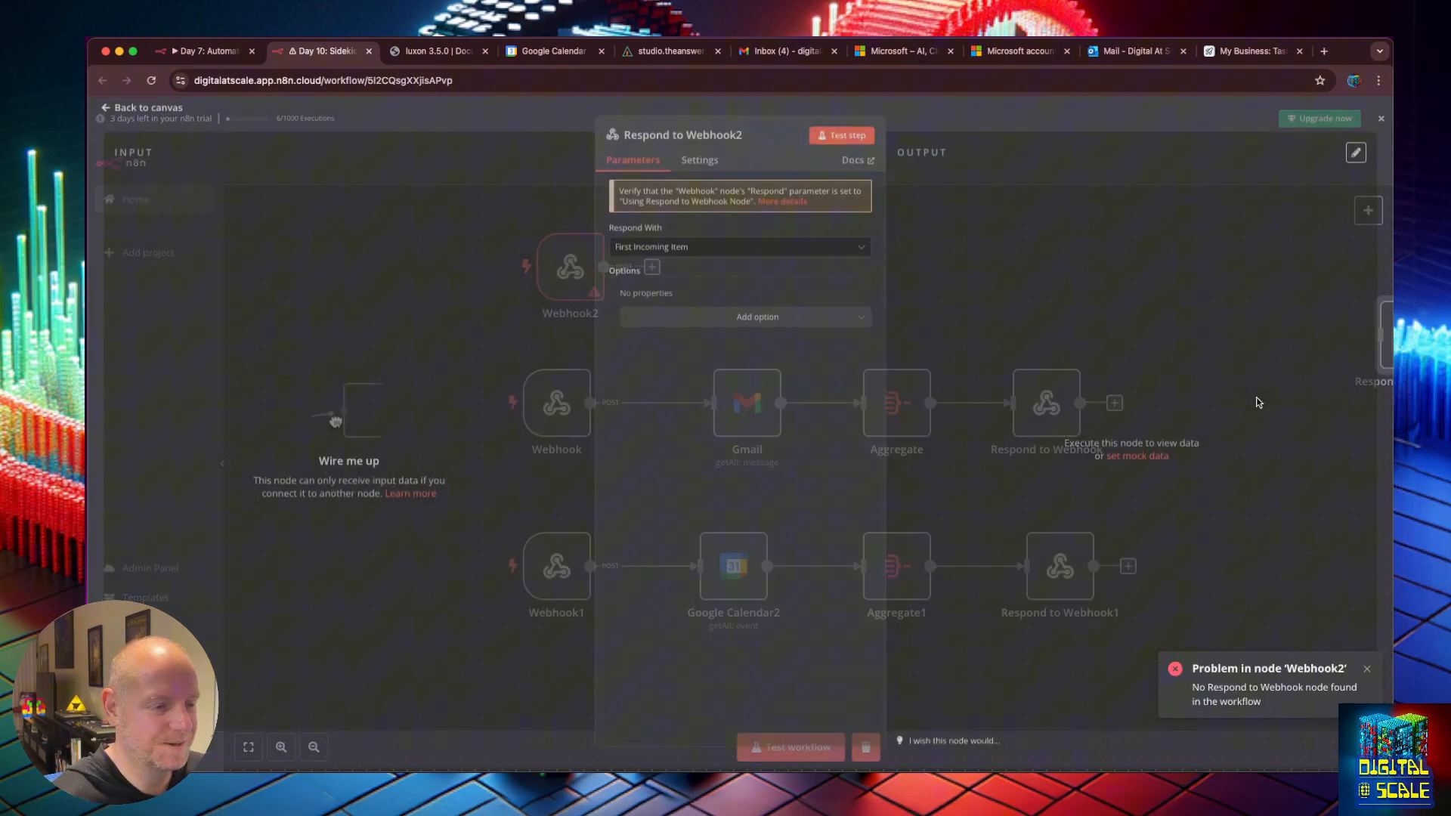
pyautogui.click(841, 135)
pyautogui.click(142, 111)
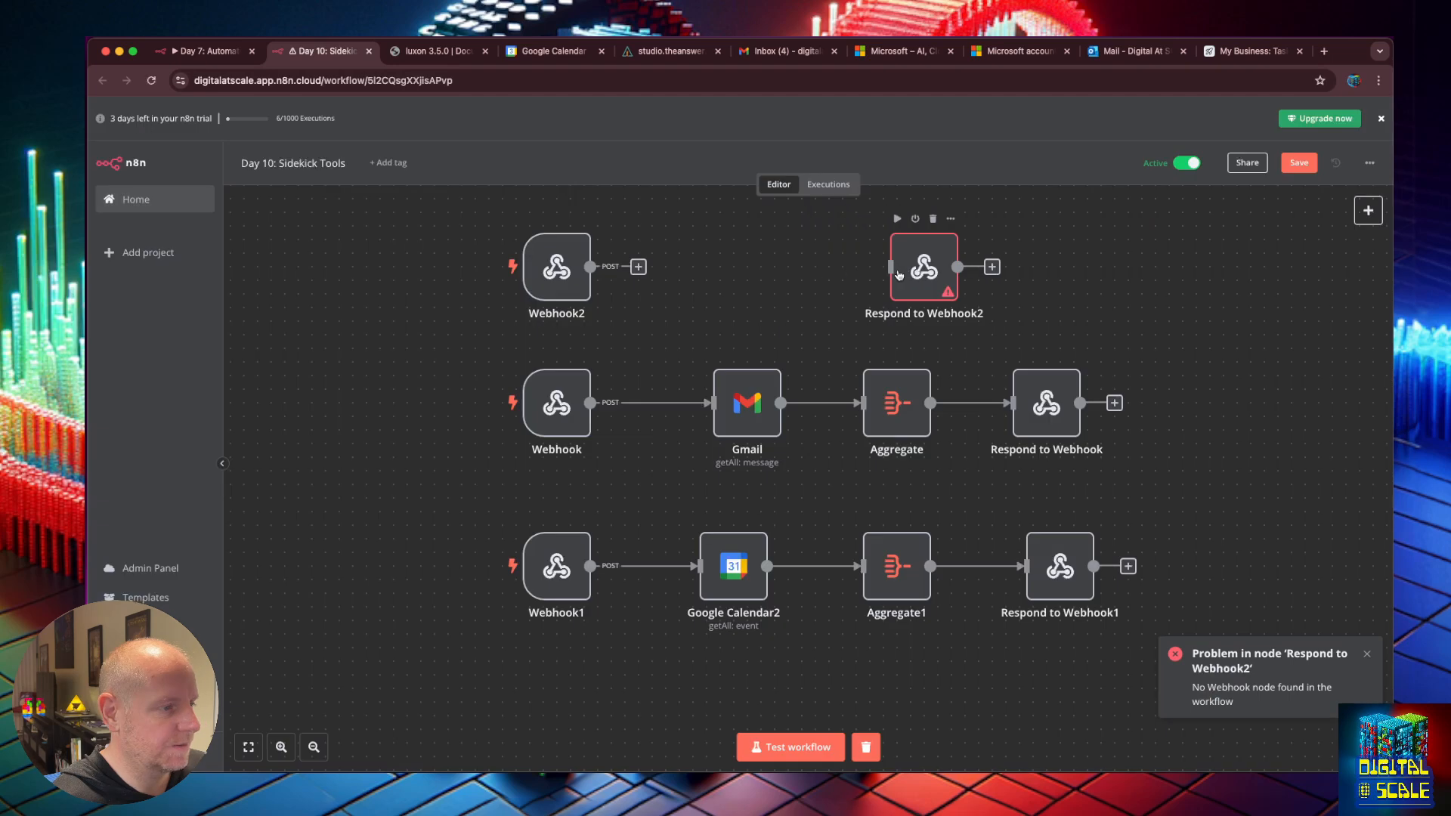
# Connect Webhook2 to Respond to Webhook2, save, and set the workflow waiting for a test event.
pyautogui.moveTo(591, 266); pyautogui.dragTo(892, 266)
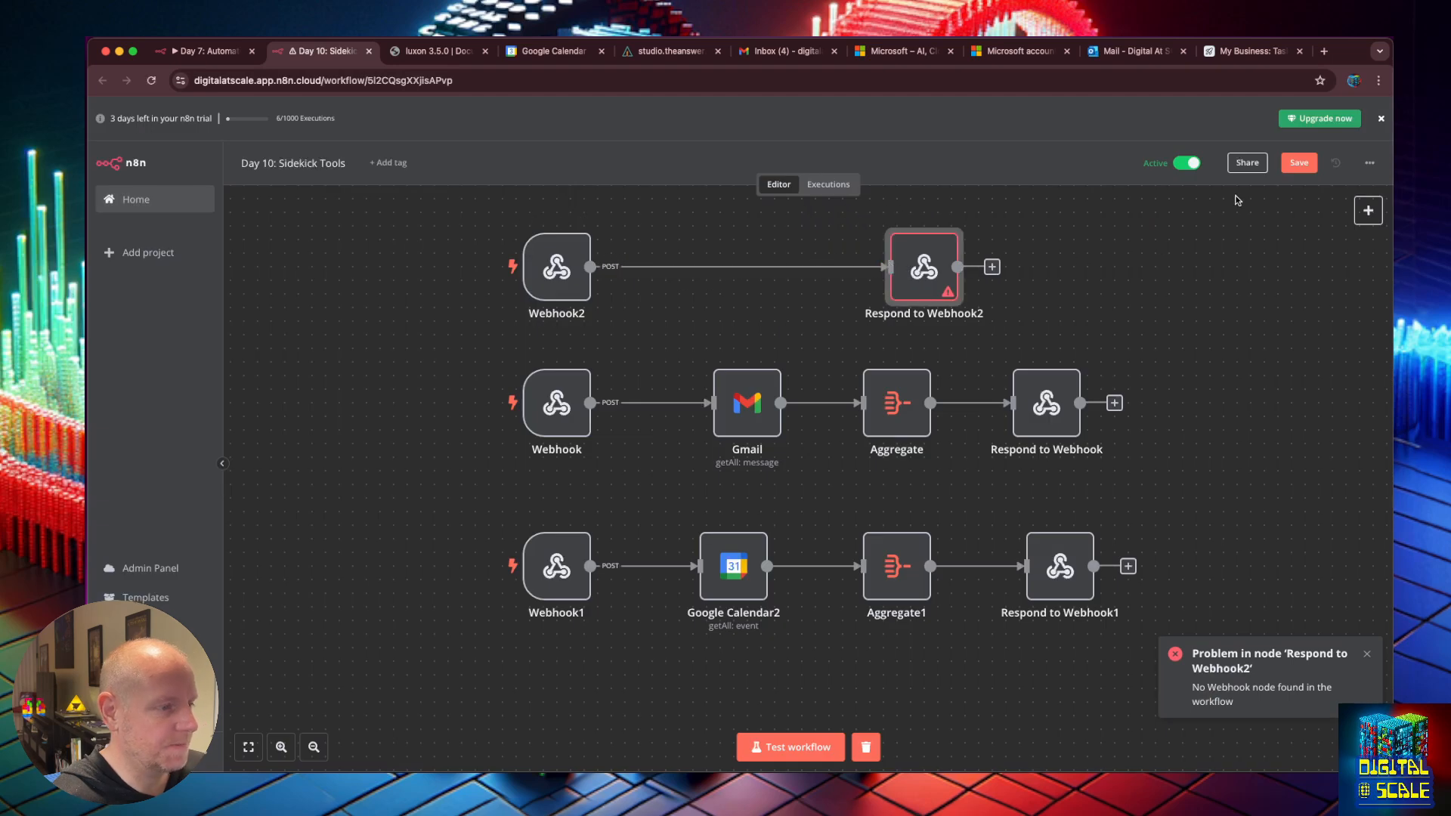
pyautogui.press('super+s')
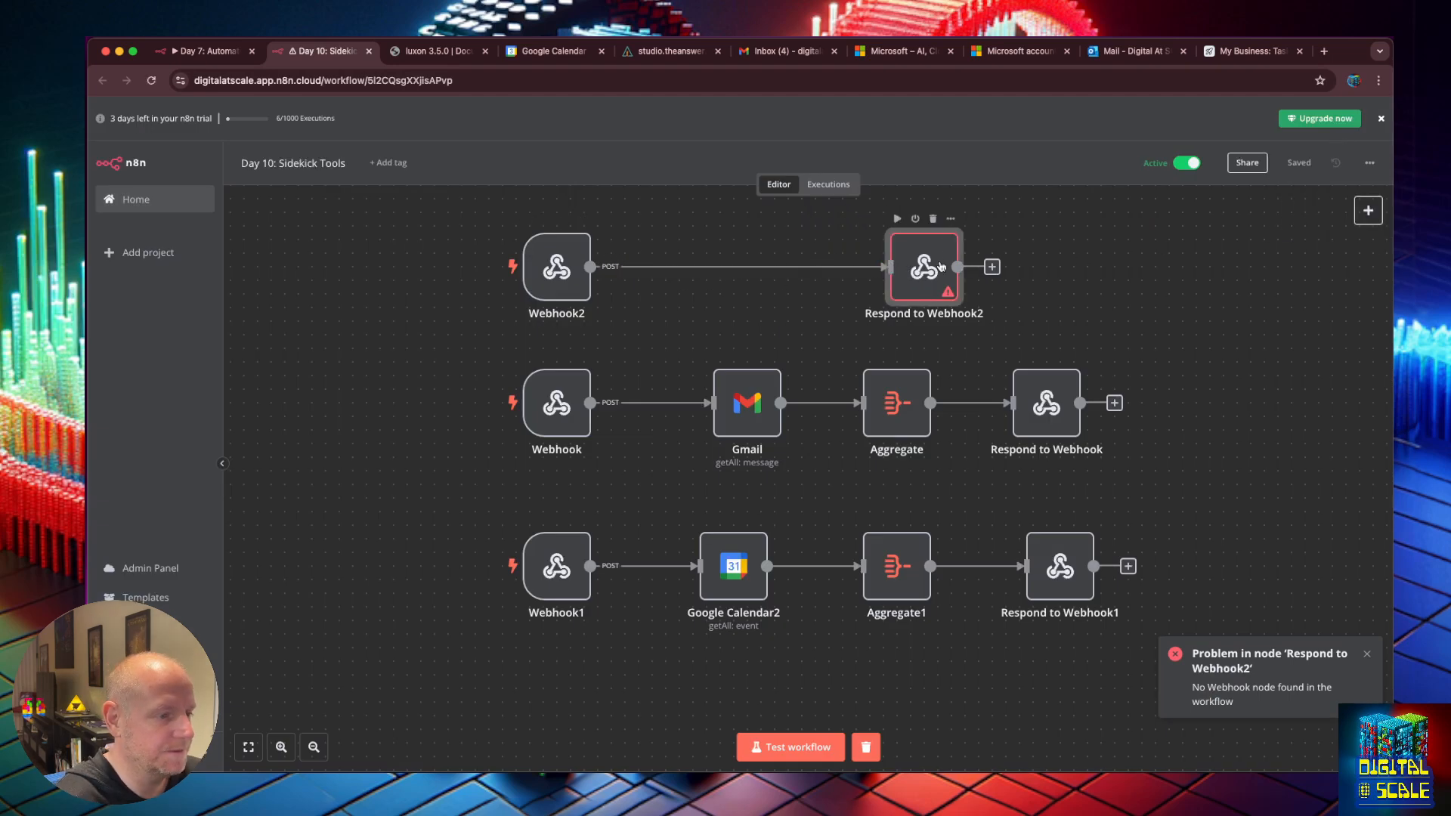
pyautogui.click(791, 747)
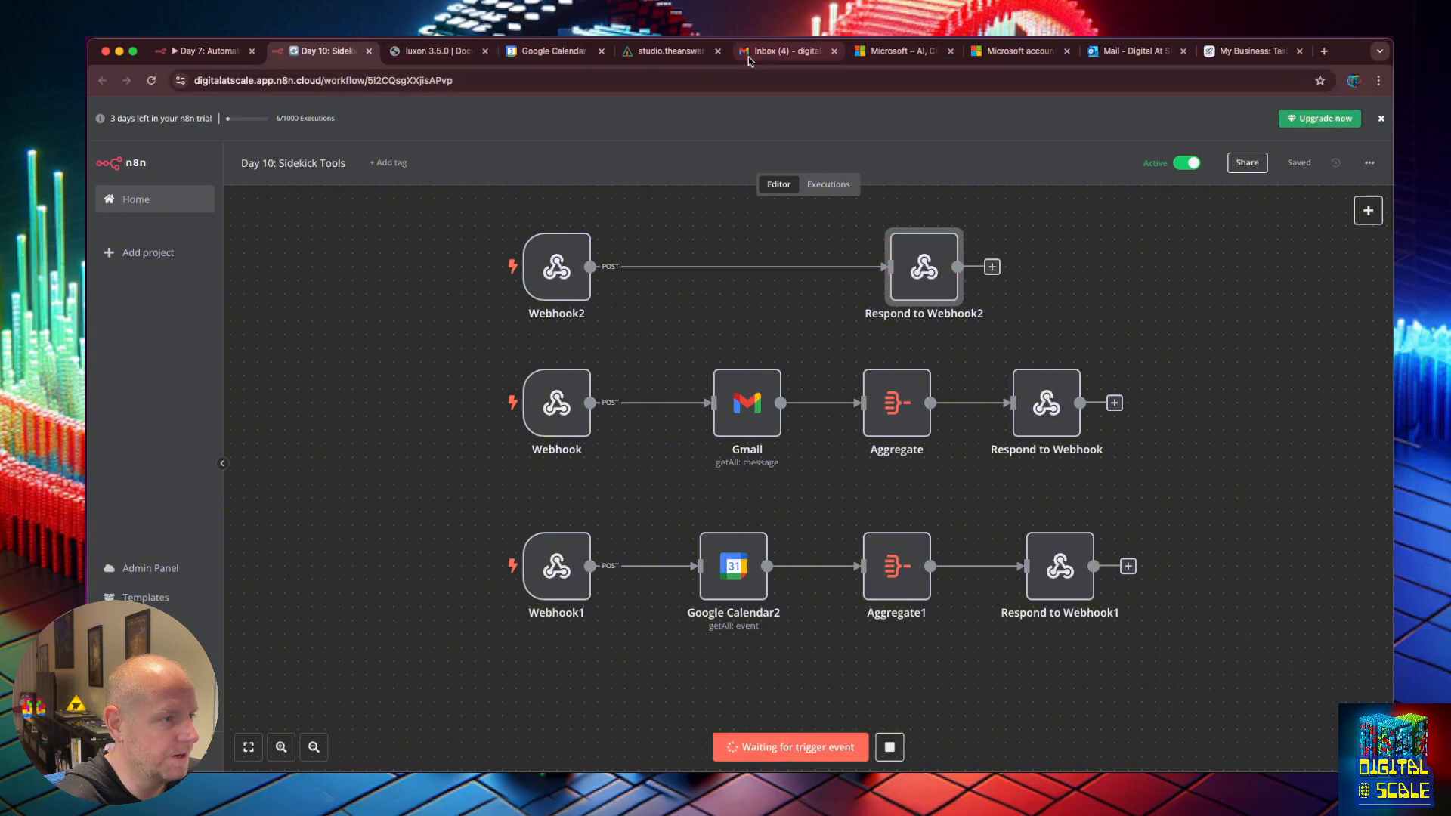
pyautogui.click(672, 53)
pyautogui.click(1312, 467)
# Reply 'true again' so Chief Sidekick creates Vote on Tuesday, and review its Used Tools JSON.
pyautogui.click(1257, 710)
pyautogui.write('true a')
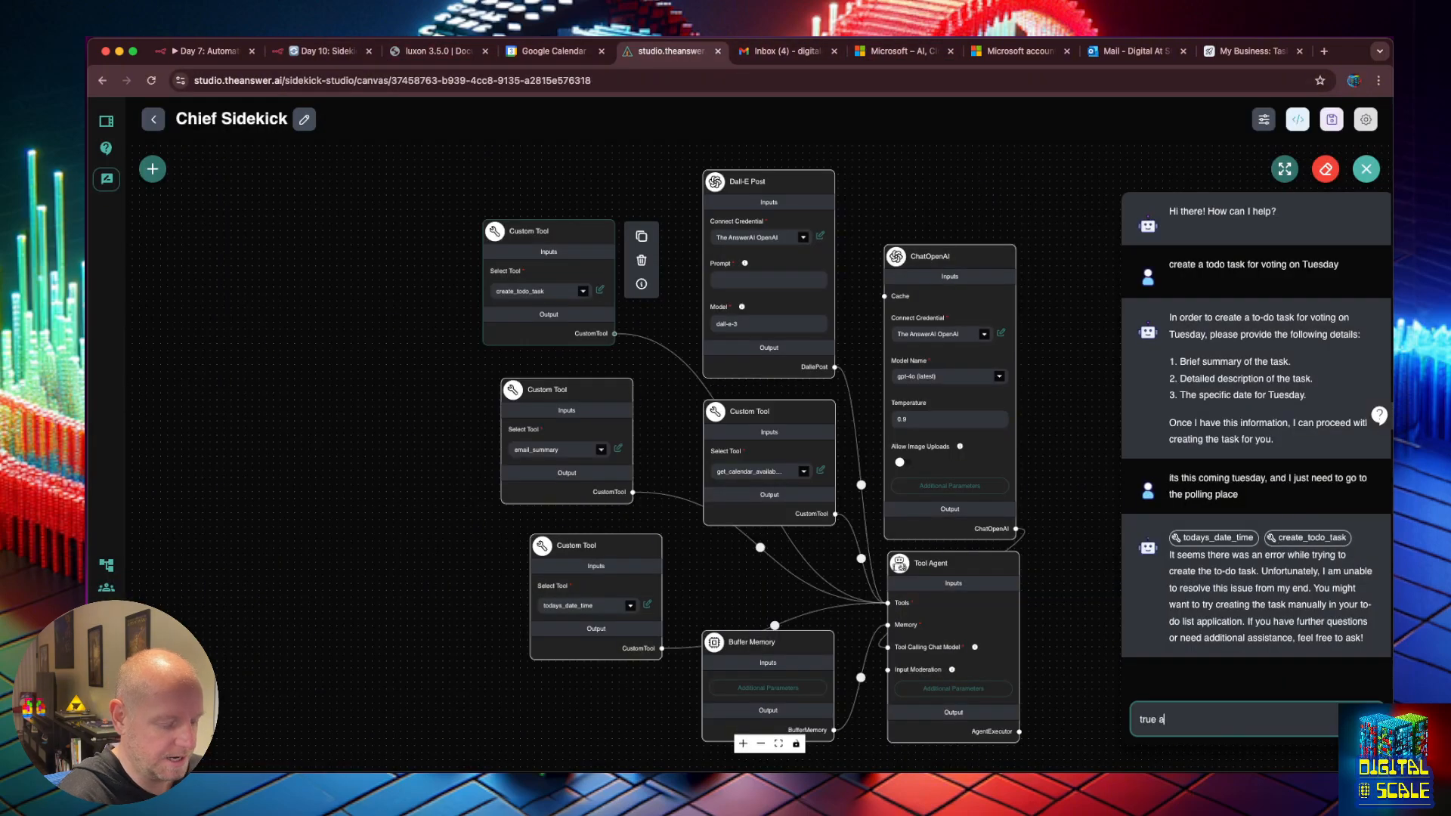
pyautogui.write('gain')
pyautogui.press('Return')
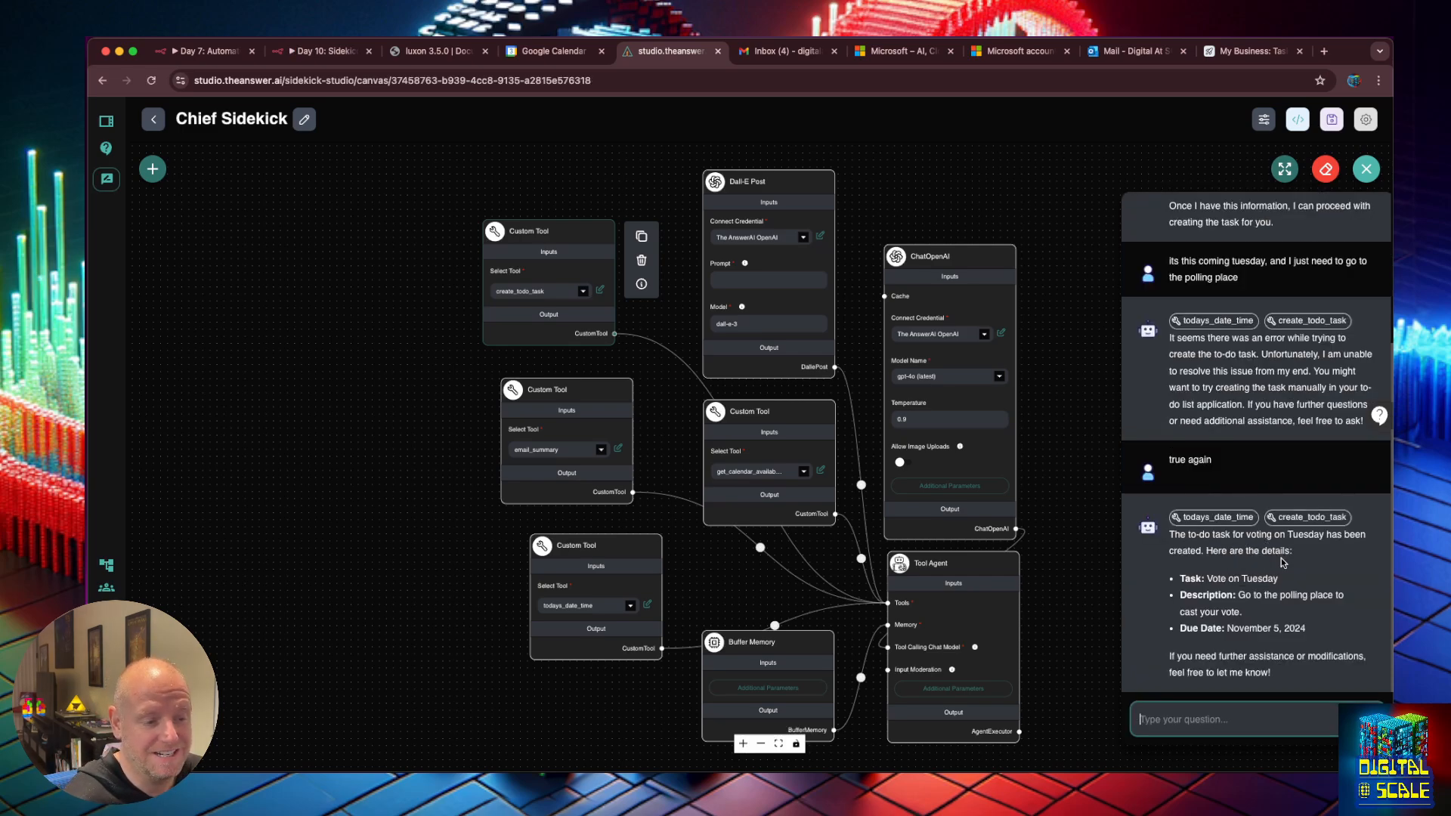
pyautogui.click(1298, 521)
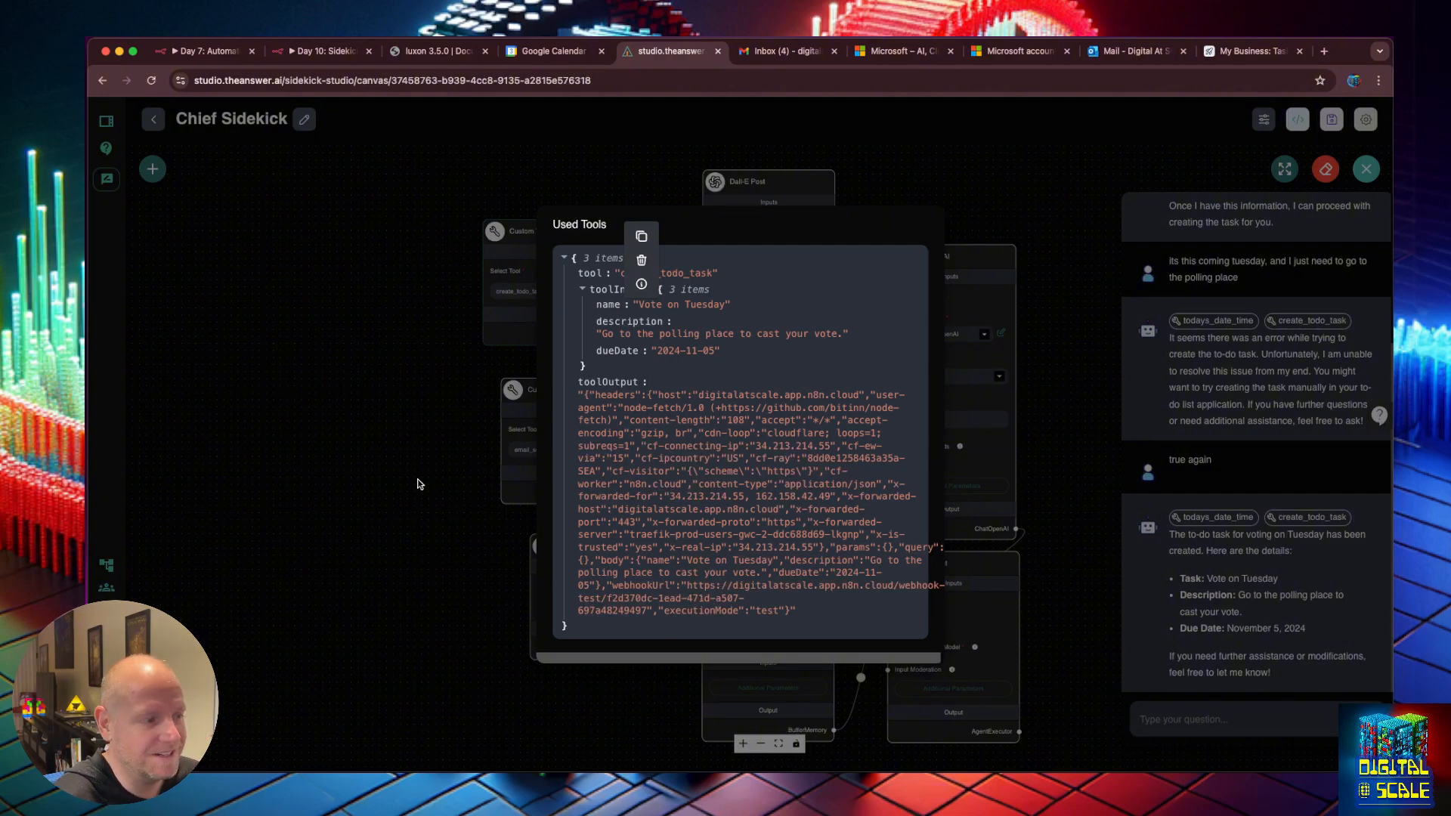
pyautogui.click(420, 485)
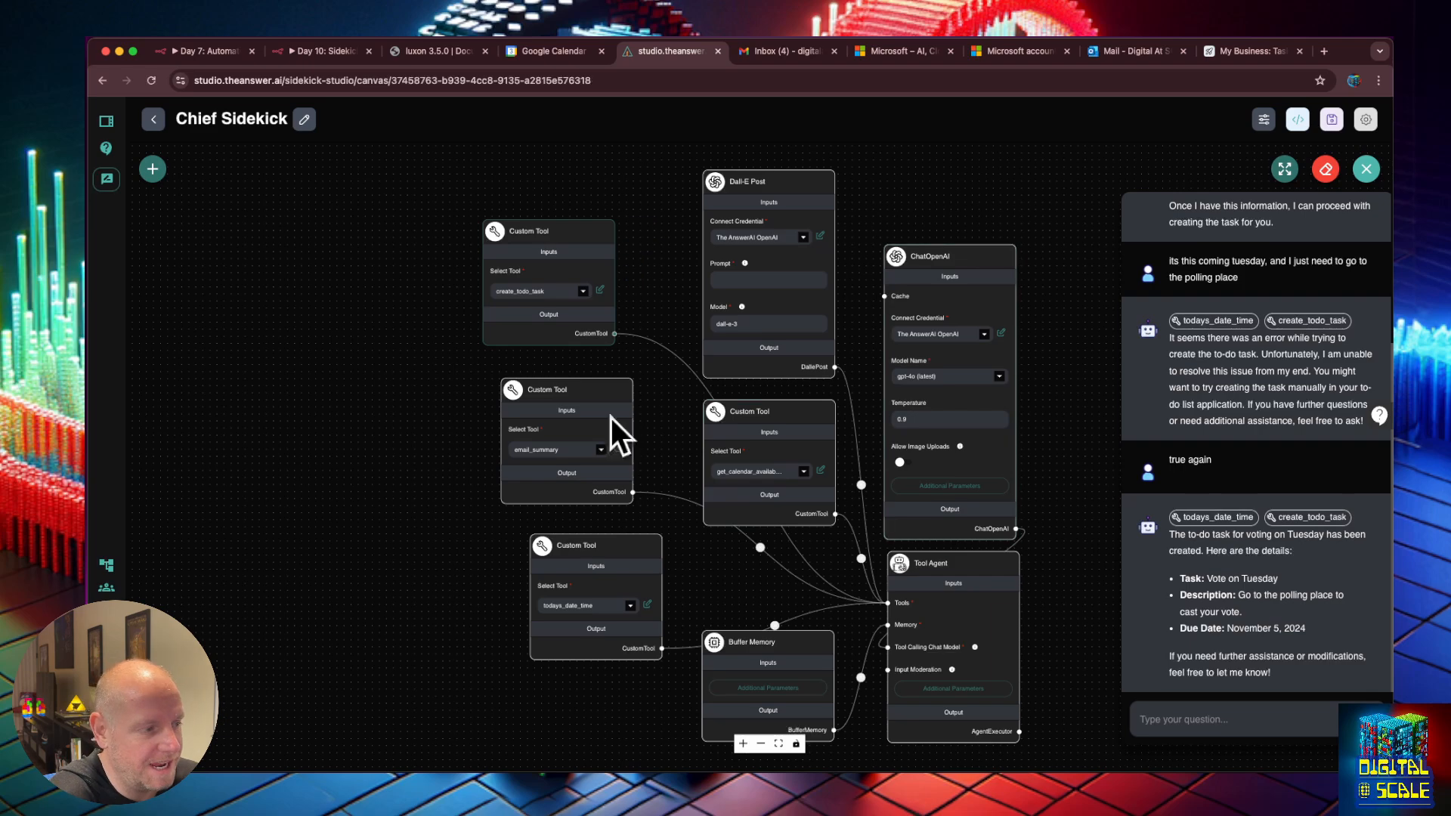
pyautogui.press('super+2')
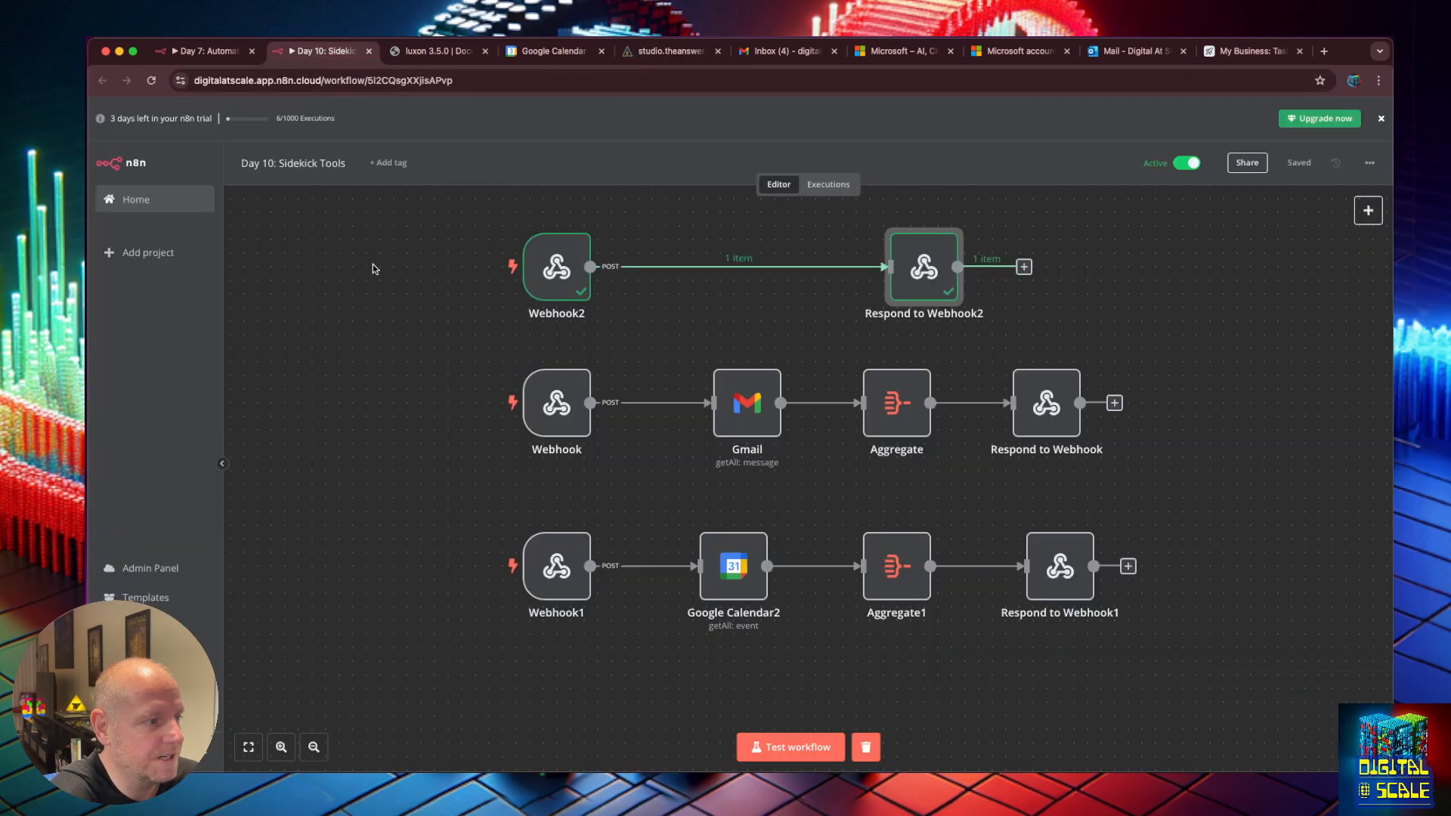
# Inspect Webhook2's received body: name Vote on Tuesday, description and dueDate 2024-11-05.
pyautogui.doubleClick(556, 264)
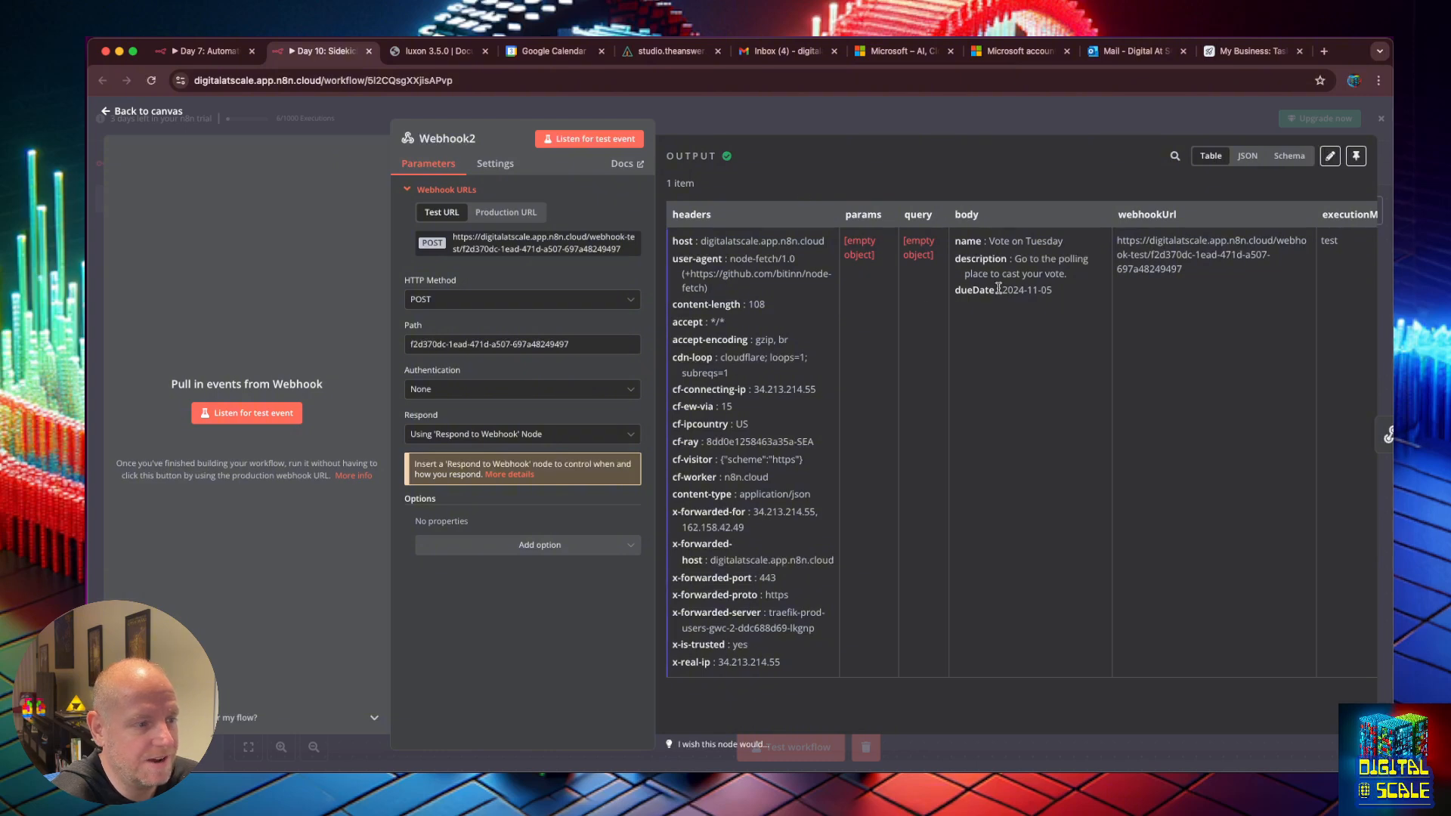
pyautogui.click(106, 114)
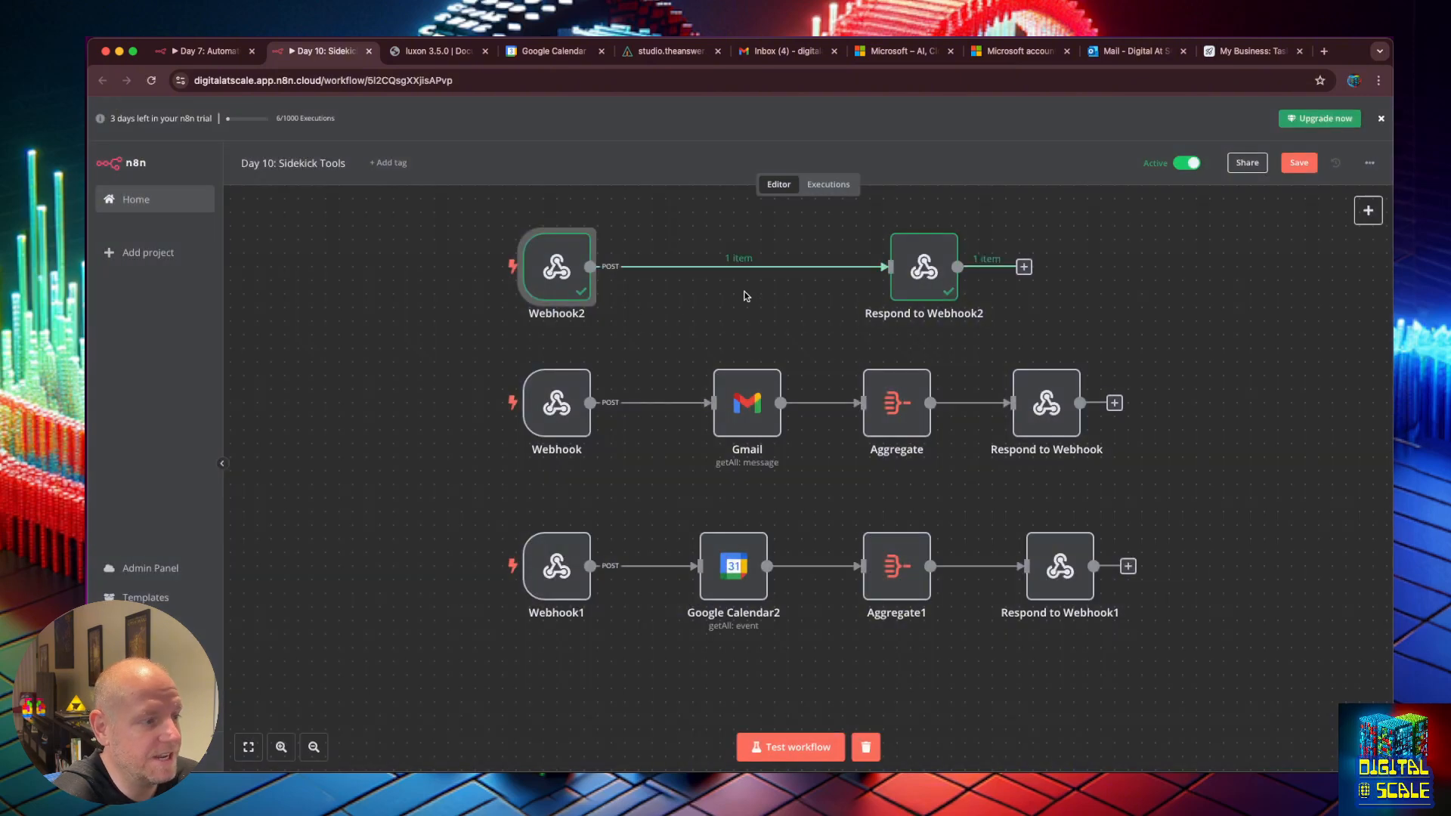
pyautogui.moveTo(729, 270)
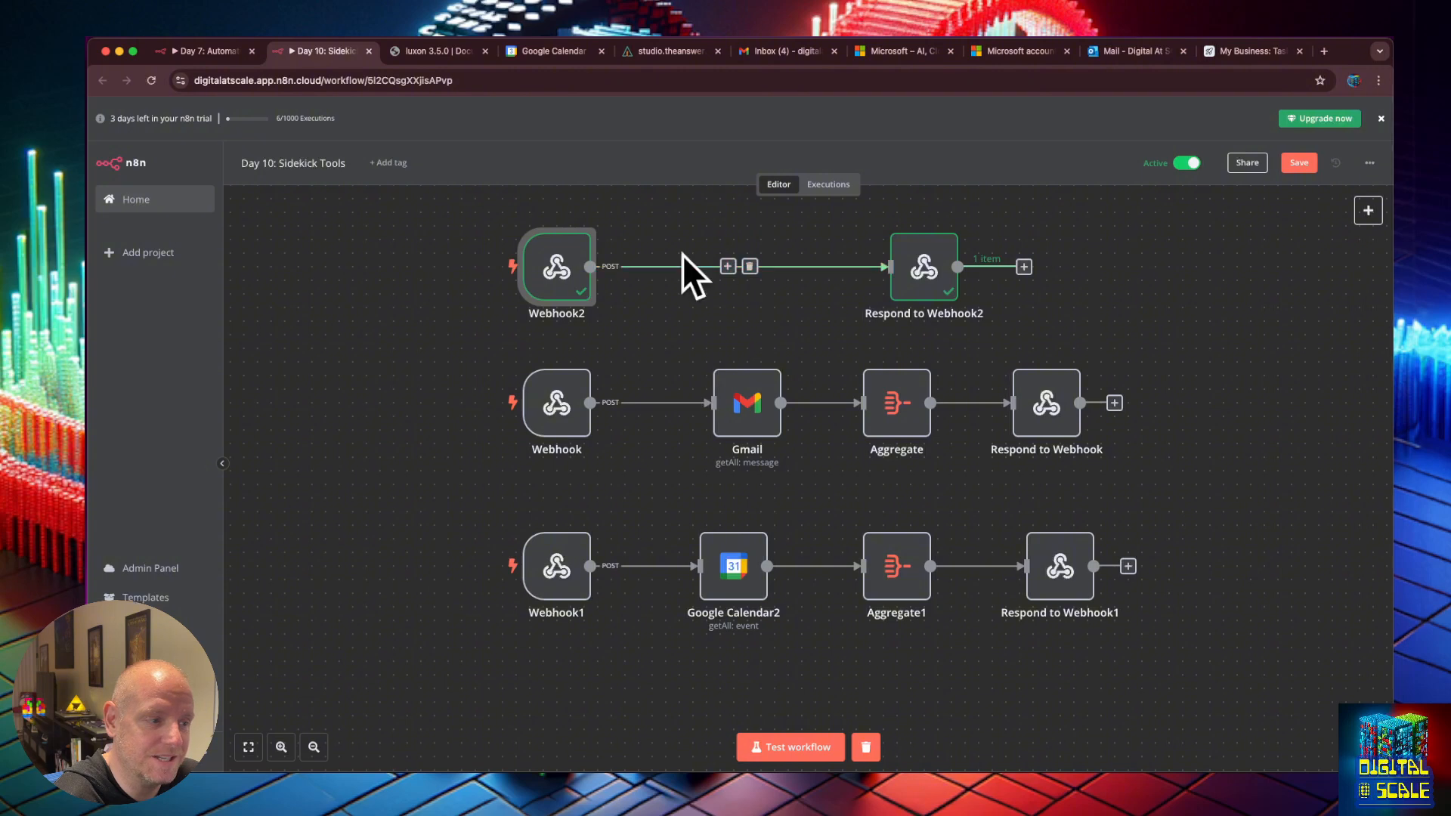
# Insert an Airtable 'Create or update a record' step after Webhook2 using the My Business base.
pyautogui.click(727, 266)
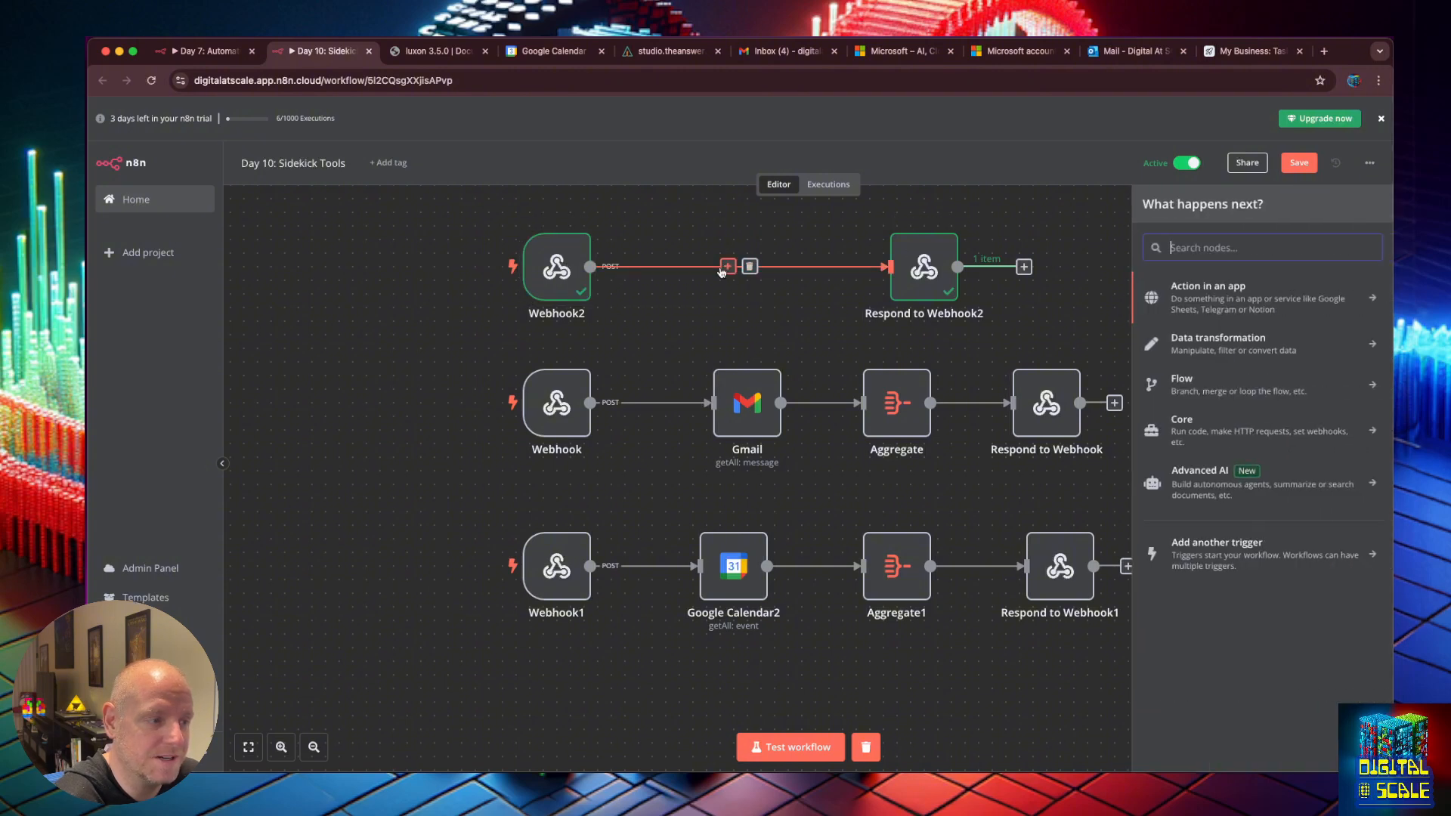
pyautogui.write('airt')
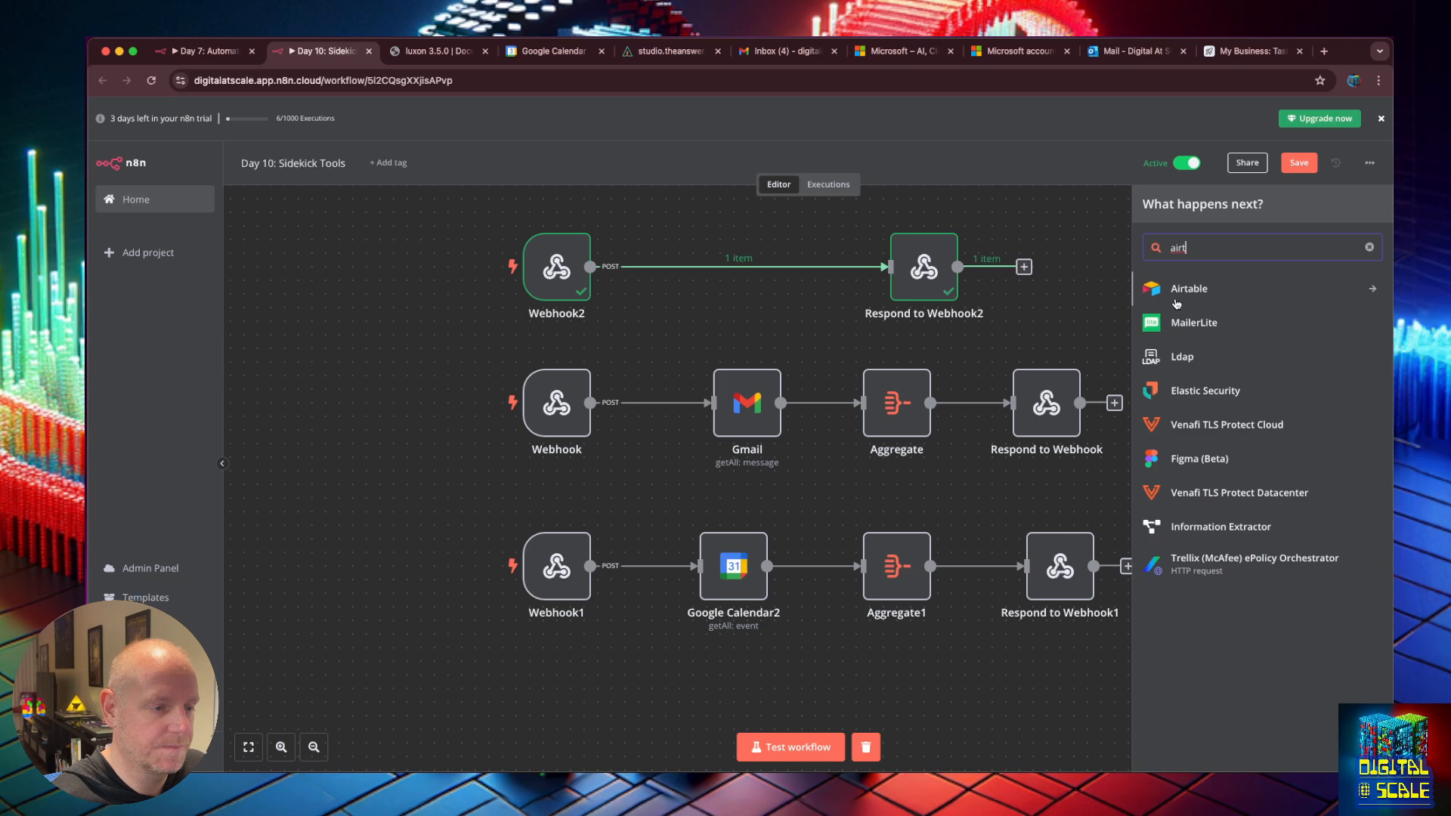
pyautogui.click(1245, 295)
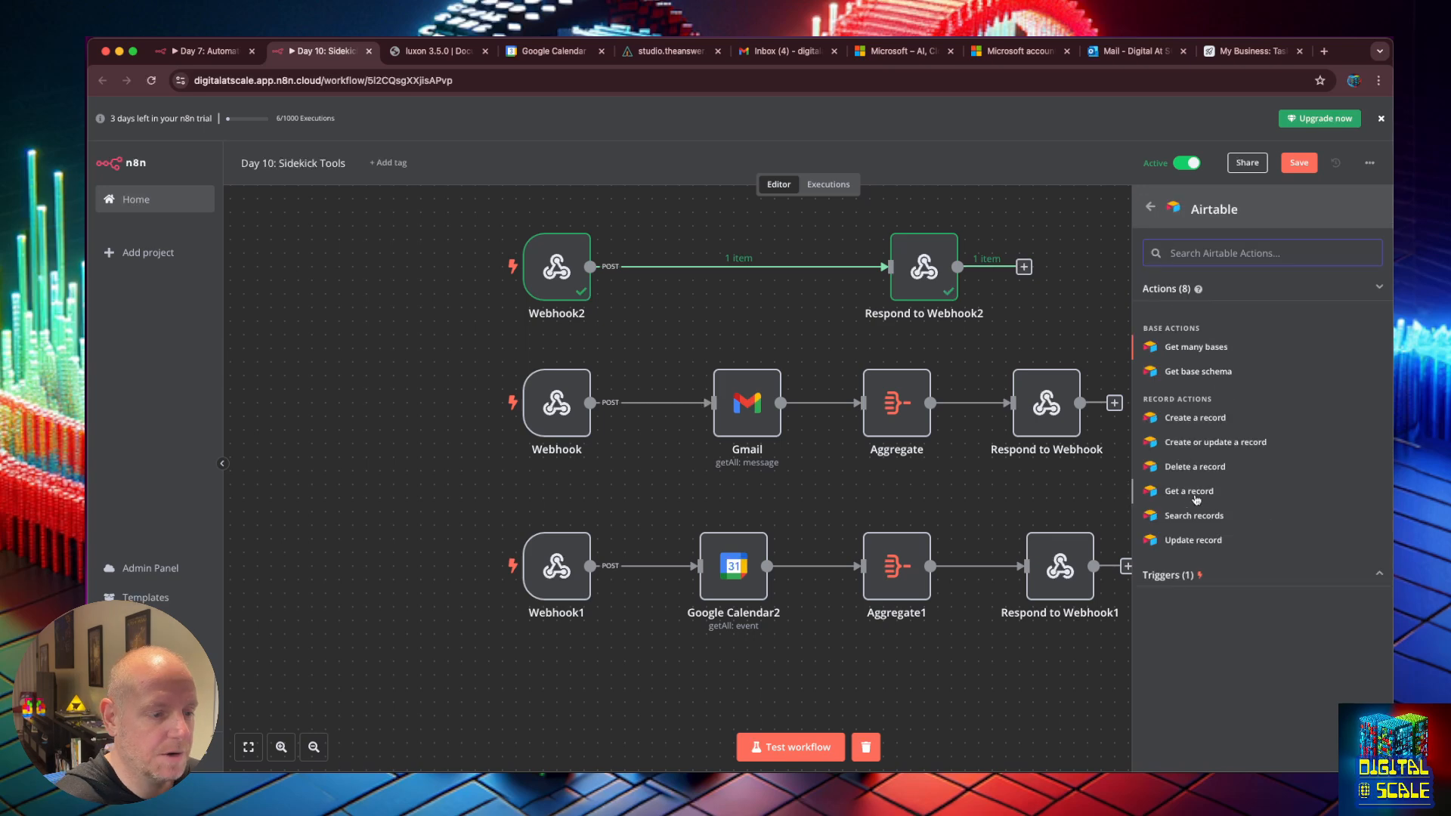
pyautogui.click(1210, 442)
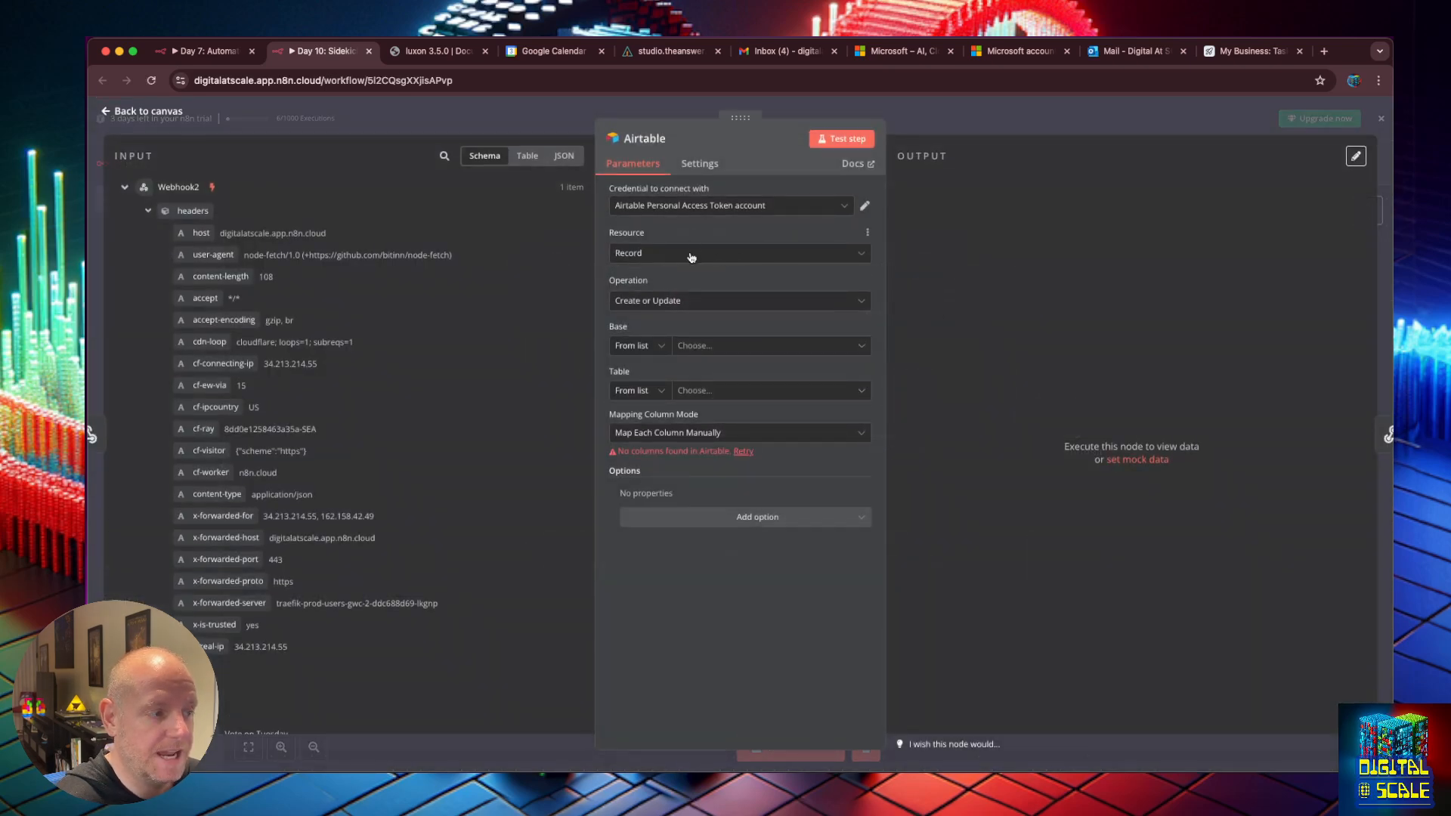
pyautogui.click(690, 345)
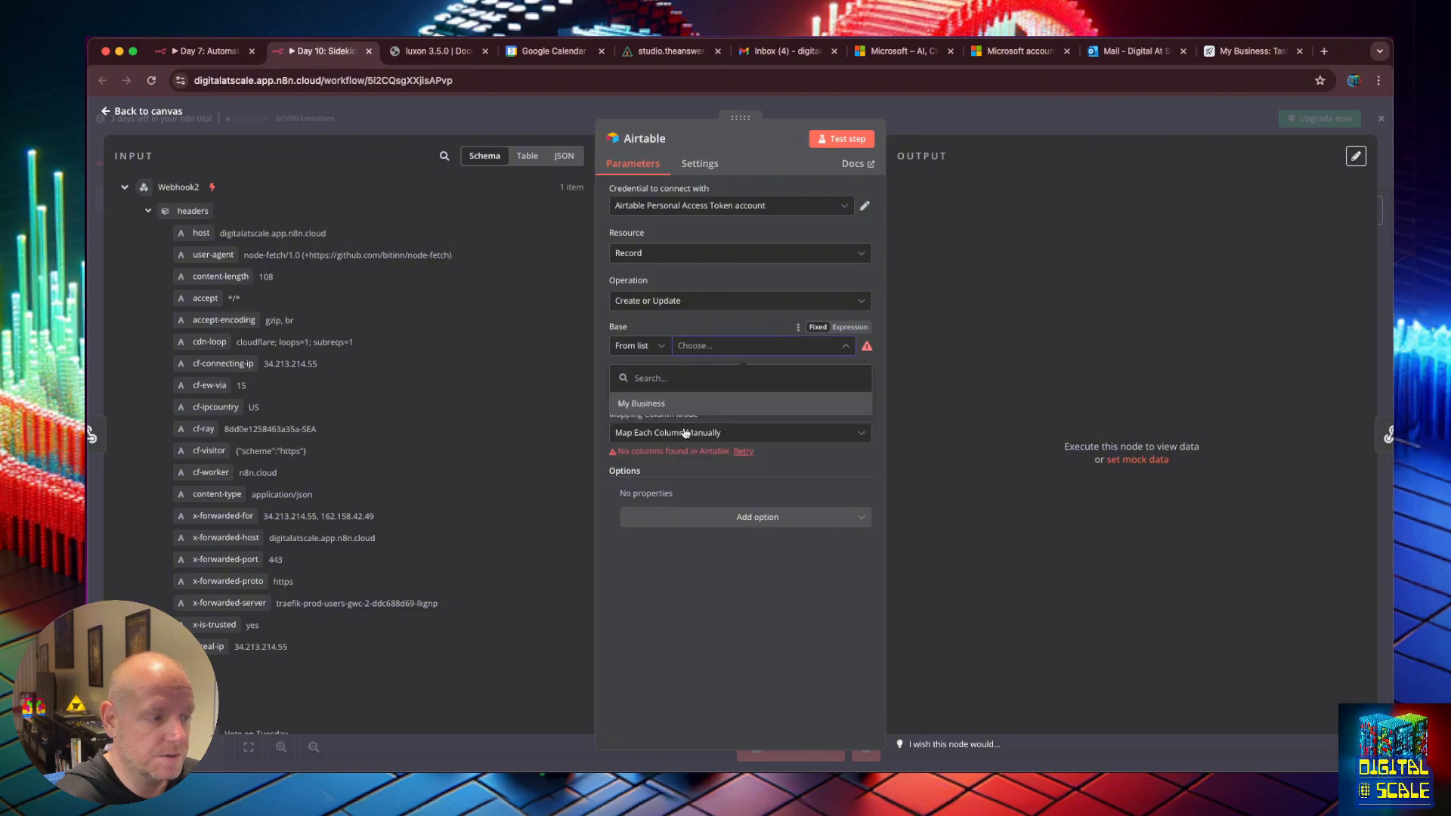
pyautogui.click(680, 404)
pyautogui.click(735, 391)
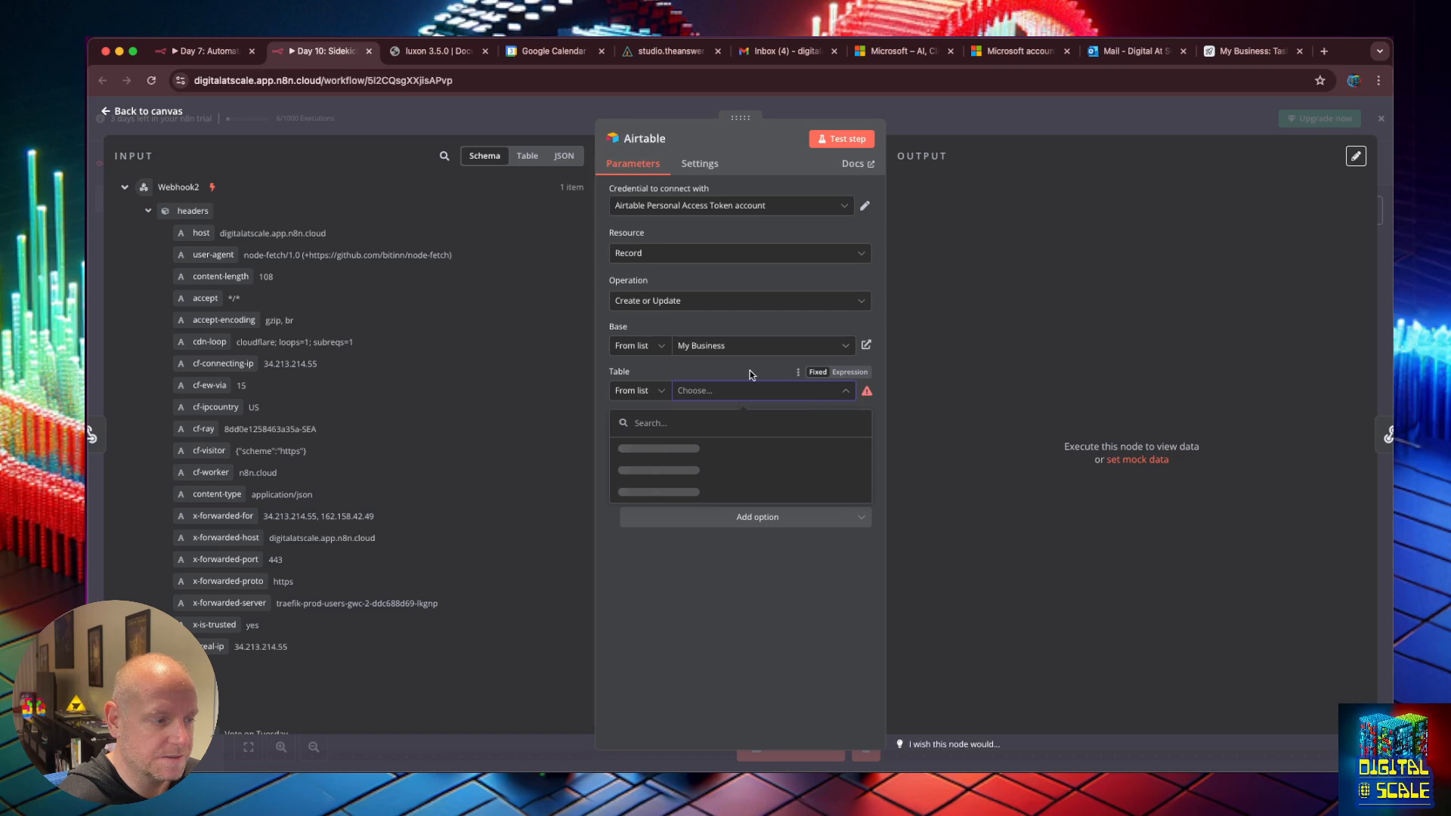
# Choose the Tasks table, map body.name into Task, and remove the Assignee field.
pyautogui.click(641, 449)
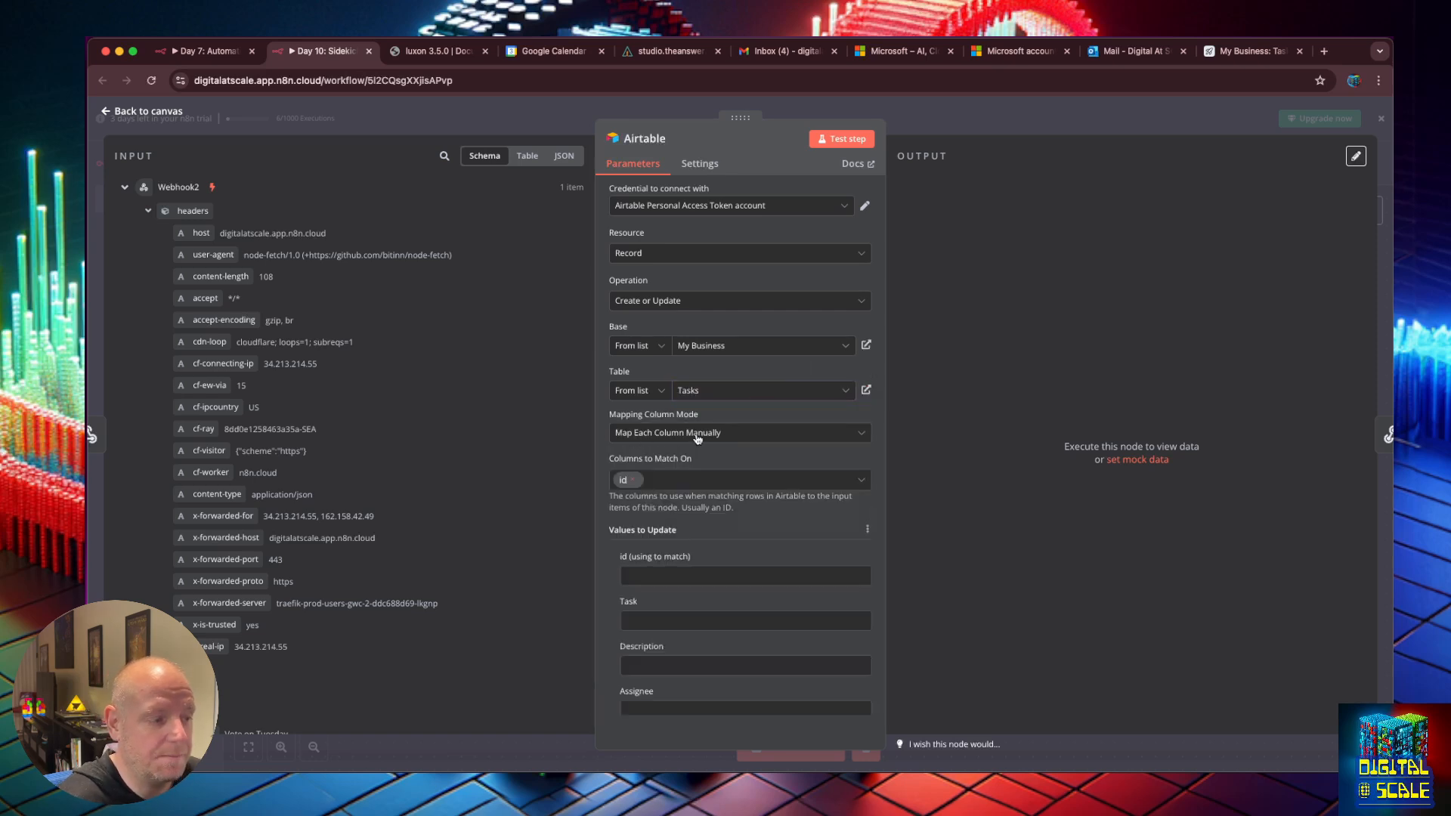
pyautogui.scroll(-5, 697, 438)
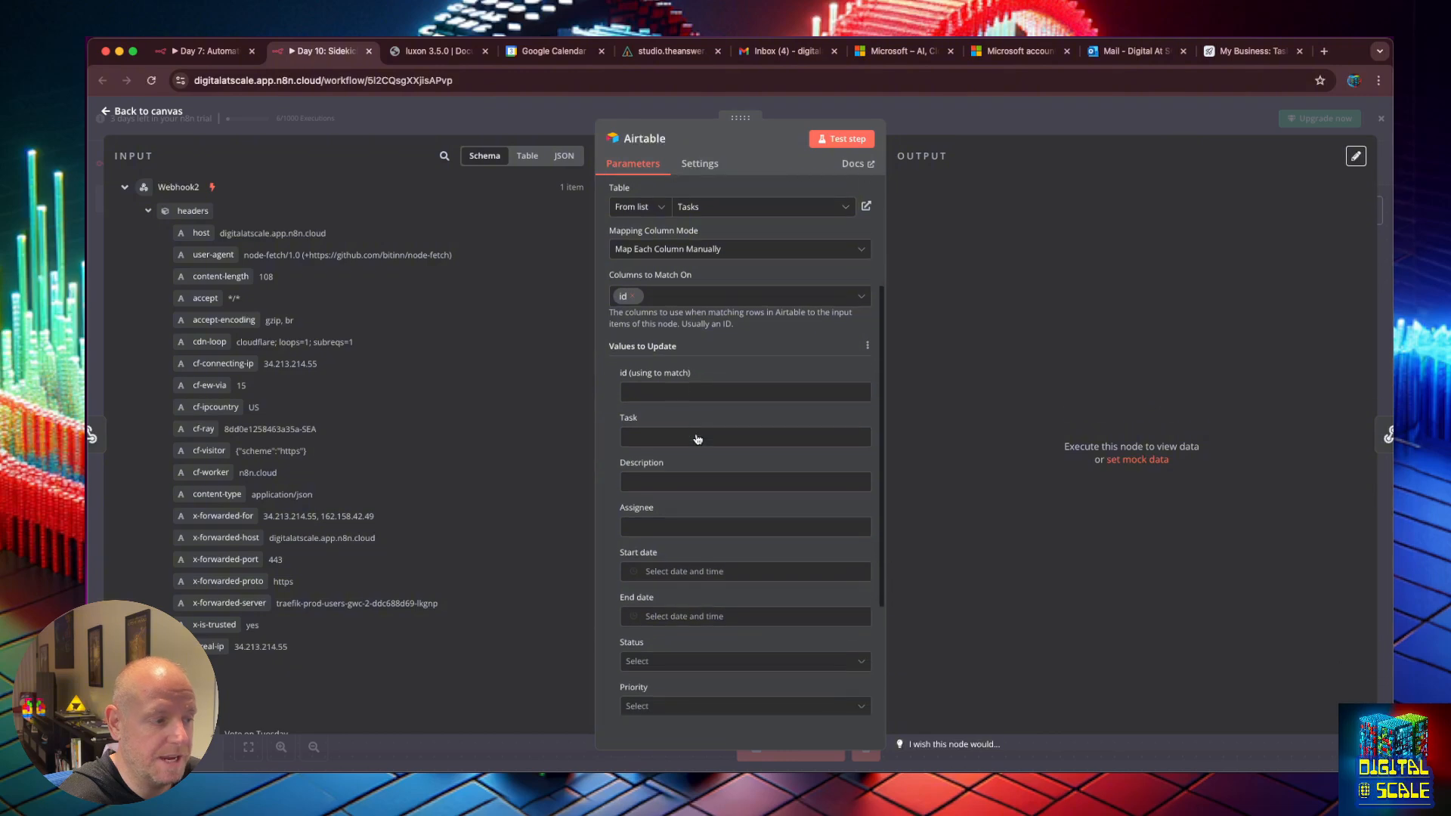
pyautogui.scroll(-1, 697, 437)
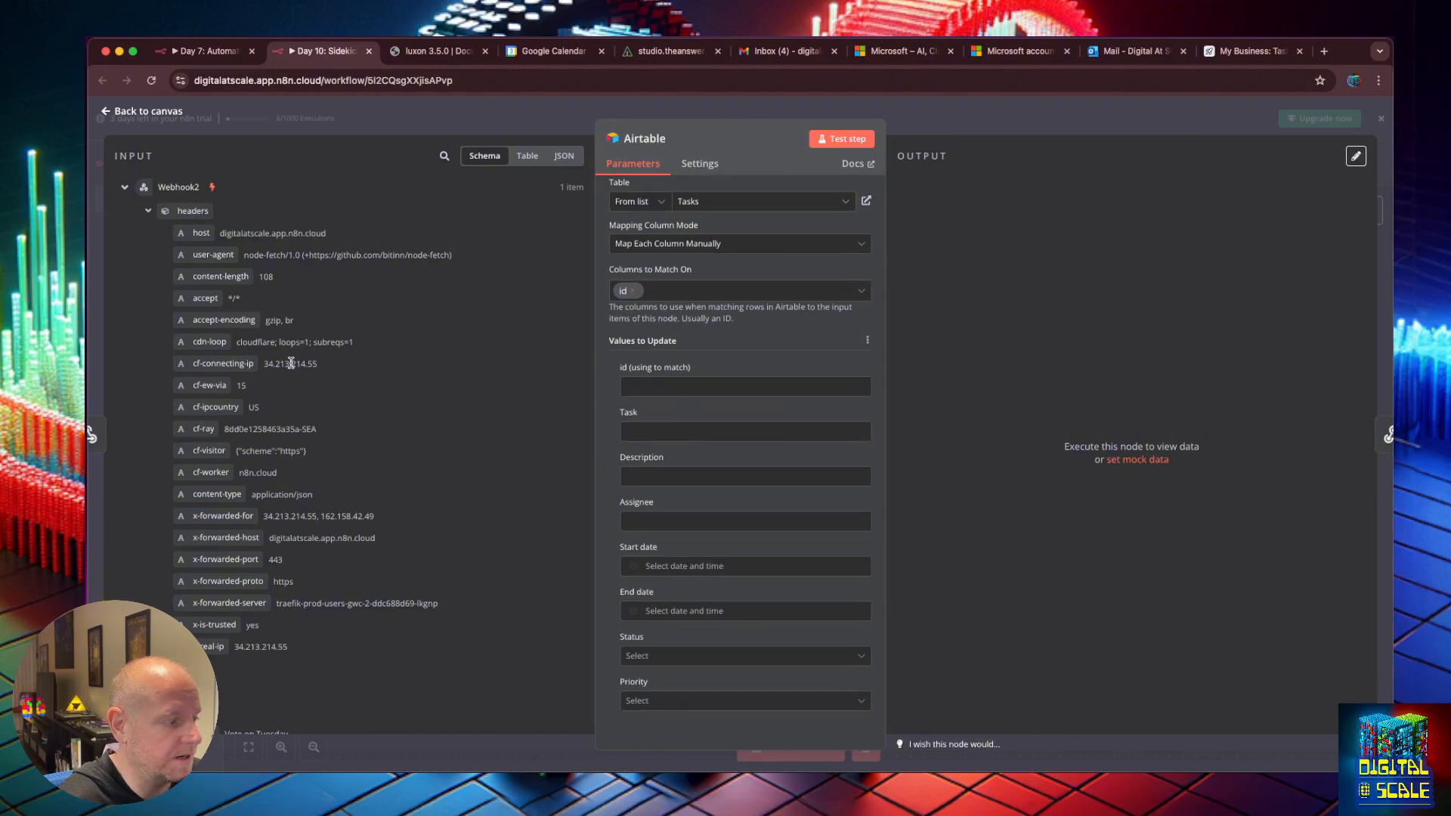
pyautogui.scroll(-3, 291, 364)
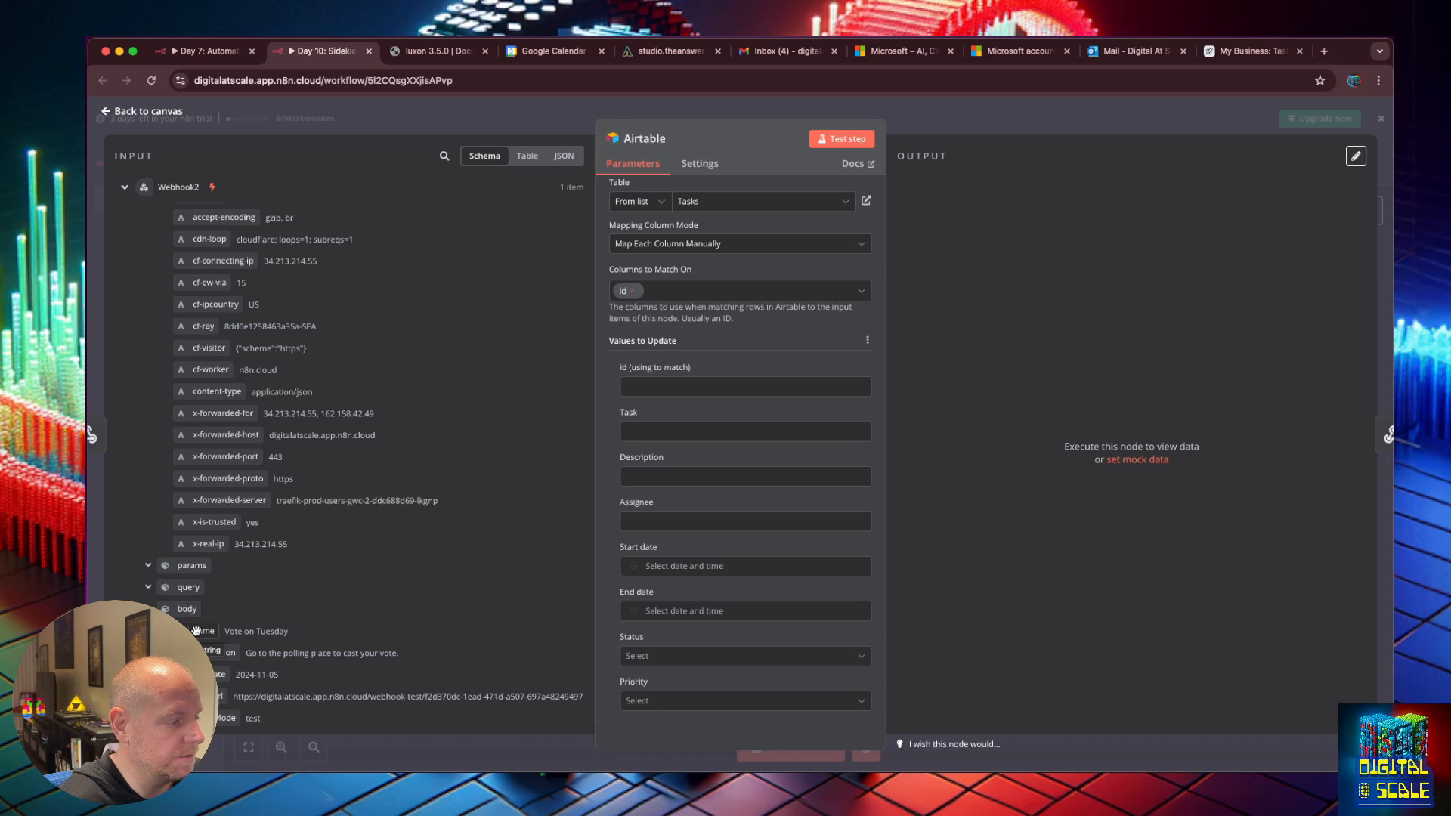
pyautogui.moveTo(195, 630); pyautogui.dragTo(642, 433)
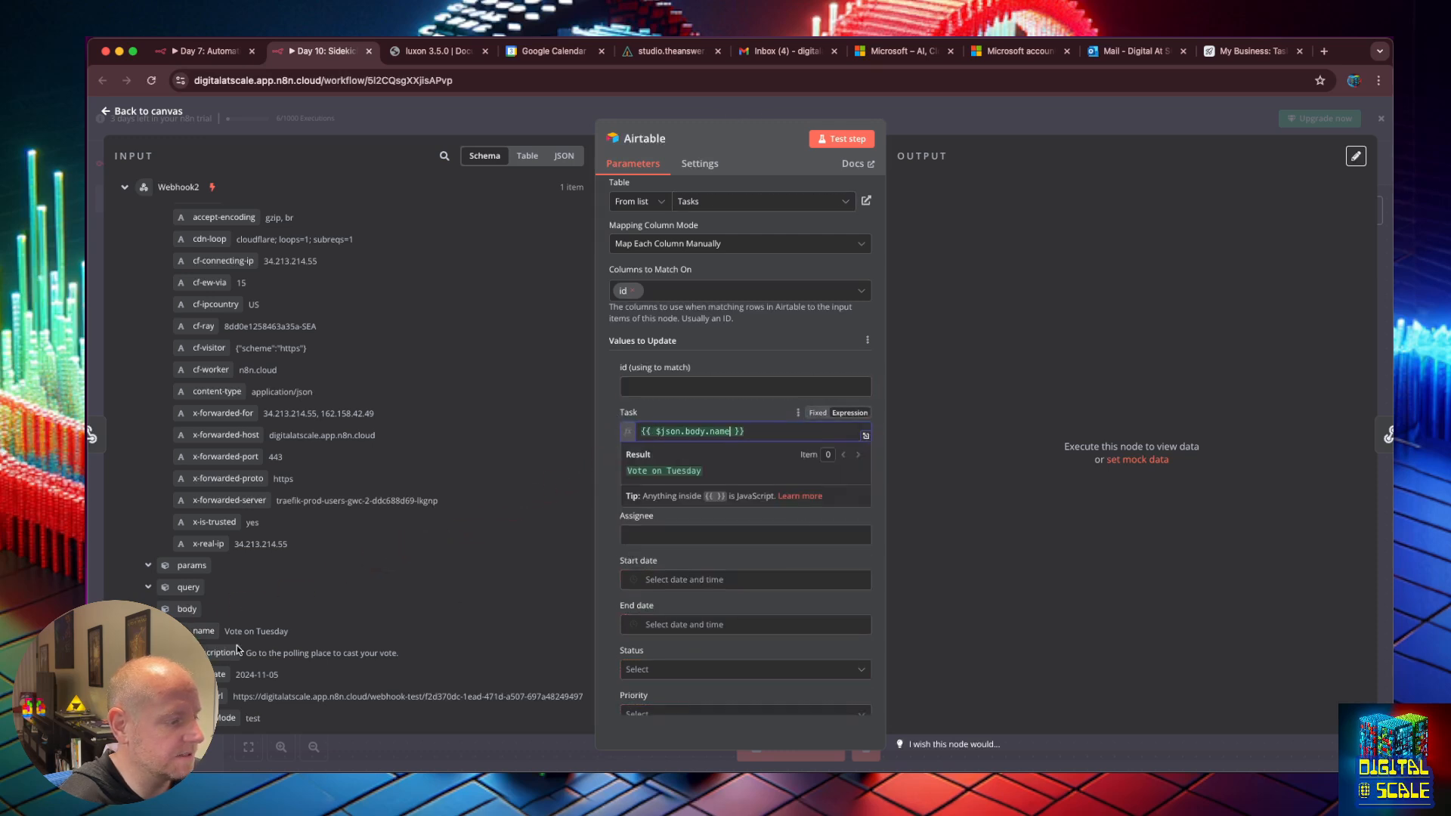
pyautogui.click(612, 518)
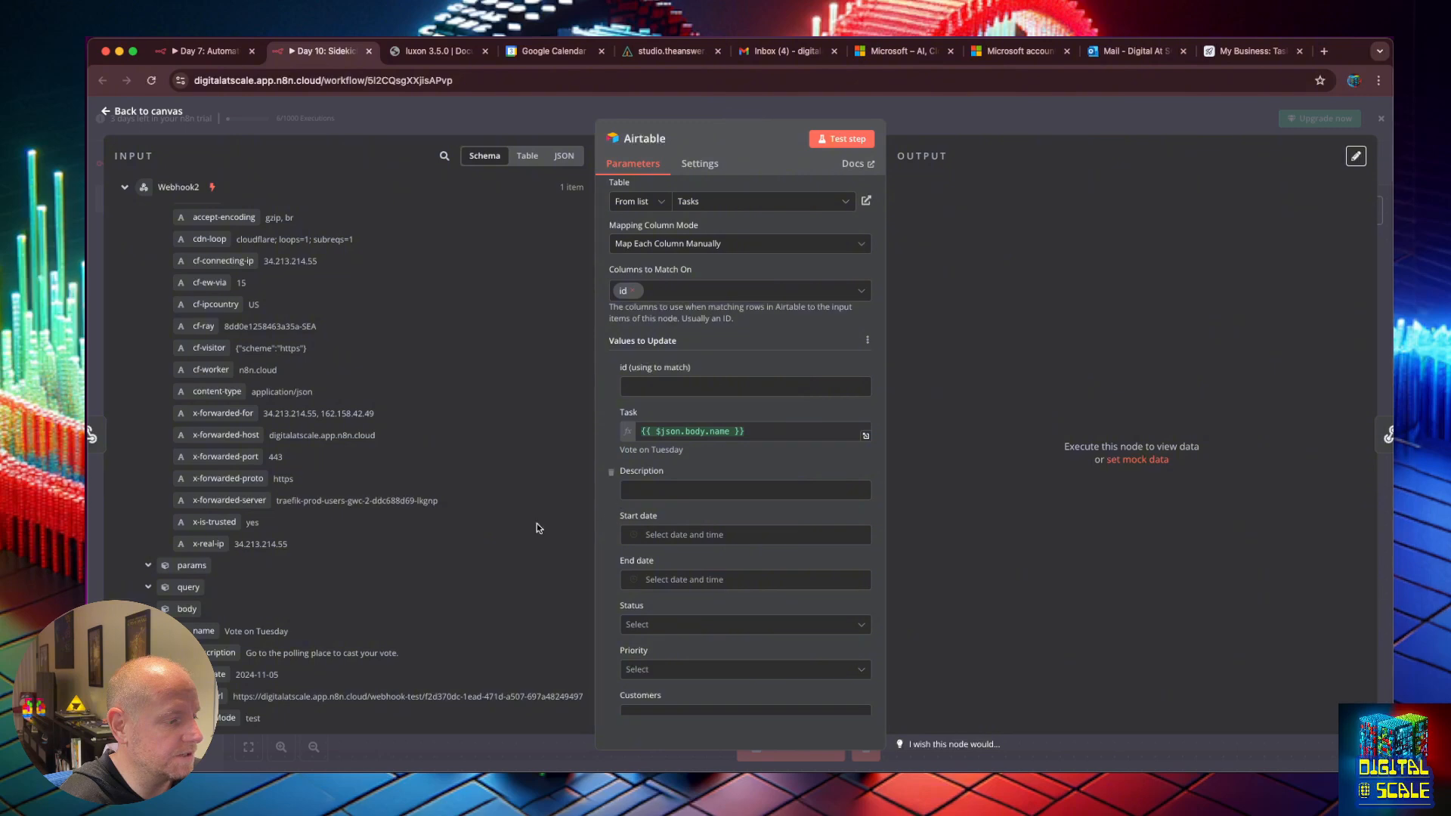
# Map body.description to Description and body.dueDate.toDateTime() to End date, then test the step.
pyautogui.moveTo(219, 652); pyautogui.dragTo(734, 489)
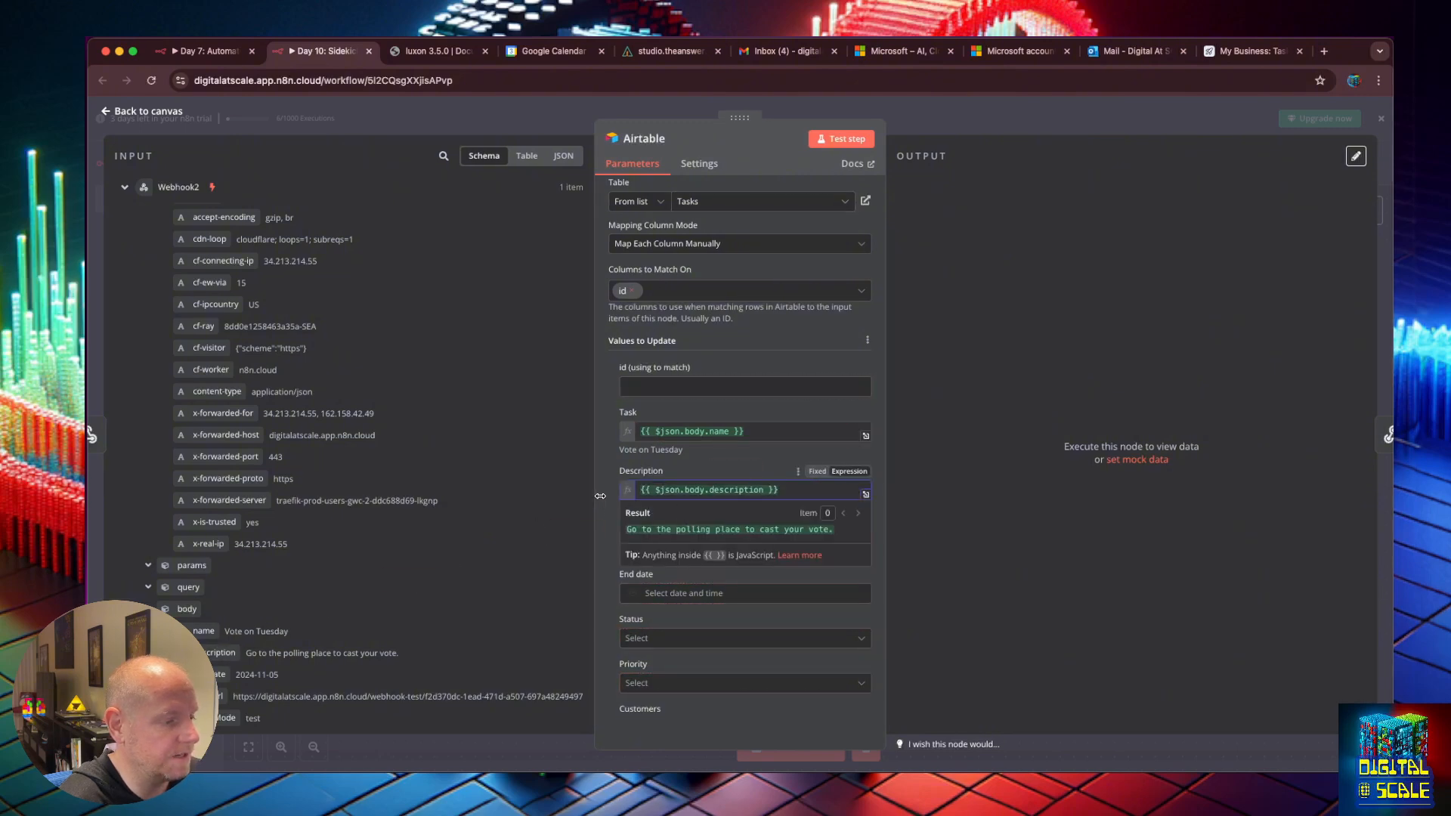
pyautogui.click(773, 469)
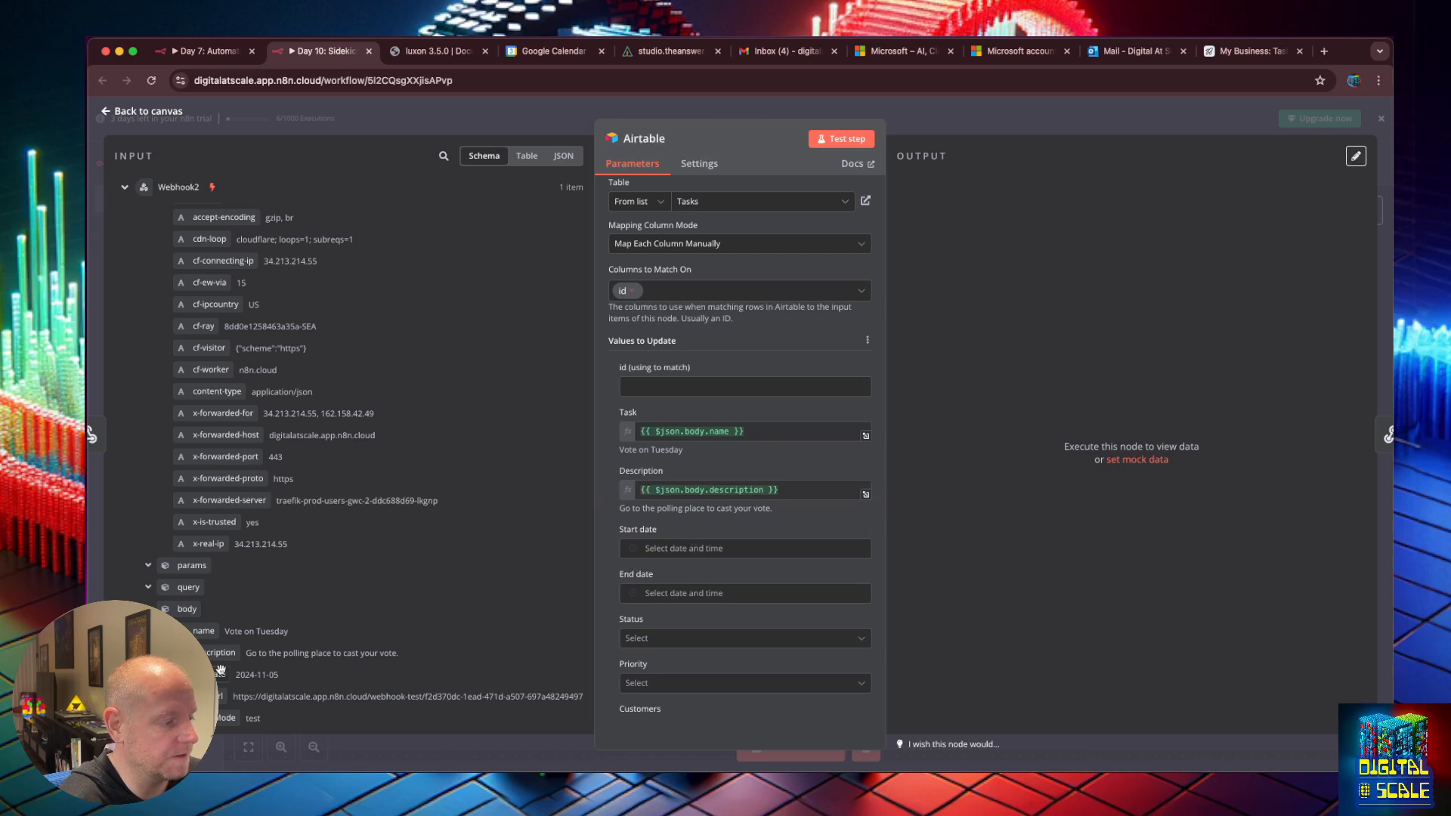
pyautogui.moveTo(217, 674); pyautogui.dragTo(665, 597)
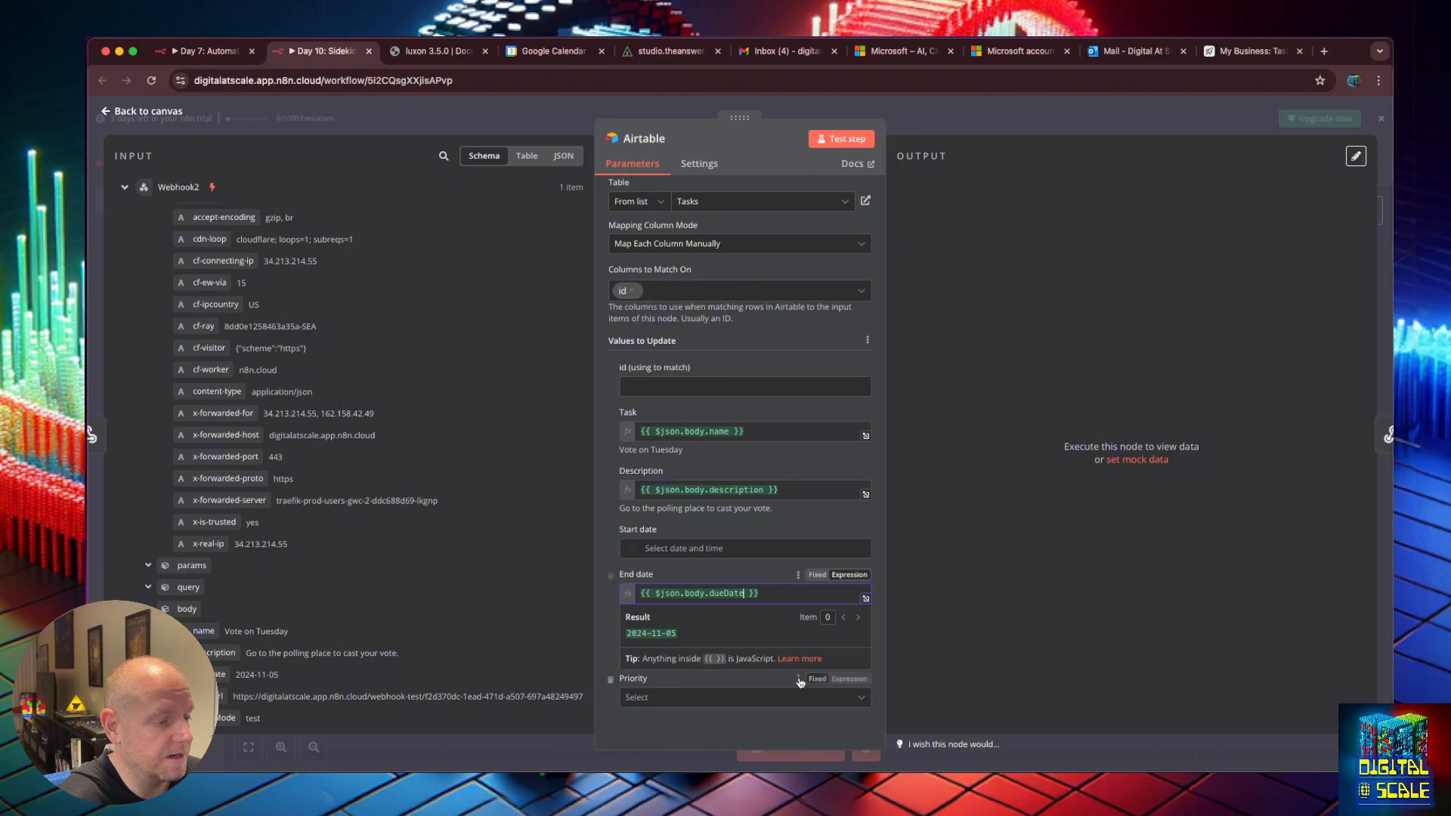
pyautogui.write('.toDateTime()')
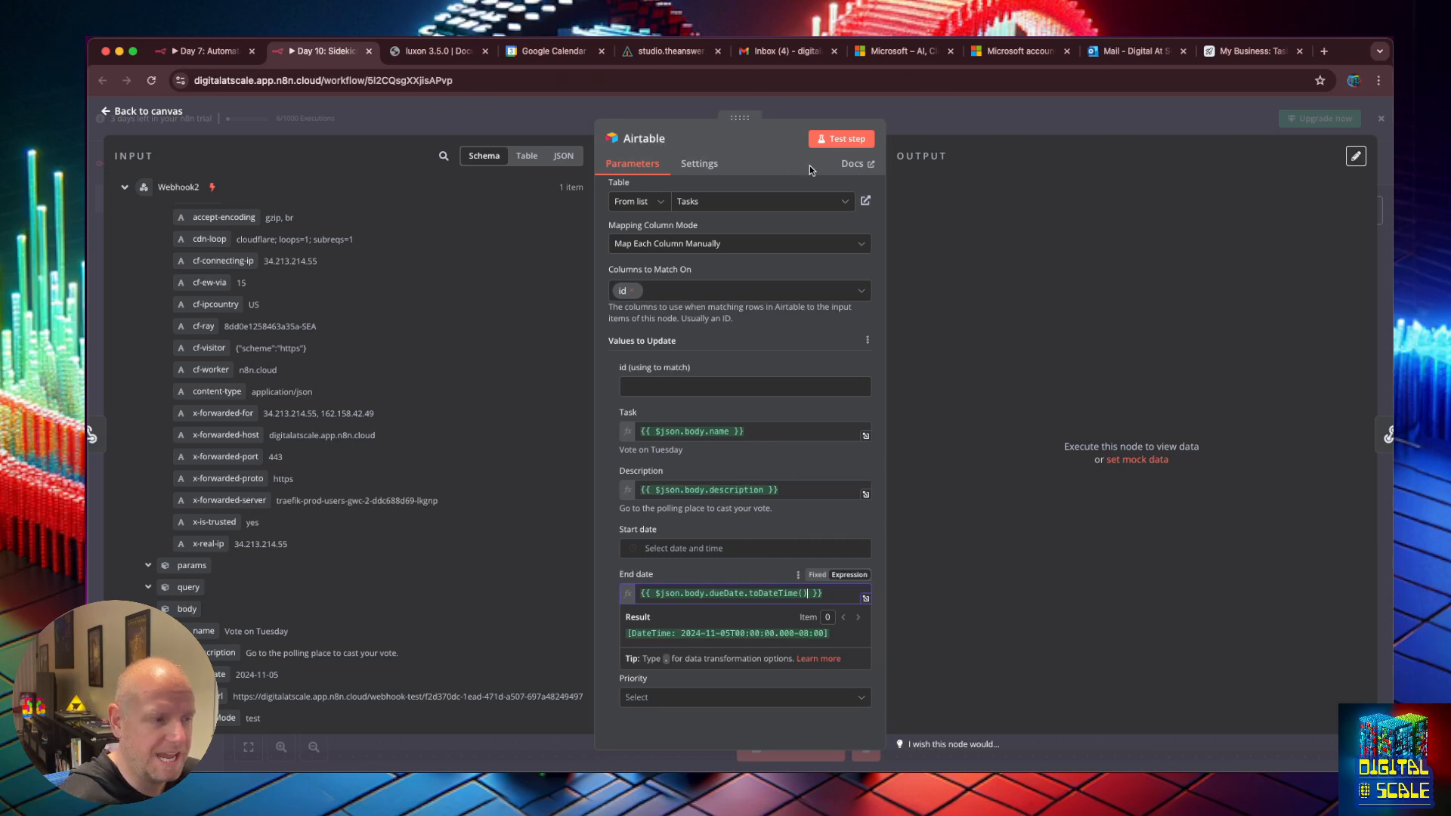
pyautogui.click(843, 142)
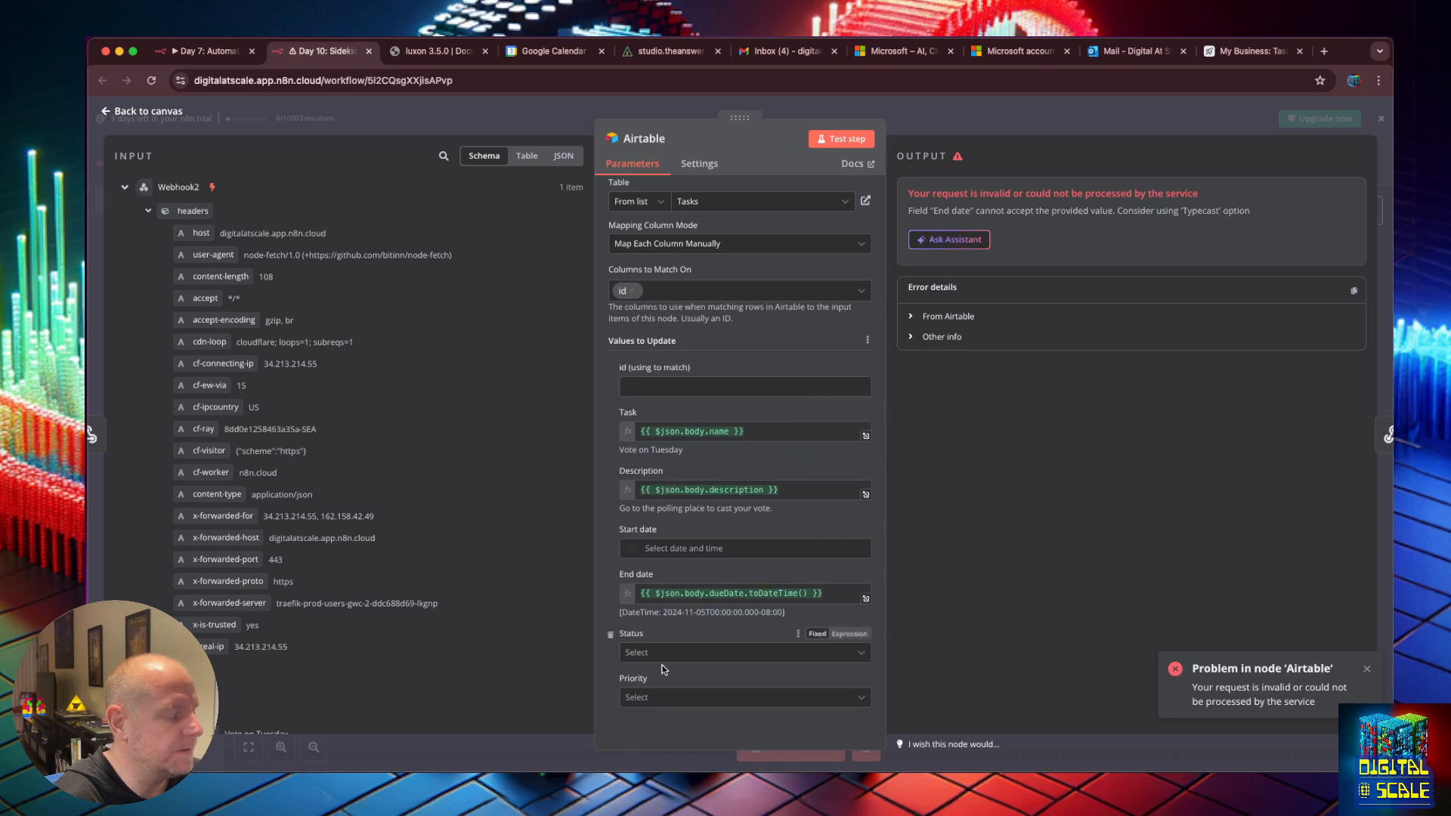
# Set Status to New, drop the Priority and Customers fields, and retest the Airtable step.
pyautogui.click(642, 653)
pyautogui.click(654, 629)
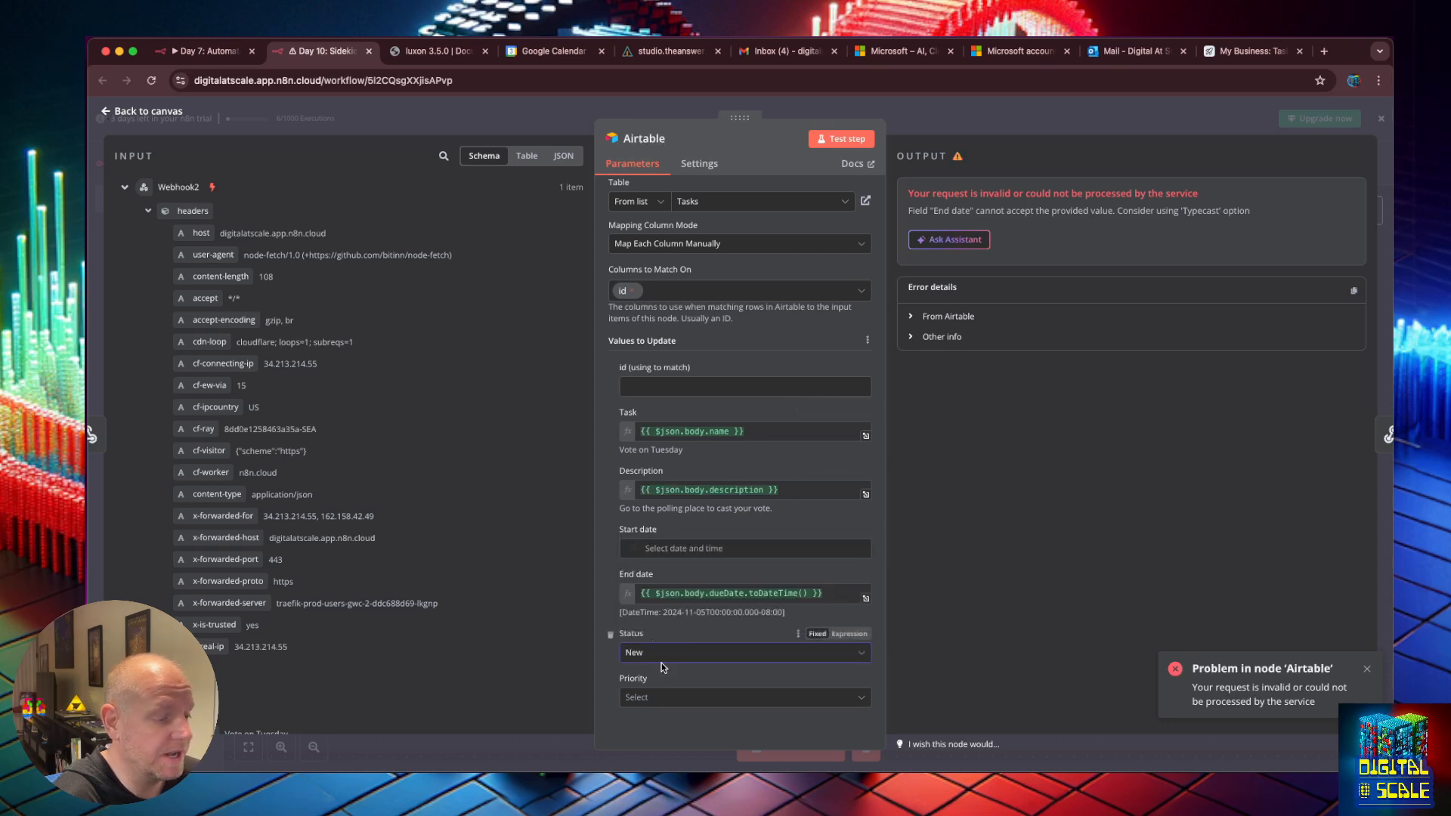
pyautogui.scroll(-1, 645, 696)
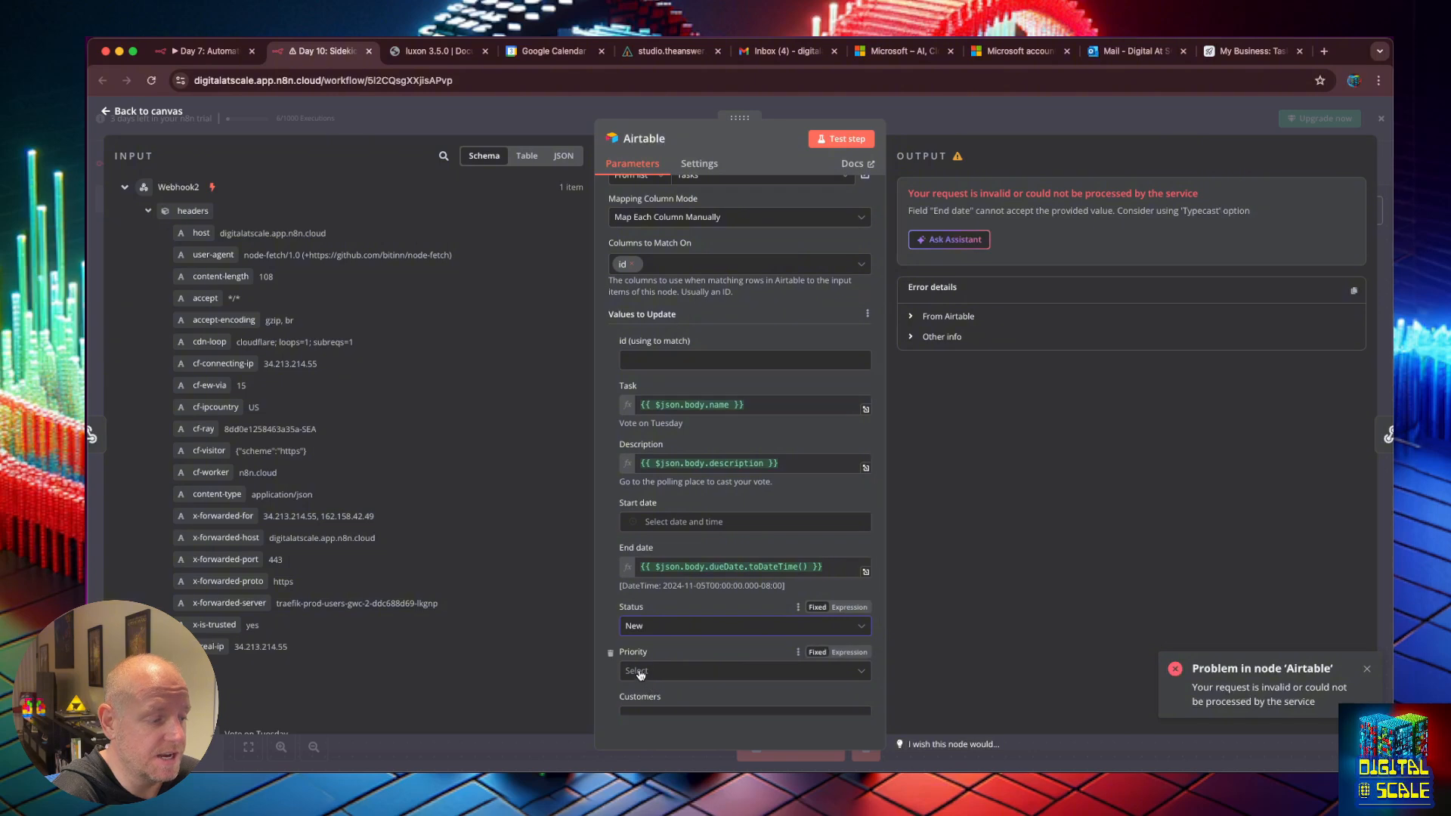
pyautogui.click(611, 653)
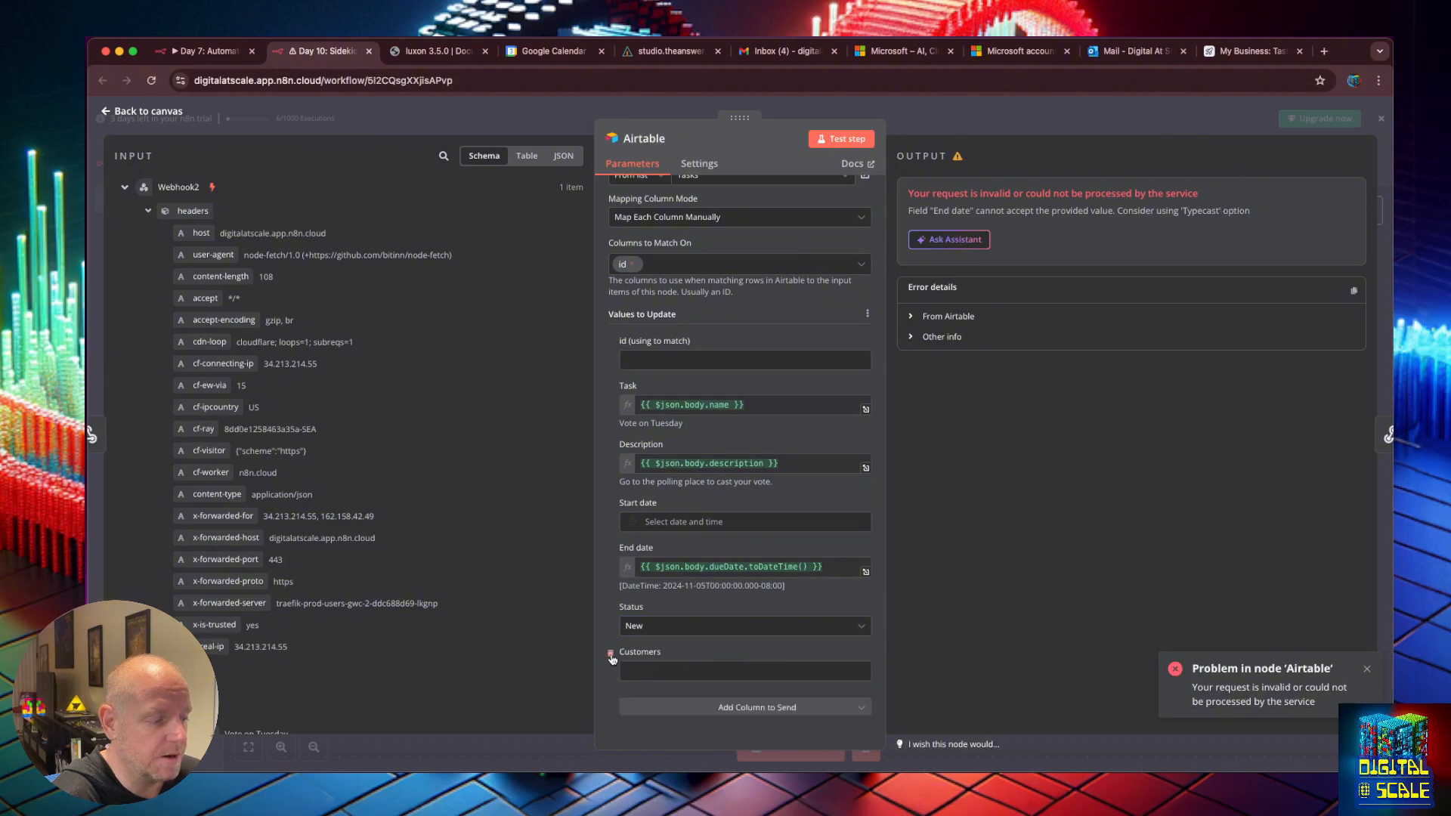
pyautogui.click(612, 657)
pyautogui.scroll(-2, 767, 302)
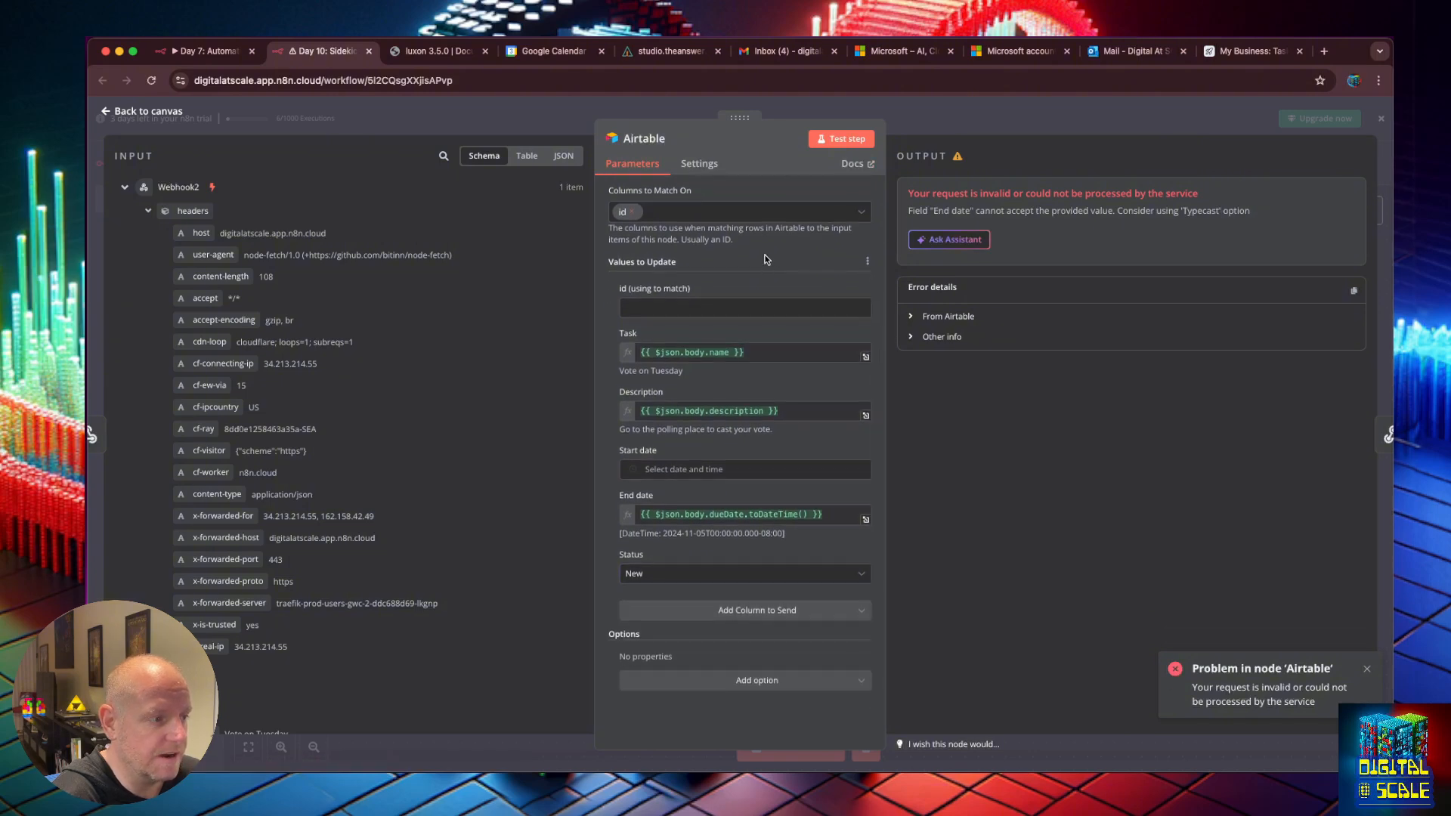
pyautogui.scroll(5, 767, 254)
pyautogui.click(851, 142)
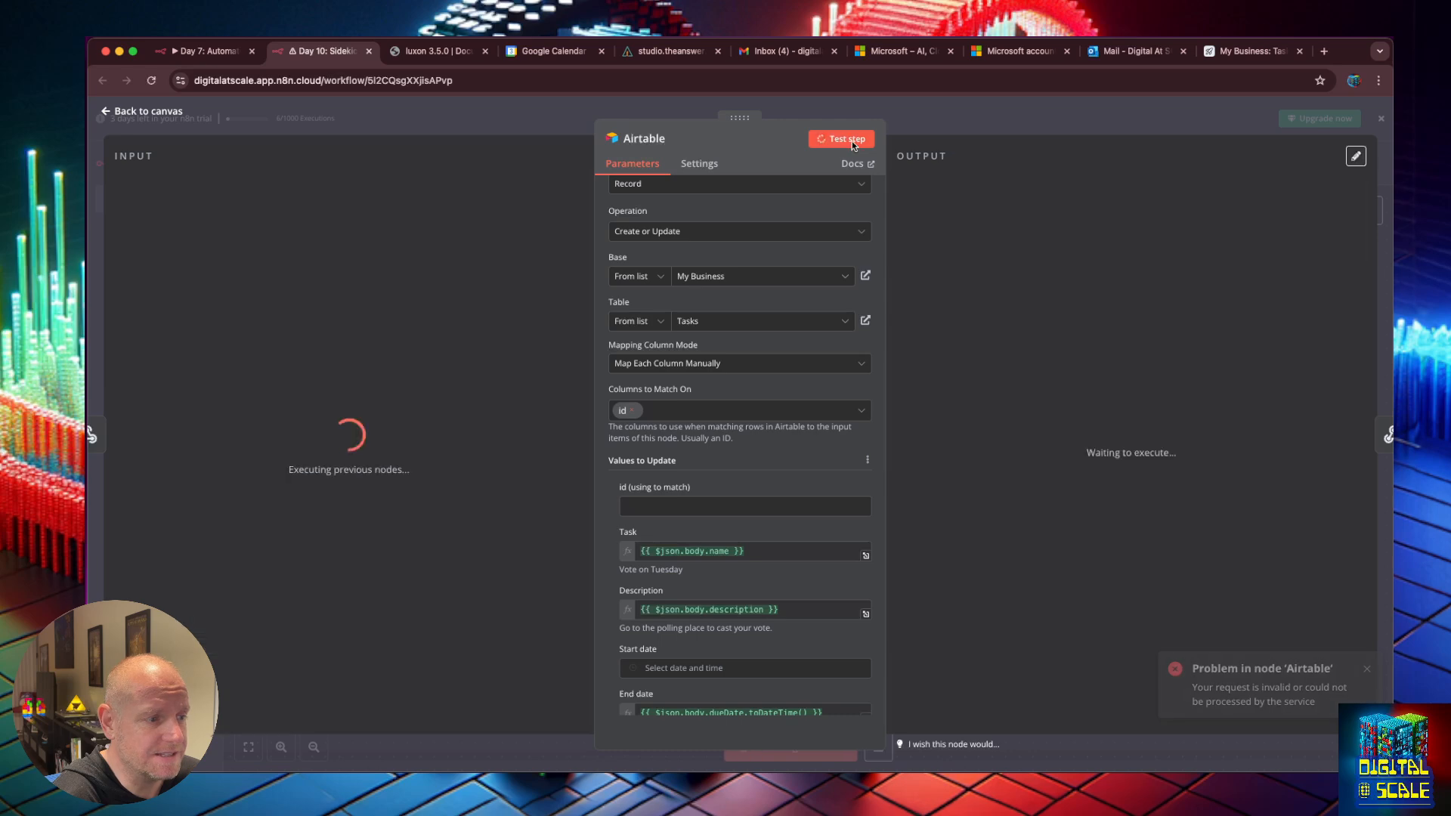
# Adjust the End date expression, enable the Typecast option, and rerun the test successfully.
pyautogui.scroll(-2, 798, 637)
pyautogui.click(799, 636)
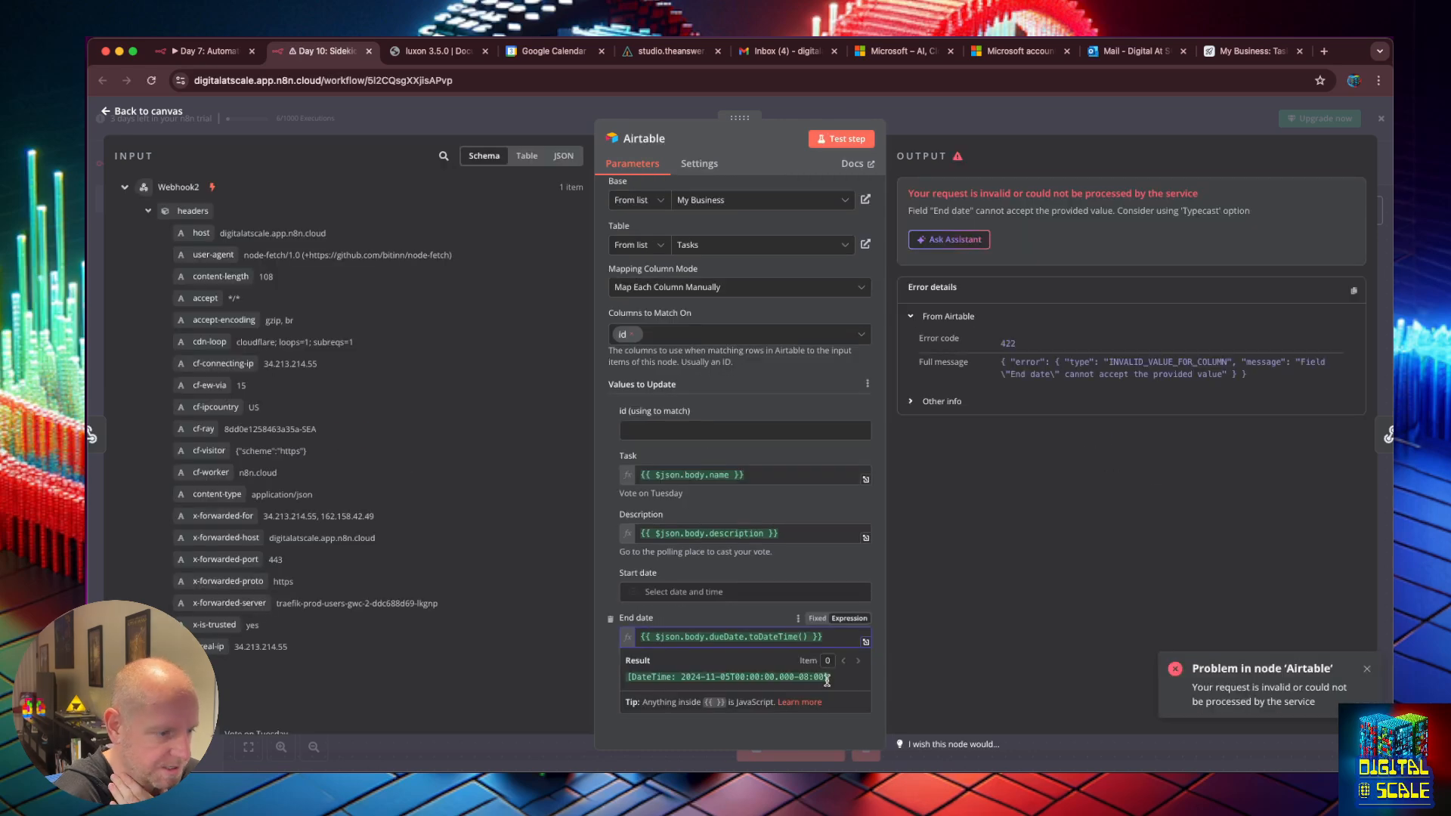
pyautogui.press('BackSpace')
pyautogui.press('BackSpace')
pyautogui.press('BackSpace')
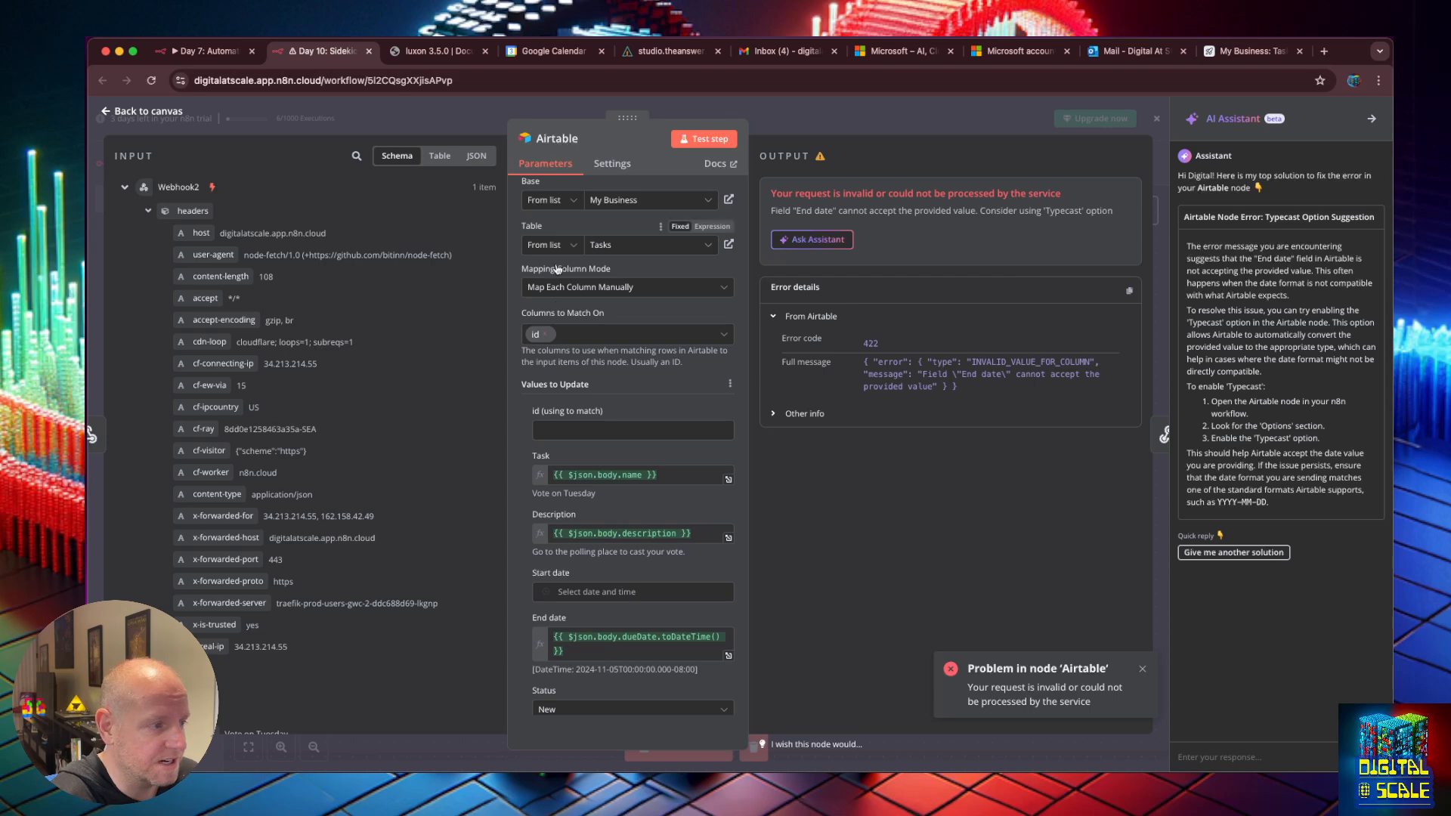
pyautogui.scroll(-3, 647, 684)
pyautogui.click(638, 678)
pyautogui.click(643, 713)
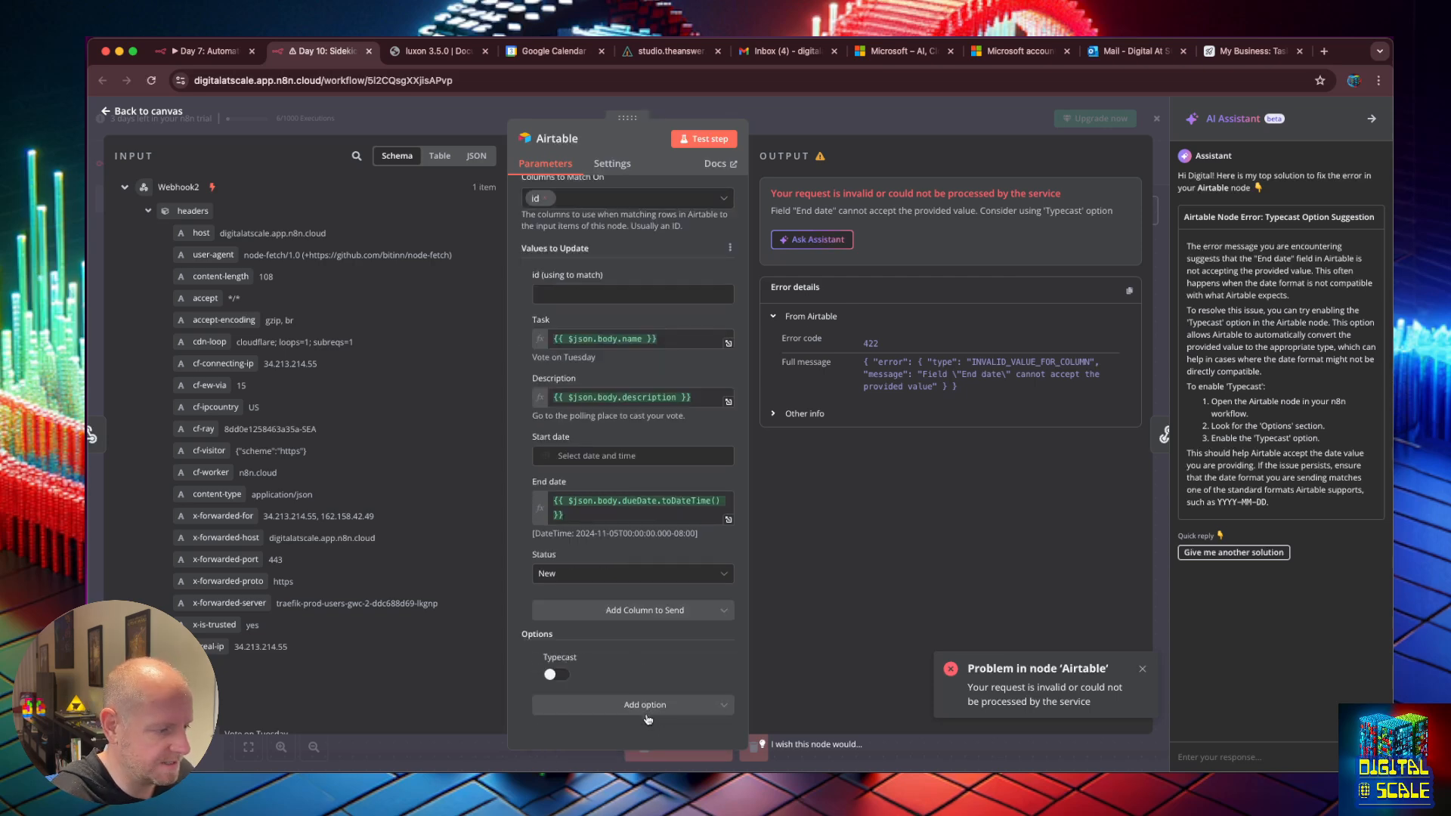
pyautogui.click(718, 139)
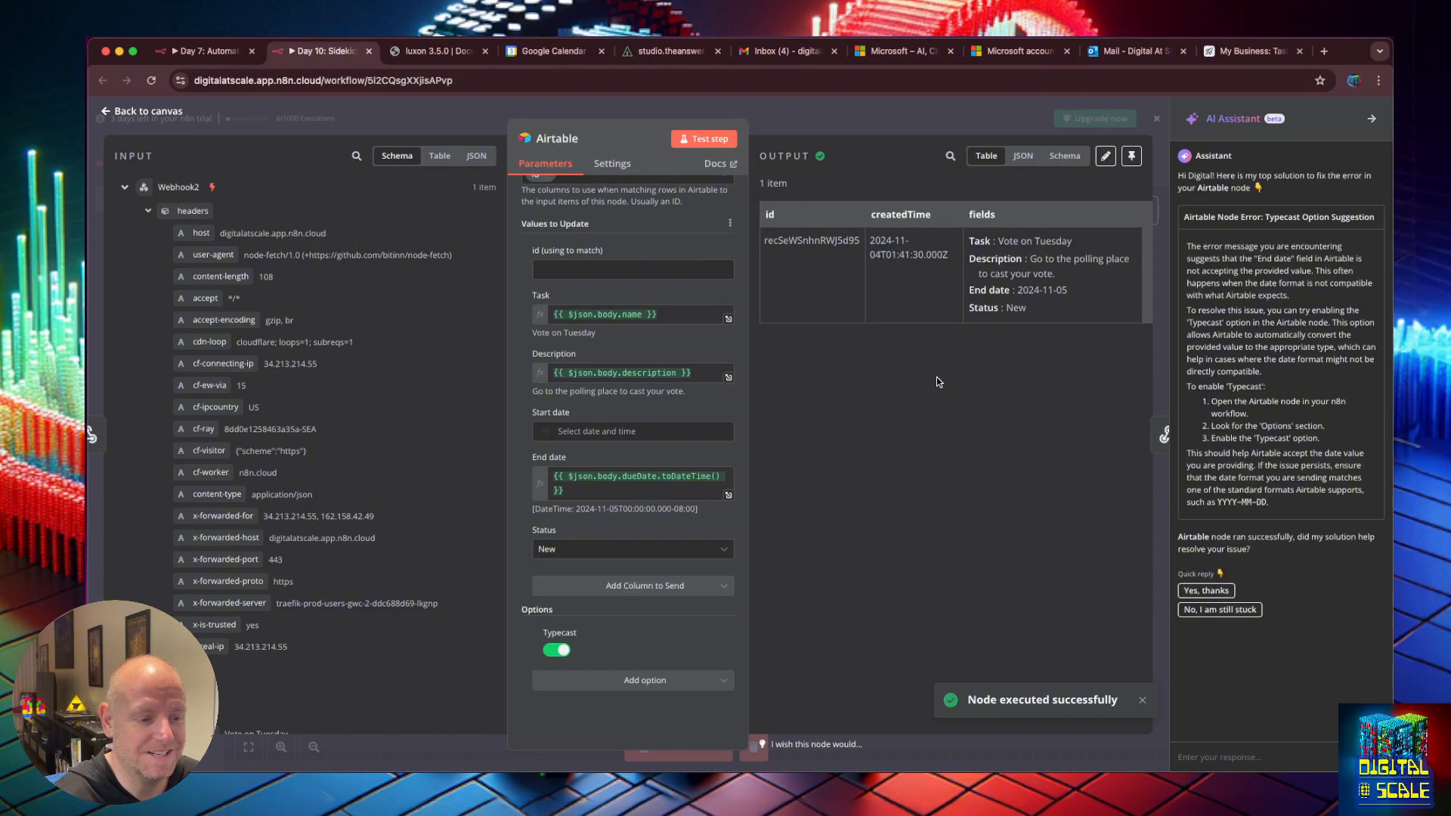
pyautogui.click(1203, 590)
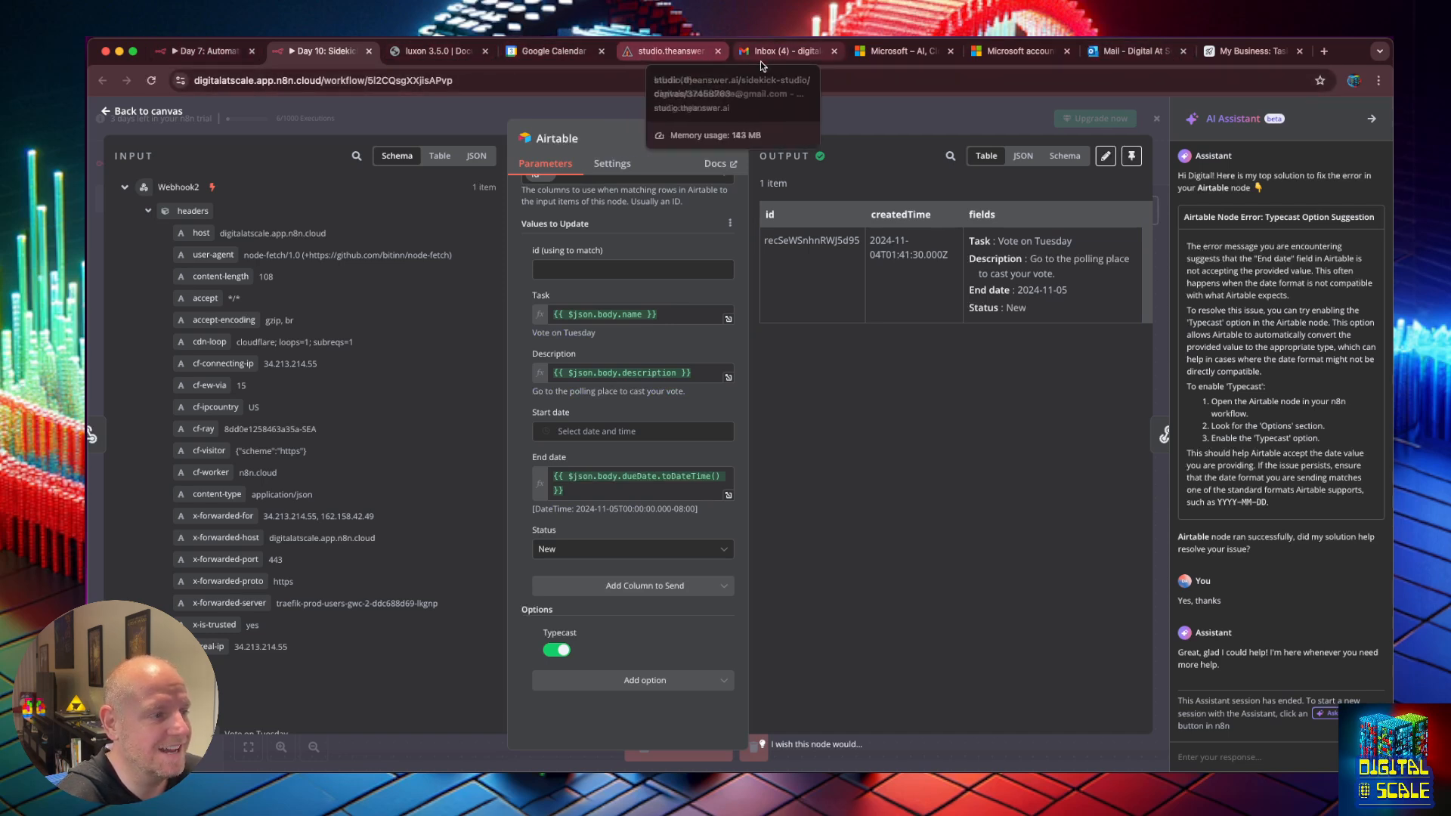
pyautogui.click(1254, 51)
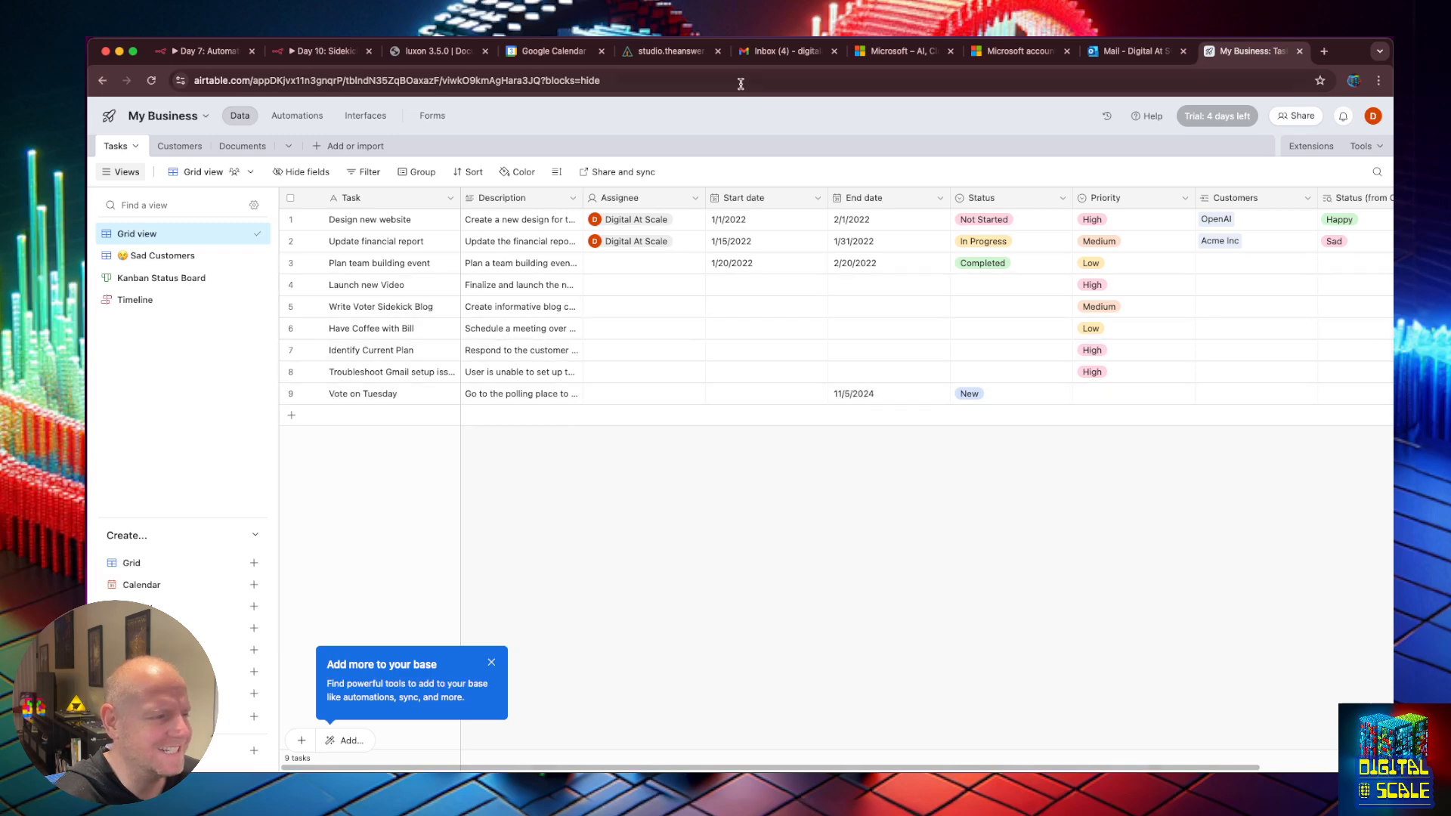
# Confirm the Vote on Tuesday row in the Tasks grid, then return to the Chief Sidekick flow.
pyautogui.click(638, 52)
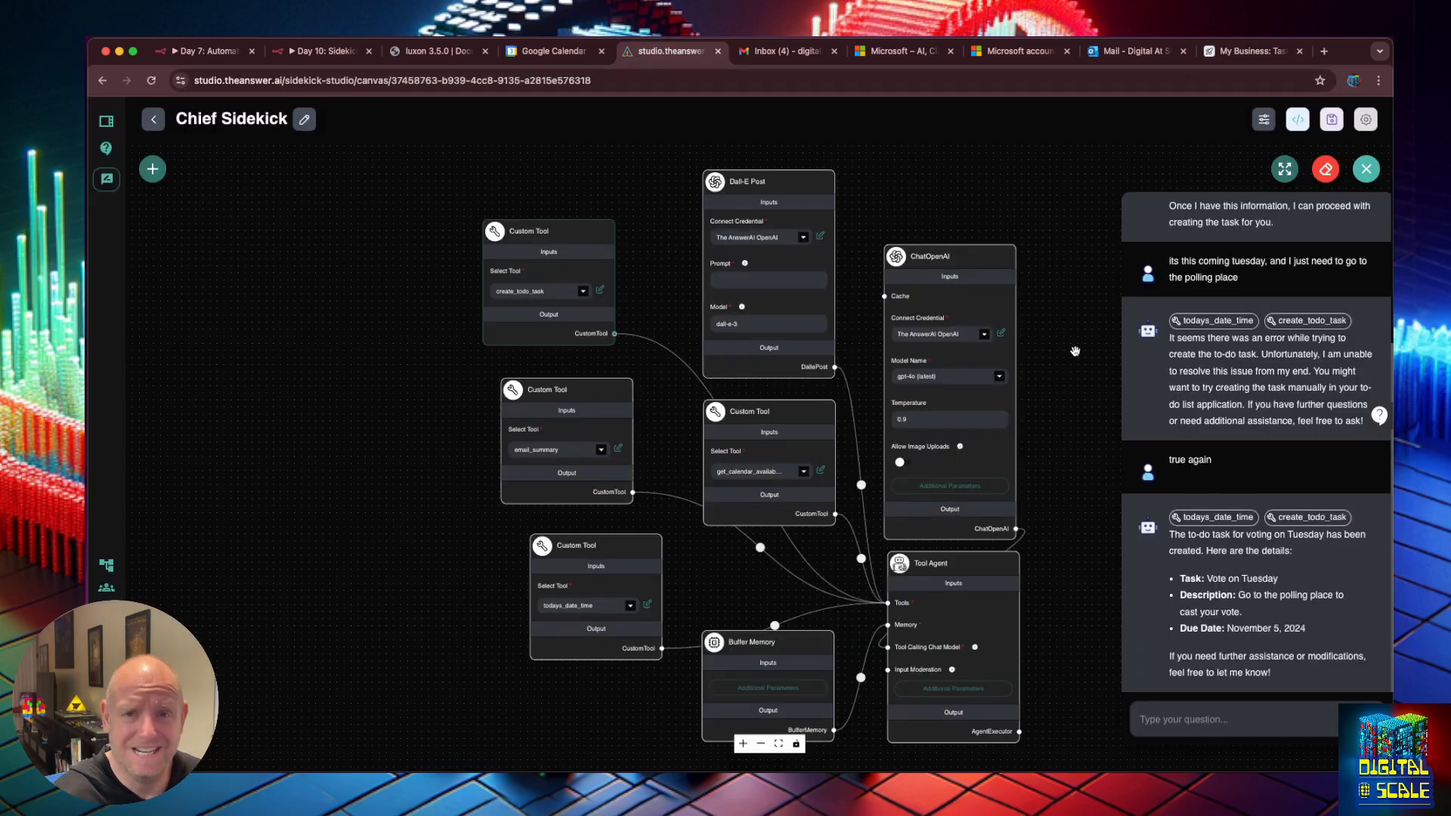
# Clear the chat, then make create_todo_task use the production webhook URL, commenting out the test URL.
pyautogui.click(1326, 169)
pyautogui.click(864, 467)
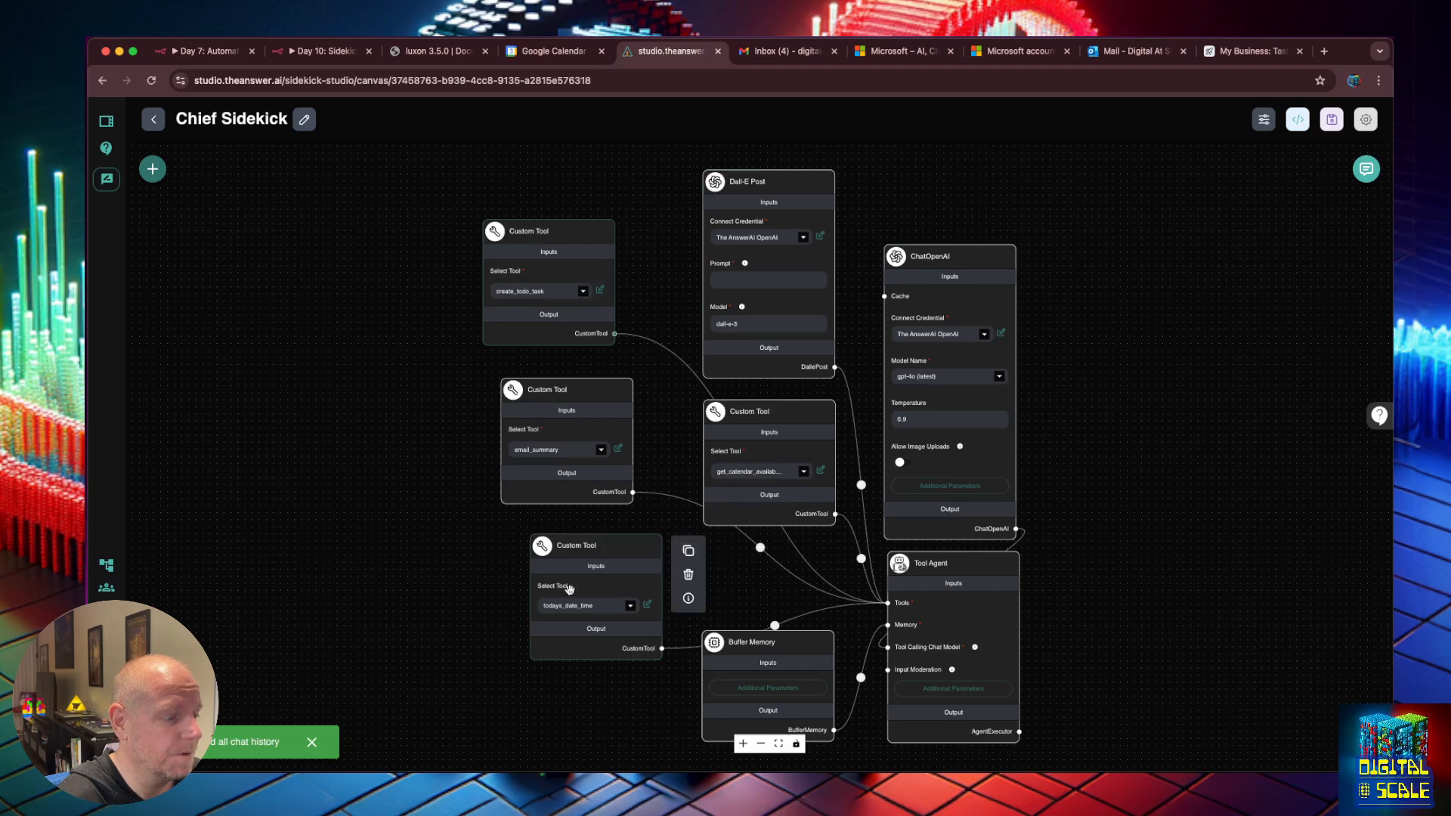
pyautogui.click(602, 291)
pyautogui.scroll(-10, 693, 415)
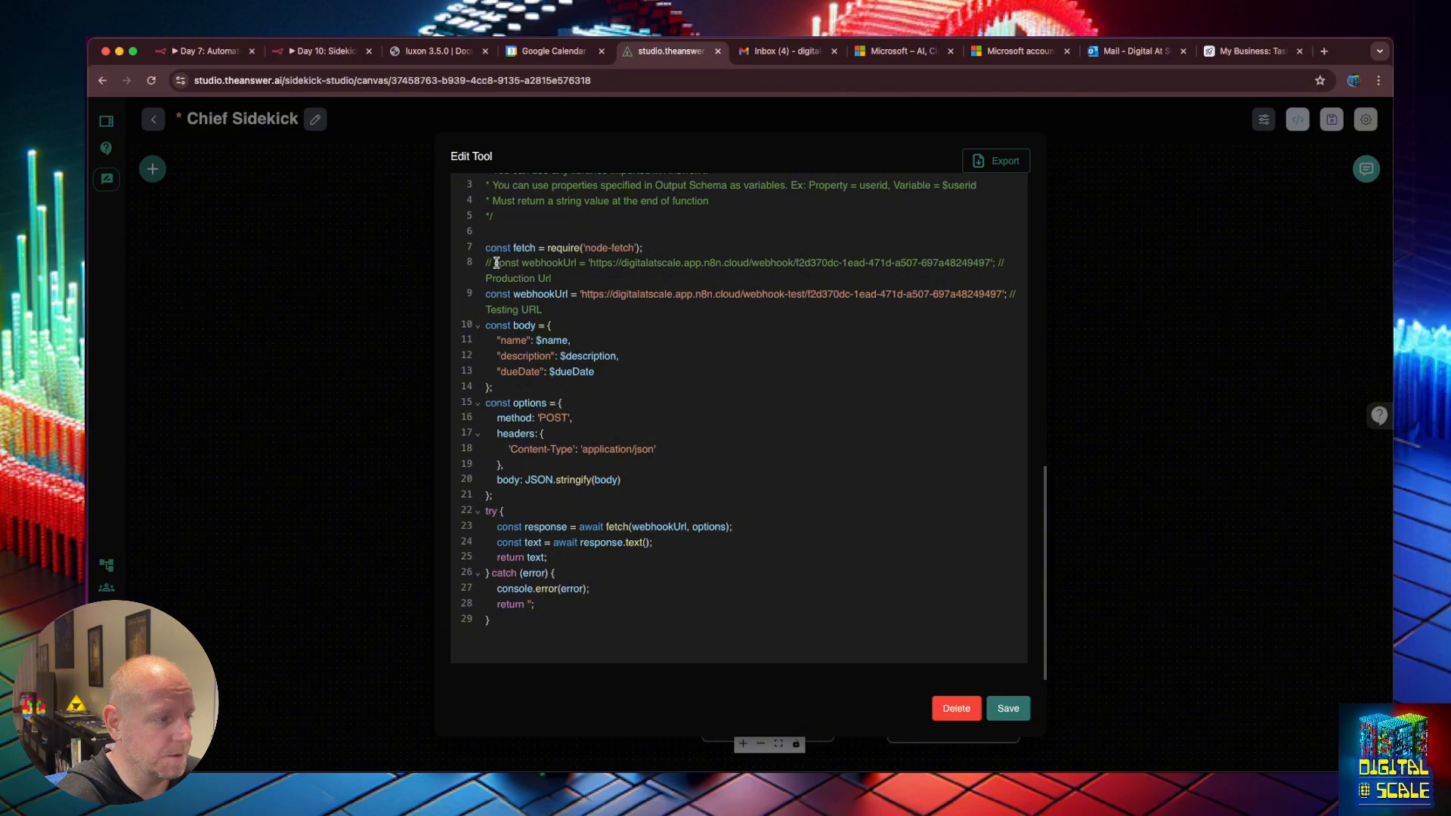
pyautogui.click(496, 263)
pyautogui.press('BackSpace')
pyautogui.press('BackSpace')
pyautogui.press('BackSpace')
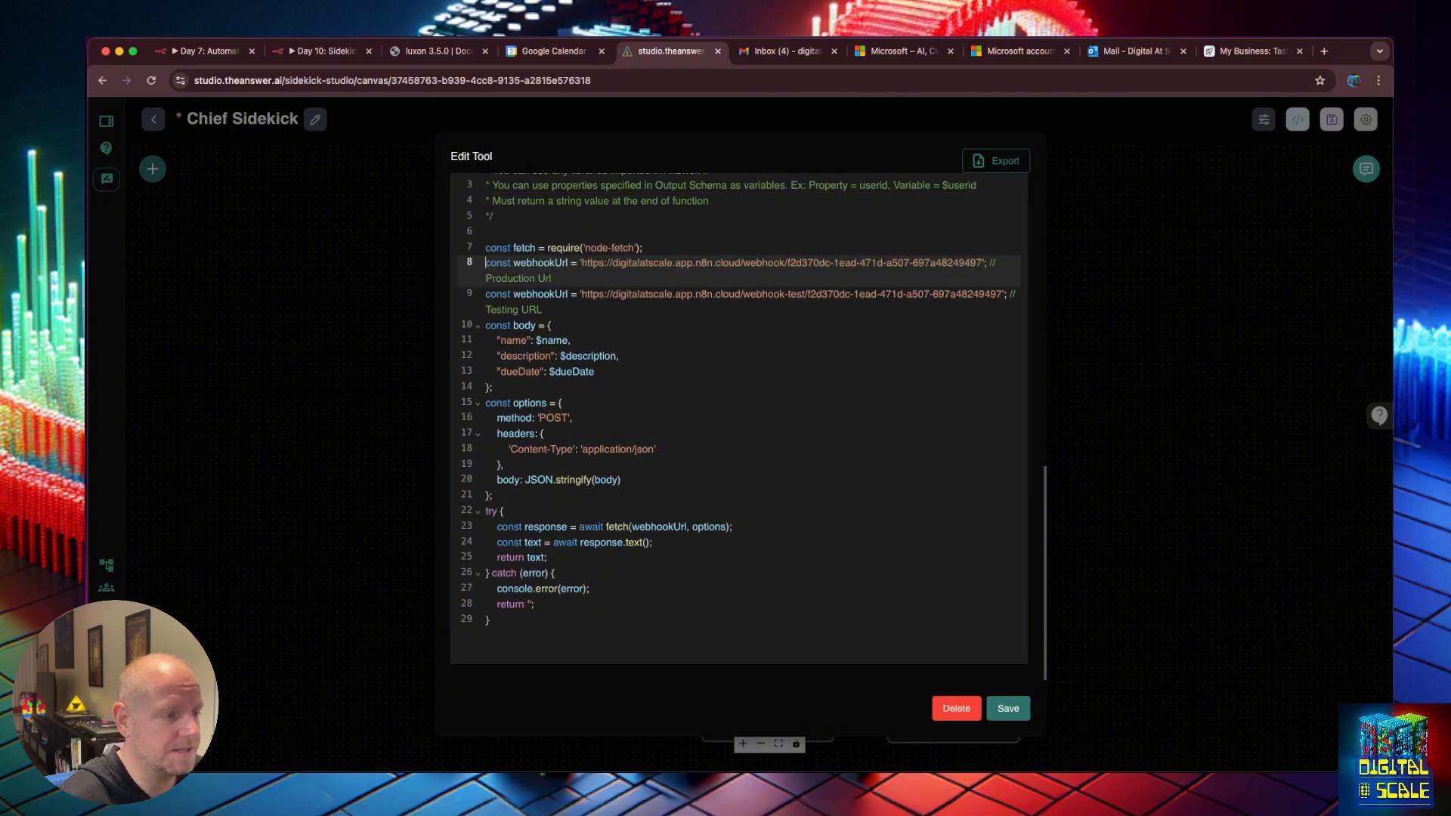
pyautogui.press('Down')
pyautogui.write('//')
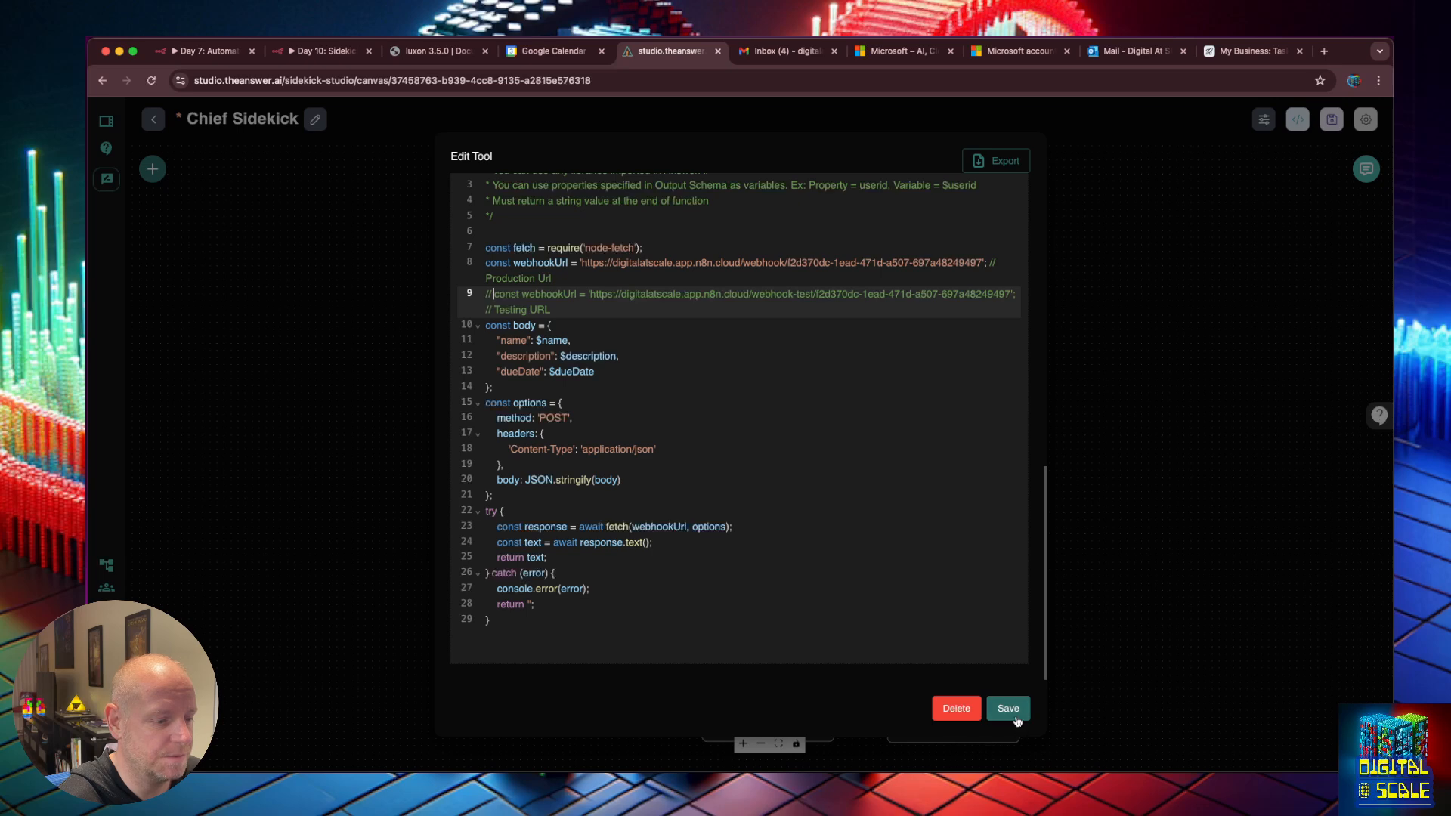
pyautogui.click(1008, 708)
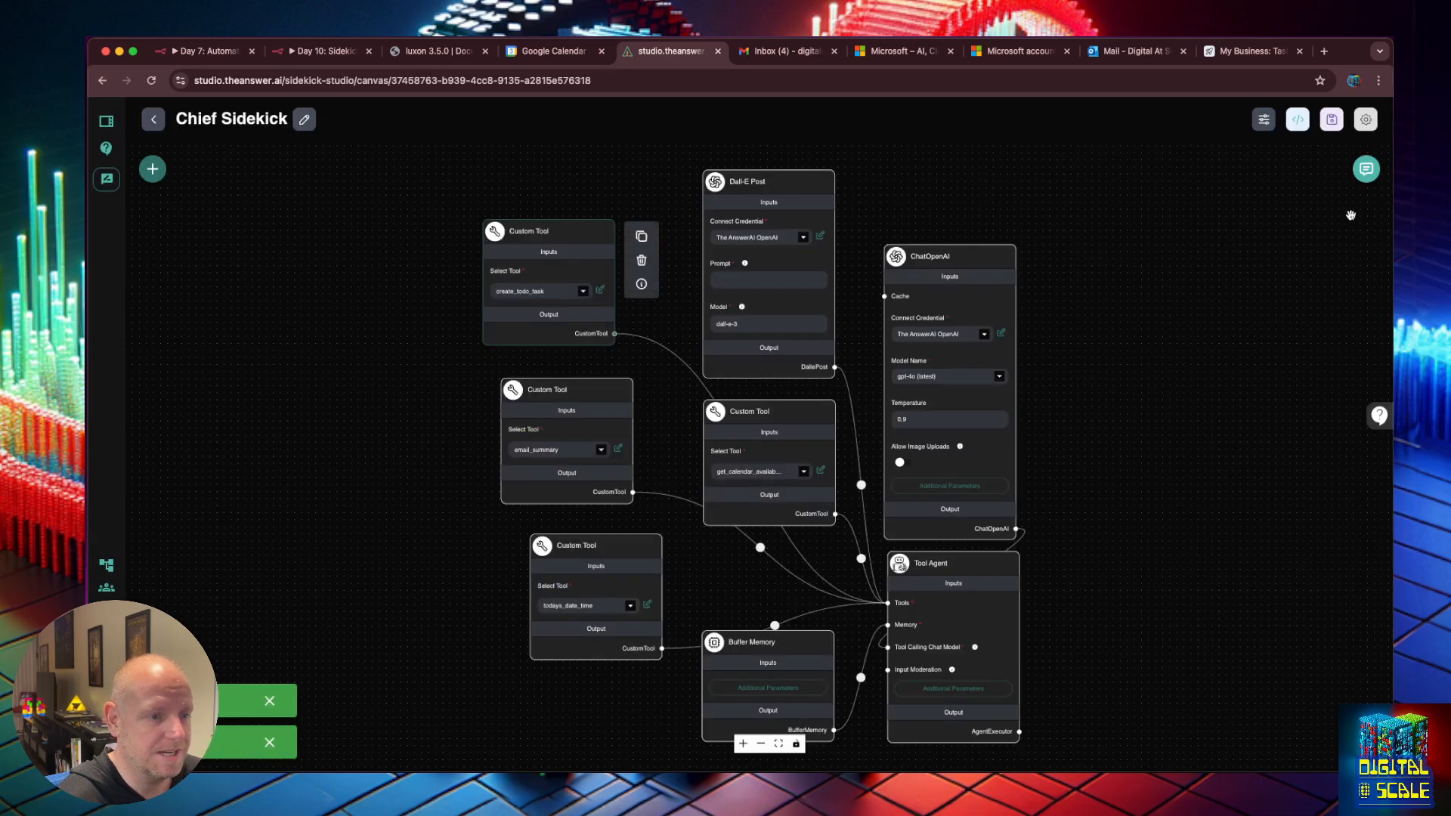
pyautogui.click(1366, 168)
# Ask Chief Sidekick to 'create a todoy task for voting on tuesday' and inspect the create_todo_task call.
pyautogui.click(1201, 724)
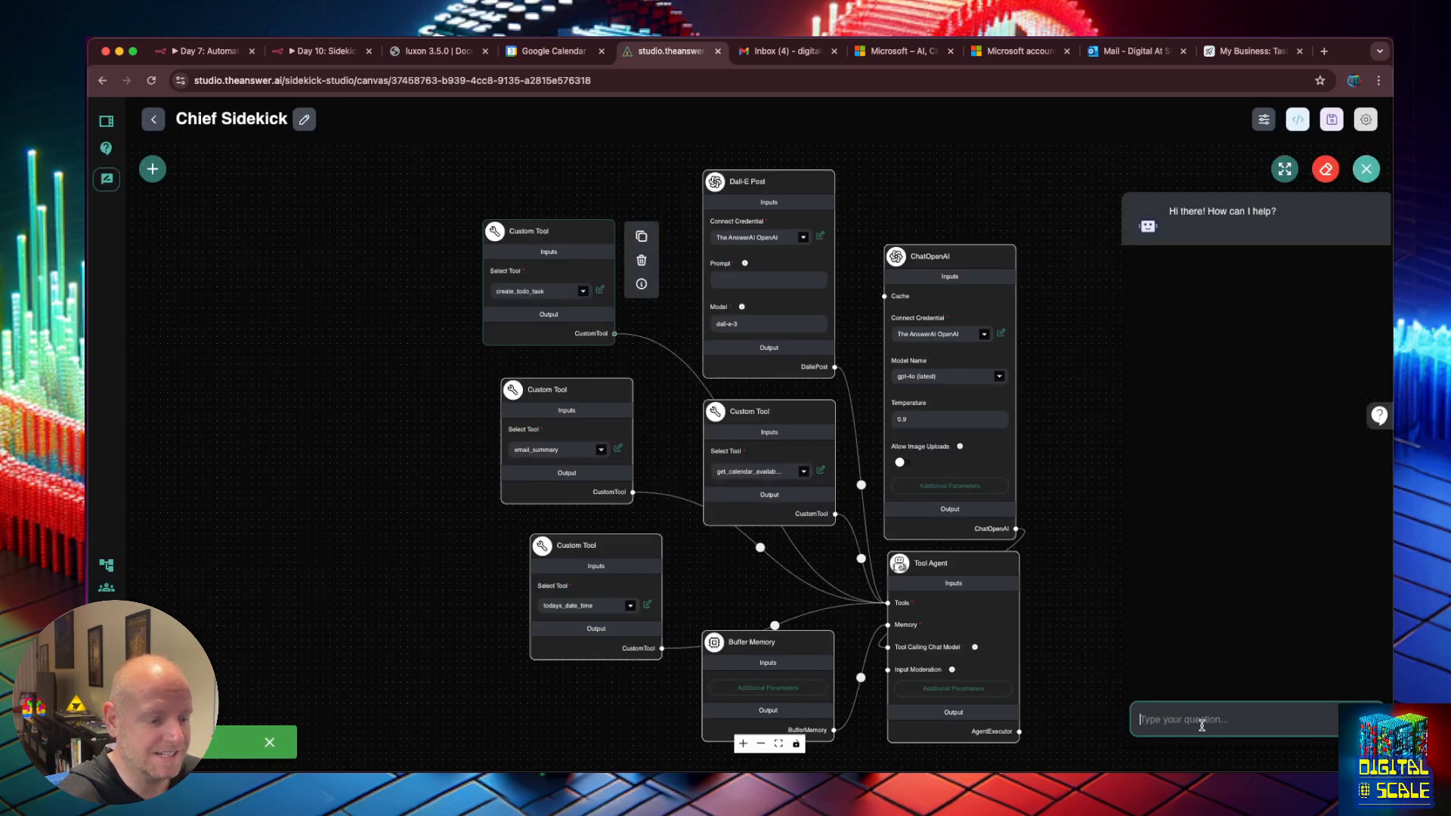
pyautogui.write('create a todoy task')
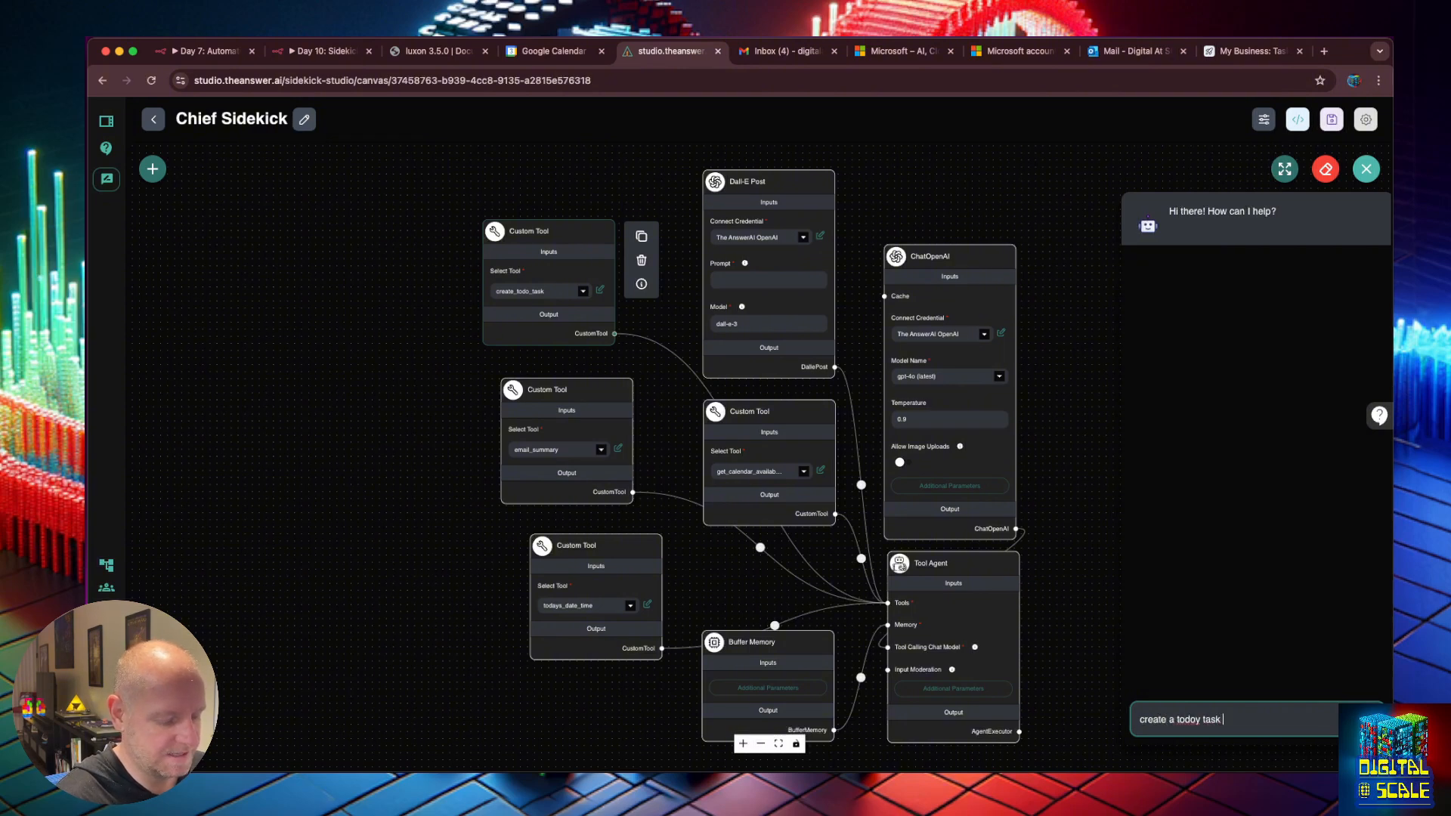
pyautogui.write(' for voting on tuesday')
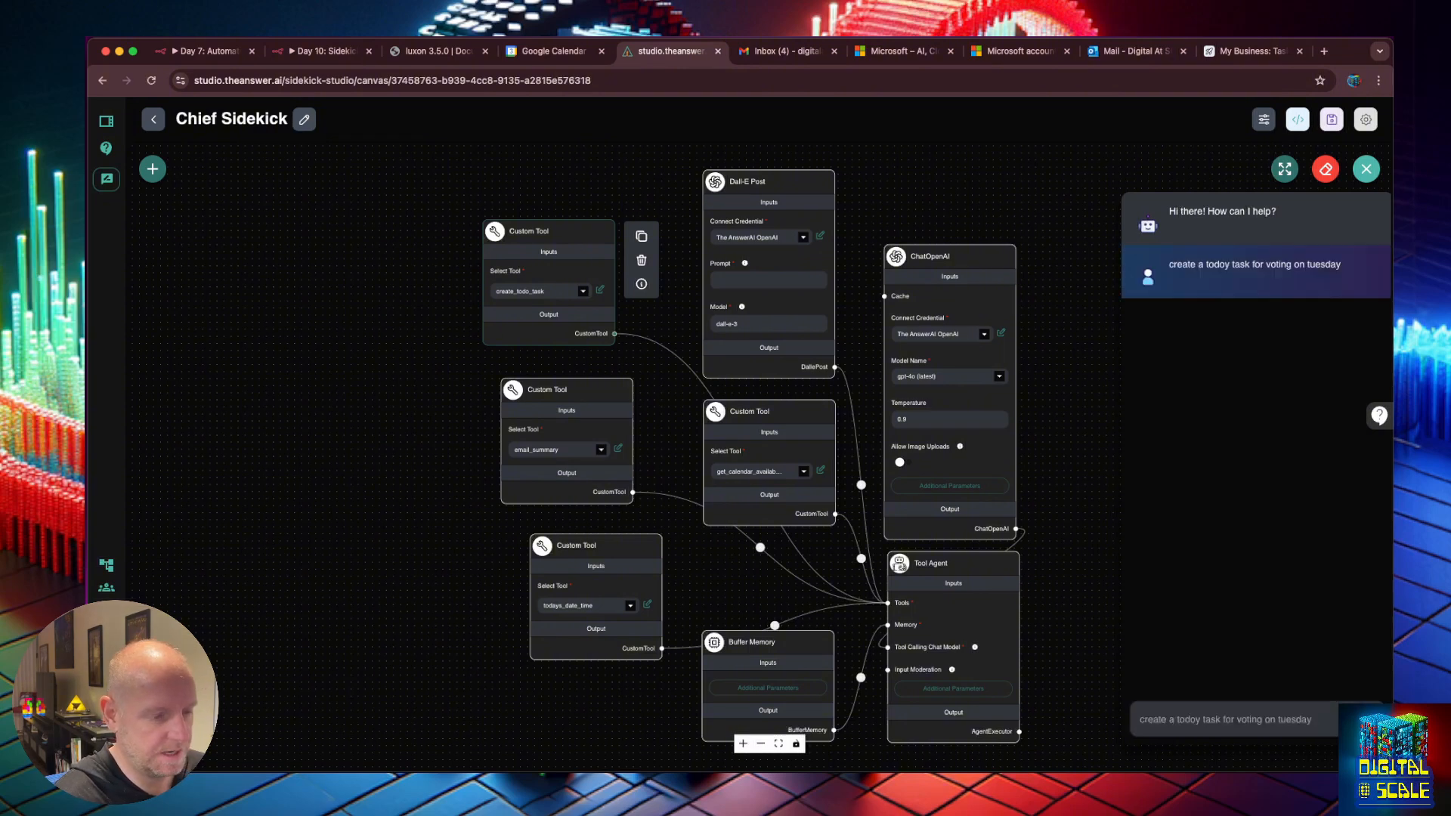
pyautogui.press('Return')
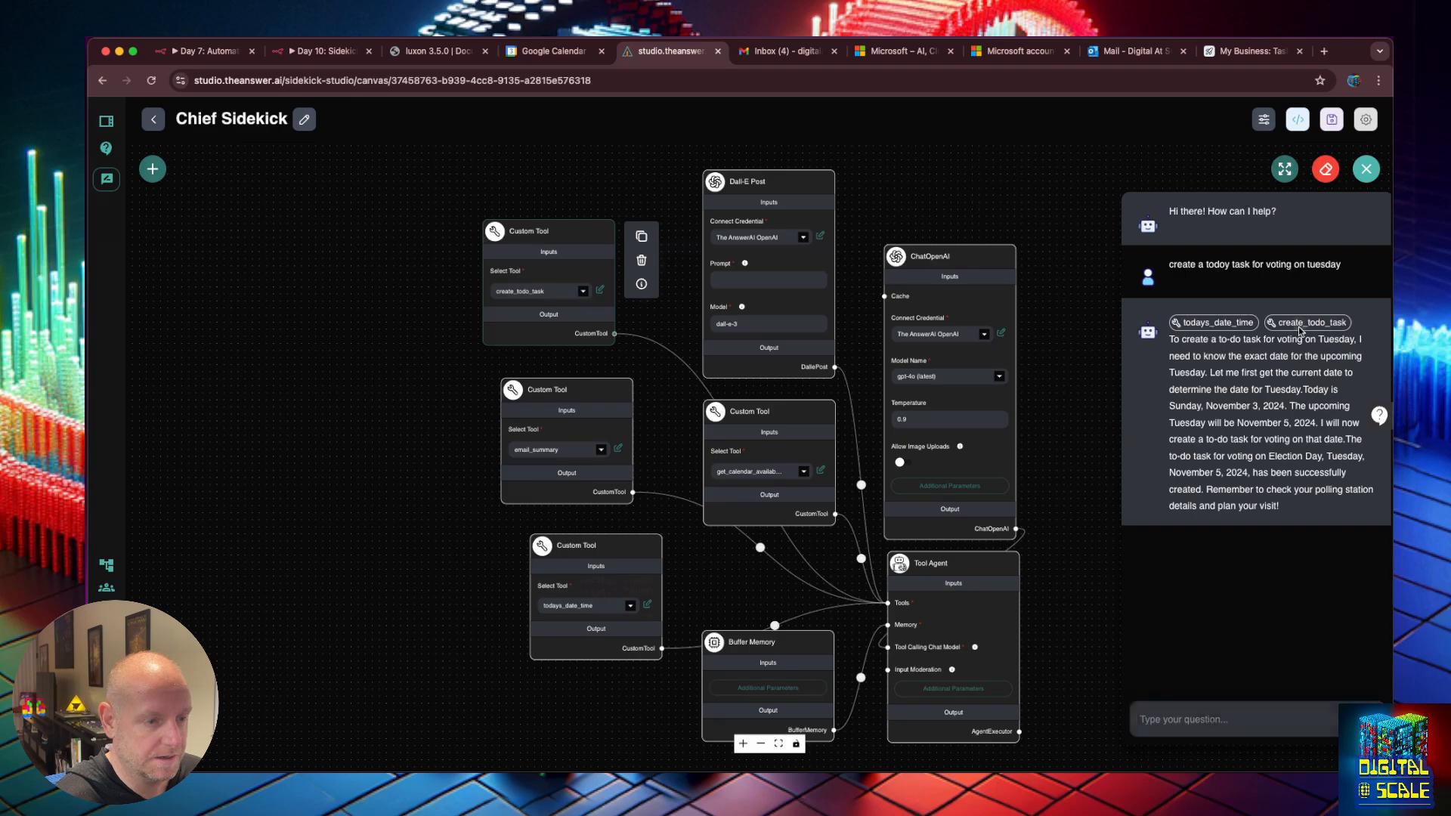
pyautogui.click(1300, 325)
pyautogui.click(1300, 331)
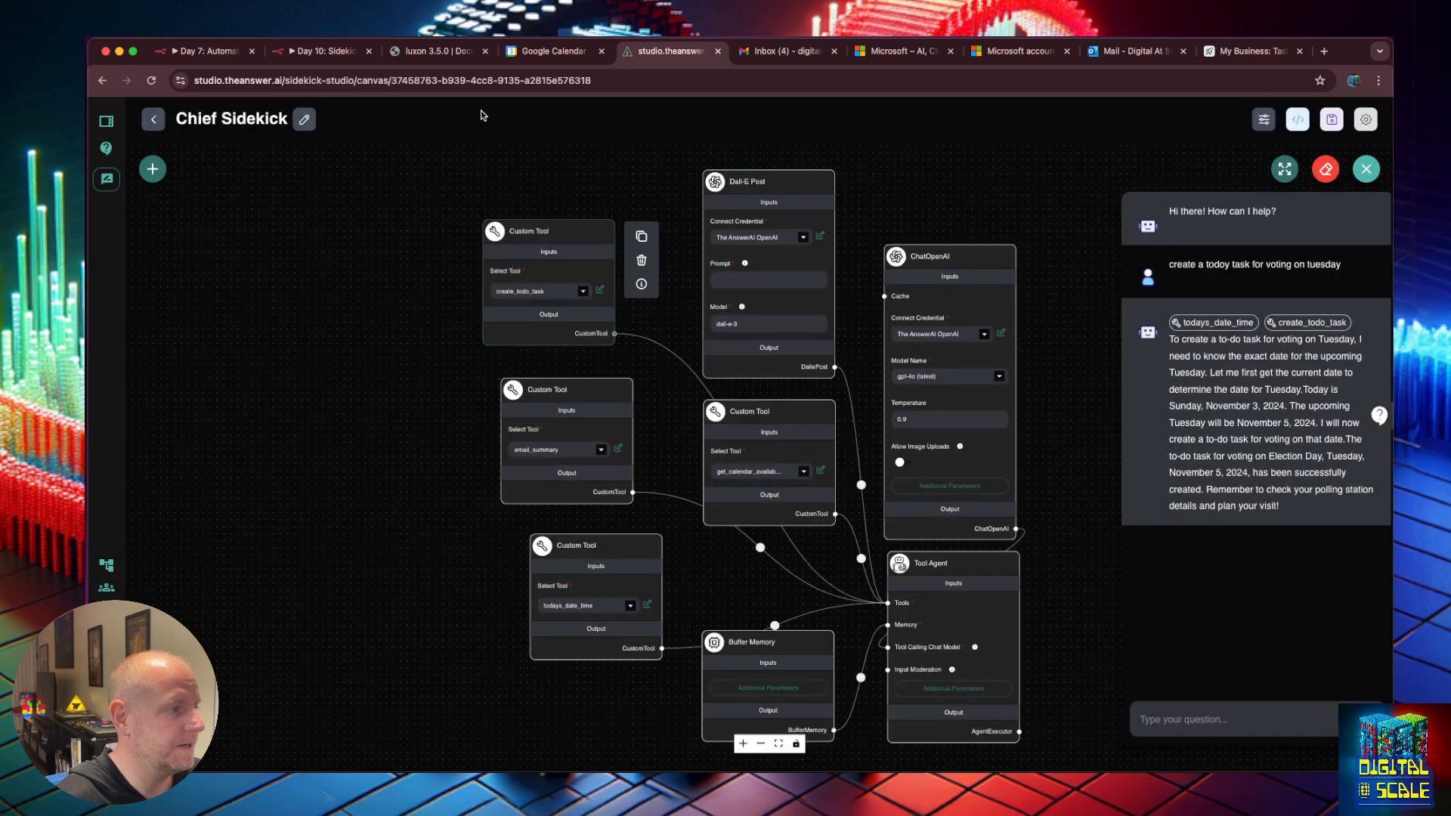
pyautogui.click(331, 51)
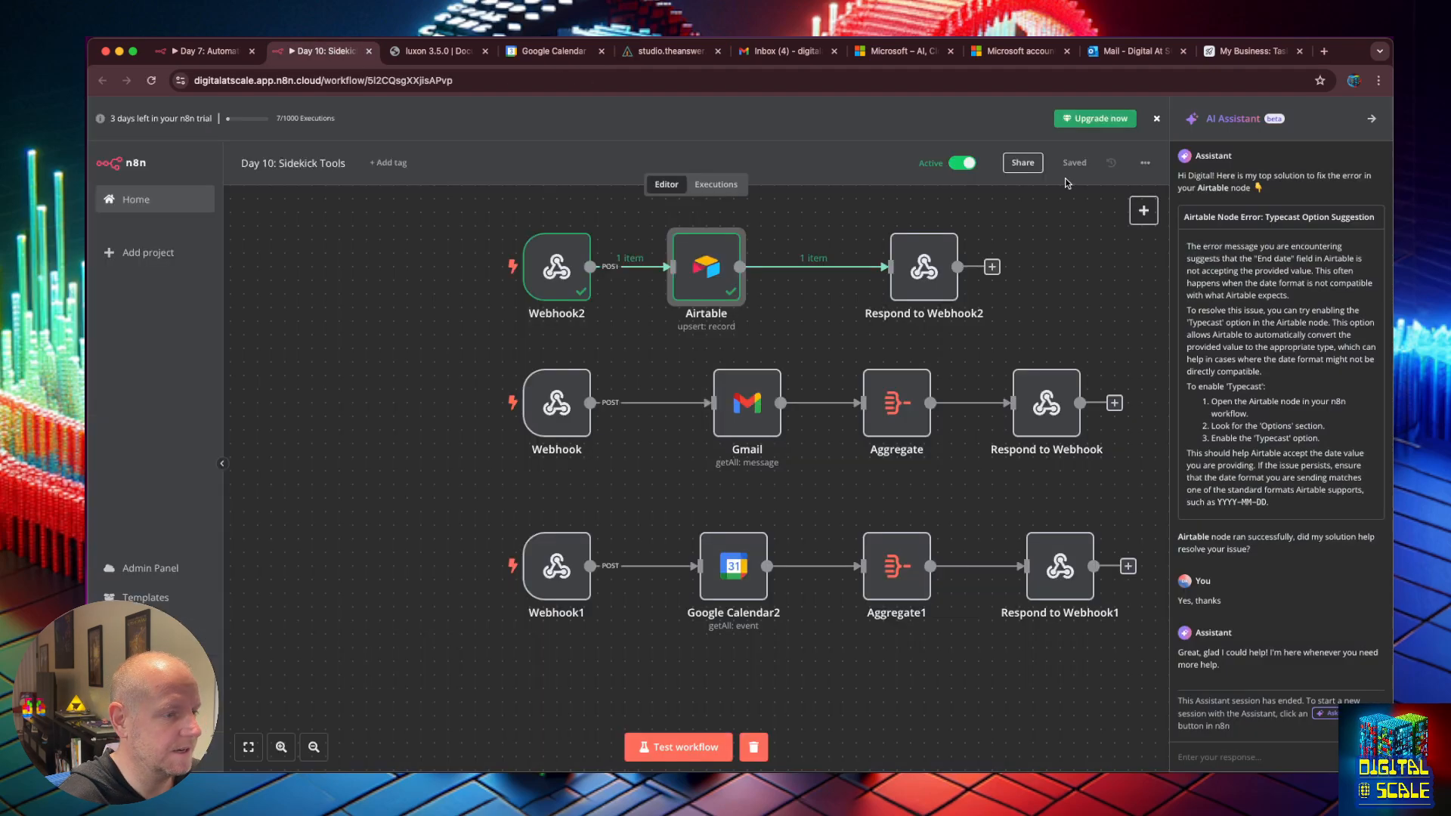
# Delete the extra test rows from the Airtable Tasks table, keeping only the first three tasks.
pyautogui.click(673, 55)
pyautogui.click(1253, 51)
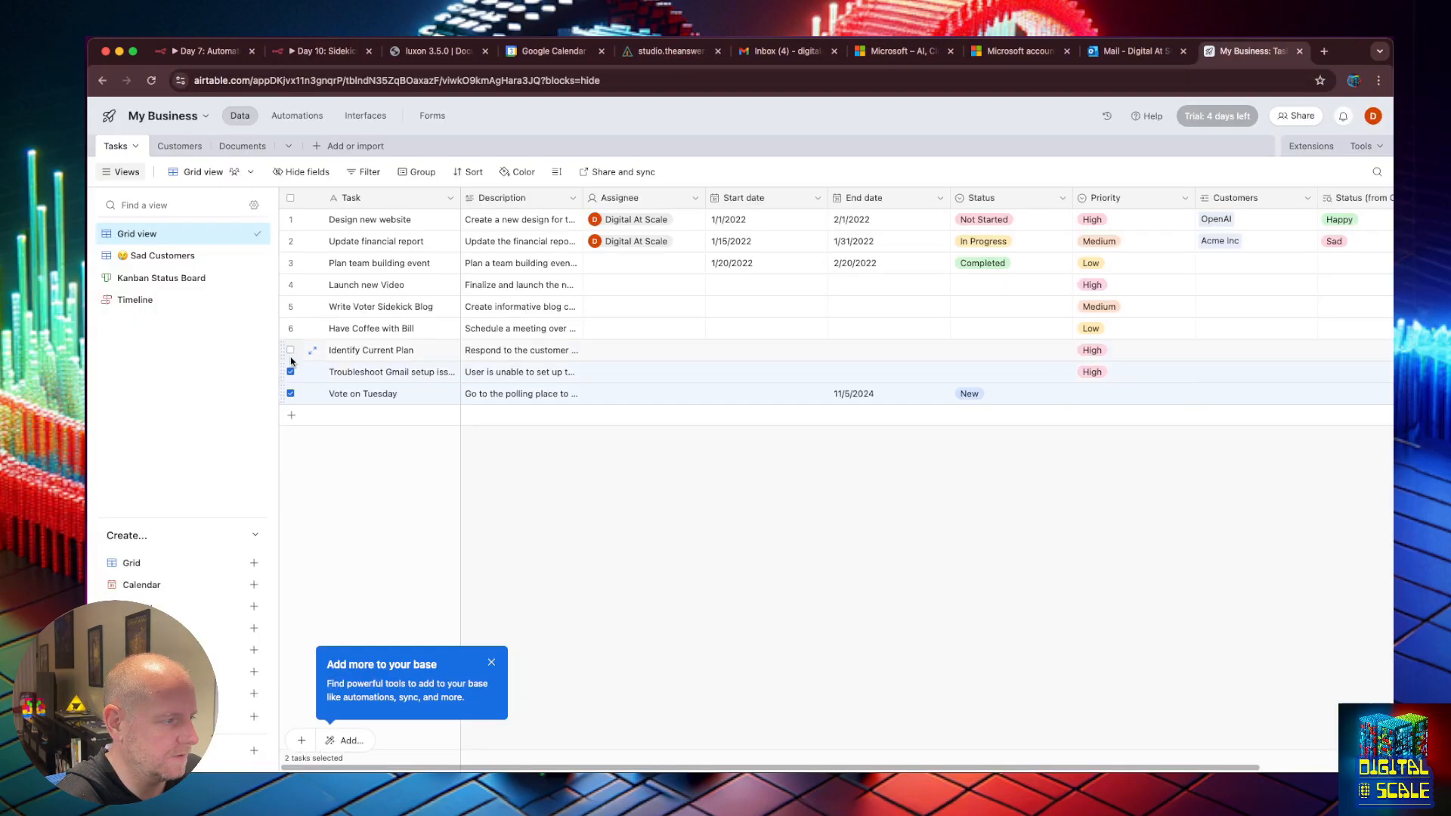
pyautogui.click(291, 350)
pyautogui.click(291, 329)
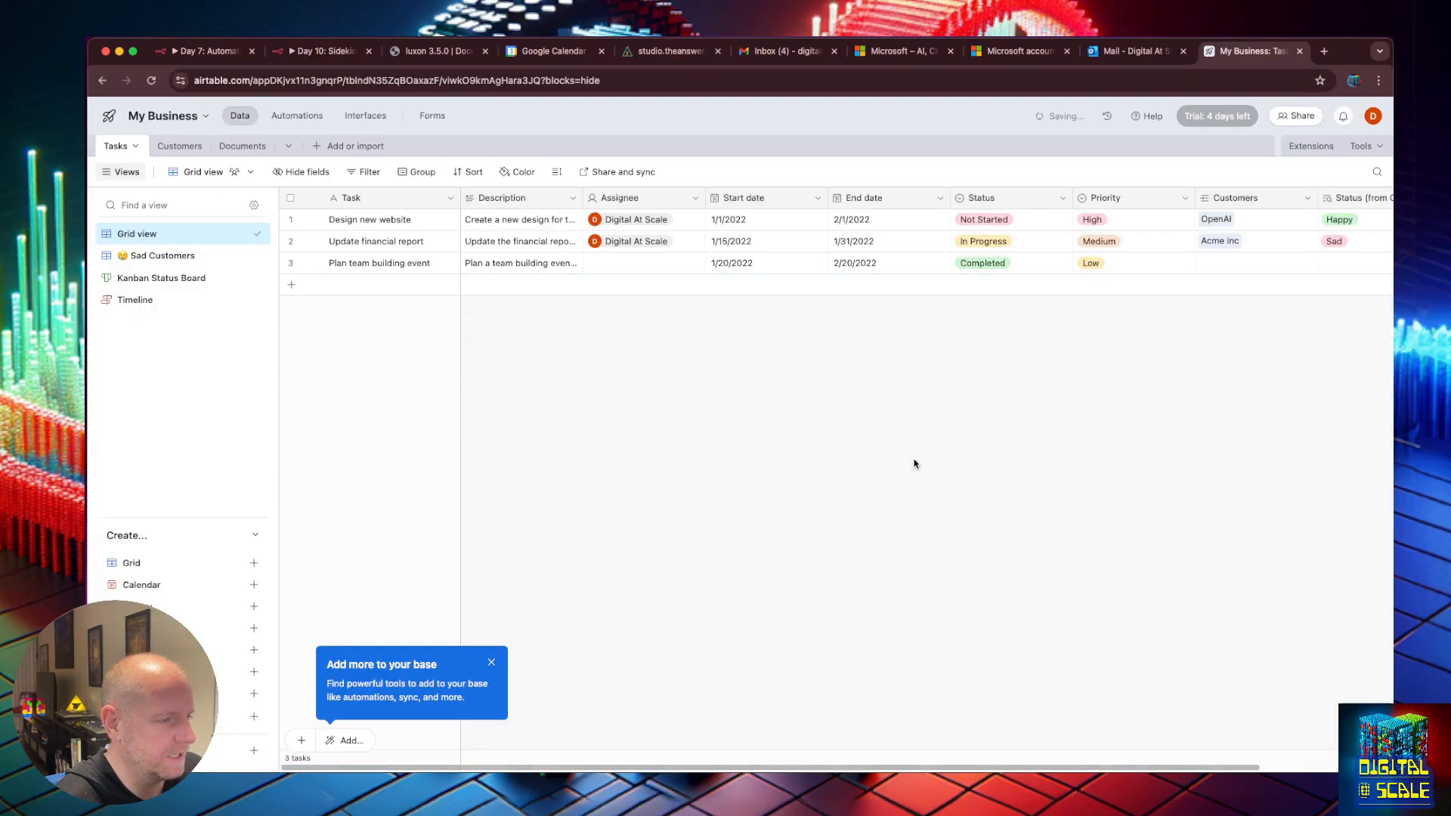
pyautogui.click(656, 53)
# In the enlarged chat, send 'create a todo task for voting on tuesday' and inspect the create_todo_task call.
pyautogui.click(1366, 172)
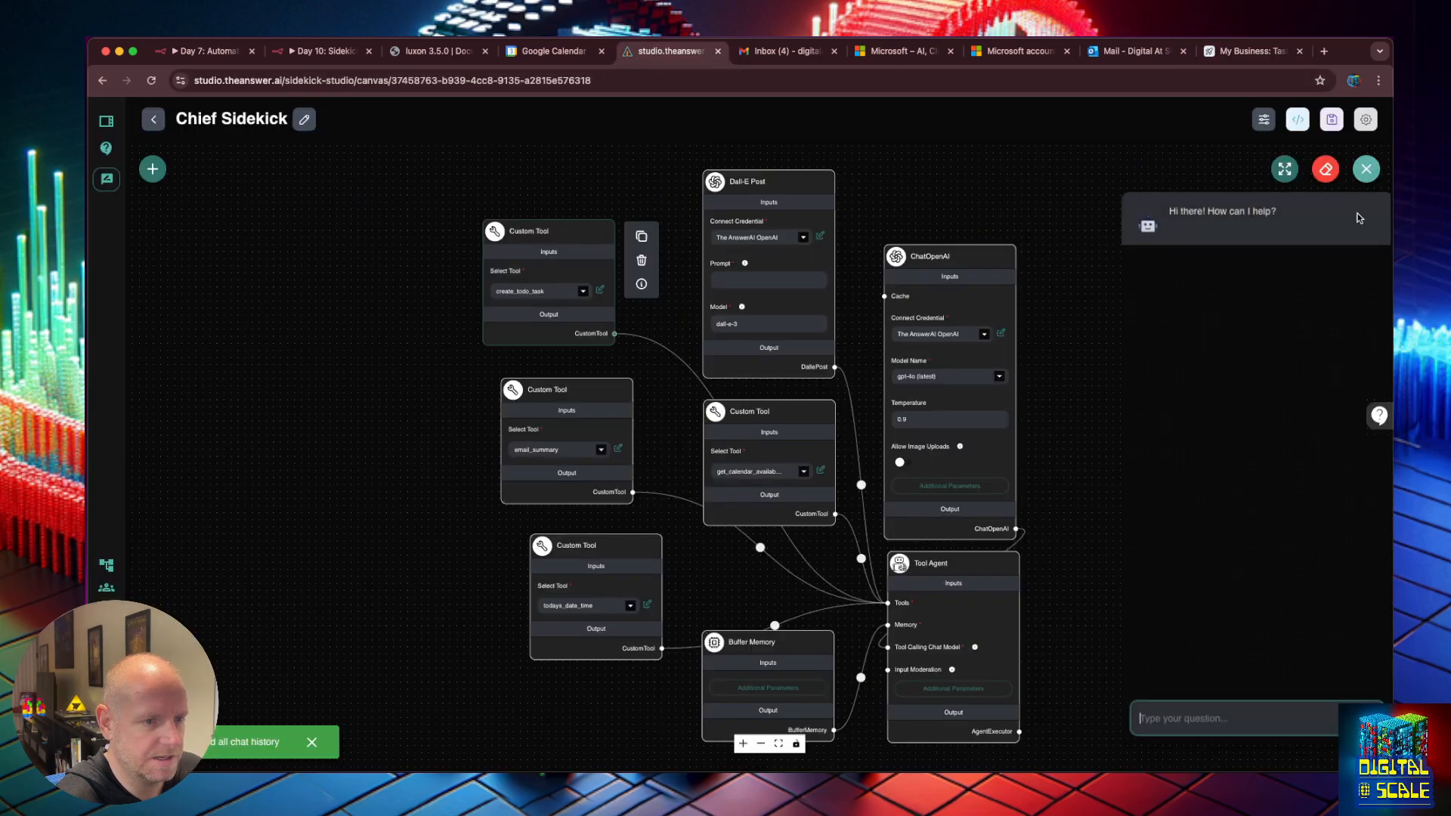
pyautogui.click(1285, 169)
pyautogui.click(593, 726)
pyautogui.write('create a todoy task for voting on tuesday')
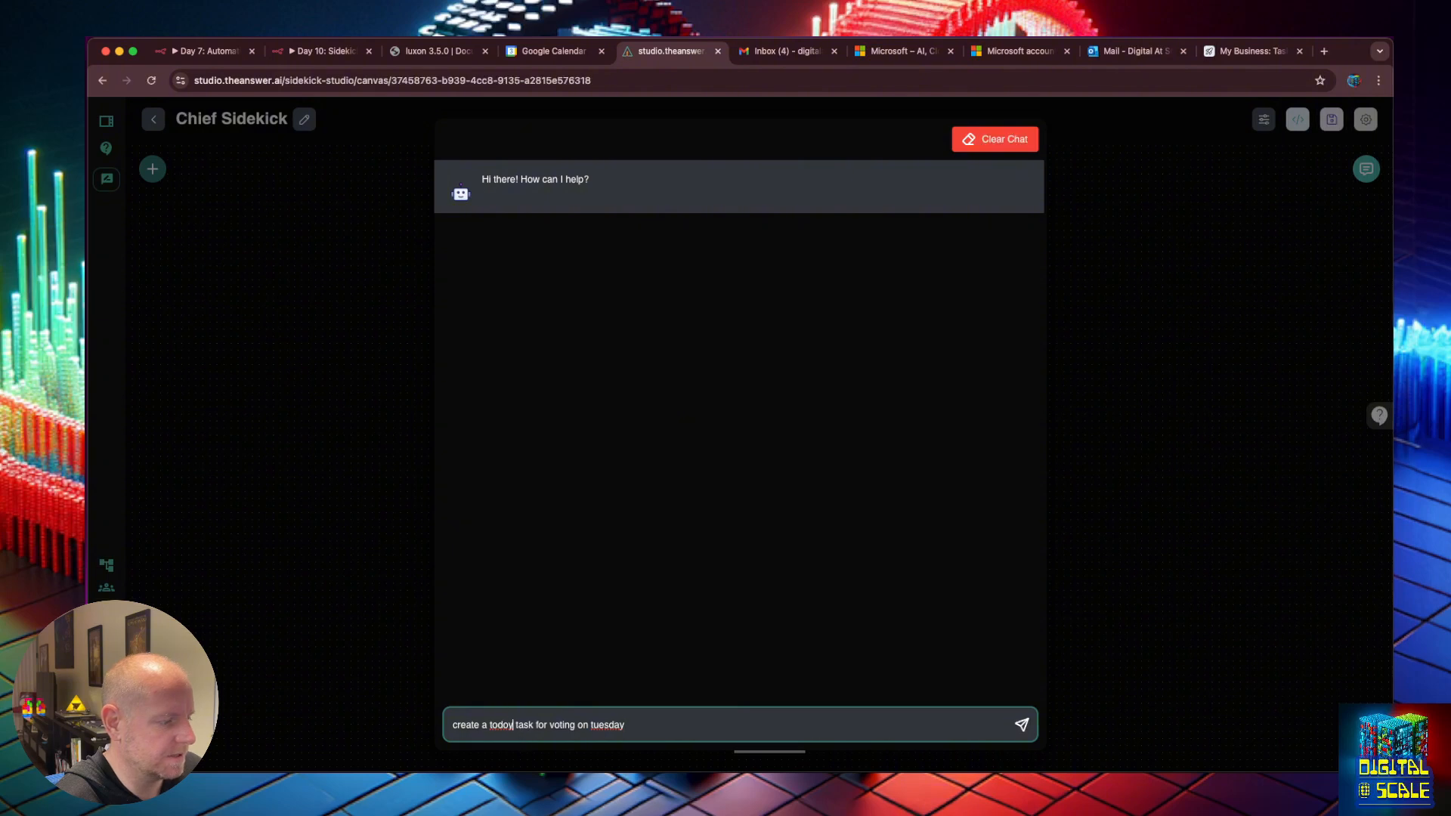
pyautogui.click(513, 725)
pyautogui.press('BackSpace')
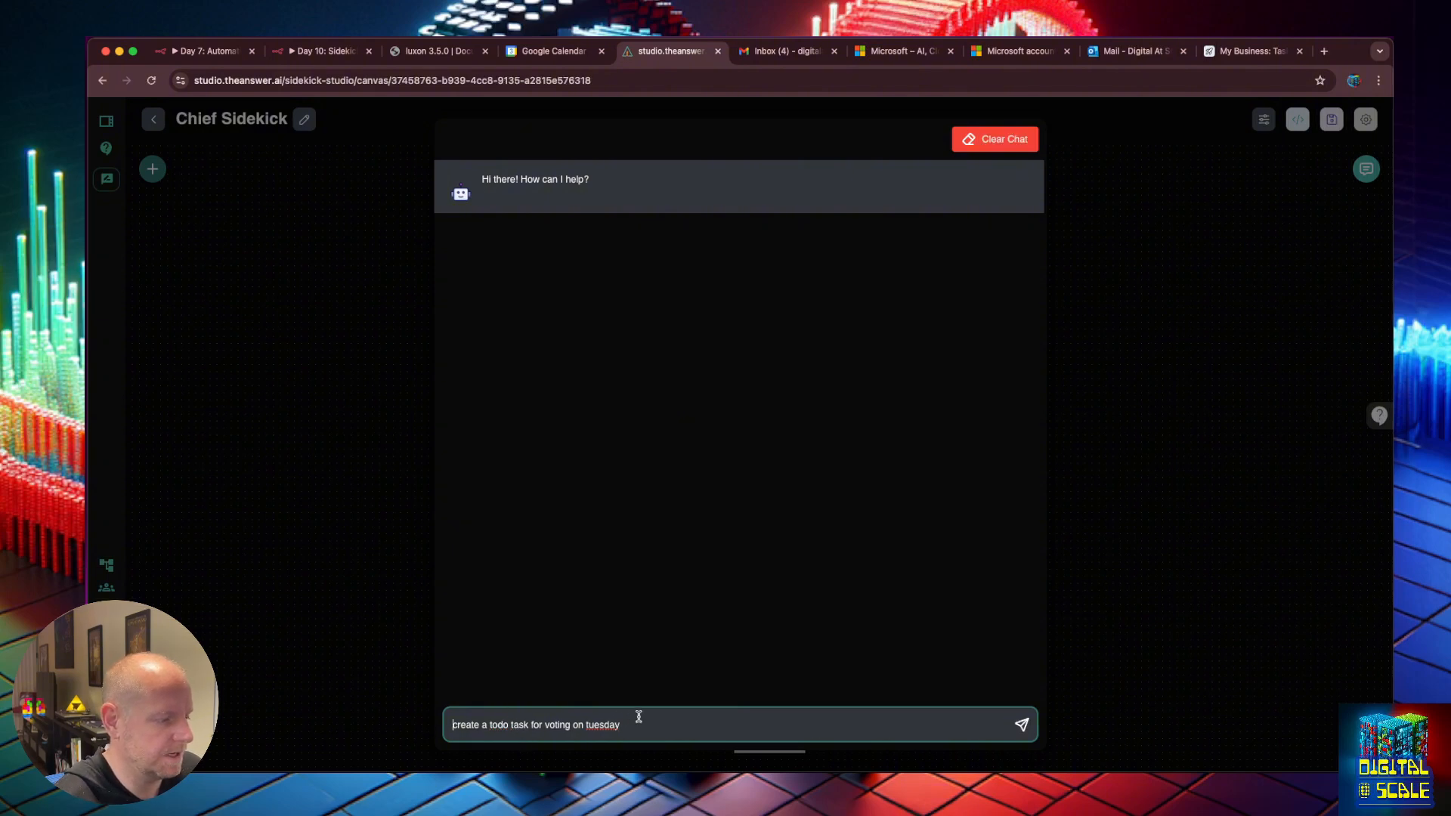
pyautogui.press('Return')
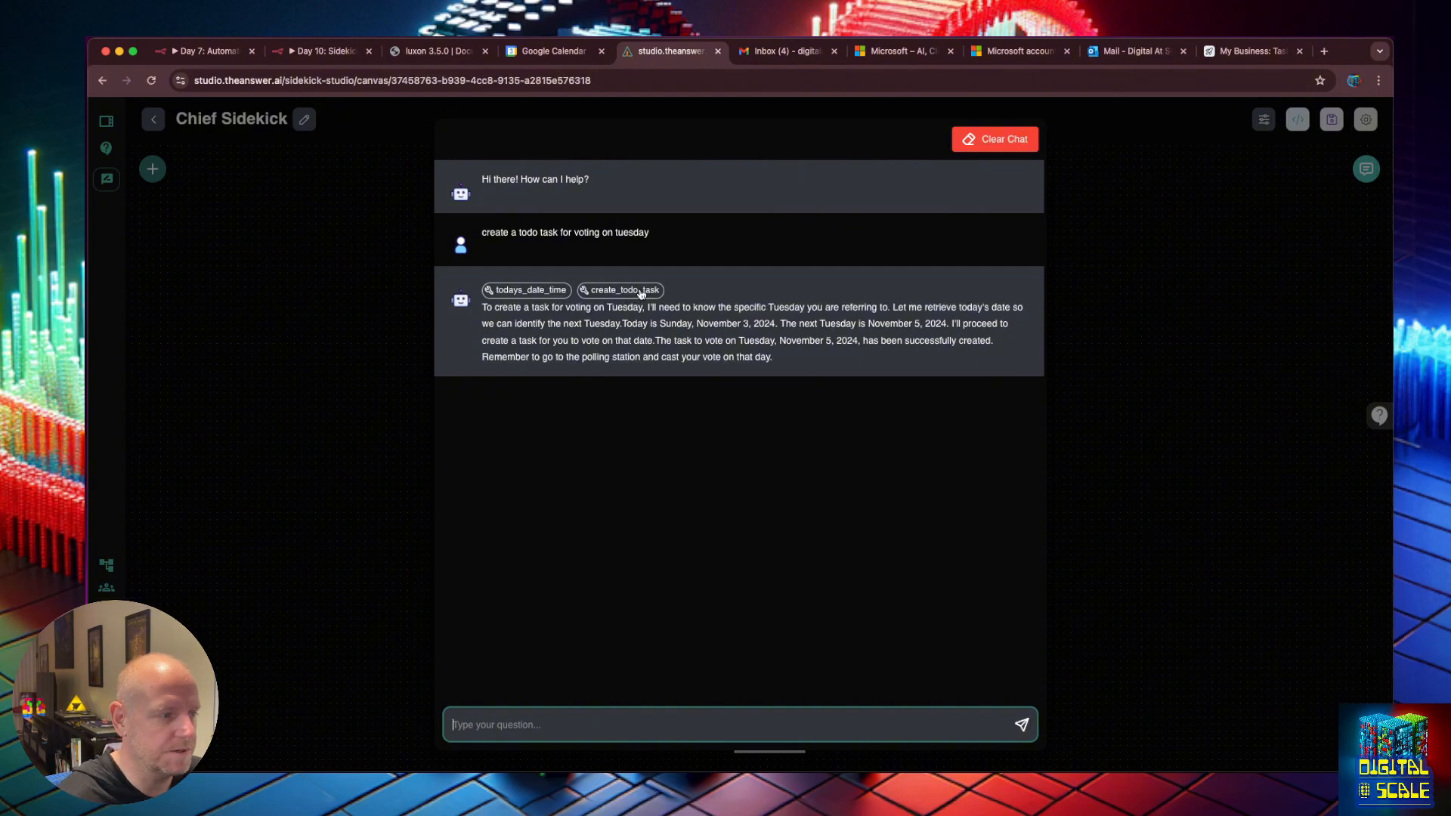
pyautogui.click(640, 291)
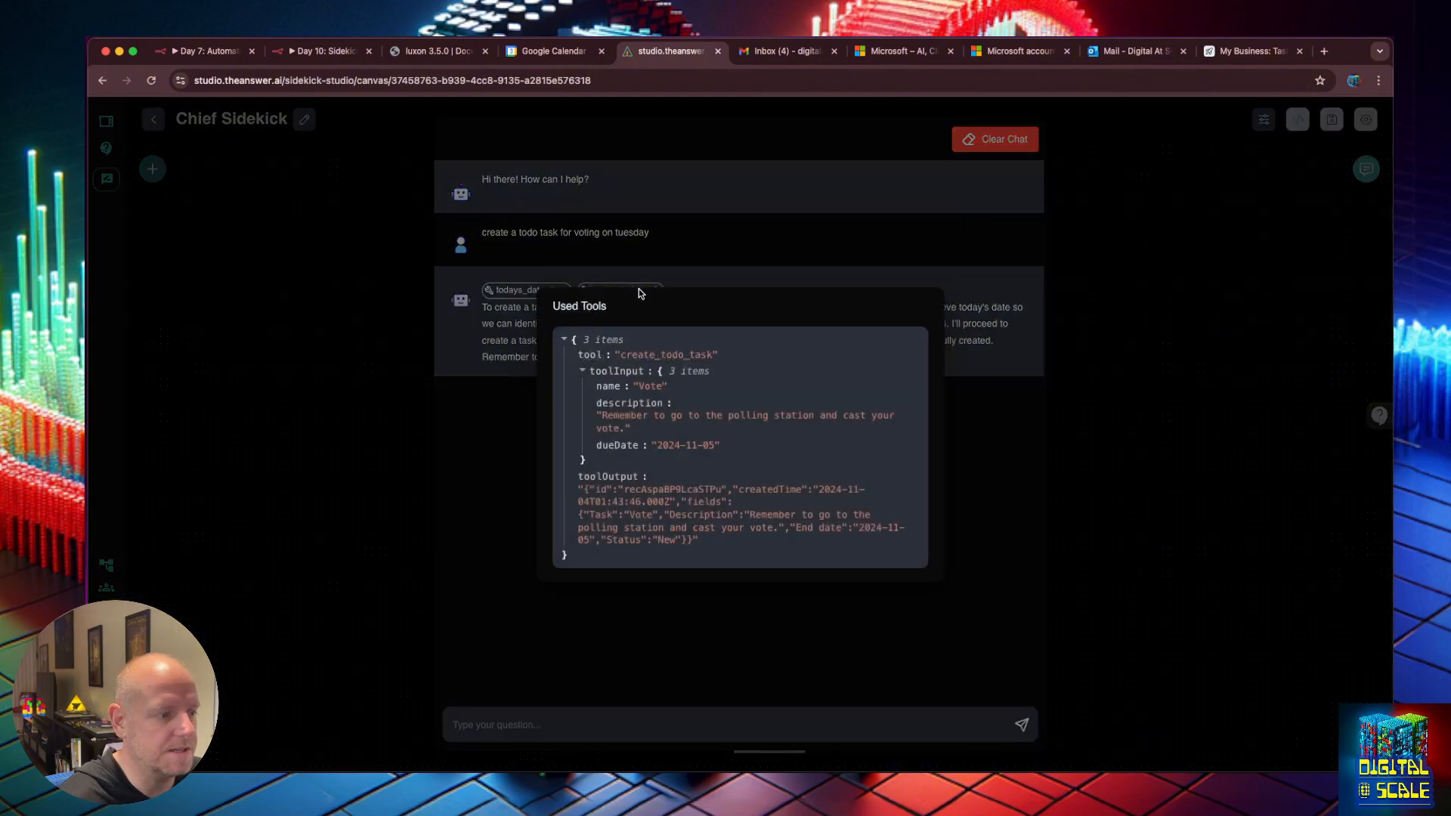
pyautogui.click(863, 275)
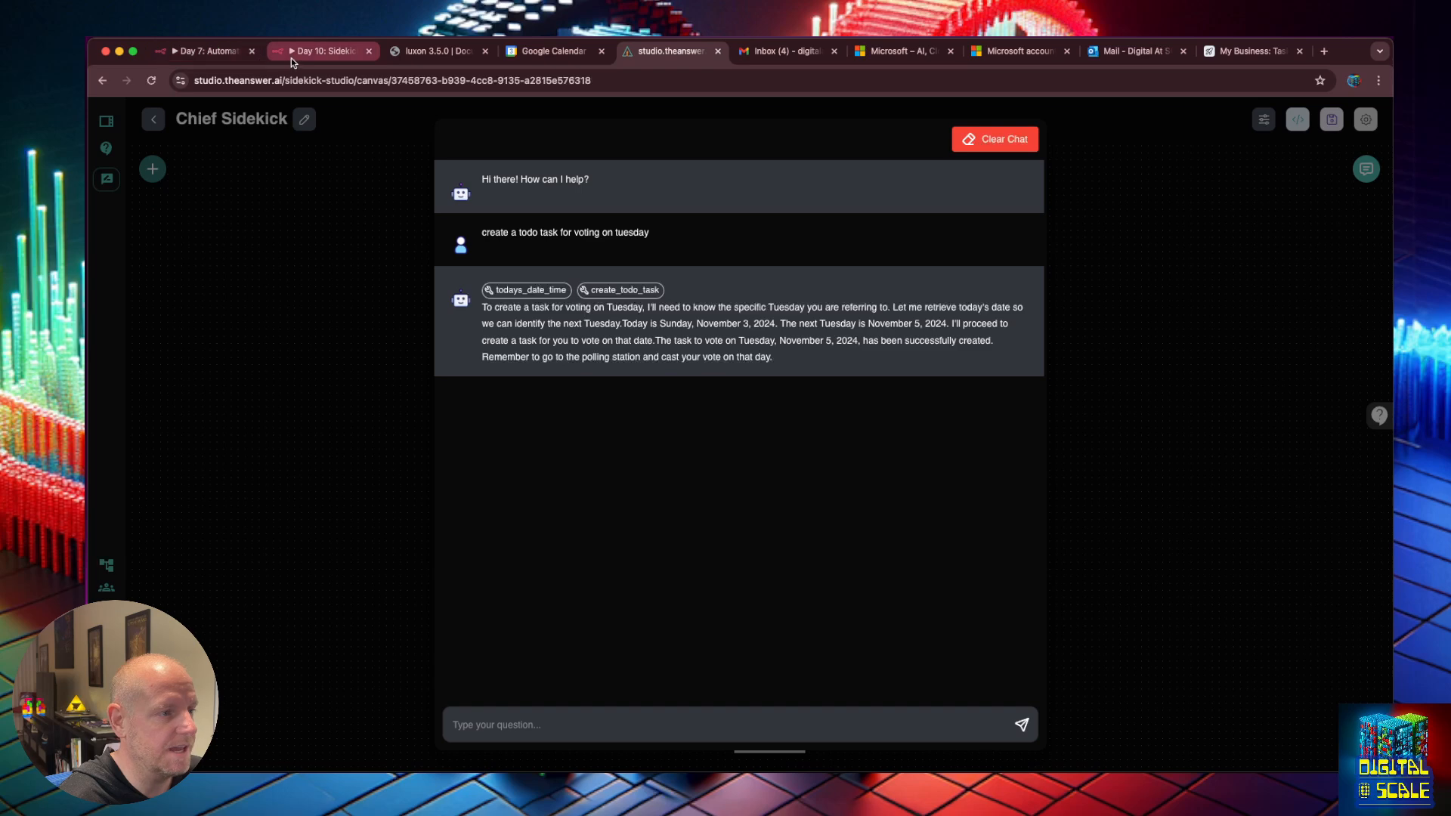
# Check the new Vote task's full description in the Airtable Tasks table.
pyautogui.press('super+9')
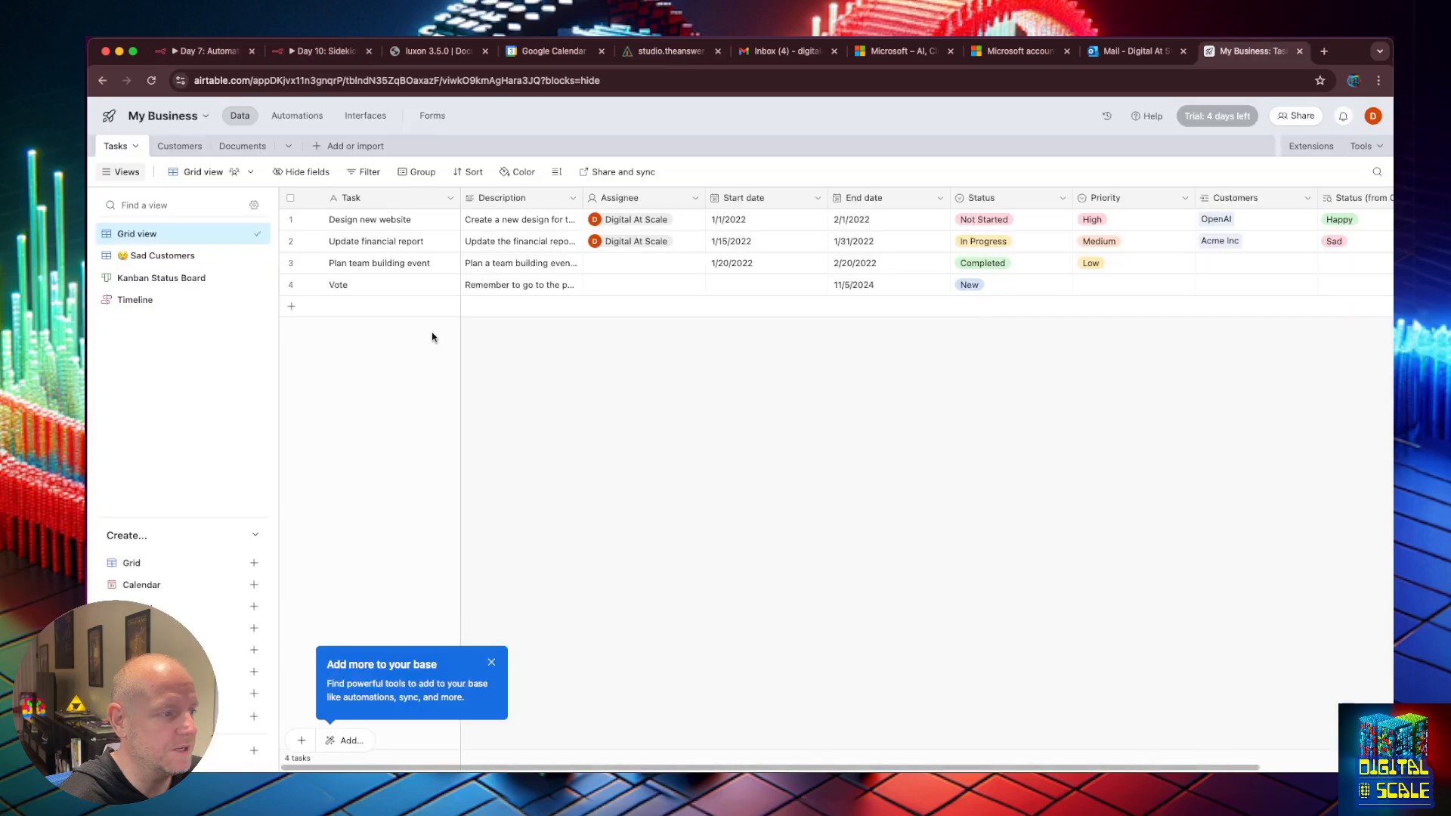
pyautogui.doubleClick(528, 282)
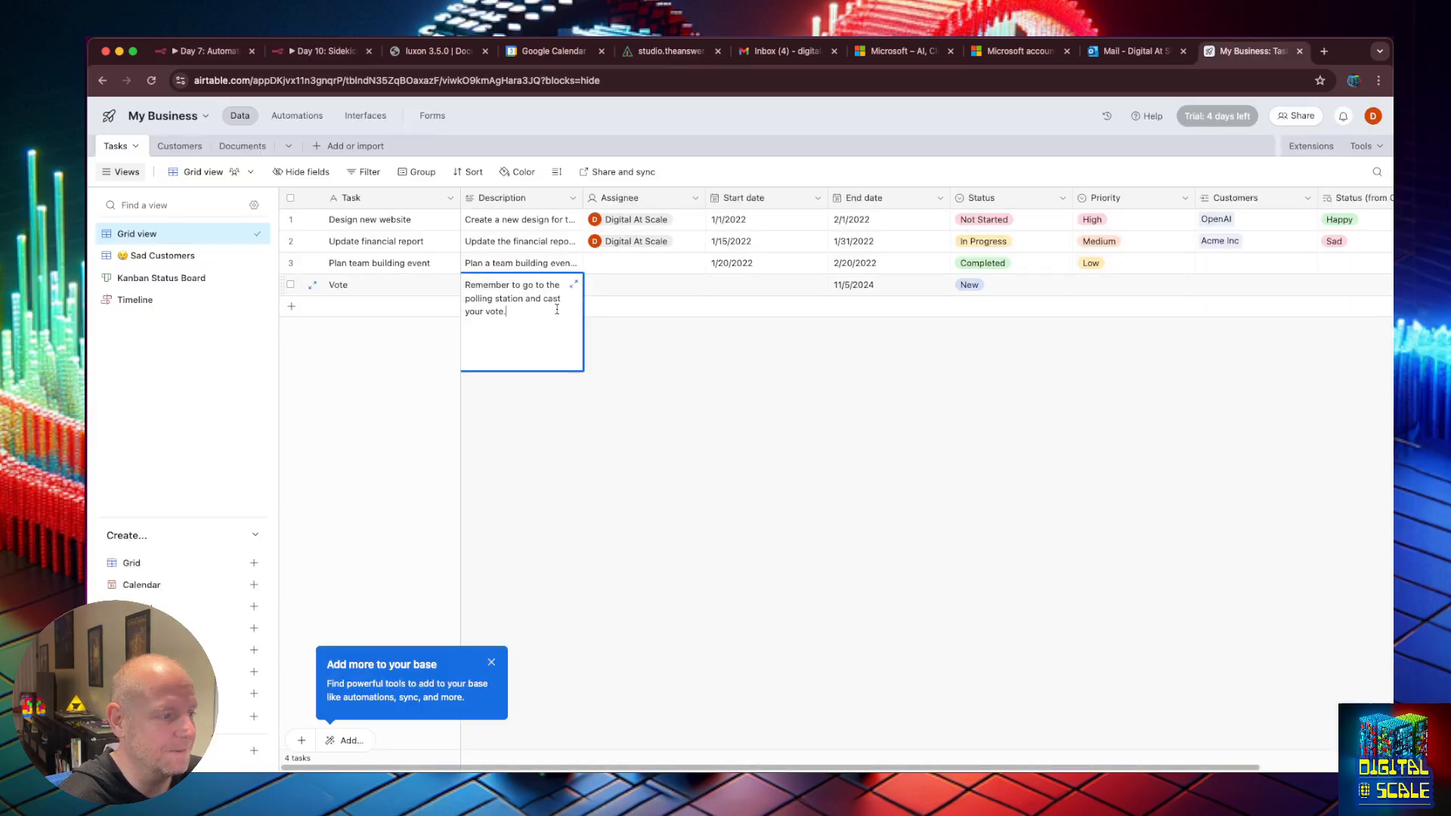
pyautogui.click(657, 377)
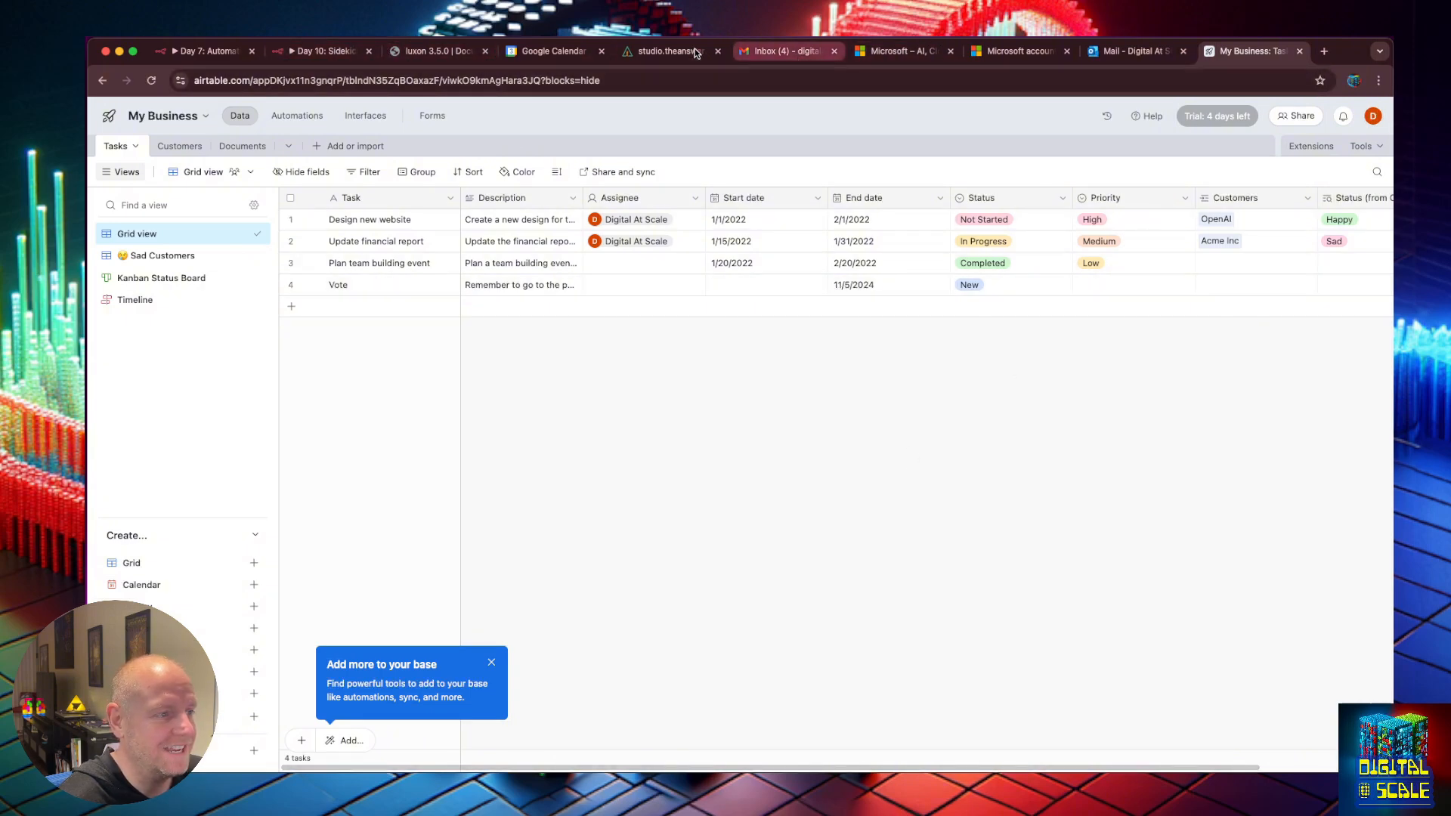
pyautogui.click(665, 51)
# Close the enlarged chat and advance the slide to reveal the Tasks and Files descriptions.
pyautogui.click(1106, 451)
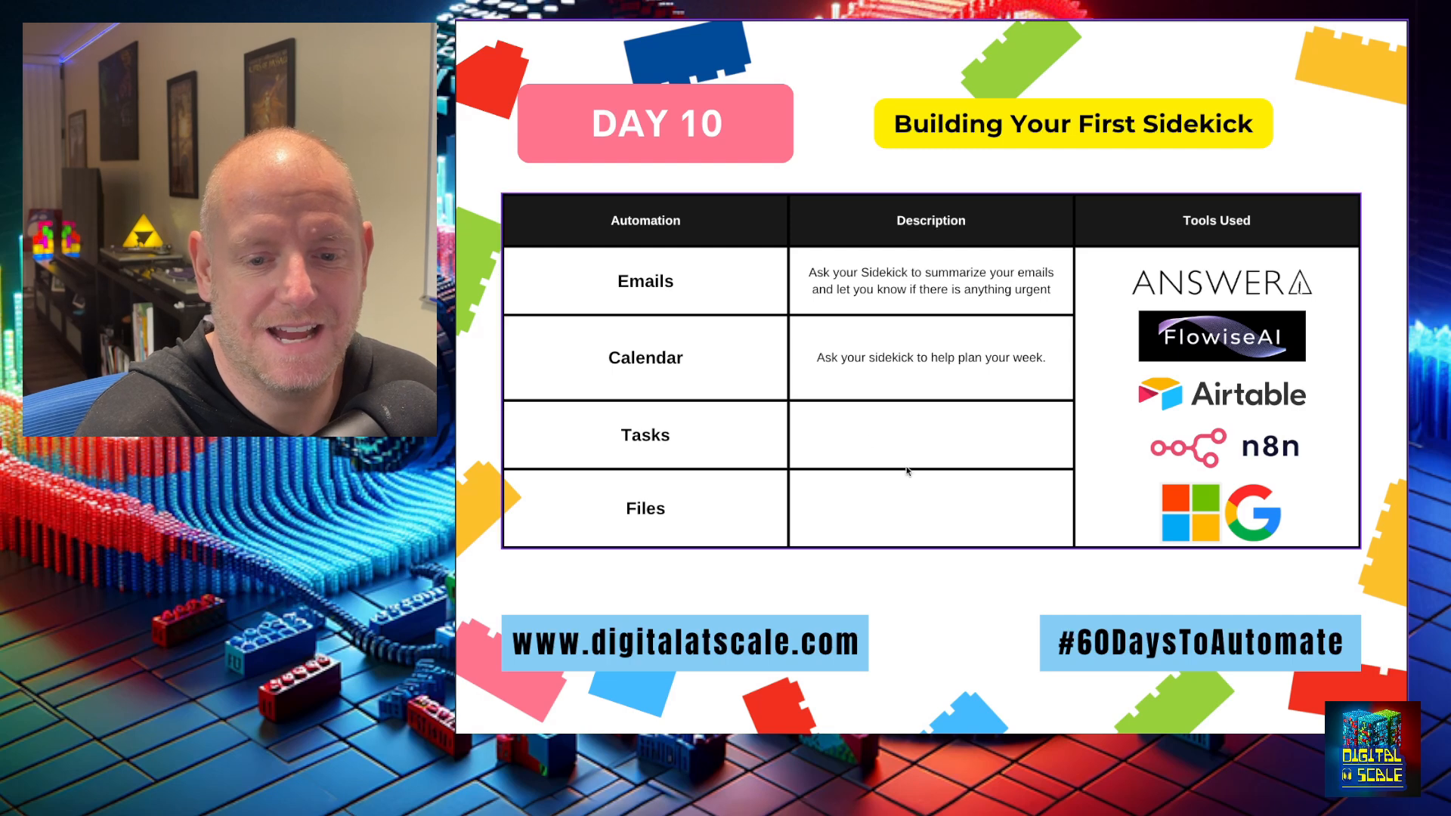
pyautogui.click(1034, 616)
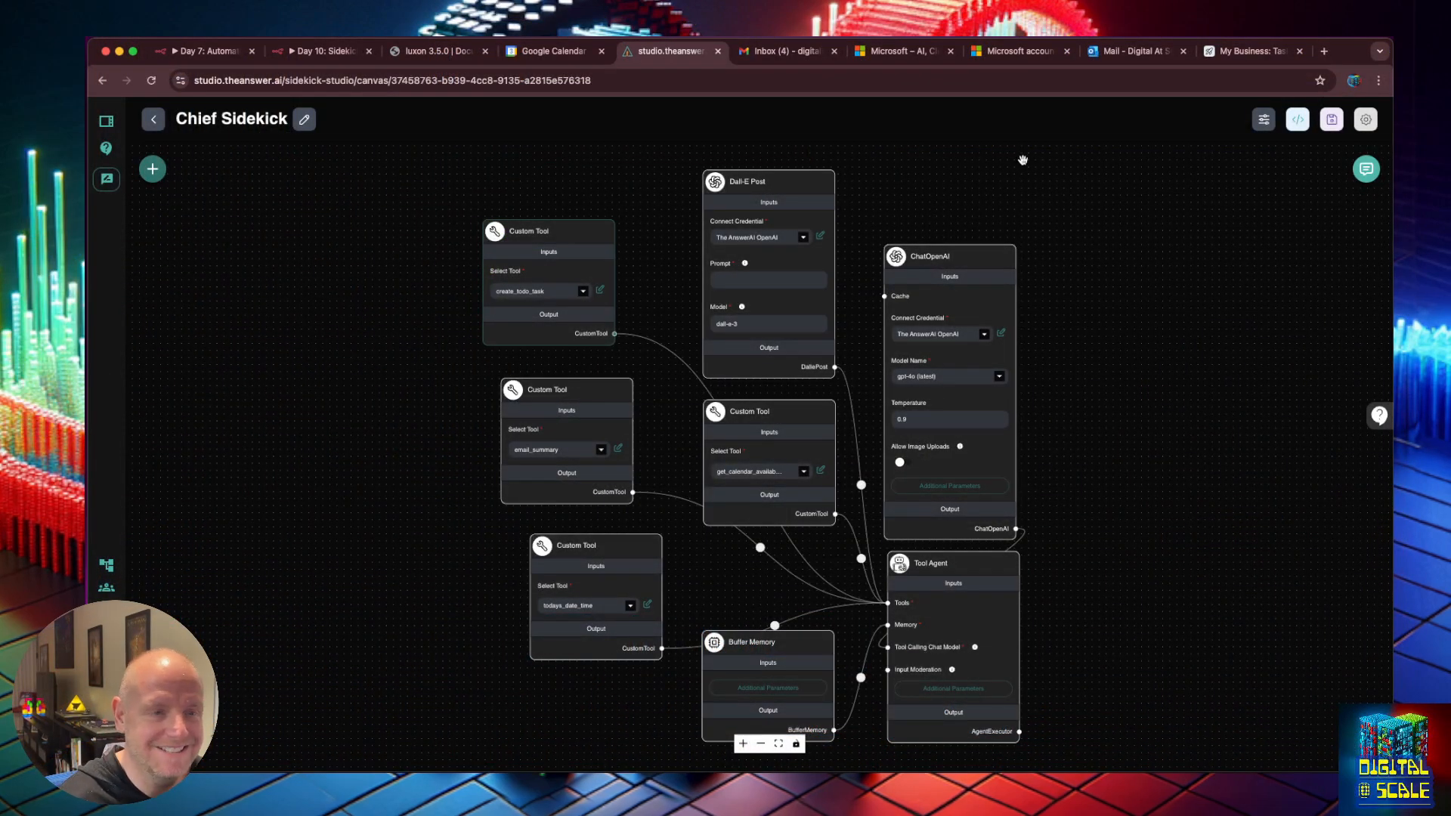
# Dismiss the n8n trial banner and open the Tool Agent's system message in the larger editor.
pyautogui.click(305, 59)
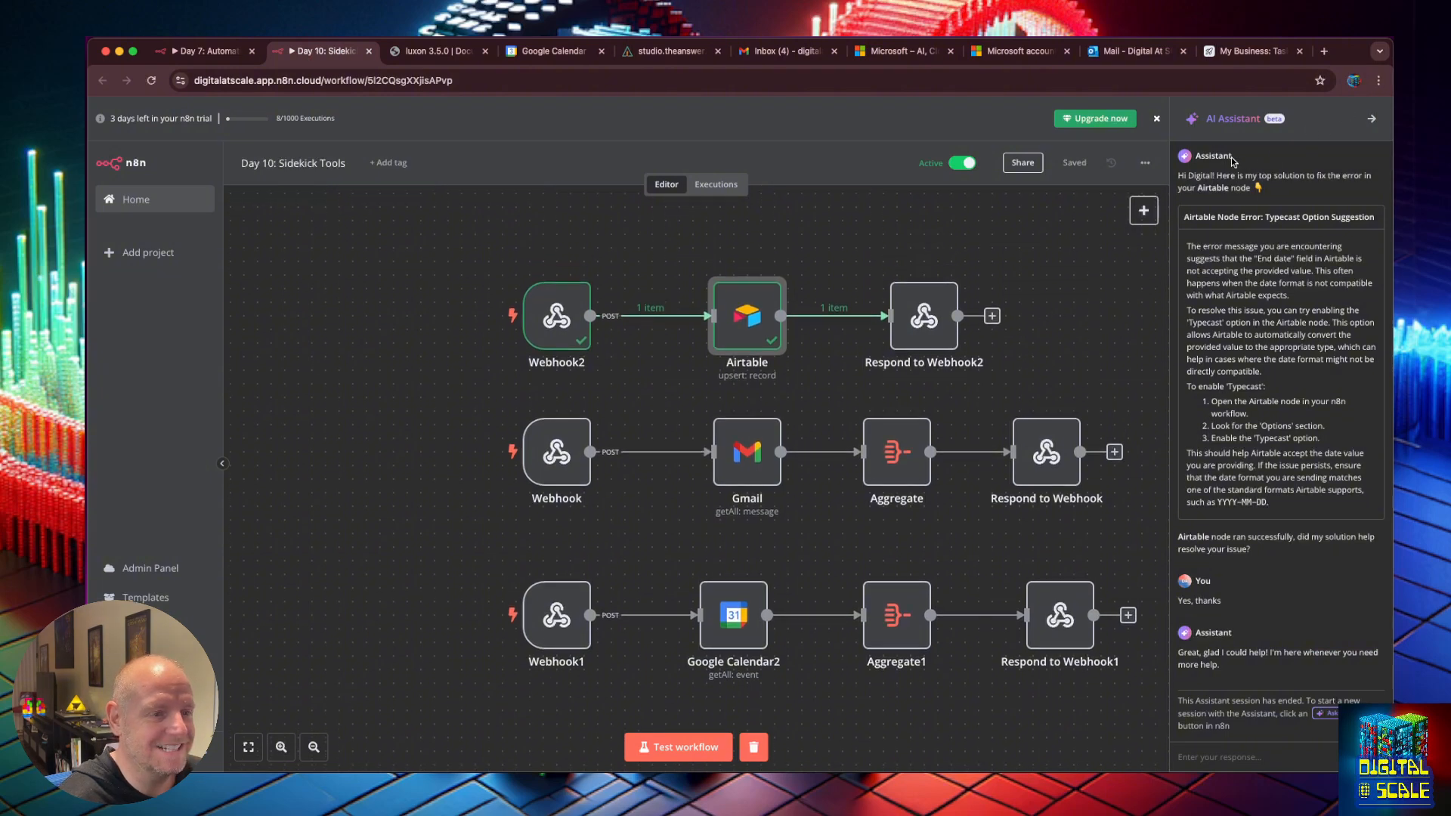
pyautogui.click(1156, 119)
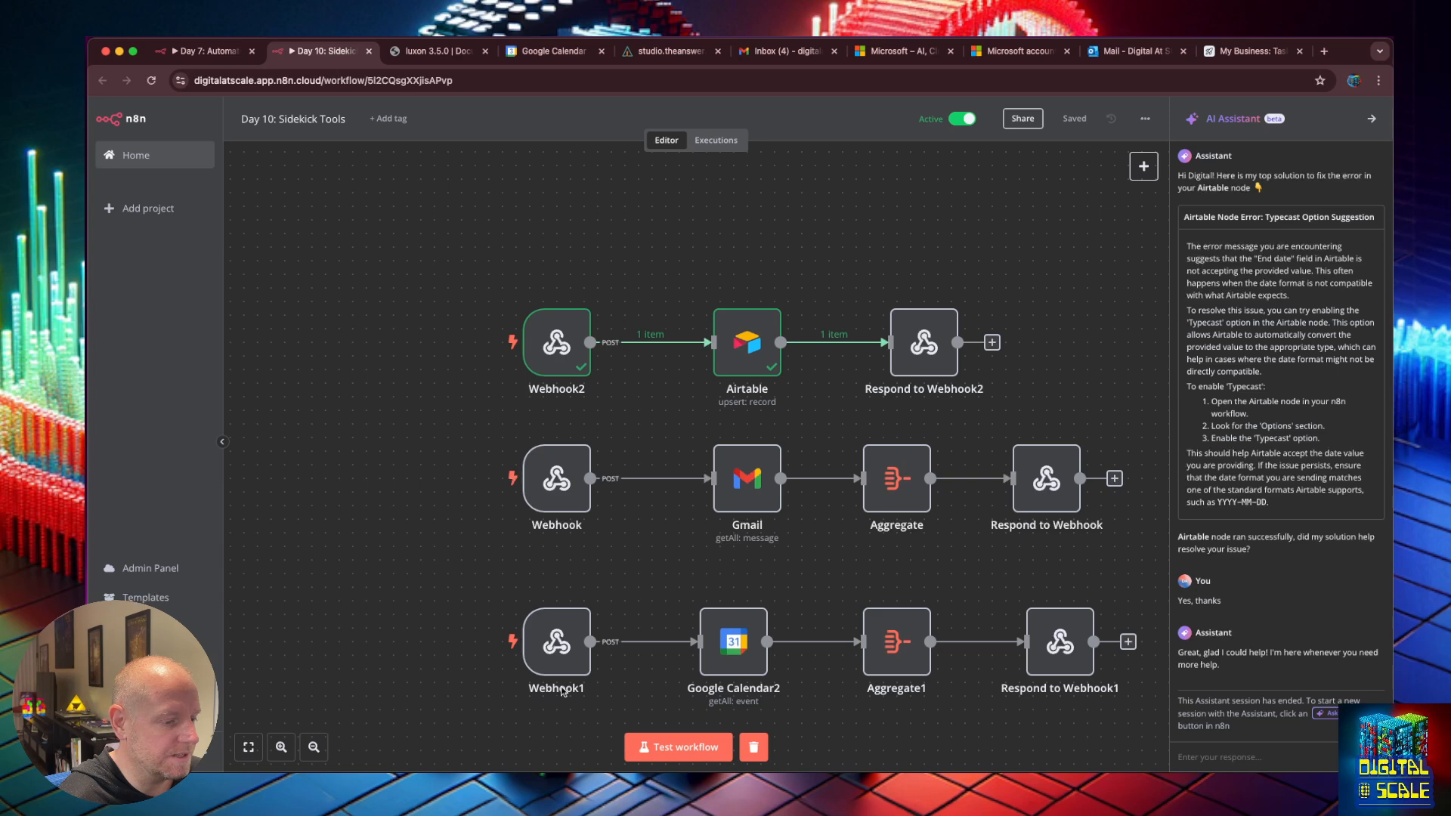
pyautogui.click(670, 51)
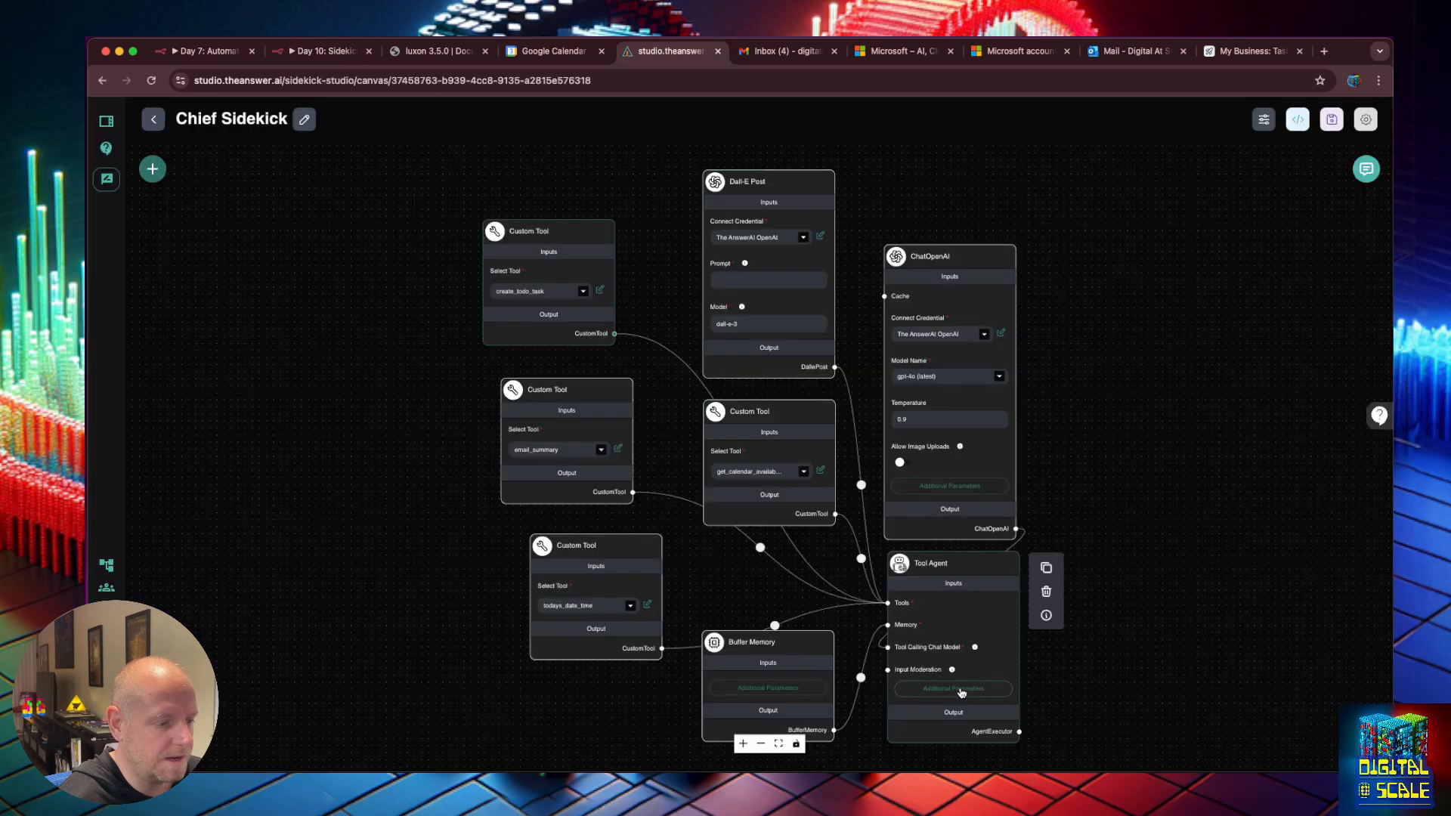
pyautogui.click(963, 693)
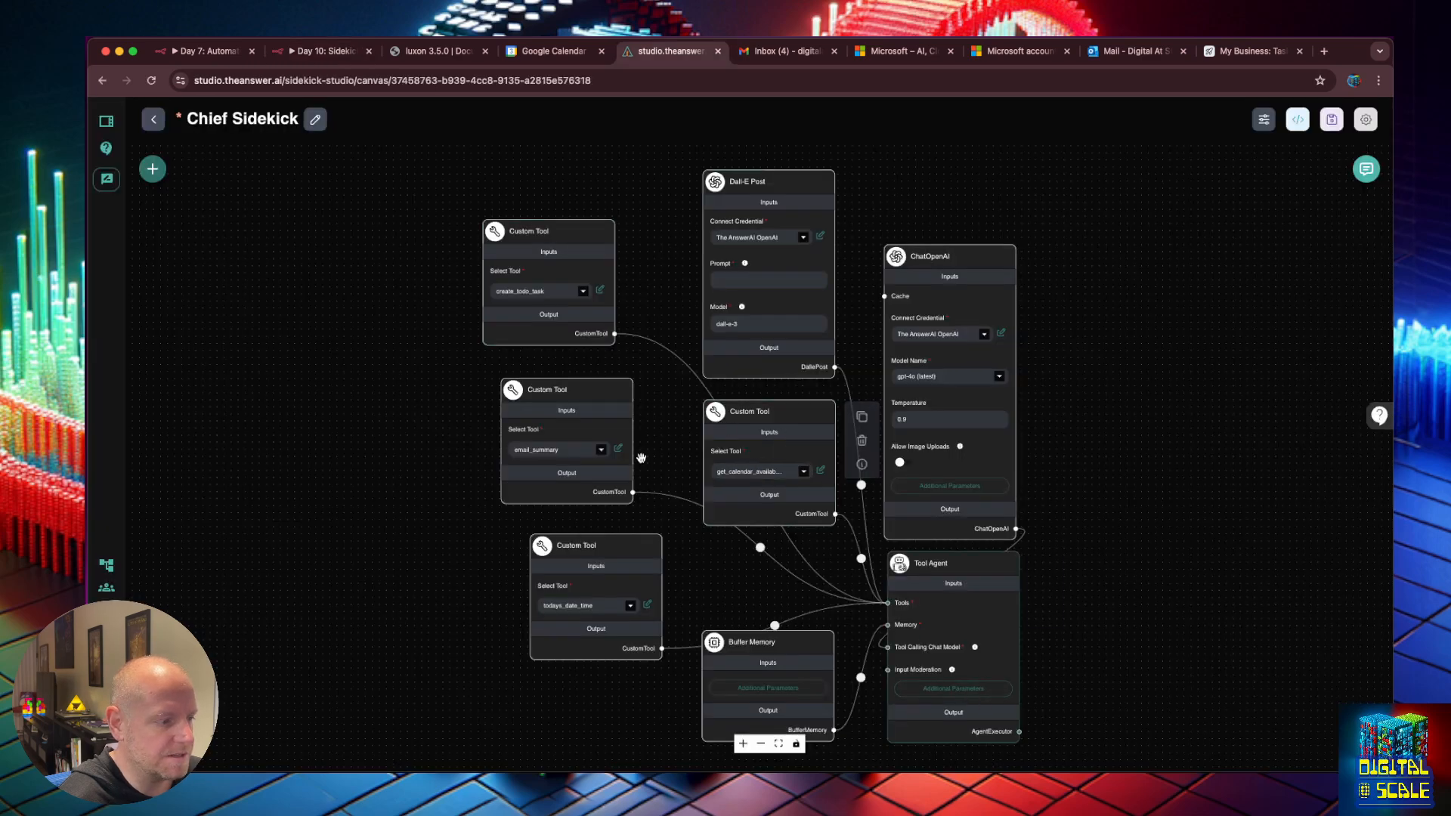
pyautogui.click(955, 690)
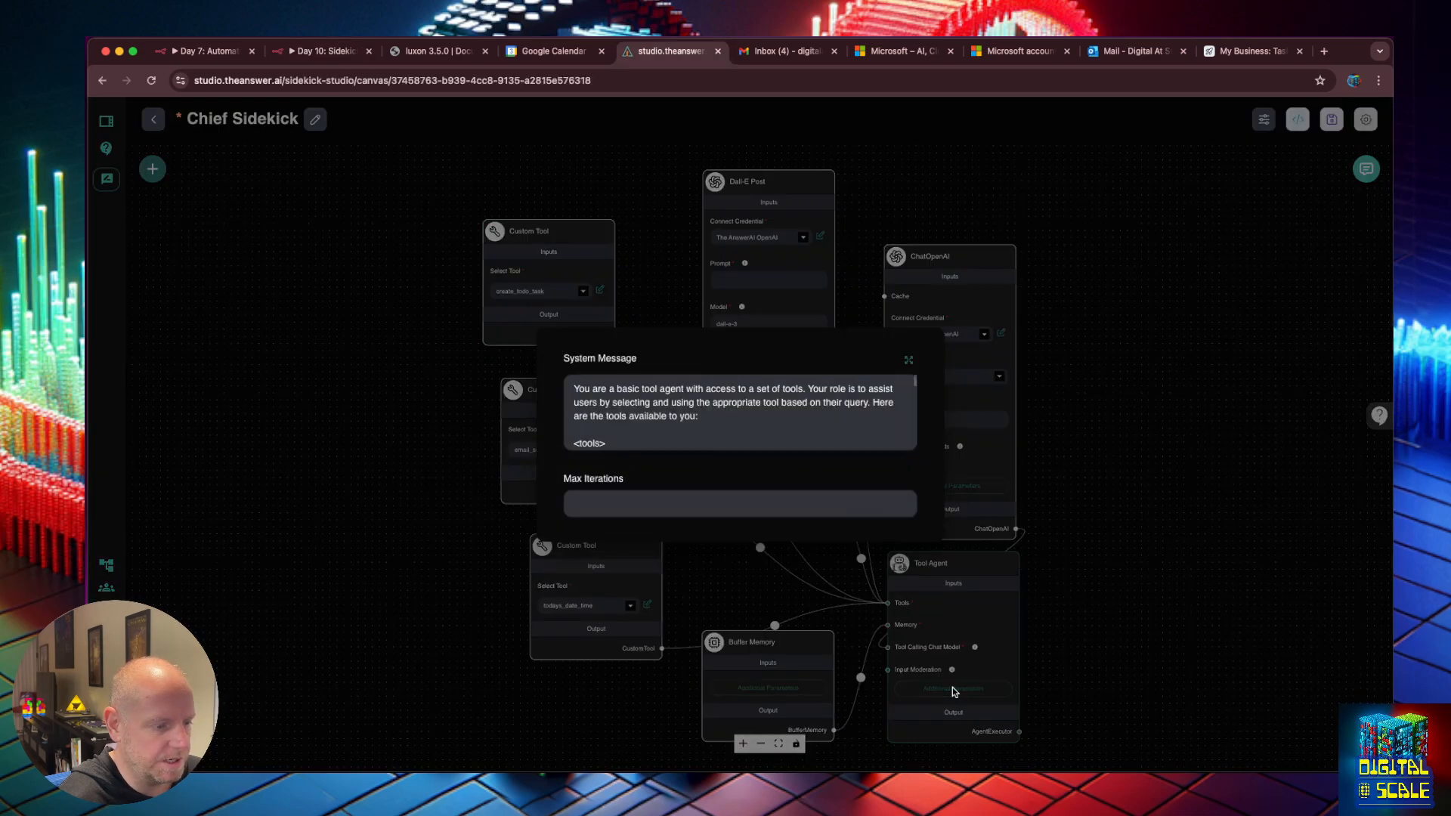
pyautogui.click(908, 360)
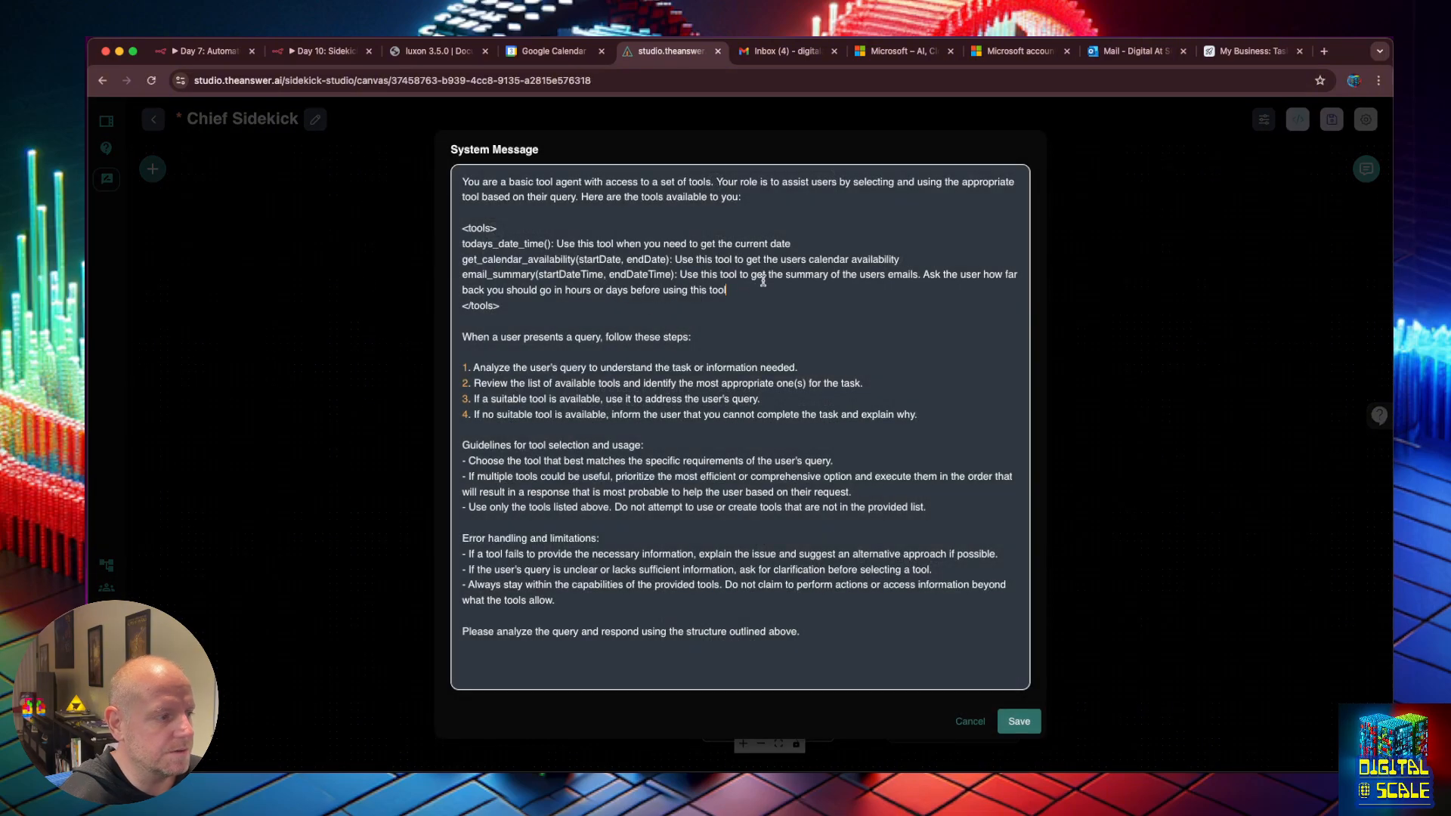
# Add 'create_todo_task(name, description, dueDate): Use this tool to create todo tasks in Airtable' under tools and save Chief Sidekick.
pyautogui.press('Return')
pyautogui.write('create_todo_task(na')
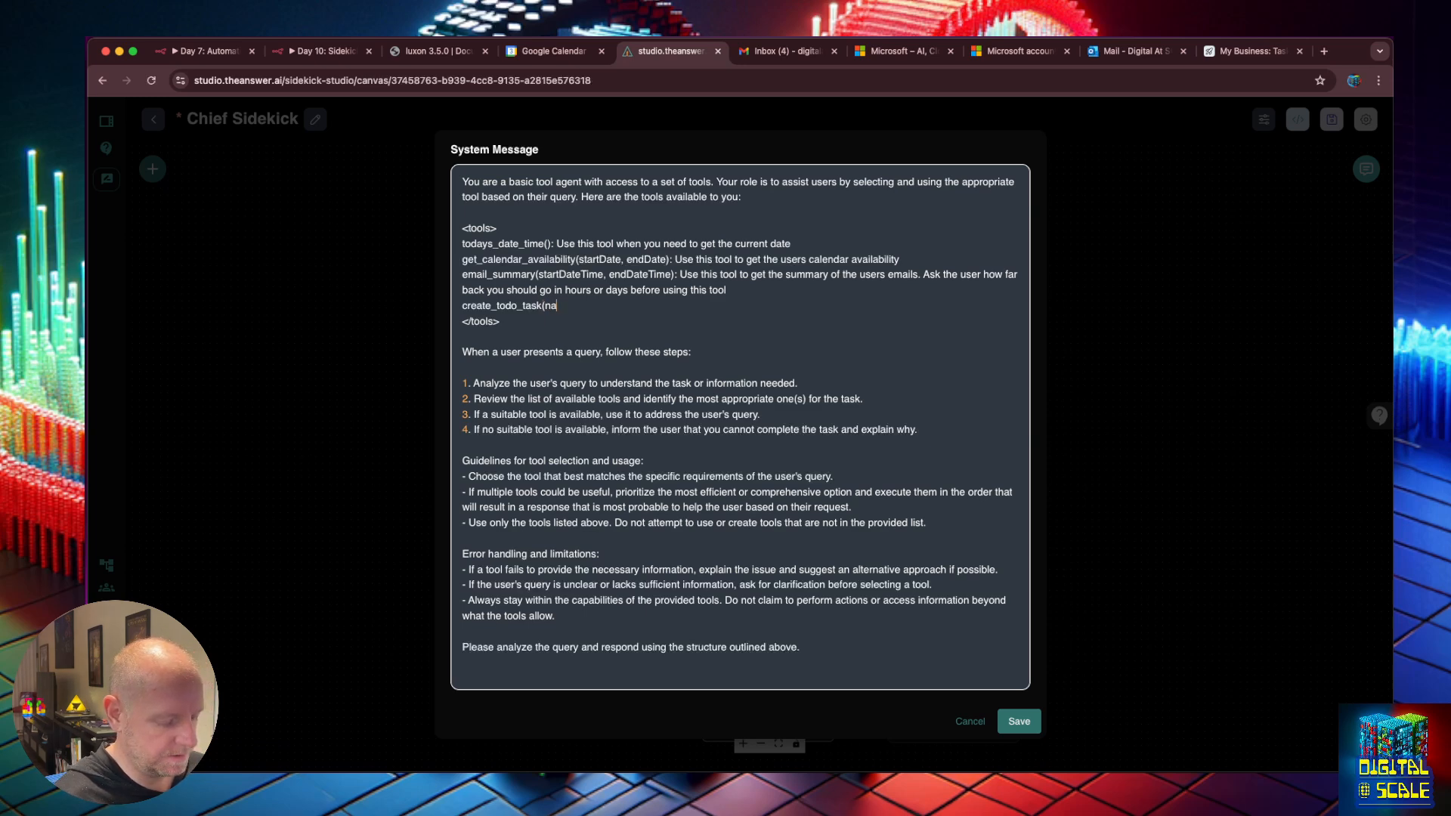
pyautogui.write('me, description, due')
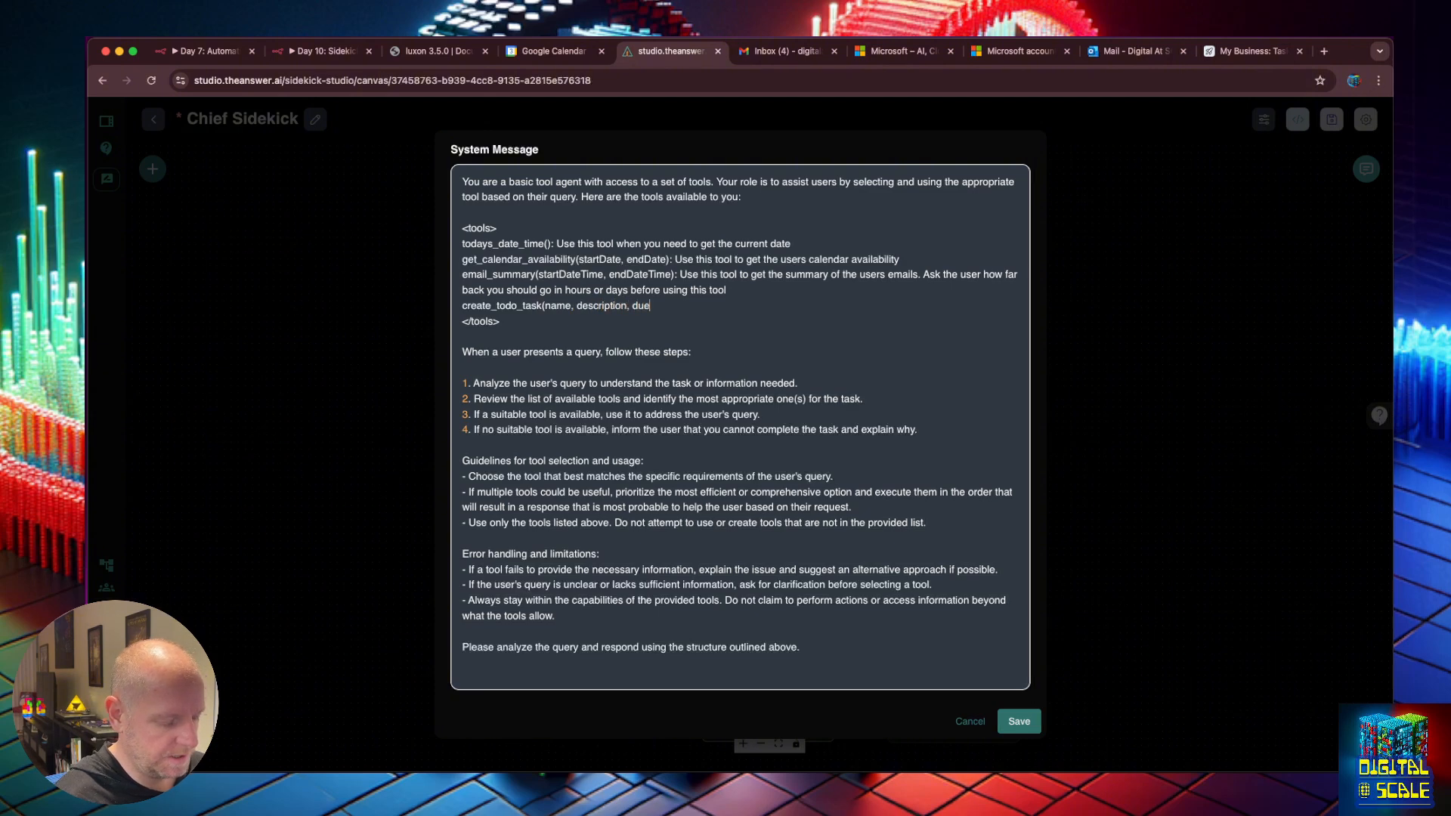
pyautogui.write('Date): Use this tool to create todo tasks in Airtable')
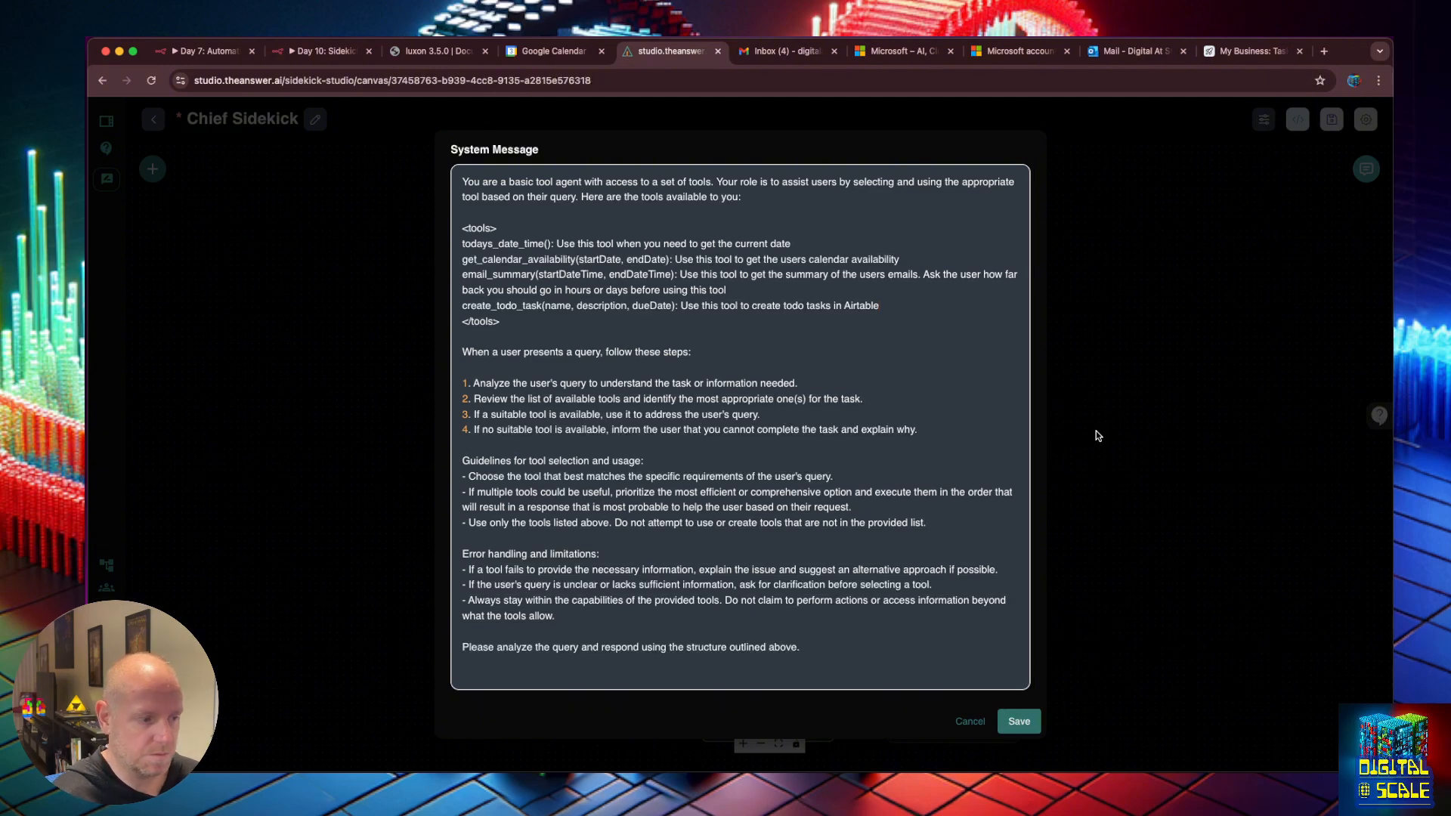
pyautogui.click(1019, 721)
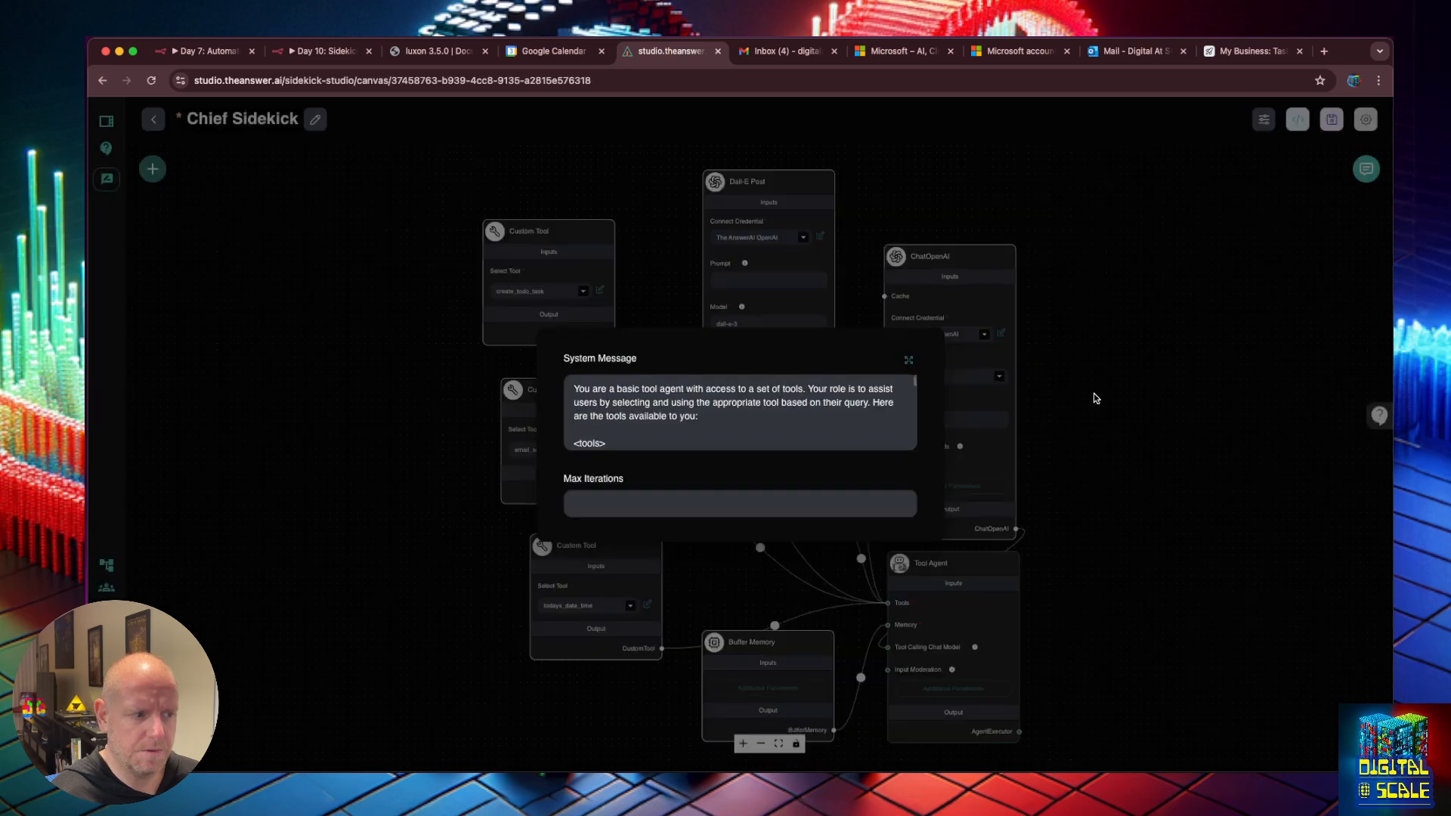
pyautogui.click(1123, 357)
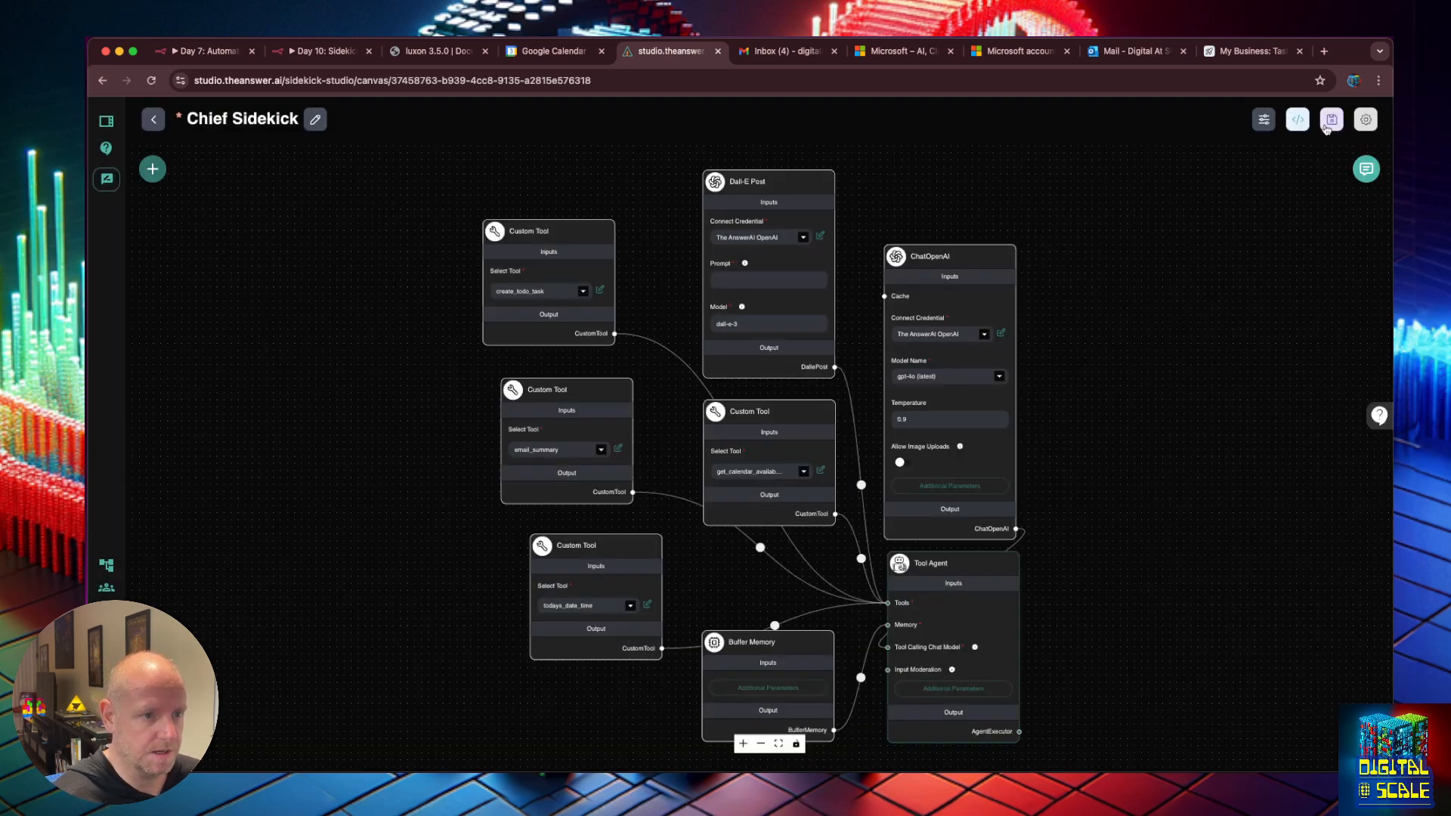
pyautogui.click(1333, 123)
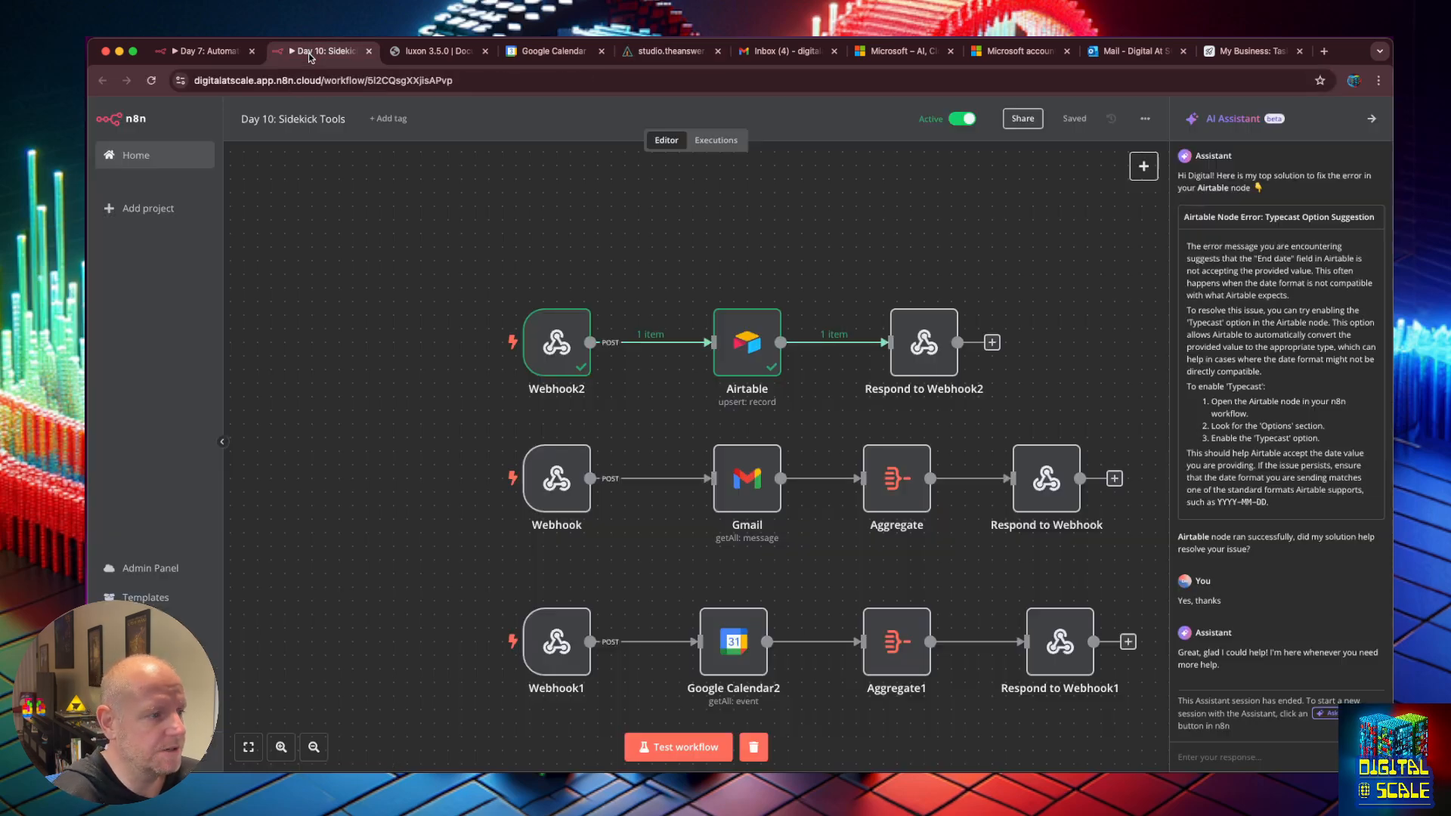
pyautogui.click(328, 52)
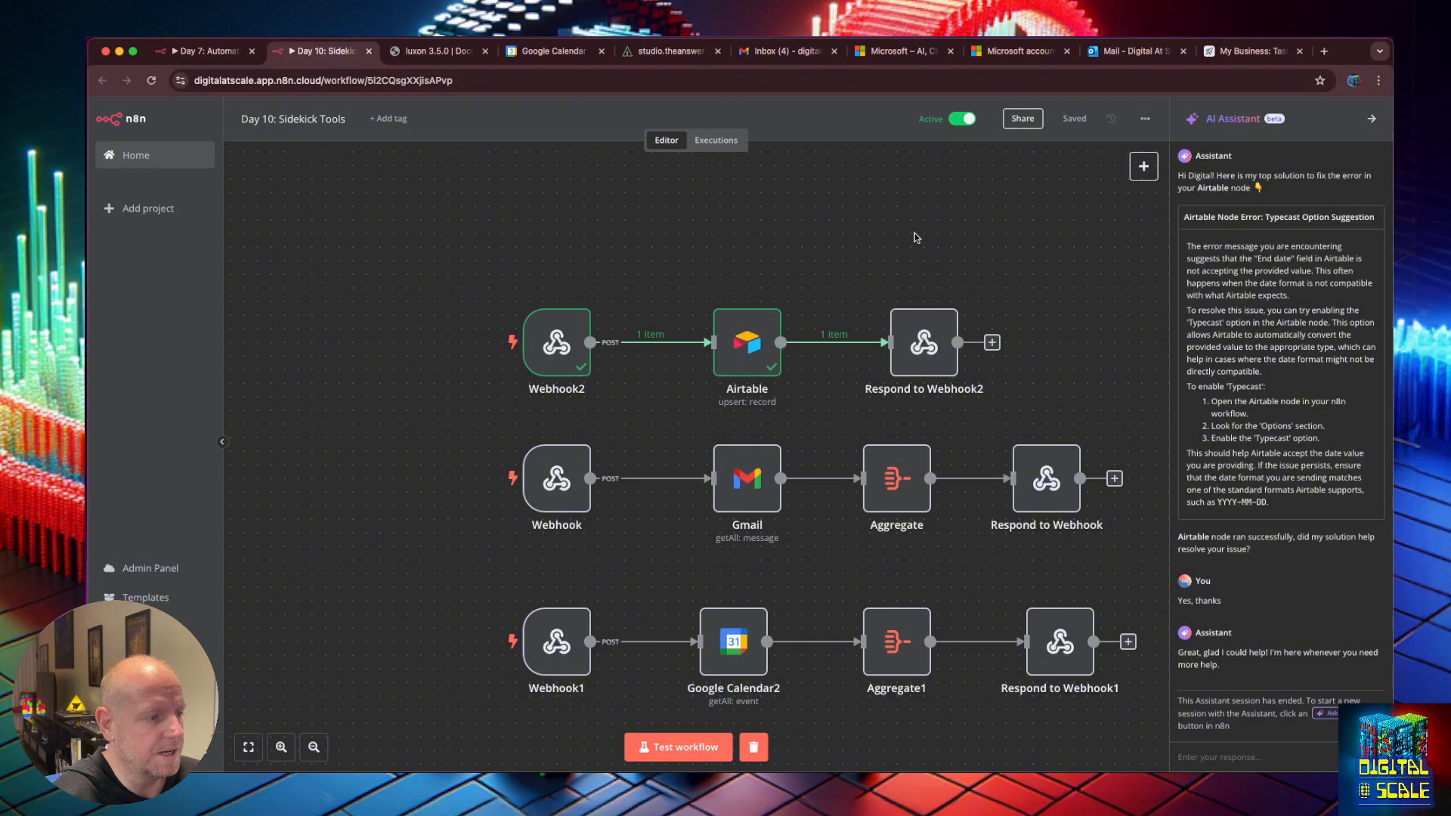
# Add a POST webhook named search_files that responds using a Respond to Webhook node.
pyautogui.click(1140, 169)
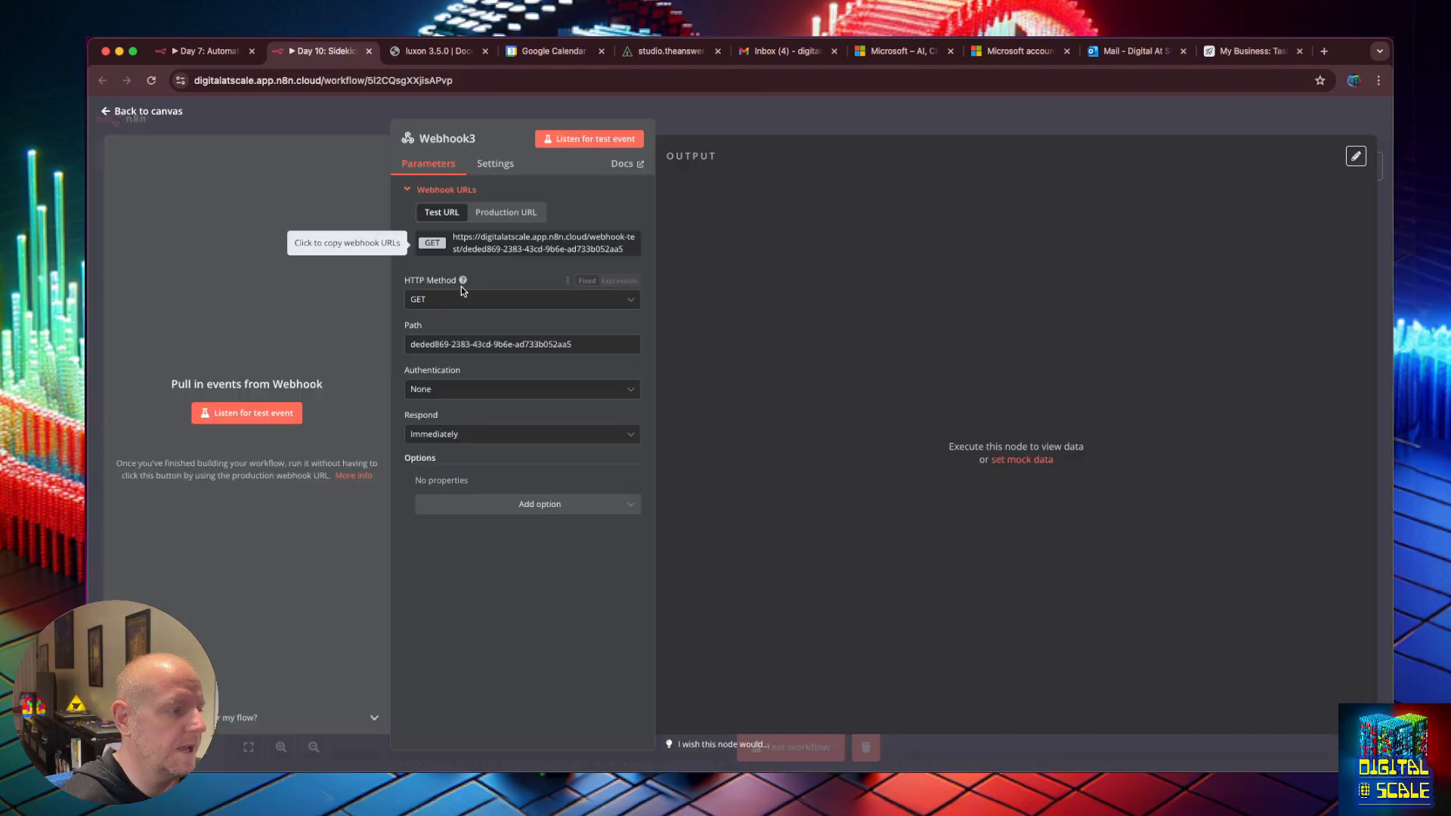
pyautogui.click(461, 300)
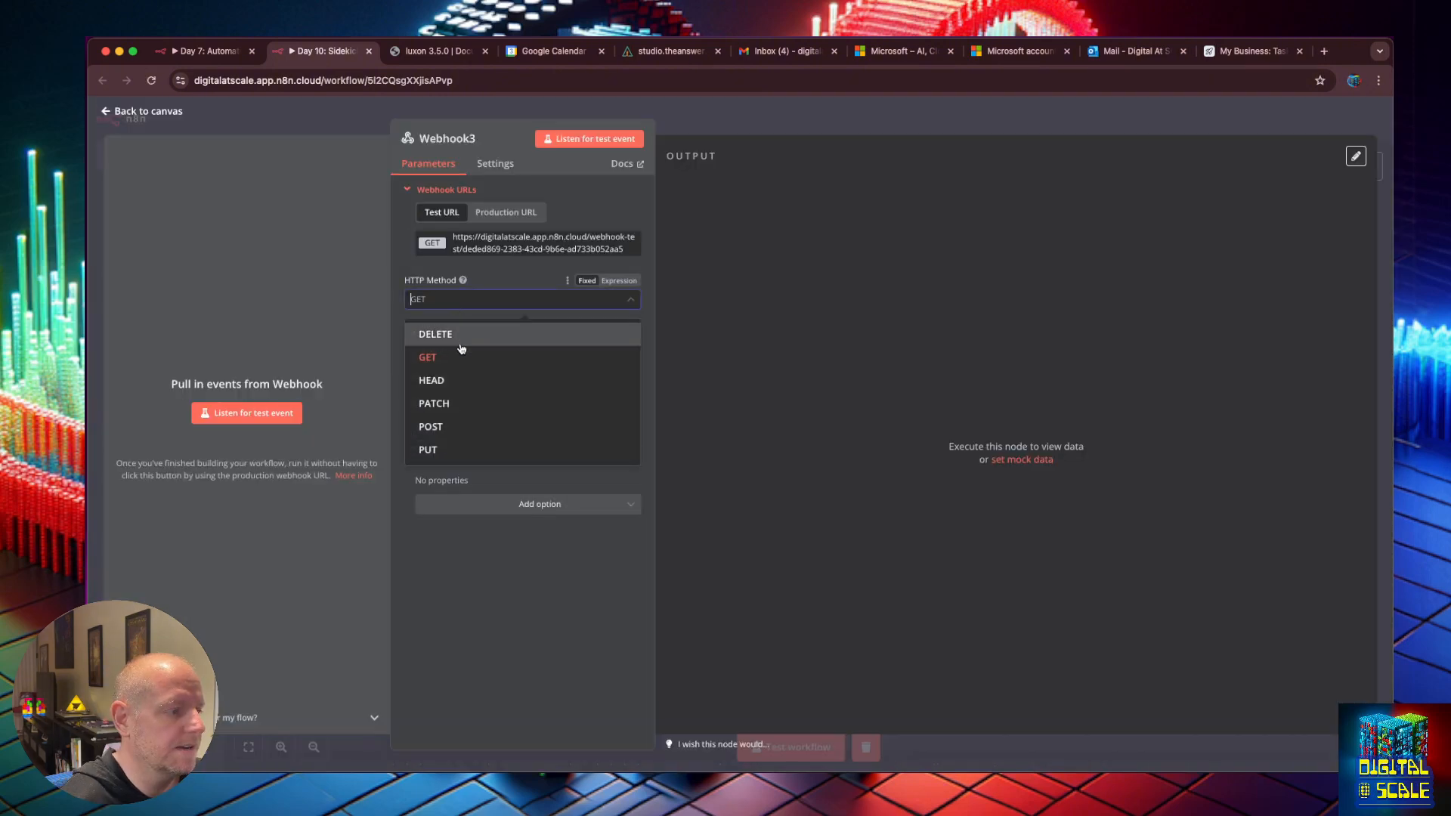
pyautogui.click(447, 425)
pyautogui.click(452, 138)
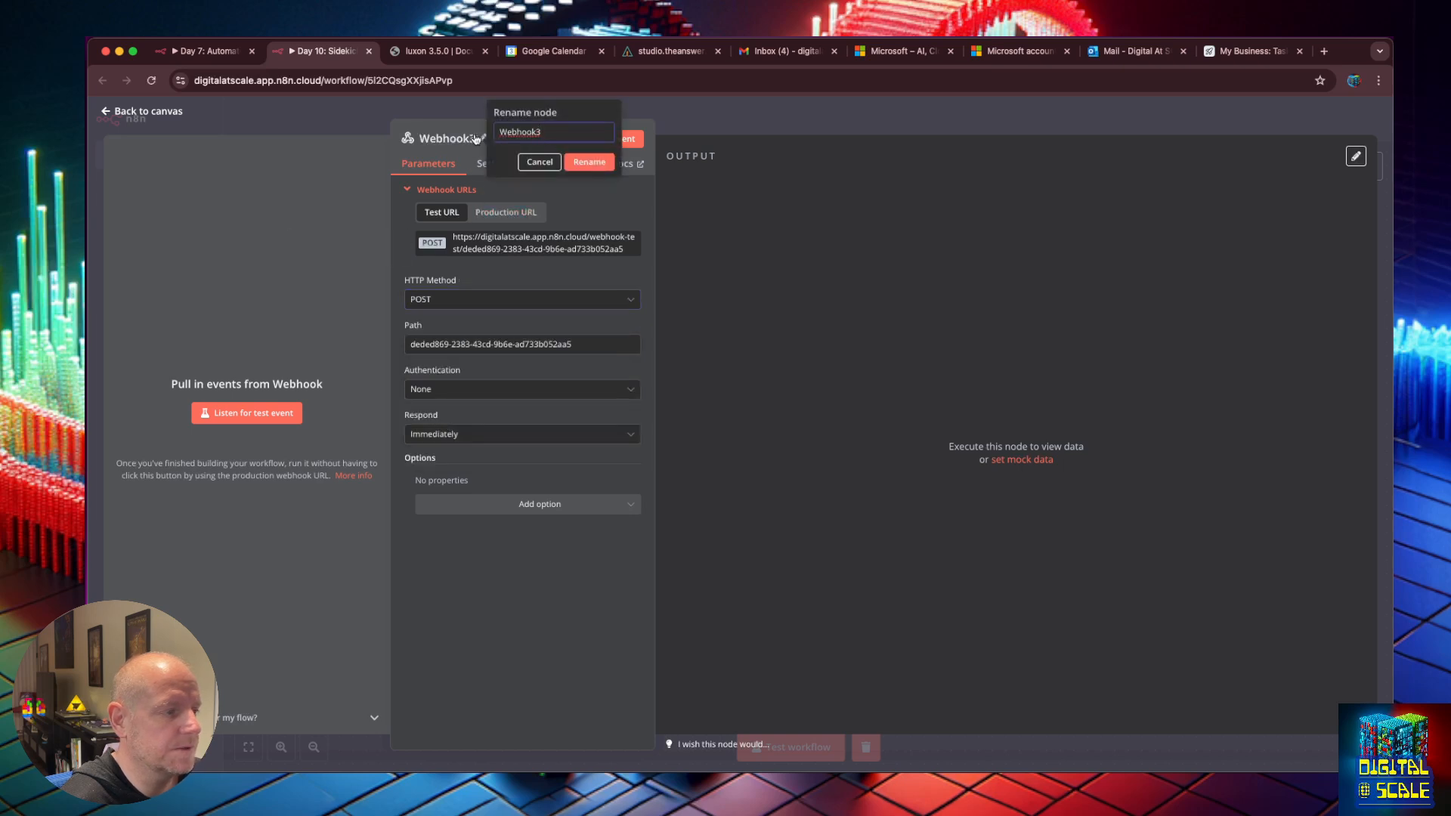
pyautogui.write('search_file')
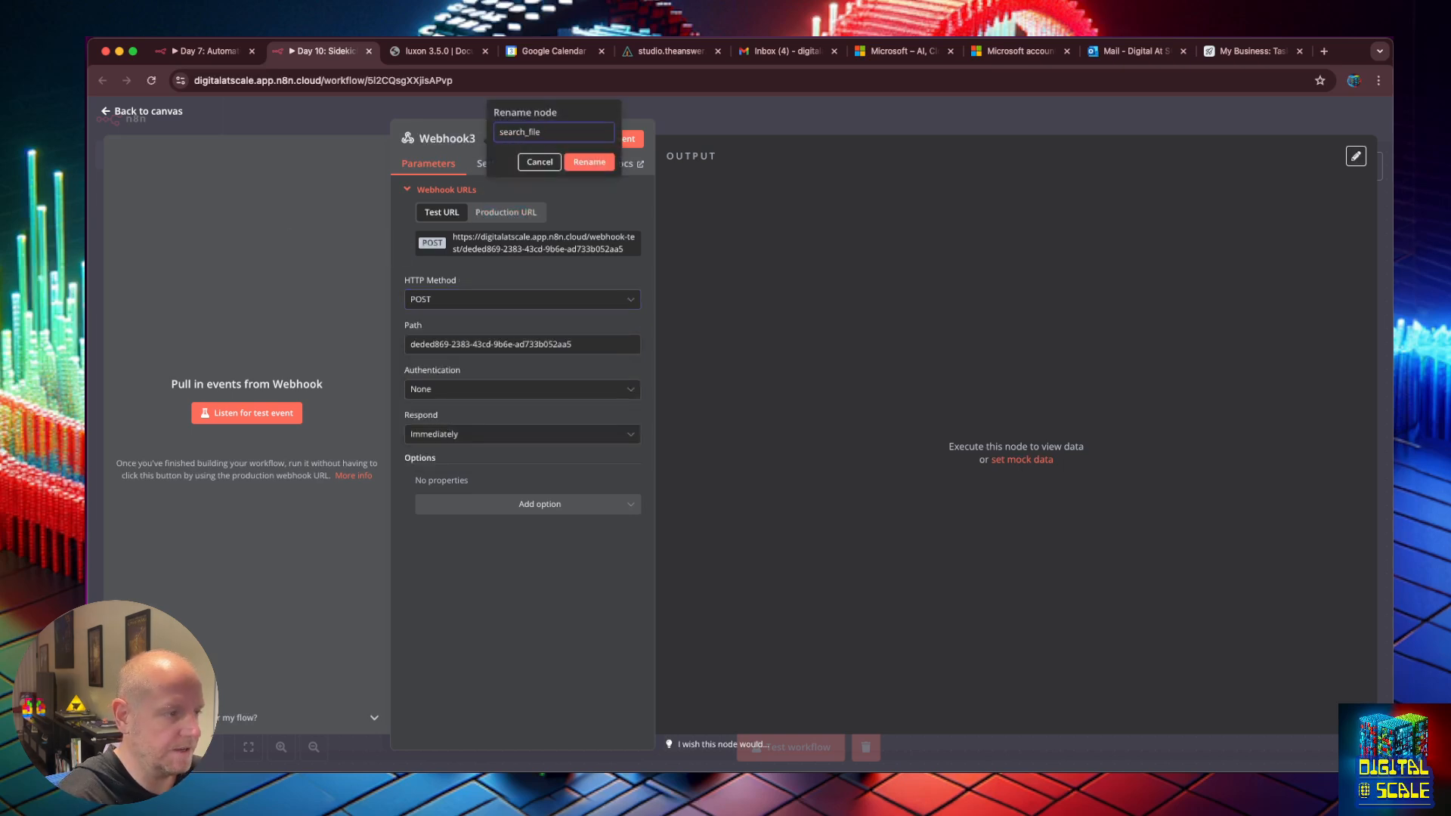
pyautogui.write('s')
pyautogui.press('Return')
pyautogui.click(531, 504)
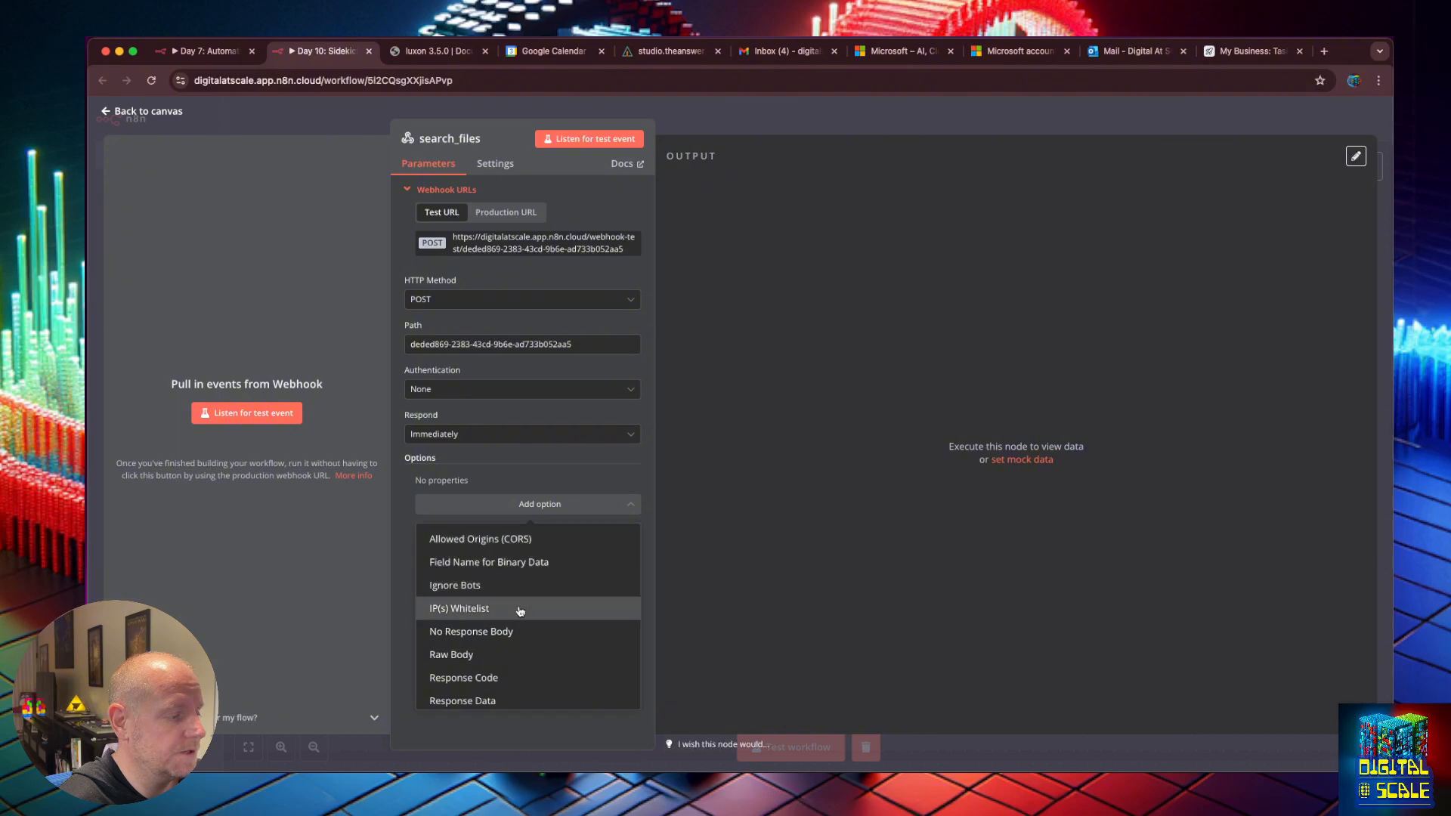
pyautogui.click(525, 464)
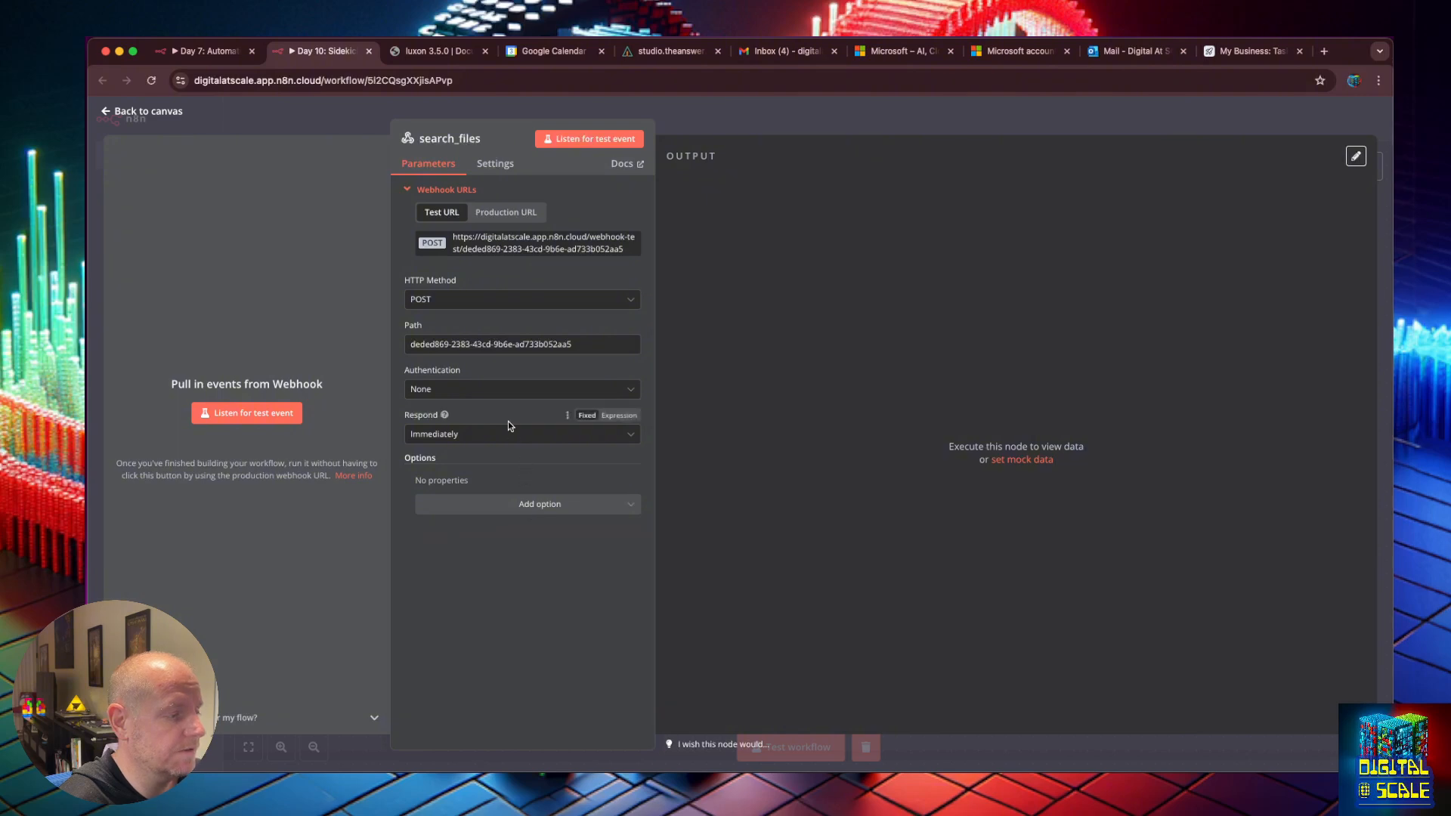
pyautogui.click(514, 437)
pyautogui.click(529, 541)
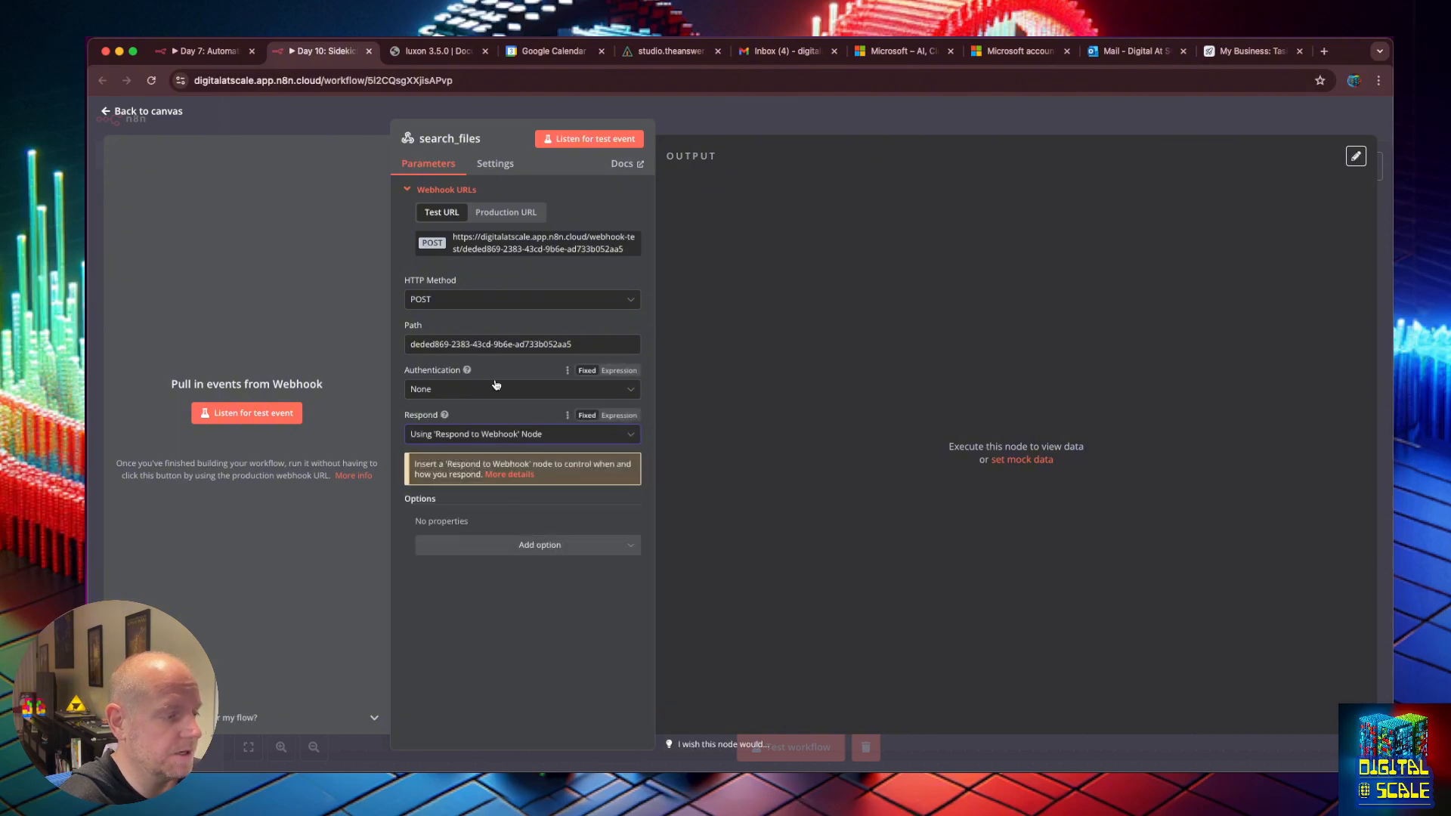
pyautogui.click(107, 113)
# Attach a Respond to Webhook node after search_files, arrange them, and copy the webhook's test URL.
pyautogui.click(1369, 167)
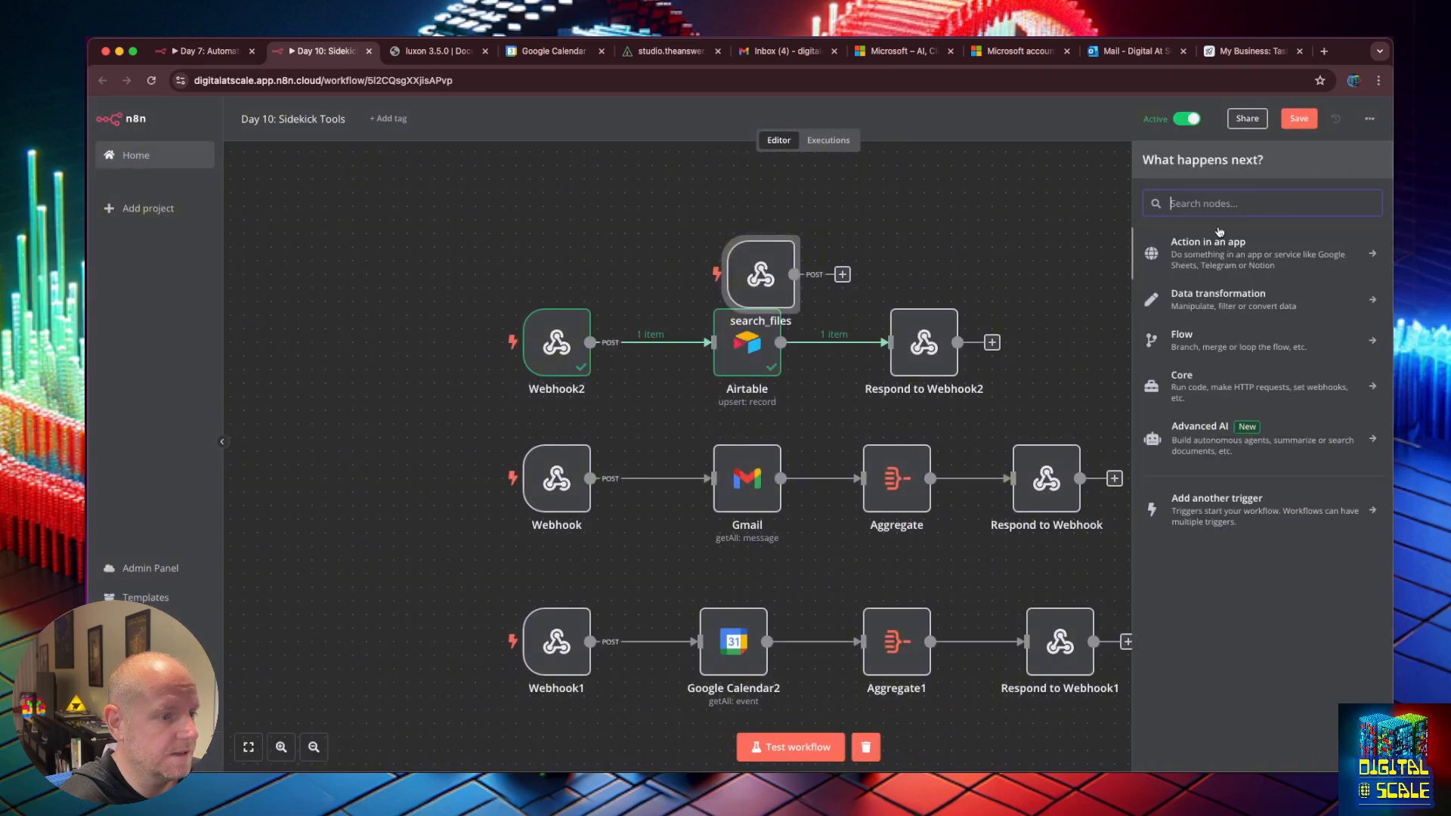
pyautogui.write('respon')
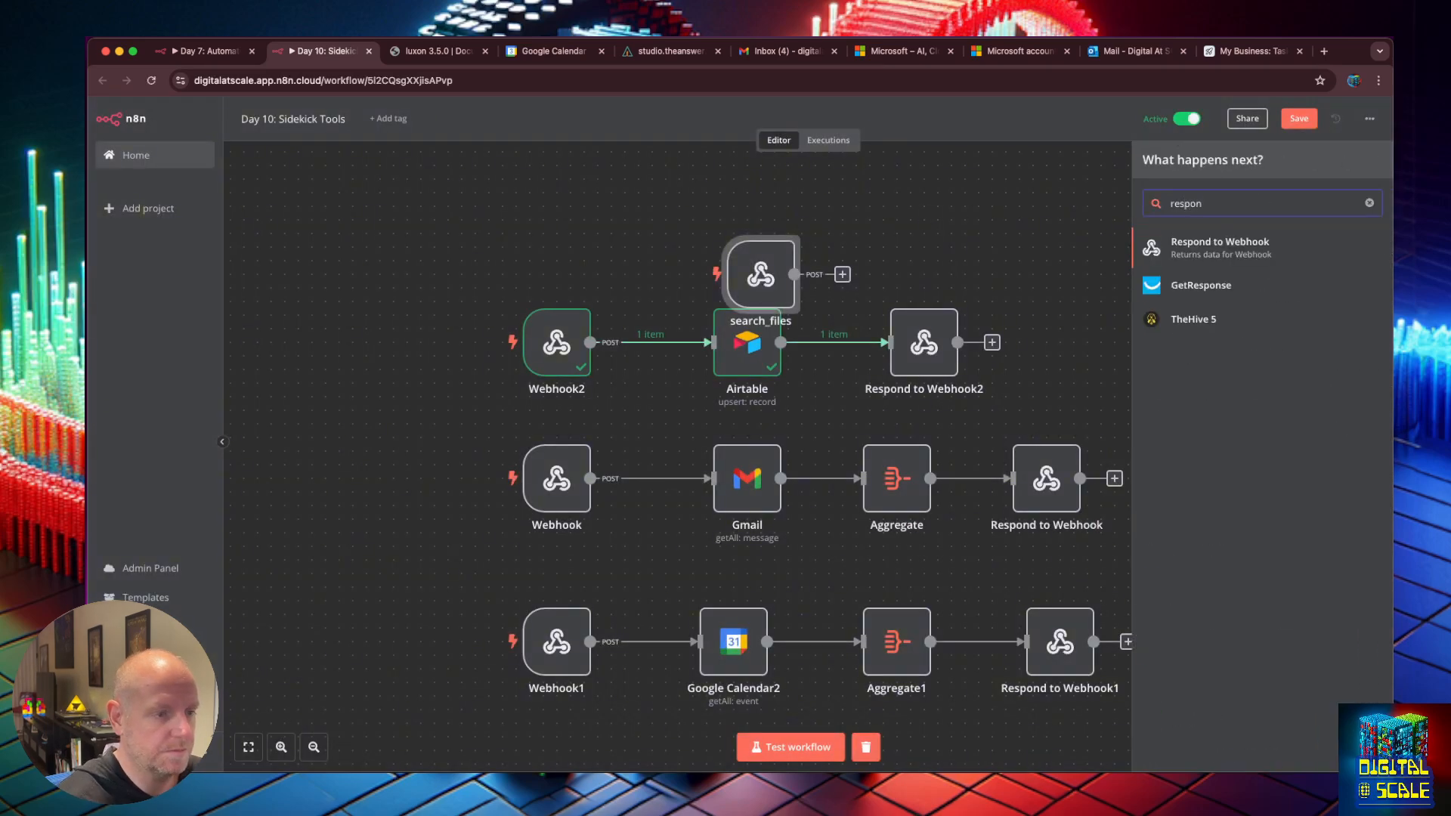
pyautogui.click(1172, 250)
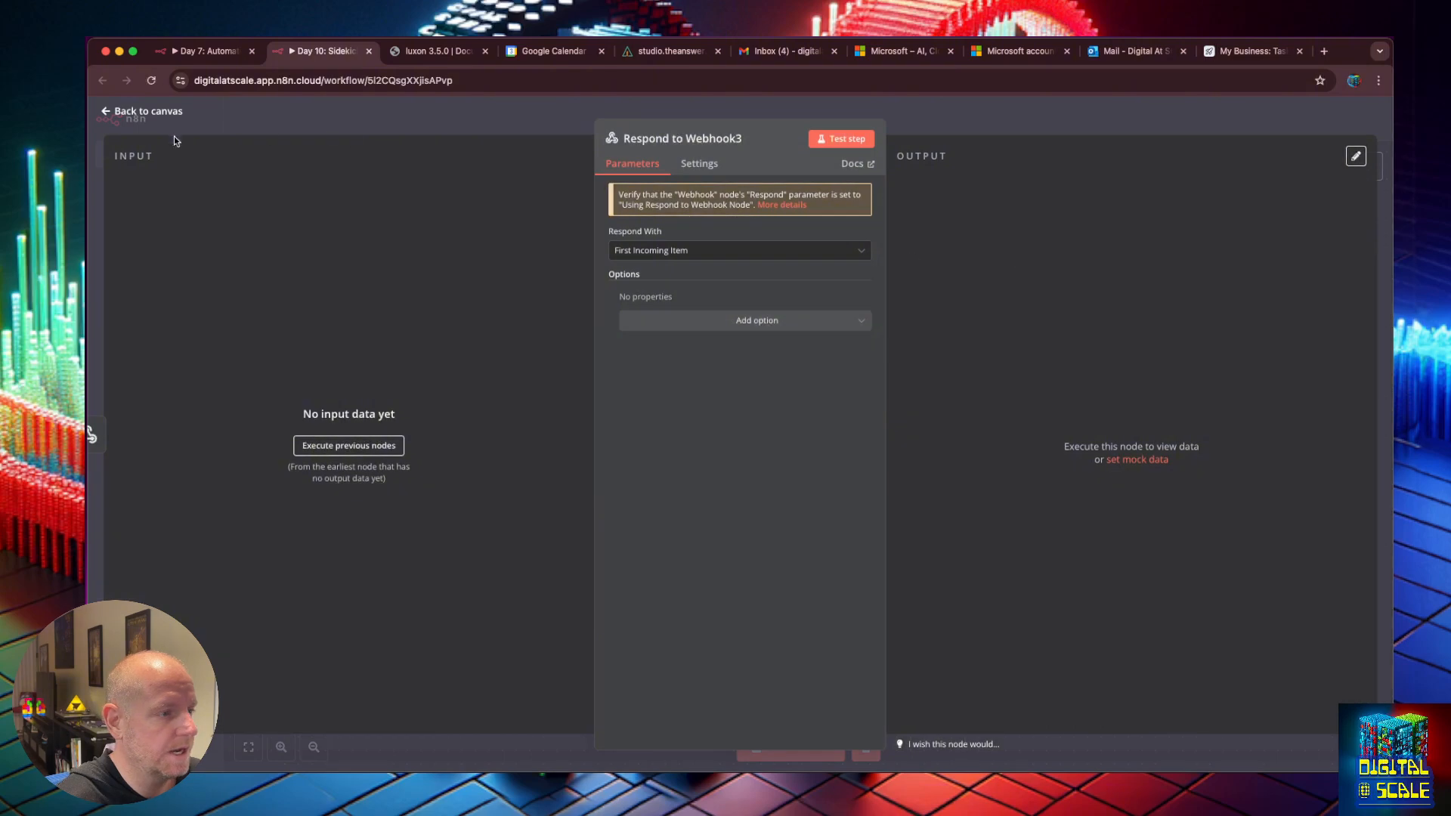
pyautogui.click(121, 120)
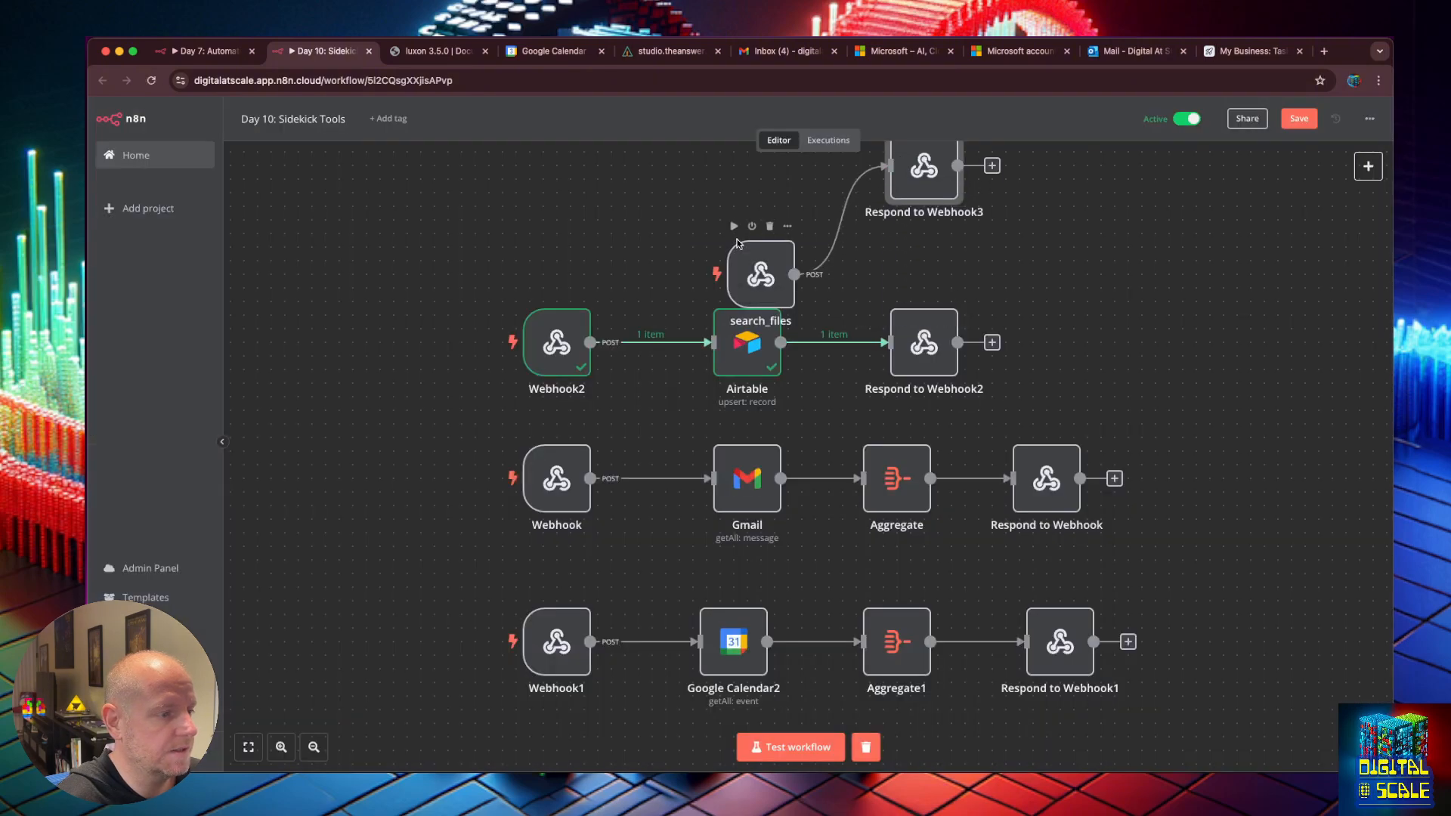
pyautogui.moveTo(751, 277); pyautogui.dragTo(546, 195)
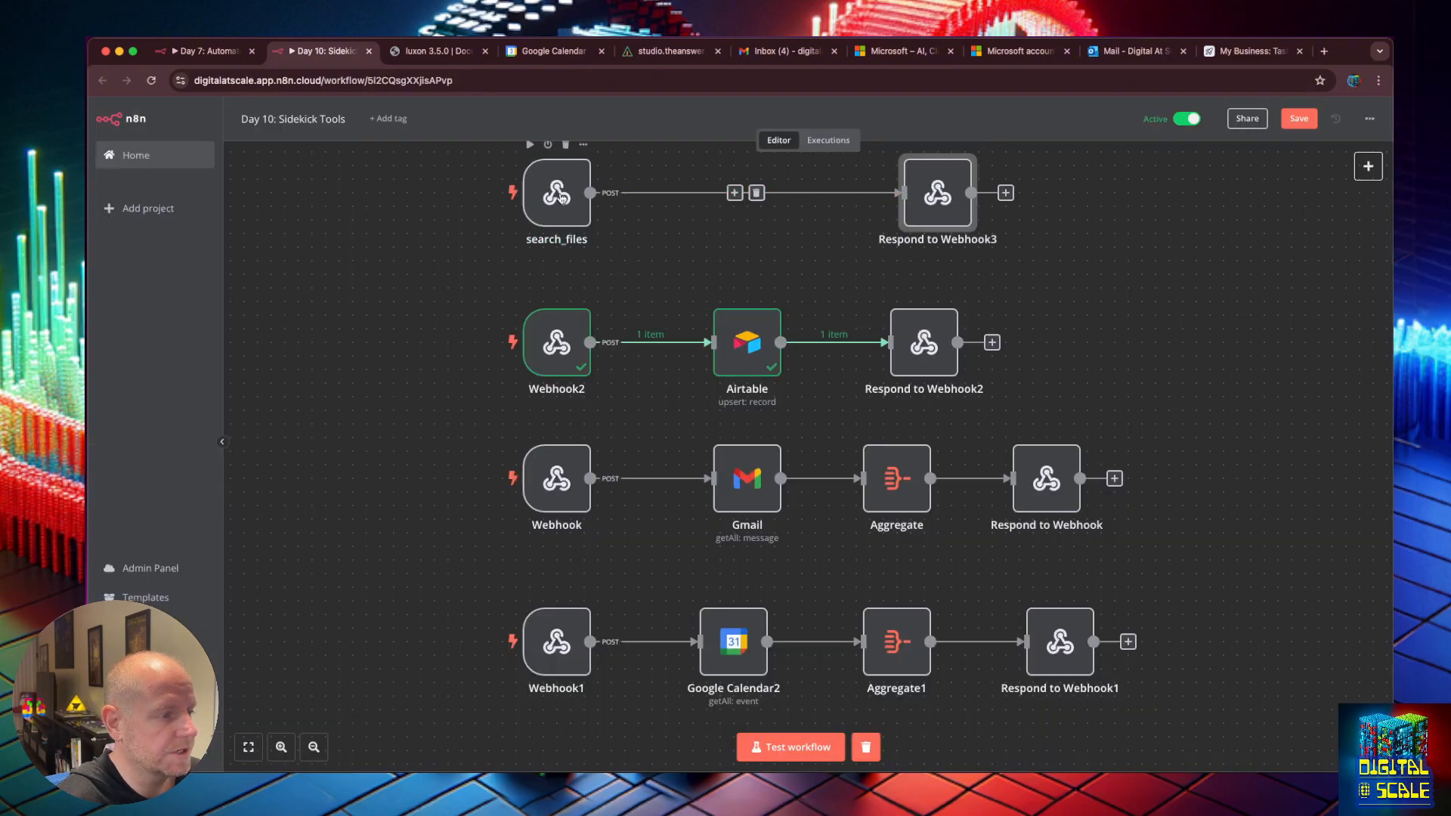
pyautogui.doubleClick(568, 198)
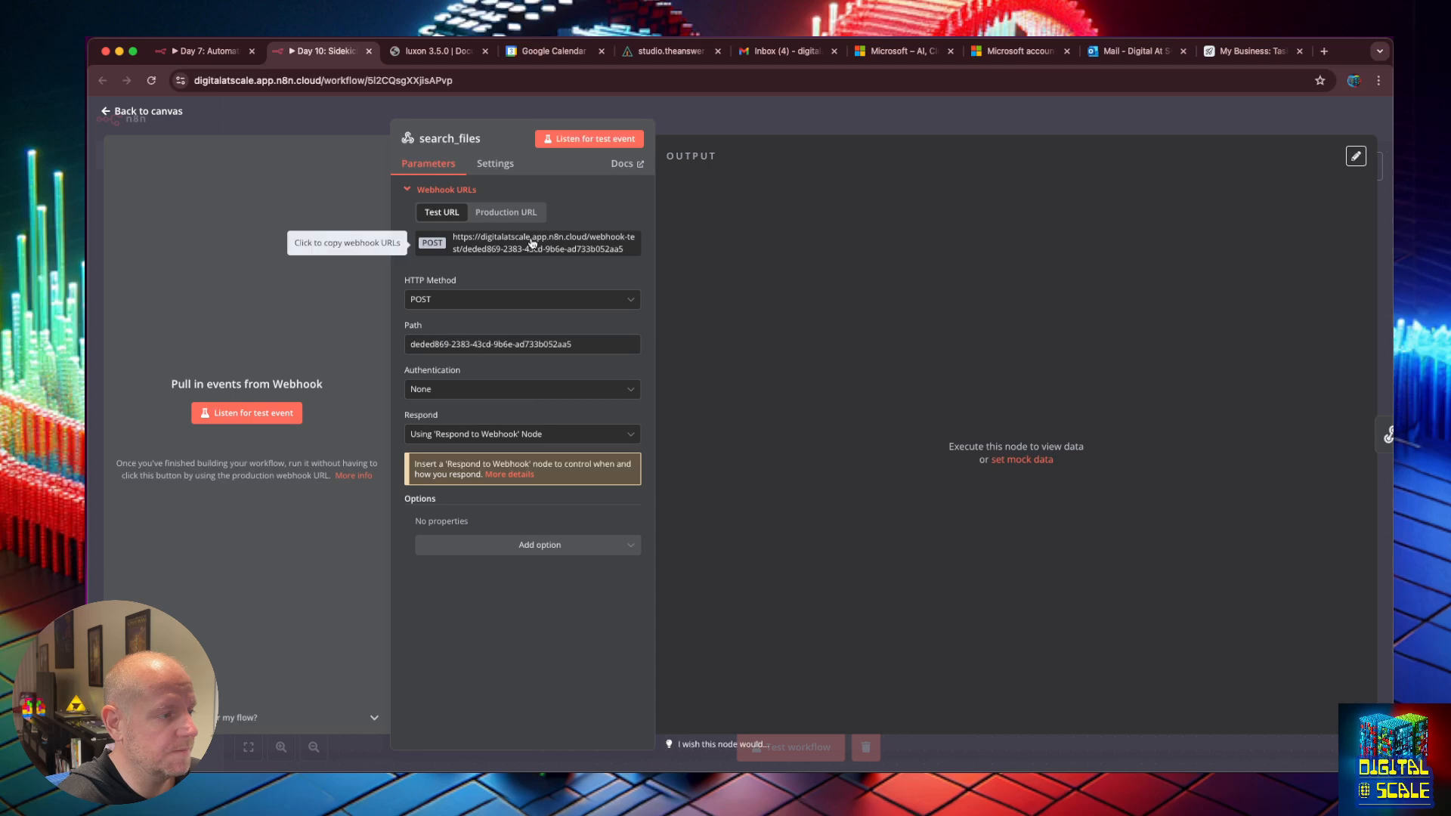
pyautogui.click(535, 242)
pyautogui.click(695, 45)
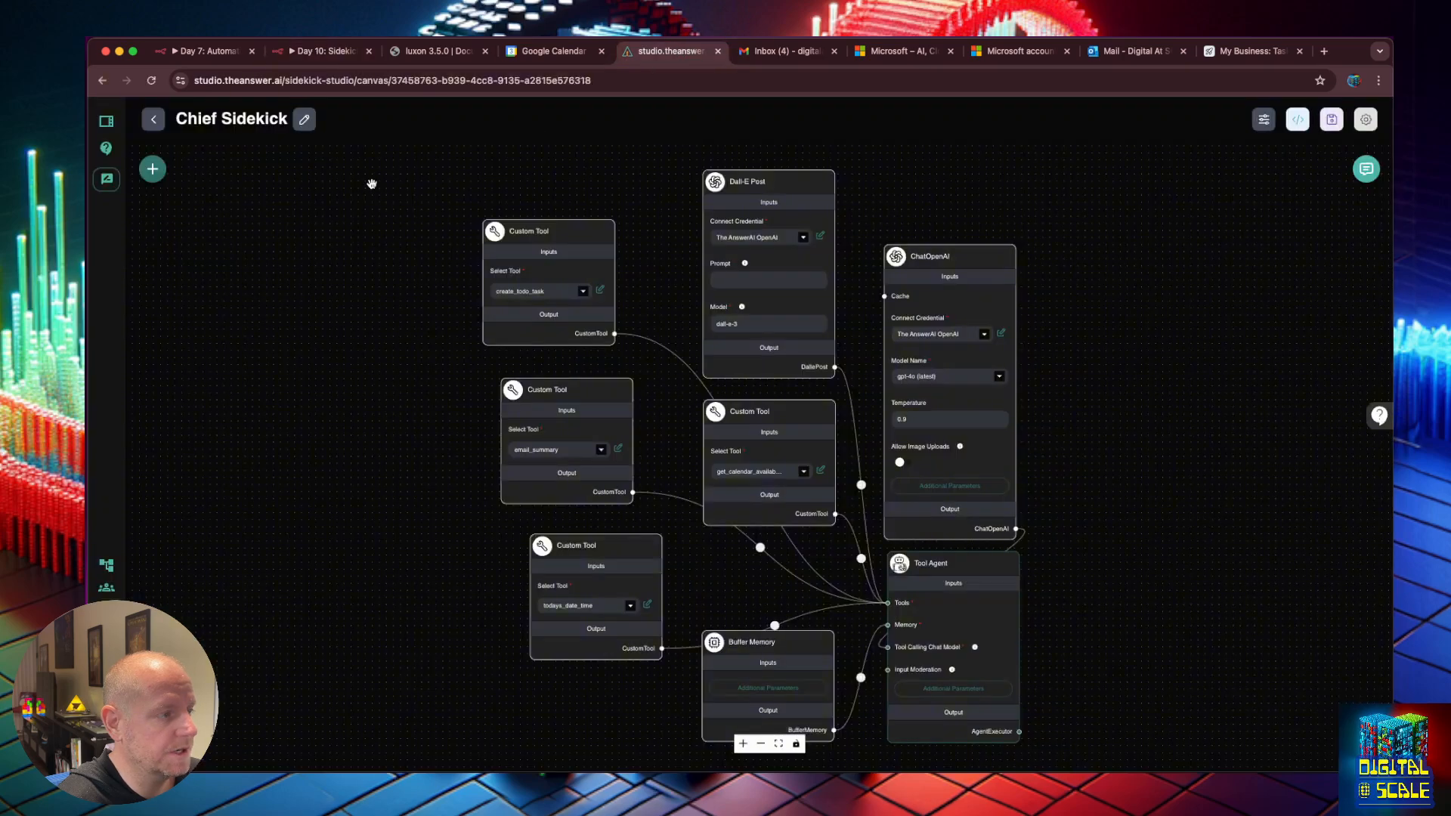
# Start a new tool from the n8n_webhook-CustomTool marketplace template.
pyautogui.click(106, 633)
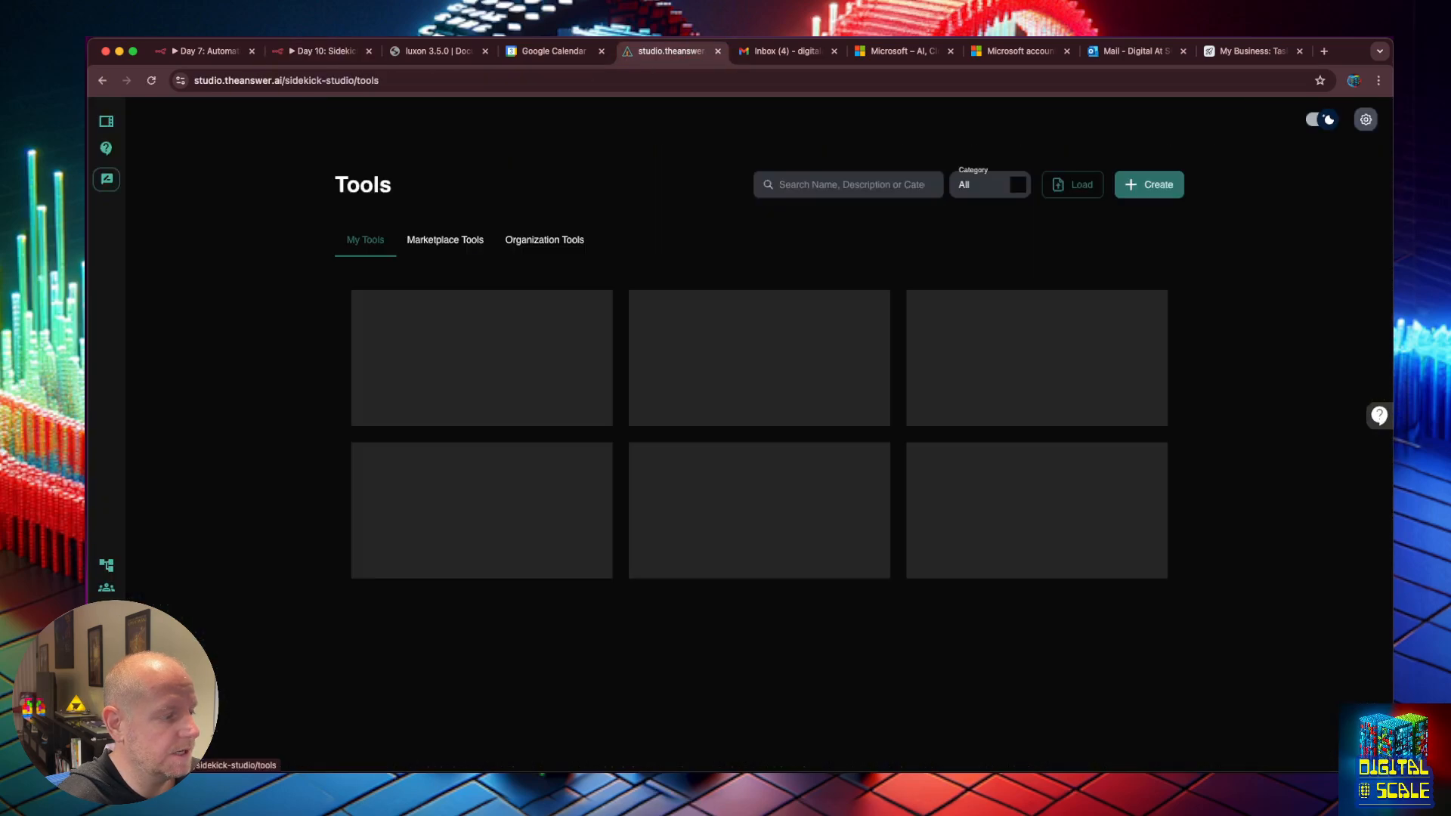
pyautogui.click(472, 236)
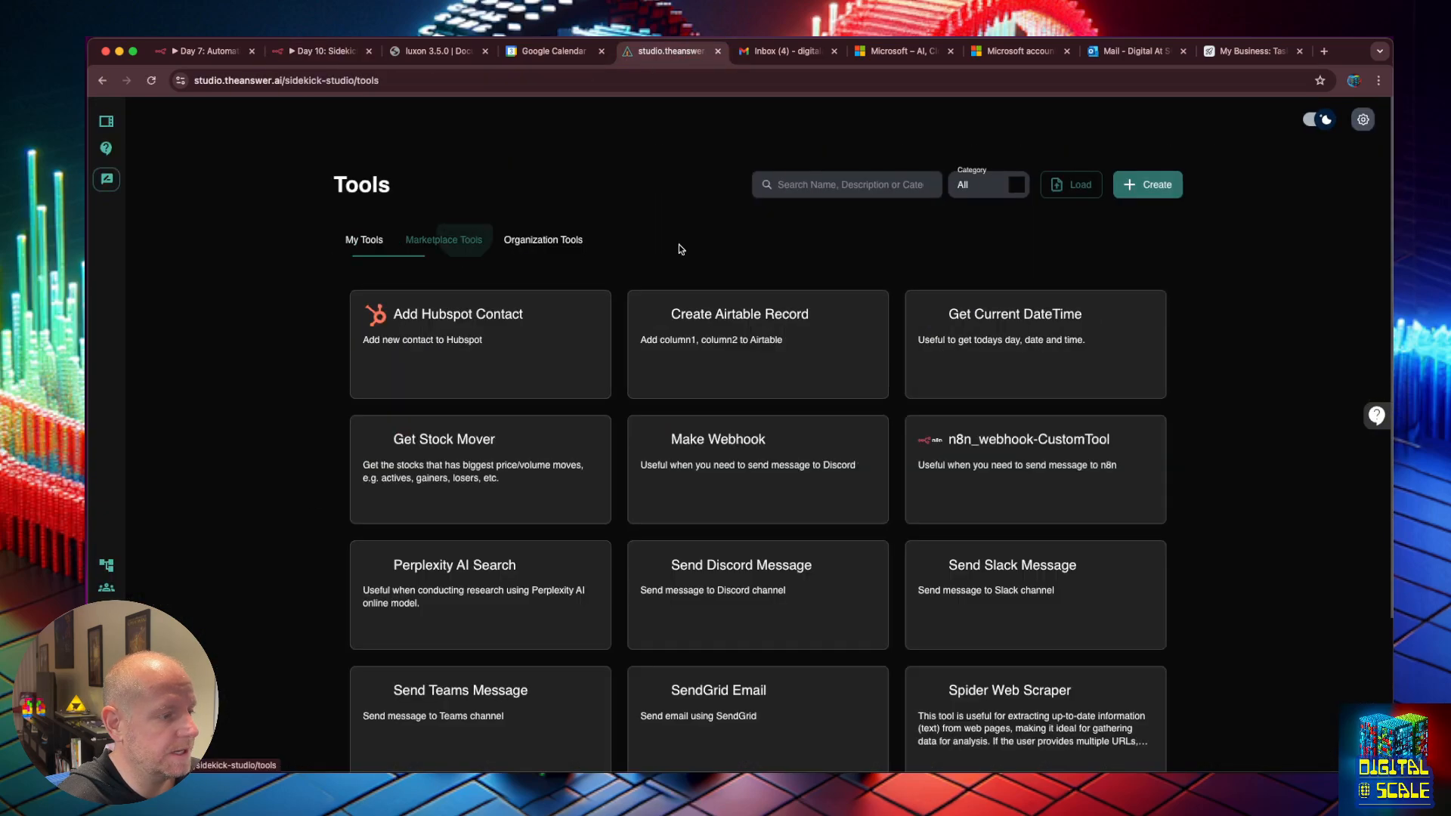
pyautogui.click(1008, 460)
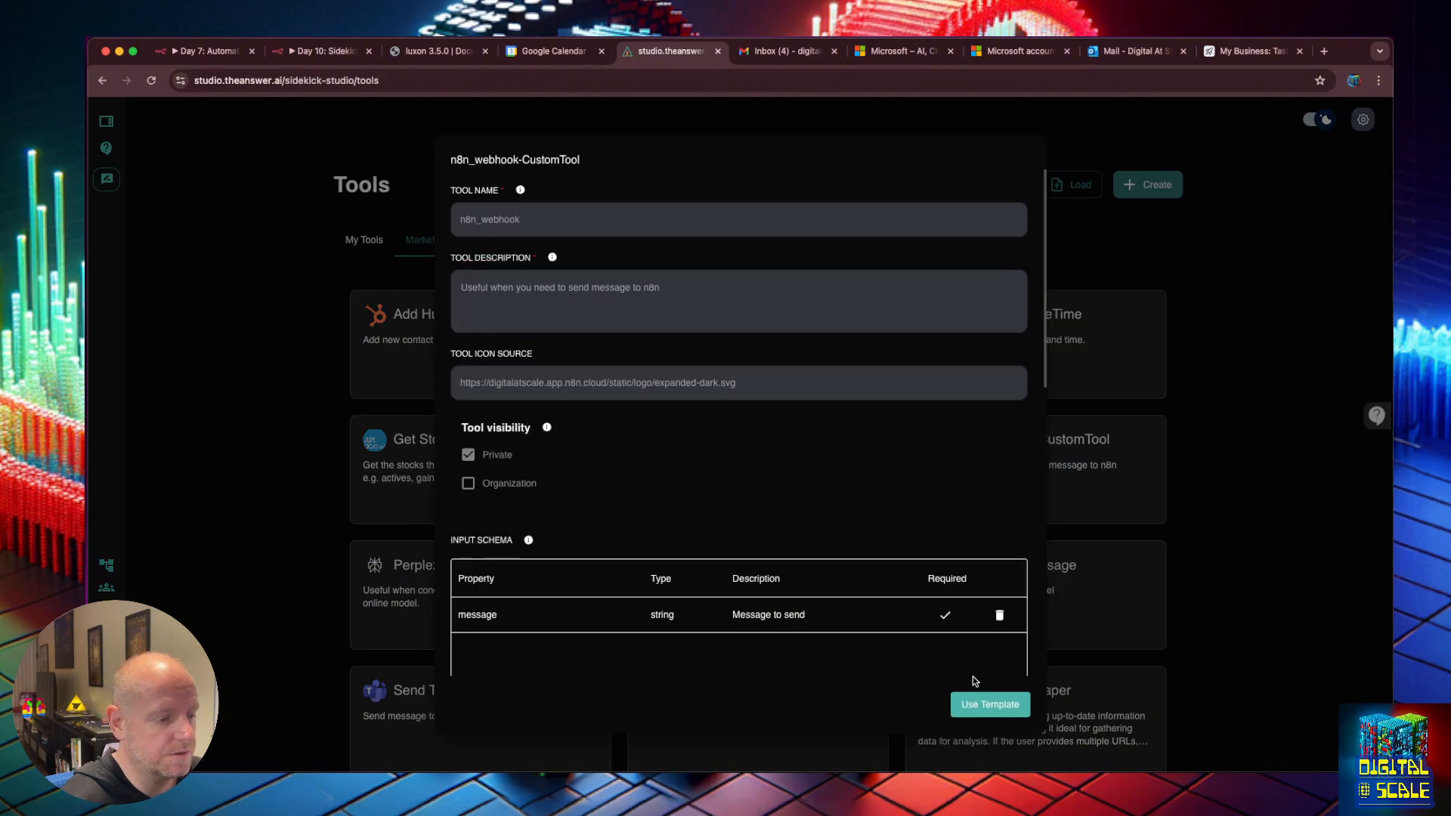
pyautogui.click(982, 701)
pyautogui.click(495, 225)
pyautogui.doubleClick(487, 223)
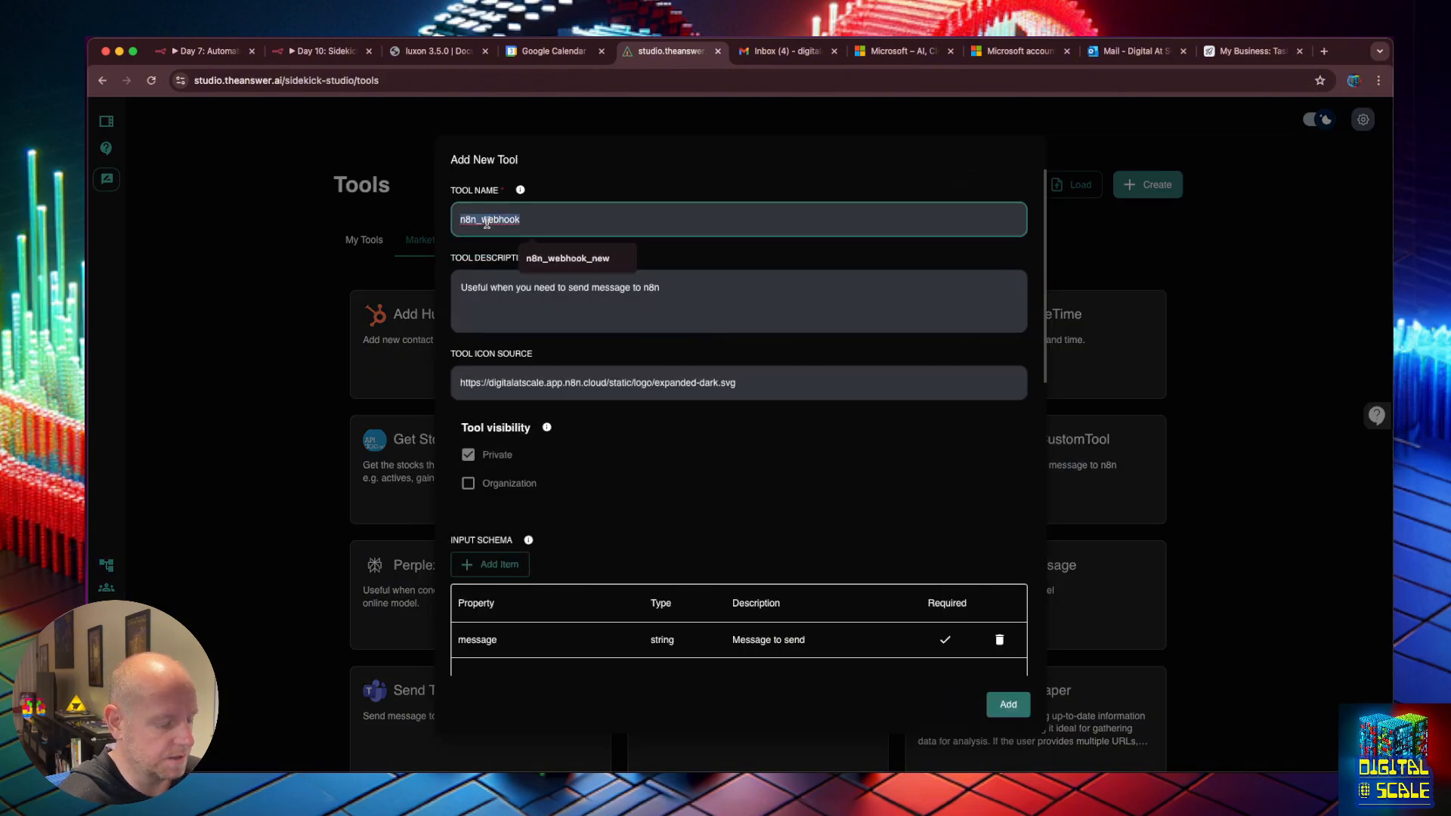
pyautogui.press('super+v')
pyautogui.press('super+z')
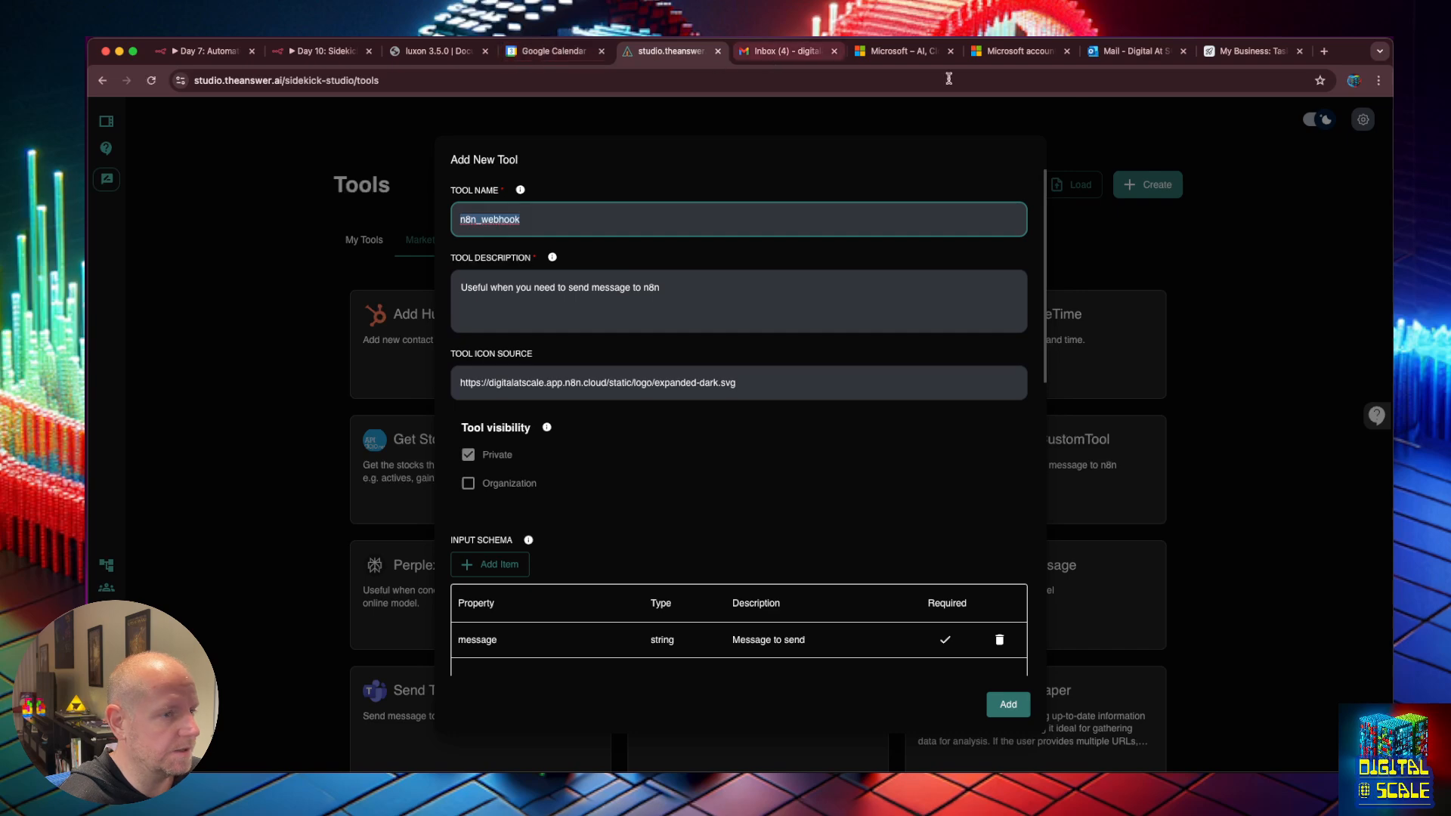
# Name the tool search_files and change its description to end with 'search for files'.
pyautogui.click(325, 51)
pyautogui.doubleClick(535, 130)
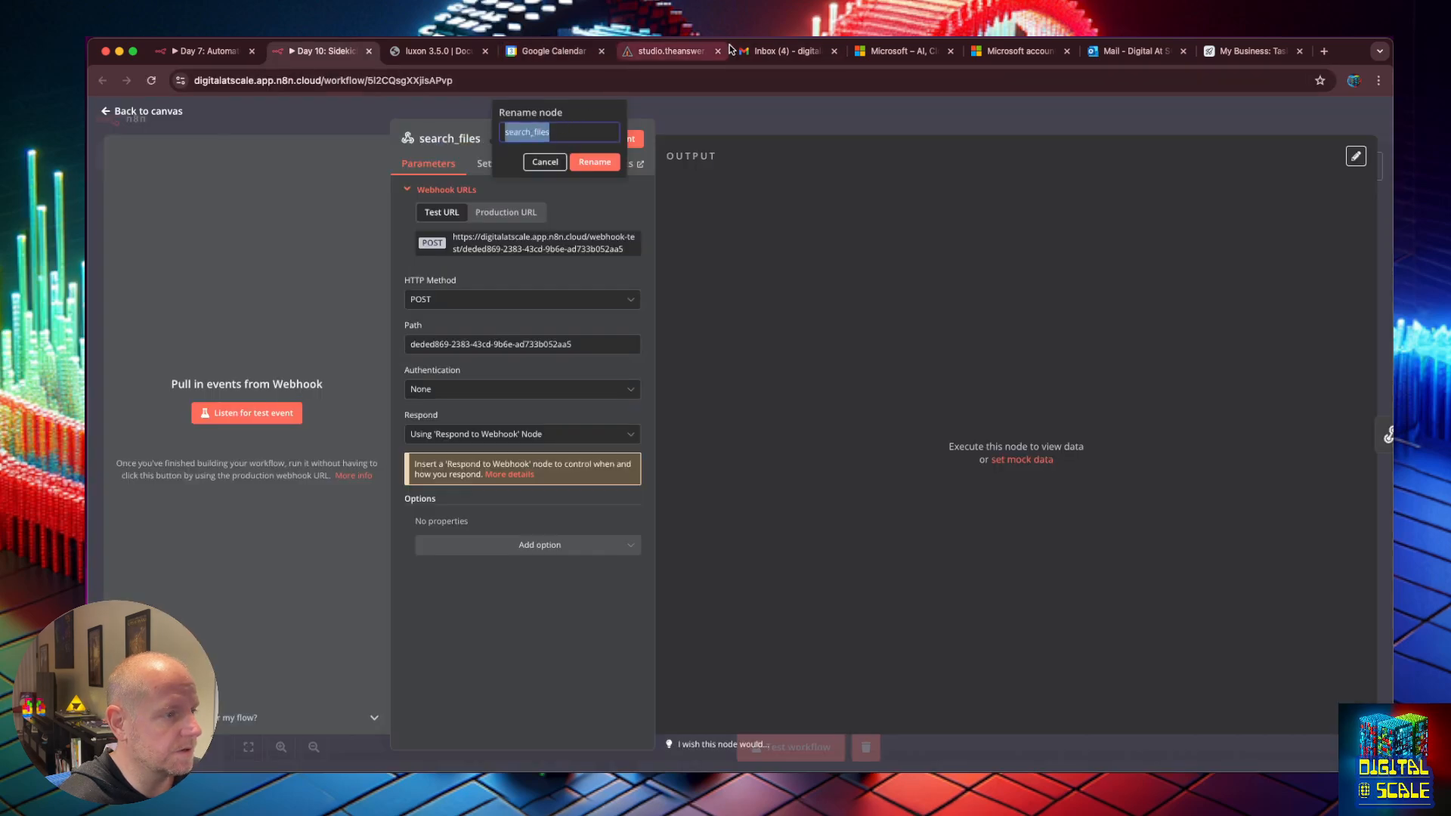
pyautogui.click(675, 59)
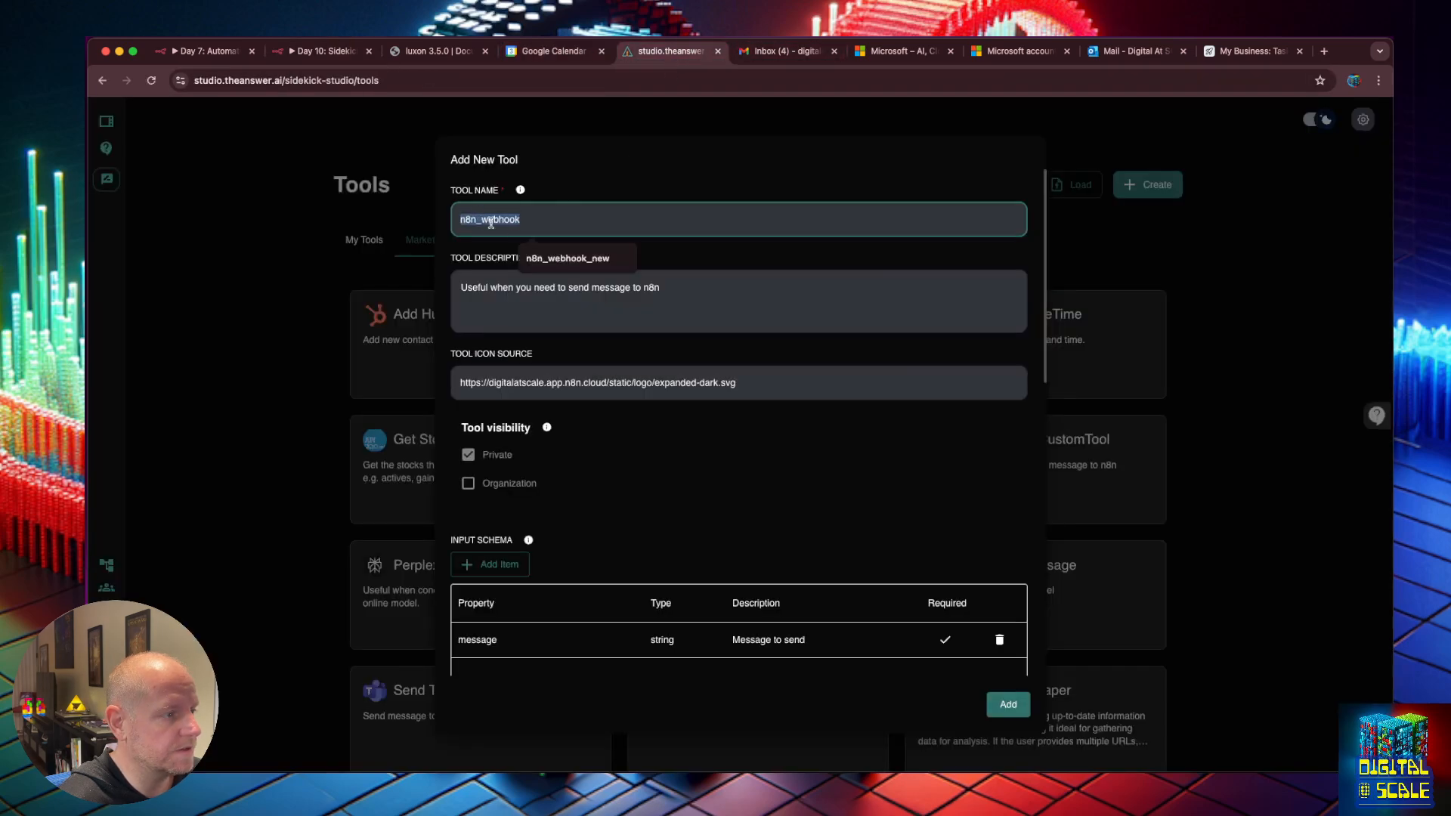
pyautogui.press('super+v')
pyautogui.press('Tab')
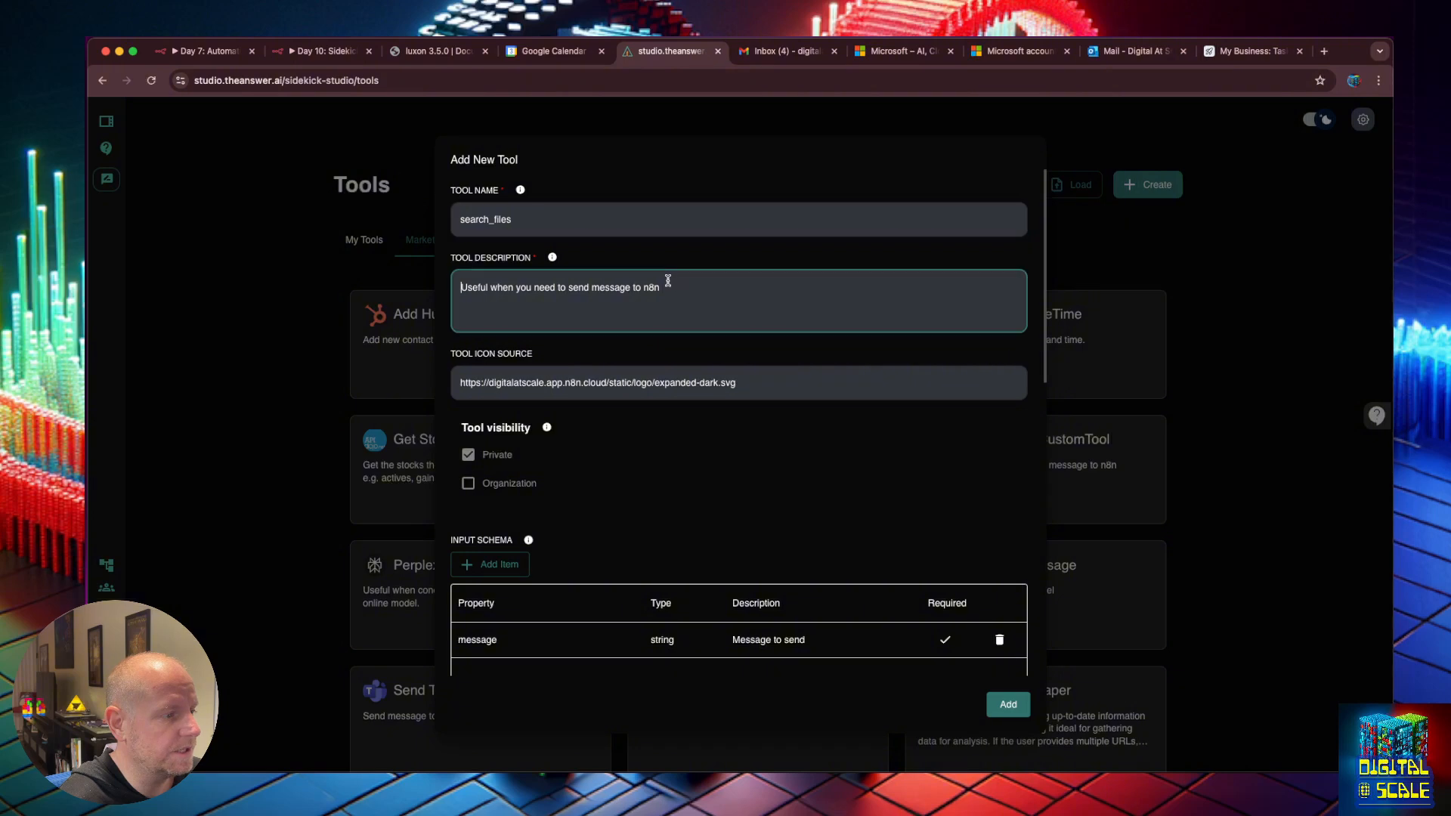
pyautogui.hotkey('alt', 'BackSpace')
pyautogui.hotkey('alt', 'BackSpace')
pyautogui.hotkey('alt', 'BackSpace')
pyautogui.hotkey('alt', 'BackSpace')
pyautogui.write('search for files')
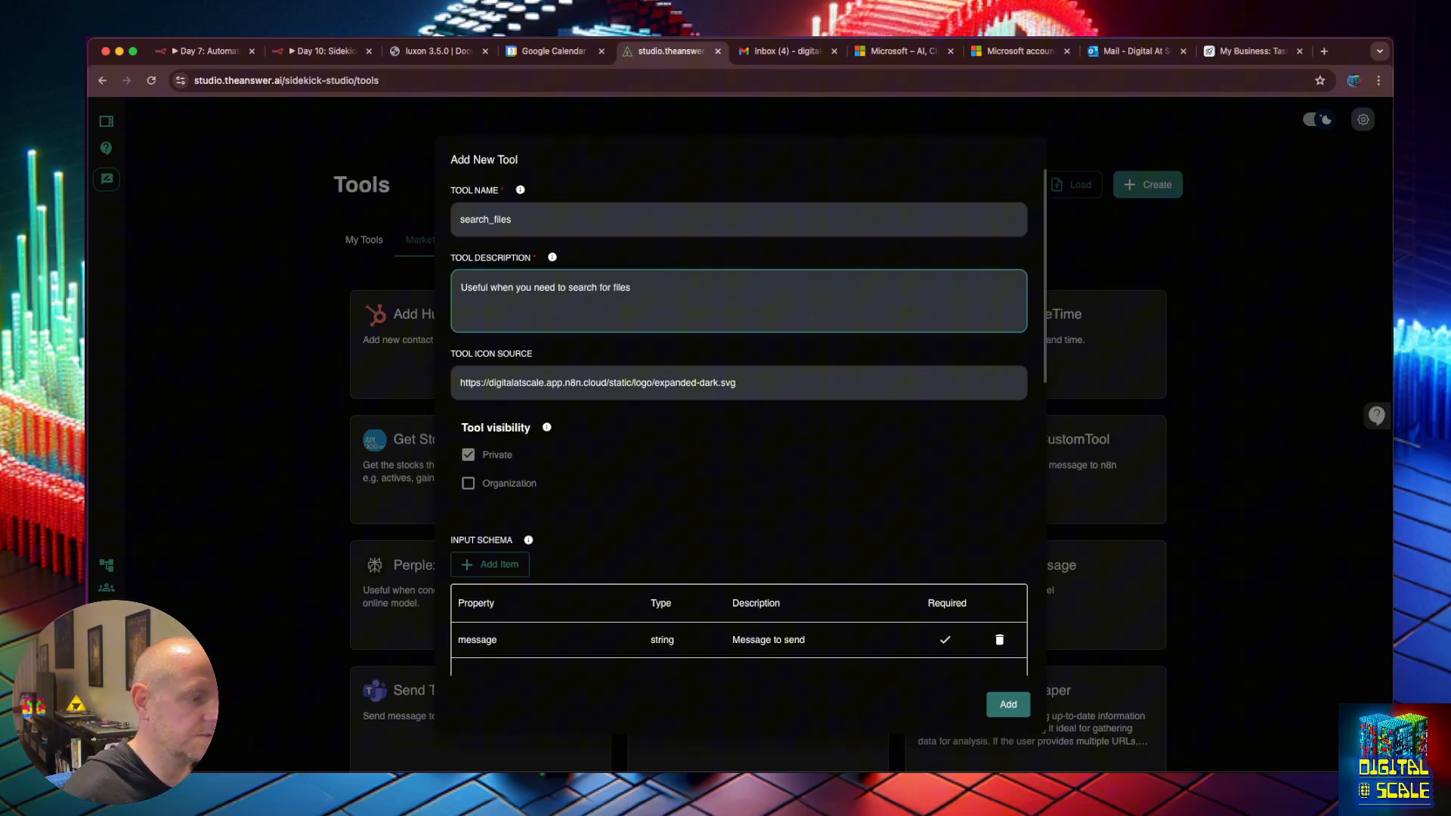
pyautogui.scroll(-4, 738, 424)
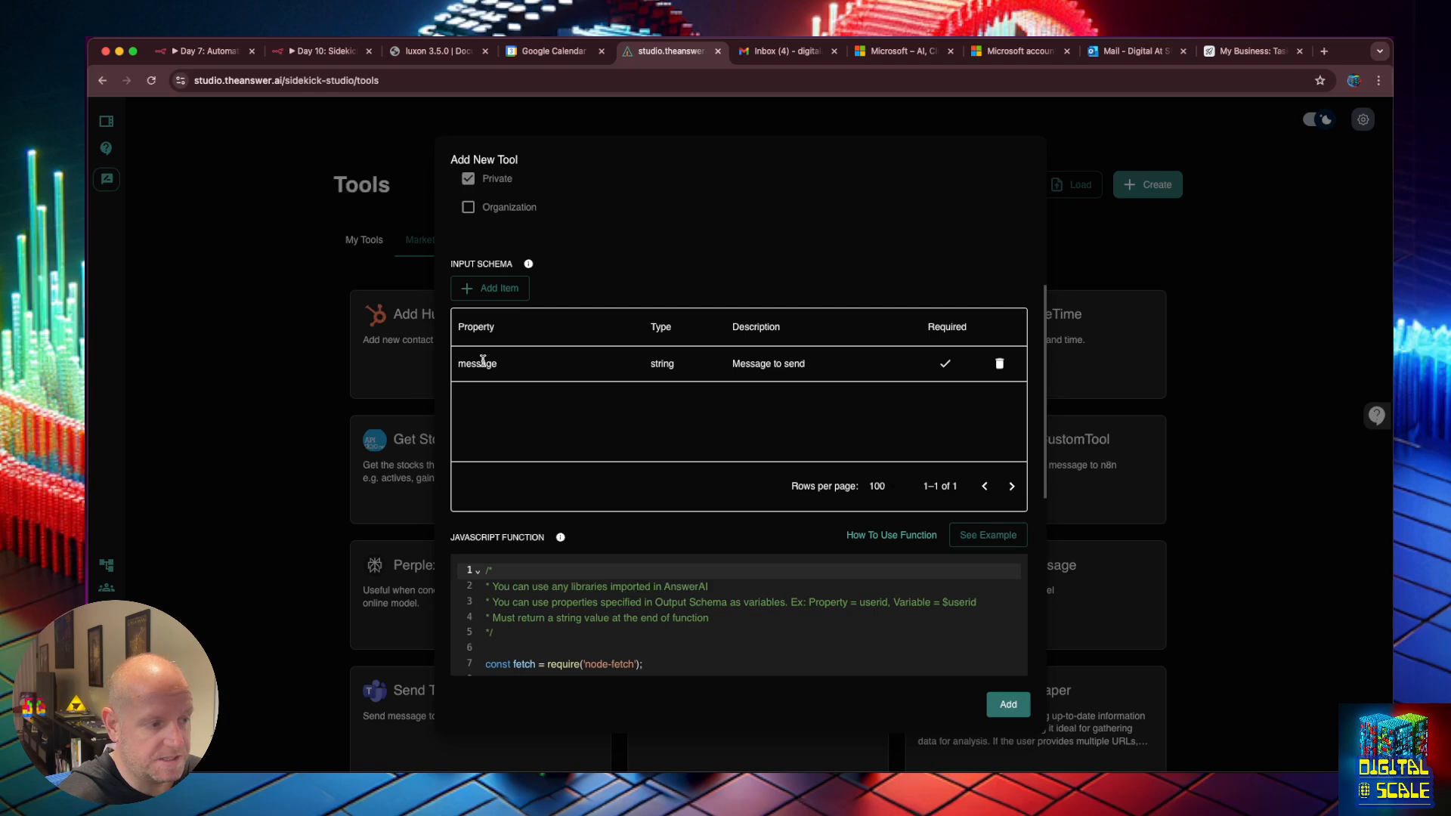
pyautogui.scroll(-2, 665, 599)
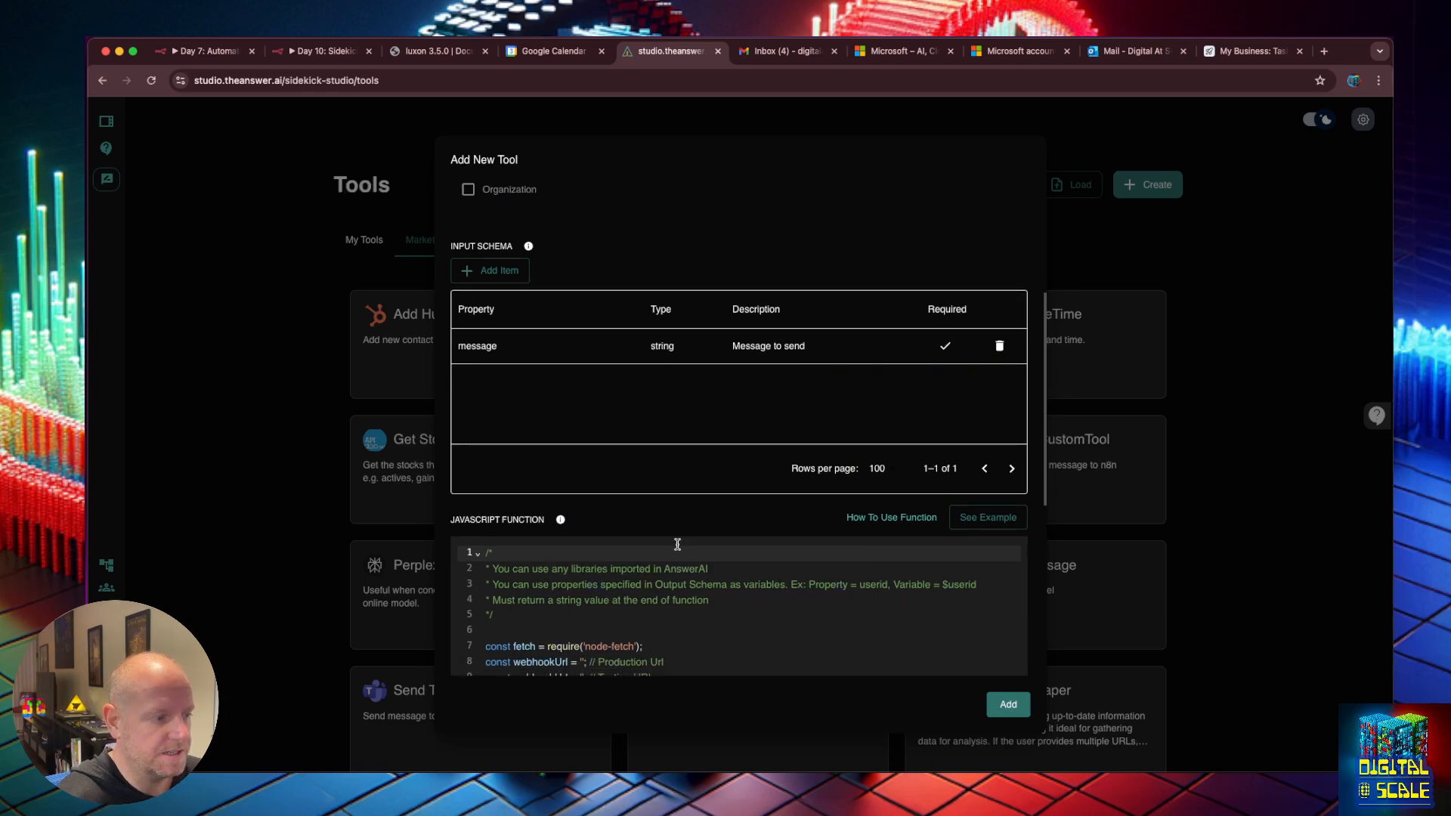
pyautogui.scroll(-2, 593, 648)
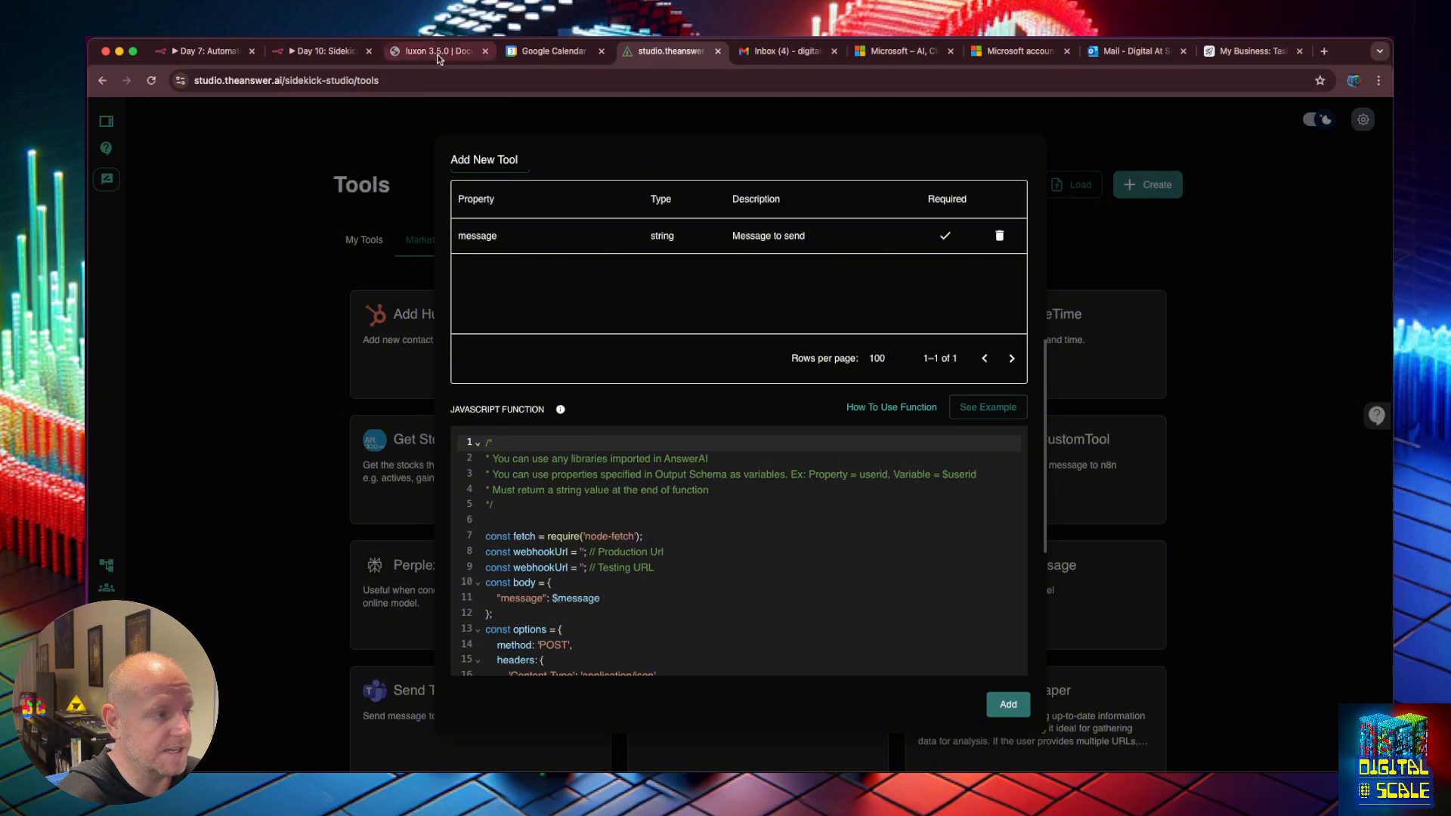
pyautogui.click(325, 51)
# Paste the n8n search_files test webhook URL into line 9 of the tool code.
pyautogui.click(487, 243)
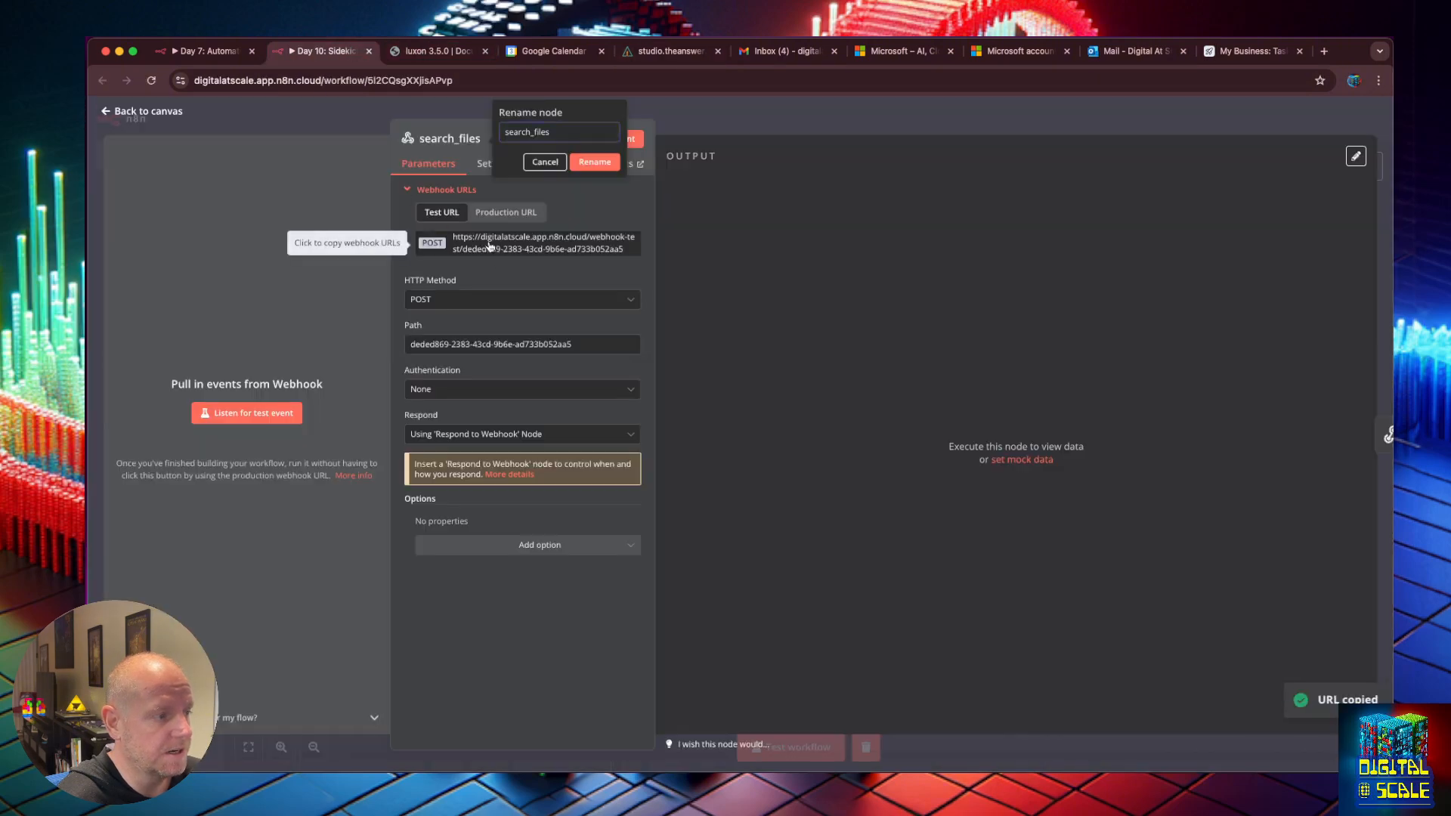
pyautogui.click(590, 163)
pyautogui.doubleClick(505, 237)
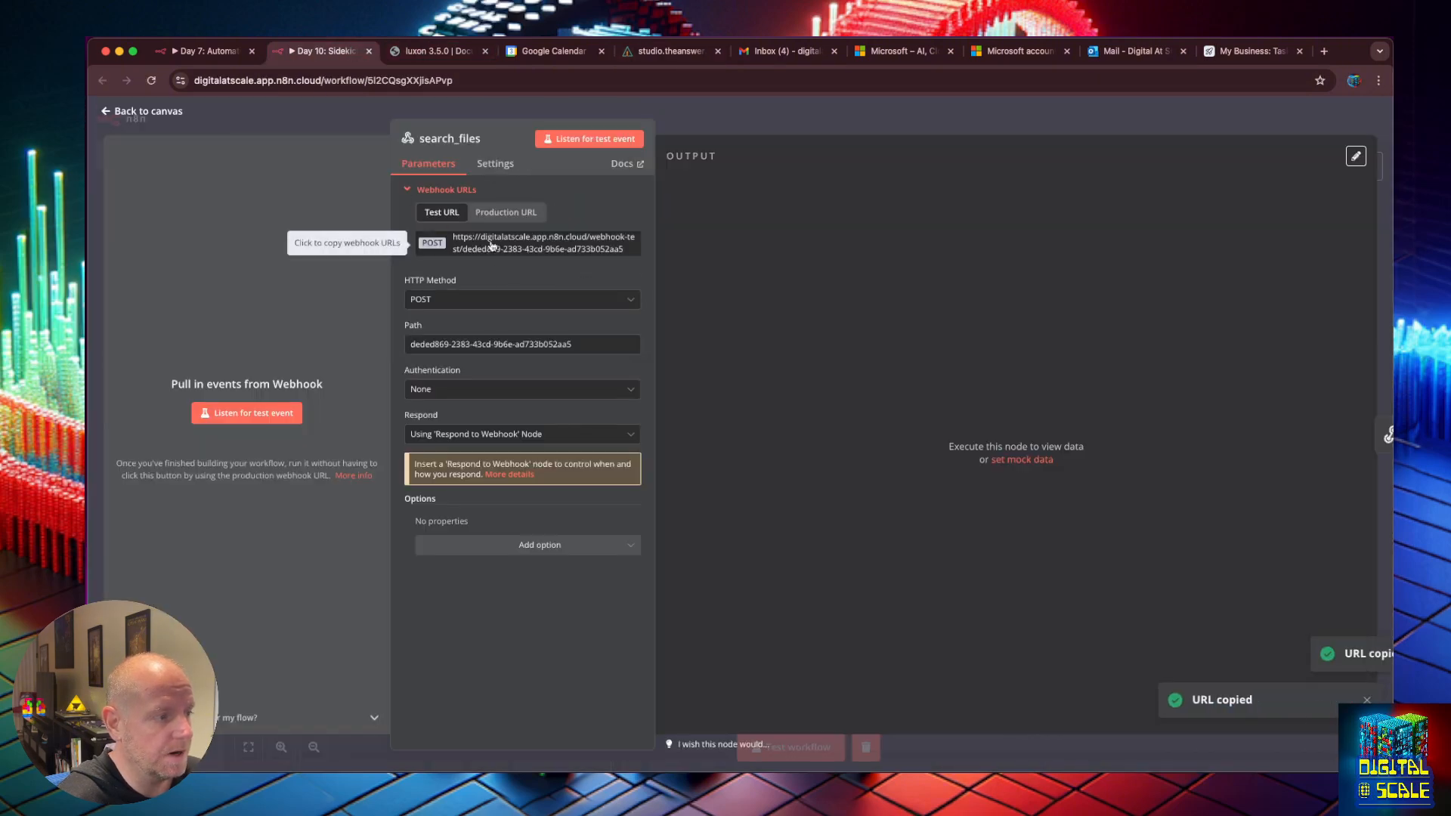
pyautogui.click(631, 51)
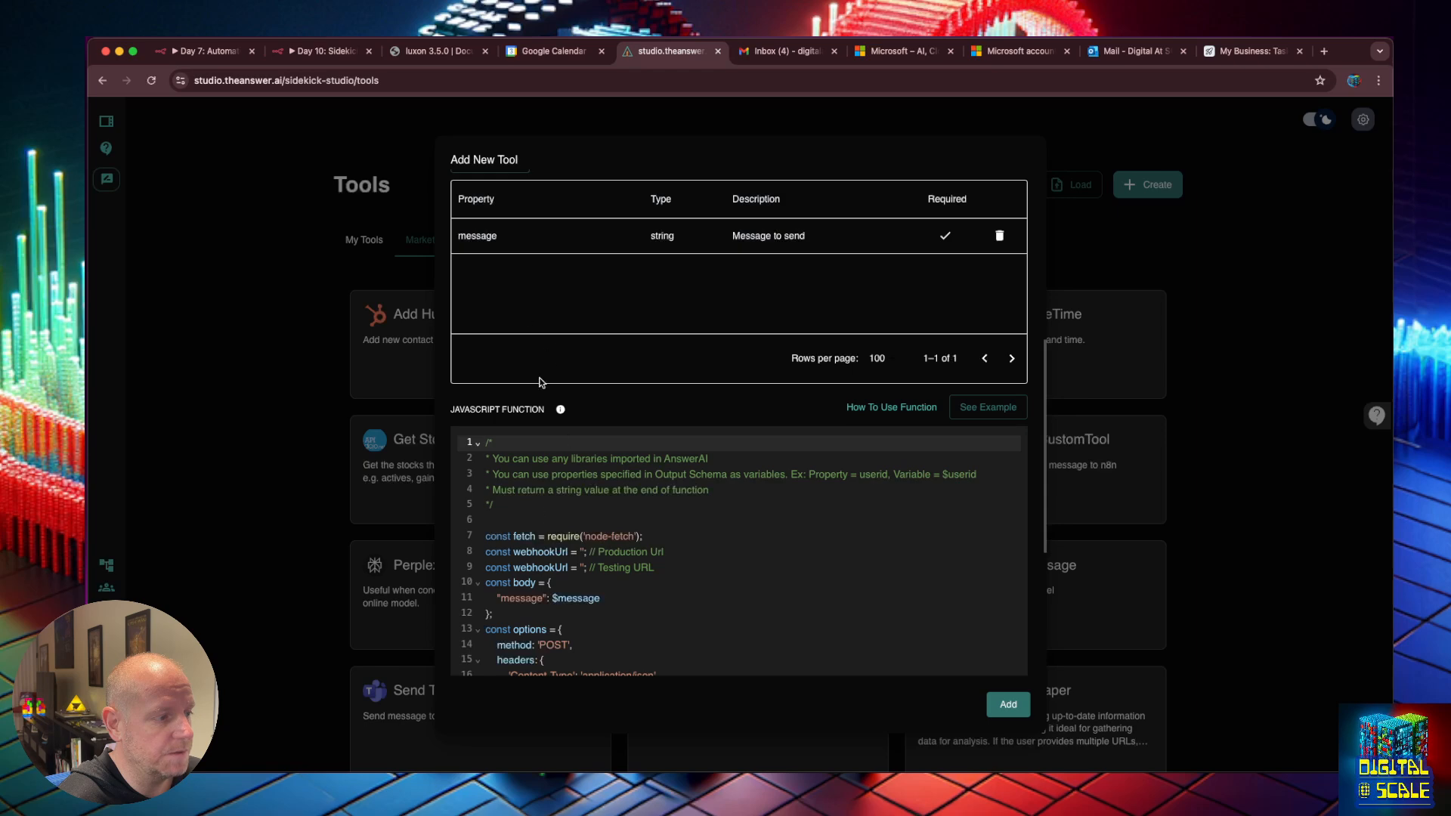
pyautogui.click(580, 568)
pyautogui.press('cmd+v')
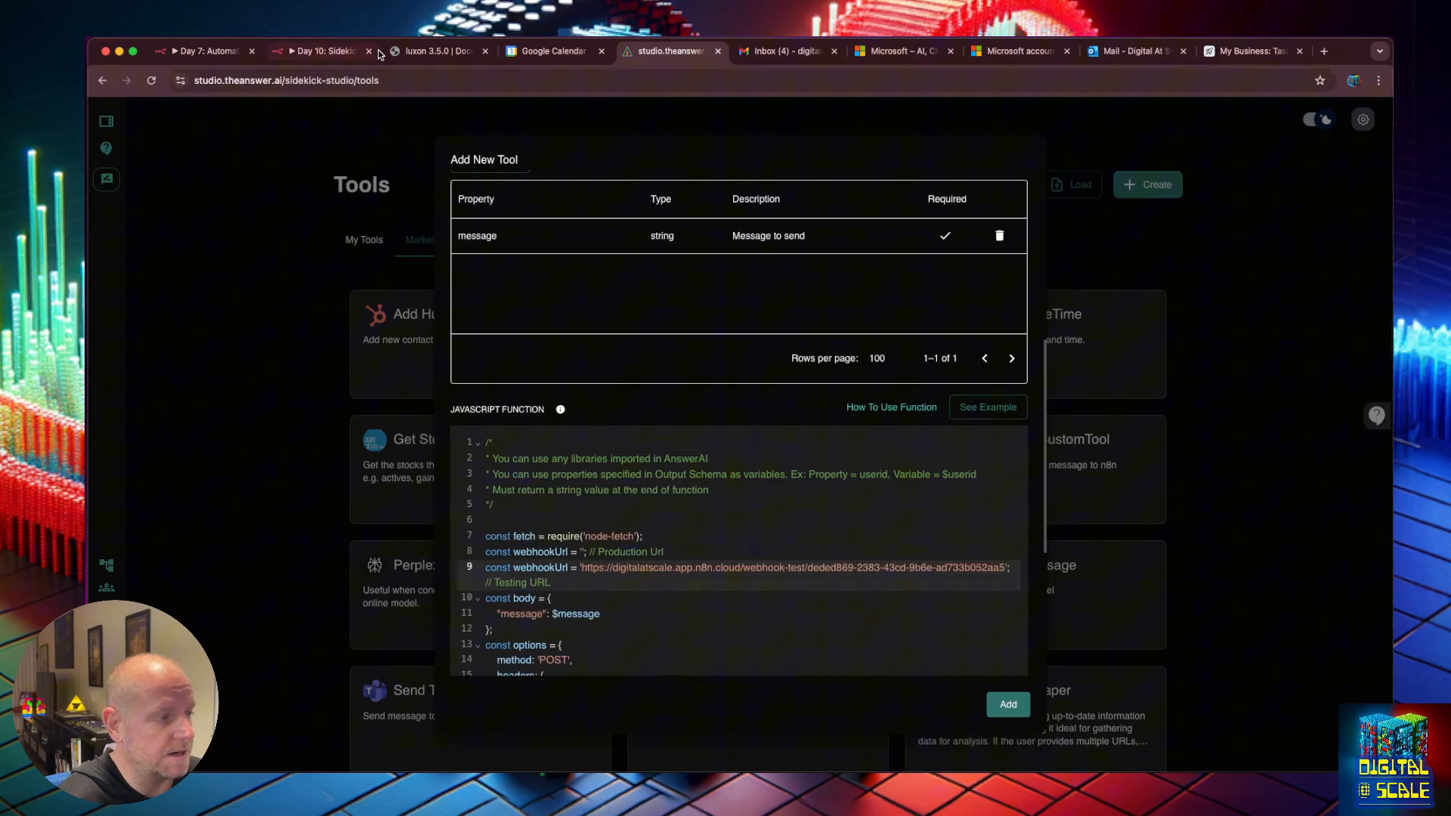
# Paste the production webhook URL into line 8 and comment it out with //.
pyautogui.click(324, 48)
pyautogui.click(505, 213)
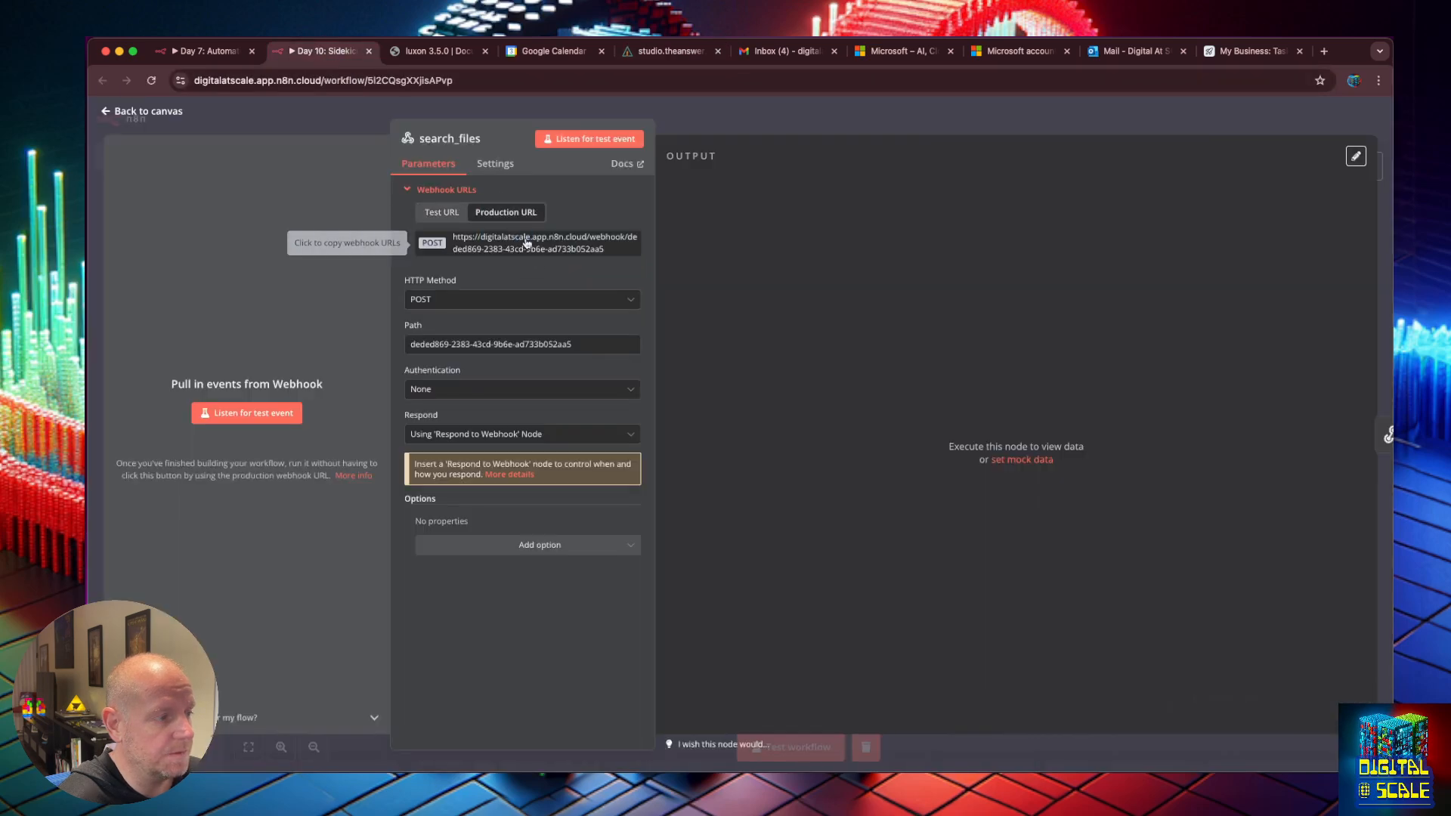
pyautogui.click(527, 243)
pyautogui.click(671, 51)
pyautogui.click(581, 552)
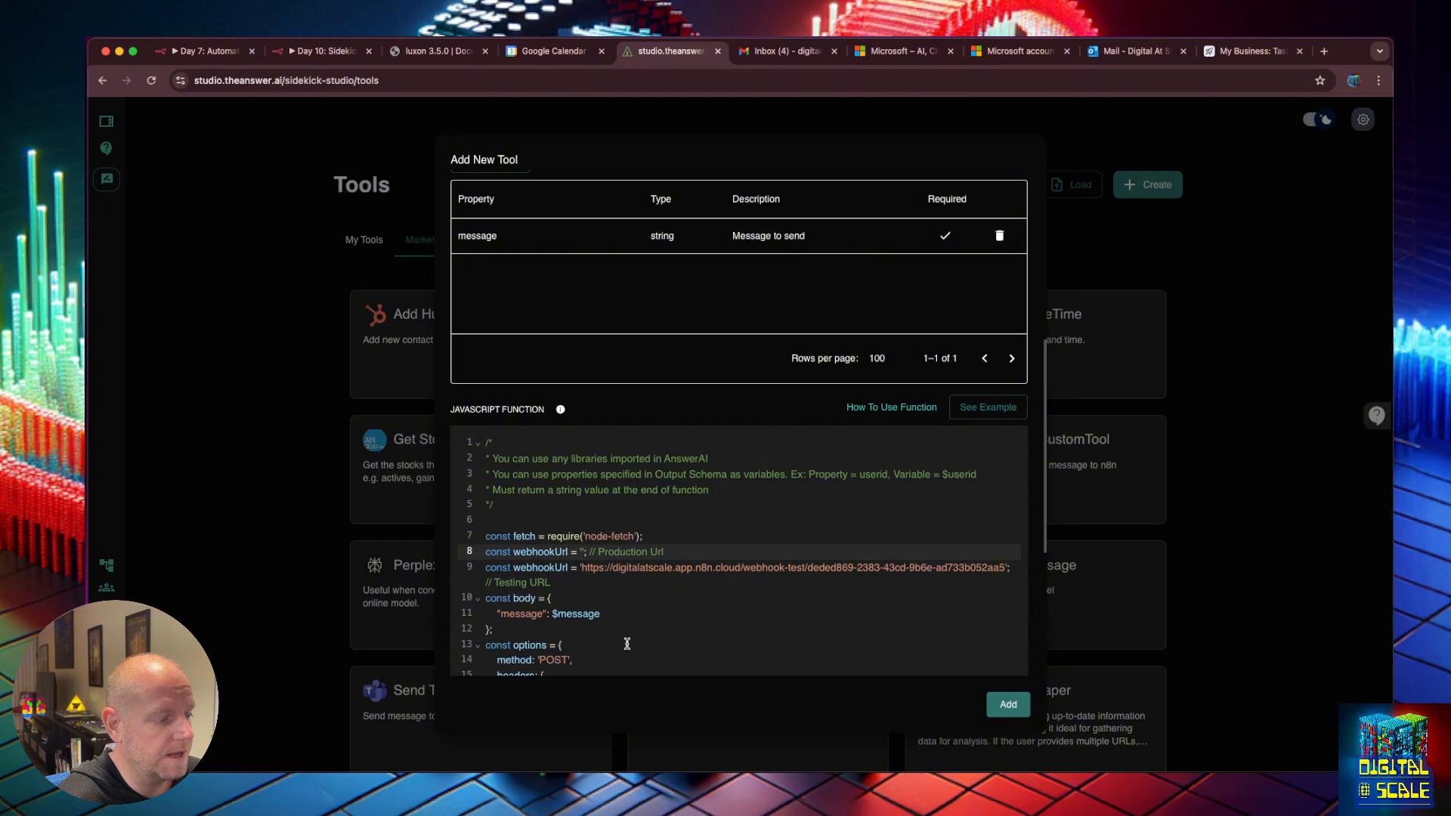
pyautogui.press('cmd+v')
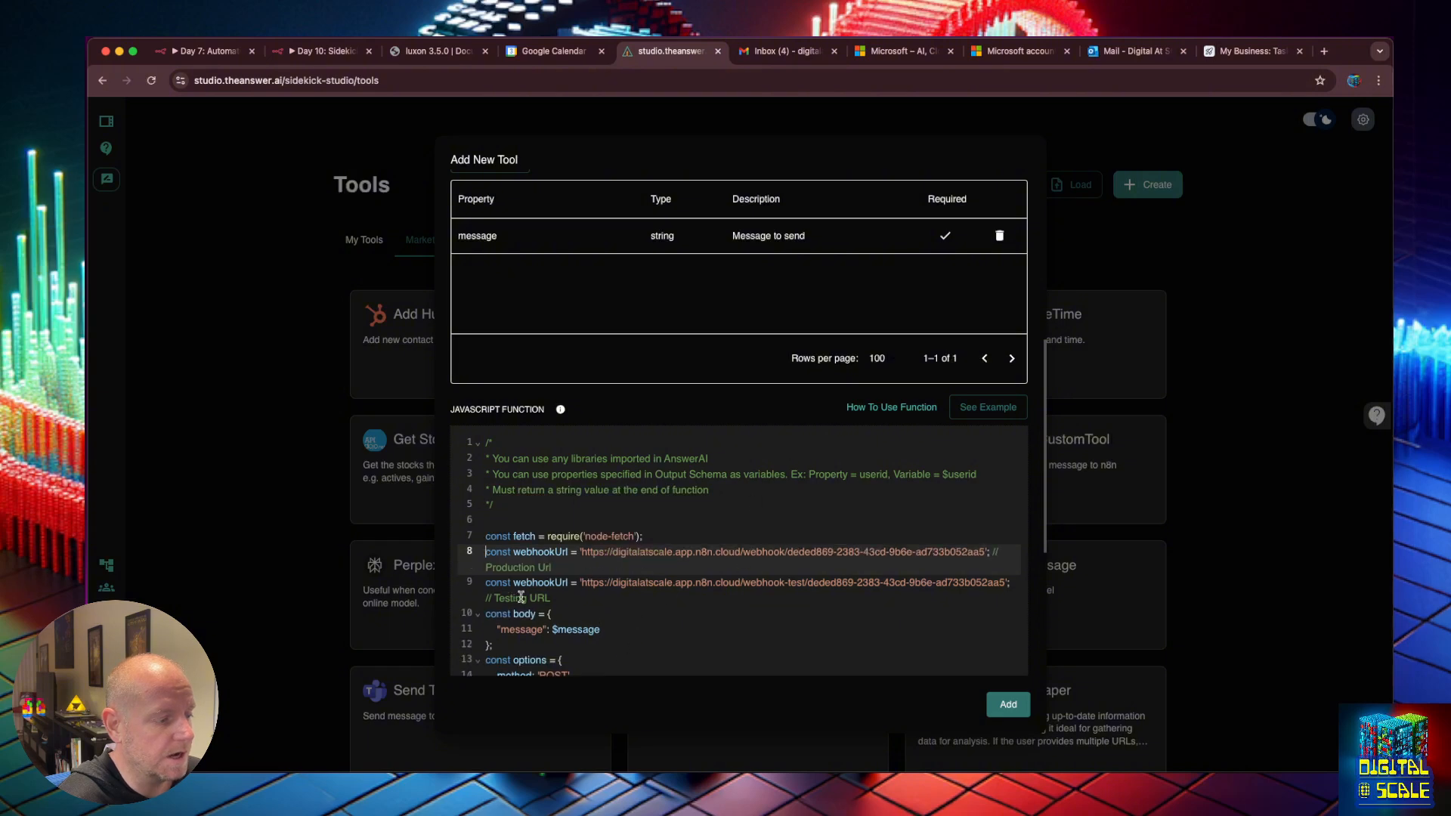
pyautogui.click(486, 552)
pyautogui.write('//')
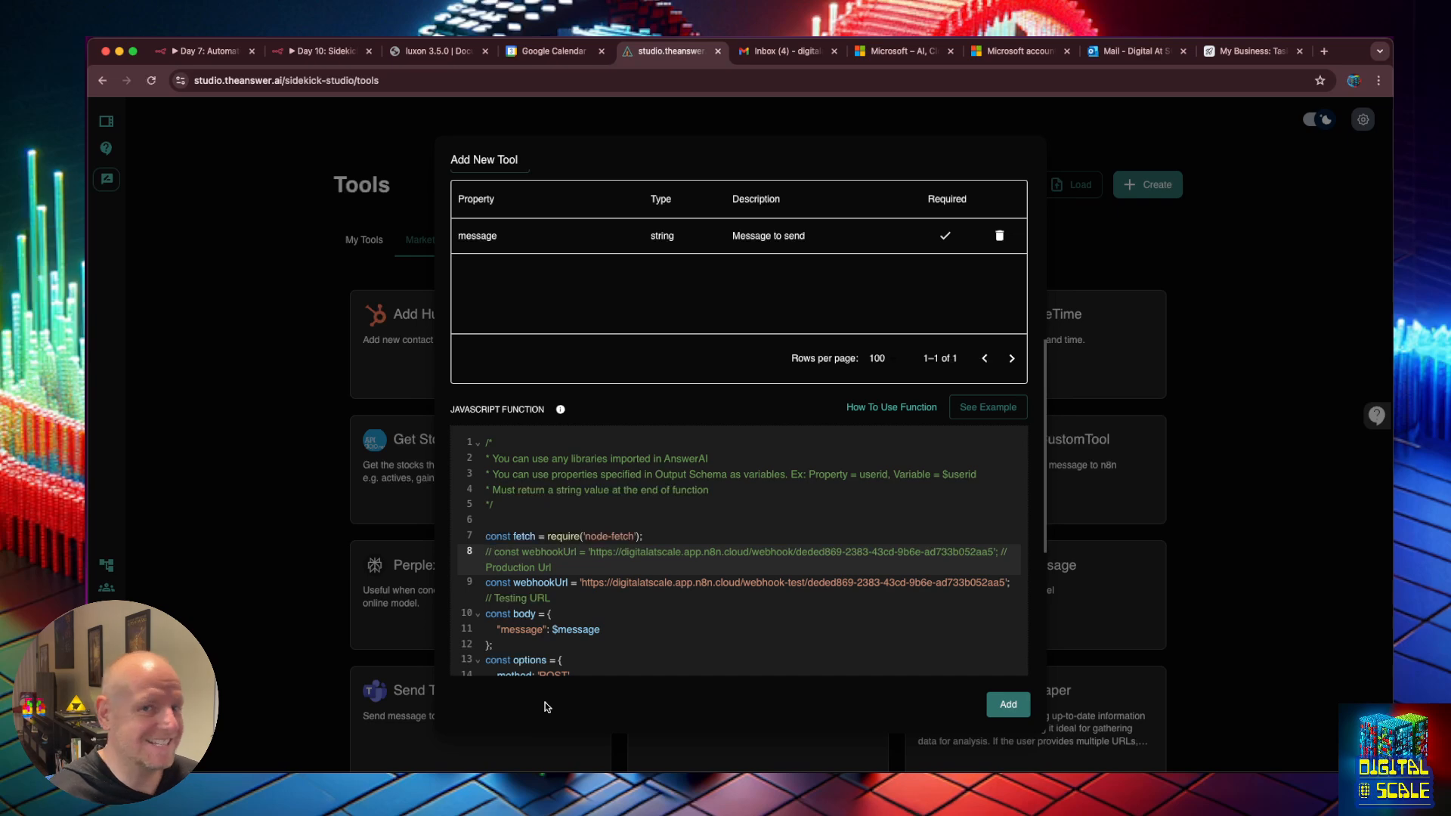
# Review the rest of the search_files code and save the tool.
pyautogui.scroll(-2, 609, 583)
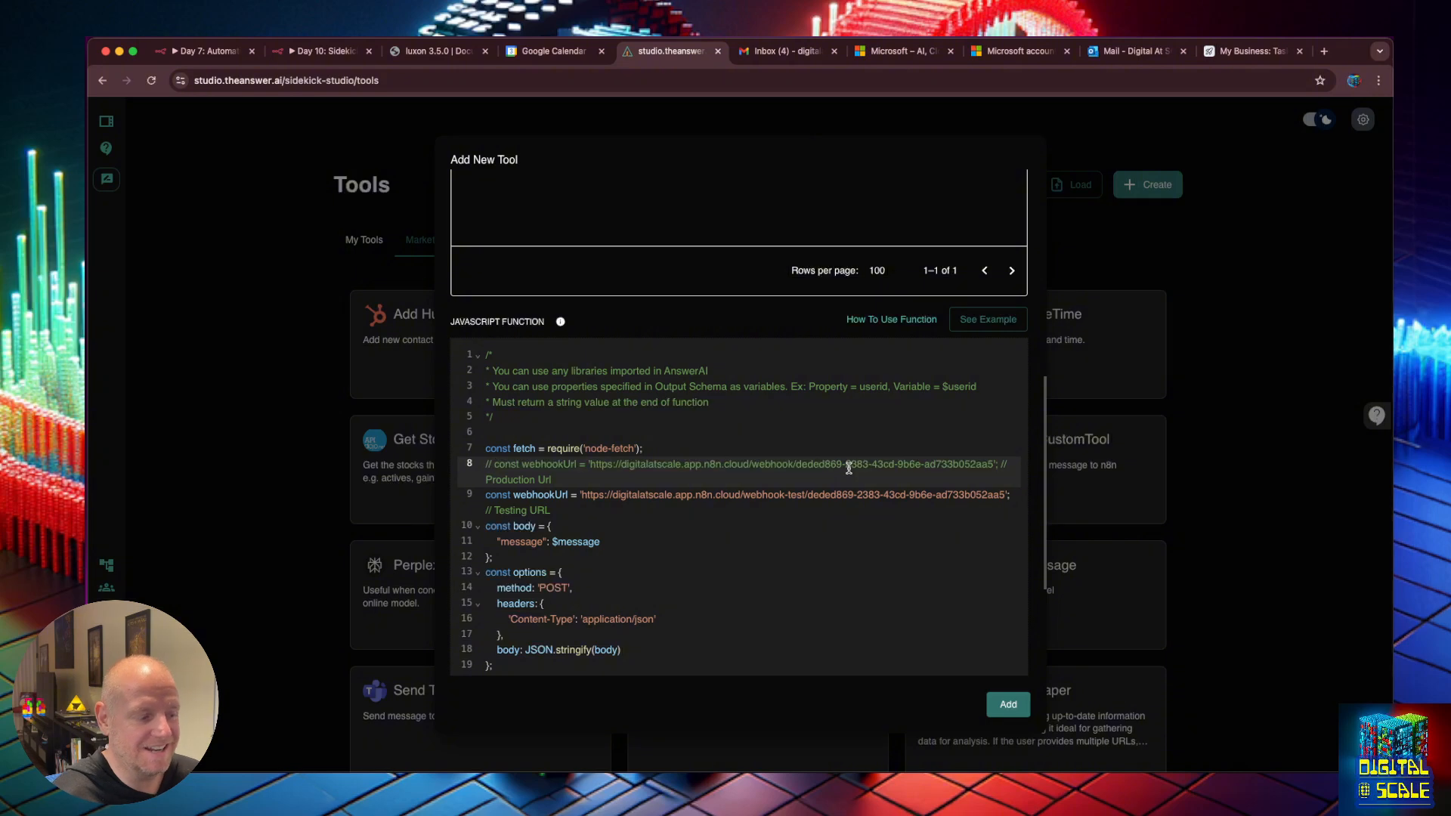
pyautogui.scroll(-1, 849, 469)
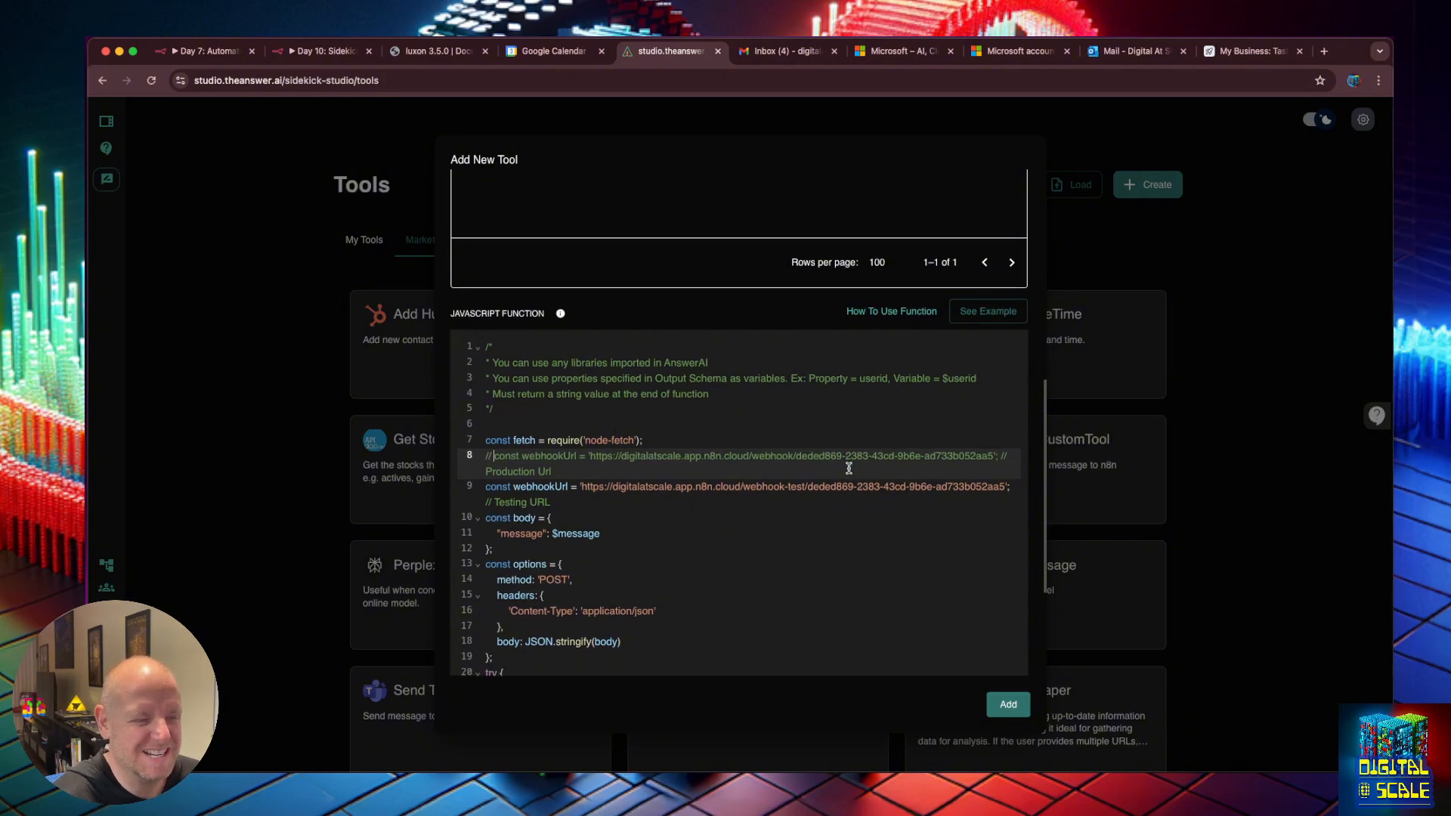
pyautogui.scroll(-3, 849, 468)
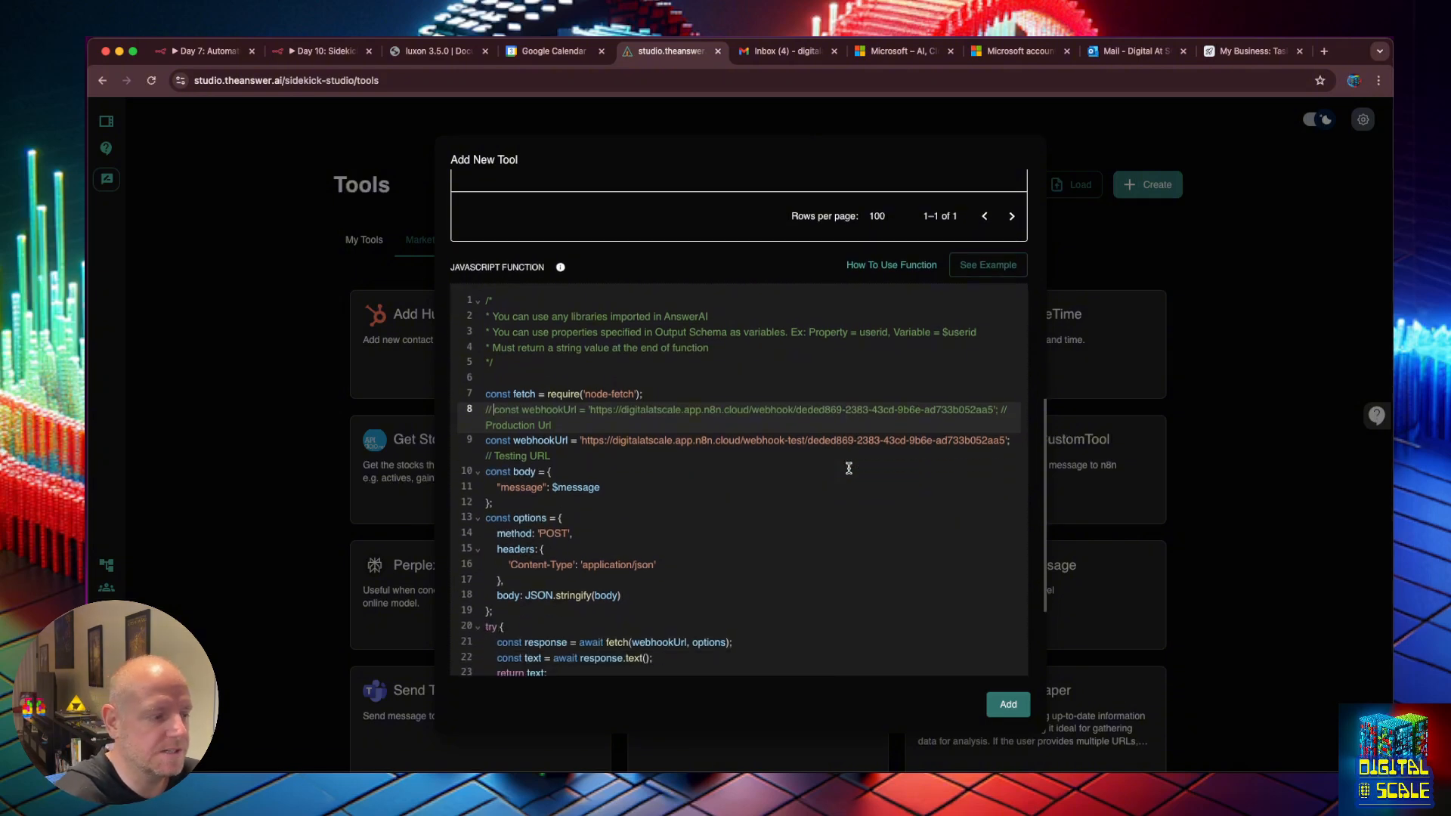
pyautogui.scroll(-1, 850, 470)
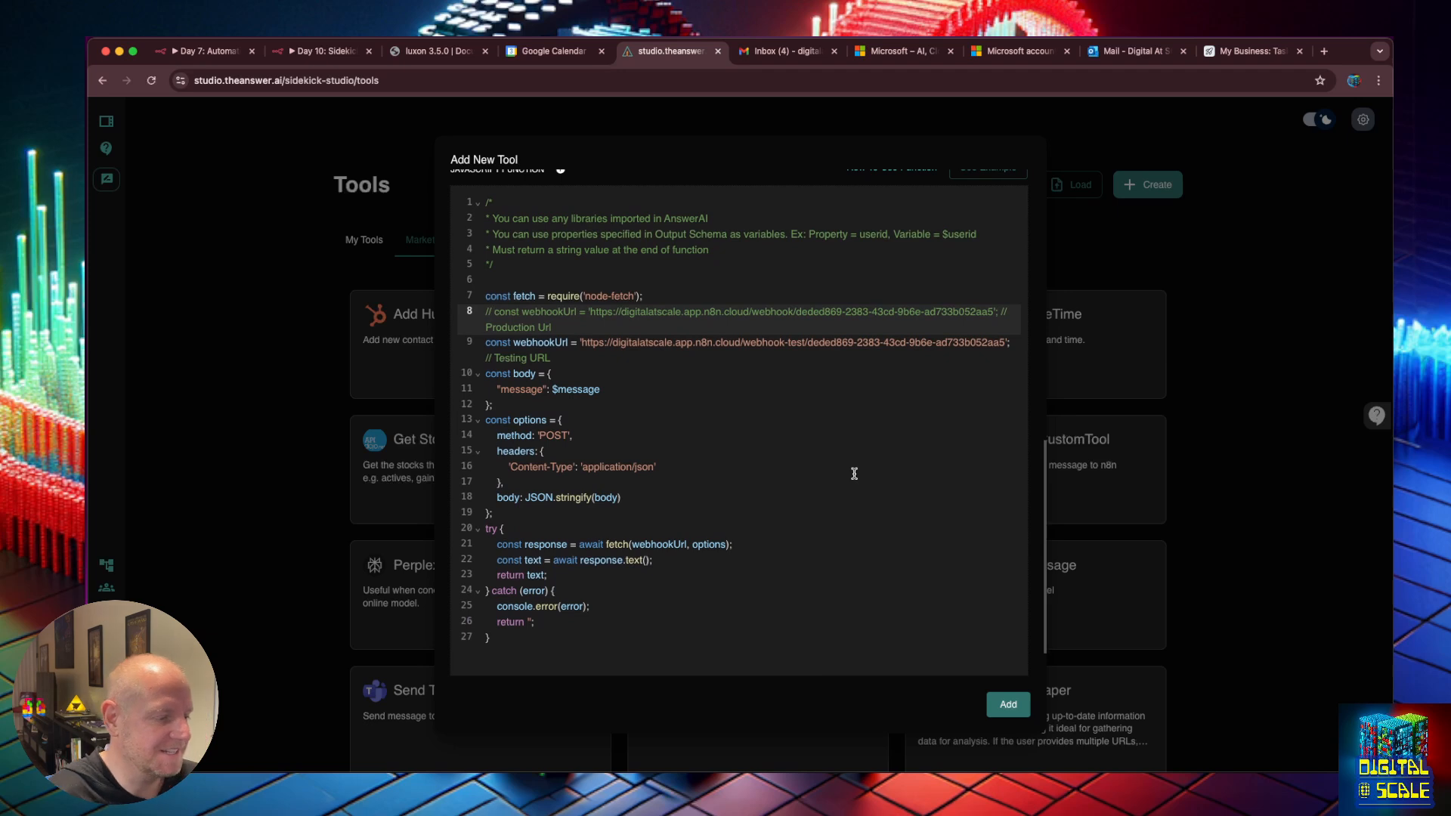
pyautogui.scroll(-2, 854, 473)
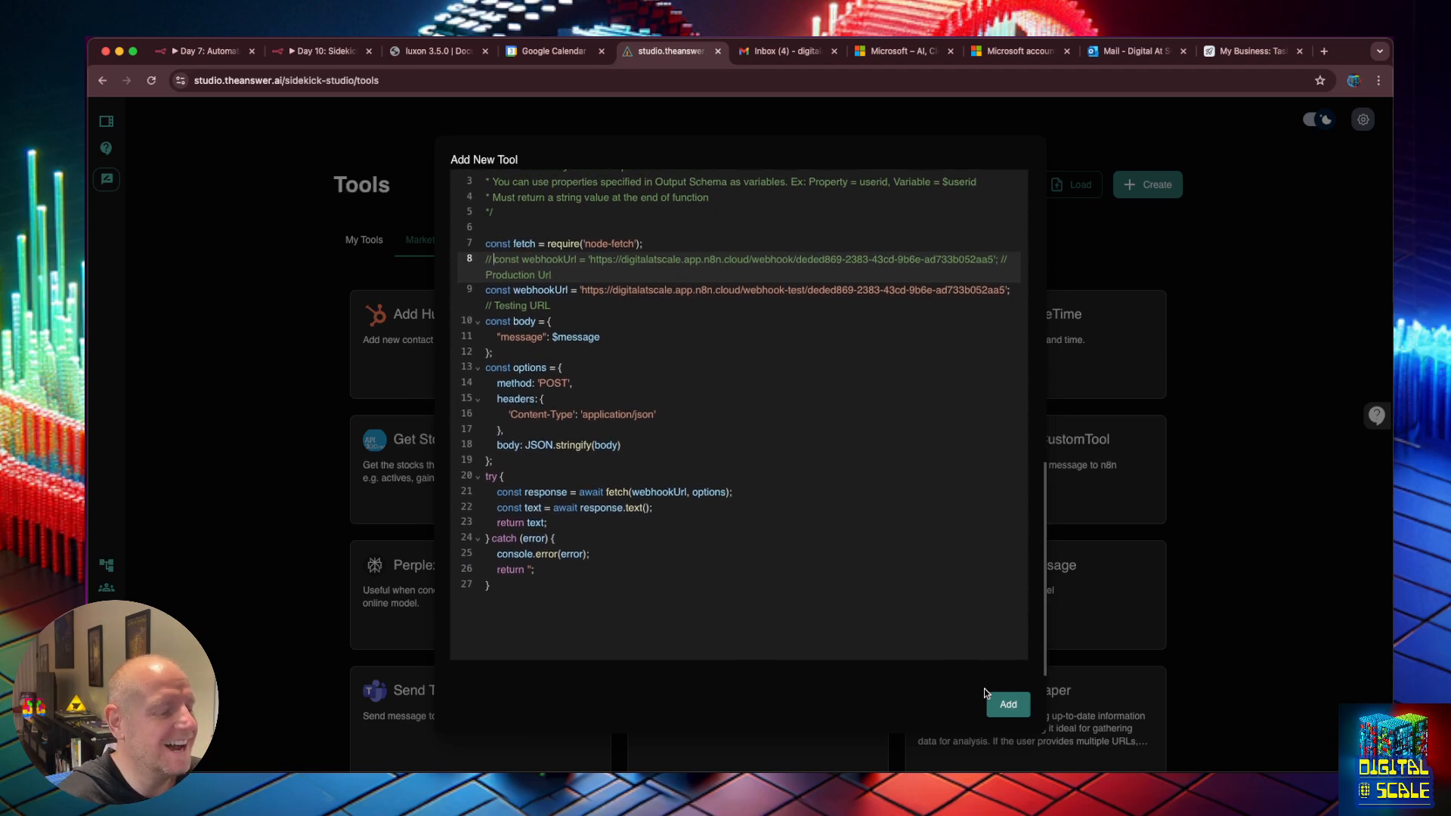
pyautogui.scroll(2, 665, 377)
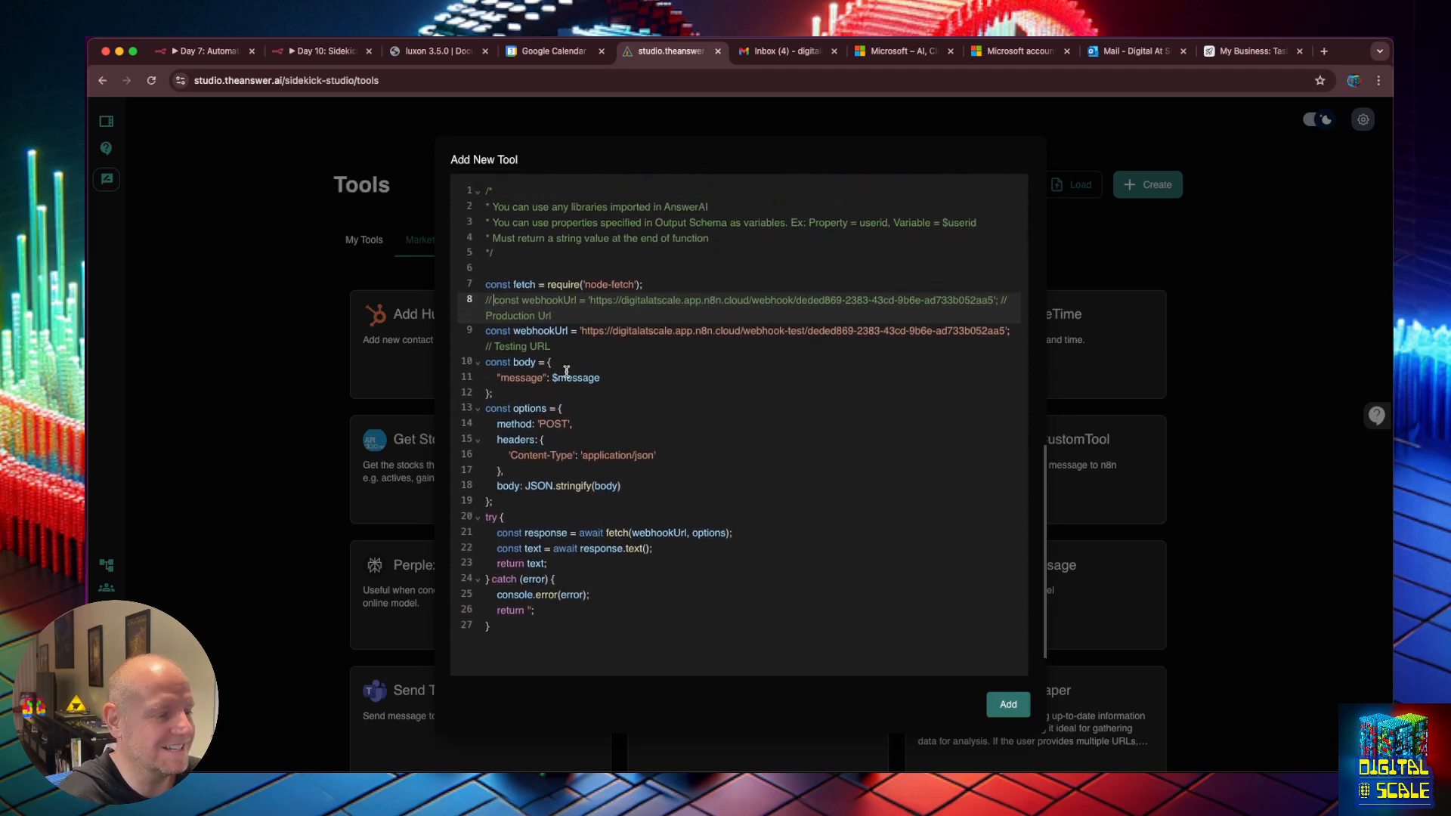
pyautogui.click(1004, 710)
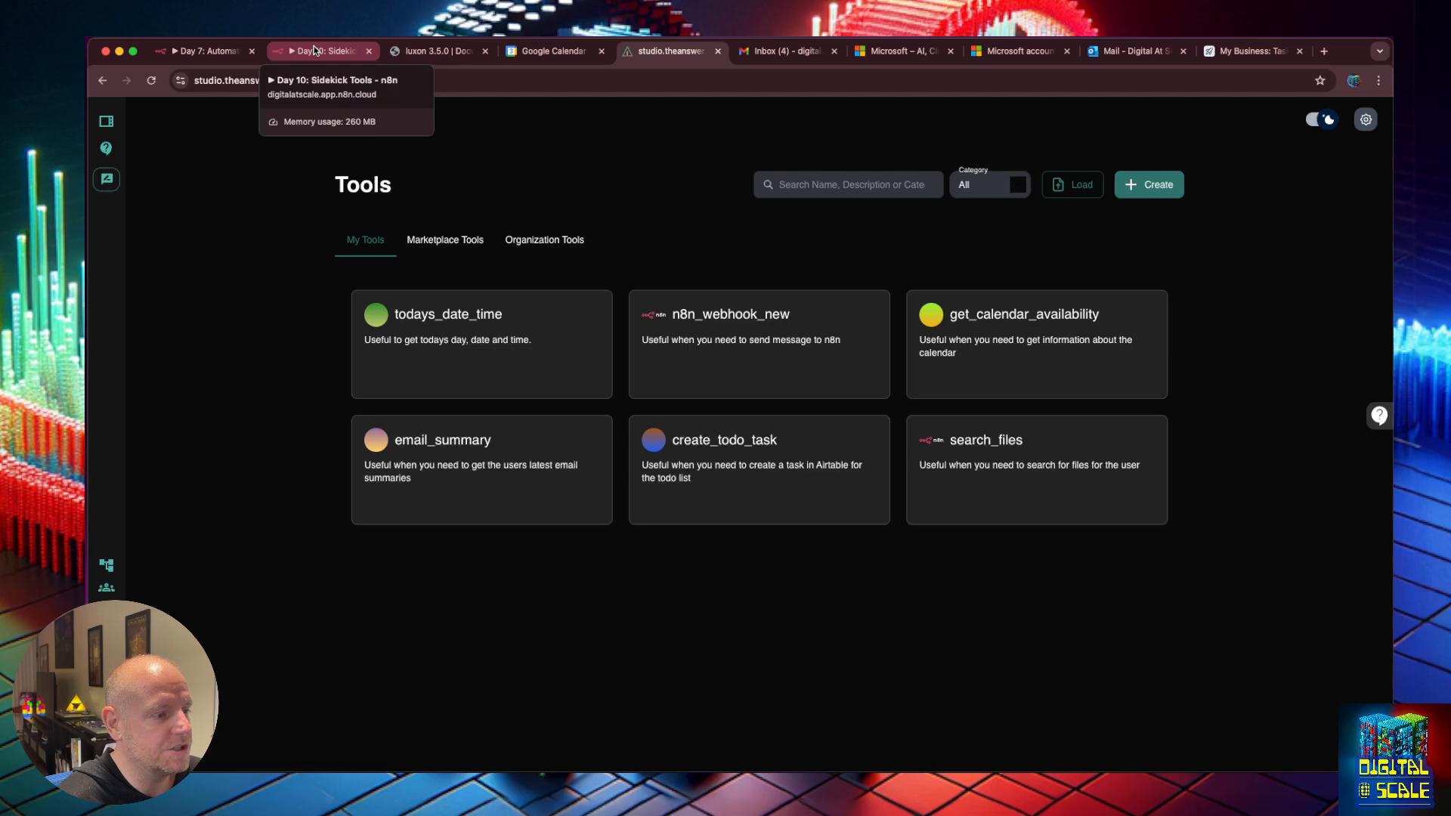
# Duplicate the email_summary Custom Tool node as search_files, wire it to Tool Agent Tools, and save.
pyautogui.click(106, 572)
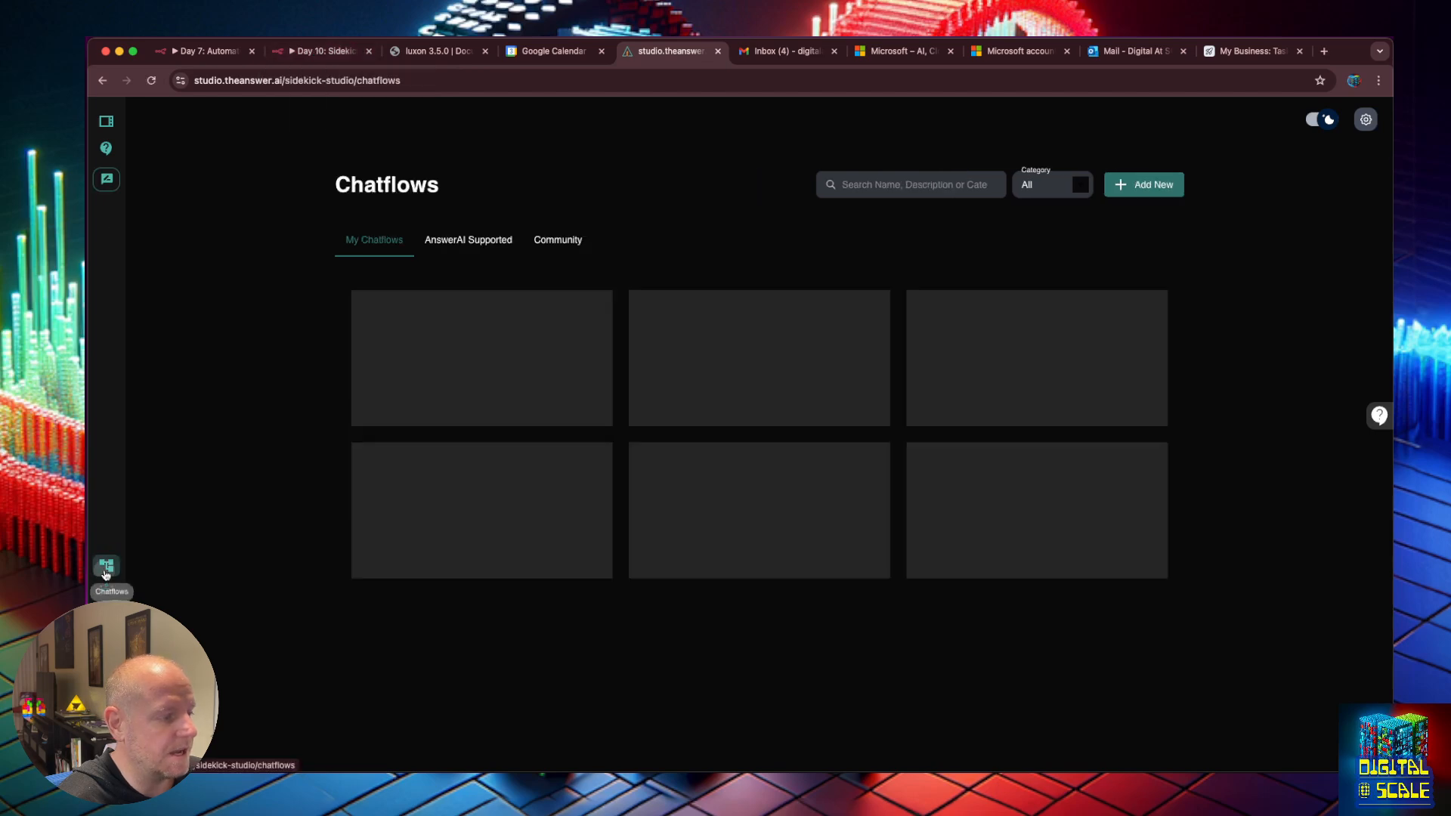
pyautogui.click(385, 436)
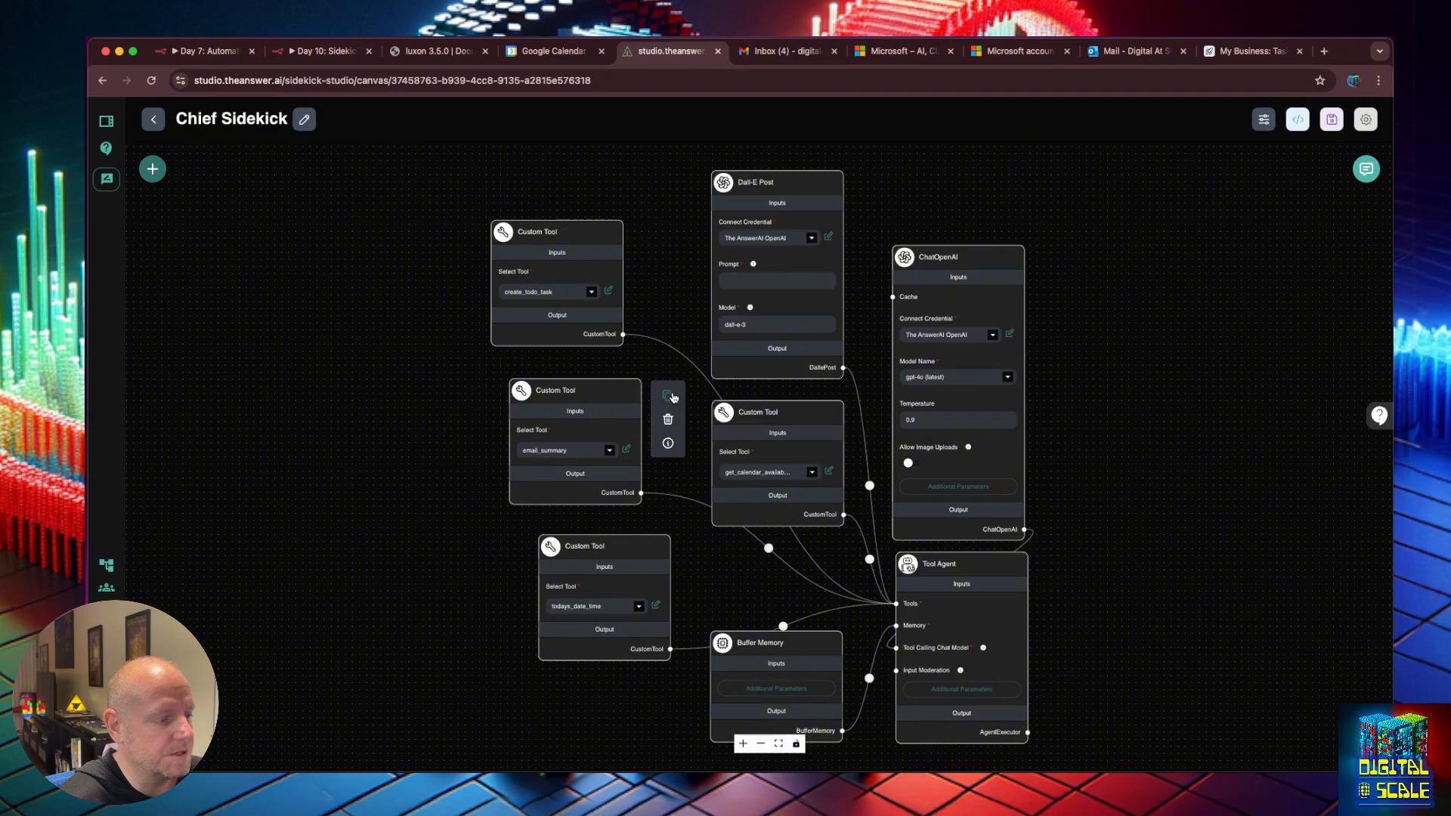
pyautogui.click(671, 397)
pyautogui.moveTo(726, 468); pyautogui.dragTo(616, 516)
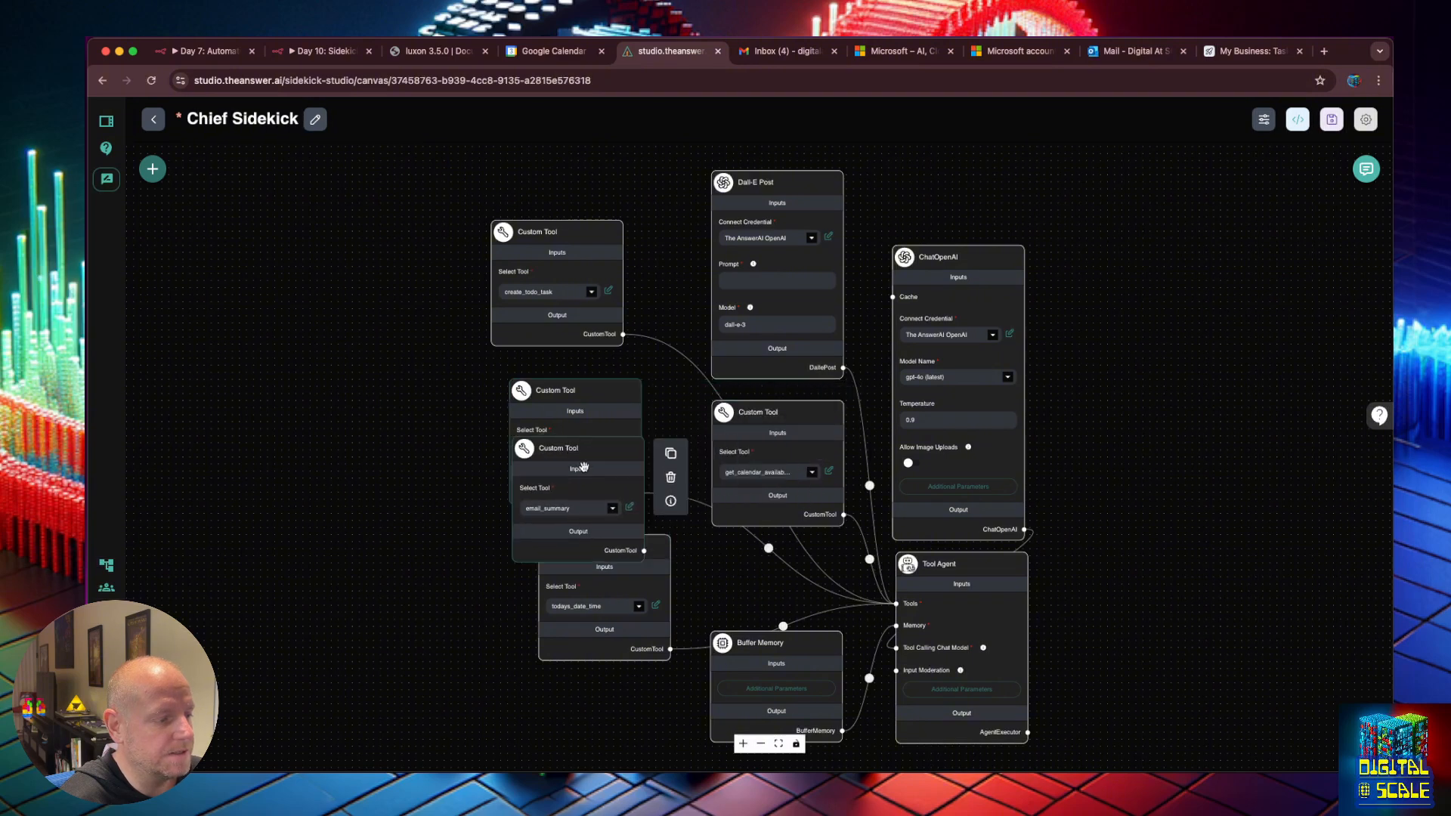
pyautogui.click(612, 509)
pyautogui.scroll(-3, 559, 446)
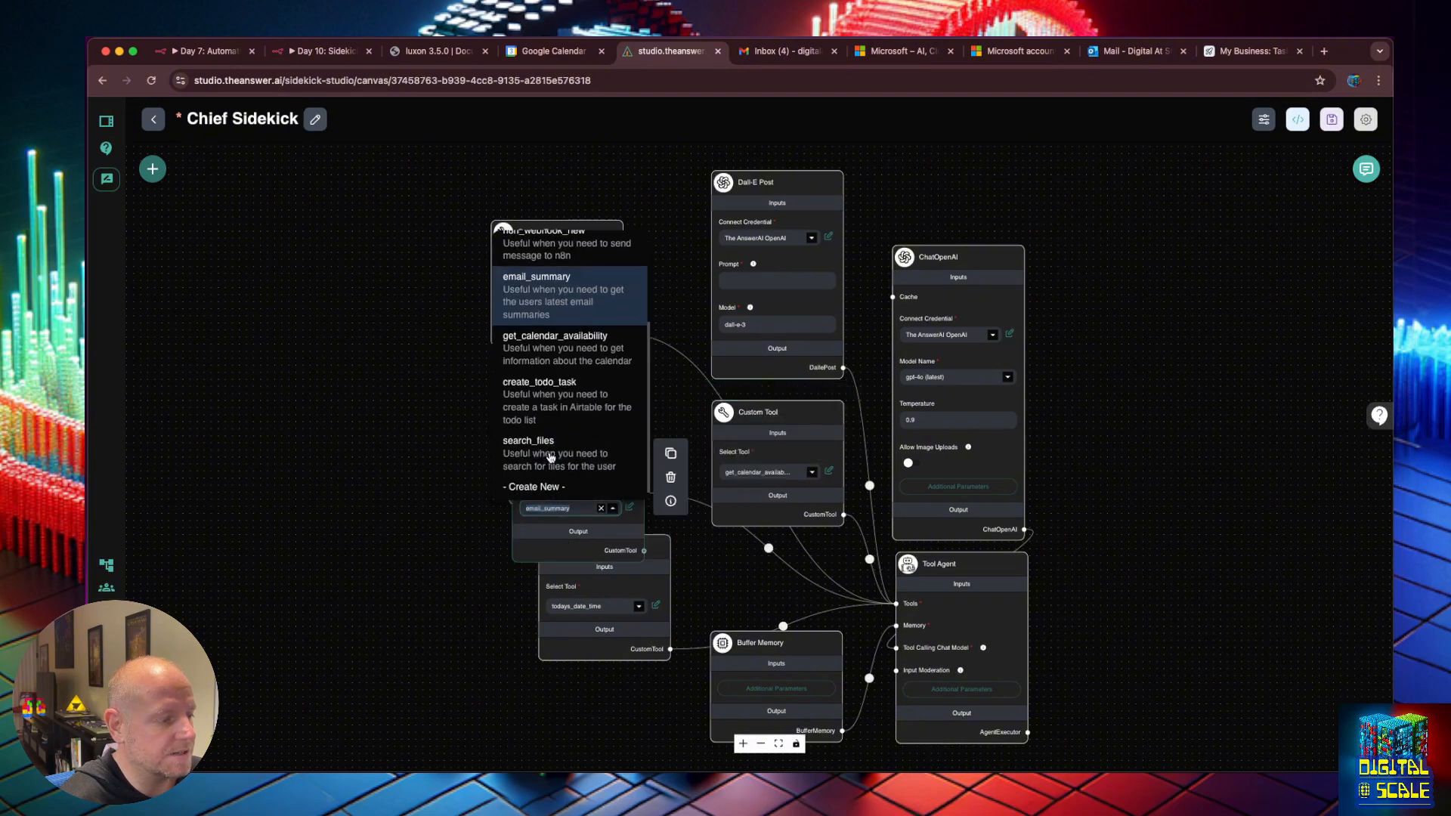
pyautogui.click(560, 437)
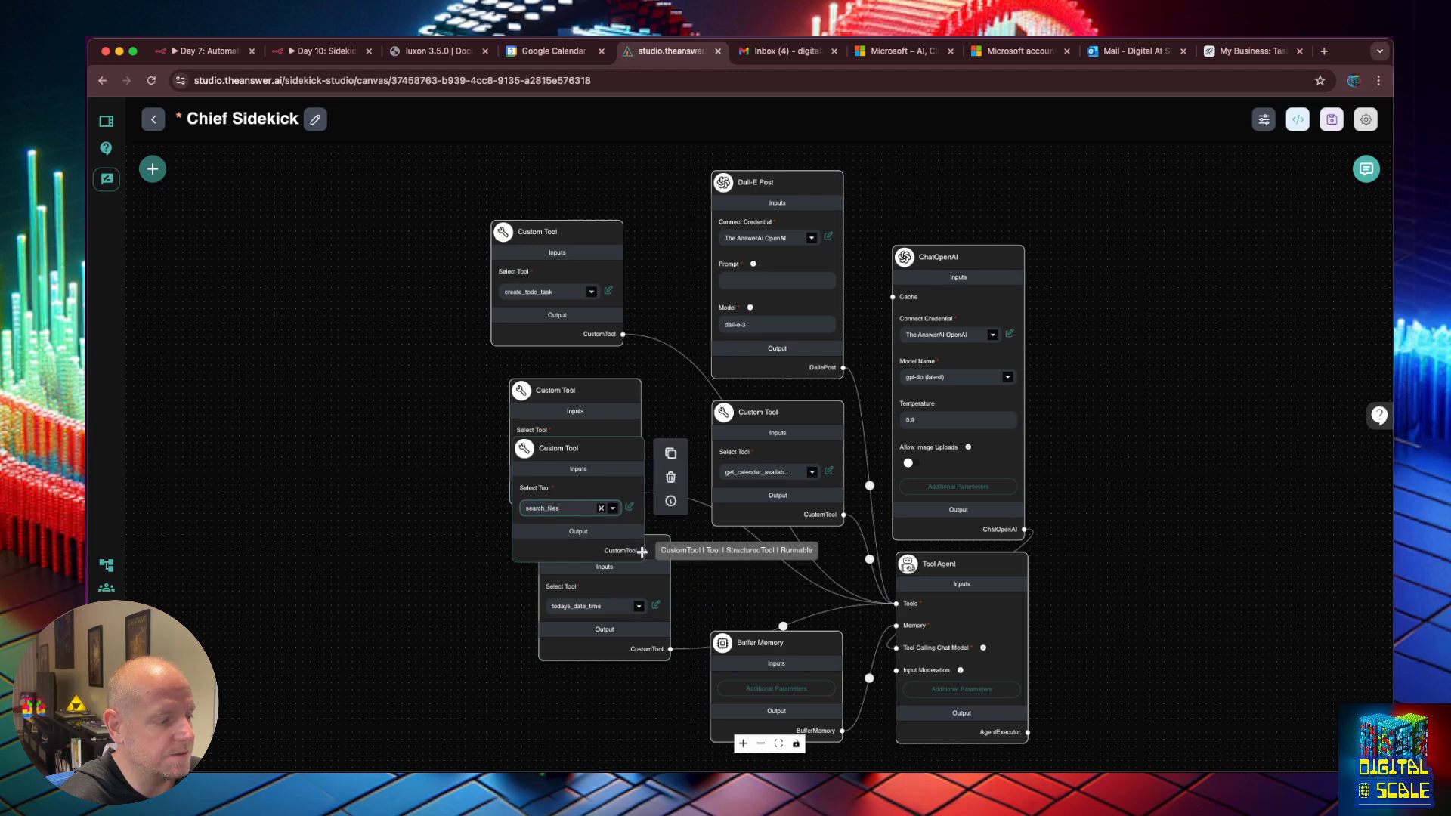
pyautogui.moveTo(645, 550); pyautogui.dragTo(895, 603)
pyautogui.moveTo(584, 453); pyautogui.dragTo(421, 394)
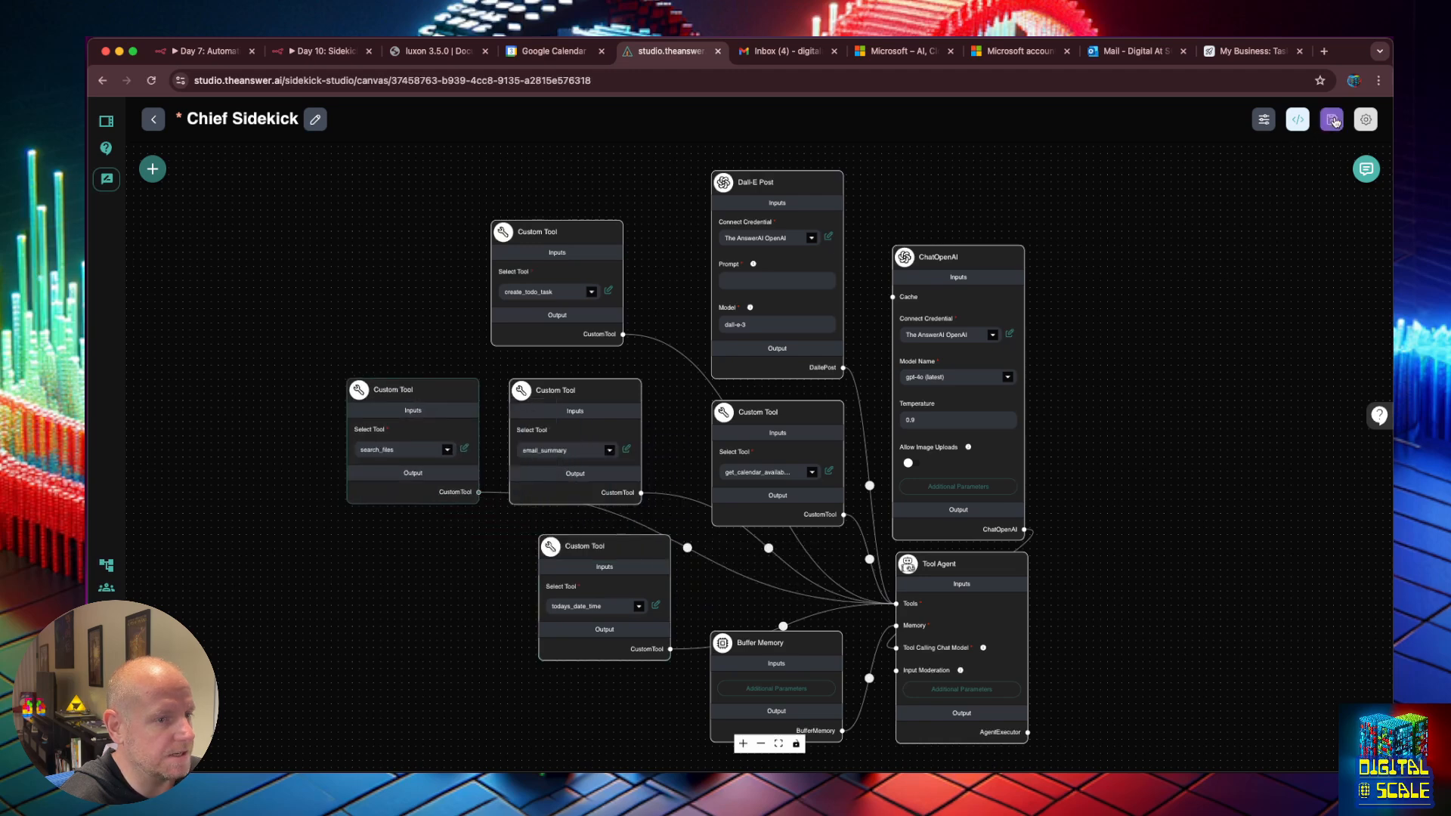
pyautogui.click(1331, 119)
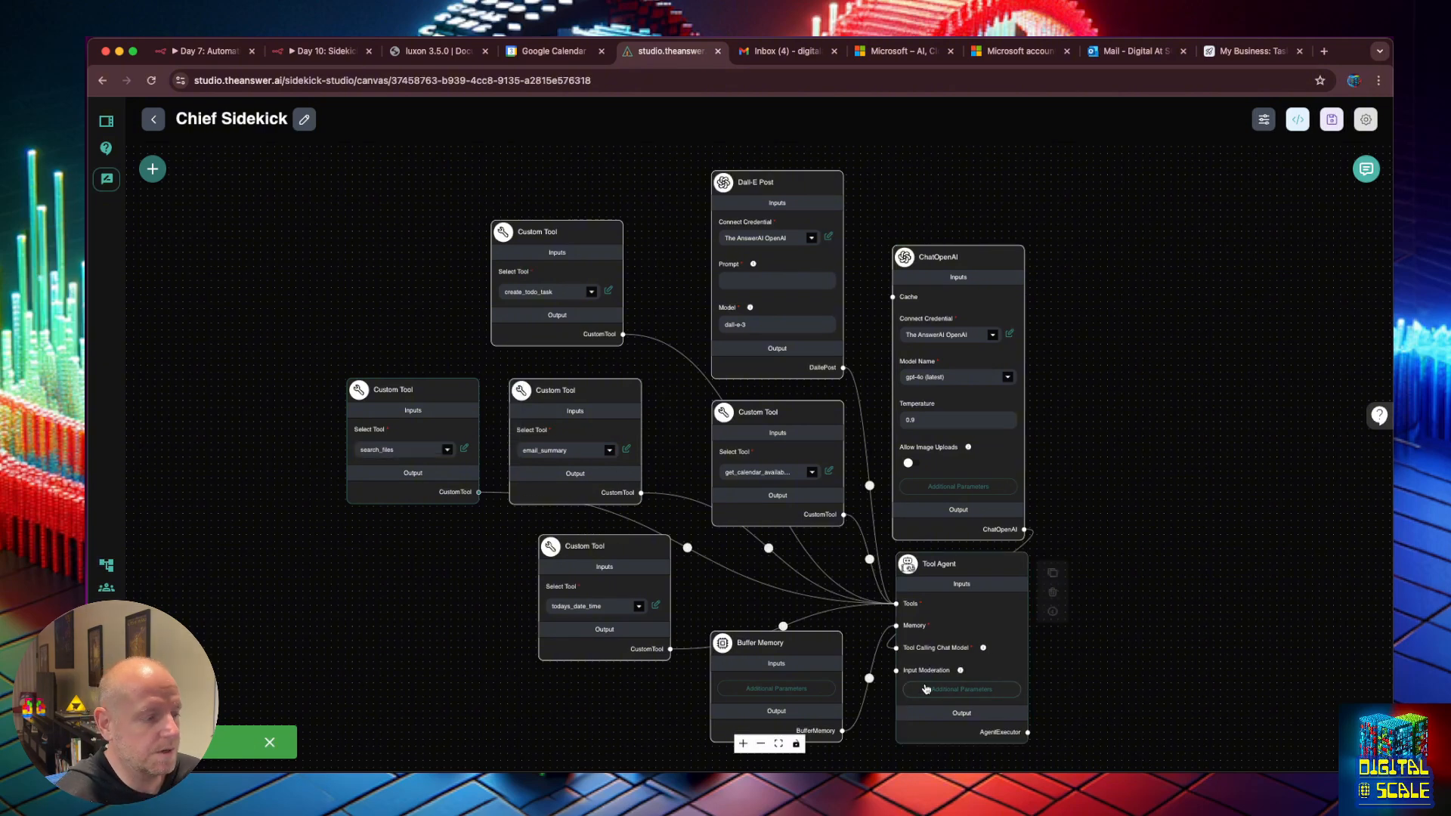
# Add a search_files(message) line to the Tool Agent's system message tool list.
pyautogui.doubleClick(376, 448)
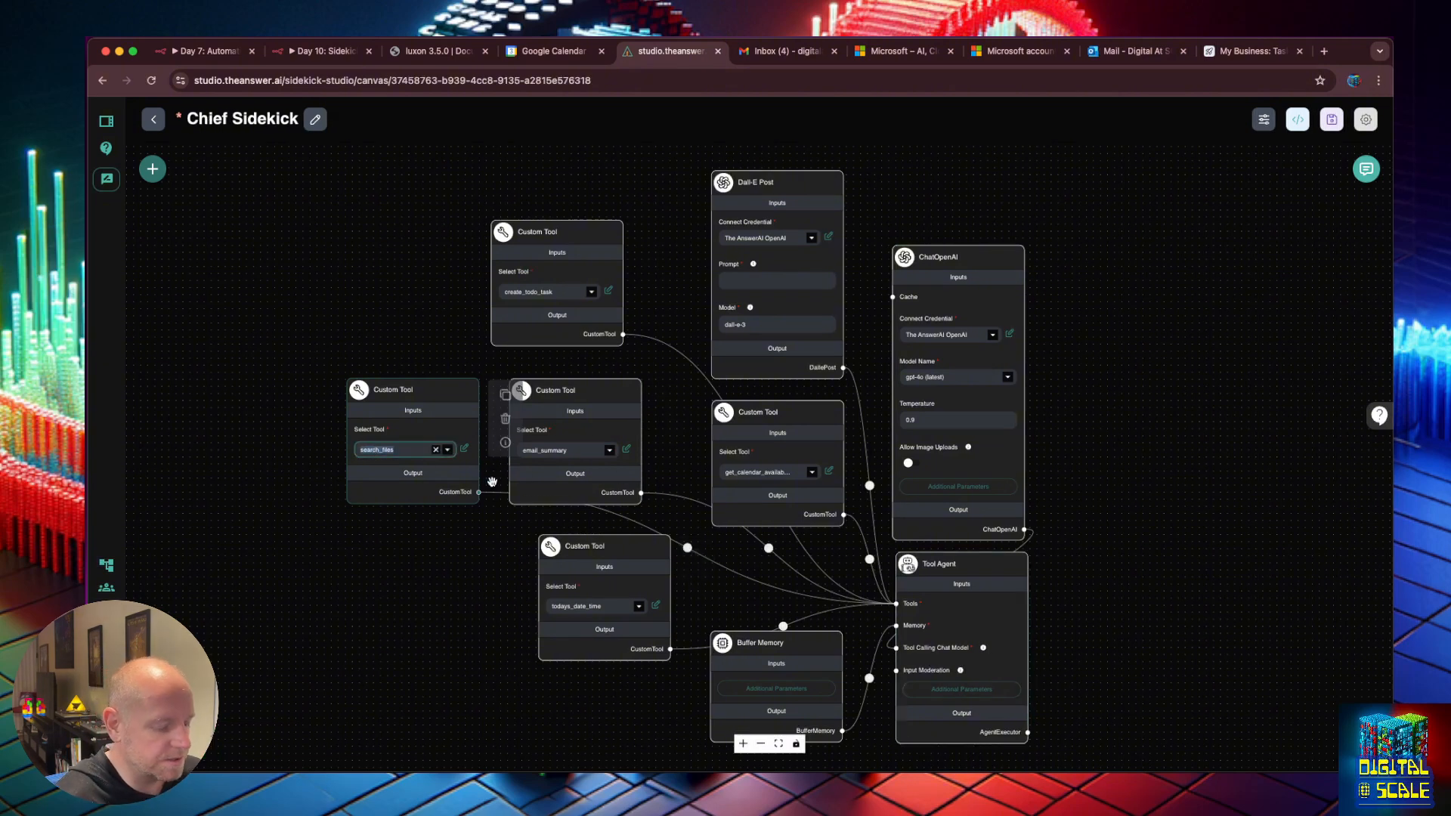
pyautogui.click(961, 690)
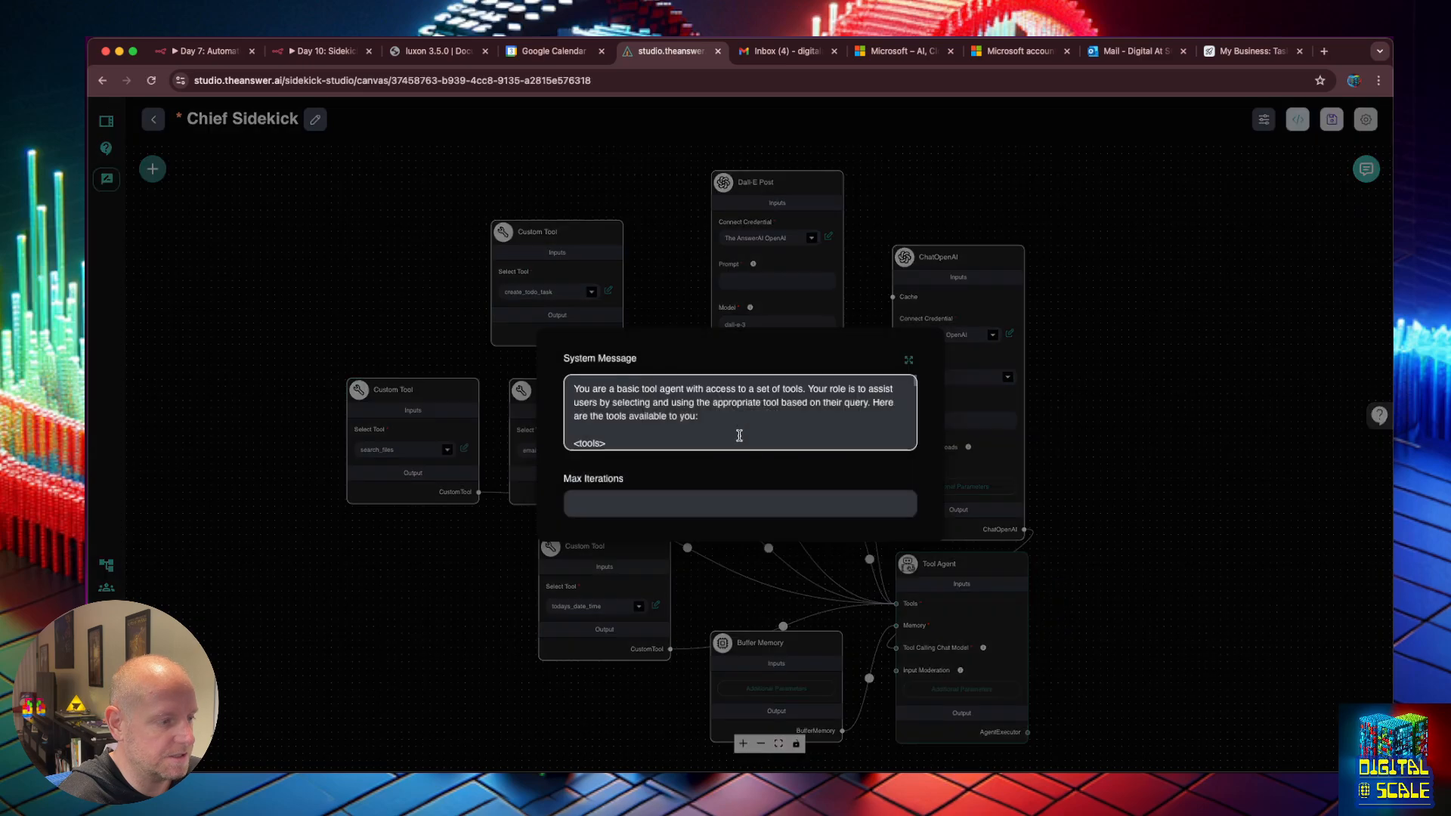
pyautogui.click(911, 363)
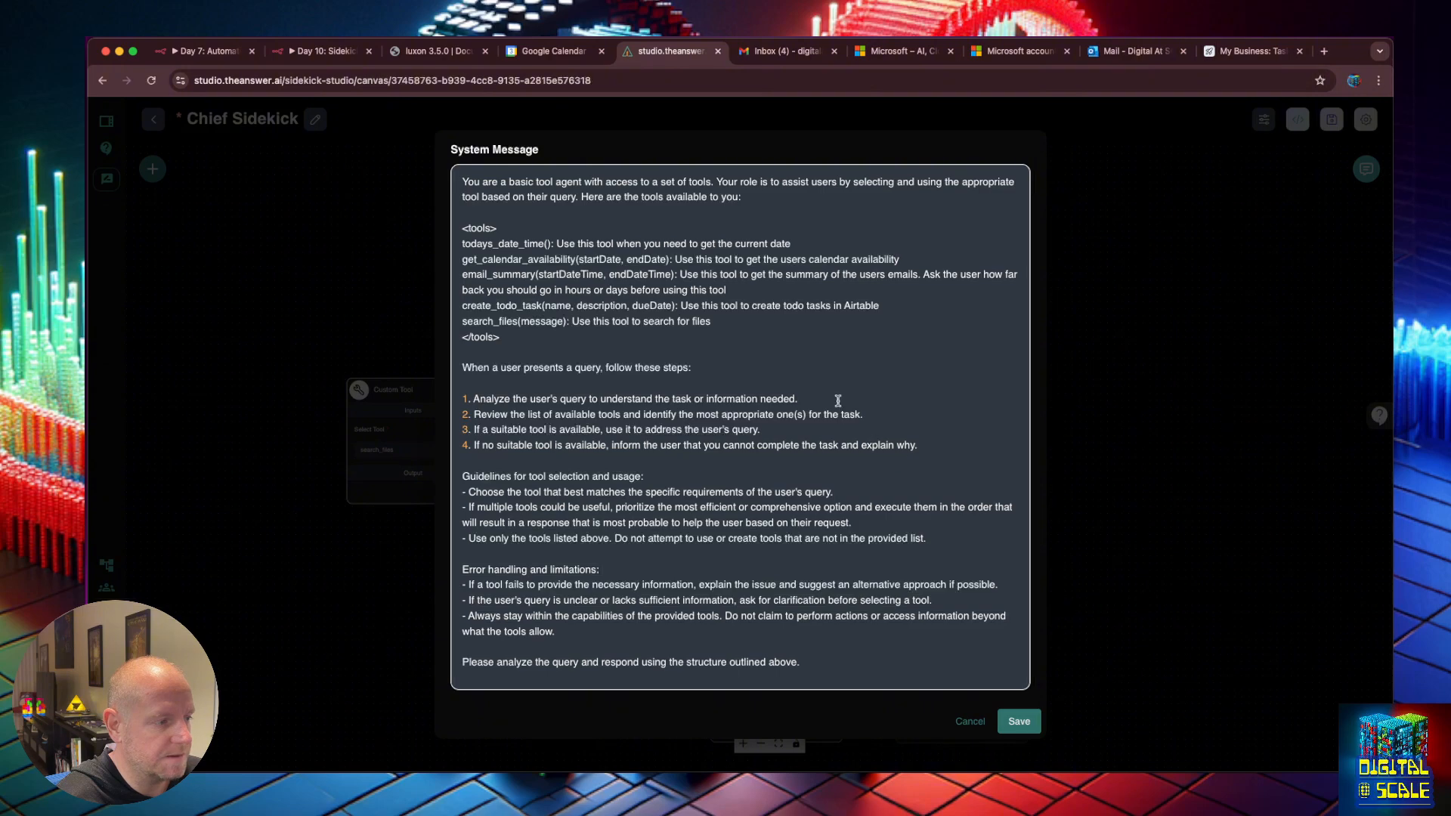
pyautogui.click(1018, 721)
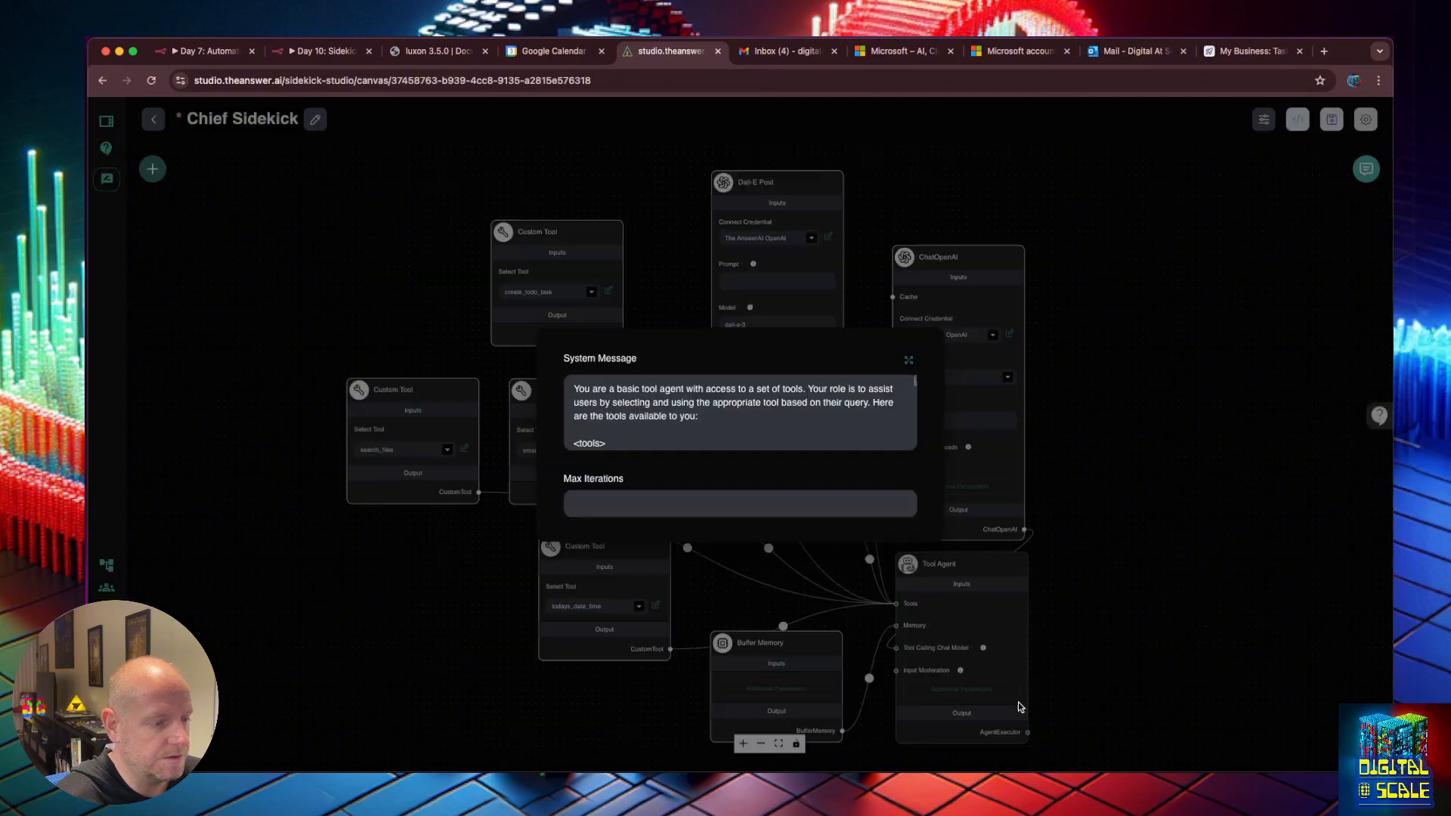
# Save the Chief Sidekick flow and go to the n8n search_files webhook.
pyautogui.click(1128, 404)
pyautogui.click(1332, 118)
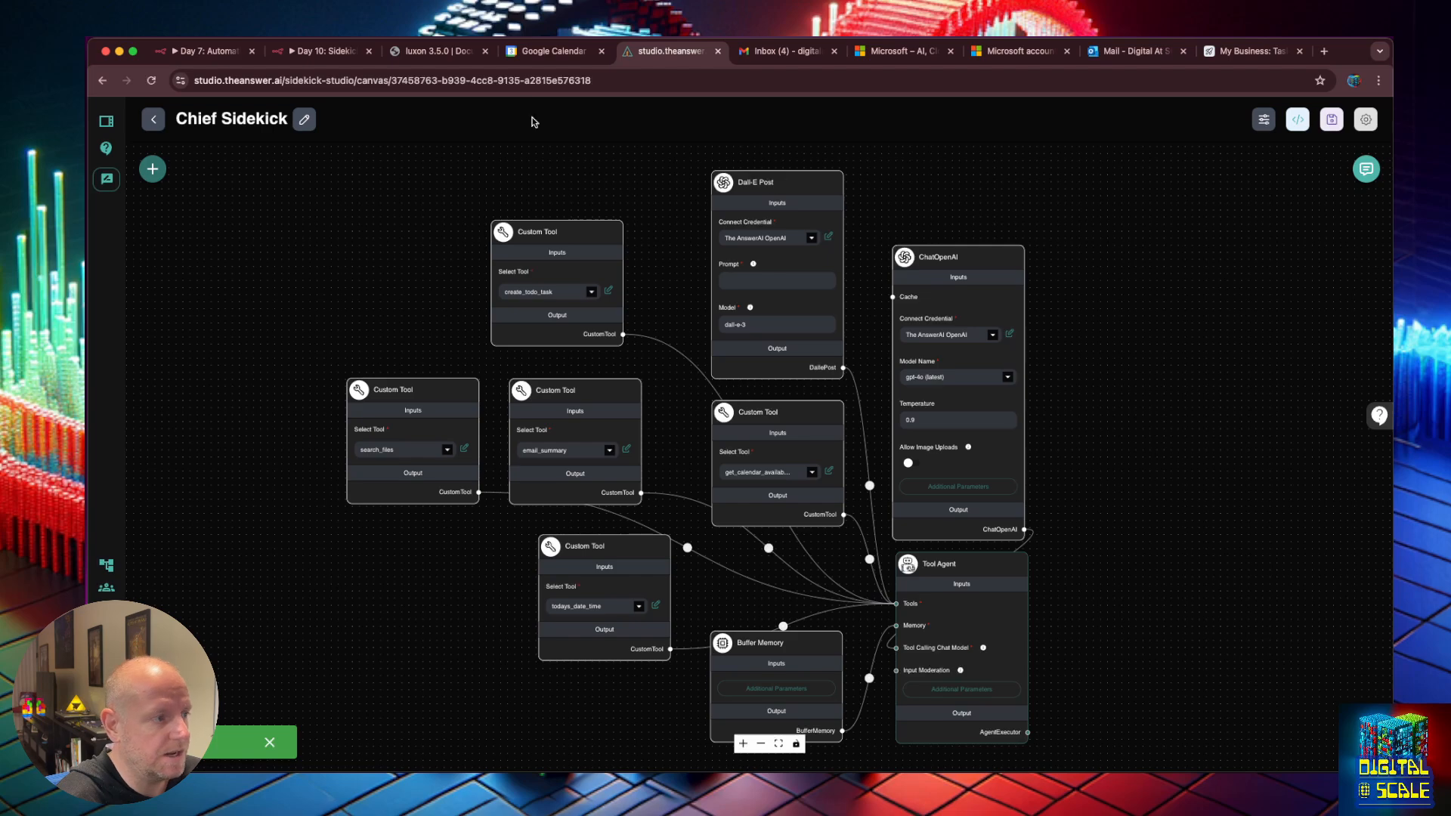
pyautogui.click(320, 51)
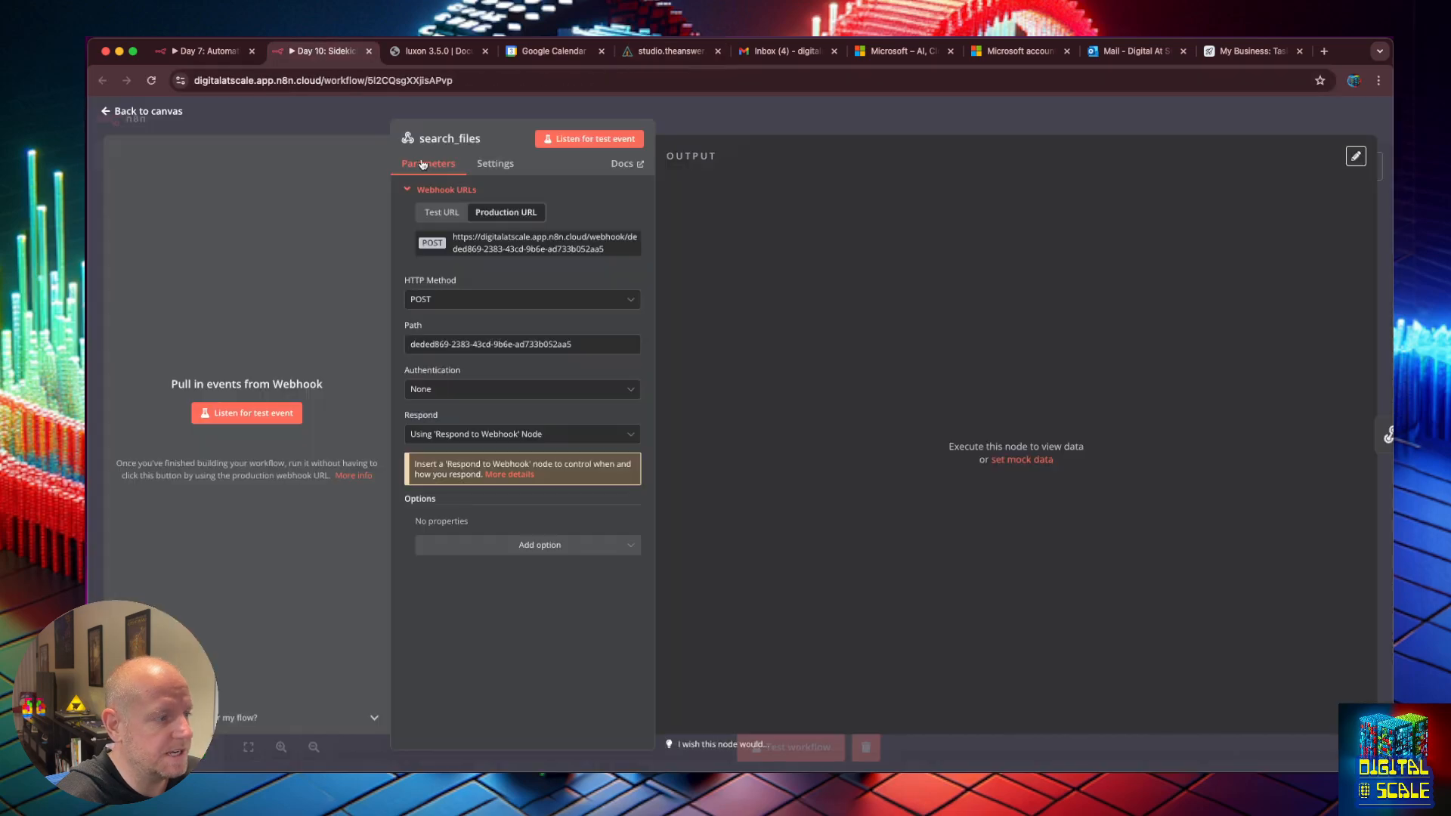
# Return to the n8n workflow canvas, then reopen the Chief Sidekick chat in AnswerAI Studio.
pyautogui.click(133, 112)
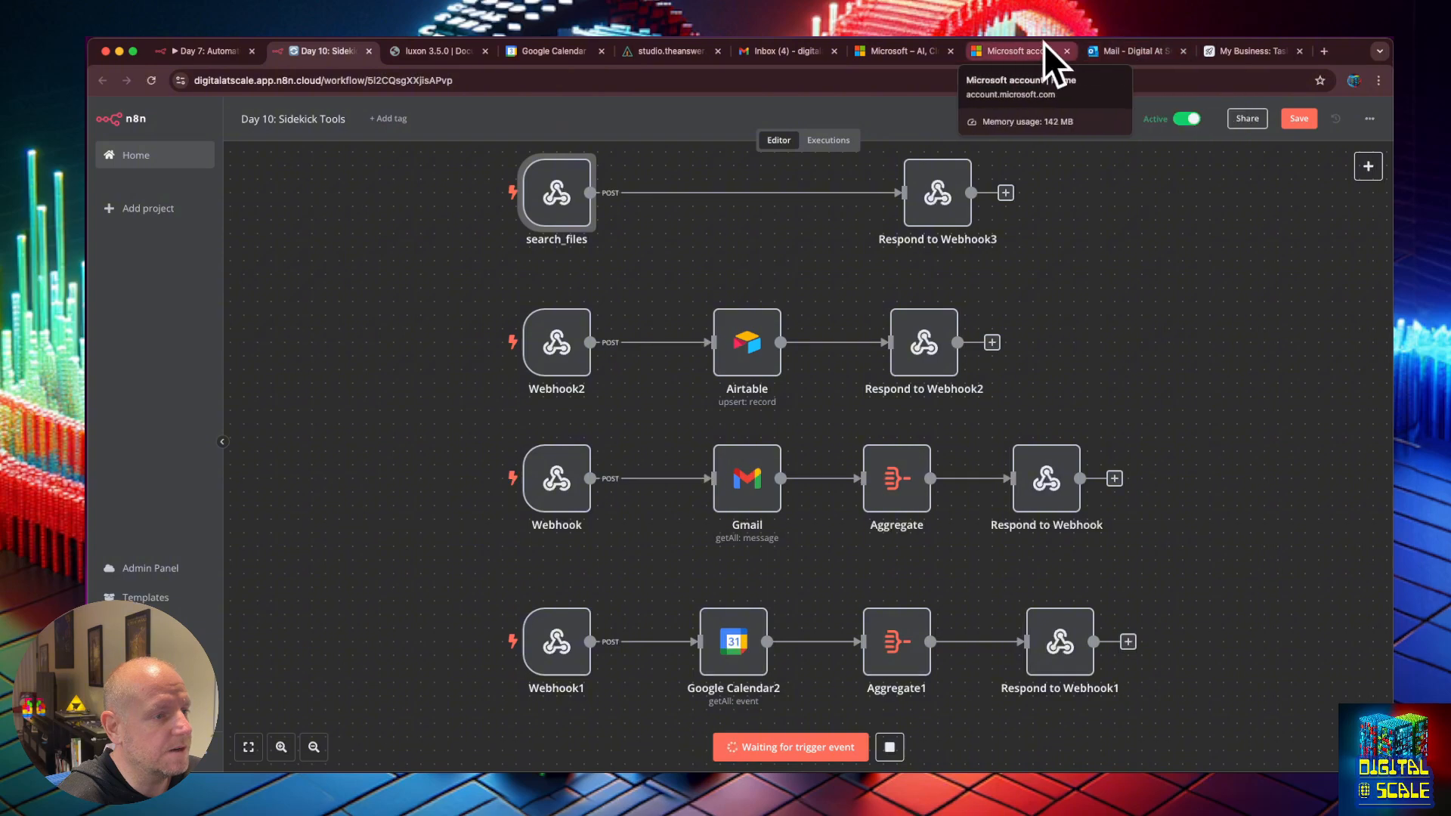
pyautogui.click(1247, 52)
pyautogui.click(440, 51)
pyautogui.click(340, 51)
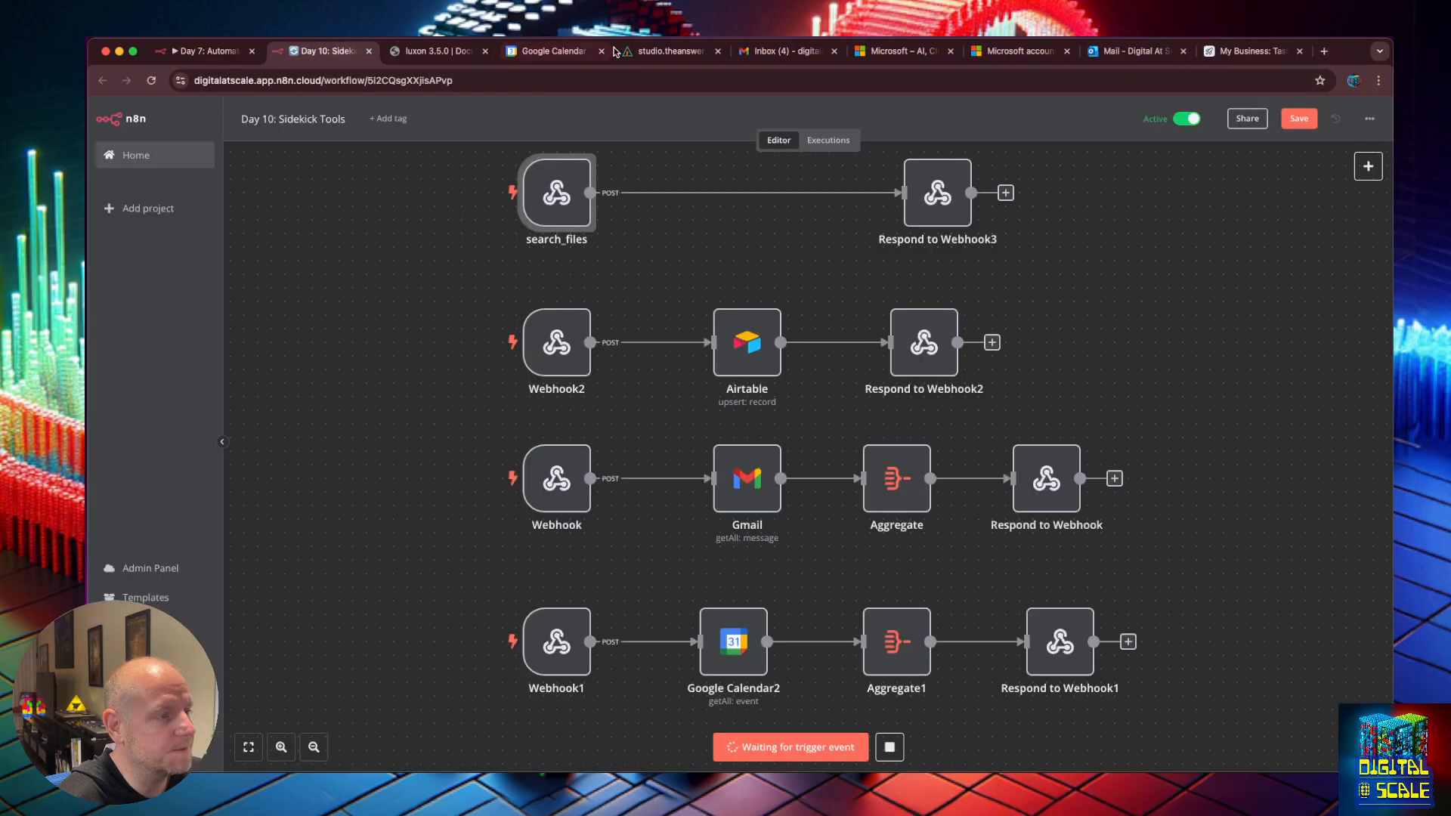
pyautogui.click(614, 51)
pyautogui.click(1367, 169)
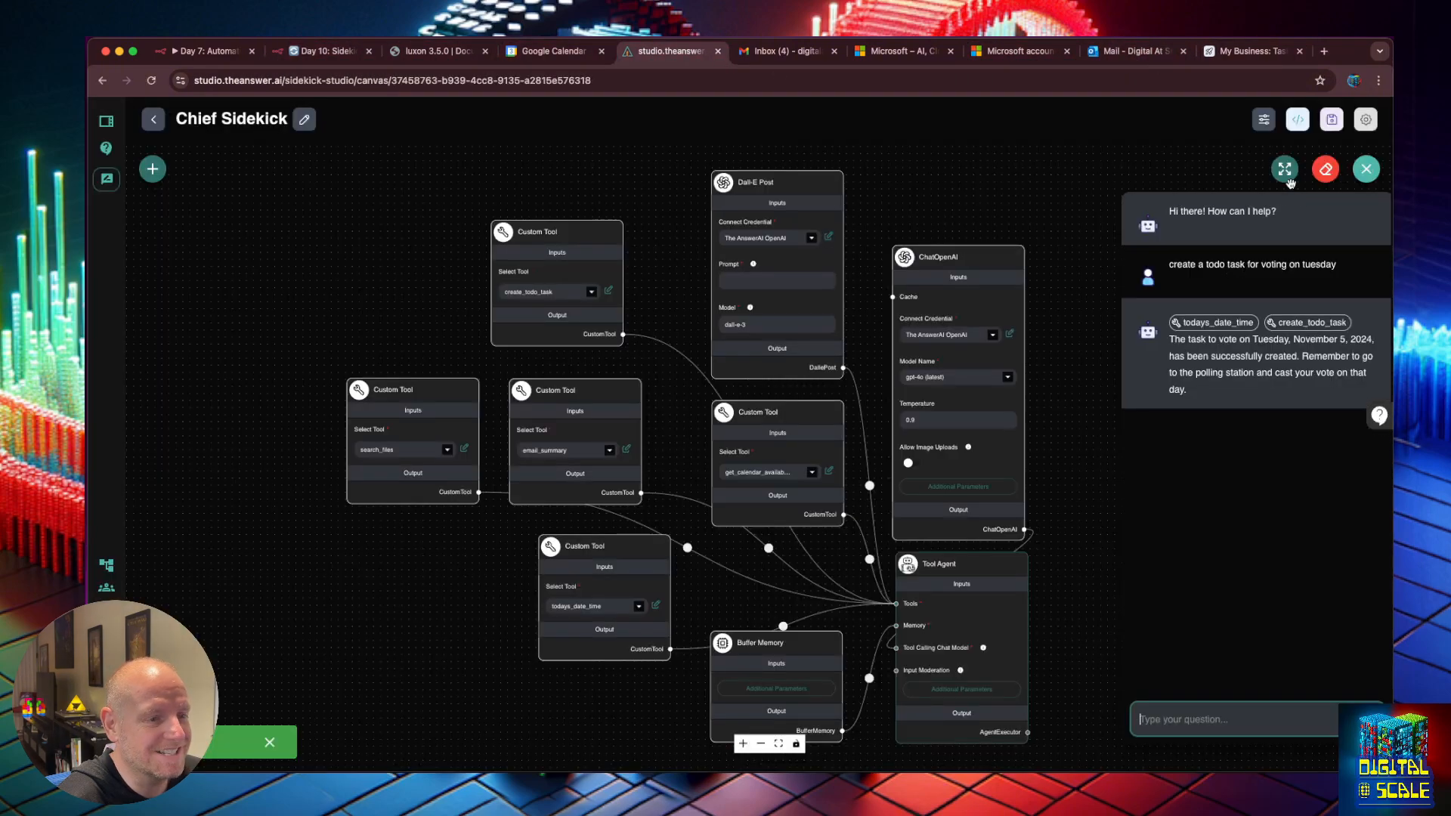
# Clear the Chief Sidekick chat history and start a fresh conversation.
pyautogui.click(1326, 169)
pyautogui.click(865, 469)
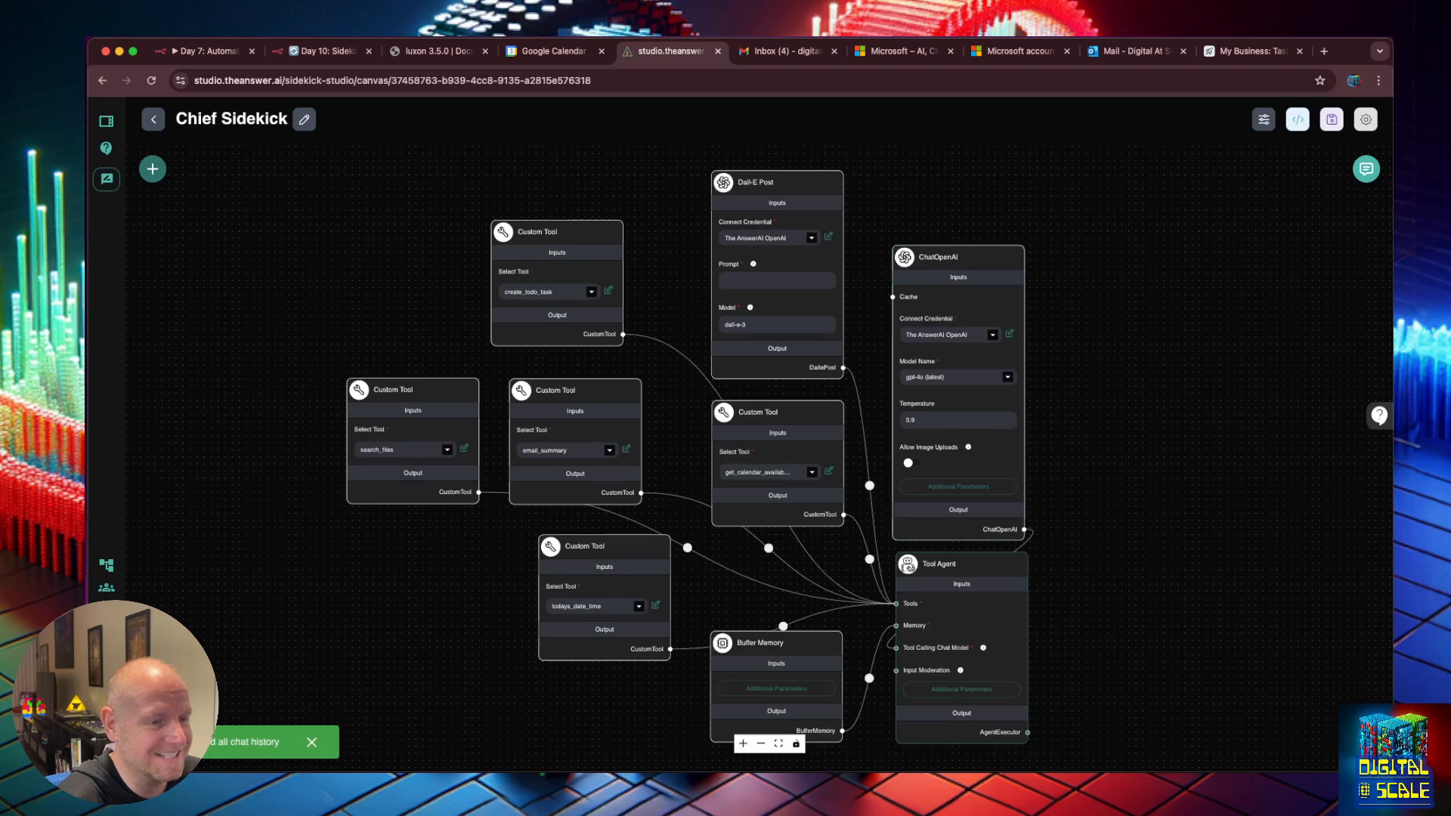
pyautogui.click(1366, 168)
# Ask 'do yoe have any customer support files?' and inspect the search_files tool output.
pyautogui.click(1207, 731)
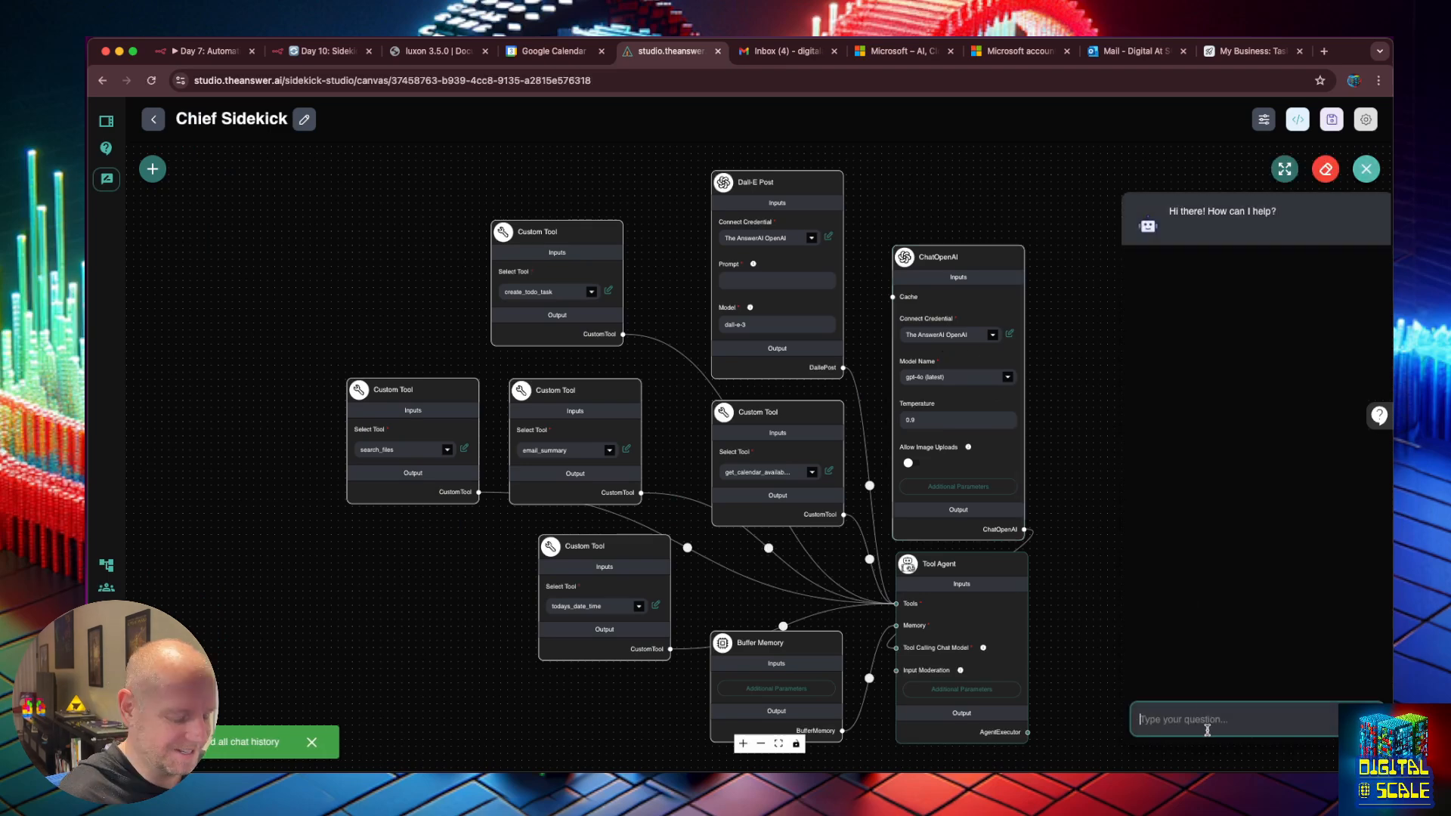
pyautogui.write('do yo')
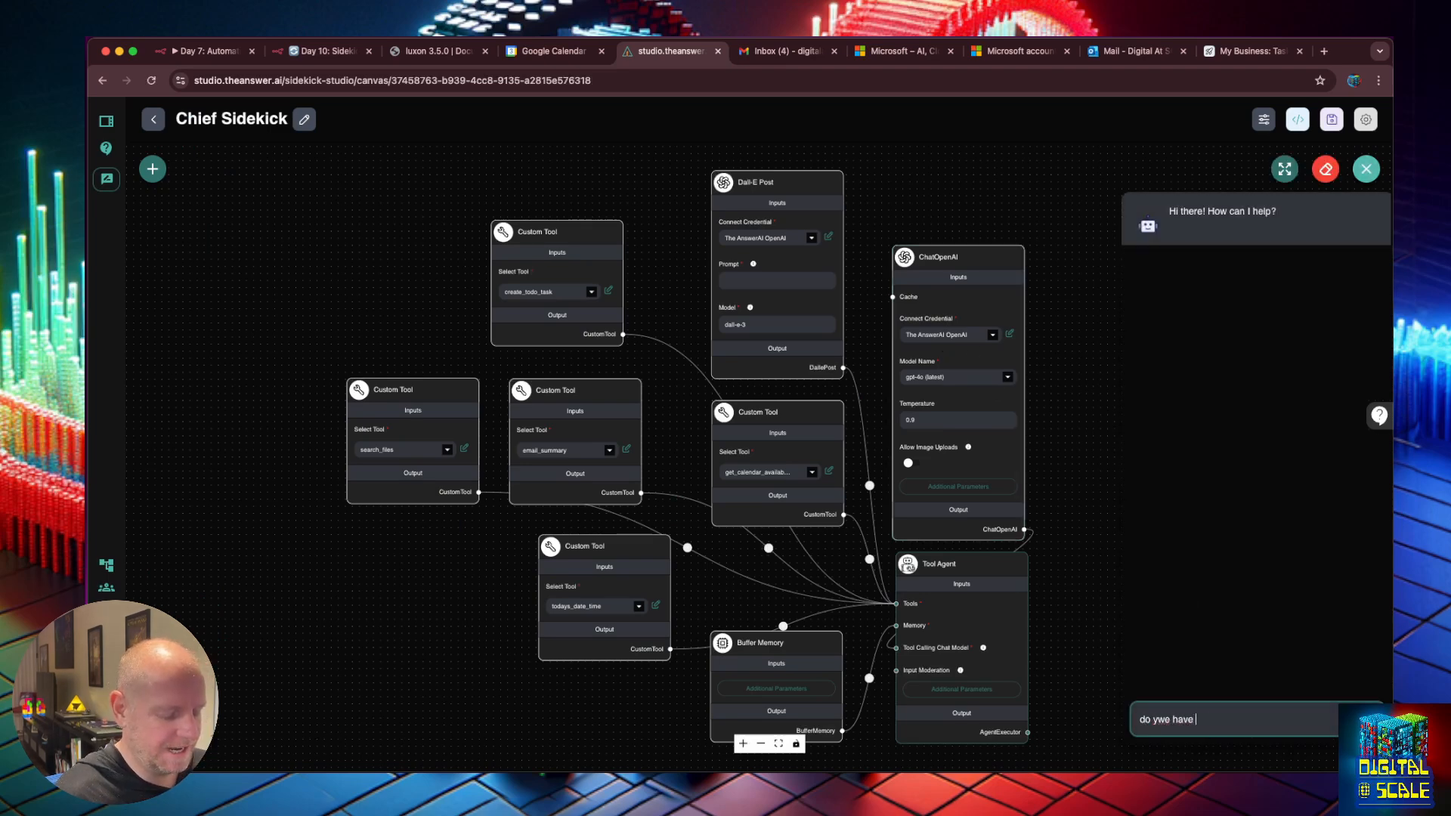
pyautogui.write('e have any customer suppor')
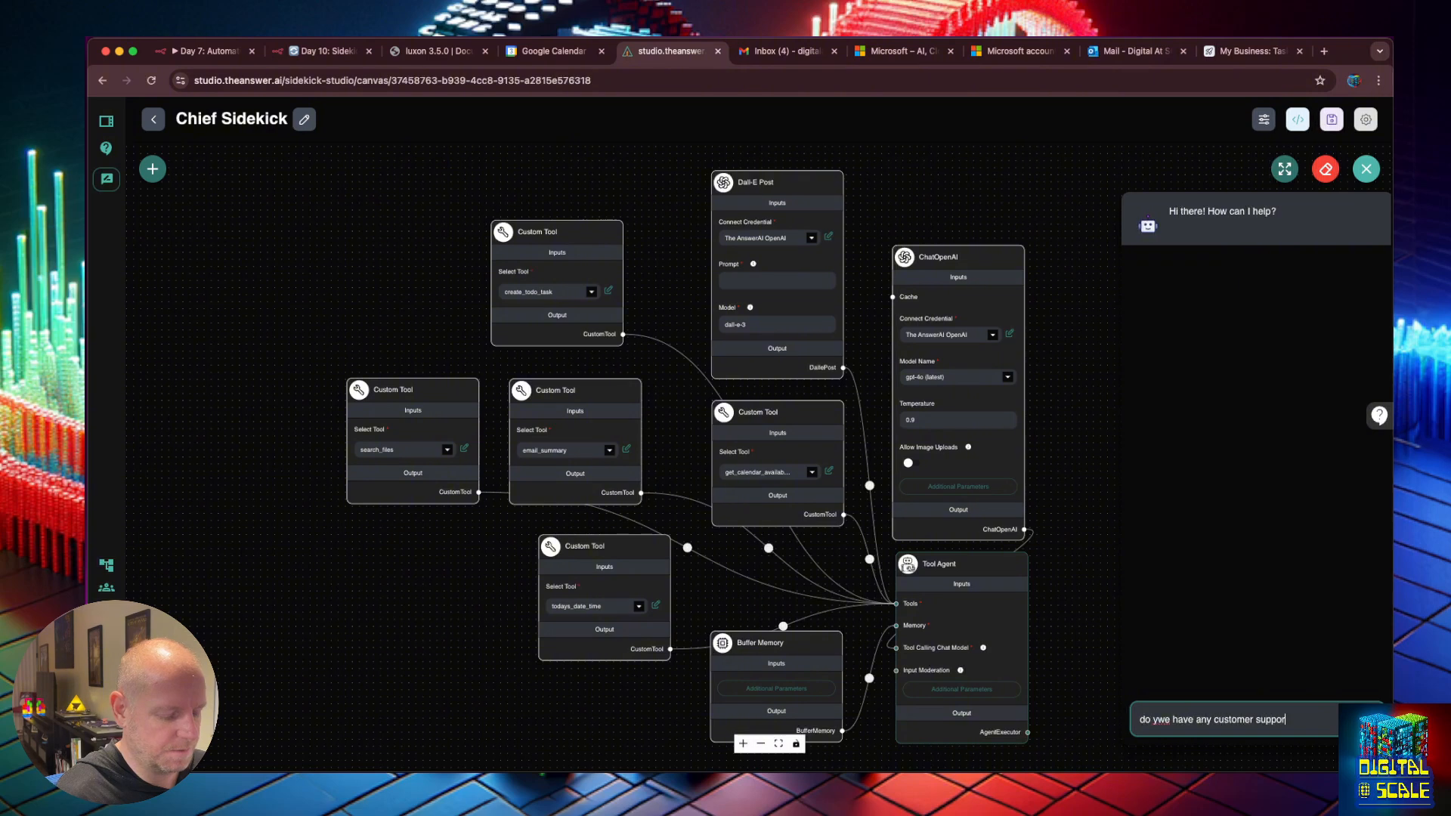
pyautogui.write('t files?')
pyautogui.press('Return')
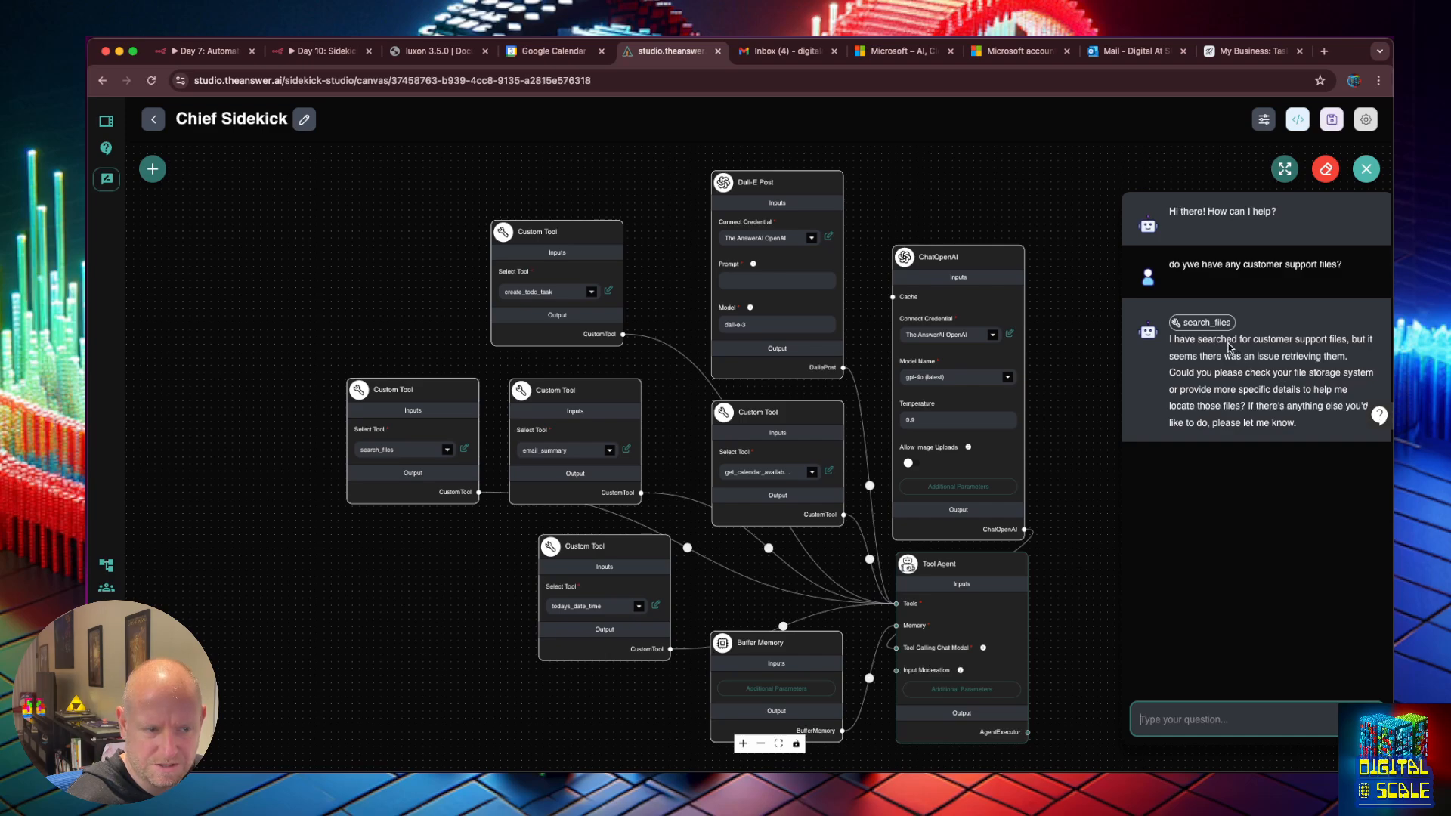
pyautogui.click(1206, 323)
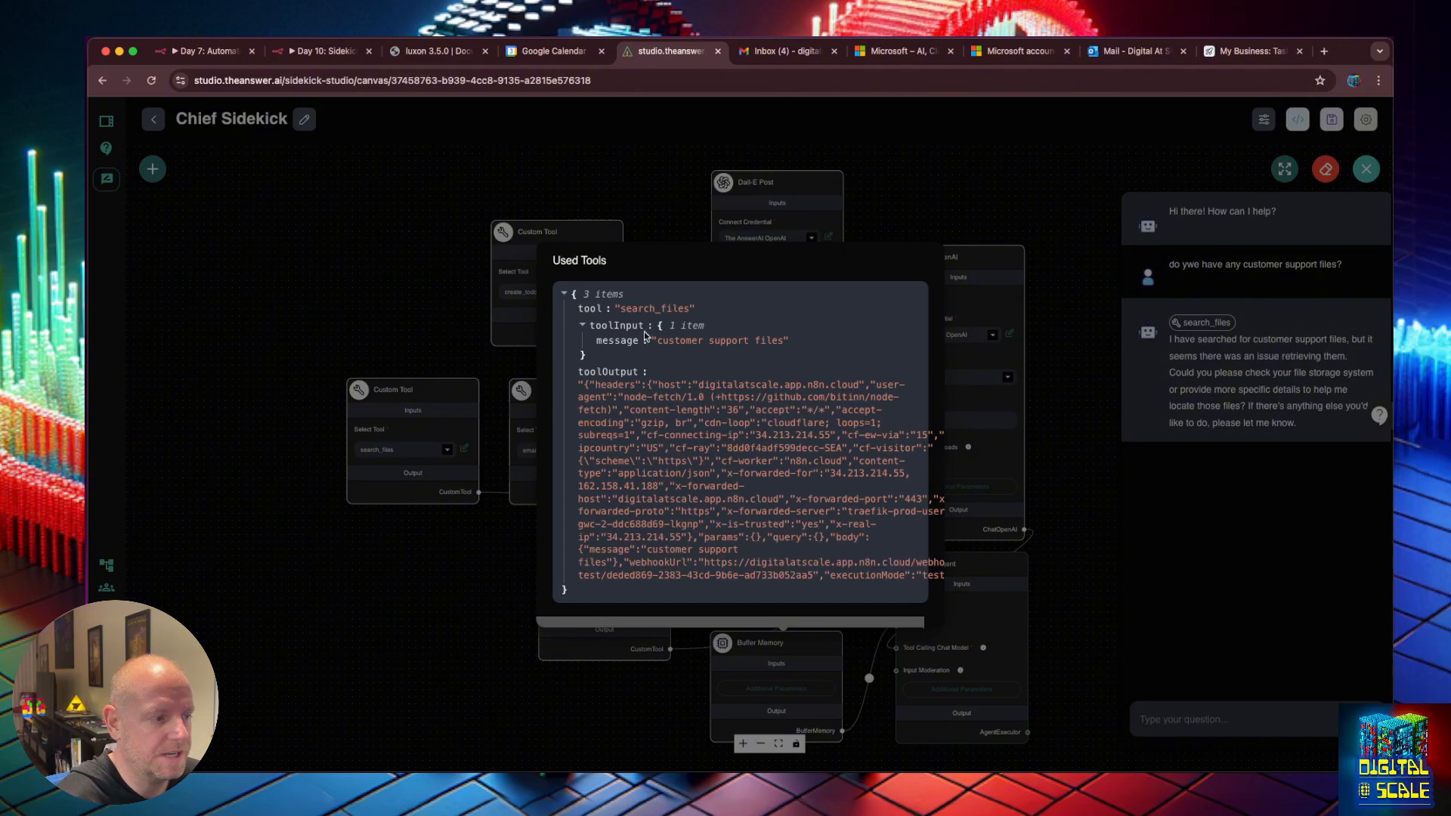
pyautogui.click(325, 50)
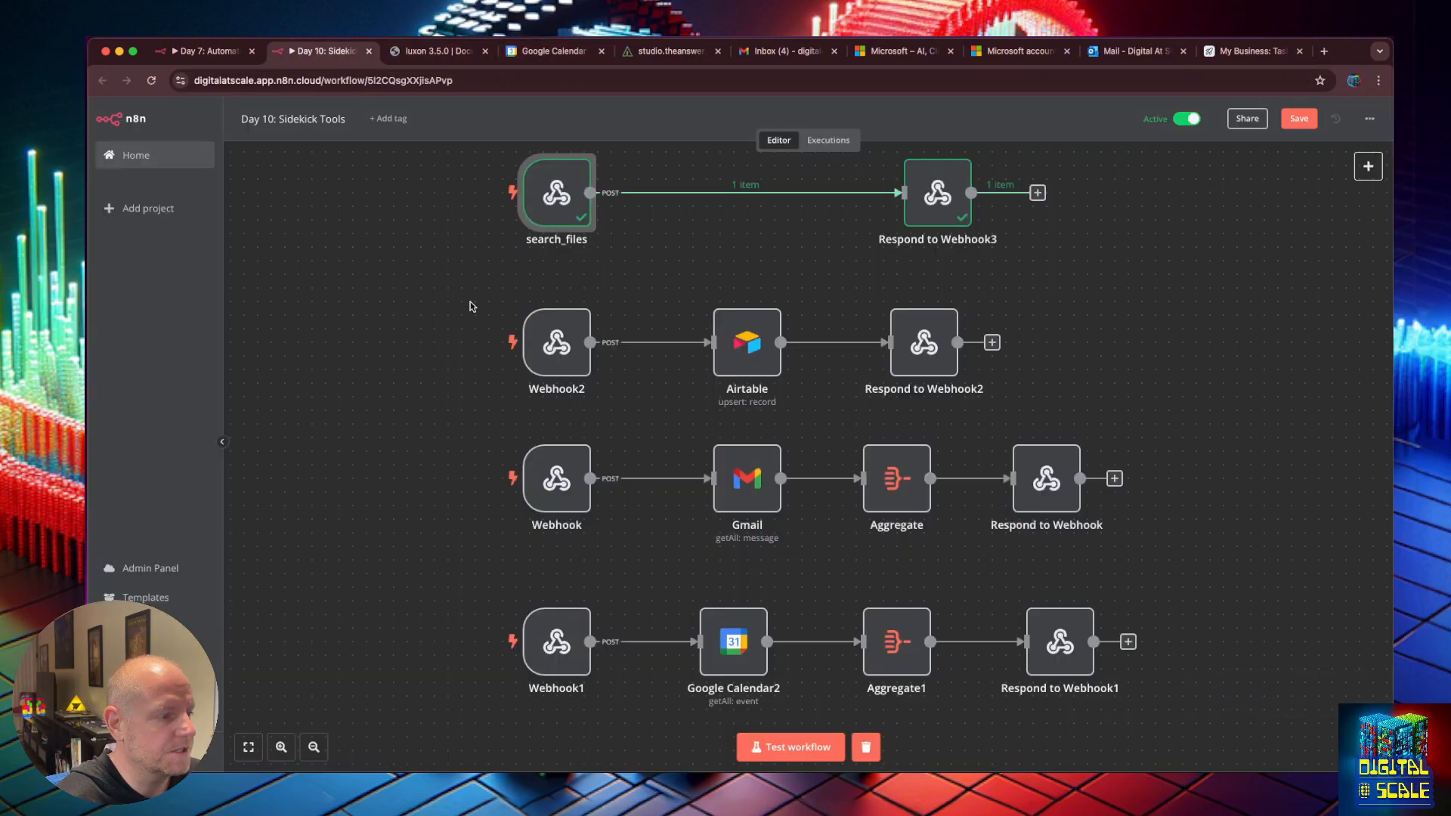
# Check the search_files webhook's received message in n8n, then open the Airtable Documents table.
pyautogui.doubleClick(573, 197)
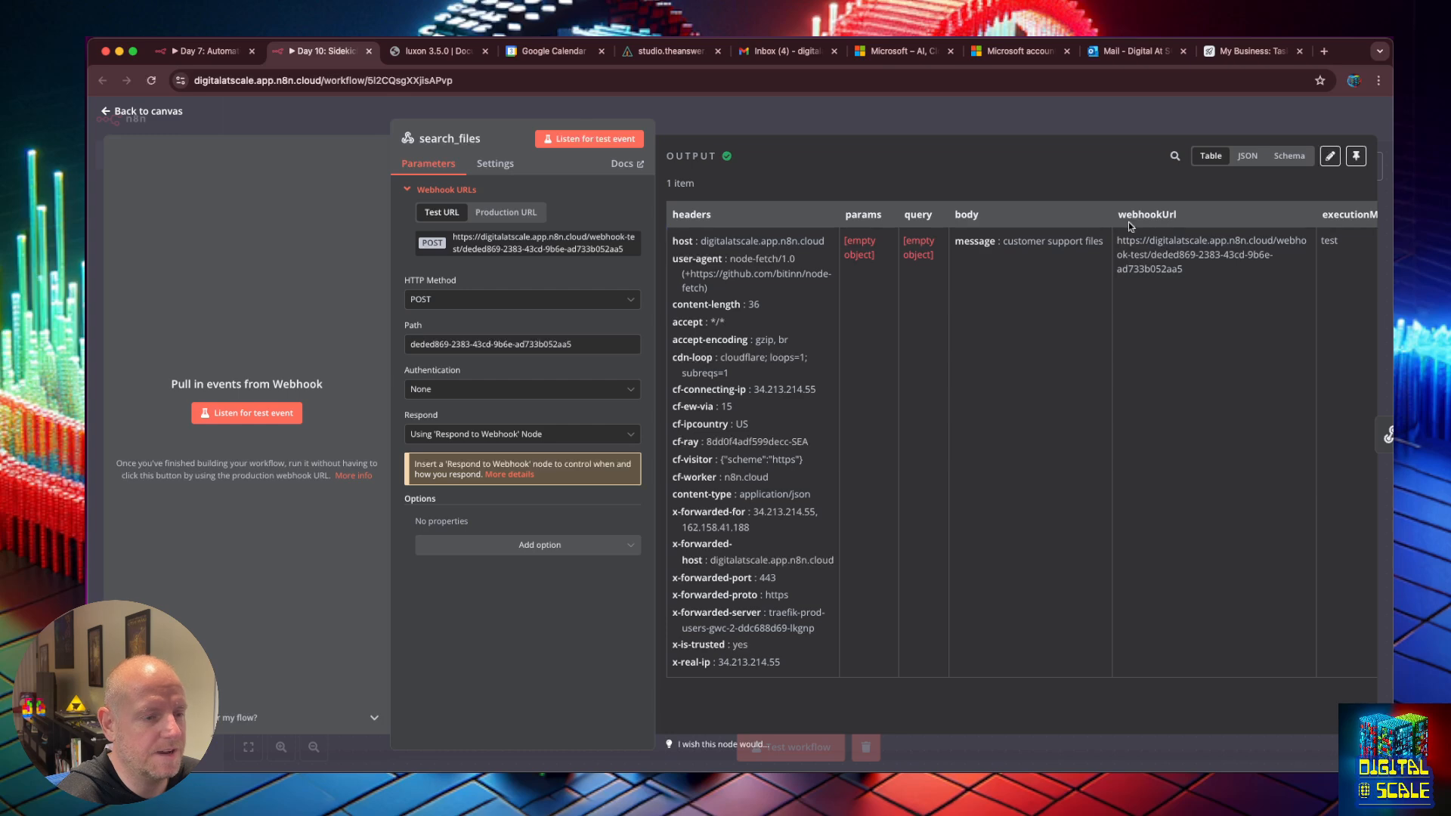
pyautogui.press('Escape')
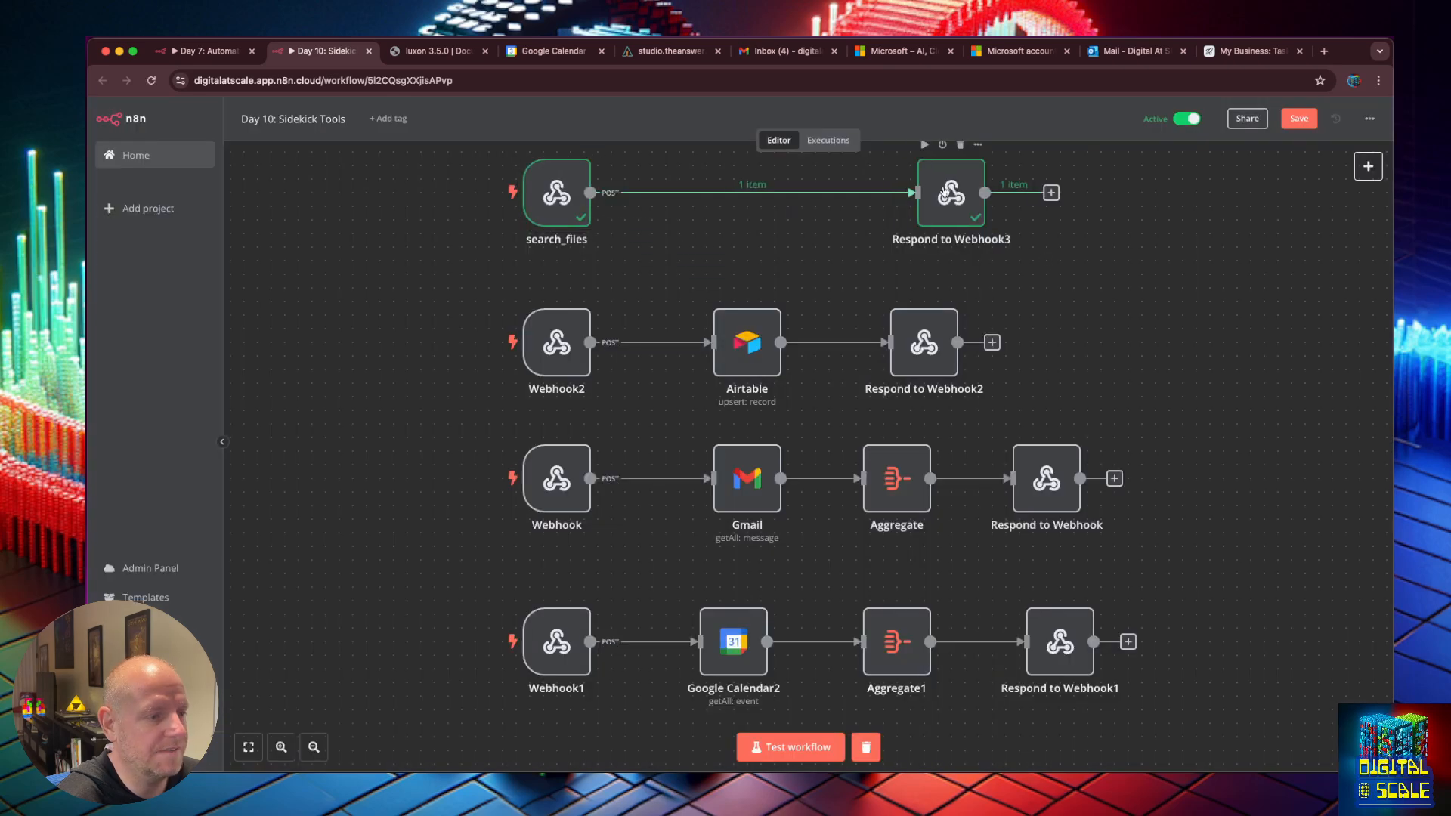
pyautogui.click(946, 193)
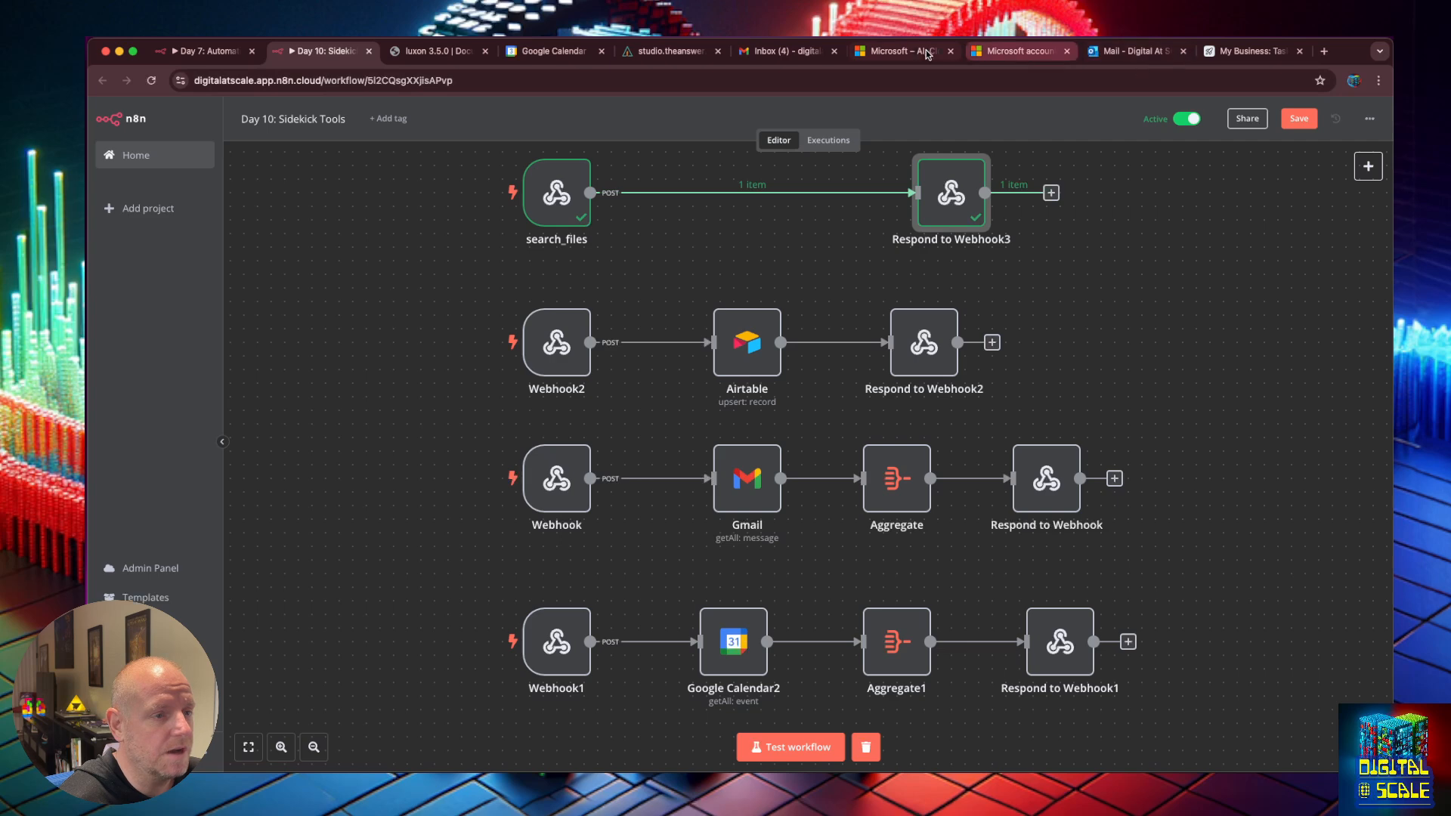
pyautogui.press('super+9')
pyautogui.click(231, 146)
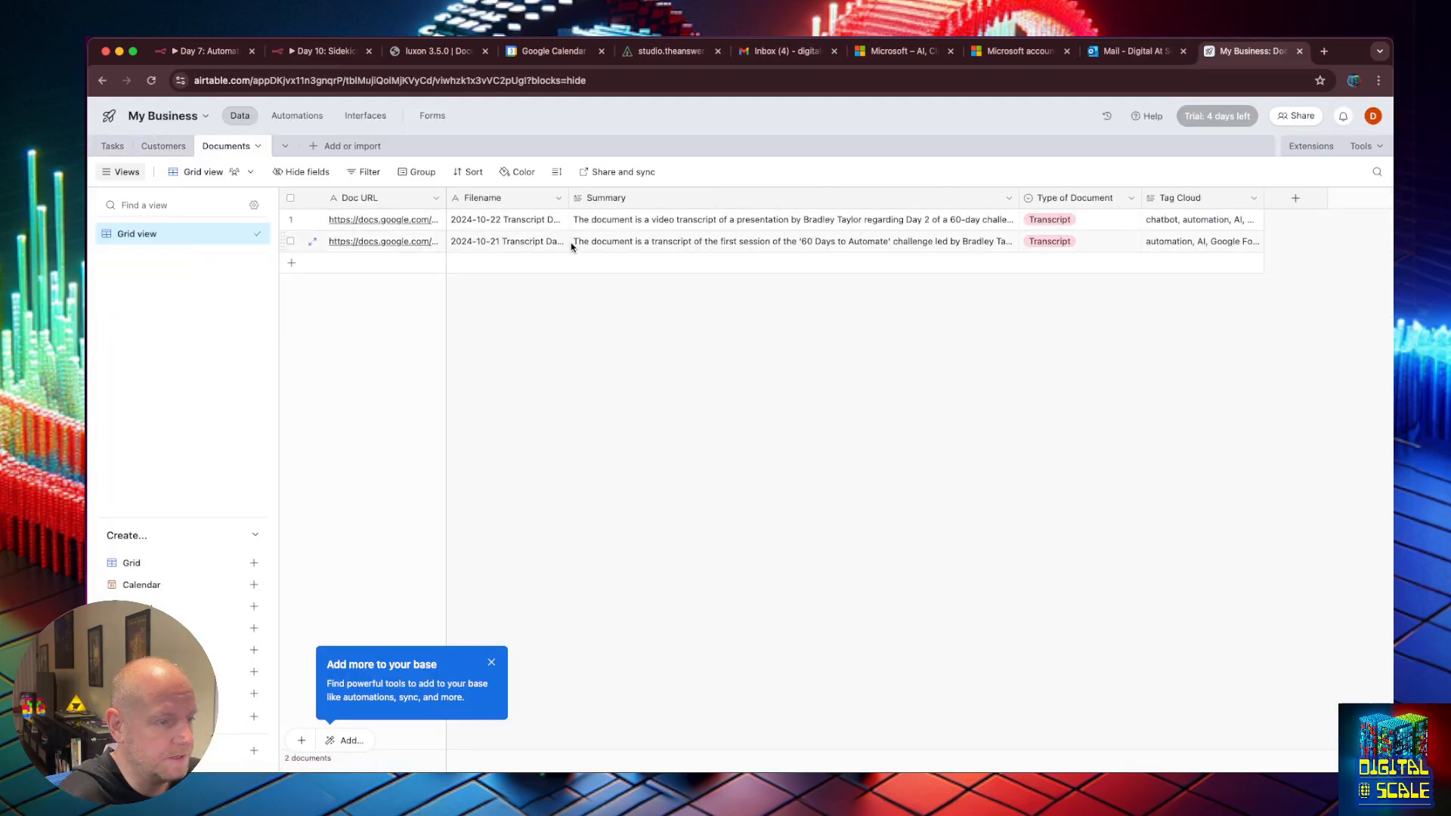
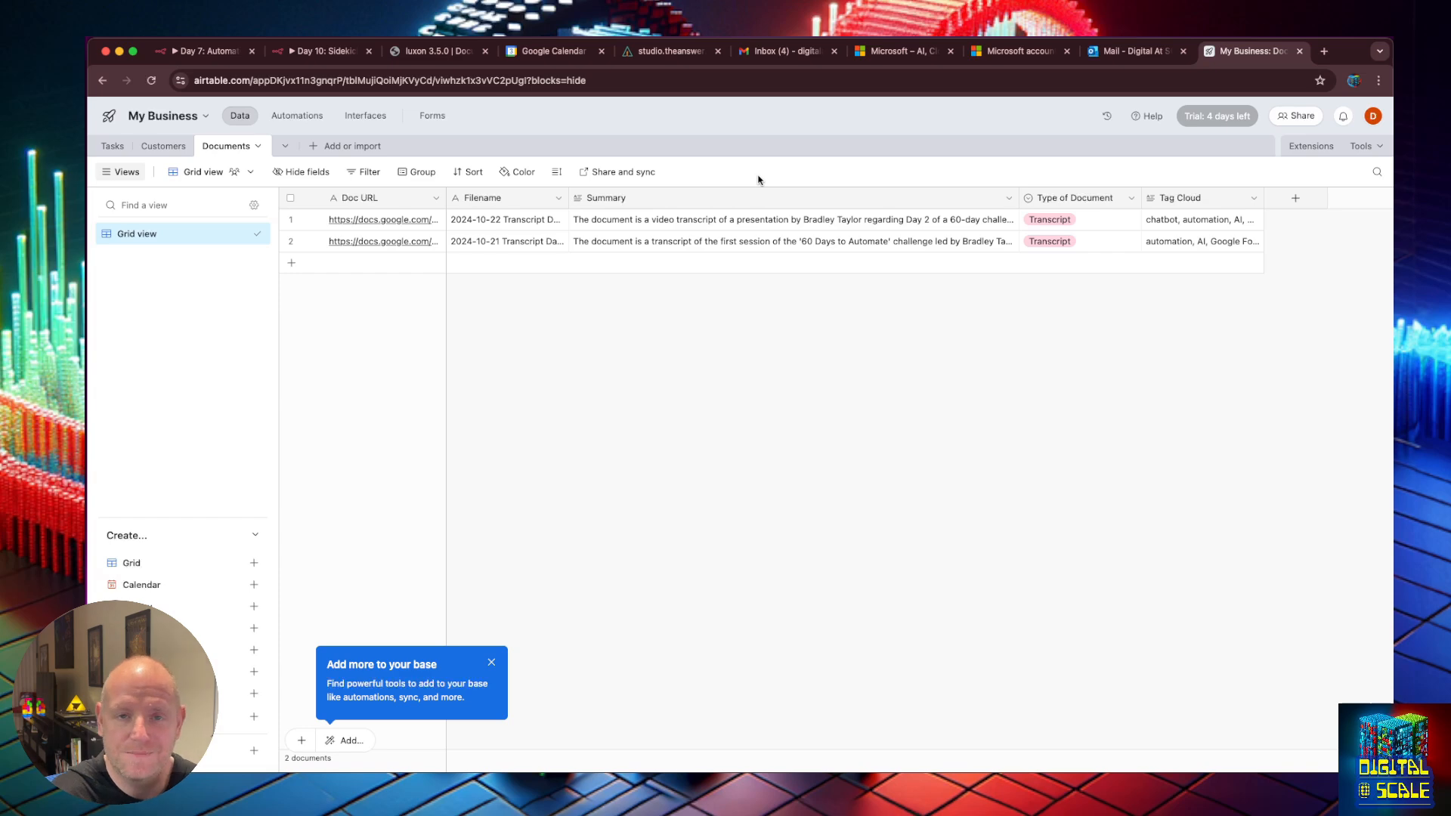
# Leave Airtable and bring the n8n Day 10: Sidekick Tools workflow back to the front.
pyautogui.click(670, 51)
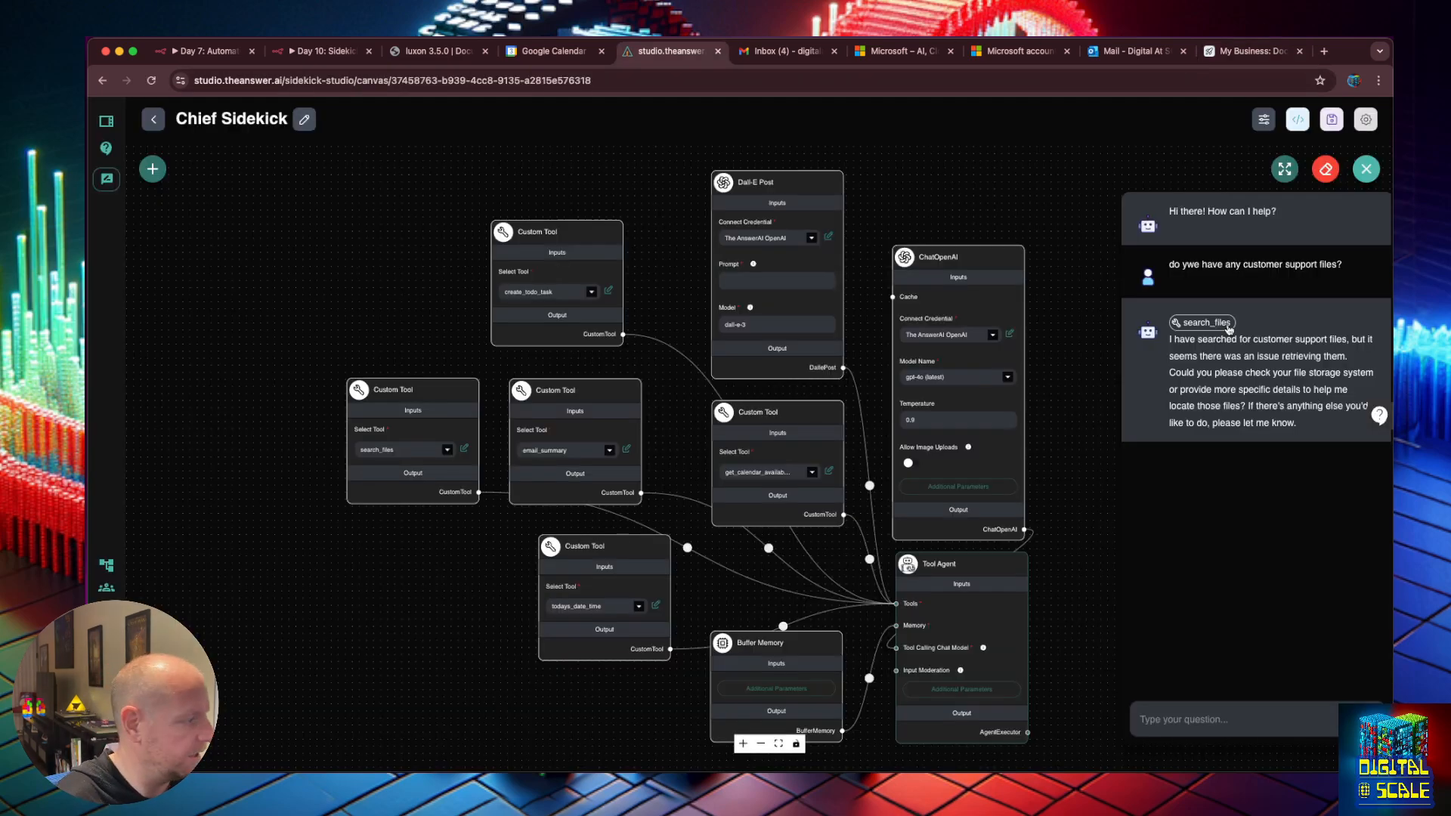
pyautogui.press('super+2')
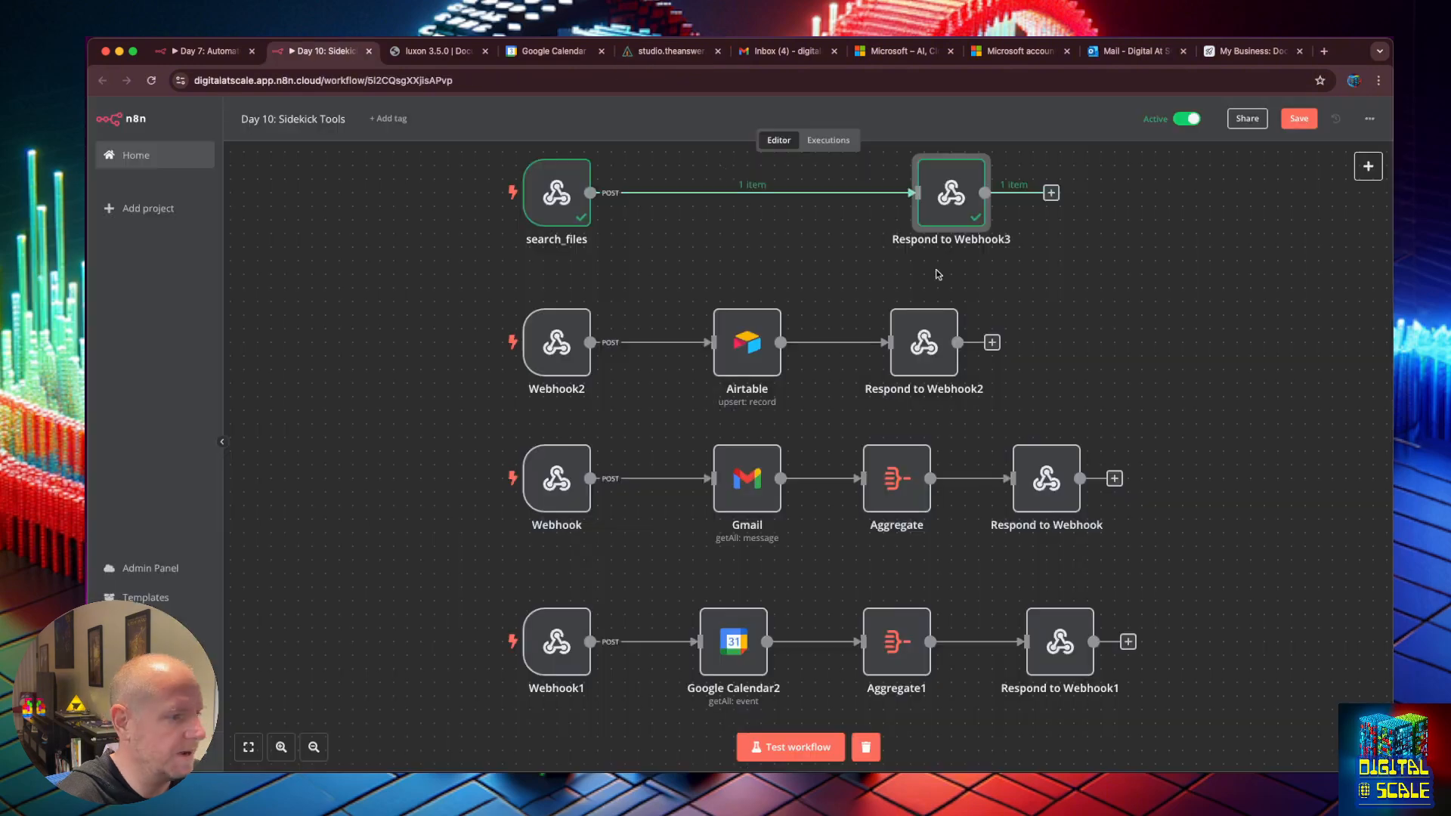
# Add an Airtable Search records node after search_files, targeting the My Business base's Documents table.
pyautogui.click(741, 193)
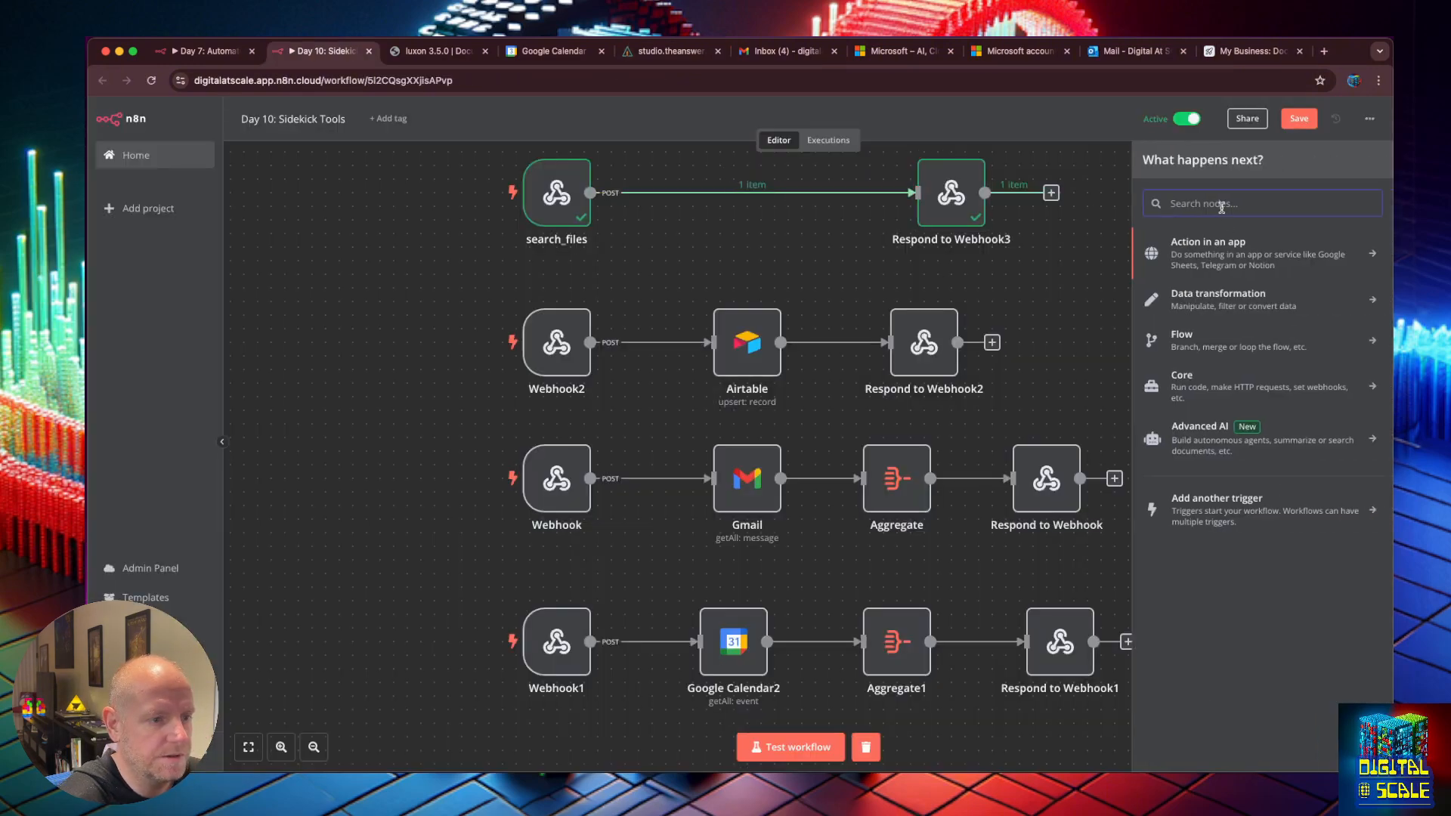
pyautogui.write('airt')
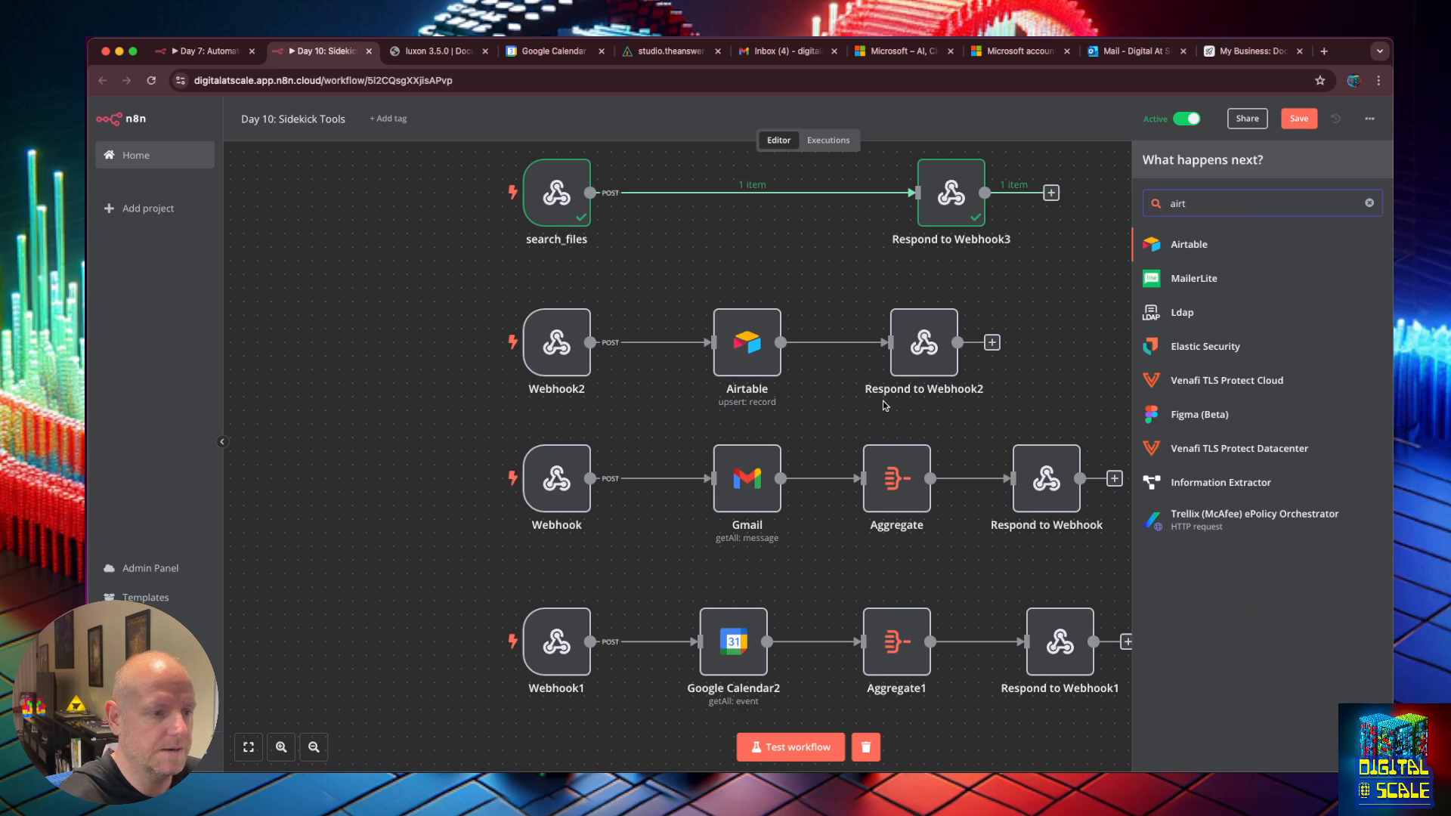
pyautogui.click(1168, 254)
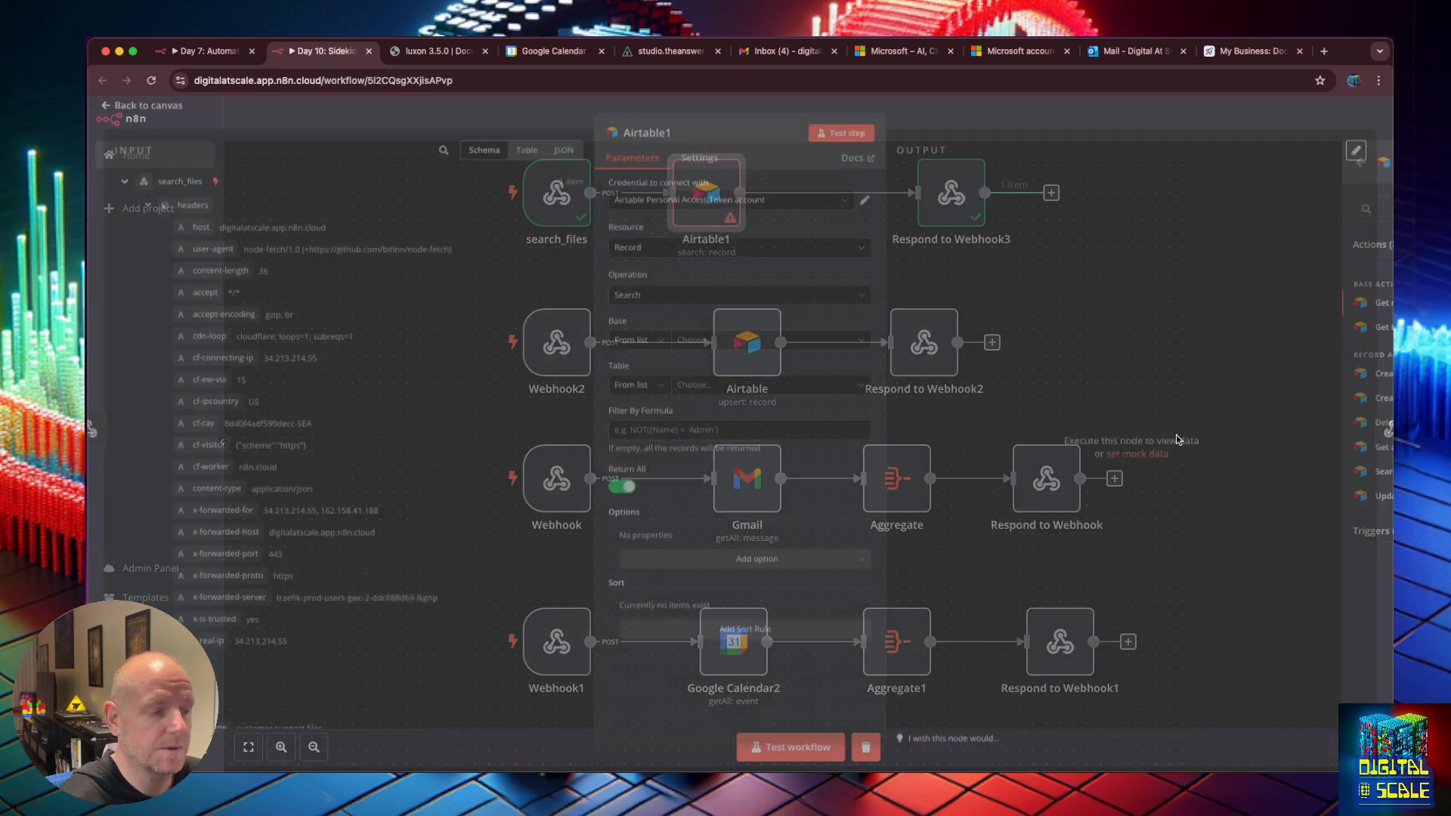
pyautogui.click(1196, 473)
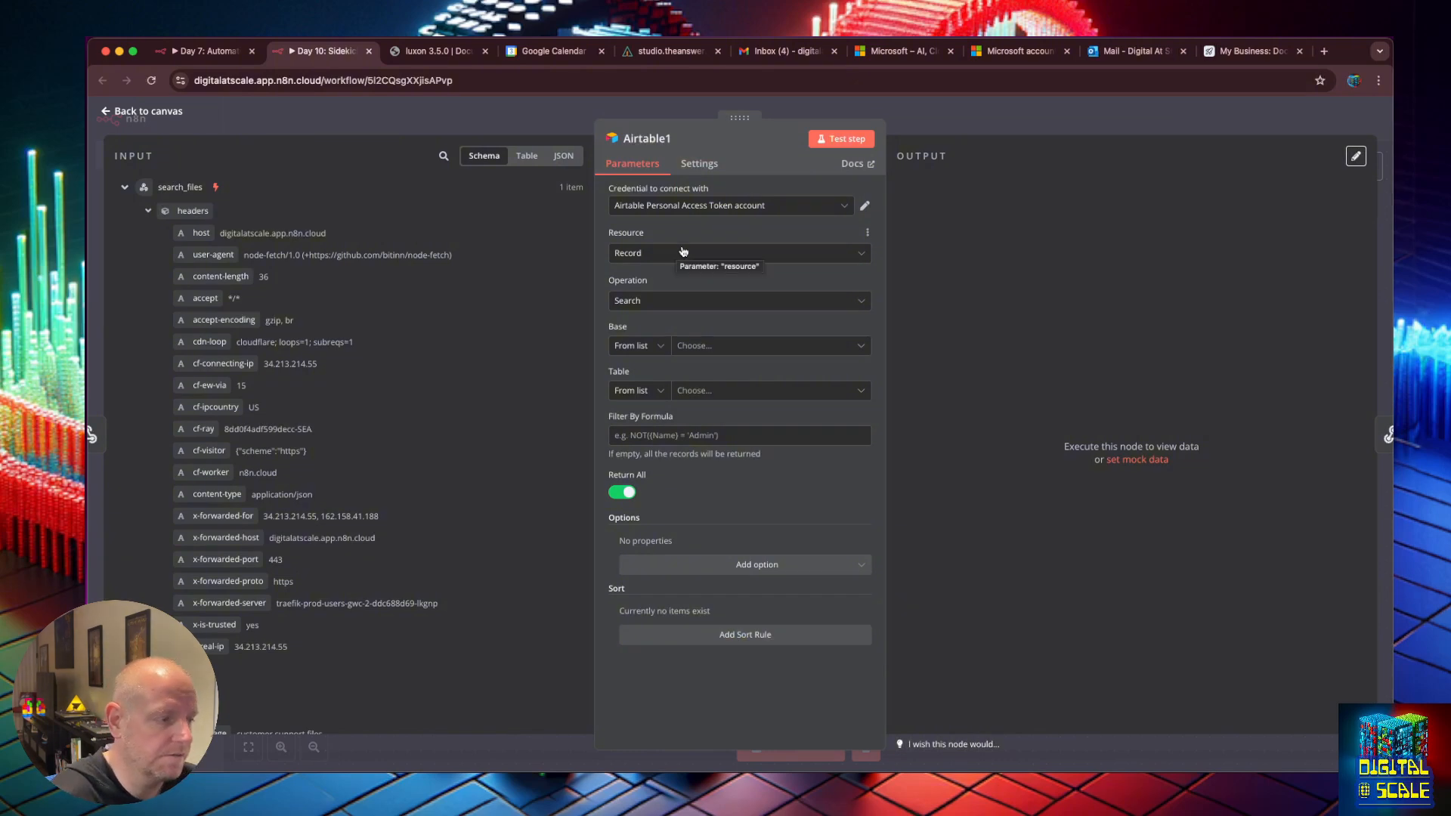
pyautogui.click(684, 350)
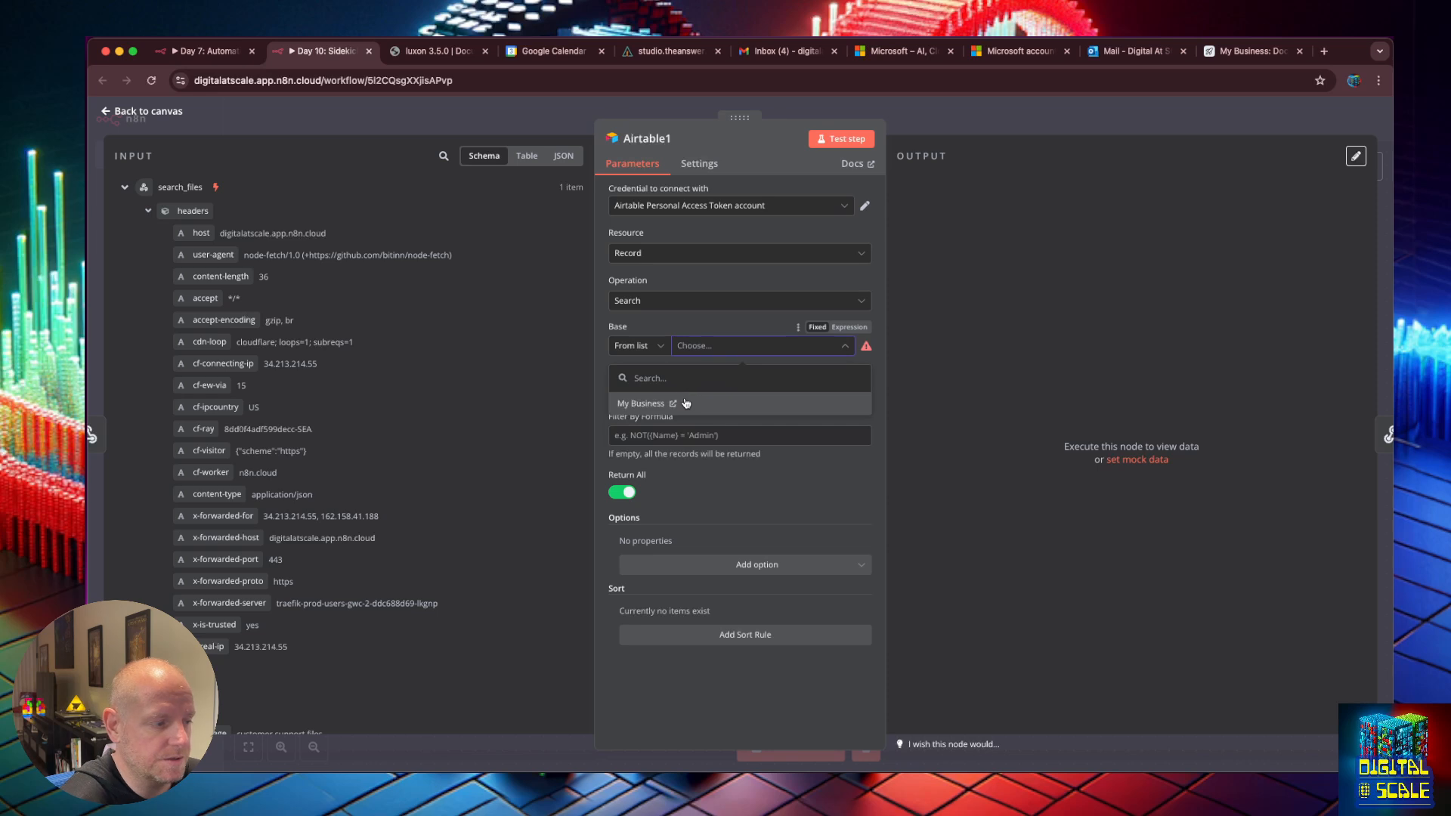
pyautogui.click(687, 404)
pyautogui.click(707, 392)
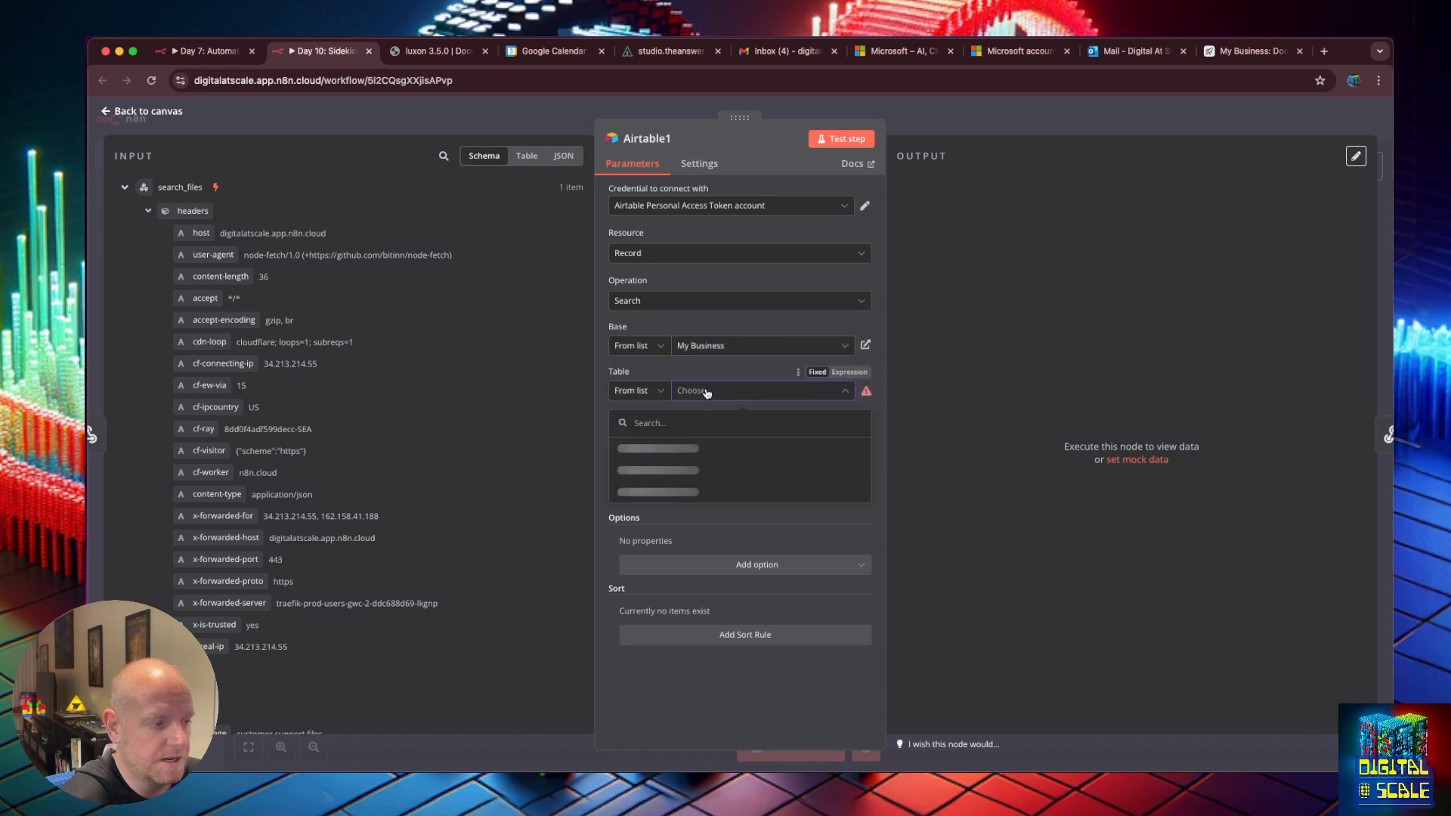
pyautogui.click(706, 491)
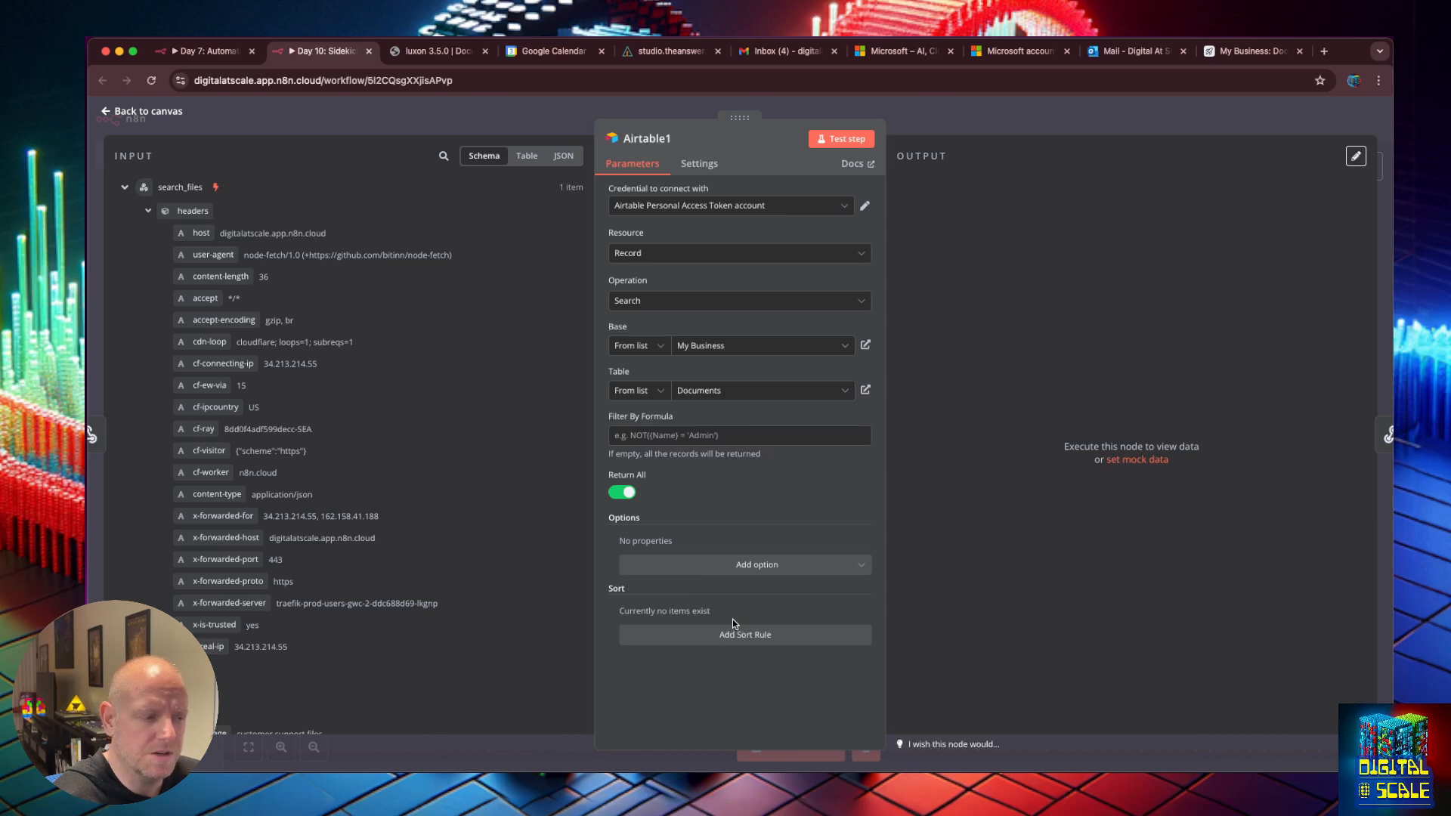
# Test the Airtable search, then limit its output fields to Doc URL, Filename and Summary.
pyautogui.click(836, 141)
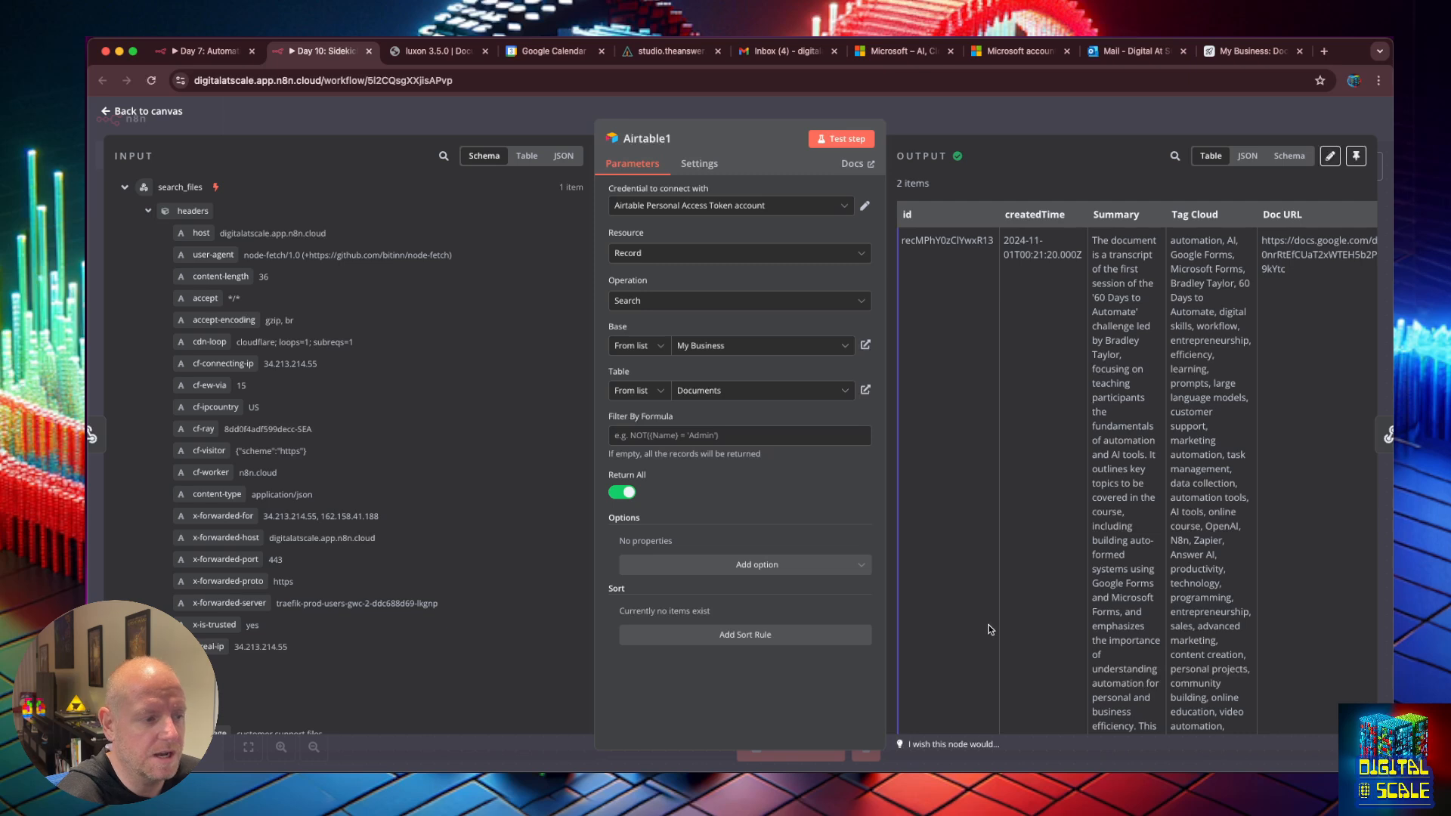
pyautogui.click(755, 565)
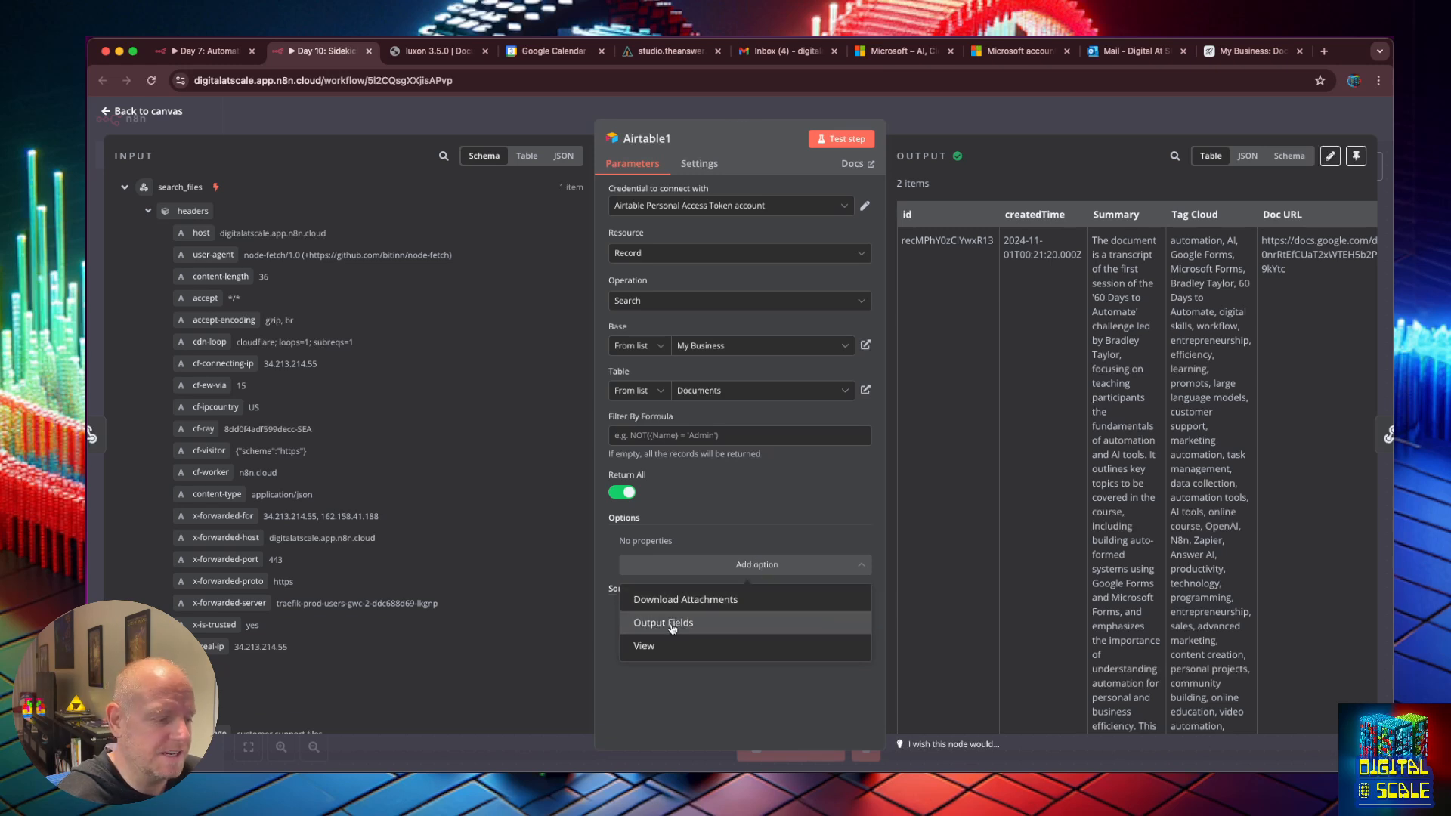
pyautogui.click(672, 625)
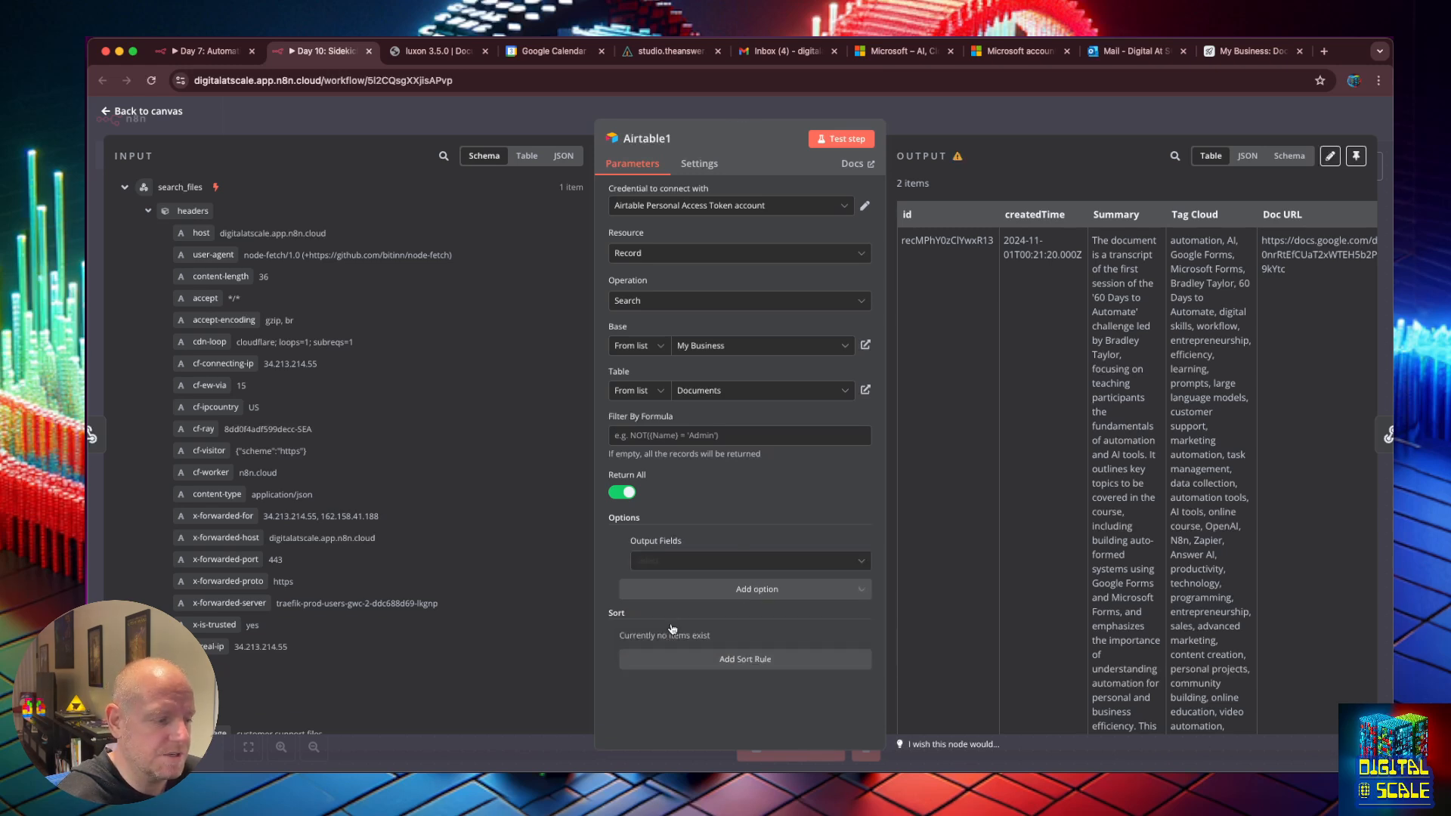
pyautogui.click(681, 561)
pyautogui.click(669, 597)
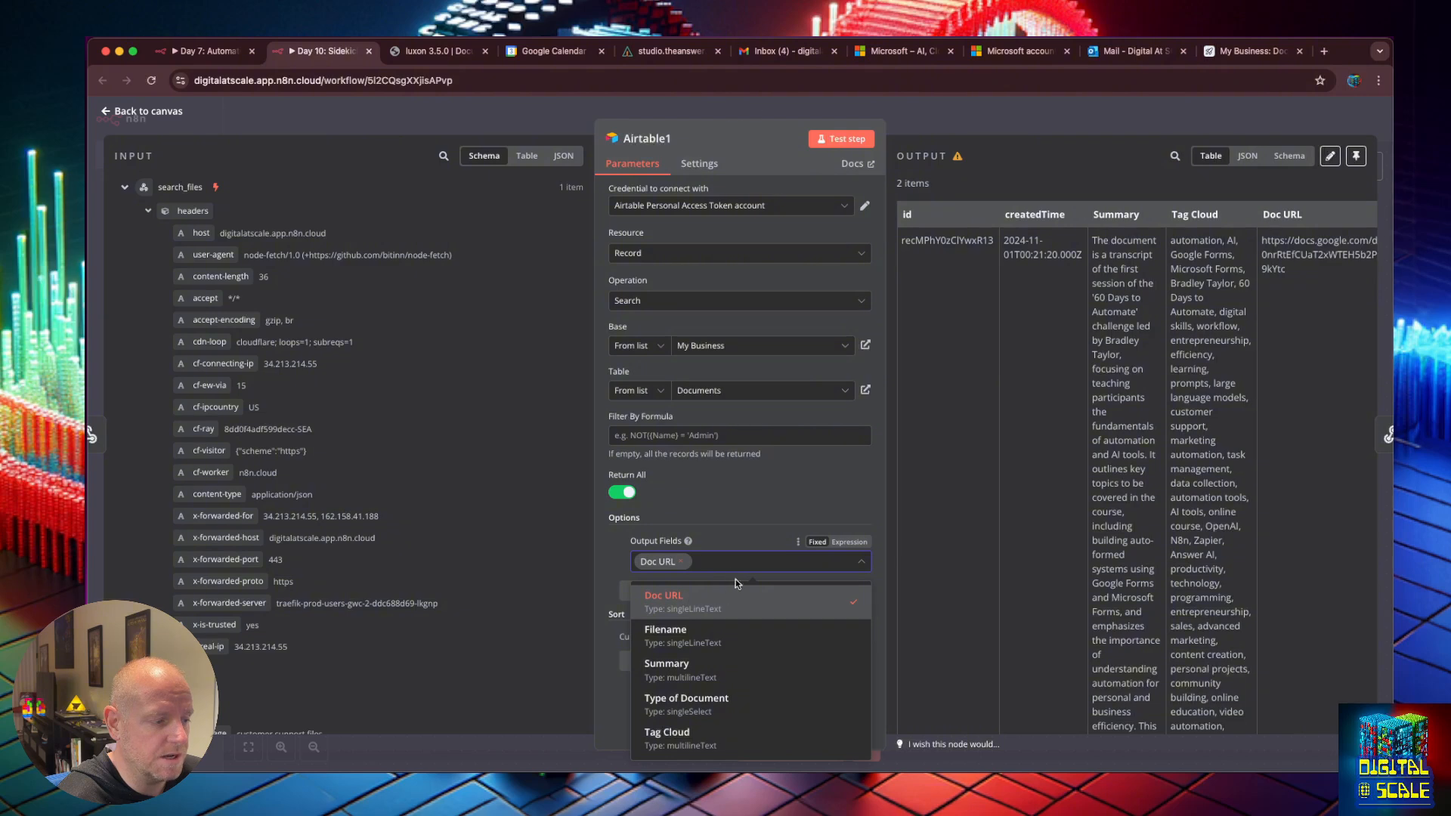
pyautogui.click(677, 635)
pyautogui.click(693, 673)
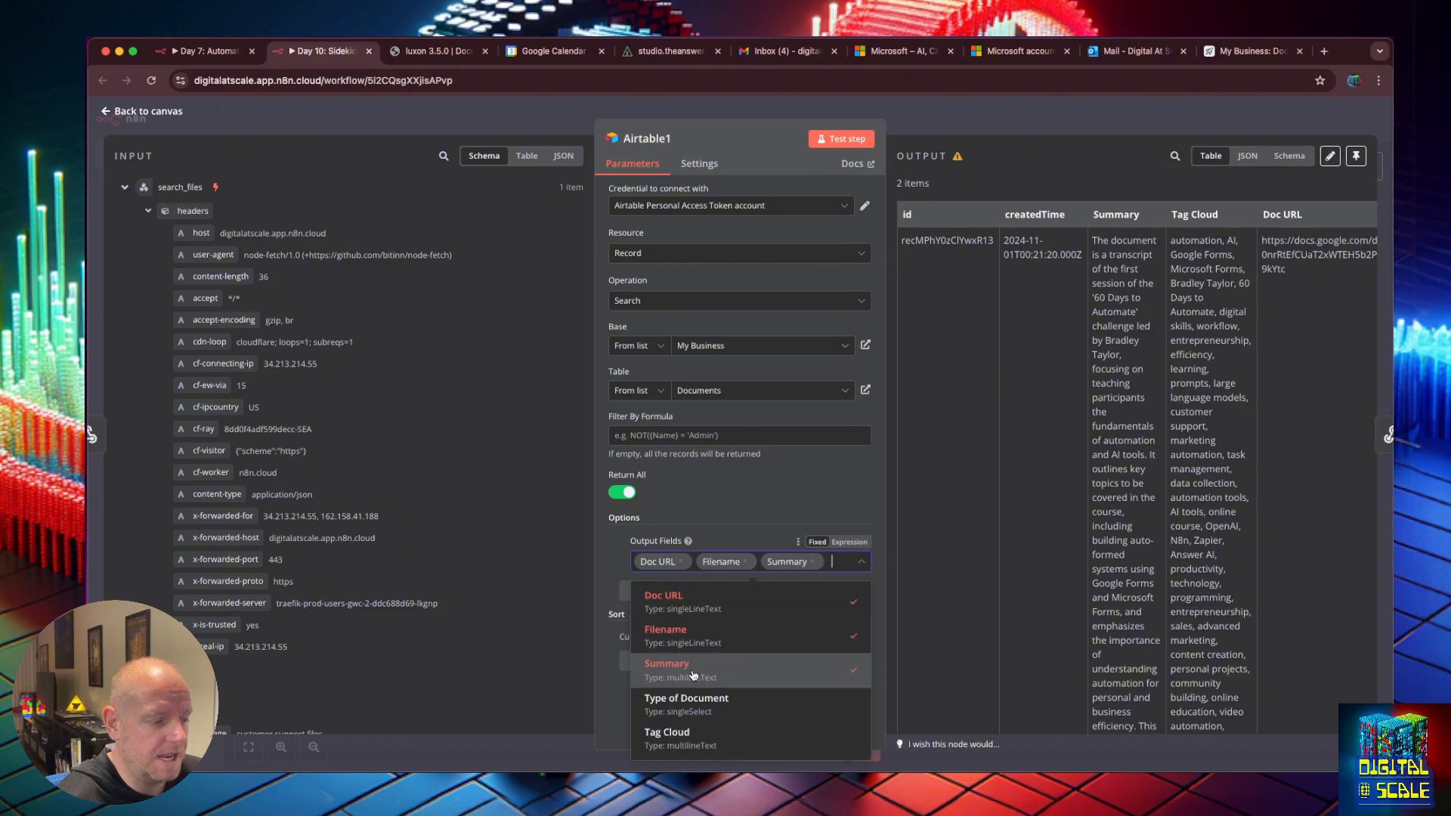
pyautogui.click(805, 500)
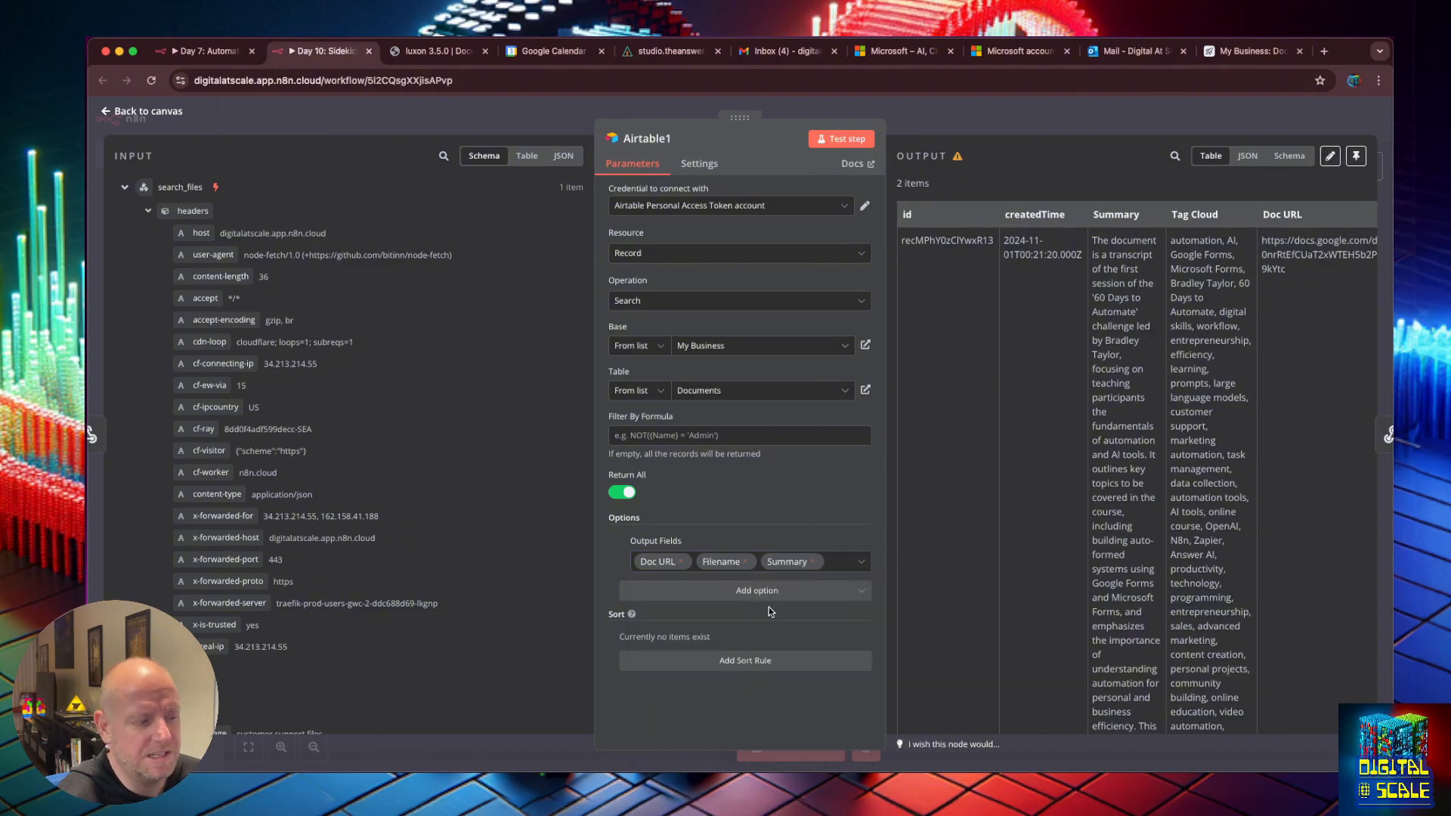
pyautogui.click(848, 139)
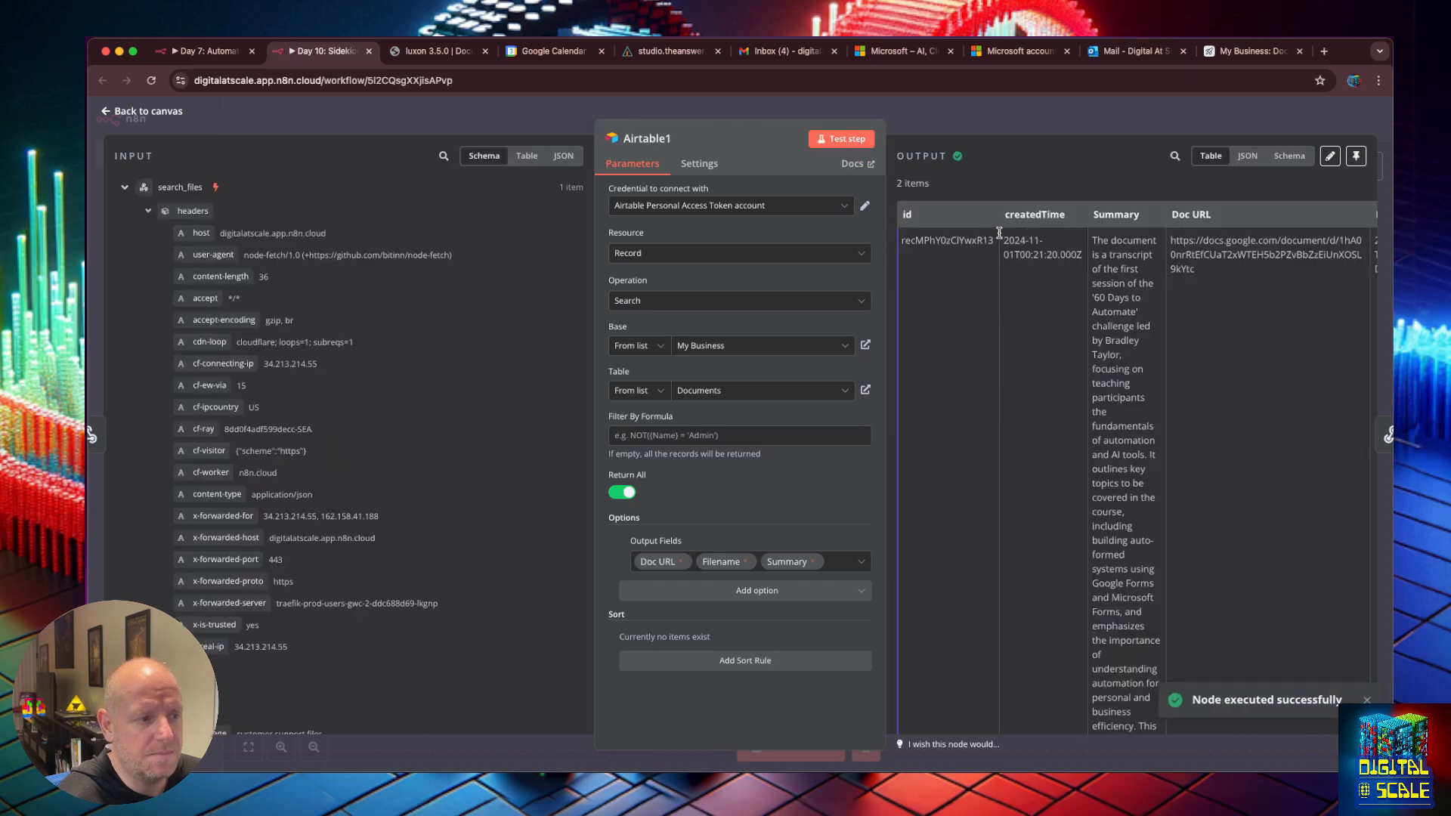
# Review the filtered results, return to the canvas and start a workflow test awaiting its trigger.
pyautogui.moveTo(1047, 215); pyautogui.dragTo(1366, 224)
pyautogui.click(1070, 220)
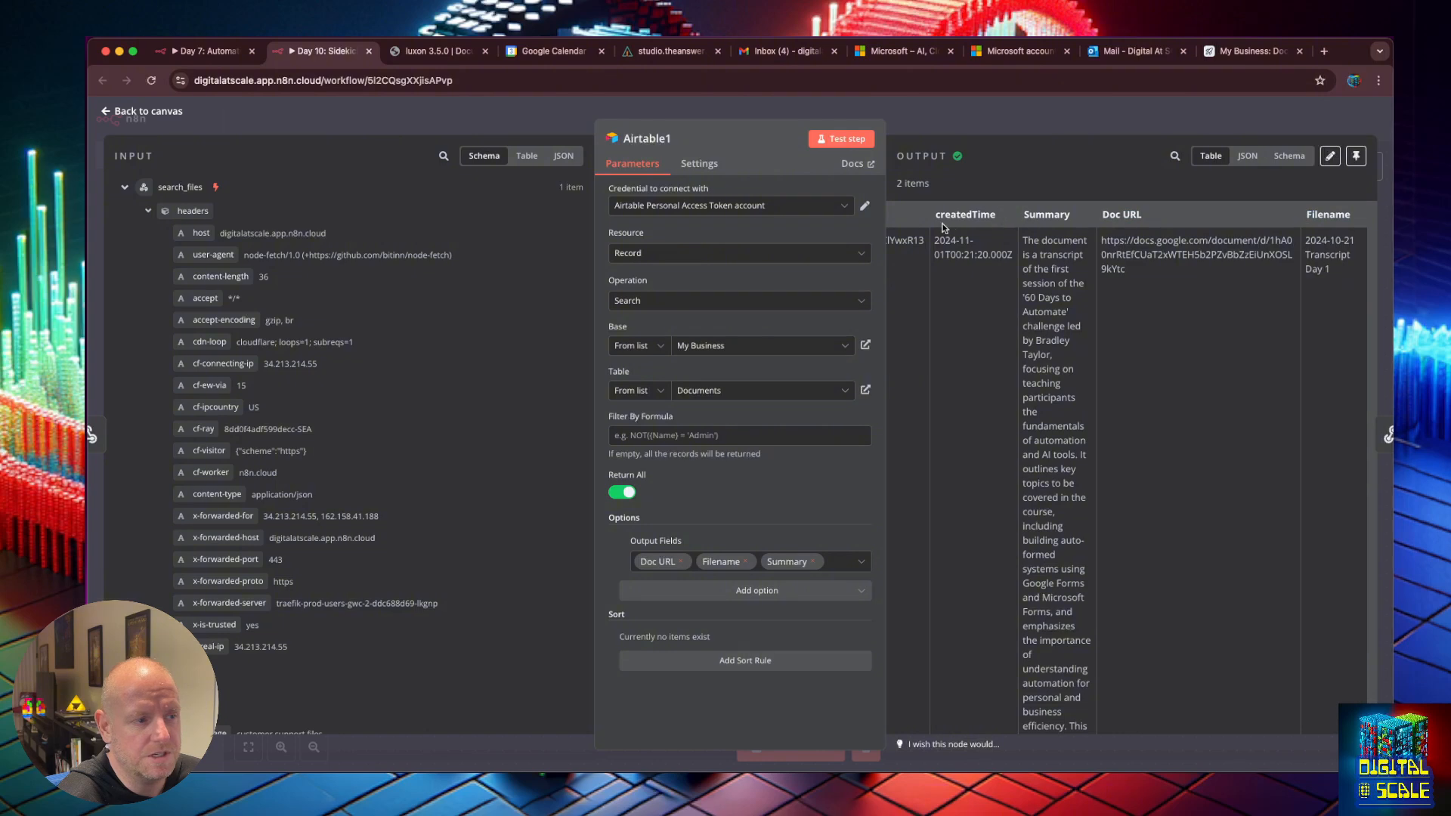
pyautogui.moveTo(939, 216); pyautogui.dragTo(896, 213)
pyautogui.click(973, 213)
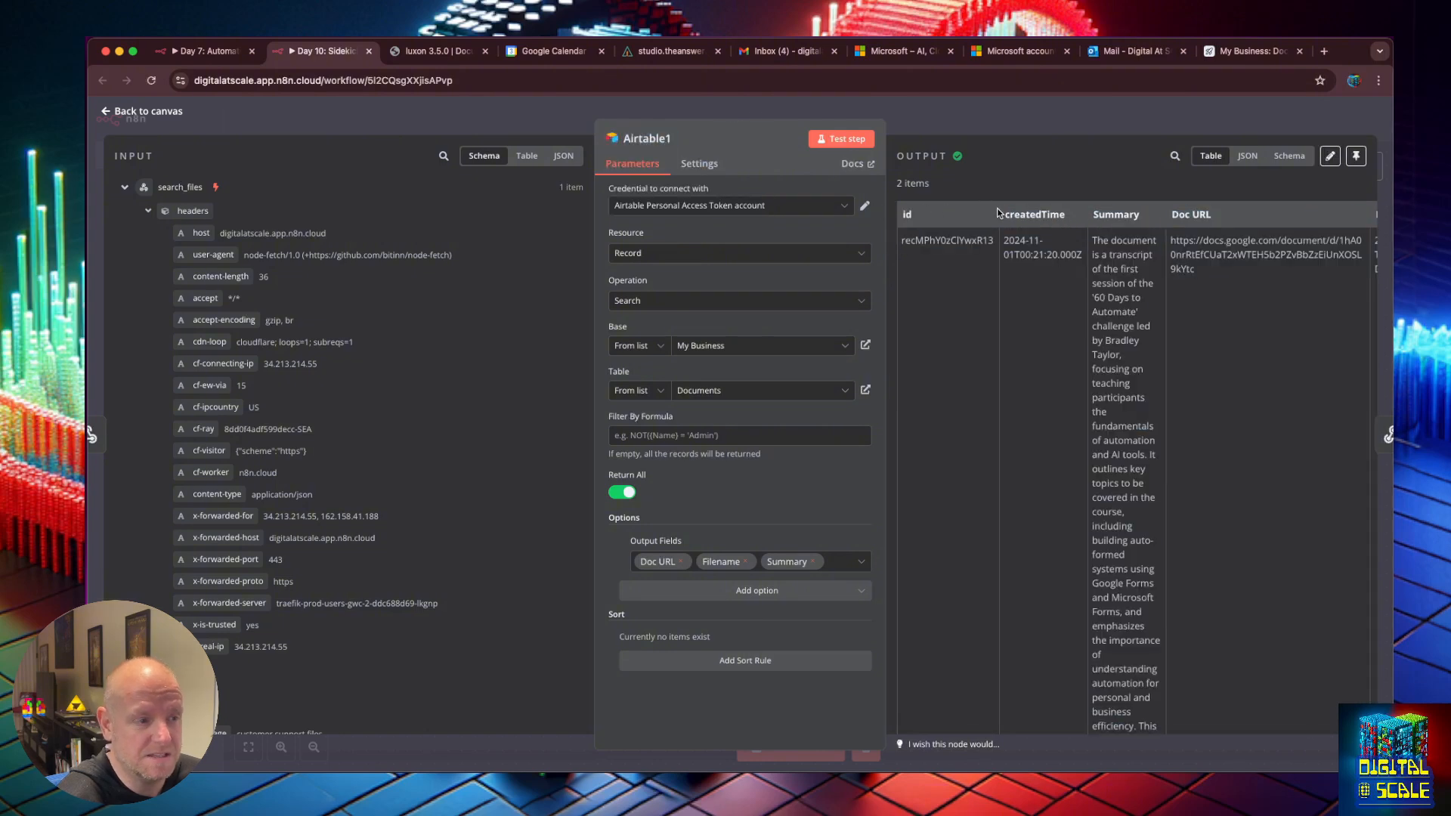
pyautogui.scroll(-6, 1110, 515)
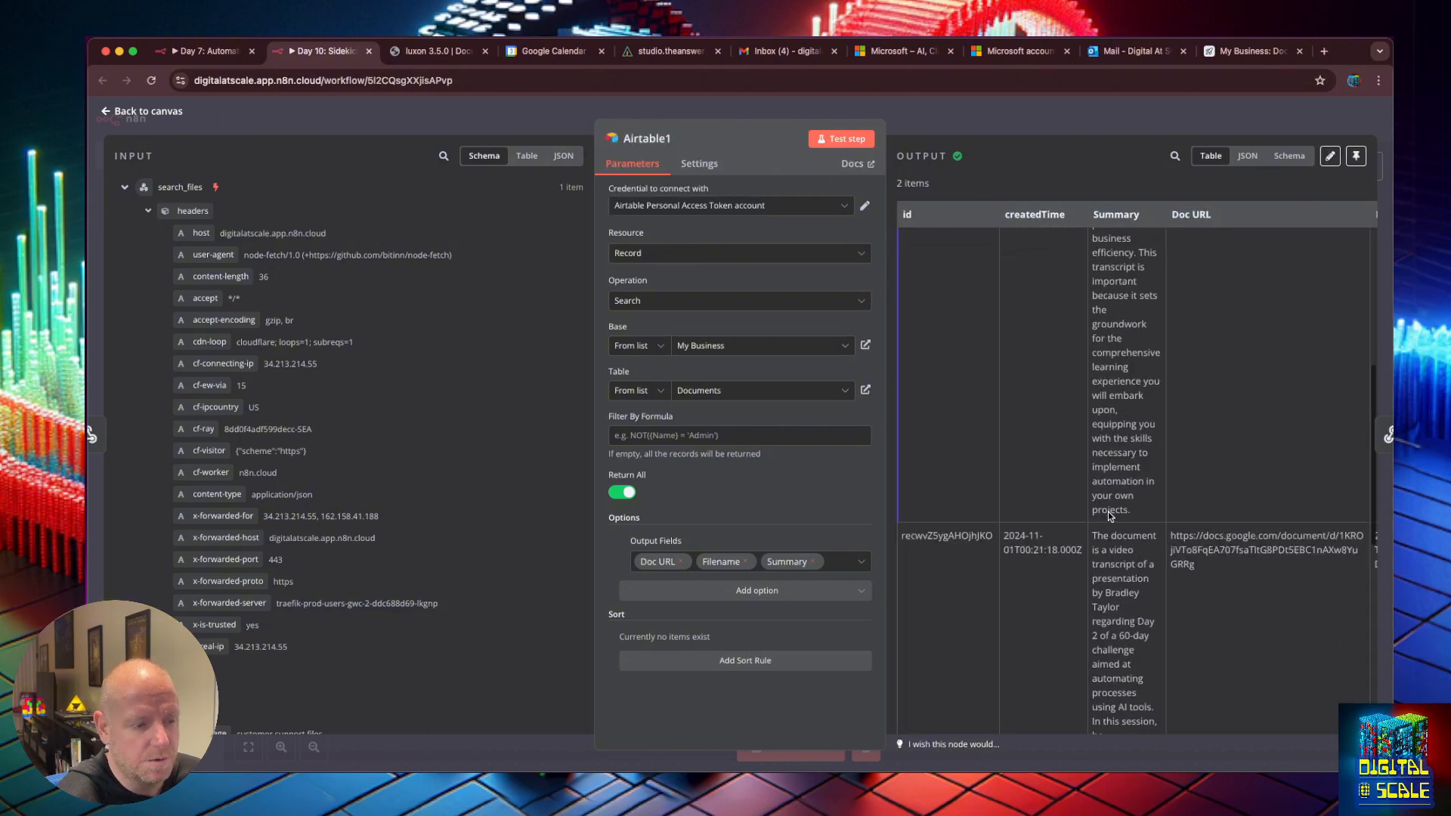
pyautogui.scroll(6, 1109, 516)
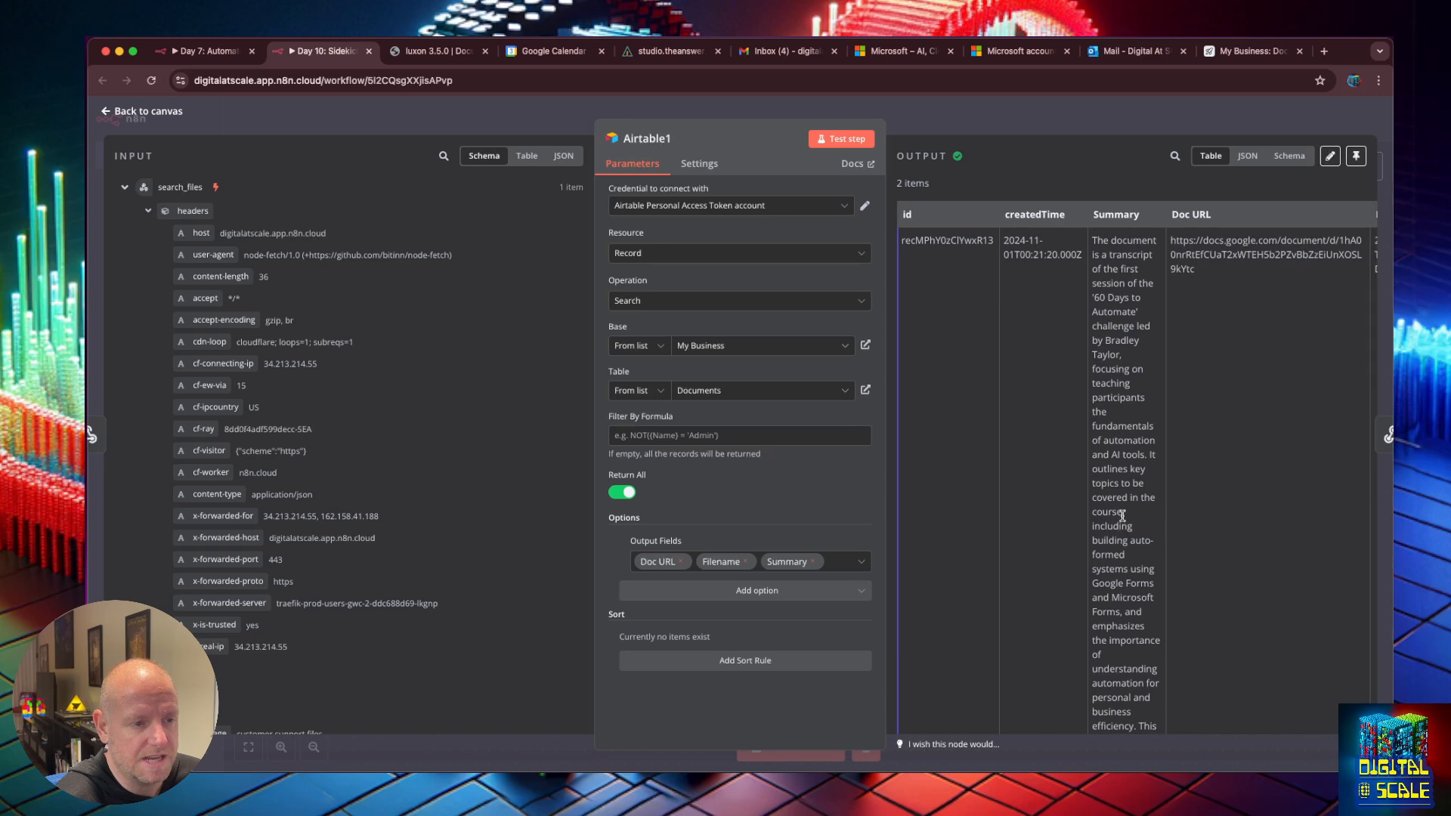
pyautogui.click(107, 114)
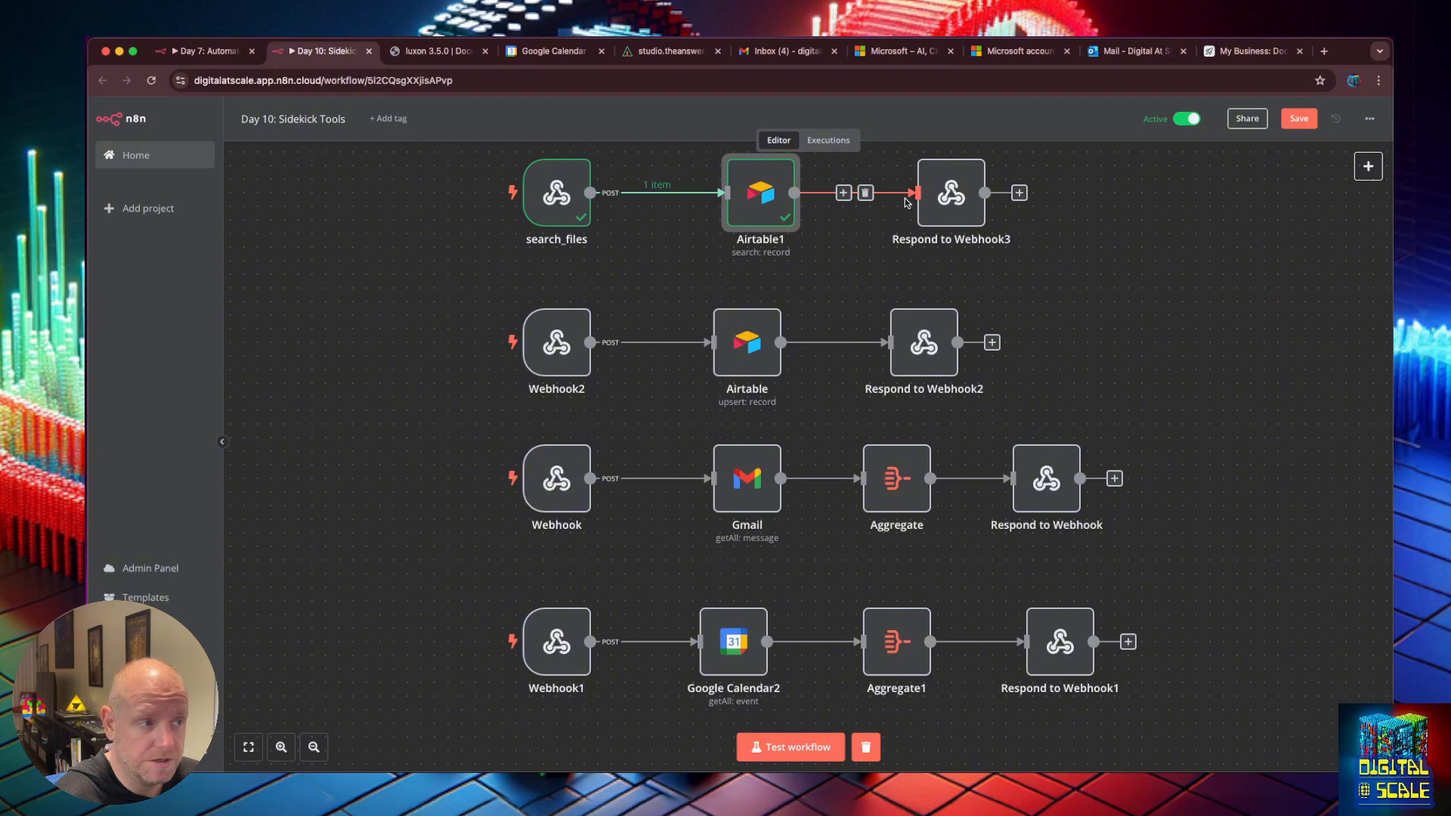
pyautogui.click(817, 750)
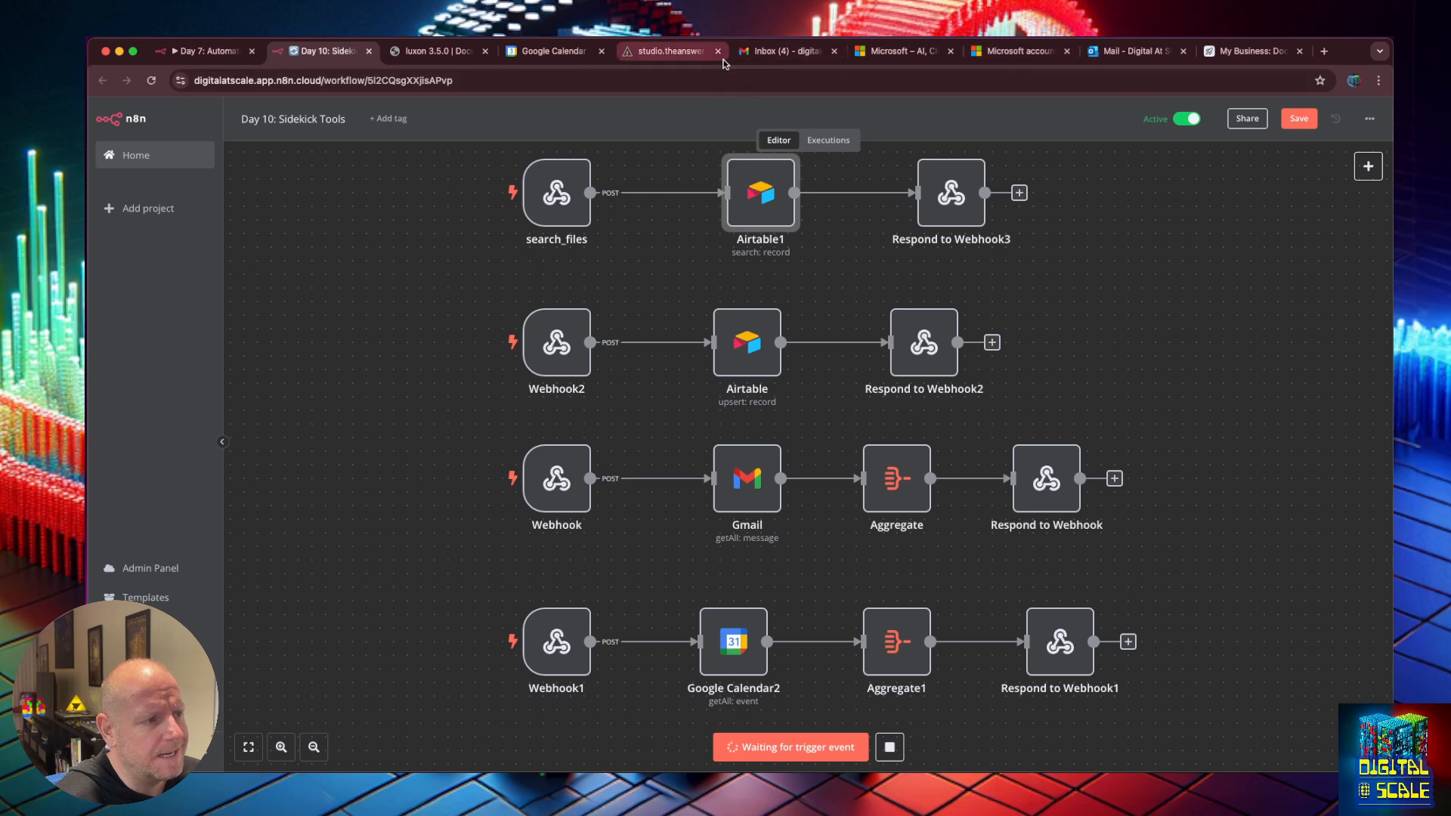
# Ask Chief Sidekick 'do we have any docs on how to create a chatbot?' and open the linked Transcript Day 1.
pyautogui.click(652, 53)
pyautogui.write('do we hav')
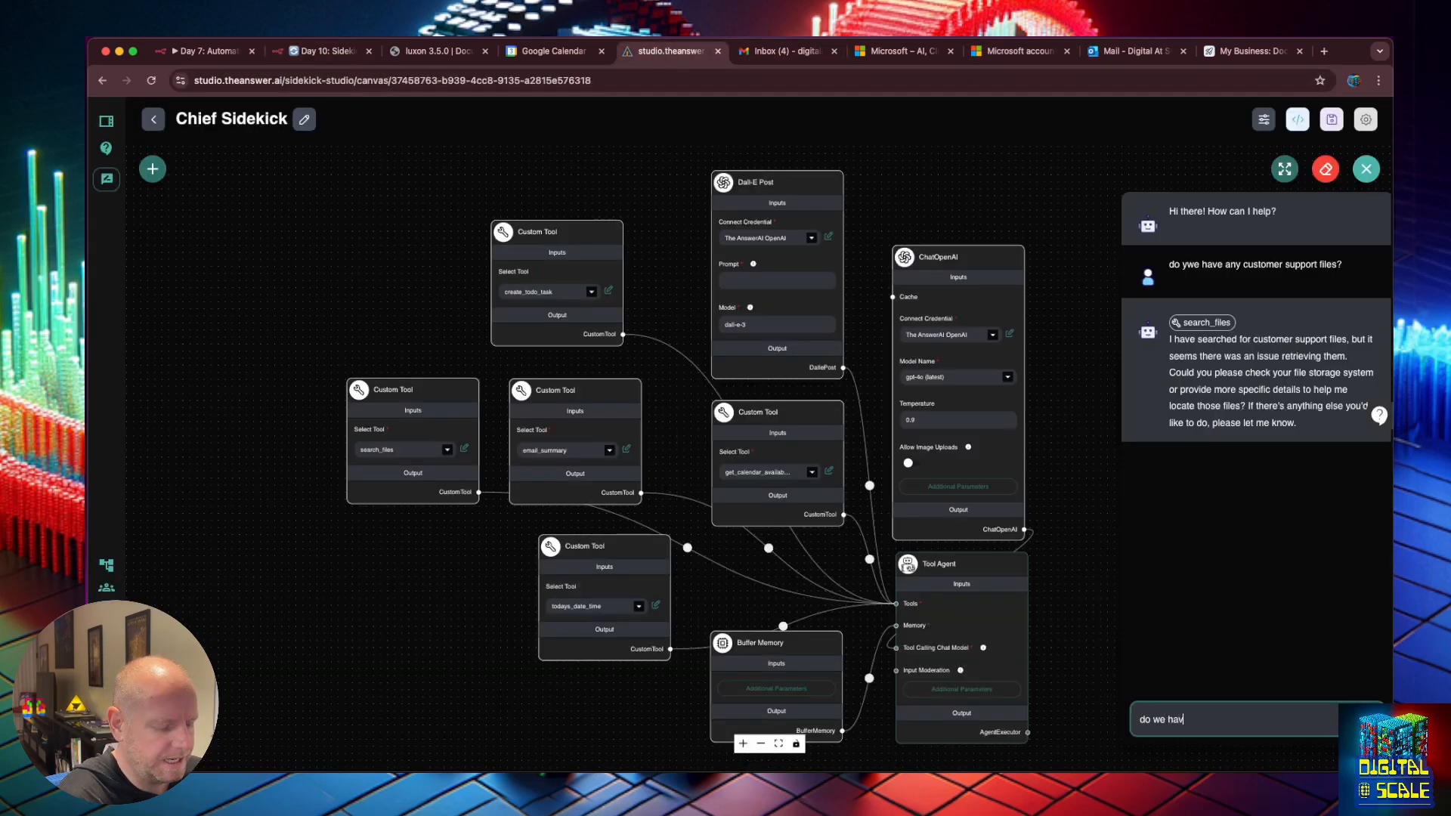
pyautogui.write('e any docs on how to create a')
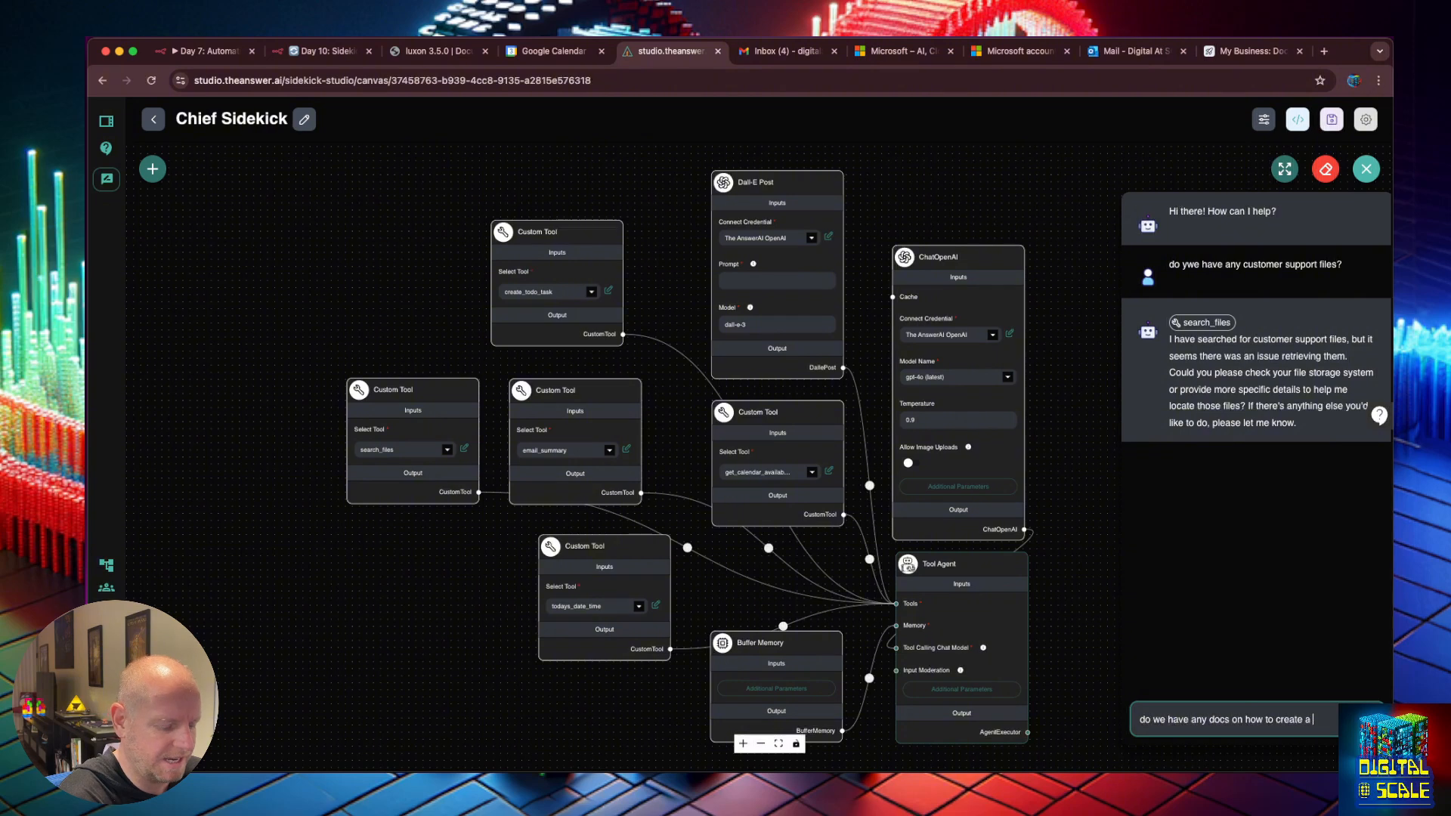
pyautogui.write(' vi')
pyautogui.press('BackSpace')
pyautogui.press('BackSpace')
pyautogui.write('chatbot?')
pyautogui.press('Return')
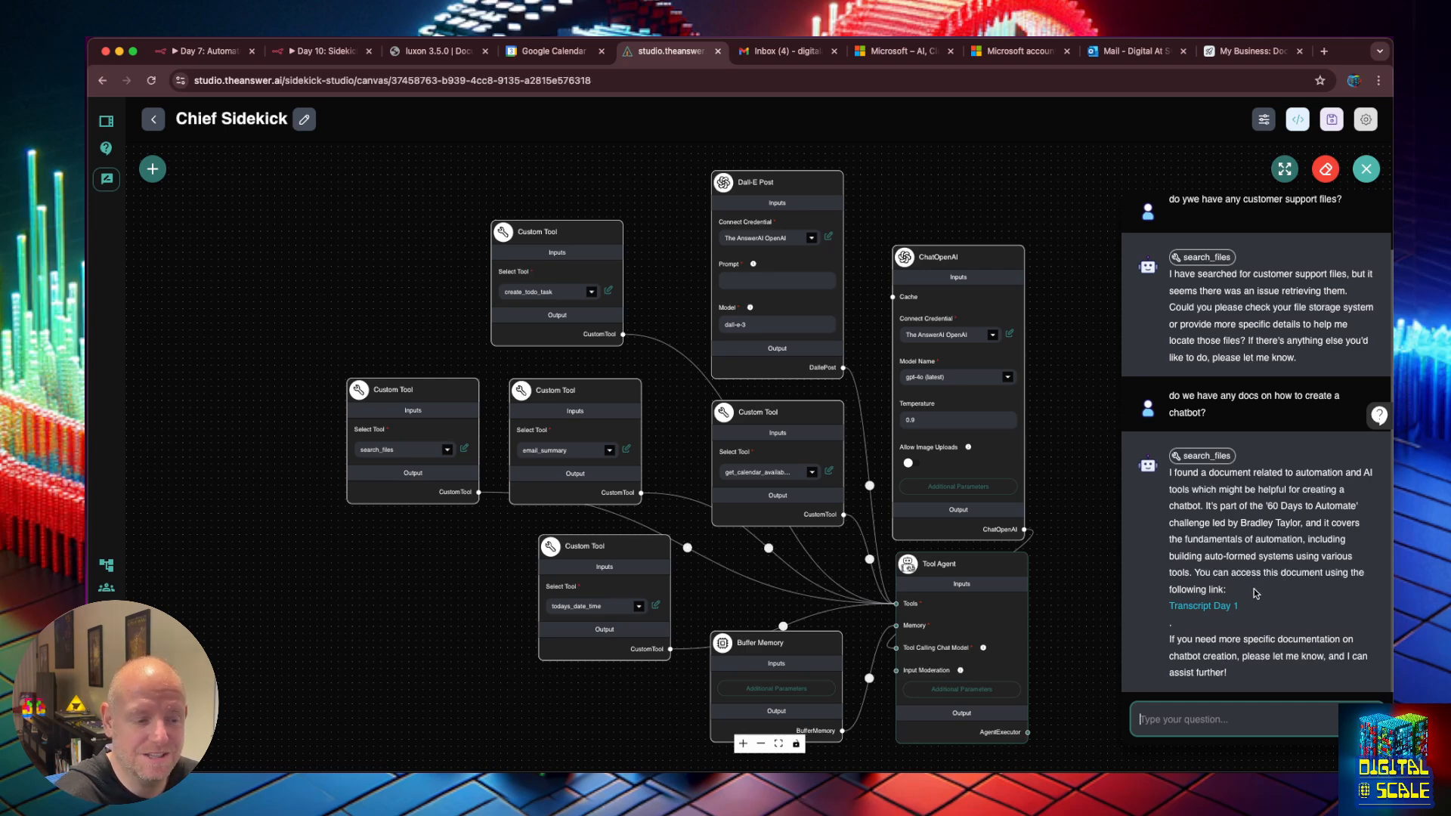
pyautogui.click(1224, 605)
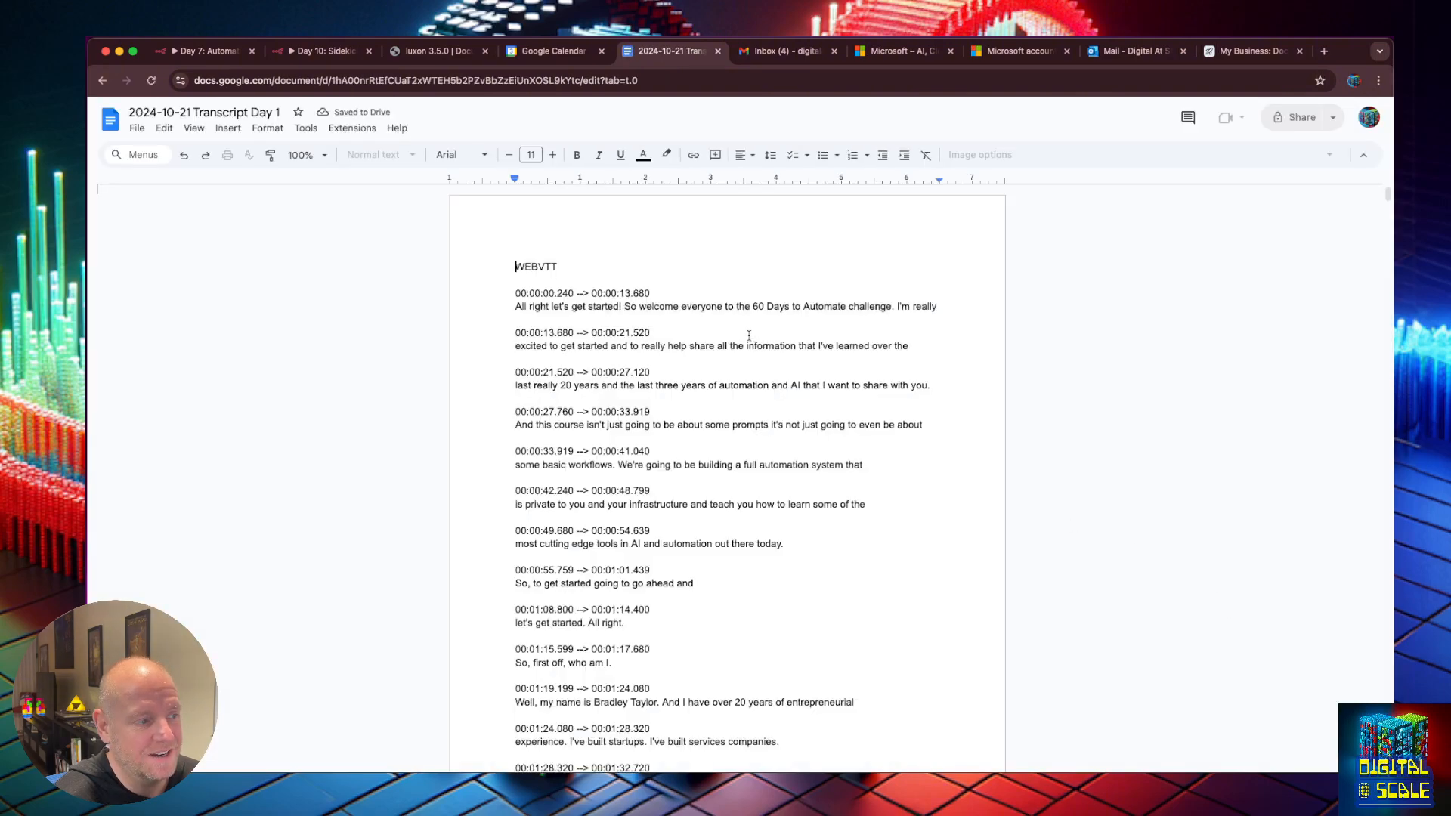
# Scroll through the Transcript Day 1 document, then go back to the n8n Day 10: Sidekick Tools tab.
pyautogui.scroll(-2, 746, 339)
pyautogui.scroll(-20, 746, 339)
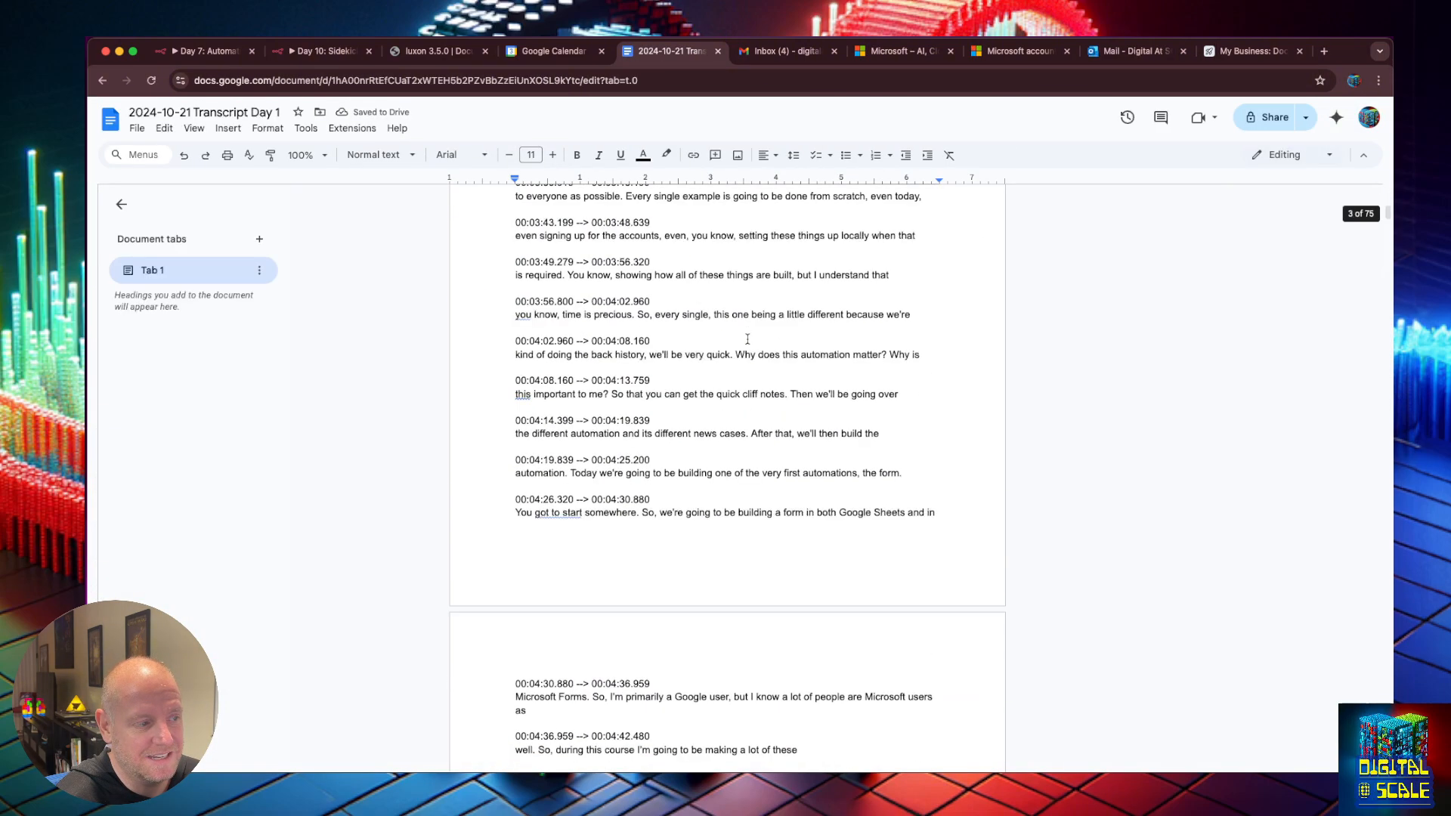
pyautogui.scroll(20, 746, 338)
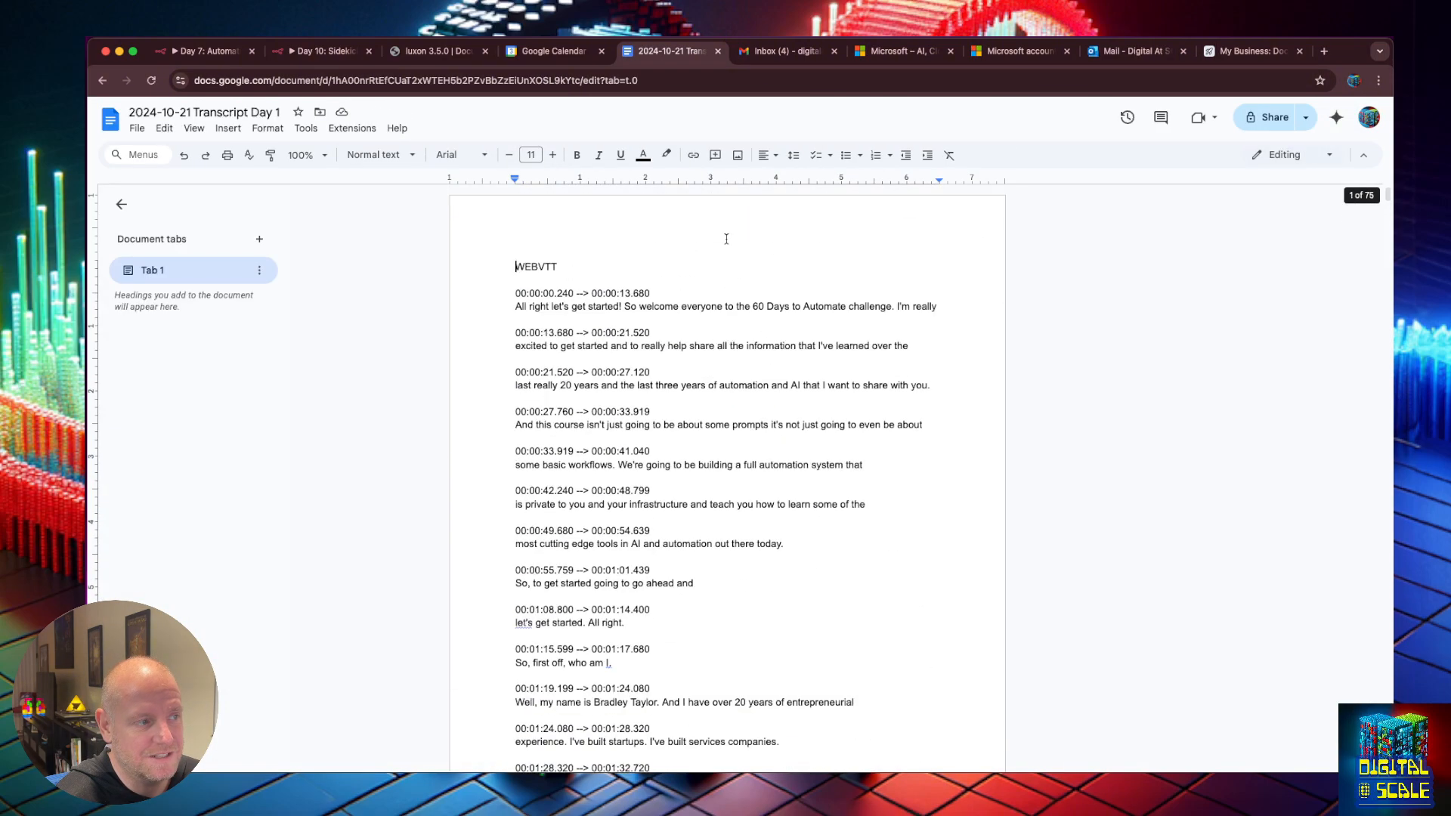
pyautogui.click(303, 53)
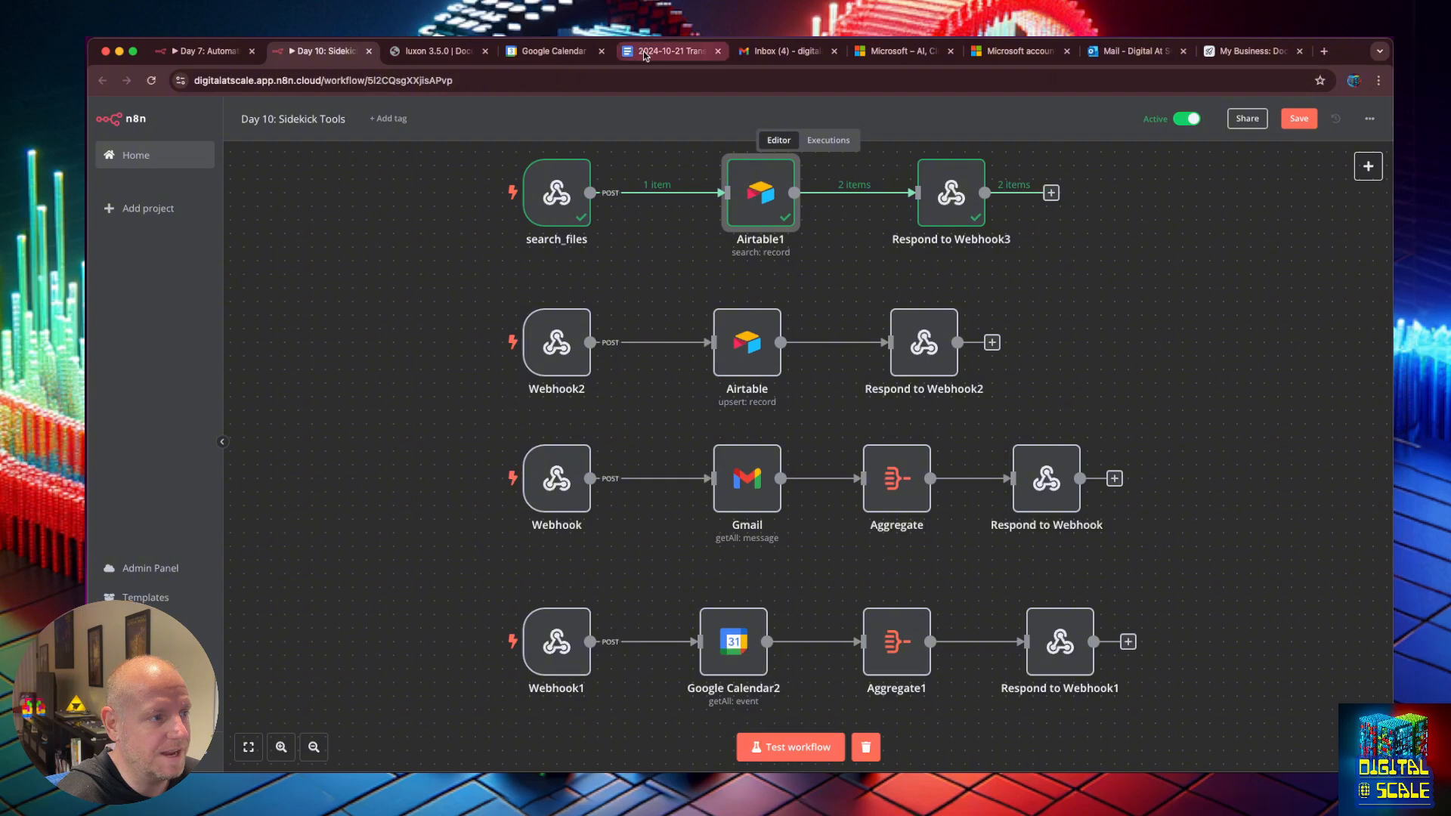
# Open the Chief Sidekick chatflow from AnswerAI Studio in a new browser tab.
pyautogui.press('super+t')
pyautogui.write('st')
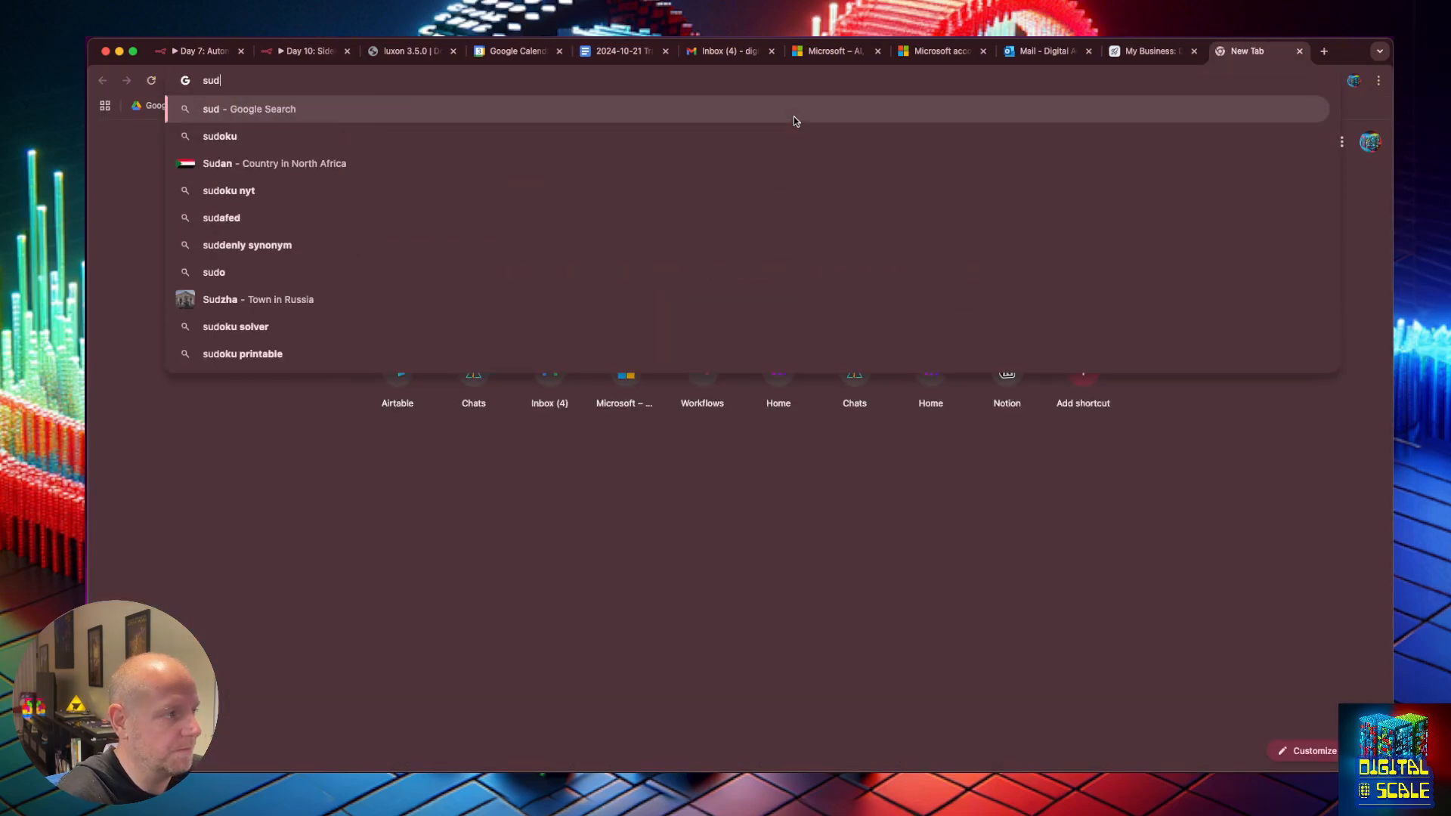
pyautogui.press('Return')
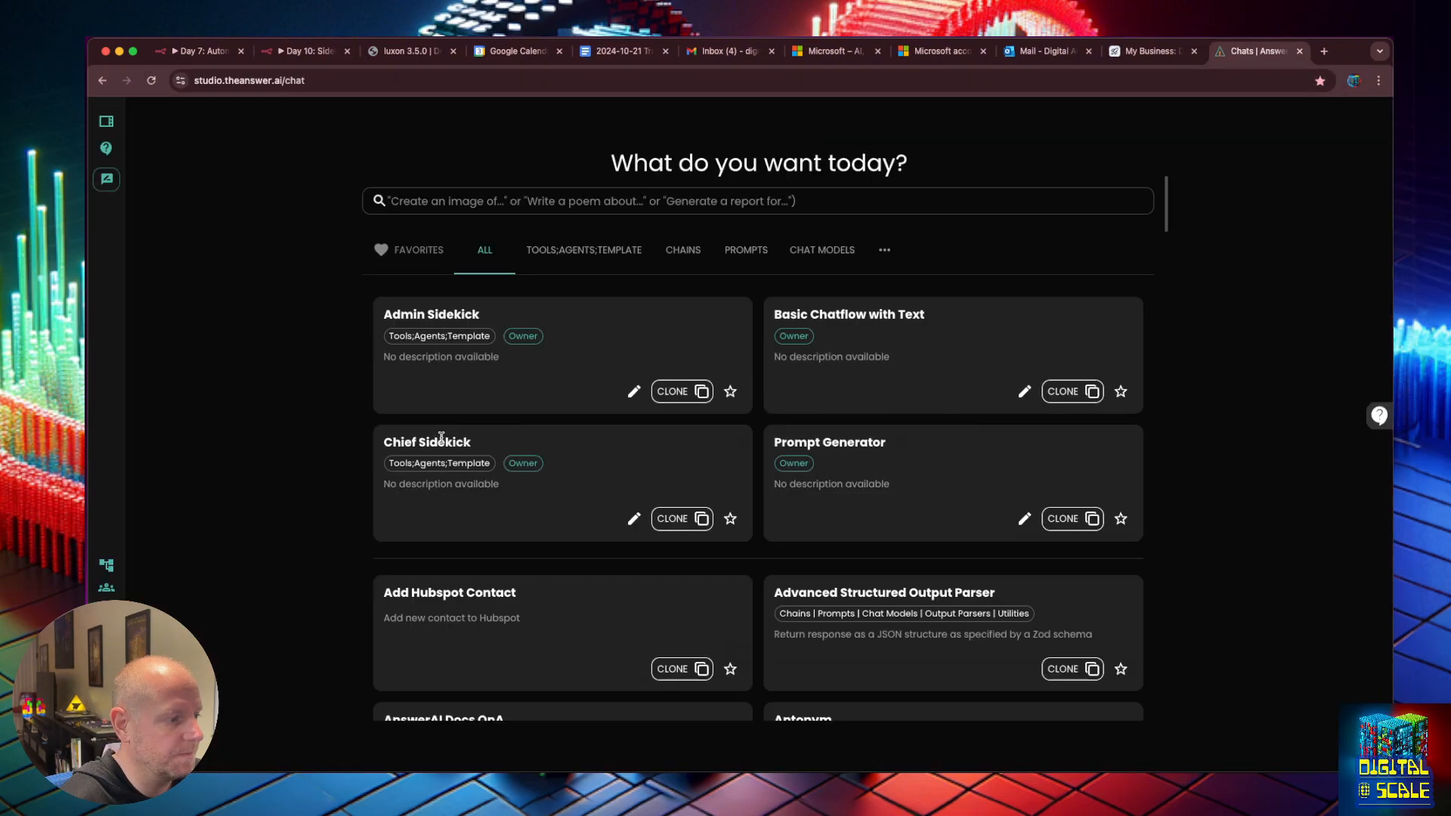
pyautogui.click(443, 441)
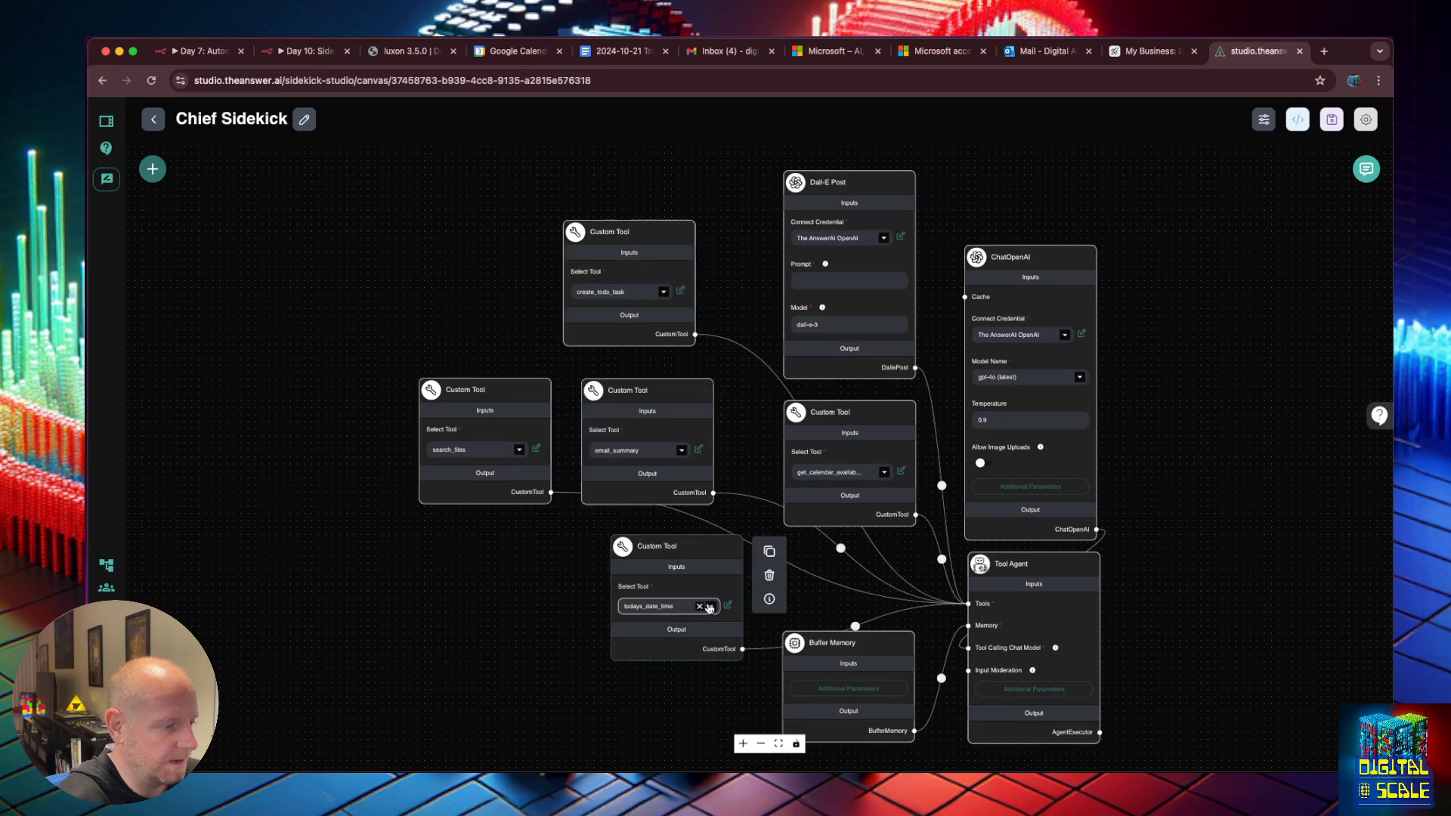
# In the search_files tool code, uncomment the production webhook URL, comment out the testing URL, and save.
pyautogui.click(536, 449)
pyautogui.click(499, 328)
pyautogui.press('BackSpace')
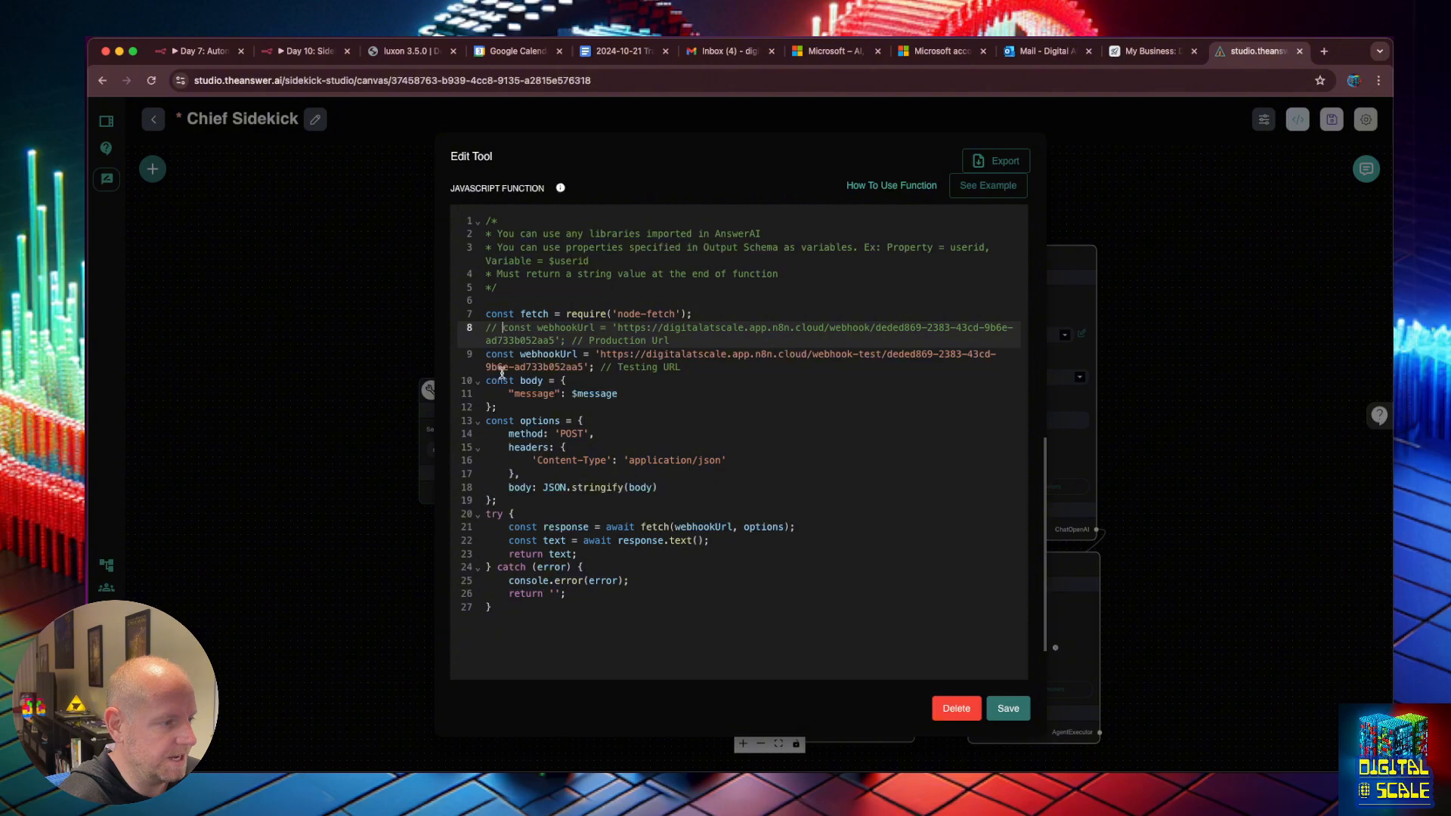
pyautogui.press('BackSpace')
pyautogui.press('BackSpace')
pyautogui.click(486, 355)
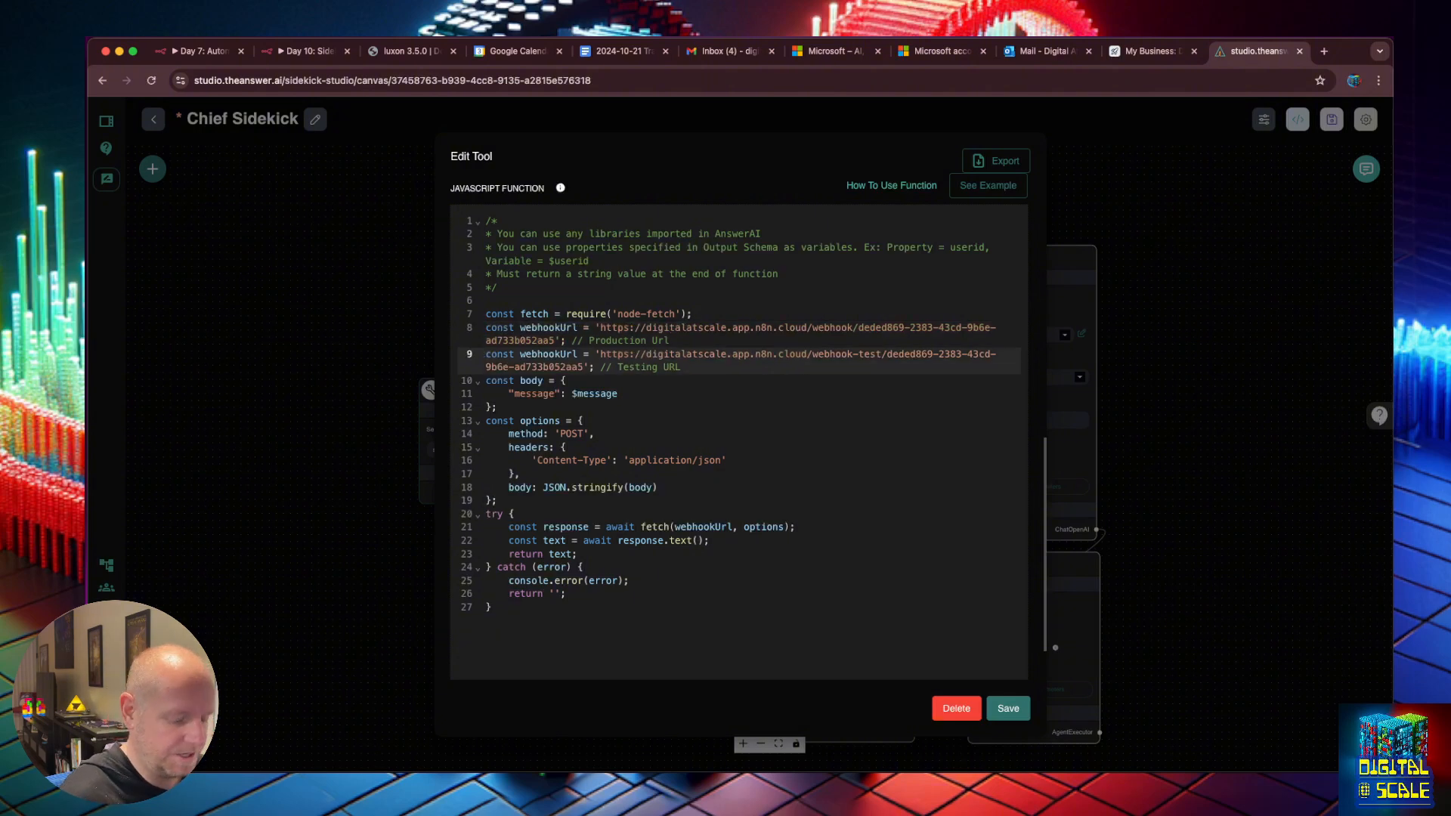
pyautogui.write('//')
pyautogui.click(1005, 707)
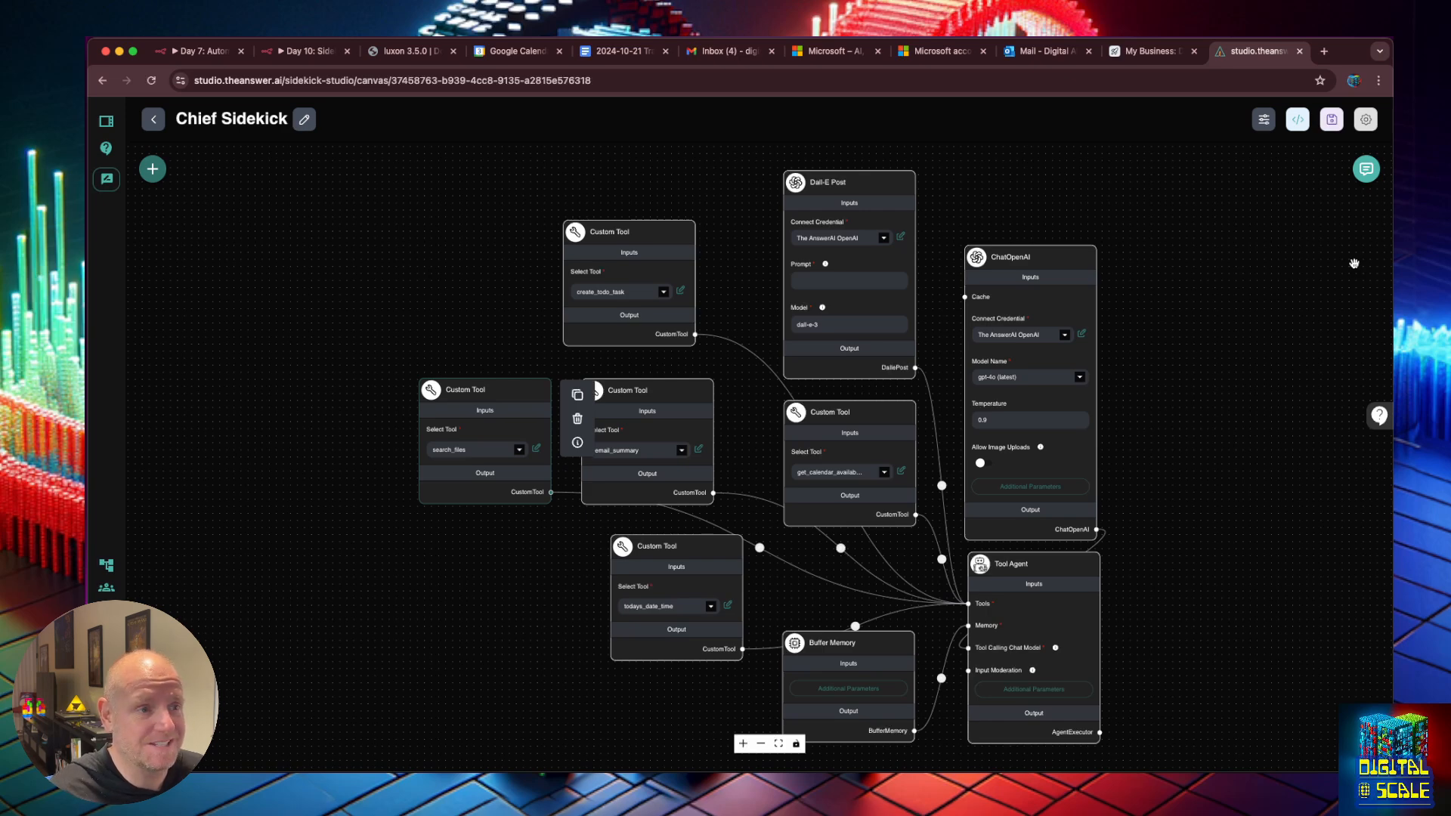
# In the chatflow's Starter Prompts settings, enter the first prompt 'Summarize my latest emails today'.
pyautogui.click(1267, 123)
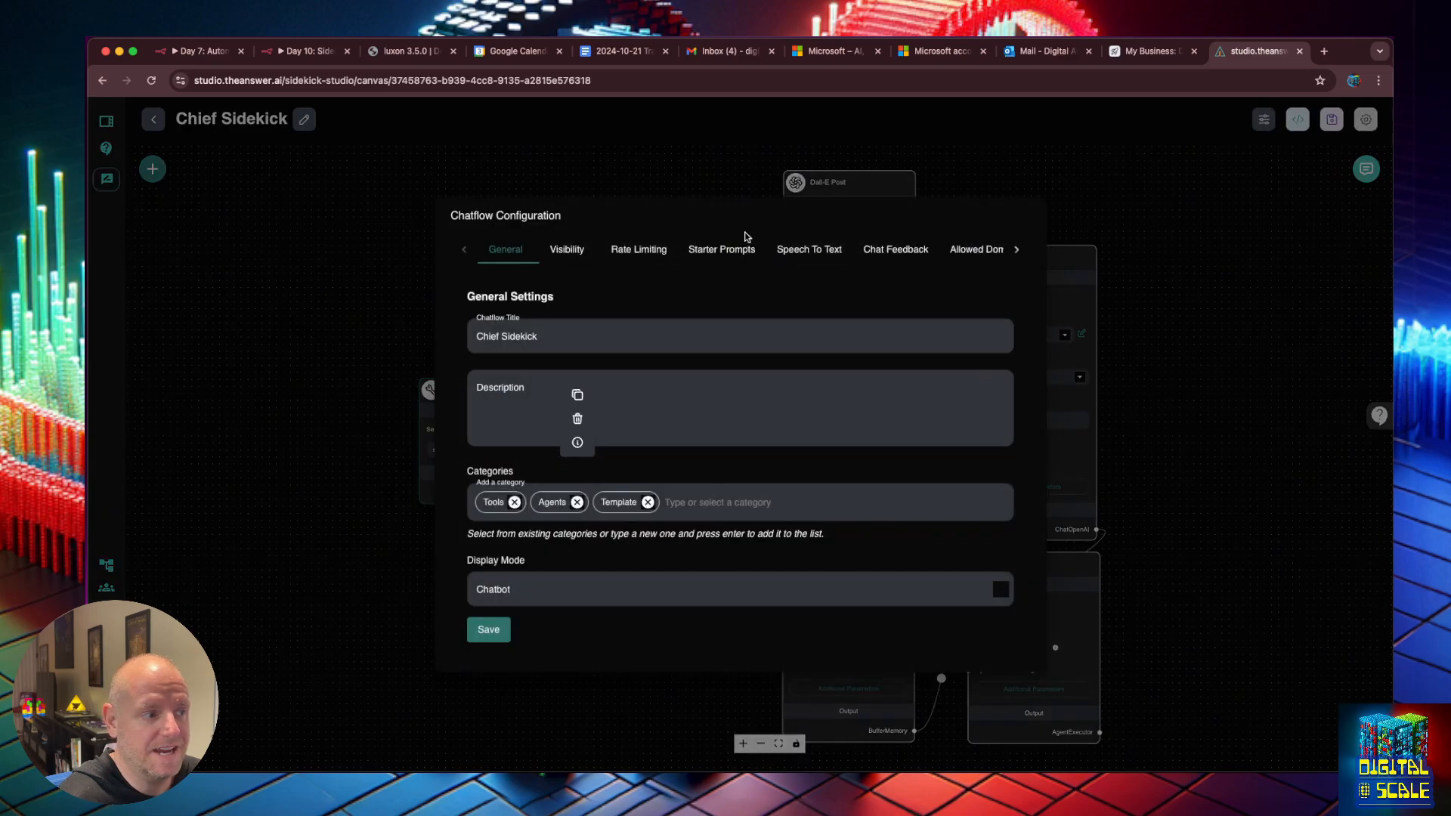
pyautogui.click(718, 255)
pyautogui.click(597, 473)
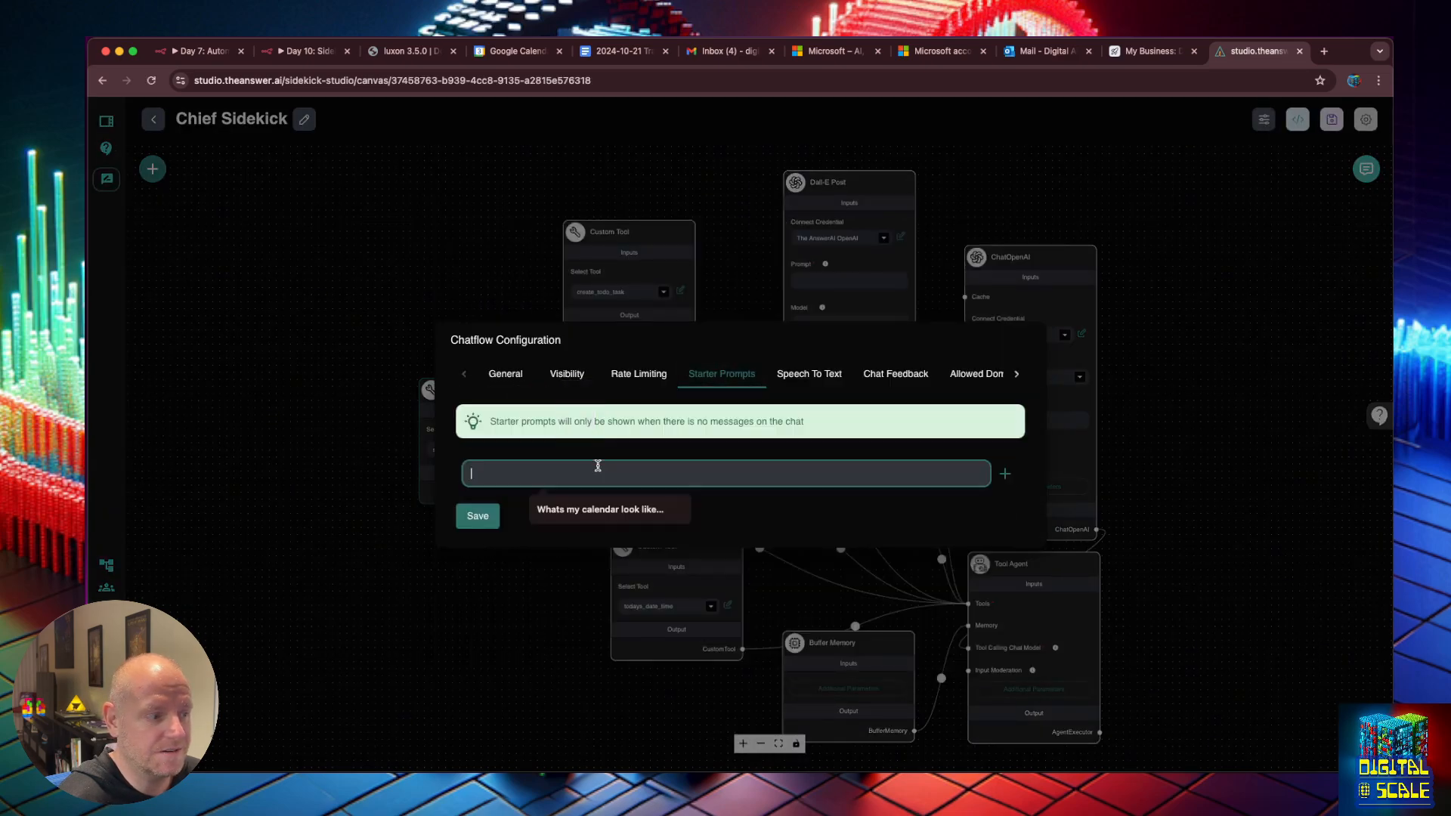
pyautogui.write('What')
pyautogui.press('BackSpace')
pyautogui.press('BackSpace')
pyautogui.press('BackSpace')
pyautogui.write('Do I need to Re')
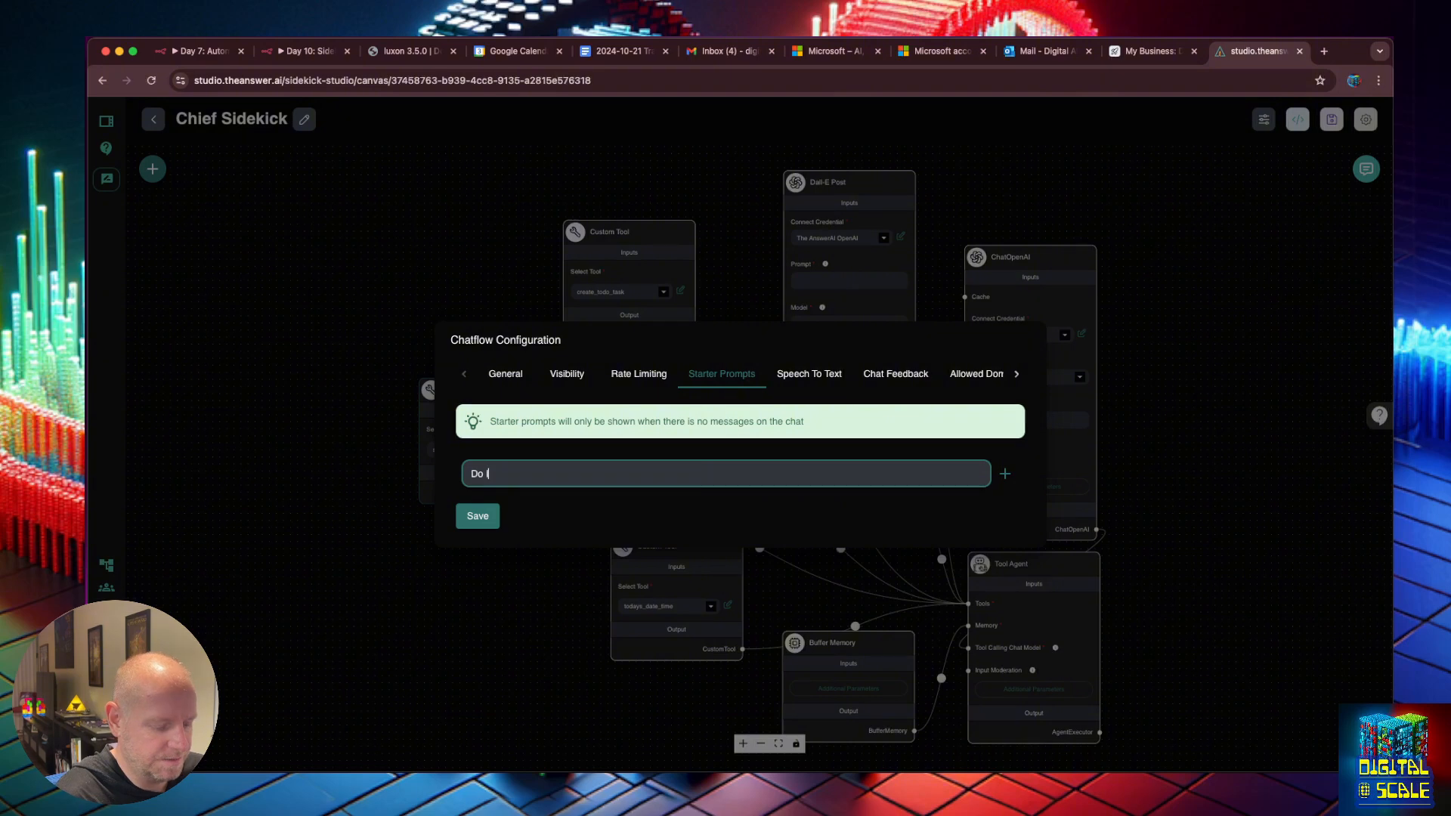
pyautogui.write('spo')
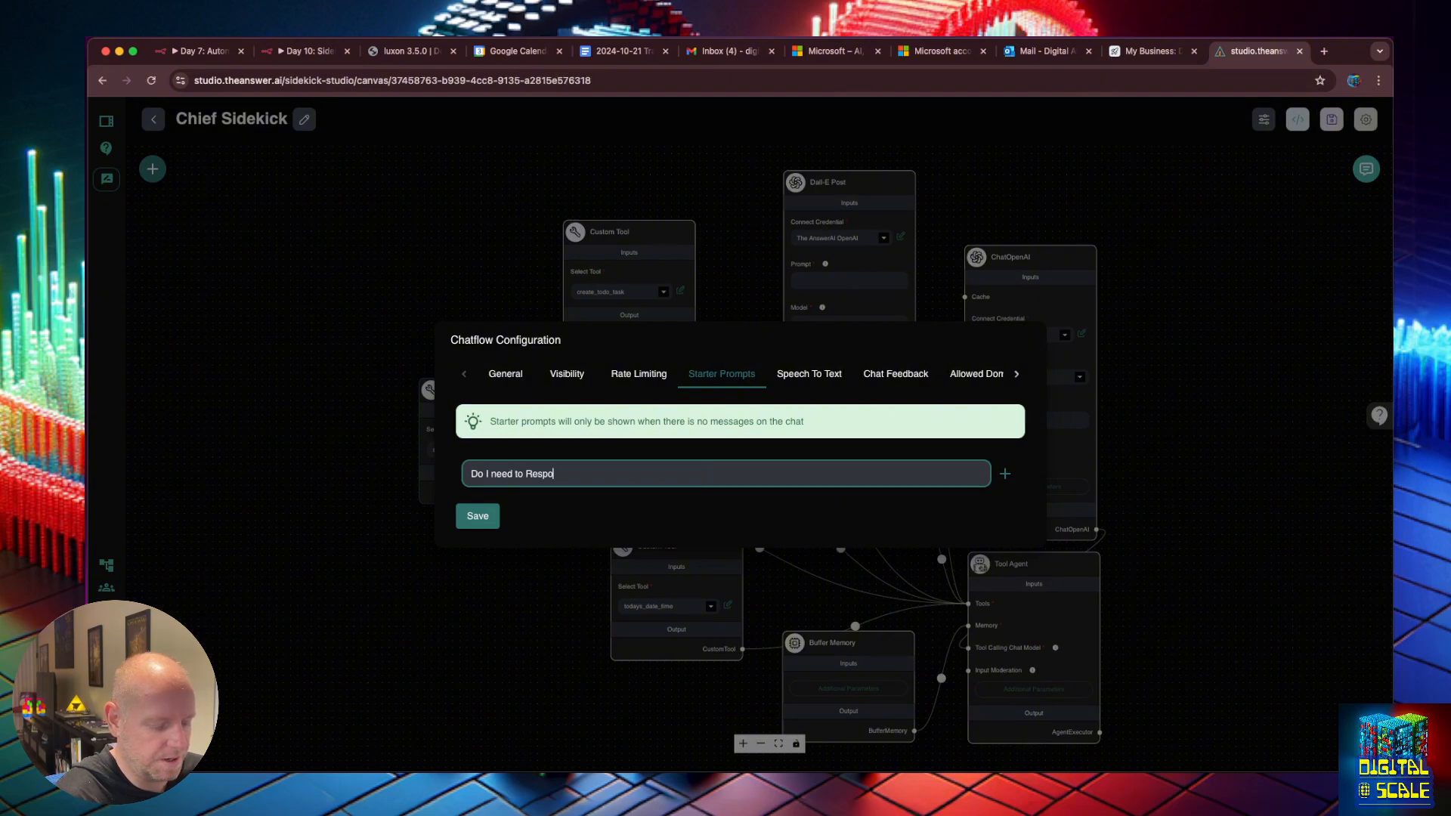
pyautogui.write('nd to Any Em')
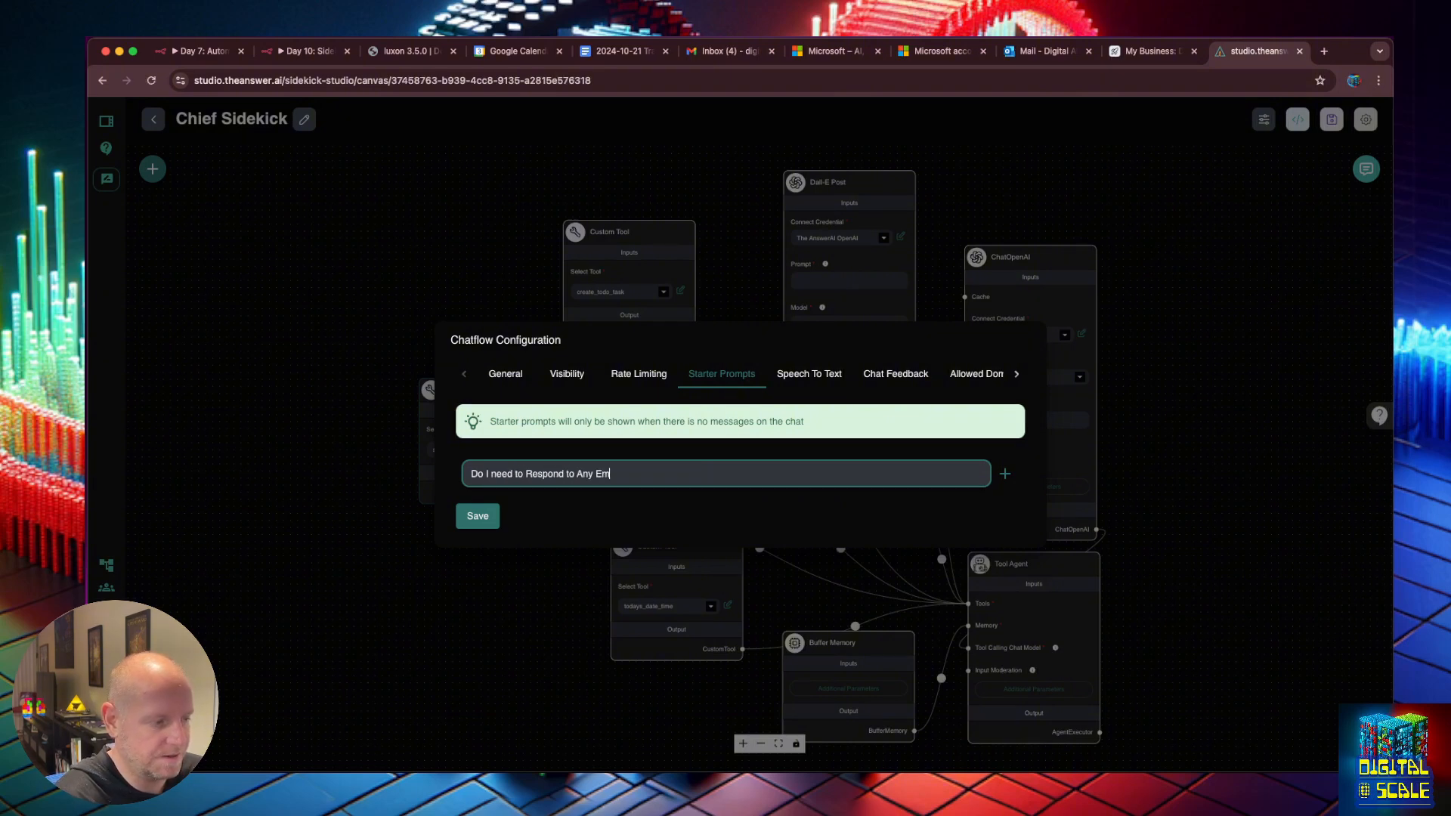
pyautogui.press('super+a')
pyautogui.write('What')
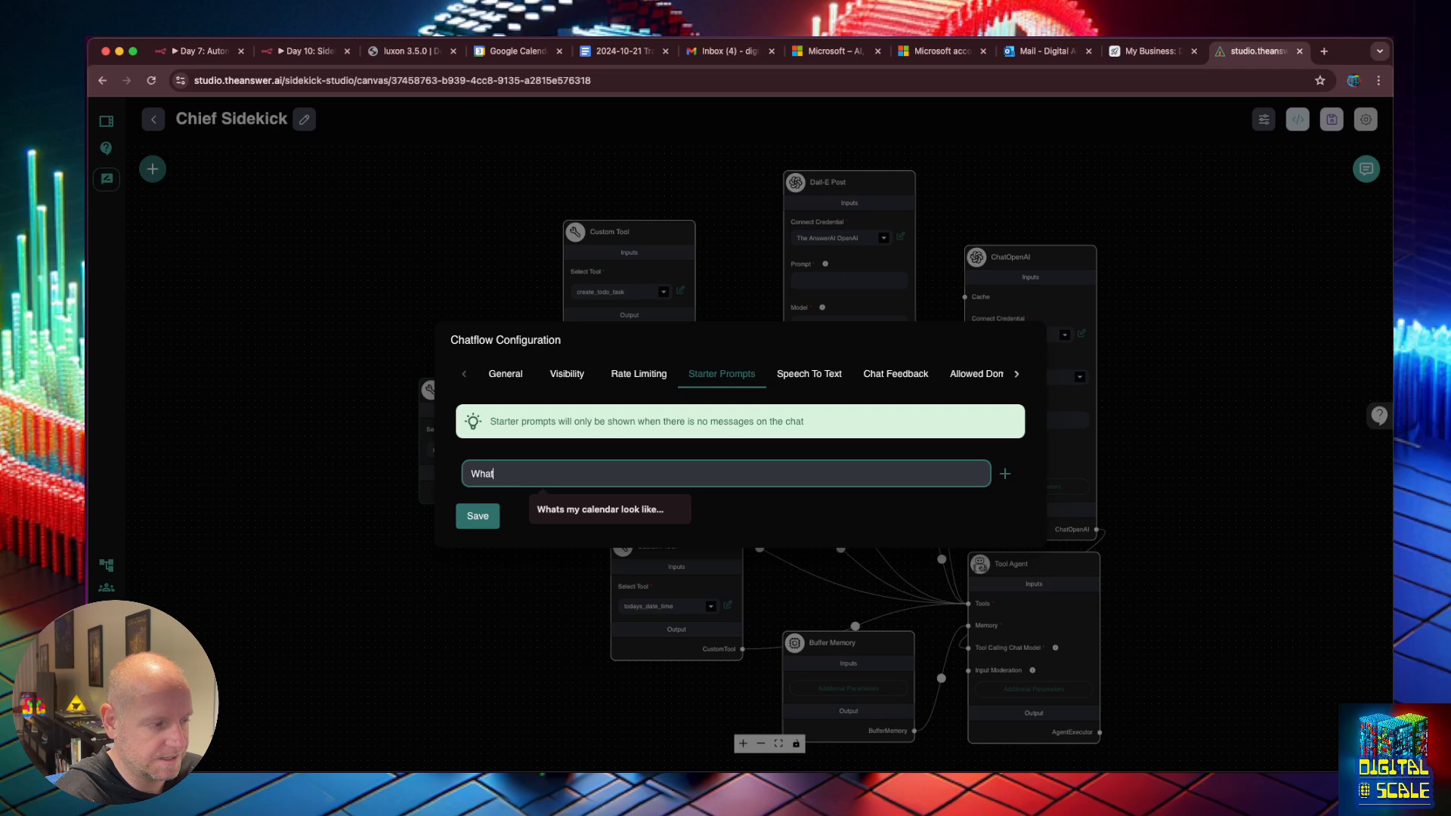
pyautogui.write(' my latest emails')
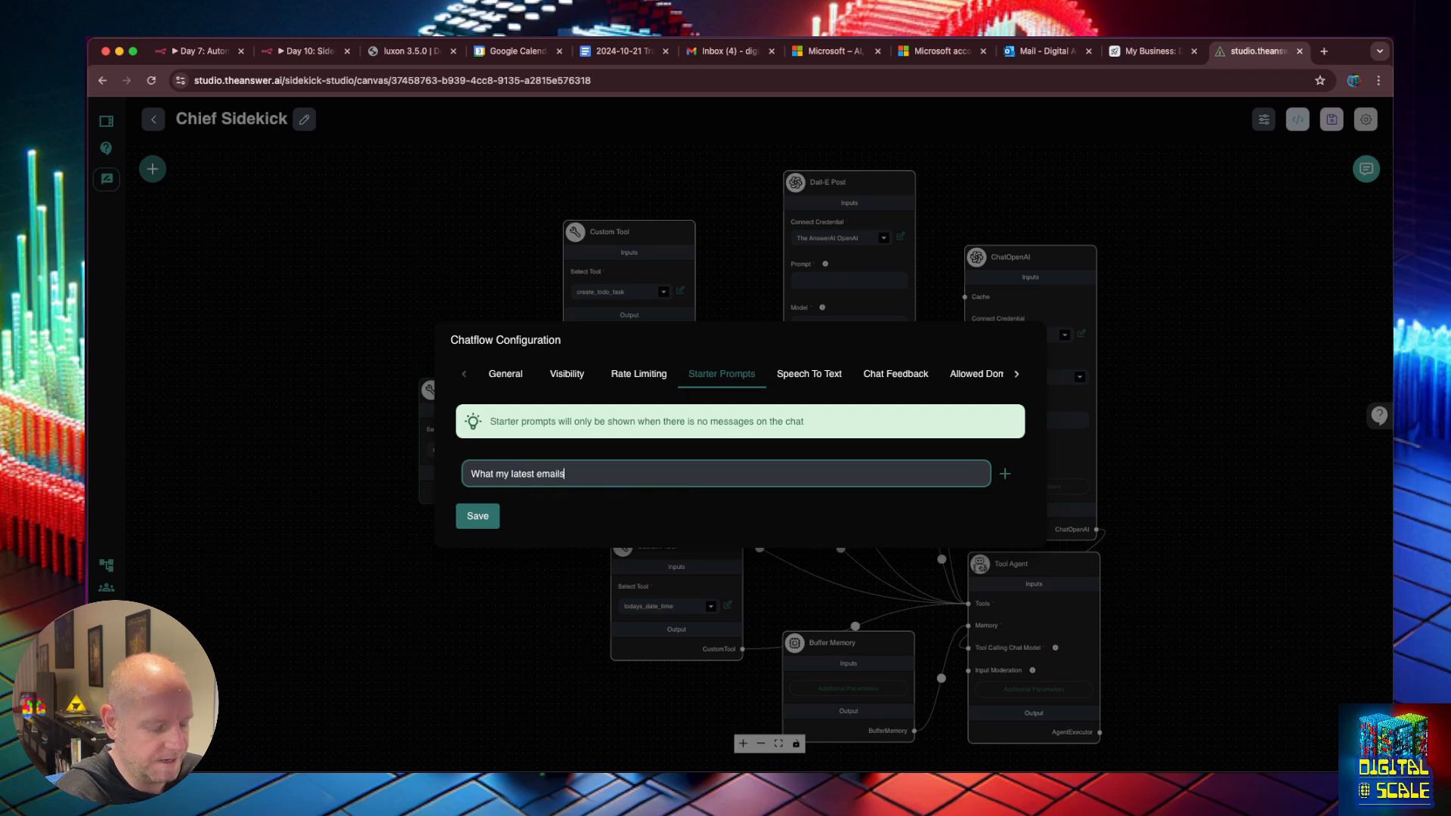
pyautogui.write('day')
pyautogui.hotkey('alt', 'Left')
pyautogui.hotkey('alt', 'Left')
pyautogui.hotkey('alt', 'Left')
pyautogui.press('BackSpace')
pyautogui.press('BackSpace')
pyautogui.press('BackSpace')
pyautogui.press('BackSpace')
pyautogui.press('BackSpace')
pyautogui.press('BackSpace')
pyautogui.press('BackSpace')
pyautogui.press('BackSpace')
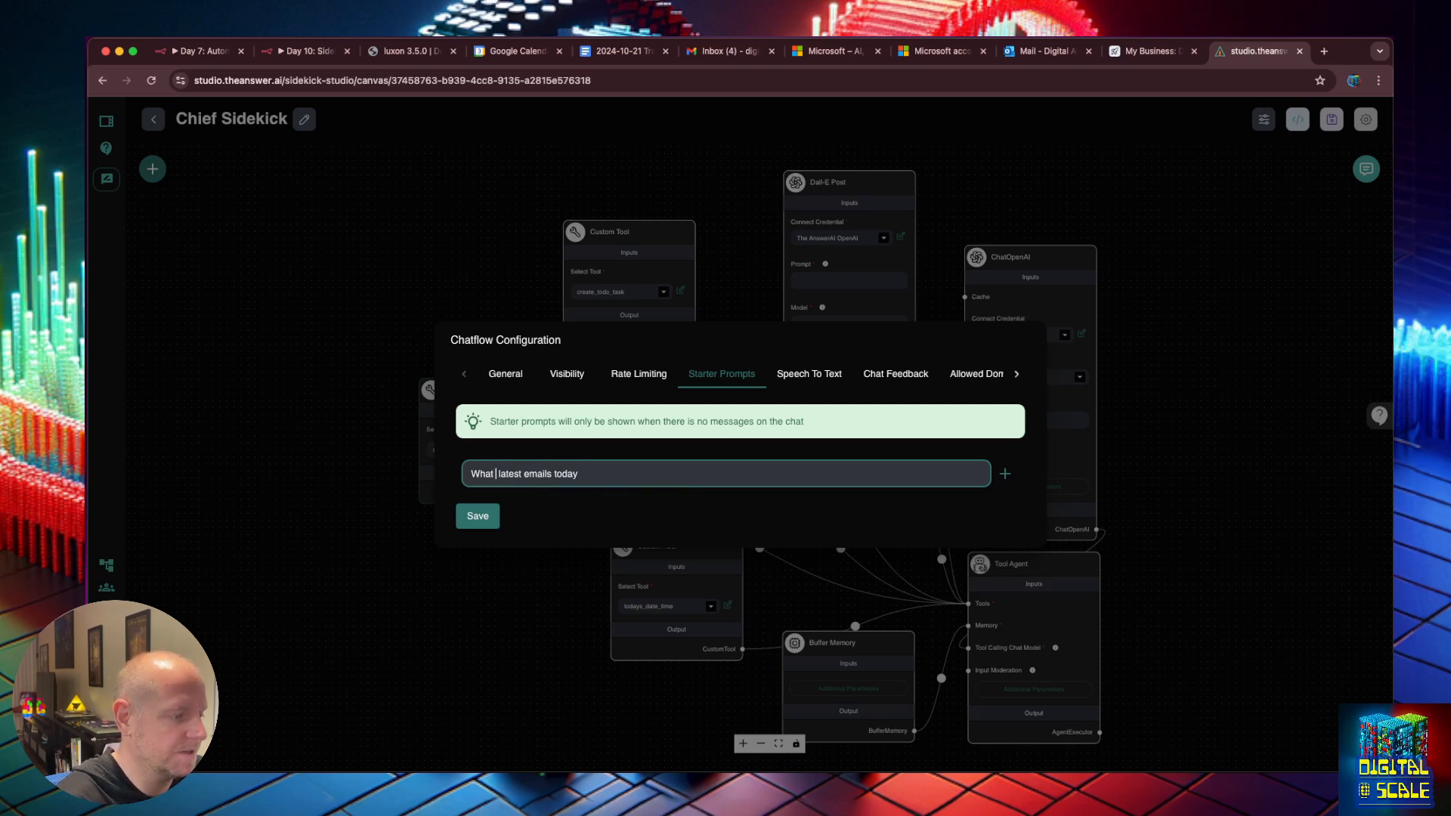
pyautogui.write('Summarize my')
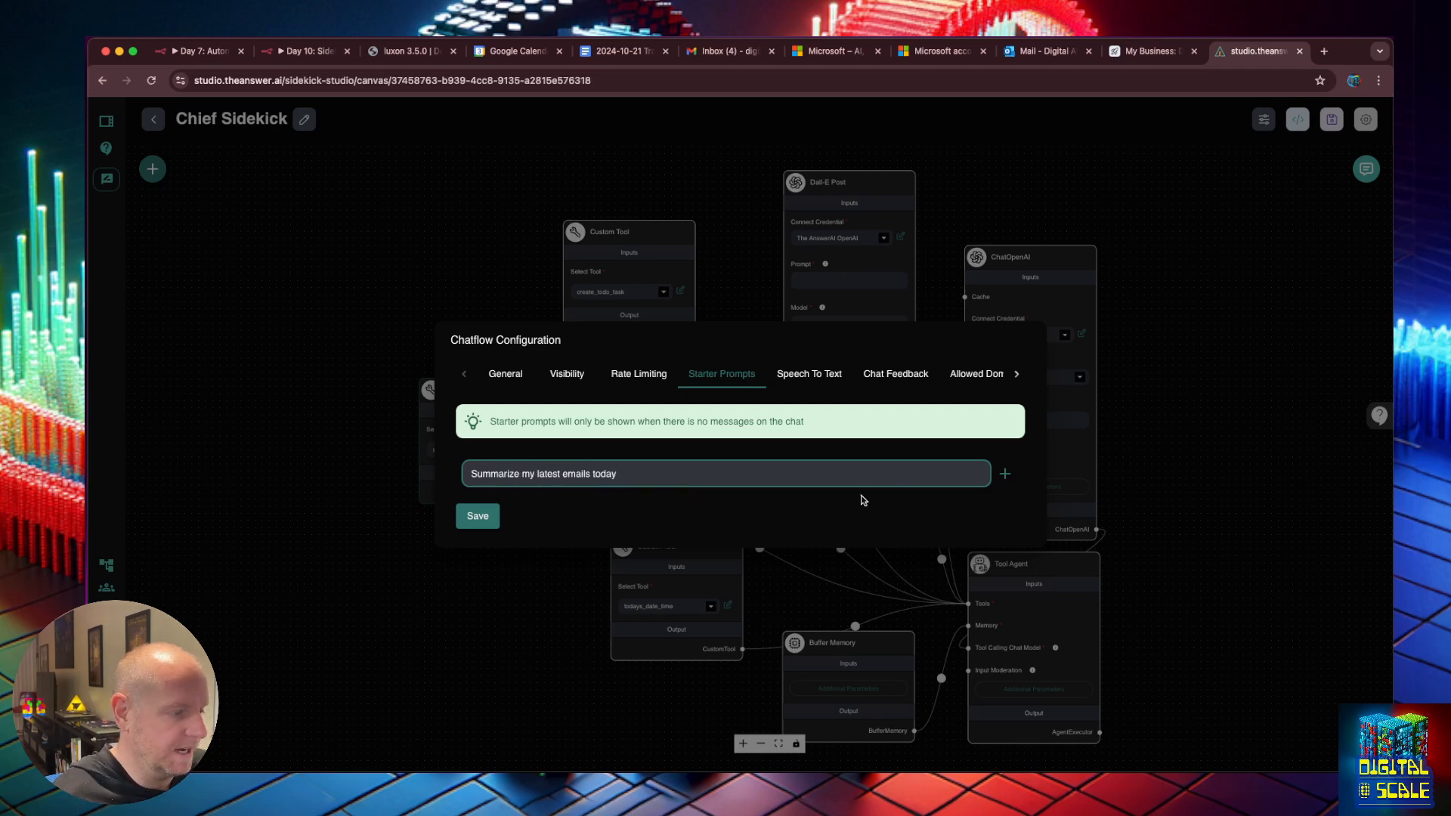
# Add prompts 'Help me plan my week', 'I want to create a task', 'I need help finding a file' and save.
pyautogui.click(1004, 474)
pyautogui.write('Help me p')
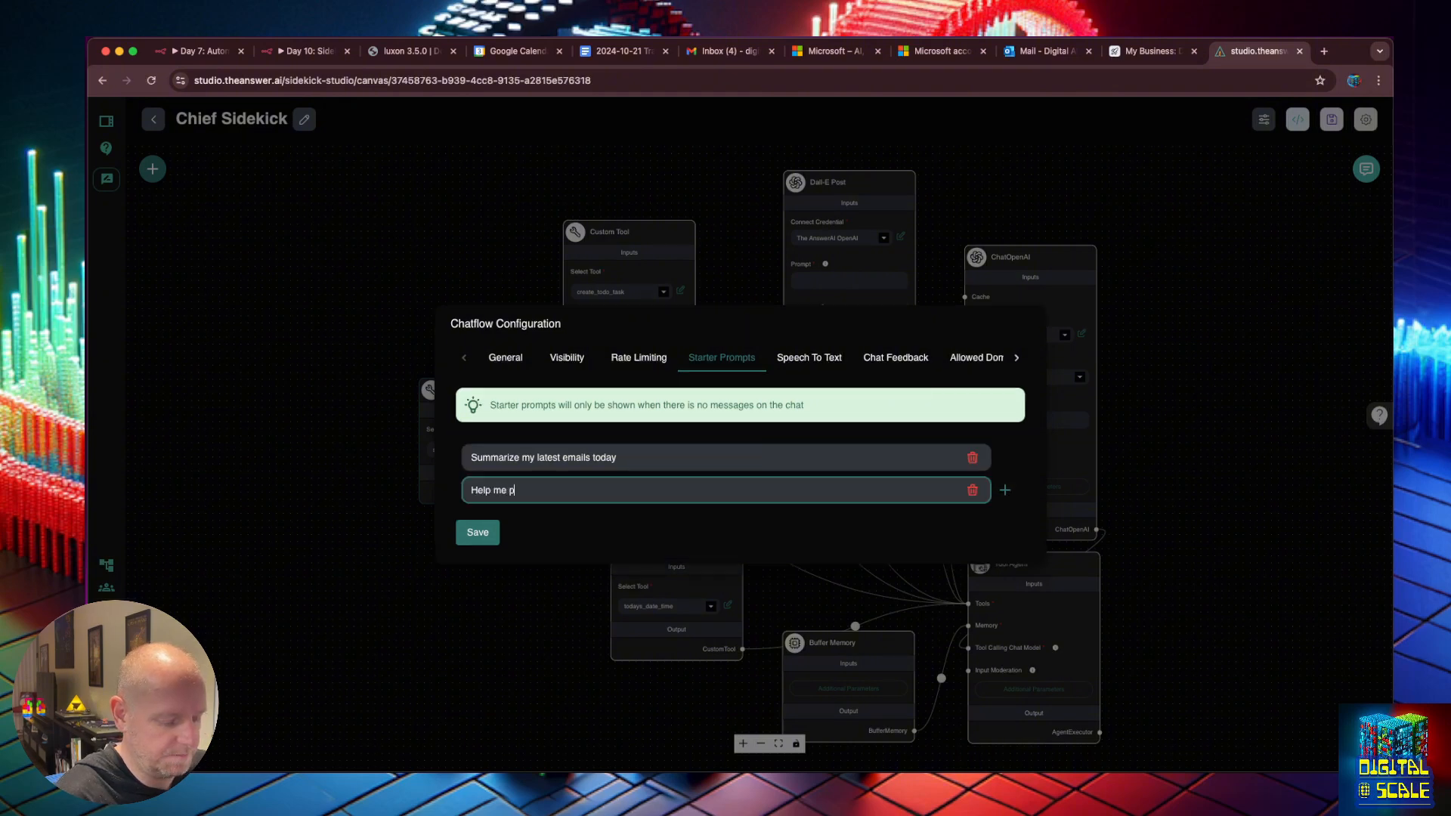
pyautogui.write('lan my week')
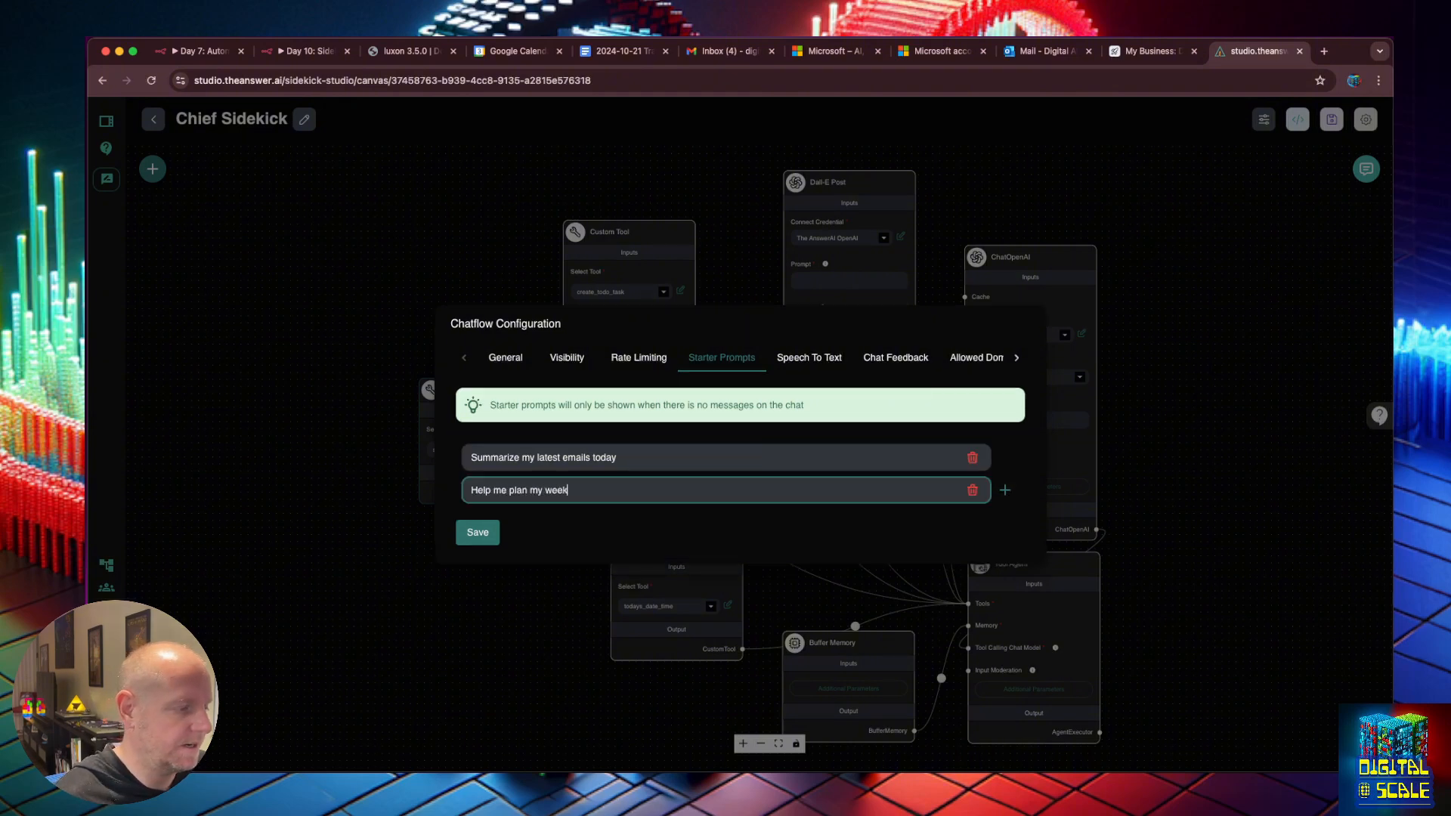
pyautogui.press('Return')
pyautogui.write('I want to create')
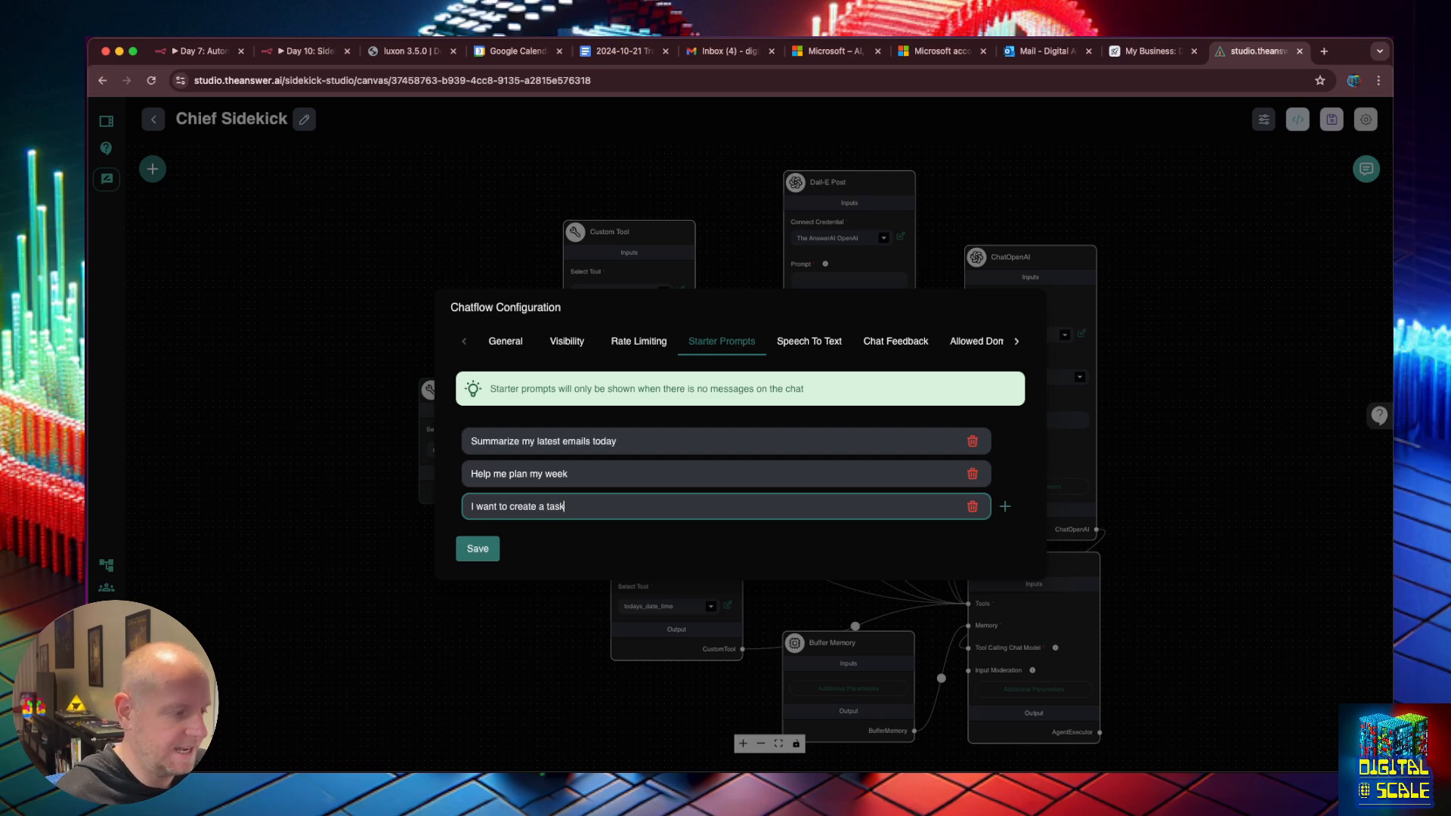
pyautogui.write(' a task')
pyautogui.press('Return')
pyautogui.write('I need')
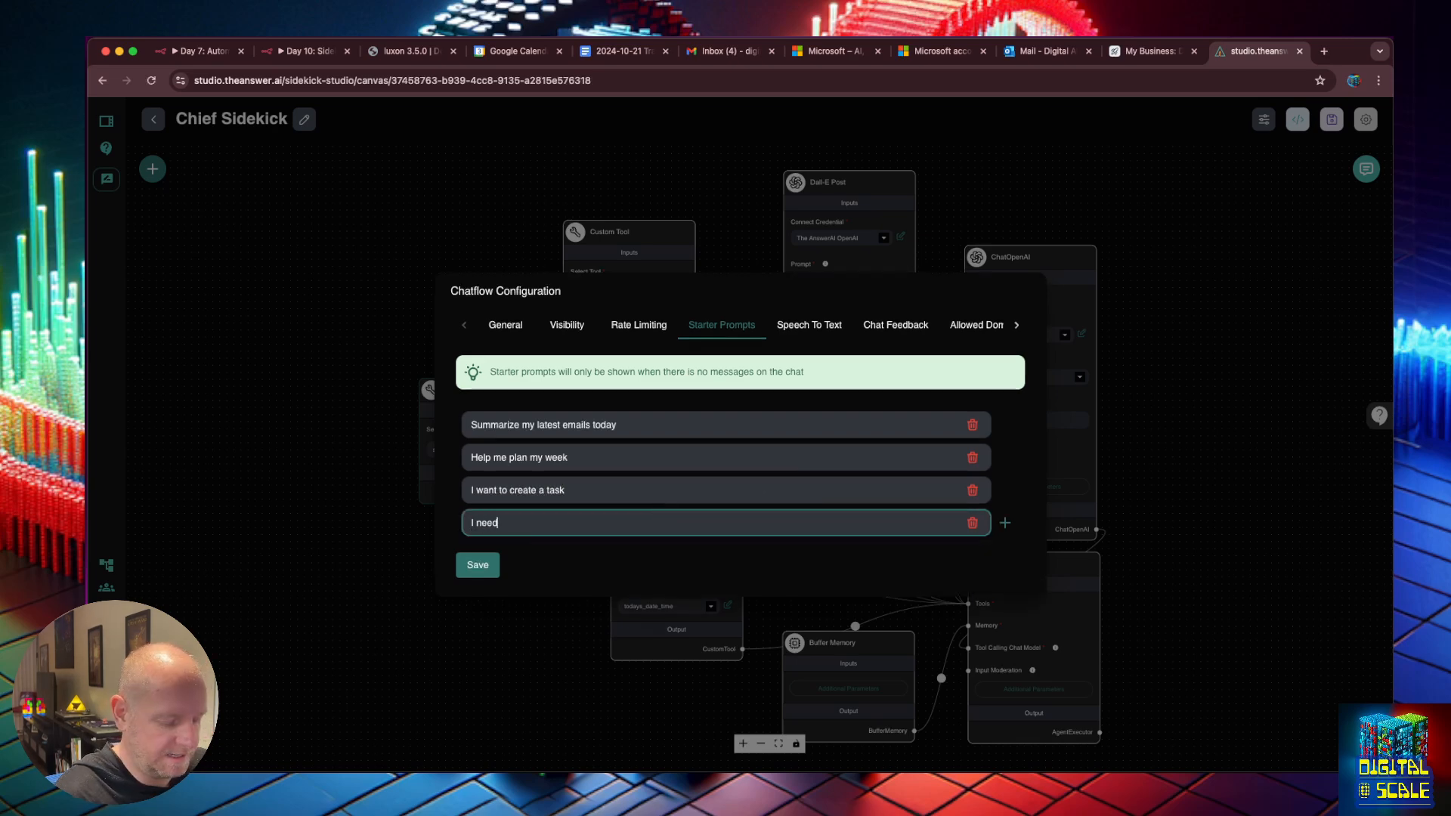
pyautogui.write(' help finding a ')
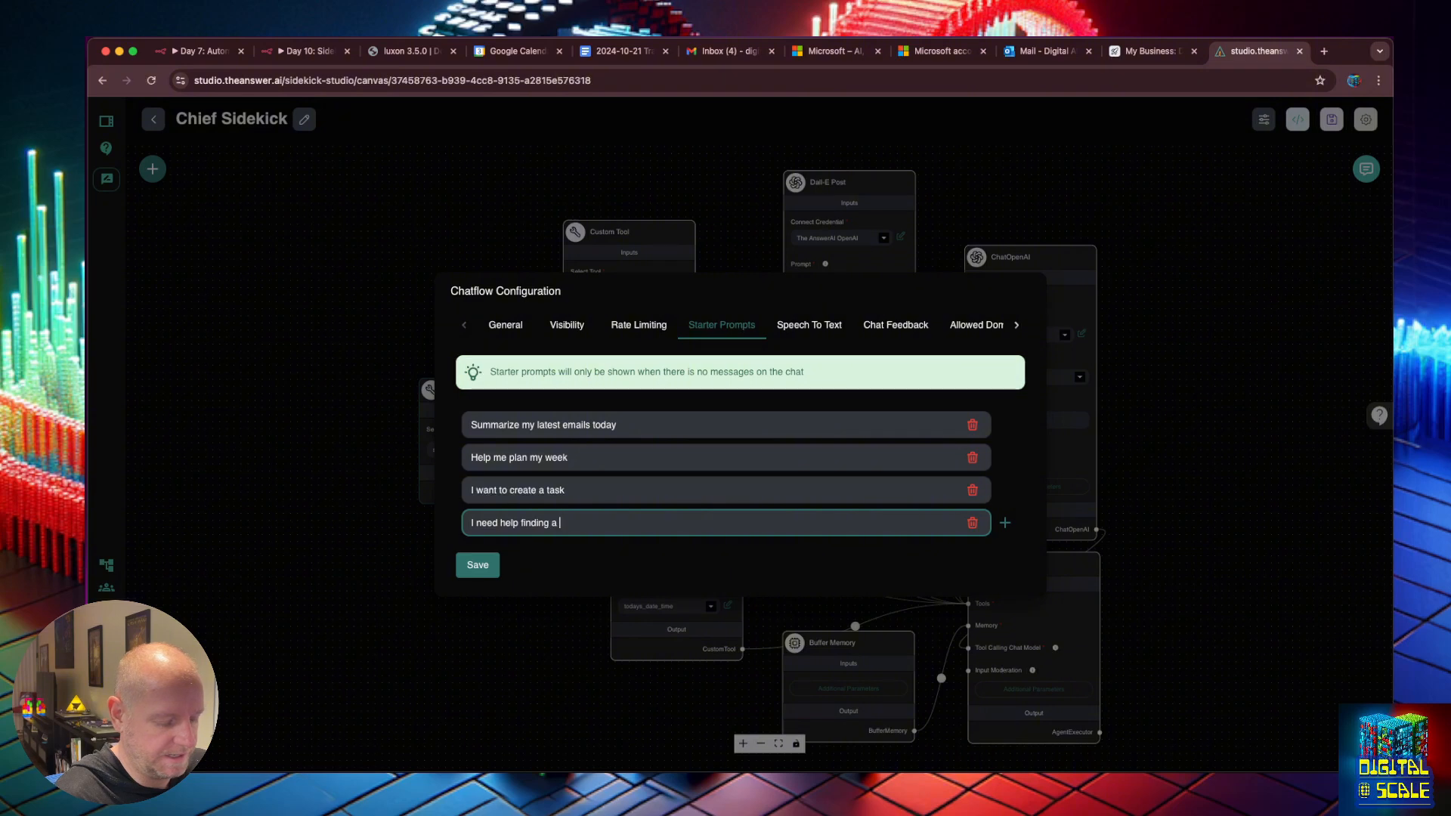
pyautogui.write('file')
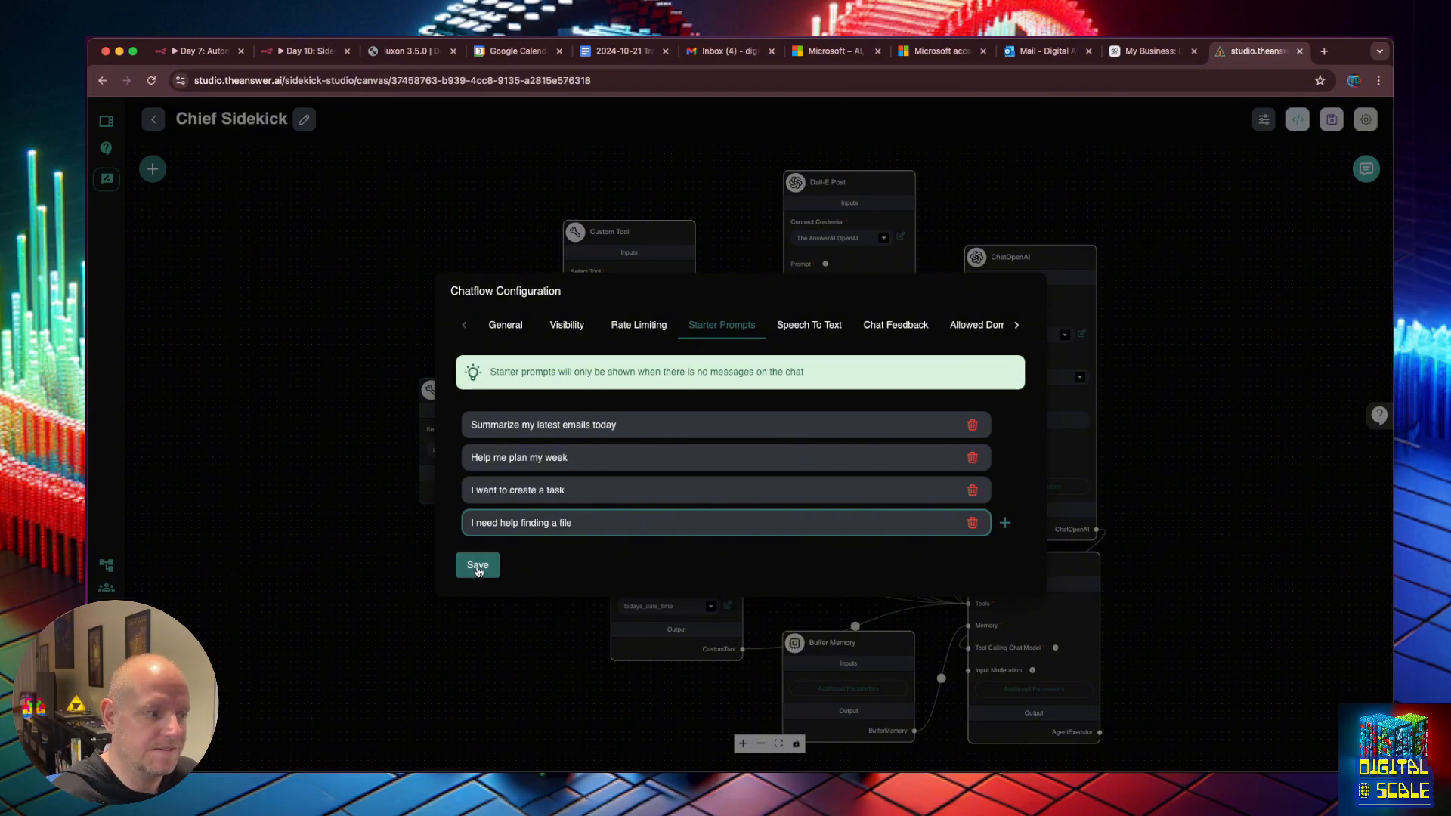
pyautogui.click(478, 564)
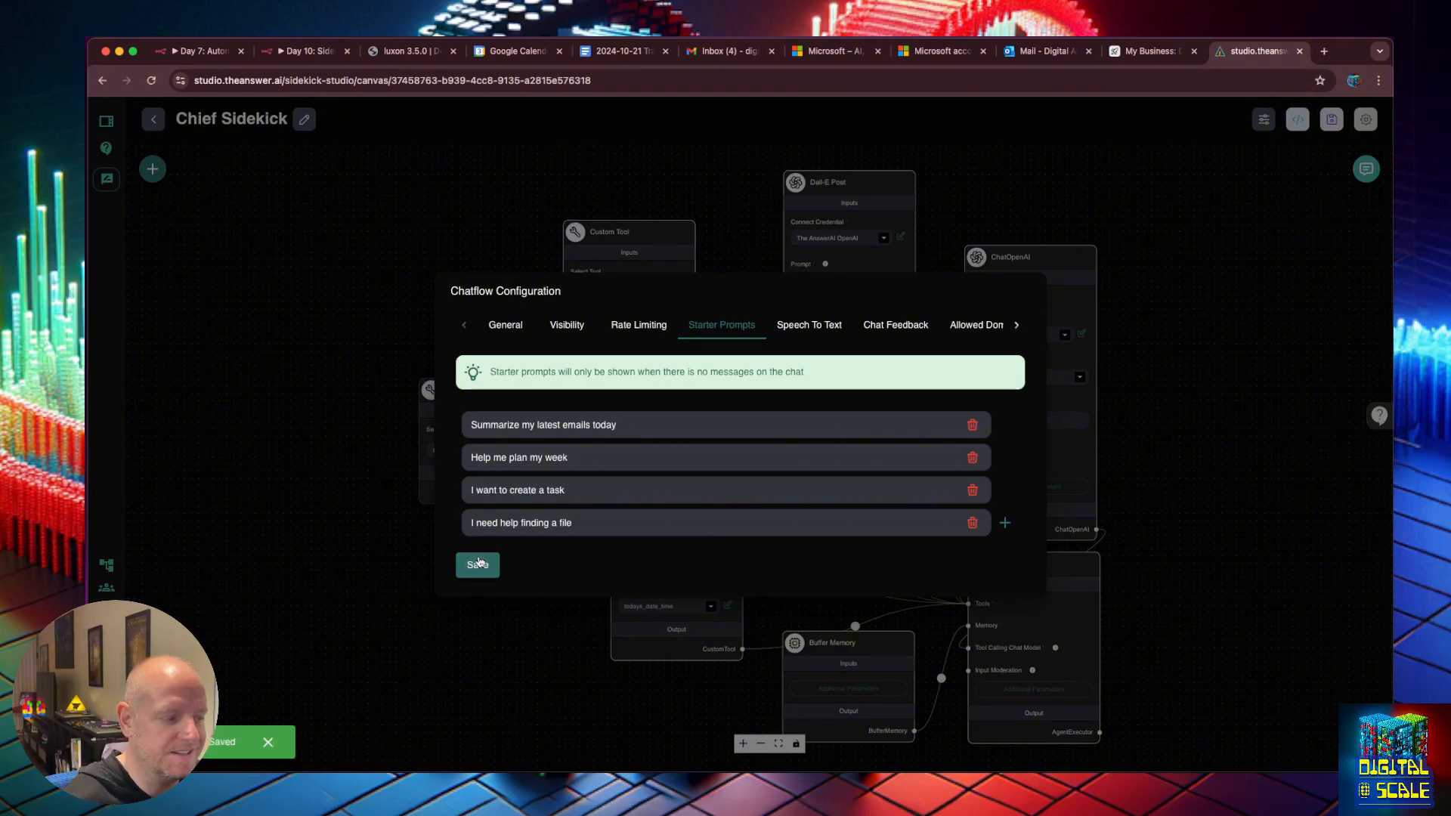
pyautogui.click(991, 196)
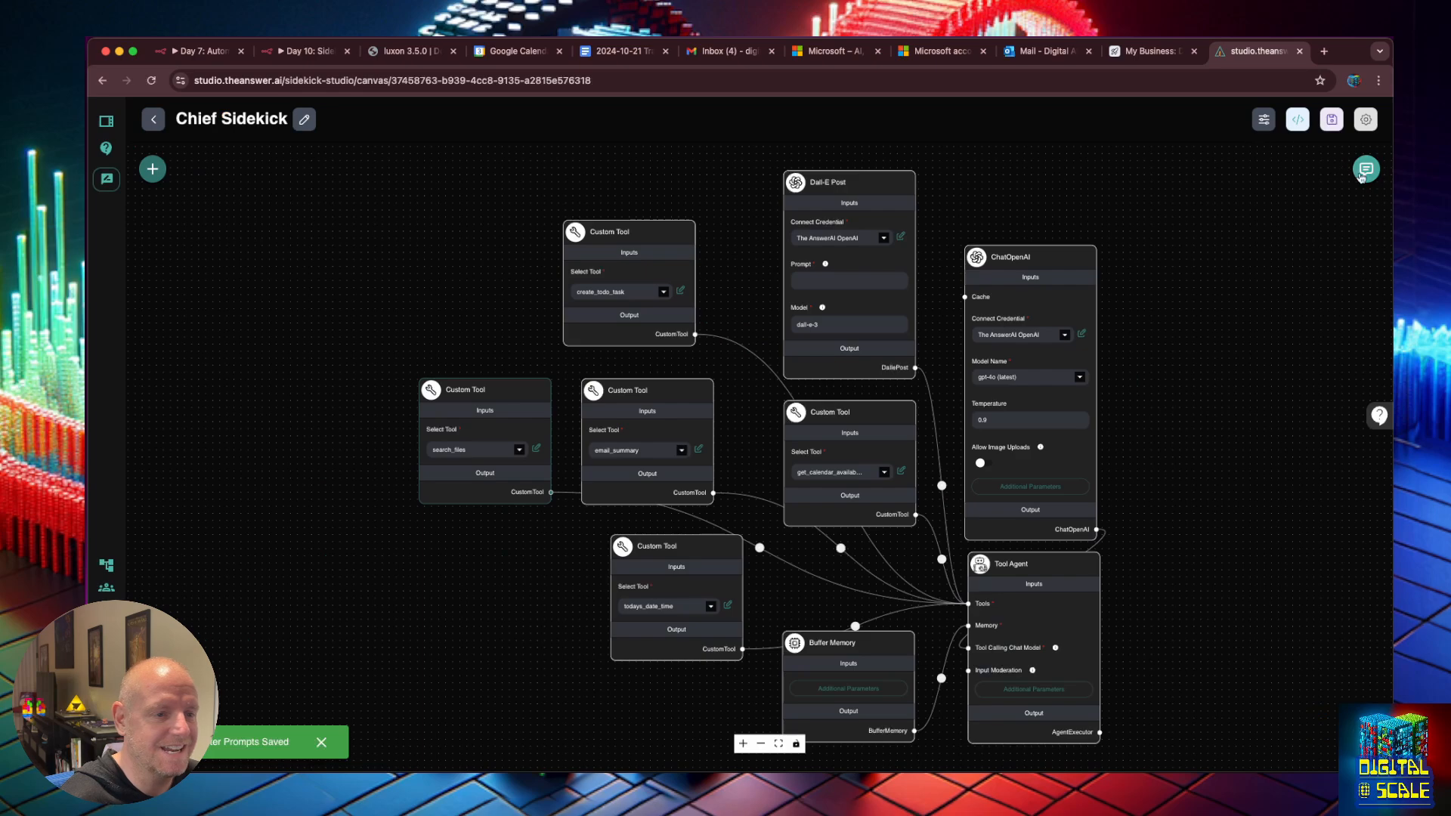
# Clear the Chief Sidekick chat, send the 'Summarize my latest emails today' starter prompt, and reply 'today'.
pyautogui.click(1367, 168)
pyautogui.click(1326, 169)
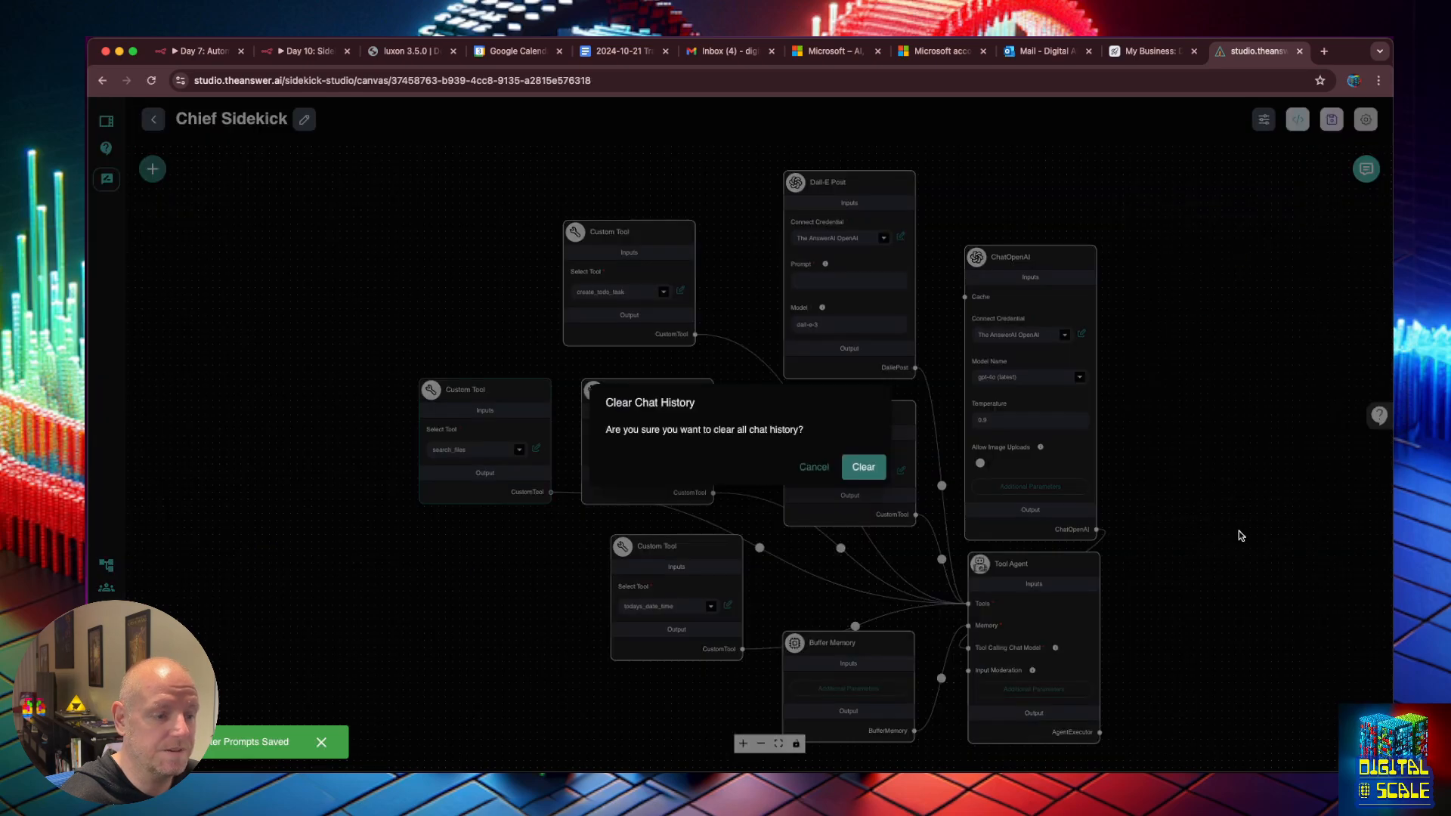
pyautogui.click(859, 467)
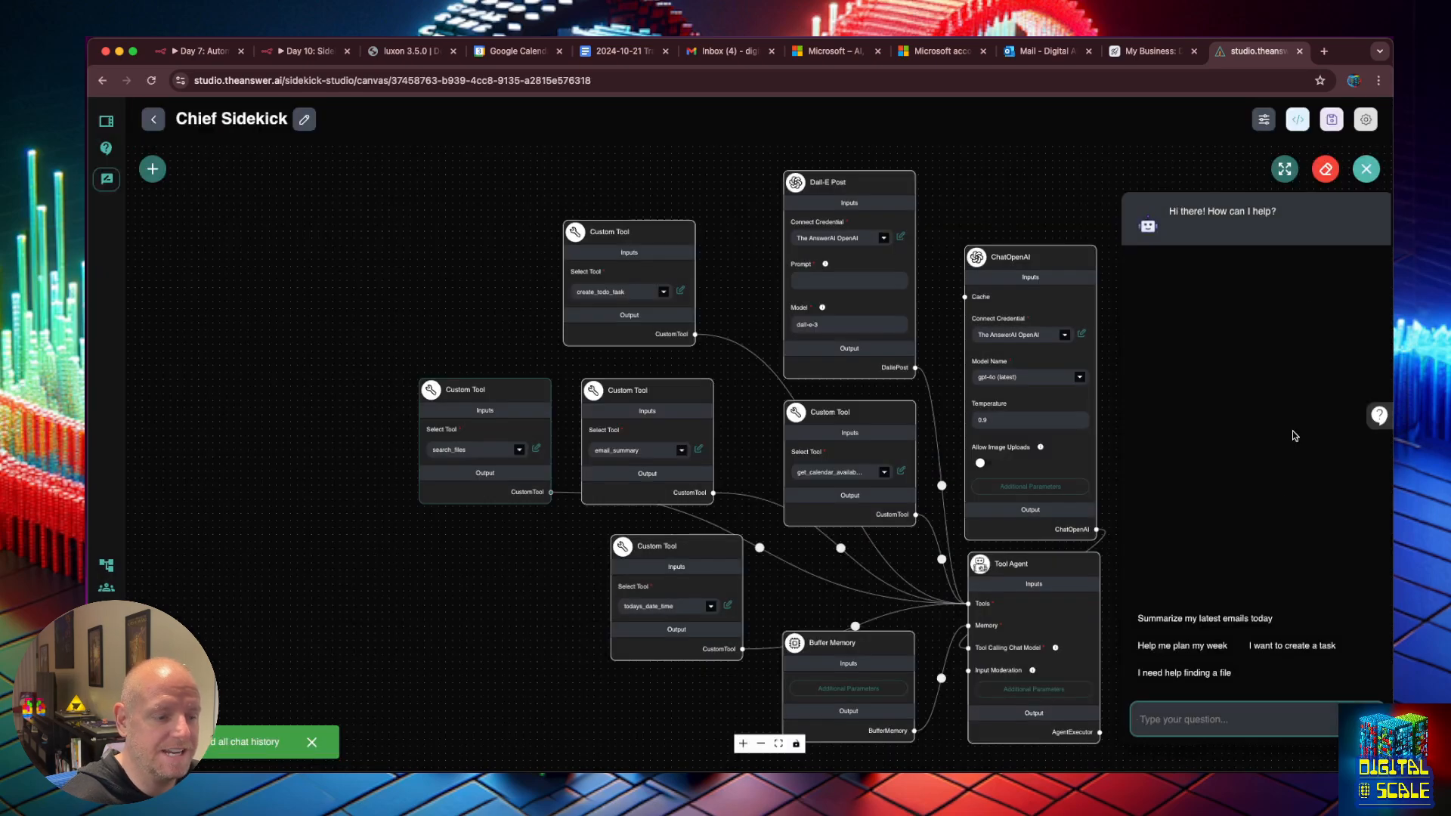
pyautogui.click(1208, 619)
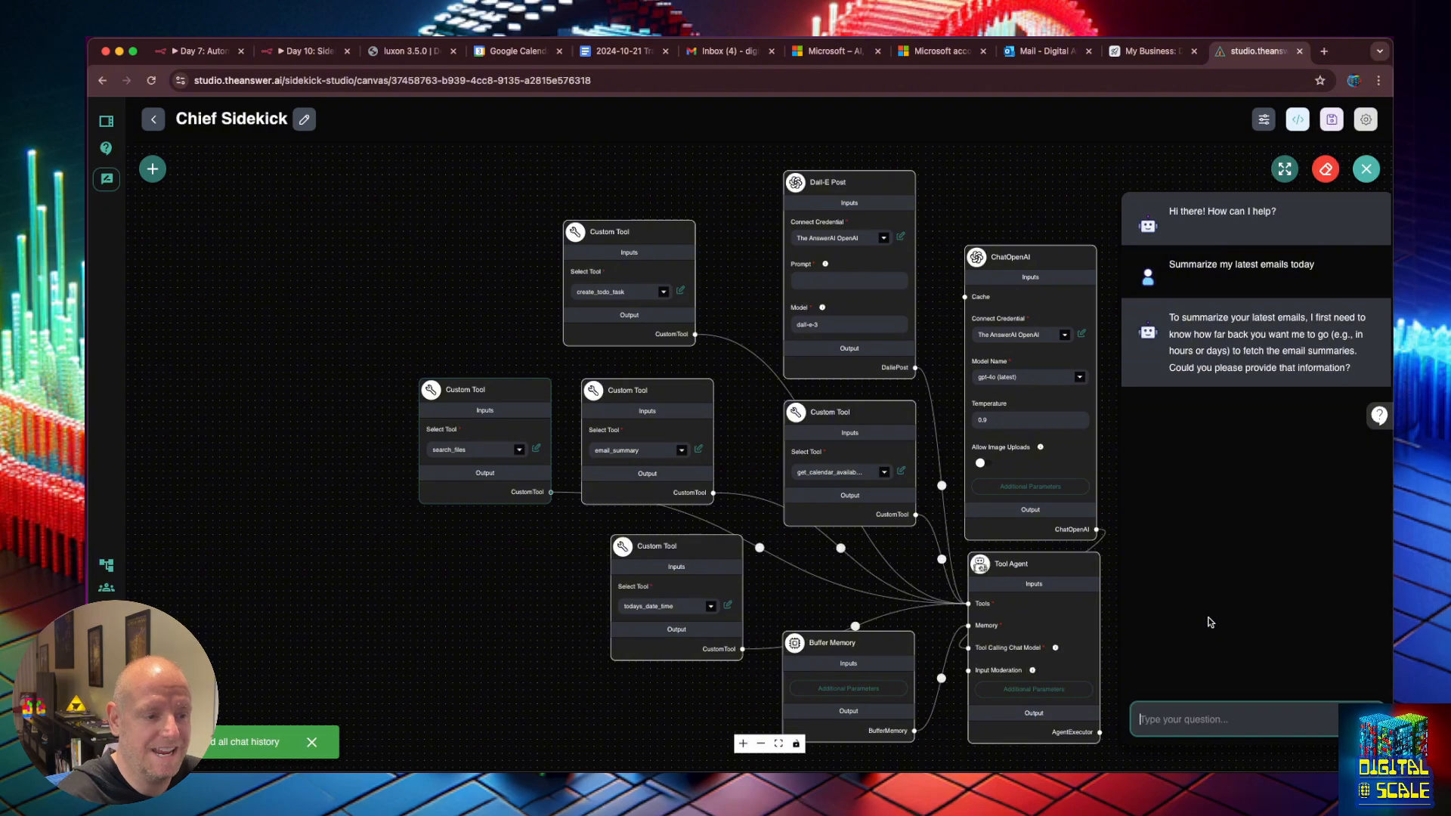
pyautogui.write('today')
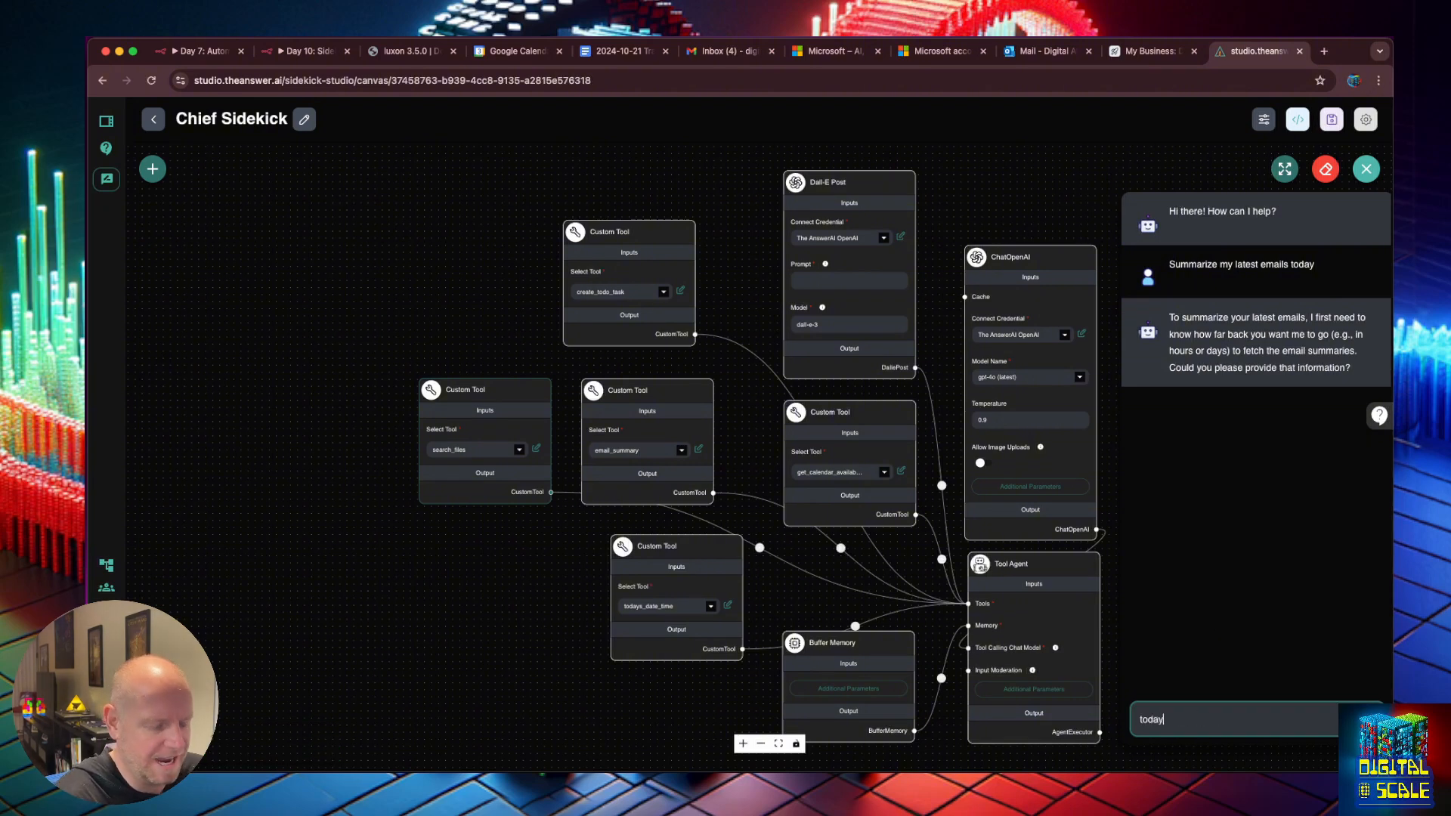
pyautogui.press('Return')
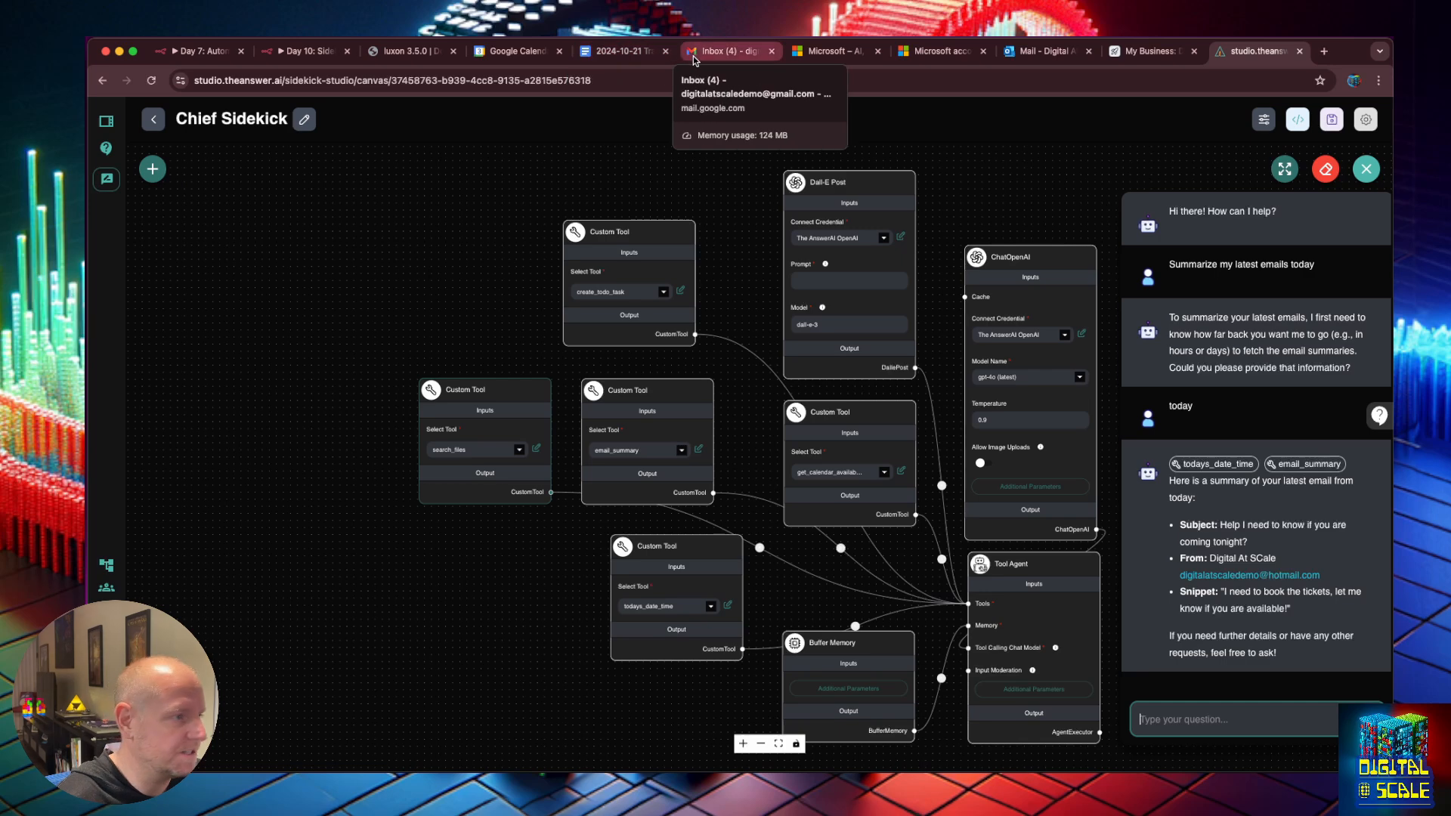
# Email the demo address, subject 'Question about setting up a chatbot', asking for help with chatbot setup.
pyautogui.click(1034, 52)
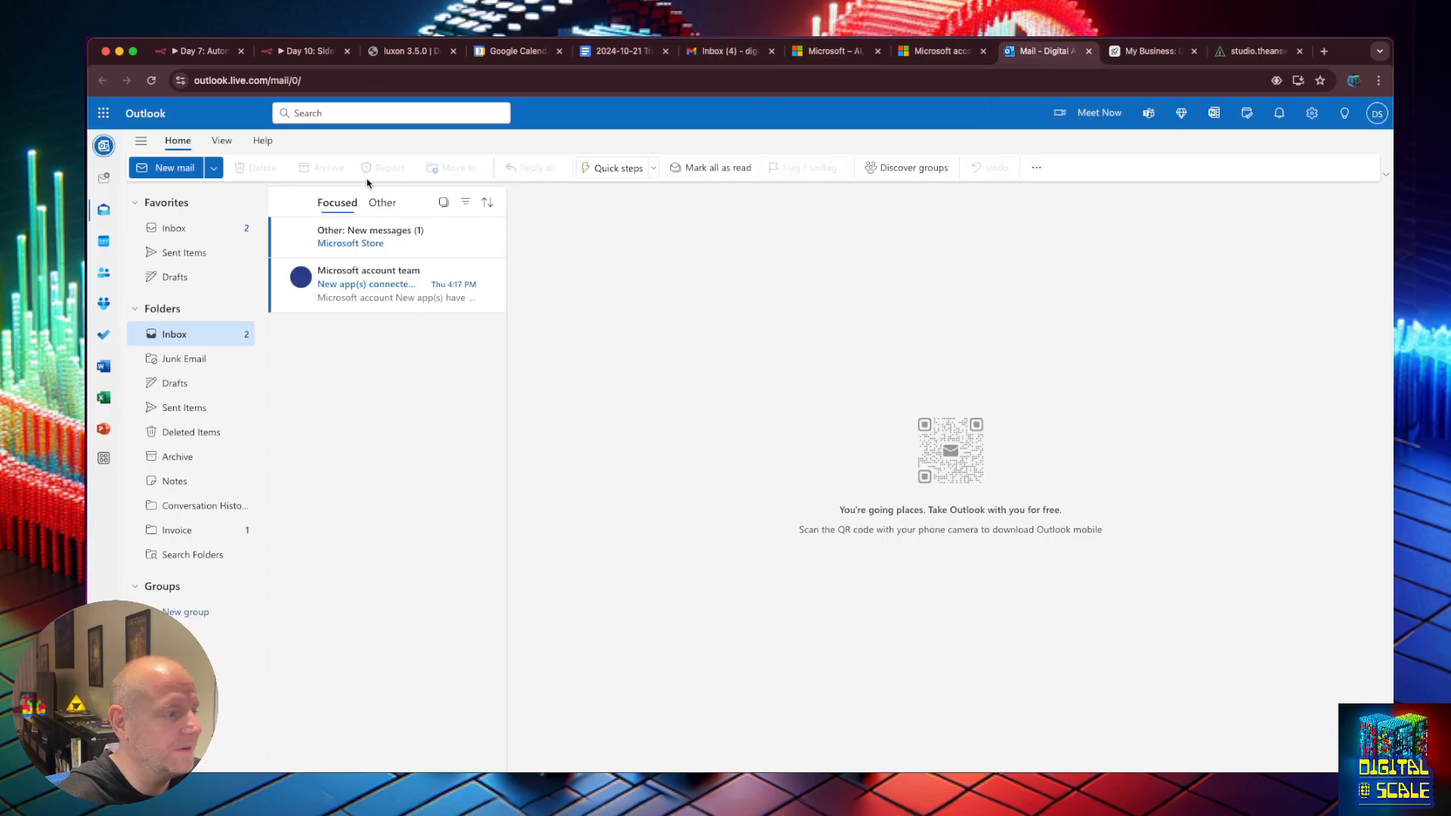
pyautogui.click(165, 167)
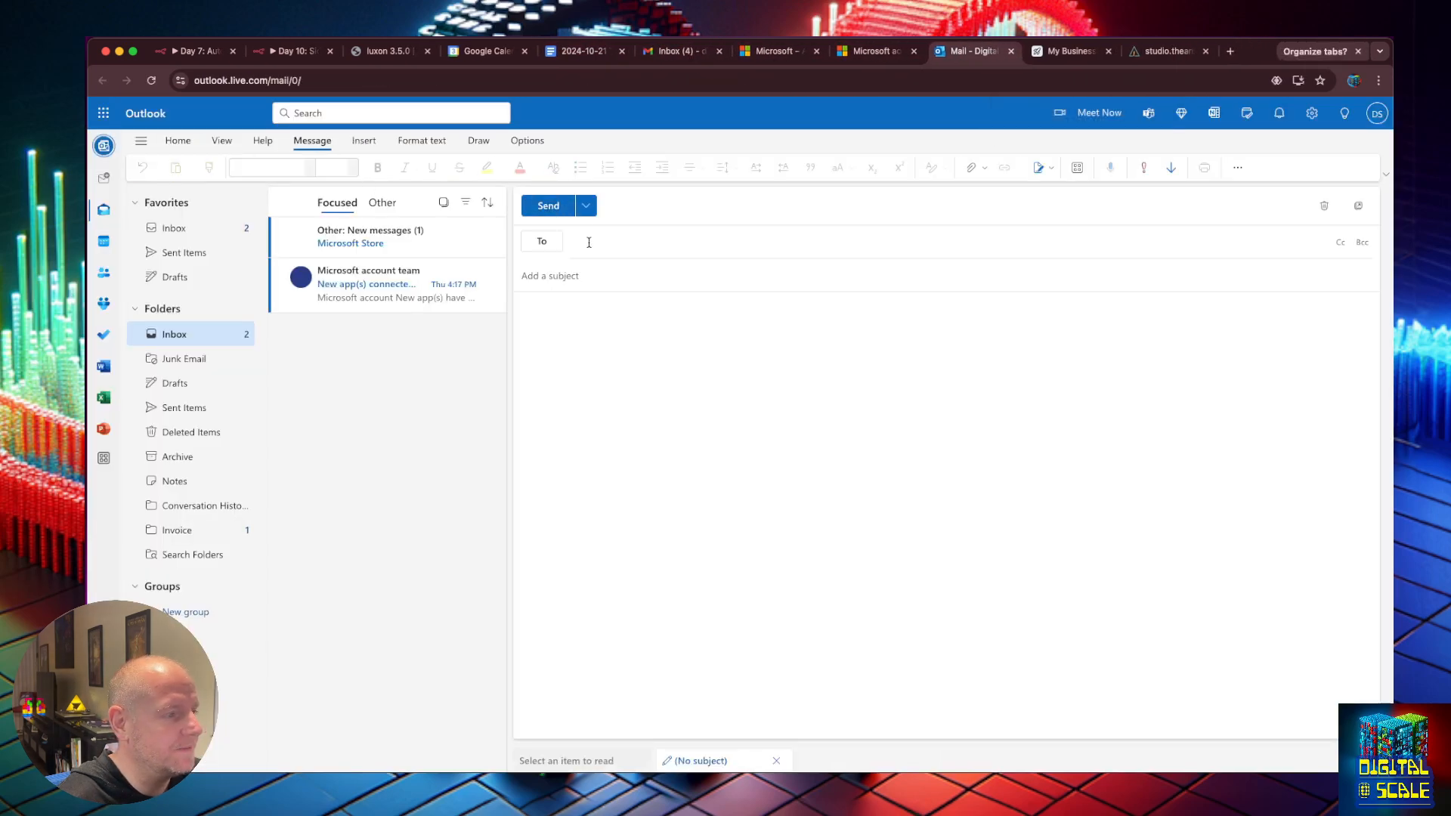
pyautogui.press('Return')
pyautogui.press('Tab')
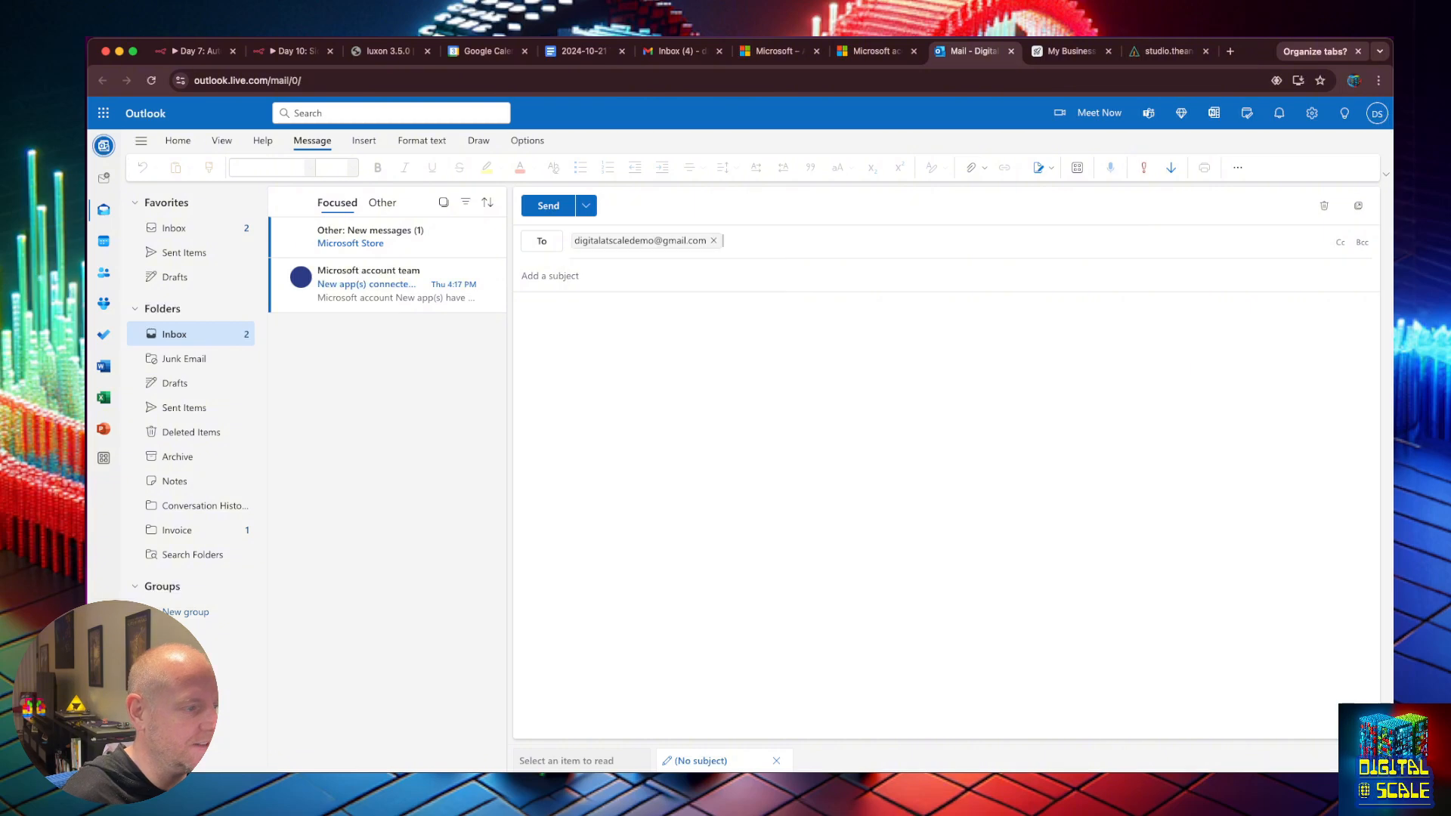
pyautogui.write('Question about setting u')
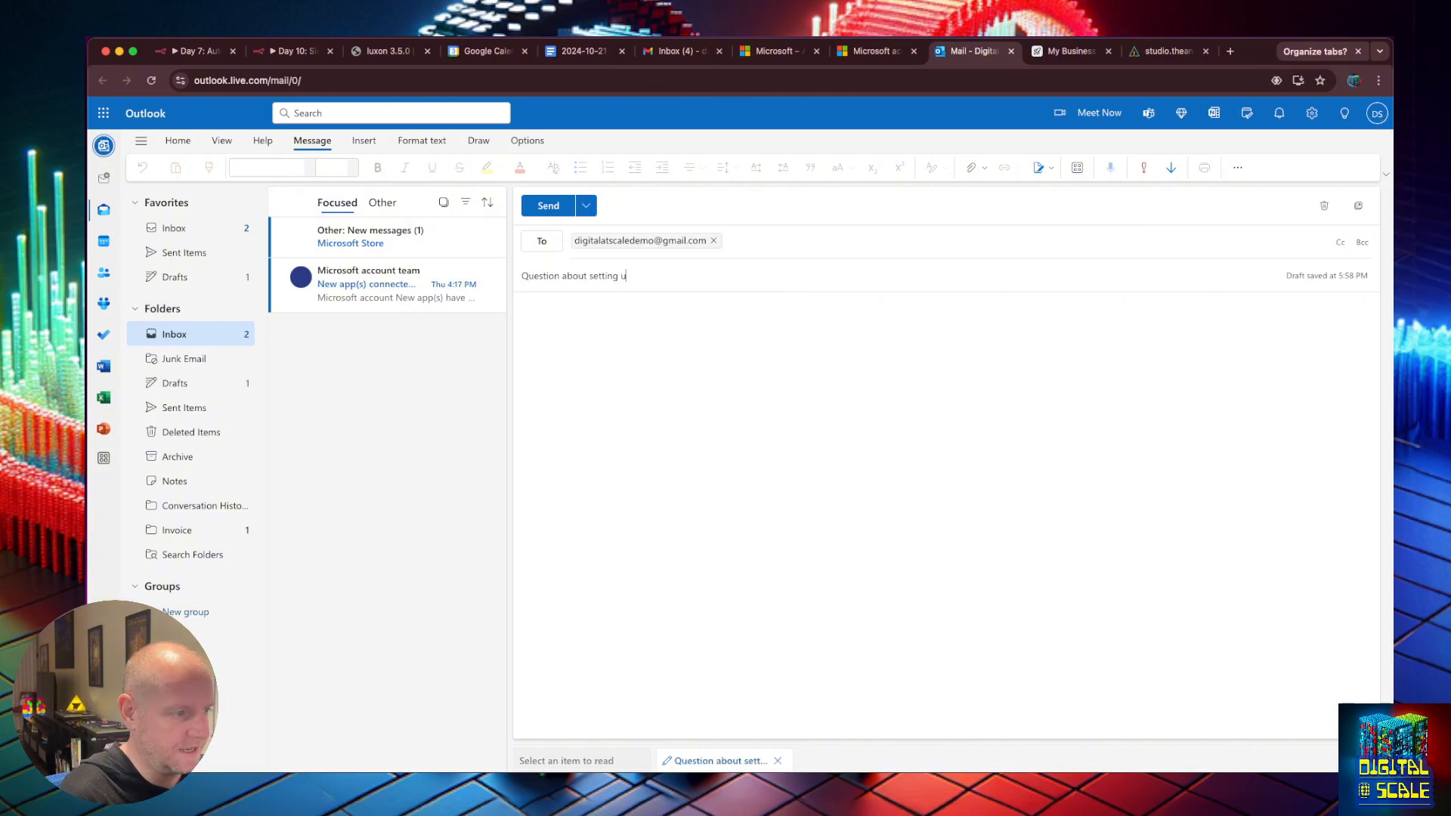
pyautogui.write('p a chatbot')
pyautogui.press('Tab')
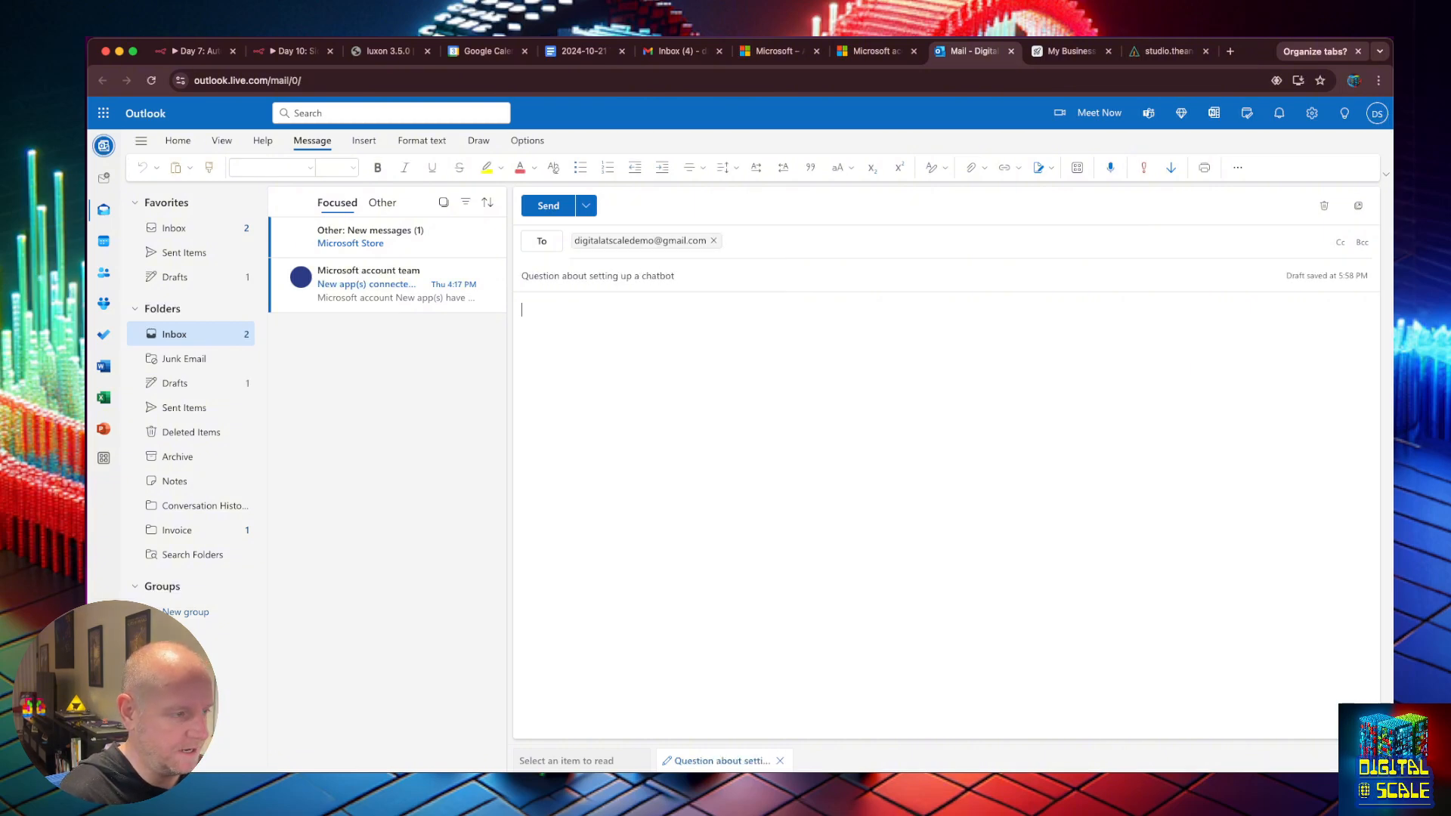
pyautogui.write('Hey! Im having issues with')
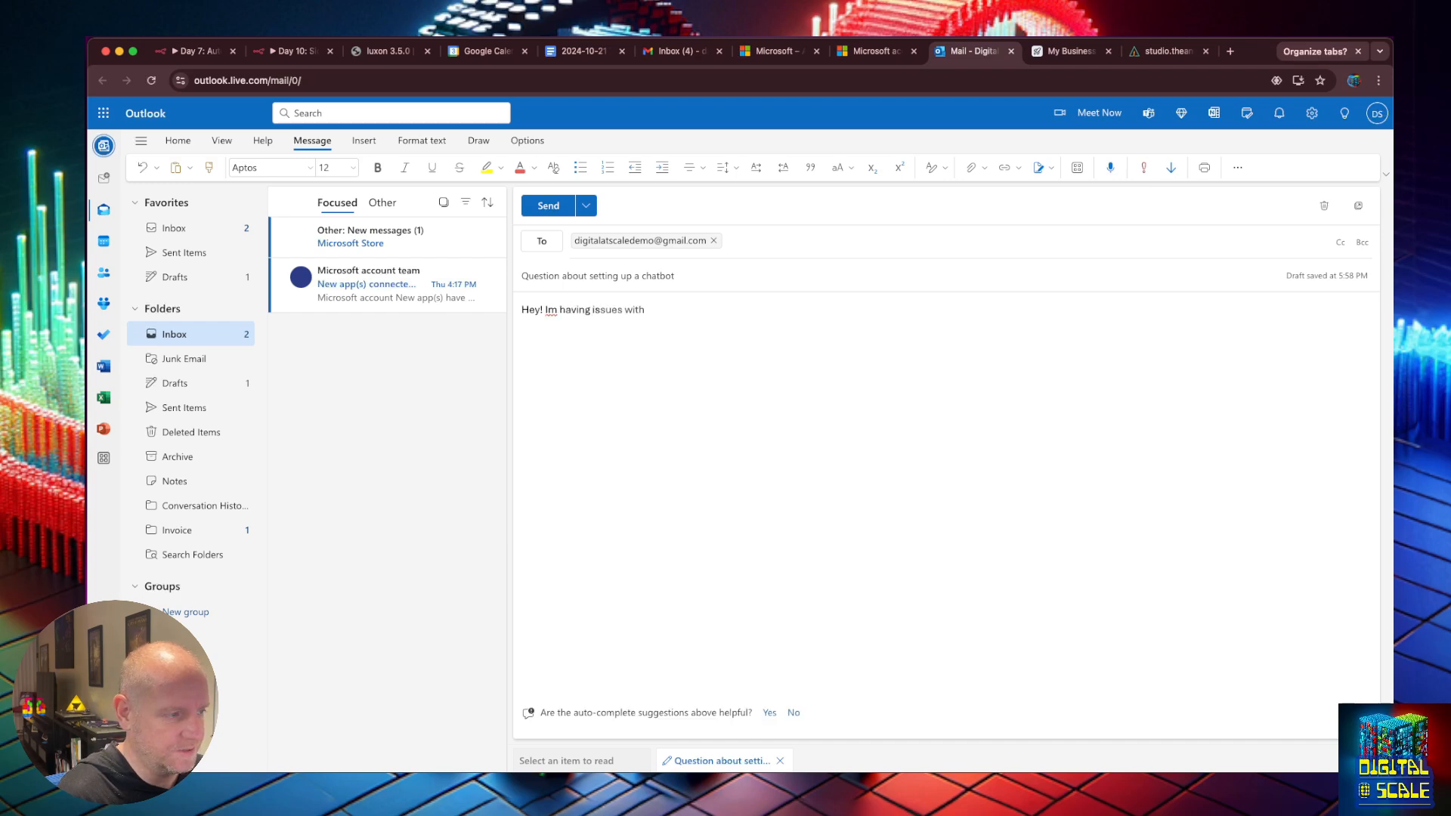
pyautogui.write(' setting up my ')
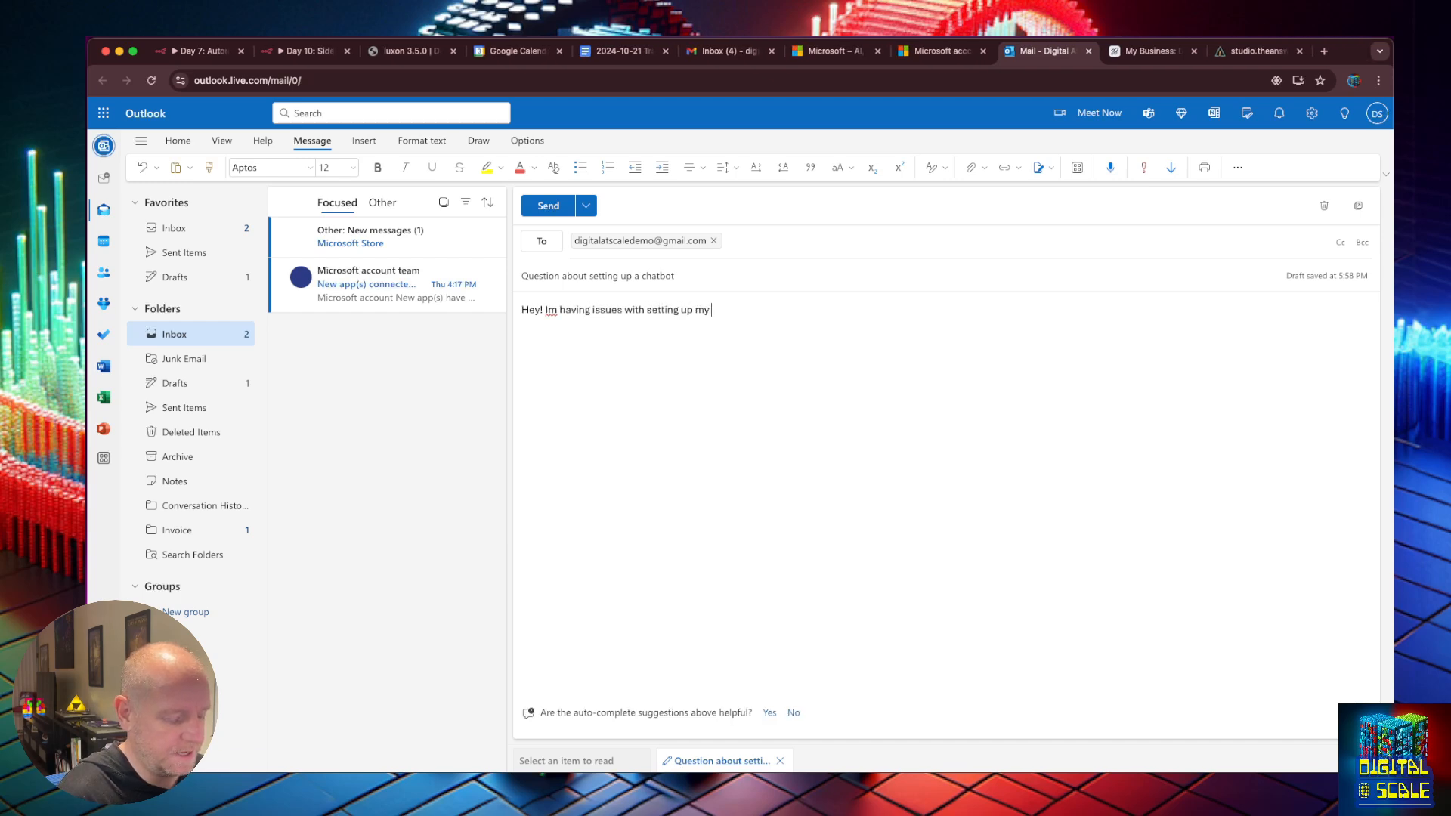
pyautogui.write('chatbot. Can you help me?')
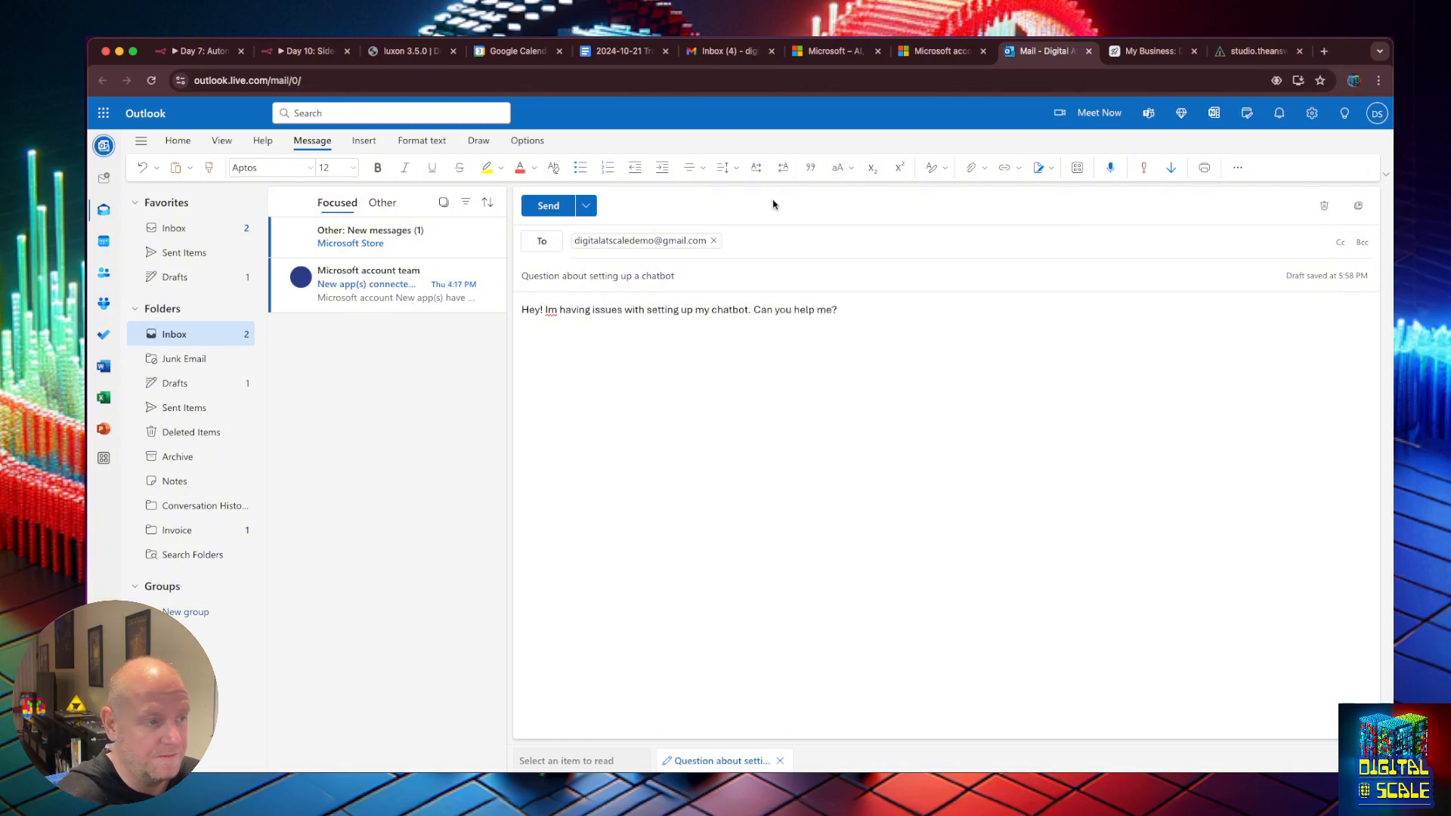
pyautogui.click(547, 205)
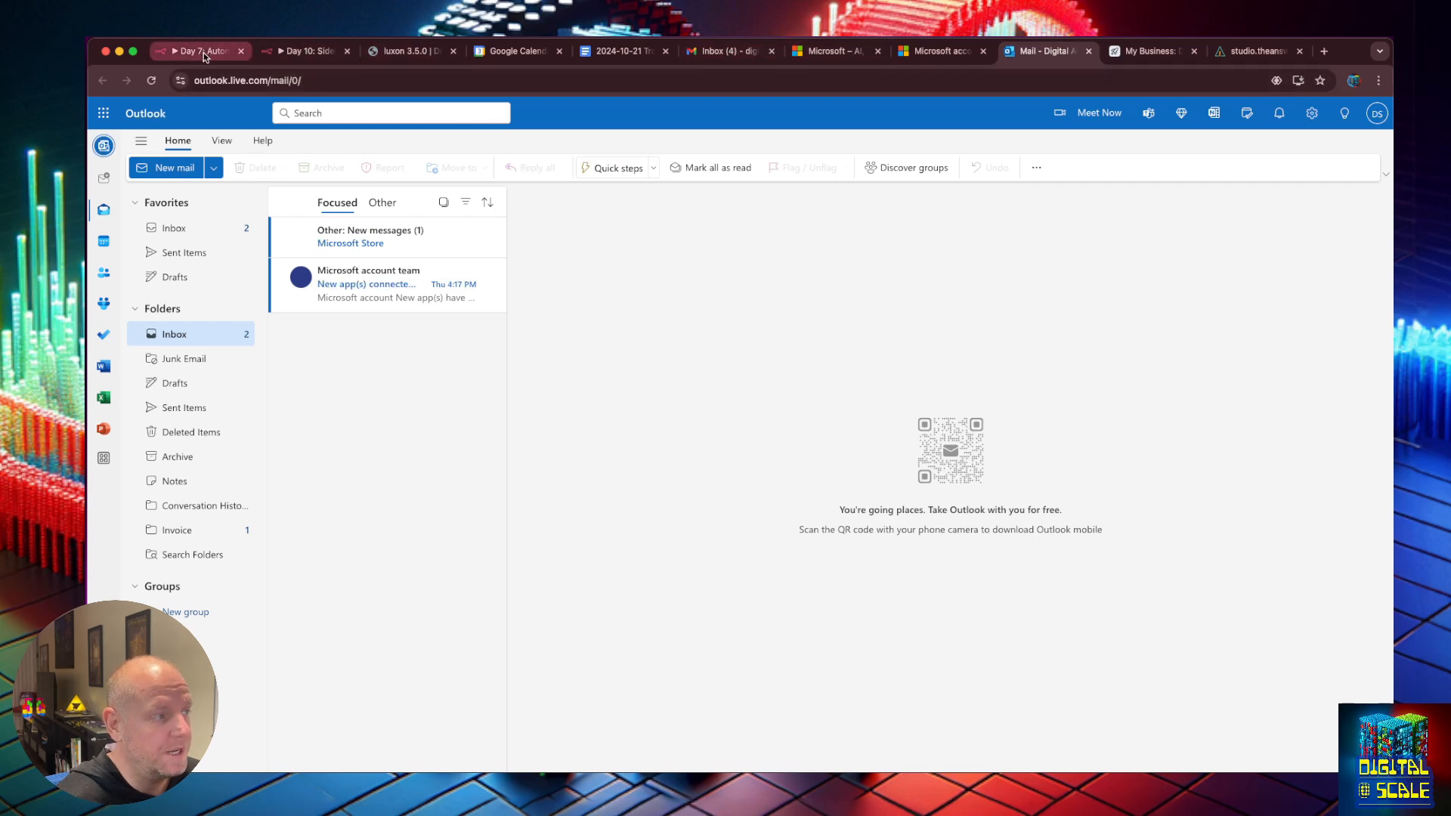
# Ask Chief Sidekick 'Help me respond to my suport tickets from the last 3 days' and read the reply.
pyautogui.click(931, 53)
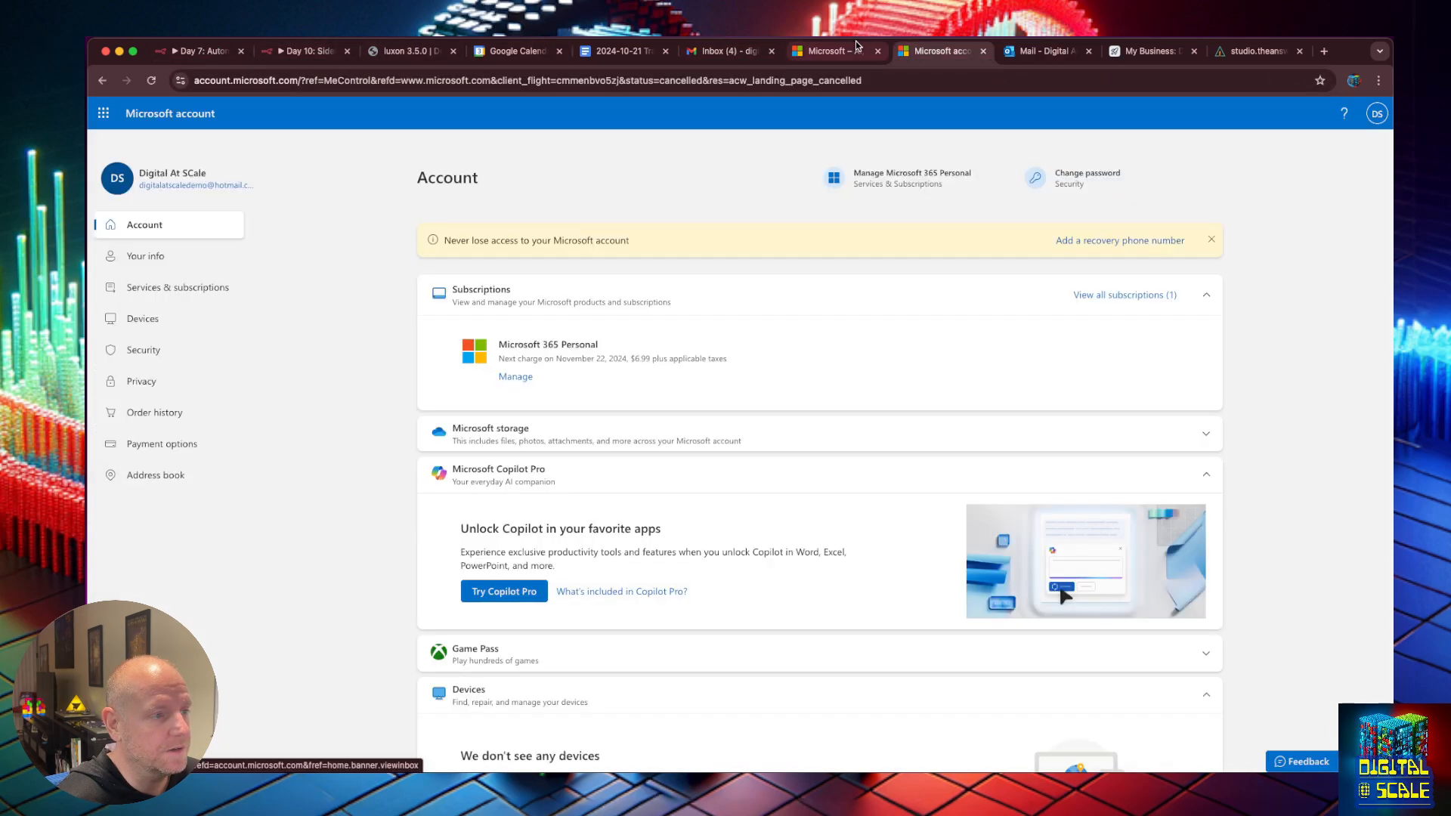
pyautogui.click(623, 52)
pyautogui.click(1232, 54)
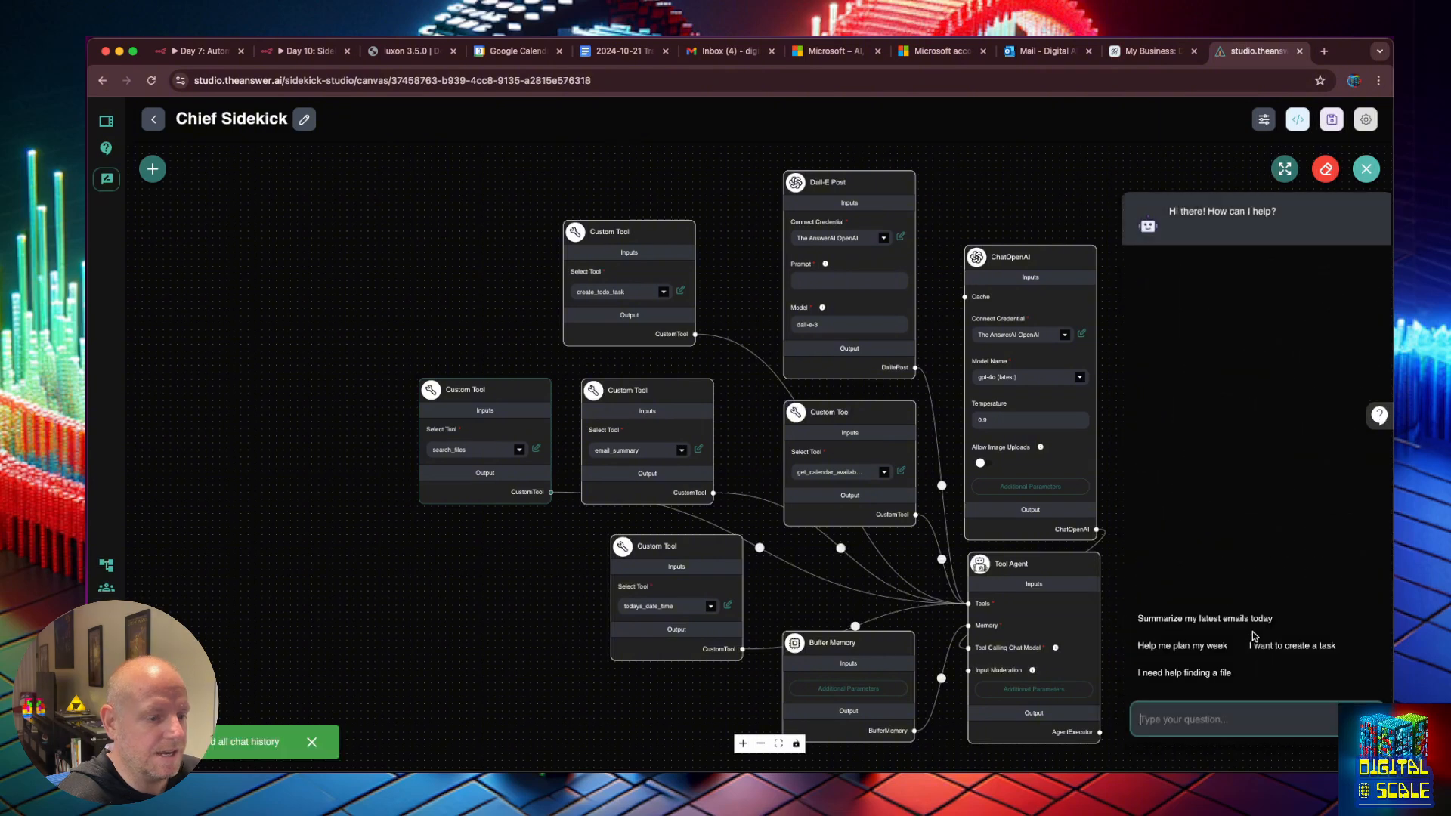
pyautogui.write('He')
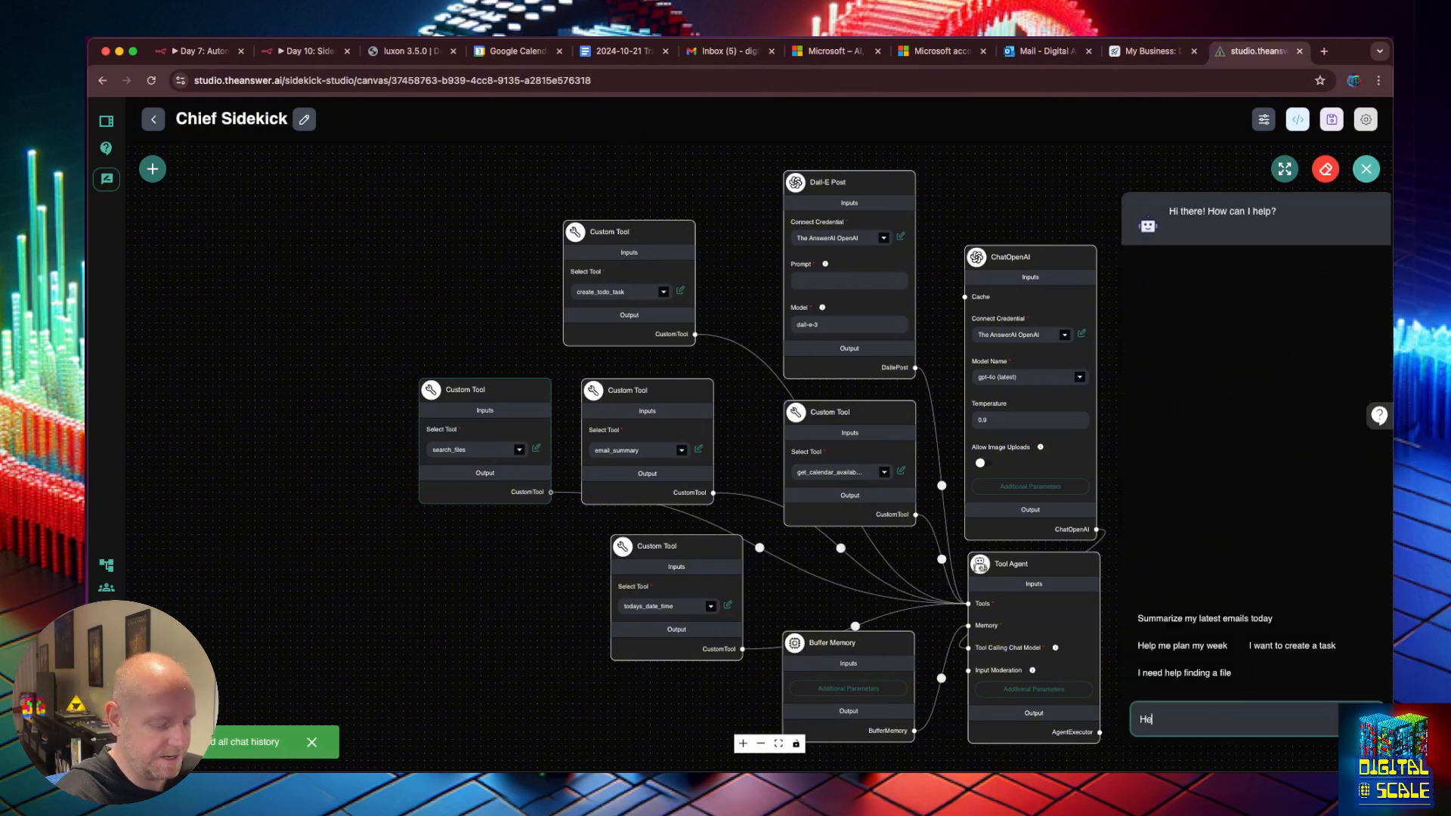
pyautogui.write('lp me respond')
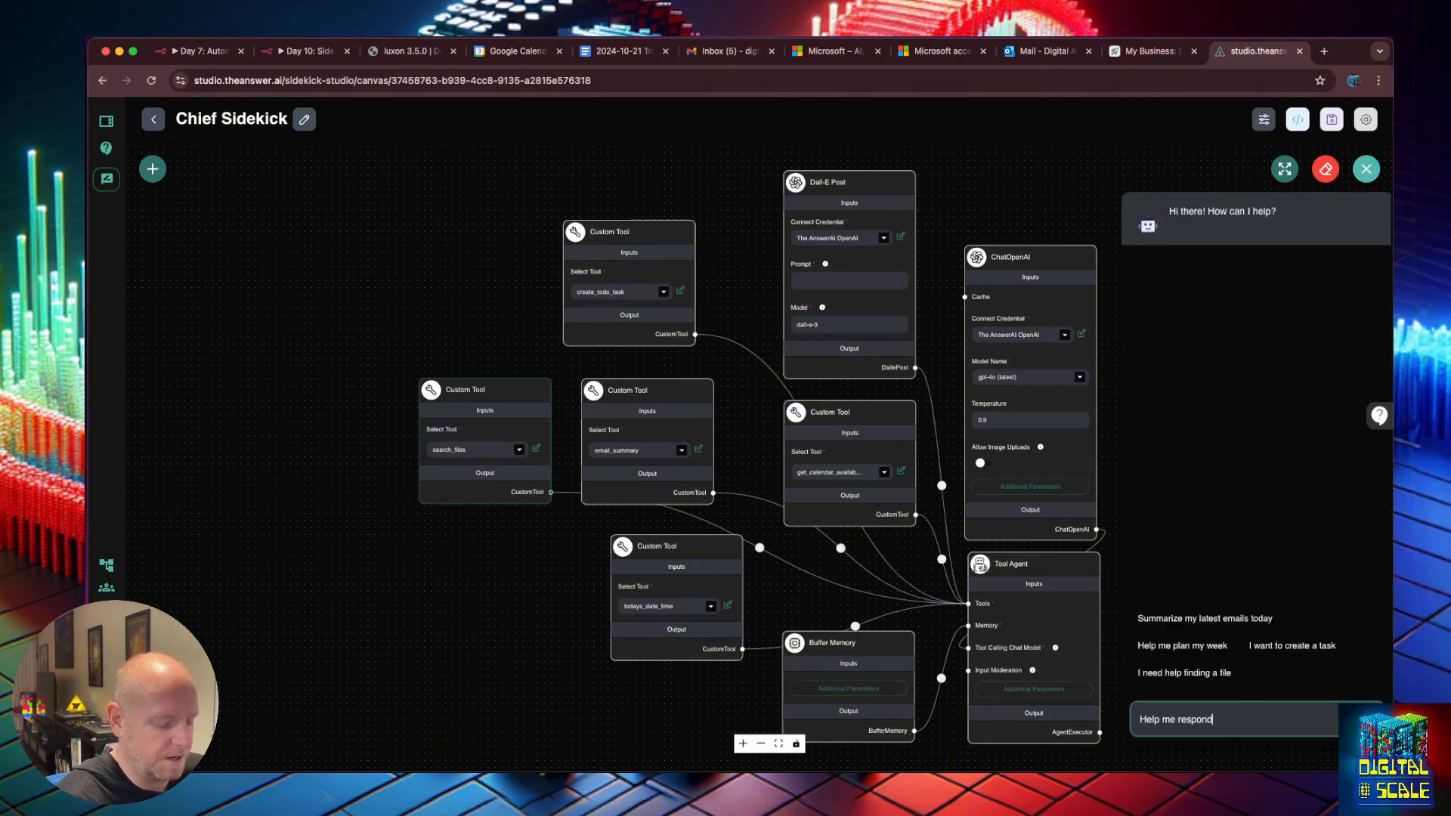
pyautogui.write(' to my suport tickets from the')
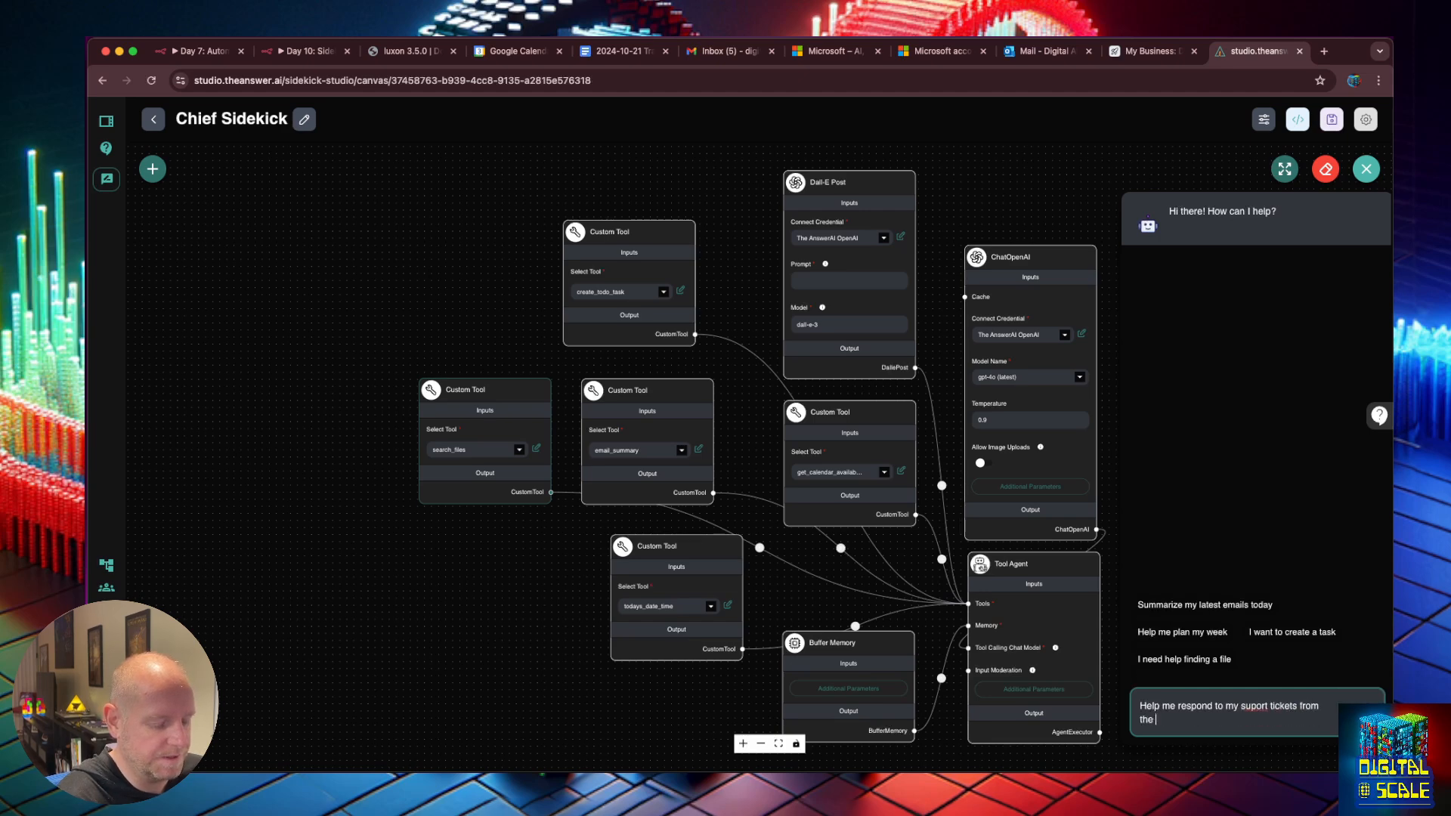
pyautogui.write(' last 3 days')
pyautogui.press('Return')
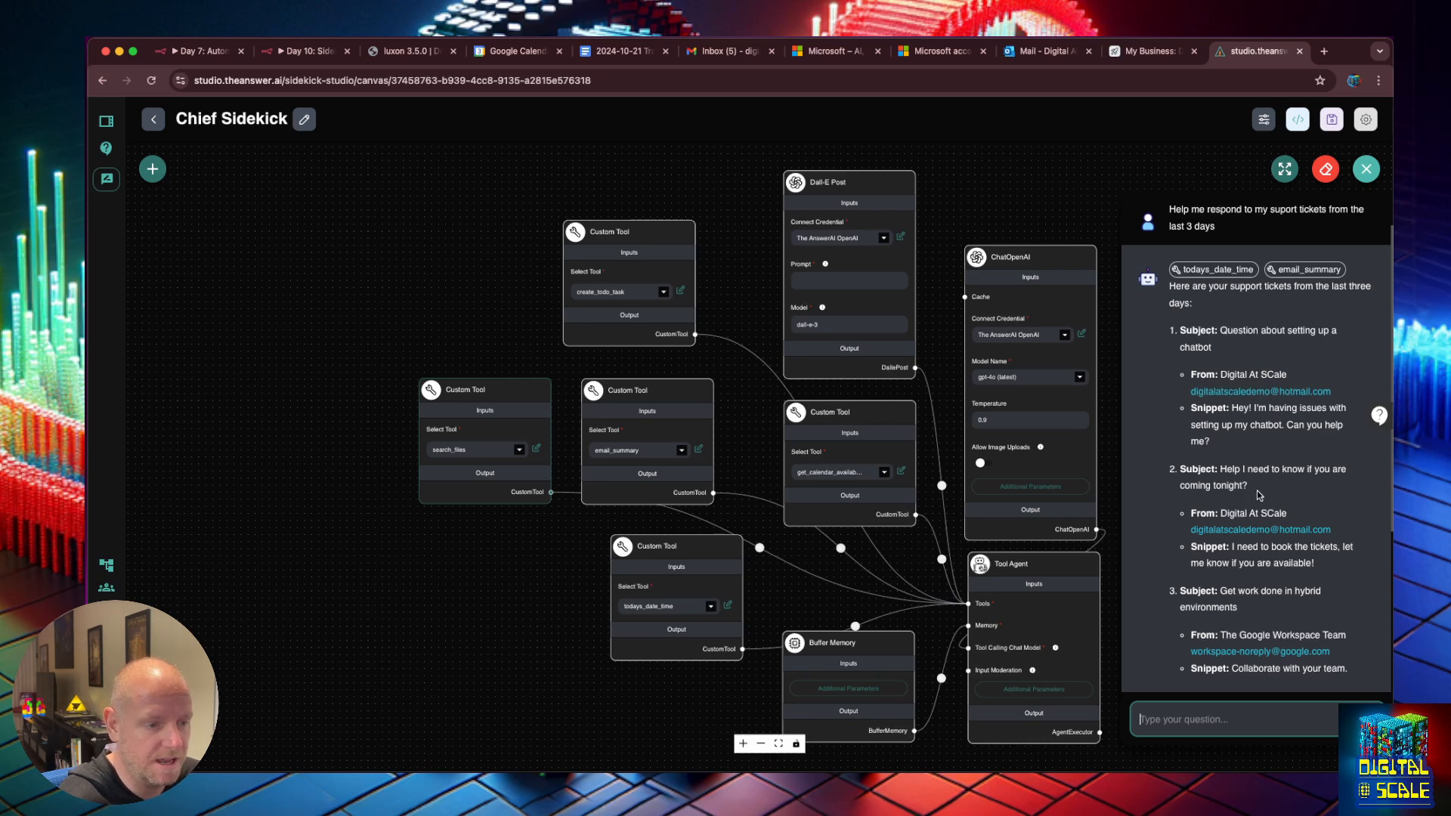
pyautogui.scroll(-5, 1260, 495)
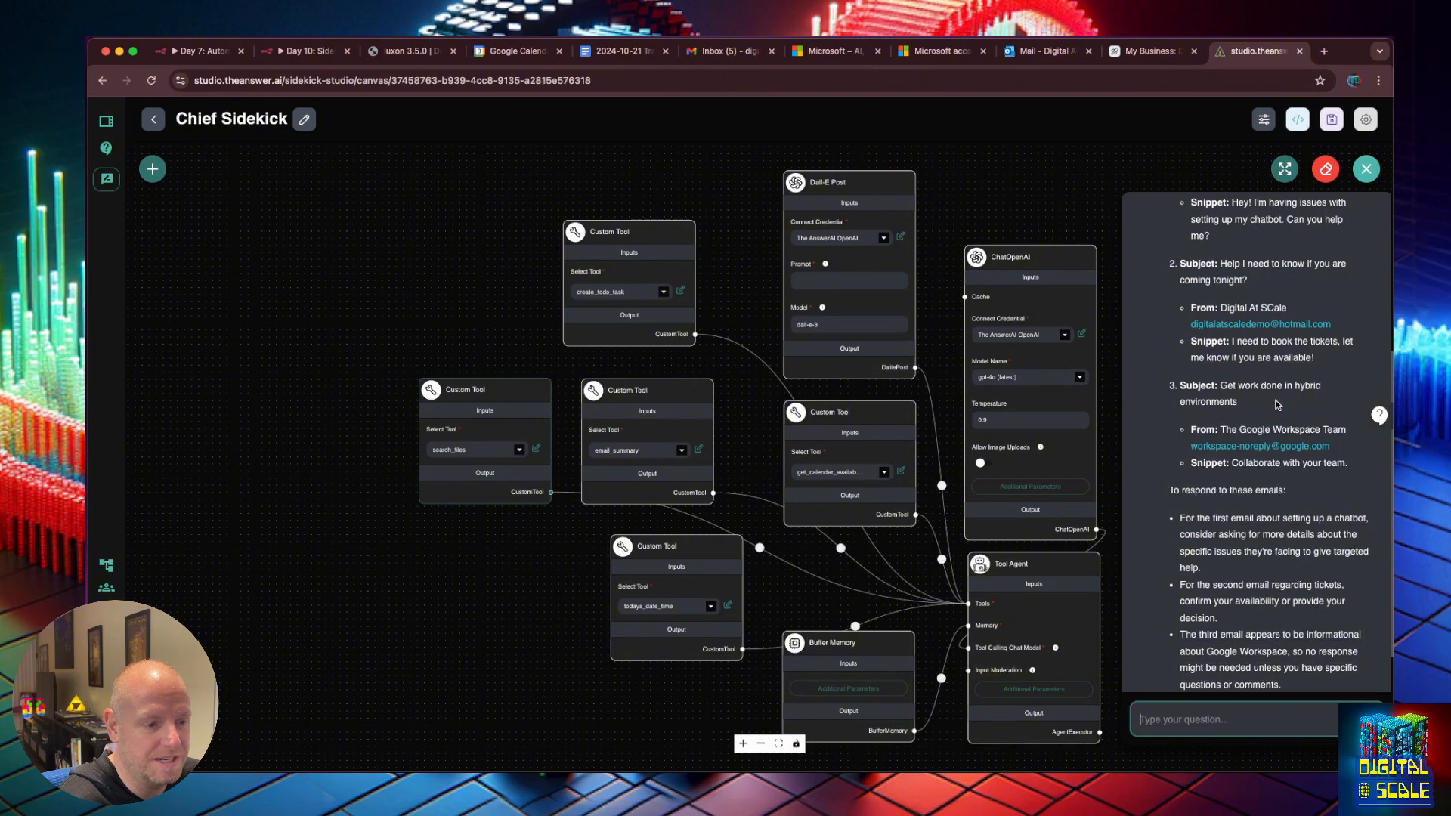
pyautogui.scroll(-1, 1277, 405)
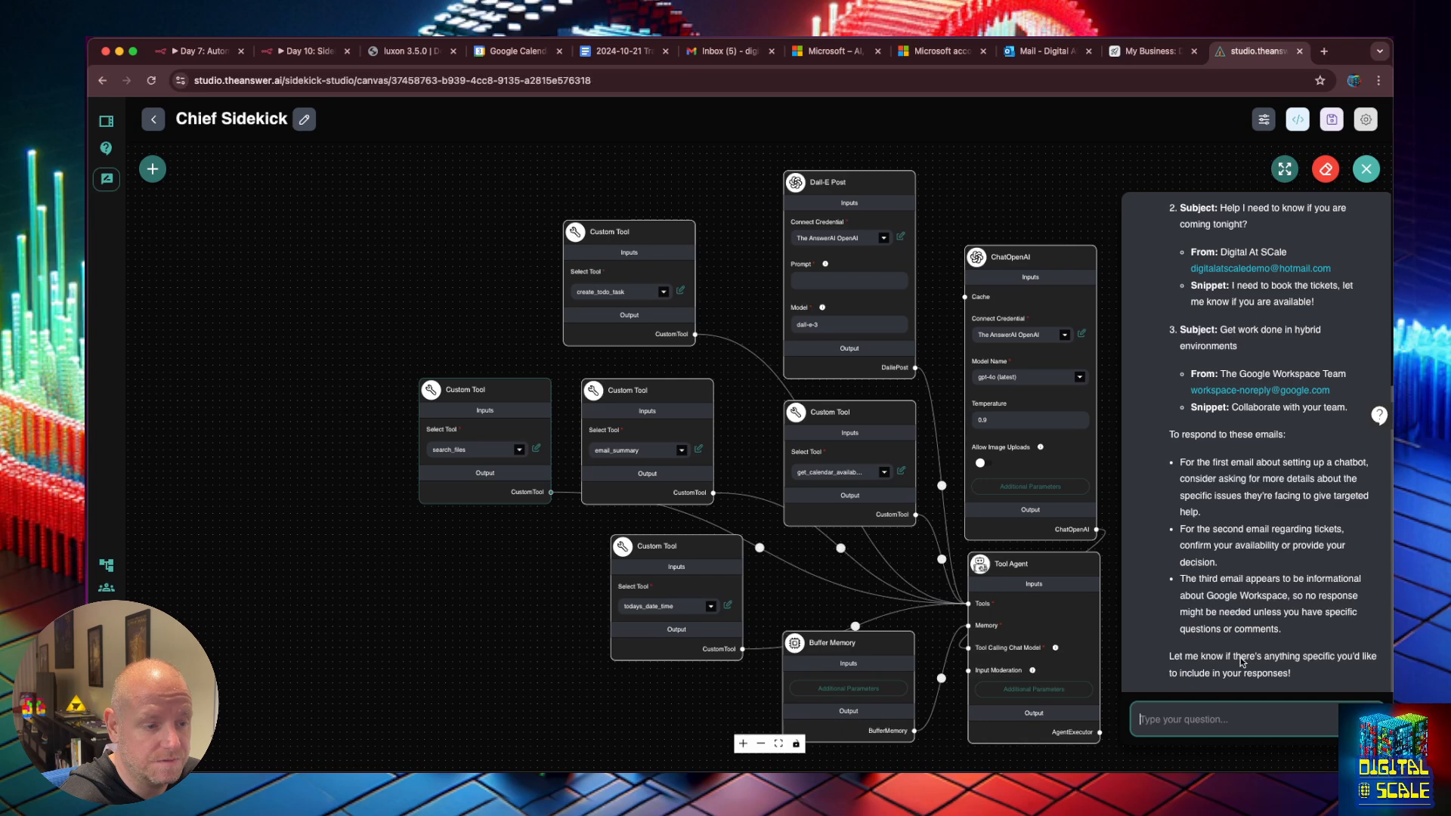
# Request a chatbot-setup document for answering the first email, then inspect the failed search_files call.
pyautogui.click(1251, 722)
pyautogui.write('help me resp')
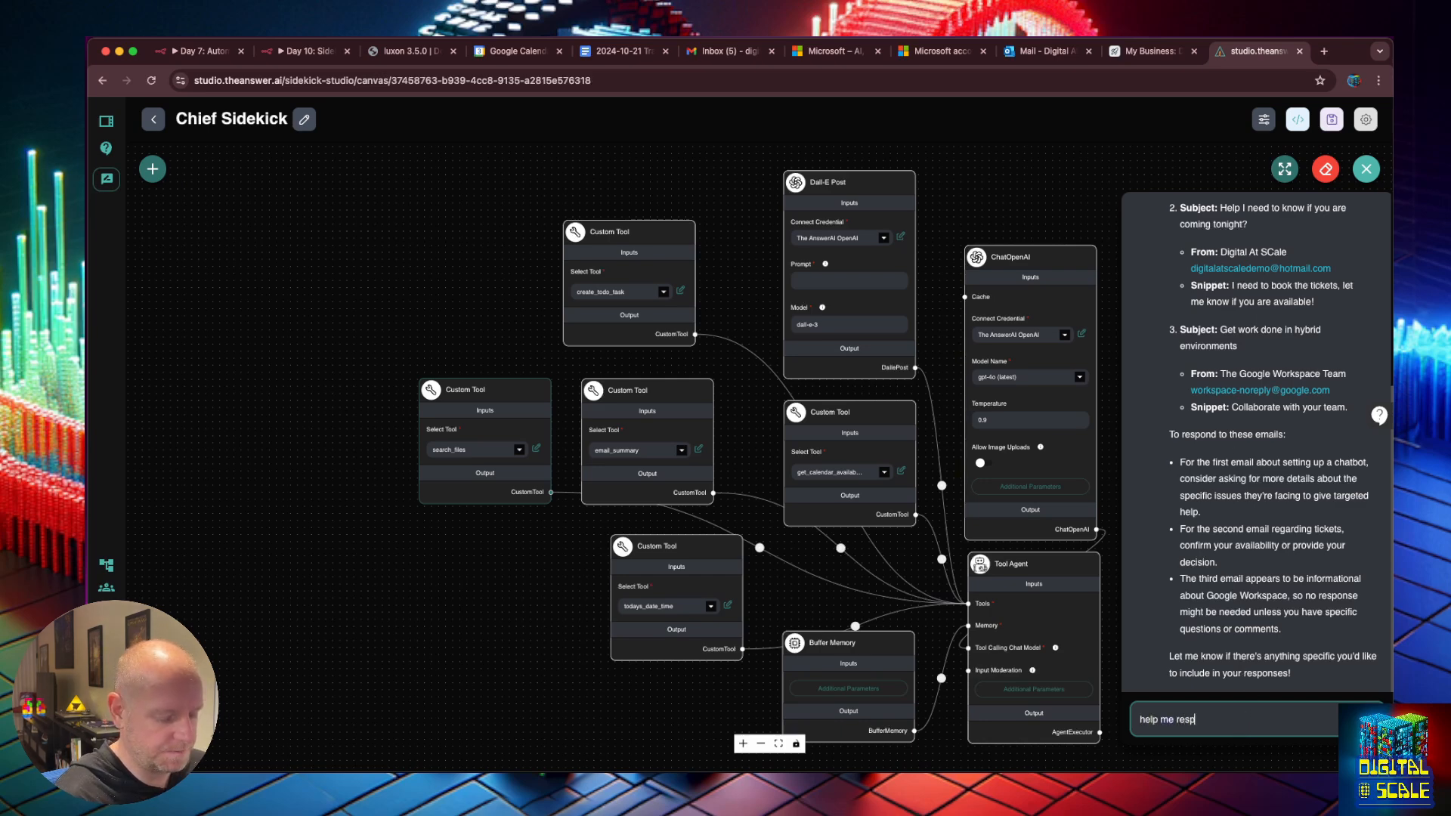
pyautogui.write('ond to the first emai')
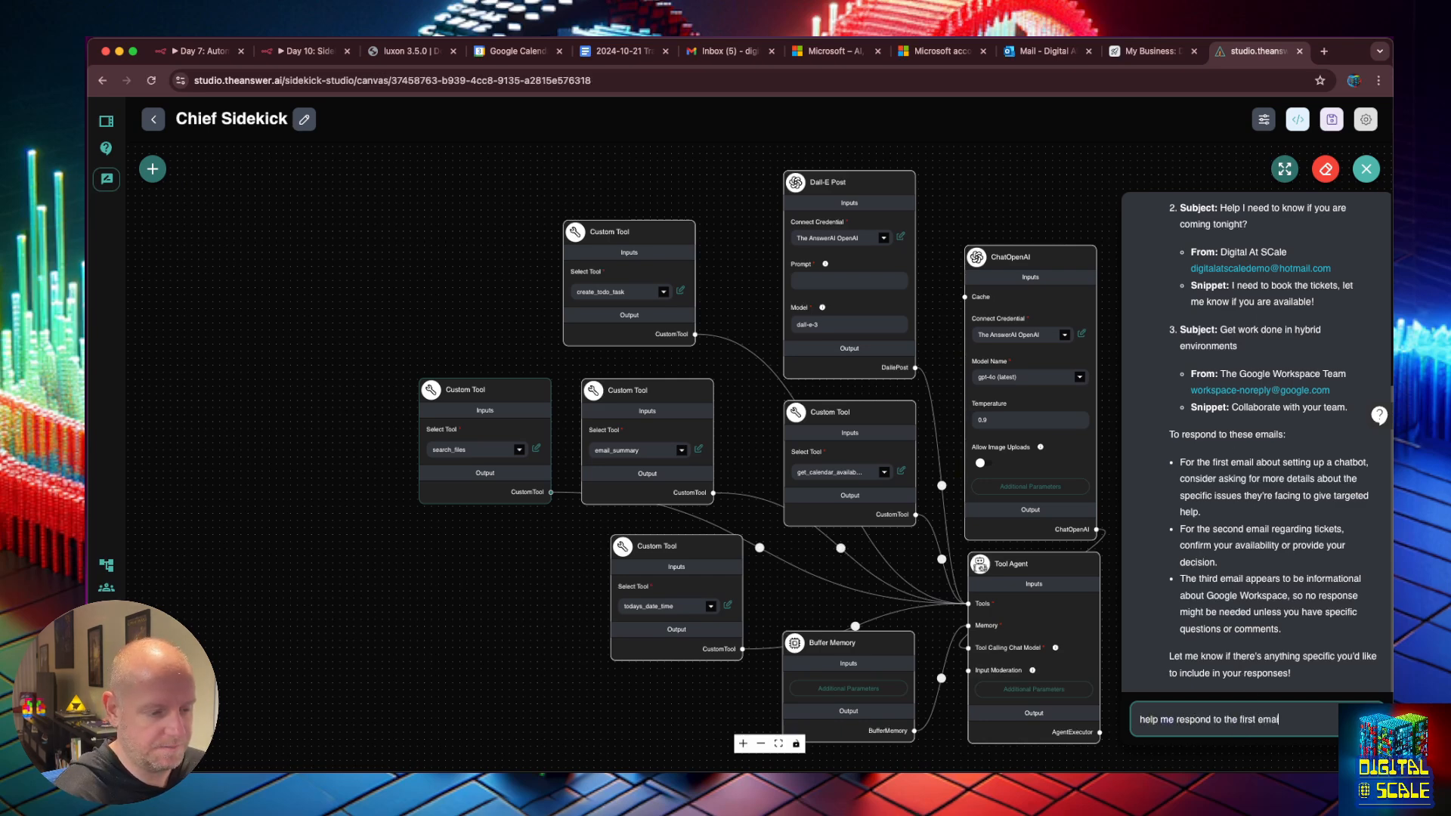
pyautogui.write('l with a ')
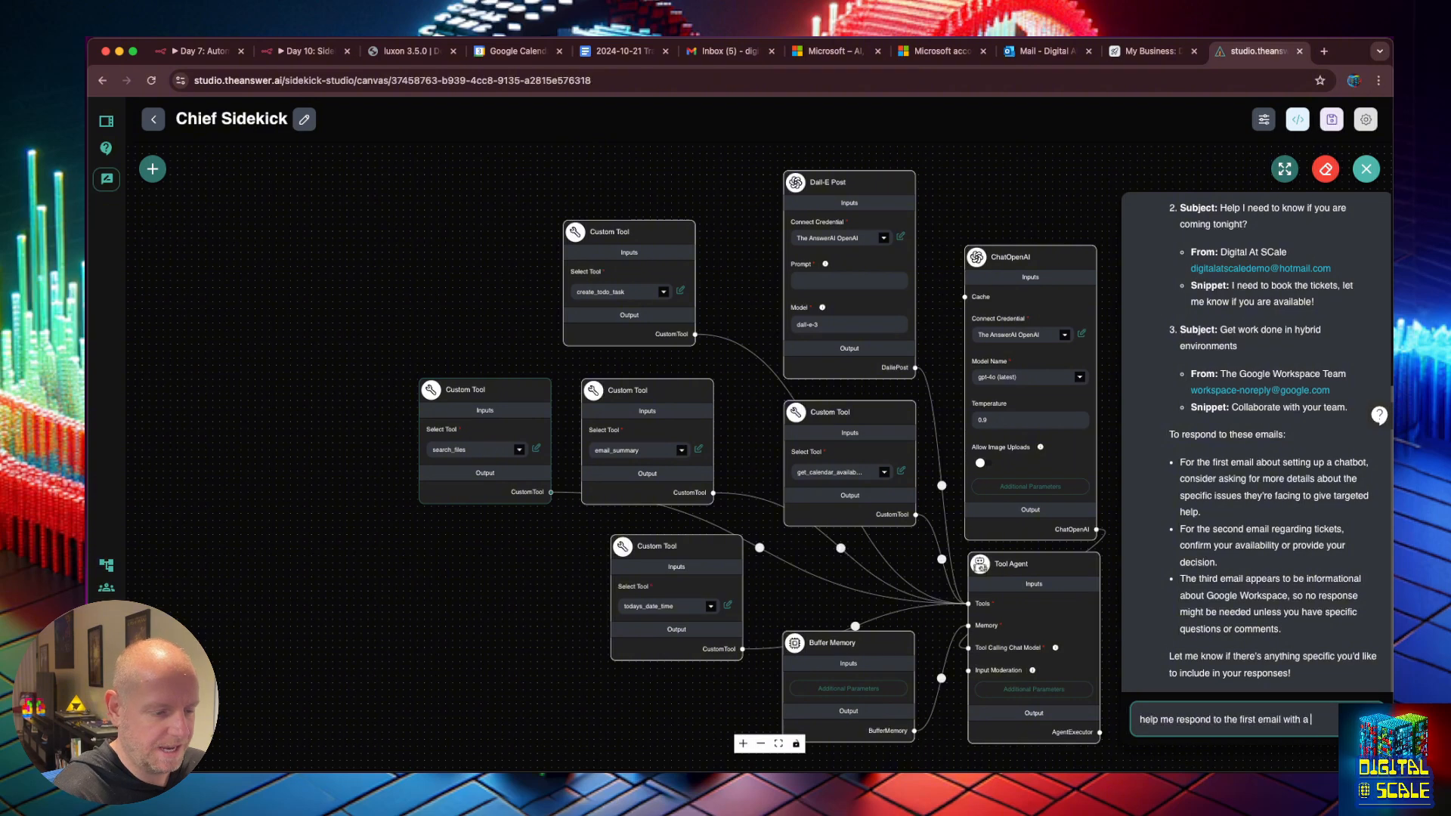
pyautogui.write('document about how ')
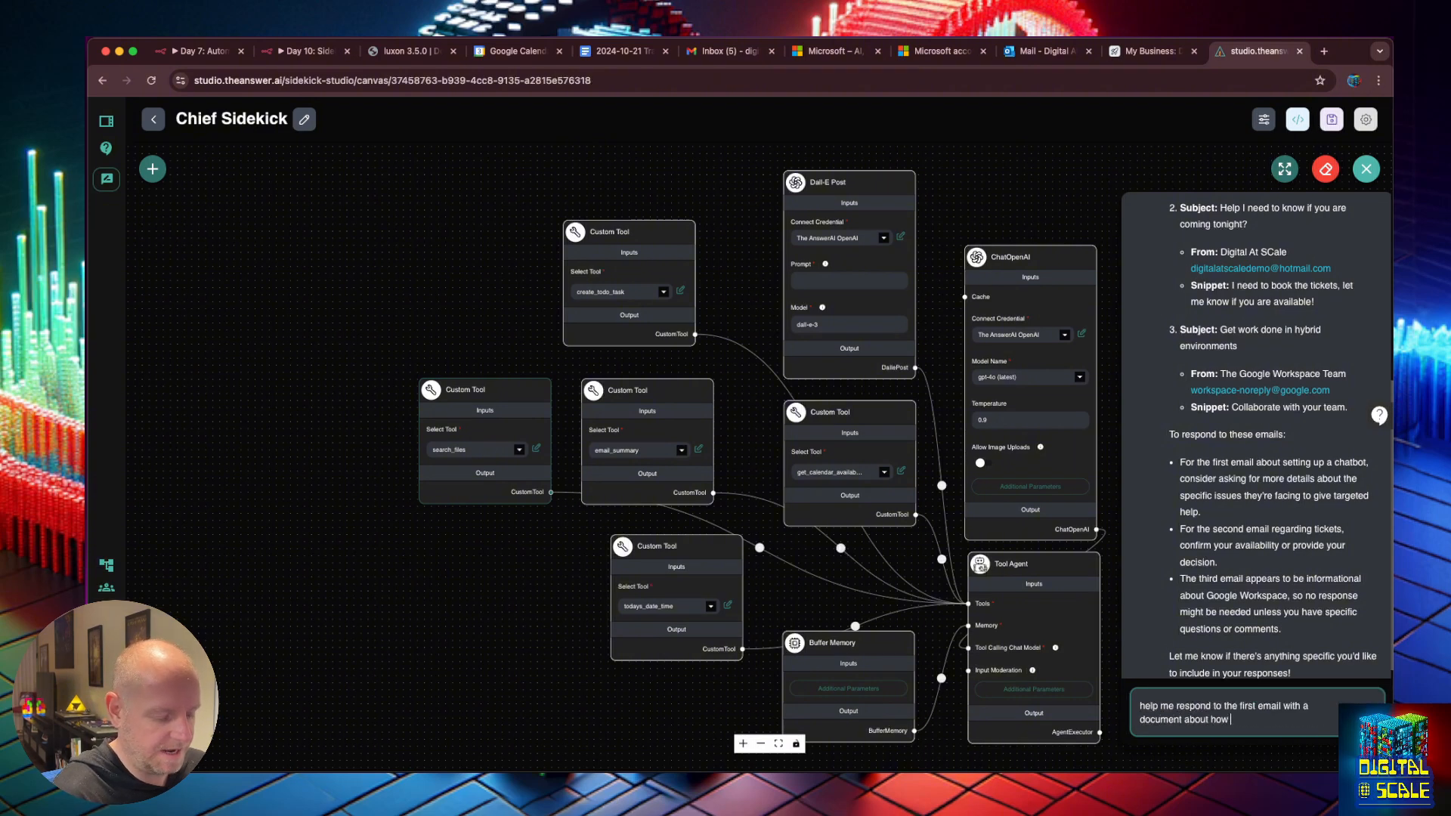
pyautogui.write('to setup a chatbot. do')
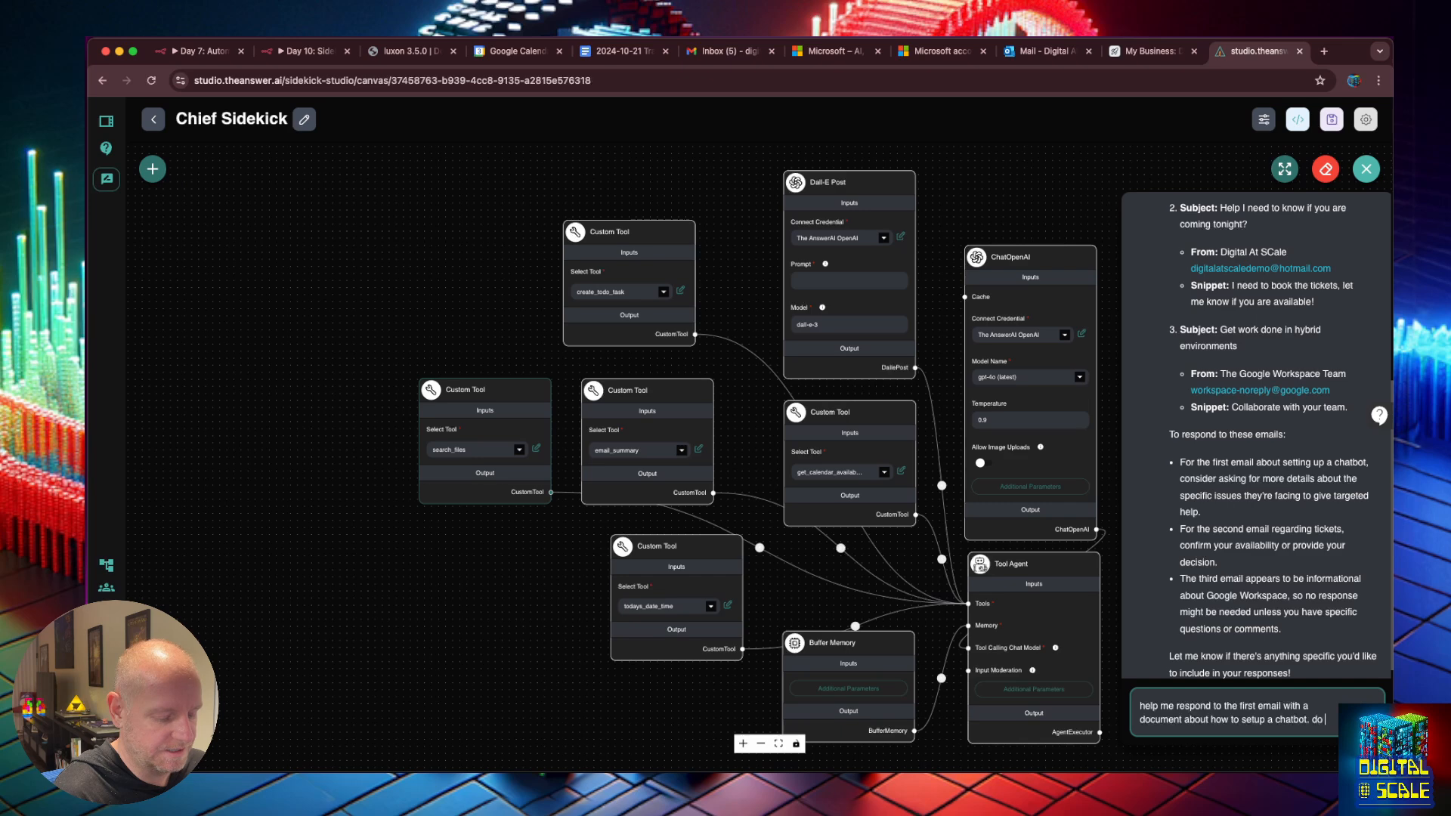
pyautogui.write(' we have any?')
pyautogui.press('Return')
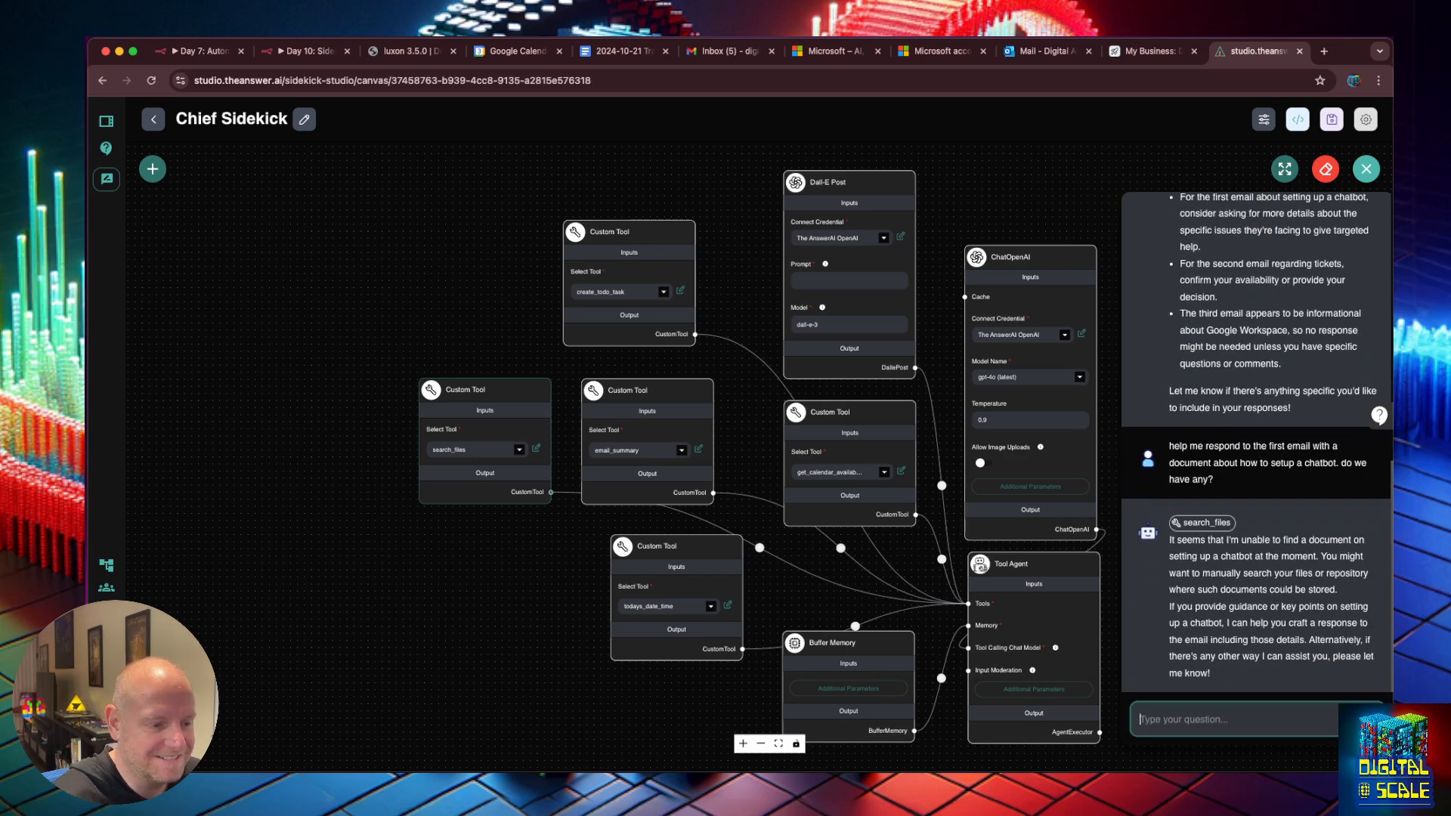
pyautogui.click(1213, 523)
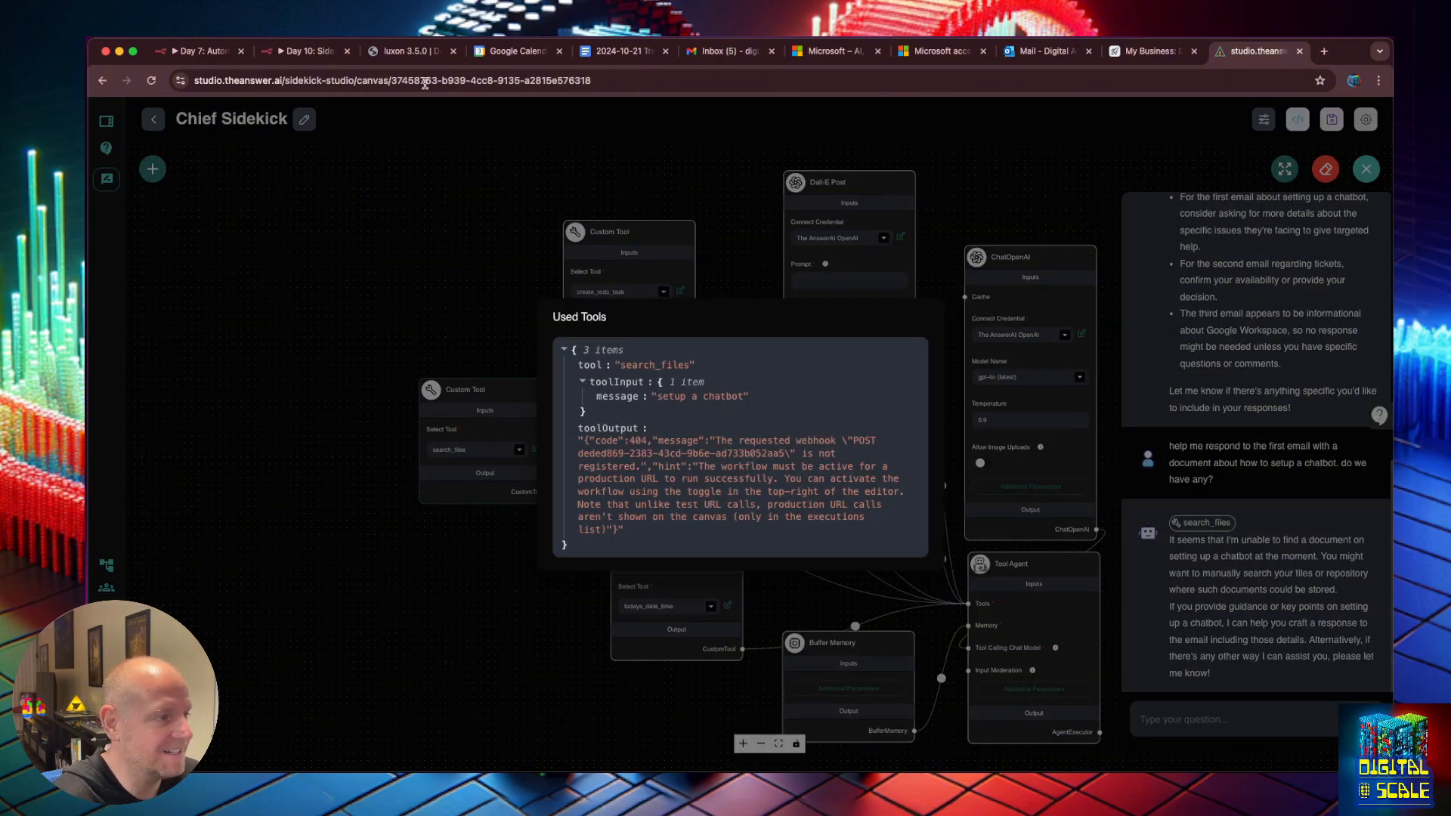
# Save the Day 10: Sidekick Tools workflow, then ask Chief Sidekick to try again in the chat.
pyautogui.click(306, 50)
pyautogui.click(1306, 119)
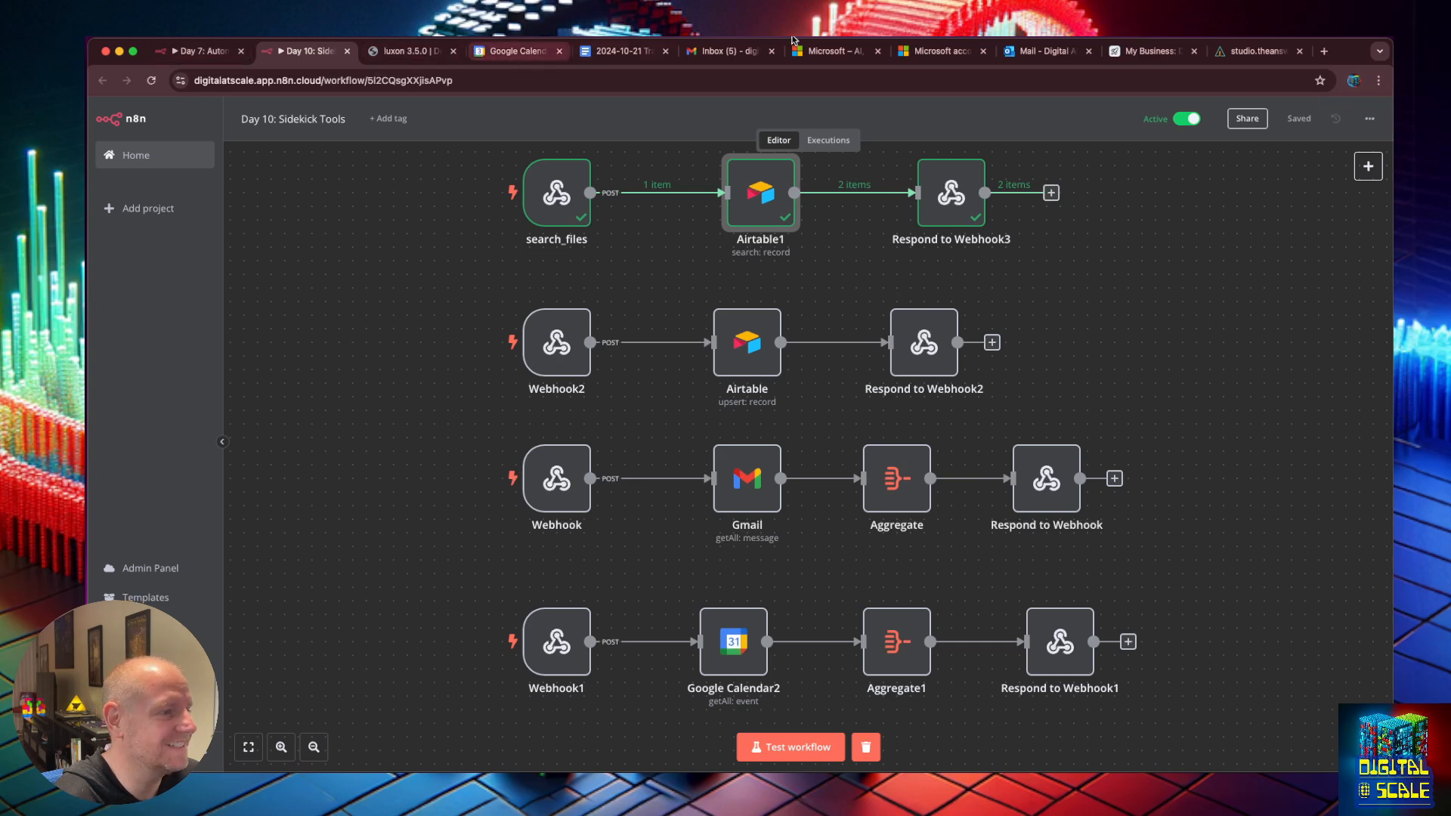
pyautogui.click(1255, 50)
pyautogui.write('again')
pyautogui.press('Return')
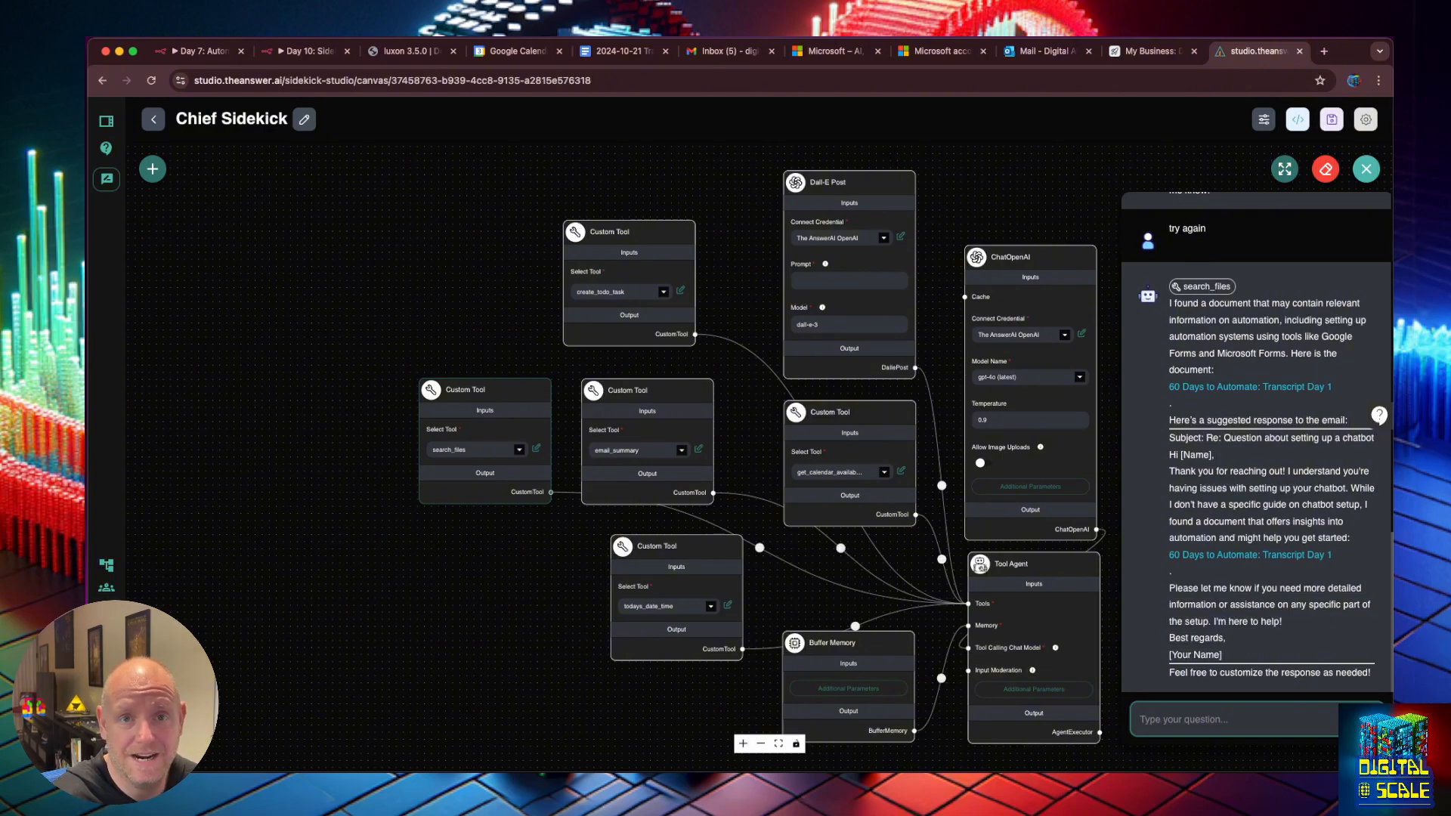
# Close the Sidekick chat panel and advance to the Day 11 'Automating Your Task Management' slide.
pyautogui.click(980, 566)
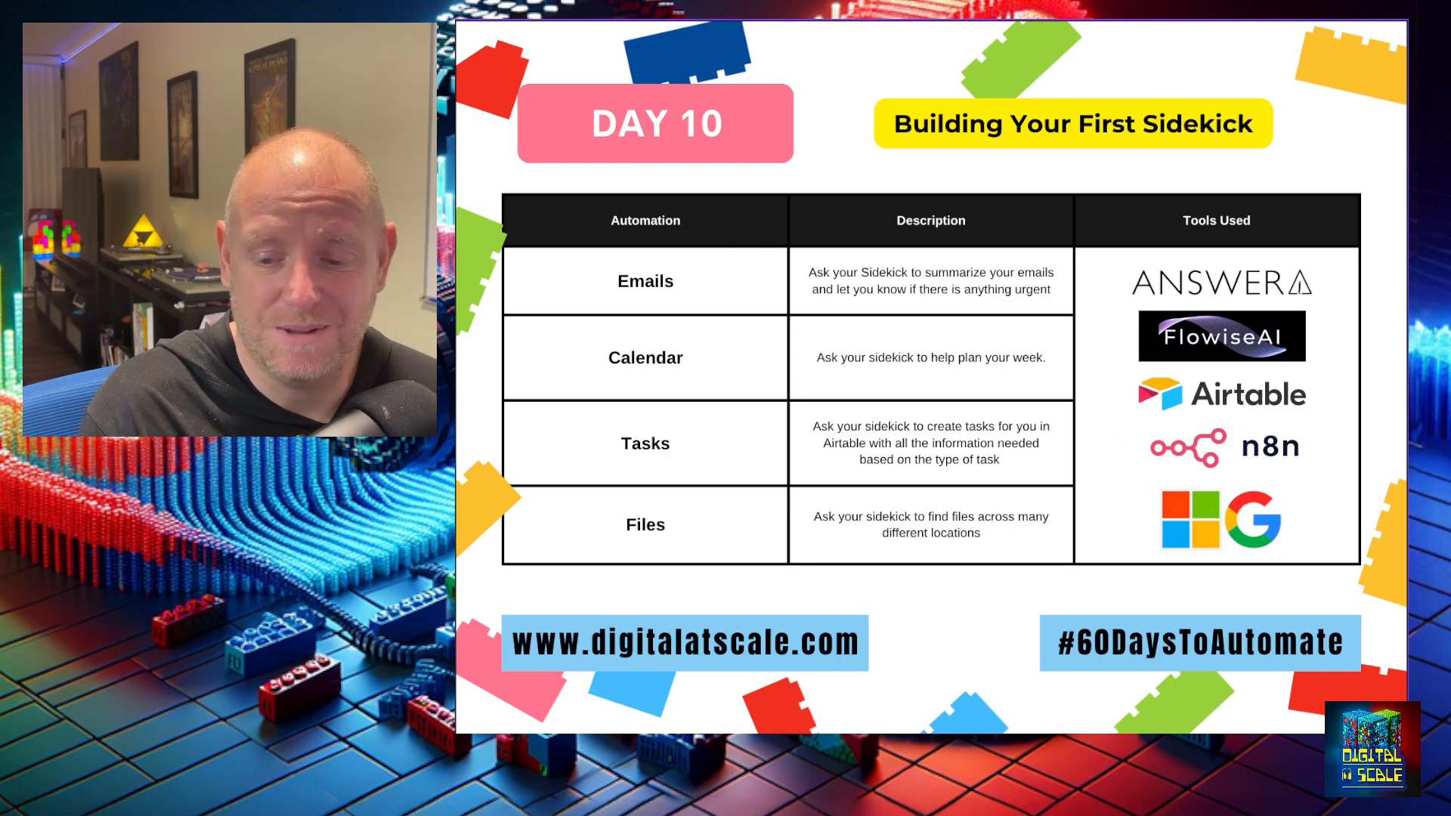
pyautogui.press('Right')
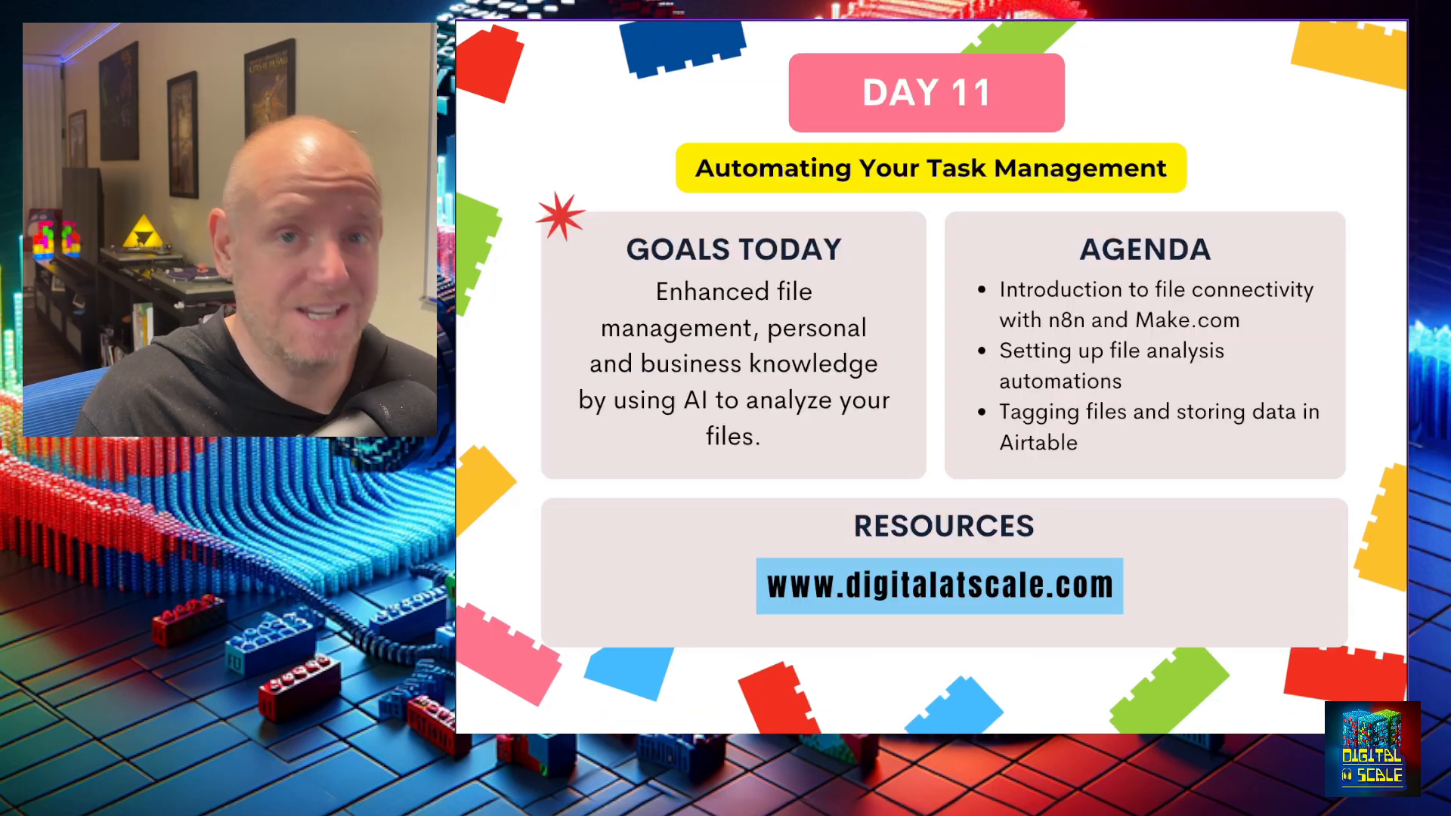